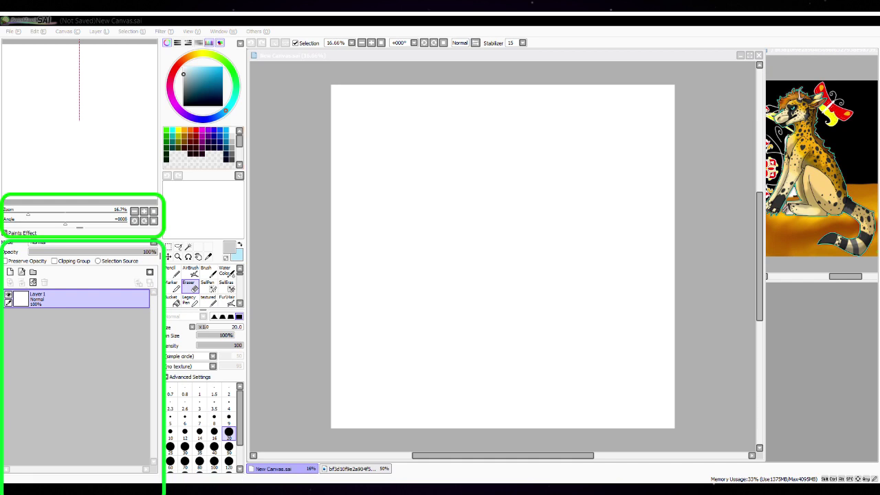
Set the drawing colour to bright red and choose the Pencil tool
left_click(211, 75)
left_click(176, 67)
left_click(222, 67)
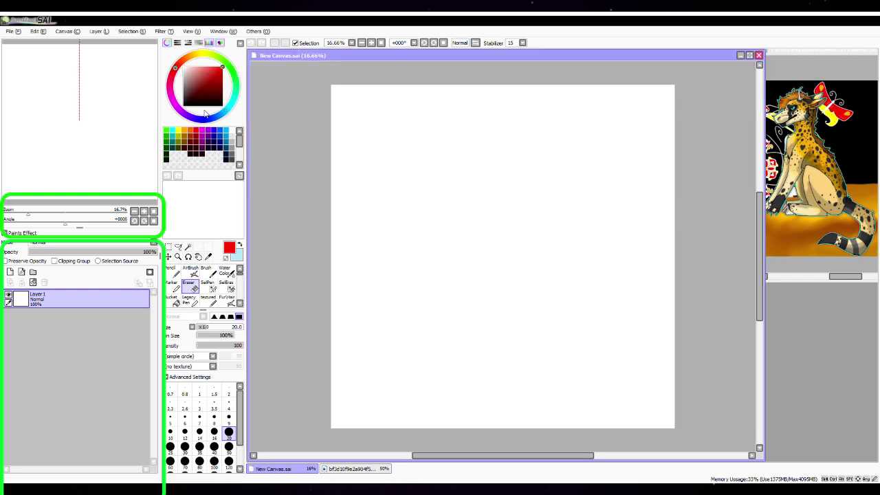
left_click(176, 273)
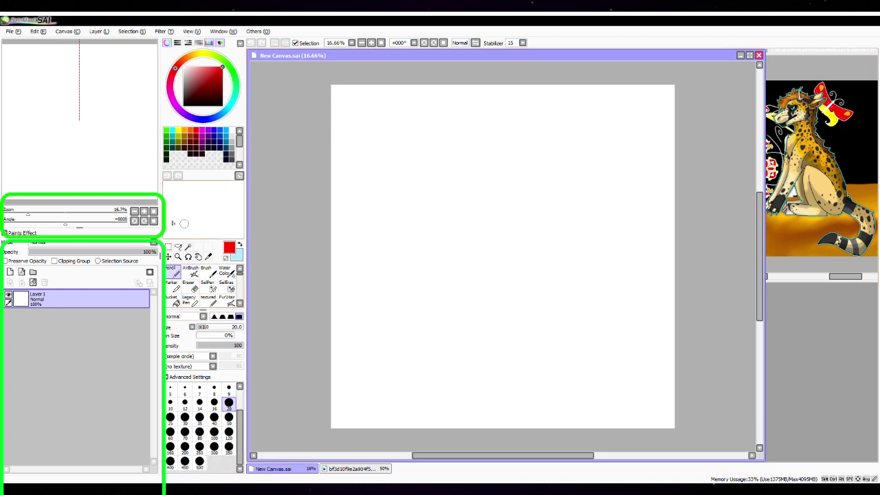
Sketch the head's base circle with a loose doubled outline in the canvas's upper-left area, using brush size 20
left_click(144, 211)
left_click(134, 211)
key("space")
left_click_drag(578, 182, 517, 166)
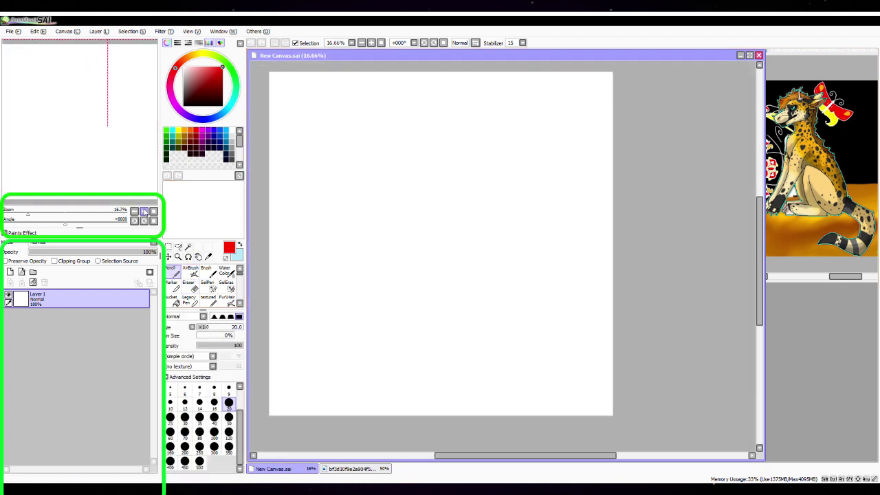
mouse_move(354, 139)
left_mouse_down()
mouse_move(325, 155)
mouse_move(340, 189)
mouse_move(398, 168)
mouse_move(460, 269)
left_mouse_up()
Draw a doubled, curved vertical centre line through the left part of the head circle
left_click(144, 211)
key("space")
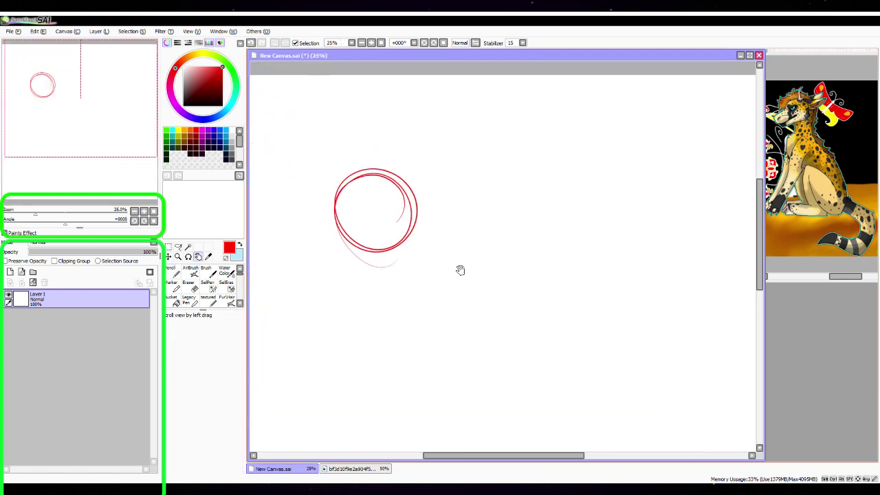
left_click(143, 211)
mouse_move(324, 135)
left_mouse_down()
mouse_move(307, 211)
mouse_move(318, 245)
left_mouse_up()
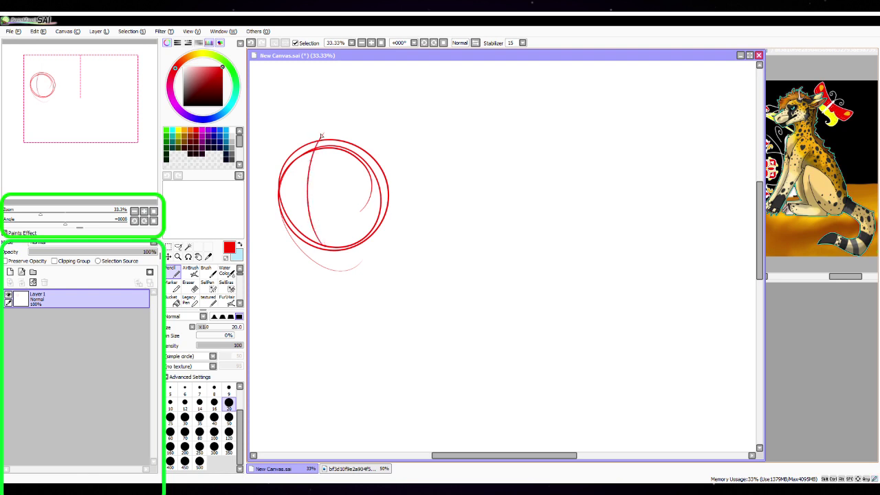
left_click_drag(314, 150, 318, 240)
Sketch two pairs of curved eye guidelines across the head circle with the Pencil at size 7
scroll(239, 424, "up", 2)
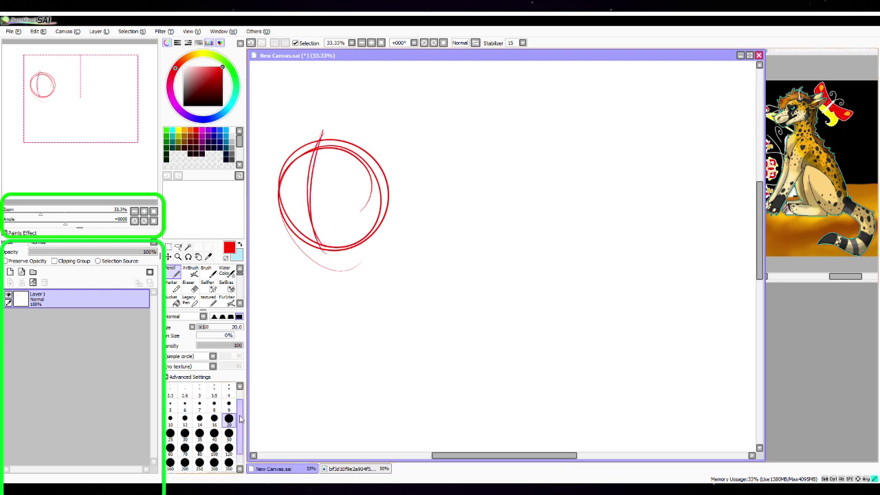
left_click(199, 418)
left_click_drag(307, 183, 399, 150)
left_click_drag(280, 187, 366, 165)
mouse_move(265, 208)
left_mouse_down()
mouse_move(369, 196)
mouse_move(390, 176)
left_mouse_up()
left_click_drag(277, 210, 367, 195)
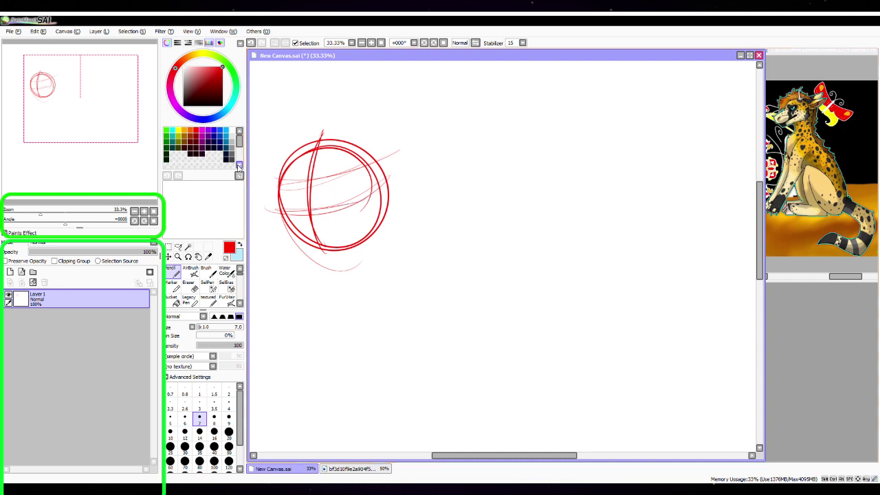
Sketch a boxy muzzle extending down-left from the circle, reinforce its bridge, and mark an angular cheek at the circle's back edge
key("space")
left_click_drag(487, 241, 576, 198)
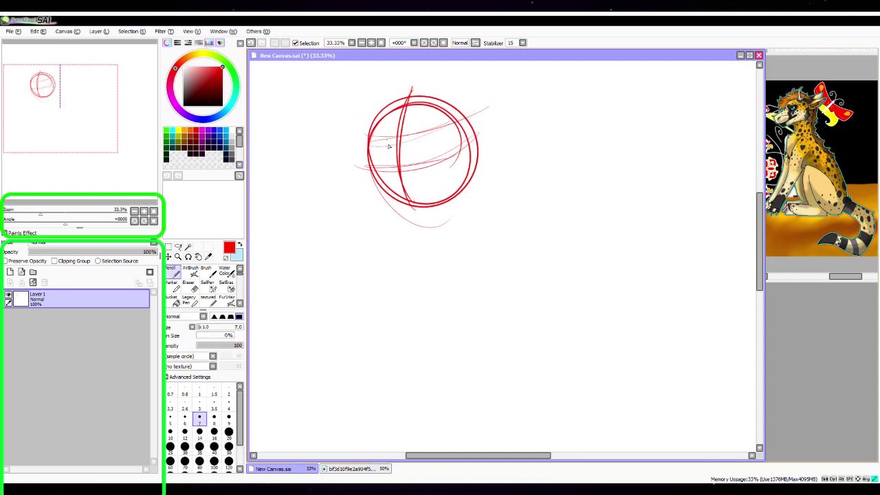
mouse_move(389, 146)
left_mouse_down()
mouse_move(326, 202)
mouse_move(352, 241)
mouse_move(461, 186)
left_mouse_up()
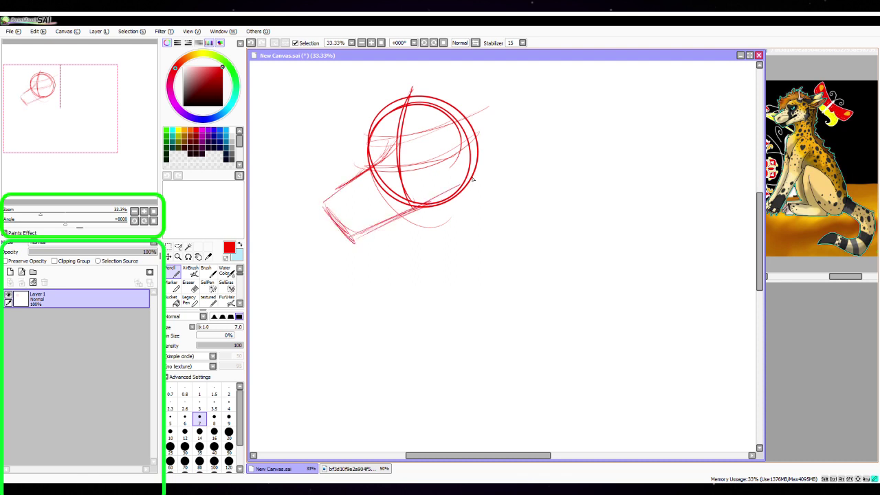
mouse_move(460, 107)
left_mouse_down()
mouse_move(488, 148)
mouse_move(476, 176)
mouse_move(394, 223)
left_mouse_up()
mouse_move(389, 127)
left_mouse_down()
mouse_move(379, 158)
mouse_move(385, 152)
mouse_move(322, 204)
mouse_move(390, 130)
mouse_move(371, 163)
left_mouse_up()
left_click_drag(351, 180, 385, 125)
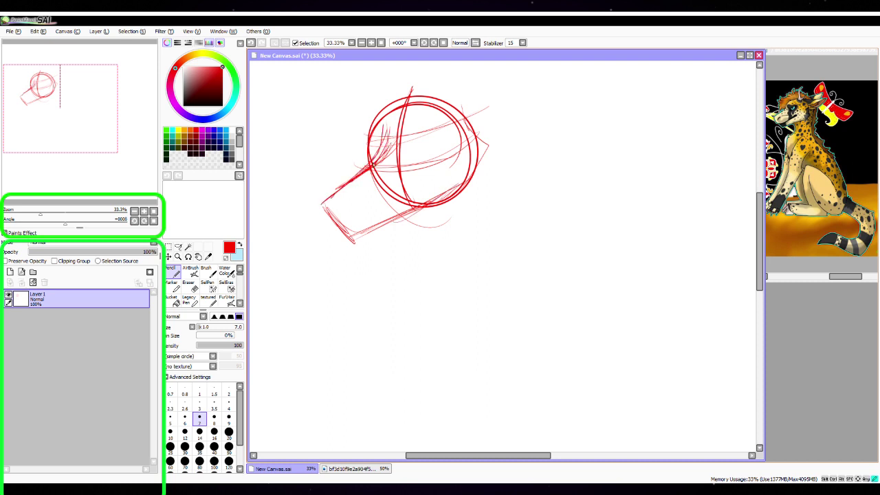
Sketch the brow curve above the muzzle and continue it into a slanted forehead line over the circle's top
mouse_move(372, 166)
left_mouse_down()
mouse_move(383, 129)
mouse_move(399, 110)
left_mouse_up()
mouse_move(383, 141)
left_mouse_down()
mouse_move(418, 98)
mouse_move(450, 84)
left_mouse_up()
left_click_drag(388, 127, 454, 86)
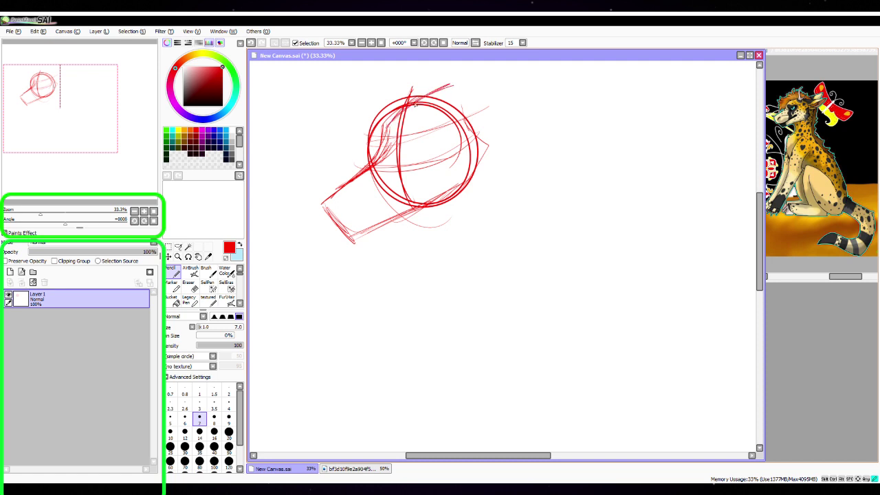
Reinforce the nose bridge and draw the wavy mouth line and a small nostril on the muzzle
mouse_move(385, 135)
left_mouse_down()
mouse_move(417, 132)
mouse_move(391, 119)
mouse_move(383, 146)
left_mouse_up()
left_click_drag(381, 146, 326, 204)
mouse_move(331, 197)
left_mouse_down()
mouse_move(345, 215)
mouse_move(363, 214)
mouse_move(342, 220)
mouse_move(369, 215)
mouse_move(411, 179)
left_mouse_up()
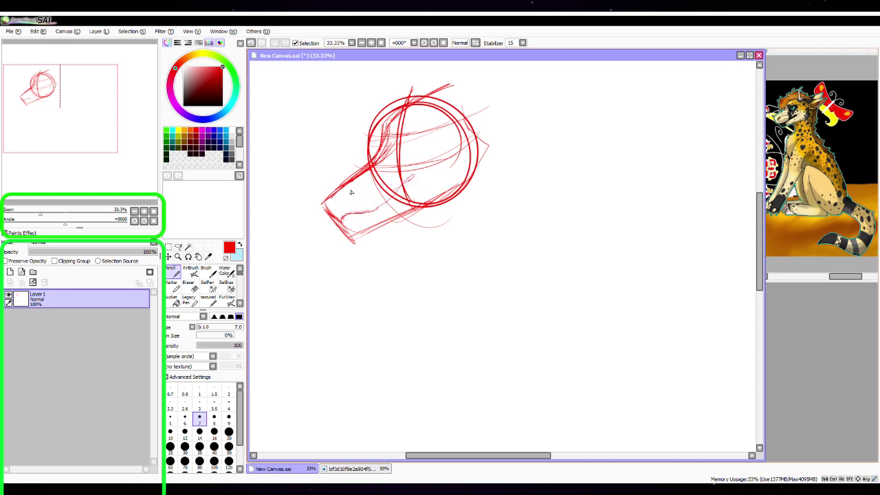
mouse_move(355, 186)
left_mouse_down()
mouse_move(324, 207)
mouse_move(333, 217)
mouse_move(341, 183)
mouse_move(330, 195)
mouse_move(338, 200)
mouse_move(383, 154)
mouse_move(355, 177)
left_mouse_up()
Sketch the rounded back of the head with layered curves sweeping from the forehead behind the circle to the jaw
mouse_move(384, 146)
left_mouse_down()
mouse_move(389, 123)
mouse_move(432, 90)
mouse_move(483, 88)
mouse_move(468, 88)
mouse_move(497, 110)
left_mouse_up()
mouse_move(441, 89)
left_mouse_down()
mouse_move(495, 99)
mouse_move(491, 116)
mouse_move(510, 125)
mouse_move(500, 101)
left_mouse_up()
mouse_move(498, 101)
left_mouse_down()
mouse_move(516, 149)
mouse_move(454, 217)
left_mouse_up()
left_click_drag(474, 185, 432, 212)
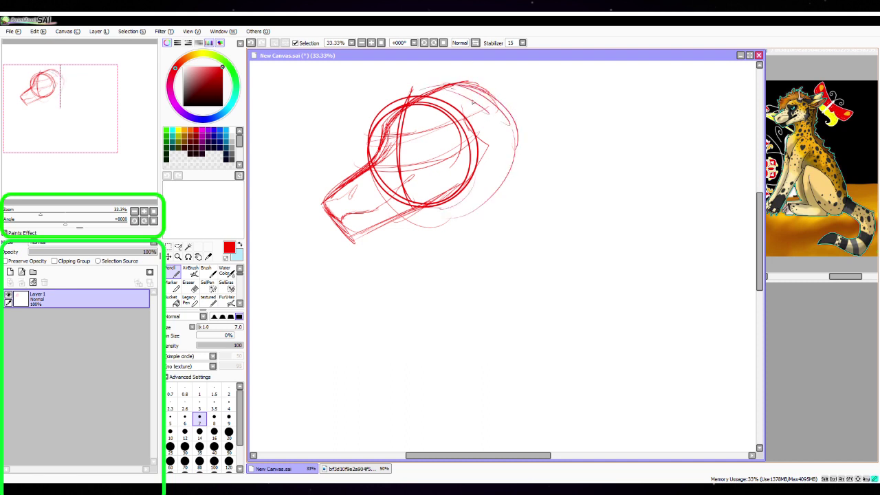
left_click_drag(453, 89, 480, 190)
mouse_move(424, 99)
left_mouse_down()
mouse_move(448, 90)
mouse_move(490, 115)
left_mouse_up()
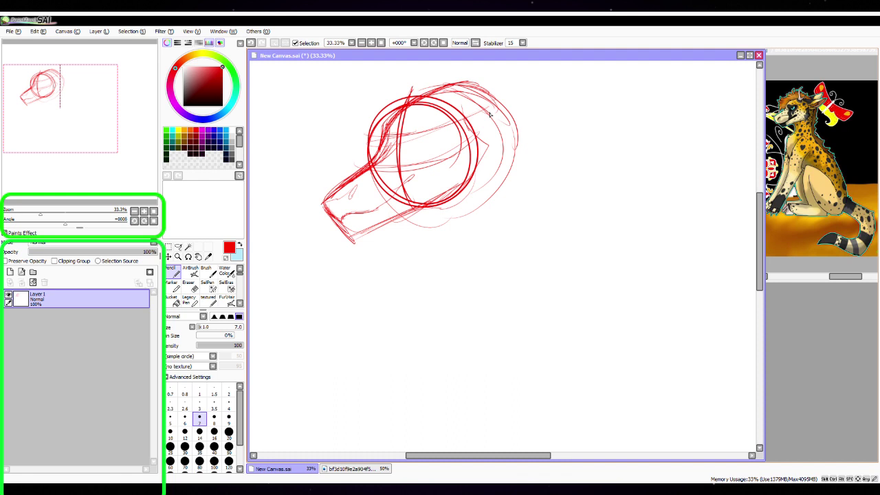
Sketch an eye with its brow on the upper guideline and darken the mouth line
mouse_move(401, 147)
left_mouse_down()
mouse_move(414, 127)
mouse_move(402, 134)
left_mouse_up()
mouse_move(346, 190)
left_mouse_down()
mouse_move(390, 154)
mouse_move(350, 185)
mouse_move(407, 131)
mouse_move(388, 156)
mouse_move(394, 128)
left_mouse_up()
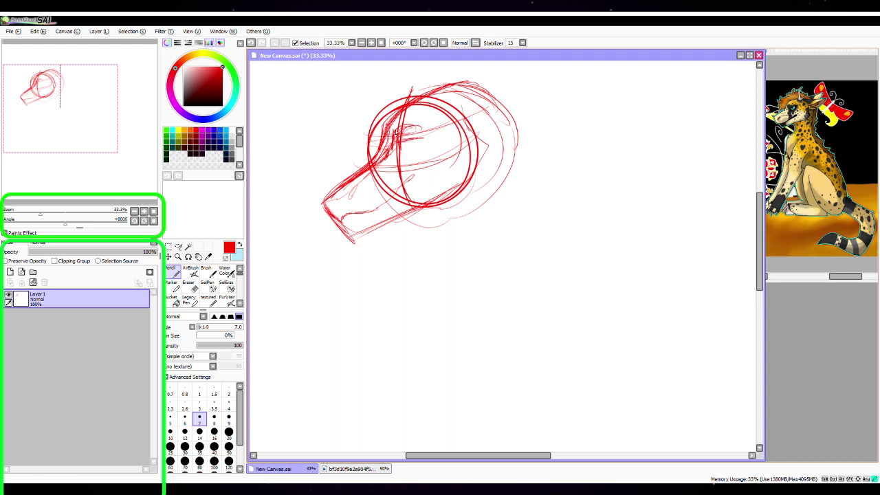
left_click_drag(396, 130, 404, 134)
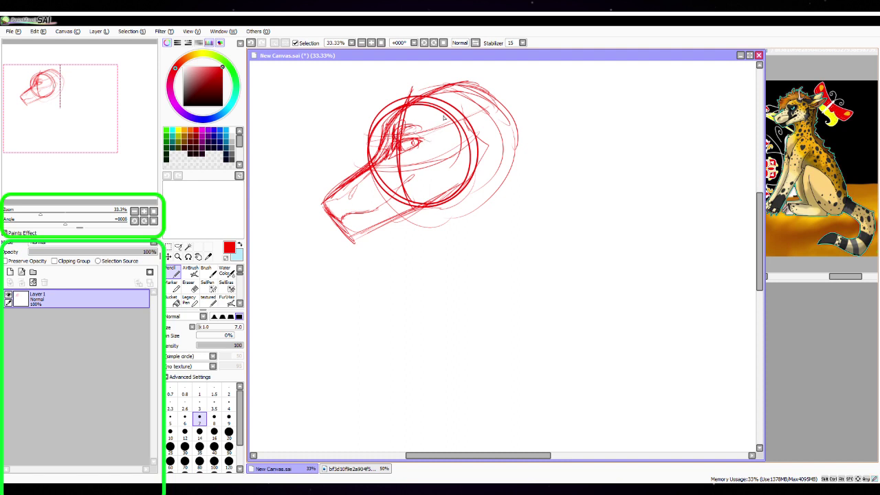
left_click_drag(344, 219, 399, 194)
Erase the eye, brow and overlapping guidelines inside the head circle with the Eraser at size 35
left_click(144, 211)
left_click(144, 211)
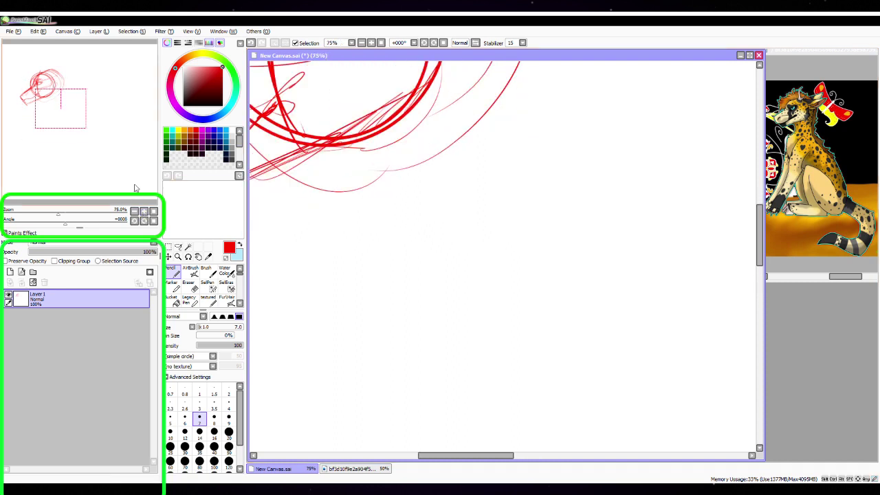
key("space")
mouse_move(340, 67)
left_mouse_down()
mouse_move(477, 169)
mouse_move(493, 240)
left_mouse_up()
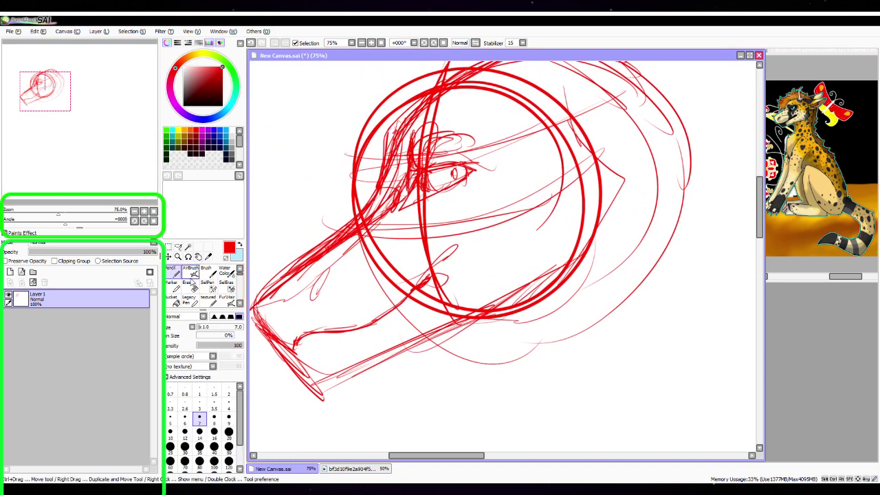
left_click(192, 285)
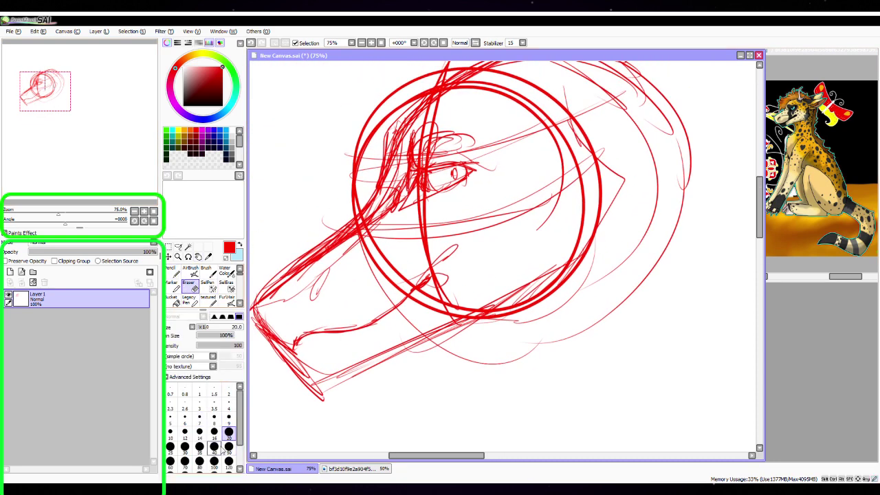
left_click(199, 446)
mouse_move(457, 184)
left_mouse_down()
mouse_move(416, 206)
mouse_move(438, 161)
left_mouse_up()
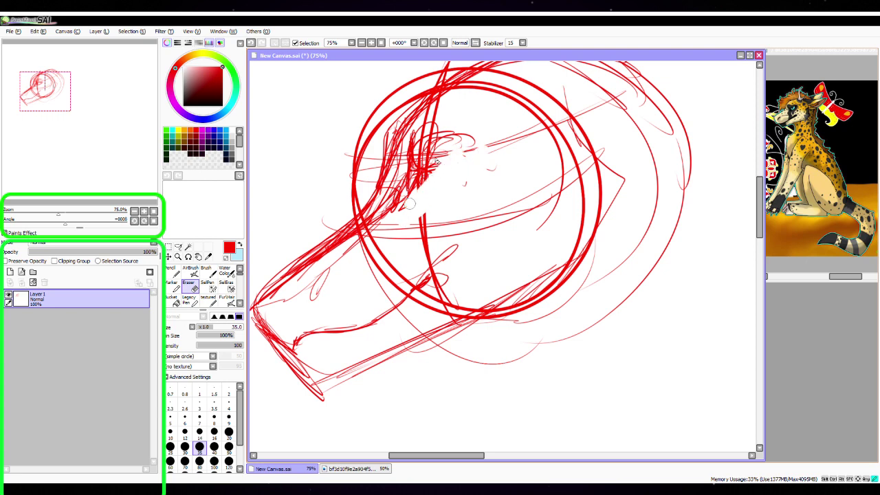
mouse_move(409, 203)
left_mouse_down()
mouse_move(416, 137)
mouse_move(426, 124)
mouse_move(472, 122)
mouse_move(488, 144)
mouse_move(393, 282)
left_mouse_up()
mouse_move(403, 233)
left_mouse_down()
mouse_move(379, 237)
mouse_move(371, 256)
left_mouse_up()
Redraw the eye with a heavy upper lid, slanted lower lid and iris, using the Pencil at size 7
left_click(172, 272)
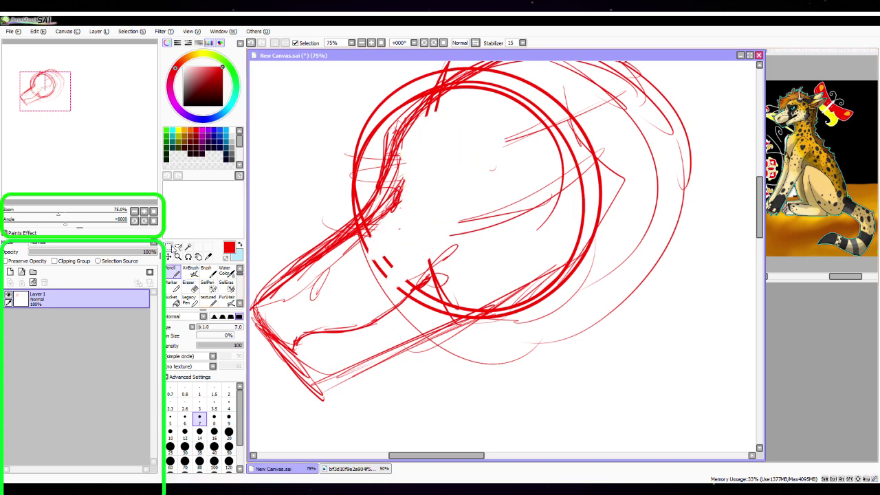
mouse_move(406, 168)
left_mouse_down()
mouse_move(467, 150)
mouse_move(403, 175)
mouse_move(421, 123)
mouse_move(431, 143)
mouse_move(419, 140)
mouse_move(443, 171)
mouse_move(416, 164)
mouse_move(471, 153)
left_mouse_up()
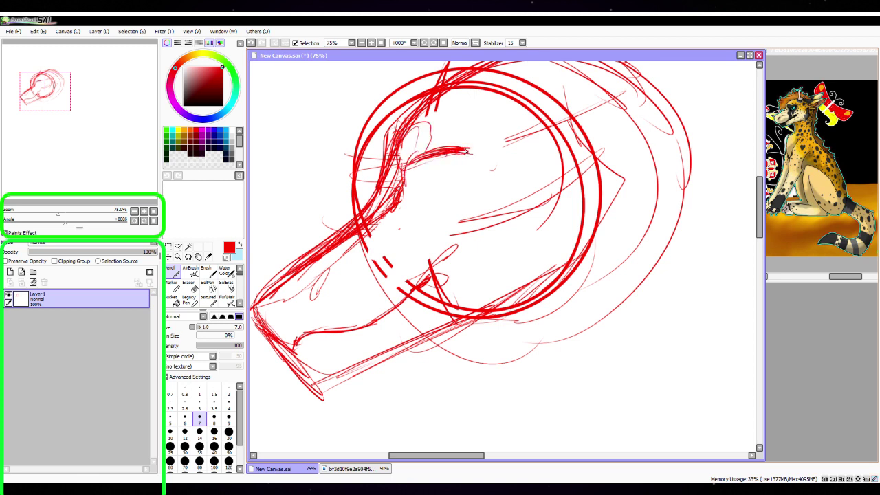
mouse_move(403, 158)
left_mouse_down()
mouse_move(406, 170)
mouse_move(437, 155)
mouse_move(488, 156)
mouse_move(405, 196)
mouse_move(388, 219)
mouse_move(449, 174)
left_mouse_up()
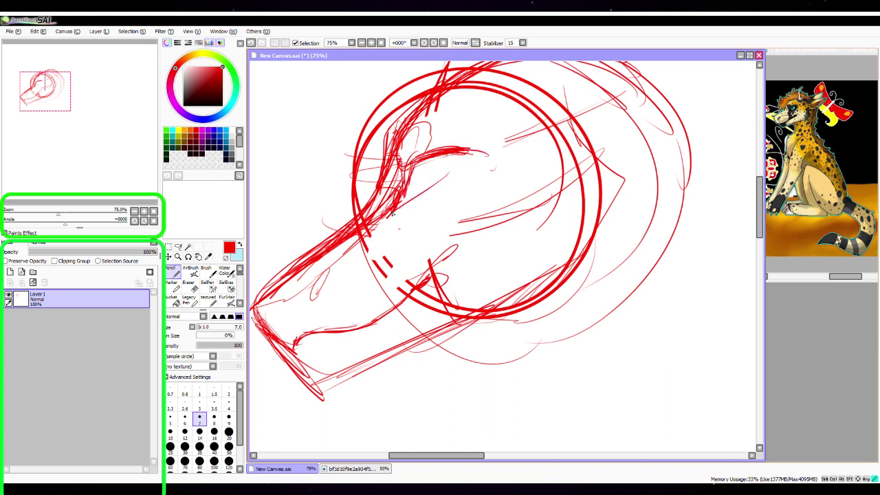
mouse_move(397, 208)
left_mouse_down()
mouse_move(479, 163)
mouse_move(464, 156)
mouse_move(471, 166)
mouse_move(428, 186)
left_mouse_up()
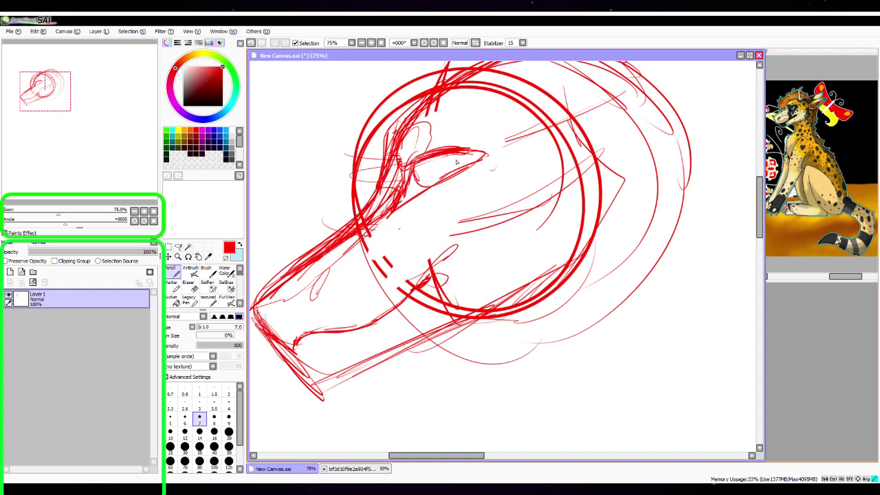
mouse_move(468, 153)
left_mouse_down()
mouse_move(453, 176)
mouse_move(462, 171)
left_mouse_up()
Sketch the mouth corner with a small cheek fold and darken it with short strokes
mouse_move(430, 279)
left_mouse_down()
mouse_move(448, 268)
mouse_move(455, 283)
mouse_move(425, 293)
left_mouse_up()
left_click_drag(419, 292, 414, 300)
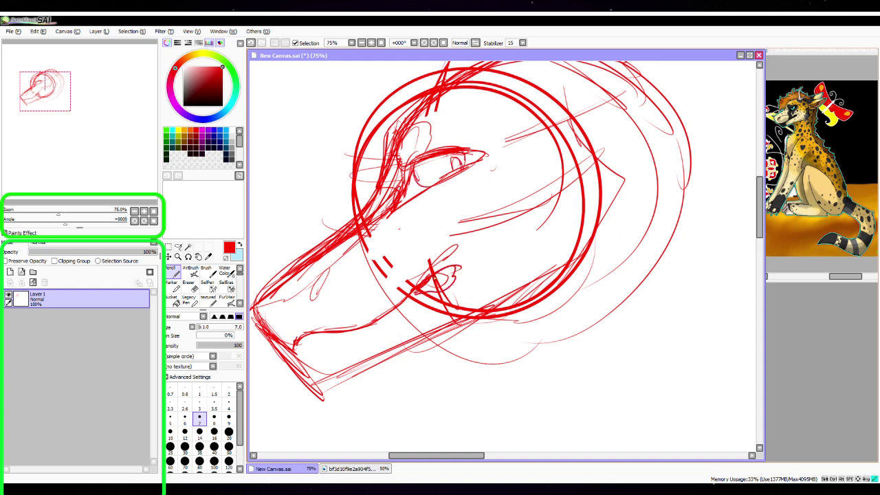
mouse_move(443, 271)
left_mouse_down()
mouse_move(416, 296)
mouse_move(452, 268)
mouse_move(465, 282)
left_mouse_up()
Try to sketch a long pointed ear sweeping up and back from the head
left_click(134, 211)
left_click(135, 212)
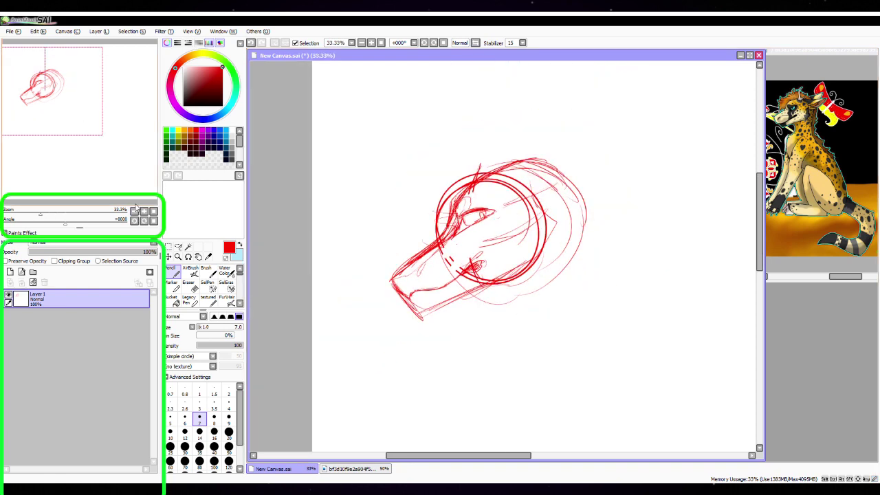
key("space")
left_click_drag(584, 267, 504, 266)
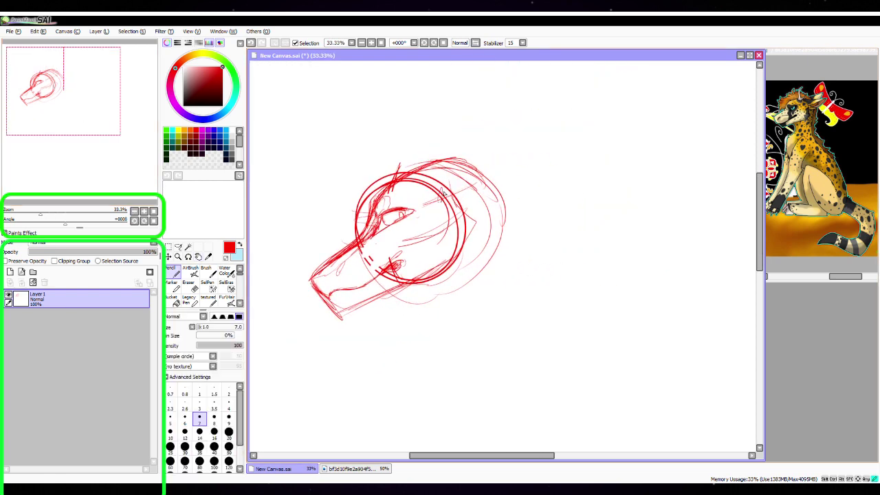
mouse_move(466, 183)
left_mouse_down()
mouse_move(597, 121)
mouse_move(543, 194)
left_mouse_up()
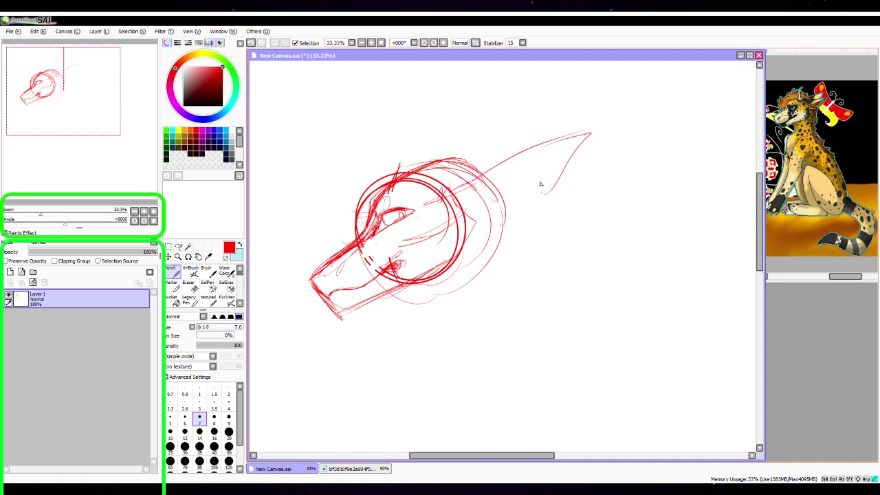
Erase the long ear strokes behind the head with the Eraser at size 50
left_click(205, 271)
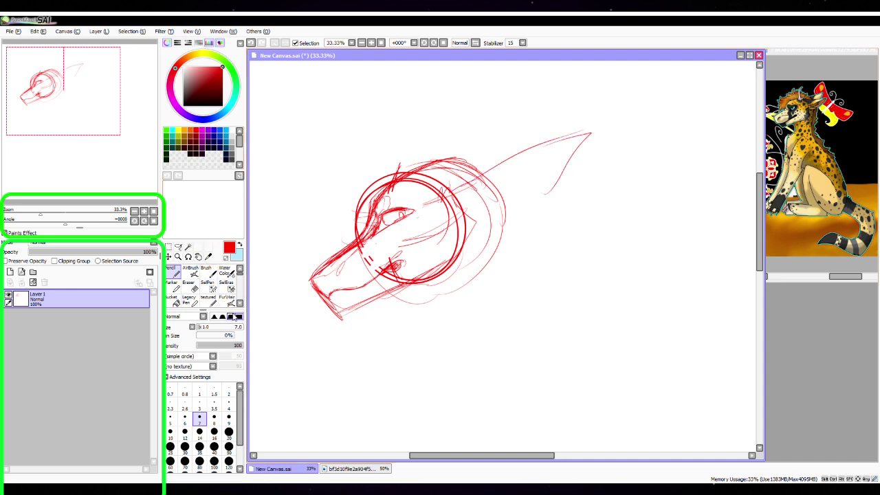
left_click(188, 286)
left_click(229, 446)
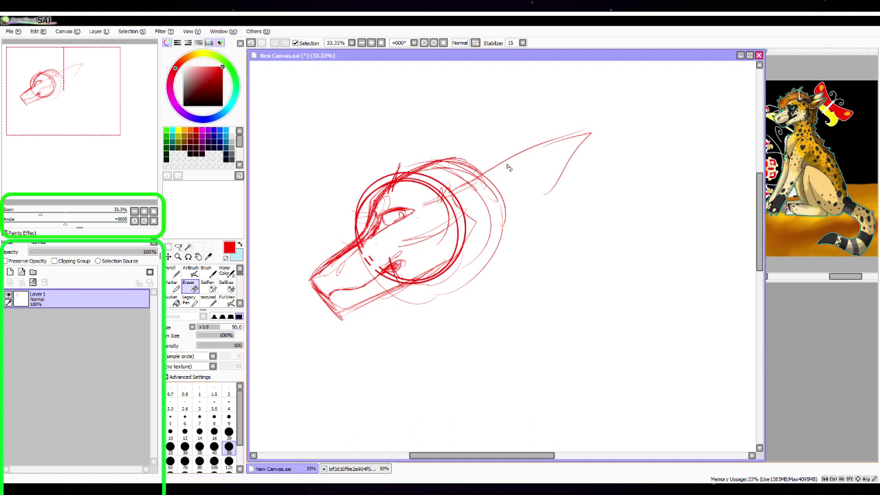
mouse_move(505, 168)
left_mouse_down()
mouse_move(521, 146)
mouse_move(550, 157)
mouse_move(517, 172)
left_mouse_up()
Sketch a shorter pointed ear and jagged cheek fur along the back of the jaw with the Pencil at size 7
left_click(171, 271)
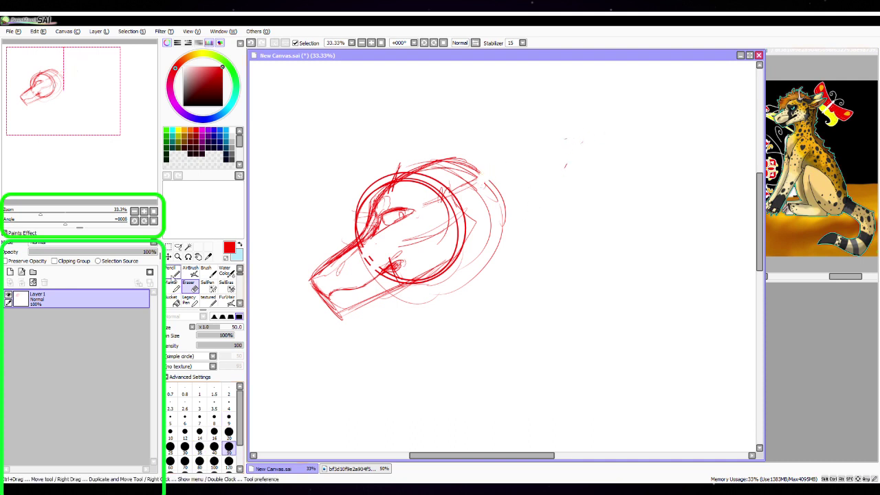
left_click(200, 417)
mouse_move(431, 190)
left_mouse_down()
mouse_move(433, 204)
mouse_move(437, 180)
mouse_move(506, 160)
mouse_move(491, 208)
mouse_move(474, 221)
left_mouse_up()
mouse_move(512, 163)
left_mouse_down()
mouse_move(437, 212)
mouse_move(502, 167)
mouse_move(490, 169)
mouse_move(528, 153)
mouse_move(470, 220)
mouse_move(484, 220)
mouse_move(486, 252)
mouse_move(449, 306)
mouse_move(418, 271)
left_mouse_up()
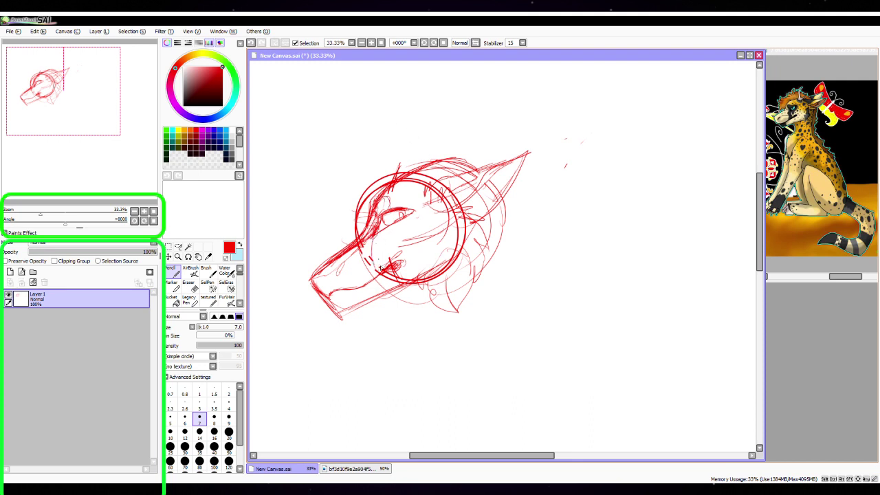
Add a curved marking below the eye and sketch the curling forelock and hair tufts over the forehead
left_click_drag(387, 246, 412, 226)
mouse_move(419, 160)
left_mouse_down()
mouse_move(345, 169)
mouse_move(322, 219)
left_mouse_up()
mouse_move(372, 165)
left_mouse_down()
mouse_move(329, 182)
mouse_move(353, 199)
mouse_move(344, 195)
mouse_move(332, 224)
mouse_move(352, 214)
mouse_move(315, 230)
mouse_move(349, 244)
left_mouse_up()
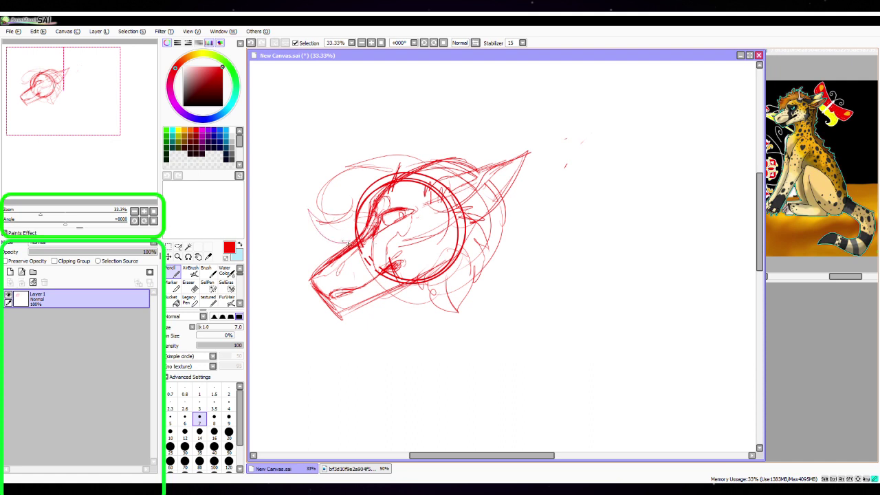
left_click_drag(364, 199, 371, 229)
mouse_move(371, 190)
left_mouse_down()
mouse_move(346, 194)
mouse_move(377, 184)
mouse_move(383, 192)
left_mouse_up()
mouse_move(410, 161)
left_mouse_down()
mouse_move(403, 140)
mouse_move(433, 153)
mouse_move(401, 173)
left_mouse_up()
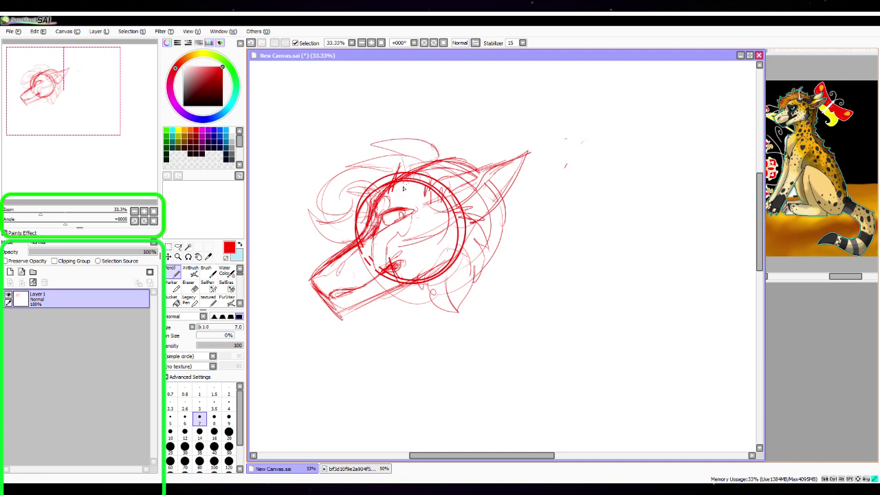
Sketch a tall, curved, pointed upright ear with inner contour lines rising from the top of the head
mouse_move(397, 190)
left_mouse_down()
mouse_move(440, 172)
mouse_move(414, 175)
mouse_move(438, 87)
left_mouse_up()
left_click_drag(422, 164, 462, 75)
mouse_move(471, 68)
left_mouse_down()
mouse_move(440, 88)
mouse_move(459, 86)
mouse_move(447, 116)
left_mouse_up()
mouse_move(460, 84)
left_mouse_down()
mouse_move(442, 137)
mouse_move(453, 95)
mouse_move(471, 72)
mouse_move(436, 131)
mouse_move(456, 132)
left_mouse_up()
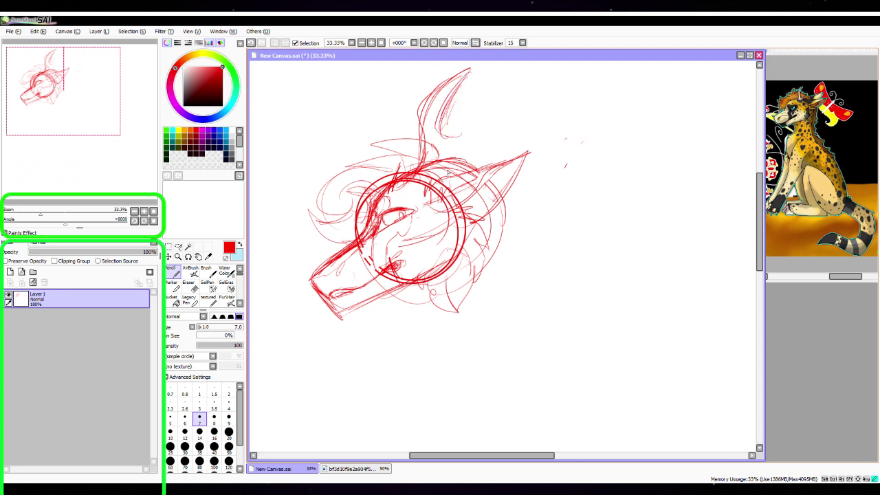
Complete the upright ear with its back edge and inner contour, and sketch the second ear's outline beside it
mouse_move(494, 106)
left_mouse_down()
mouse_move(478, 140)
mouse_move(444, 145)
left_mouse_up()
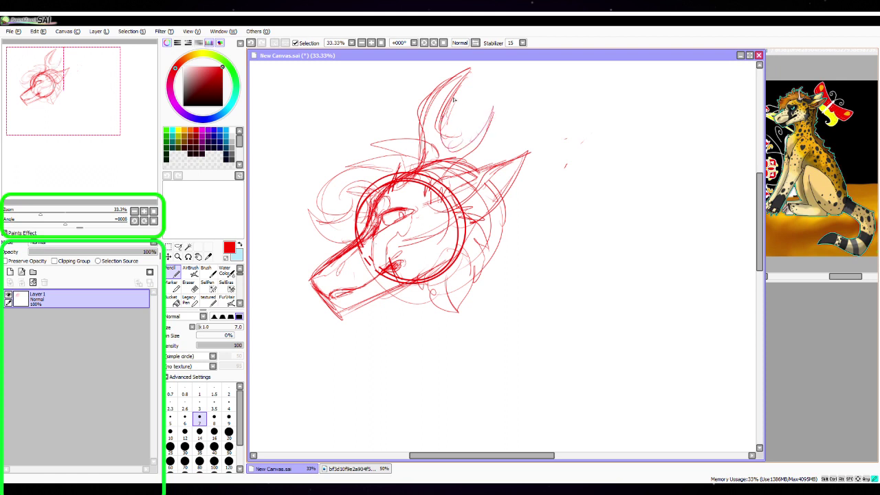
left_click_drag(454, 100, 443, 117)
mouse_move(441, 143)
left_mouse_down()
mouse_move(475, 69)
mouse_move(448, 91)
mouse_move(465, 69)
mouse_move(418, 176)
mouse_move(409, 150)
mouse_move(402, 162)
mouse_move(424, 87)
mouse_move(438, 107)
left_mouse_up()
mouse_move(367, 181)
left_mouse_down()
mouse_move(337, 174)
mouse_move(331, 191)
mouse_move(360, 233)
left_mouse_up()
Erase the curling forelock and the mouth lines at the muzzle's tip with the Eraser at size 50
left_click(191, 286)
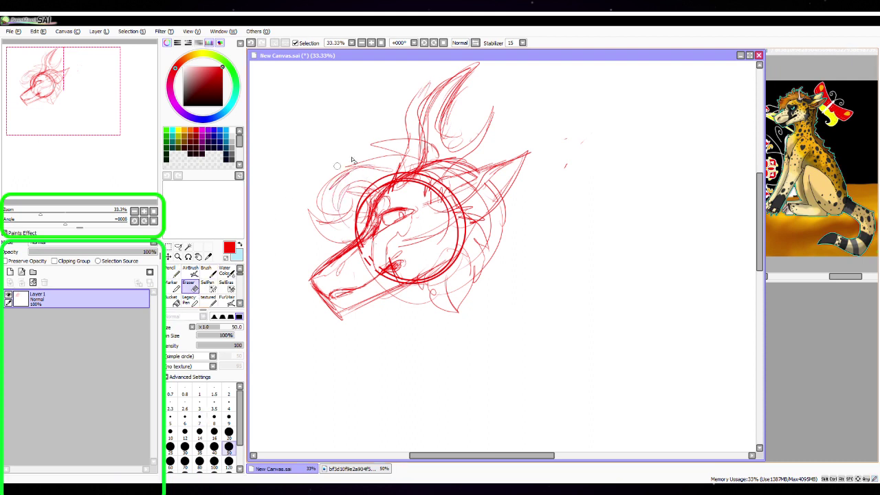
mouse_move(350, 163)
left_mouse_down()
mouse_move(318, 204)
mouse_move(346, 165)
mouse_move(319, 240)
mouse_move(366, 188)
mouse_move(350, 224)
mouse_move(330, 239)
mouse_move(337, 242)
mouse_move(313, 223)
mouse_move(339, 184)
left_mouse_up()
left_click_drag(344, 295, 333, 294)
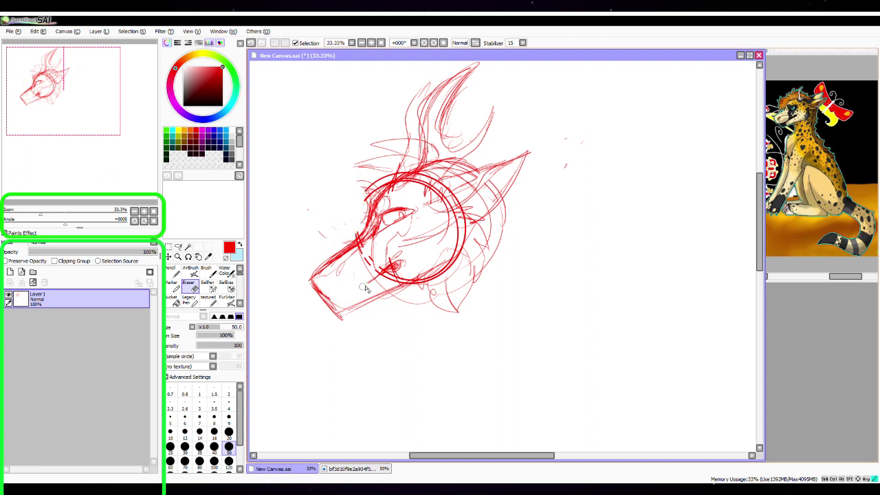
Redraw the mouth line, tufted chin and nostril on the muzzle with the Pencil at size 7
key("n")
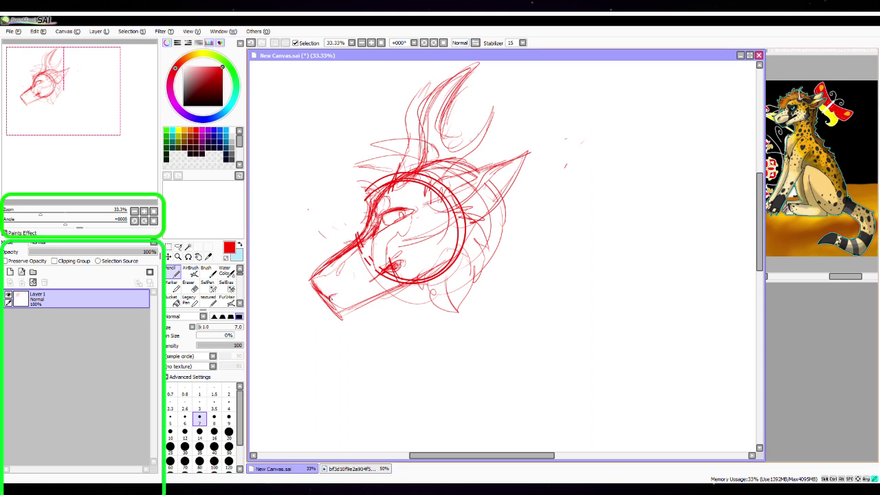
mouse_move(346, 294)
left_mouse_down()
mouse_move(377, 281)
mouse_move(330, 300)
mouse_move(358, 332)
mouse_move(365, 308)
left_mouse_up()
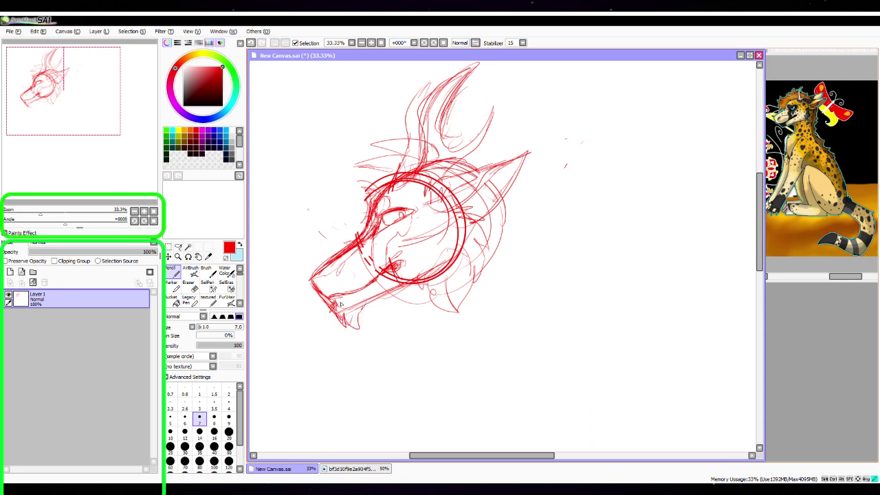
left_click_drag(338, 272, 344, 266)
left_click_drag(347, 263, 375, 227)
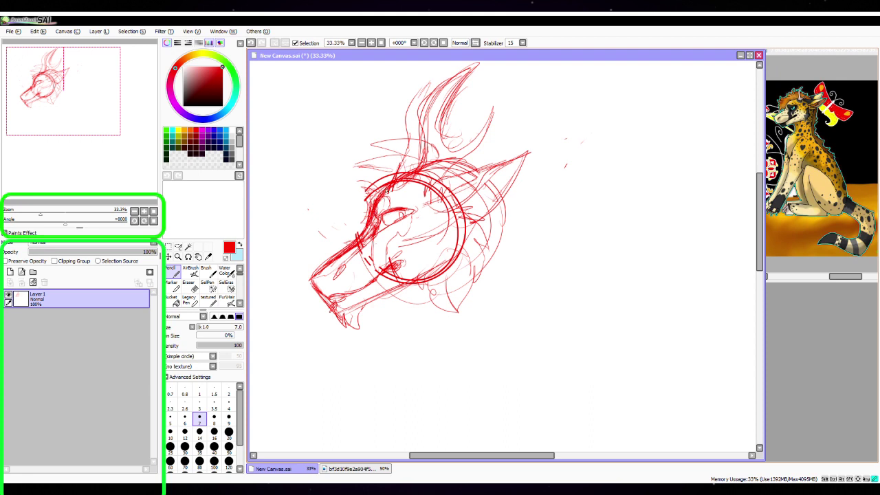
Sketch a shorter forelock over the forehead and hair strands back across the top of the head
mouse_move(370, 210)
left_mouse_down()
mouse_move(355, 205)
mouse_move(374, 167)
mouse_move(406, 151)
left_mouse_up()
mouse_move(365, 205)
left_mouse_down()
mouse_move(358, 162)
mouse_move(419, 157)
mouse_move(481, 166)
mouse_move(499, 183)
left_mouse_up()
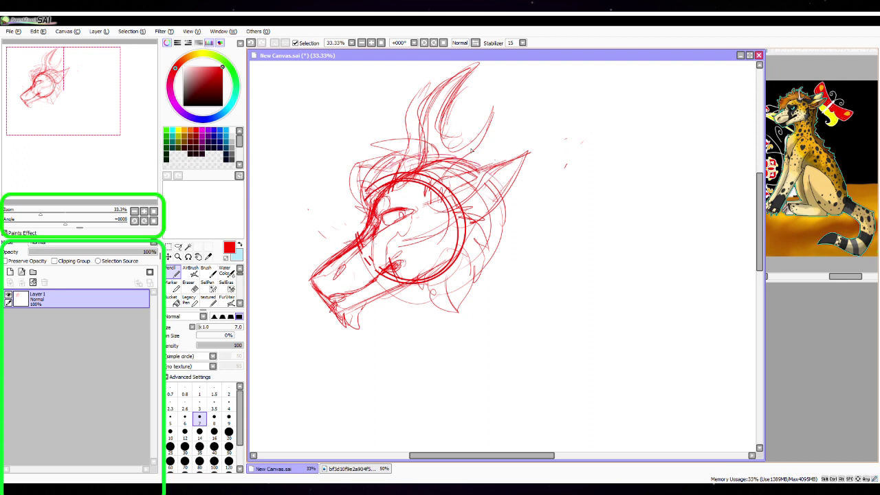
Scale the head sketch down to about two thirds and place it in the canvas's upper-left corner
double_click(135, 212)
key("space")
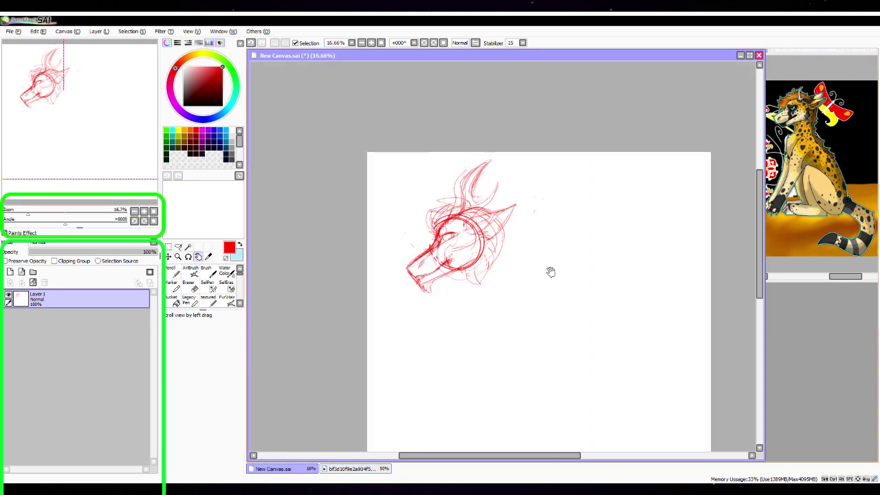
left_click_drag(551, 271, 476, 173)
left_click(144, 212)
key("space")
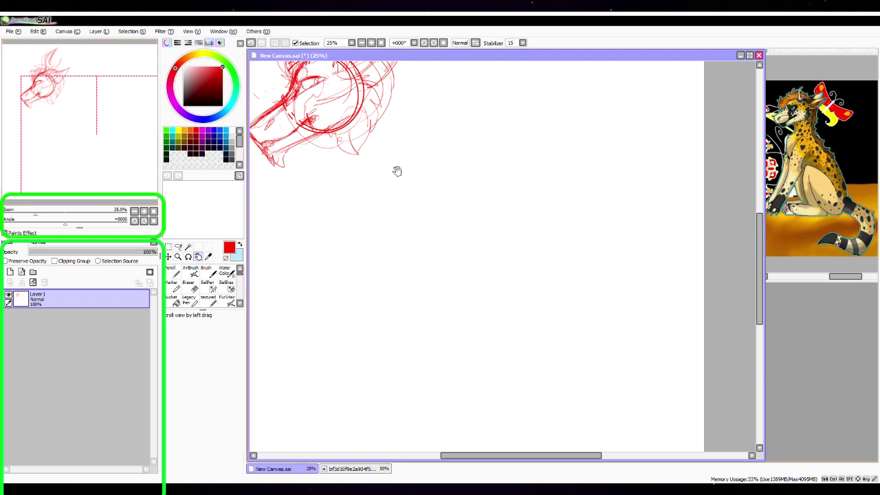
mouse_move(396, 171)
left_mouse_down()
mouse_move(463, 267)
mouse_move(487, 246)
mouse_move(518, 238)
left_mouse_up()
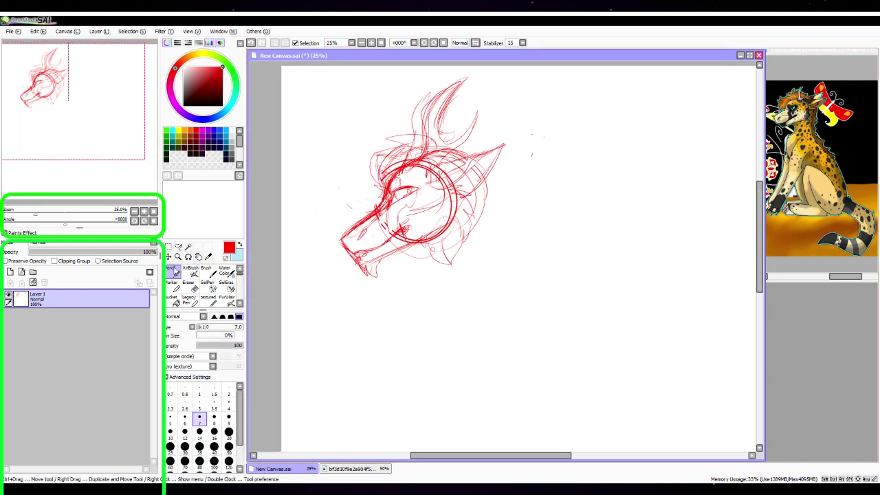
left_click(169, 247)
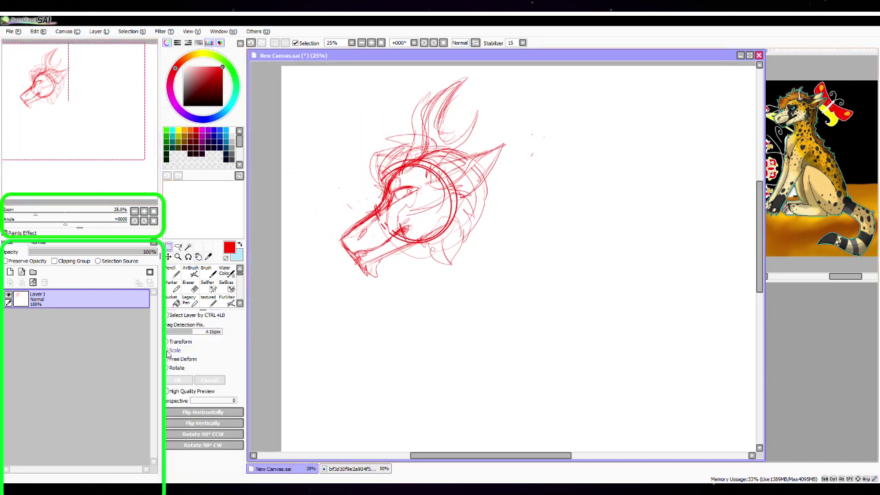
left_click(167, 350)
left_click_drag(464, 201, 413, 188)
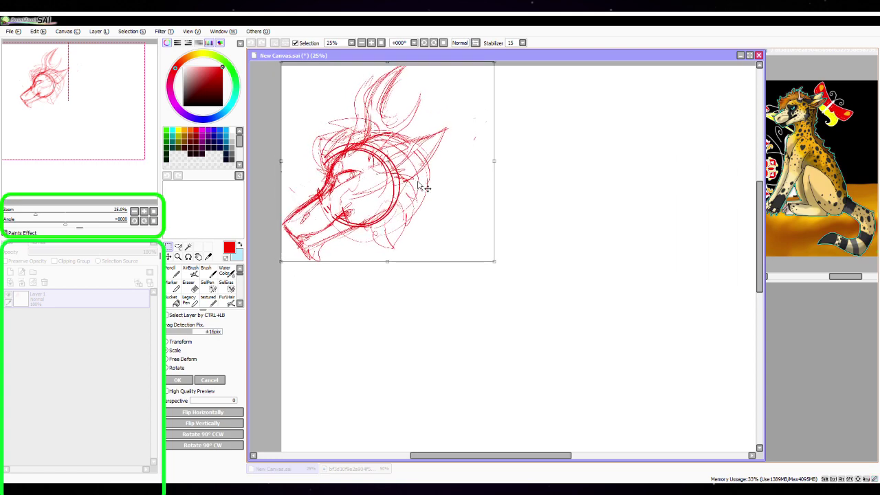
mouse_move(491, 259)
left_mouse_down()
mouse_move(474, 235)
mouse_move(401, 186)
left_mouse_up()
left_click_drag(434, 215, 396, 183)
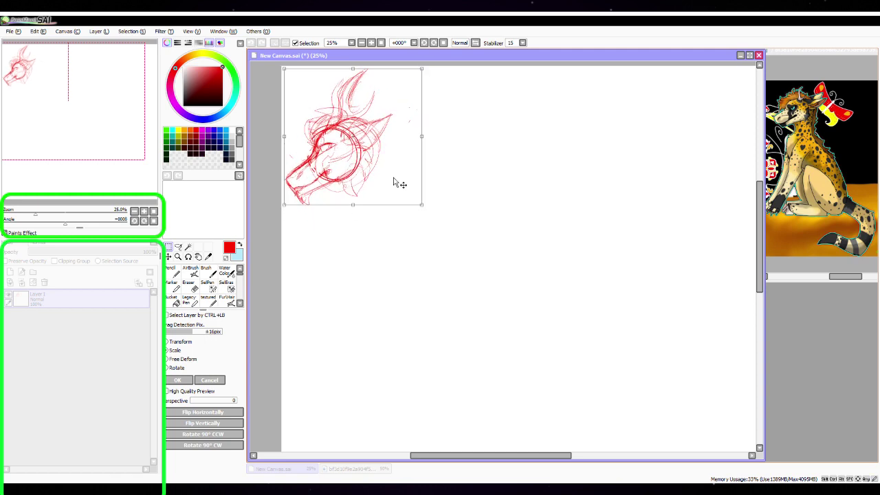
left_click(177, 380)
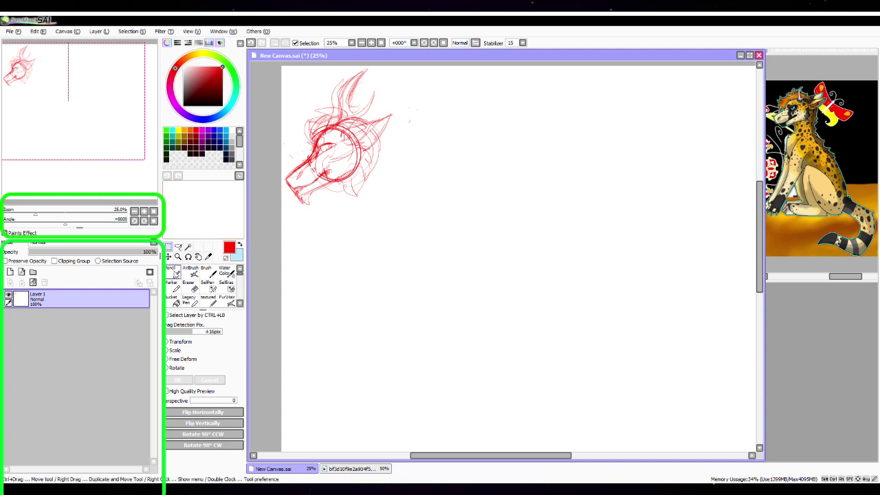
Sketch a base circle for a second head beside the first one with the Pencil at size 7
left_click(198, 257)
left_click_drag(524, 200, 448, 217)
key("n")
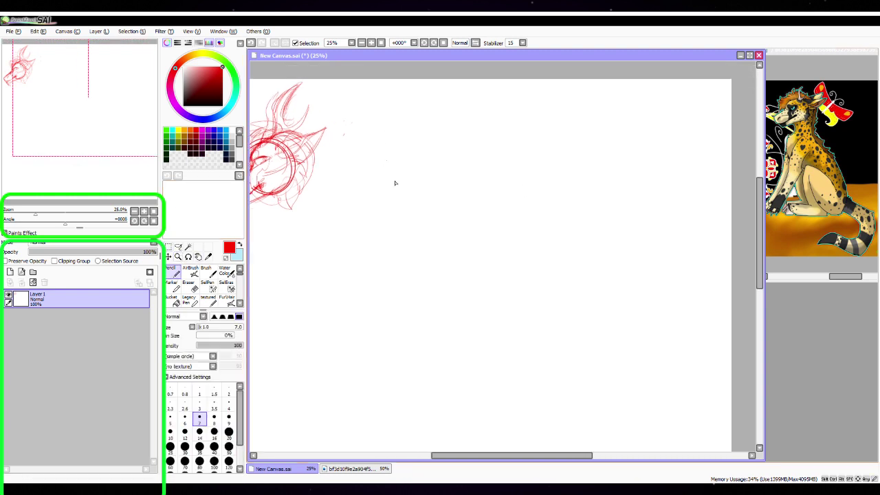
mouse_move(371, 118)
left_mouse_down()
mouse_move(410, 105)
mouse_move(358, 142)
mouse_move(381, 196)
mouse_move(515, 282)
mouse_move(501, 173)
mouse_move(442, 227)
left_mouse_up()
Draw a curved vertical centre line and two slanted cross guidelines over the second head's base circle
left_click(144, 211)
left_click(144, 211)
key("space")
mouse_move(405, 74)
left_mouse_down()
mouse_move(399, 179)
mouse_move(420, 225)
left_mouse_up()
mouse_move(409, 70)
left_mouse_down()
mouse_move(424, 236)
mouse_move(439, 258)
mouse_move(434, 231)
left_mouse_up()
key("space")
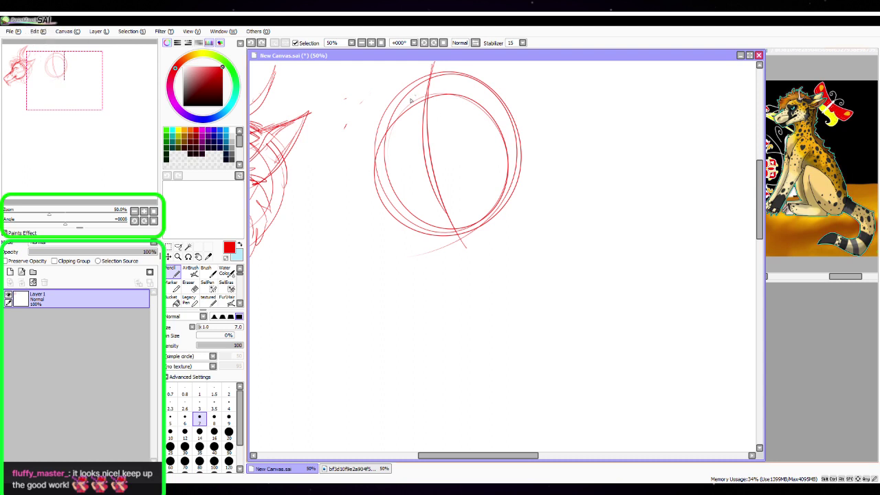
mouse_move(432, 68)
left_mouse_down()
mouse_move(428, 114)
mouse_move(456, 240)
left_mouse_up()
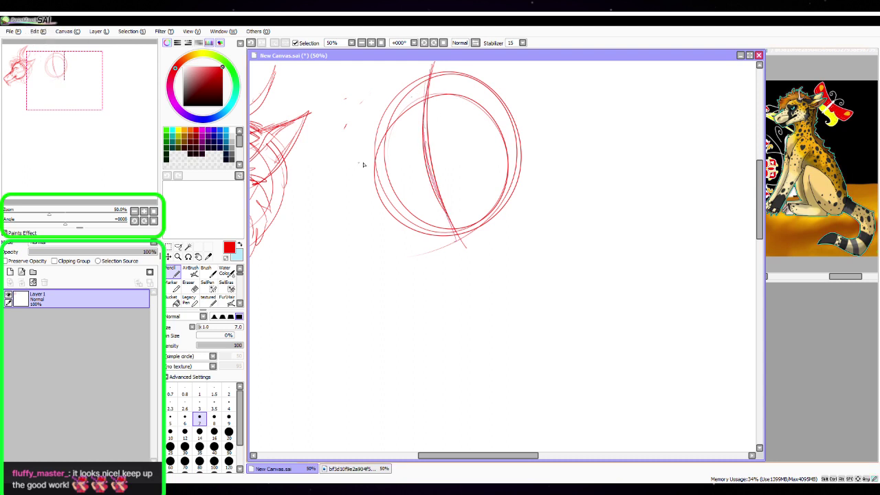
mouse_move(363, 163)
left_mouse_down()
mouse_move(497, 109)
mouse_move(380, 152)
left_mouse_up()
left_click_drag(369, 186, 504, 135)
mouse_move(503, 135)
left_mouse_down()
mouse_move(362, 190)
mouse_move(529, 122)
left_mouse_up()
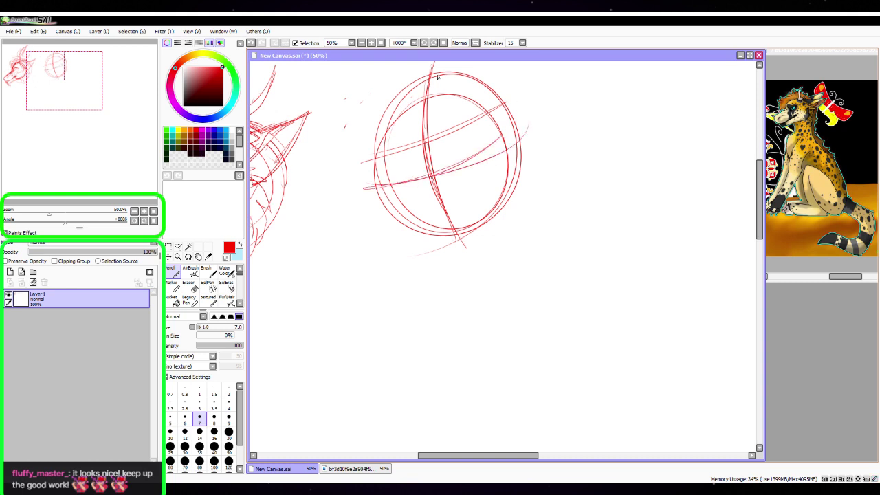
Sketch the near eye's upper lid and a muzzle extending down from the guidelines, with nose, mouth and chin
left_click_drag(447, 162, 467, 140)
mouse_move(436, 167)
left_mouse_down()
mouse_move(402, 208)
mouse_move(418, 186)
mouse_move(382, 273)
mouse_move(381, 265)
mouse_move(419, 258)
mouse_move(405, 268)
mouse_move(426, 244)
left_mouse_up()
left_click_drag(445, 174, 432, 246)
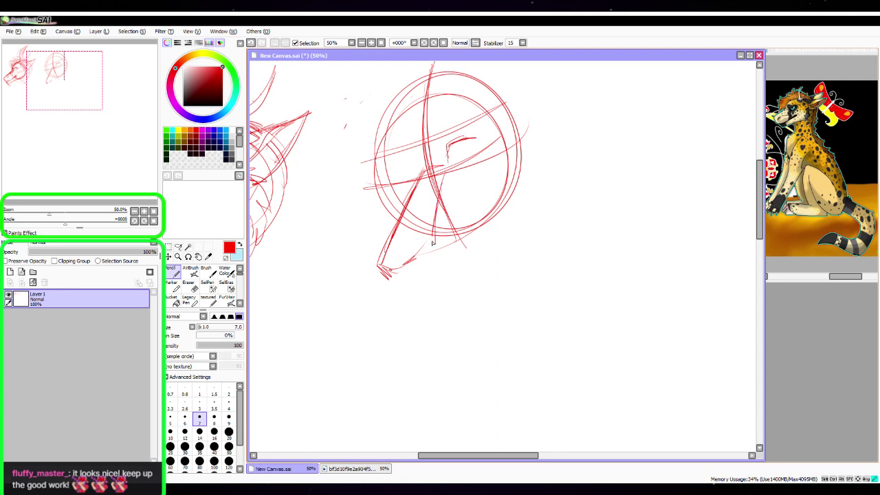
left_click_drag(437, 211, 430, 249)
mouse_move(378, 266)
left_mouse_down()
mouse_move(407, 298)
mouse_move(407, 289)
mouse_move(446, 271)
mouse_move(456, 233)
mouse_move(419, 256)
mouse_move(434, 232)
mouse_move(424, 253)
mouse_move(432, 247)
left_mouse_up()
left_click_drag(415, 225, 401, 260)
left_click_drag(427, 184, 412, 231)
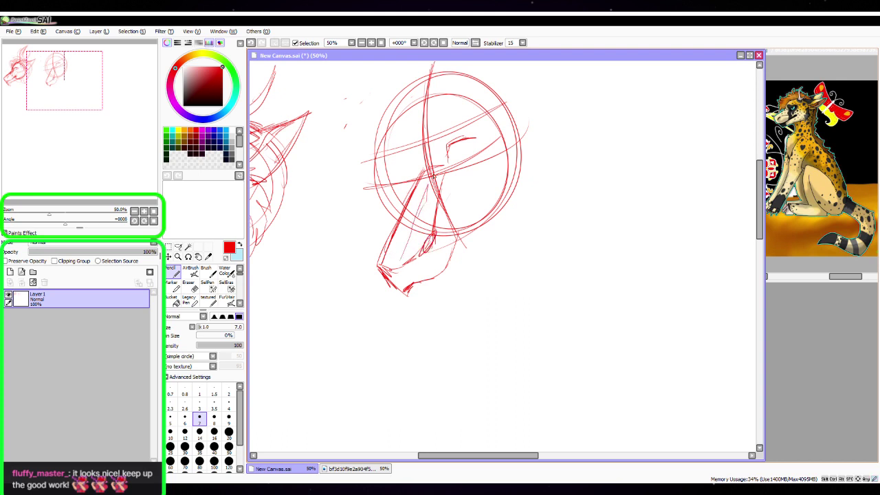
Reinforce the near eye's inner corner and upper lid, and save the canvas
mouse_move(447, 154)
left_mouse_down()
mouse_move(442, 174)
mouse_move(443, 166)
left_mouse_up()
left_click_drag(444, 159, 480, 142)
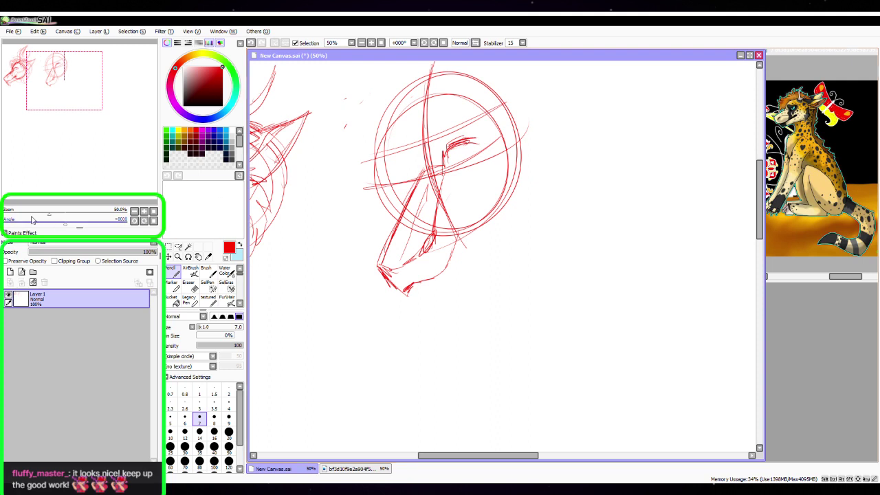
key("ctrl+s")
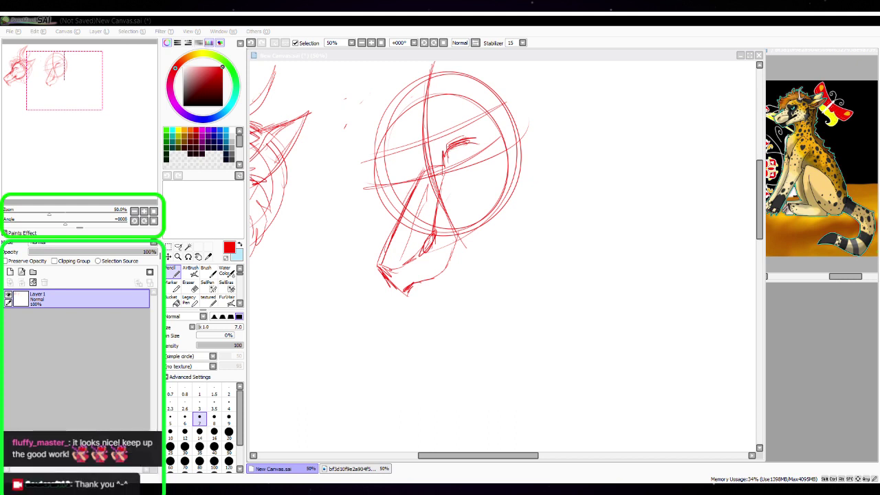
Refine the second head's nose tip, chin and mouth line, and extend the mouth to a rounded corner on the cheek
left_click(406, 293)
mouse_move(406, 289)
left_mouse_down()
mouse_move(447, 258)
mouse_move(479, 209)
mouse_move(466, 219)
mouse_move(543, 301)
left_mouse_up()
left_click(144, 212)
mouse_move(411, 221)
left_mouse_down()
mouse_move(367, 316)
mouse_move(385, 389)
mouse_move(399, 379)
mouse_move(354, 348)
mouse_move(392, 377)
mouse_move(416, 373)
left_mouse_up()
mouse_move(362, 327)
left_mouse_down()
mouse_move(354, 345)
mouse_move(395, 386)
mouse_move(433, 364)
left_mouse_up()
mouse_move(354, 344)
left_mouse_down()
mouse_move(448, 358)
mouse_move(466, 309)
left_mouse_up()
Sketch the near eye's outline with its lid and pupil, and add an oval brow mark above it
left_click_drag(446, 189, 449, 224)
mouse_move(435, 193)
left_mouse_down()
mouse_move(444, 144)
mouse_move(456, 174)
mouse_move(496, 173)
mouse_move(489, 189)
left_mouse_up()
mouse_move(451, 222)
left_mouse_down()
mouse_move(458, 199)
mouse_move(494, 175)
mouse_move(484, 192)
left_mouse_up()
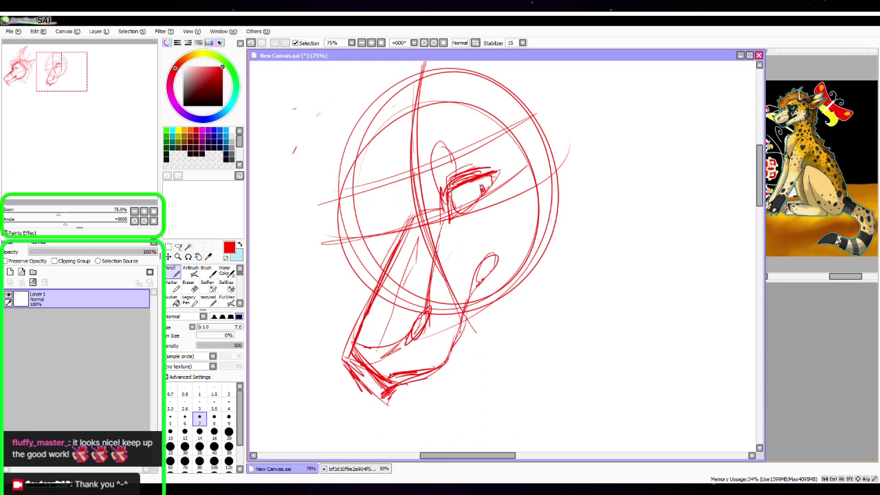
Sketch the far eye with its lid, pupil and brow mark on the other side of the muzzle
left_click_drag(547, 337, 599, 322)
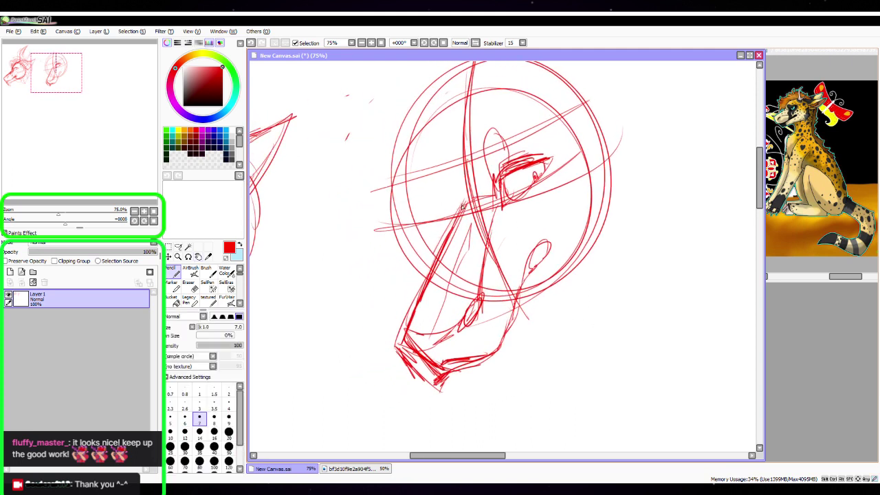
mouse_move(465, 209)
left_mouse_down()
mouse_move(456, 162)
mouse_move(463, 203)
mouse_move(427, 196)
mouse_move(453, 197)
mouse_move(441, 199)
mouse_move(460, 187)
mouse_move(455, 169)
mouse_move(440, 200)
mouse_move(416, 205)
mouse_move(454, 219)
mouse_move(438, 216)
left_mouse_up()
mouse_move(442, 218)
left_mouse_down()
mouse_move(457, 225)
mouse_move(459, 216)
left_mouse_up()
left_click_drag(455, 203, 462, 215)
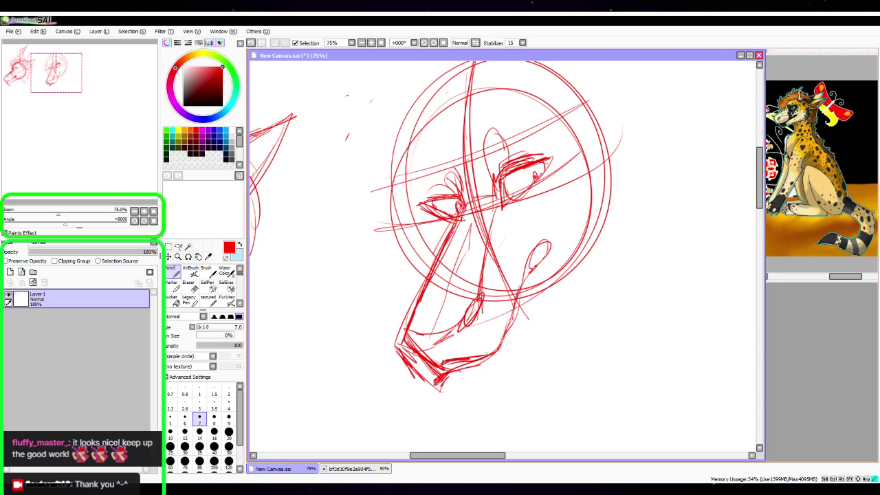
left_click_drag(463, 219, 458, 165)
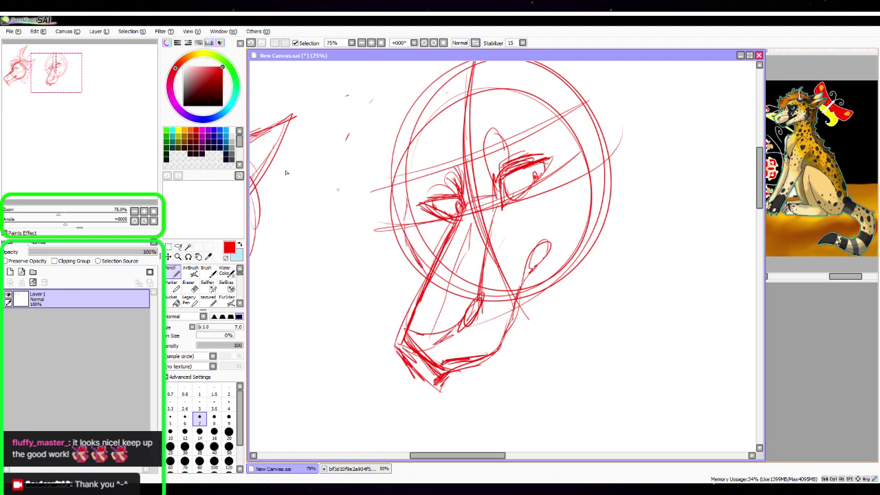
Draw the lower jaw line from the chin up to the back of the cheek
left_click(135, 211)
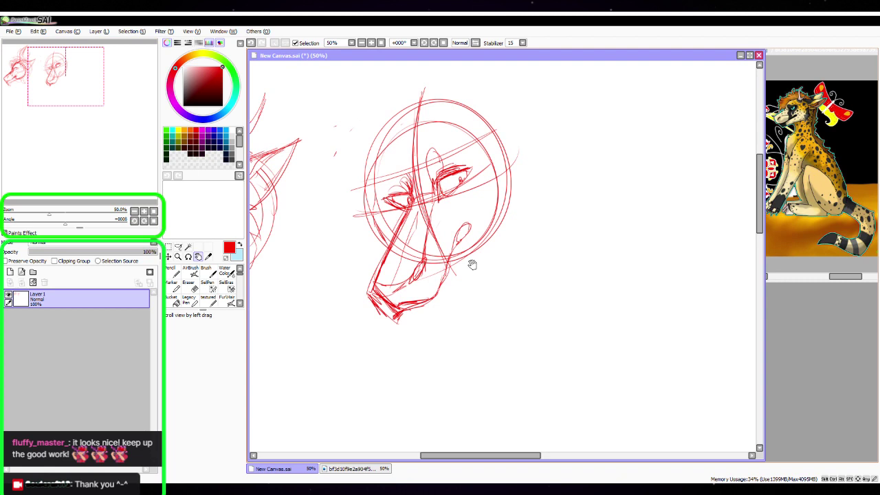
key("n")
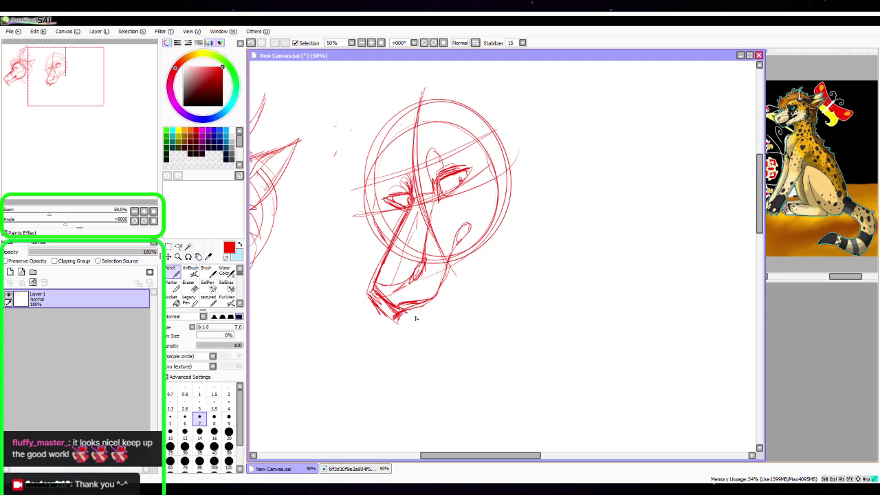
left_click_drag(435, 310, 484, 238)
left_click_drag(455, 277, 519, 206)
Outline the back of the cheek and add jagged fur tufts on both sides of the face
mouse_move(495, 230)
left_mouse_down()
mouse_move(508, 212)
mouse_move(512, 176)
left_mouse_up()
left_click_drag(492, 141, 509, 209)
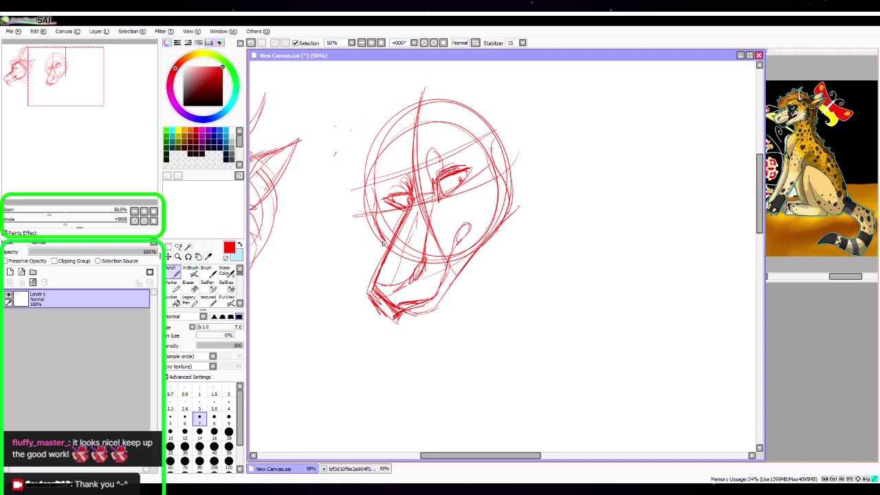
mouse_move(371, 208)
left_mouse_down()
mouse_move(362, 207)
mouse_move(377, 259)
left_mouse_up()
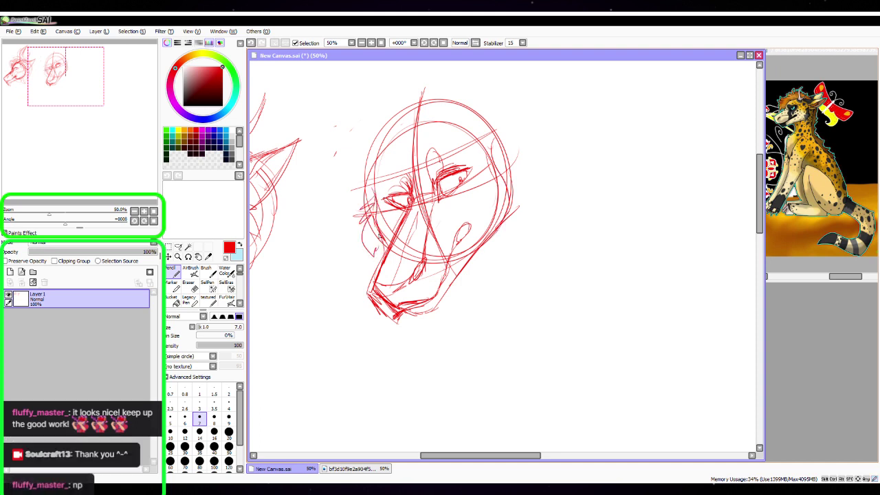
mouse_move(500, 161)
left_mouse_down()
mouse_move(541, 213)
mouse_move(522, 206)
mouse_move(516, 268)
mouse_move(496, 234)
left_mouse_up()
Sketch a pointed hair tuft rising from the top of the second head with strands over the forehead
left_click_drag(585, 203, 548, 269)
left_click_drag(401, 162, 398, 173)
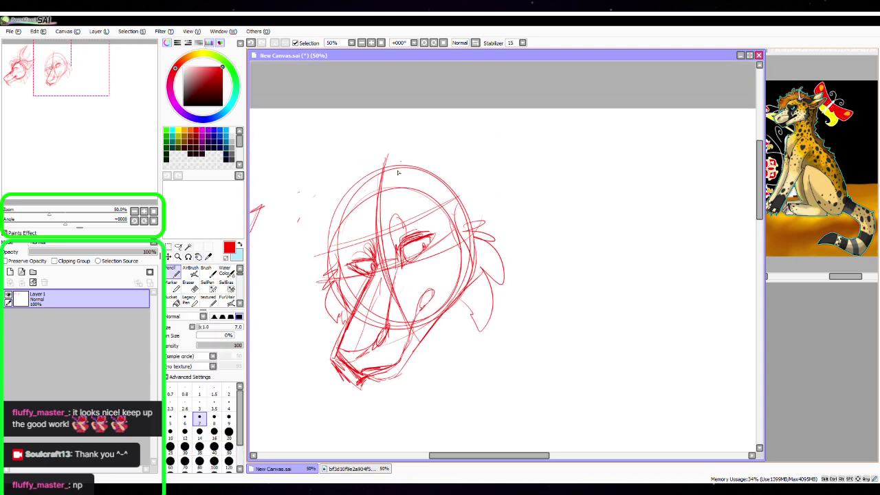
mouse_move(370, 248)
left_mouse_down()
mouse_move(349, 230)
mouse_move(354, 193)
mouse_move(358, 219)
mouse_move(353, 173)
left_mouse_up()
mouse_move(360, 210)
left_mouse_down()
mouse_move(355, 173)
mouse_move(405, 147)
mouse_move(425, 194)
mouse_move(419, 164)
mouse_move(427, 210)
left_mouse_up()
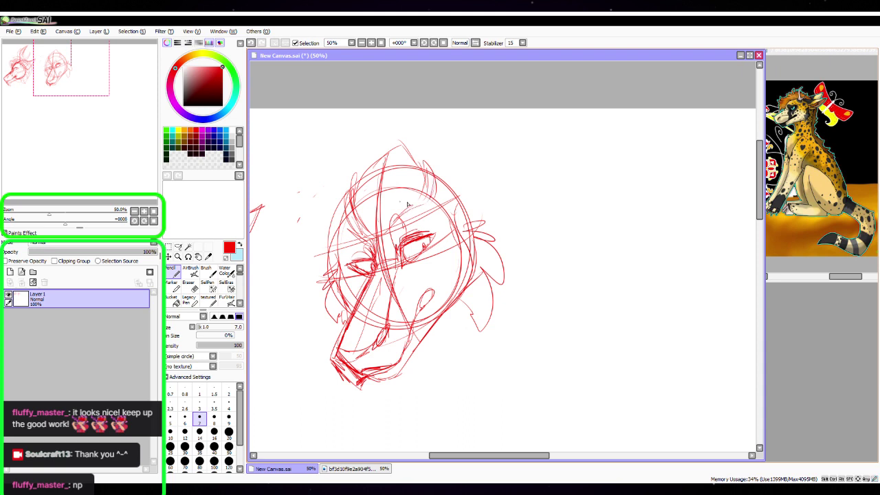
mouse_move(353, 200)
left_mouse_down()
mouse_move(342, 230)
mouse_move(353, 184)
left_mouse_up()
left_click_drag(364, 171, 345, 205)
left_click_drag(389, 167, 418, 147)
Select the whole second head, shift it down and slightly left to free space above it, scale it down a little, and clear the selection
left_click(169, 256)
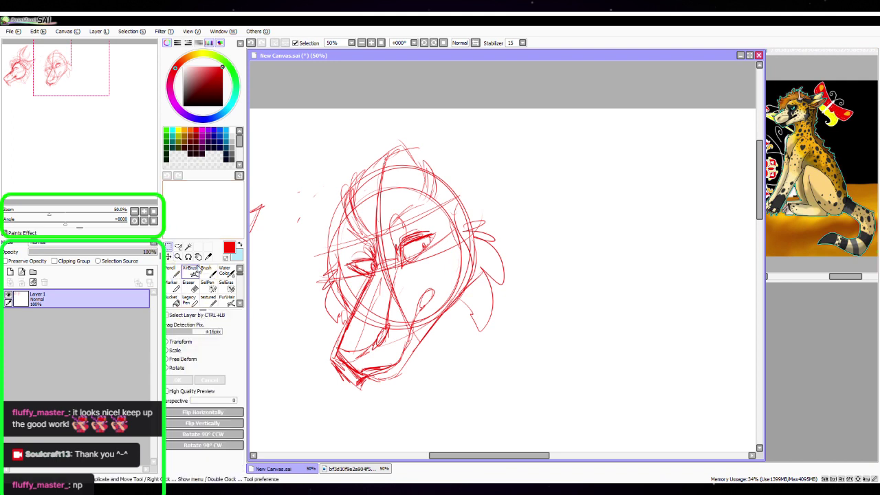
left_click(178, 246)
mouse_move(443, 107)
left_mouse_down()
mouse_move(344, 124)
mouse_move(537, 324)
mouse_move(481, 123)
left_mouse_up()
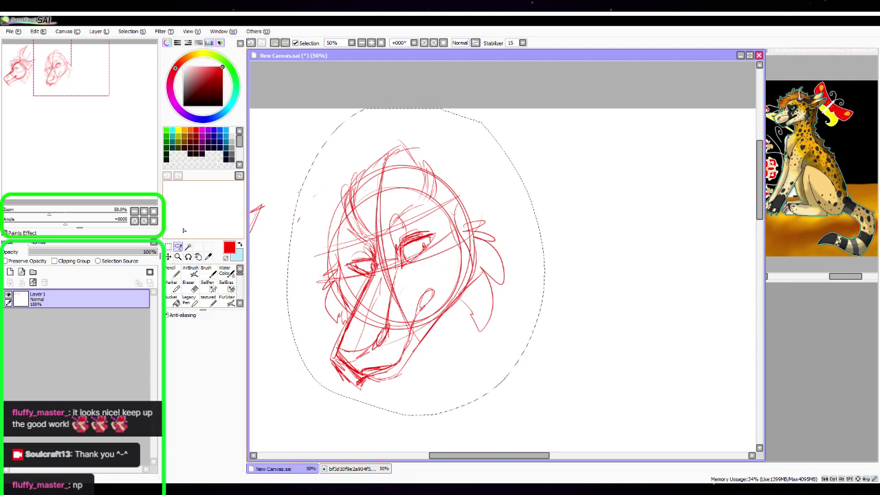
left_click(168, 257)
left_click(170, 351)
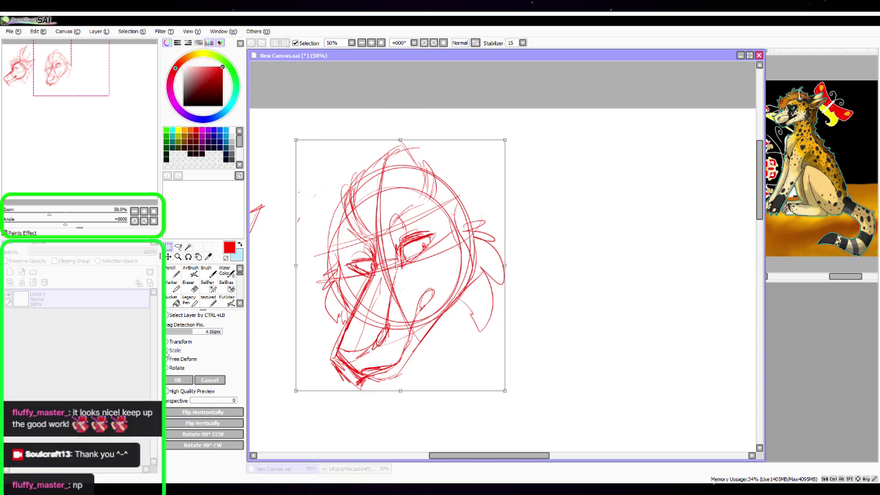
left_click_drag(427, 252, 410, 278)
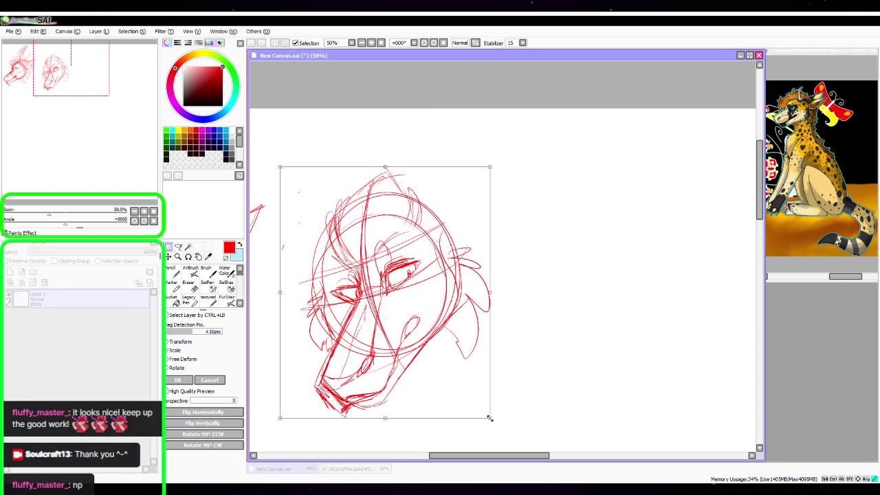
left_click_drag(488, 419, 477, 401)
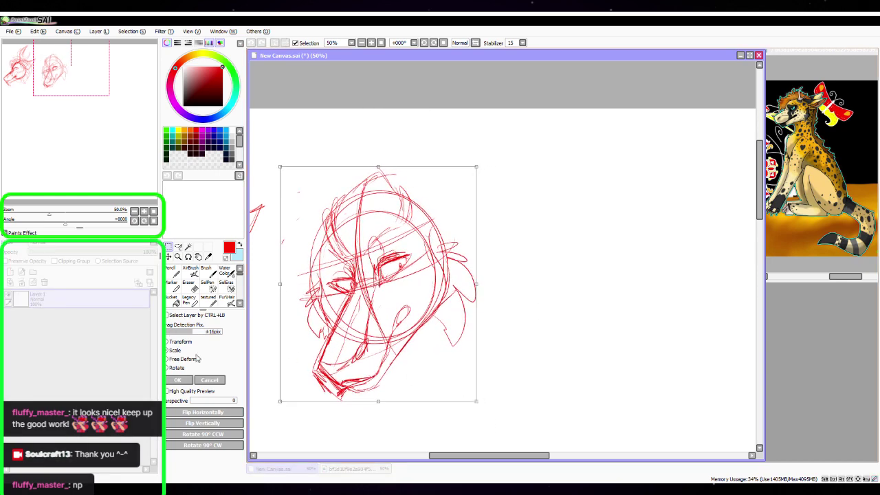
left_click(178, 380)
left_click(226, 285)
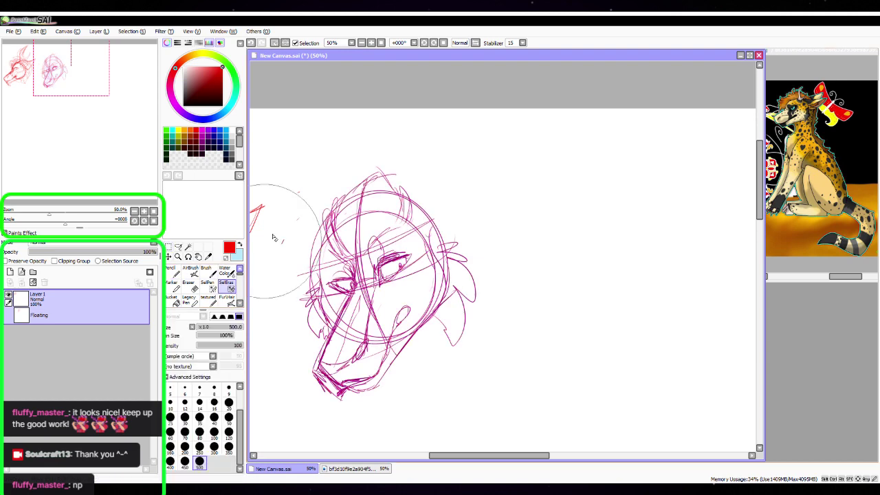
mouse_move(273, 238)
left_mouse_down()
mouse_move(353, 158)
mouse_move(335, 354)
mouse_move(481, 295)
mouse_move(412, 222)
mouse_move(333, 294)
left_mouse_up()
left_click(172, 272)
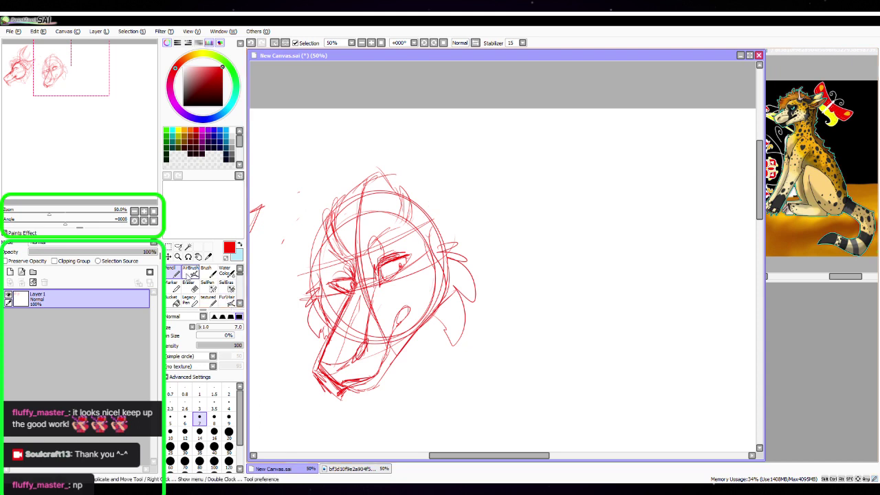
left_click(178, 246)
left_click_drag(263, 151, 265, 157)
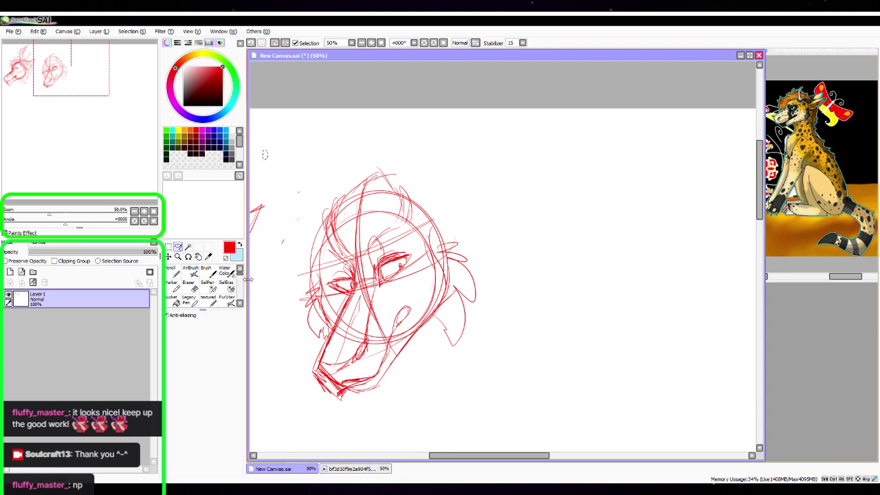
left_click(226, 286)
key("ctrl+d")
Sketch the large near ear of the second head with a tufted tip and ragged fur along its lower edge
key("n")
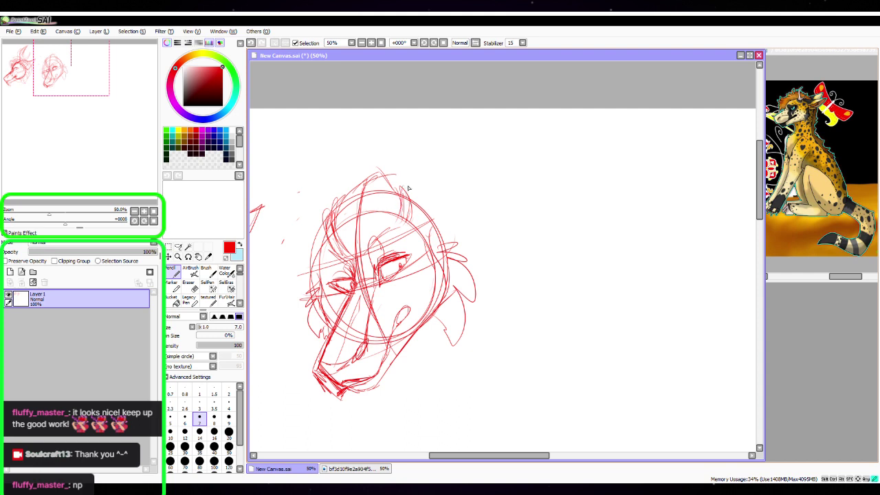
left_click_drag(417, 235, 438, 192)
mouse_move(419, 232)
left_mouse_down()
mouse_move(485, 144)
mouse_move(504, 172)
mouse_move(488, 245)
mouse_move(475, 256)
mouse_move(464, 222)
mouse_move(483, 155)
left_mouse_up()
mouse_move(491, 245)
left_mouse_down()
mouse_move(470, 270)
mouse_move(462, 231)
mouse_move(463, 268)
left_mouse_up()
mouse_move(481, 155)
left_mouse_down()
mouse_move(497, 169)
mouse_move(500, 202)
mouse_move(487, 136)
mouse_move(503, 125)
left_mouse_up()
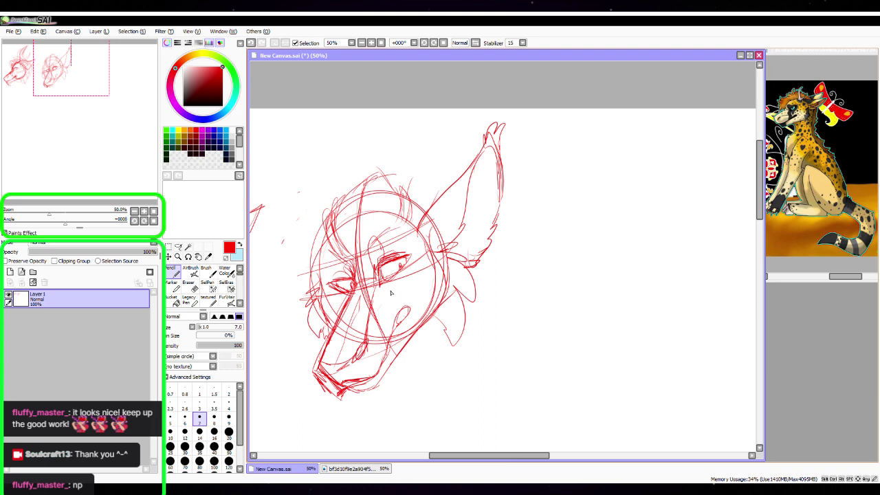
Sketch a tall upright horn with a prong from the crown beside the near ear up to the canvas's upper edge
left_click_drag(403, 201, 389, 233)
mouse_move(396, 175)
left_mouse_down()
mouse_move(404, 211)
mouse_move(397, 126)
mouse_move(412, 148)
left_mouse_up()
mouse_move(409, 187)
left_mouse_down()
mouse_move(407, 129)
mouse_move(428, 199)
mouse_move(419, 214)
mouse_move(403, 104)
left_mouse_up()
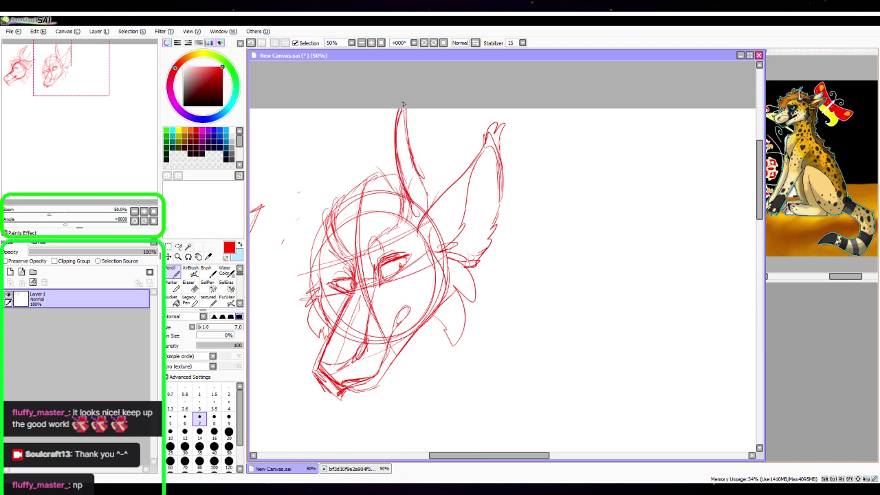
left_click_drag(405, 193, 408, 229)
left_click_drag(408, 198, 391, 233)
mouse_move(401, 197)
left_mouse_down()
mouse_move(407, 218)
mouse_move(398, 112)
mouse_move(432, 185)
mouse_move(435, 169)
left_mouse_up()
mouse_move(420, 110)
left_mouse_down()
mouse_move(438, 184)
mouse_move(433, 206)
mouse_move(431, 159)
mouse_move(437, 192)
mouse_move(421, 177)
left_mouse_up()
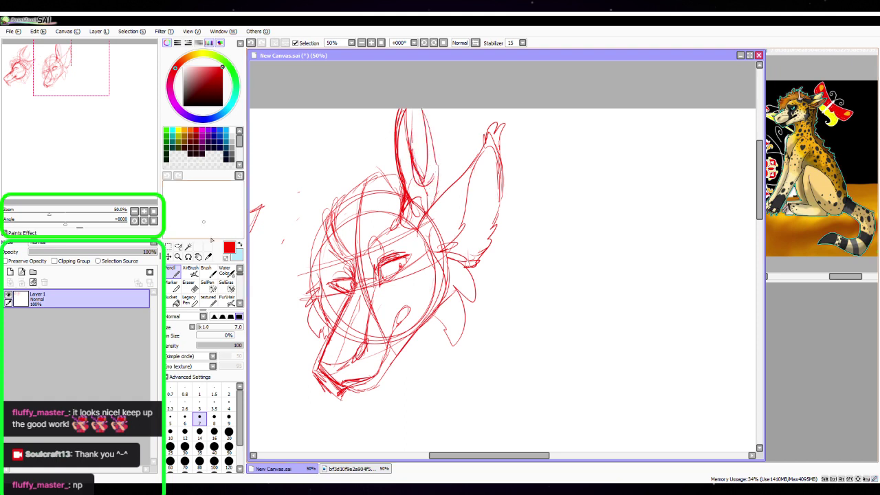
Erase the upper part of the tall horn with the 50 px eraser, keeping only the marks at its base
left_click(188, 284)
mouse_move(399, 108)
left_mouse_down()
mouse_move(413, 135)
mouse_move(405, 180)
mouse_move(426, 103)
mouse_move(430, 167)
mouse_move(418, 187)
mouse_move(434, 165)
left_mouse_up()
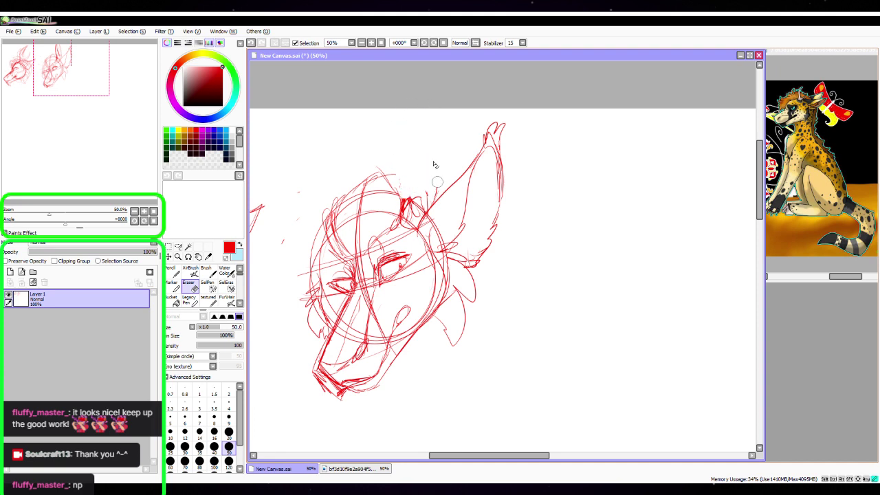
key("n")
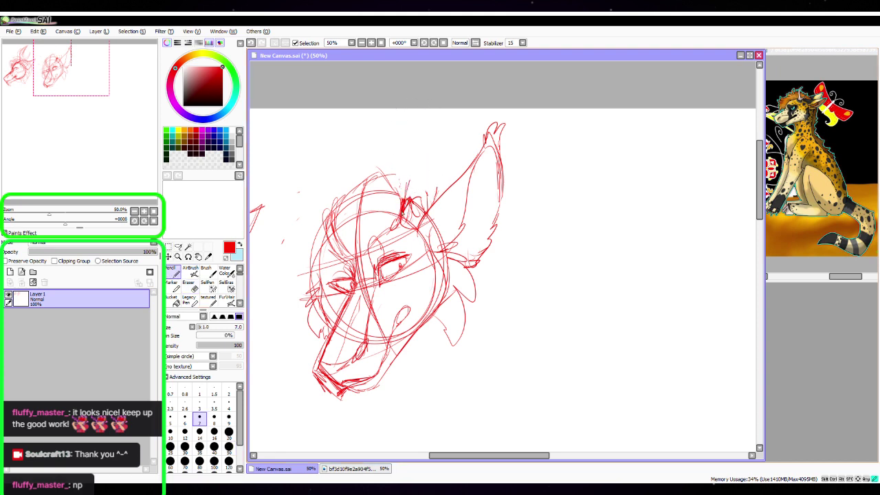
Sketch the narrow far ear on the other side of the second head, ending in a small fur tuft at the tip
mouse_move(325, 237)
left_mouse_down()
mouse_move(320, 246)
mouse_move(325, 214)
mouse_move(323, 231)
left_mouse_up()
mouse_move(321, 266)
left_mouse_down()
mouse_move(315, 289)
mouse_move(322, 240)
left_mouse_up()
left_click_drag(320, 296, 292, 211)
mouse_move(311, 268)
left_mouse_down()
mouse_move(292, 154)
mouse_move(295, 184)
left_mouse_up()
mouse_move(292, 153)
left_mouse_down()
mouse_move(319, 197)
mouse_move(306, 265)
left_mouse_up()
left_click_drag(296, 160, 324, 201)
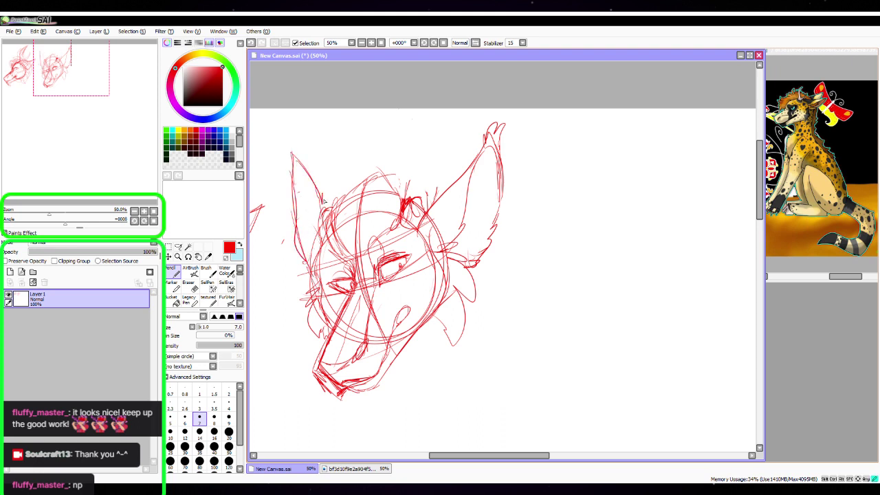
mouse_move(292, 165)
left_mouse_down()
mouse_move(286, 145)
mouse_move(297, 160)
left_mouse_up()
left_click_drag(298, 210, 307, 266)
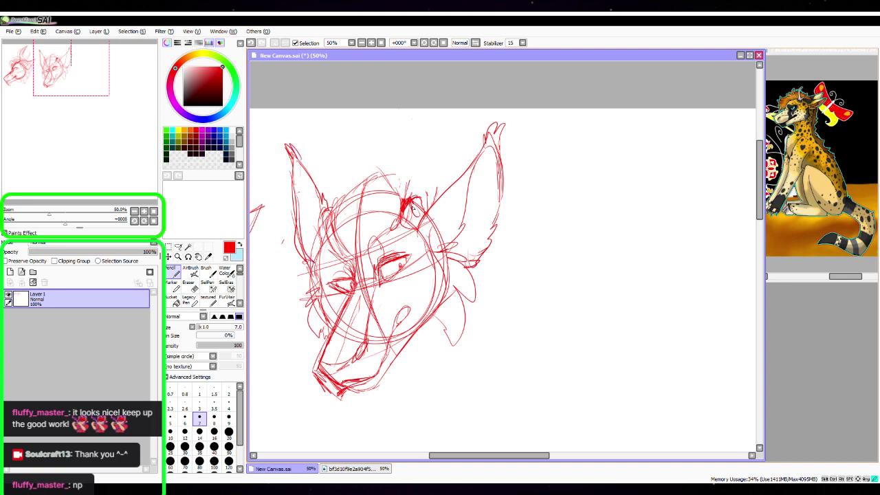
Refine the near horn's base and round out the hairline over the crown of the second head
left_click_drag(413, 209, 424, 199)
left_click_drag(371, 174, 406, 187)
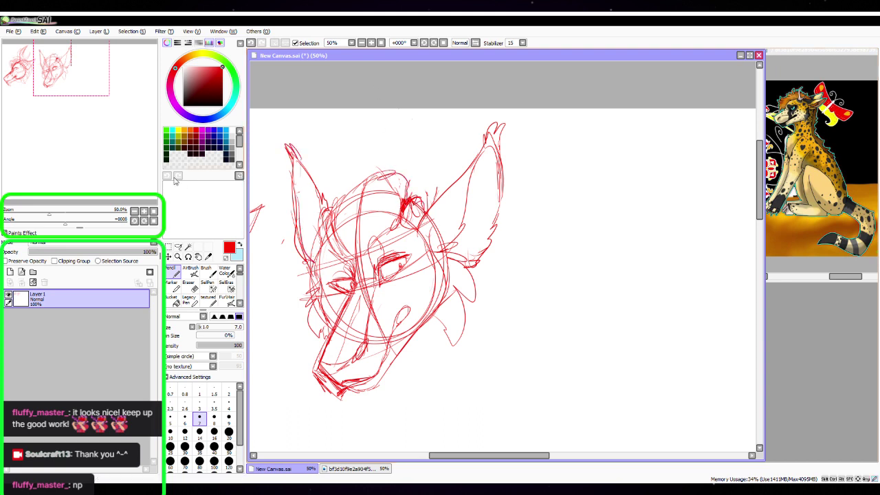
left_click_drag(471, 276, 459, 216)
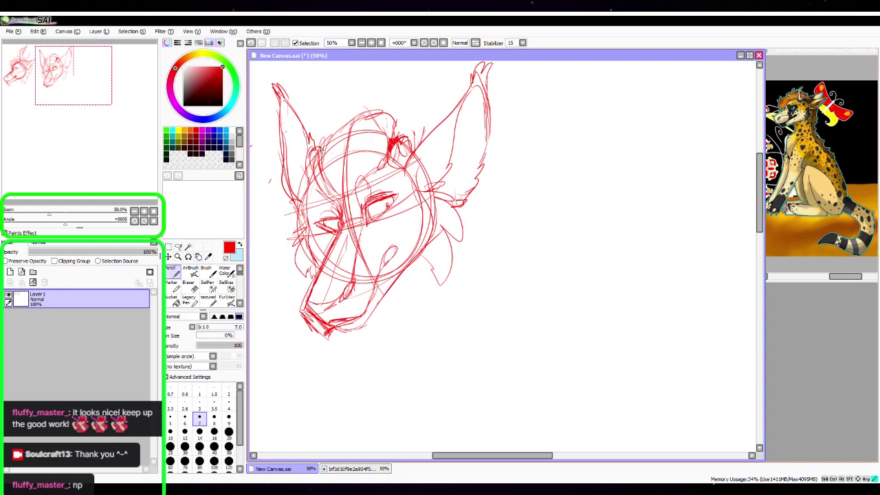
mouse_move(320, 148)
left_mouse_down()
mouse_move(348, 124)
mouse_move(383, 113)
left_mouse_up()
left_click_drag(504, 214, 497, 275)
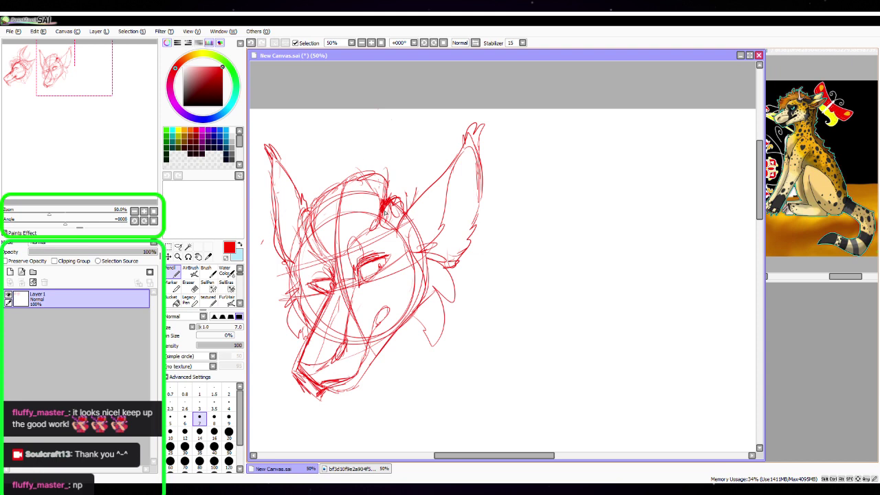
Sketch a pair of curved horns with short side prongs rising from the top of the second head
mouse_move(386, 213)
left_mouse_down()
mouse_move(382, 140)
mouse_move(337, 118)
mouse_move(391, 141)
mouse_move(415, 183)
mouse_move(406, 208)
mouse_move(390, 138)
mouse_move(407, 180)
mouse_move(420, 156)
mouse_move(423, 166)
left_mouse_up()
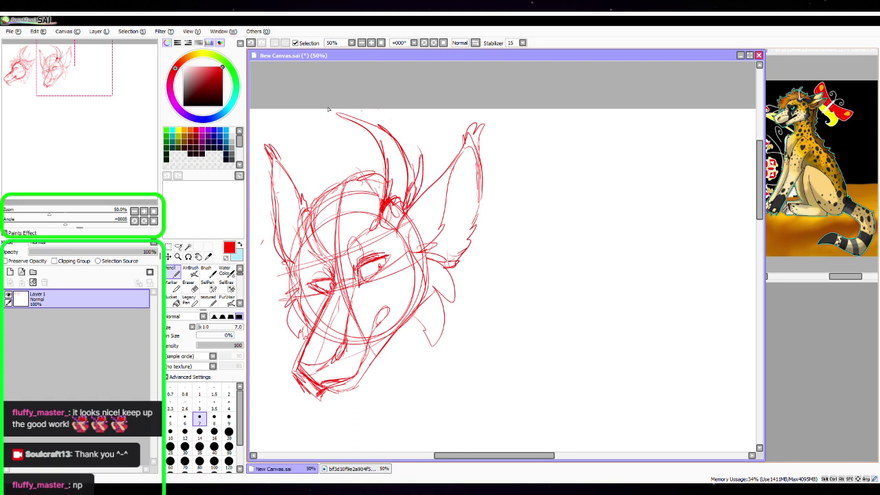
mouse_move(304, 219)
left_mouse_down()
mouse_move(299, 185)
mouse_move(314, 122)
mouse_move(315, 183)
left_mouse_up()
left_click_drag(318, 132, 315, 197)
mouse_move(316, 162)
left_mouse_down()
mouse_move(319, 209)
mouse_move(296, 177)
mouse_move(303, 166)
left_mouse_up()
left_click_drag(304, 203, 310, 175)
mouse_move(307, 172)
left_mouse_down()
mouse_move(320, 119)
mouse_move(321, 198)
left_mouse_up()
Erase the stray lines around the nose and chin of the second head with the 20 px eraser
key("space")
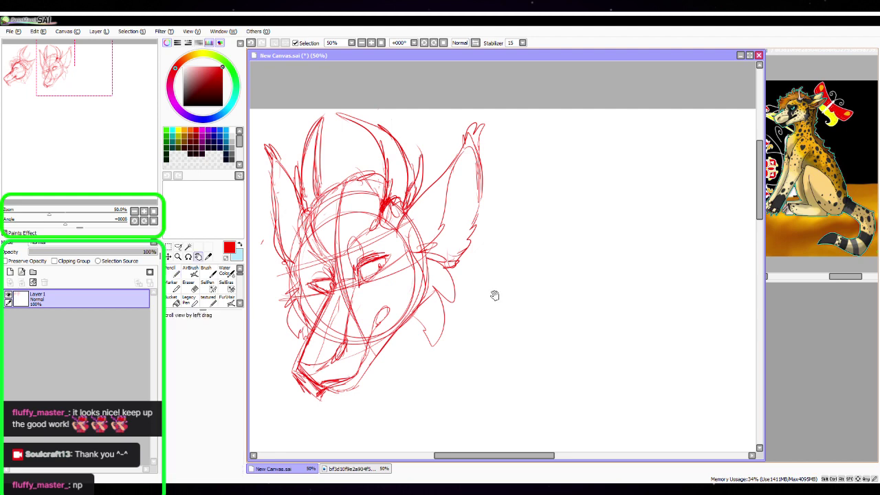
left_click_drag(464, 266, 447, 199)
left_click(191, 286)
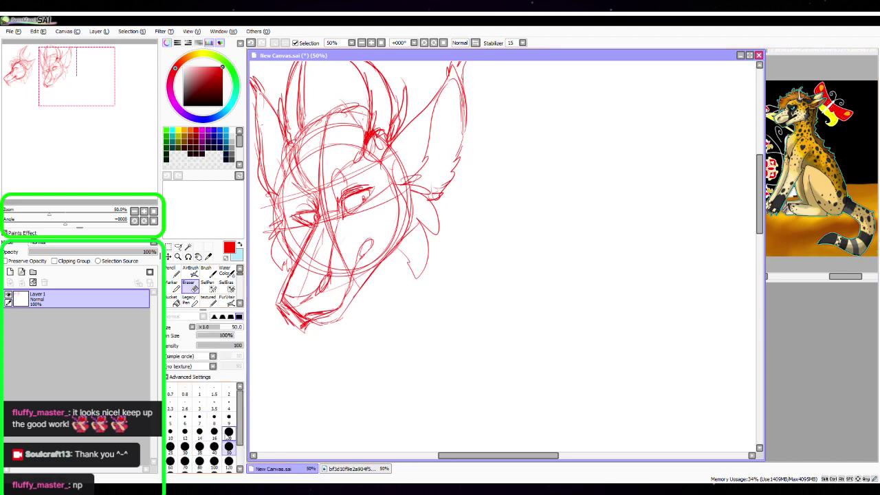
left_click(229, 432)
left_click_drag(274, 309, 303, 329)
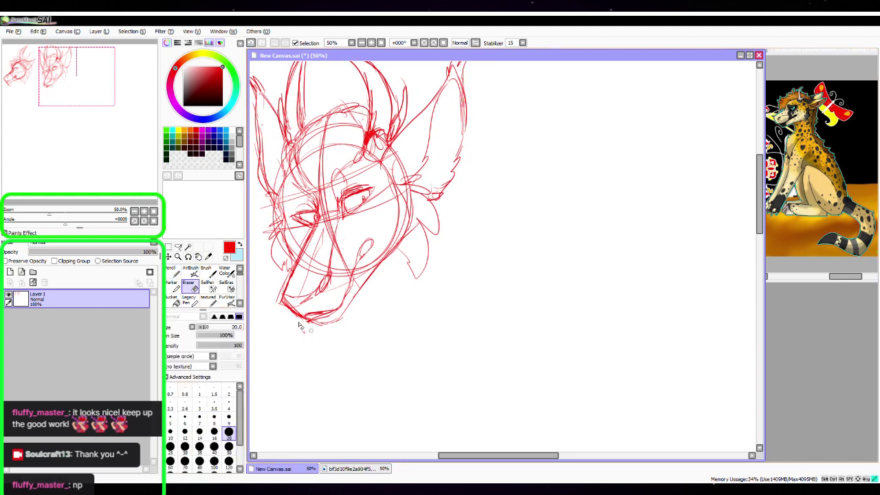
Add fur strokes at the second head's jaw and sketch a long mane behind the near ear, tapering to a point below
left_click(170, 271)
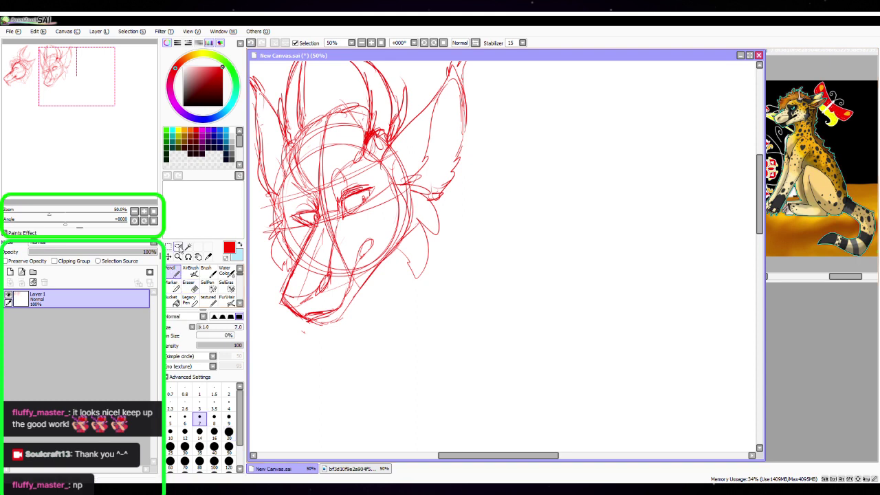
key("space")
left_click_drag(488, 210, 465, 223)
left_click_drag(344, 297, 370, 266)
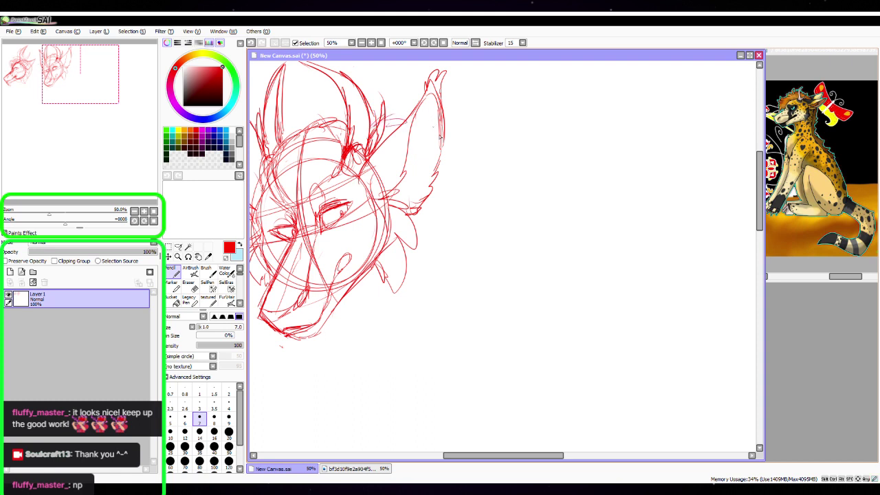
mouse_move(474, 143)
left_mouse_down()
mouse_move(444, 140)
mouse_move(471, 222)
left_mouse_up()
mouse_move(432, 194)
left_mouse_down()
mouse_move(425, 243)
mouse_move(440, 224)
mouse_move(423, 243)
mouse_move(461, 299)
left_mouse_up()
left_click_drag(461, 300, 475, 213)
Number the two head sketches by writing 1 beside the first head and 2 beside the second
mouse_move(418, 211)
left_mouse_down()
mouse_move(431, 231)
mouse_move(481, 206)
mouse_move(565, 226)
left_mouse_up()
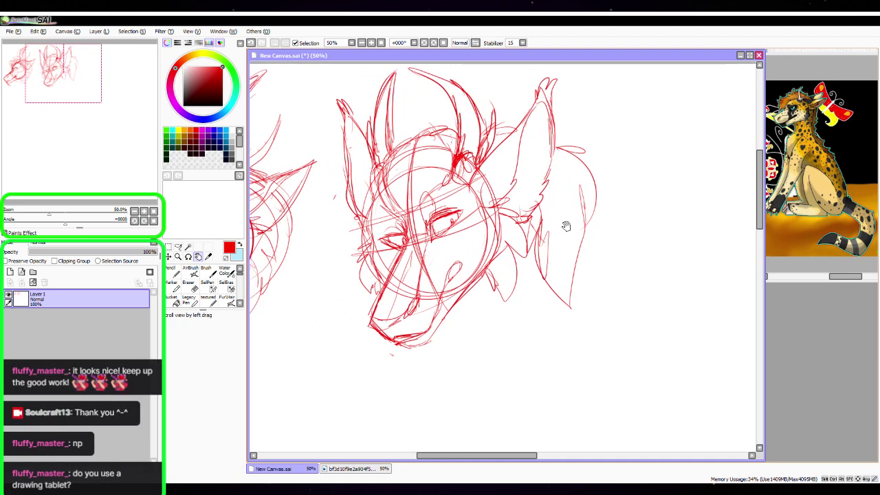
left_click_drag(324, 236, 454, 176)
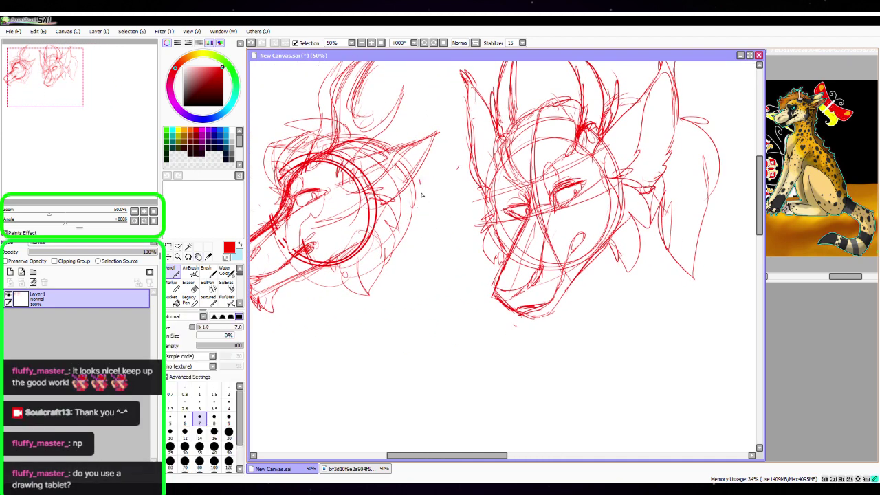
left_click_drag(635, 251, 450, 290)
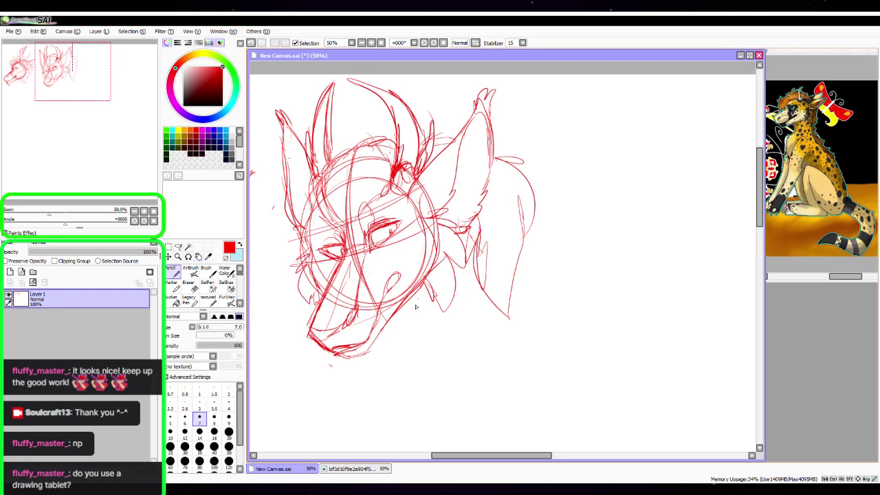
left_click_drag(482, 236, 536, 178)
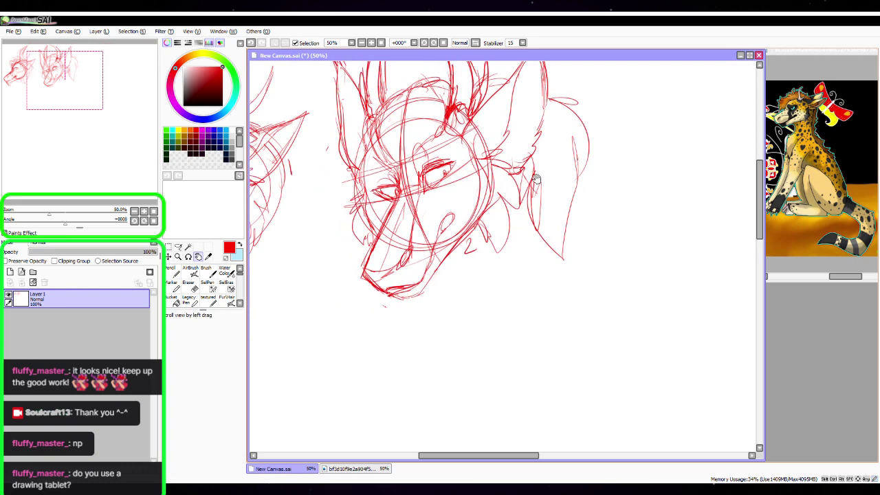
Select the second head with its mane and number, scale it down, place it close beside the first head, and clear the selection
left_click(134, 211)
left_click(178, 247)
mouse_move(413, 77)
left_mouse_down()
mouse_move(380, 109)
mouse_move(422, 305)
mouse_move(482, 63)
mouse_move(429, 60)
left_mouse_up()
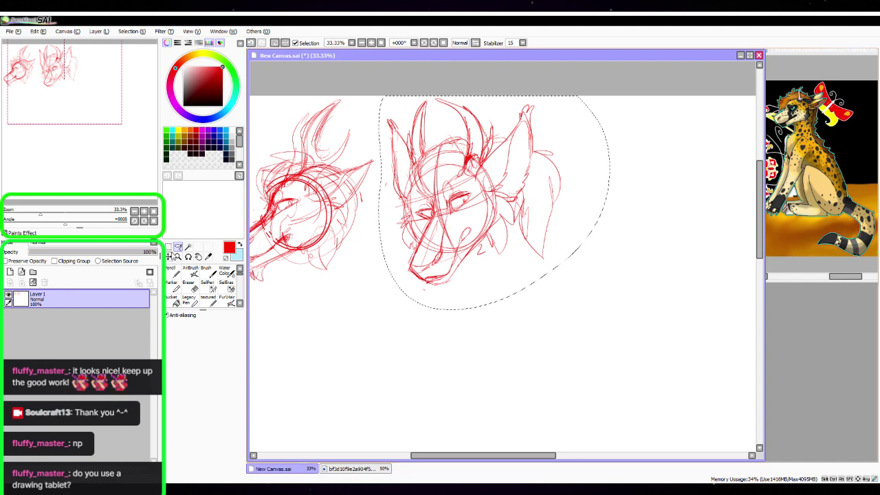
key("ctrl+t")
left_click_drag(509, 200, 491, 209)
left_click_drag(546, 296, 503, 260)
left_click_drag(475, 222, 485, 236)
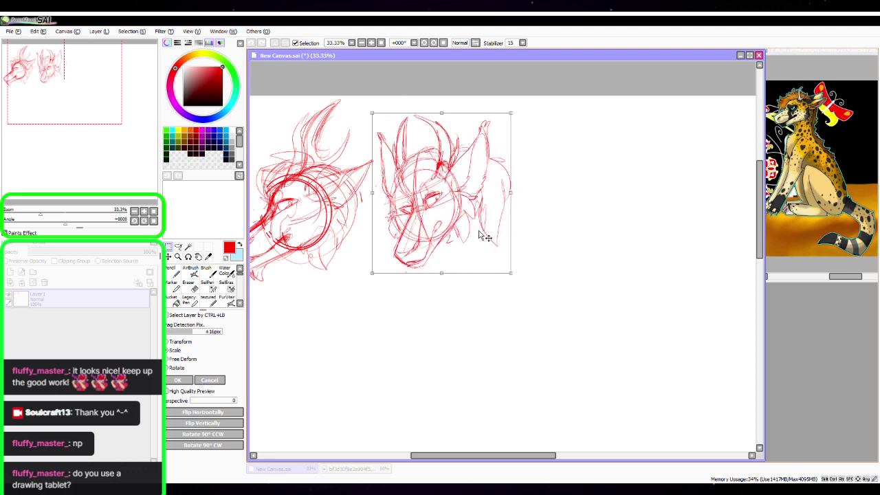
left_click(177, 381)
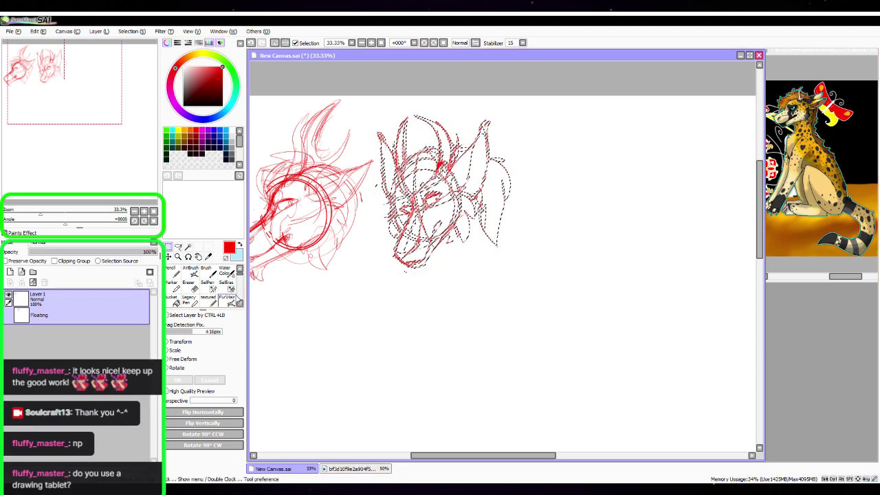
left_click(227, 286)
mouse_move(423, 96)
left_mouse_down()
mouse_move(379, 227)
mouse_move(539, 194)
left_mouse_up()
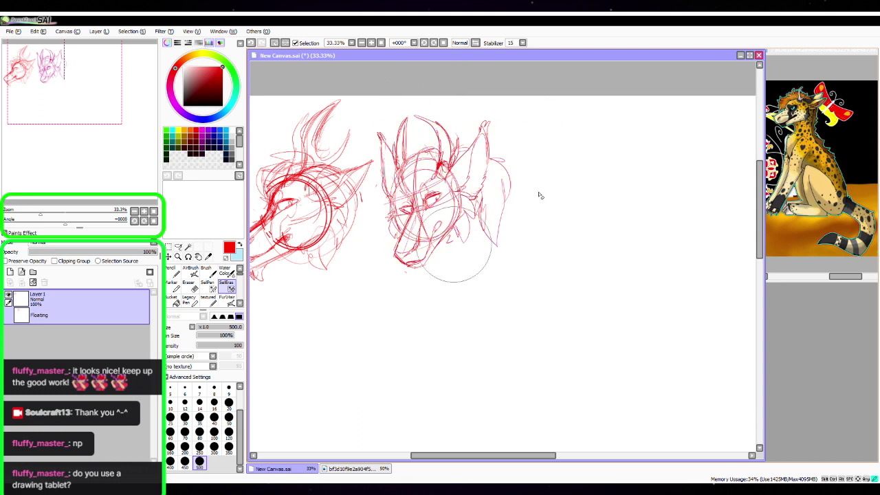
left_click(172, 273)
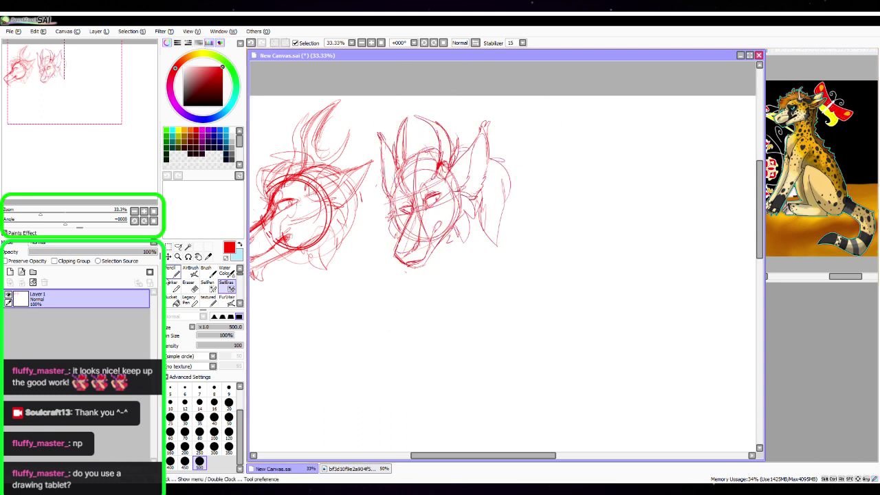
left_click(198, 257)
left_click_drag(513, 301, 405, 296)
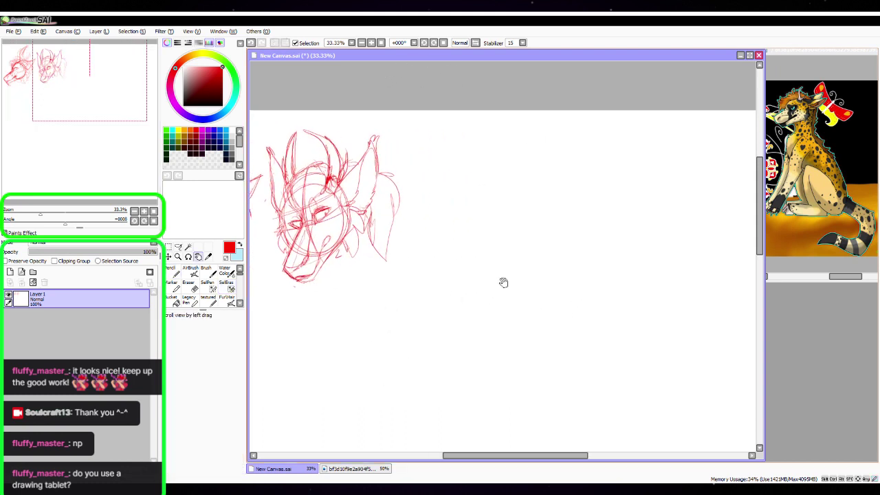
Sketch a rough base circle for a third head in the empty space beside the second head with the 7 px red pencil
mouse_move(511, 247)
left_mouse_down()
mouse_move(446, 243)
mouse_move(483, 281)
left_mouse_up()
left_click(172, 273)
left_click(144, 211)
key("space")
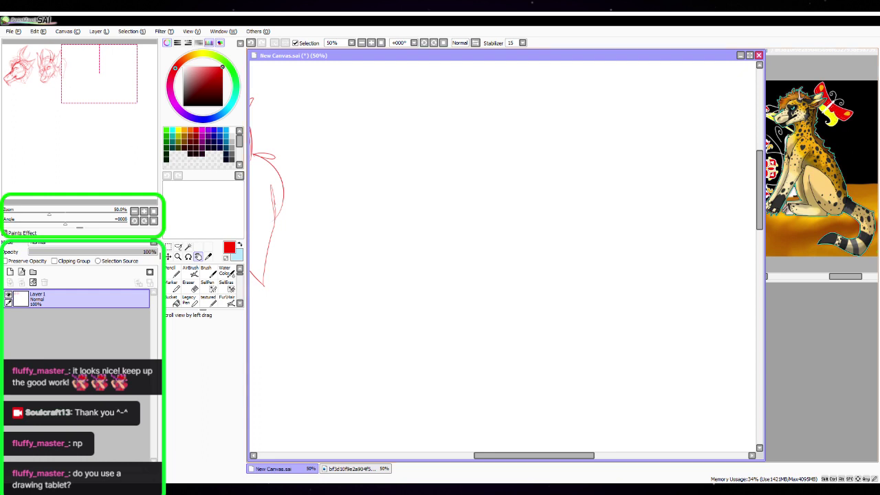
key("alt+Tab")
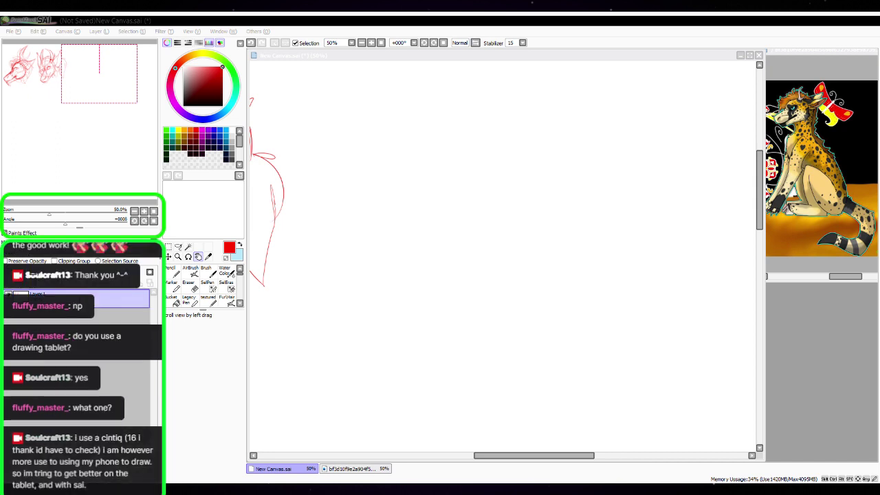
left_click(363, 159)
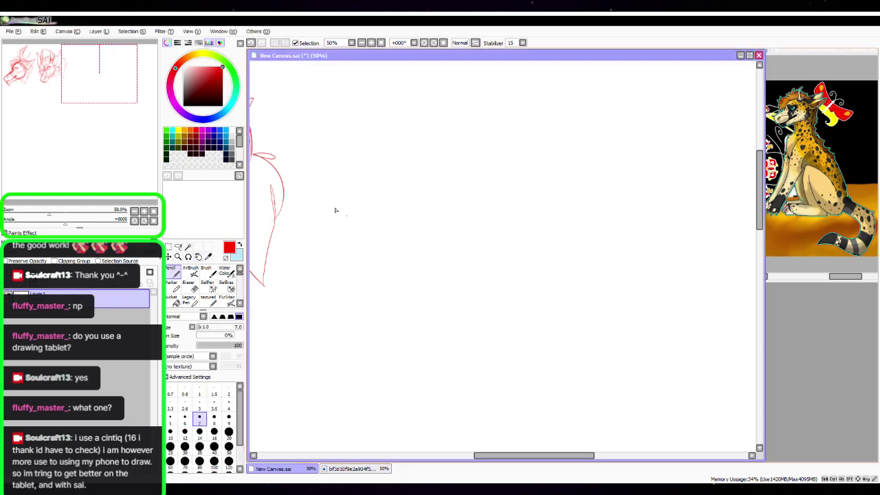
mouse_move(447, 118)
left_mouse_down()
mouse_move(370, 216)
mouse_move(491, 143)
mouse_move(335, 164)
mouse_move(418, 207)
mouse_move(385, 87)
mouse_move(393, 228)
mouse_move(348, 137)
left_mouse_up()
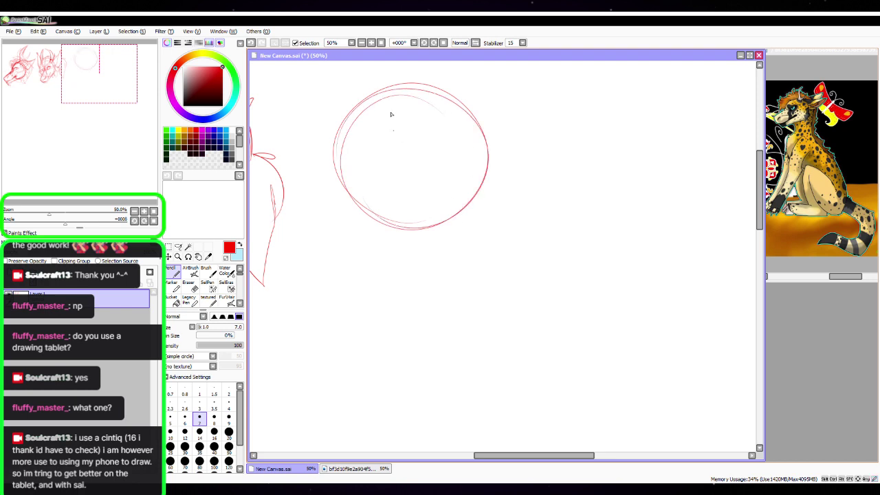
Draw a vertical centre line and two pairs of curved horizontal guides across the third head's circle
left_click_drag(400, 84, 398, 203)
left_click_drag(396, 99, 407, 230)
mouse_move(334, 163)
left_mouse_down()
mouse_move(482, 126)
mouse_move(482, 141)
left_mouse_up()
left_click_drag(347, 197, 490, 153)
mouse_move(360, 195)
left_mouse_down()
mouse_move(455, 165)
mouse_move(478, 195)
left_mouse_up()
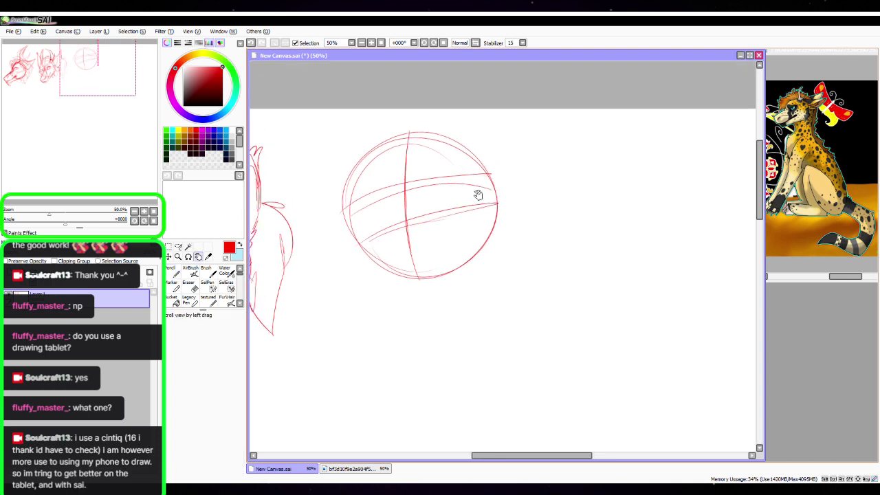
Sketch a small brow oval beside the centre line and the near eye's inner corner and upper lid, cleaning up with the 20 px eraser
left_click(144, 212)
mouse_move(412, 192)
left_mouse_down()
mouse_move(426, 236)
mouse_move(427, 190)
left_mouse_up()
key("space")
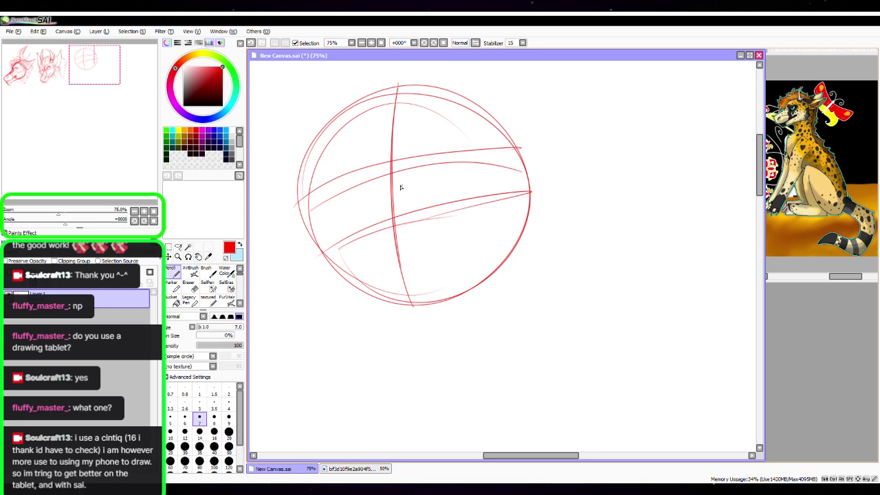
mouse_move(398, 153)
left_mouse_down()
mouse_move(411, 159)
mouse_move(393, 180)
mouse_move(396, 158)
mouse_move(398, 185)
mouse_move(426, 173)
mouse_move(421, 180)
mouse_move(445, 180)
mouse_move(402, 195)
mouse_move(451, 167)
left_mouse_up()
mouse_move(406, 186)
left_mouse_down()
mouse_move(470, 172)
mouse_move(419, 189)
mouse_move(434, 173)
mouse_move(470, 171)
left_mouse_up()
left_click(189, 285)
left_click(229, 416)
left_click(229, 431)
key("n")
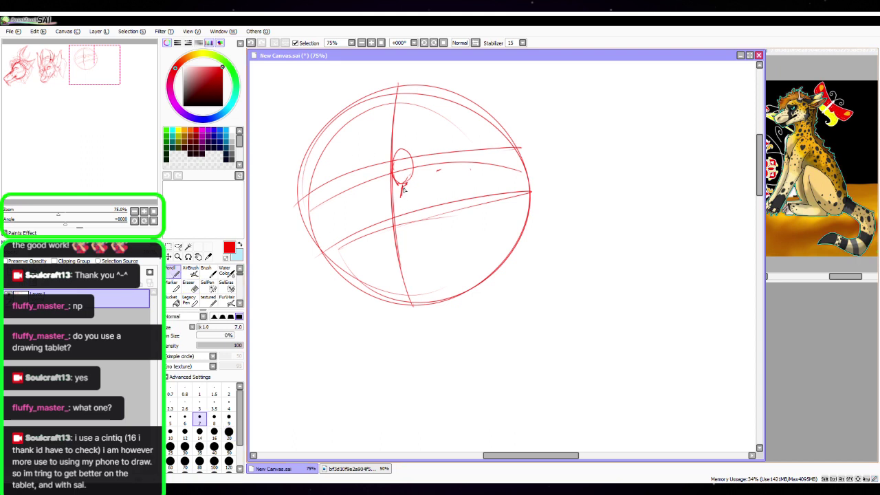
left_click_drag(401, 187, 472, 172)
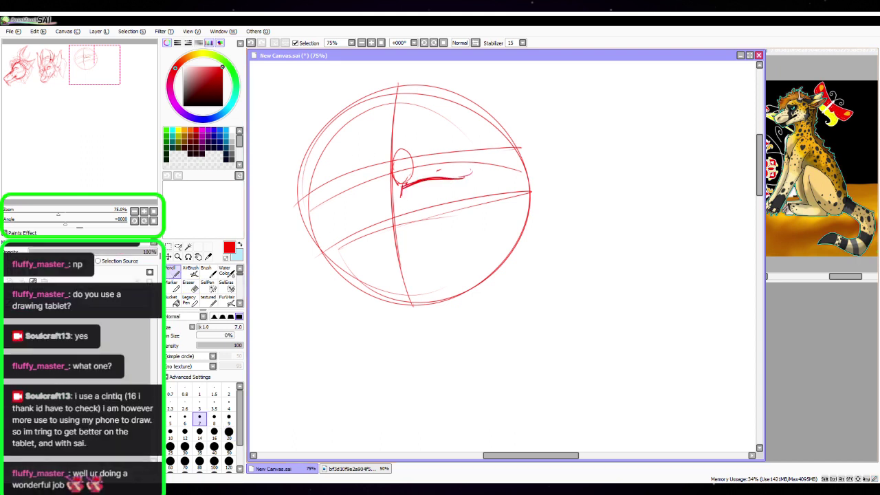
Complete the near eye with a thick inner corner, lower lid and pupil, and mark the nose bridge and the far eye's inner corner
key("alt+Tab")
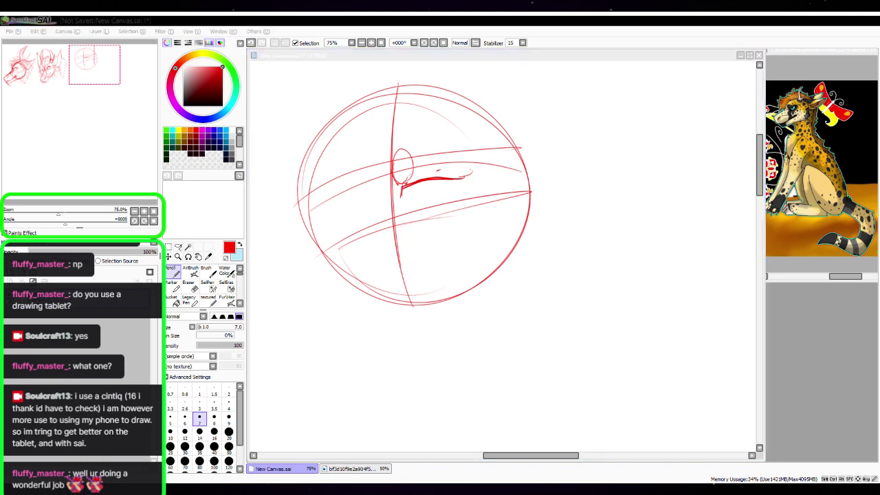
key("alt+Tab")
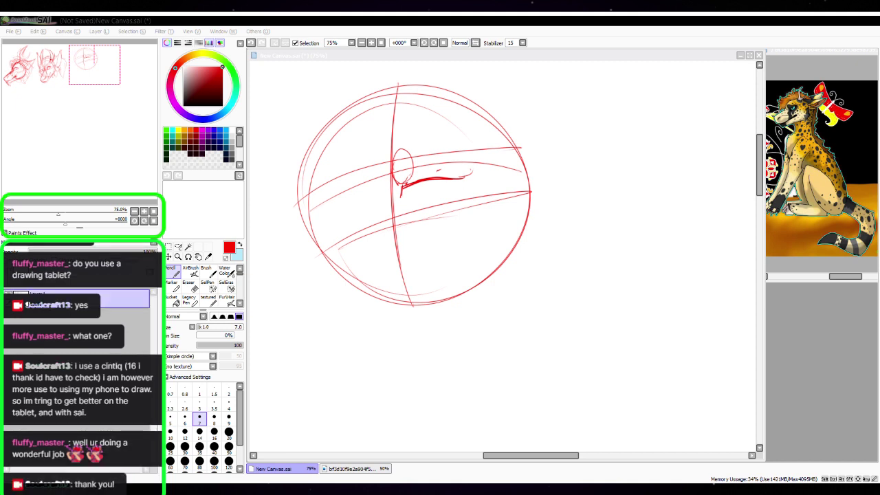
left_click(410, 193)
left_click_drag(405, 184, 402, 213)
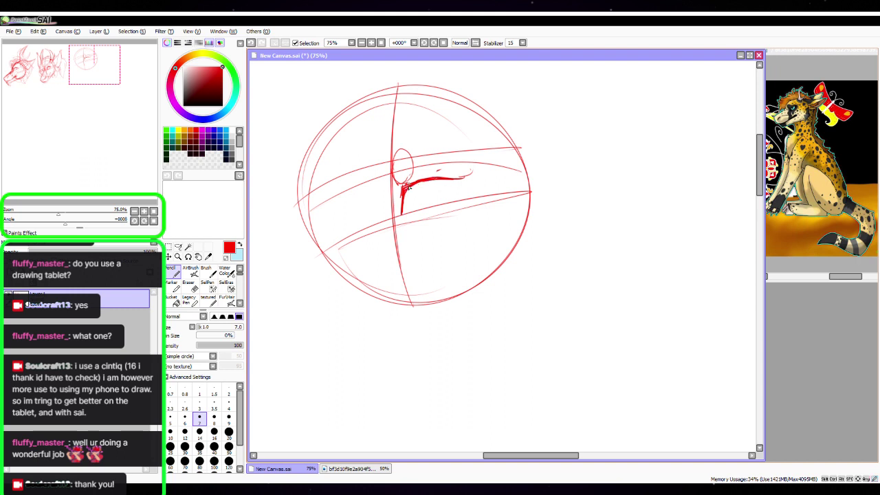
mouse_move(402, 184)
left_mouse_down()
mouse_move(407, 155)
mouse_move(403, 214)
mouse_move(406, 190)
mouse_move(404, 213)
mouse_move(467, 181)
mouse_move(409, 213)
left_mouse_up()
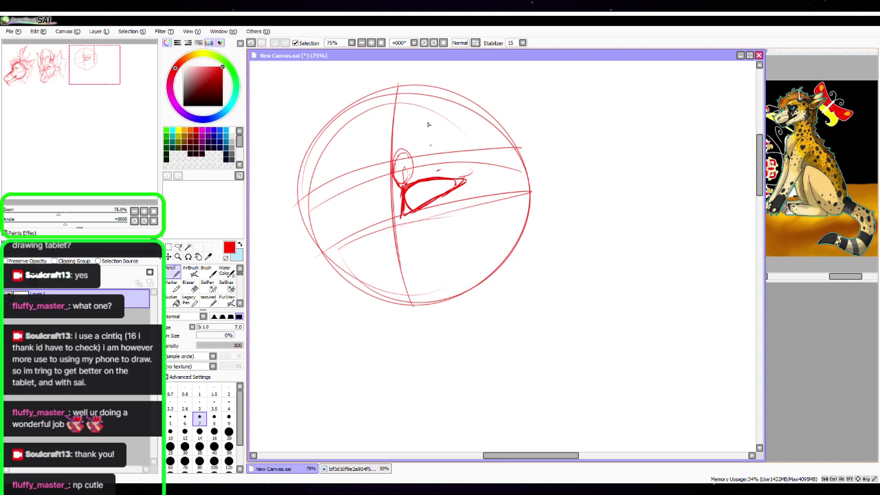
mouse_move(432, 197)
left_mouse_down()
mouse_move(404, 169)
mouse_move(397, 217)
mouse_move(376, 219)
mouse_move(378, 226)
mouse_move(373, 204)
left_mouse_up()
left_click(434, 186)
Outline the third head's muzzle from the nose bridge down to an angular nose and back along the underside
left_click_drag(479, 223, 525, 159)
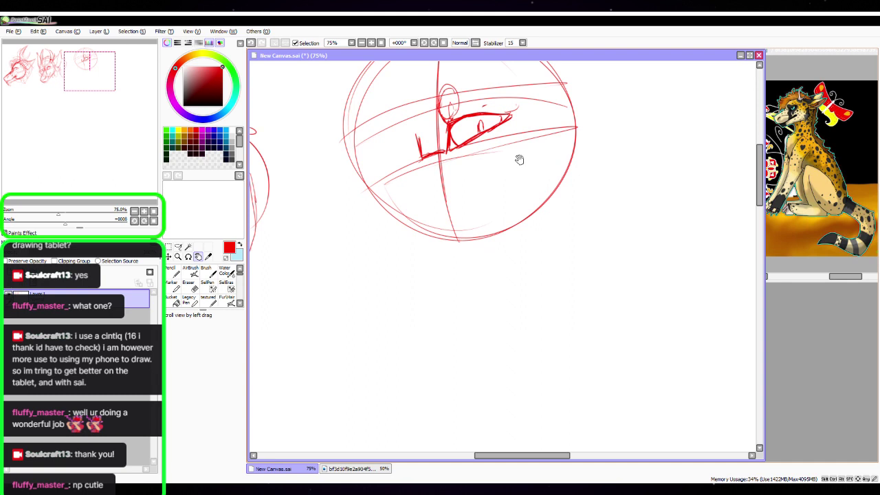
mouse_move(420, 158)
left_mouse_down()
mouse_move(368, 244)
mouse_move(371, 230)
left_mouse_up()
mouse_move(392, 200)
left_mouse_down()
mouse_move(372, 234)
mouse_move(394, 262)
left_mouse_up()
mouse_move(413, 163)
left_mouse_down()
mouse_move(377, 232)
mouse_move(382, 259)
mouse_move(402, 268)
mouse_move(450, 240)
left_mouse_up()
left_click_drag(446, 157, 440, 205)
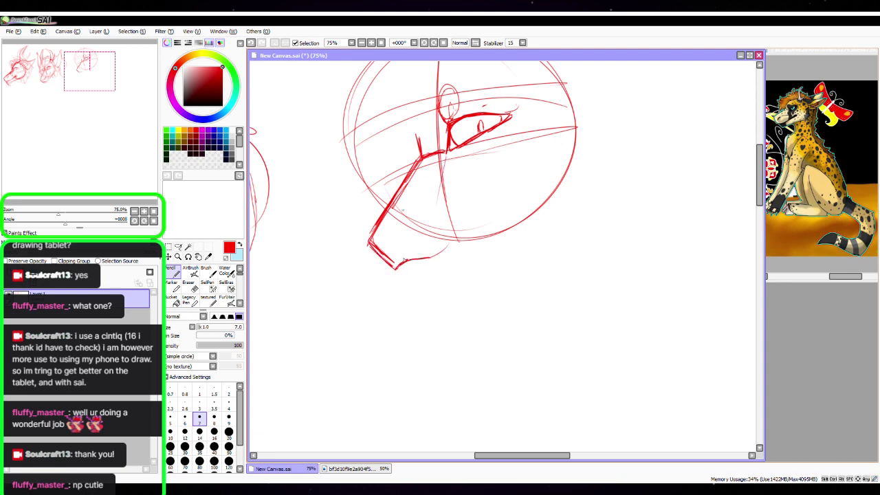
mouse_move(396, 273)
left_mouse_down()
mouse_move(453, 251)
mouse_move(456, 237)
left_mouse_up()
Thicken the muzzle's bridge line and the far eye's corner, and extend the mouth line up toward the cheek
left_click_drag(420, 158, 377, 221)
mouse_move(418, 170)
left_mouse_down()
mouse_move(417, 133)
mouse_move(414, 141)
left_mouse_up()
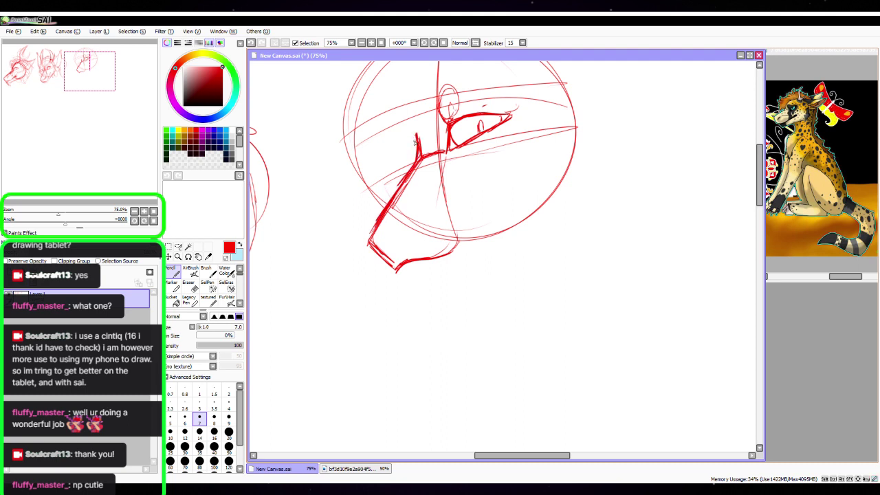
key("space")
left_click_drag(538, 254, 568, 276)
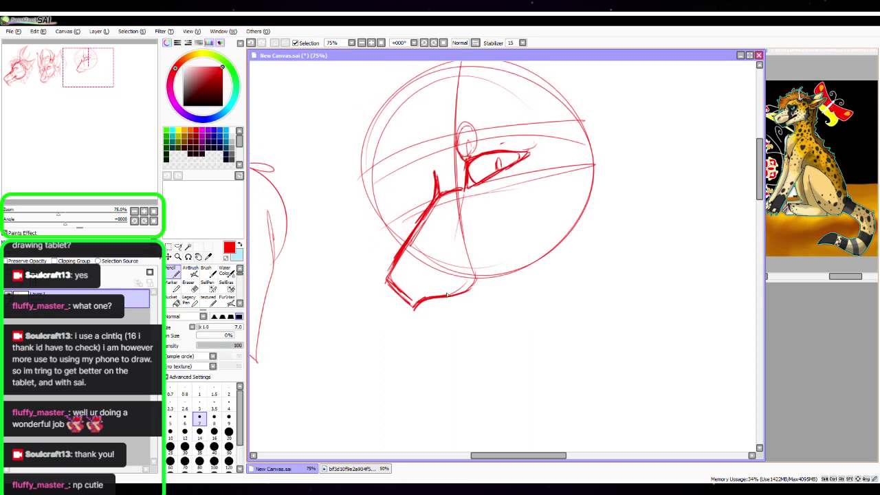
mouse_move(415, 306)
left_mouse_down()
mouse_move(475, 290)
mouse_move(519, 236)
mouse_move(474, 289)
left_mouse_up()
Lasso the third head's muzzle, stretch it downward with Free Deform, apply the change and clear the selection
left_click(178, 246)
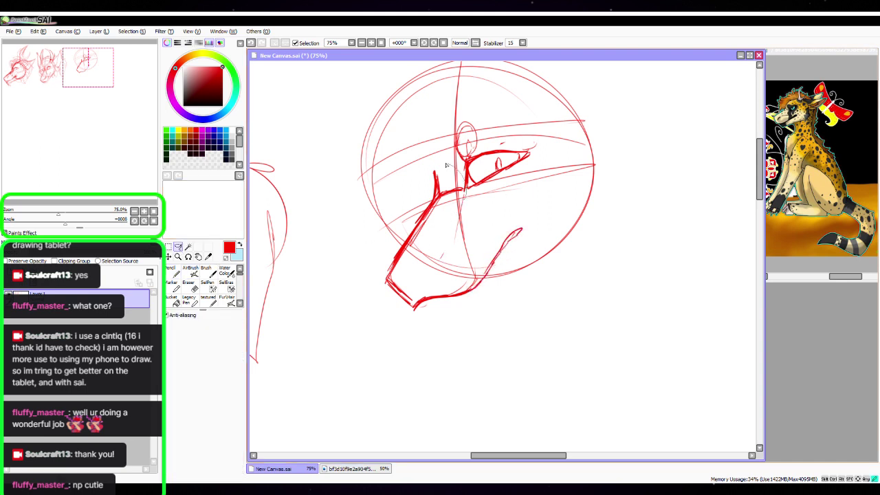
mouse_move(446, 165)
left_mouse_down()
mouse_move(526, 235)
mouse_move(466, 199)
left_mouse_up()
key("ctrl+t")
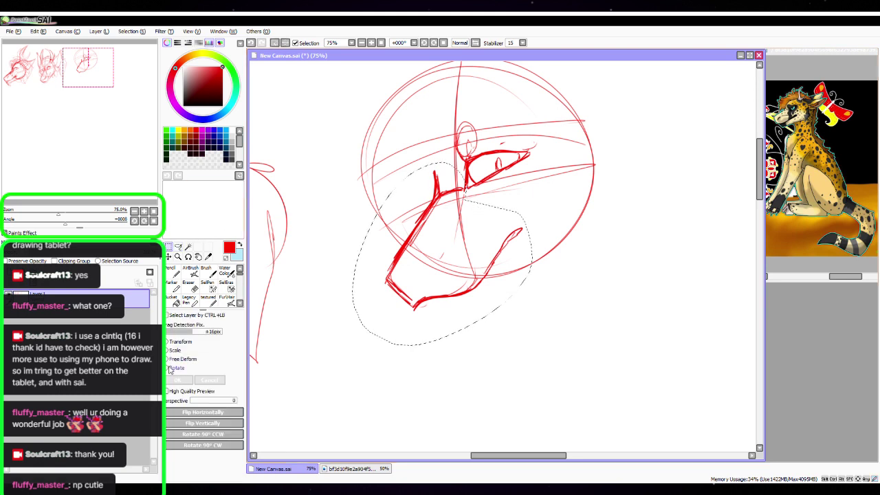
left_click_drag(379, 310, 359, 315)
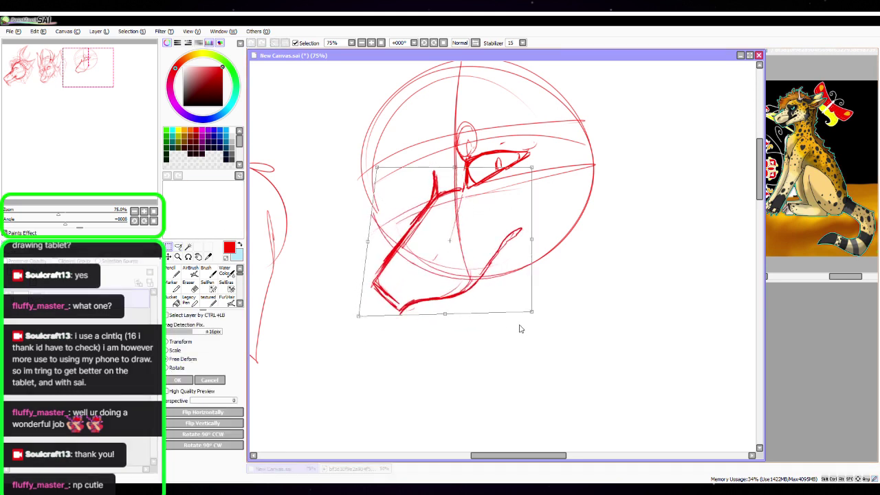
left_click_drag(531, 311, 532, 338)
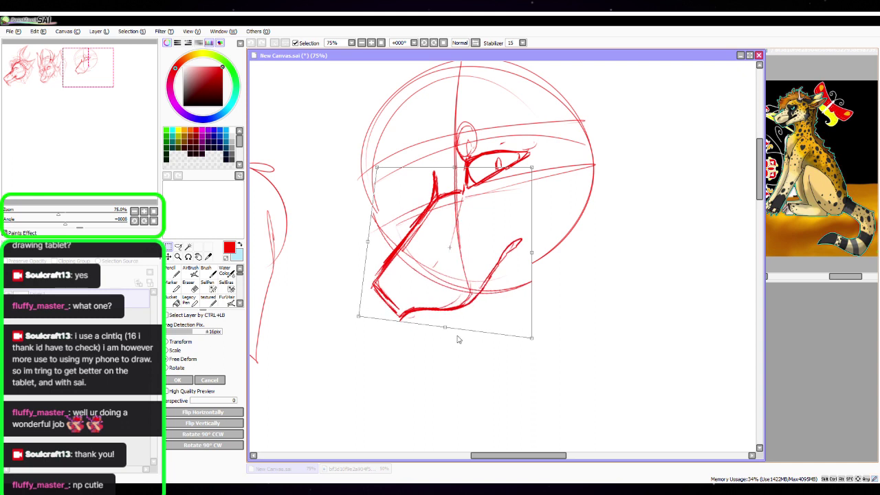
mouse_move(445, 328)
left_mouse_down()
mouse_move(447, 347)
mouse_move(452, 340)
left_mouse_up()
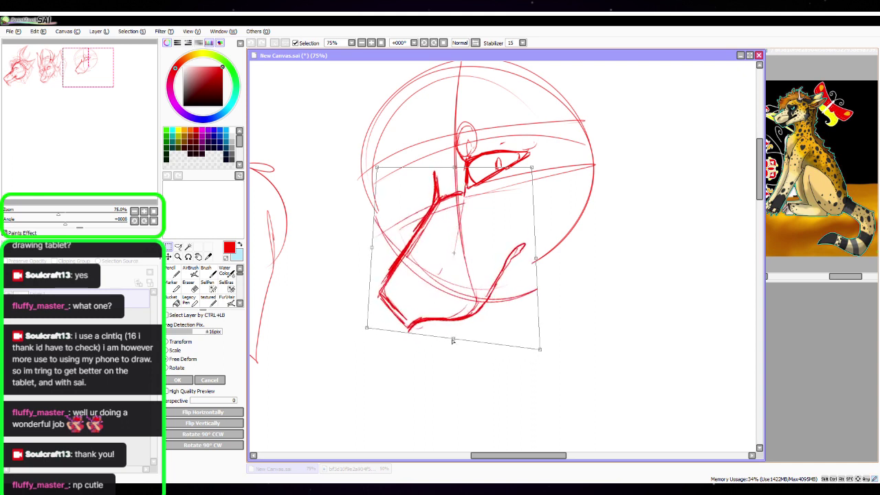
left_click_drag(372, 248, 372, 245)
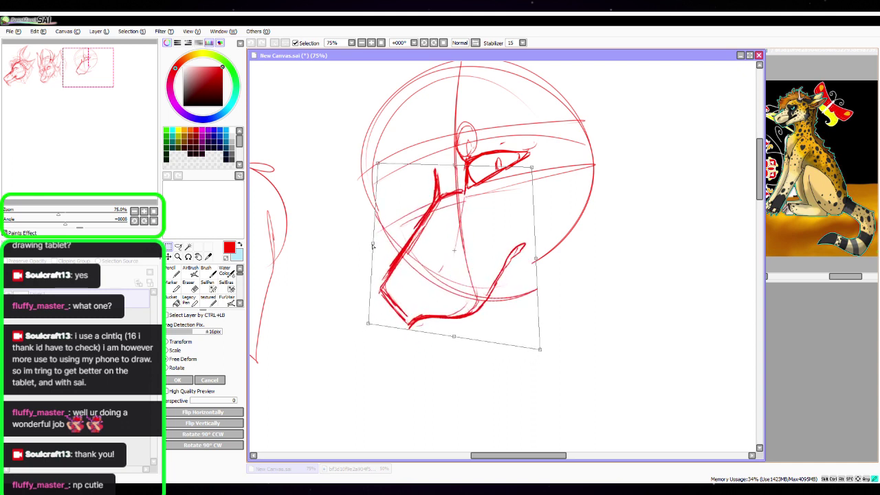
key("Return")
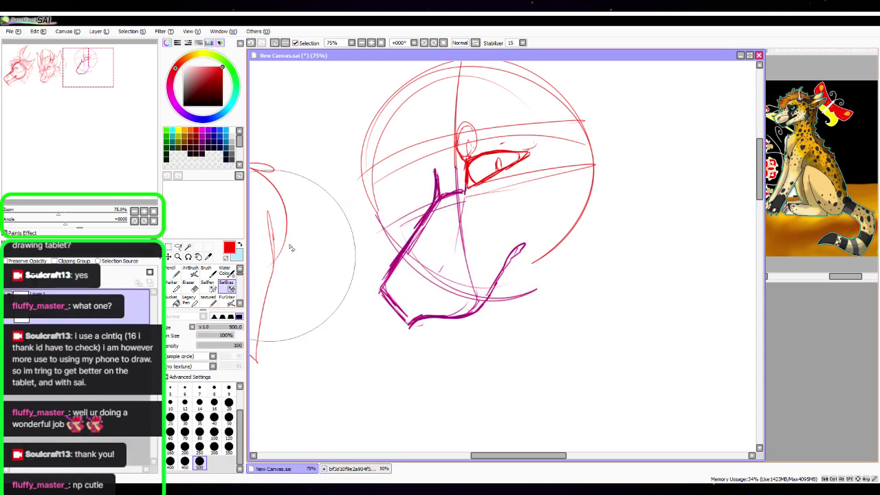
key("ctrl+d")
Lengthen the near eye's outer corner with the pencil and sketch the muzzle's side contour, nose line and nostril
key("n")
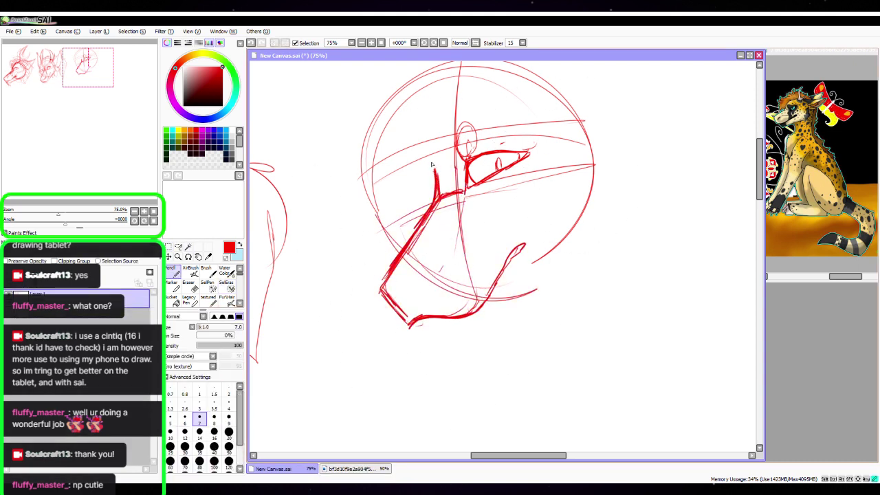
mouse_move(415, 156)
left_mouse_down()
mouse_move(425, 170)
mouse_move(540, 147)
mouse_move(493, 154)
left_mouse_up()
left_click_drag(477, 185, 532, 154)
left_click_drag(465, 199, 441, 255)
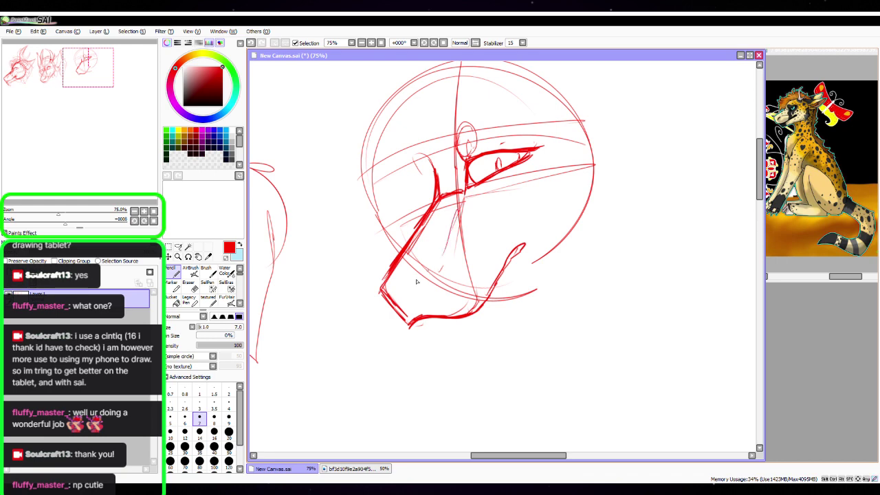
mouse_move(389, 288)
left_mouse_down()
mouse_move(440, 260)
mouse_move(462, 212)
left_mouse_up()
left_click_drag(435, 268, 433, 290)
Draw the far eye's outline and both pupils, and sketch round brow markings above the two eyes
left_click_drag(427, 173, 433, 184)
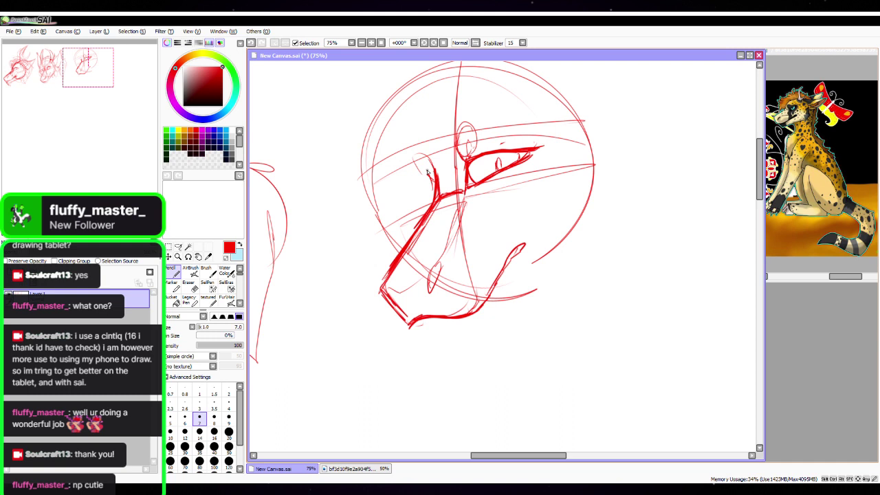
mouse_move(435, 177)
left_mouse_down()
mouse_move(395, 193)
mouse_move(441, 183)
mouse_move(419, 181)
mouse_move(391, 197)
mouse_move(439, 204)
mouse_move(426, 187)
mouse_move(406, 186)
mouse_move(413, 184)
mouse_move(387, 194)
mouse_move(436, 199)
left_mouse_up()
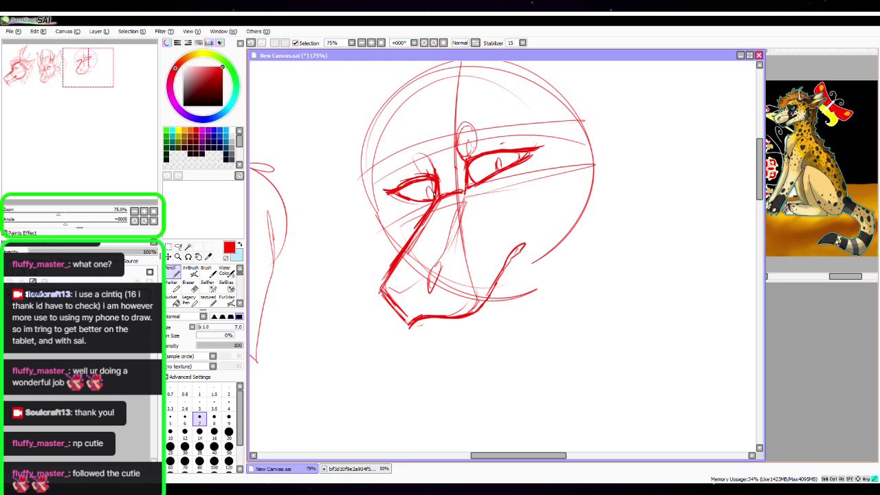
left_click_drag(498, 168, 502, 161)
mouse_move(393, 195)
left_mouse_down()
mouse_move(430, 217)
mouse_move(404, 202)
mouse_move(444, 192)
mouse_move(403, 186)
mouse_move(439, 168)
mouse_move(436, 176)
mouse_move(417, 143)
left_mouse_up()
mouse_move(426, 177)
left_mouse_down()
mouse_move(430, 146)
mouse_move(441, 177)
mouse_move(459, 135)
mouse_move(475, 137)
mouse_move(471, 155)
left_mouse_up()
mouse_move(438, 178)
left_mouse_down()
mouse_move(443, 162)
mouse_move(461, 161)
left_mouse_up()
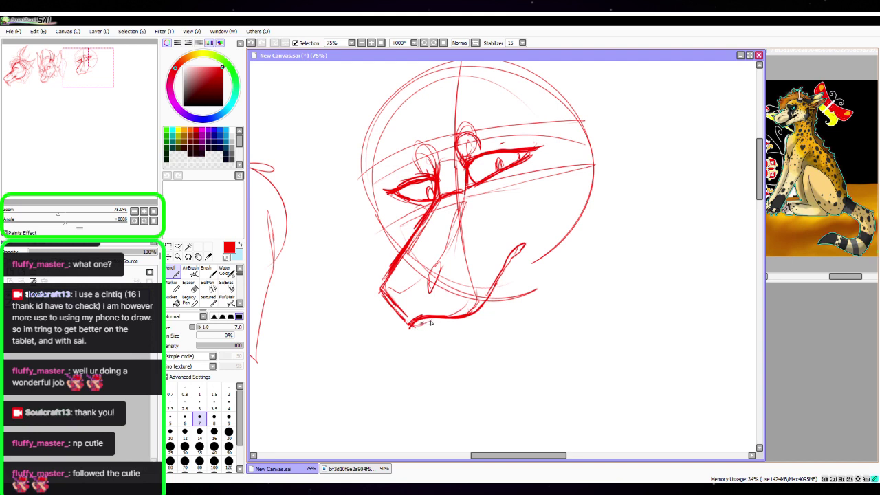
Darken the mouth line, thin its jaw end with the 20 and 50 px eraser, and add a pencil stroke along the nose bridge
mouse_move(412, 326)
left_mouse_down()
mouse_move(452, 316)
mouse_move(525, 243)
mouse_move(514, 257)
left_mouse_up()
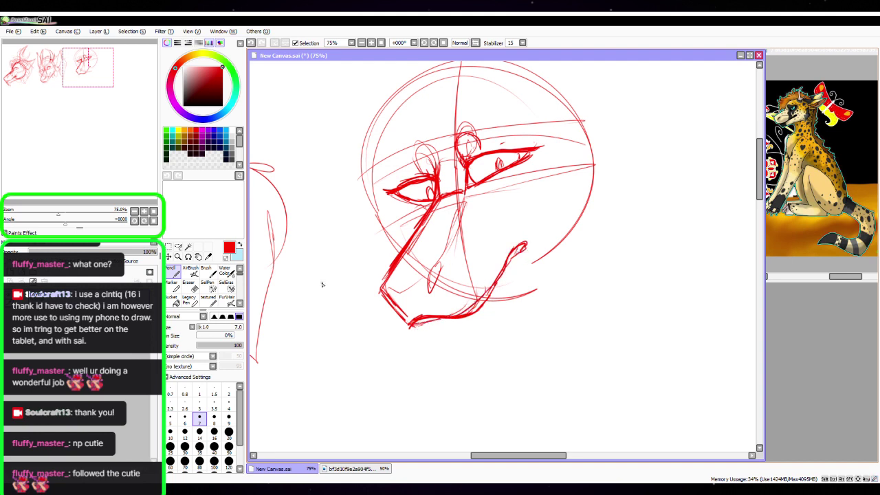
left_click(188, 285)
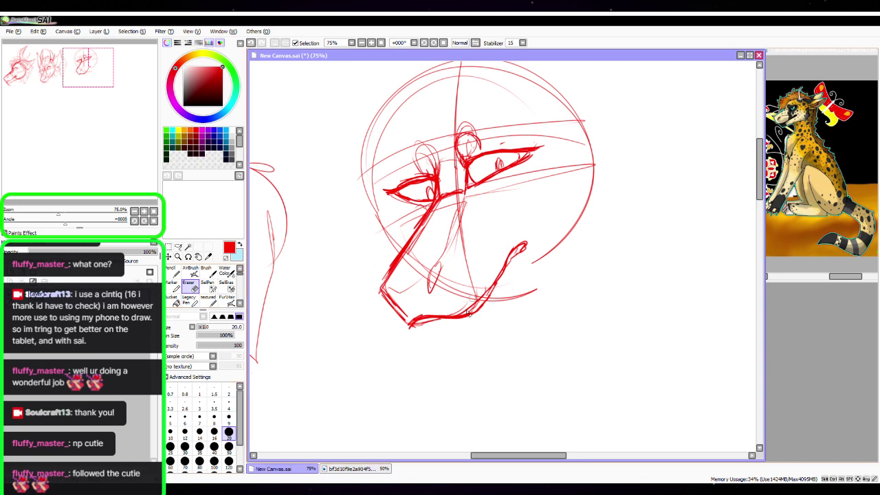
left_click_drag(467, 312, 495, 275)
left_click(230, 446)
mouse_move(475, 309)
left_mouse_down()
mouse_move(497, 276)
mouse_move(460, 304)
mouse_move(507, 251)
mouse_move(496, 253)
left_mouse_up()
left_click(173, 272)
left_click_drag(468, 193, 451, 240)
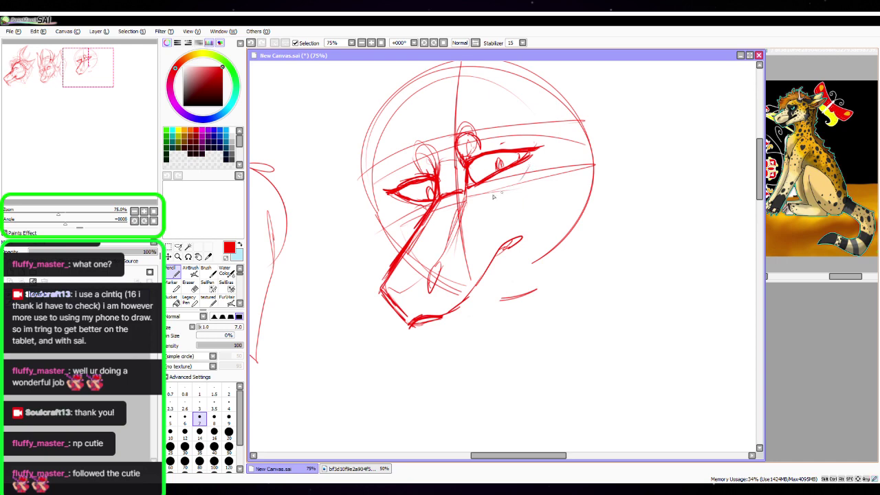
Lasso the third head's muzzle, reshape its corners with Free Deform, apply the change, and pencil a curved contour on the muzzle's side
left_click_drag(594, 277, 559, 288)
left_click(179, 246)
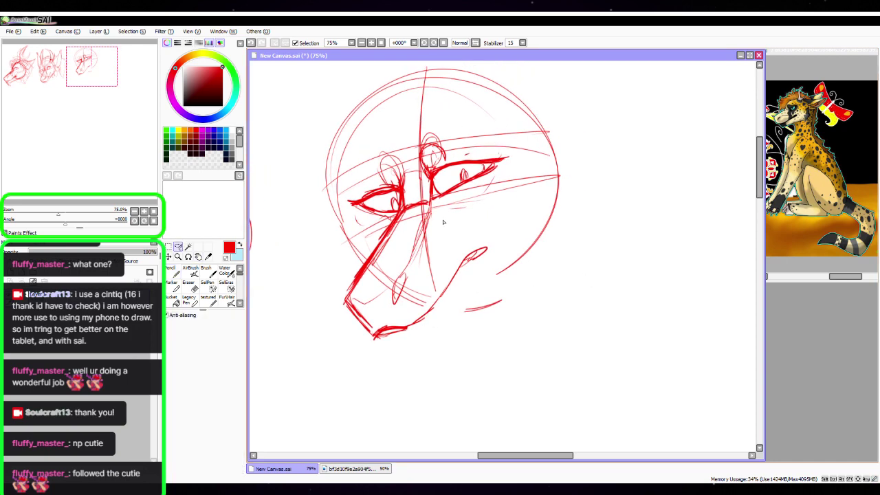
mouse_move(442, 200)
left_mouse_down()
mouse_move(481, 306)
mouse_move(469, 230)
mouse_move(444, 205)
left_mouse_up()
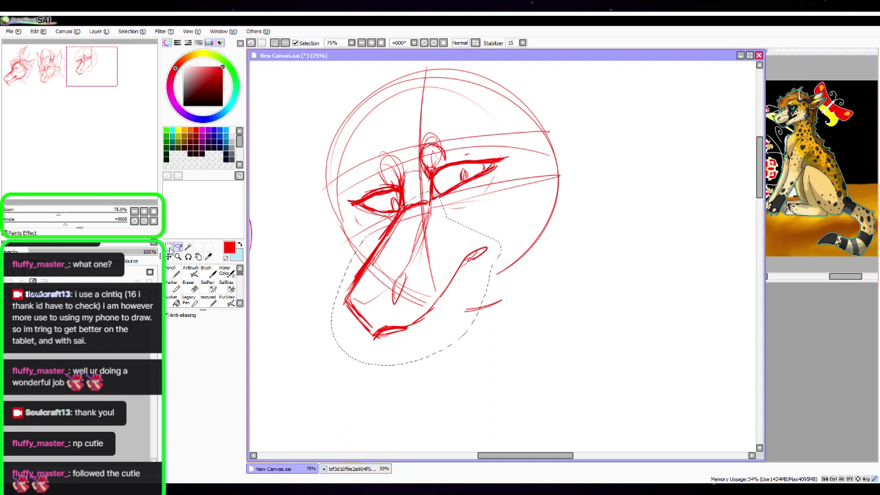
key("ctrl+t")
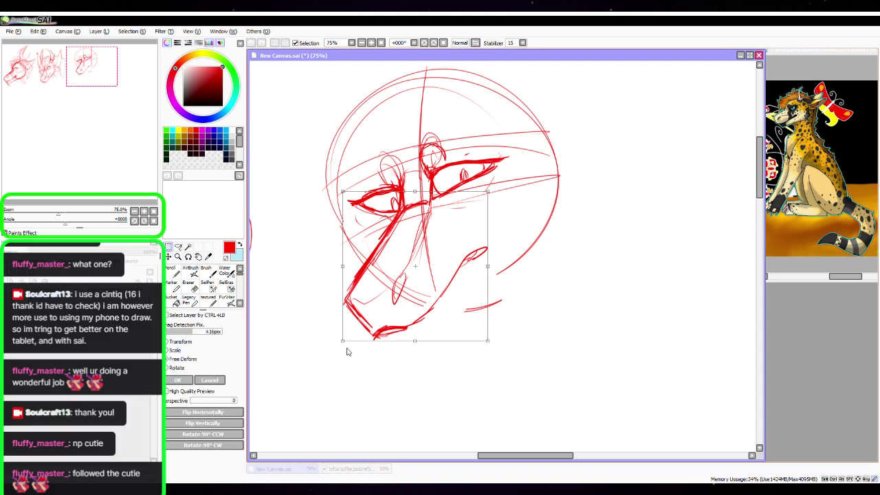
left_click_drag(348, 351, 336, 343)
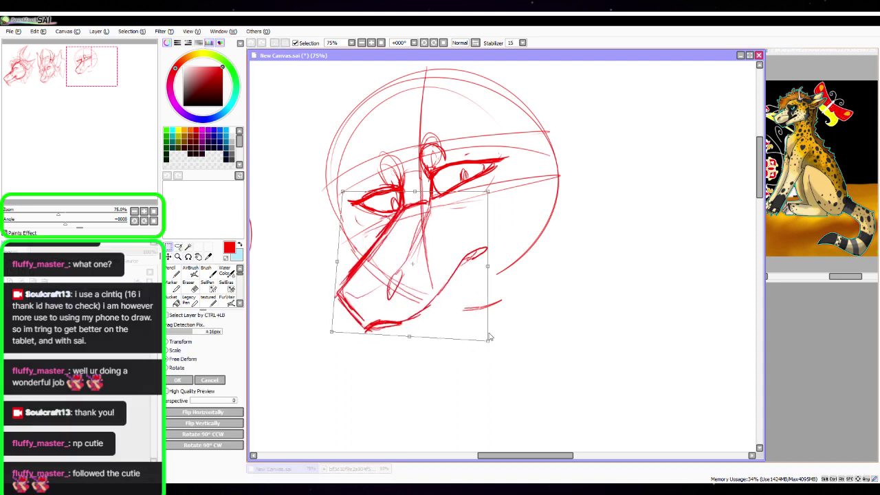
left_click_drag(489, 335, 495, 342)
left_click_drag(335, 338, 342, 334)
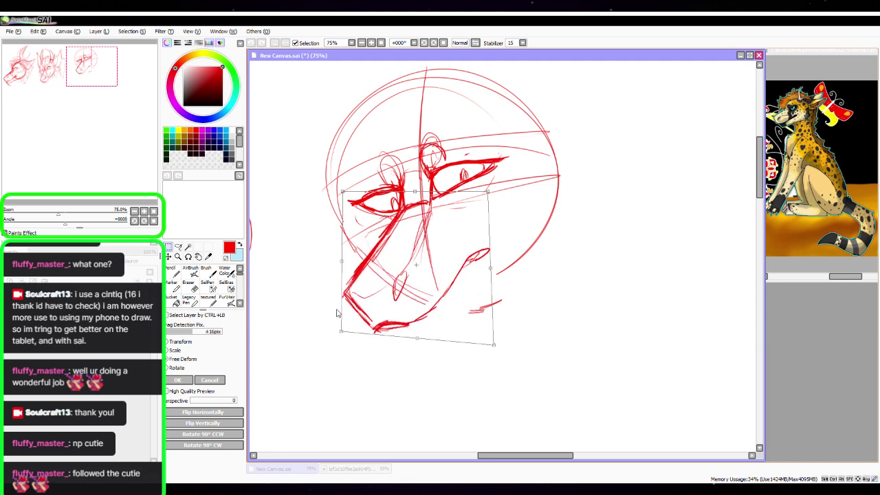
left_click_drag(342, 191, 339, 189)
left_click_drag(415, 189, 426, 183)
left_click(180, 381)
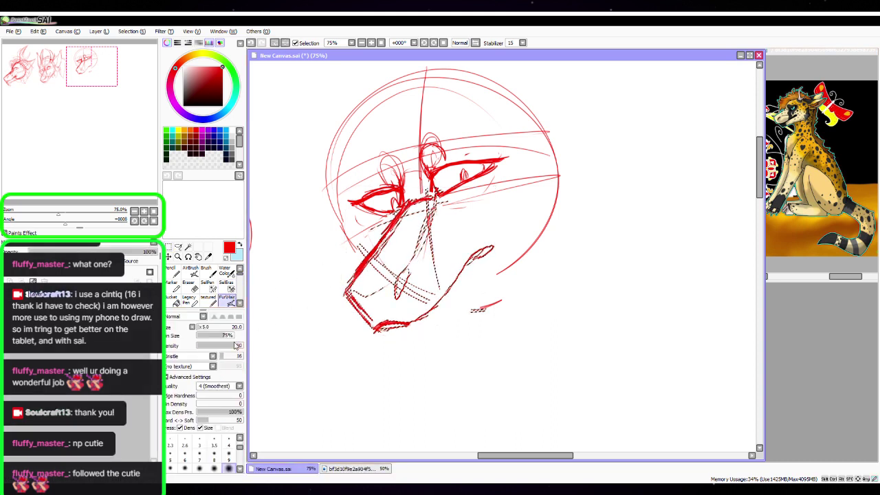
left_click(175, 271)
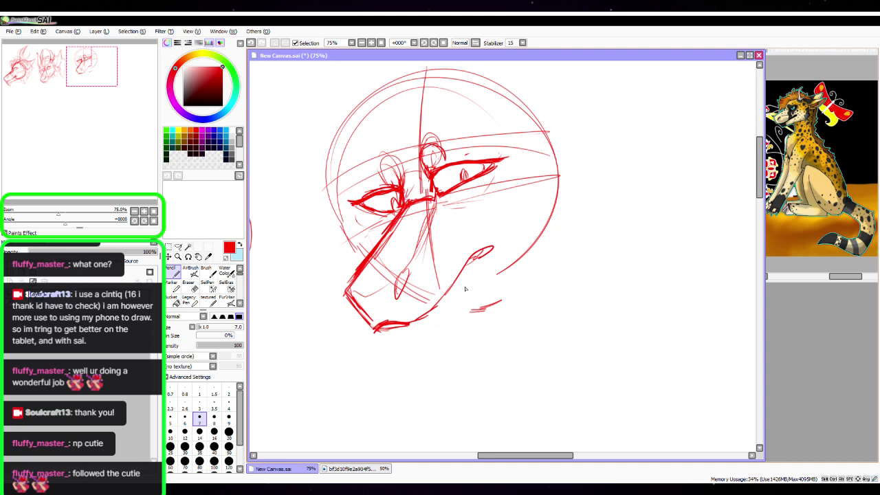
left_click_drag(411, 267, 432, 282)
Lasso the third head's smaller left eye with its brow marking, then narrow and reposition them inward with Free Deform
left_click(178, 246)
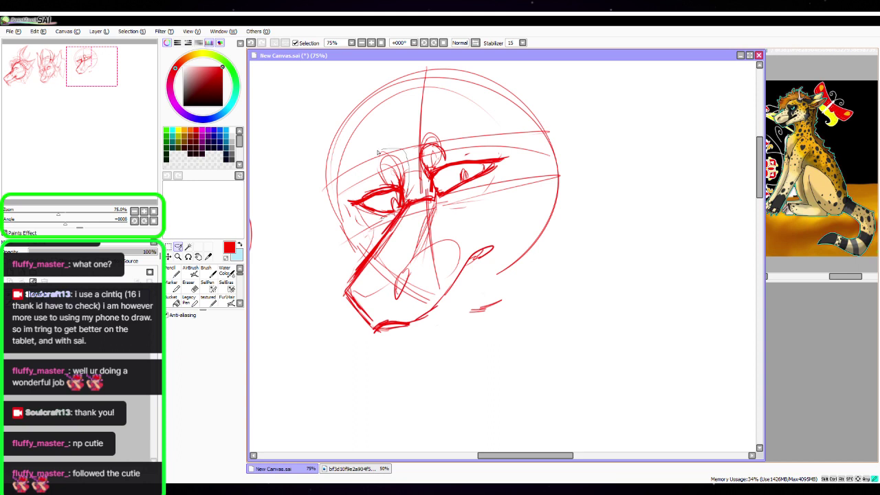
left_click_drag(377, 152, 383, 150)
left_click(167, 256)
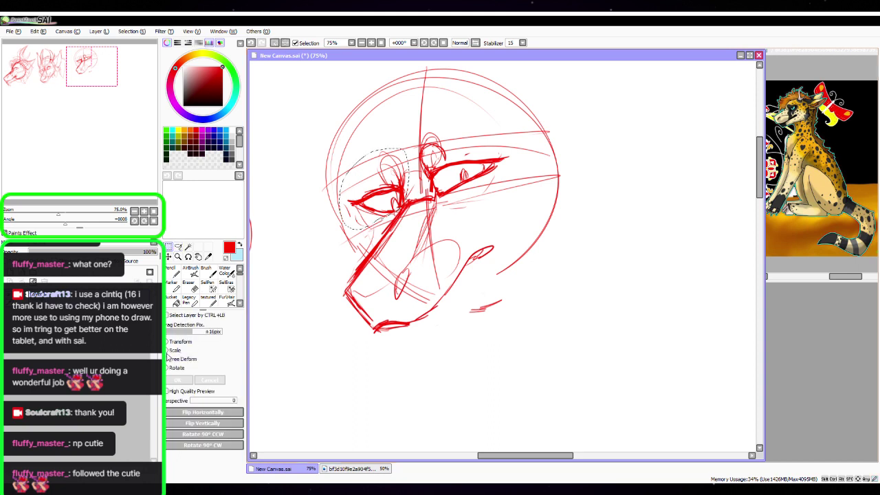
left_click(167, 353)
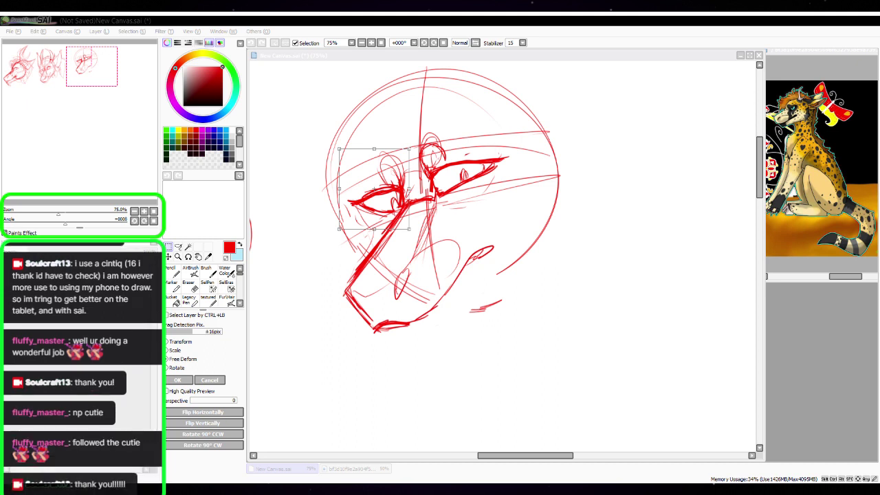
left_click(434, 196)
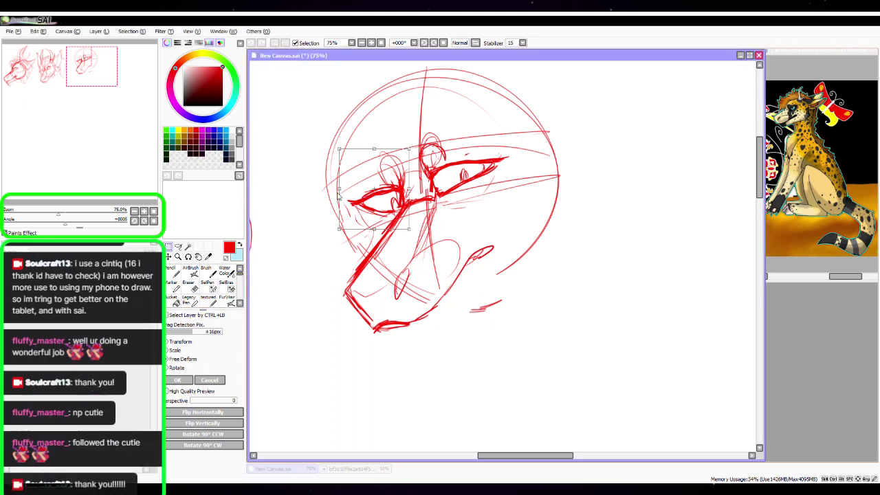
left_click_drag(339, 191, 346, 189)
left_click_drag(347, 225, 347, 215)
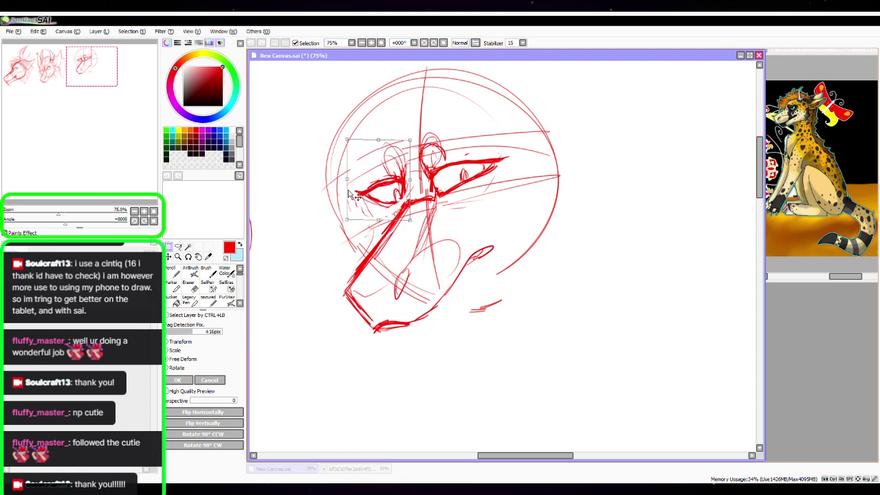
left_click_drag(383, 182, 386, 189)
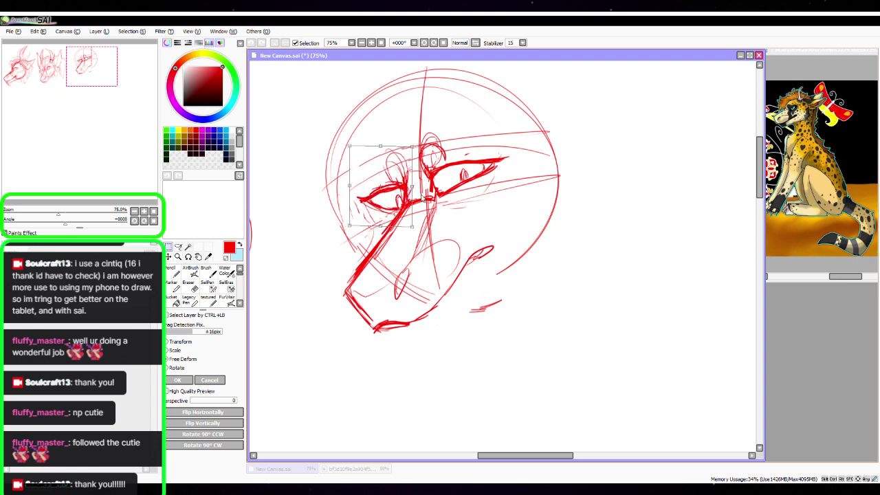
left_click_drag(413, 226, 415, 223)
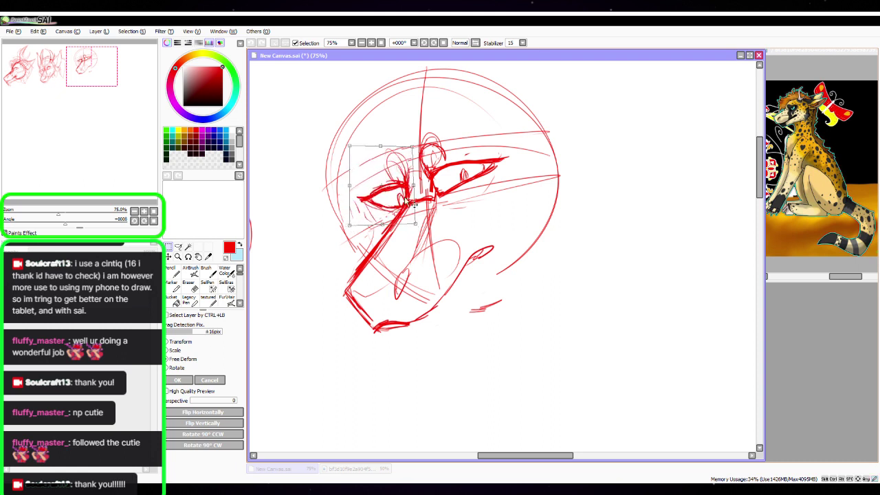
Skew the left eye's outer side to follow the head's tilt, apply the deformation and clear the selection
left_click_drag(350, 146, 349, 156)
left_click_drag(349, 225, 354, 214)
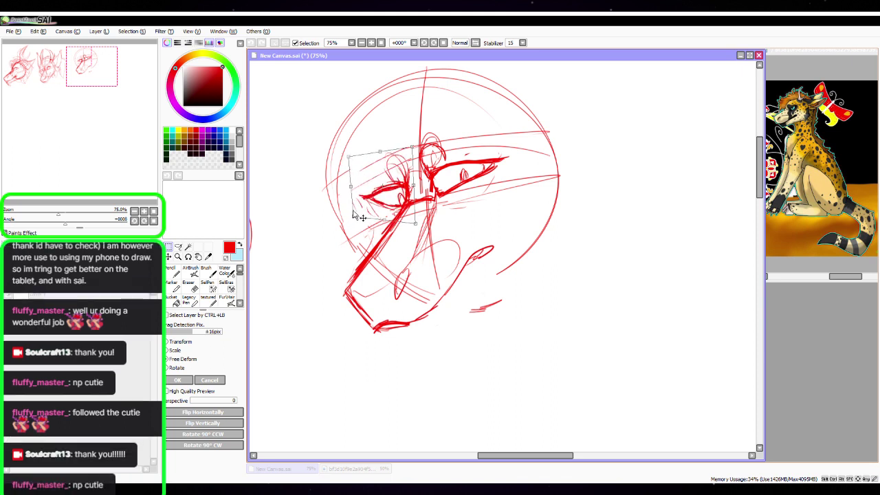
left_click_drag(412, 147, 410, 146)
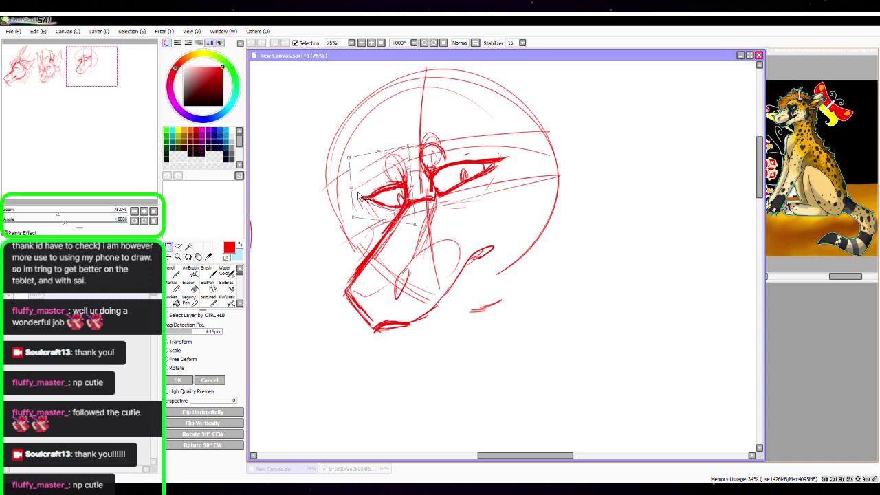
left_click_drag(352, 188, 355, 189)
left_click_drag(412, 187, 413, 185)
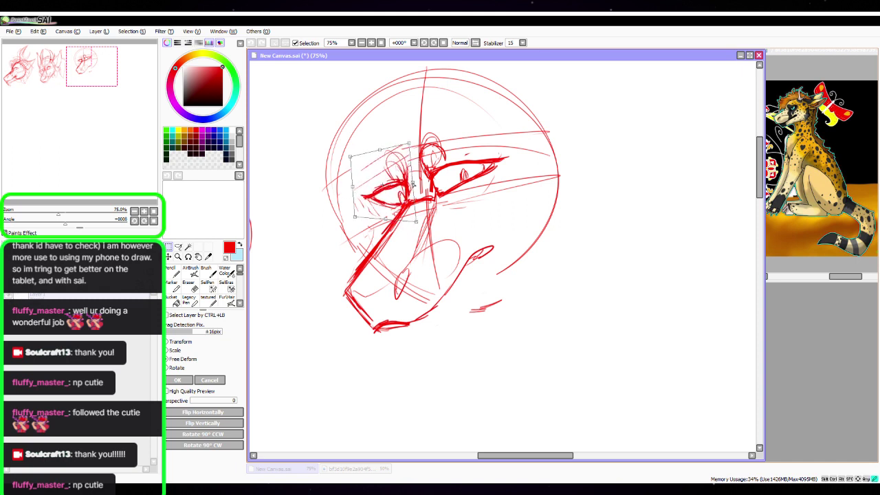
left_click(183, 380)
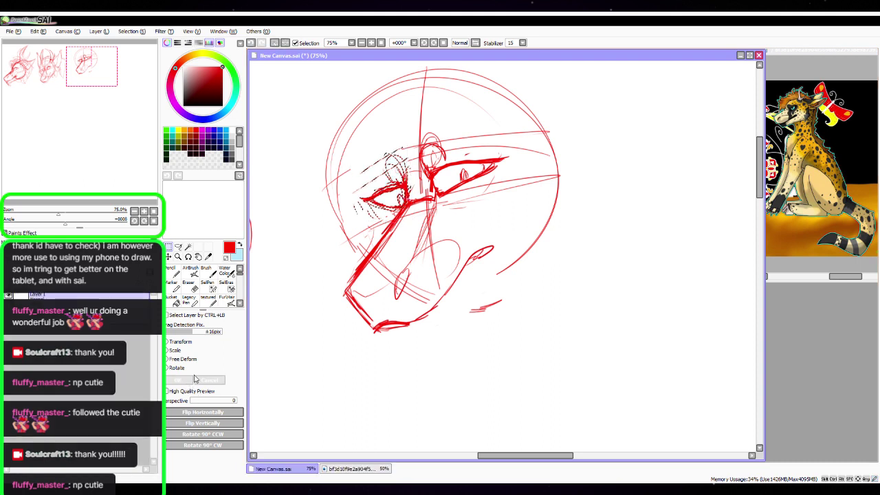
left_click(227, 289)
key("ctrl+d")
Lasso the third head's right eye with its brow marking, shift them slightly downward and clear the selection
left_click(173, 273)
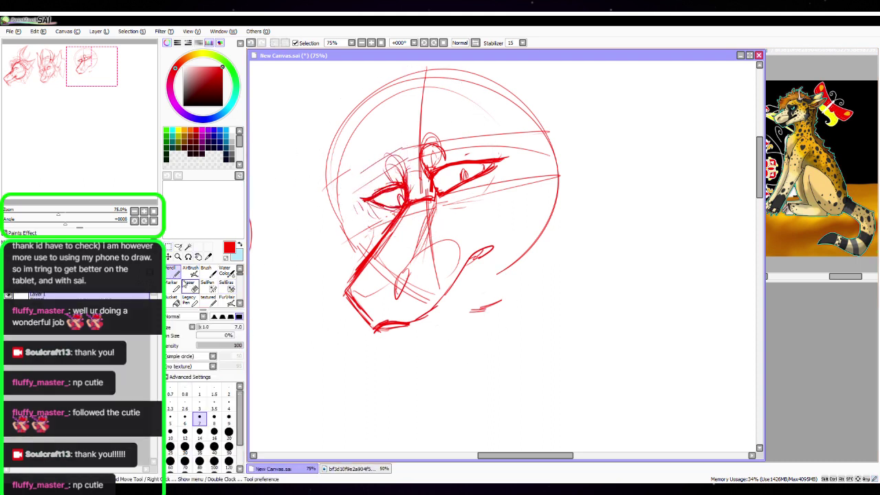
key("a")
mouse_move(444, 206)
left_mouse_down()
mouse_move(419, 134)
mouse_move(445, 200)
mouse_move(449, 192)
left_mouse_up()
key("ctrl+t")
key("ctrl+d")
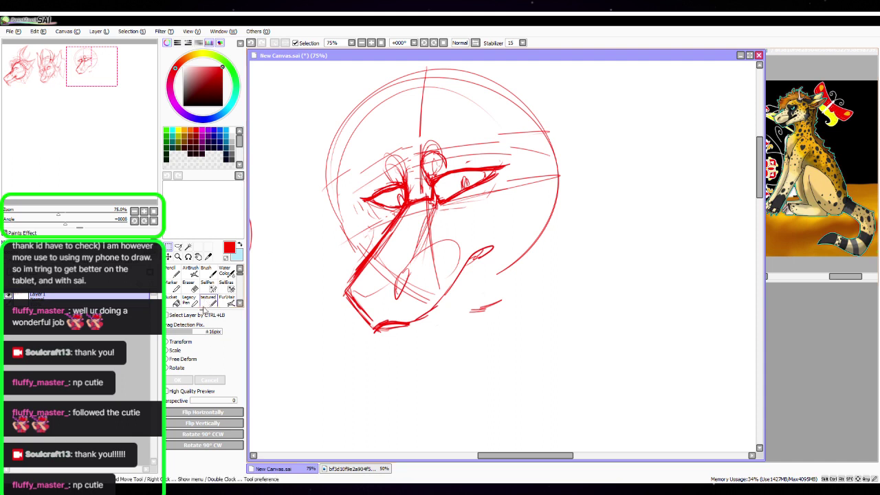
Darken the right eye's lower lid and inner corner with the 7 px pencil
left_click(227, 284)
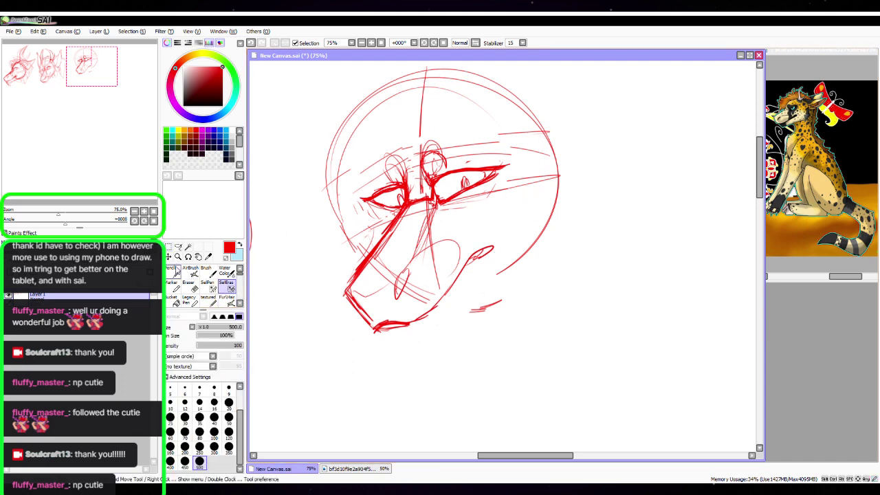
left_click(176, 272)
mouse_move(475, 195)
left_mouse_down()
mouse_move(443, 205)
mouse_move(466, 191)
left_mouse_up()
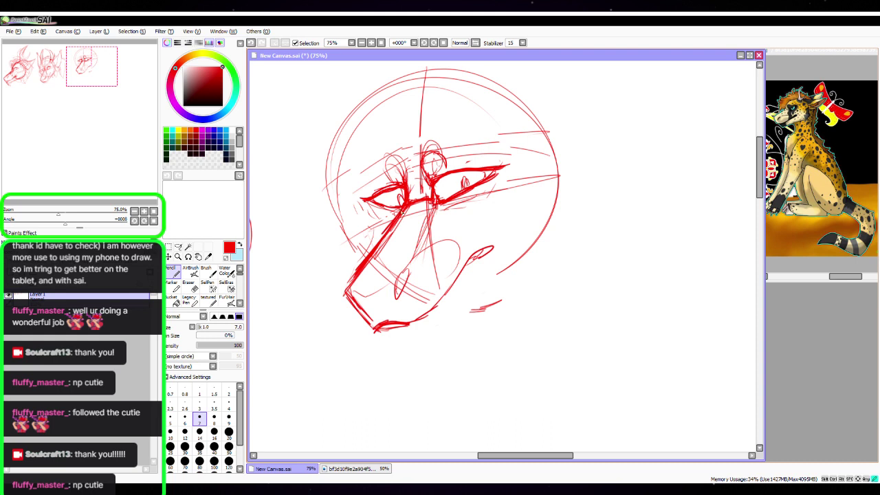
Erase the left eye's upper lid with the 20 px eraser and redraw it in pencil, undoing a stray stroke
left_click(188, 284)
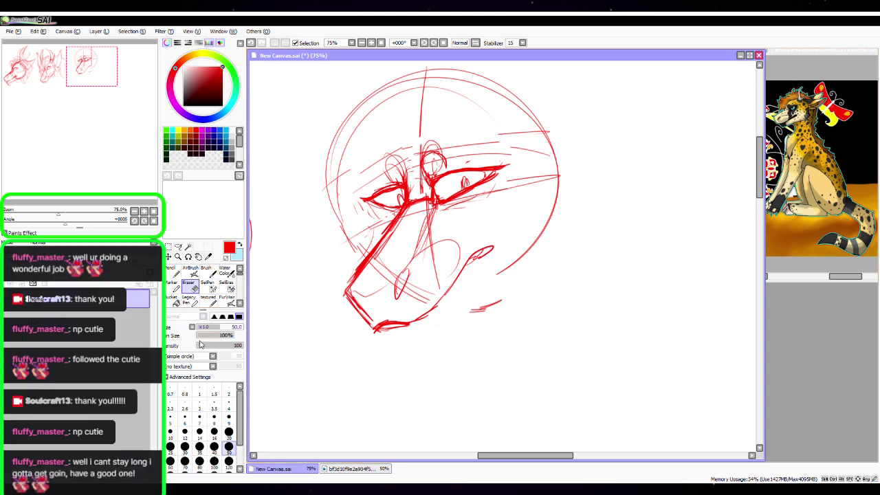
left_click(229, 432)
left_click_drag(398, 192, 367, 199)
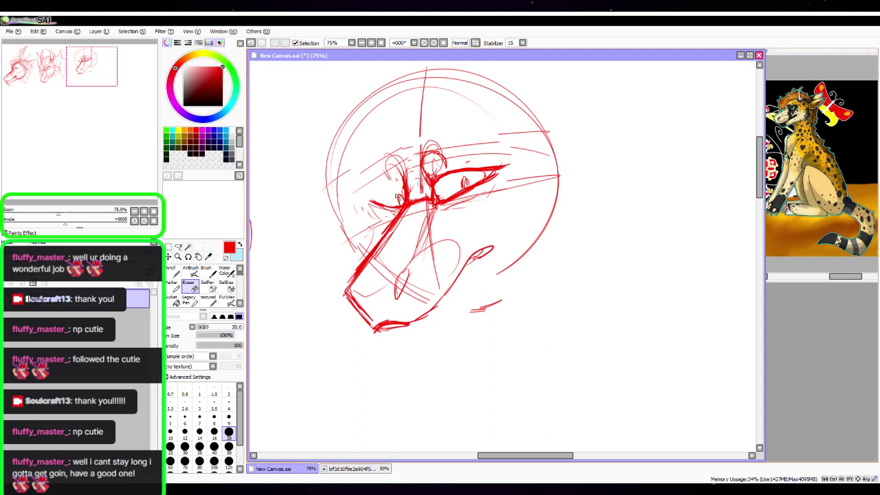
left_click(176, 273)
mouse_move(405, 185)
left_mouse_down()
mouse_move(365, 202)
mouse_move(387, 190)
left_mouse_up()
left_click(39, 32)
left_click(42, 43)
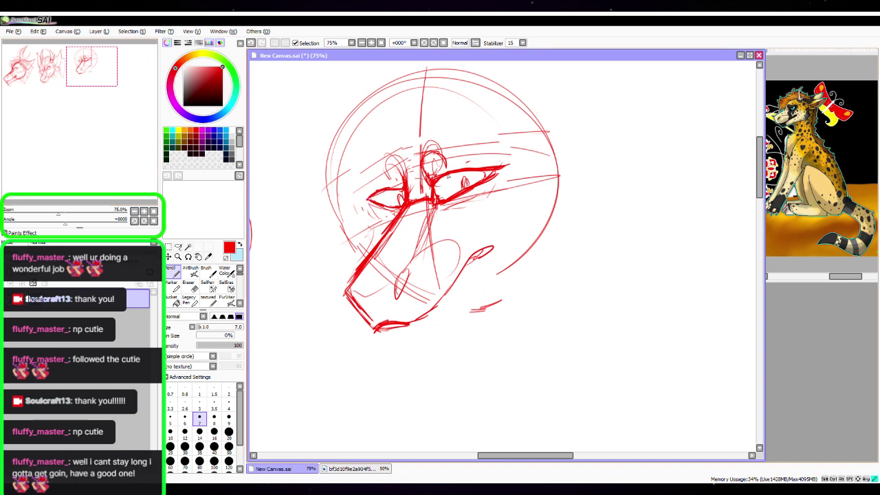
Retrace the mouth line from the chin up to the jaw and shade its looped end
mouse_move(379, 332)
left_mouse_down()
mouse_move(457, 287)
mouse_move(461, 272)
left_mouse_up()
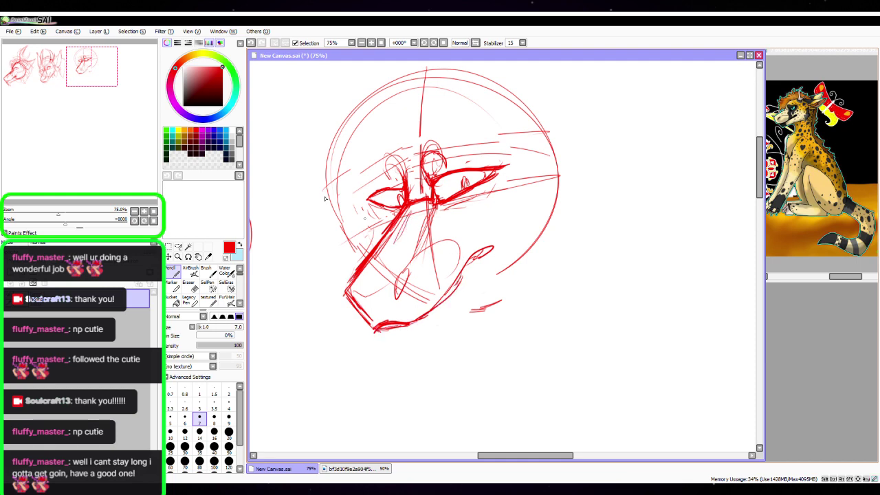
left_click(134, 211)
key("space")
mouse_move(533, 222)
left_mouse_down()
mouse_move(510, 205)
mouse_move(523, 201)
left_mouse_up()
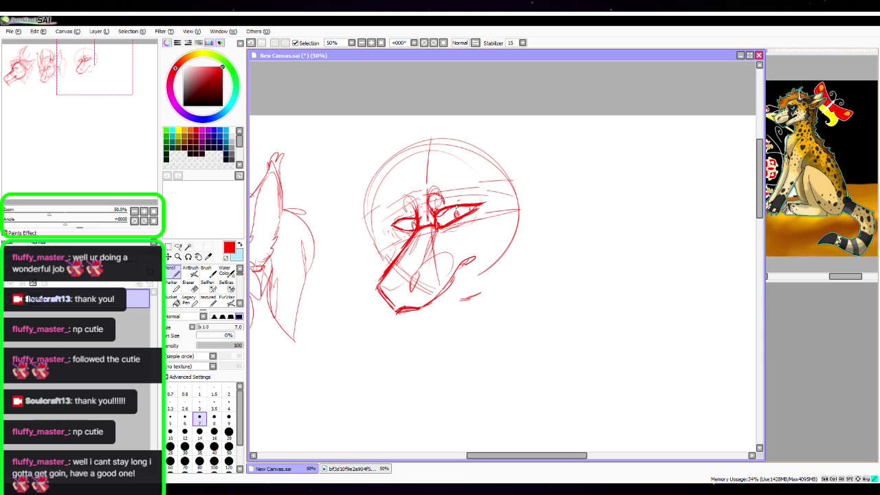
left_click_drag(468, 262, 459, 268)
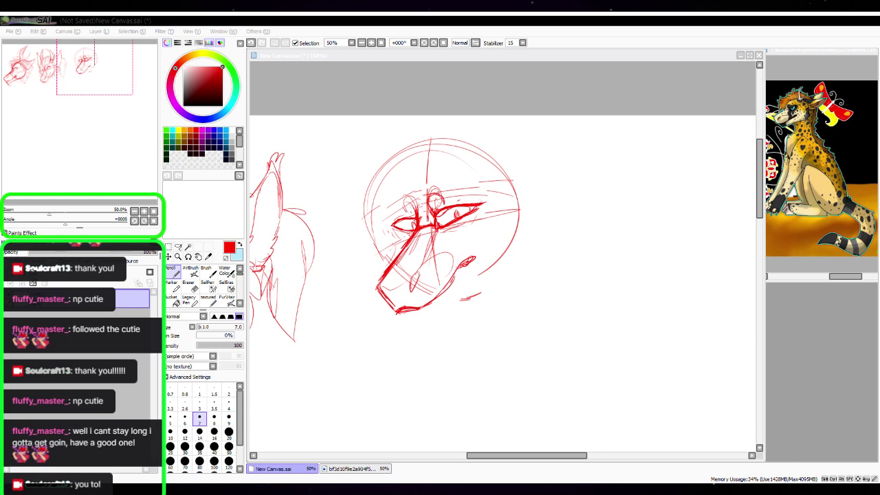
left_click(409, 257)
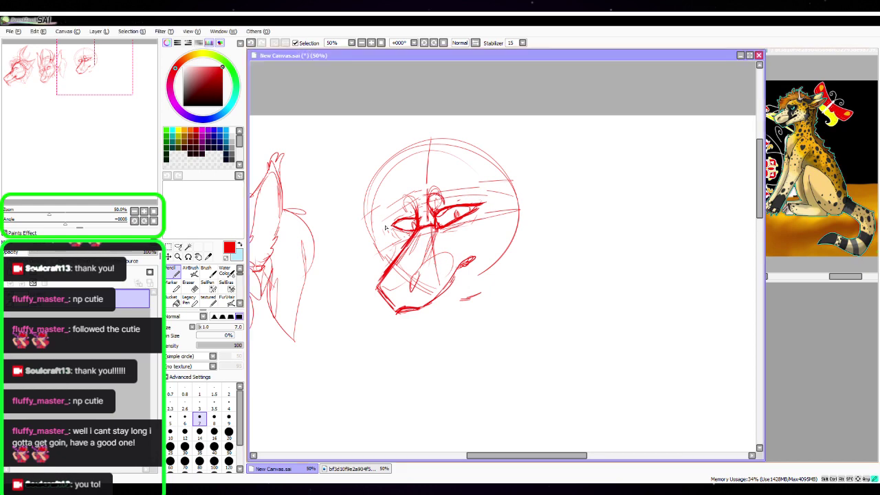
Sketch the cheek contour beside the left eye, thicken the mouth line's upper end and rework the muzzle's side curve
scroll(365, 234, "up", 1)
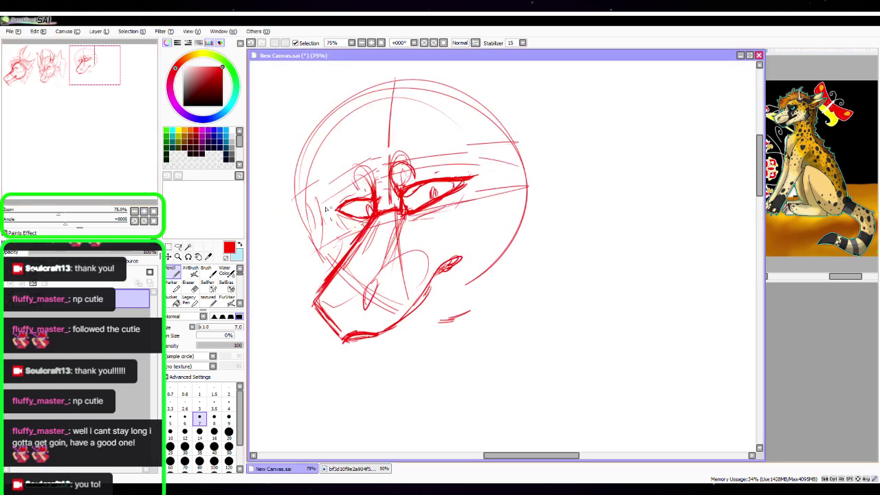
mouse_move(320, 227)
left_mouse_down()
mouse_move(314, 251)
mouse_move(321, 268)
left_mouse_up()
left_click_drag(453, 266, 416, 303)
left_click_drag(417, 252, 424, 284)
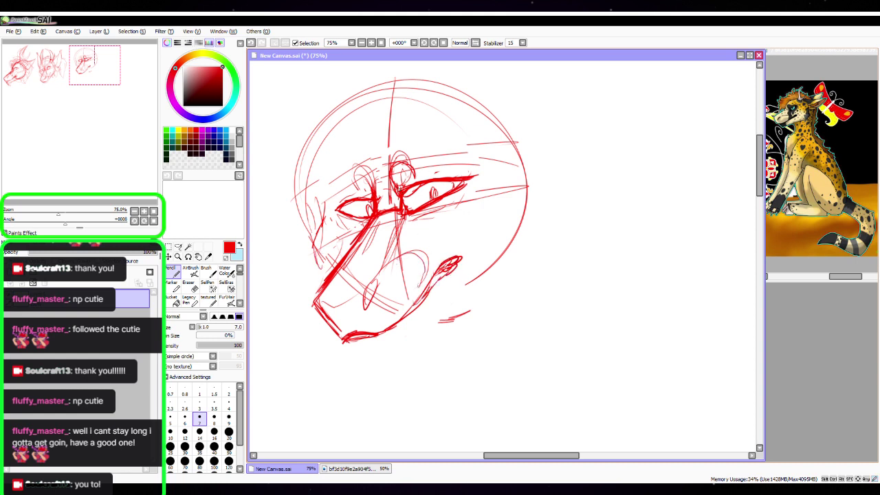
Clean up the lines inside the right brow marking with the 20 px eraser and darken the left brow marking in pencil
key("e")
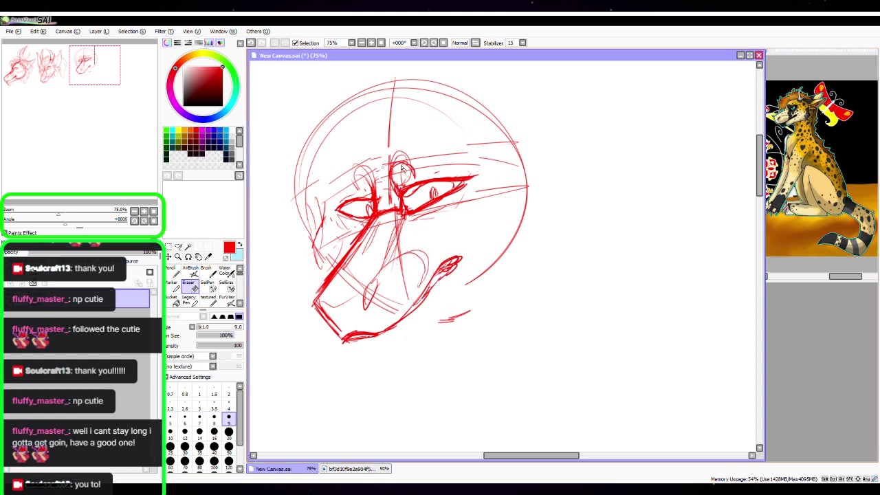
left_click(229, 432)
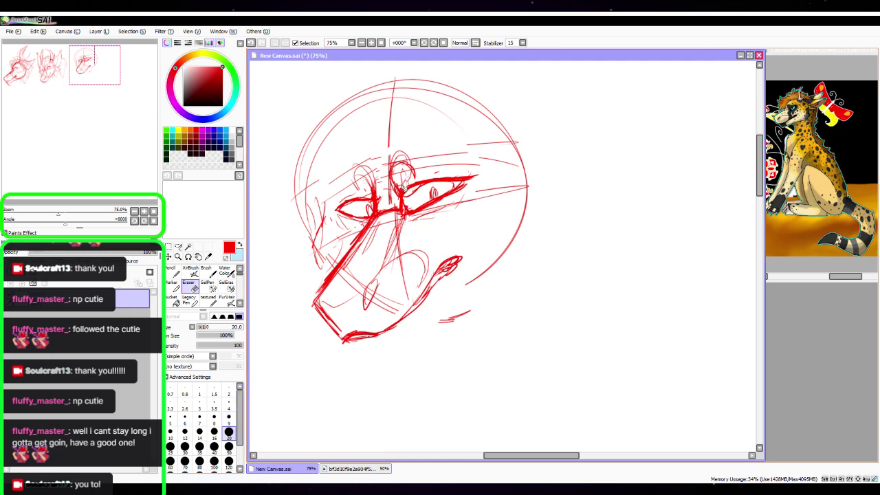
mouse_move(403, 186)
left_mouse_down()
mouse_move(416, 184)
mouse_move(397, 177)
mouse_move(406, 185)
left_mouse_up()
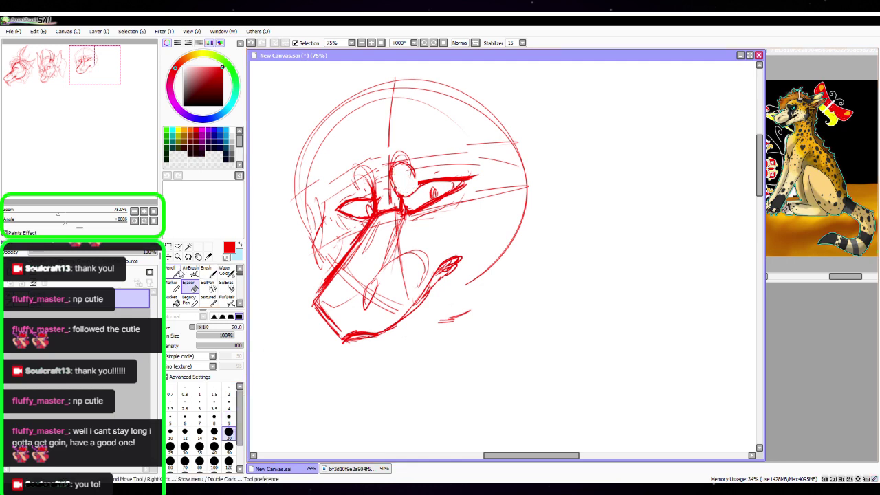
key("n")
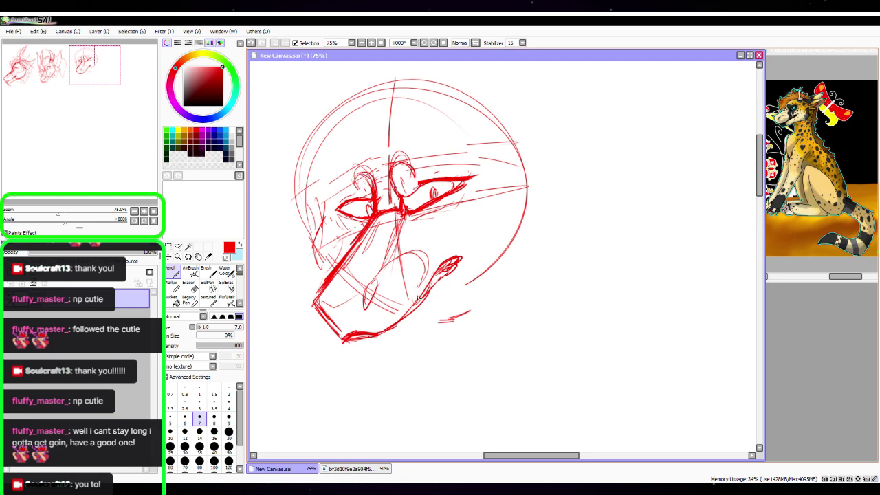
Sketch the lower jaw from the chin to the back of the head, adding muzzle and left cheek curves
mouse_move(318, 301)
left_mouse_down()
mouse_move(322, 323)
mouse_move(346, 344)
mouse_move(408, 324)
mouse_move(385, 334)
mouse_move(411, 313)
mouse_move(434, 260)
left_mouse_up()
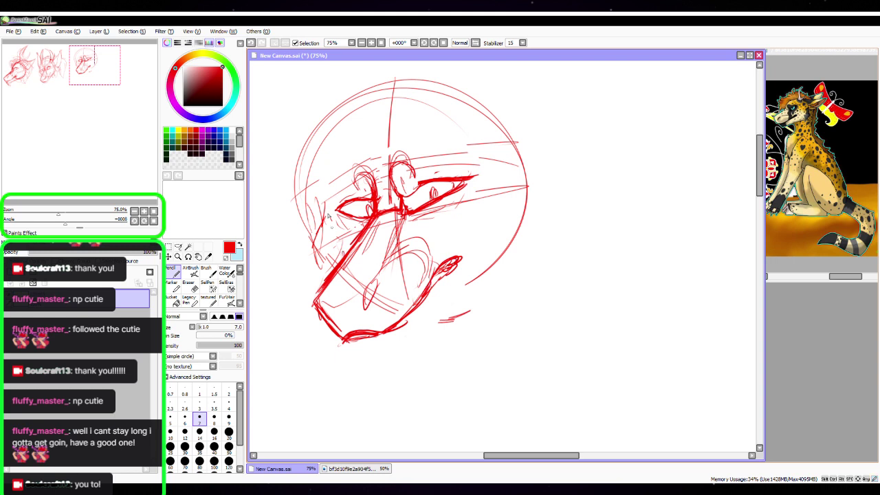
left_click_drag(321, 195, 337, 300)
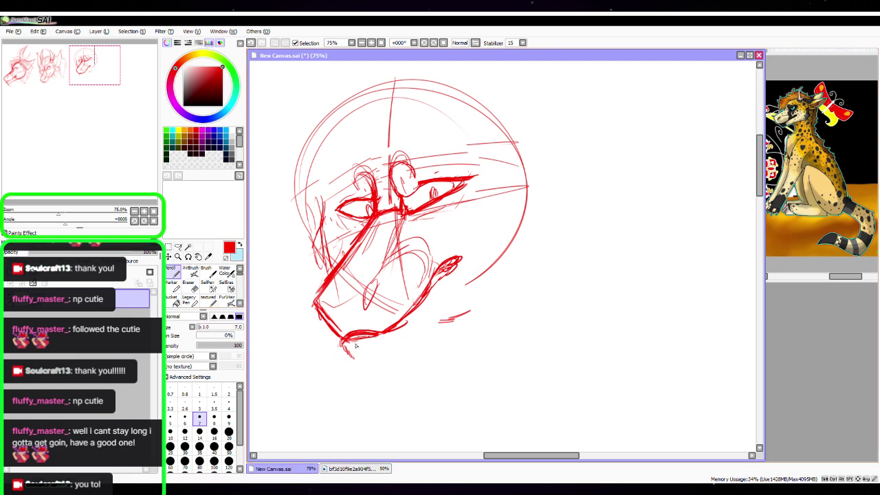
mouse_move(343, 343)
left_mouse_down()
mouse_move(395, 350)
mouse_move(379, 360)
mouse_move(442, 315)
mouse_move(402, 347)
mouse_move(514, 255)
left_mouse_up()
mouse_move(498, 265)
left_mouse_down()
mouse_move(543, 229)
mouse_move(541, 178)
left_mouse_up()
left_click_drag(513, 135, 508, 251)
left_click_drag(517, 156, 474, 291)
mouse_move(506, 136)
left_mouse_down()
mouse_move(513, 206)
mouse_move(502, 263)
mouse_move(447, 311)
mouse_move(459, 295)
mouse_move(410, 341)
left_mouse_up()
Lasso the front of the muzzle and skew it with Free Deform so its lower edge slants outward
left_click(178, 247)
mouse_move(377, 273)
left_mouse_down()
mouse_move(338, 284)
mouse_move(315, 332)
mouse_move(365, 341)
mouse_move(416, 306)
left_mouse_up()
key("ctrl+t")
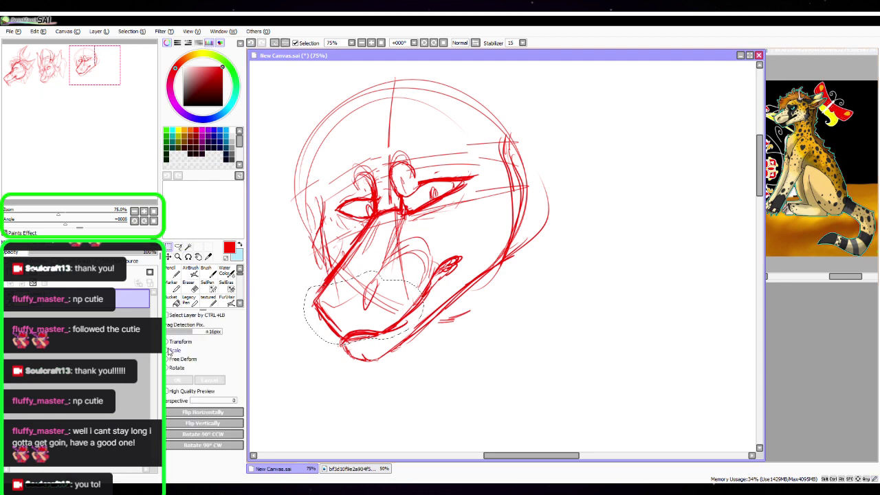
mouse_move(311, 308)
left_mouse_down()
mouse_move(323, 303)
mouse_move(309, 308)
left_mouse_up()
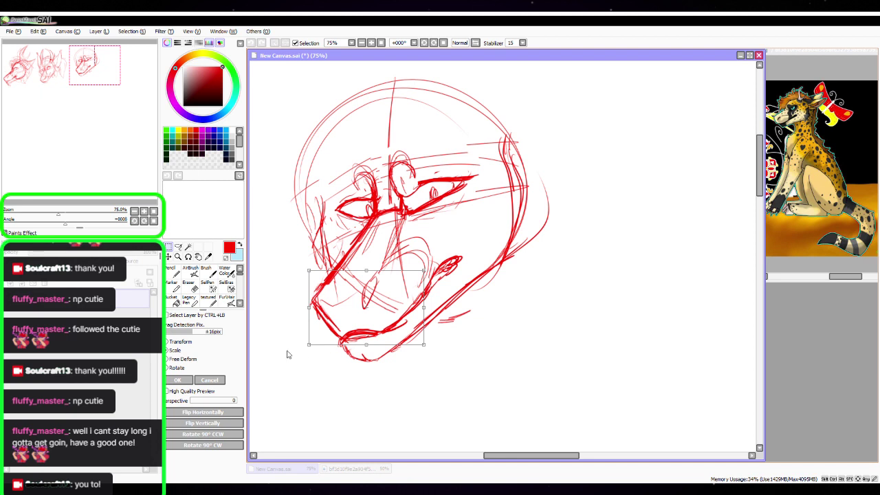
left_click(169, 359)
left_click_drag(309, 345, 308, 337)
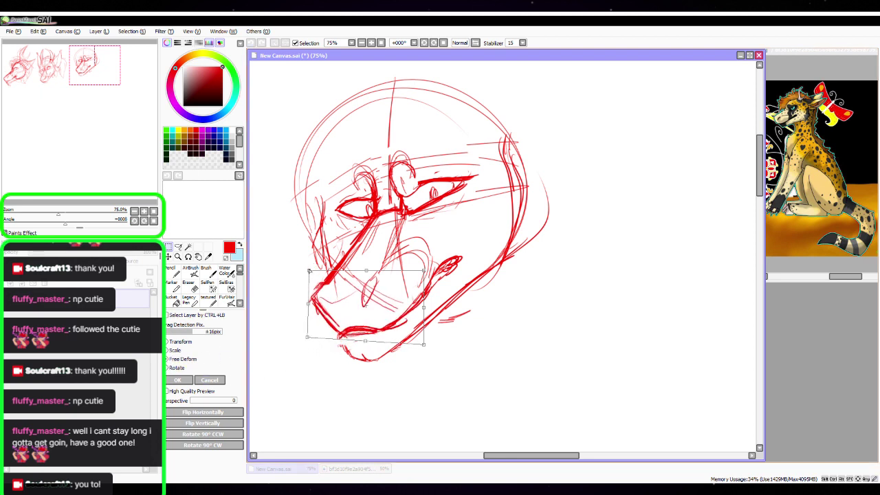
left_click_drag(309, 271, 312, 267)
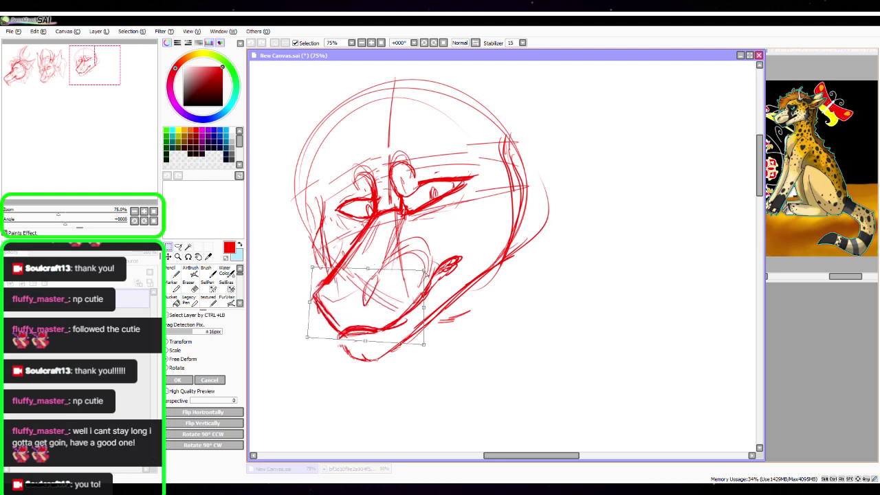
left_click_drag(424, 271, 429, 271)
left_click_drag(427, 307, 427, 304)
left_click_drag(365, 340, 357, 343)
left_click_drag(313, 267, 319, 267)
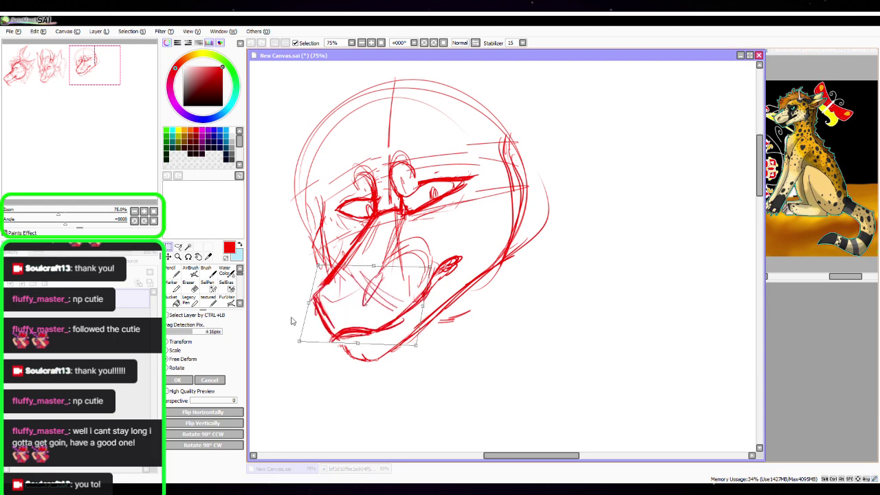
key("Return")
Clear the selection and retrace the front edge of the nose with the 7 px pencil
left_click(226, 287)
mouse_move(317, 193)
left_mouse_down()
mouse_move(451, 301)
mouse_move(385, 301)
left_mouse_up()
left_click(173, 272)
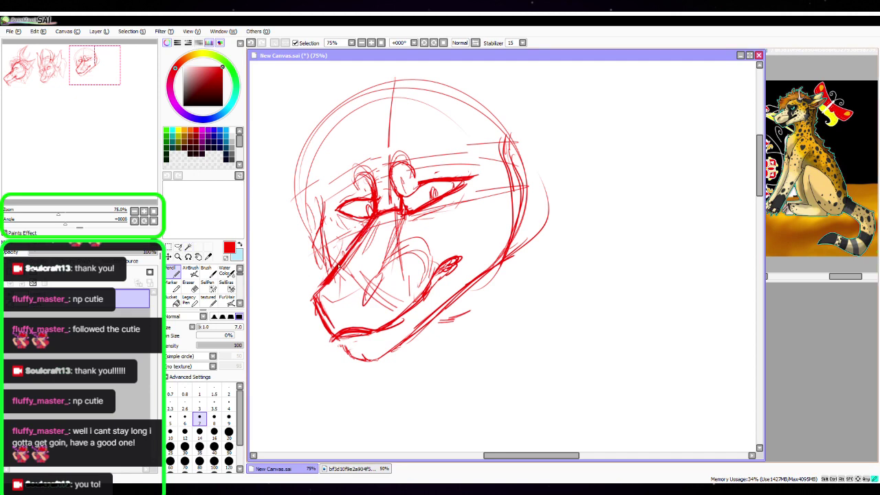
mouse_move(311, 303)
left_mouse_down()
mouse_move(329, 333)
mouse_move(354, 333)
left_mouse_up()
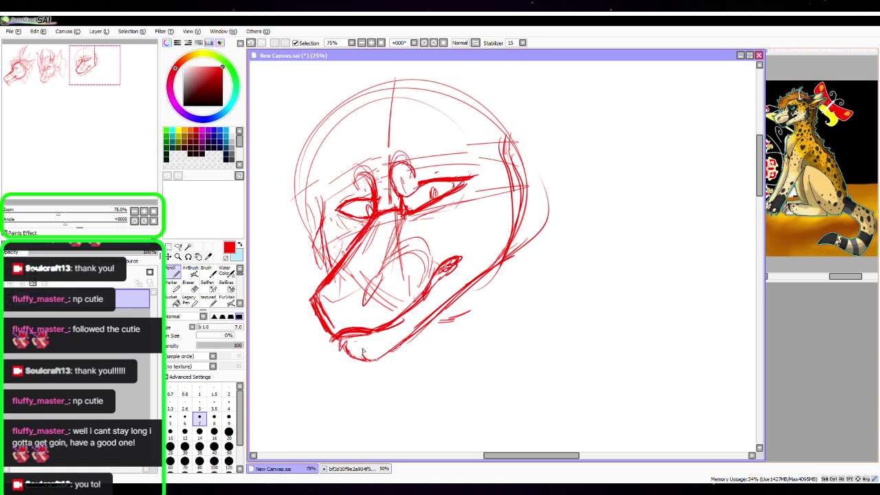
Draw the skull contour from the left cheek over the forehead and down to the back of the head
mouse_move(325, 205)
left_mouse_down()
mouse_move(346, 157)
mouse_move(380, 128)
left_mouse_up()
mouse_move(340, 161)
left_mouse_down()
mouse_move(405, 113)
mouse_move(319, 229)
mouse_move(385, 123)
mouse_move(416, 110)
mouse_move(478, 121)
left_mouse_up()
key("space")
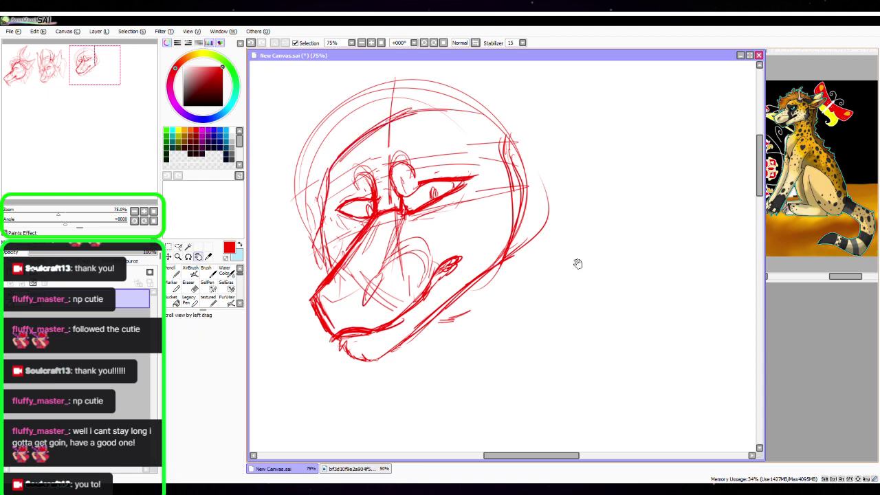
left_click_drag(578, 263, 558, 296)
left_click(135, 211)
left_click(135, 211)
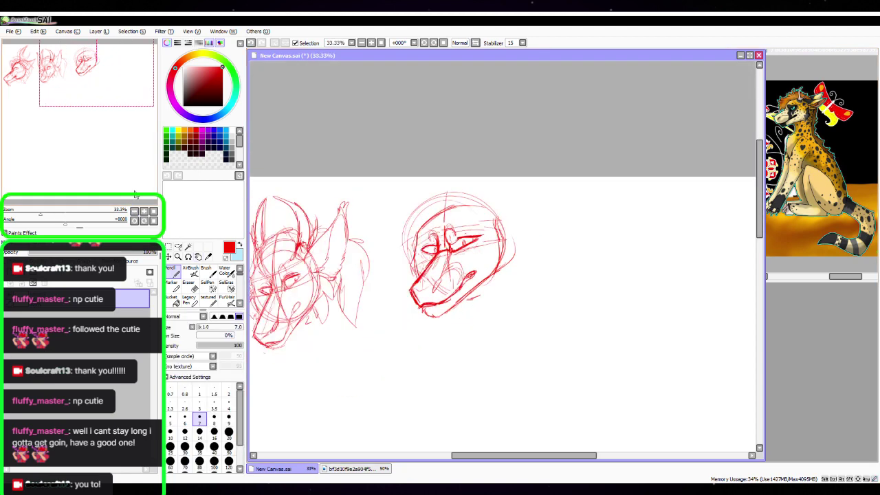
key("space")
left_click_drag(478, 232, 477, 202)
left_click(143, 211)
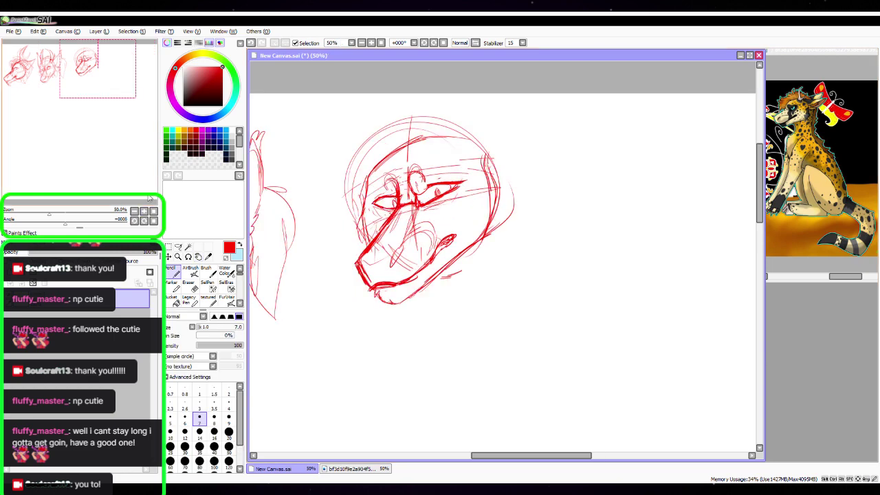
mouse_move(435, 136)
left_mouse_down()
mouse_move(477, 150)
mouse_move(494, 179)
left_mouse_up()
left_click_drag(466, 145, 483, 161)
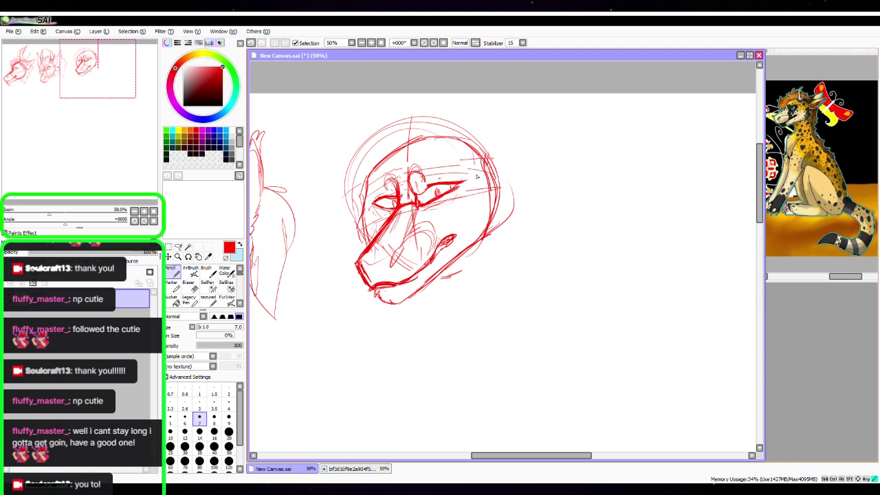
Sketch the horn bases on the crown and draw the large pointed ear extending from the back of the head
left_click_drag(491, 182, 482, 241)
mouse_move(479, 168)
left_mouse_down()
mouse_move(425, 139)
mouse_move(475, 162)
mouse_move(435, 137)
mouse_move(448, 130)
mouse_move(480, 158)
left_mouse_up()
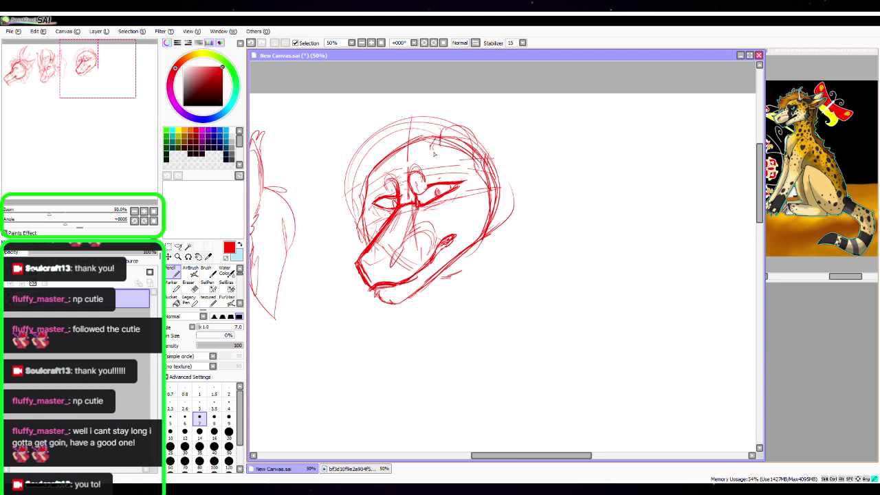
left_click_drag(381, 159, 367, 163)
mouse_move(468, 172)
left_mouse_down()
mouse_move(482, 150)
mouse_move(596, 114)
mouse_move(599, 170)
mouse_move(517, 211)
mouse_move(499, 209)
mouse_move(556, 132)
mouse_move(606, 115)
left_mouse_up()
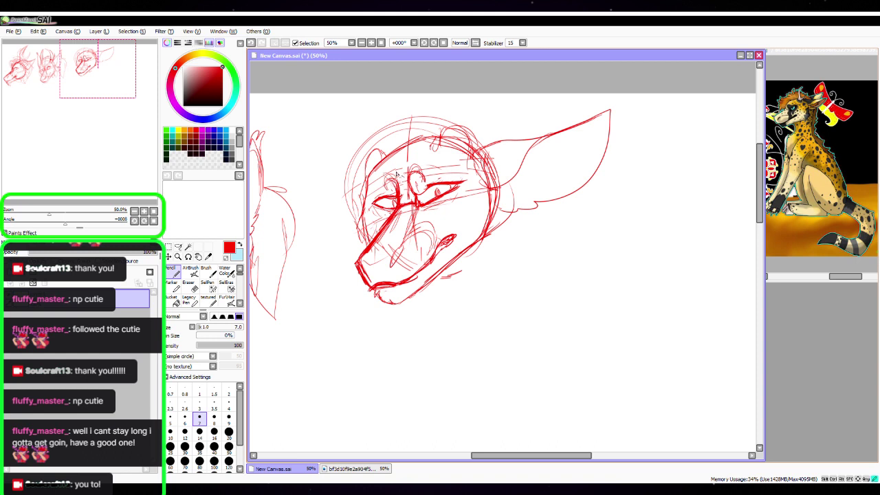
Sketch sweeping forehead lines from the brow markings up to the crown
mouse_move(401, 172)
left_mouse_down()
mouse_move(357, 196)
mouse_move(403, 179)
mouse_move(405, 135)
left_mouse_up()
mouse_move(379, 164)
left_mouse_down()
mouse_move(436, 127)
mouse_move(449, 129)
left_mouse_up()
mouse_move(411, 176)
left_mouse_down()
mouse_move(440, 131)
mouse_move(413, 167)
mouse_move(416, 138)
mouse_move(439, 144)
mouse_move(453, 119)
left_mouse_up()
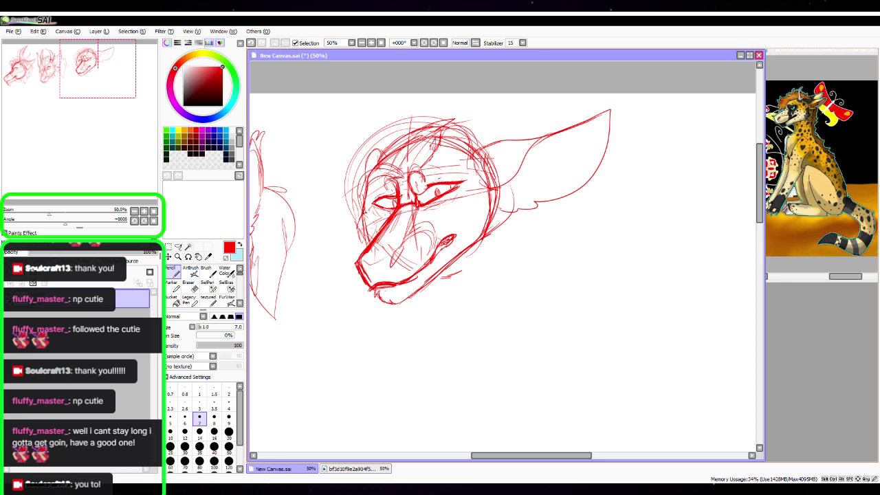
Add pointed cheek fur tufts beside the left eye and below the ear
mouse_move(363, 217)
left_mouse_down()
mouse_move(350, 210)
mouse_move(366, 199)
mouse_move(351, 234)
left_mouse_up()
mouse_move(500, 190)
left_mouse_down()
mouse_move(512, 227)
mouse_move(500, 253)
mouse_move(497, 242)
mouse_move(500, 264)
left_mouse_up()
left_click_drag(502, 283, 477, 245)
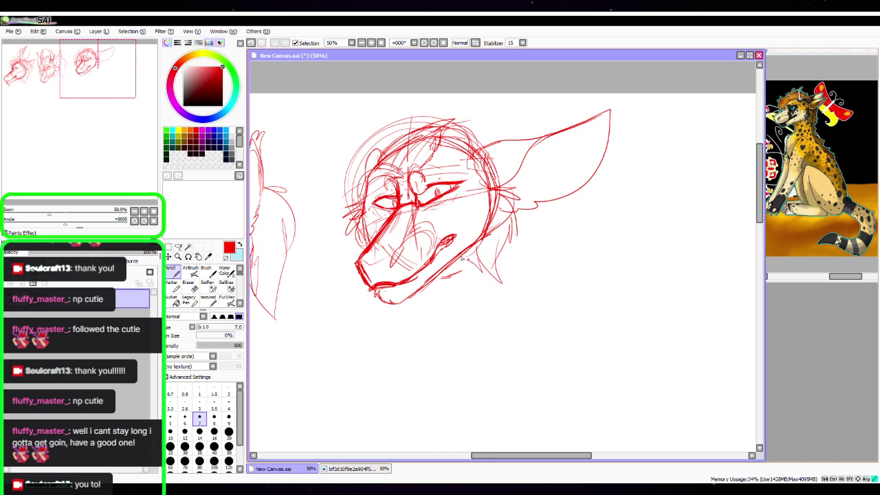
mouse_move(366, 200)
left_mouse_down()
mouse_move(342, 219)
mouse_move(356, 249)
mouse_move(369, 252)
left_mouse_up()
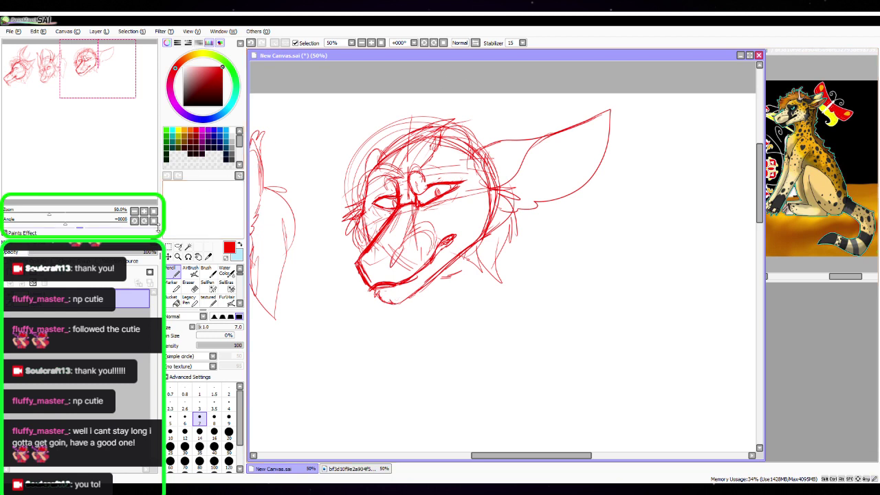
Lasso the whole third head, move it down and to the left, and scale it down slightly
left_click(178, 247)
mouse_move(364, 89)
left_mouse_down()
mouse_move(623, 183)
mouse_move(605, 93)
left_mouse_up()
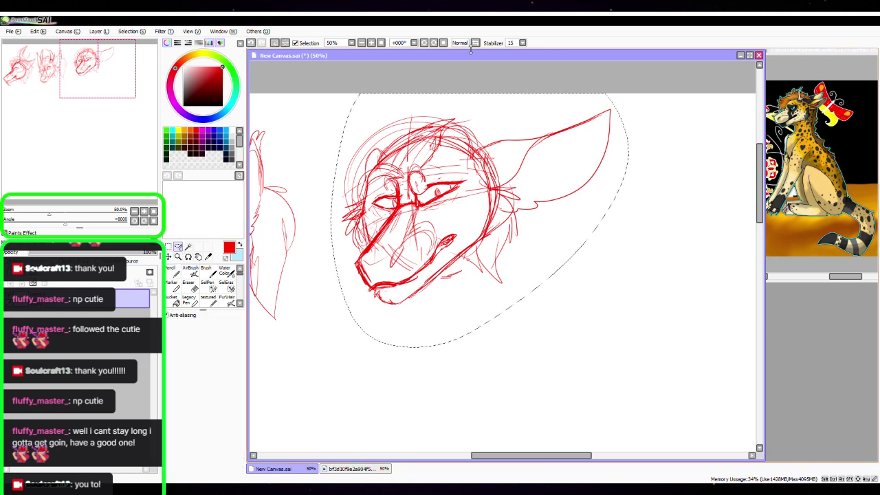
left_click(168, 257)
left_click_drag(434, 219, 411, 254)
left_click(166, 351)
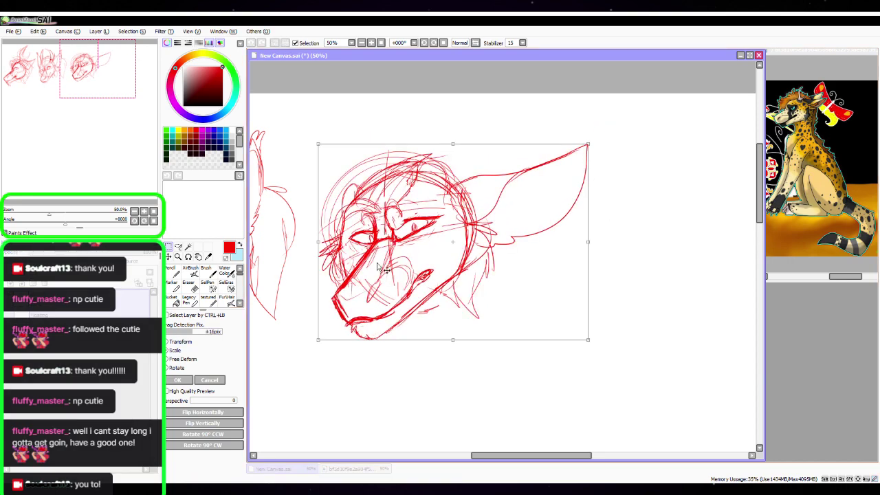
left_click_drag(582, 339, 546, 331)
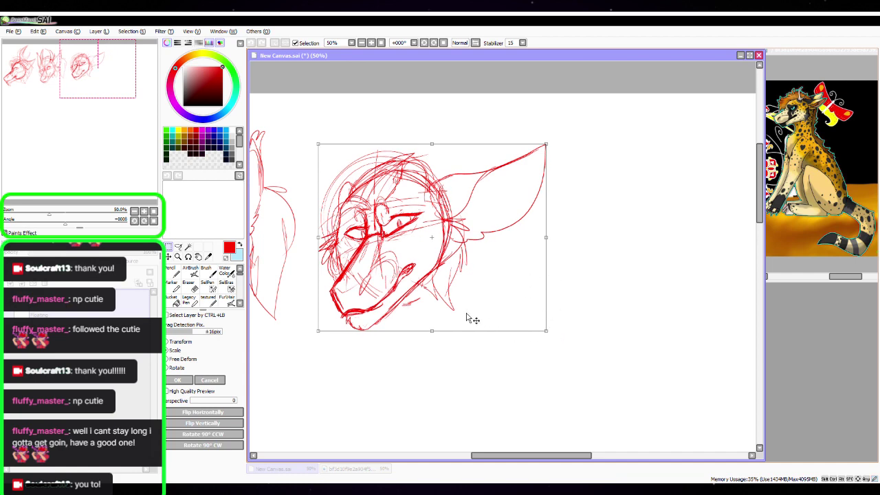
Rotate the selected head slightly clockwise, apply the transformation and clear the selection
left_click(167, 368)
left_click_drag(552, 338, 536, 356)
left_click_drag(306, 311, 303, 307)
left_click(178, 380)
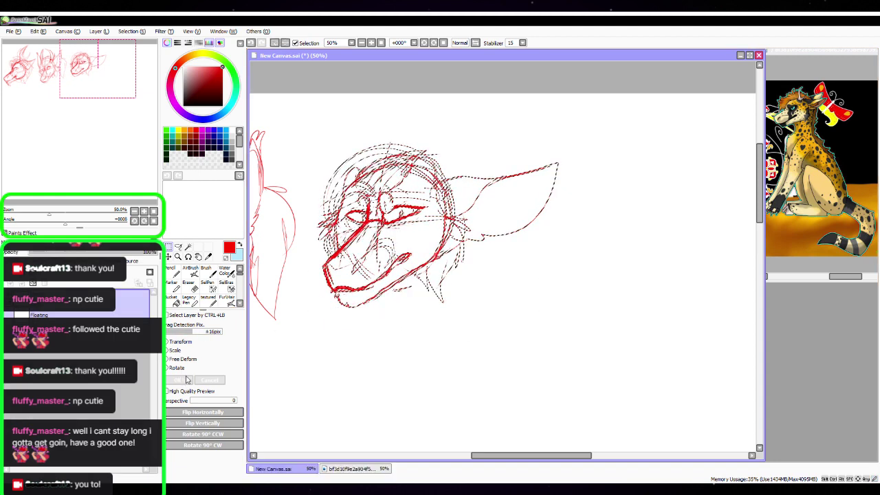
left_click(227, 284)
key("ctrl+d")
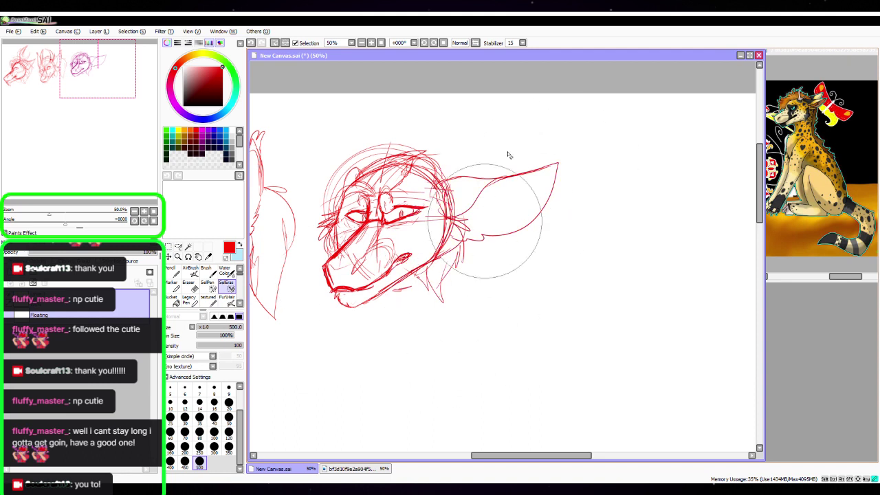
left_click(175, 269)
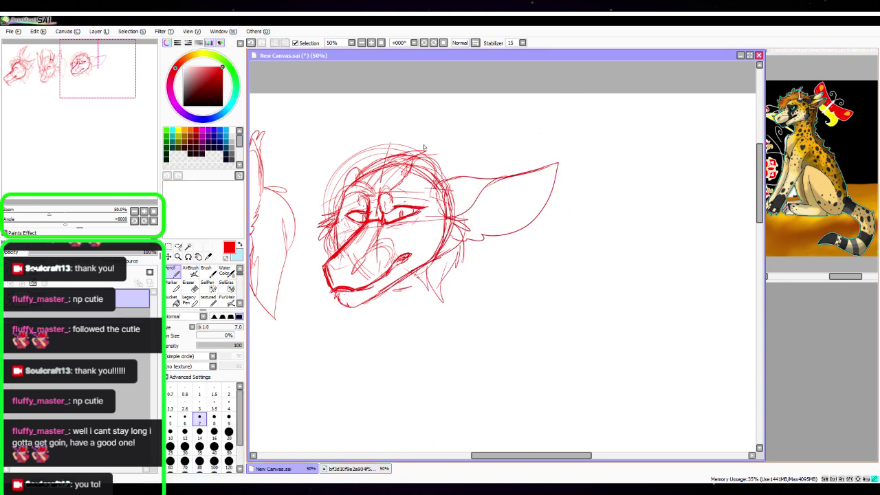
Draw two long curved horns rising from the crown of the third head
mouse_move(424, 150)
left_mouse_down()
mouse_move(431, 124)
mouse_move(395, 133)
mouse_move(427, 127)
mouse_move(386, 117)
mouse_move(379, 101)
mouse_move(414, 101)
mouse_move(385, 100)
mouse_move(450, 121)
mouse_move(444, 162)
mouse_move(449, 128)
mouse_move(391, 88)
mouse_move(382, 100)
mouse_move(390, 117)
mouse_move(427, 123)
mouse_move(420, 124)
mouse_move(418, 157)
left_mouse_up()
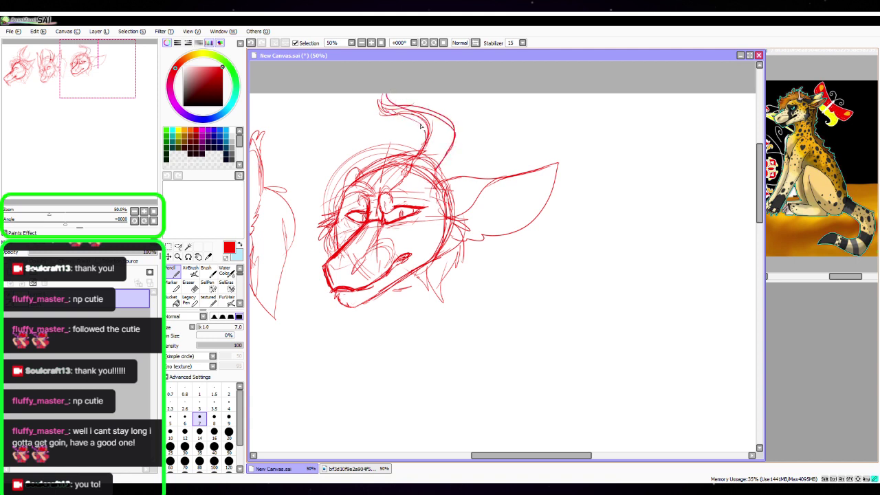
left_click_drag(406, 111, 427, 129)
mouse_move(344, 175)
left_mouse_down()
mouse_move(348, 147)
mouse_move(373, 128)
mouse_move(373, 95)
mouse_move(348, 150)
mouse_move(373, 93)
left_mouse_up()
left_click_drag(380, 122, 357, 177)
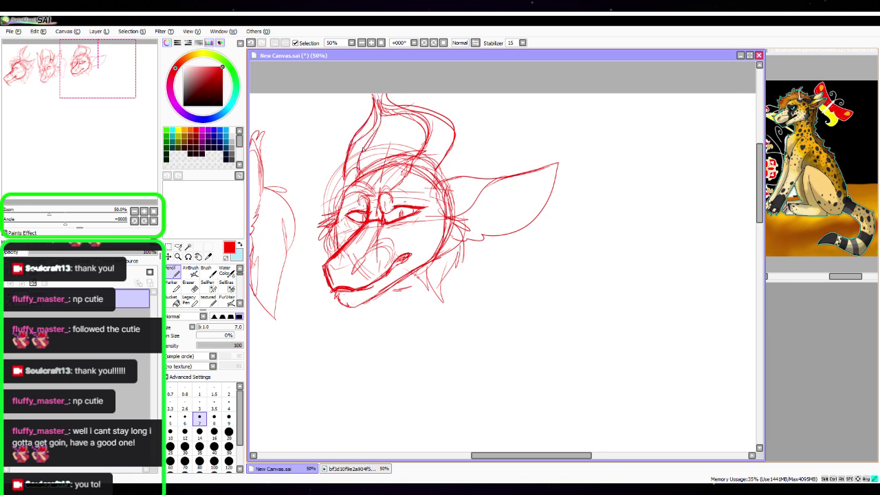
Add smaller pointed horns on both sides of the long pair and thicken the left long horn's outline
mouse_move(337, 220)
left_mouse_down()
mouse_move(335, 177)
mouse_move(352, 126)
left_mouse_up()
mouse_move(350, 134)
left_mouse_down()
mouse_move(370, 123)
mouse_move(351, 128)
mouse_move(370, 111)
mouse_move(380, 156)
left_mouse_up()
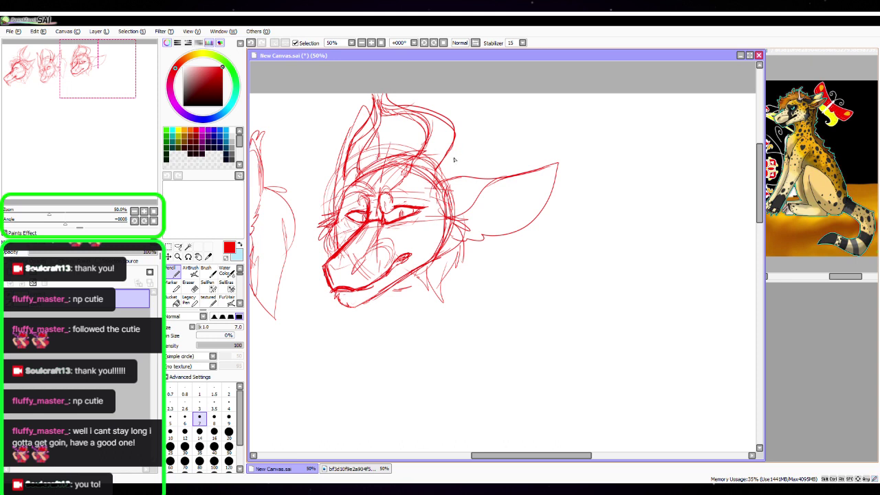
left_click_drag(454, 168, 480, 128)
mouse_move(480, 130)
left_mouse_down()
mouse_move(456, 169)
mouse_move(481, 125)
mouse_move(455, 146)
left_mouse_up()
mouse_move(332, 161)
left_mouse_down()
mouse_move(335, 194)
mouse_move(335, 185)
left_mouse_up()
left_click_drag(351, 129, 336, 153)
left_click_drag(441, 176, 479, 132)
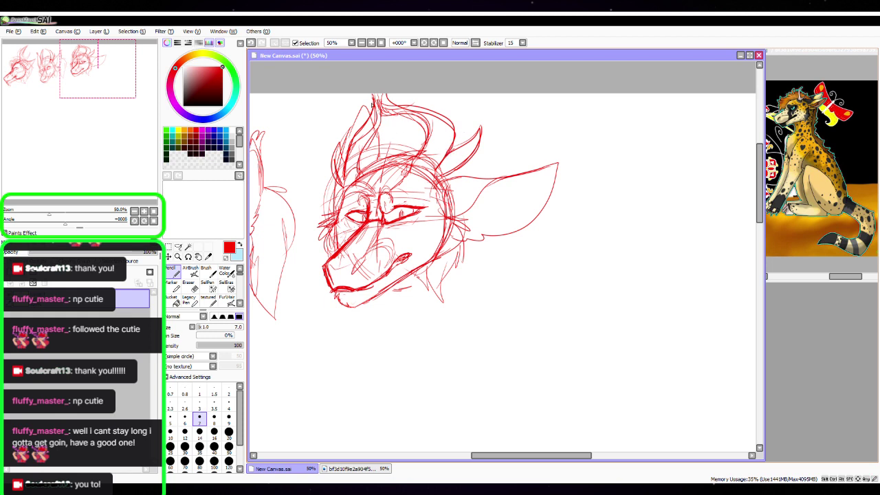
left_click_drag(344, 189, 382, 102)
Erase part of the front mouth line with the 20 px eraser, then pencil in the teeth and redraw the lip
left_click(191, 288)
left_click(144, 212)
key("space")
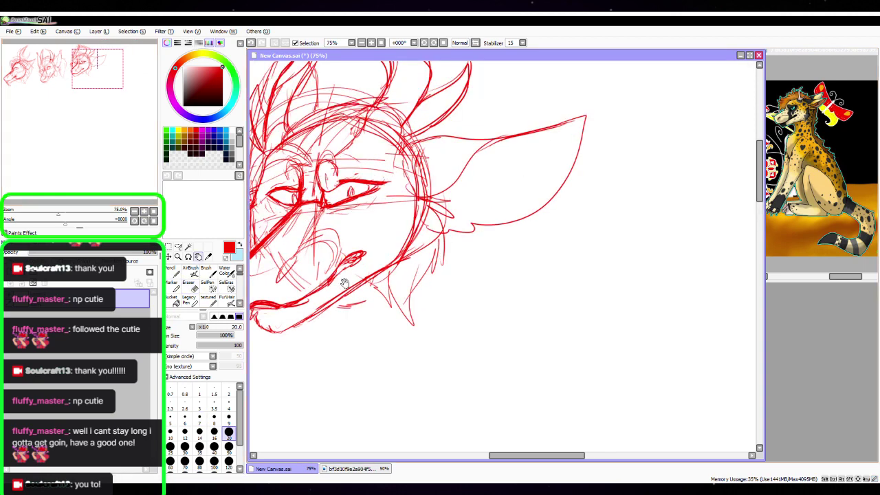
left_click_drag(344, 283, 383, 274)
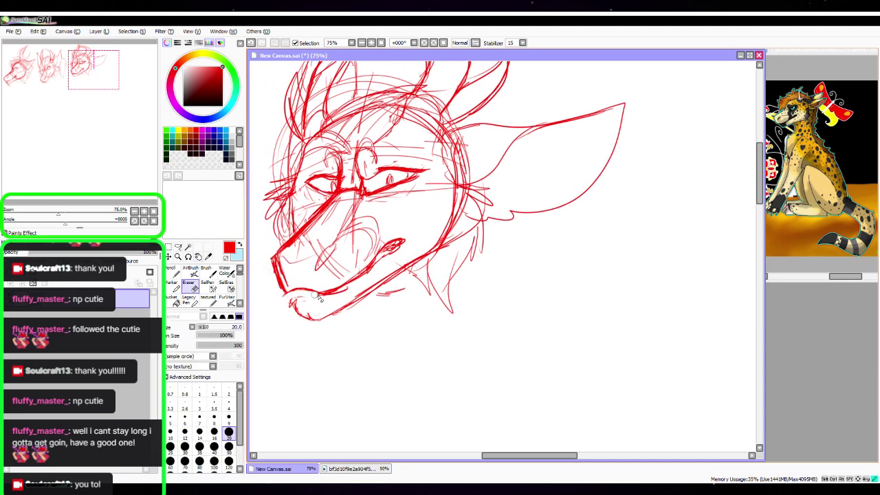
key("n")
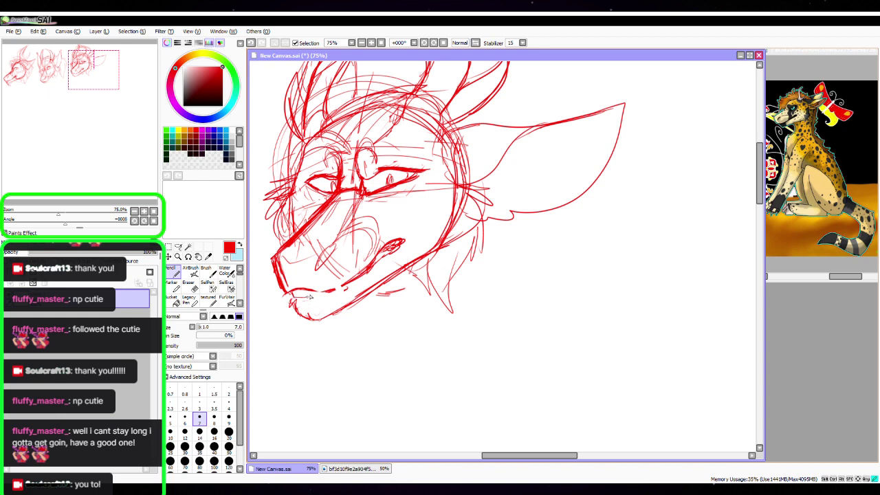
left_click_drag(295, 296, 316, 298)
mouse_move(293, 303)
left_mouse_down()
mouse_move(336, 292)
mouse_move(300, 297)
left_mouse_up()
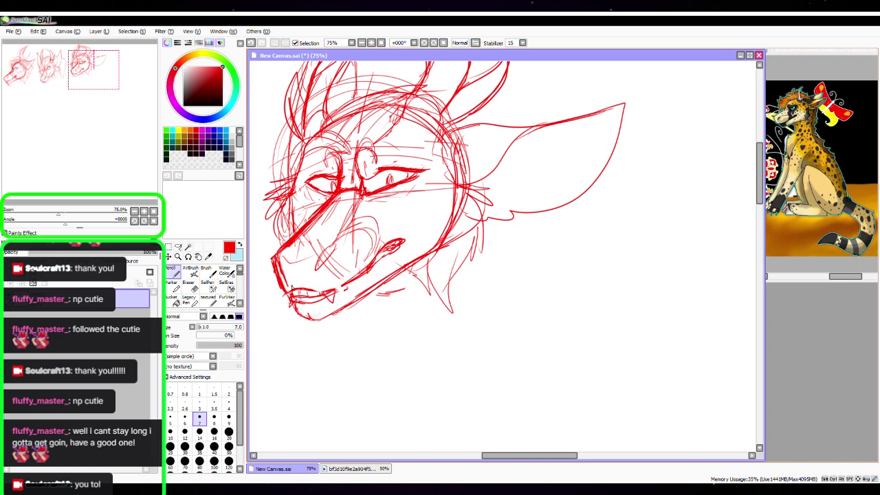
mouse_move(292, 295)
left_mouse_down()
mouse_move(362, 271)
mouse_move(315, 288)
mouse_move(344, 279)
left_mouse_up()
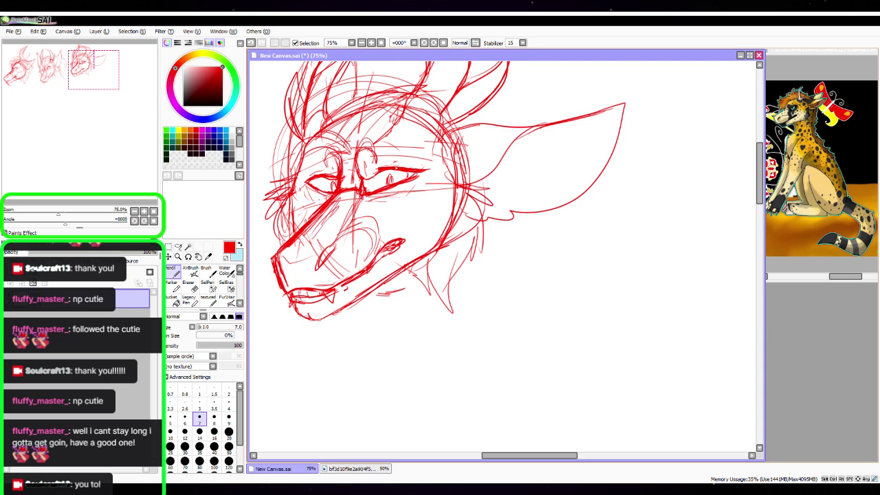
Add pencil strokes under the eyes, around the left brow and across the forehead and horn bases
left_click_drag(373, 199, 414, 190)
mouse_move(321, 203)
left_mouse_down()
mouse_move(337, 175)
mouse_move(330, 140)
mouse_move(298, 180)
mouse_move(348, 167)
left_mouse_up()
mouse_move(323, 124)
left_mouse_down()
mouse_move(314, 135)
mouse_move(350, 101)
mouse_move(315, 135)
left_mouse_up()
left_click_drag(403, 115, 380, 148)
mouse_move(359, 99)
left_mouse_down()
mouse_move(336, 117)
mouse_move(370, 89)
mouse_move(414, 87)
left_mouse_up()
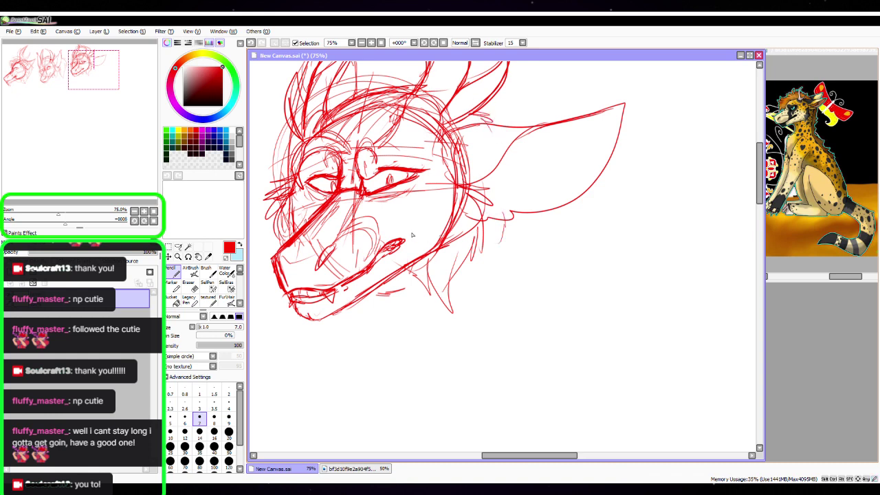
left_click(135, 211)
left_click(135, 211)
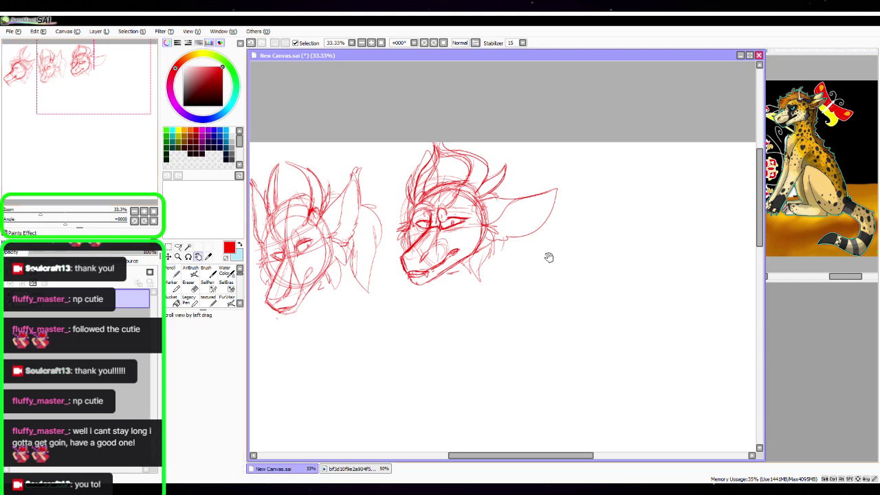
Number the third head 3 and pencil overlapping red base circles for a fourth head to its right
key("space")
left_click_drag(548, 255, 564, 184)
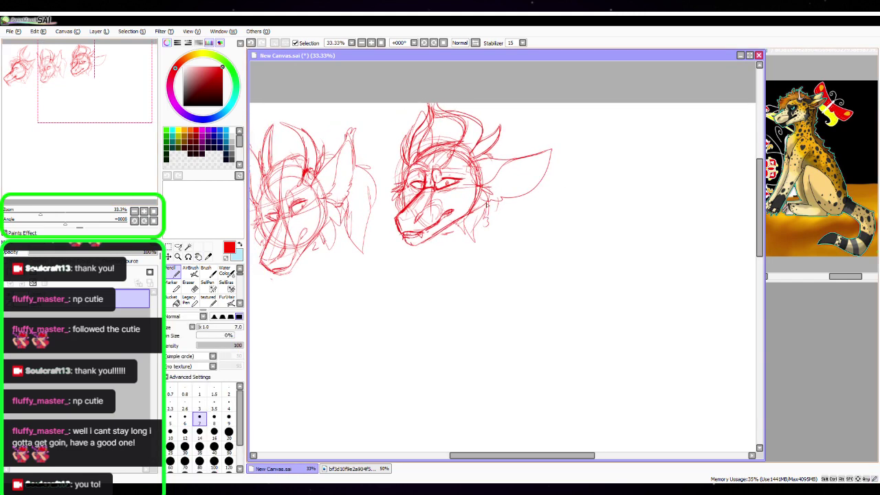
key("space")
left_click_drag(544, 292, 440, 310)
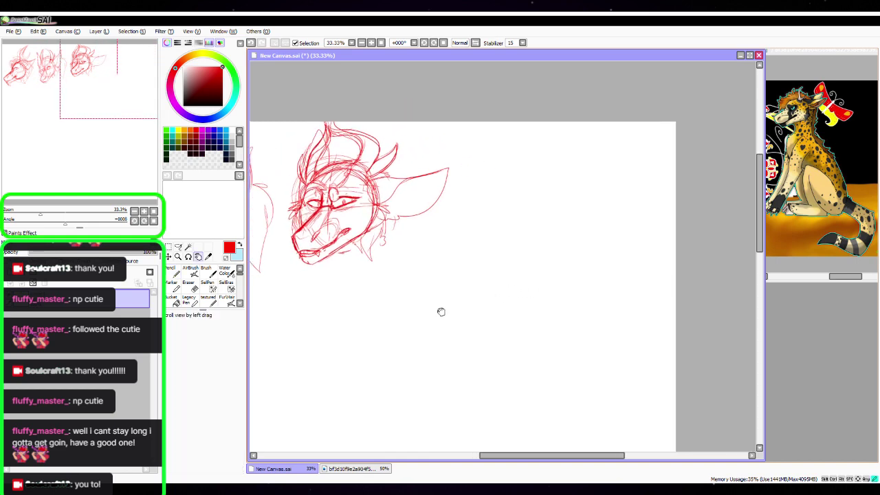
mouse_move(574, 268)
left_mouse_down()
mouse_move(487, 232)
mouse_move(458, 244)
mouse_move(502, 243)
mouse_move(546, 228)
mouse_move(537, 218)
mouse_move(560, 245)
mouse_move(541, 230)
mouse_move(506, 232)
mouse_move(471, 206)
left_mouse_up()
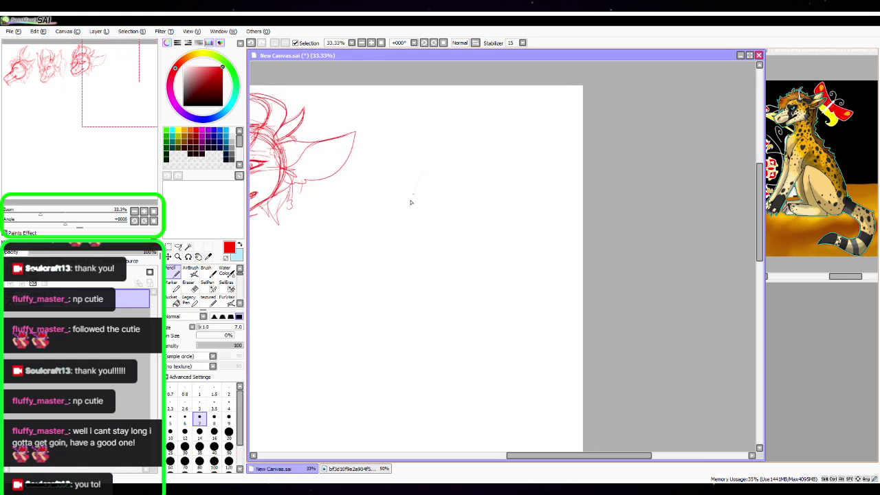
mouse_move(416, 172)
left_mouse_down()
mouse_move(394, 191)
mouse_move(467, 157)
left_mouse_up()
left_click(144, 210)
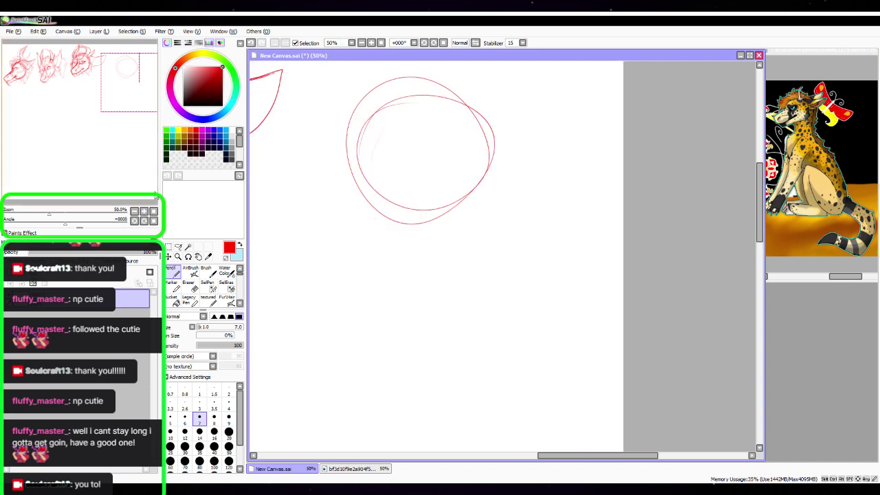
Add a curved vertical centre line and sloping cross guidelines inside the fourth head's base circle
left_click_drag(493, 301, 520, 367)
mouse_move(446, 145)
left_mouse_down()
mouse_move(406, 274)
mouse_move(388, 261)
left_mouse_up()
mouse_move(400, 167)
left_mouse_down()
mouse_move(416, 178)
mouse_move(497, 190)
left_mouse_up()
left_click_drag(397, 159, 499, 193)
mouse_move(381, 196)
left_mouse_down()
mouse_move(443, 225)
mouse_move(479, 225)
left_mouse_up()
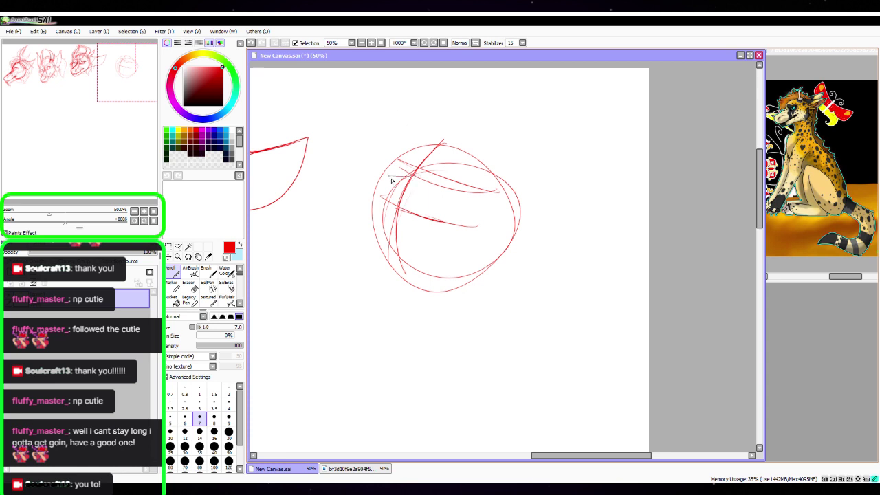
Sketch the fourth head's long snout facing left, with nostril, mouth line, lower jaw and a shaggy chin beard
mouse_move(404, 176)
left_mouse_down()
mouse_move(326, 165)
mouse_move(318, 208)
left_mouse_up()
mouse_move(321, 169)
left_mouse_down()
mouse_move(322, 211)
mouse_move(361, 226)
left_mouse_up()
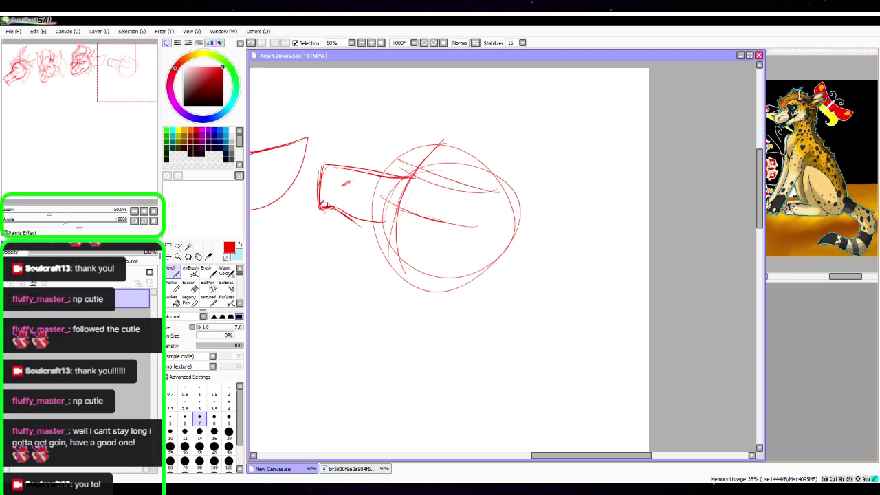
mouse_move(324, 203)
left_mouse_down()
mouse_move(348, 219)
mouse_move(342, 214)
mouse_move(416, 236)
left_mouse_up()
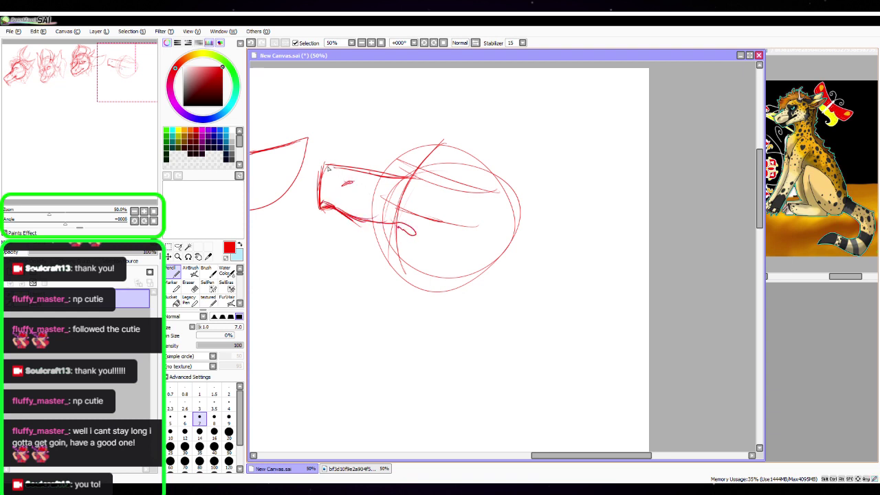
mouse_move(321, 209)
left_mouse_down()
mouse_move(306, 227)
mouse_move(321, 272)
mouse_move(341, 253)
mouse_move(476, 258)
left_mouse_up()
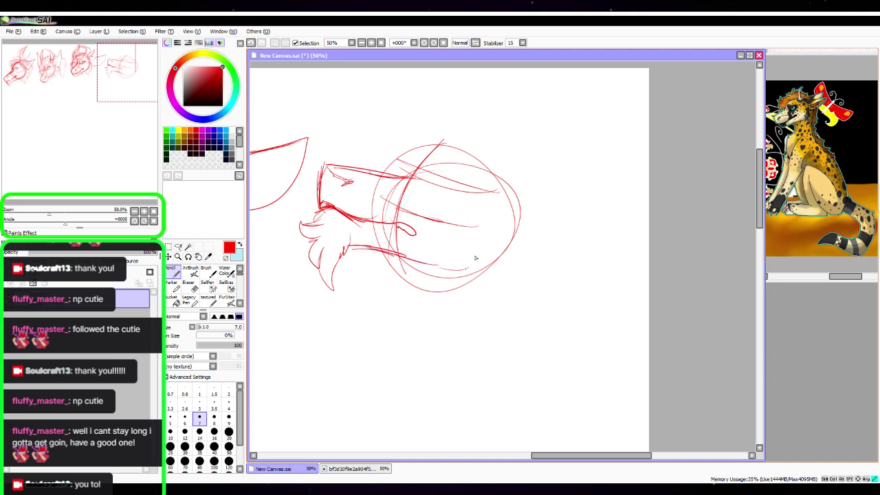
Draw the brow, forehead and eye in profile, then darken the nostril, mouth corner and front lip
mouse_move(416, 168)
left_mouse_down()
mouse_move(471, 153)
mouse_move(528, 181)
left_mouse_up()
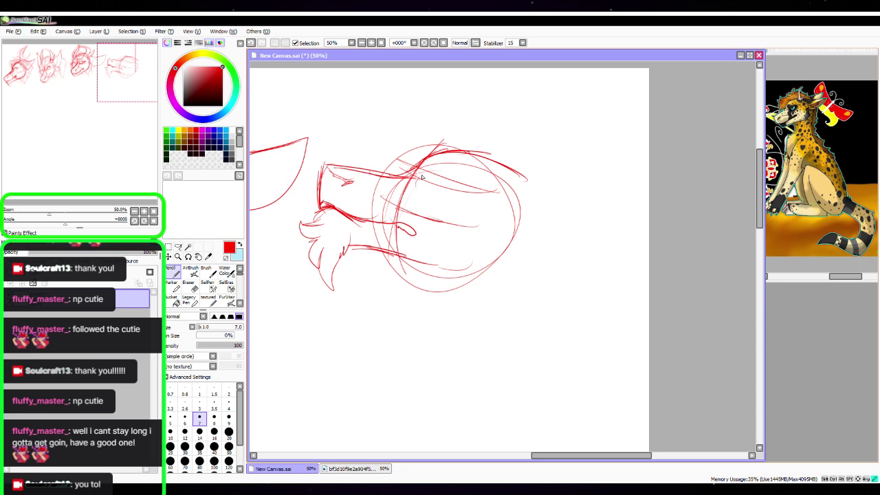
mouse_move(349, 181)
left_mouse_down()
mouse_move(402, 182)
mouse_move(343, 184)
left_mouse_up()
mouse_move(419, 177)
left_mouse_down()
mouse_move(446, 169)
mouse_move(461, 187)
mouse_move(424, 178)
left_mouse_up()
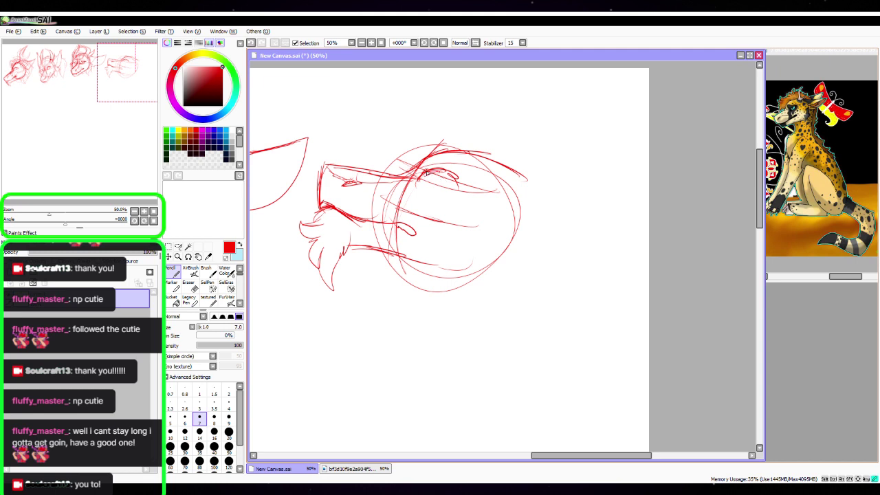
mouse_move(431, 173)
left_mouse_down()
mouse_move(417, 183)
mouse_move(430, 185)
left_mouse_up()
left_click_drag(435, 165, 444, 159)
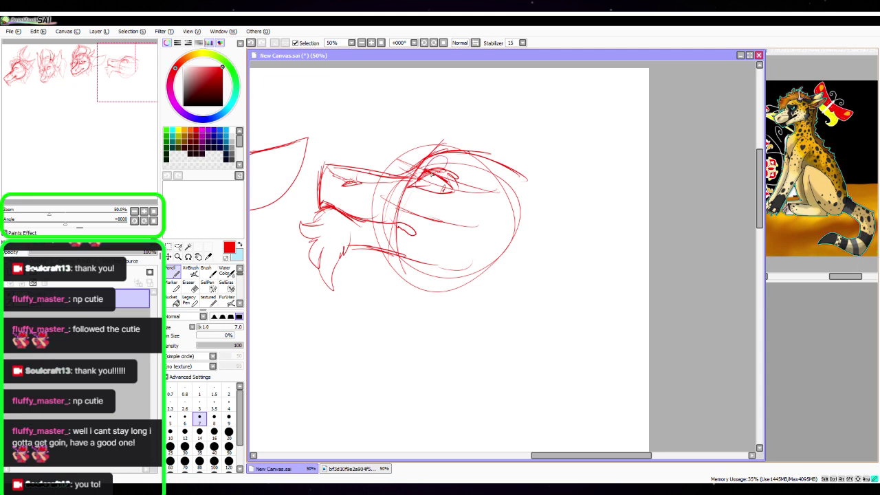
mouse_move(399, 224)
left_mouse_down()
mouse_move(410, 230)
mouse_move(396, 223)
left_mouse_up()
left_click_drag(325, 203, 329, 212)
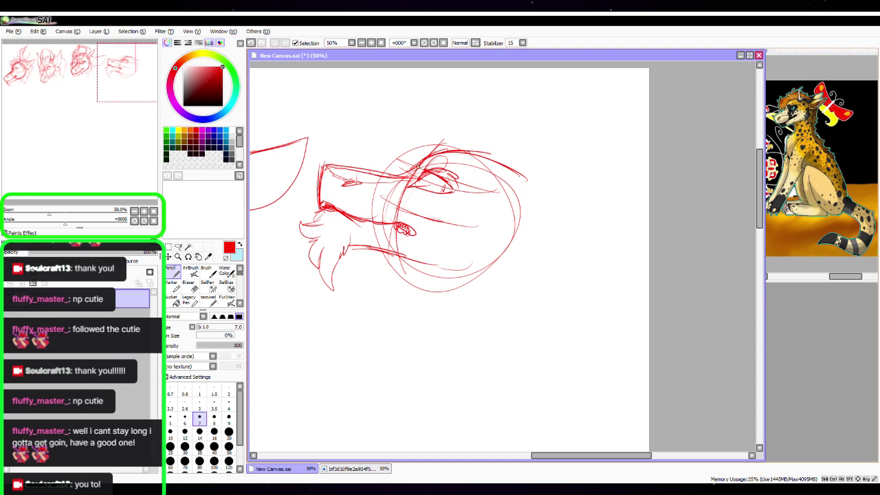
Draw a pointed hair tuft over the crown and feathered strands curving down behind the fourth head
mouse_move(413, 176)
left_mouse_down()
mouse_move(420, 134)
mouse_move(488, 91)
mouse_move(470, 140)
left_mouse_up()
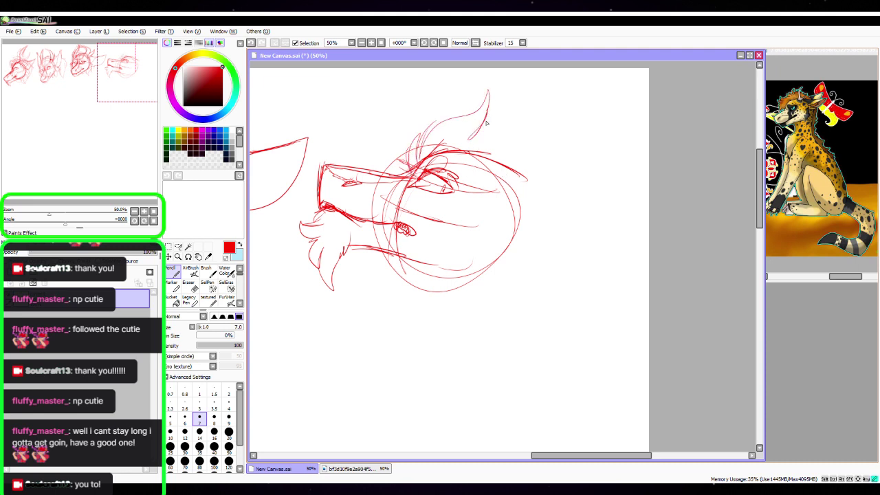
mouse_move(487, 95)
left_mouse_down()
mouse_move(481, 134)
mouse_move(531, 138)
mouse_move(546, 156)
left_mouse_up()
mouse_move(498, 143)
left_mouse_down()
mouse_move(535, 153)
mouse_move(514, 132)
mouse_move(556, 158)
left_mouse_up()
left_click_drag(517, 150, 563, 205)
left_click_drag(538, 172, 558, 245)
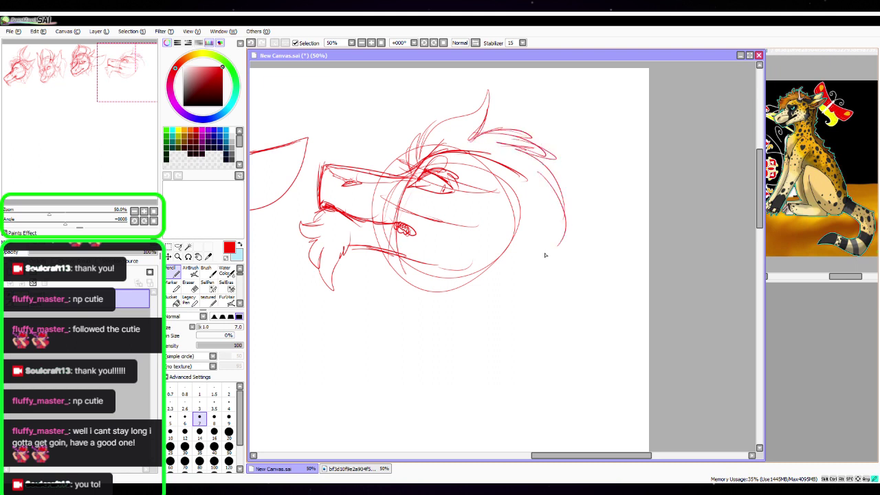
Draw the large drooping ear at the back of the head and jagged fur hanging below the jaw
mouse_move(486, 164)
left_mouse_down()
mouse_move(530, 191)
mouse_move(534, 167)
mouse_move(540, 186)
mouse_move(498, 198)
mouse_move(561, 225)
mouse_move(542, 215)
mouse_move(638, 291)
mouse_move(579, 332)
mouse_move(550, 323)
mouse_move(502, 264)
left_mouse_up()
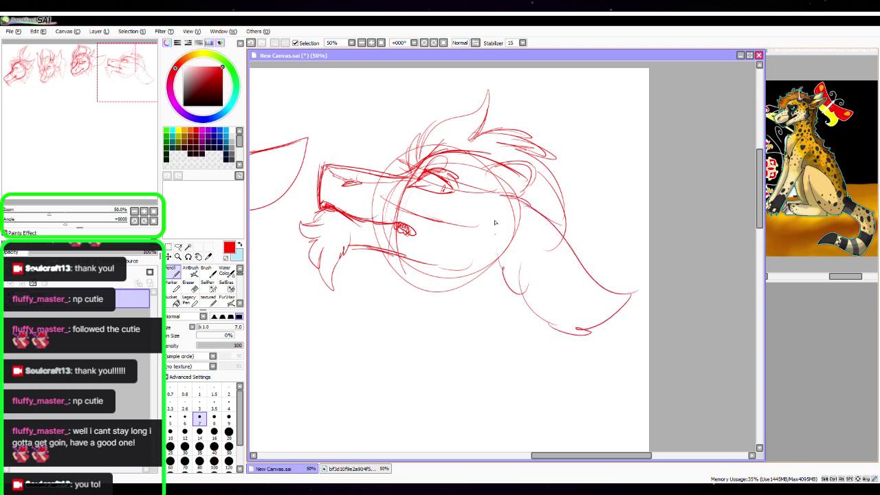
mouse_move(496, 205)
left_mouse_down()
mouse_move(500, 224)
mouse_move(572, 259)
mouse_move(590, 290)
left_mouse_up()
mouse_move(495, 252)
left_mouse_down()
mouse_move(535, 313)
mouse_move(489, 283)
left_mouse_up()
mouse_move(465, 300)
left_mouse_down()
mouse_move(442, 357)
mouse_move(432, 306)
mouse_move(419, 342)
left_mouse_up()
left_click_drag(417, 309, 414, 276)
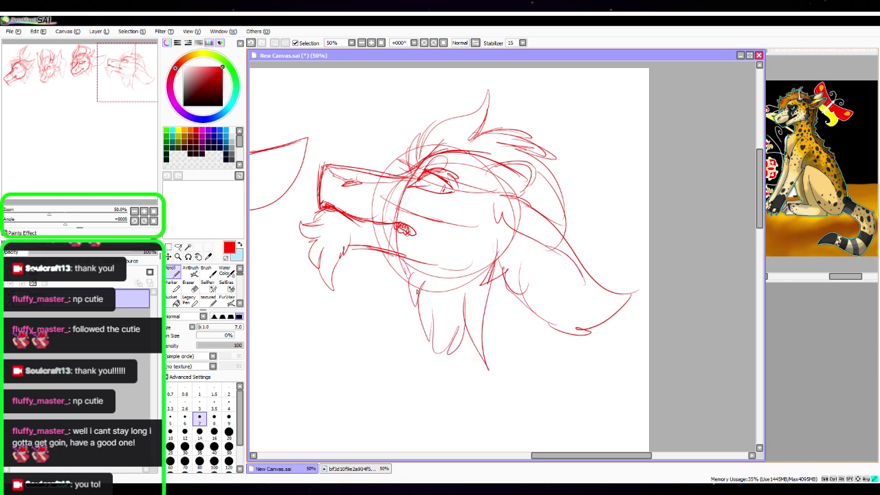
left_click_drag(459, 318, 435, 358)
left_click_drag(467, 299, 457, 359)
left_click_drag(489, 264, 480, 297)
left_click_drag(513, 217, 501, 263)
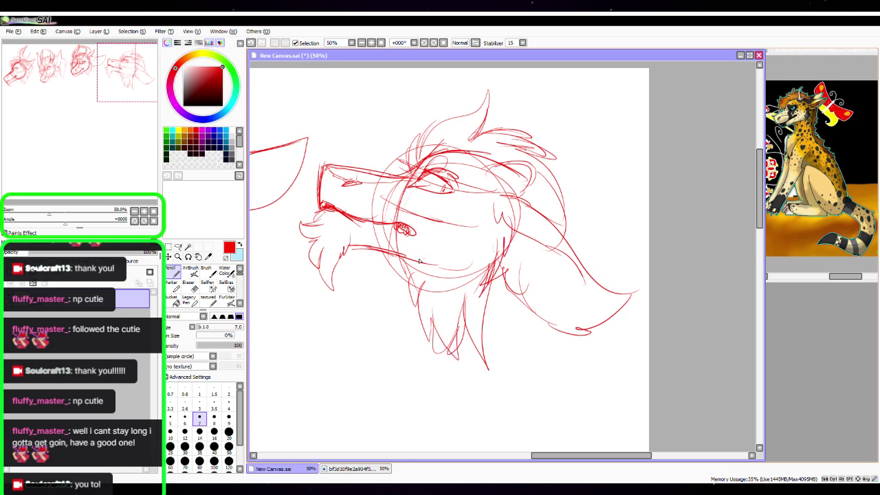
Extend the jawline and sketch long curved horns with smaller side horns sweeping back from the fourth head
mouse_move(419, 259)
left_mouse_down()
mouse_move(457, 264)
mouse_move(493, 234)
mouse_move(486, 243)
mouse_move(493, 219)
left_mouse_up()
mouse_move(507, 170)
left_mouse_down()
mouse_move(558, 136)
mouse_move(551, 145)
mouse_move(541, 91)
mouse_move(552, 103)
mouse_move(544, 83)
mouse_move(556, 73)
mouse_move(559, 101)
left_mouse_up()
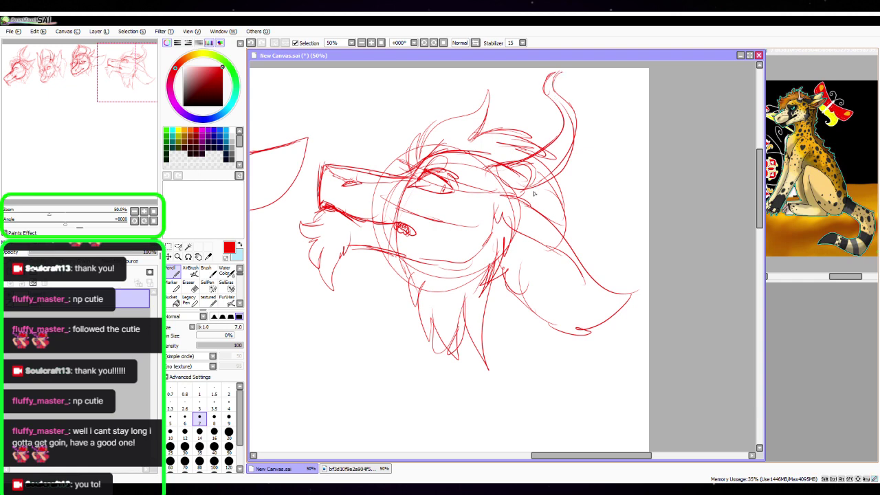
mouse_move(520, 200)
left_mouse_down()
mouse_move(552, 211)
mouse_move(606, 192)
mouse_move(580, 204)
mouse_move(535, 186)
mouse_move(546, 197)
mouse_move(604, 184)
left_mouse_up()
mouse_move(551, 144)
left_mouse_down()
mouse_move(554, 109)
mouse_move(573, 114)
mouse_move(565, 167)
mouse_move(595, 134)
mouse_move(604, 106)
mouse_move(579, 131)
left_mouse_up()
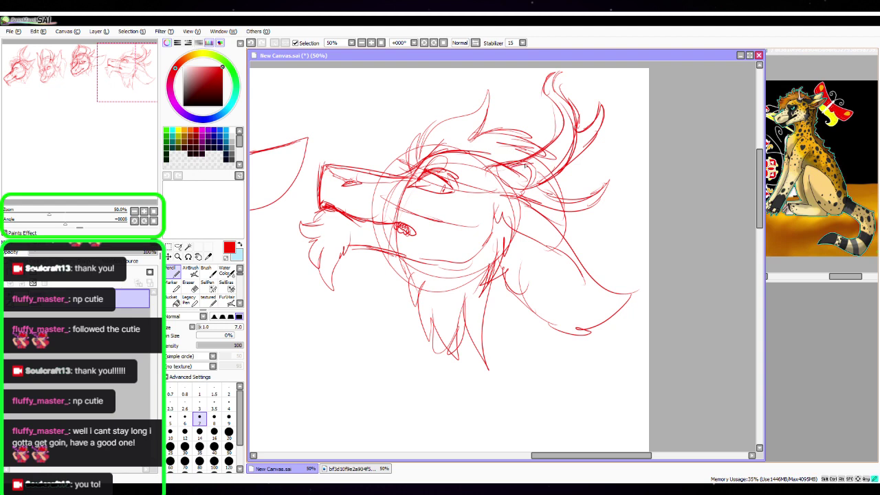
mouse_move(515, 167)
left_mouse_down()
mouse_move(565, 133)
mouse_move(559, 146)
mouse_move(553, 75)
left_mouse_up()
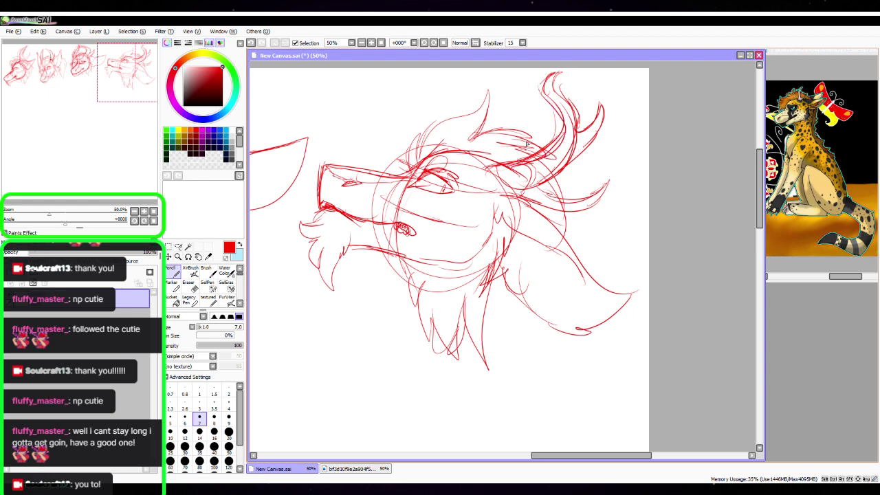
left_click_drag(528, 141, 542, 79)
Reinforce the fourth head's lower jaw line and write the number 4 beneath it
left_click_drag(418, 260, 440, 263)
left_click_drag(360, 276, 372, 293)
Review the row of four red head sketches and the empty canvas area below it
left_click(154, 212)
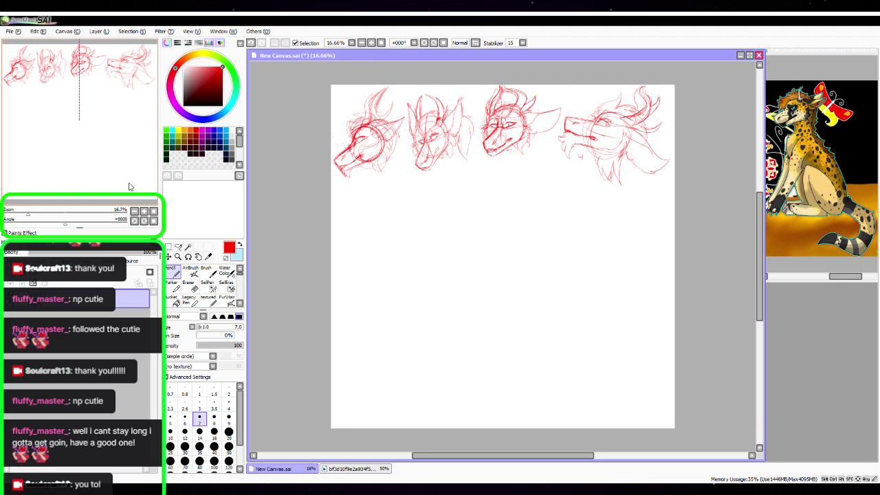
left_click_drag(496, 302, 481, 314)
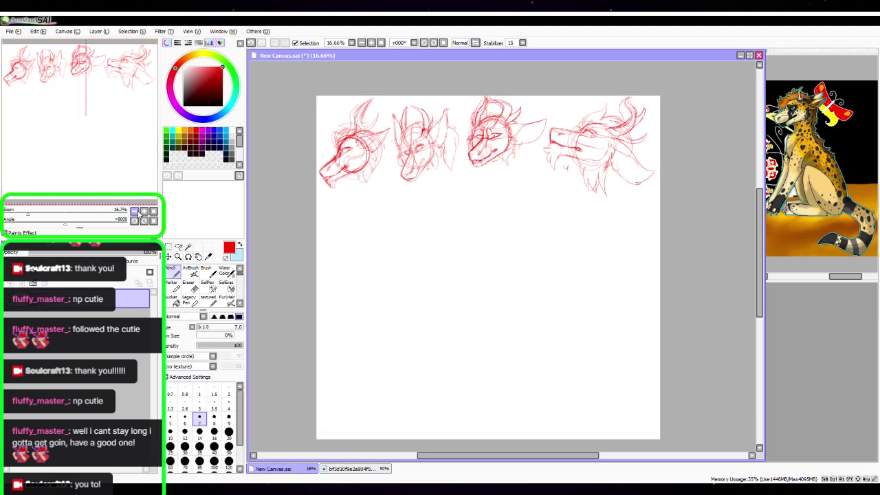
left_click(144, 210)
key("space")
left_click_drag(460, 282, 520, 354)
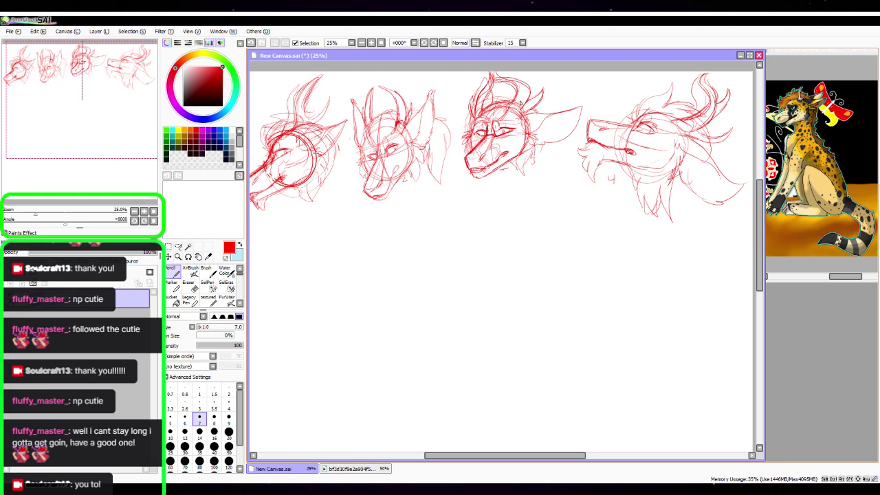
key("space")
left_click_drag(438, 310, 444, 300)
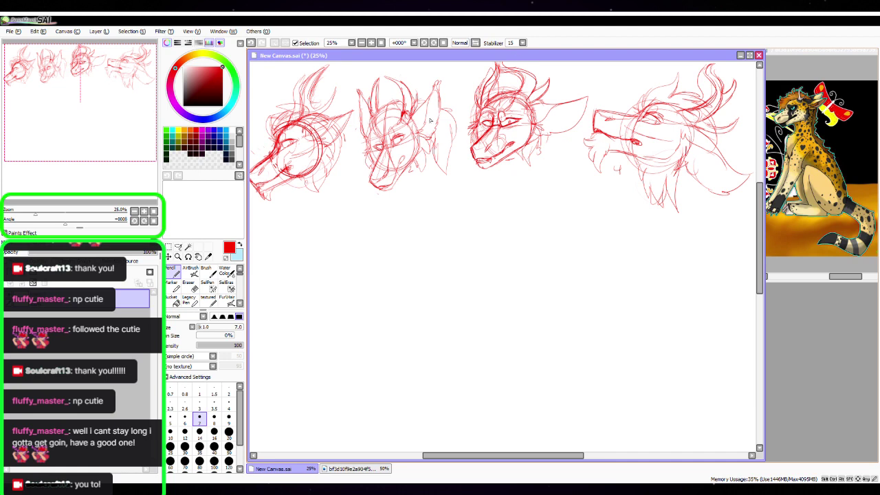
key("space")
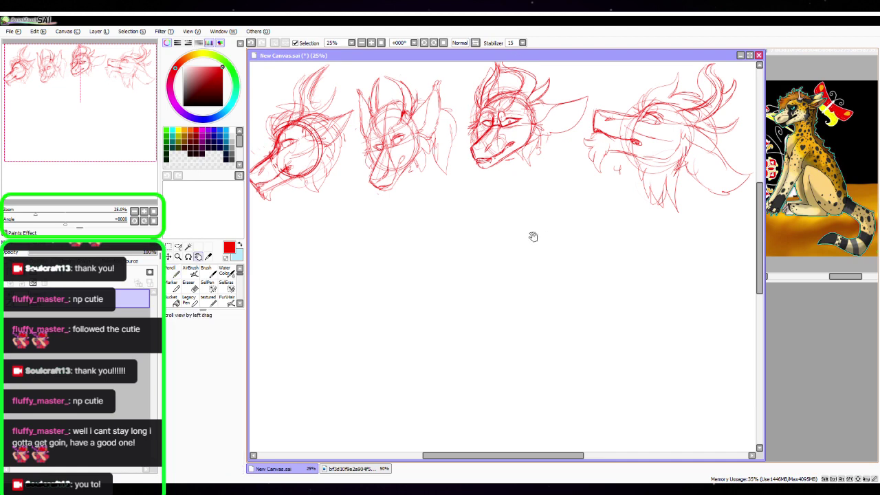
left_click_drag(538, 259, 532, 242)
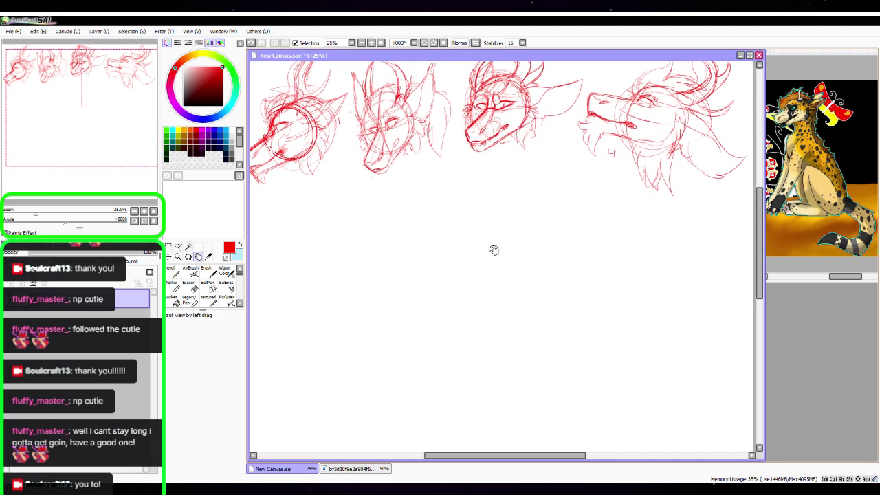
Switch the drawing colour to blue and pencil overlapping base circles for a fifth head below the red row
left_click(239, 246)
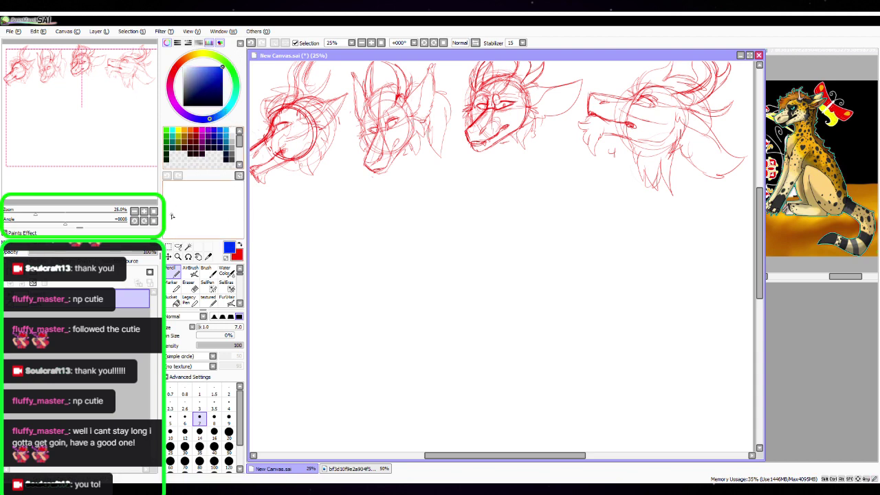
key("space")
mouse_move(555, 329)
left_mouse_down()
mouse_move(548, 307)
mouse_move(571, 297)
left_mouse_up()
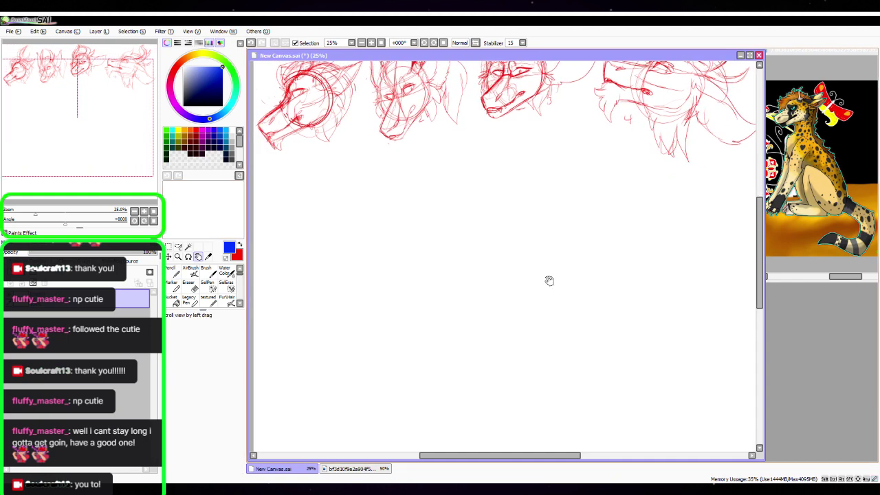
mouse_move(475, 299)
left_mouse_down()
mouse_move(464, 281)
mouse_move(520, 299)
mouse_move(495, 299)
left_mouse_up()
key("n")
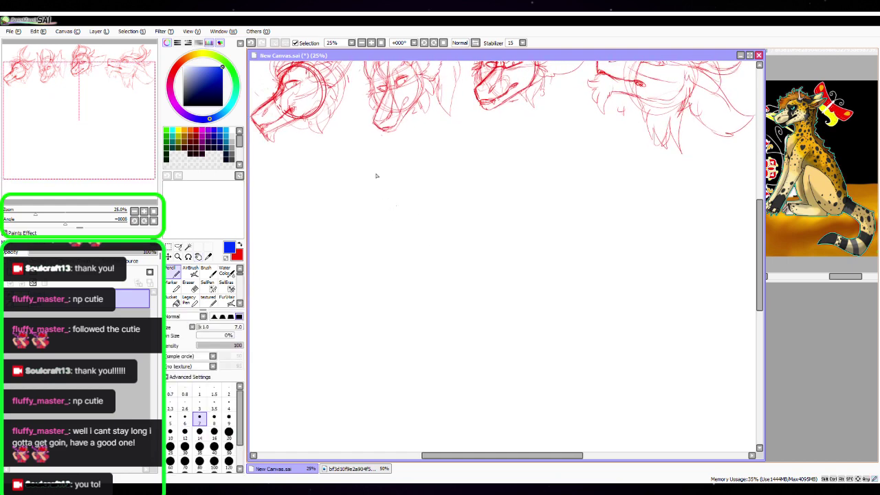
mouse_move(455, 242)
left_mouse_down()
mouse_move(387, 248)
mouse_move(412, 181)
mouse_move(460, 245)
mouse_move(412, 265)
left_mouse_up()
left_click(144, 211)
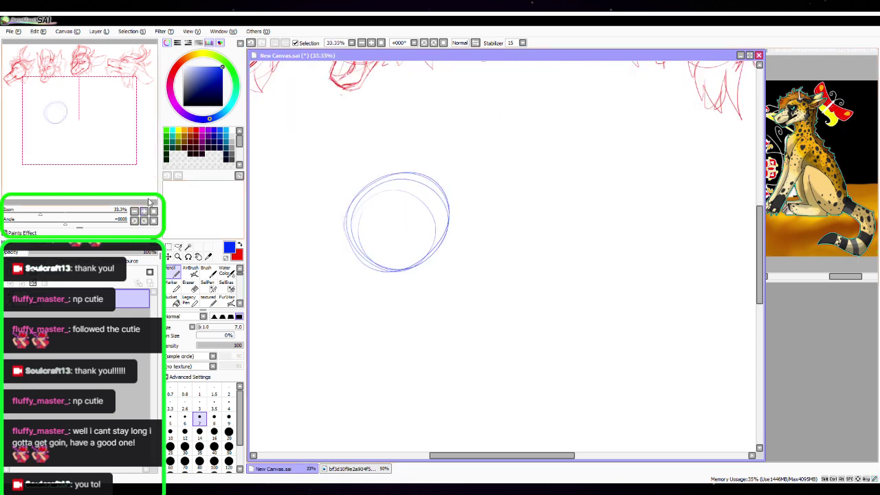
Add a vertical centre line and two curved cross guidelines to the blue base circle
left_click_drag(395, 174, 397, 268)
mouse_move(396, 175)
left_mouse_down()
mouse_move(395, 277)
mouse_move(391, 230)
mouse_move(427, 202)
mouse_move(444, 204)
left_mouse_up()
left_click_drag(352, 241, 438, 233)
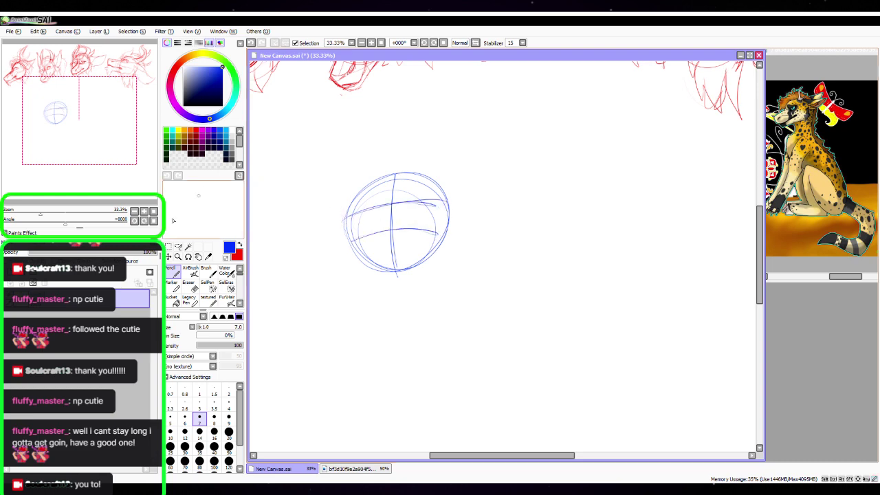
Sketch the brow curves on both sides of the centre line and the first slanted snout lines in blue
left_click(144, 211)
left_click(144, 211)
key("space")
mouse_move(382, 244)
left_mouse_down()
mouse_move(534, 268)
mouse_move(547, 302)
left_mouse_up()
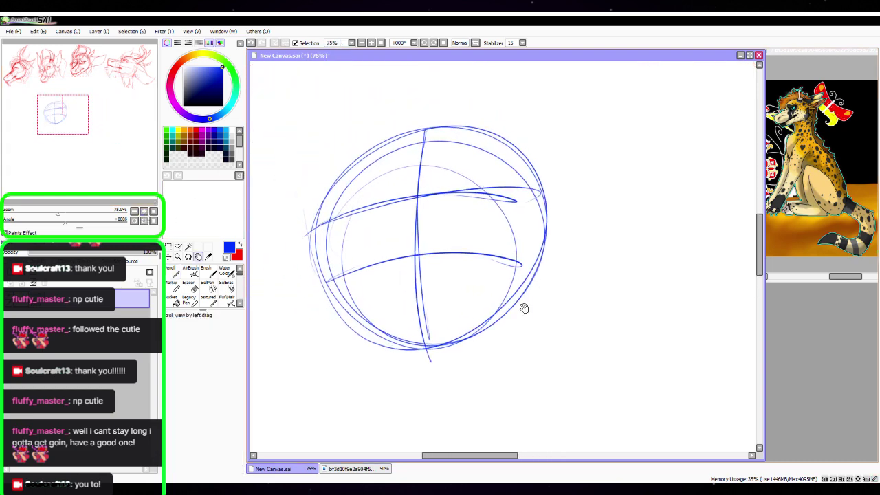
mouse_move(424, 203)
left_mouse_down()
mouse_move(424, 210)
mouse_move(439, 185)
left_mouse_up()
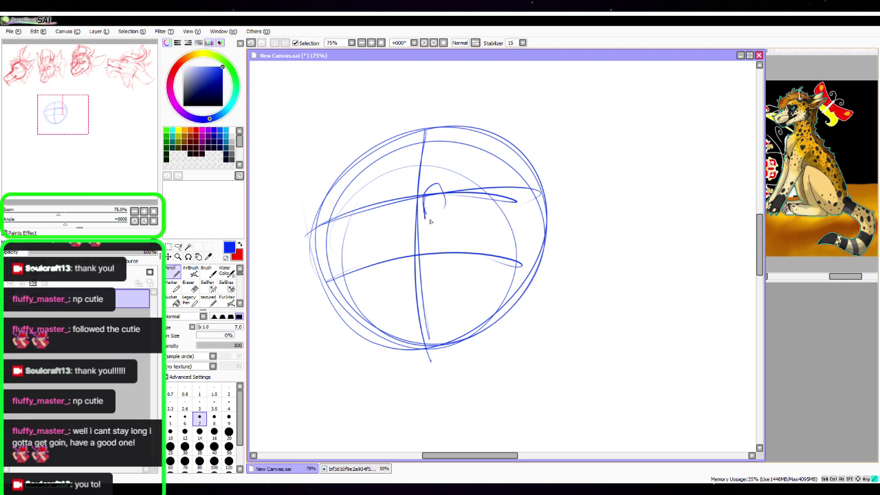
left_click_drag(431, 221, 429, 193)
mouse_move(405, 223)
left_mouse_down()
mouse_move(407, 207)
mouse_move(402, 231)
mouse_move(430, 234)
mouse_move(385, 255)
mouse_move(344, 314)
left_mouse_up()
left_click_drag(431, 239, 406, 308)
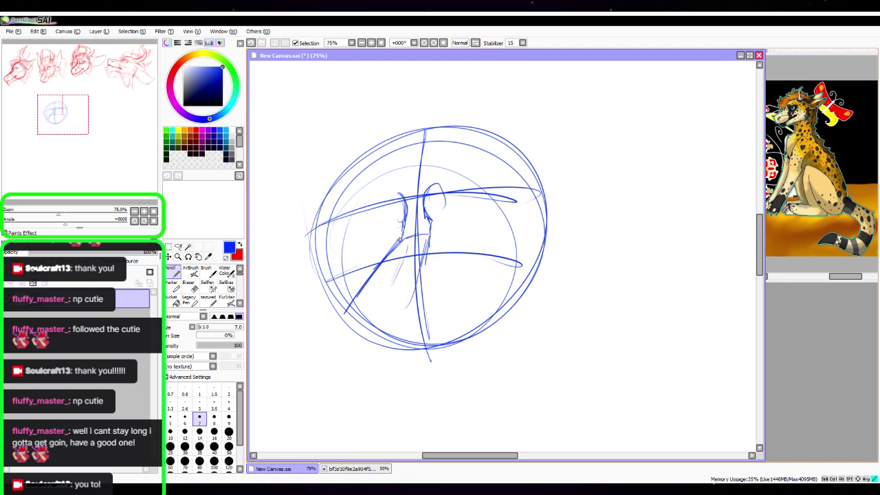
Build up the long downward-slanting snout with its angular nose, and outline the narrow eye beside the bridge
left_click_drag(400, 239, 397, 206)
mouse_move(394, 253)
left_mouse_down()
mouse_move(327, 332)
mouse_move(346, 367)
mouse_move(399, 357)
left_mouse_up()
mouse_move(328, 334)
left_mouse_down()
mouse_move(357, 341)
mouse_move(412, 304)
left_mouse_up()
left_click_drag(363, 323, 411, 246)
mouse_move(405, 200)
left_mouse_down()
mouse_move(399, 240)
mouse_move(328, 332)
left_mouse_up()
mouse_move(386, 261)
left_mouse_down()
mouse_move(328, 328)
mouse_move(339, 360)
left_mouse_up()
mouse_move(350, 302)
left_mouse_down()
mouse_move(400, 252)
mouse_move(391, 316)
mouse_move(355, 332)
mouse_move(334, 326)
mouse_move(340, 332)
mouse_move(393, 297)
left_mouse_up()
mouse_move(339, 328)
left_mouse_down()
mouse_move(428, 242)
mouse_move(358, 338)
mouse_move(367, 354)
mouse_move(375, 336)
mouse_move(334, 328)
mouse_move(364, 336)
mouse_move(399, 307)
left_mouse_up()
mouse_move(359, 338)
left_mouse_down()
mouse_move(403, 299)
mouse_move(441, 218)
mouse_move(491, 217)
left_mouse_up()
mouse_move(433, 225)
left_mouse_down()
mouse_move(426, 253)
mouse_move(506, 212)
mouse_move(472, 216)
mouse_move(506, 213)
left_mouse_up()
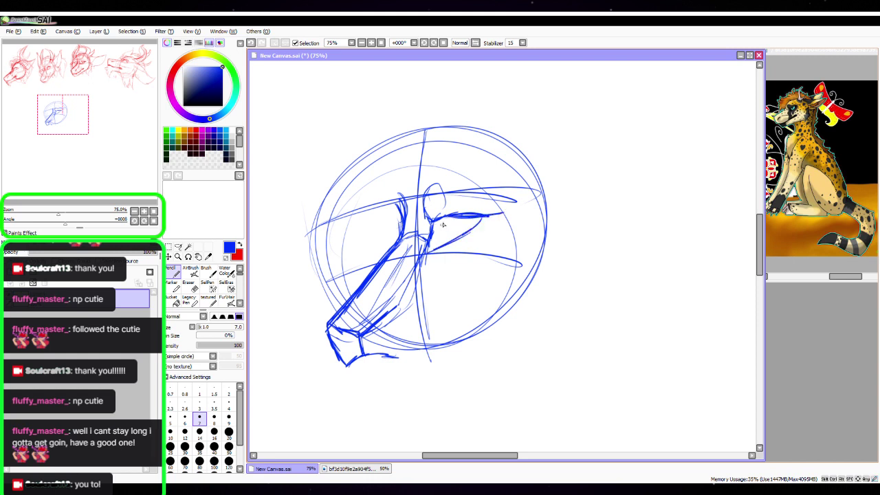
Add an iris to the near eye, darken its lids, and extend the mouth line back from beneath the nose
left_click_drag(438, 222, 433, 239)
left_click_drag(466, 226, 463, 235)
left_click_drag(385, 356, 442, 328)
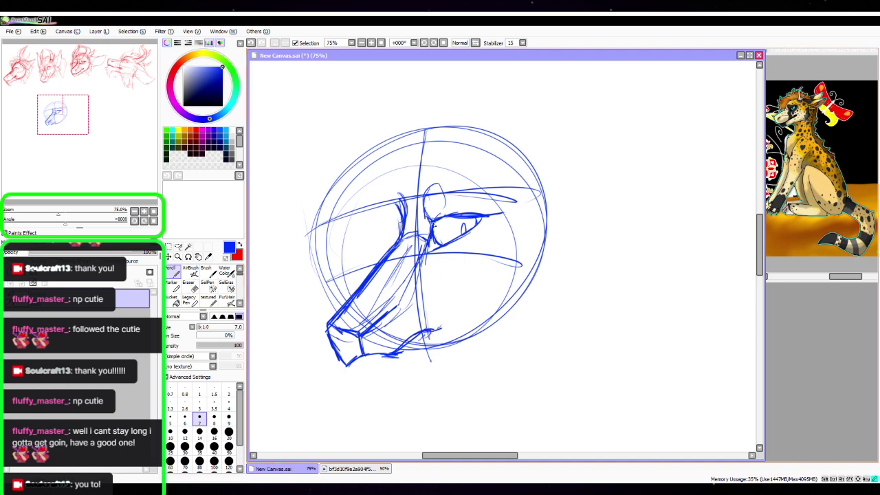
left_click_drag(454, 218, 487, 215)
left_click_drag(440, 248, 485, 219)
Sketch the lower lip and jagged mouth edge, with a rounded fold at the mouth corner and a cheek curve above
mouse_move(353, 368)
left_mouse_down()
mouse_move(393, 367)
mouse_move(433, 327)
left_mouse_up()
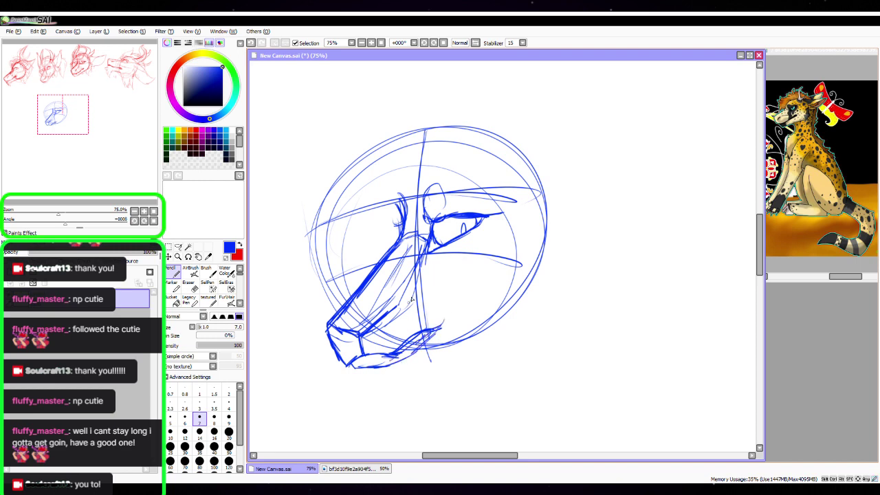
mouse_move(443, 281)
left_mouse_down()
mouse_move(445, 312)
mouse_move(472, 305)
mouse_move(440, 329)
left_mouse_up()
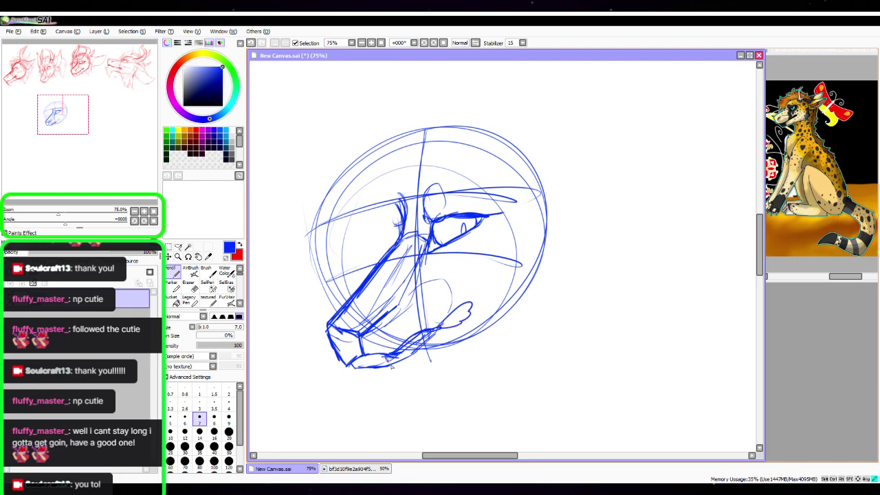
left_click_drag(397, 364, 417, 335)
mouse_move(352, 365)
left_mouse_down()
mouse_move(377, 360)
mouse_move(349, 372)
mouse_move(377, 374)
left_mouse_up()
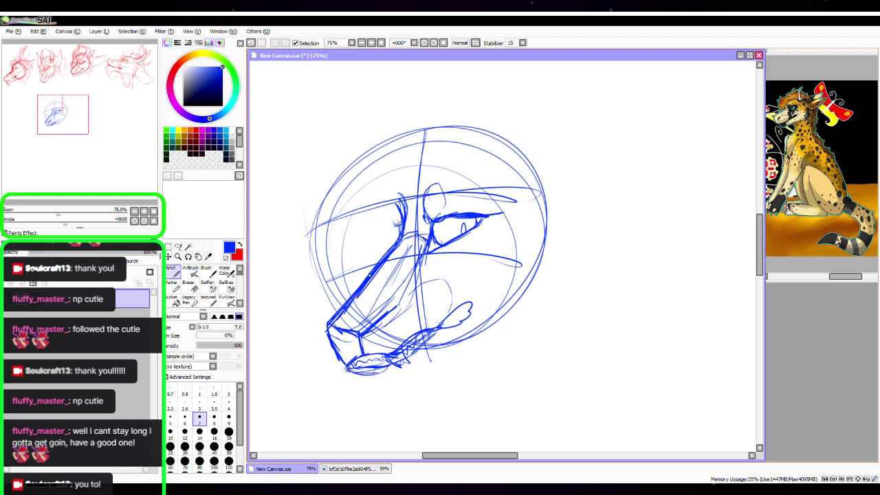
Draw the narrow far eye beside the snout bridge and outline the far cheek and forehead
mouse_move(401, 244)
left_mouse_down()
mouse_move(400, 235)
mouse_move(369, 232)
mouse_move(390, 236)
mouse_move(354, 247)
mouse_move(372, 255)
mouse_move(390, 235)
mouse_move(380, 255)
mouse_move(390, 258)
mouse_move(370, 244)
mouse_move(394, 244)
left_mouse_up()
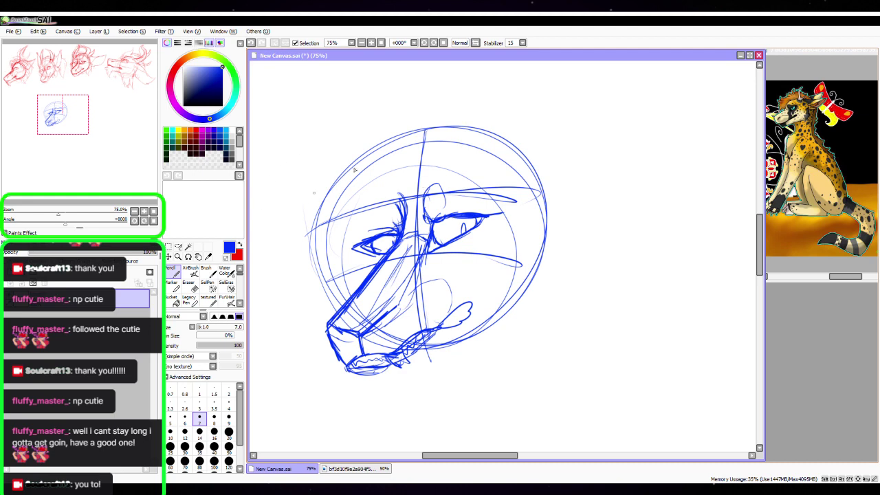
mouse_move(402, 233)
left_mouse_down()
mouse_move(361, 241)
mouse_move(352, 285)
left_mouse_up()
left_click_drag(348, 250, 352, 294)
mouse_move(352, 216)
left_mouse_down()
mouse_move(354, 236)
mouse_move(347, 208)
mouse_move(419, 143)
left_mouse_up()
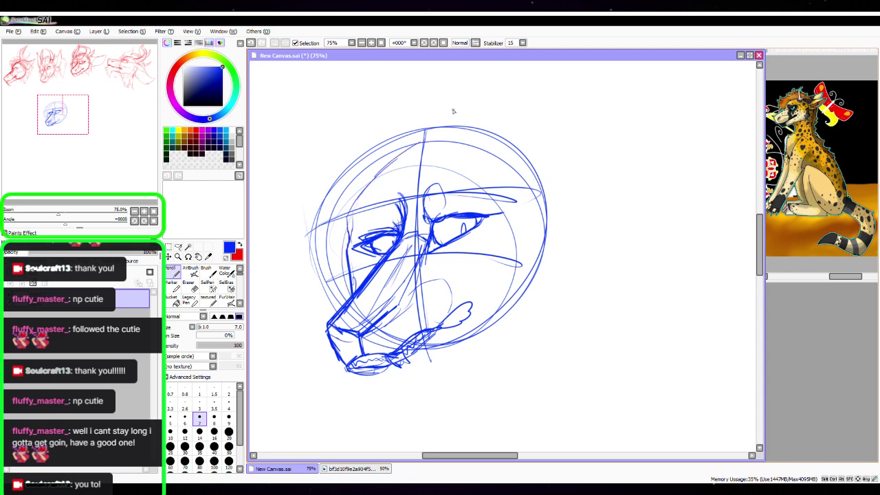
Thin the heavy upper lid lines of both eyes with a size 16 eraser
key("e")
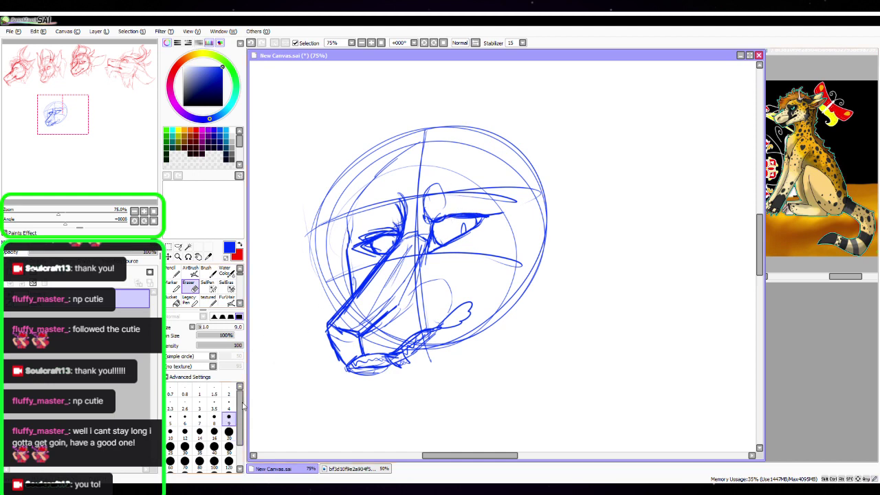
left_click(214, 433)
mouse_move(446, 212)
left_mouse_down()
mouse_move(441, 218)
mouse_move(485, 217)
left_mouse_up()
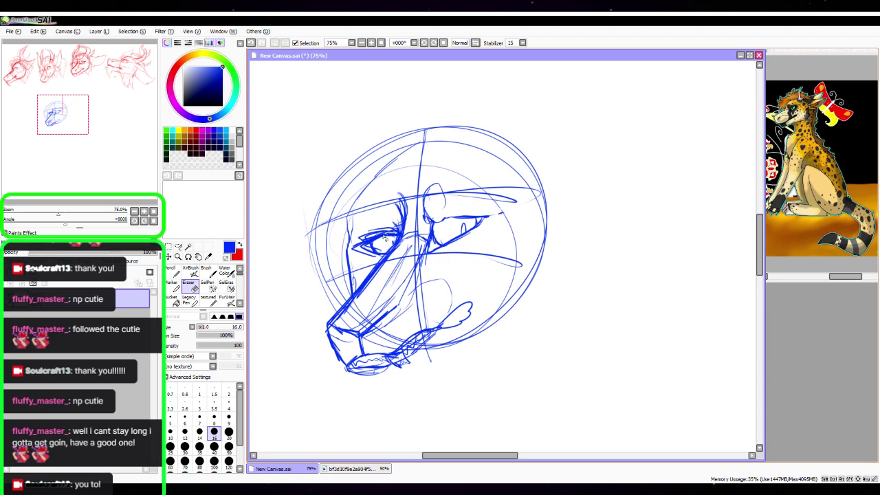
mouse_move(392, 229)
left_mouse_down()
mouse_move(355, 246)
mouse_move(368, 264)
left_mouse_up()
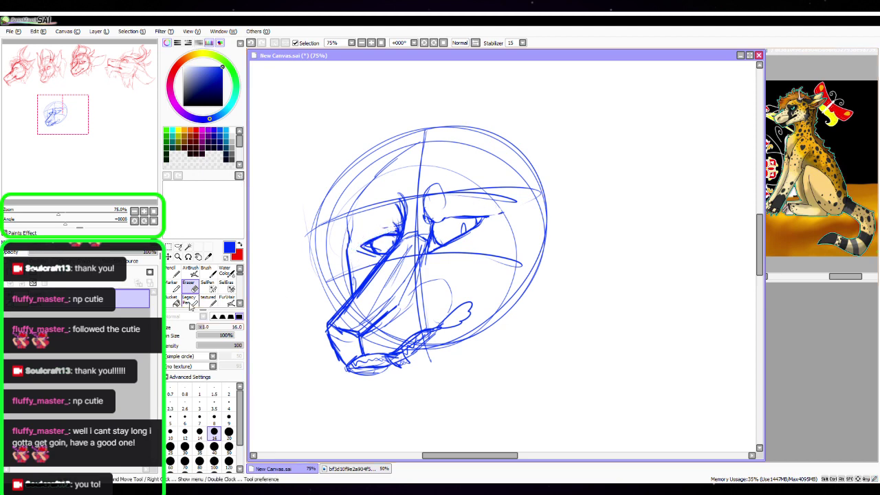
Pencil in the inner eye corner and pupils of both eyes, and reinforce the lower lip line
key("n")
mouse_move(430, 223)
left_mouse_down()
mouse_move(495, 215)
mouse_move(462, 231)
left_mouse_up()
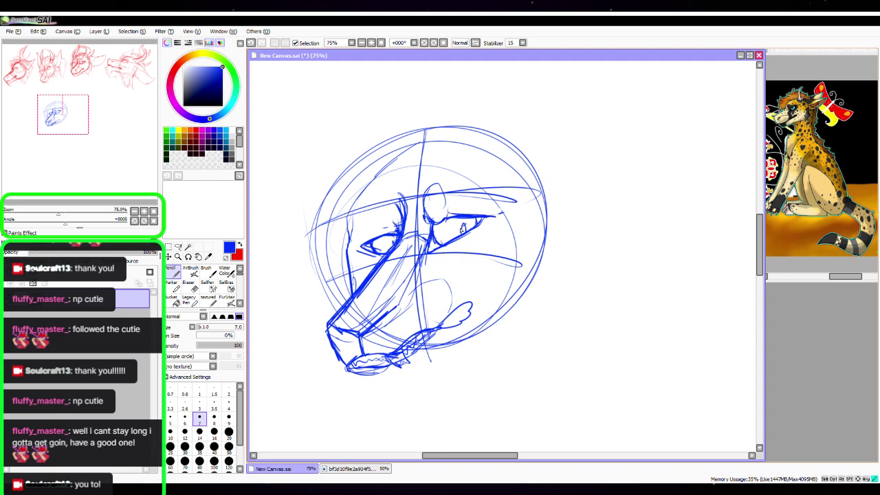
mouse_move(387, 249)
left_mouse_down()
mouse_move(393, 243)
mouse_move(384, 253)
left_mouse_up()
left_click_drag(351, 372, 393, 369)
Arch the near eye's upper lid and sketch the near cheek and jaw contour curving down towards the chin
mouse_move(64, 115)
left_mouse_down()
mouse_move(32, 95)
mouse_move(79, 137)
mouse_move(62, 139)
left_mouse_up()
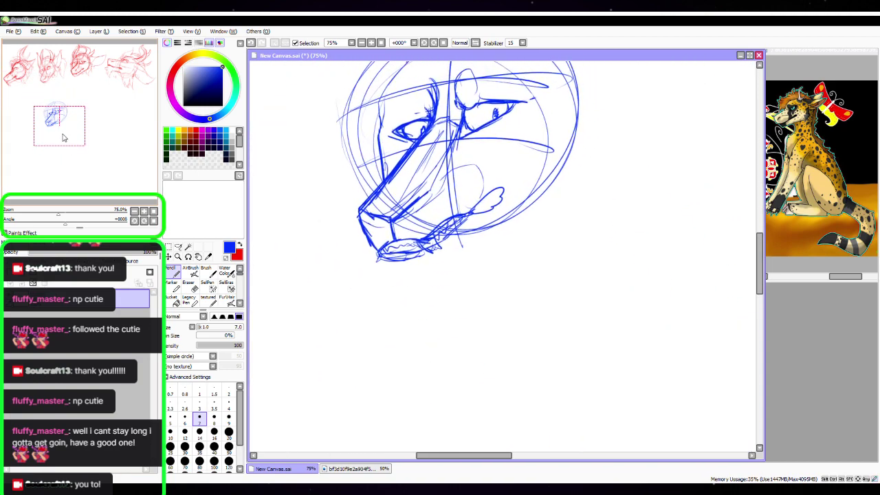
key("space")
left_click_drag(550, 250, 496, 299)
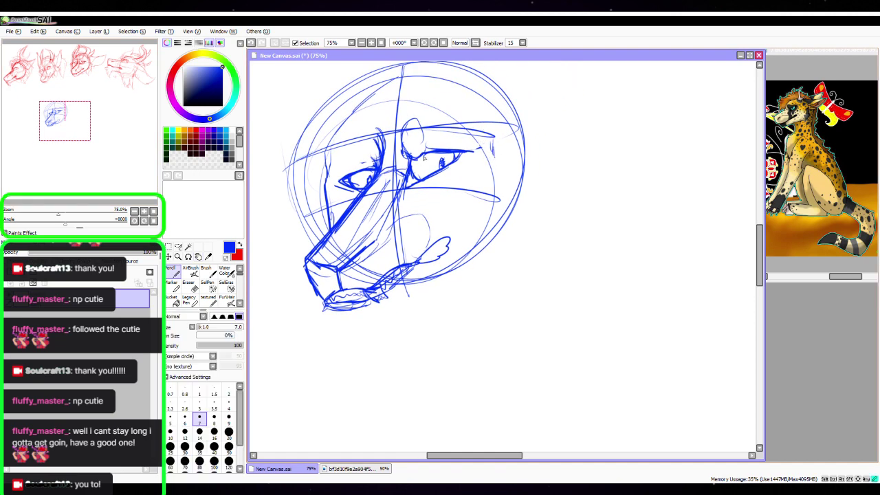
mouse_move(435, 147)
left_mouse_down()
mouse_move(452, 150)
mouse_move(436, 152)
left_mouse_up()
mouse_move(439, 147)
left_mouse_down()
mouse_move(506, 175)
mouse_move(484, 219)
left_mouse_up()
mouse_move(499, 144)
left_mouse_down()
mouse_move(510, 181)
mouse_move(499, 127)
mouse_move(511, 179)
mouse_move(454, 265)
left_mouse_up()
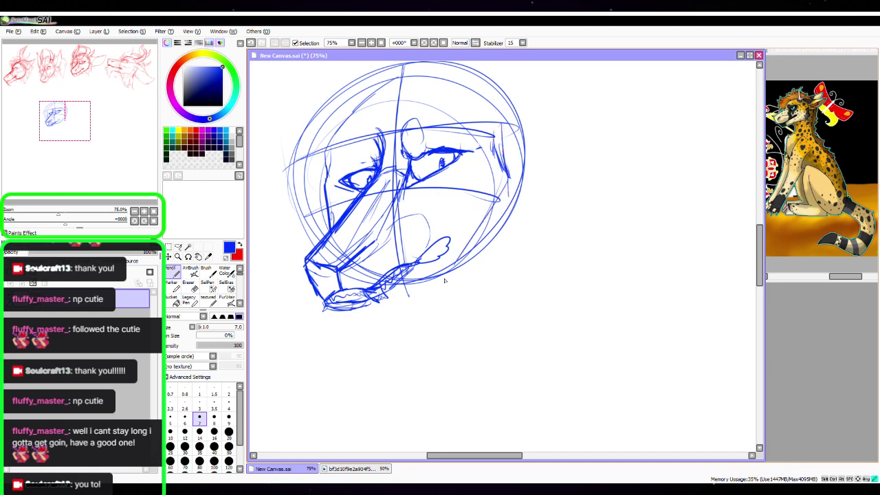
mouse_move(512, 195)
left_mouse_down()
mouse_move(436, 296)
mouse_move(509, 187)
mouse_move(492, 234)
mouse_move(475, 247)
left_mouse_up()
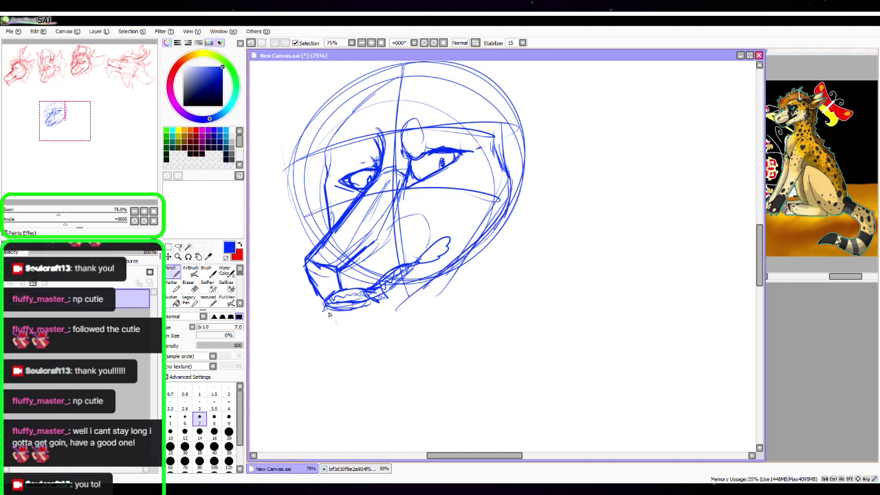
Sketch a long pointed beard with ragged fur edges hanging beneath the chin
mouse_move(329, 314)
left_mouse_down()
mouse_move(377, 392)
mouse_move(362, 350)
mouse_move(377, 391)
mouse_move(384, 339)
mouse_move(410, 298)
left_mouse_up()
mouse_move(331, 318)
left_mouse_down()
mouse_move(352, 361)
mouse_move(361, 344)
mouse_move(350, 338)
left_mouse_up()
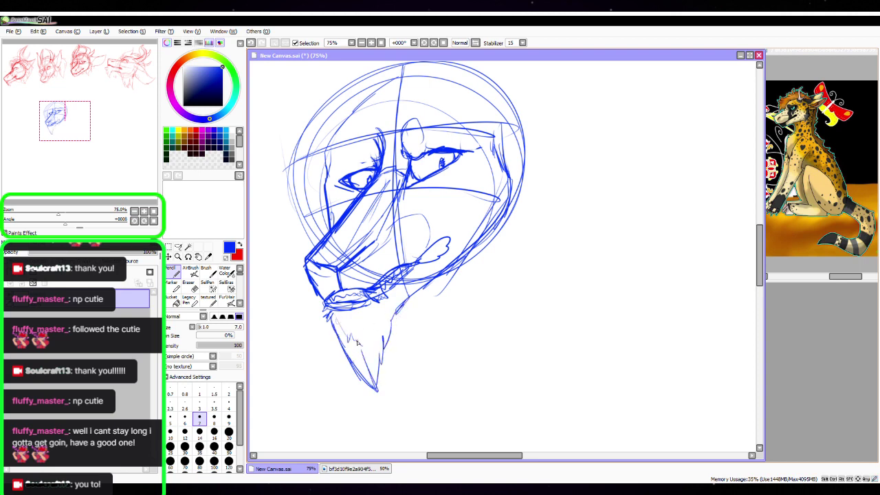
Add a fur tuft beside the far cheek and sketch long pointed hair locks hanging behind the jaw
key("space")
left_click_drag(495, 254, 478, 284)
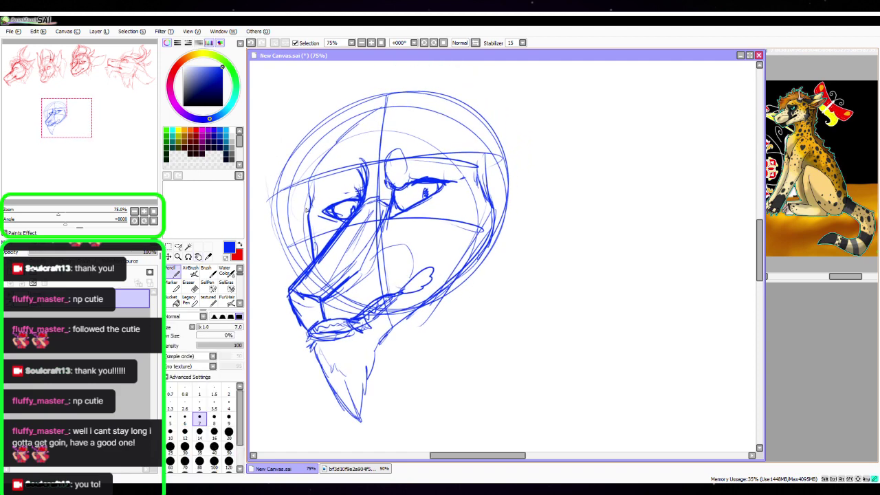
mouse_move(306, 209)
left_mouse_down()
mouse_move(295, 240)
mouse_move(304, 292)
left_mouse_up()
mouse_move(487, 169)
left_mouse_down()
mouse_move(515, 192)
mouse_move(503, 189)
mouse_move(513, 278)
left_mouse_up()
left_click_drag(512, 234, 511, 364)
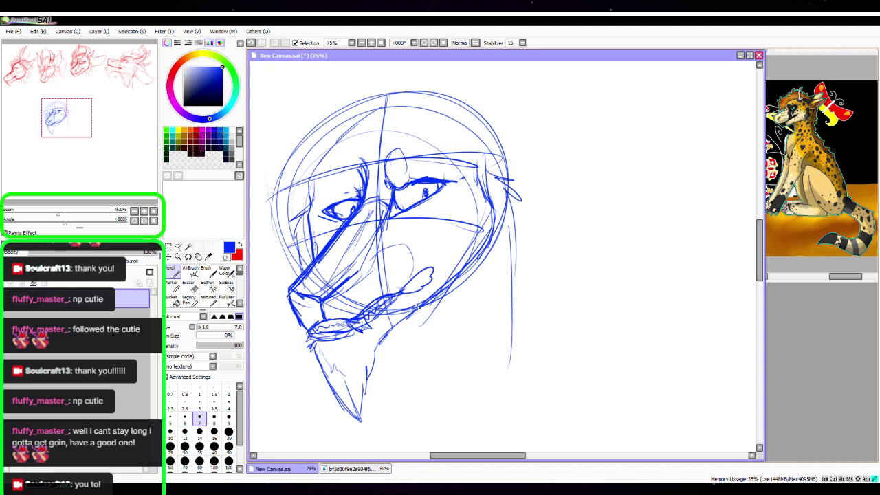
mouse_move(418, 308)
left_mouse_down()
mouse_move(471, 355)
mouse_move(467, 346)
mouse_move(482, 335)
mouse_move(495, 379)
left_mouse_up()
left_click_drag(510, 346, 516, 240)
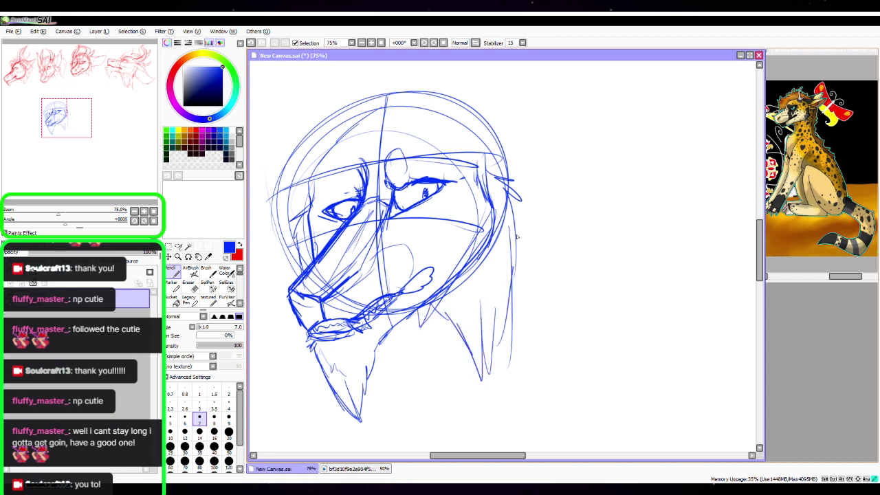
Erase the pointed beard beneath the chin with a size 50 eraser
left_click(134, 211)
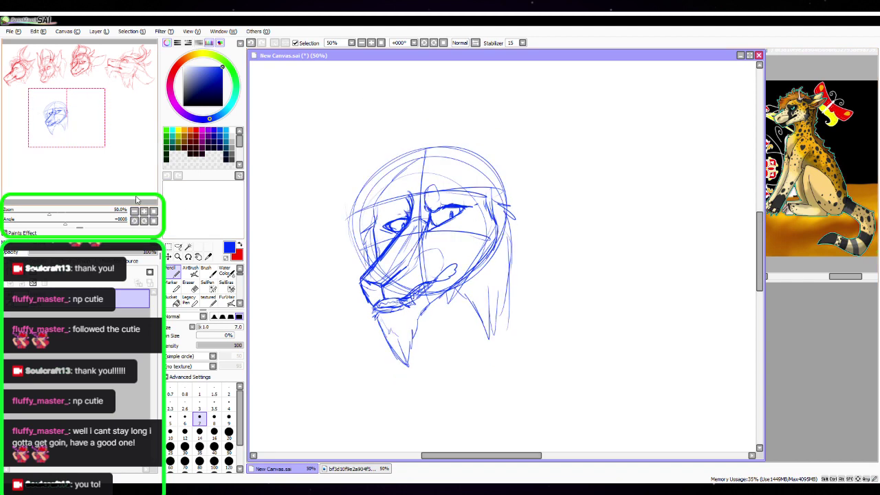
key("space")
left_click_drag(558, 222, 509, 246)
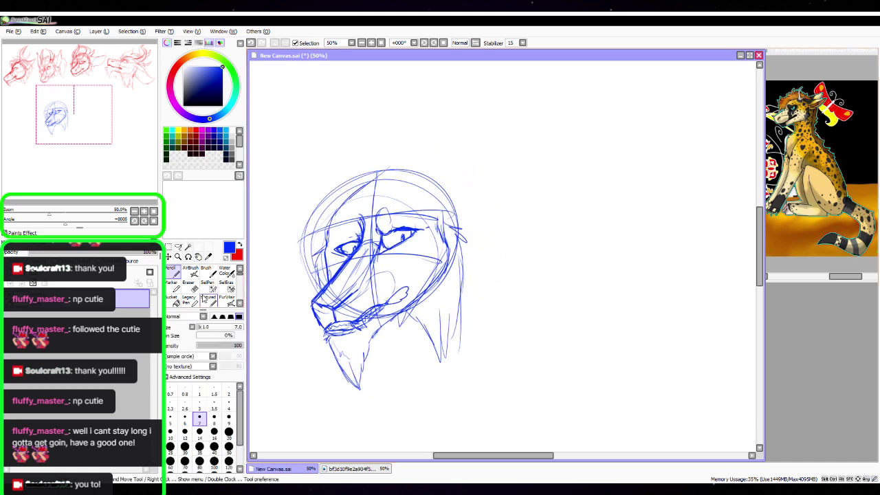
left_click(188, 285)
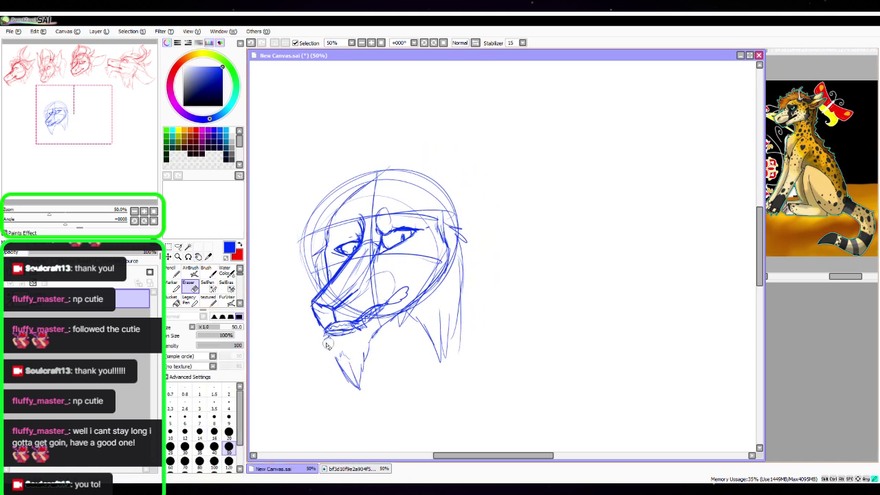
mouse_move(328, 346)
left_mouse_down()
mouse_move(349, 346)
mouse_move(342, 370)
mouse_move(374, 352)
mouse_move(362, 374)
left_mouse_up()
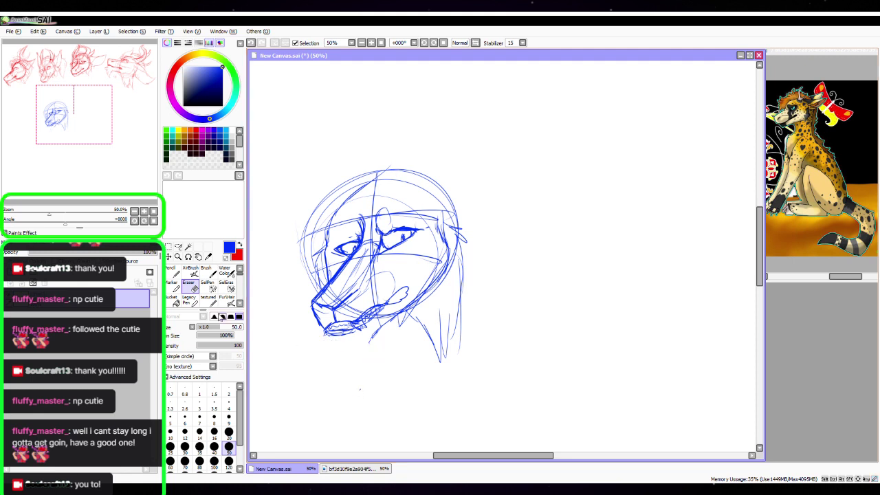
Pencil a rounded chin and jaw line, and thicken the pointed hair locks behind the jaw
key("n")
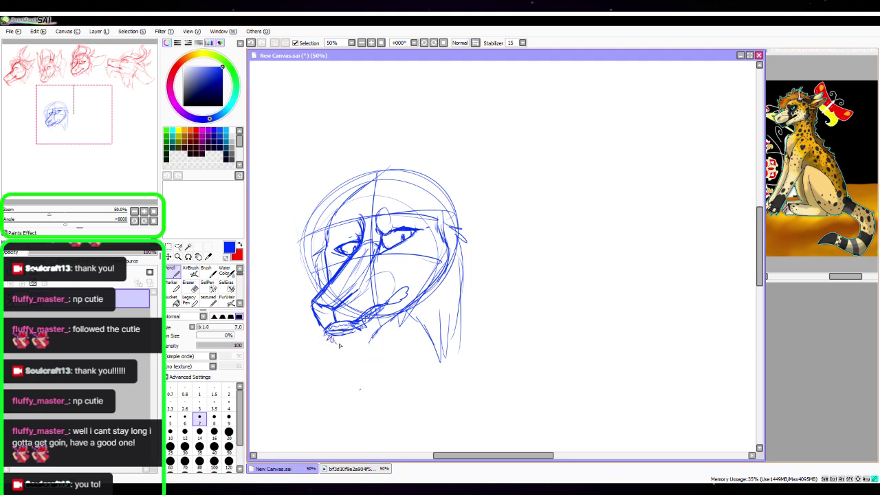
mouse_move(340, 346)
left_mouse_down()
mouse_move(375, 334)
mouse_move(473, 238)
mouse_move(447, 269)
left_mouse_up()
left_click_drag(410, 306, 442, 348)
left_click_drag(455, 287, 443, 340)
left_click_drag(461, 248, 454, 326)
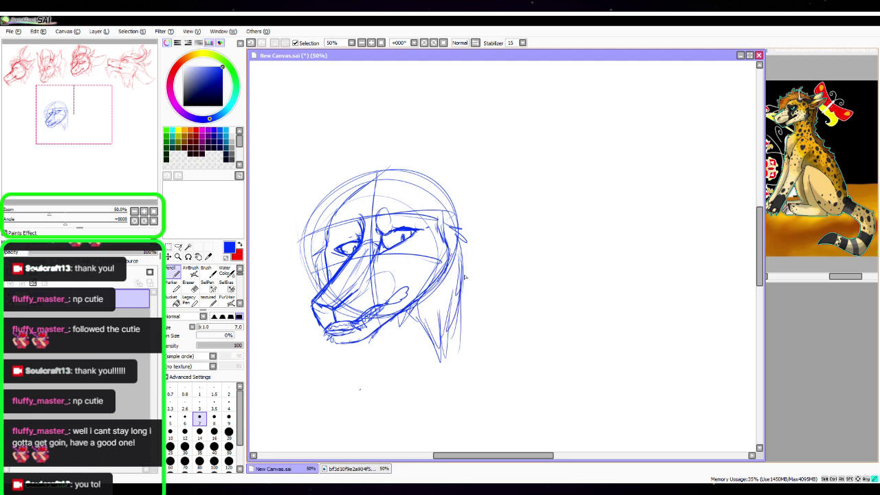
left_click_drag(465, 289, 461, 238)
left_click_drag(456, 243, 451, 234)
Erase the mouth, its corner fold, the nose's inner edge and the guidelines crossing the lower muzzle with a size 50 eraser
left_click_drag(545, 285, 525, 317)
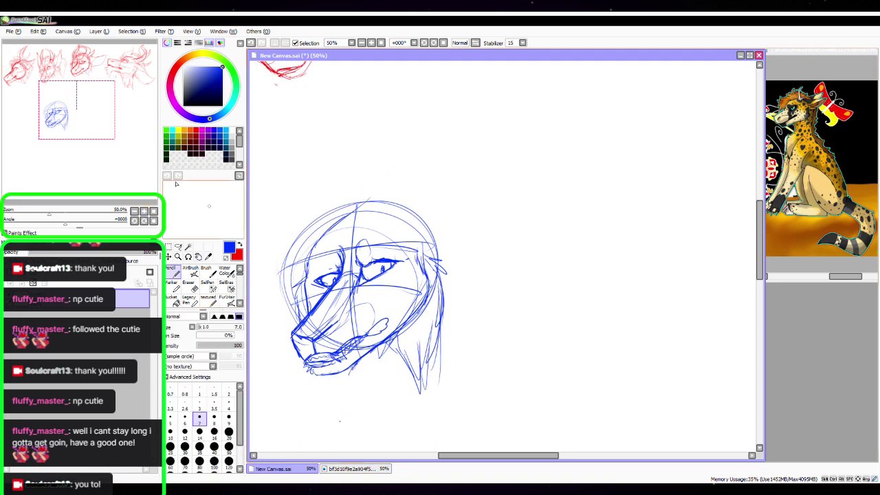
left_click(145, 209)
left_click(191, 288)
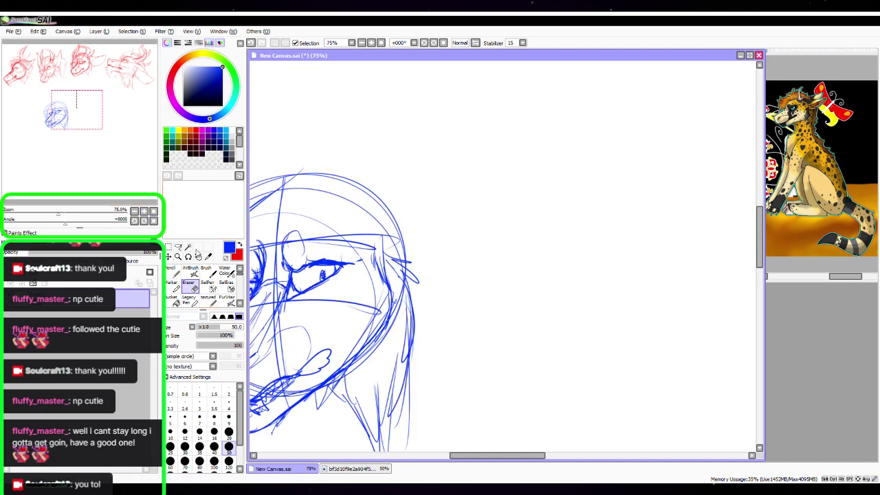
mouse_move(375, 284)
left_mouse_down()
mouse_move(476, 233)
mouse_move(459, 220)
left_mouse_up()
key("e")
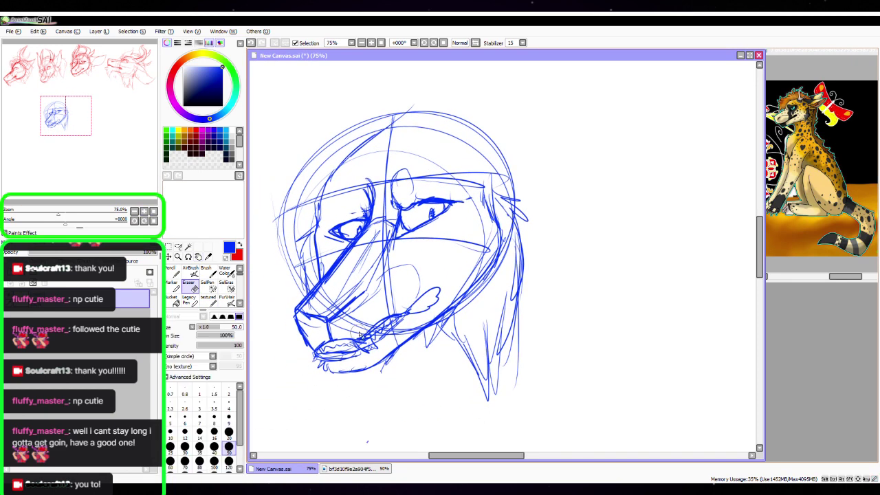
mouse_move(332, 348)
left_mouse_down()
mouse_move(316, 329)
mouse_move(364, 323)
mouse_move(343, 343)
mouse_move(371, 339)
mouse_move(437, 292)
mouse_move(368, 348)
left_mouse_up()
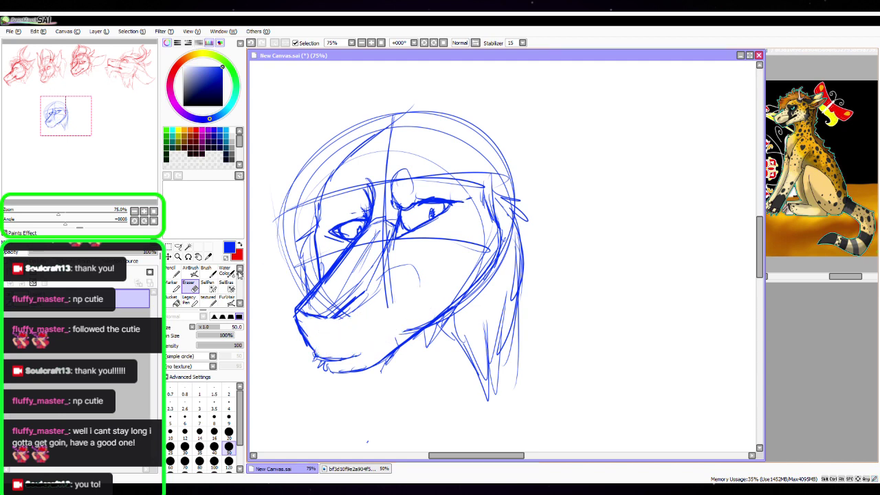
Pencil a short mouth with full lips, the nose's inner edge and a nostril crease on the muzzle
left_click(172, 271)
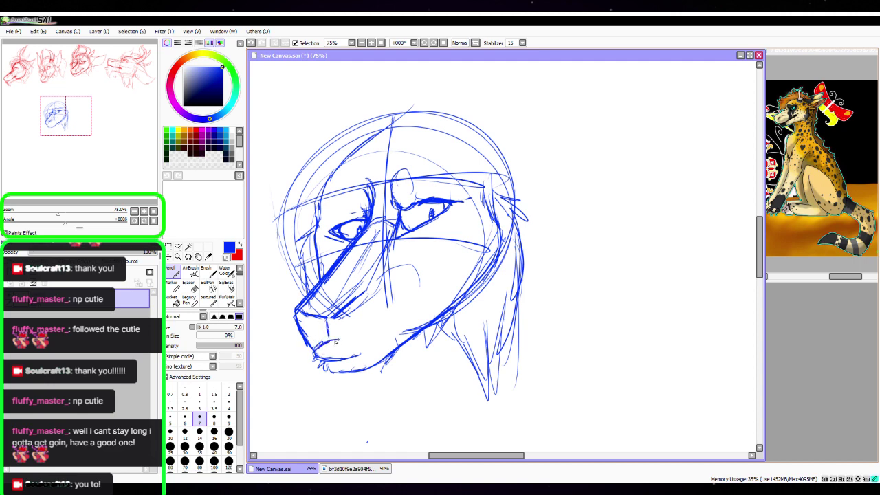
mouse_move(348, 338)
left_mouse_down()
mouse_move(329, 342)
mouse_move(370, 345)
left_mouse_up()
mouse_move(315, 355)
left_mouse_down()
mouse_move(340, 353)
mouse_move(316, 354)
left_mouse_up()
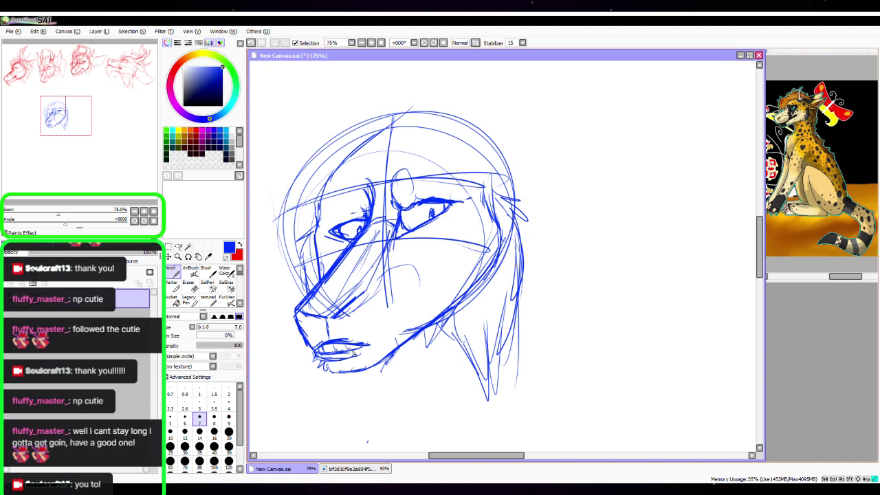
mouse_move(328, 320)
left_mouse_down()
mouse_move(331, 336)
mouse_move(362, 307)
mouse_move(305, 323)
mouse_move(317, 321)
left_mouse_up()
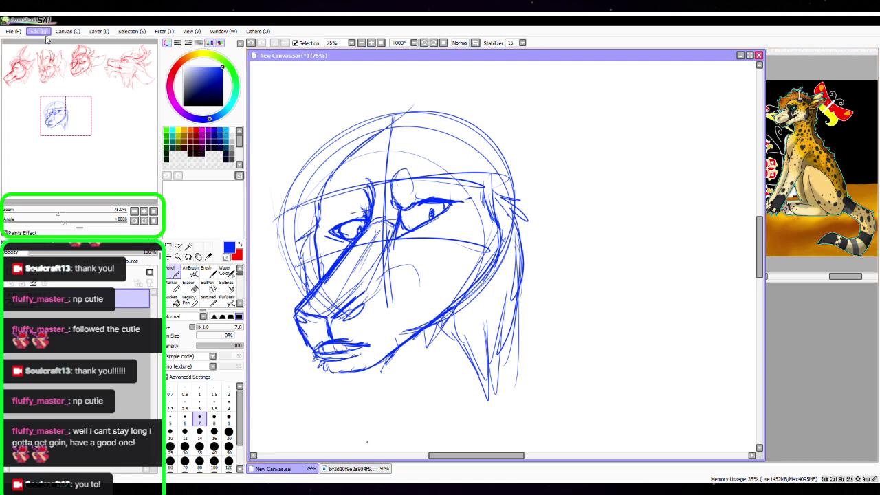
Erase the muzzle details, and redraw the nose edge, snout side and a long mouth line ending in a corner fold
key("e")
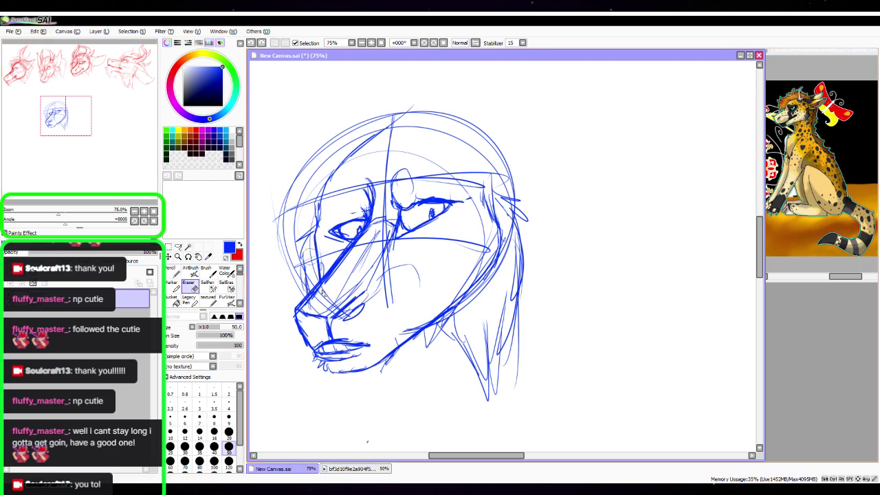
mouse_move(330, 295)
left_mouse_down()
mouse_move(339, 327)
mouse_move(321, 345)
mouse_move(356, 355)
mouse_move(375, 313)
mouse_move(364, 320)
mouse_move(396, 268)
mouse_move(419, 270)
left_mouse_up()
left_click(176, 275)
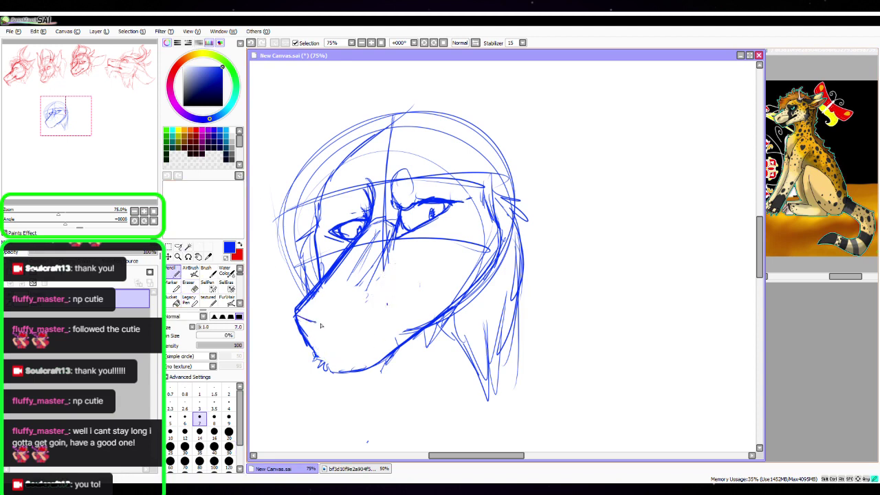
mouse_move(298, 316)
left_mouse_down()
mouse_move(318, 323)
mouse_move(344, 315)
mouse_move(368, 295)
mouse_move(379, 261)
mouse_move(319, 323)
mouse_move(365, 296)
mouse_move(387, 249)
left_mouse_up()
mouse_move(321, 325)
left_mouse_down()
mouse_move(330, 348)
mouse_move(358, 348)
mouse_move(393, 334)
mouse_move(444, 291)
mouse_move(411, 317)
left_mouse_up()
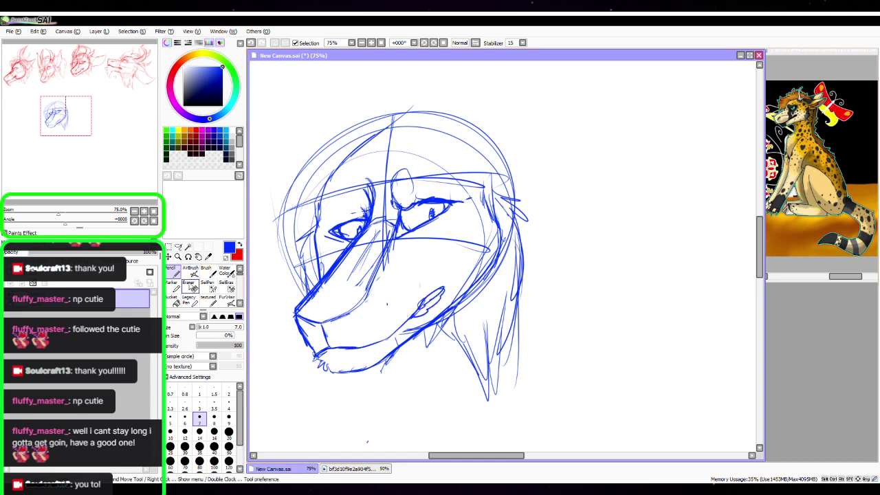
Erase the near eye and its brow oval, and redraw them with a flat, lowered upper lid
key("e")
mouse_move(403, 179)
left_mouse_down()
mouse_move(409, 201)
mouse_move(447, 198)
mouse_move(419, 194)
mouse_move(432, 204)
mouse_move(425, 214)
left_mouse_up()
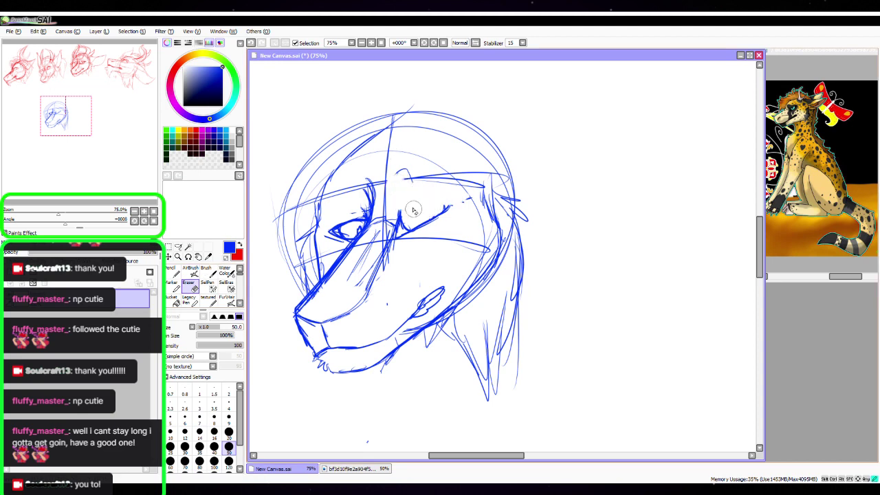
left_click(172, 273)
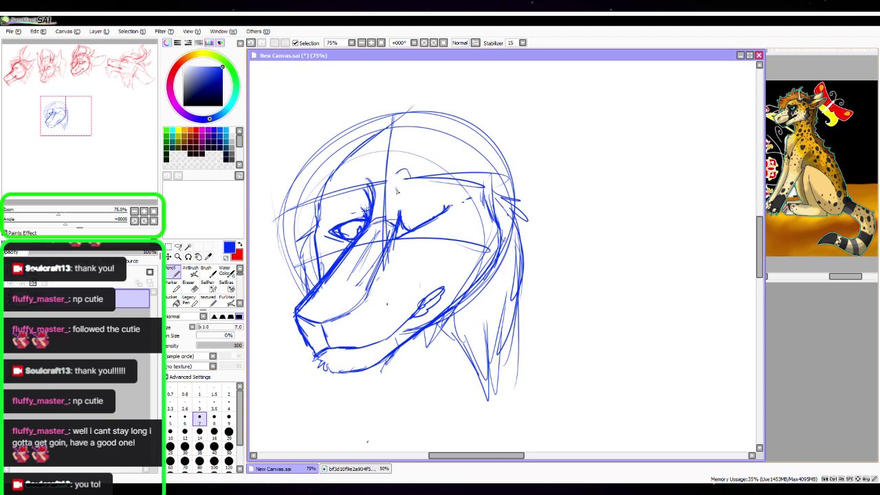
mouse_move(397, 191)
left_mouse_down()
mouse_move(400, 205)
mouse_move(458, 200)
left_mouse_up()
mouse_move(396, 192)
left_mouse_down()
mouse_move(398, 213)
mouse_move(451, 205)
mouse_move(411, 203)
left_mouse_up()
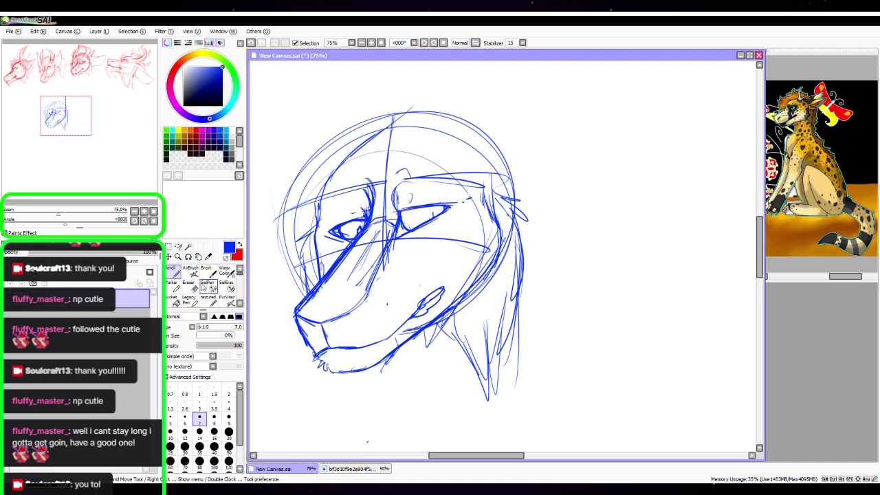
Erase the far eye, pencil a guideline across the eye level, and redraw the eye half-lidded with a brow oval
key("e")
mouse_move(329, 227)
left_mouse_down()
mouse_move(351, 226)
mouse_move(368, 185)
mouse_move(369, 227)
left_mouse_up()
key("n")
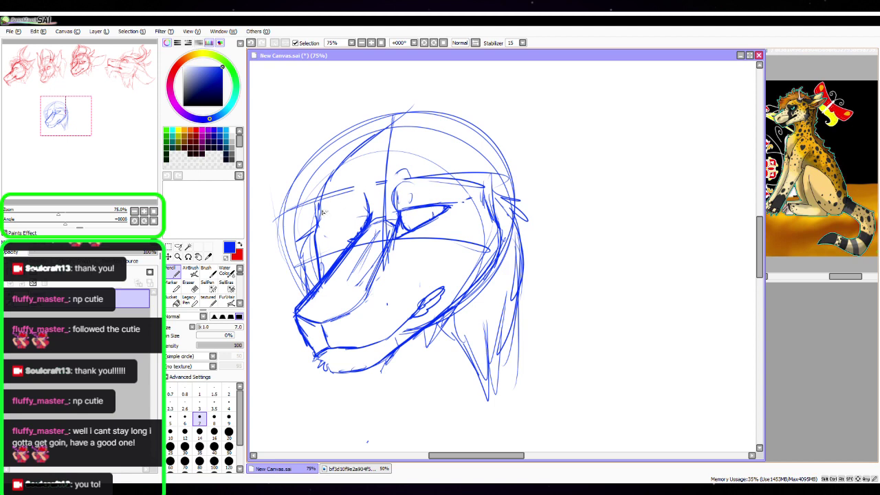
mouse_move(319, 213)
left_mouse_down()
mouse_move(398, 214)
mouse_move(482, 189)
left_mouse_up()
left_click_drag(302, 225, 484, 196)
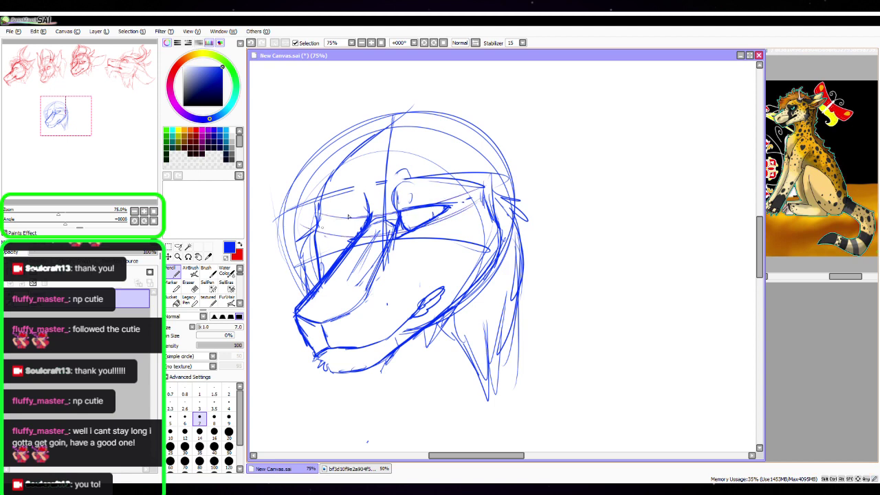
left_click_drag(371, 218, 329, 230)
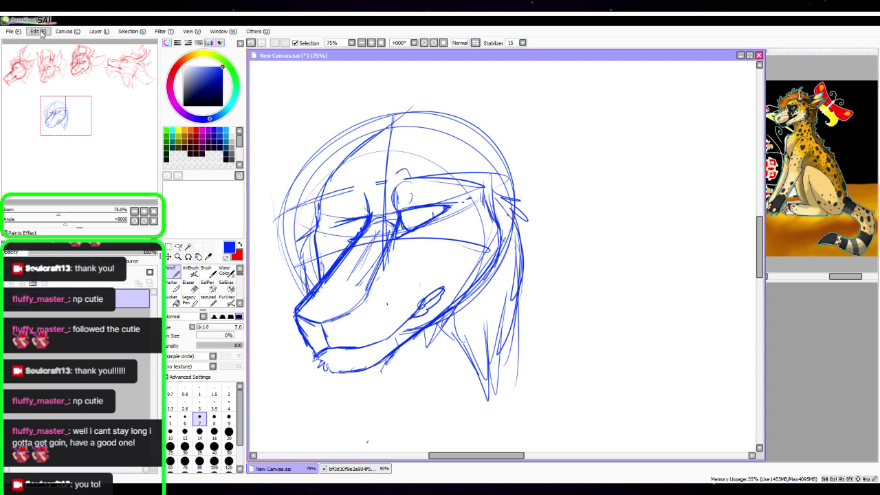
mouse_move(370, 218)
left_mouse_down()
mouse_move(336, 221)
mouse_move(355, 240)
mouse_move(361, 188)
mouse_move(357, 215)
left_mouse_up()
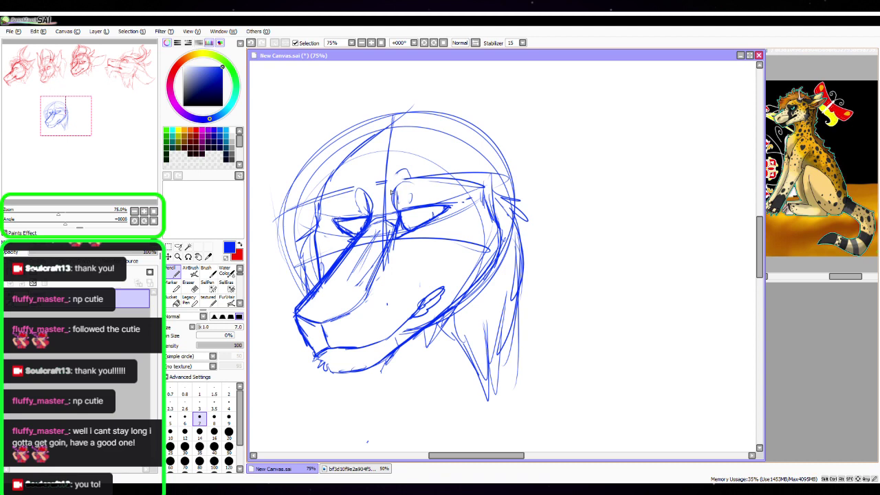
Darken the skull contour, lips and jaw line, and pencil a light cheek arc behind the muzzle
mouse_move(323, 228)
left_mouse_down()
mouse_move(327, 193)
mouse_move(378, 133)
mouse_move(363, 148)
mouse_move(429, 125)
mouse_move(485, 138)
mouse_move(494, 169)
left_mouse_up()
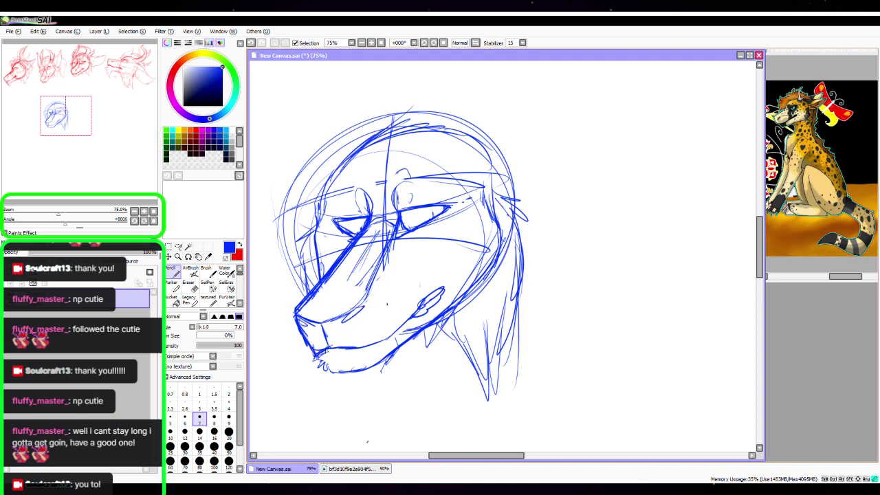
mouse_move(322, 357)
left_mouse_down()
mouse_move(348, 352)
mouse_move(319, 361)
mouse_move(346, 378)
mouse_move(456, 307)
left_mouse_up()
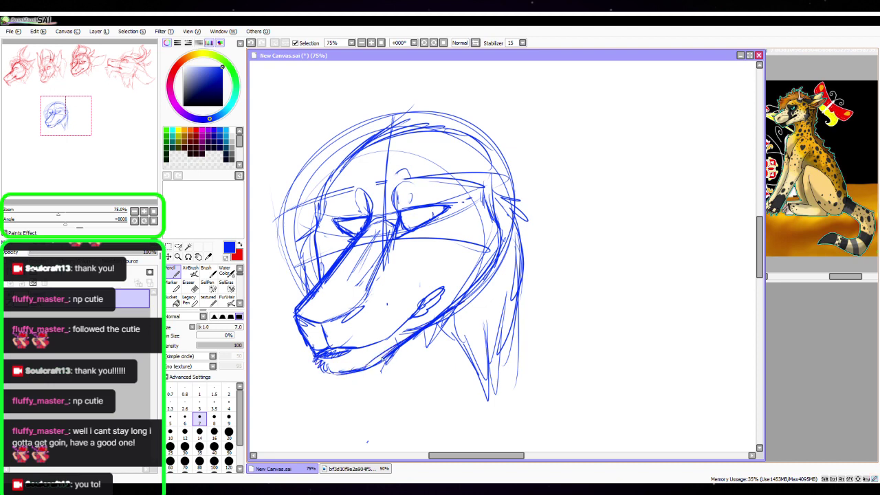
mouse_move(367, 367)
left_mouse_down()
mouse_move(467, 300)
mouse_move(481, 253)
left_mouse_up()
left_click_drag(383, 269, 394, 262)
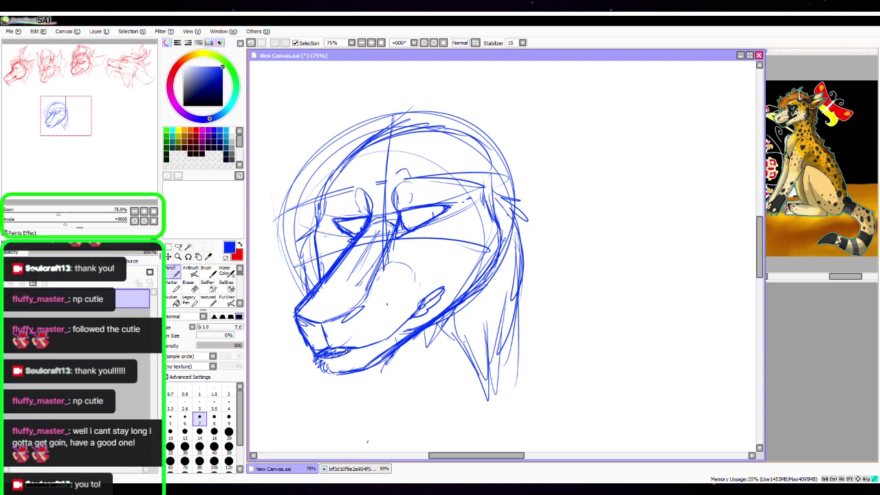
Pencil two rounded horn bases on the upper forehead, one on each side of the centre line
left_click(143, 211)
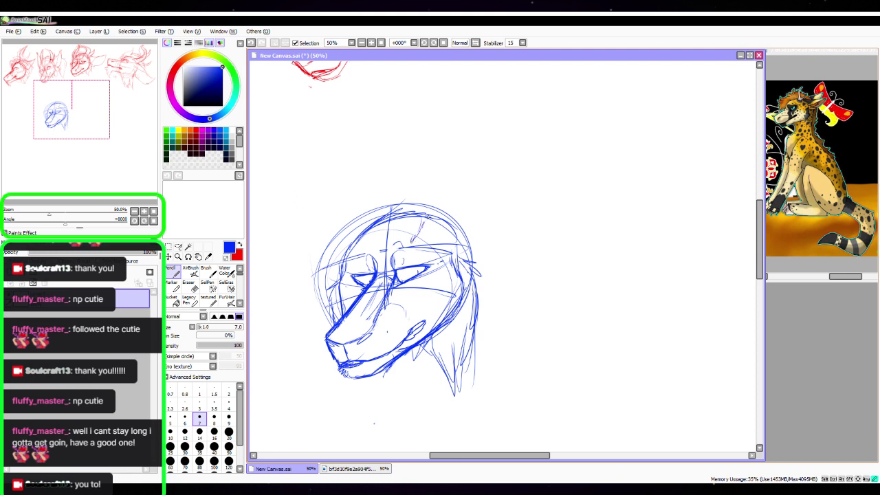
left_click_drag(412, 238, 443, 222)
mouse_move(344, 261)
left_mouse_down()
mouse_move(351, 235)
mouse_move(369, 225)
left_mouse_up()
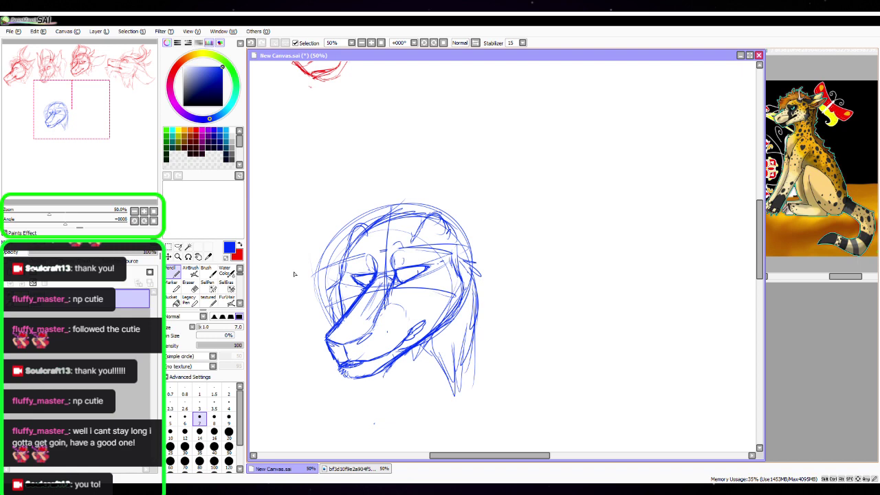
Pencil a long pointed near ear sweeping up from the back of the head, with a tufted tip and inner-edge lines
key("space")
left_click_drag(488, 273, 464, 280)
left_click_drag(422, 252, 466, 215)
mouse_move(424, 254)
left_mouse_down()
mouse_move(430, 242)
mouse_move(479, 228)
mouse_move(535, 189)
mouse_move(507, 249)
mouse_move(453, 288)
mouse_move(506, 210)
mouse_move(535, 186)
left_mouse_up()
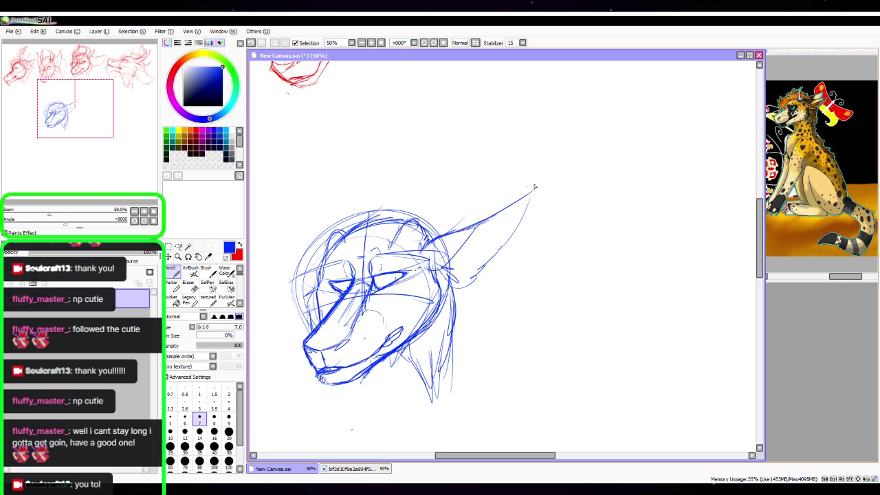
left_click_drag(447, 268, 426, 279)
mouse_move(486, 221)
left_mouse_down()
mouse_move(526, 215)
mouse_move(486, 258)
left_mouse_up()
mouse_move(516, 203)
left_mouse_down()
mouse_move(547, 170)
mouse_move(539, 196)
mouse_move(447, 264)
left_mouse_up()
left_click_drag(480, 235, 532, 194)
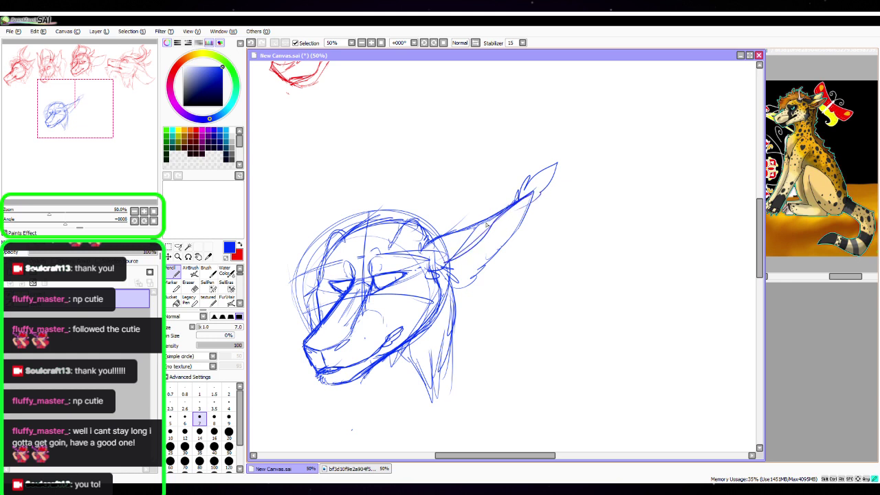
mouse_move(487, 224)
left_mouse_down()
mouse_move(492, 214)
mouse_move(428, 243)
left_mouse_up()
Pencil a tall, narrow far ear rising from the forehead, with inner lines and a tufted tip
left_click_drag(315, 280, 350, 141)
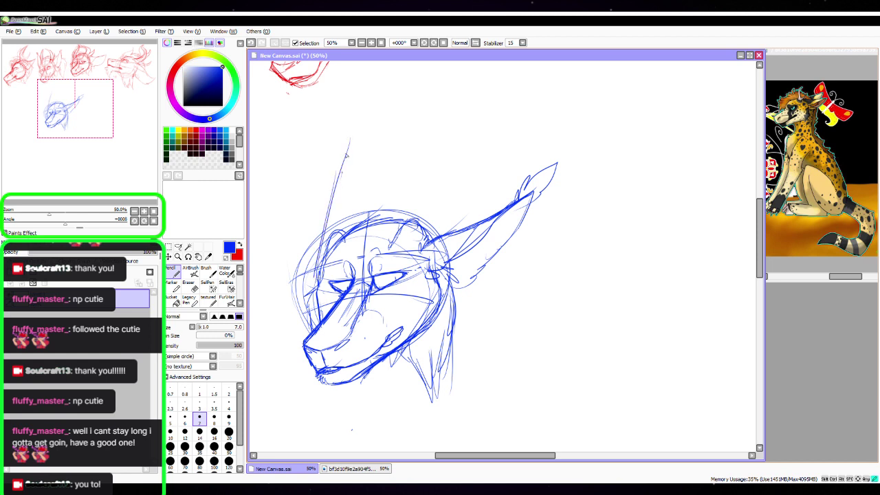
mouse_move(342, 173)
left_mouse_down()
mouse_move(352, 135)
mouse_move(363, 168)
mouse_move(361, 226)
left_mouse_up()
left_click_drag(354, 158, 360, 224)
mouse_move(332, 216)
left_mouse_down()
mouse_move(348, 153)
mouse_move(322, 250)
left_mouse_up()
mouse_move(329, 219)
left_mouse_down()
mouse_move(318, 275)
mouse_move(354, 153)
left_mouse_up()
mouse_move(359, 168)
left_mouse_down()
mouse_move(361, 195)
mouse_move(363, 216)
left_mouse_up()
left_click_drag(327, 238, 342, 187)
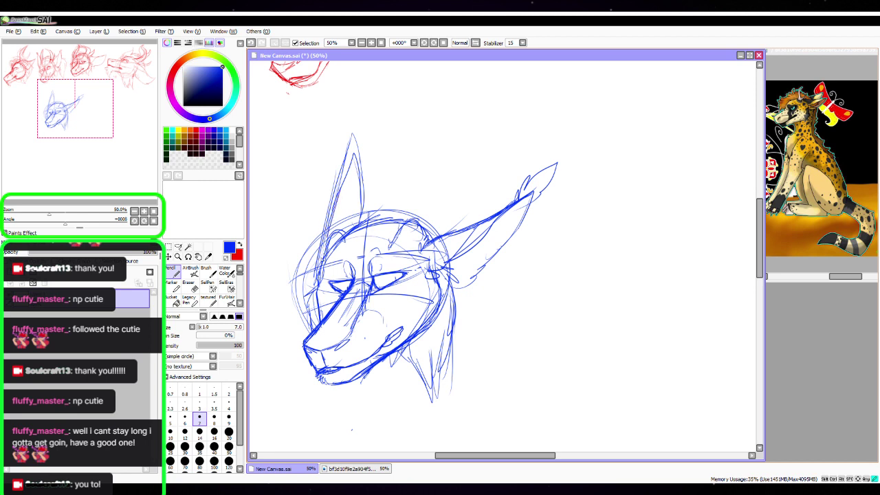
left_click_drag(322, 256, 327, 235)
left_click_drag(342, 188, 349, 137)
mouse_move(349, 137)
left_mouse_down()
mouse_move(357, 161)
mouse_move(362, 133)
left_mouse_up()
Pencil the brow ridge over the far eye and layered hair strokes along the crown of the head
mouse_move(334, 264)
left_mouse_down()
mouse_move(359, 253)
mouse_move(311, 284)
mouse_move(311, 296)
left_mouse_up()
mouse_move(352, 270)
left_mouse_down()
mouse_move(347, 288)
mouse_move(336, 236)
mouse_move(348, 257)
mouse_move(377, 200)
left_mouse_up()
mouse_move(352, 237)
left_mouse_down()
mouse_move(345, 253)
mouse_move(395, 208)
mouse_move(423, 212)
left_mouse_up()
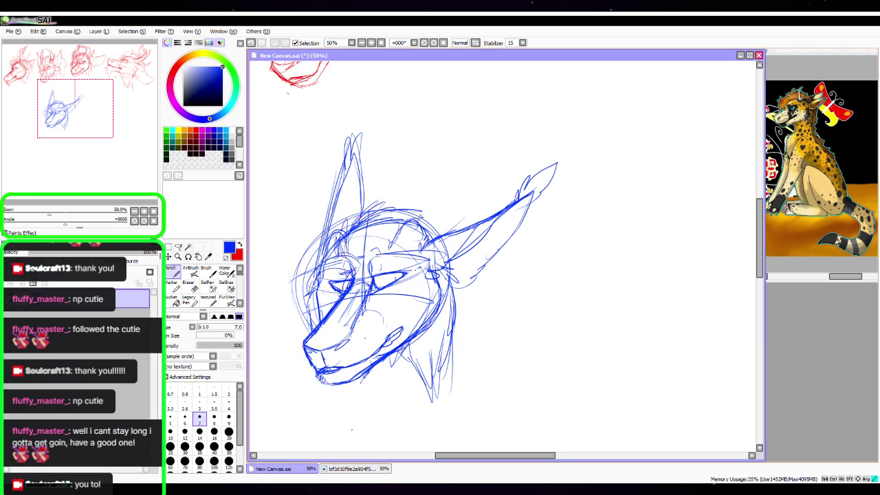
left_click_drag(359, 275, 395, 243)
left_click_drag(414, 213, 434, 209)
mouse_move(426, 213)
left_mouse_down()
mouse_move(445, 222)
mouse_move(445, 235)
left_mouse_up()
mouse_move(368, 248)
left_mouse_down()
mouse_move(399, 220)
mouse_move(359, 248)
left_mouse_up()
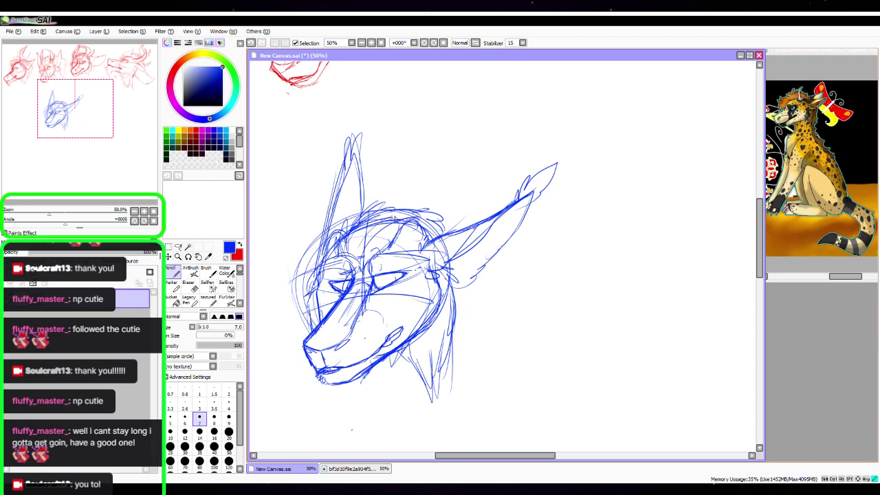
left_click_drag(389, 212, 341, 238)
Pencil two tall S-curved horns with pointed tips rising from the crown
mouse_move(363, 215)
left_mouse_down()
mouse_move(393, 205)
mouse_move(425, 220)
mouse_move(405, 229)
mouse_move(372, 135)
mouse_move(391, 113)
mouse_move(376, 132)
mouse_move(411, 189)
mouse_move(407, 224)
left_mouse_up()
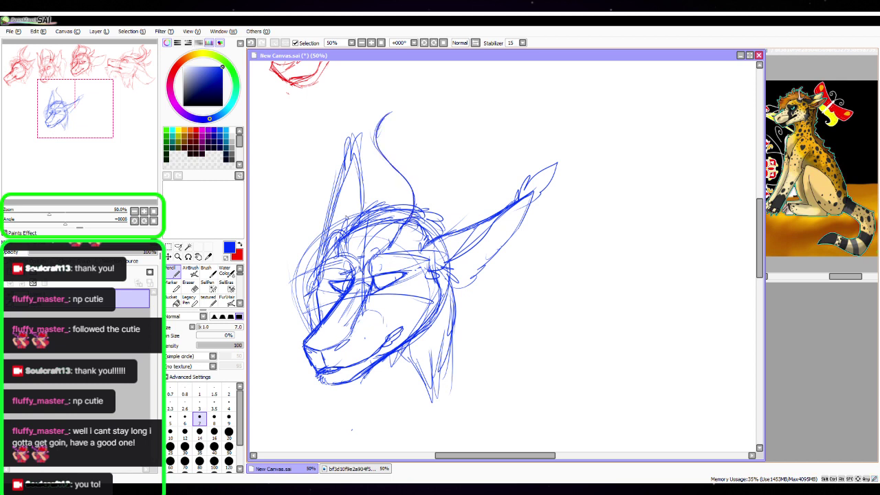
mouse_move(339, 209)
left_mouse_down()
mouse_move(359, 131)
mouse_move(344, 114)
mouse_move(342, 145)
mouse_move(326, 168)
mouse_move(329, 234)
mouse_move(318, 205)
mouse_move(334, 242)
left_mouse_up()
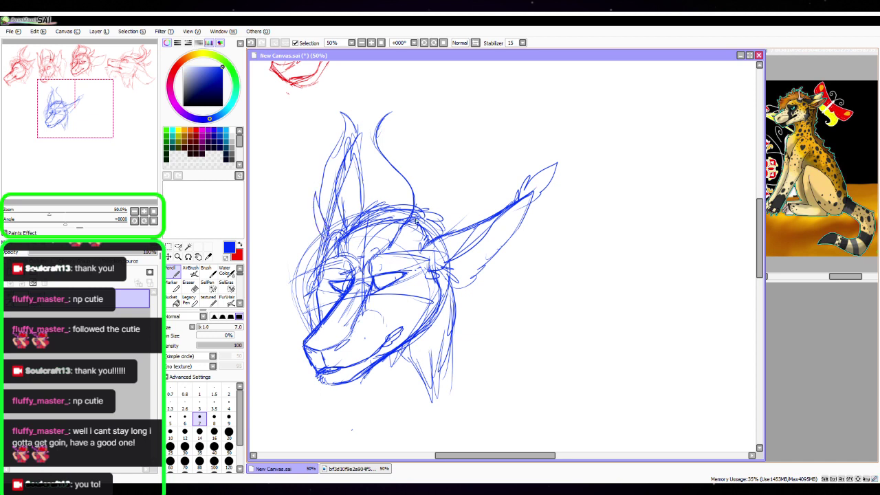
left_click_drag(416, 215, 426, 185)
mouse_move(435, 237)
left_mouse_down()
mouse_move(427, 176)
mouse_move(394, 110)
mouse_move(400, 130)
left_mouse_up()
left_click_drag(344, 108, 322, 223)
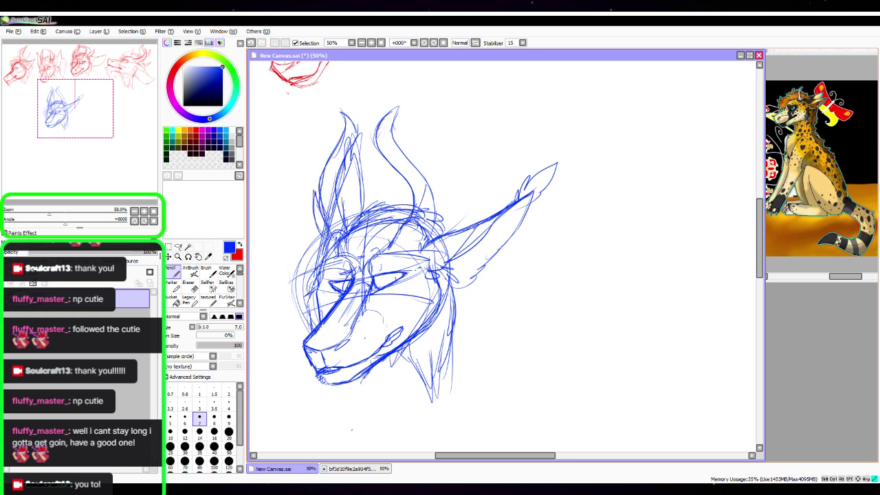
Pencil a short curved spike behind the near horn, and extend the near horn's tip with light strokes
left_click_drag(431, 235, 450, 170)
mouse_move(450, 170)
left_mouse_down()
mouse_move(447, 224)
mouse_move(434, 237)
left_mouse_up()
mouse_move(404, 153)
left_mouse_down()
mouse_move(393, 115)
mouse_move(404, 97)
left_mouse_up()
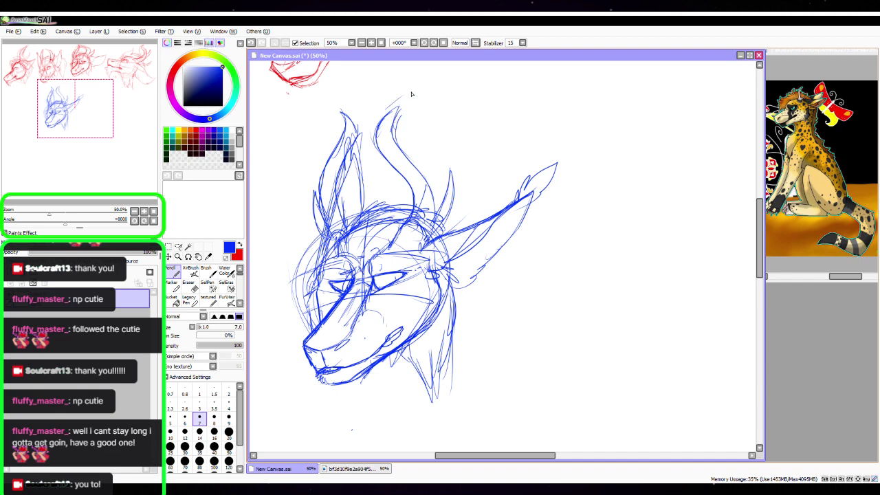
left_click_drag(438, 150, 420, 105)
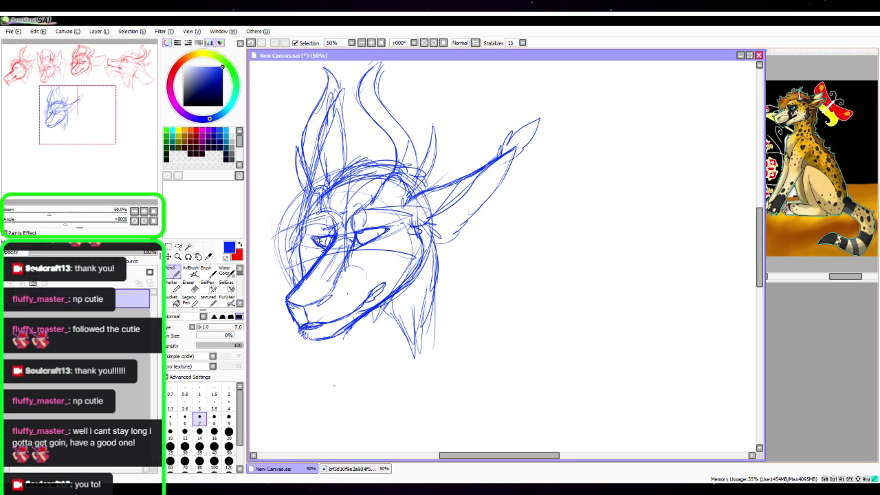
Darken the near eye's upper lid, and add small strokes at the chin
left_click_drag(361, 234, 404, 224)
key("space")
left_click_drag(487, 228, 473, 200)
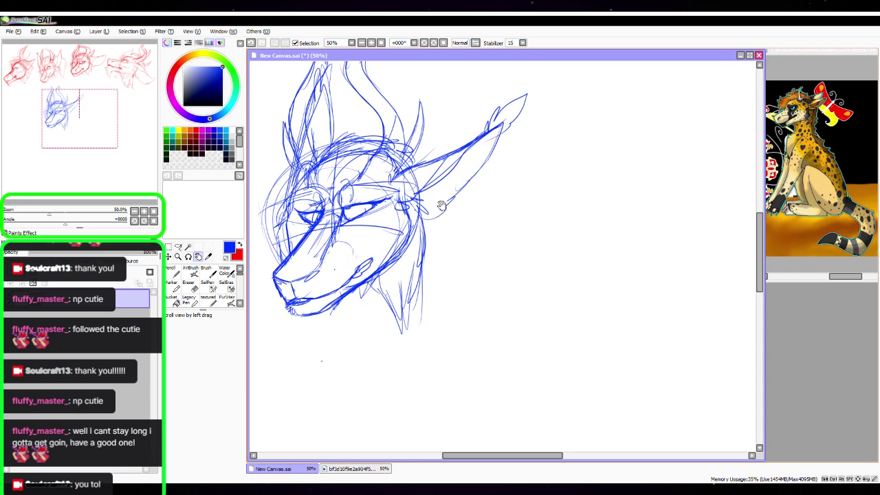
left_click_drag(282, 233, 292, 311)
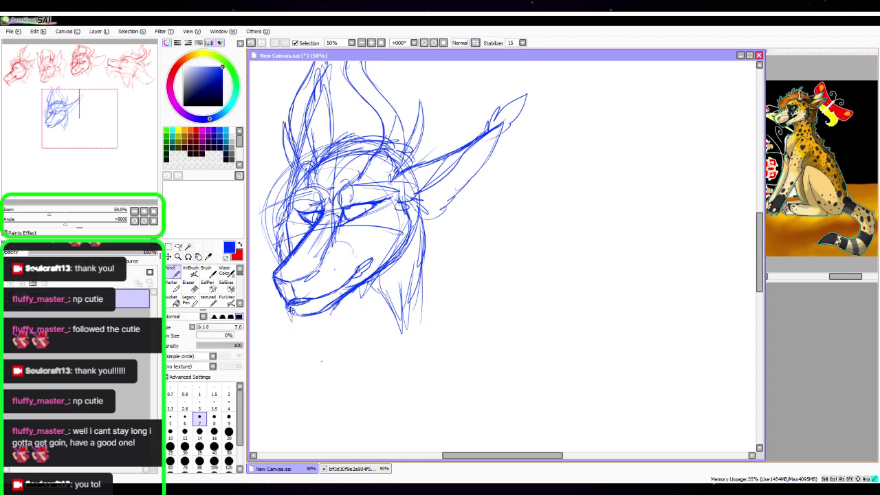
Pencil the neck curve, a pointed beard under the chin and mane tufts behind the near ear
scroll(443, 220, "down", 1)
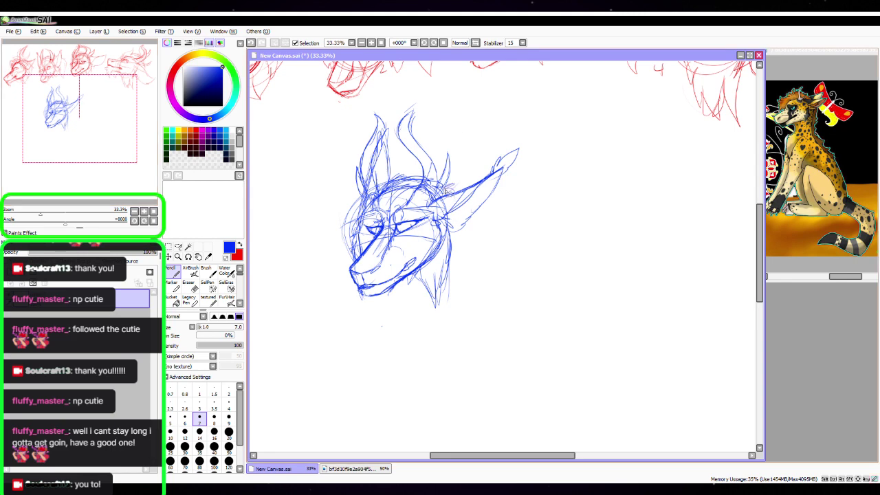
key("space")
left_click_drag(528, 279, 499, 259)
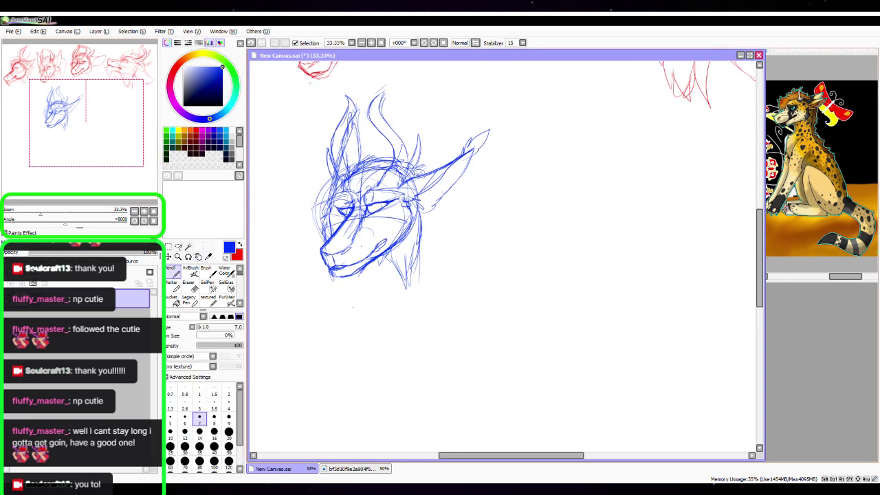
mouse_move(423, 177)
left_mouse_down()
mouse_move(447, 223)
mouse_move(430, 296)
left_mouse_up()
left_click_drag(353, 273, 347, 307)
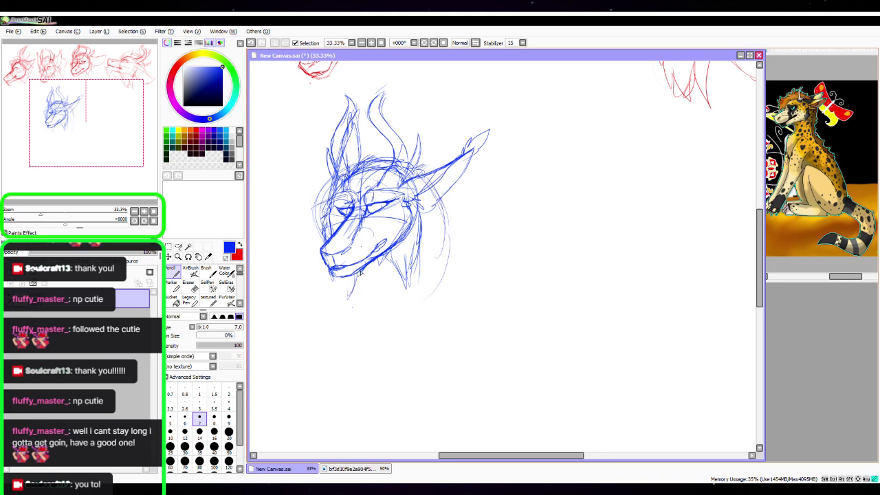
left_click_drag(371, 271, 370, 298)
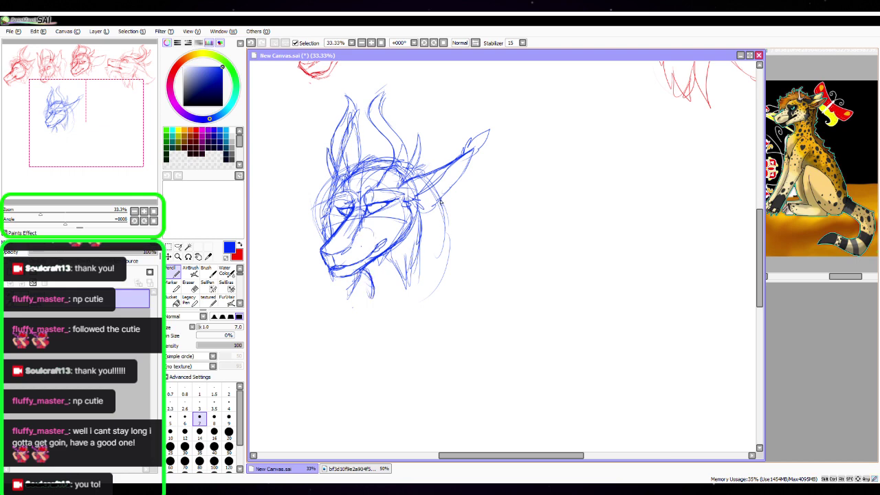
left_click_drag(440, 200, 447, 198)
mouse_move(421, 163)
left_mouse_down()
mouse_move(442, 168)
mouse_move(436, 174)
mouse_move(466, 213)
mouse_move(455, 244)
left_mouse_up()
mouse_move(434, 210)
left_mouse_down()
mouse_move(442, 230)
mouse_move(427, 244)
mouse_move(437, 265)
mouse_move(381, 281)
left_mouse_up()
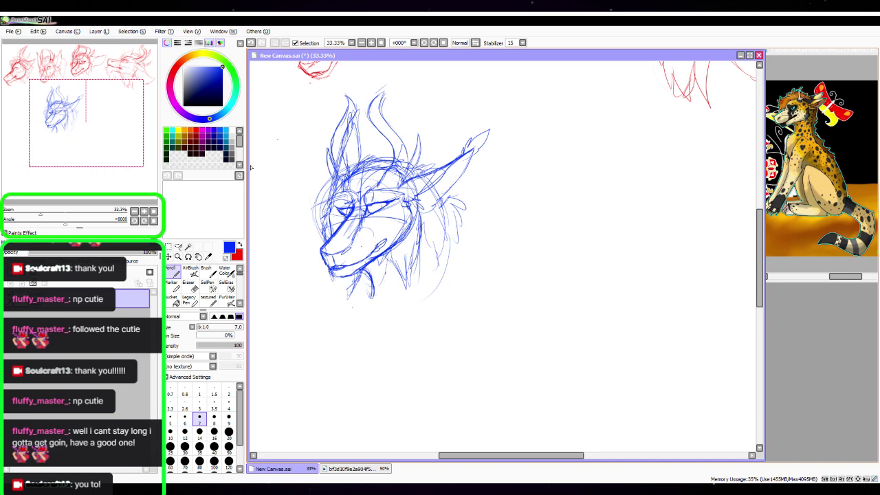
Compare the blue head study with the row of red head sketches above it
left_click(136, 211)
key("space")
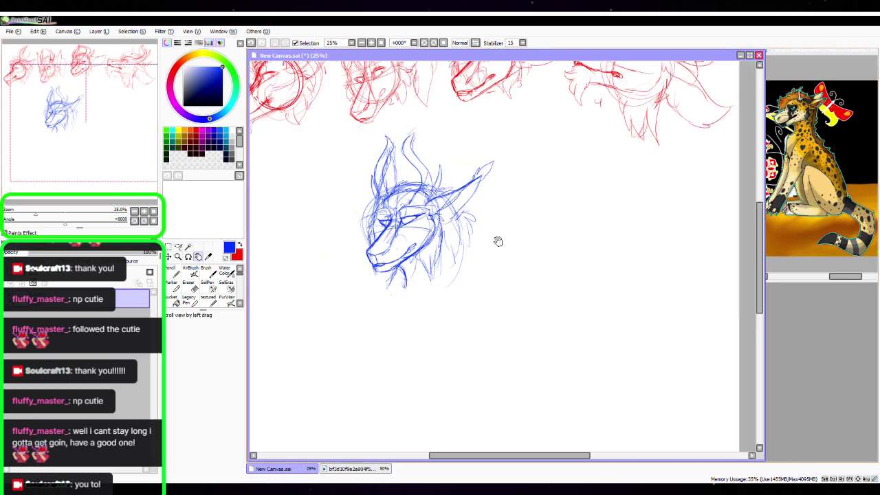
mouse_move(497, 241)
left_mouse_down()
mouse_move(415, 330)
mouse_move(413, 344)
mouse_move(409, 337)
left_mouse_up()
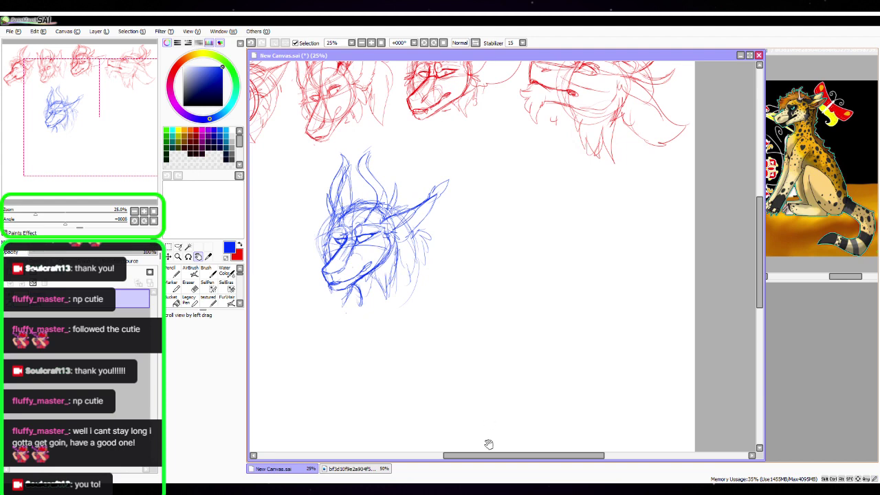
left_click_drag(488, 260, 470, 331)
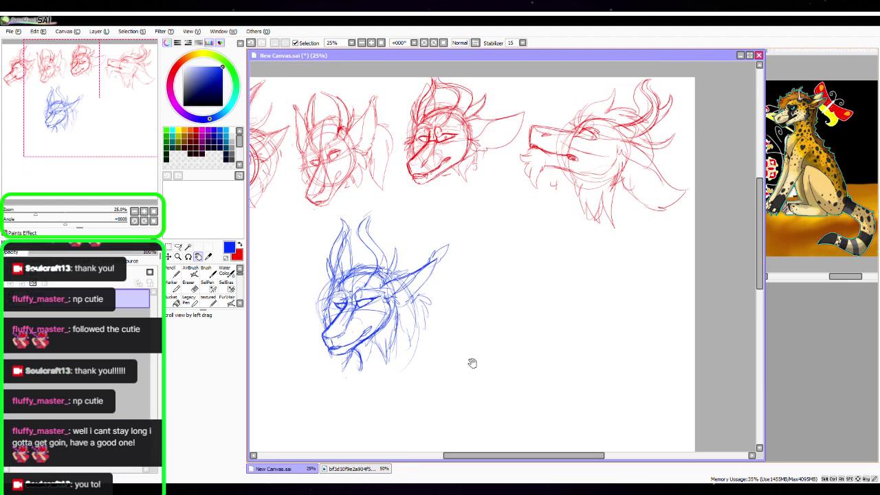
mouse_move(472, 363)
left_mouse_down()
mouse_move(497, 330)
mouse_move(471, 311)
left_mouse_up()
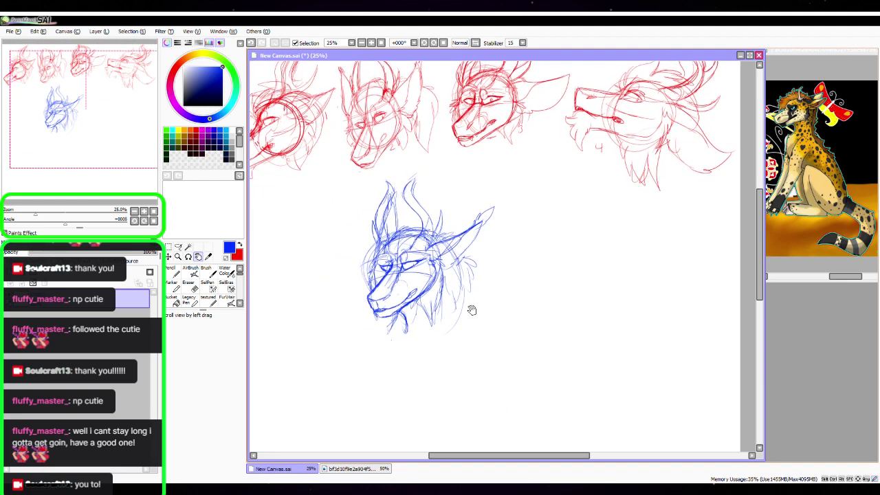
key("Page_Up")
key("Page_Up")
left_click_drag(381, 302, 487, 325)
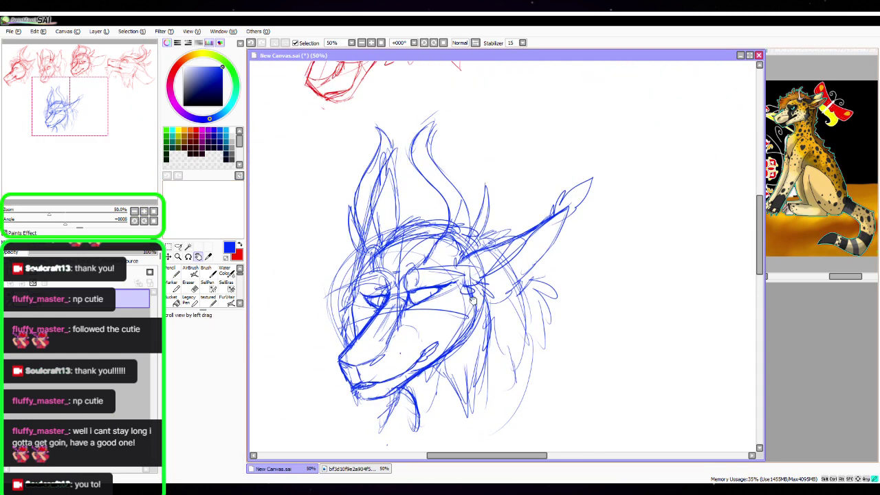
Pencil curved blue brow tufts above the far eye and short strokes between the brows
mouse_move(396, 285)
left_mouse_down()
mouse_move(387, 271)
mouse_move(337, 260)
mouse_move(357, 285)
mouse_move(381, 284)
mouse_move(389, 270)
mouse_move(399, 282)
mouse_move(383, 269)
mouse_move(339, 284)
mouse_move(362, 294)
mouse_move(392, 287)
mouse_move(370, 256)
mouse_move(405, 220)
mouse_move(440, 217)
mouse_move(454, 231)
left_mouse_up()
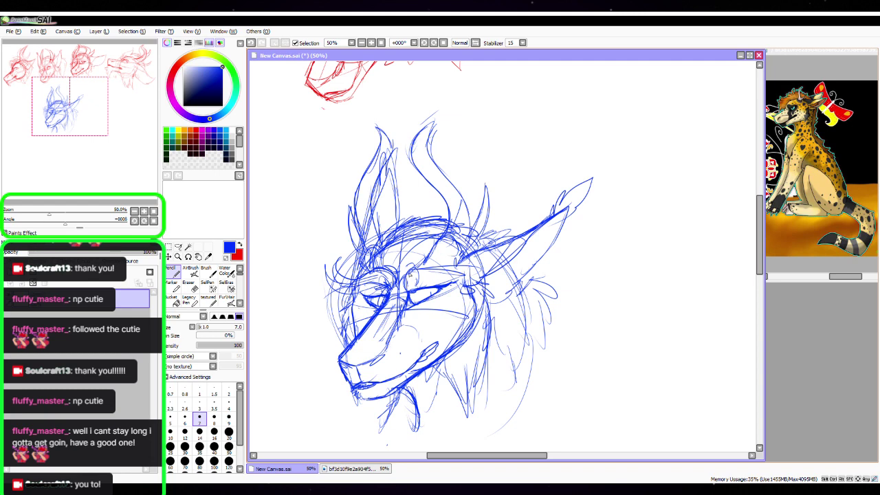
mouse_move(396, 284)
left_mouse_down()
mouse_move(429, 255)
mouse_move(402, 256)
left_mouse_up()
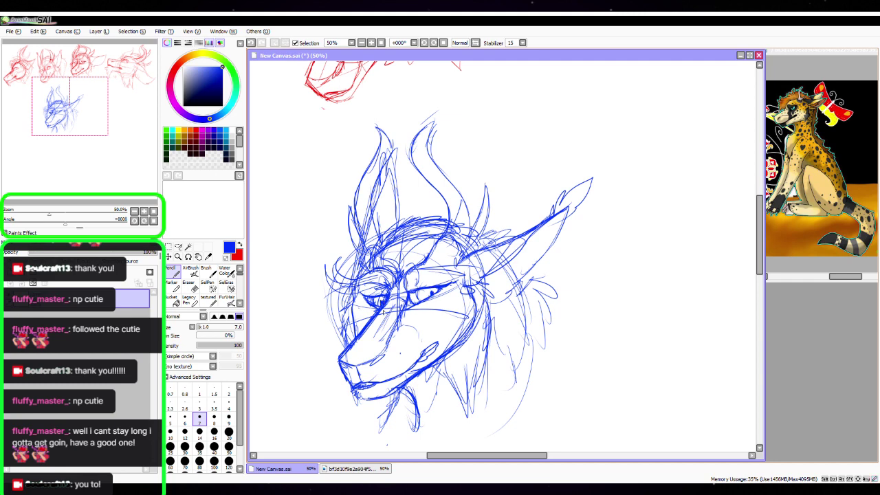
left_click(135, 211)
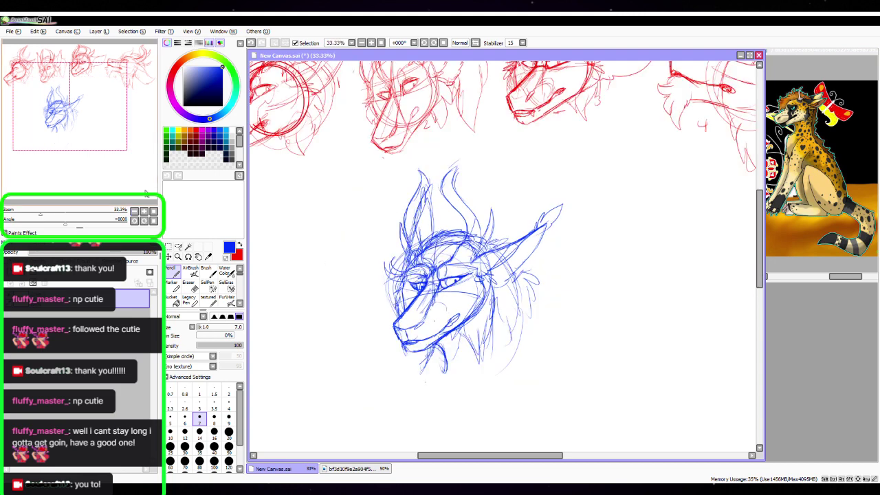
Add a layer above Layer1, swap the drawing colour to red, and lower Layer1's opacity so its sketches fade
left_click(10, 273)
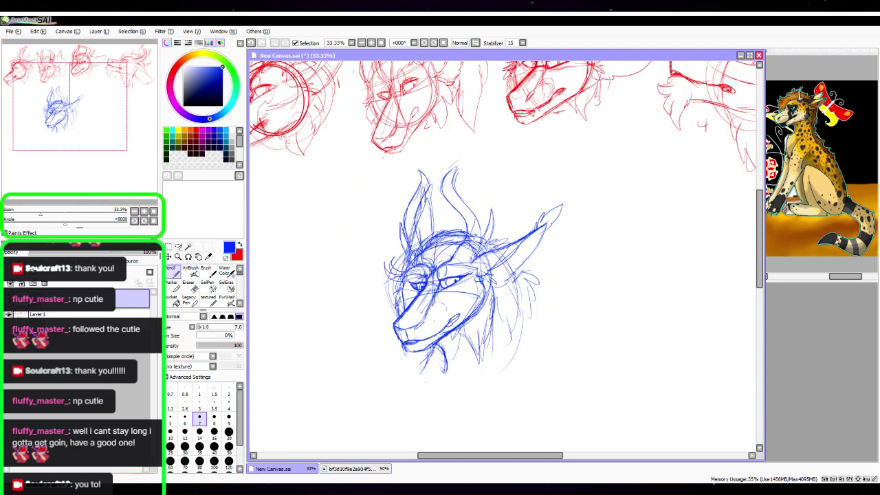
left_click(240, 245)
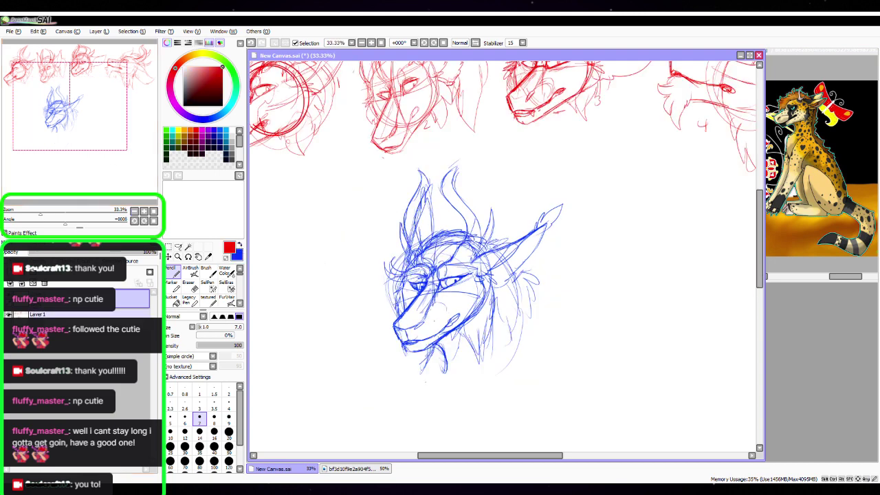
left_click(103, 314)
left_click(61, 252)
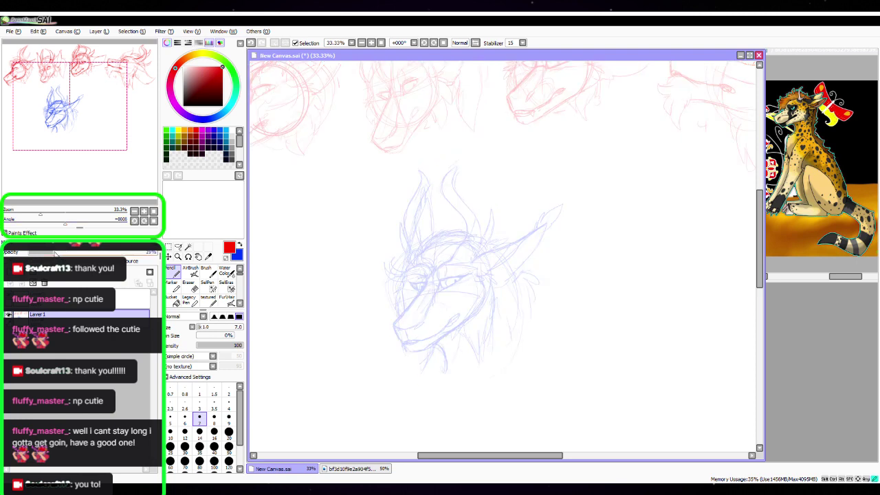
left_click(131, 298)
Trace the muzzle in red over the faded blue head, with the nose, nostril, mouth line and near side of the bridge
left_click(135, 212)
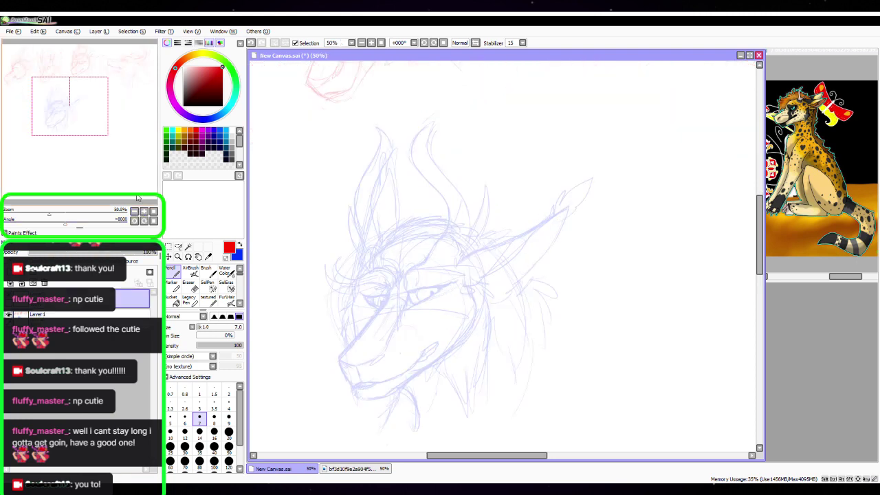
key("space")
left_click_drag(477, 237, 450, 163)
left_click(143, 212)
key("space")
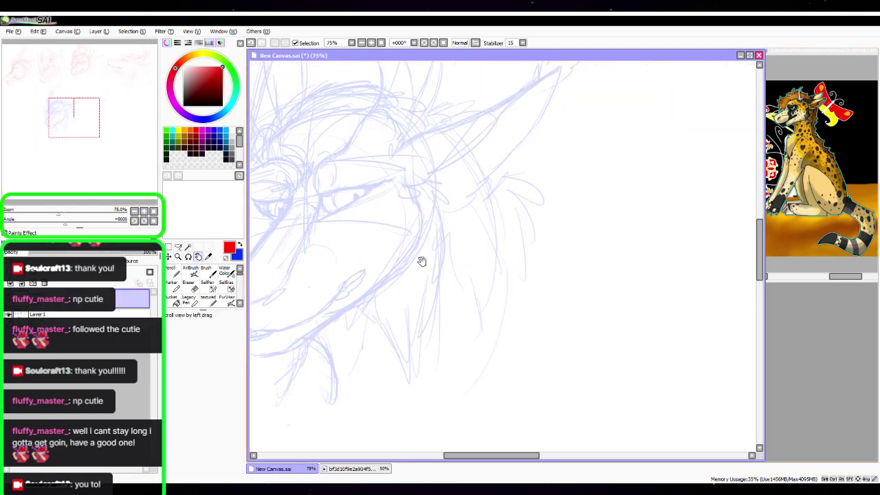
mouse_move(398, 262)
left_mouse_down()
mouse_move(475, 279)
mouse_move(482, 303)
left_mouse_up()
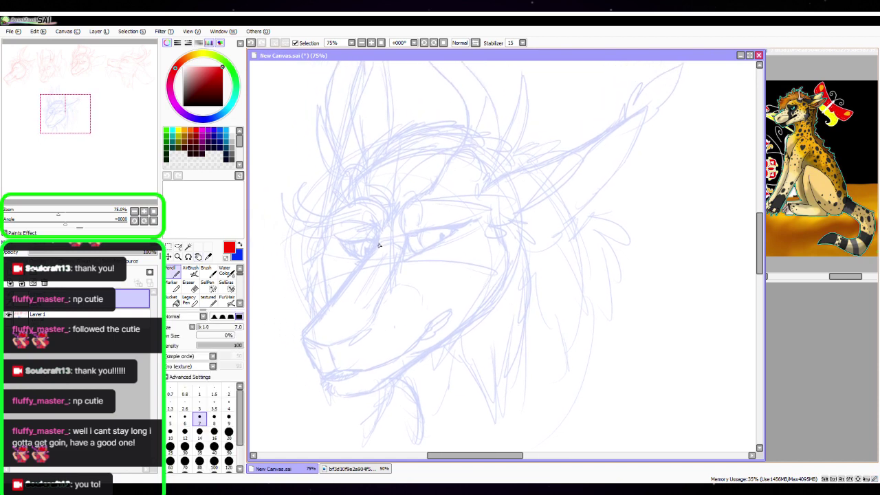
mouse_move(378, 241)
left_mouse_down()
mouse_move(302, 335)
mouse_move(315, 367)
mouse_move(323, 377)
mouse_move(404, 351)
mouse_move(440, 324)
mouse_move(419, 342)
left_mouse_up()
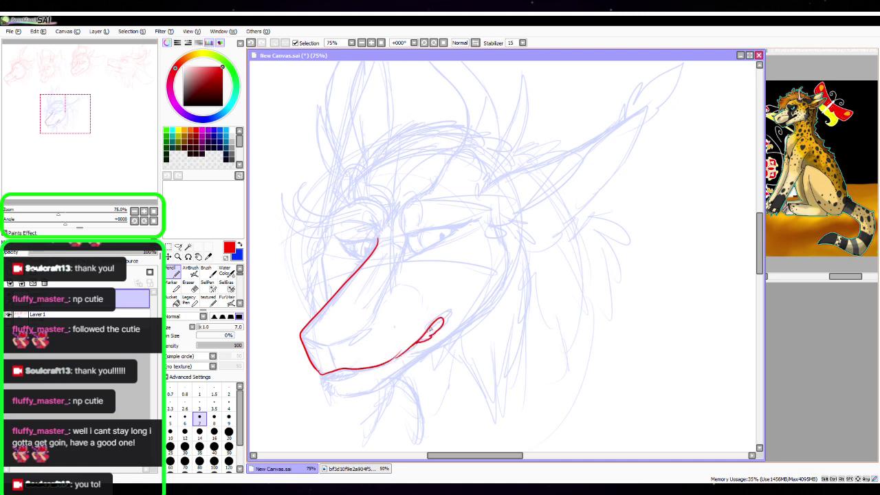
mouse_move(301, 335)
left_mouse_down()
mouse_move(330, 343)
mouse_move(361, 322)
left_mouse_up()
mouse_move(401, 253)
left_mouse_down()
mouse_move(353, 340)
mouse_move(359, 332)
left_mouse_up()
left_click_drag(335, 361, 358, 368)
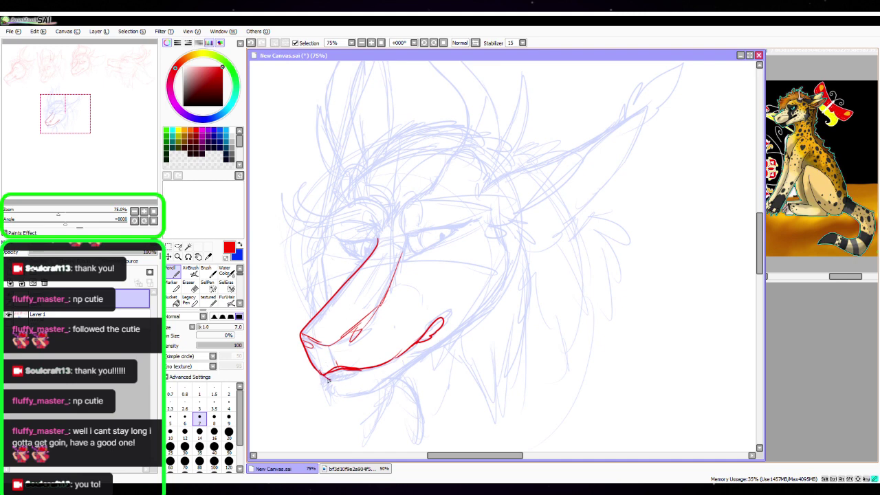
left_click_drag(335, 383, 373, 372)
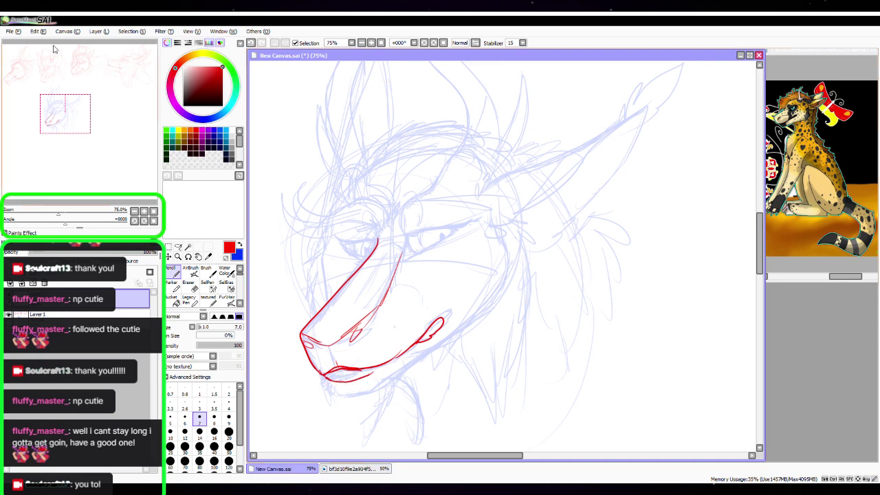
key("ctrl+z")
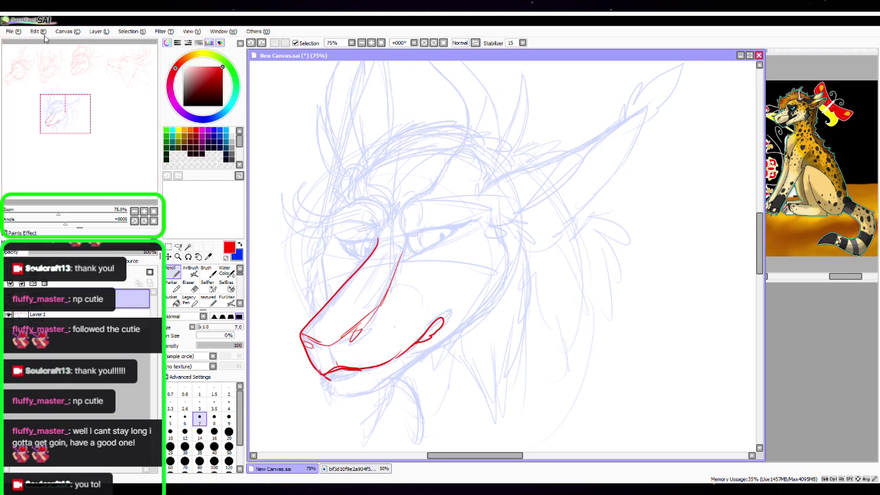
key("ctrl+z")
Draw the closed lips at the muzzle tip and add light lines along the nose bridge
left_click_drag(330, 382, 380, 367)
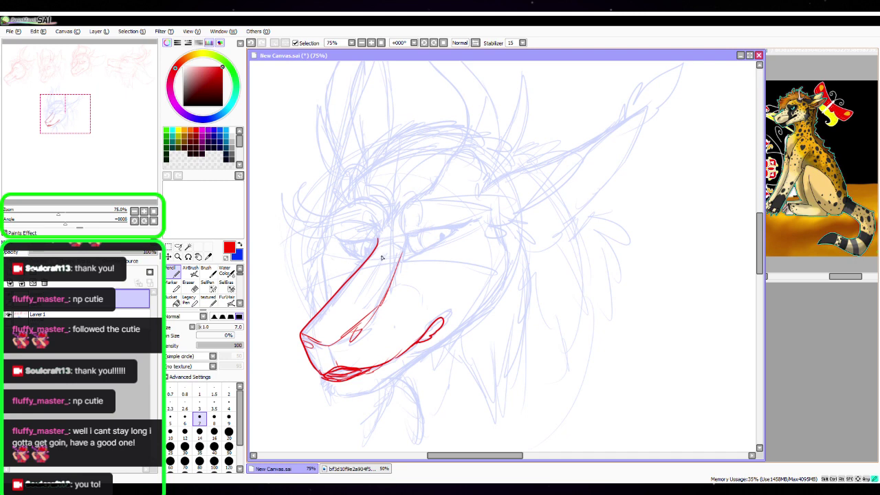
mouse_move(385, 255)
left_mouse_down()
mouse_move(348, 311)
mouse_move(360, 283)
left_mouse_up()
Outline the near eye with its lids and iris, and add a curved brow ridge above its inner corner
mouse_move(401, 231)
left_mouse_down()
mouse_move(398, 259)
mouse_move(402, 245)
mouse_move(459, 229)
left_mouse_up()
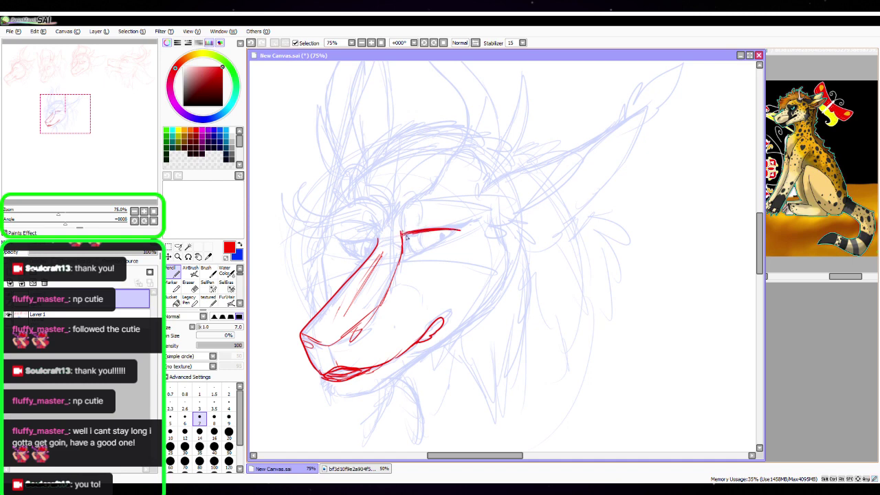
mouse_move(400, 225)
left_mouse_down()
mouse_move(416, 204)
mouse_move(424, 214)
left_mouse_up()
left_click_drag(400, 262, 457, 229)
mouse_move(403, 236)
left_mouse_down()
mouse_move(406, 253)
mouse_move(451, 236)
left_mouse_up()
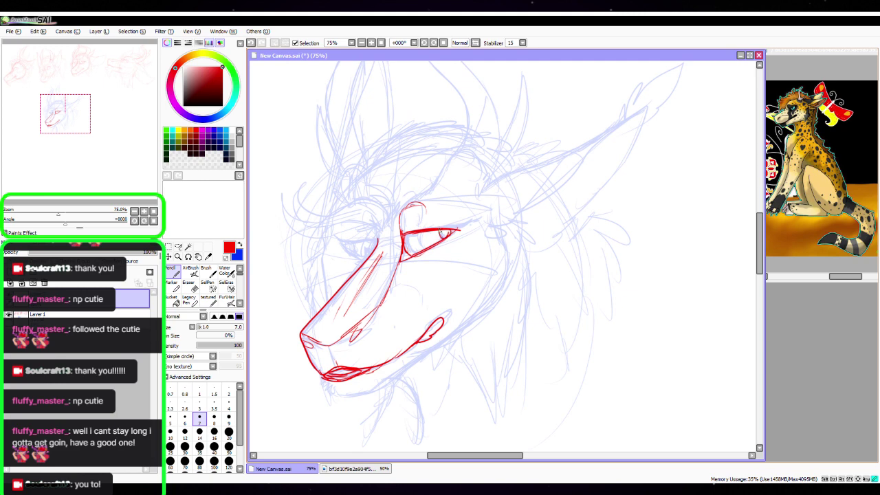
left_click_drag(412, 237, 422, 253)
Draw the far brow as long curling tufts with short spikes, plus the inner strokes of the near brow
mouse_move(383, 229)
left_mouse_down()
mouse_move(374, 233)
mouse_move(306, 147)
mouse_move(289, 169)
mouse_move(292, 212)
mouse_move(332, 209)
mouse_move(386, 227)
mouse_move(303, 189)
mouse_move(354, 202)
mouse_move(387, 225)
mouse_move(350, 189)
left_mouse_up()
mouse_move(351, 190)
left_mouse_down()
mouse_move(385, 211)
mouse_move(390, 200)
mouse_move(390, 235)
mouse_move(393, 217)
mouse_move(434, 184)
left_mouse_up()
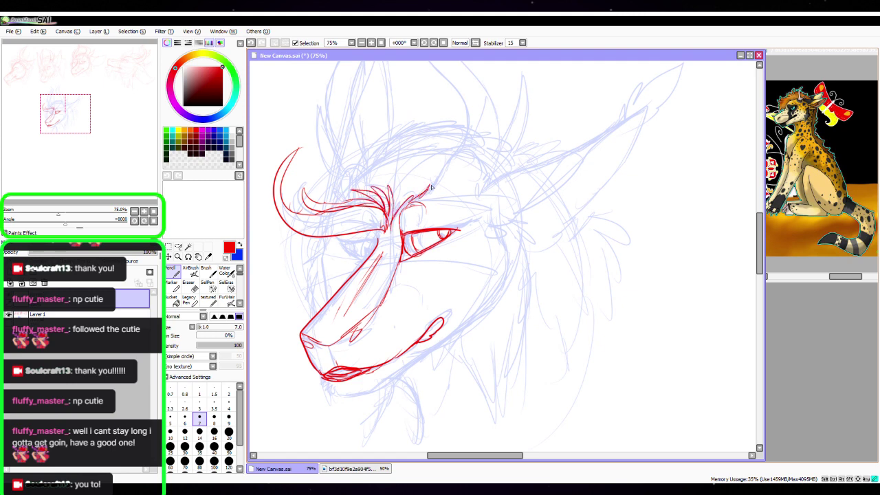
left_click_drag(386, 229, 425, 189)
Draw the swept-back forehead hair from the far brow over the crown, with inner strand lines
mouse_move(337, 204)
left_mouse_down()
mouse_move(348, 168)
mouse_move(349, 198)
mouse_move(378, 141)
mouse_move(359, 190)
mouse_move(365, 167)
mouse_move(405, 134)
left_mouse_up()
mouse_move(371, 158)
left_mouse_down()
mouse_move(407, 133)
mouse_move(461, 133)
left_mouse_up()
mouse_move(374, 183)
left_mouse_down()
mouse_move(381, 164)
mouse_move(448, 136)
left_mouse_up()
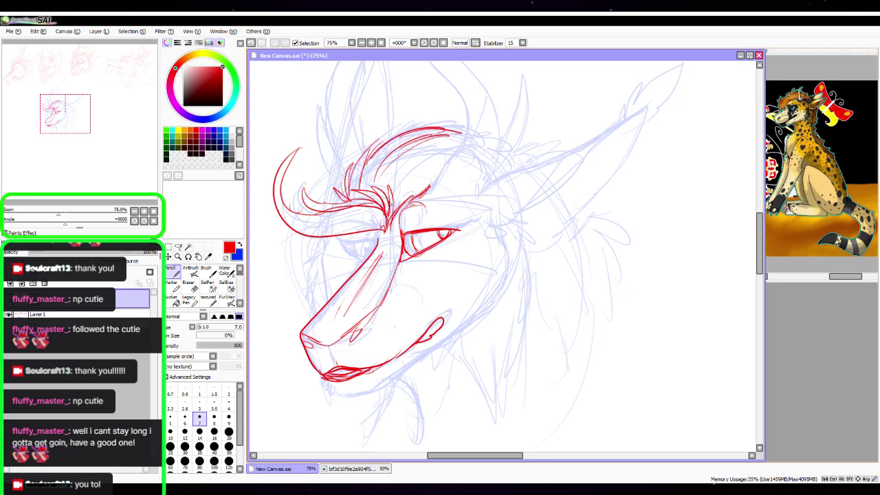
left_click_drag(390, 198, 437, 147)
mouse_move(439, 143)
left_mouse_down()
mouse_move(464, 131)
mouse_move(423, 175)
left_mouse_up()
Outline the far eye with its iris, and fill in the near eye's pupil
left_click_drag(415, 236, 422, 251)
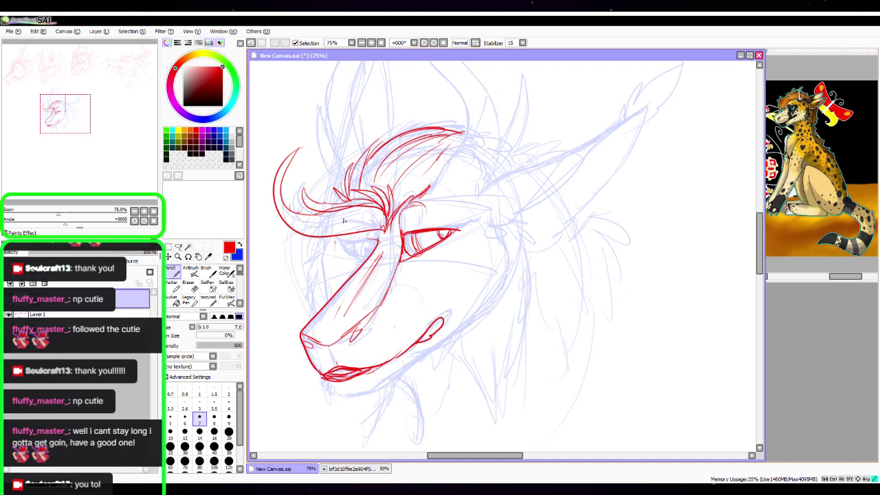
mouse_move(344, 221)
left_mouse_down()
mouse_move(350, 269)
mouse_move(368, 220)
left_mouse_up()
mouse_move(378, 240)
left_mouse_down()
mouse_move(339, 246)
mouse_move(369, 263)
left_mouse_up()
mouse_move(355, 243)
left_mouse_down()
mouse_move(356, 258)
mouse_move(374, 244)
left_mouse_up()
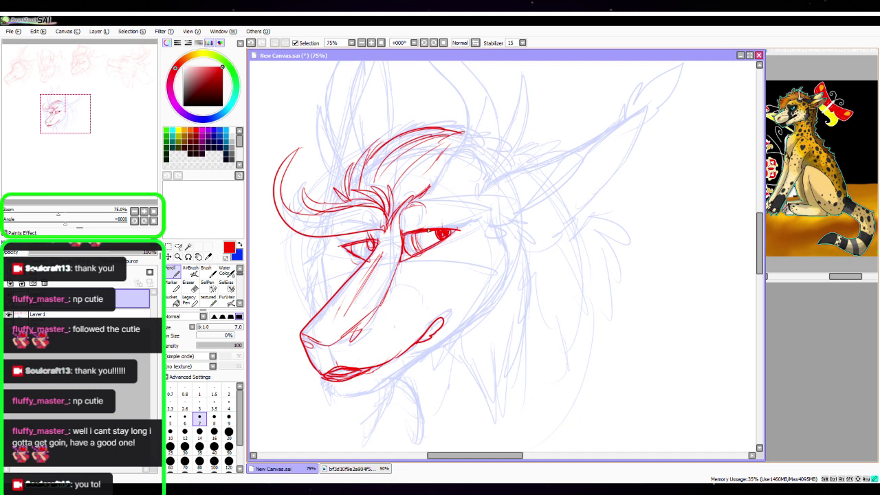
Thicken the upper lids of both eyes and extend their outer corners into lashes
left_click_drag(428, 231, 476, 227)
left_click_drag(450, 228, 475, 222)
left_click_drag(366, 240, 338, 242)
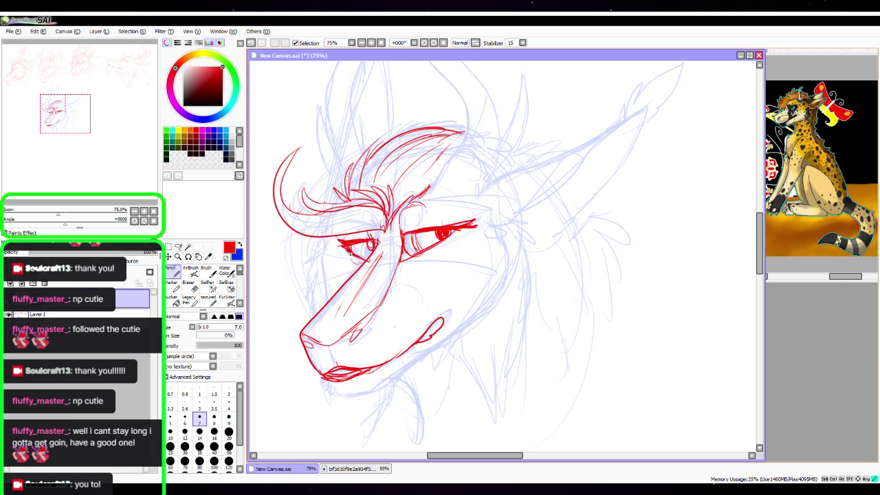
Draw the chin and jaw line, the edges of both cheeks, and a small curve on the near cheek
mouse_move(390, 303)
left_mouse_down()
mouse_move(422, 305)
mouse_move(413, 326)
mouse_move(376, 316)
mouse_move(392, 288)
left_mouse_up()
left_click_drag(496, 297, 487, 259)
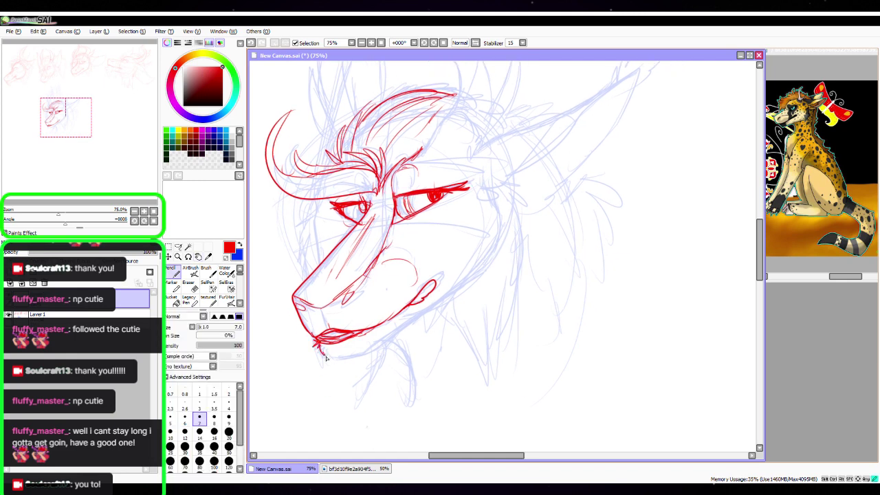
mouse_move(325, 358)
left_mouse_down()
mouse_move(356, 358)
mouse_move(396, 338)
mouse_move(482, 265)
left_mouse_up()
mouse_move(487, 171)
left_mouse_down()
mouse_move(492, 238)
mouse_move(475, 277)
left_mouse_up()
mouse_move(488, 180)
left_mouse_down()
mouse_move(501, 218)
mouse_move(476, 291)
left_mouse_up()
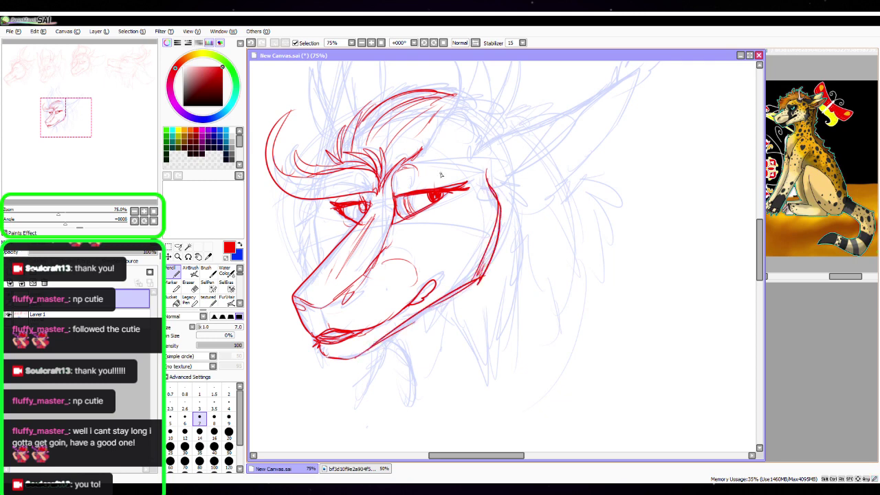
left_click_drag(317, 205, 327, 267)
Erase the long outer curl of the far brow and trim the overlapping brow strokes
mouse_move(487, 241)
left_mouse_down()
mouse_move(495, 300)
mouse_move(473, 333)
left_mouse_up()
key("e")
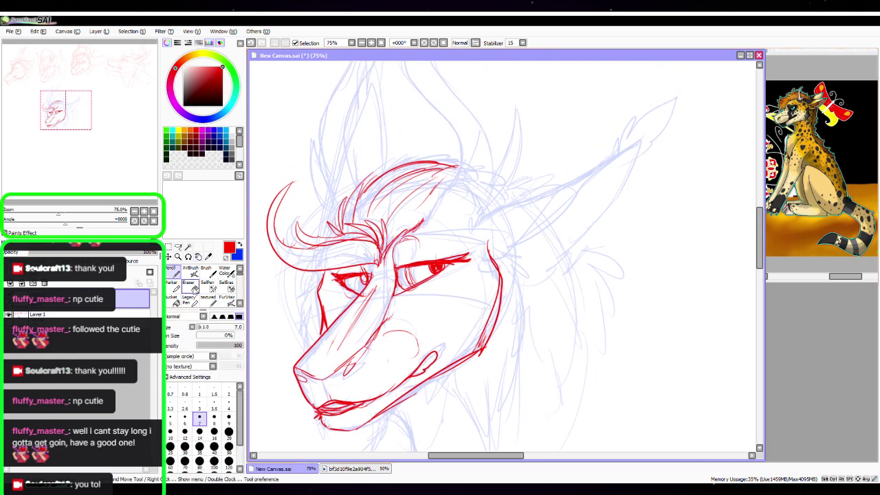
mouse_move(293, 176)
left_mouse_down()
mouse_move(285, 267)
mouse_move(294, 260)
mouse_move(284, 215)
mouse_move(313, 252)
mouse_move(341, 241)
mouse_move(376, 245)
left_mouse_up()
mouse_move(312, 262)
left_mouse_down()
mouse_move(375, 244)
mouse_move(316, 210)
mouse_move(297, 247)
mouse_move(364, 265)
mouse_move(352, 234)
mouse_move(378, 234)
left_mouse_up()
Darken the far pupil and add a crease at the nose bridge, and rework the far cheek edge with fur spikes
left_click(172, 268)
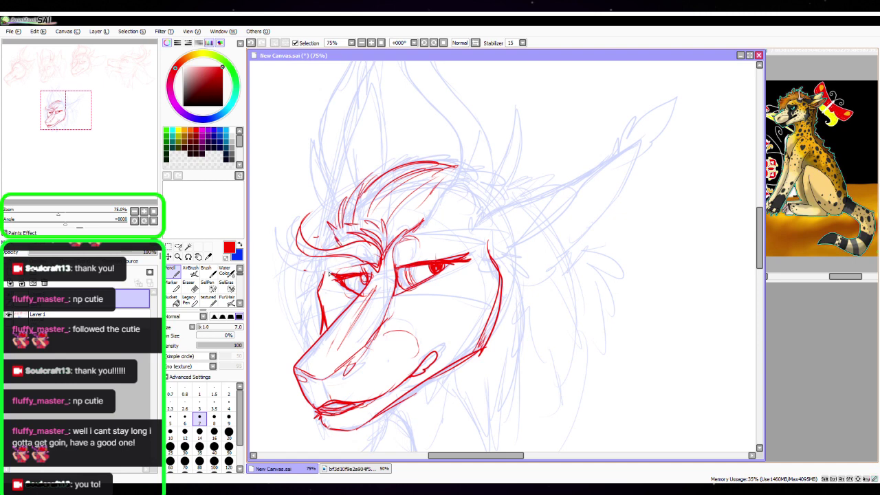
mouse_move(326, 274)
left_mouse_down()
mouse_move(341, 255)
mouse_move(320, 307)
left_mouse_up()
left_click_drag(400, 270, 410, 268)
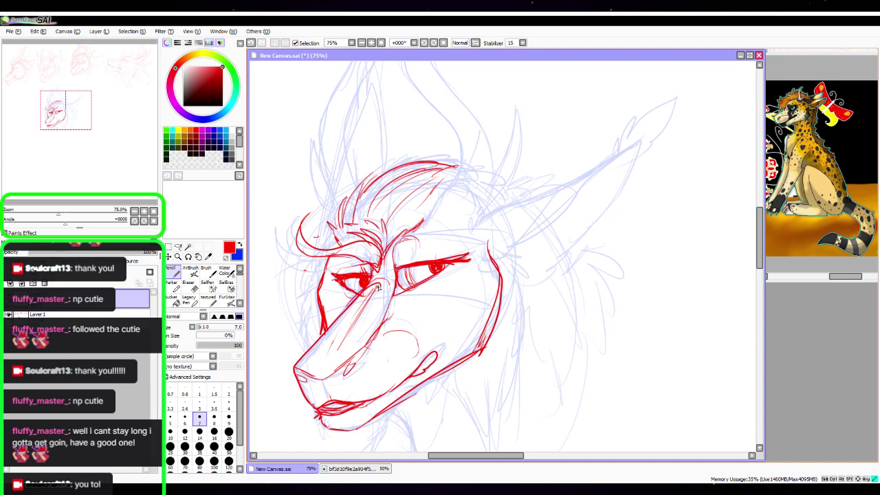
mouse_move(391, 284)
left_mouse_down()
mouse_move(364, 289)
mouse_move(393, 276)
mouse_move(389, 260)
left_mouse_up()
scroll(397, 265, "down", 2)
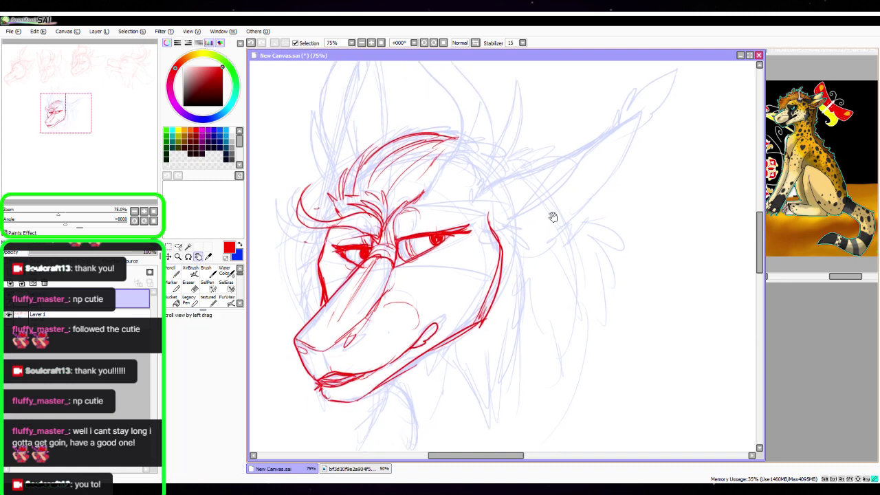
mouse_move(326, 246)
left_mouse_down()
mouse_move(306, 261)
mouse_move(315, 317)
left_mouse_up()
Draw a fur tuft and the neck line behind the near cheek, with jagged fur beneath the jaw
left_click_drag(571, 318, 485, 295)
mouse_move(403, 204)
left_mouse_down()
mouse_move(428, 208)
mouse_move(442, 227)
mouse_move(420, 368)
left_mouse_up()
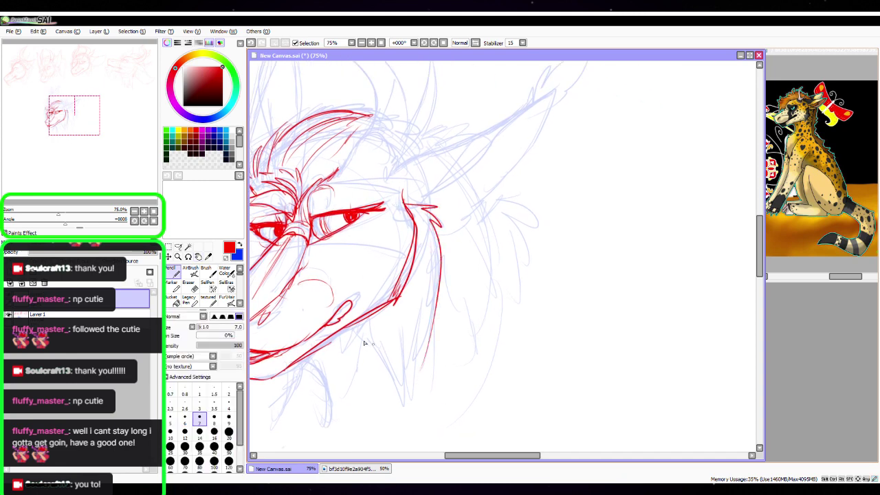
mouse_move(349, 320)
left_mouse_down()
mouse_move(396, 395)
mouse_move(407, 386)
mouse_move(360, 323)
mouse_move(352, 344)
mouse_move(389, 368)
mouse_move(390, 392)
left_mouse_up()
Draw the long near ear with its inner edge, base fur and pointed tufted tip
left_click_drag(507, 305, 467, 389)
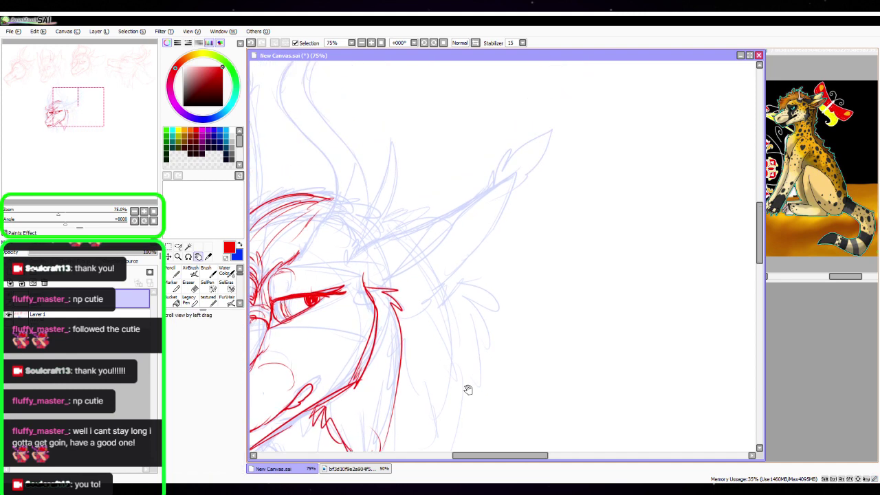
mouse_move(342, 249)
left_mouse_down()
mouse_move(406, 243)
mouse_move(365, 246)
mouse_move(450, 220)
mouse_move(419, 234)
mouse_move(505, 187)
mouse_move(466, 258)
mouse_move(491, 223)
mouse_move(489, 243)
mouse_move(421, 314)
mouse_move(386, 324)
left_mouse_up()
mouse_move(354, 287)
left_mouse_down()
mouse_move(489, 203)
mouse_move(497, 217)
mouse_move(501, 210)
mouse_move(474, 254)
mouse_move(396, 308)
mouse_move(411, 305)
mouse_move(491, 228)
left_mouse_up()
mouse_move(393, 306)
left_mouse_down()
mouse_move(478, 258)
mouse_move(511, 200)
mouse_move(500, 198)
mouse_move(507, 178)
mouse_move(500, 189)
mouse_move(517, 161)
mouse_move(565, 145)
mouse_move(512, 201)
left_mouse_up()
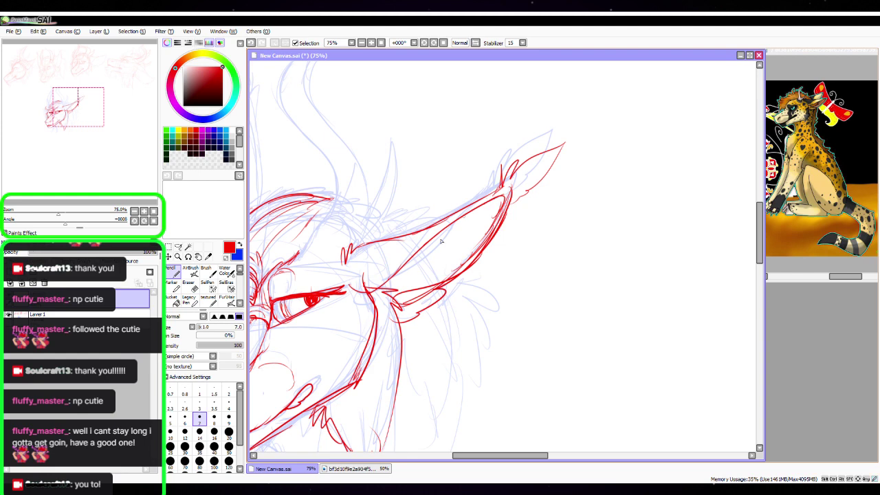
left_click_drag(432, 229, 369, 274)
Draw the forehead line from the near brow up and around toward the near ear's base
key("space")
mouse_move(462, 303)
left_mouse_down()
mouse_move(500, 306)
mouse_move(566, 330)
mouse_move(568, 340)
left_mouse_up()
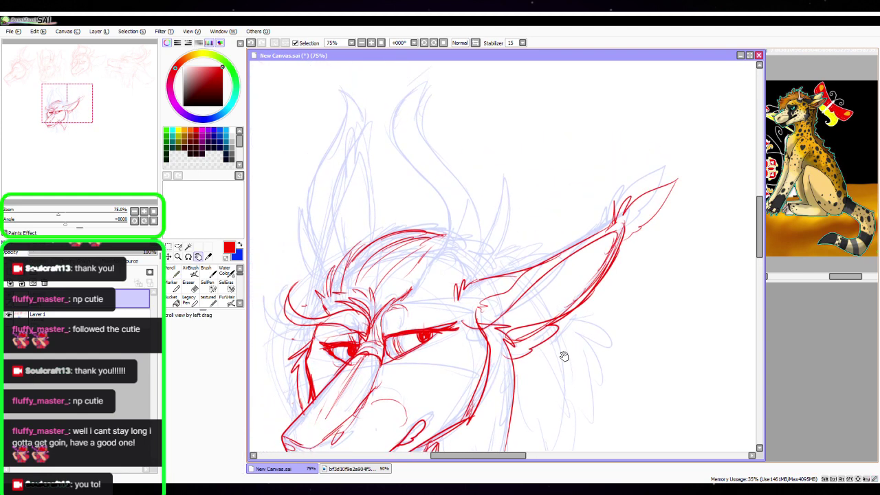
mouse_move(412, 294)
left_mouse_down()
mouse_move(436, 258)
mouse_move(455, 251)
left_mouse_up()
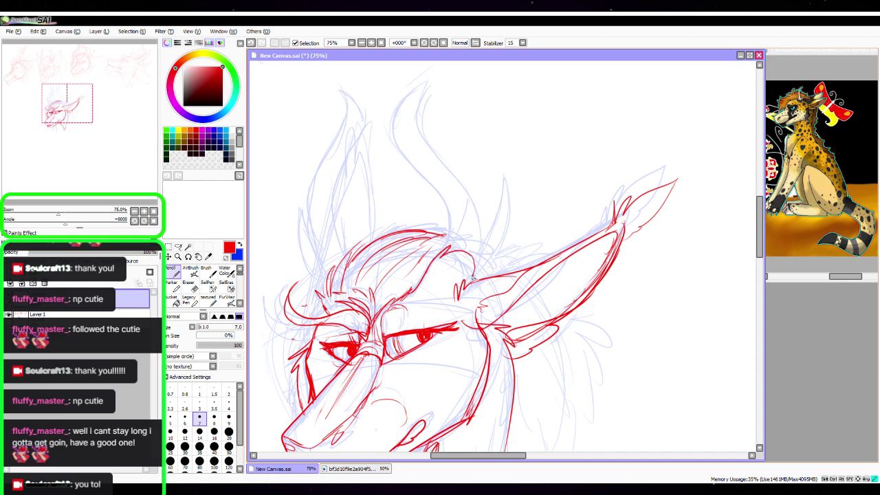
Draw both tall curved horns and the short pointed spike beside each one
key("space")
left_click_drag(532, 309, 522, 324)
left_click_drag(419, 283, 437, 250)
mouse_move(428, 273)
left_mouse_down()
mouse_move(434, 251)
mouse_move(411, 187)
mouse_move(432, 84)
mouse_move(413, 137)
mouse_move(473, 245)
mouse_move(474, 214)
mouse_move(491, 201)
mouse_move(481, 273)
mouse_move(467, 291)
mouse_move(517, 279)
mouse_move(532, 325)
left_mouse_up()
key("n")
mouse_move(391, 299)
left_mouse_down()
mouse_move(392, 148)
mouse_move(382, 133)
mouse_move(373, 191)
left_mouse_up()
mouse_move(382, 141)
left_mouse_down()
mouse_move(350, 256)
mouse_move(365, 297)
mouse_move(337, 249)
mouse_move(351, 317)
mouse_move(375, 321)
mouse_move(373, 265)
left_mouse_up()
mouse_move(343, 296)
left_mouse_down()
mouse_move(366, 322)
mouse_move(338, 257)
mouse_move(368, 319)
left_mouse_up()
left_click_drag(483, 288, 451, 249)
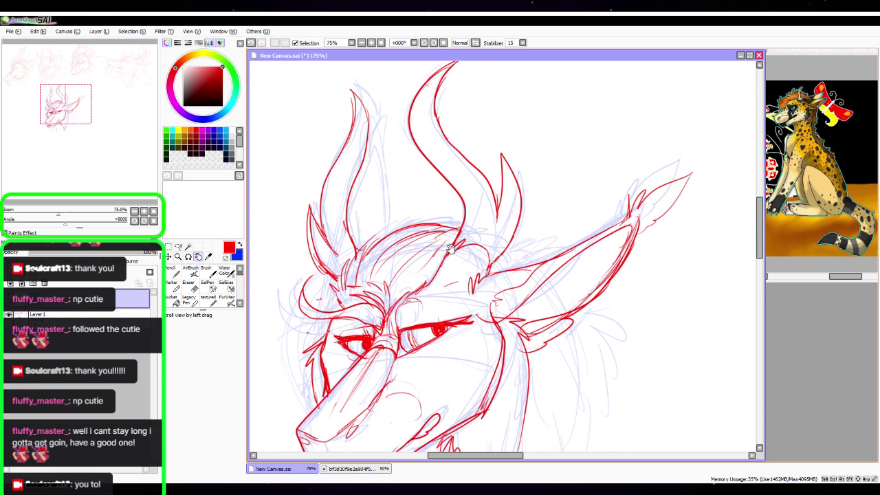
Draw the far ear between the horns with its inner edge and a pointed tufted tip
left_click_drag(320, 335, 330, 278)
mouse_move(357, 214)
left_mouse_down()
mouse_move(368, 185)
mouse_move(401, 220)
mouse_move(397, 229)
mouse_move(377, 163)
mouse_move(396, 231)
left_mouse_up()
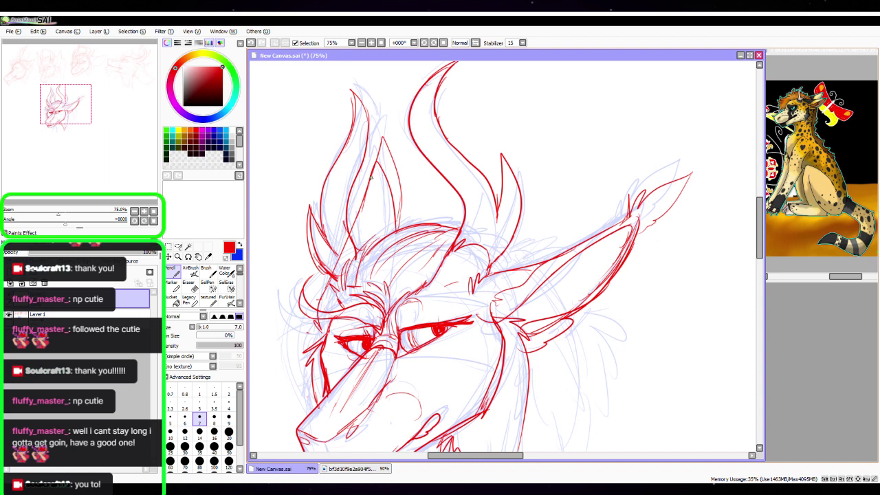
mouse_move(371, 177)
left_mouse_down()
mouse_move(371, 147)
mouse_move(396, 123)
mouse_move(390, 166)
left_mouse_up()
mouse_move(373, 173)
left_mouse_down()
mouse_move(378, 182)
mouse_move(391, 151)
left_mouse_up()
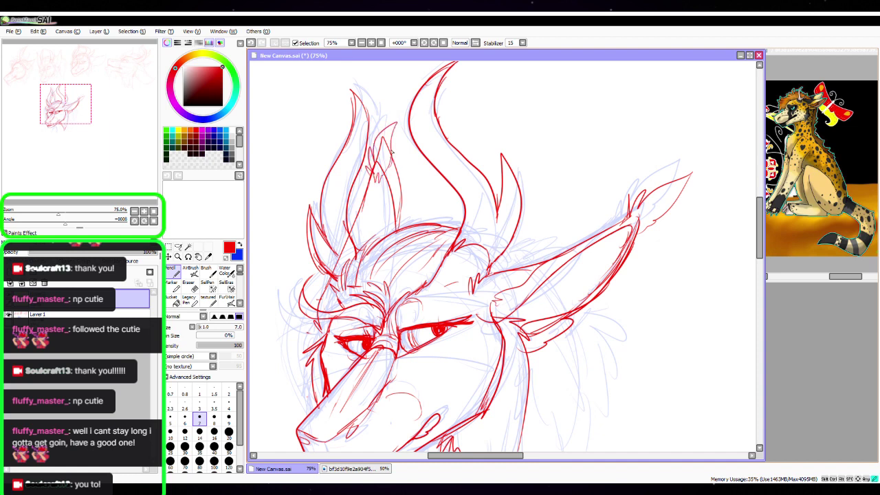
Touch up the mouth line and redraw the curved cheek contour beside the muzzle in red
mouse_move(530, 354)
left_mouse_down()
mouse_move(530, 198)
mouse_move(518, 189)
left_mouse_up()
left_click_drag(328, 304, 321, 305)
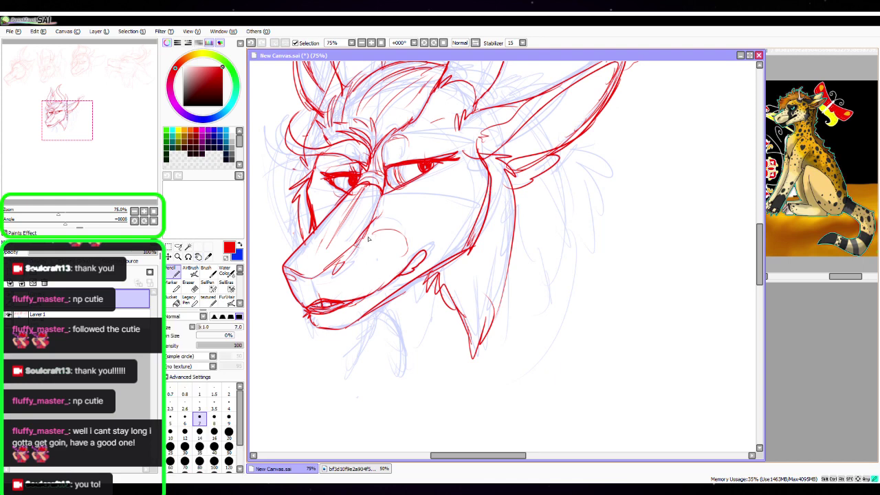
left_click_drag(359, 232, 399, 254)
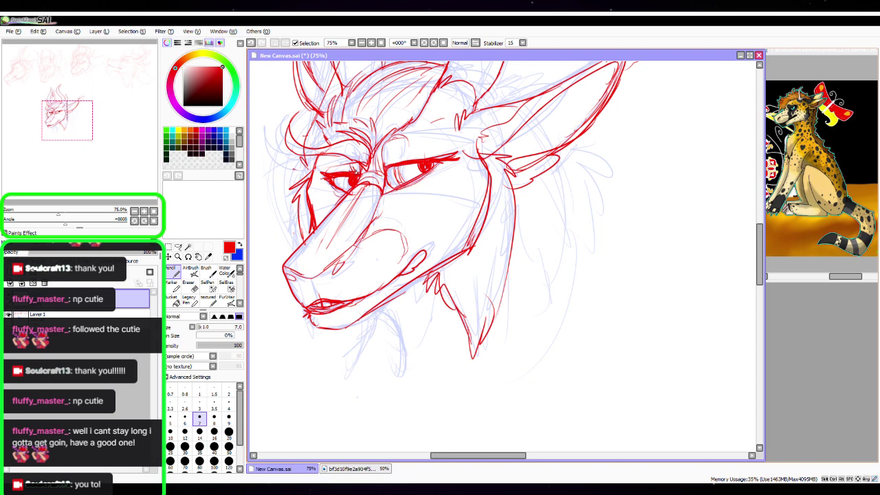
Draw the throat line below the jaw and the jagged fur ruff behind the cheek and near ear
left_click(135, 212)
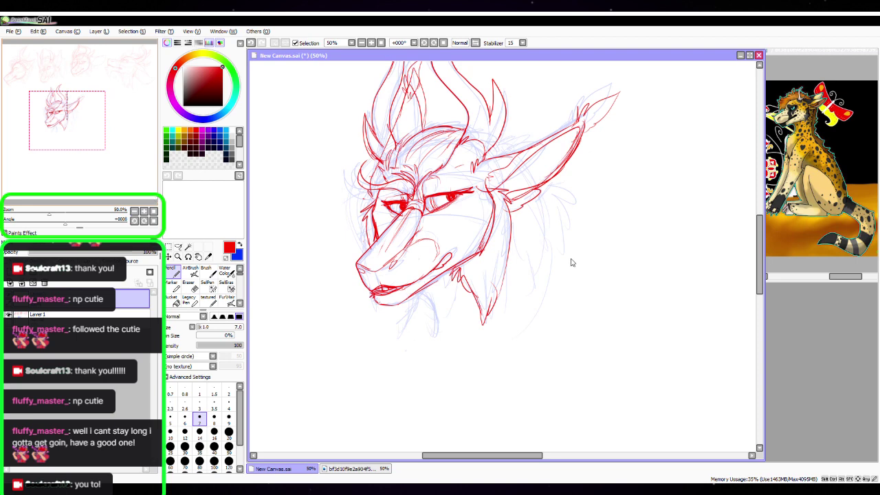
left_click_drag(571, 262, 467, 301)
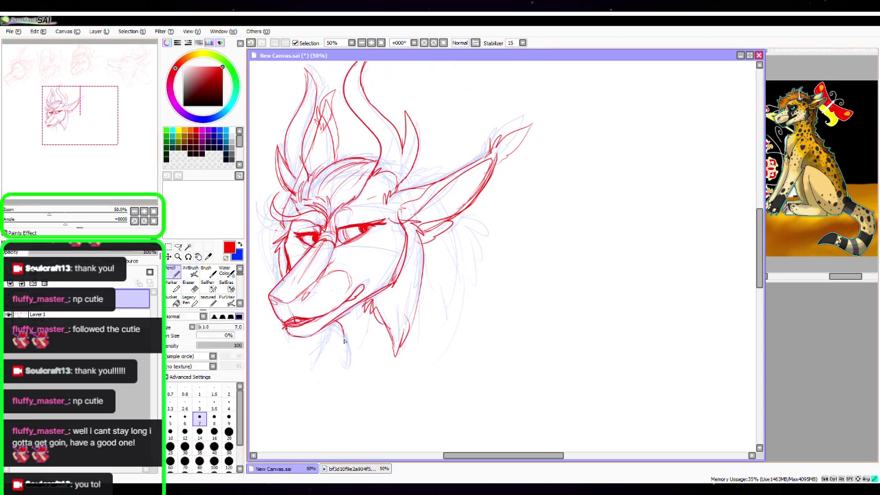
left_click_drag(342, 329, 349, 359)
mouse_move(387, 171)
left_mouse_down()
mouse_move(405, 179)
mouse_move(446, 238)
left_mouse_up()
mouse_move(425, 198)
left_mouse_down()
mouse_move(449, 297)
mouse_move(438, 308)
left_mouse_up()
left_click_drag(410, 165, 429, 183)
mouse_move(462, 211)
left_mouse_down()
mouse_move(538, 254)
mouse_move(482, 282)
mouse_move(474, 333)
mouse_move(440, 368)
mouse_move(444, 234)
left_mouse_up()
left_click_drag(449, 269, 444, 313)
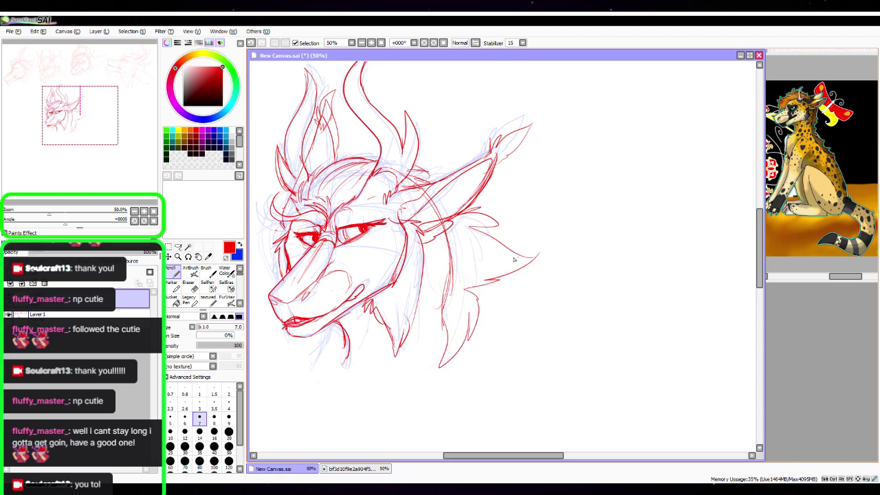
Hide the layer with the rough head sketches so only the red head remains on the canvas
key("space")
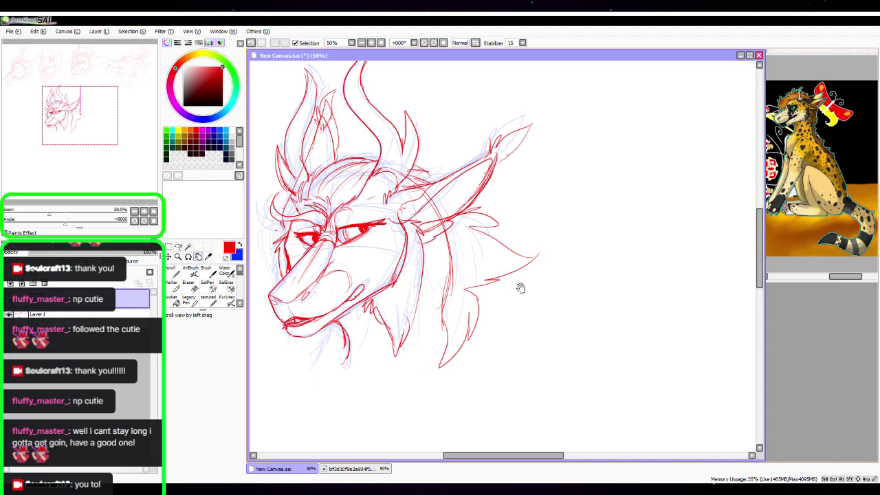
left_click_drag(520, 286, 547, 263)
left_click(155, 212)
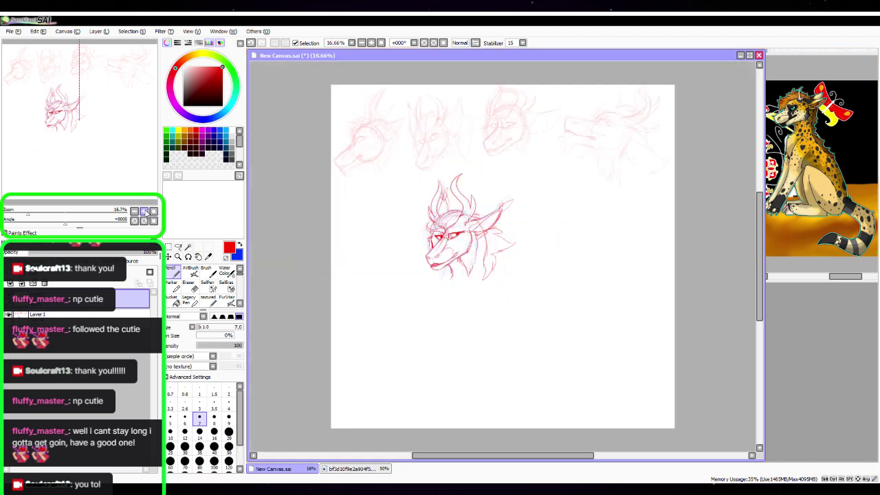
left_click(143, 212)
left_click(8, 315)
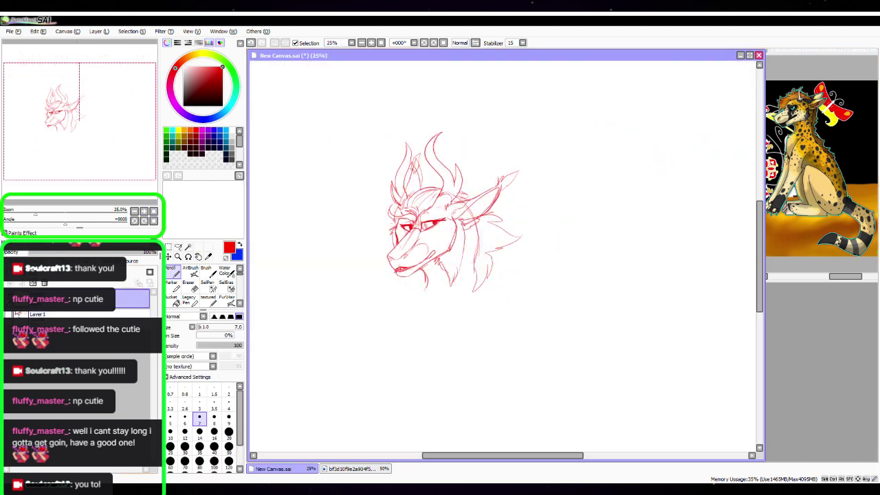
left_click(134, 211)
key("space")
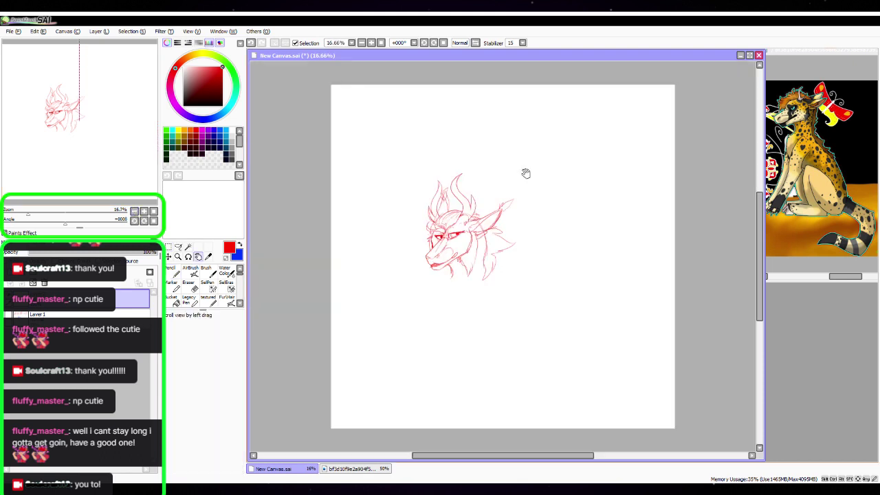
left_click_drag(476, 176, 416, 214)
left_click(169, 256)
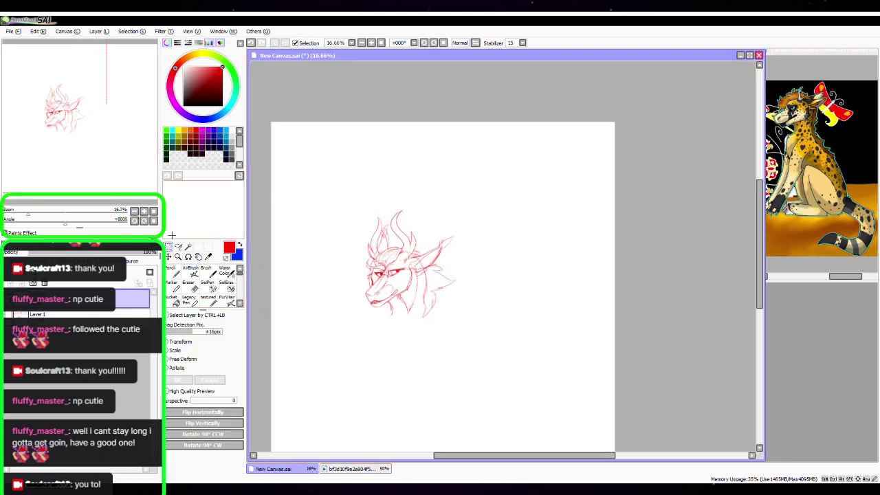
left_click_drag(407, 284, 364, 223)
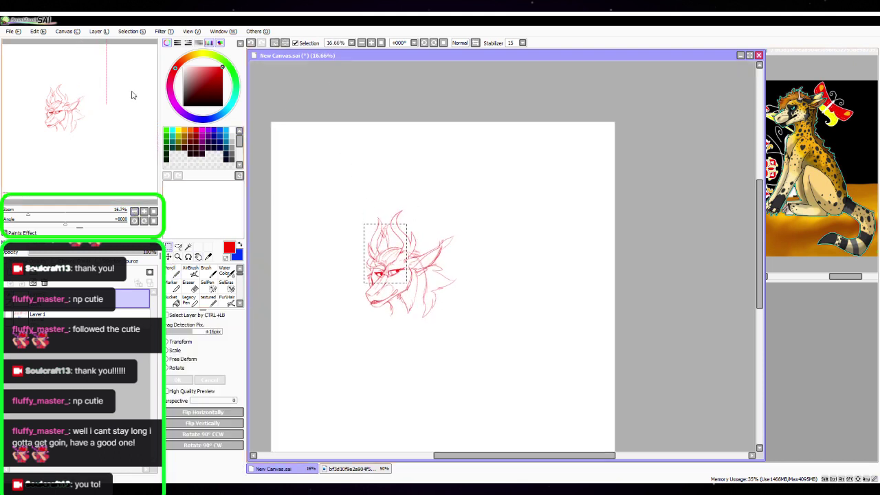
key("ctrl+d")
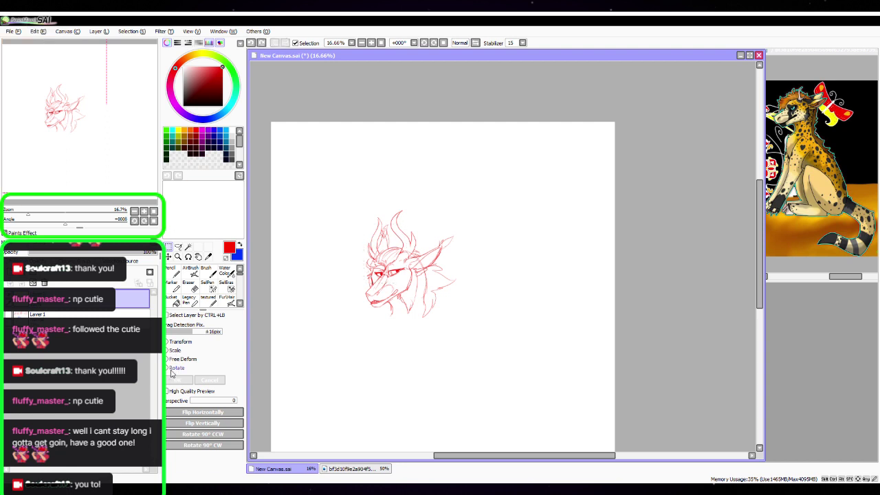
Transform the red head: scale it down slightly, rotate it a little clockwise and place it in the canvas's upper-left corner
key("ctrl+t")
mouse_move(428, 289)
left_mouse_down()
mouse_move(412, 255)
mouse_move(362, 206)
left_mouse_up()
mouse_move(391, 241)
left_mouse_down()
mouse_move(375, 225)
mouse_move(384, 231)
left_mouse_up()
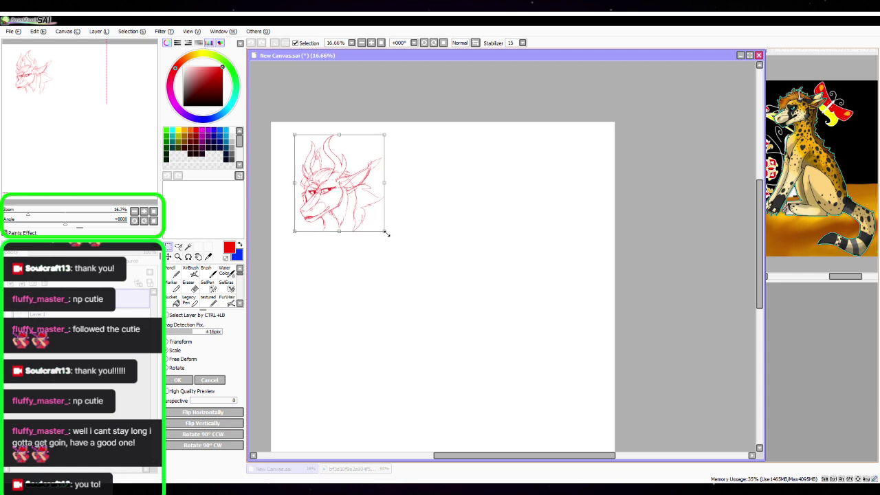
left_click(173, 368)
left_click_drag(387, 231, 379, 237)
left_click_drag(362, 207, 345, 201)
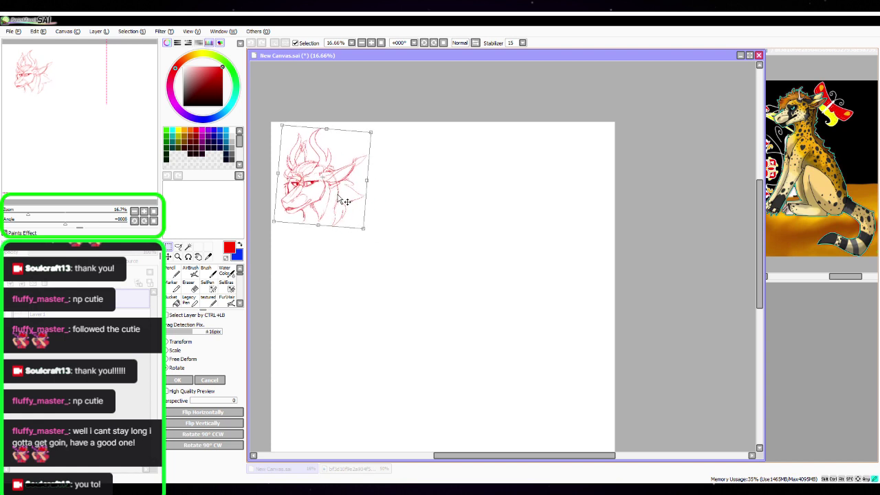
left_click(177, 379)
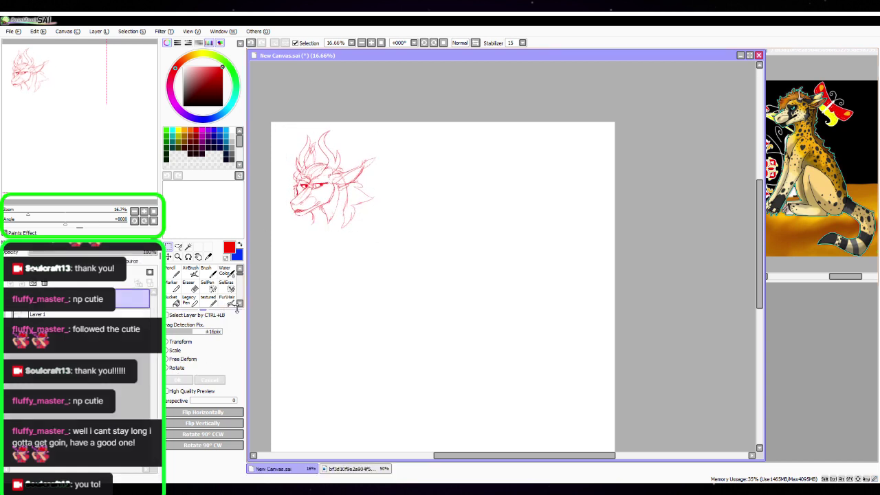
Add a new layer and set up the Pencil with blue as the drawing colour
left_click(143, 210)
left_click(174, 272)
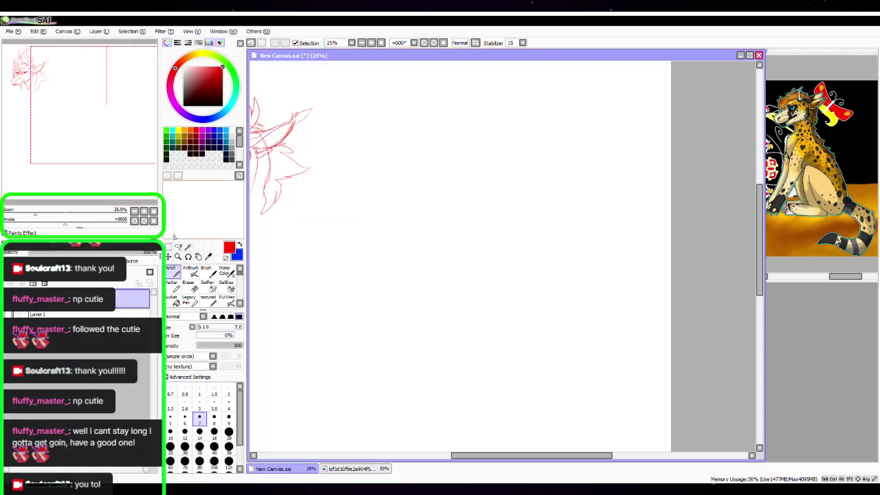
key("space")
left_click_drag(382, 236, 484, 294)
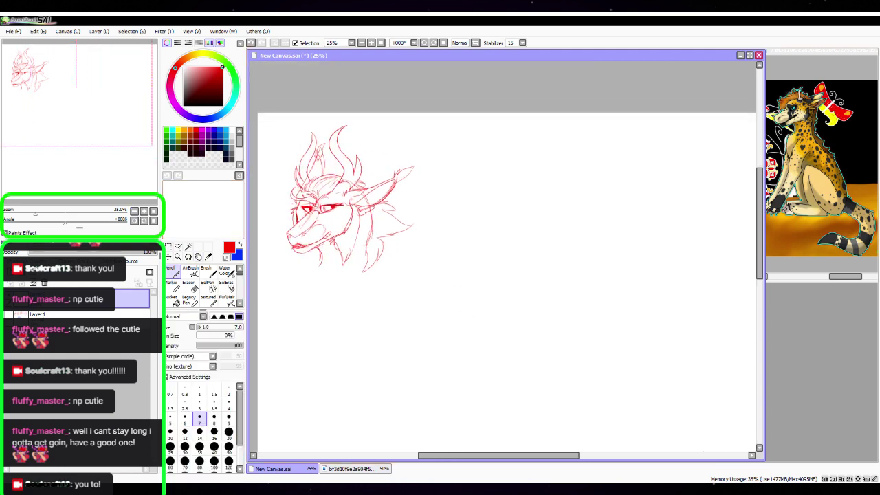
key("ctrl+shift+n")
left_click(239, 243)
Sketch the neck in blue with a throat line running down to the chest, a round skull guide and the nape
left_click(144, 210)
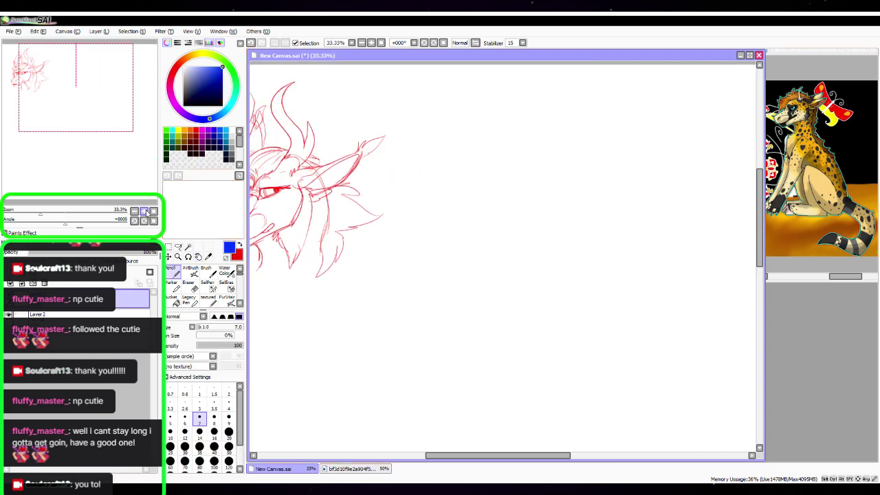
key("space")
left_click_drag(372, 285, 453, 273)
key("n")
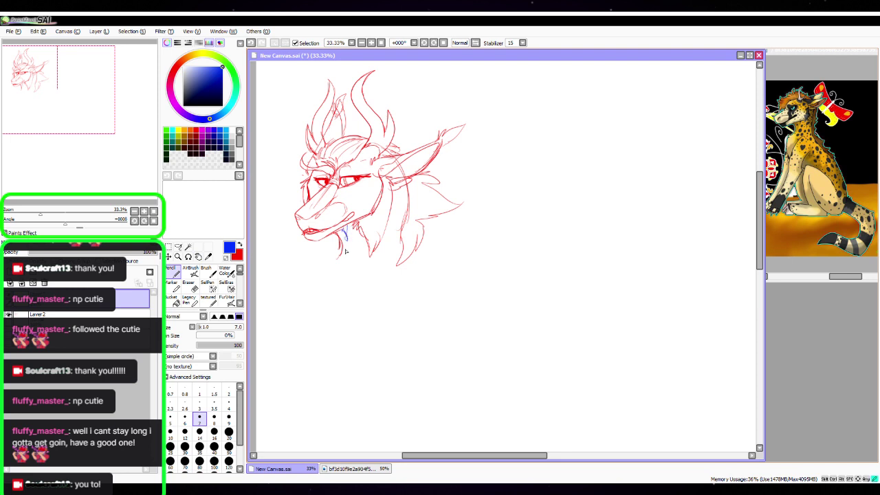
left_click_drag(344, 230, 341, 258)
mouse_move(335, 147)
left_mouse_down()
mouse_move(391, 157)
mouse_move(330, 222)
mouse_move(331, 147)
mouse_move(382, 198)
left_mouse_up()
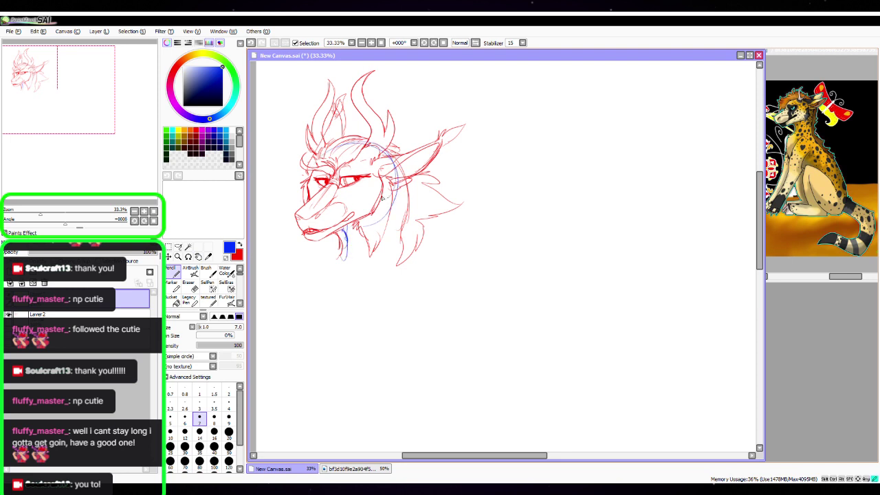
left_click_drag(396, 163, 404, 240)
mouse_move(348, 236)
left_mouse_down()
mouse_move(333, 280)
mouse_move(347, 332)
left_mouse_up()
left_click_drag(407, 188, 413, 209)
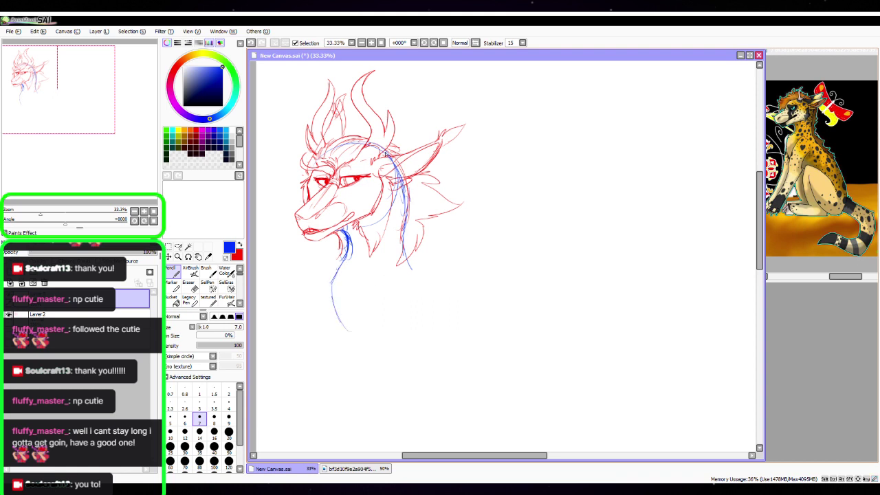
left_click_drag(387, 150, 410, 235)
Extend the blue chest line into a broad rounded curve along the underside of the torso
mouse_move(332, 285)
left_mouse_down()
mouse_move(348, 330)
mouse_move(372, 348)
left_mouse_up()
left_click_drag(363, 344, 417, 352)
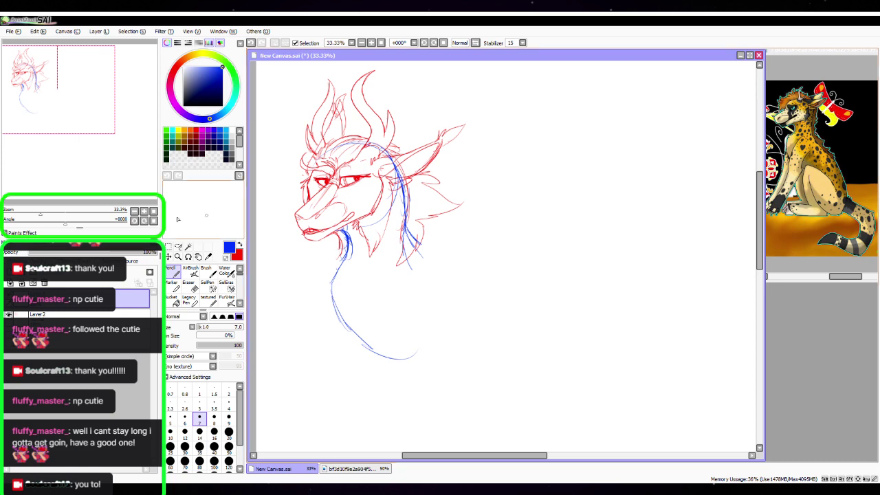
left_click(135, 212)
left_click_drag(540, 305, 401, 258)
key("space")
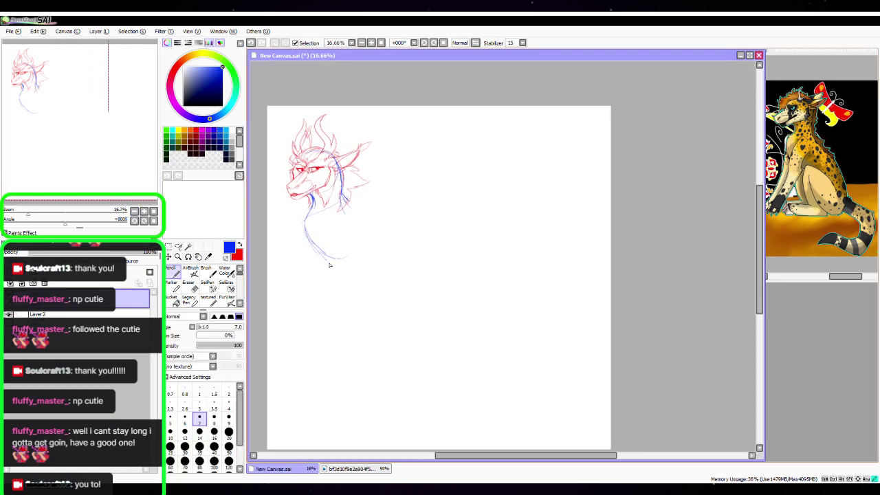
mouse_move(329, 265)
left_mouse_down()
mouse_move(348, 275)
mouse_move(385, 271)
mouse_move(357, 264)
mouse_move(379, 258)
left_mouse_up()
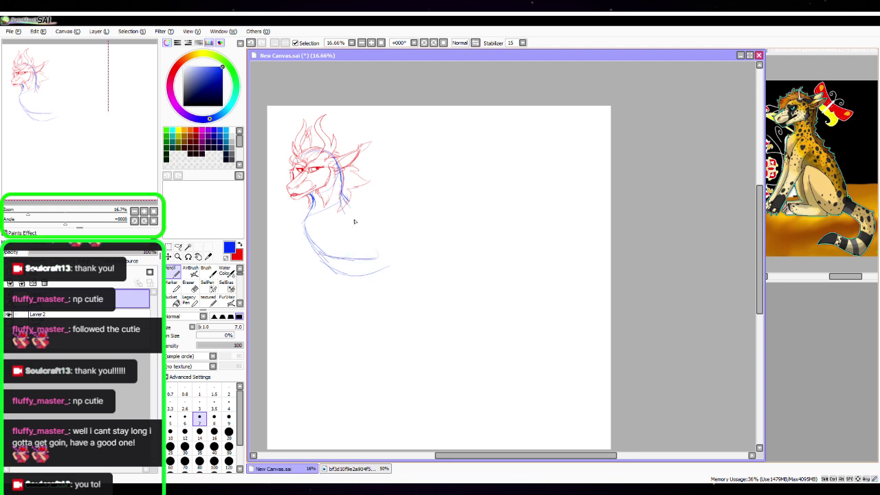
Sketch the back and rear edges of the torso to close the boxy chest shape below the neck
left_click_drag(378, 215, 378, 238)
left_click_drag(361, 201, 376, 223)
left_click_drag(333, 257, 378, 235)
mouse_move(352, 198)
left_mouse_down()
mouse_move(378, 206)
mouse_move(377, 241)
mouse_move(508, 269)
left_mouse_up()
Reinforce the nape line from the back of the head down to the shoulder with repeated blue strokes
left_click(144, 211)
left_click(144, 211)
key("space")
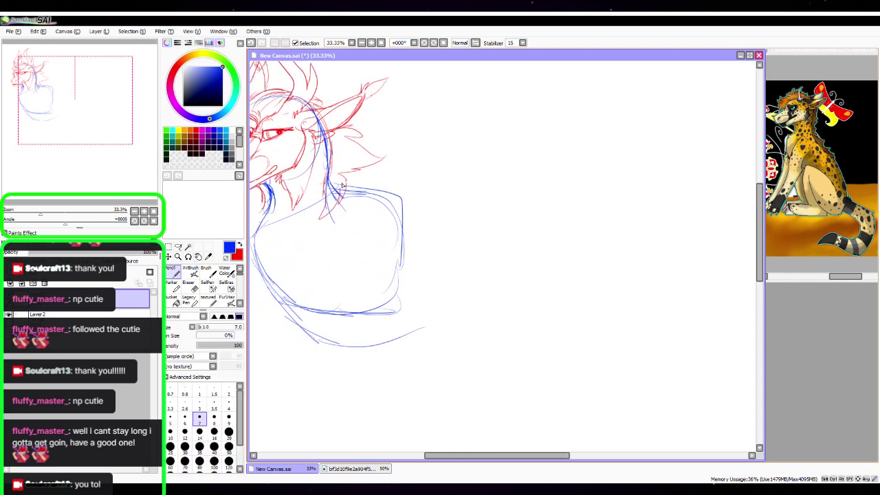
mouse_move(336, 194)
left_mouse_down()
mouse_move(377, 204)
mouse_move(371, 216)
left_mouse_up()
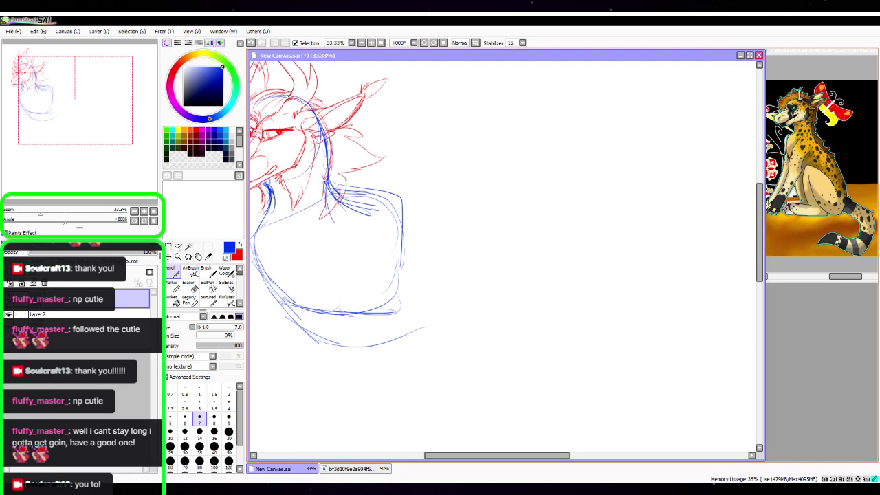
mouse_move(288, 97)
left_mouse_down()
mouse_move(324, 119)
mouse_move(332, 182)
mouse_move(372, 211)
left_mouse_up()
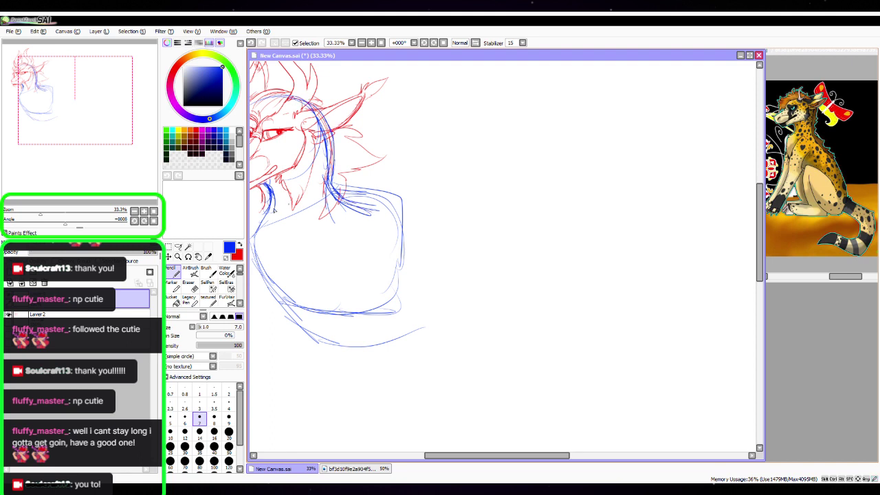
Erase the rough lower-chest curves and the loose shoulder lines of the blue body sketch with the Eraser at size 120
mouse_move(260, 224)
left_mouse_down()
mouse_move(278, 279)
mouse_move(301, 291)
mouse_move(394, 299)
left_mouse_up()
key("space")
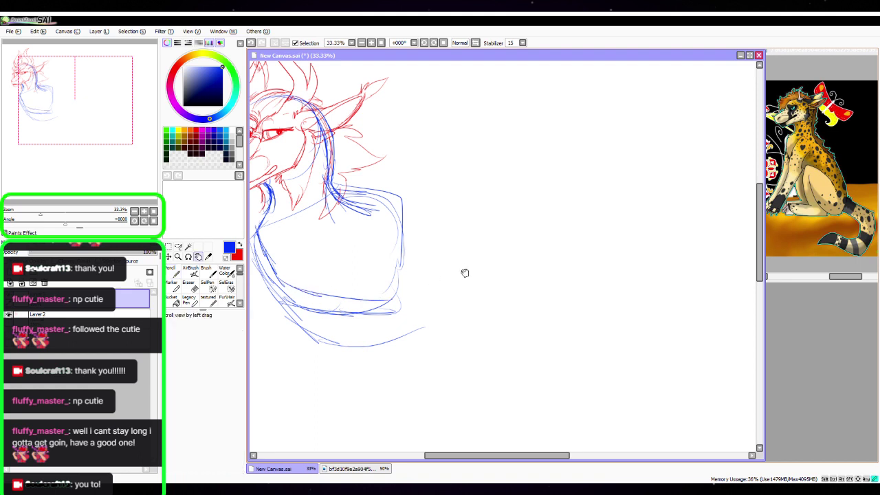
left_click_drag(465, 273, 537, 253)
key("e")
mouse_move(326, 229)
left_mouse_down()
mouse_move(341, 276)
mouse_move(380, 310)
mouse_move(399, 308)
mouse_move(345, 254)
mouse_move(492, 298)
left_mouse_up()
left_click(229, 460)
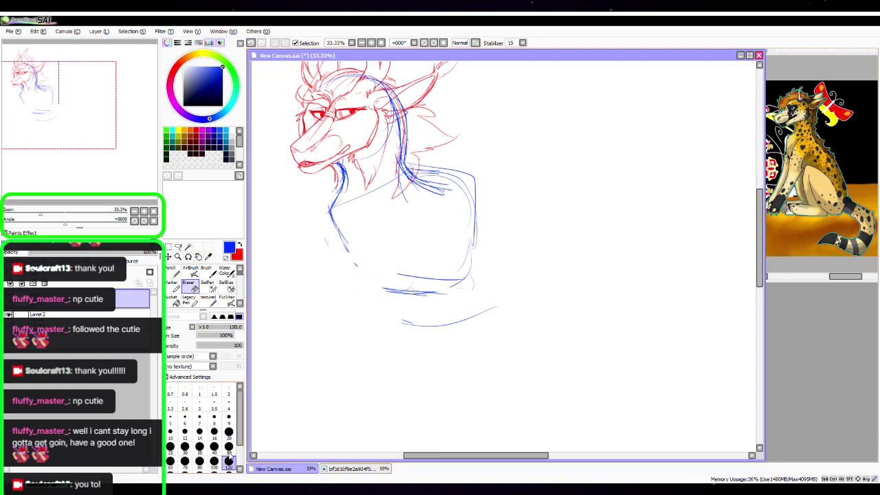
left_click_drag(385, 291, 475, 289)
left_click_drag(436, 317, 498, 307)
mouse_move(414, 161)
left_mouse_down()
mouse_move(482, 168)
mouse_move(448, 177)
mouse_move(502, 184)
left_mouse_up()
Redraw the lower chest outline with the Pencil as a tighter curve from the throat to the back of the ribcage
left_click(173, 274)
mouse_move(340, 238)
left_mouse_down()
mouse_move(356, 263)
mouse_move(400, 275)
mouse_move(463, 278)
left_mouse_up()
left_click_drag(389, 270, 470, 265)
mouse_move(344, 186)
left_mouse_down()
mouse_move(328, 208)
mouse_move(336, 246)
mouse_move(361, 261)
left_mouse_up()
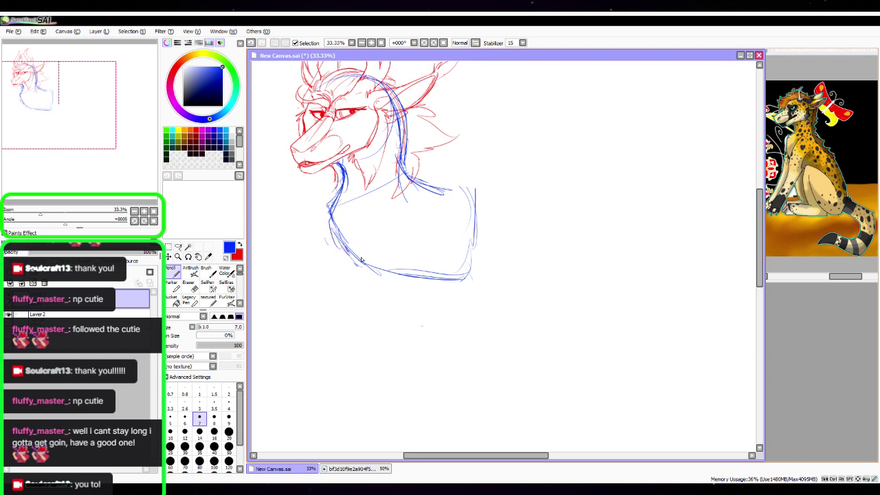
Sketch the shoulder line and shaggy fur down the front of the chest, and add mane tufts behind the neck
left_click_drag(528, 293, 463, 326)
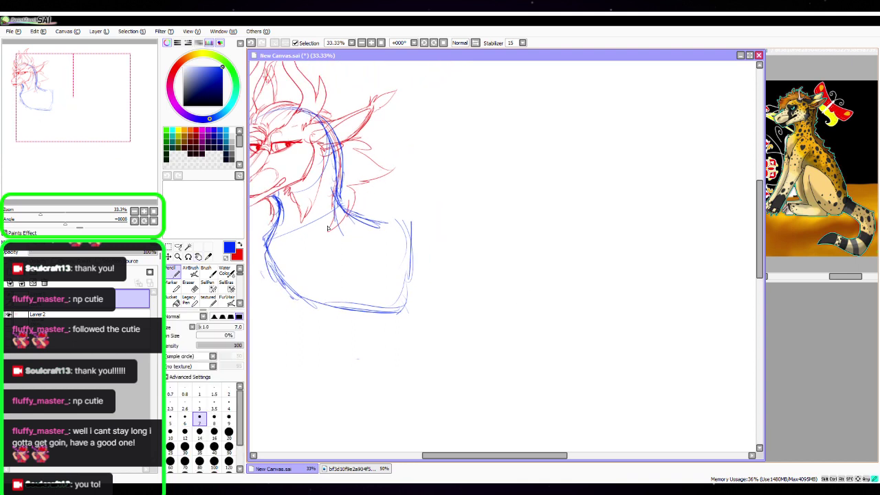
left_click_drag(334, 195, 286, 277)
left_click_drag(278, 208, 268, 241)
mouse_move(277, 210)
left_mouse_down()
mouse_move(271, 253)
mouse_move(301, 251)
left_mouse_up()
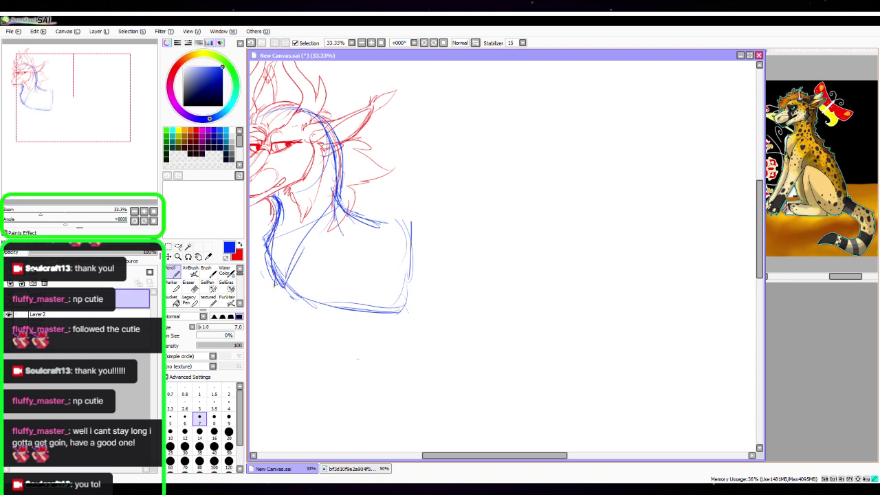
left_click_drag(277, 297, 304, 304)
mouse_move(272, 262)
left_mouse_down()
mouse_move(278, 291)
mouse_move(331, 312)
mouse_move(427, 281)
left_mouse_up()
left_click_drag(266, 277, 281, 309)
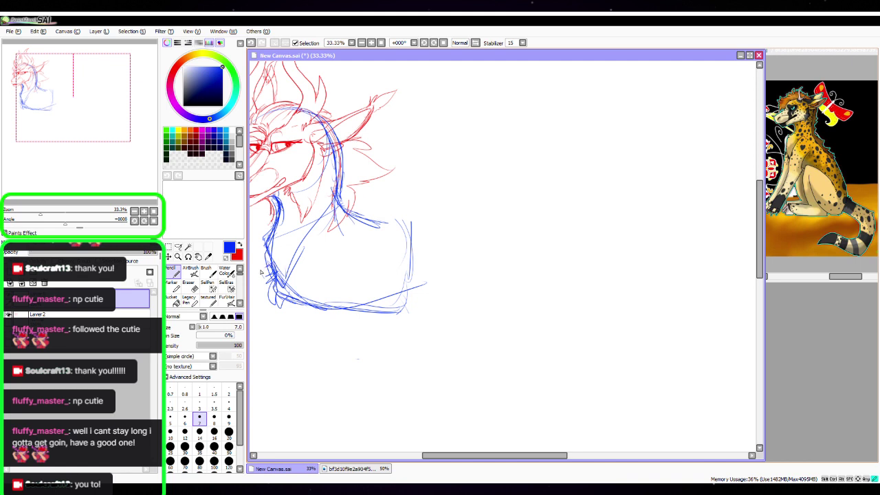
mouse_move(271, 261)
left_mouse_down()
mouse_move(281, 213)
mouse_move(268, 264)
left_mouse_up()
left_click_drag(294, 188, 287, 220)
mouse_move(333, 134)
left_mouse_down()
mouse_move(364, 146)
mouse_move(374, 162)
mouse_move(372, 202)
mouse_move(366, 181)
mouse_move(348, 259)
mouse_move(326, 214)
mouse_move(339, 156)
mouse_move(350, 158)
mouse_move(343, 162)
left_mouse_up()
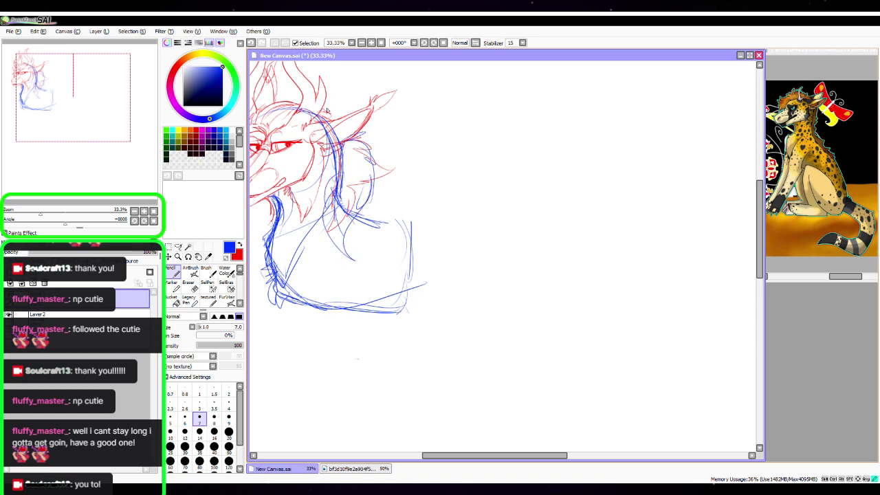
Sketch the back line from the base of the neck to the rump and close the rear of the ribcage
key("space")
mouse_move(451, 405)
left_mouse_down()
mouse_move(481, 411)
mouse_move(422, 420)
left_mouse_up()
mouse_move(408, 163)
left_mouse_down()
mouse_move(441, 193)
mouse_move(416, 214)
mouse_move(467, 202)
mouse_move(539, 207)
mouse_move(549, 225)
left_mouse_up()
mouse_move(338, 300)
left_mouse_down()
mouse_move(381, 301)
mouse_move(407, 288)
mouse_move(440, 238)
mouse_move(438, 211)
left_mouse_up()
mouse_move(371, 206)
left_mouse_down()
mouse_move(494, 201)
mouse_move(453, 216)
mouse_move(399, 211)
mouse_move(536, 210)
left_mouse_up()
left_click_drag(473, 205, 561, 238)
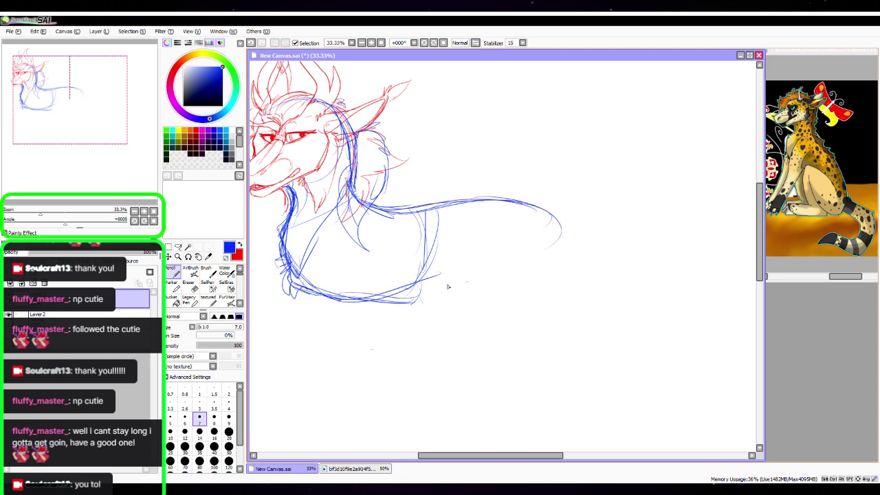
Sketch the tucked belly line and round off the hindquarters to complete the torso outline
mouse_move(433, 214)
left_mouse_down()
mouse_move(379, 300)
mouse_move(459, 256)
left_mouse_up()
left_click_drag(441, 266, 496, 268)
left_click_drag(515, 201, 547, 270)
mouse_move(491, 279)
left_mouse_down()
mouse_move(523, 287)
mouse_move(495, 273)
left_mouse_up()
left_click(135, 211)
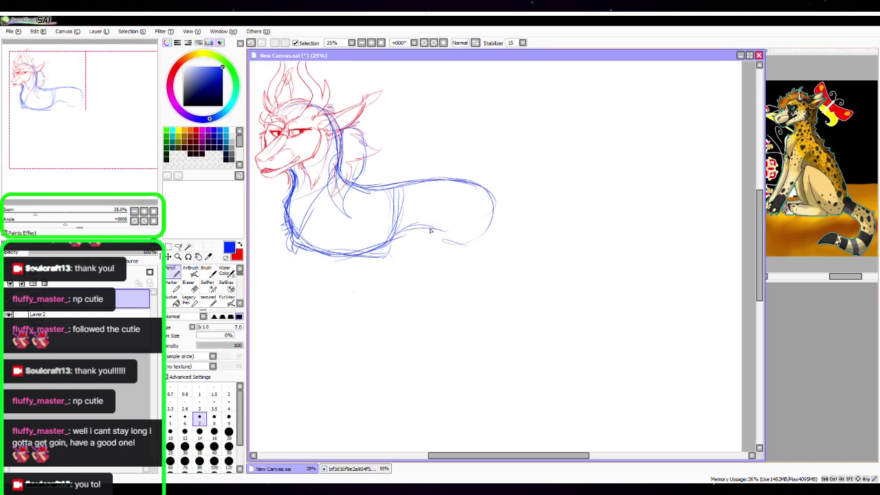
mouse_move(435, 233)
left_mouse_down()
mouse_move(485, 238)
mouse_move(494, 199)
left_mouse_up()
left_click_drag(412, 226, 386, 249)
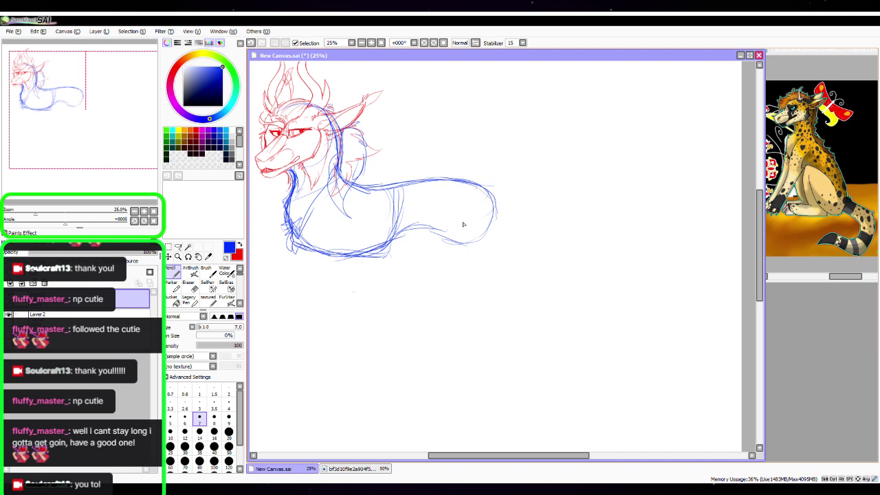
Sketch a zigzag tail guideline rising from the top of the rump towards the edge of the canvas
key("space")
mouse_move(484, 317)
left_mouse_down()
mouse_move(436, 314)
mouse_move(393, 328)
left_mouse_up()
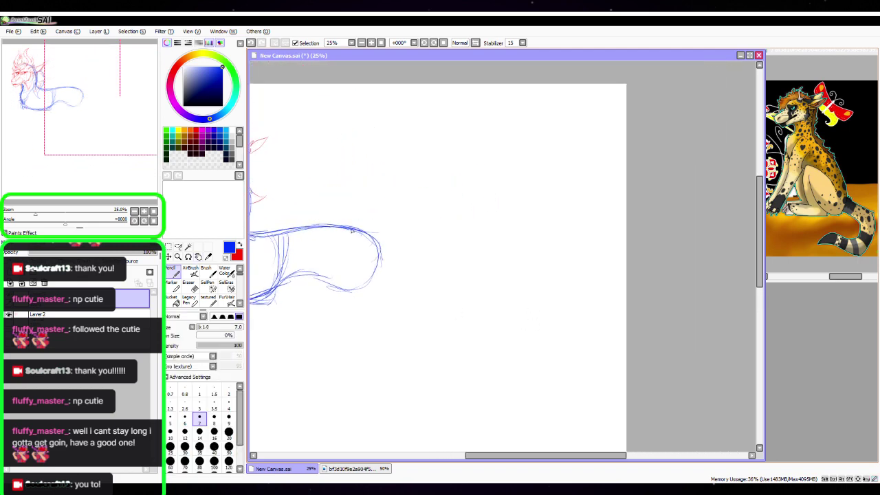
mouse_move(361, 231)
left_mouse_down()
mouse_move(399, 242)
mouse_move(422, 197)
mouse_move(387, 229)
mouse_move(419, 208)
mouse_move(467, 230)
mouse_move(534, 182)
left_mouse_up()
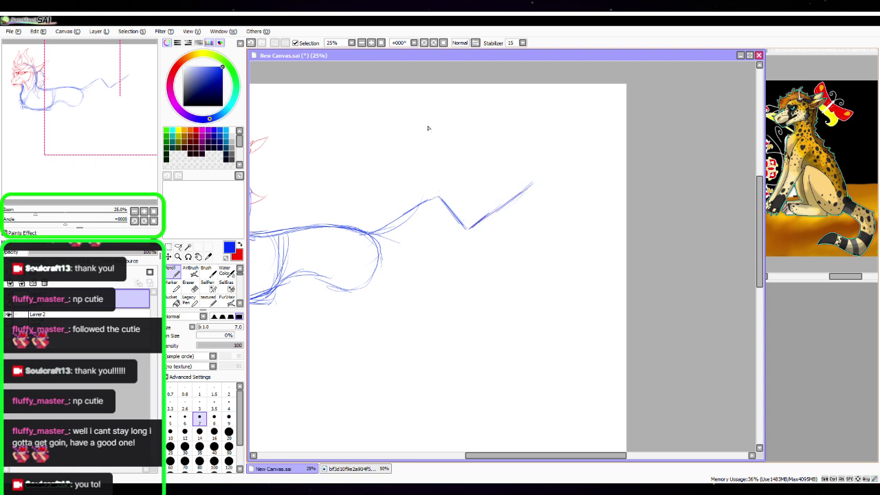
left_click_drag(370, 237, 428, 200)
Sketch the near hind leg's thigh as a long oval slanting forward and down from the hips
left_click_drag(441, 322, 567, 239)
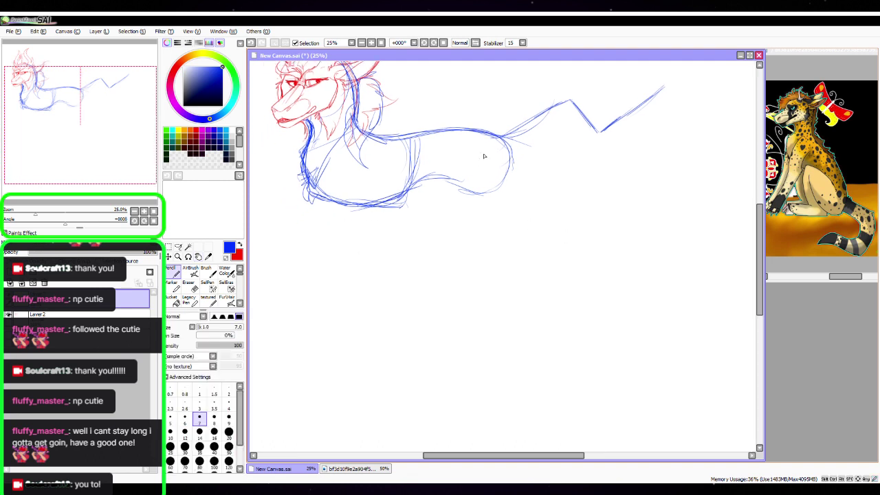
left_click_drag(484, 156, 476, 175)
mouse_move(480, 137)
left_mouse_down()
mouse_move(450, 197)
mouse_move(450, 235)
mouse_move(507, 144)
left_mouse_up()
mouse_move(510, 158)
left_mouse_down()
mouse_move(509, 183)
mouse_move(476, 226)
left_mouse_up()
mouse_move(458, 175)
left_mouse_down()
mouse_move(506, 178)
mouse_move(472, 203)
left_mouse_up()
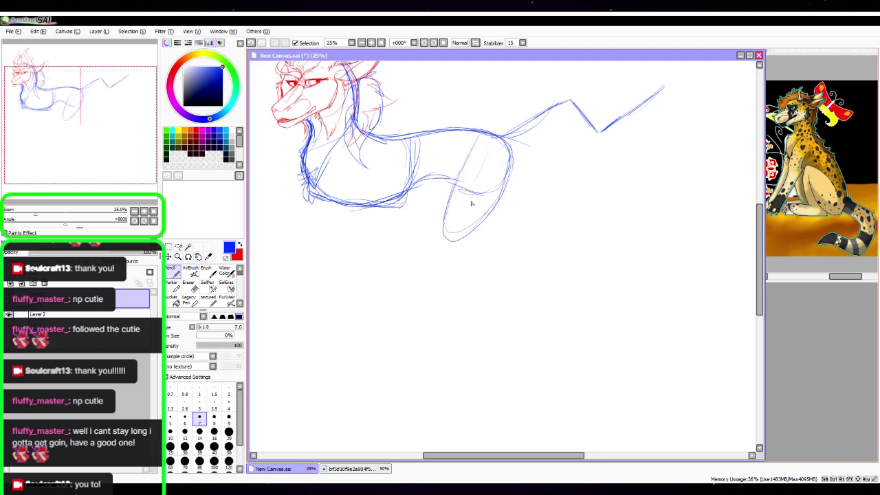
mouse_move(475, 150)
left_mouse_down()
mouse_move(445, 227)
mouse_move(502, 198)
mouse_move(474, 212)
left_mouse_up()
Sketch the near hind leg's hock, lower leg and foot shape, and add fur strokes behind the thigh
mouse_move(464, 262)
left_mouse_down()
mouse_move(444, 239)
mouse_move(465, 266)
mouse_move(481, 253)
mouse_move(512, 157)
mouse_move(485, 270)
mouse_move(400, 347)
left_mouse_up()
left_click_drag(441, 300, 410, 344)
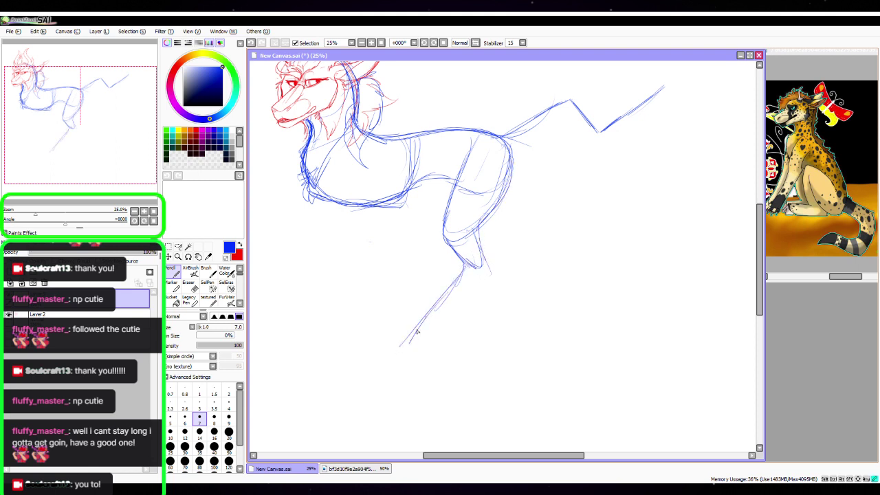
mouse_move(466, 267)
left_mouse_down()
mouse_move(412, 339)
mouse_move(416, 372)
mouse_move(434, 363)
mouse_move(486, 257)
left_mouse_up()
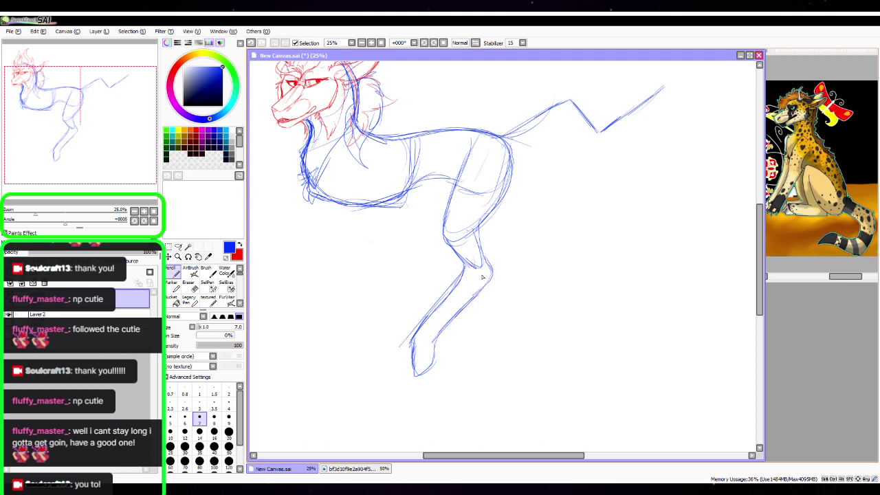
mouse_move(493, 211)
left_mouse_down()
mouse_move(516, 173)
mouse_move(510, 146)
left_mouse_up()
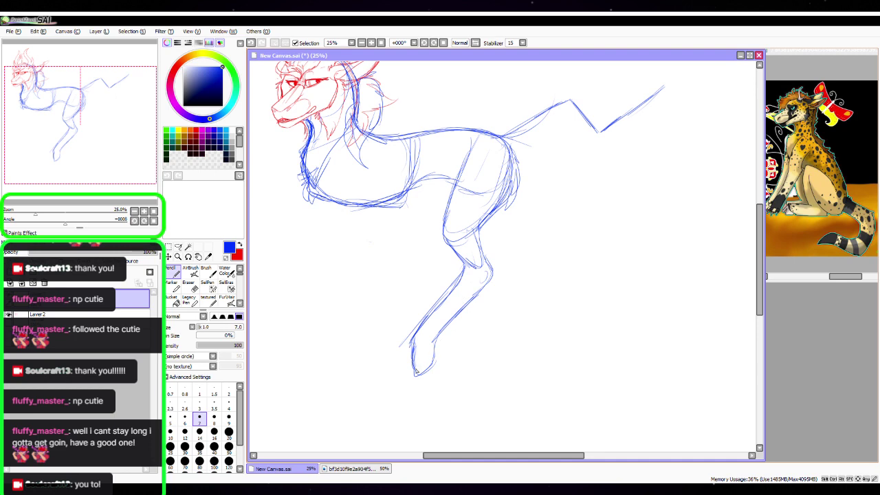
Add detail lines to the near hind foot and reinforce the front edge of the lower leg
left_click_drag(416, 371, 423, 367)
left_click_drag(432, 356, 418, 353)
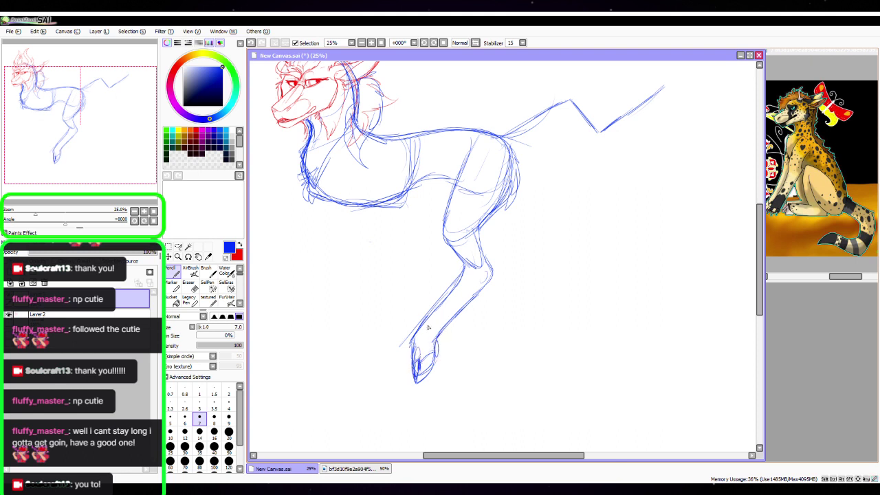
left_click_drag(414, 342, 458, 279)
left_click_drag(484, 153, 473, 179)
Sketch the far hind leg's thigh extending down and back from behind the near thigh
key("space")
left_click_drag(532, 263, 469, 266)
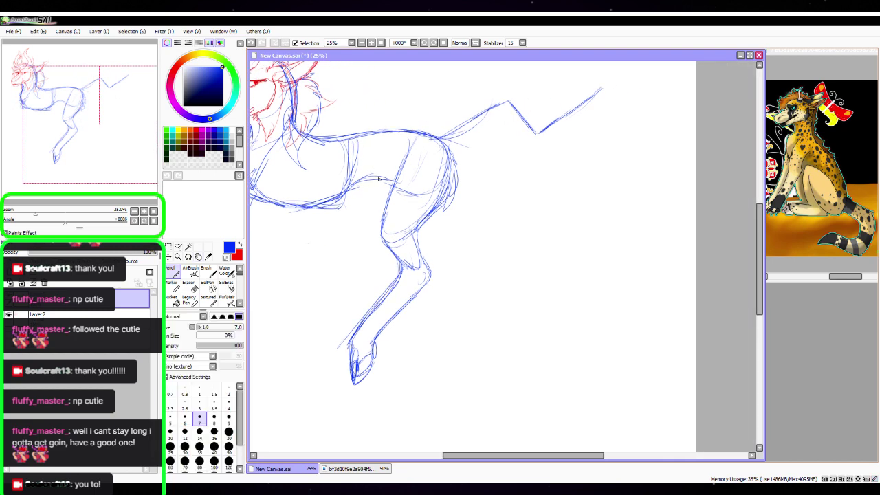
left_click_drag(384, 169, 424, 251)
mouse_move(401, 205)
left_mouse_down()
mouse_move(423, 249)
mouse_move(445, 264)
mouse_move(463, 237)
left_mouse_up()
left_click_drag(453, 194, 462, 254)
mouse_move(453, 220)
left_mouse_down()
mouse_move(465, 277)
mouse_move(432, 282)
left_mouse_up()
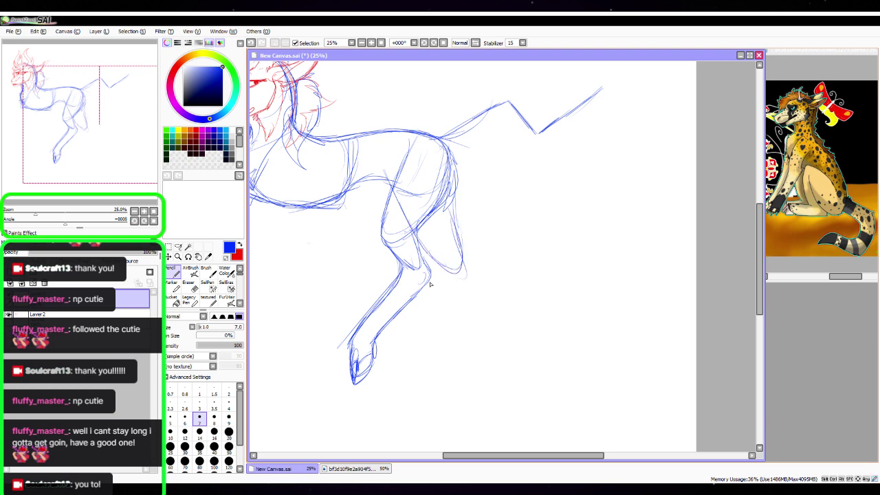
Sketch the far hind leg's hock and two guidelines for its lower leg, angled backward
key("space")
left_click_drag(526, 367, 501, 341)
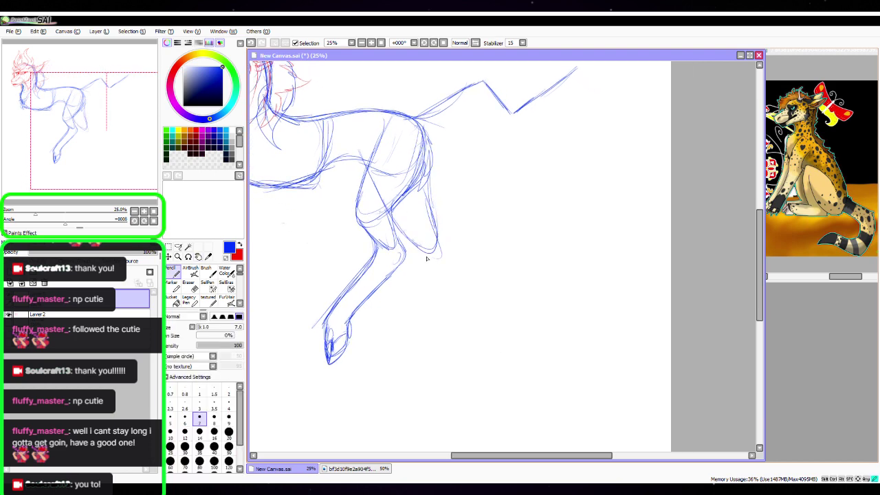
mouse_move(427, 257)
left_mouse_down()
mouse_move(443, 235)
mouse_move(470, 252)
mouse_move(480, 245)
mouse_move(434, 257)
mouse_move(459, 248)
mouse_move(455, 241)
mouse_move(488, 284)
left_mouse_up()
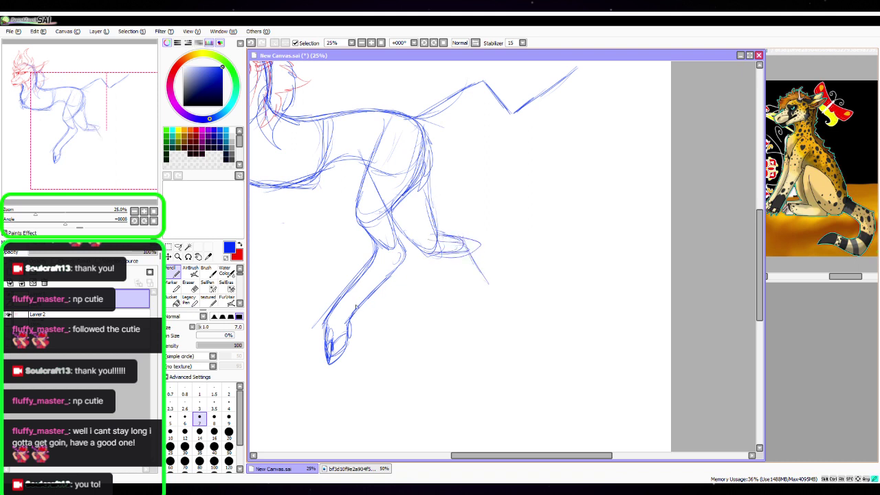
mouse_move(356, 307)
left_mouse_down()
mouse_move(401, 266)
mouse_move(403, 251)
mouse_move(335, 301)
left_mouse_up()
left_click_drag(500, 273, 514, 293)
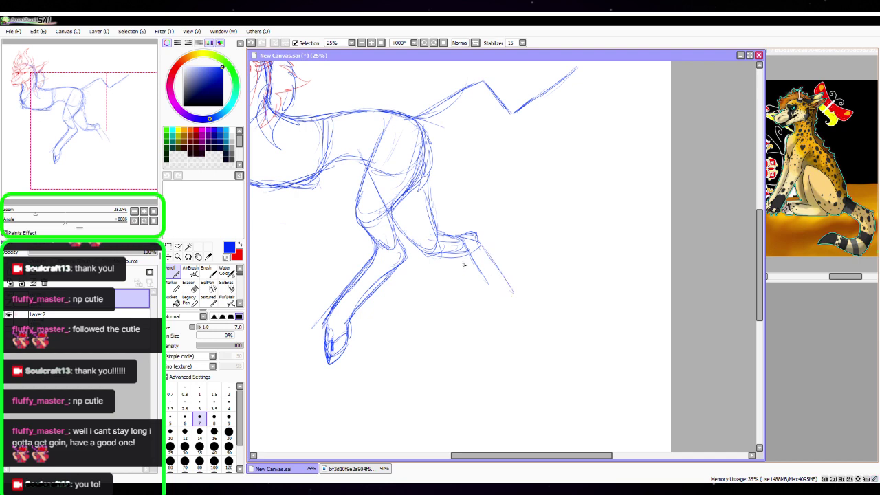
left_click_drag(464, 255, 510, 308)
mouse_move(471, 253)
left_mouse_down()
mouse_move(512, 309)
mouse_move(528, 302)
mouse_move(486, 281)
mouse_move(451, 243)
left_mouse_up()
Sketch the far hind leg's lower leg outline and its pointed foot below the hock
left_click(145, 213)
key("space")
left_click_drag(65, 227, 82, 227)
left_click_drag(421, 217, 454, 254)
left_click_drag(451, 199, 444, 253)
mouse_move(447, 217)
left_mouse_down()
mouse_move(451, 249)
mouse_move(426, 342)
left_mouse_up()
left_click(144, 211)
mouse_move(361, 296)
left_mouse_down()
mouse_move(393, 278)
mouse_move(368, 324)
left_mouse_up()
left_click_drag(350, 246, 378, 130)
left_click_drag(365, 196, 382, 86)
mouse_move(374, 292)
left_mouse_down()
mouse_move(384, 259)
mouse_move(361, 181)
mouse_move(389, 287)
left_mouse_up()
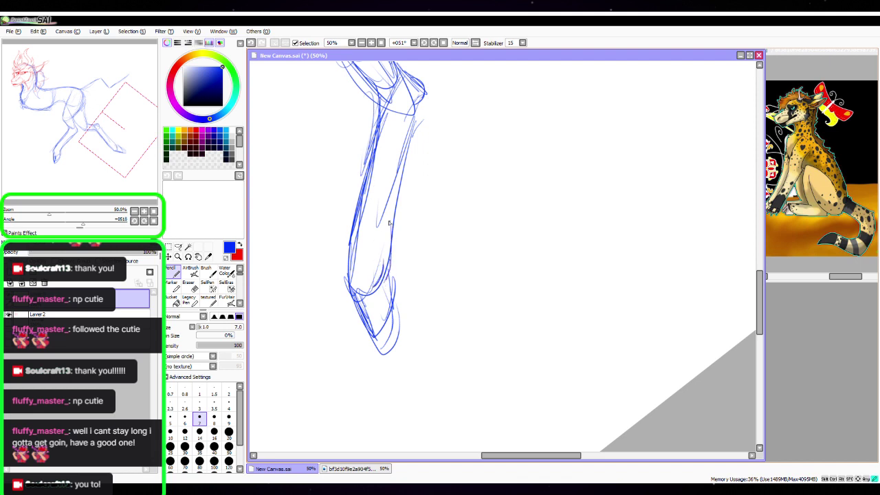
Reinforce both edges of the far lower hind leg with repeated strokes and add detail lines to its foot
left_click_drag(390, 223, 415, 84)
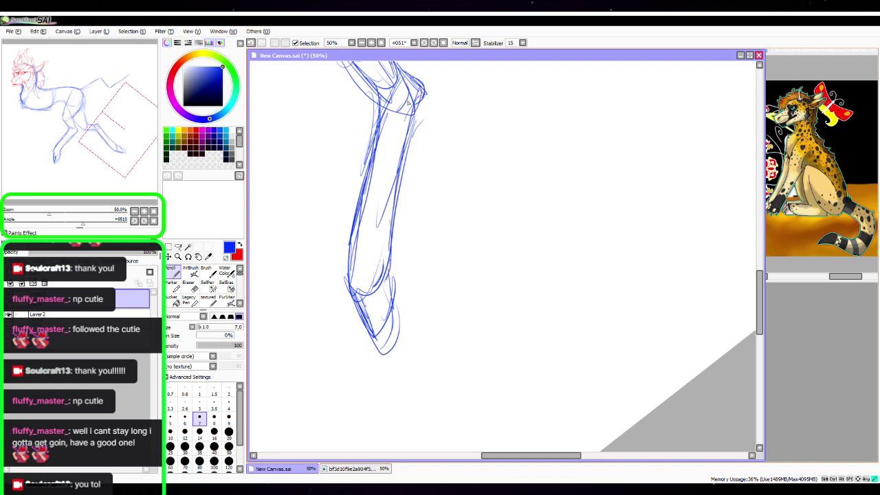
left_click_drag(403, 118, 388, 237)
mouse_move(377, 269)
left_mouse_down()
mouse_move(394, 141)
mouse_move(419, 90)
left_mouse_up()
mouse_move(409, 126)
left_mouse_down()
mouse_move(392, 254)
mouse_move(378, 282)
left_mouse_up()
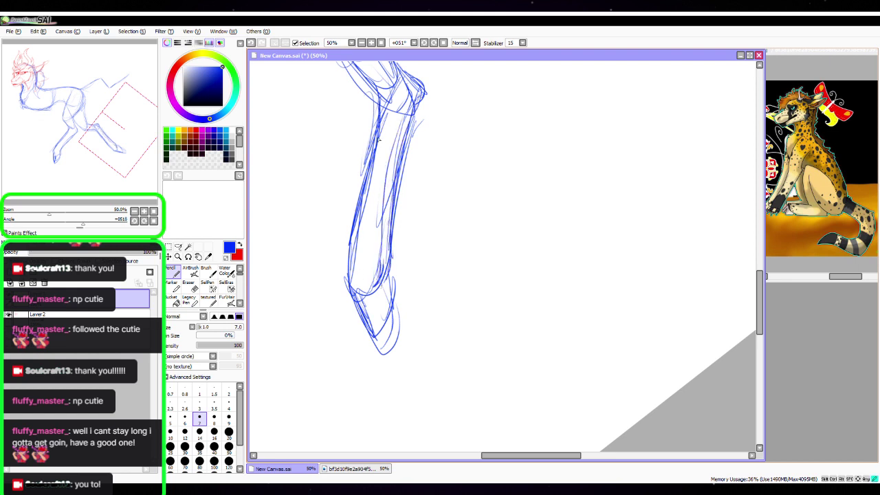
left_click_drag(379, 140, 352, 261)
left_click_drag(352, 295, 369, 121)
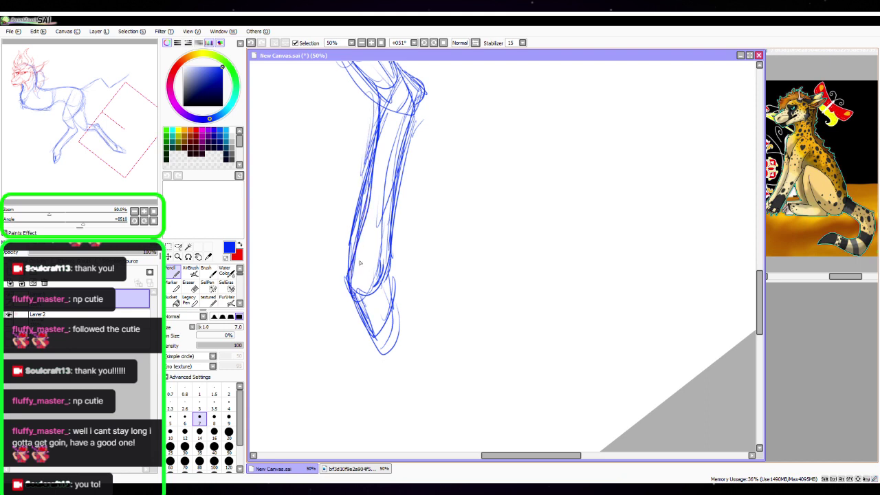
mouse_move(350, 305)
left_mouse_down()
mouse_move(385, 346)
mouse_move(382, 290)
mouse_move(375, 303)
mouse_move(379, 292)
mouse_move(386, 342)
mouse_move(375, 304)
mouse_move(386, 335)
mouse_move(383, 280)
left_mouse_up()
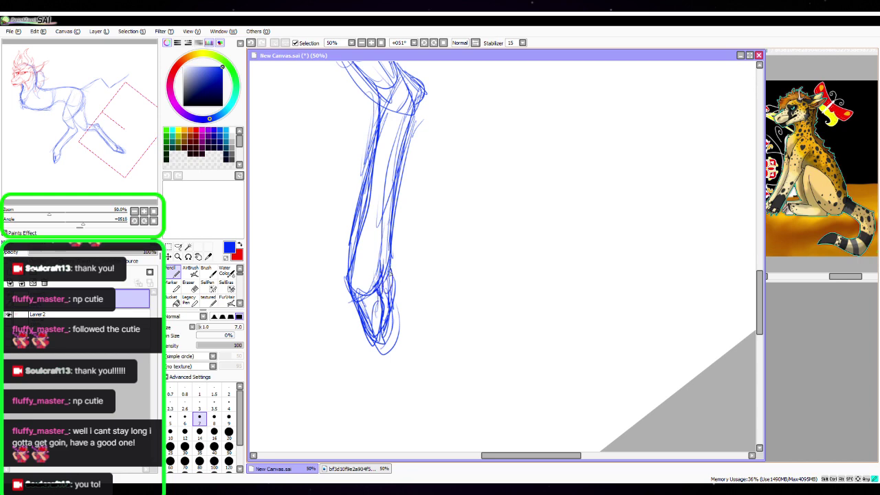
left_click_drag(360, 225, 378, 103)
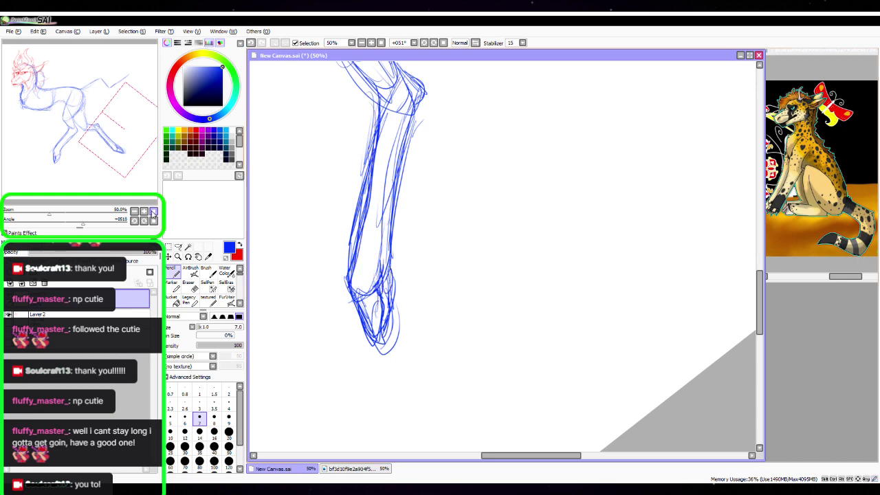
Lasso the far lower hind leg, scale it down, free-deform it to a steeper angle, reposition it at the thigh and apply the transform
left_click(153, 212)
left_click(198, 257)
left_click_drag(622, 265, 504, 248)
left_click(178, 246)
mouse_move(401, 207)
left_mouse_down()
mouse_move(411, 293)
mouse_move(408, 209)
left_mouse_up()
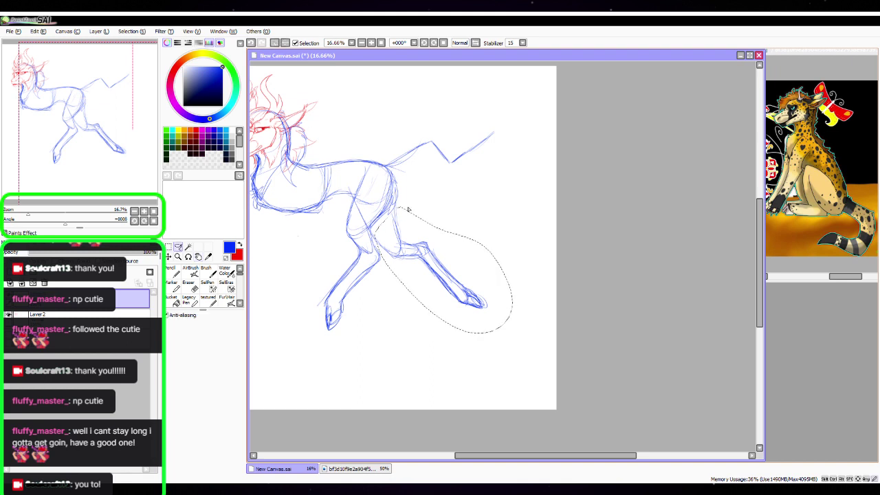
key("ctrl+t")
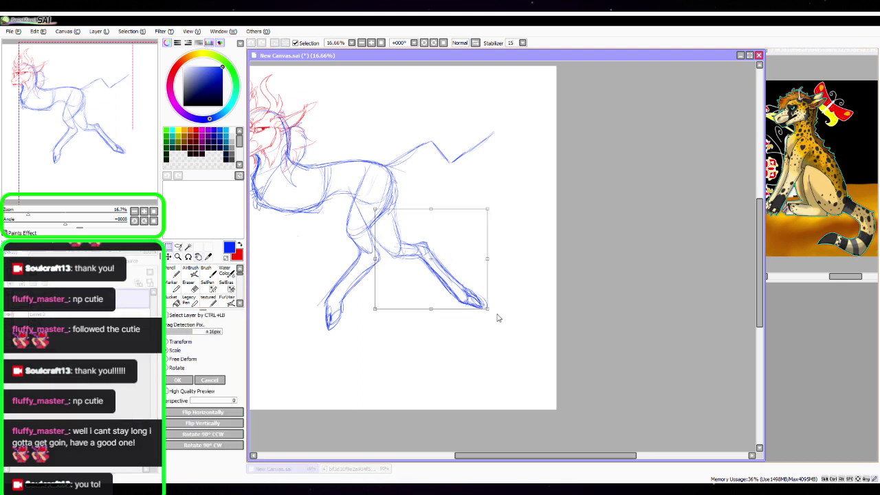
left_click_drag(488, 310, 419, 301)
left_click_drag(411, 273, 412, 267)
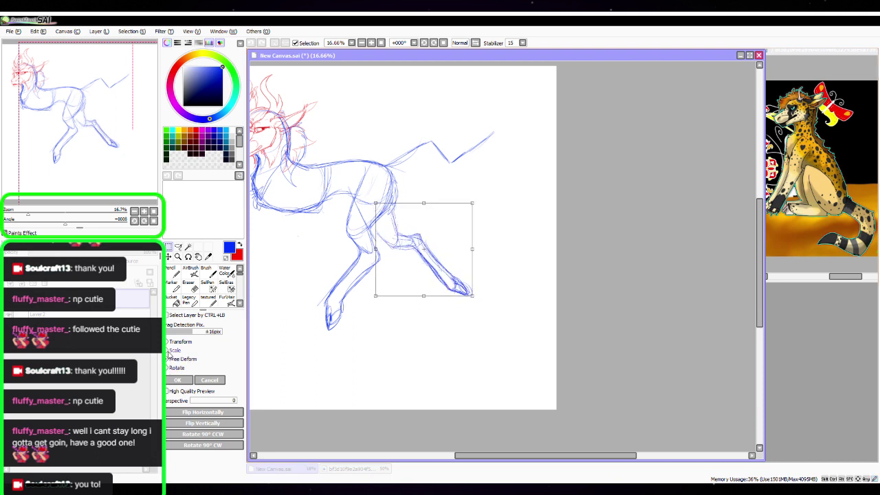
left_click_drag(473, 297, 412, 313)
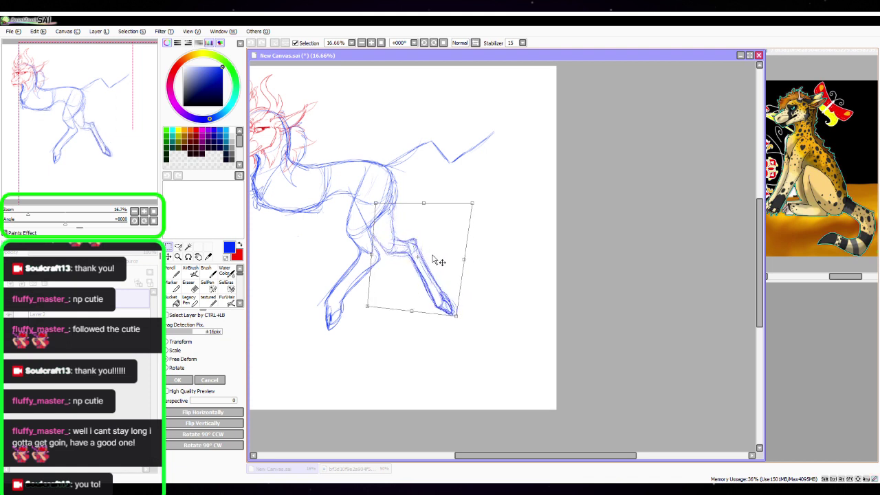
left_click_drag(411, 257, 415, 253)
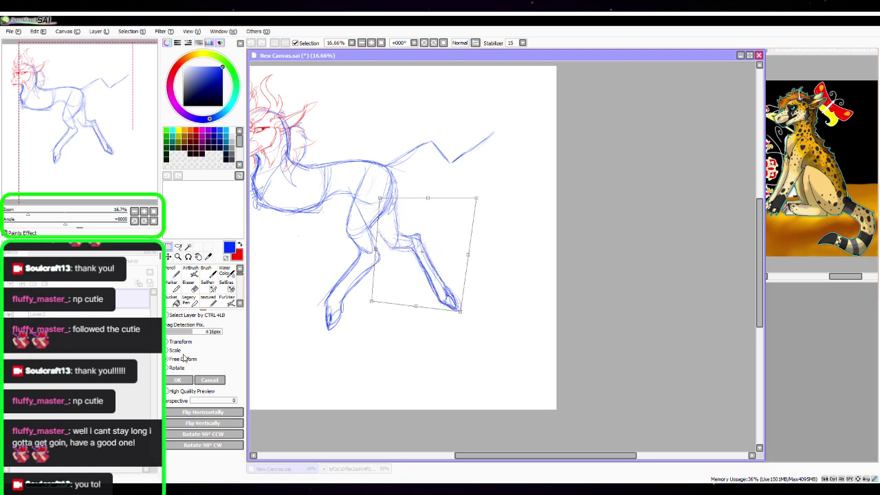
left_click(177, 381)
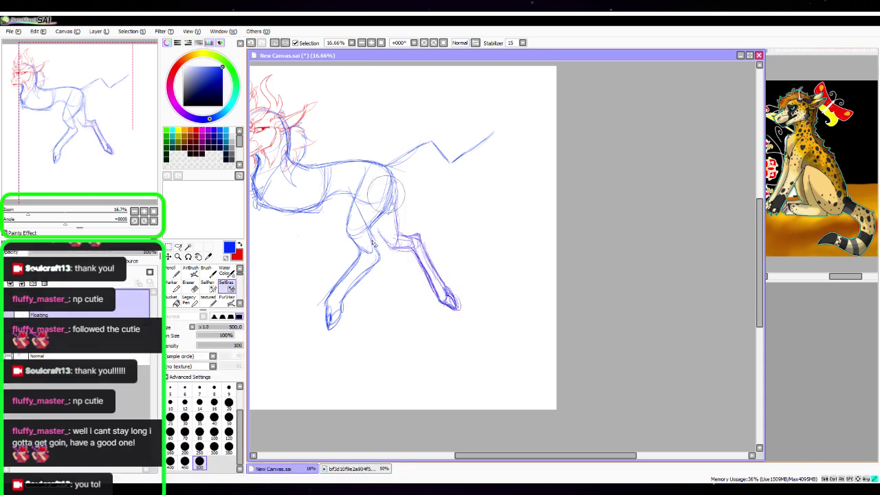
Clear the selection and sketch the front leg's upper segment in blue below the chest, ending in a rounded elbow with fur tufts
key("ctrl+d")
key("n")
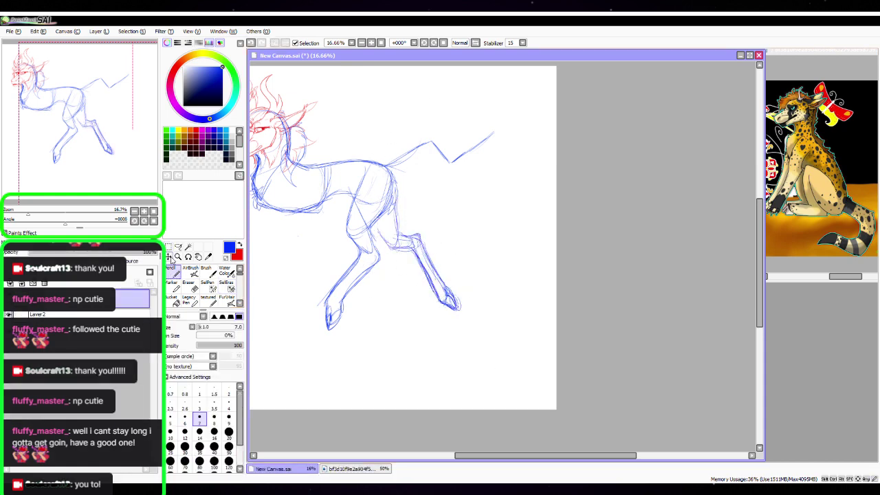
key("space")
mouse_move(378, 181)
left_mouse_down()
mouse_move(485, 193)
mouse_move(462, 232)
mouse_move(447, 227)
mouse_move(467, 273)
left_mouse_up()
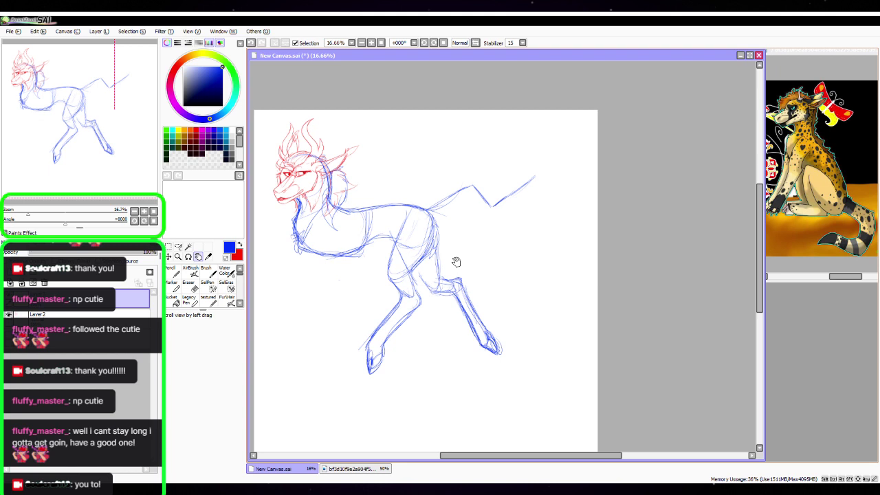
left_click_drag(491, 275, 501, 216)
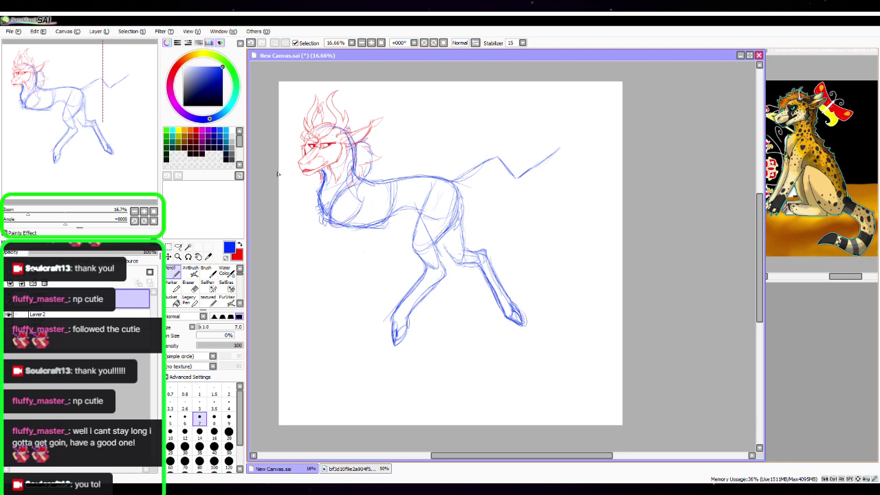
left_click(144, 211)
key("space")
left_click_drag(289, 256, 404, 273)
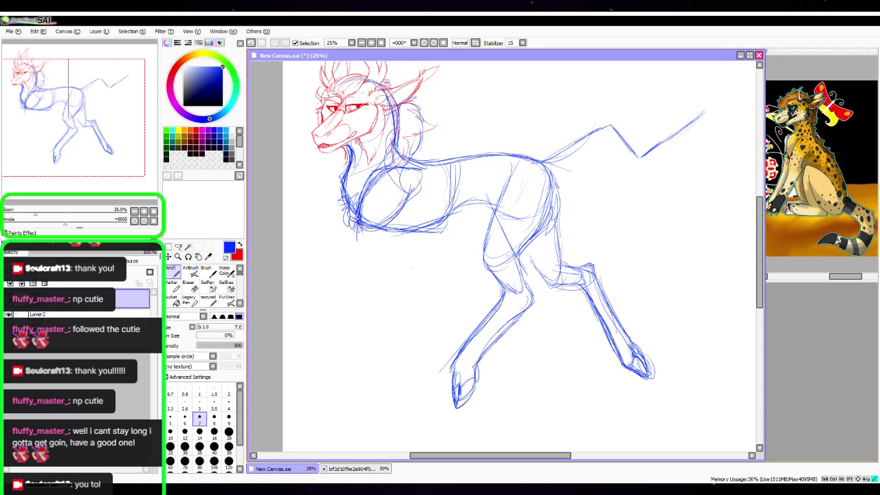
mouse_move(357, 238)
left_mouse_down()
mouse_move(386, 231)
mouse_move(399, 213)
left_mouse_up()
mouse_move(380, 248)
left_mouse_down()
mouse_move(411, 209)
mouse_move(422, 211)
mouse_move(378, 248)
mouse_move(383, 182)
mouse_move(361, 267)
mouse_move(378, 241)
left_mouse_up()
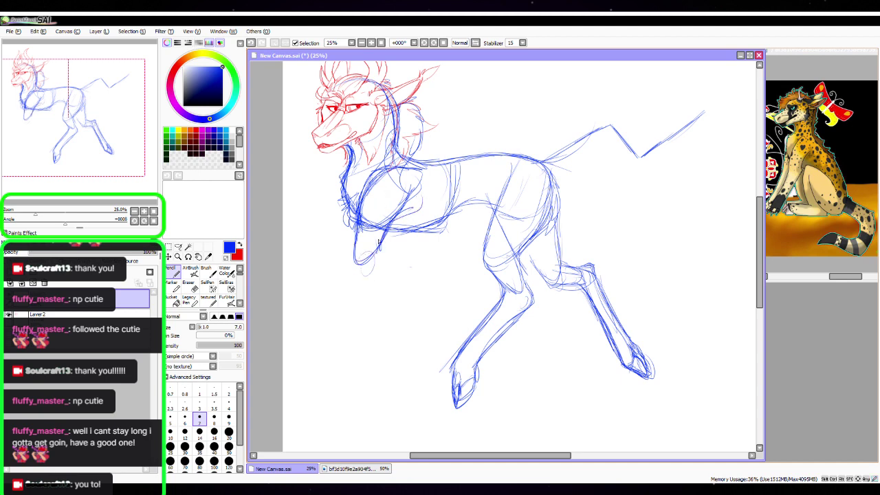
left_click_drag(373, 274, 375, 256)
mouse_move(355, 240)
left_mouse_down()
mouse_move(350, 265)
mouse_move(362, 281)
mouse_move(368, 276)
mouse_move(359, 259)
left_mouse_up()
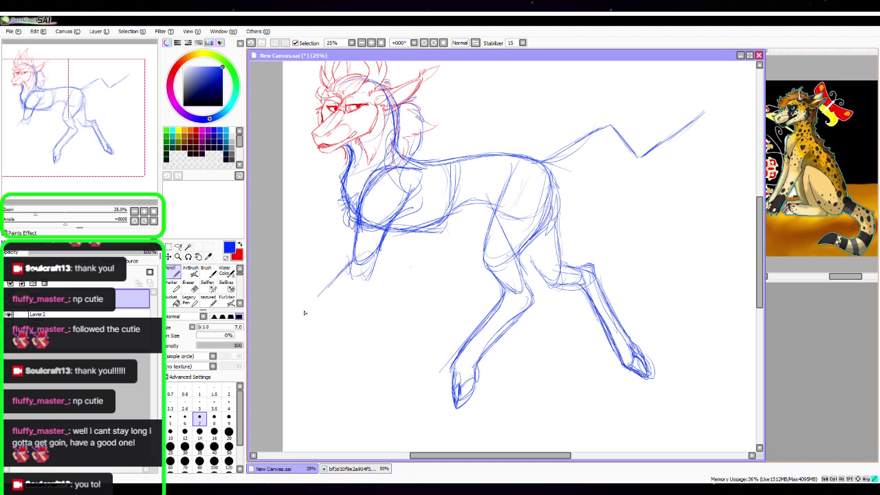
Sketch two long, nearly parallel forearm lines reaching diagonally forward and down from the elbow to the canvas edge
mouse_move(283, 335)
left_mouse_down()
mouse_move(347, 264)
mouse_move(324, 325)
left_mouse_up()
left_click_drag(371, 285, 304, 340)
left_click_drag(355, 302, 293, 347)
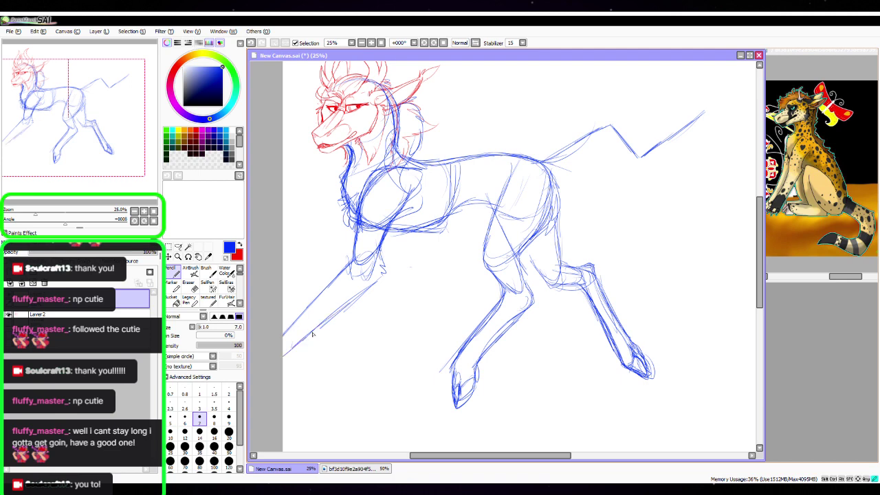
Move the whole creature, head and body together, away from the canvas's left edge, scale it down slightly and apply the transform
key("space")
left_click_drag(572, 345, 522, 300)
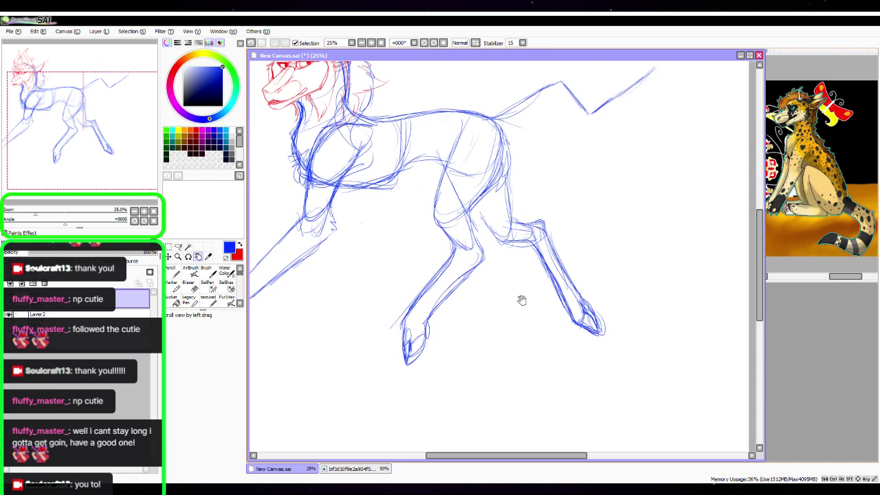
scroll(578, 255, "down", 1)
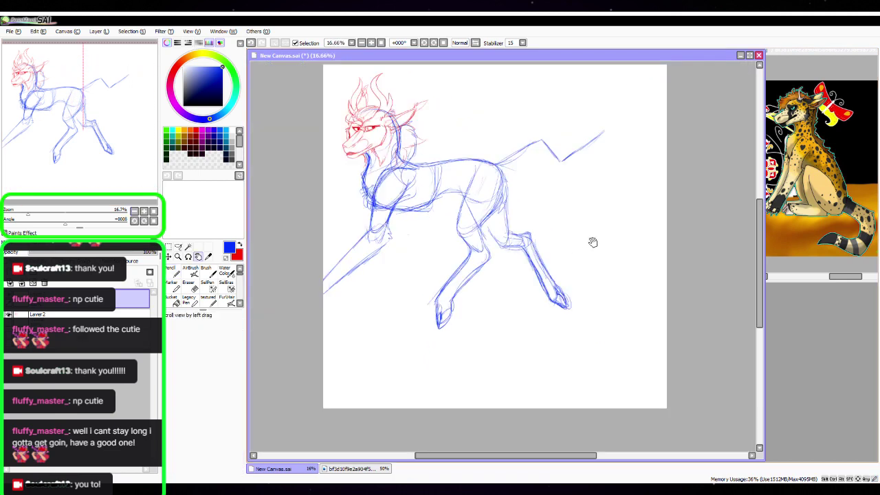
left_click_drag(593, 242, 557, 242)
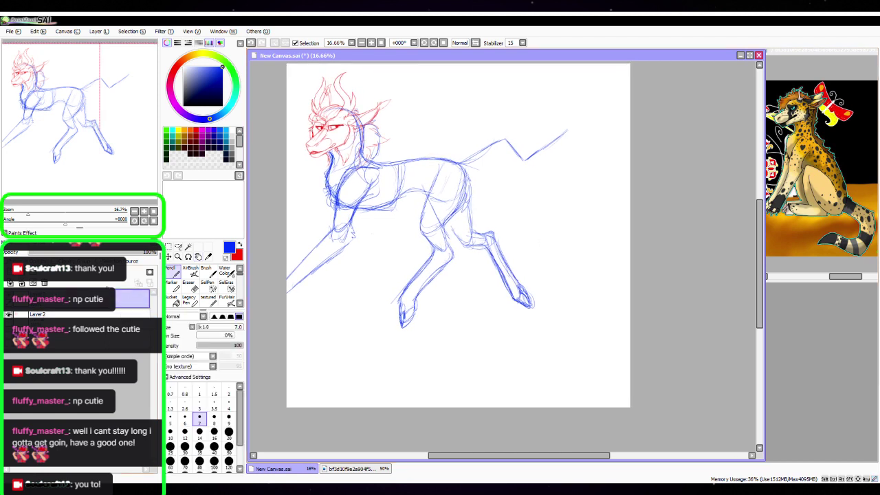
left_click_drag(109, 294, 104, 314)
left_click(168, 256)
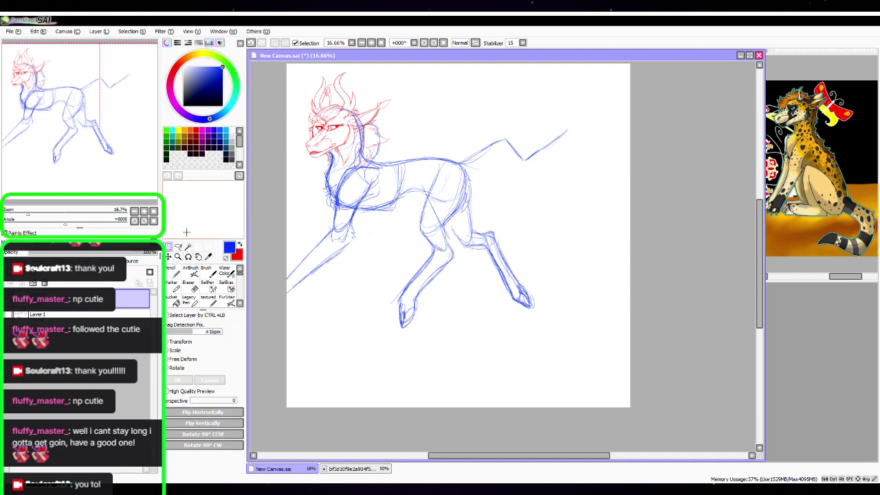
left_click(173, 351)
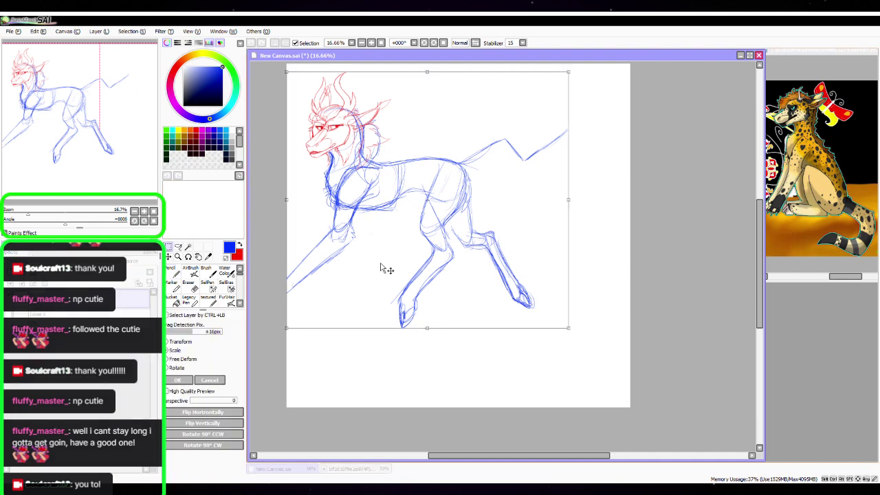
left_click_drag(382, 268, 439, 272)
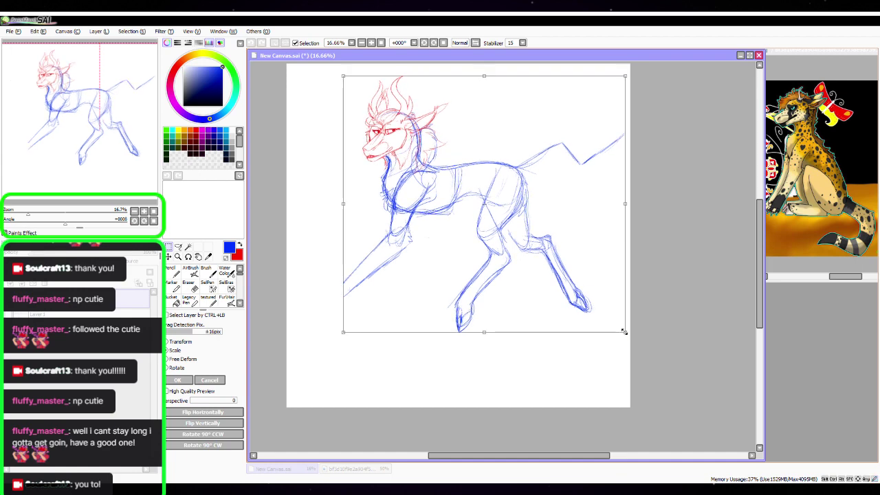
left_click_drag(623, 331, 618, 326)
mouse_move(571, 288)
left_mouse_down()
mouse_move(554, 278)
mouse_move(582, 308)
left_mouse_up()
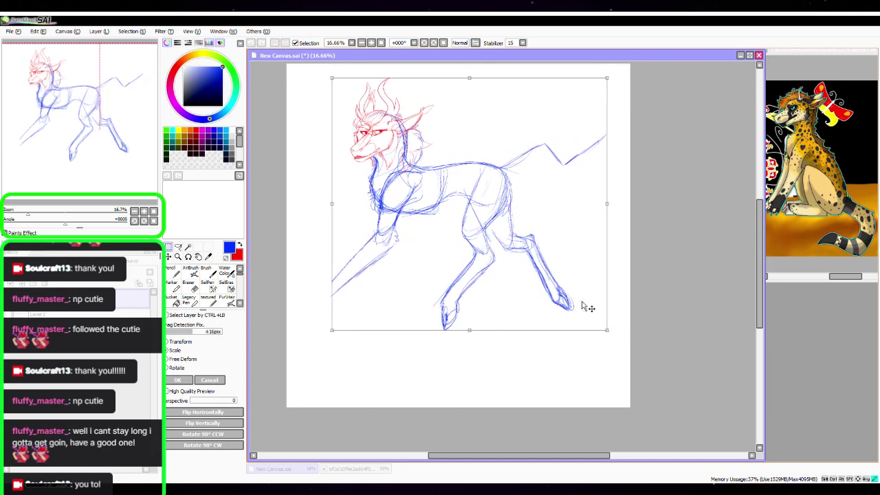
left_click(177, 380)
Extend and reinforce the front leg's forearm edges with the pencil and close them with a rounded wrist
left_click(172, 270)
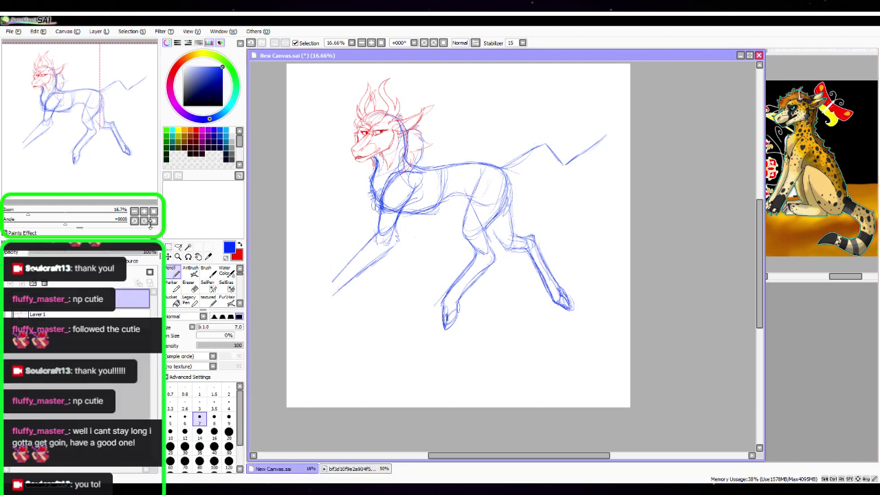
left_click(144, 210)
key("space")
left_click_drag(390, 253, 603, 220)
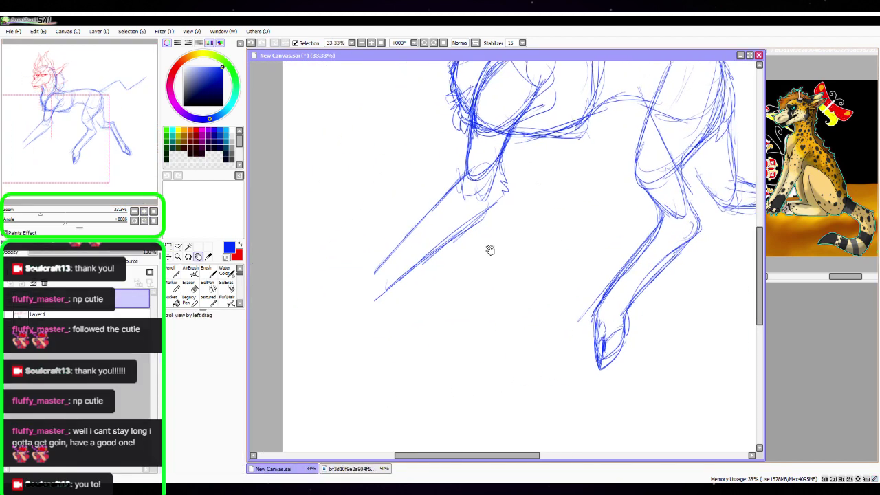
left_click(144, 210)
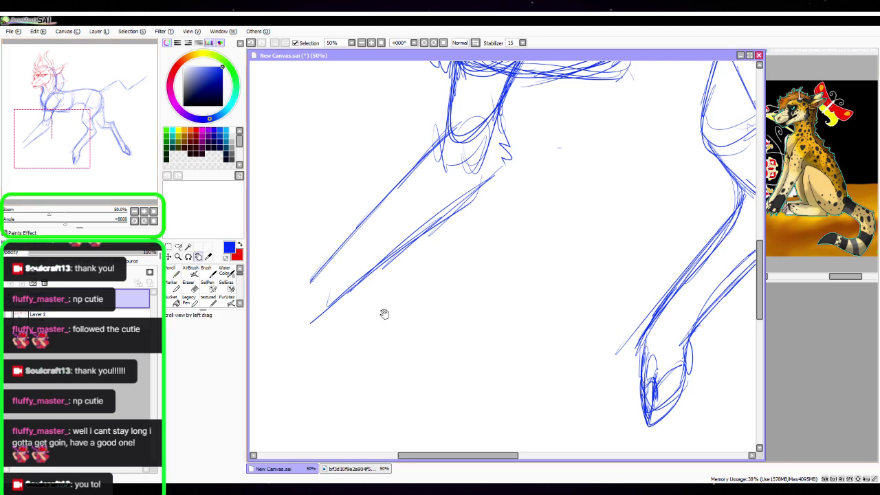
left_click_drag(383, 314, 450, 243)
mouse_move(365, 238)
left_mouse_down()
mouse_move(400, 253)
mouse_move(520, 152)
mouse_move(514, 82)
mouse_move(549, 81)
mouse_move(531, 87)
left_mouse_up()
left_click_drag(430, 297, 469, 263)
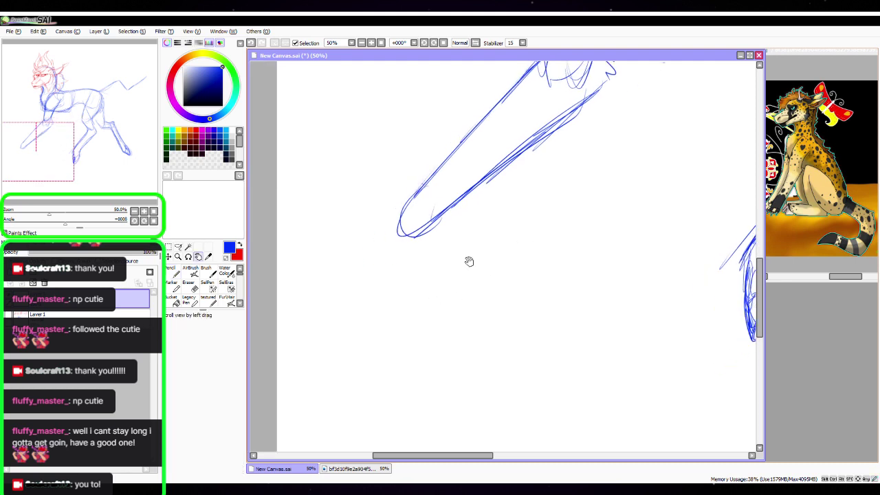
Sketch a wedge-shaped paw base extending forward from the front leg's wrist
left_click_drag(417, 195, 372, 243)
mouse_move(397, 216)
left_mouse_down()
mouse_move(361, 255)
mouse_move(368, 282)
mouse_move(420, 234)
mouse_move(364, 278)
mouse_move(393, 277)
left_mouse_up()
left_click(153, 211)
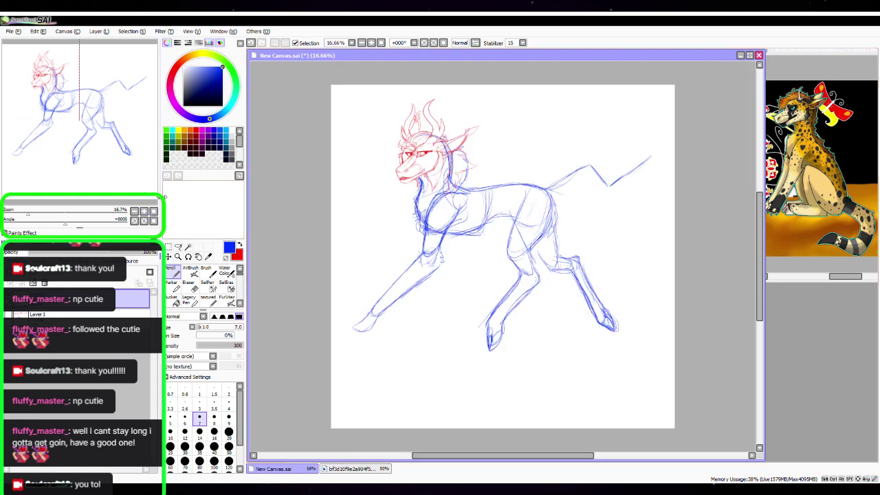
Rough in a large rounded toe outline in front of the front paw's base
left_click(143, 211)
left_click(144, 211)
left_click_drag(134, 136, 50, 162)
scroll(104, 157, "up", 2)
left_click_drag(398, 362, 521, 328)
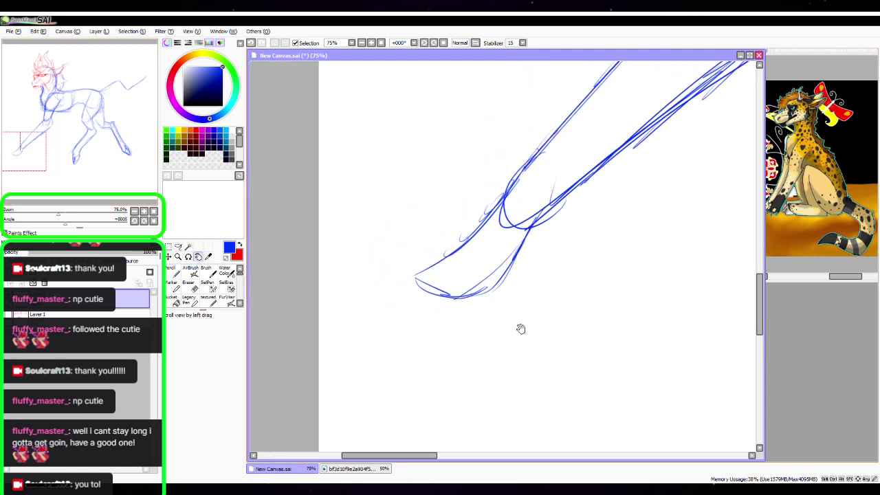
mouse_move(465, 276)
left_mouse_down()
mouse_move(442, 288)
mouse_move(449, 292)
left_mouse_up()
mouse_move(457, 258)
left_mouse_down()
mouse_move(380, 262)
mouse_move(335, 309)
mouse_move(385, 353)
mouse_move(493, 284)
mouse_move(456, 317)
left_mouse_up()
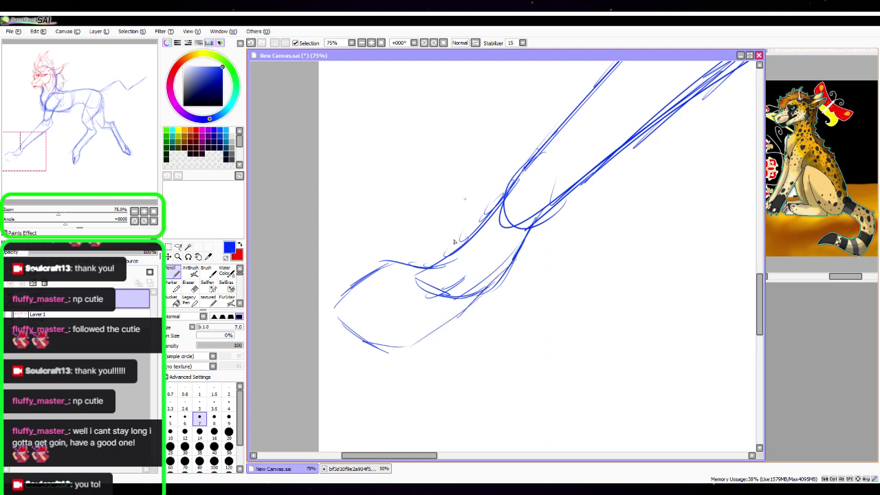
Try a pointed dewclaw on the front paw's upper edge and erase it
left_click_drag(486, 221, 420, 249)
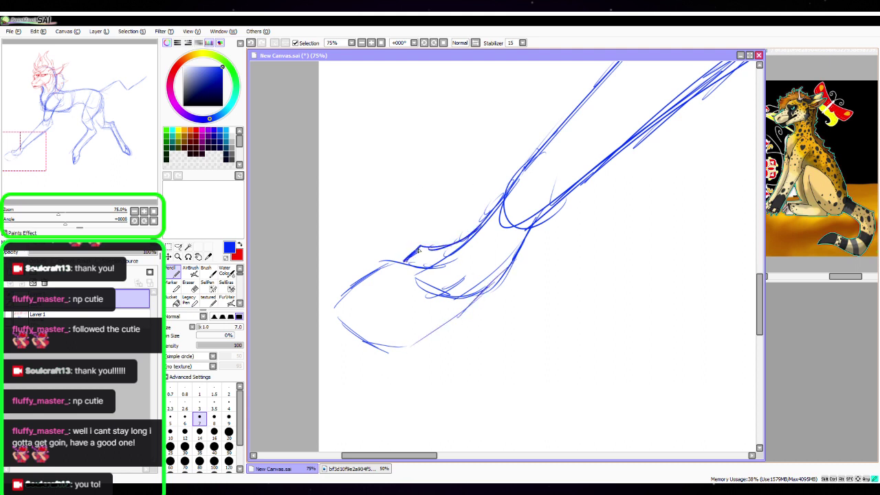
left_click(190, 289)
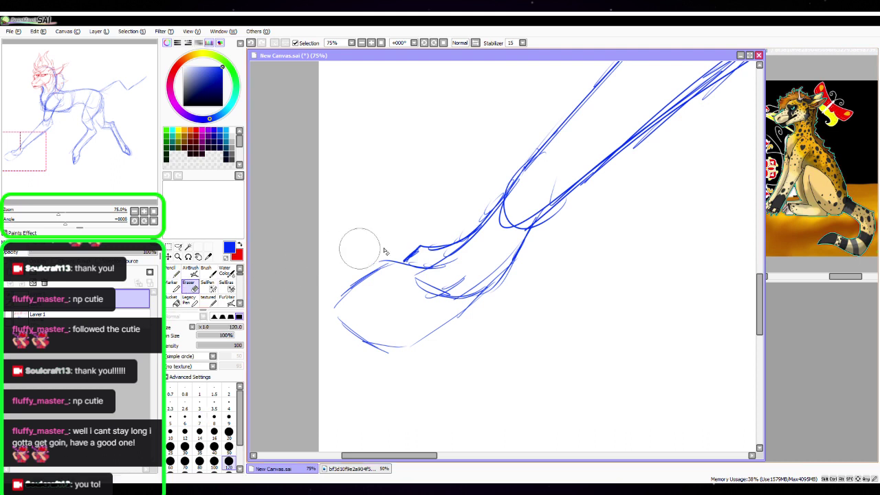
left_click_drag(405, 249, 415, 238)
Redraw the front paw's upper edge with the pencil, adding a small rounded dewclaw
left_click(172, 277)
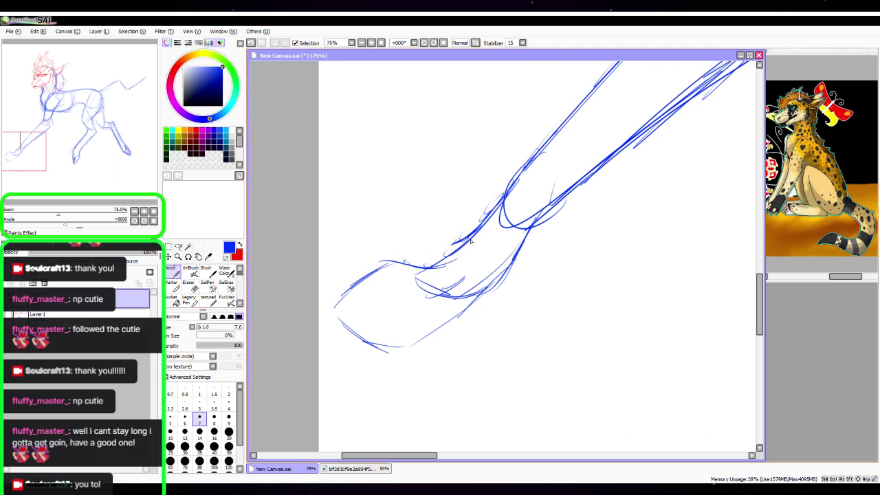
mouse_move(482, 231)
left_mouse_down()
mouse_move(429, 256)
mouse_move(433, 267)
mouse_move(414, 264)
mouse_move(434, 255)
left_mouse_up()
mouse_move(478, 232)
left_mouse_down()
mouse_move(421, 265)
mouse_move(403, 264)
left_mouse_up()
Sketch the front paw's lowest toe bending downward, with a pointed claw at its tip
left_click_drag(459, 288, 472, 273)
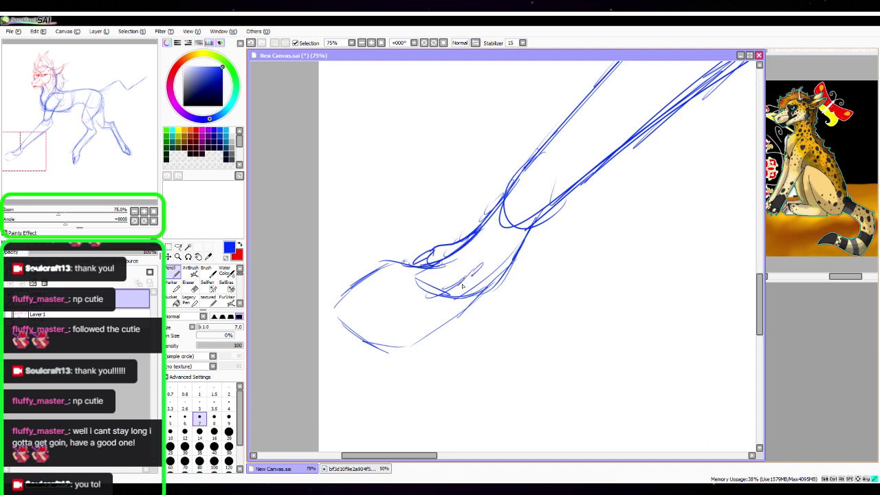
mouse_move(443, 299)
left_mouse_down()
mouse_move(415, 311)
mouse_move(387, 356)
mouse_move(386, 379)
mouse_move(425, 360)
mouse_move(412, 374)
mouse_move(428, 337)
mouse_move(488, 301)
left_mouse_up()
left_click_drag(515, 259, 479, 307)
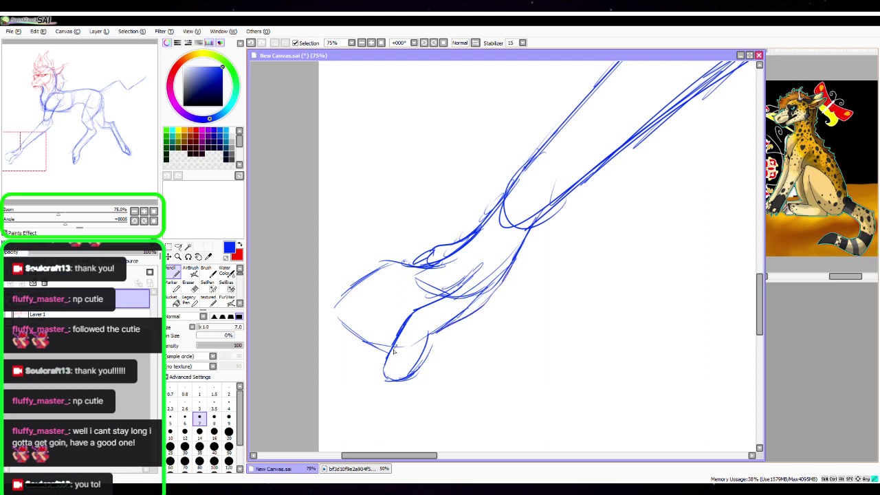
mouse_move(394, 349)
left_mouse_down()
mouse_move(372, 399)
mouse_move(396, 349)
left_mouse_up()
left_click_drag(441, 283, 421, 292)
left_click_drag(407, 374, 471, 317)
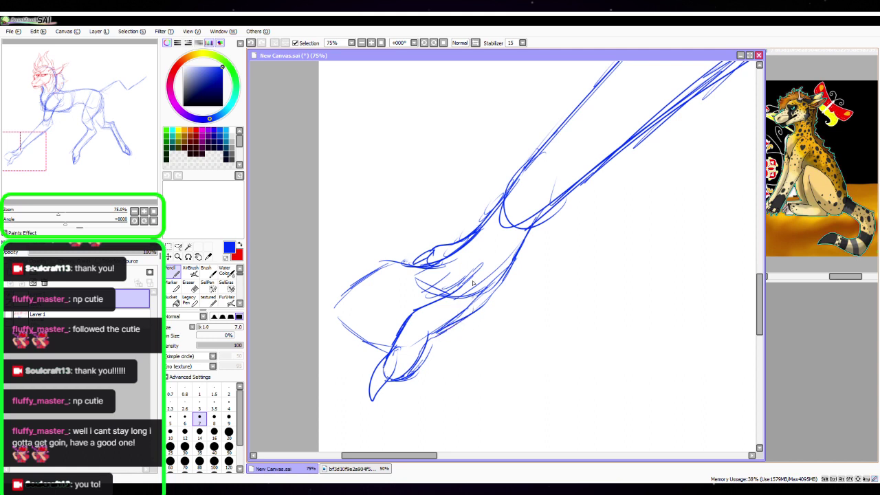
Sketch the front paw's middle and upper toes as curved, overlapping shapes inside the rough toe outline
mouse_move(452, 276)
left_mouse_down()
mouse_move(396, 295)
mouse_move(342, 346)
mouse_move(359, 371)
mouse_move(413, 325)
mouse_move(405, 280)
mouse_move(348, 317)
mouse_move(334, 336)
left_mouse_up()
key("ctrl+z")
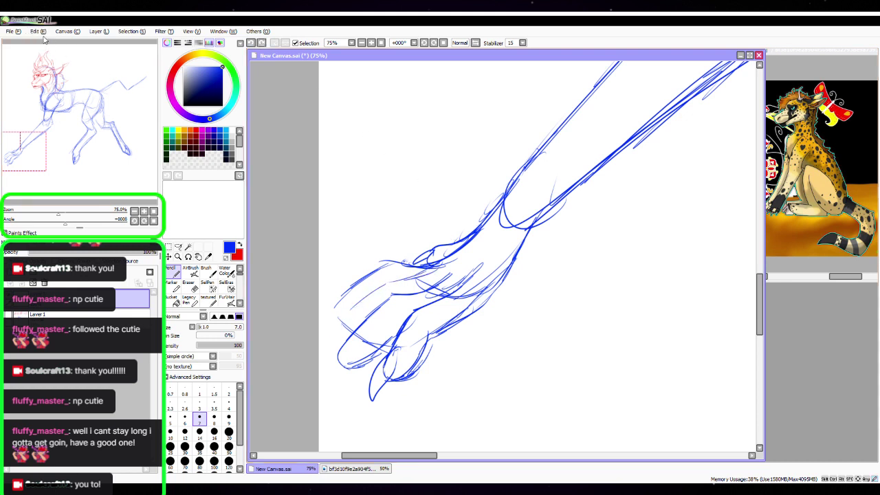
mouse_move(430, 274)
left_mouse_down()
mouse_move(348, 318)
mouse_move(391, 265)
mouse_move(343, 296)
left_mouse_up()
left_click_drag(371, 287, 326, 319)
left_click_drag(384, 289, 333, 352)
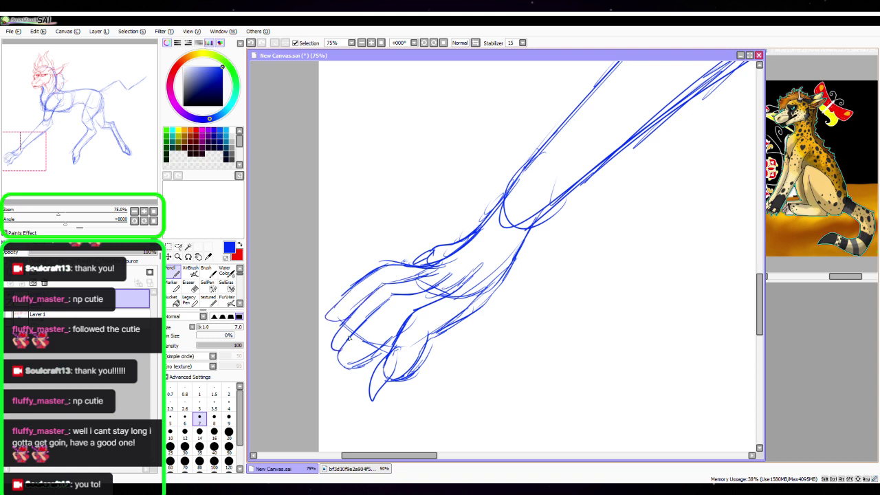
Erase the front paw's toes while keeping the dewclaw, and close the paw's base with a curved pencil line
left_click_drag(505, 323, 484, 323)
left_click(190, 286)
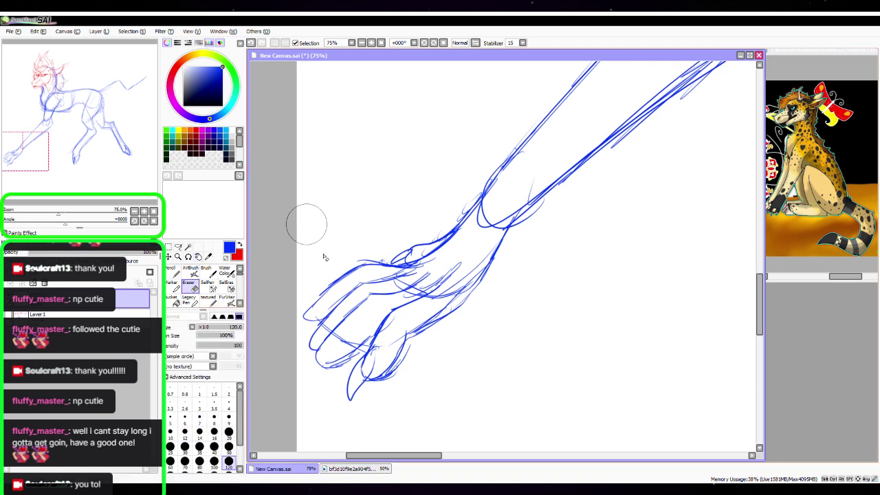
mouse_move(317, 291)
left_mouse_down()
mouse_move(352, 364)
mouse_move(393, 326)
mouse_move(405, 291)
mouse_move(446, 287)
mouse_move(429, 335)
mouse_move(366, 291)
mouse_move(440, 302)
mouse_move(470, 295)
left_mouse_up()
key("n")
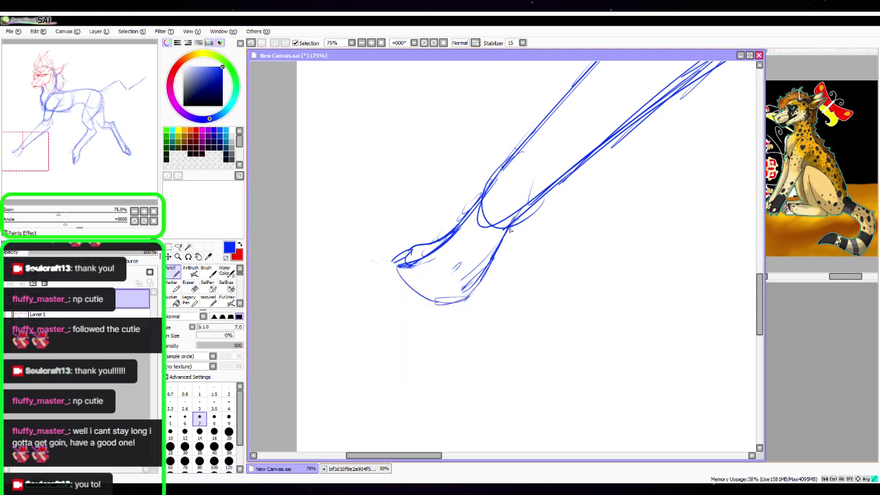
Darken the upper and lower contour lines of the foreleg just above the wrist
left_click_drag(503, 239, 627, 129)
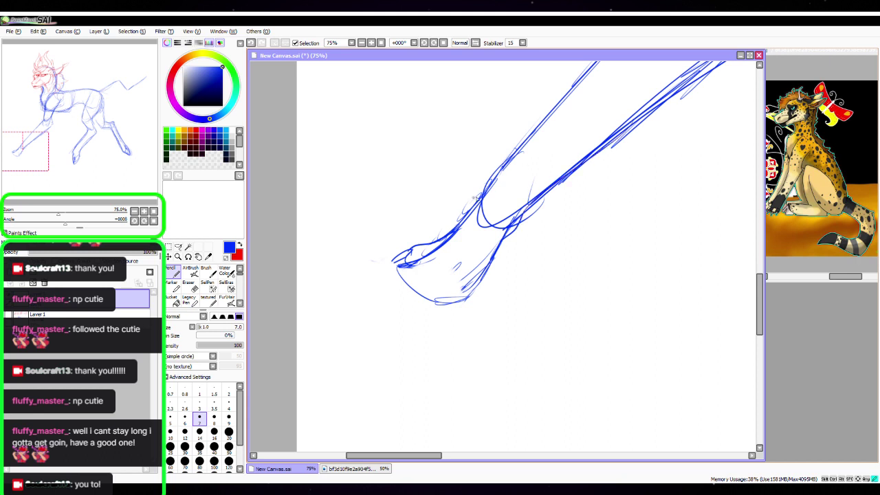
left_click_drag(488, 185, 601, 62)
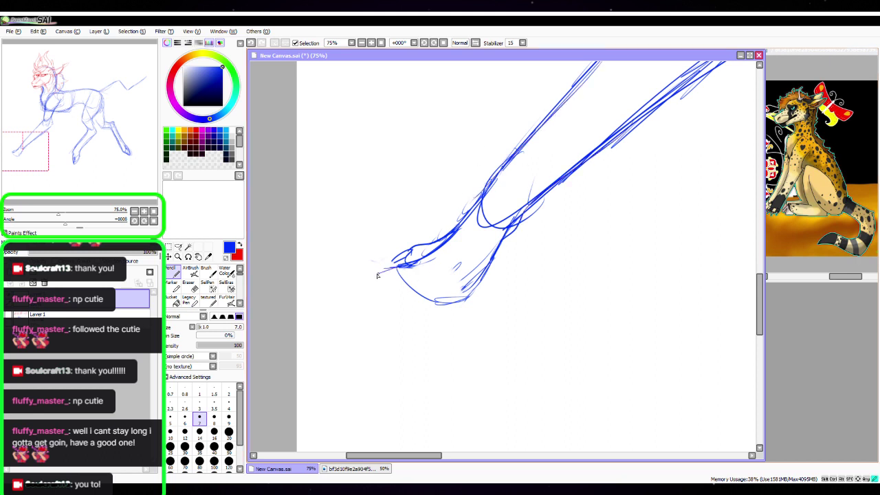
mouse_move(359, 281)
left_mouse_down()
mouse_move(407, 280)
mouse_move(418, 251)
mouse_move(403, 277)
mouse_move(415, 260)
mouse_move(355, 273)
mouse_move(318, 322)
left_mouse_up()
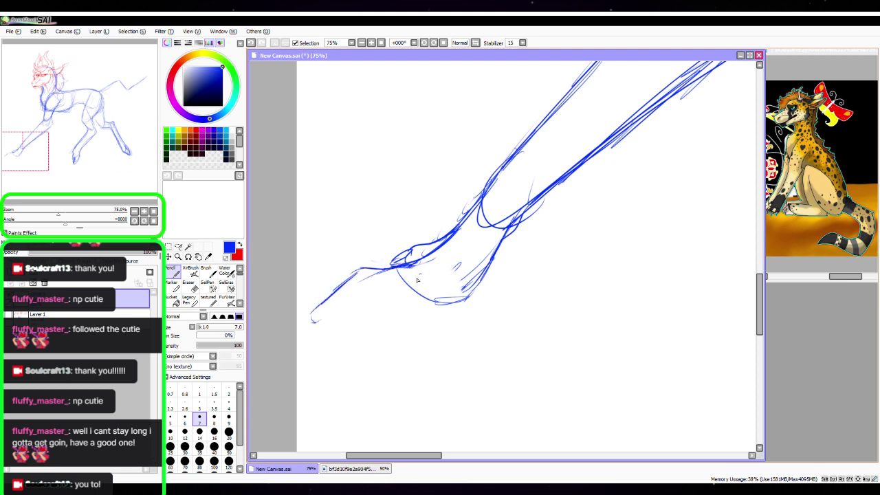
key("space")
left_click_drag(540, 261, 495, 253)
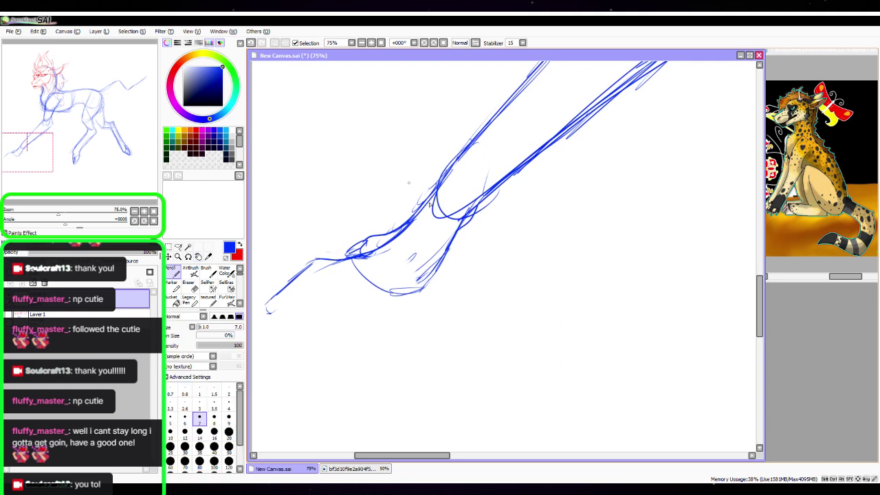
mouse_move(481, 203)
left_mouse_down()
mouse_move(435, 262)
mouse_move(416, 304)
left_mouse_up()
left_click(190, 288)
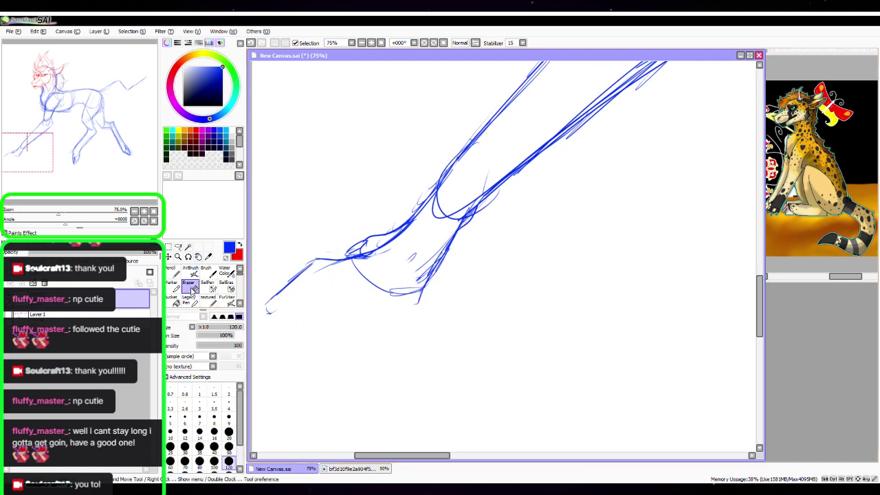
mouse_move(270, 305)
left_mouse_down()
mouse_move(289, 303)
mouse_move(261, 286)
left_mouse_up()
left_click(170, 271)
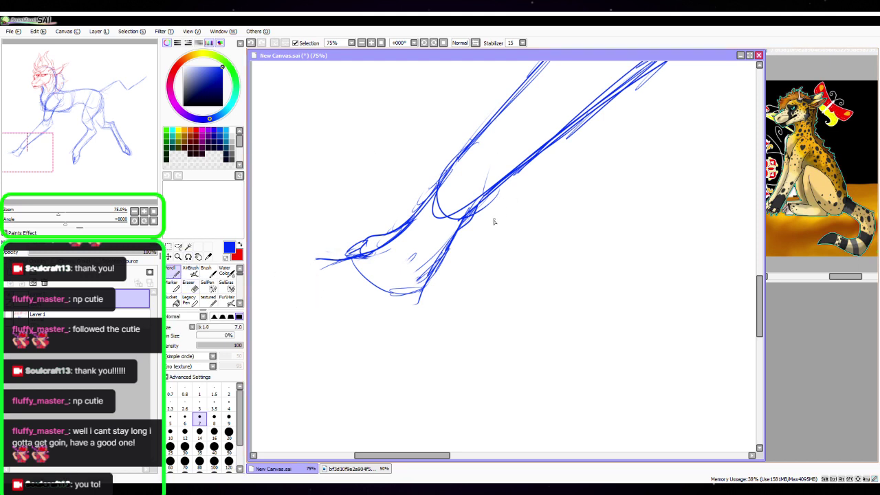
Handwrite the note "Hands suck" beside the front paw, with an arrow pointing at the paw
mouse_move(499, 227)
left_mouse_down()
mouse_move(467, 244)
mouse_move(474, 247)
left_mouse_up()
mouse_move(509, 208)
left_mouse_down()
mouse_move(513, 233)
mouse_move(524, 208)
mouse_move(528, 223)
mouse_move(557, 216)
mouse_move(557, 199)
mouse_move(561, 220)
mouse_move(575, 221)
mouse_move(543, 275)
left_mouse_up()
mouse_move(560, 257)
left_mouse_down()
mouse_move(564, 270)
mouse_move(577, 261)
left_mouse_up()
left_click_drag(586, 247, 583, 271)
key("ctrl+z")
mouse_move(593, 248)
left_mouse_down()
mouse_move(590, 271)
mouse_move(597, 261)
left_mouse_up()
left_click_drag(597, 262, 608, 262)
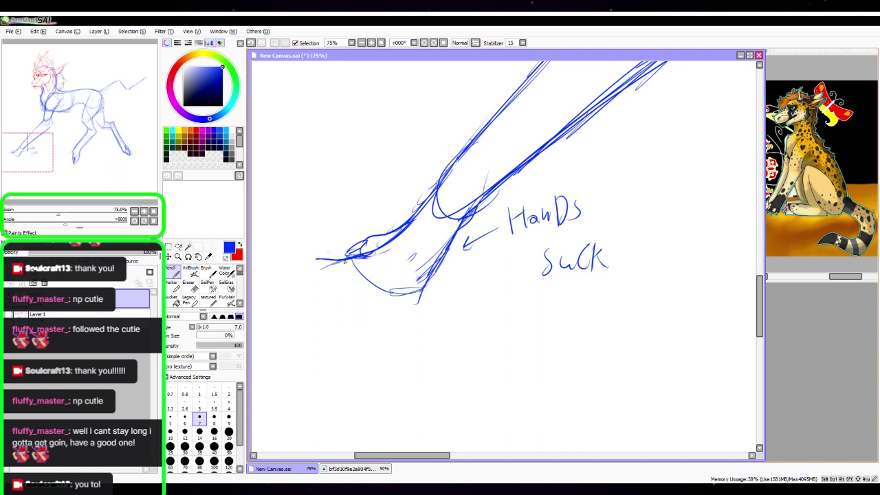
mouse_move(345, 262)
left_mouse_down()
mouse_move(279, 293)
mouse_move(318, 335)
mouse_move(374, 332)
mouse_move(359, 321)
mouse_move(377, 301)
mouse_move(432, 286)
left_mouse_up()
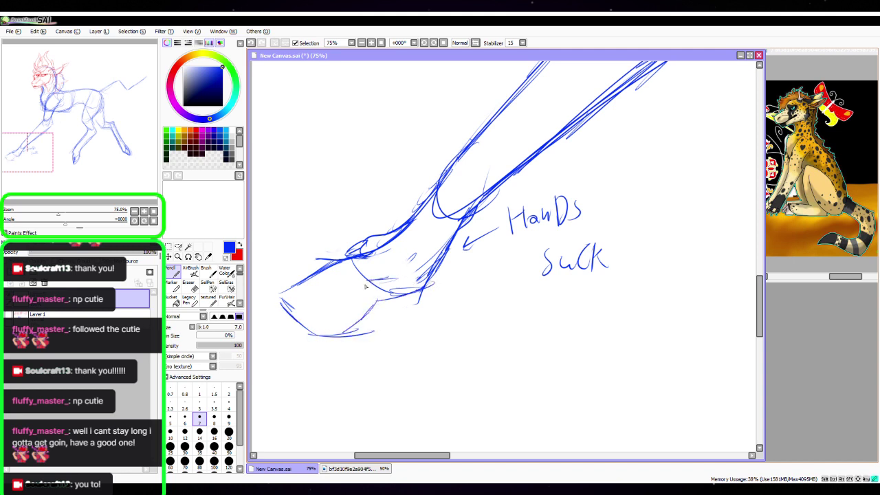
left_click_drag(354, 297, 364, 285)
key("e")
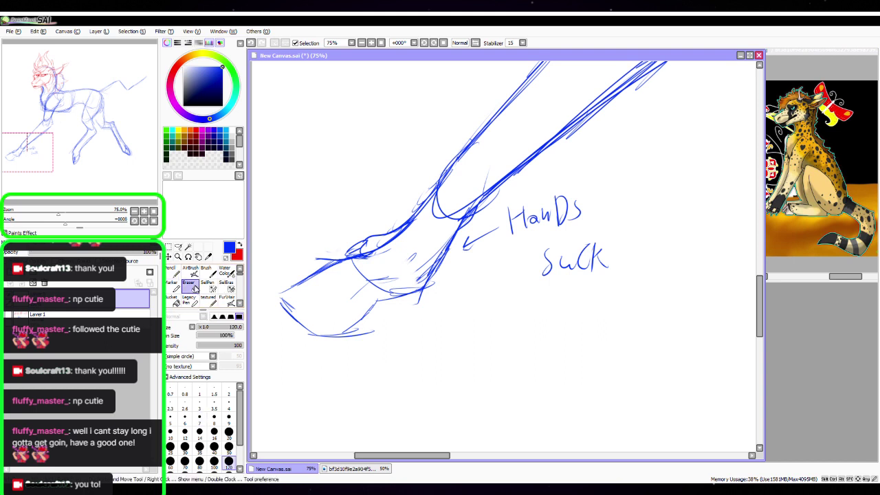
mouse_move(305, 303)
left_mouse_down()
mouse_move(315, 328)
mouse_move(331, 271)
mouse_move(412, 296)
mouse_move(413, 280)
left_mouse_up()
key("n")
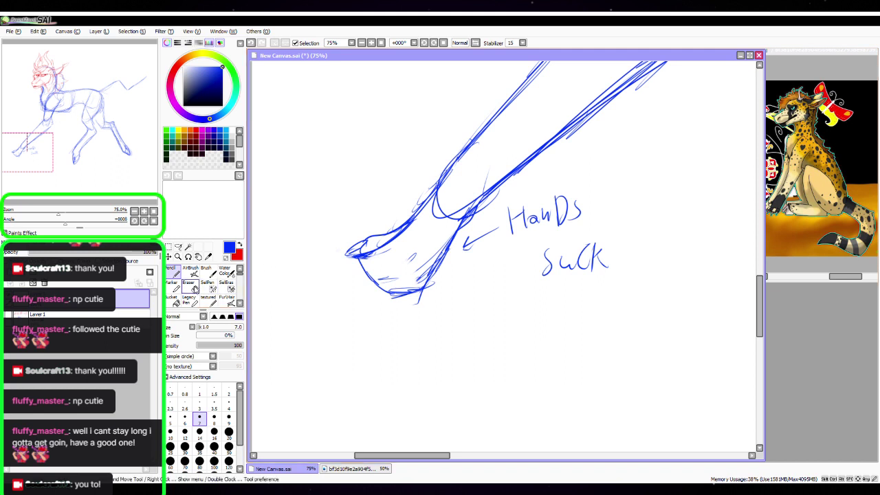
Erase the handwritten note and its arrow beside the front paw
left_click(192, 288)
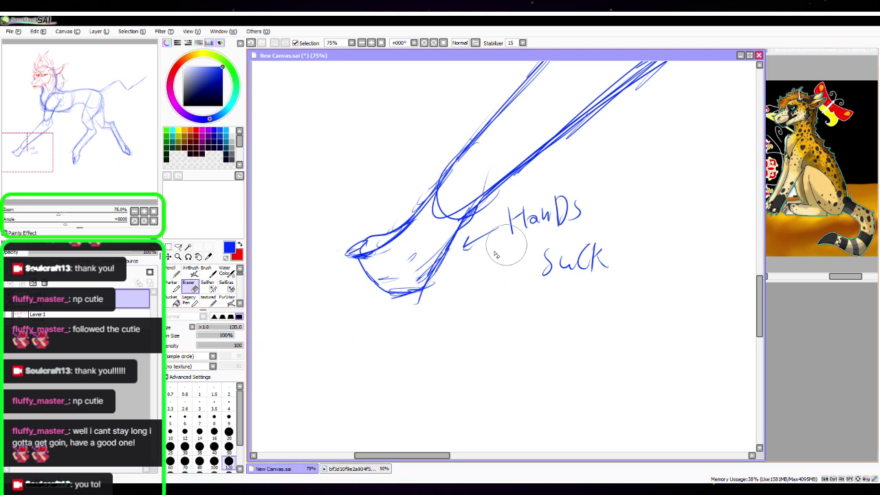
mouse_move(481, 231)
left_mouse_down()
mouse_move(550, 196)
mouse_move(564, 282)
left_mouse_up()
left_click(173, 273)
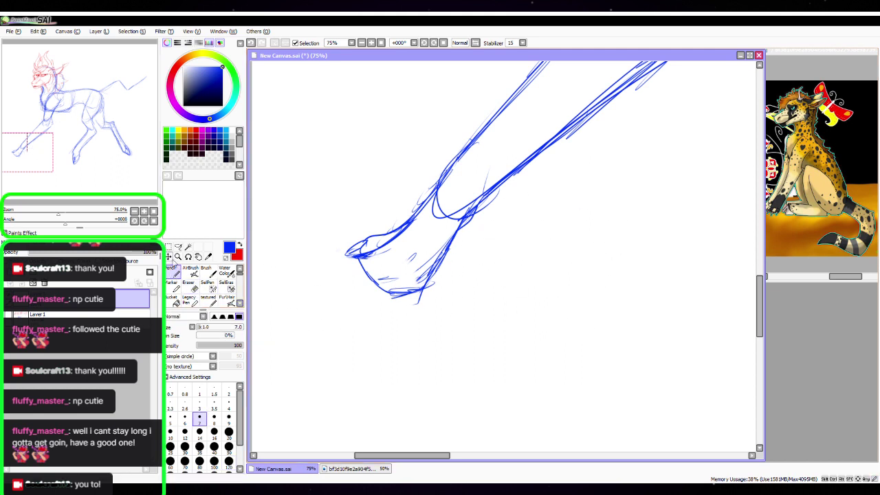
Darken the front paw's upper edge, back edge and curved base with repeated pencil strokes
key("space")
mouse_move(459, 298)
left_mouse_down()
mouse_move(501, 250)
mouse_move(431, 240)
left_mouse_up()
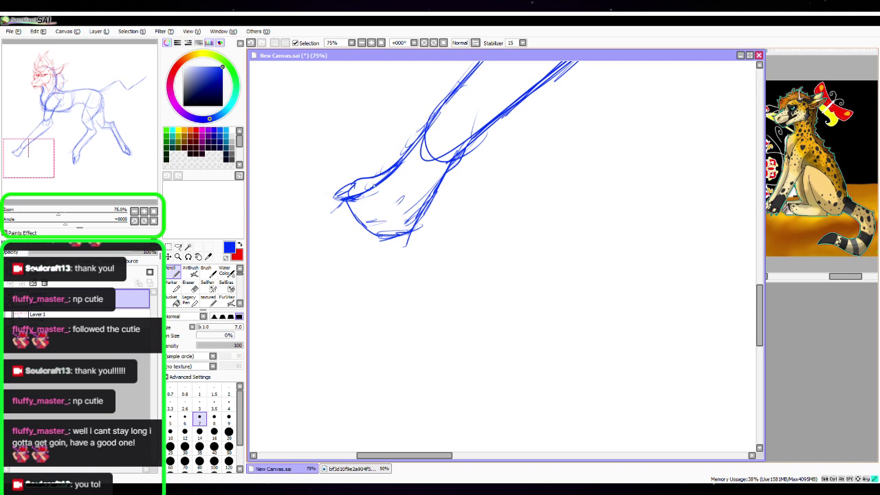
left_click_drag(371, 187, 417, 136)
mouse_move(401, 154)
left_mouse_down()
mouse_move(426, 127)
mouse_move(354, 201)
left_mouse_up()
mouse_move(377, 183)
left_mouse_down()
mouse_move(417, 141)
mouse_move(435, 197)
mouse_move(409, 236)
left_mouse_up()
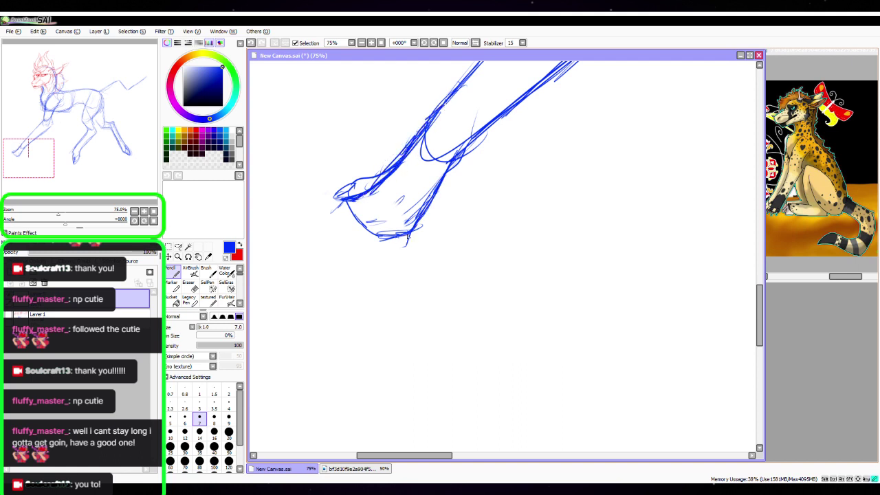
mouse_move(351, 198)
left_mouse_down()
mouse_move(363, 220)
mouse_move(369, 171)
mouse_move(413, 236)
mouse_move(368, 229)
mouse_move(385, 242)
mouse_move(408, 242)
left_mouse_up()
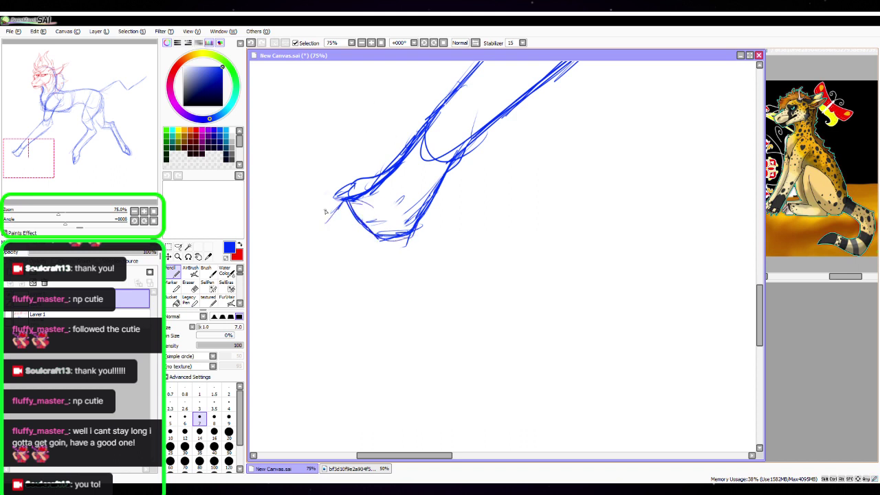
Add light pencil contour lines inside the forearm, running from the elbow down to the wrist
left_click_drag(446, 212, 386, 343)
mouse_move(475, 203)
left_mouse_down()
mouse_move(428, 293)
mouse_move(385, 348)
left_mouse_up()
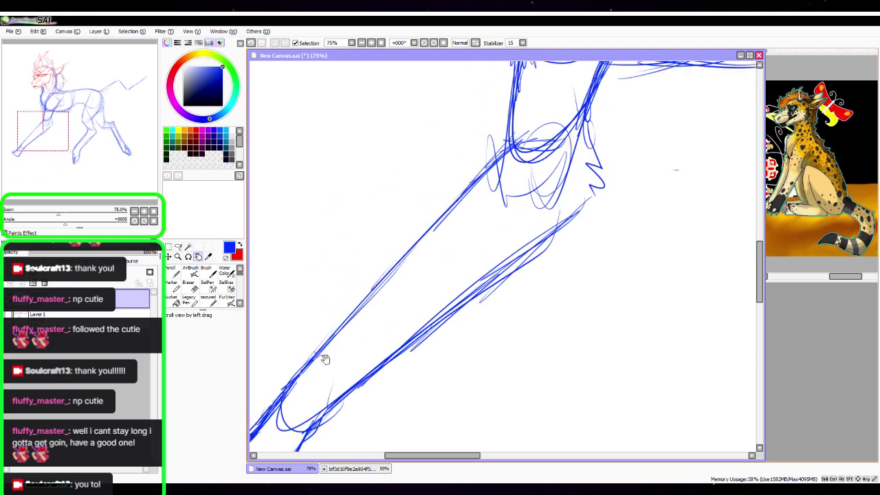
left_click(154, 212)
left_click(143, 211)
mouse_move(447, 190)
left_mouse_down()
mouse_move(525, 170)
mouse_move(507, 176)
left_mouse_up()
mouse_move(317, 360)
left_mouse_down()
mouse_move(336, 331)
mouse_move(416, 271)
mouse_move(383, 285)
left_mouse_up()
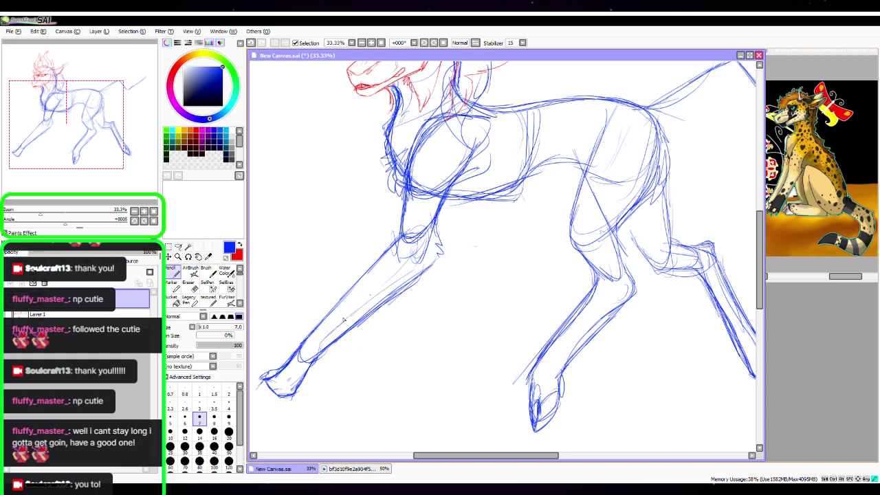
left_click_drag(303, 343, 313, 345)
left_click_drag(377, 284, 454, 192)
Erase the whole front paw below the wrist, including the dewclaw, and return to the pencil
left_click(191, 288)
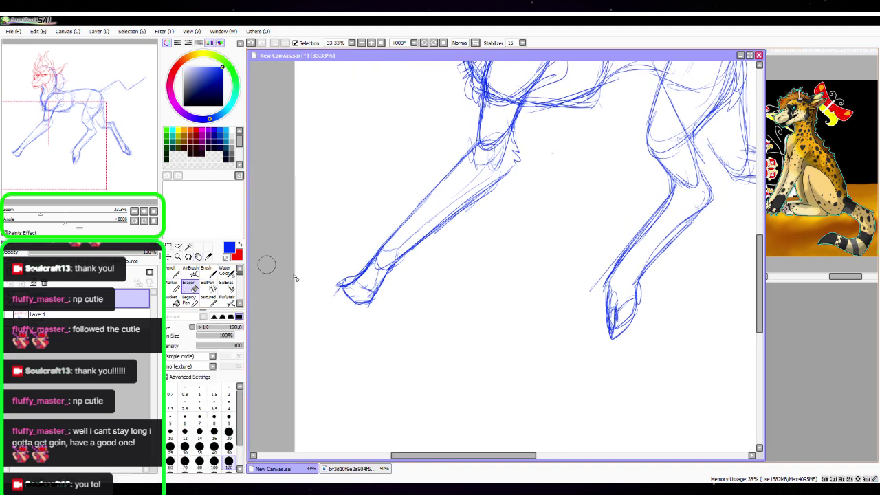
mouse_move(348, 285)
left_mouse_down()
mouse_move(396, 273)
mouse_move(355, 303)
mouse_move(362, 262)
left_mouse_up()
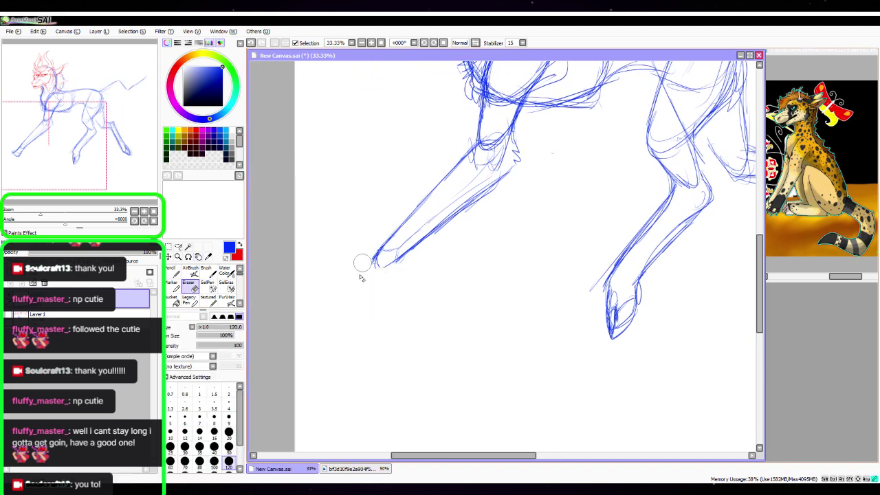
key("n")
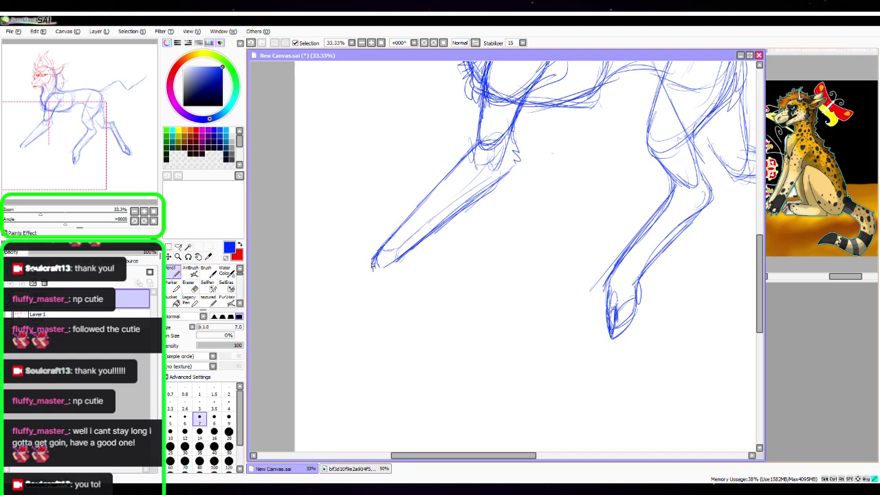
Sketch a new front paw angled downward from the wrist, with two long sides, a curved knuckle line and a rough rounded toe area
mouse_move(371, 268)
left_mouse_down()
mouse_move(413, 246)
mouse_move(349, 298)
left_mouse_up()
mouse_move(374, 262)
left_mouse_down()
mouse_move(385, 306)
mouse_move(368, 308)
left_mouse_up()
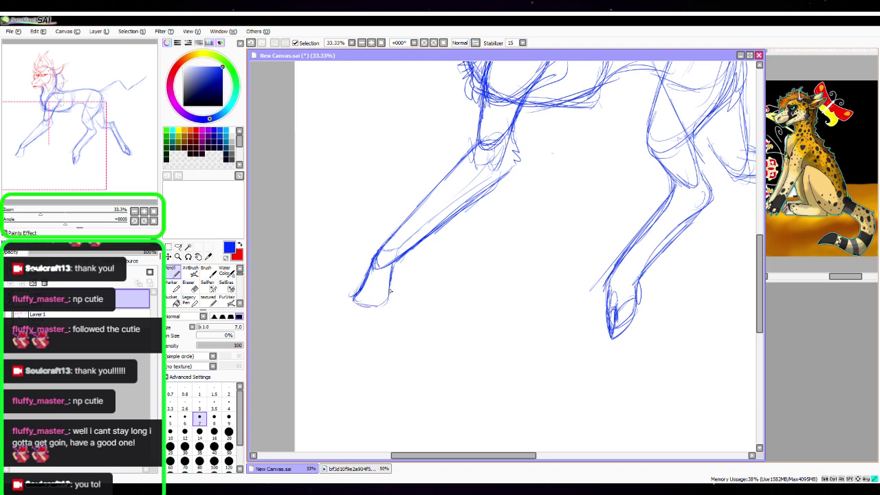
left_click(144, 212)
key("space")
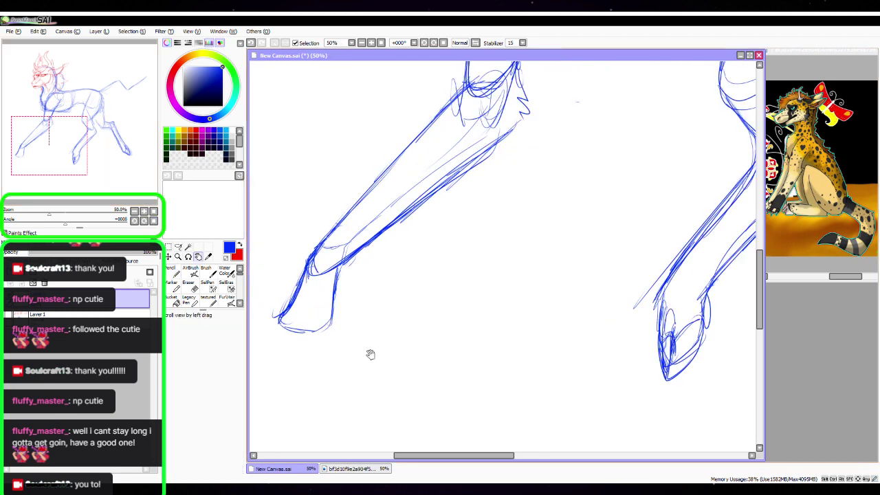
left_click_drag(364, 336, 443, 252)
left_click(144, 212)
key("space")
mouse_move(368, 250)
left_mouse_down()
mouse_move(357, 264)
mouse_move(305, 245)
mouse_move(301, 283)
mouse_move(332, 293)
mouse_move(372, 276)
mouse_move(389, 257)
left_mouse_up()
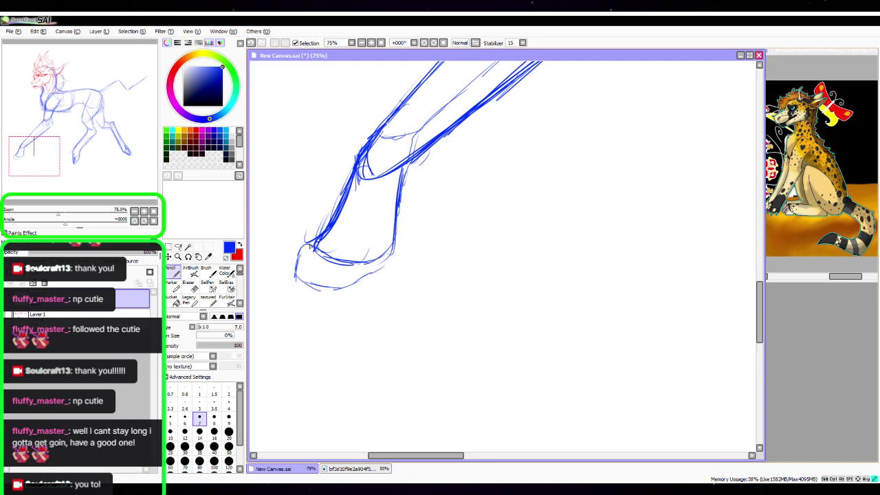
Strengthen the new paw's outline and sketch its foremost toe as a narrow rounded shape at the front
mouse_move(309, 246)
left_mouse_down()
mouse_move(371, 262)
mouse_move(391, 256)
mouse_move(361, 280)
mouse_move(453, 213)
left_mouse_up()
key("space")
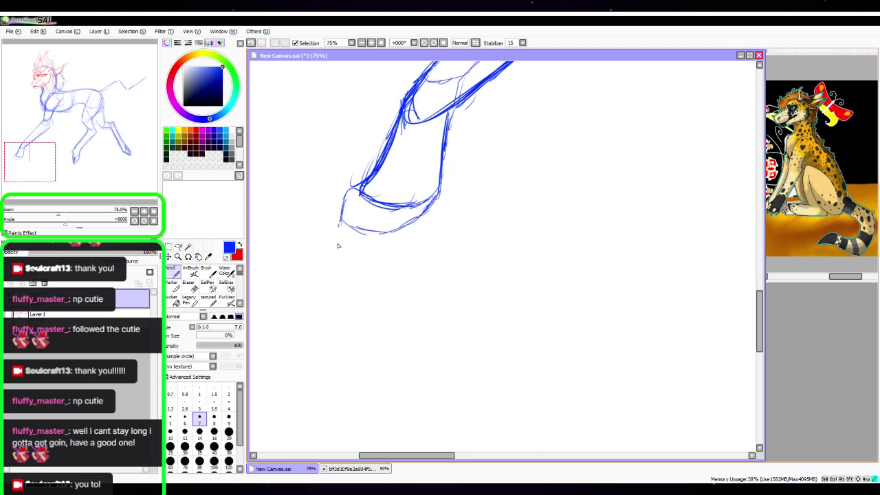
mouse_move(365, 194)
left_mouse_down()
mouse_move(344, 199)
mouse_move(339, 222)
mouse_move(351, 193)
mouse_move(336, 237)
left_mouse_up()
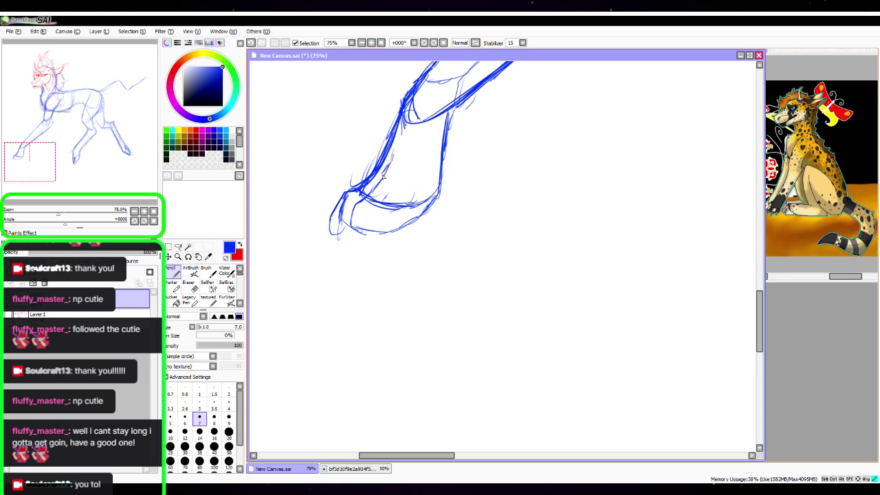
Sketch the remaining toes below the knuckle line, with short tendon lines running up the back of the paw
left_click_drag(383, 177, 358, 200)
mouse_move(402, 173)
left_mouse_down()
mouse_move(374, 225)
mouse_move(395, 234)
left_mouse_up()
left_click_drag(420, 170, 402, 222)
mouse_move(421, 167)
left_mouse_down()
mouse_move(404, 218)
mouse_move(415, 236)
mouse_move(440, 221)
mouse_move(427, 215)
mouse_move(440, 186)
left_mouse_up()
mouse_move(381, 236)
left_mouse_down()
mouse_move(410, 240)
mouse_move(382, 210)
mouse_move(394, 219)
left_mouse_up()
mouse_move(404, 166)
left_mouse_down()
mouse_move(382, 201)
mouse_move(396, 238)
left_mouse_up()
mouse_move(377, 208)
left_mouse_down()
mouse_move(378, 231)
mouse_move(404, 239)
mouse_move(446, 224)
mouse_move(445, 216)
left_mouse_up()
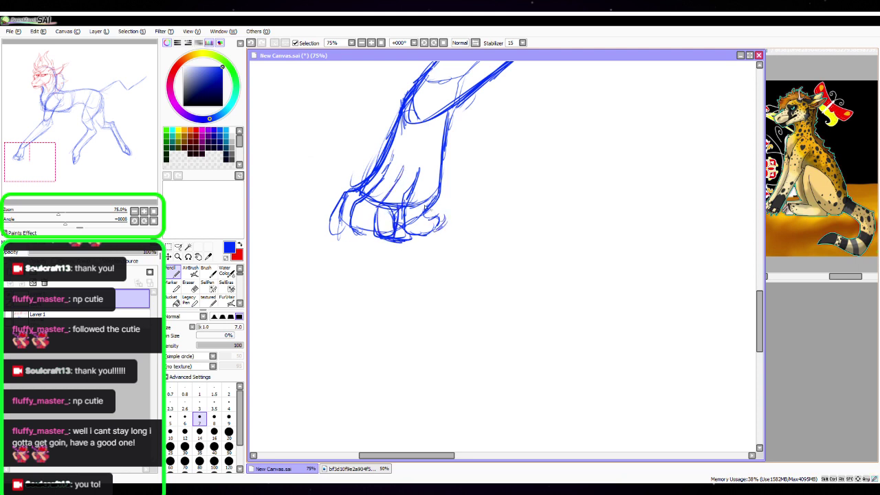
Enlarge the foremost toe's rounded outline and darken the front edge of the second toe
mouse_move(361, 183)
left_mouse_down()
mouse_move(327, 213)
mouse_move(323, 246)
mouse_move(348, 223)
left_mouse_up()
left_click(143, 210)
key("space")
left_click_drag(354, 154, 389, 192)
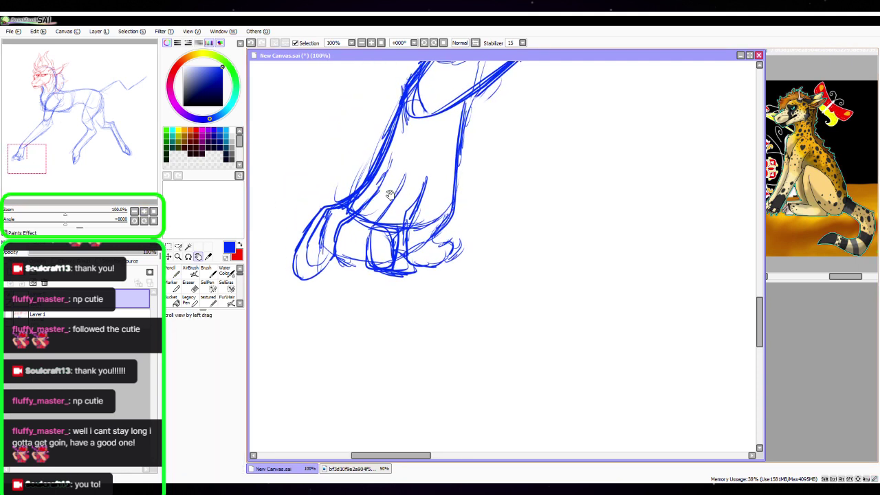
mouse_move(351, 213)
left_mouse_down()
mouse_move(338, 247)
mouse_move(358, 277)
left_mouse_up()
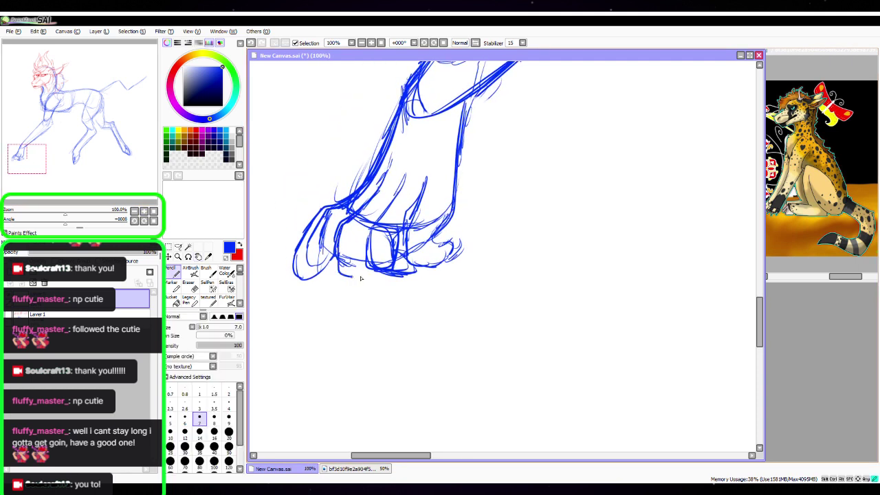
Finish the second toe's underside and add curved, pointed claws to the paw's toes
mouse_move(339, 245)
left_mouse_down()
mouse_move(343, 267)
mouse_move(368, 290)
mouse_move(386, 275)
left_mouse_up()
mouse_move(307, 238)
left_mouse_down()
mouse_move(289, 294)
mouse_move(302, 238)
mouse_move(334, 199)
left_mouse_up()
left_click_drag(395, 121, 363, 170)
left_click_drag(366, 166, 356, 186)
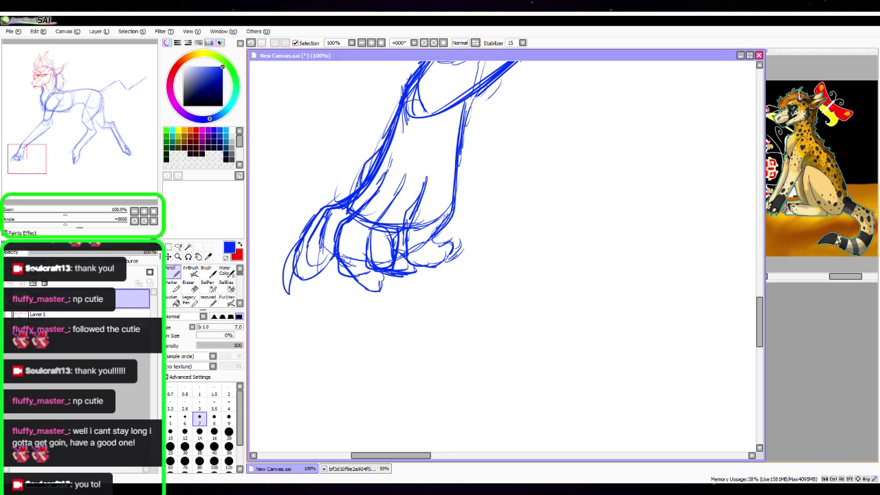
mouse_move(355, 274)
left_mouse_down()
mouse_move(396, 306)
mouse_move(410, 302)
mouse_move(374, 296)
left_mouse_up()
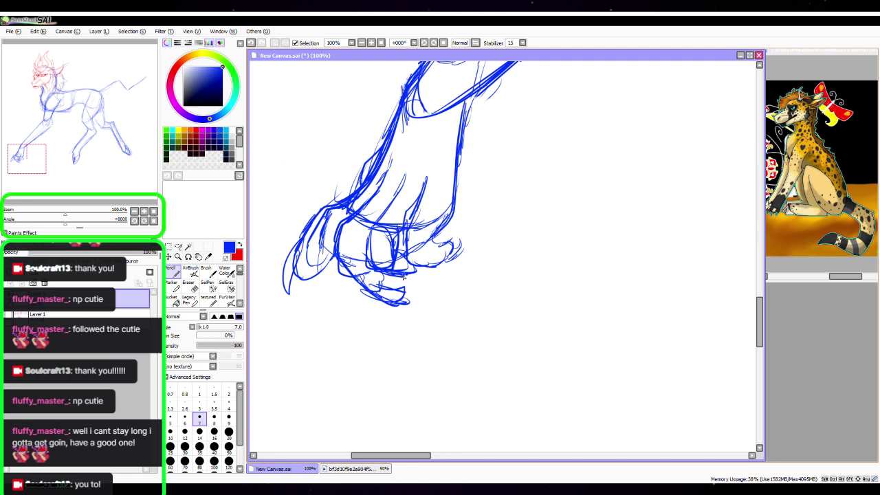
mouse_move(404, 278)
left_mouse_down()
mouse_move(436, 266)
mouse_move(423, 274)
left_mouse_up()
mouse_move(468, 220)
left_mouse_down()
mouse_move(440, 264)
mouse_move(445, 254)
left_mouse_up()
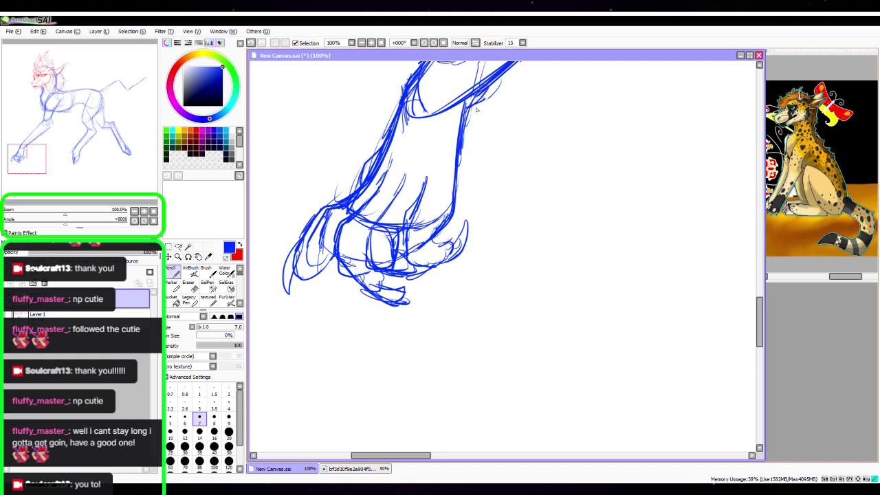
Define the paw's back edge and draw thin tendon lines from the wrist toward the knuckles
left_click_drag(476, 108, 446, 193)
left_click_drag(436, 153, 429, 180)
left_click_drag(421, 109, 427, 174)
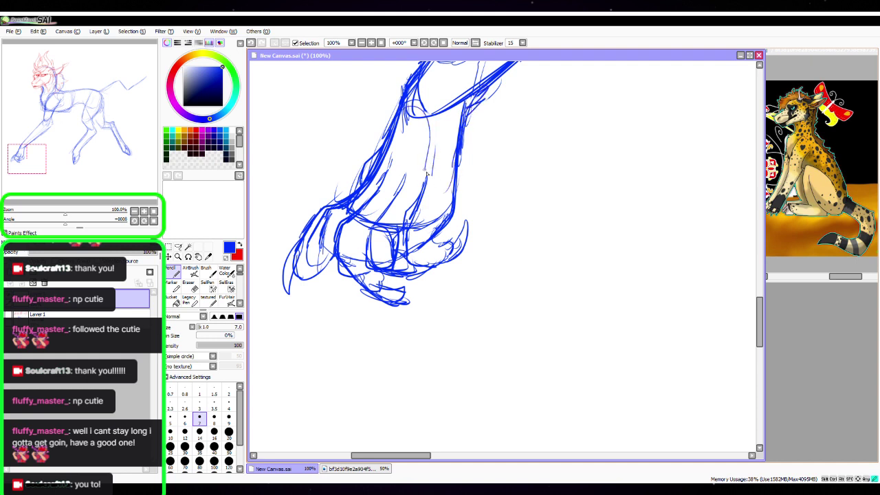
left_click_drag(430, 127, 425, 174)
left_click_drag(434, 141, 429, 176)
left_click_drag(437, 117, 433, 168)
left_click_drag(444, 101, 462, 93)
mouse_move(303, 283)
left_mouse_down()
mouse_move(325, 245)
mouse_move(302, 276)
mouse_move(320, 258)
left_mouse_up()
left_click(151, 211)
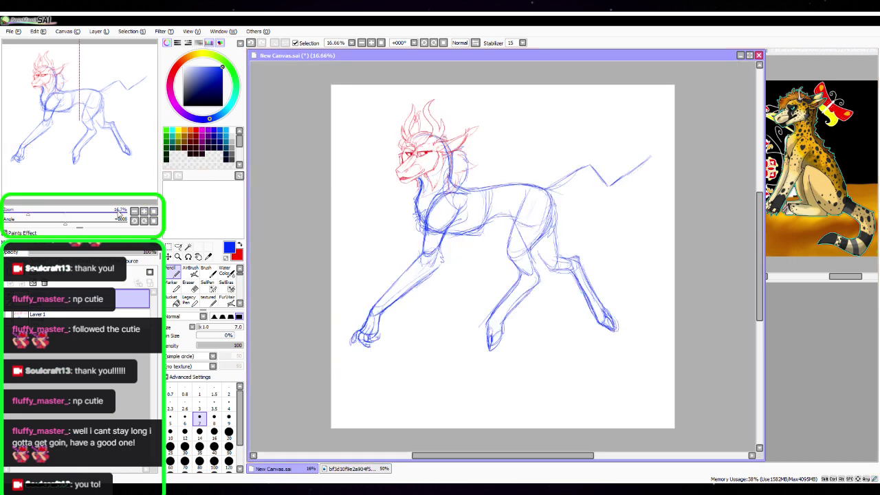
key("space")
left_click_drag(462, 210, 402, 216)
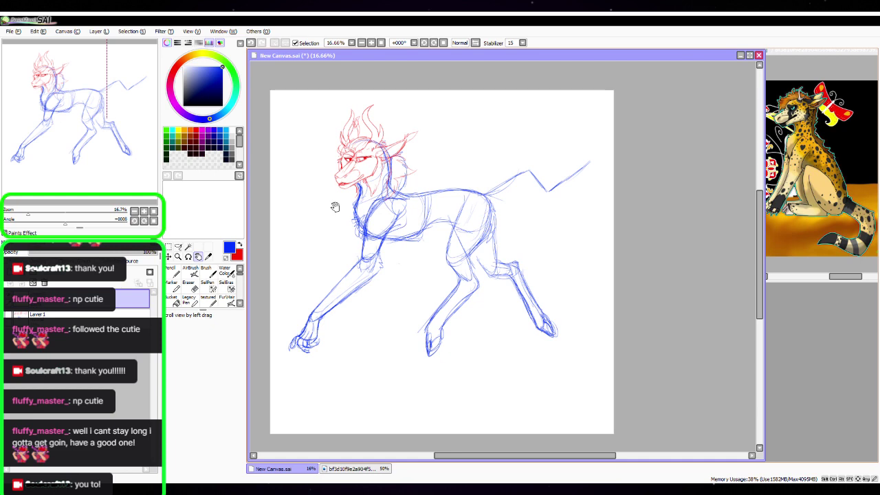
left_click(144, 212)
left_click_drag(441, 274, 568, 226)
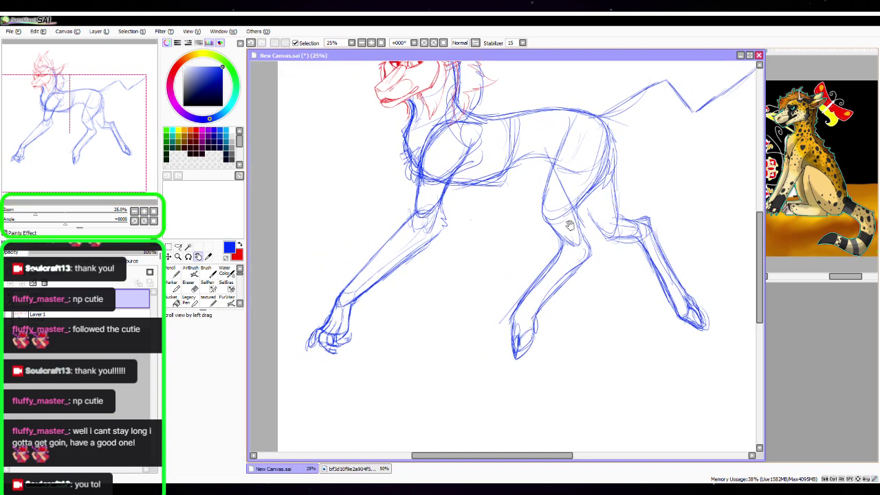
Select the front leg from shoulder to paw and free-deform it, shortening it slightly and pulling the paw back toward the body
key("l")
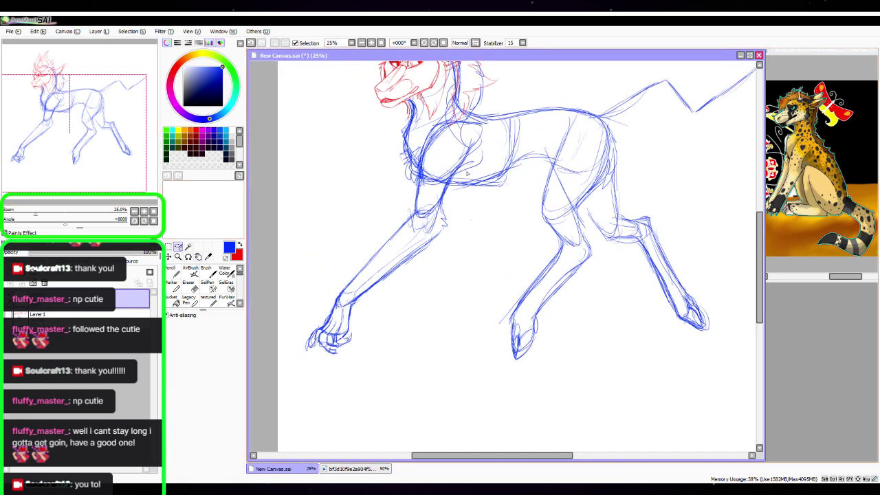
mouse_move(454, 194)
left_mouse_down()
mouse_move(479, 147)
mouse_move(408, 212)
mouse_move(416, 327)
mouse_move(438, 212)
left_mouse_up()
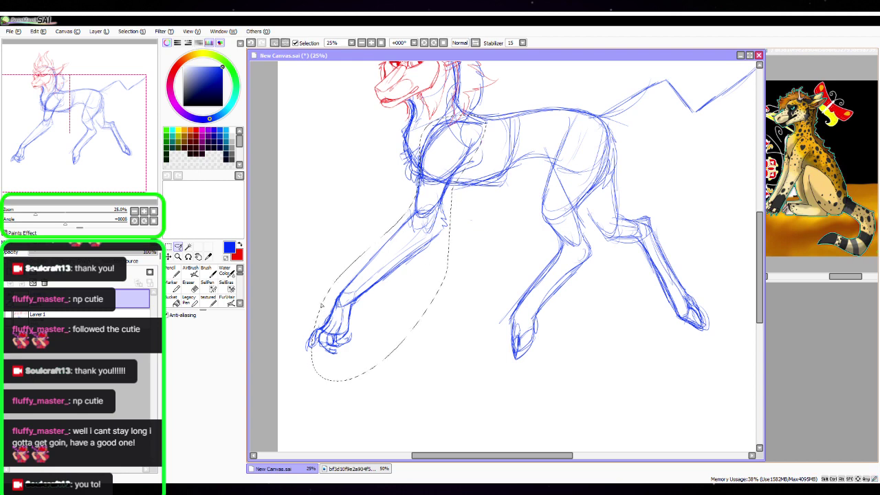
mouse_move(318, 305)
left_mouse_down()
mouse_move(343, 330)
mouse_move(337, 283)
mouse_move(430, 120)
mouse_move(459, 184)
mouse_move(368, 322)
mouse_move(376, 330)
left_mouse_up()
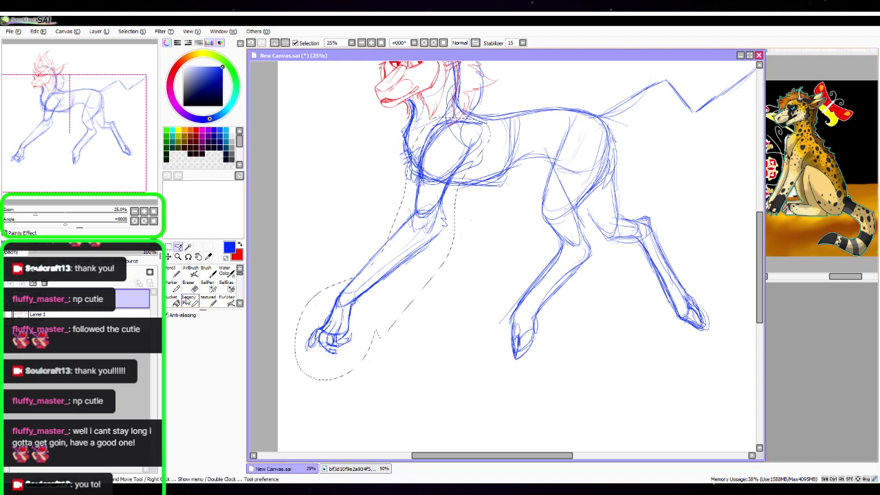
key("ctrl+t")
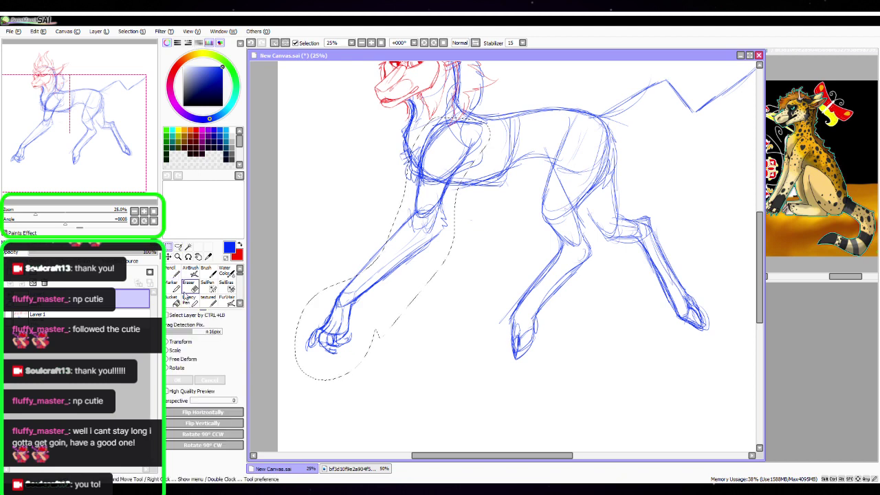
left_click_drag(305, 354, 312, 343)
left_click_drag(485, 116, 487, 128)
left_click_drag(312, 121, 308, 111)
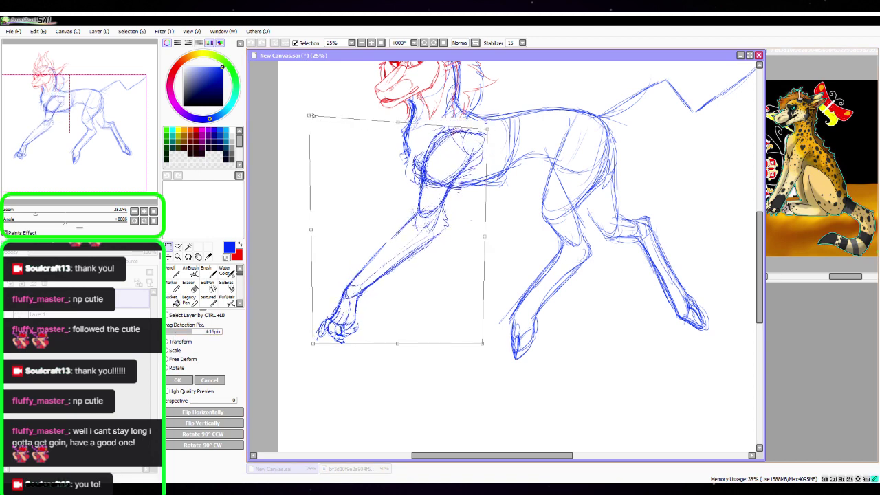
left_click_drag(398, 121, 397, 113)
left_click_drag(313, 343, 328, 345)
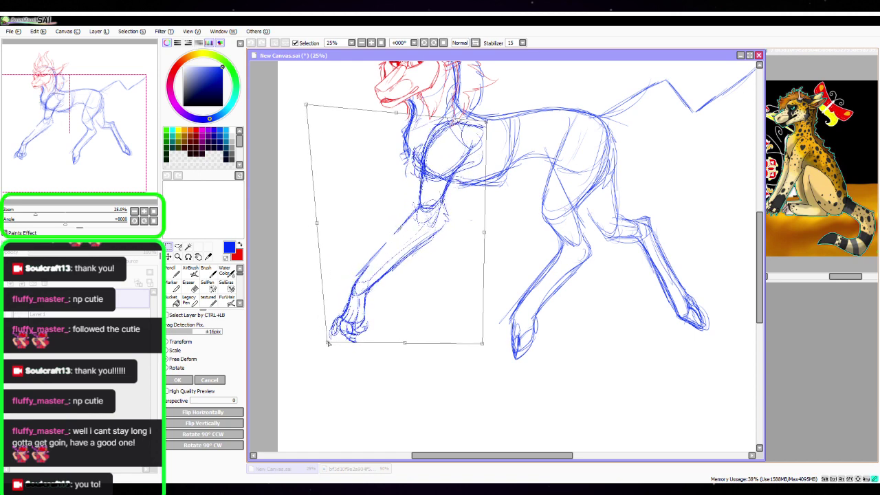
left_click_drag(483, 344, 494, 337)
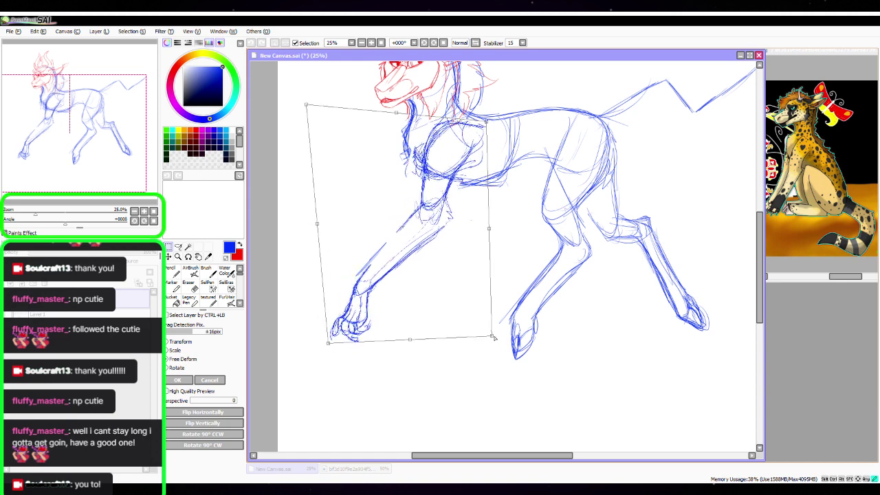
left_click(178, 380)
Touch up the wrist line, then darken the chest's underside and add short curved strokes behind the ribs
left_click(227, 285)
mouse_move(326, 291)
left_mouse_down()
mouse_move(403, 285)
mouse_move(238, 348)
left_mouse_up()
left_click(173, 286)
left_click(178, 274)
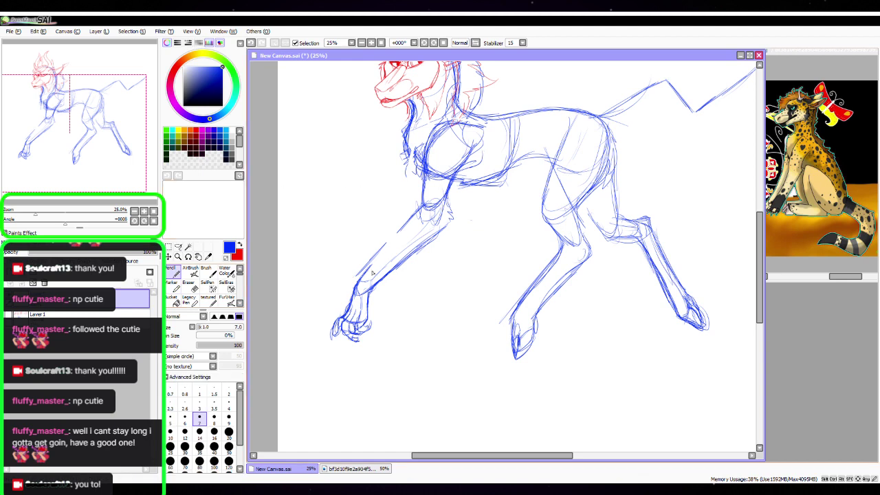
mouse_move(366, 275)
left_mouse_down()
mouse_move(427, 207)
mouse_move(365, 276)
left_mouse_up()
left_click_drag(494, 191, 423, 258)
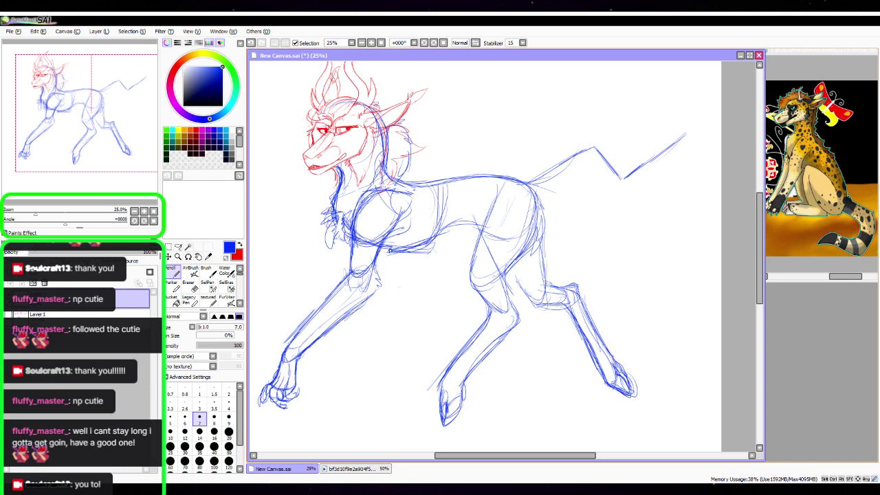
mouse_move(390, 250)
left_mouse_down()
mouse_move(447, 223)
mouse_move(448, 232)
left_mouse_up()
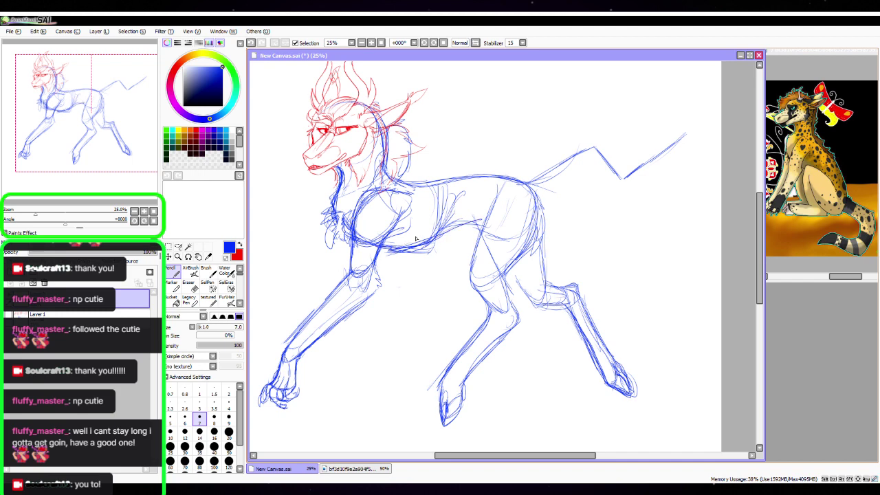
Flesh out the zigzag tail with furry outlines along both sides of the guide line and a rounded tip
key("space")
left_click_drag(589, 267, 464, 311)
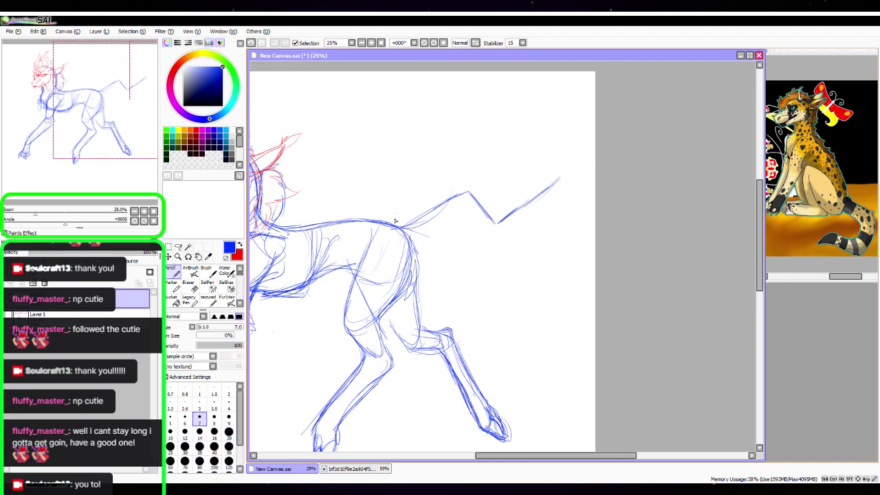
left_click_drag(416, 213, 482, 184)
left_click_drag(418, 238, 460, 214)
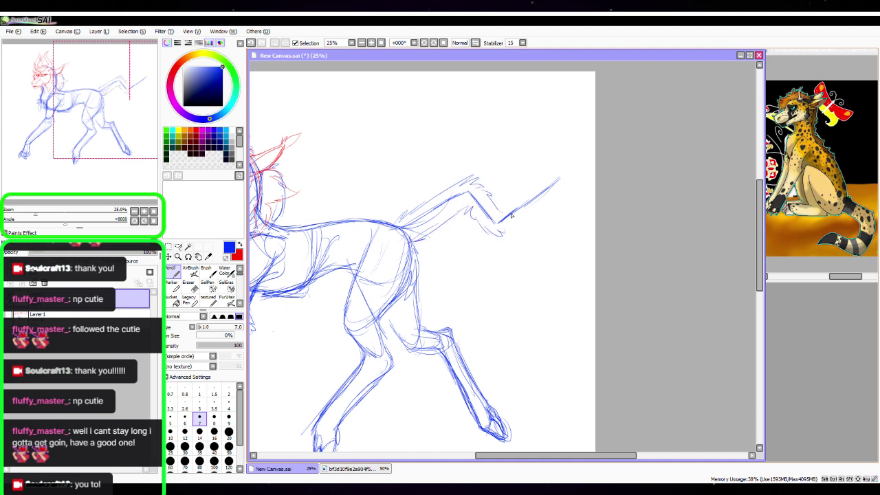
mouse_move(511, 204)
left_mouse_down()
mouse_move(547, 170)
mouse_move(579, 168)
left_mouse_up()
left_click_drag(503, 210, 556, 171)
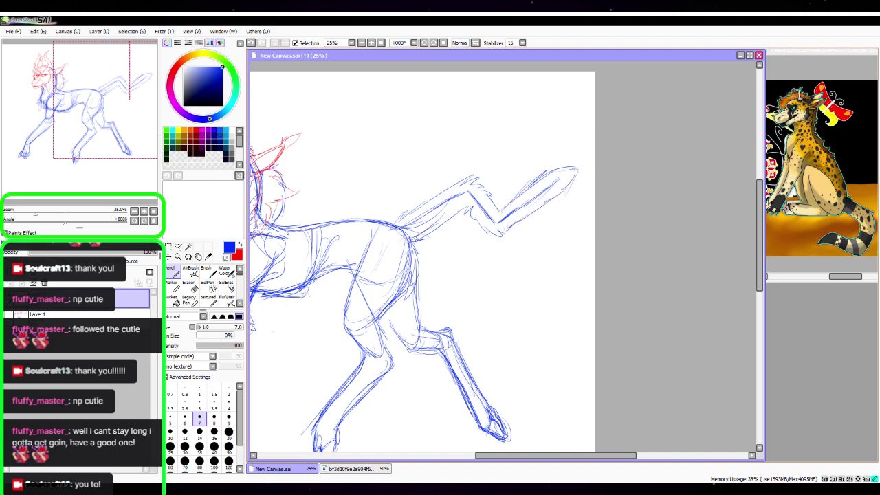
left_click_drag(437, 233, 416, 245)
mouse_move(465, 208)
left_mouse_down()
mouse_move(443, 218)
mouse_move(507, 229)
mouse_move(523, 209)
left_mouse_up()
key("space")
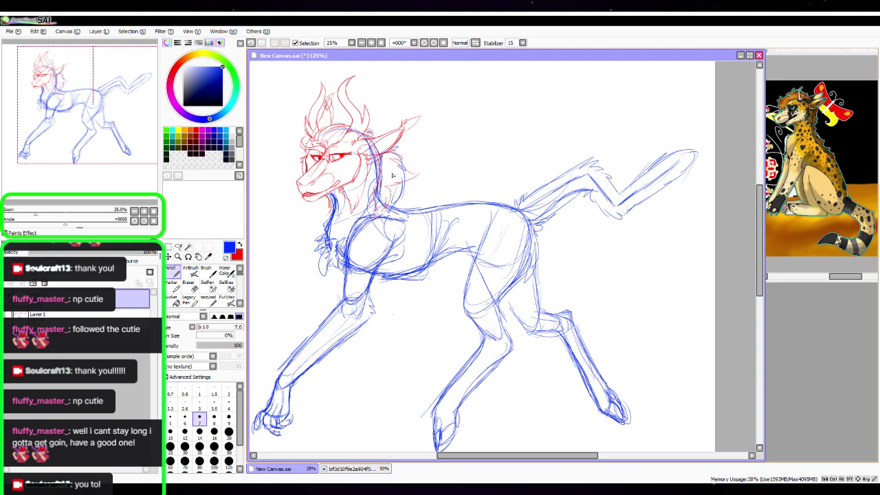
Erase most of the loose mane lines behind the neck and redraw them as short jagged fur tufts down to the shoulders
left_click(188, 285)
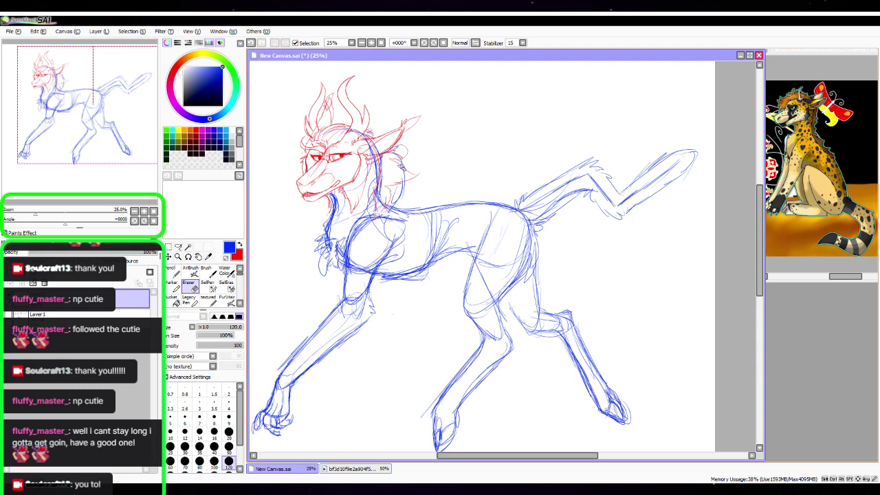
mouse_move(398, 190)
left_mouse_down()
mouse_move(372, 190)
mouse_move(377, 231)
left_mouse_up()
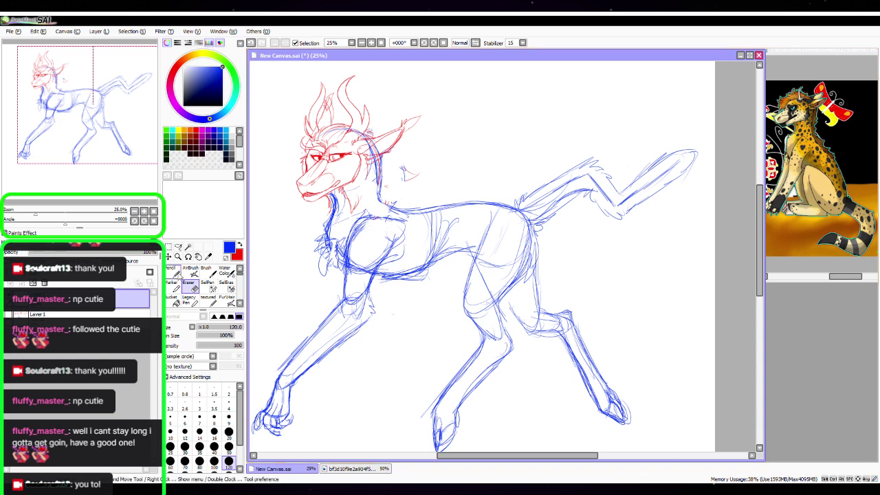
left_click(173, 272)
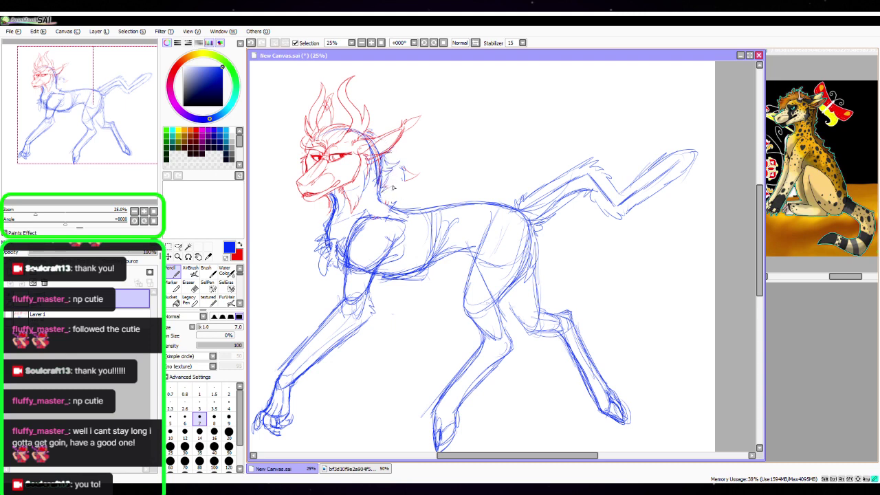
mouse_move(411, 201)
left_mouse_down()
mouse_move(401, 211)
mouse_move(435, 208)
left_mouse_up()
mouse_move(527, 208)
left_mouse_down()
mouse_move(511, 180)
mouse_move(579, 159)
left_mouse_up()
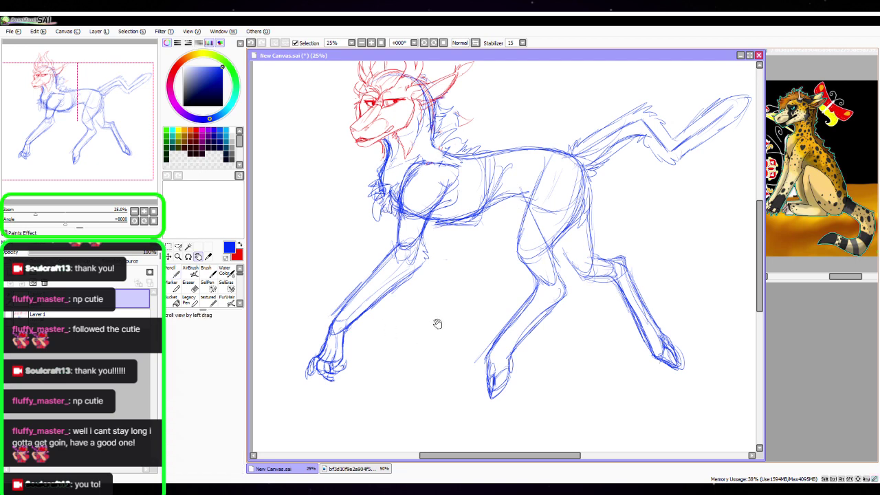
Sketch the second foreleg's front and back edges running down from the elbow, with fur tufts at the elbow
mouse_move(433, 316)
left_mouse_down()
mouse_move(412, 290)
mouse_move(387, 289)
left_mouse_up()
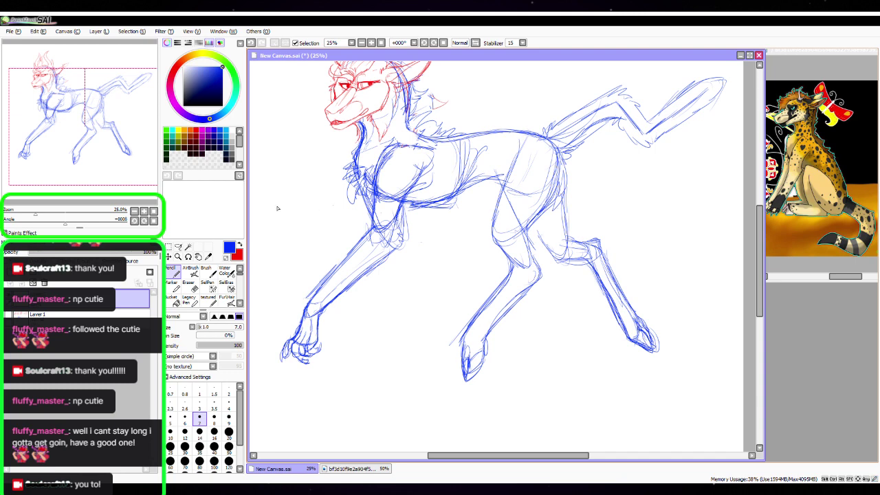
left_click(143, 211)
scroll(465, 186, "down", 3)
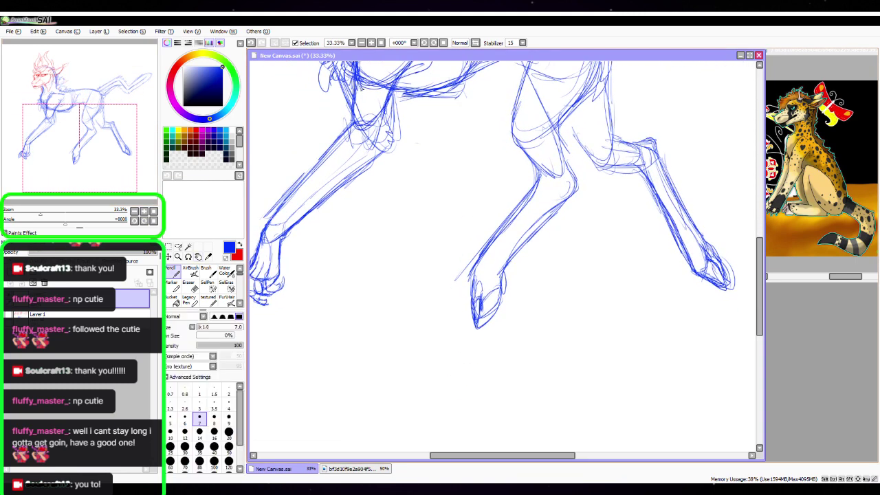
mouse_move(360, 129)
left_mouse_down()
mouse_move(371, 216)
mouse_move(369, 187)
left_mouse_up()
left_click_drag(360, 131, 335, 280)
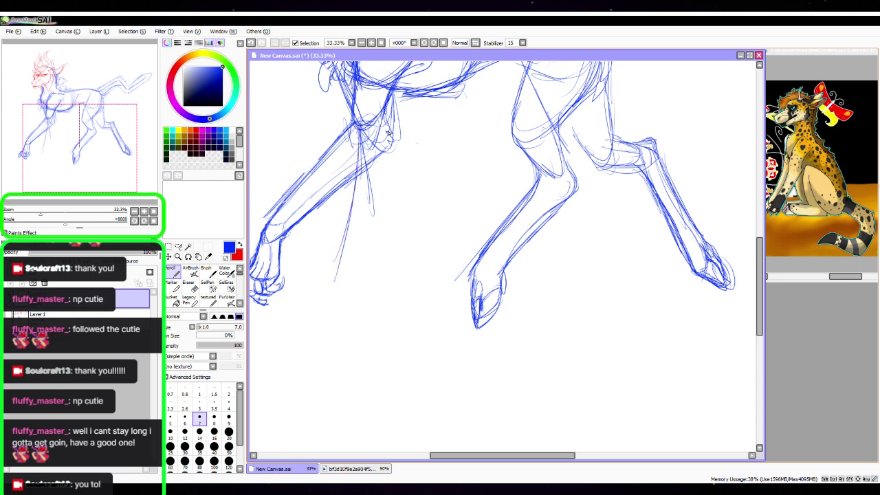
left_click_drag(401, 145, 382, 236)
left_click_drag(401, 121, 395, 150)
left_click_drag(401, 128, 373, 238)
left_click_drag(390, 174, 359, 288)
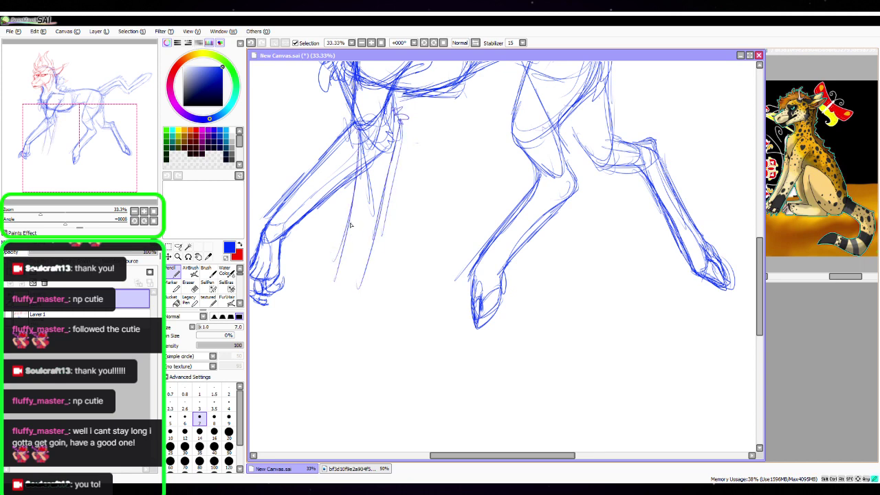
left_click_drag(353, 224, 348, 290)
Block in the second foreleg's wrist with curved joint lines, a wedge-shaped foot and reinforced lower leg edges
mouse_move(338, 247)
left_mouse_down()
mouse_move(363, 276)
mouse_move(398, 127)
mouse_move(333, 282)
mouse_move(570, 232)
left_mouse_up()
key("Page_Up")
key("Page_Up")
mouse_move(336, 231)
left_mouse_down()
mouse_move(317, 295)
mouse_move(405, 246)
left_mouse_up()
mouse_move(337, 237)
left_mouse_down()
mouse_move(410, 164)
mouse_move(279, 335)
mouse_move(290, 358)
mouse_move(369, 291)
left_mouse_up()
mouse_move(401, 220)
left_mouse_down()
mouse_move(335, 345)
mouse_move(273, 350)
mouse_move(302, 355)
mouse_move(384, 291)
left_mouse_up()
left_click_drag(361, 311, 403, 218)
mouse_move(349, 327)
left_mouse_down()
mouse_move(388, 223)
mouse_move(430, 160)
left_mouse_up()
left_click_drag(342, 228, 387, 69)
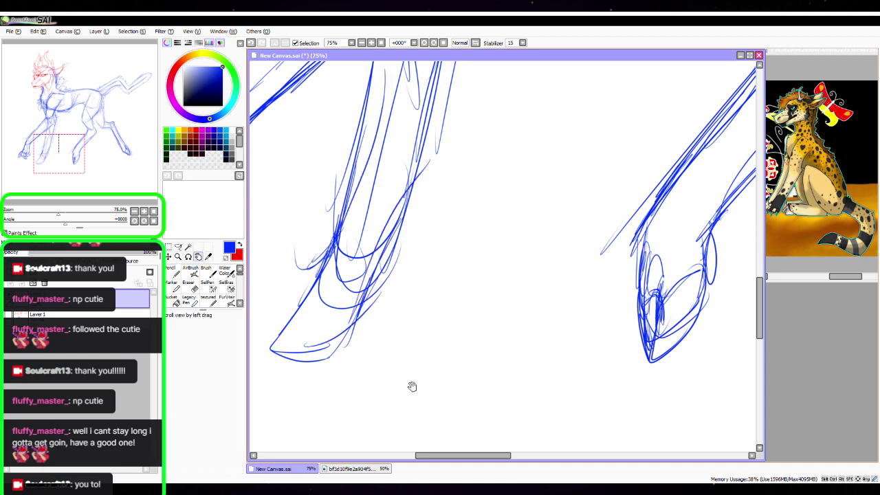
Extend the second front paw forward with long, flat toe outlines and refine the slope from wrist to toes
mouse_move(413, 385)
left_mouse_down()
mouse_move(529, 296)
mouse_move(548, 250)
left_mouse_up()
left_click(799, 254)
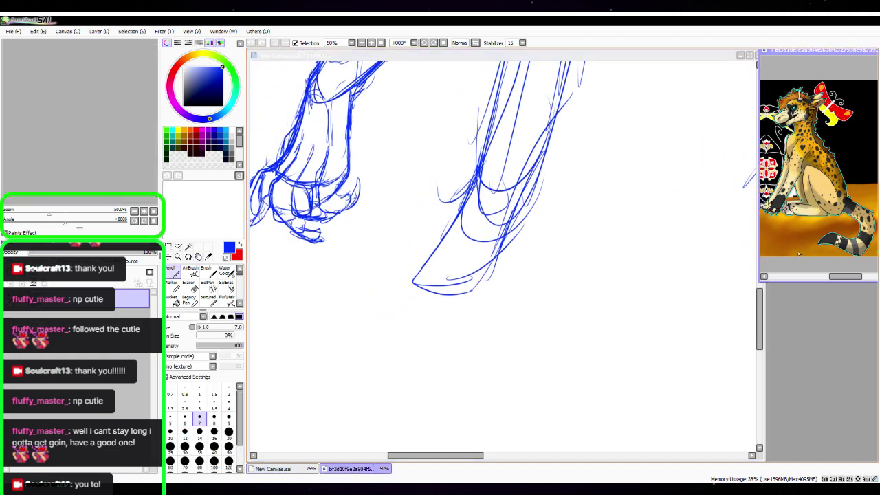
left_click(543, 254)
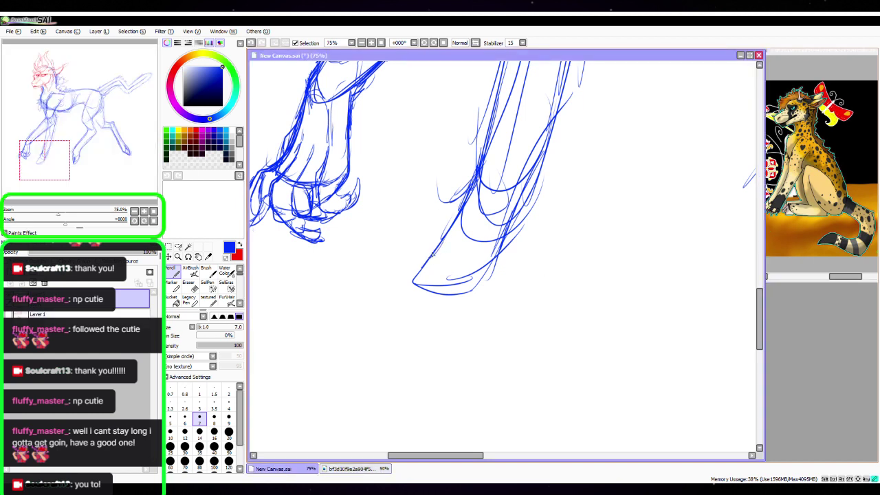
mouse_move(440, 253)
left_mouse_down()
mouse_move(379, 251)
mouse_move(361, 273)
mouse_move(405, 284)
mouse_move(377, 291)
mouse_move(488, 269)
mouse_move(447, 276)
left_mouse_up()
mouse_move(468, 219)
left_mouse_down()
mouse_move(449, 269)
mouse_move(474, 259)
mouse_move(453, 278)
mouse_move(460, 268)
mouse_move(452, 259)
mouse_move(389, 256)
left_mouse_up()
mouse_move(389, 255)
left_mouse_down()
mouse_move(402, 282)
mouse_move(363, 277)
mouse_move(411, 285)
left_mouse_up()
mouse_move(359, 278)
left_mouse_down()
mouse_move(423, 283)
mouse_move(354, 268)
mouse_move(343, 277)
left_mouse_up()
mouse_move(454, 227)
left_mouse_down()
mouse_move(417, 246)
mouse_move(414, 261)
left_mouse_up()
left_click_drag(455, 220, 429, 245)
left_click_drag(500, 138, 485, 178)
left_click_drag(451, 230, 377, 254)
Draw an oval wrist joint on the second foreleg and strengthen the leg's edges and the paw's heel
left_click_drag(567, 264, 476, 374)
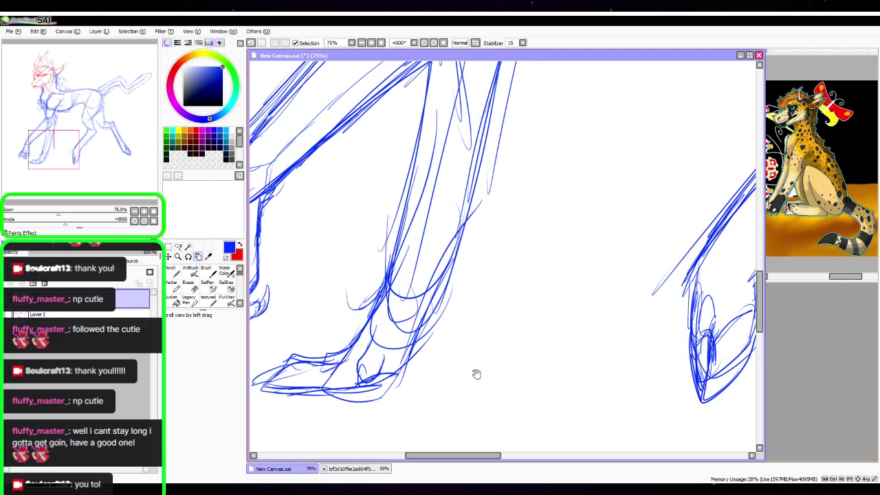
mouse_move(389, 376)
left_mouse_down()
mouse_move(458, 245)
mouse_move(426, 332)
mouse_move(440, 296)
left_mouse_up()
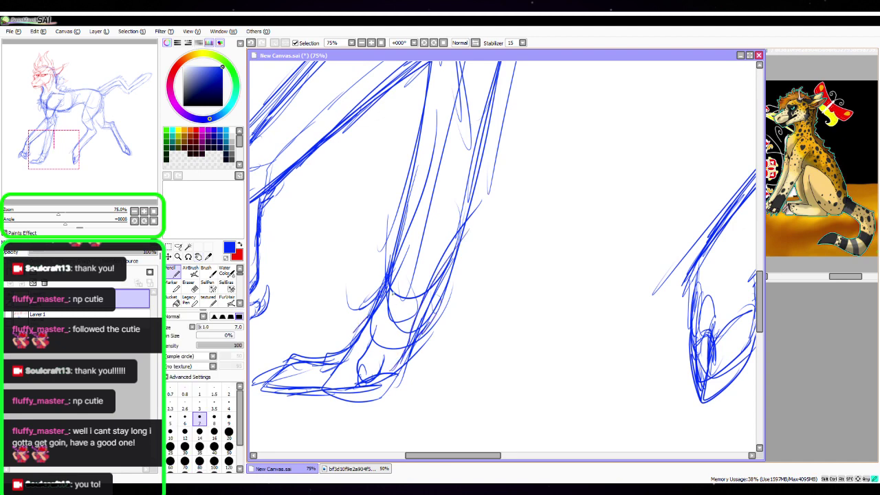
left_click_drag(377, 308, 421, 330)
mouse_move(393, 284)
left_mouse_down()
mouse_move(438, 199)
mouse_move(454, 77)
left_mouse_up()
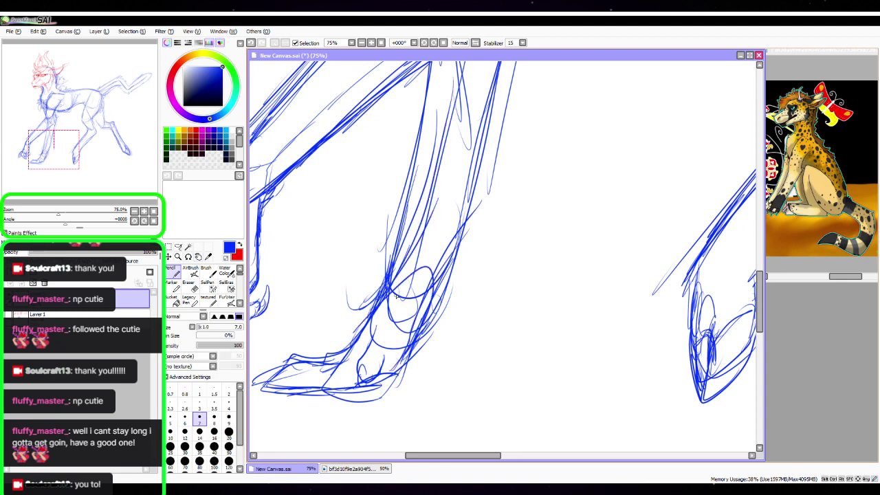
mouse_move(433, 300)
left_mouse_down()
mouse_move(464, 251)
mouse_move(511, 33)
left_mouse_up()
left_click_drag(356, 393, 384, 380)
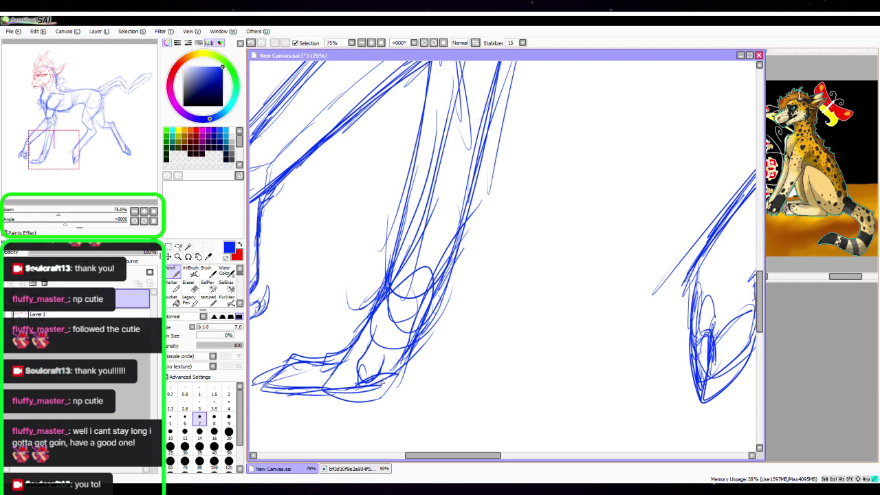
Lasso the second foreleg below the elbow, free-deform it slightly shorter with a narrower top, and deselect it
left_click(134, 210)
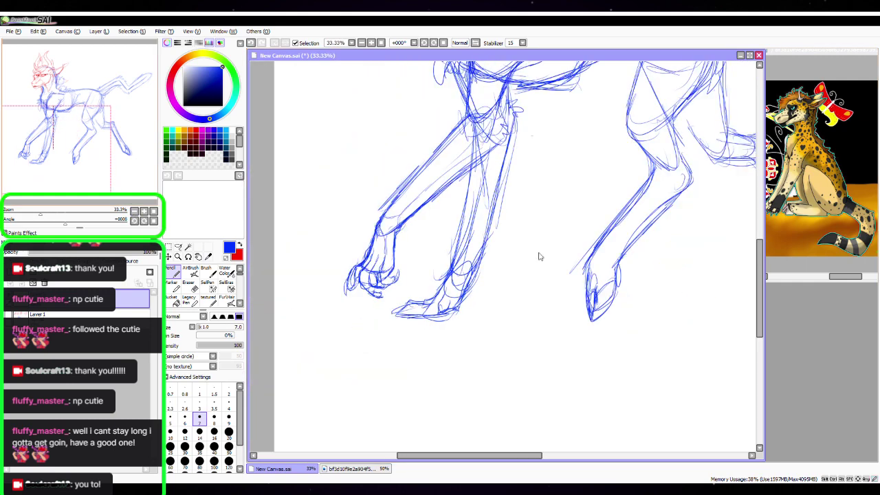
key("space")
mouse_move(540, 256)
left_mouse_down()
mouse_move(436, 333)
mouse_move(459, 289)
left_mouse_up()
key("l")
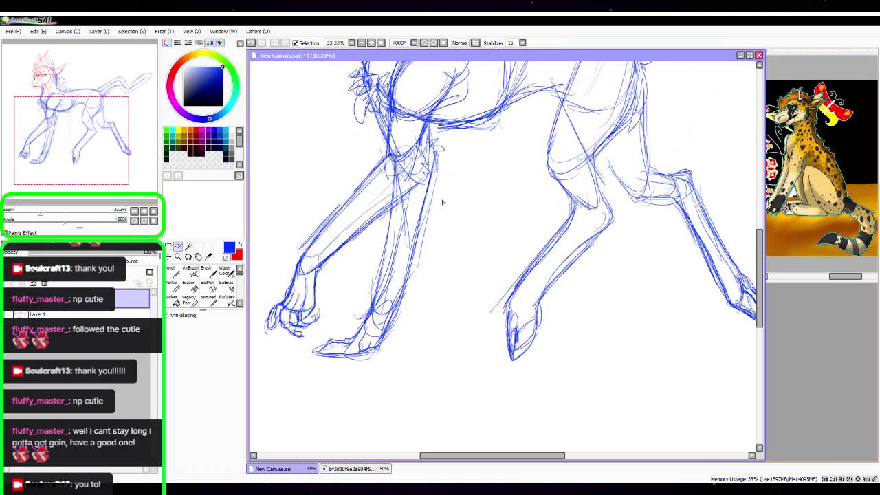
mouse_move(440, 173)
left_mouse_down()
mouse_move(298, 355)
mouse_move(461, 200)
mouse_move(443, 172)
left_mouse_up()
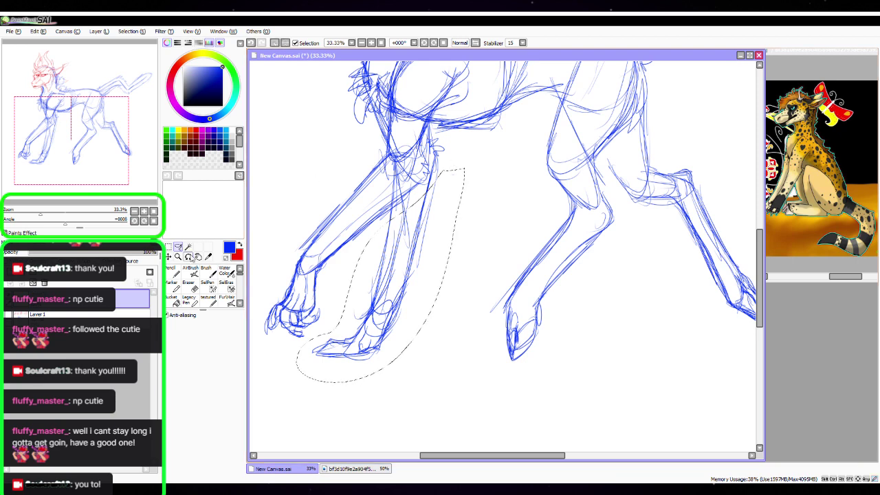
key("ctrl+t")
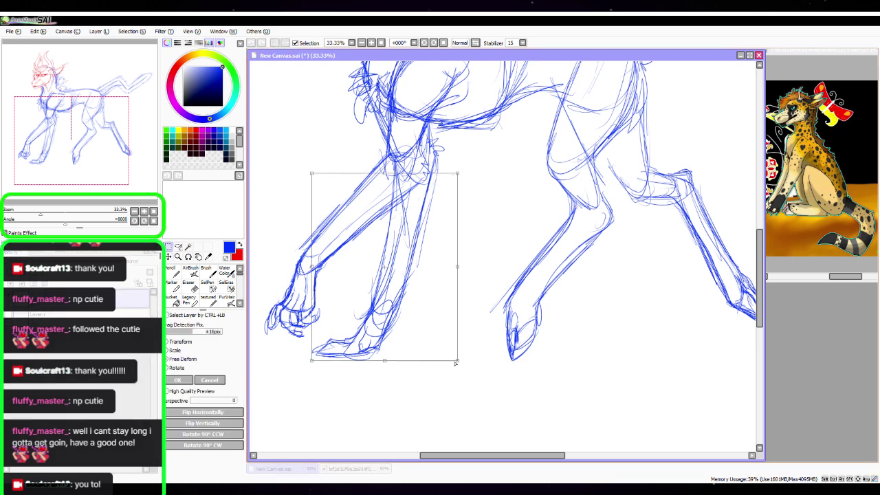
left_click_drag(455, 362, 466, 351)
left_click_drag(315, 362, 319, 351)
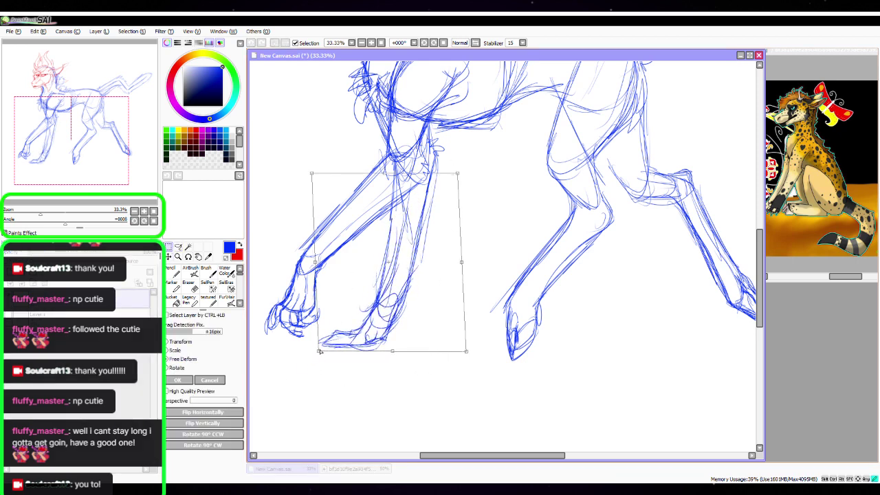
mouse_move(391, 351)
left_mouse_down()
mouse_move(383, 360)
mouse_move(385, 353)
left_mouse_up()
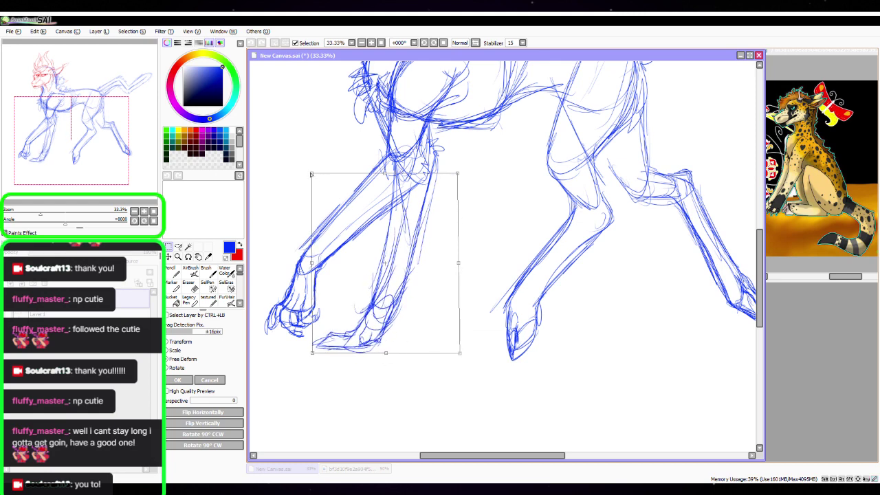
left_click_drag(311, 174, 330, 163)
left_click_drag(458, 173, 448, 172)
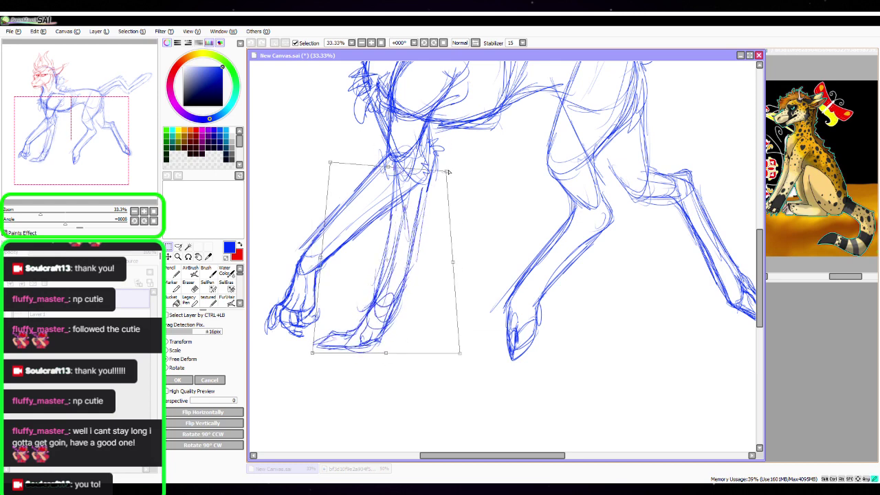
left_click(178, 380)
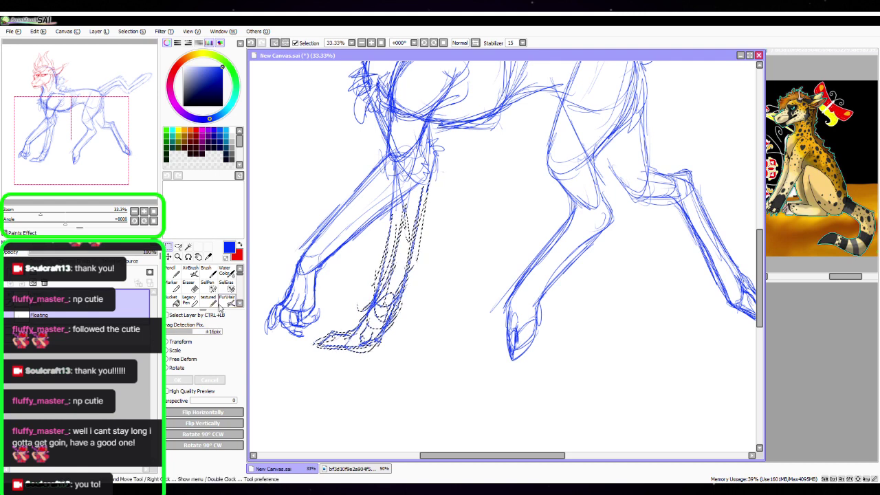
left_click(226, 287)
key("ctrl+d")
left_click(174, 270)
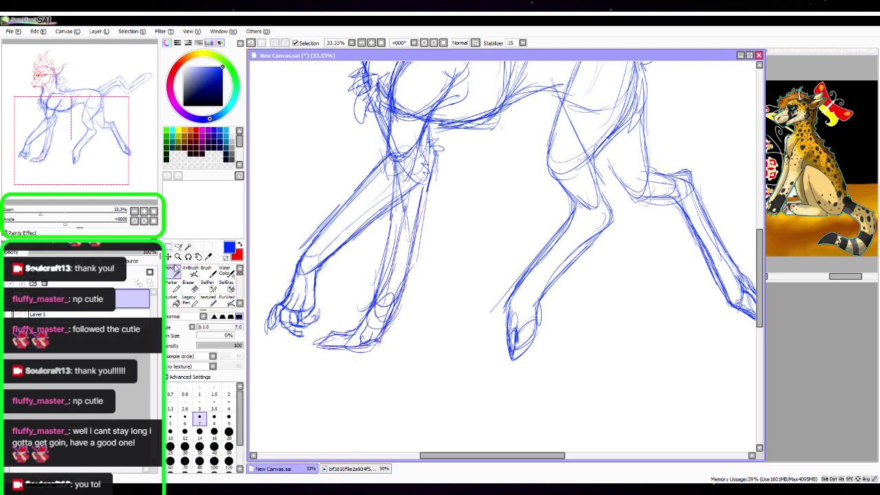
Redraw the edges of both forelegs below the elbow with long strokes to reconnect the reshaped leg
left_click_drag(511, 196, 468, 321)
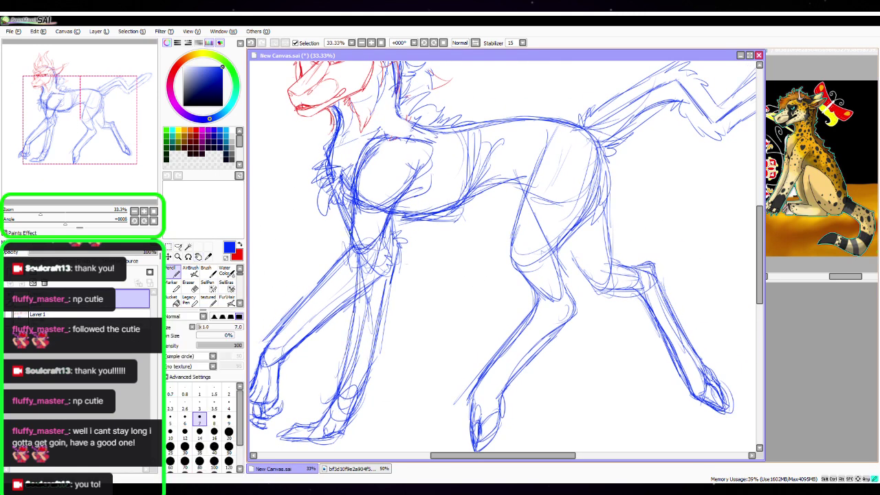
mouse_move(361, 266)
left_mouse_down()
mouse_move(336, 391)
mouse_move(352, 333)
left_mouse_up()
left_click_drag(366, 377, 395, 253)
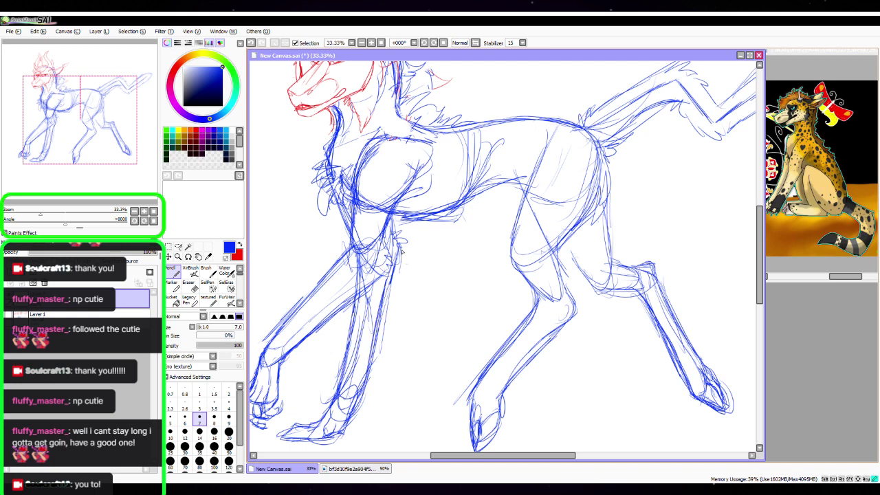
left_click_drag(448, 307, 450, 249)
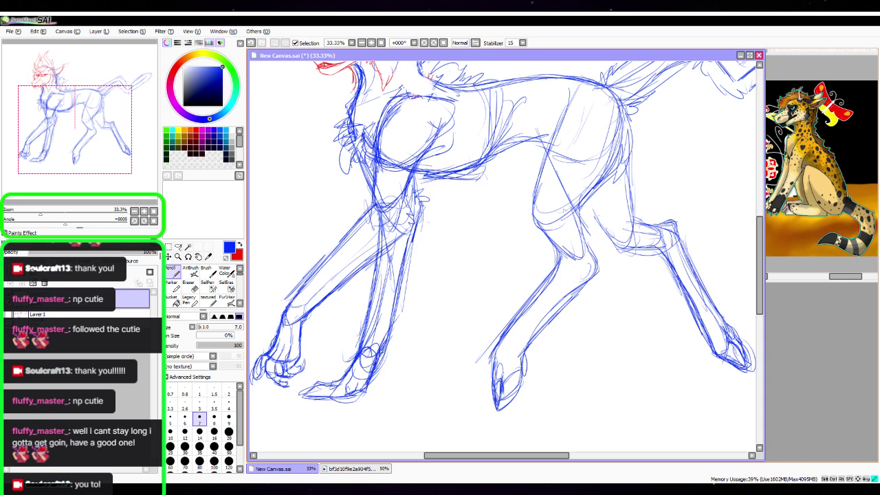
mouse_move(381, 347)
left_mouse_down()
mouse_move(423, 227)
mouse_move(384, 235)
left_mouse_up()
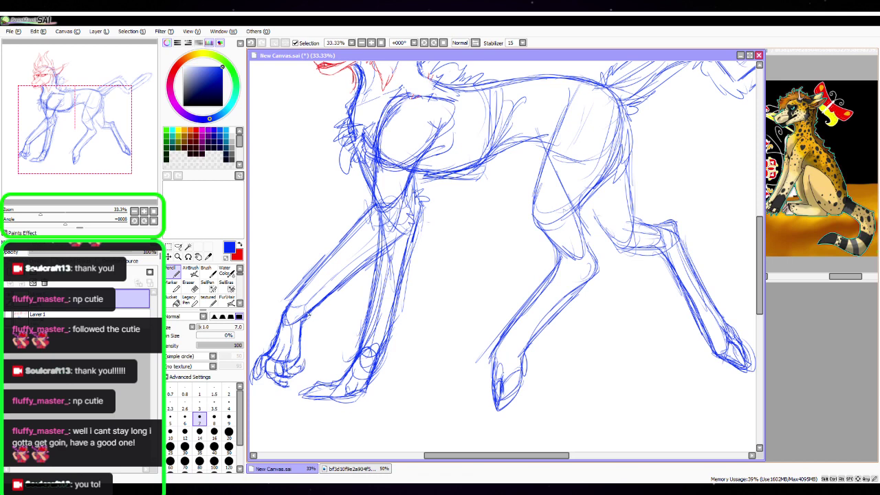
left_click_drag(314, 304, 402, 236)
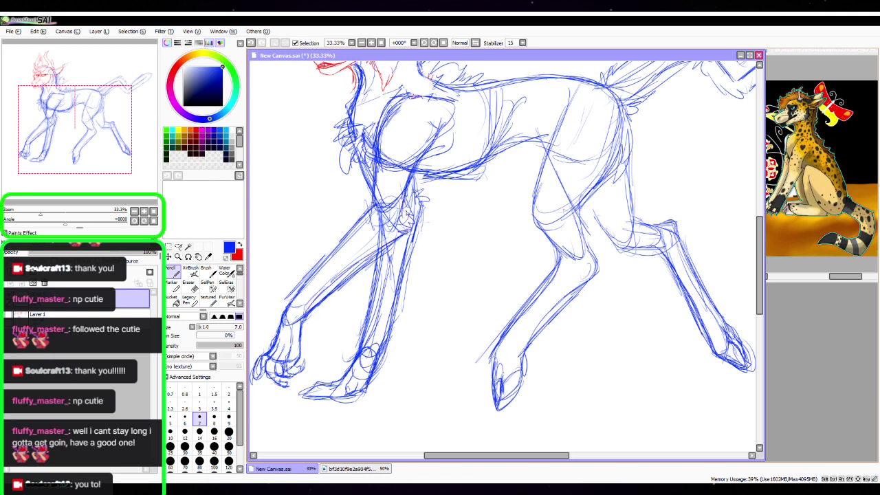
Lasso the chest and both forelegs and free-deform them so the paws shift back toward the hind legs
key("space")
left_click_drag(614, 230, 522, 294)
left_click(135, 209)
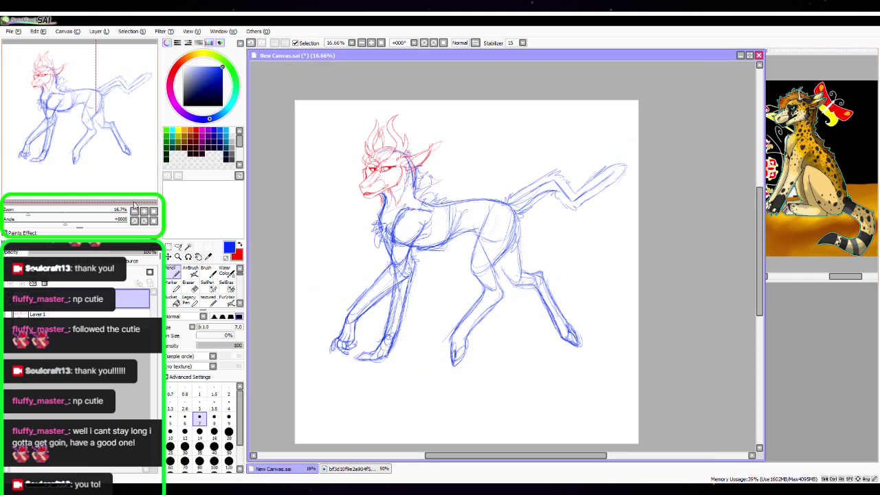
key("space")
left_click_drag(564, 253, 499, 228)
left_click_drag(504, 271, 480, 270)
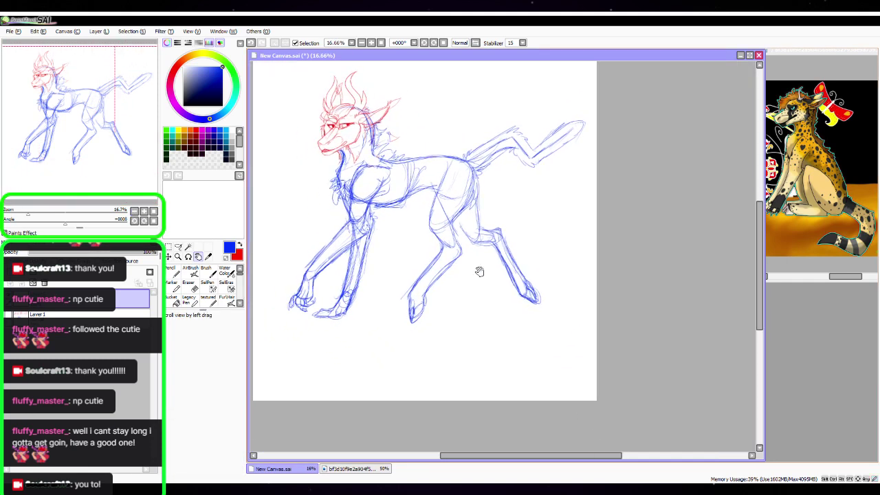
left_click(177, 246)
mouse_move(396, 214)
left_mouse_down()
mouse_move(389, 165)
mouse_move(287, 238)
mouse_move(377, 292)
mouse_move(389, 220)
left_mouse_up()
key("ctrl+t")
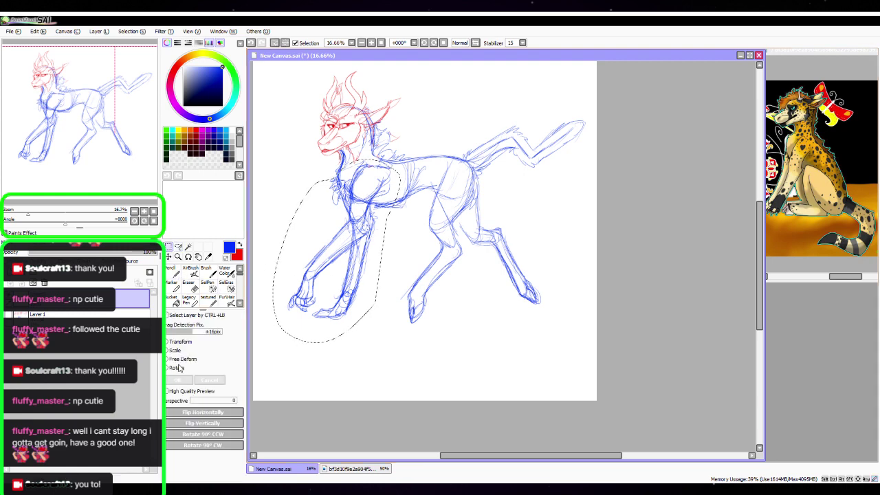
left_click_drag(342, 321, 353, 319)
left_click_drag(399, 160, 400, 157)
left_click_drag(410, 320, 410, 325)
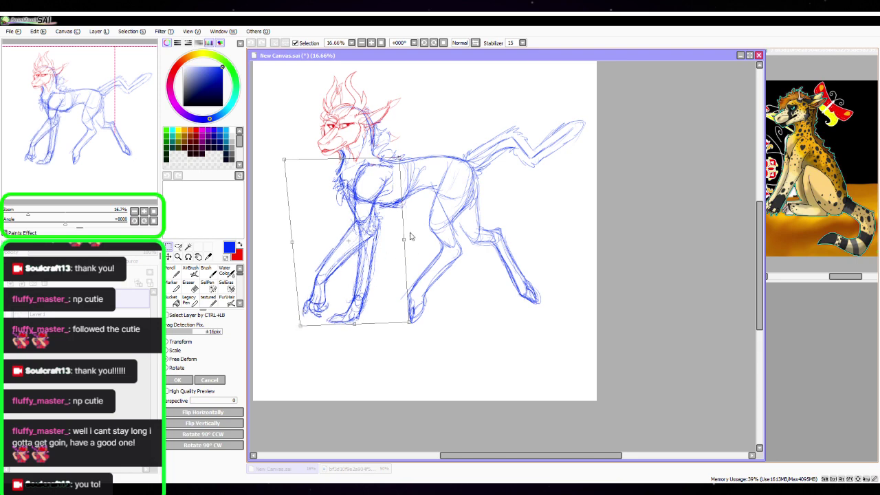
Fine-tune the height and position of the deformed chest and forelegs, apply the transformation and deselect
left_click_drag(404, 239, 404, 235)
mouse_move(355, 321)
left_mouse_down()
mouse_move(359, 329)
mouse_move(356, 317)
left_mouse_up()
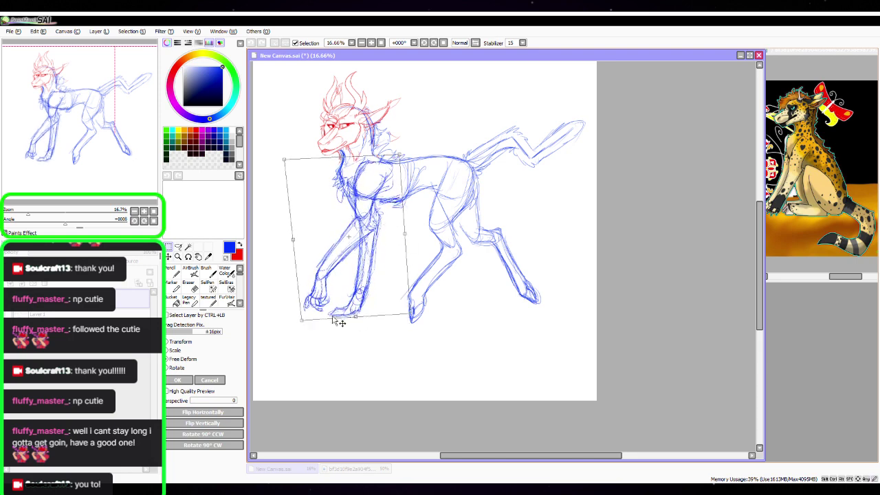
left_click_drag(372, 262, 371, 265)
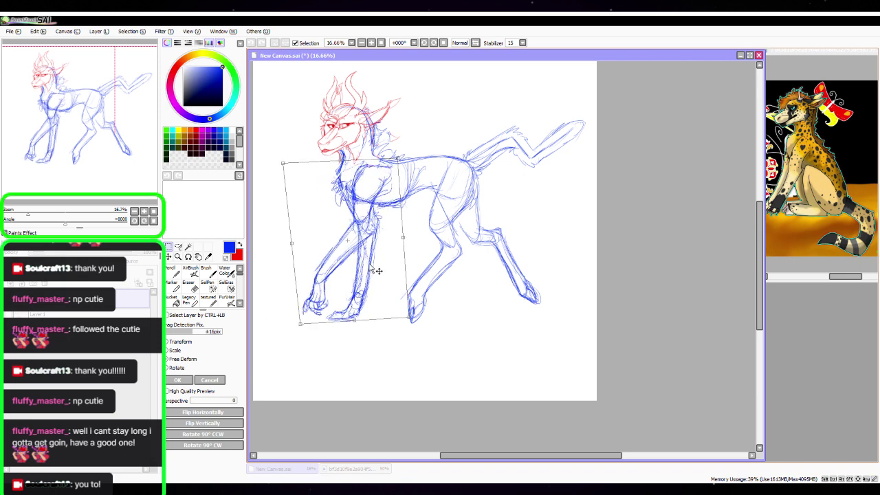
left_click(178, 380)
left_click(229, 285)
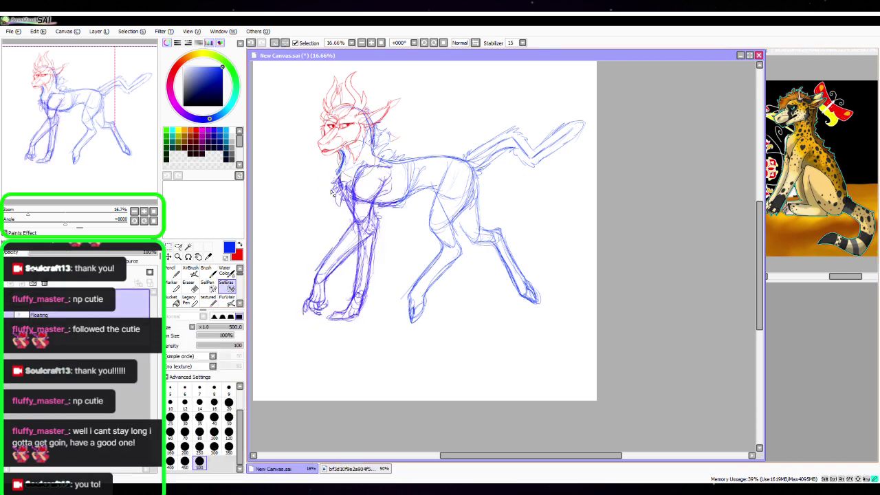
key("ctrl+d")
Examine the creature's overall pose and proportions, with a closer look at the hindquarters, head and torso
key("space")
left_click_drag(550, 295, 470, 336)
left_click_drag(397, 369, 452, 361)
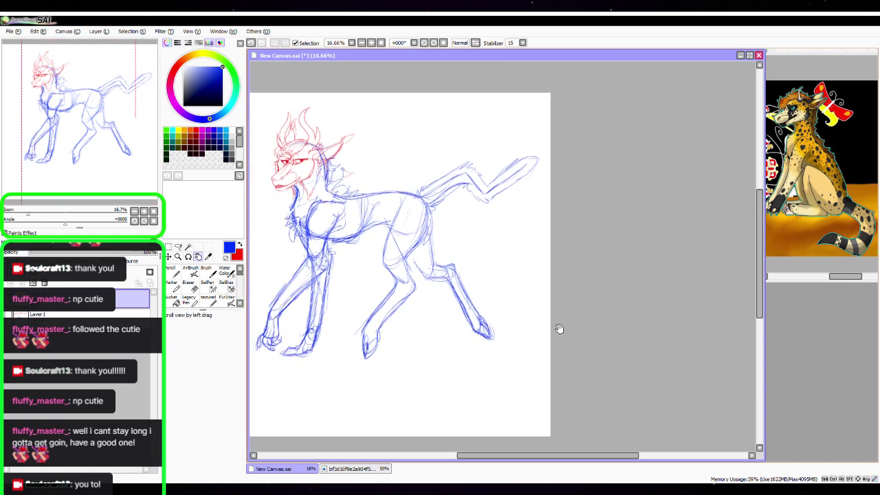
left_click_drag(523, 324, 535, 321)
key("n")
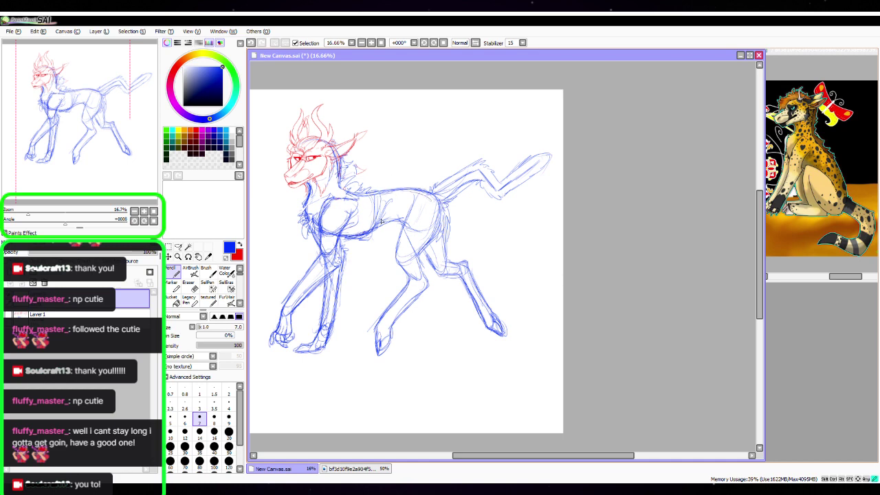
left_click(143, 211)
left_click(143, 211)
key("space")
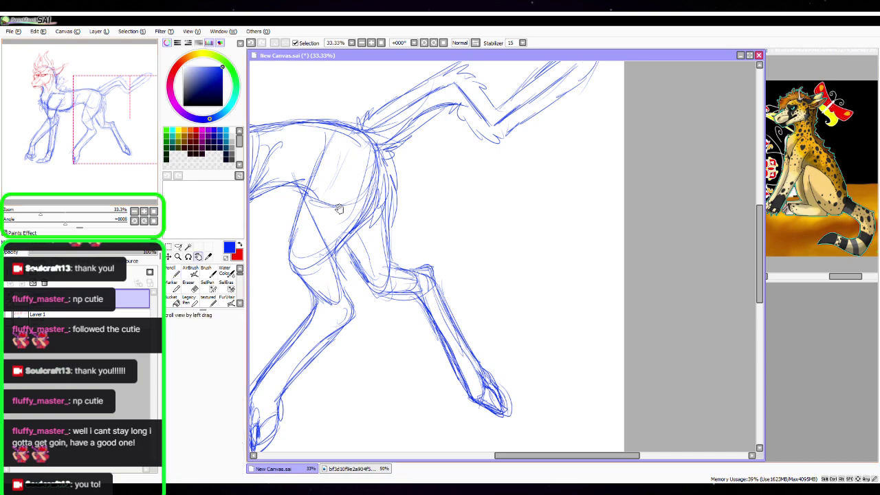
left_click_drag(271, 208, 592, 300)
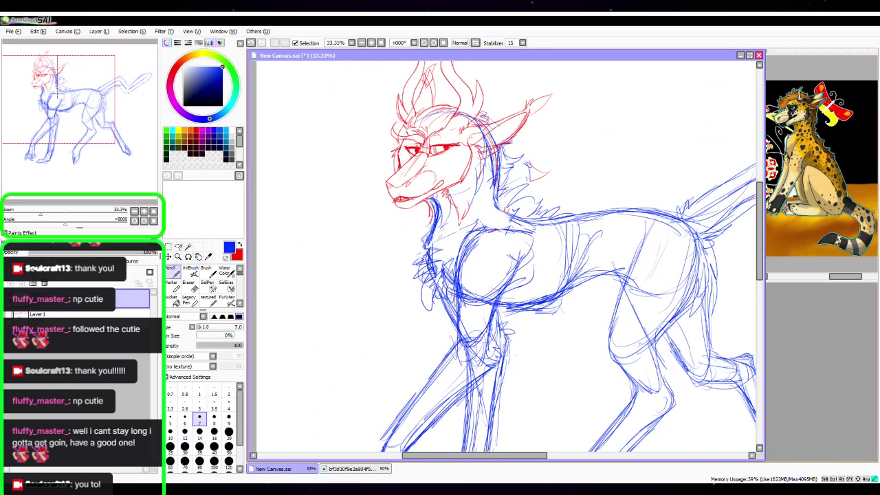
Enlarge the whole creature sketch, including the red head, and reposition it to fill most of the canvas
left_click(153, 221)
key("ctrl+t")
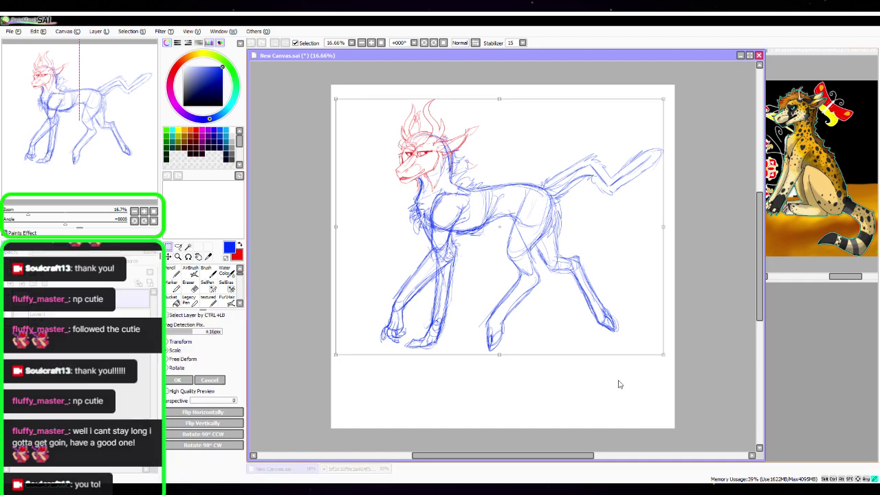
left_click_drag(664, 355, 672, 375)
left_click_drag(622, 325, 584, 333)
mouse_move(634, 382)
left_mouse_down()
mouse_move(649, 375)
mouse_move(672, 414)
left_mouse_up()
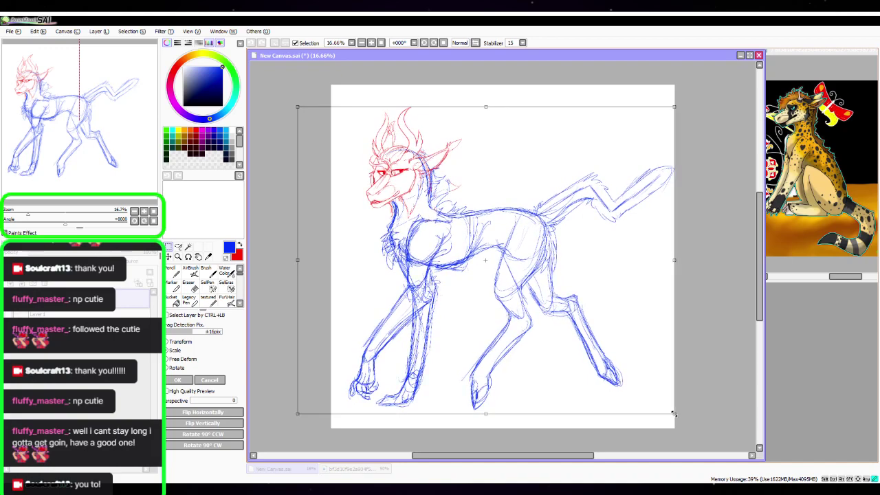
left_click_drag(634, 356, 620, 349)
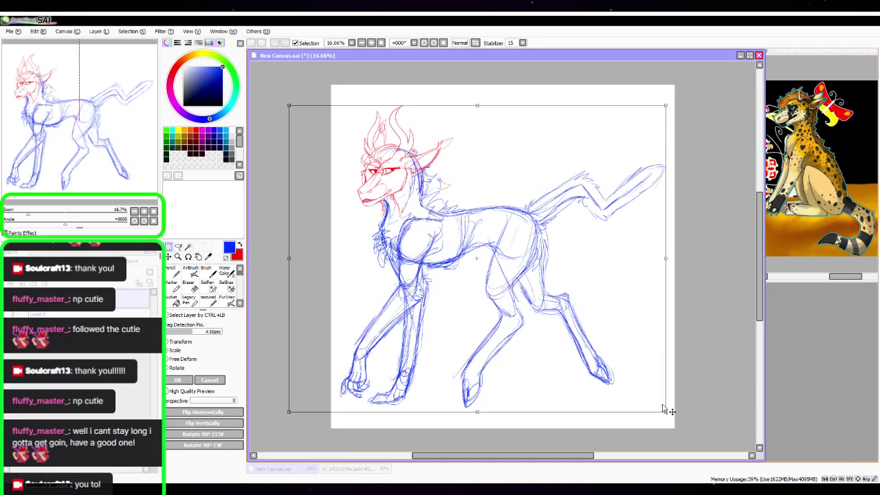
left_click_drag(665, 411, 670, 415)
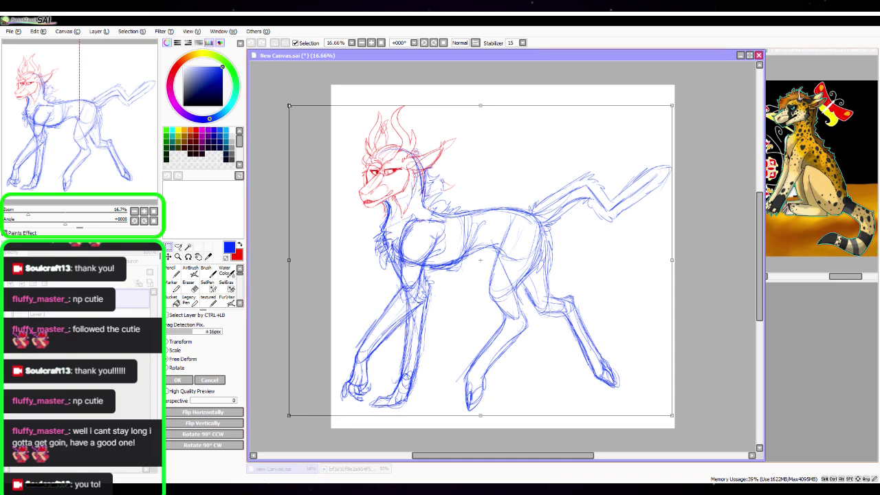
Free-deform the enlarged sketch by stretching its upper corner on the head side, adjust its top and bottom edges, and apply
left_click_drag(289, 105, 272, 99)
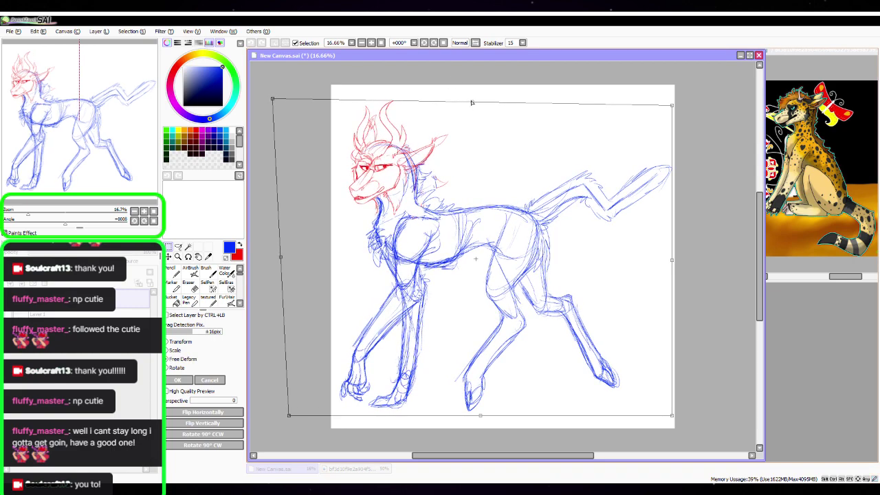
left_click_drag(472, 103, 479, 100)
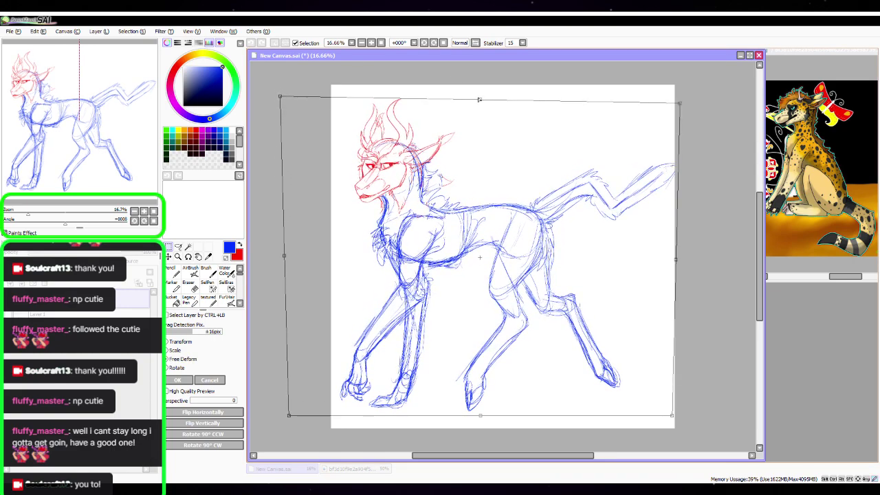
left_click_drag(679, 104, 675, 103)
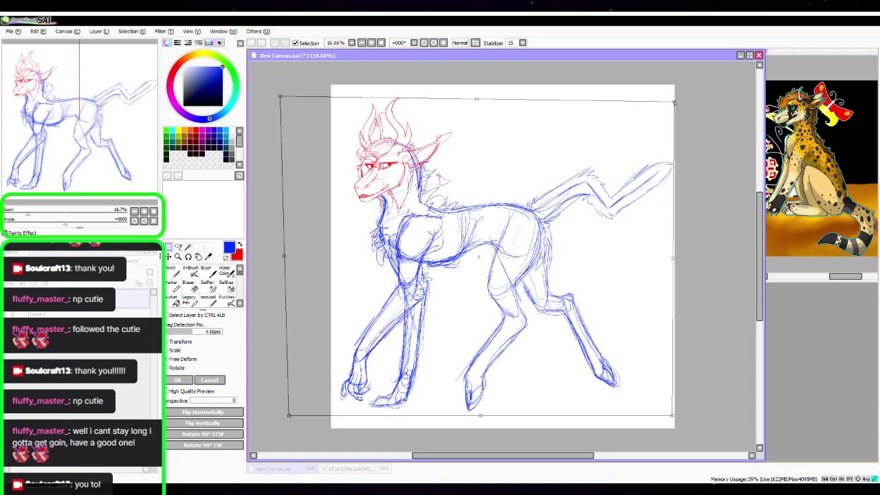
left_click_drag(481, 417, 481, 419)
left_click(180, 379)
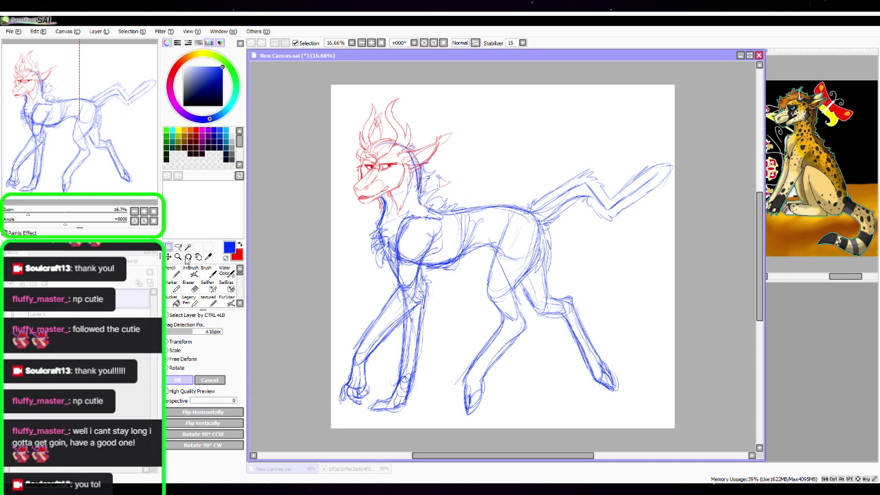
Lasso the near hind leg, free-deform it to swing the hoof rearward and shorten the leg, apply and deselect
left_click(178, 246)
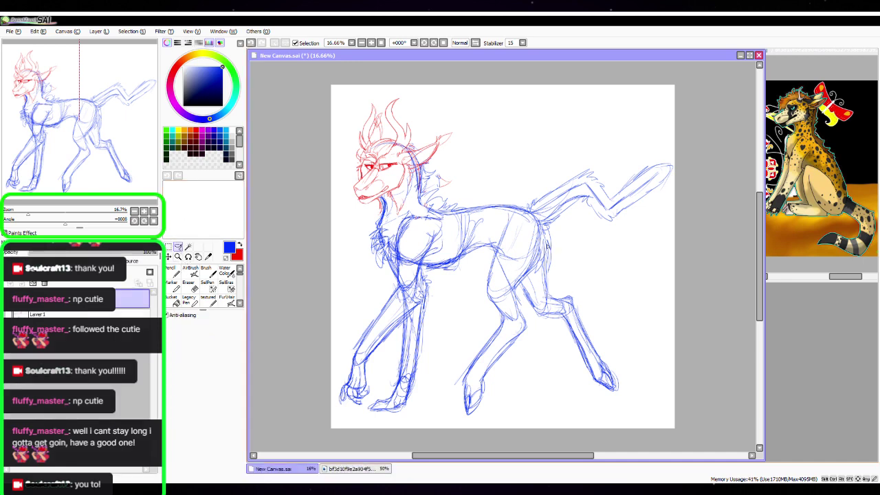
mouse_move(493, 244)
left_mouse_down()
mouse_move(446, 362)
mouse_move(536, 357)
left_mouse_up()
left_click_drag(529, 284, 547, 233)
key("ctrl+t")
left_click(168, 341)
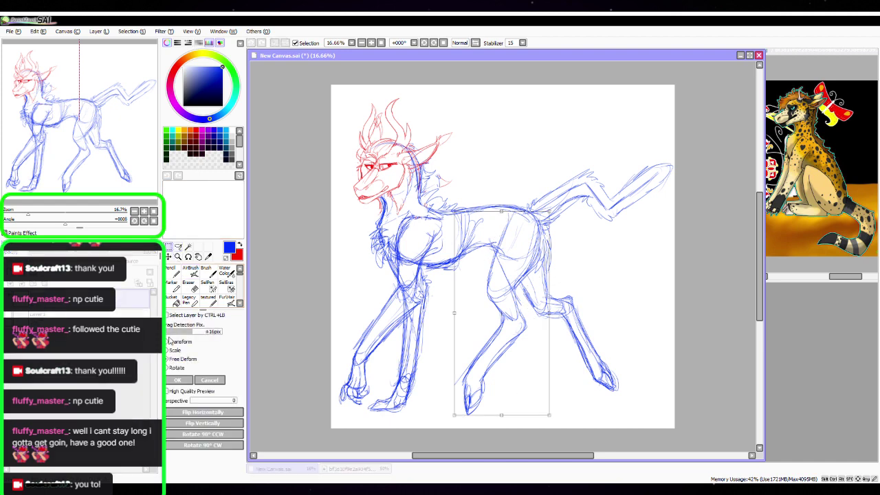
left_click_drag(502, 416, 472, 403)
left_click_drag(553, 406, 511, 403)
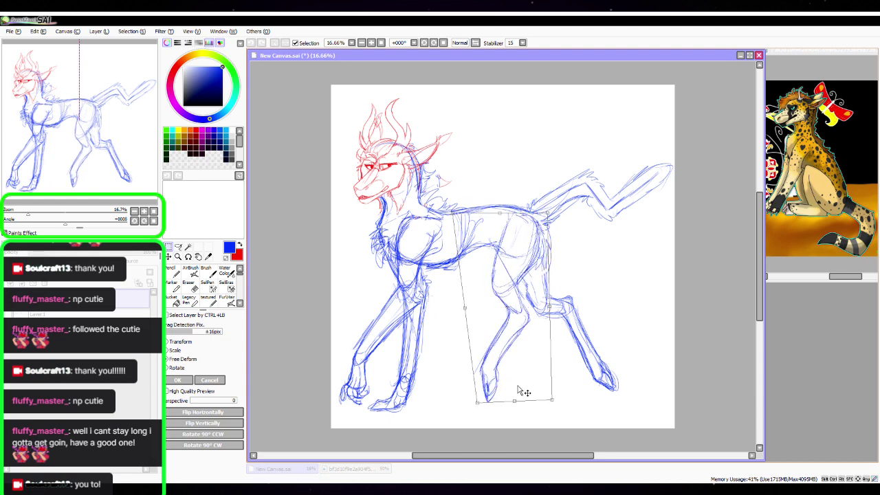
left_click_drag(548, 215, 553, 212)
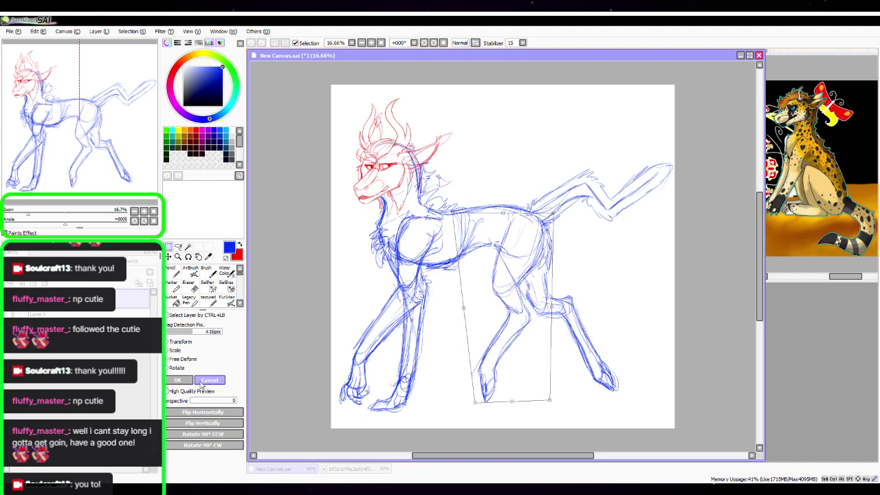
left_click(178, 380)
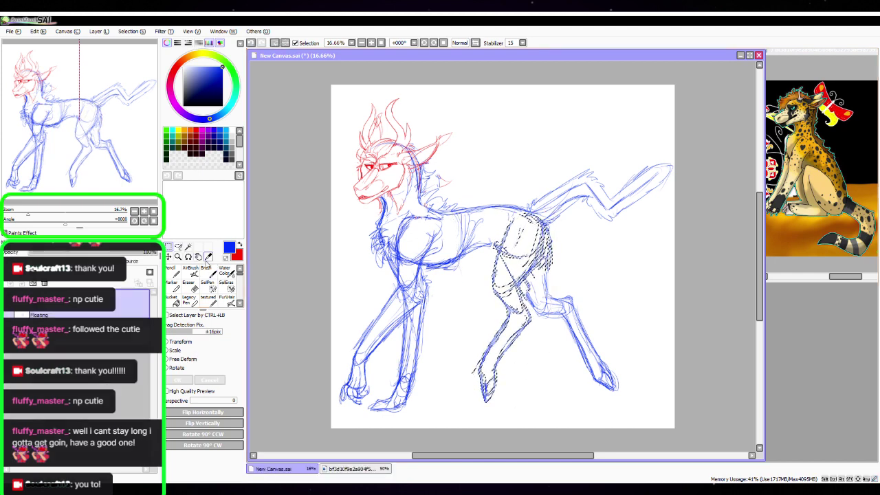
left_click(229, 285)
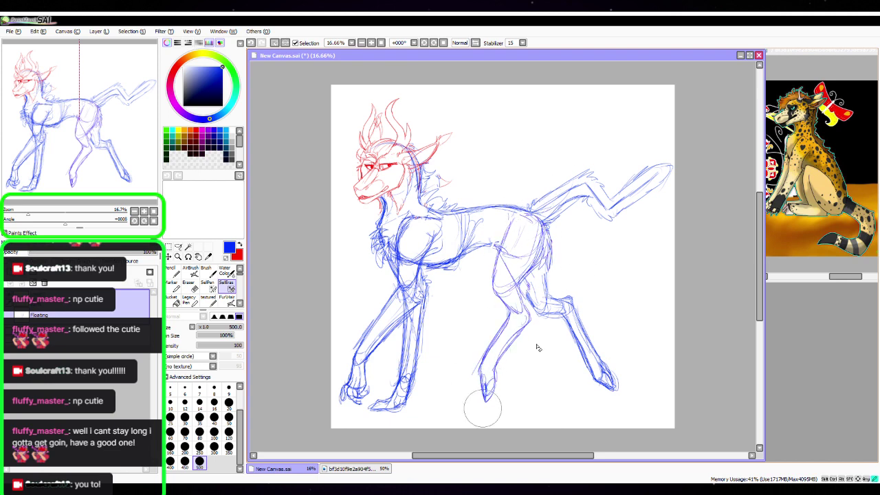
key("ctrl+d")
Lasso the far hind leg and free-deform it to tilt and narrow it slightly, then apply the transformation
left_click(179, 247)
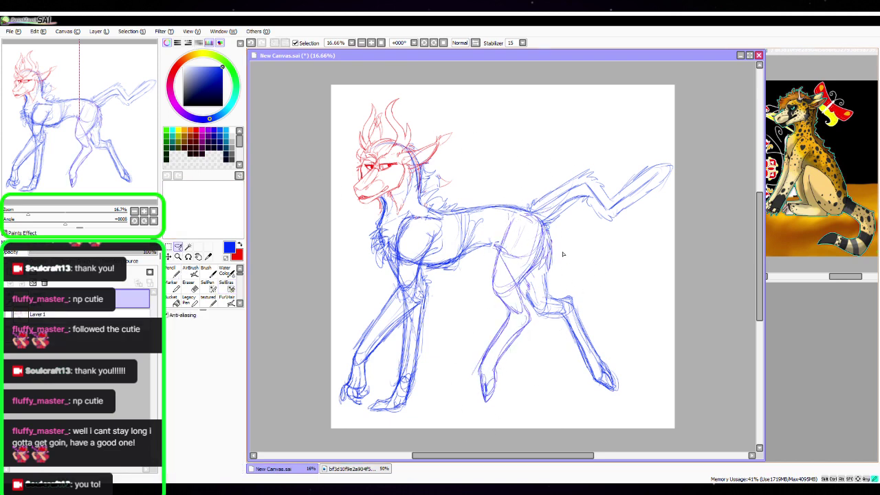
mouse_move(527, 295)
left_mouse_down()
mouse_move(653, 382)
mouse_move(558, 252)
left_mouse_up()
left_click(167, 256)
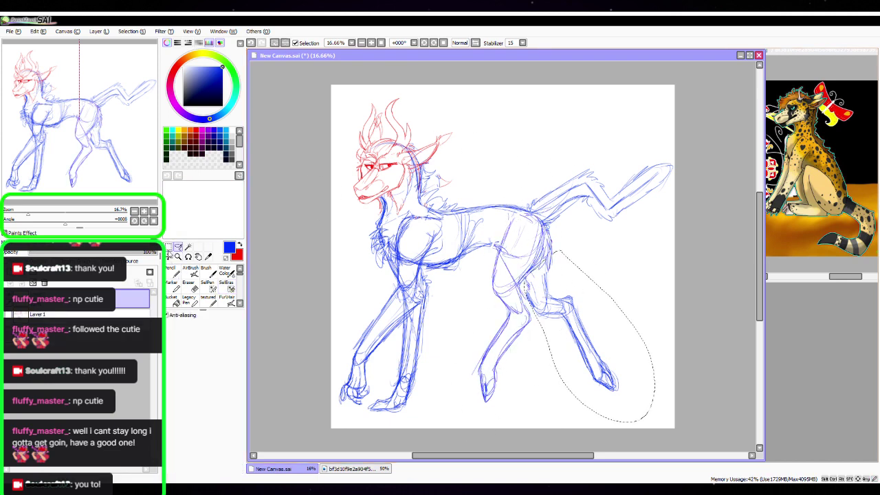
left_click(168, 350)
mouse_move(619, 390)
left_mouse_down()
mouse_move(607, 373)
mouse_move(617, 387)
left_mouse_up()
left_click_drag(541, 392, 541, 385)
left_click_drag(524, 255, 515, 258)
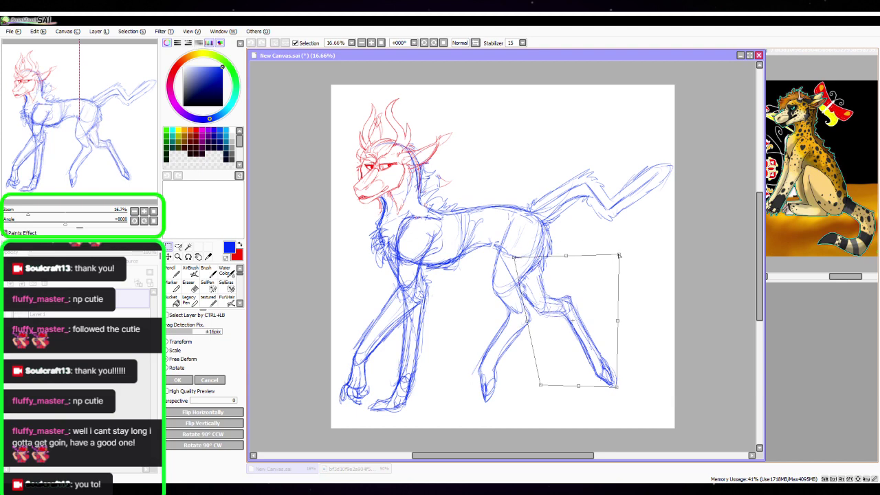
left_click_drag(619, 255, 626, 245)
left_click_drag(572, 253, 584, 241)
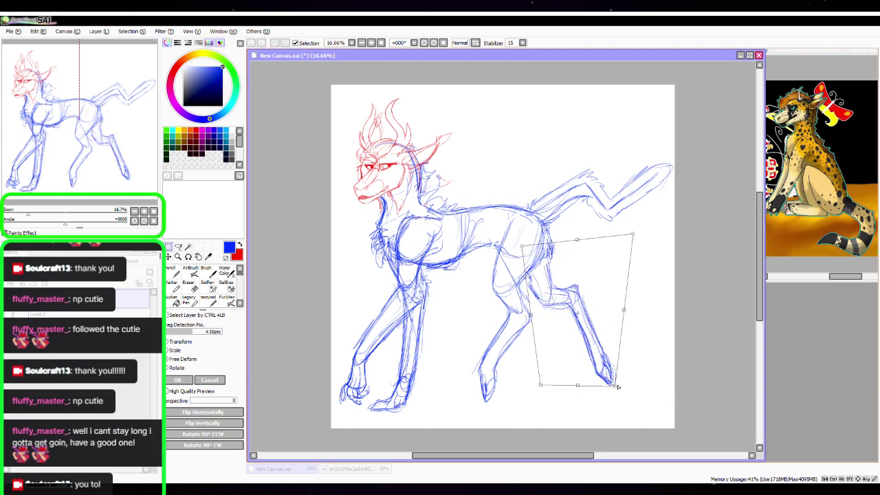
left_click_drag(618, 387, 615, 387)
left_click_drag(624, 310, 619, 310)
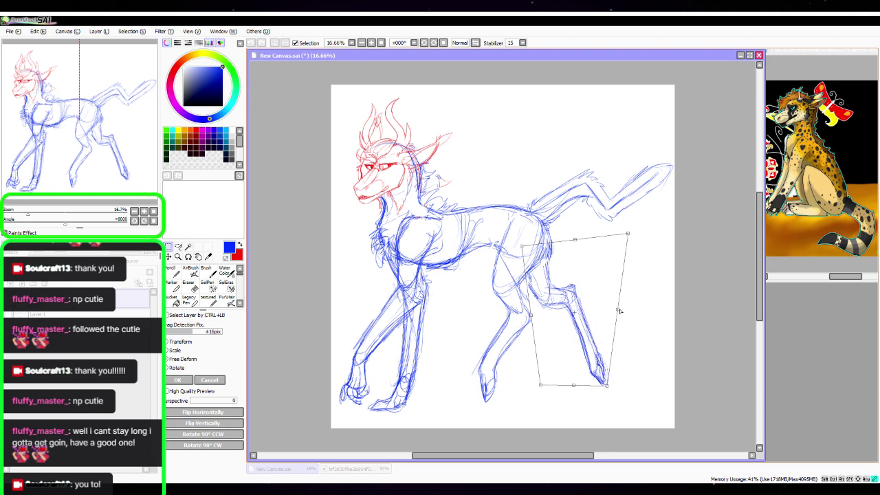
left_click(177, 379)
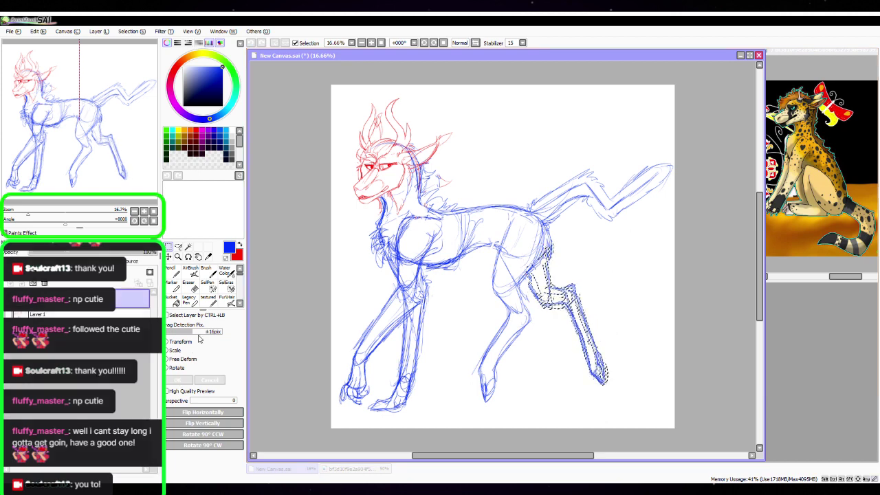
Select the far hind leg's hoof, free-deform its lower corners to slim and shift it into line with the leg, apply and deselect
left_click(227, 286)
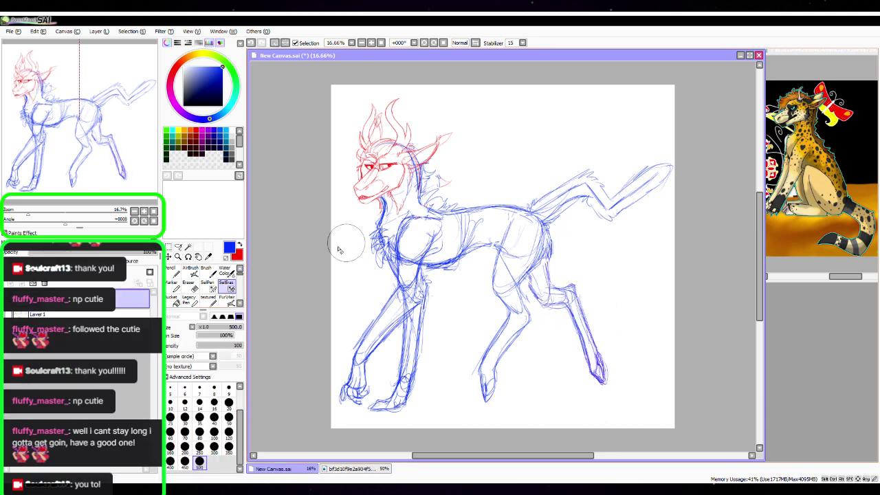
key("ctrl+t")
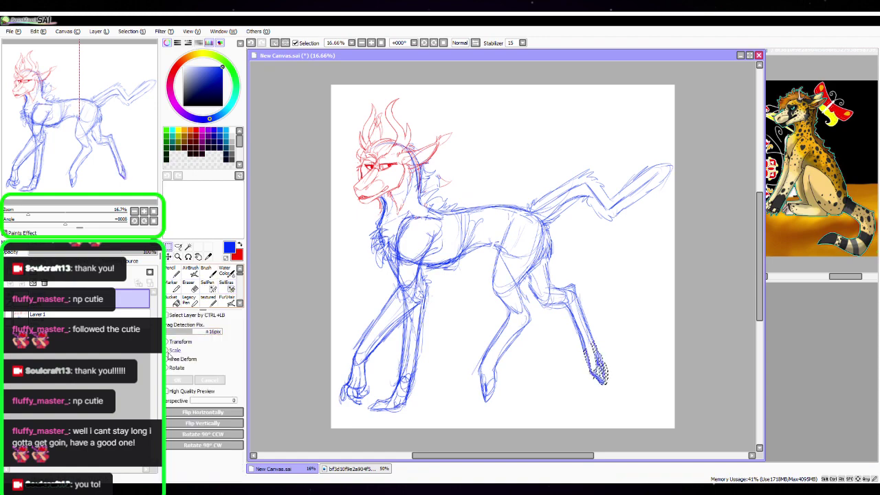
left_click(167, 352)
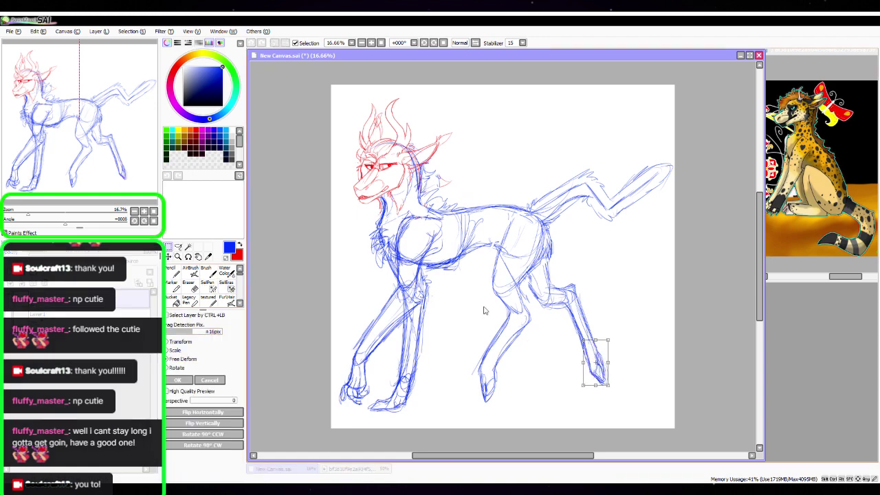
left_click(143, 211)
left_click(144, 211)
left_click(144, 211)
left_click_drag(112, 151, 137, 187)
left_click(145, 211)
left_click(143, 211)
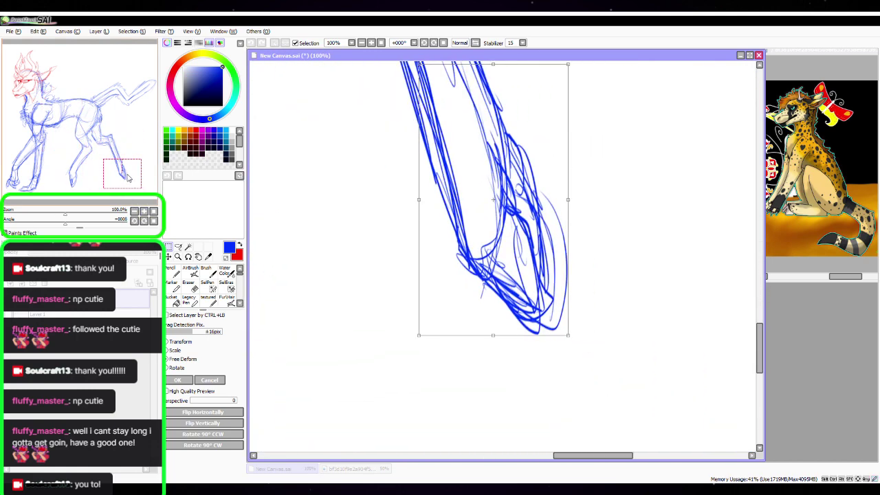
left_click_drag(415, 339, 444, 333)
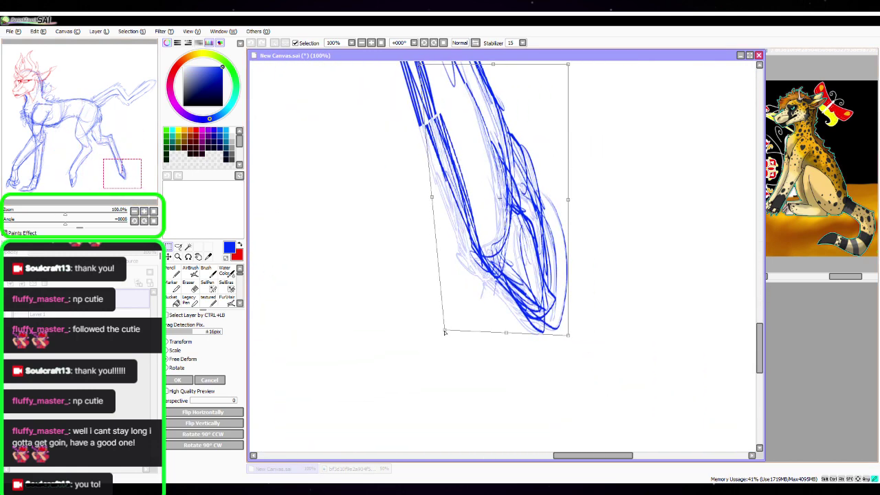
left_click(134, 210)
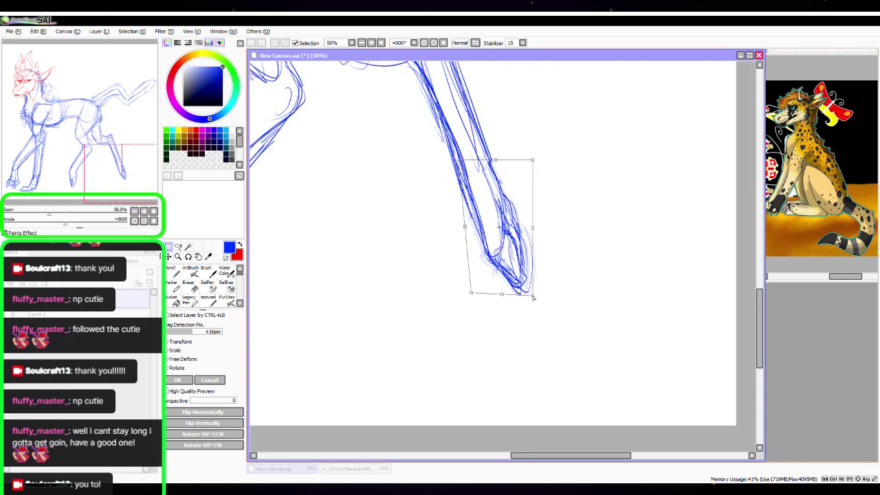
left_click_drag(533, 293, 539, 296)
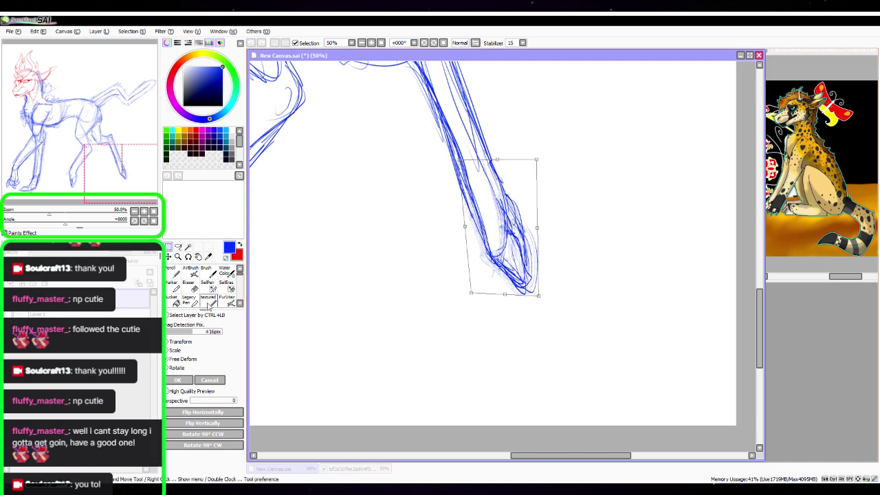
left_click(177, 380)
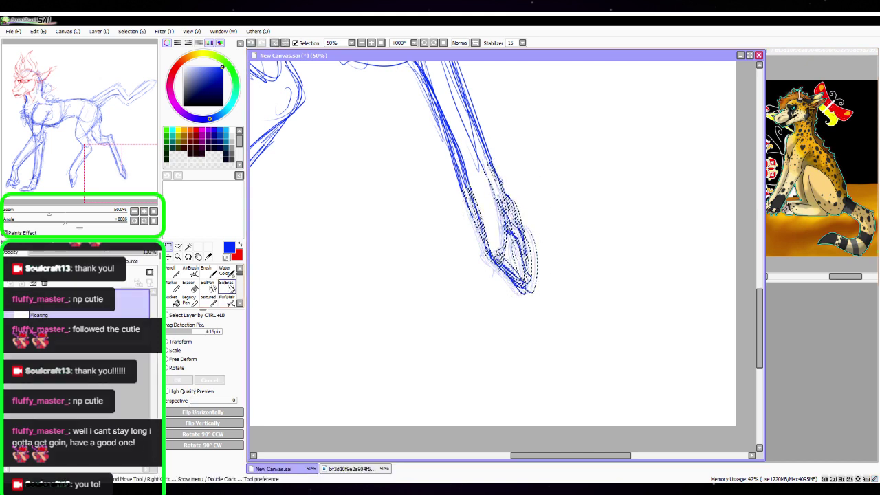
left_click(226, 285)
left_click_drag(491, 266, 536, 279)
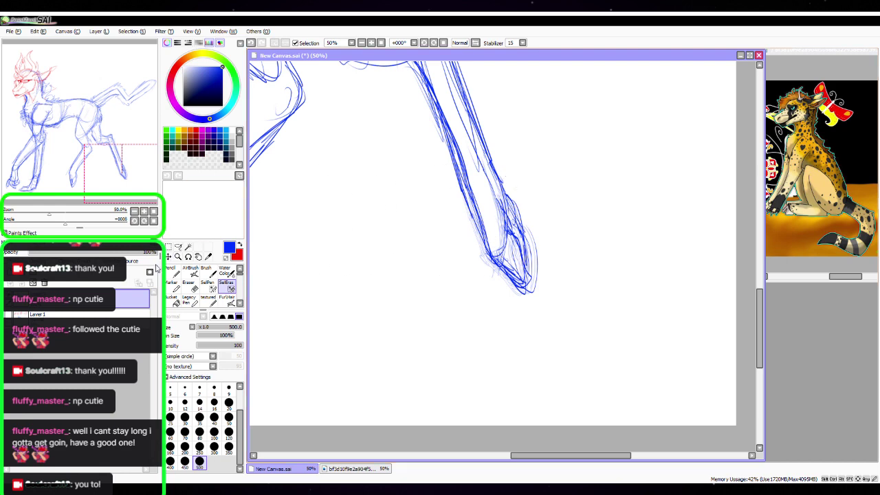
Reinforce the underside of the chest and belly with blue Pencil strokes at size 7
left_click(135, 211)
left_click(134, 211)
left_click(172, 272)
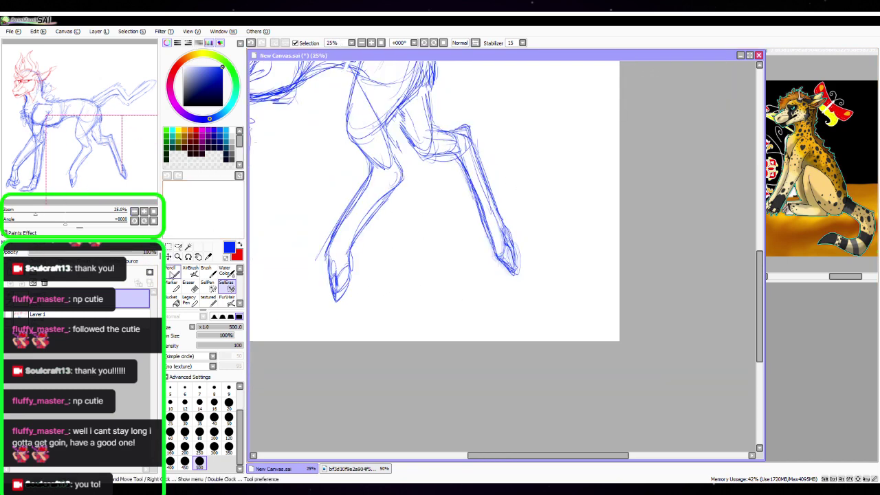
left_click(135, 211)
left_click_drag(523, 200, 605, 252)
key("space")
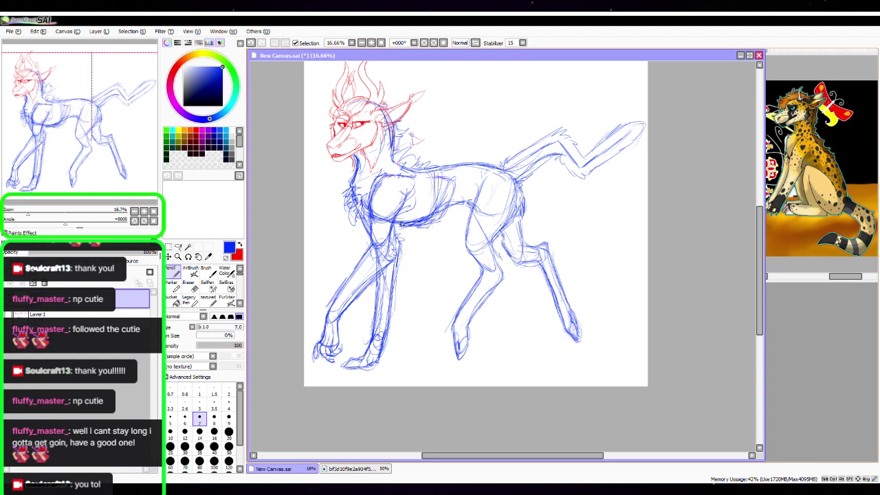
mouse_move(364, 218)
left_mouse_down()
mouse_move(416, 230)
mouse_move(437, 217)
left_mouse_up()
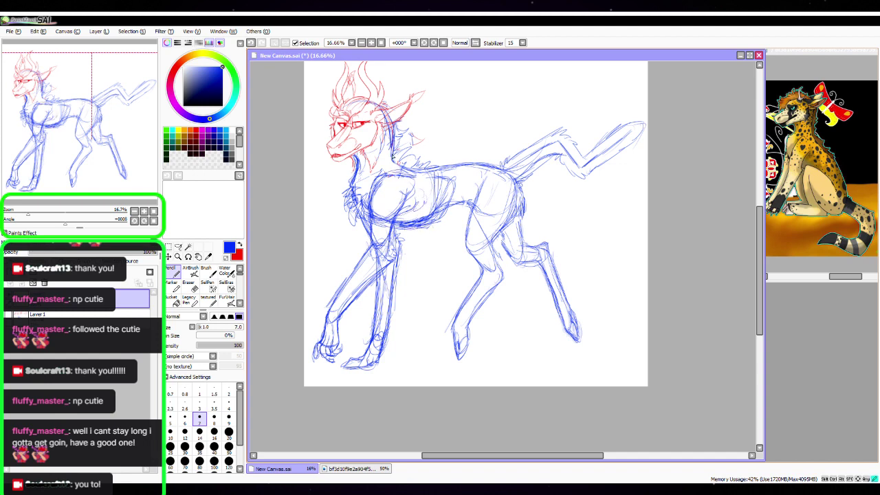
Sketch extra fur tufts on the front of the chest and a blue contour over the crown of the head
left_click(144, 211)
left_click(144, 211)
left_click_drag(354, 215, 566, 355)
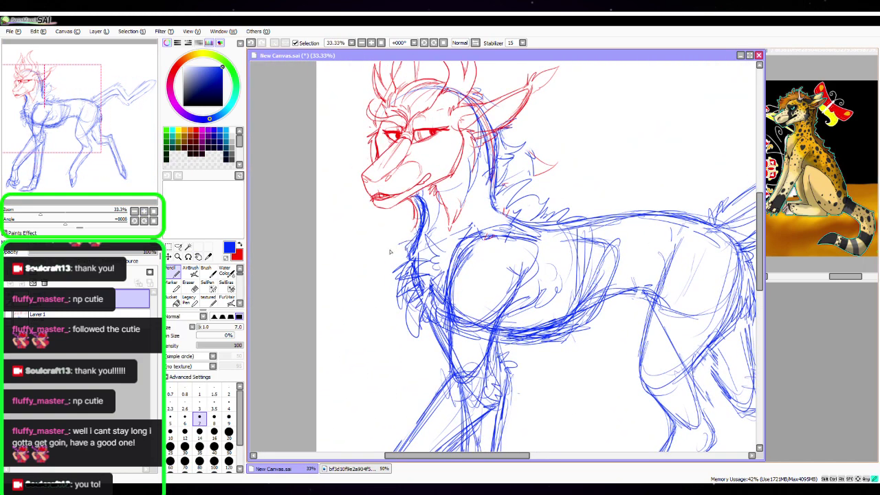
left_click_drag(390, 252, 400, 258)
mouse_move(394, 243)
left_mouse_down()
mouse_move(405, 282)
mouse_move(373, 361)
left_mouse_up()
left_click_drag(386, 201, 419, 194)
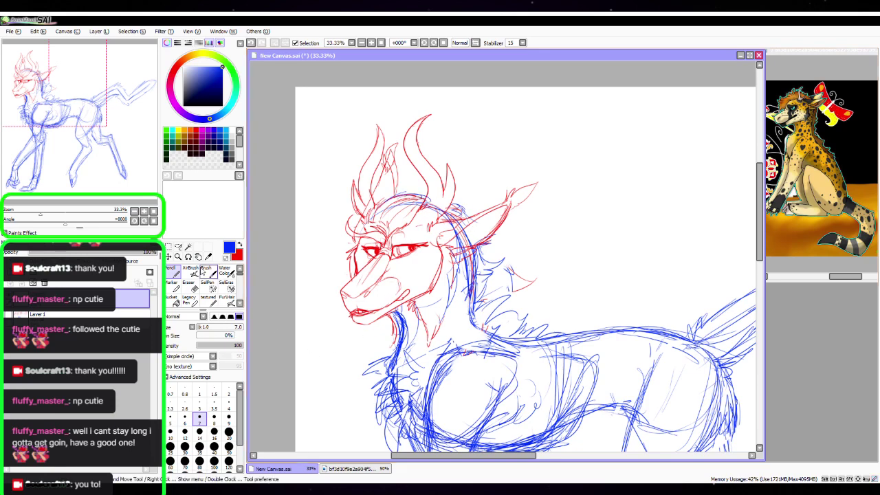
Redraw the corner of the mouth in blue and extend the lip line from it along the muzzle
left_click(144, 211)
left_click(144, 211)
mouse_move(370, 344)
left_mouse_down()
mouse_move(508, 330)
mouse_move(518, 245)
left_mouse_up()
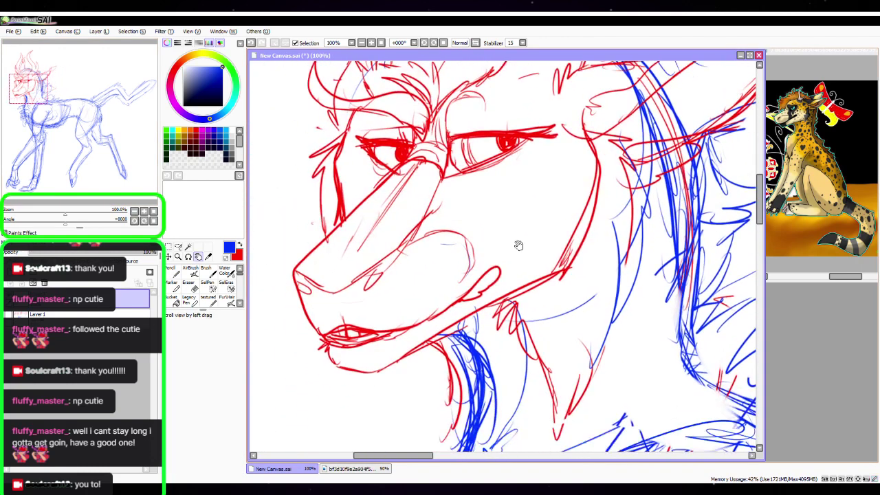
key("n")
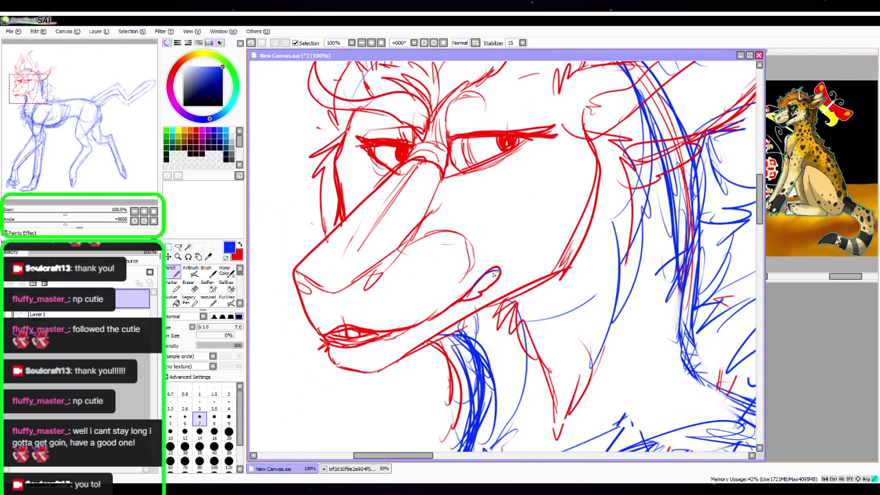
left_click_drag(466, 296, 497, 286)
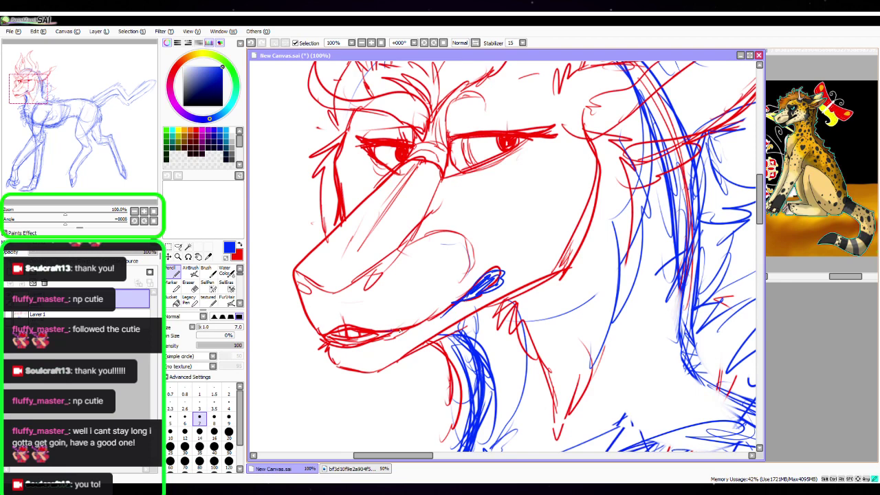
left_click_drag(400, 330, 440, 316)
Sketch blue brow and eyelid contours above both eyes
key("space")
left_click_drag(520, 250, 448, 346)
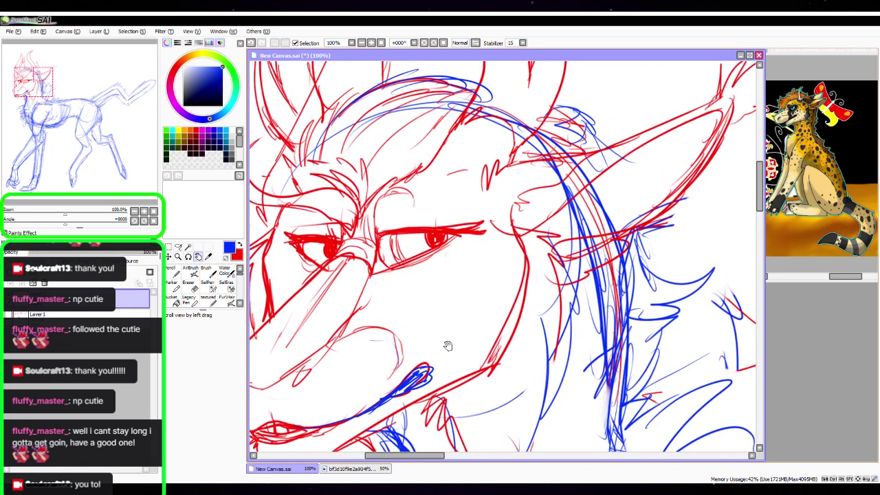
left_click_drag(376, 219, 392, 191)
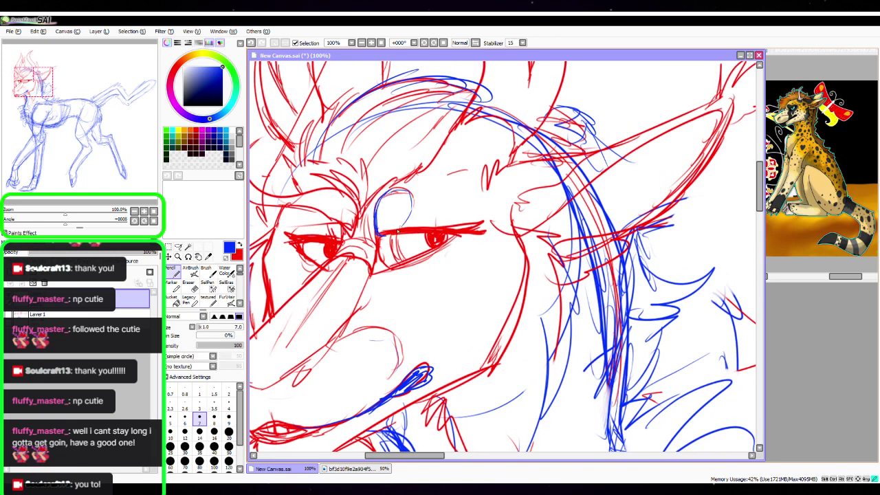
left_click_drag(415, 206, 451, 217)
mouse_move(322, 211)
left_mouse_down()
mouse_move(336, 237)
mouse_move(326, 226)
mouse_move(298, 230)
left_mouse_up()
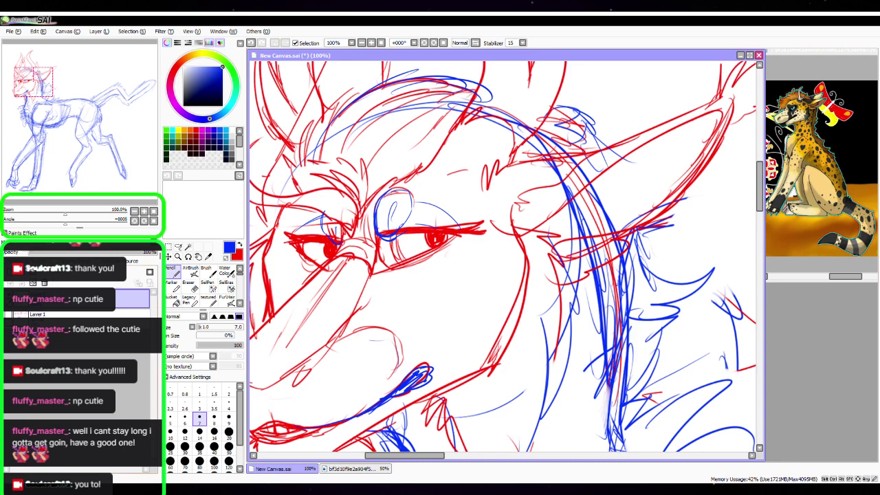
Fade the sketch on Layer3 to 20% opacity beneath a new linework layer, and make the linework layer active
left_click(143, 211)
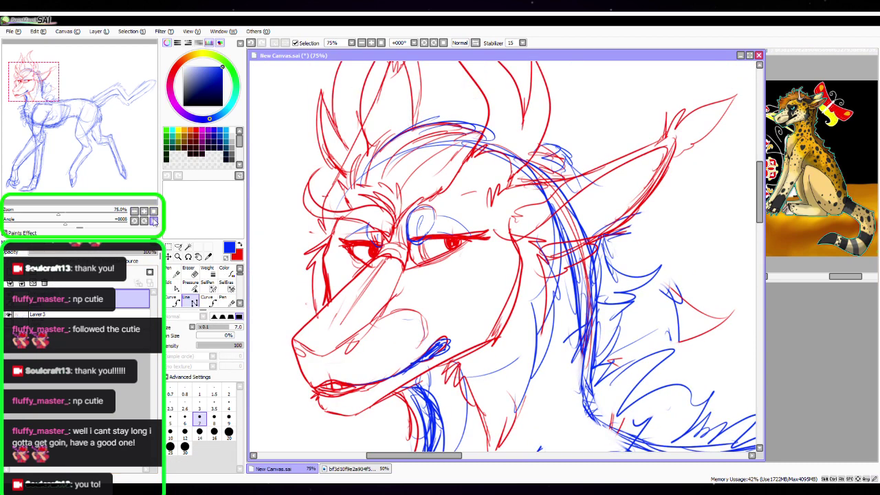
left_click(82, 314)
left_click_drag(70, 254, 53, 254)
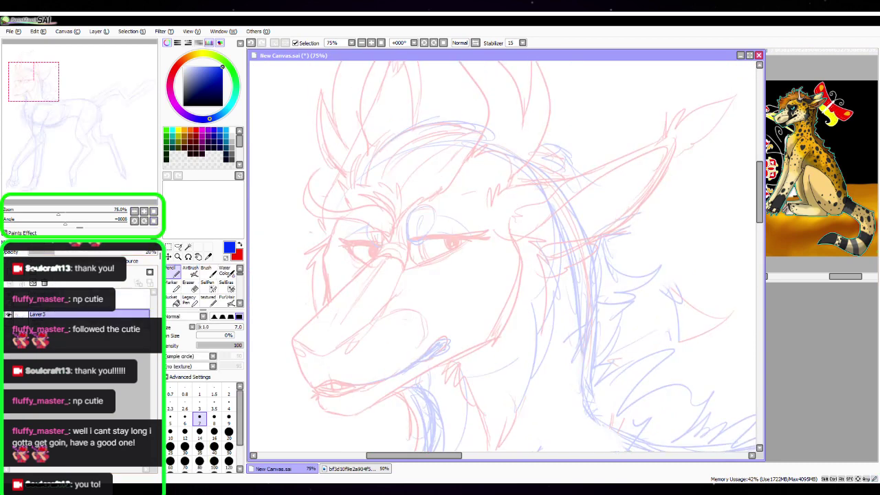
left_click(131, 299)
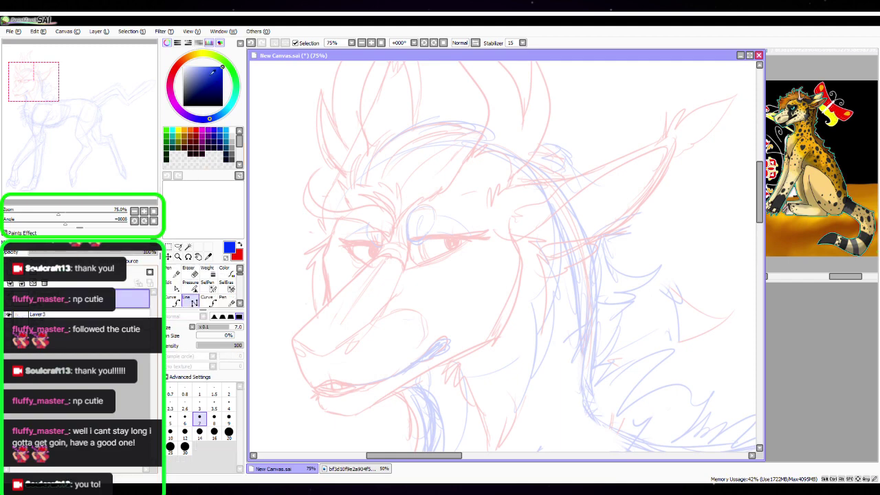
Set the drawing colour to black and choose the linework Pen tool for inking the near eye's brow
left_click_drag(212, 72, 183, 106)
left_click(143, 212)
left_click(144, 212)
left_click_drag(388, 233, 433, 266)
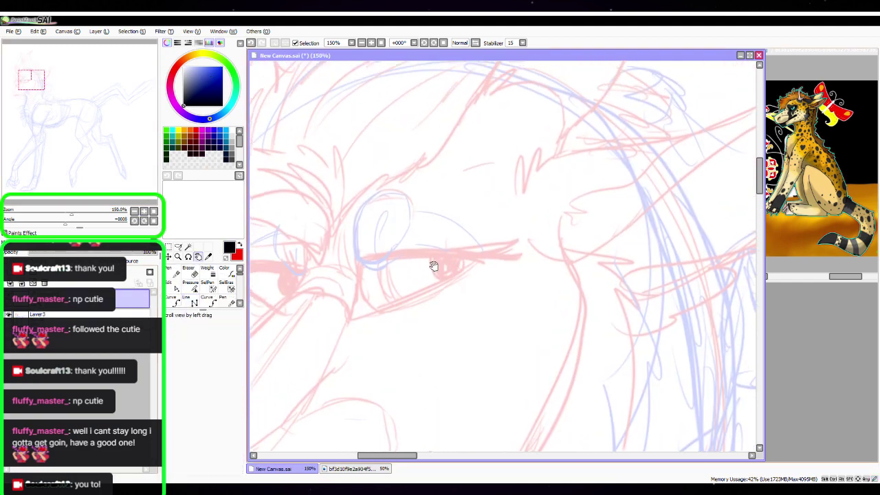
left_click(144, 211)
left_click_drag(394, 241, 460, 242)
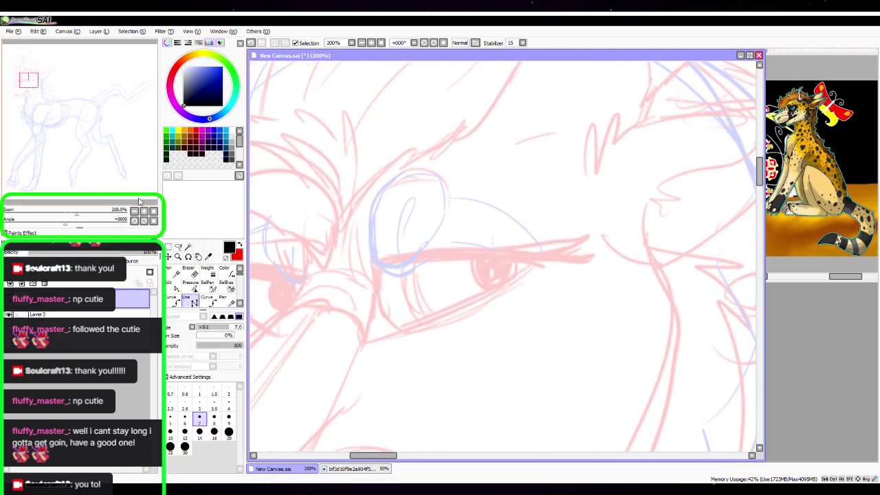
left_click(143, 212)
left_click(144, 211)
left_click_drag(380, 238, 459, 267)
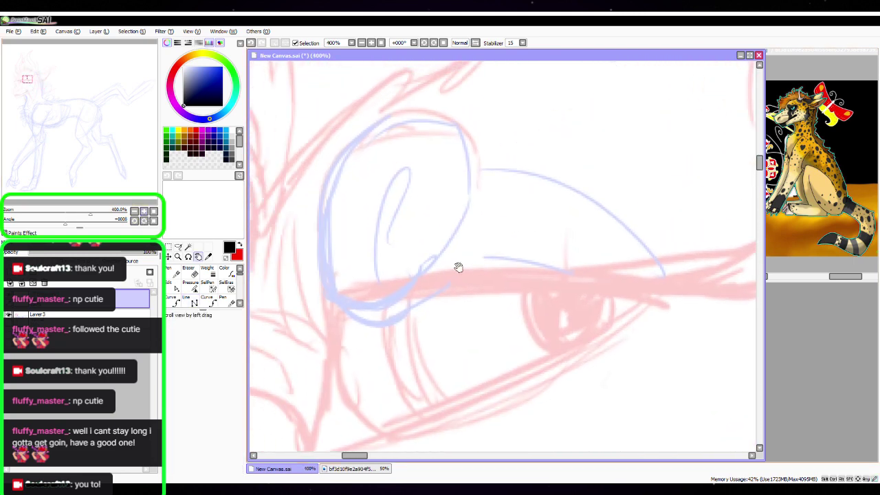
left_click(360, 315)
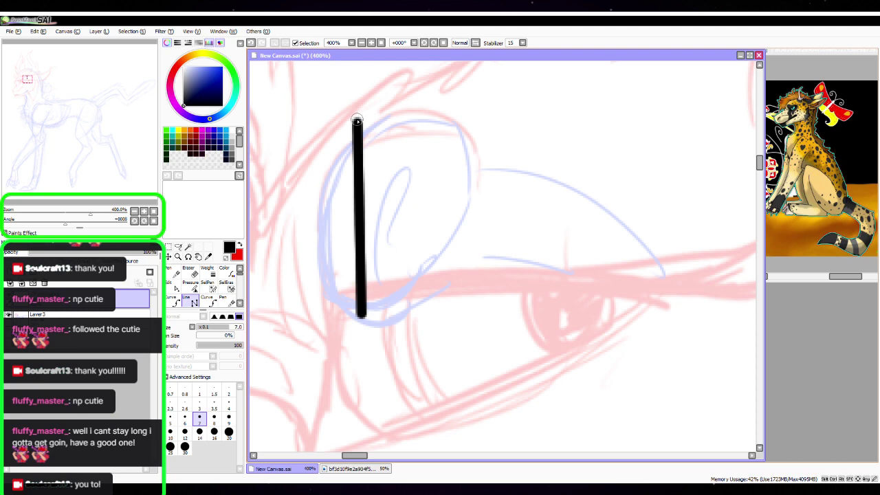
left_click(172, 266)
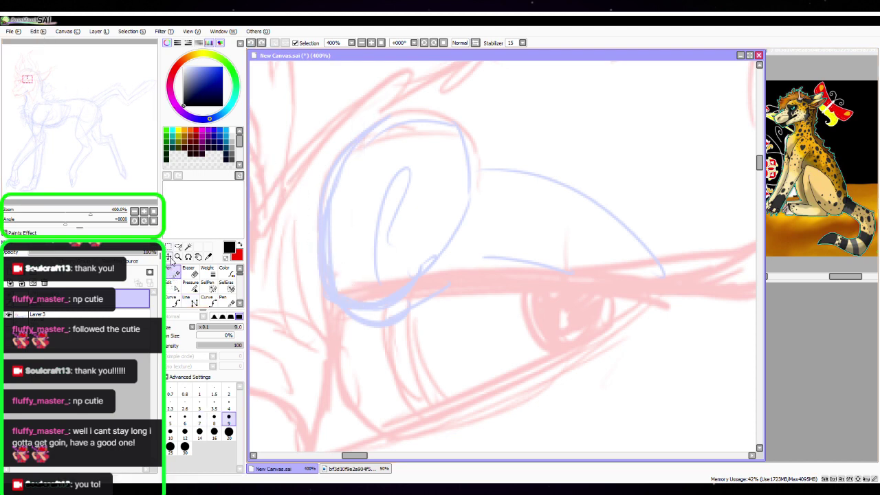
mouse_move(387, 305)
left_mouse_down()
mouse_move(356, 307)
mouse_move(320, 266)
mouse_move(338, 162)
mouse_move(357, 136)
left_mouse_up()
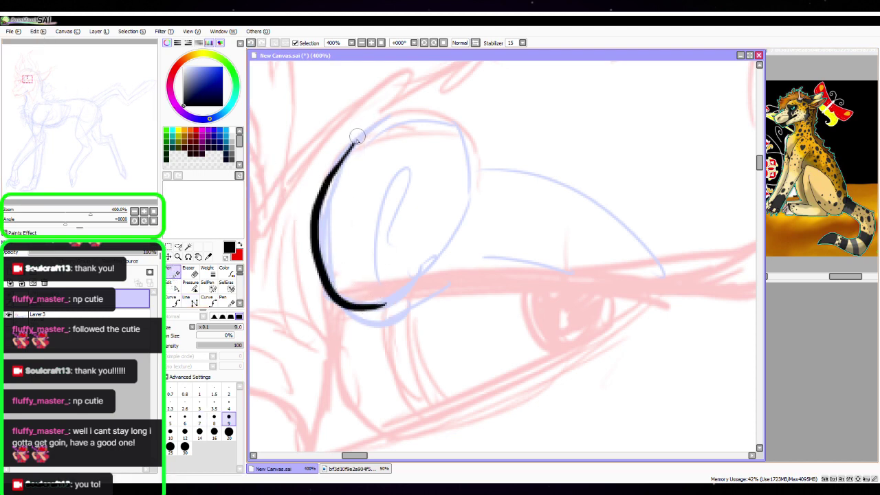
left_click(38, 31)
left_click(41, 42)
Ink the front outline of the near eye's brow and its inner fold lines with a size 7 pen
left_click(200, 418)
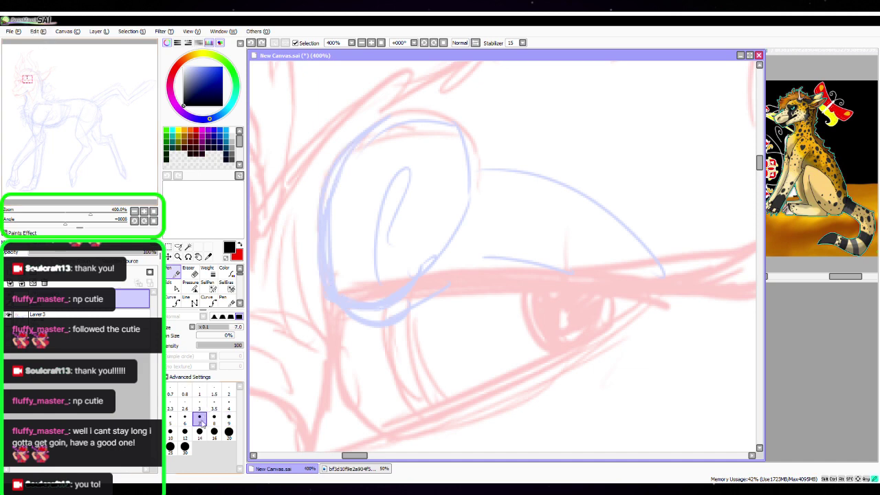
mouse_move(383, 305)
left_mouse_down()
mouse_move(349, 308)
mouse_move(320, 258)
mouse_move(384, 120)
left_mouse_up()
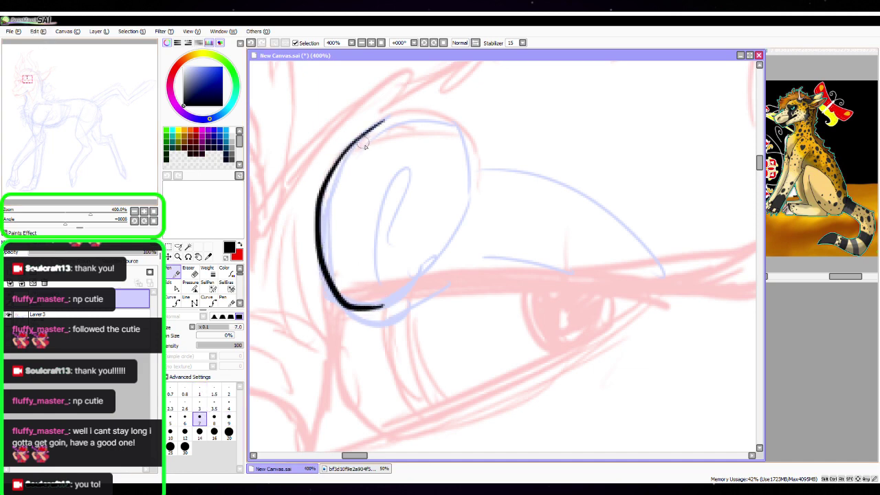
mouse_move(380, 303)
left_mouse_down()
mouse_move(362, 281)
mouse_move(370, 227)
mouse_move(398, 160)
mouse_move(374, 231)
mouse_move(382, 289)
left_mouse_up()
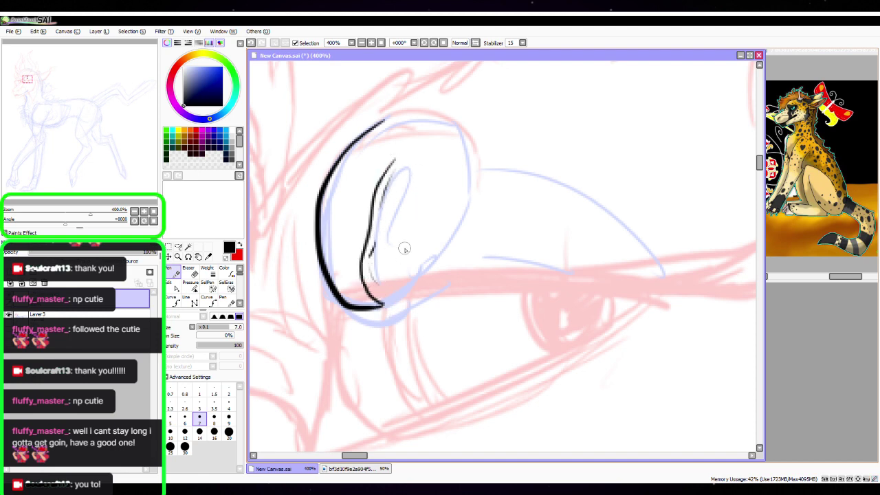
Ink the near eye's upper eyelid as two curved lines running from the brow's base to the outer corner
left_click_drag(558, 379, 503, 312)
mouse_move(324, 239)
left_mouse_down()
mouse_move(409, 216)
mouse_move(525, 224)
mouse_move(681, 212)
left_mouse_up()
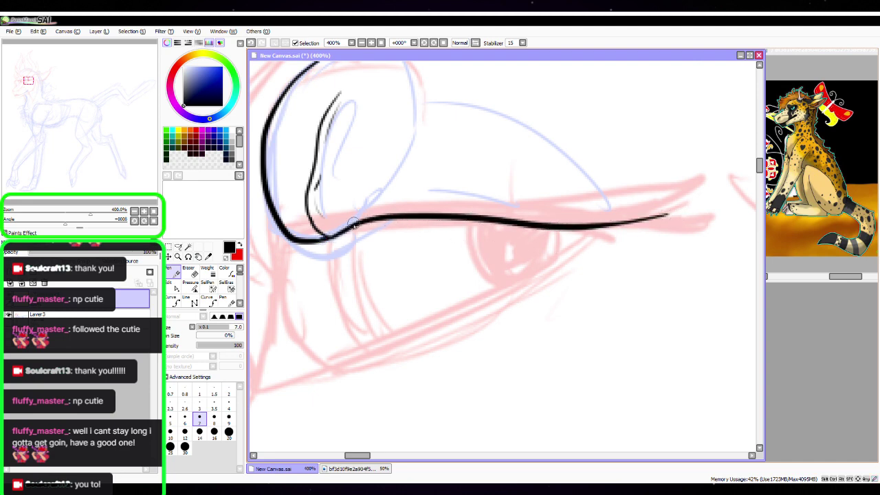
mouse_move(352, 224)
left_mouse_down()
mouse_move(457, 201)
mouse_move(565, 217)
mouse_move(691, 183)
left_mouse_up()
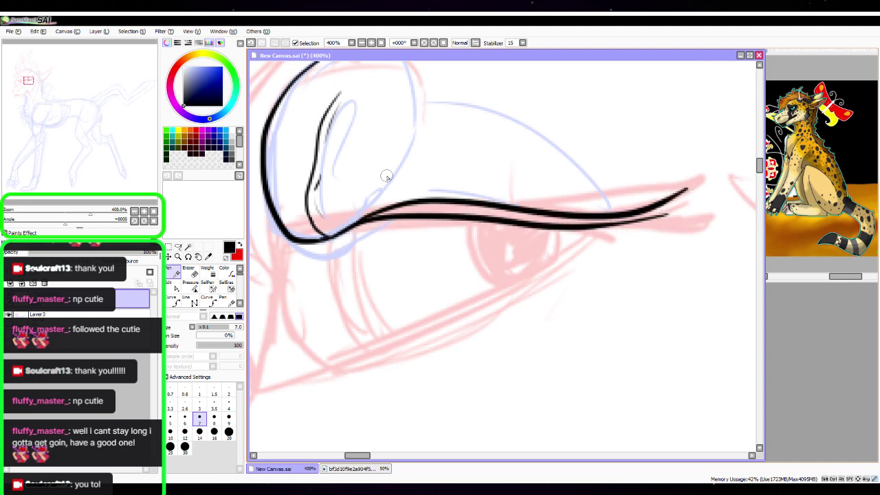
Edit the outer end of the lower of the two eyelid strokes so it merges into the upper stroke's tip
key("space")
left_click_drag(631, 319, 553, 393)
left_click(169, 286)
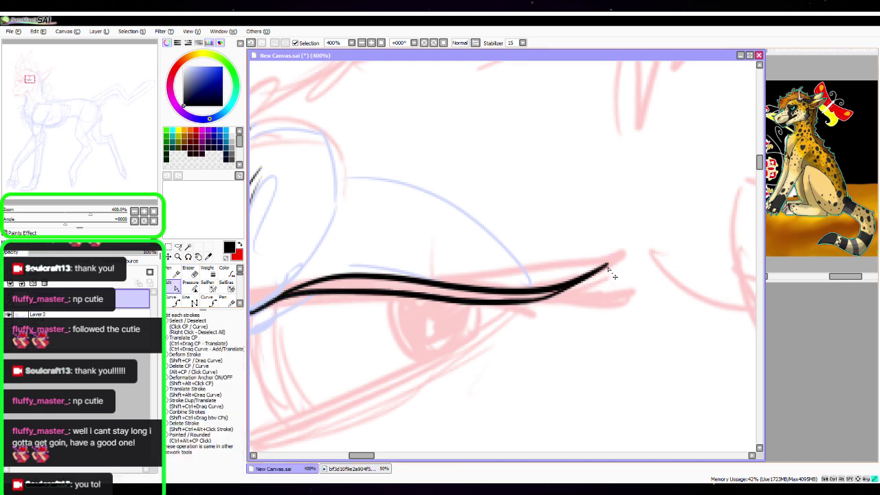
left_click(172, 272)
Reshape the upper eyelid stroke with the Edit tool, lowering its inner half closer to the stroke beneath
left_click(198, 257)
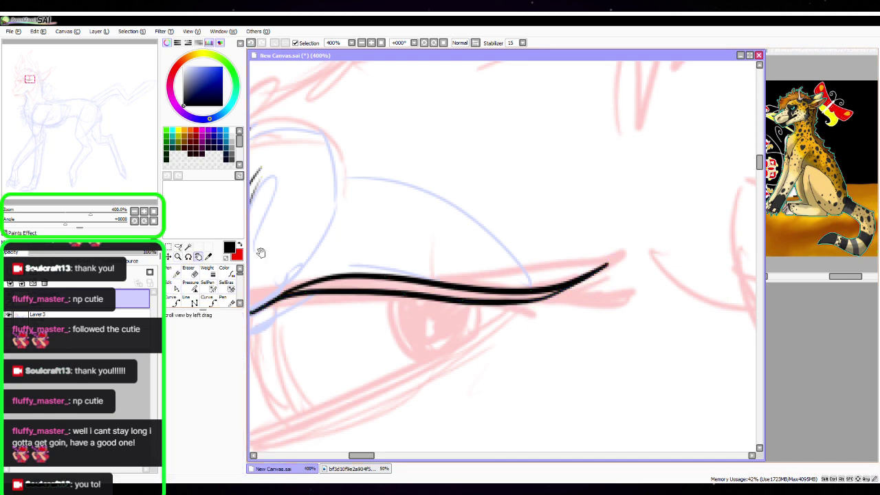
left_click_drag(576, 319, 621, 273)
mouse_move(564, 304)
left_mouse_down()
mouse_move(631, 269)
mouse_move(608, 260)
left_mouse_up()
left_click_drag(548, 284, 580, 276)
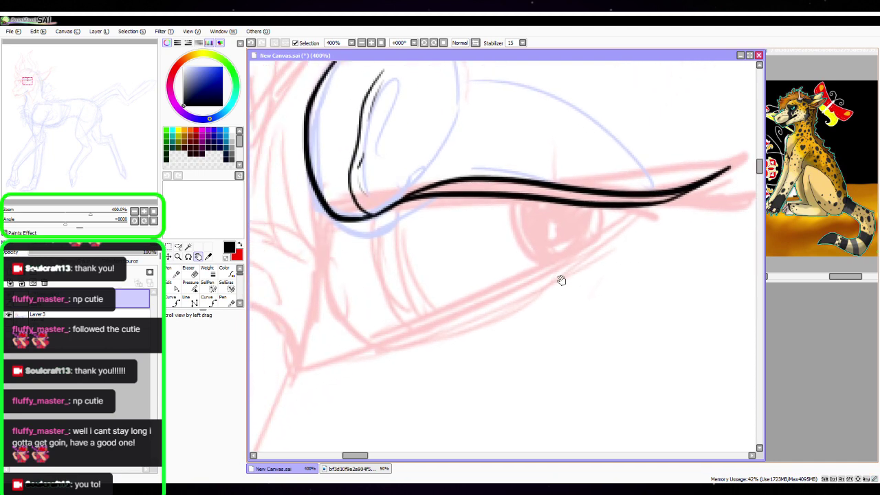
left_click(172, 272)
left_click(169, 286)
left_click_drag(508, 180, 509, 183)
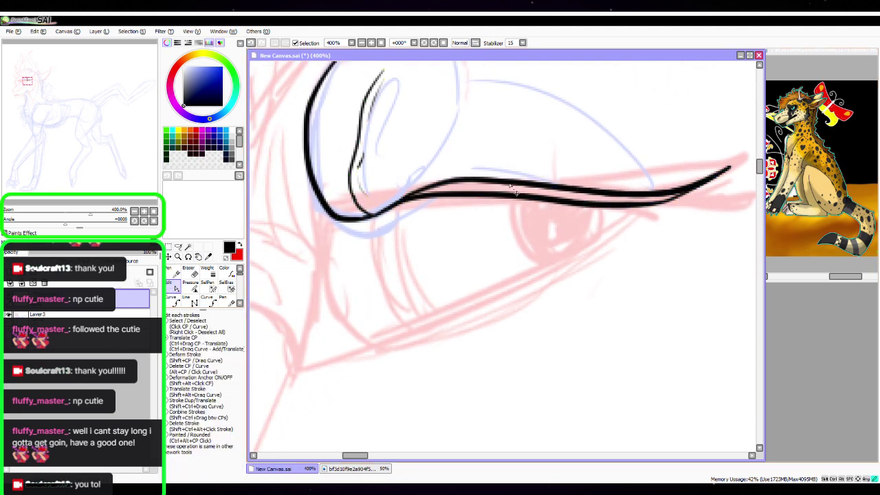
left_click_drag(454, 180, 455, 184)
left_click_drag(508, 182, 508, 185)
left_click_drag(453, 182, 454, 194)
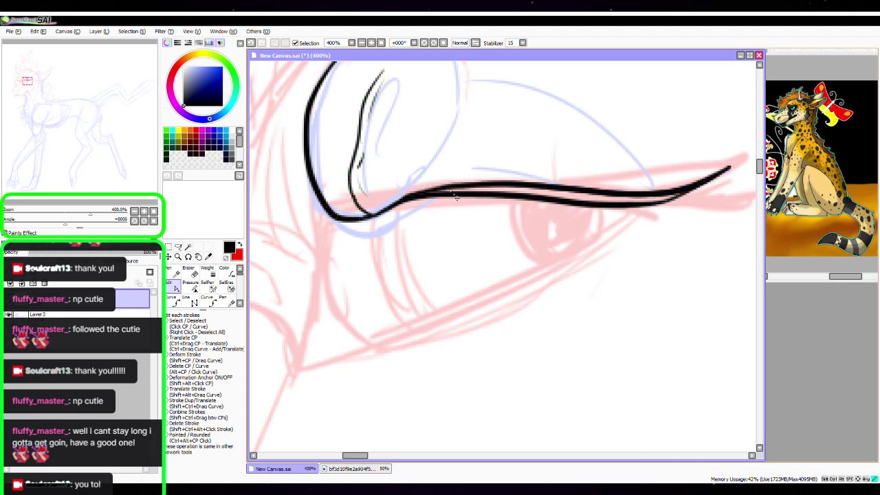
Ink the pointed inner corner and the lower eyelid of the near eye, darkening where the lids meet at the outer corner
left_click(177, 275)
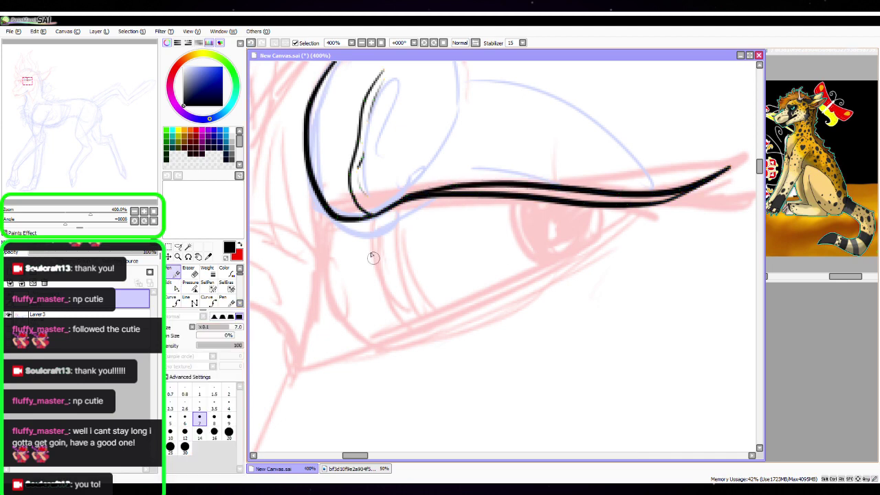
key("space")
left_click_drag(549, 367, 531, 326)
key("space")
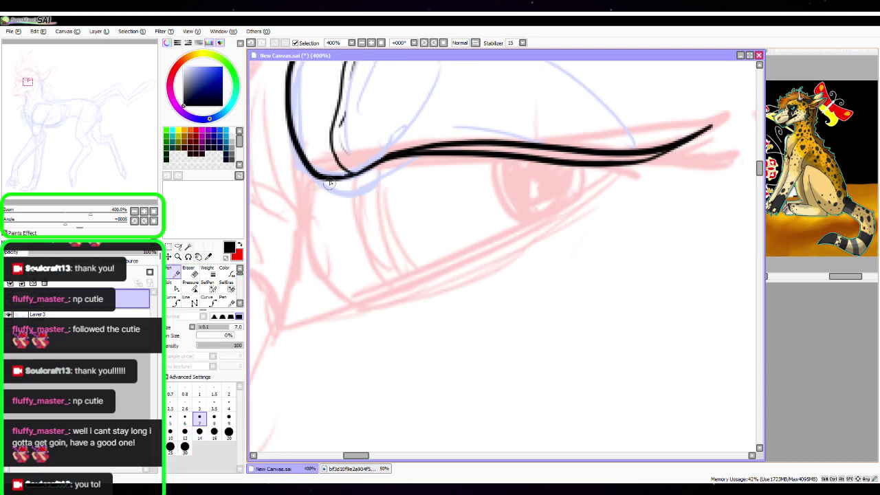
left_click_drag(328, 178, 267, 353)
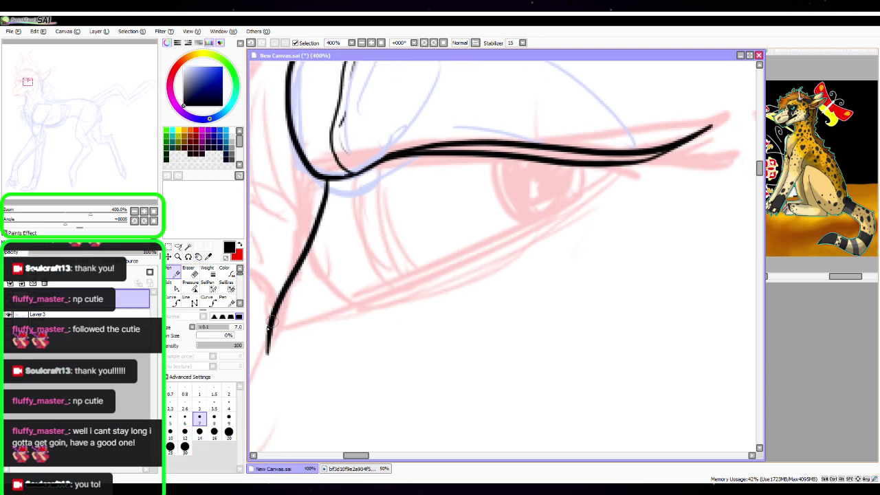
mouse_move(270, 323)
left_mouse_down()
mouse_move(279, 370)
mouse_move(348, 300)
mouse_move(329, 318)
mouse_move(545, 232)
mouse_move(643, 161)
left_mouse_up()
mouse_move(606, 189)
left_mouse_down()
mouse_move(614, 167)
mouse_move(633, 164)
left_mouse_up()
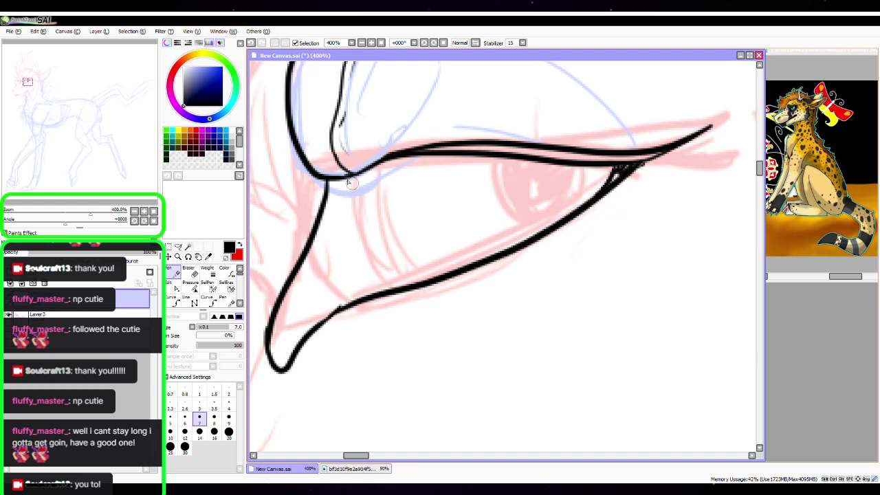
Ink the curved inner edge of the eyeball and thicken the outline around the tip of the eye's inner corner
mouse_move(330, 179)
left_mouse_down()
mouse_move(337, 230)
mouse_move(383, 284)
mouse_move(332, 199)
mouse_move(377, 279)
mouse_move(395, 285)
left_mouse_up()
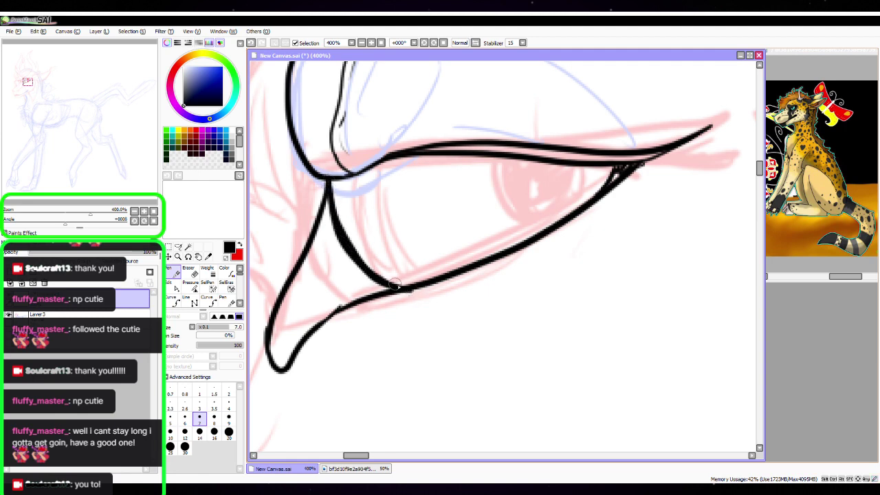
mouse_move(327, 195)
left_mouse_down()
mouse_move(336, 247)
mouse_move(390, 287)
left_mouse_up()
left_click_drag(333, 220, 382, 289)
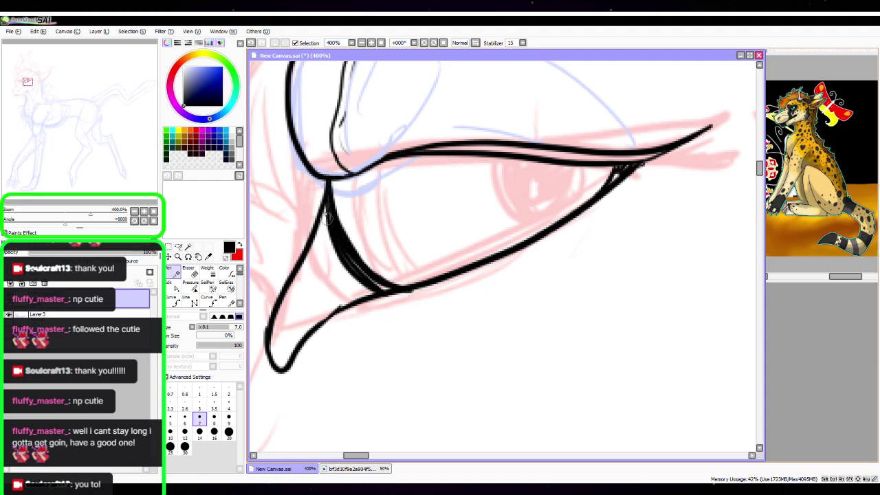
left_click_drag(329, 197, 274, 364)
left_click_drag(290, 329, 279, 368)
mouse_move(282, 309)
left_mouse_down()
mouse_move(303, 320)
mouse_move(285, 357)
mouse_move(293, 365)
mouse_move(344, 303)
left_mouse_up()
left_click_drag(304, 347, 379, 292)
left_click_drag(323, 319, 387, 288)
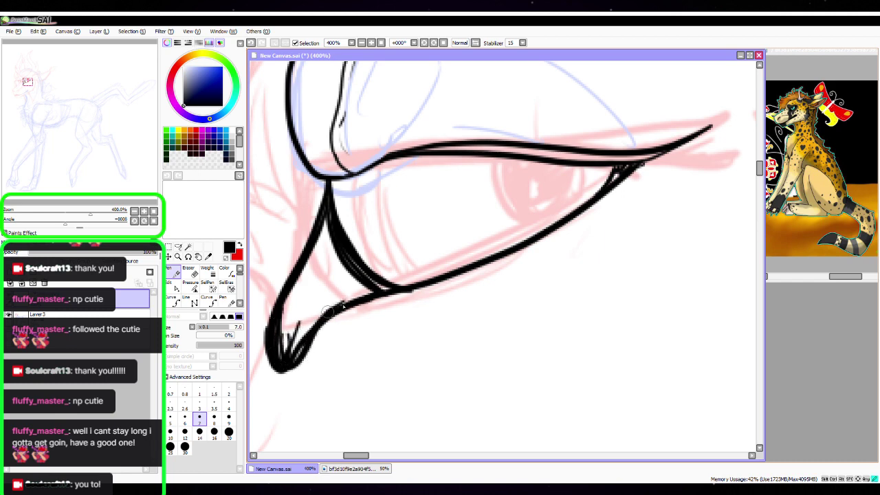
Thicken the near eye's lower eyelid with repeated strokes towards the outer corner
mouse_move(341, 307)
left_mouse_down()
mouse_move(399, 293)
mouse_move(403, 281)
mouse_move(380, 278)
mouse_move(425, 280)
mouse_move(495, 259)
mouse_move(583, 205)
left_mouse_up()
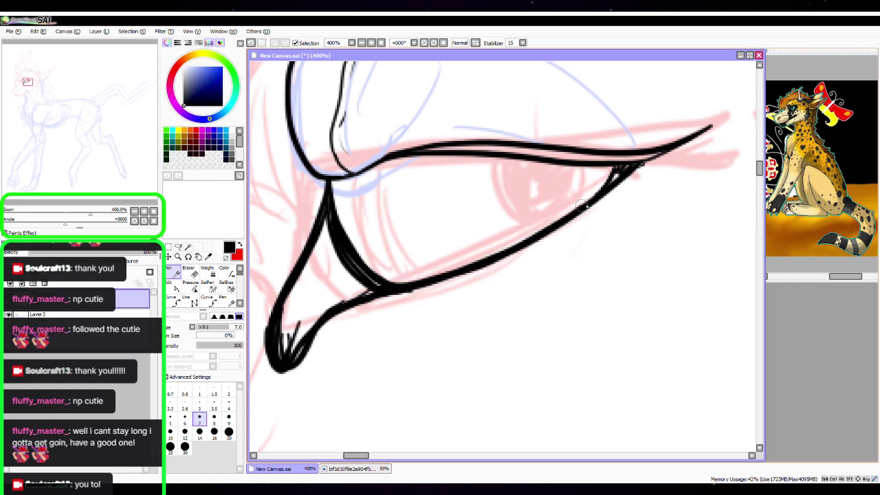
mouse_move(369, 292)
left_mouse_down()
mouse_move(475, 272)
mouse_move(590, 208)
left_mouse_up()
left_click_drag(483, 270, 624, 171)
Fill the inner corner of the near eye with dense black strokes
left_click_drag(326, 211, 371, 297)
left_click_drag(324, 232, 345, 289)
mouse_move(315, 251)
left_mouse_down()
mouse_move(299, 279)
mouse_move(278, 355)
mouse_move(315, 248)
mouse_move(320, 306)
mouse_move(363, 287)
mouse_move(322, 246)
mouse_move(330, 281)
mouse_move(325, 262)
mouse_move(361, 295)
left_mouse_up()
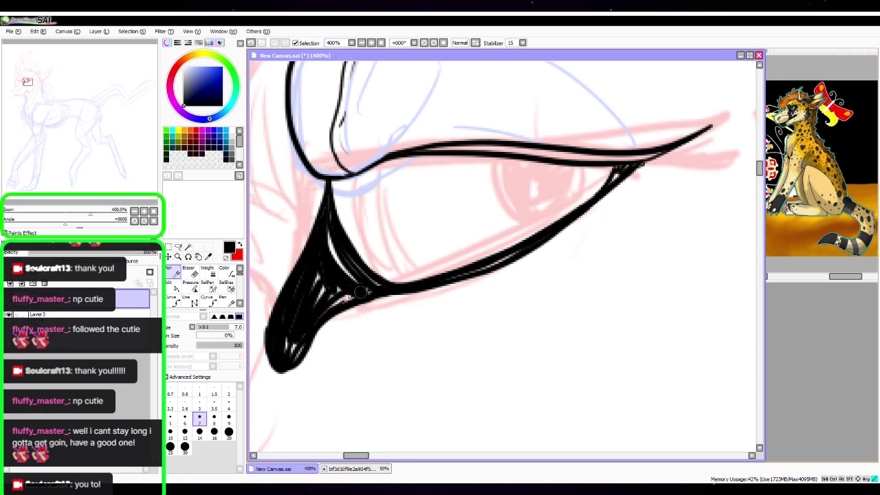
left_click_drag(330, 234, 356, 287)
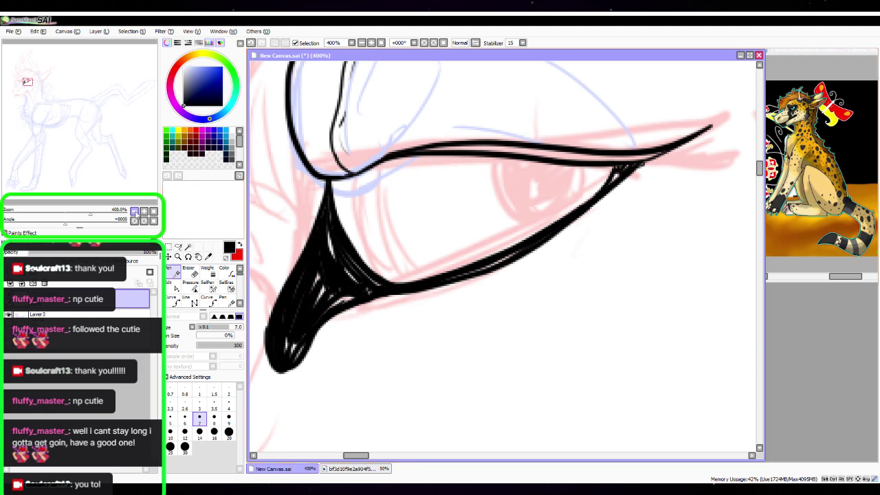
Ink the crease lines above the near eye's upper eyelid and the back edge of the brow
left_click(135, 211)
left_click_drag(580, 184, 497, 288)
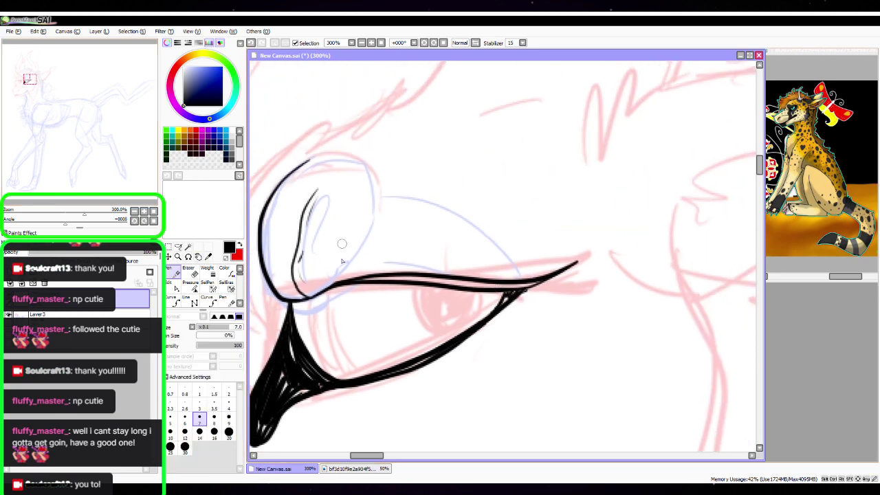
mouse_move(335, 280)
left_mouse_down()
mouse_move(363, 244)
mouse_move(366, 220)
mouse_move(394, 262)
mouse_move(484, 276)
left_mouse_up()
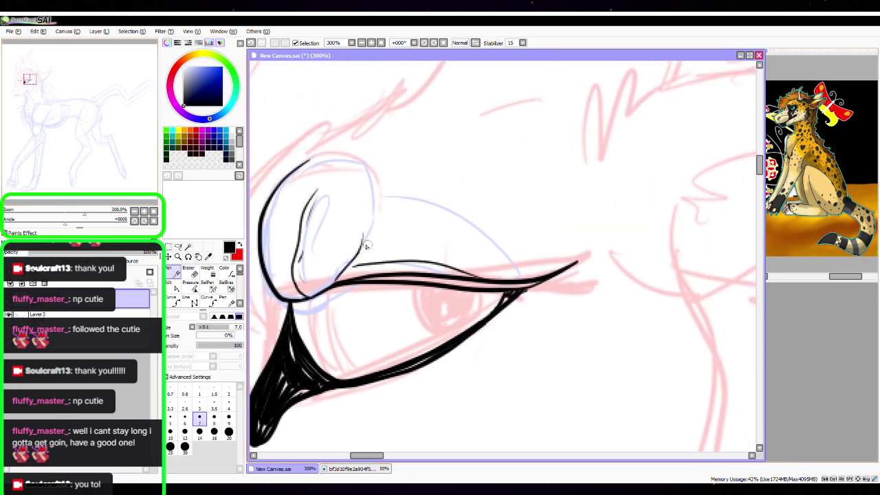
left_click_drag(363, 253, 448, 259)
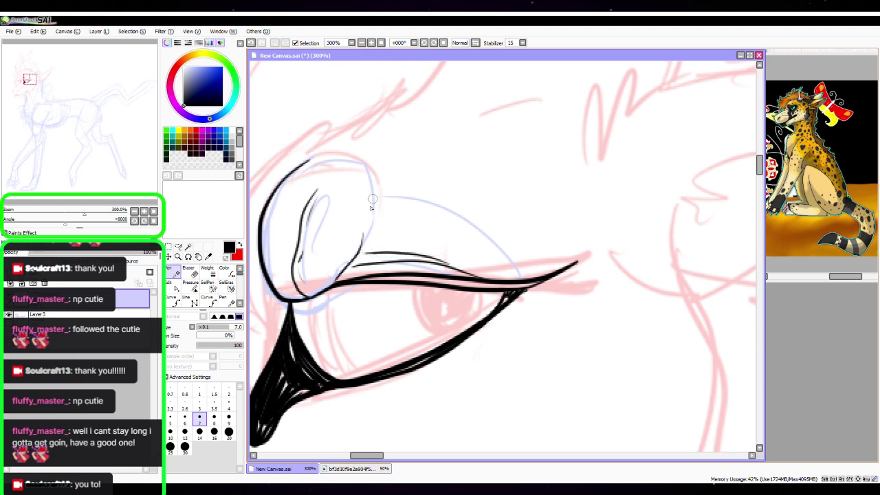
left_click_drag(352, 263, 388, 257)
left_click_drag(454, 264, 485, 277)
left_click_drag(370, 213, 371, 193)
Ink the muzzle's profile from between the eyes along the bridge, around the nose and down to the upper lip
key("space")
mouse_move(512, 357)
left_mouse_down()
mouse_move(603, 277)
mouse_move(584, 258)
mouse_move(536, 275)
mouse_move(523, 258)
left_mouse_up()
left_click(134, 211)
left_click(134, 211)
key("space")
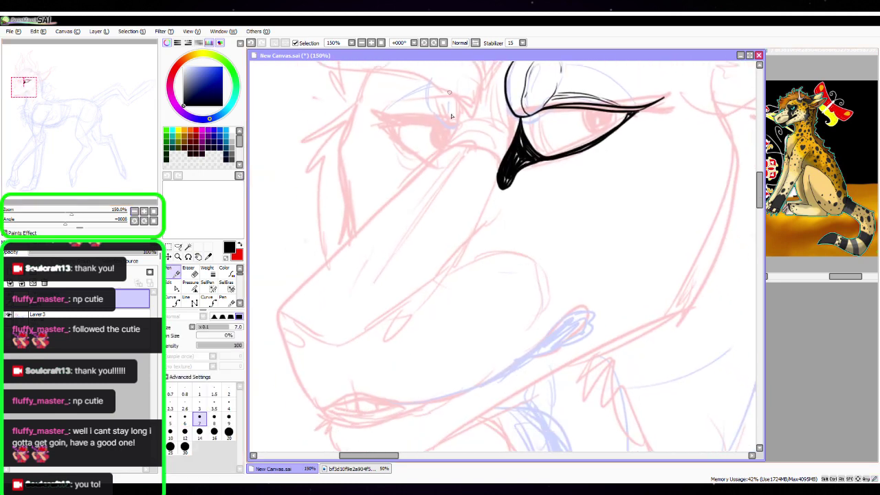
mouse_move(454, 127)
left_mouse_down()
mouse_move(414, 178)
mouse_move(278, 299)
mouse_move(293, 367)
mouse_move(319, 406)
left_mouse_up()
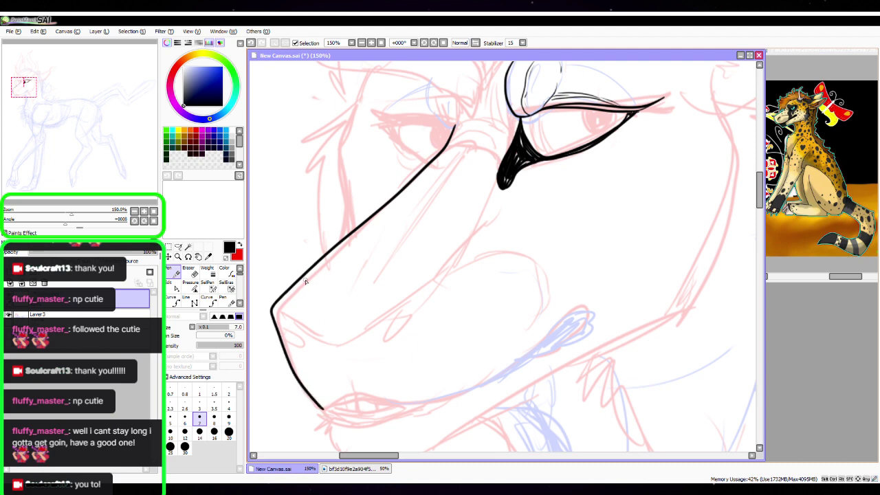
Ink the mouth line from the front of the upper lip along the muzzle, ending in a scalloped mouth corner
key("space")
left_click_drag(543, 350, 522, 299)
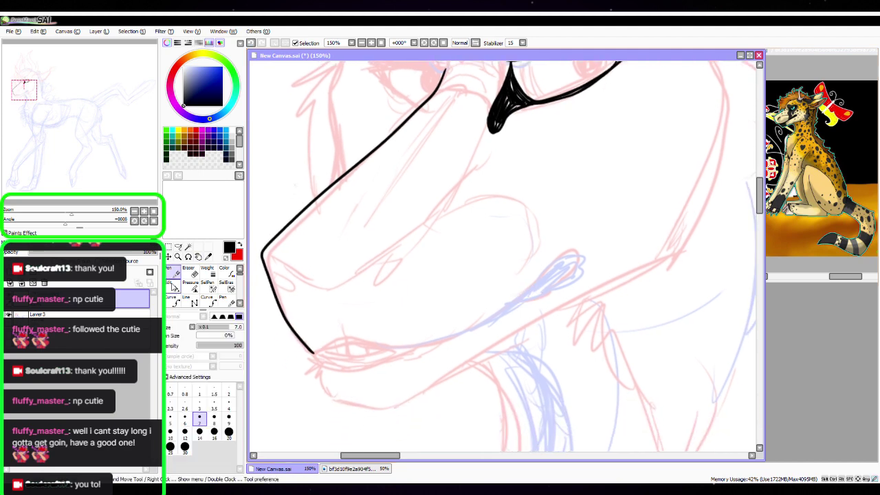
left_click(173, 286)
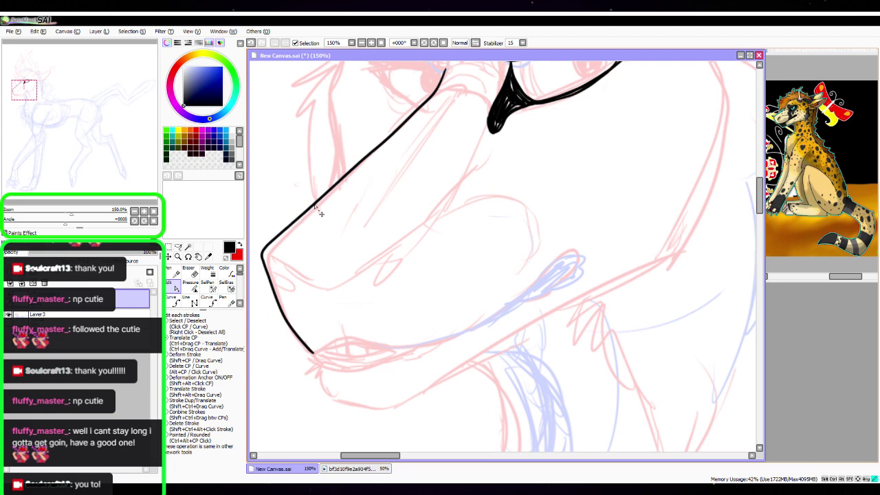
left_click(172, 272)
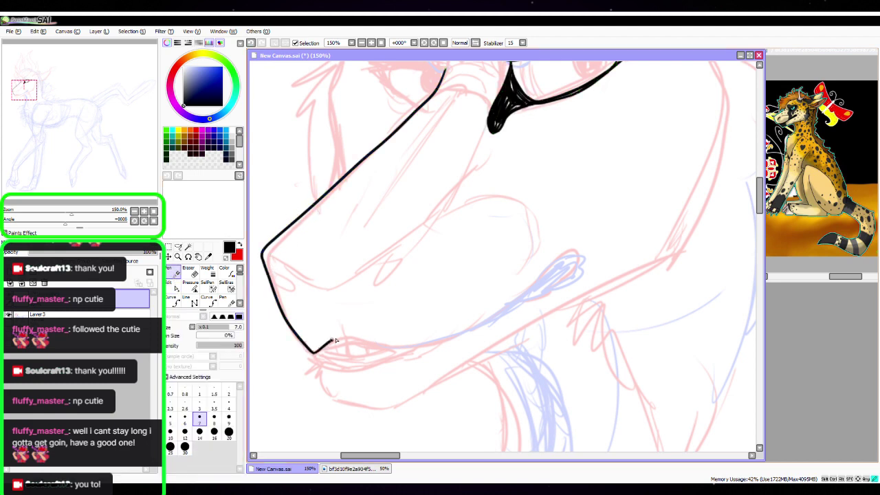
mouse_move(406, 352)
left_mouse_down()
mouse_move(493, 320)
mouse_move(552, 268)
mouse_move(579, 270)
left_mouse_up()
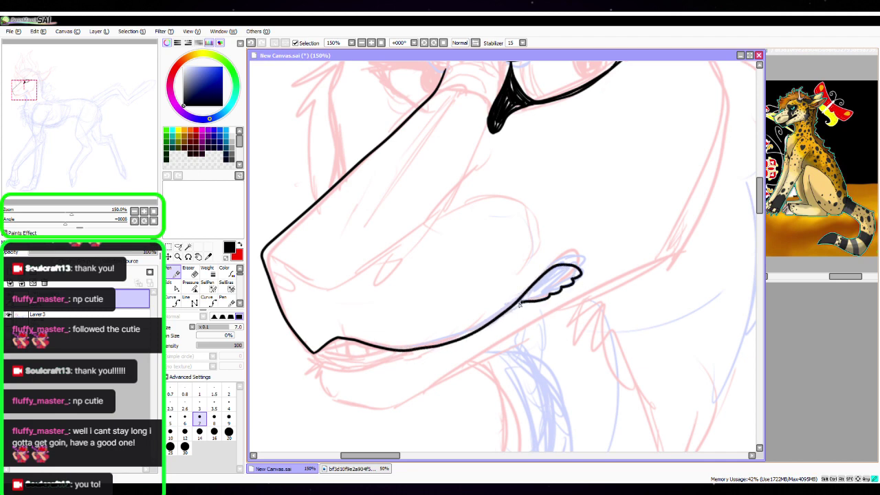
Ink the nose's upper edge with its small central notch and the long contour lines running up the muzzle's bridge toward the near eye
left_click_drag(519, 304, 531, 301)
key("space")
mouse_move(537, 239)
left_mouse_down()
mouse_move(557, 338)
mouse_move(564, 313)
left_mouse_up()
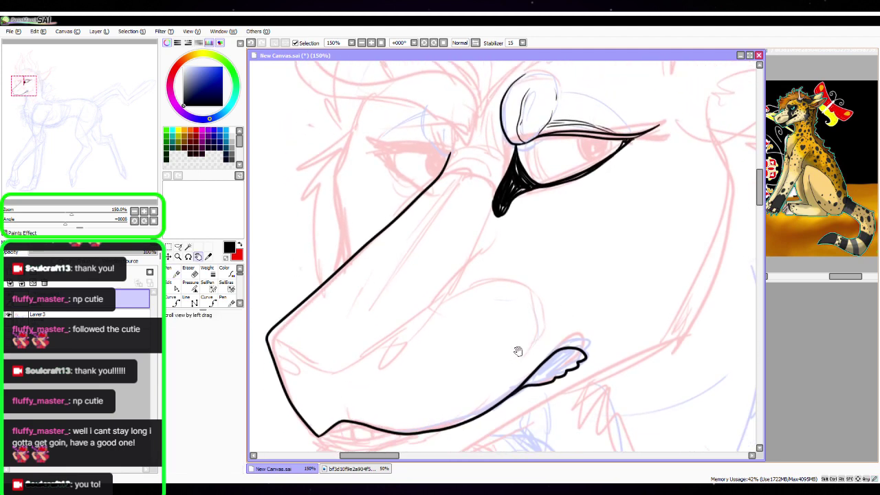
left_click_drag(519, 346, 517, 320)
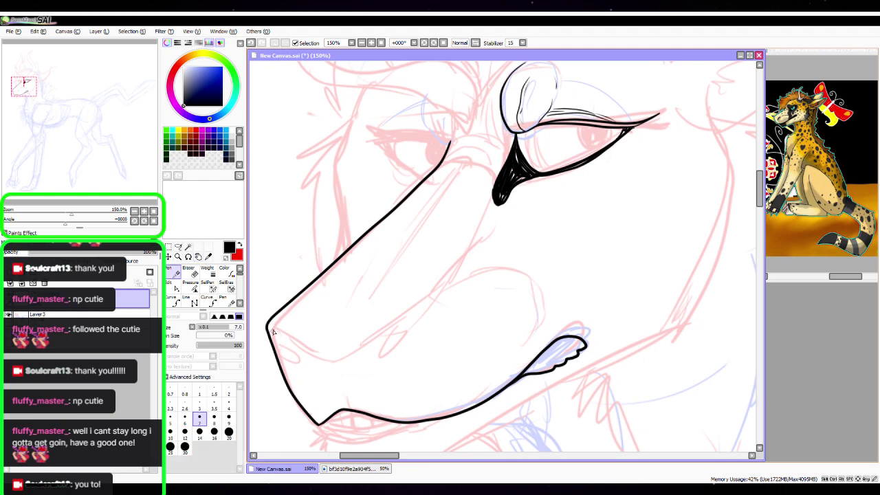
left_click_drag(284, 337, 333, 349)
left_click_drag(350, 353, 410, 315)
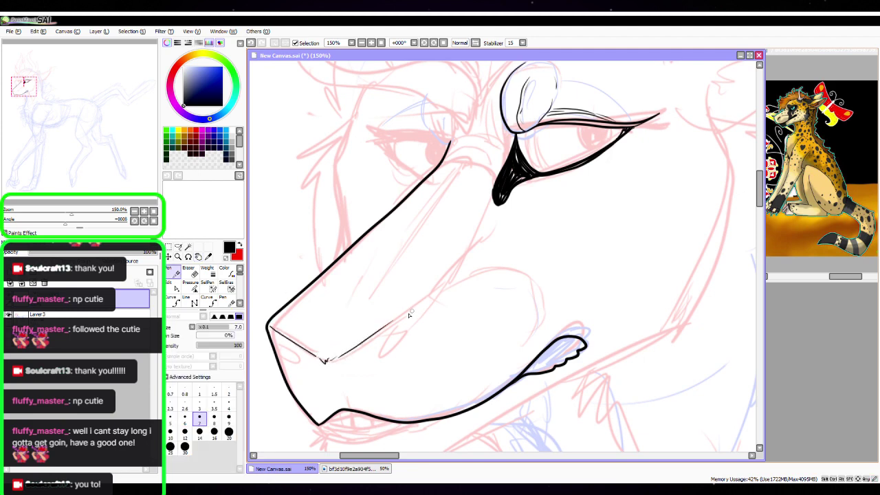
mouse_move(335, 331)
left_mouse_down()
mouse_move(366, 279)
mouse_move(451, 184)
left_mouse_up()
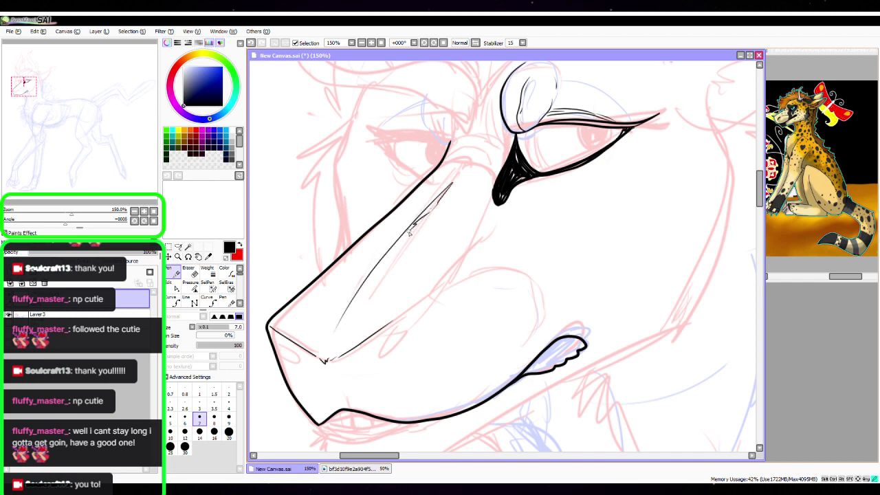
left_click_drag(405, 318, 491, 200)
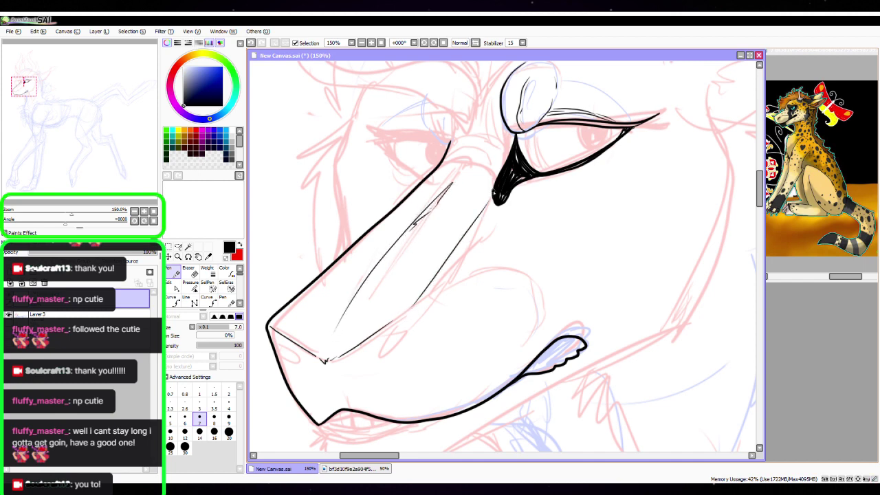
Ink the near teardrop-shaped nostril and the rounded contour of the muzzle's side, curving down toward the mouth corner
left_click_drag(505, 239, 458, 242)
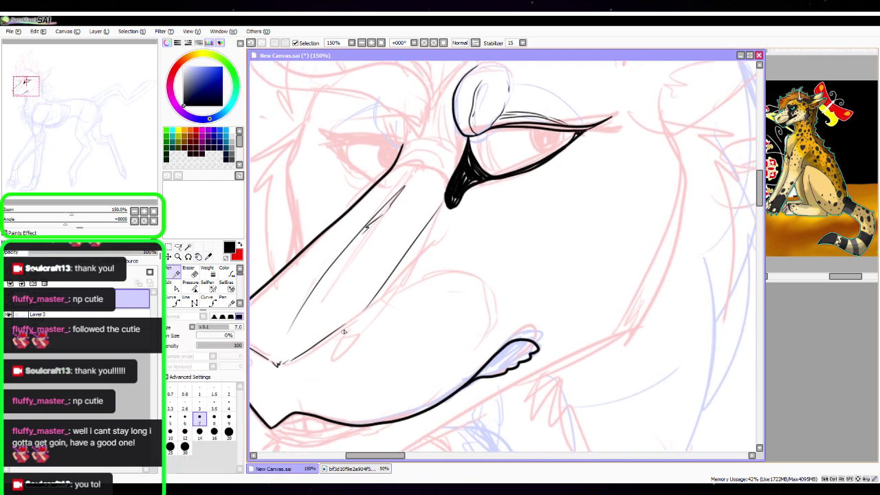
mouse_move(344, 326)
left_mouse_down()
mouse_move(329, 363)
mouse_move(360, 324)
mouse_move(335, 331)
left_mouse_up()
mouse_move(397, 289)
left_mouse_down()
mouse_move(447, 281)
mouse_move(468, 296)
mouse_move(467, 362)
left_mouse_up()
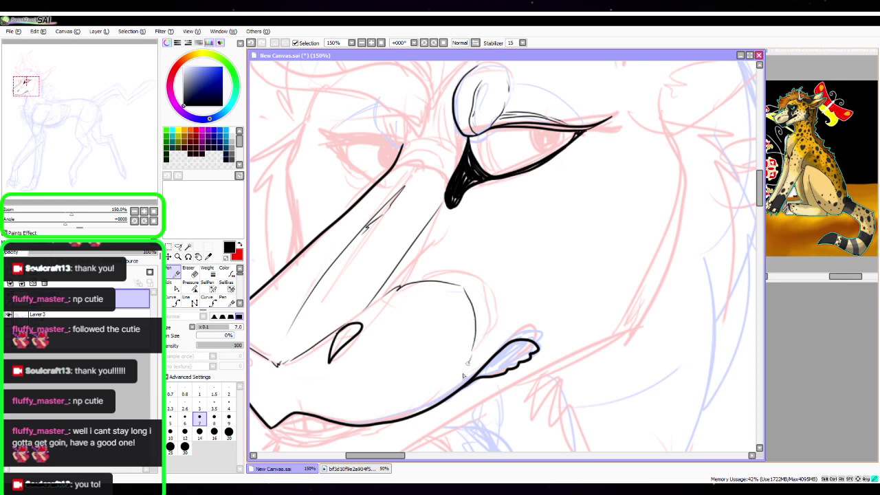
Bend the thin line below the near eye's inner corner into a smooth curve along the side of the muzzle's bridge
left_click_drag(545, 173, 476, 269)
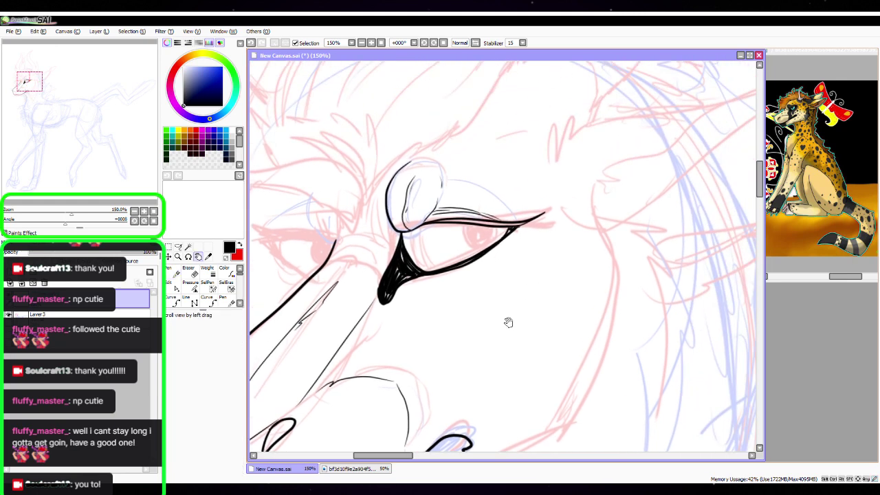
left_click(177, 286)
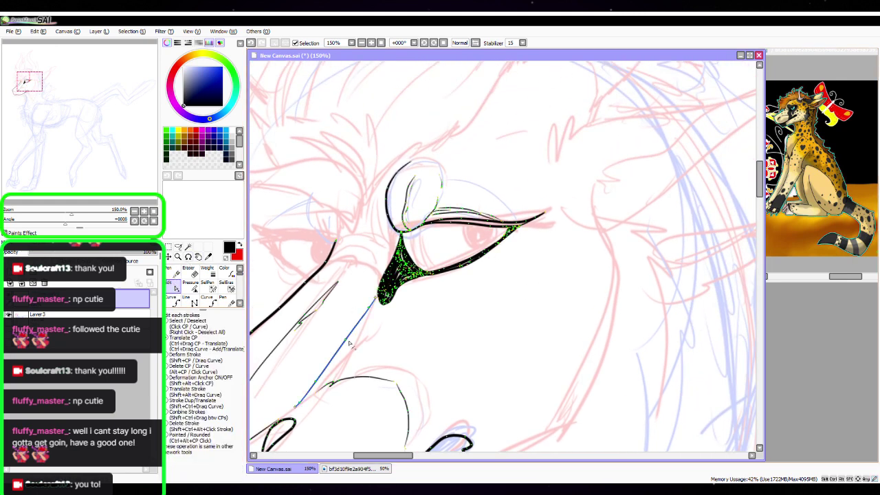
left_click_drag(345, 340, 349, 342)
left_click_drag(374, 301, 379, 288)
left_click(172, 272)
Ink a broken crease across the top of the bridge between the eyes and short curved lines in front of the near brow
left_click(144, 212)
left_click_drag(428, 250, 510, 310)
left_click_drag(384, 319, 419, 338)
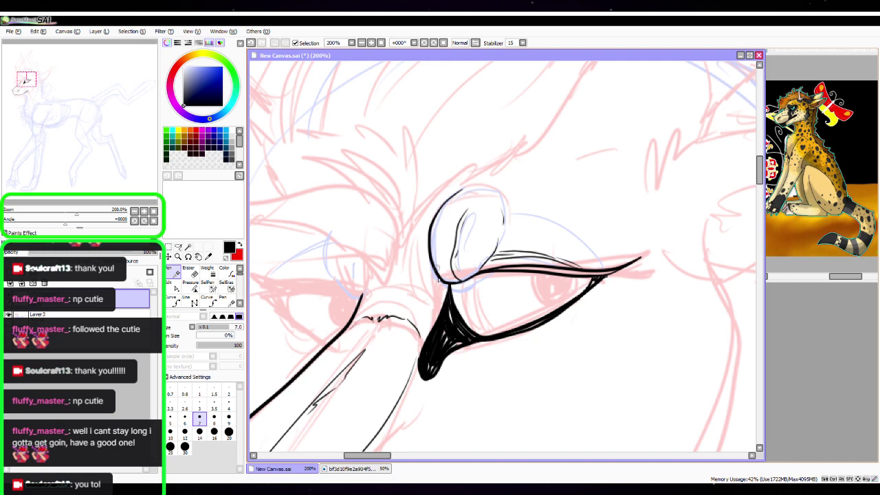
left_click_drag(434, 290, 426, 254)
left_click_drag(434, 292, 422, 246)
Thicken the front part of the upper lip line where it arches over the teeth
key("space")
left_click_drag(510, 411, 521, 298)
left_click_drag(454, 400, 452, 355)
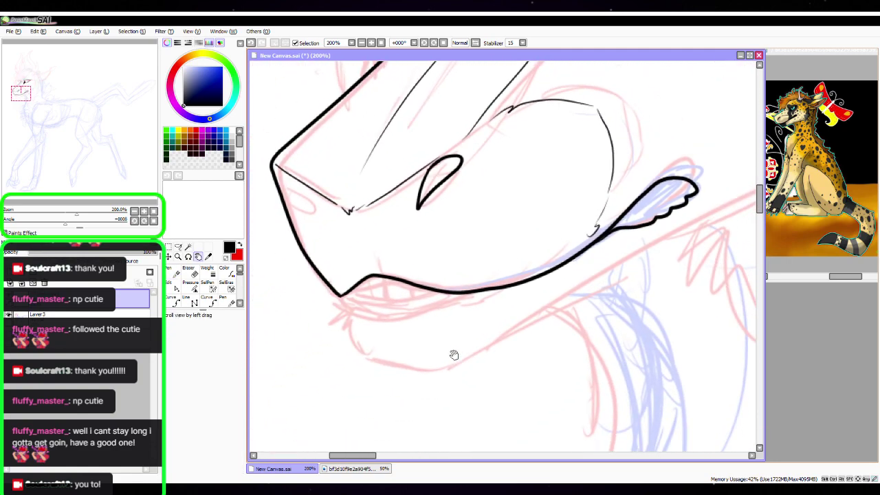
left_click(144, 211)
key("space")
left_click_drag(426, 309, 581, 269)
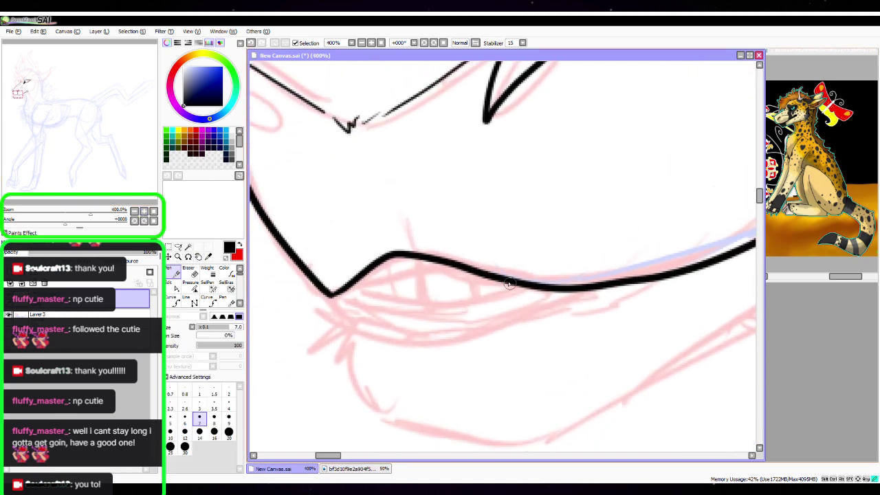
mouse_move(509, 282)
left_mouse_down()
mouse_move(416, 264)
mouse_move(361, 273)
mouse_move(404, 262)
left_mouse_up()
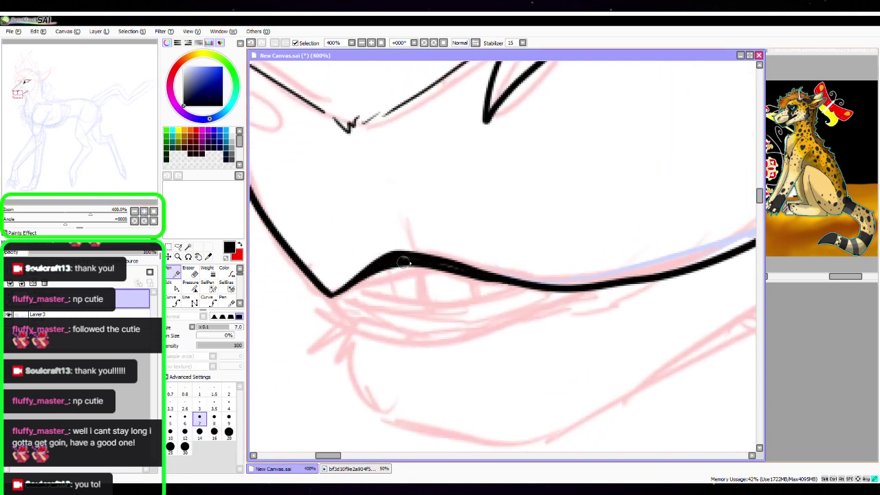
Ink the lower edge of the exposed teeth, redrawing it slightly lower, and add short curved dividers between the teeth
mouse_move(475, 281)
left_mouse_down()
mouse_move(491, 297)
mouse_move(337, 295)
mouse_move(347, 294)
left_mouse_up()
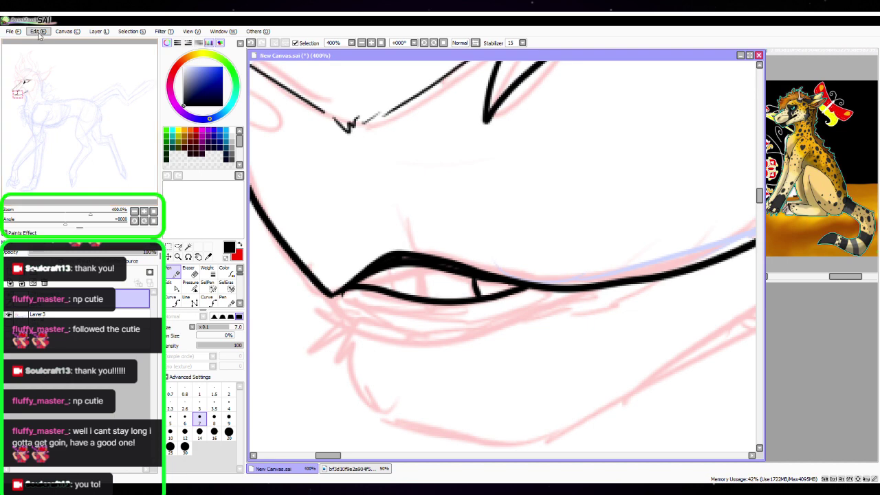
key("ctrl+z")
mouse_move(337, 292)
left_mouse_down()
mouse_move(429, 307)
mouse_move(524, 287)
left_mouse_up()
left_click_drag(524, 290, 449, 311)
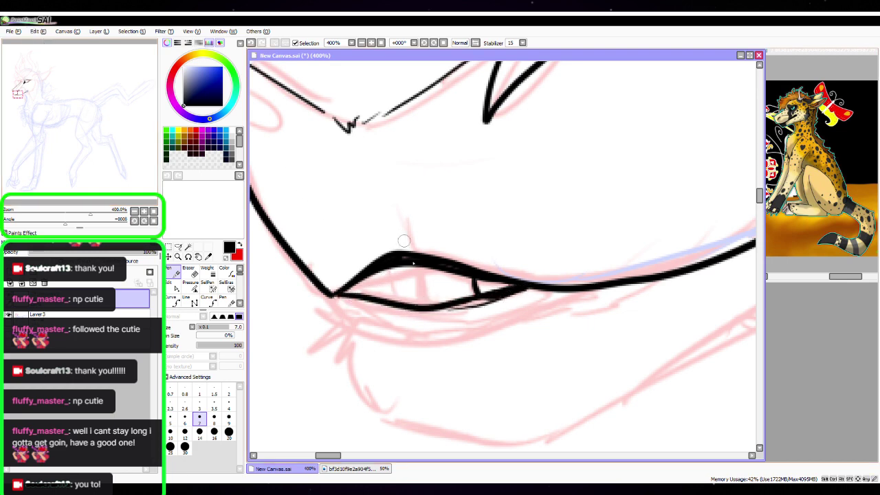
left_click_drag(416, 267, 427, 305)
left_click_drag(377, 271, 391, 301)
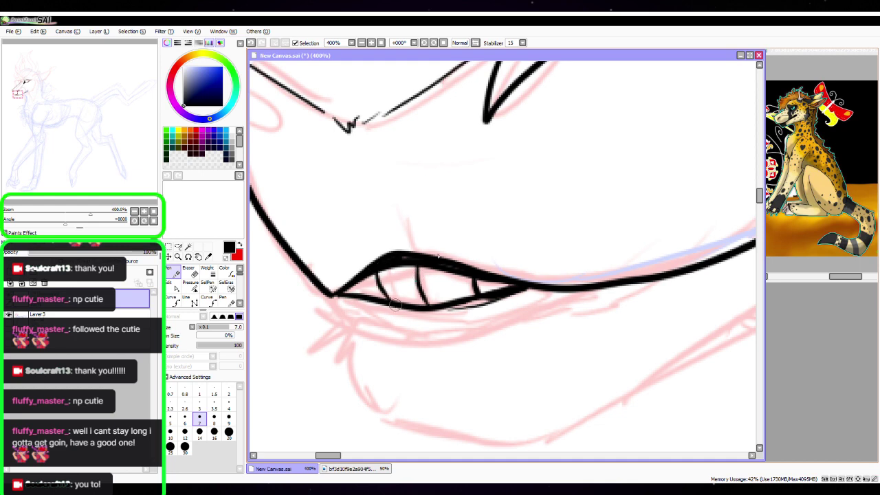
left_click_drag(473, 279, 466, 298)
left_click_drag(357, 273, 359, 294)
left_click_drag(490, 344, 468, 303)
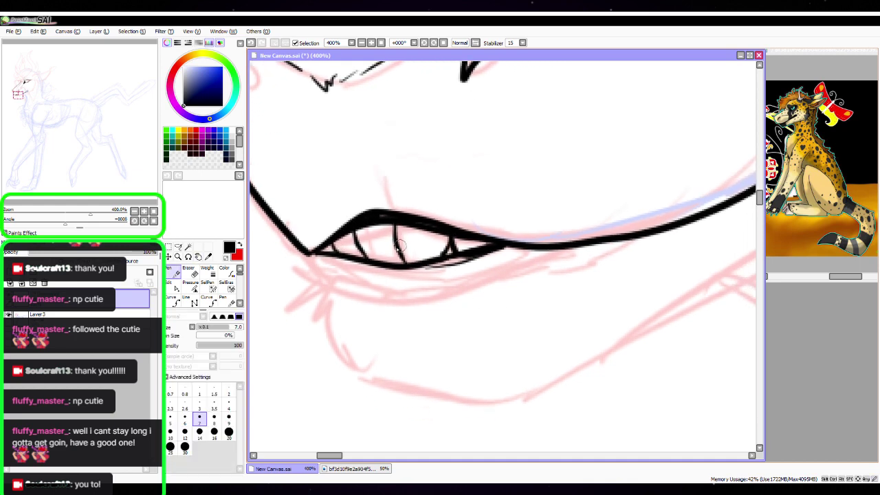
left_click_drag(395, 242, 398, 257)
Outline the lower lip beneath the teeth and fill it with dense black strokes tapering back along the mouth line
mouse_move(319, 257)
left_mouse_down()
mouse_move(310, 275)
mouse_move(339, 292)
mouse_move(421, 289)
mouse_move(578, 251)
mouse_move(434, 265)
left_mouse_up()
mouse_move(311, 256)
left_mouse_down()
mouse_move(354, 295)
mouse_move(375, 299)
mouse_move(405, 279)
mouse_move(481, 256)
left_mouse_up()
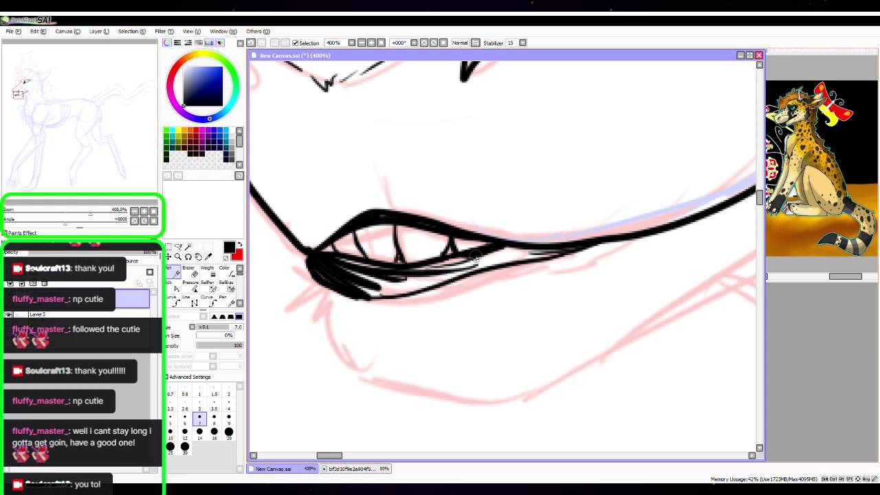
left_click_drag(349, 296, 497, 253)
left_click_drag(363, 286, 574, 248)
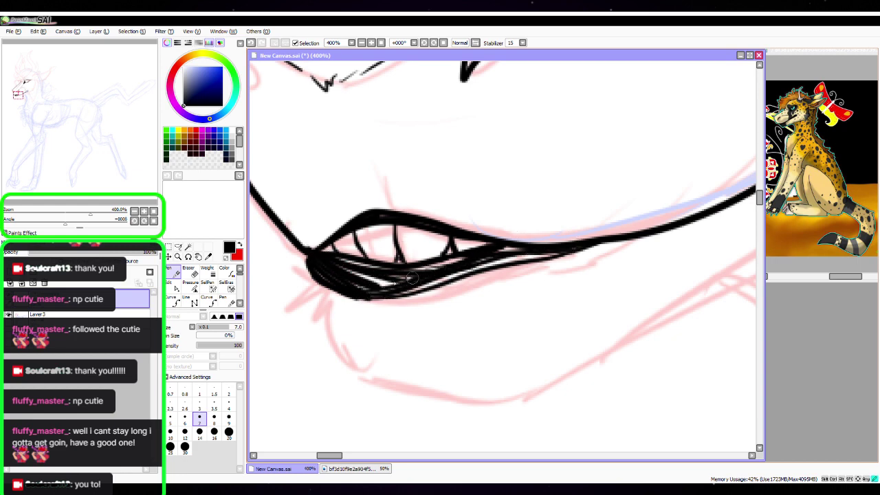
mouse_move(411, 277)
left_mouse_down()
mouse_move(357, 278)
mouse_move(563, 253)
left_mouse_up()
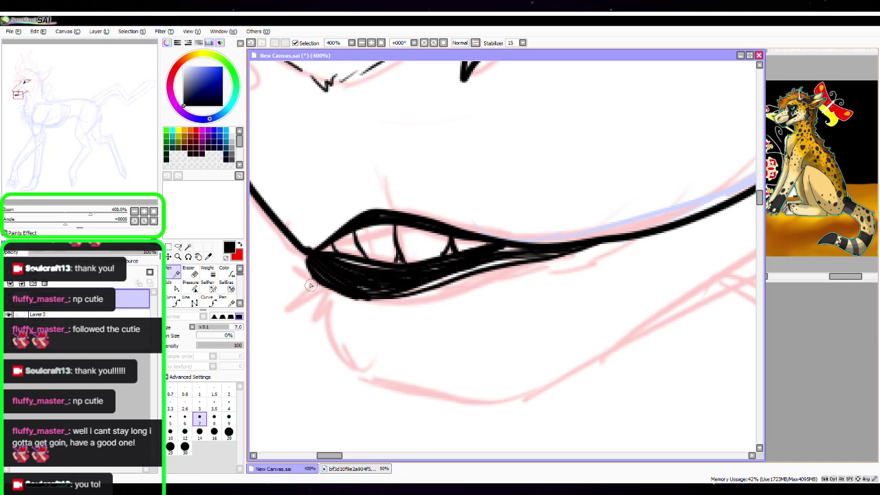
Ink small fur tufts in front of the lower lip and redraw the chin outline into the lower jaw
mouse_move(310, 286)
left_mouse_down()
mouse_move(285, 251)
mouse_move(283, 270)
mouse_move(314, 292)
mouse_move(288, 315)
mouse_move(311, 340)
mouse_move(321, 334)
mouse_move(333, 356)
mouse_move(418, 385)
mouse_move(491, 389)
left_mouse_up()
left_click(144, 211)
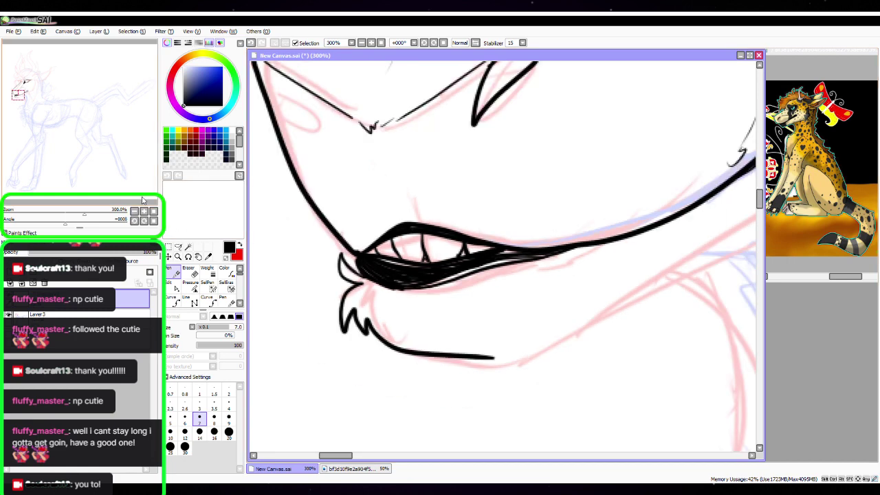
left_click_drag(408, 318, 379, 314)
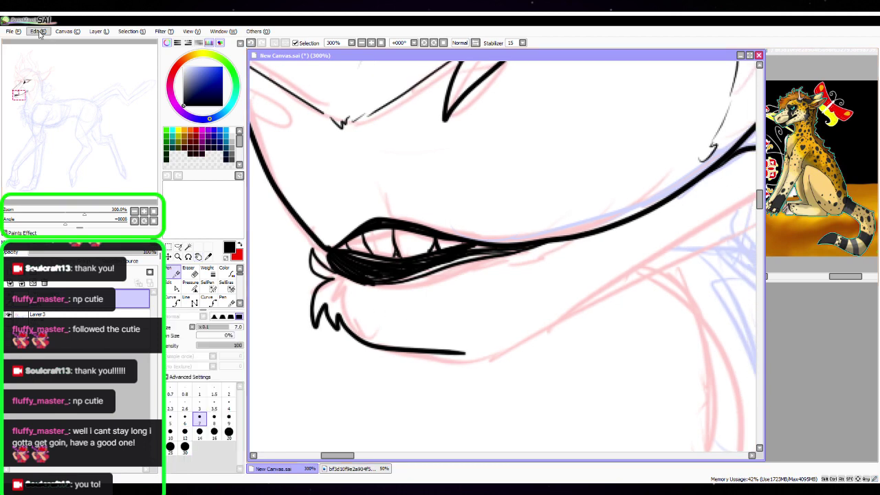
key("ctrl+z")
key("ctrl+z")
key("ctrl+z")
mouse_move(329, 268)
left_mouse_down()
mouse_move(319, 302)
mouse_move(334, 284)
mouse_move(327, 287)
mouse_move(365, 337)
mouse_move(462, 342)
mouse_move(638, 256)
left_mouse_up()
Extend the lower jaw line from the chin back beneath the mouth corner to the rear of the jaw
left_click(134, 212)
left_click(134, 211)
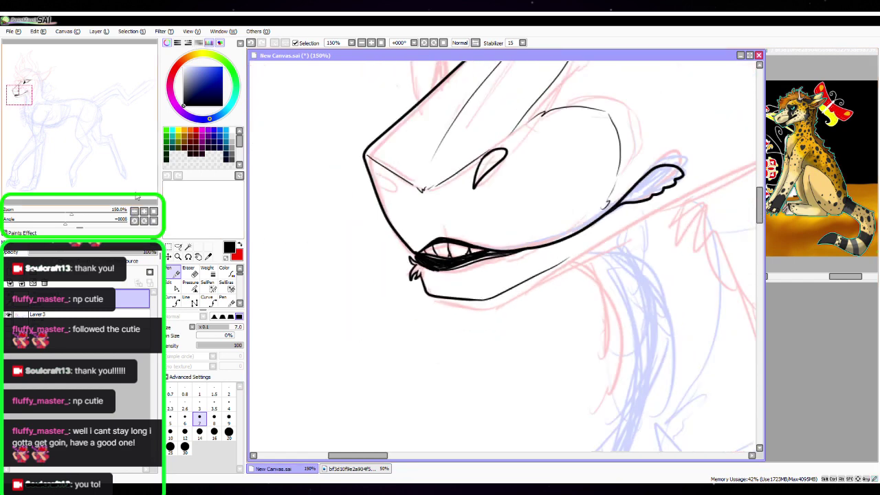
key("space")
mouse_move(613, 283)
left_mouse_down()
mouse_move(486, 359)
mouse_move(428, 359)
mouse_move(431, 332)
left_mouse_up()
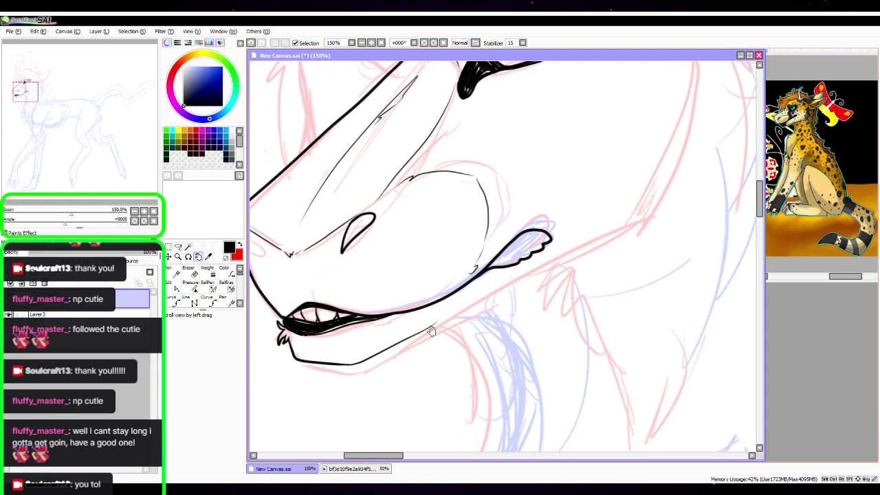
left_click(134, 212)
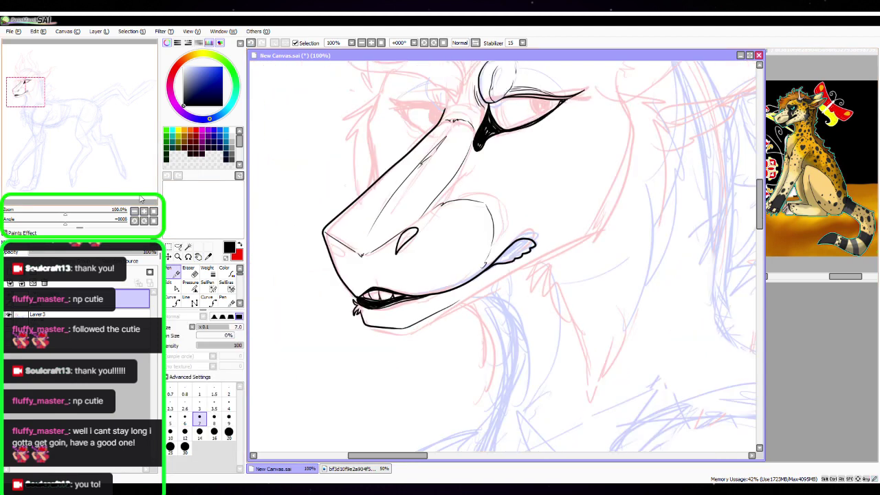
key("space")
left_click_drag(548, 326, 463, 357)
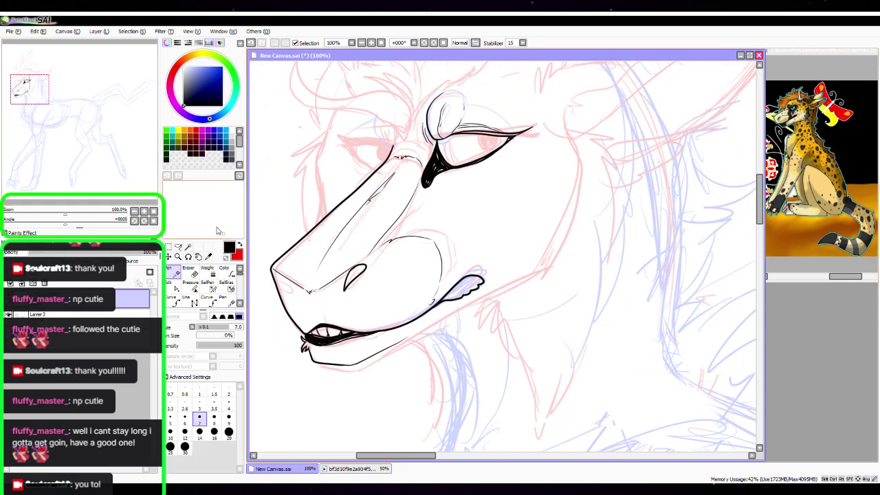
left_click(171, 286)
left_click_drag(418, 346, 553, 281)
left_click_drag(413, 349, 524, 290)
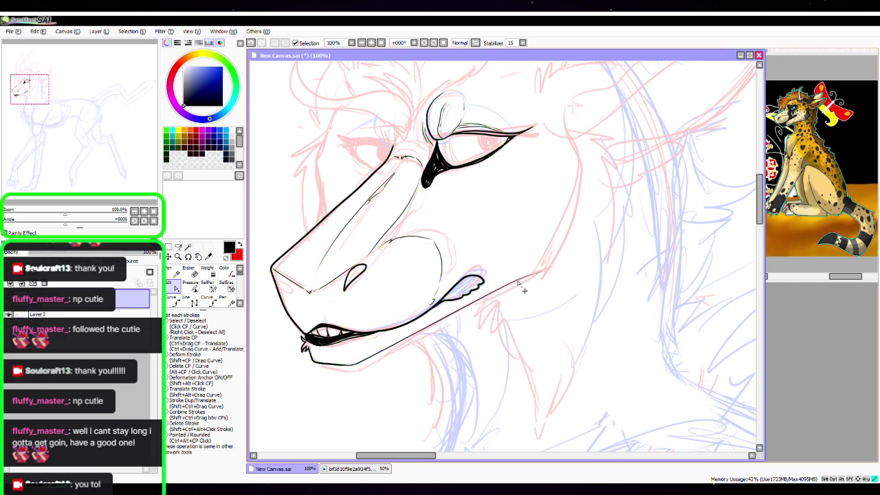
Ink pointed fur tufts at the back corner of the jaw, replacing the first attempt
left_click(171, 270)
left_click(143, 211)
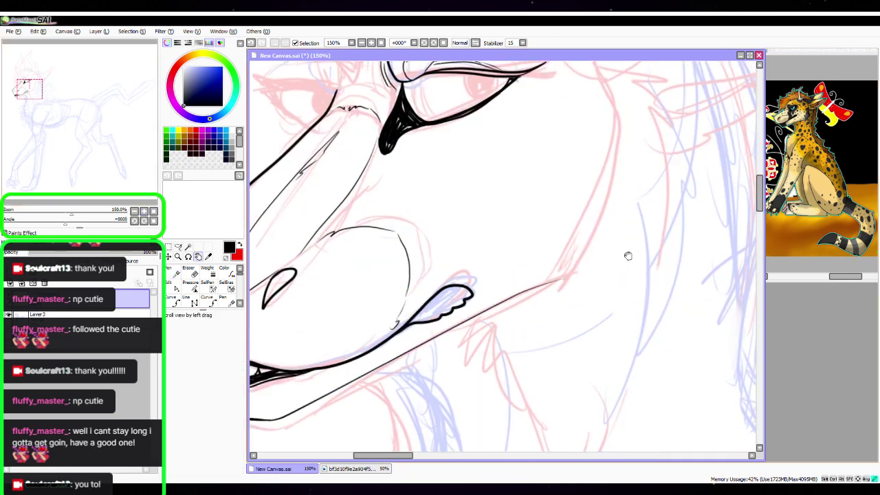
mouse_move(629, 255)
left_mouse_down()
mouse_move(452, 288)
mouse_move(431, 261)
left_mouse_up()
left_click(38, 32)
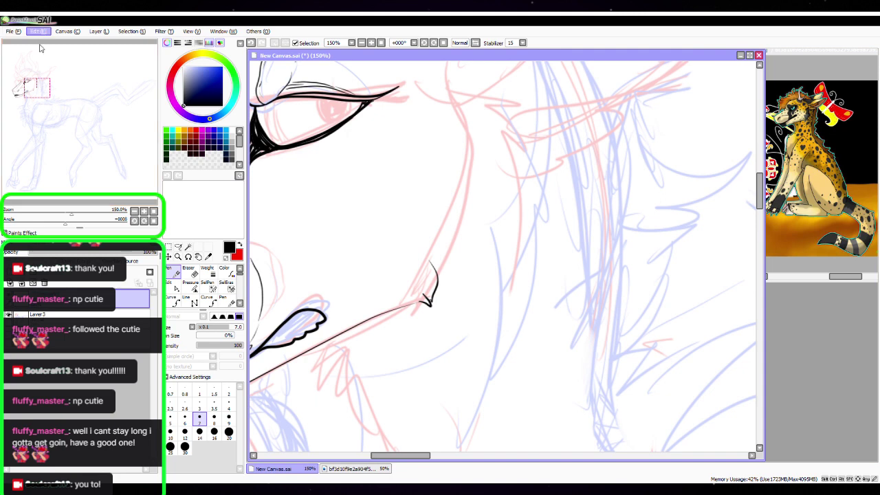
left_click(40, 44)
left_click(40, 32)
left_click(42, 41)
left_click(143, 211)
left_click(144, 211)
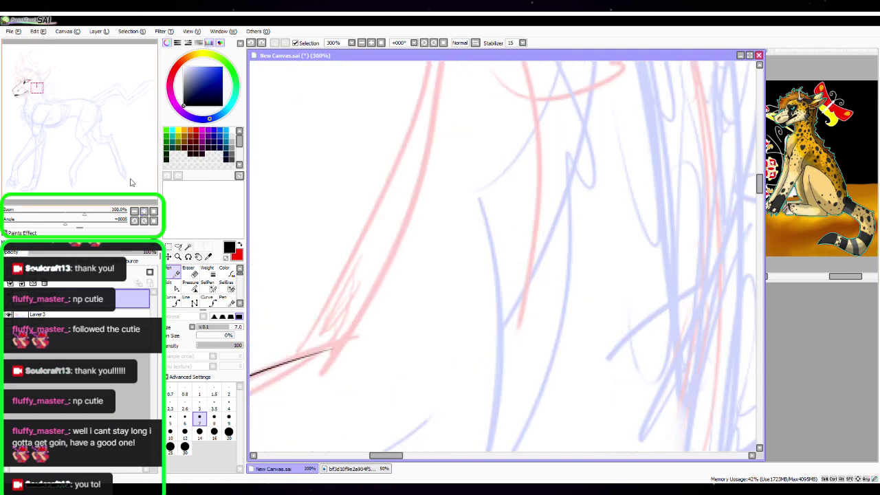
mouse_move(311, 356)
left_mouse_down()
mouse_move(357, 357)
mouse_move(374, 318)
mouse_move(412, 310)
mouse_move(375, 271)
left_mouse_up()
left_click(134, 211)
left_click(134, 211)
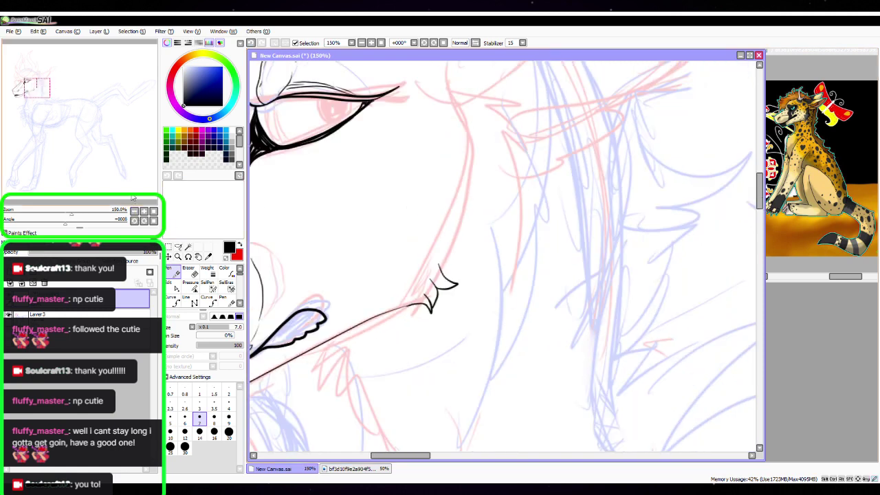
Try to ink the cheek's back edge as one smooth curve rising from the jaw tufts to behind the near eye
left_click_drag(517, 280, 517, 379)
key("n")
left_click_drag(448, 377, 447, 208)
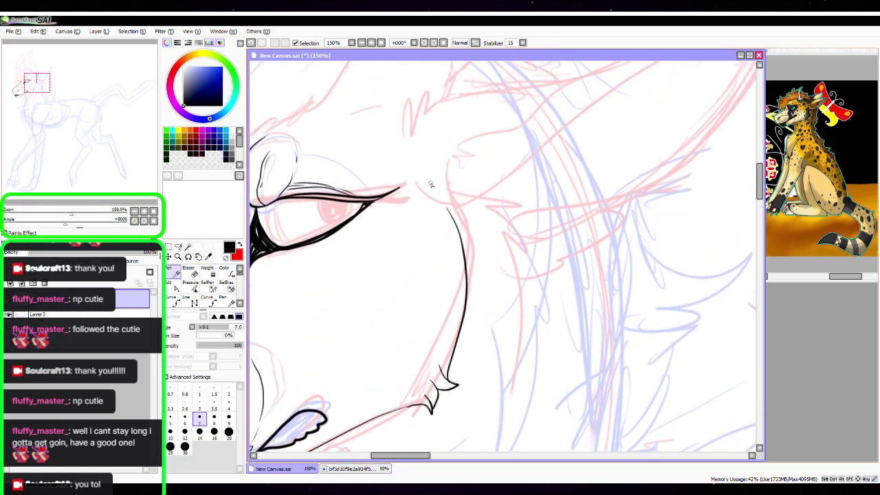
key("ctrl+z")
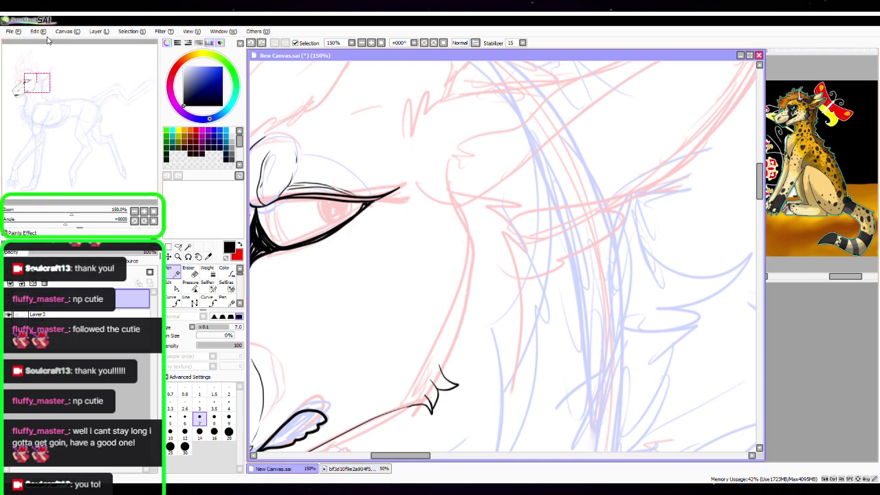
Ink the cheek's back edge upward in overlapping fur strokes, ending in a pointed tuft behind the near eye
mouse_move(446, 378)
left_mouse_down()
mouse_move(460, 331)
mouse_move(453, 302)
mouse_move(469, 300)
mouse_move(455, 272)
left_mouse_up()
mouse_move(452, 202)
left_mouse_down()
mouse_move(508, 213)
mouse_move(465, 259)
mouse_move(432, 270)
left_mouse_up()
left_click(38, 31)
left_click(40, 39)
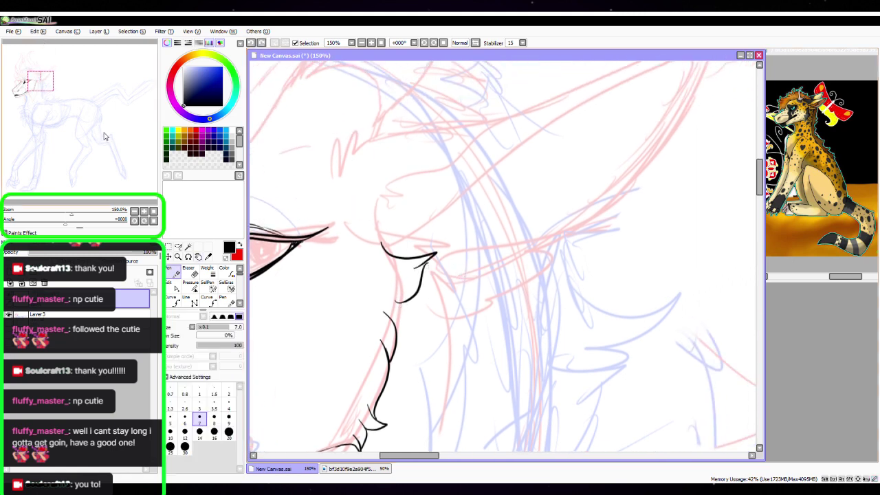
Add small fur strokes in the gap along the cheek's back edge and adjust the stroke beneath the upper pointed tuft
left_click(144, 211)
mouse_move(375, 322)
left_mouse_down()
mouse_move(358, 337)
mouse_move(359, 323)
left_mouse_up()
left_click(172, 288)
left_click_drag(382, 293, 404, 266)
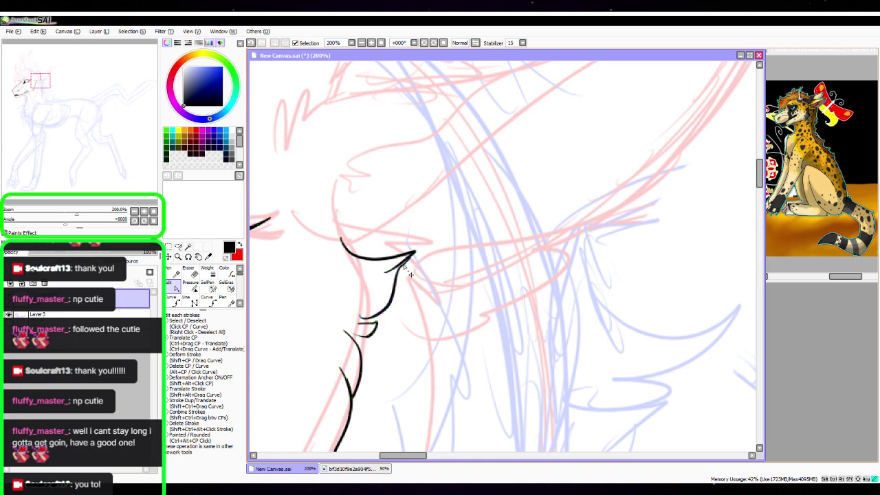
Ink the outline of a long curling lock sweeping from between the eyes over the far eye, ending in an upturned tip
left_click(170, 266)
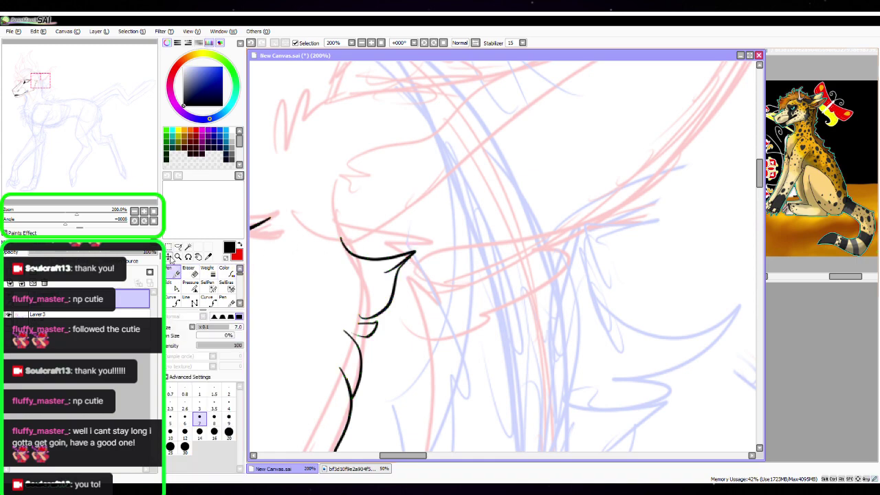
left_click(198, 256)
left_click_drag(399, 279, 625, 203)
left_click_drag(466, 309, 545, 285)
left_click_drag(414, 258, 619, 301)
mouse_move(550, 165)
left_mouse_down()
mouse_move(504, 265)
mouse_move(517, 291)
left_mouse_up()
left_click_drag(526, 193, 503, 243)
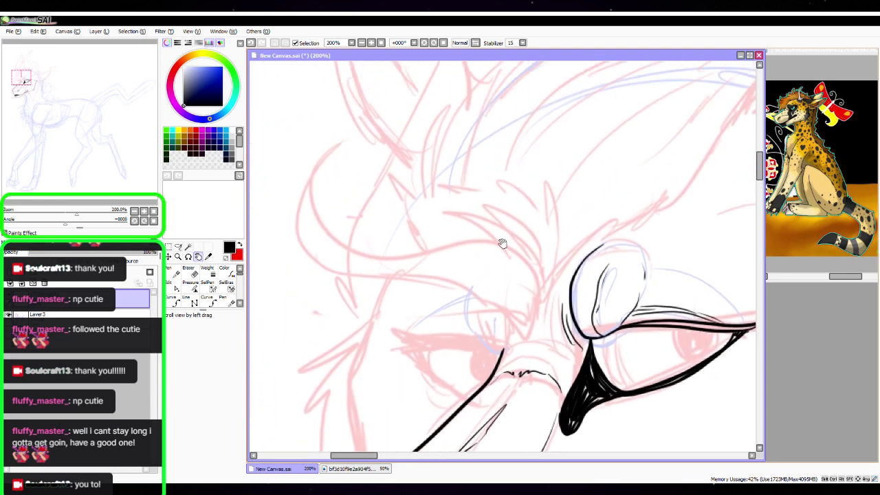
mouse_move(520, 346)
left_mouse_down()
mouse_move(481, 297)
mouse_move(355, 297)
mouse_move(375, 105)
mouse_move(359, 157)
mouse_move(332, 174)
mouse_move(326, 250)
mouse_move(475, 250)
mouse_move(517, 326)
mouse_move(537, 307)
mouse_move(526, 340)
left_mouse_up()
left_click(175, 288)
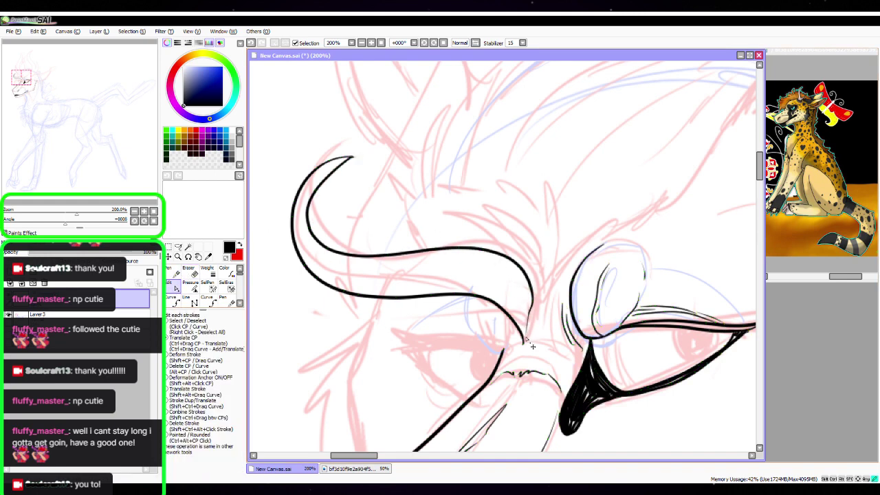
Ink short jagged fur strokes rising from the base of the curled lock toward the near eye's brow
left_click(174, 270)
left_click(144, 211)
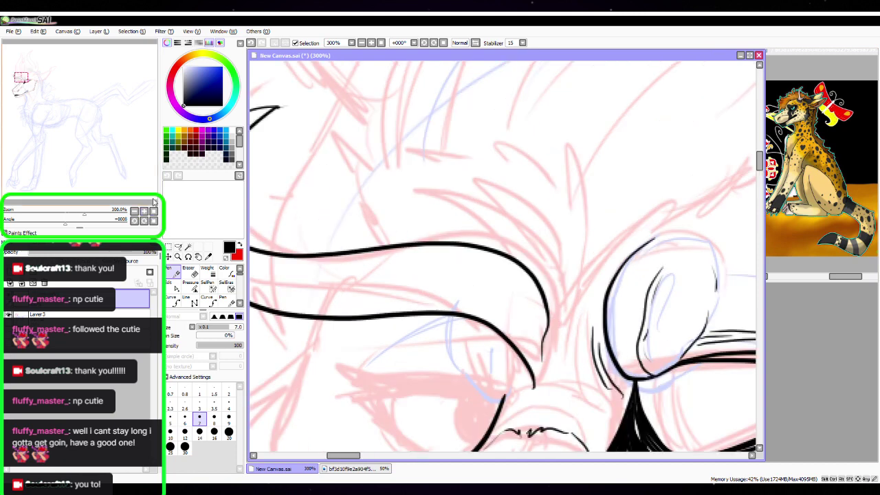
mouse_move(524, 377)
left_mouse_down()
mouse_move(533, 386)
mouse_move(568, 293)
mouse_move(570, 313)
mouse_move(601, 256)
left_mouse_up()
Ink flowing strand lines inside the curled lock from tip to base, redrawing the one under its upper edge near the base
key("space")
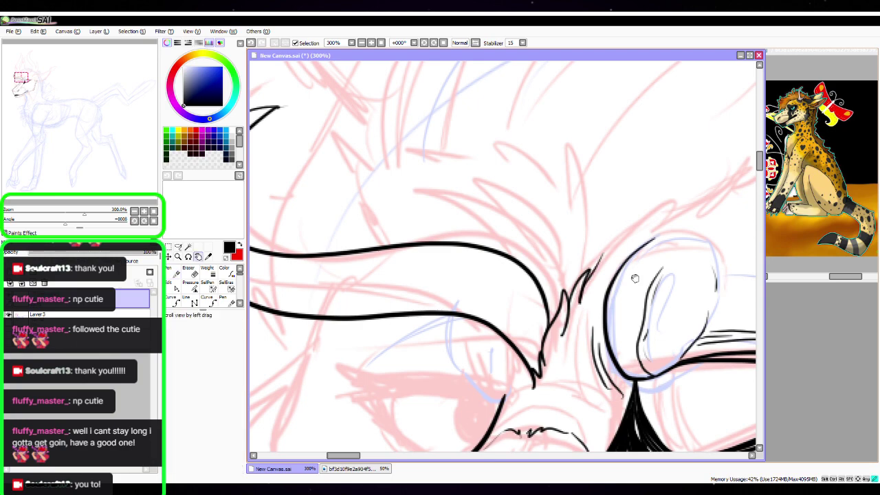
left_click_drag(631, 334, 700, 371)
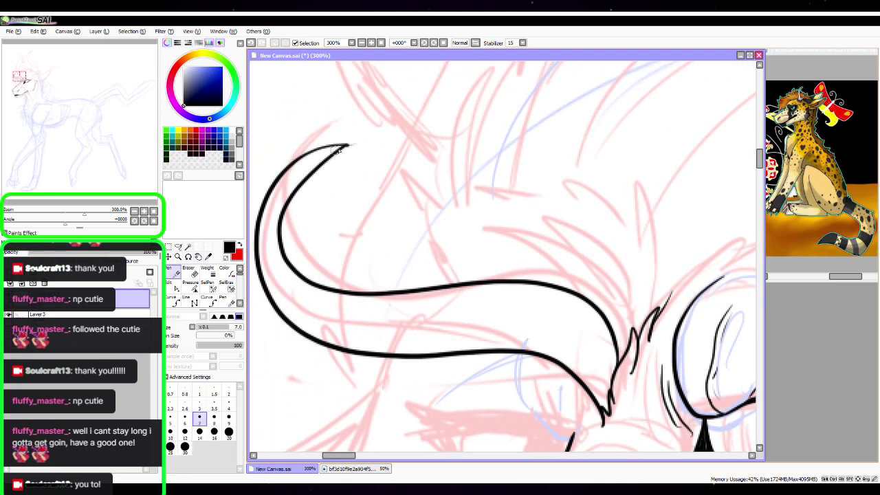
mouse_move(348, 144)
left_mouse_down()
mouse_move(293, 179)
mouse_move(269, 250)
mouse_move(301, 310)
mouse_move(376, 334)
mouse_move(504, 329)
mouse_move(569, 345)
mouse_move(599, 383)
mouse_move(605, 412)
left_mouse_up()
mouse_move(275, 225)
left_mouse_down()
mouse_move(286, 254)
mouse_move(333, 307)
mouse_move(452, 316)
mouse_move(560, 332)
left_mouse_up()
mouse_move(382, 294)
left_mouse_down()
mouse_move(561, 322)
mouse_move(605, 382)
left_mouse_up()
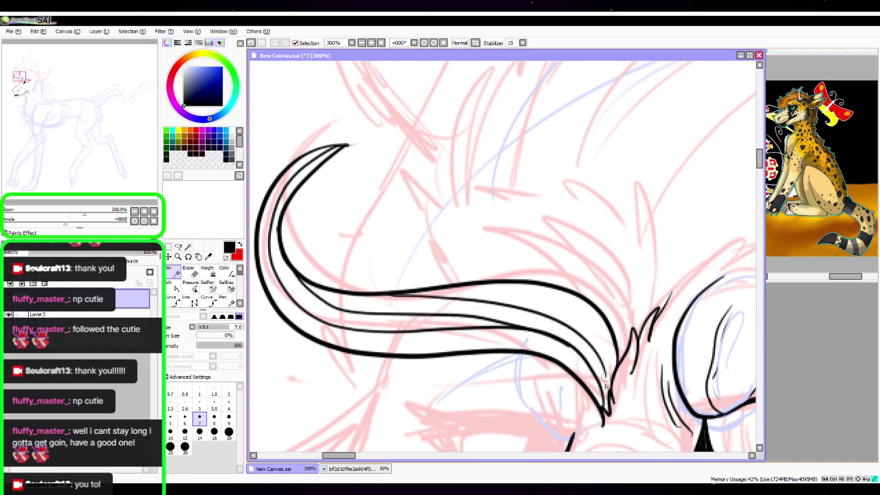
mouse_move(519, 280)
left_mouse_down()
mouse_move(581, 309)
mouse_move(609, 372)
left_mouse_up()
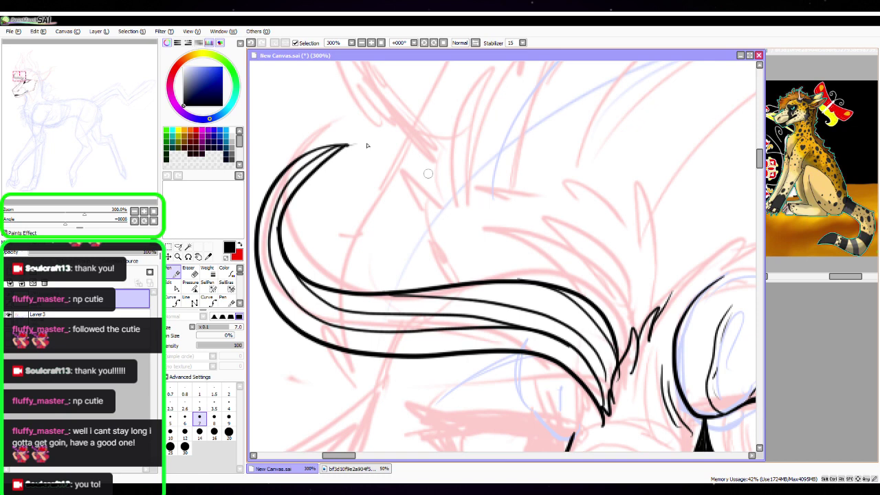
left_click(39, 31)
left_click(46, 42)
mouse_move(509, 282)
left_mouse_down()
mouse_move(540, 290)
mouse_move(589, 331)
mouse_move(609, 385)
left_mouse_up()
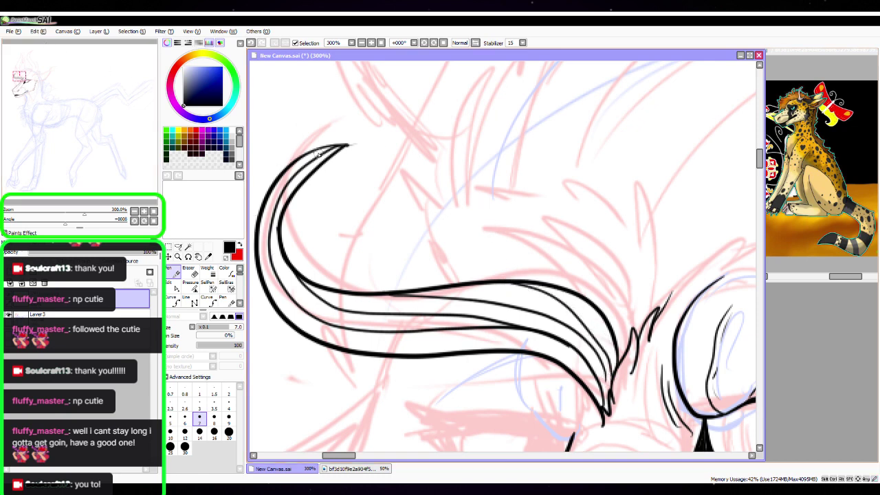
Add finer strand lines inside the curled lock from near its tip around the outer bend
mouse_move(319, 155)
left_mouse_down()
mouse_move(271, 206)
mouse_move(268, 270)
mouse_move(313, 345)
left_mouse_up()
left_click_drag(285, 290, 365, 349)
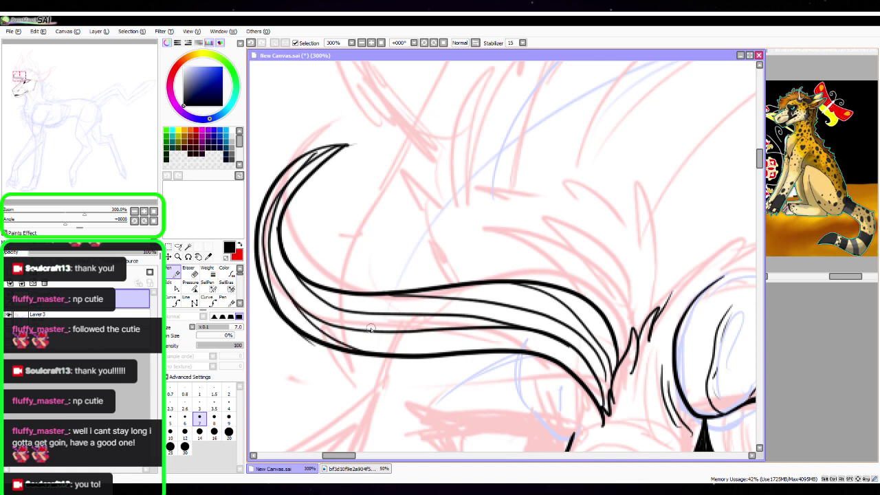
left_click(170, 284)
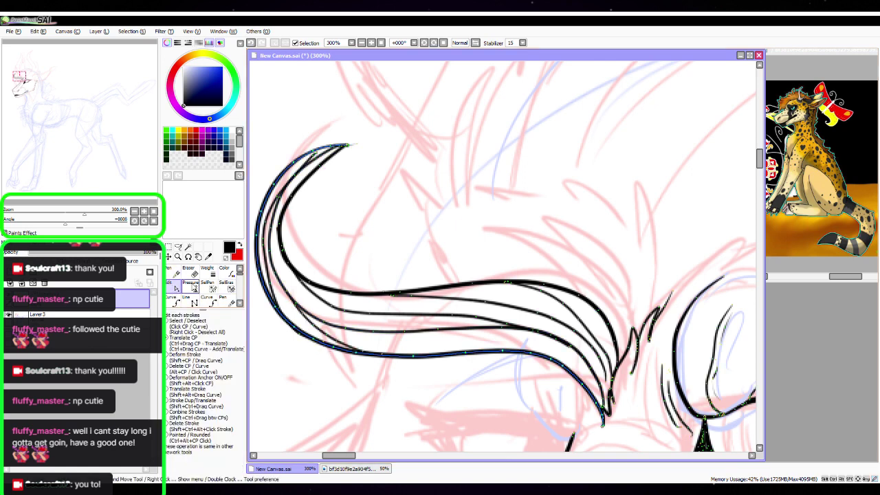
left_click(172, 272)
Ink a shorter lock flicking upward above the base of the long curled lock, with a strand line inside it
key("space")
mouse_move(634, 283)
left_mouse_down()
mouse_move(662, 271)
mouse_move(491, 250)
mouse_move(599, 271)
left_mouse_up()
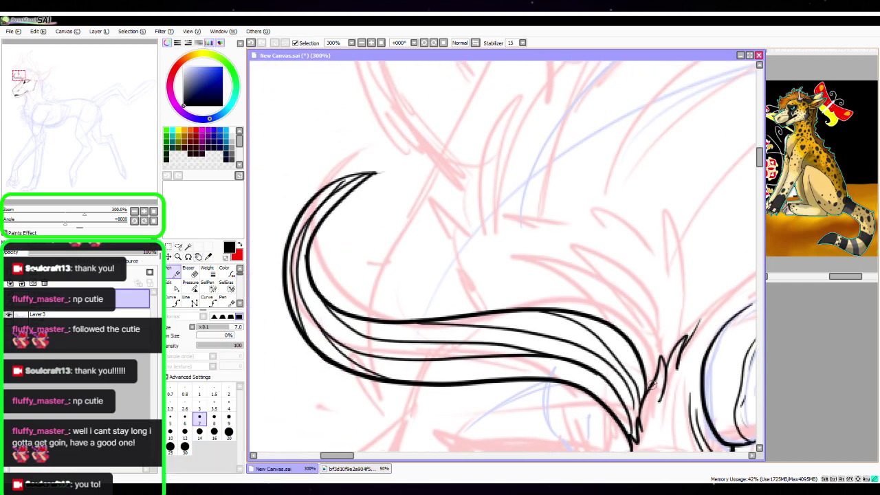
left_click_drag(638, 339, 496, 271)
mouse_move(488, 205)
left_mouse_down()
mouse_move(487, 264)
mouse_move(519, 302)
mouse_move(571, 294)
left_mouse_up()
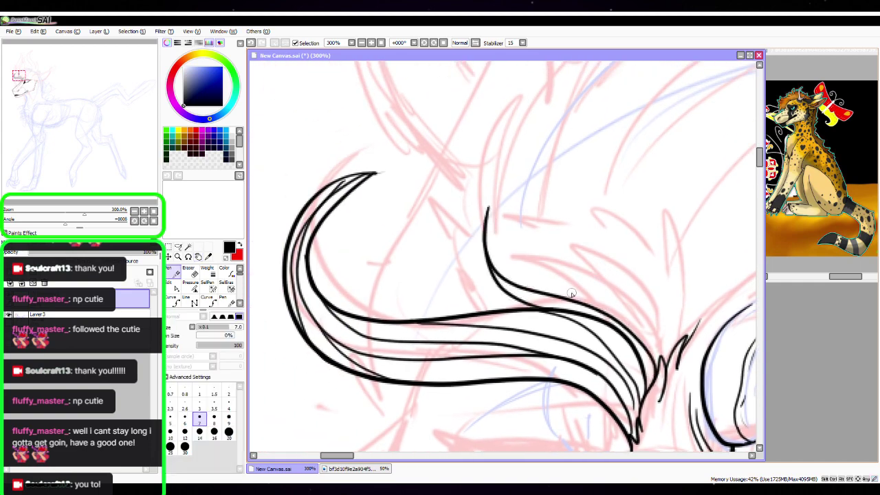
key("space")
mouse_move(672, 261)
left_mouse_down()
mouse_move(532, 297)
mouse_move(522, 278)
left_mouse_up()
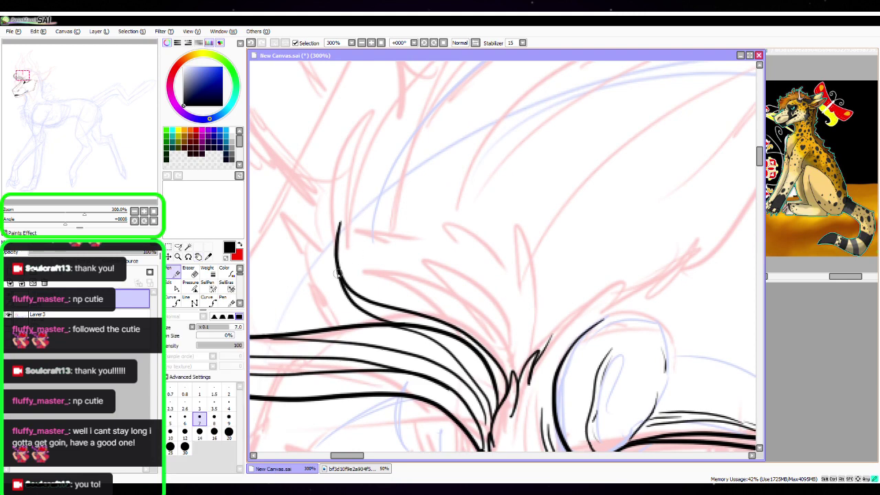
mouse_move(339, 273)
left_mouse_down()
mouse_move(375, 309)
mouse_move(461, 337)
left_mouse_up()
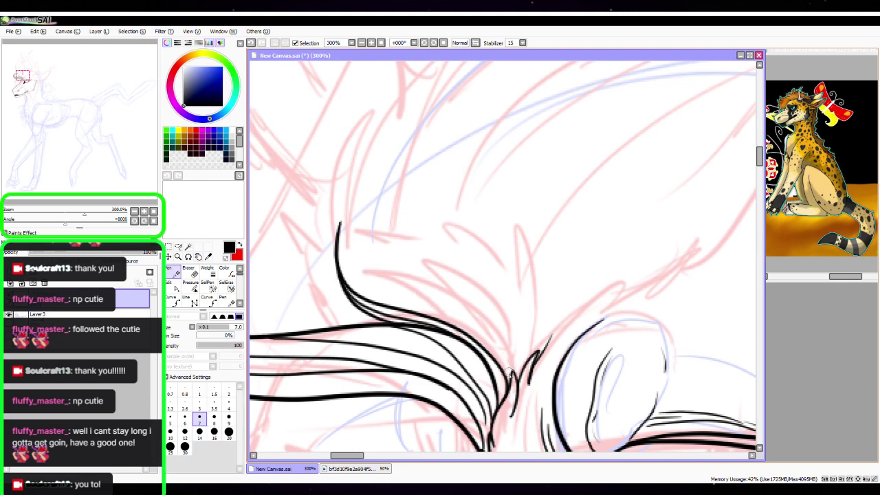
Ink a second upward-flicking lock beside the first, redrawing its outer edge
mouse_move(508, 372)
left_mouse_down()
mouse_move(513, 350)
mouse_move(441, 305)
mouse_move(419, 195)
mouse_move(390, 236)
mouse_move(416, 313)
left_mouse_up()
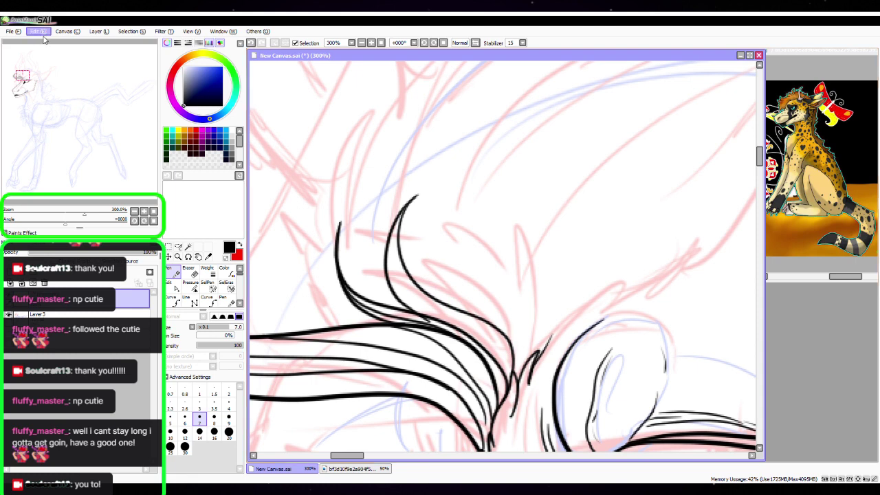
key("ctrl+z")
mouse_move(412, 199)
left_mouse_down()
mouse_move(395, 232)
mouse_move(394, 286)
mouse_move(429, 313)
left_mouse_up()
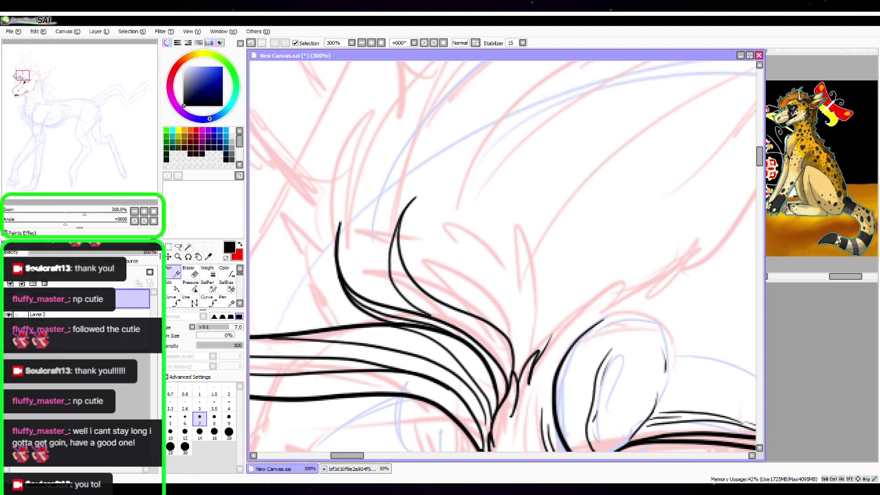
key("alt+Tab")
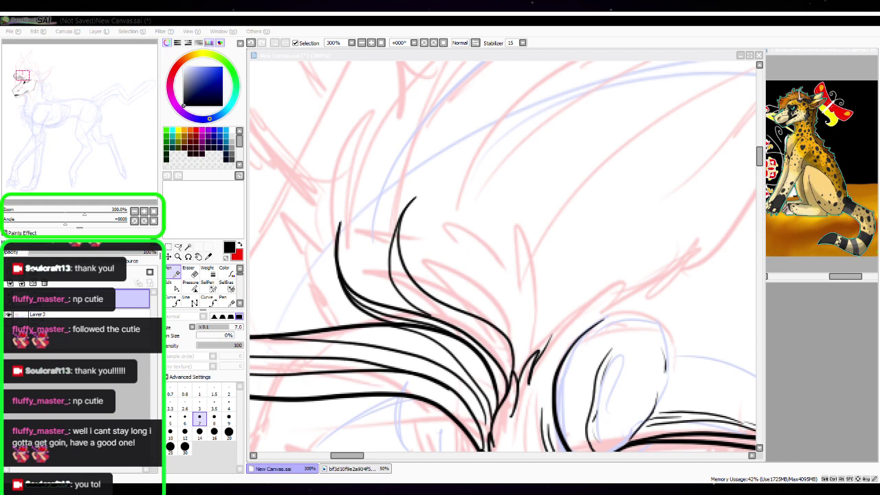
key("alt+Tab")
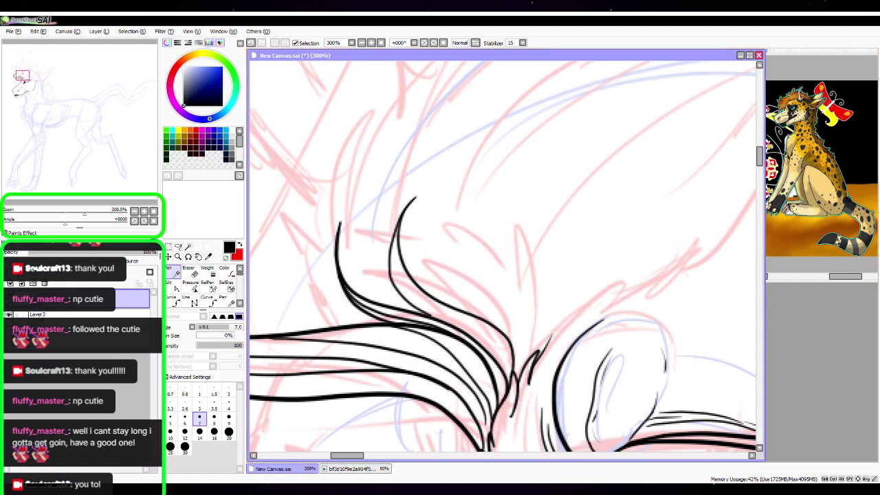
key("alt+Tab")
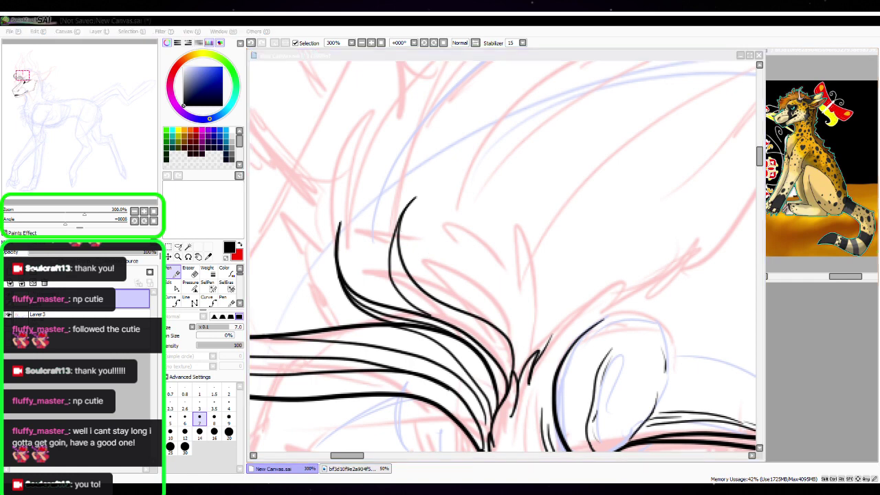
key("alt+Tab")
Add strand lines inside the second upward-flicking lock and ink a narrow upright tuft with inner lines beside its base
mouse_move(402, 217)
left_mouse_down()
mouse_move(392, 255)
mouse_move(421, 305)
left_mouse_up()
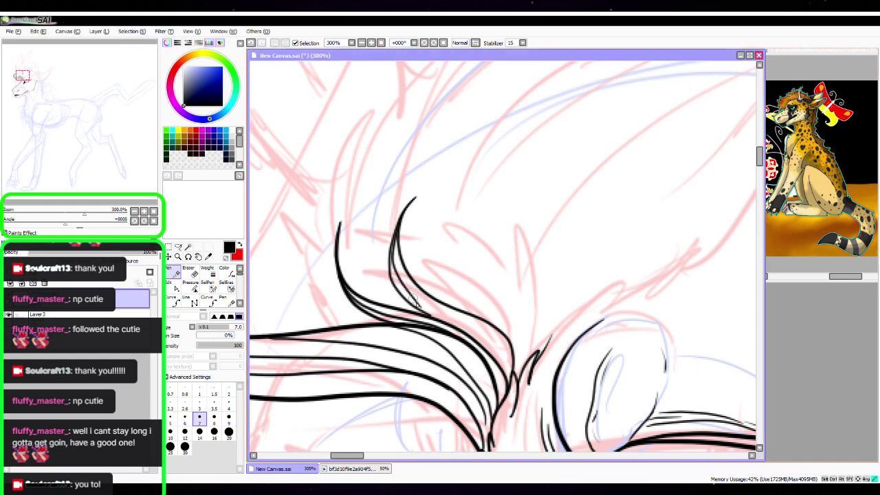
mouse_move(405, 272)
left_mouse_down()
mouse_move(502, 352)
mouse_move(508, 378)
mouse_move(481, 336)
mouse_move(523, 362)
mouse_move(524, 277)
mouse_move(519, 372)
left_mouse_up()
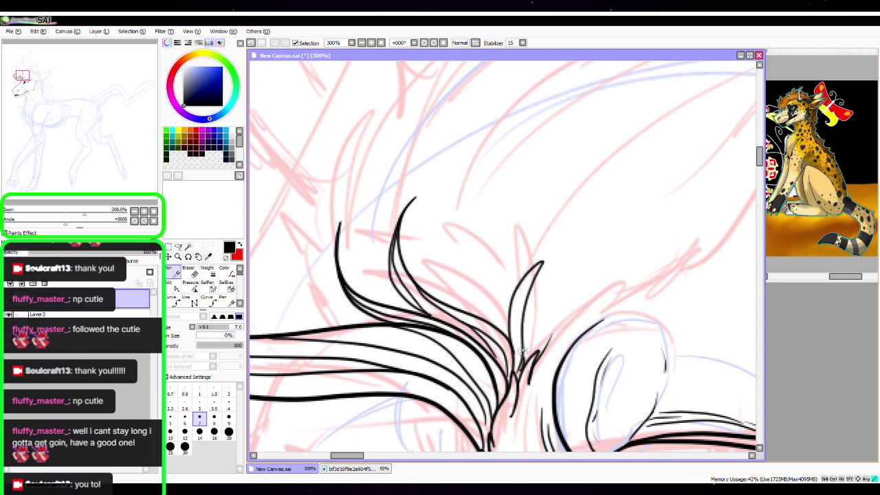
mouse_move(540, 267)
left_mouse_down()
mouse_move(513, 328)
mouse_move(511, 374)
mouse_move(543, 269)
left_mouse_up()
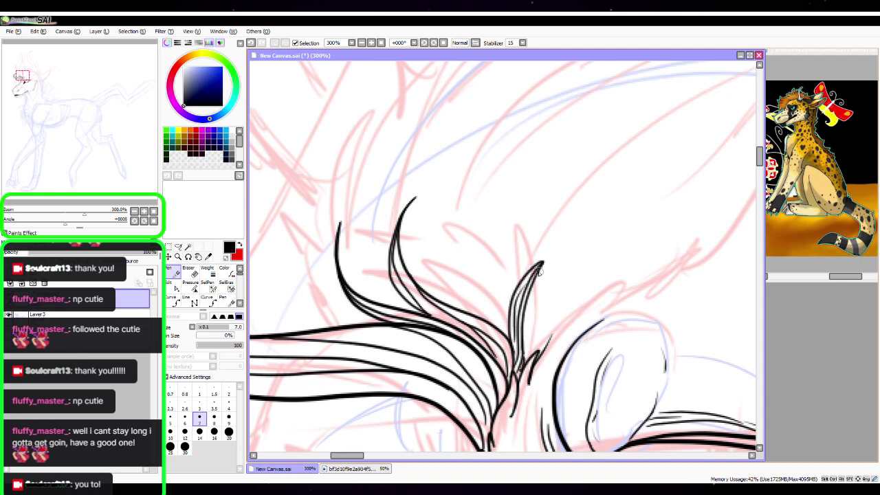
Ink a small lock curving down over the far eye from the base of the long lock, replacing the first attempts
left_click(134, 211)
left_click(134, 211)
key("space")
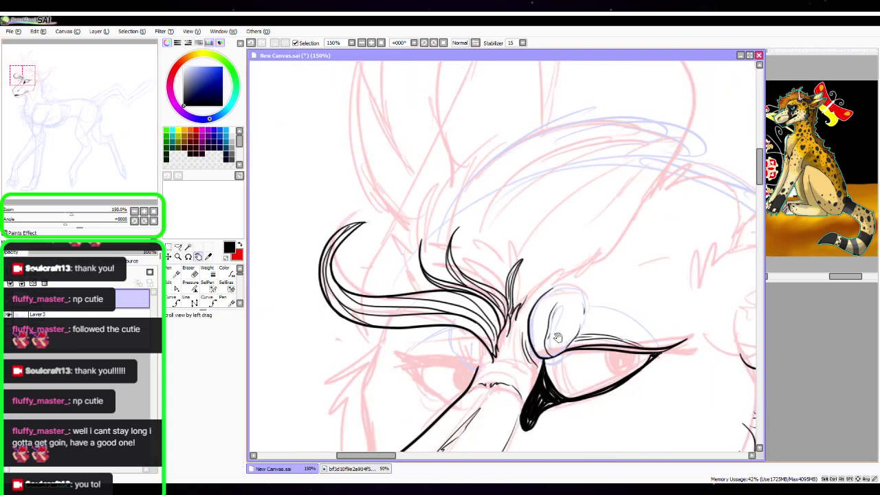
left_click_drag(521, 297, 492, 228)
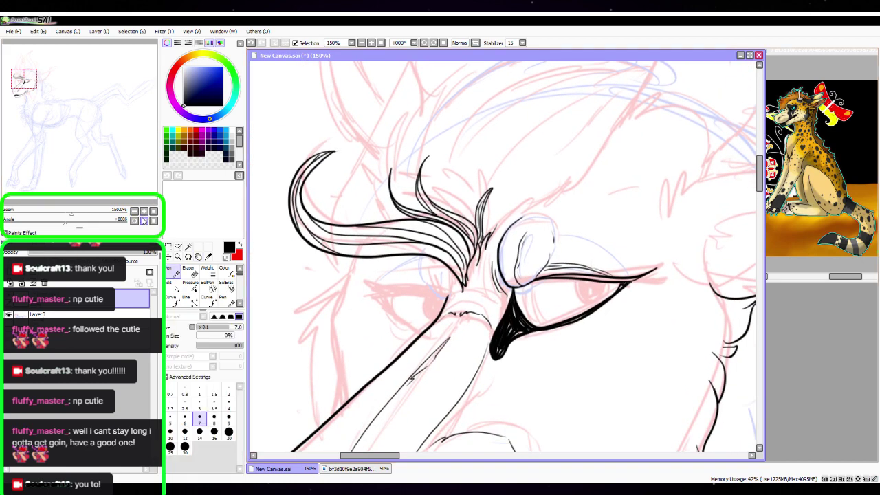
left_click(144, 211)
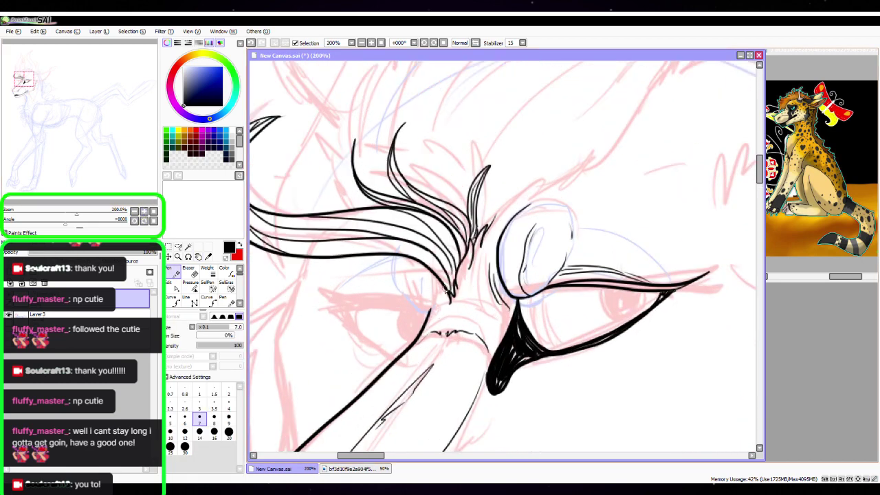
mouse_move(447, 291)
left_mouse_down()
mouse_move(360, 286)
mouse_move(387, 282)
mouse_move(450, 302)
left_mouse_up()
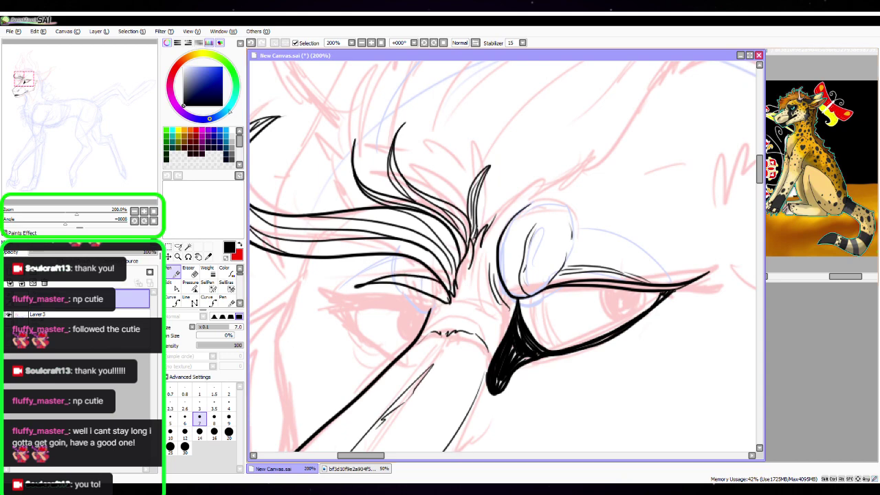
left_click(38, 31)
left_click(49, 42)
left_click(144, 211)
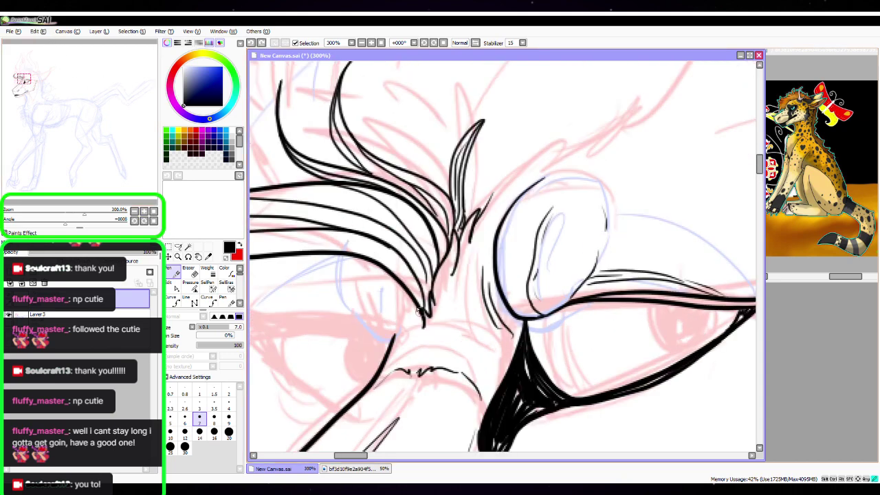
mouse_move(417, 308)
left_mouse_down()
mouse_move(329, 388)
mouse_move(328, 350)
mouse_move(370, 314)
mouse_move(422, 303)
left_mouse_up()
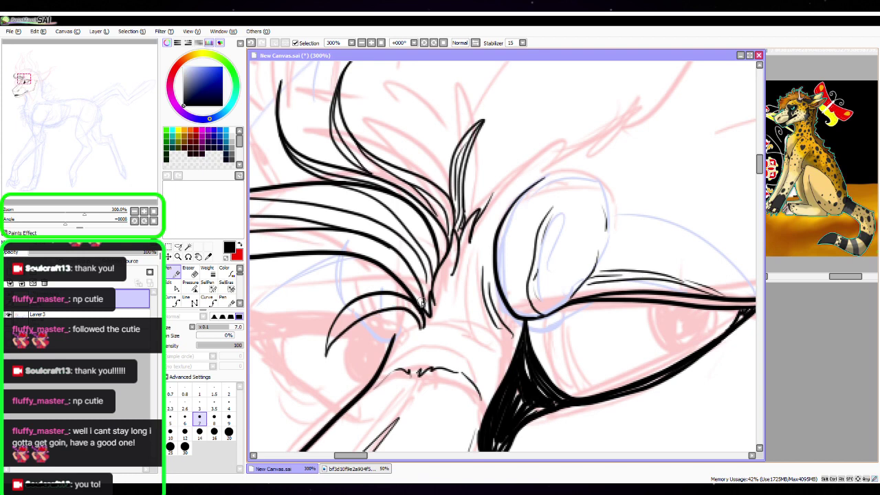
key("ctrl+z")
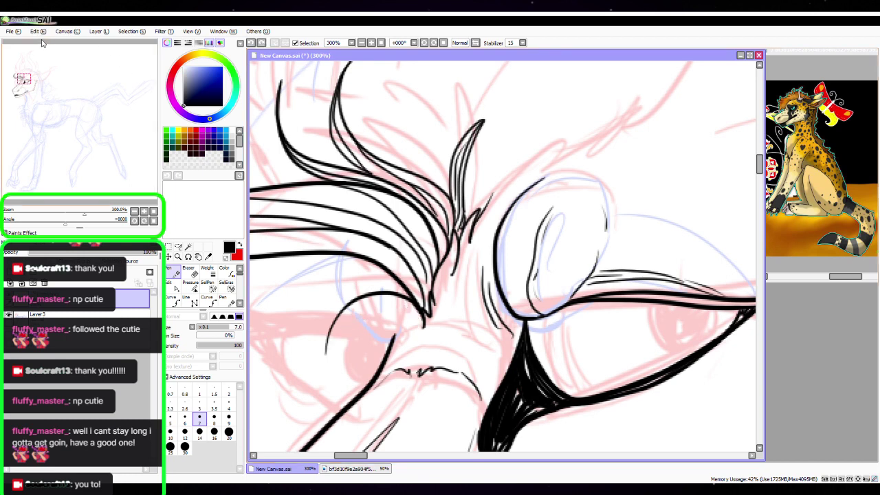
mouse_move(327, 353)
left_mouse_down()
mouse_move(393, 308)
mouse_move(417, 315)
left_mouse_up()
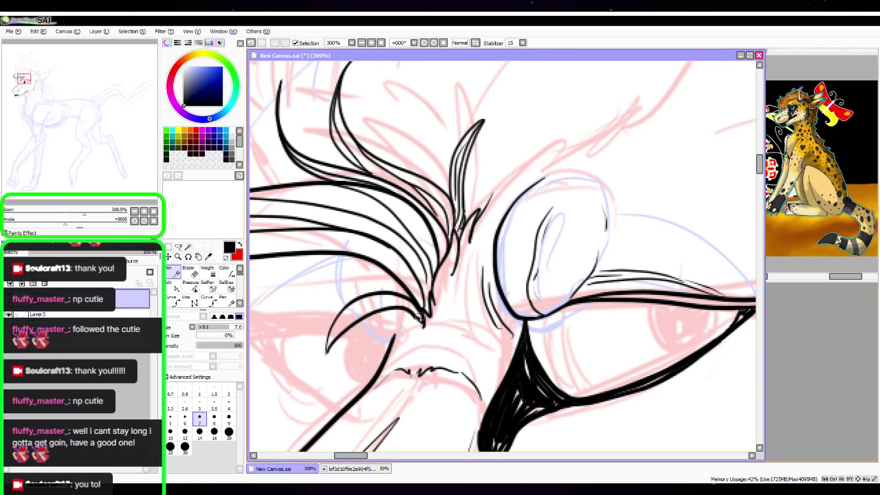
Reshape the edge strokes of the small drooping lock into a narrower, rounder curve
left_click(173, 287)
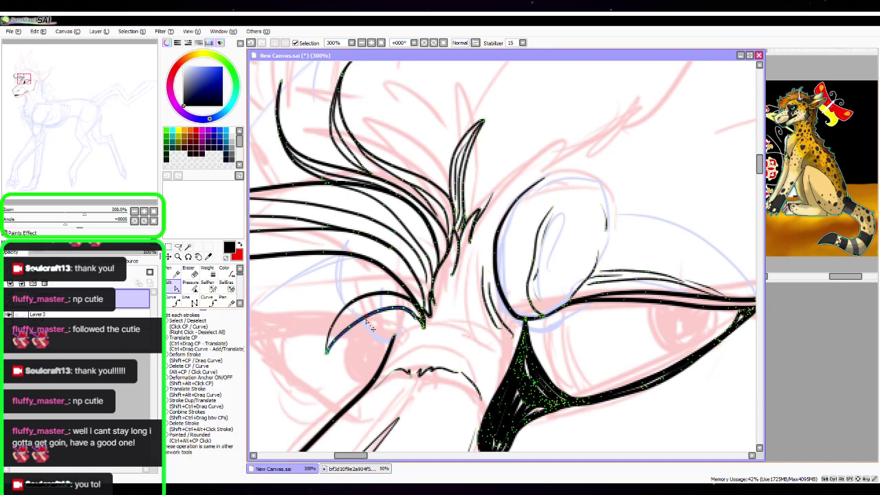
left_click_drag(348, 326, 349, 324)
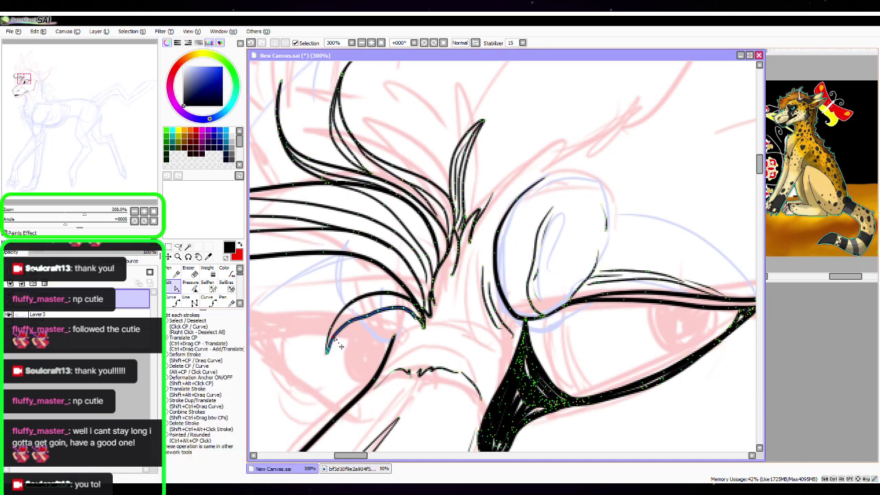
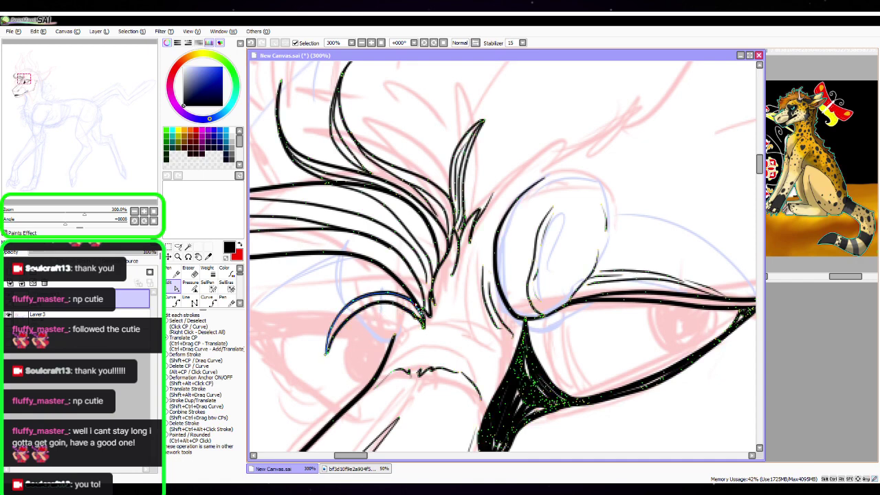
left_click(176, 268)
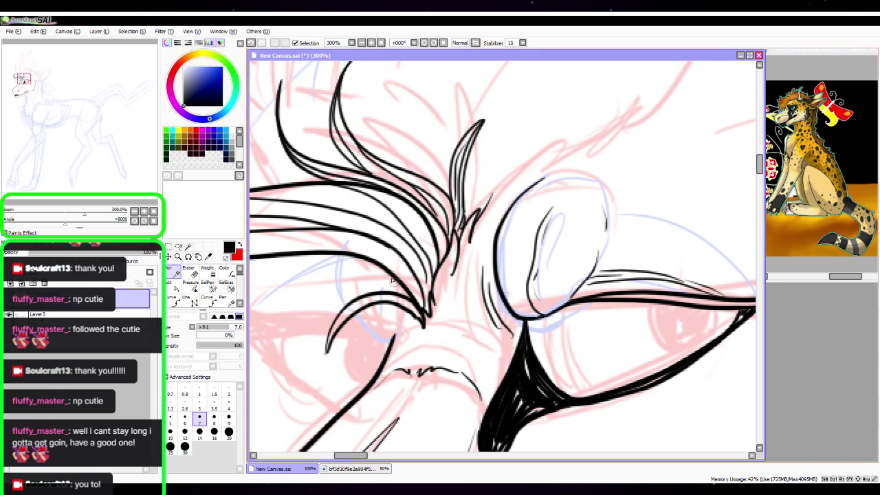
Ink a small rounded double curve beneath the drooping lock at the far eye's inner corner, undoing the first stroke
left_click_drag(382, 270, 409, 295)
left_click_drag(477, 232, 521, 199)
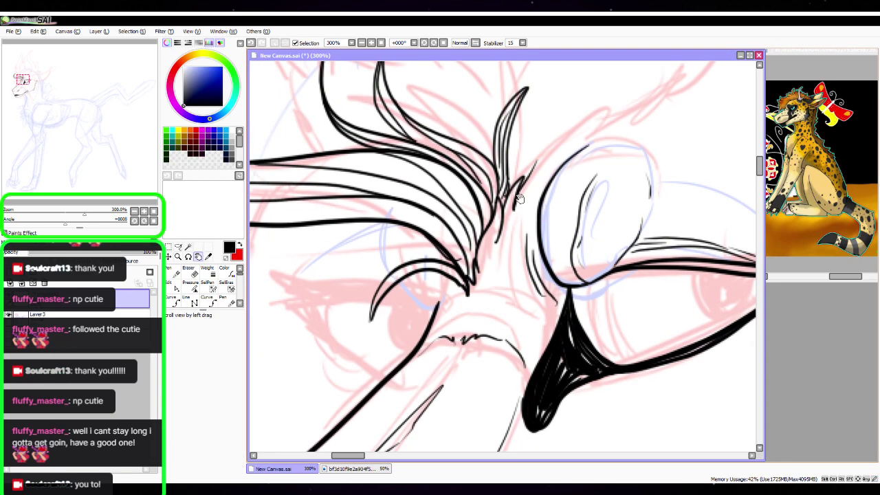
key("ctrl+z")
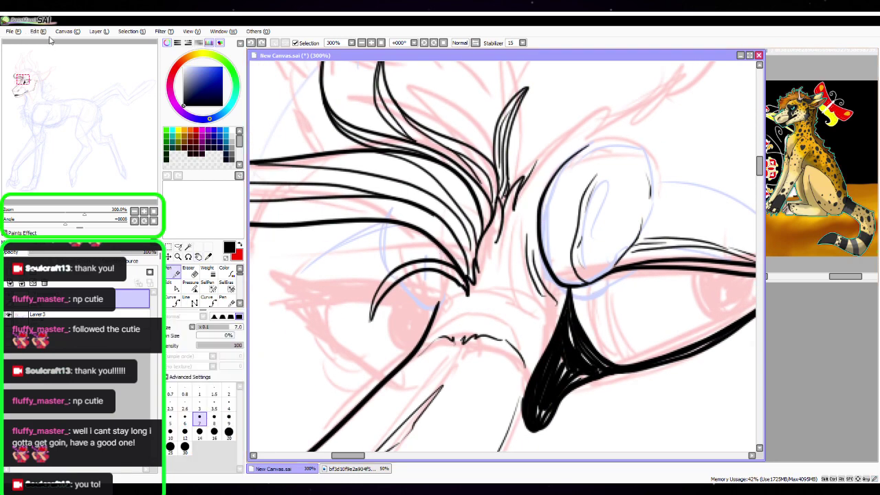
left_click_drag(499, 309, 530, 294)
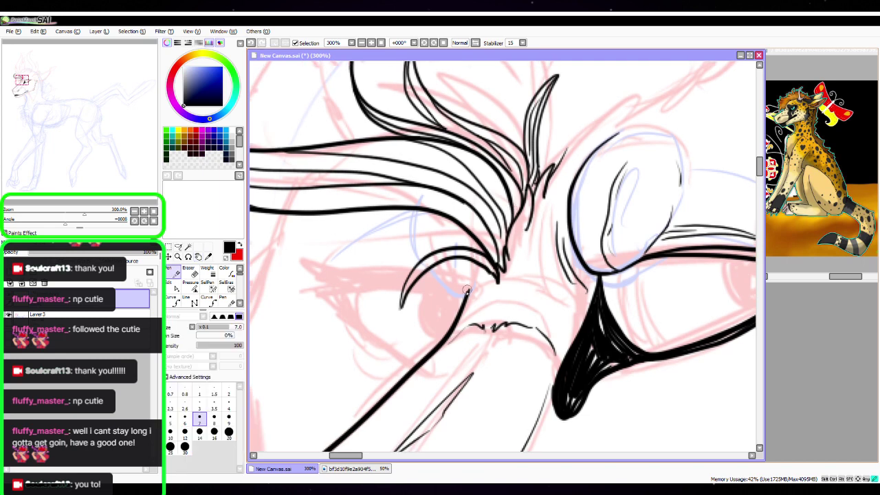
left_click_drag(467, 290, 481, 252)
mouse_move(464, 291)
left_mouse_down()
mouse_move(442, 276)
mouse_move(469, 277)
mouse_move(471, 268)
left_mouse_up()
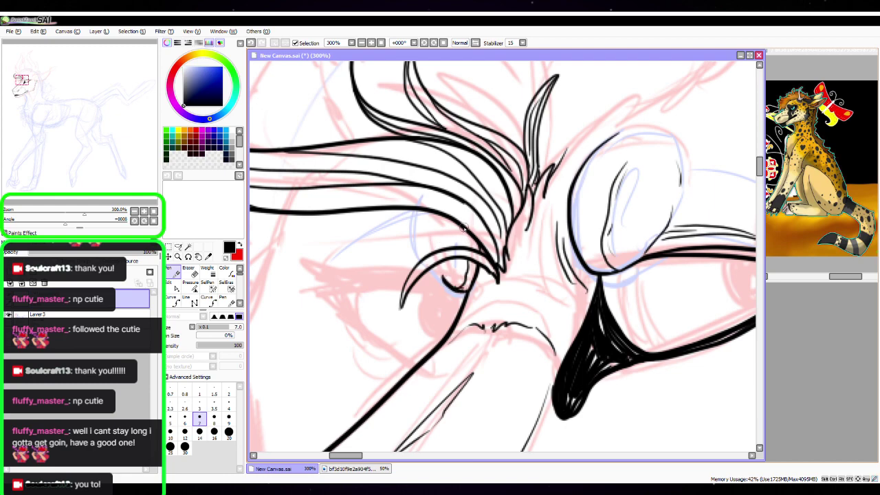
Ink the far eye's upper eyelid as a double line on a new linework layer and adjust its stroke points
left_click_drag(464, 227, 600, 183)
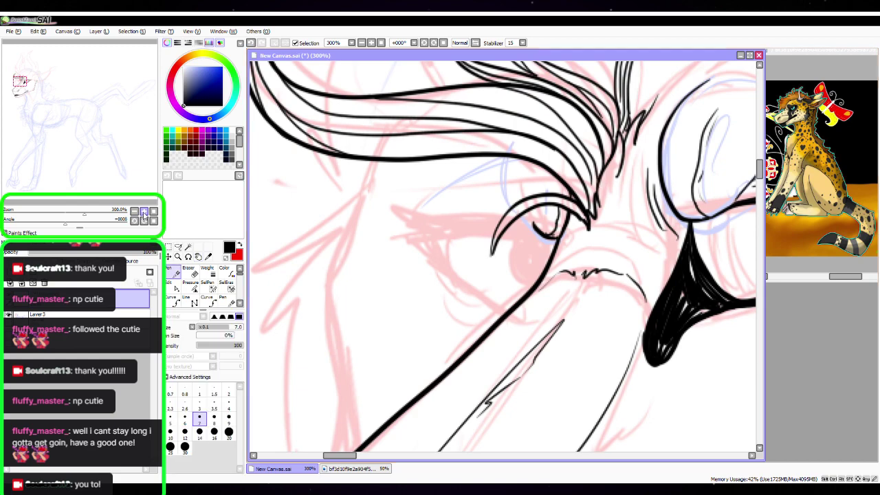
left_click(144, 211)
left_click_drag(548, 242, 557, 303)
key("space")
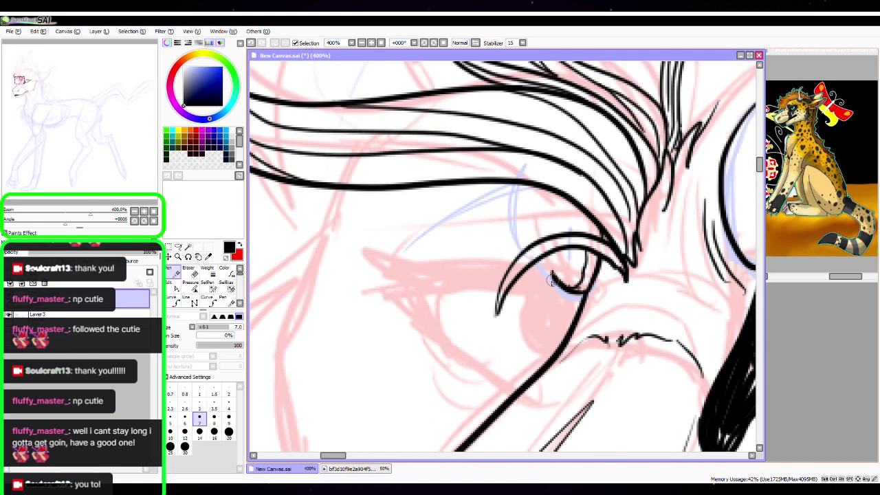
left_click(21, 284)
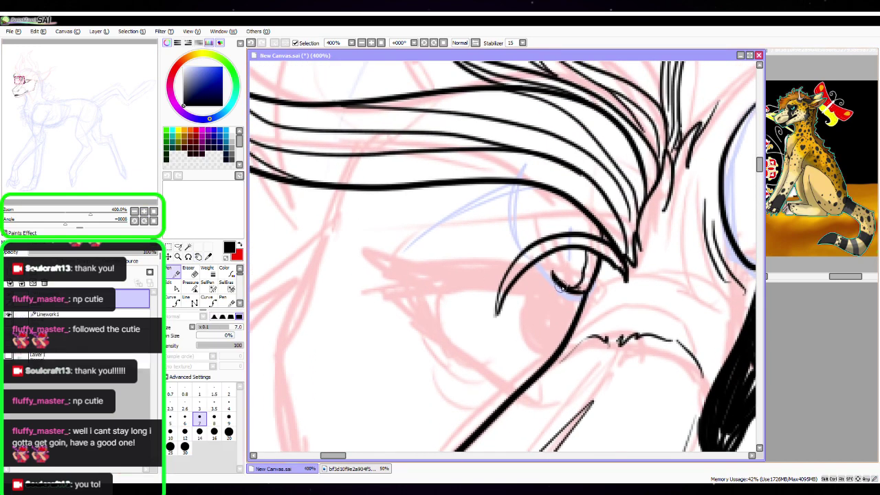
left_click_drag(562, 286, 358, 252)
mouse_move(541, 281)
left_mouse_down()
mouse_move(554, 278)
mouse_move(414, 274)
mouse_move(354, 247)
left_mouse_up()
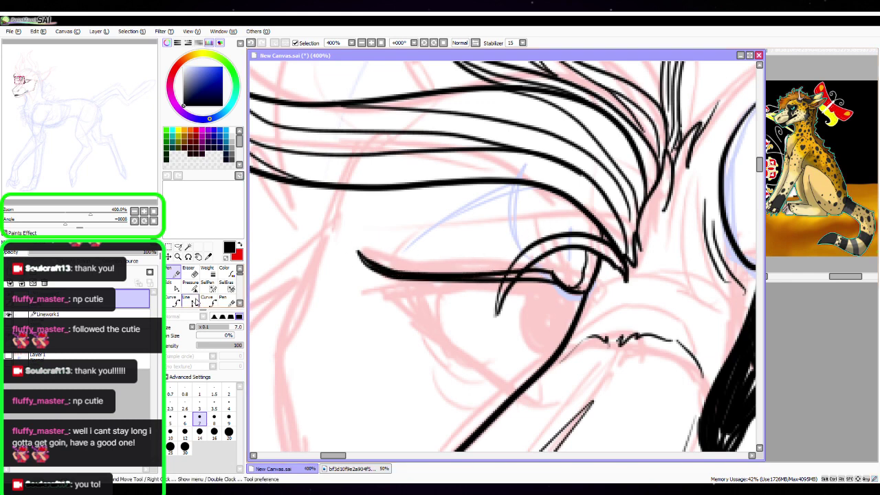
left_click(174, 284)
left_click_drag(398, 274, 399, 270)
left_click_drag(468, 276, 470, 274)
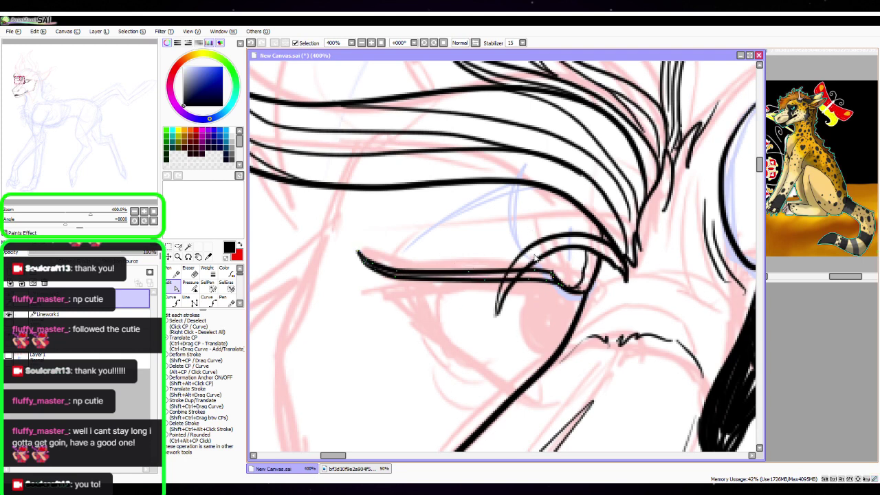
Ink the far eye's lower eyelid from the outer corner down to the muzzle line and darken the inner corner
left_click(171, 274)
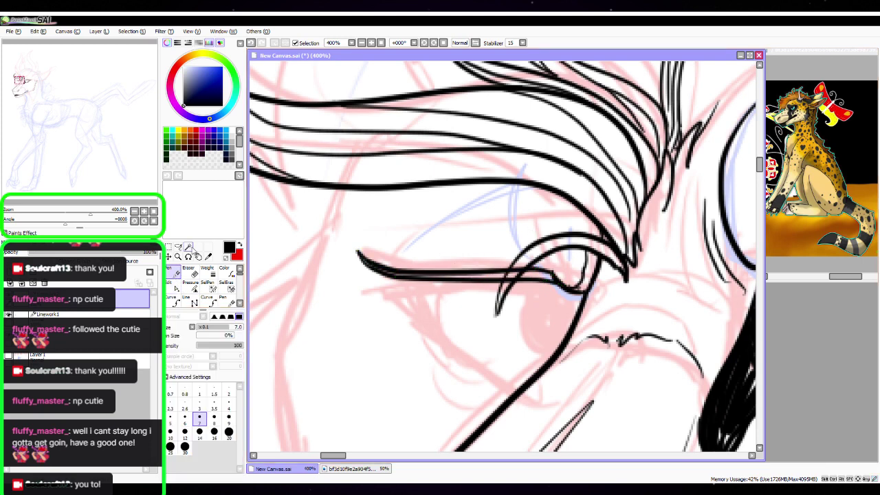
mouse_move(386, 275)
left_mouse_down()
mouse_move(515, 375)
mouse_move(537, 368)
left_mouse_up()
mouse_move(409, 281)
left_mouse_down()
mouse_move(414, 302)
mouse_move(404, 282)
mouse_move(482, 354)
mouse_move(538, 374)
mouse_move(557, 348)
left_mouse_up()
left_click_drag(575, 292, 579, 306)
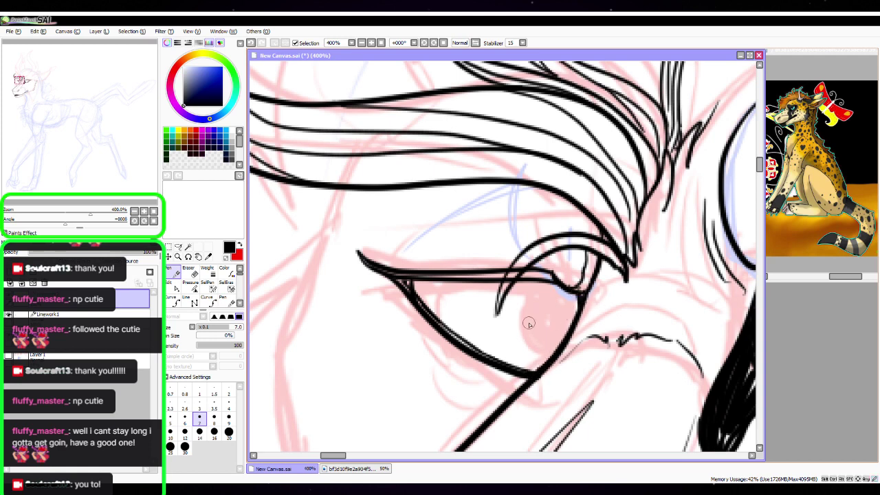
Erase the eyelid lines crossing the small drooping lock with a size 4 eraser and merge the eye into the linework layer below
left_click(195, 273)
left_click(229, 406)
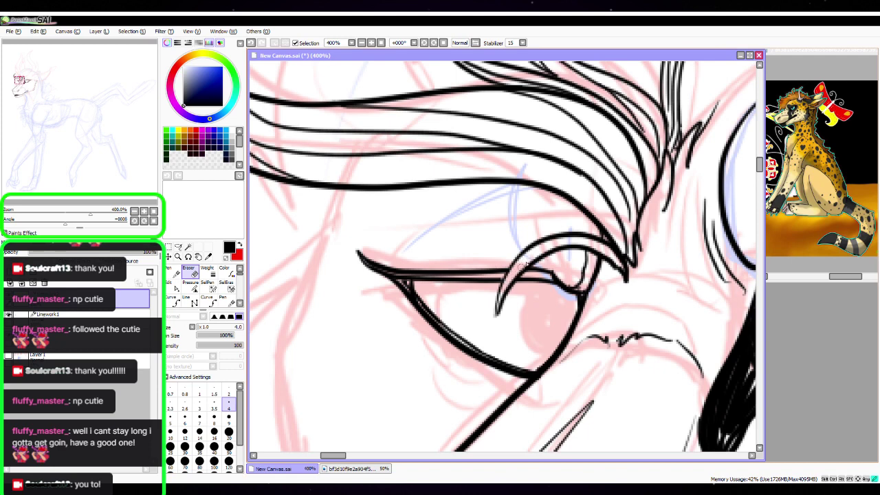
left_click(171, 270)
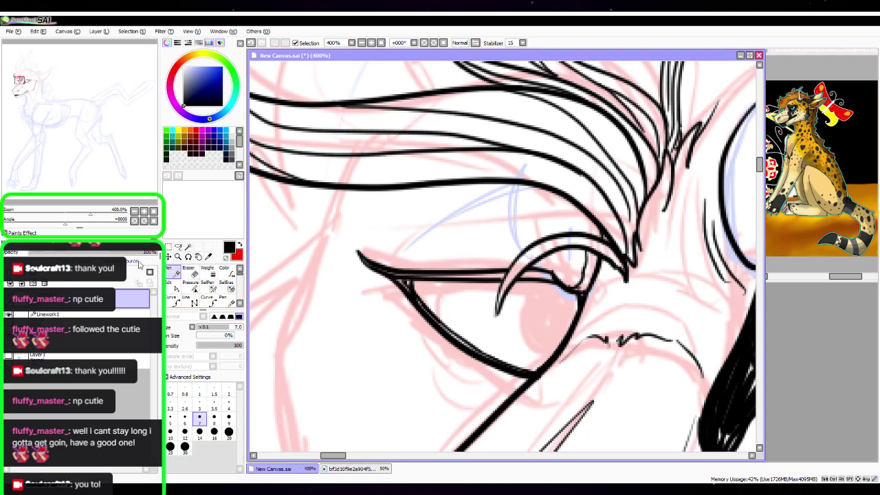
left_click(21, 282)
Darken the lower corner of the far eye where the lower eyelid meets the muzzle line
left_click_drag(156, 206, 134, 204)
key("space")
left_click_drag(606, 356, 511, 371)
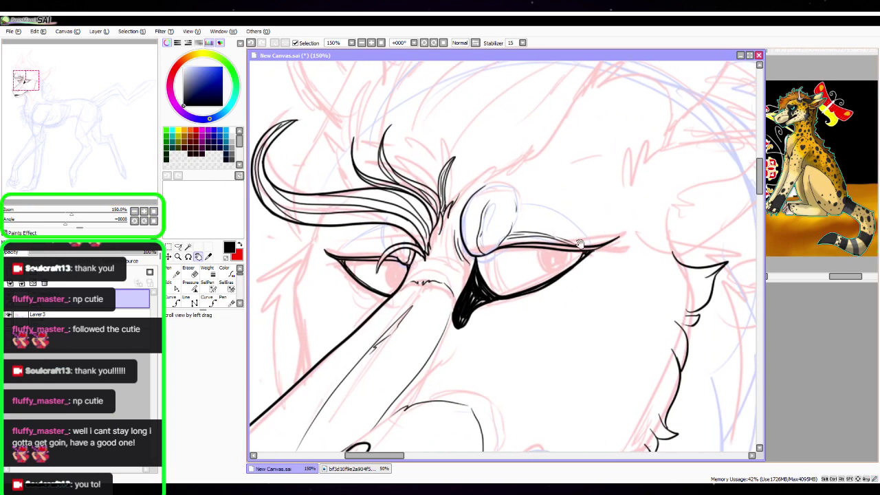
left_click_drag(580, 243, 626, 262)
double_click(144, 211)
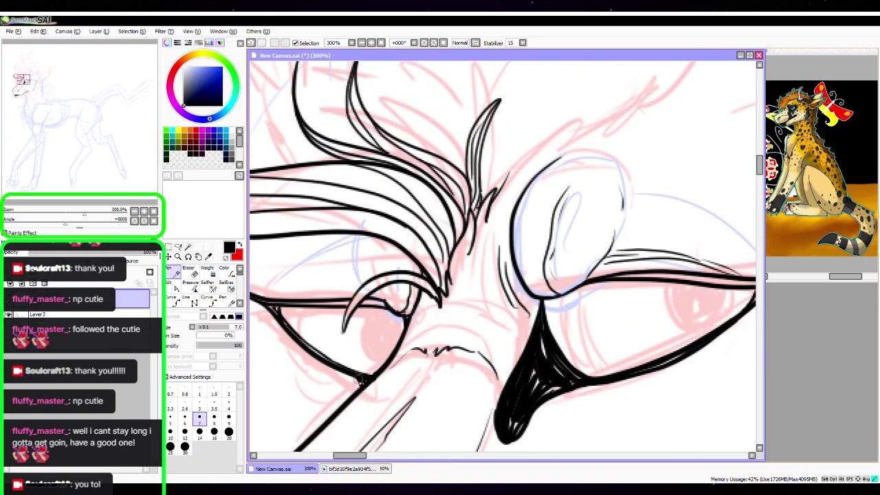
key("space")
left_click_drag(414, 413, 492, 346)
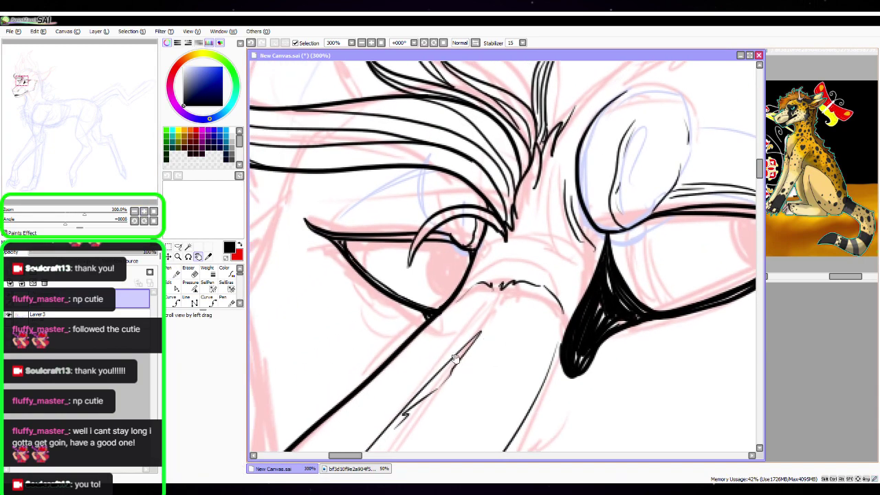
left_click_drag(427, 362, 441, 400)
Adjust the strokes around the upper eyelid and small lock, and thicken the far eye's lower eyelid
left_click(173, 286)
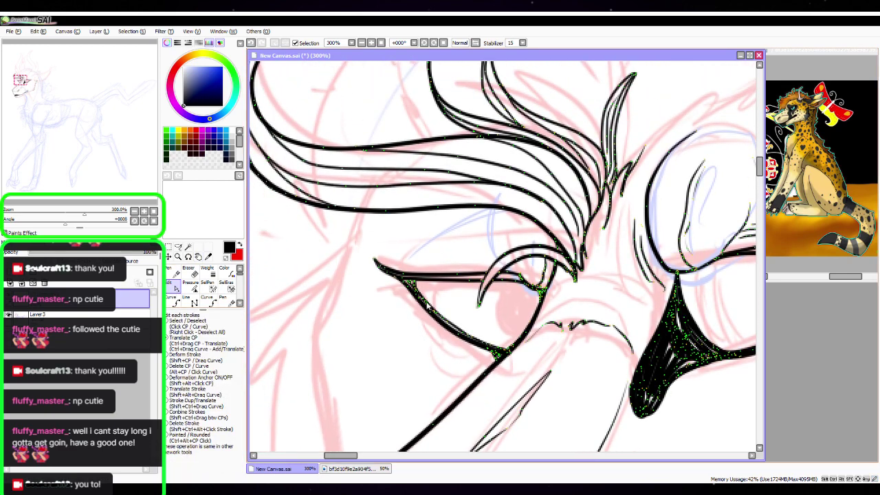
mouse_move(454, 282)
left_mouse_down()
mouse_move(481, 282)
mouse_move(460, 273)
mouse_move(465, 279)
left_mouse_up()
left_click(482, 282)
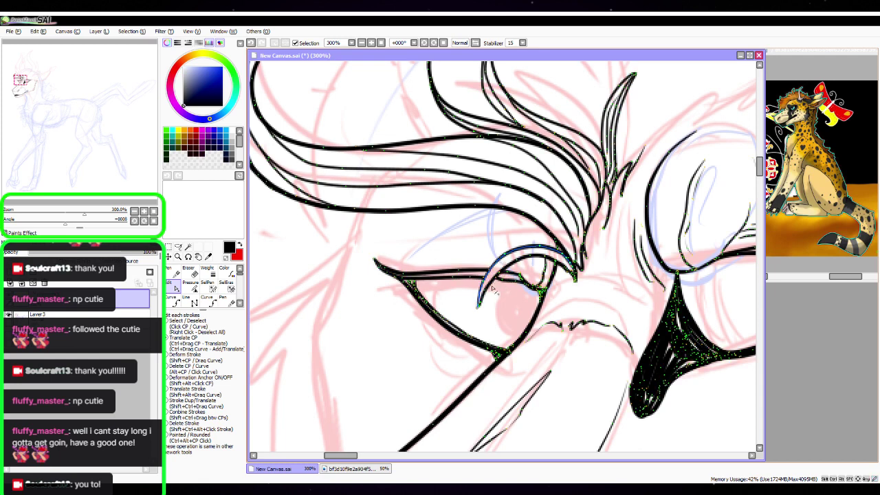
left_click(170, 268)
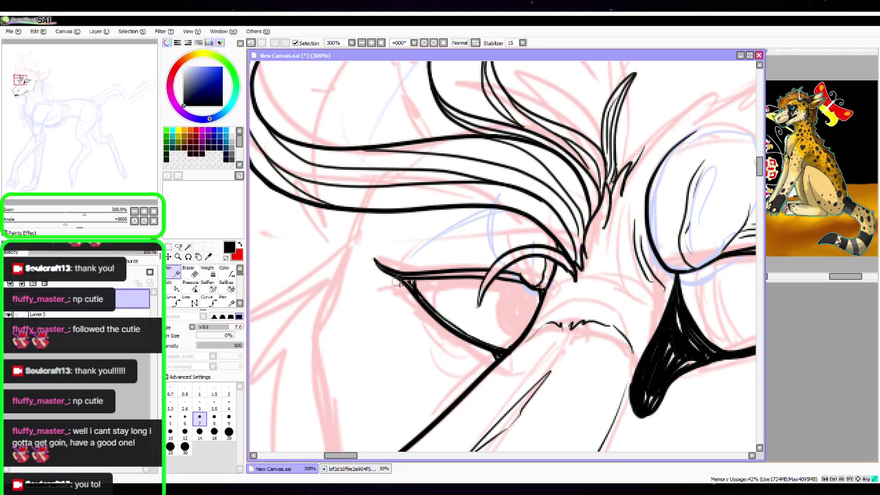
mouse_move(410, 294)
left_mouse_down()
mouse_move(450, 335)
mouse_move(477, 343)
mouse_move(587, 244)
left_mouse_up()
Ink the far cheek's edge from the long forehead lock down to the muzzle with a small jagged notch midway
left_click(135, 220)
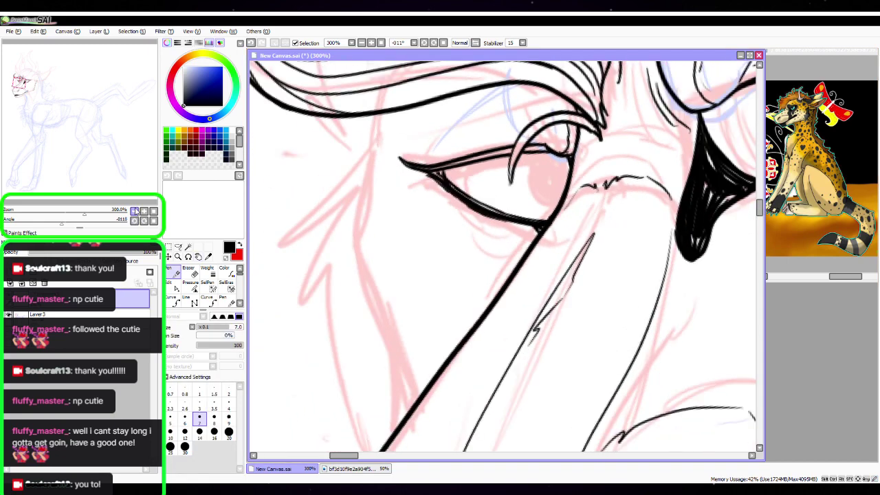
left_click(134, 212)
left_click(135, 212)
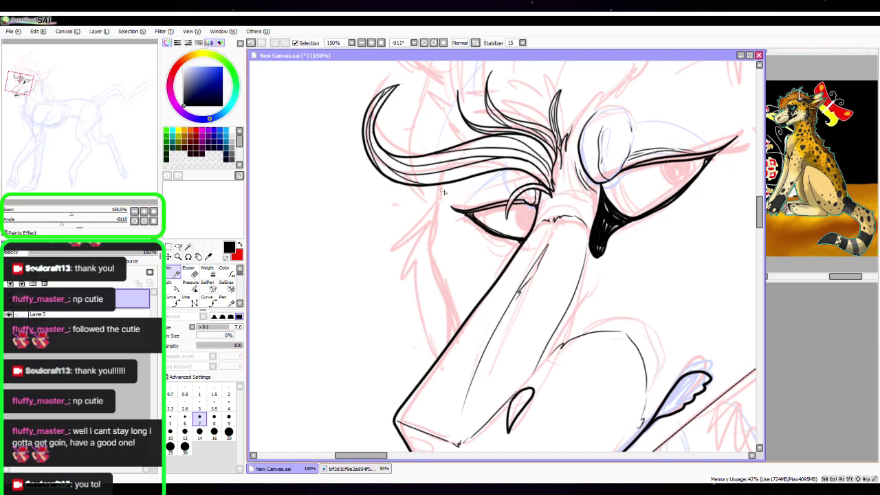
left_click_drag(61, 223, 84, 223)
left_click(144, 211)
scroll(550, 295, "up", 3)
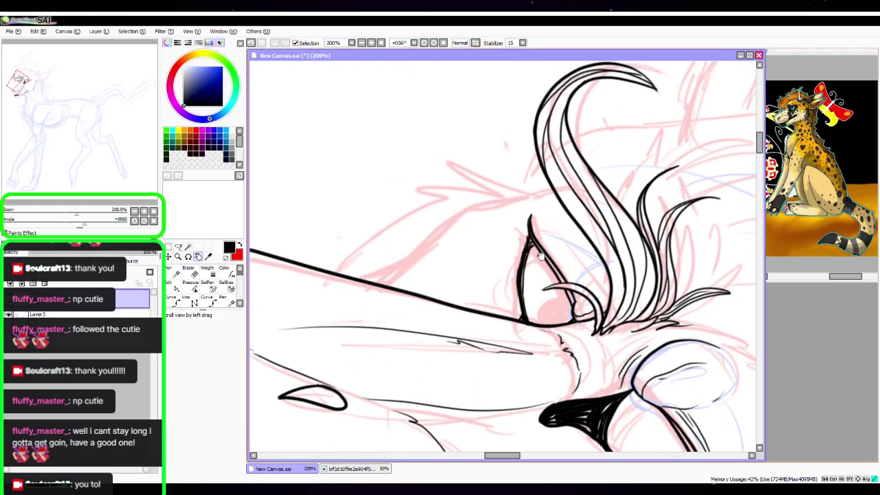
mouse_move(554, 294)
left_mouse_down()
mouse_move(476, 306)
mouse_move(482, 312)
mouse_move(366, 381)
left_mouse_up()
left_click(144, 220)
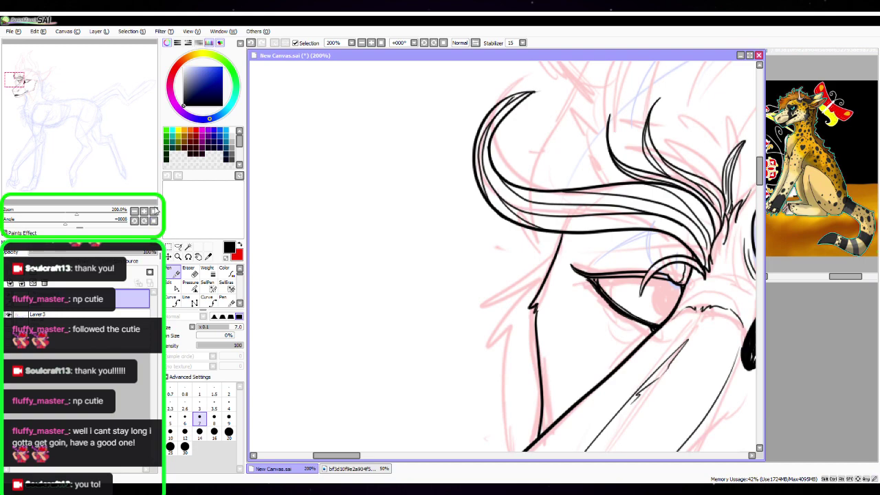
Ink the far cheek's outer fur as a pointed upper tuft and long curved locks reaching the muzzle, adjusting the inner lock stroke
key("space")
left_click_drag(629, 278, 541, 189)
left_click_drag(548, 154, 486, 143)
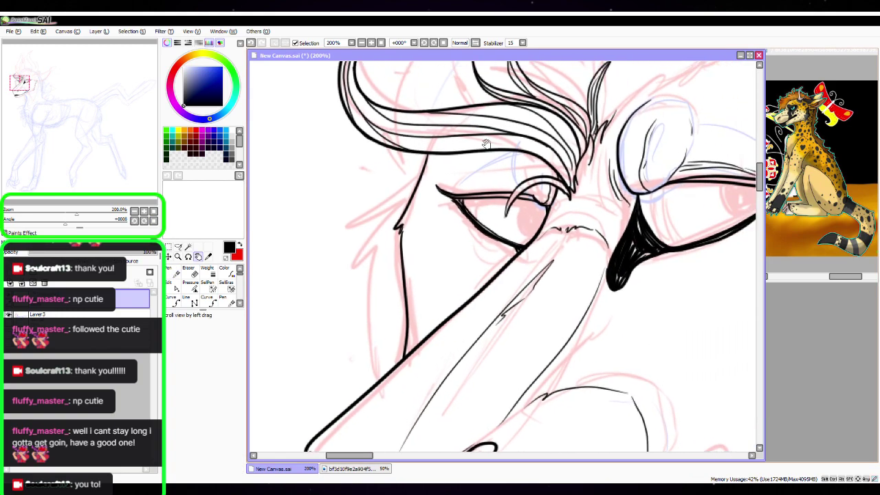
left_click_drag(469, 172, 491, 196)
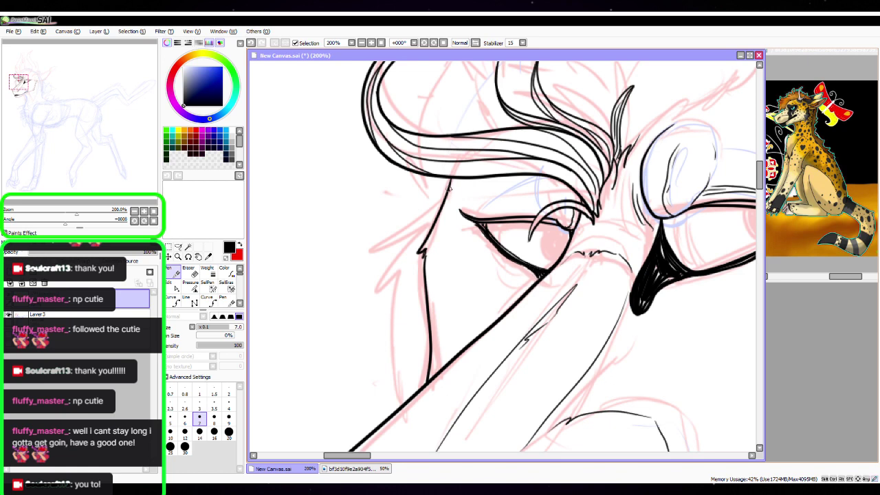
mouse_move(446, 193)
left_mouse_down()
mouse_move(374, 228)
mouse_move(412, 226)
mouse_move(371, 393)
left_mouse_up()
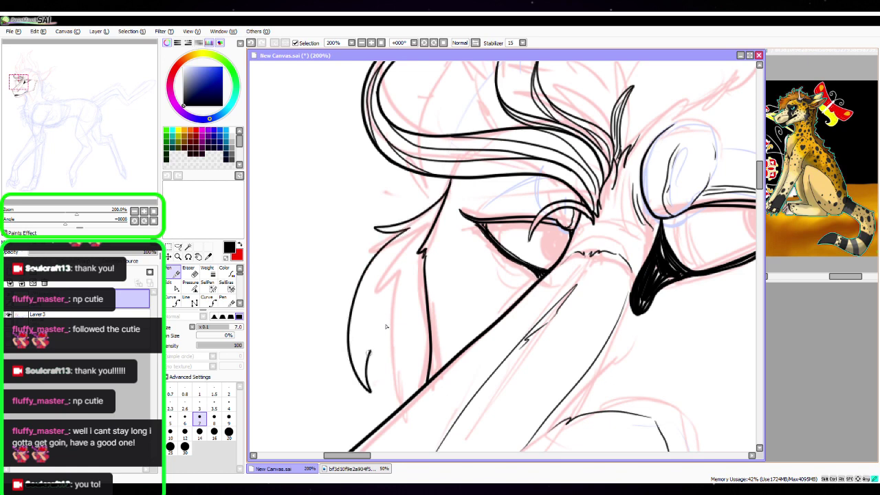
mouse_move(397, 299)
left_mouse_down()
mouse_move(379, 356)
mouse_move(386, 418)
left_mouse_up()
key("ctrl")
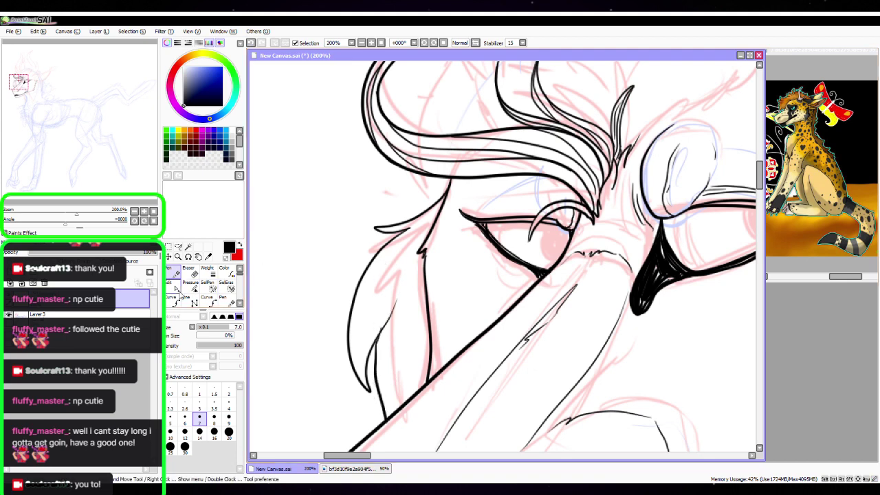
left_click(382, 343)
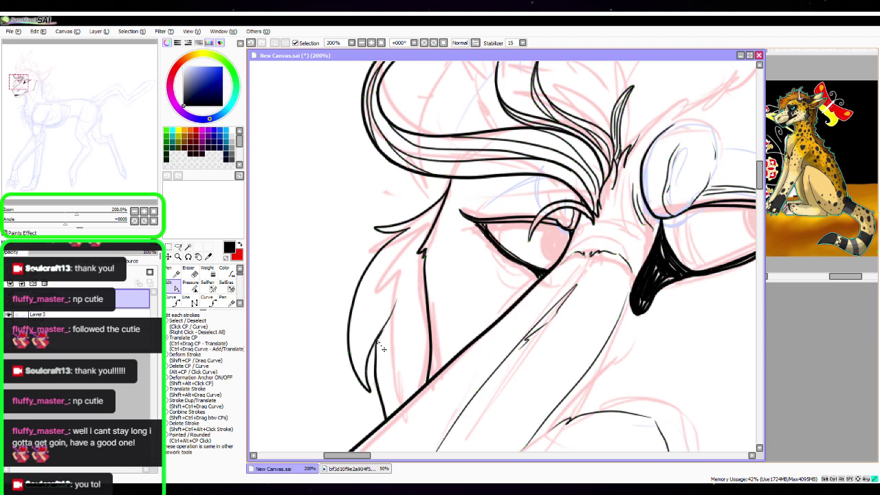
left_click(381, 345)
left_click(384, 331)
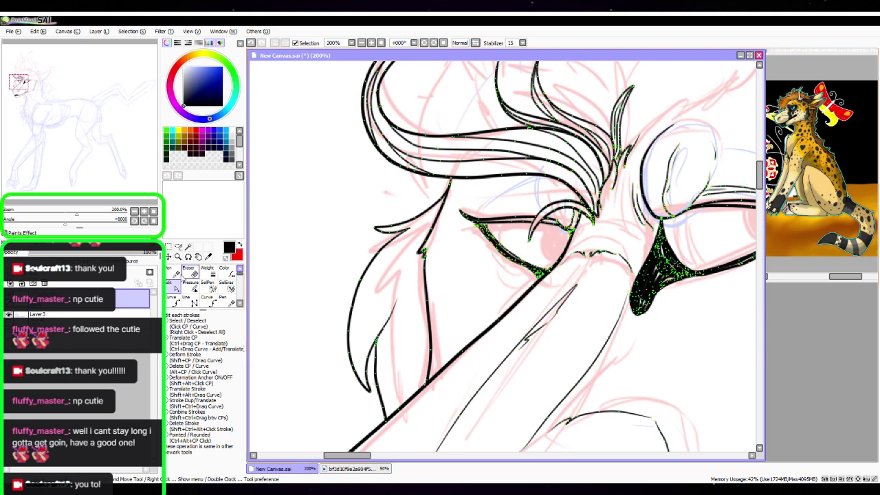
Add flowing strand lines inside the far cheek's fur, from the upper tuft down to the muzzle
left_click(174, 273)
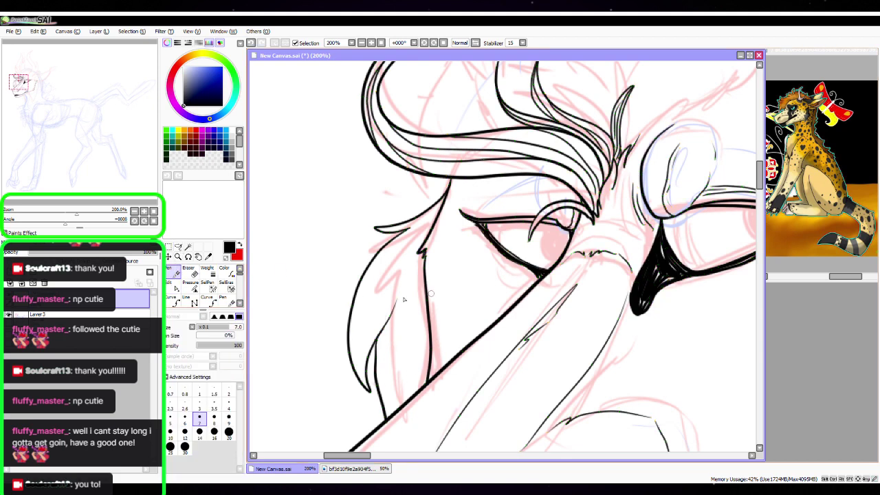
mouse_move(368, 390)
left_mouse_down()
mouse_move(378, 329)
mouse_move(395, 299)
left_mouse_up()
mouse_move(365, 388)
left_mouse_down()
mouse_move(362, 317)
mouse_move(407, 235)
left_mouse_up()
left_click_drag(357, 346, 418, 254)
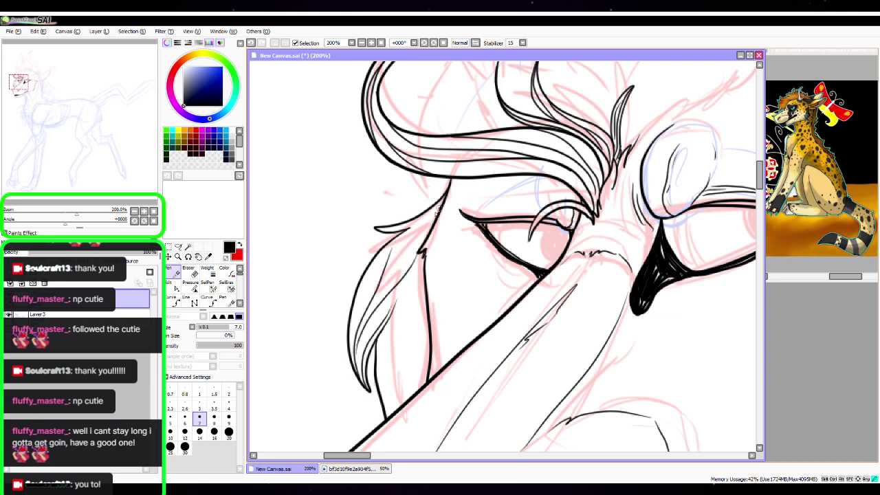
mouse_move(440, 206)
left_mouse_down()
mouse_move(400, 229)
mouse_move(439, 208)
left_mouse_up()
mouse_move(350, 349)
left_mouse_down()
mouse_move(375, 264)
mouse_move(392, 415)
mouse_move(393, 327)
mouse_move(417, 270)
left_mouse_up()
left_click_drag(428, 314, 411, 394)
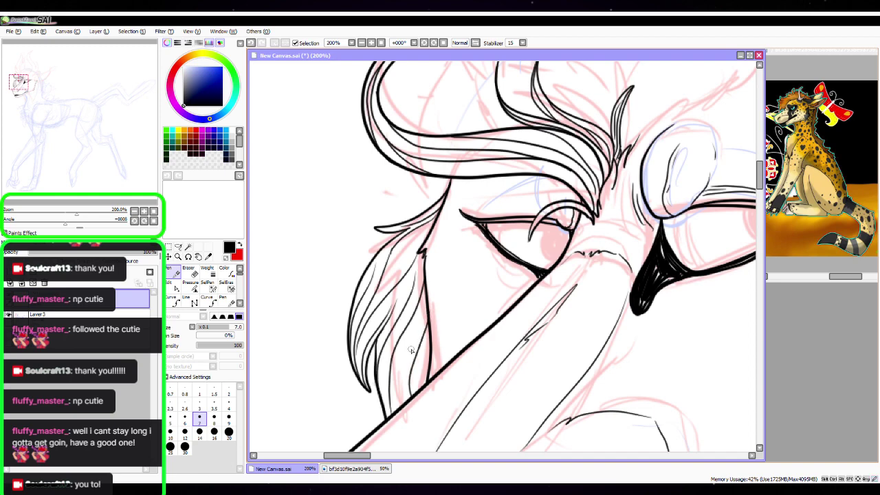
mouse_move(421, 304)
left_mouse_down()
mouse_move(404, 348)
mouse_move(403, 411)
left_mouse_up()
Ink the near ear's inner line as one long smooth curve from the ear tip down to the cheek fur
left_click_drag(19, 85, 38, 103)
left_click(134, 211)
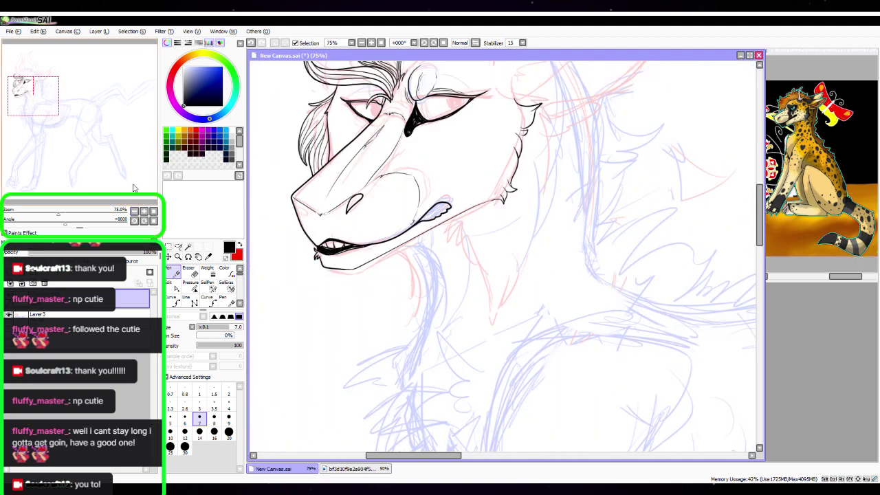
left_click_drag(581, 206, 535, 305)
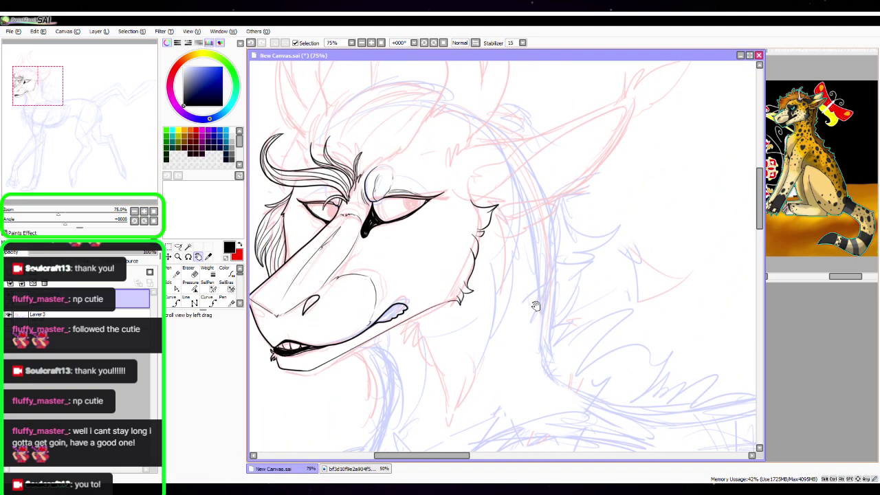
left_click_drag(66, 222, 36, 223)
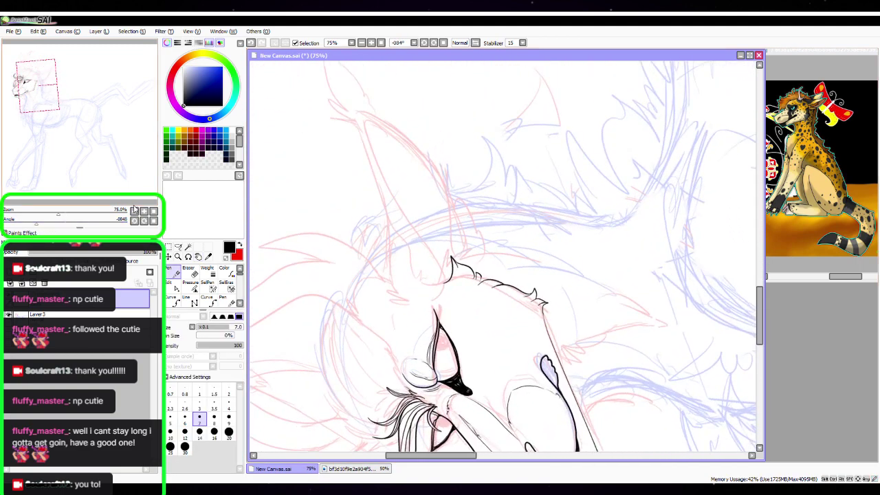
left_click(144, 211)
left_click(154, 211)
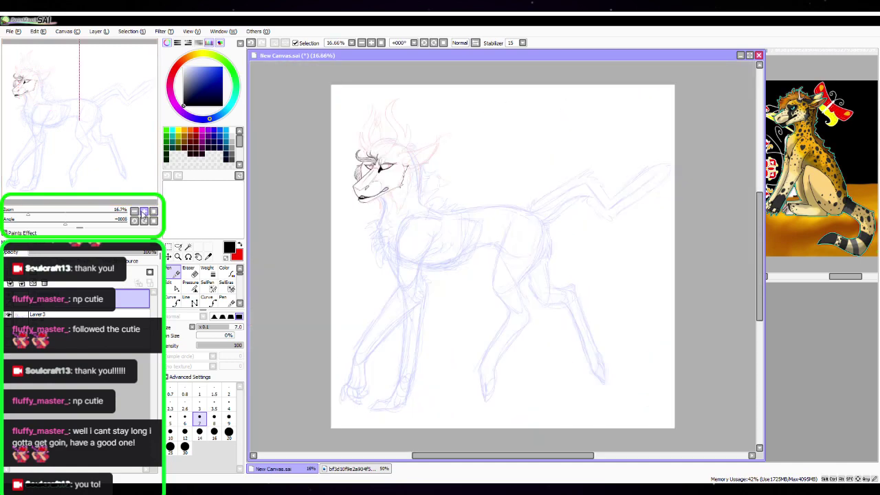
left_click(144, 211)
left_click_drag(93, 138, 43, 87)
left_click(143, 211)
mouse_move(629, 249)
left_mouse_down()
mouse_move(484, 298)
mouse_move(543, 303)
left_mouse_up()
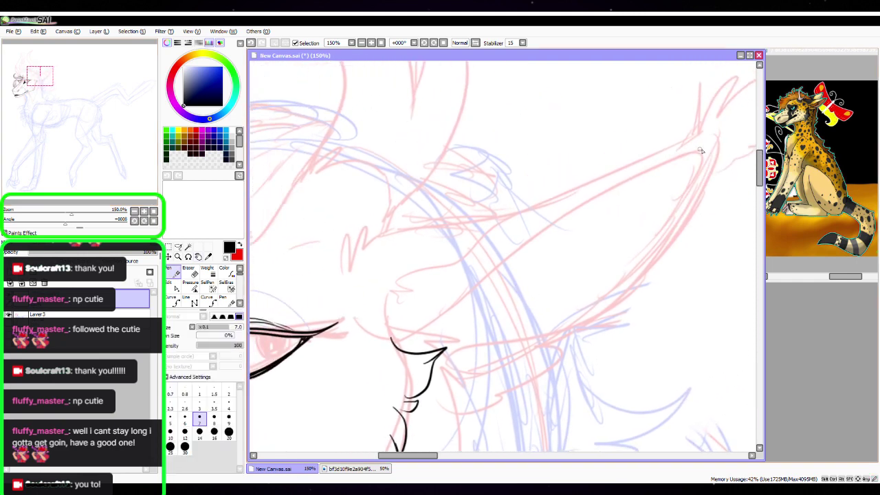
mouse_move(701, 150)
left_mouse_down()
mouse_move(639, 176)
mouse_move(442, 325)
mouse_move(372, 339)
left_mouse_up()
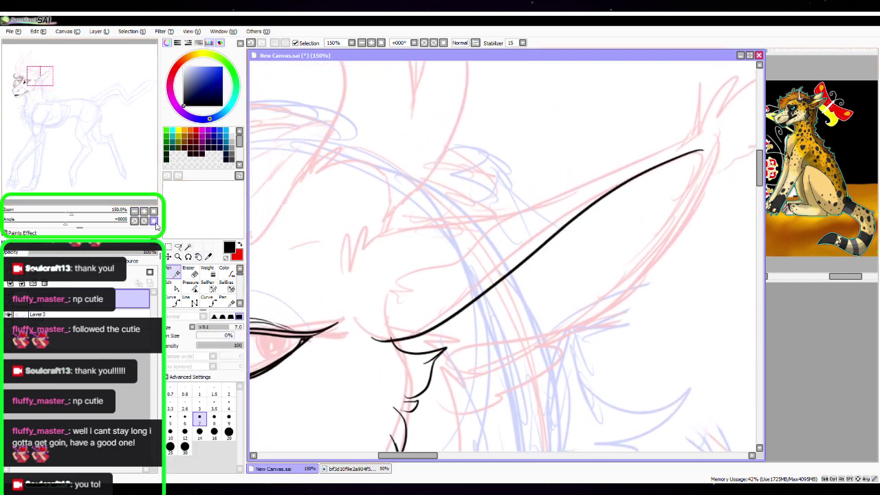
Add short curved fur strokes at the lower end of the ear line and adjust the start of the adjoining cheek tuft
left_click(144, 210)
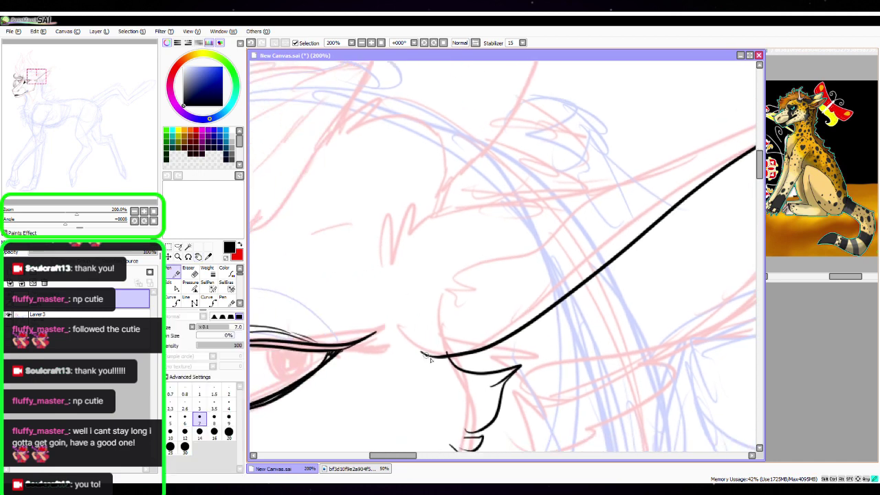
left_click_drag(431, 359, 394, 329)
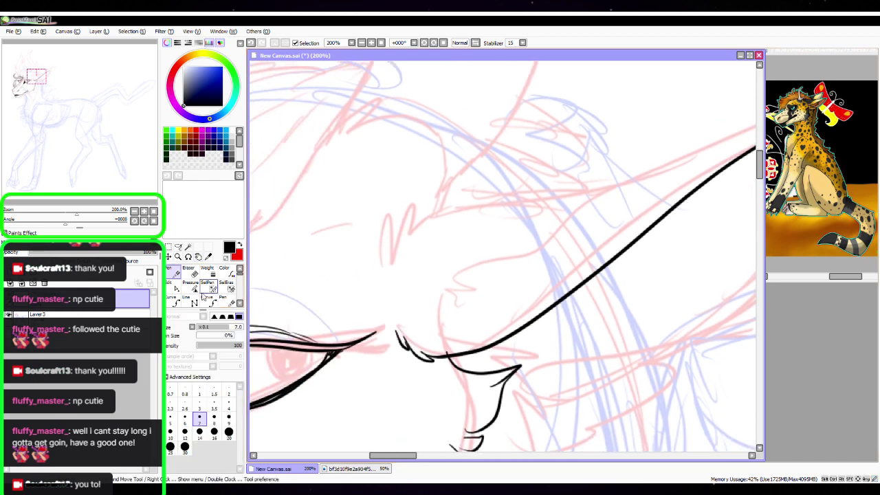
left_click(172, 283)
left_click(450, 359)
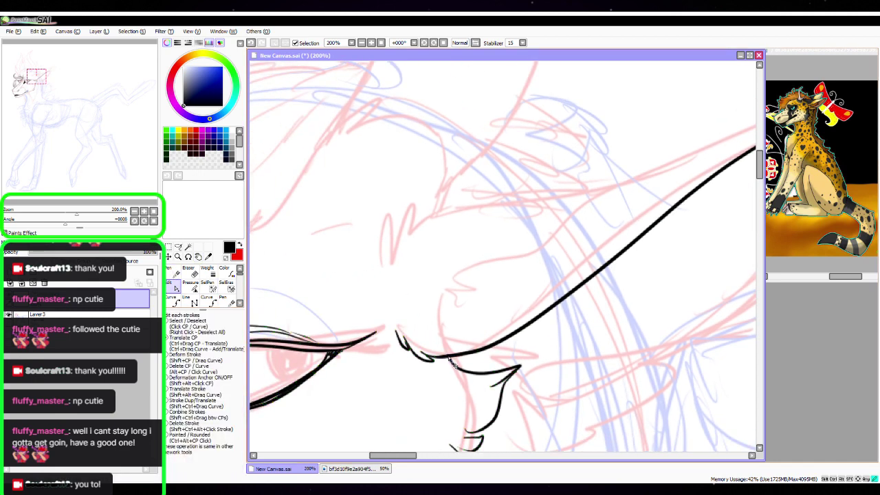
left_click(176, 273)
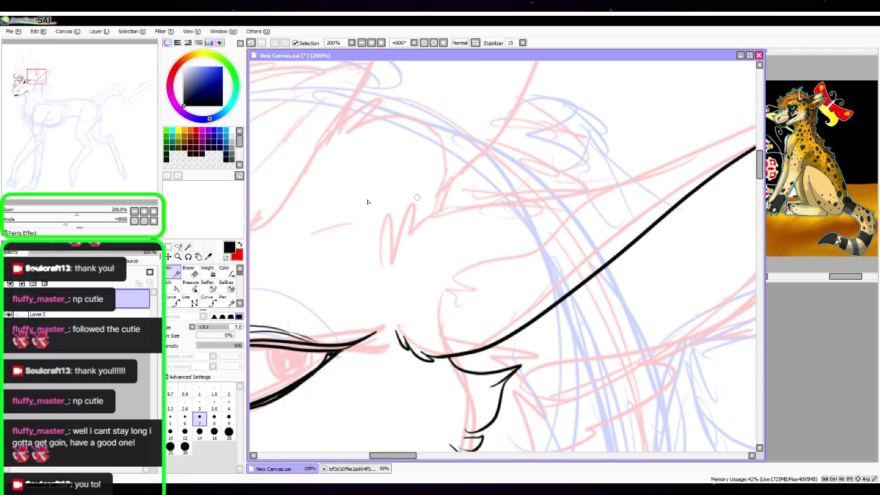
left_click(134, 211)
key("space")
left_click_drag(606, 234, 515, 309)
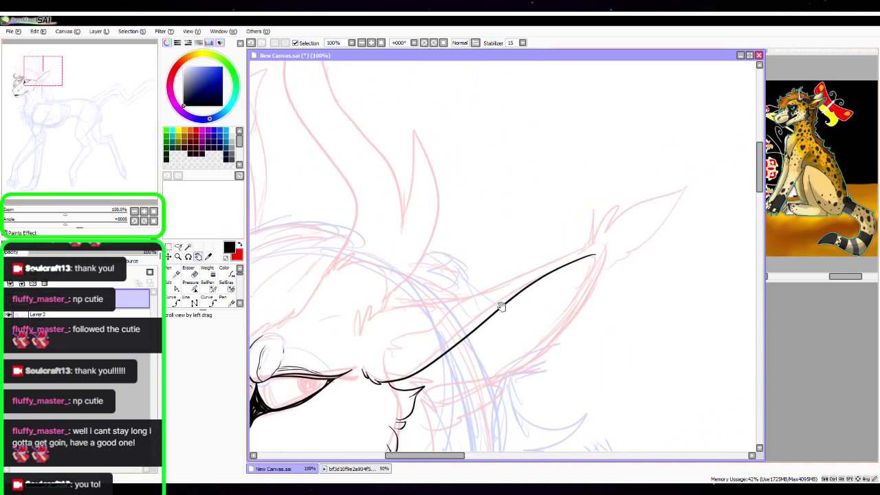
mouse_move(581, 252)
left_mouse_down()
mouse_move(507, 285)
mouse_move(449, 328)
mouse_move(396, 349)
left_mouse_up()
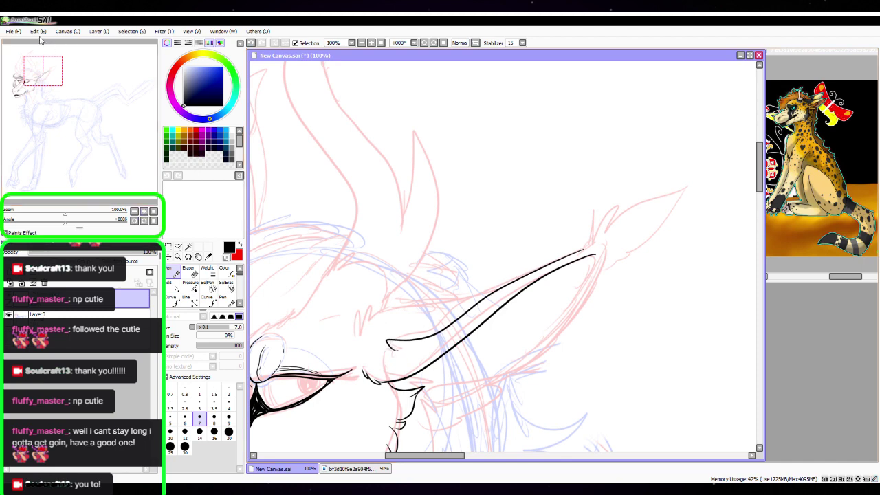
key("ctrl+z")
Ink a second ear line above the first, from the tip down to a rounded, furry end at the base
left_click(144, 212)
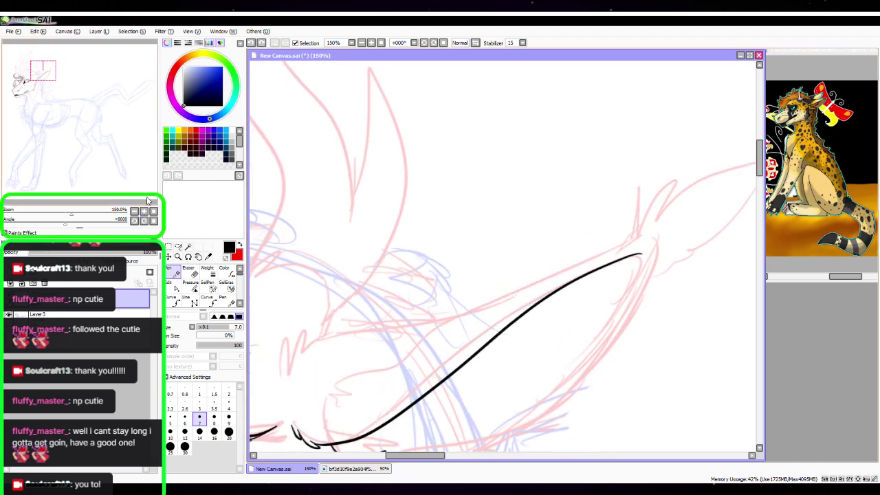
left_click_drag(486, 328, 513, 300)
mouse_move(665, 211)
left_mouse_down()
mouse_move(574, 244)
mouse_move(479, 292)
mouse_move(405, 350)
mouse_move(413, 344)
mouse_move(384, 343)
mouse_move(361, 362)
left_mouse_up()
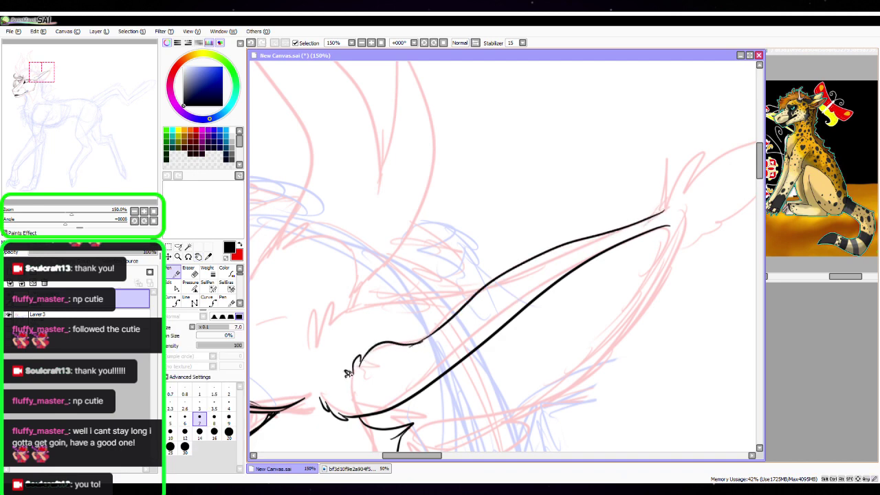
Erase the long upper ear line and redraw it closer to the first line, reaching the rounded base stroke
left_click(173, 287)
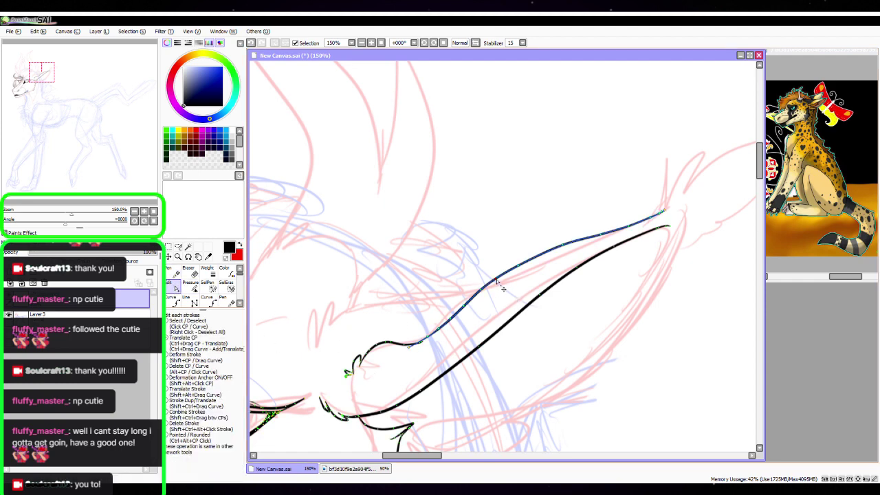
key("e")
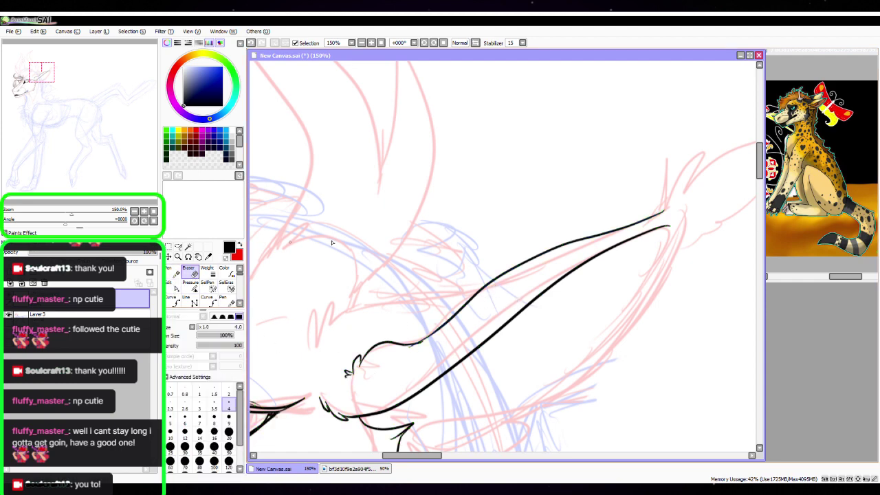
left_click(229, 432)
mouse_move(420, 352)
left_mouse_down()
mouse_move(463, 310)
mouse_move(562, 252)
mouse_move(481, 289)
mouse_move(688, 194)
mouse_move(483, 319)
mouse_move(394, 350)
left_mouse_up()
left_click(174, 273)
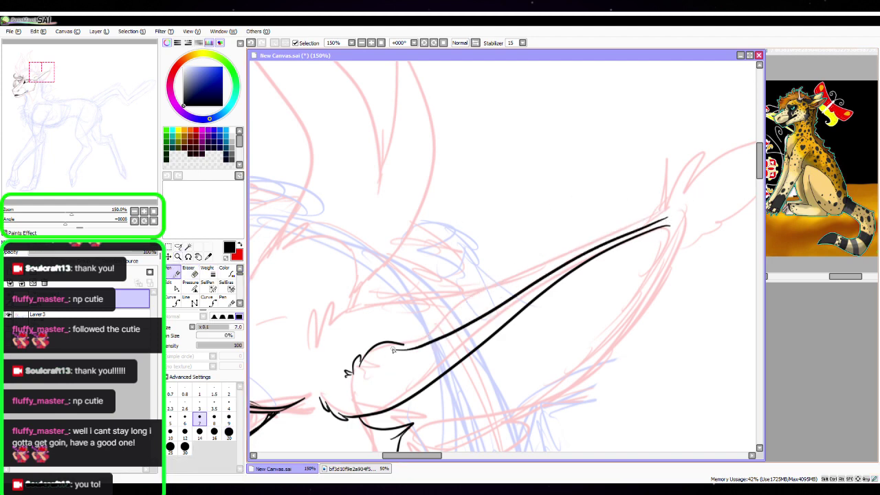
Extend the upper ear line into a small hook at the tip and adjust its curve along the first line
left_click(173, 282)
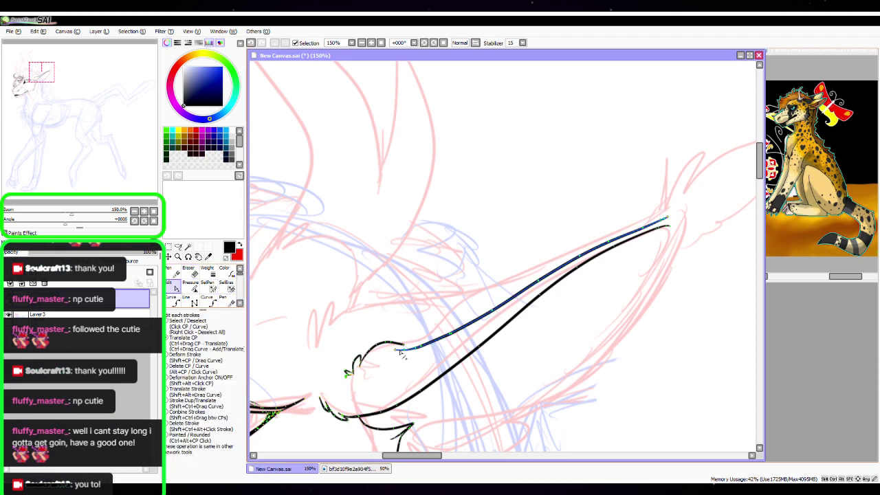
left_click(144, 211)
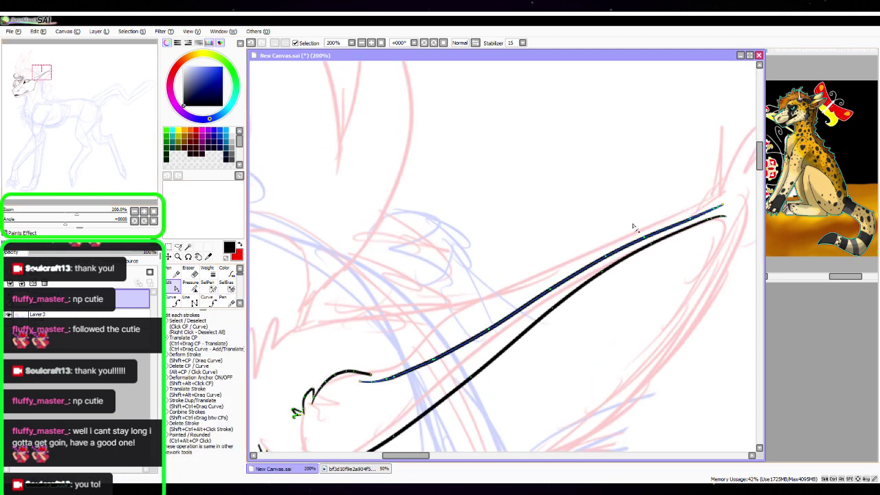
key("space")
left_click_drag(646, 385, 566, 376)
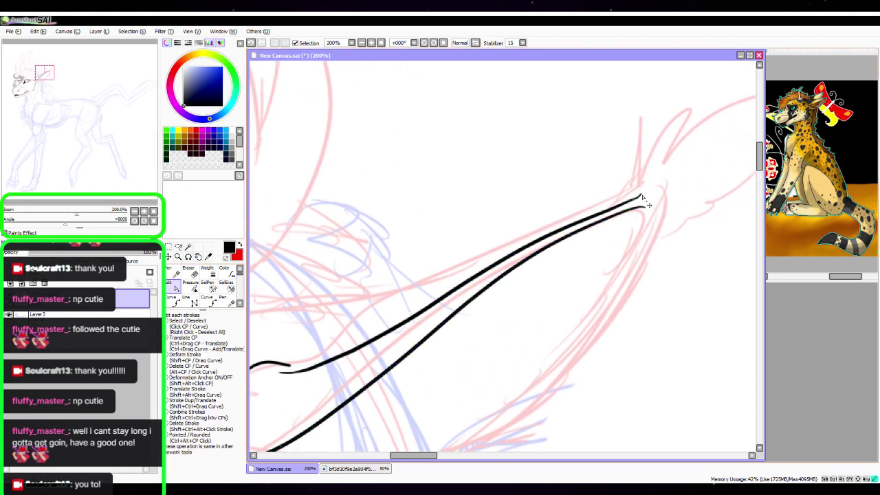
mouse_move(643, 200)
left_mouse_down()
mouse_move(660, 209)
mouse_move(660, 199)
left_mouse_up()
left_click_drag(643, 196, 630, 201)
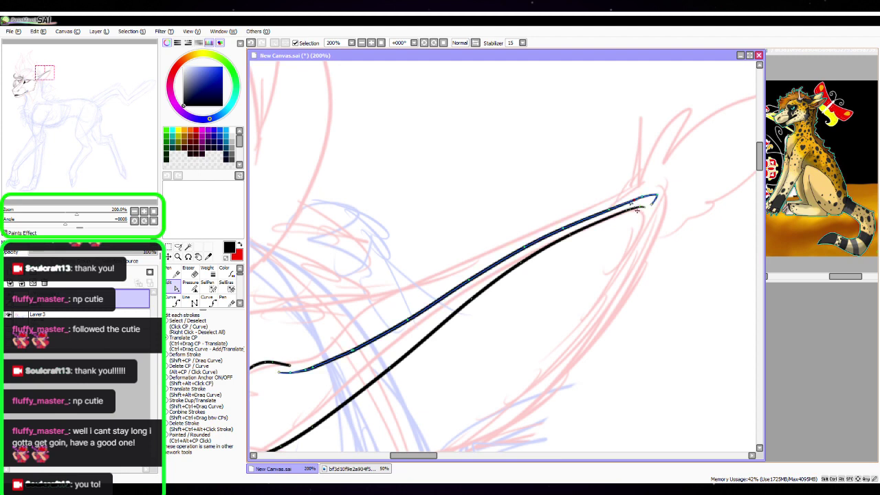
left_click_drag(543, 251, 550, 241)
left_click_drag(562, 228, 565, 233)
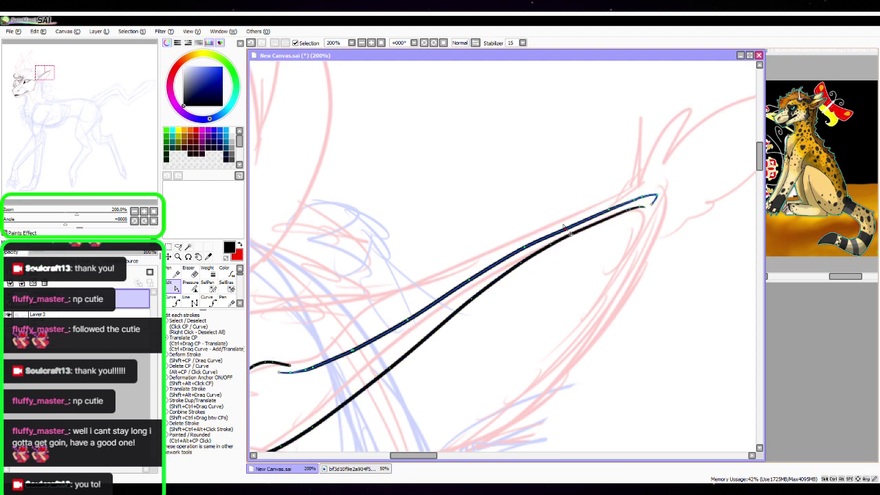
Erase the rounded stroke at the ear's base and ink a wider curve with a pointed tuft and jagged fur end
left_click(176, 273)
key("space")
mouse_move(447, 345)
left_mouse_down()
mouse_move(611, 316)
mouse_move(606, 273)
left_mouse_up()
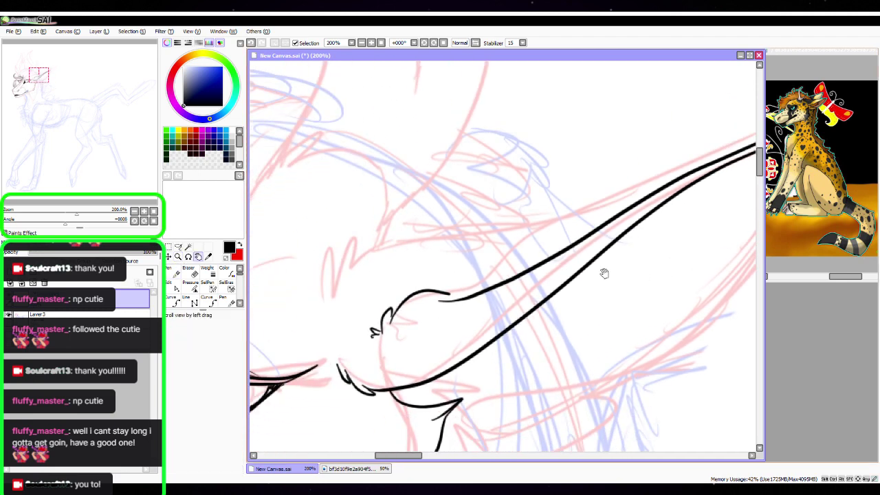
left_click(193, 274)
mouse_move(393, 295)
left_mouse_down()
mouse_move(381, 320)
mouse_move(457, 311)
mouse_move(544, 262)
mouse_move(456, 269)
mouse_move(413, 297)
mouse_move(417, 280)
mouse_move(364, 337)
left_mouse_up()
left_click(176, 273)
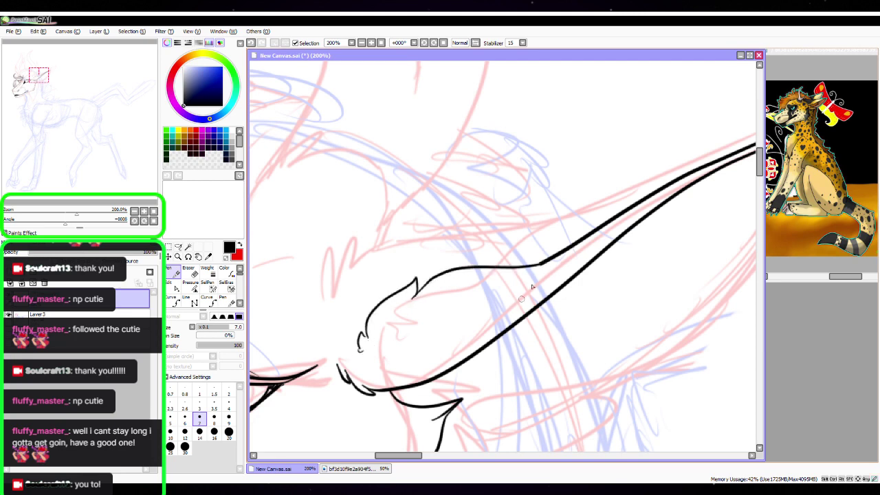
Rotate the canvas to about -45° and ink the ear's front outer edge down to a pointed tuft with jagged fur at the base
left_click_drag(619, 327, 597, 371)
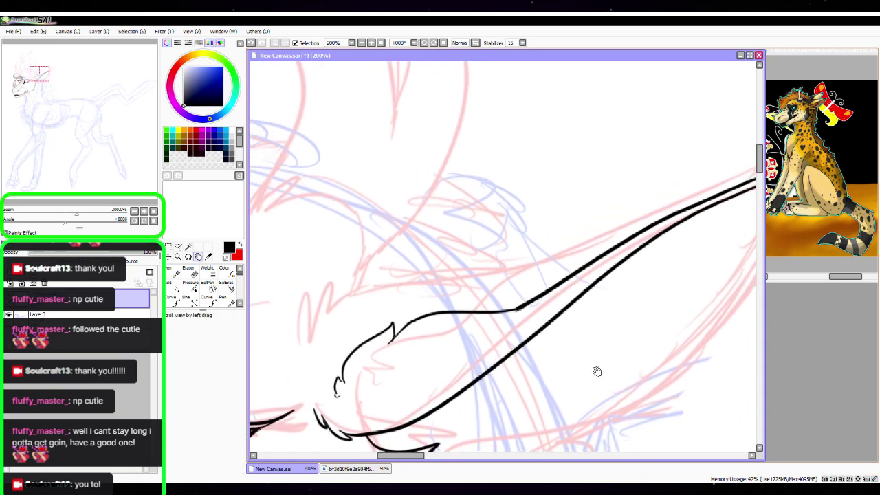
left_click_drag(66, 224, 49, 224)
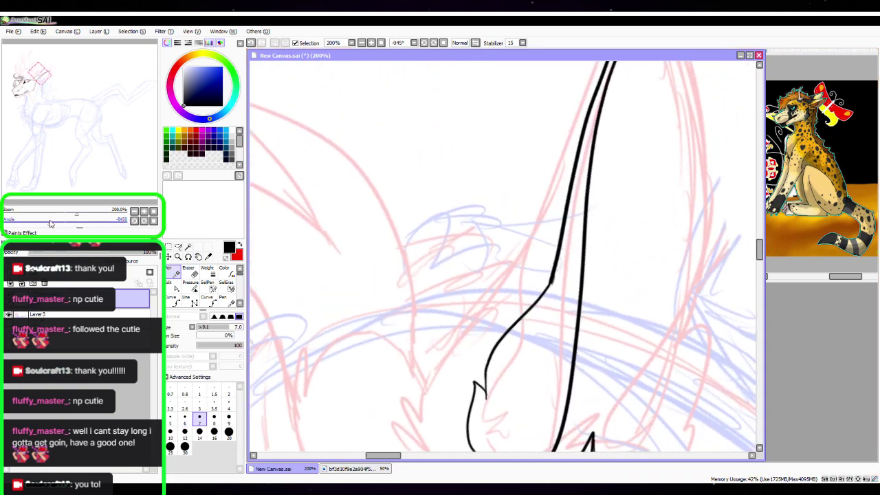
key("space")
scroll(622, 210, "down", 1)
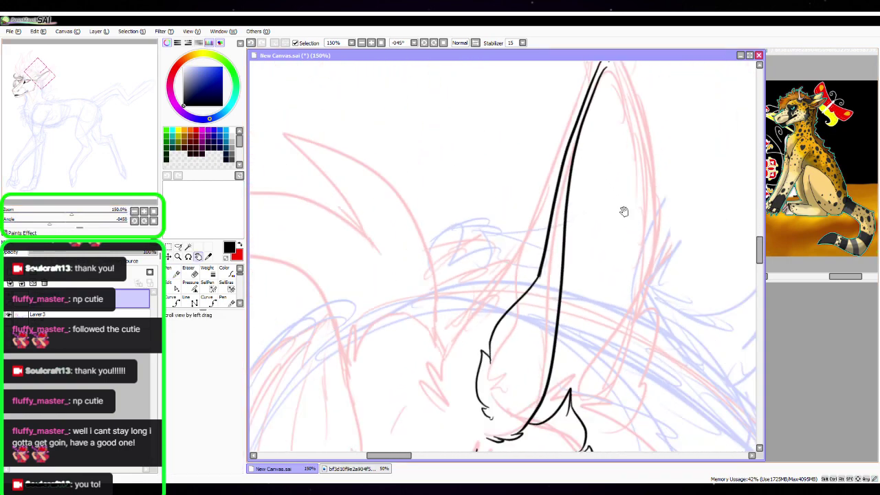
scroll(550, 236, "down", 1)
key("n")
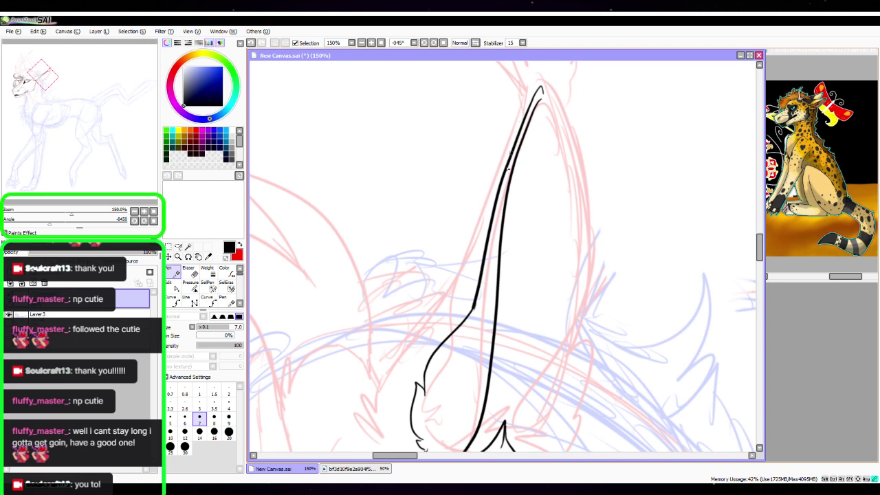
mouse_move(508, 168)
left_mouse_down()
mouse_move(381, 411)
mouse_move(356, 405)
mouse_move(357, 420)
mouse_move(365, 313)
left_mouse_up()
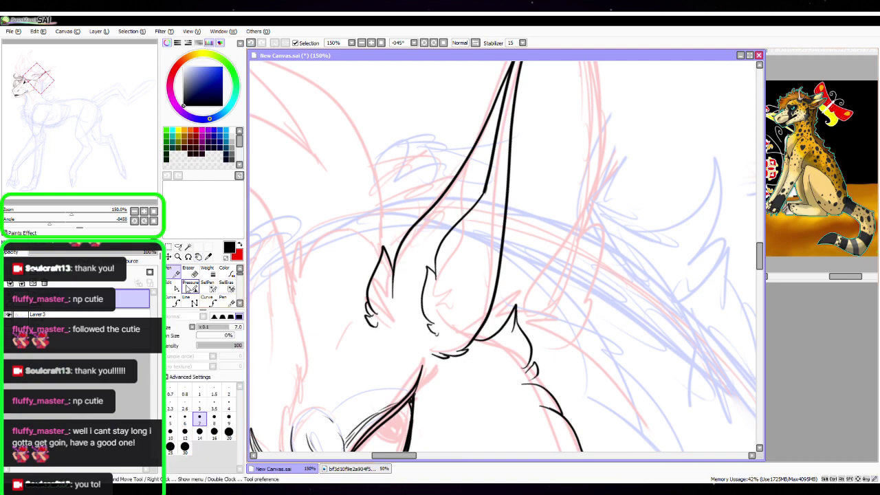
Refine the pointed tufts at the ear's base and add a short fur stroke to the outer one
left_click(175, 287)
left_click(144, 211)
left_click(144, 211)
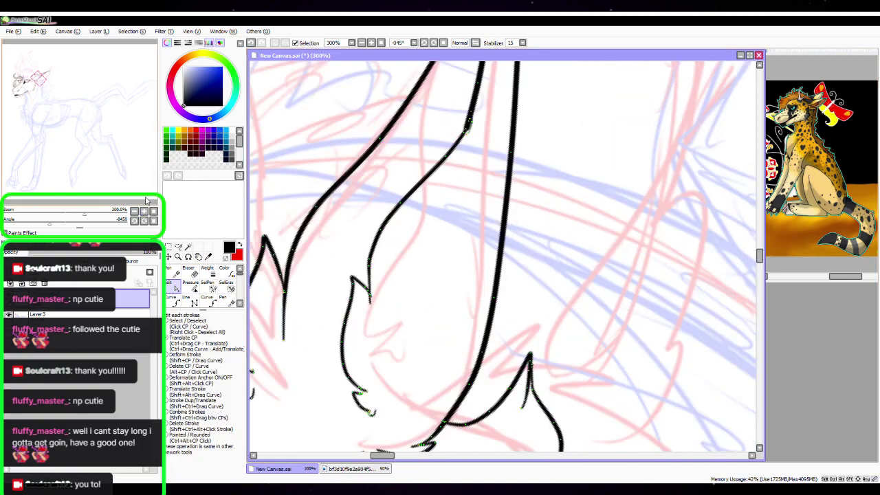
left_click_drag(452, 304, 504, 314)
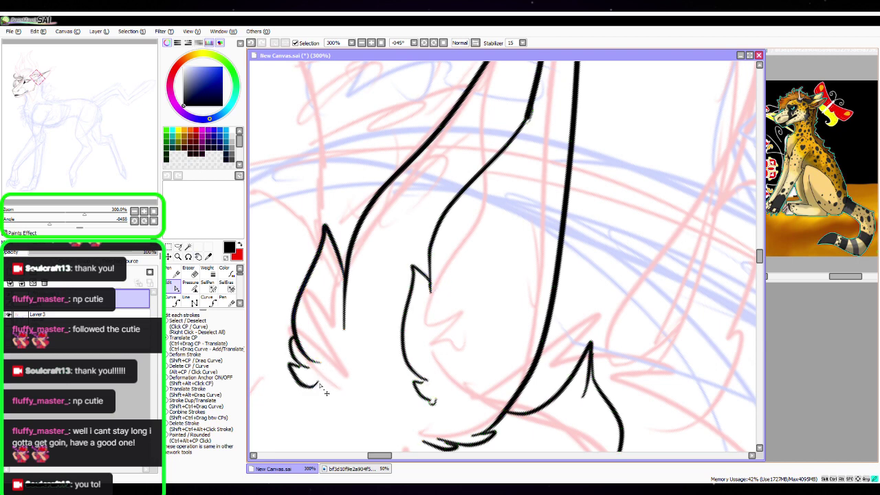
key("n")
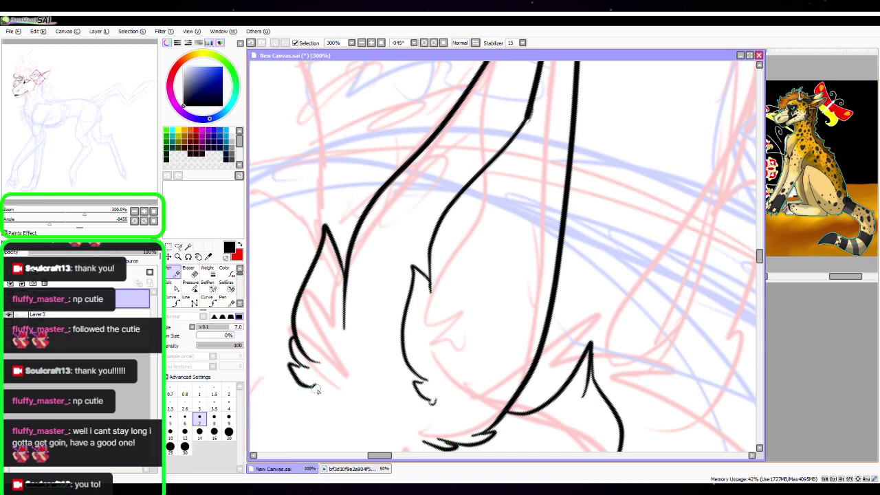
left_click_drag(338, 321, 342, 360)
Continue the near ear's outline at its pointed tip
left_click(135, 211)
left_click(135, 211)
left_click(134, 211)
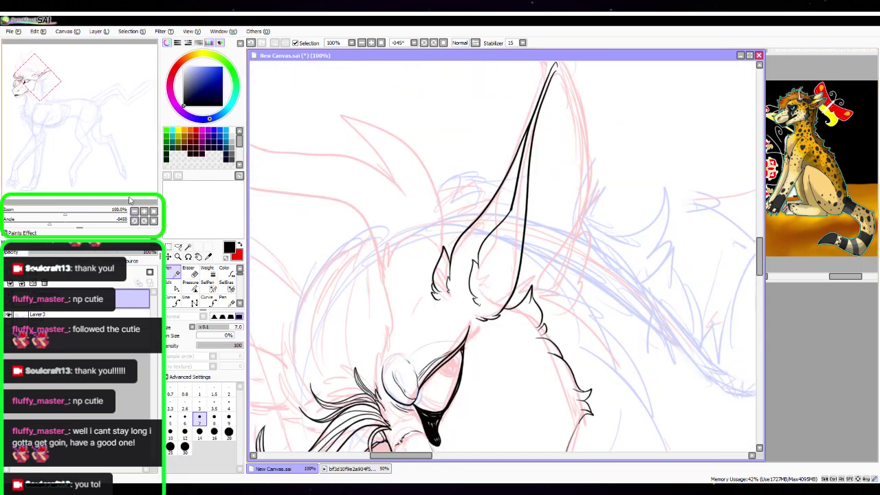
key("space")
left_click_drag(567, 228, 533, 338)
left_click(143, 211)
left_click(143, 211)
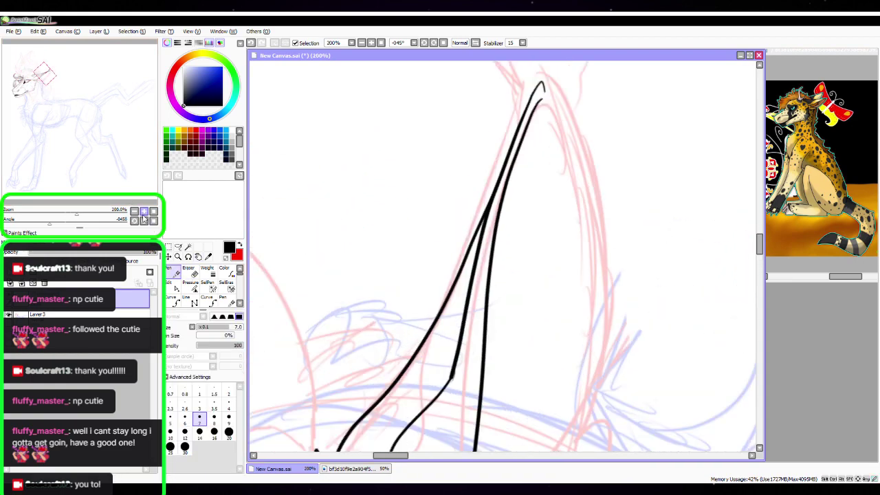
Thicken the bend of the ear's middle line with overlapping black pen strokes
left_click(143, 211)
left_click_drag(449, 221, 434, 104)
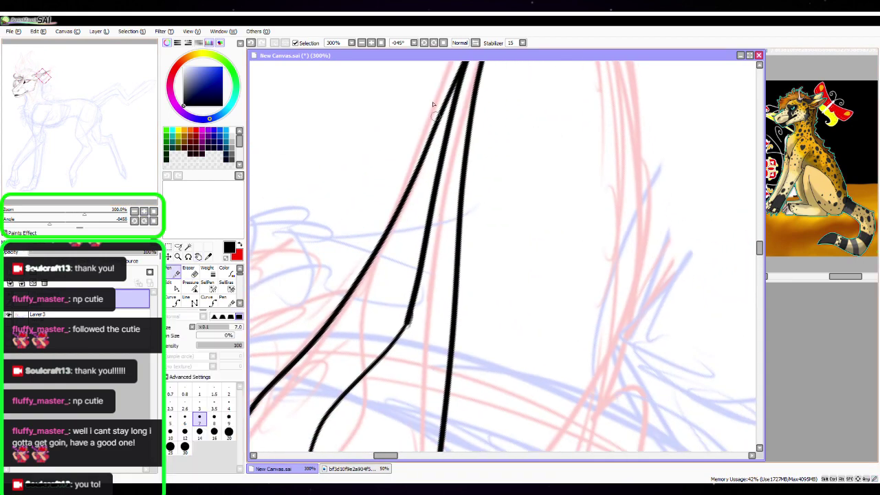
mouse_move(394, 347)
left_mouse_down()
mouse_move(411, 318)
mouse_move(342, 389)
mouse_move(318, 431)
left_mouse_up()
mouse_move(407, 309)
left_mouse_down()
mouse_move(364, 374)
mouse_move(420, 274)
left_mouse_up()
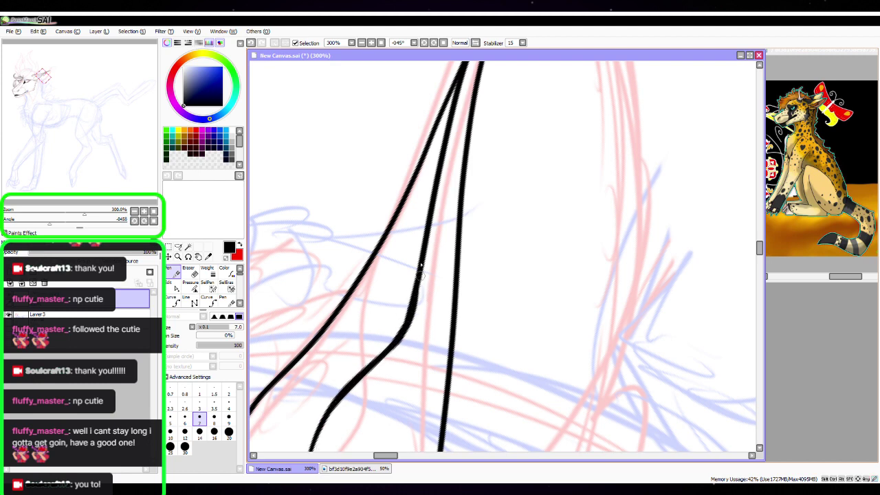
Ink a short pointed stroke at the peak of the ear tip
key("space")
mouse_move(610, 146)
left_mouse_down()
mouse_move(505, 314)
mouse_move(465, 412)
left_mouse_up()
left_click_drag(505, 289, 528, 362)
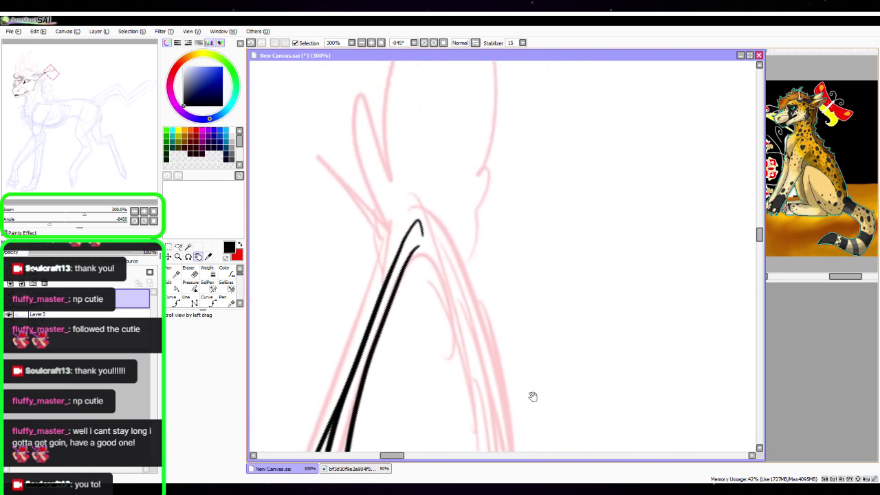
left_click_drag(423, 232, 421, 216)
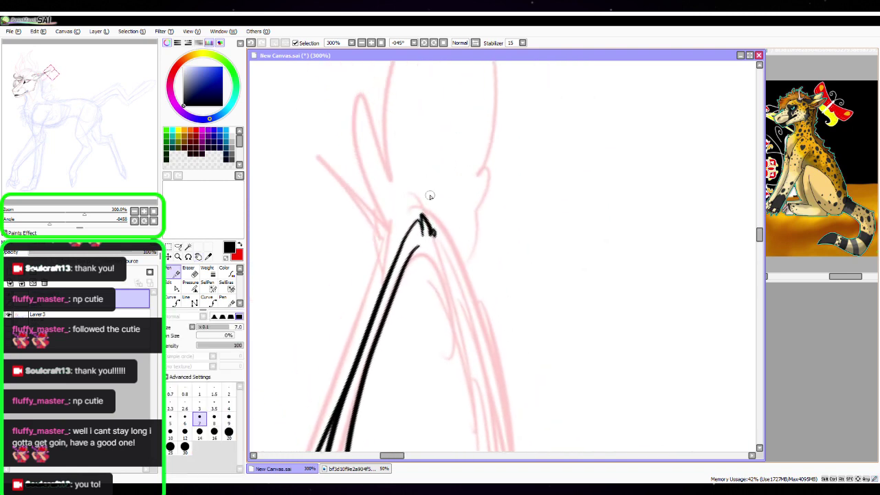
Ink pointed fur tufts around the ear tip over the red sketch, with a tall central tuft and smaller ones beside it
scroll(576, 364, "up", 5)
mouse_move(386, 412)
left_mouse_down()
mouse_move(319, 331)
mouse_move(374, 364)
mouse_move(336, 293)
mouse_move(353, 207)
mouse_move(375, 316)
left_mouse_up()
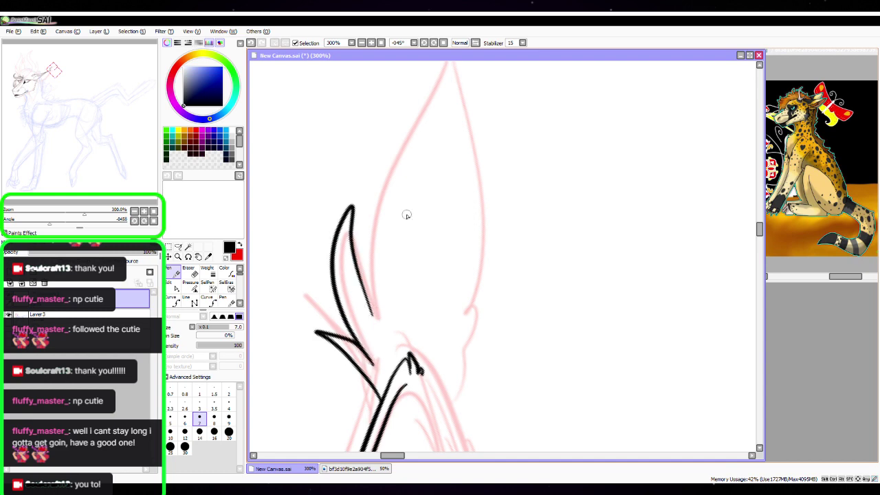
mouse_move(357, 274)
left_mouse_down()
mouse_move(450, 63)
mouse_move(454, 137)
mouse_move(407, 284)
left_mouse_up()
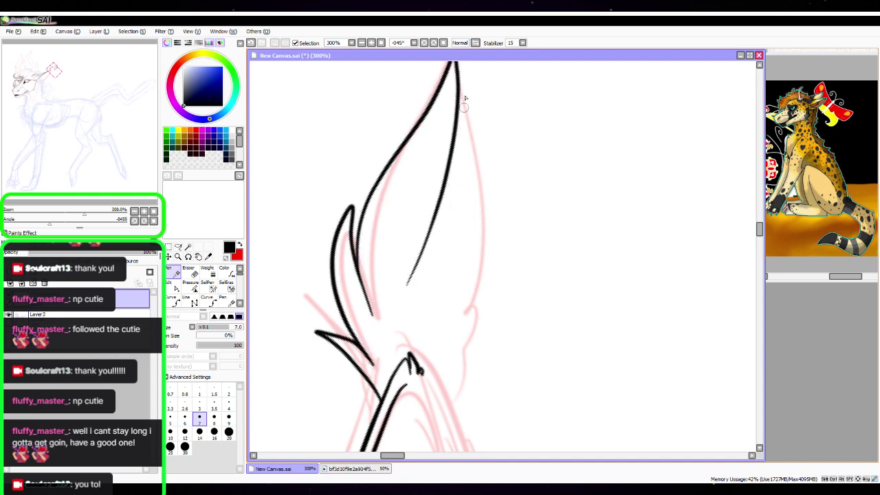
mouse_move(457, 71)
left_mouse_down()
mouse_move(476, 130)
mouse_move(434, 311)
left_mouse_up()
mouse_move(483, 232)
left_mouse_down()
mouse_move(436, 380)
mouse_move(488, 269)
mouse_move(499, 277)
mouse_move(504, 363)
mouse_move(468, 255)
mouse_move(470, 222)
left_mouse_up()
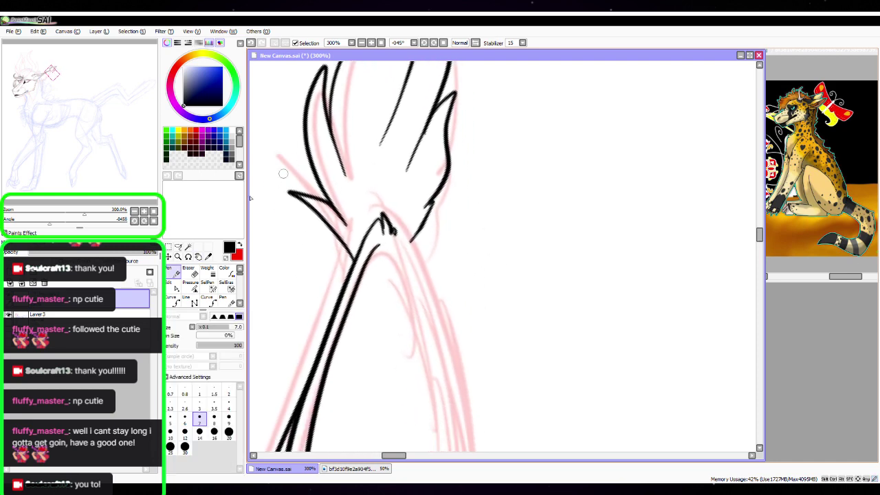
Ink a long pointed fur tuft along the ear's outer edge, ending in a small notch
left_click(134, 211)
left_click(135, 211)
mouse_move(561, 350)
left_mouse_down()
mouse_move(513, 200)
mouse_move(544, 179)
mouse_move(530, 140)
mouse_move(500, 166)
left_mouse_up()
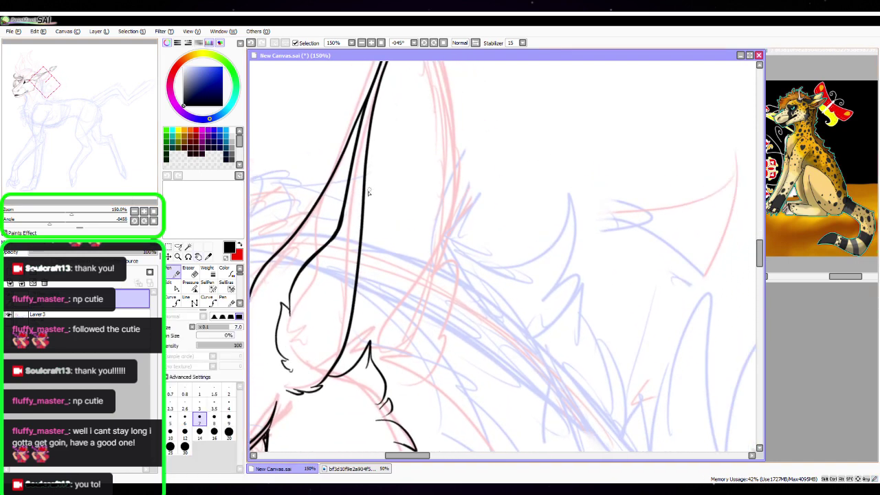
mouse_move(365, 176)
left_mouse_down()
mouse_move(417, 102)
mouse_move(371, 263)
left_mouse_up()
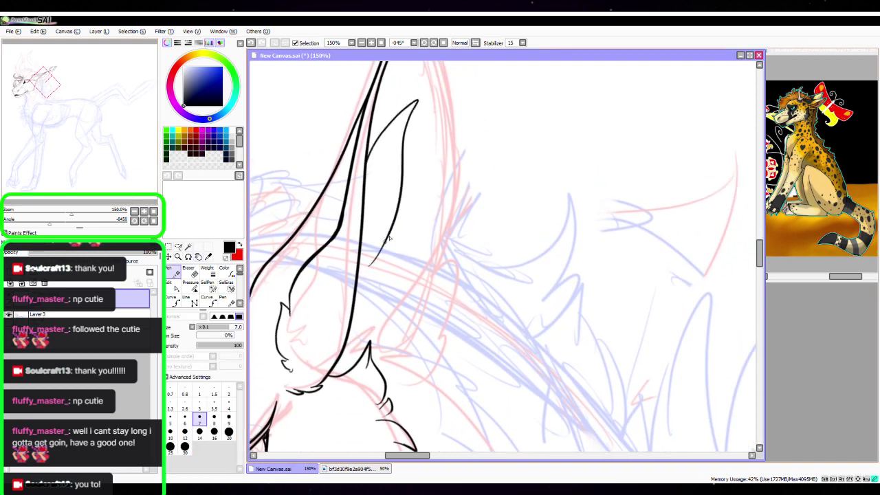
left_click_drag(395, 232, 371, 269)
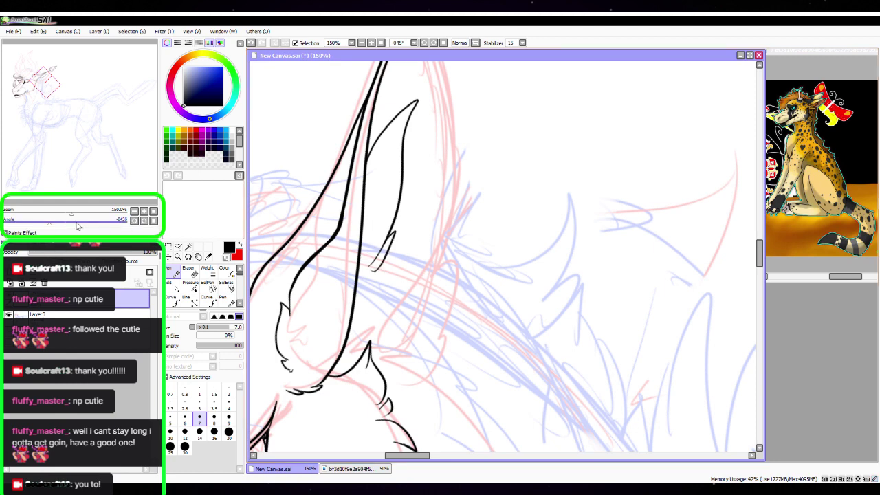
Rotate the canvas to about 95° and extend the ear's fur outline in a pointed lock that joins the fur at the ear base
left_click(153, 220)
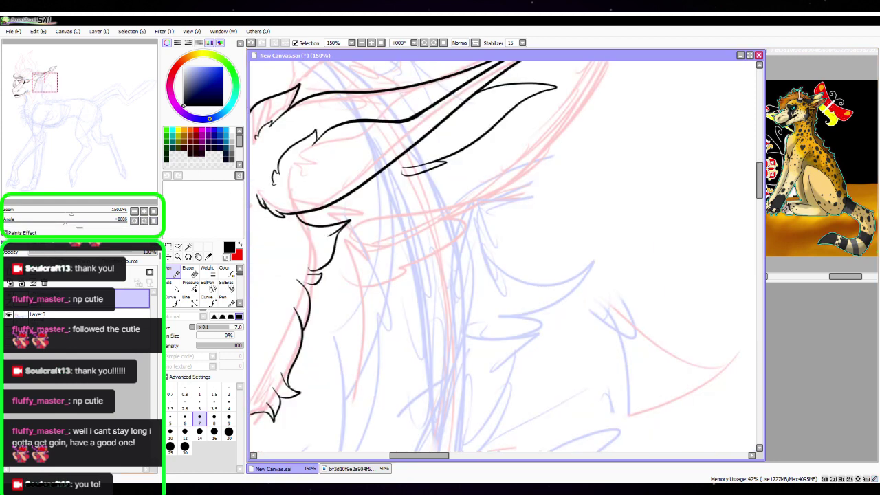
left_click_drag(65, 223, 100, 222)
key("space")
left_click_drag(538, 165, 549, 331)
scroll(549, 330, "up", 2)
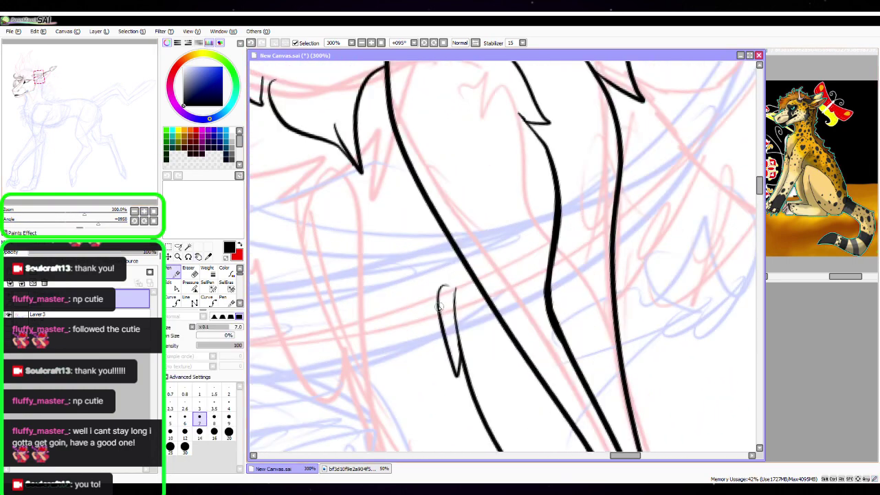
mouse_move(440, 313)
left_mouse_down()
mouse_move(376, 330)
mouse_move(372, 177)
left_mouse_up()
left_click_drag(348, 208, 361, 171)
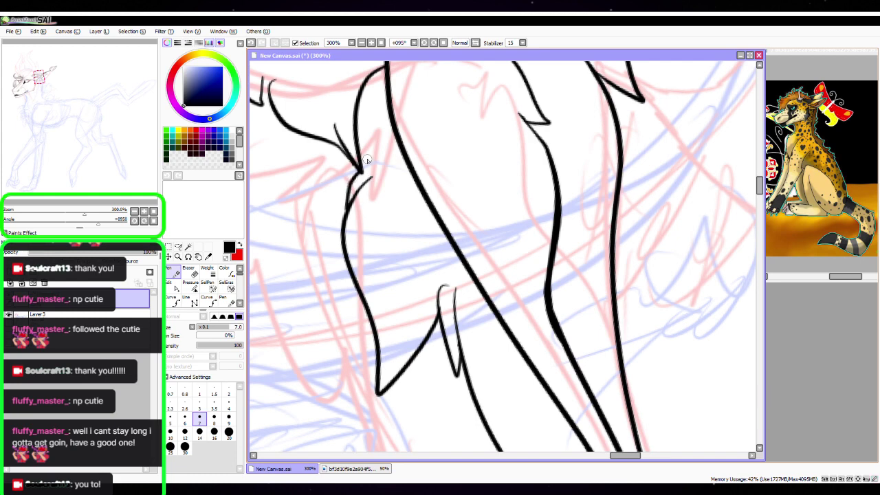
Extend the loose end of the small inner tuft stroke toward the ear line with the Edit tool
left_click(168, 283)
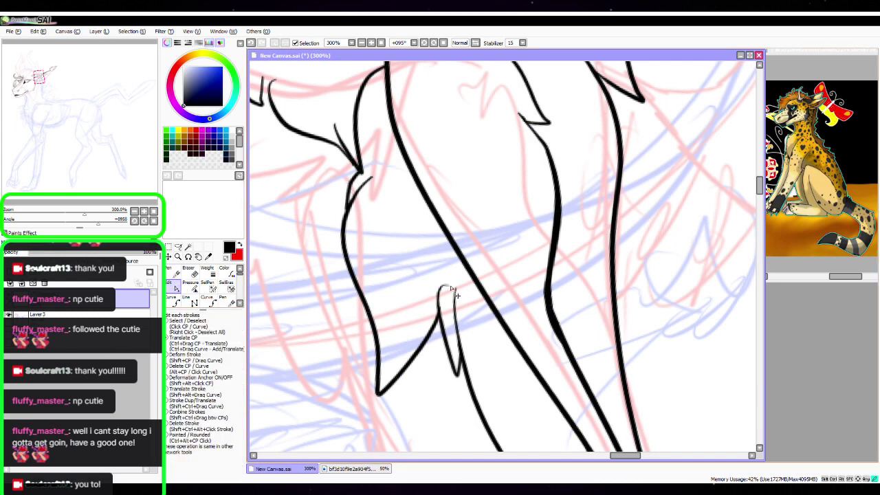
mouse_move(448, 260)
left_mouse_down()
mouse_move(454, 269)
mouse_move(442, 283)
mouse_move(452, 270)
left_mouse_up()
left_click(173, 272)
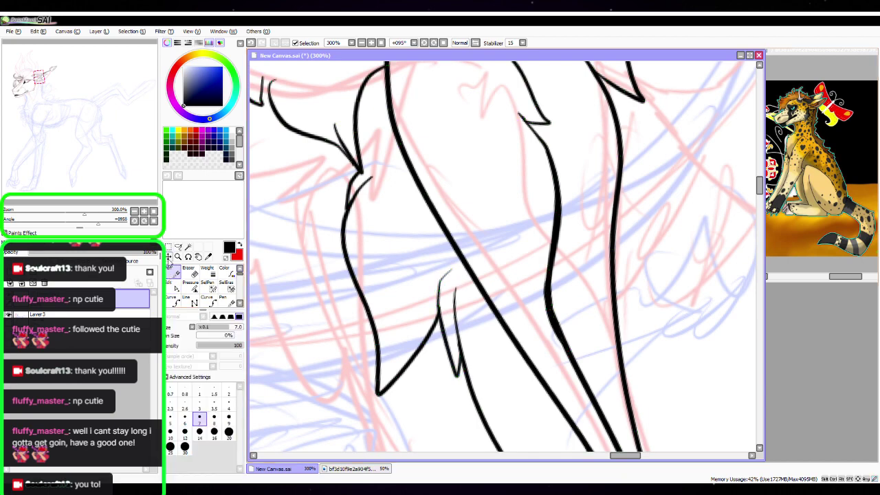
Ink a curved strand from the fur's corner at the ear base up to the ear's edge
key("space")
mouse_move(476, 219)
left_mouse_down()
mouse_move(538, 220)
mouse_move(464, 316)
left_mouse_up()
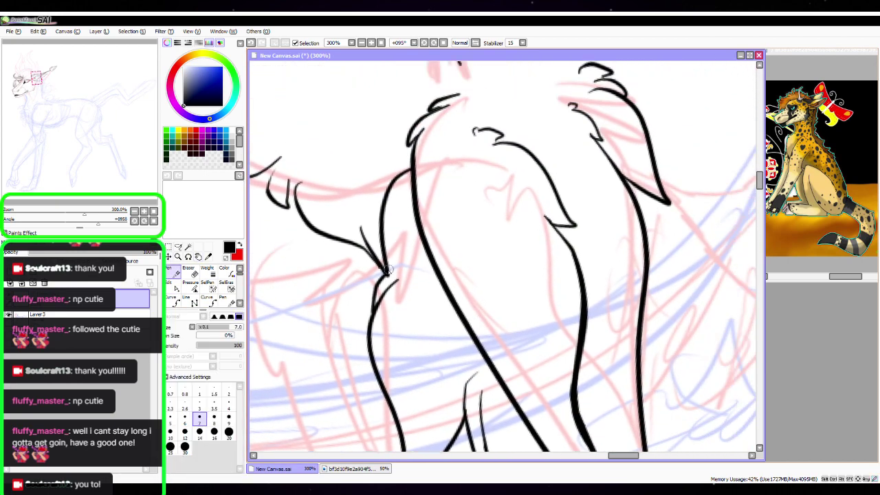
left_click_drag(388, 271, 411, 204)
Add a new linework layer and ink a long pointed fur tuft hanging from the ear base
key("space")
left_click_drag(447, 274, 582, 259)
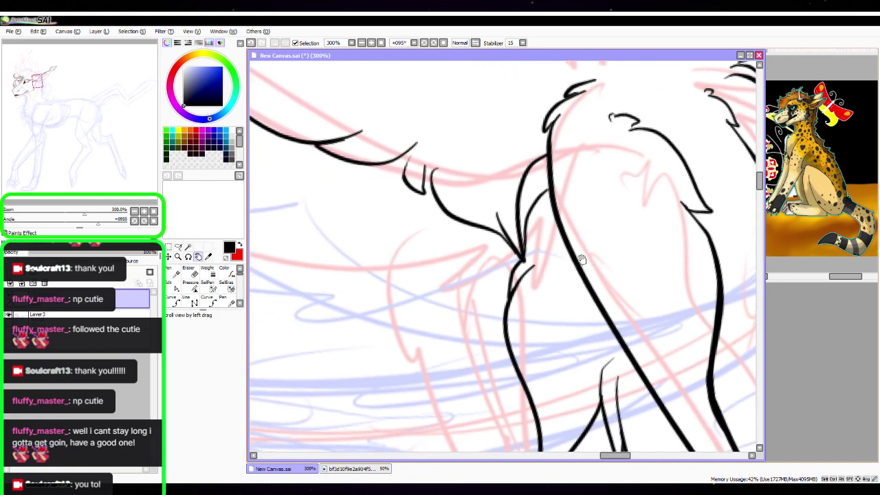
left_click(21, 283)
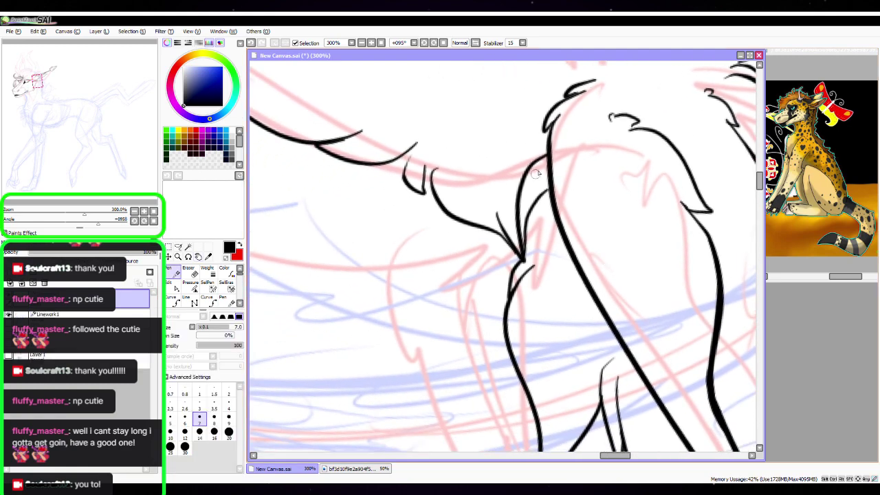
mouse_move(550, 187)
left_mouse_down()
mouse_move(537, 257)
mouse_move(419, 379)
mouse_move(472, 297)
left_mouse_up()
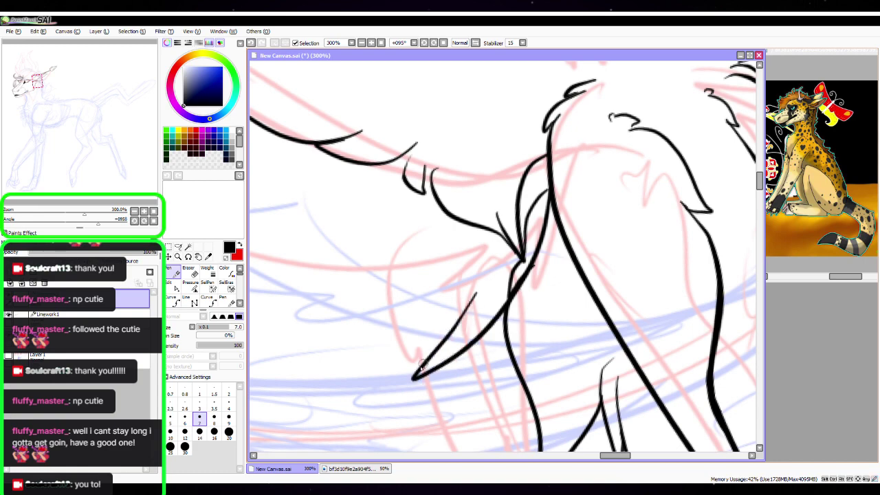
Reset the canvas rotation, zoom out to 200% and ink a small and a longer curved fur tuft under the jaw line
left_click(154, 220)
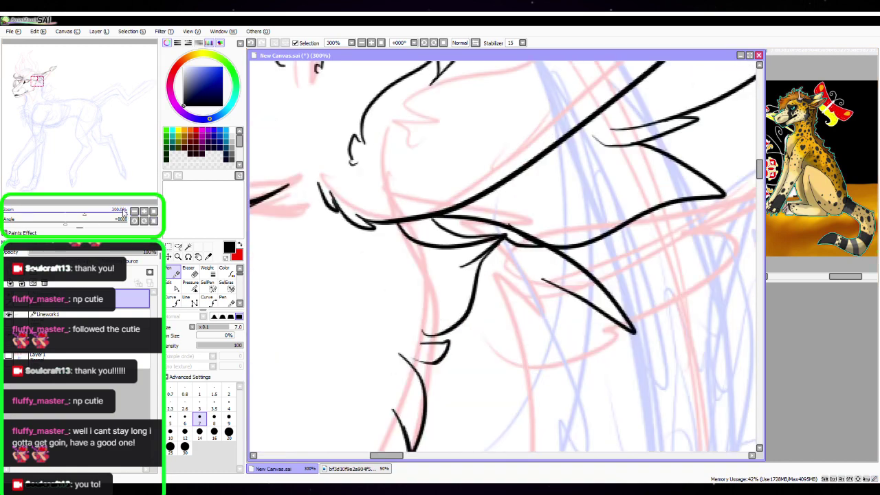
left_click(135, 212)
left_click(199, 257)
mouse_move(599, 328)
left_mouse_down()
mouse_move(556, 263)
mouse_move(560, 222)
left_mouse_up()
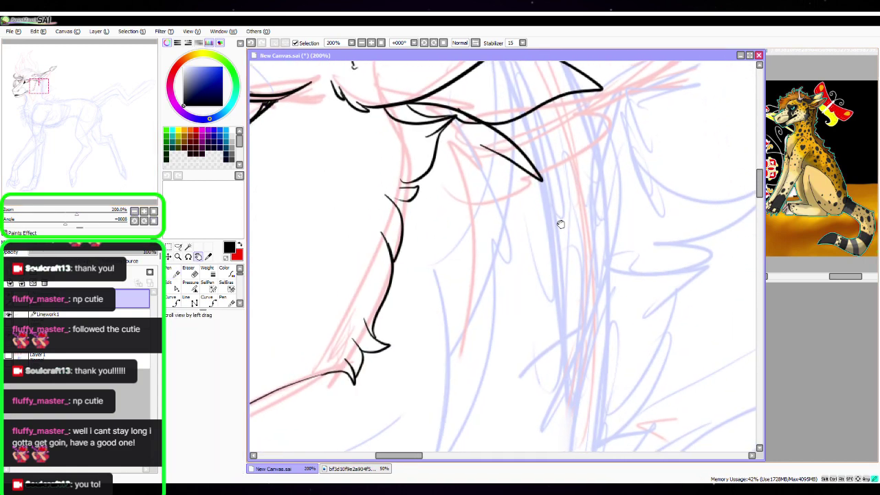
mouse_move(511, 323)
left_mouse_down()
mouse_move(551, 244)
mouse_move(615, 234)
mouse_move(612, 202)
left_mouse_up()
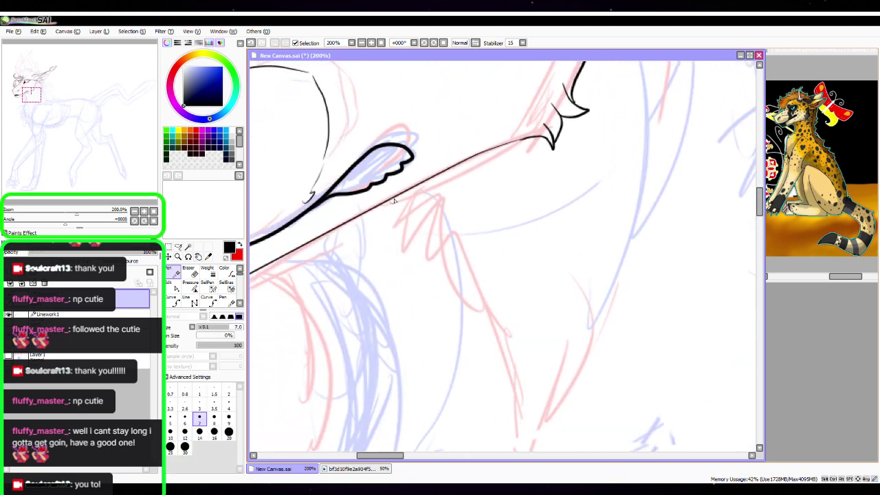
left_click_drag(392, 200, 418, 177)
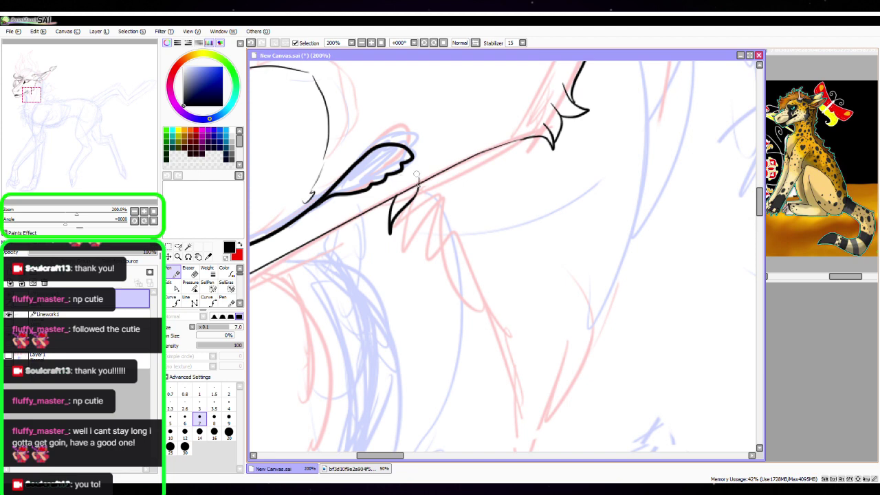
mouse_move(411, 204)
left_mouse_down()
mouse_move(410, 265)
mouse_move(443, 318)
mouse_move(440, 180)
left_mouse_up()
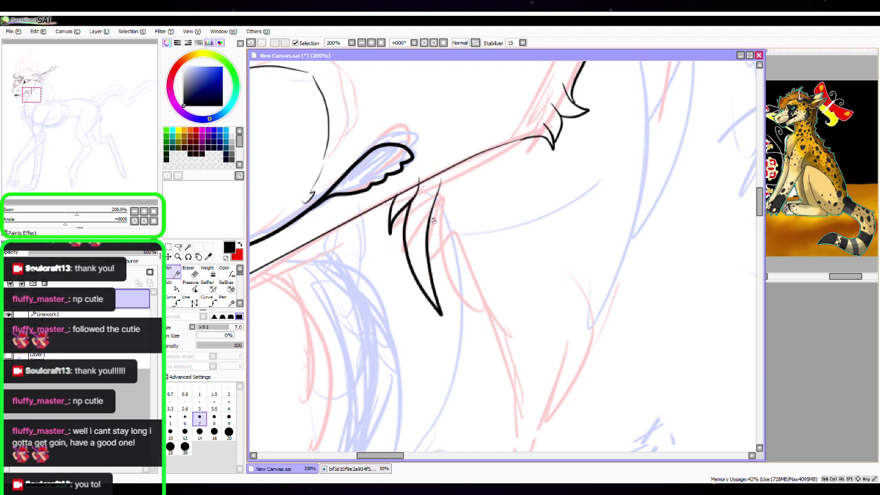
mouse_move(439, 301)
left_mouse_down()
mouse_move(452, 393)
mouse_move(466, 229)
left_mouse_up()
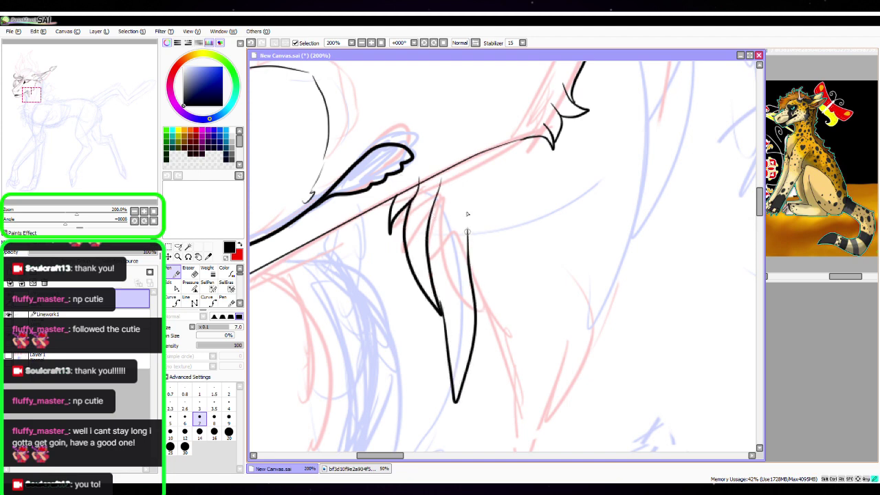
key("space")
mouse_move(587, 331)
left_mouse_down()
mouse_move(510, 308)
mouse_move(440, 257)
mouse_move(403, 273)
left_mouse_up()
key("ctrl+z")
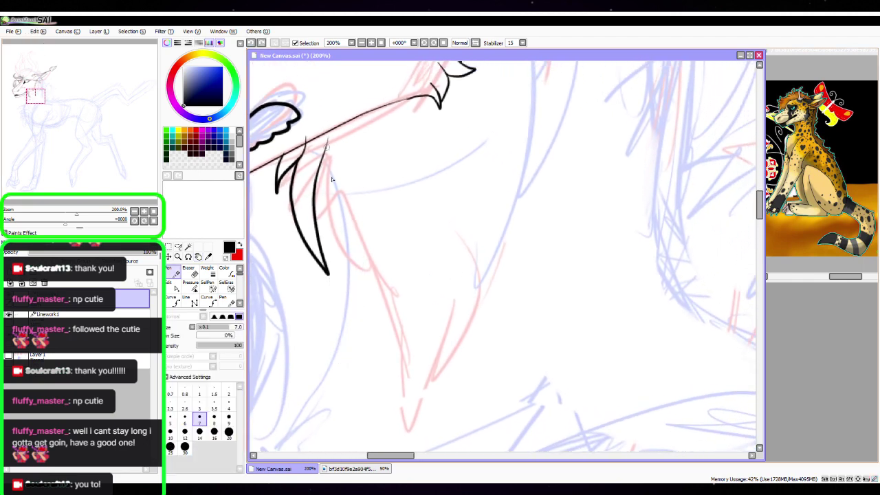
Ink long overlapping fur strands down the throat, meeting in two pointed tips
mouse_move(318, 194)
left_mouse_down()
mouse_move(359, 411)
mouse_move(371, 135)
left_mouse_up()
mouse_move(361, 400)
left_mouse_down()
mouse_move(375, 363)
mouse_move(381, 217)
left_mouse_up()
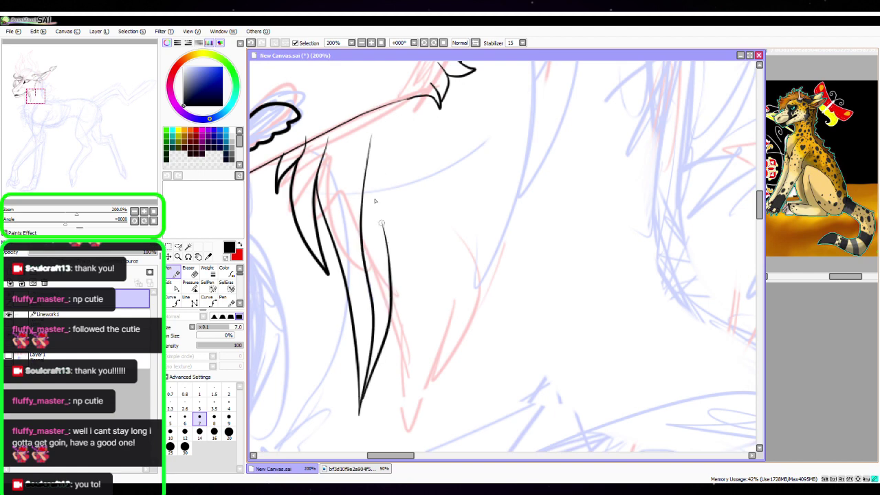
mouse_move(387, 331)
left_mouse_down()
mouse_move(415, 437)
mouse_move(407, 413)
mouse_move(441, 176)
left_mouse_up()
left_click_drag(406, 386, 470, 148)
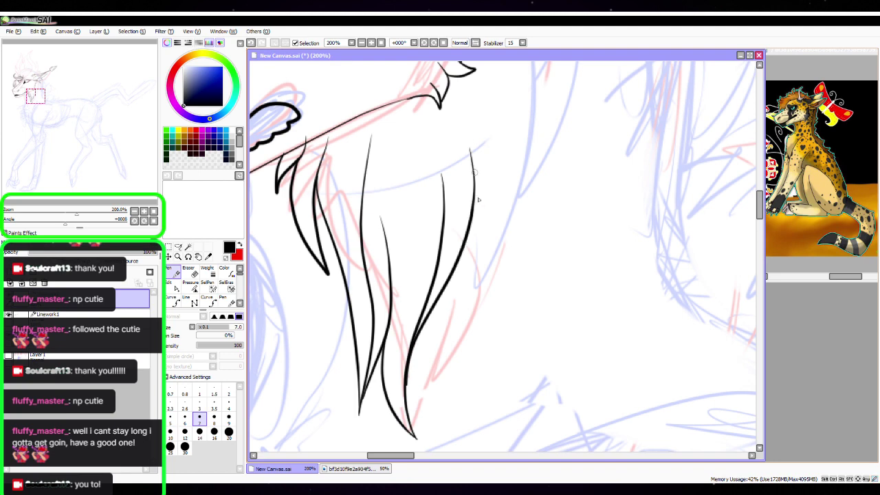
Ink a pointed fur tuft beside the throat strands, with a curved lower edge and a long outer edge running up the neck
key("space")
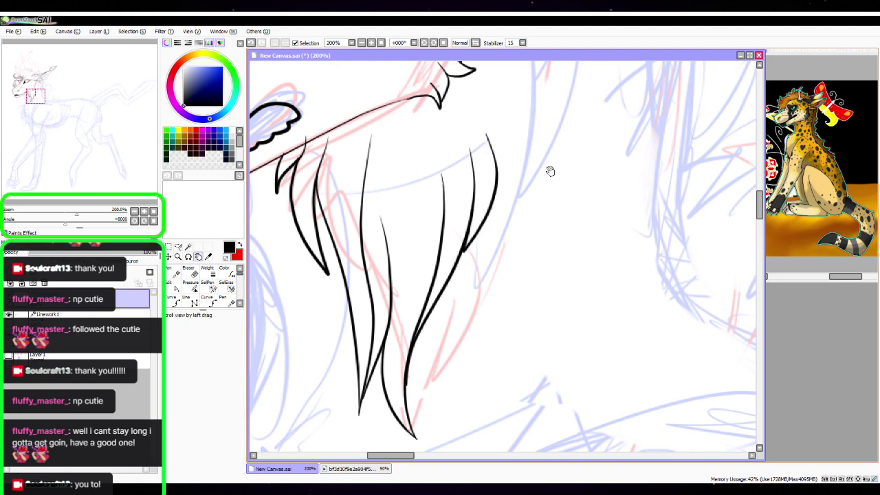
left_click_drag(550, 169, 446, 318)
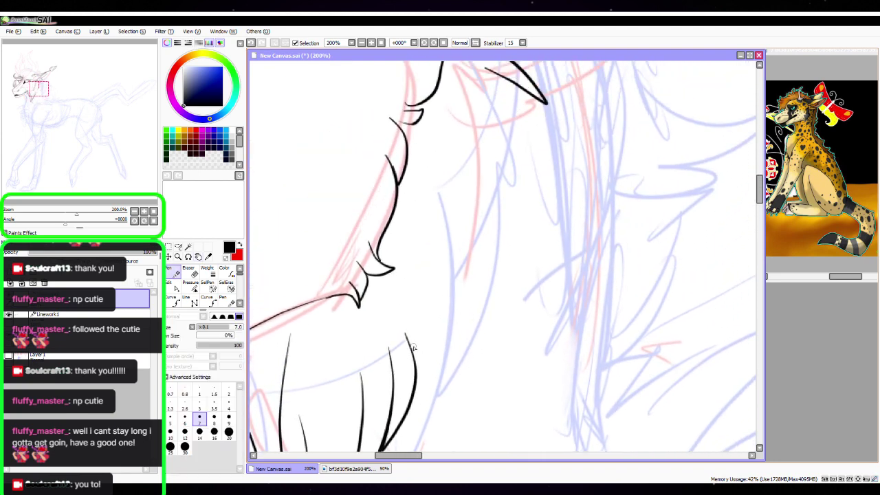
left_click_drag(419, 392, 477, 448)
left_click(478, 455)
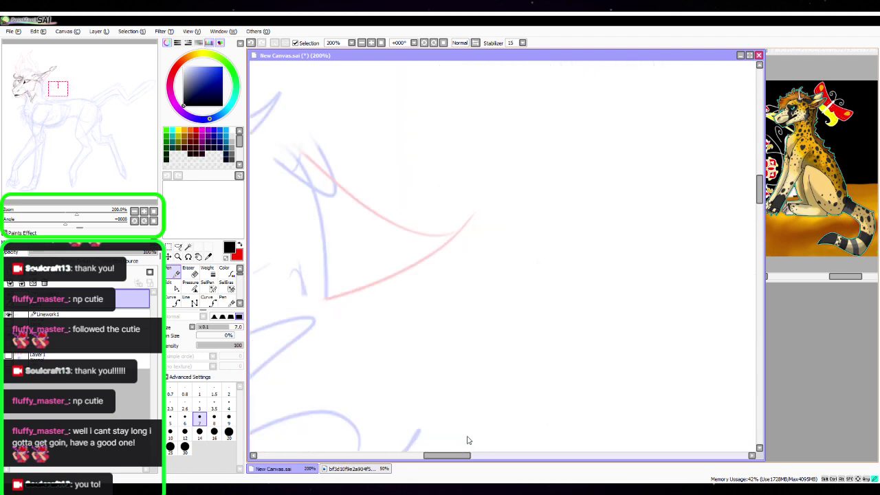
scroll(440, 427, "left", 5)
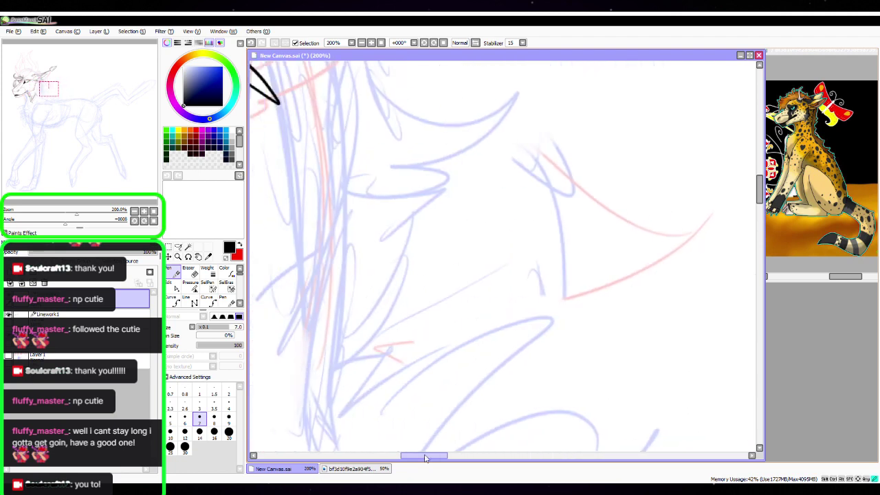
key("space")
left_click_drag(445, 396, 465, 343)
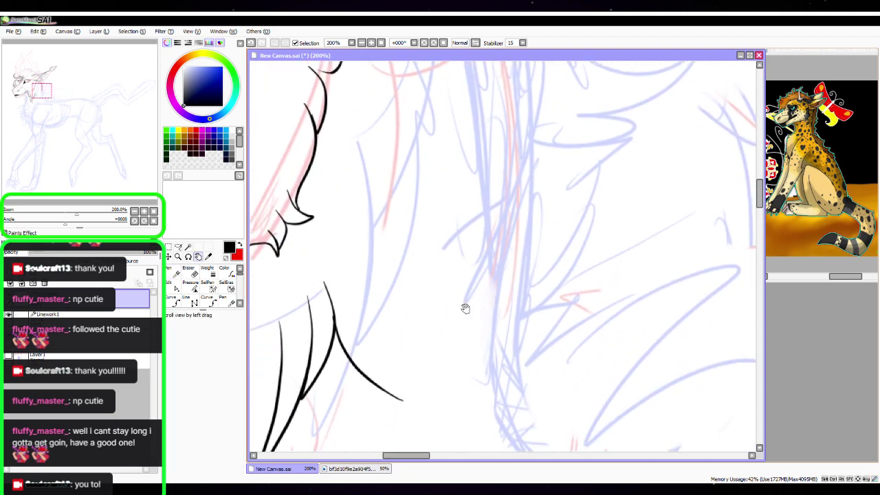
left_click_drag(404, 402, 389, 193)
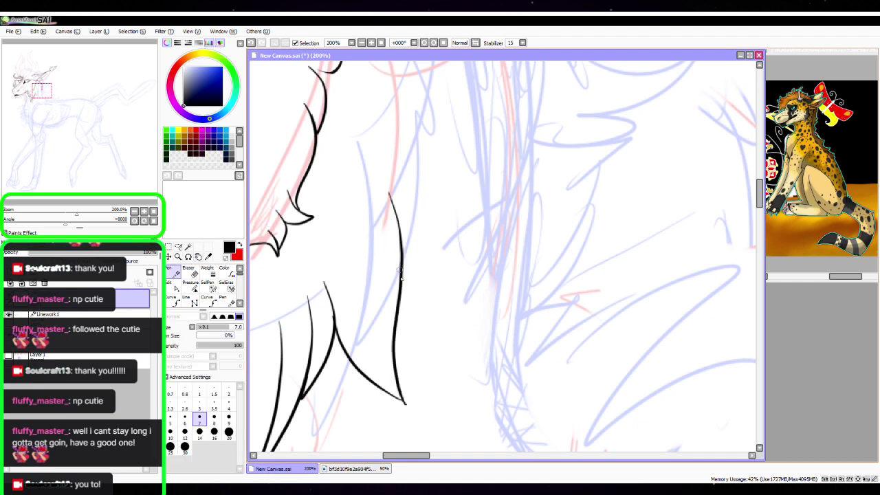
mouse_move(401, 284)
left_mouse_down()
mouse_move(426, 147)
mouse_move(410, 106)
left_mouse_up()
Ink a second pointed tuft above it, curving its outer edge up to the ear-base tuft, and adjust its upper end
key("space")
left_click_drag(505, 168, 506, 361)
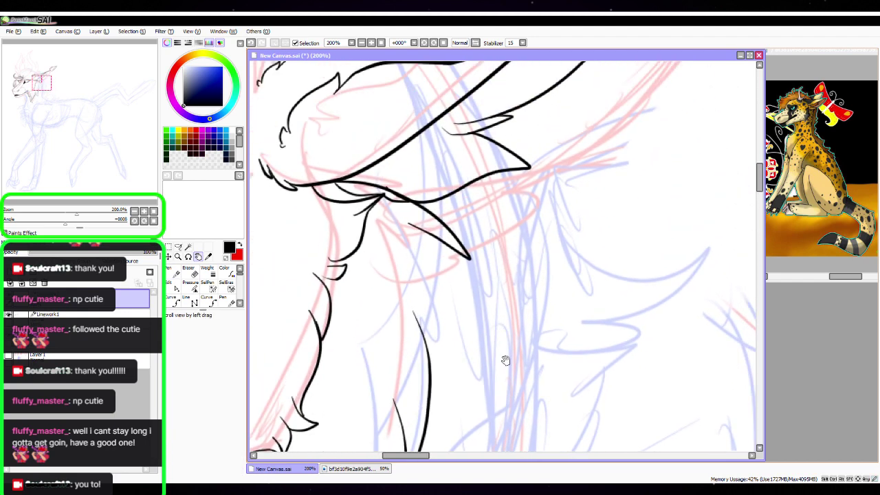
mouse_move(427, 346)
left_mouse_down()
mouse_move(438, 388)
mouse_move(454, 343)
mouse_move(454, 271)
mouse_move(426, 232)
left_mouse_up()
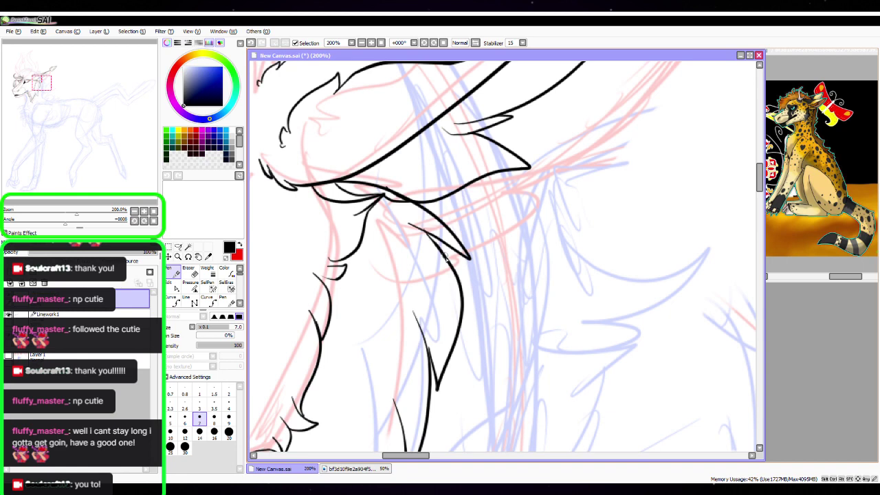
key("ctrl")
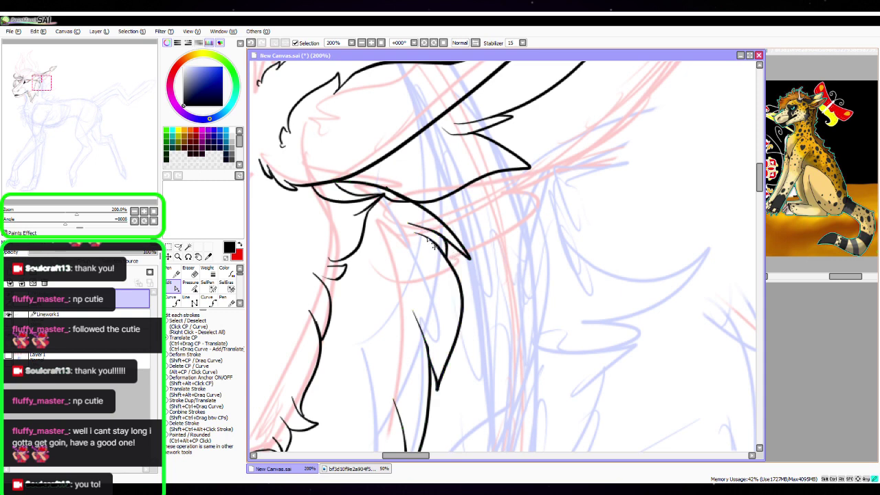
key("n")
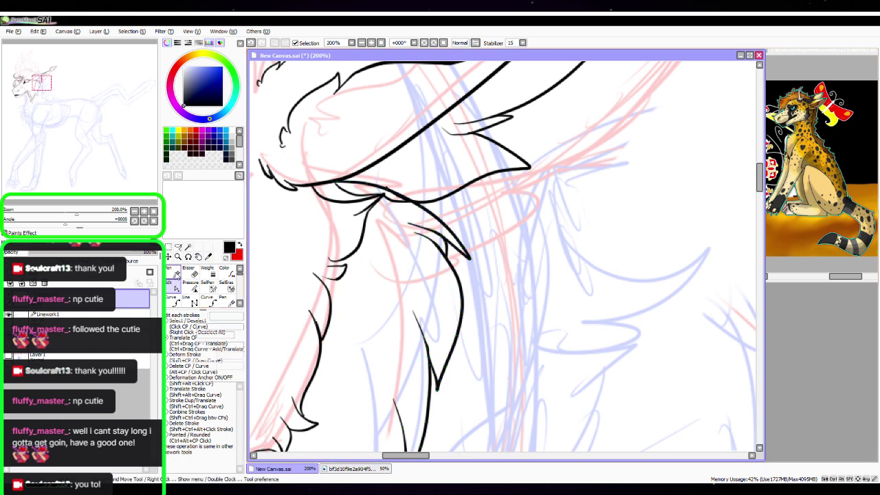
mouse_move(420, 326)
left_mouse_down()
mouse_move(386, 271)
mouse_move(376, 204)
left_mouse_up()
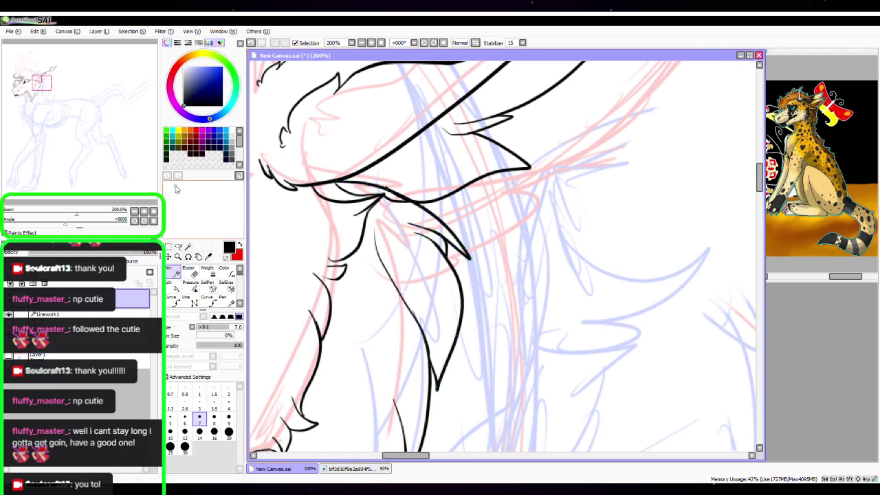
scroll(505, 348, "up", 2)
mouse_move(433, 439)
left_mouse_down()
mouse_move(438, 386)
mouse_move(419, 316)
mouse_move(374, 255)
left_mouse_up()
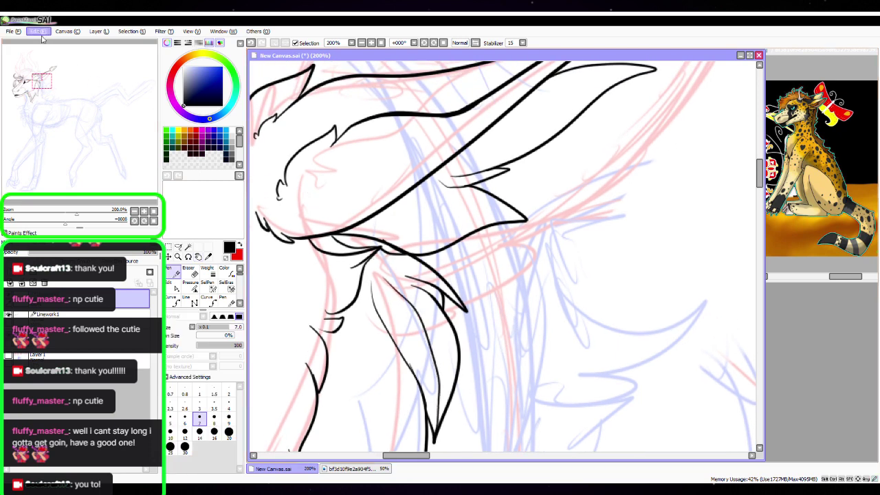
key("ctrl+z")
key("ctrl+z")
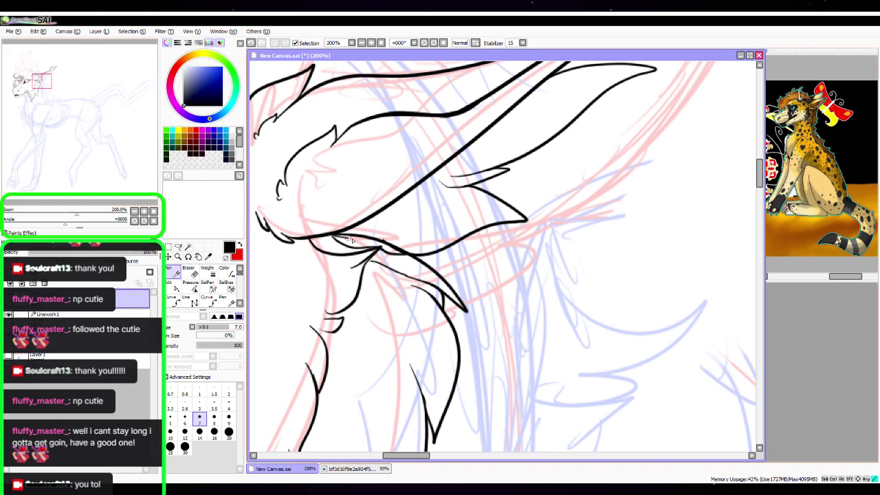
Ink thin inner strands inside the pointed tuft at the ear base
left_click_drag(410, 261, 450, 290)
left_click_drag(375, 255, 425, 290)
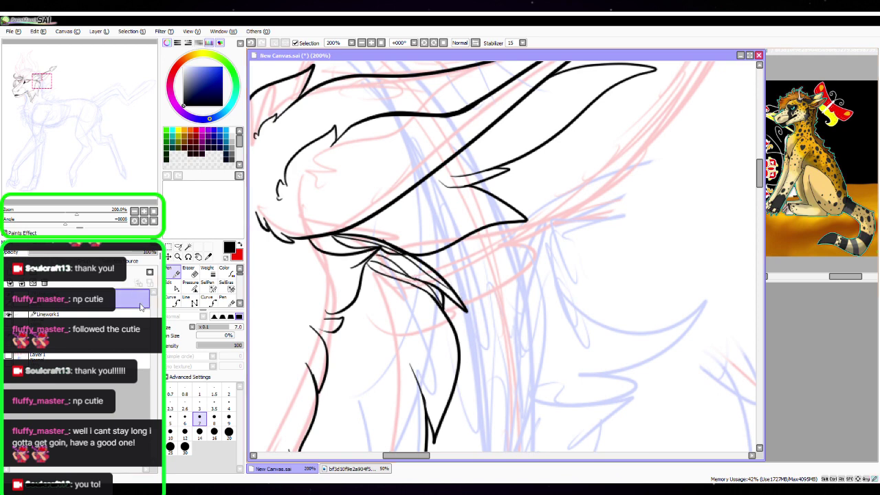
Rotate the canvas to about -61° and, at 400% zoom, ink strokes closing the gaps between the small tufts along the cheek edge
left_click_drag(65, 224, 44, 233)
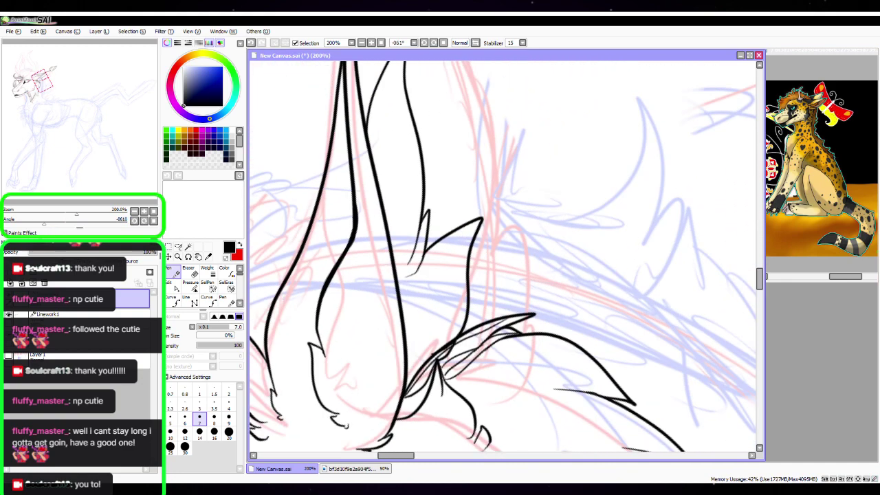
key("space")
left_click_drag(539, 348, 431, 167)
left_click_drag(390, 204, 389, 192)
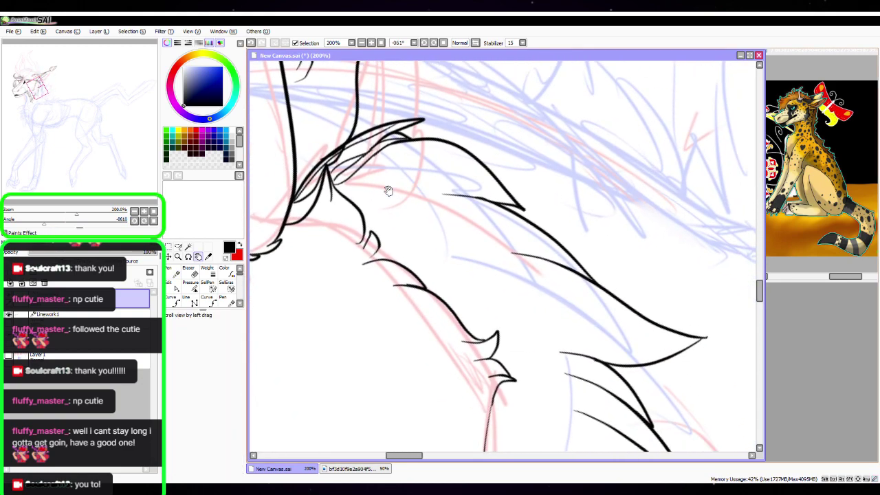
double_click(144, 212)
key("space")
left_click_drag(361, 274, 563, 375)
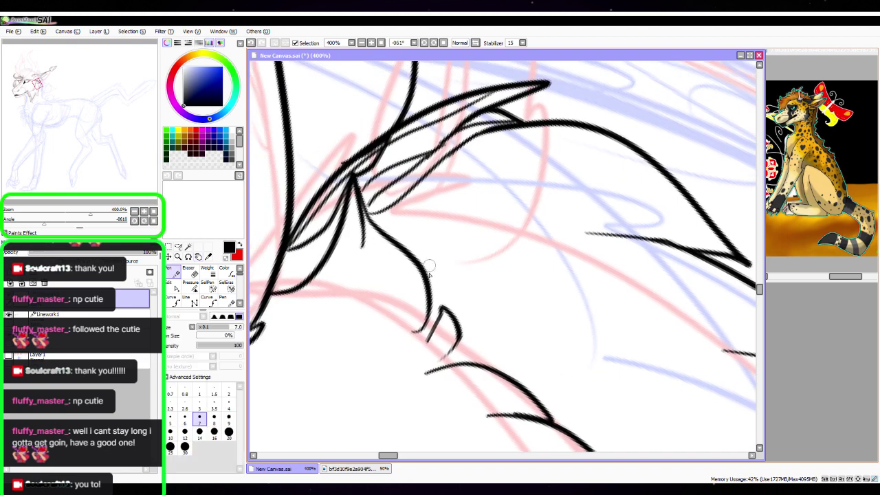
mouse_move(433, 297)
left_mouse_down()
mouse_move(460, 350)
mouse_move(455, 363)
left_mouse_up()
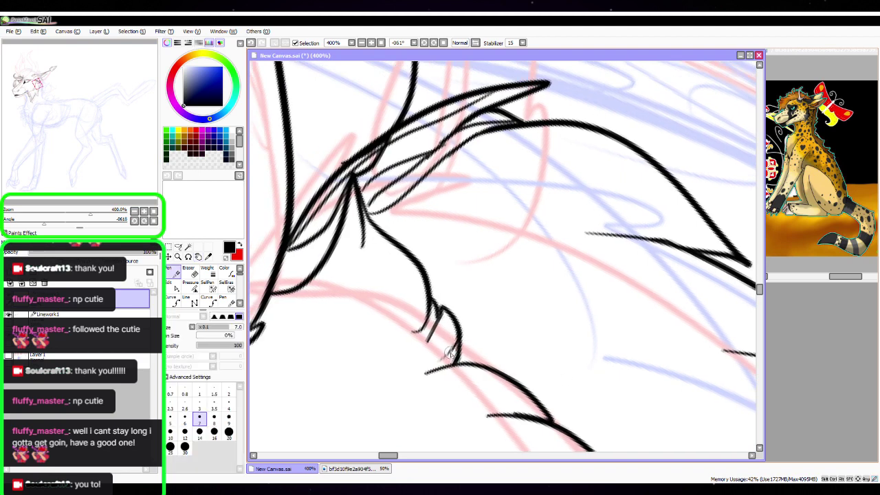
Erase the overlapping ear line at the ear base on Linework1, and return to the Pen on the upper linework layer
left_click(194, 273)
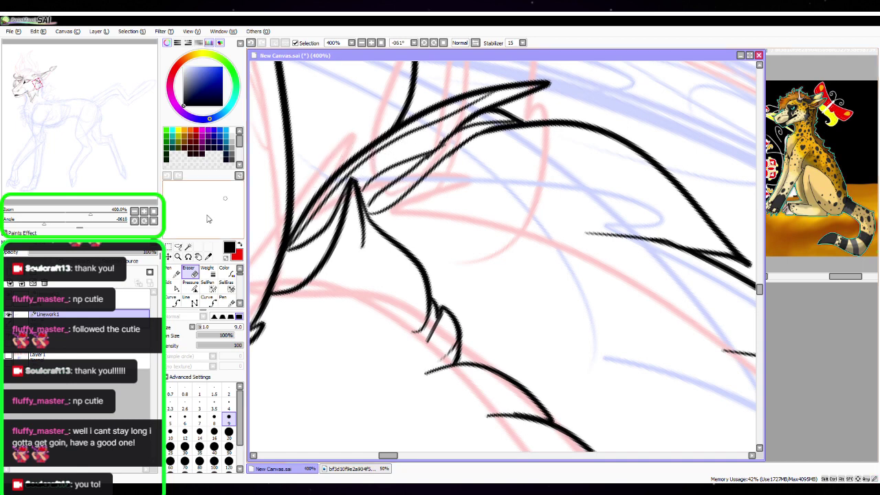
left_click(172, 268)
left_click(134, 299)
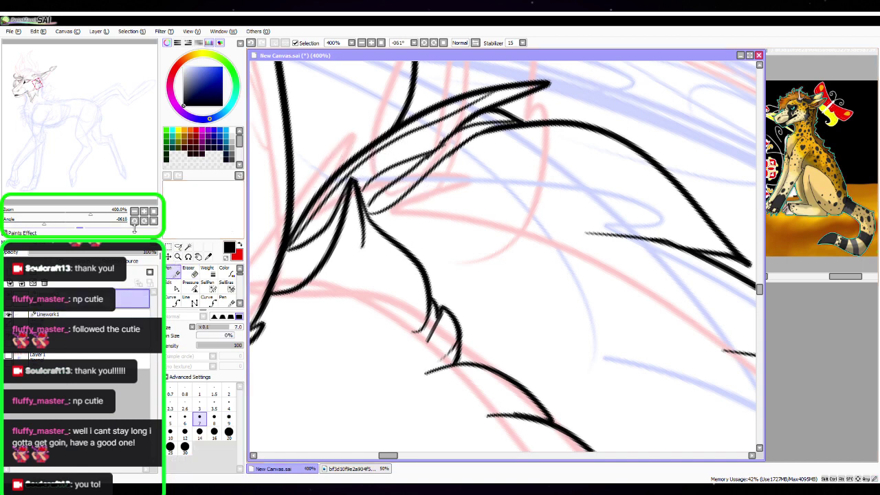
Zoom out to 200%, rotate the canvas to about -101° and reshape an inner strand of the ear-base tuft
left_click(135, 211)
left_click_drag(57, 230, 31, 227)
key("space")
left_click_drag(507, 208, 445, 248)
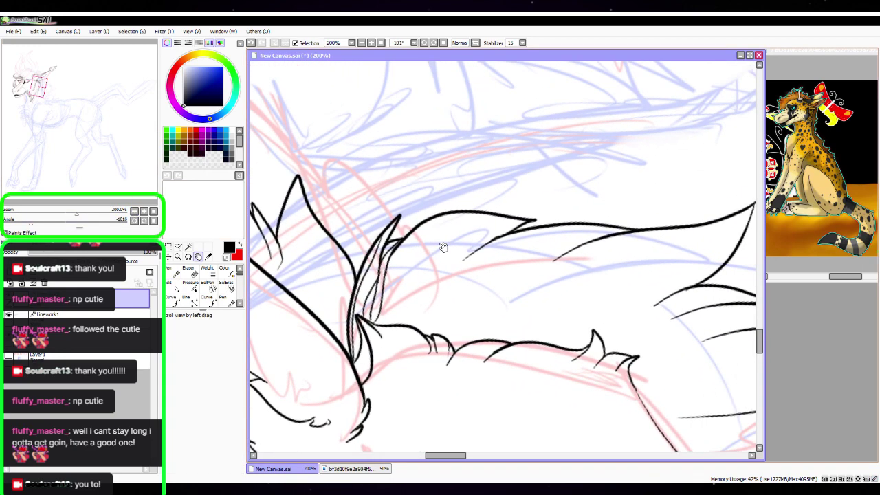
left_click(176, 288)
left_click(380, 274)
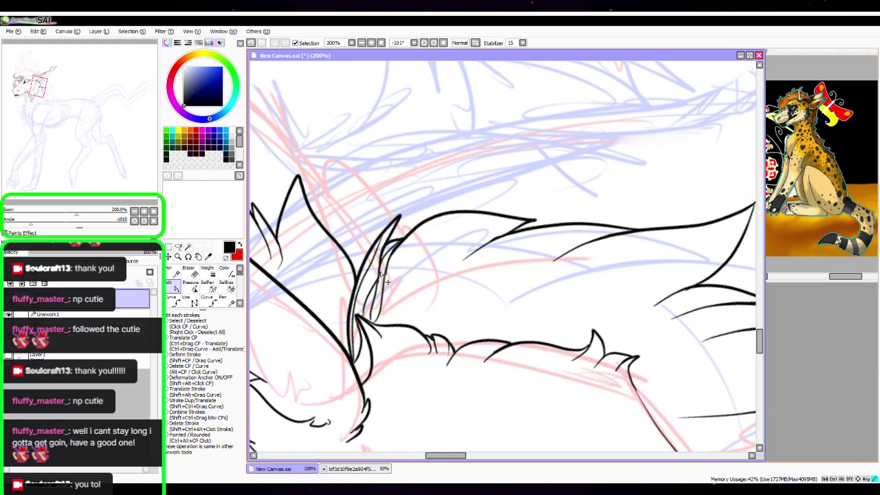
left_click_drag(379, 274, 381, 289)
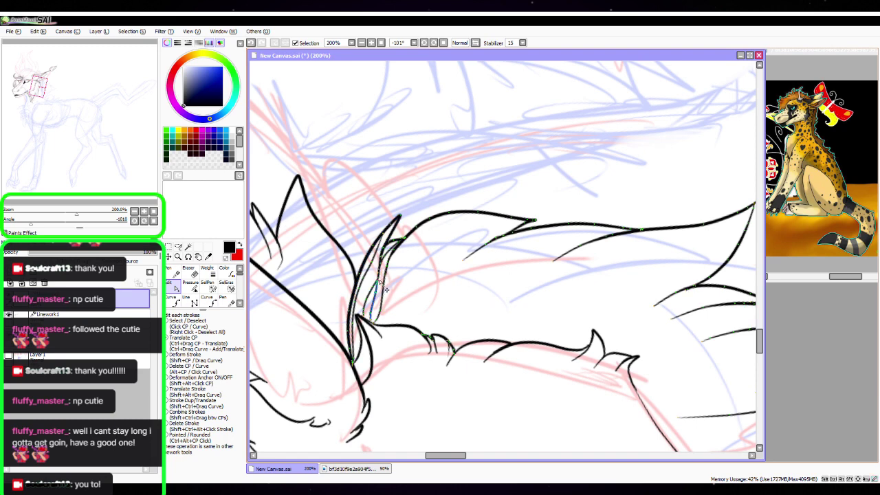
Ink long curved inner strands from the tip of the upper neck tuft down to the ear base
left_click(175, 273)
mouse_move(524, 225)
left_mouse_down()
mouse_move(489, 230)
mouse_move(389, 317)
mouse_move(444, 225)
left_mouse_up()
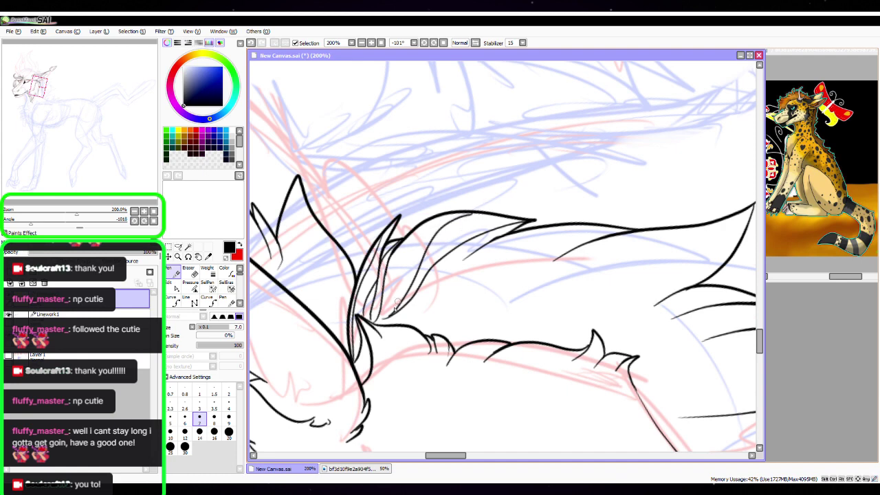
mouse_move(372, 323)
left_mouse_down()
mouse_move(416, 229)
mouse_move(437, 213)
left_mouse_up()
Rotate the canvas to about -128° and ink another thin inner strand up to the tip of the upper neck tuft
left_click_drag(493, 298, 454, 332)
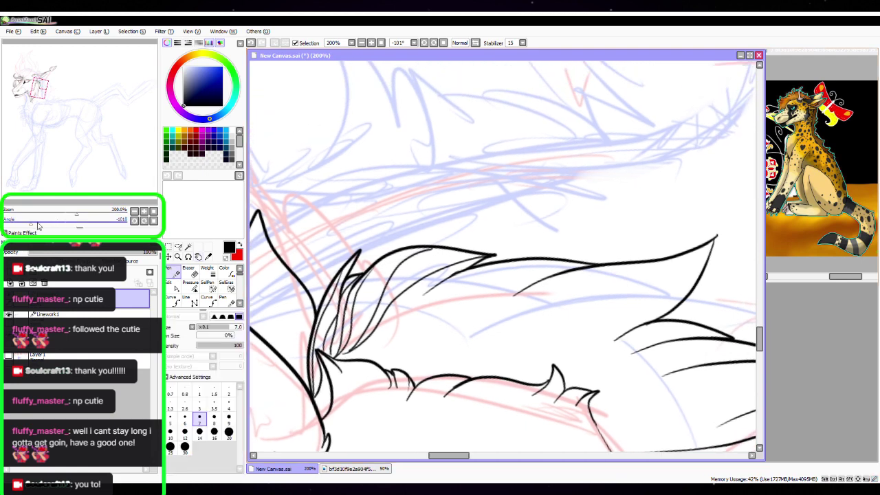
left_click_drag(30, 224, 21, 224)
left_click_drag(578, 301, 510, 280)
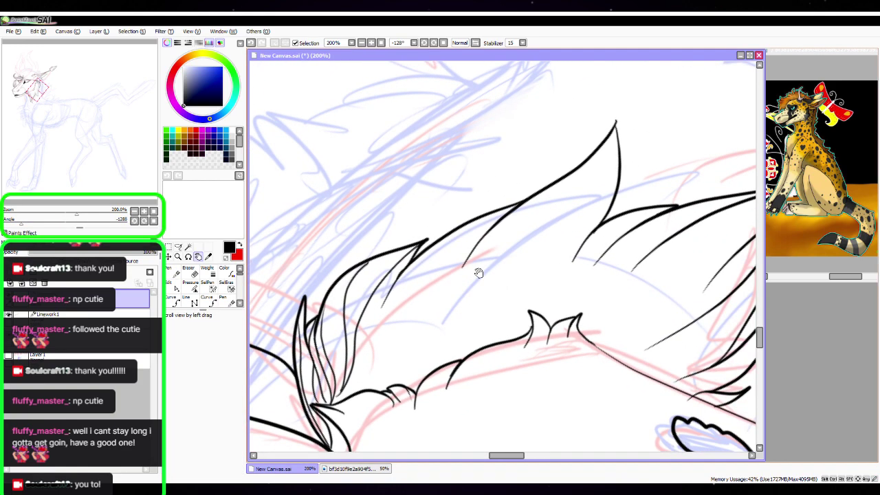
key("space")
mouse_move(344, 323)
left_mouse_down()
mouse_move(365, 279)
mouse_move(406, 249)
left_mouse_up()
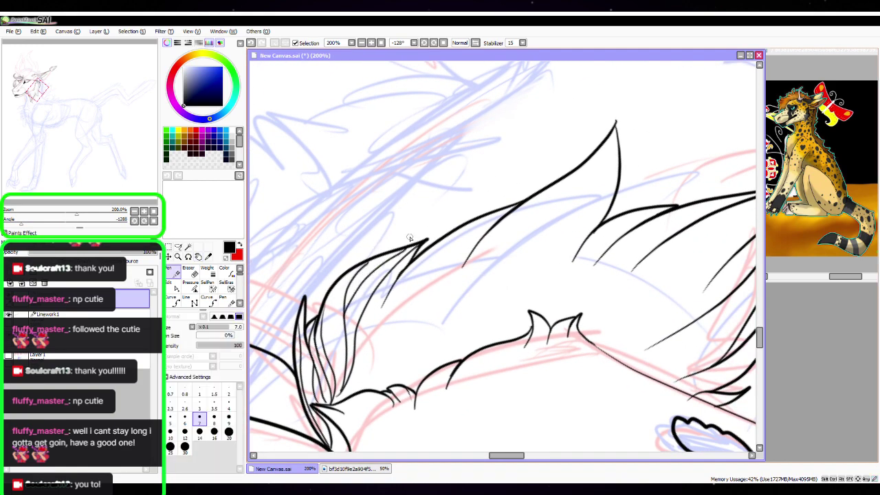
Ink a long strand from the next tuft's inner line to the ear base, undo the extra stroke and adjust the strand's lower end
mouse_move(522, 203)
left_mouse_down()
mouse_move(407, 313)
mouse_move(368, 377)
mouse_move(393, 291)
left_mouse_up()
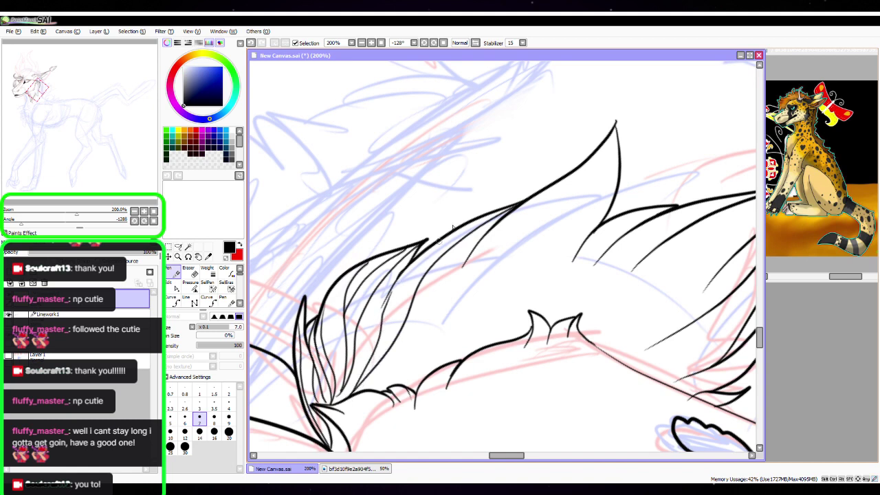
left_click(37, 31)
left_click(39, 42)
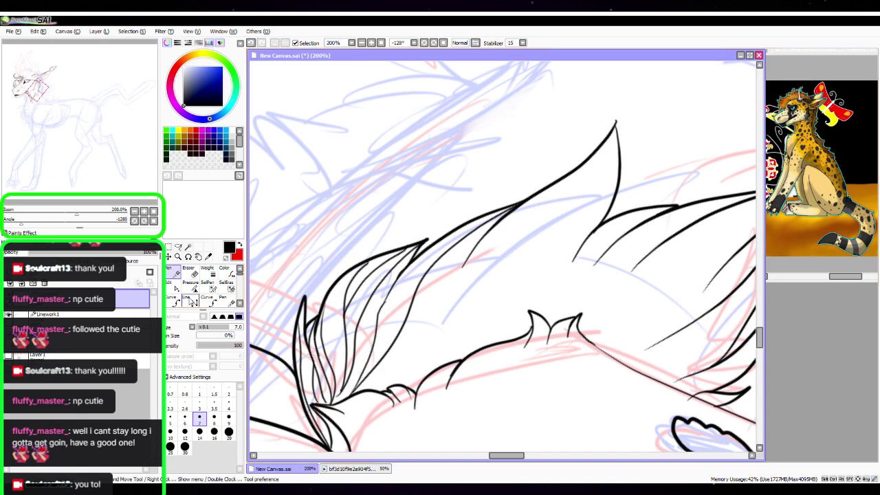
left_click(172, 284)
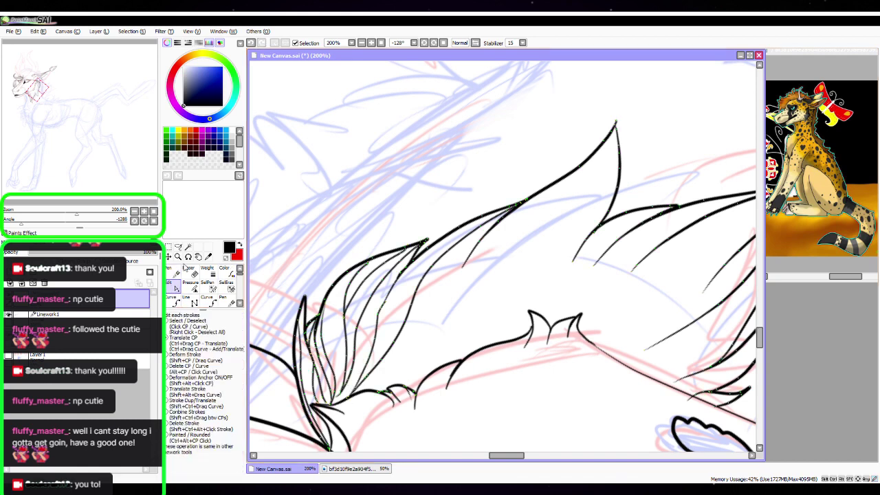
left_click(338, 399)
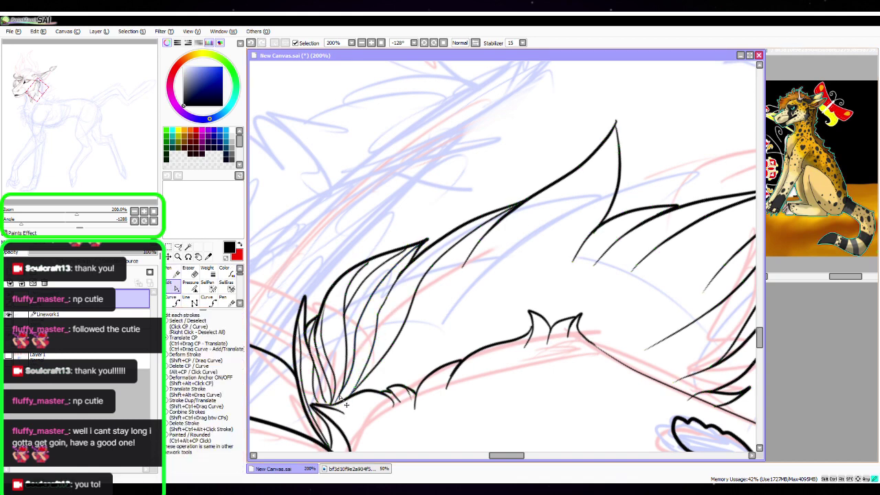
Ink a second long strand from the same tuft's inner line to the cheek edge, undoing the first attempt and redrawing it
left_click(173, 273)
left_click(198, 257)
mouse_move(507, 281)
left_mouse_down()
mouse_move(394, 343)
mouse_move(340, 405)
left_mouse_up()
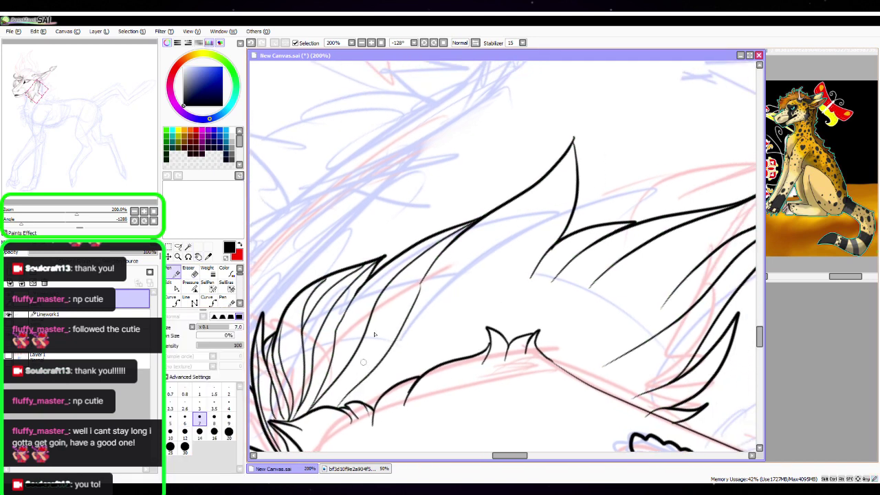
key("ctrl+z")
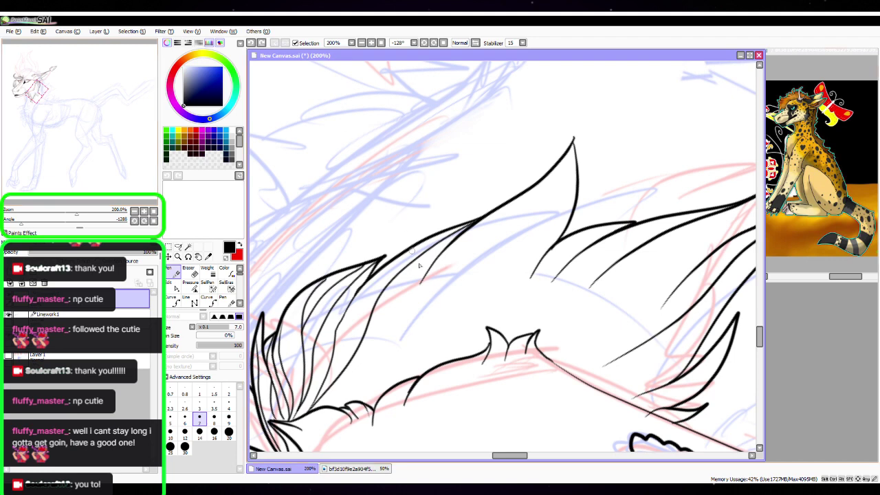
mouse_move(420, 284)
left_mouse_down()
mouse_move(345, 407)
mouse_move(390, 289)
mouse_move(414, 258)
left_mouse_up()
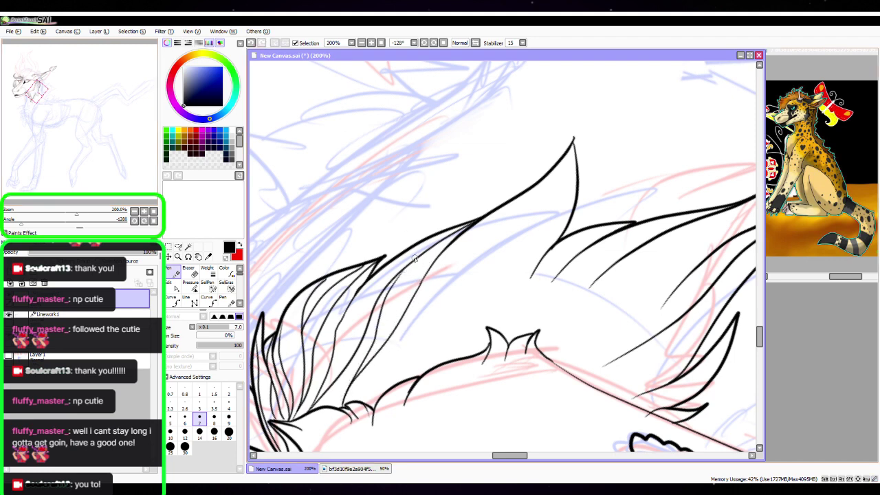
left_click_drag(592, 308, 546, 314)
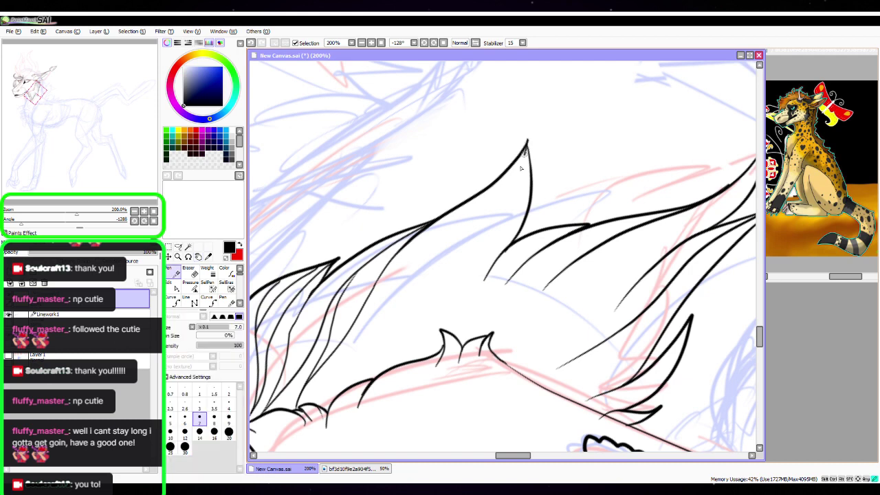
Ink long curved inner strands across the middle neck tuft, running from its tip and side edge down to the cheek edge
mouse_move(526, 148)
left_mouse_down()
mouse_move(371, 336)
mouse_move(345, 386)
left_mouse_up()
left_click_drag(480, 229, 399, 325)
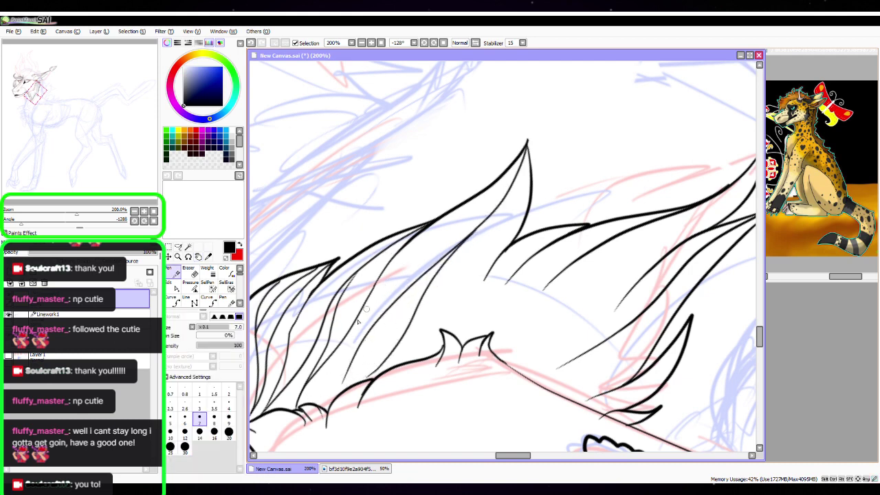
mouse_move(311, 407)
left_mouse_down()
mouse_move(411, 249)
mouse_move(440, 220)
left_mouse_up()
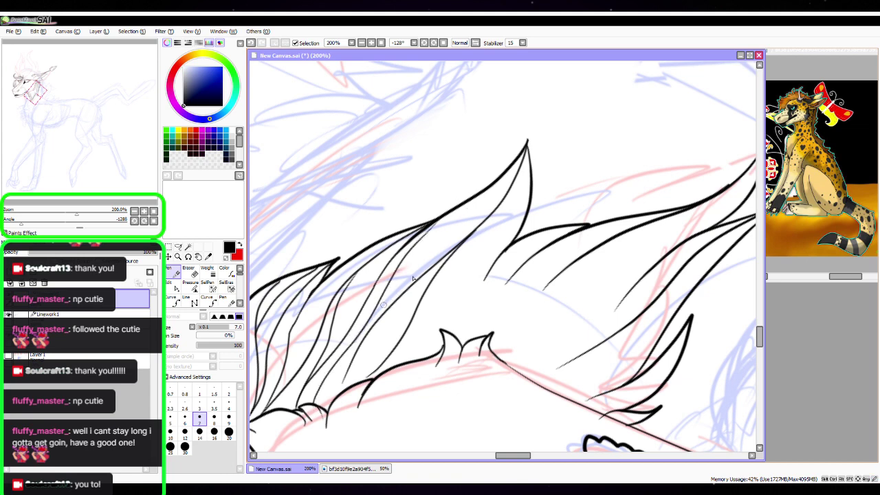
key("space")
left_click_drag(556, 288, 524, 311)
key("space")
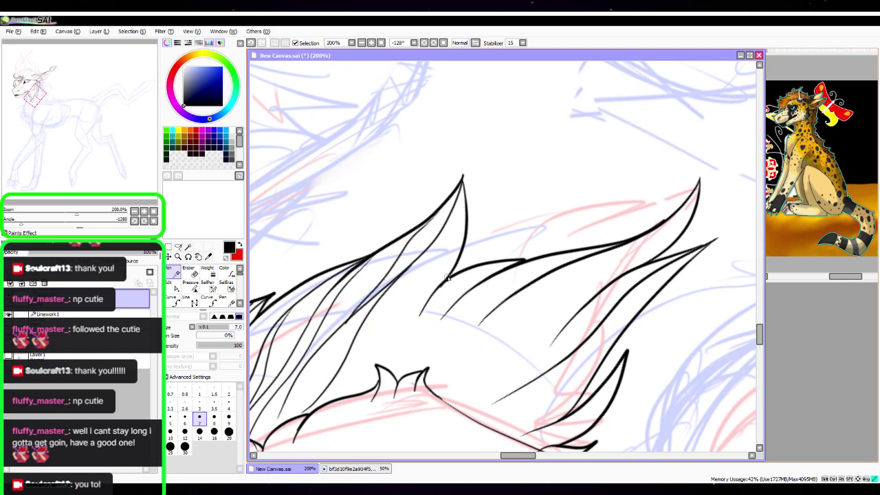
left_click_drag(446, 281, 385, 366)
left_click_drag(464, 198, 339, 393)
Ink a thin strand beside the notch between the middle tuft and the next tuft, undoing the first attempt and redrawing it
key("space")
left_click_drag(566, 317, 499, 280)
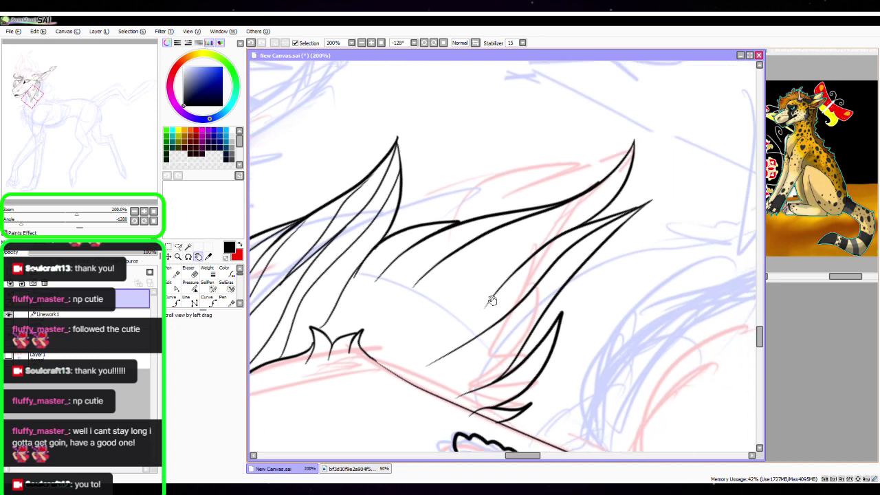
left_click_drag(372, 227, 345, 287)
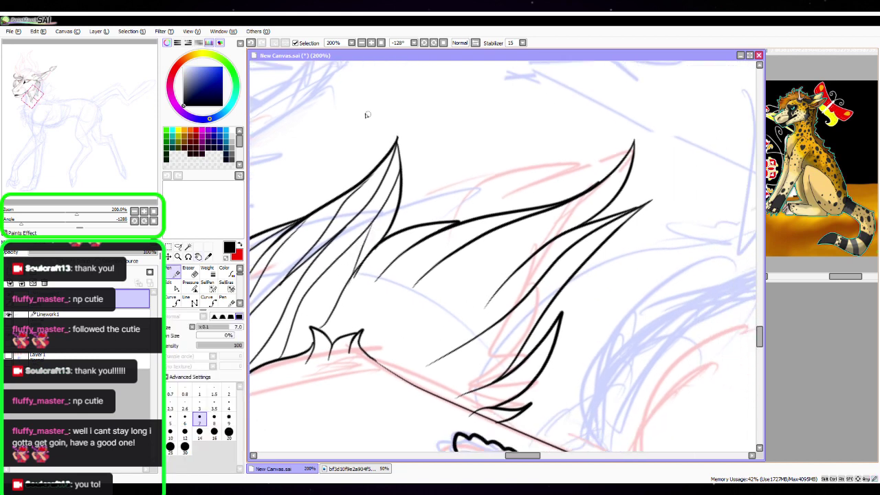
left_click(39, 32)
left_click(42, 43)
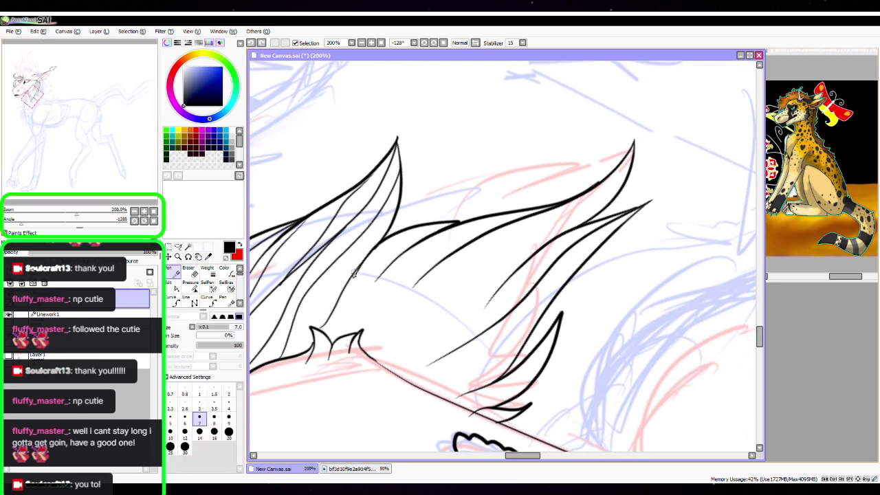
mouse_move(353, 274)
left_mouse_down()
mouse_move(380, 216)
mouse_move(460, 275)
mouse_move(414, 314)
left_mouse_up()
key("space")
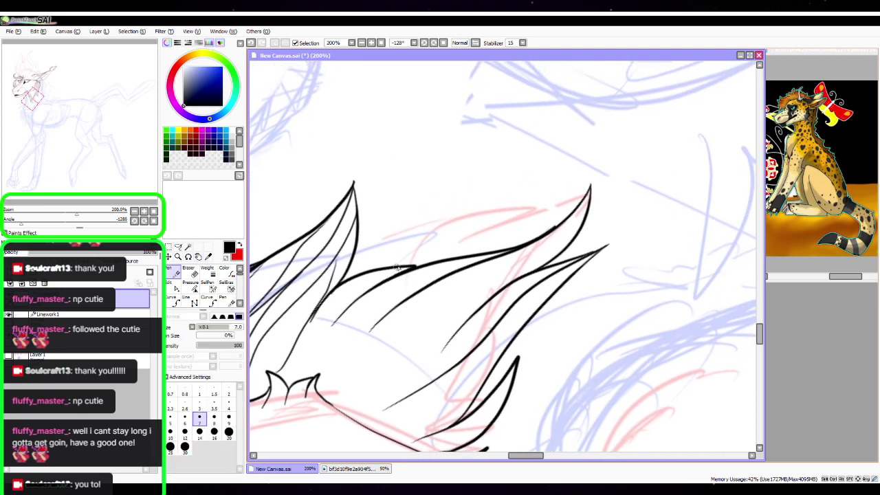
Ink a strand from the next tuft's upper edge to the cheek edge and reshape the lower end of the adjoining outline stroke
mouse_move(412, 268)
left_mouse_down()
mouse_move(357, 289)
mouse_move(290, 380)
left_mouse_up()
left_click(169, 282)
left_click(310, 322)
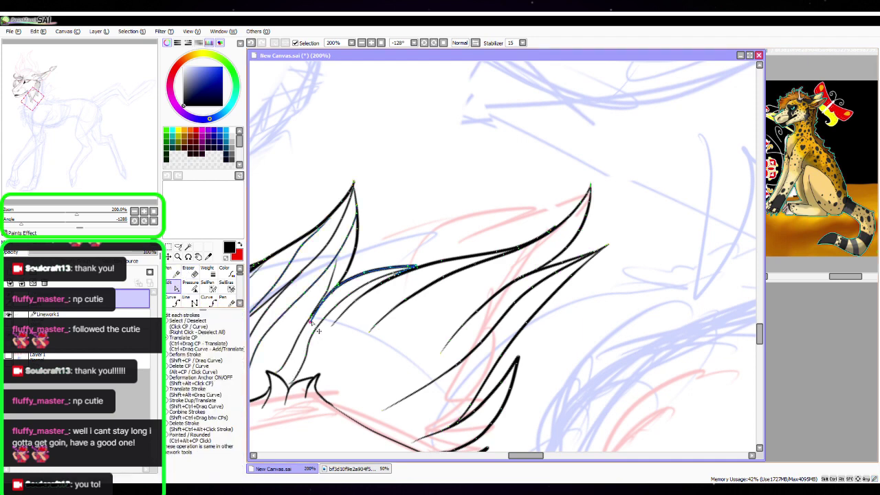
left_click_drag(311, 322, 307, 318)
left_click_drag(333, 290, 332, 296)
key("n")
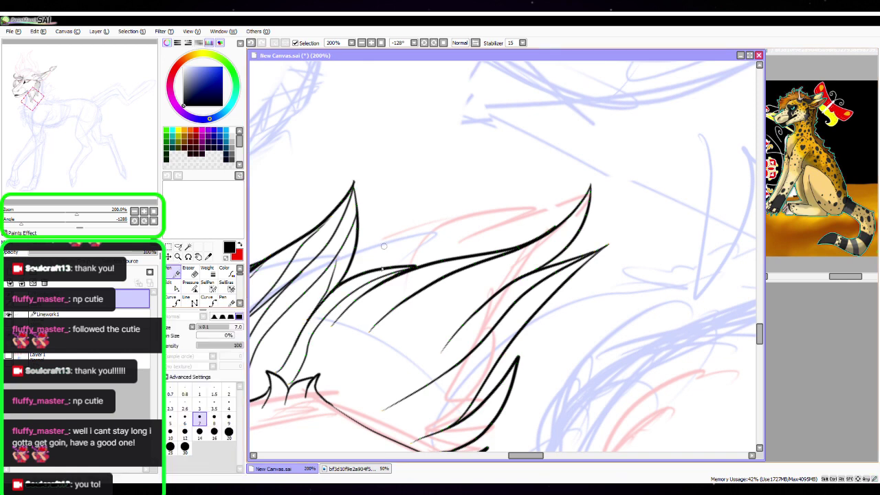
Extend two of the tuft's inner lines down to the cheek corner, undoing the second stroke once and redrawing it
mouse_move(359, 289)
left_mouse_down()
mouse_move(334, 319)
mouse_move(315, 377)
left_mouse_up()
left_click_drag(376, 322, 316, 376)
key("ctrl+z")
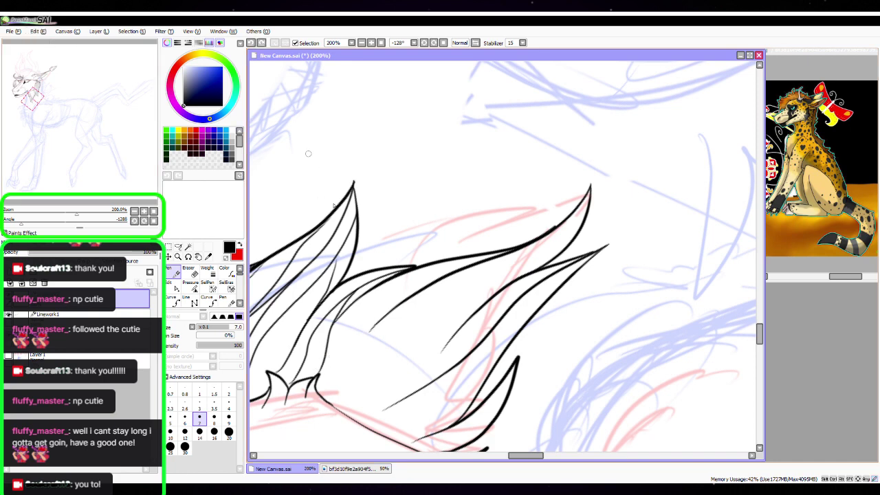
left_click_drag(376, 325, 321, 372)
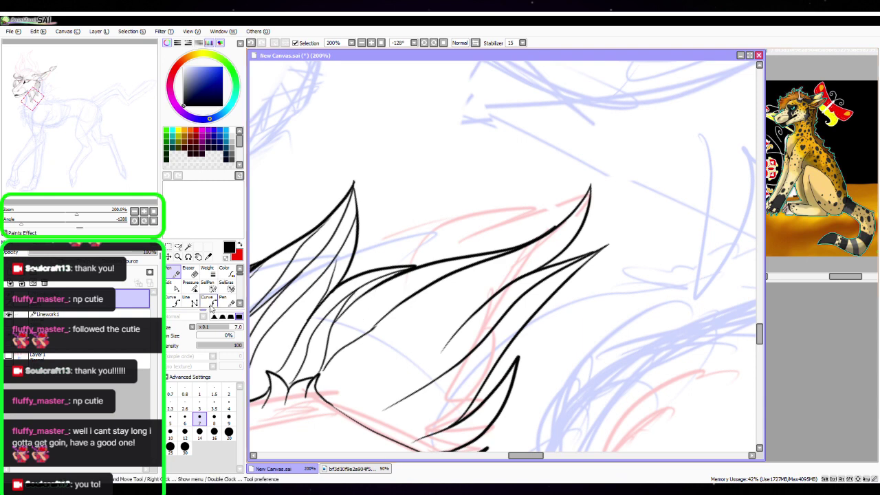
left_click(173, 287)
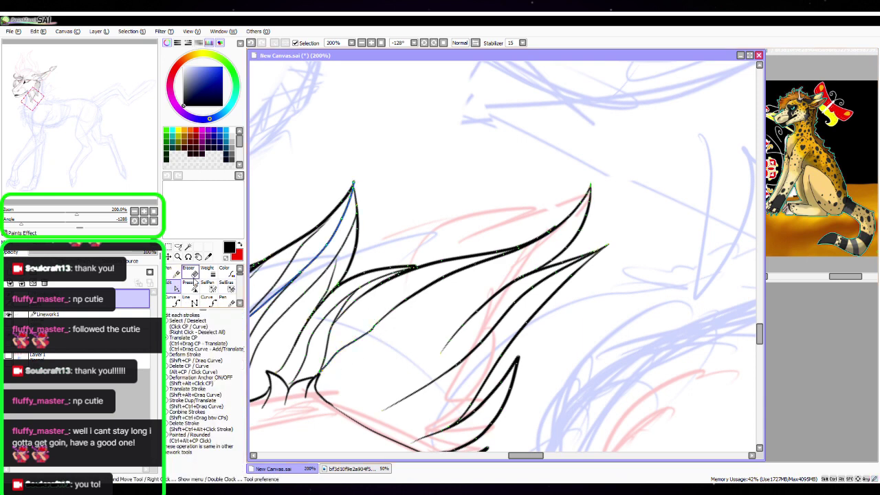
left_click(177, 270)
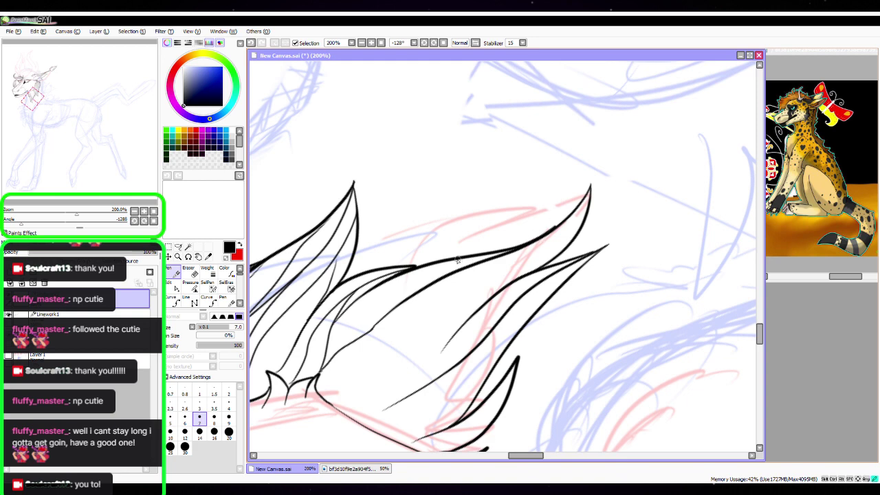
Ink long strands from the tuft's upper edge and tip, ending along the jaw line
left_click_drag(458, 260, 363, 338)
scroll(374, 314, "down", 2)
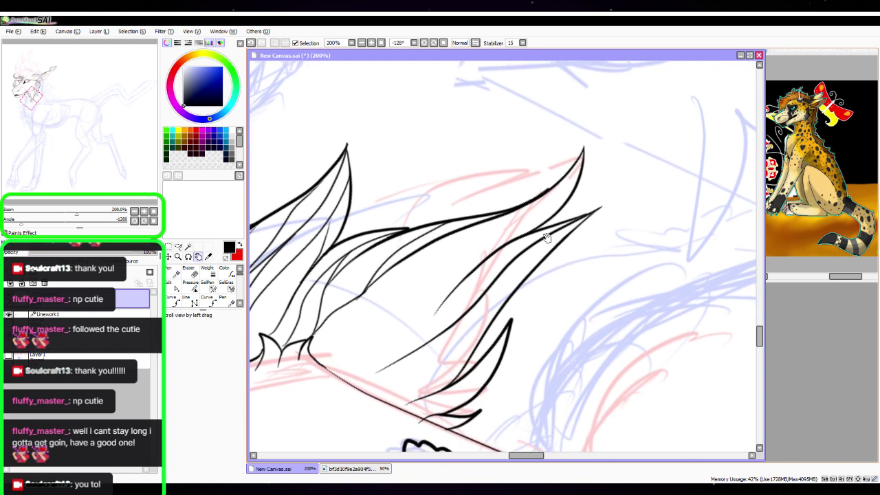
mouse_move(583, 152)
left_mouse_down()
mouse_move(480, 253)
mouse_move(381, 308)
mouse_move(331, 374)
left_mouse_up()
mouse_move(484, 247)
left_mouse_down()
mouse_move(440, 277)
mouse_move(359, 389)
mouse_move(336, 376)
left_mouse_up()
left_click(191, 287)
left_click(172, 287)
left_click(179, 276)
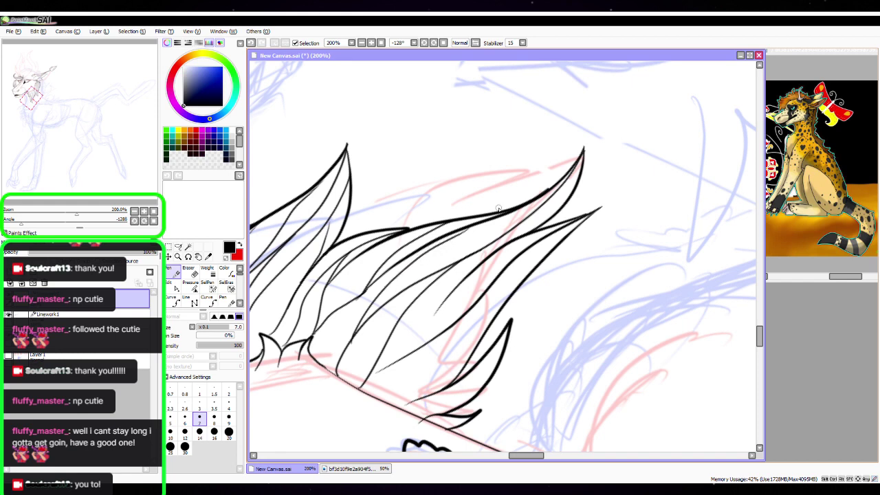
Add more inner strands to the lowest pair of tuft points, carrying them down toward the small tuft at the jaw
key("space")
mouse_move(593, 280)
left_mouse_down()
mouse_move(527, 267)
mouse_move(535, 278)
left_mouse_up()
left_click(172, 284)
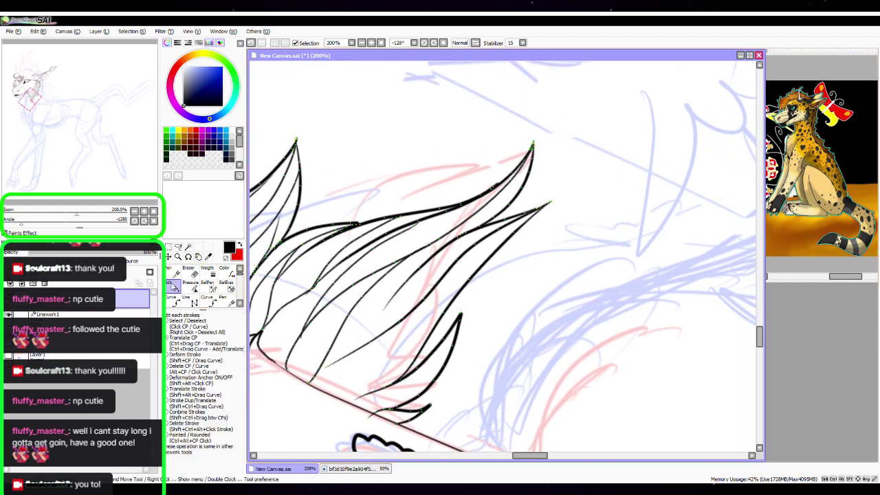
left_click(176, 274)
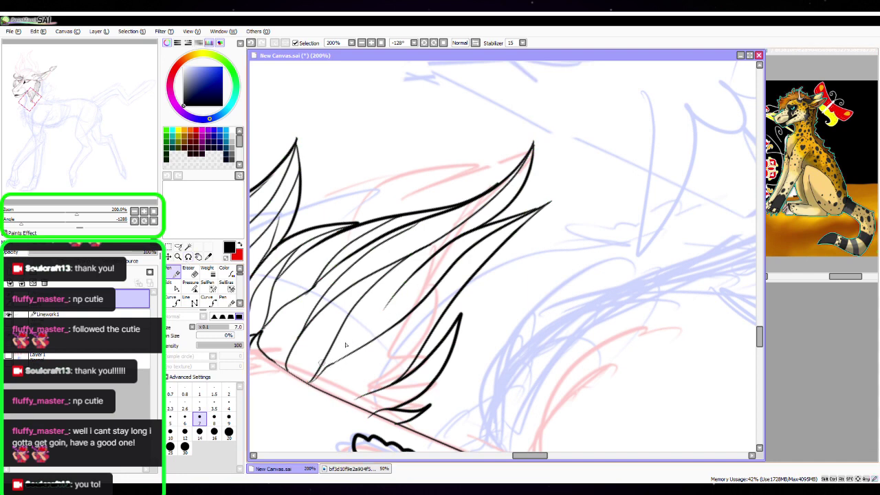
left_click_drag(495, 233, 371, 374)
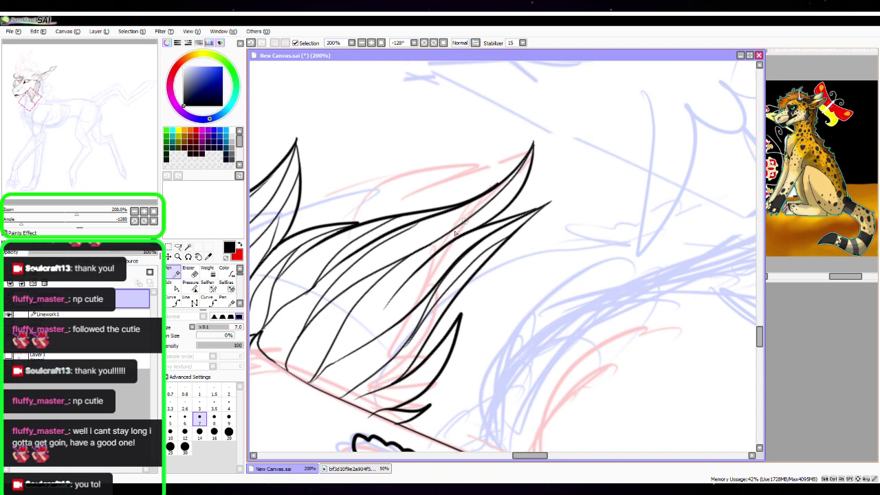
left_click_drag(504, 187, 327, 359)
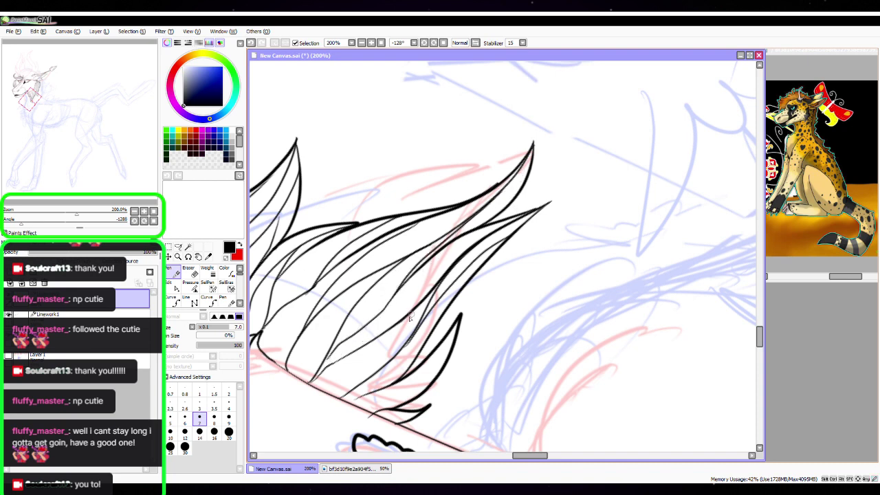
left_click(175, 286)
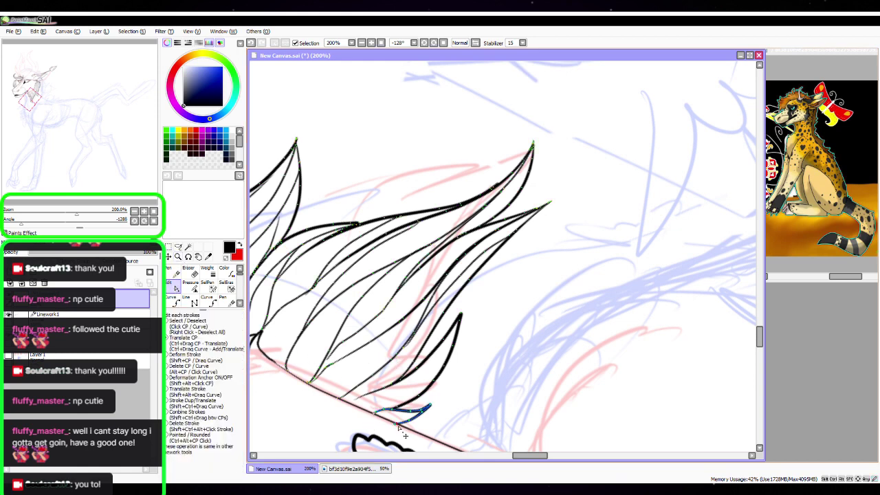
left_click(170, 274)
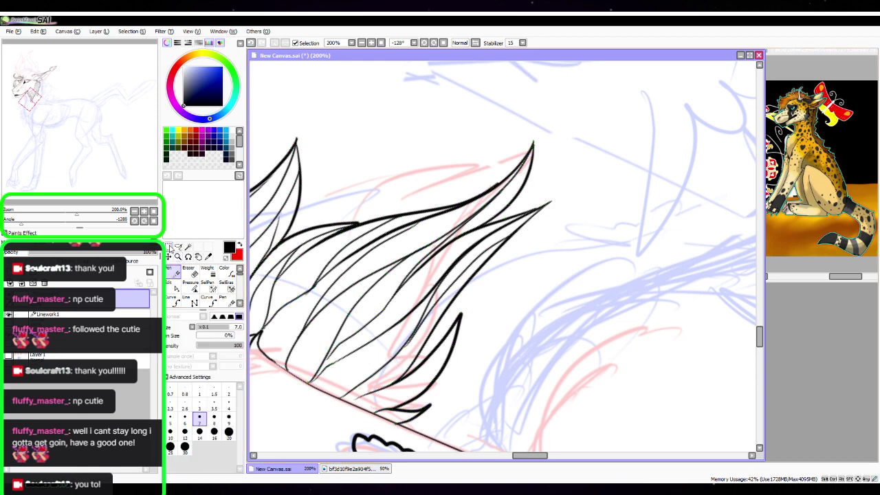
Thicken the jaw line below the neck tufts with a heavier stroke and extend it toward the chin, undoing and redrawing the extension
key("space")
left_click_drag(514, 367, 540, 257)
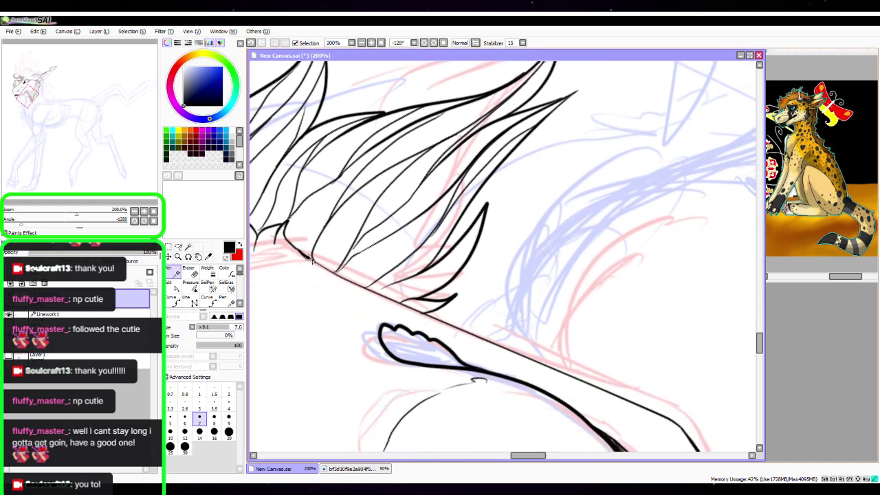
left_click_drag(313, 261, 521, 355)
key("ctrl")
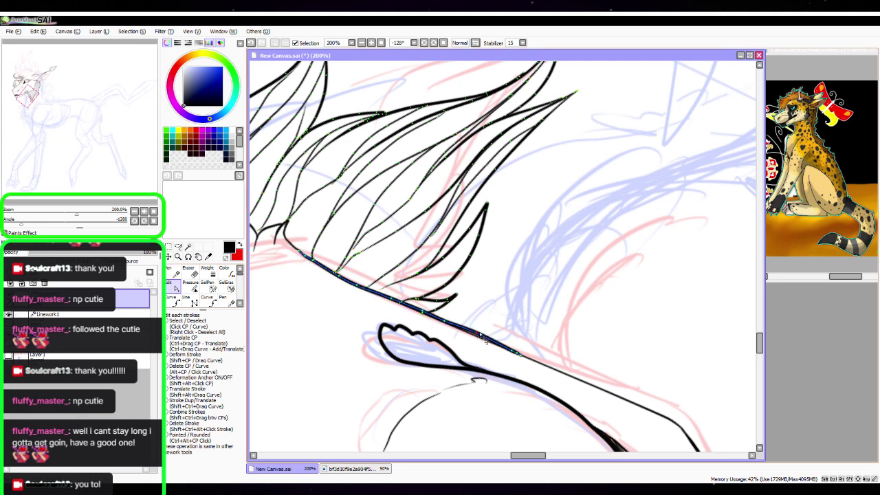
left_click_drag(526, 358, 567, 380)
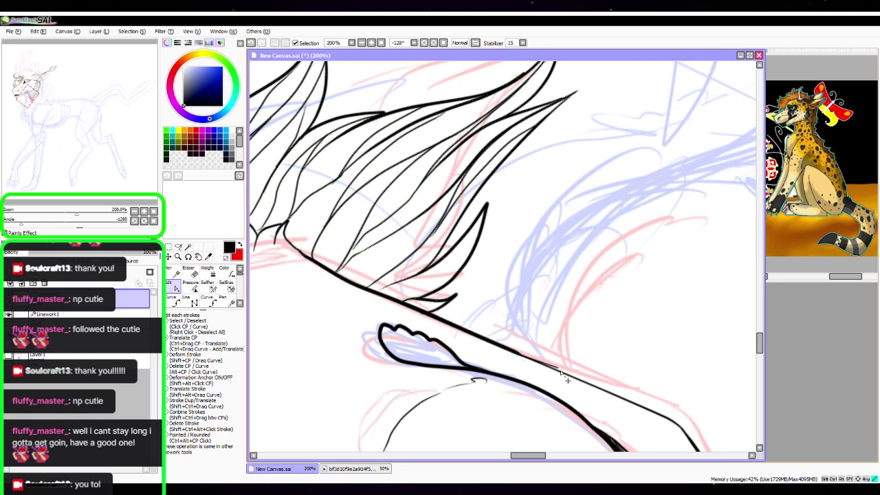
key("ctrl")
left_click_drag(524, 359, 560, 376)
key("ctrl+z")
left_click_drag(540, 370, 559, 375)
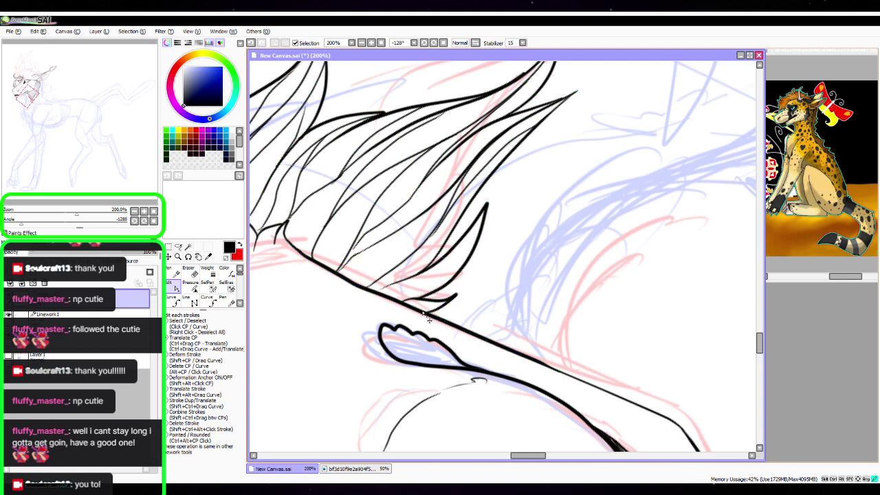
Reset the canvas rotation, ink a small pointed fur tuft on the ear's lower edge at 300% zoom and adjust its upper stroke
key("n")
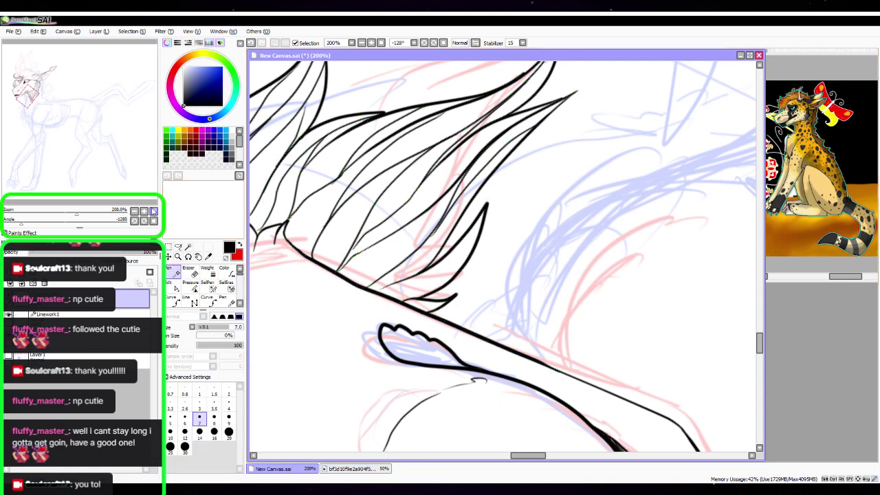
left_click(144, 211)
left_click(135, 211)
left_click(135, 211)
left_click(135, 211)
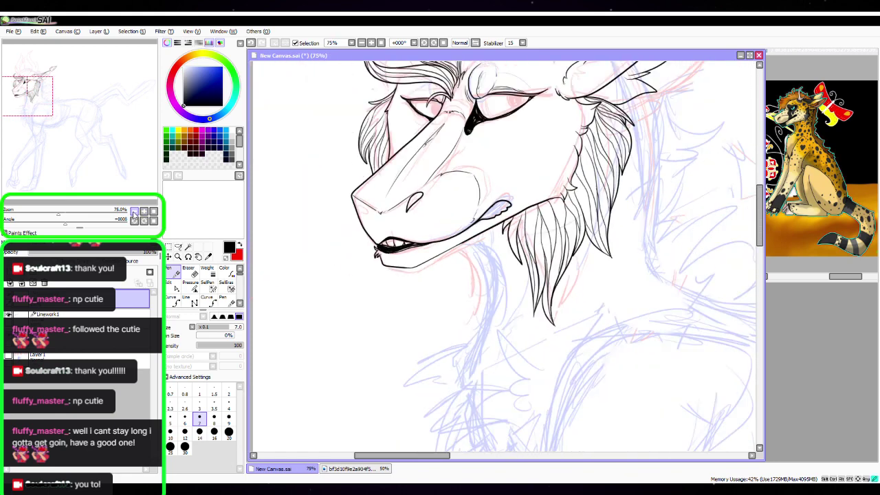
left_click(135, 211)
left_click(135, 212)
key("space")
mouse_move(593, 199)
left_mouse_down()
mouse_move(525, 289)
mouse_move(467, 214)
mouse_move(414, 240)
mouse_move(543, 322)
mouse_move(559, 286)
left_mouse_up()
scroll(414, 240, "up", 3)
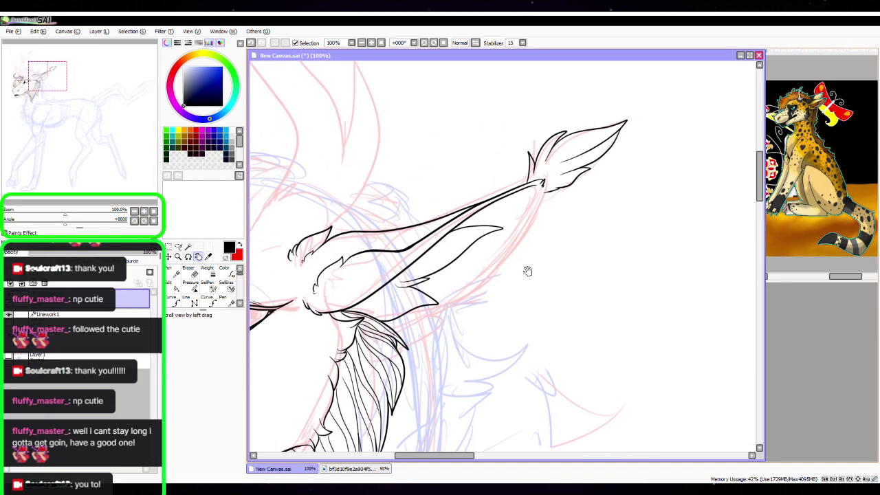
scroll(506, 258, "up", 3)
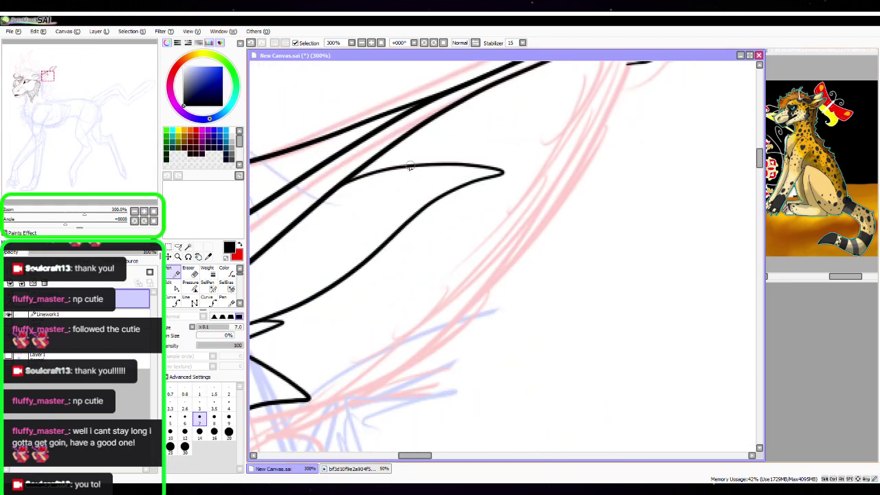
mouse_move(409, 166)
left_mouse_down()
mouse_move(493, 97)
mouse_move(382, 151)
left_mouse_up()
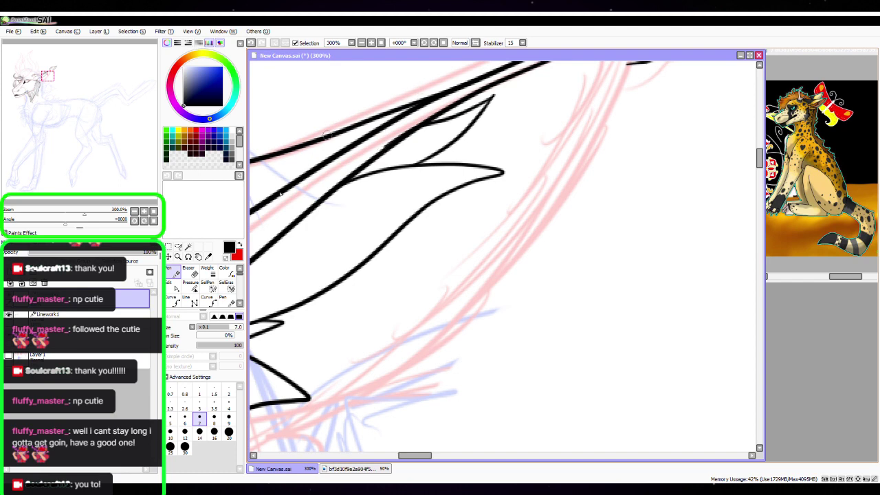
left_click(176, 287)
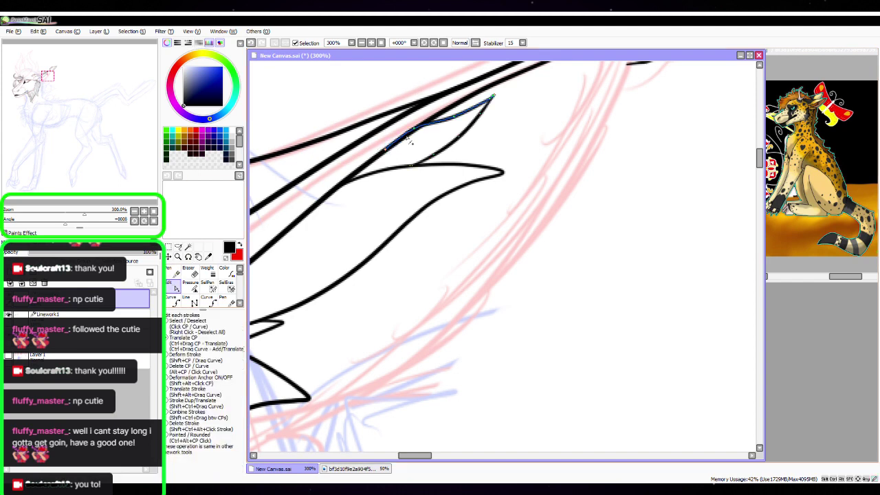
left_click_drag(407, 138, 419, 133)
left_click(172, 271)
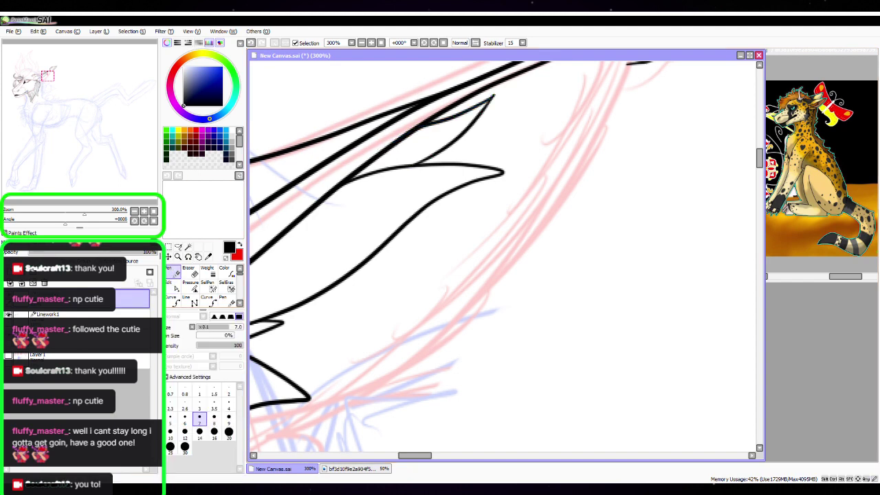
Rotate the canvas to -59° and ink fine inner strands inside the ear's small pointed fur tuft, undoing and redrawing one strand
left_click_drag(65, 222, 45, 222)
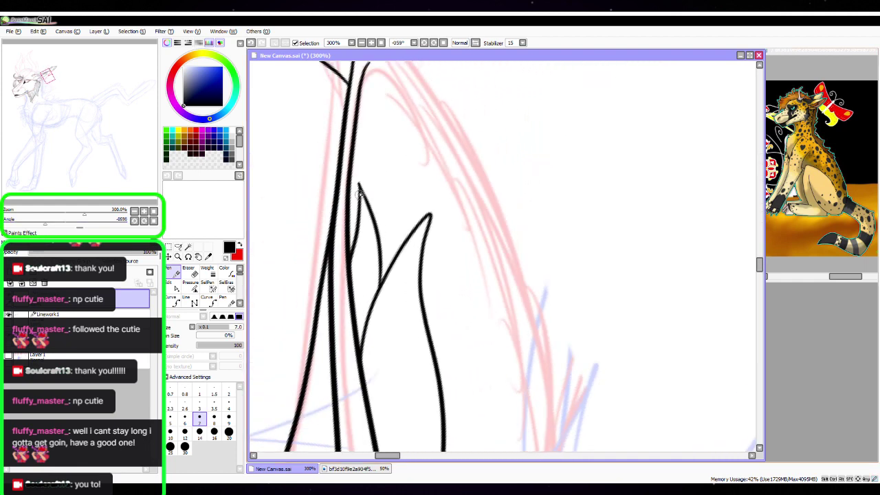
mouse_move(360, 194)
left_mouse_down()
mouse_move(369, 239)
mouse_move(361, 284)
left_mouse_up()
left_click_drag(360, 224, 358, 301)
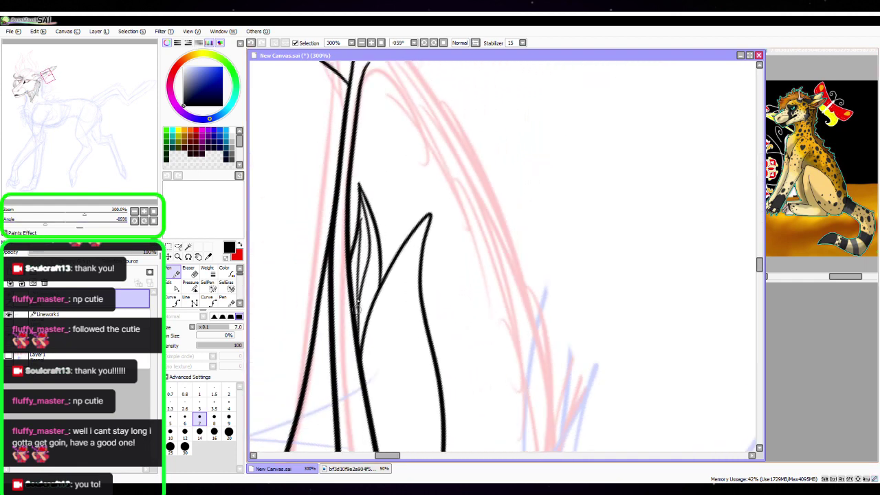
key("ctrl+z")
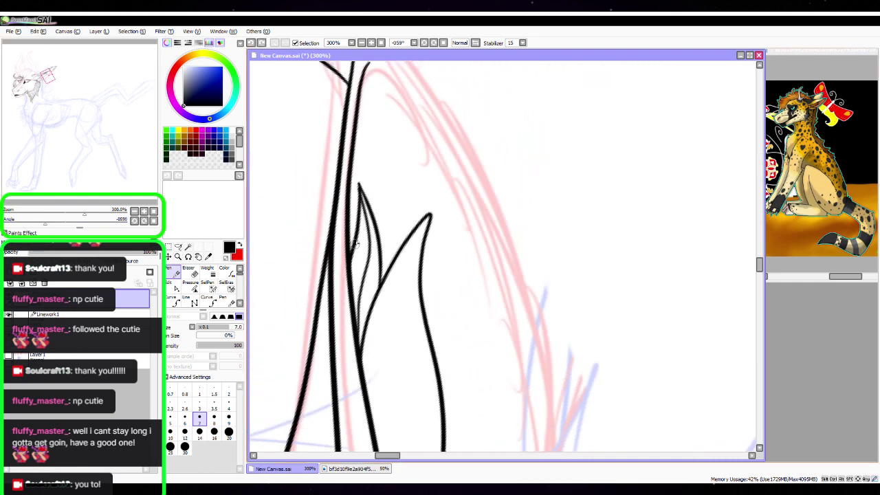
left_click_drag(356, 242, 356, 309)
Ink long inner strands from the tip of the larger neighbouring ear tuft down through its length
left_click_drag(472, 335, 424, 227)
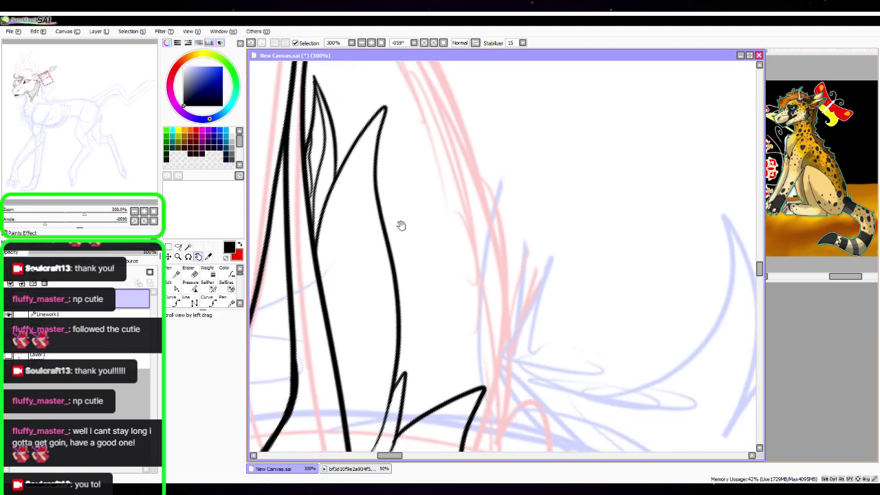
mouse_move(383, 105)
left_mouse_down()
mouse_move(361, 151)
mouse_move(335, 347)
left_mouse_up()
mouse_move(347, 177)
left_mouse_down()
mouse_move(349, 236)
mouse_move(372, 352)
mouse_move(355, 428)
left_mouse_up()
left_click_drag(370, 384, 375, 176)
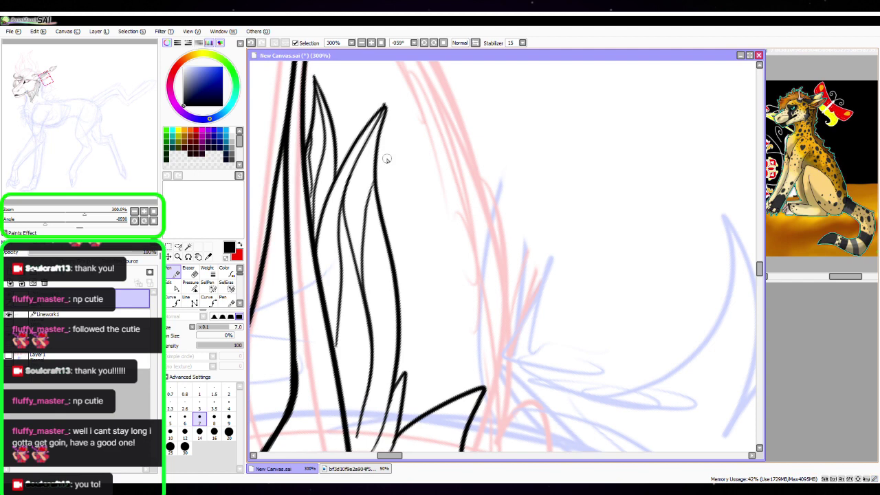
Add further strands through the lower half of the large ear tuft and along its outer edge, down to the small point below it
left_click_drag(462, 290, 452, 152)
key("space")
left_click_drag(347, 299, 346, 335)
left_click_drag(356, 251, 383, 150)
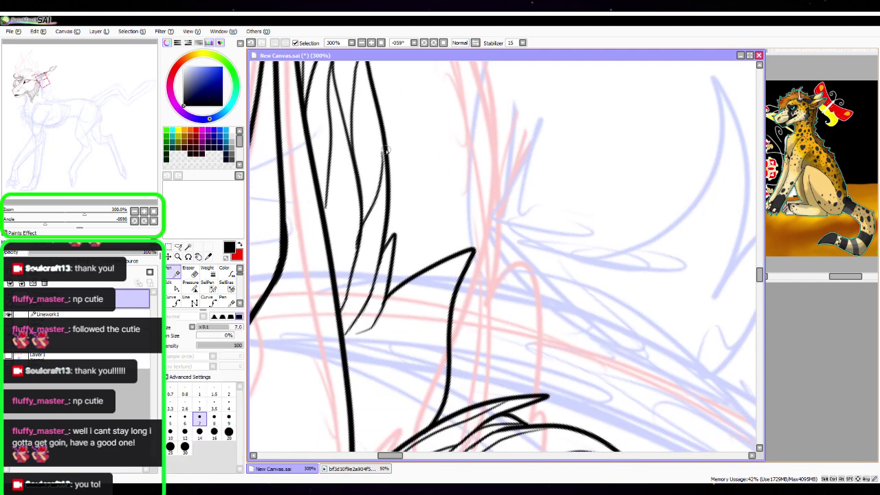
key("space")
mouse_move(487, 263)
left_mouse_down()
mouse_move(490, 296)
mouse_move(458, 333)
left_mouse_up()
key("space")
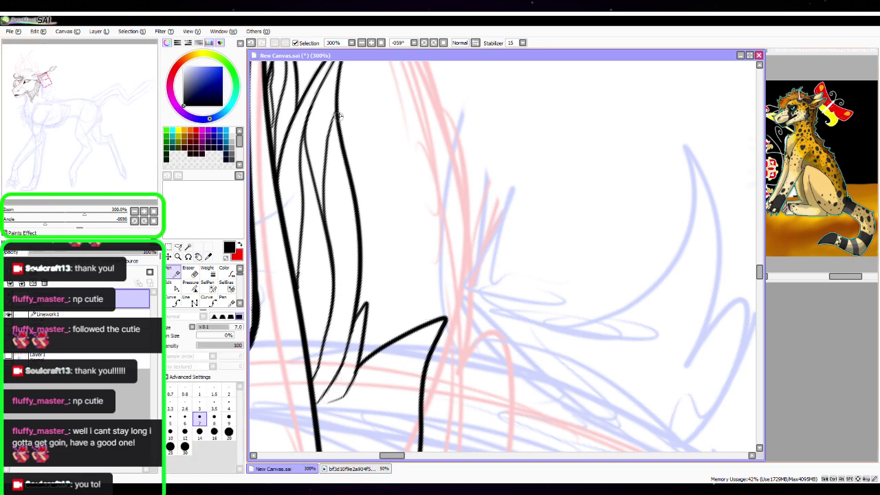
mouse_move(340, 117)
left_mouse_down()
mouse_move(328, 157)
mouse_move(358, 294)
left_mouse_up()
key("space")
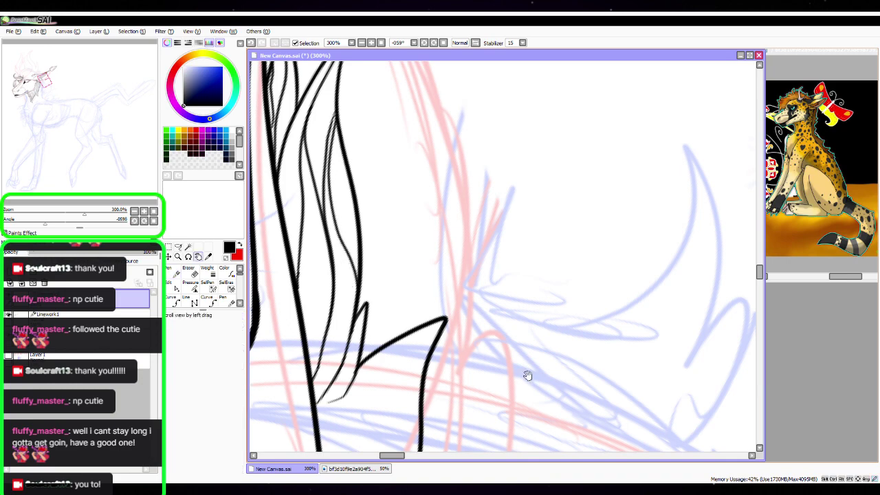
Fill the broad pointed tuft near the ear's base with strands, undoing the two short lower ones and redrawing them
left_click_drag(527, 376, 493, 203)
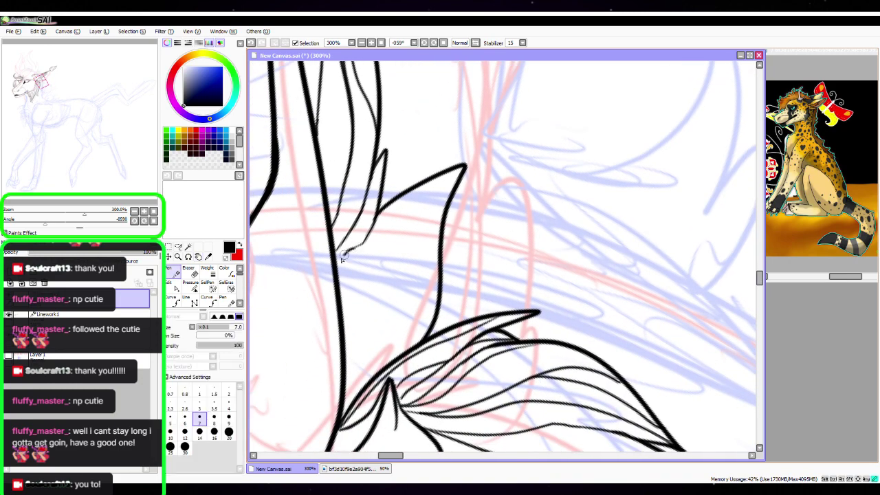
mouse_move(342, 254)
left_mouse_down()
mouse_move(336, 265)
mouse_move(364, 199)
left_mouse_up()
mouse_move(344, 310)
left_mouse_down()
mouse_move(434, 191)
mouse_move(468, 167)
mouse_move(420, 281)
mouse_move(347, 376)
mouse_move(382, 264)
mouse_move(445, 190)
left_mouse_up()
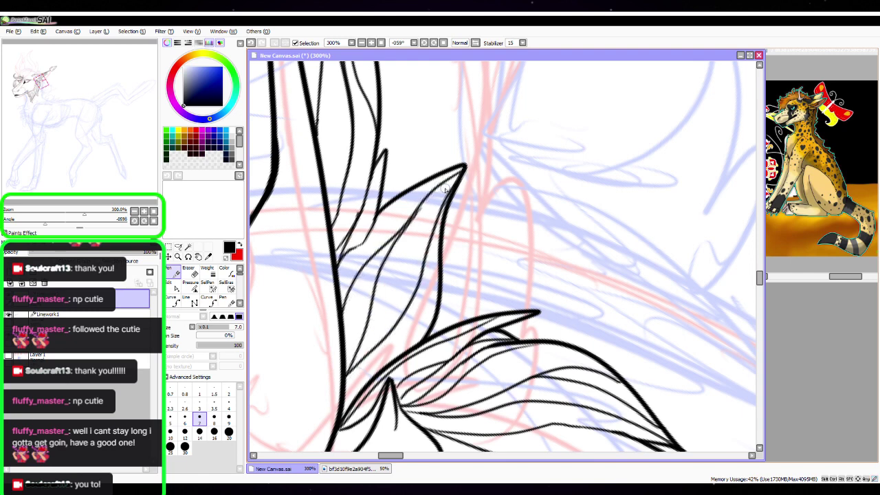
left_click_drag(416, 294, 372, 384)
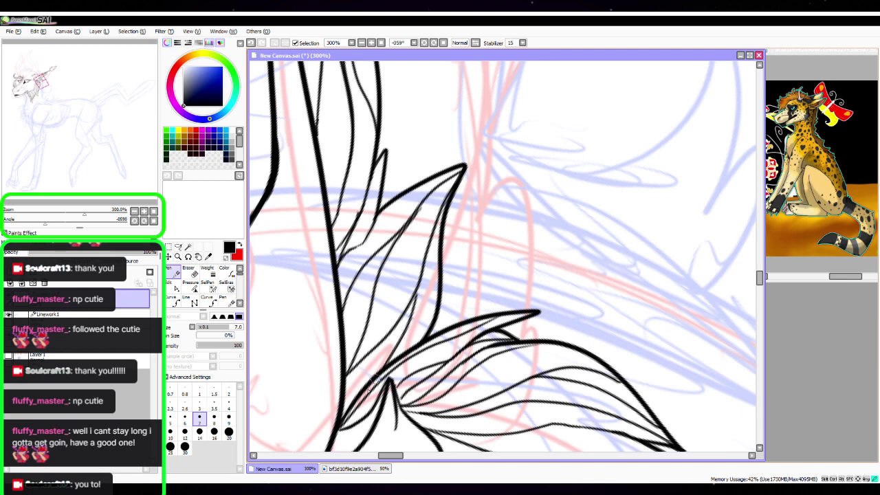
left_click_drag(342, 411, 414, 303)
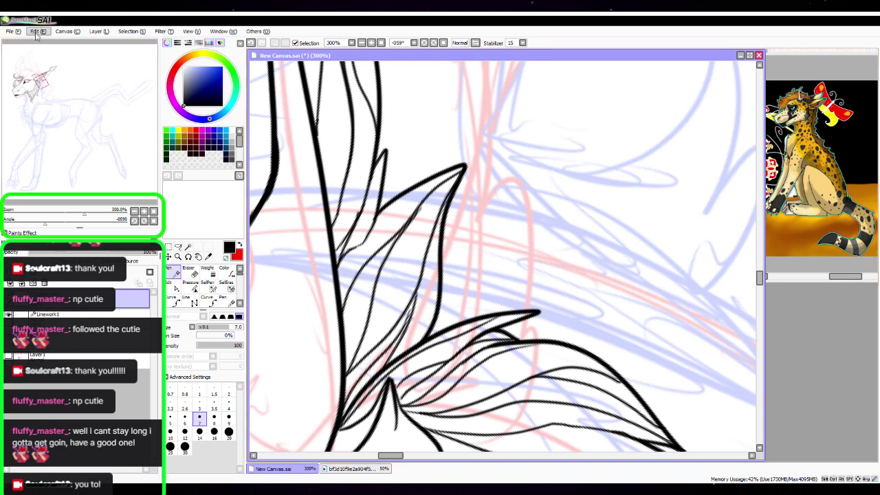
key("ctrl+z")
key("ctrl+z")
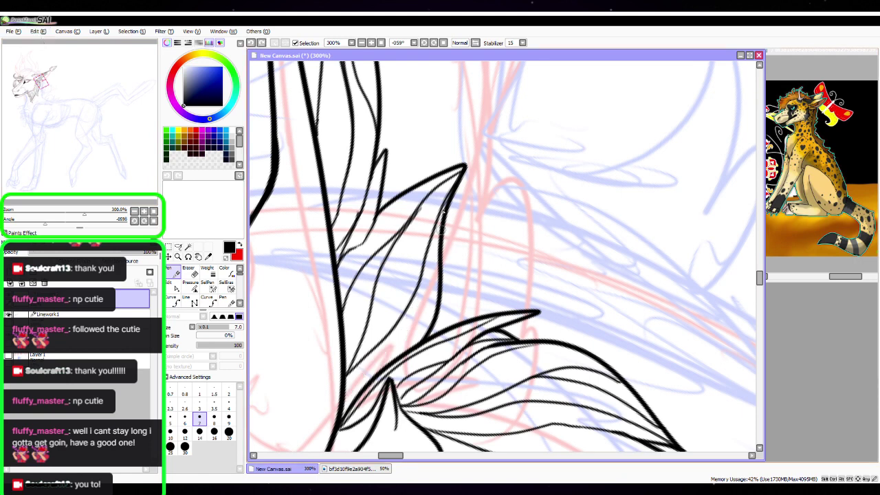
mouse_move(452, 180)
left_mouse_down()
mouse_move(413, 221)
mouse_move(371, 347)
left_mouse_up()
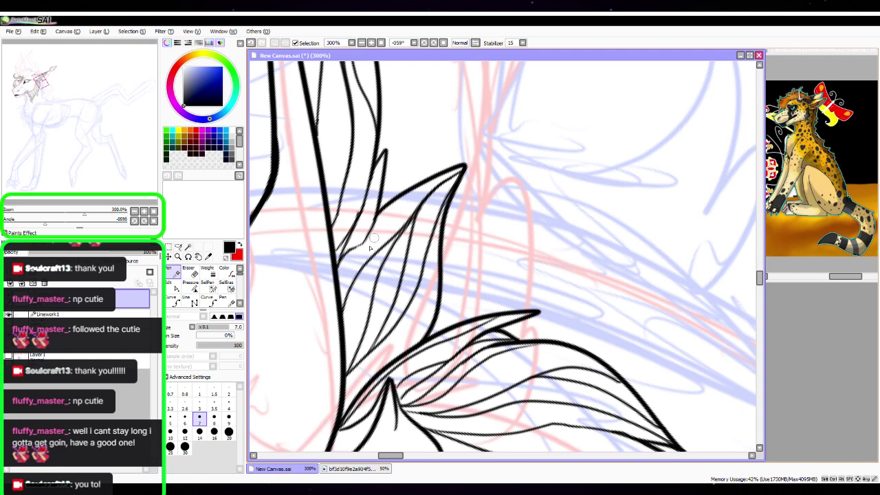
mouse_move(359, 256)
left_mouse_down()
mouse_move(410, 195)
mouse_move(454, 188)
left_mouse_up()
left_click_drag(409, 306, 363, 388)
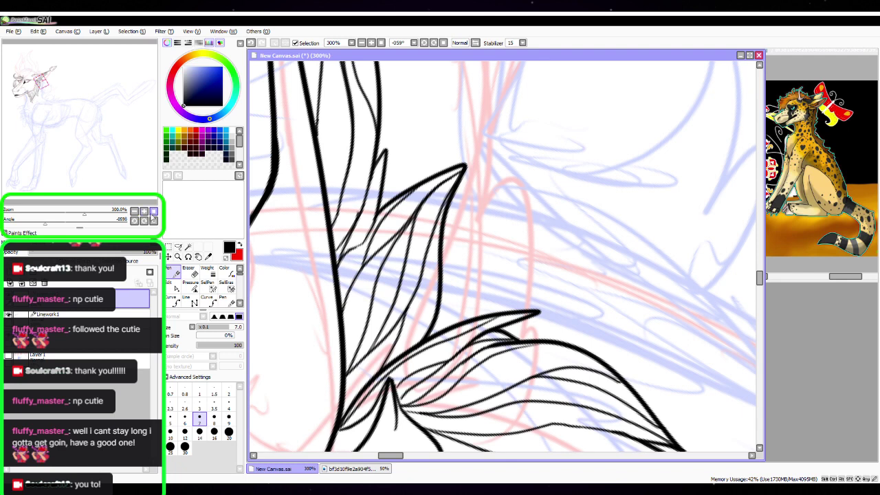
Reset the canvas view, zoom to 300% on the ear tip and close the open base of its tuft with short jagged strokes
left_click(153, 211)
key("space")
left_click_drag(472, 187, 453, 301)
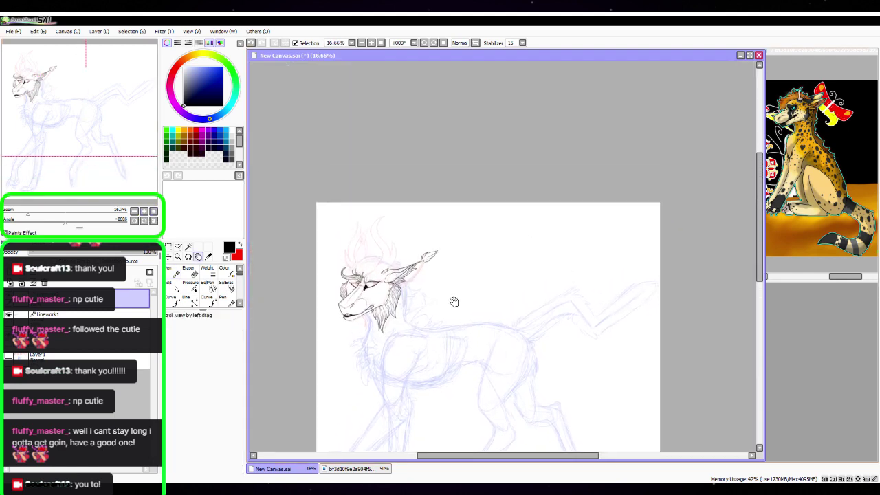
left_click(144, 211)
left_click(144, 211)
left_click(144, 211)
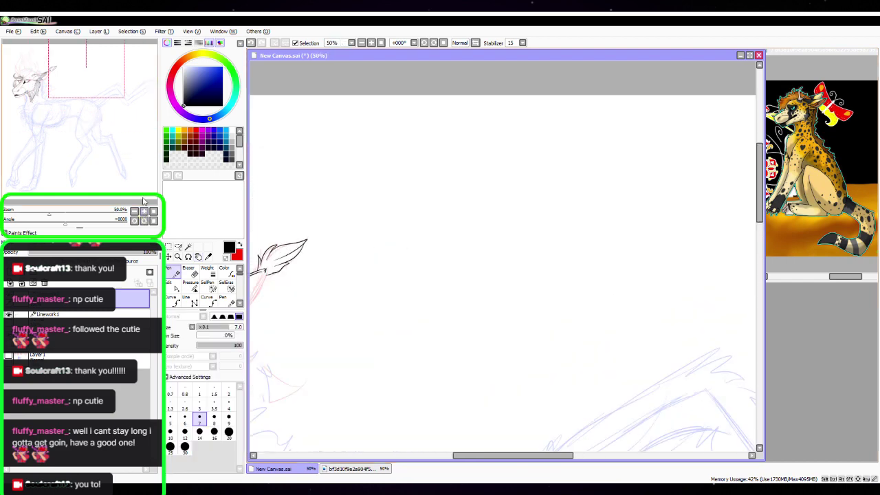
key("space")
mouse_move(306, 258)
left_mouse_down()
mouse_move(501, 187)
mouse_move(527, 222)
mouse_move(517, 273)
mouse_move(494, 245)
mouse_move(427, 225)
left_mouse_up()
scroll(427, 226, "up", 3)
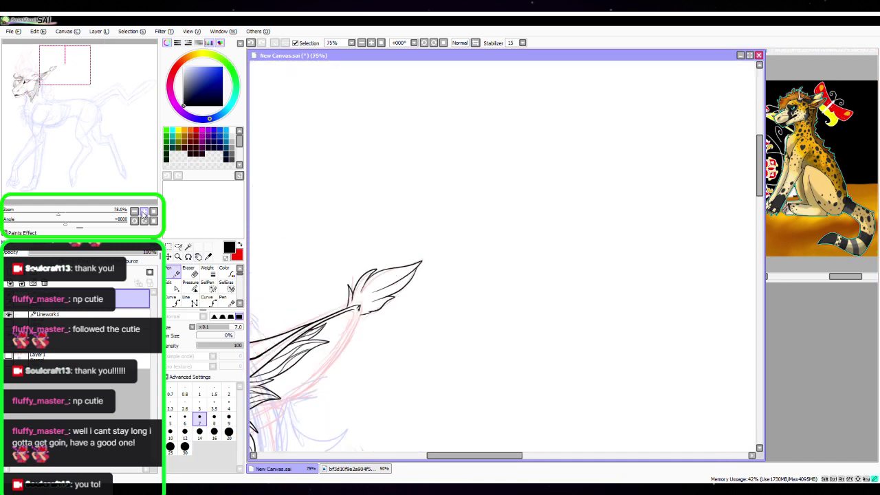
left_click_drag(377, 252, 580, 234)
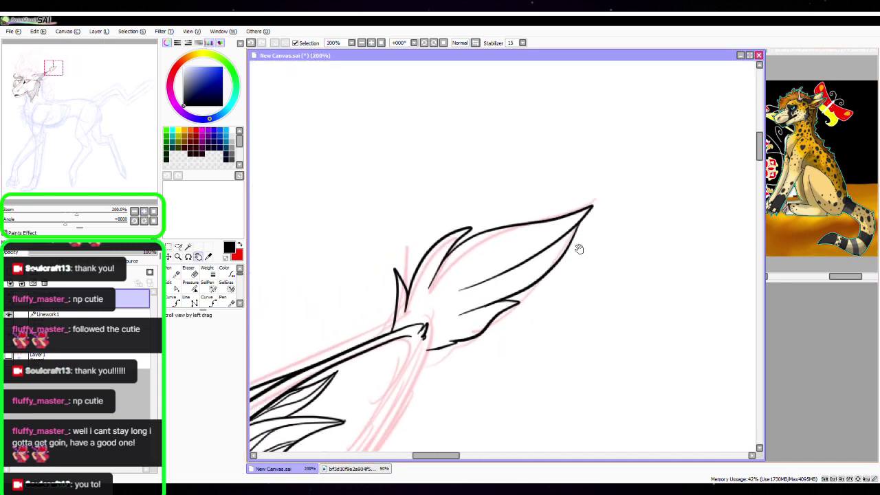
left_click(144, 212)
mouse_move(387, 385)
left_mouse_down()
mouse_move(390, 377)
mouse_move(386, 396)
left_mouse_up()
Complete the small spike beside the ear-tip tuft with an adjusted inner edge and a strand inside, undoing and redrawing the strand
left_click_drag(350, 367, 350, 303)
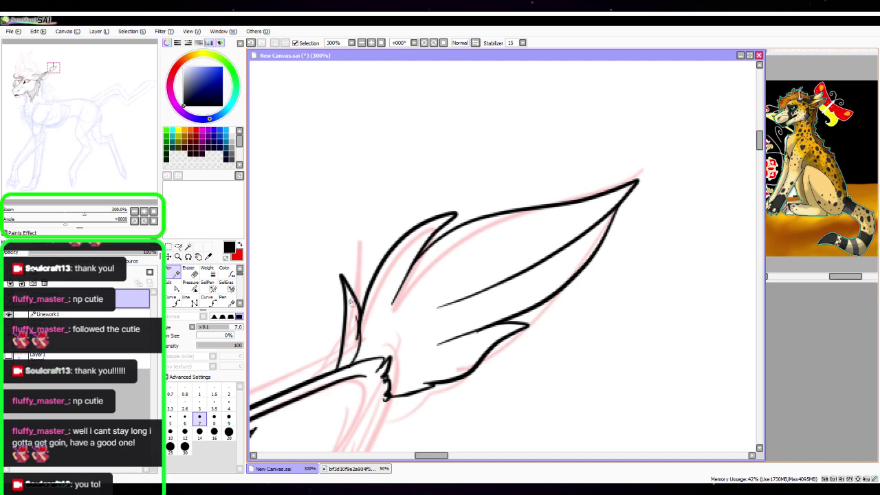
key("ctrl")
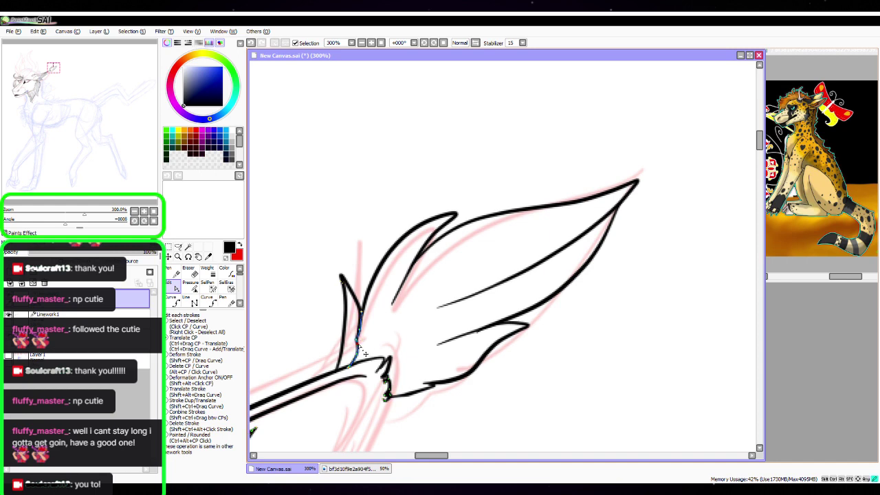
left_click(170, 271)
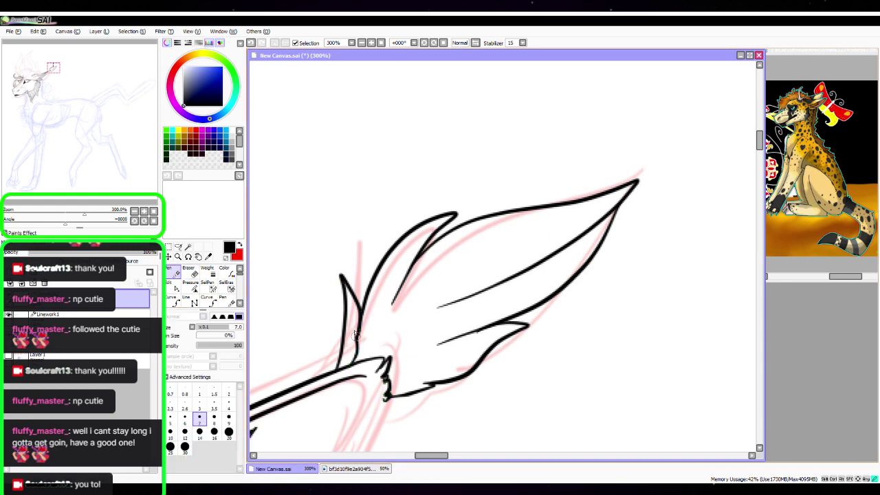
left_click_drag(355, 334, 345, 284)
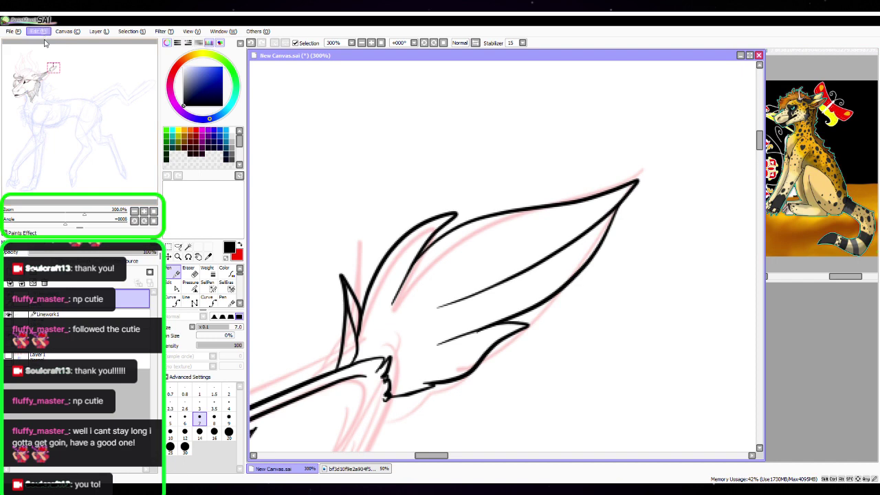
key("ctrl+z")
left_click_drag(343, 284, 354, 362)
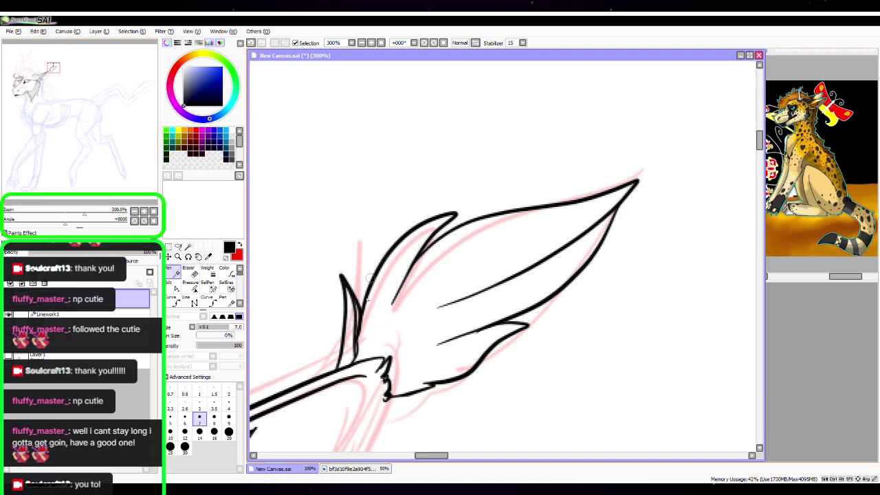
Ink strands inside the curved upper lock of the ear-tip tuft, adjust their ends and carry its inner edge down to the base
mouse_move(392, 305)
left_mouse_down()
mouse_move(432, 233)
mouse_move(451, 222)
left_mouse_up()
left_click(172, 286)
left_click(173, 272)
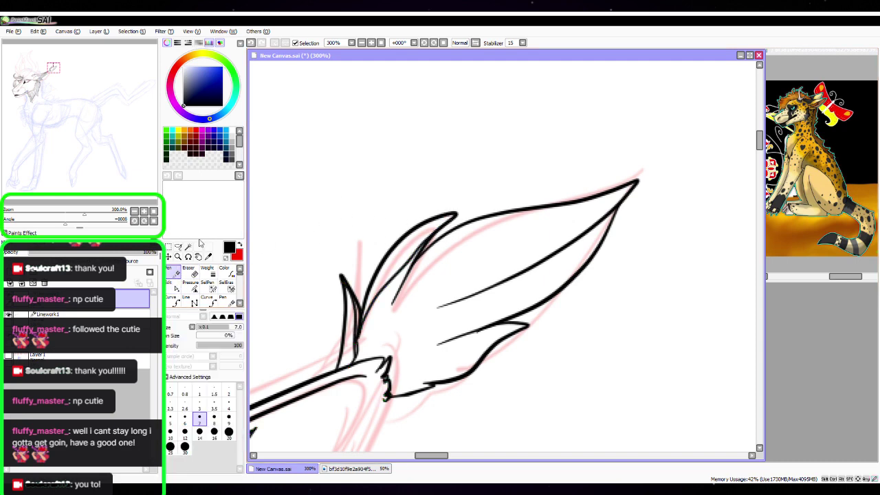
left_click_drag(423, 226, 349, 324)
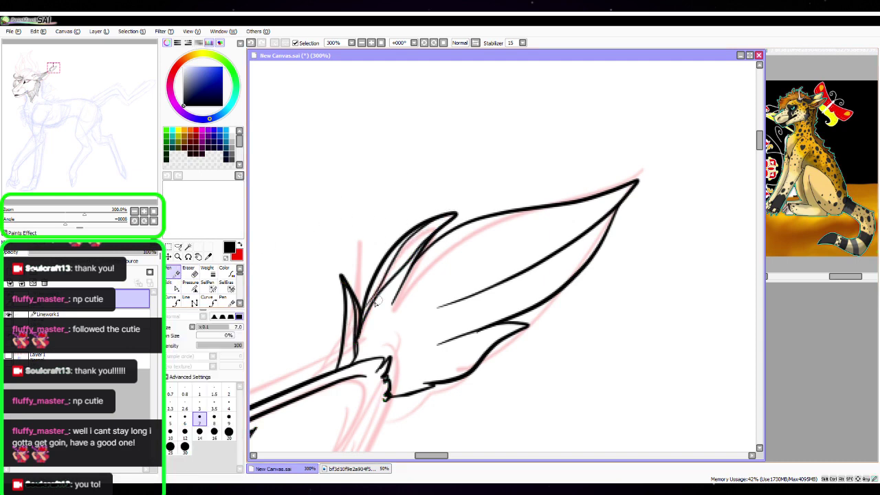
left_click(174, 287)
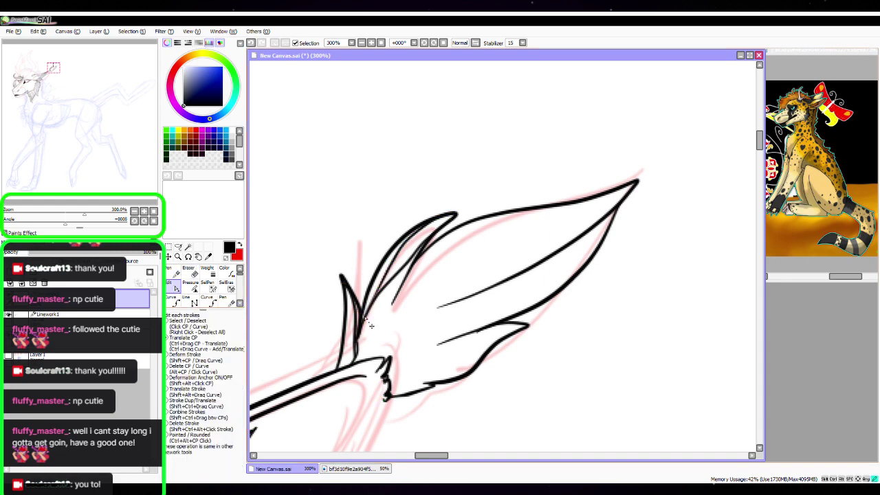
left_click(177, 272)
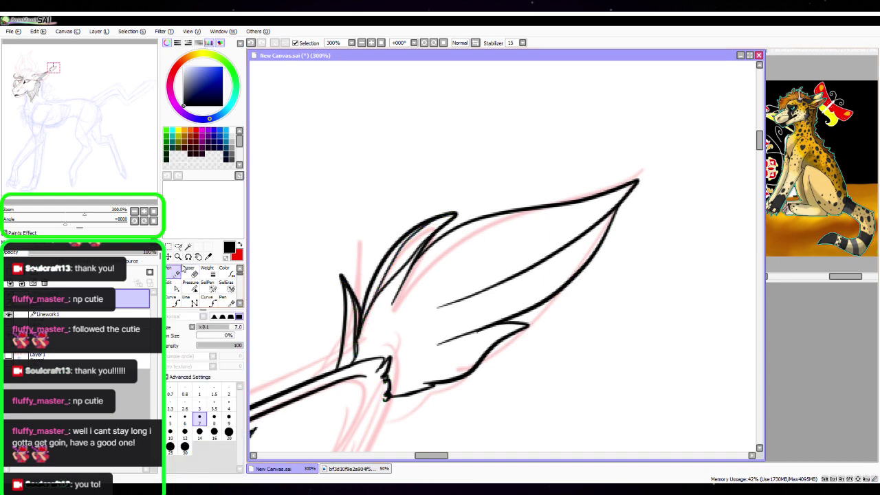
left_click_drag(397, 292, 359, 361)
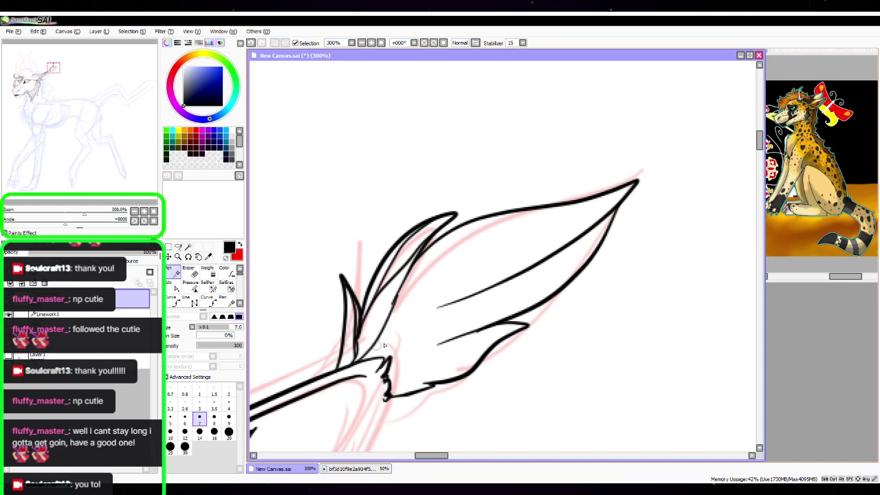
Fill the main body of the ear-tip tuft with long strands running from the base toward the point and upper edge
mouse_move(442, 307)
left_mouse_down()
mouse_move(360, 363)
mouse_move(390, 347)
mouse_move(396, 316)
mouse_move(382, 343)
mouse_move(446, 281)
mouse_move(608, 189)
mouse_move(447, 302)
left_mouse_up()
mouse_move(474, 225)
left_mouse_down()
mouse_move(438, 259)
mouse_move(403, 320)
left_mouse_up()
mouse_move(387, 359)
left_mouse_down()
mouse_move(402, 341)
mouse_move(543, 298)
left_mouse_up()
mouse_move(385, 356)
left_mouse_down()
mouse_move(512, 290)
mouse_move(590, 237)
left_mouse_up()
left_click(174, 285)
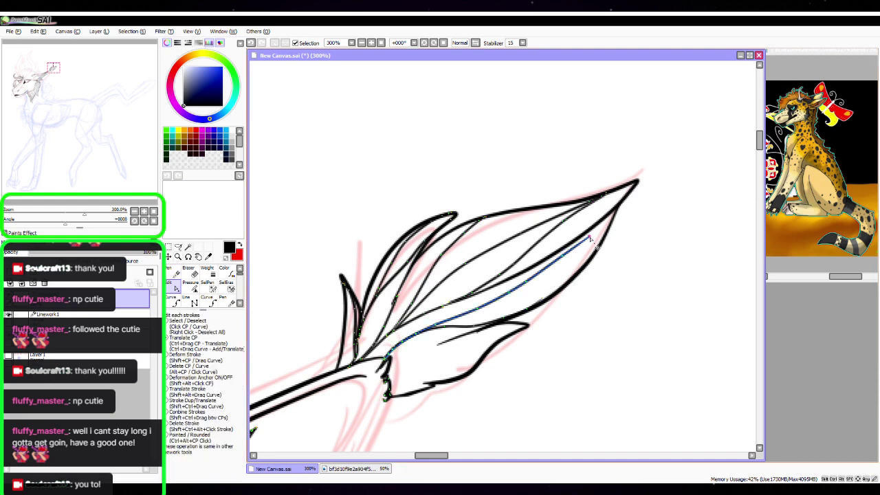
left_click(173, 272)
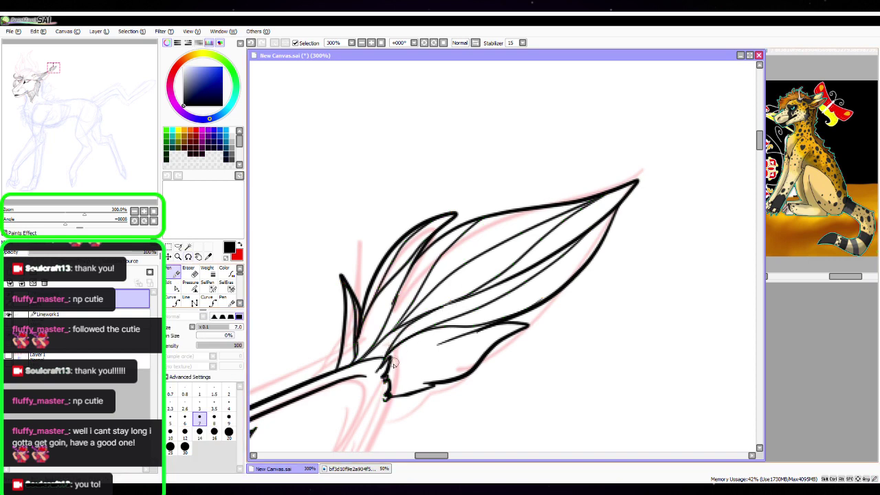
Ink strands inside the lower lock of the ear-tip tuft and the small point beneath it, adjusting the stroke ends
left_click_drag(394, 359, 457, 330)
mouse_move(416, 383)
left_mouse_down()
mouse_move(384, 383)
mouse_move(527, 325)
left_mouse_up()
left_click(175, 286)
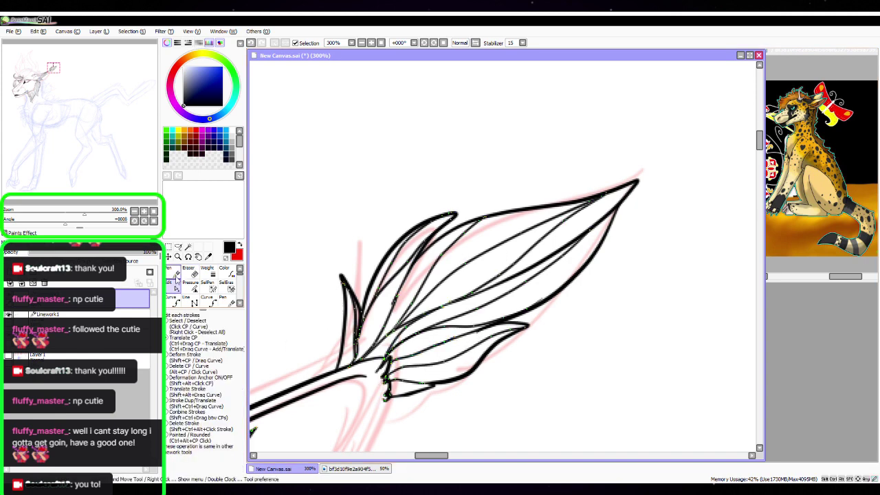
left_click(172, 271)
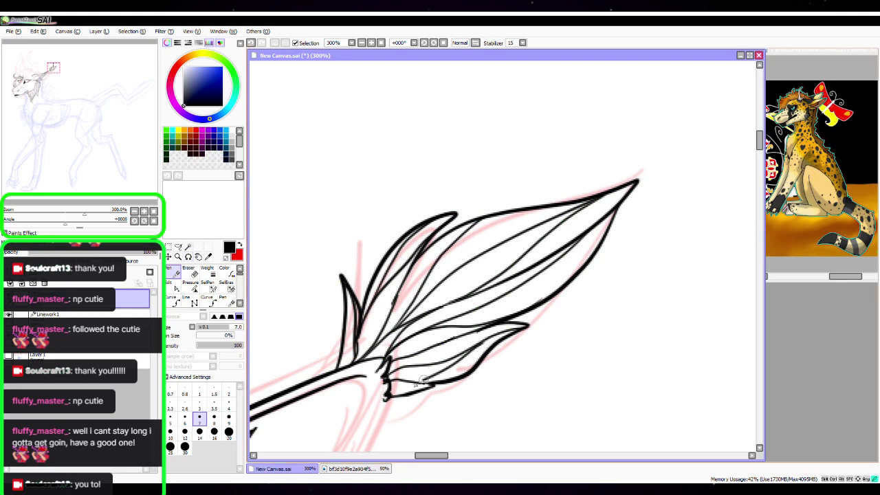
key("ctrl")
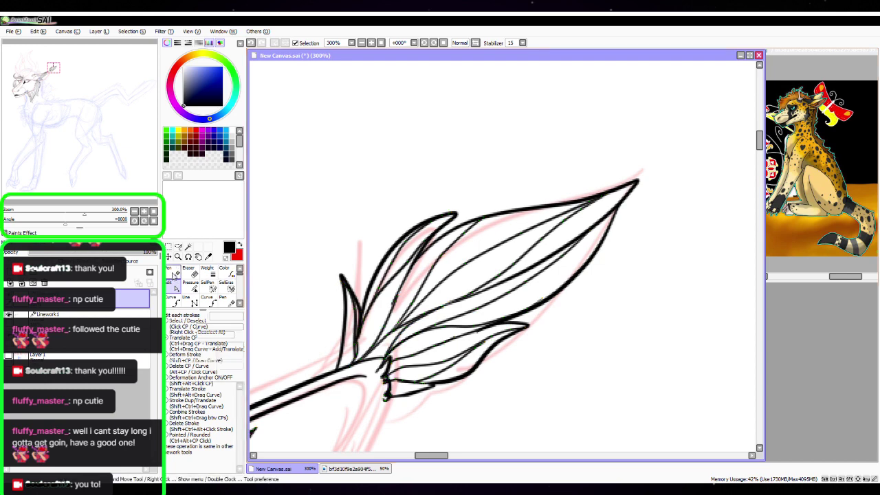
left_click_drag(397, 387, 430, 384)
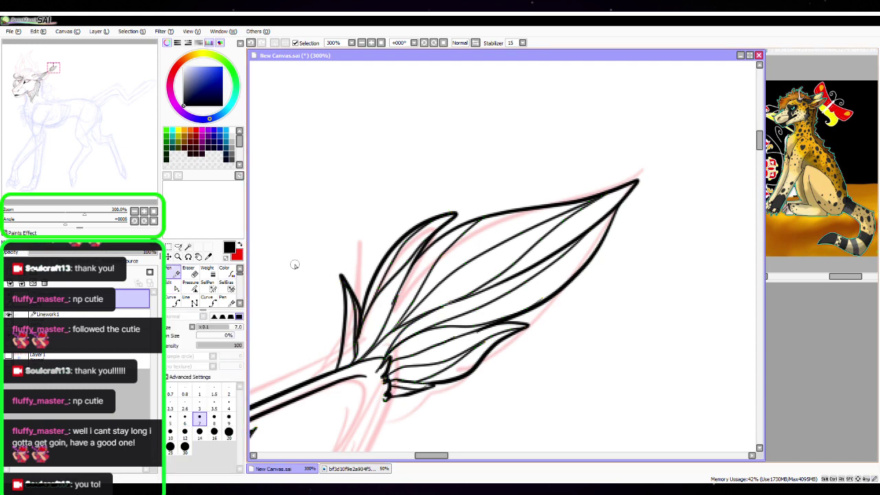
Ink the ear's lower inner and outer edges from the tip tuft to the ear base, ending the outer edge in fur points
mouse_move(481, 405)
left_mouse_down()
mouse_move(525, 297)
mouse_move(639, 179)
left_mouse_up()
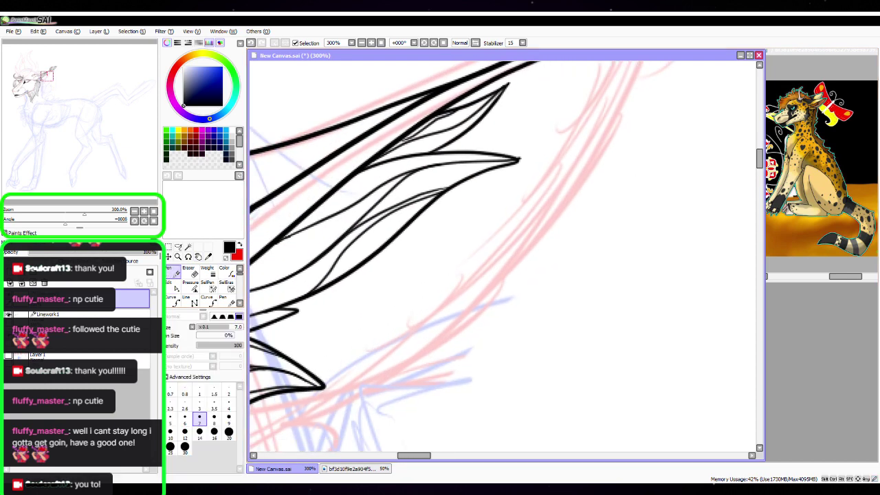
left_click(134, 212)
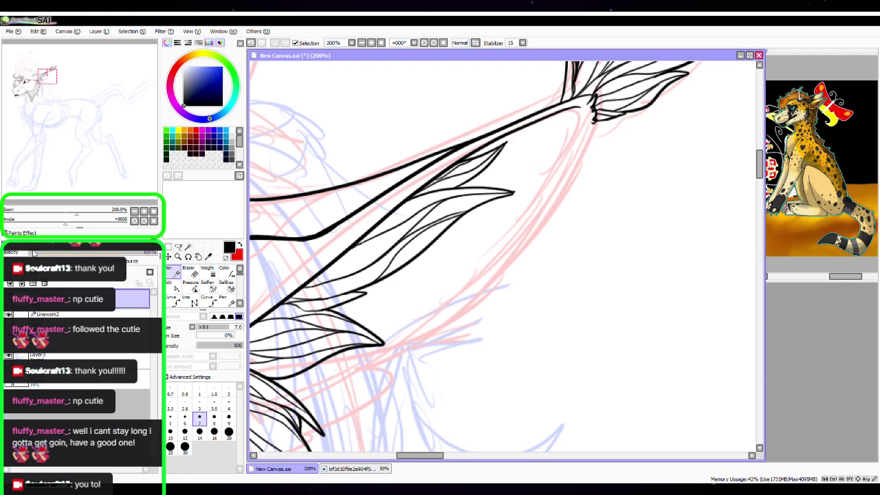
left_click(134, 212)
key("space")
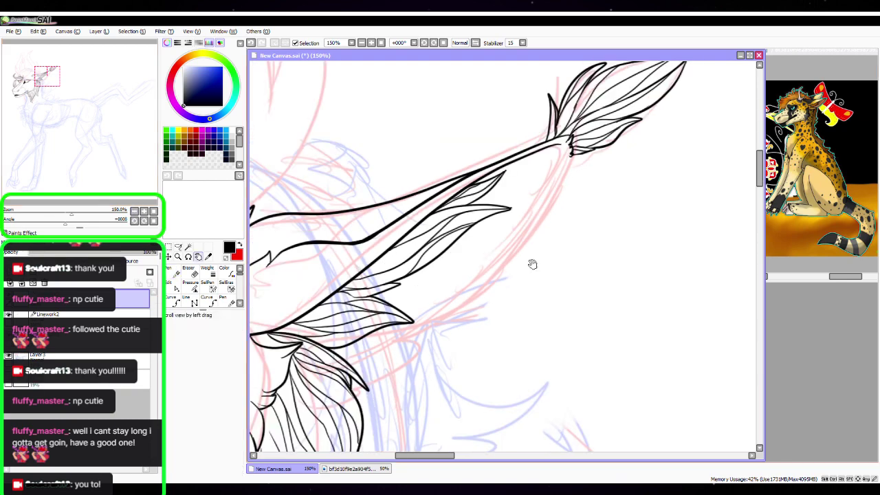
mouse_move(501, 273)
left_mouse_down()
mouse_move(496, 244)
mouse_move(527, 260)
left_mouse_up()
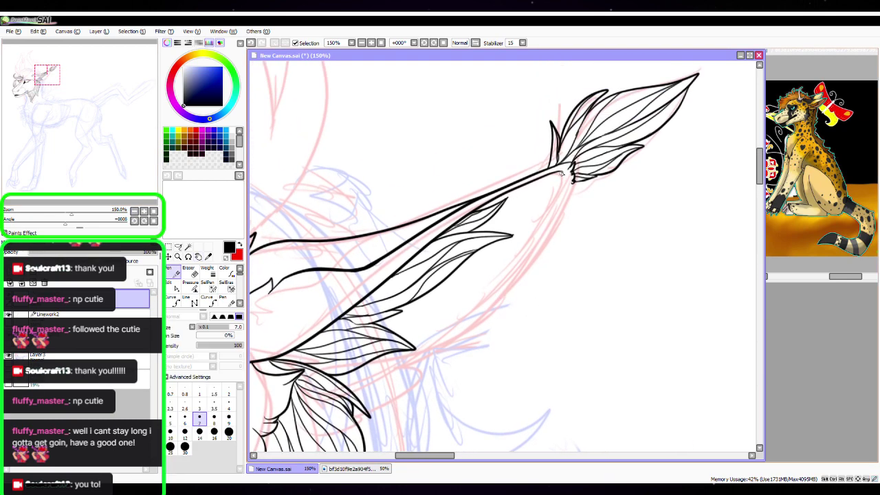
mouse_move(563, 174)
left_mouse_down()
mouse_move(508, 274)
mouse_move(323, 375)
left_mouse_up()
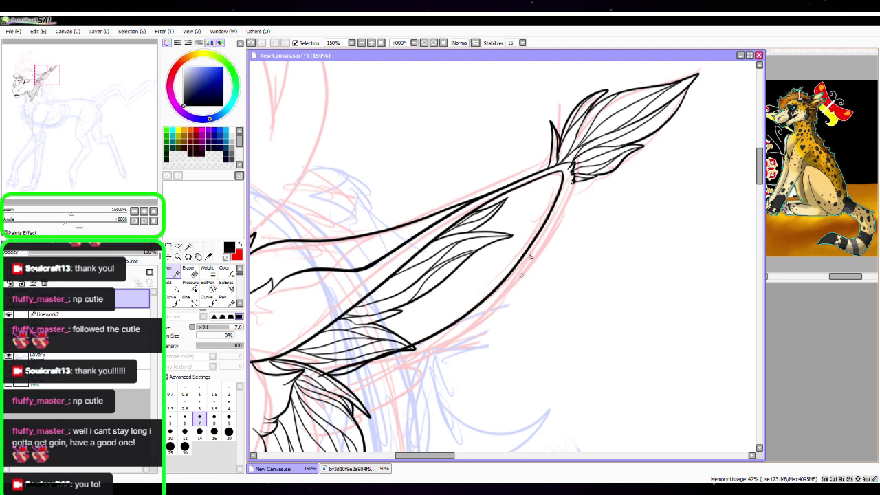
mouse_move(574, 183)
left_mouse_down()
mouse_move(540, 258)
mouse_move(400, 362)
mouse_move(382, 396)
mouse_move(351, 407)
left_mouse_up()
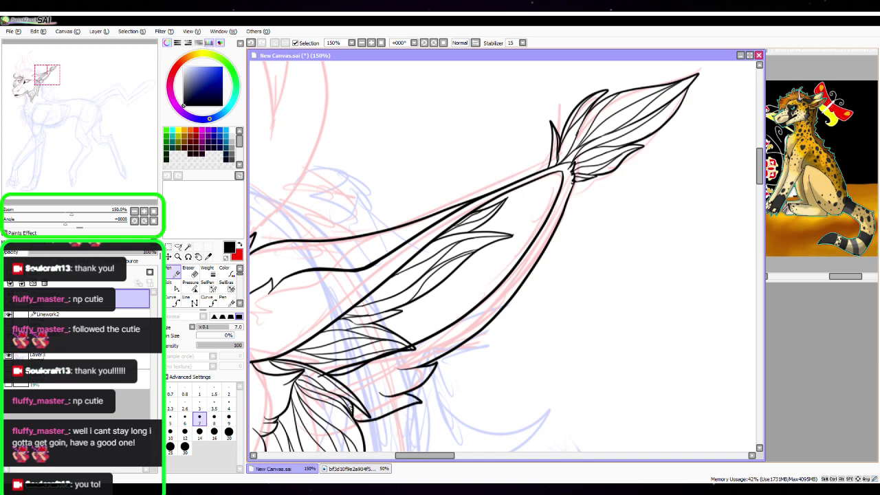
Undo and redraw the lowest fur lock at the ear base's outer edge, adjusting the end of the lock that joins it
left_click_drag(401, 316, 469, 177)
left_click_drag(65, 224, 43, 224)
key("ctrl+z")
left_click(144, 211)
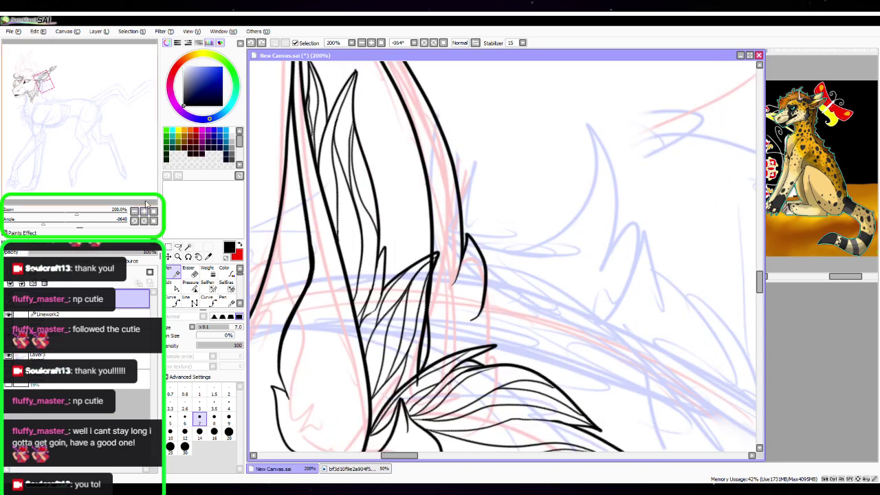
mouse_move(482, 304)
left_mouse_down()
mouse_move(534, 260)
mouse_move(535, 364)
mouse_move(505, 375)
left_mouse_up()
left_click(173, 287)
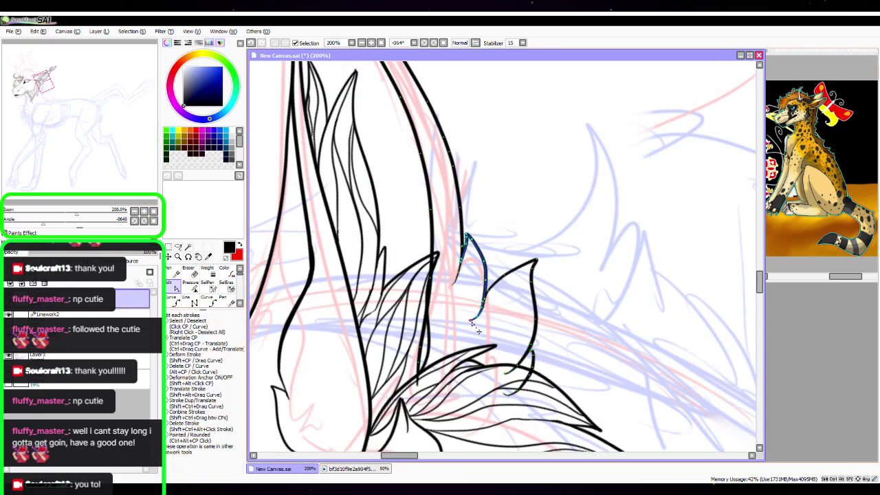
left_click_drag(472, 320, 473, 321)
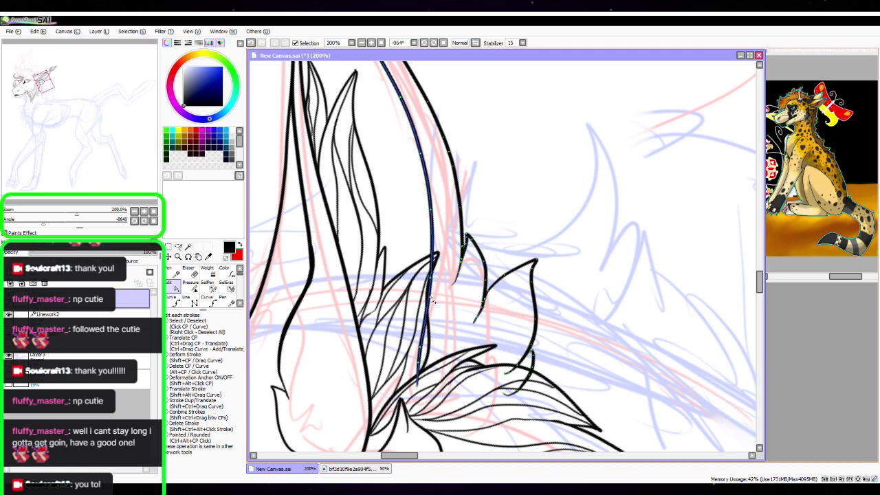
Bend the ear's inner edge stroke inward at the base tuft and erase the part that overlaps the tuft
mouse_move(431, 288)
left_mouse_down()
mouse_move(431, 278)
mouse_move(420, 285)
left_mouse_up()
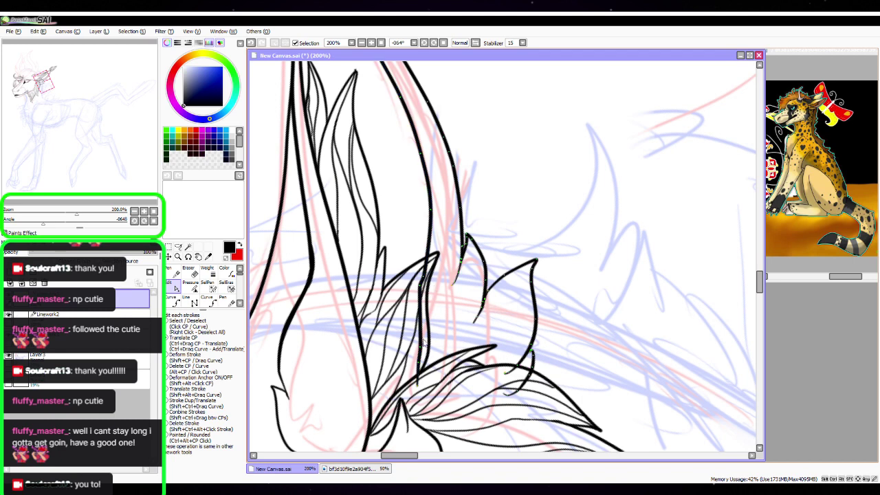
left_click(189, 271)
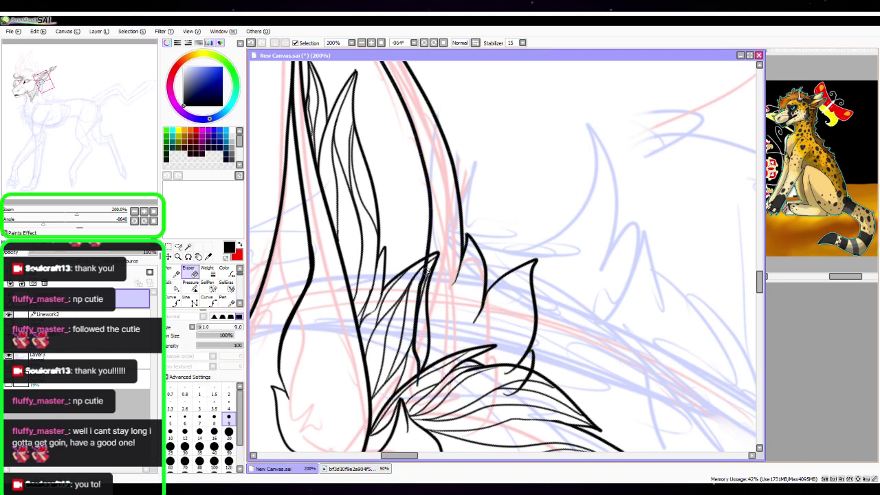
mouse_move(427, 270)
left_mouse_down()
mouse_move(429, 262)
mouse_move(418, 396)
left_mouse_up()
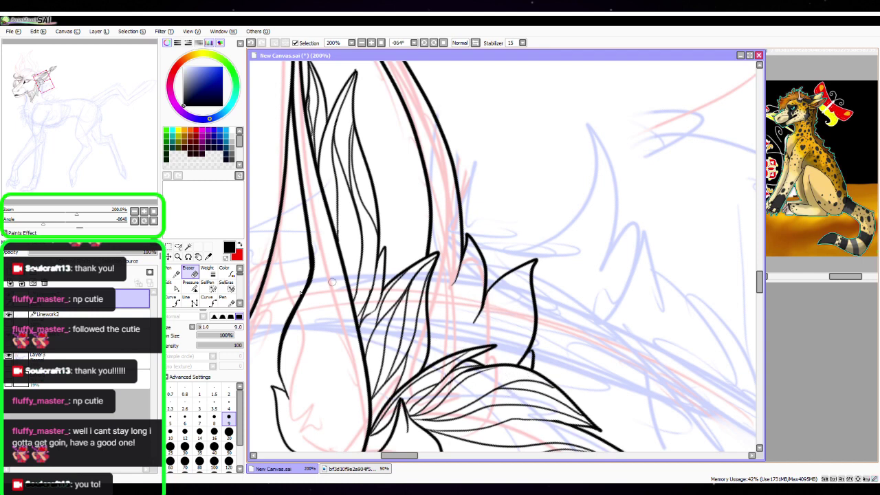
Tidy the strokes where the ear-tip tuft meets the ear by adjusting their control points along the tuft's base
key("n")
mouse_move(389, 224)
left_mouse_down()
mouse_move(525, 190)
mouse_move(534, 306)
mouse_move(475, 260)
mouse_move(515, 339)
left_mouse_up()
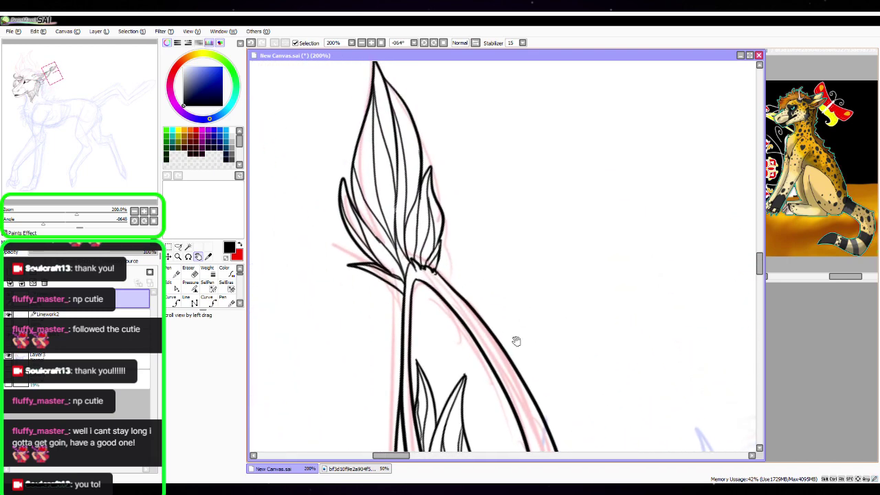
left_click(143, 211)
left_click(143, 211)
left_click(143, 211)
key("space")
mouse_move(357, 288)
left_mouse_down()
mouse_move(429, 274)
mouse_move(391, 268)
mouse_move(363, 250)
mouse_move(344, 376)
left_mouse_up()
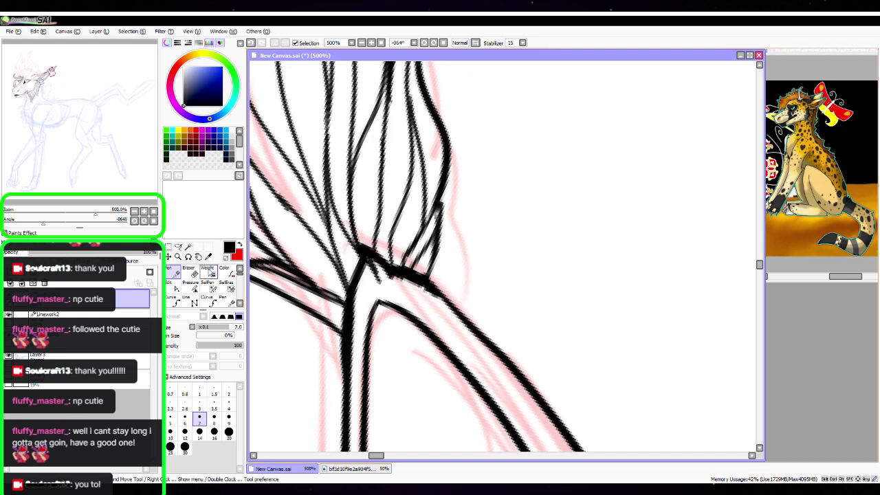
left_click(172, 287)
left_click_drag(365, 261, 358, 254)
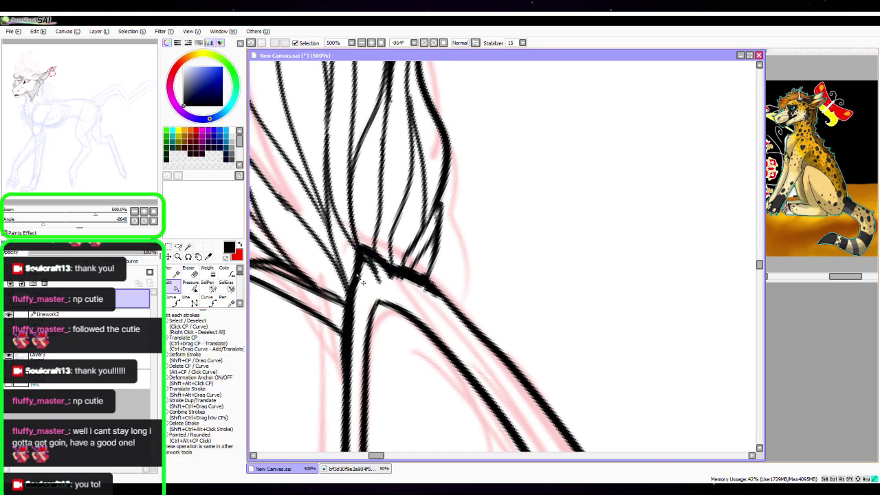
left_click(370, 265)
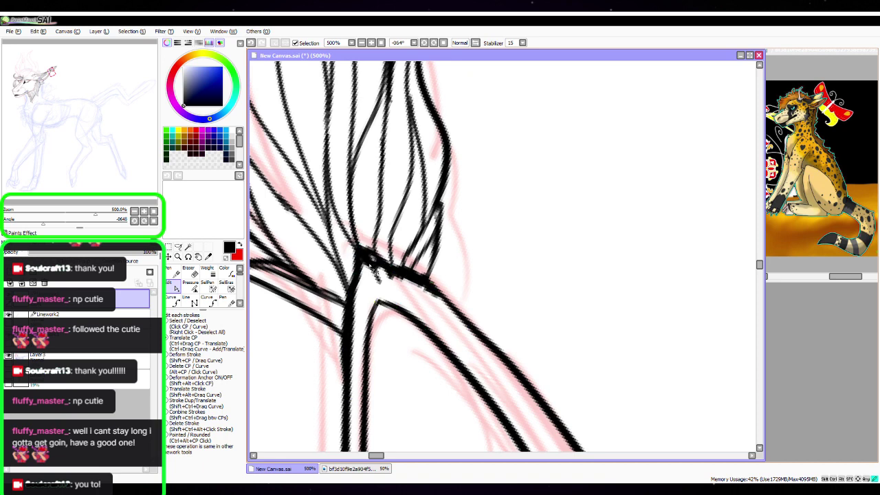
left_click_drag(372, 259, 369, 258)
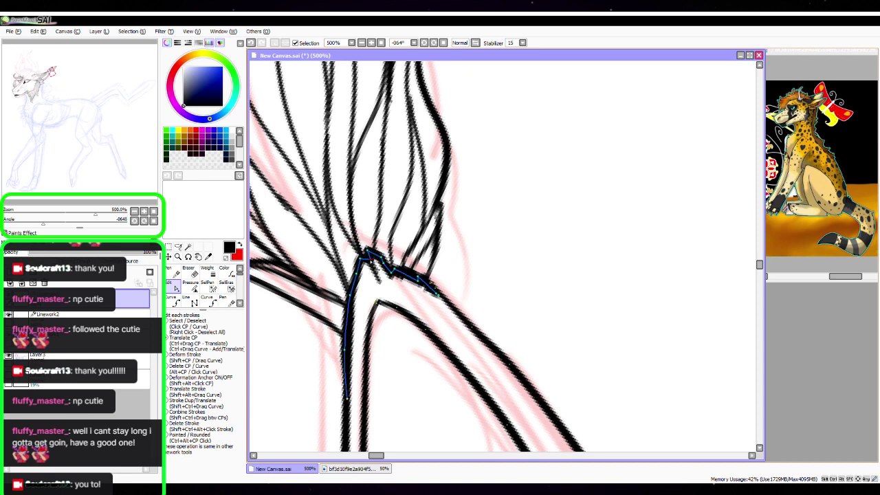
left_click(437, 294)
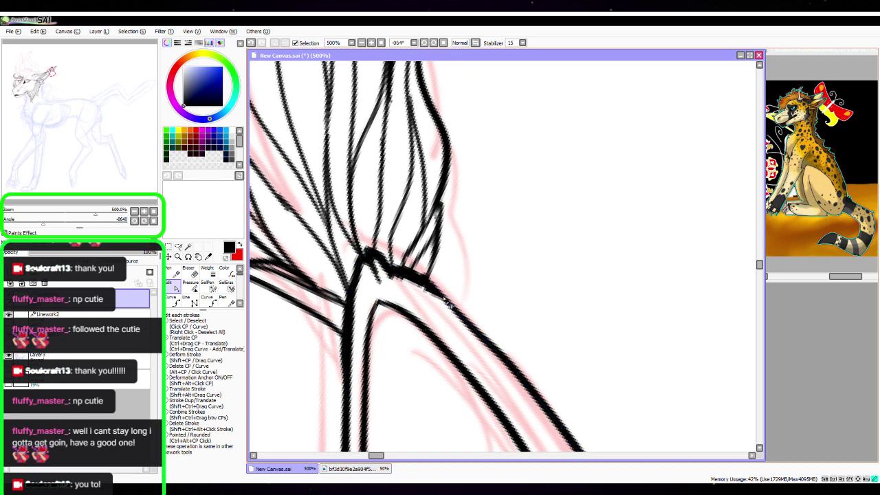
On the Linework2 layer, ink a jagged fur line rising from the brow tuft over the eye ridge toward the forehead
left_click(116, 313)
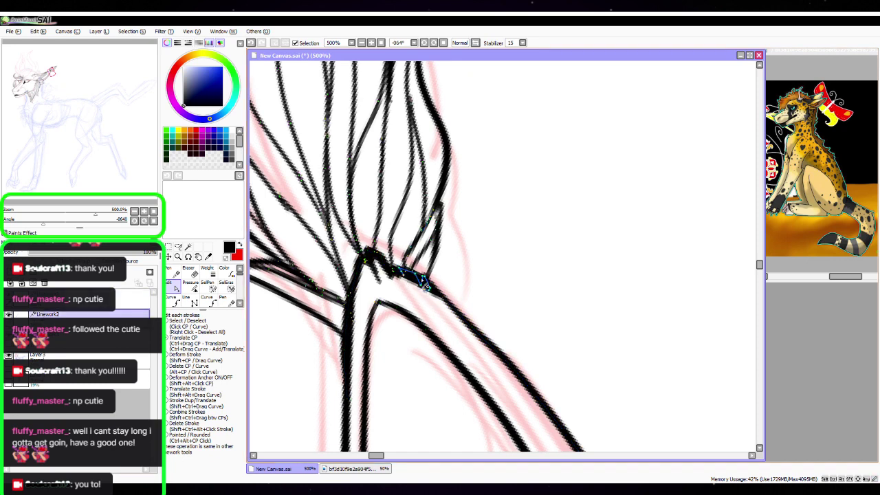
left_click(168, 268)
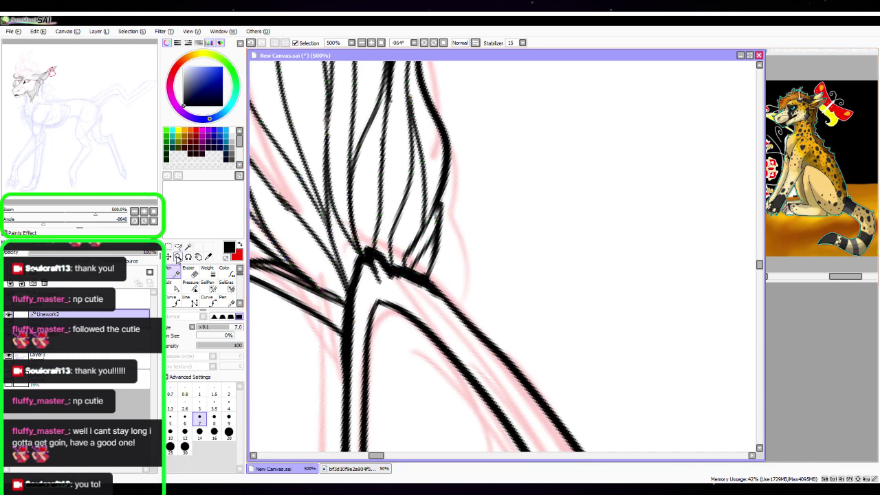
left_click(151, 211)
key("space")
left_click_drag(446, 218, 435, 302)
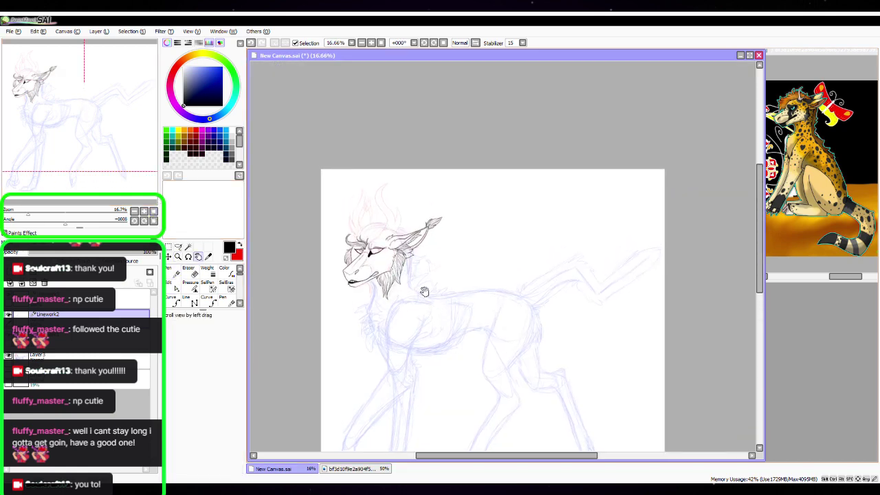
scroll(424, 292, "up", 3)
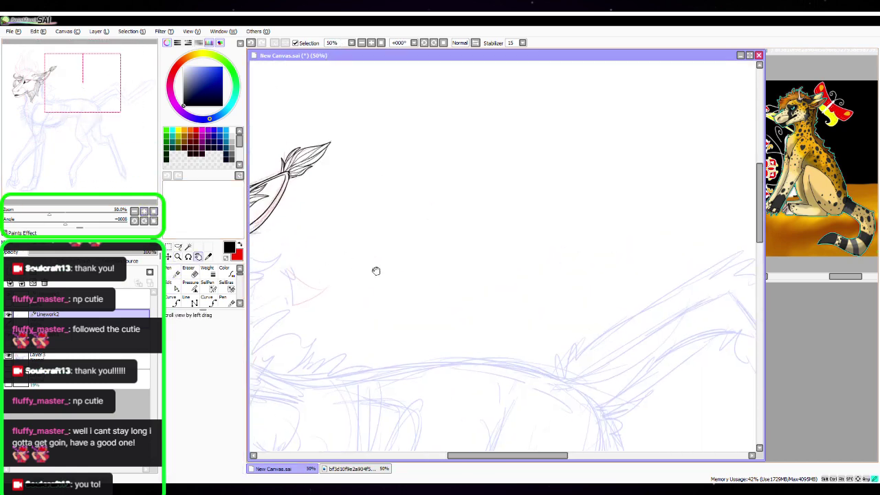
left_click_drag(376, 271, 610, 292)
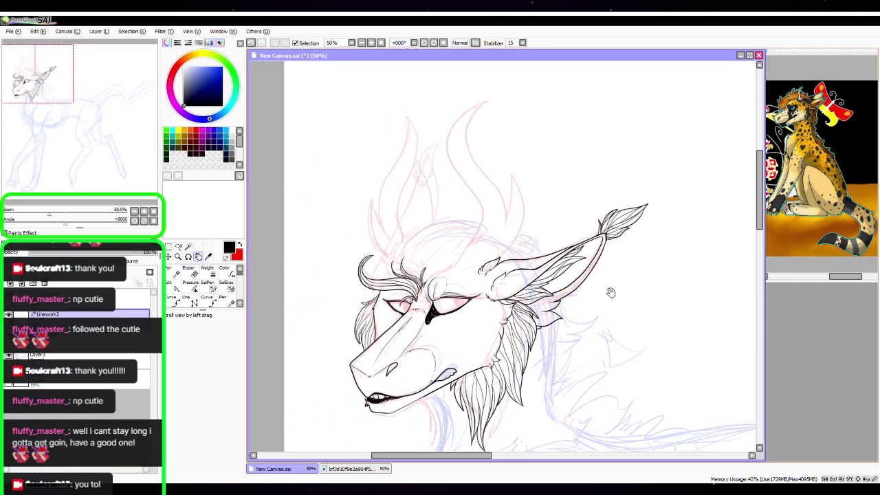
scroll(140, 198, "up", 4)
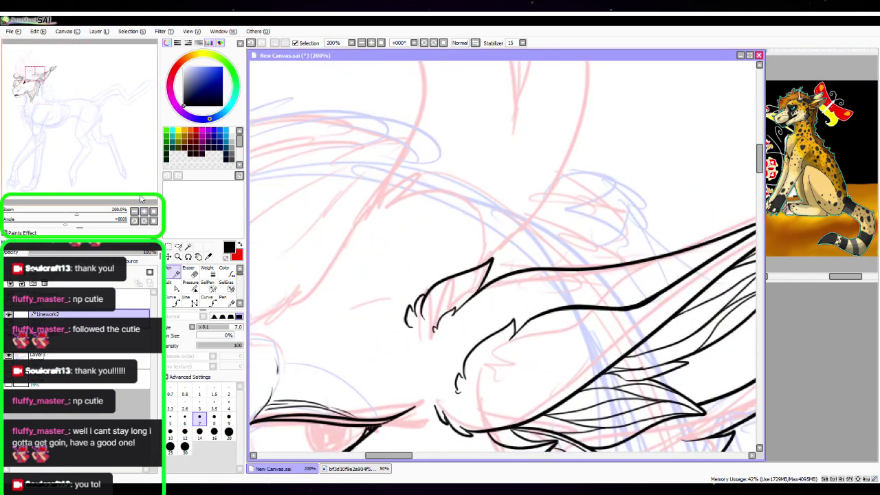
left_click_drag(289, 378, 505, 298)
left_click(144, 210)
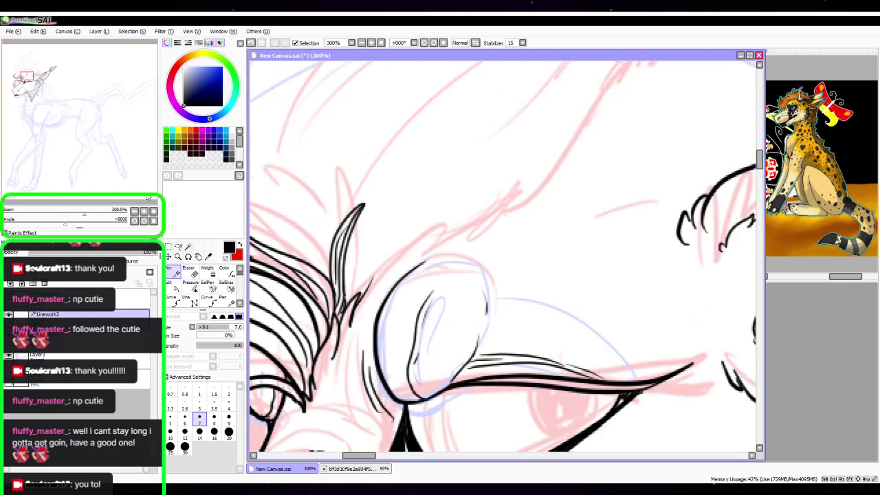
mouse_move(375, 278)
left_mouse_down()
mouse_move(442, 225)
mouse_move(439, 231)
mouse_move(487, 215)
left_mouse_up()
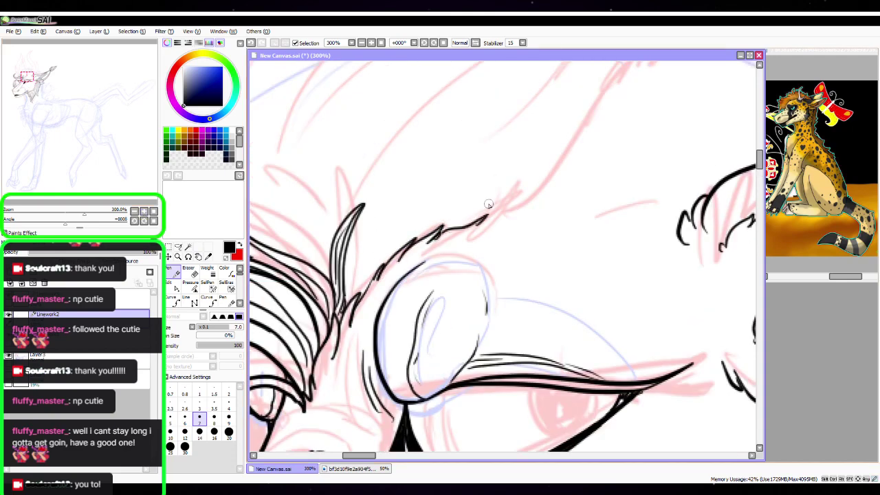
Ink the outline of the top of the head from the forehead over to the ear, broken by small pointed fur tufts
key("space")
left_click_drag(606, 232, 515, 376)
mouse_move(559, 172)
left_mouse_down()
mouse_move(544, 181)
mouse_move(443, 327)
mouse_move(402, 356)
mouse_move(440, 327)
left_mouse_up()
left_click_drag(621, 292, 475, 359)
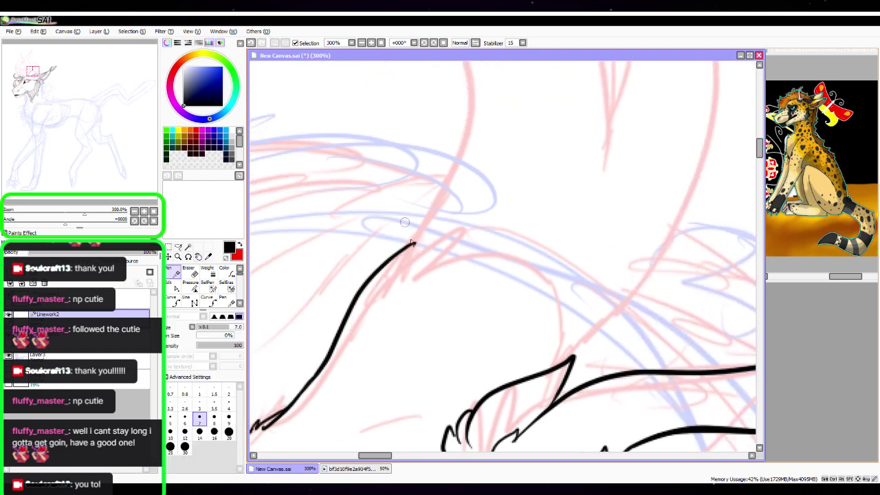
mouse_move(404, 266)
left_mouse_down()
mouse_move(416, 245)
mouse_move(496, 220)
left_mouse_up()
mouse_move(455, 258)
left_mouse_down()
mouse_move(498, 220)
mouse_move(545, 288)
mouse_move(595, 330)
mouse_move(609, 371)
left_mouse_up()
left_click_drag(536, 298, 539, 195)
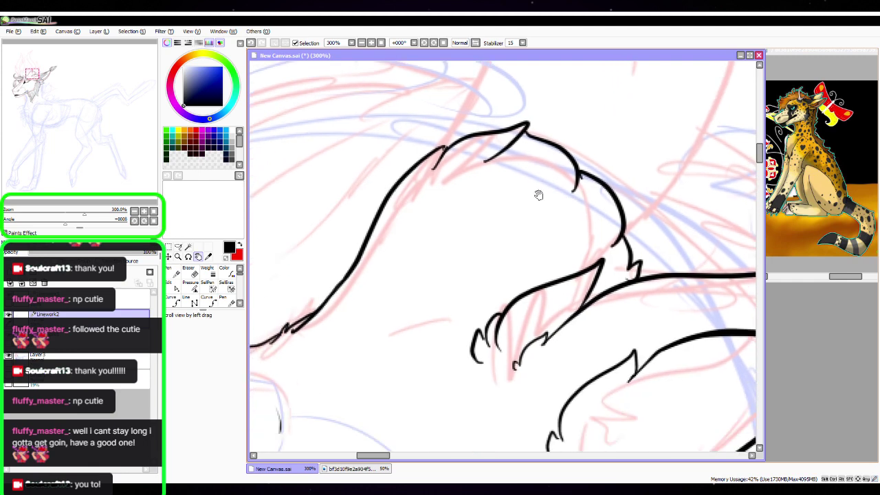
Try a thin curved line from the forehead to the tuft at the ear base, bending its middle and lower part
mouse_move(311, 356)
left_mouse_down()
mouse_move(365, 325)
mouse_move(506, 297)
left_mouse_up()
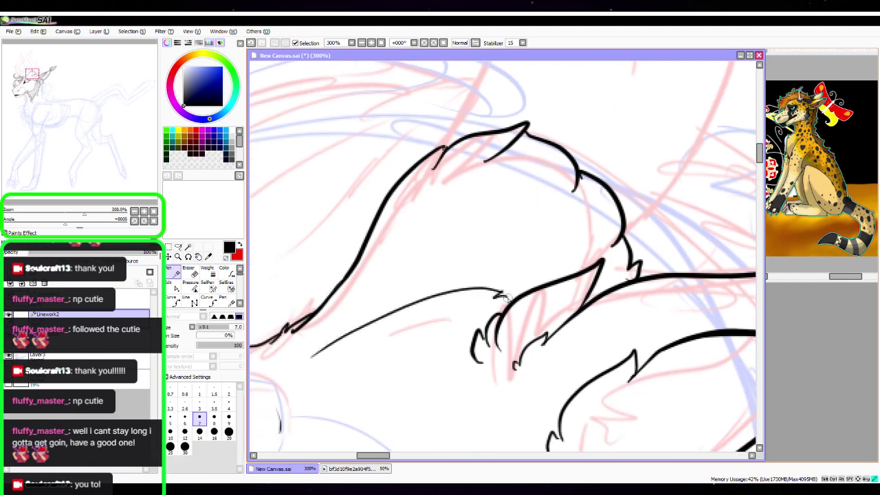
left_click(172, 287)
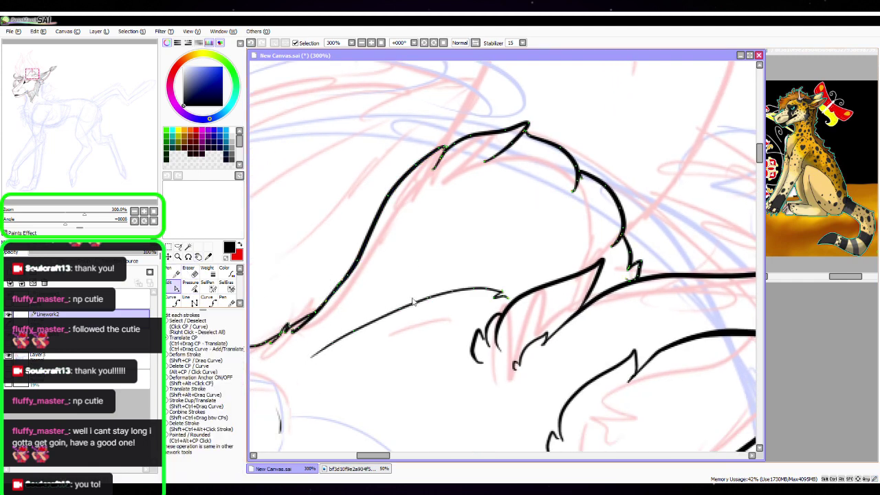
mouse_move(406, 307)
left_mouse_down()
mouse_move(407, 319)
mouse_move(427, 299)
mouse_move(451, 314)
mouse_move(462, 299)
mouse_move(447, 305)
left_mouse_up()
mouse_move(371, 325)
left_mouse_down()
mouse_move(330, 342)
mouse_move(328, 335)
left_mouse_up()
left_click(177, 274)
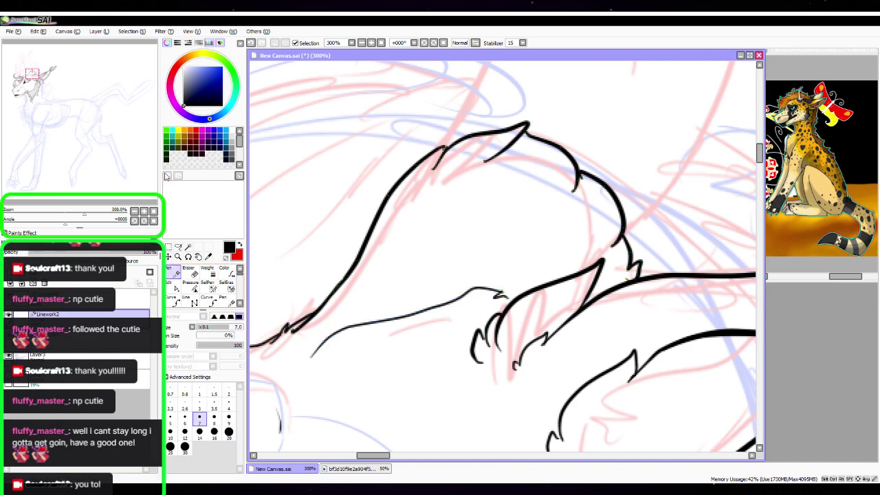
Undo the thin forehead line together with its reshaping
left_click(134, 210)
left_click(135, 211)
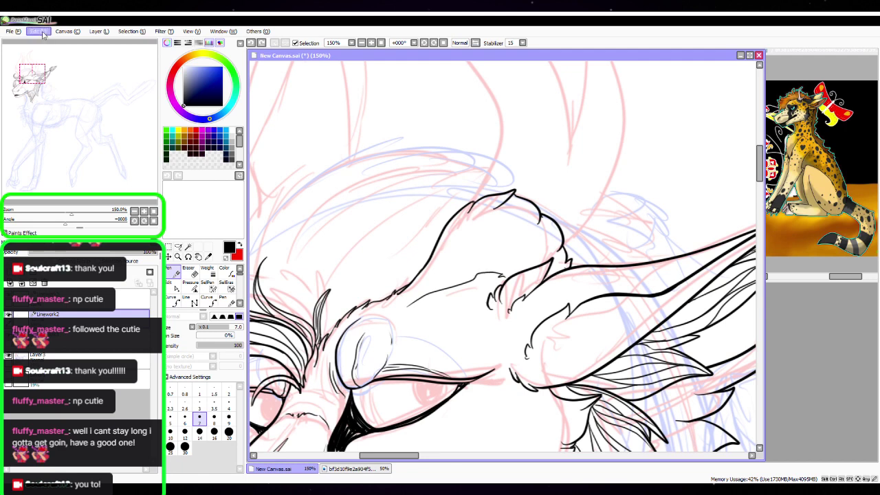
key("ctrl+z")
key("ctrl+z")
key("ctrl+z")
key("ctrl+z")
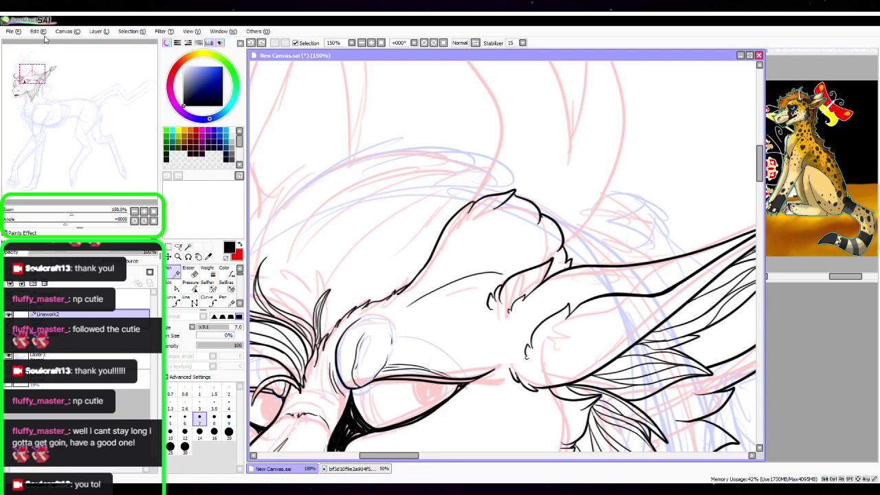
key("ctrl+z")
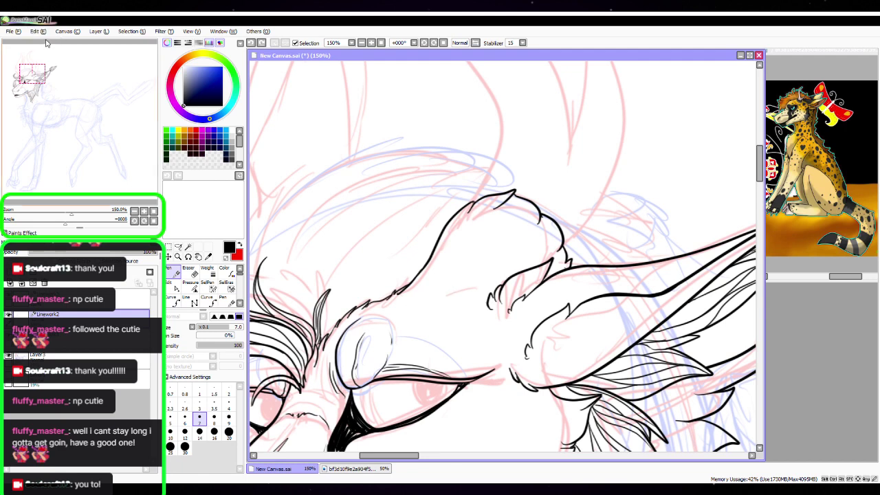
Ink a thin, lower wavy line from the tuft at the ear base toward the brow, ending in small fur points
double_click(143, 211)
mouse_move(472, 346)
left_mouse_down()
mouse_move(352, 356)
mouse_move(348, 369)
mouse_move(313, 362)
left_mouse_up()
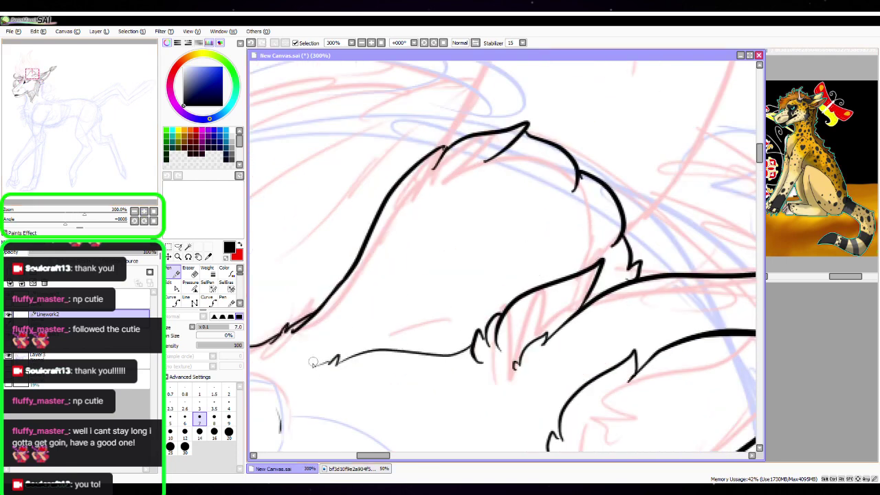
Ink both edges of the long curved horn, from the fur on top of the head up to its pointed tip
key("space")
left_click_drag(659, 269, 588, 317)
left_click_drag(590, 283, 595, 322)
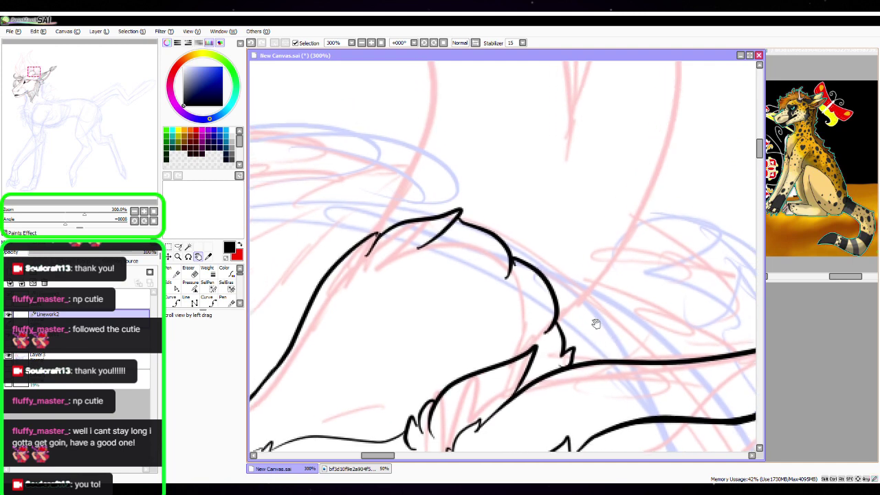
mouse_move(592, 231)
left_mouse_down()
mouse_move(582, 312)
mouse_move(561, 362)
left_mouse_up()
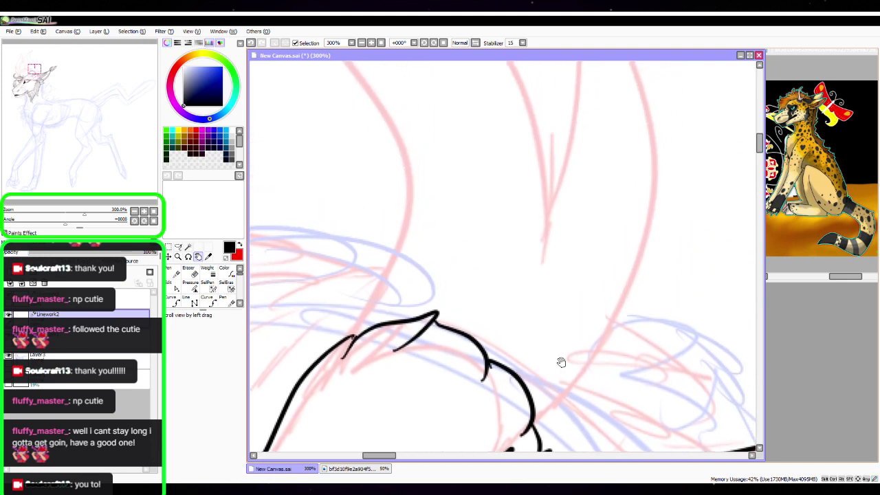
left_click(489, 366, "ctrl")
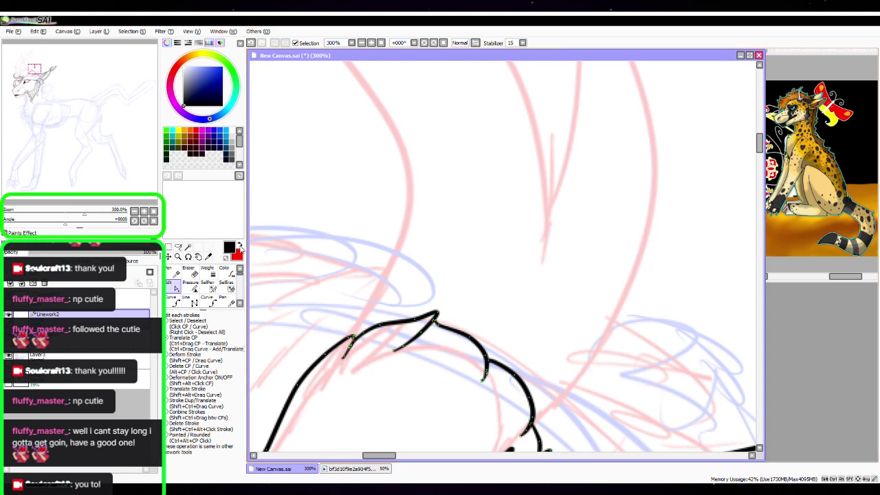
key("n")
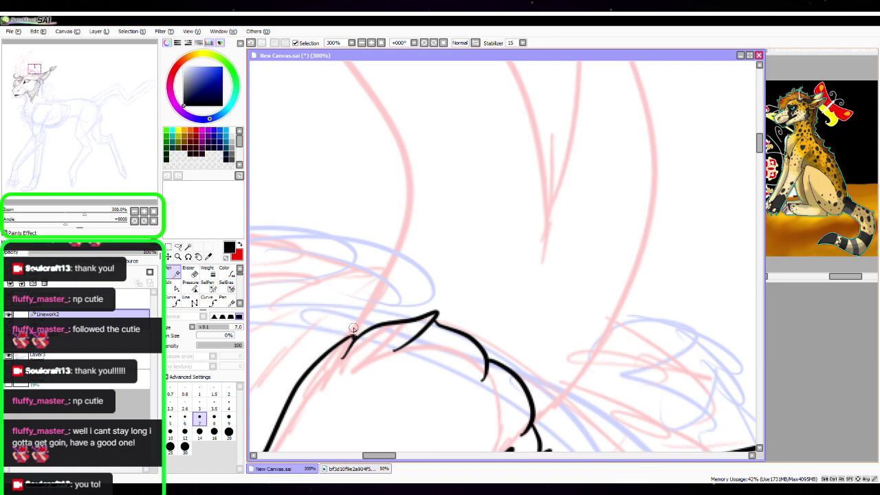
left_click(134, 211)
left_click(134, 212)
left_click(134, 212)
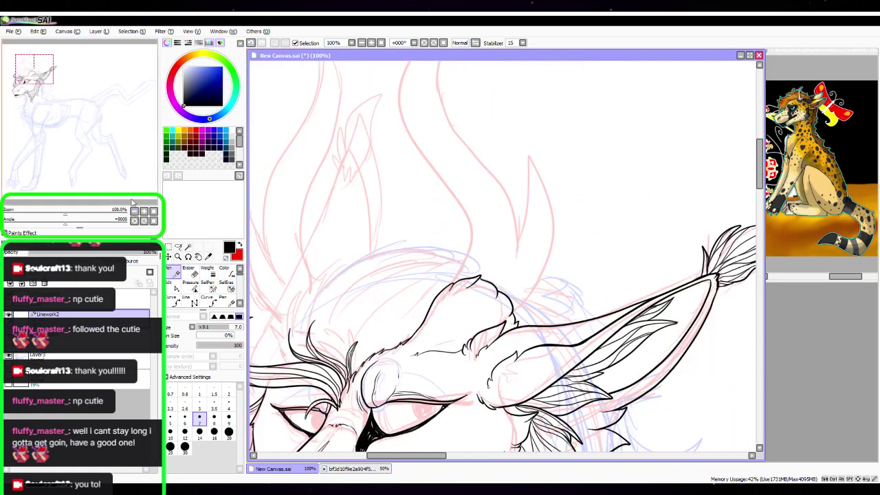
key("space")
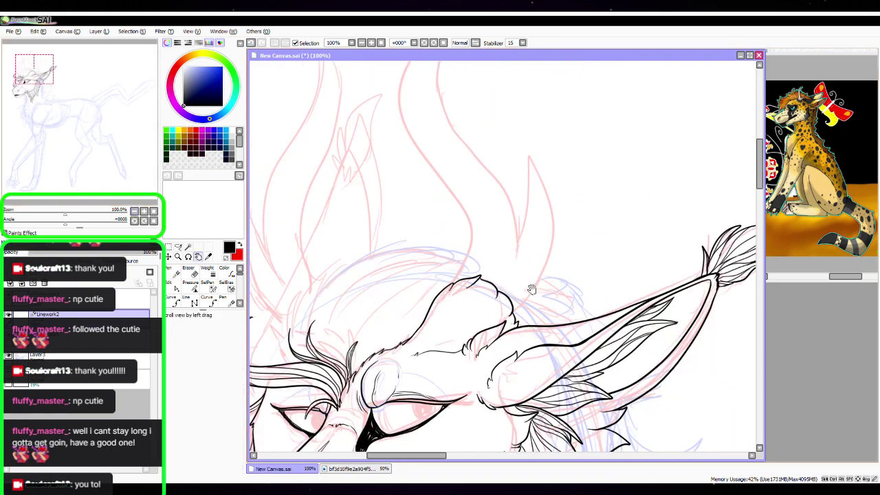
left_click_drag(530, 286, 488, 329)
left_click_drag(528, 238, 488, 304)
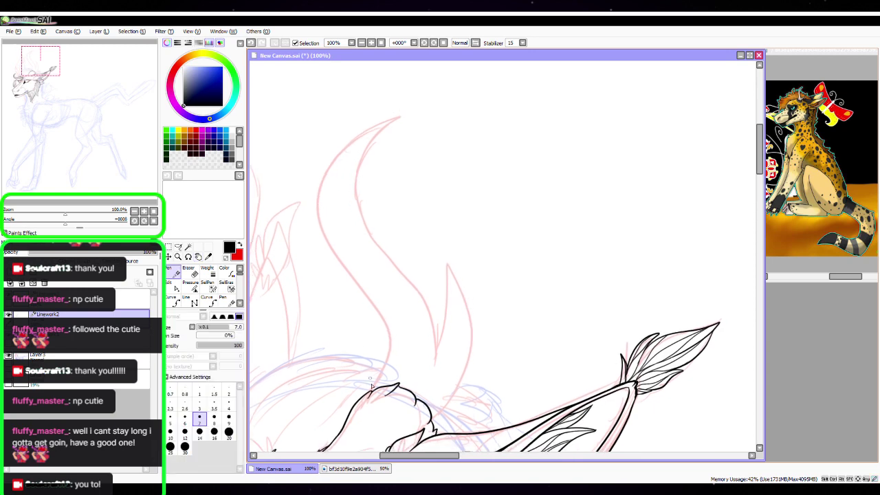
mouse_move(380, 382)
left_mouse_down()
mouse_move(360, 282)
mouse_move(354, 135)
mouse_move(404, 114)
left_mouse_up()
mouse_move(436, 356)
left_mouse_down()
mouse_move(420, 292)
mouse_move(351, 168)
mouse_move(423, 105)
left_mouse_up()
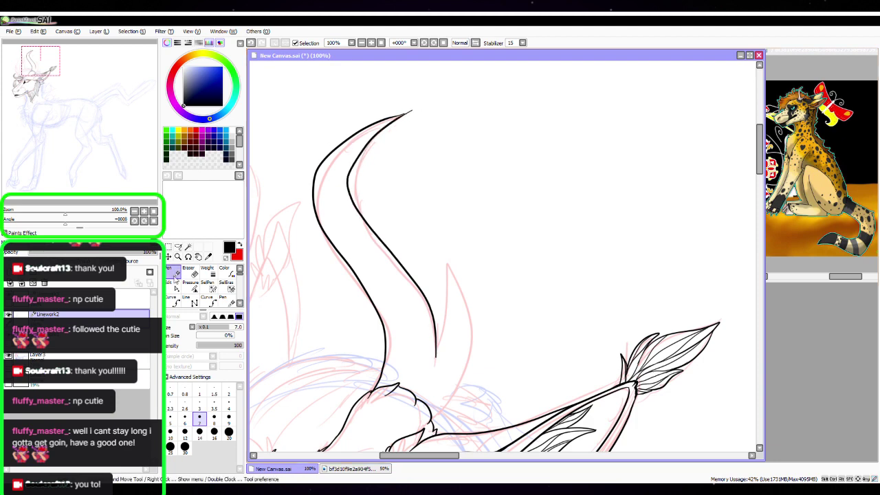
Pull the overshooting end of the horn's inner edge back so both edges meet in a clean point at the tip
left_click(172, 282)
left_click(144, 212)
key("space")
mouse_move(369, 146)
left_mouse_down()
mouse_move(475, 350)
mouse_move(474, 377)
left_mouse_up()
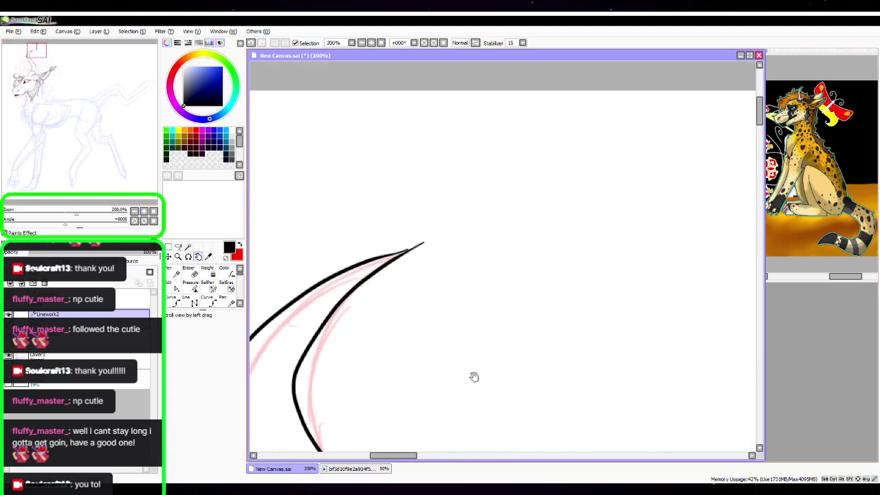
left_click_drag(423, 243, 409, 254)
left_click(408, 253)
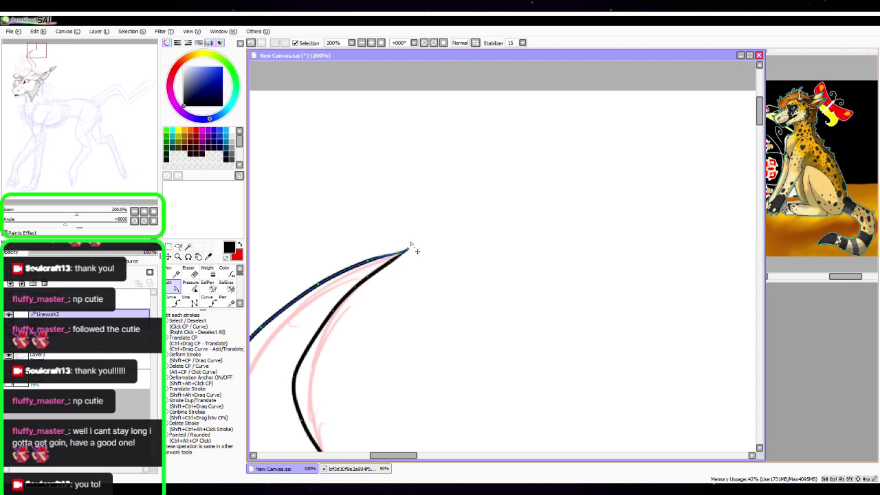
Ink the short pointed prong beside the long horn, with both edges closing at its tip
scroll(529, 171, "down", 10)
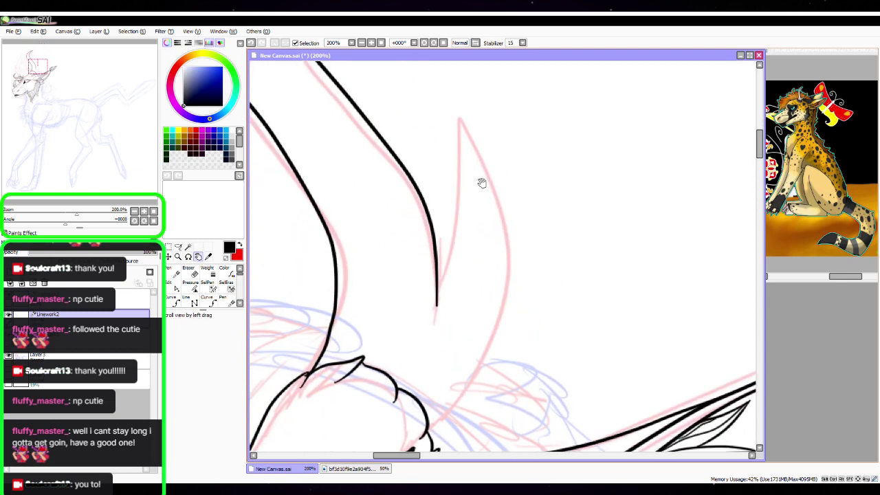
left_click(179, 274)
mouse_move(424, 440)
left_mouse_down()
mouse_move(459, 402)
mouse_move(501, 302)
mouse_move(478, 167)
mouse_move(438, 114)
left_mouse_up()
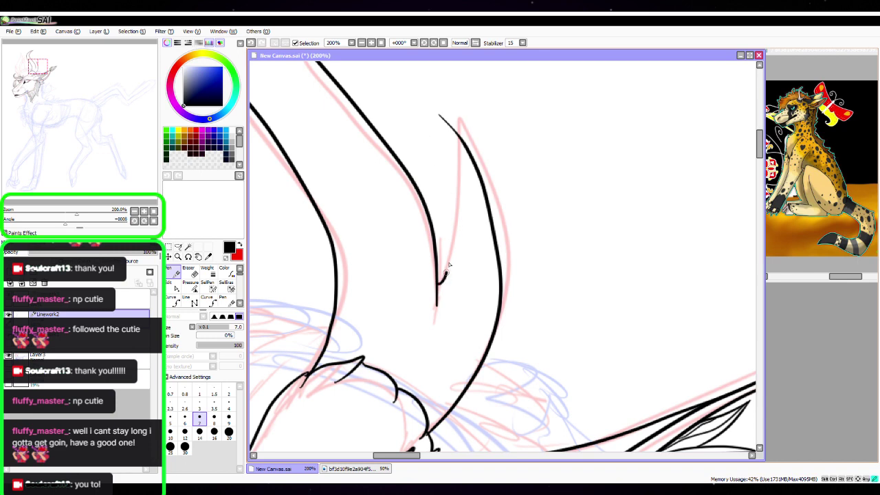
mouse_move(447, 274)
left_mouse_down()
mouse_move(452, 206)
mouse_move(433, 117)
left_mouse_up()
left_click(177, 287)
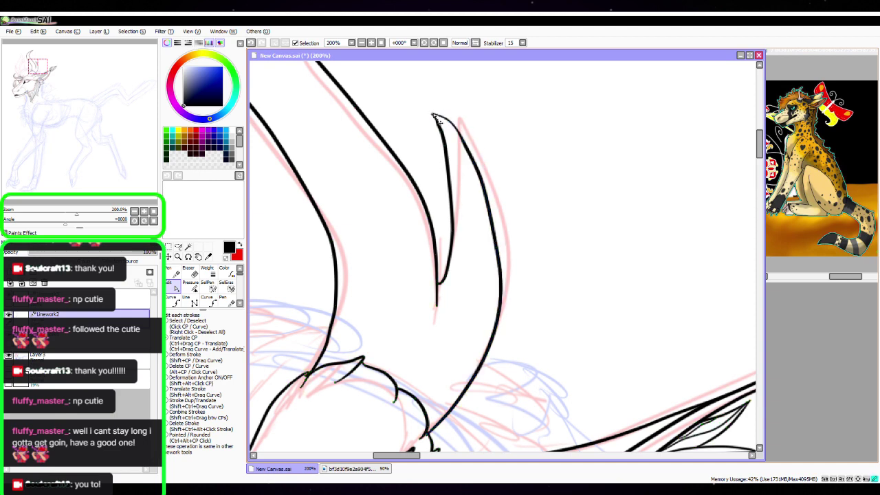
key("n")
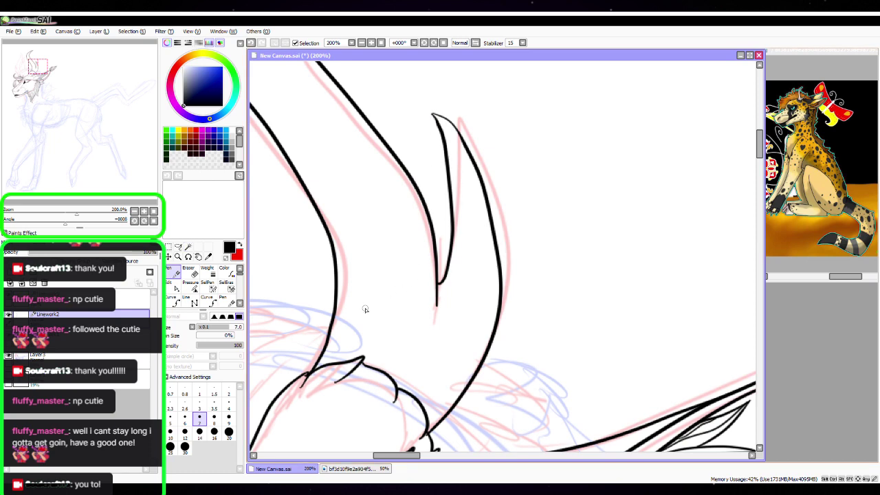
Refine the lower end of the prong's outer edge so it runs into the fur tuft at the horn's base
mouse_move(509, 310)
left_mouse_down()
mouse_move(523, 228)
mouse_move(518, 276)
left_mouse_up()
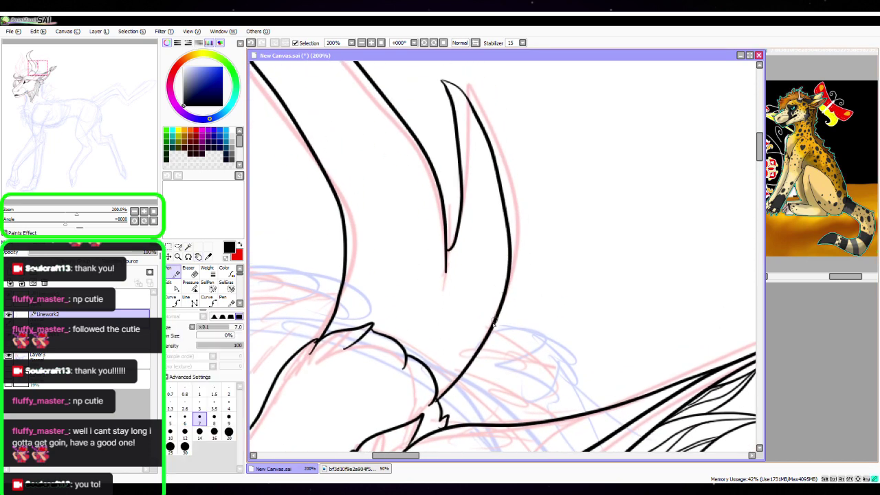
left_click_drag(494, 321, 447, 401)
key("e")
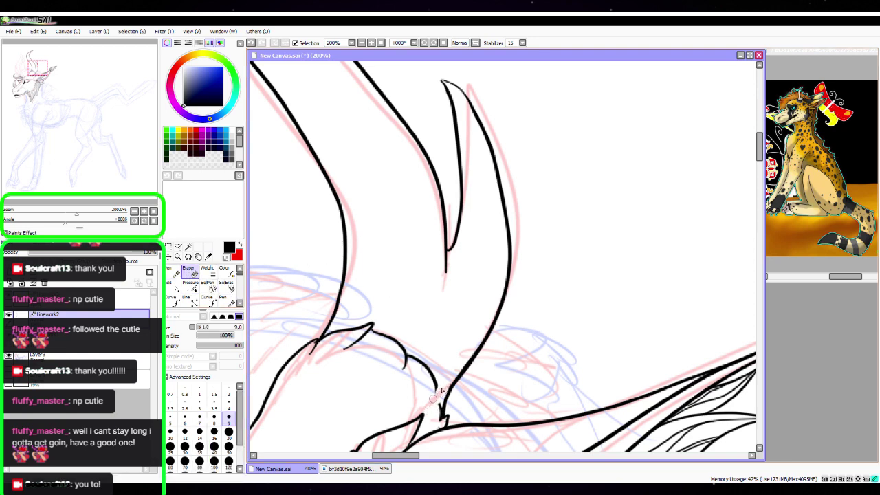
key("n")
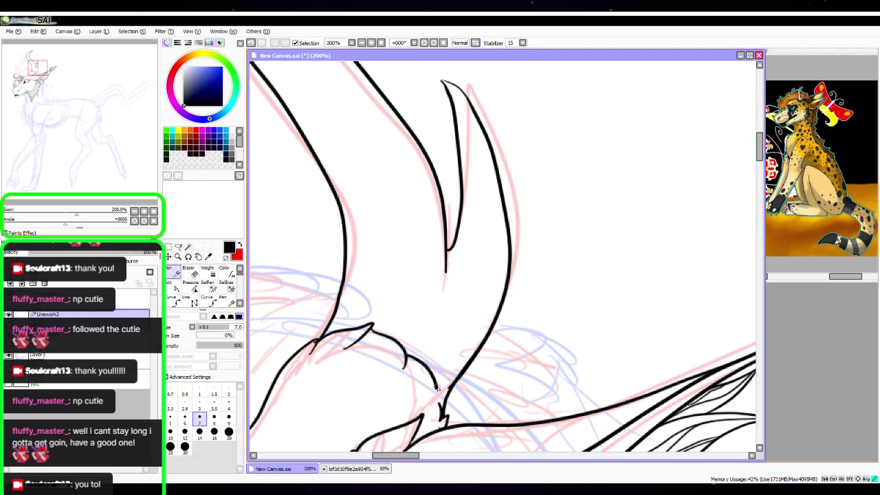
left_click(172, 288)
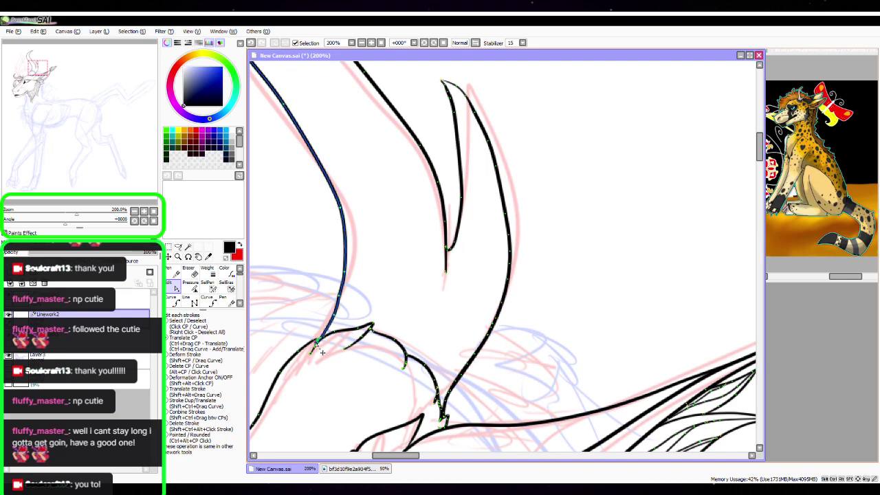
left_click(176, 275)
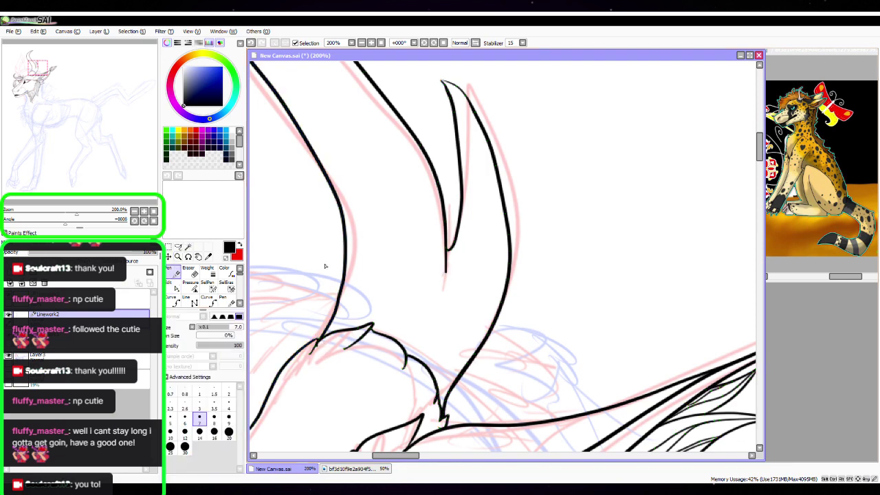
left_click(173, 287)
left_click(316, 349)
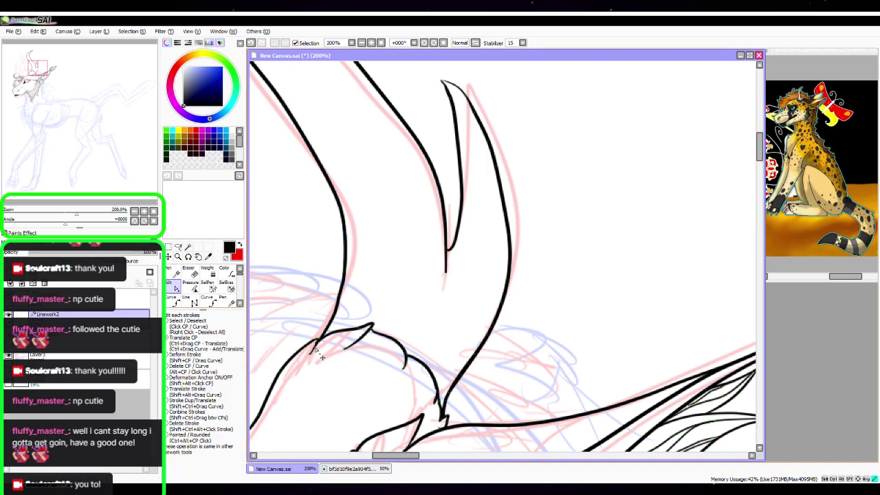
left_click(172, 273)
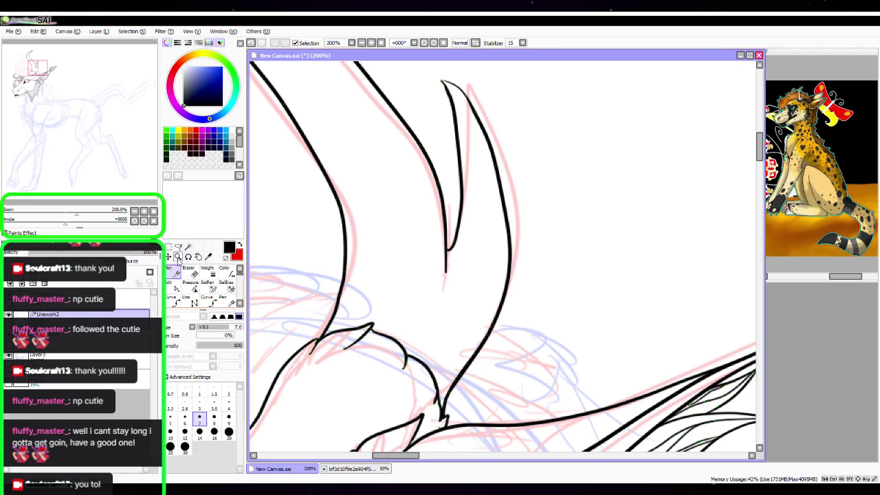
Try a thin inner contour line following the horn's curve from its tip toward the base
left_click(135, 212)
left_click(134, 212)
left_click_drag(558, 191, 520, 284)
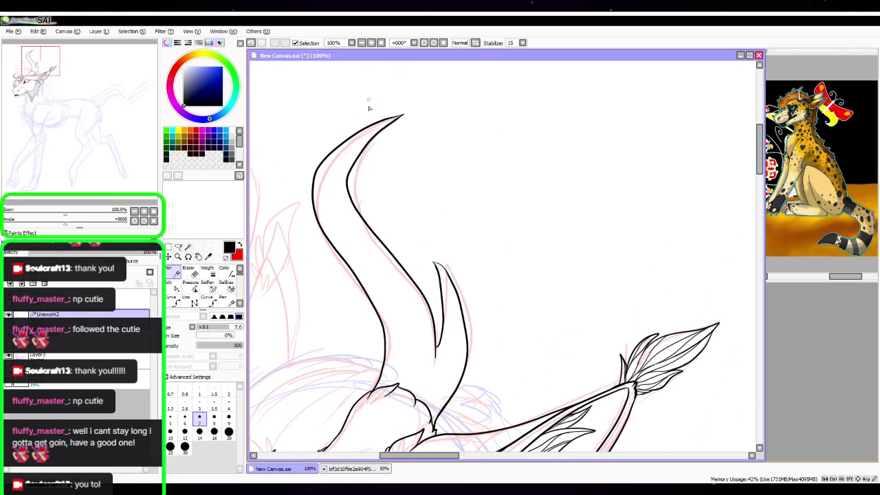
mouse_move(399, 118)
left_mouse_down()
mouse_move(354, 146)
mouse_move(340, 204)
mouse_move(375, 269)
mouse_move(422, 317)
left_mouse_up()
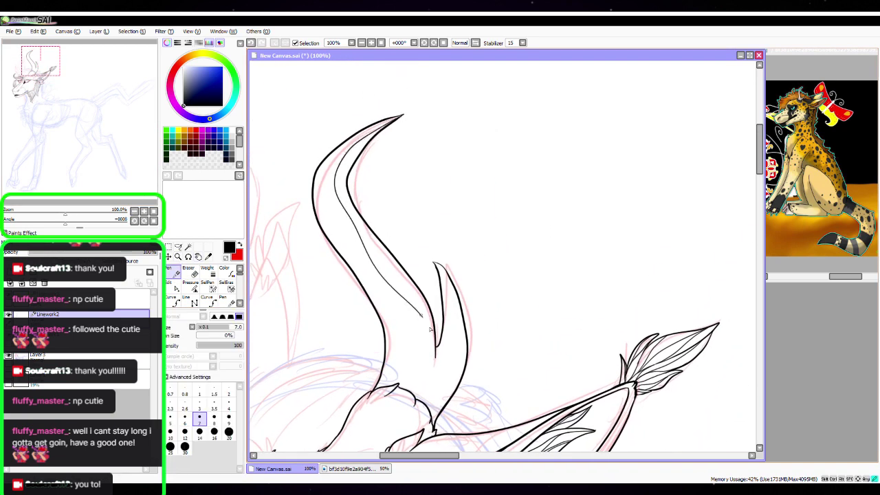
left_click_drag(420, 396, 419, 394)
key("ctrl+z")
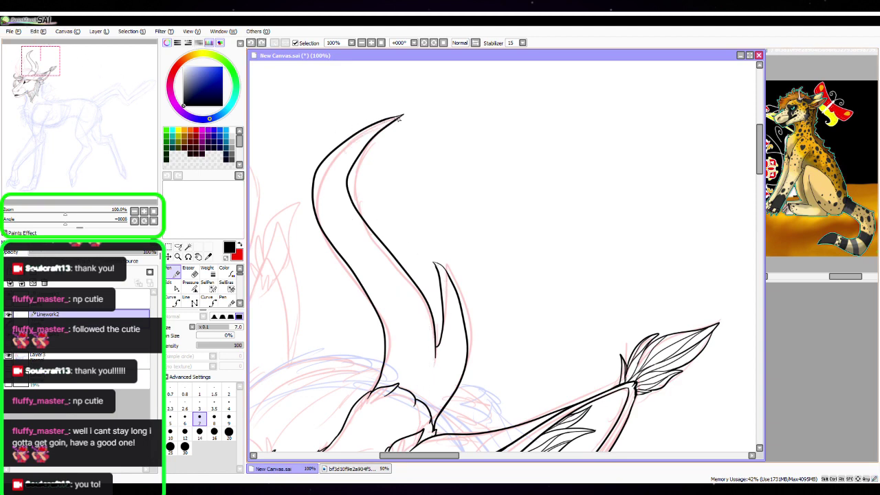
Ink thin flowing grain lines along the inside of the long horn and the short prong
mouse_move(402, 118)
left_mouse_down()
mouse_move(379, 129)
mouse_move(335, 187)
mouse_move(359, 249)
mouse_move(413, 313)
mouse_move(430, 396)
left_mouse_up()
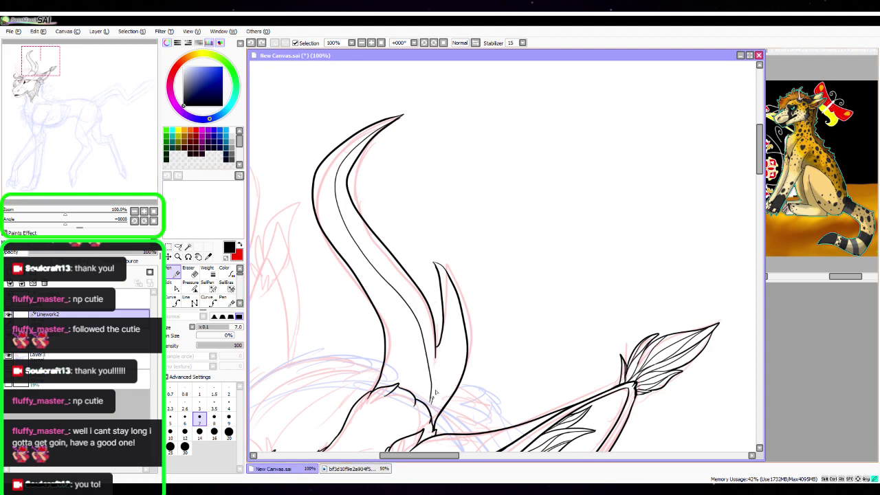
mouse_move(454, 318)
left_mouse_down()
mouse_move(349, 179)
mouse_move(350, 213)
mouse_move(372, 247)
left_mouse_up()
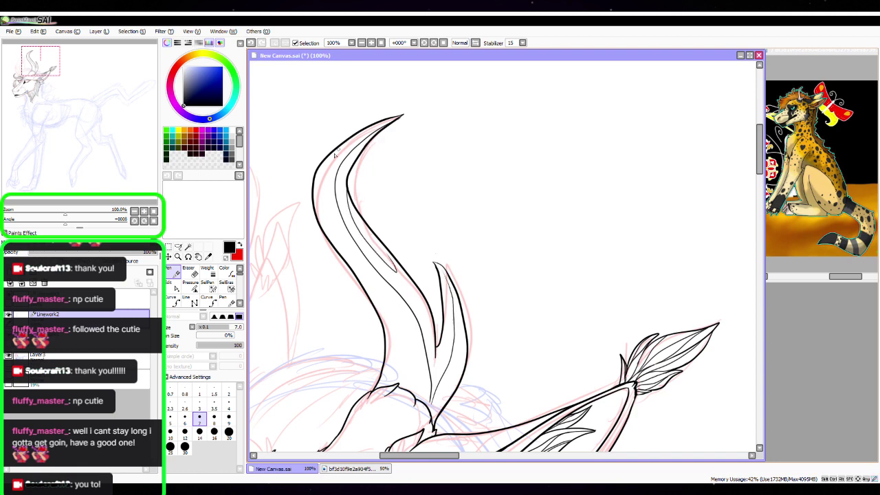
mouse_move(337, 223)
left_mouse_down()
mouse_move(390, 295)
mouse_move(416, 371)
mouse_move(388, 299)
left_mouse_up()
left_click_drag(382, 295, 390, 315)
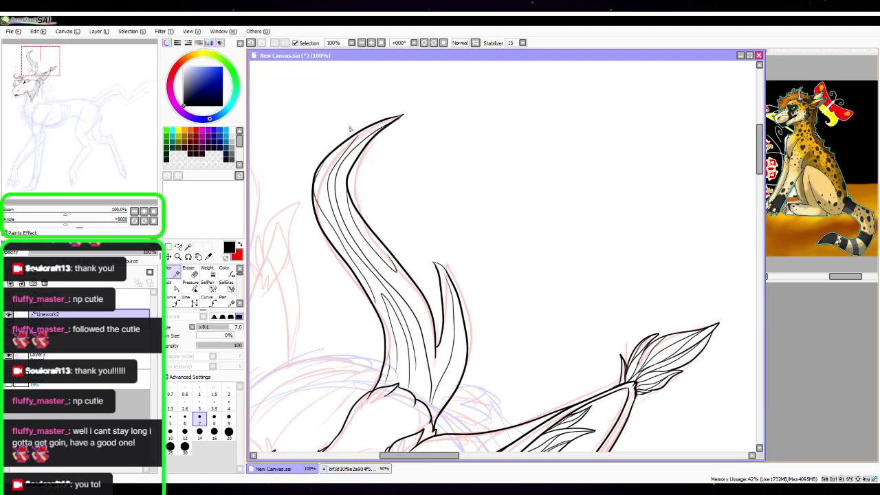
left_click_drag(409, 287, 435, 348)
Reposition the lower ends of the grain lines at the horn's base so they reach the fur edge
left_click(146, 211)
left_click(146, 211)
left_click(146, 211)
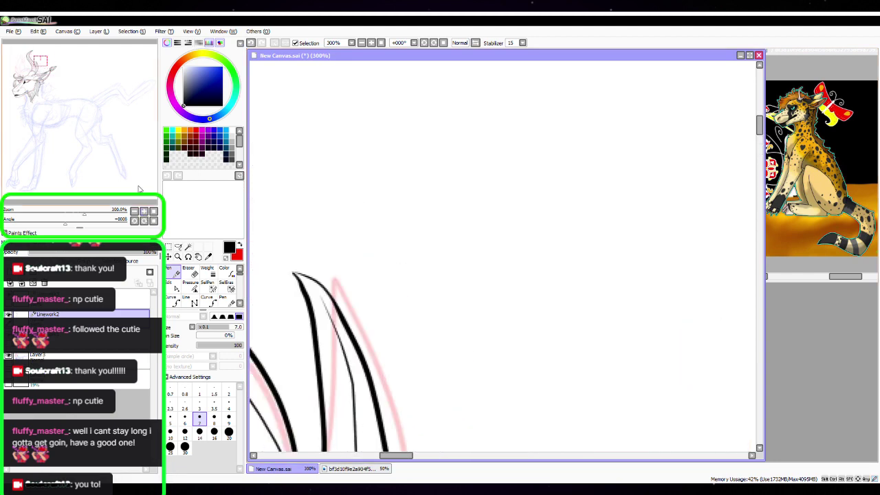
key("space")
left_click_drag(503, 411, 552, 113)
left_click_drag(494, 323, 568, 194)
left_click_drag(447, 233, 459, 285)
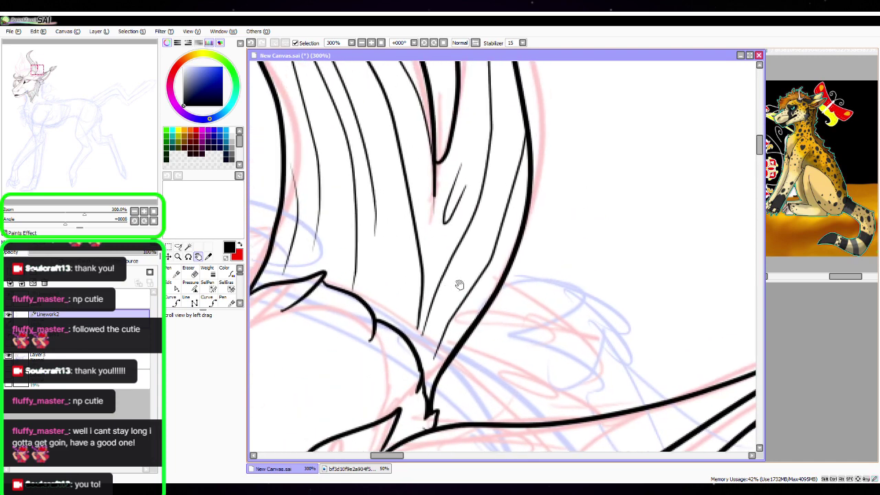
key("ctrl")
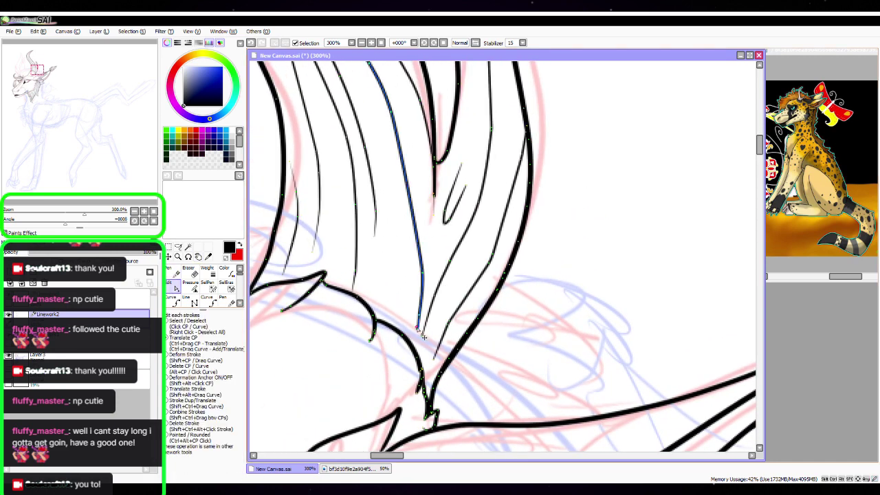
left_click_drag(418, 330, 414, 343)
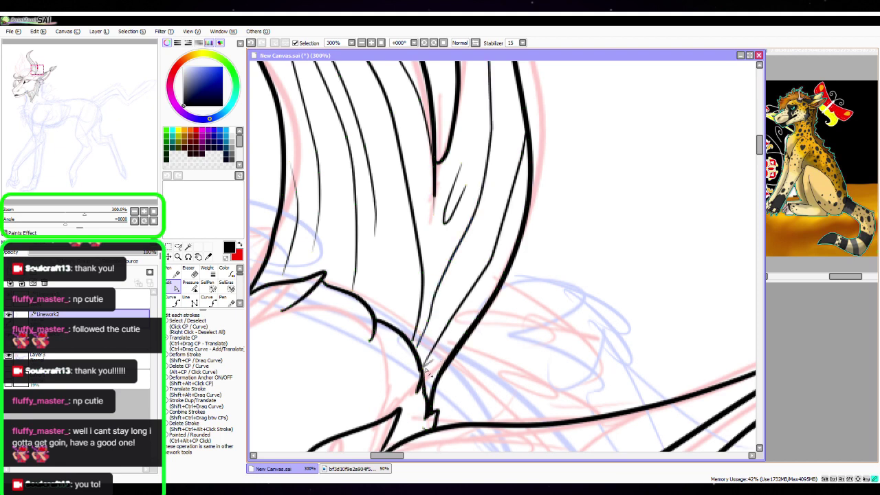
mouse_move(432, 359)
left_mouse_down()
mouse_move(426, 368)
mouse_move(433, 331)
left_mouse_up()
left_click_drag(425, 333, 417, 349)
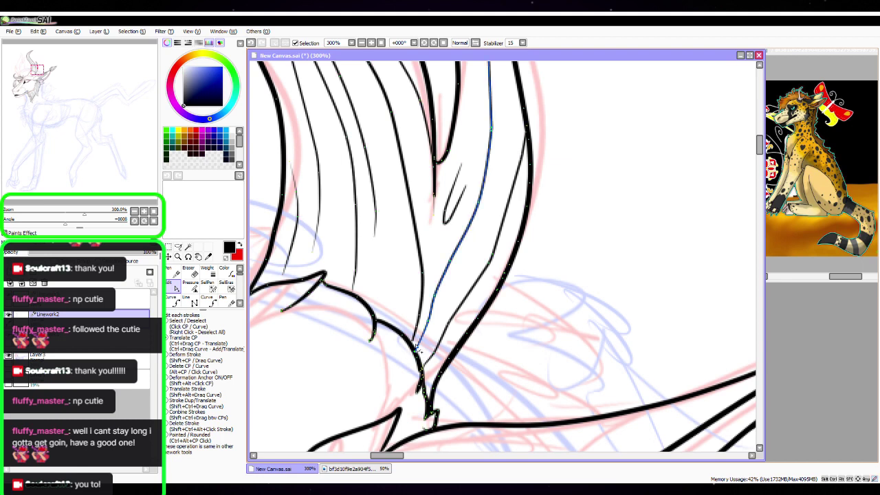
Ink short extra grain strokes at the base of the horn and inside the short prong
left_click(172, 272)
mouse_move(369, 310)
left_mouse_down()
mouse_move(396, 261)
mouse_move(406, 331)
left_mouse_up()
mouse_move(308, 271)
left_mouse_down()
mouse_move(327, 231)
mouse_move(342, 244)
left_mouse_up()
key("space")
mouse_move(551, 156)
left_mouse_down()
mouse_move(554, 279)
mouse_move(615, 336)
mouse_move(594, 333)
left_mouse_up()
mouse_move(484, 127)
left_mouse_down()
mouse_move(511, 186)
mouse_move(521, 308)
left_mouse_up()
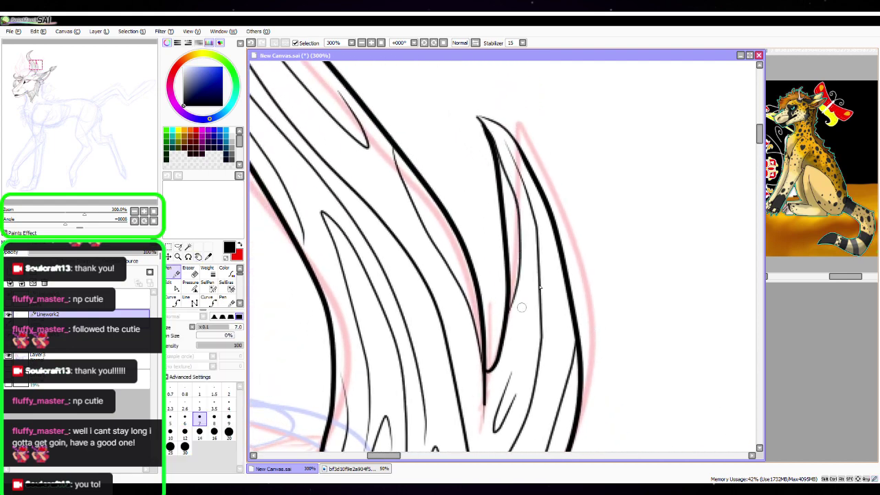
left_click_drag(556, 242, 560, 322)
Ink additional thin grain strokes within the upper bend and pointed tip of the long horn
left_click_drag(447, 222, 576, 358)
left_click_drag(493, 207, 568, 355)
mouse_move(486, 192)
left_mouse_down()
mouse_move(511, 317)
mouse_move(501, 328)
left_mouse_up()
mouse_move(338, 359)
left_mouse_down()
mouse_move(340, 339)
mouse_move(359, 335)
mouse_move(364, 418)
left_mouse_up()
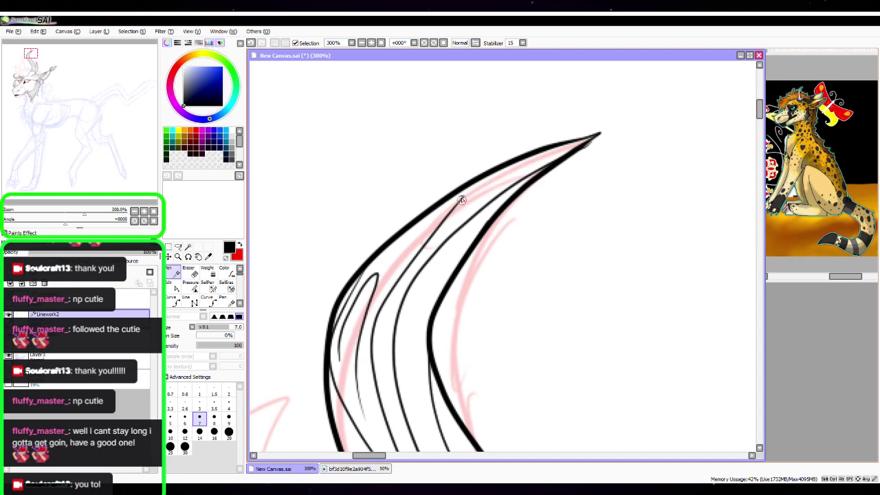
left_click_drag(462, 200, 401, 245)
mouse_move(526, 162)
left_mouse_down()
mouse_move(480, 187)
mouse_move(581, 143)
left_mouse_up()
left_click(134, 211)
left_click(134, 212)
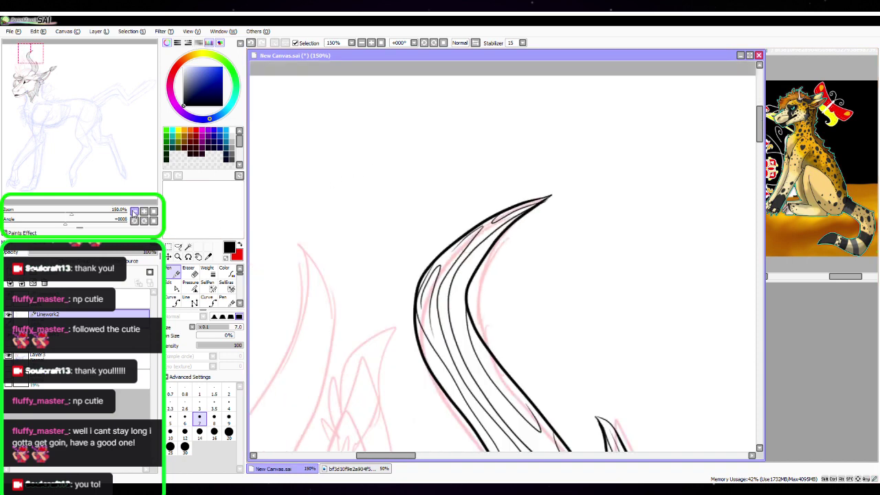
Ink a long tapering hair lock with thin inner strands along the forehead, from the brow tuft toward the horn's base
left_click(134, 211)
key("space")
left_click_drag(572, 331, 566, 110)
left_click_drag(485, 335, 507, 267)
left_click(144, 211)
left_click(144, 211)
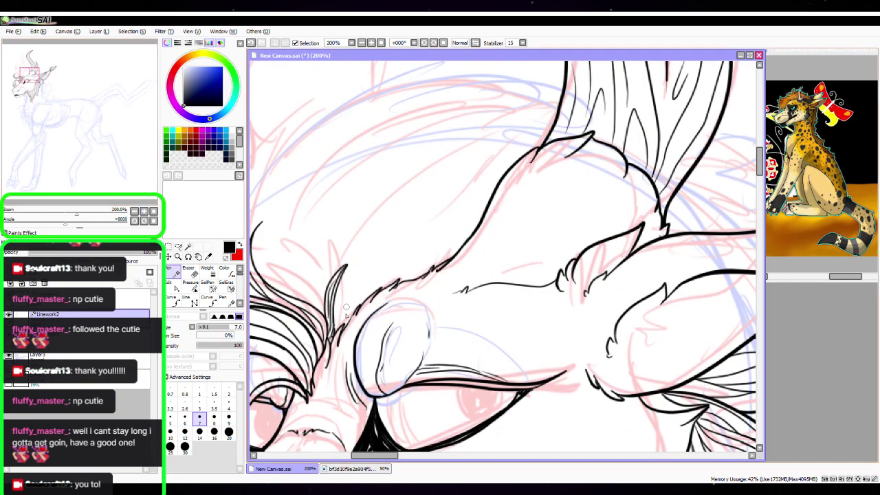
mouse_move(342, 329)
left_mouse_down()
mouse_move(412, 227)
mouse_move(500, 176)
mouse_move(358, 302)
mouse_move(482, 217)
mouse_move(392, 277)
left_mouse_up()
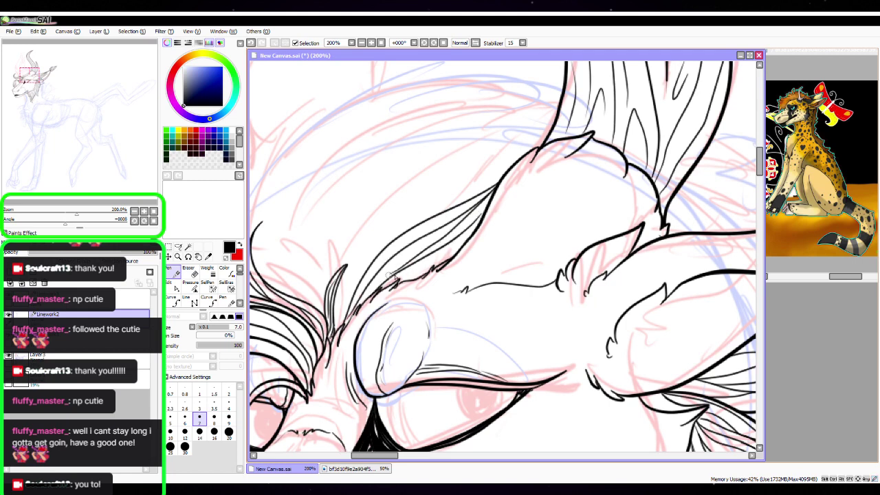
left_click(172, 286)
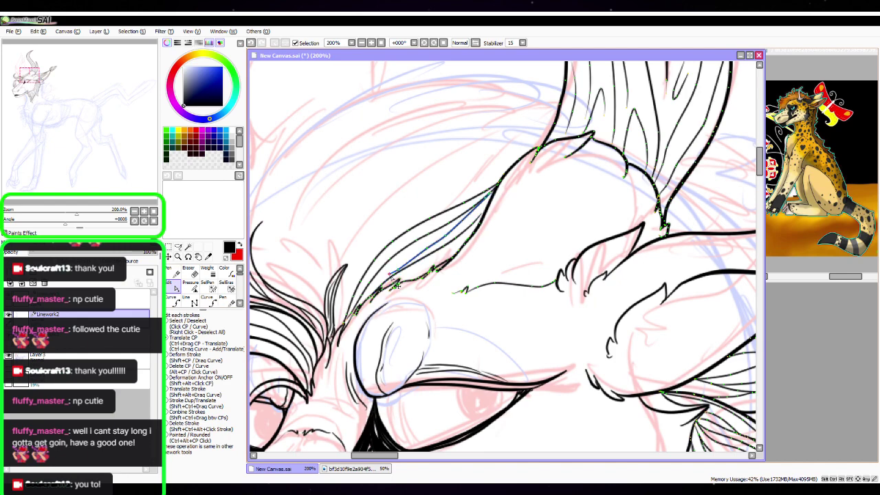
key("space")
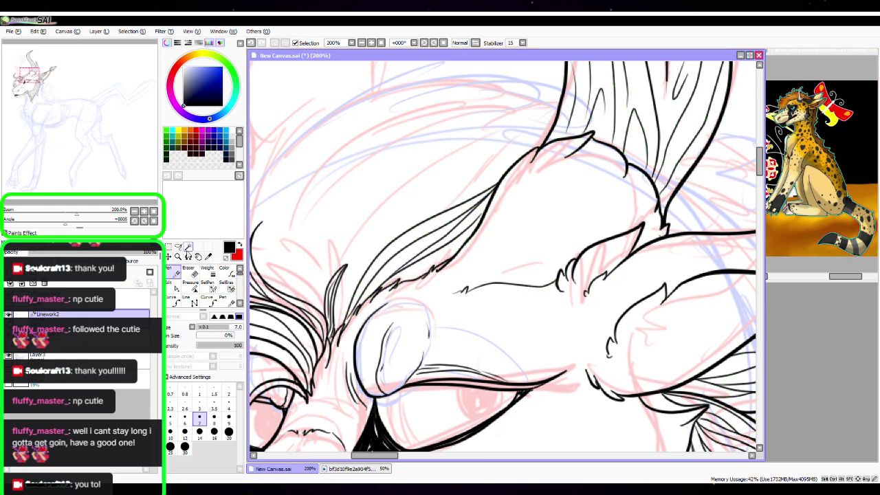
Thicken the outlines of the small curved hair tufts above the brow
left_click_drag(488, 280, 591, 318)
left_click_drag(533, 323, 599, 279)
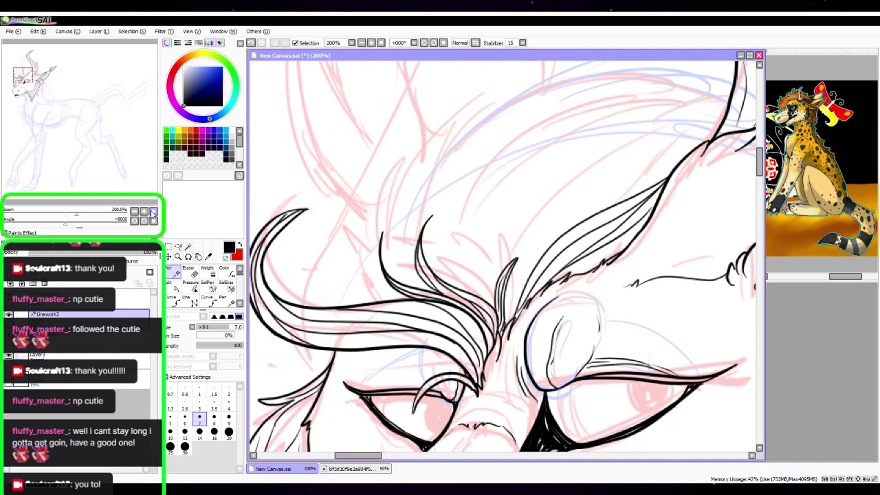
left_click(144, 211)
left_click(143, 211)
mouse_move(487, 361)
left_mouse_down()
mouse_move(493, 303)
mouse_move(515, 265)
mouse_move(541, 248)
mouse_move(511, 323)
mouse_move(498, 417)
left_mouse_up()
mouse_move(487, 361)
left_mouse_down()
mouse_move(375, 303)
mouse_move(337, 210)
mouse_move(365, 170)
mouse_move(328, 237)
mouse_move(343, 311)
left_mouse_up()
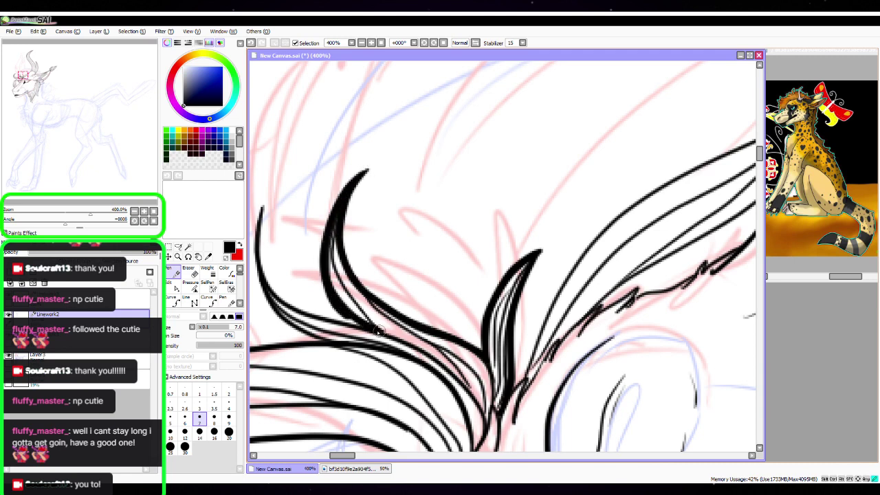
left_click_drag(339, 308, 442, 315)
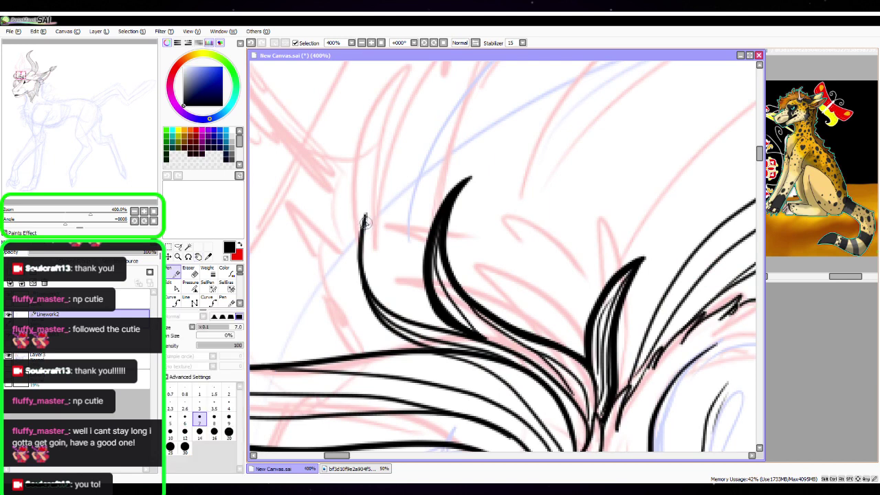
mouse_move(366, 213)
left_mouse_down()
mouse_move(362, 254)
mouse_move(374, 288)
mouse_move(394, 309)
mouse_move(465, 331)
mouse_move(375, 284)
left_mouse_up()
mouse_move(358, 224)
left_mouse_down()
mouse_move(365, 299)
mouse_move(416, 347)
left_mouse_up()
Ink a second line along the inner edge of the long curled lock and reshape it to follow the existing curve
key("space")
left_click_drag(546, 328, 685, 262)
left_click_drag(594, 311, 646, 304)
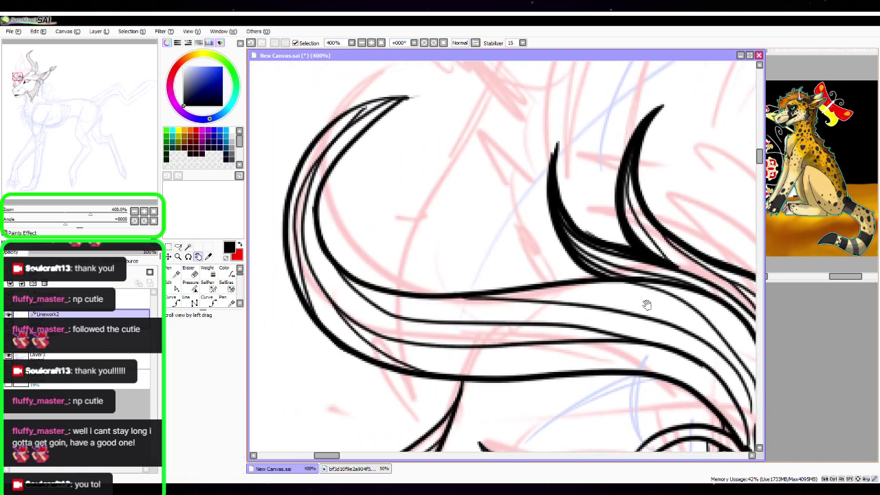
mouse_move(407, 97)
left_mouse_down()
mouse_move(323, 180)
mouse_move(350, 272)
mouse_move(498, 268)
mouse_move(604, 278)
left_mouse_up()
left_click(169, 282)
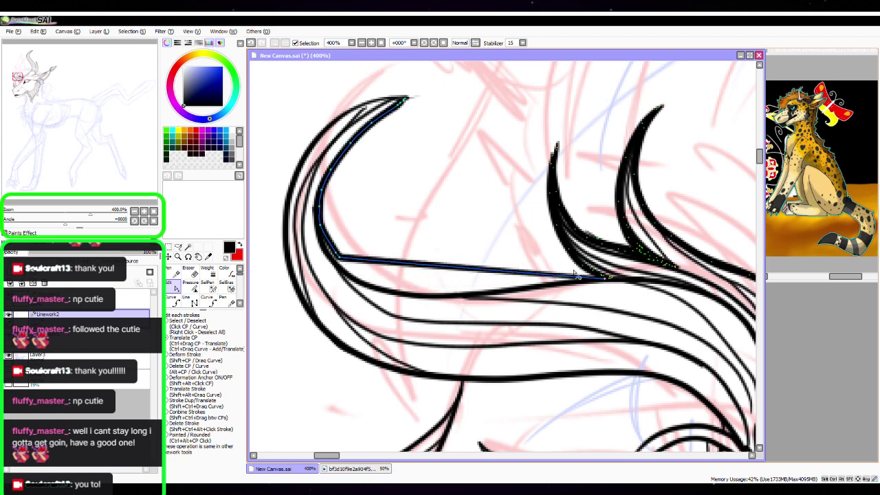
mouse_move(479, 273)
left_mouse_down()
mouse_move(467, 288)
mouse_move(479, 294)
left_mouse_up()
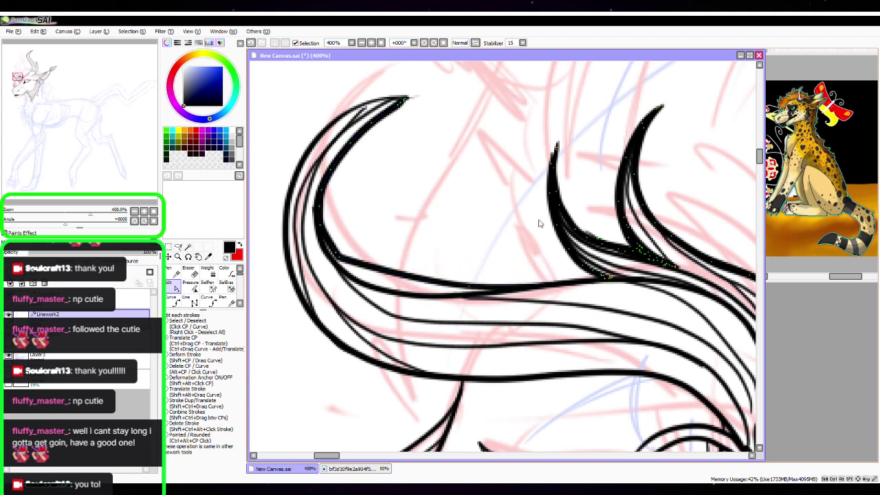
left_click_drag(430, 273, 415, 291)
left_click_drag(373, 271, 364, 277)
mouse_move(351, 142)
left_mouse_down()
mouse_move(356, 149)
mouse_move(351, 142)
left_mouse_up()
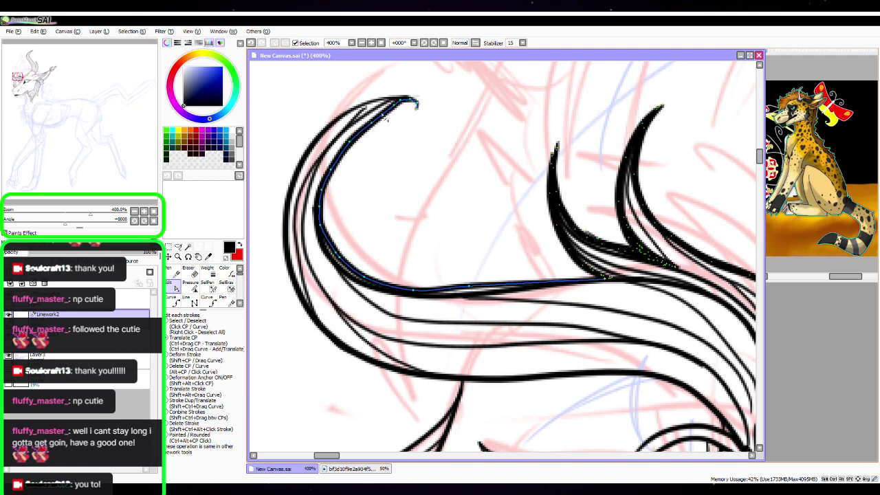
Thicken the inner edge and tip of the long curled lock, undoing the last extra stroke
key("n")
mouse_move(347, 149)
left_mouse_down()
mouse_move(402, 102)
mouse_move(420, 104)
mouse_move(412, 112)
left_mouse_up()
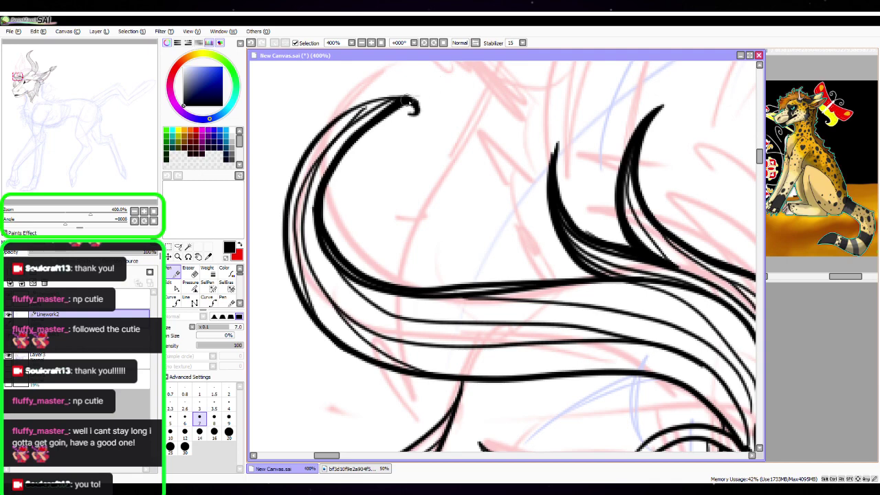
mouse_move(362, 135)
left_mouse_down()
mouse_move(323, 202)
mouse_move(326, 244)
left_mouse_up()
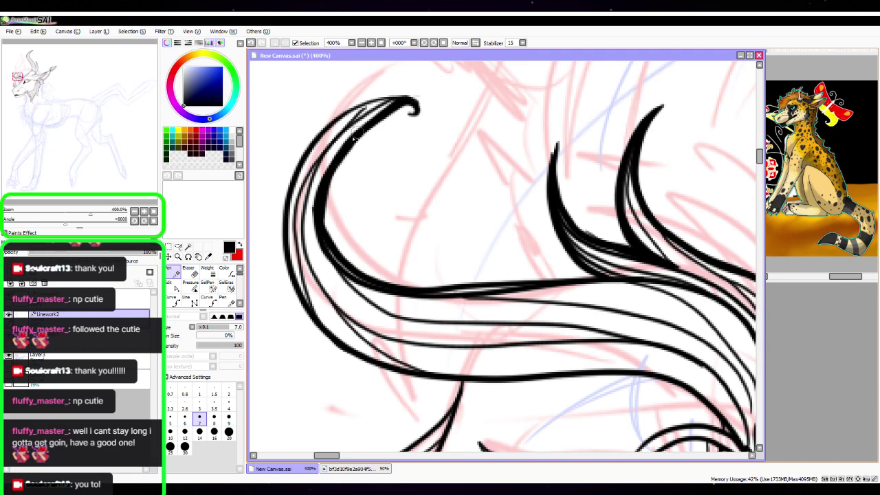
mouse_move(661, 334)
left_mouse_down()
mouse_move(434, 188)
mouse_move(393, 177)
left_mouse_up()
mouse_move(314, 216)
left_mouse_down()
mouse_move(393, 220)
mouse_move(482, 284)
mouse_move(423, 267)
mouse_move(368, 308)
mouse_move(357, 359)
left_mouse_up()
key("ctrl+z")
Ink short fur strokes at the inner corner of the far eye and thin eyelid crease lines above it
mouse_move(377, 320)
left_mouse_down()
mouse_move(419, 283)
mouse_move(455, 285)
mouse_move(487, 309)
mouse_move(499, 303)
mouse_move(481, 323)
mouse_move(510, 291)
mouse_move(508, 306)
left_mouse_up()
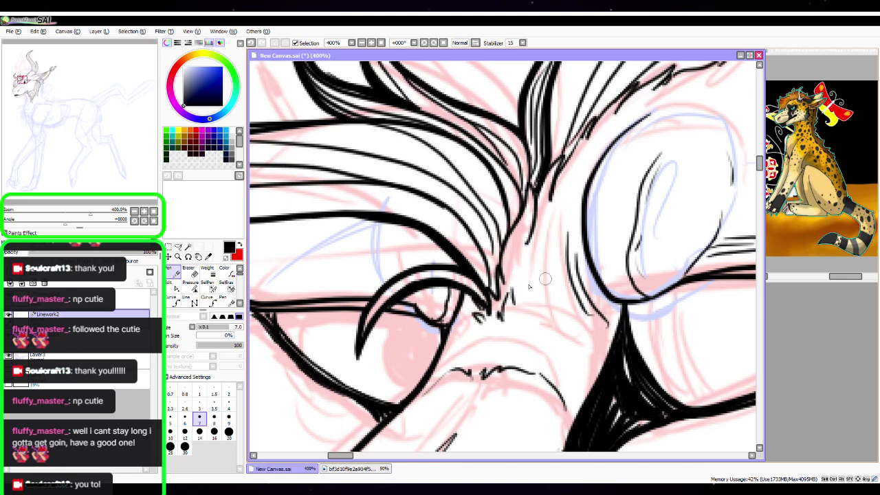
left_click_drag(445, 348, 468, 316)
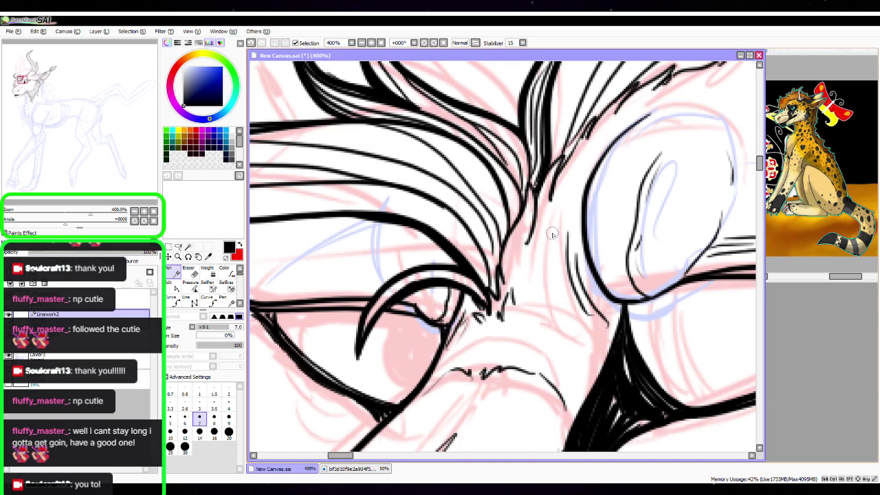
left_click_drag(505, 225, 603, 281)
mouse_move(480, 286)
left_mouse_down()
mouse_move(485, 337)
mouse_move(372, 338)
mouse_move(399, 350)
mouse_move(486, 341)
left_mouse_up()
mouse_move(484, 280)
left_mouse_down()
mouse_move(358, 348)
mouse_move(417, 288)
left_mouse_up()
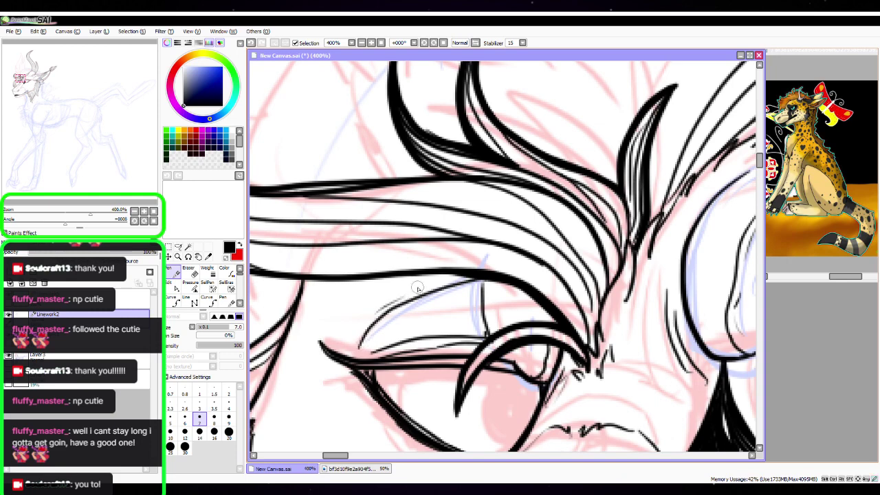
Ink small detail lines above and beneath the hooked curl over the far eye's inner corner
key("space")
mouse_move(579, 216)
left_mouse_down()
mouse_move(666, 149)
mouse_move(637, 145)
left_mouse_up()
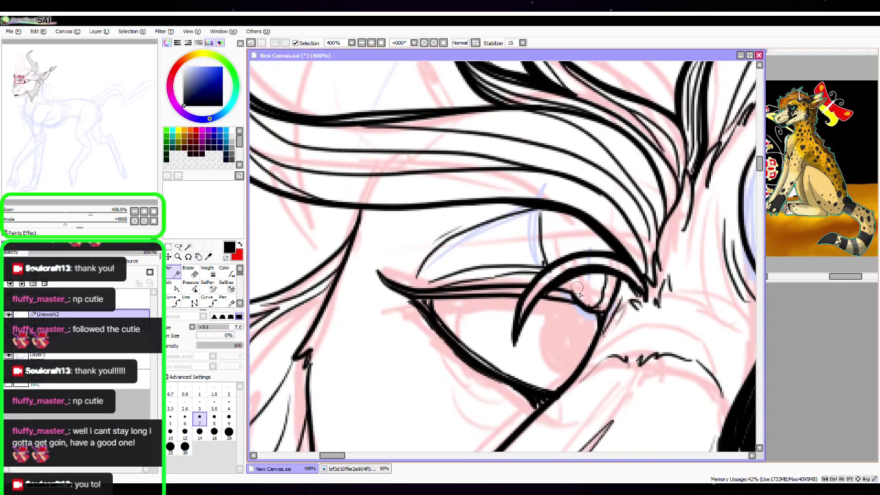
left_click_drag(579, 292, 586, 268)
left_click_drag(572, 220, 583, 253)
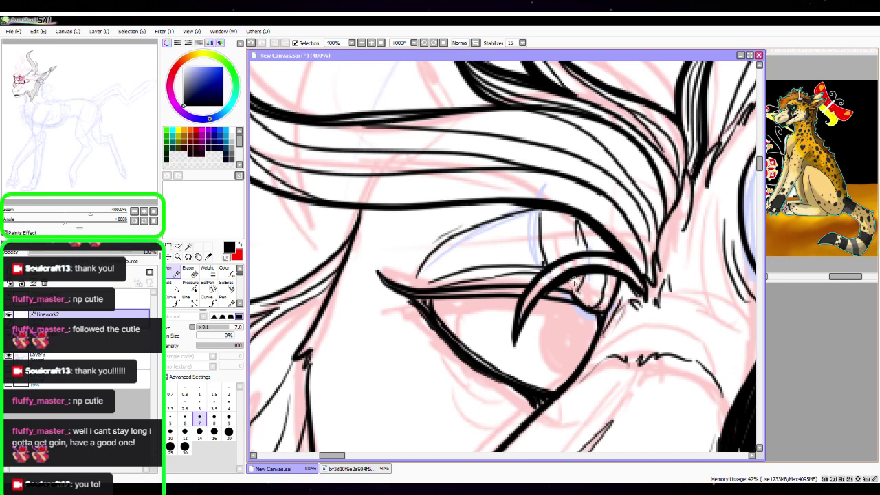
left_click_drag(566, 191, 535, 238)
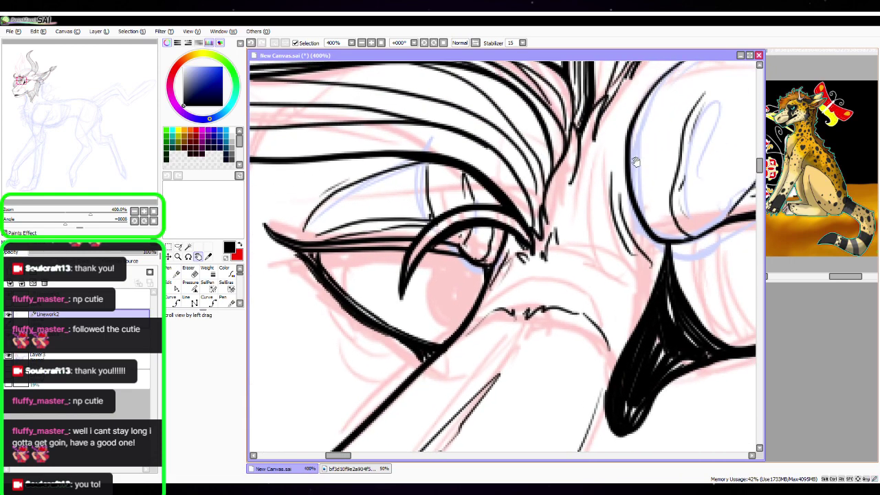
Thicken the upper edge of the long forehead lock and add thin strands toward its tip and root
left_click_drag(636, 161, 595, 255)
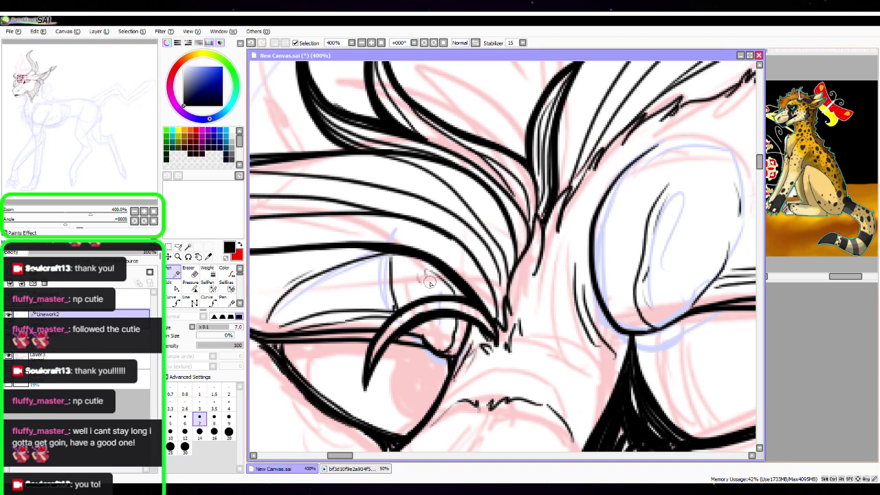
left_click_drag(454, 181, 467, 356)
left_click(135, 212)
left_click(135, 213)
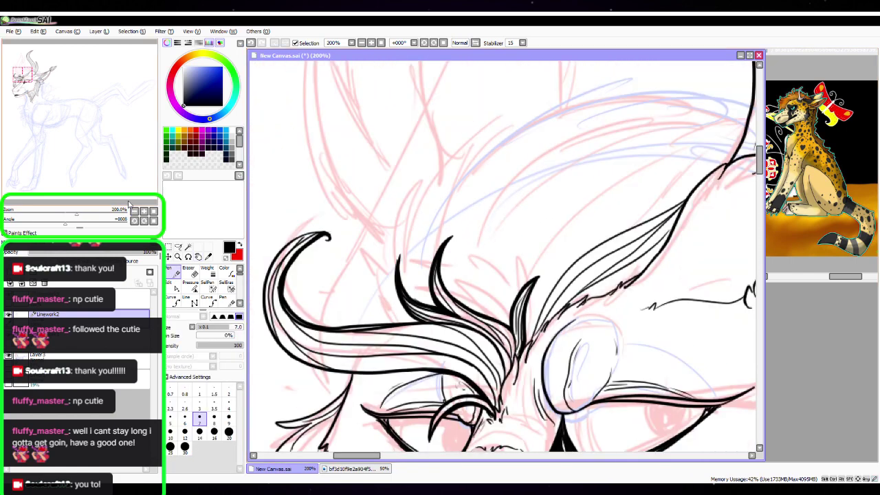
left_click_drag(644, 225, 472, 213)
left_click(143, 211)
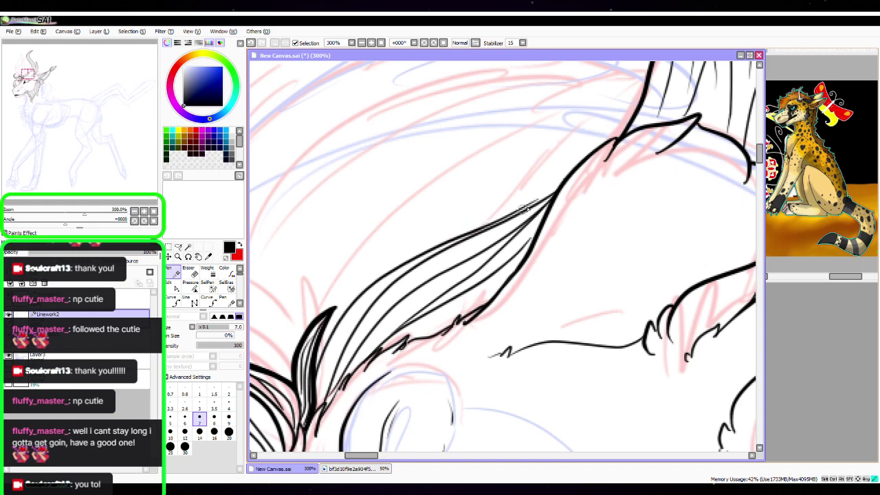
left_click_drag(524, 208, 553, 195)
mouse_move(527, 239)
left_mouse_down()
mouse_move(542, 226)
mouse_move(506, 248)
mouse_move(523, 239)
left_mouse_up()
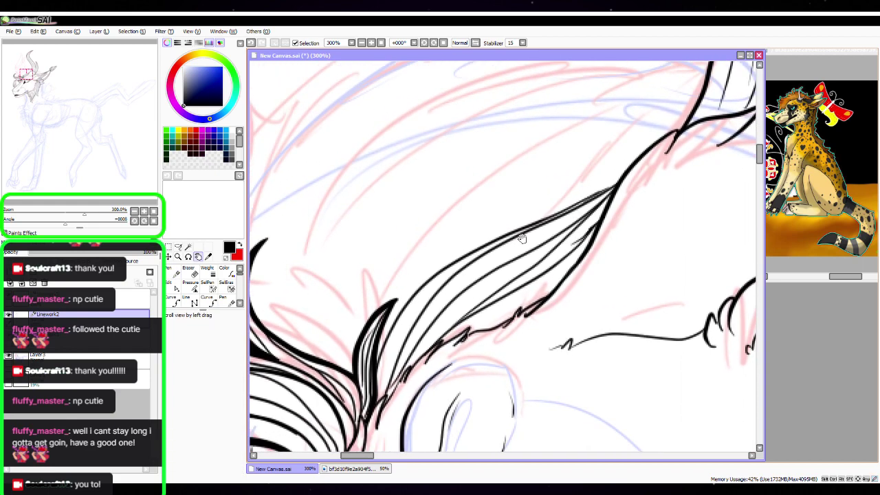
key("space")
mouse_move(381, 407)
left_mouse_down()
mouse_move(382, 385)
mouse_move(470, 250)
left_mouse_up()
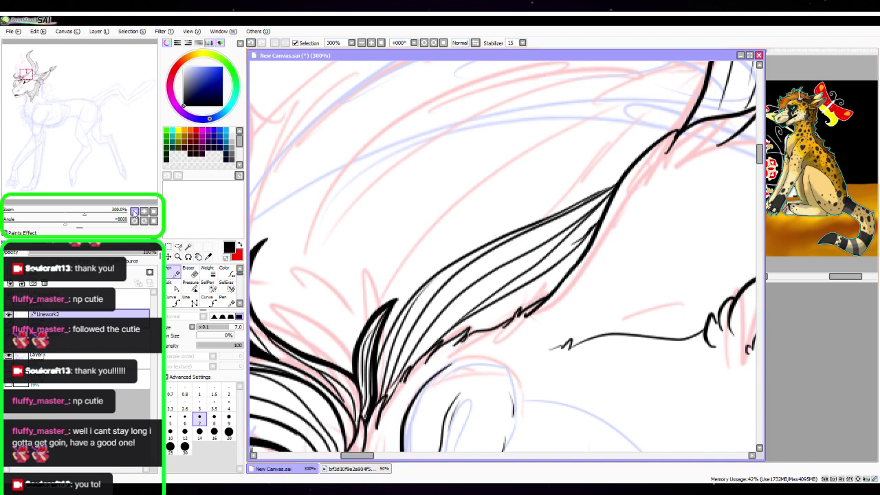
Ink a small pointed tuft between the brow tufts and widen the long forehead lock with an outer edge and inner strands
left_click(134, 211)
key("space")
left_click_drag(539, 190, 575, 238)
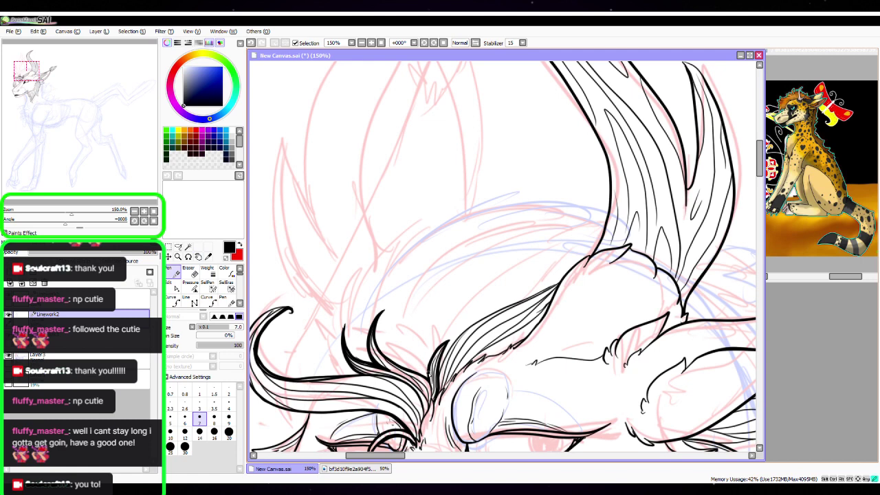
left_click_drag(428, 375, 381, 339)
key("ctrl+z")
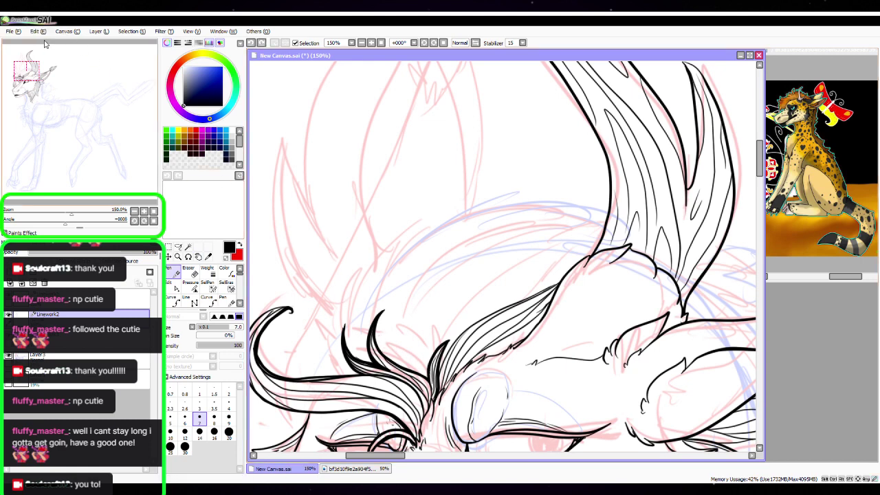
left_click_drag(427, 371, 394, 339)
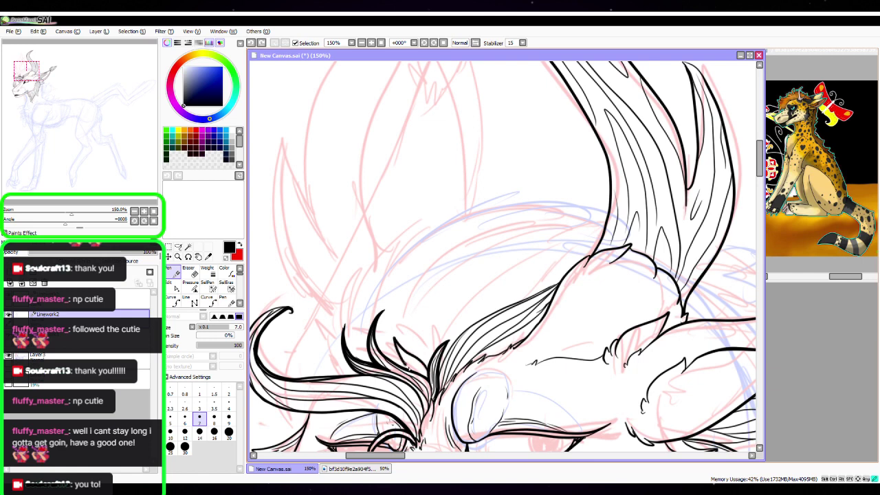
left_click_drag(427, 378, 407, 353)
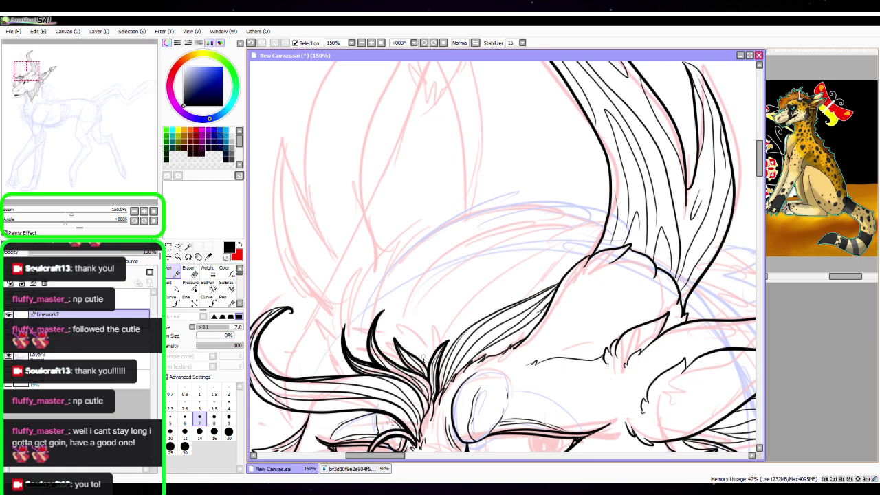
mouse_move(423, 358)
left_mouse_down()
mouse_move(464, 310)
mouse_move(568, 271)
mouse_move(531, 296)
left_mouse_up()
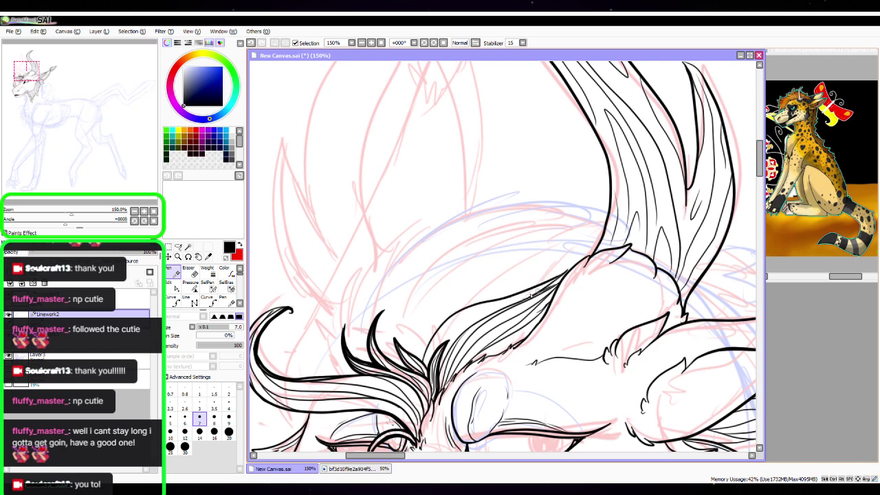
mouse_move(429, 364)
left_mouse_down()
mouse_move(451, 327)
mouse_move(557, 278)
left_mouse_up()
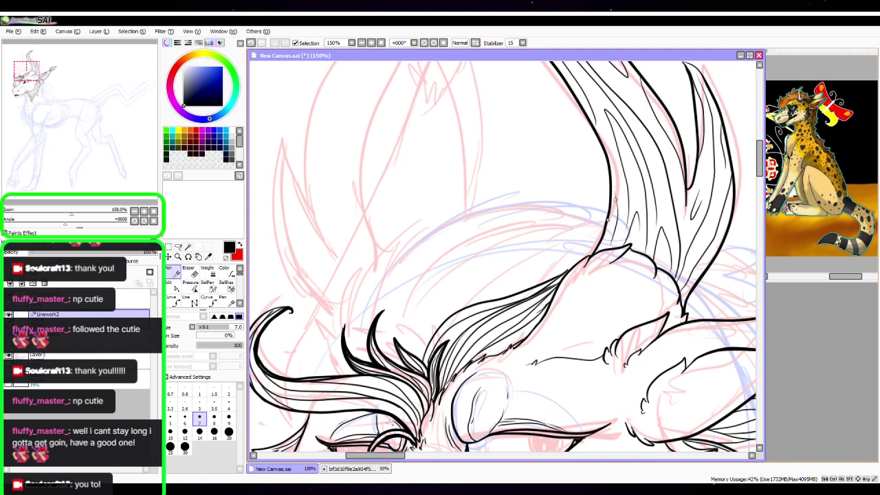
Ink another long tapering lock with inner strands above the forehead lock, redoing its first outline and extending its edge to the horn
mouse_move(422, 361)
left_mouse_down()
mouse_move(443, 312)
mouse_move(529, 248)
mouse_move(458, 313)
left_mouse_up()
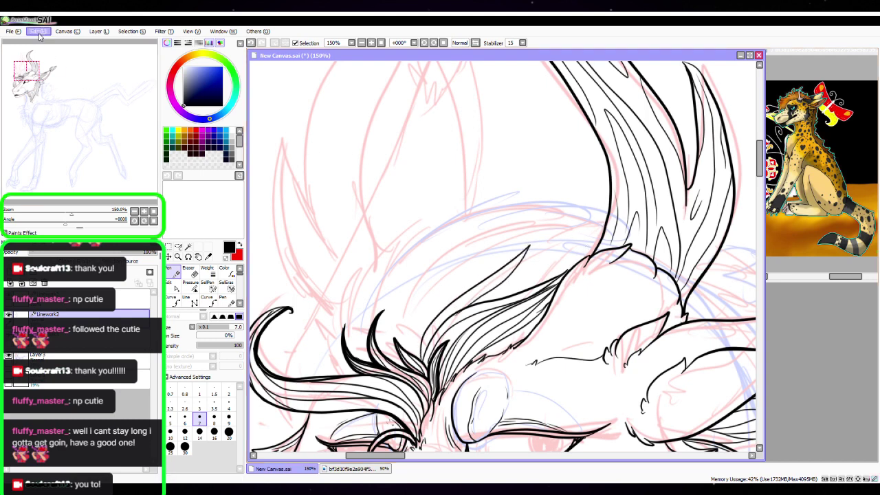
key("ctrl+z")
left_click(144, 211)
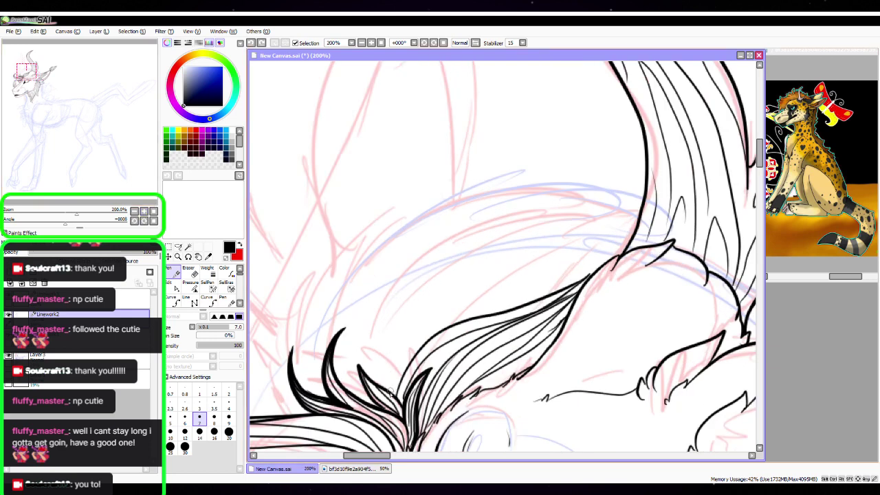
mouse_move(391, 392)
left_mouse_down()
mouse_move(436, 308)
mouse_move(585, 239)
mouse_move(427, 343)
left_mouse_up()
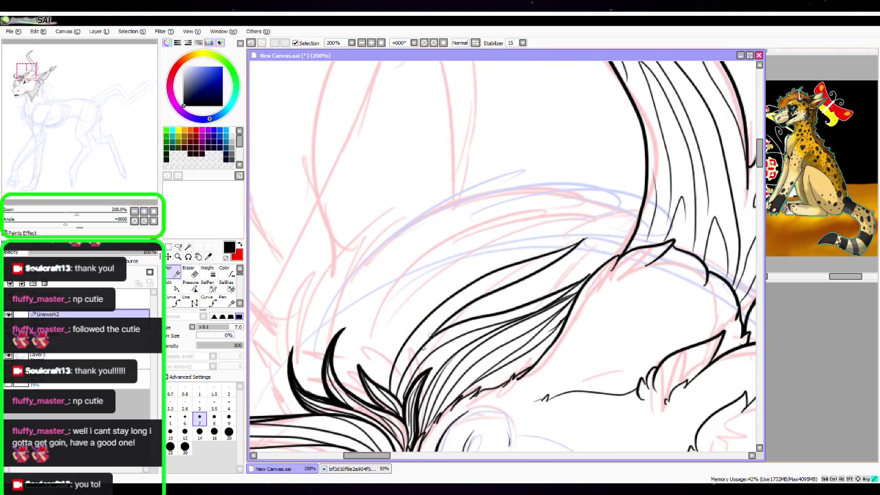
mouse_move(583, 241)
left_mouse_down()
mouse_move(467, 298)
mouse_move(403, 374)
left_mouse_up()
mouse_move(441, 335)
left_mouse_down()
mouse_move(561, 256)
mouse_move(619, 231)
mouse_move(613, 212)
mouse_move(623, 223)
left_mouse_up()
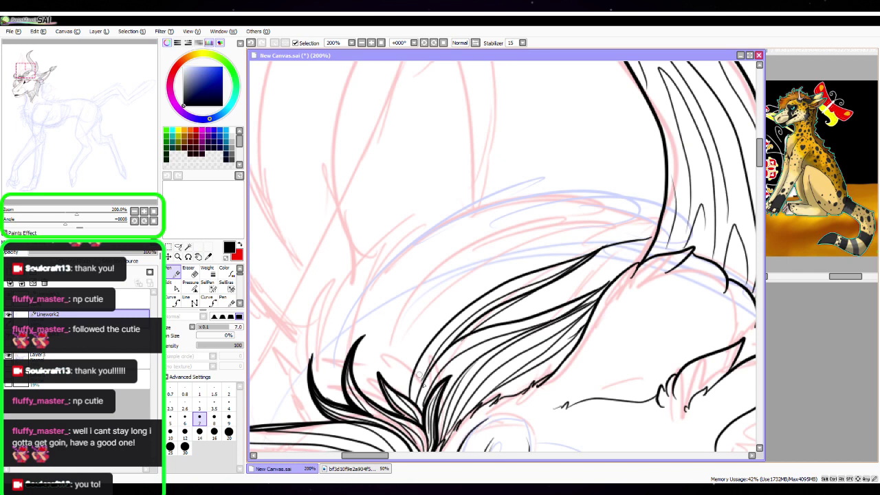
left_click(172, 287)
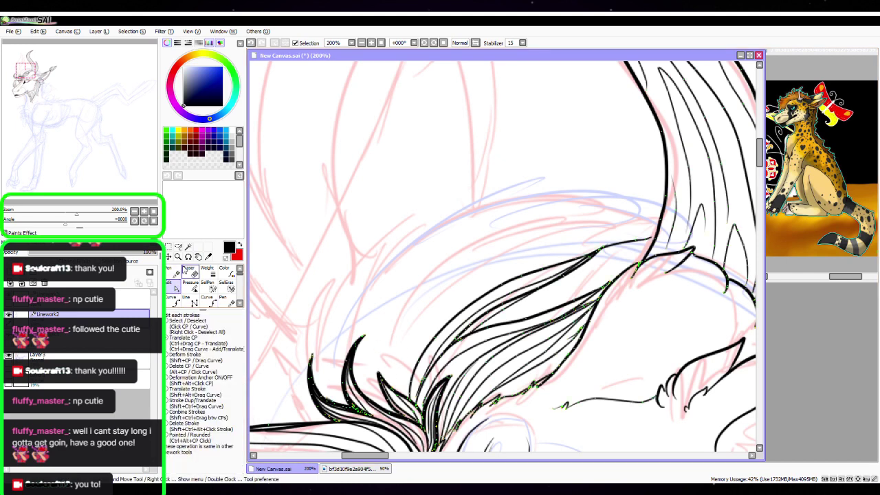
Add thin strands at the horn end of the upper forehead lock and check the strokes' fit against the lock's edge
key("n")
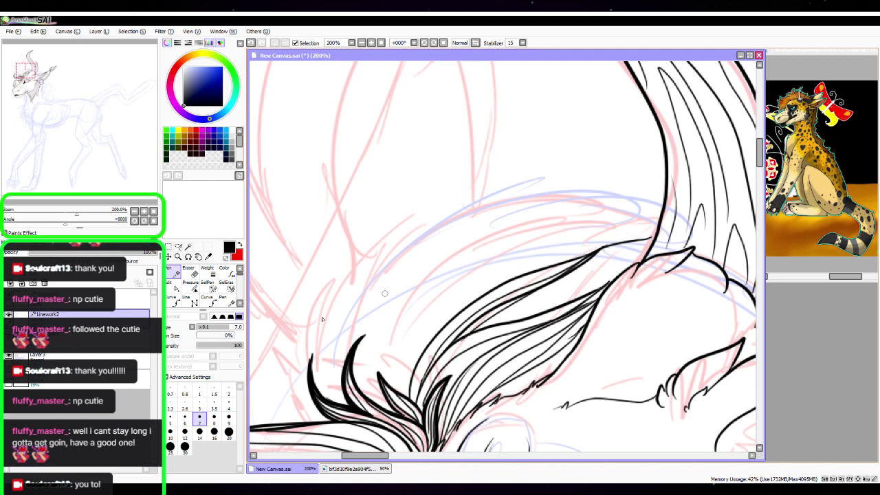
mouse_move(476, 327)
left_mouse_down()
mouse_move(655, 239)
mouse_move(588, 286)
mouse_move(562, 301)
left_mouse_up()
key("c")
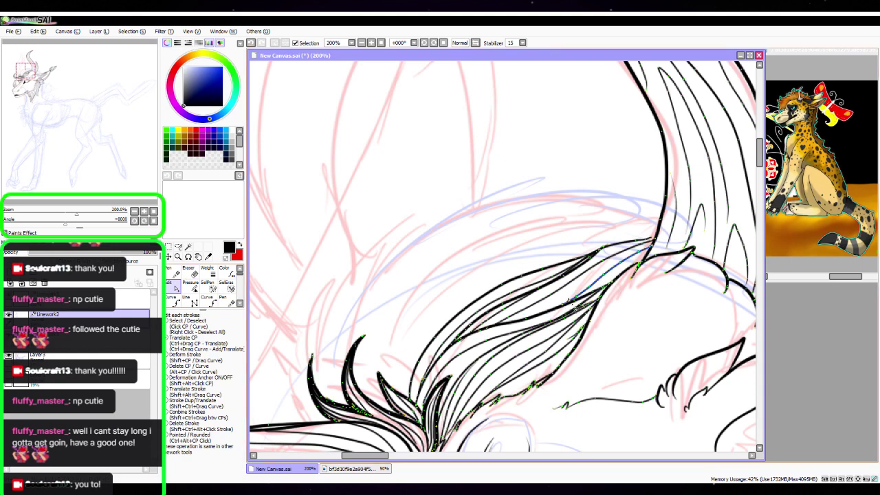
key("n")
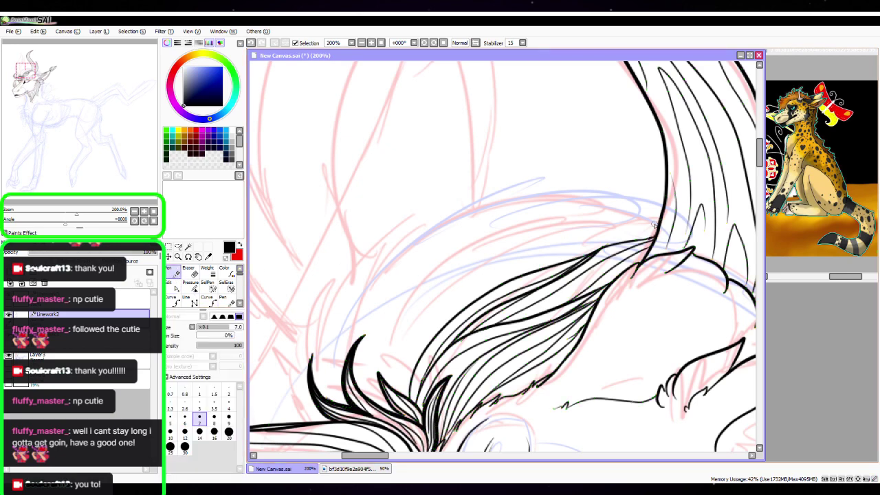
Add a new linework layer and ink short pointed outer hair edges beyond the brow tufts, undoing the long arcs above them
left_click(134, 211)
left_click(69, 298)
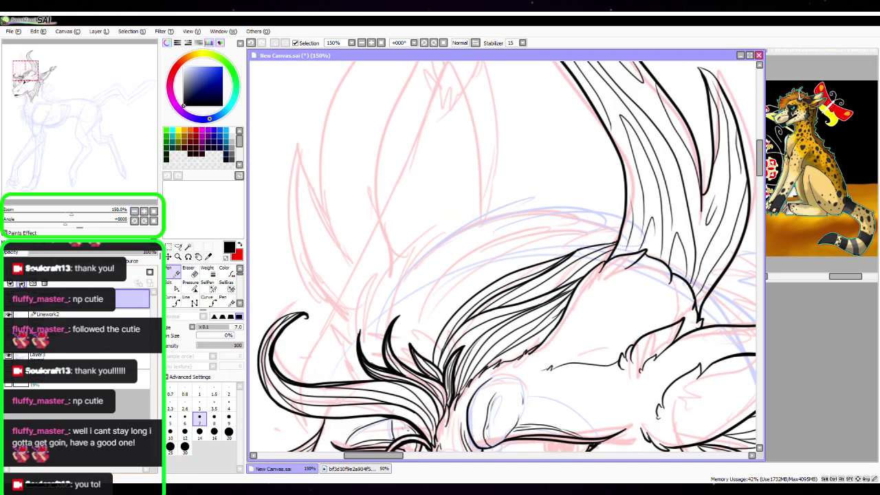
left_click(21, 284)
left_click_drag(550, 251, 475, 234)
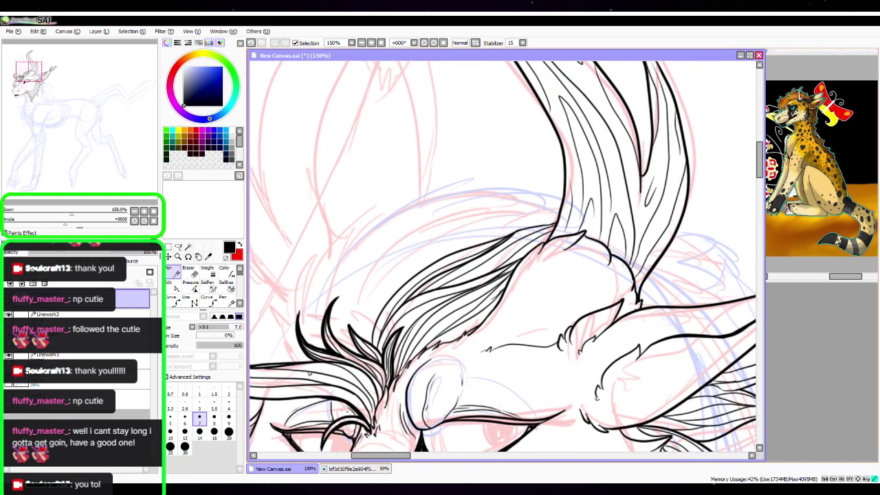
mouse_move(309, 373)
left_mouse_down()
mouse_move(277, 328)
mouse_move(301, 356)
mouse_move(289, 313)
mouse_move(327, 253)
mouse_move(304, 317)
mouse_move(317, 217)
mouse_move(314, 280)
mouse_move(399, 206)
mouse_move(517, 193)
left_mouse_up()
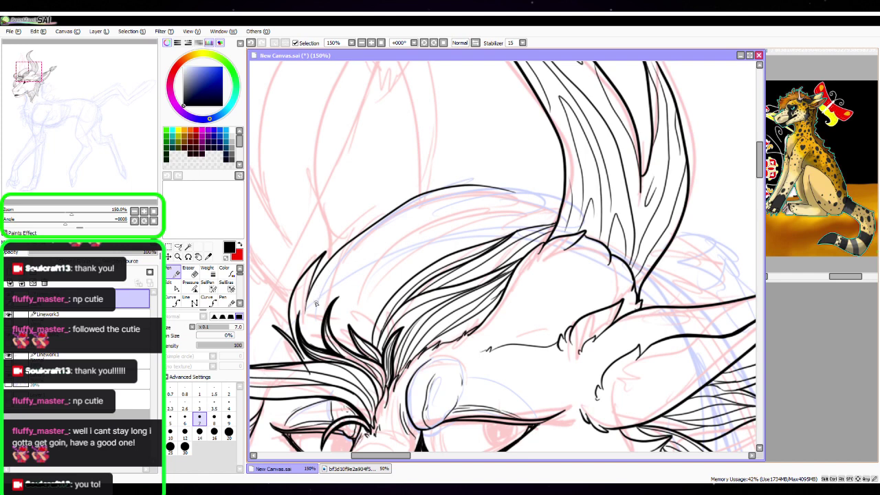
mouse_move(303, 327)
left_mouse_down()
mouse_move(386, 245)
mouse_move(457, 219)
left_mouse_up()
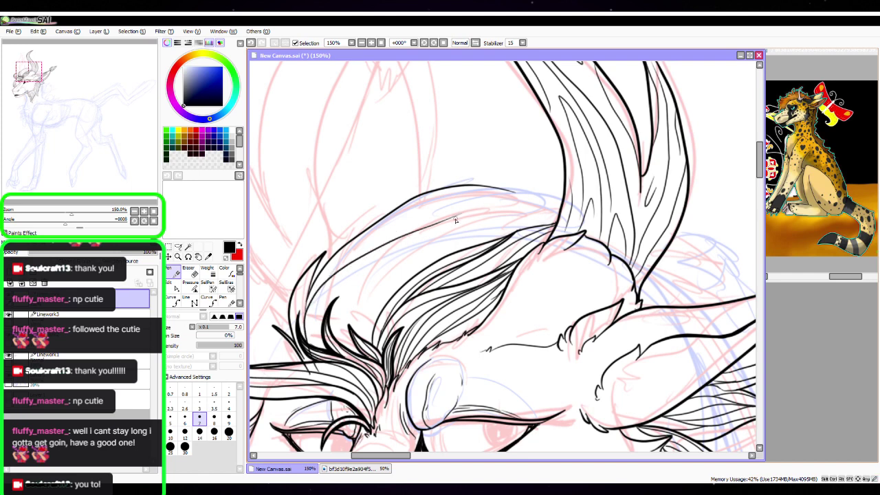
key("ctrl+z")
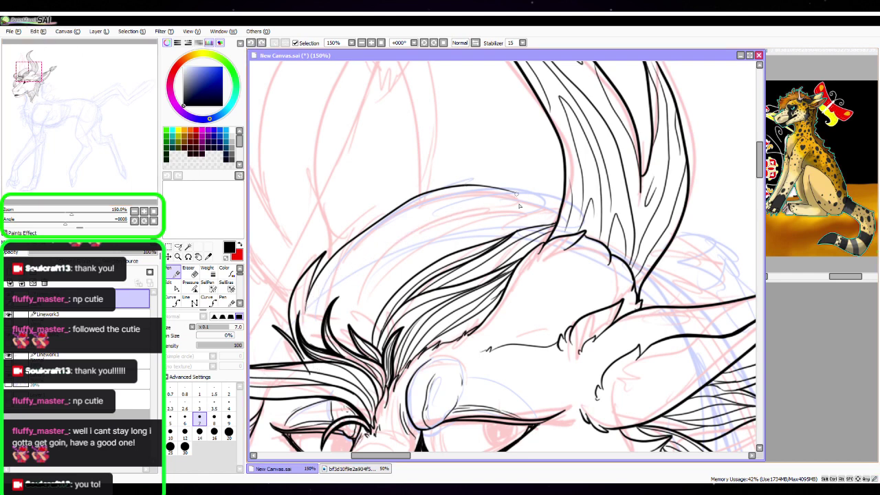
key("ctrl+z")
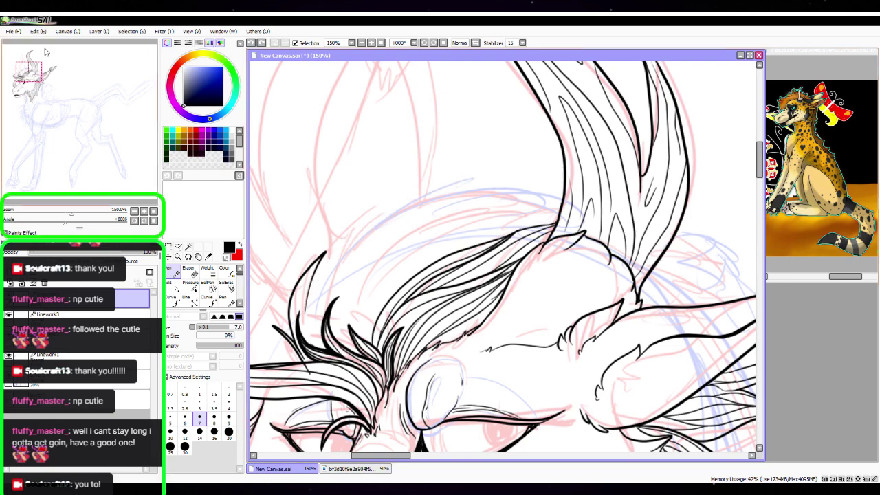
Ink the pointed outer edge of a large hair lock above the forehead locks, with a second arc running toward the horn
left_click(144, 210)
key("space")
mouse_move(253, 319)
left_mouse_down()
mouse_move(406, 326)
mouse_move(466, 240)
mouse_move(599, 153)
mouse_move(464, 249)
mouse_move(387, 358)
left_mouse_up()
key("space")
left_click_drag(621, 327, 520, 344)
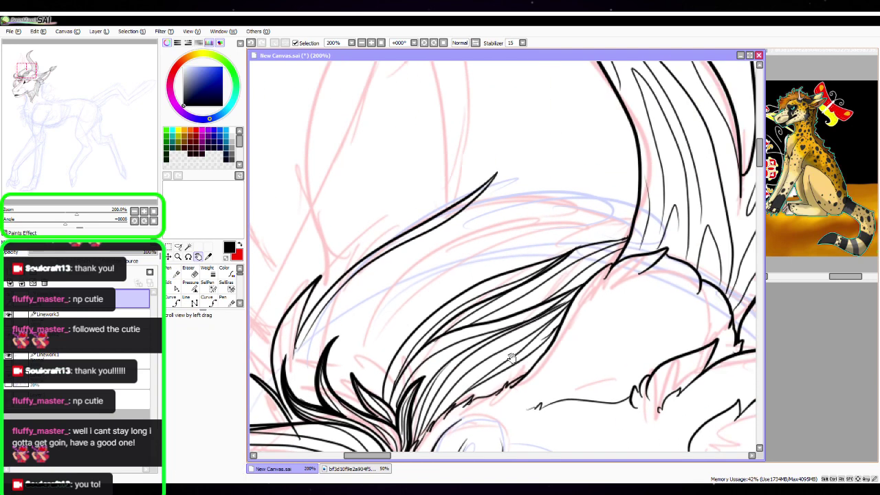
mouse_move(363, 268)
left_mouse_down()
mouse_move(413, 240)
mouse_move(525, 220)
mouse_move(608, 223)
left_mouse_up()
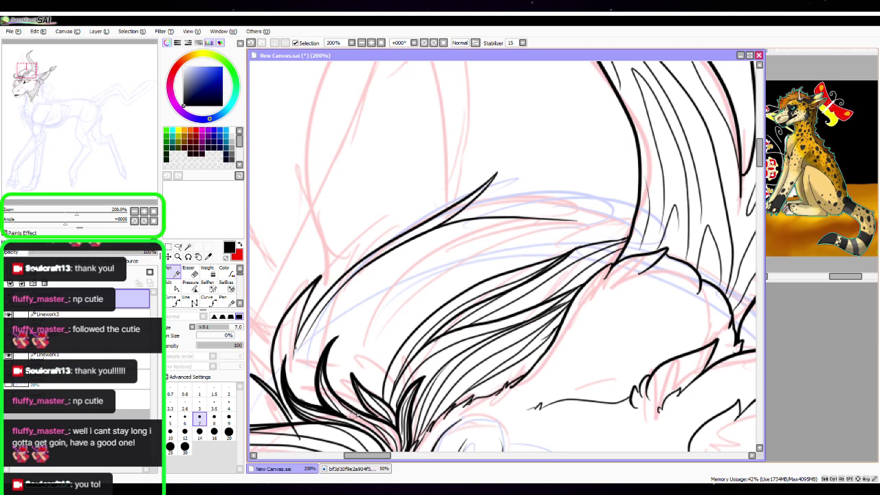
Ink inner strands curving down from the large outer lock's lower tip into its root beside the brow tufts
mouse_move(295, 347)
left_mouse_down()
mouse_move(301, 391)
mouse_move(325, 437)
left_mouse_up()
left_click_drag(318, 278, 285, 364)
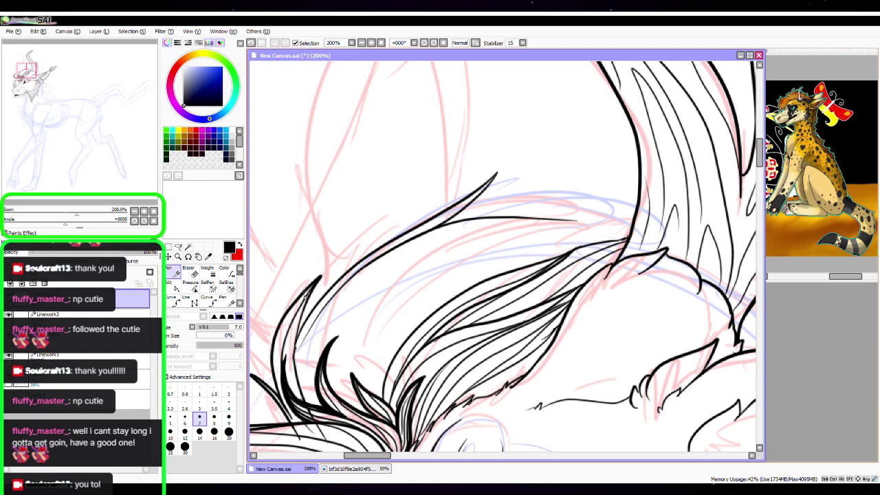
mouse_move(305, 296)
left_mouse_down()
mouse_move(277, 357)
mouse_move(289, 391)
left_mouse_up()
mouse_move(321, 322)
left_mouse_down()
mouse_move(305, 340)
mouse_move(321, 406)
left_mouse_up()
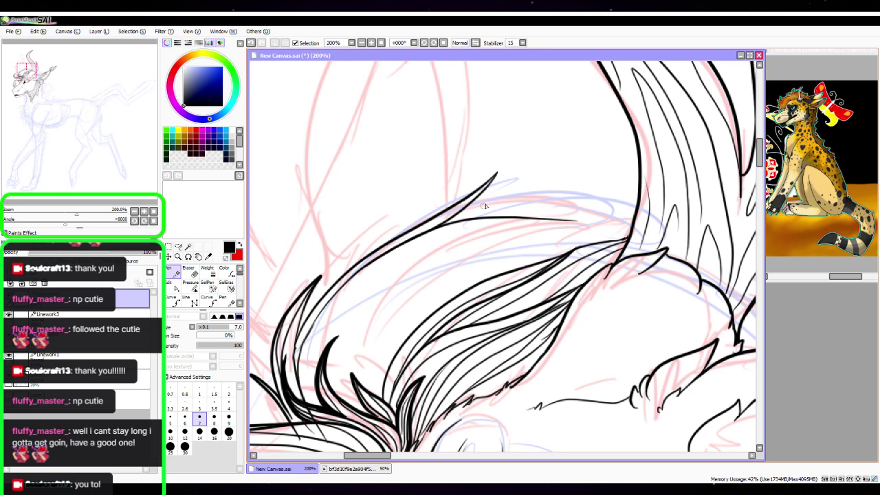
Ink an upper arc from the large lock's pointed tip to the horn and shift its start to join the tip's edge
mouse_move(464, 209)
left_mouse_down()
mouse_move(540, 198)
mouse_move(654, 222)
left_mouse_up()
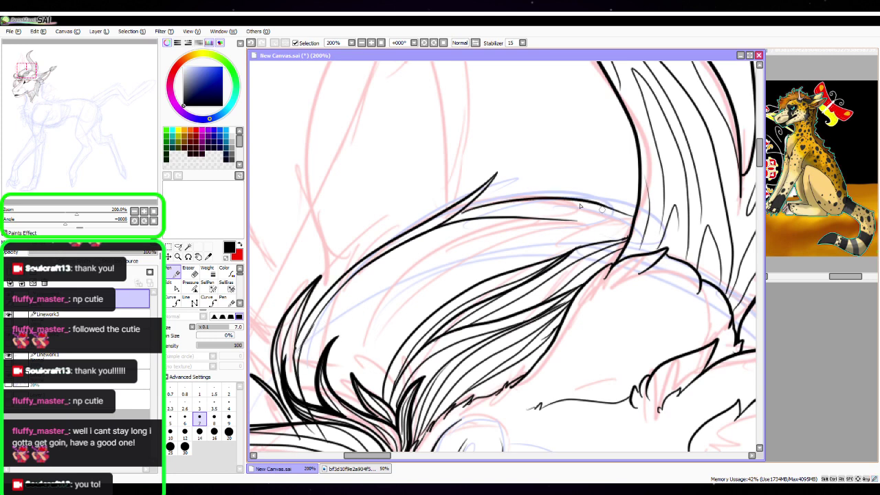
left_click_drag(465, 210, 598, 176)
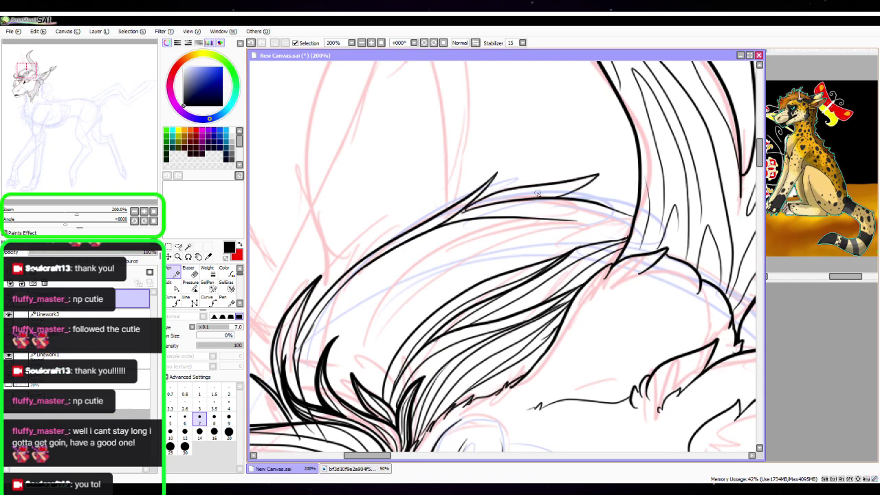
key("ctrl+z")
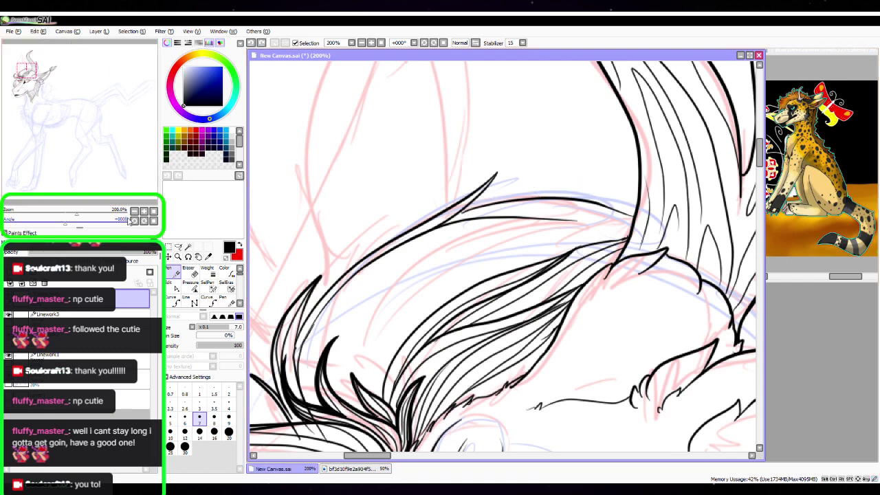
left_click(140, 210)
left_click_drag(581, 274, 488, 340)
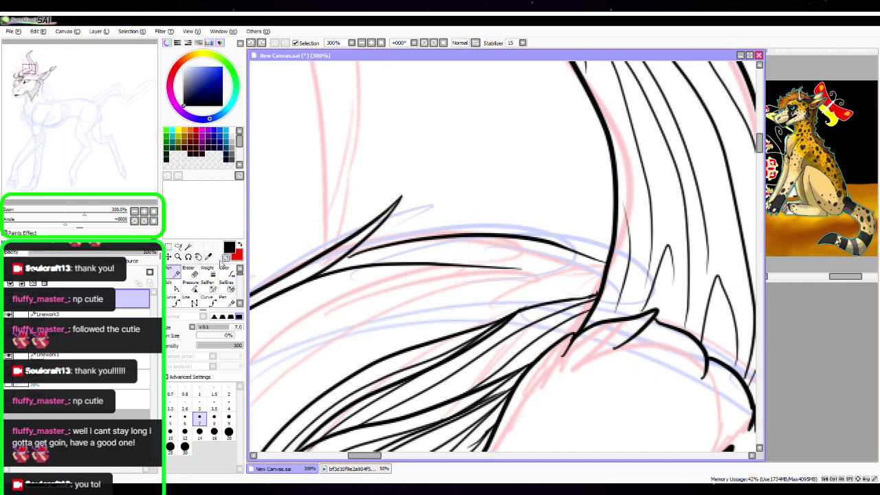
left_click(173, 286)
left_click_drag(350, 258, 343, 262)
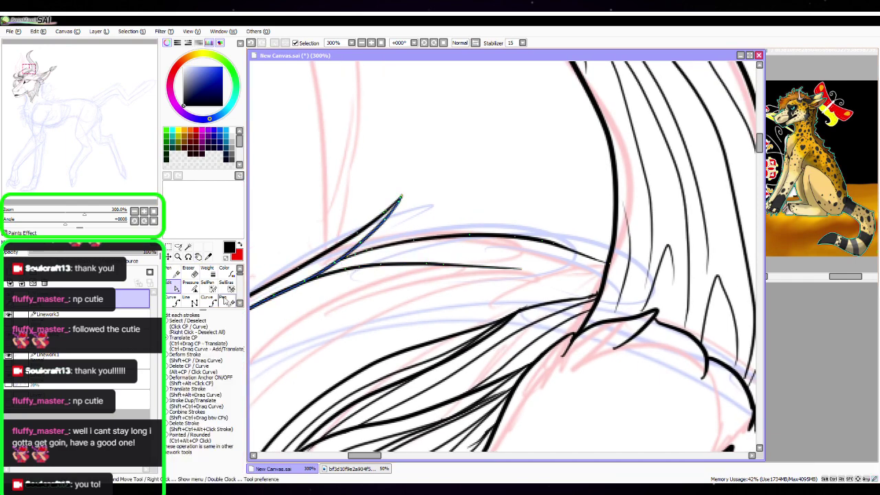
left_click(173, 272)
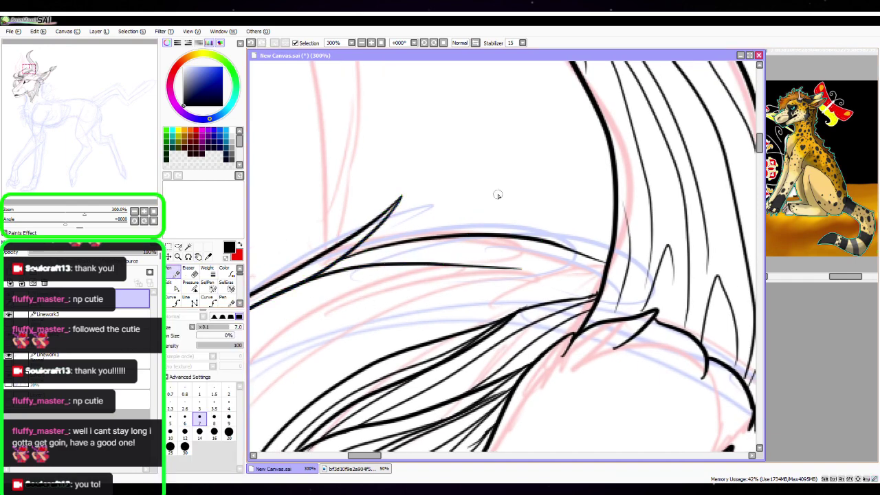
Ink a curved strand from the horn's base down along the outer side of the upper forehead lock
left_click_drag(548, 363, 654, 309)
left_click_drag(66, 224, 52, 227)
left_click_drag(594, 307, 510, 252)
left_click(134, 211)
left_click(134, 211)
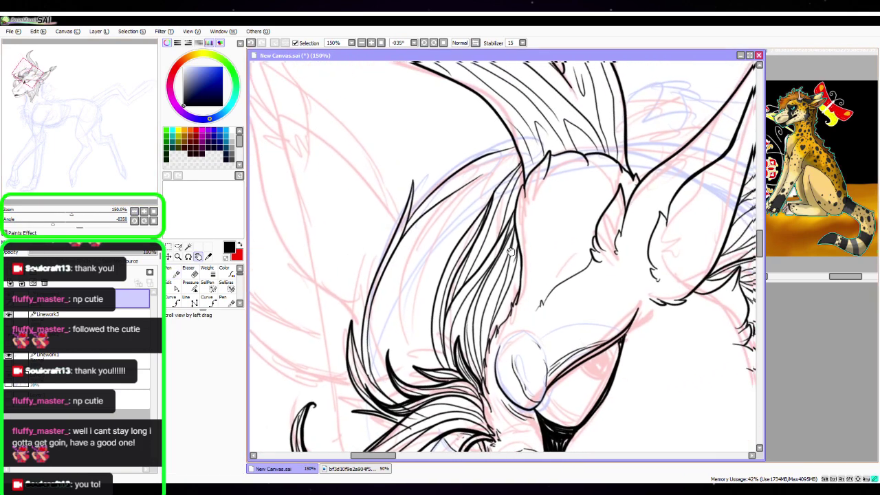
key("n")
mouse_move(520, 154)
left_mouse_down()
mouse_move(468, 206)
mouse_move(442, 268)
left_mouse_up()
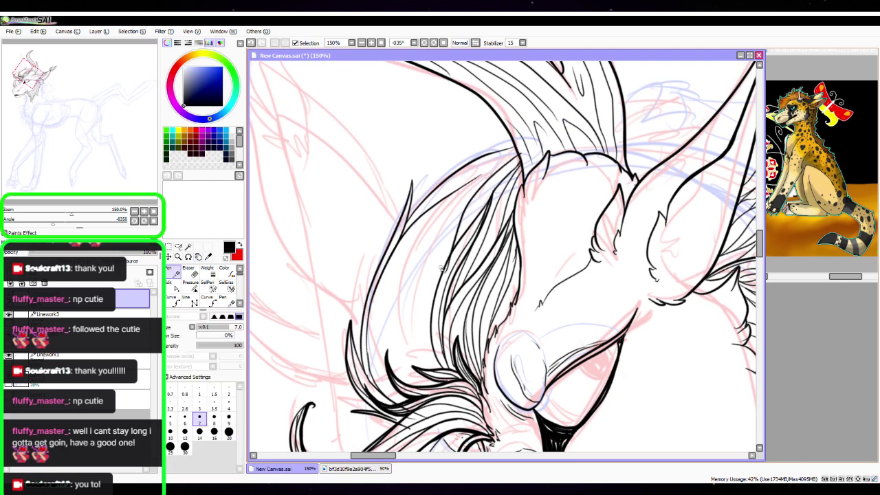
Merge the upper finished linework layers down into Linework1, lower its opacity, and return to the top linework layer
left_click(110, 314)
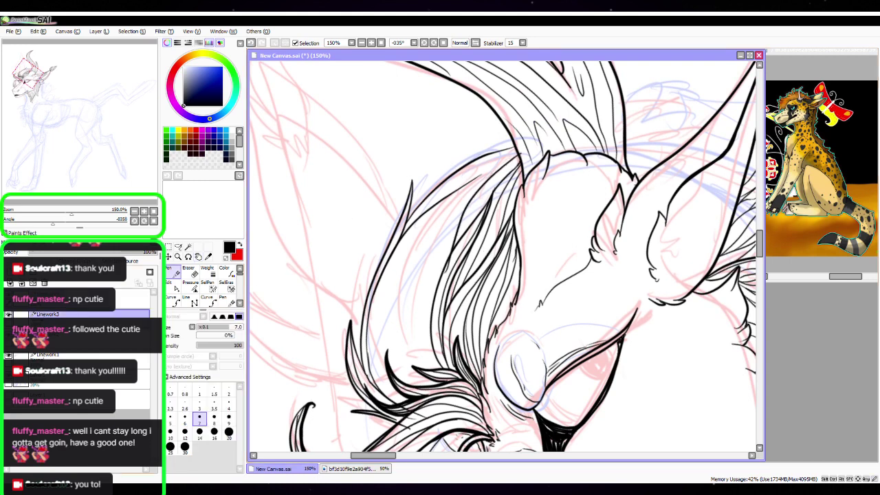
left_click(21, 284)
left_click(21, 284)
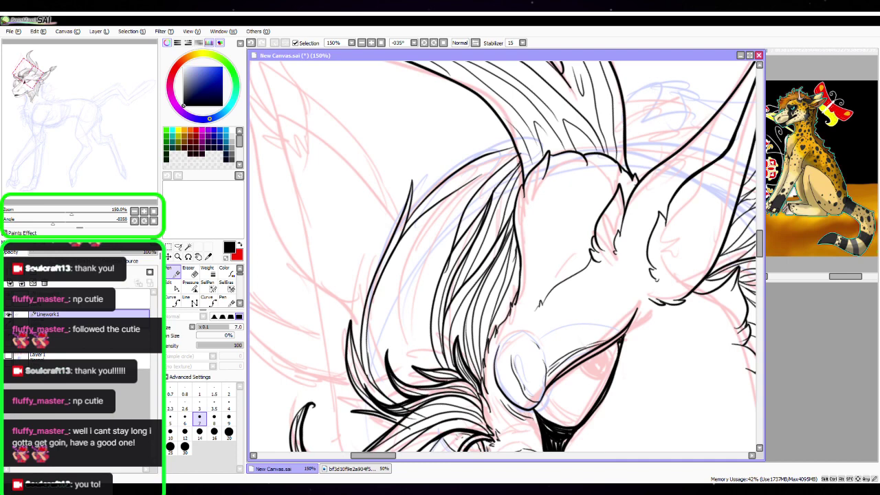
left_click(92, 253)
left_click(83, 298)
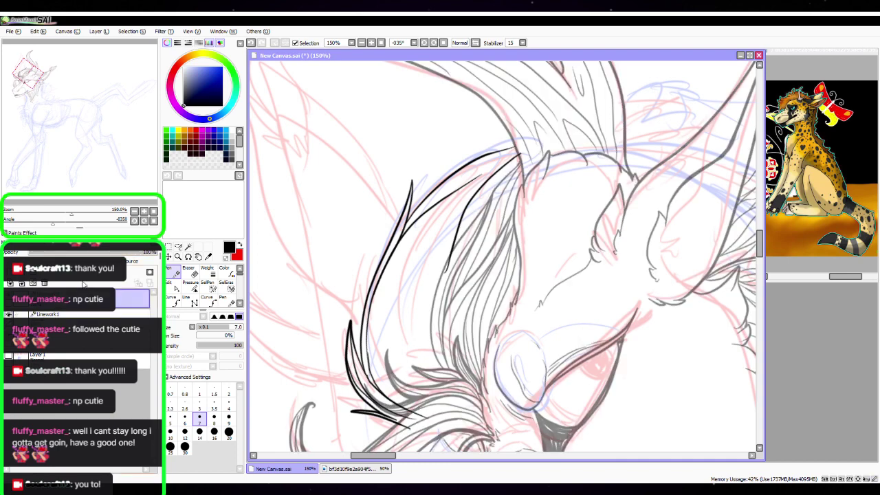
Thicken the curved strand below the horn and ink a tall pointed lock with a neighbouring edge inside the large hair mass
left_click(144, 211)
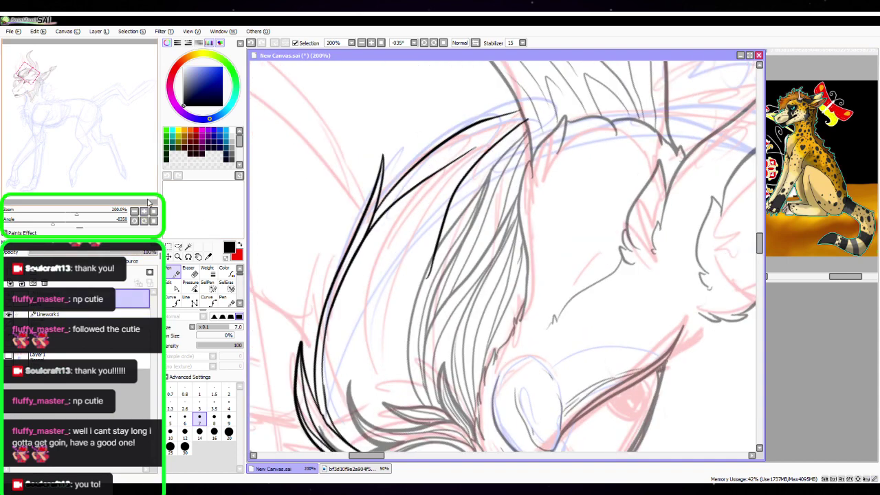
mouse_move(525, 114)
left_mouse_down()
mouse_move(440, 234)
mouse_move(427, 271)
left_mouse_up()
key("space")
left_click_drag(485, 286, 507, 225)
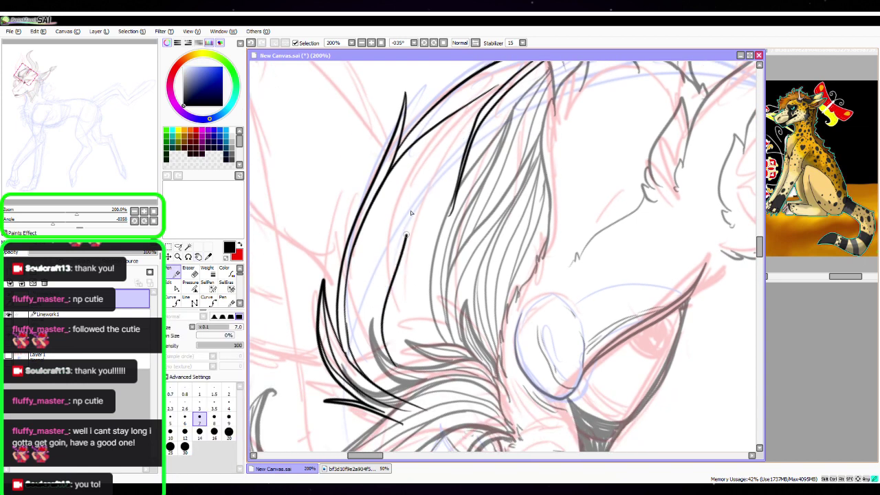
mouse_move(411, 167)
left_mouse_down()
mouse_move(418, 205)
mouse_move(402, 302)
left_mouse_up()
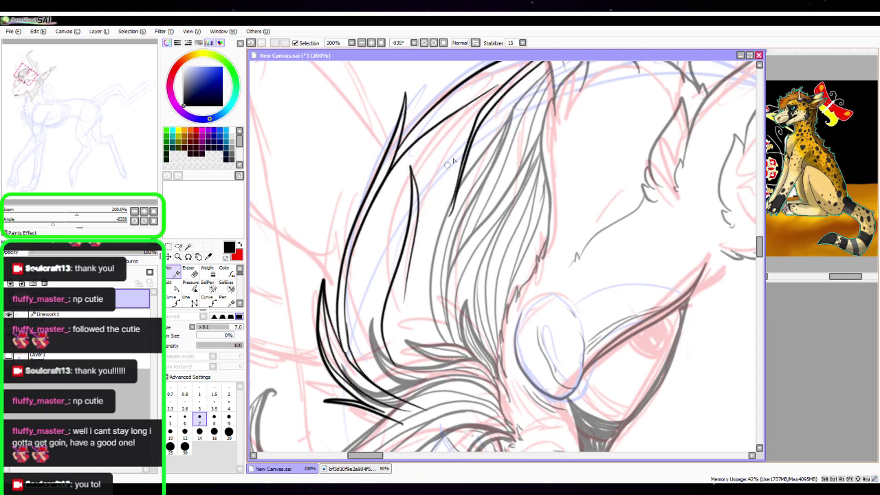
mouse_move(466, 143)
left_mouse_down()
mouse_move(432, 187)
mouse_move(414, 270)
mouse_move(440, 378)
left_mouse_up()
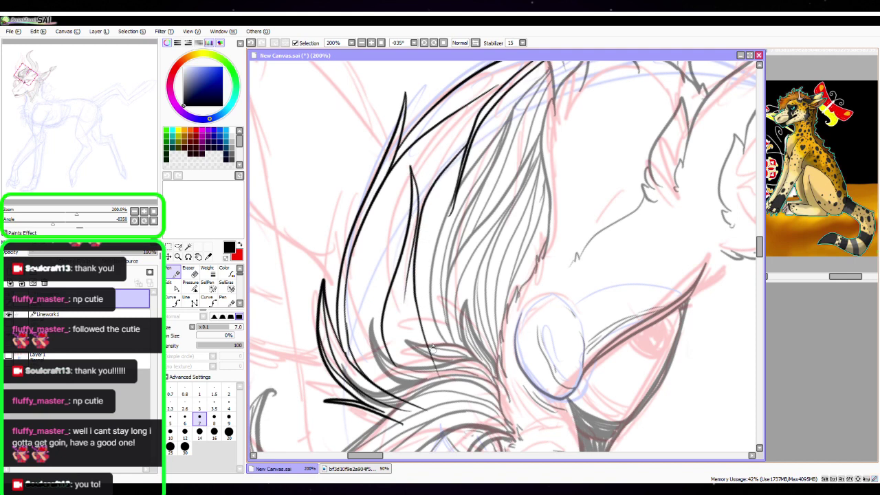
Fill the tall pointed lock with tapering strands down to its root and ink a second pointed lock beside it
left_click_drag(414, 260, 462, 382)
mouse_move(404, 278)
left_mouse_down()
mouse_move(407, 328)
mouse_move(450, 390)
left_mouse_up()
left_click_drag(385, 292, 422, 389)
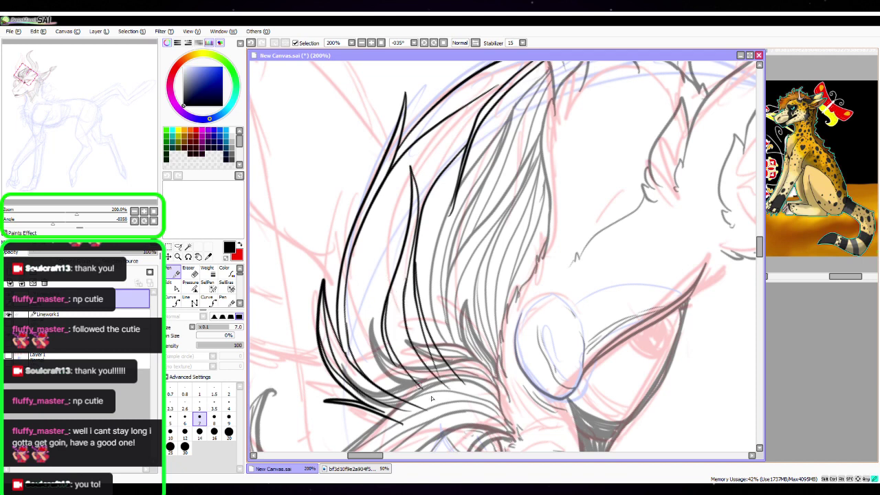
mouse_move(413, 177)
left_mouse_down()
mouse_move(413, 235)
mouse_move(396, 321)
mouse_move(433, 398)
left_mouse_up()
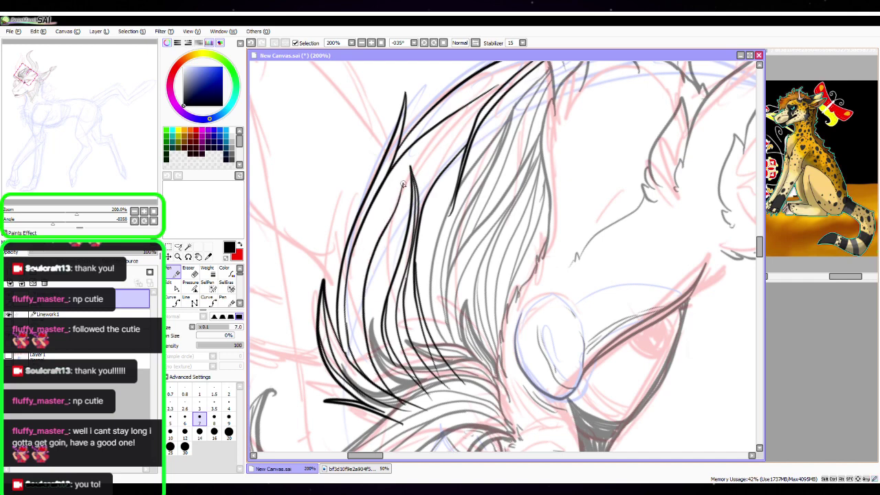
left_click_drag(403, 181, 377, 305)
Refine the outer lock's inner edge and ink more long strands between it and the inner pointed locks
left_click(143, 212)
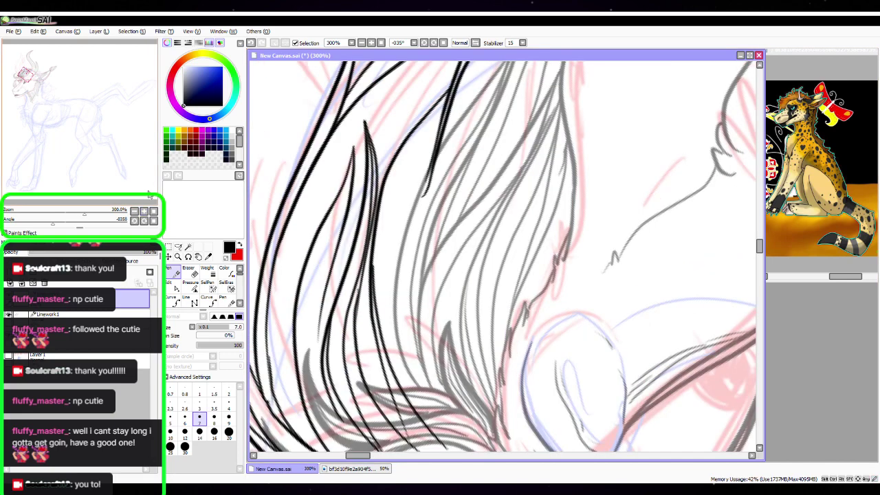
left_click(175, 288)
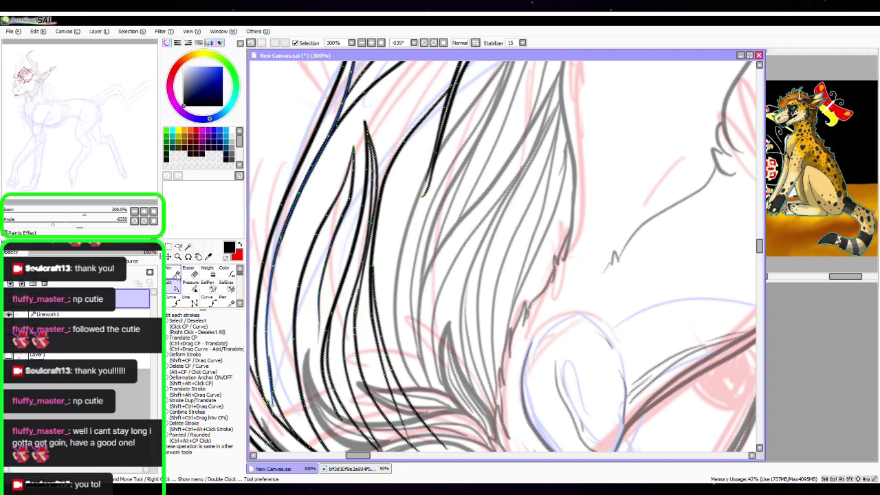
key("n")
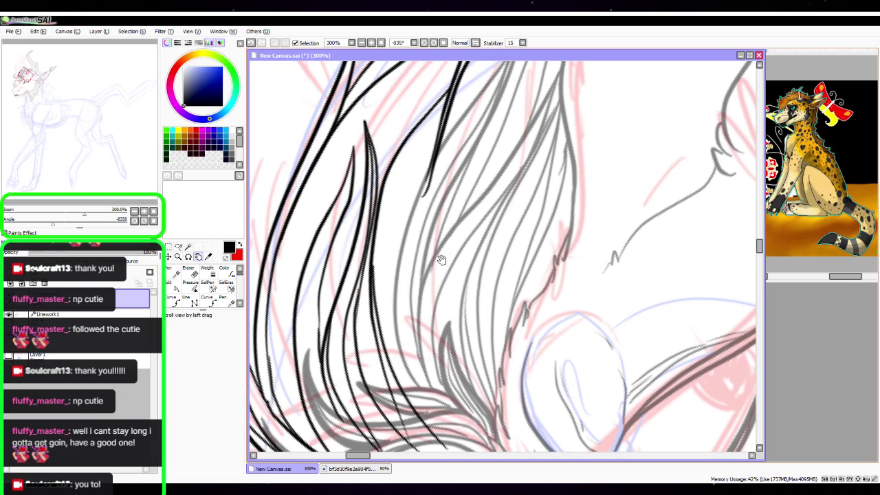
left_click_drag(443, 257, 531, 235)
mouse_move(422, 122)
left_mouse_down()
mouse_move(386, 227)
mouse_move(387, 359)
mouse_move(455, 445)
left_mouse_up()
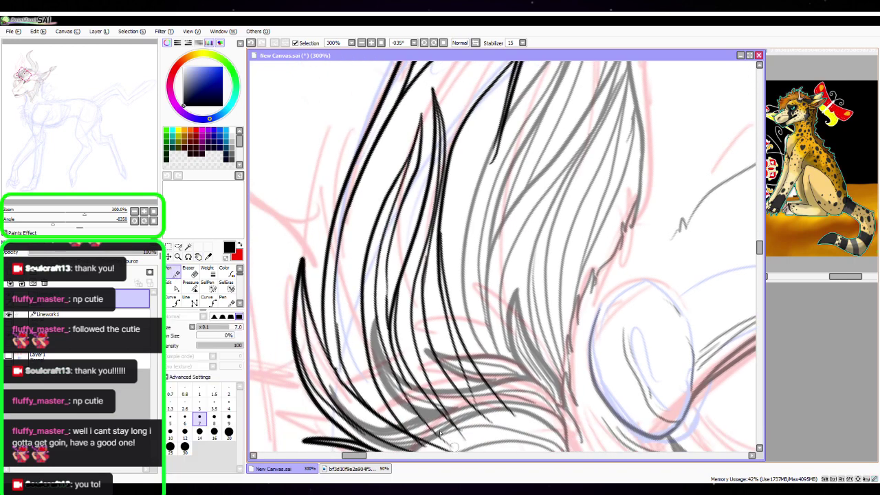
mouse_move(362, 287)
left_mouse_down()
mouse_move(399, 391)
mouse_move(416, 412)
mouse_move(353, 230)
mouse_move(405, 96)
left_mouse_up()
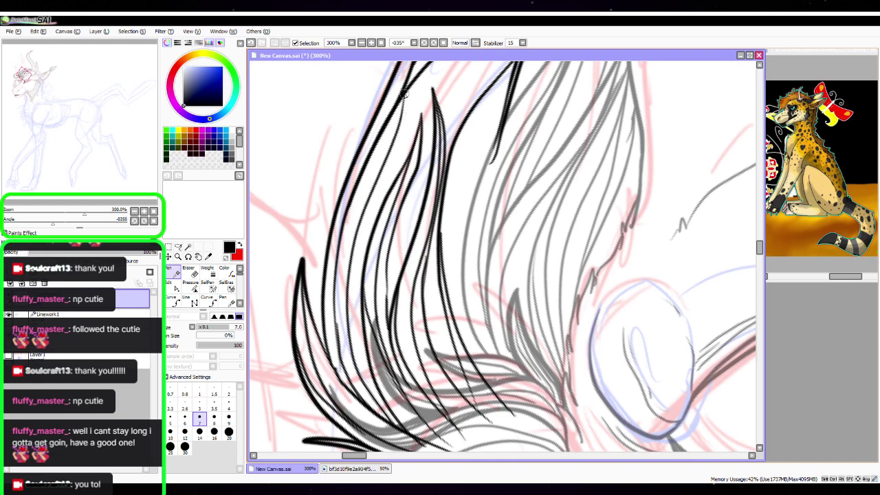
Ink a long curved strand through the upper hair mass, from the outer lock up toward the horn base
key("space")
left_click_drag(540, 270, 515, 326)
left_click_drag(354, 230, 307, 411)
scroll(371, 132, "up", 4)
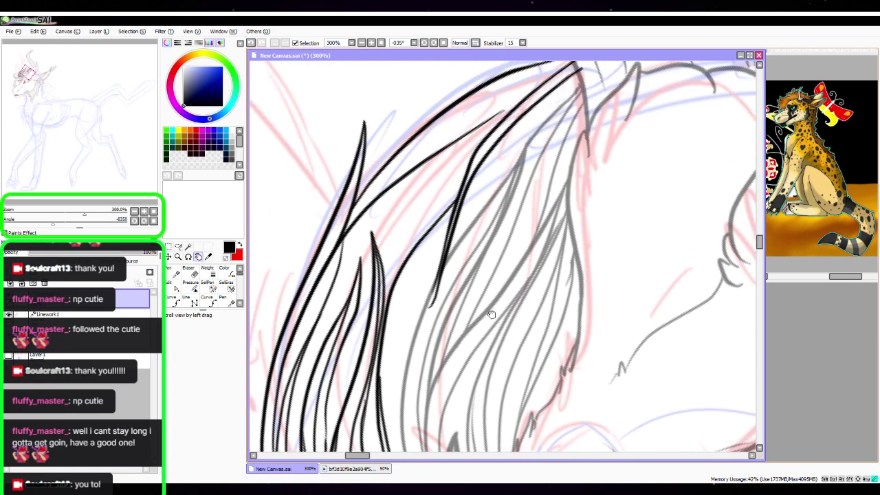
mouse_move(322, 297)
left_mouse_down()
mouse_move(371, 224)
mouse_move(517, 104)
left_mouse_up()
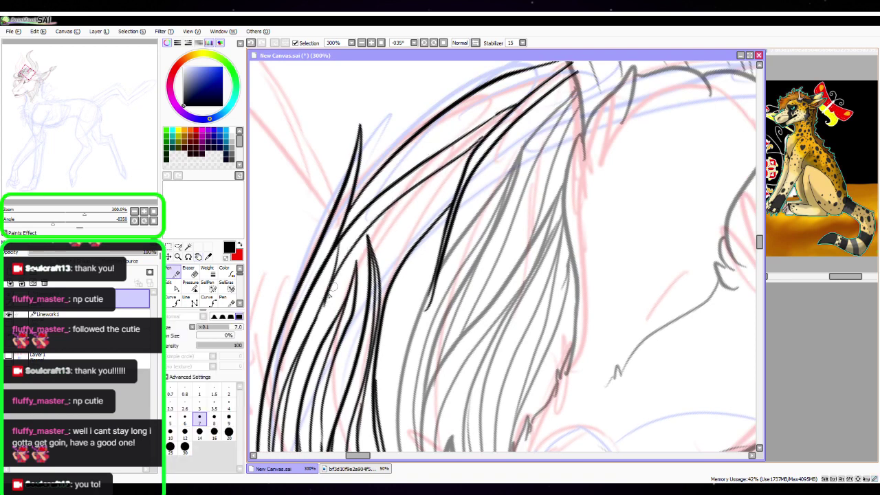
left_click(172, 287)
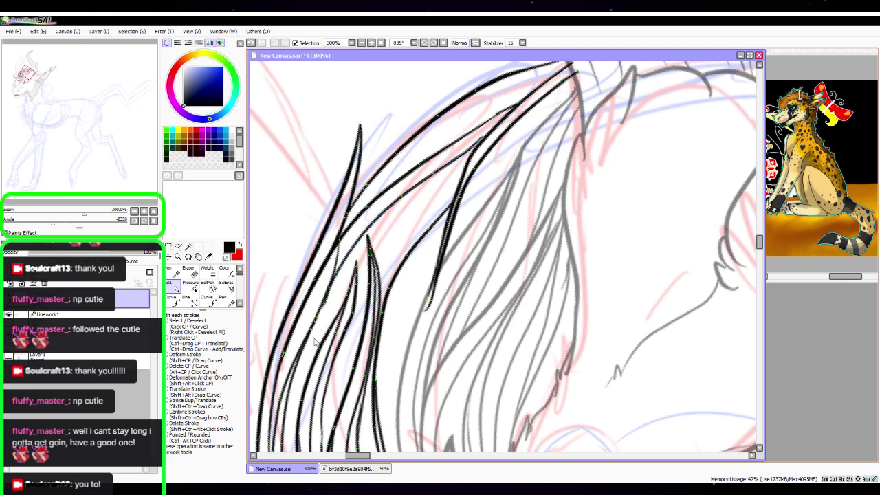
left_click(172, 272)
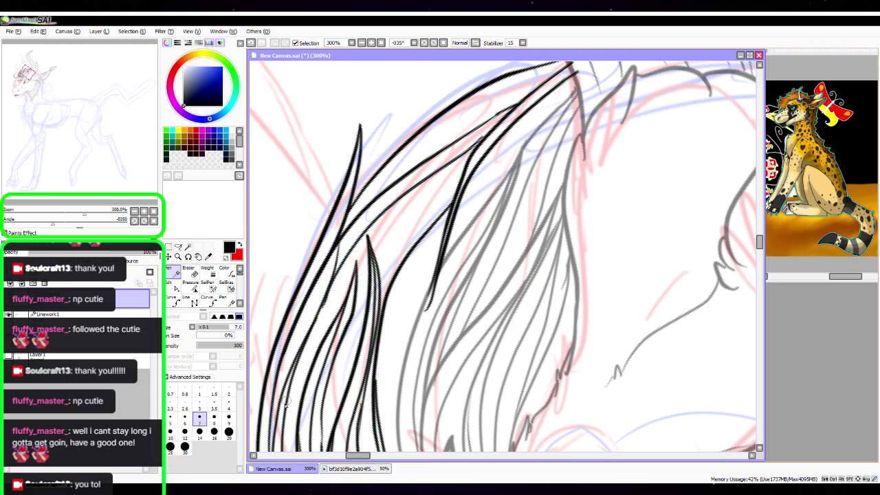
Ink thin strands around the tips of the two inner pointed locks and along the outer hair edge
left_click_drag(287, 403, 347, 283)
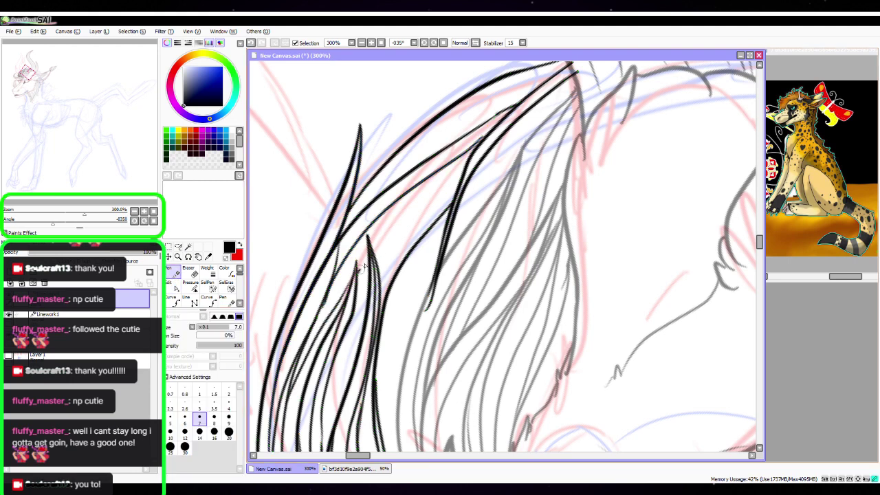
left_click_drag(372, 255, 455, 195)
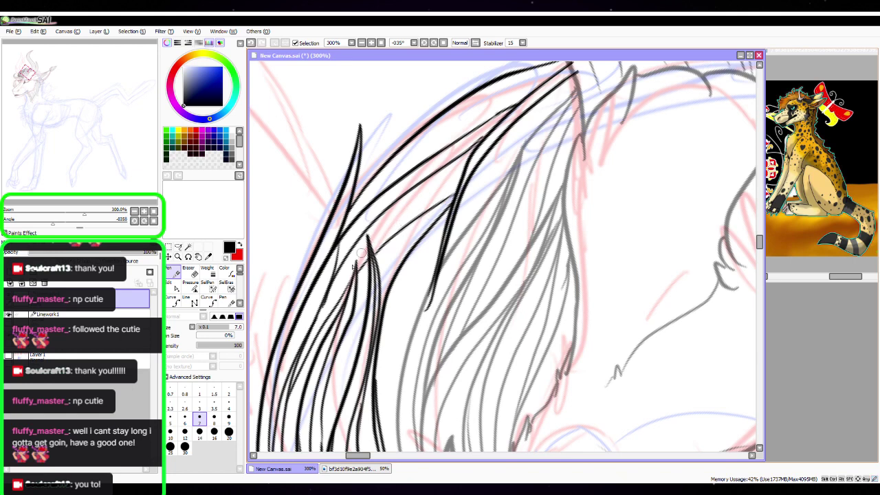
mouse_move(339, 246)
left_mouse_down()
mouse_move(277, 422)
mouse_move(289, 438)
left_mouse_up()
left_click(172, 287)
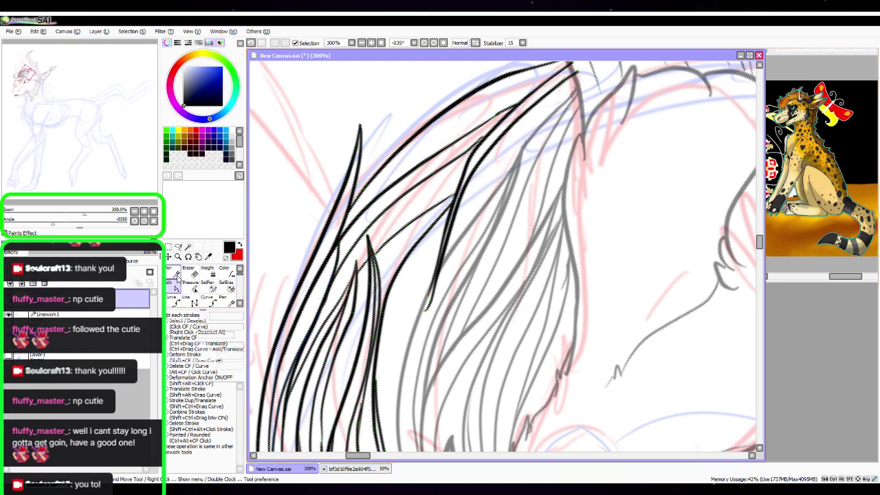
left_click_drag(461, 287, 444, 348)
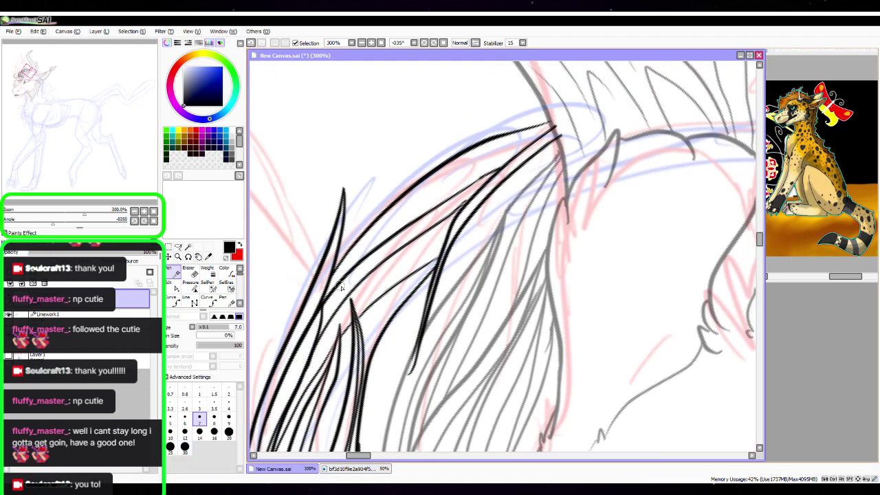
Fill the upper lock below the horn base with tapering strands, undoing the first stroke and adjusting a strand's control points
left_click_drag(322, 293, 493, 159)
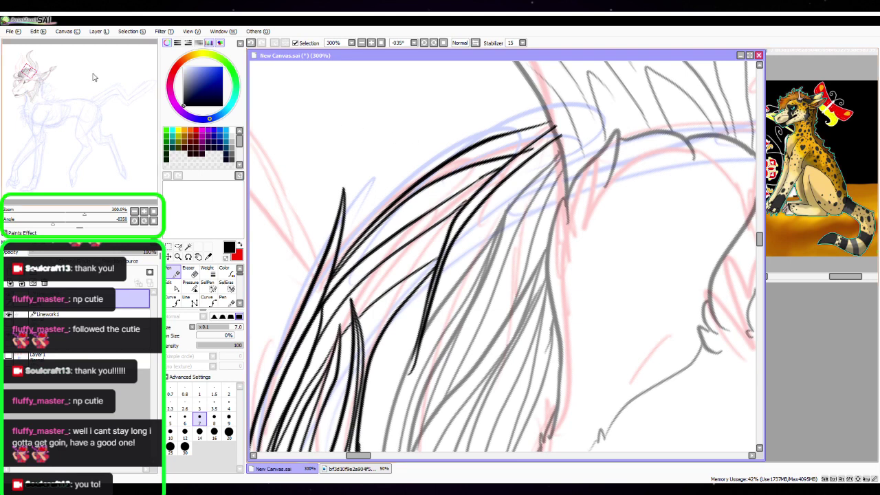
key("ctrl+z")
mouse_move(529, 140)
left_mouse_down()
mouse_move(385, 220)
mouse_move(332, 281)
mouse_move(365, 249)
mouse_move(522, 158)
left_mouse_up()
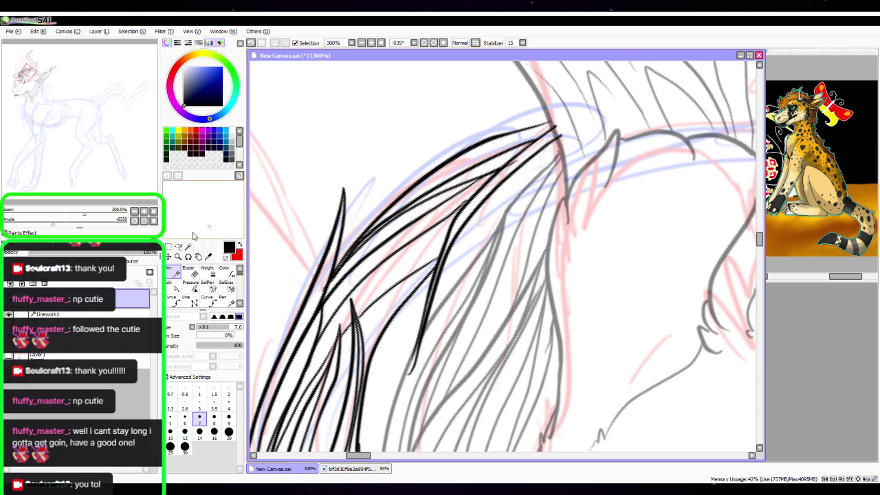
left_click(175, 288)
left_click_drag(513, 167, 517, 162)
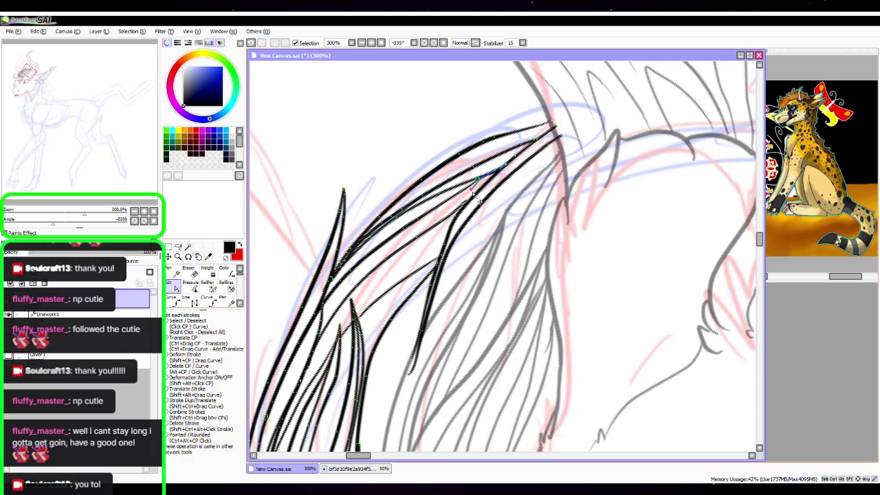
left_click(176, 273)
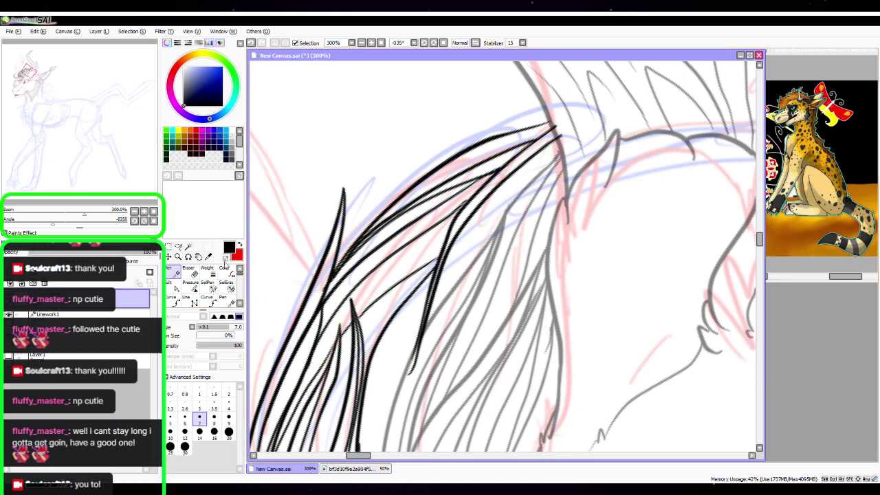
left_click_drag(516, 150, 473, 179)
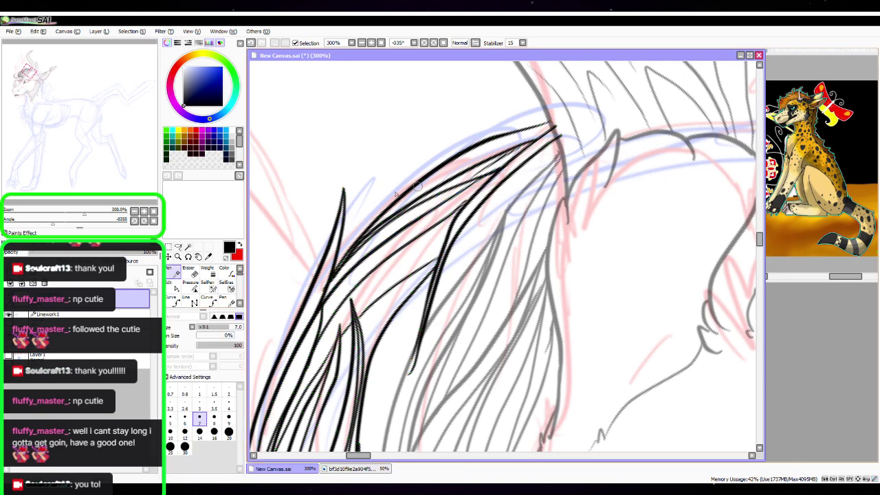
Ink a pointed tuft rising from the outer hair edge near the horn, redrawing its first stroke, and add a strand beneath it
mouse_move(350, 251)
left_mouse_down()
mouse_move(441, 159)
mouse_move(530, 89)
mouse_move(524, 113)
mouse_move(494, 138)
left_mouse_up()
key("ctrl+z")
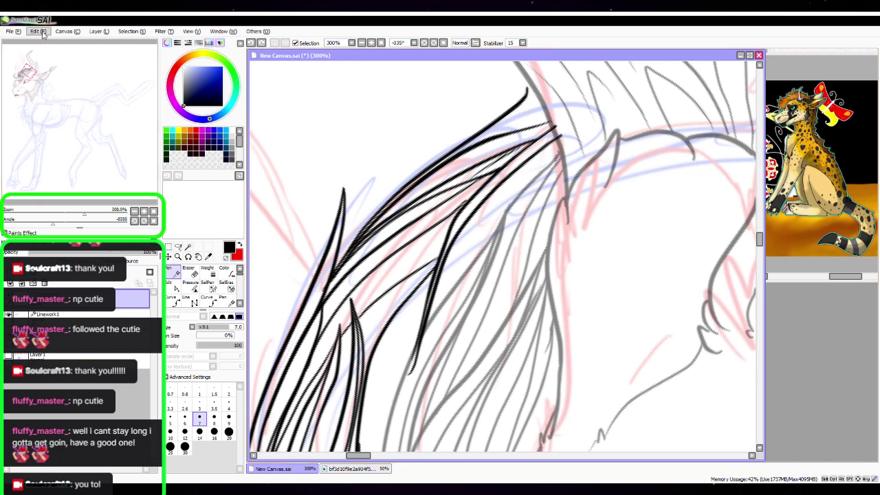
key("ctrl+z")
mouse_move(370, 230)
left_mouse_down()
mouse_move(525, 88)
mouse_move(488, 138)
left_mouse_up()
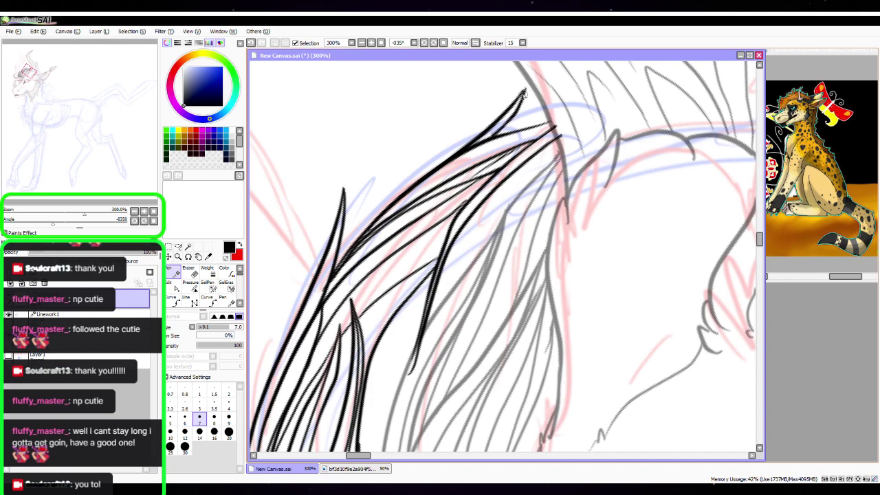
mouse_move(538, 128)
left_mouse_down()
mouse_move(464, 163)
mouse_move(338, 261)
left_mouse_up()
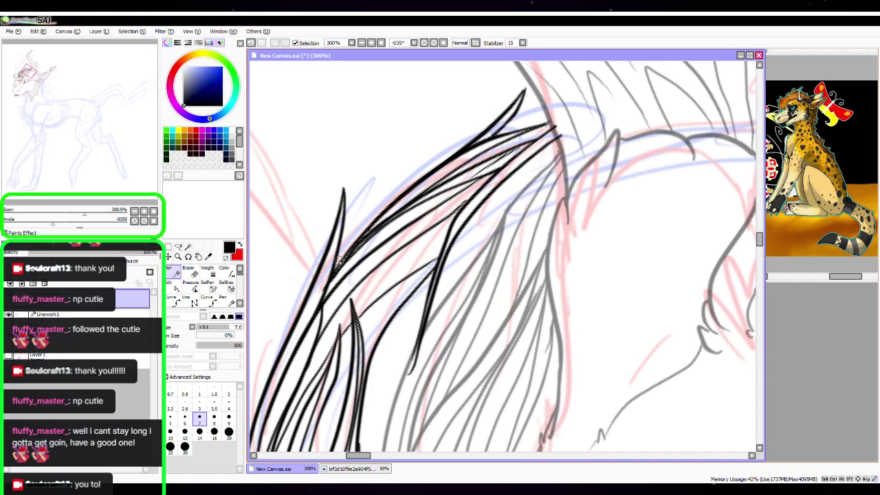
Ink strands from the lock below the horn down beside the inner pointed locks
key("space")
left_click_drag(462, 339, 538, 154)
mouse_move(502, 91)
left_mouse_down()
mouse_move(453, 207)
mouse_move(462, 312)
left_mouse_up()
left_click_drag(436, 249, 484, 370)
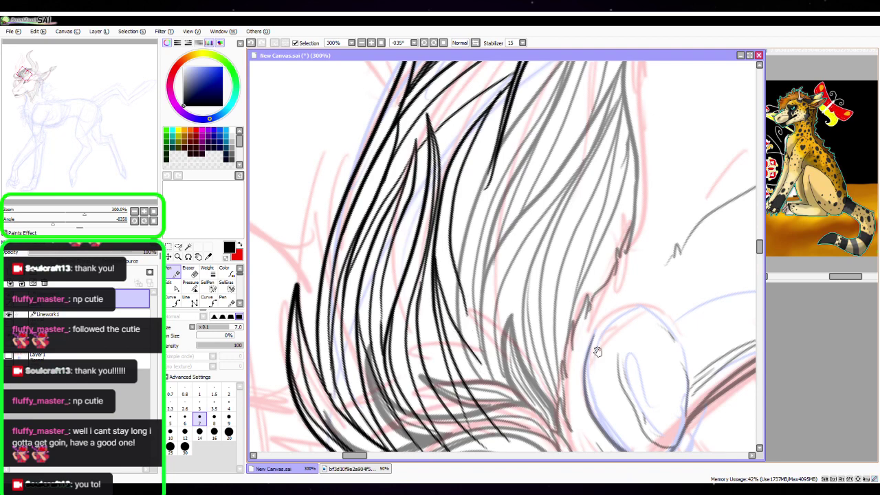
left_click_drag(597, 351, 576, 287)
left_click_drag(561, 141, 541, 312)
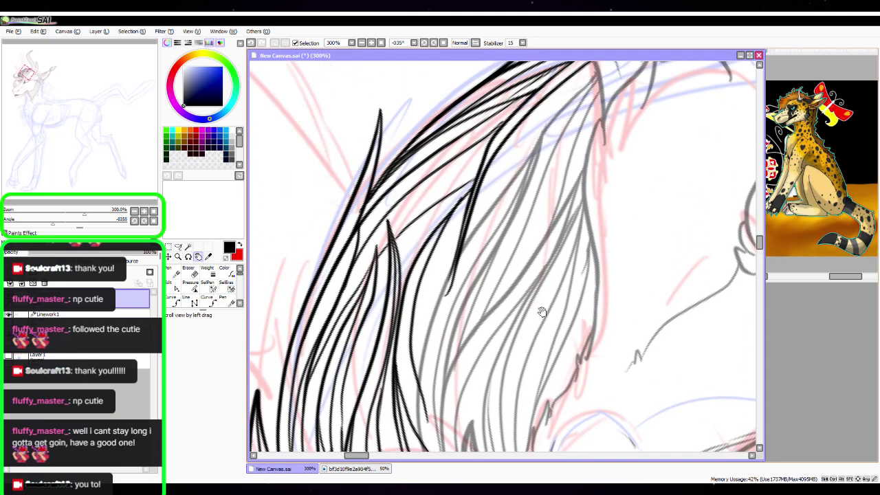
key("space")
mouse_move(460, 206)
left_mouse_down()
mouse_move(439, 260)
mouse_move(429, 363)
left_mouse_up()
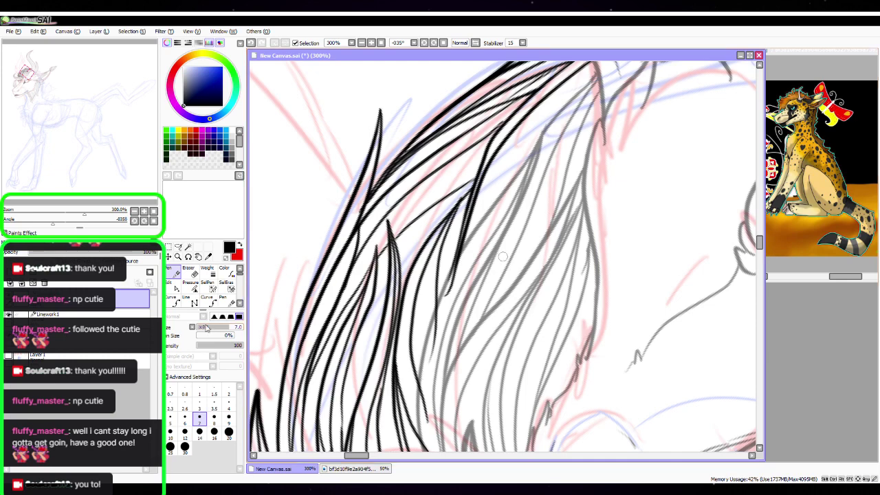
Trim the lower ends of the new strand and the neighbouring lock with a size 20 eraser
left_click(190, 273)
left_click(228, 434)
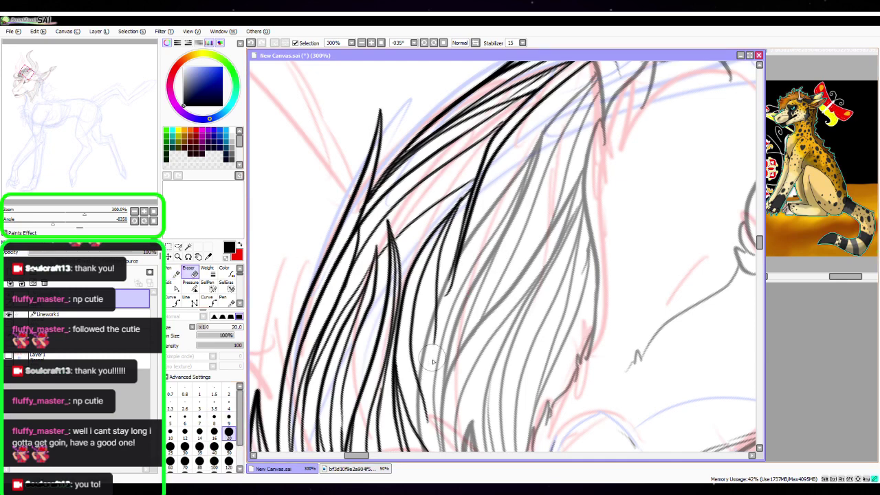
mouse_move(432, 358)
left_mouse_down()
mouse_move(460, 291)
mouse_move(453, 298)
left_mouse_up()
Hide the sketch and erase the strand sections crossing the small tuft above the brow with a size 4 eraser
key("space")
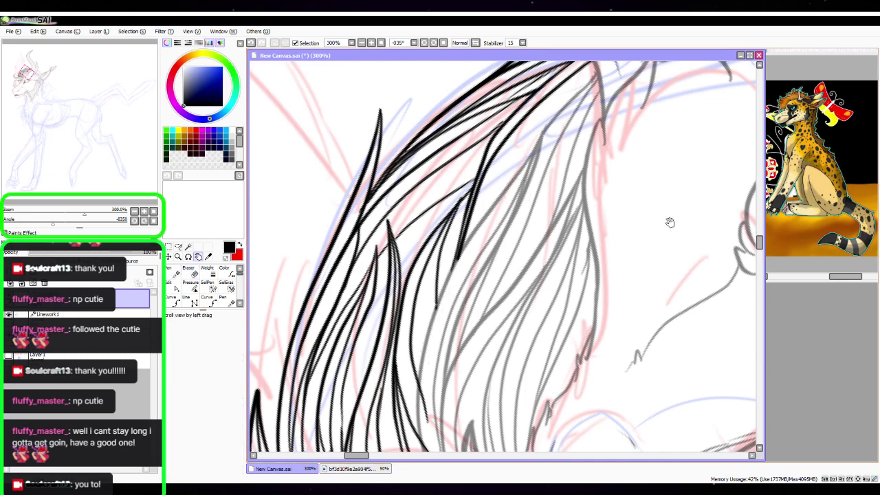
left_click_drag(664, 253, 592, 438)
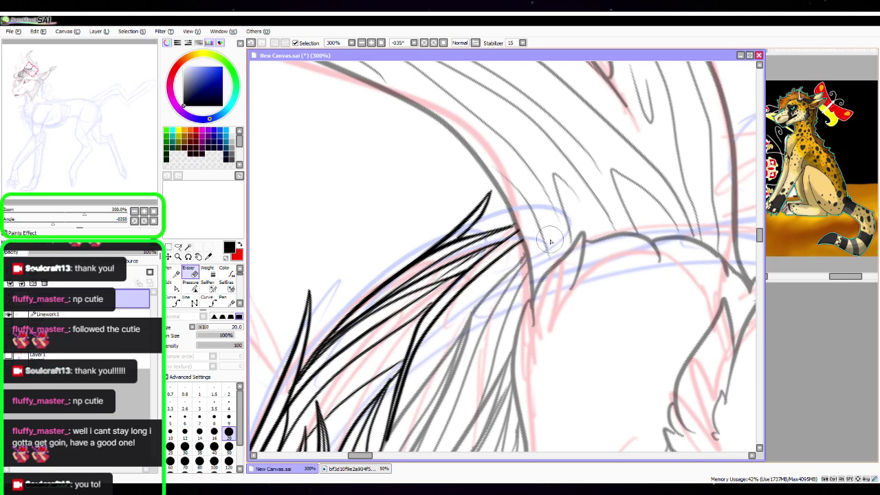
key("space")
mouse_move(550, 251)
left_mouse_down()
mouse_move(568, 250)
mouse_move(607, 75)
left_mouse_up()
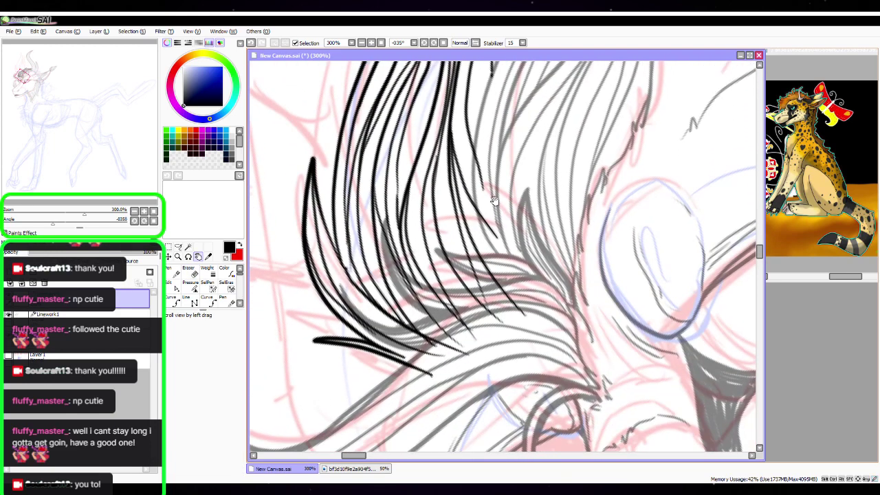
left_click(229, 406)
left_click(144, 211)
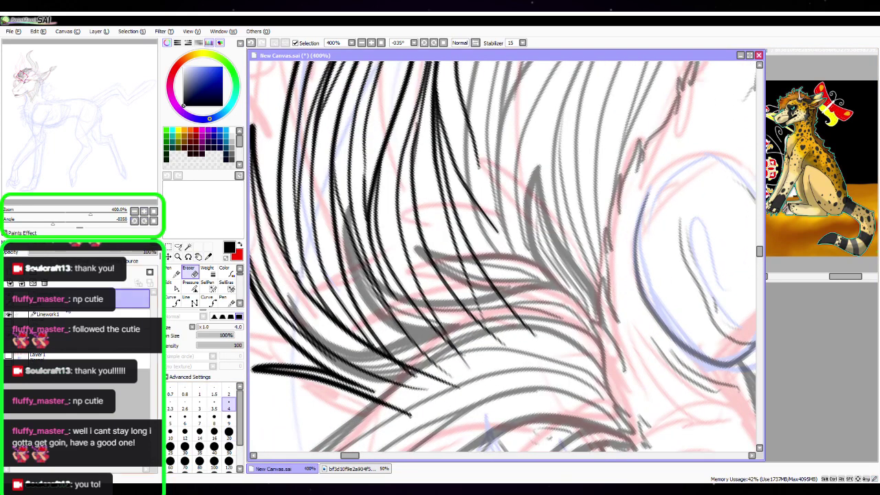
left_click(8, 335)
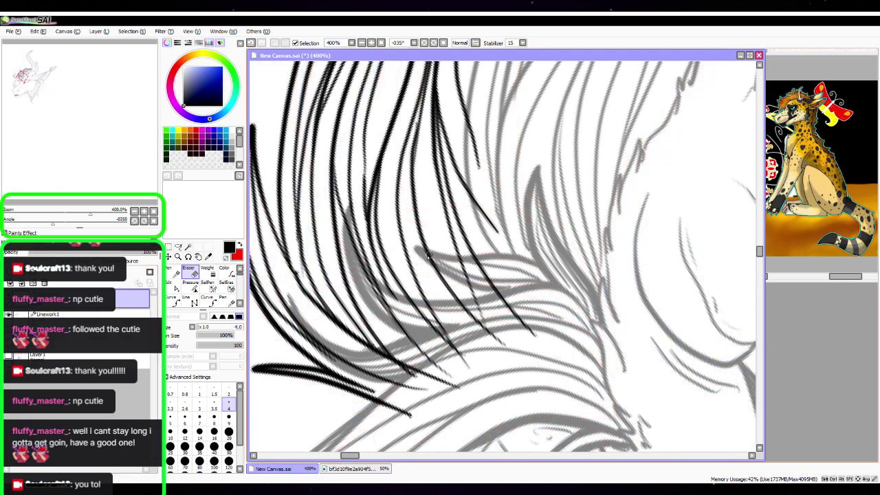
mouse_move(488, 278)
left_mouse_down()
mouse_move(470, 185)
mouse_move(485, 218)
mouse_move(477, 152)
left_mouse_up()
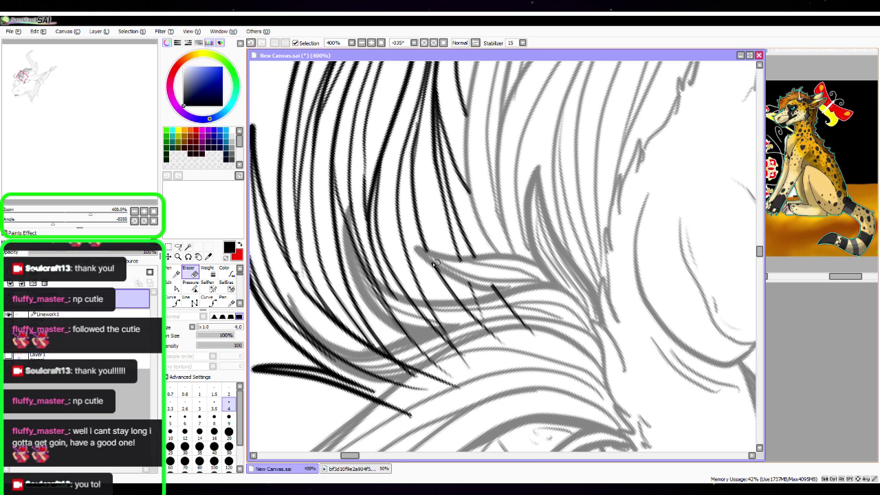
Erase the strand ends overrunning the dark lower locks with a larger eraser, and clean up along their edges at size 4
key("bracketright")
key("bracketright")
key("bracketright")
key("bracketright")
key("bracketright")
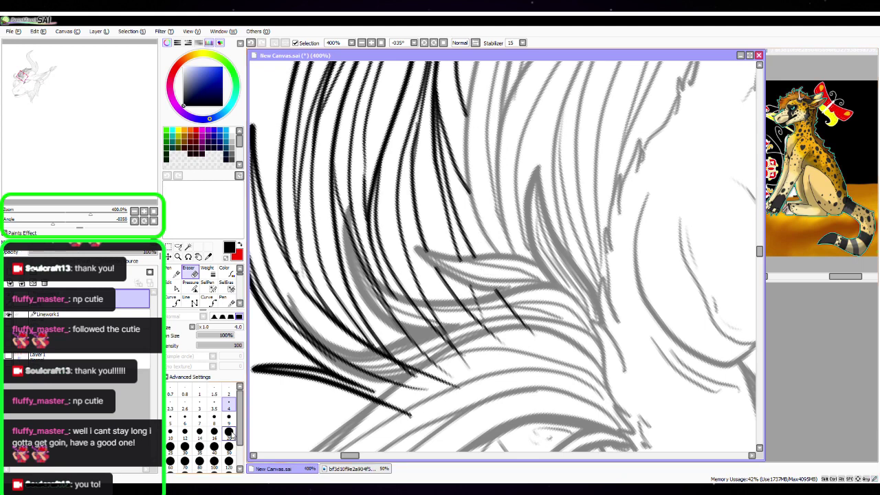
mouse_move(328, 352)
left_mouse_down()
mouse_move(370, 371)
mouse_move(321, 347)
mouse_move(419, 374)
mouse_move(371, 285)
mouse_move(422, 380)
mouse_move(379, 408)
mouse_move(410, 420)
mouse_move(395, 391)
mouse_move(441, 376)
mouse_move(431, 353)
mouse_move(381, 363)
mouse_move(400, 355)
mouse_move(393, 302)
mouse_move(377, 296)
mouse_move(421, 325)
mouse_move(399, 315)
mouse_move(457, 372)
mouse_move(431, 323)
mouse_move(466, 355)
mouse_move(471, 405)
mouse_move(470, 322)
mouse_move(496, 317)
mouse_move(462, 314)
left_mouse_up()
mouse_move(534, 307)
left_mouse_down()
mouse_move(490, 328)
mouse_move(481, 345)
mouse_move(499, 353)
mouse_move(445, 370)
mouse_move(389, 308)
mouse_move(454, 310)
left_mouse_up()
left_click(228, 403)
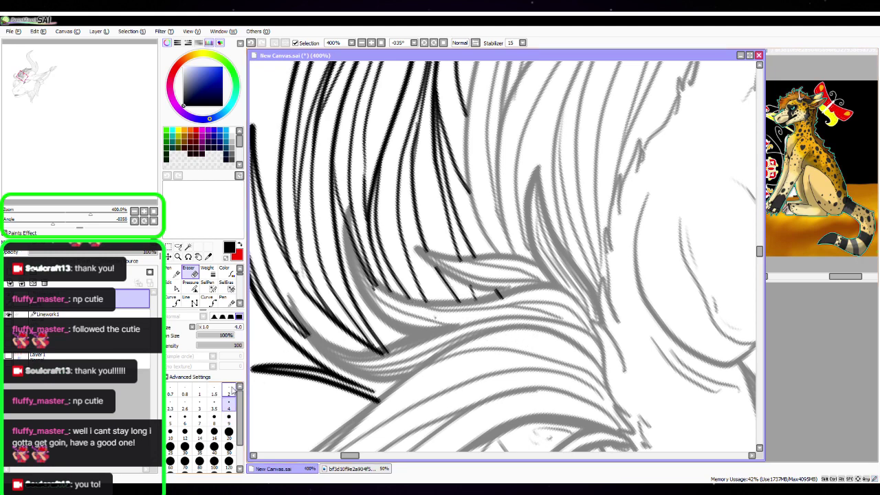
left_click_drag(379, 300, 351, 234)
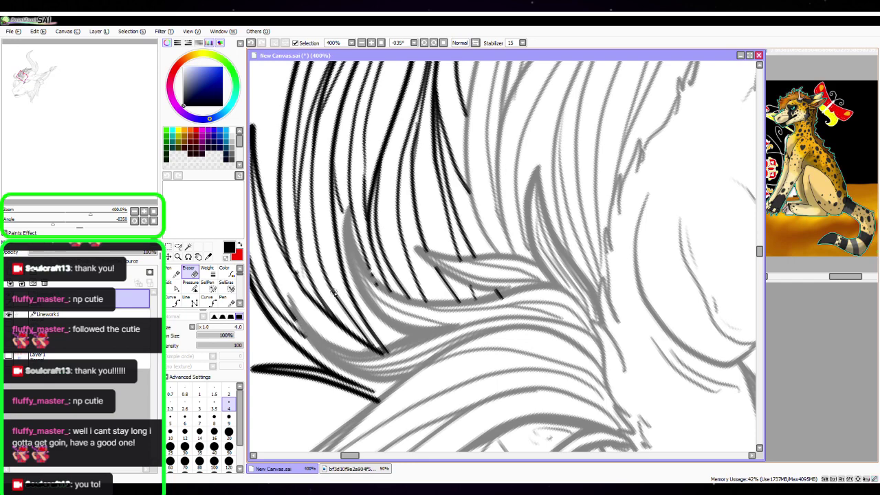
Restore the Linework1 layer to full opacity and fit the whole canvas in view
left_click(69, 314)
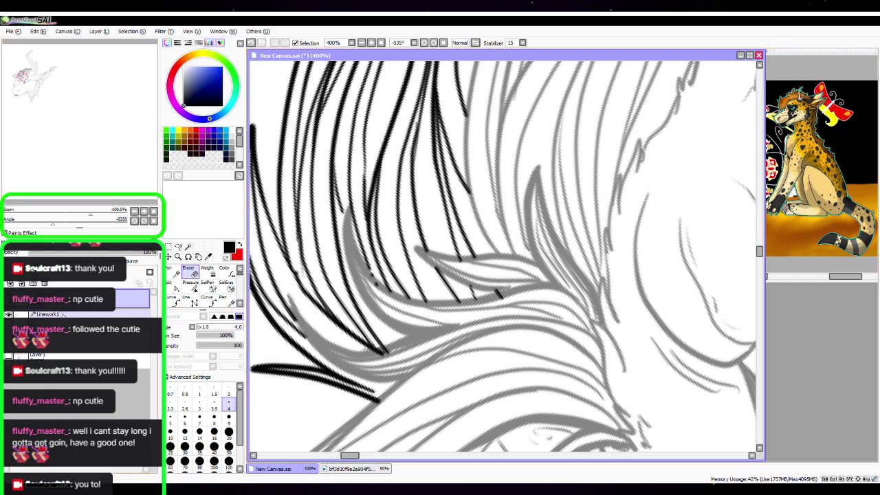
left_click_drag(90, 253, 158, 252)
left_click(153, 211)
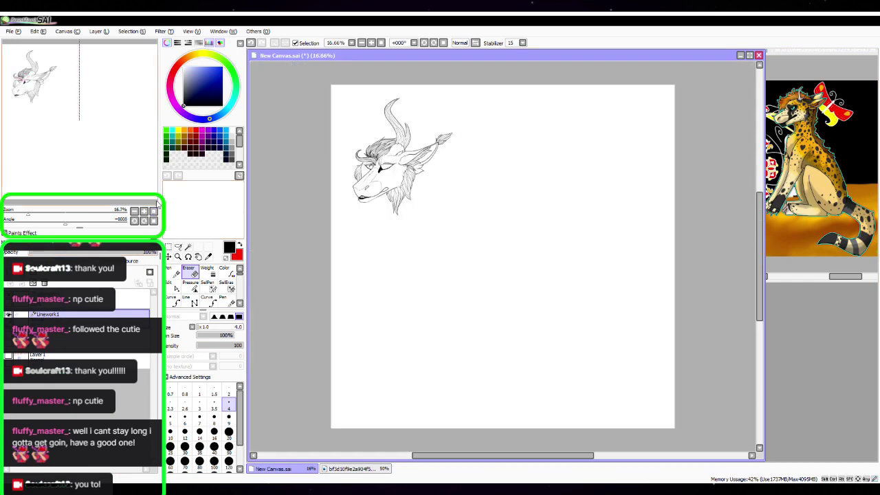
Examine the complete head linework at 50% zoom without the sketch
left_click(143, 211)
left_click(143, 211)
left_click(143, 211)
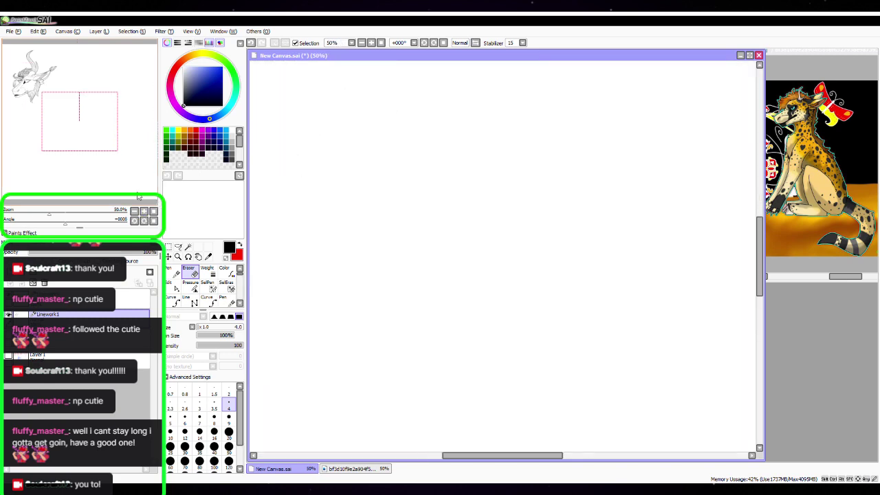
key("space")
left_click_drag(371, 181, 603, 352)
left_click_drag(460, 236, 497, 357)
left_click_drag(423, 191, 465, 172)
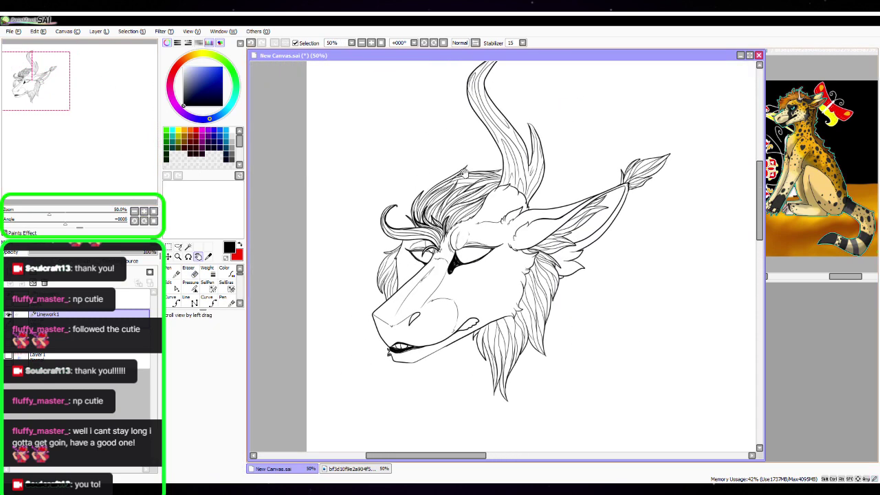
Examine the control points of the hair strokes on Linework1 and the layer above it at 150% zoom
left_click(143, 210)
left_click(143, 210)
left_click(143, 210)
key("space")
left_click_drag(422, 262, 487, 337)
left_click(175, 271)
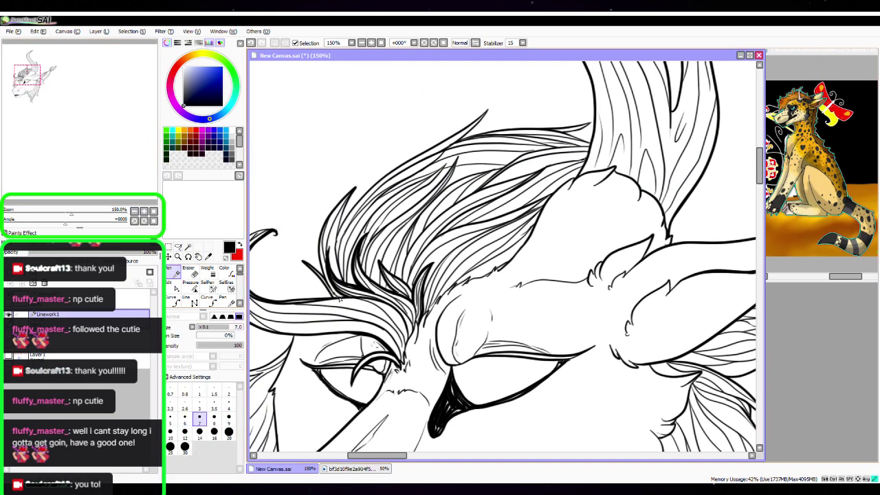
left_click(174, 286)
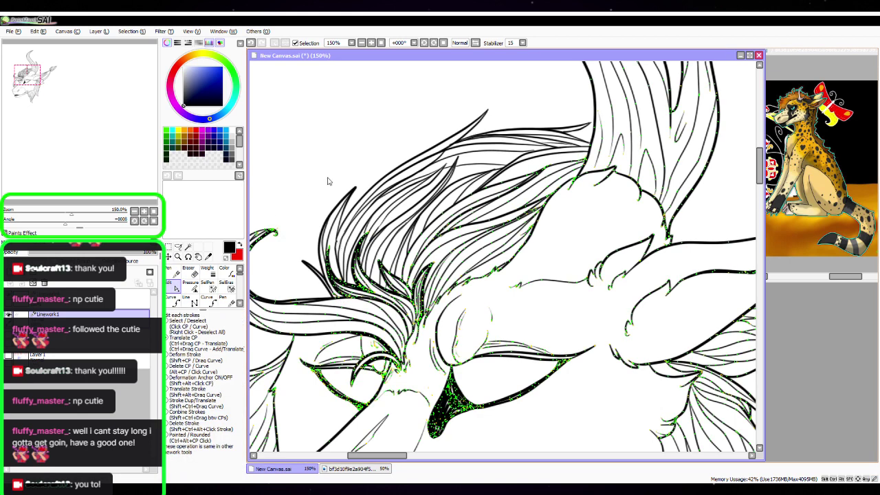
left_click(118, 297)
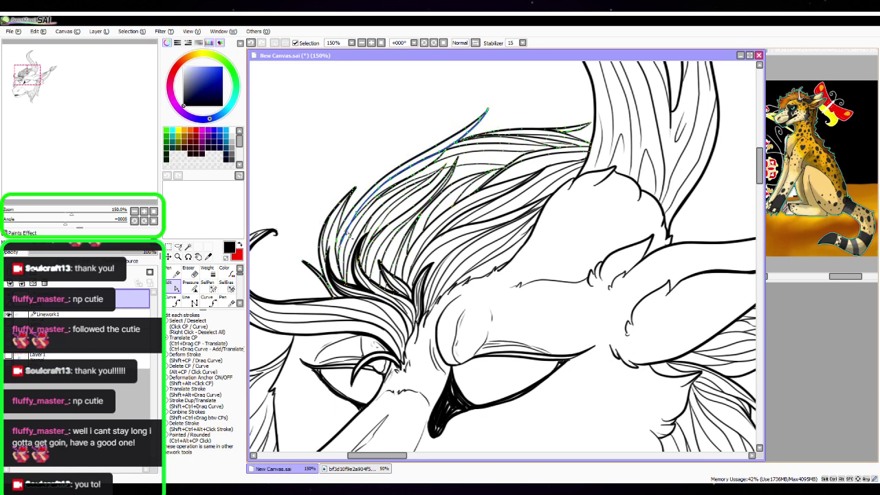
key("space")
left_click_drag(535, 260, 560, 326)
left_click_drag(586, 299, 581, 318)
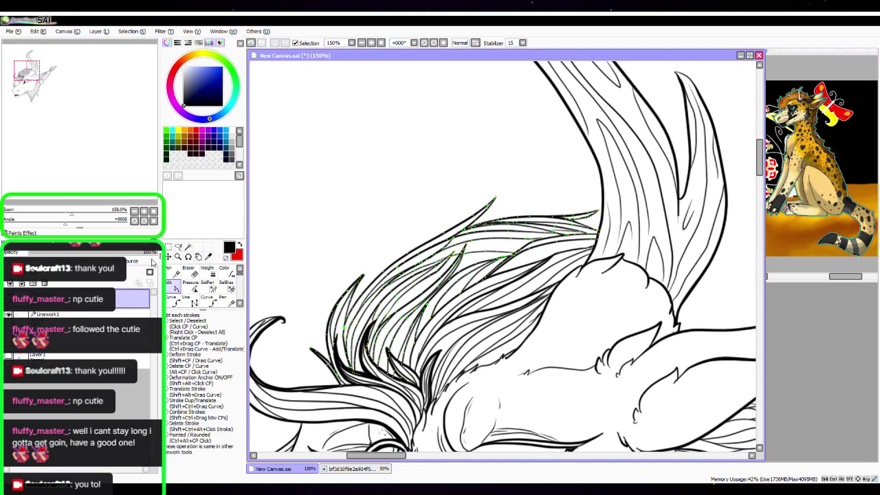
Show the sketch under the linework again and add a new linework layer above Linework4
left_click(8, 334)
left_click(180, 269)
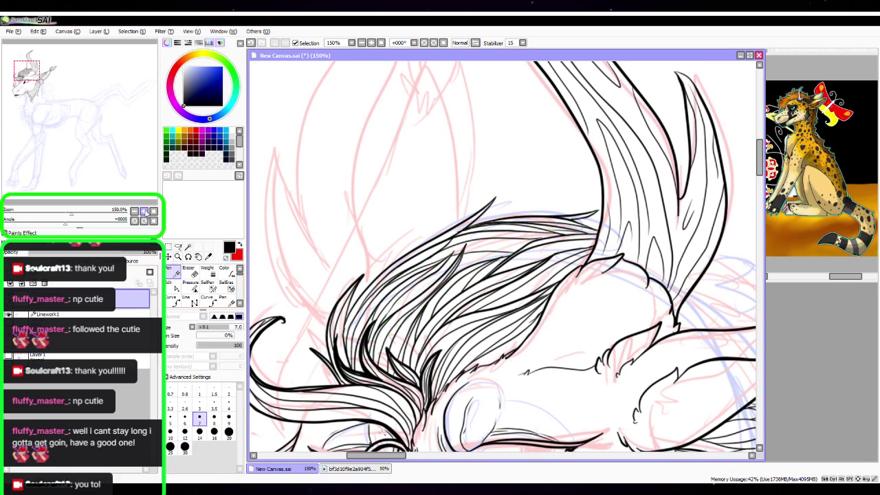
left_click(136, 211)
key("space")
mouse_move(495, 179)
left_mouse_down()
mouse_move(484, 183)
mouse_move(477, 136)
left_mouse_up()
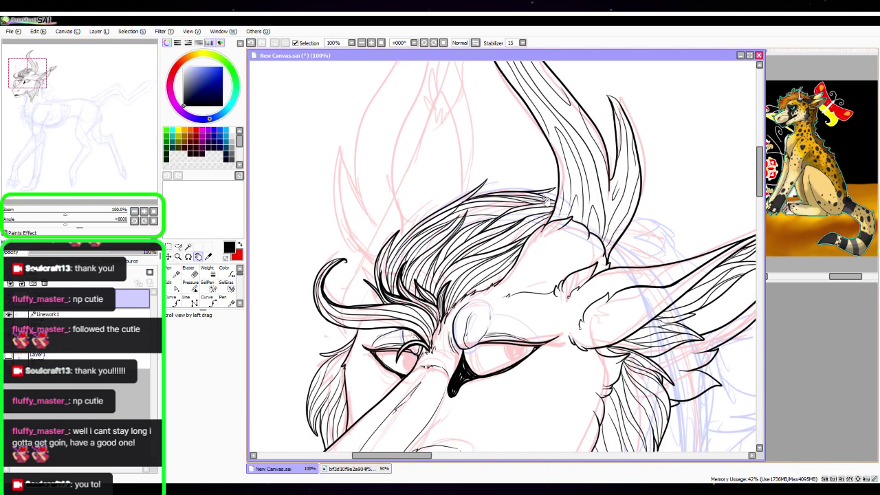
mouse_move(547, 202)
left_mouse_down()
mouse_move(497, 295)
mouse_move(515, 217)
mouse_move(579, 167)
mouse_move(570, 213)
mouse_move(542, 263)
left_mouse_up()
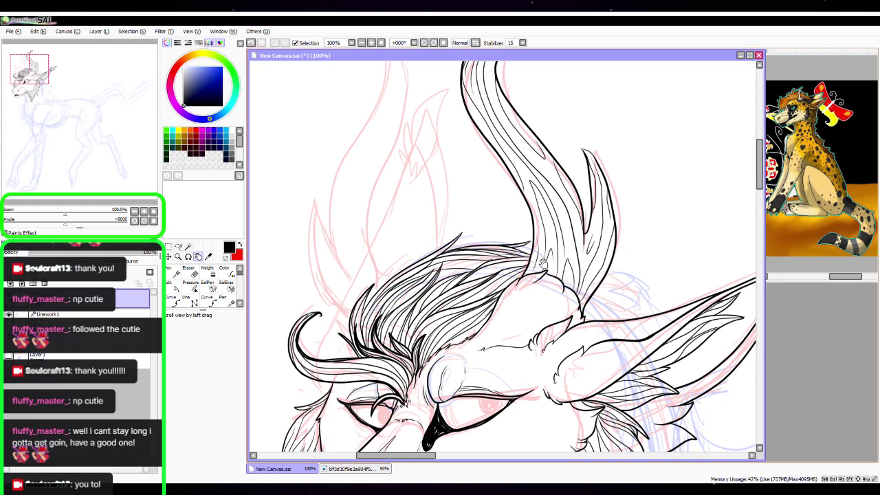
left_click(167, 270)
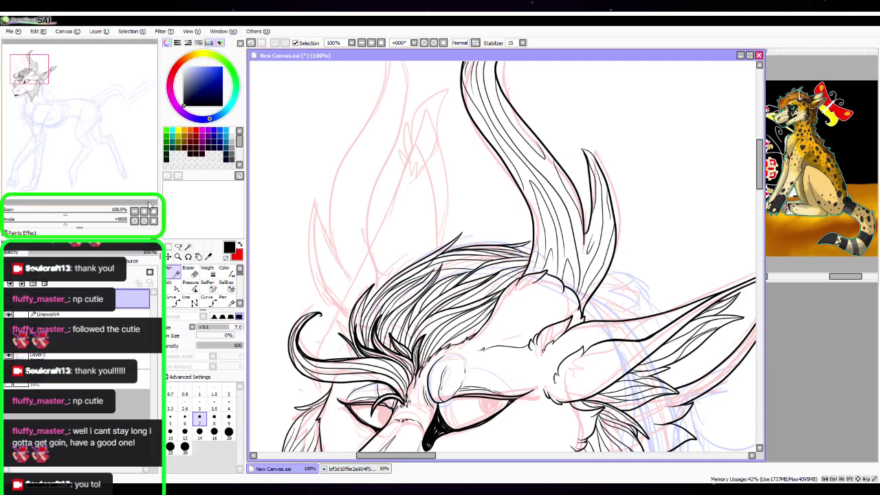
Try to ink the far horn's inner edge in one long curve rising from the hair to the tip
left_click(134, 210)
left_click(198, 256)
left_click_drag(495, 190, 442, 182)
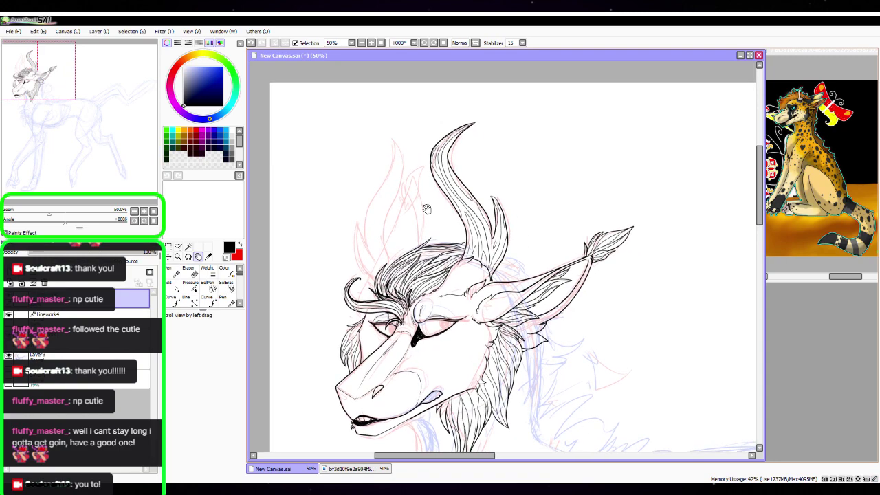
left_click_drag(390, 175, 398, 186)
left_click(143, 212)
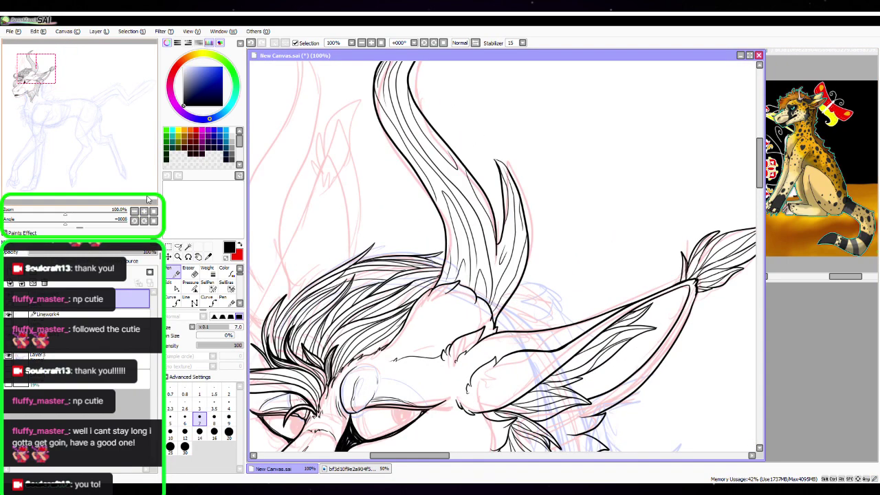
key("space")
mouse_move(393, 239)
left_mouse_down()
mouse_move(413, 238)
mouse_move(498, 306)
mouse_move(507, 336)
left_mouse_up()
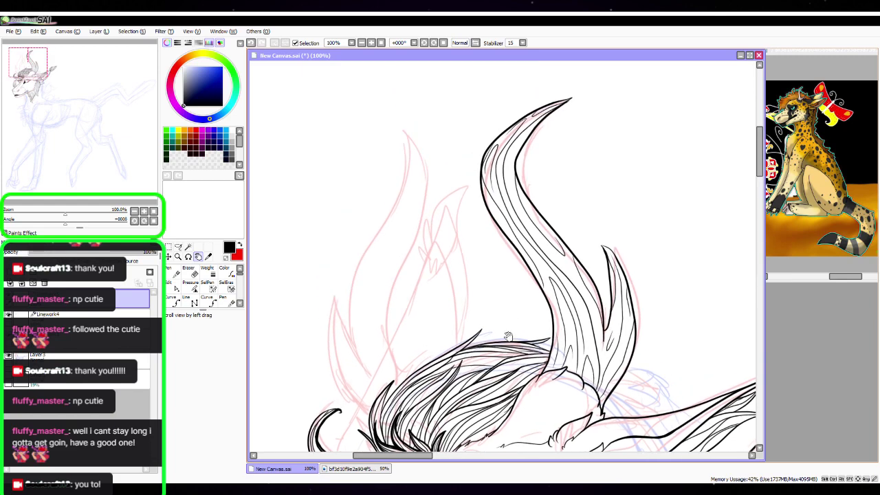
key("n")
mouse_move(418, 389)
left_mouse_down()
mouse_move(397, 357)
mouse_move(401, 284)
mouse_move(429, 193)
mouse_move(384, 119)
left_mouse_up()
key("space")
left_click_drag(559, 261, 568, 205)
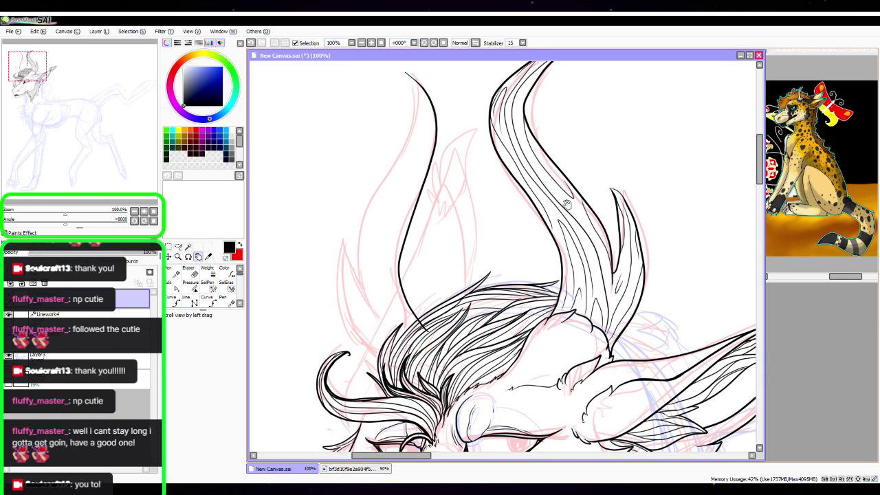
key("n")
key("ctrl+z")
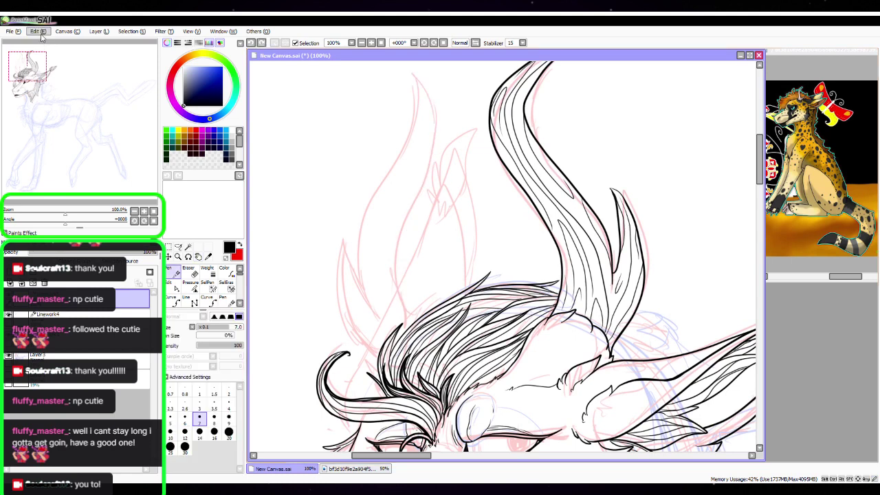
Try to ink both long edges of the far horn, meeting in a point at the tip
key("h")
left_click_drag(470, 246, 467, 276)
key("n")
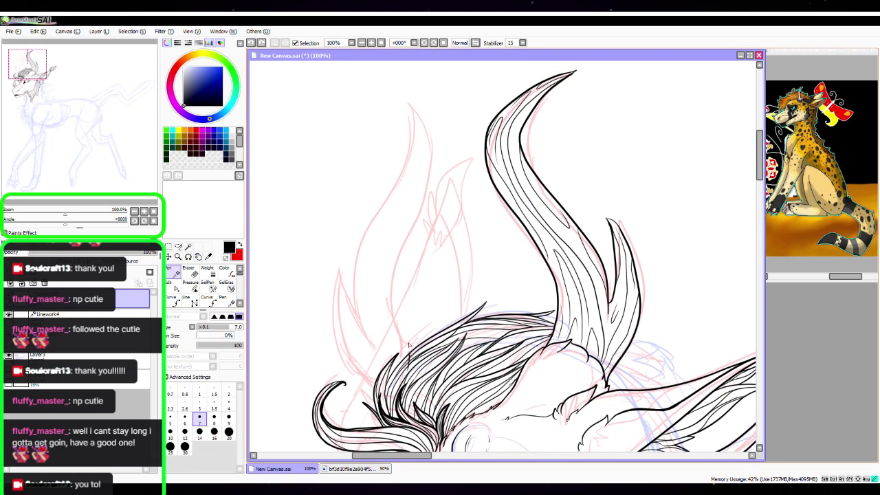
mouse_move(408, 345)
left_mouse_down()
mouse_move(402, 272)
mouse_move(420, 143)
mouse_move(400, 92)
mouse_move(370, 337)
left_mouse_up()
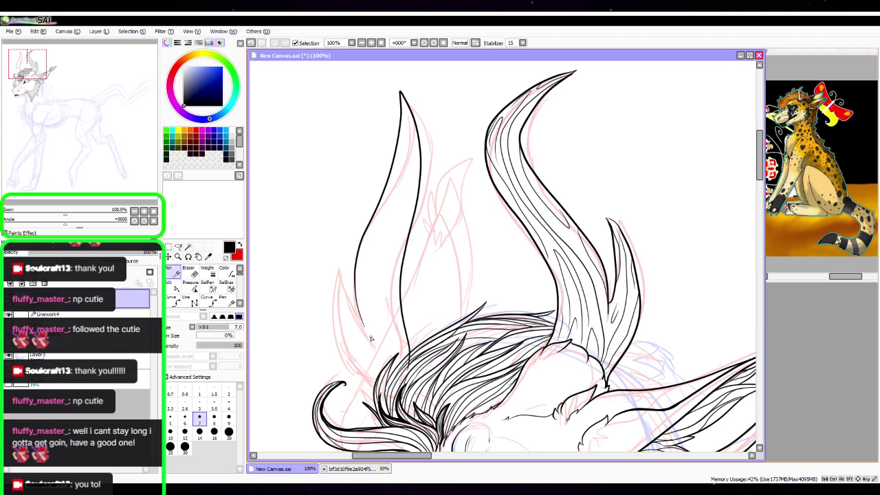
key("ctrl+z")
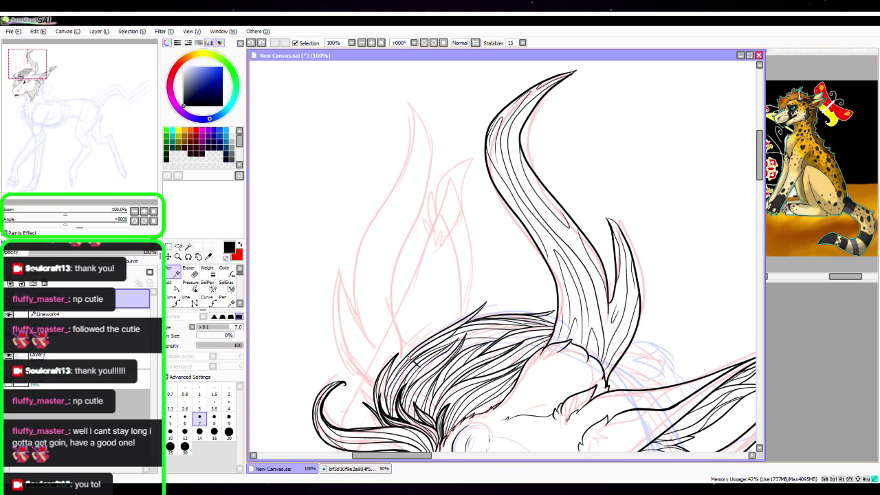
mouse_move(409, 358)
left_mouse_down()
mouse_move(408, 289)
mouse_move(440, 200)
mouse_move(421, 123)
mouse_move(387, 87)
mouse_move(396, 145)
mouse_move(360, 237)
mouse_move(367, 333)
left_mouse_up()
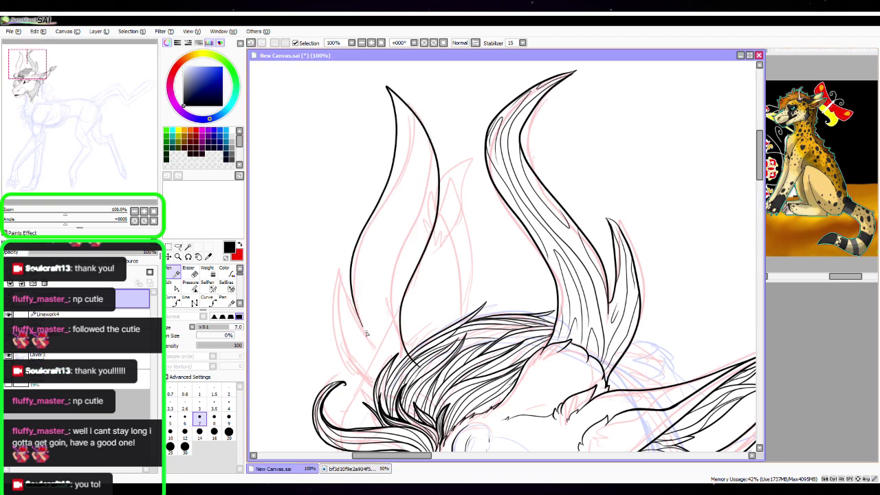
key("space")
left_click_drag(515, 236, 503, 278)
key("ctrl+z")
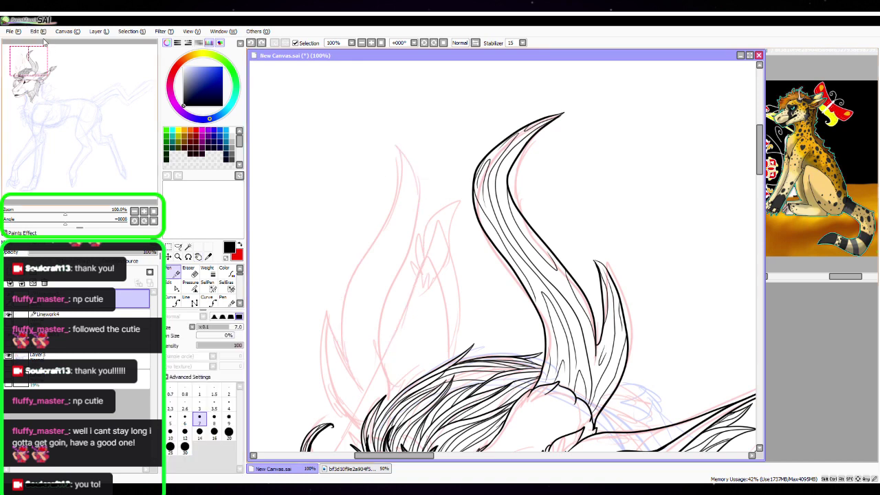
Ink the far horn's two curved edges up to the pointed tip and the small prong on its outer side with the size 7 pen
mouse_move(348, 361)
left_mouse_down()
mouse_move(407, 151)
mouse_move(430, 245)
mouse_move(394, 332)
mouse_move(407, 410)
left_mouse_up()
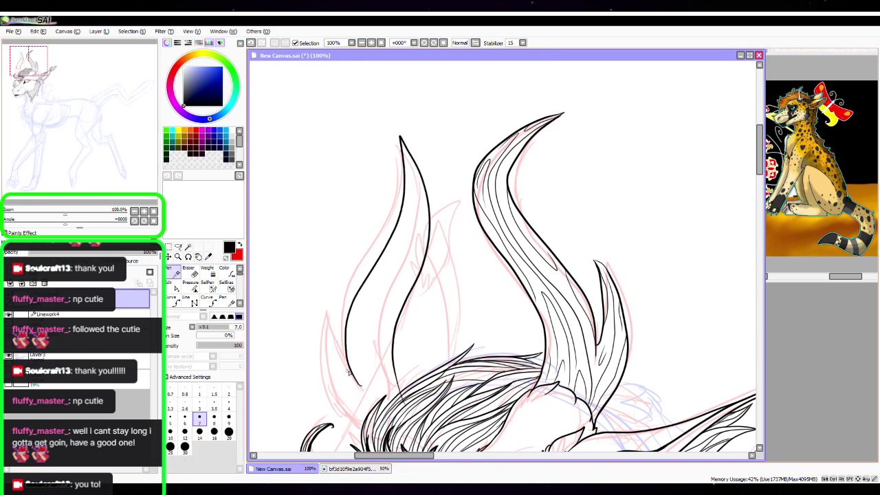
mouse_move(323, 305)
left_mouse_down()
mouse_move(326, 397)
mouse_move(367, 442)
left_mouse_up()
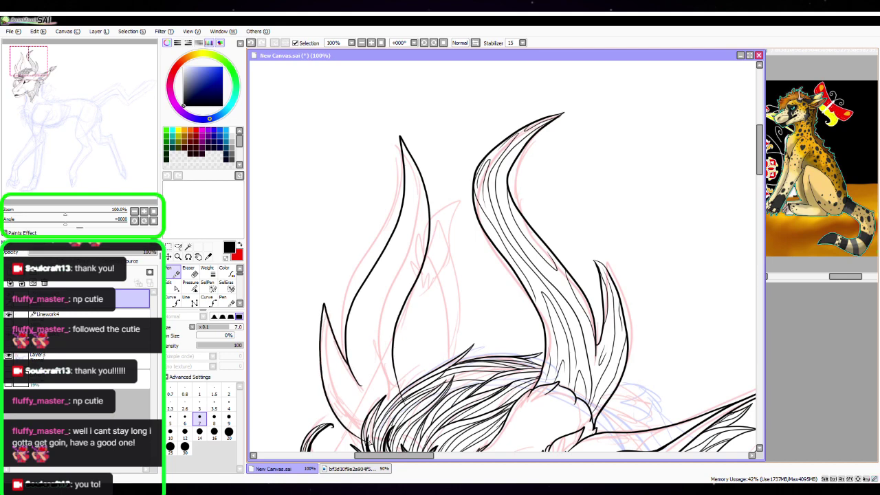
Reshape the lower outer curve of the far horn's prong by moving its control points at 200% zoom
left_click_drag(427, 306, 472, 174)
left_click(144, 211)
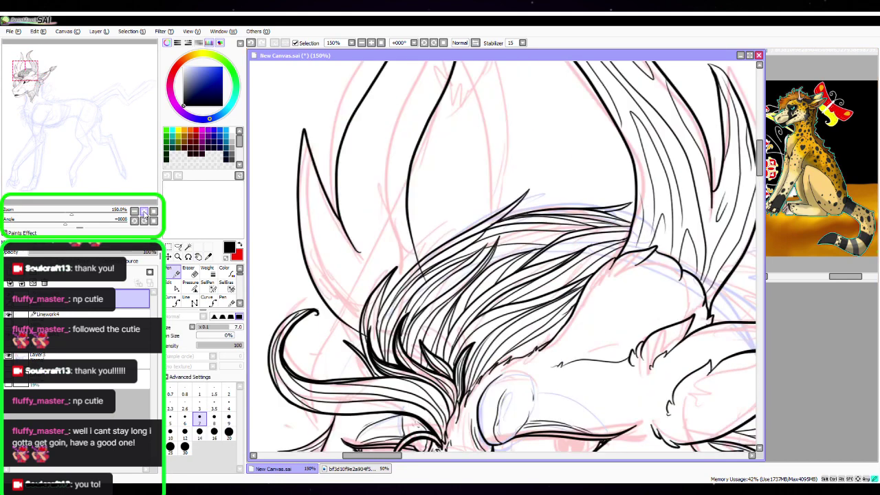
left_click(143, 211)
left_click_drag(408, 298, 485, 334)
left_click(170, 287)
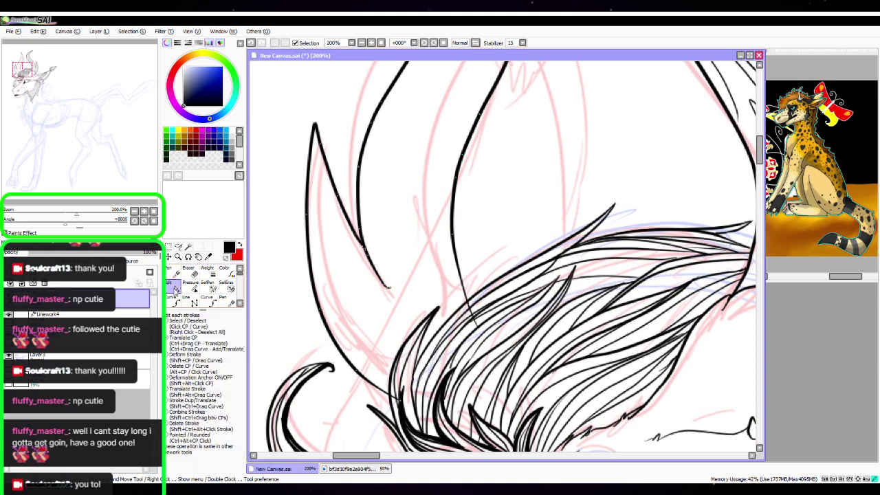
left_click_drag(364, 358, 368, 354)
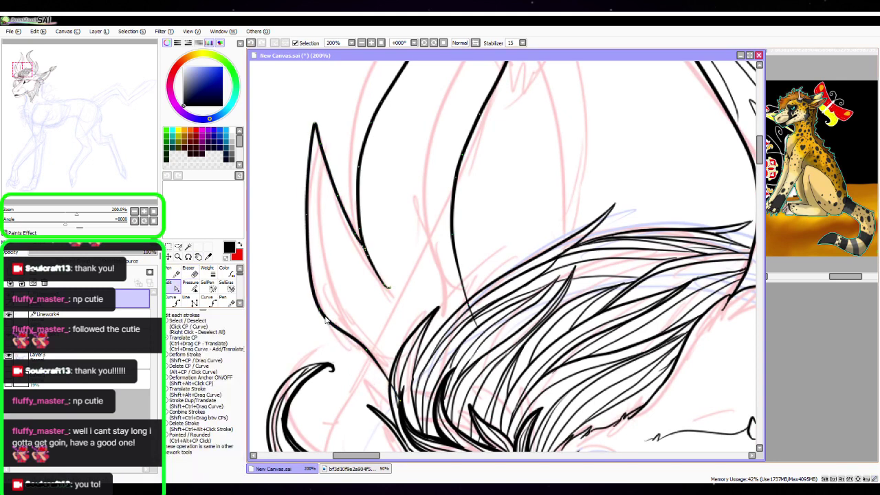
left_click_drag(324, 314, 328, 309)
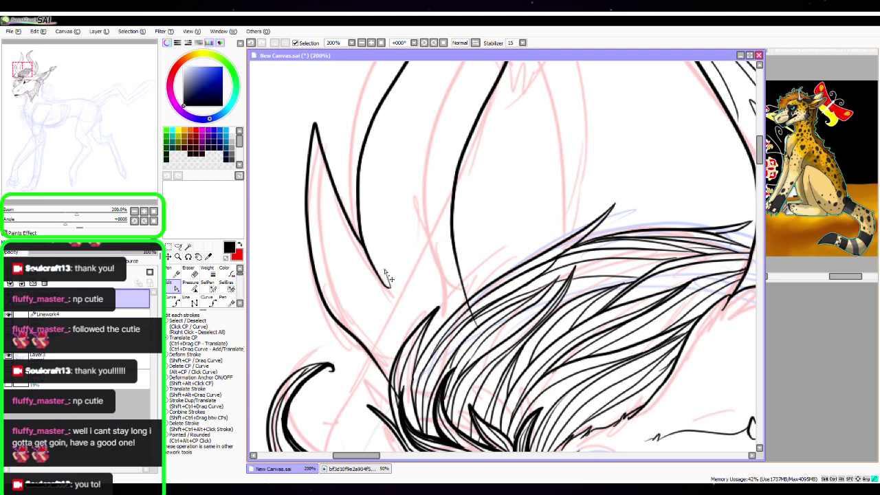
left_click_drag(383, 284, 377, 271)
Erase the overrunning line ends where the prong joins the far horn, and ink a thin contour inside the prong
key("e")
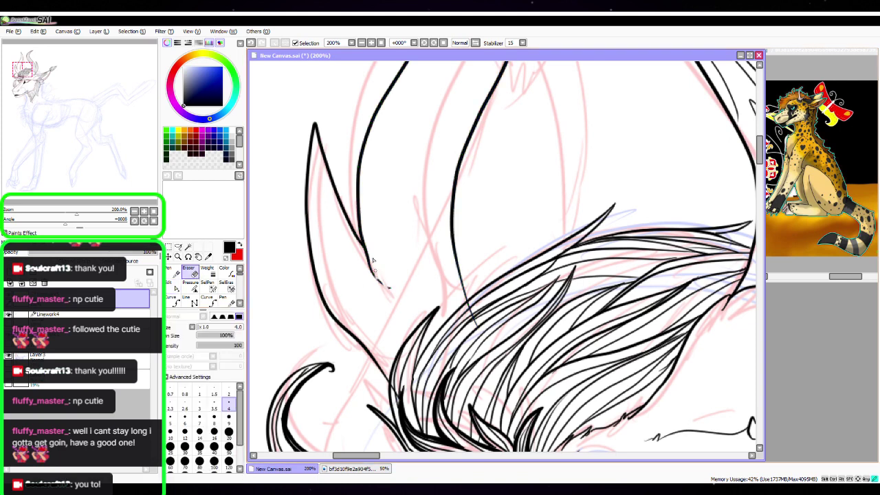
key("n")
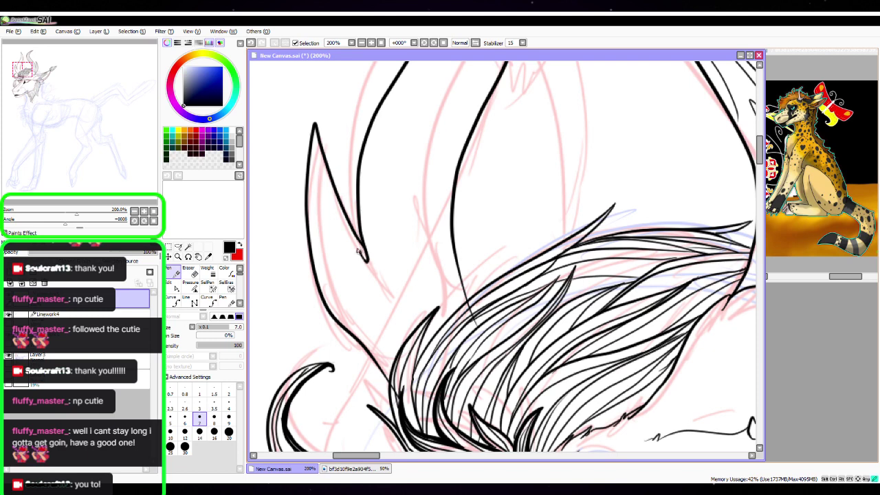
mouse_move(358, 251)
left_mouse_down()
mouse_move(337, 219)
mouse_move(313, 124)
left_mouse_up()
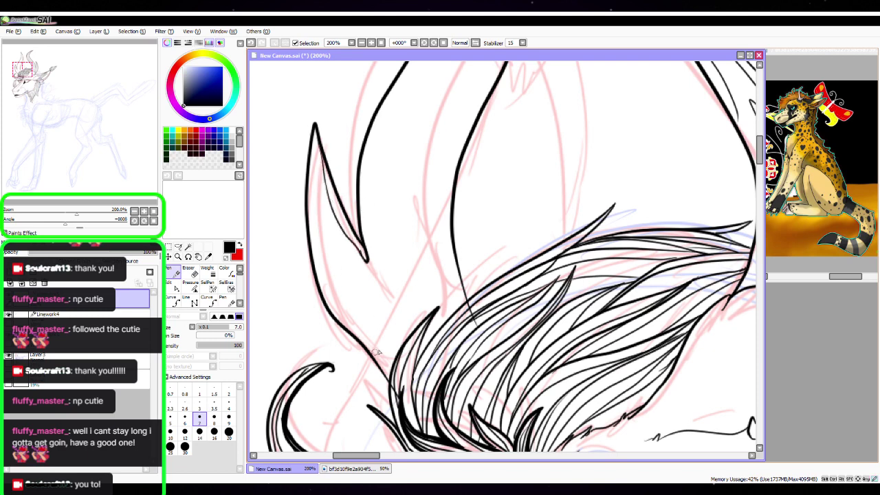
Erase the far horn's line ends that overlap the hair, using a size 4 eraser and a size 20 eraser
key("e")
left_click_drag(376, 363, 398, 396)
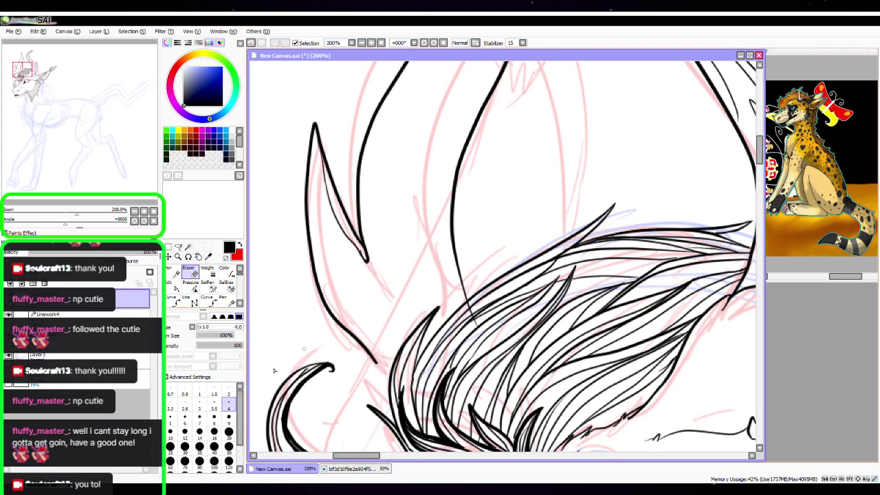
left_click(229, 432)
mouse_move(473, 338)
left_mouse_down()
mouse_move(468, 218)
mouse_move(481, 155)
mouse_move(486, 225)
left_mouse_up()
Ink short fur strands at the far horn's base, between the prong's lower end and the brow tuft
key("space")
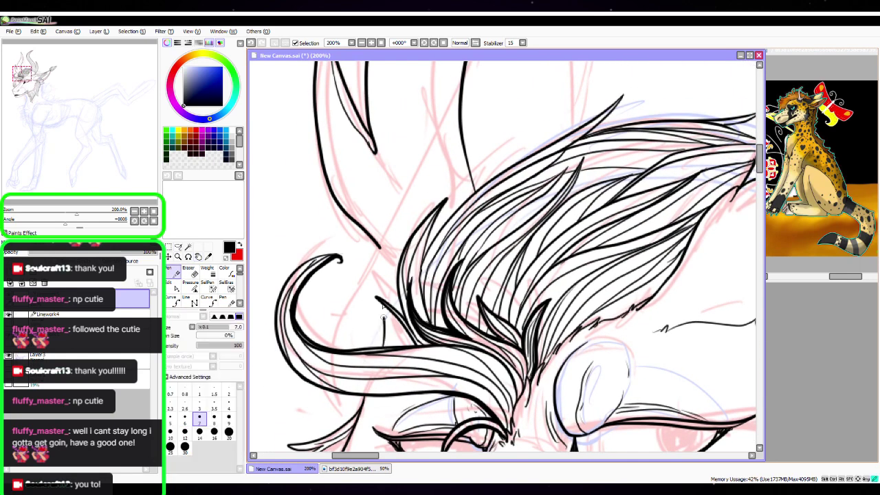
left_click_drag(385, 280, 404, 233)
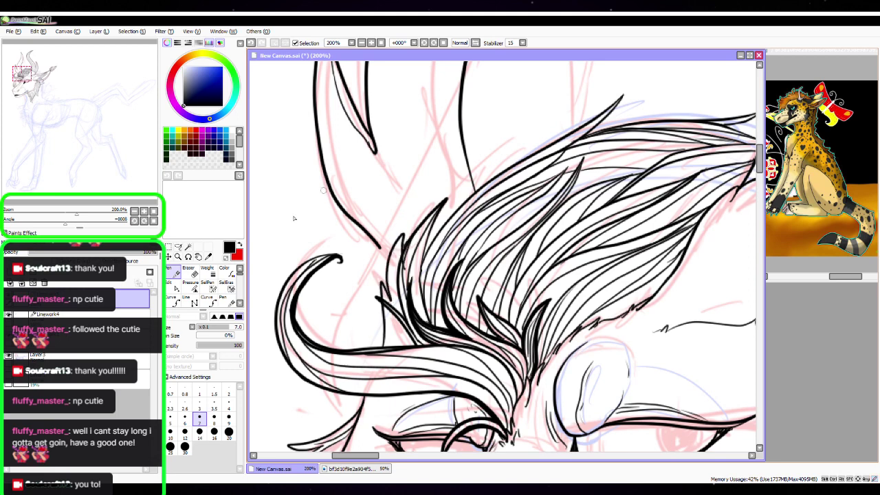
key("e")
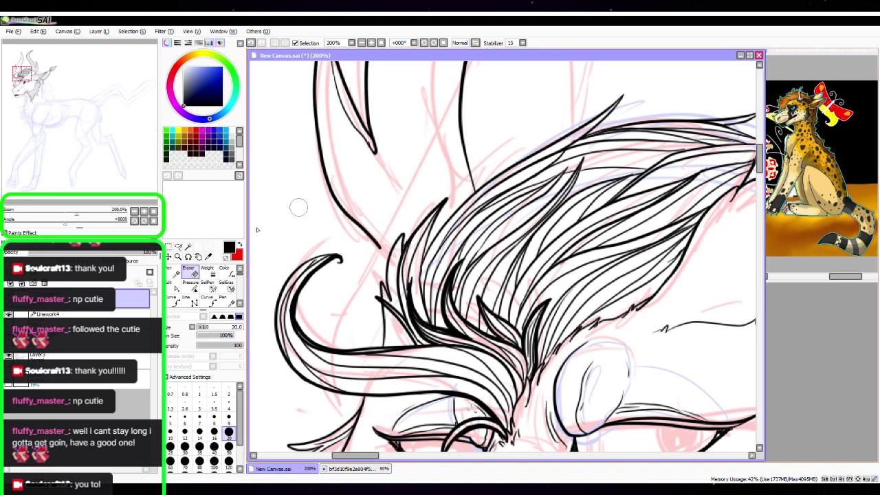
key("n")
mouse_move(380, 244)
left_mouse_down()
mouse_move(388, 287)
mouse_move(379, 353)
left_mouse_up()
Smooth the prong's outer curve just above the new fur strands by adjusting its control points
key("ctrl")
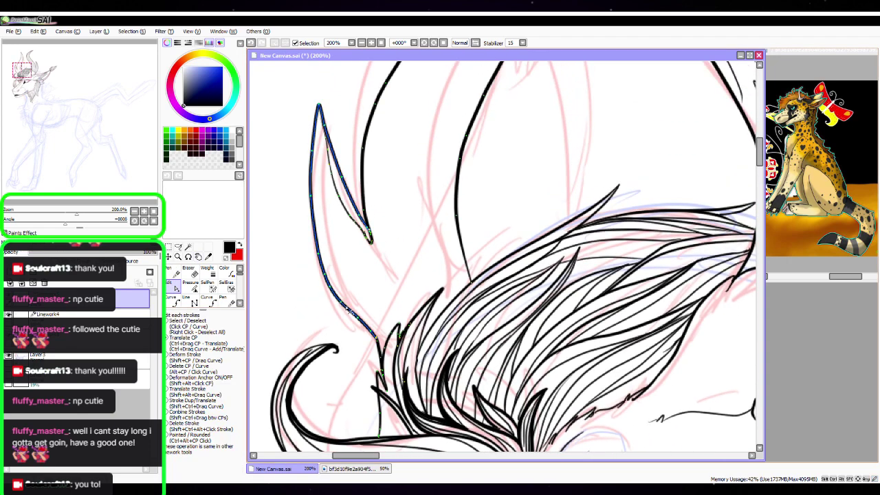
mouse_move(343, 307)
left_mouse_down()
mouse_move(353, 305)
mouse_move(320, 252)
mouse_move(344, 303)
left_mouse_up()
left_click(359, 319)
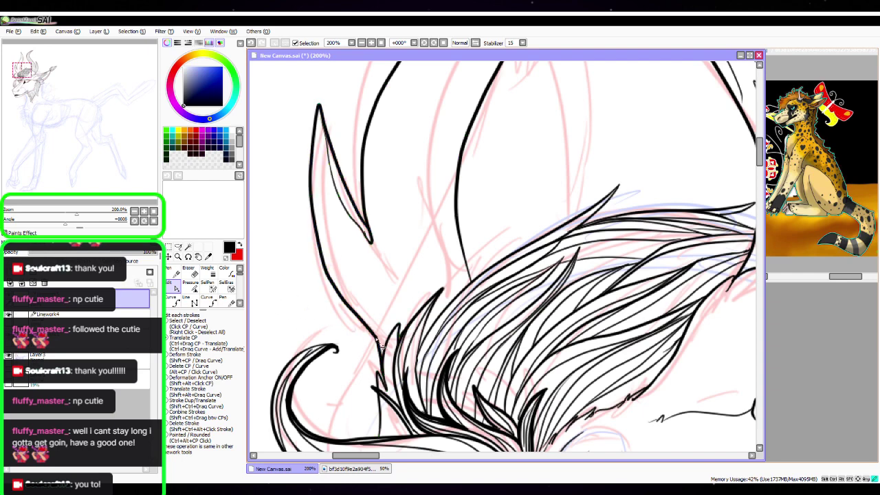
left_click(173, 273)
left_click(135, 213)
left_click(135, 212)
left_click(135, 213)
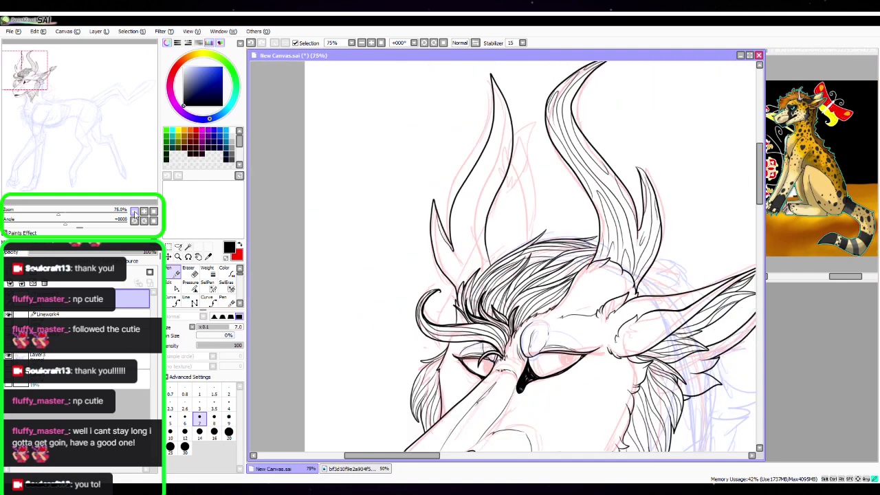
left_click_drag(423, 169, 389, 186)
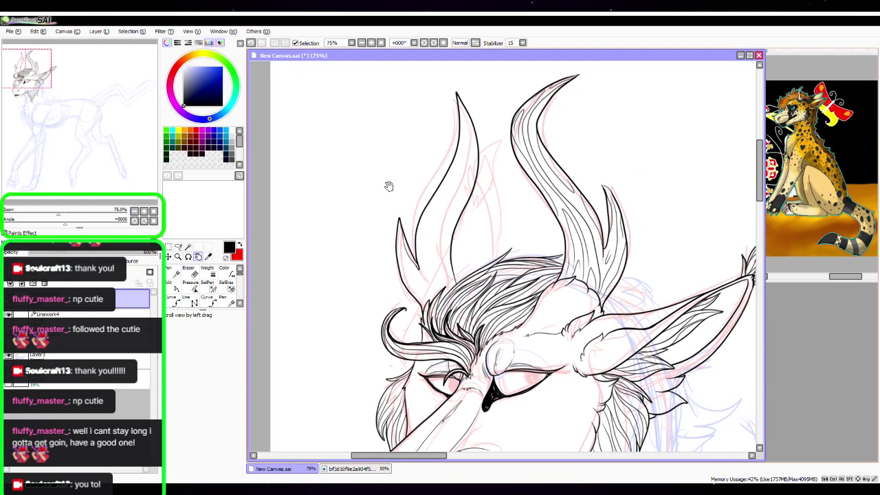
Erase the whole outline of the far horn's prong, from its tip down to the fur at the horn's base
left_click(144, 212)
left_click(144, 212)
left_click(192, 273)
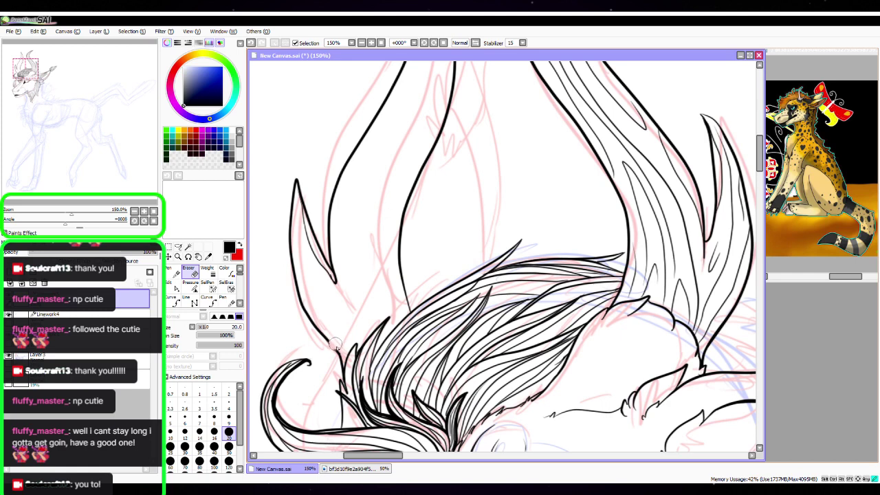
mouse_move(335, 357)
left_mouse_down()
mouse_move(293, 170)
mouse_move(301, 183)
left_mouse_up()
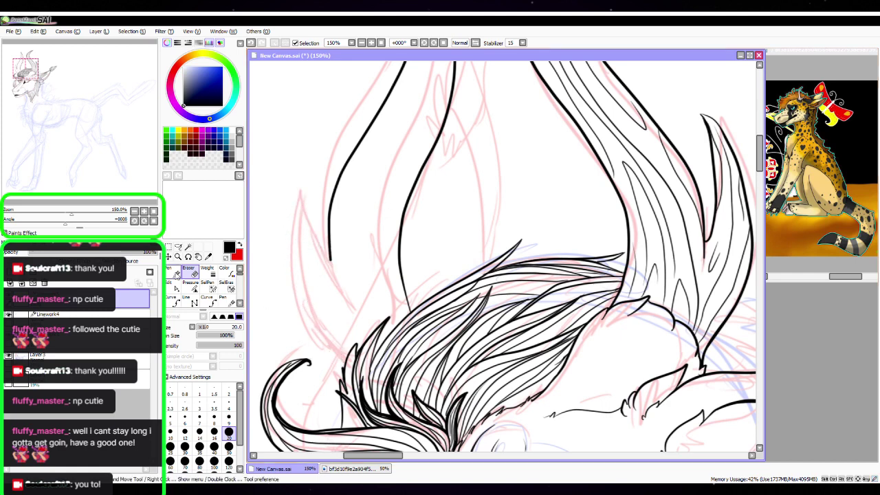
Redraw the far horn's prong as a shorter spike closer to the horn, checking its control points near the base fur
key("n")
mouse_move(339, 377)
left_mouse_down()
mouse_move(296, 241)
mouse_move(316, 189)
mouse_move(326, 228)
left_mouse_up()
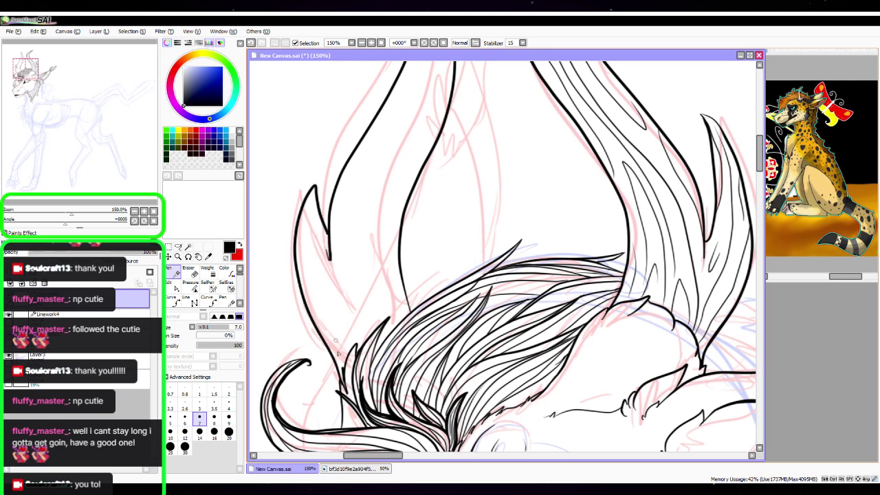
left_click(173, 286)
left_click(348, 365)
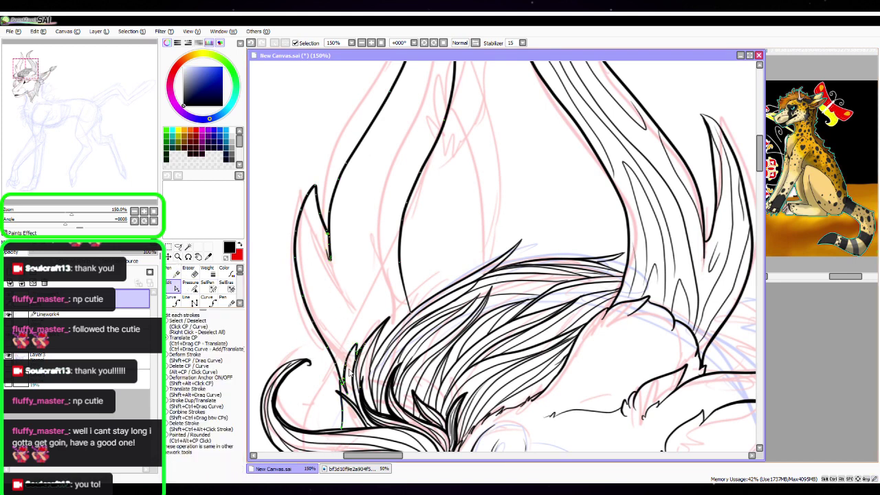
Ink thin grain lines inside the far horn, from a narrow notch below the tip down its length to the hair
left_click(172, 271)
left_click(135, 211)
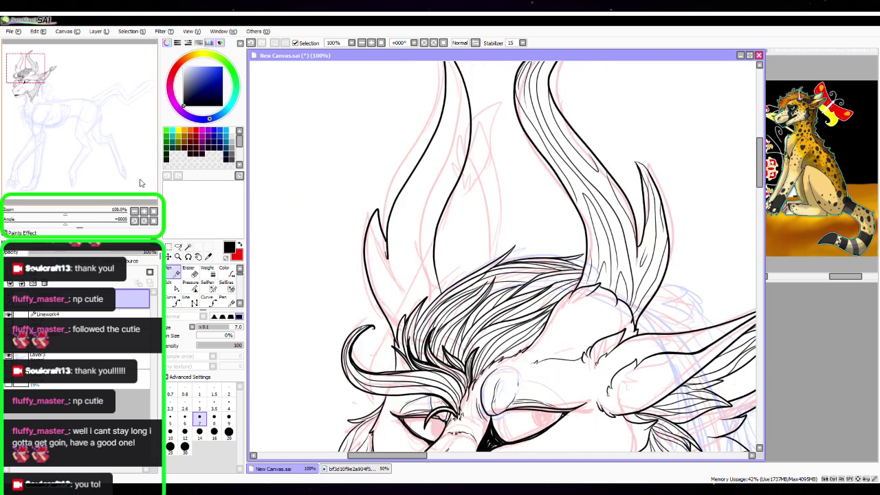
key("space")
left_click_drag(542, 240, 502, 326)
key("n")
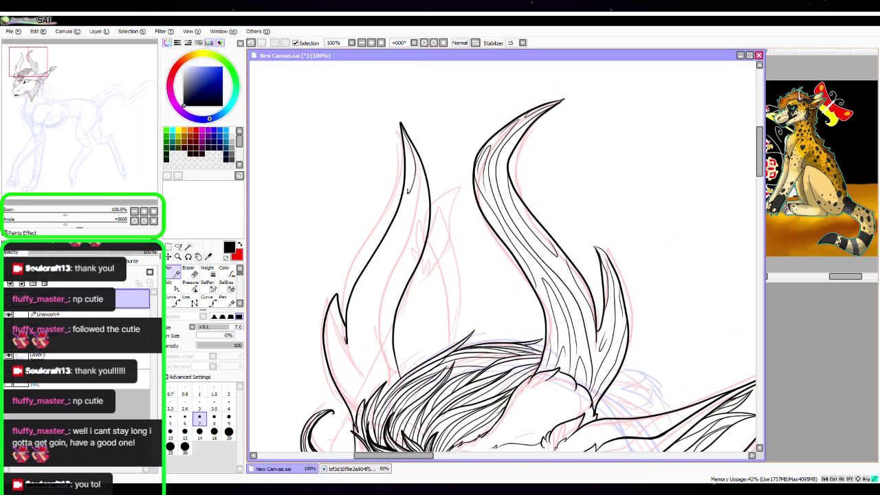
mouse_move(420, 165)
left_mouse_down()
mouse_move(415, 209)
mouse_move(371, 300)
mouse_move(364, 395)
left_mouse_up()
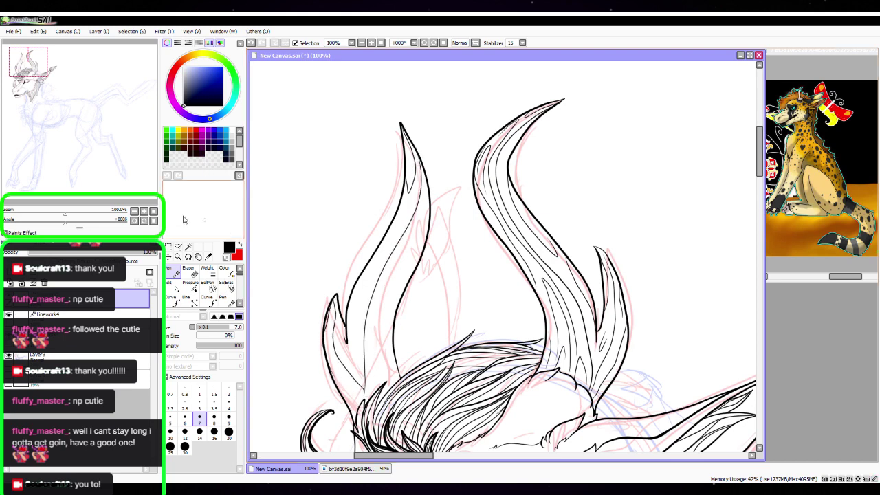
Ink short grain lines inside the far horn's prong, along its outer curve and down towards the base fur
left_click(144, 210)
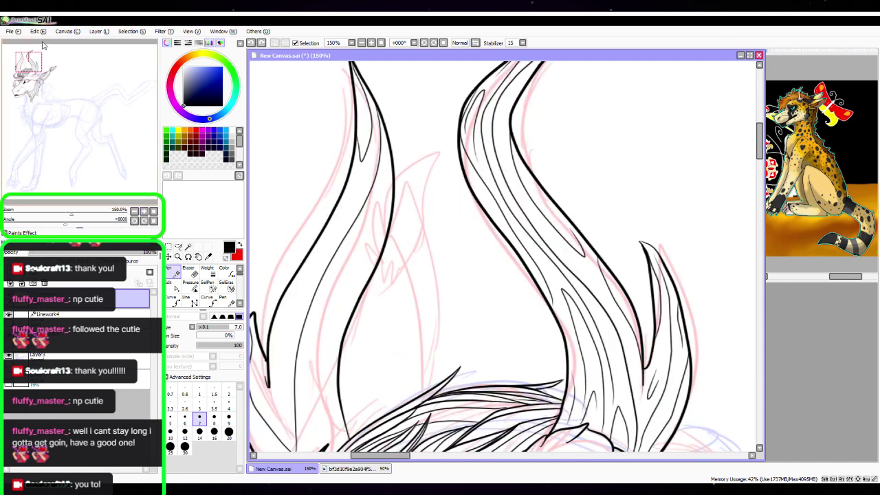
left_click_drag(373, 368, 468, 277)
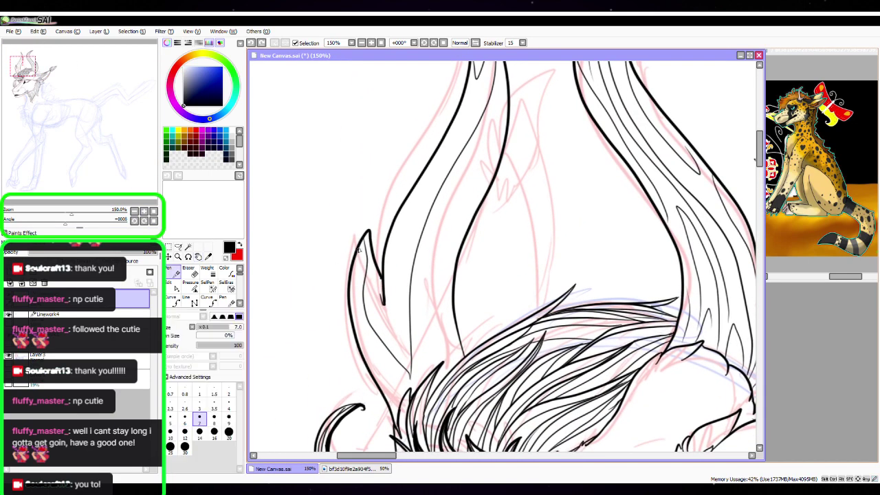
left_click_drag(358, 283, 356, 339)
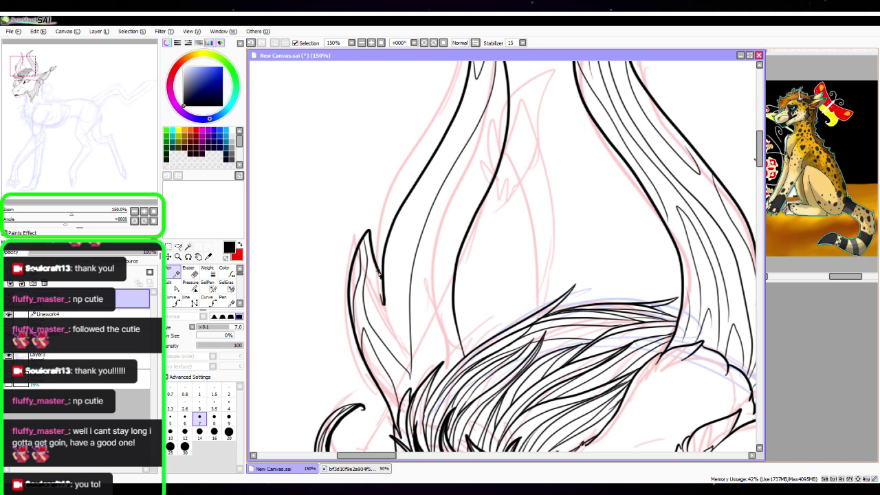
left_click_drag(387, 357, 399, 385)
left_click_drag(533, 293, 500, 333)
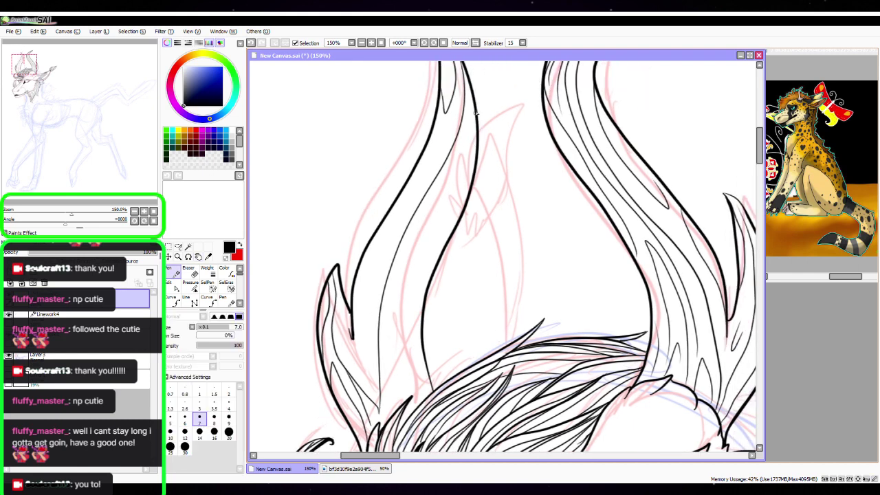
Ink two long grain lines down the far horn, adjusting the lower end of the first where it meets the hair
left_click_drag(476, 109, 380, 414)
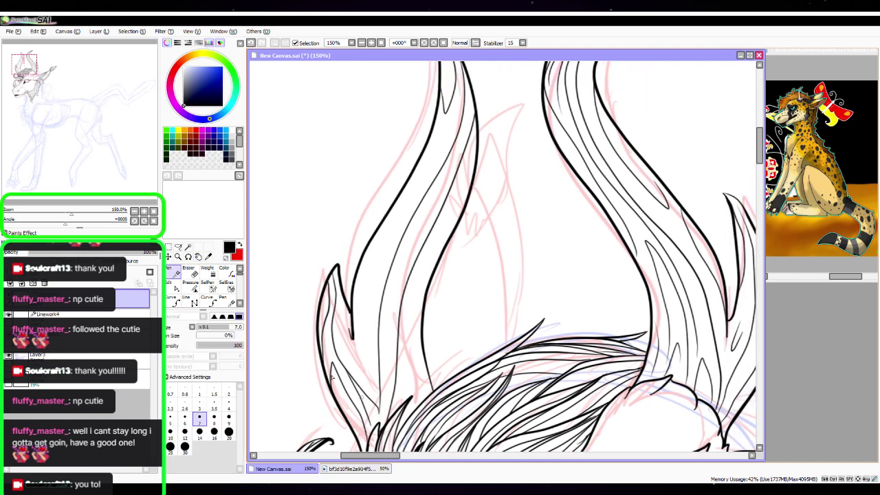
left_click(177, 287)
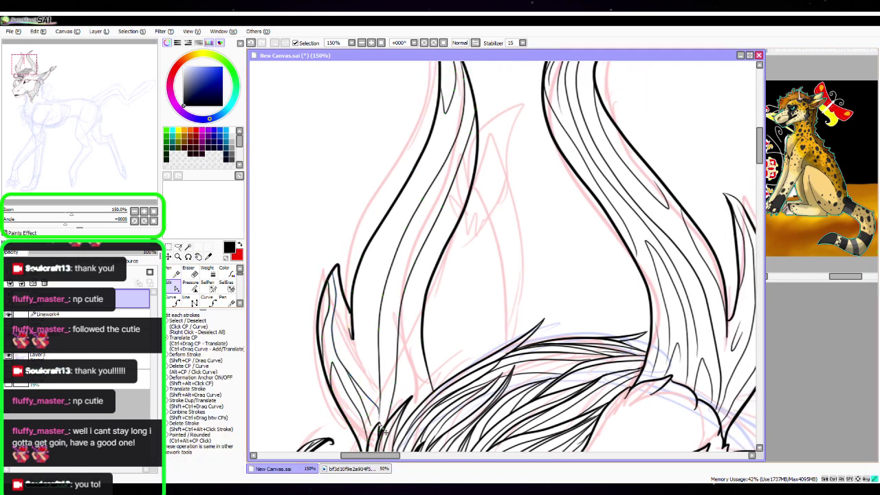
left_click(175, 273)
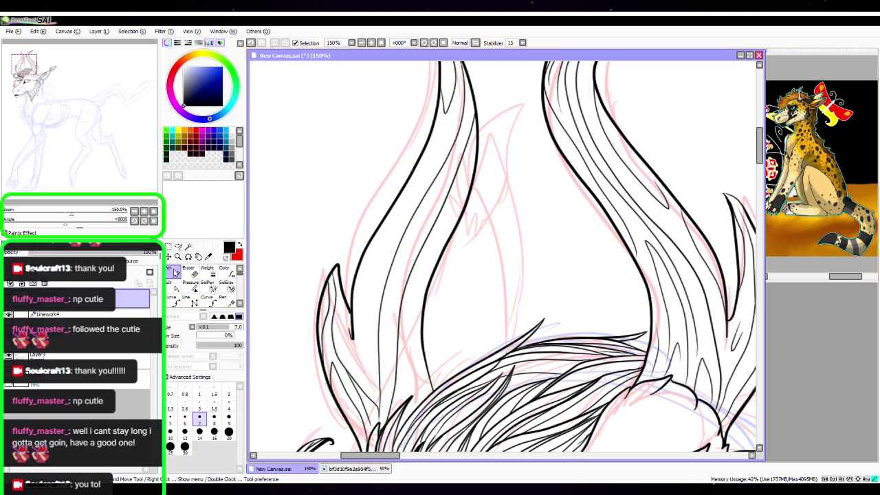
mouse_move(353, 317)
left_mouse_down()
mouse_move(372, 382)
mouse_move(403, 220)
mouse_move(422, 168)
left_mouse_up()
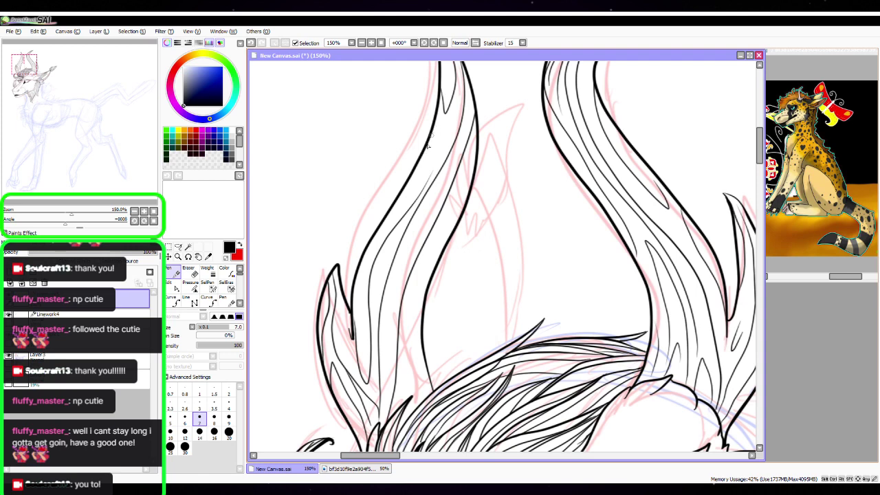
mouse_move(398, 199)
left_mouse_down()
mouse_move(444, 143)
mouse_move(459, 97)
left_mouse_up()
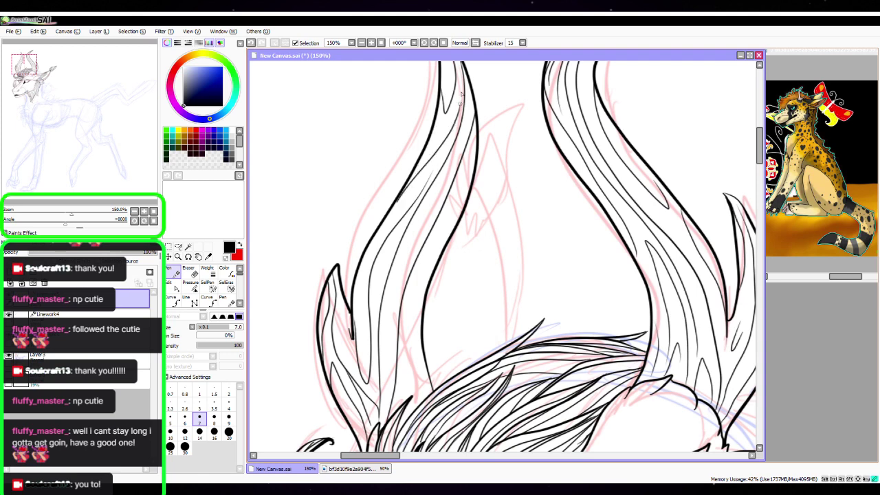
left_click(19, 32)
left_click(20, 43)
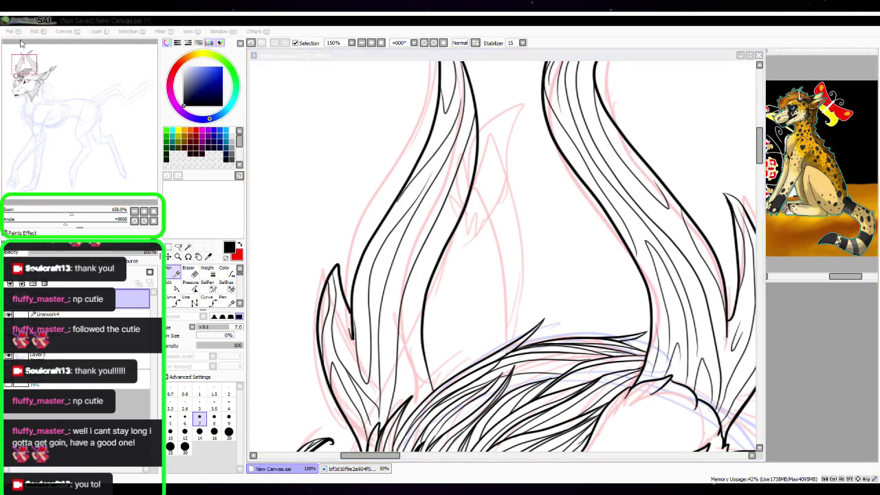
left_click(233, 25)
left_click(38, 32)
left_click(37, 42)
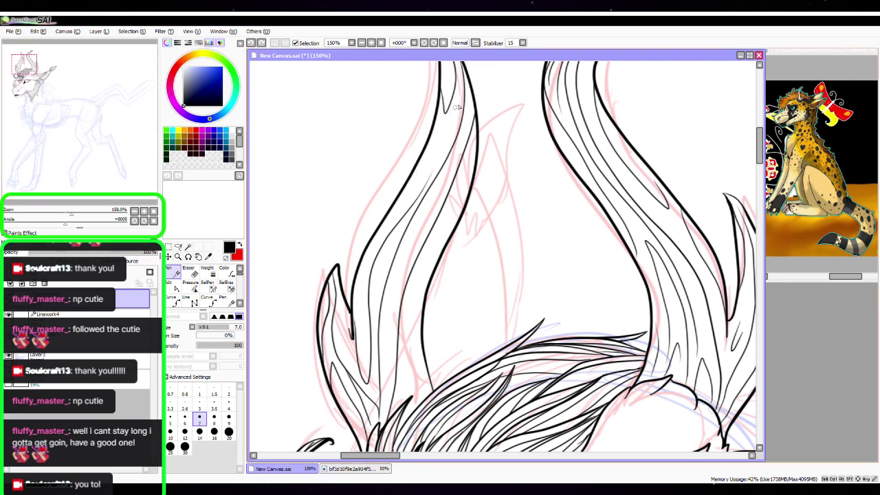
Ink grain lines through the far horn's upper middle and along its inner edge, and adjust their control points at the hair
mouse_move(464, 90)
left_mouse_down()
mouse_move(439, 154)
mouse_move(375, 235)
left_mouse_up()
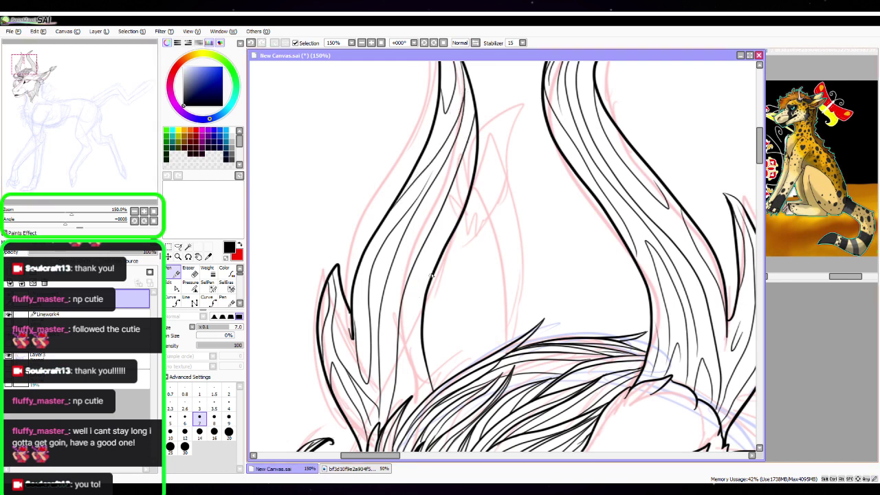
mouse_move(467, 196)
left_mouse_down()
mouse_move(442, 227)
mouse_move(415, 304)
mouse_move(414, 395)
left_mouse_up()
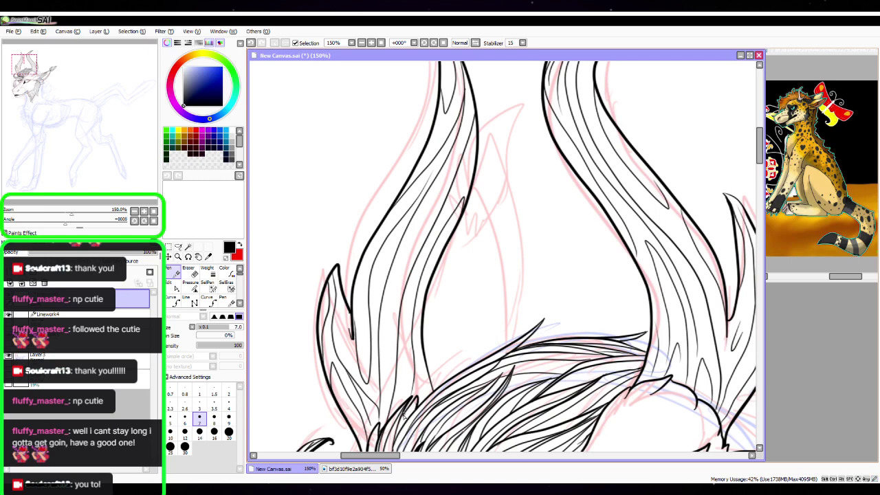
left_click(174, 287)
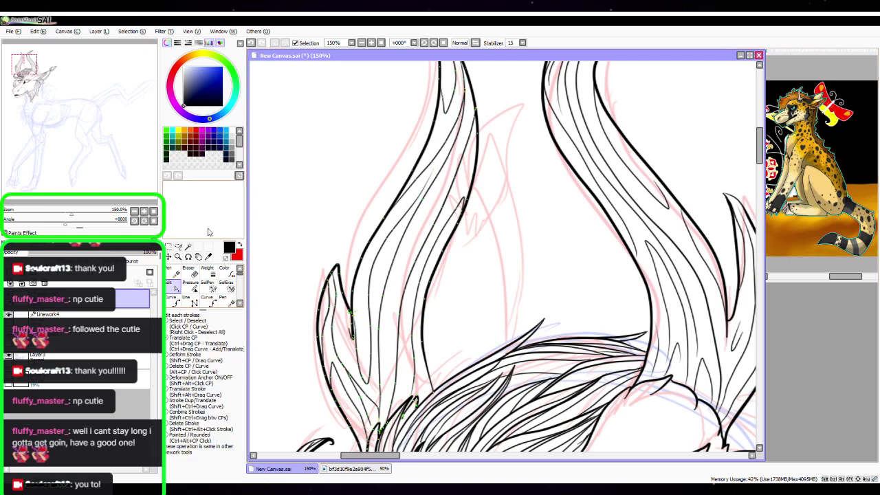
left_click(144, 211)
left_click(143, 211)
left_click_drag(527, 397, 598, 145)
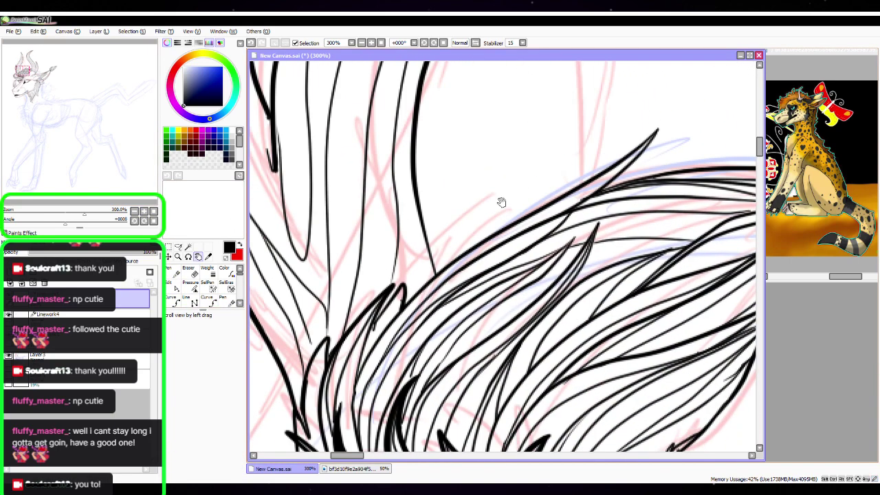
left_click_drag(403, 296, 403, 303)
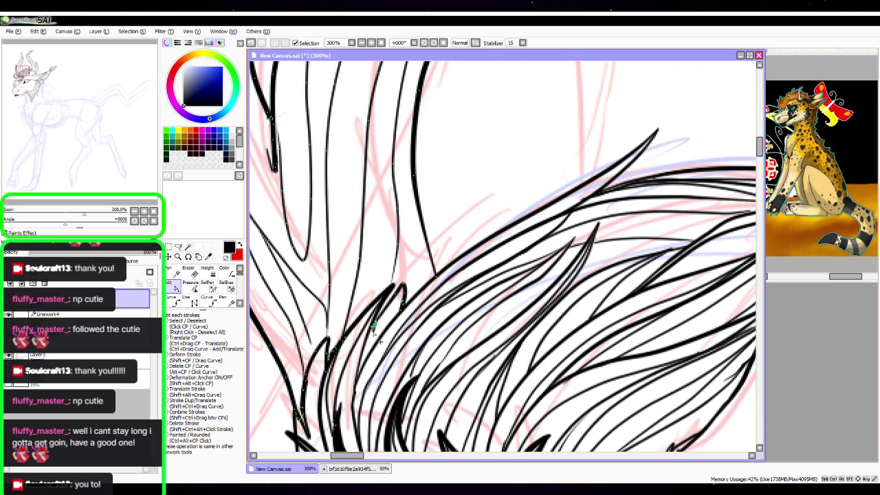
Add a new linework layer above the horn linework
left_click(171, 273)
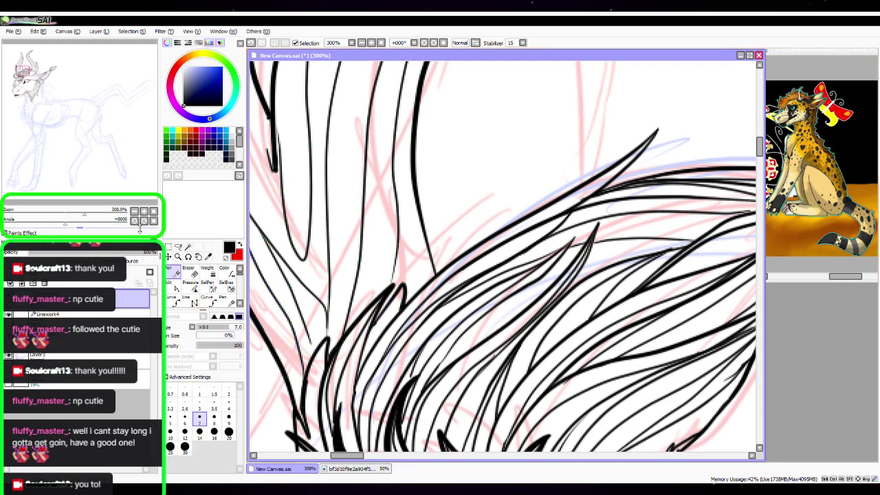
left_click(134, 211)
left_click(134, 211)
left_click(134, 211)
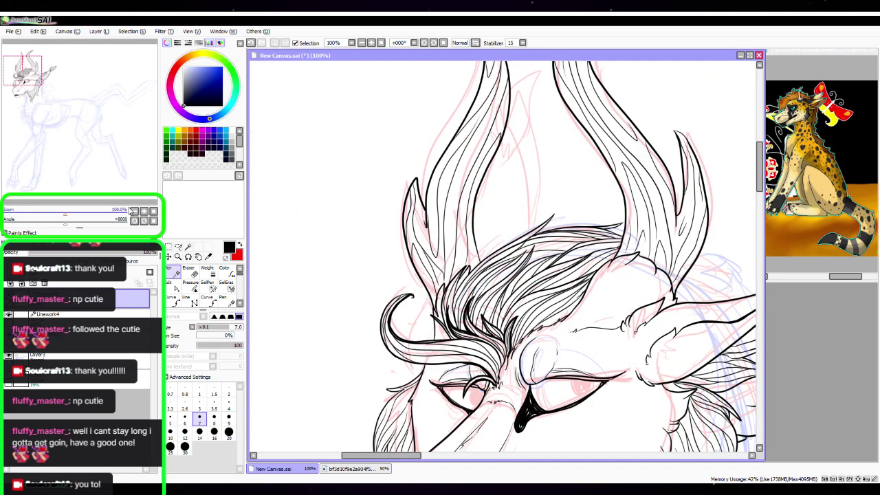
key("space")
left_click_drag(544, 309, 551, 276)
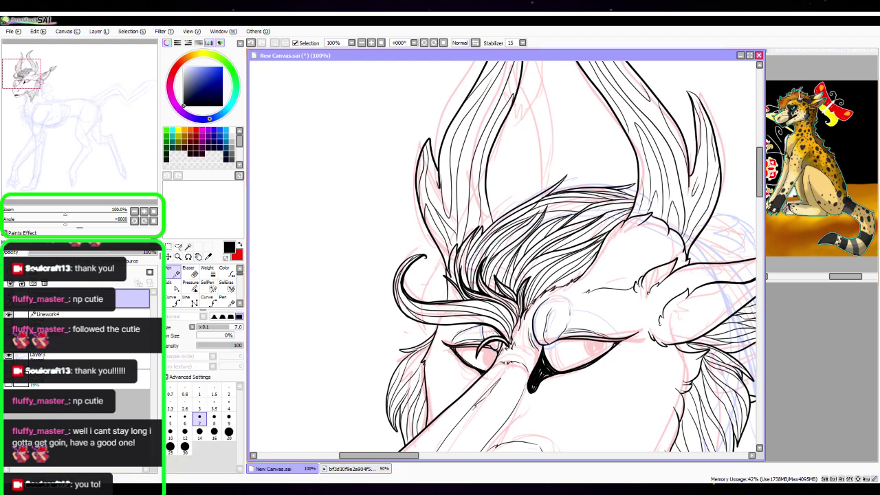
left_click(22, 283)
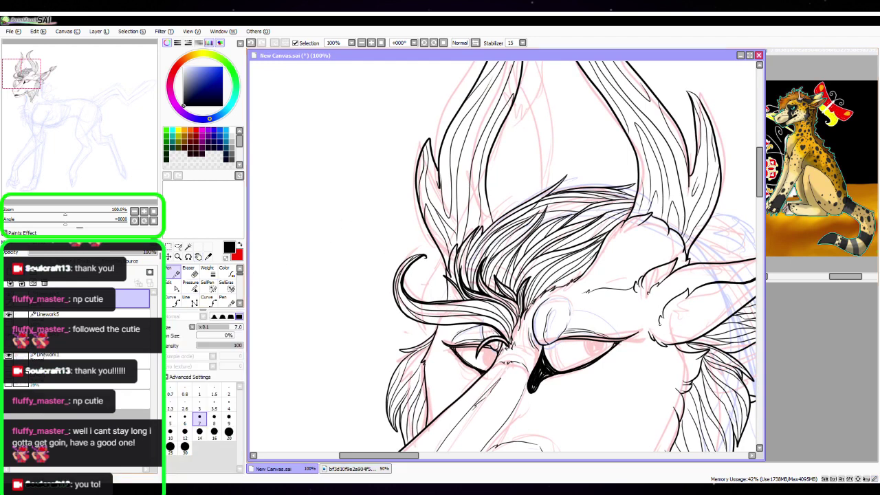
Ink a long curved line from above the far eye up across the far horn's base to its inner edge
left_click_drag(452, 300, 409, 334)
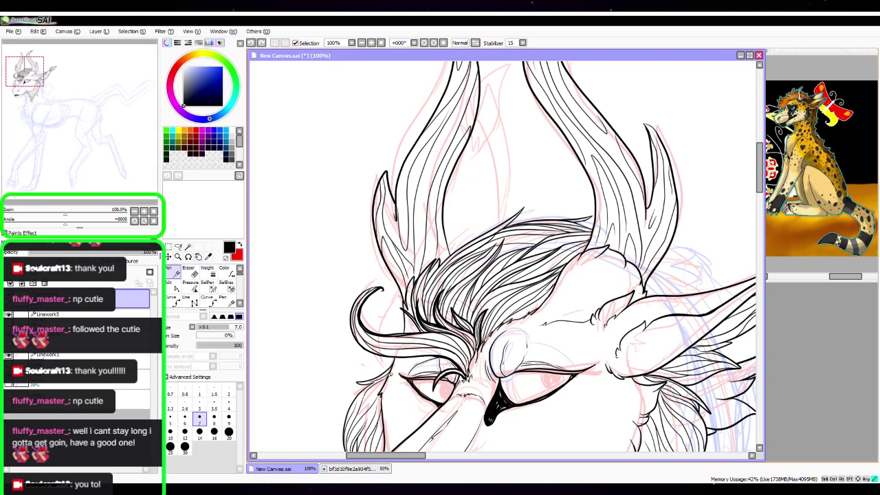
mouse_move(389, 375)
left_mouse_down()
mouse_move(381, 313)
mouse_move(453, 191)
left_mouse_up()
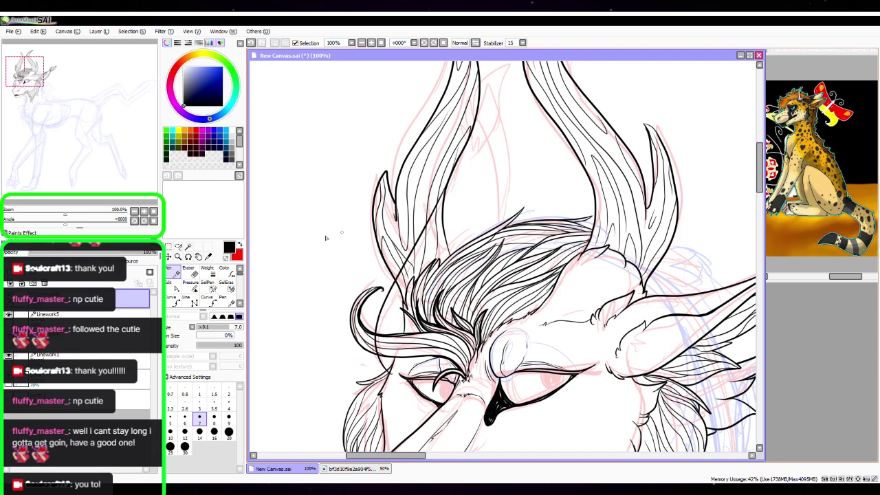
left_click(143, 211)
key("space")
mouse_move(413, 131)
left_mouse_down()
mouse_move(397, 265)
mouse_move(433, 180)
left_mouse_up()
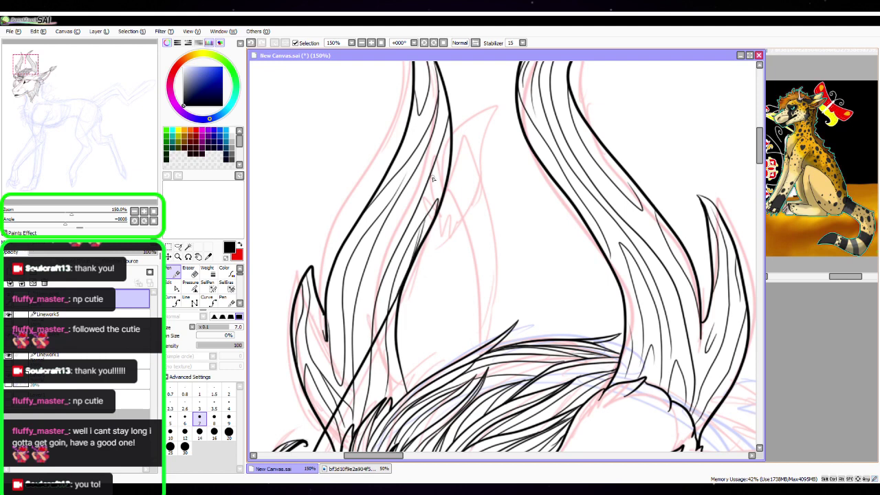
Undo the last stroke and ink the far ear's pointed tip with jagged fur notches beside the far horn's inner edge
left_click(39, 32)
left_click(41, 42)
mouse_move(433, 194)
left_mouse_down()
mouse_move(483, 133)
mouse_move(485, 166)
mouse_move(470, 199)
mouse_move(499, 186)
mouse_move(480, 223)
left_mouse_up()
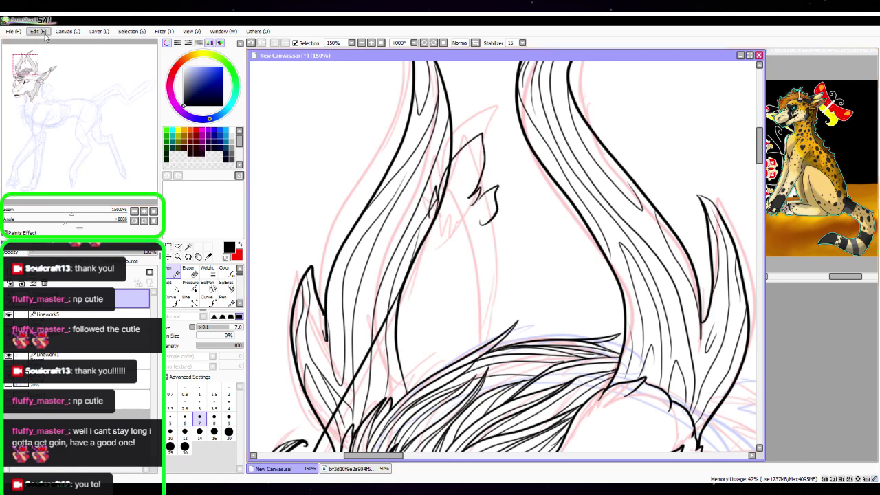
Undo the last tuft stroke and ink the far ear's remaining tip fur and its edge running down to the hair
key("ctrl+z")
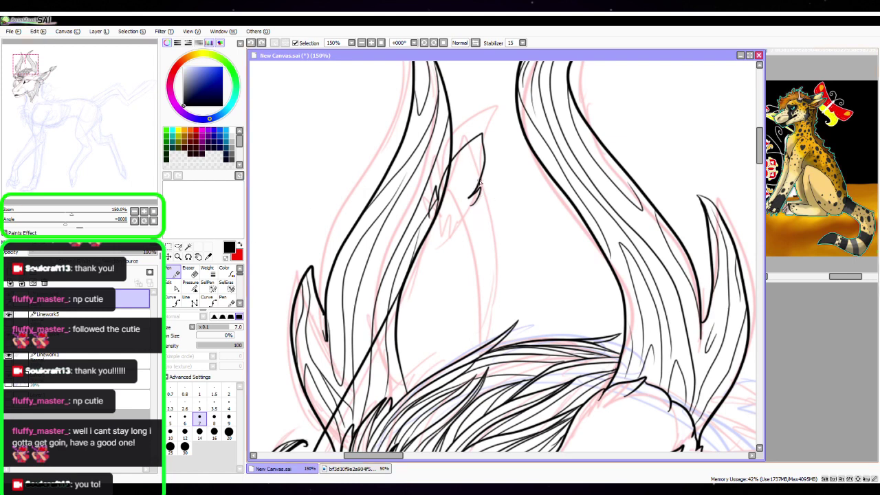
mouse_move(482, 169)
left_mouse_down()
mouse_move(490, 196)
mouse_move(473, 216)
mouse_move(446, 211)
mouse_move(473, 214)
mouse_move(423, 415)
left_mouse_up()
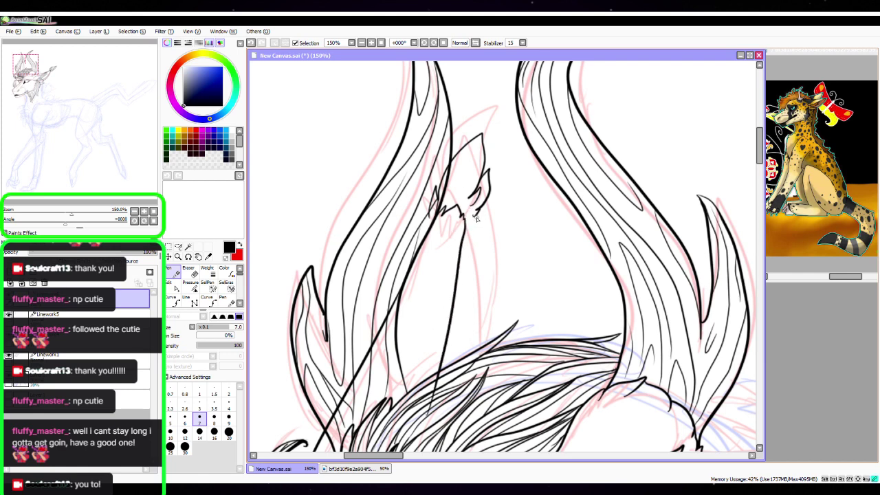
left_click_drag(482, 215, 461, 247)
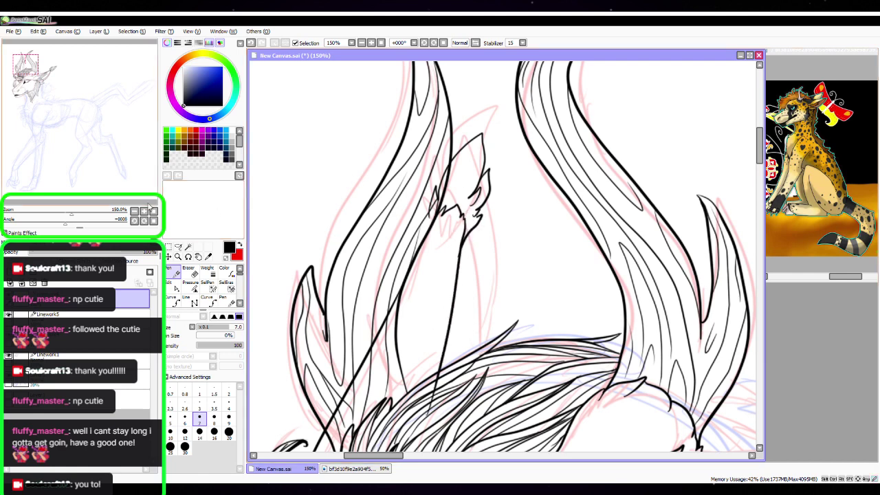
Erase the overrunning end of the far ear's outline below the horn, using a size 50 eraser
left_click(190, 270)
key("minus")
key("minus")
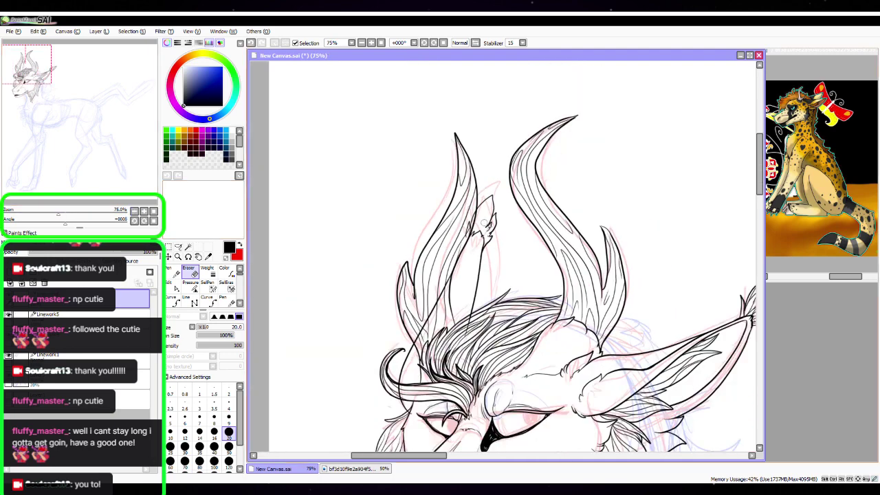
left_click(228, 447)
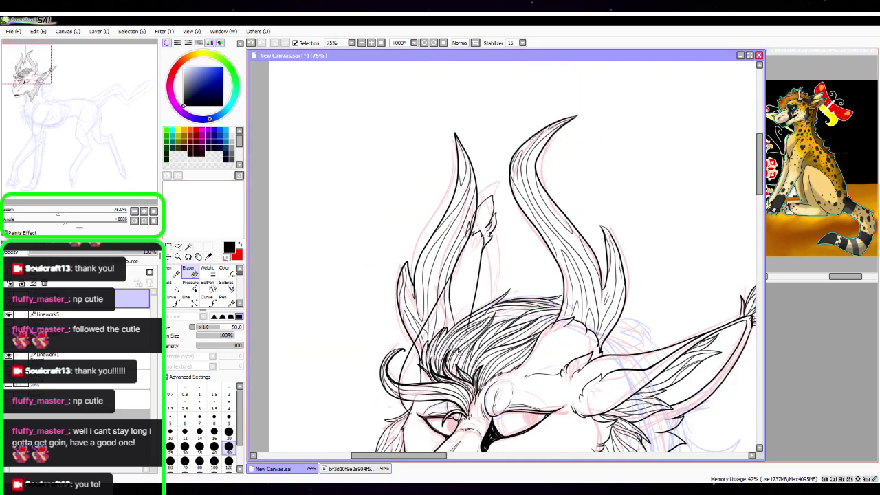
left_click(176, 273)
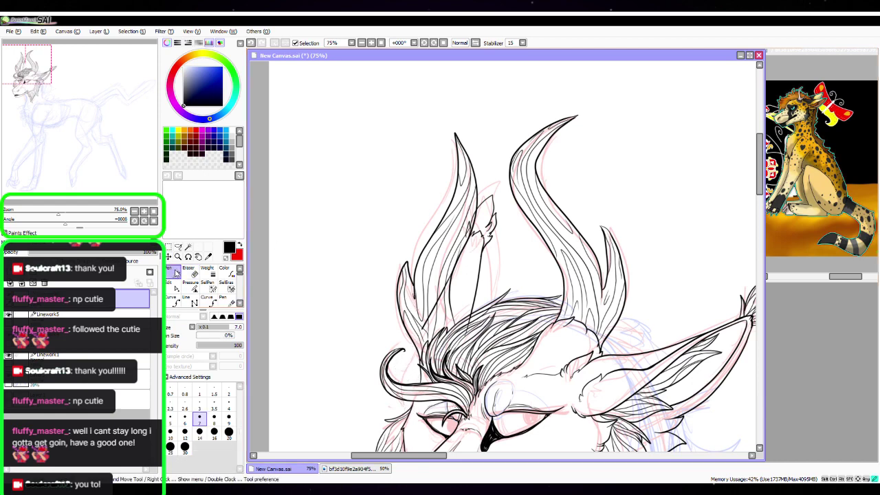
Ink the rounded inner-ear curve beside the far horn, undoing the first stroke and redrawing it
key("Page_Up")
key("Page_Up")
left_click_drag(532, 310, 532, 234)
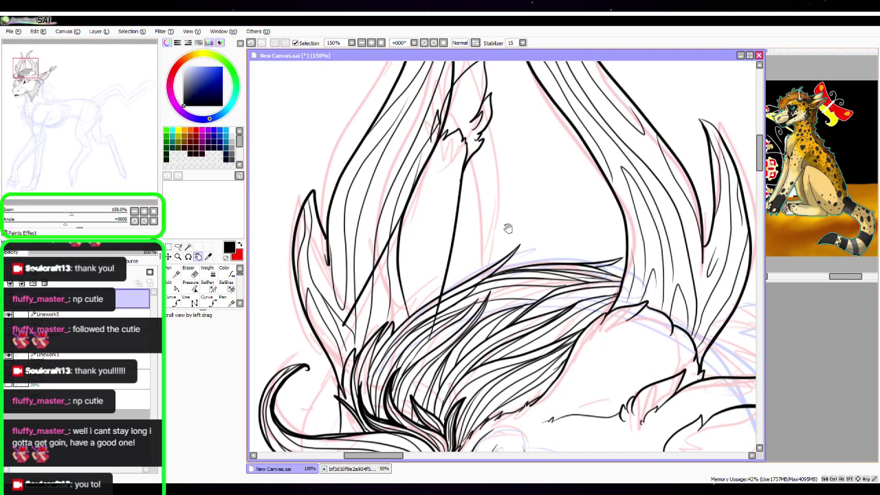
mouse_move(415, 194)
left_mouse_down()
mouse_move(426, 178)
mouse_move(444, 207)
mouse_move(425, 311)
left_mouse_up()
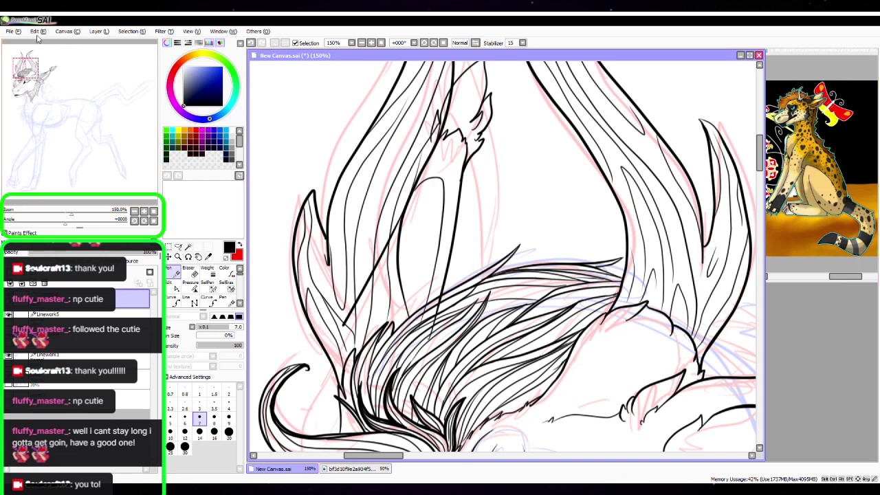
key("ctrl+z")
mouse_move(421, 173)
left_mouse_down()
mouse_move(438, 165)
mouse_move(447, 182)
mouse_move(425, 314)
left_mouse_up()
Ink the lower edge and fur points of the far ear's base behind the curled forelock with the size 7 pen
mouse_move(493, 372)
left_mouse_down()
mouse_move(575, 289)
mouse_move(563, 307)
left_mouse_up()
mouse_move(411, 263)
left_mouse_down()
mouse_move(384, 334)
mouse_move(386, 385)
mouse_move(379, 389)
mouse_move(424, 327)
left_mouse_up()
left_click(143, 211)
left_click(144, 211)
left_click_drag(501, 372, 604, 281)
mouse_move(417, 288)
left_mouse_down()
mouse_move(395, 301)
mouse_move(442, 341)
mouse_move(432, 344)
mouse_move(439, 345)
mouse_move(415, 387)
left_mouse_up()
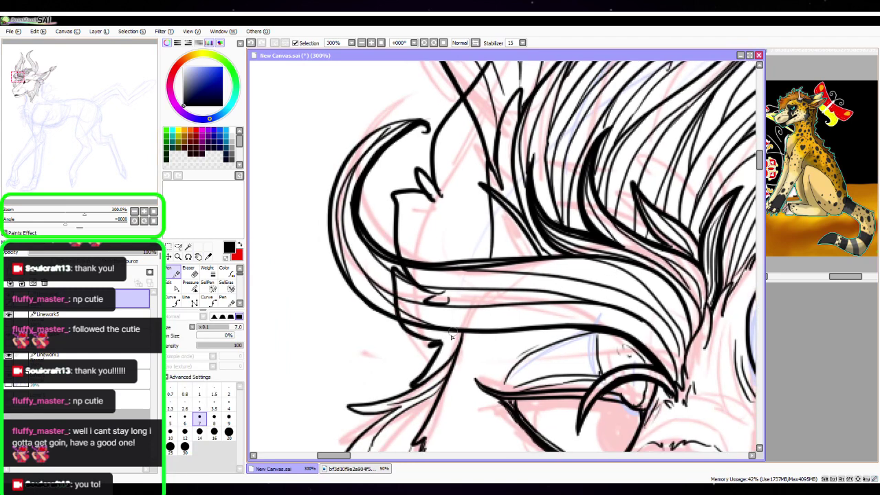
Undo the last stroke at the far ear's base and ink short fur strokes beside the hair
mouse_move(471, 162)
left_mouse_down()
mouse_move(469, 155)
mouse_move(504, 198)
left_mouse_up()
key("ctrl+z")
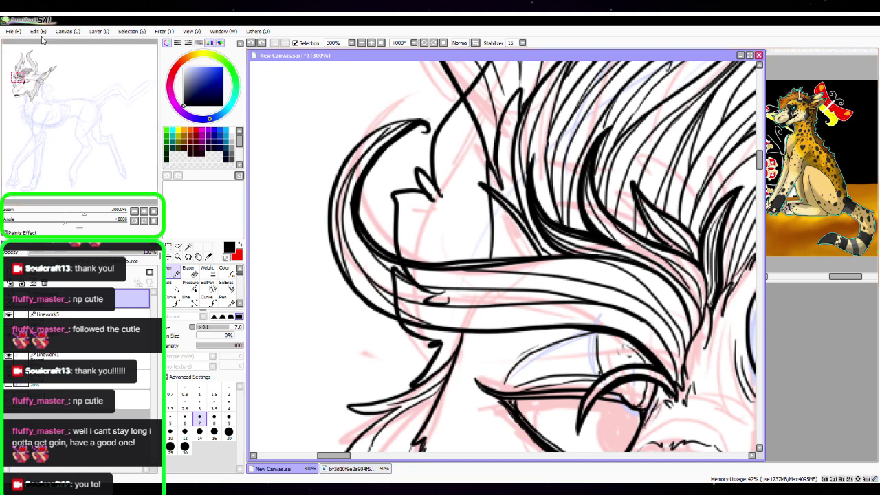
mouse_move(480, 142)
left_mouse_down()
mouse_move(504, 186)
mouse_move(507, 246)
left_mouse_up()
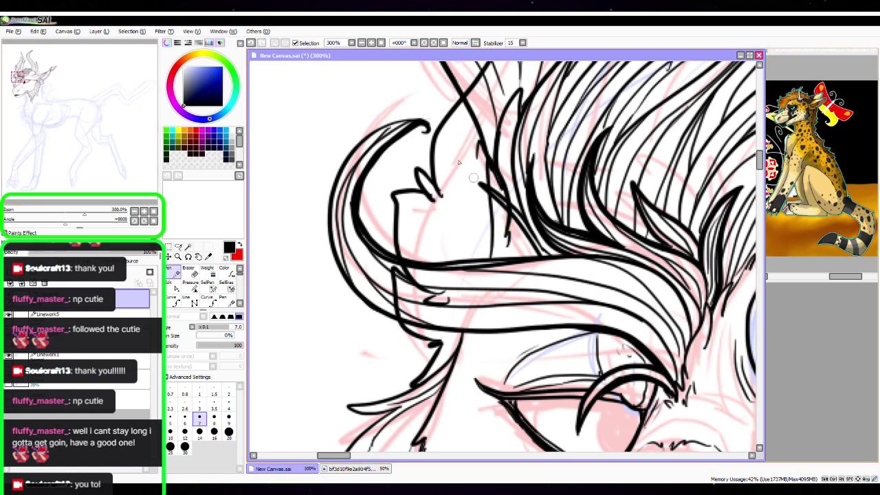
left_click(170, 283)
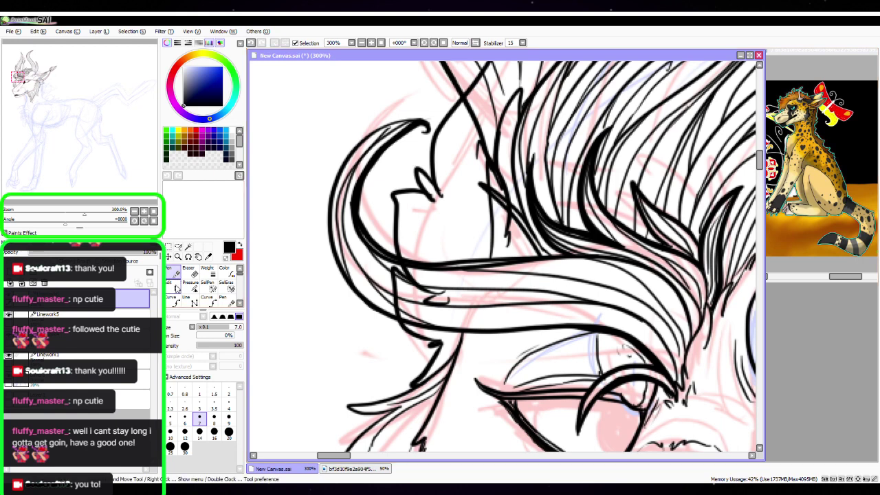
left_click(438, 201)
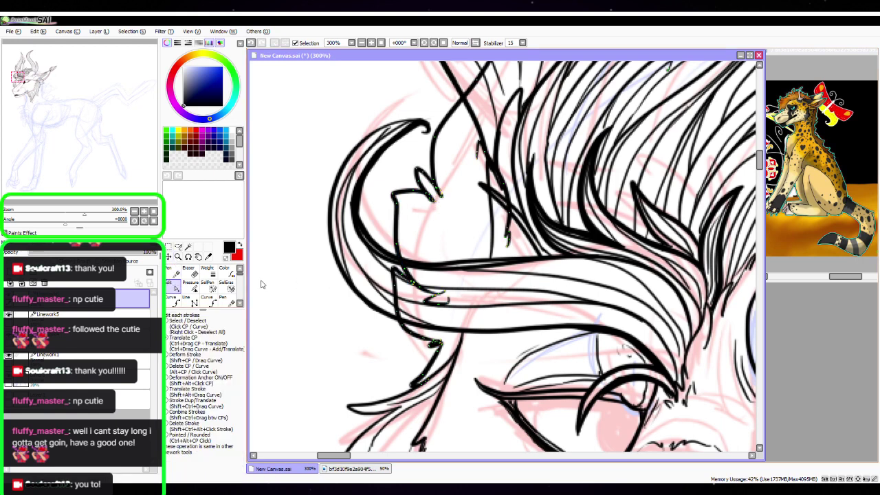
left_click(174, 274)
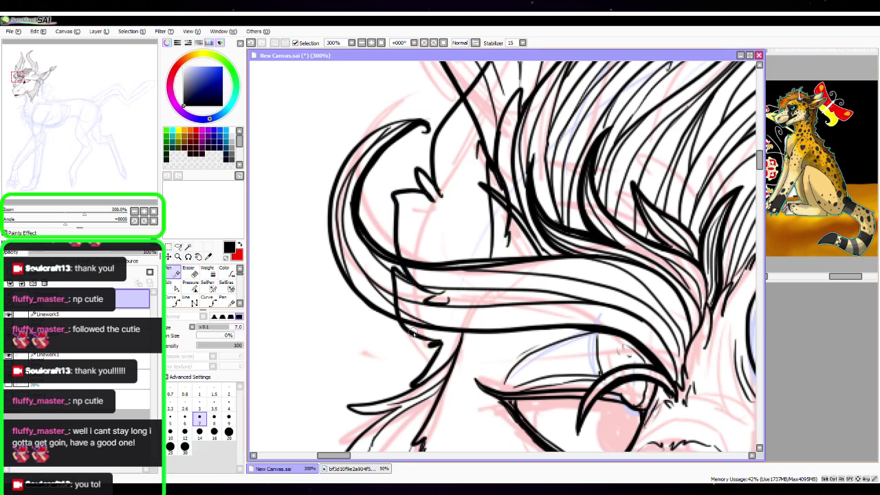
Erase the ear-base lines that cross the curled forelock, using a size 9 eraser
key("space")
left_click_drag(542, 309, 515, 355)
left_click(194, 271)
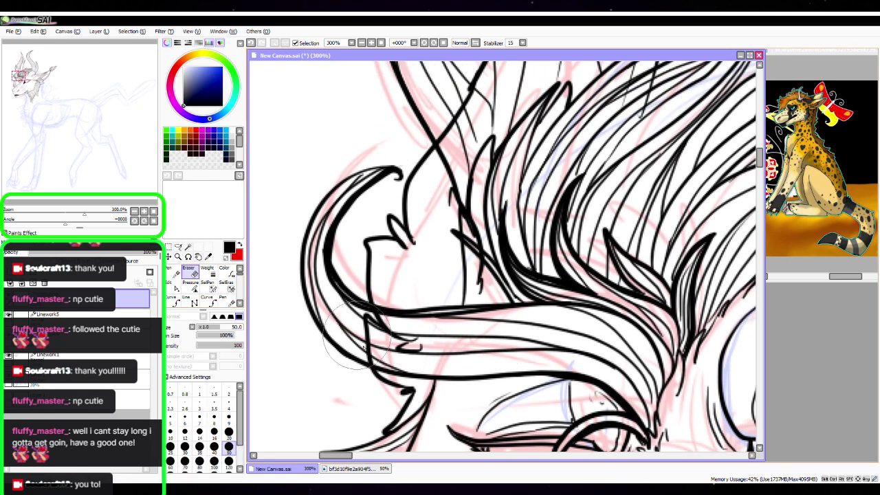
left_click(229, 418)
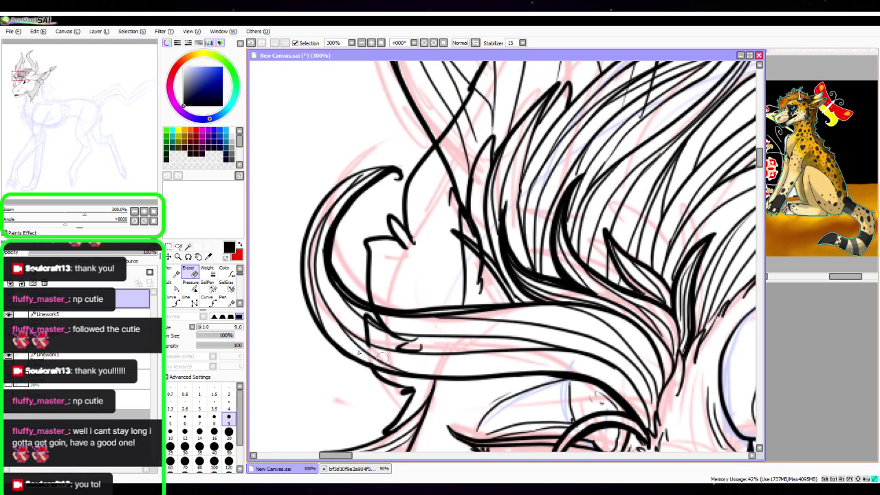
mouse_move(359, 352)
left_mouse_down()
mouse_move(363, 337)
mouse_move(385, 330)
mouse_move(413, 341)
mouse_move(407, 350)
left_mouse_up()
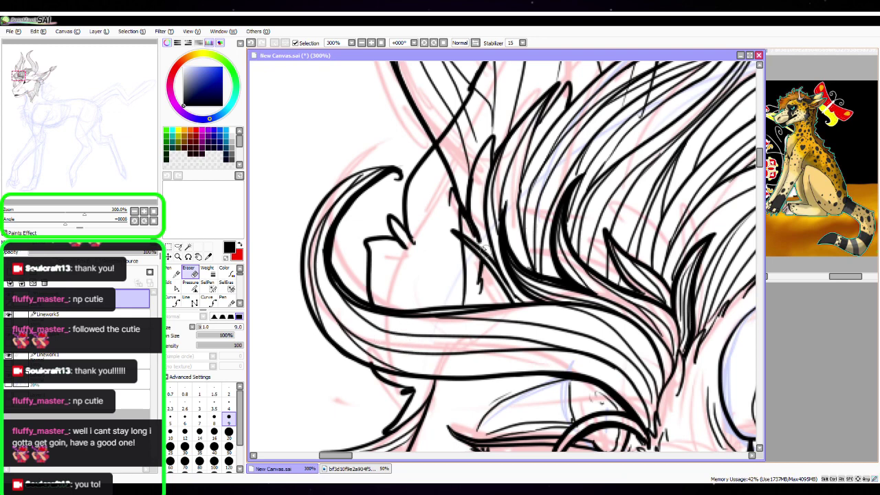
Erase the far ear's lines that run through the hair and the far horn, using a size 20 eraser
left_click_drag(481, 251, 424, 335)
key("e")
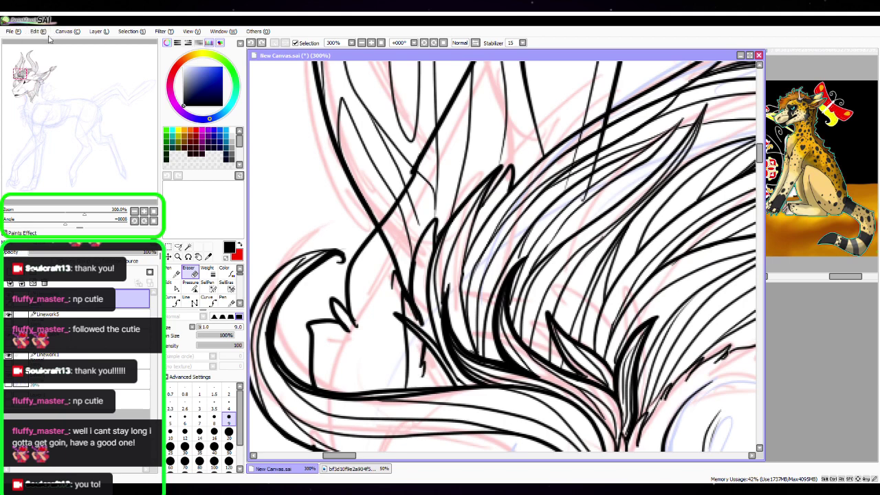
left_click(228, 406)
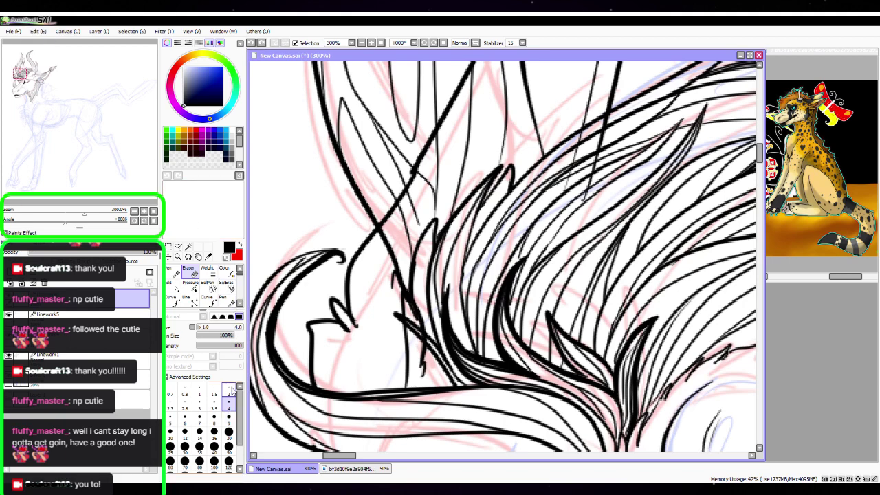
left_click_drag(557, 246, 513, 381)
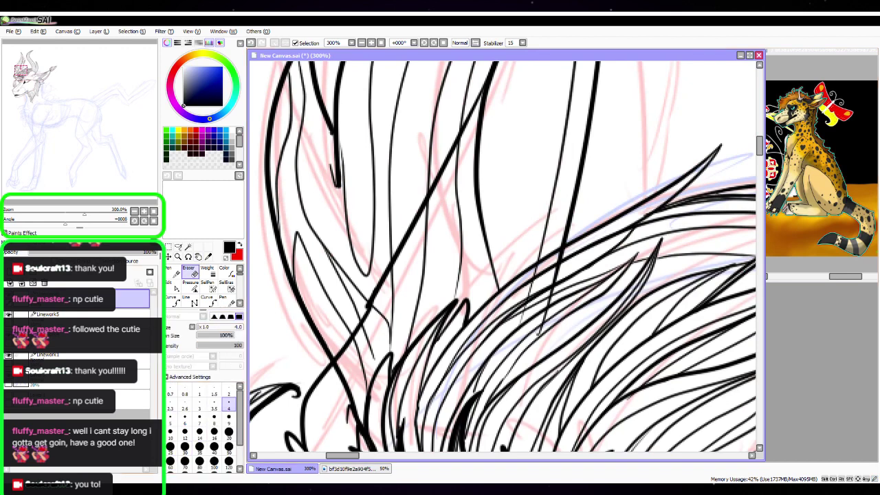
left_click(229, 432)
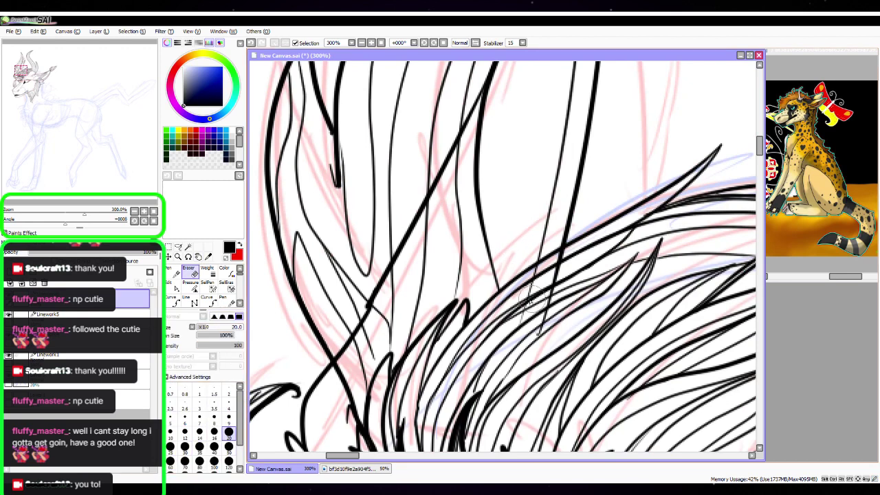
mouse_move(542, 282)
left_mouse_down()
mouse_move(569, 261)
mouse_move(537, 335)
mouse_move(475, 375)
mouse_move(344, 345)
mouse_move(342, 354)
mouse_move(468, 92)
left_mouse_up()
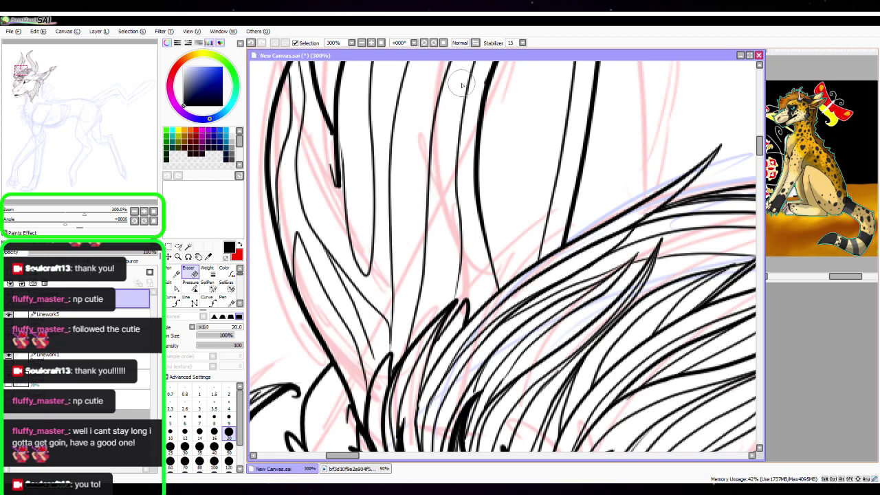
Ink fur strand lines inside the large upper lock of the far ear's tuft with the size 7 pen
key("space")
mouse_move(630, 203)
left_mouse_down()
mouse_move(595, 349)
mouse_move(541, 380)
left_mouse_up()
left_click_drag(424, 172, 343, 376)
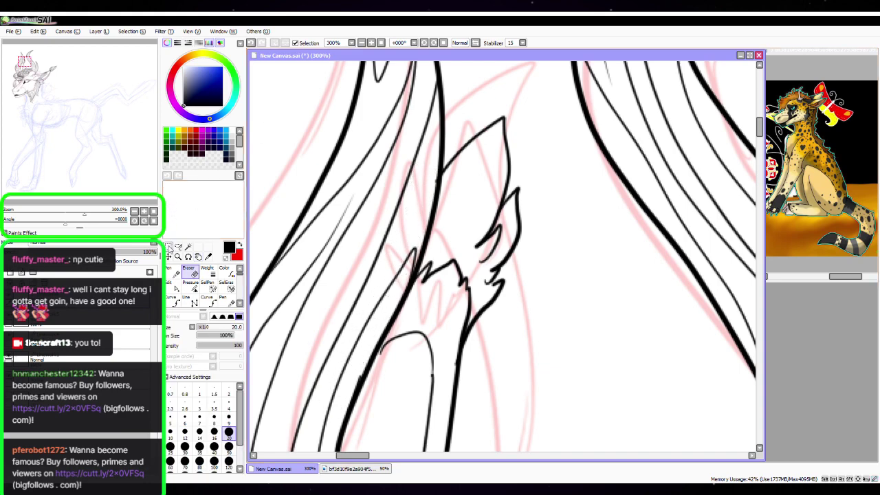
left_click(172, 272)
left_click_drag(557, 230, 475, 305)
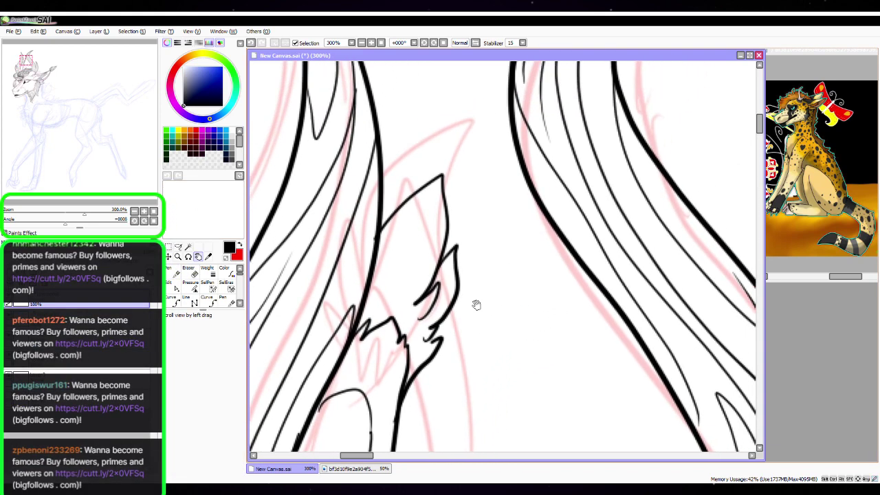
left_click(170, 284)
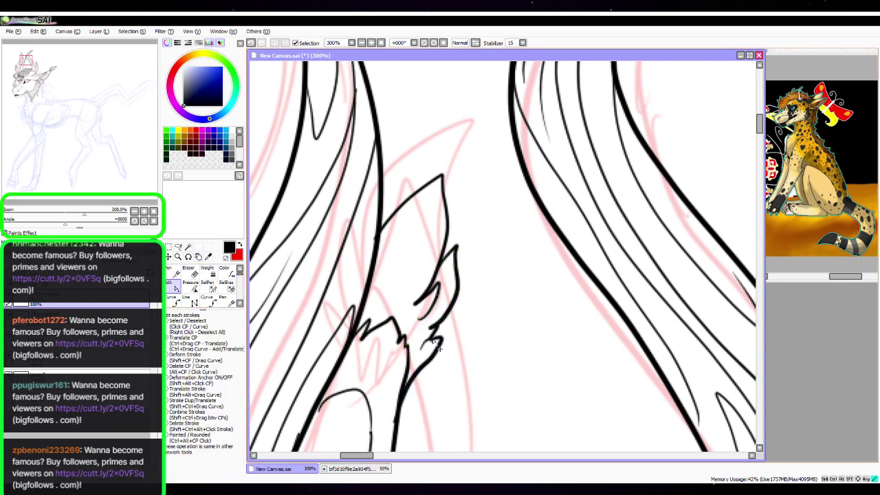
left_click(172, 272)
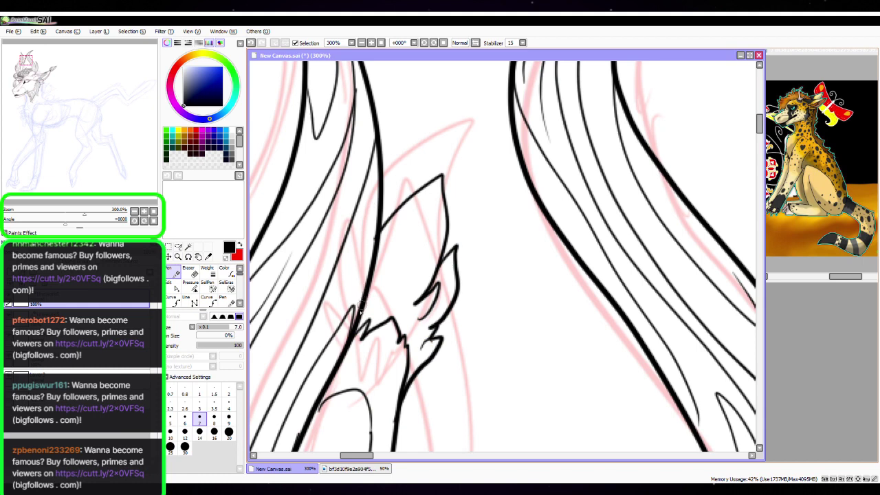
mouse_move(362, 307)
left_mouse_down()
mouse_move(420, 202)
mouse_move(443, 177)
mouse_move(389, 228)
mouse_move(368, 320)
mouse_move(442, 195)
mouse_move(406, 295)
mouse_move(383, 322)
left_mouse_up()
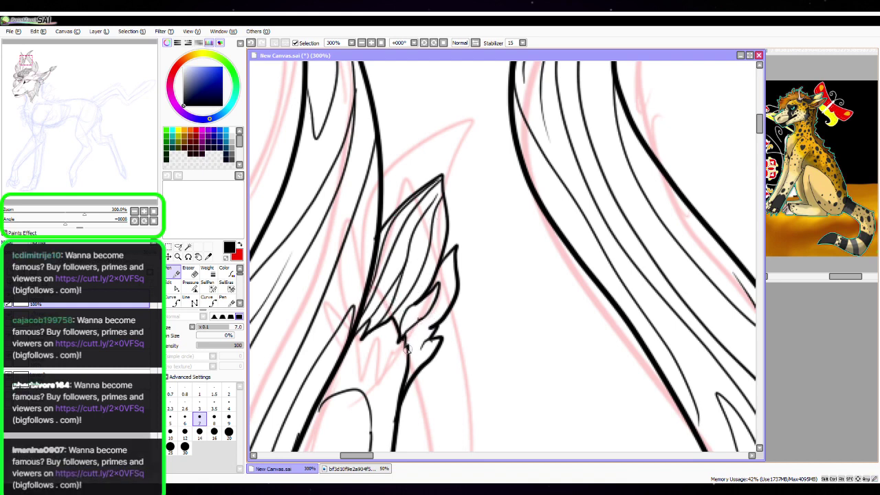
Ink fur strand lines inside the smaller lower locks of the far ear's tuft
mouse_move(406, 350)
left_mouse_down()
mouse_move(443, 302)
mouse_move(456, 250)
left_mouse_up()
left_click_drag(426, 318, 414, 338)
left_click_drag(435, 325, 407, 383)
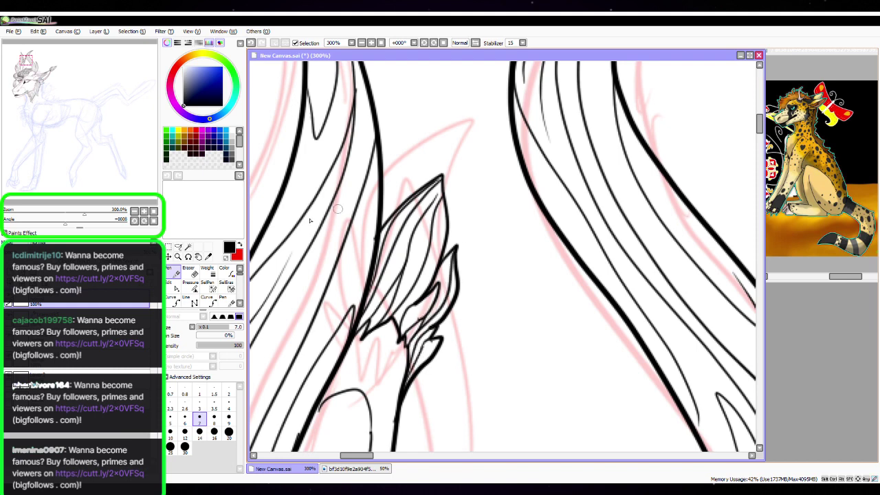
Raise the rounded top of the inner-ear curve by moving its control points, and add short pen strokes above it
left_click(172, 287)
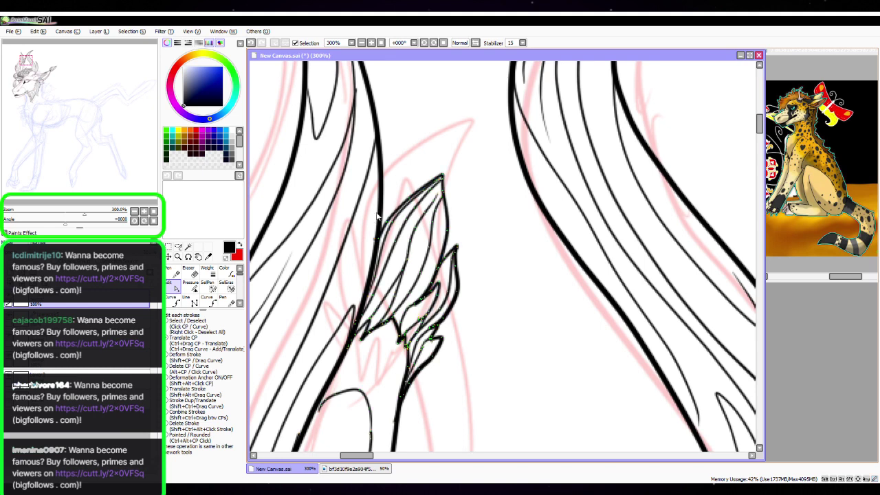
left_click(185, 288)
left_click_drag(319, 411, 322, 402)
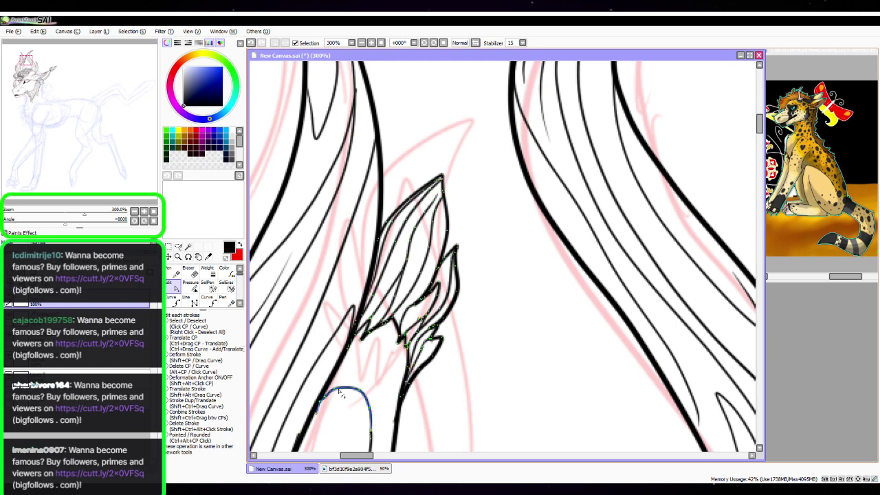
left_click_drag(336, 389, 344, 378)
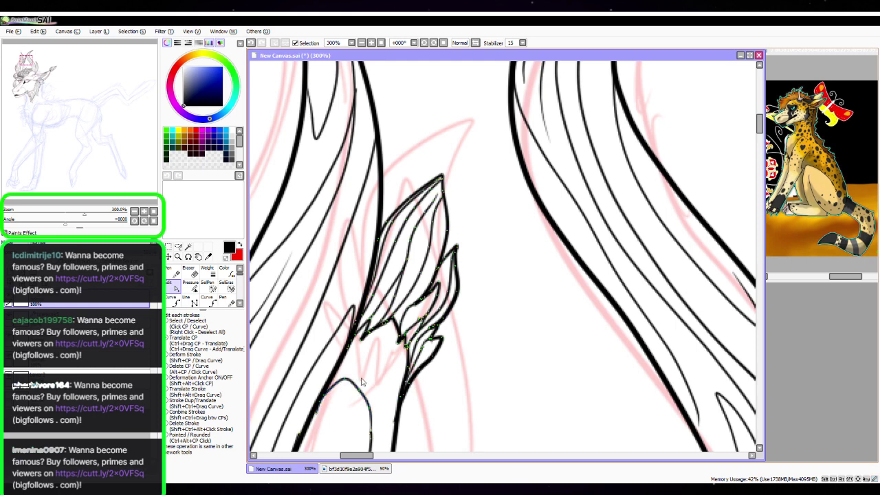
left_click(176, 274)
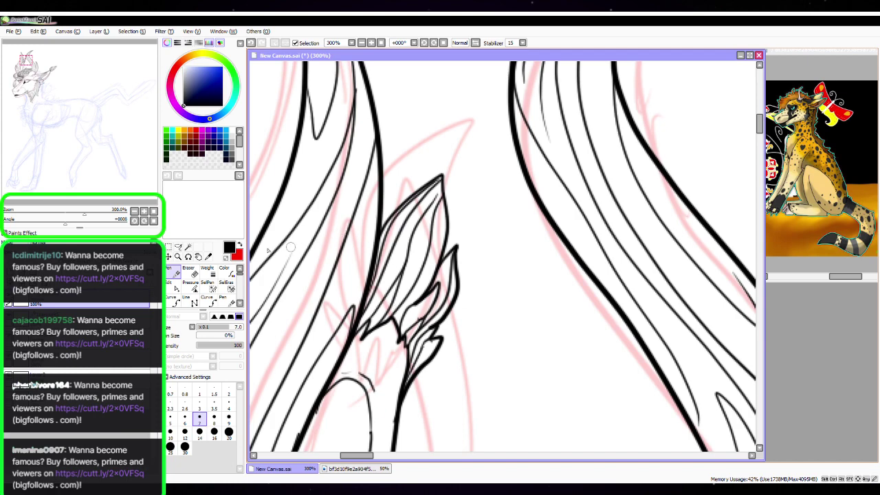
Examine the whole drawing, and the inked head, horns and far ear up close
left_click(153, 211)
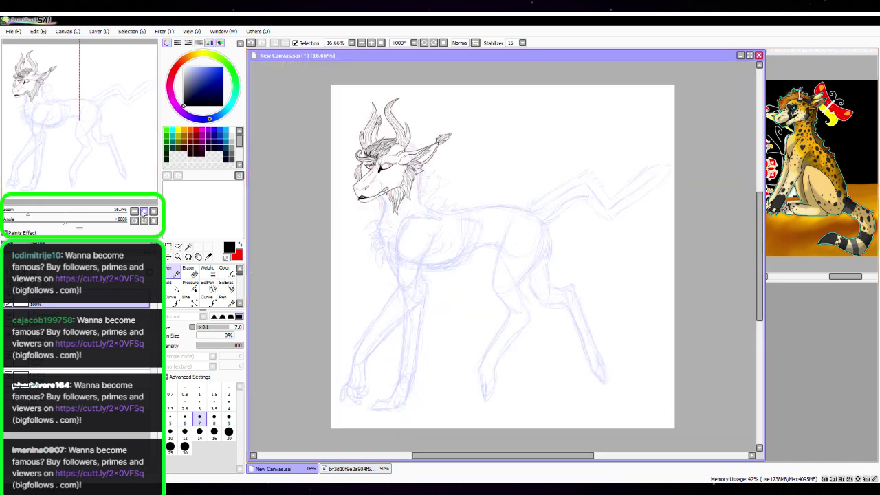
left_click(144, 211)
key("space")
left_click_drag(417, 176, 438, 337)
mouse_move(447, 225)
left_mouse_down()
mouse_move(562, 225)
mouse_move(528, 241)
left_mouse_up()
mouse_move(521, 286)
left_mouse_down()
mouse_move(507, 287)
mouse_move(493, 309)
mouse_move(552, 363)
left_mouse_up()
scroll(493, 361, "up", 2)
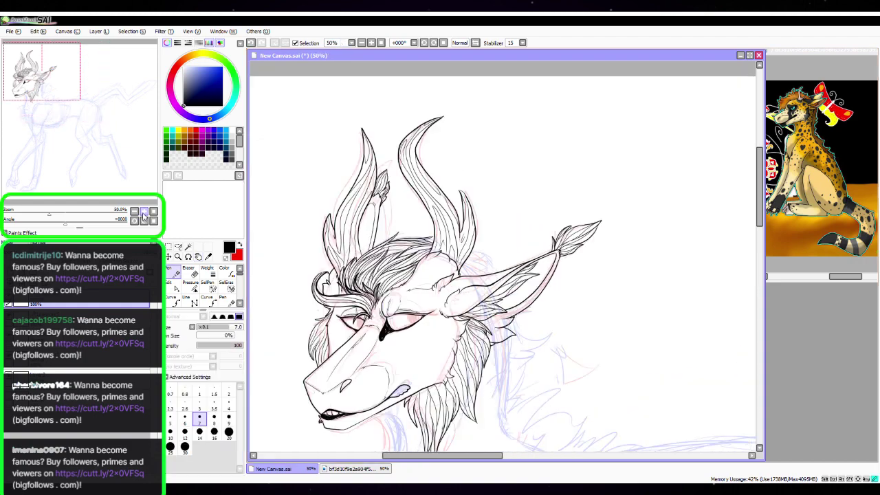
left_click(191, 273)
mouse_move(468, 289)
left_mouse_down()
mouse_move(551, 312)
mouse_move(572, 361)
left_mouse_up()
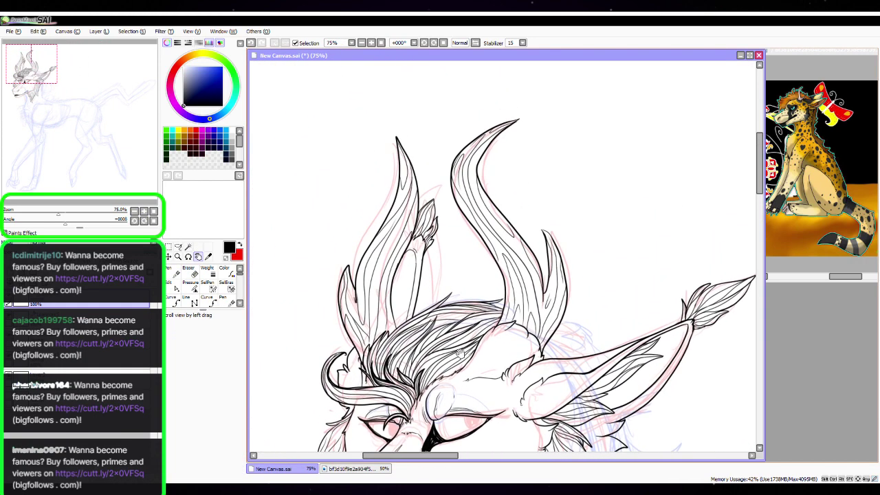
Erase the inked far ear and its tuft behind the horn with the size 50 eraser
left_click(143, 212)
key("space")
left_click_drag(416, 317, 472, 328)
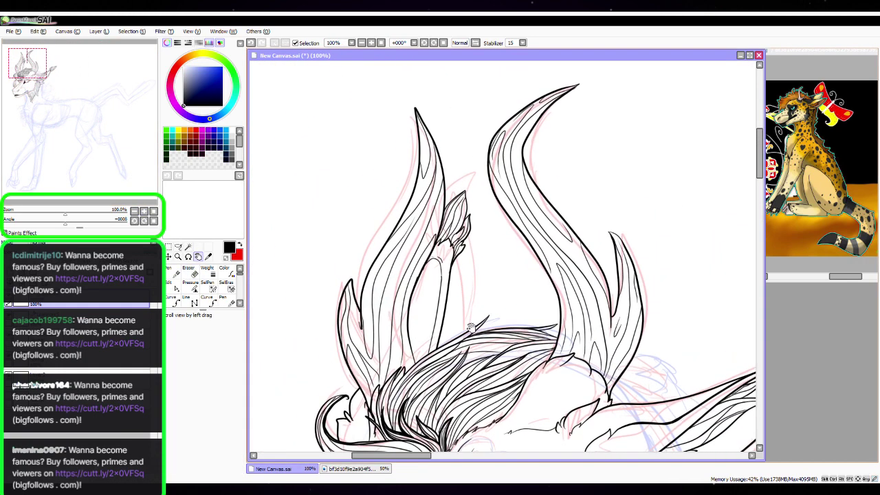
key("ctrl+plus")
key("ctrl+plus")
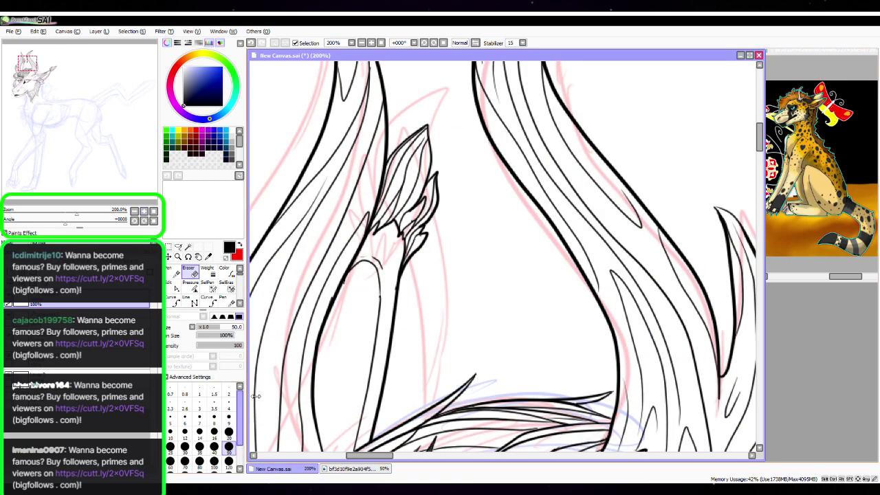
mouse_move(419, 149)
left_mouse_down()
mouse_move(326, 347)
mouse_move(382, 232)
mouse_move(454, 167)
mouse_move(381, 403)
left_mouse_up()
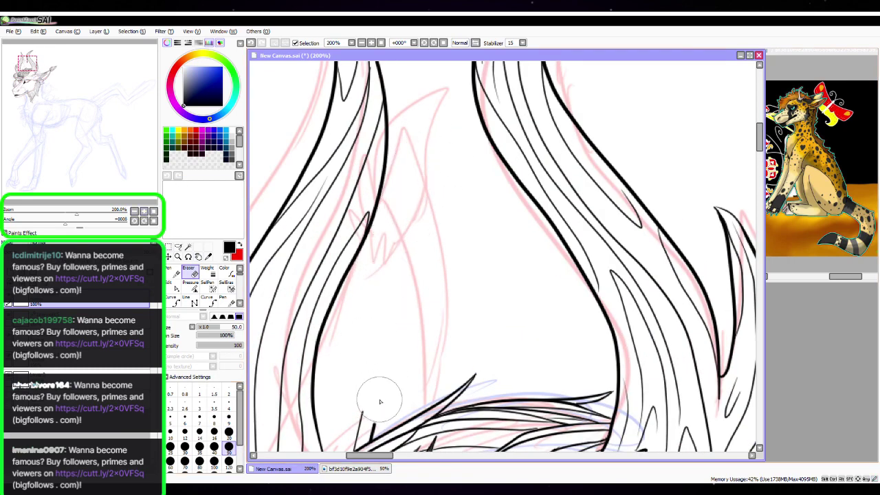
key("space")
left_click_drag(515, 324, 572, 183)
key("space")
left_click_drag(418, 273, 466, 250)
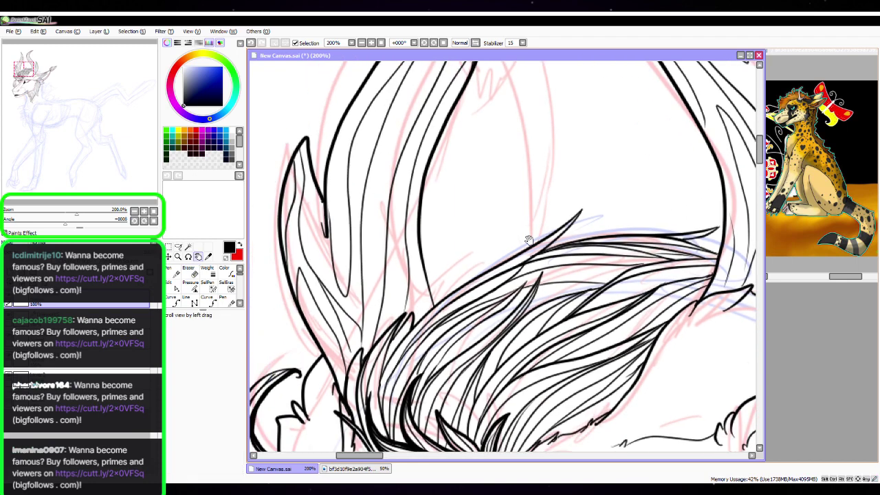
Ink a shorter far ear between the horn and the hair with the size 7 pen, including its inner-ear curve
left_click(169, 270)
mouse_move(323, 357)
left_mouse_down()
mouse_move(463, 249)
mouse_move(507, 165)
left_mouse_up()
key("space")
left_click_drag(591, 316, 518, 375)
double_click(144, 211)
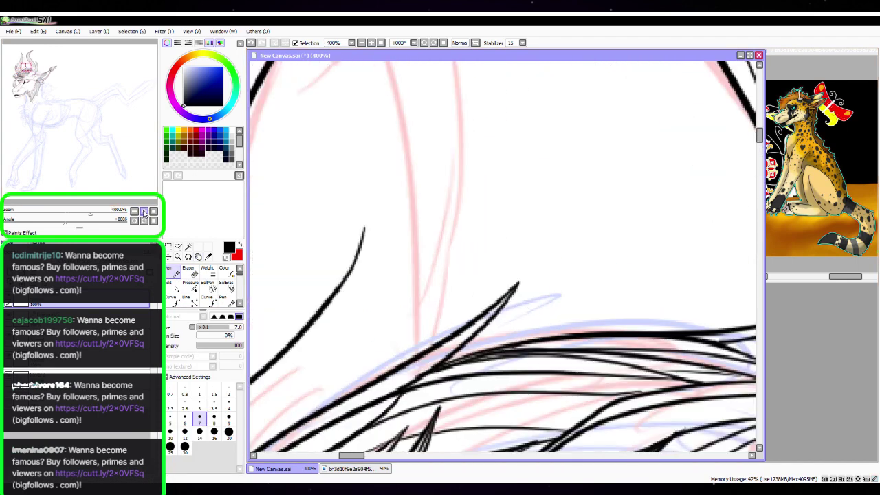
mouse_move(370, 229)
left_mouse_down()
mouse_move(385, 196)
mouse_move(400, 208)
mouse_move(412, 255)
mouse_move(416, 296)
mouse_move(396, 387)
left_mouse_up()
key("space")
mouse_move(493, 368)
left_mouse_down()
mouse_move(612, 305)
mouse_move(650, 298)
left_mouse_up()
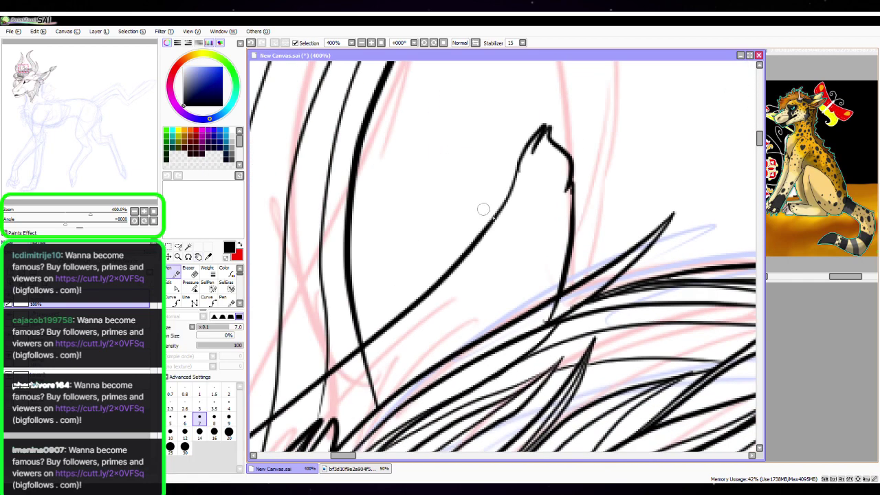
mouse_move(502, 207)
left_mouse_down()
mouse_move(521, 209)
mouse_move(443, 402)
left_mouse_up()
key("space")
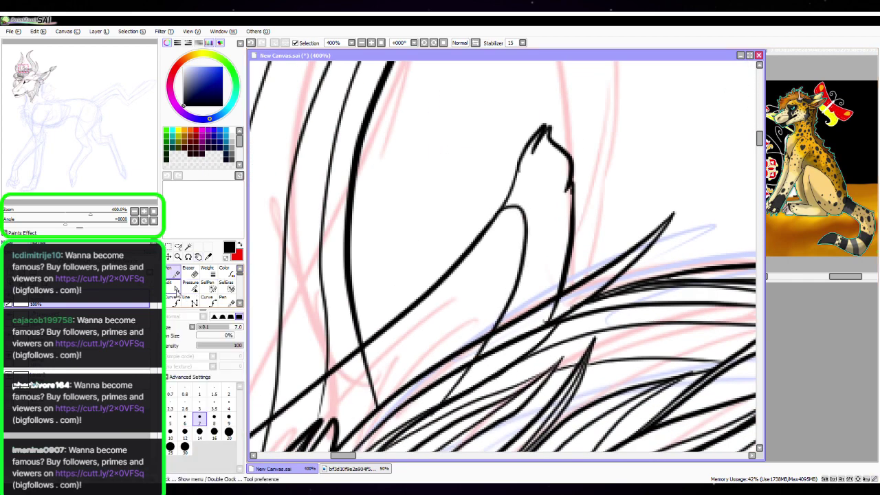
Bend the upper edge of the new far ear slightly inward by moving its control points
left_click(176, 288)
left_click_drag(493, 223, 457, 252)
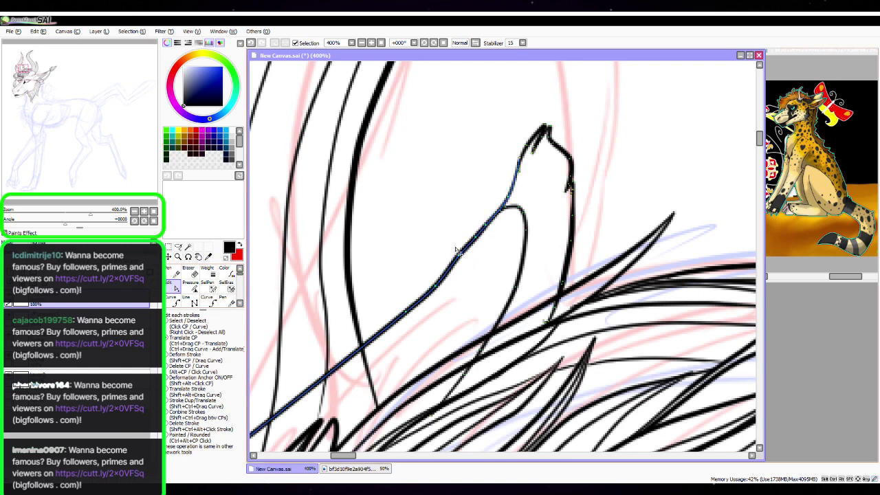
left_click_drag(439, 287, 430, 284)
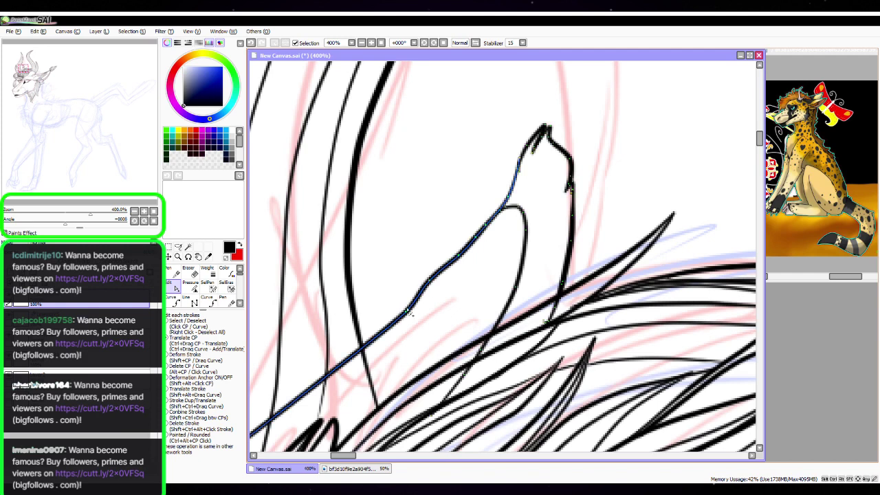
left_click_drag(405, 310, 401, 305)
Ink a pointed tuft on the tip of the far ear, with small jagged locks at its base
key("space")
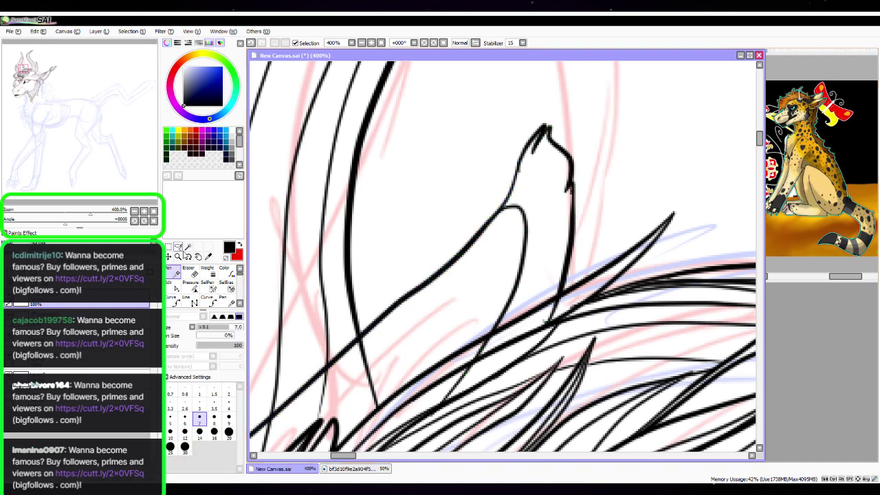
left_click_drag(634, 293, 504, 448)
mouse_move(382, 302)
left_mouse_down()
mouse_move(380, 281)
mouse_move(441, 187)
mouse_move(407, 256)
mouse_move(457, 258)
mouse_move(464, 315)
mouse_move(443, 347)
left_mouse_up()
mouse_move(463, 280)
left_mouse_down()
mouse_move(443, 337)
mouse_move(417, 236)
mouse_move(442, 195)
mouse_move(433, 271)
left_mouse_up()
left_click_drag(439, 234, 429, 300)
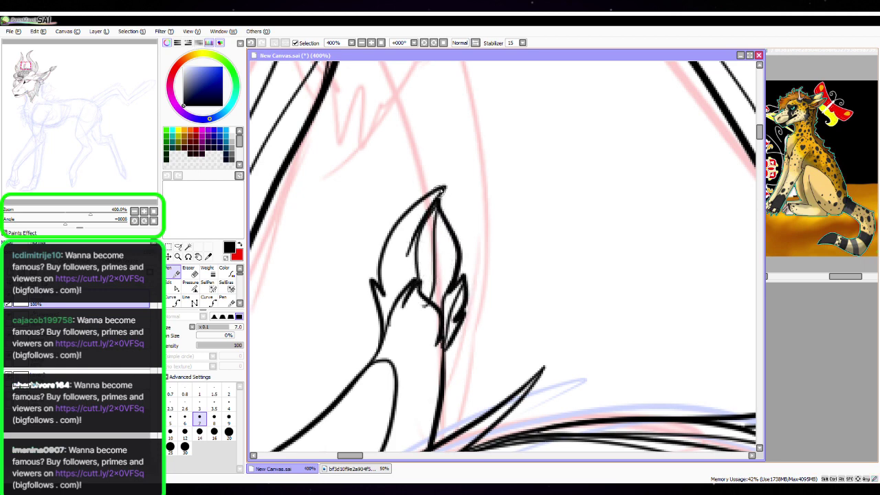
Ink fine fur strand lines inside the far ear's pointed tuft and its small side lock
mouse_move(444, 187)
left_mouse_down()
mouse_move(411, 223)
mouse_move(395, 311)
left_mouse_up()
left_click_drag(390, 269, 395, 314)
left_click(189, 271)
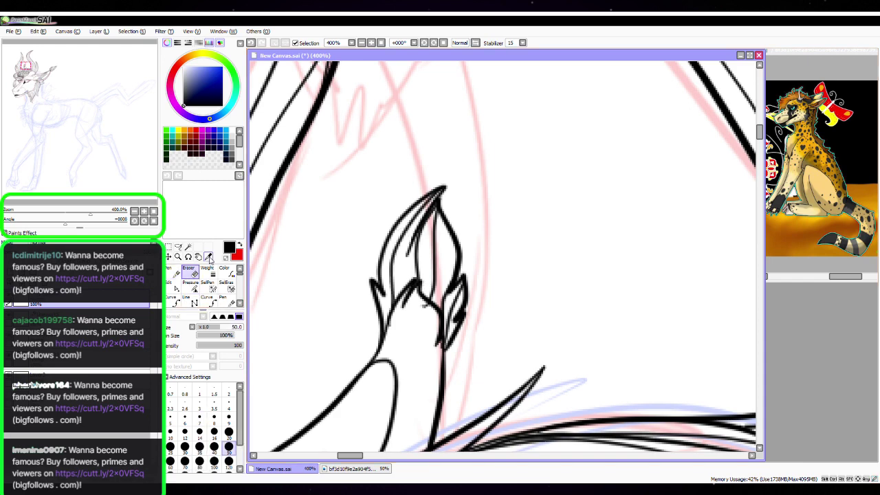
left_click(173, 284)
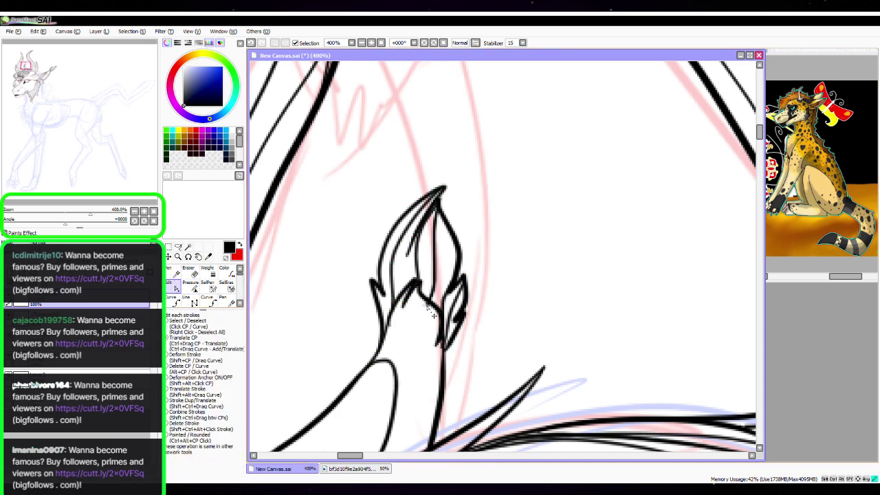
left_click(174, 273)
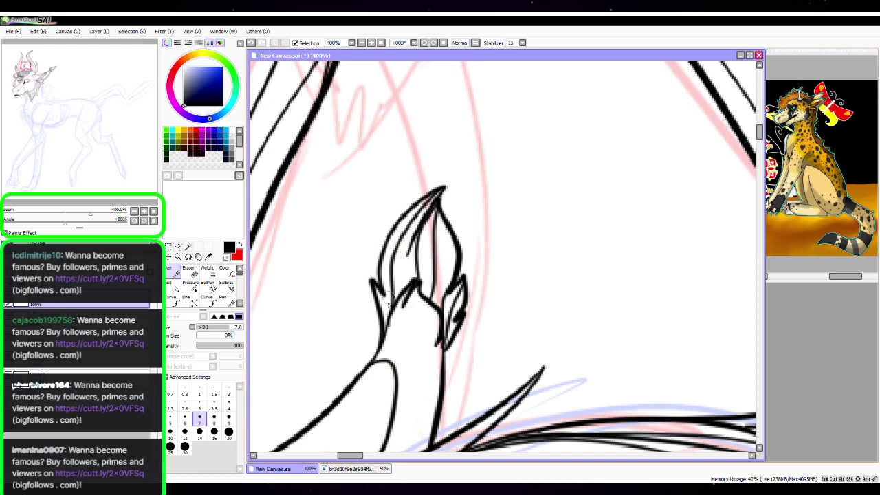
left_click_drag(376, 288, 386, 328)
left_click_drag(434, 232, 450, 292)
Erase the ends of the far ear's lines that overlap the hair with the size 20 eraser
key("space")
mouse_move(474, 444)
left_mouse_down()
mouse_move(535, 282)
mouse_move(585, 218)
left_mouse_up()
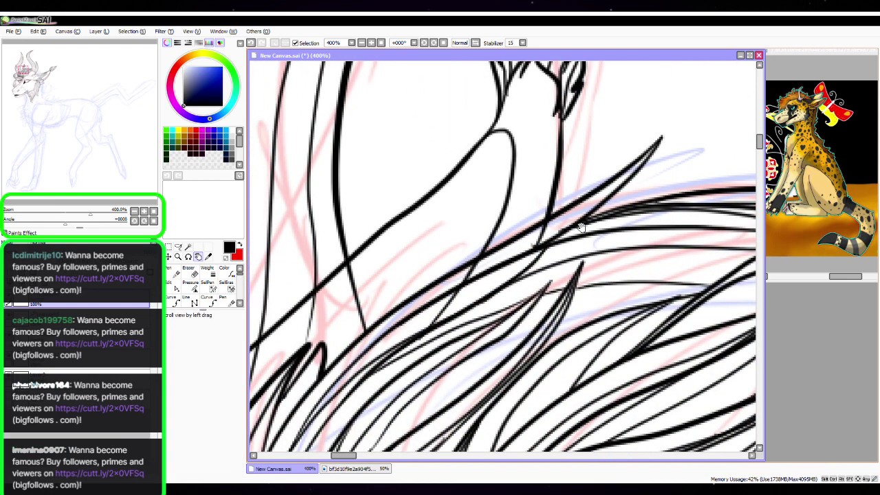
left_click(188, 274)
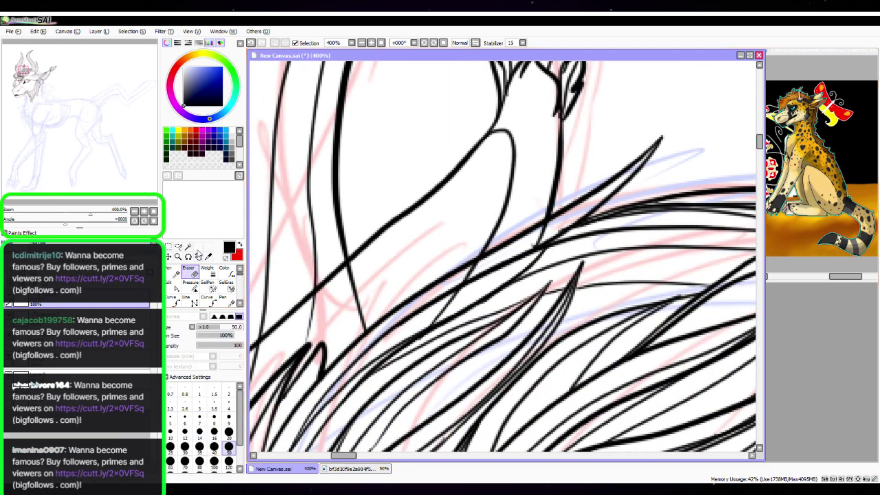
left_click(229, 432)
mouse_move(503, 267)
left_mouse_down()
mouse_move(565, 227)
mouse_move(455, 292)
left_mouse_up()
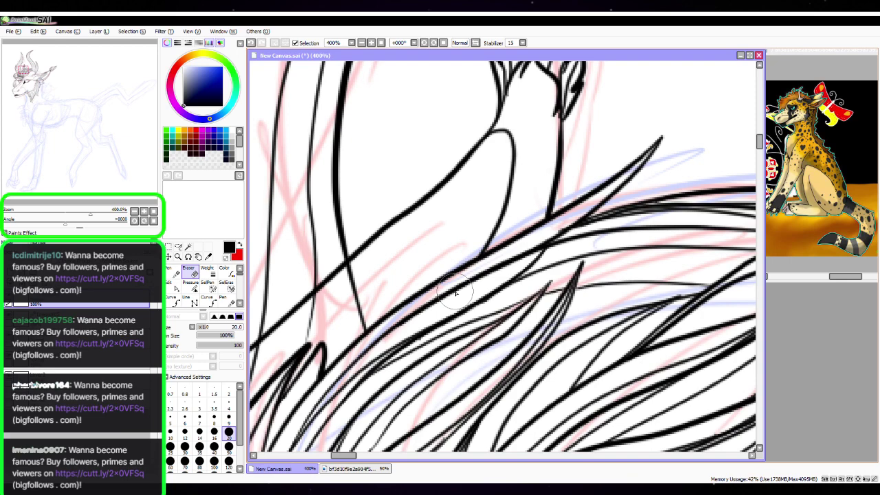
Erase the part of the far ear's upper edge line that crosses the horn
key("space")
mouse_move(455, 293)
left_mouse_down()
mouse_move(647, 244)
mouse_move(731, 134)
left_mouse_up()
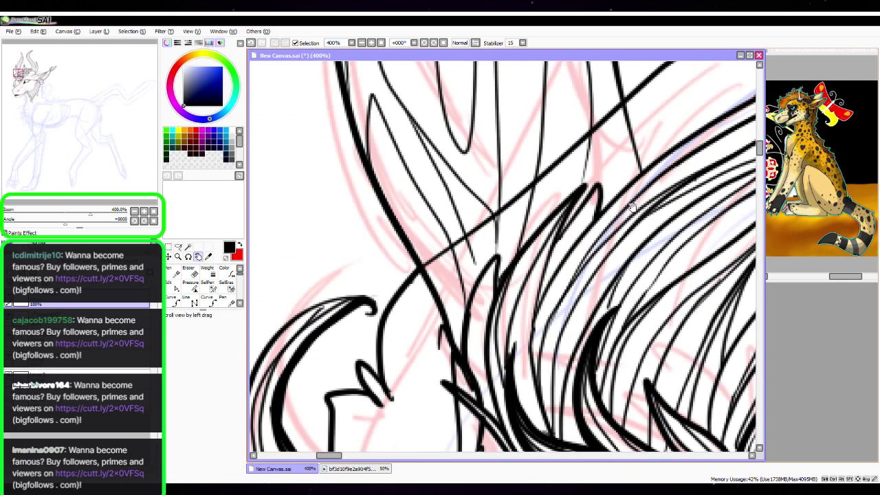
mouse_move(453, 262)
left_mouse_down()
mouse_move(423, 251)
mouse_move(609, 118)
mouse_move(605, 103)
mouse_move(575, 180)
mouse_move(535, 392)
left_mouse_up()
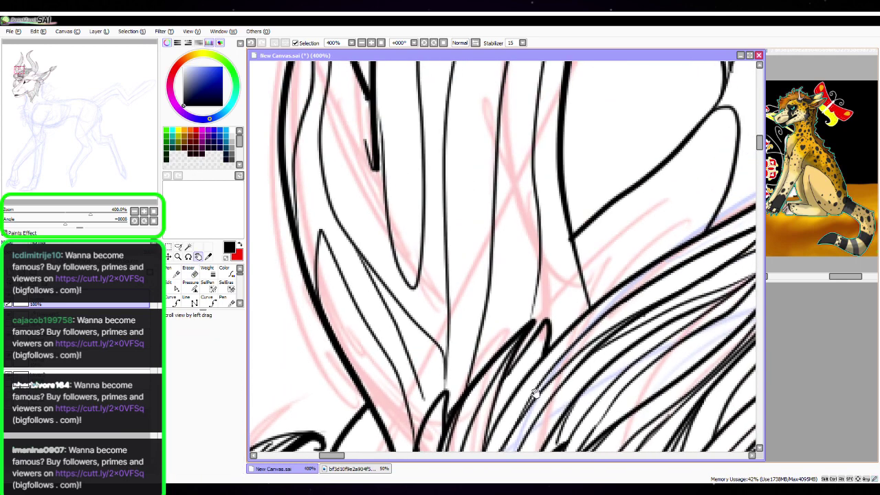
left_click_drag(547, 311, 465, 409)
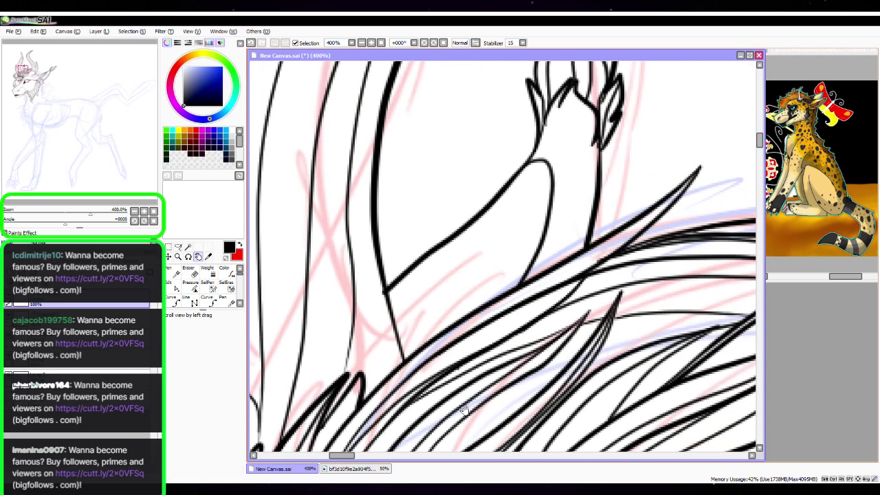
mouse_move(598, 277)
left_mouse_down()
mouse_move(604, 347)
mouse_move(576, 352)
mouse_move(584, 342)
left_mouse_up()
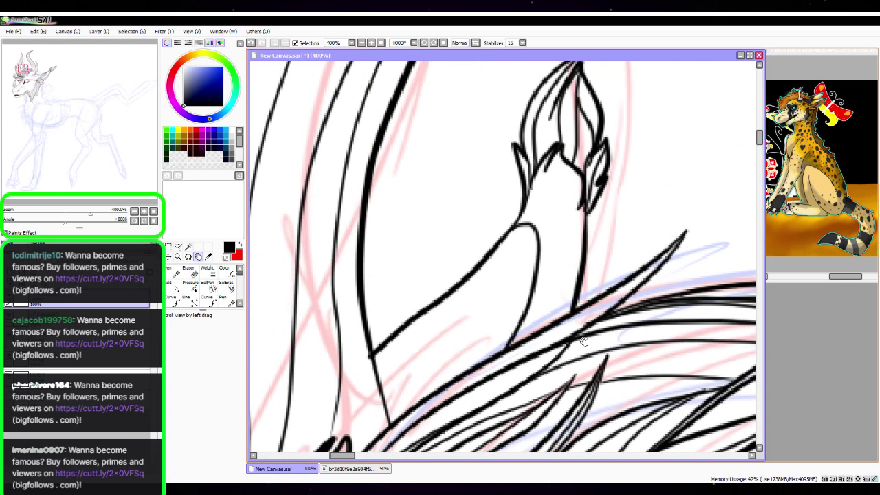
Smooth the far ear's upper edge by adjusting its control points
left_click(176, 288)
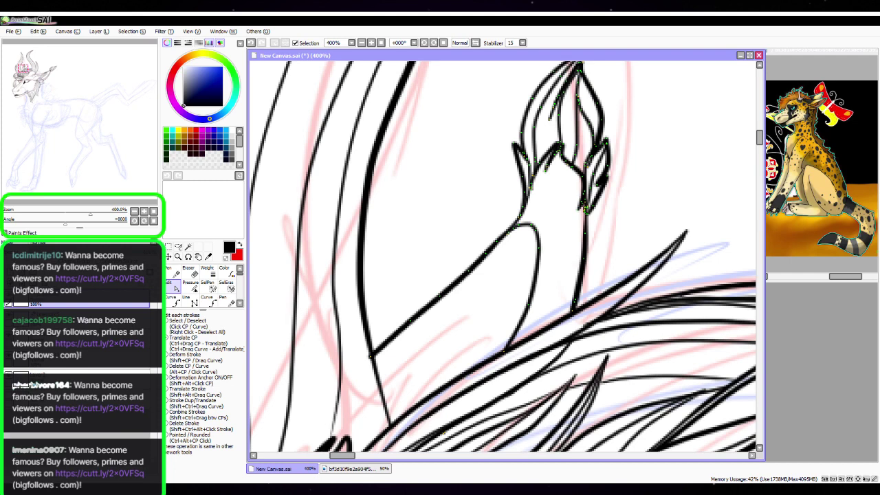
key("alt+Tab")
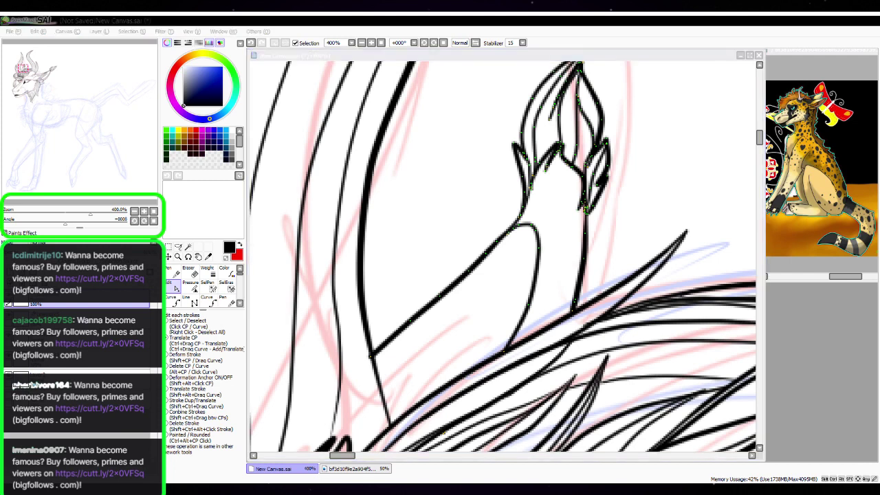
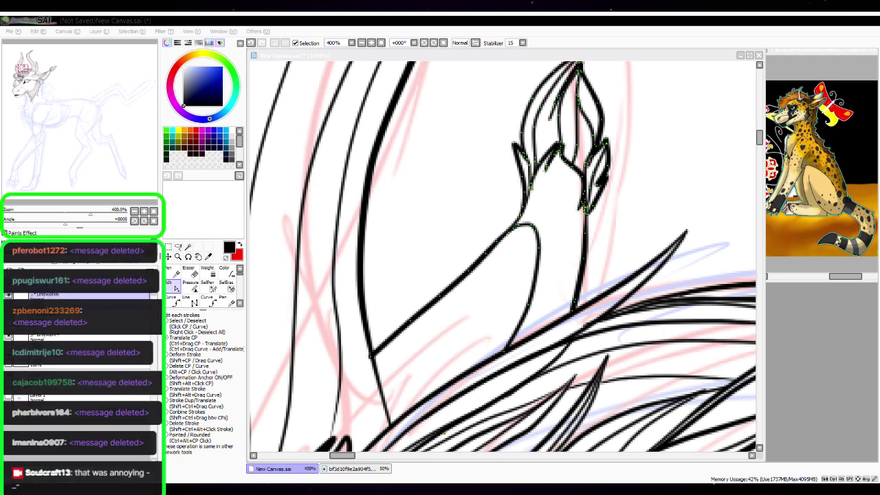
left_click(271, 255)
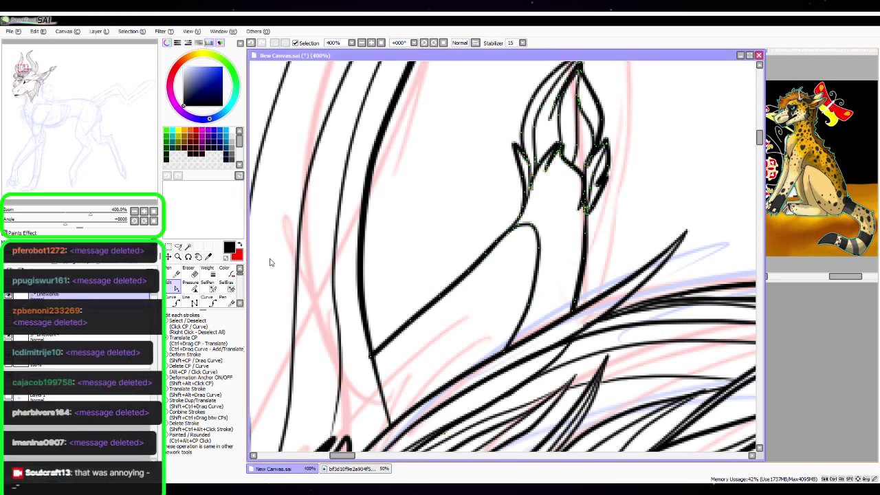
Ink a small jagged fur line in the gap between the curled forelock and the base of the horn
left_click(176, 269)
left_click(134, 212)
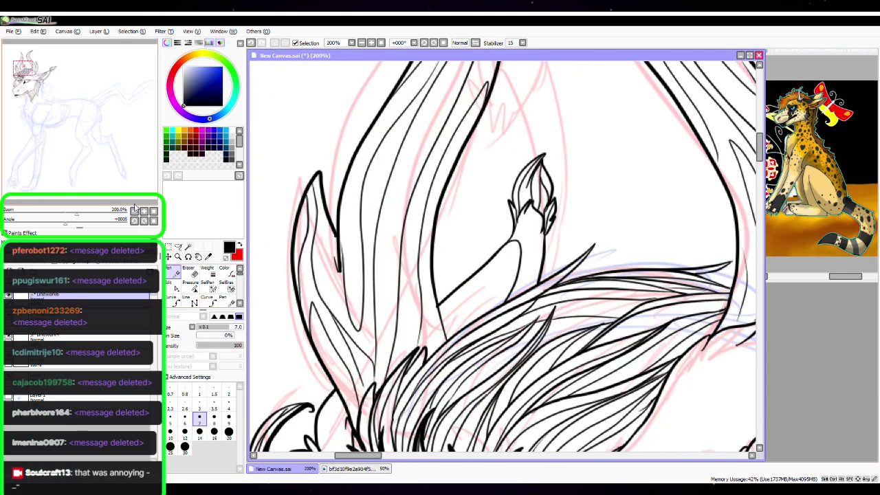
key("space")
left_click_drag(509, 310, 572, 189)
left_click_drag(562, 301, 585, 187)
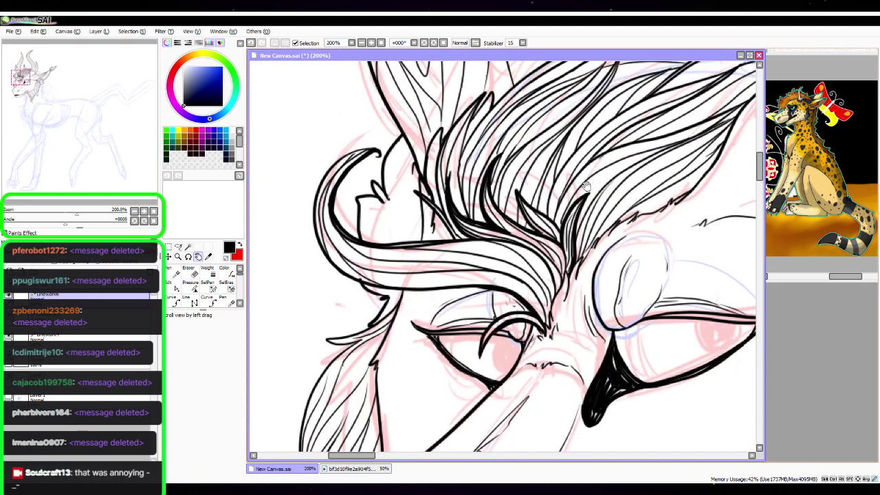
left_click_drag(546, 264, 506, 314)
left_click_drag(400, 285, 440, 246)
left_click(168, 283)
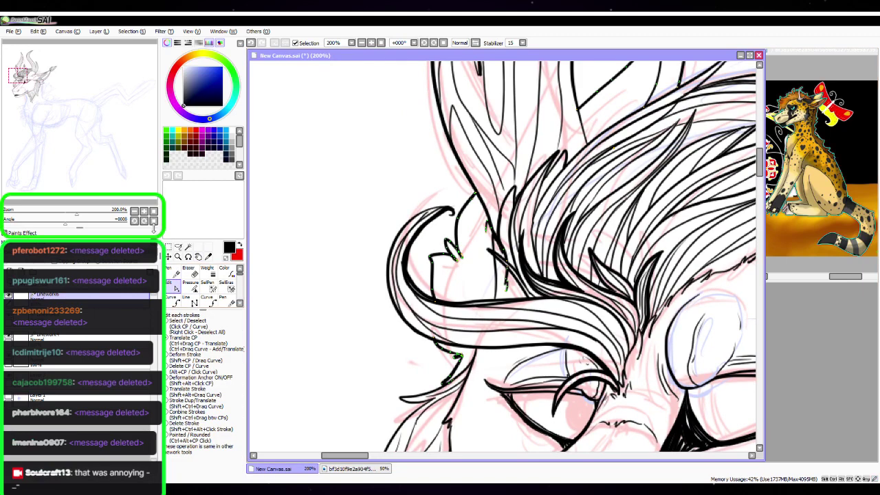
left_click(143, 210)
key("space")
left_click_drag(497, 356, 522, 319)
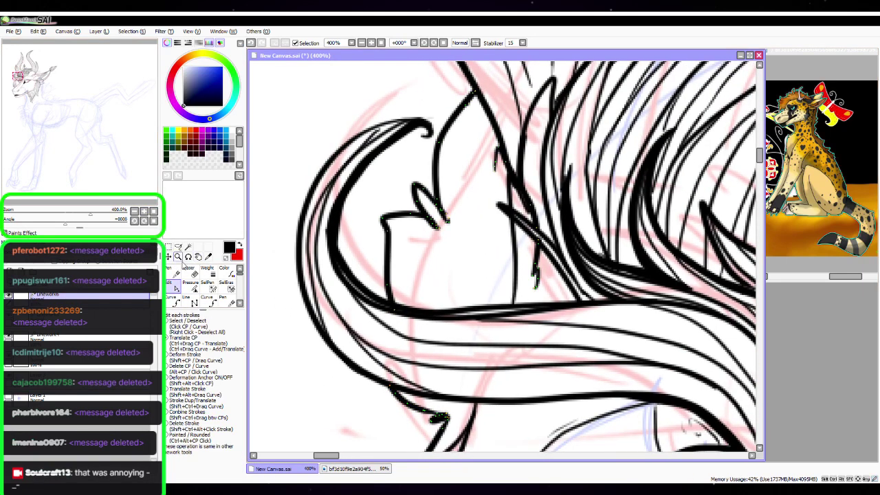
left_click(177, 274)
mouse_move(500, 208)
left_mouse_down()
mouse_move(469, 266)
mouse_move(448, 254)
mouse_move(451, 298)
left_mouse_up()
Examine the inked head and near ear, and the tip of the near horn's side prong up close
left_click(135, 211)
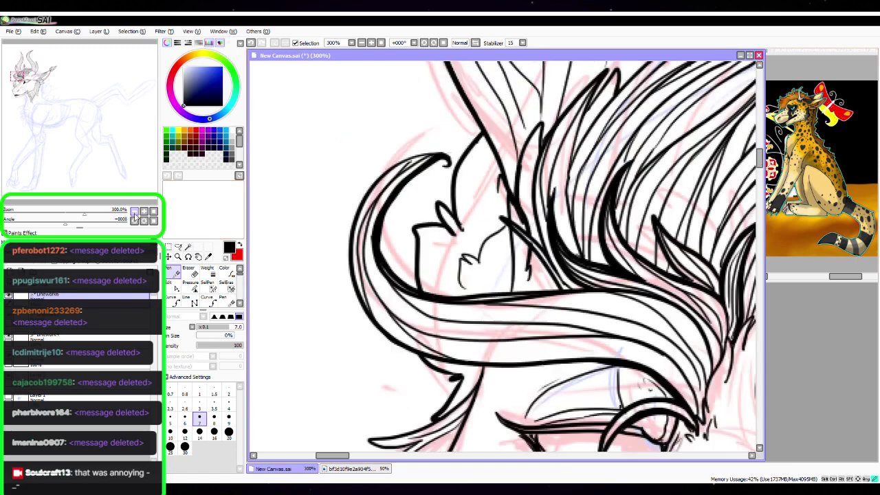
left_click(135, 211)
left_click(135, 211)
left_click(134, 211)
key("space")
left_click_drag(629, 324, 507, 344)
mouse_move(600, 383)
left_mouse_down()
mouse_move(518, 359)
mouse_move(584, 318)
left_mouse_up()
left_click_drag(550, 342, 571, 324)
left_click_drag(521, 356, 393, 404)
mouse_move(463, 361)
left_mouse_down()
mouse_move(375, 407)
mouse_move(493, 353)
mouse_move(425, 367)
left_mouse_up()
left_click_drag(474, 322, 484, 327)
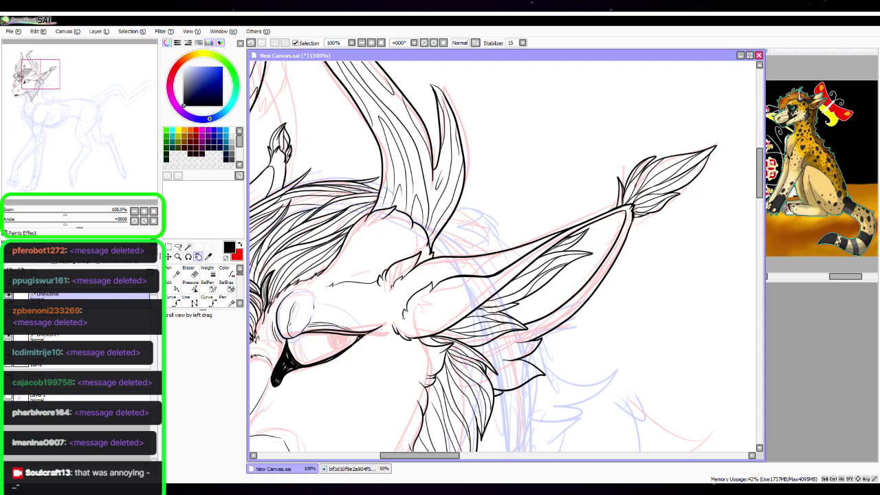
key("ctrl+s")
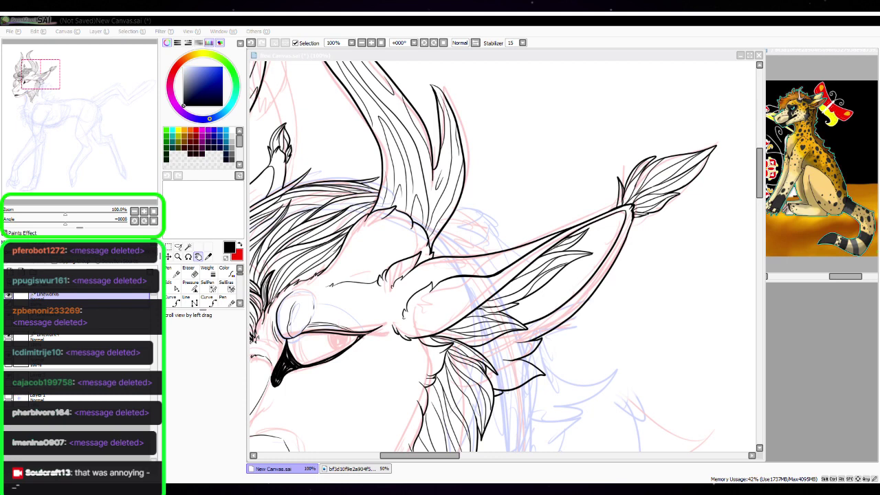
left_click(470, 236)
left_click_drag(548, 151, 544, 365)
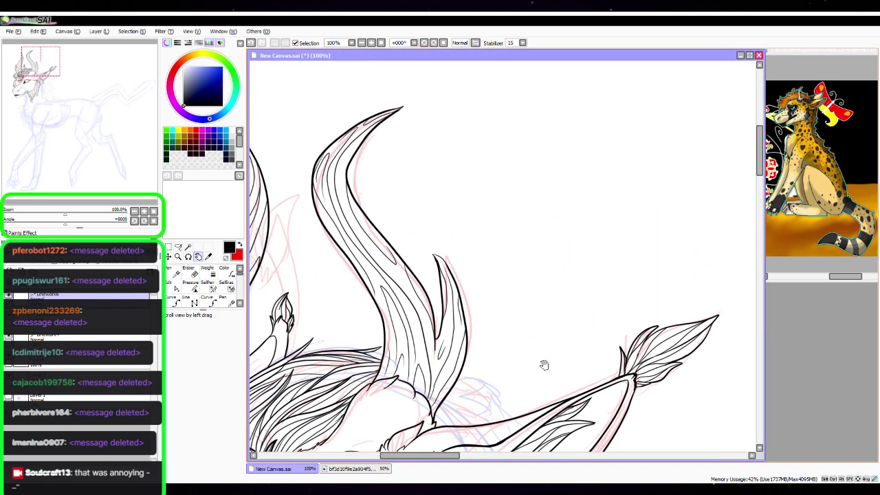
scroll(540, 251, "up", 5)
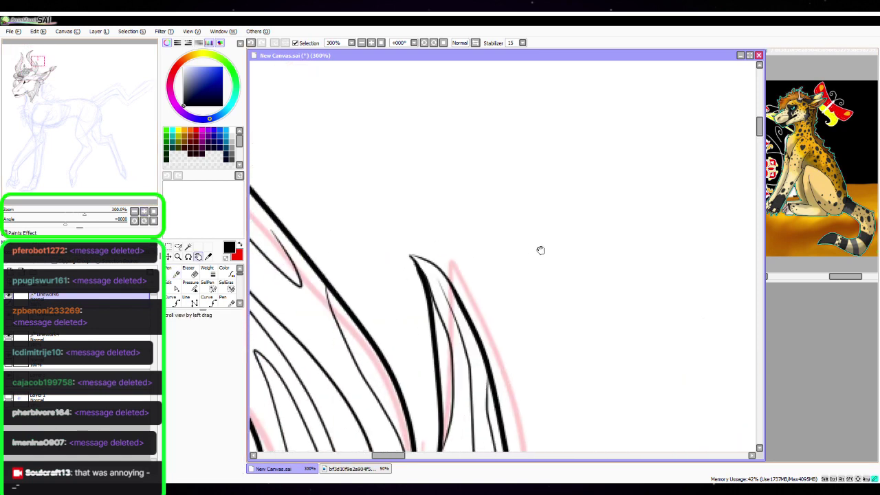
scroll(543, 272, "up", 3)
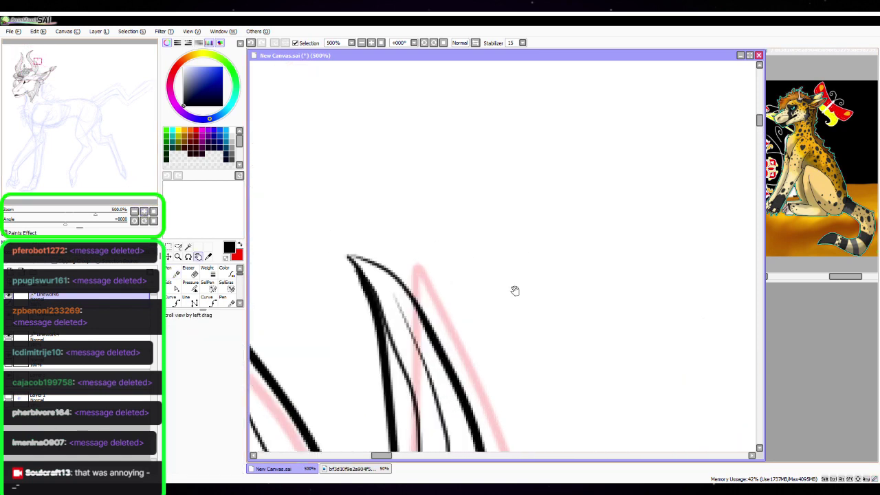
Ink short dark strokes in the notch between the near horn and its side prong
mouse_move(367, 295)
left_mouse_down()
mouse_move(344, 253)
mouse_move(391, 277)
mouse_move(431, 324)
mouse_move(461, 405)
left_mouse_up()
left_click(144, 211)
left_click(143, 211)
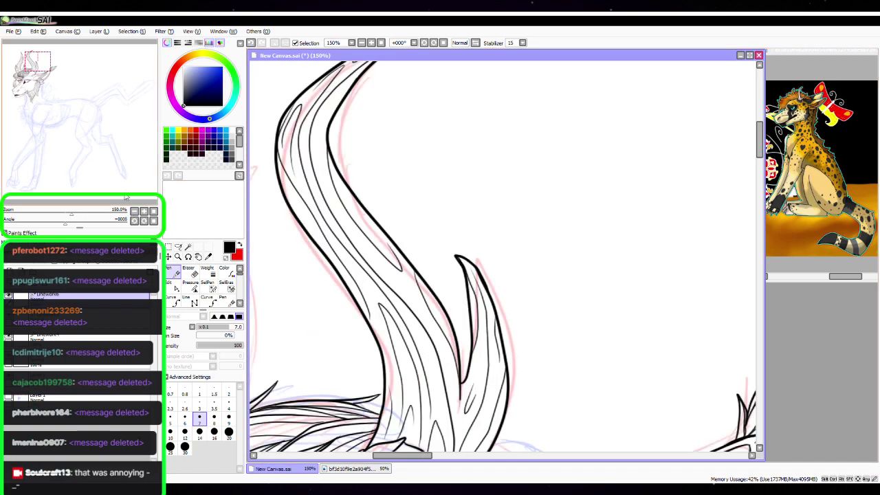
left_click_drag(559, 385, 583, 254)
left_click_drag(517, 325, 583, 252)
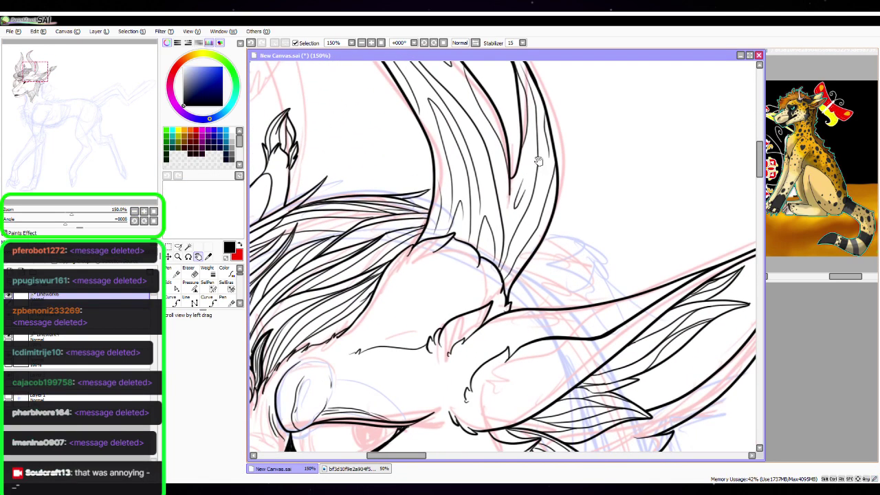
left_click_drag(538, 162, 454, 286)
left_click(144, 211)
left_click(144, 211)
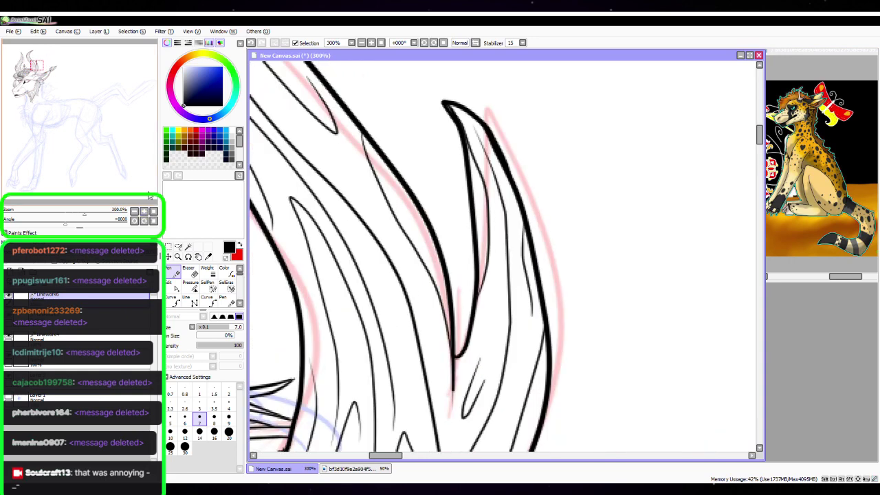
left_click_drag(454, 387, 465, 352)
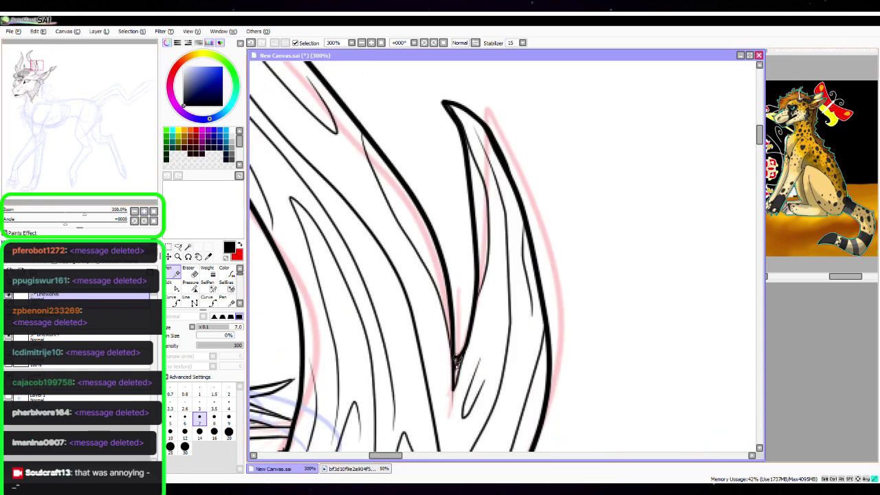
left_click_drag(453, 394, 469, 318)
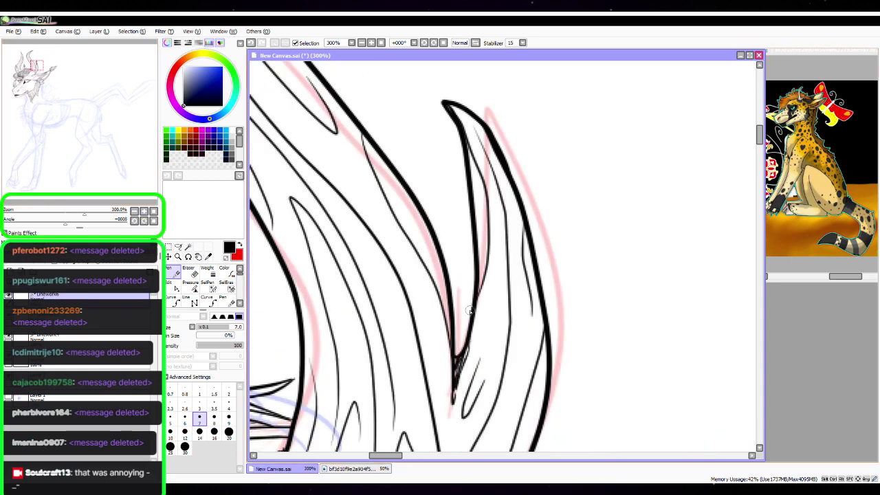
Nudge the control points of two hair lines beside the near horn and lengthen a short strand at the forelock's lower edge
key("space")
left_click_drag(510, 362, 648, 224)
left_click_drag(526, 325, 633, 262)
left_click_drag(559, 281, 616, 299)
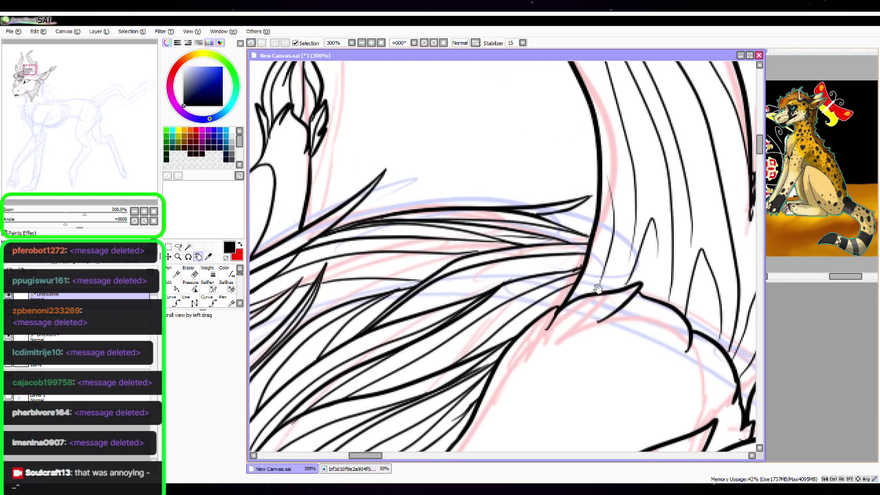
key("ctrl")
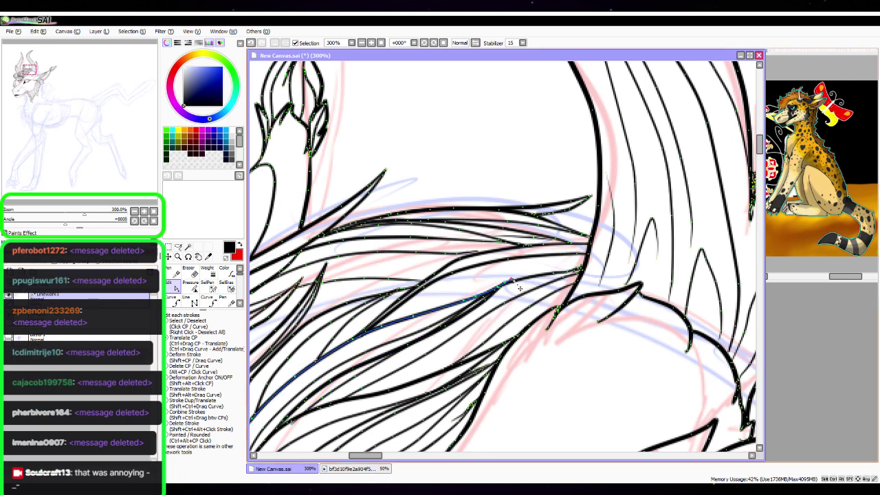
left_click_drag(513, 278, 511, 283)
left_click_drag(480, 252, 481, 255)
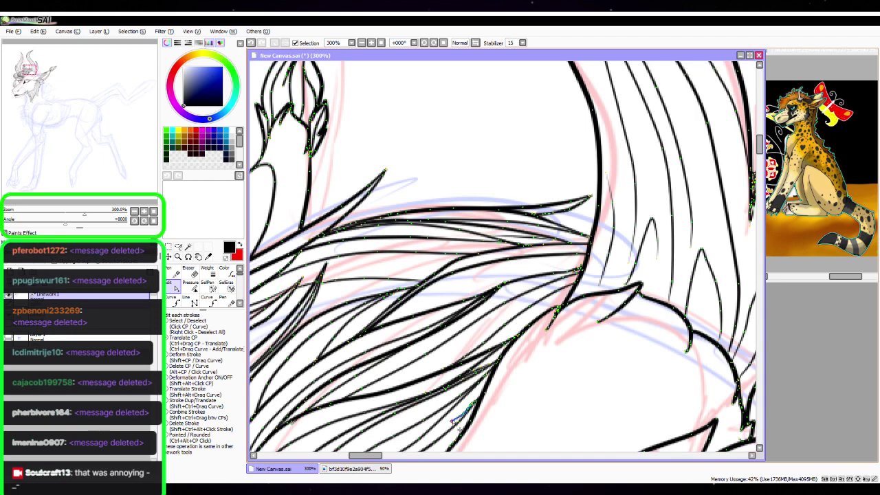
left_click_drag(453, 420, 441, 429)
left_click(223, 302)
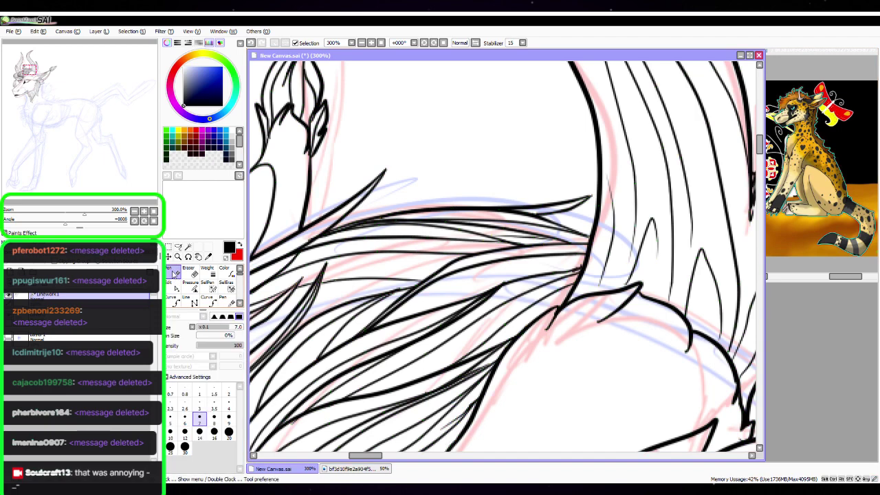
Straighten the base of the far horn's inner edge down to the hair and extend the far ear's line to meet it
left_click(134, 212)
left_click(134, 211)
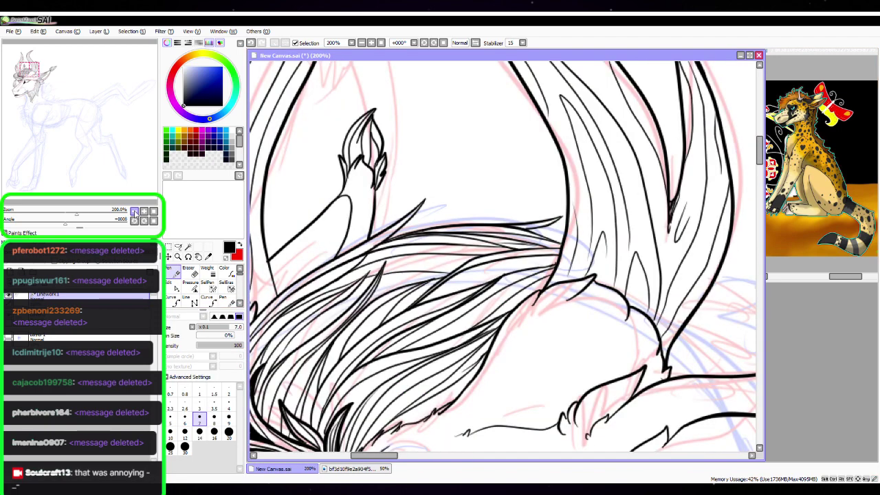
left_click(134, 212)
left_click(134, 212)
key("space")
mouse_move(601, 411)
left_mouse_down()
mouse_move(579, 315)
mouse_move(572, 378)
mouse_move(596, 385)
left_mouse_up()
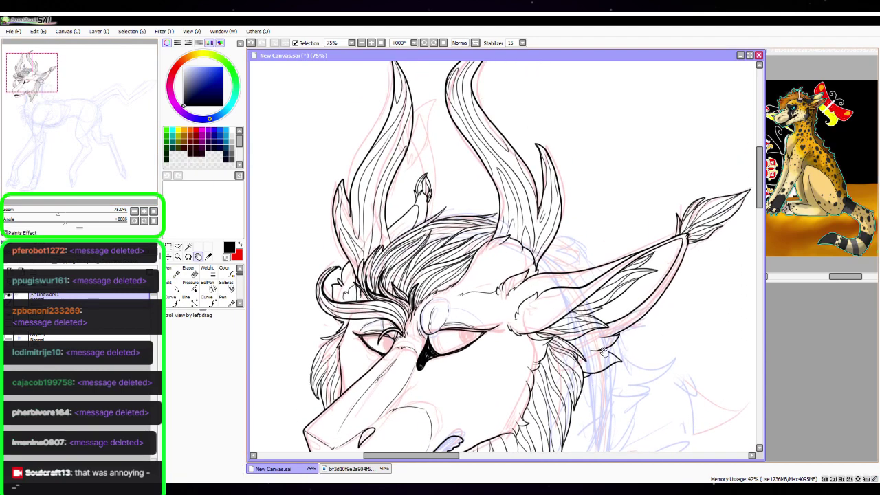
left_click_drag(475, 220, 575, 268)
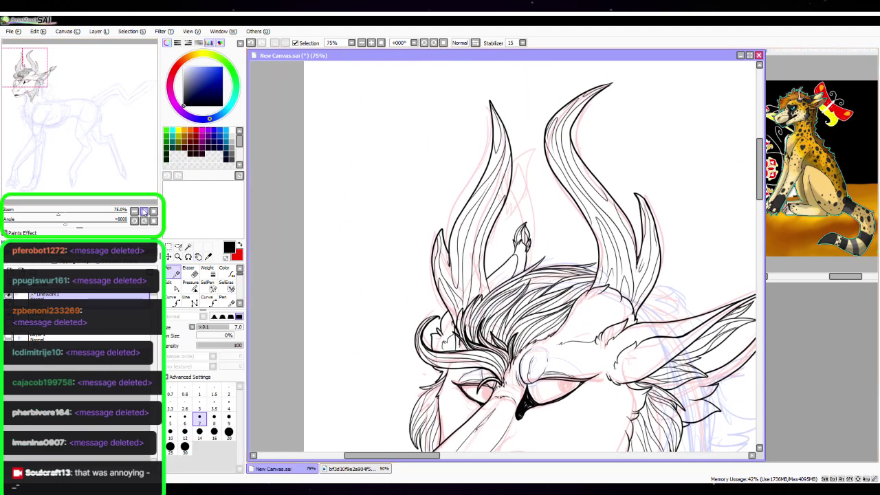
left_click(144, 211)
left_click(144, 211)
left_click(172, 287)
left_click(144, 211)
left_click(144, 211)
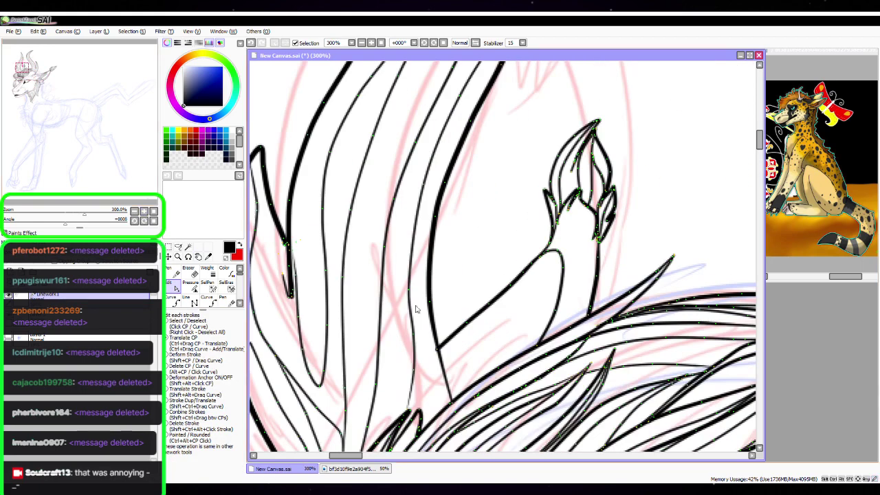
left_click_drag(438, 350, 437, 351)
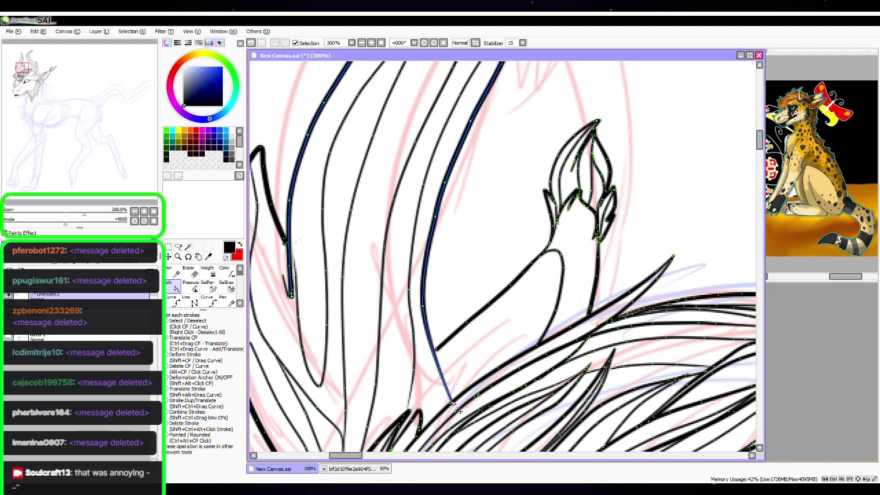
left_click_drag(451, 402, 435, 415)
mouse_move(437, 350)
left_mouse_down()
mouse_move(429, 359)
mouse_move(442, 343)
left_mouse_up()
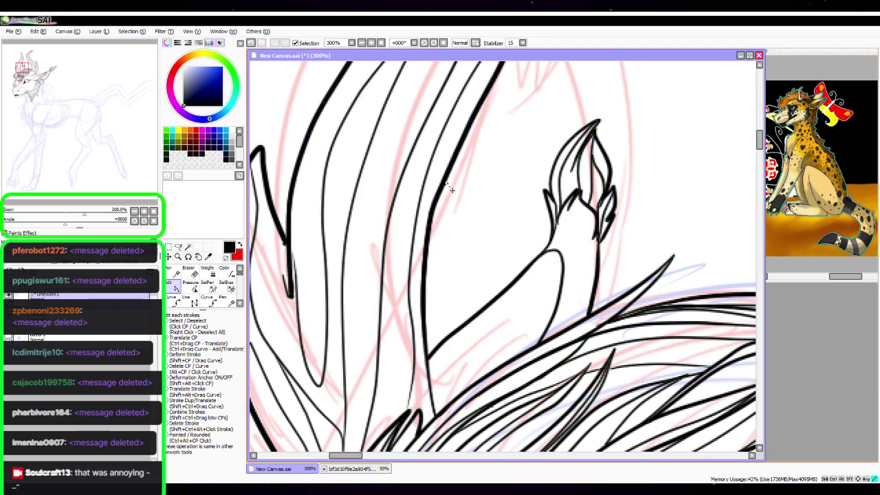
Examine the far horn's upper lines and the whole inked head at a reduced zoom
mouse_move(561, 178)
left_mouse_down()
mouse_move(533, 215)
mouse_move(498, 359)
left_mouse_up()
left_click(173, 272)
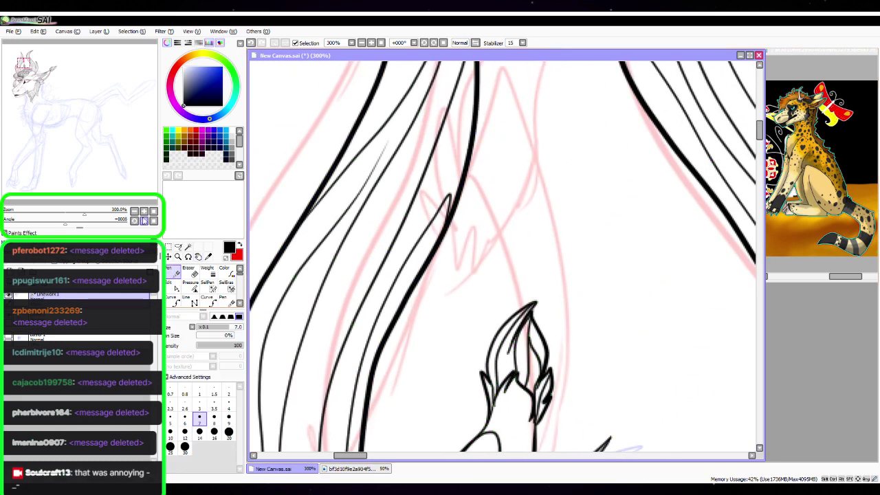
left_click(134, 211)
left_click(134, 211)
left_click(134, 211)
left_click(134, 212)
left_click(134, 211)
key("space")
left_click_drag(671, 389, 572, 308)
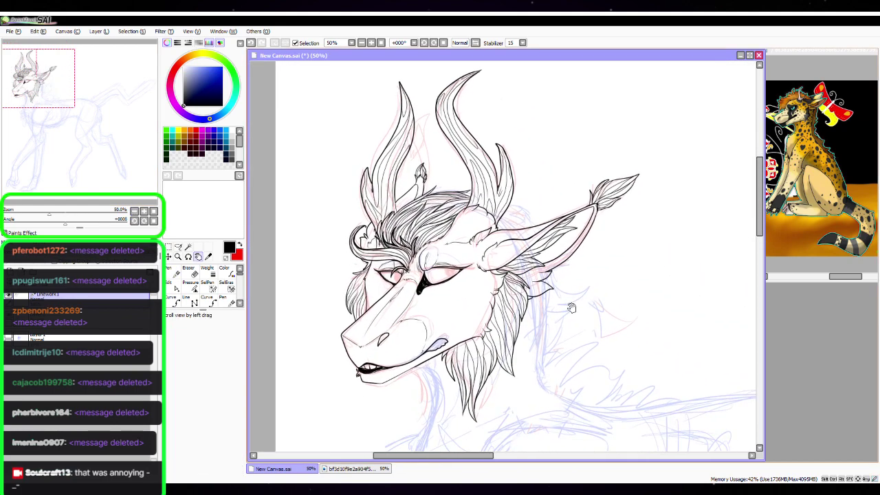
left_click_drag(588, 353, 576, 337)
left_click_drag(562, 377, 541, 364)
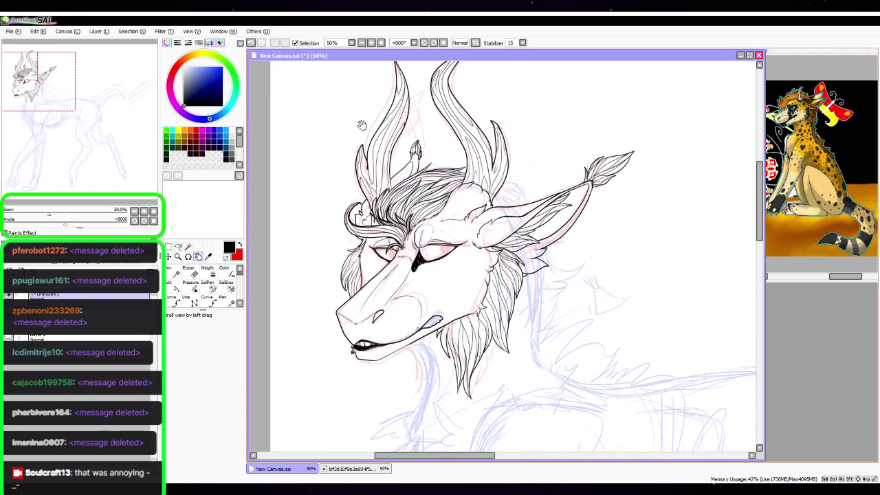
Reshape the far horn's side prong into a longer tip curving toward the horn by moving its control points
left_click_drag(344, 126, 458, 236)
left_click(144, 211)
left_click(144, 211)
left_click(144, 211)
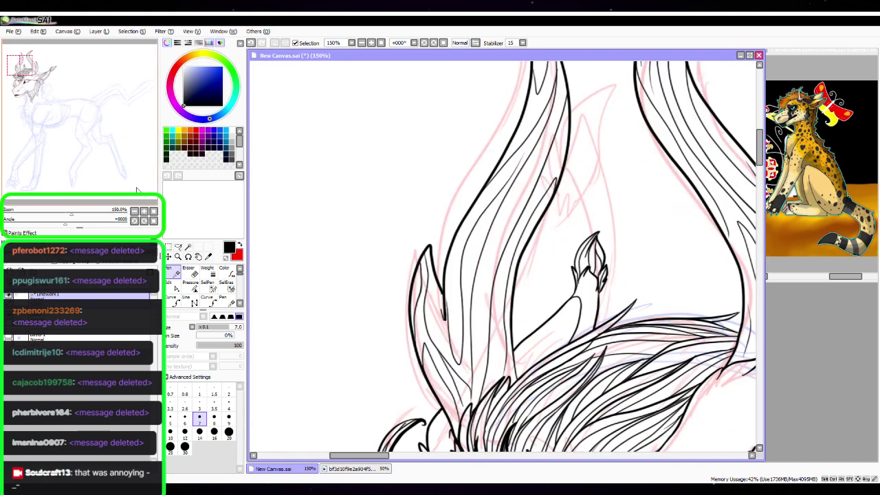
left_click(174, 284)
left_click(144, 211)
left_click(144, 211)
key("space")
left_click_drag(422, 288, 489, 273)
left_click(451, 321)
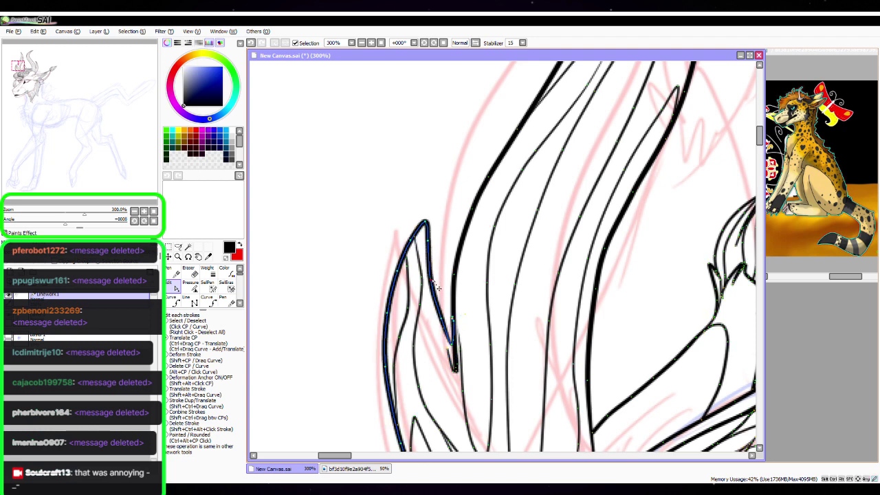
mouse_move(425, 222)
left_mouse_down()
mouse_move(419, 183)
mouse_move(444, 160)
left_mouse_up()
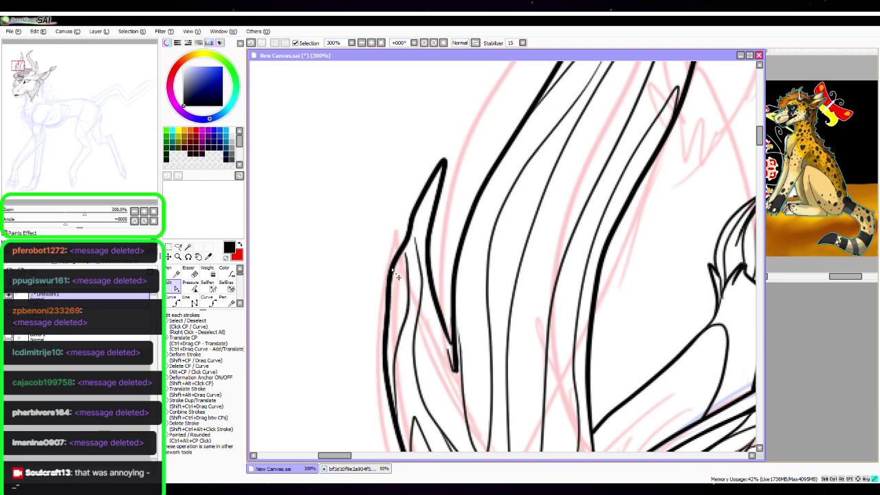
left_click_drag(408, 240, 401, 236)
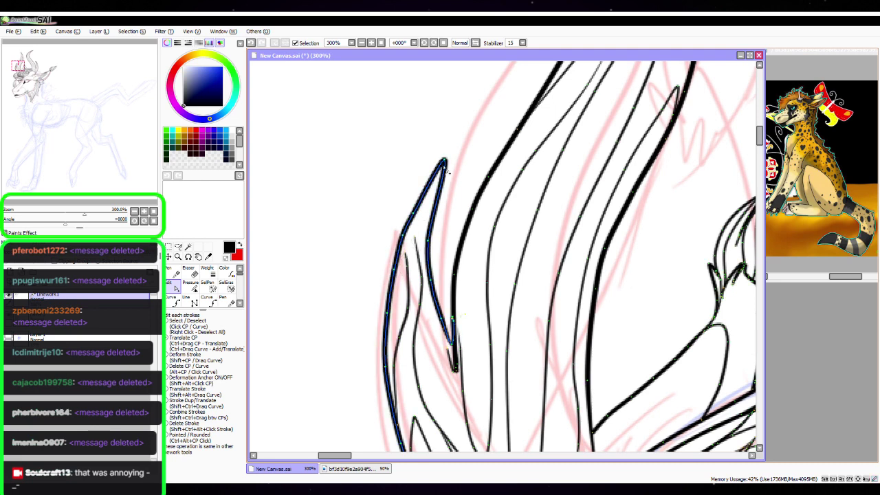
left_click_drag(444, 161, 459, 165)
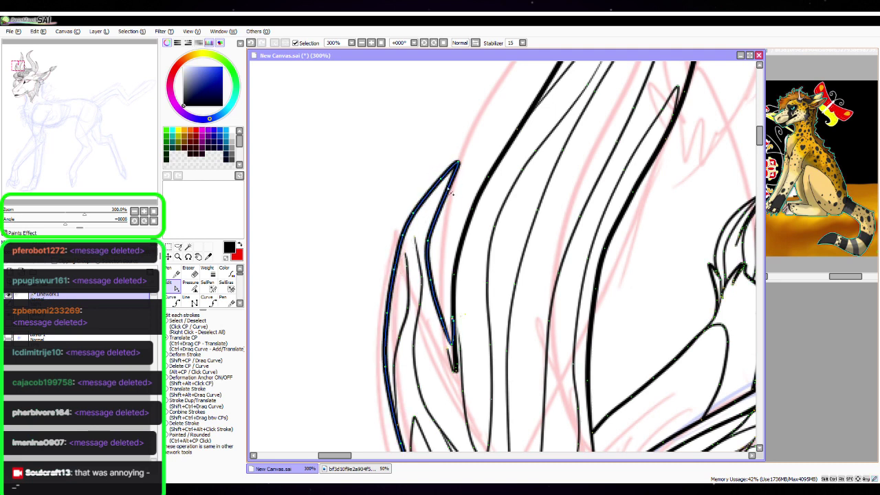
left_click_drag(429, 241, 436, 239)
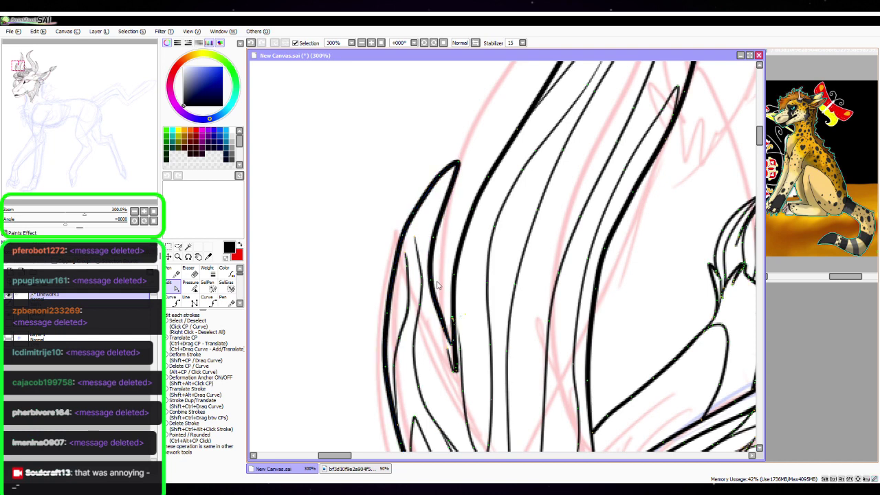
left_click_drag(432, 277, 435, 278)
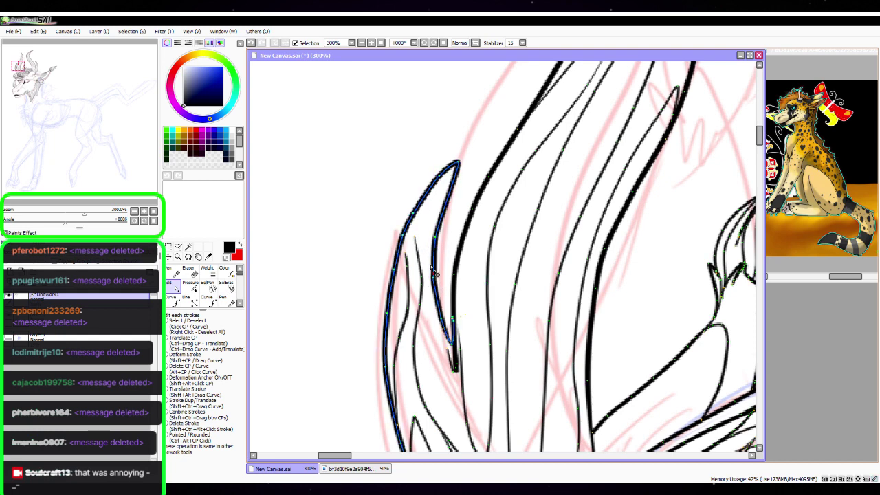
Extend the two grain lines up into the far horn's side prong and ink another grain line near its tip
left_click_drag(415, 238, 417, 213)
left_click_drag(405, 254, 403, 240)
left_click(173, 274)
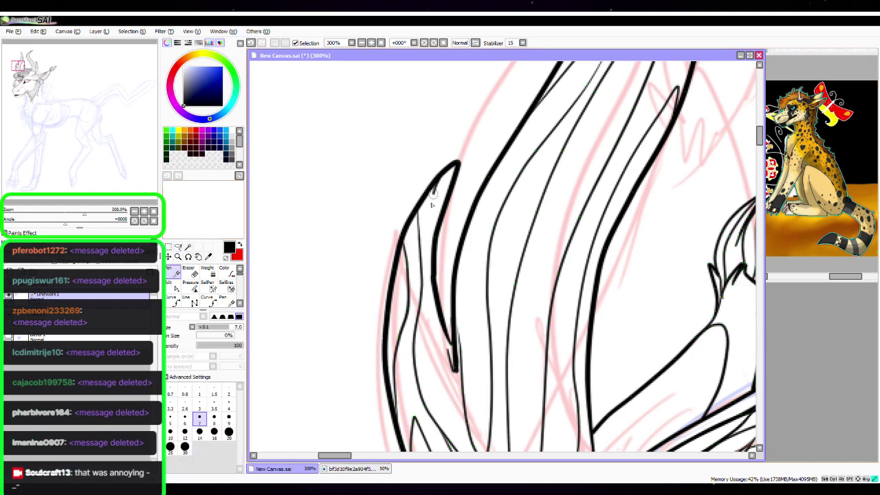
mouse_move(433, 193)
left_mouse_down()
mouse_move(427, 234)
mouse_move(439, 320)
left_mouse_up()
Examine the inked head, its cheek and jaw fur, and the neck sketch below it
left_click(134, 211)
left_click(134, 210)
left_click(134, 211)
left_click(135, 211)
left_click(134, 210)
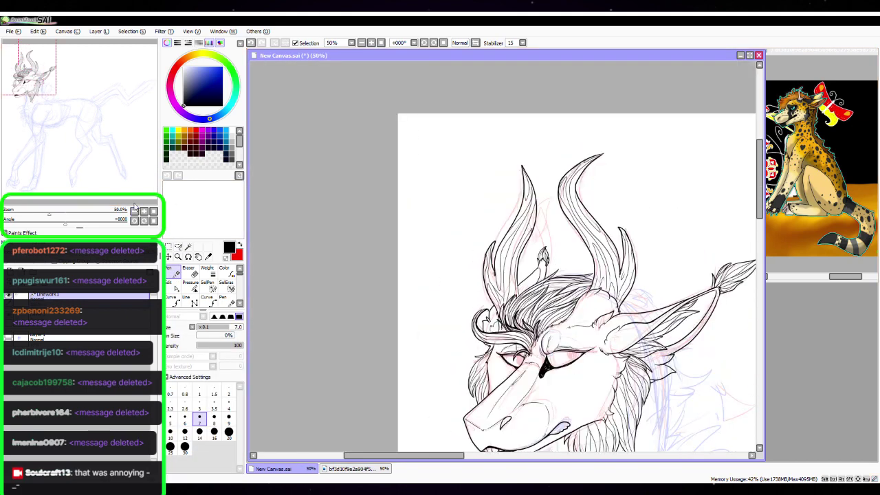
left_click_drag(629, 451, 544, 333)
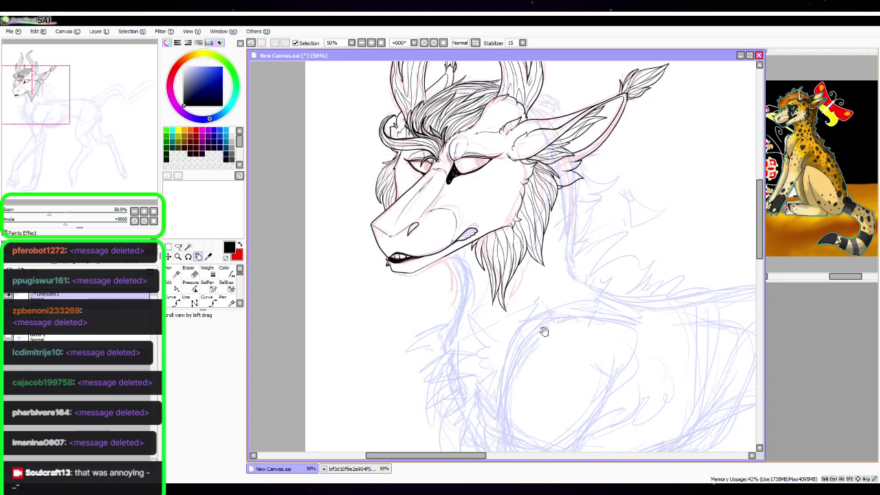
left_click_drag(587, 362, 540, 368)
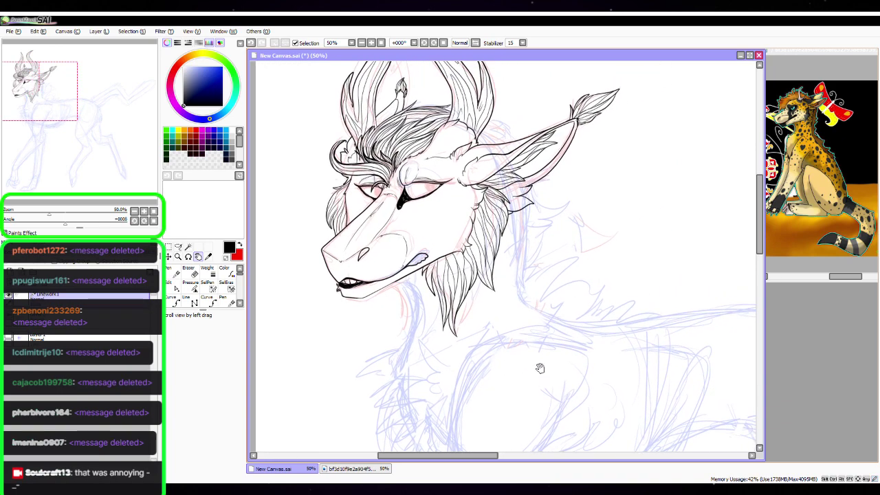
left_click(144, 209)
key("space")
left_click_drag(507, 362, 554, 371)
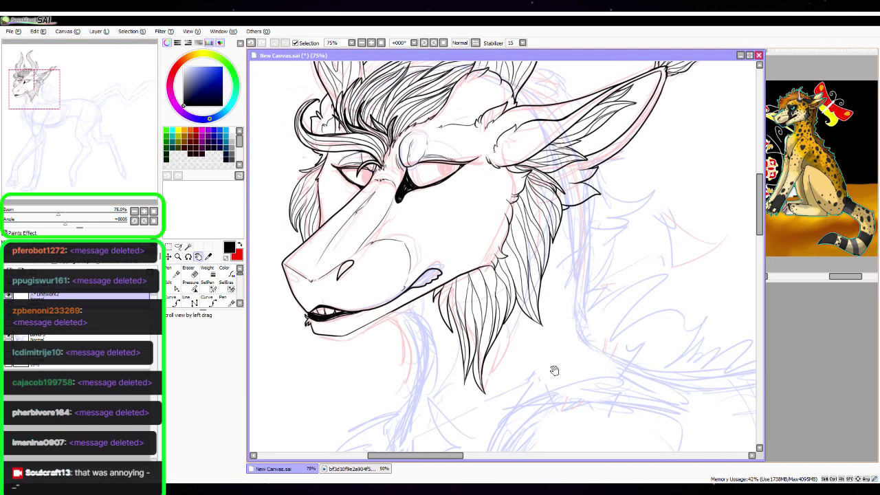
left_click_drag(596, 300, 528, 340)
left_click_drag(515, 168, 533, 278)
left_click_drag(582, 316, 564, 140)
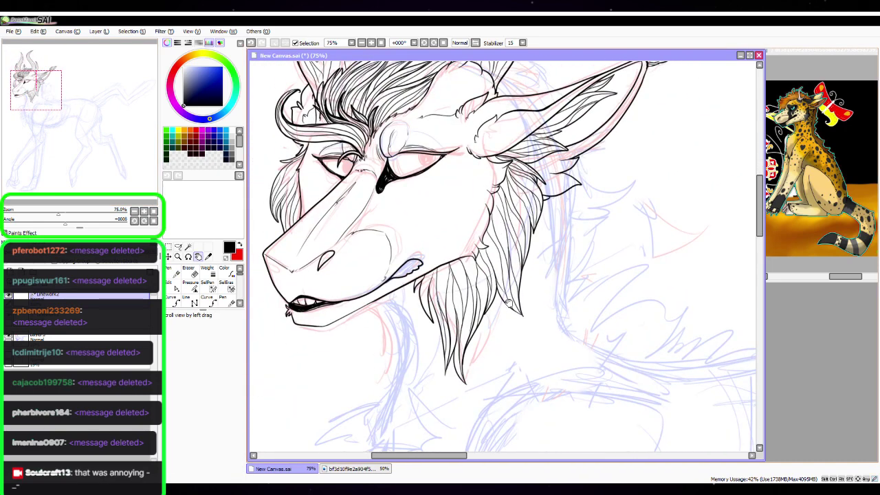
left_click_drag(509, 304, 507, 170)
Ink the front of the neck as one curved line from under the jaw down to the chest fur
left_click(134, 212)
key("space")
mouse_move(510, 252)
left_mouse_down()
mouse_move(524, 244)
mouse_move(507, 269)
left_mouse_up()
left_click(144, 211)
key("space")
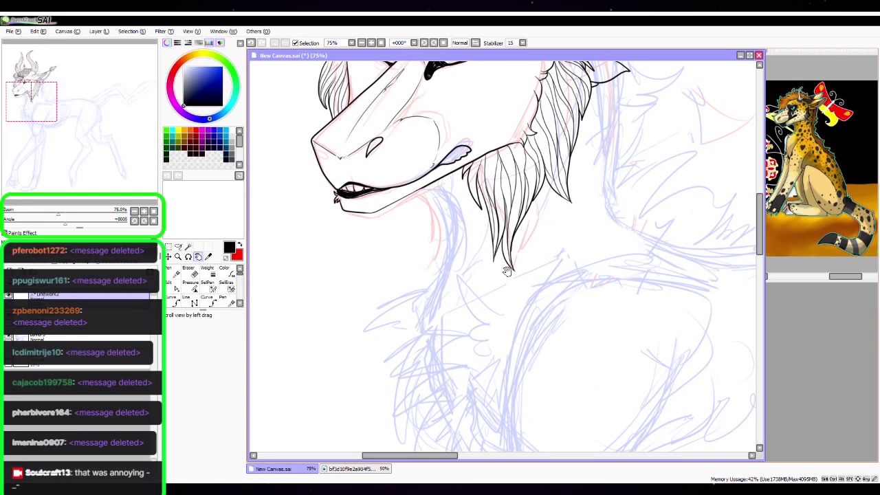
mouse_move(434, 184)
left_mouse_down()
mouse_move(454, 215)
mouse_move(431, 321)
left_mouse_up()
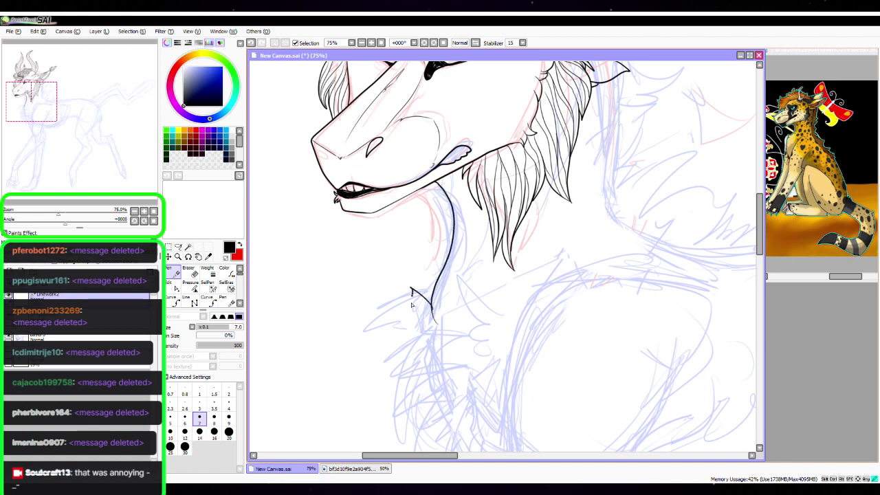
Ink pointed fur tufts at the base of the neck's front line, adjusting the first tuft's control points
double_click(144, 211)
key("space")
left_click_drag(416, 338, 485, 310)
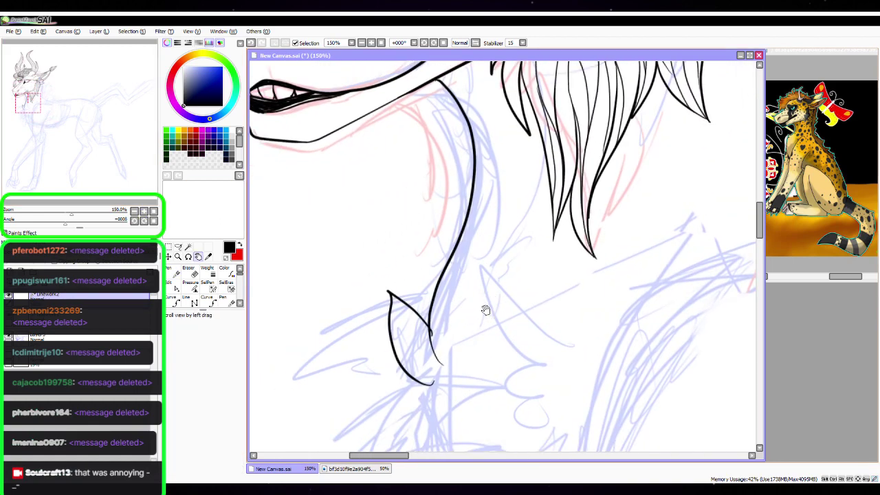
left_click(173, 284)
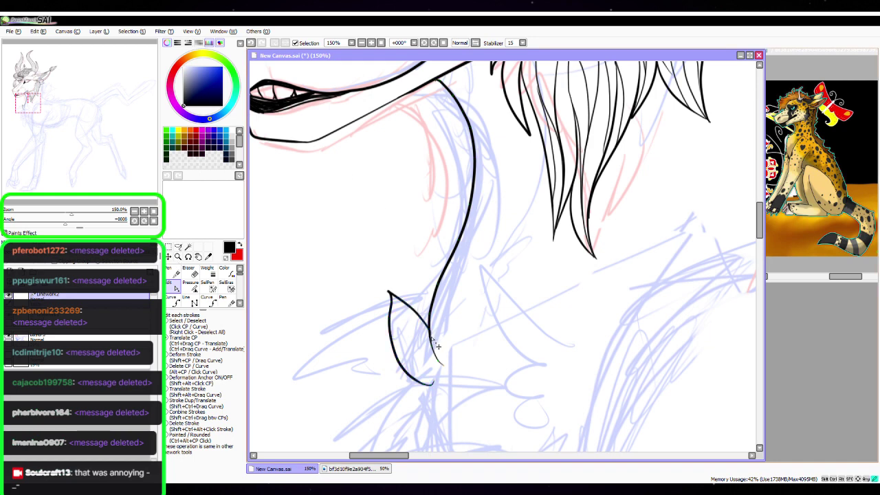
left_click(433, 336)
left_click(398, 305)
mouse_move(389, 298)
left_mouse_down()
mouse_move(421, 268)
mouse_move(412, 292)
mouse_move(374, 332)
mouse_move(384, 343)
left_mouse_up()
key("n")
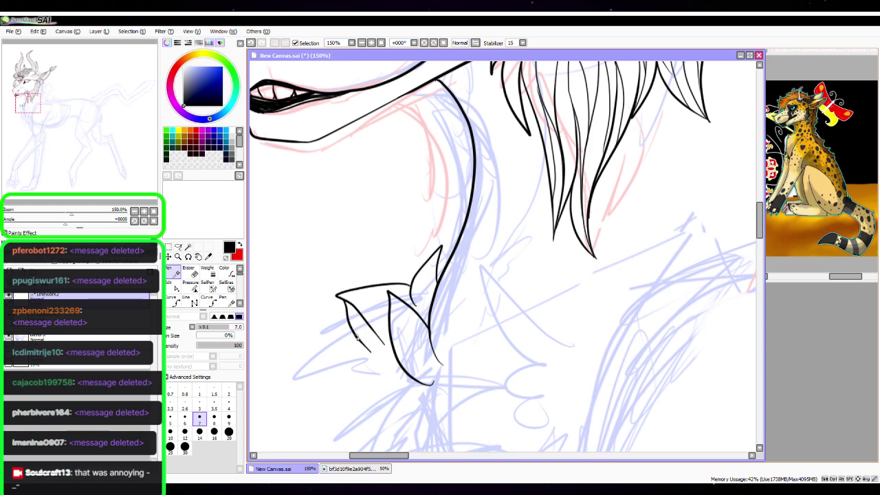
Join the uppermost chest tuft to the neck line with a short stroke and ink two pointed tufts inside the chest fur
left_click(144, 211)
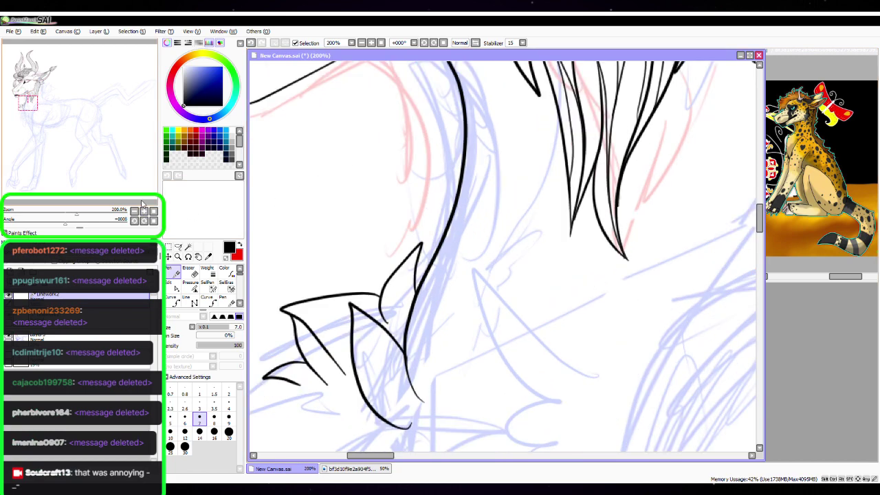
key("space")
left_click_drag(473, 280, 511, 336)
key("space")
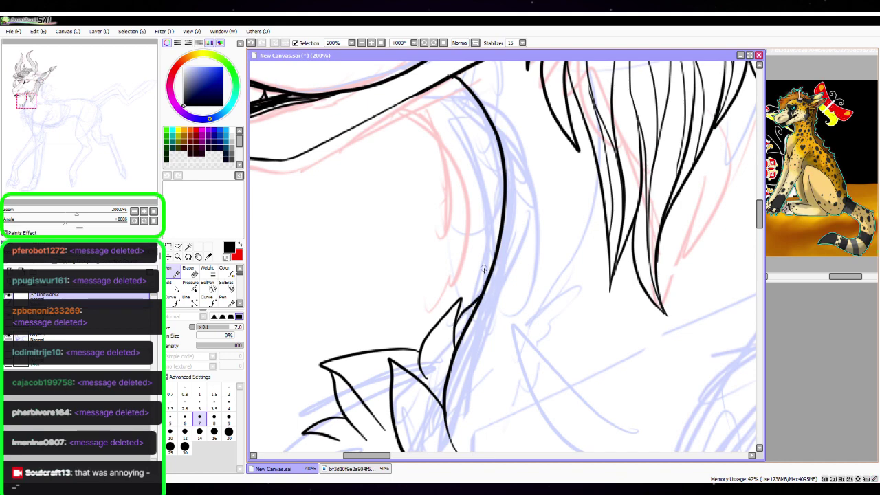
scroll(634, 354, "down", 5)
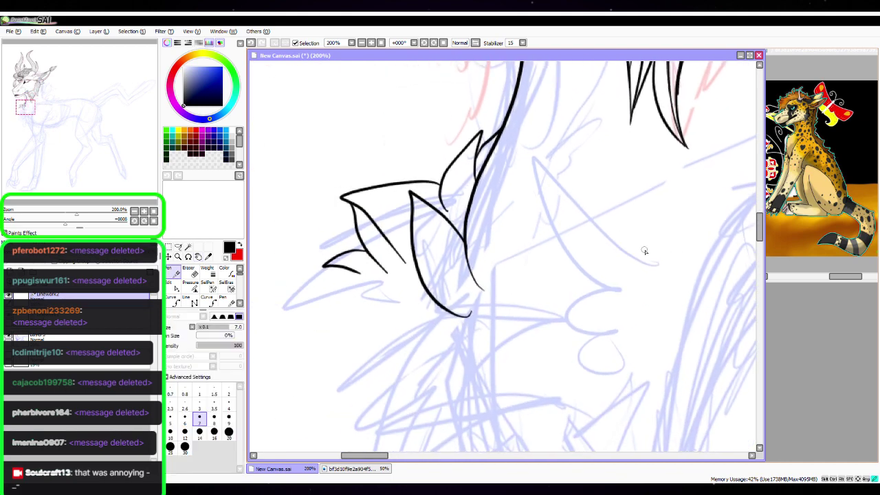
mouse_move(644, 249)
left_mouse_down()
mouse_move(539, 152)
mouse_move(560, 313)
left_mouse_up()
mouse_move(530, 280)
left_mouse_down()
mouse_move(504, 340)
mouse_move(525, 361)
left_mouse_up()
Ink the chest fur's outer edge curving down to a small point and adjust the end of that stroke
key("space")
mouse_move(612, 376)
left_mouse_down()
mouse_move(602, 358)
mouse_move(595, 279)
left_mouse_up()
mouse_move(578, 315)
left_mouse_down()
mouse_move(599, 297)
mouse_move(626, 308)
left_mouse_up()
mouse_move(370, 160)
left_mouse_down()
mouse_move(425, 256)
mouse_move(392, 269)
mouse_move(425, 268)
left_mouse_up()
key("space")
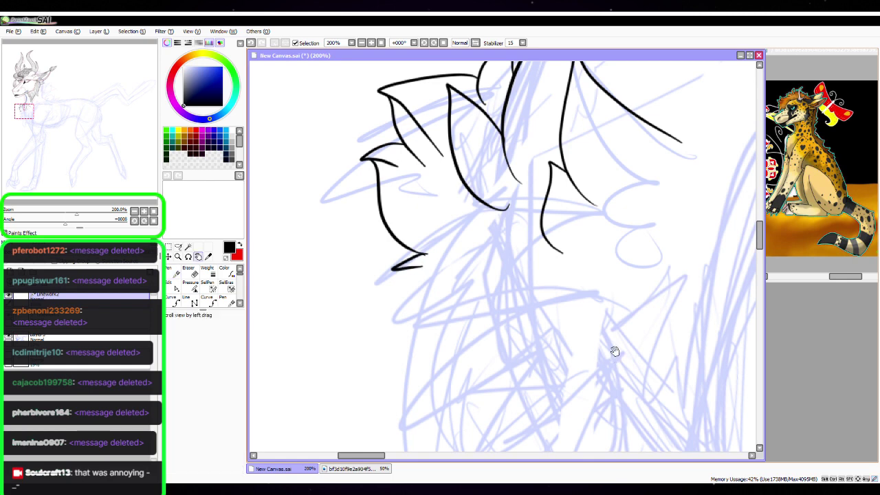
left_click_drag(613, 351, 573, 300)
key("ctrl")
left_click_drag(389, 205, 387, 205)
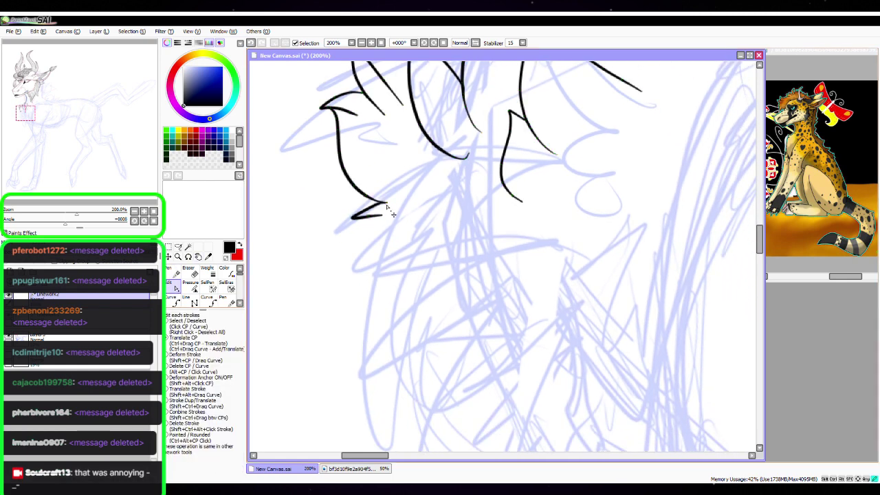
left_click(175, 266)
Ink a long outward-sweeping tuft and two curved, downward-pointing tufts below the chest fur's small point
key("space")
left_click_drag(581, 266, 599, 220)
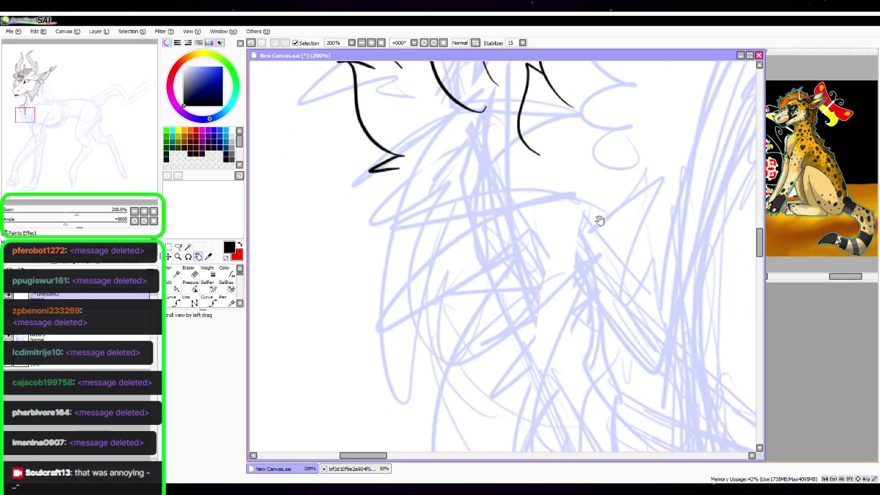
mouse_move(472, 142)
left_mouse_down()
mouse_move(372, 206)
mouse_move(434, 204)
mouse_move(366, 330)
mouse_move(407, 296)
left_mouse_up()
mouse_move(510, 173)
left_mouse_down()
mouse_move(448, 210)
mouse_move(515, 200)
left_mouse_up()
left_click_drag(462, 218, 475, 295)
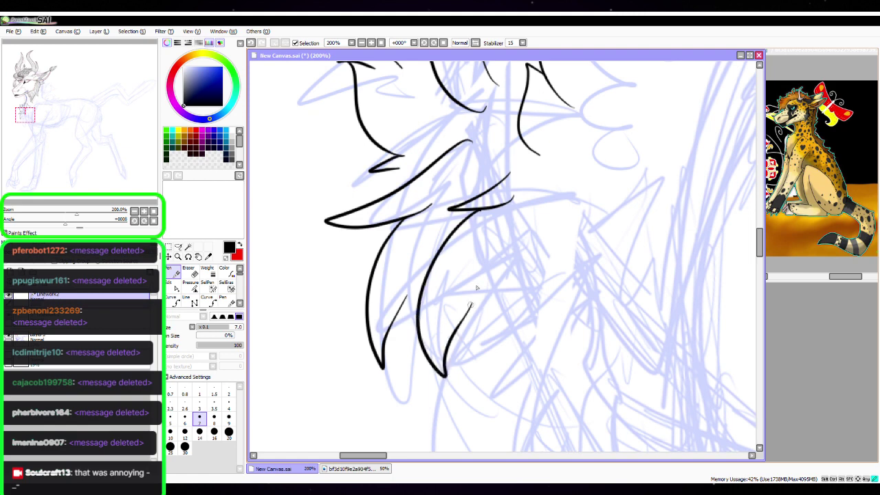
left_click_drag(449, 347, 517, 304)
Fill in the chest fur with small inner tufts and ink a wavy line from the neck line down between the tufts
left_click_drag(533, 183, 585, 342)
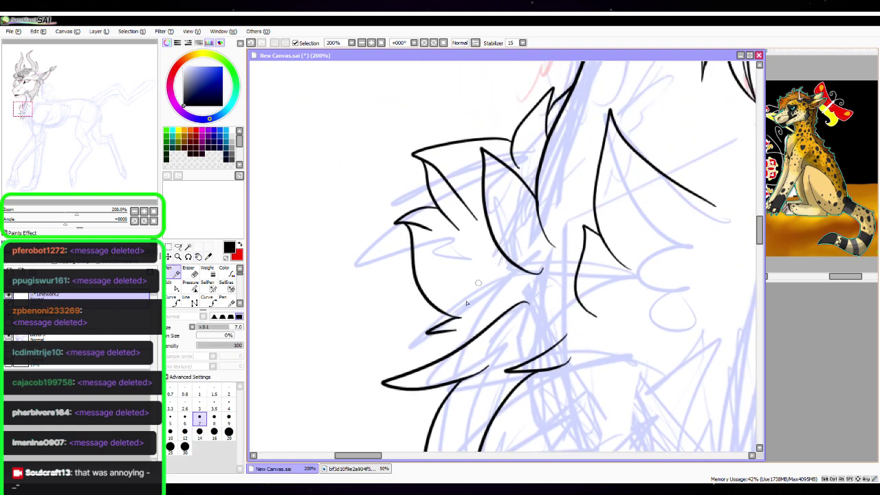
mouse_move(452, 332)
left_mouse_down()
mouse_move(430, 357)
mouse_move(440, 353)
left_mouse_up()
key("space")
mouse_move(665, 266)
left_mouse_down()
mouse_move(493, 261)
mouse_move(478, 412)
left_mouse_up()
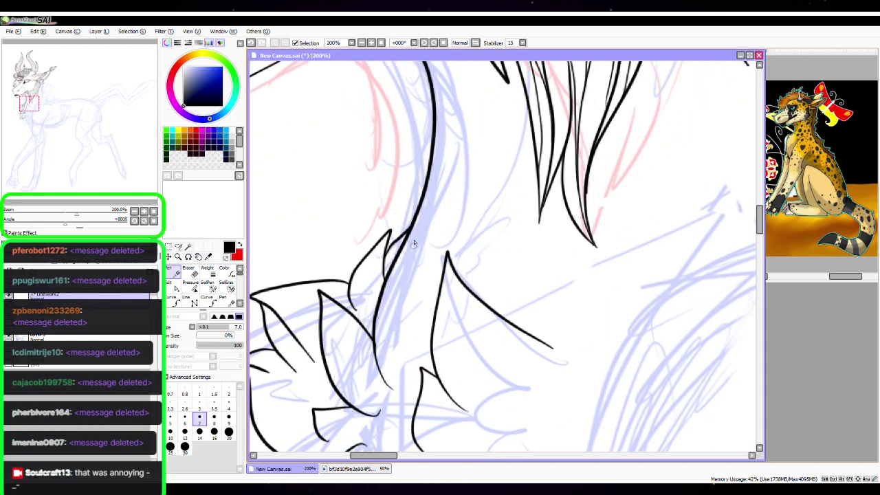
left_click_drag(412, 224, 410, 358)
key("space")
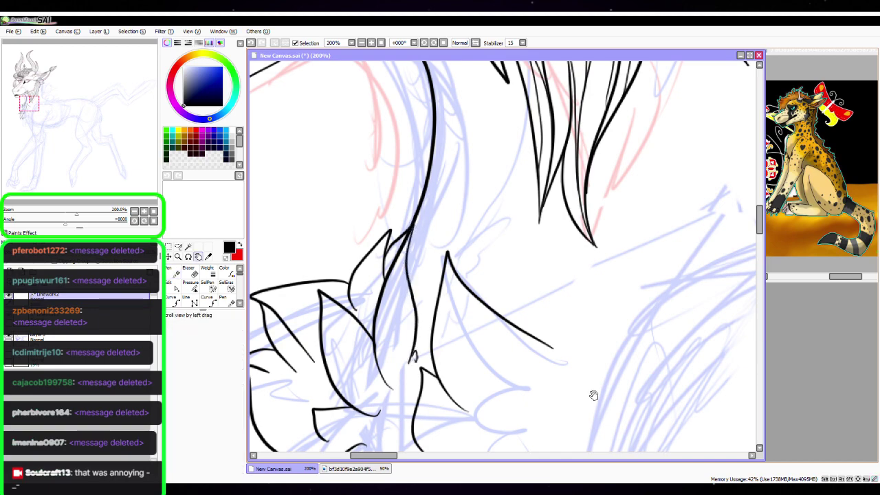
Examine the new neck and chest fur lines against the whole body sketch
left_click_drag(594, 394, 595, 204)
left_click(152, 209)
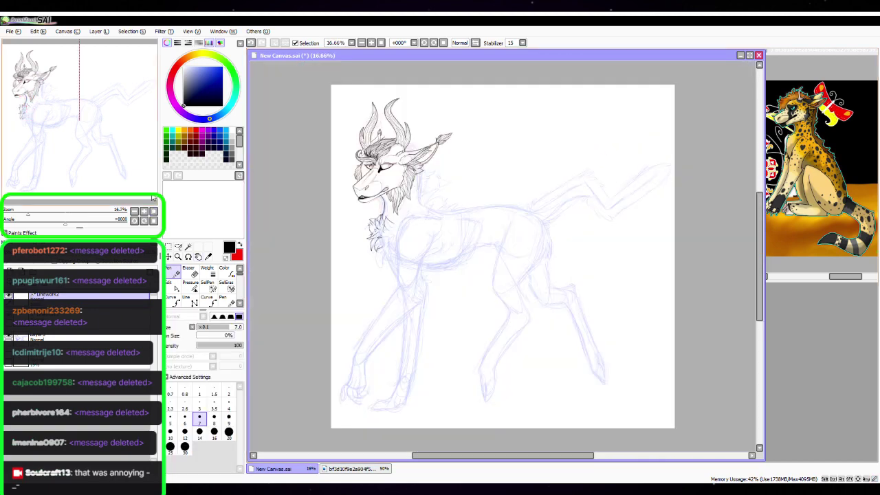
key("space")
left_click_drag(417, 269, 434, 290)
left_click(144, 211)
left_click(143, 211)
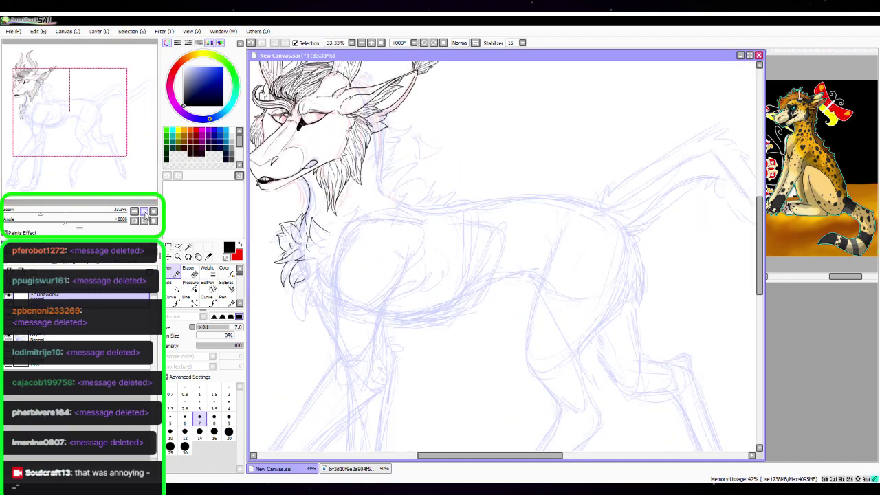
key("space")
left_click_drag(383, 301, 518, 333)
scroll(518, 346, "up", 2)
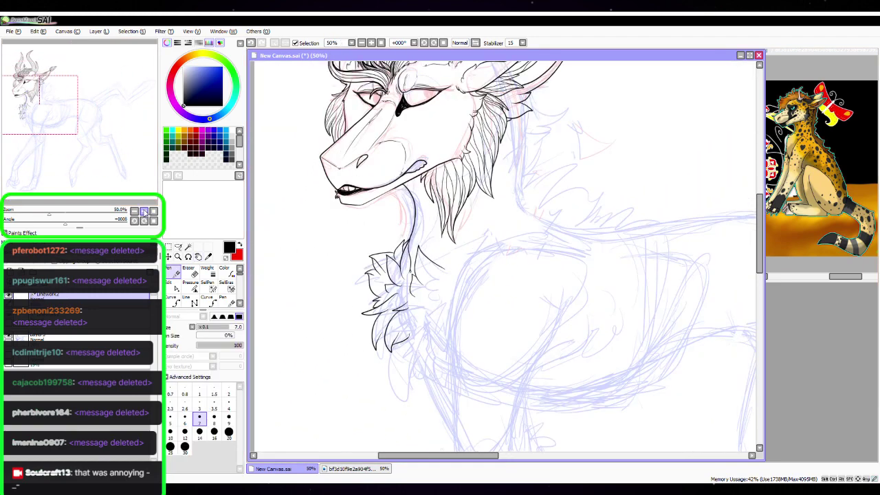
Ink a pointed tuft below the cheek fur, bend its upper stroke's end downward, and add a small curved tip
left_click(152, 211)
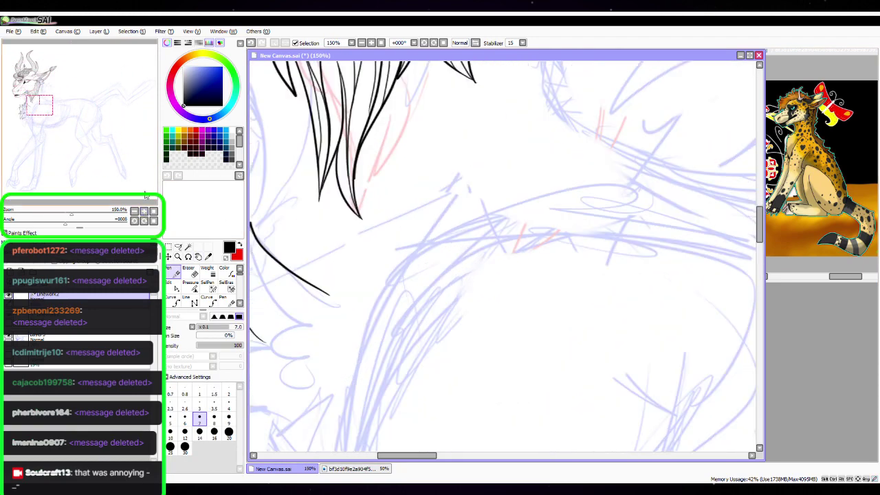
mouse_move(369, 238)
left_mouse_down()
mouse_move(312, 233)
mouse_move(345, 276)
left_mouse_up()
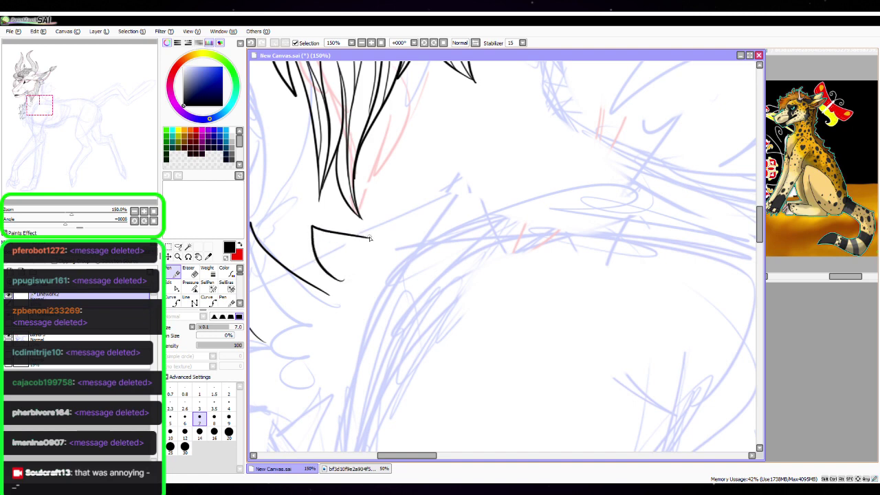
left_click(169, 284)
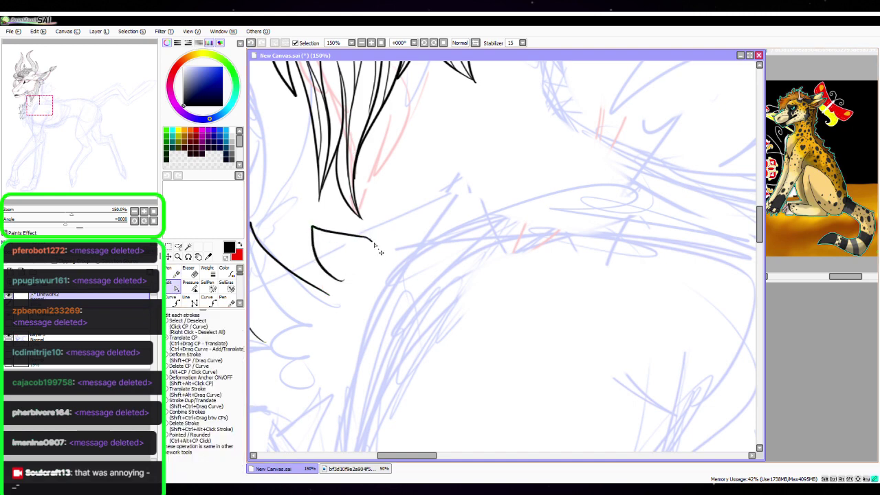
mouse_move(379, 257)
left_mouse_down()
mouse_move(378, 274)
mouse_move(378, 263)
left_mouse_up()
left_click_drag(367, 237, 316, 229)
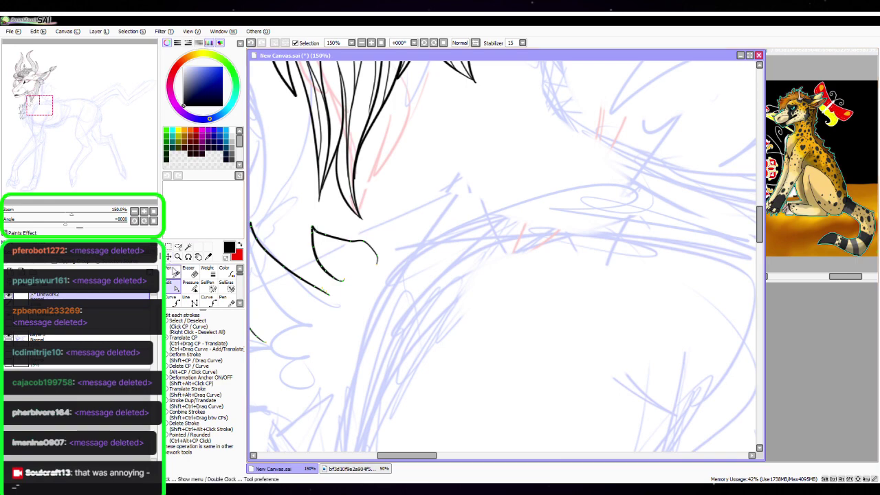
left_click(176, 272)
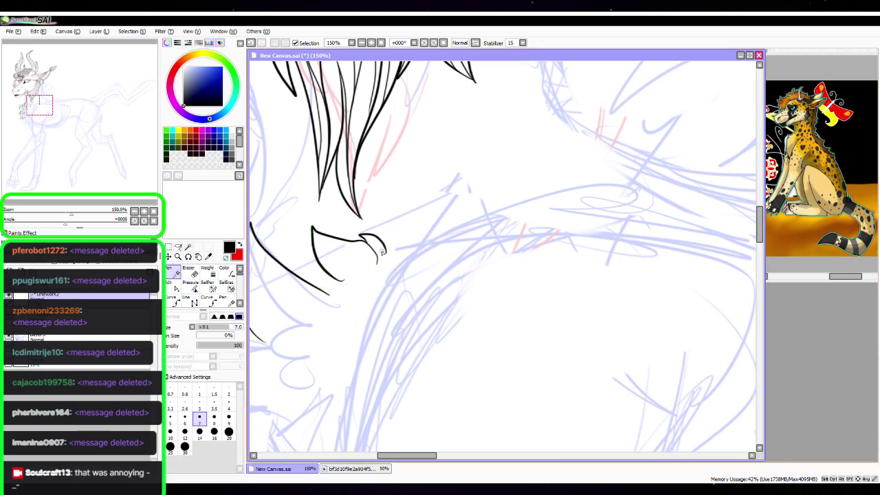
Ink two pointed tufts down the inner side of the chest fur and adjust the stroke ends at the outer edge's small point
key("space")
left_click_drag(386, 256, 502, 306)
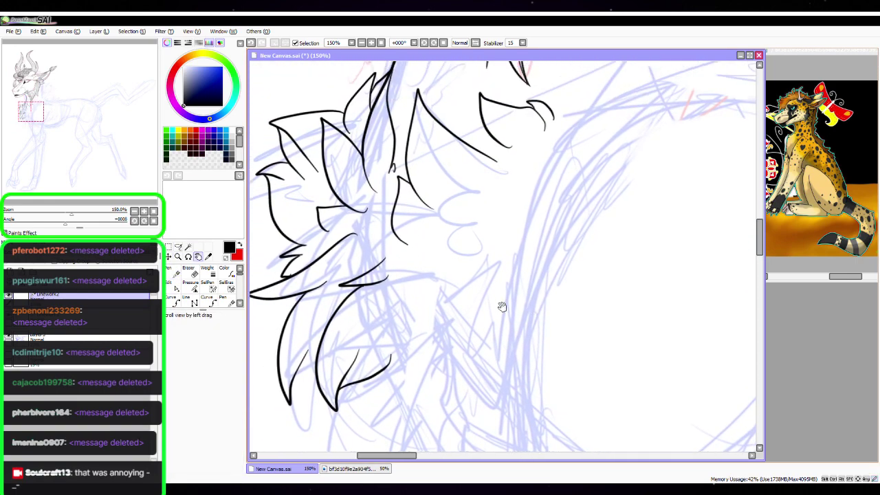
mouse_move(452, 231)
left_mouse_down()
mouse_move(396, 271)
mouse_move(446, 277)
mouse_move(434, 373)
mouse_move(460, 335)
left_mouse_up()
left_click(176, 287)
left_click(297, 281)
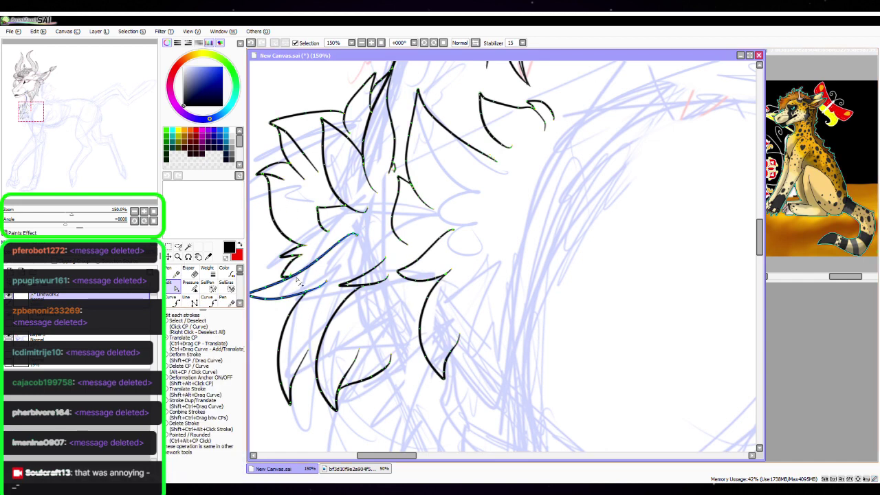
left_click(296, 278)
left_click(298, 276)
left_click(300, 281)
Ink a large pointed tuft at the bottom of the chest fur and two smaller tufts above it
key("space")
left_click_drag(570, 404, 567, 240)
left_click_drag(540, 289, 520, 281)
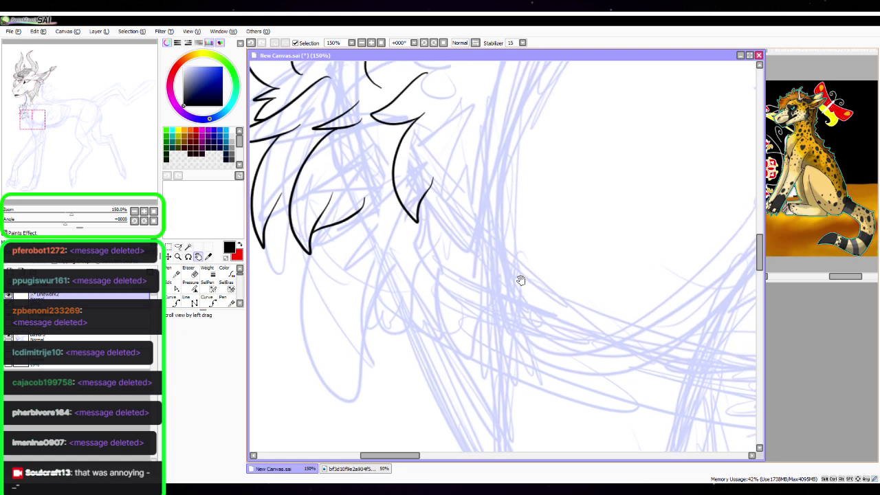
key("n")
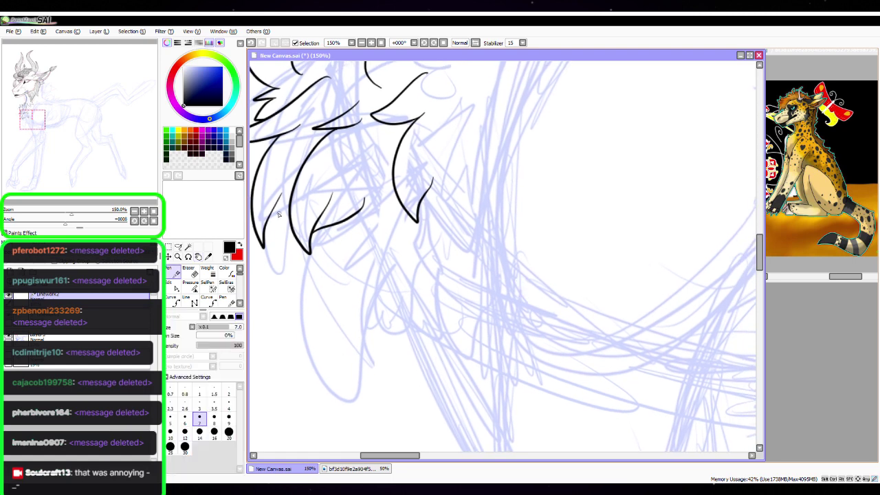
mouse_move(275, 205)
left_mouse_down()
mouse_move(276, 275)
mouse_move(354, 376)
left_mouse_up()
left_click_drag(335, 303, 359, 378)
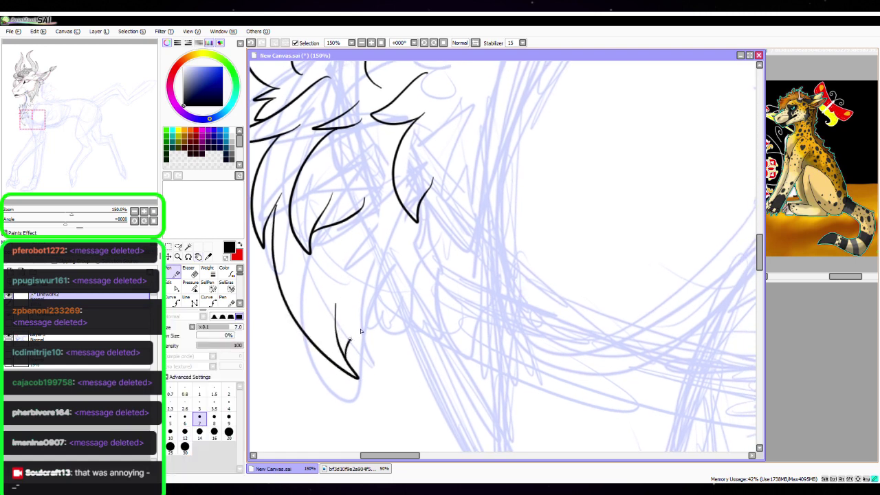
left_click_drag(361, 331, 390, 270)
mouse_move(378, 223)
left_mouse_down()
mouse_move(357, 252)
mouse_move(391, 236)
left_mouse_up()
mouse_move(389, 239)
left_mouse_down()
mouse_move(405, 295)
mouse_move(415, 259)
left_mouse_up()
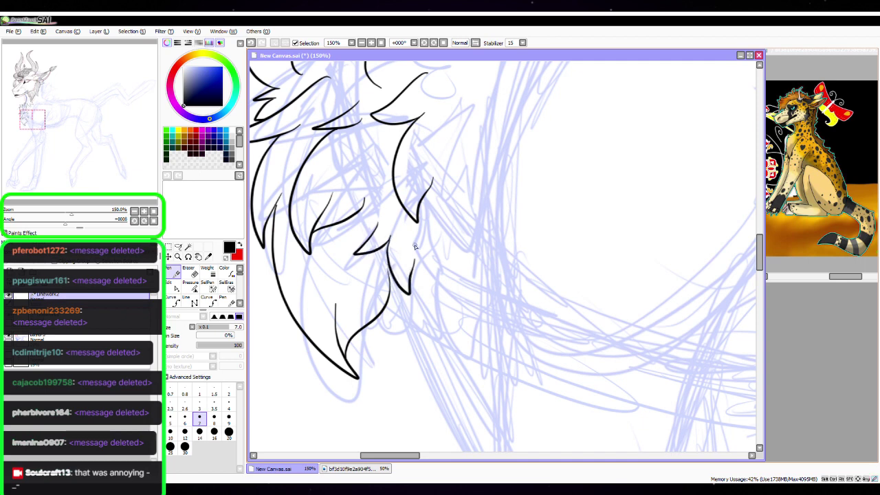
Ink a second pointed tuft at the bottom of the chest fur, finishing with a small forked tip on its inner edge
mouse_move(376, 322)
left_mouse_down()
mouse_move(396, 356)
mouse_move(426, 310)
left_mouse_up()
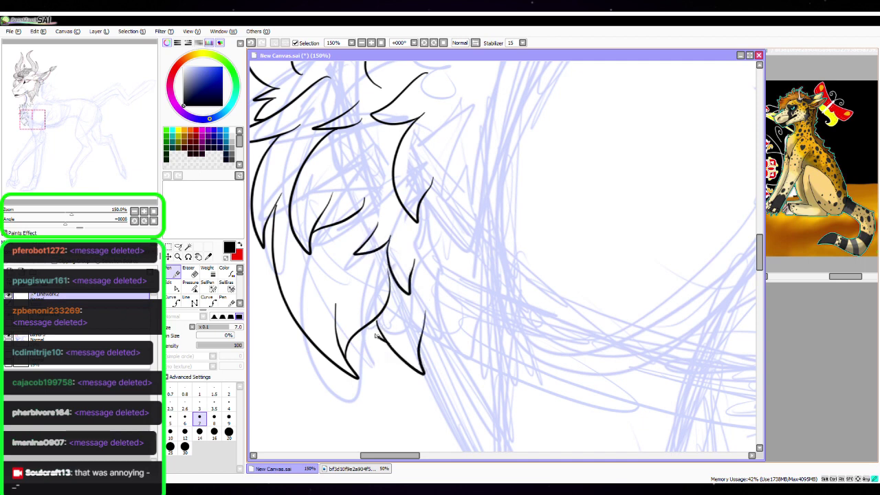
left_click_drag(421, 351, 465, 303)
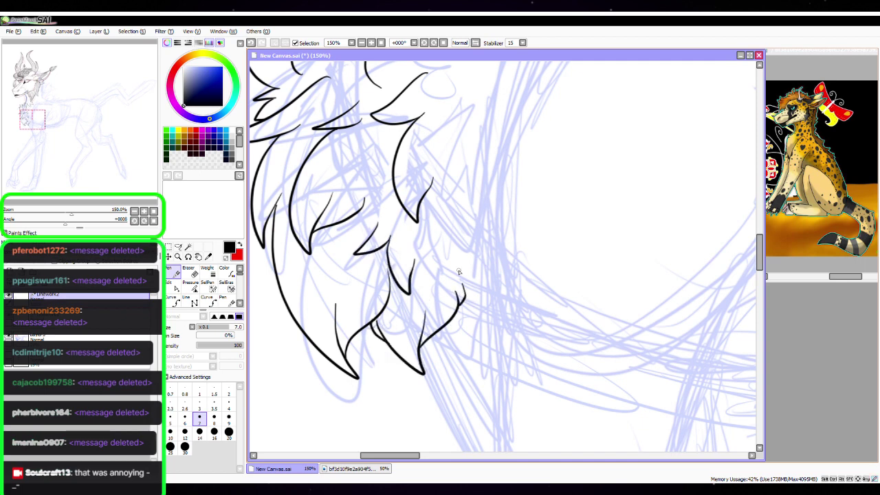
left_click_drag(458, 272, 500, 372)
left_click_drag(391, 369, 529, 349)
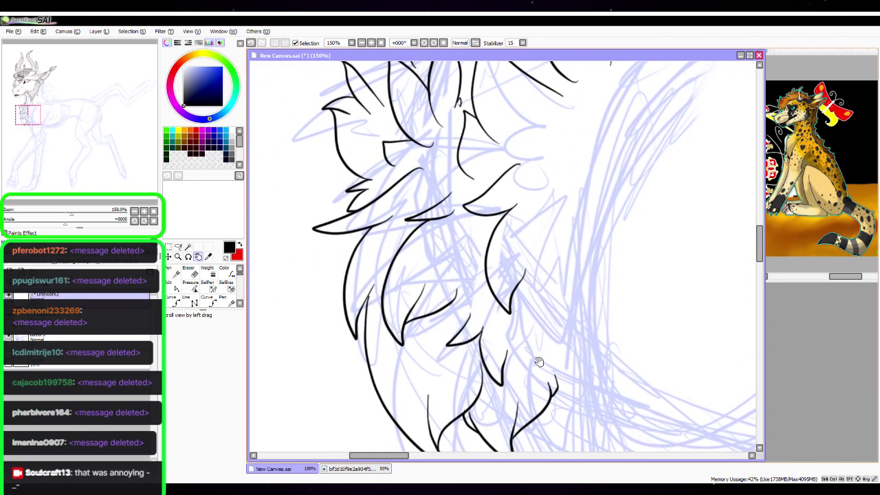
Examine the finished chest fur together with the inked head and the body sketch at a reduced zoom
left_click(173, 286)
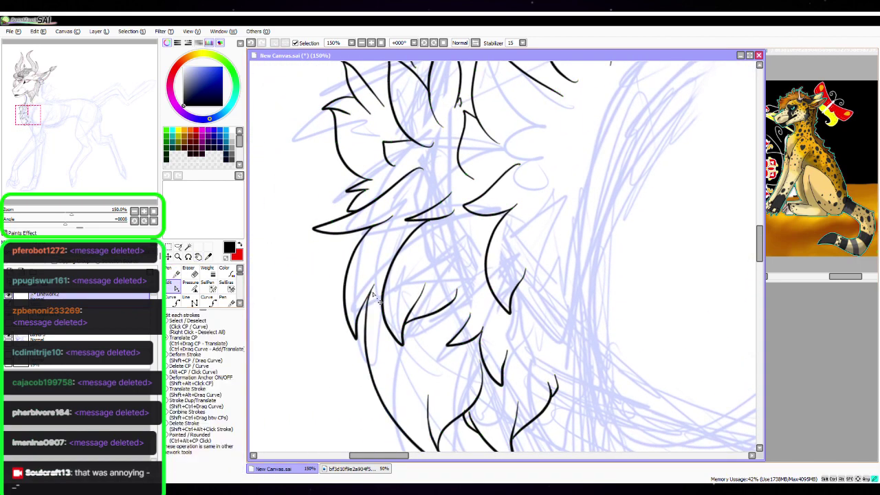
left_click(169, 271)
left_click(135, 211)
left_click(135, 212)
left_click(134, 212)
left_click(135, 212)
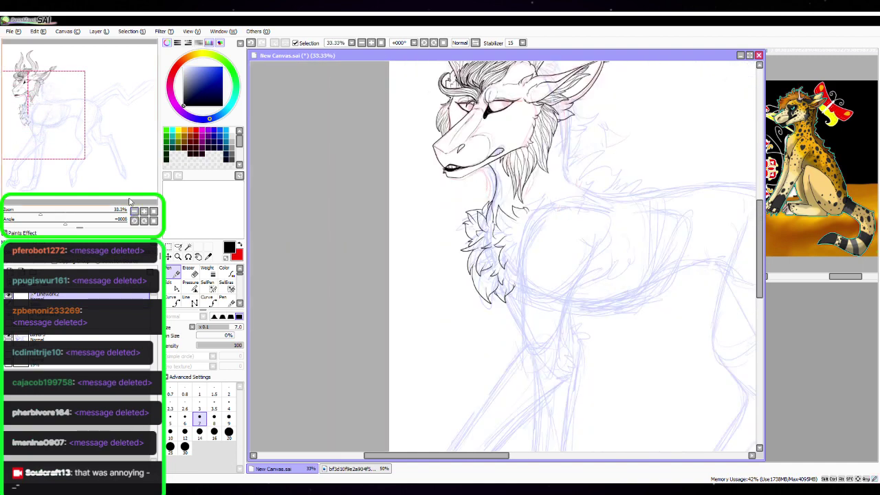
key("space")
left_click_drag(570, 220, 462, 229)
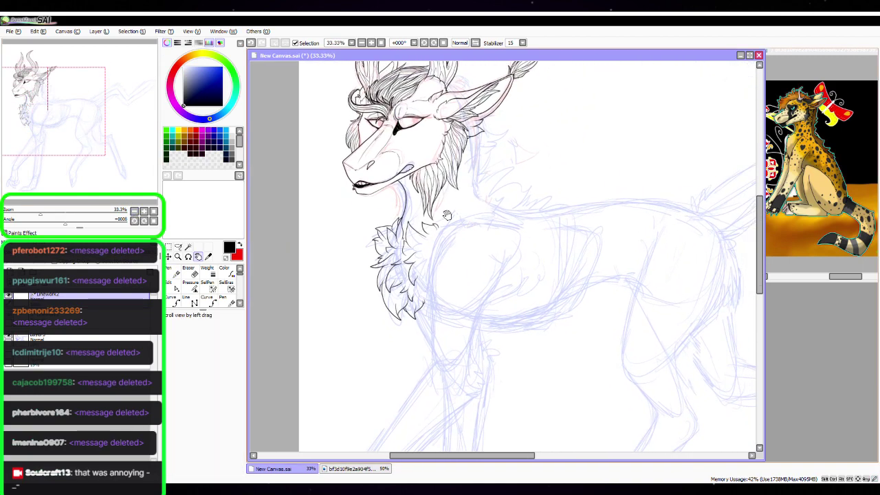
Ink a jagged fur edge down the back of the neck, starting from the inked tufts beneath the ear
left_click(143, 211)
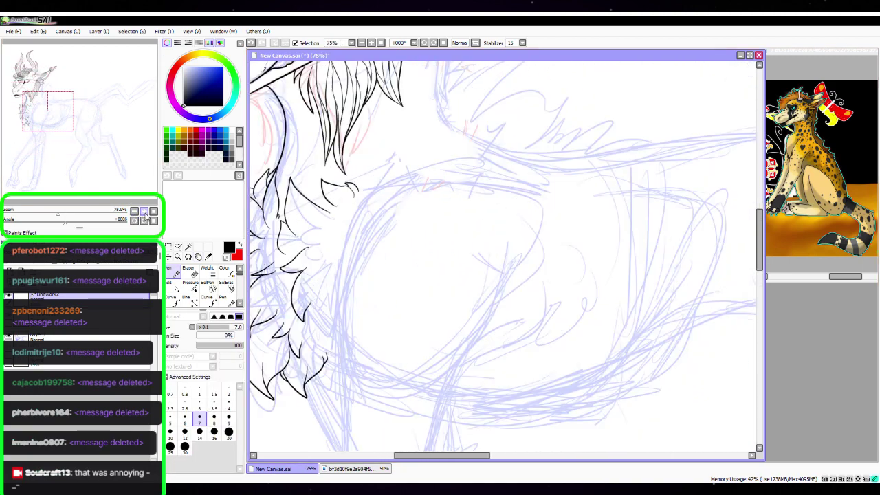
key("space")
left_click_drag(489, 331, 489, 337)
left_click_drag(490, 188, 501, 273)
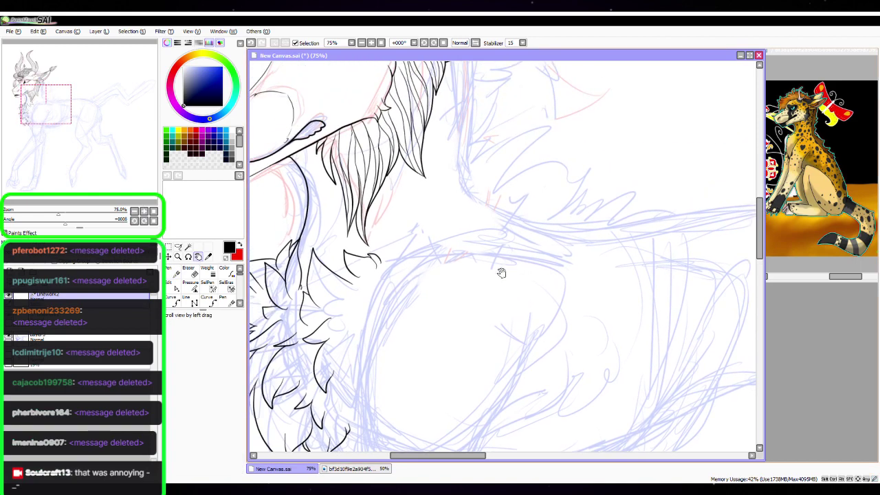
left_click_drag(519, 189, 490, 311)
left_click(144, 211)
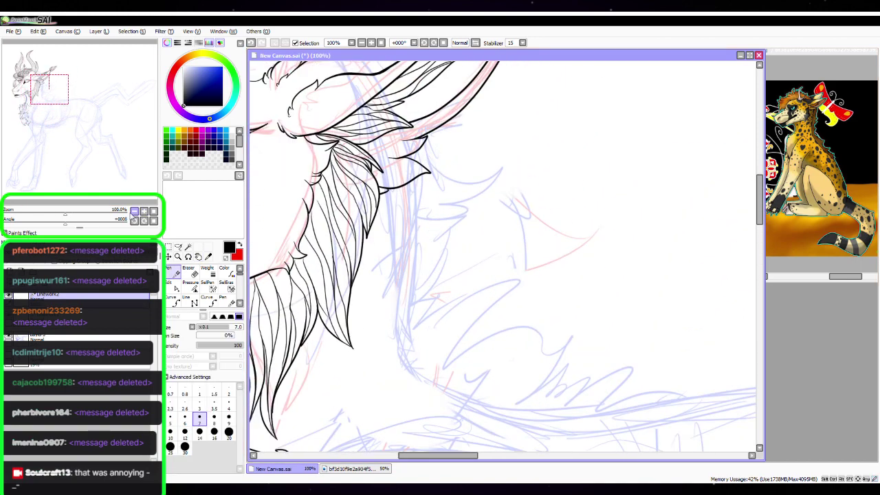
left_click_drag(65, 224, 47, 225)
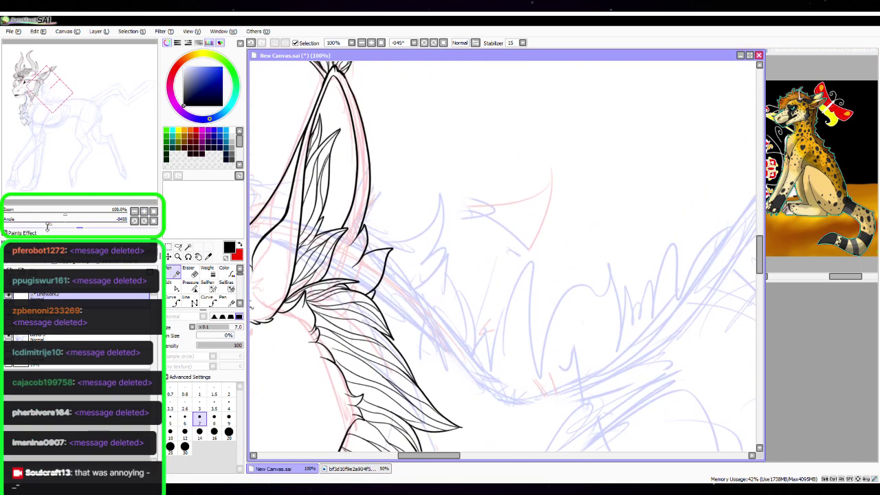
key("space")
left_click_drag(469, 382, 515, 299)
left_click(143, 212)
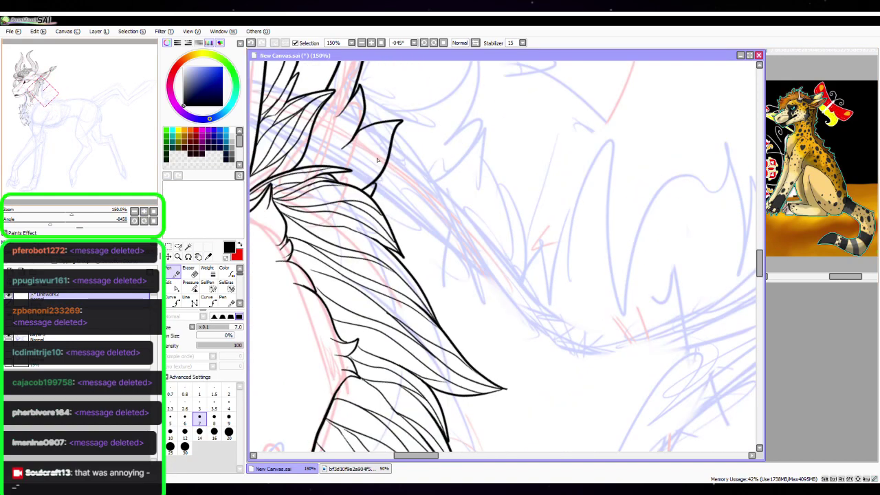
mouse_move(391, 160)
left_mouse_down()
mouse_move(416, 242)
mouse_move(421, 224)
mouse_move(431, 237)
mouse_move(419, 239)
mouse_move(430, 241)
mouse_move(442, 224)
mouse_move(455, 276)
mouse_move(456, 257)
mouse_move(478, 269)
mouse_move(480, 292)
left_mouse_up()
Adjust the inner stroke ends of the small points along the new neck fur edge
left_click(143, 211)
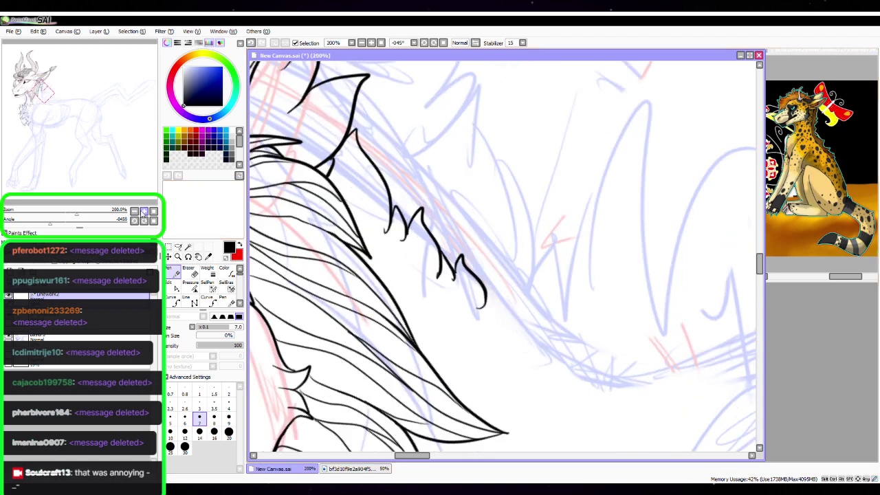
left_click(135, 211)
left_click(173, 287)
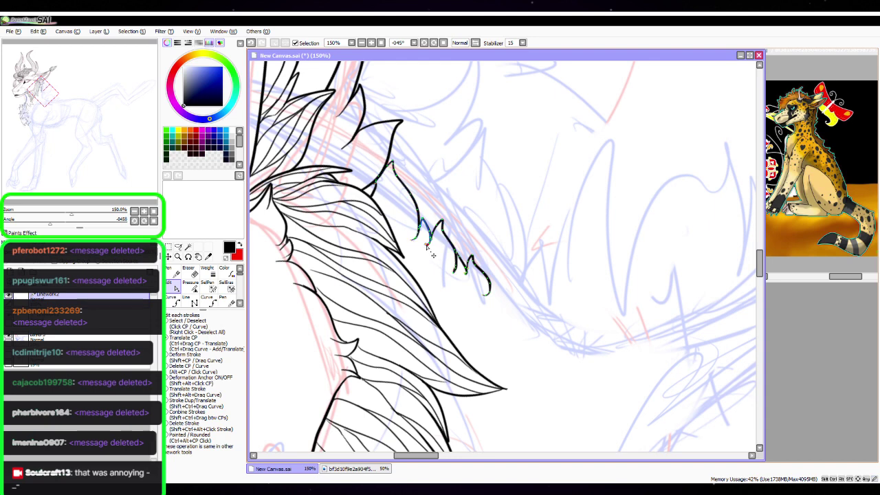
left_click_drag(430, 246, 431, 247)
left_click(174, 273)
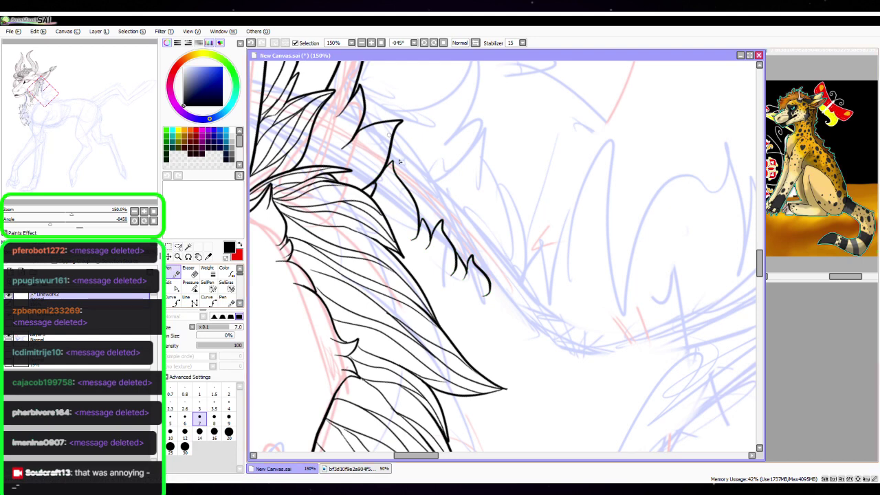
Extend the jagged fur edge with another tuft toward the base of the neck and adjust its end stroke
left_click_drag(640, 337, 495, 351)
mouse_move(336, 289)
left_mouse_down()
mouse_move(342, 276)
mouse_move(371, 335)
left_mouse_up()
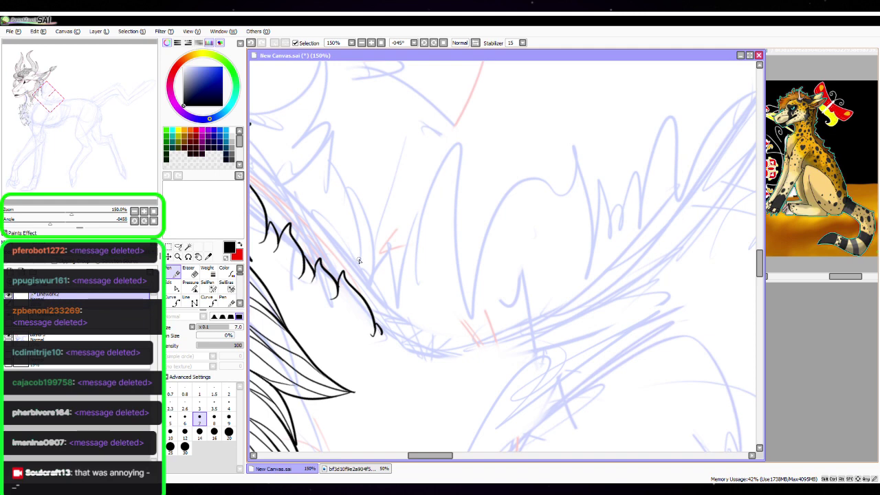
left_click(173, 283)
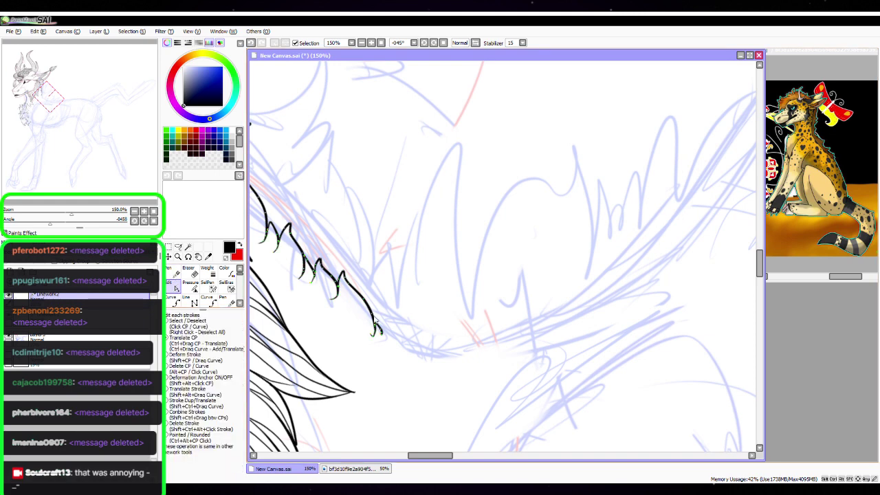
left_click_drag(376, 345, 375, 347)
left_click(172, 270)
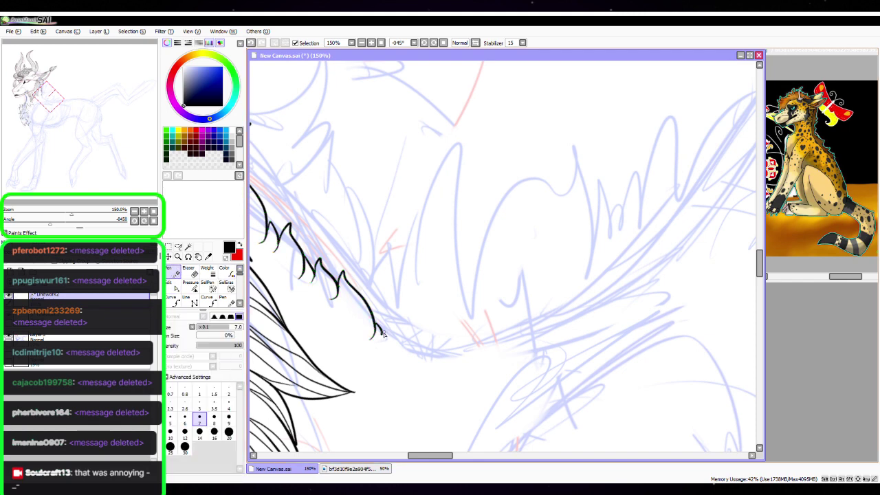
Ink a pointed tuft where the back of the neck nears the shoulders and adjust its stroke ends to join the previous tuft
mouse_move(383, 335)
left_mouse_down()
mouse_move(389, 314)
mouse_move(427, 333)
left_mouse_up()
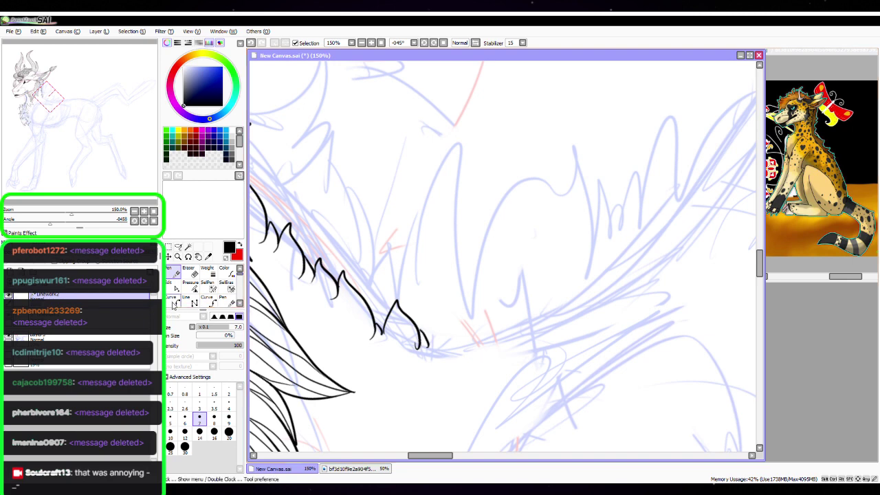
left_click(174, 283)
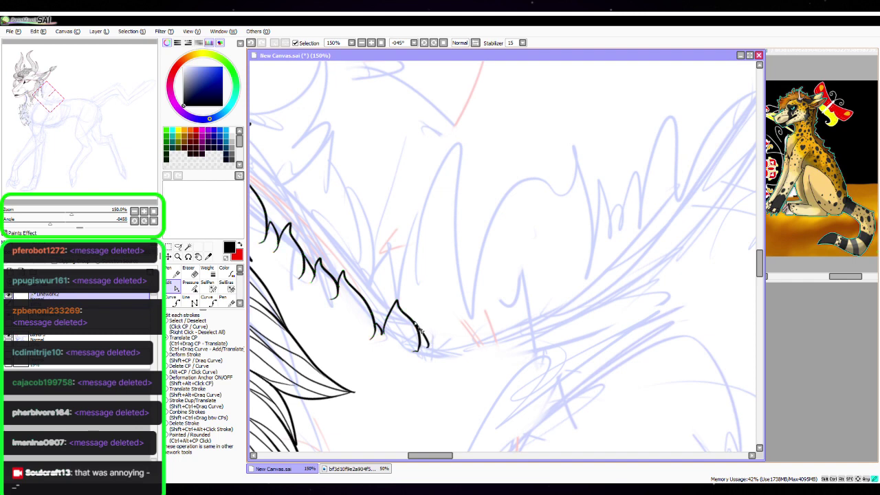
left_click_drag(420, 328, 418, 322)
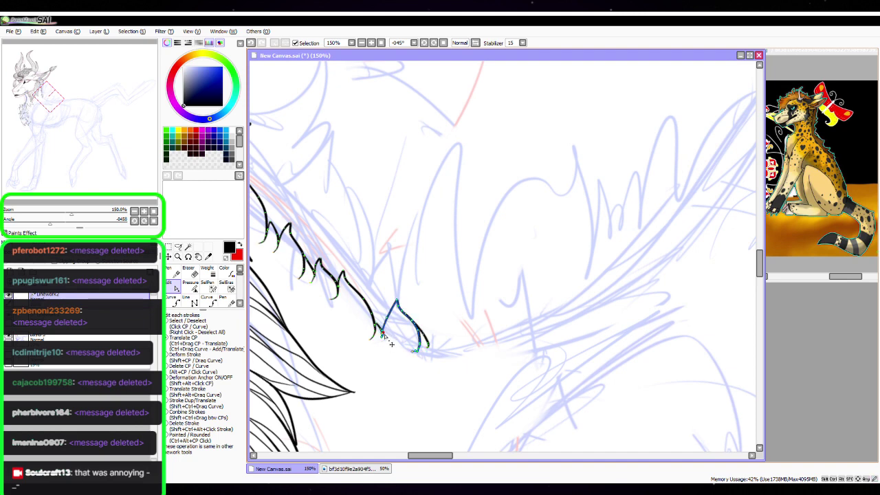
left_click(191, 274)
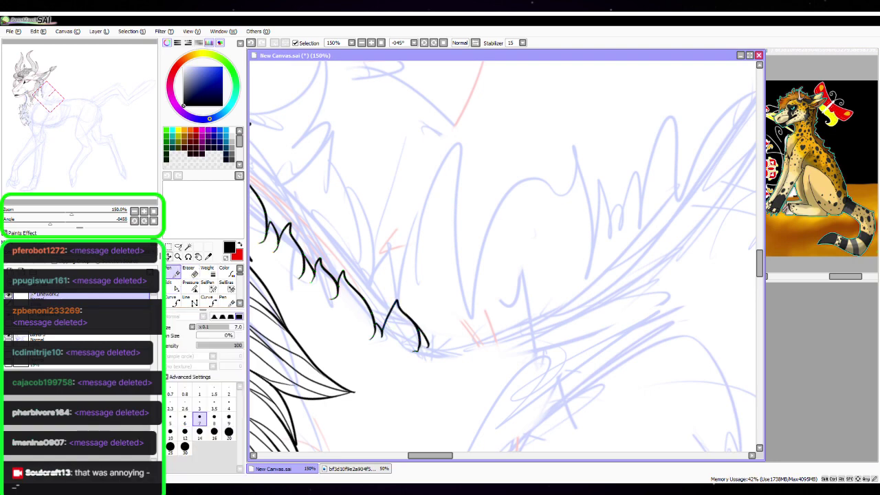
Ink one more pointed tuft with a small hooked end at the base of the neck
left_click(143, 211)
key("space")
left_click_drag(549, 352, 510, 315)
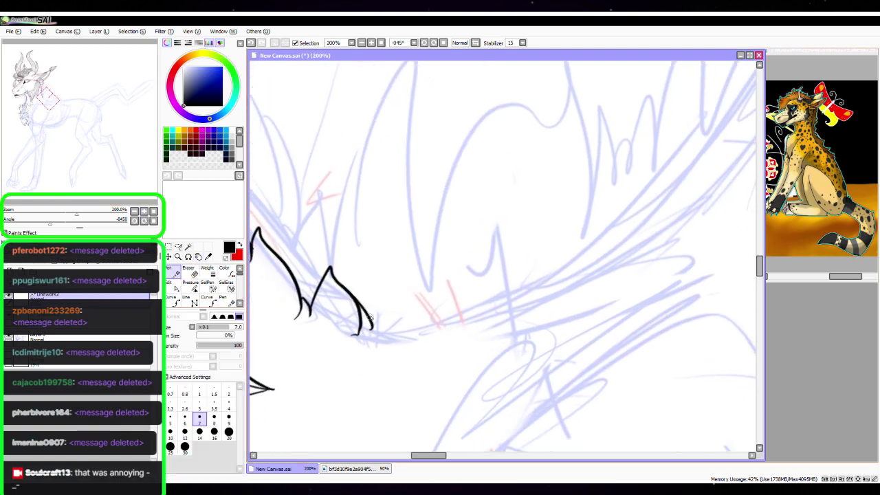
mouse_move(371, 321)
left_mouse_down()
mouse_move(393, 310)
mouse_move(413, 331)
left_mouse_up()
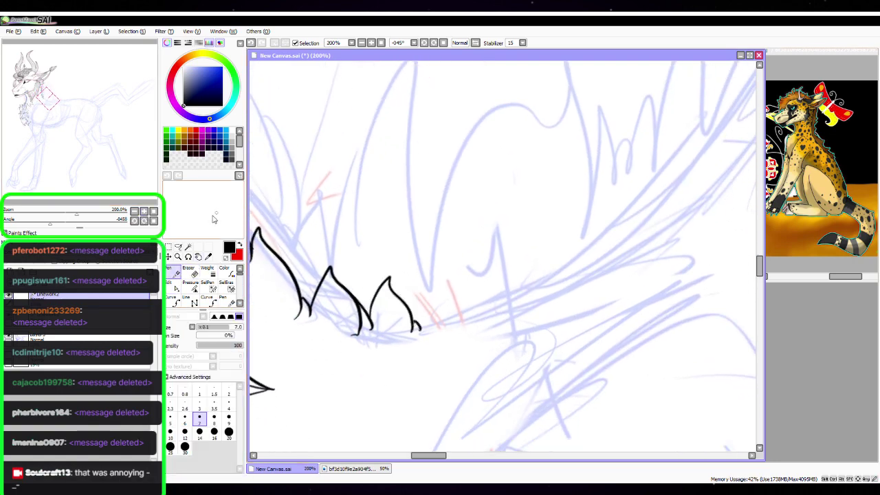
Examine the inked fur edge along the back of the neck at reduced zoom with the canvas upright
left_click(134, 211)
left_click(134, 211)
left_click(134, 211)
key("space")
mouse_move(486, 185)
left_mouse_down()
mouse_move(585, 233)
mouse_move(556, 227)
left_mouse_up()
left_click(153, 221)
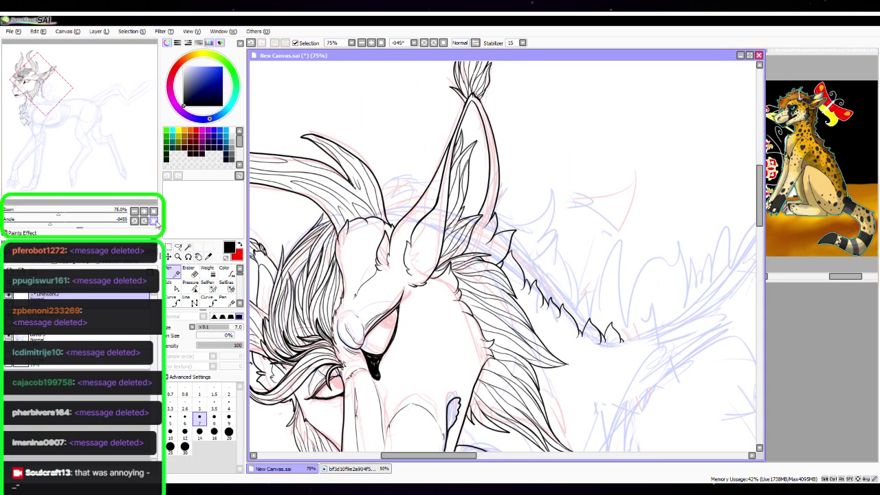
key("space")
left_click_drag(612, 337, 544, 249)
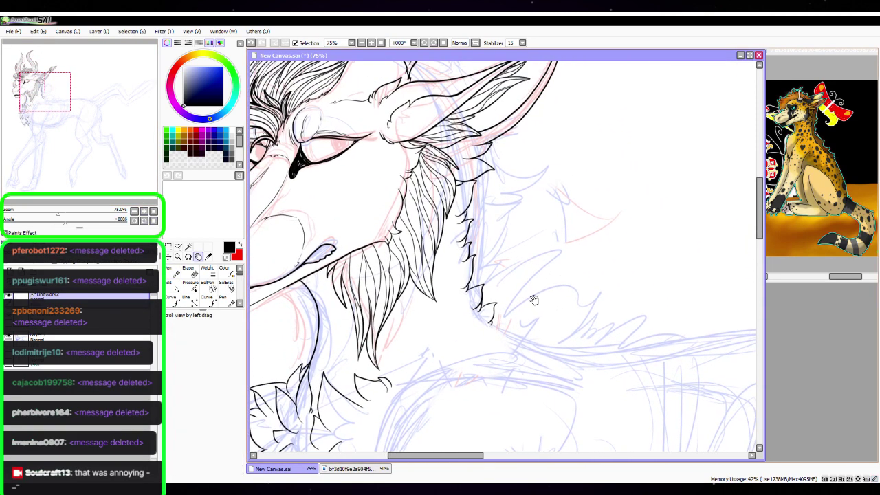
Ink small jagged fur marks inside the neck, between the cheek fur and the neck's back edge, redoing the lowest mark
left_click(144, 212)
left_click(144, 212)
left_click(143, 211)
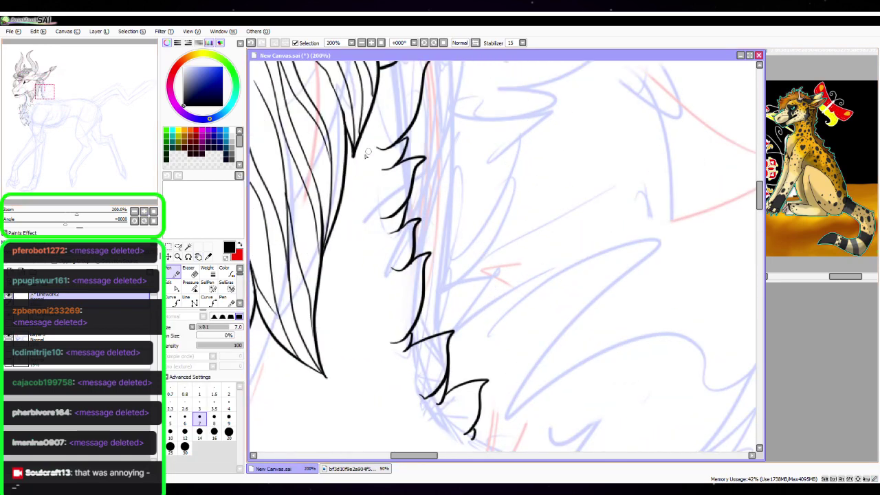
mouse_move(356, 162)
left_mouse_down()
mouse_move(370, 146)
mouse_move(367, 185)
left_mouse_up()
mouse_move(351, 243)
left_mouse_down()
mouse_move(370, 242)
mouse_move(353, 269)
mouse_move(362, 283)
left_mouse_up()
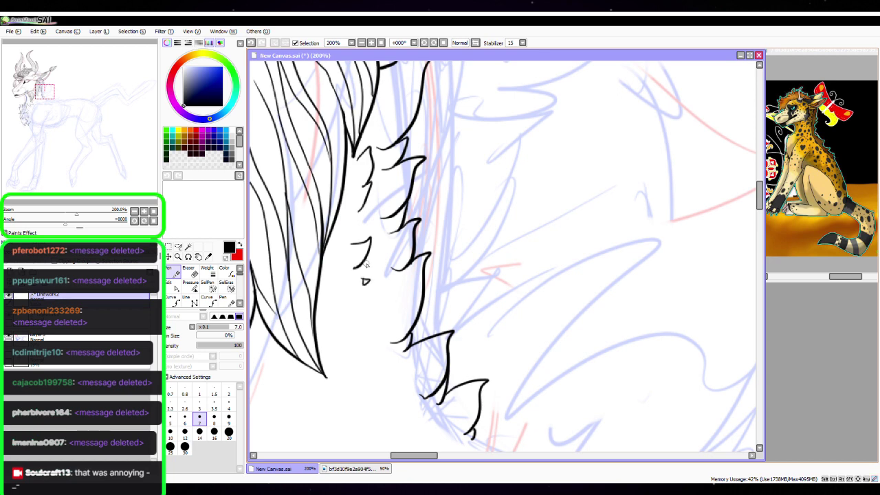
key("ctrl+z")
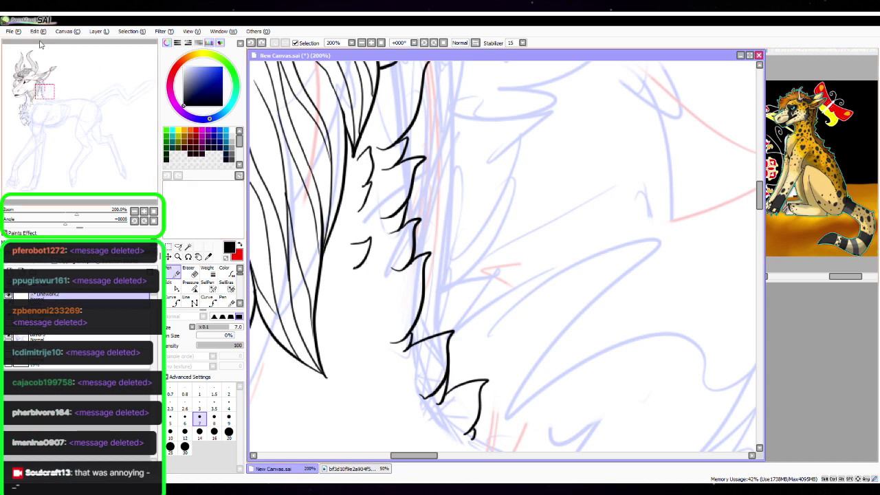
mouse_move(354, 289)
left_mouse_down()
mouse_move(372, 279)
mouse_move(366, 298)
mouse_move(376, 323)
left_mouse_up()
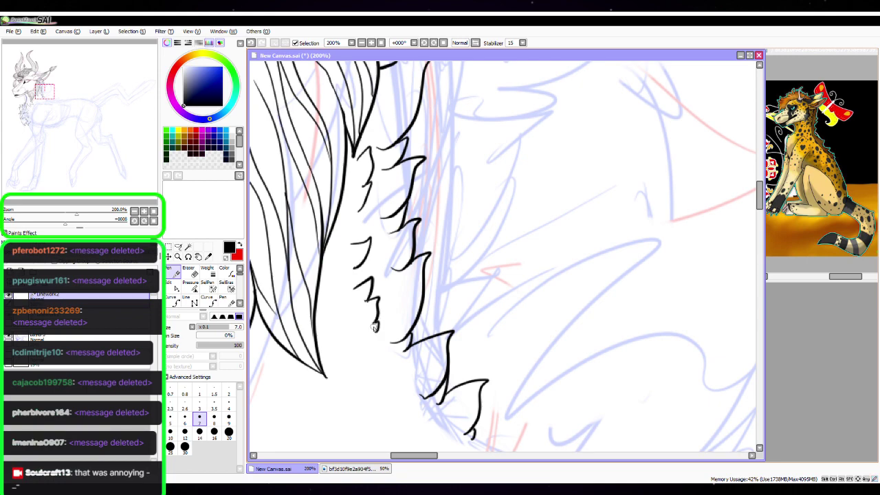
Ink a pointed hair tuft between the horn base and the ear, with hair strands inside and a further strand above it
left_click_drag(449, 232, 479, 305)
left_click_drag(66, 225, 44, 227)
left_click_drag(581, 317, 487, 308)
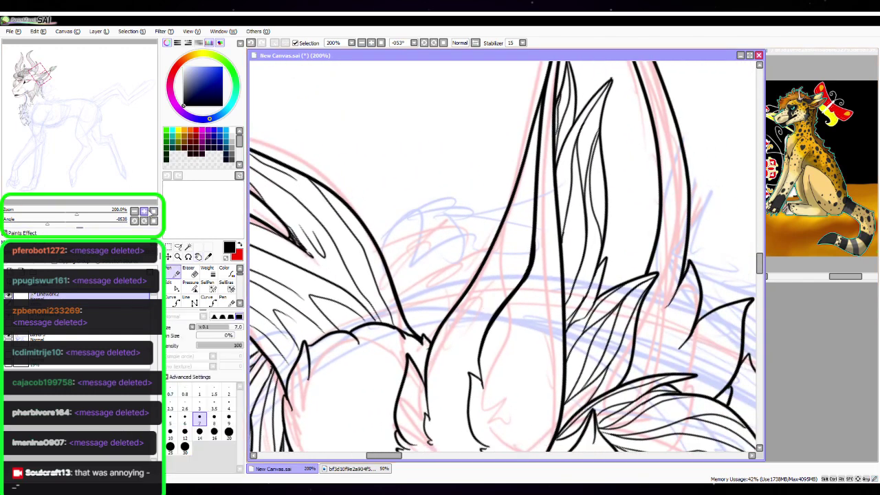
left_click(144, 211)
left_click_drag(433, 332, 500, 329)
mouse_move(416, 336)
left_mouse_down()
mouse_move(524, 279)
mouse_move(423, 350)
left_mouse_up()
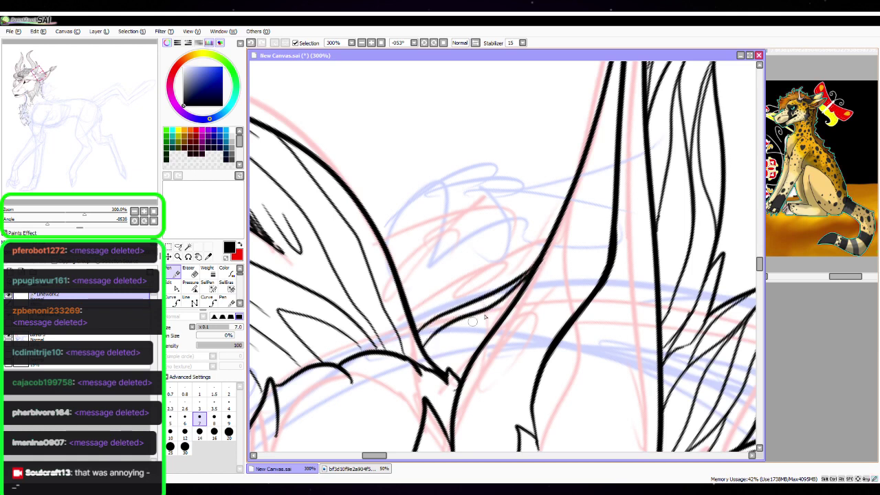
mouse_move(509, 296)
left_mouse_down()
mouse_move(444, 364)
mouse_move(430, 366)
left_mouse_up()
mouse_move(490, 311)
left_mouse_down()
mouse_move(440, 349)
mouse_move(498, 322)
left_mouse_up()
left_click_drag(412, 303, 506, 272)
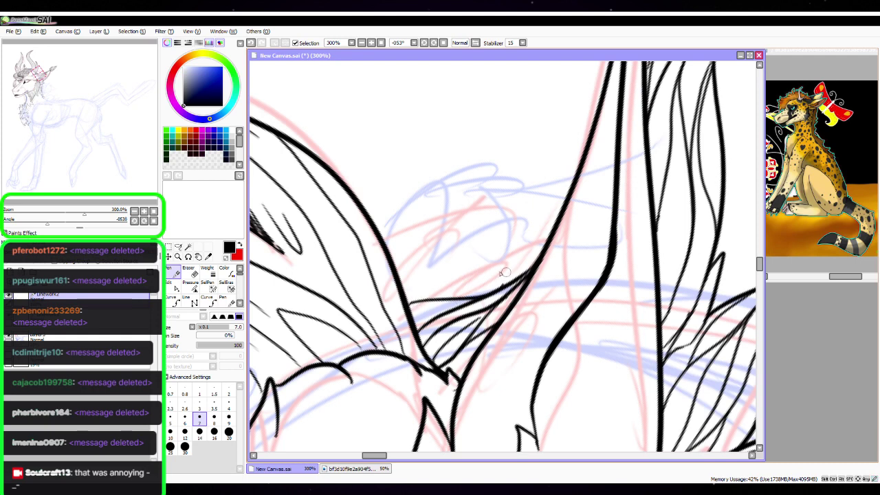
Ink a larger pointed tuft above it with inner strands, plus short spiky hairs against the horn
left_click_drag(408, 302, 527, 221)
left_click_drag(527, 221, 469, 299)
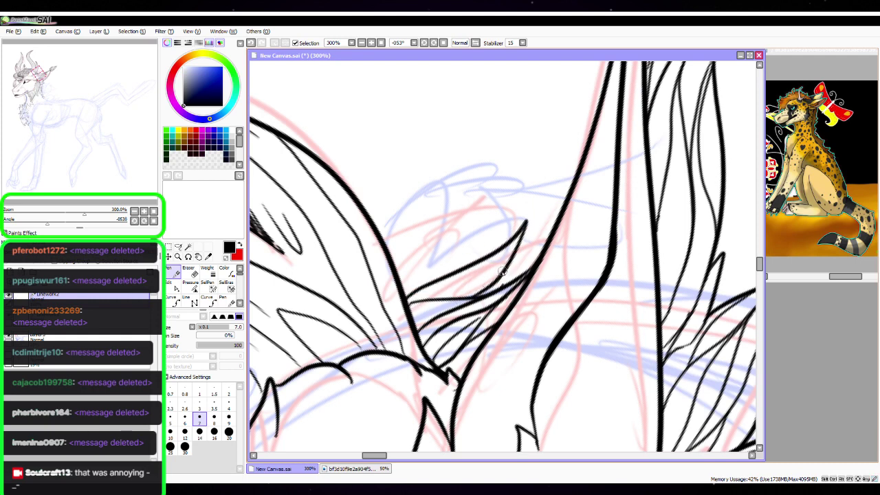
mouse_move(413, 305)
left_mouse_down()
mouse_move(483, 275)
mouse_move(527, 226)
mouse_move(477, 270)
mouse_move(426, 289)
mouse_move(424, 264)
left_mouse_up()
mouse_move(412, 300)
left_mouse_down()
mouse_move(425, 263)
mouse_move(416, 266)
left_mouse_up()
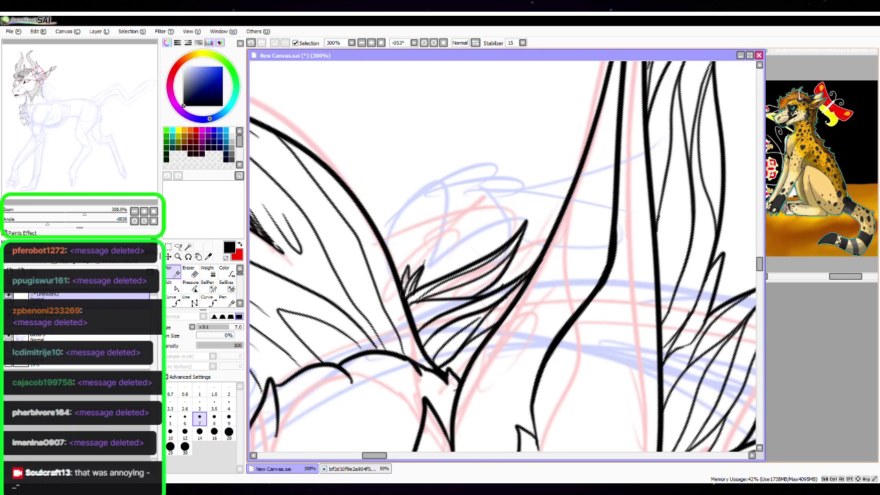
left_click_drag(515, 266, 541, 245)
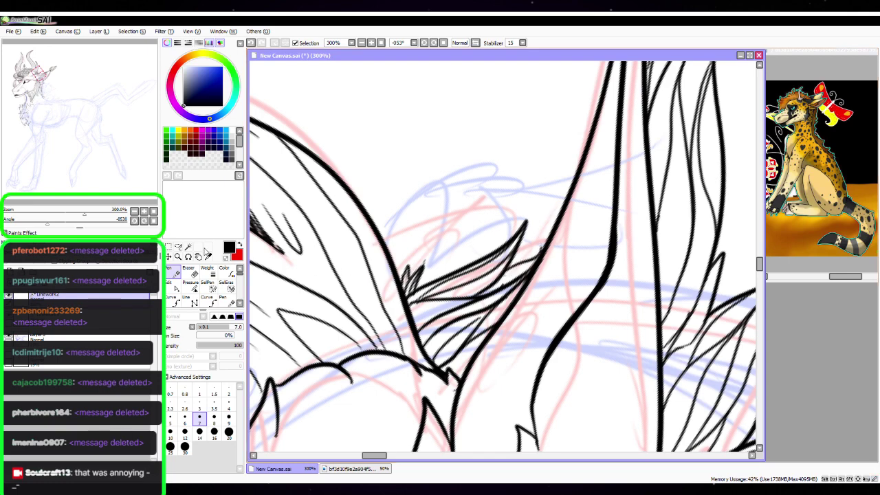
Ink a long curved pointed mane tuft behind the neck, just below the ear
left_click(153, 221)
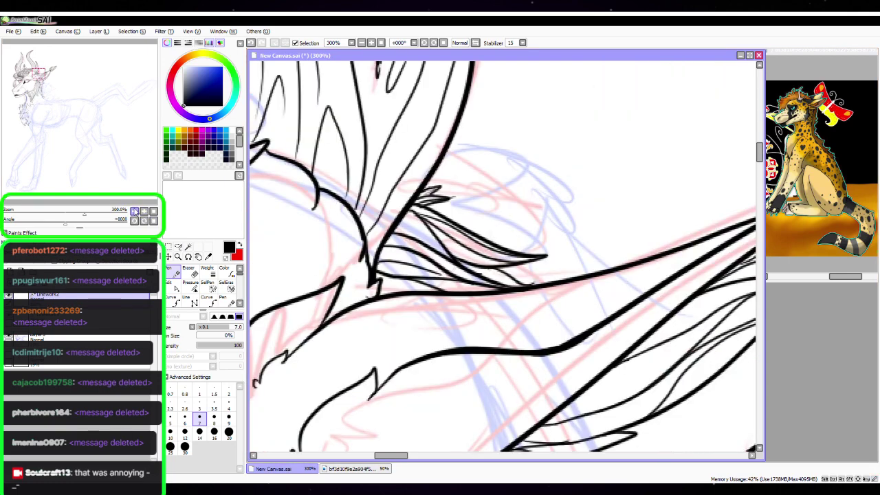
key("space")
left_click_drag(694, 400, 501, 158)
mouse_move(598, 230)
left_mouse_down()
mouse_move(461, 196)
mouse_move(452, 169)
left_mouse_up()
left_click_drag(522, 192, 534, 125)
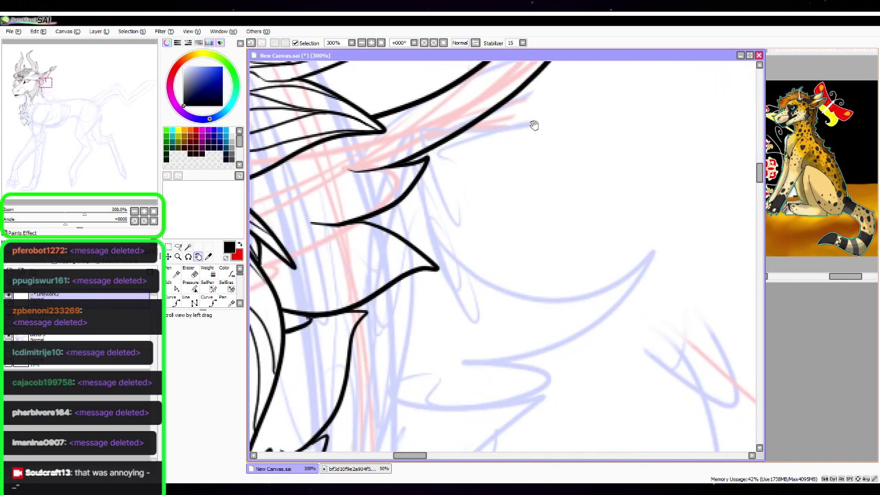
mouse_move(479, 122)
left_mouse_down()
mouse_move(508, 251)
mouse_move(619, 268)
mouse_move(532, 293)
mouse_move(430, 191)
left_mouse_up()
left_click_drag(565, 330, 619, 219)
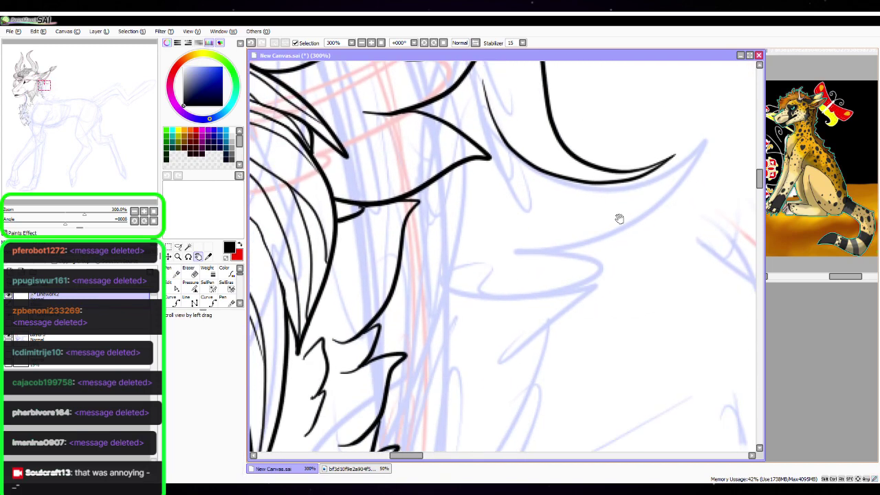
Ink a second curved edge above the mane tuft, running from near its tip to the ear outline
left_click_drag(65, 224, 36, 223)
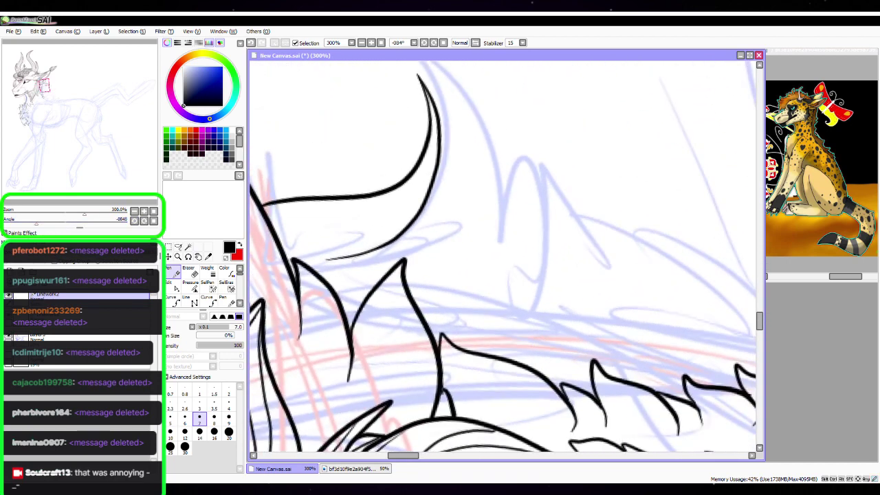
left_click_drag(519, 304, 595, 395)
left_click_drag(568, 333, 647, 406)
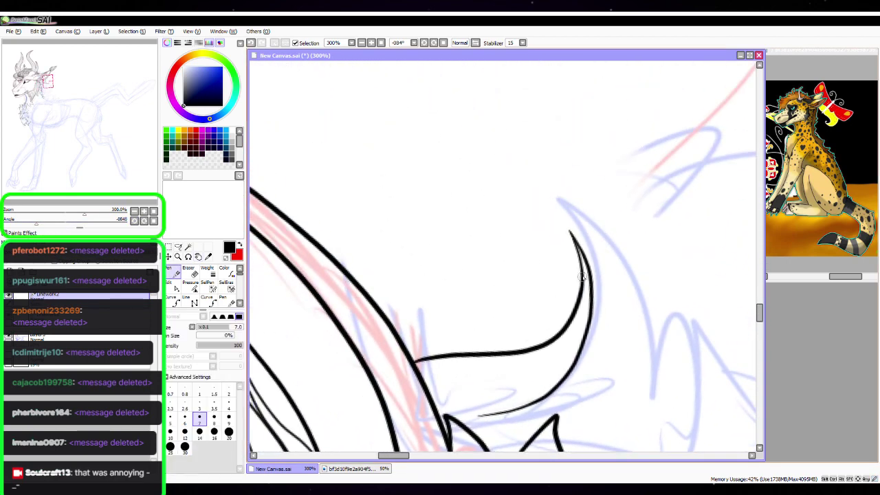
mouse_move(583, 277)
left_mouse_down()
mouse_move(523, 324)
mouse_move(403, 338)
left_mouse_up()
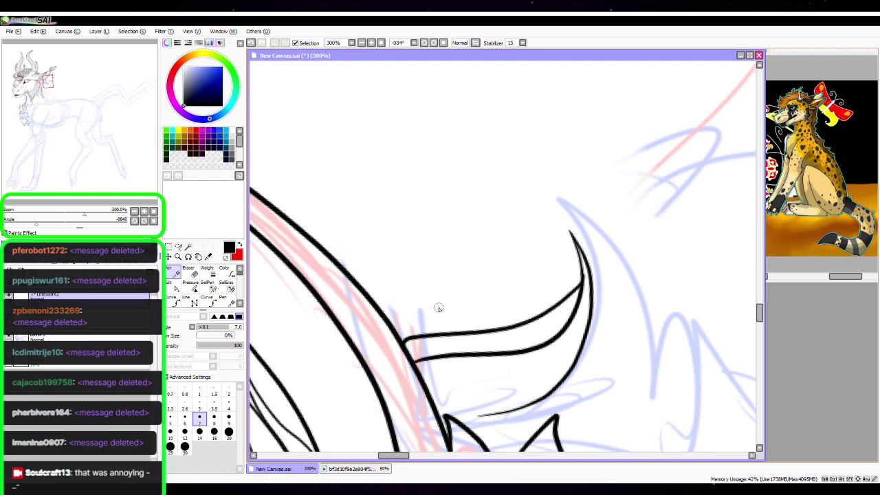
Redraw the mane tuft's upper edge to meet the ear outline and ink a small pointed tuft with inner strands above it
key("ctrl+z")
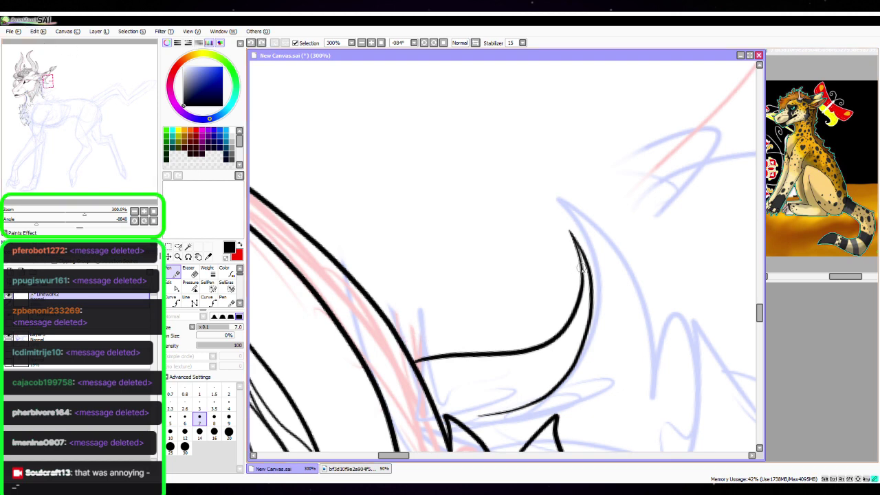
mouse_move(581, 267)
left_mouse_down()
mouse_move(477, 334)
mouse_move(418, 330)
left_mouse_up()
left_click(169, 282)
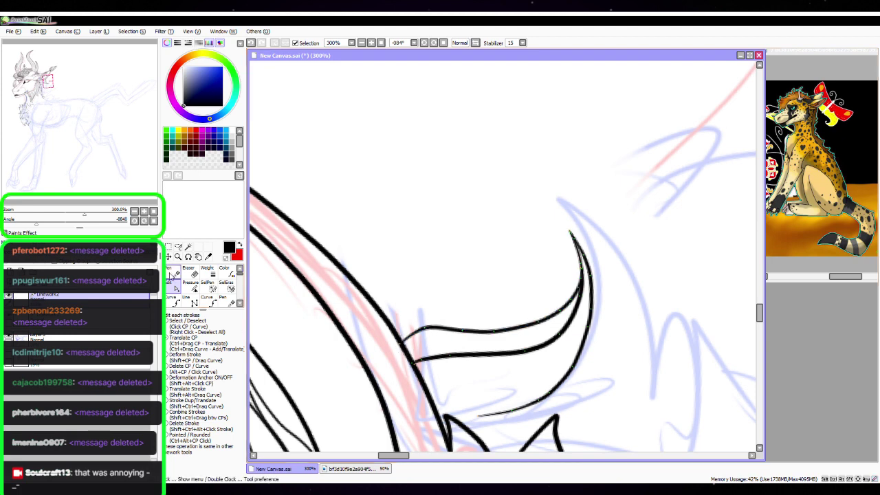
key("n")
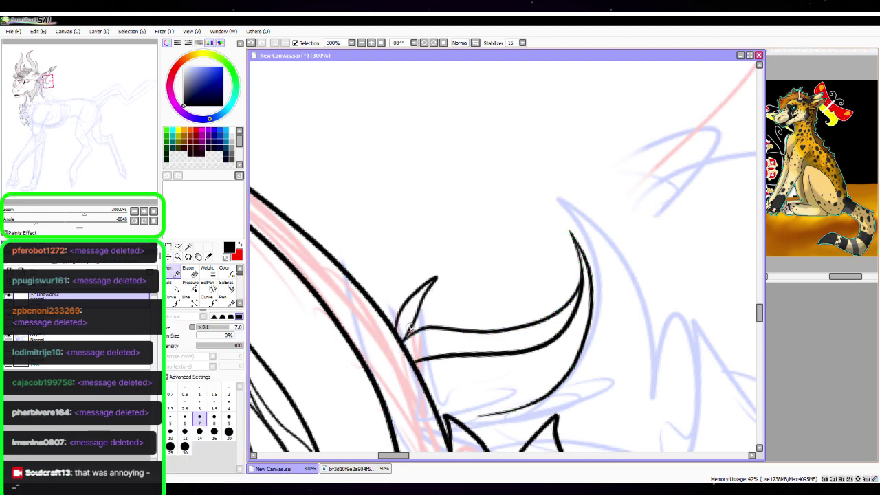
mouse_move(435, 280)
left_mouse_down()
mouse_move(401, 337)
mouse_move(417, 290)
left_mouse_up()
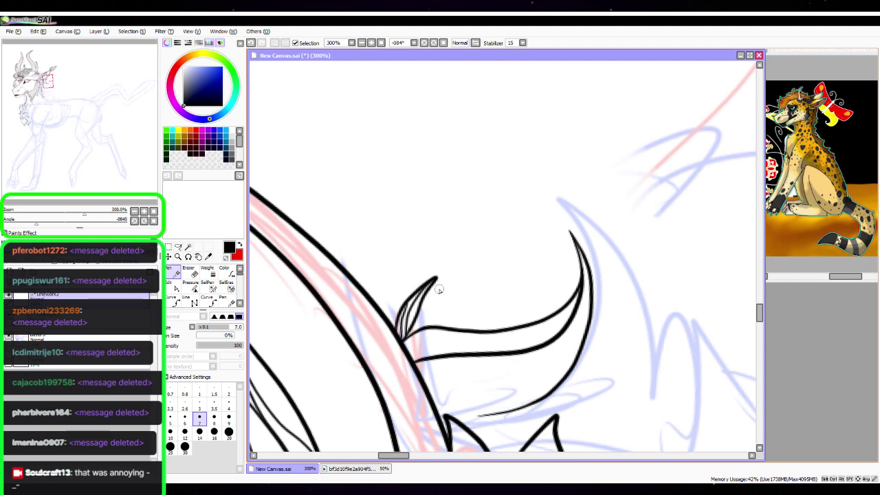
Ink fine hair strands inside the upper section of the curved mane tuft, at its base and toward its tip
mouse_move(411, 358)
left_mouse_down()
mouse_move(441, 334)
mouse_move(477, 330)
left_mouse_up()
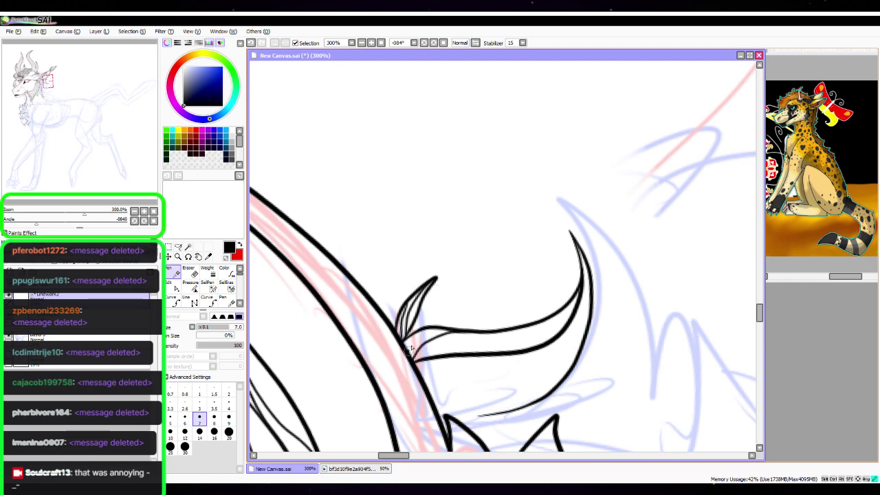
key("ctrl")
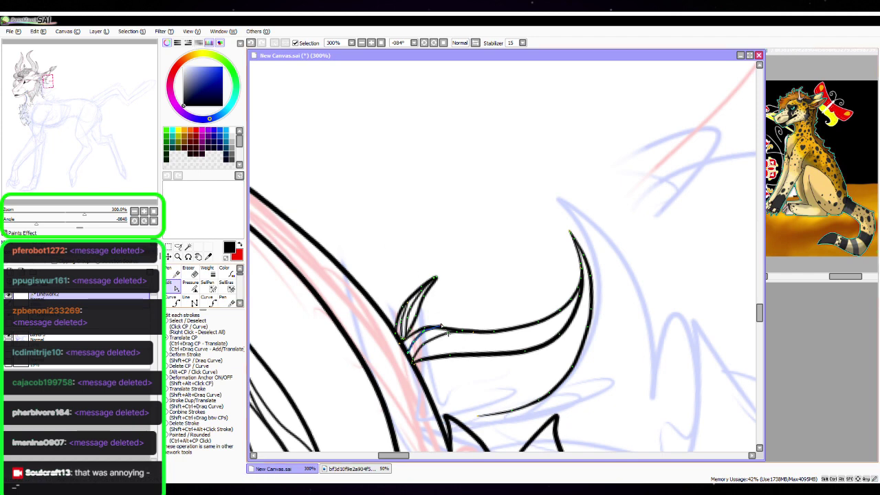
left_click_drag(441, 325, 441, 330)
left_click(173, 271)
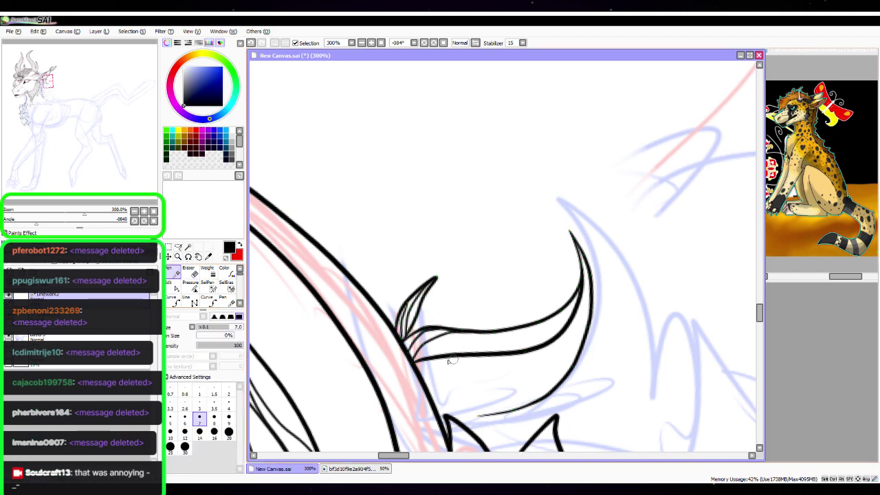
mouse_move(423, 359)
left_mouse_down()
mouse_move(506, 347)
mouse_move(550, 313)
left_mouse_up()
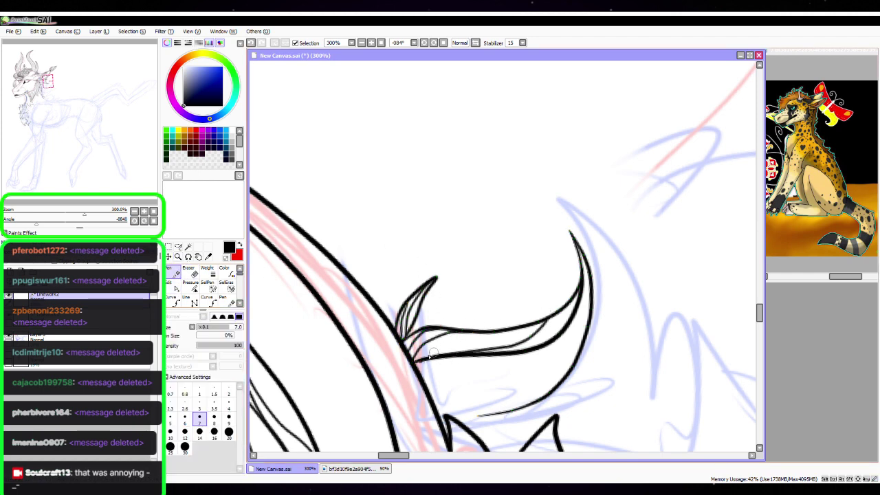
left_click_drag(421, 363, 483, 330)
left_click_drag(589, 380, 556, 291)
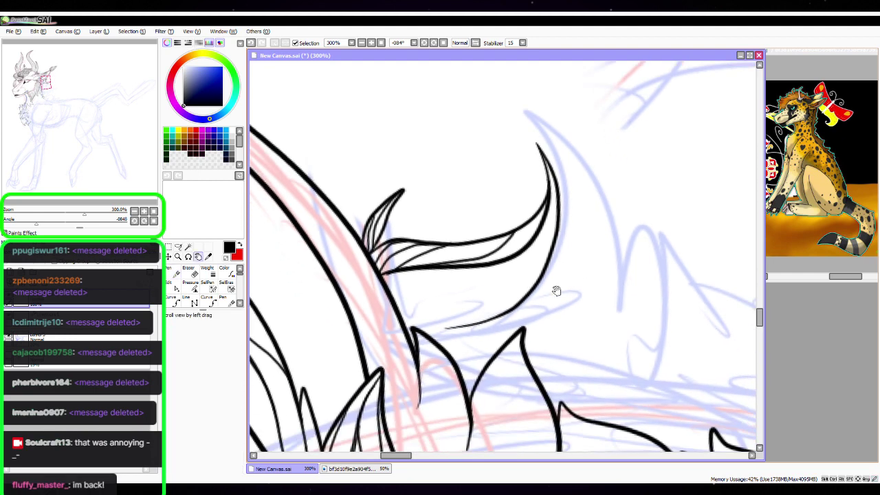
key("ctrl+z")
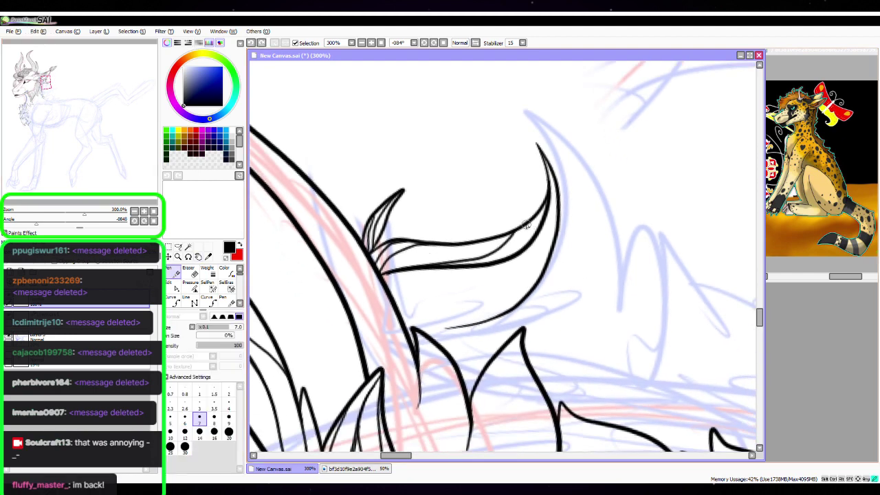
left_click_drag(528, 223, 497, 258)
Ink a long strand through the lower section of the mane tuft, fit its end to the outline, and add finer strands
mouse_move(543, 227)
left_mouse_down()
mouse_move(476, 299)
mouse_move(402, 313)
left_mouse_up()
left_click(172, 283)
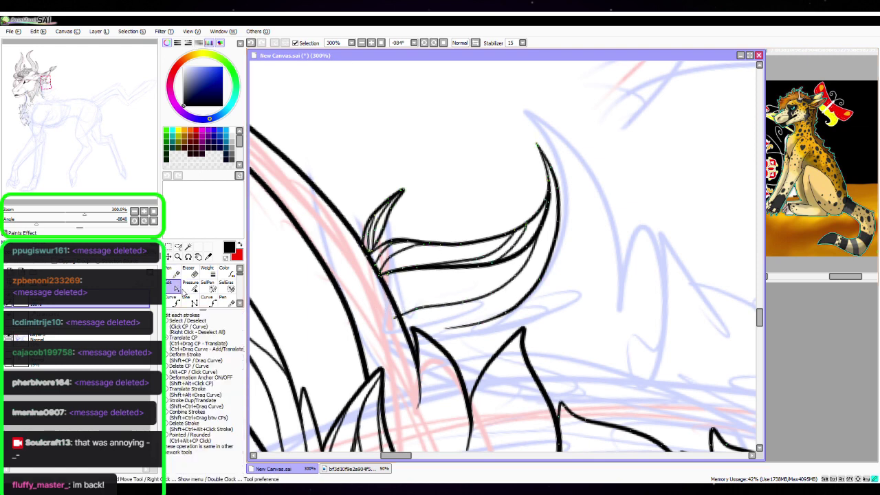
left_click(174, 274)
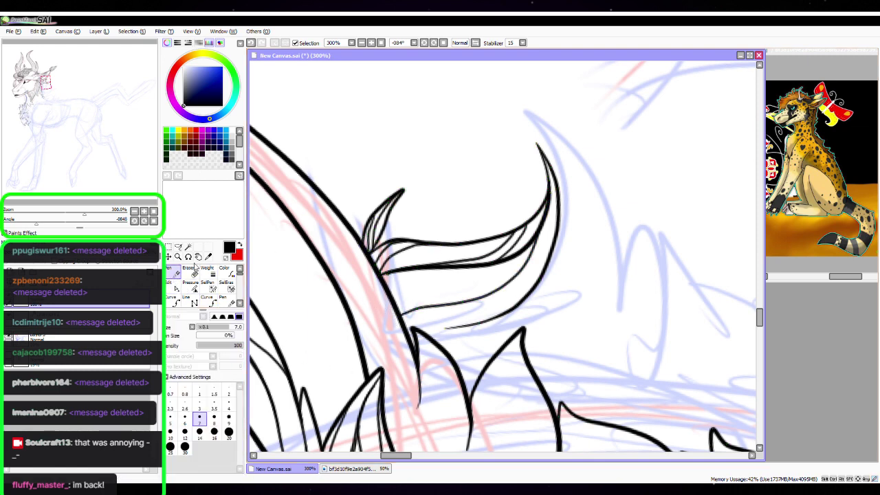
mouse_move(406, 311)
left_mouse_down()
mouse_move(466, 290)
mouse_move(510, 253)
left_mouse_up()
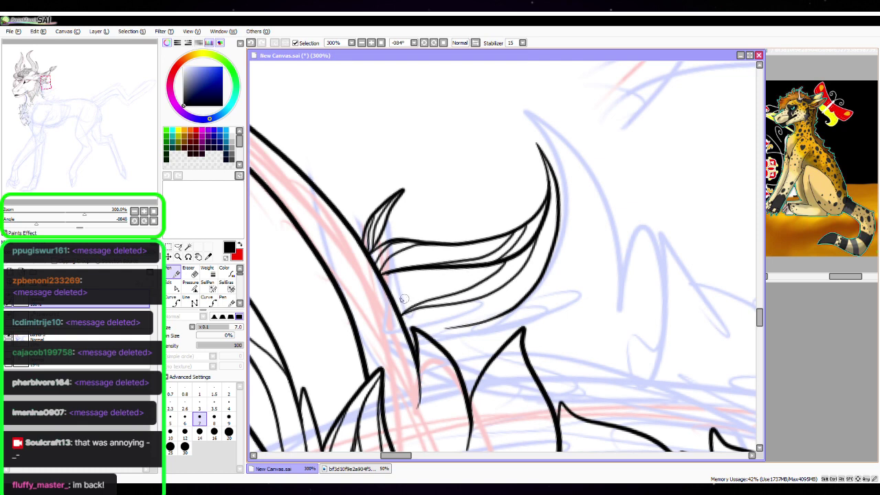
mouse_move(391, 297)
left_mouse_down()
mouse_move(454, 277)
mouse_move(488, 242)
left_mouse_up()
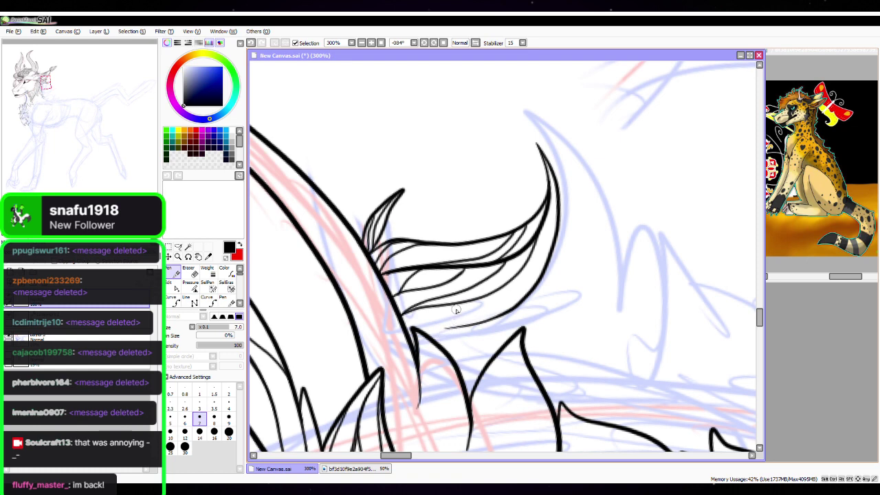
key("alt+Tab")
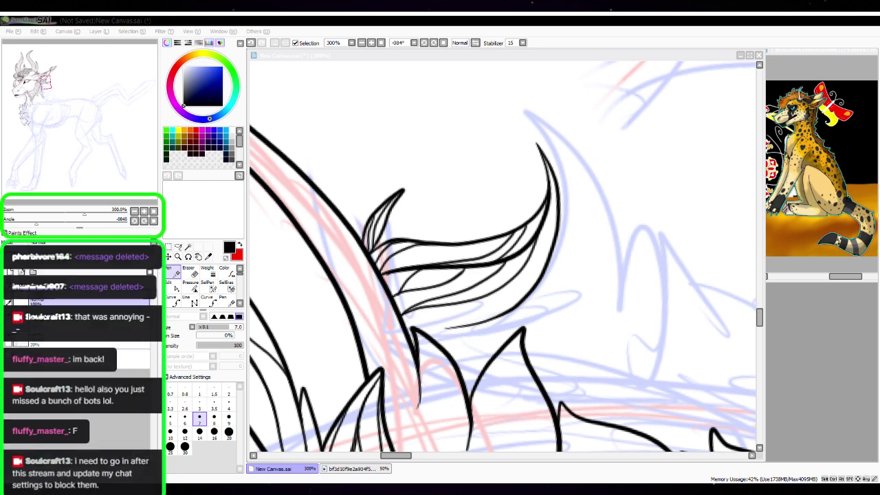
left_click(465, 329)
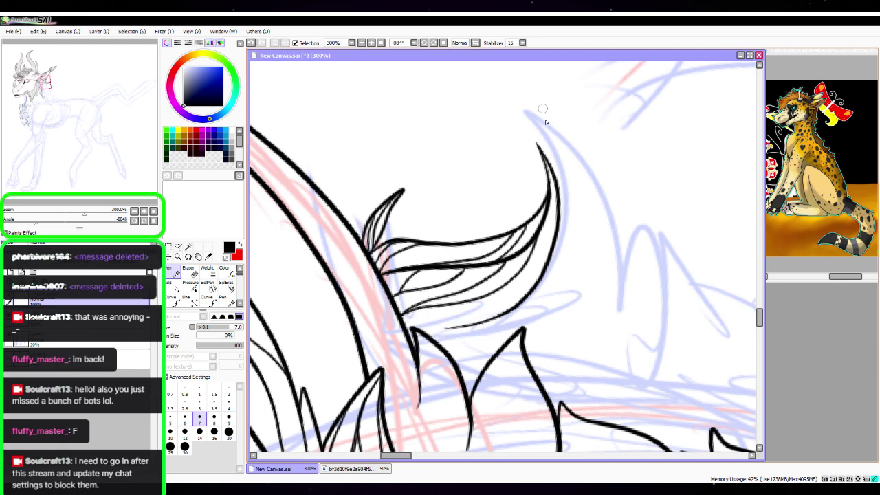
Add a short strand near the mane tuft's tip and ink a longer curved pointed tuft behind it with an outer and inner edge
left_click_drag(559, 193, 550, 154)
mouse_move(510, 102)
left_mouse_down()
mouse_move(577, 159)
mouse_move(596, 325)
left_mouse_up()
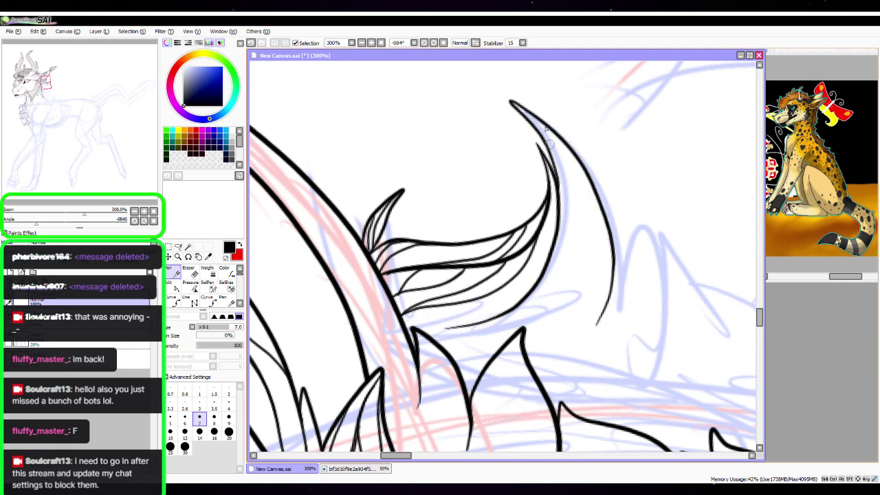
mouse_move(510, 102)
left_mouse_down()
mouse_move(549, 139)
mouse_move(568, 282)
left_mouse_up()
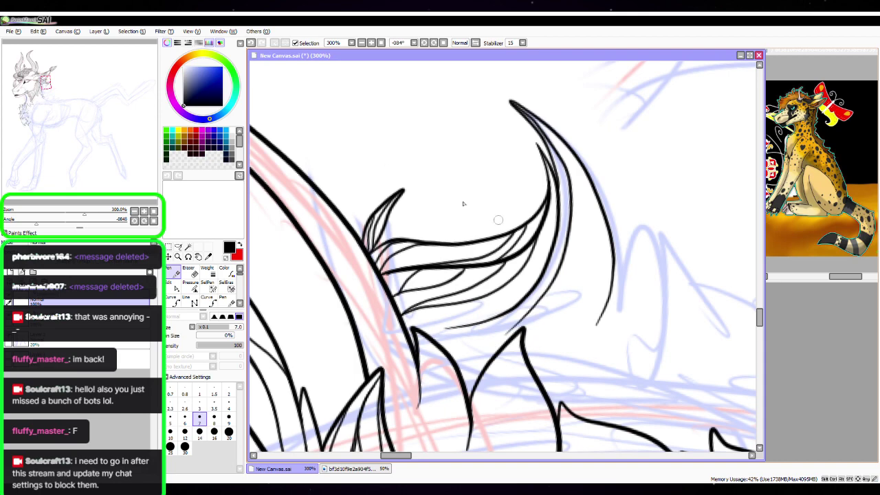
left_click(38, 40)
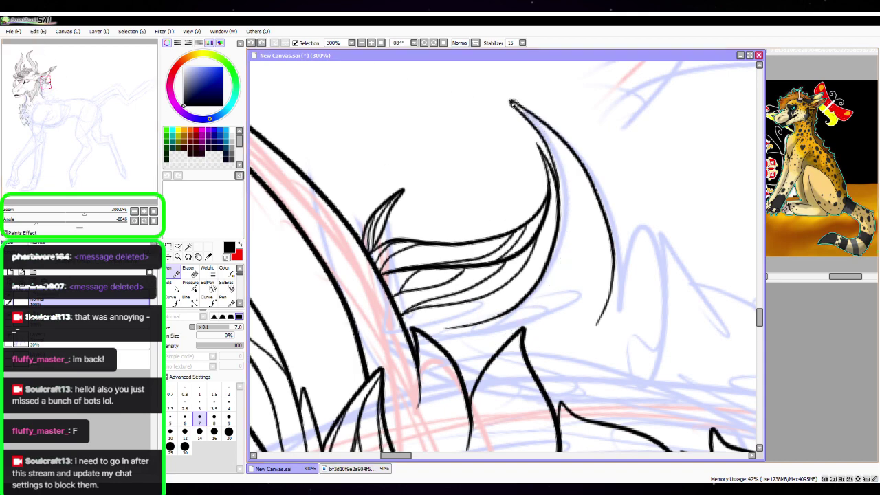
mouse_move(513, 103)
left_mouse_down()
mouse_move(568, 176)
mouse_move(607, 313)
mouse_move(598, 326)
mouse_move(587, 301)
mouse_move(528, 269)
mouse_move(504, 276)
mouse_move(512, 265)
left_mouse_up()
left_click(176, 288)
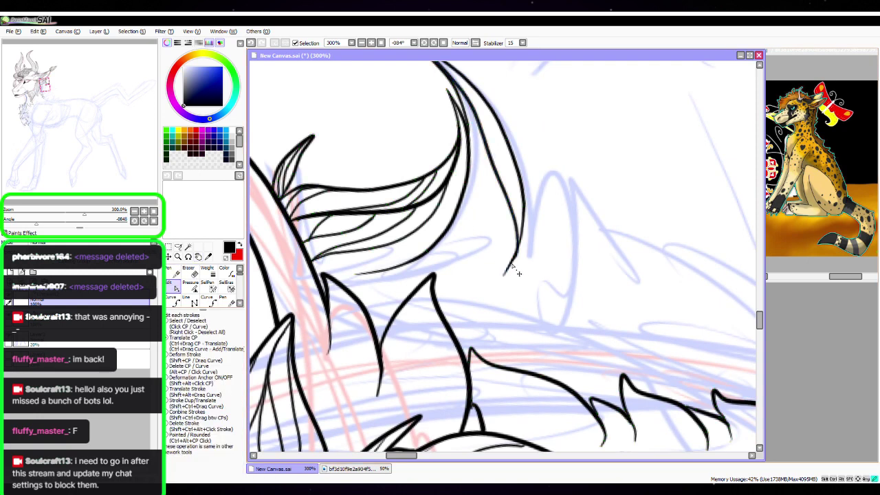
key("n")
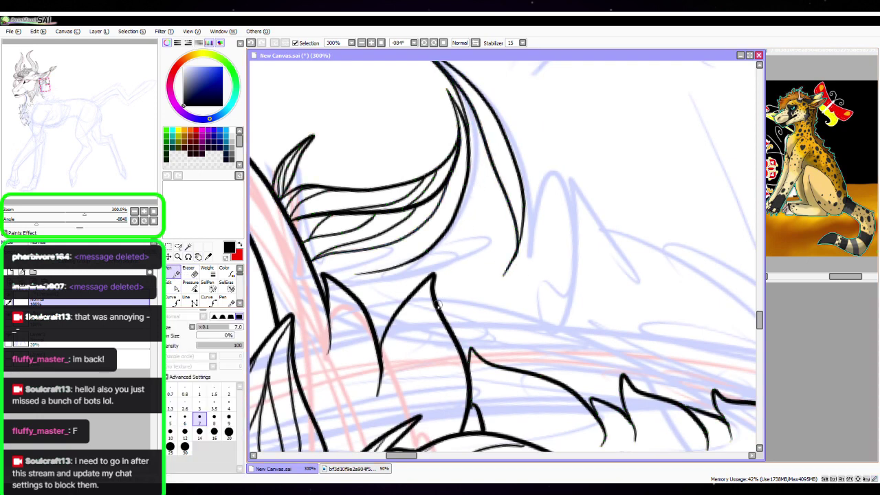
Ink curves joining the mane tufts to the pointed fur spikes beneath them and adjust their ends
mouse_move(436, 304)
left_mouse_down()
mouse_move(467, 241)
mouse_move(473, 165)
left_mouse_up()
left_click_drag(356, 275, 397, 267)
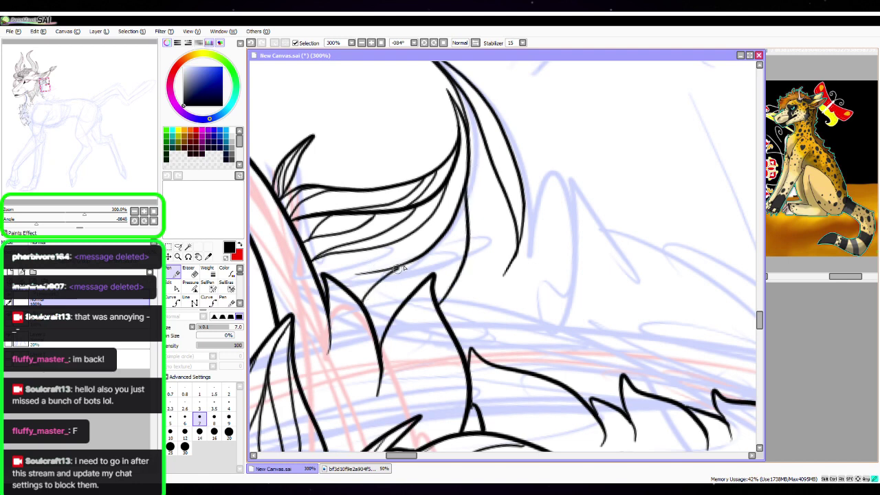
left_click(180, 289)
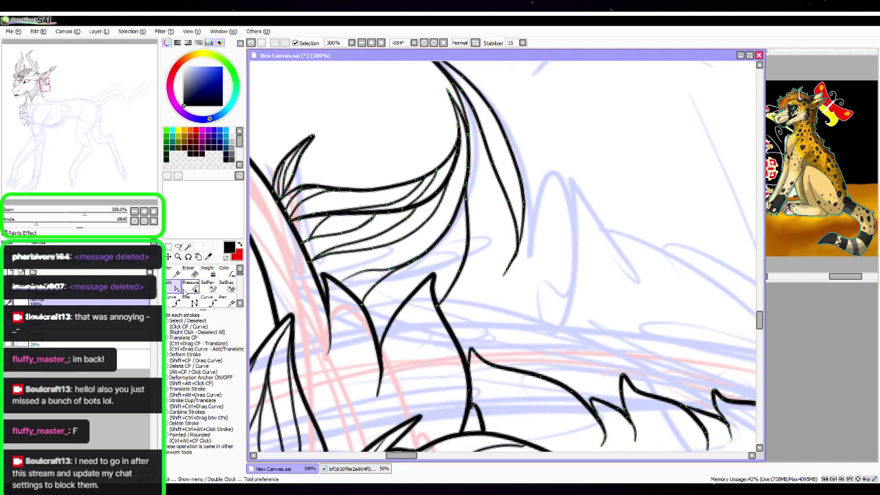
left_click(172, 272)
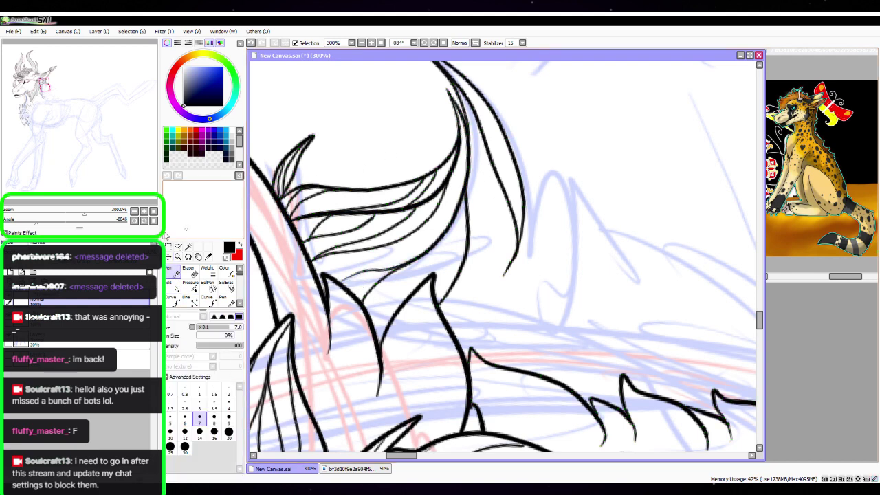
Adjust the upper end of the throat line so it meets the underside of the jaw
left_click(154, 211)
key("space")
left_click_drag(438, 189, 465, 236)
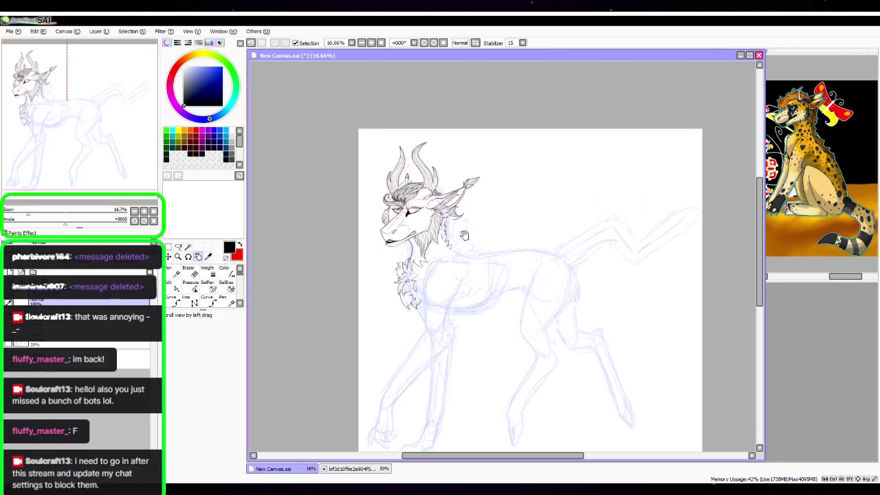
scroll(465, 235, "up", 4)
key("space")
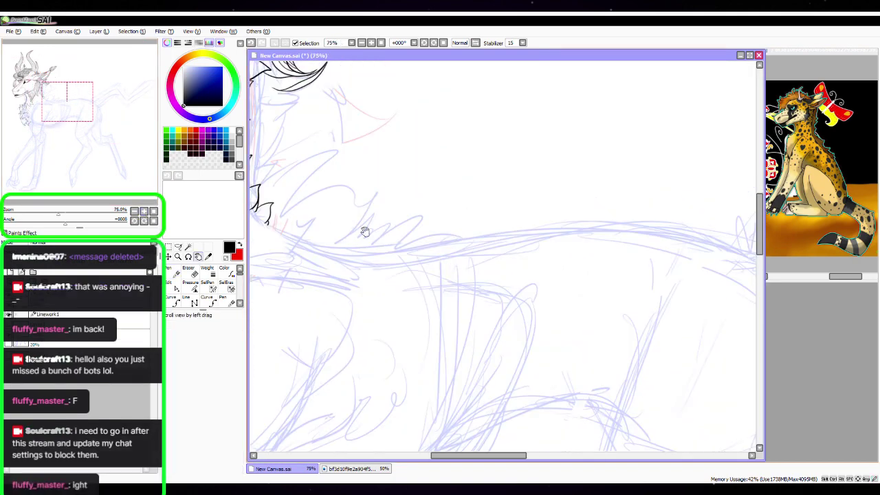
left_click_drag(307, 199, 589, 277)
scroll(587, 286, "up", 1)
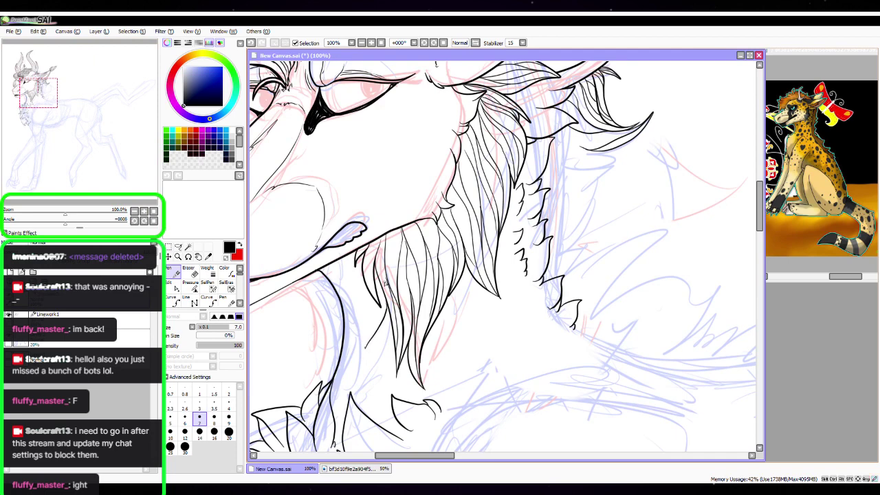
left_click_drag(409, 316, 509, 289)
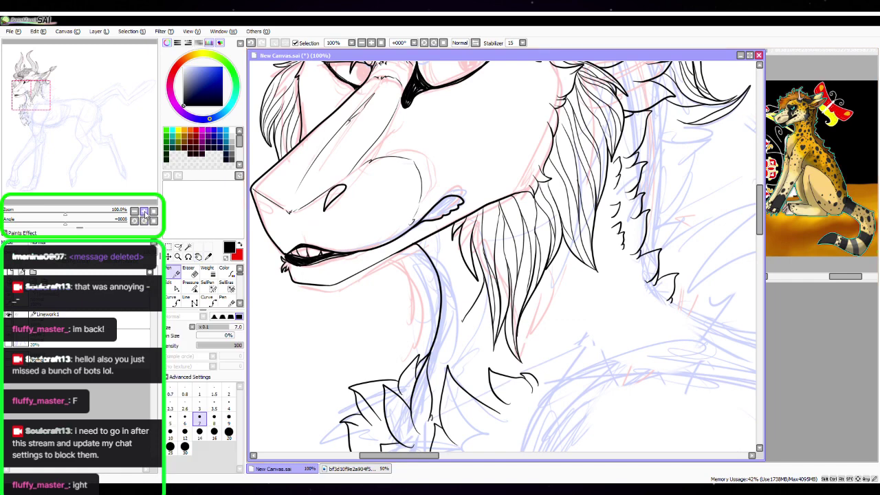
double_click(144, 211)
left_click(172, 286)
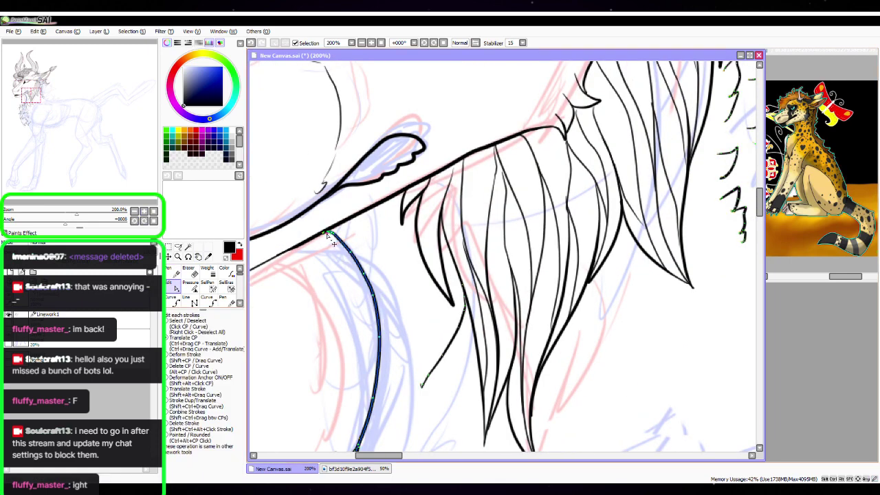
left_click(176, 273)
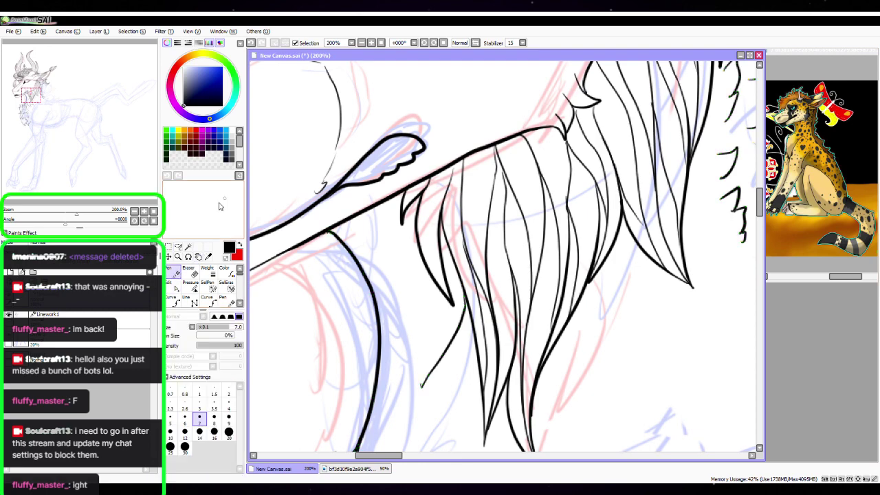
Thicken the upper part of the throat line where it curves down from the jaw
double_click(144, 211)
key("space")
left_click_drag(356, 288, 596, 224)
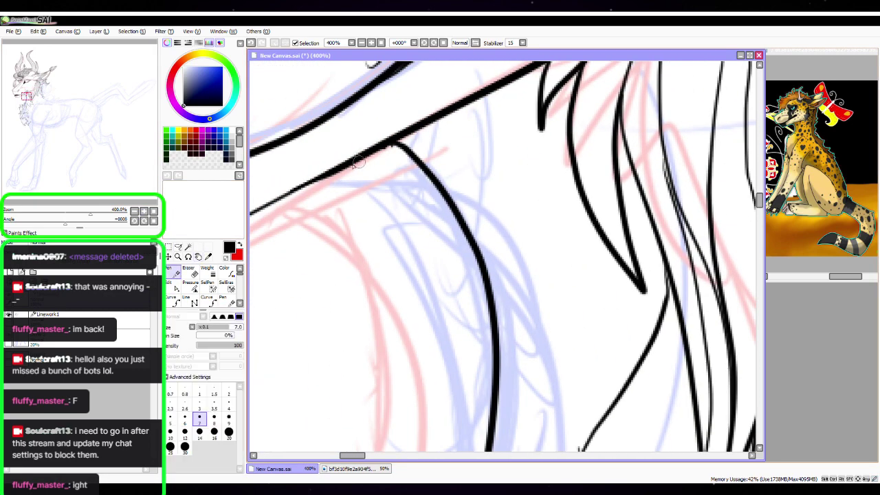
mouse_move(392, 153)
left_mouse_down()
mouse_move(463, 227)
mouse_move(500, 341)
left_mouse_up()
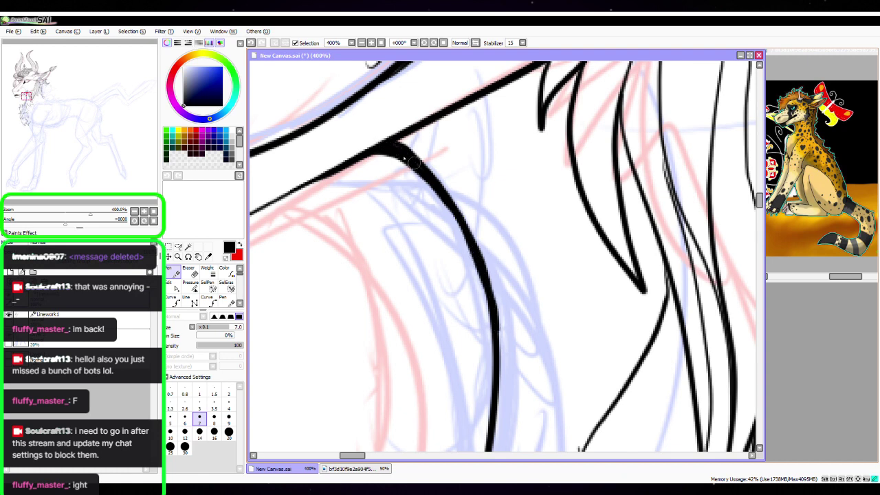
Shade the corner between the jaw and the throat line with closely spaced short black strokes
mouse_move(405, 153)
left_mouse_down()
mouse_move(409, 140)
mouse_move(422, 156)
mouse_move(424, 140)
mouse_move(431, 176)
left_mouse_up()
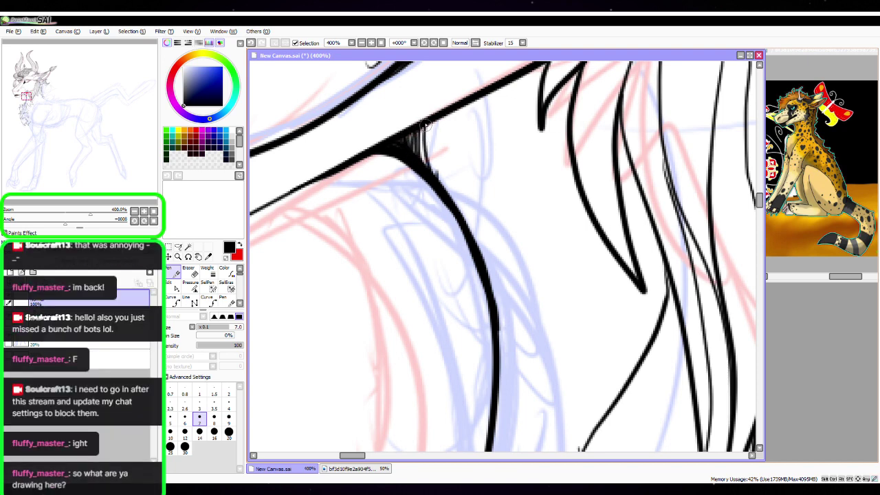
left_click_drag(424, 122, 428, 165)
left_click_drag(432, 124, 445, 190)
left_click_drag(429, 127, 438, 184)
left_click_drag(428, 148, 434, 172)
left_click_drag(438, 120, 451, 203)
left_click(153, 211)
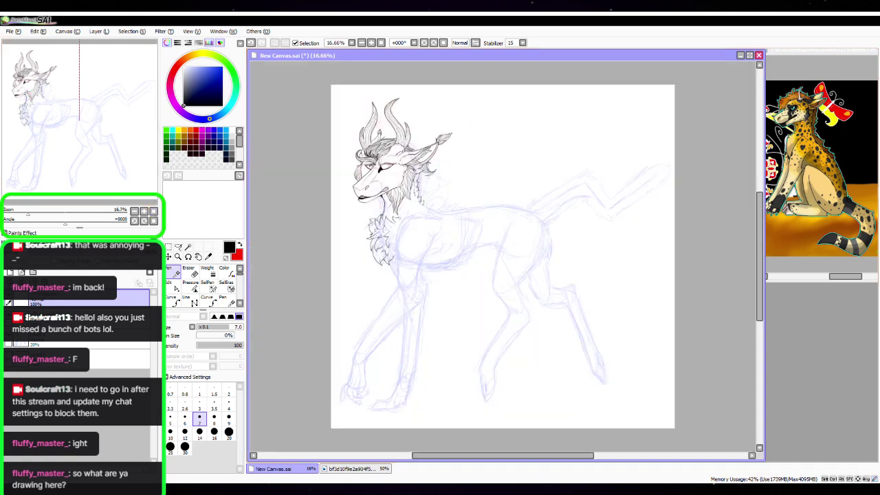
key("alt+Tab")
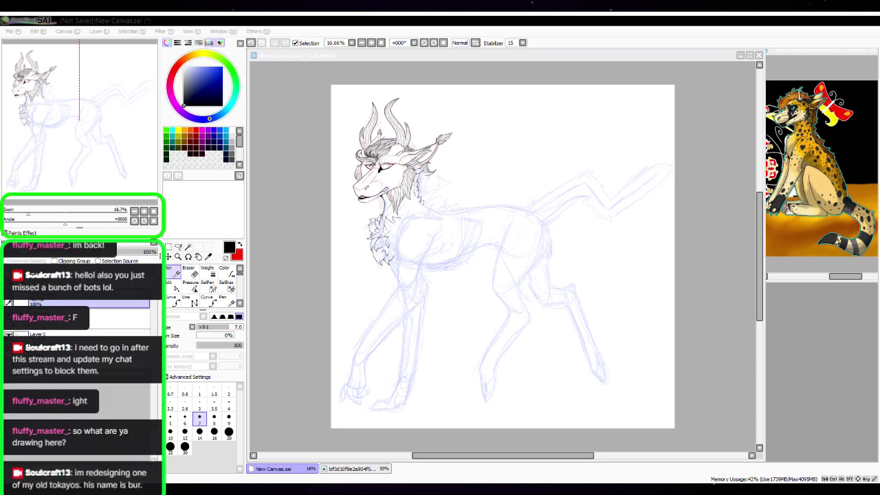
Ink the outline of a tall pointed mane tuft on the back of the neck, just below the curved tuft under the ear
left_click(143, 211)
left_click(144, 212)
left_click(144, 212)
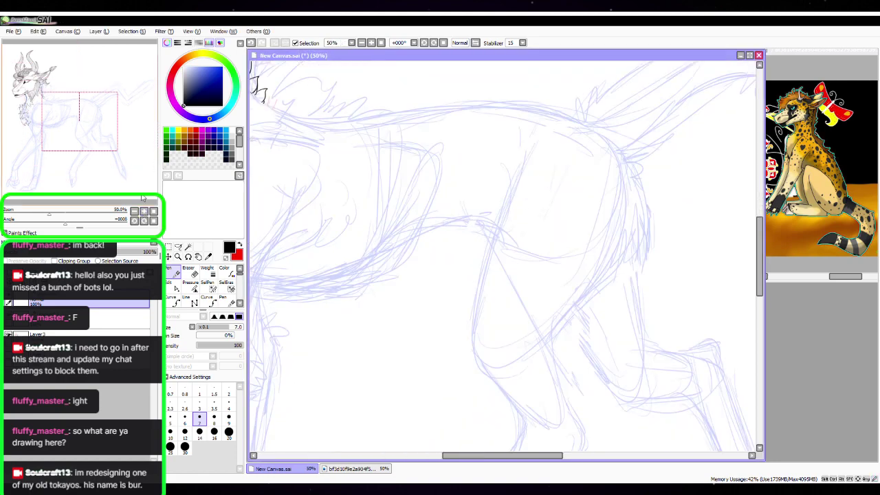
key("space")
left_click_drag(349, 186, 551, 297)
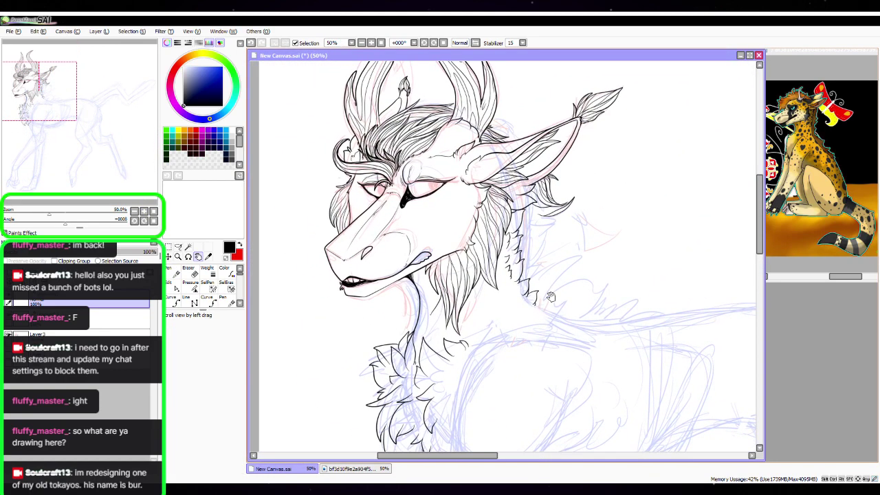
left_click_drag(598, 272, 517, 299)
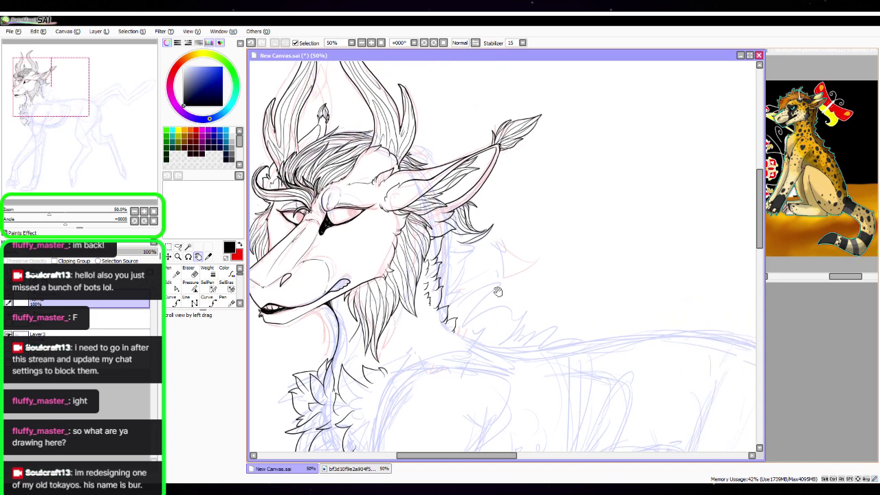
left_click(144, 211)
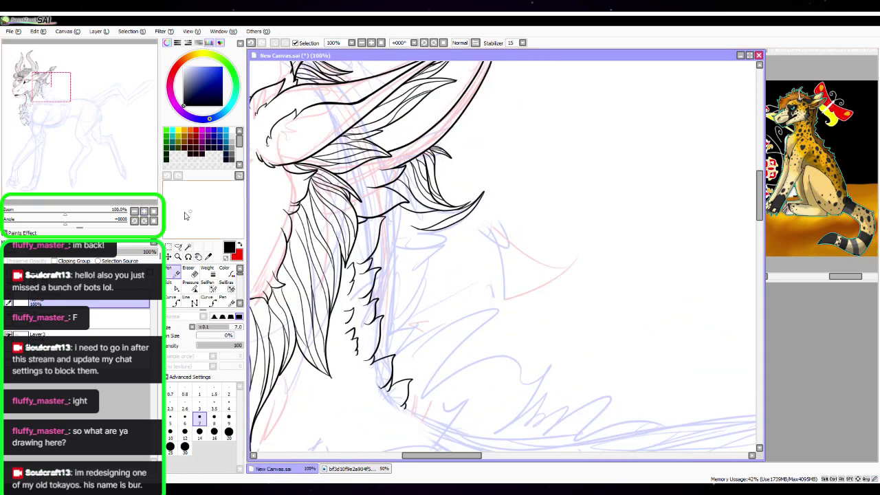
left_click(144, 211)
left_click_drag(65, 224, 44, 225)
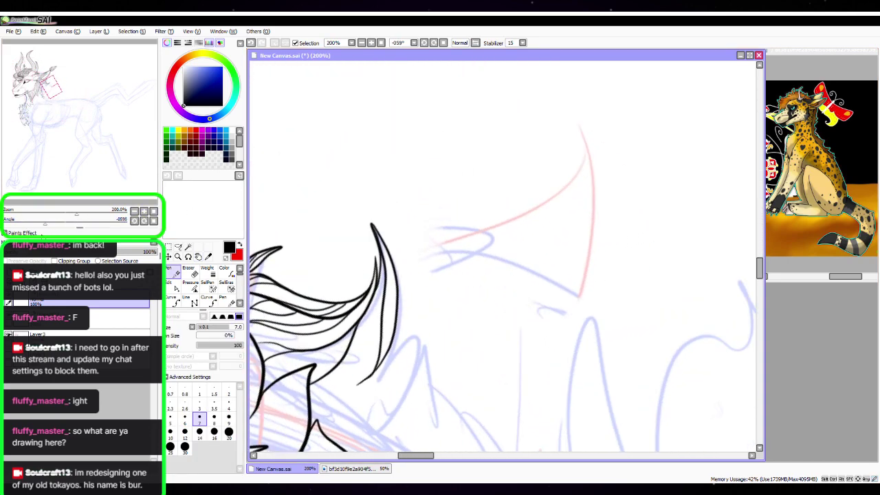
left_click_drag(470, 350, 513, 198)
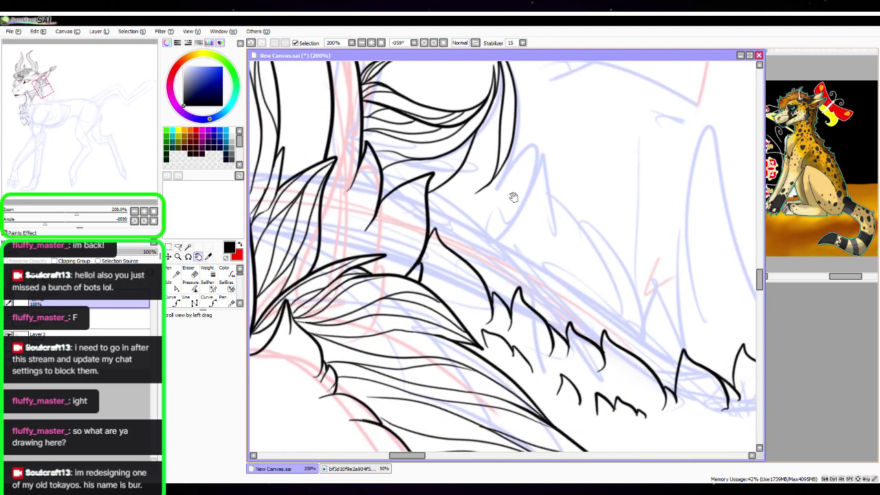
key("Page_Up")
key("Page_Up")
left_click_drag(568, 216, 544, 302)
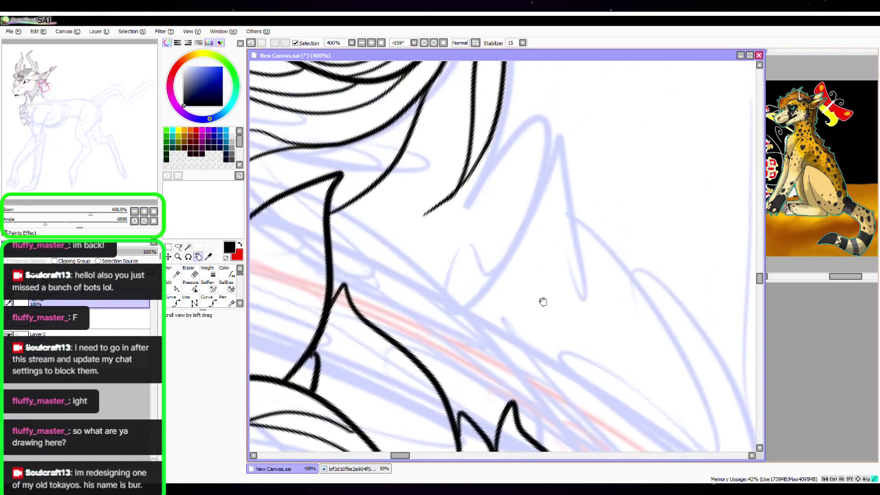
left_click_drag(573, 277, 548, 285)
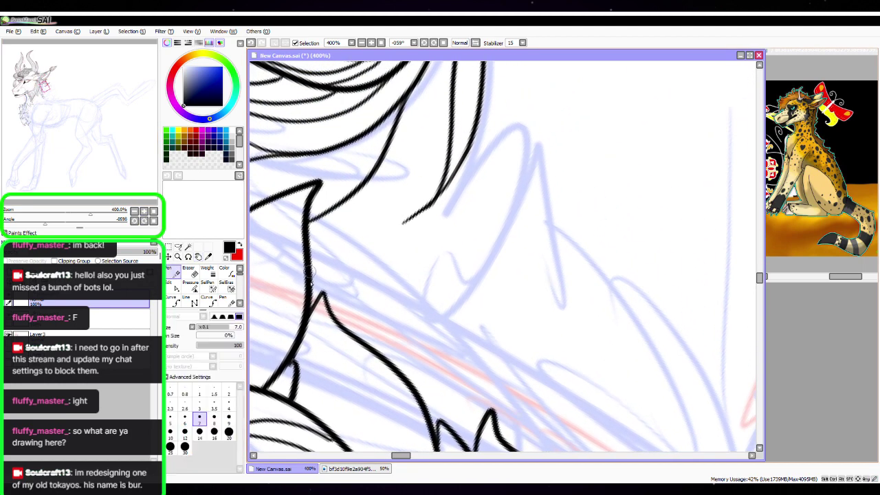
mouse_move(311, 281)
left_mouse_down()
mouse_move(482, 163)
mouse_move(522, 58)
mouse_move(520, 204)
mouse_move(419, 352)
left_mouse_up()
mouse_move(521, 94)
left_mouse_down()
mouse_move(532, 275)
mouse_move(453, 387)
left_mouse_up()
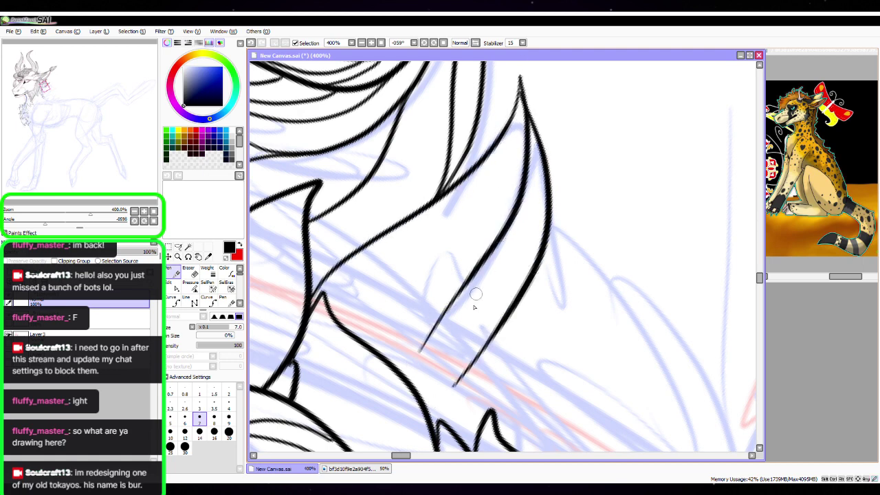
Ink curved hair strands inside the pointed tuft, running down to the fur spikes beneath it, and adjust the strand end
mouse_move(480, 269)
left_mouse_down()
mouse_move(455, 379)
mouse_move(433, 425)
left_mouse_up()
mouse_move(422, 347)
left_mouse_down()
mouse_move(411, 389)
mouse_move(402, 372)
mouse_move(409, 303)
mouse_move(486, 206)
mouse_move(518, 96)
left_mouse_up()
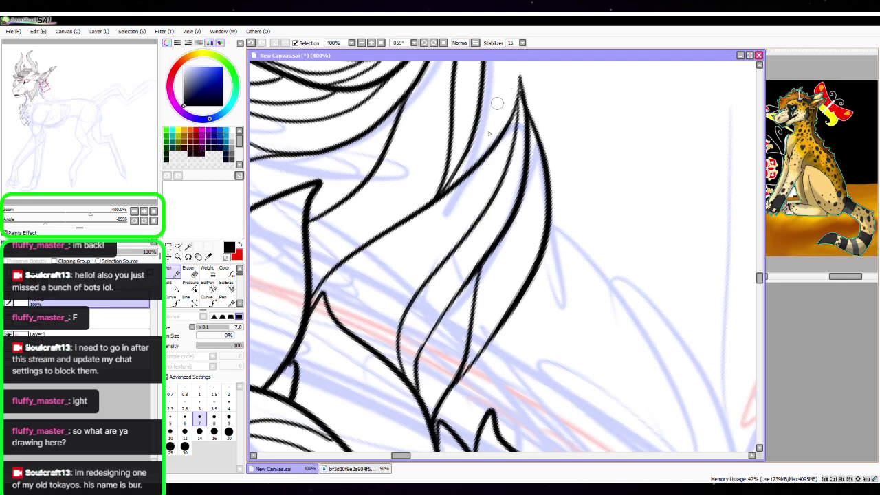
mouse_move(456, 187)
left_mouse_down()
mouse_move(363, 280)
mouse_move(357, 352)
left_mouse_up()
key("ctrl")
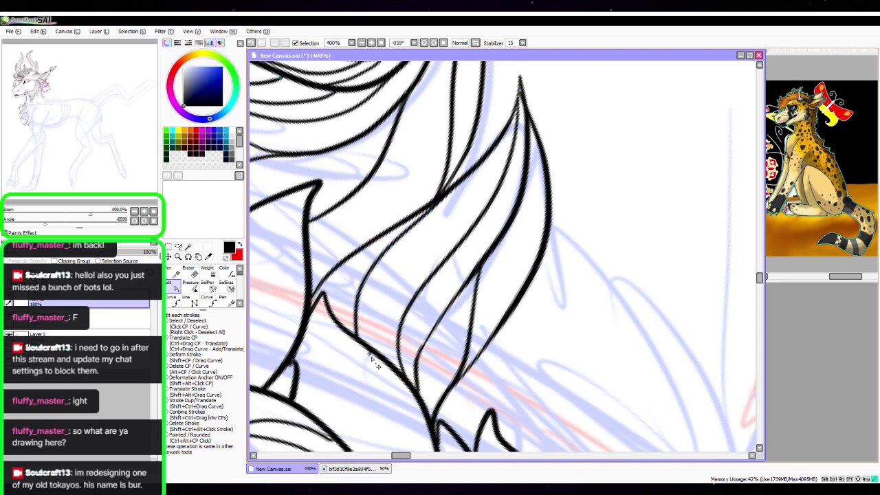
left_click(173, 270)
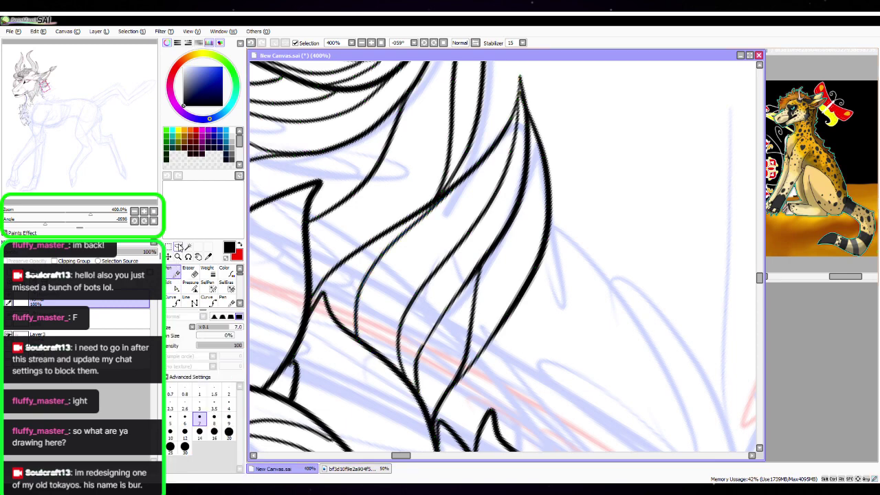
left_click(198, 256)
mouse_move(647, 313)
left_mouse_down()
mouse_move(584, 274)
mouse_move(590, 266)
left_mouse_up()
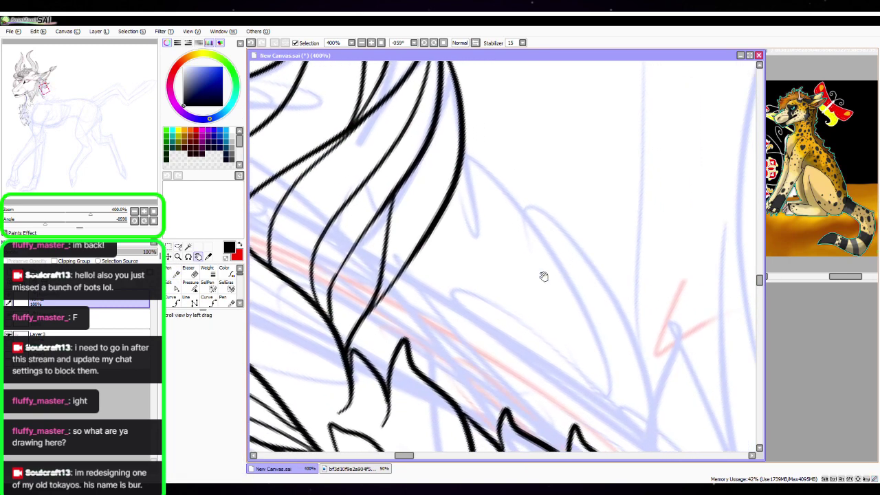
key("n")
mouse_move(424, 224)
left_mouse_down()
mouse_move(572, 110)
mouse_move(509, 237)
mouse_move(404, 323)
mouse_move(386, 350)
left_mouse_up()
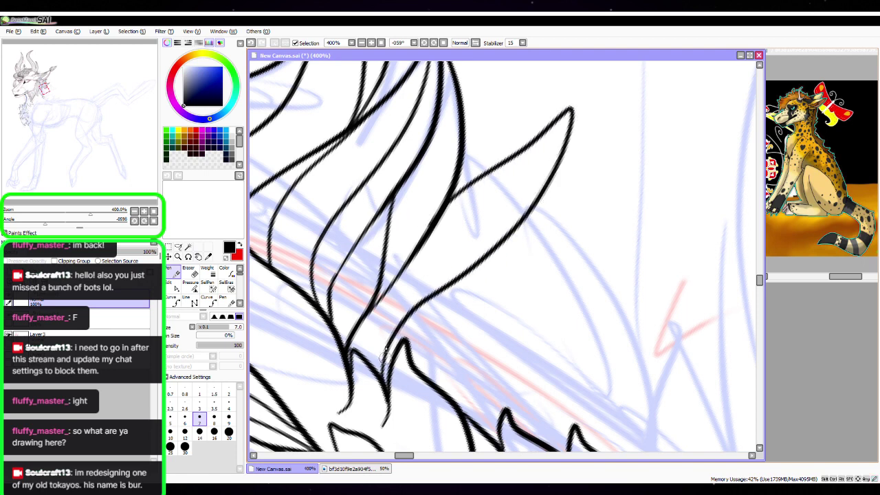
left_click(40, 32)
left_click(44, 43)
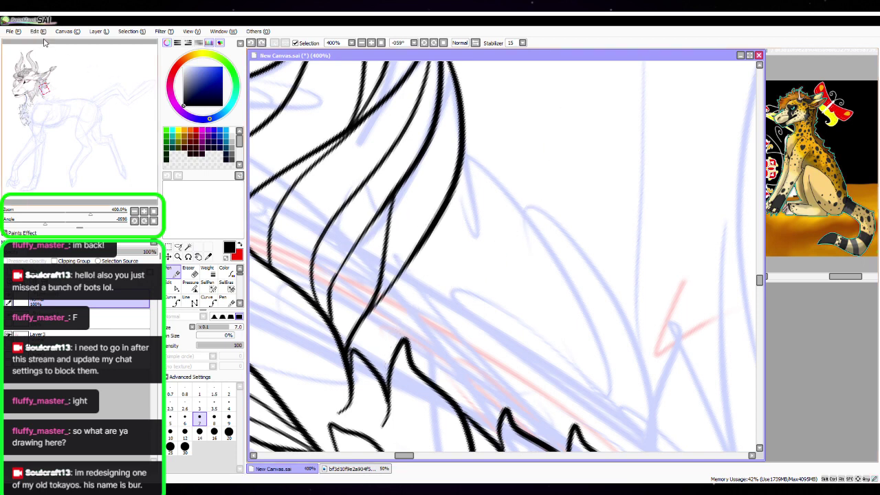
key("ctrl+s")
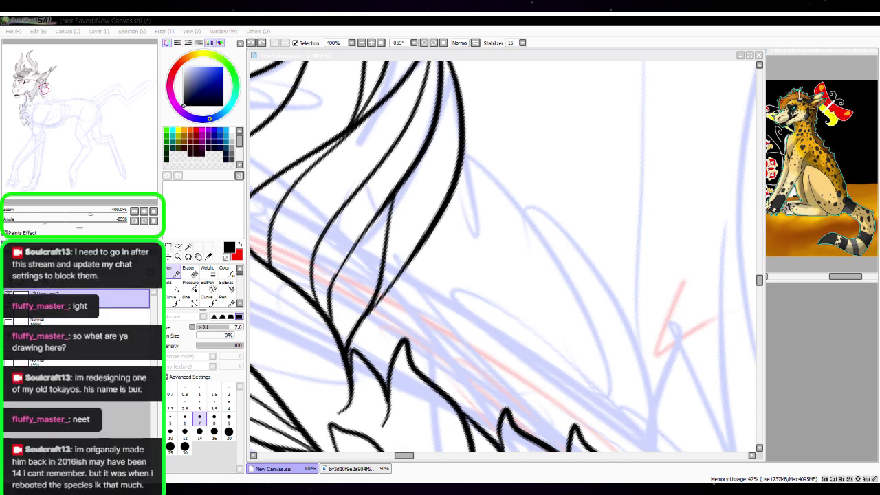
Ink two long curves from the pointed tuft's outer edge down to the next fur spikes on the neck
left_click(444, 209)
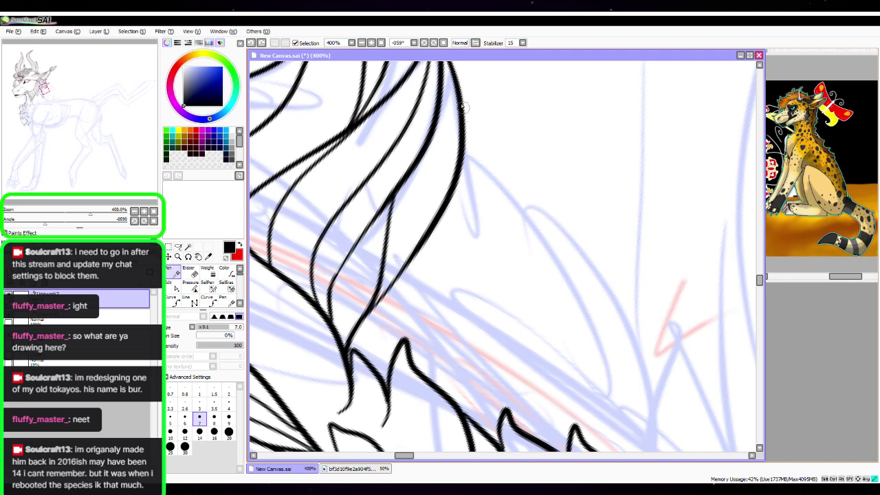
mouse_move(460, 96)
left_mouse_down()
mouse_move(474, 202)
mouse_move(381, 347)
left_mouse_up()
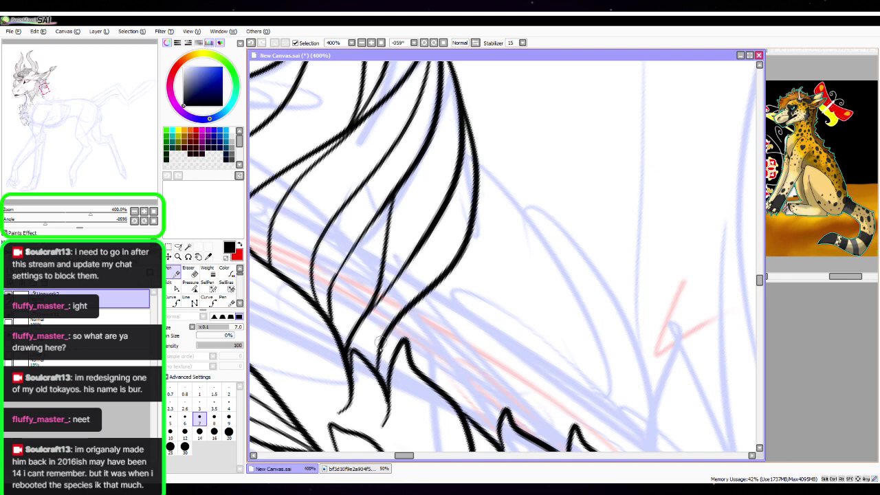
mouse_move(472, 131)
left_mouse_down()
mouse_move(437, 385)
mouse_move(446, 274)
mouse_move(424, 366)
mouse_move(446, 394)
left_mouse_up()
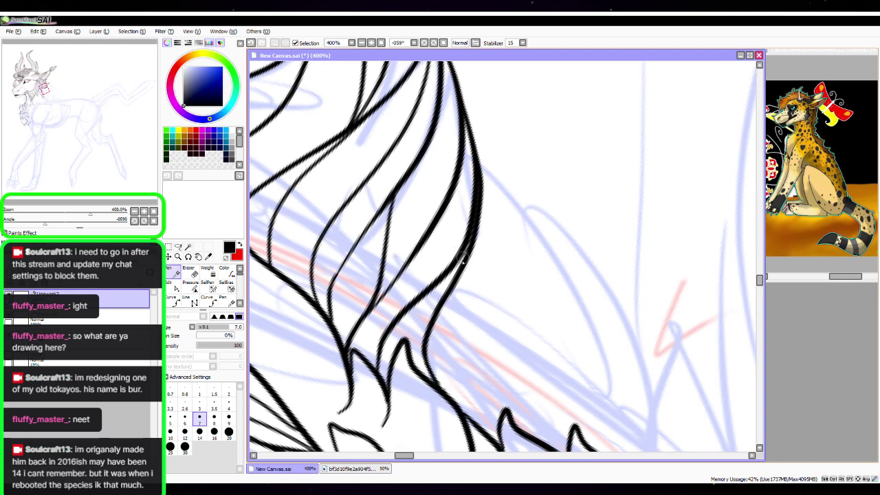
Ink a second pointed mane tuft beside the first, with an inner strand from its tip, and adjust the strand's curve
left_click_drag(482, 191, 559, 87)
left_click_drag(560, 88, 527, 402)
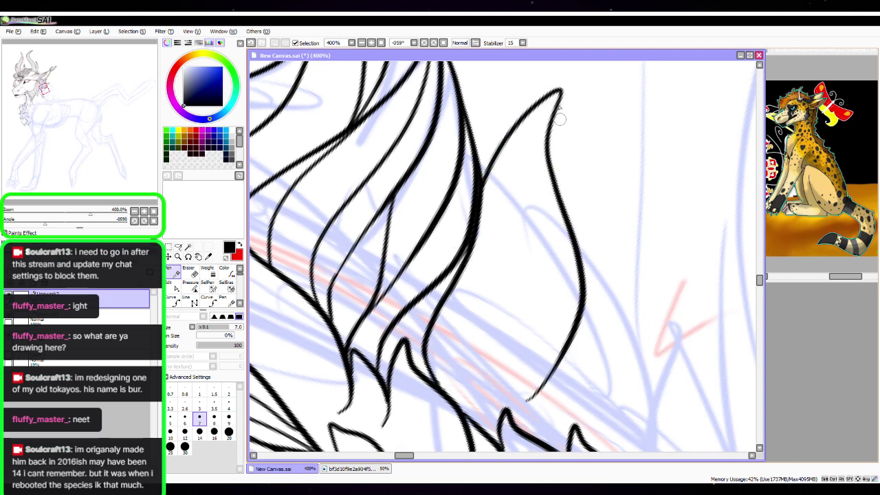
mouse_move(560, 84)
left_mouse_down()
mouse_move(508, 189)
mouse_move(533, 320)
mouse_move(524, 406)
left_mouse_up()
mouse_move(509, 175)
left_mouse_down()
mouse_move(509, 205)
mouse_move(474, 334)
mouse_move(474, 416)
left_mouse_up()
left_click(172, 286)
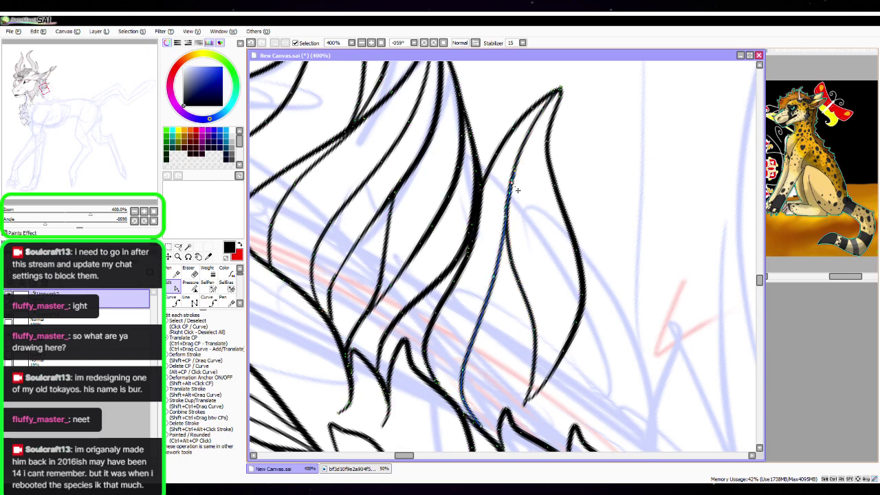
Ink an outer curve and thin strands joining the second tuft's base to the fur spikes beneath it
key("space")
mouse_move(699, 353)
left_mouse_down()
mouse_move(557, 267)
mouse_move(483, 277)
left_mouse_up()
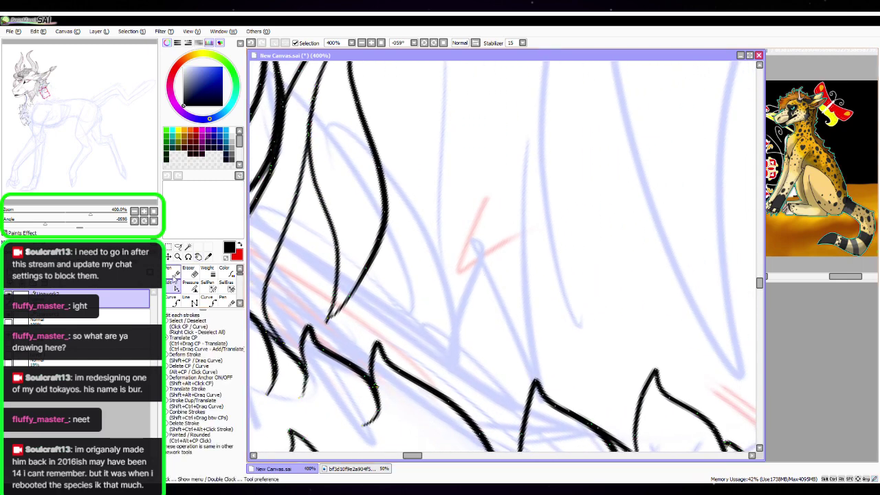
left_click(172, 273)
mouse_move(350, 69)
left_mouse_down()
mouse_move(380, 131)
mouse_move(425, 284)
mouse_move(418, 377)
left_mouse_up()
left_click_drag(369, 268, 355, 366)
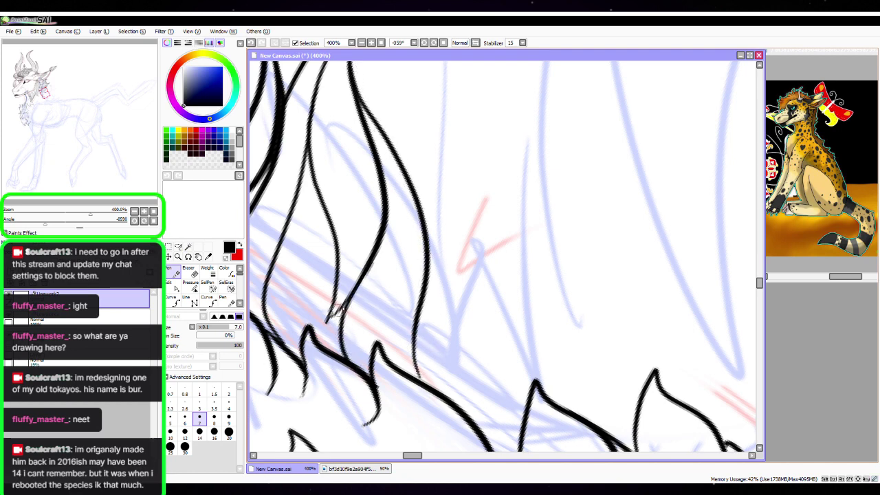
mouse_move(345, 305)
left_mouse_down()
mouse_move(326, 323)
mouse_move(325, 346)
left_mouse_up()
mouse_move(383, 352)
left_mouse_down()
mouse_move(402, 202)
mouse_move(356, 92)
left_mouse_up()
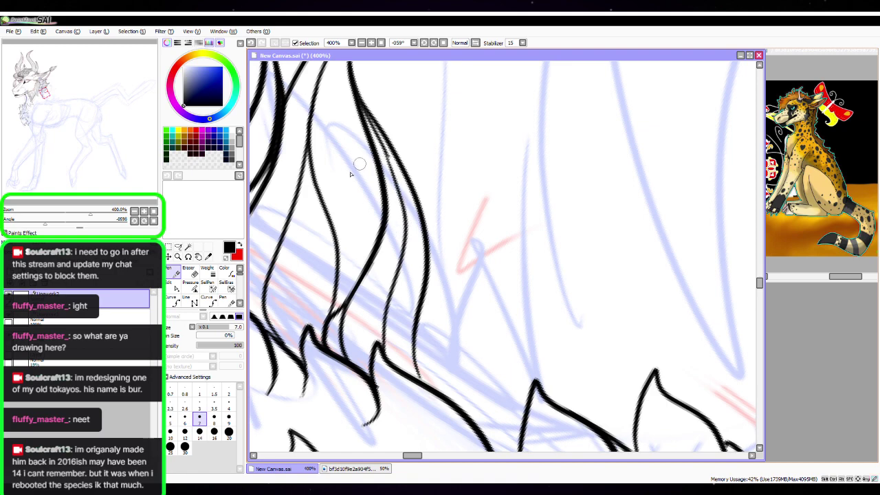
left_click_drag(417, 361, 424, 381)
Ink a third, narrower pointed tuft with curves running down to the neck fur spikes, and adjust the curve ends
left_click(134, 211)
left_click(134, 211)
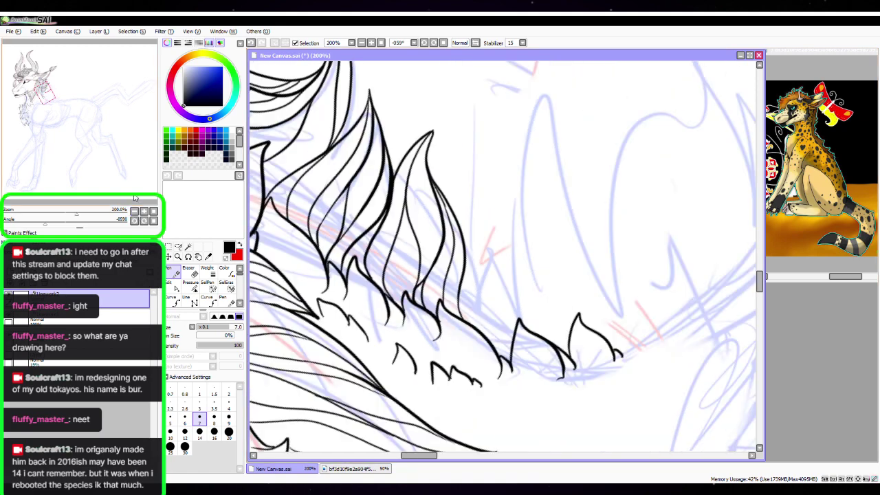
key("space")
left_click_drag(525, 256, 448, 287)
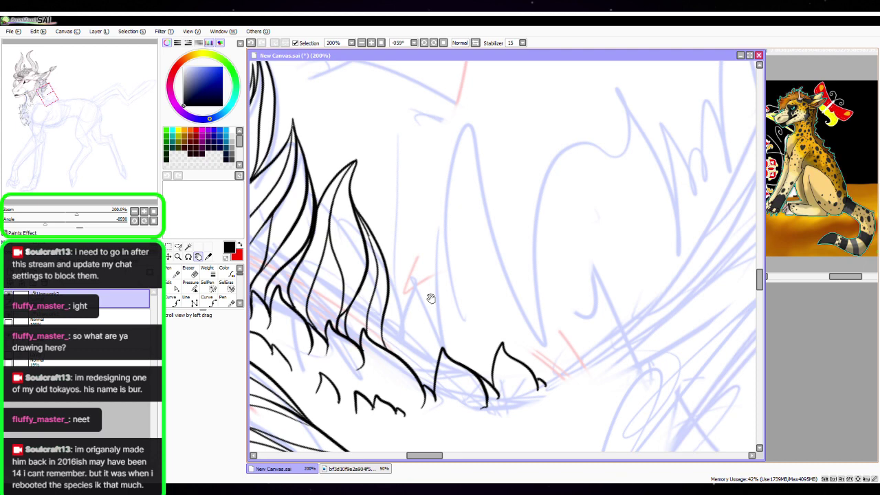
mouse_move(370, 234)
left_mouse_down()
mouse_move(391, 159)
mouse_move(409, 255)
mouse_move(411, 359)
left_mouse_up()
mouse_move(393, 199)
left_mouse_down()
mouse_move(434, 306)
mouse_move(421, 384)
left_mouse_up()
left_click(177, 280)
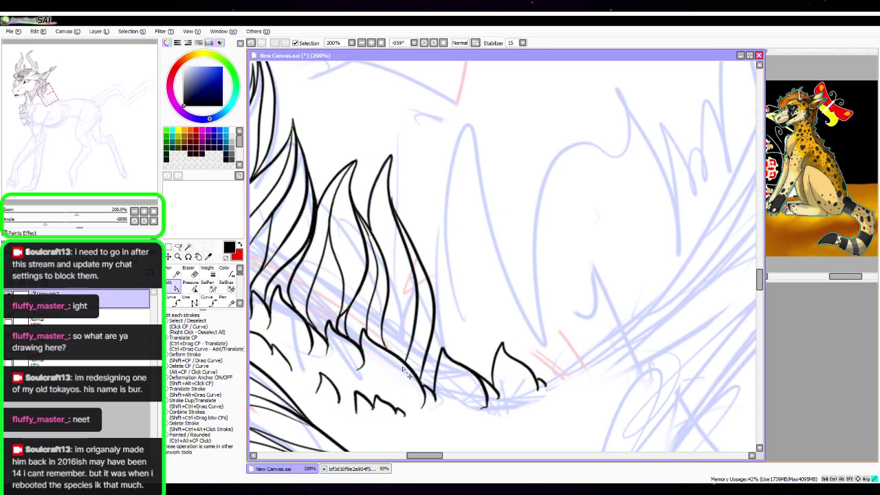
left_click(177, 272)
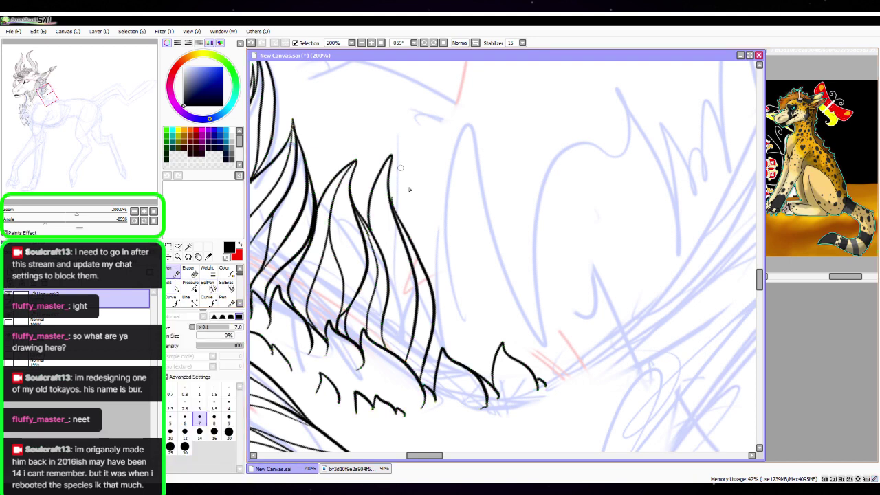
left_click(170, 282)
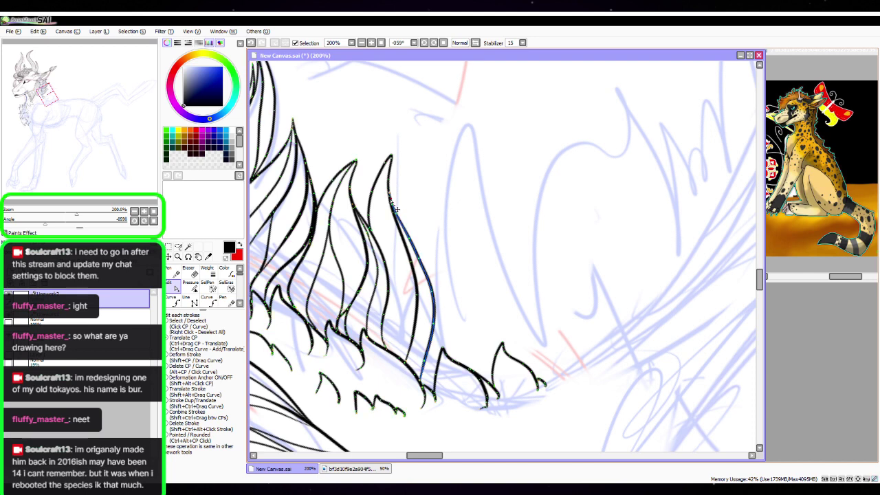
left_click(187, 272)
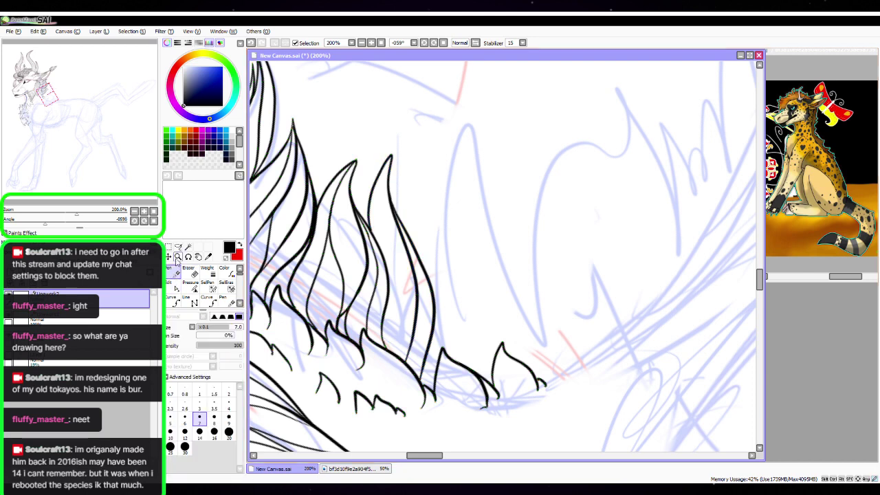
Ink two sweeping curves from the third tuft's outer edge down to the next fur spikes
left_click(198, 257)
left_click_drag(588, 313, 500, 310)
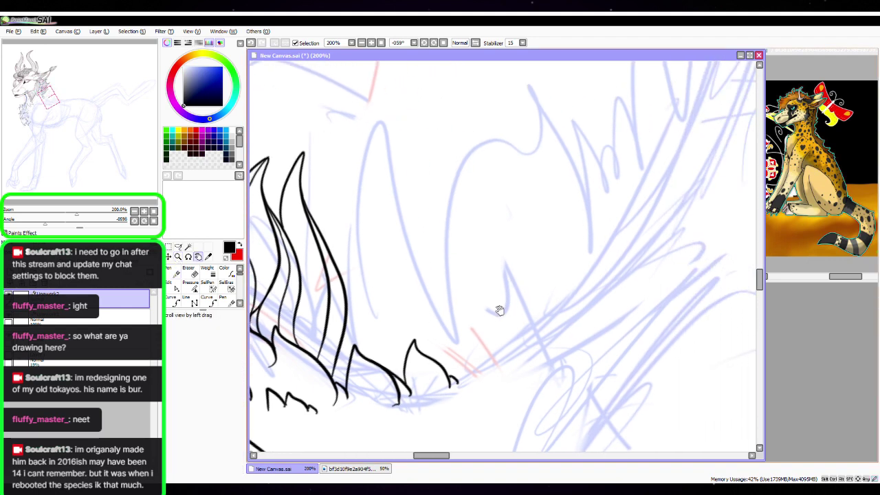
key("n")
mouse_move(301, 169)
left_mouse_down()
mouse_move(372, 312)
mouse_move(375, 348)
left_mouse_up()
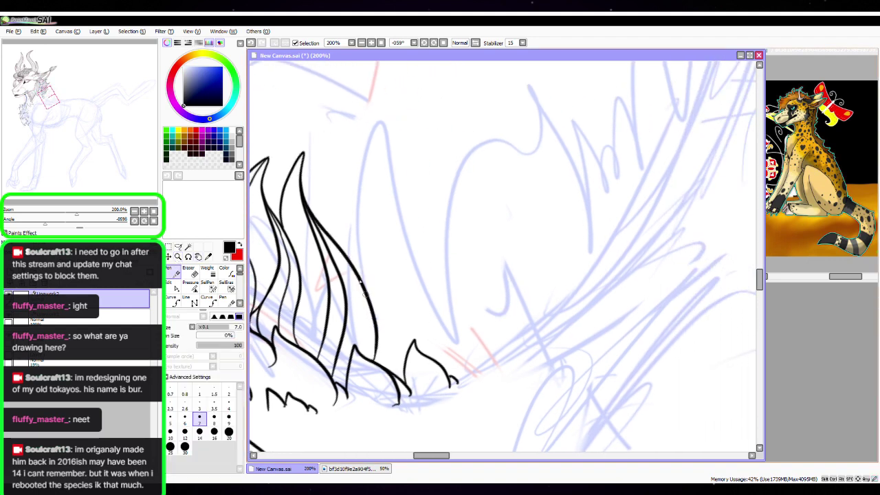
mouse_move(318, 218)
left_mouse_down()
mouse_move(358, 260)
mouse_move(393, 324)
mouse_move(405, 384)
left_mouse_up()
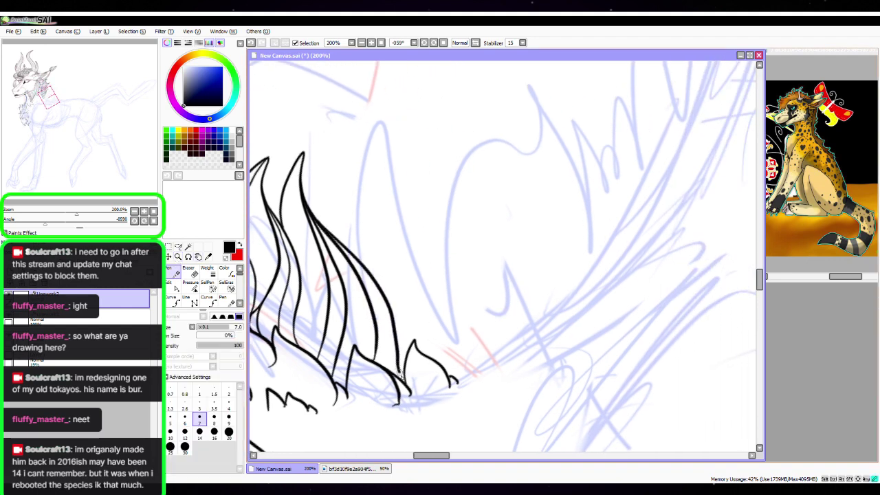
Ink the outline of a taller fourth mane tuft ending at the last fur spike, and adjust its lower end
mouse_move(357, 248)
left_mouse_down()
mouse_move(389, 211)
mouse_move(421, 355)
left_mouse_up()
left_click(172, 287)
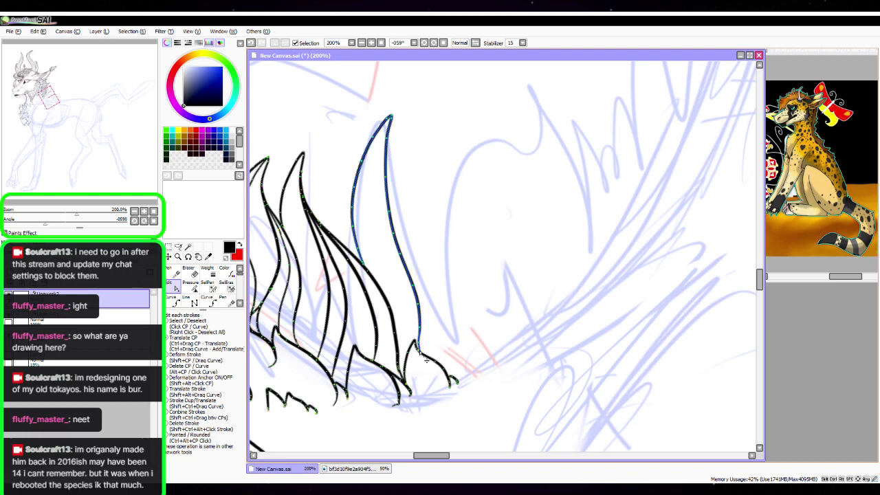
key("n")
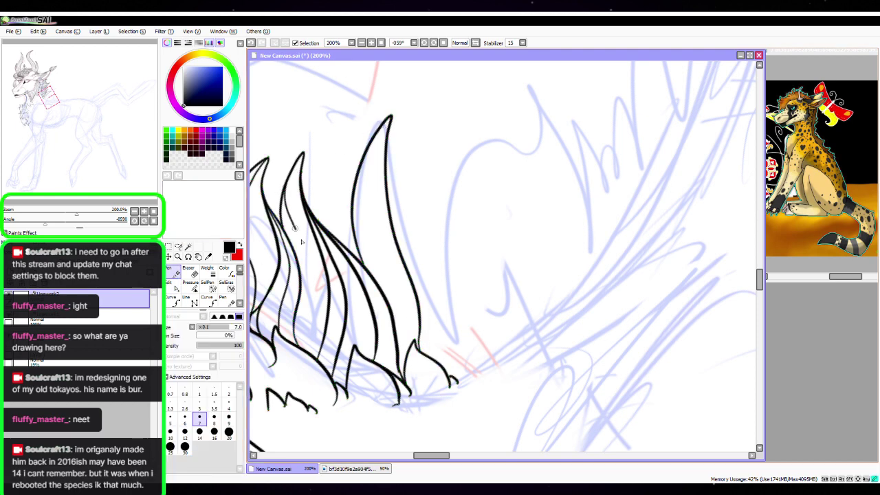
Ink a thin strand down the inside of the third mane tuft to the neck fur and adjust its curve
mouse_move(295, 227)
left_mouse_down()
mouse_move(321, 279)
mouse_move(320, 352)
left_mouse_up()
left_click(173, 288)
left_click(173, 273)
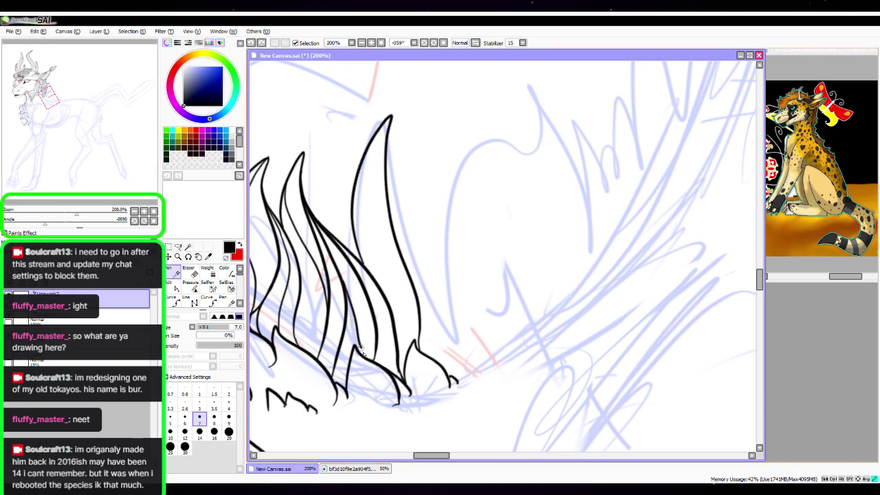
Ink the fourth tuft's curved outer edge and a shorter inner strand, and adjust the strand's lower end
mouse_move(392, 118)
left_mouse_down()
mouse_move(374, 174)
mouse_move(399, 354)
mouse_move(391, 289)
mouse_move(399, 352)
mouse_move(390, 291)
mouse_move(361, 215)
mouse_move(415, 205)
mouse_move(453, 311)
left_mouse_up()
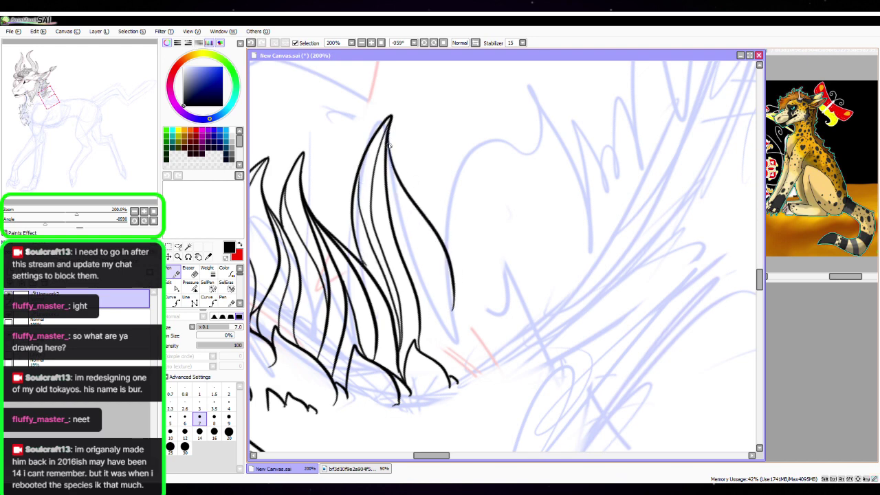
mouse_move(388, 145)
left_mouse_down()
mouse_move(431, 273)
mouse_move(429, 347)
left_mouse_up()
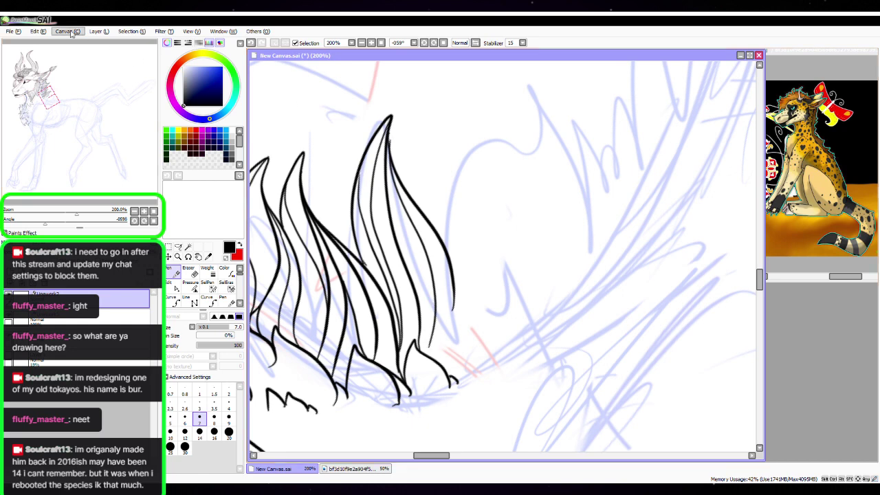
key("ctrl+z")
mouse_move(398, 181)
left_mouse_down()
mouse_move(418, 260)
mouse_move(417, 308)
left_mouse_up()
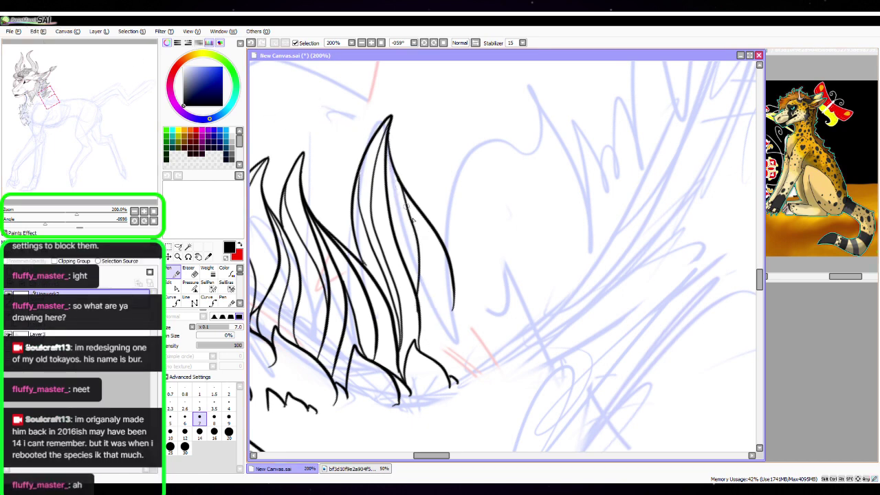
key("ctrl")
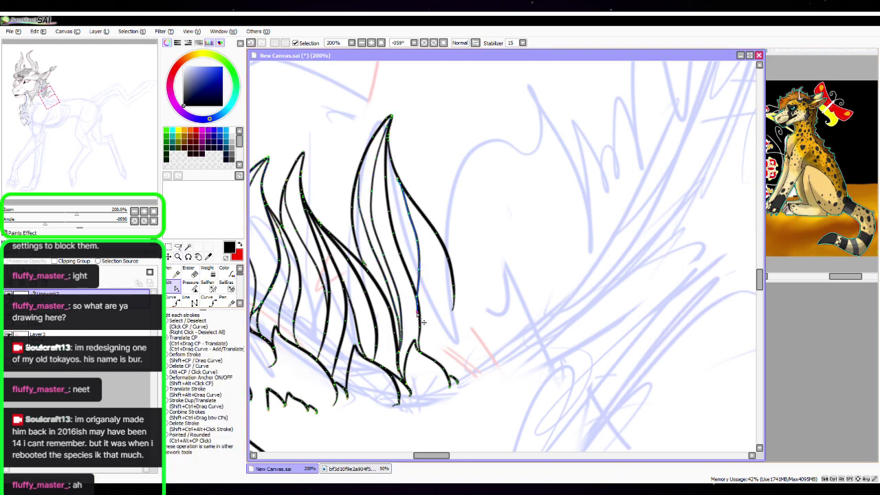
left_click_drag(418, 309, 419, 317)
left_click(177, 273)
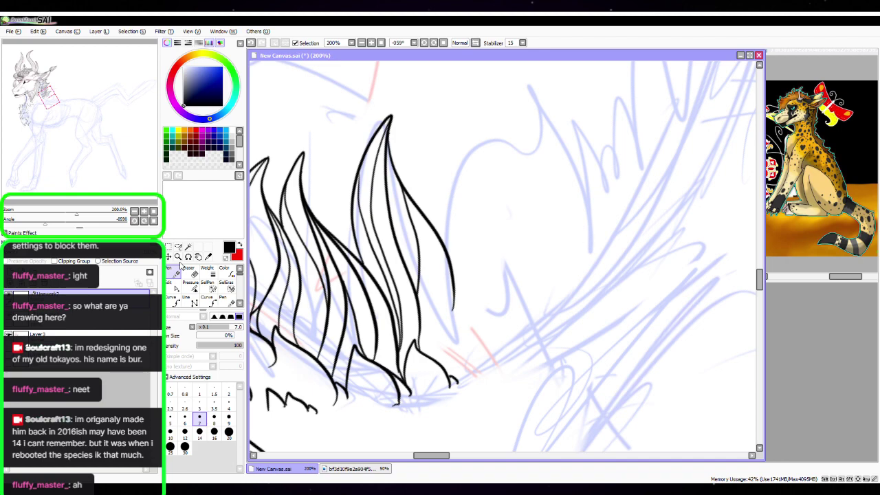
With the canvas rotation reset, adjust the ends of the strands around the third tuft so they meet the neighbouring lines
left_click(136, 212)
left_click(135, 211)
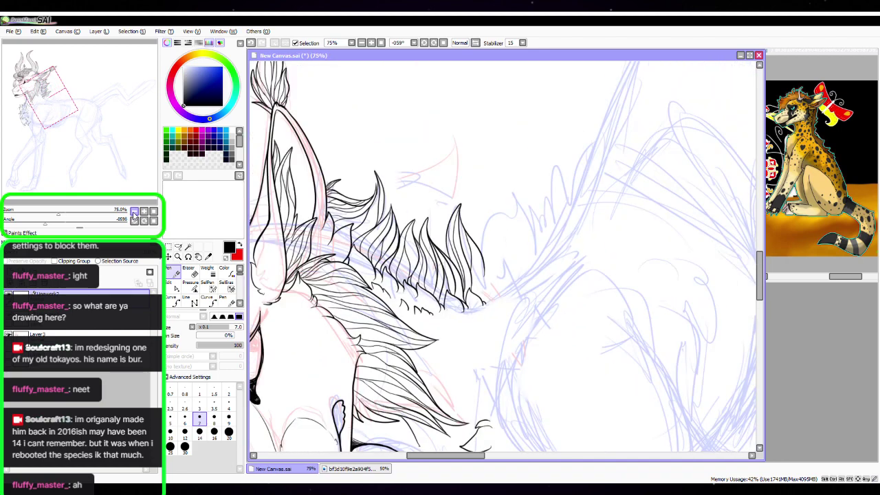
left_click(154, 221)
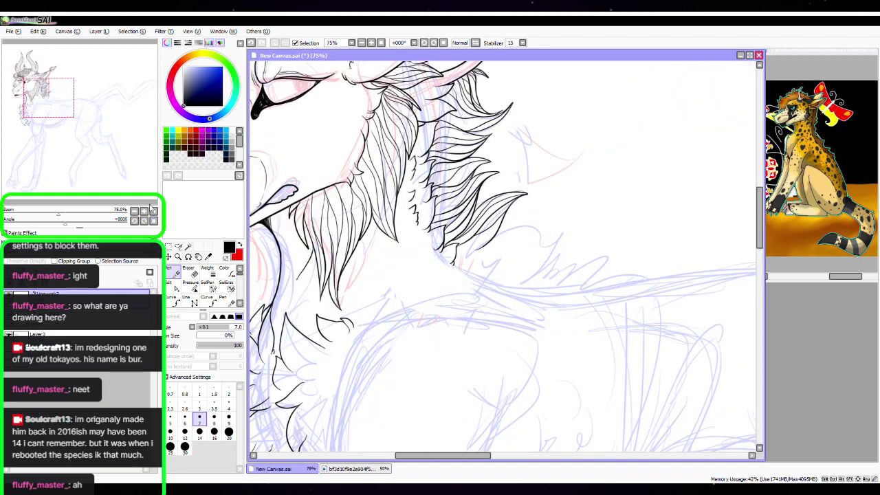
key("space")
mouse_move(559, 225)
left_mouse_down()
mouse_move(503, 344)
mouse_move(559, 357)
mouse_move(659, 339)
mouse_move(619, 259)
mouse_move(644, 265)
mouse_move(540, 365)
mouse_move(507, 374)
left_mouse_up()
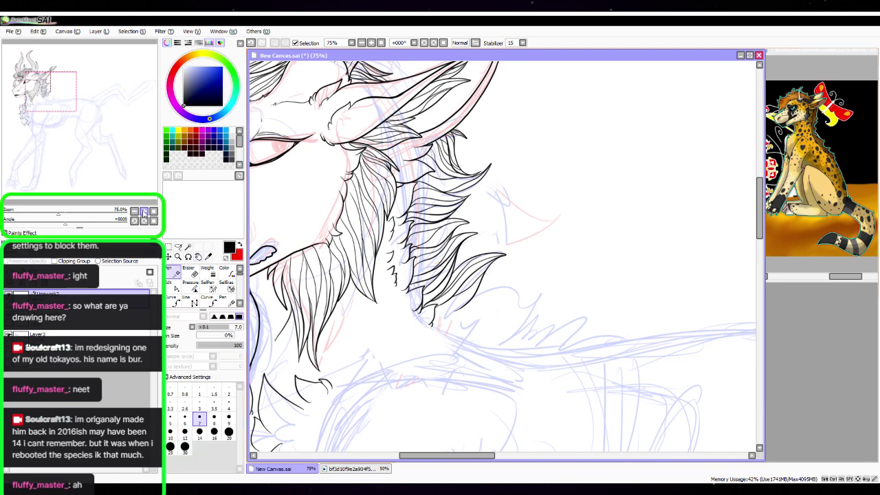
left_click(143, 211)
left_click(144, 210)
left_click(144, 211)
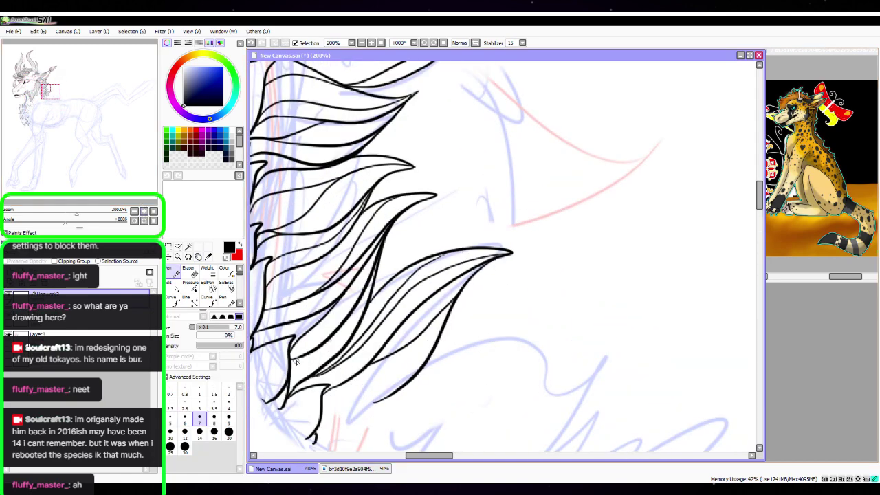
key("ctrl")
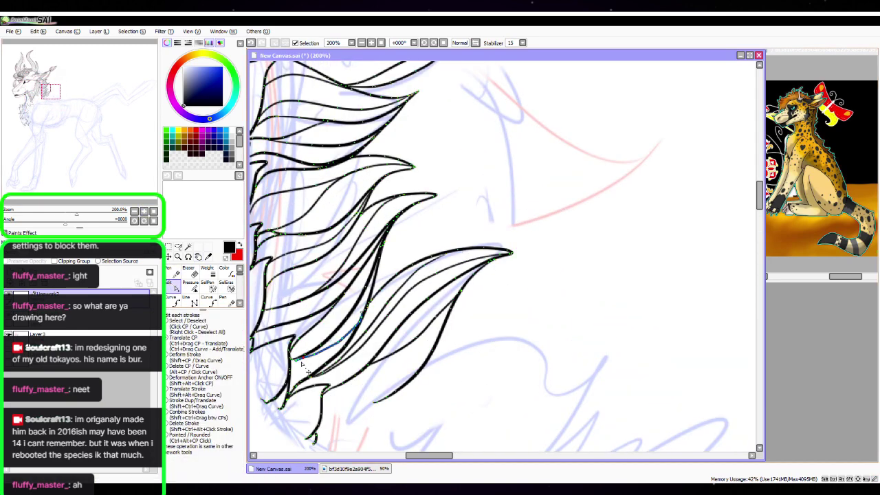
left_click_drag(301, 359, 296, 362)
left_click(170, 271)
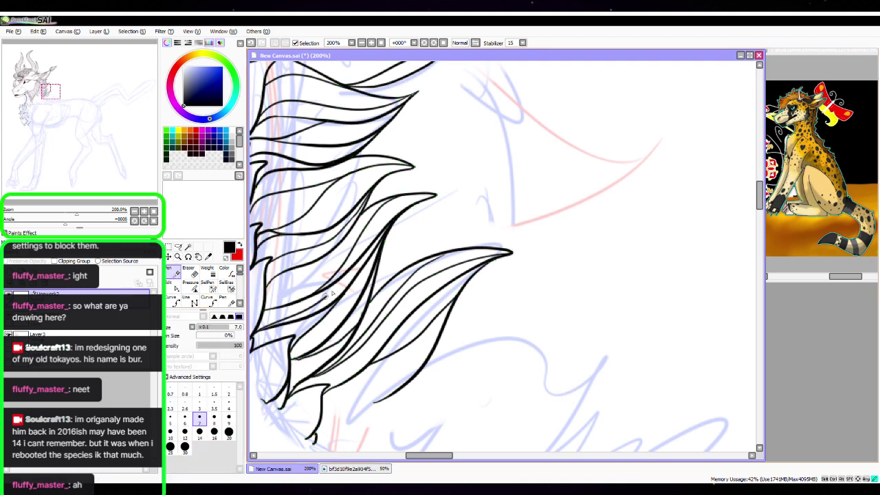
key("c")
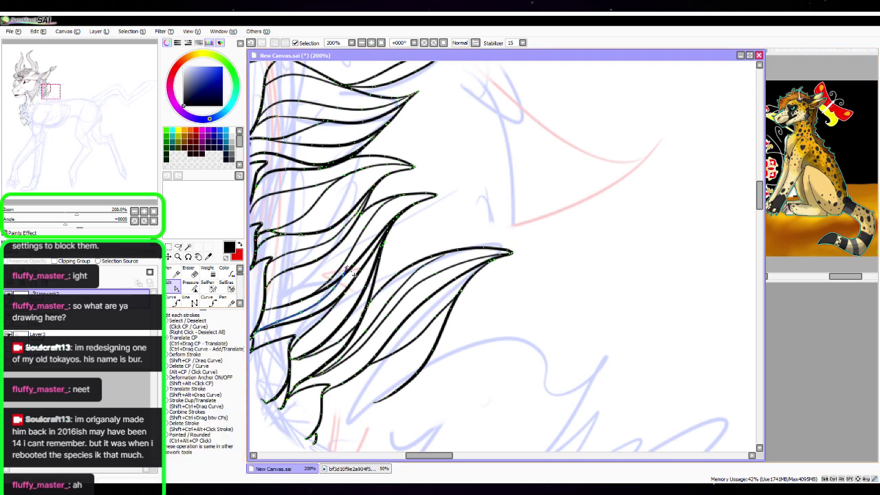
mouse_move(348, 274)
left_mouse_down()
mouse_move(368, 303)
mouse_move(365, 321)
left_mouse_up()
left_click(174, 272)
Ink two more neck fur spikes below the fourth tuft and adjust their lower ends
left_click_drag(471, 405, 543, 248)
mouse_move(396, 235)
left_mouse_down()
mouse_move(457, 282)
mouse_move(444, 326)
left_mouse_up()
key("ctrl+z")
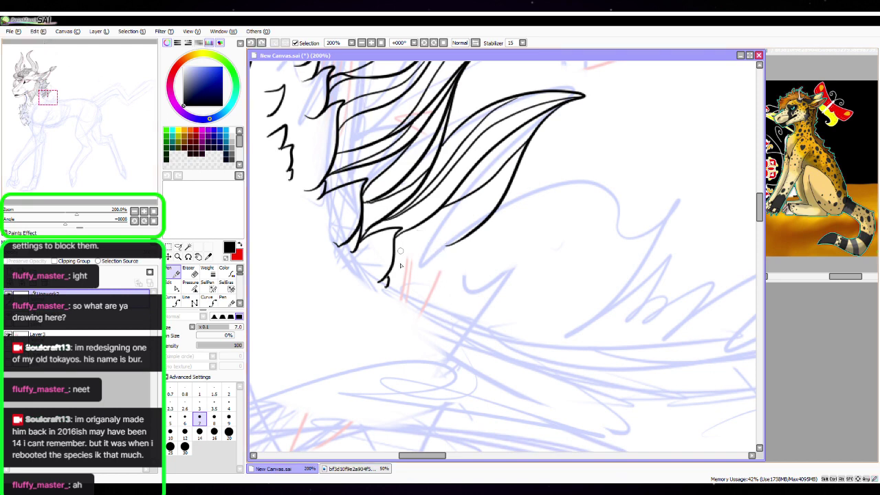
mouse_move(404, 245)
left_mouse_down()
mouse_move(427, 292)
mouse_move(456, 266)
mouse_move(462, 319)
left_mouse_up()
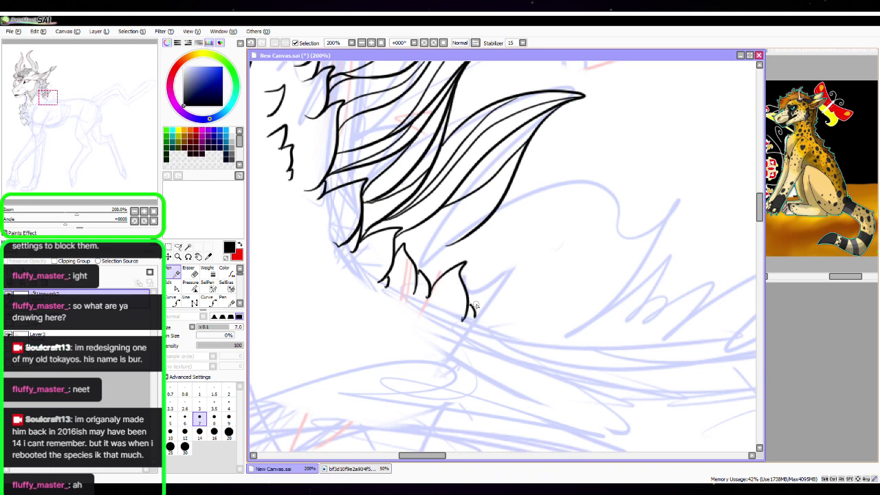
left_click_drag(587, 367, 448, 353)
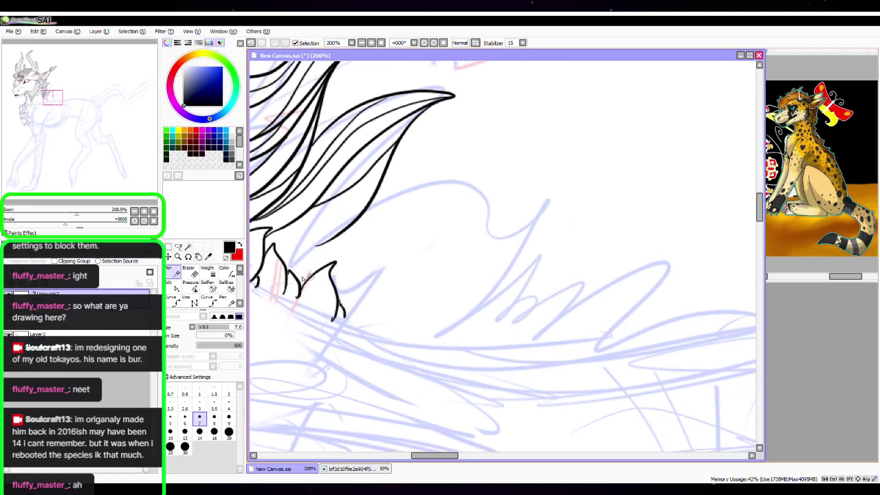
left_click(172, 286)
left_click_drag(288, 274, 296, 303)
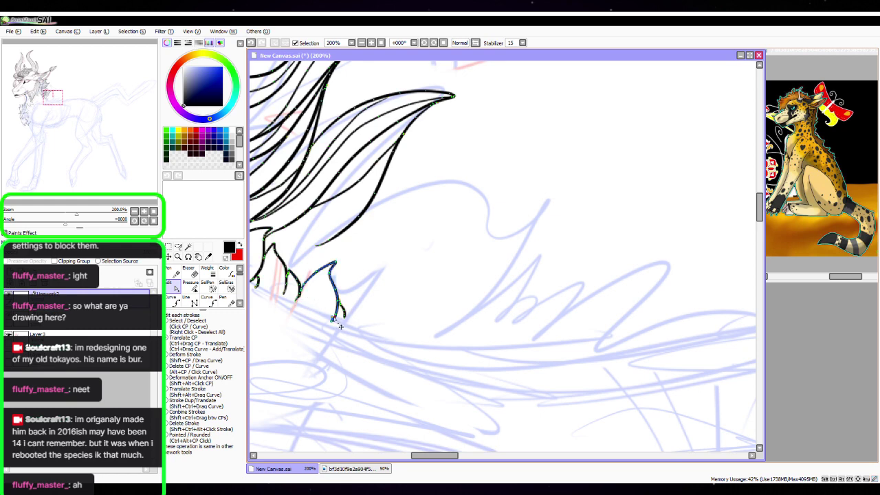
left_click(175, 271)
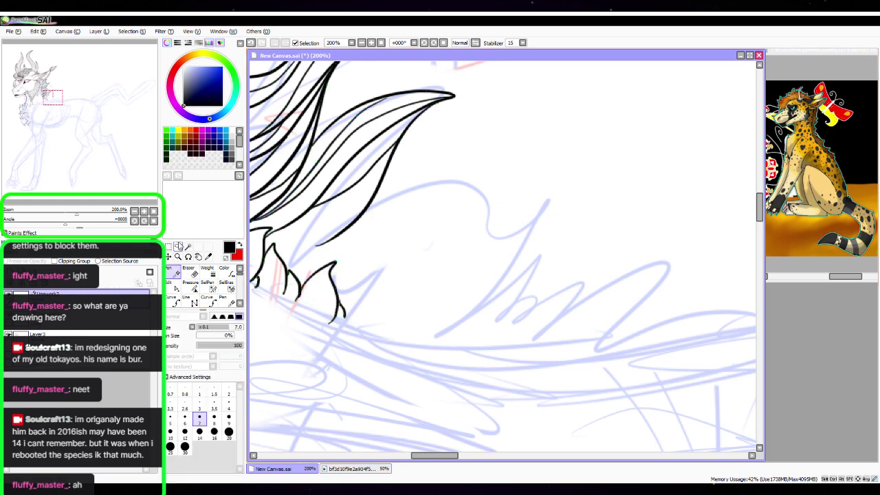
Ink a smaller fifth mane tuft with curves sweeping from the fourth tuft's edge and the fur spikes to a pointed tip
left_click(198, 256)
mouse_move(415, 296)
left_mouse_down()
mouse_move(576, 267)
mouse_move(557, 299)
mouse_move(560, 328)
left_mouse_up()
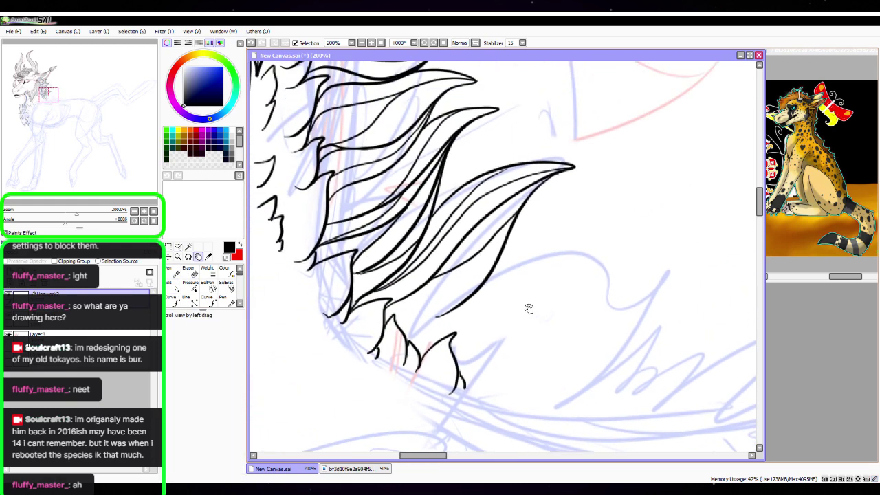
left_click(175, 271)
left_click(147, 214)
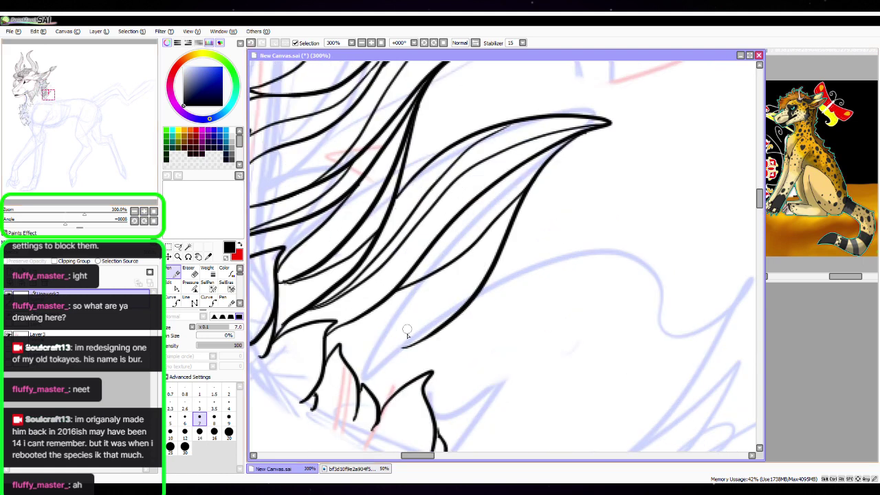
mouse_move(407, 349)
left_mouse_down()
mouse_move(368, 349)
mouse_move(349, 361)
left_mouse_up()
mouse_move(407, 349)
left_mouse_down()
mouse_move(464, 329)
mouse_move(557, 268)
mouse_move(531, 310)
mouse_move(472, 352)
mouse_move(363, 386)
mouse_move(394, 362)
mouse_move(489, 332)
mouse_move(553, 278)
left_mouse_up()
Adjust the fourth tuft's inner strand and ink curves from the fur spikes up to the tuft's outer edge
left_click(173, 287)
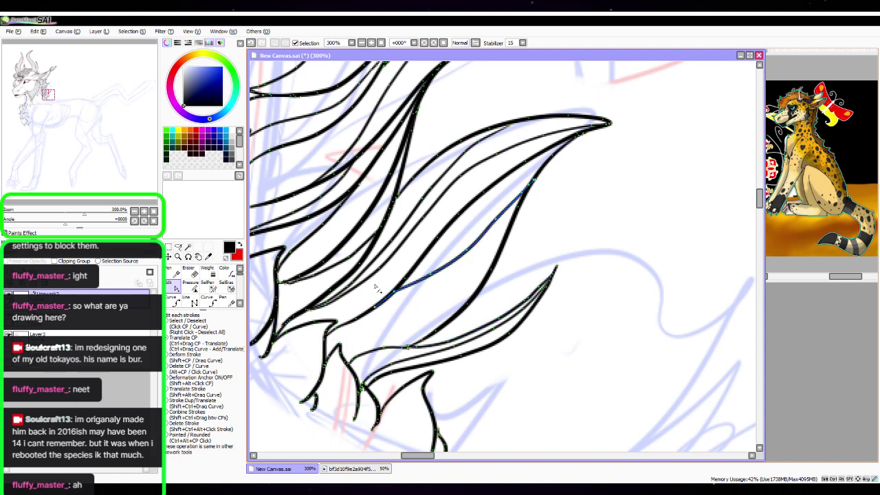
left_click(172, 274)
mouse_move(343, 355)
left_mouse_down()
mouse_move(353, 337)
mouse_move(433, 287)
mouse_move(490, 246)
left_mouse_up()
mouse_move(384, 348)
left_mouse_down()
mouse_move(460, 297)
mouse_move(506, 239)
left_mouse_up()
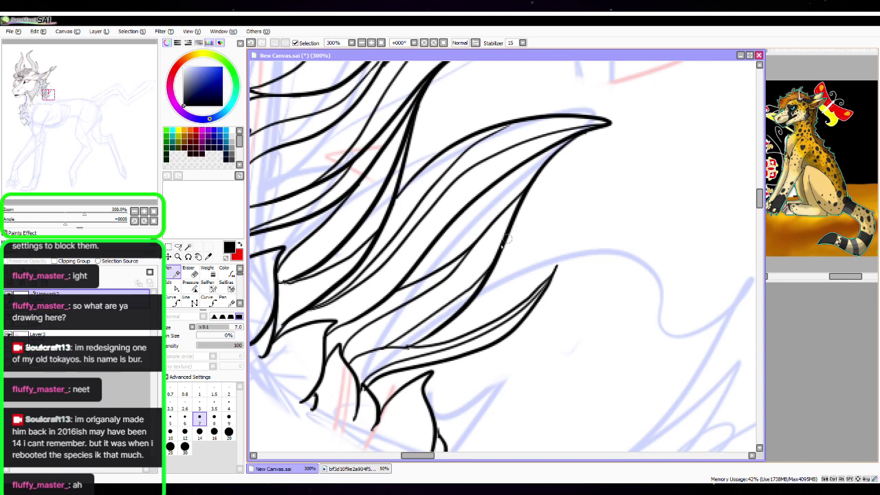
Ink the fifth tuft's lower edge from its tip down to the last fur spike and adjust its end
left_click_drag(563, 332, 546, 244)
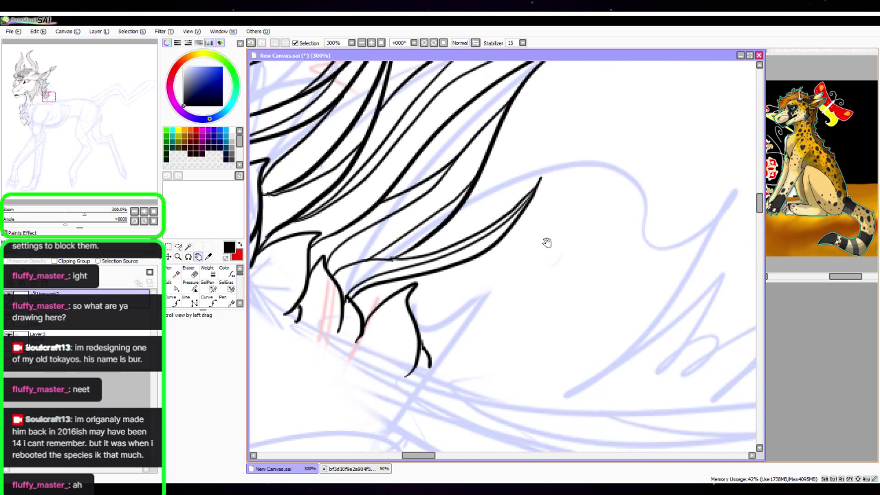
mouse_move(541, 185)
left_mouse_down()
mouse_move(479, 270)
mouse_move(411, 314)
left_mouse_up()
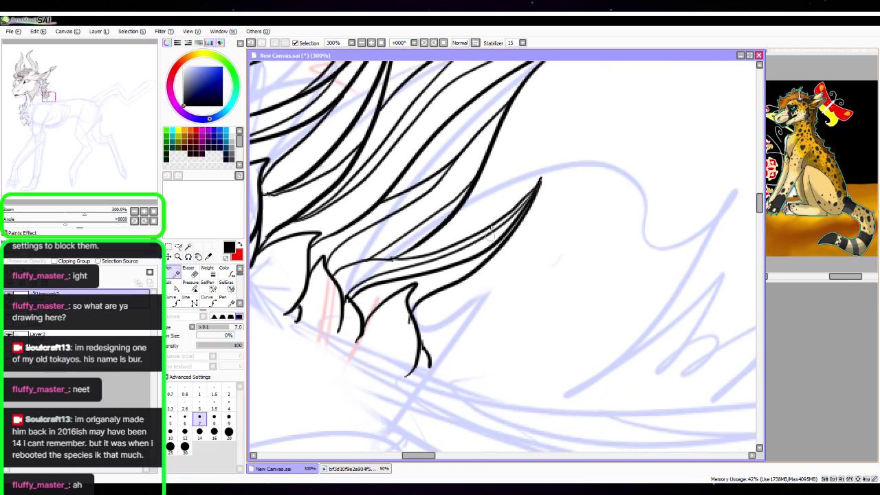
left_click(171, 287)
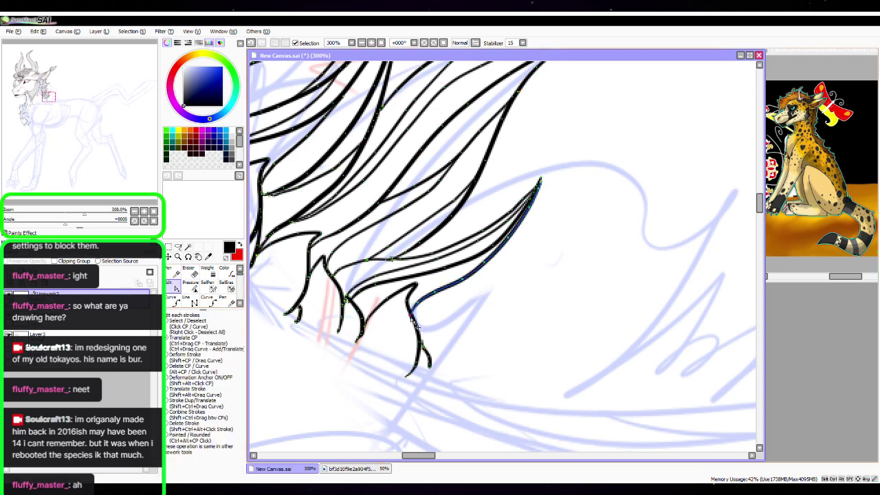
left_click(171, 269)
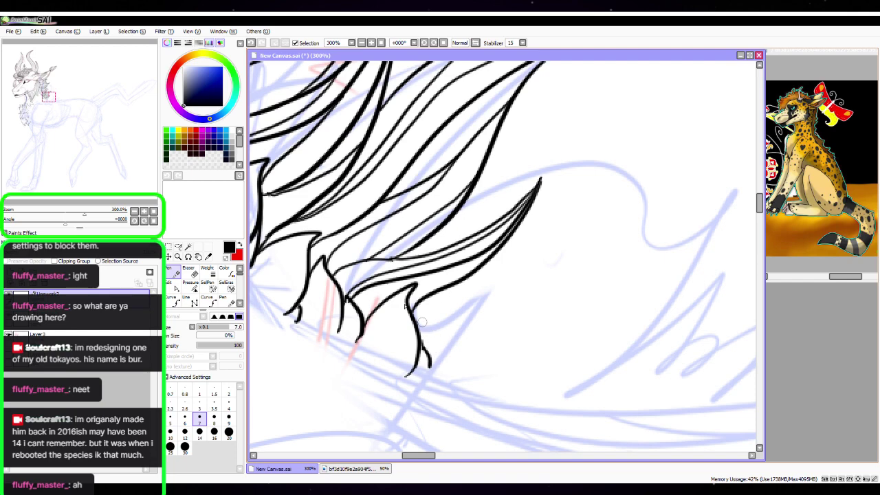
Adjust the small hooked end of the throat line just above the chest fluff
left_click(134, 211)
left_click(135, 211)
left_click(134, 211)
key("space")
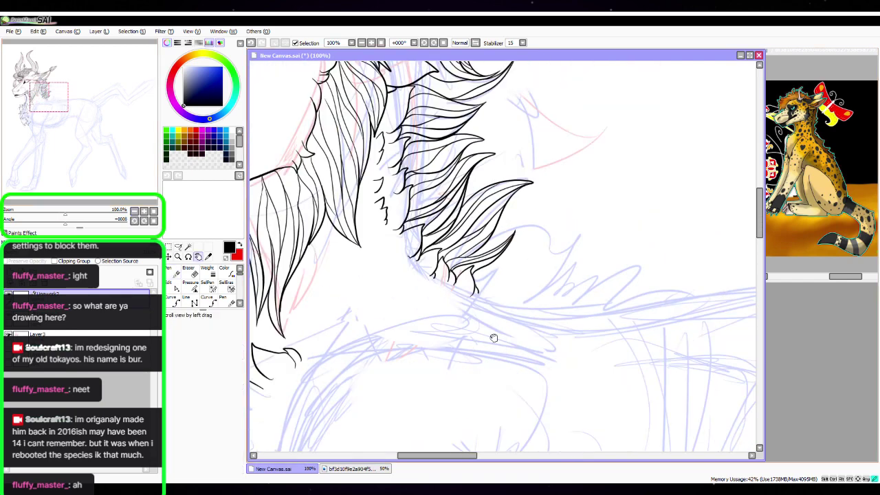
left_click_drag(482, 336, 604, 227)
left_click_drag(452, 290, 564, 250)
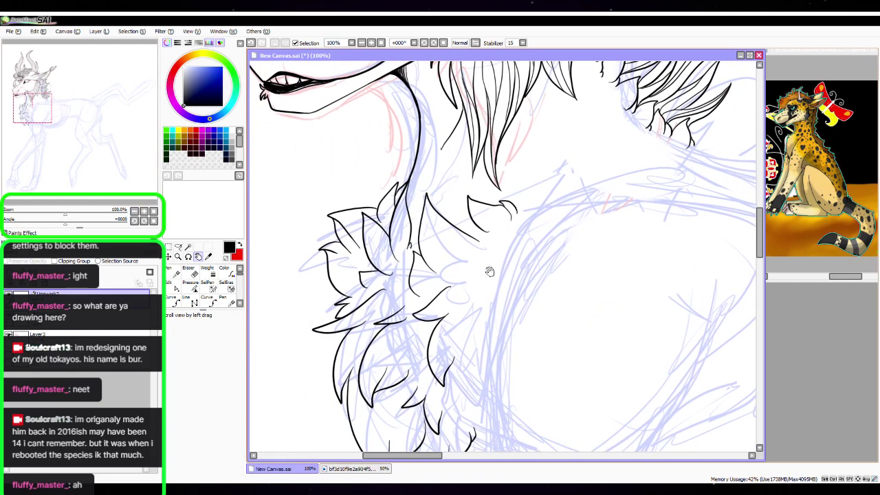
left_click_drag(491, 272, 532, 320)
left_click(143, 211)
left_click(143, 211)
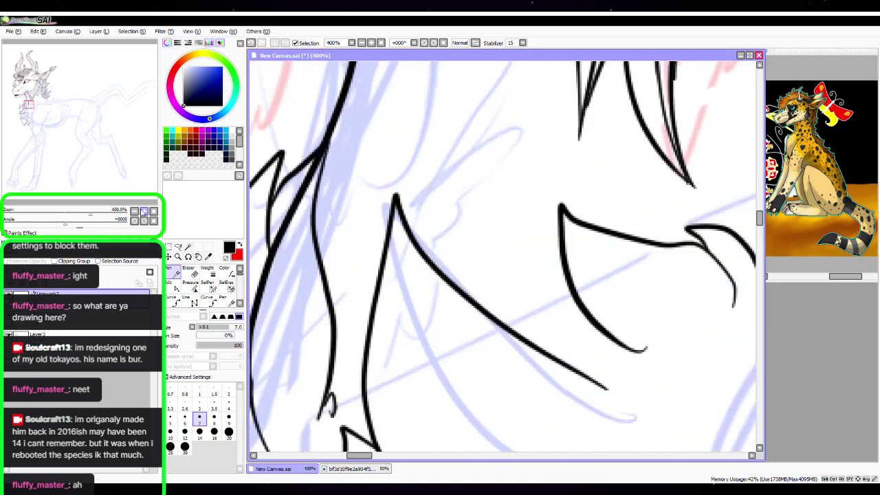
left_click(169, 284)
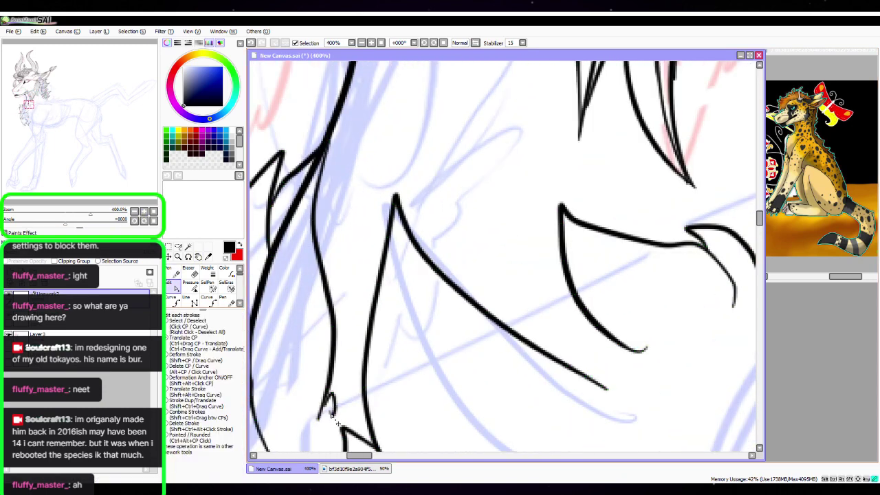
left_click(176, 273)
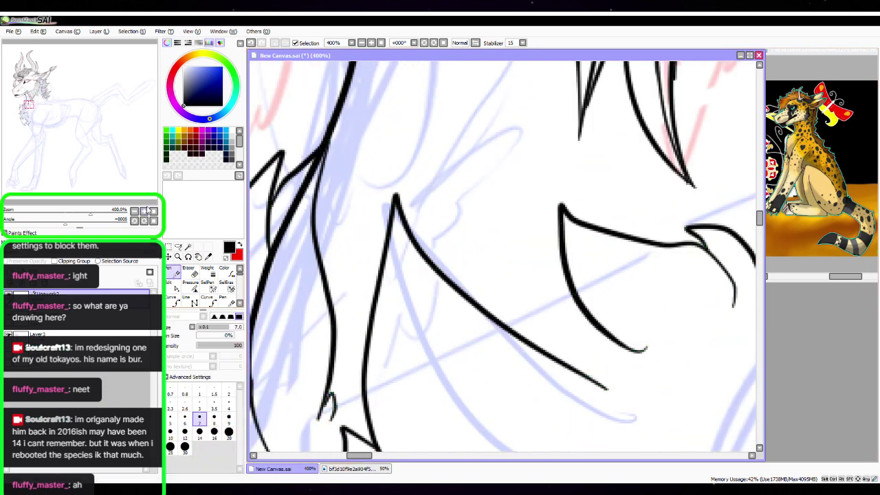
Examine the inked head, neck fur and mane tufts as a whole and up close
left_click(144, 212)
left_click(144, 212)
left_click(144, 212)
key("space")
left_click_drag(385, 189, 552, 292)
left_click_drag(556, 244, 503, 290)
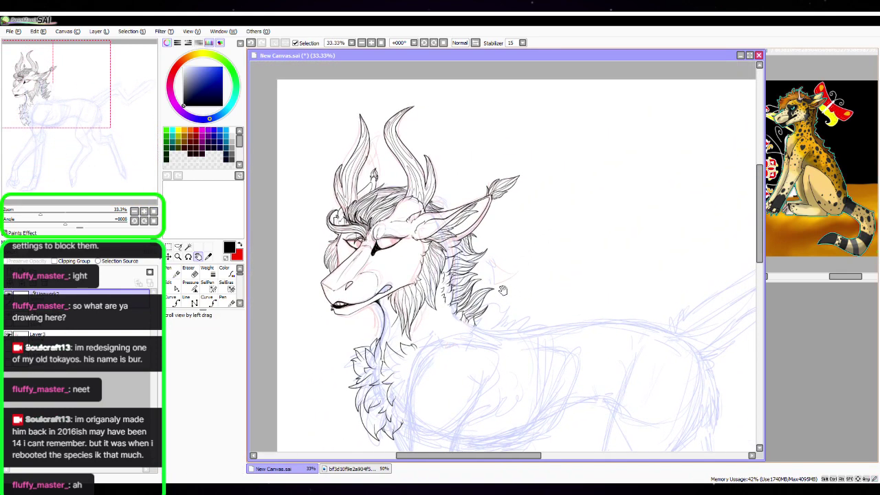
left_click(144, 212)
left_click(144, 212)
left_click(145, 212)
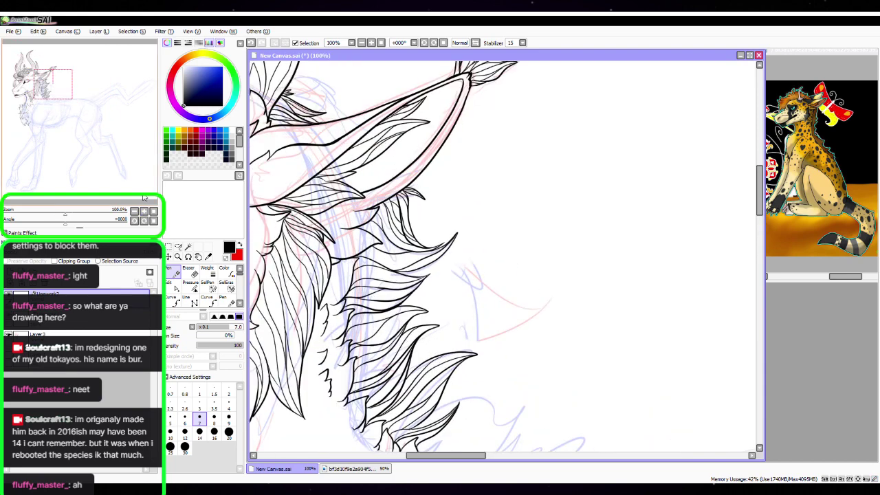
key("space")
left_click_drag(428, 376, 495, 272)
left_click_drag(401, 248, 440, 262)
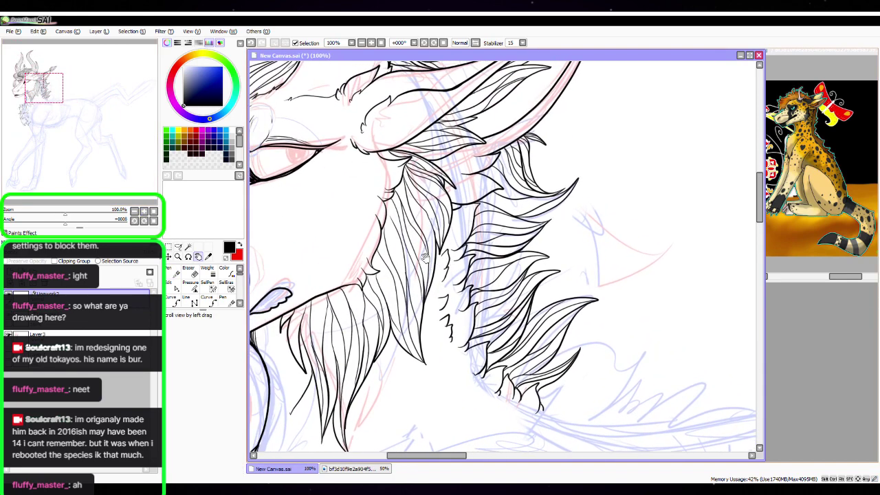
left_click(143, 211)
key("ctrl")
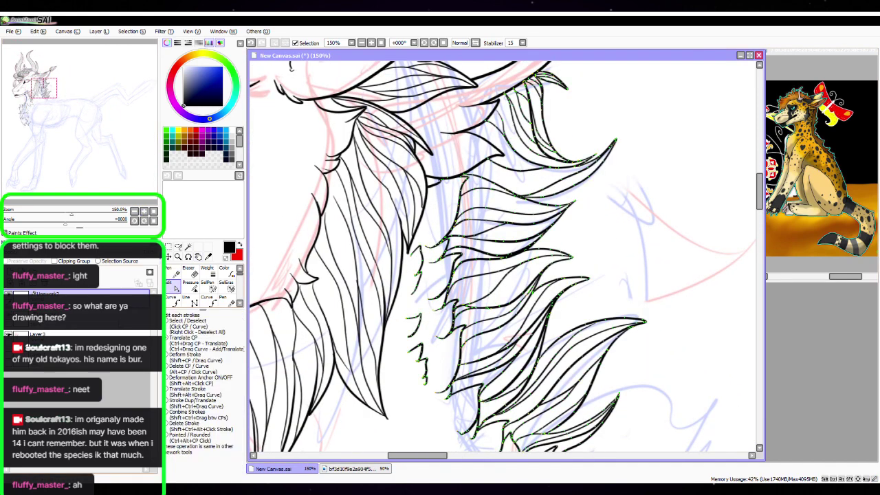
Adjust the ends of the thin inner strands in the pointed neck-fur tufts to meet the neighbouring lines
left_click_drag(352, 243, 442, 233)
left_click(143, 212)
left_click(143, 211)
left_click(143, 211)
left_click(143, 211)
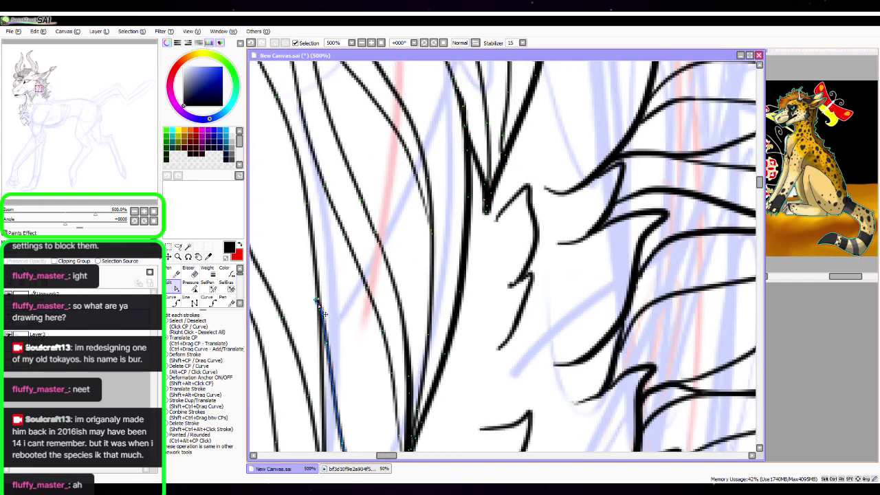
key("space")
left_click_drag(393, 363, 456, 210)
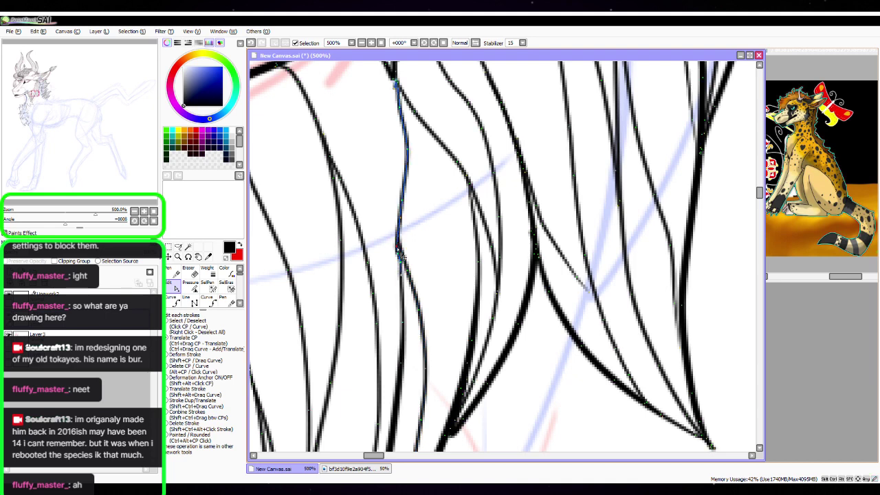
key("space")
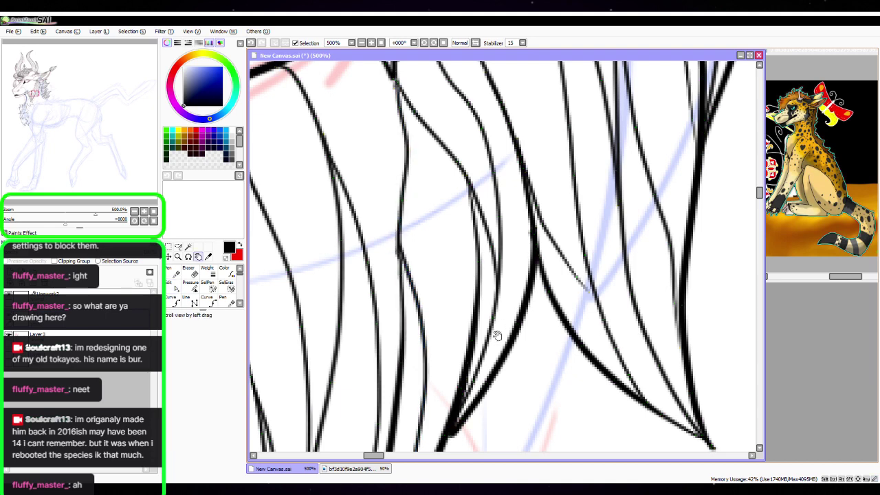
Join the upper ends of the thin strands to the notched front outline of the neck fur
left_click_drag(480, 334, 562, 282)
mouse_move(591, 359)
left_mouse_down()
mouse_move(623, 295)
mouse_move(639, 306)
mouse_move(692, 255)
mouse_move(721, 143)
mouse_move(648, 403)
mouse_move(653, 364)
mouse_move(632, 386)
mouse_move(553, 374)
left_mouse_up()
mouse_move(597, 314)
left_mouse_down()
mouse_move(523, 381)
mouse_move(524, 392)
mouse_move(567, 397)
left_mouse_up()
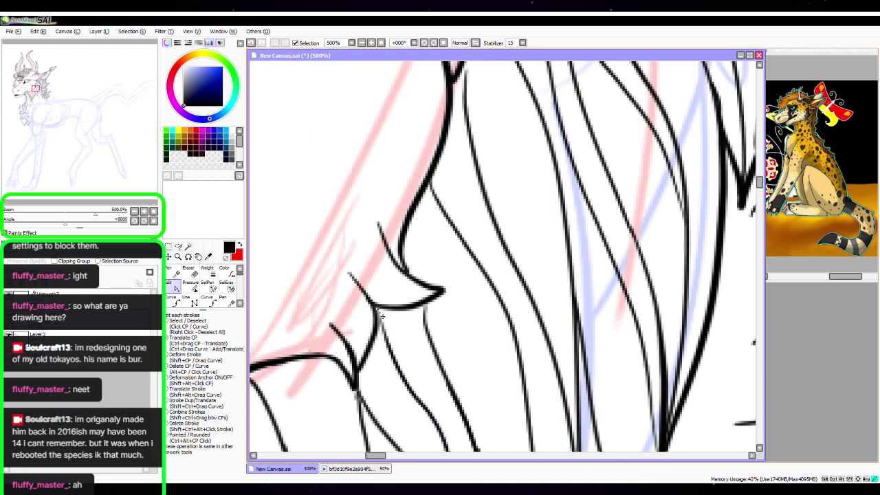
left_click_drag(424, 309, 423, 305)
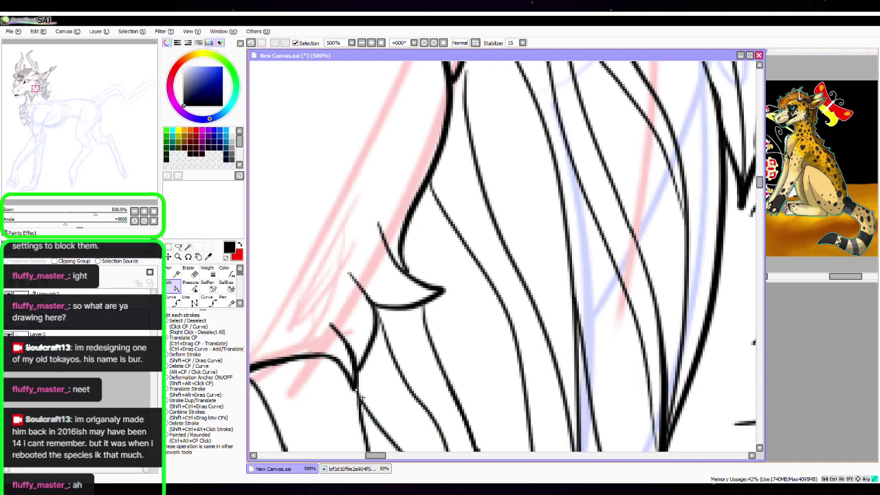
left_click_drag(510, 213, 436, 344)
left_click_drag(441, 282, 431, 403)
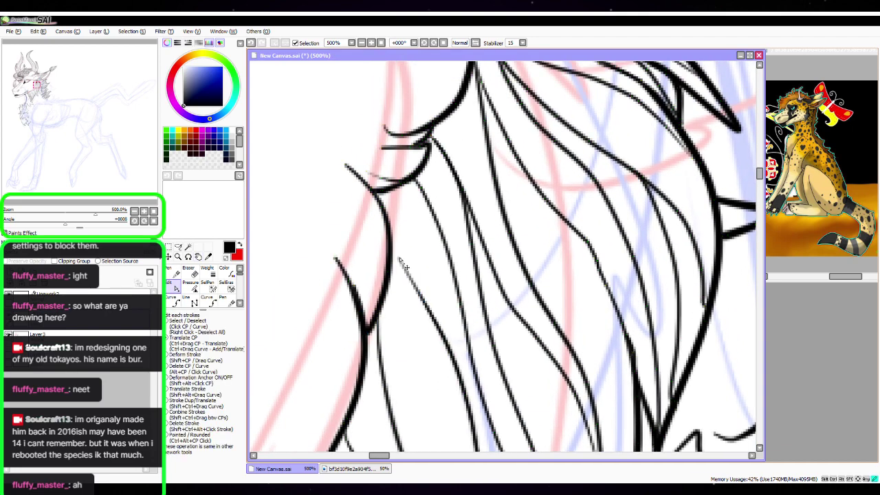
mouse_move(583, 217)
left_mouse_down()
mouse_move(575, 261)
mouse_move(531, 315)
left_mouse_up()
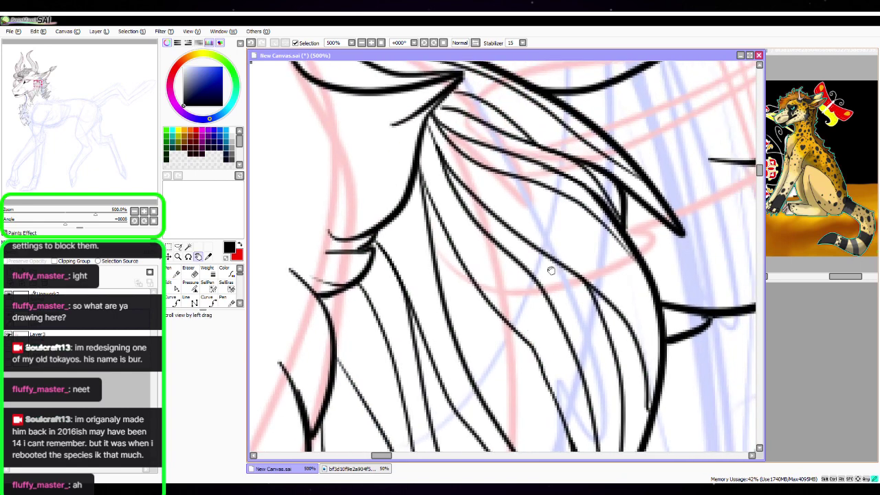
Adjust the strand at the root of the uppermost fur tuft and the inner strands near the rear tuft's tip
mouse_move(551, 212)
left_mouse_down()
mouse_move(525, 236)
mouse_move(506, 356)
left_mouse_up()
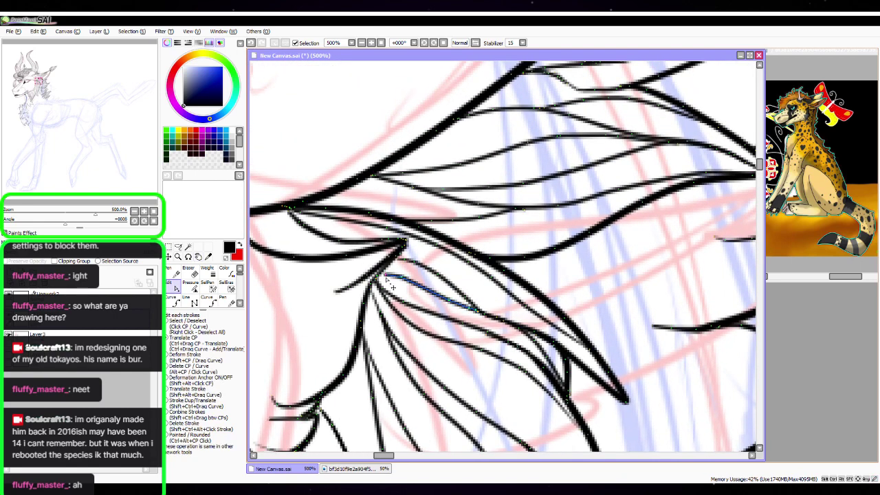
left_click_drag(560, 426, 577, 196)
mouse_move(627, 397)
left_mouse_down()
mouse_move(644, 233)
mouse_move(592, 343)
mouse_move(632, 278)
left_mouse_up()
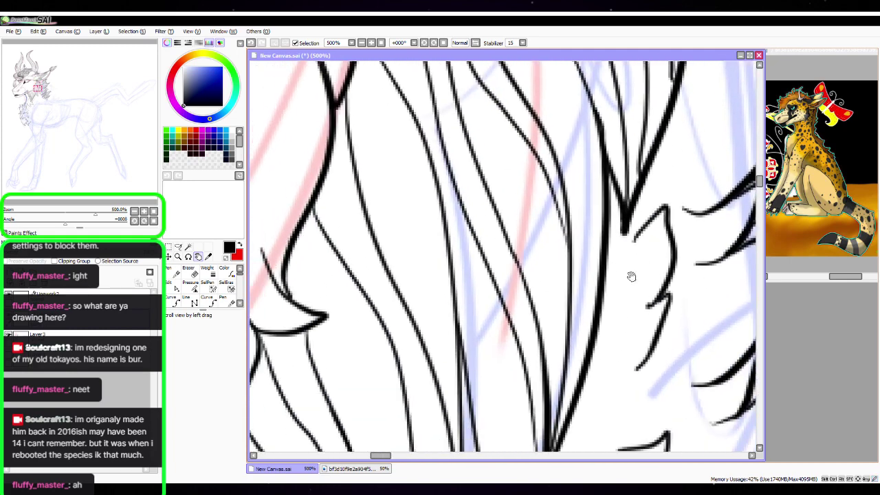
mouse_move(593, 358)
left_mouse_down()
mouse_move(636, 250)
mouse_move(586, 418)
mouse_move(603, 286)
left_mouse_up()
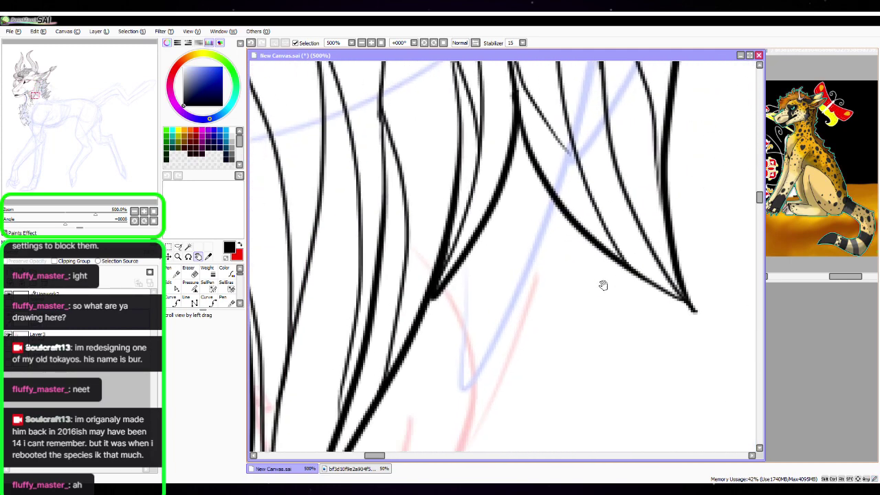
key("ctrl")
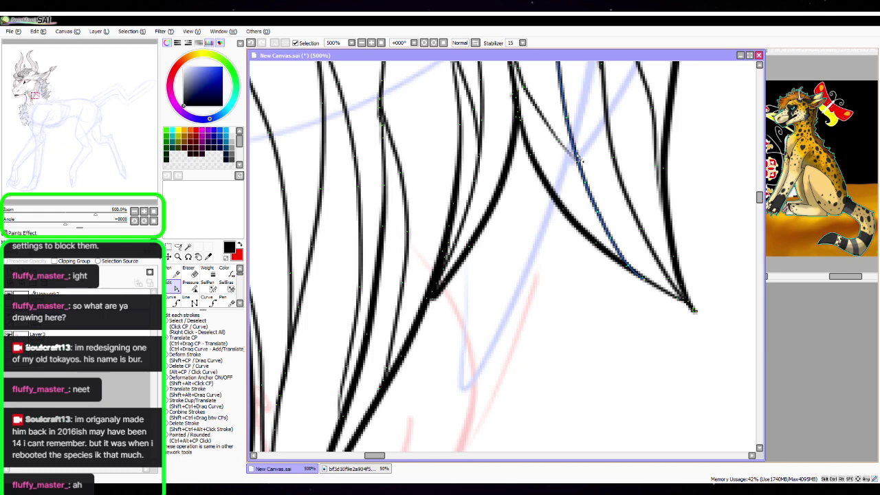
key("space")
mouse_move(583, 168)
left_mouse_down()
mouse_move(640, 334)
mouse_move(715, 269)
mouse_move(658, 275)
mouse_move(678, 173)
mouse_move(646, 119)
mouse_move(630, 112)
mouse_move(658, 245)
left_mouse_up()
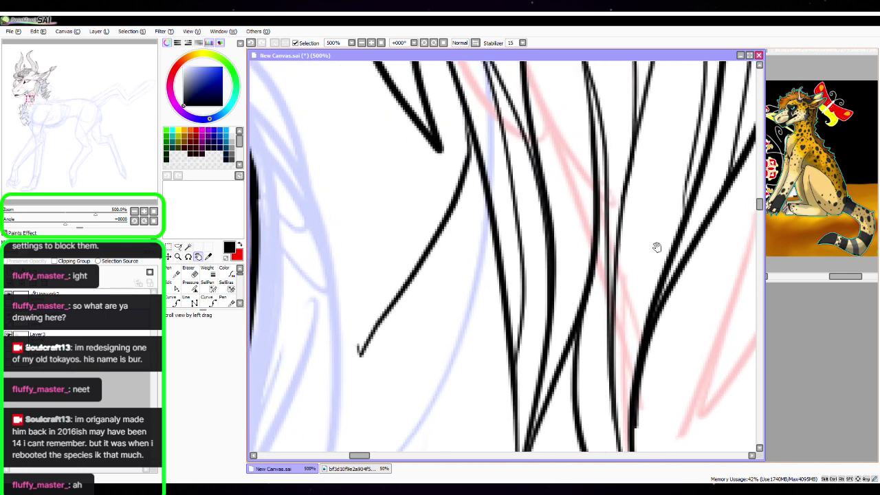
Extend and close the gaps at the upper ends of the fur strands just below the jawline
mouse_move(610, 174)
left_mouse_down()
mouse_move(611, 275)
mouse_move(575, 387)
left_mouse_up()
left_click_drag(608, 286, 539, 342)
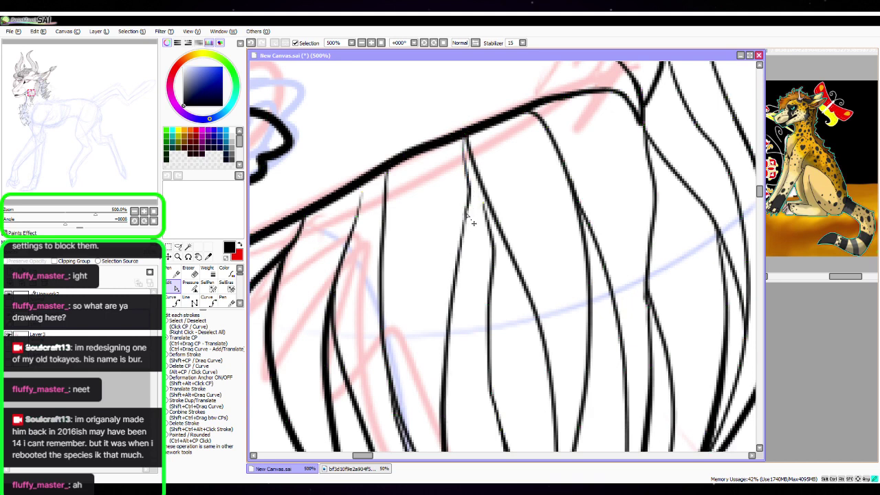
left_click_drag(361, 195, 366, 181)
left_click(174, 268)
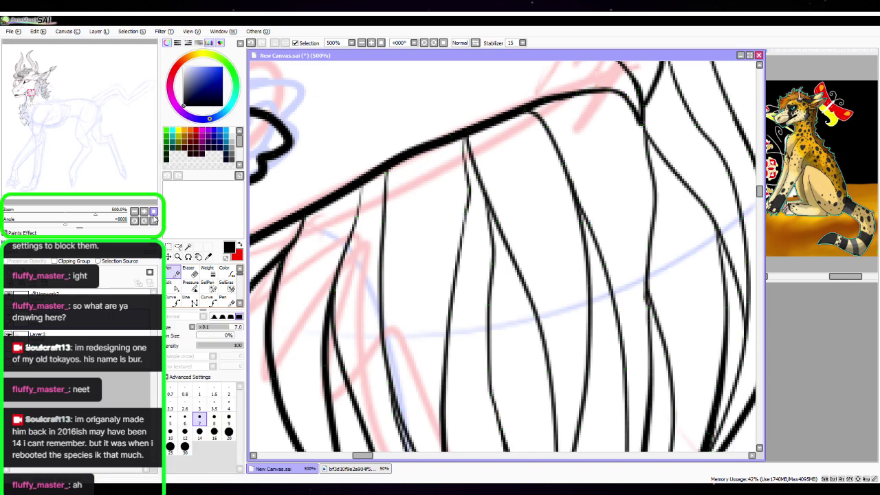
Examine the uninked chest, belly and front-leg sketch below the finished fur as a whole and up close
left_click(153, 212)
left_click(143, 212)
left_click(144, 212)
mouse_move(384, 233)
left_mouse_down()
mouse_move(399, 234)
mouse_move(544, 391)
mouse_move(503, 258)
mouse_move(472, 235)
left_mouse_up()
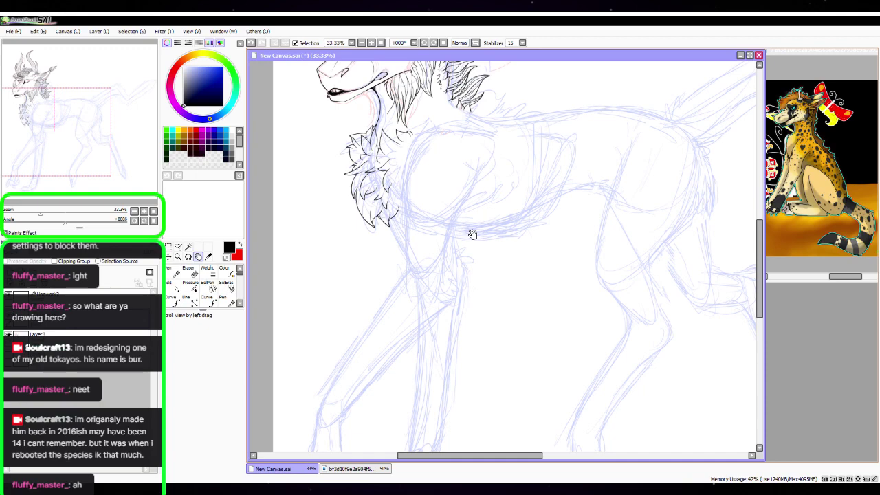
left_click(20, 272)
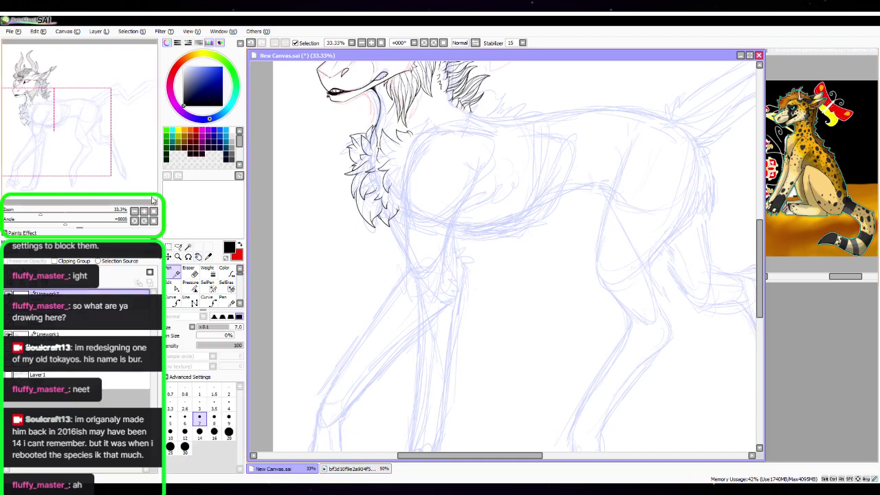
left_click(143, 211)
key("space")
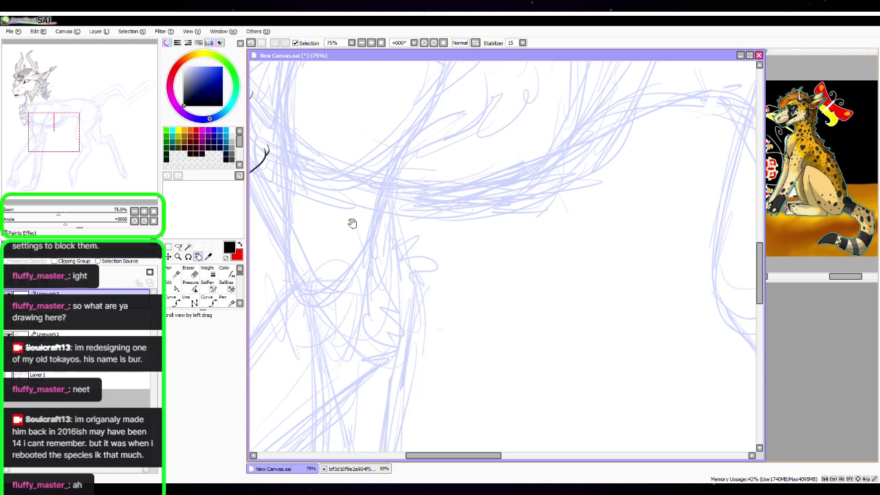
double_click(144, 211)
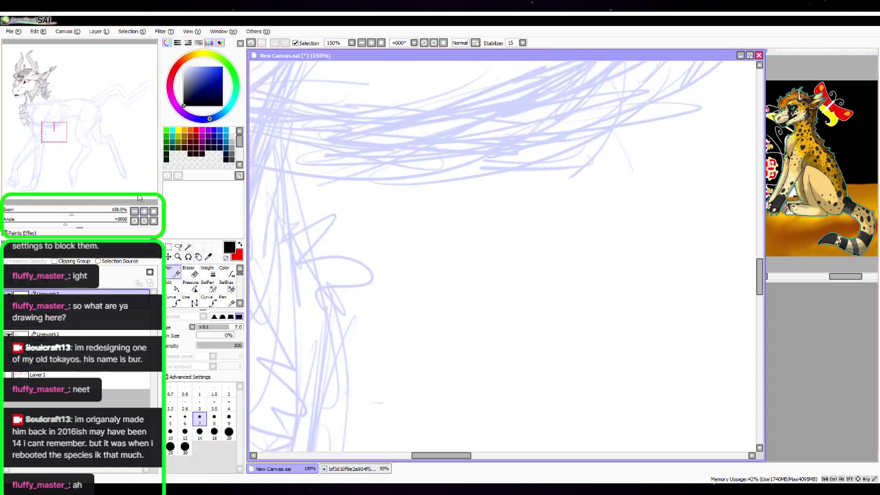
key("space")
left_click_drag(375, 228, 495, 323)
left_click_drag(387, 254, 504, 241)
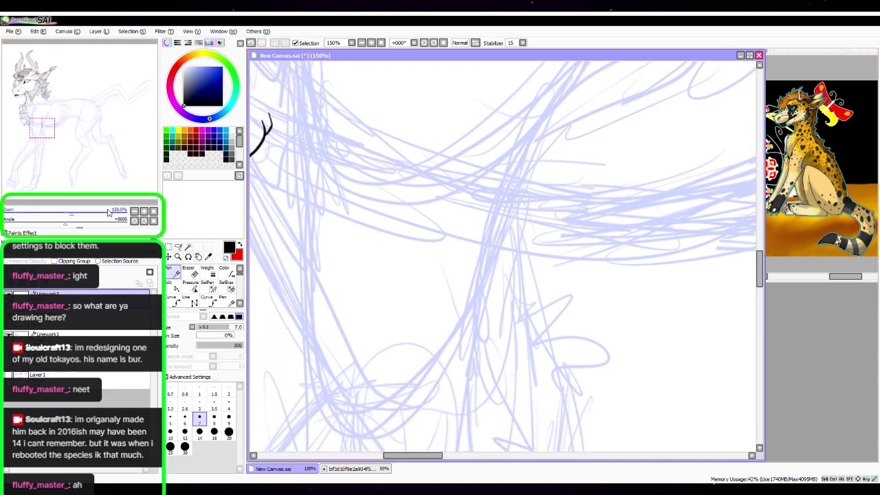
Ink the shoulder line curving up from behind the chest fluff to a small hook at the shoulder top, and adjust its bend
left_click(134, 212)
key("space")
left_click_drag(462, 222, 419, 288)
left_click_drag(333, 428, 310, 100)
mouse_move(451, 142)
left_mouse_down()
mouse_move(502, 300)
mouse_move(482, 362)
left_mouse_up()
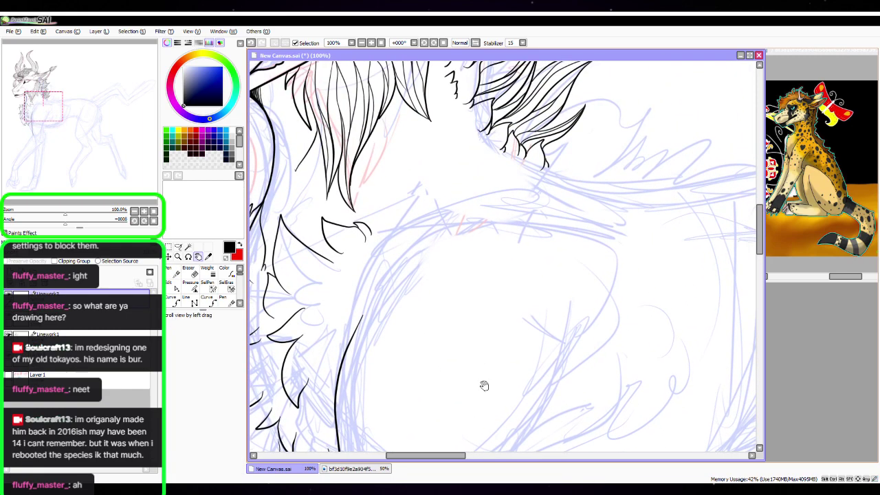
left_click_drag(362, 317, 424, 243)
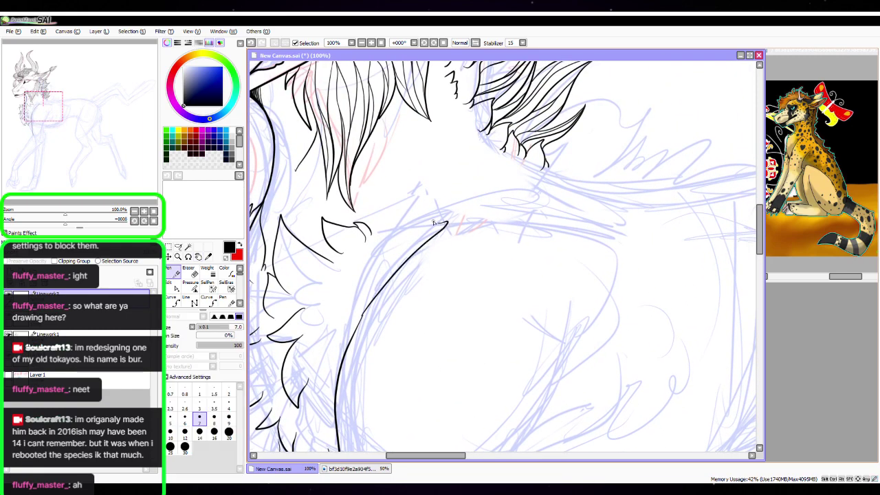
left_click(143, 211)
key("space")
left_click_drag(392, 340, 579, 308)
key("ctrl")
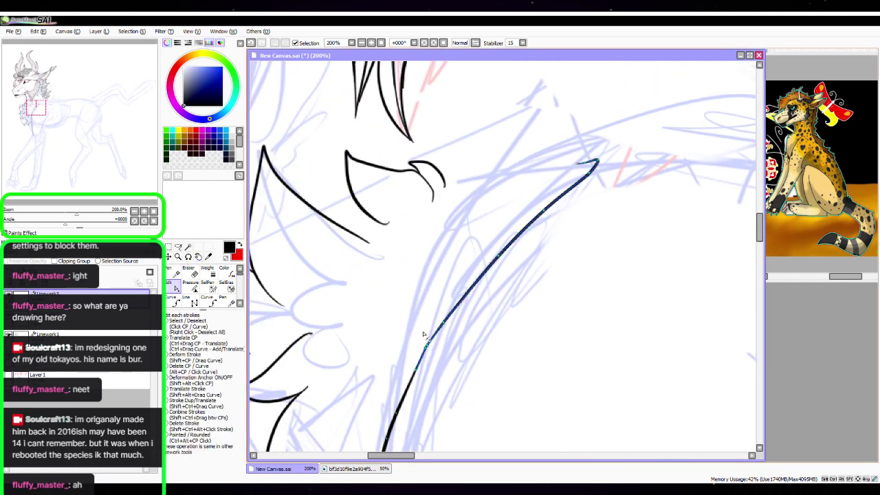
Thicken the rear edge of the longest neck-fur tuft down to its tip and adjust the pointed end
left_click(177, 273)
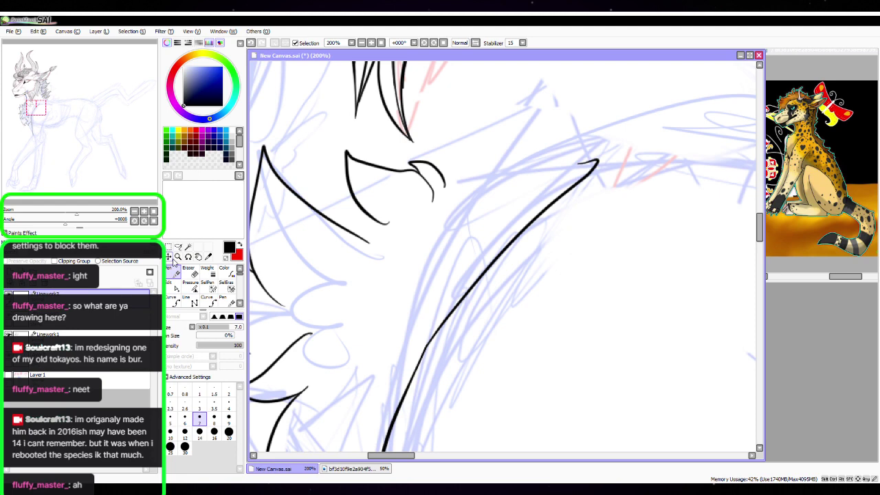
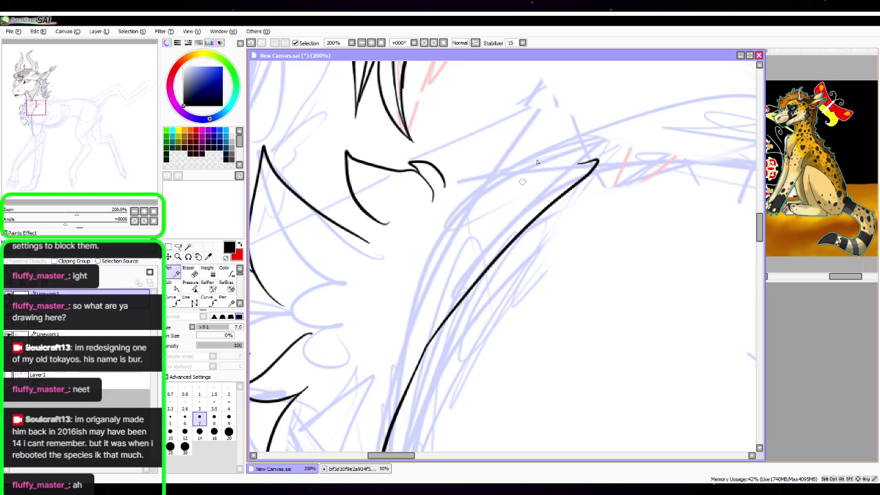
left_click_drag(605, 230, 549, 375)
left_click_drag(428, 297, 502, 335)
key("Page_Up")
key("Page_Up")
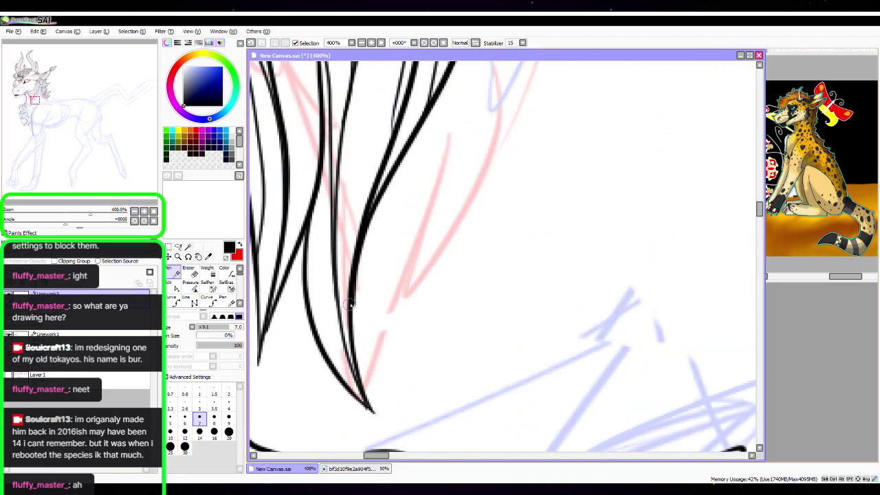
mouse_move(350, 313)
left_mouse_down()
mouse_move(359, 375)
mouse_move(376, 412)
left_mouse_up()
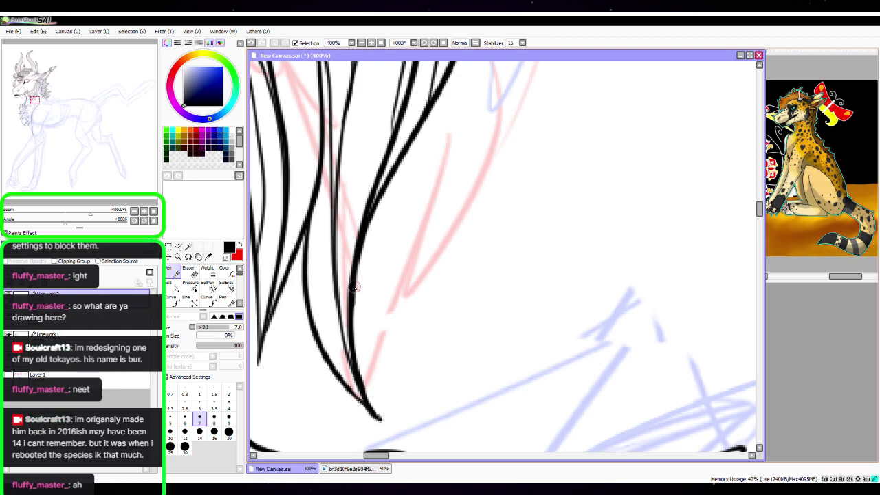
mouse_move(355, 287)
left_mouse_down()
mouse_move(358, 364)
mouse_move(367, 400)
mouse_move(389, 432)
left_mouse_up()
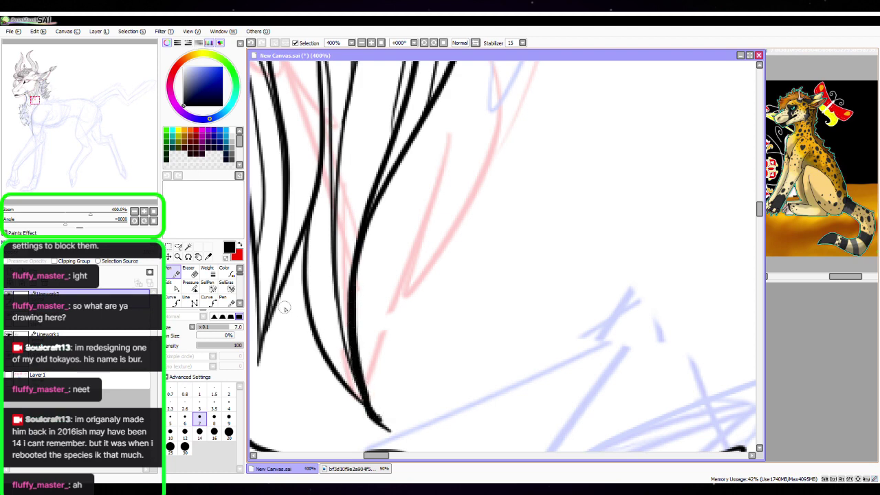
left_click_drag(448, 368, 474, 348)
left_click_drag(416, 411, 409, 401, "ctrl")
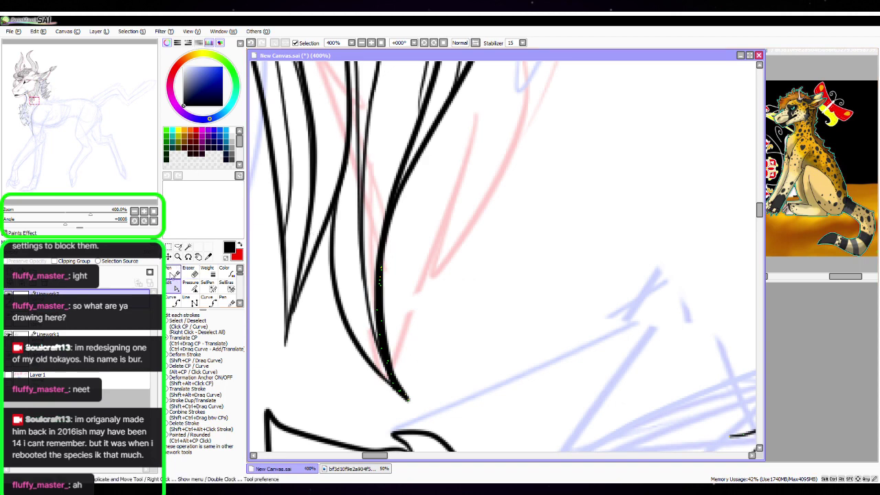
Thicken the edge of the neighbouring shorter tuft down to its tip and the fork where the two tufts part
left_click(171, 271)
mouse_move(289, 330)
left_mouse_down()
mouse_move(322, 247)
mouse_move(341, 139)
left_mouse_up()
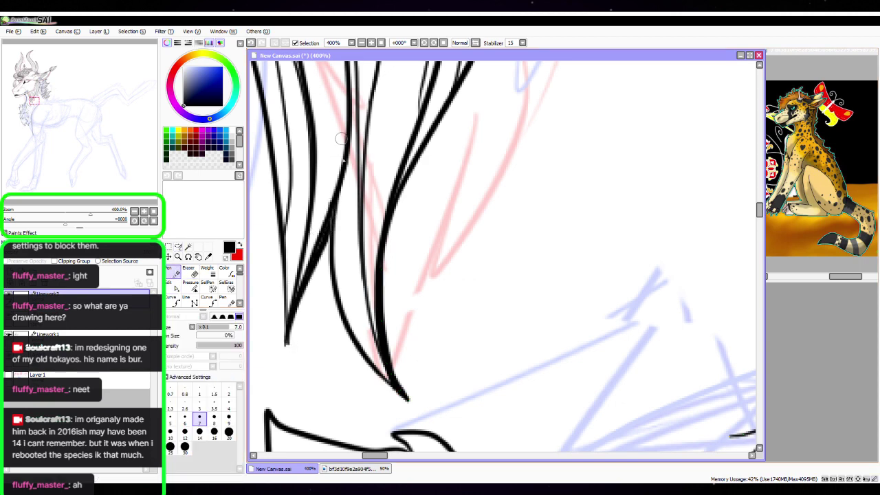
mouse_move(319, 246)
left_mouse_down()
mouse_move(287, 318)
mouse_move(287, 350)
left_mouse_up()
mouse_move(329, 227)
left_mouse_down()
mouse_move(334, 293)
mouse_move(372, 368)
mouse_move(405, 390)
mouse_move(342, 288)
left_mouse_up()
Thicken the front edge of the shorter of the two hanging neck-fur tufts up to its pointed tip and adjust the stroke
key("space")
left_click_drag(620, 396, 566, 299)
left_click_drag(489, 256, 680, 390)
left_click_drag(568, 275, 592, 375)
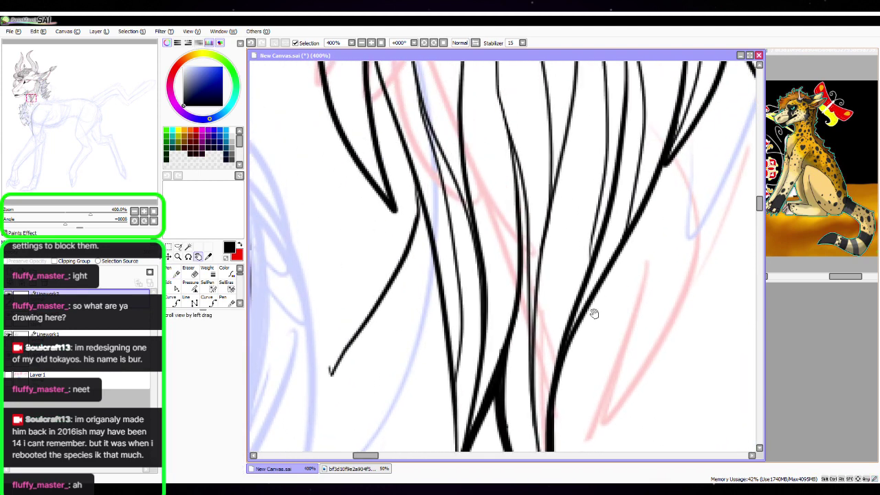
left_click(134, 211)
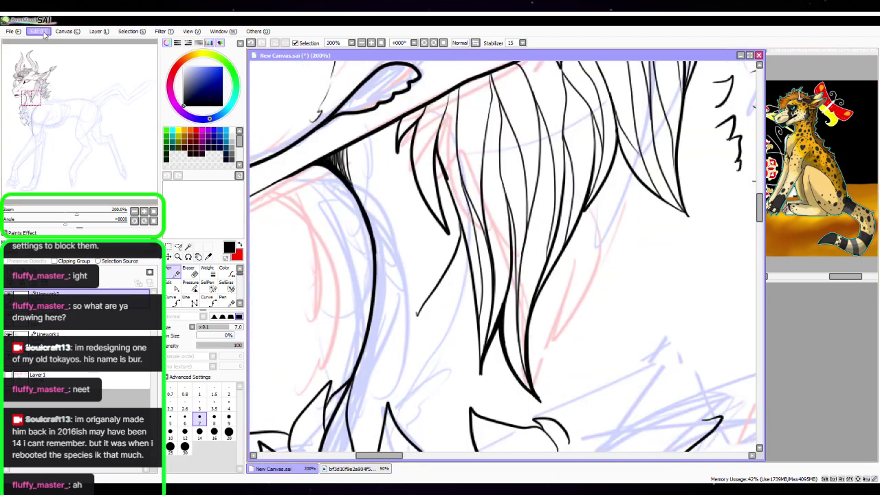
left_click_drag(67, 224, 28, 224)
key("space")
left_click_drag(589, 343, 581, 305)
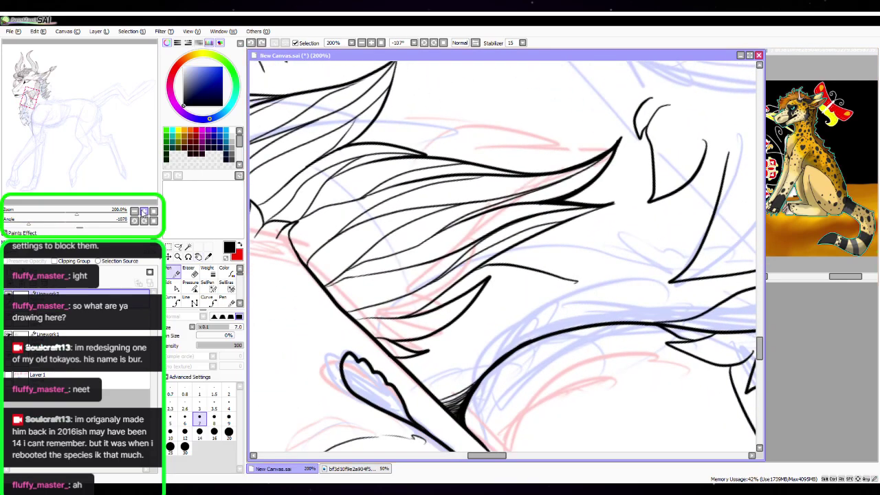
left_click(144, 211)
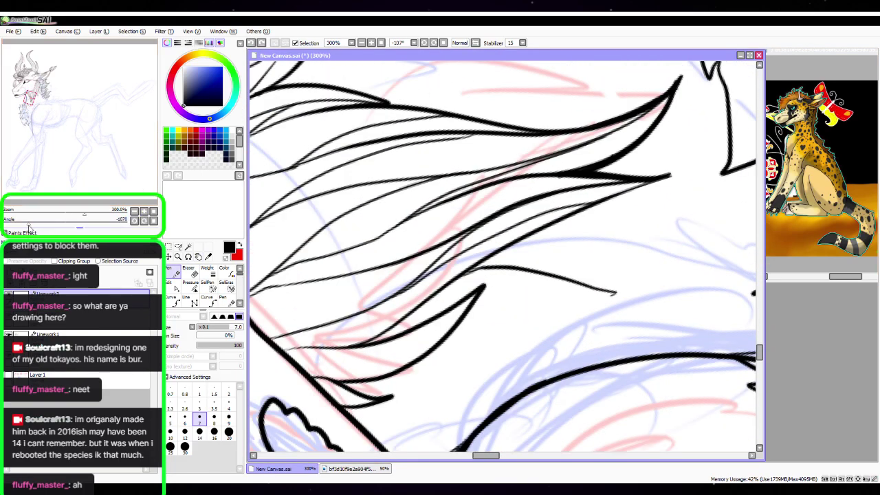
left_click_drag(29, 226, 14, 225)
left_click(142, 211)
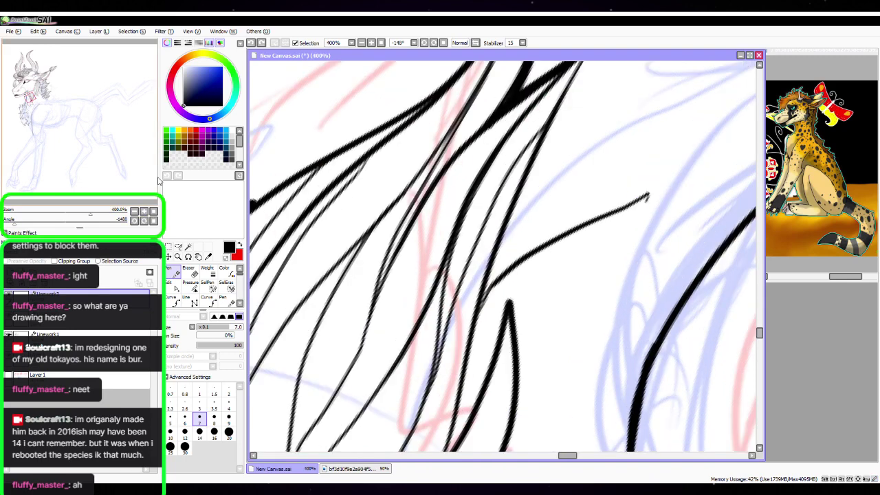
key("space")
left_click_drag(568, 284, 455, 241)
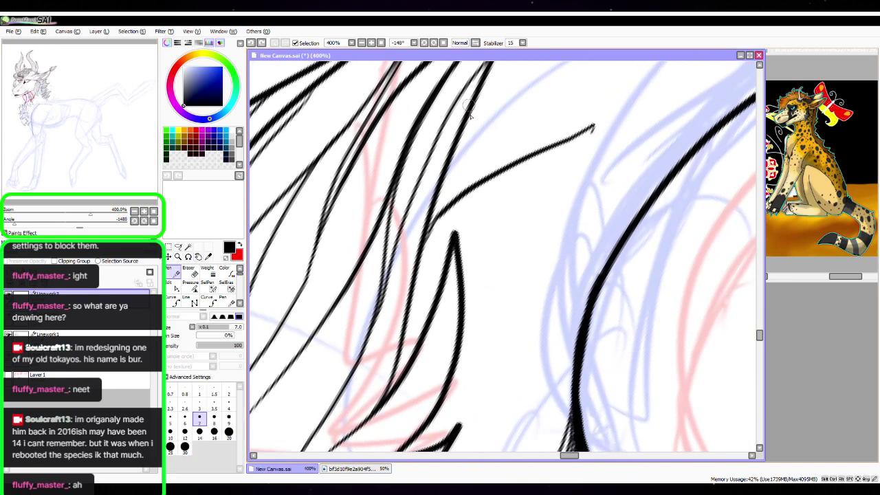
mouse_move(474, 103)
left_mouse_down()
mouse_move(433, 213)
mouse_move(390, 372)
left_mouse_up()
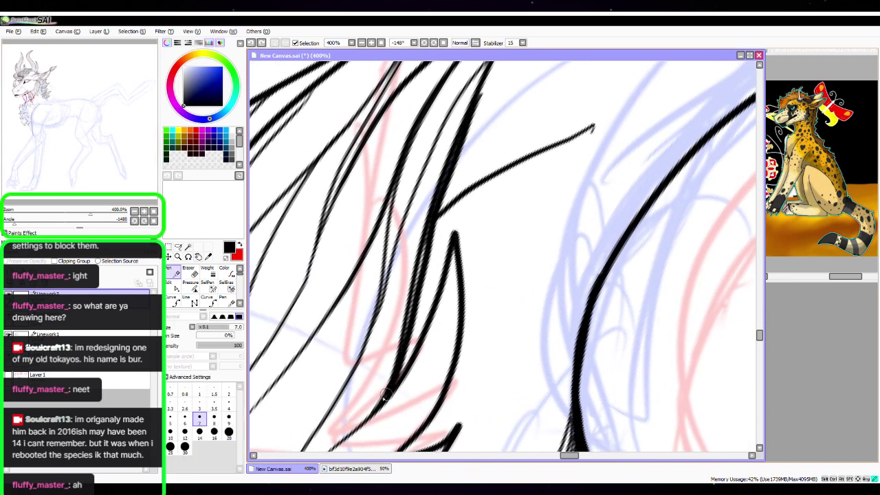
left_click(176, 284)
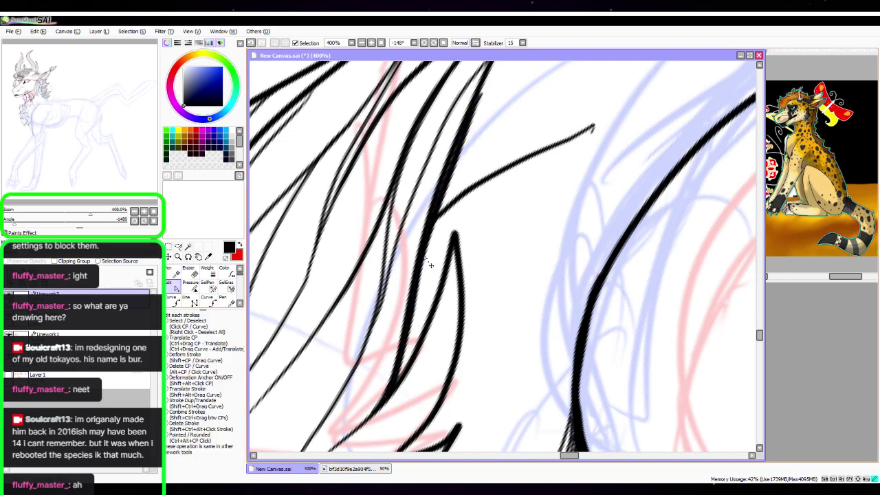
scroll(432, 236, "up", 5)
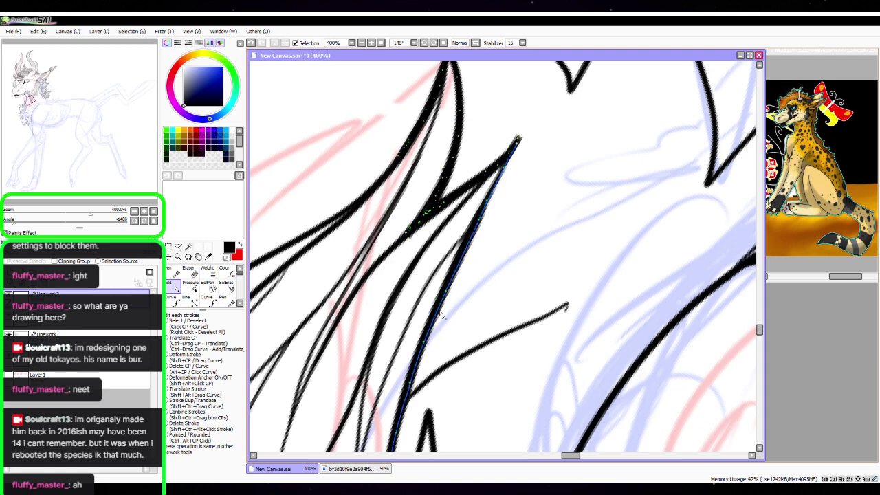
Thicken the two facing edges where the rear cheek tuft parts from the longest neck-fur tuft
left_click(172, 272)
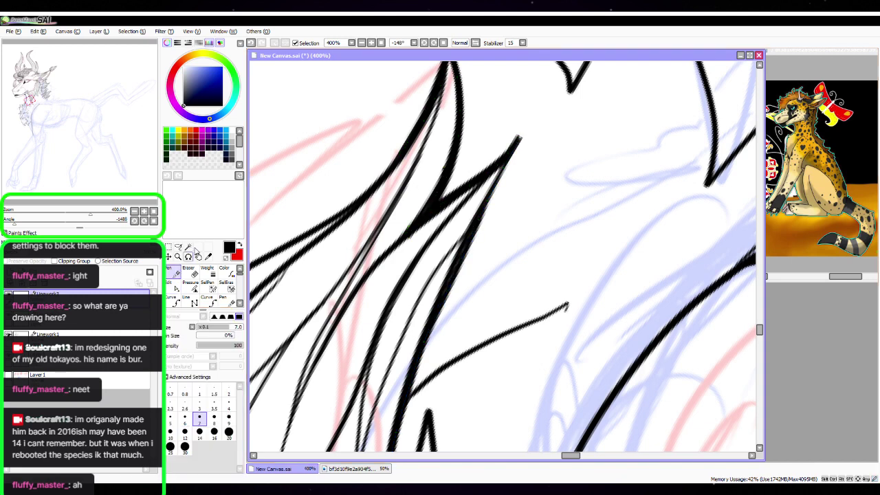
mouse_move(517, 143)
left_mouse_down()
mouse_move(523, 118)
mouse_move(468, 238)
mouse_move(619, 334)
left_mouse_up()
key("space")
mouse_move(546, 399)
left_mouse_down()
mouse_move(621, 340)
mouse_move(629, 304)
mouse_move(569, 368)
mouse_move(611, 315)
left_mouse_up()
left_click_drag(485, 416, 583, 336)
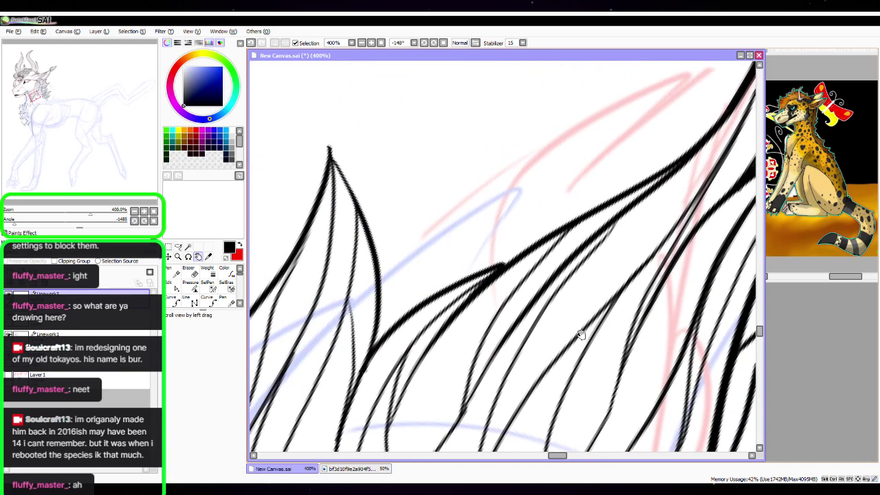
left_click_drag(516, 380, 596, 375)
mouse_move(409, 139)
left_mouse_down()
mouse_move(440, 200)
mouse_move(459, 273)
mouse_move(447, 364)
mouse_move(461, 333)
mouse_move(530, 279)
left_mouse_up()
mouse_move(466, 327)
left_mouse_down()
mouse_move(581, 253)
mouse_move(488, 303)
mouse_move(459, 335)
mouse_move(494, 295)
mouse_move(464, 328)
mouse_move(523, 280)
mouse_move(595, 247)
mouse_move(586, 258)
mouse_move(665, 209)
mouse_move(461, 337)
mouse_move(462, 297)
left_mouse_up()
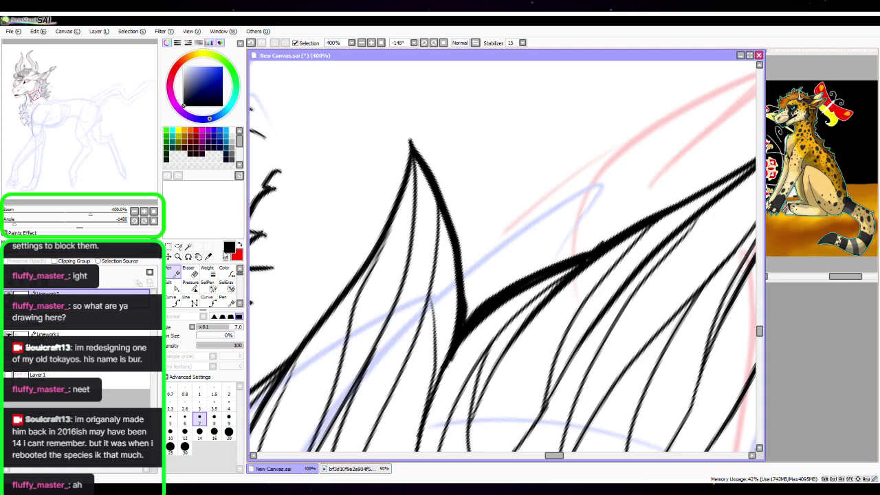
Adjust the thickened stroke at the fork between the rear cheek tuft and the longest neck-fur tuft
left_click(156, 222)
left_click(136, 211)
left_click(136, 211)
left_click(136, 210)
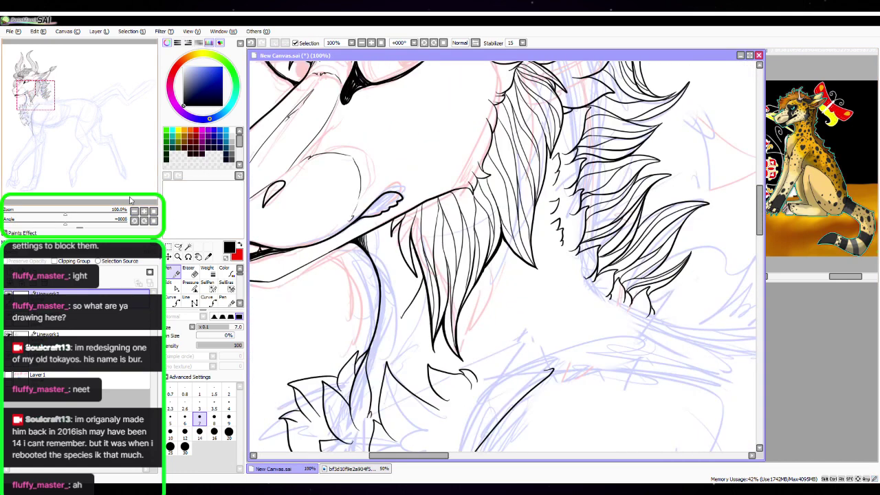
left_click_drag(503, 245, 446, 290)
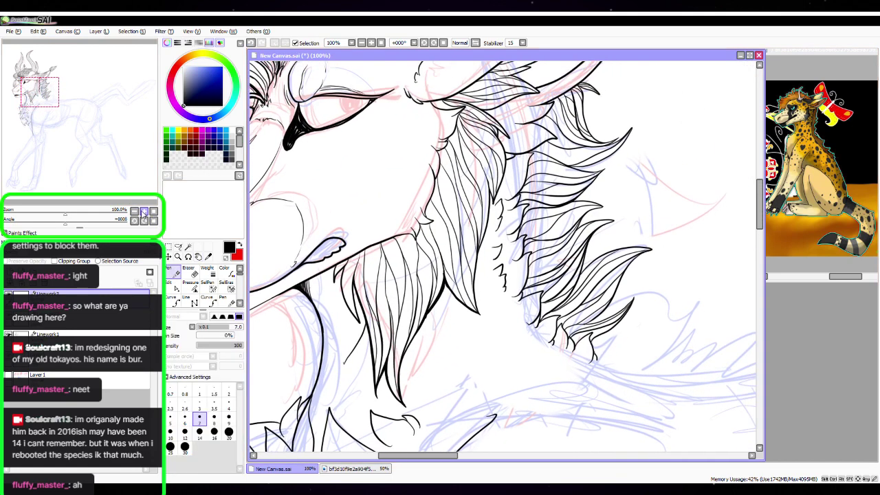
left_click(144, 210)
left_click(176, 288)
left_click(391, 300)
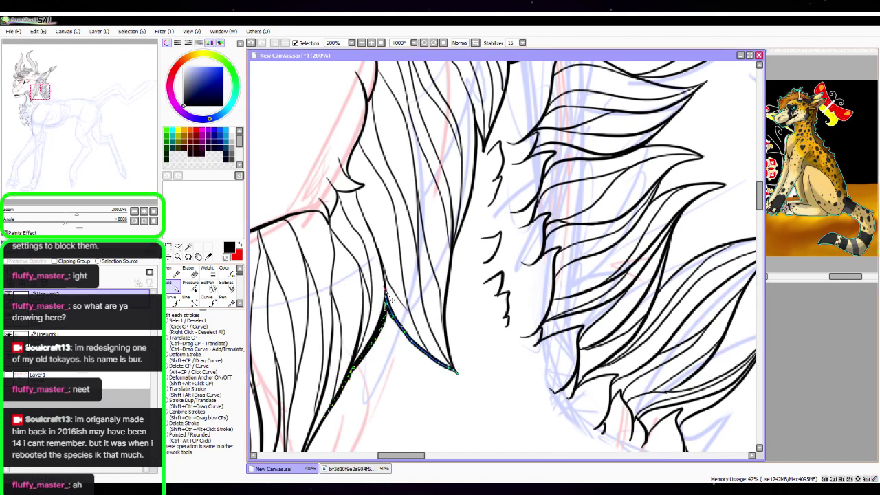
right_click(391, 310)
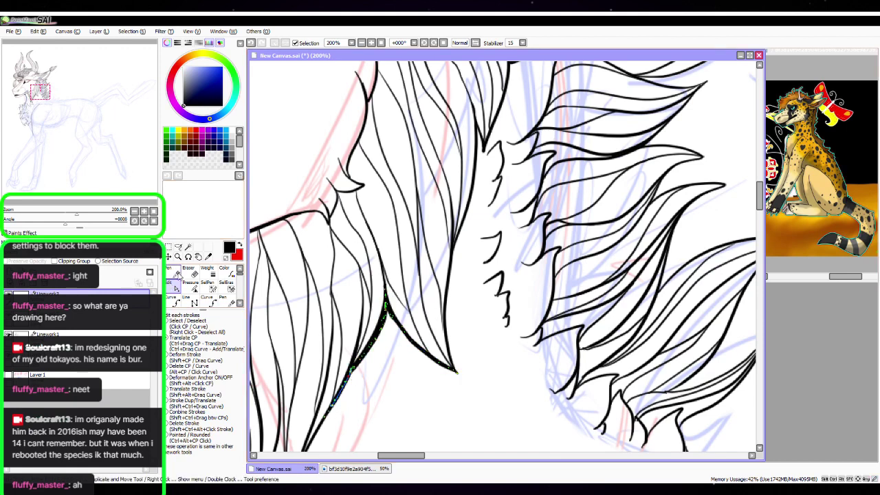
Thicken the upper edge of the pointed fur tuft just below the ear down to its tip and smooth its curve
left_click(173, 271)
key("space")
left_click_drag(553, 254, 531, 361)
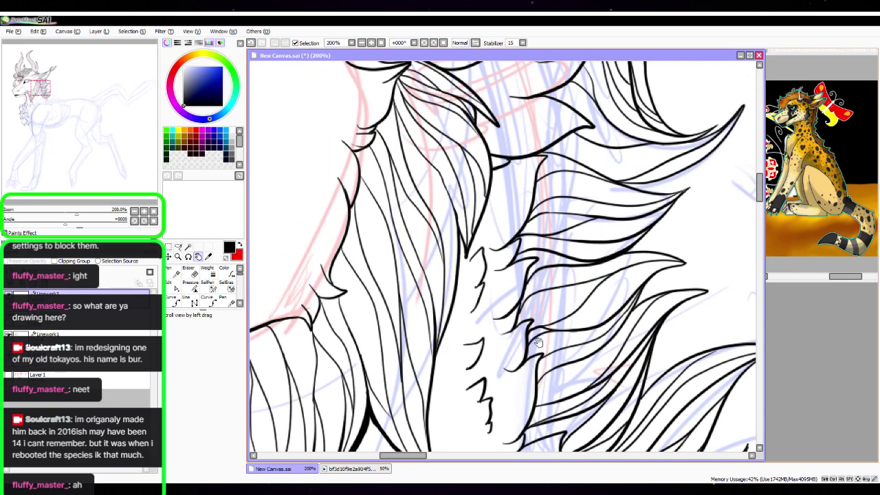
left_click_drag(559, 194, 597, 335)
scroll(597, 335, "up", 4)
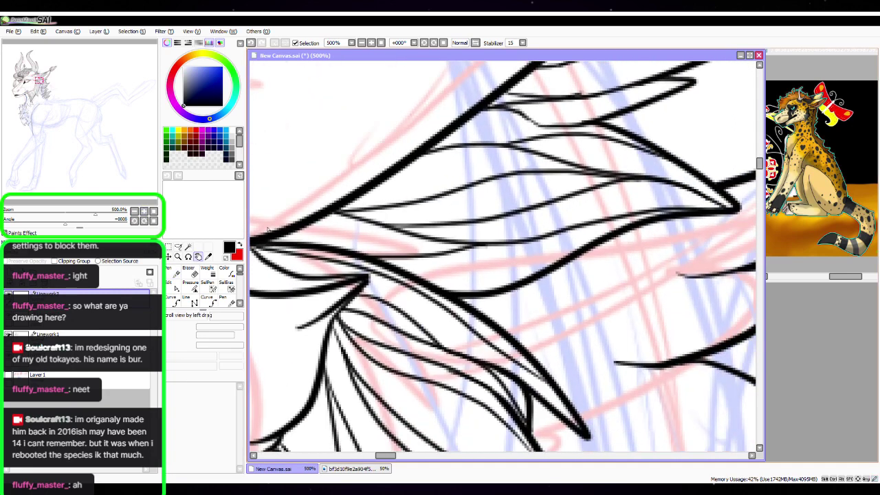
key("n")
mouse_move(268, 232)
left_mouse_down()
mouse_move(381, 257)
mouse_move(458, 295)
left_mouse_up()
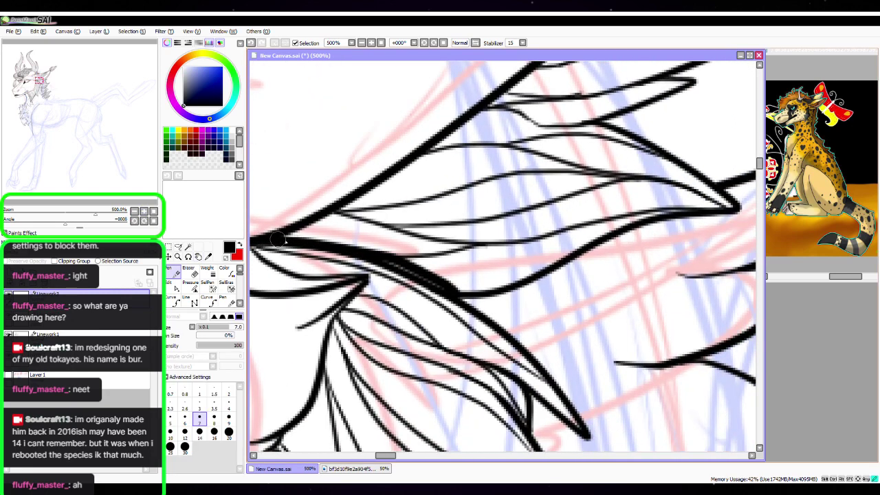
mouse_move(371, 257)
left_mouse_down()
mouse_move(447, 288)
mouse_move(502, 327)
mouse_move(547, 371)
mouse_move(586, 436)
left_mouse_up()
left_click(172, 286)
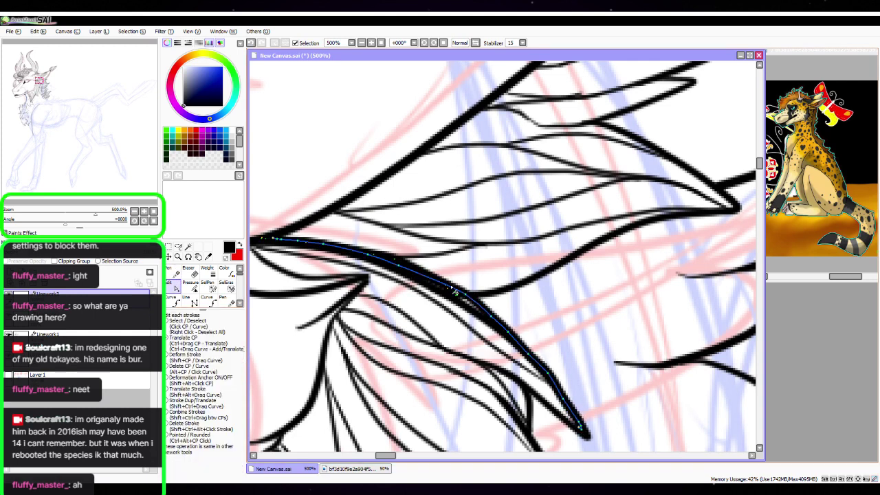
left_click(399, 262)
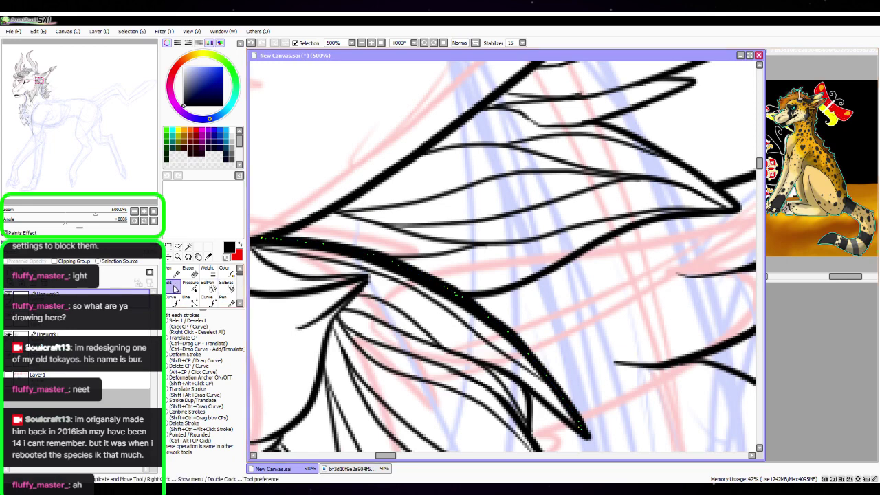
Thicken the short line in the gap under the pointed ear tuft's tip and adjust its upper end
left_click(174, 272)
key("space")
left_click_drag(596, 360, 497, 211)
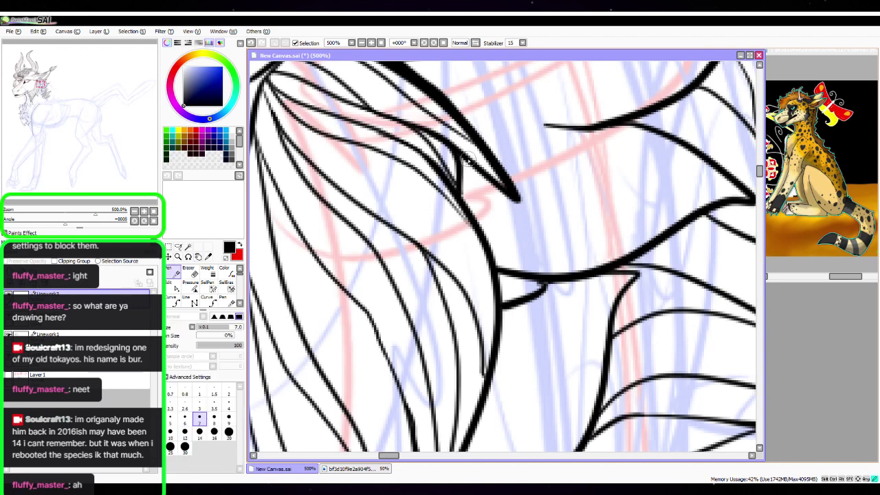
mouse_move(466, 158)
left_mouse_down()
mouse_move(469, 197)
mouse_move(458, 141)
left_mouse_up()
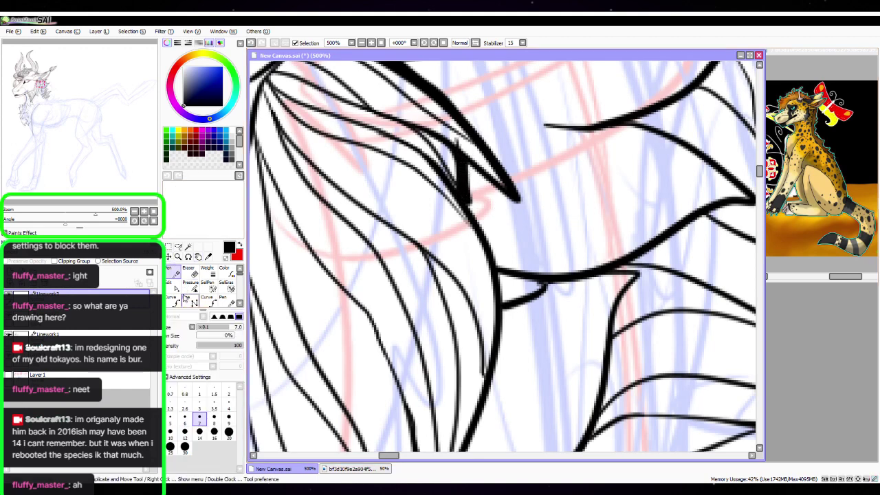
left_click(172, 285)
left_click_drag(457, 140, 463, 155)
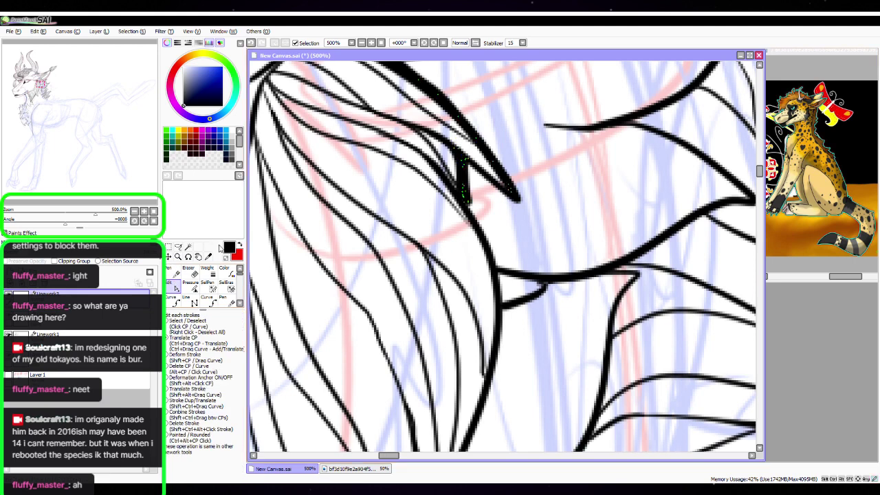
Thicken the outer edge of the upper cheek-fur tuft down to its tip and undo the last stray stroke
left_click(173, 272)
mouse_move(464, 187)
left_mouse_down()
mouse_move(502, 295)
mouse_move(481, 414)
left_mouse_up()
key("space")
left_click_drag(591, 424, 612, 179)
left_click_drag(543, 117, 476, 296)
left_click_drag(461, 224, 477, 284)
key("ctrl+z")
Thicken the rear edge of the long cheek tuft from the upper tuft's tip down to its own point, redoing the first stroke
mouse_move(453, 177)
left_mouse_down()
mouse_move(475, 303)
mouse_move(630, 139)
left_mouse_up()
key("space")
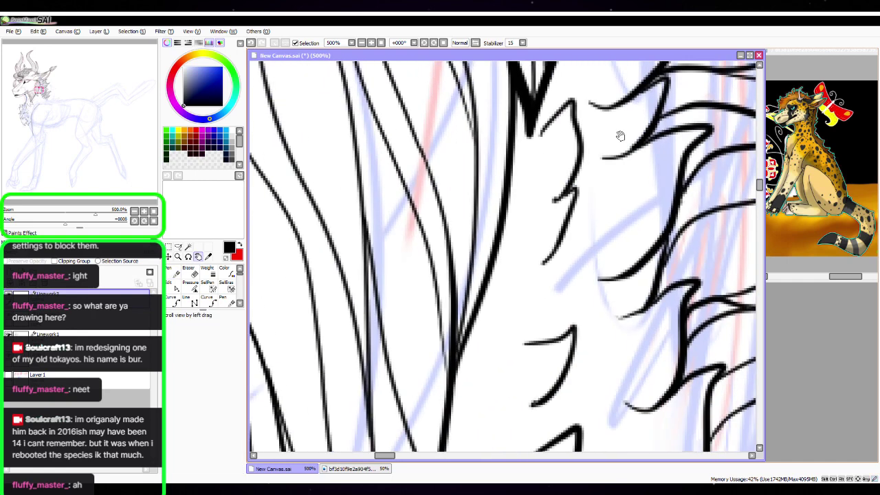
left_click_drag(511, 80, 510, 117)
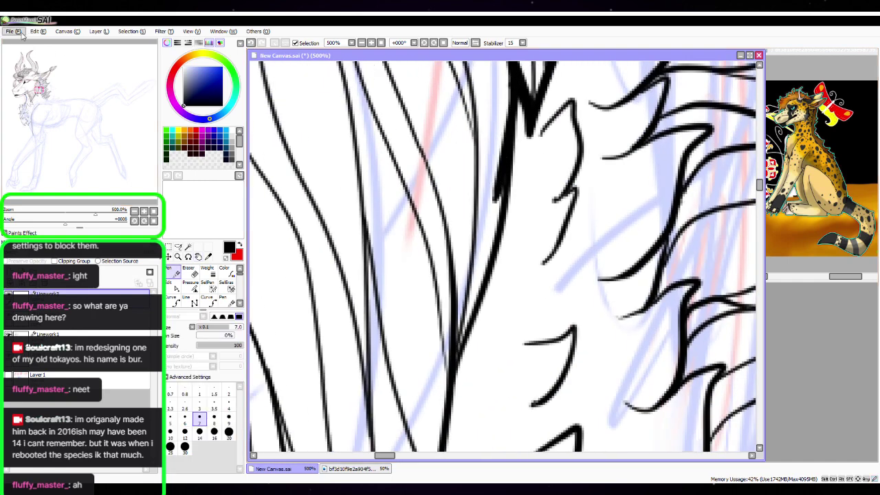
key("ctrl+z")
mouse_move(515, 81)
left_mouse_down()
mouse_move(512, 197)
mouse_move(444, 397)
mouse_move(555, 313)
mouse_move(552, 210)
mouse_move(493, 170)
mouse_move(484, 220)
left_mouse_up()
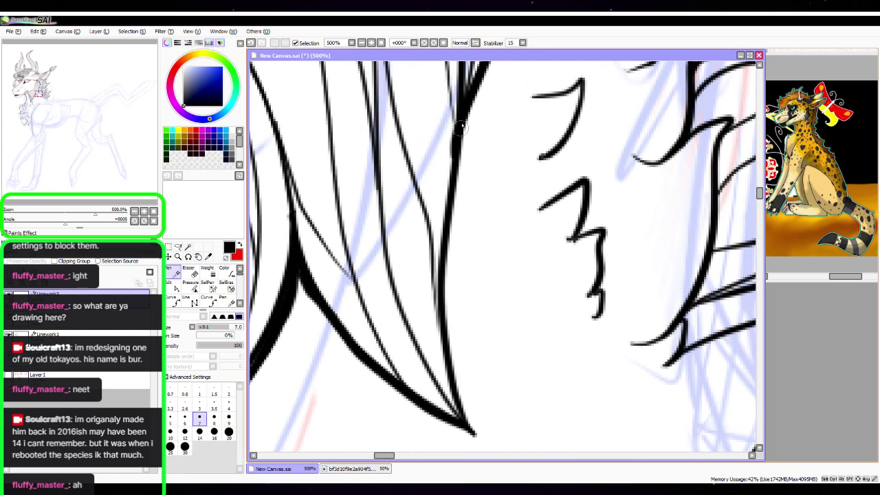
mouse_move(464, 103)
left_mouse_down()
mouse_move(449, 310)
mouse_move(454, 383)
mouse_move(473, 432)
left_mouse_up()
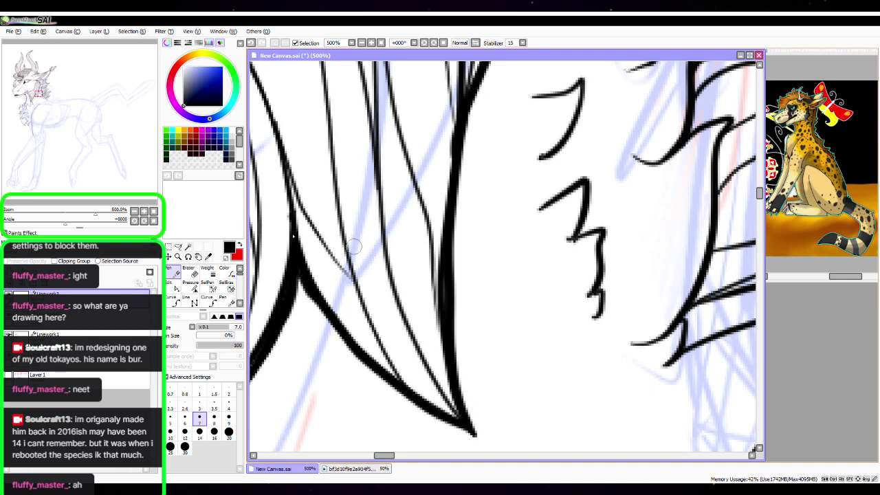
left_click_drag(449, 294, 446, 294, "ctrl")
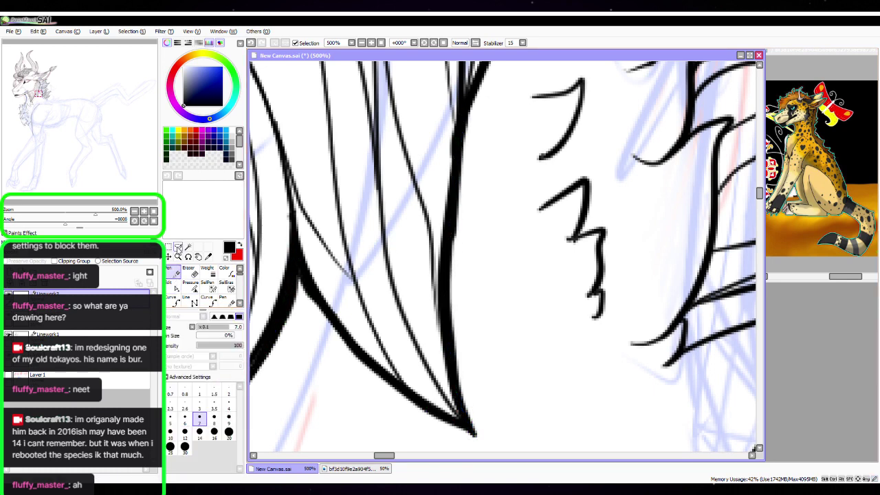
Thicken the lower front edge of the long cheek tuft from the fork to its point, redoing the uneven first stroke
mouse_move(296, 275)
left_mouse_down()
mouse_move(349, 352)
mouse_move(440, 419)
left_mouse_up()
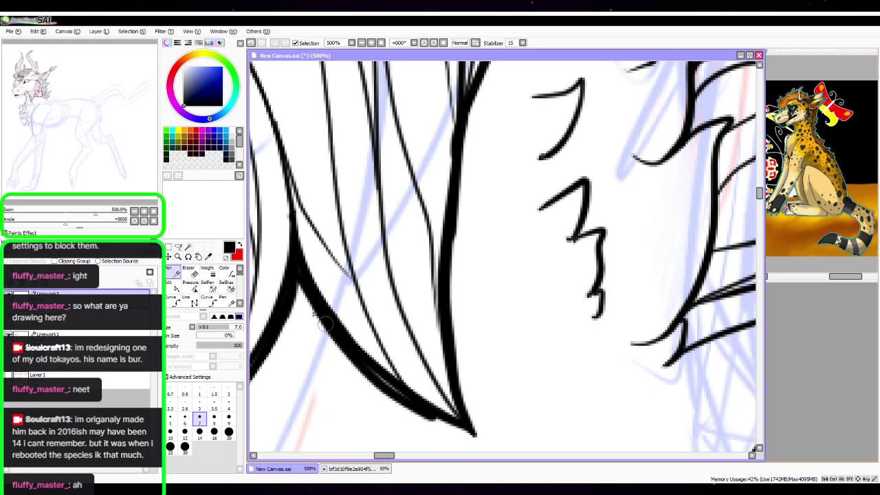
key("ctrl+z")
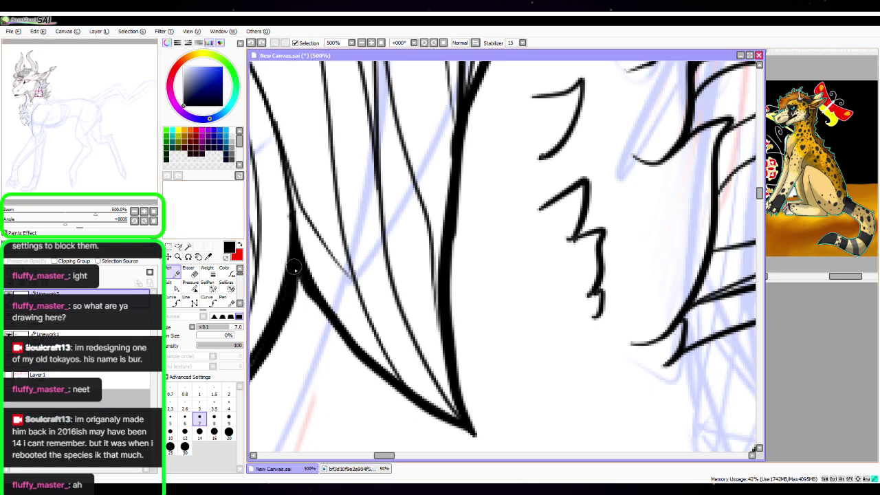
mouse_move(294, 270)
left_mouse_down()
mouse_move(346, 346)
mouse_move(381, 381)
mouse_move(421, 409)
mouse_move(474, 429)
left_mouse_up()
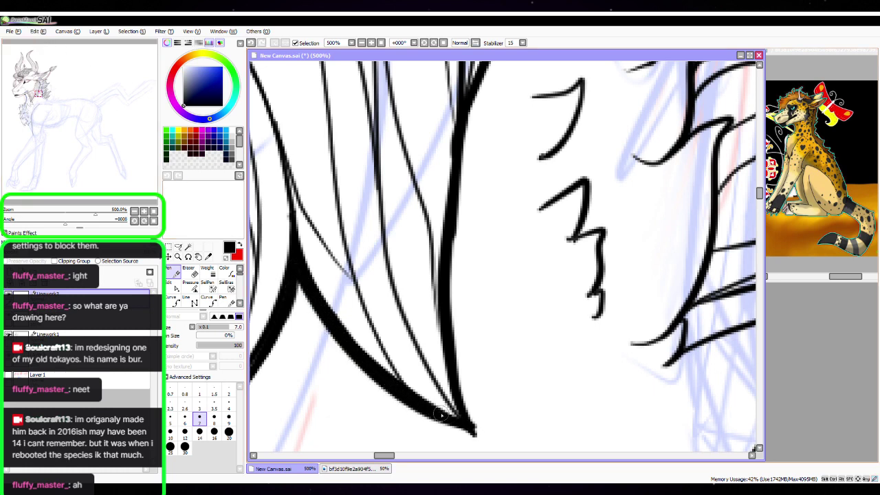
Examine the whole creature's line art and the uninked shoulder and belly sketch up close
left_click(153, 211)
left_click(144, 211)
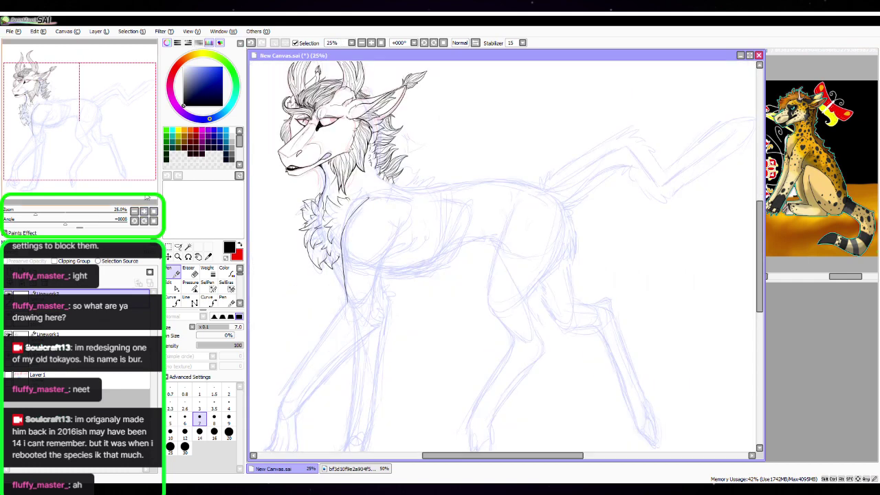
left_click_drag(411, 225, 486, 242)
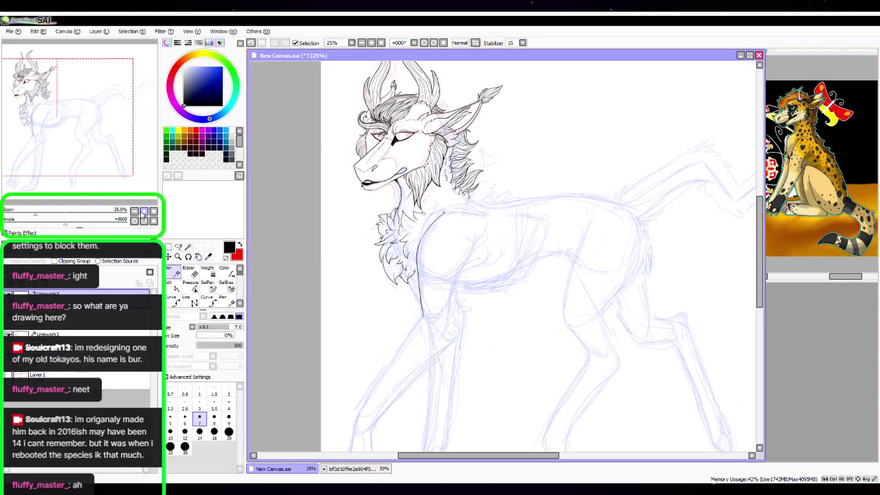
left_click(144, 211)
left_click(154, 211)
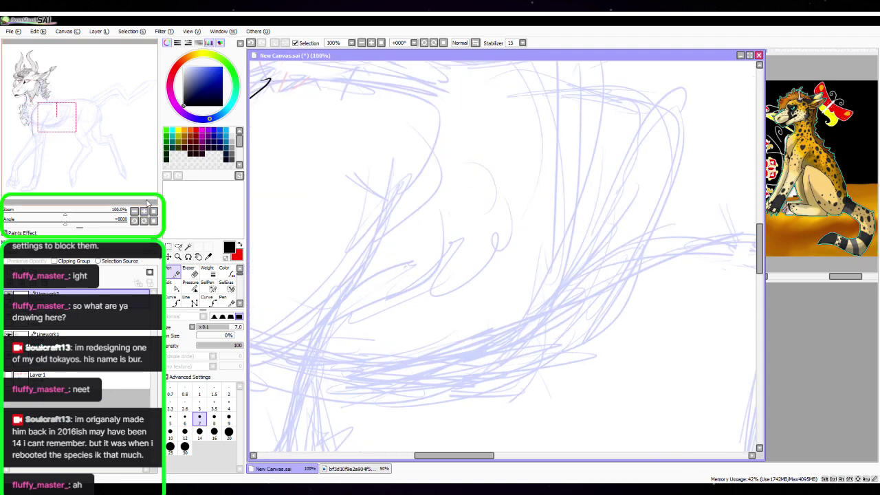
Try to ink the rear edge of the near upper foreleg from the shoulder down to a small elbow fur tip
left_click(198, 256)
mouse_move(427, 320)
left_mouse_down()
mouse_move(530, 213)
mouse_move(473, 253)
mouse_move(454, 308)
mouse_move(429, 314)
left_mouse_up()
key("n")
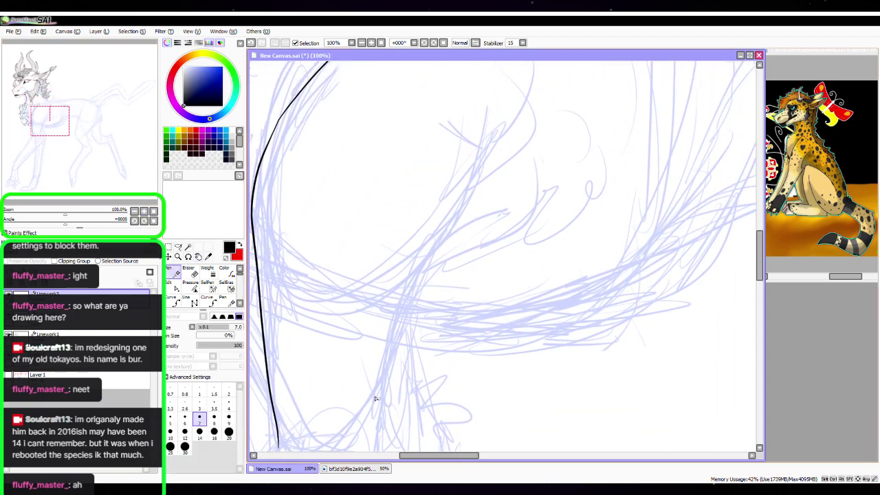
left_click_drag(511, 374, 526, 264)
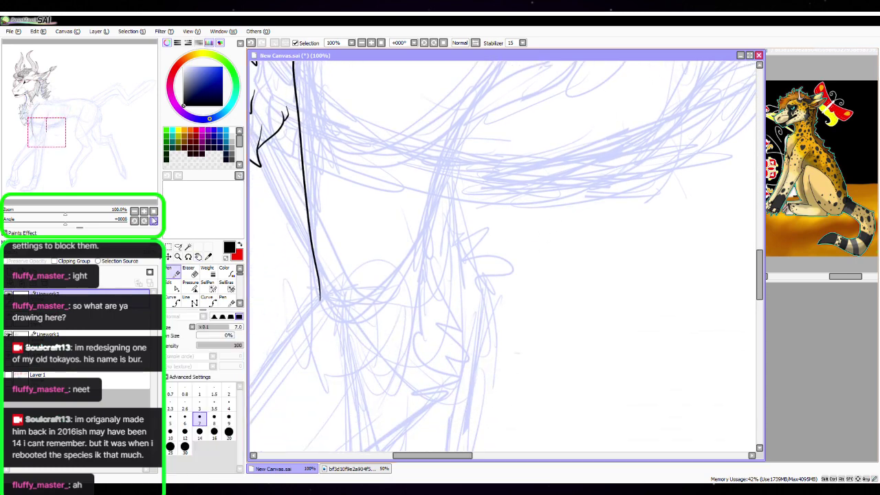
left_click(145, 212)
left_click_drag(546, 304, 527, 388)
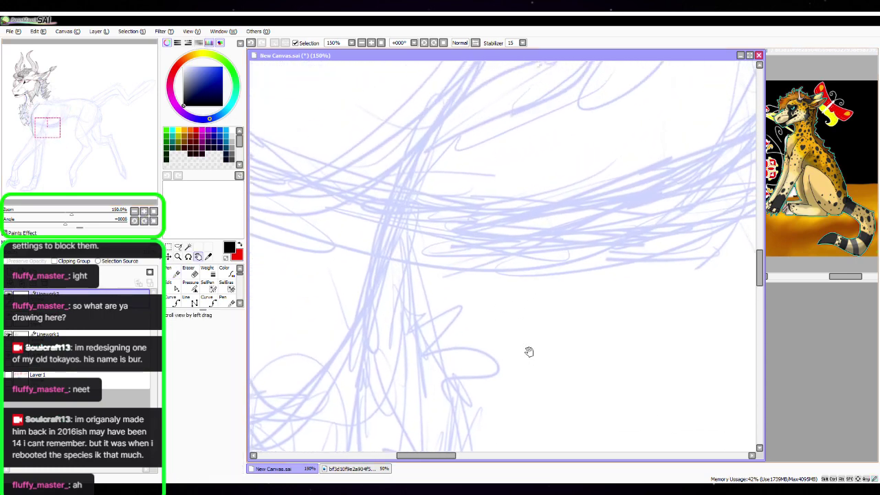
left_click_drag(529, 351, 526, 395)
mouse_move(518, 97)
left_mouse_down()
mouse_move(407, 224)
mouse_move(365, 397)
left_mouse_up()
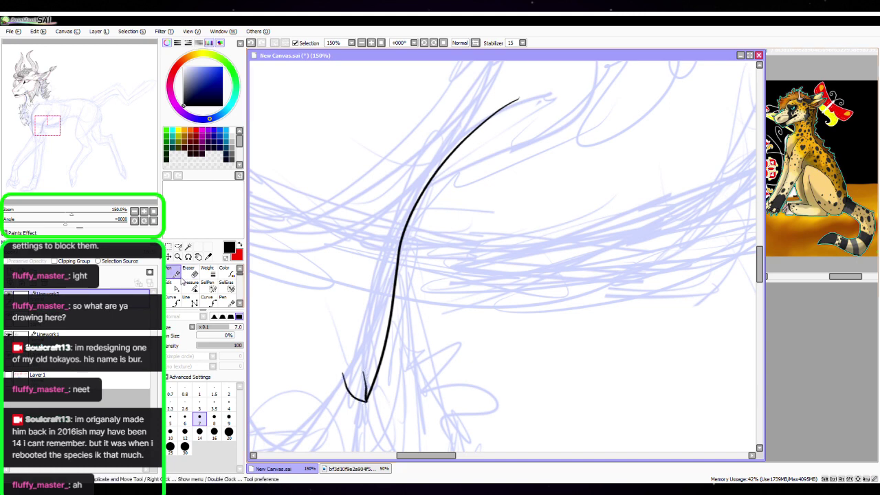
key("ctrl+z")
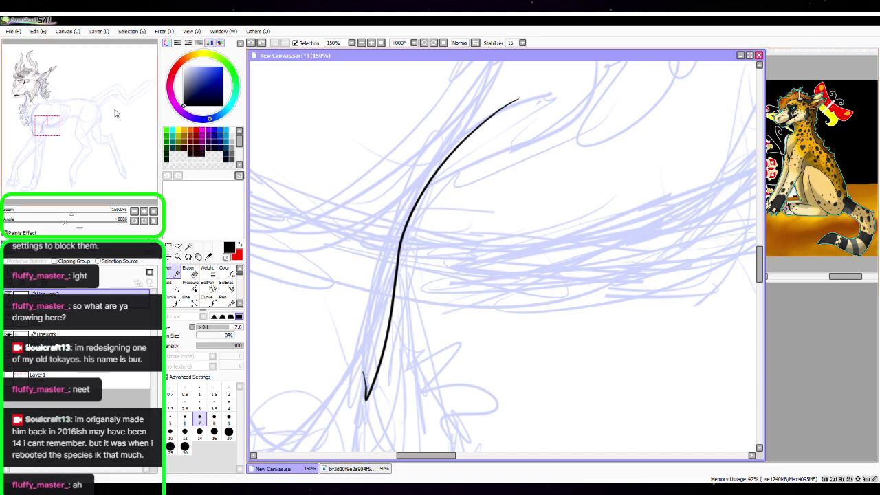
key("ctrl+z")
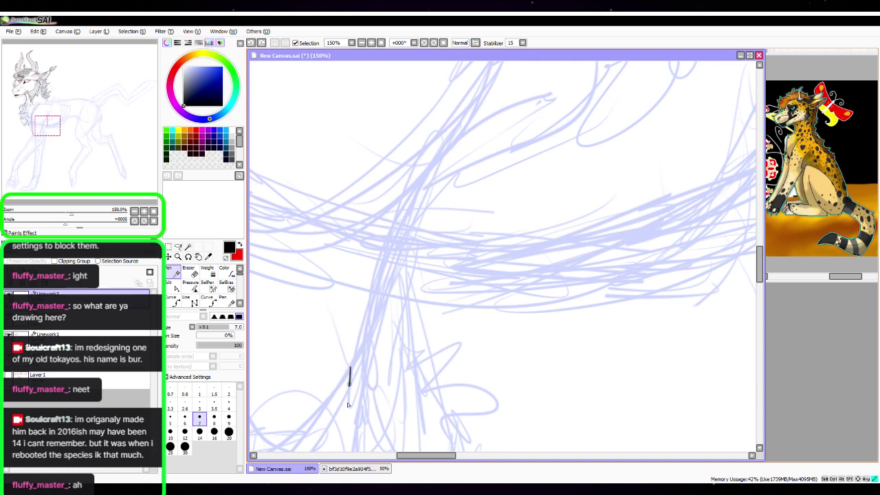
Ink a forked fur tuft at the elbow and the rear upper-foreleg line curving up to small fur ticks, redoing the upper end
left_click_drag(348, 405, 362, 372)
mouse_move(386, 400)
left_mouse_down()
mouse_move(368, 327)
mouse_move(382, 375)
mouse_move(385, 267)
mouse_move(430, 188)
mouse_move(548, 83)
left_mouse_up()
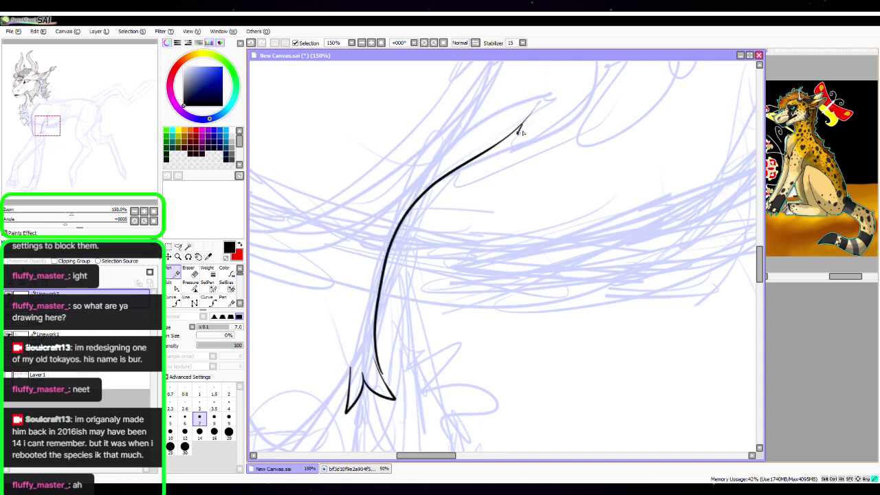
key("space")
mouse_move(605, 164)
left_mouse_down()
mouse_move(523, 319)
mouse_move(487, 358)
mouse_move(495, 389)
left_mouse_up()
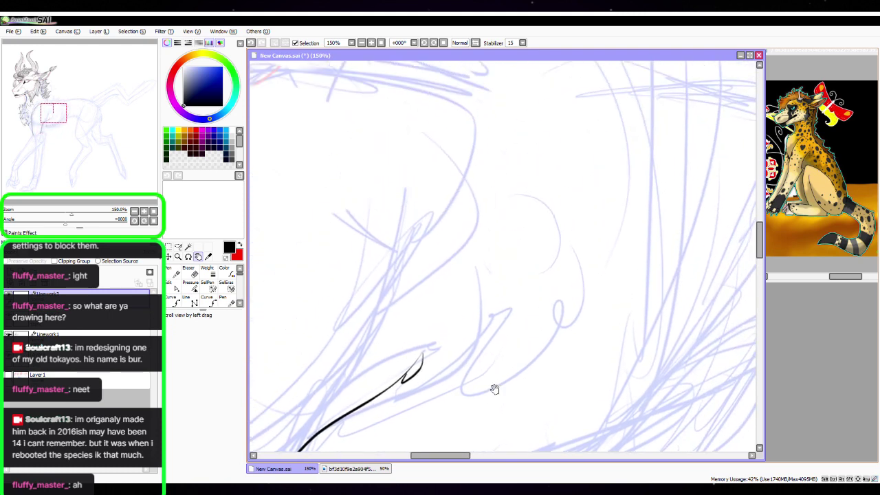
key("ctrl+z")
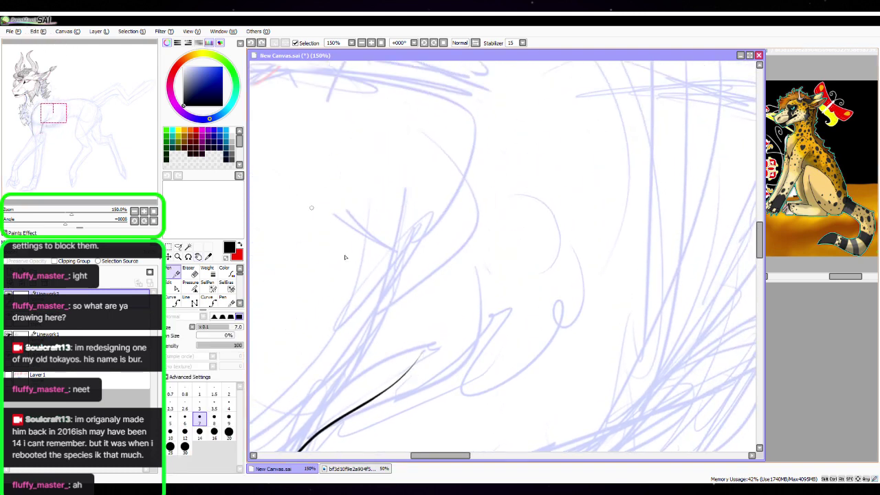
left_click_drag(421, 368, 440, 321)
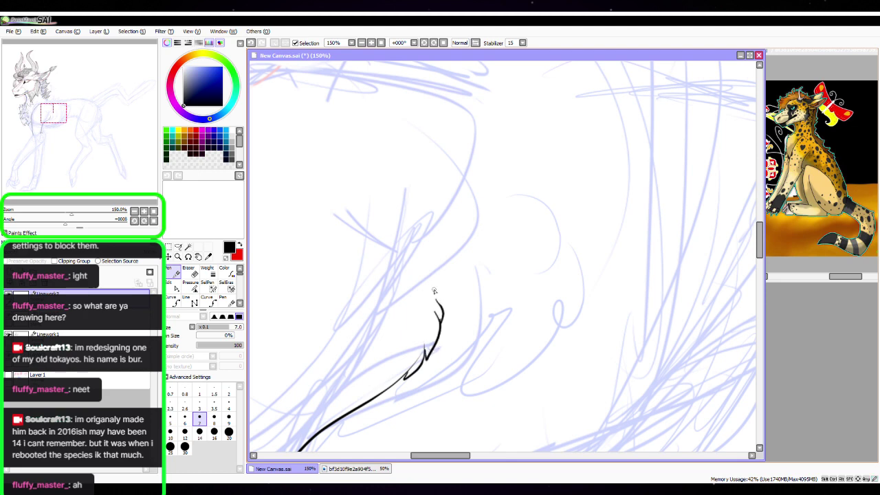
Ink the rounded shoulder contour from the base of the neck over the shoulder and back down toward the foreleg fur
key("space")
left_click_drag(452, 226, 591, 353)
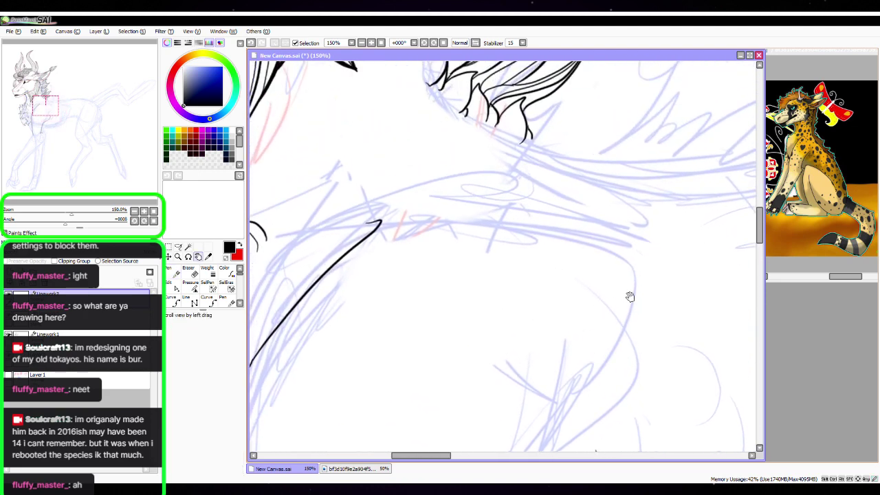
left_click_drag(613, 271, 536, 350)
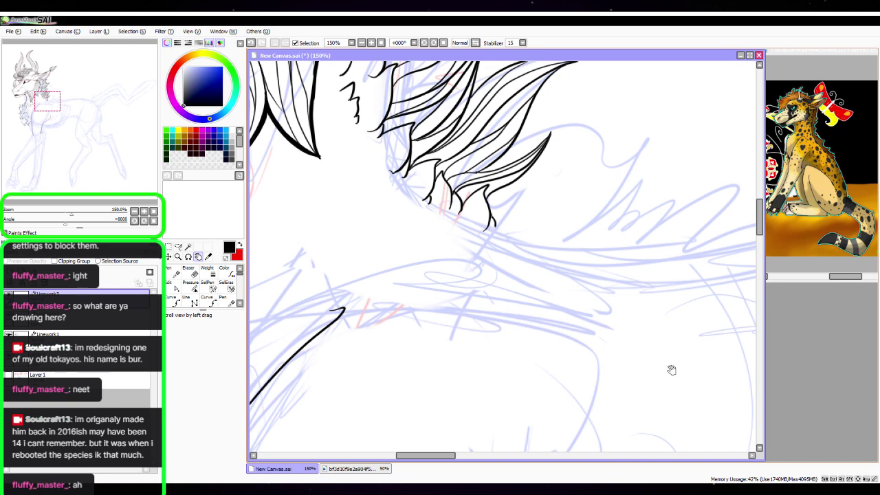
left_click_drag(671, 370, 566, 245)
key("space")
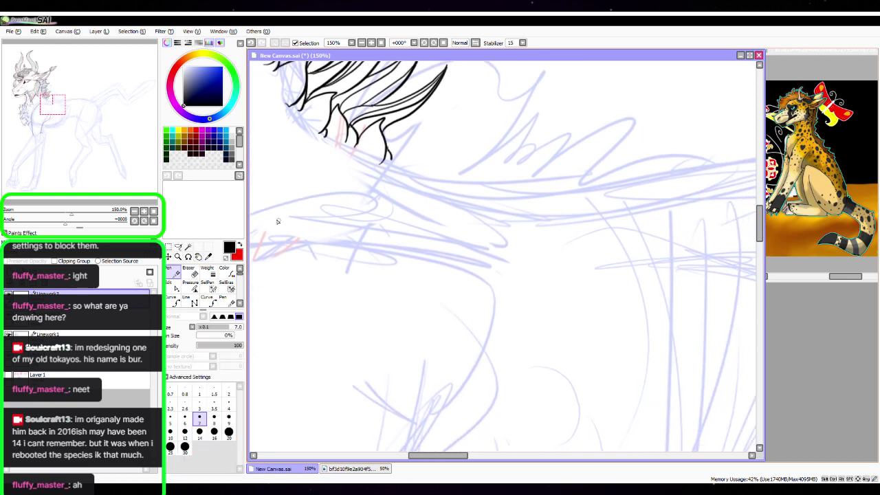
mouse_move(278, 222)
left_mouse_down()
mouse_move(477, 222)
mouse_move(512, 381)
left_mouse_up()
Adjust the lower end of the rear upper-foreleg line so it joins the elbow fur tuft cleanly
key("space")
left_click_drag(530, 322, 658, 232)
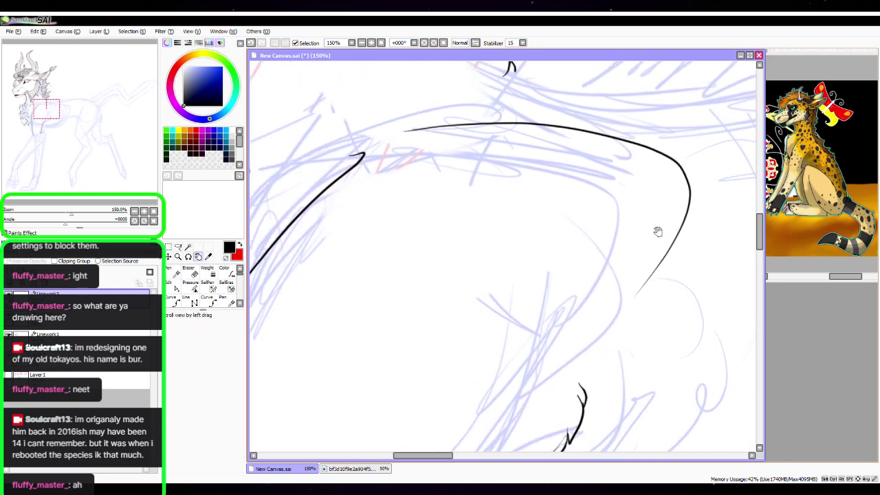
mouse_move(637, 344)
left_mouse_down()
mouse_move(662, 222)
mouse_move(636, 280)
mouse_move(530, 411)
mouse_move(528, 350)
mouse_move(570, 295)
mouse_move(584, 255)
mouse_move(460, 255)
left_mouse_up()
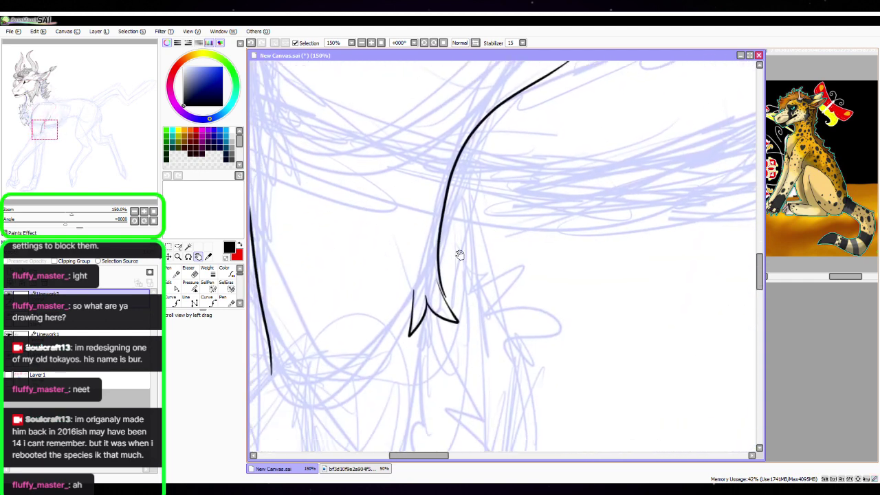
key("ctrl")
left_click_drag(445, 297, 446, 300)
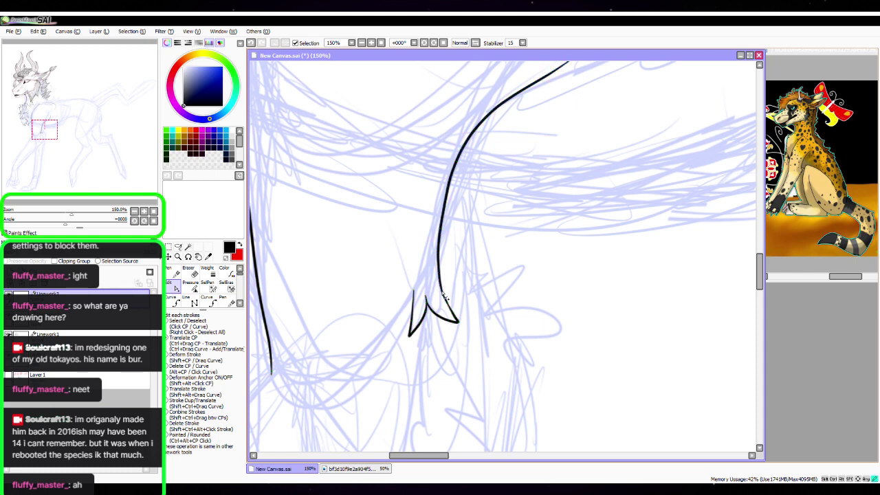
left_click_drag(442, 281, 444, 295)
left_click(170, 271)
Ink the short curved crease strokes at the joint below the chest line, sweeping back toward the elbow tuft
key("space")
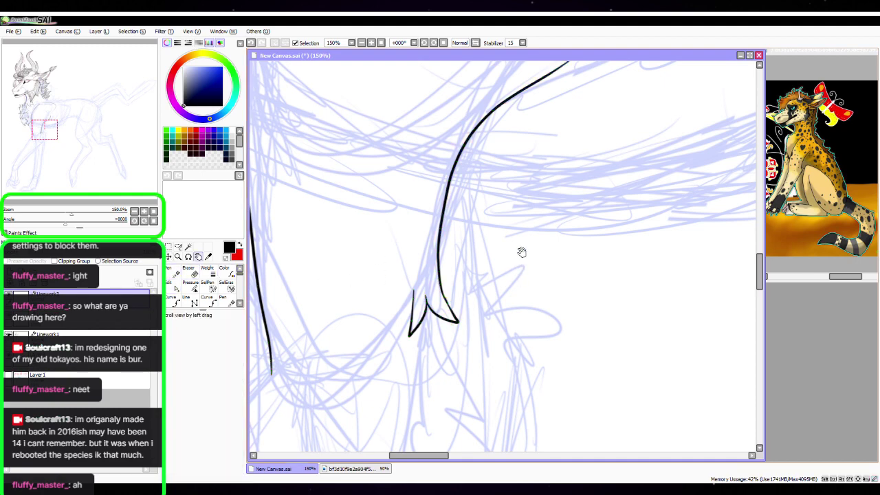
left_click_drag(522, 252, 599, 177)
left_click_drag(528, 301, 555, 341)
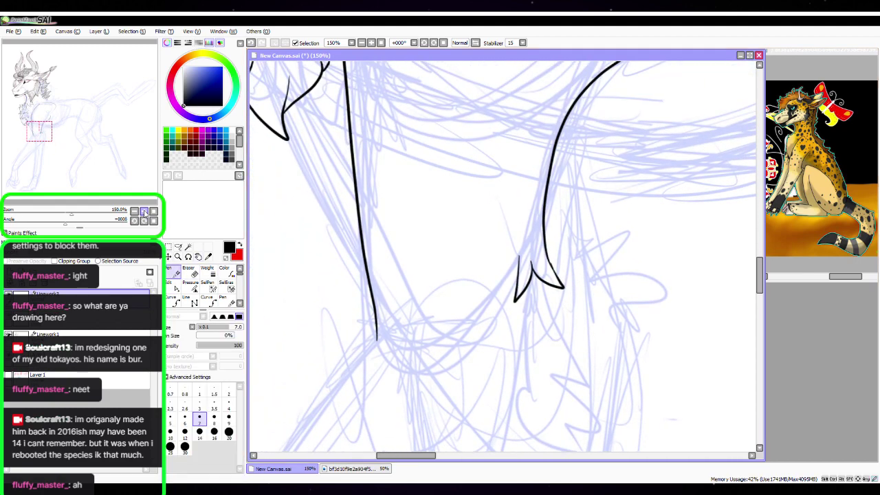
key("Page_Up")
key("space")
mouse_move(436, 385)
left_mouse_down()
mouse_move(467, 334)
mouse_move(409, 248)
left_mouse_up()
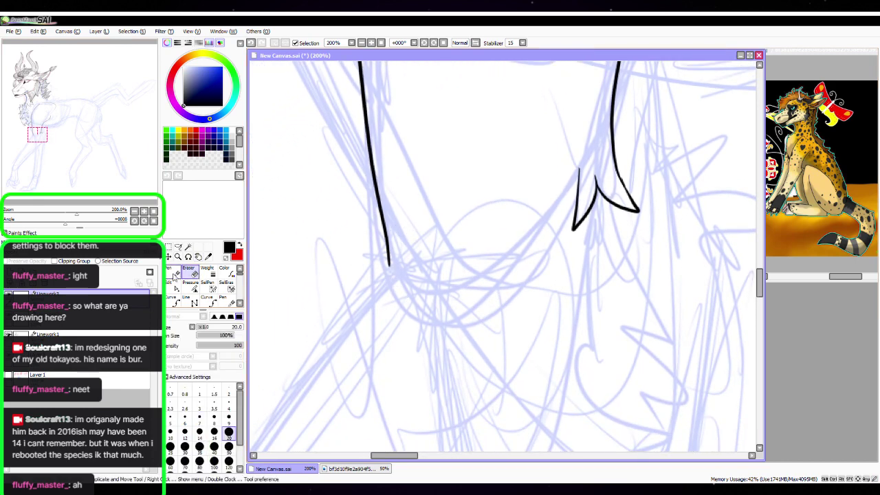
key("n")
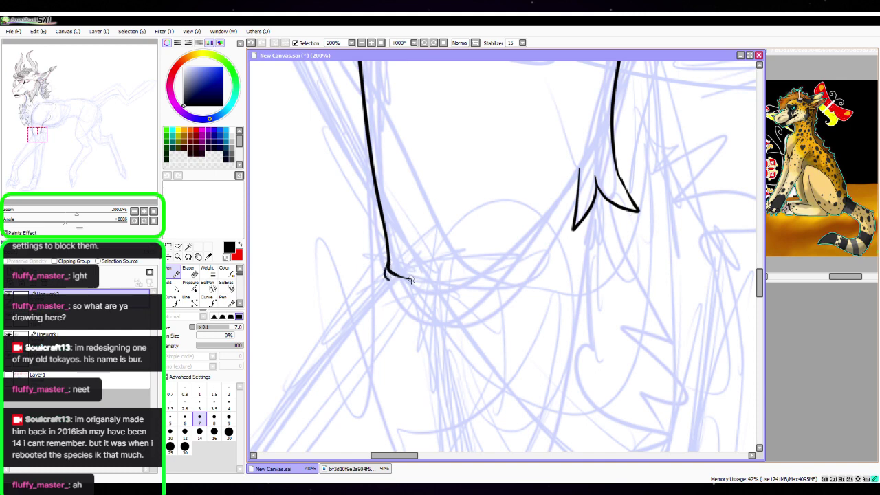
left_click_drag(411, 280, 502, 254)
left_click_drag(414, 285, 451, 275)
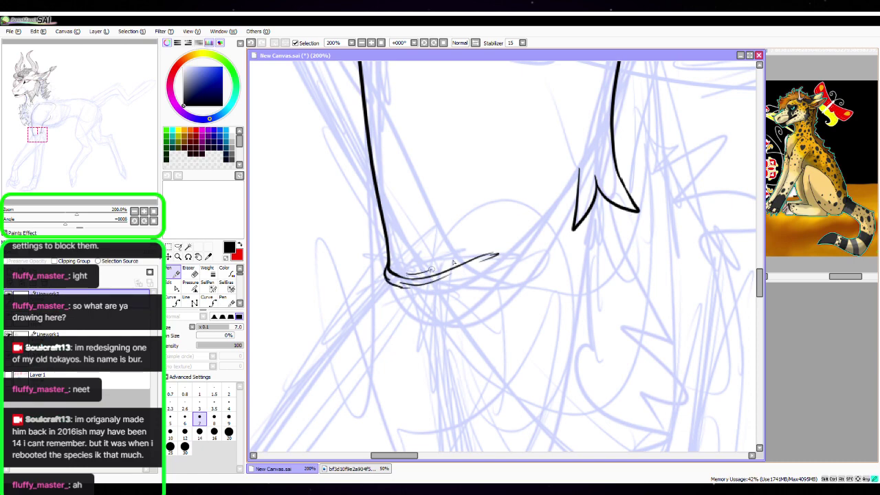
Ink the front edge of the lower foreleg as one long line from the joint crease down to the wrist, redoing the first stroke
left_click(135, 211)
left_click(134, 211)
left_click(135, 211)
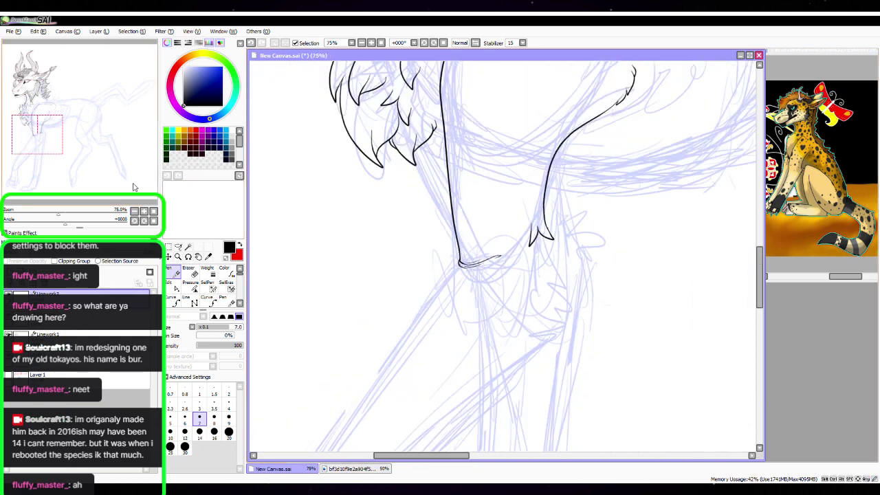
key("space")
left_click_drag(582, 343, 729, 141)
left_click_drag(610, 211, 468, 271)
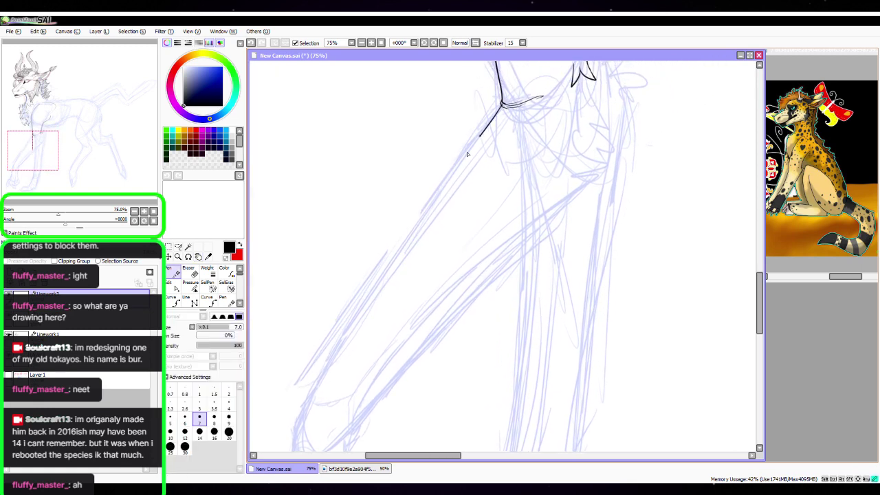
left_click_drag(479, 136, 295, 406)
key("space")
left_click_drag(493, 327, 550, 304)
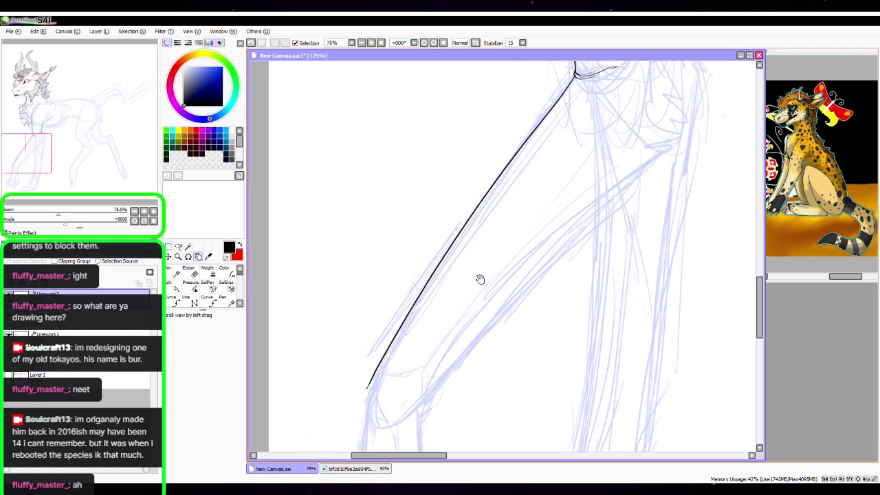
left_click_drag(480, 279, 420, 295)
key("ctrl+z")
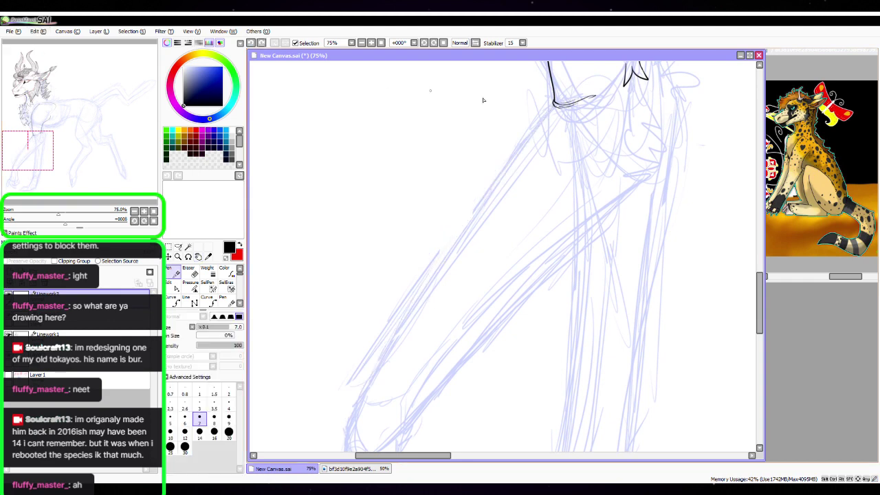
left_click_drag(551, 109, 357, 415)
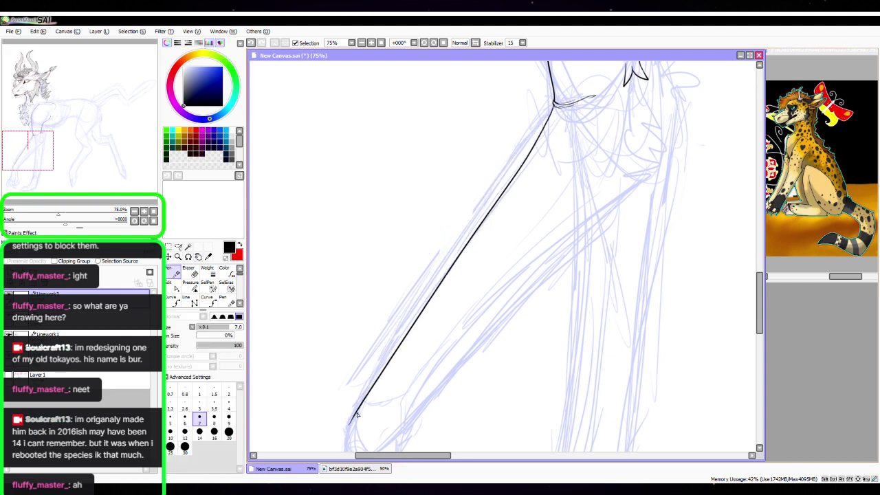
Examine the uninked wrist and front paw sketch below the new foreleg line up close
key("space")
left_click_drag(532, 380, 532, 299)
left_click_drag(483, 353, 491, 291)
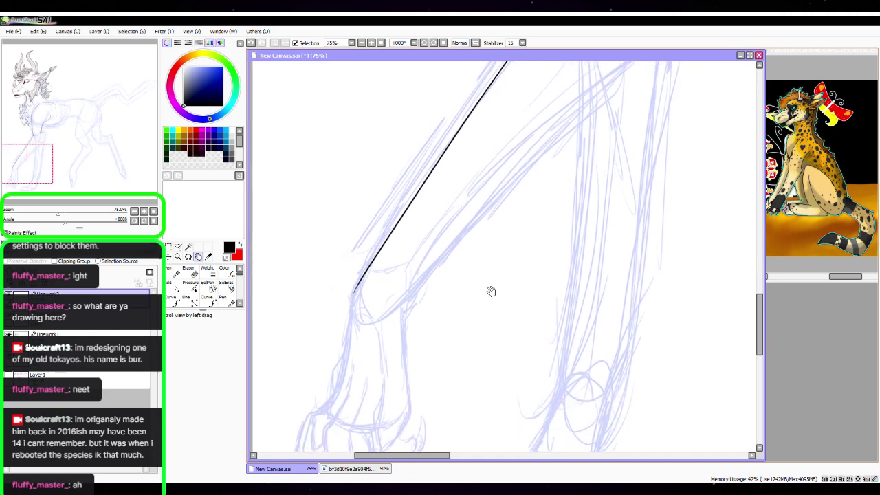
mouse_move(469, 338)
left_mouse_down()
mouse_move(523, 257)
mouse_move(516, 201)
left_mouse_up()
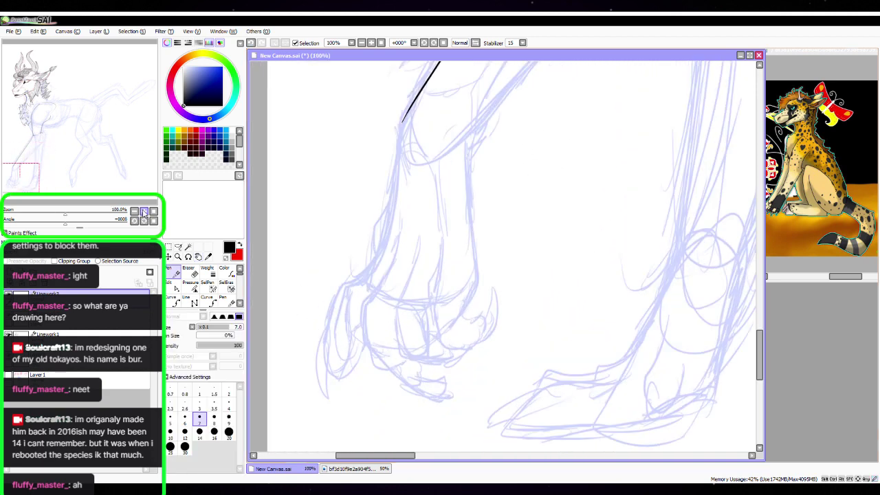
left_click(144, 210)
left_click(152, 211)
key("space")
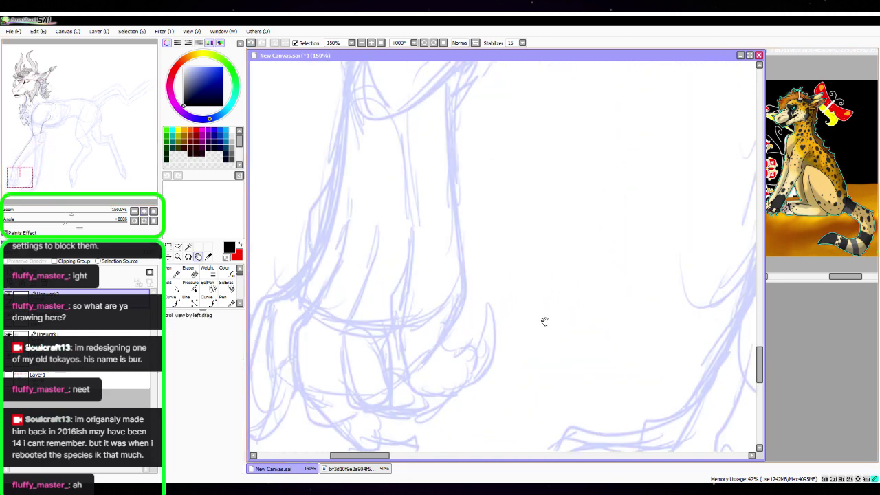
Ink the front edge and rounded underside of the paw's rearmost toe over the blue sketch with the size 7 pen
left_click_drag(544, 320, 577, 267)
left_click_drag(499, 330, 536, 326)
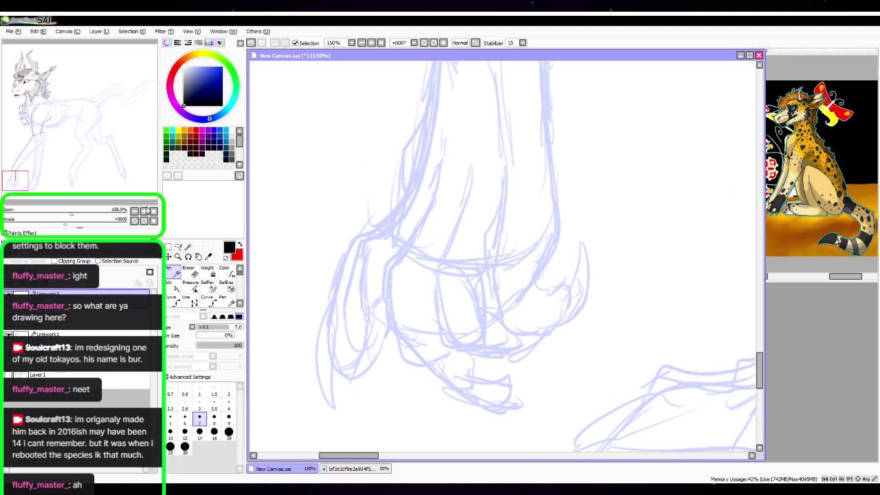
left_click(144, 210)
left_click_drag(505, 140, 484, 288)
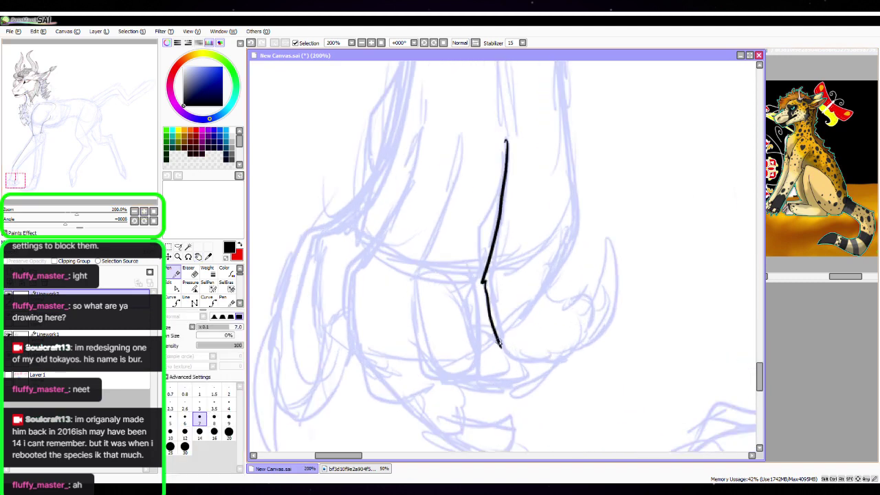
mouse_move(500, 342)
left_mouse_down()
mouse_move(513, 360)
mouse_move(540, 361)
mouse_move(582, 353)
left_mouse_up()
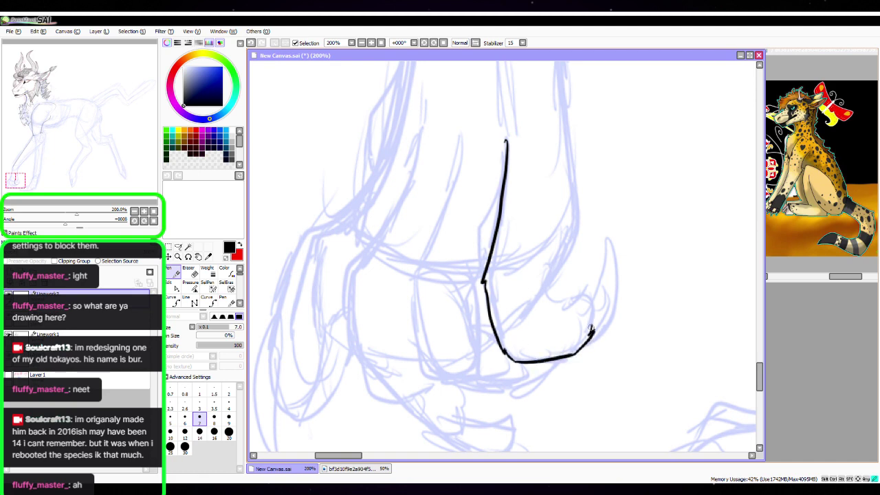
Ink the paw's back edge from the lower leg down to the bend above the rearmost toe's tip
key("space")
left_click_drag(655, 301, 548, 379)
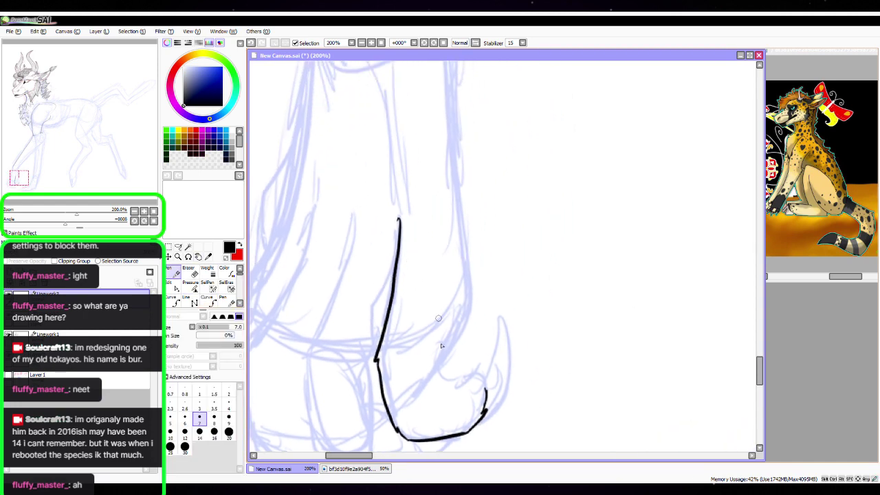
mouse_move(439, 362)
left_mouse_down()
mouse_move(464, 313)
mouse_move(462, 320)
mouse_move(467, 279)
mouse_move(440, 108)
left_mouse_up()
left_click_drag(519, 239, 498, 324)
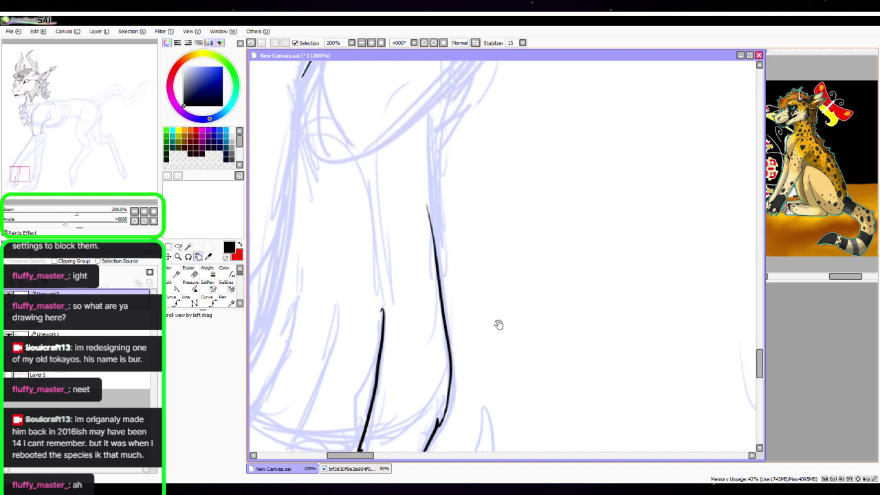
Reshape the upper end of the paw's back line by moving its control points onto the sketched leg edge
left_click(174, 286)
left_click_drag(427, 205, 435, 192)
mouse_move(433, 235)
left_mouse_down()
mouse_move(439, 260)
mouse_move(440, 232)
left_mouse_up()
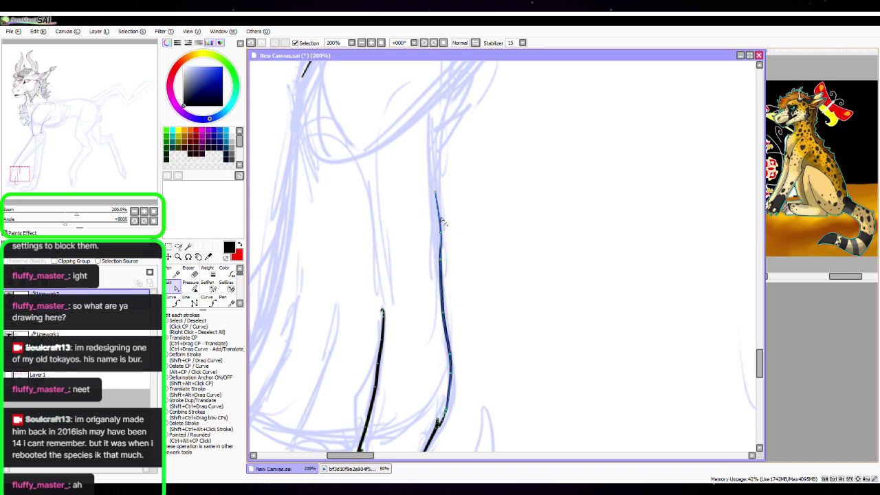
left_click_drag(435, 192, 438, 193)
left_click(177, 269)
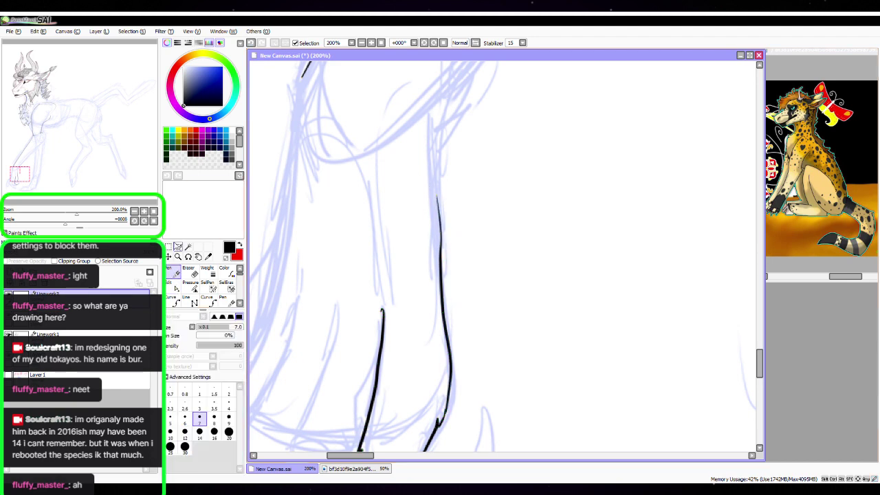
Edit the rearmost toe's front line at the knuckle so that its upper and lower strokes meet
key("space")
left_click_drag(475, 443, 473, 241)
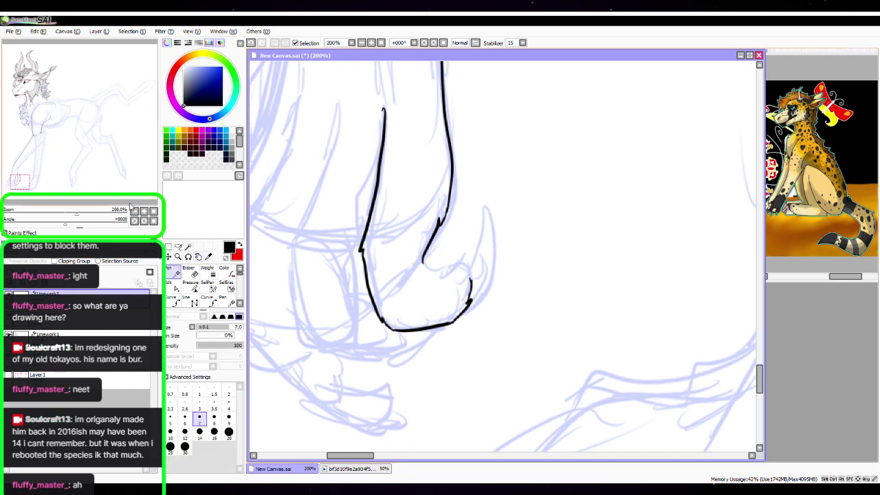
left_click(143, 211)
key("space")
left_click_drag(408, 328, 495, 331)
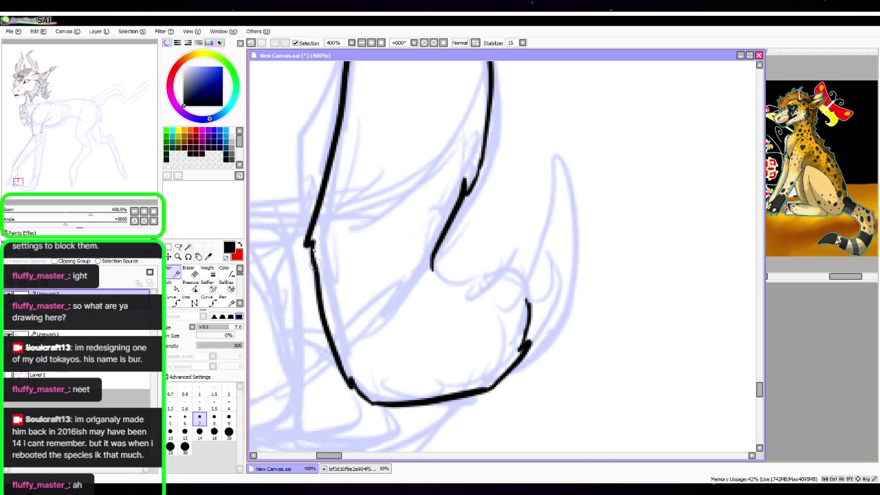
left_click(169, 283)
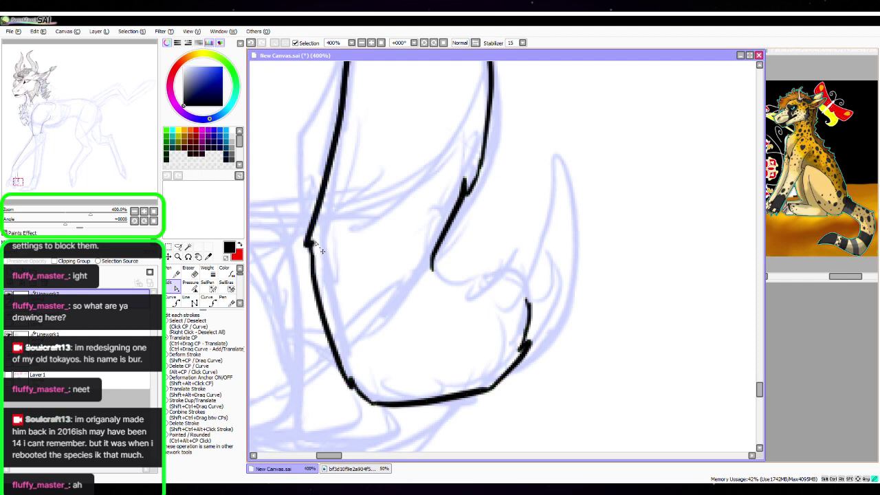
key("n")
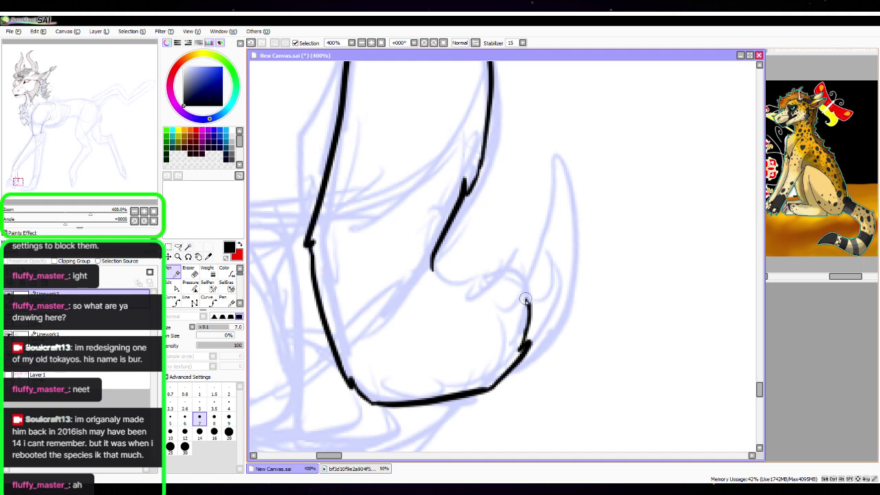
Ink the fold at the rearmost toe's tip and outline the large curved claw growing from it
mouse_move(526, 301)
left_mouse_down()
mouse_move(521, 266)
mouse_move(506, 288)
mouse_move(490, 289)
left_mouse_up()
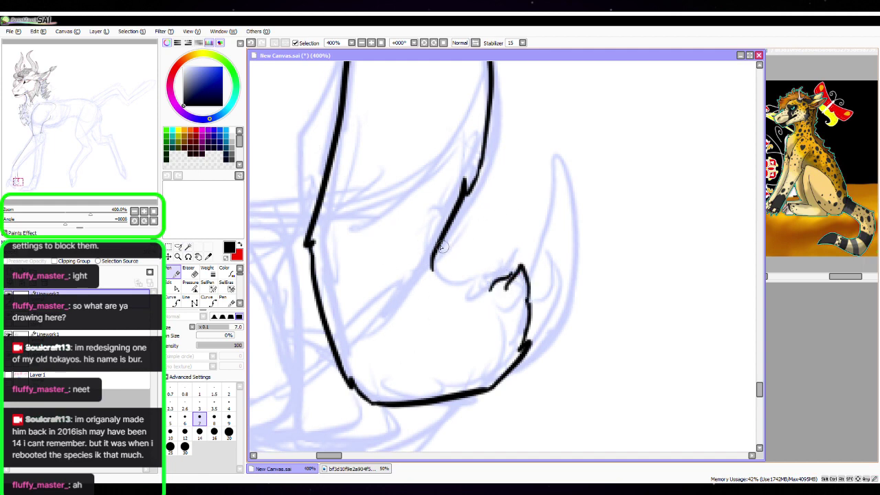
mouse_move(442, 246)
left_mouse_down()
mouse_move(433, 256)
mouse_move(440, 293)
mouse_move(527, 249)
mouse_move(444, 258)
mouse_move(433, 268)
mouse_move(506, 275)
left_mouse_up()
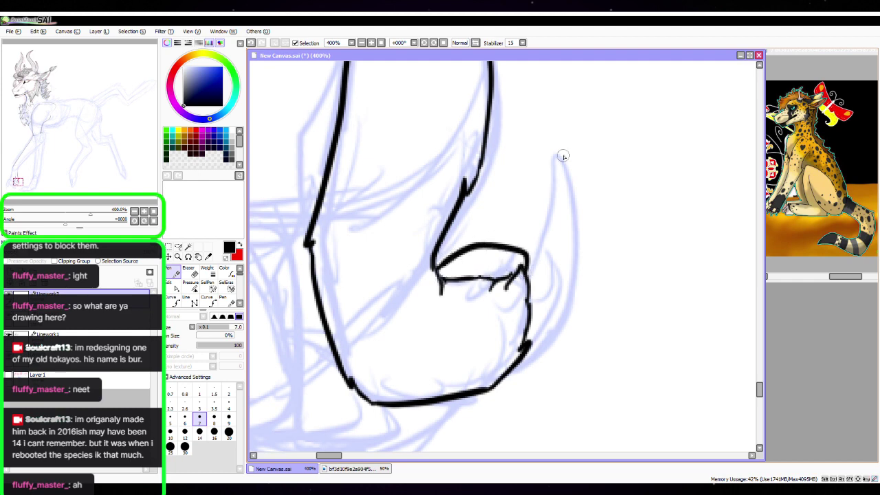
mouse_move(510, 373)
left_mouse_down()
mouse_move(531, 341)
mouse_move(559, 149)
mouse_move(522, 243)
left_mouse_up()
left_click_drag(556, 164, 529, 268)
Fill the rearmost toe's claw with fine curved texture lines running from its base towards its tip
left_click_drag(542, 214, 520, 249)
mouse_move(544, 212)
left_mouse_down()
mouse_move(525, 256)
mouse_move(539, 238)
left_mouse_up()
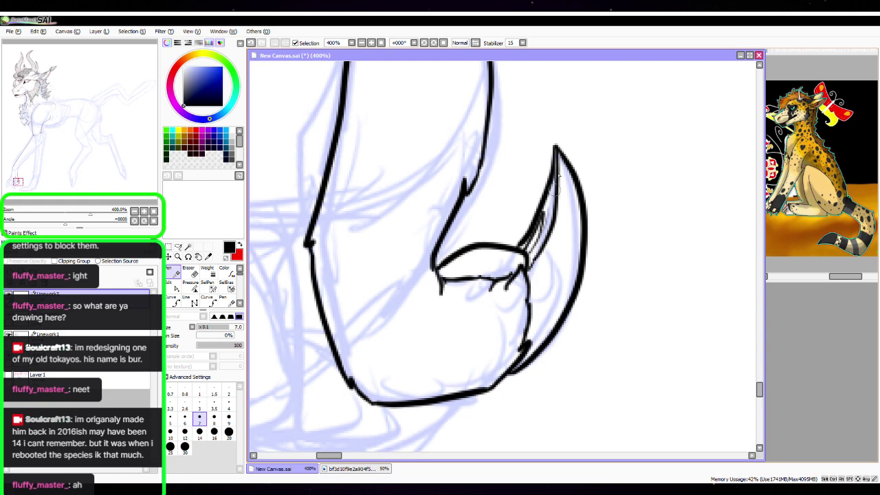
mouse_move(555, 150)
left_mouse_down()
mouse_move(572, 231)
mouse_move(526, 337)
left_mouse_up()
mouse_move(537, 303)
left_mouse_down()
mouse_move(560, 240)
mouse_move(536, 265)
mouse_move(534, 286)
left_mouse_up()
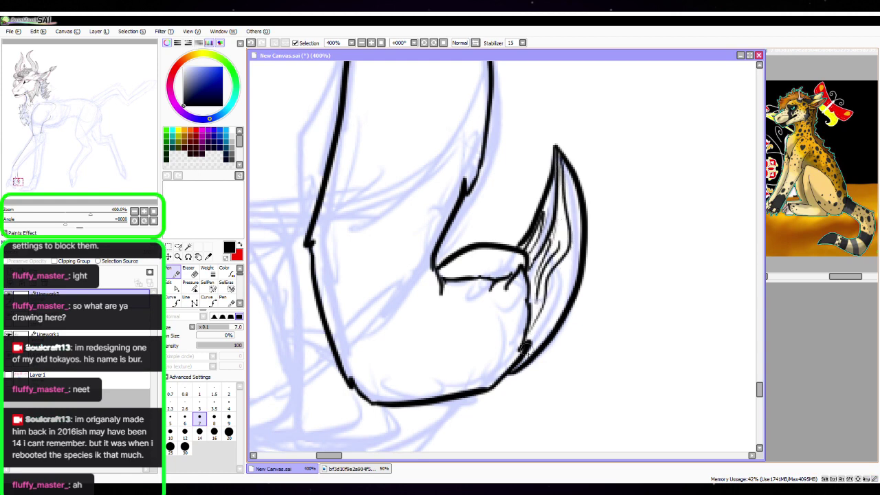
mouse_move(526, 348)
left_mouse_down()
mouse_move(560, 300)
mouse_move(552, 323)
left_mouse_up()
left_click_drag(555, 291, 582, 235)
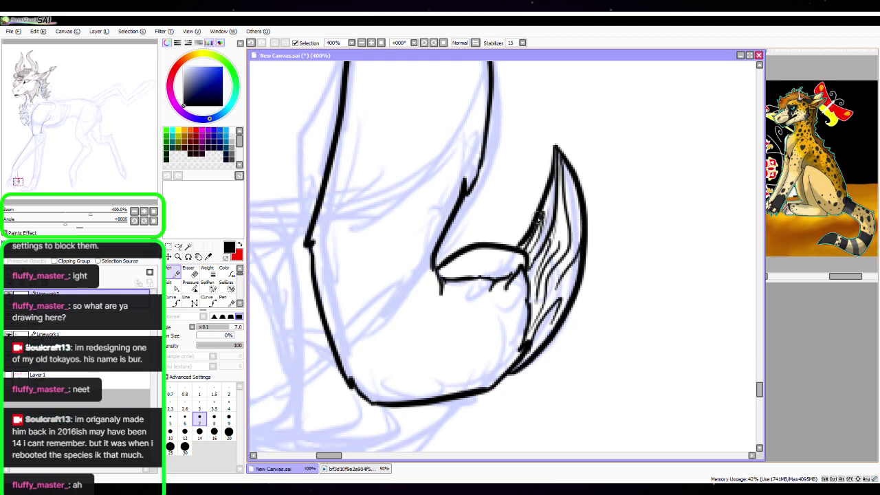
Add thin inner contour lines to the rearmost toe, below the tip fold, along the underside and up the front edge
left_click_drag(443, 297, 438, 313)
mouse_move(496, 350)
left_mouse_down()
mouse_move(385, 370)
mouse_move(339, 259)
left_mouse_up()
key("space")
left_click_drag(500, 280, 531, 417)
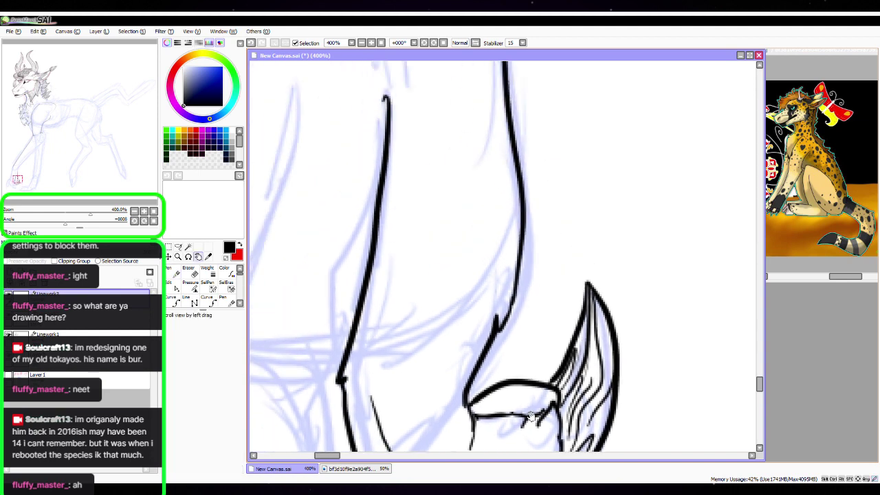
mouse_move(372, 397)
left_mouse_down()
mouse_move(397, 334)
mouse_move(407, 260)
left_mouse_up()
mouse_move(585, 232)
left_mouse_down()
mouse_move(550, 279)
mouse_move(443, 231)
left_mouse_up()
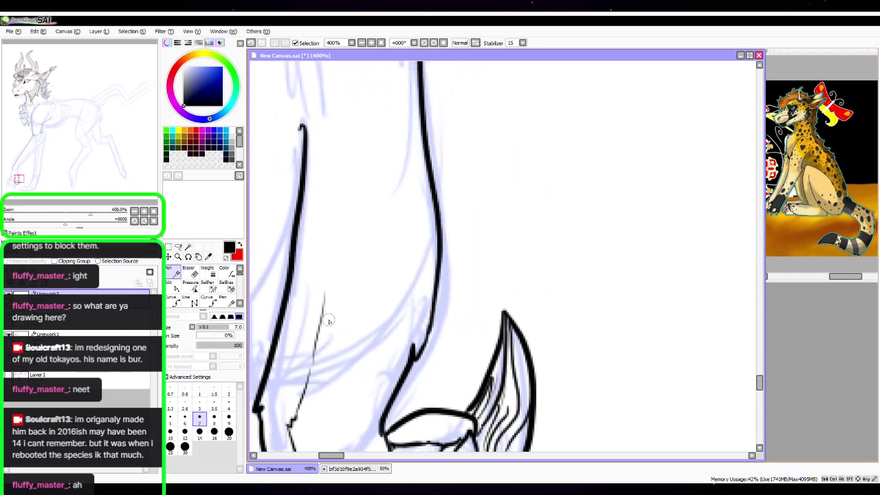
Ink the front edge of the adjacent middle toe, bending at the knuckle and continuing down towards the tip
left_click_drag(381, 328, 594, 197)
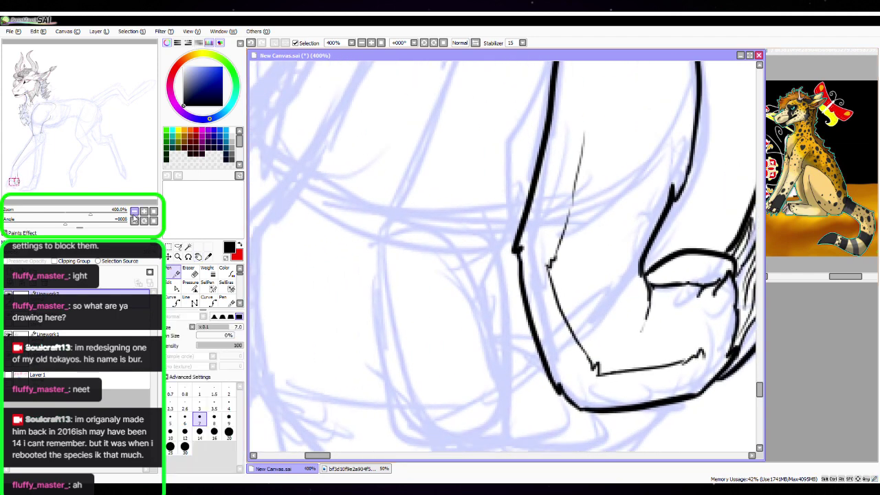
left_click(134, 211)
left_click_drag(593, 241, 522, 288)
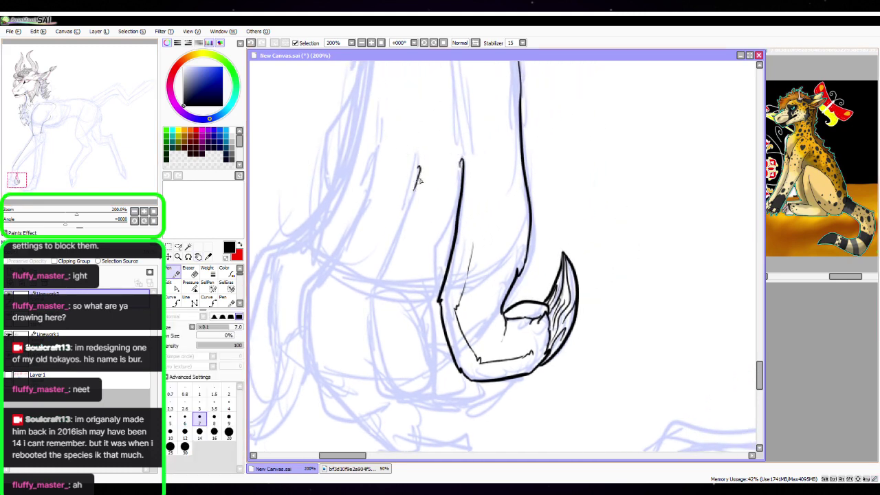
mouse_move(421, 180)
left_mouse_down()
mouse_move(373, 316)
mouse_move(394, 392)
left_mouse_up()
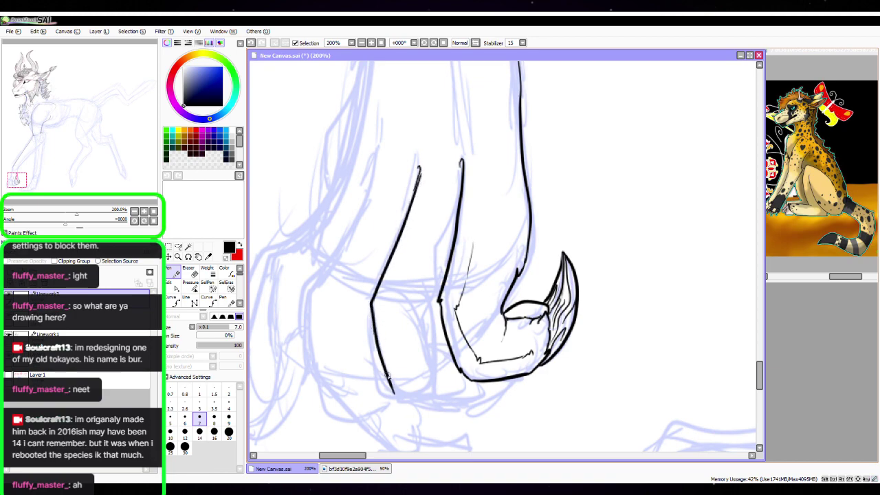
Ink the middle toe's rounded underside from its front edge to the rearmost toe's outline
left_click_drag(71, 227, 117, 205)
double_click(144, 211)
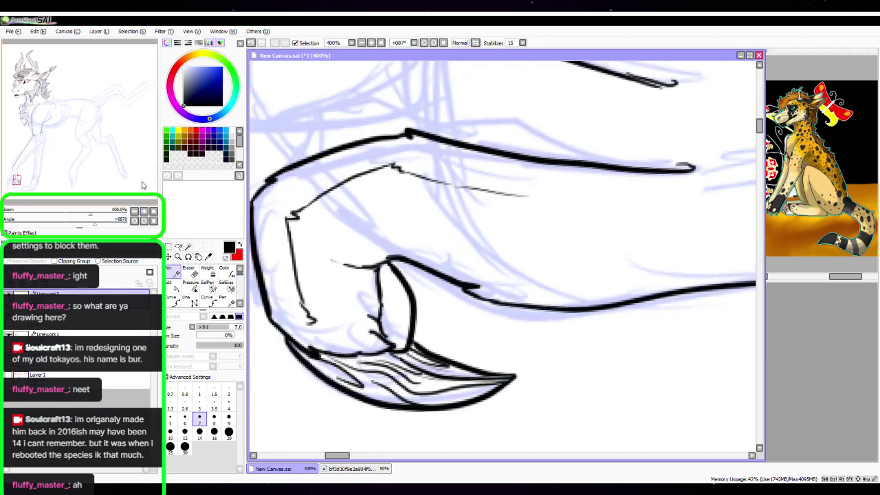
key("space")
mouse_move(461, 201)
left_mouse_down()
mouse_move(530, 336)
mouse_move(617, 306)
mouse_move(570, 295)
mouse_move(559, 275)
mouse_move(578, 256)
left_mouse_up()
left_click(144, 211)
key("space")
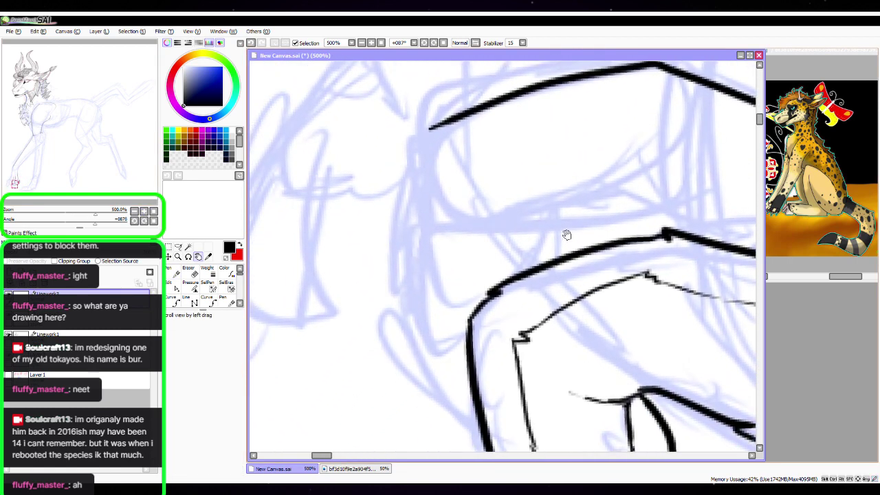
mouse_move(435, 128)
left_mouse_down()
mouse_move(411, 145)
mouse_move(428, 138)
mouse_move(412, 174)
mouse_move(427, 330)
mouse_move(460, 362)
left_mouse_up()
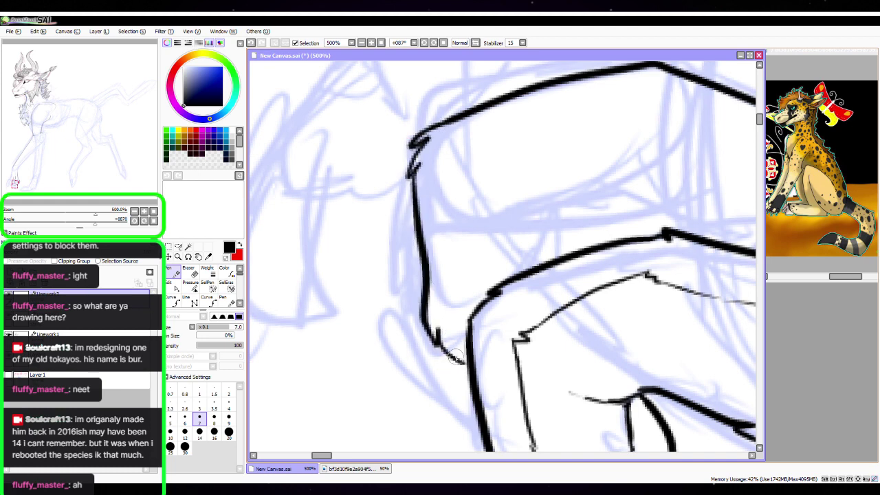
Outline the middle toe's partly hidden claw with texture lines, and start a short line in the gap between the toes
left_click_drag(528, 270, 530, 232)
mouse_move(425, 288)
left_mouse_down()
mouse_move(428, 364)
mouse_move(478, 431)
left_mouse_up()
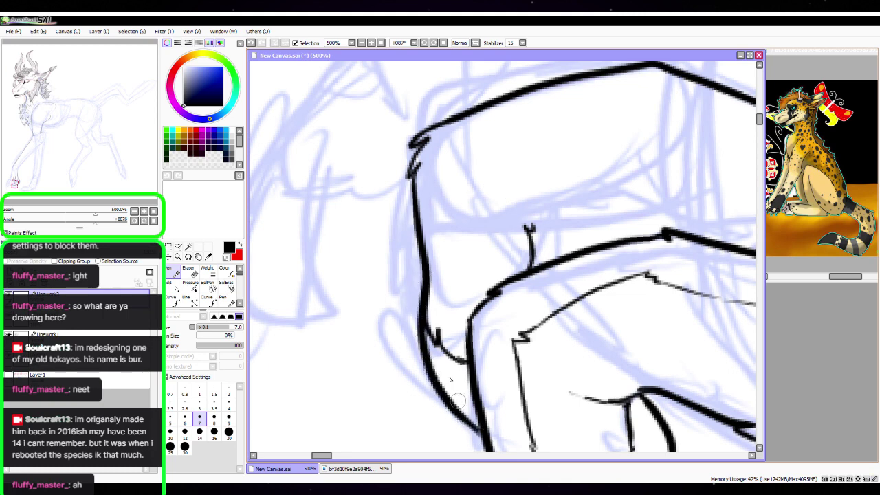
mouse_move(438, 349)
left_mouse_down()
mouse_move(469, 413)
mouse_move(464, 380)
left_mouse_up()
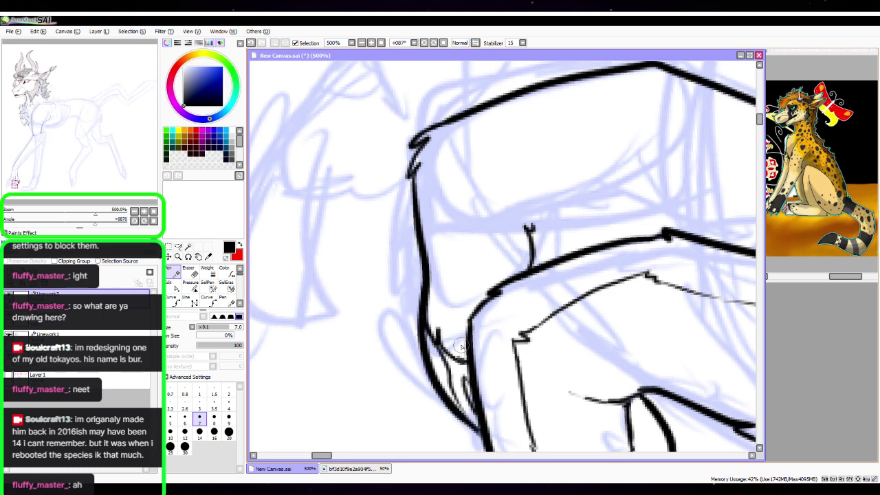
left_click_drag(531, 306, 436, 309)
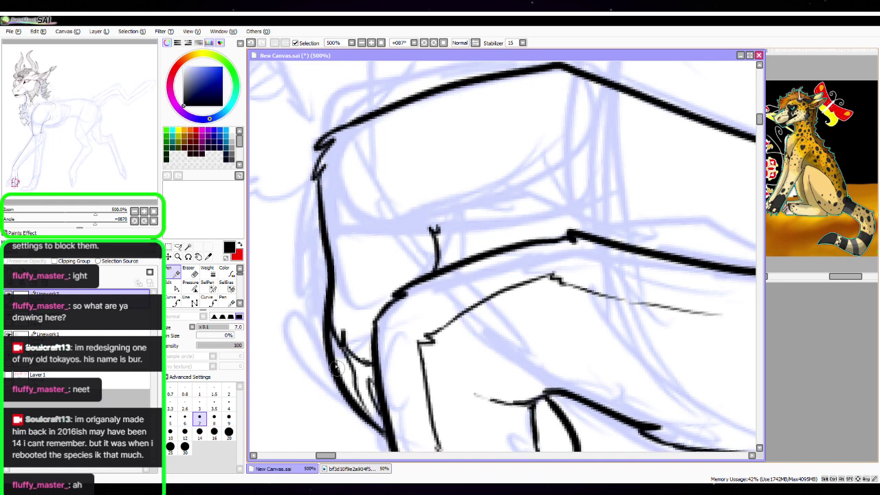
left_click_drag(333, 354, 356, 389)
Ink the small enclosed shape between the middle and rearmost toes, with an inner edge and short corner marks
left_click_drag(534, 265, 460, 343)
mouse_move(364, 306)
left_mouse_down()
mouse_move(460, 275)
mouse_move(448, 278)
mouse_move(478, 310)
left_mouse_up()
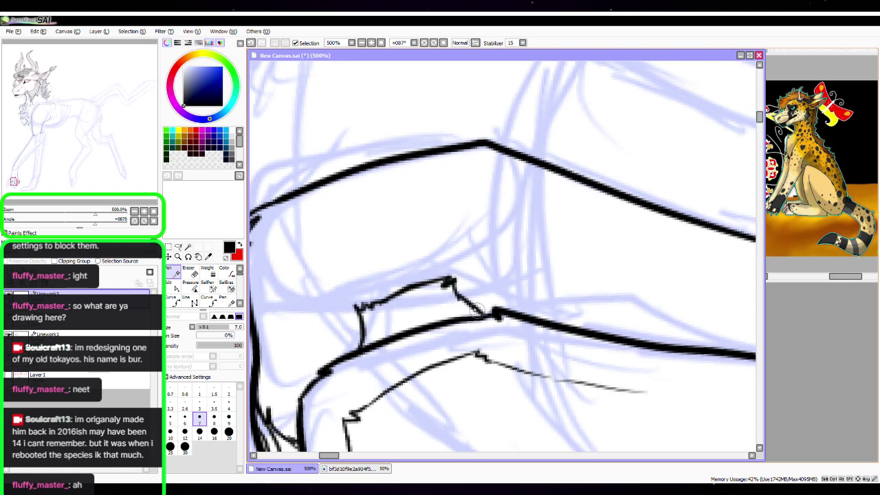
left_click_drag(362, 306, 381, 332)
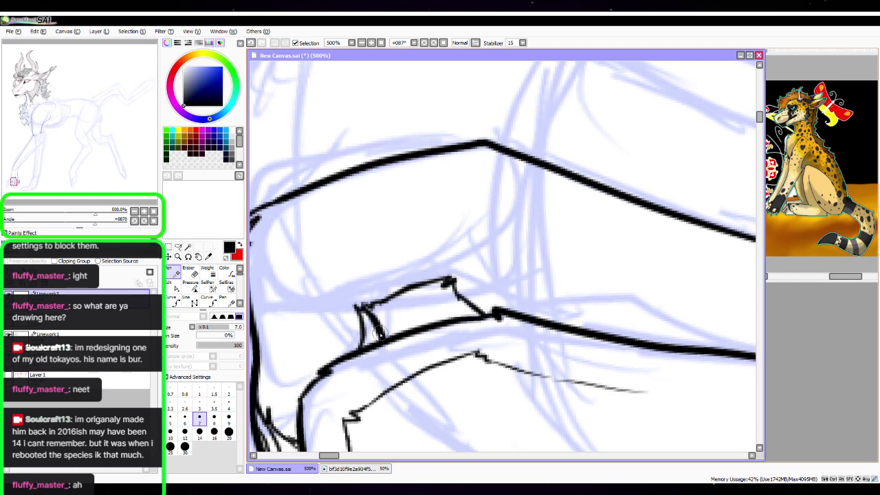
left_click_drag(422, 308, 487, 311)
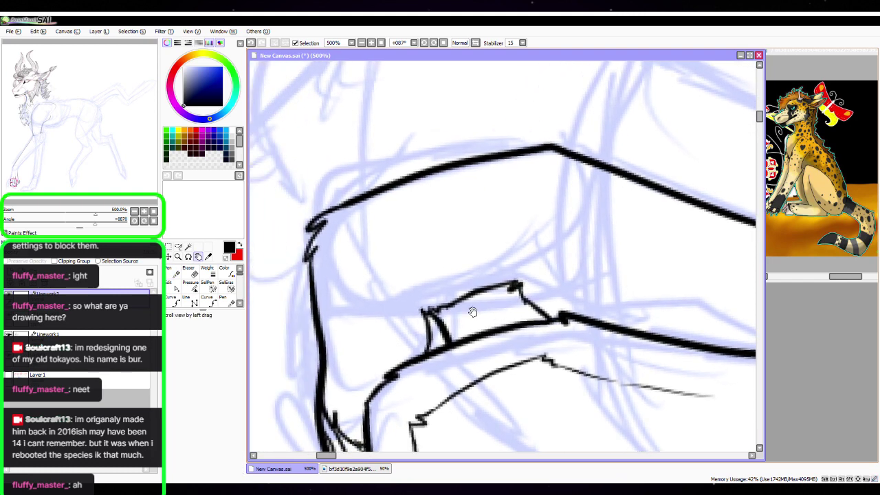
left_click_drag(410, 291, 422, 308)
left_click_drag(525, 264, 520, 279)
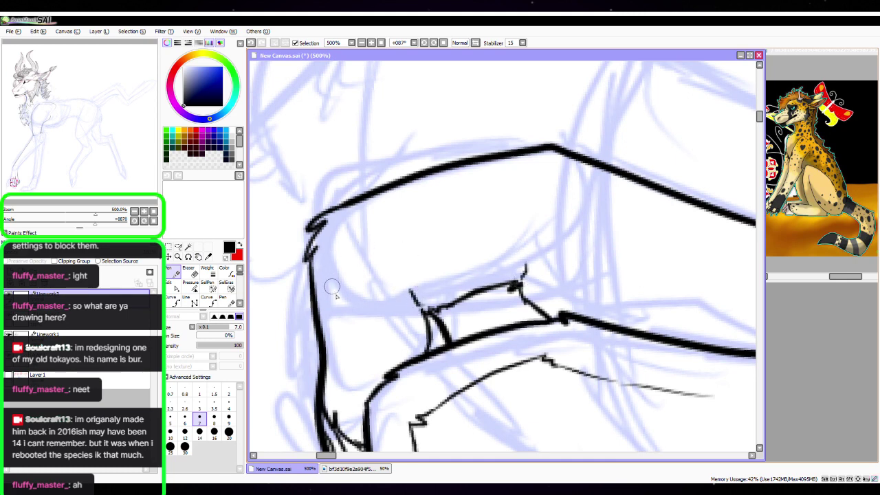
Add thin, jagged inner contour lines along the middle toe's underside and front edge
left_click_drag(342, 273, 339, 310)
left_click_drag(348, 252, 344, 289)
mouse_move(351, 231)
left_mouse_down()
mouse_move(501, 184)
mouse_move(544, 187)
mouse_move(531, 176)
mouse_move(522, 187)
mouse_move(531, 195)
mouse_move(557, 191)
mouse_move(642, 223)
left_mouse_up()
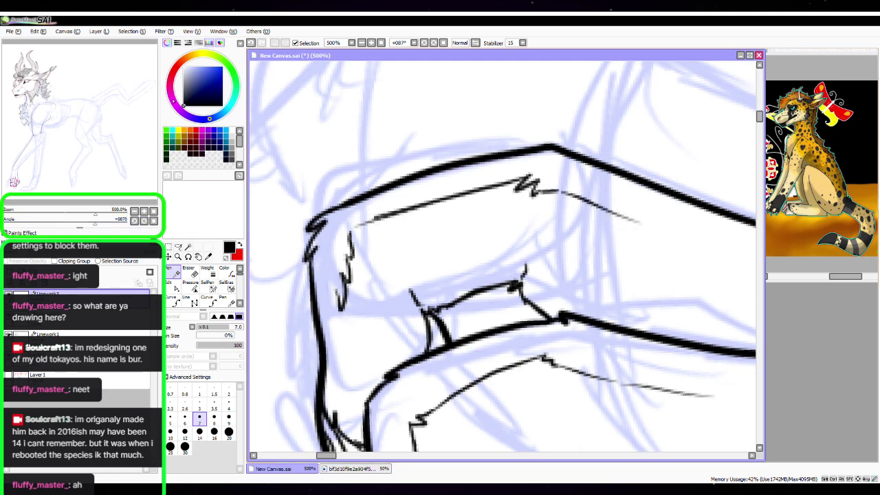
Show the paw at 300% zoom with the canvas rotation reset to 0°
left_click_drag(491, 231, 579, 347)
left_click(135, 212)
left_click(134, 212)
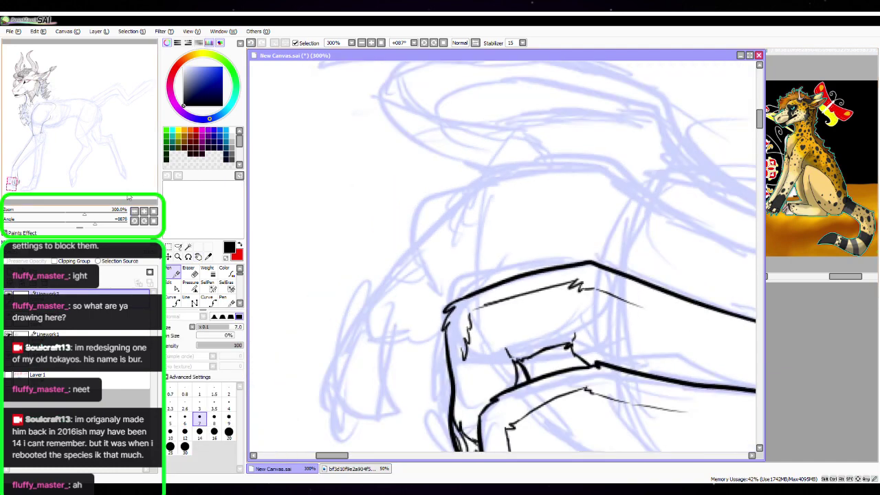
left_click_drag(626, 258, 491, 229)
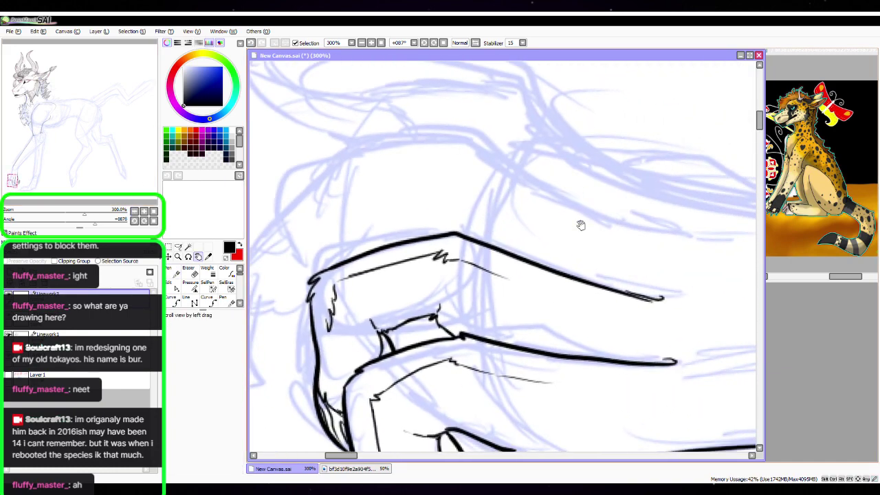
left_click(153, 219)
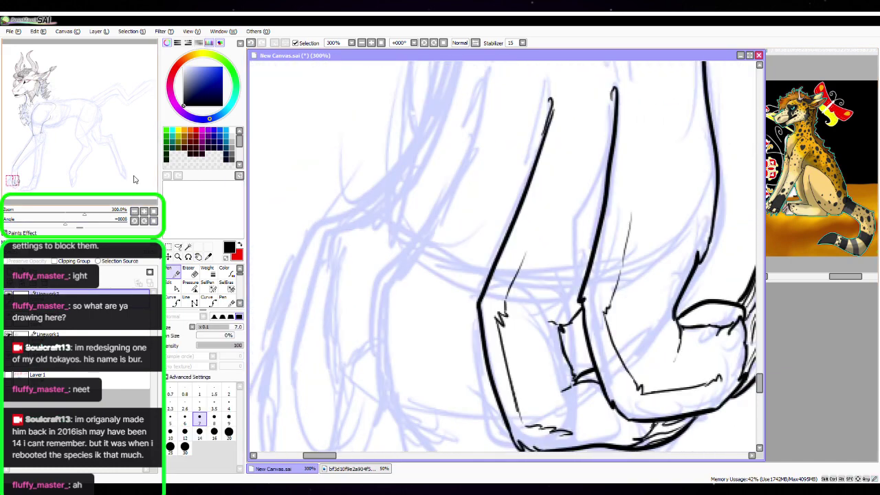
Ink the frontmost toe's outer edge from the upper paw, around the knuckle and down toward its claw
mouse_move(519, 300)
left_mouse_down()
mouse_move(476, 344)
mouse_move(515, 220)
mouse_move(487, 257)
left_mouse_up()
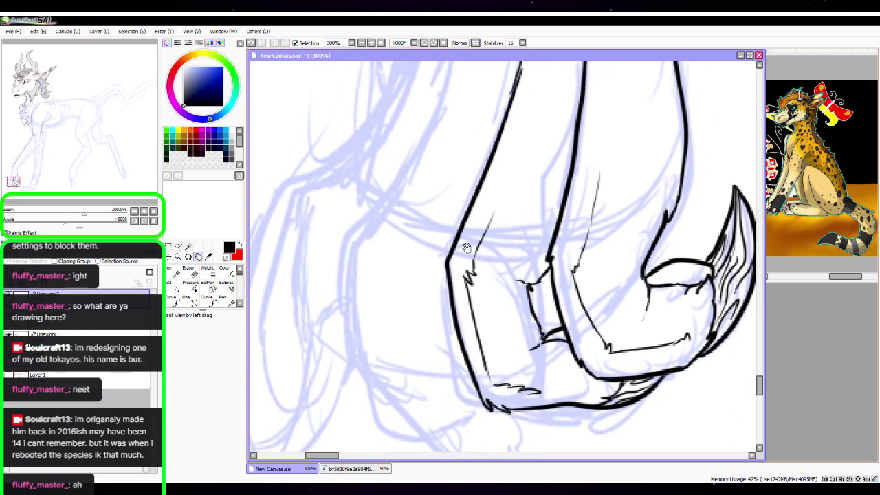
left_click(134, 211)
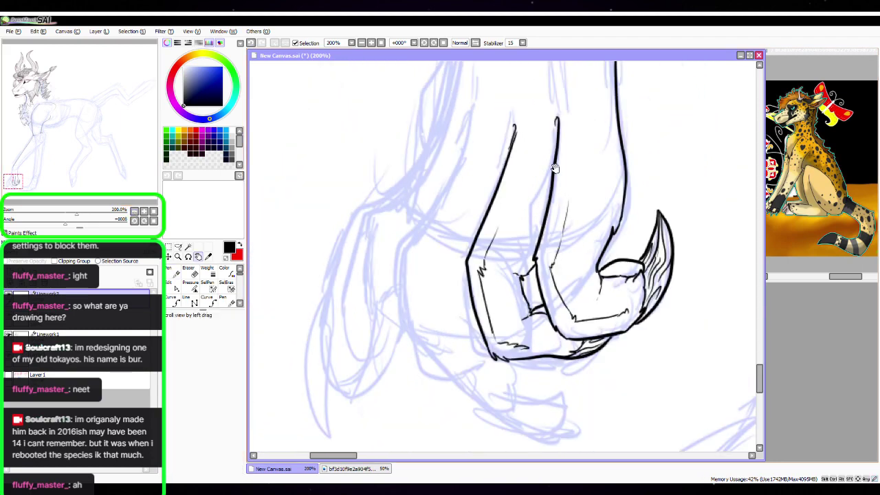
left_click_drag(555, 169, 526, 200)
key("space")
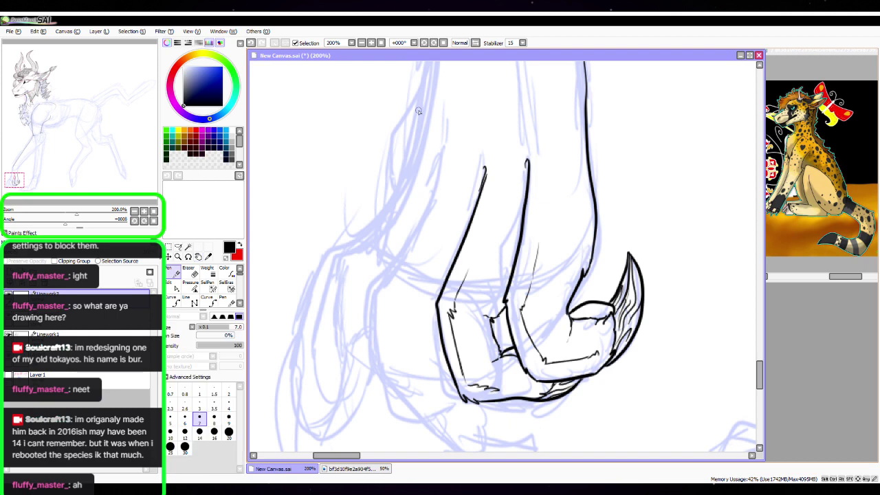
mouse_move(439, 166)
left_mouse_down()
mouse_move(404, 246)
mouse_move(369, 294)
mouse_move(380, 371)
left_mouse_up()
left_click(144, 213)
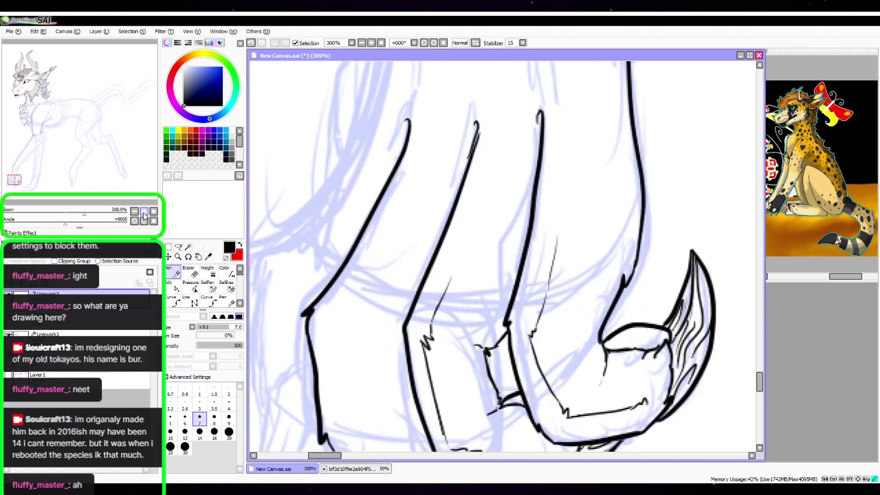
left_click_drag(381, 296, 375, 156)
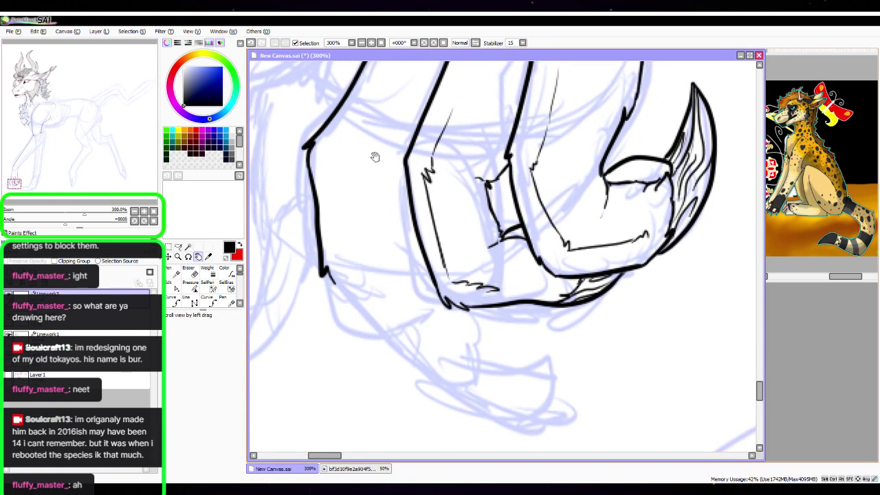
left_click_drag(323, 274, 383, 331)
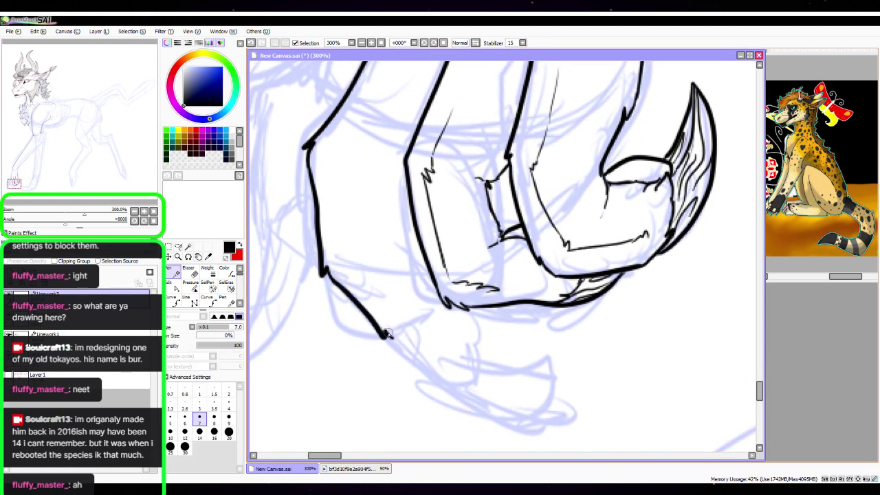
Trim the lower end of the frontmost toe's outline and redraw it down to the claw base, continuing into a curved claw edge
left_click(143, 212)
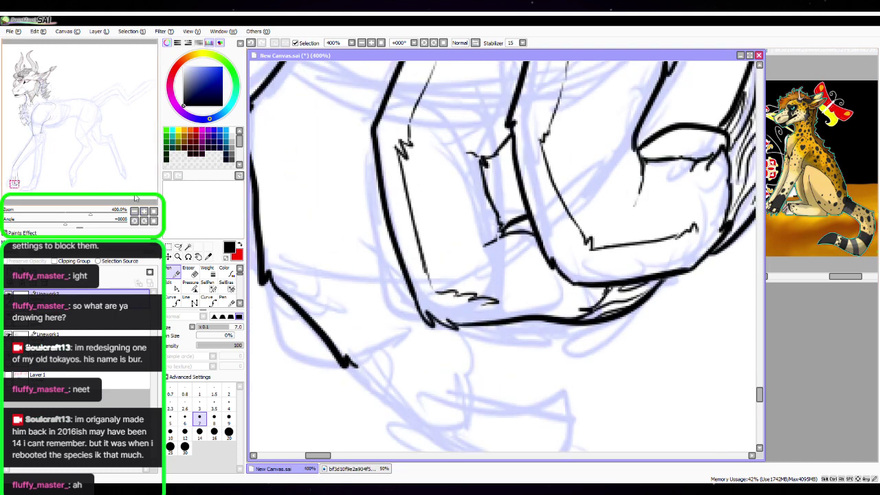
left_click_drag(433, 337, 381, 239)
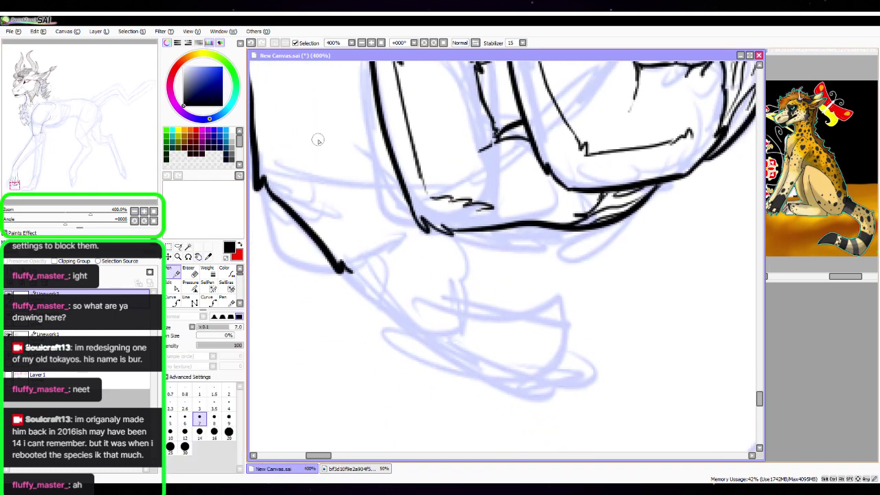
left_click_drag(449, 235, 474, 303)
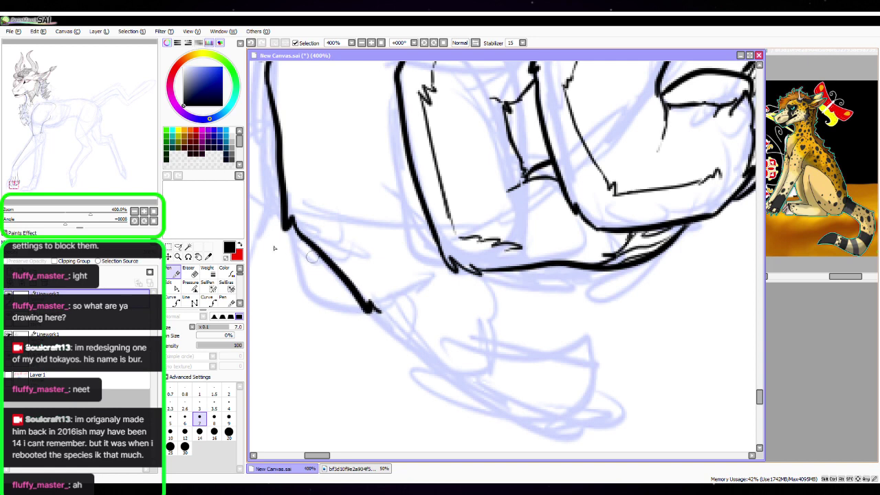
left_click(189, 270)
left_click_drag(357, 294, 371, 310)
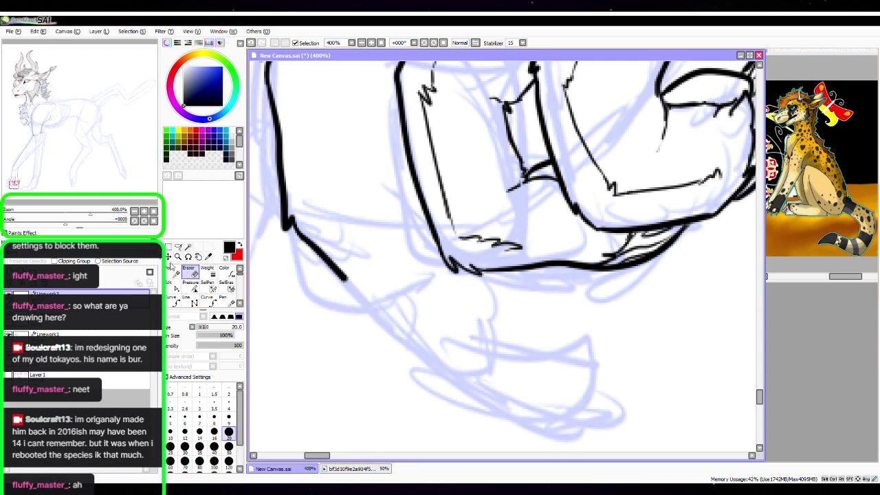
left_click(171, 269)
mouse_move(342, 279)
left_mouse_down()
mouse_move(378, 333)
mouse_move(401, 331)
mouse_move(431, 367)
mouse_move(507, 375)
mouse_move(530, 353)
left_mouse_up()
Try a jagged fur fringe and a short claw's upper edge on the frontmost toe, rotating the canvas to 51°
mouse_move(398, 326)
left_mouse_down()
mouse_move(414, 343)
mouse_move(421, 312)
mouse_move(432, 332)
mouse_move(441, 306)
mouse_move(469, 303)
mouse_move(465, 276)
left_mouse_up()
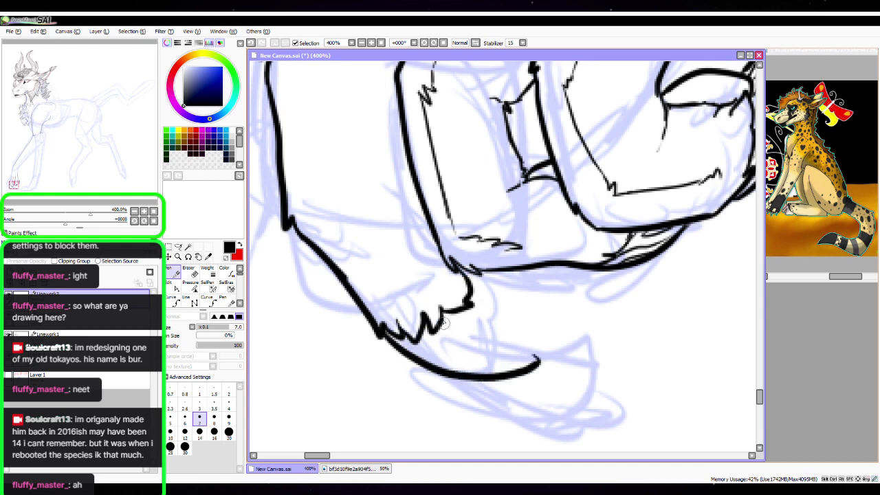
left_click_drag(443, 316, 537, 356)
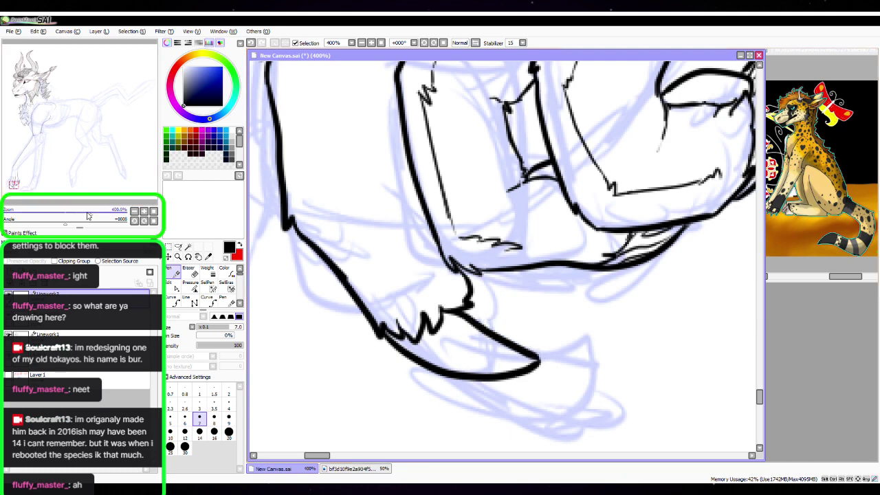
mouse_move(87, 216)
left_mouse_down()
mouse_move(68, 227)
mouse_move(82, 225)
left_mouse_up()
key("space")
left_click_drag(493, 291, 427, 303)
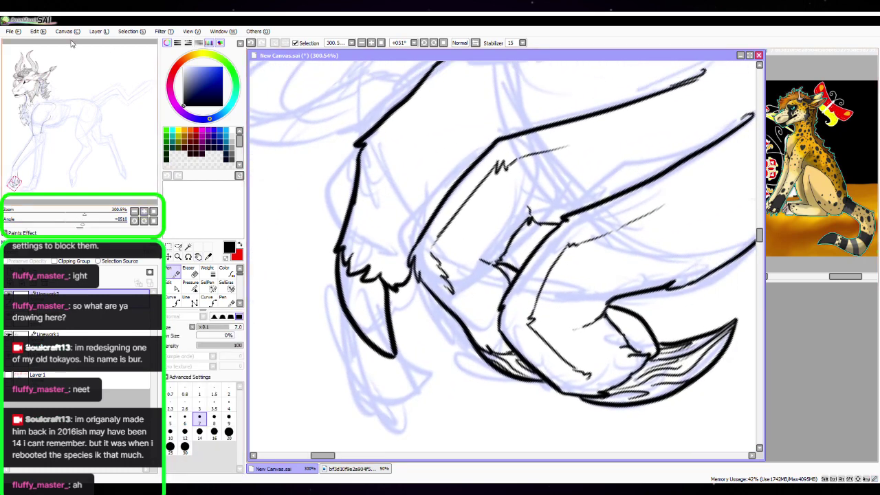
Undo the frontmost toe's claw edges and fur fringe
key("ctrl+z")
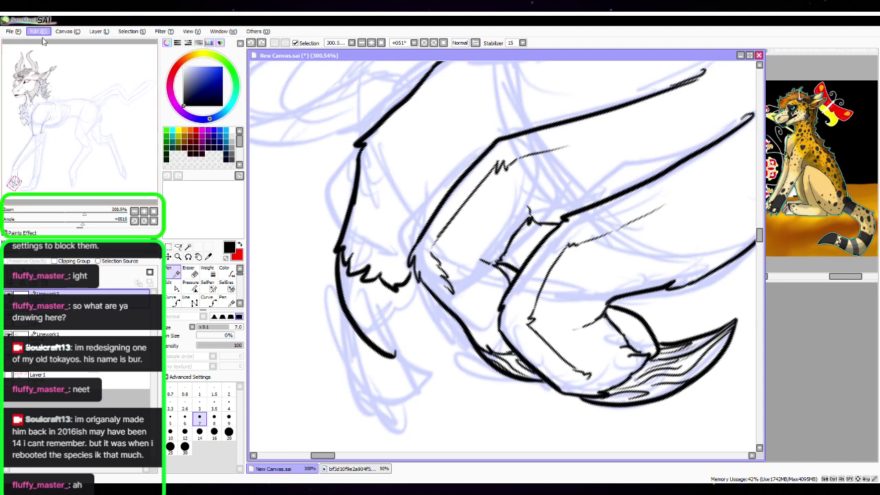
key("ctrl+z")
key("ctrl+z")
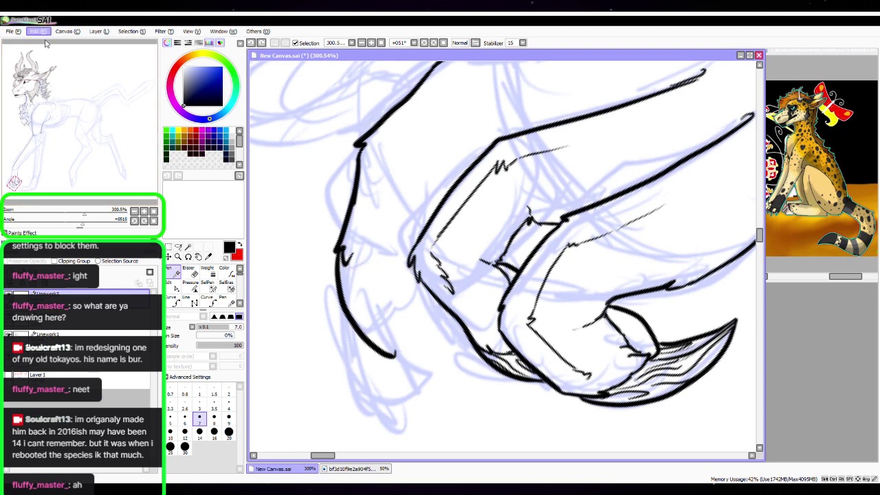
key("ctrl+z")
Ink a longer curved claw with a jagged fur edge at the frontmost toe's tip, and reshape the claw's inner curve
mouse_move(338, 248)
left_mouse_down()
mouse_move(363, 382)
mouse_move(389, 366)
mouse_move(390, 306)
left_mouse_up()
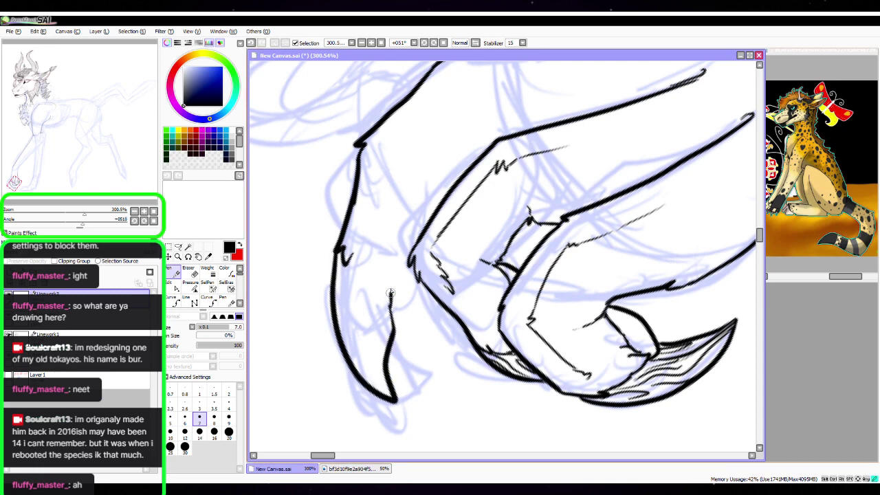
mouse_move(357, 255)
left_mouse_down()
mouse_move(388, 265)
mouse_move(399, 283)
mouse_move(409, 260)
left_mouse_up()
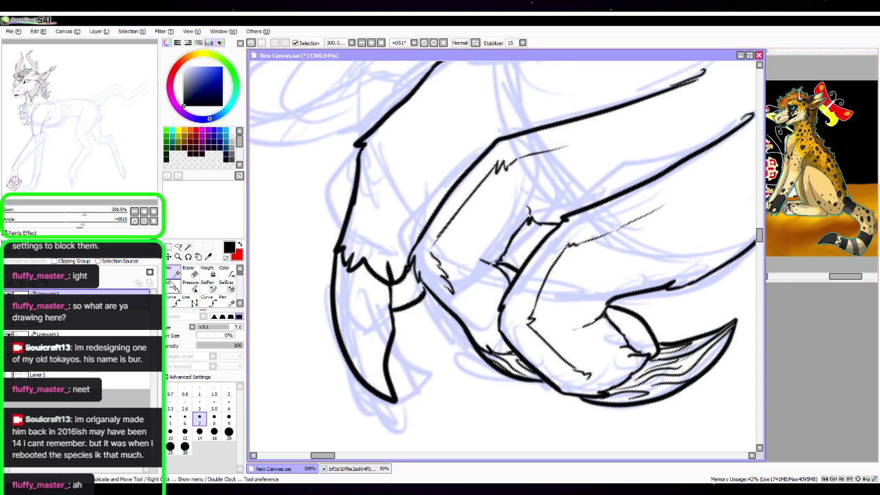
left_click(172, 286)
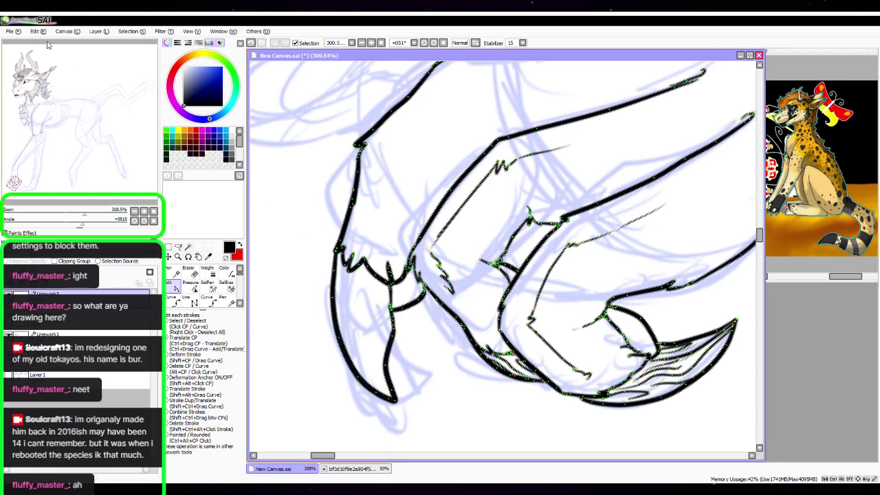
left_click(144, 211)
left_click(143, 211)
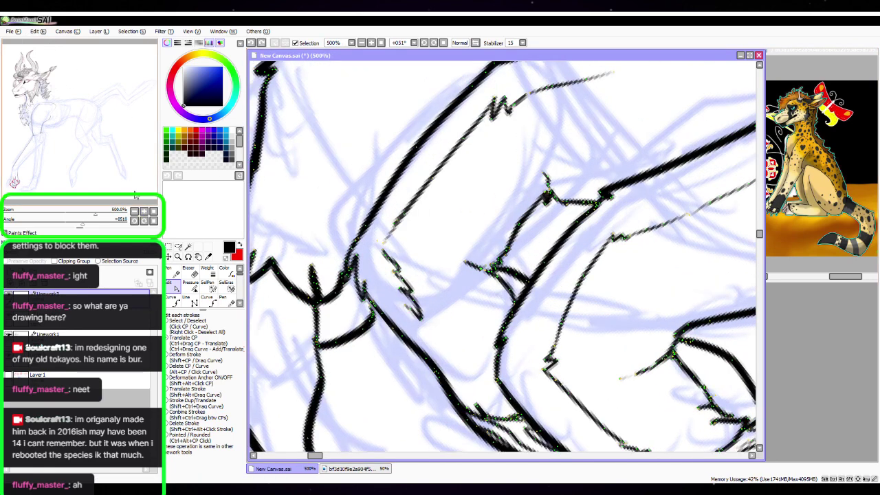
left_click_drag(405, 360, 519, 316)
mouse_move(438, 335)
left_mouse_down()
mouse_move(430, 323)
mouse_move(423, 336)
mouse_move(438, 315)
left_mouse_up()
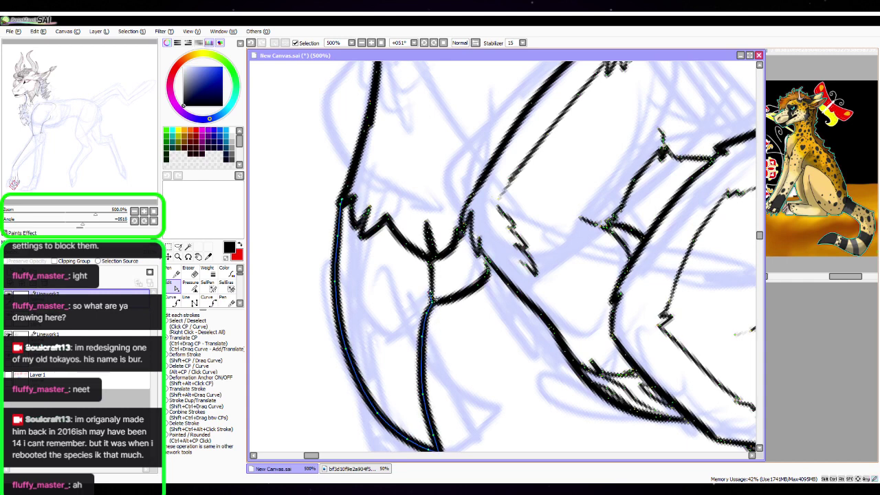
Add thin curved texture lines inside the frontmost toe's claw, running from the fur edge toward the tip
left_click(176, 274)
key("space")
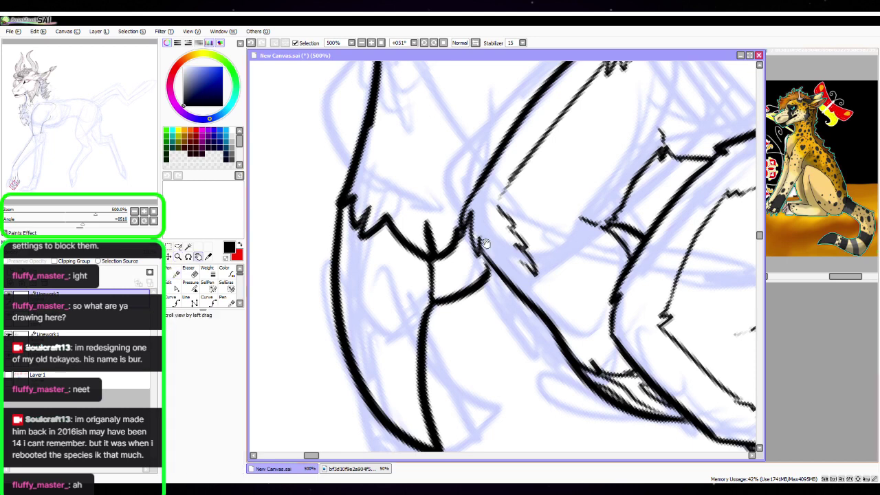
left_click_drag(385, 289, 396, 243)
mouse_move(357, 164)
left_mouse_down()
mouse_move(371, 226)
mouse_move(378, 320)
mouse_move(414, 384)
mouse_move(393, 279)
left_mouse_up()
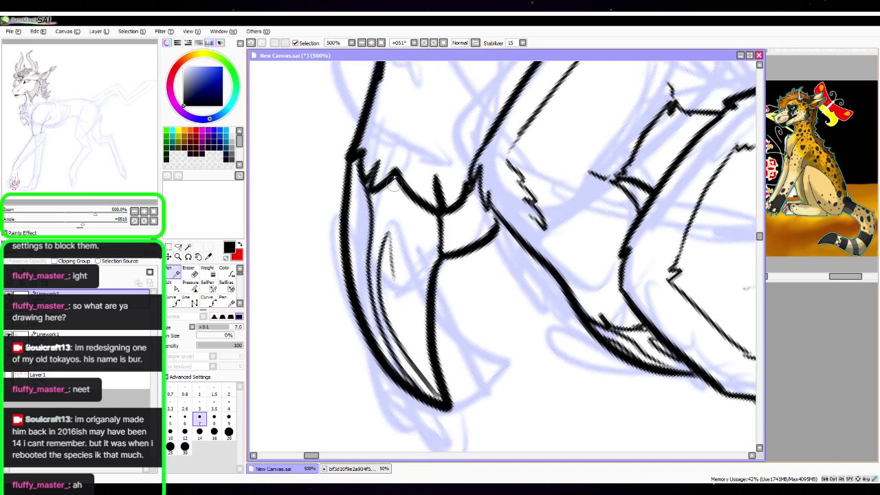
left_click_drag(394, 181, 427, 344)
left_click_drag(431, 304, 421, 216)
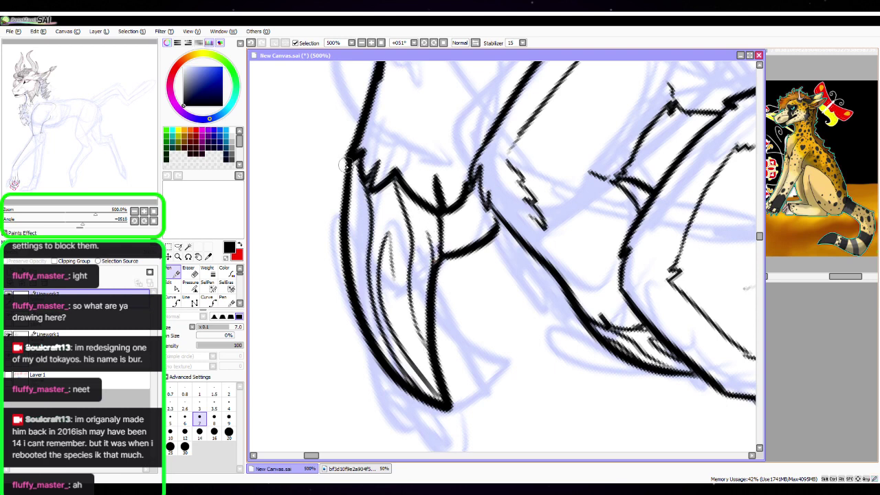
Add thin, jagged inner contour lines along the frontmost toe, from the lower segment up past the knuckle
key("space")
left_click_drag(490, 112, 438, 348)
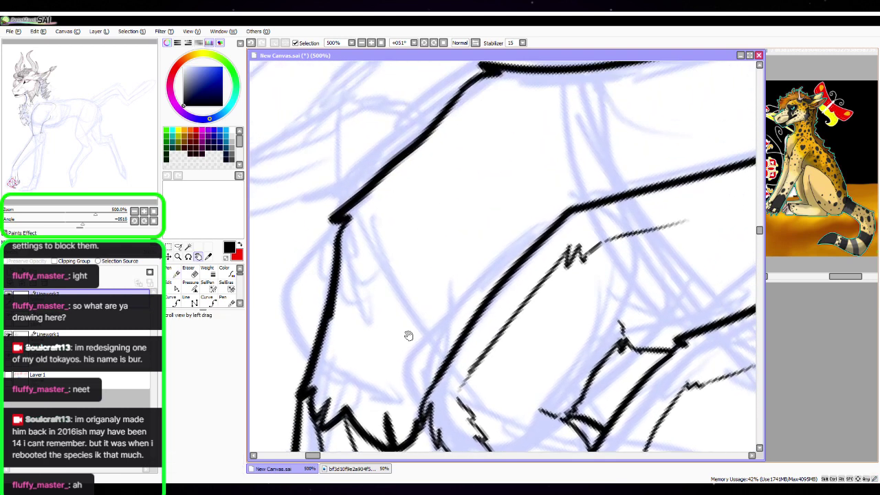
key("space")
left_click_drag(358, 224, 329, 269)
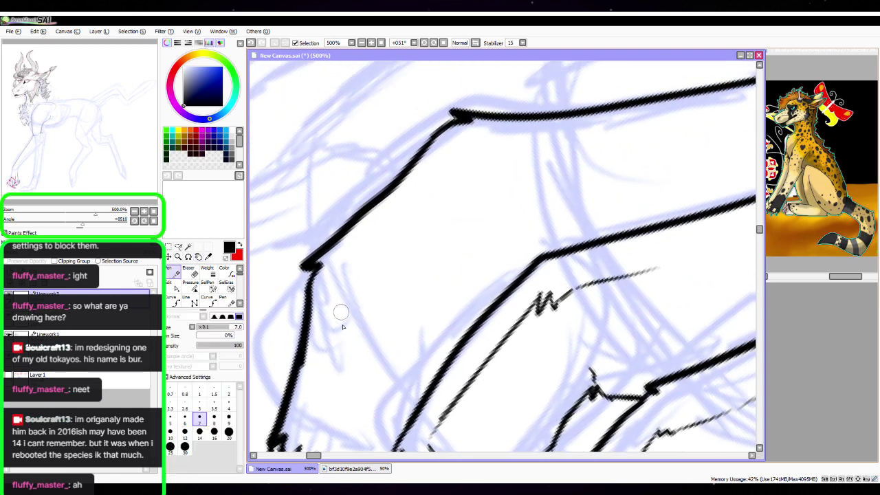
mouse_move(343, 346)
left_mouse_down()
mouse_move(363, 322)
mouse_move(364, 300)
mouse_move(394, 232)
mouse_move(469, 165)
mouse_move(501, 165)
left_mouse_up()
key("space")
left_click_drag(616, 193, 433, 274)
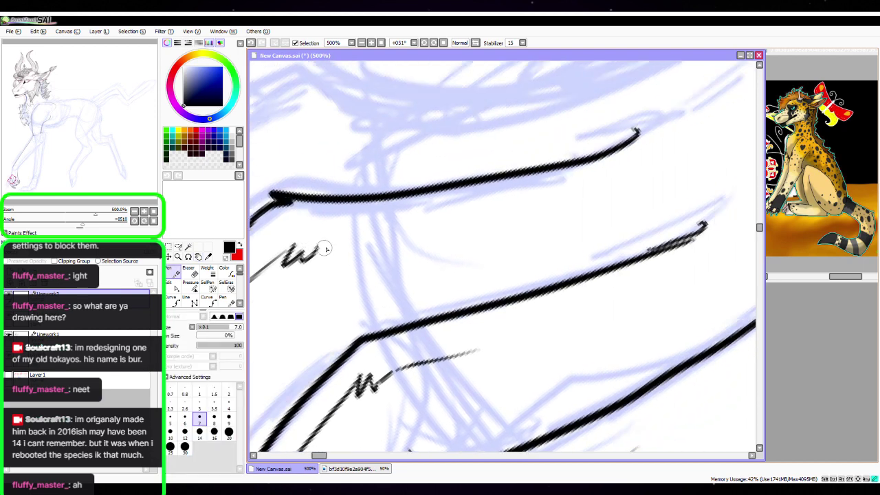
left_click_drag(318, 249, 484, 211)
Thicken the upper end of the rearmost toe's front outline and adjust the stroke joint at its knuckle
key("space")
left_click_drag(675, 368, 412, 327)
mouse_move(521, 255)
left_mouse_down()
mouse_move(475, 293)
mouse_move(520, 255)
mouse_move(454, 293)
mouse_move(418, 327)
mouse_move(571, 255)
mouse_move(577, 261)
mouse_move(498, 295)
left_mouse_up()
key("space")
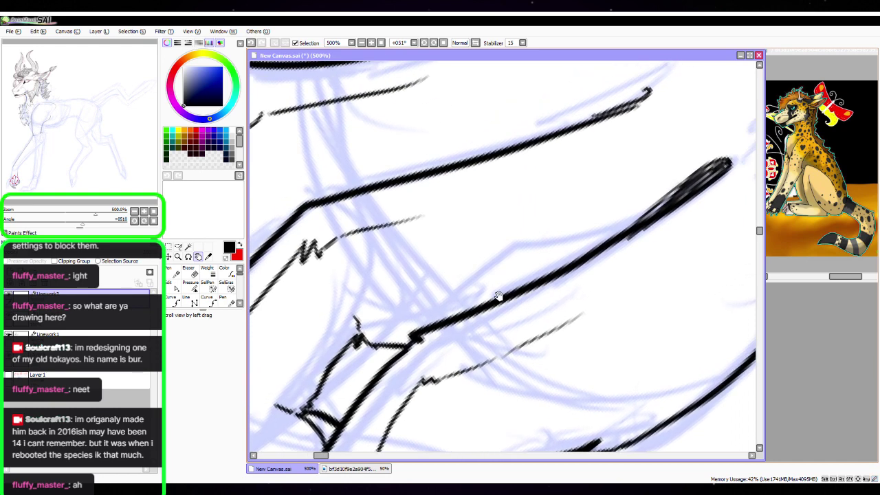
left_click(169, 283)
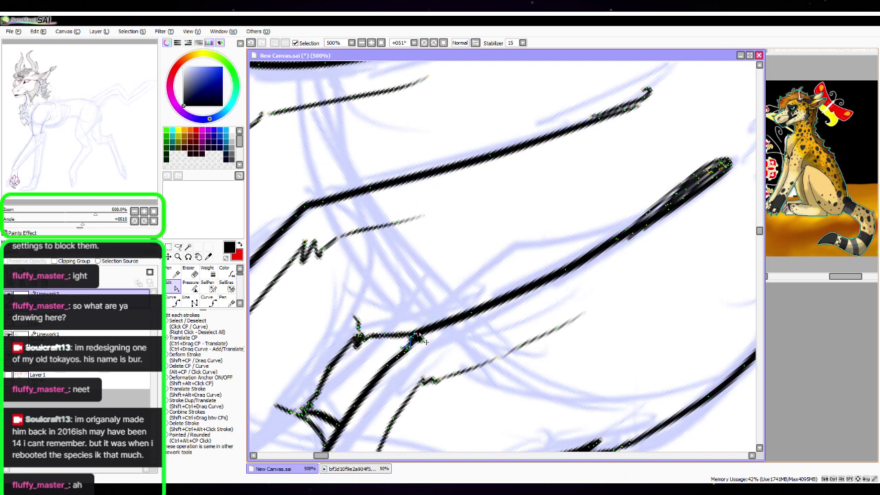
key("n")
Thicken the upper ends of the middle and frontmost toes' outlines, resetting the canvas rotation to 0°
key("space")
left_click_drag(561, 243, 443, 356)
left_click_drag(526, 203, 375, 263)
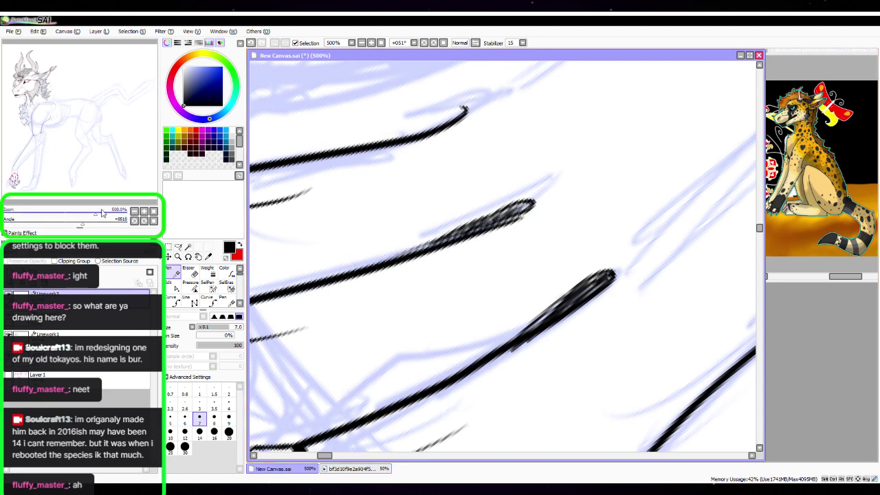
left_click(153, 220)
key("space")
left_click_drag(466, 339, 612, 278)
left_click_drag(480, 178, 439, 278)
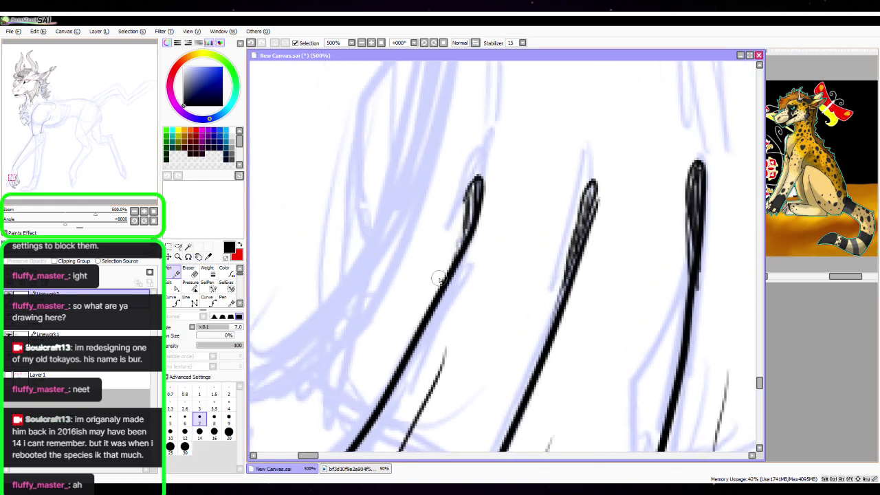
Ink a short, angled edge line in the gap between the frontmost and middle toes, beside the middle toe's knuckle
left_click(133, 211)
left_click(133, 211)
left_click(133, 211)
key("space")
left_click_drag(532, 282, 494, 248)
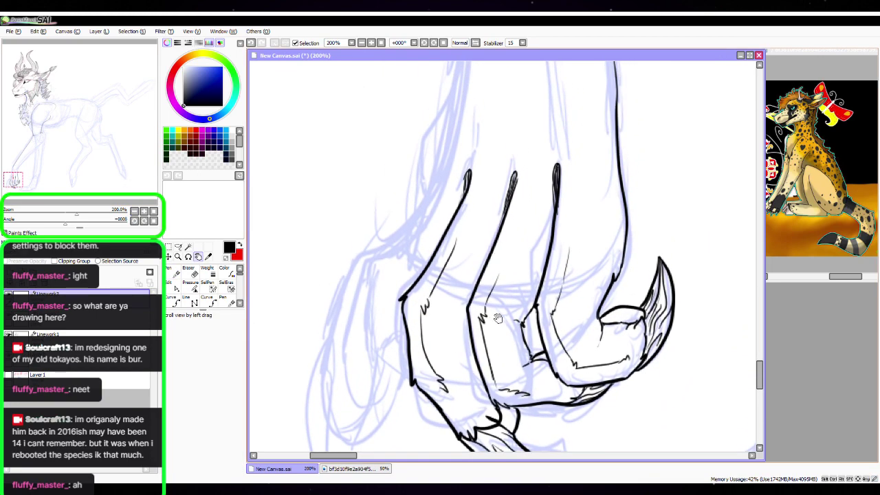
left_click_drag(498, 319, 429, 253)
left_click(144, 211)
left_click(144, 211)
key("space")
mouse_move(385, 364)
left_mouse_down()
mouse_move(422, 362)
mouse_move(528, 316)
left_mouse_up()
mouse_move(480, 350)
left_mouse_down()
mouse_move(422, 266)
mouse_move(426, 201)
mouse_move(442, 175)
left_mouse_up()
scroll(448, 151, "down", 1)
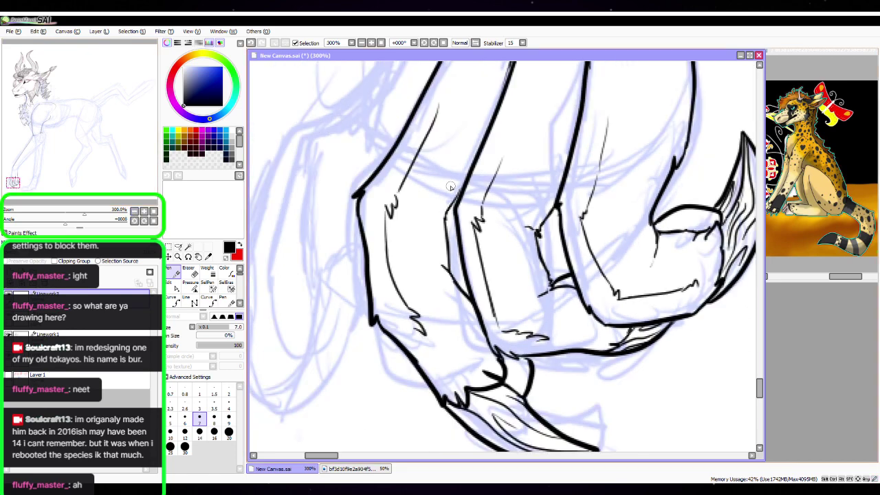
Show the whole inked paw at 200% zoom to check its toes and claws
mouse_move(502, 165)
left_mouse_down()
mouse_move(603, 196)
mouse_move(556, 259)
mouse_move(566, 243)
mouse_move(560, 198)
mouse_move(523, 178)
mouse_move(493, 212)
left_mouse_up()
left_click(134, 211)
key("space")
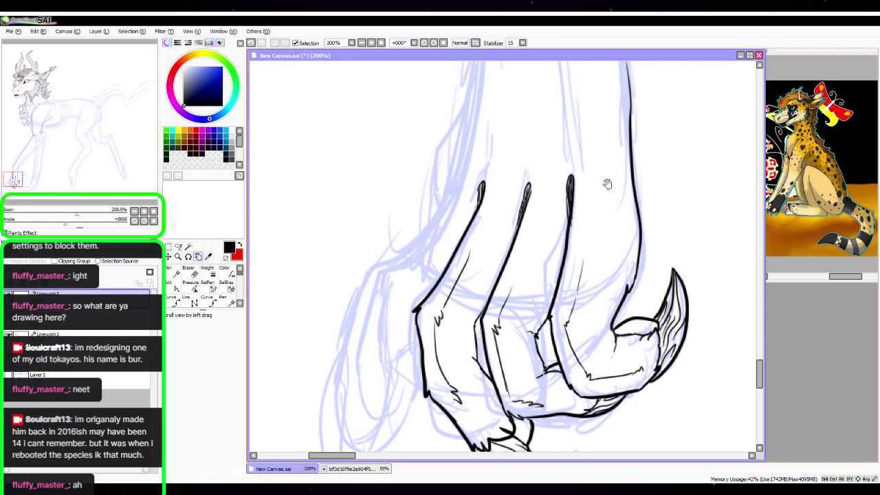
left_click(174, 286)
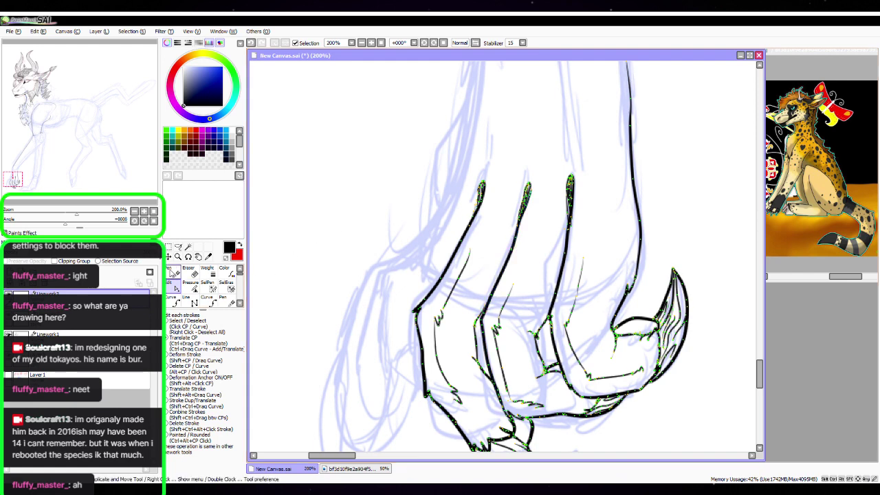
key("space")
mouse_move(504, 212)
left_mouse_down()
mouse_move(523, 147)
mouse_move(508, 142)
left_mouse_up()
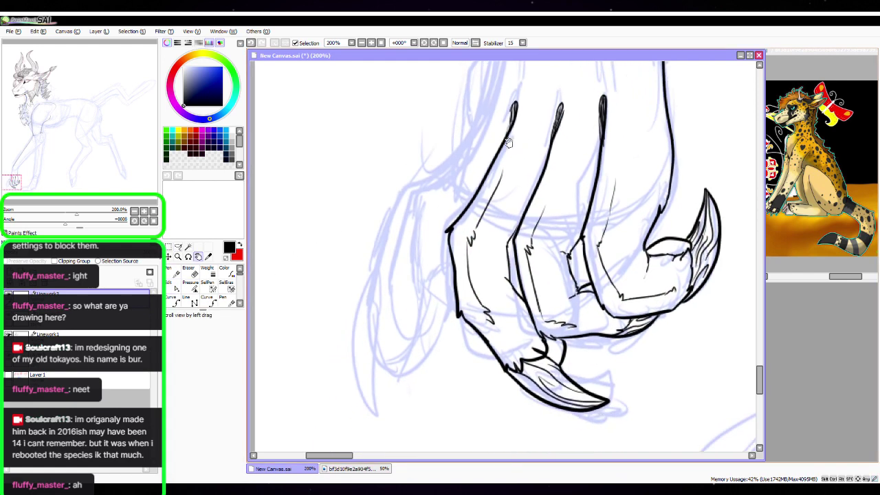
Ink a short slanted stroke above the frontmost inked toe, starting the outline of the uninked fourth toe
left_click_drag(466, 287, 451, 268)
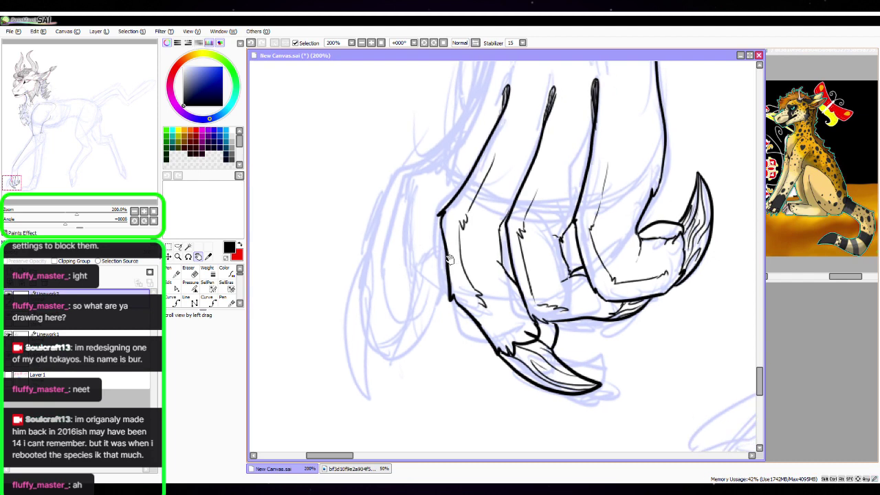
left_click_drag(482, 215, 453, 303)
key("space")
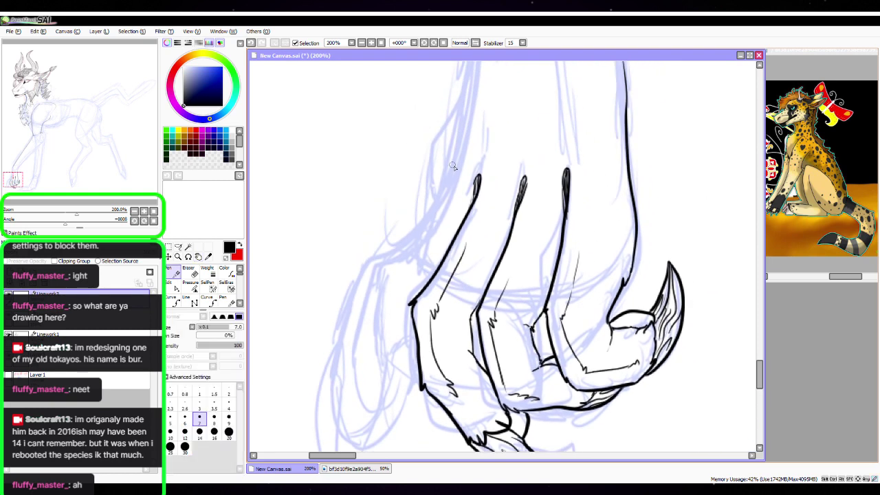
left_click_drag(460, 154, 445, 190)
key("space")
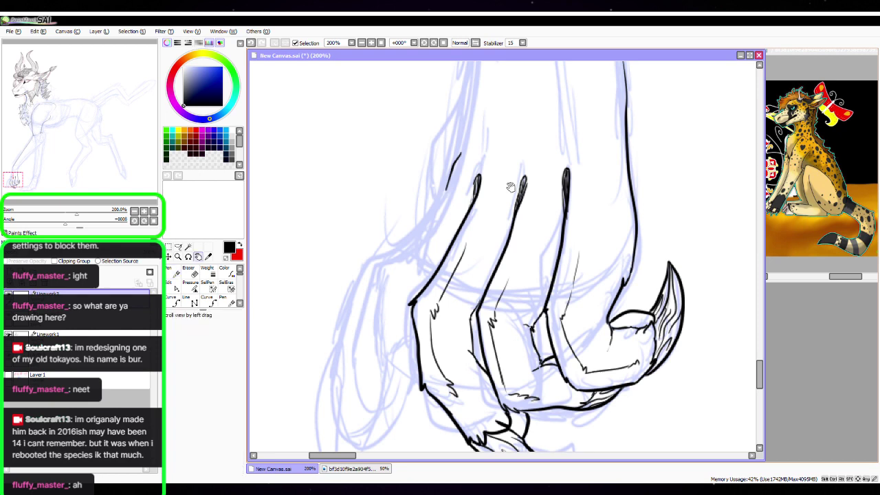
Erase the thin inner contour lines and fur marks inside the middle and rearmost toes
left_click_drag(484, 212, 470, 148)
mouse_move(500, 181)
left_mouse_down()
mouse_move(475, 180)
mouse_move(457, 167)
left_mouse_up()
mouse_move(526, 260)
left_mouse_down()
mouse_move(531, 241)
mouse_move(491, 247)
mouse_move(495, 236)
left_mouse_up()
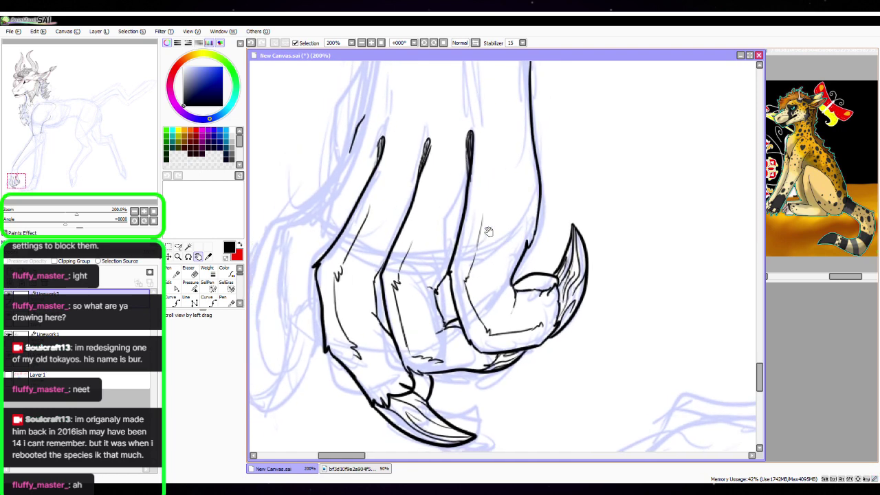
key("e")
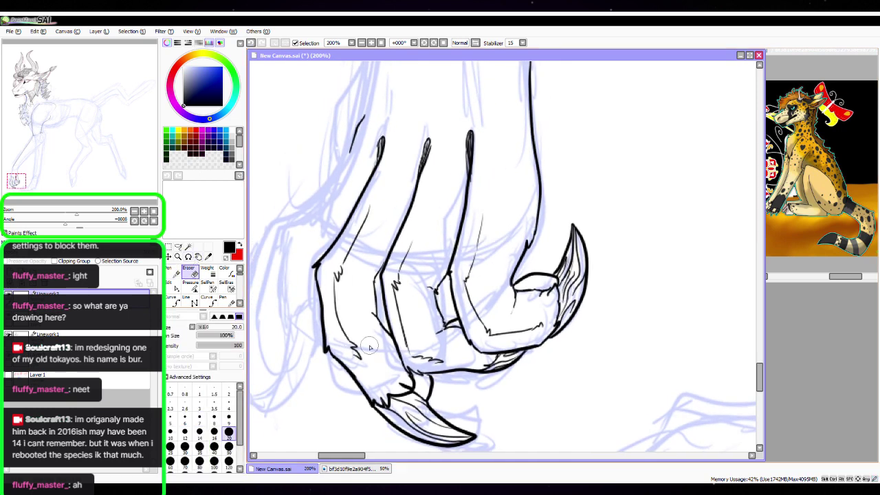
mouse_move(416, 250)
left_mouse_down()
mouse_move(402, 327)
mouse_move(419, 354)
mouse_move(432, 353)
left_mouse_up()
mouse_move(484, 222)
left_mouse_down()
mouse_move(471, 283)
mouse_move(483, 321)
mouse_move(503, 329)
mouse_move(534, 323)
mouse_move(499, 328)
left_mouse_up()
Ink new thin inner contours and small jagged fur marks on the rearmost and middle toes with the size 7 pen
key("n")
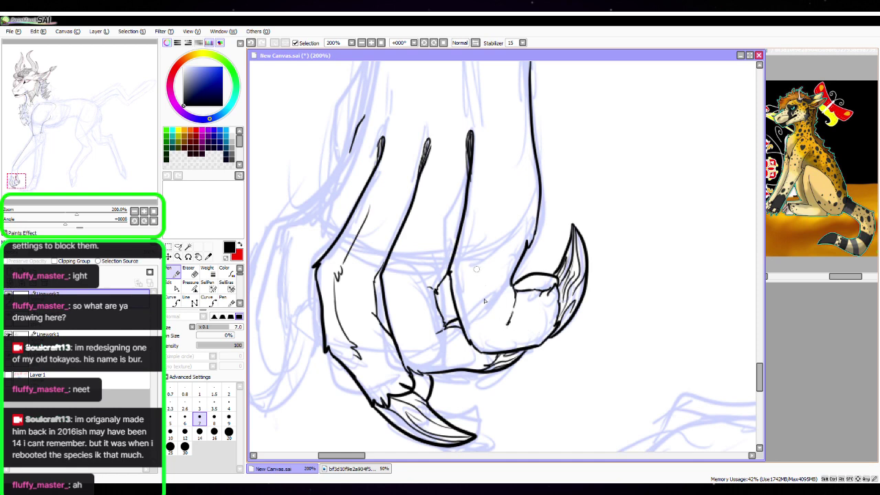
left_click_drag(493, 301, 502, 329)
mouse_move(455, 277)
left_mouse_down()
mouse_move(491, 240)
mouse_move(510, 198)
left_mouse_up()
mouse_move(388, 279)
left_mouse_down()
mouse_move(429, 249)
mouse_move(450, 185)
left_mouse_up()
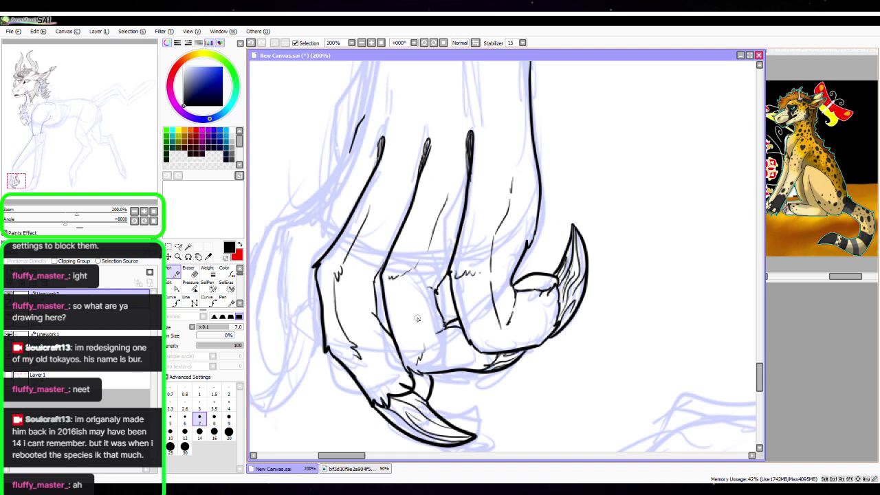
Ink the fourth toe's upper outline down past its knuckle, undoing the first stroke and redrawing it with an angled joint
mouse_move(433, 260)
left_mouse_down()
mouse_move(488, 266)
mouse_move(543, 235)
left_mouse_up()
key("space")
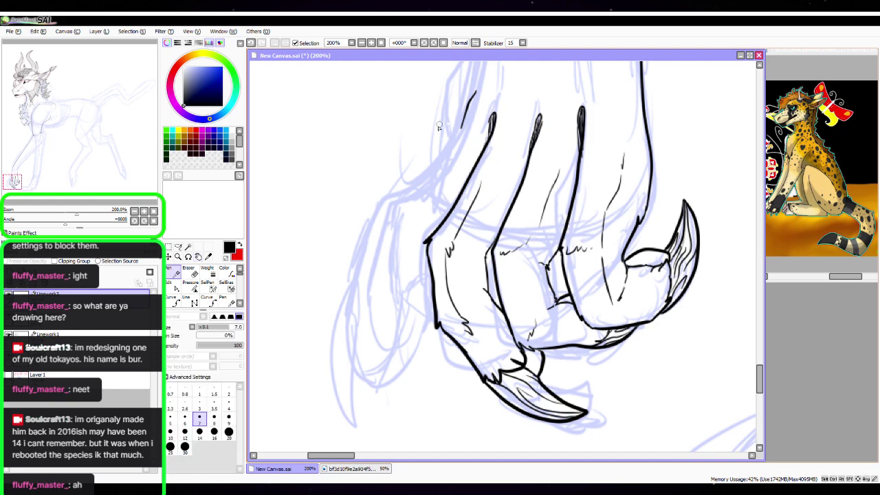
mouse_move(466, 128)
left_mouse_down()
mouse_move(397, 206)
mouse_move(356, 273)
left_mouse_up()
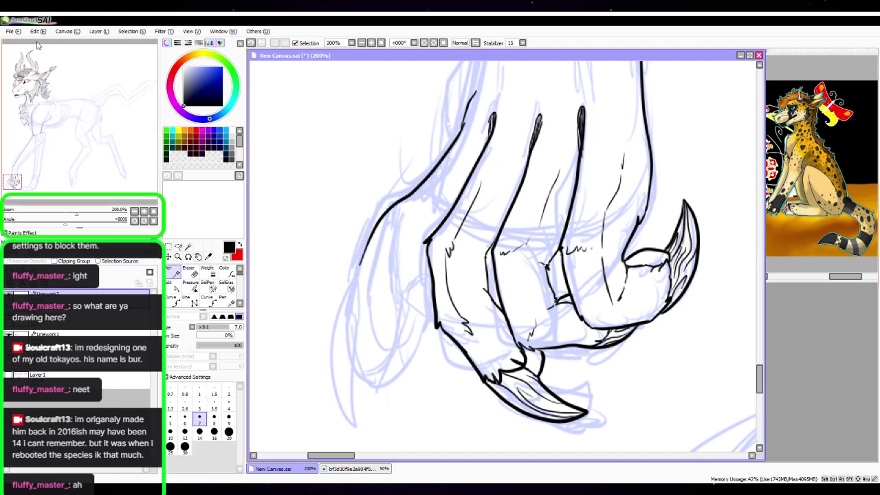
key("ctrl+z")
mouse_move(465, 123)
left_mouse_down()
mouse_move(382, 219)
mouse_move(356, 292)
left_mouse_up()
Ink pointed fur tufts along the back of the lower leg, extending upward from the paw's rear outline
key("space")
left_click_drag(566, 155, 507, 267)
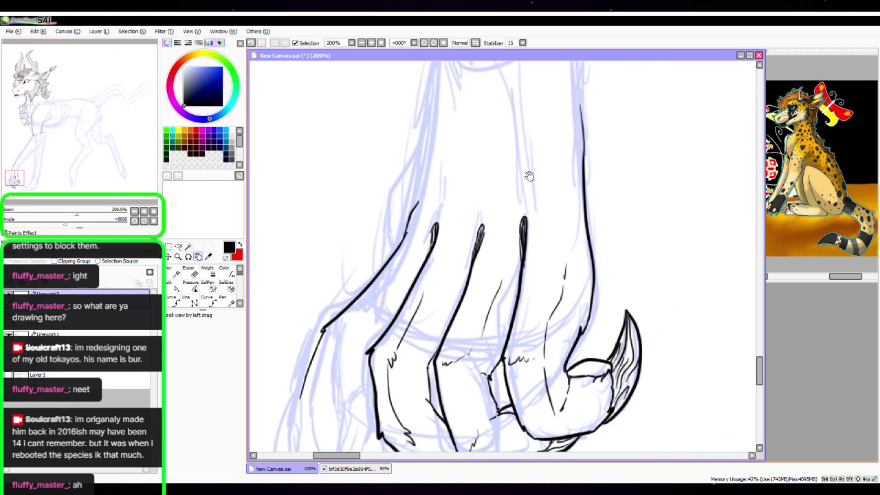
left_click_drag(568, 135, 529, 260)
left_click_drag(557, 229, 436, 243)
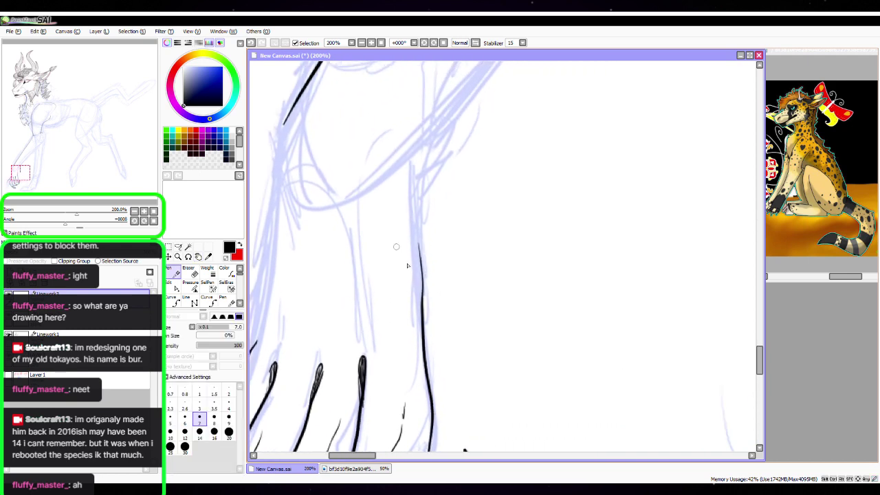
mouse_move(422, 281)
left_mouse_down()
mouse_move(440, 230)
mouse_move(431, 199)
left_mouse_up()
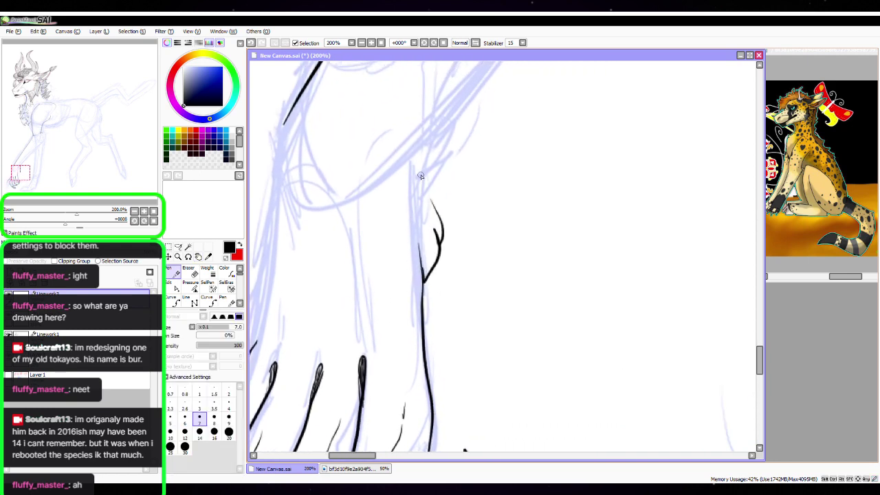
mouse_move(483, 218)
left_mouse_down()
mouse_move(366, 305)
mouse_move(400, 295)
mouse_move(359, 252)
left_mouse_up()
mouse_move(378, 282)
left_mouse_down()
mouse_move(383, 252)
mouse_move(372, 230)
left_mouse_up()
mouse_move(381, 246)
left_mouse_down()
mouse_move(382, 235)
mouse_move(413, 247)
mouse_move(469, 285)
left_mouse_up()
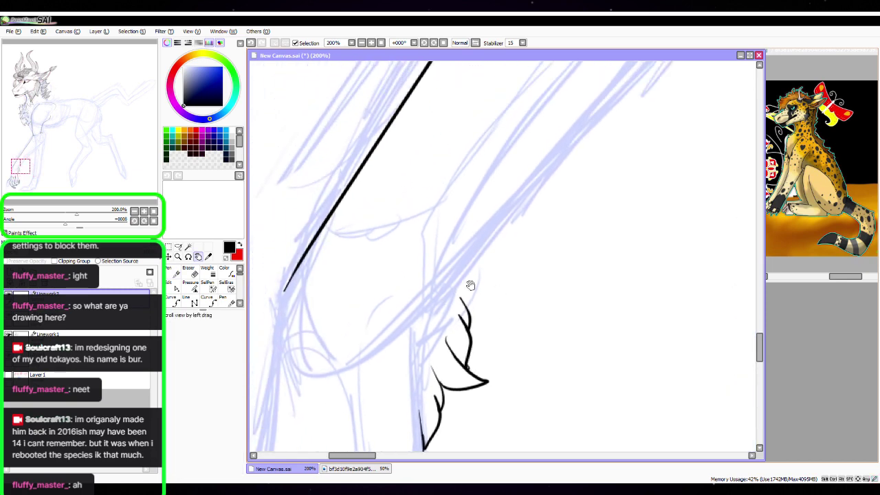
mouse_move(405, 339)
left_mouse_down()
mouse_move(412, 365)
mouse_move(418, 326)
mouse_move(424, 338)
mouse_move(435, 319)
left_mouse_up()
Ink an arched inner line from the wrist down toward the toes, undoing the first attempt and redrawing it
mouse_move(426, 297)
left_mouse_down()
mouse_move(441, 324)
mouse_move(427, 310)
mouse_move(511, 191)
mouse_move(485, 183)
mouse_move(464, 238)
mouse_move(454, 171)
left_mouse_up()
key("space")
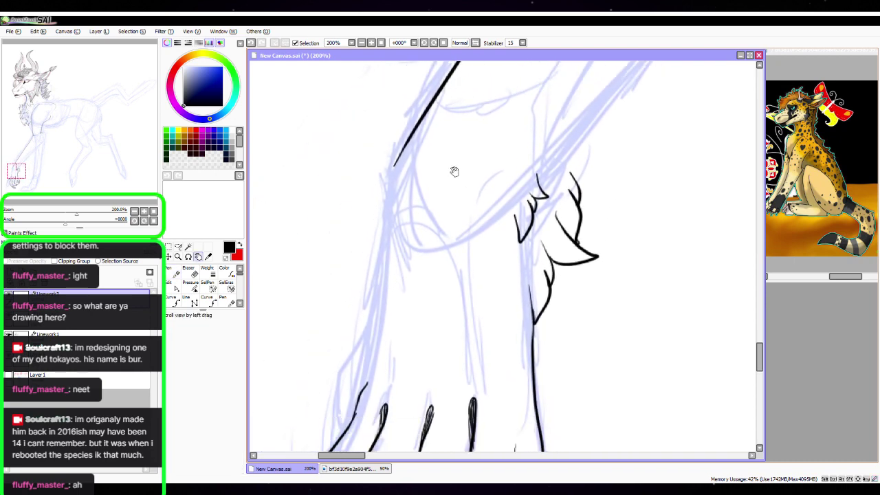
mouse_move(392, 248)
left_mouse_down()
mouse_move(435, 227)
mouse_move(474, 323)
left_mouse_up()
key("ctrl+z")
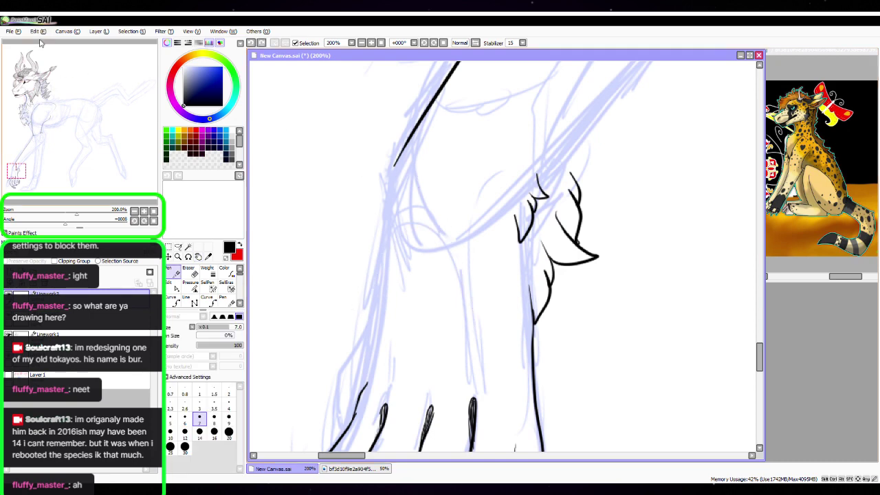
mouse_move(394, 259)
left_mouse_down()
mouse_move(435, 229)
mouse_move(464, 263)
mouse_move(476, 342)
left_mouse_up()
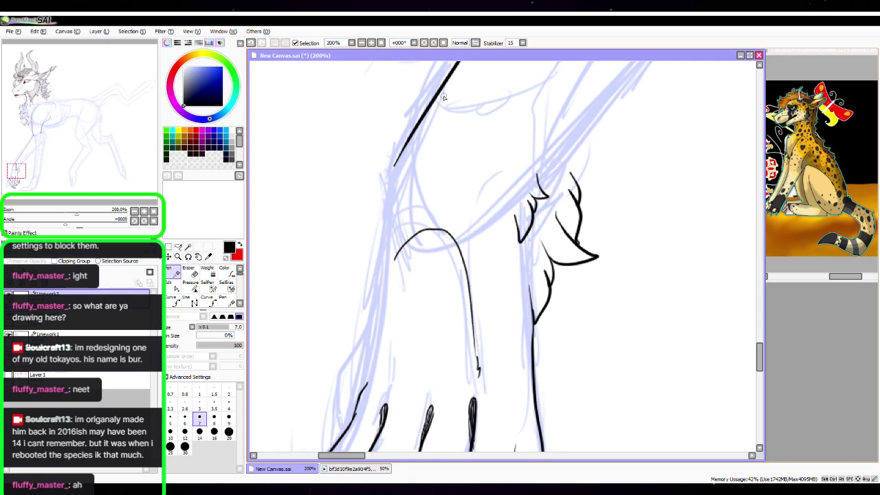
Ink the front outline of the lower leg from the existing leg line down toward the fourth toe
left_click_drag(515, 268, 565, 219)
key("n")
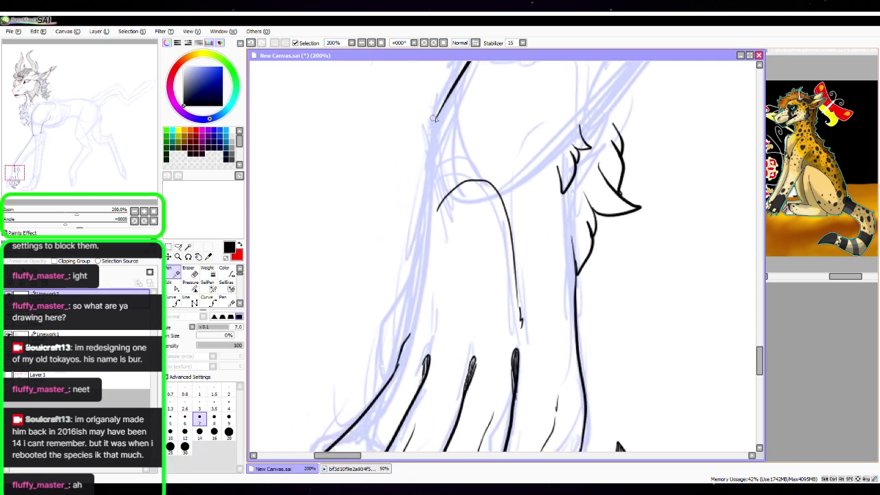
mouse_move(439, 113)
left_mouse_down()
mouse_move(422, 138)
mouse_move(428, 132)
mouse_move(422, 229)
mouse_move(391, 322)
mouse_move(407, 307)
mouse_move(406, 344)
mouse_move(417, 306)
left_mouse_up()
Extend the leg's front outline downward in front of the fourth toe, working at 400% zoom
mouse_move(484, 293)
left_mouse_down()
mouse_move(530, 187)
mouse_move(515, 165)
left_mouse_up()
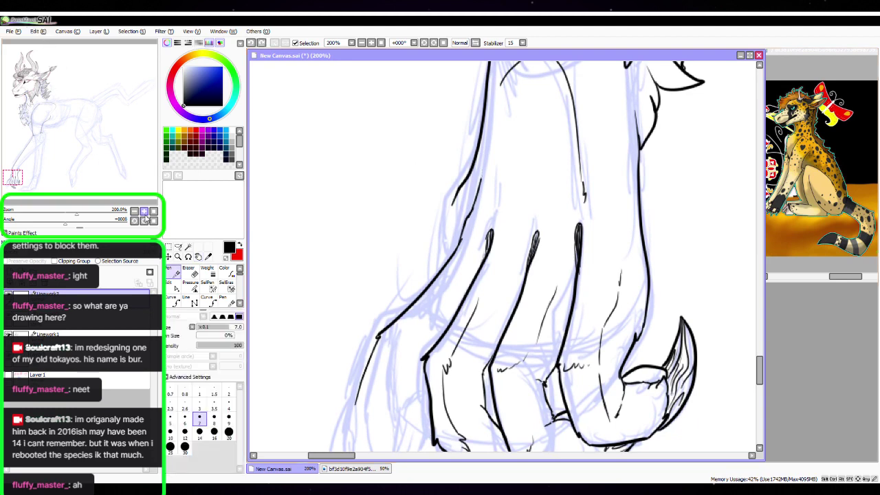
left_click(143, 211)
left_click(144, 212)
key("space")
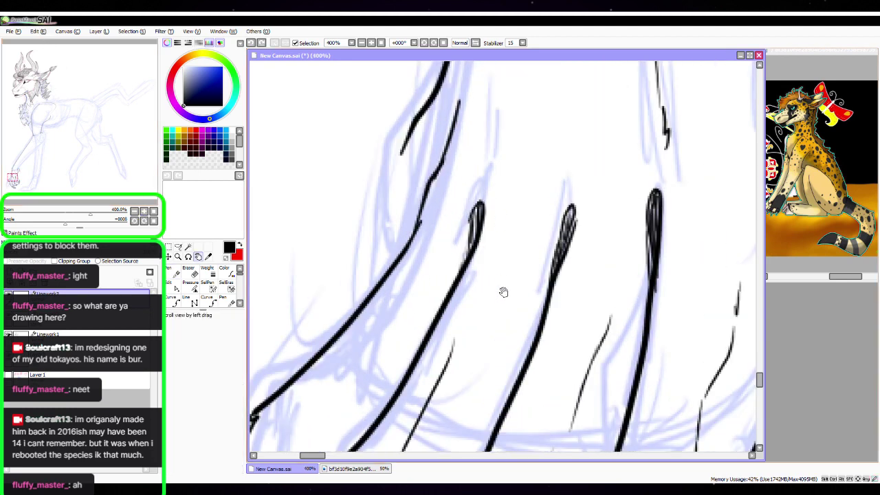
left_click_drag(504, 292, 578, 358)
left_click_drag(485, 200, 440, 300)
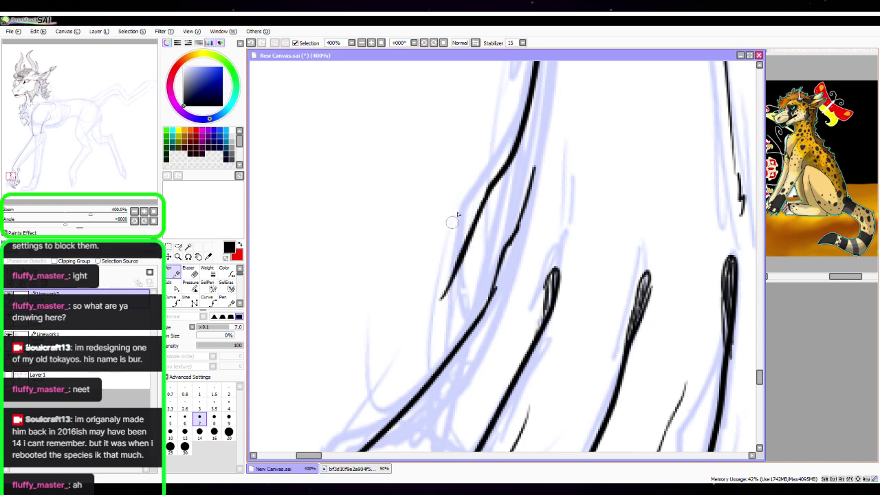
Ink the small dewclaw against the fourth toe with a jagged fur edge and shading lines, plus a tick at the outline's bend
left_click_drag(489, 256, 456, 220)
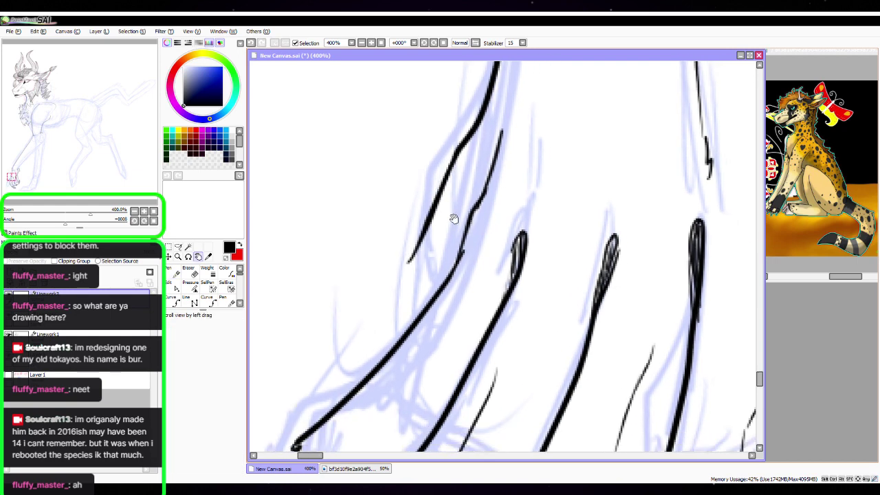
mouse_move(418, 242)
left_mouse_down()
mouse_move(387, 294)
mouse_move(384, 334)
mouse_move(388, 297)
mouse_move(383, 304)
mouse_move(357, 383)
left_mouse_up()
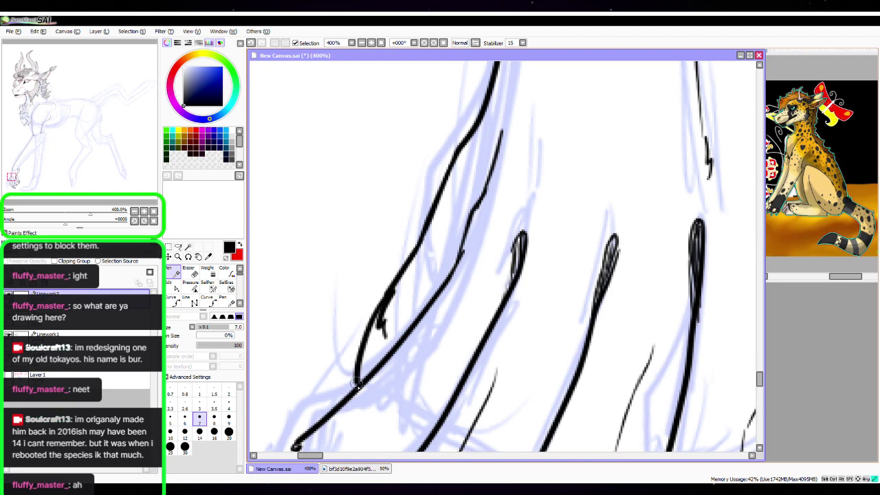
left_click_drag(384, 335, 394, 349)
key("ctrl+z")
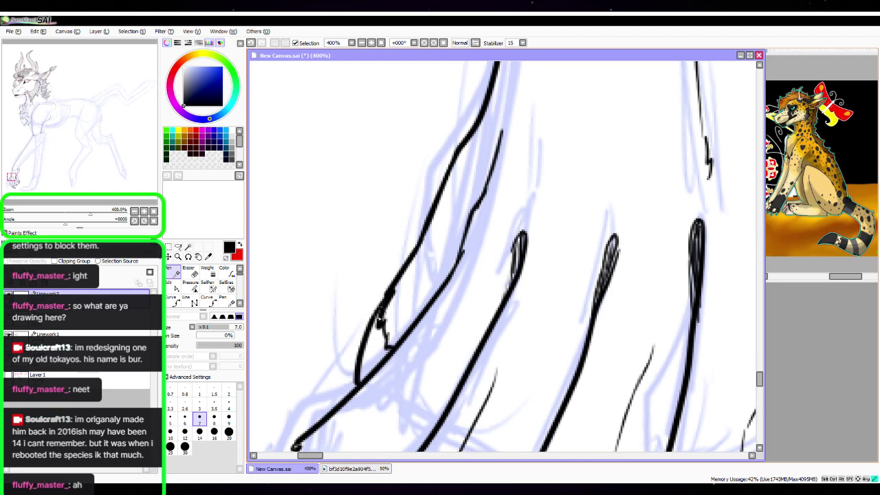
left_click_drag(383, 310, 360, 384)
mouse_move(386, 328)
left_mouse_down()
mouse_move(365, 370)
mouse_move(377, 362)
left_mouse_up()
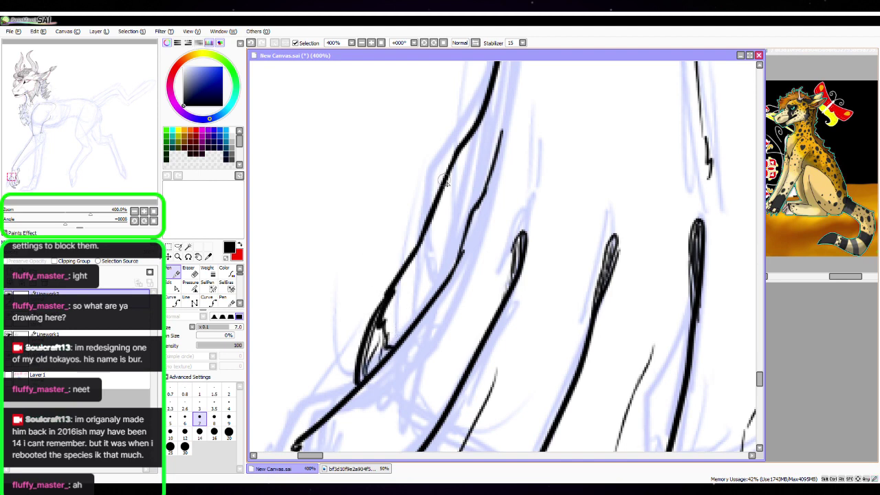
left_click_drag(472, 145, 463, 151)
Extend the fourth toe's outer outline from below its knuckle down toward the base of its claw
left_click_drag(470, 368, 477, 263)
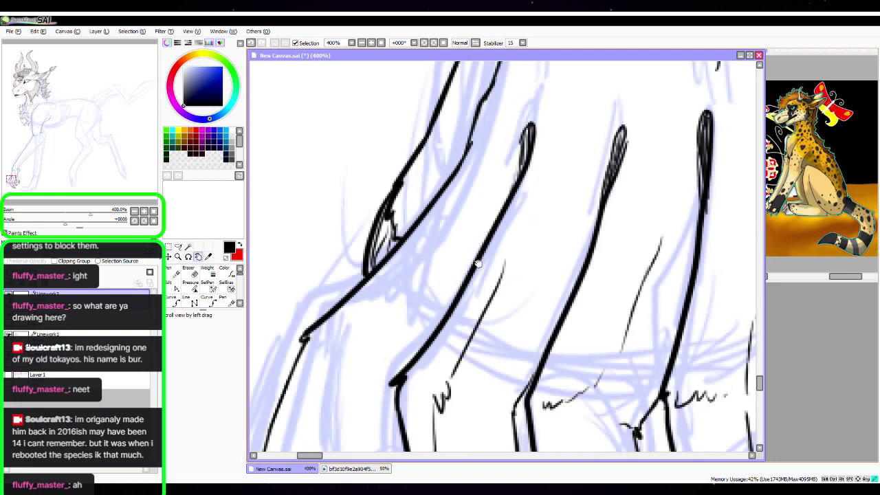
left_click_drag(434, 363, 491, 216)
left_click_drag(431, 342, 501, 196)
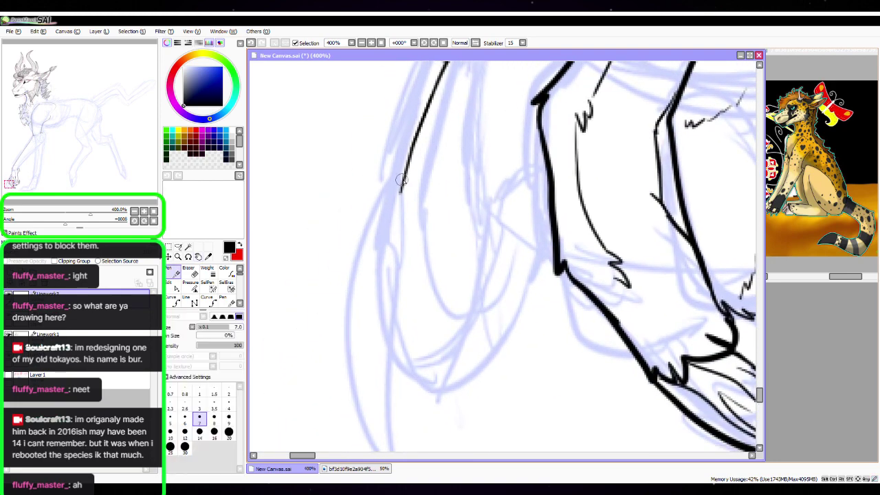
mouse_move(402, 190)
left_mouse_down()
mouse_move(384, 227)
mouse_move(398, 216)
mouse_move(395, 248)
left_mouse_up()
Ink the fourth toe's long curved claw, redrawing it once, and add the jagged fur edge across the toe's lower end
left_click_drag(527, 317, 445, 273)
mouse_move(312, 174)
left_mouse_down()
mouse_move(296, 202)
mouse_move(278, 331)
mouse_move(321, 431)
mouse_move(351, 334)
left_mouse_up()
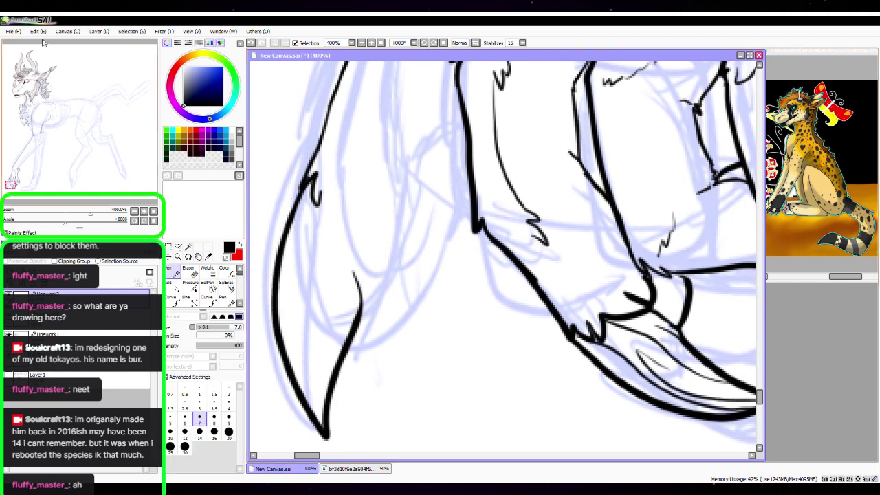
key("ctrl+z")
mouse_move(303, 191)
left_mouse_down()
mouse_move(284, 260)
mouse_move(292, 399)
mouse_move(317, 430)
mouse_move(347, 249)
left_mouse_up()
mouse_move(315, 196)
left_mouse_down()
mouse_move(333, 219)
mouse_move(372, 241)
mouse_move(385, 237)
mouse_move(415, 210)
mouse_move(449, 146)
mouse_move(455, 98)
left_mouse_up()
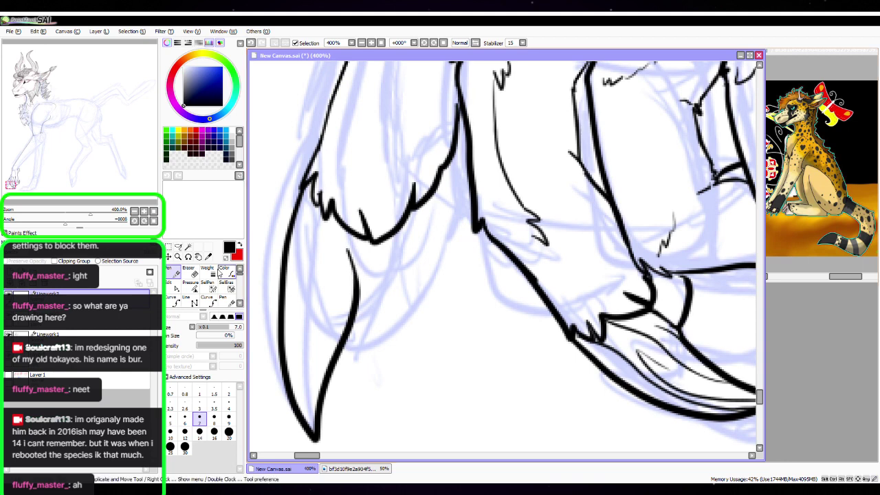
Erase the upper part of the claw's inner edge, redraw it up to the fur, and ink the pad curve to the neighbouring toe
left_click(192, 284)
left_click(192, 273)
left_click_drag(345, 253, 340, 307)
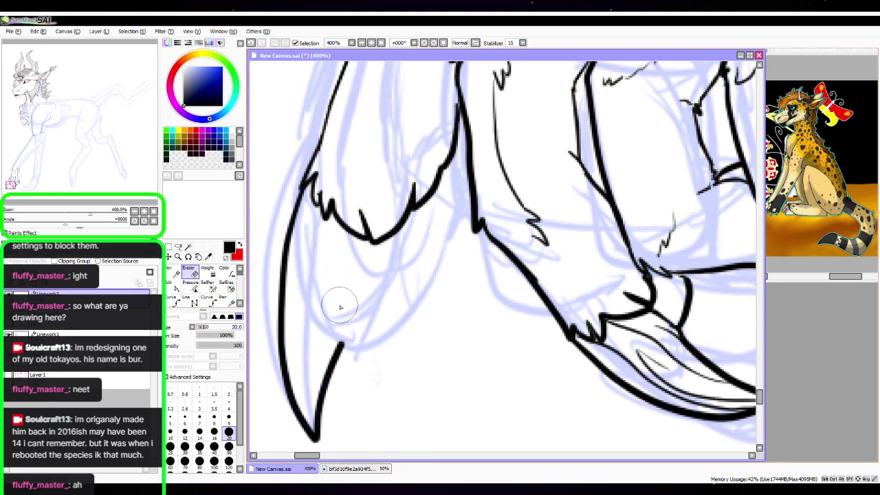
left_click(172, 270)
mouse_move(344, 341)
left_mouse_down()
mouse_move(373, 248)
mouse_move(371, 265)
mouse_move(442, 255)
mouse_move(475, 219)
left_mouse_up()
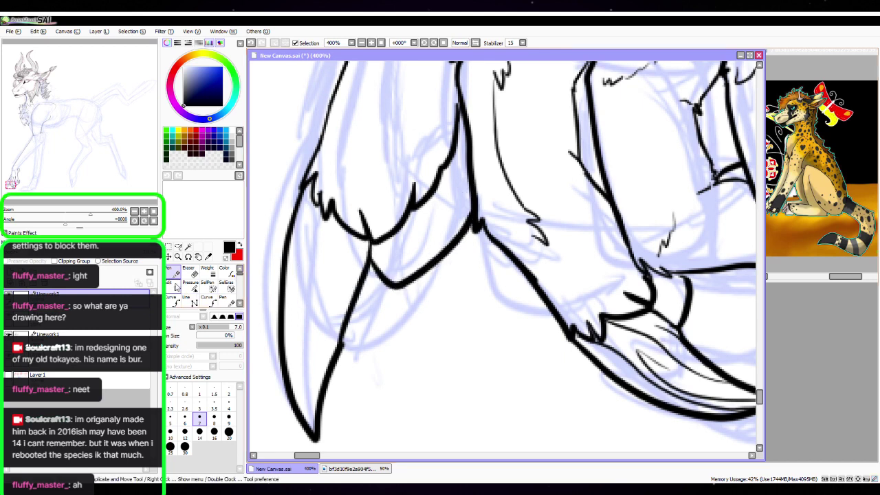
Ink thin detail lines inside the fourth toe's claw with the pen
left_click(169, 284)
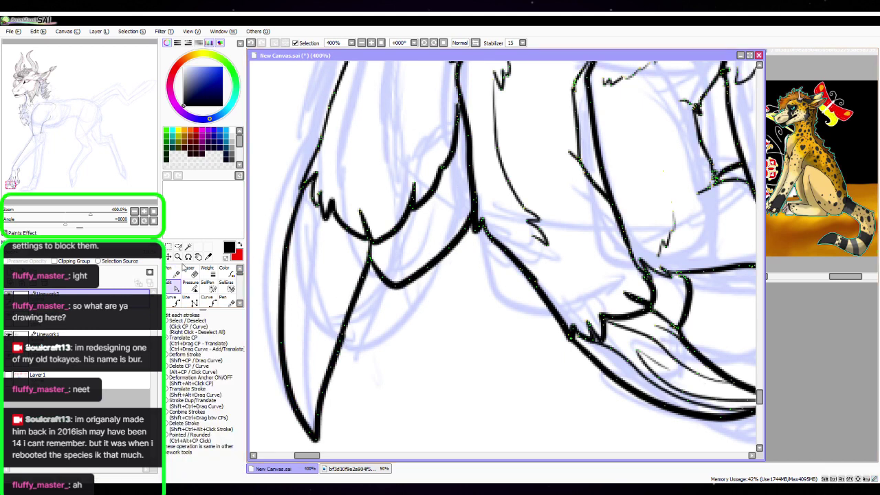
left_click(176, 273)
mouse_move(307, 195)
left_mouse_down()
mouse_move(300, 405)
mouse_move(313, 419)
mouse_move(330, 323)
mouse_move(344, 309)
mouse_move(341, 231)
mouse_move(349, 267)
left_mouse_up()
left_click_drag(287, 302, 297, 238)
Ink a thin inner contour along the fourth toe's upper section, with jagged fur marks beside its knuckle
left_click_drag(413, 73, 403, 280)
key("n")
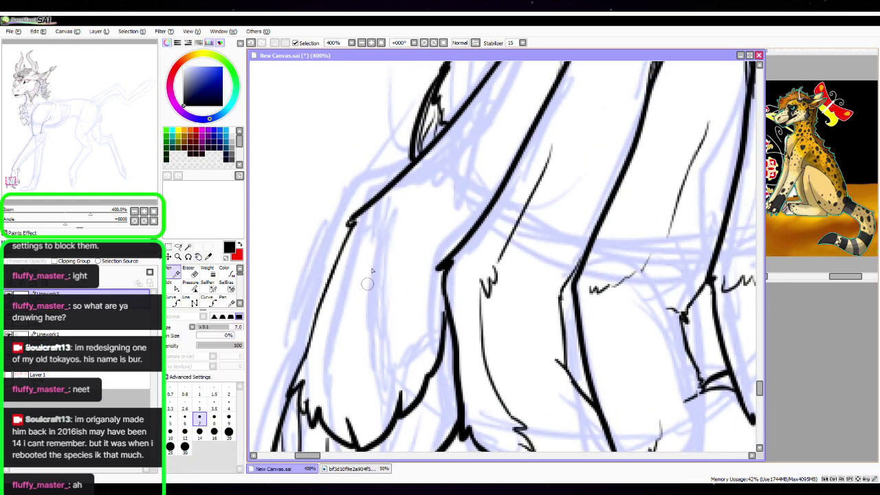
key("space")
left_click_drag(490, 311, 439, 373)
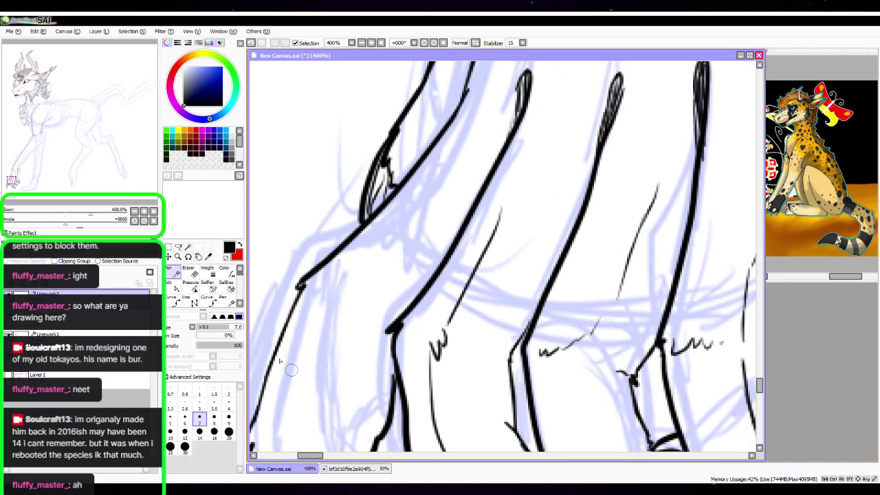
left_click_drag(291, 370, 475, 141)
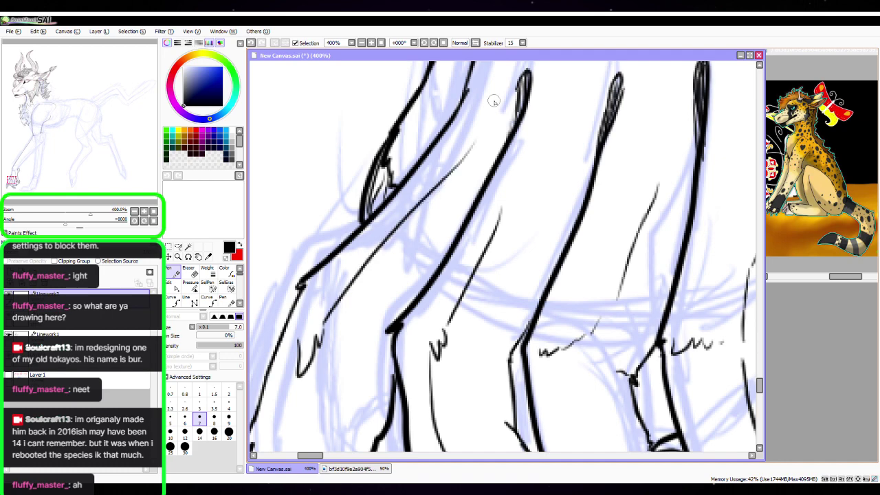
key("space")
left_click_drag(533, 231, 458, 424)
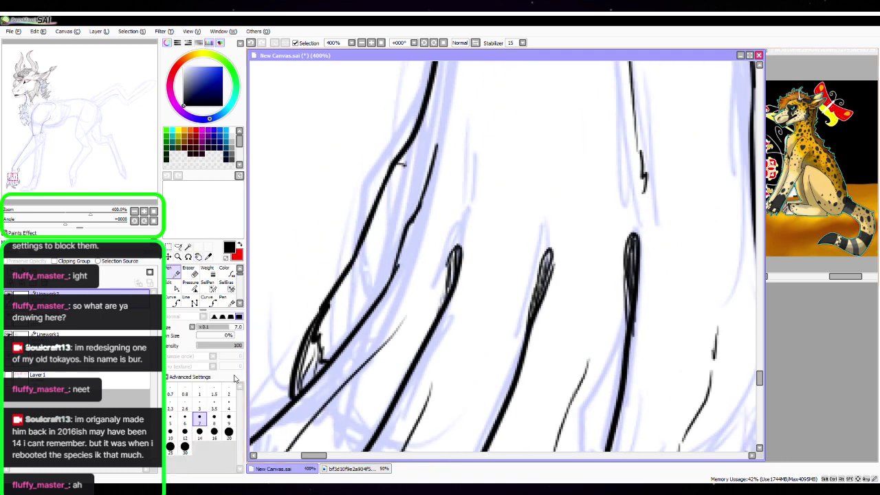
Ink the rear contour of the lower foreleg from the wrist's fur tuft up to the elbow in one curved stroke
left_click(153, 211)
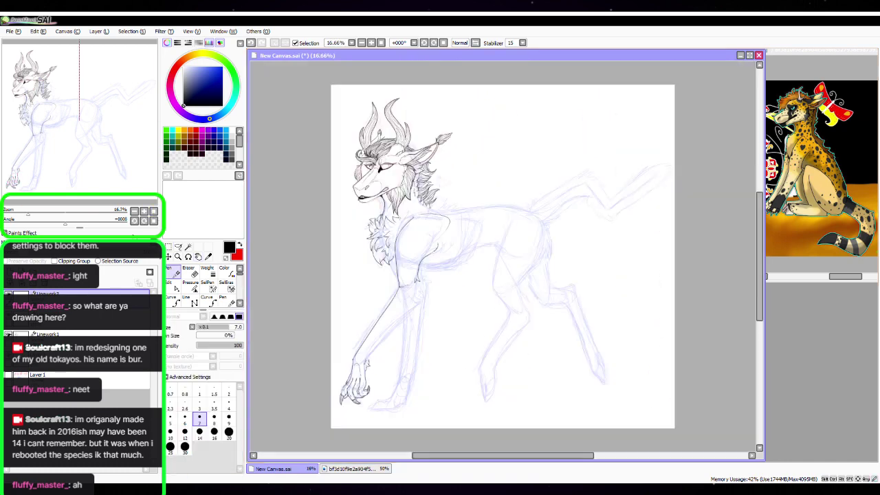
left_click(143, 211)
left_click(144, 211)
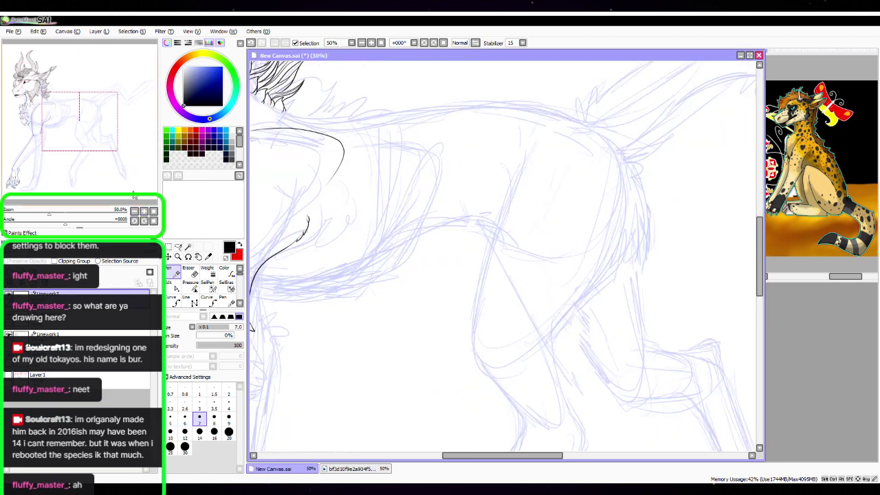
key("space")
left_click_drag(372, 331, 573, 158)
left_click_drag(484, 200, 487, 185)
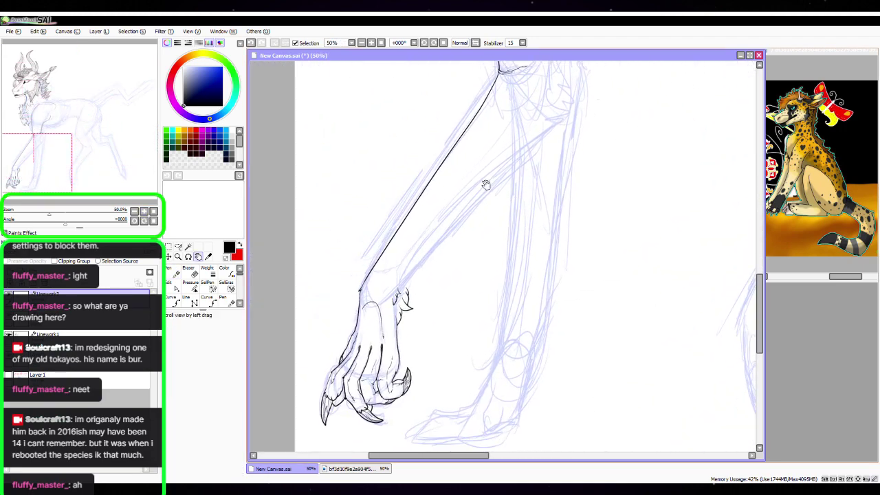
left_click(143, 211)
left_click(144, 211)
key("space")
left_click_drag(427, 297, 456, 388)
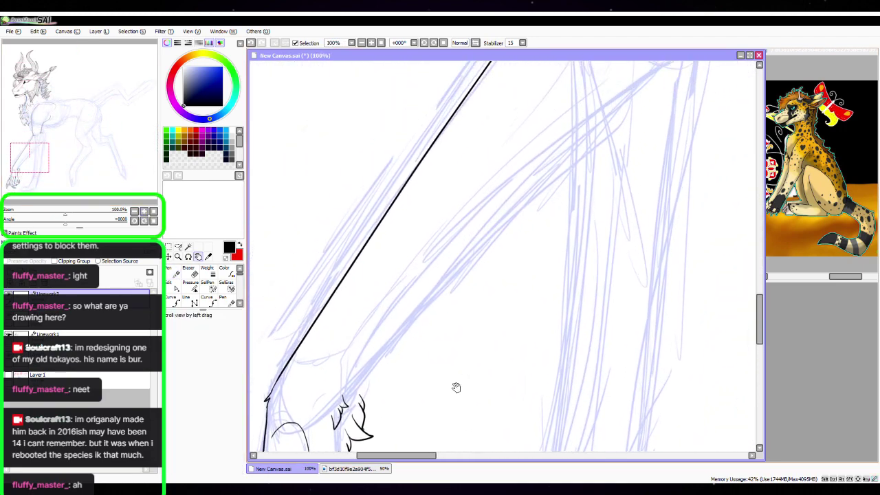
key("n")
key("space")
left_click_drag(444, 292, 375, 295)
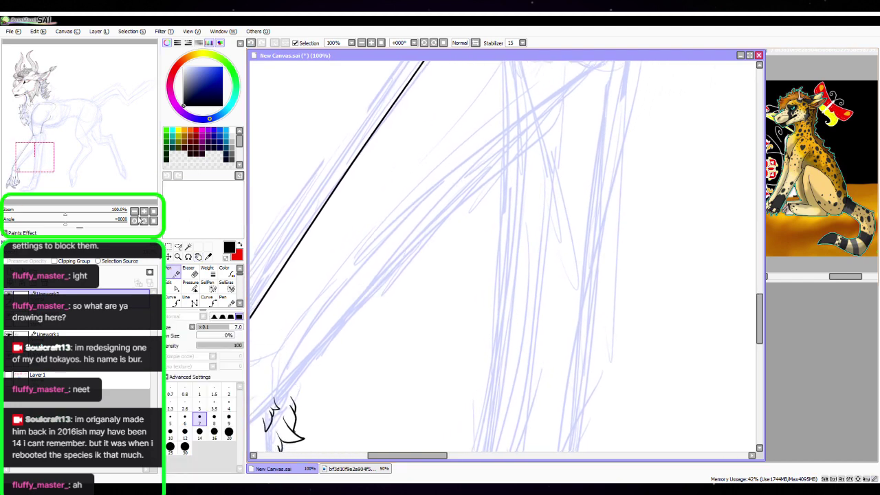
left_click(134, 211)
key("space")
left_click_drag(485, 250, 478, 289)
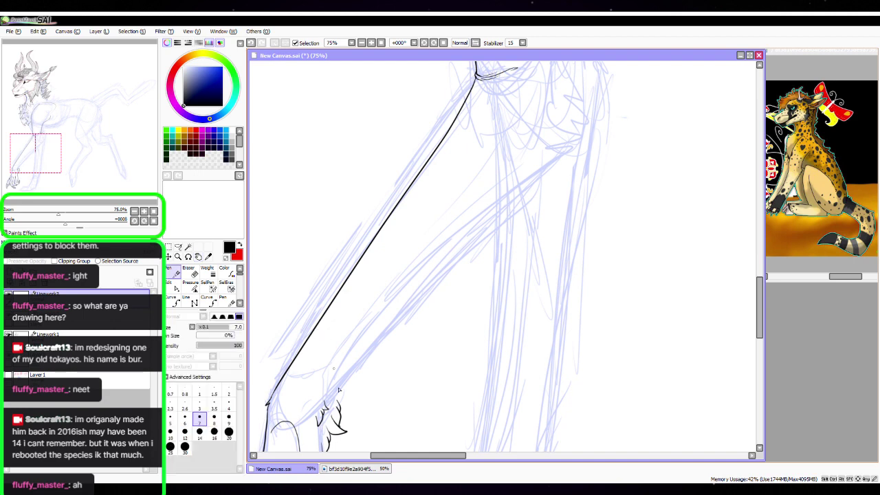
mouse_move(340, 389)
left_mouse_down()
mouse_move(458, 244)
mouse_move(567, 159)
left_mouse_up()
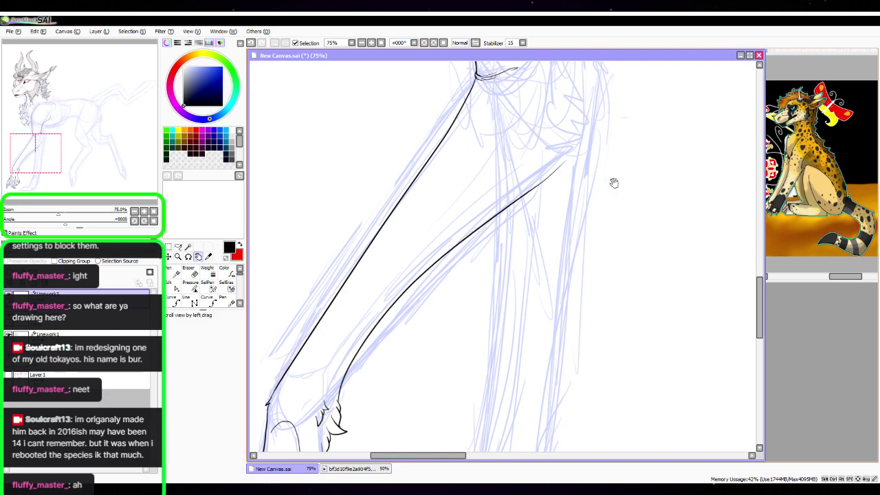
Ink a thin inner contour along the lower foreleg up toward the elbow, redrawing its upper part once
left_click_drag(612, 183, 541, 257)
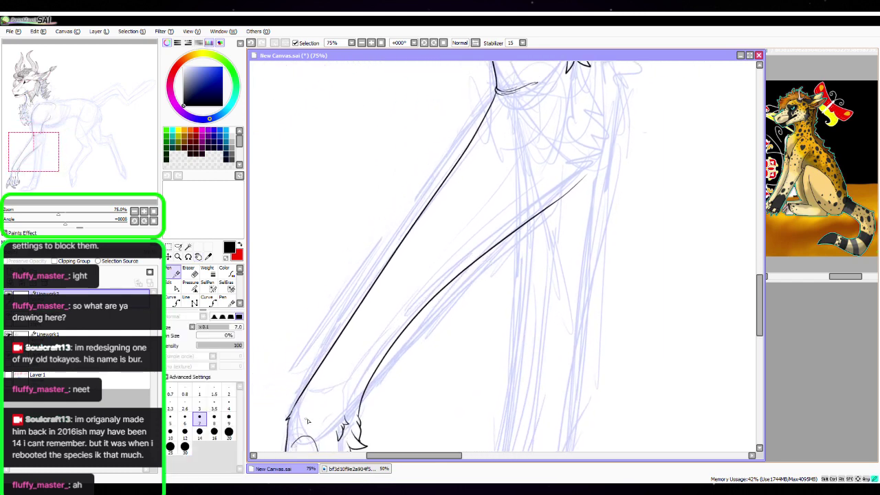
left_click_drag(308, 421, 550, 146)
left_click_drag(568, 269, 481, 373)
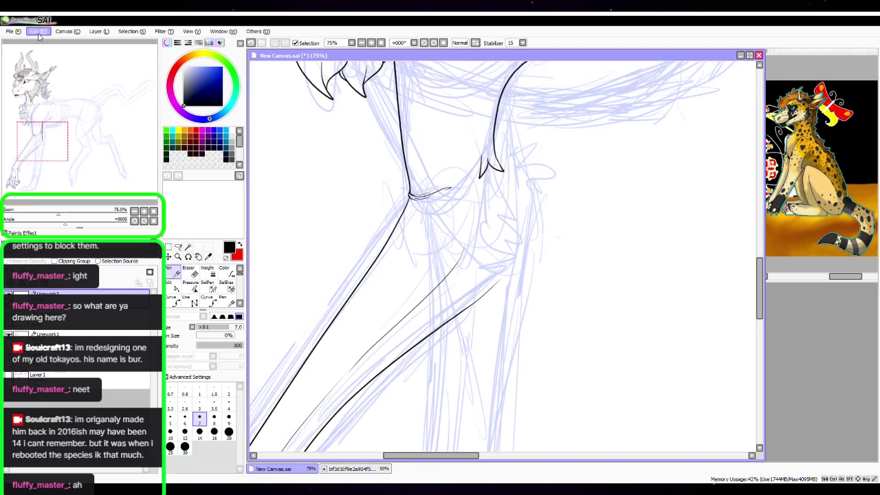
key("ctrl+z")
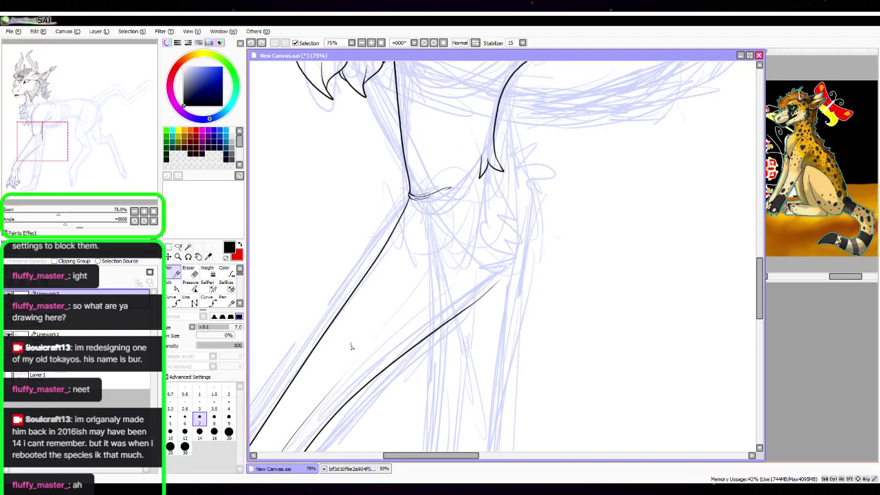
left_click_drag(350, 367, 467, 245)
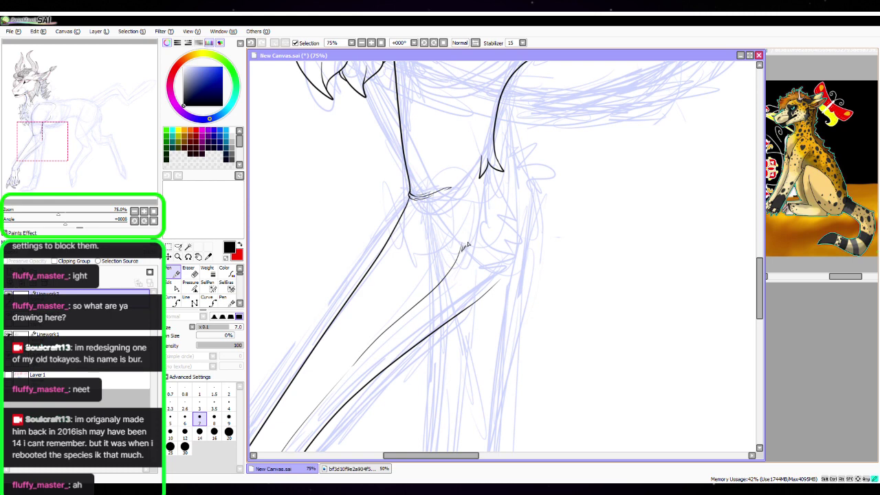
Ink small jagged fur tufts at the upper end of the inner contour, redo the topmost one, and reshape the lowest tuft's stroke
left_click(144, 211)
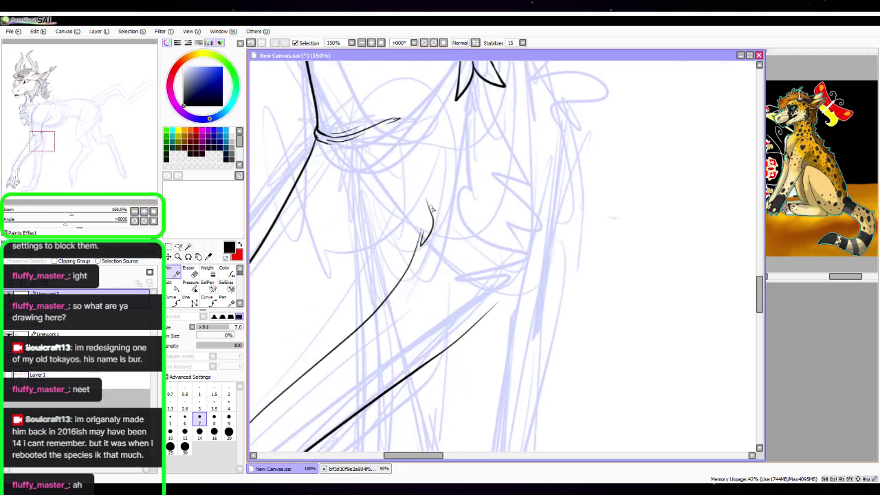
left_click_drag(441, 203, 430, 172)
key("space")
left_click_drag(548, 184, 491, 293)
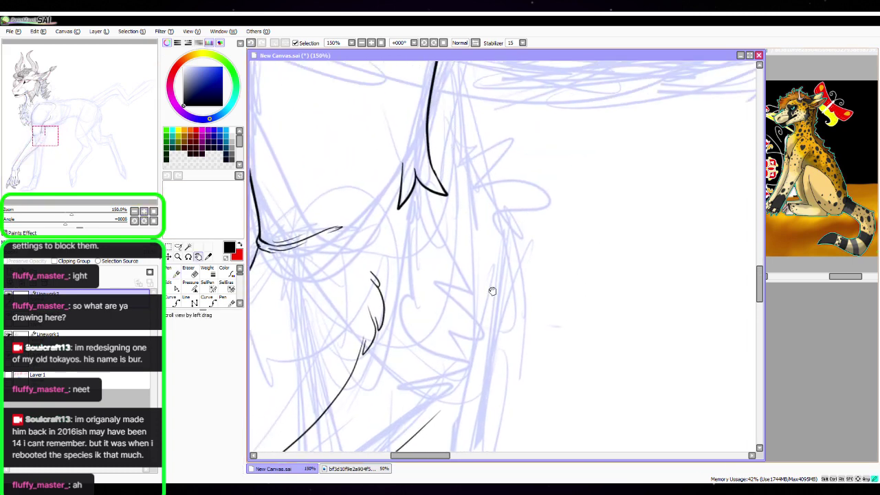
left_click(40, 31)
left_click(47, 43)
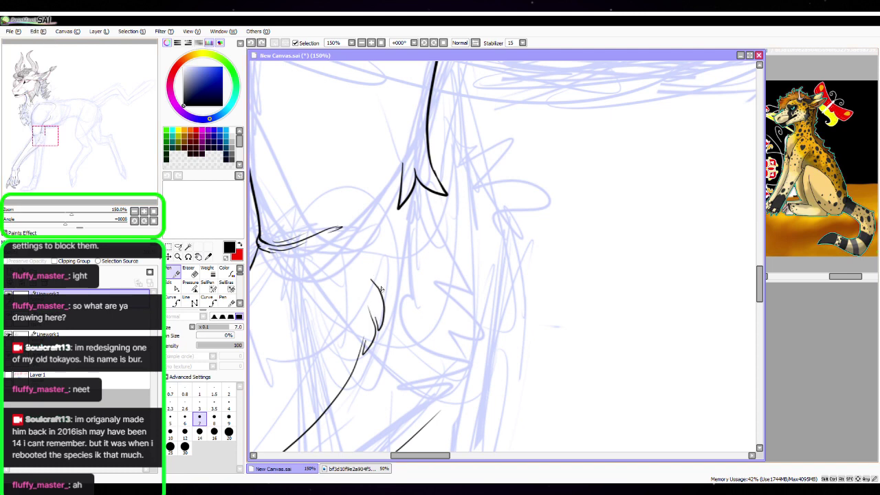
left_click_drag(386, 285, 380, 266)
key("ctrl")
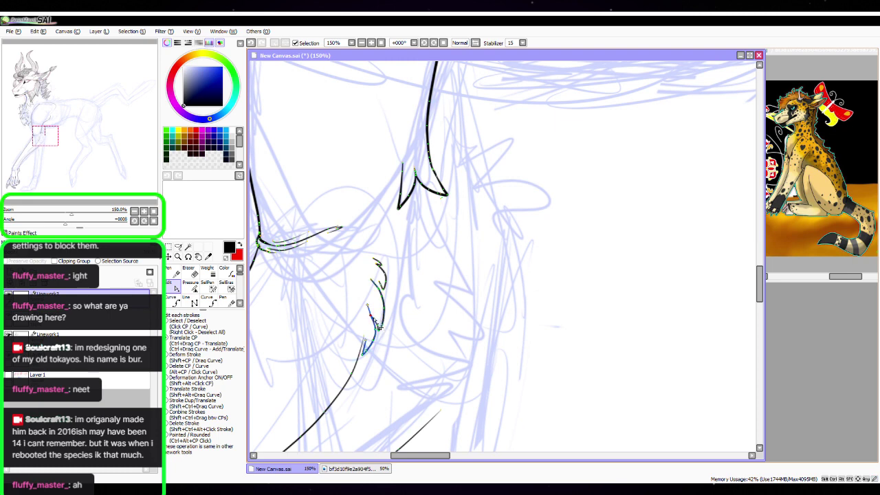
left_click_drag(371, 314, 363, 338, "ctrl")
Ink large pointed fur tufts along the back of the elbow, joining the upper arm's fur to the lower leg's rear contour
left_click(171, 272)
left_click_drag(65, 225, 40, 227)
left_click_drag(582, 279, 467, 236)
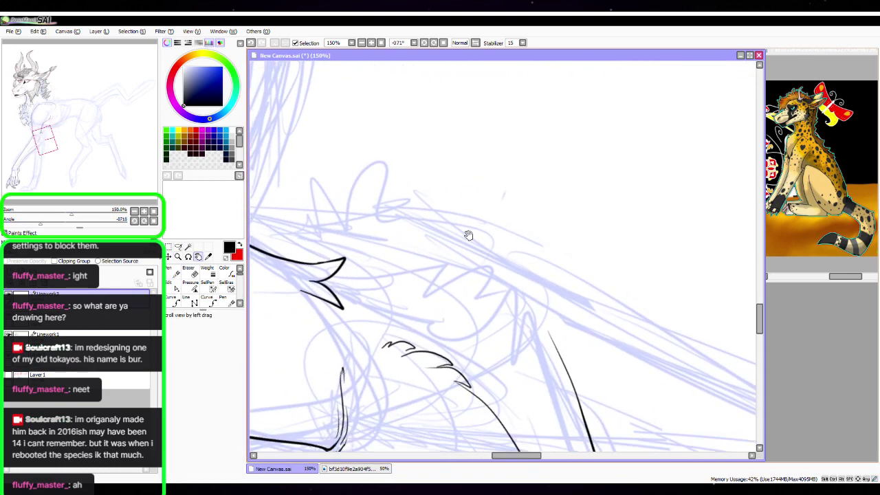
mouse_move(320, 262)
left_mouse_down()
mouse_move(403, 155)
mouse_move(387, 230)
left_mouse_up()
mouse_move(403, 154)
left_mouse_down()
mouse_move(406, 184)
mouse_move(445, 283)
mouse_move(465, 278)
mouse_move(461, 296)
left_mouse_up()
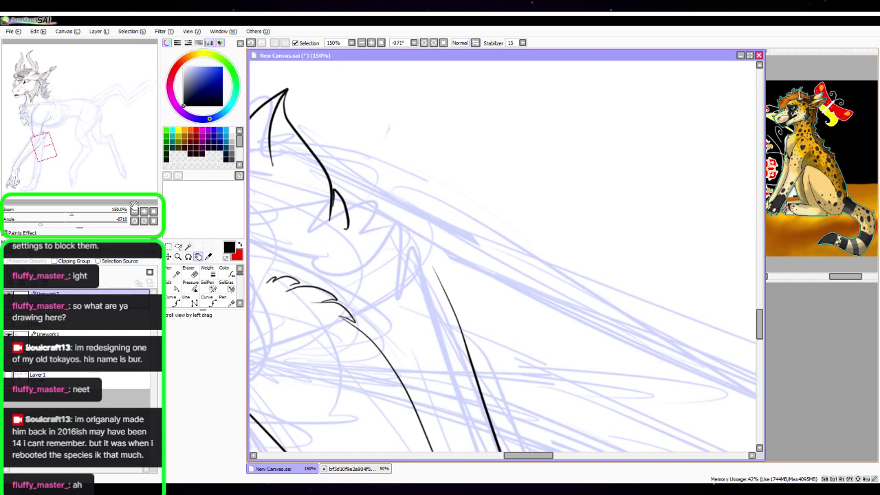
left_click(143, 211)
mouse_move(297, 181)
left_mouse_down()
mouse_move(384, 209)
mouse_move(385, 289)
left_mouse_up()
left_click_drag(392, 229, 415, 285)
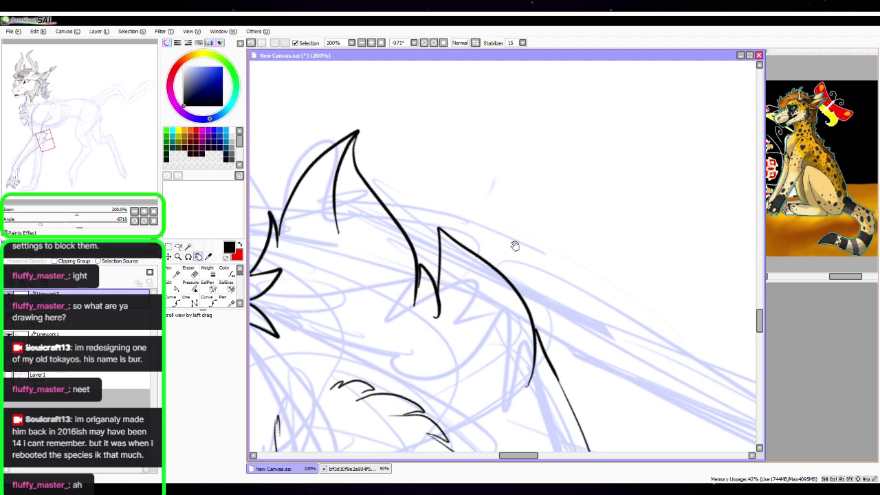
Reshape the small tuft between the two large elbow fur points by moving its stroke control points, and return to the pen
left_click(189, 283)
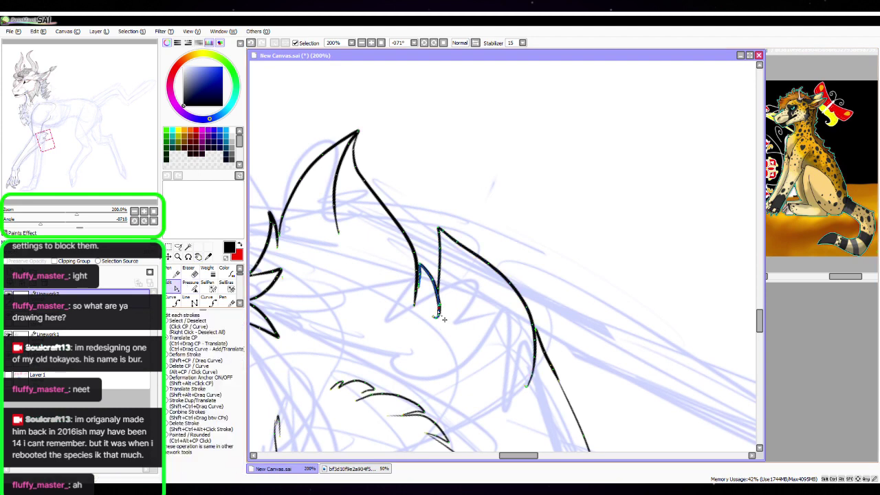
left_click_drag(437, 313, 433, 321)
left_click_drag(420, 292, 421, 281)
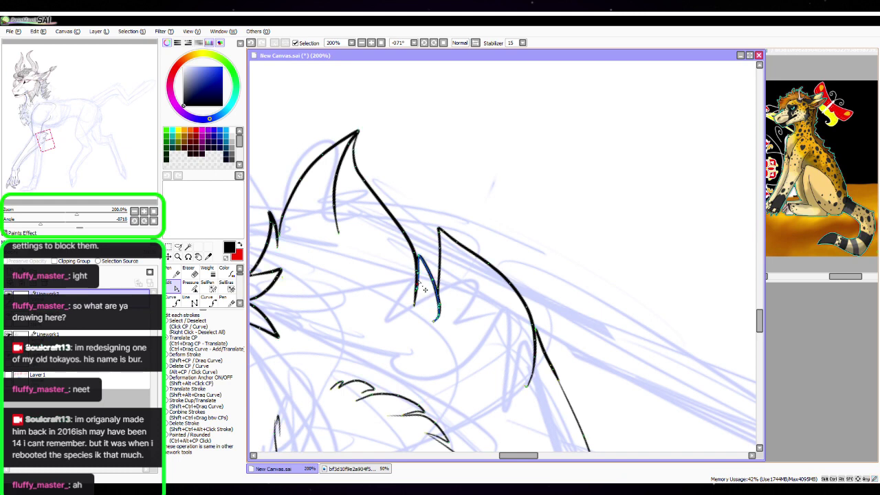
left_click(171, 272)
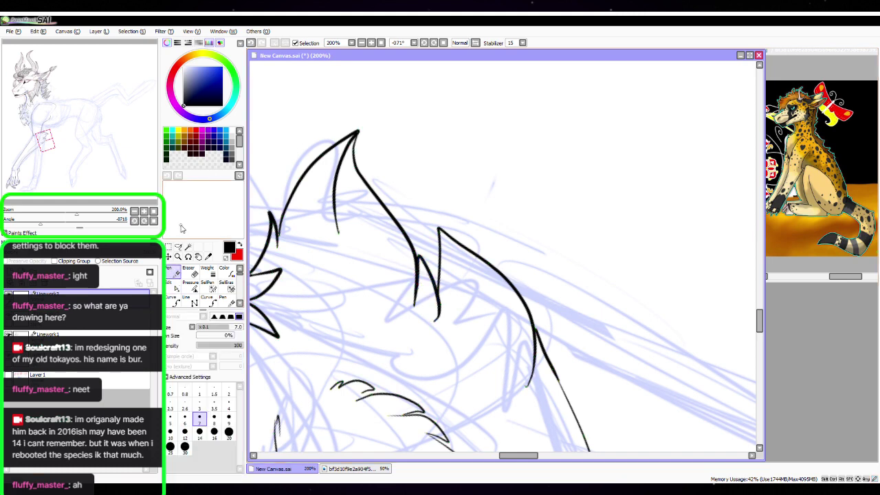
key("space")
left_click_drag(430, 231, 503, 183)
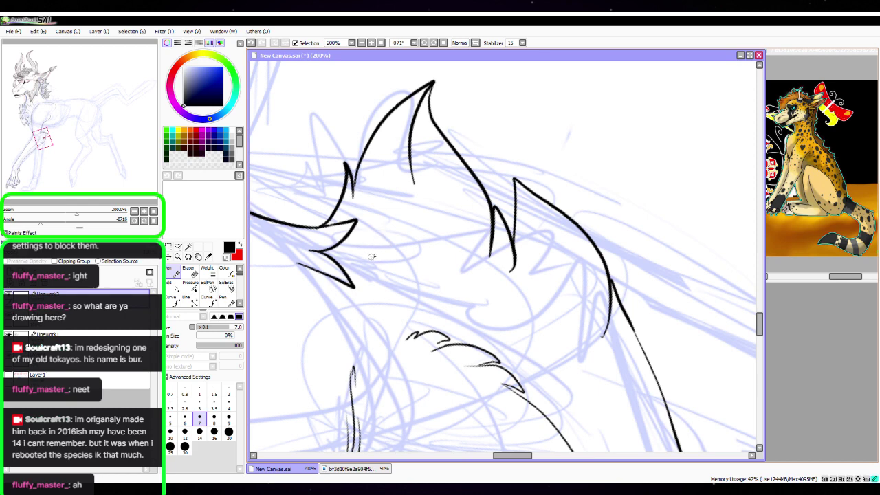
mouse_move(372, 256)
left_mouse_down()
mouse_move(382, 202)
mouse_move(404, 216)
mouse_move(415, 241)
left_mouse_up()
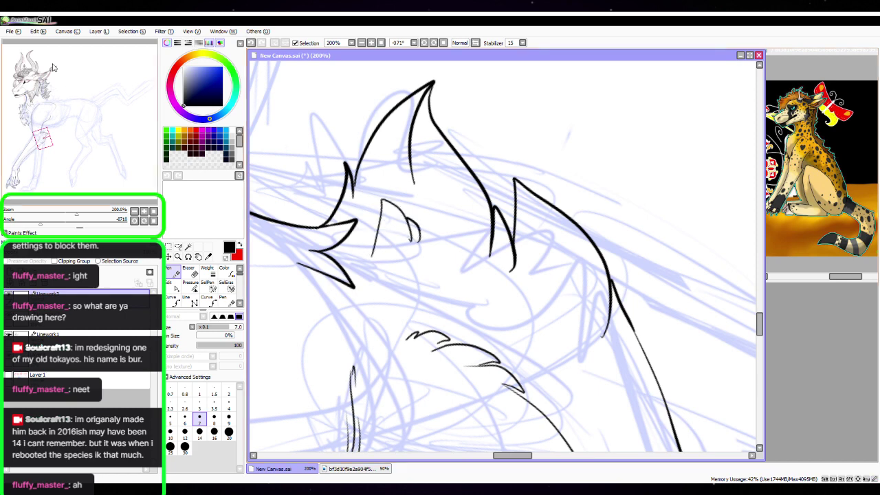
key("ctrl+z")
key("ctrl+z")
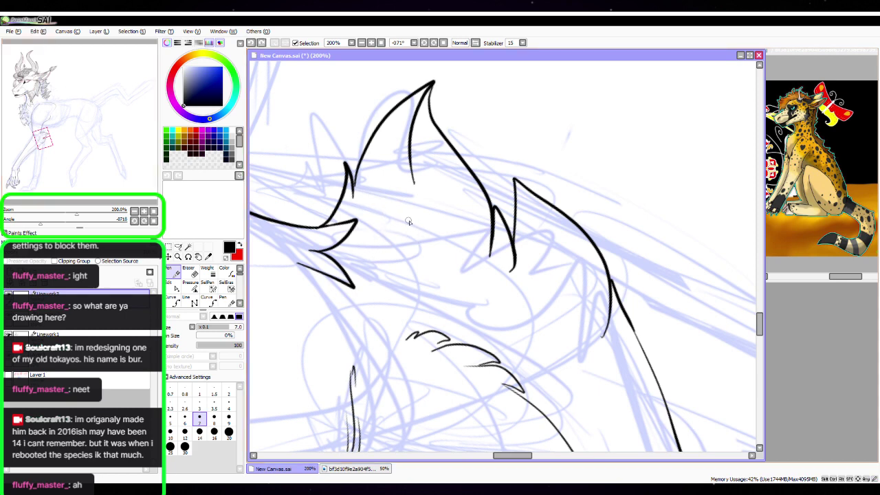
Ink a short row of curved fur marks inside the elbow, beneath the large outer tufts
left_click_drag(399, 201, 373, 249)
mouse_move(419, 215)
left_mouse_down()
mouse_move(437, 232)
mouse_move(436, 215)
mouse_move(457, 252)
left_mouse_up()
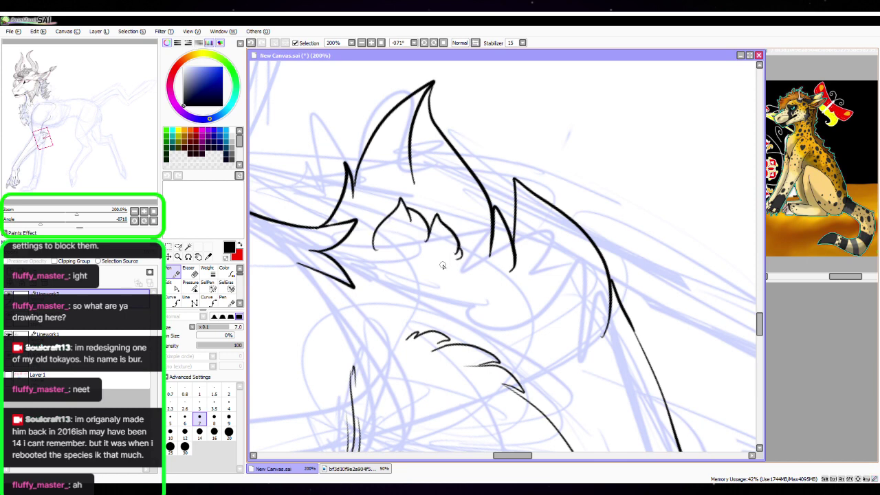
Add a new linework layer for the torso above the foreleg's linework
left_click(145, 211)
left_click(146, 211)
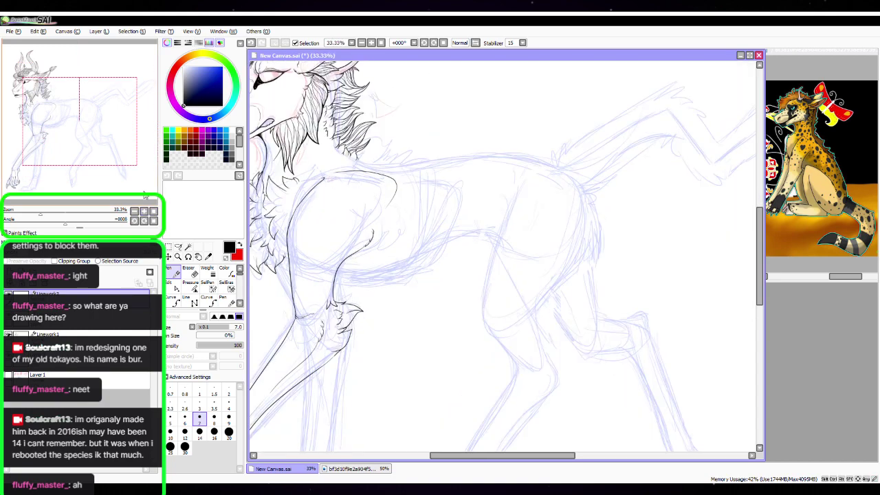
left_click_drag(345, 405, 416, 286)
left_click_drag(557, 189, 513, 309)
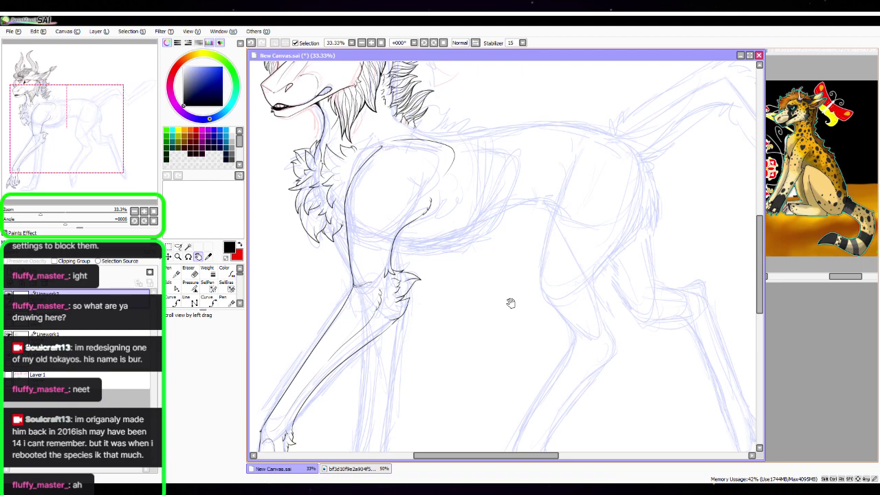
left_click(20, 272)
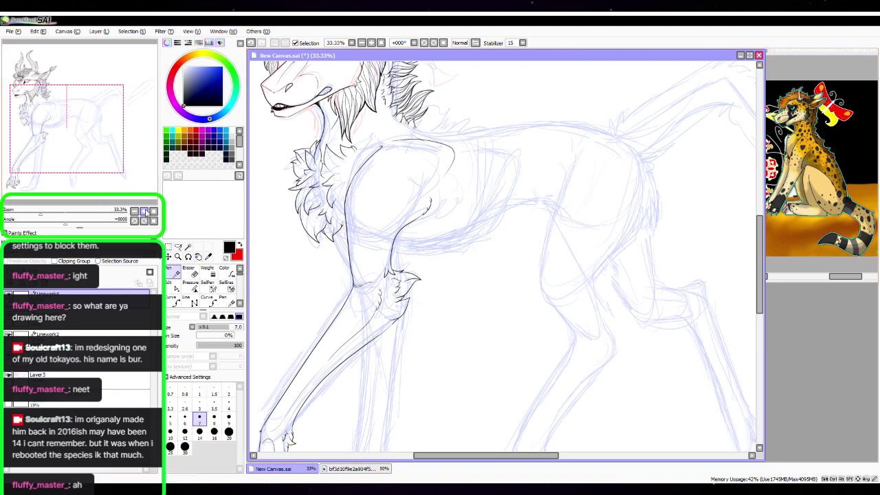
Ink the chest's underside as a long curve from the chest fur, across the upper foreleg, back toward the belly
left_click(145, 211)
left_click_drag(495, 232, 552, 295)
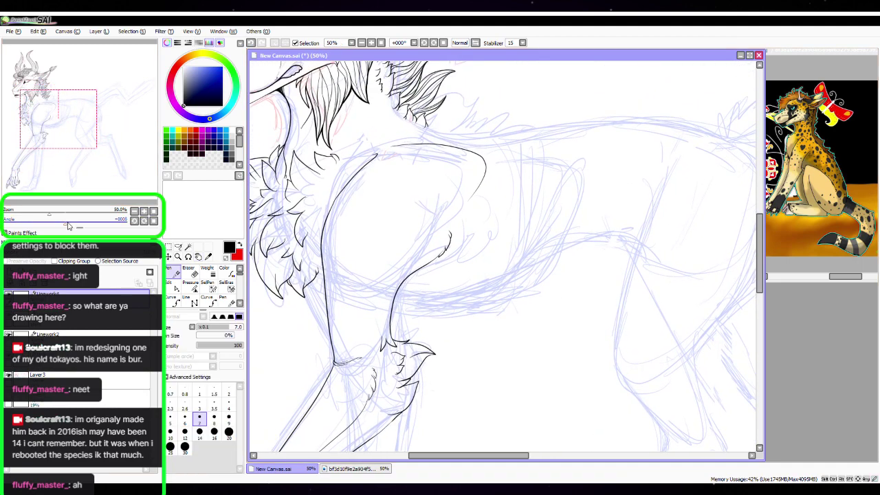
left_click_drag(67, 225, 100, 225)
left_click_drag(565, 203, 494, 335)
left_click(144, 211)
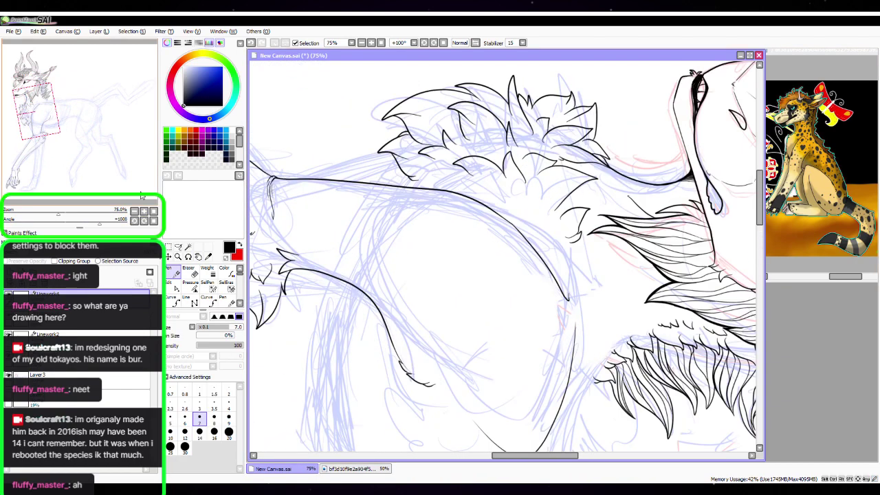
key("space")
left_click_drag(487, 306, 549, 226)
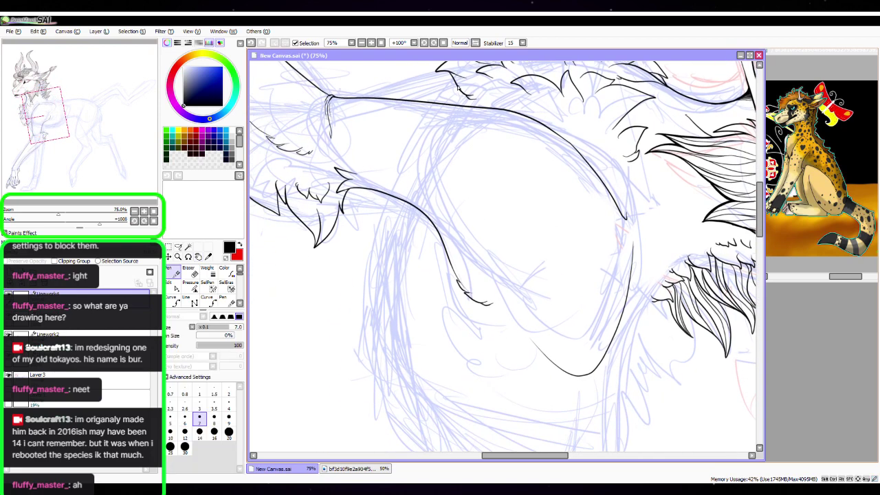
mouse_move(451, 101)
left_mouse_down()
mouse_move(390, 285)
mouse_move(395, 392)
left_mouse_up()
Ink the rib cage's rear edge from the chest underside up toward the back, with small fur tufts at both corners
key("space")
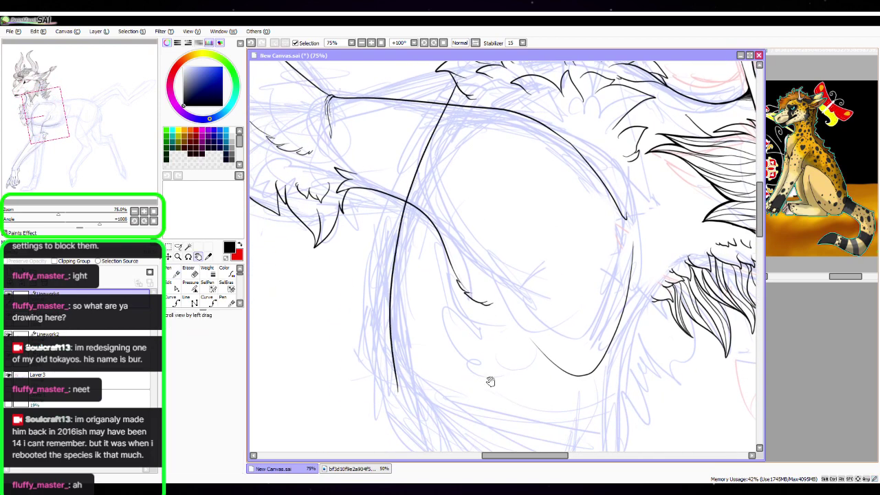
left_click_drag(447, 416, 398, 241)
scroll(398, 241, "up", 2)
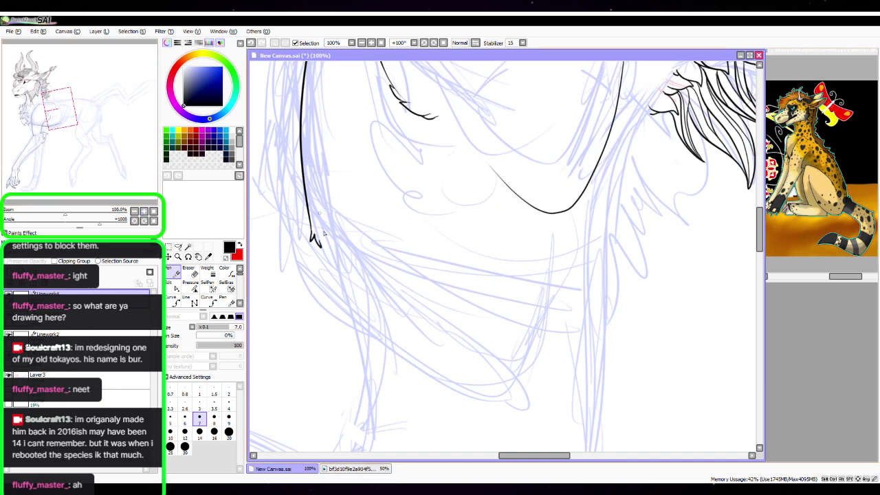
mouse_move(319, 243)
left_mouse_down()
mouse_move(445, 316)
mouse_move(521, 331)
left_mouse_up()
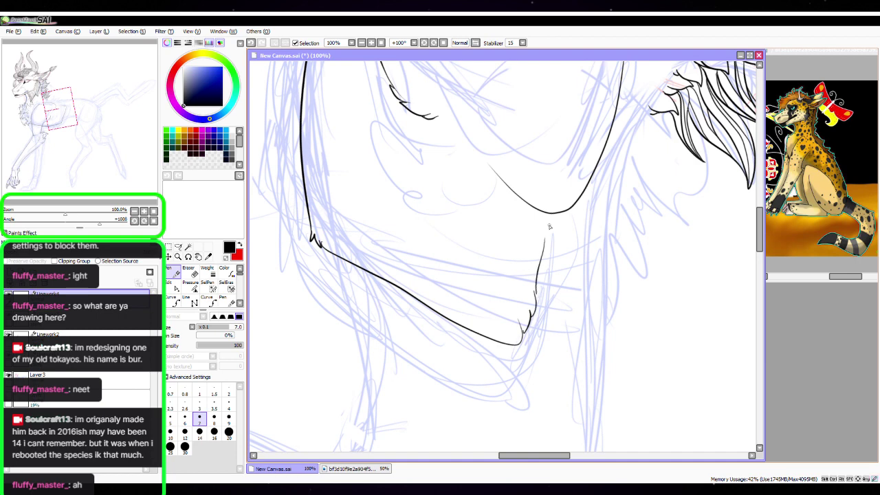
key("space")
mouse_move(549, 227)
left_mouse_down()
mouse_move(560, 183)
mouse_move(492, 191)
left_mouse_up()
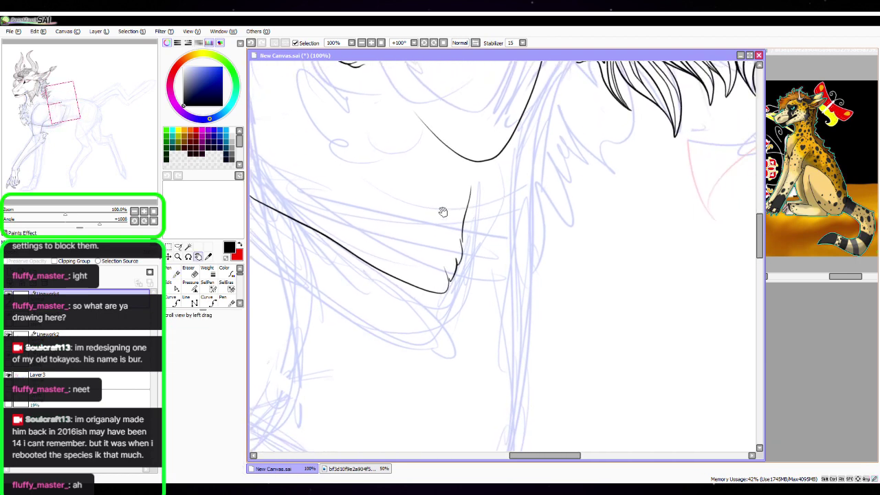
Refine the small fur tufts at the rib cage's upper rear corner by moving their stroke control points, and return to the pen
left_click(175, 288)
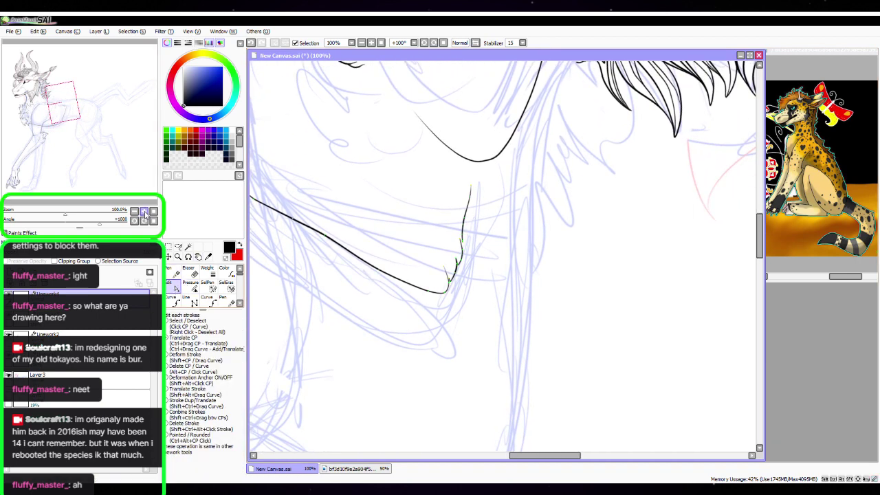
left_click(145, 213)
left_click(424, 295)
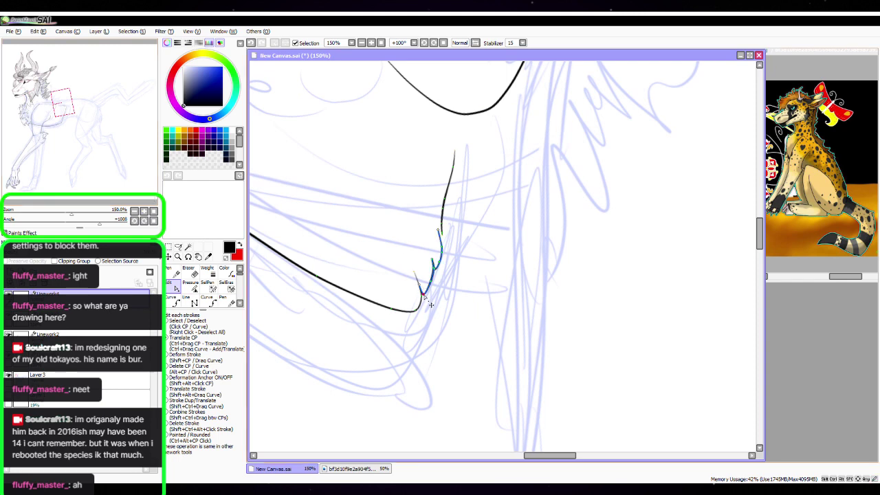
left_click_drag(424, 295, 423, 296)
left_click(433, 268)
left_click_drag(433, 259, 432, 256)
left_click(170, 271)
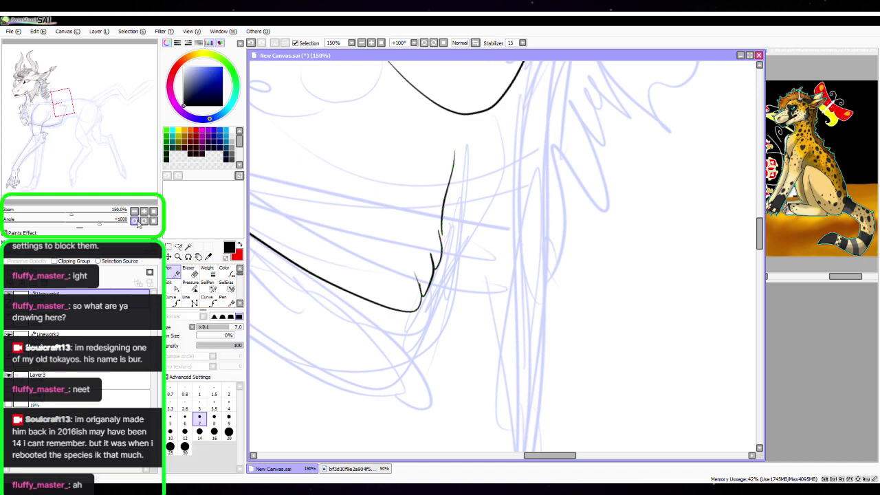
Erase the section of the chest underside line that crosses the inside of the upper foreleg, and return to the pen
left_click(134, 211)
left_click(135, 211)
key("space")
left_click_drag(470, 286, 489, 394)
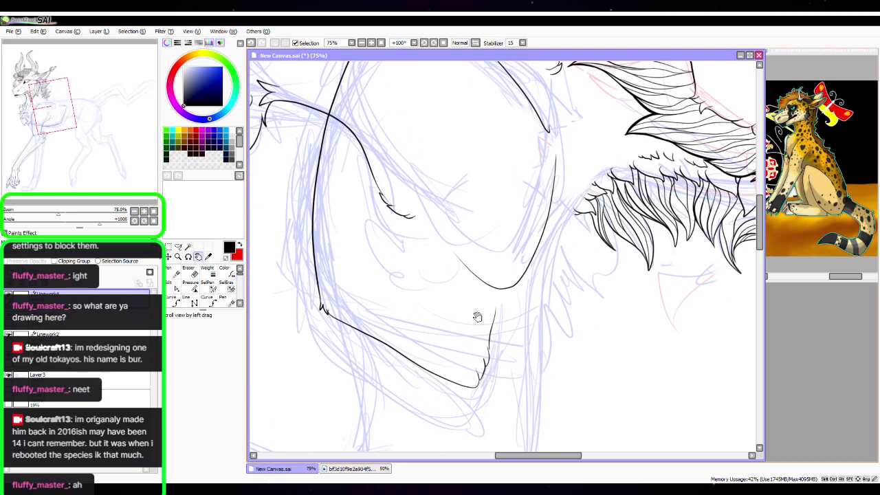
left_click_drag(477, 317, 483, 376)
left_click_drag(457, 266, 470, 428)
left_click_drag(405, 300, 444, 308)
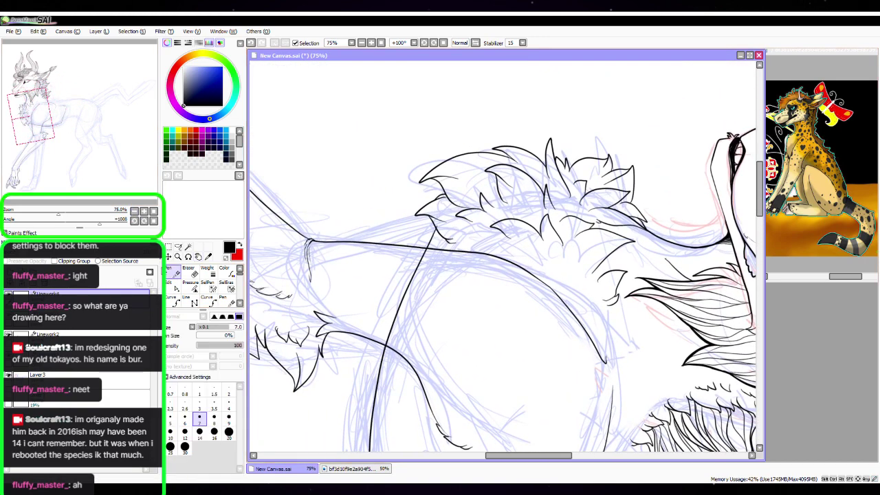
left_click(172, 287)
left_click(143, 211)
left_click(144, 211)
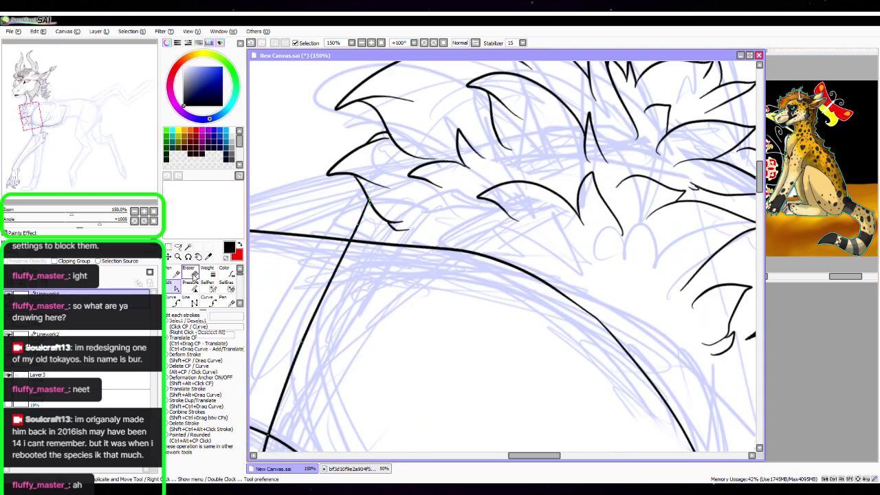
left_click(193, 275)
key("space")
left_click_drag(380, 281, 437, 200)
left_click_drag(362, 253, 406, 171)
left_click_drag(362, 251, 329, 346)
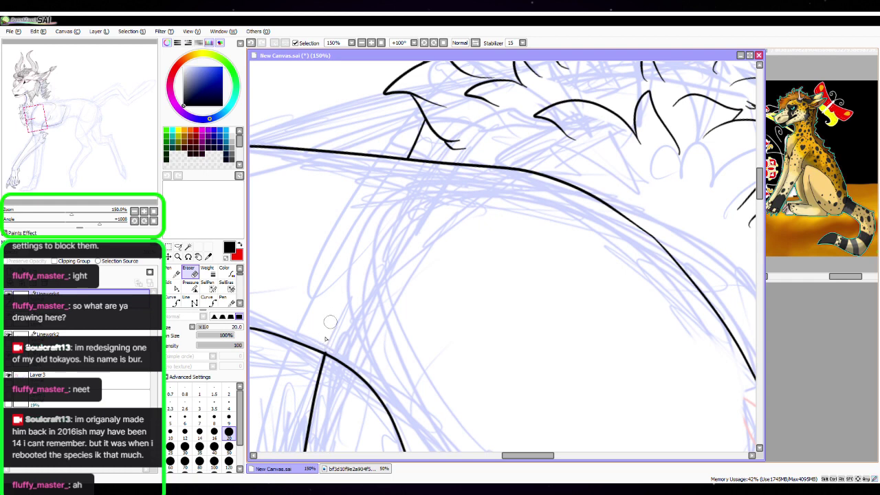
key("n")
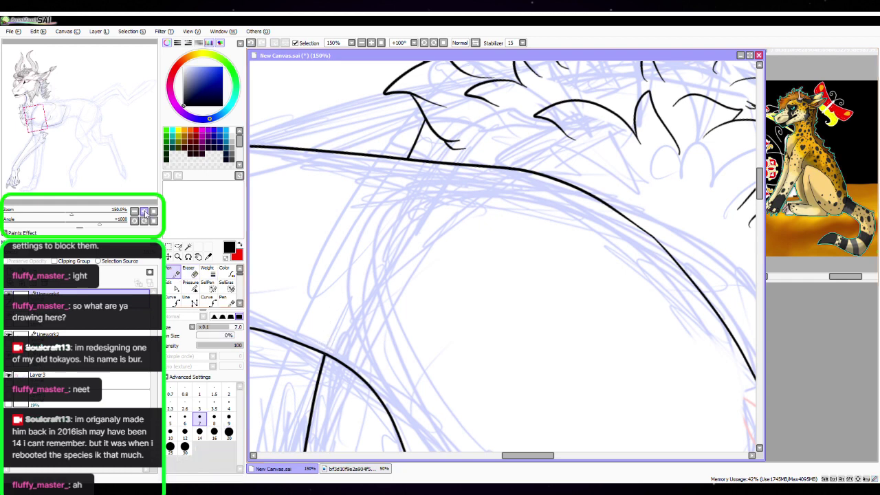
Reset the canvas view to the whole upright drawing and maximize the canvas window
left_click(153, 211)
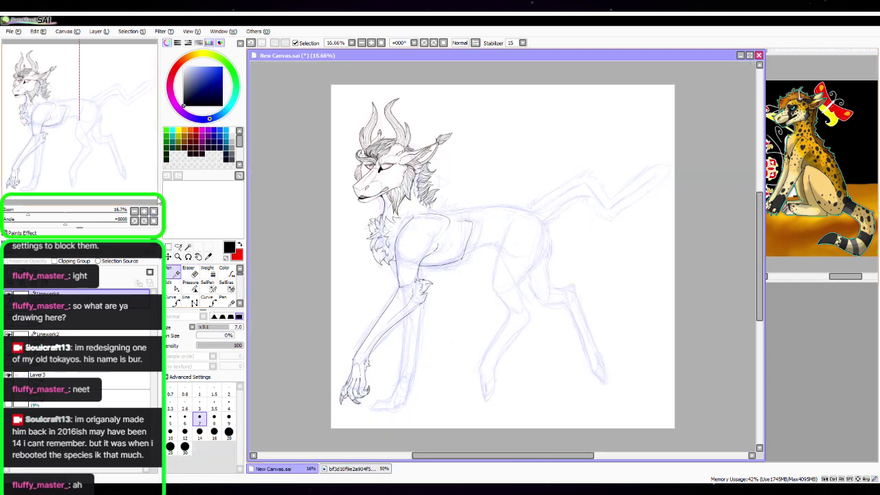
left_click_drag(454, 319, 400, 311)
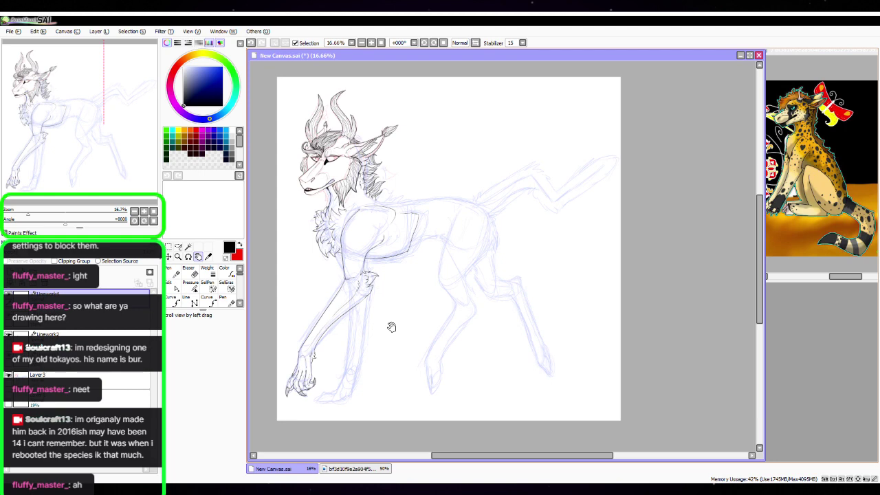
key("n")
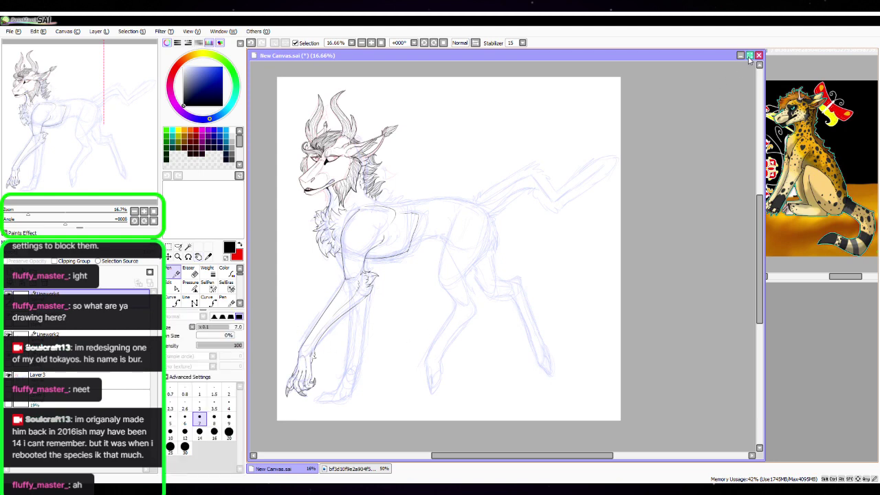
left_click(749, 56)
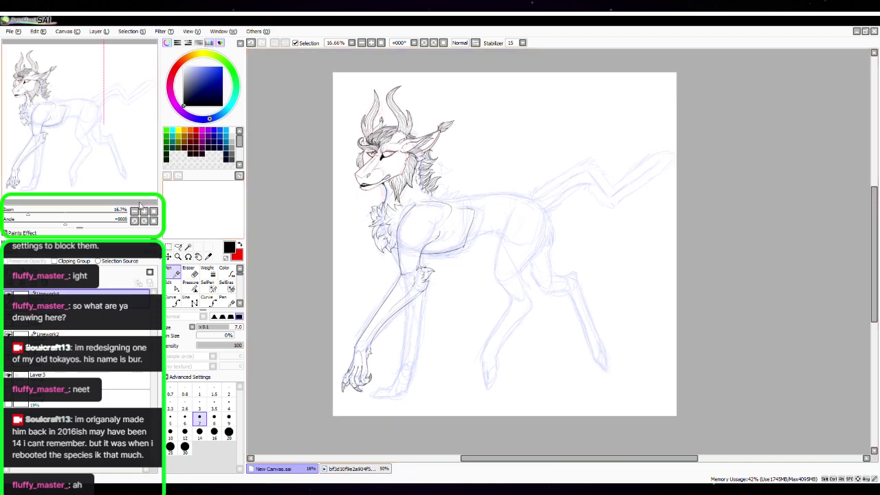
Ink the belly as a curved line from the rib cage's lower rear tuft back to the hind leg
left_click(144, 211)
left_click(144, 211)
left_click_drag(367, 223, 539, 261)
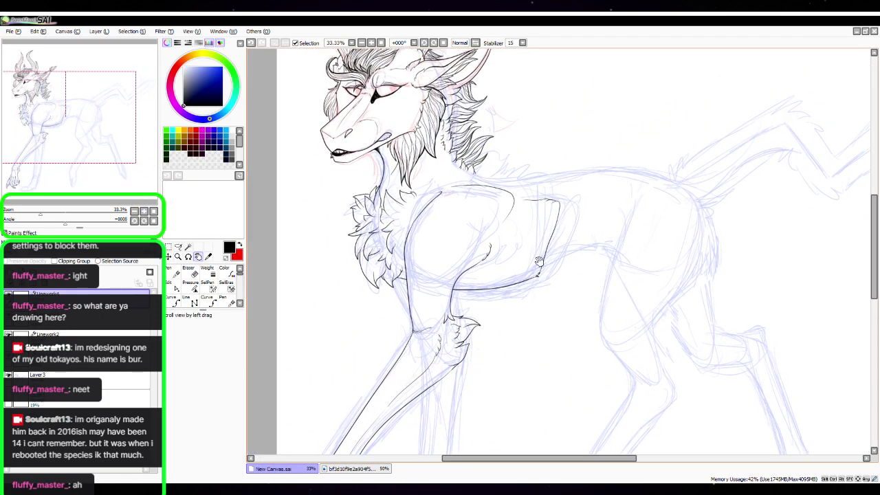
left_click(144, 210)
left_click(143, 210)
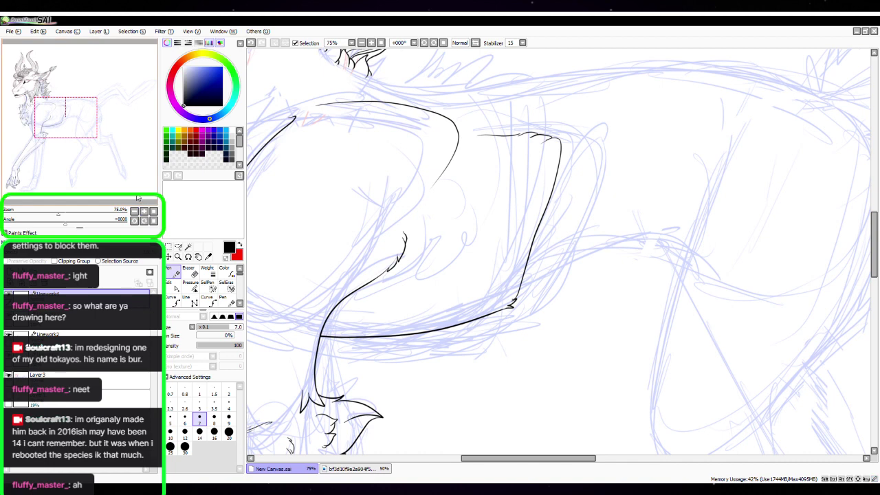
left_click_drag(615, 199, 426, 218)
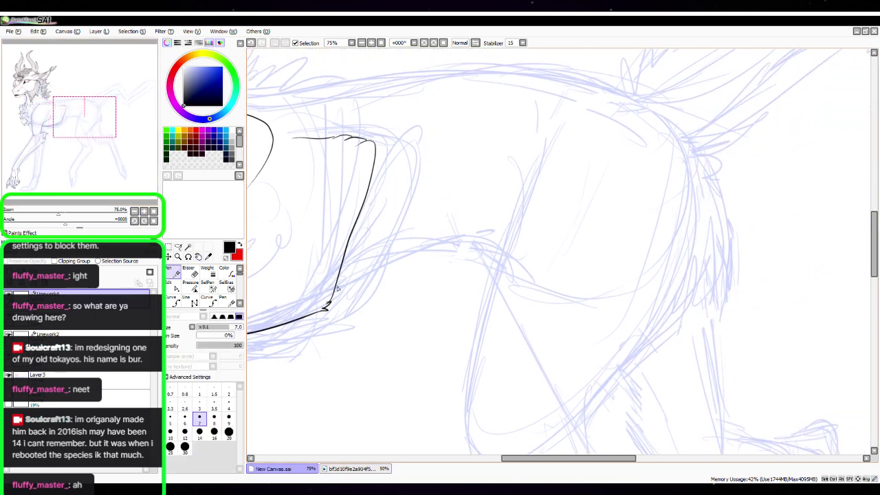
mouse_move(343, 284)
left_mouse_down()
mouse_move(416, 256)
mouse_move(501, 253)
left_mouse_up()
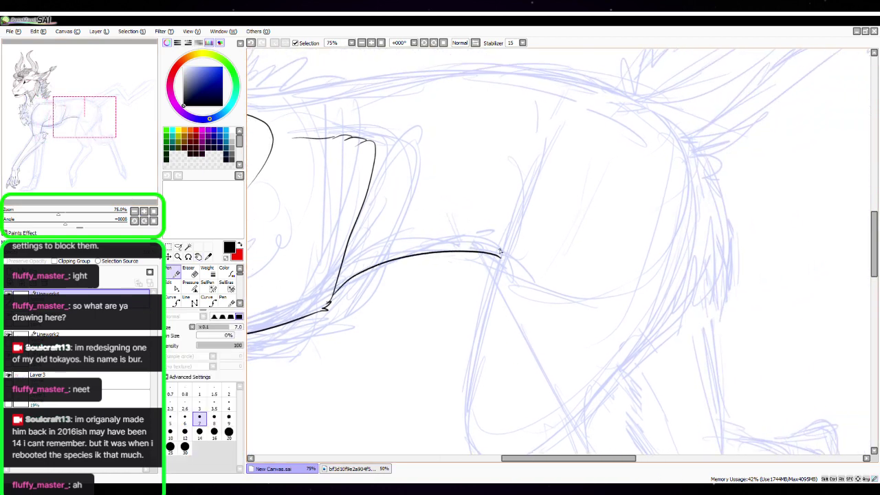
Reshape the belly line into a higher arch that flattens toward the hind leg, and trim its rear tip
left_click_drag(424, 182, 428, 223)
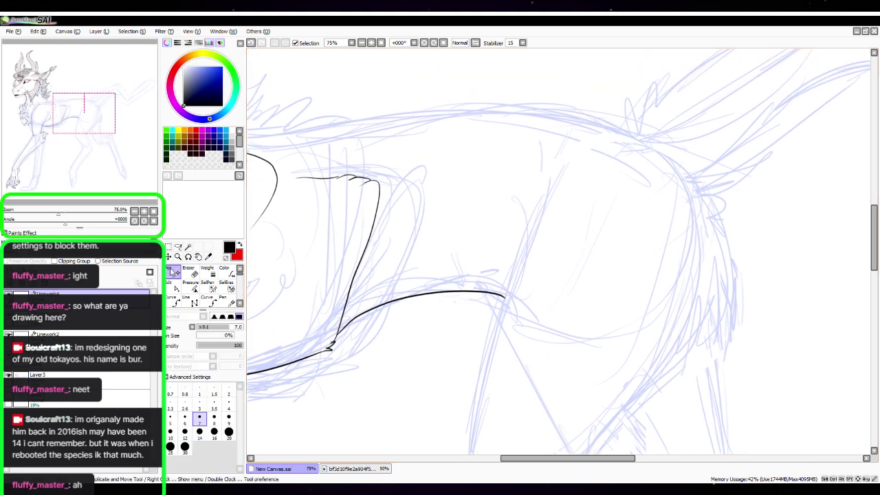
key("ctrl")
left_click_drag(440, 293, 510, 294)
key("e")
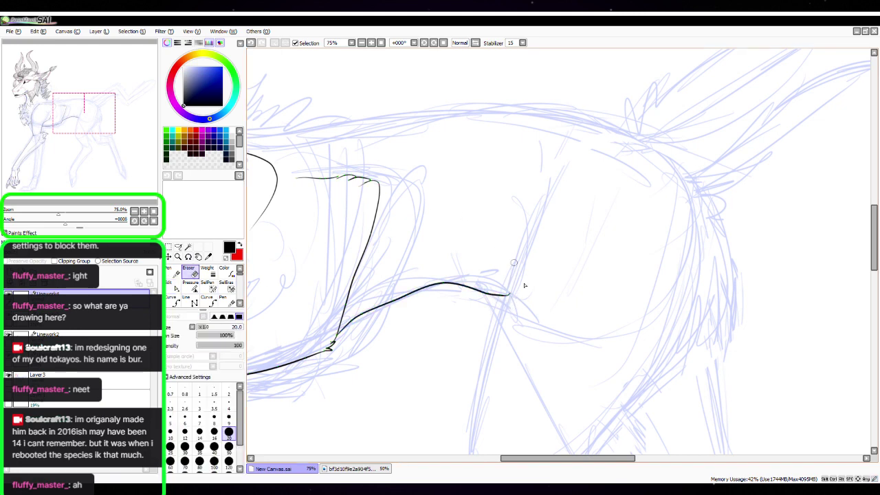
key("n")
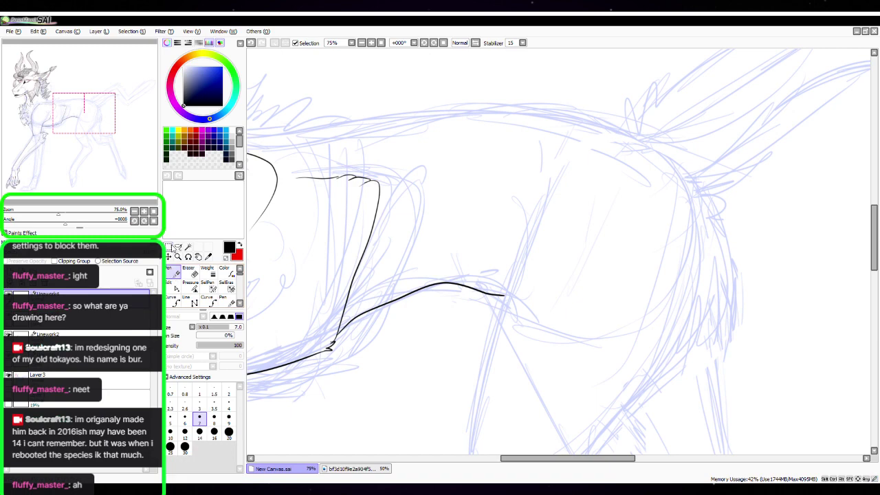
Ink a row of small jagged fur tufts from the mane's base along the top of the shoulders
key("space")
mouse_move(526, 221)
left_mouse_down()
mouse_move(666, 268)
mouse_move(531, 249)
mouse_move(540, 263)
left_mouse_up()
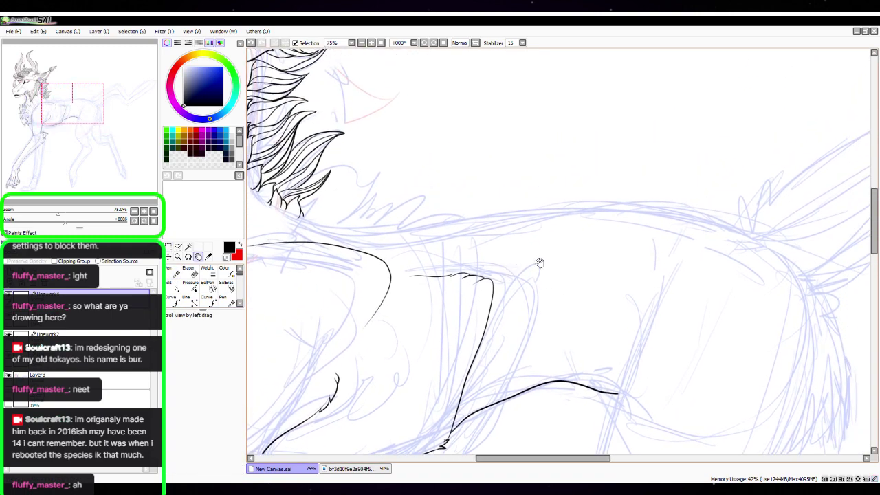
left_click_drag(482, 240, 590, 269)
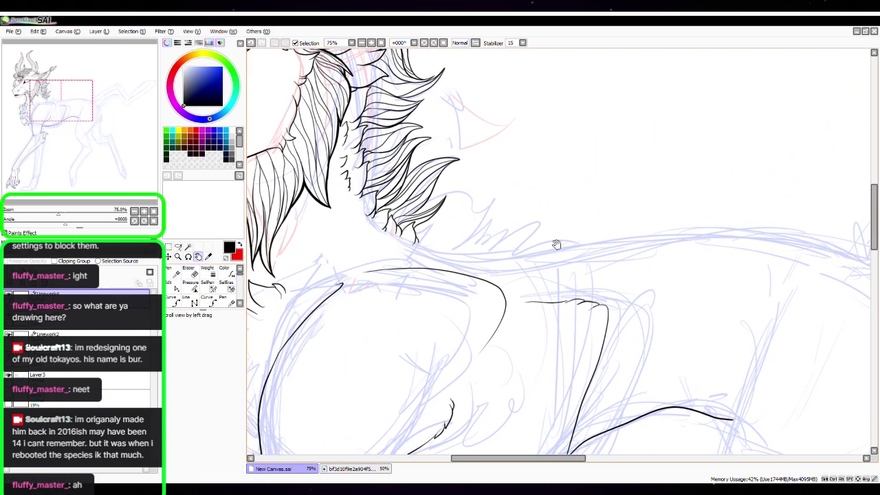
mouse_move(65, 224)
left_mouse_down()
mouse_move(51, 227)
mouse_move(71, 212)
left_mouse_up()
key("space")
mouse_move(440, 337)
left_mouse_down()
mouse_move(465, 327)
mouse_move(424, 256)
left_mouse_up()
key("n")
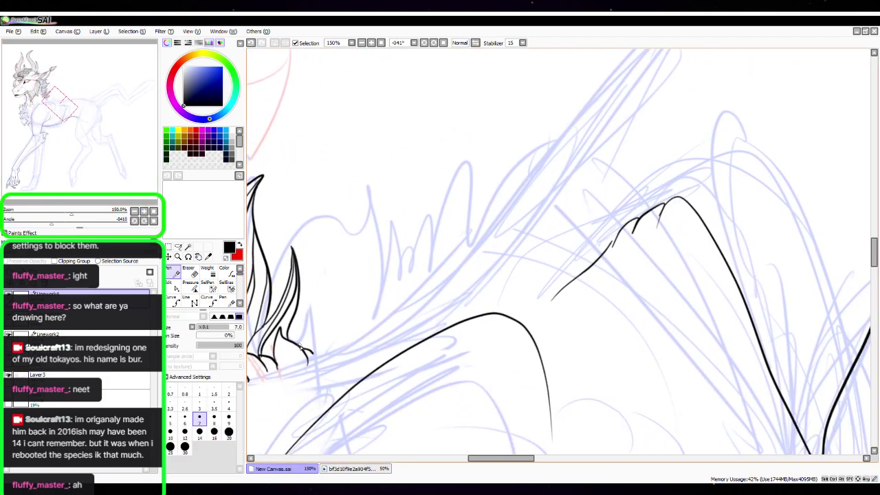
mouse_move(297, 340)
left_mouse_down()
mouse_move(342, 347)
mouse_move(330, 333)
mouse_move(347, 337)
mouse_move(347, 315)
mouse_move(367, 324)
mouse_move(403, 277)
mouse_move(402, 300)
mouse_move(441, 257)
mouse_move(519, 208)
left_mouse_up()
key("ctrl+z")
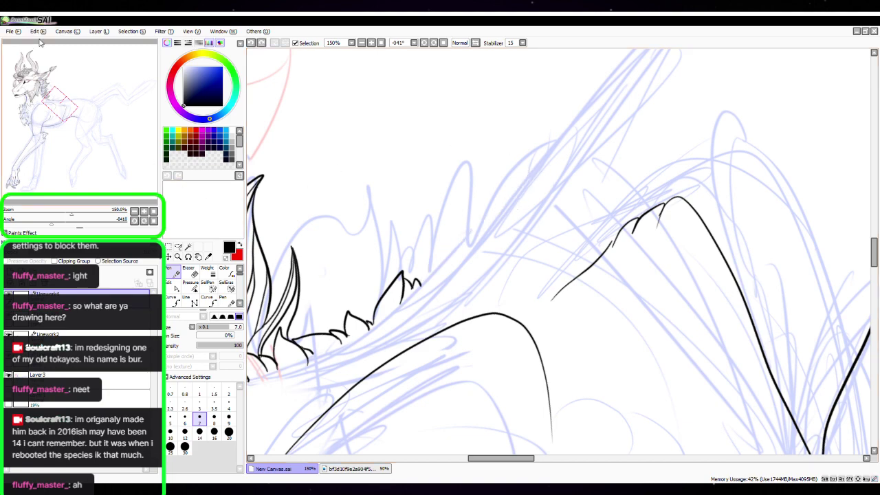
Ink the back as one long curve from the last shoulder tuft to the base of the tail
left_click(135, 211)
key("space")
left_click_drag(570, 216, 417, 334)
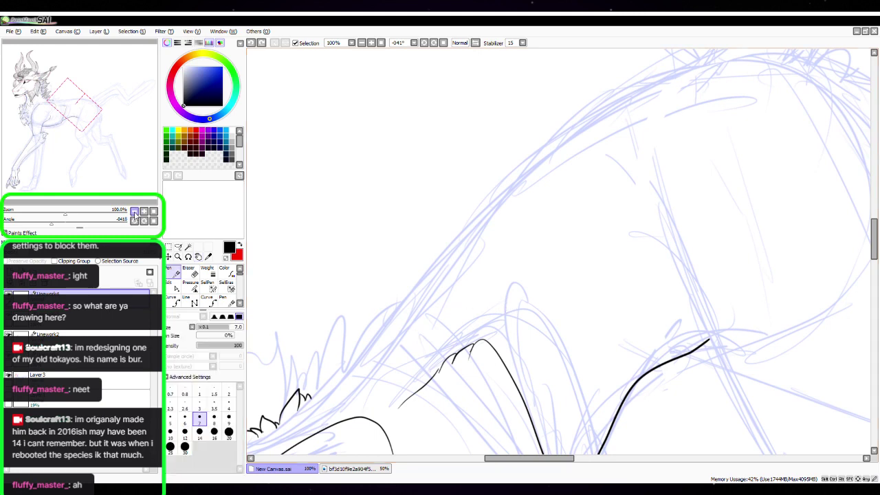
left_click(134, 211)
key("space")
left_click_drag(468, 280, 421, 312)
key("n")
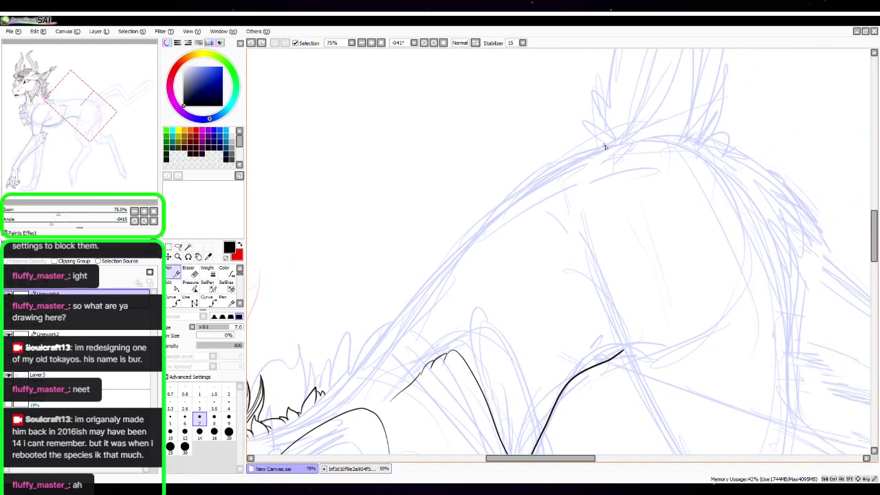
mouse_move(557, 170)
left_mouse_down()
mouse_move(459, 247)
mouse_move(326, 399)
left_mouse_up()
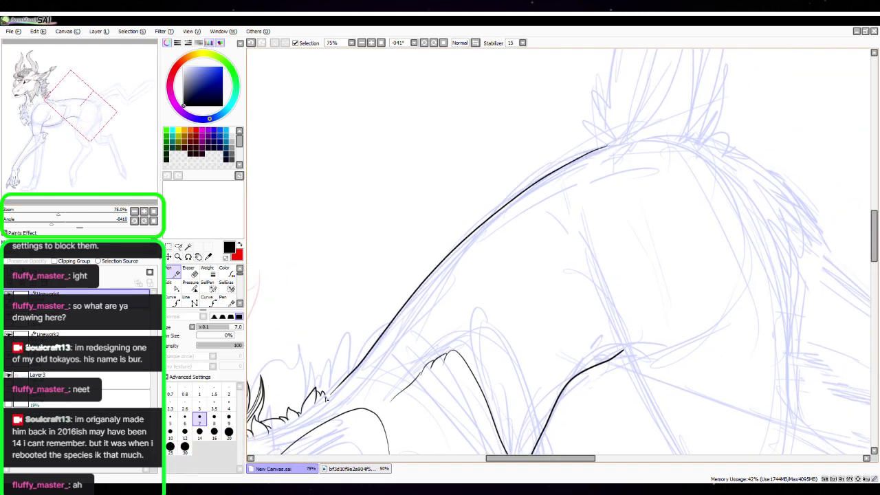
key("ctrl+z")
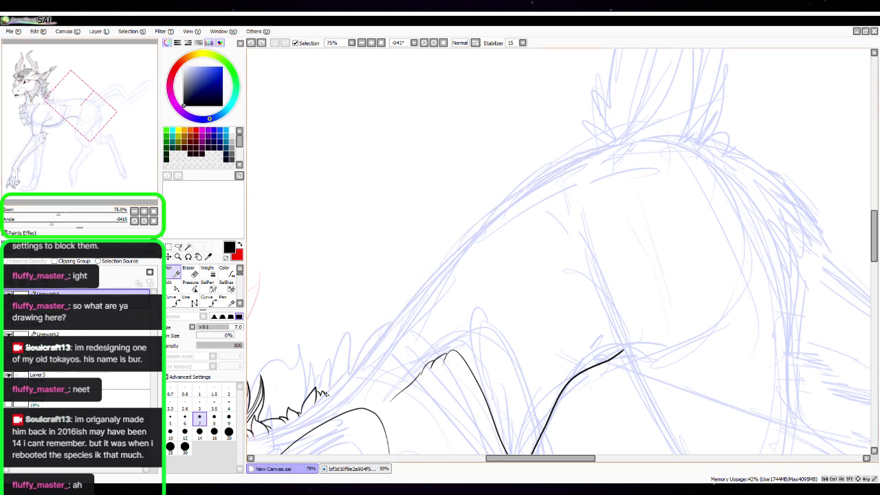
mouse_move(324, 395)
left_mouse_down()
mouse_move(499, 200)
mouse_move(607, 138)
left_mouse_up()
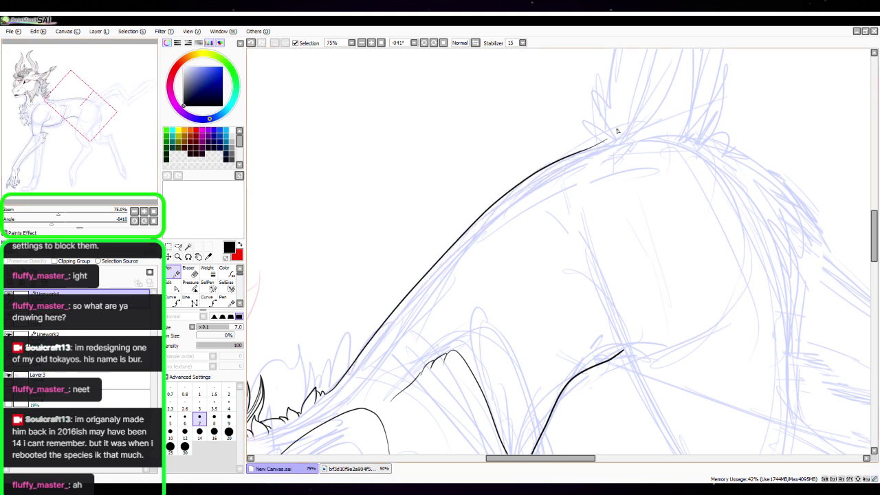
Ink an extra curved fur strand between the two lowest large mane tufts on the neck
key("space")
left_click_drag(531, 296, 581, 244)
left_click_drag(468, 283, 516, 246)
double_click(143, 211)
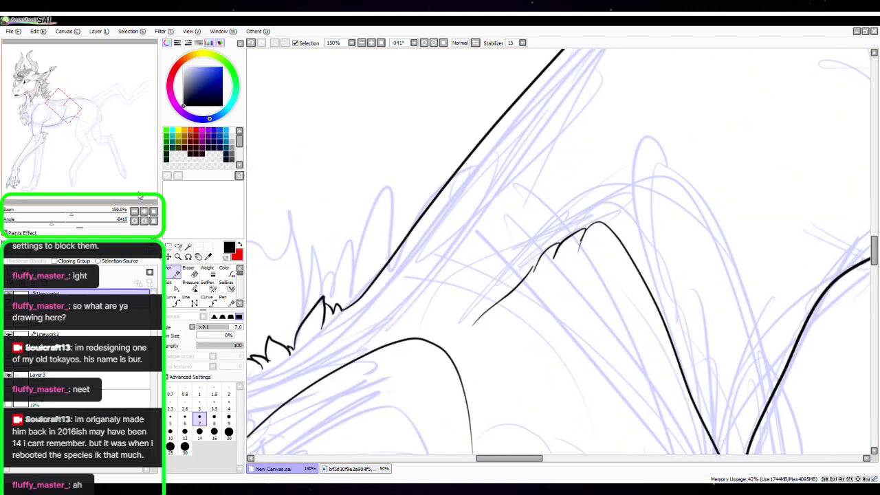
key("space")
left_click_drag(429, 319, 565, 334)
mouse_move(324, 313)
left_mouse_down()
mouse_move(384, 195)
mouse_move(348, 373)
left_mouse_up()
key("ctrl+z")
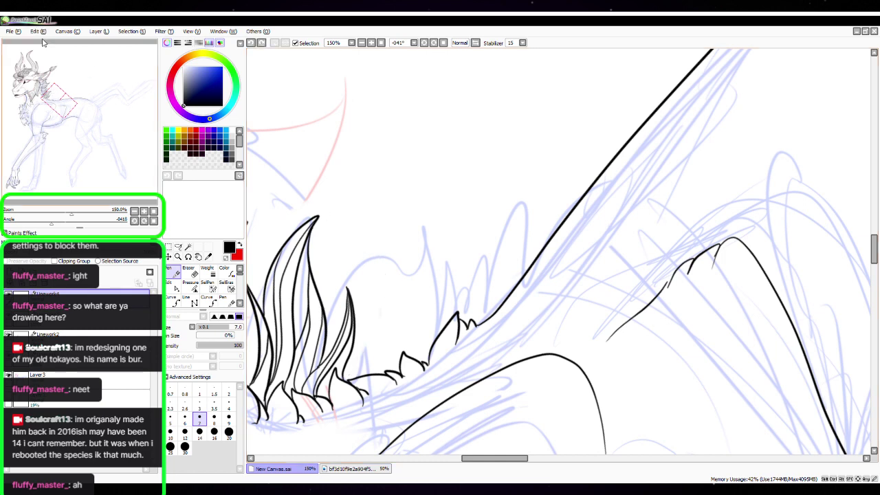
mouse_move(322, 303)
left_mouse_down()
mouse_move(315, 256)
mouse_move(342, 313)
mouse_move(334, 332)
left_mouse_up()
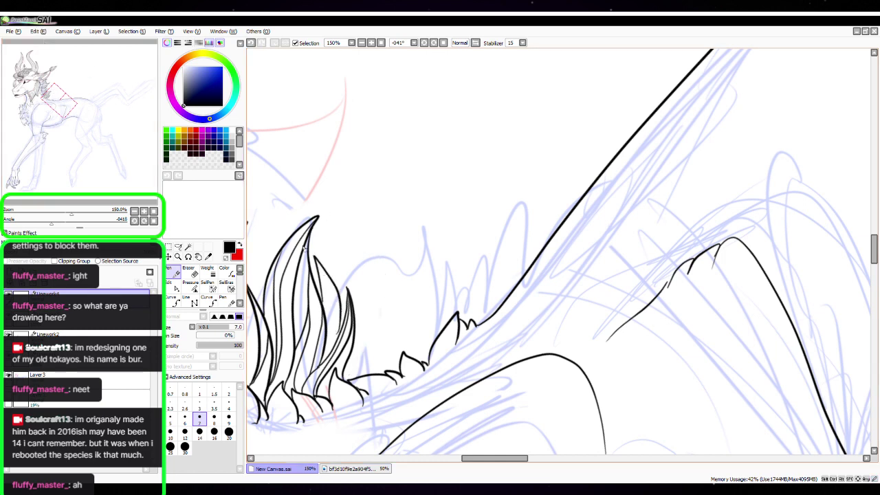
Adjust the end of the extra strand on the second-lowest neck tuft, and ink a thin inner hair line inside that tuft
left_click(144, 211)
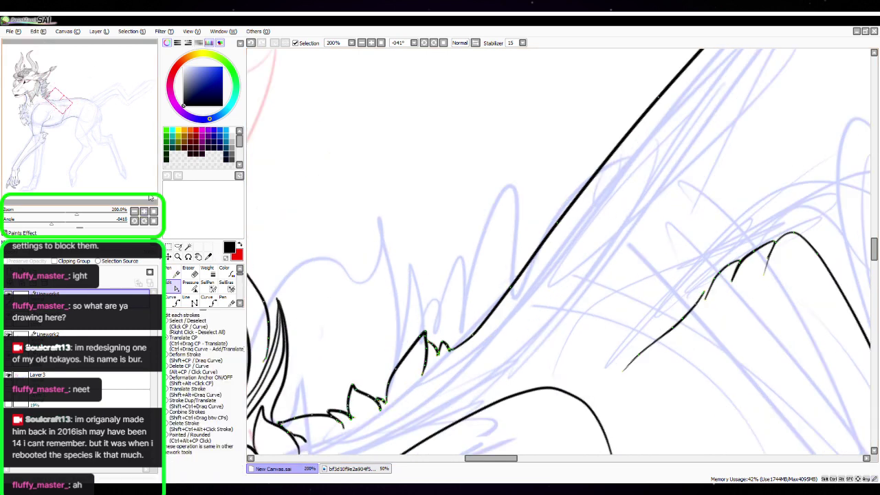
key("space")
left_click_drag(388, 304, 475, 296)
key("e")
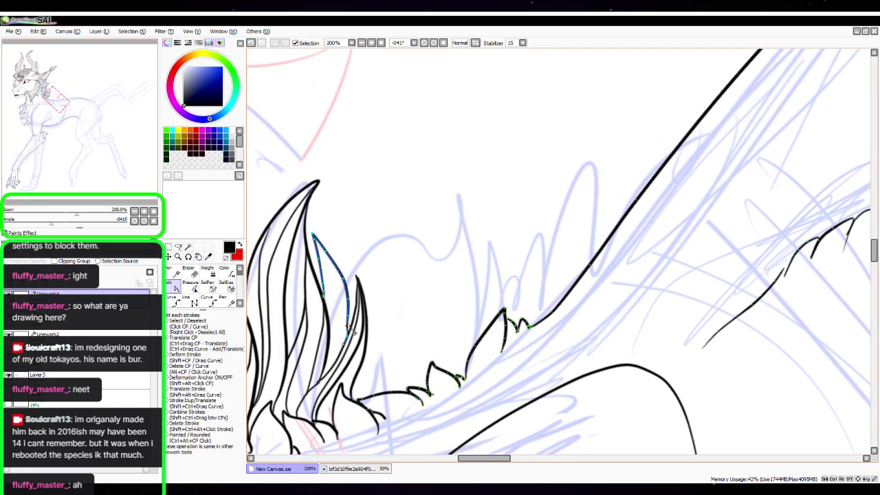
left_click_drag(349, 329, 350, 309)
key("n")
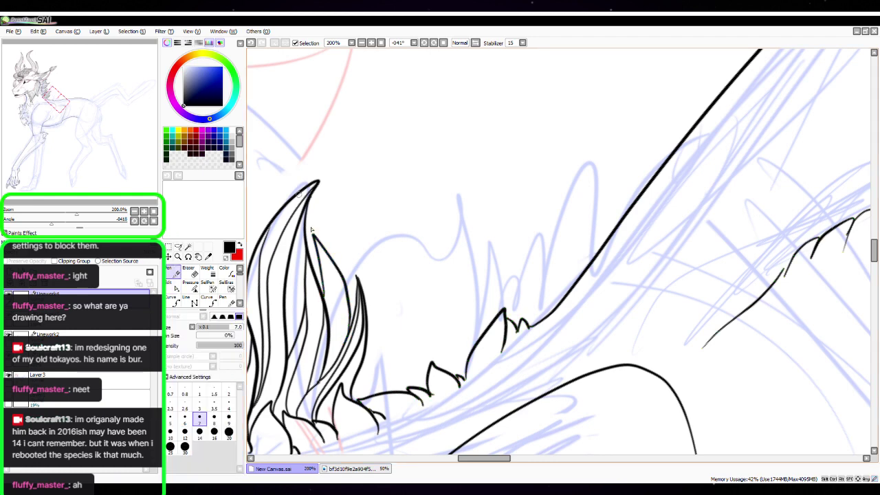
left_click_drag(324, 260, 327, 377)
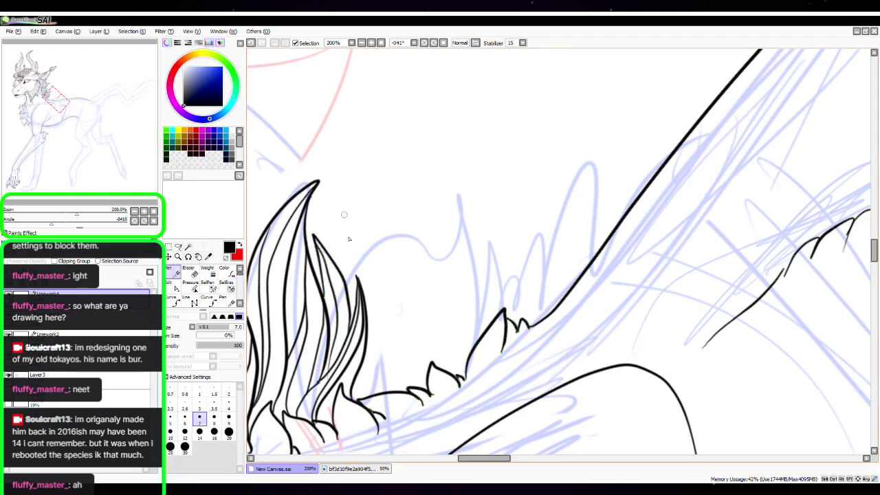
Ink one tall and one short pointed mane tuft behind the existing neck tufts, and fit their stroke ends to the neighbouring lines
mouse_move(349, 300)
left_mouse_down()
mouse_move(425, 183)
mouse_move(400, 338)
mouse_move(445, 264)
mouse_move(421, 365)
left_mouse_up()
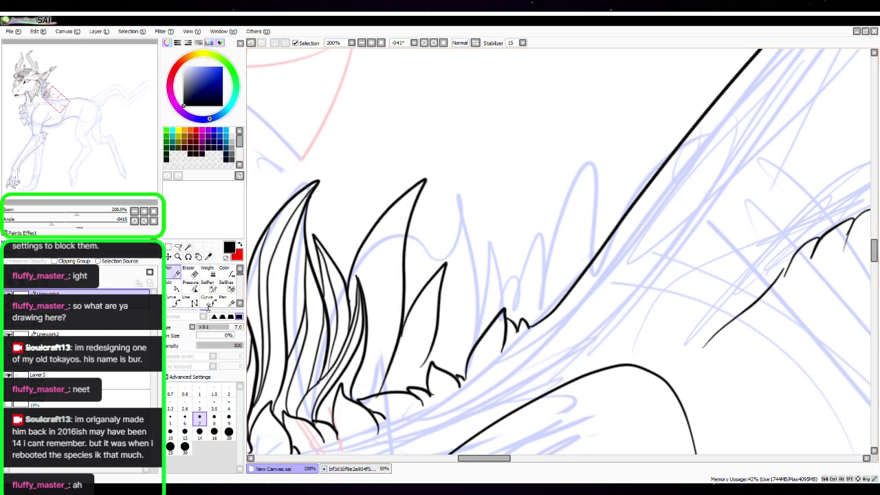
key("ctrl")
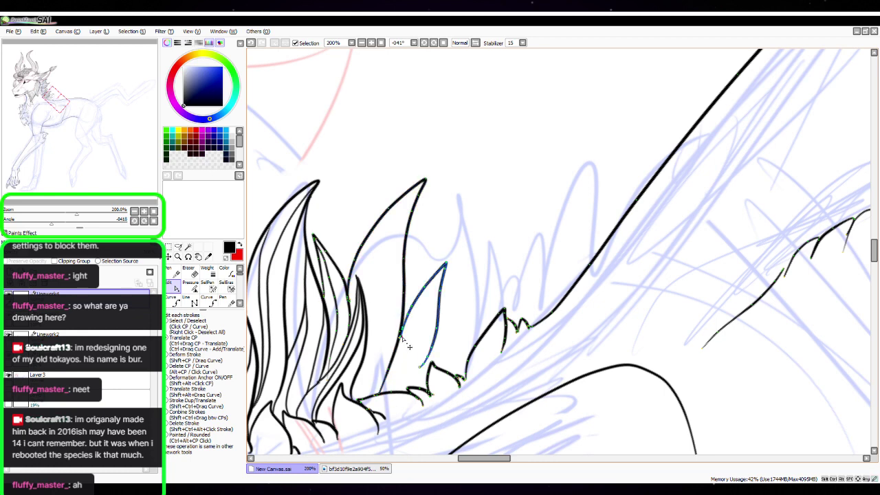
left_click(173, 272)
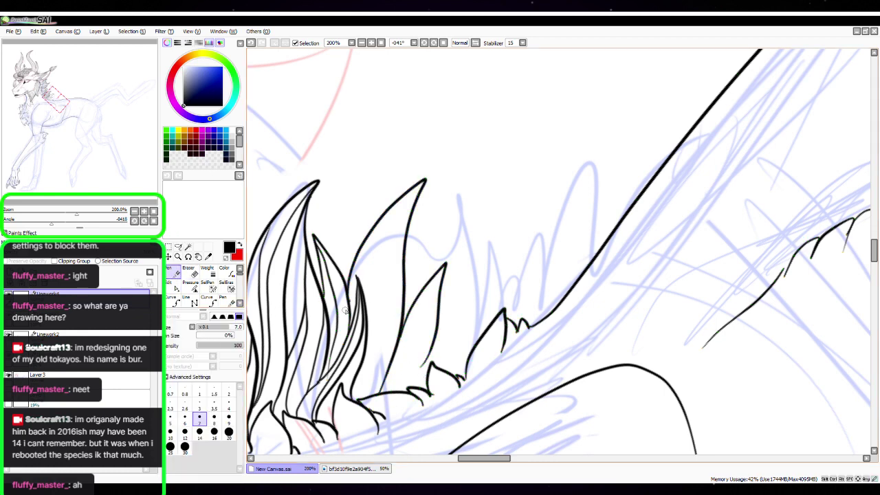
key("e")
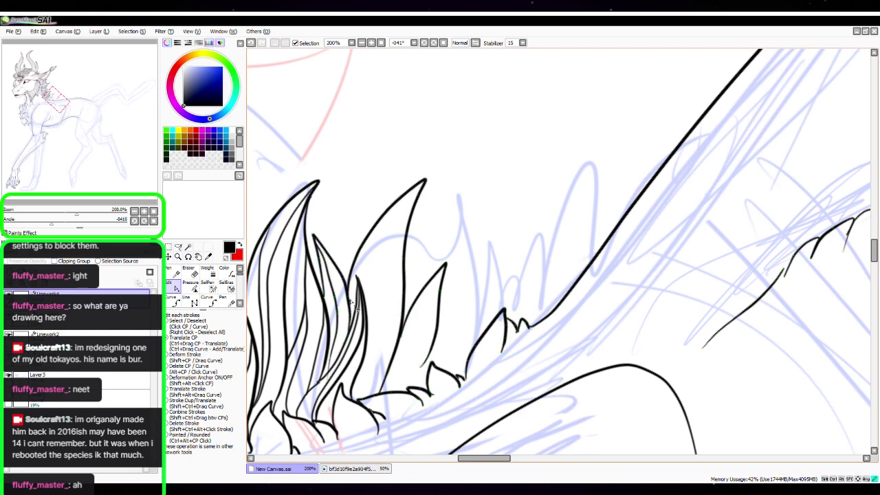
key("n")
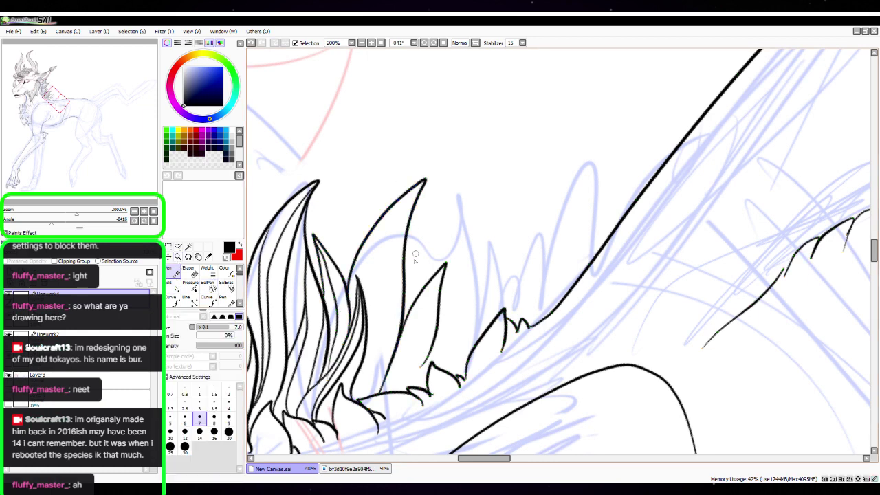
Ink another tall pointed tuft and a shorter one overlapping it down to the jagged shoulder fur, redrawing the short tuft's inner edge
mouse_move(408, 269)
left_mouse_down()
mouse_move(472, 184)
mouse_move(445, 333)
left_mouse_up()
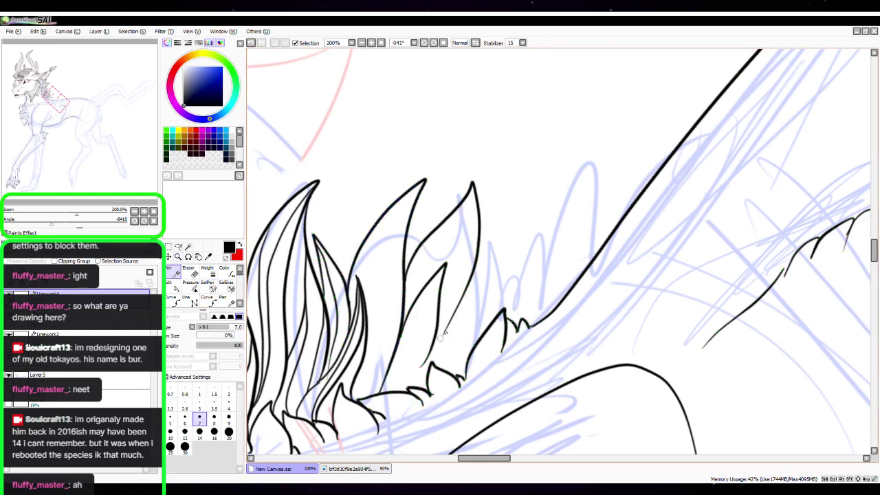
mouse_move(465, 291)
left_mouse_down()
mouse_move(512, 256)
mouse_move(486, 335)
mouse_move(440, 366)
left_mouse_up()
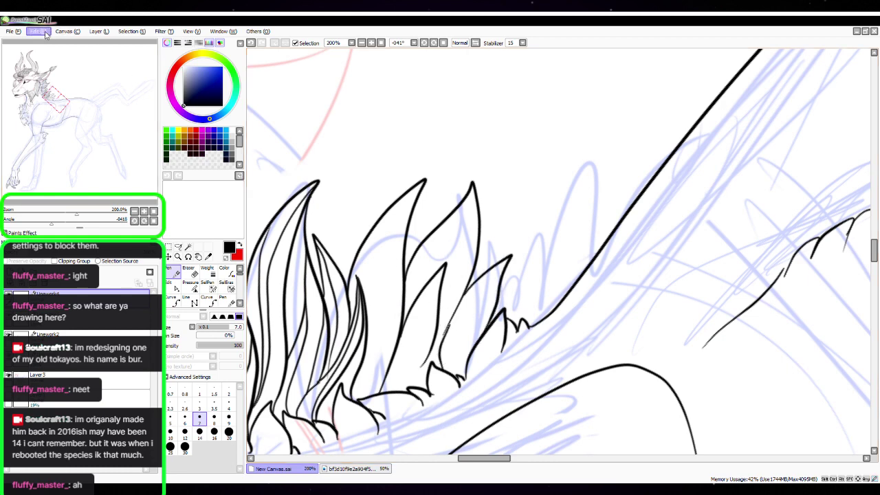
key("ctrl+z")
left_click_drag(464, 294, 443, 350)
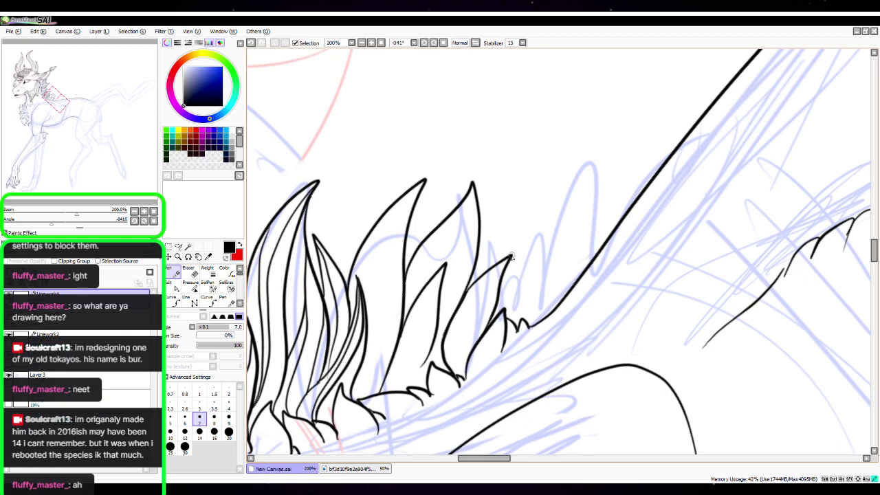
Fill the four new mane tufts with thin curved hair strands running from their tips to their bases, tidying the stroke ends
mouse_move(511, 256)
left_mouse_down()
mouse_move(459, 346)
mouse_move(459, 374)
mouse_move(470, 282)
left_mouse_up()
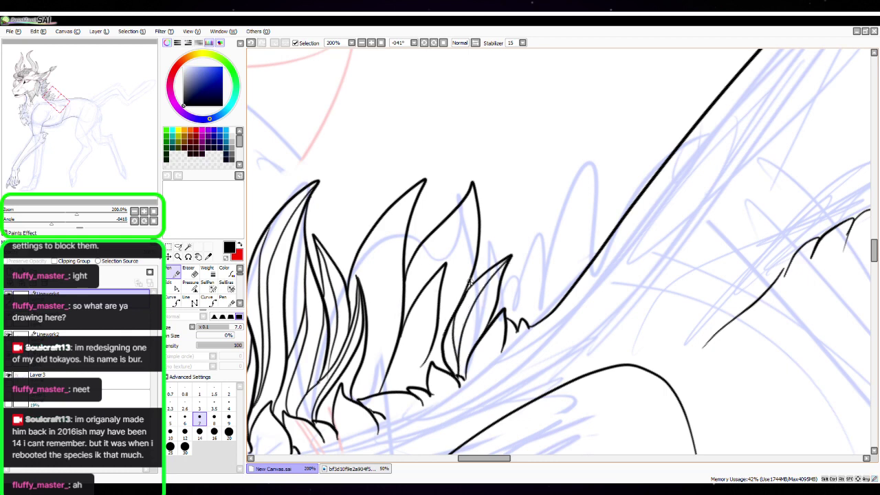
left_click_drag(435, 338, 432, 363)
left_click_drag(445, 266, 397, 387)
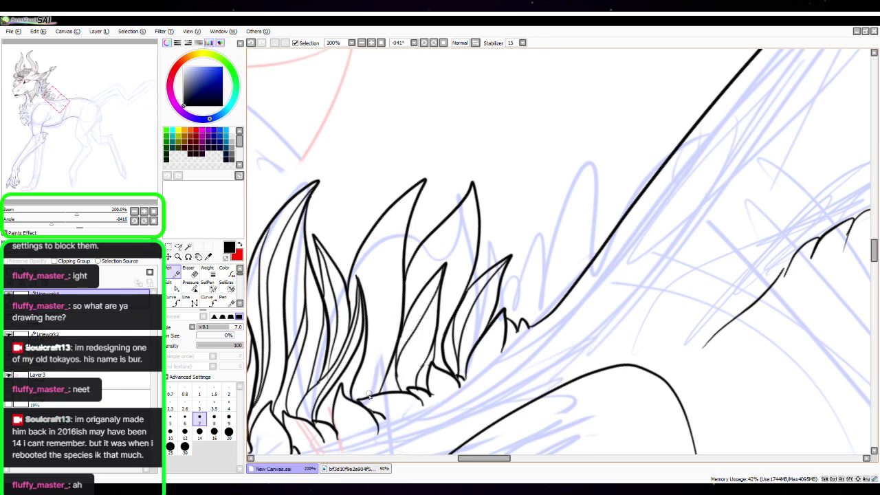
mouse_move(412, 193)
left_mouse_down()
mouse_move(374, 262)
mouse_move(378, 296)
left_mouse_up()
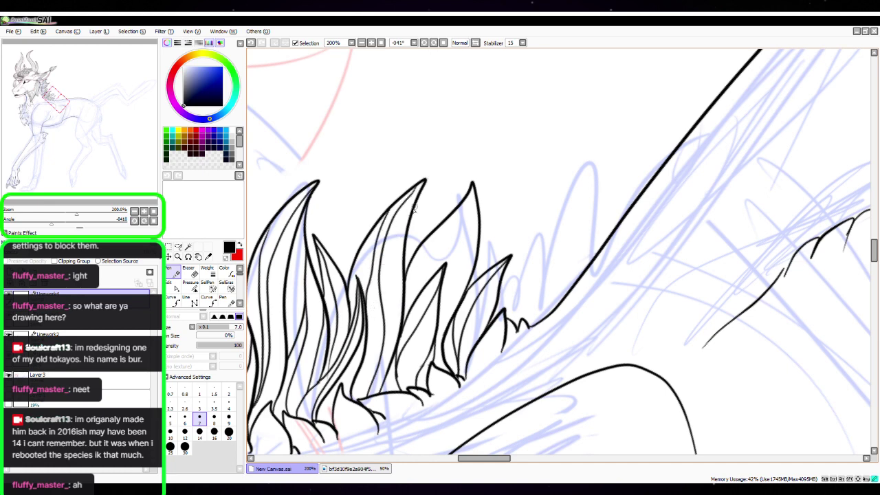
mouse_move(414, 208)
left_mouse_down()
mouse_move(399, 241)
mouse_move(394, 326)
left_mouse_up()
left_click(189, 283)
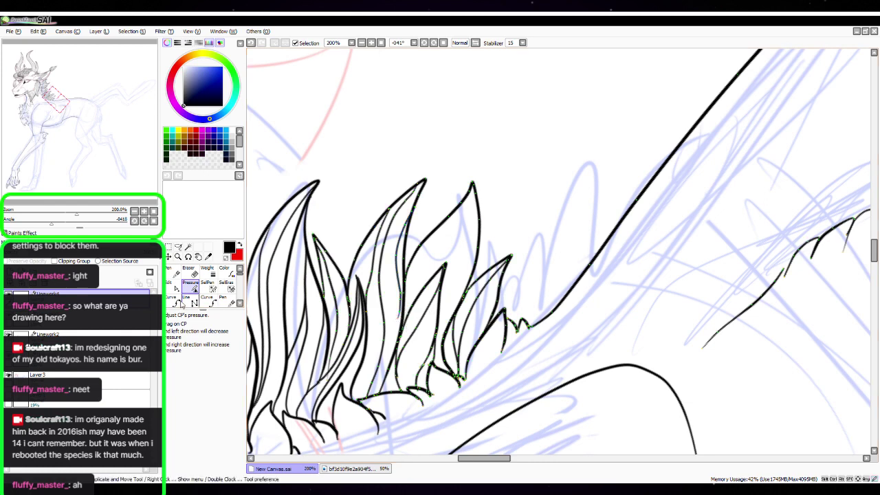
left_click(173, 287)
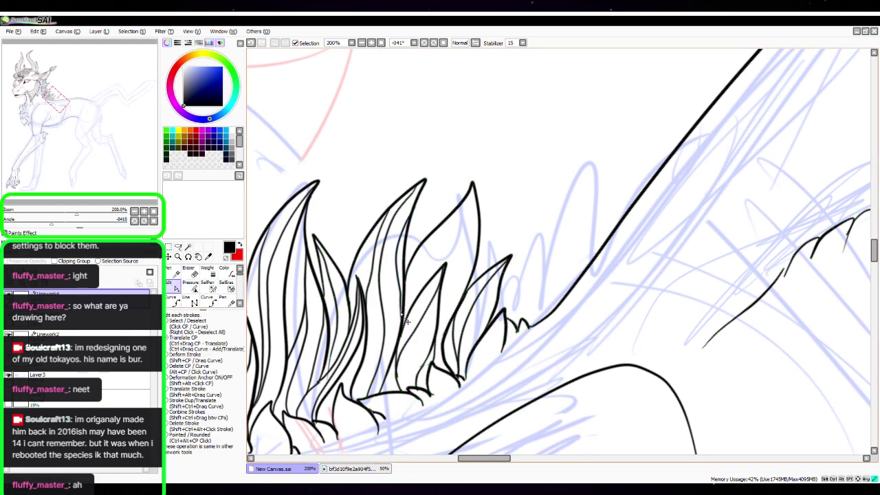
left_click(171, 271)
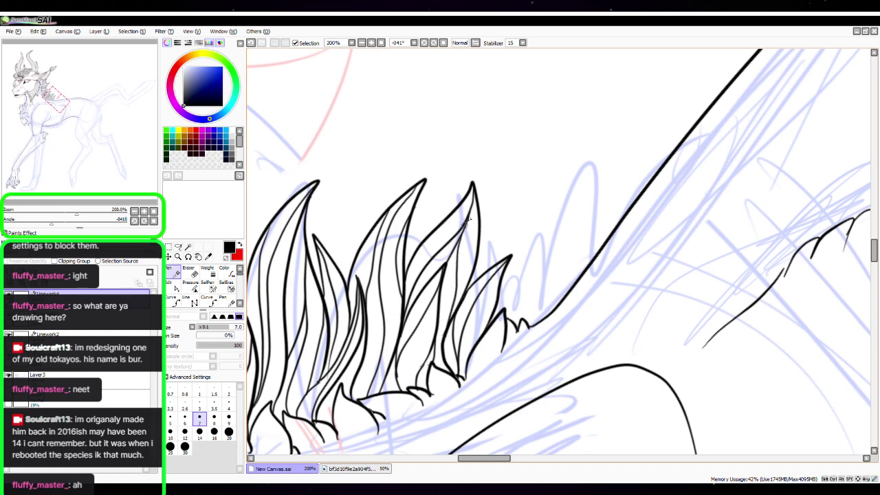
Ink a long pointed tuft reaching over the back line, and a shorter curved tuft bridging it to the existing mane
key("space")
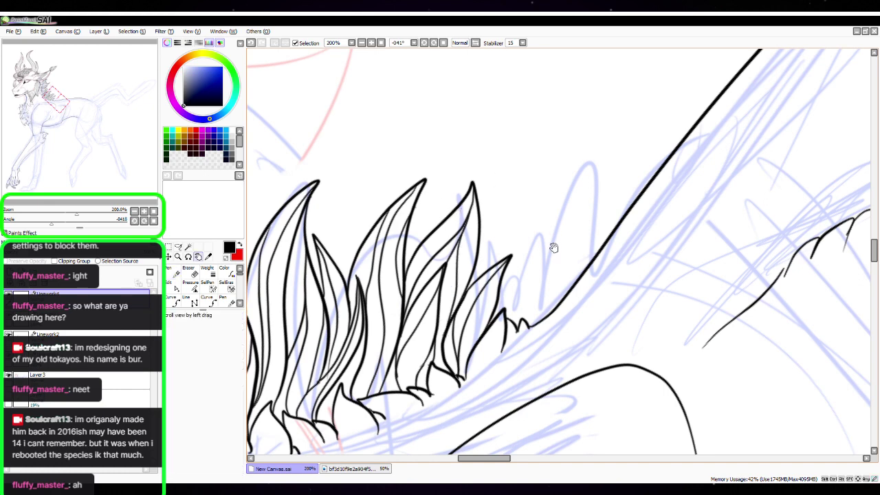
left_click_drag(570, 227, 462, 271)
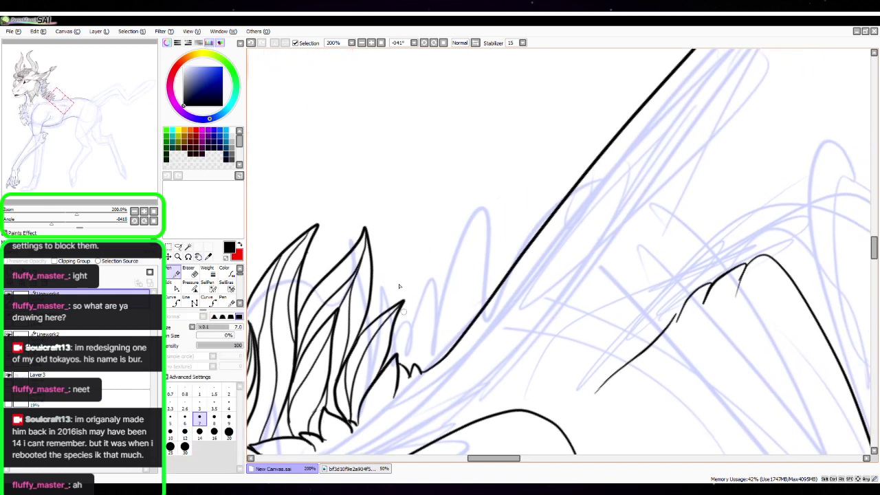
mouse_move(439, 323)
left_mouse_down()
mouse_move(473, 237)
mouse_move(544, 164)
mouse_move(533, 242)
left_mouse_up()
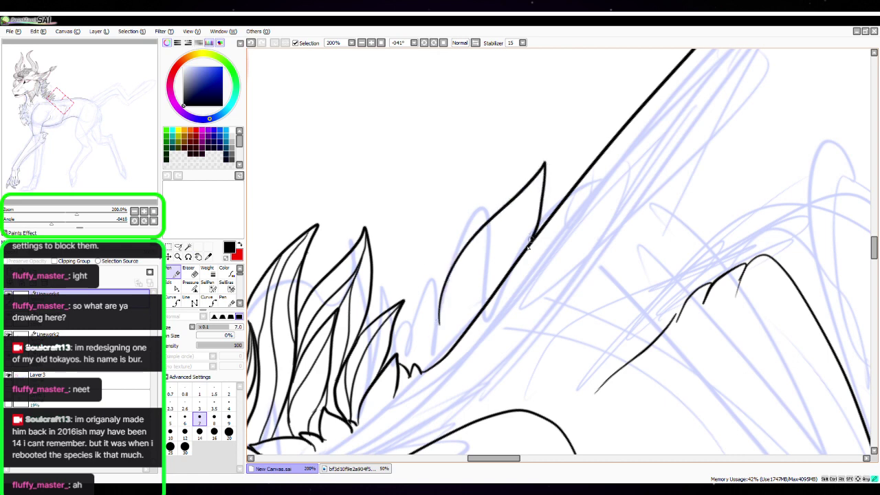
mouse_move(440, 304)
left_mouse_down()
mouse_move(418, 229)
mouse_move(400, 230)
mouse_move(388, 297)
left_mouse_up()
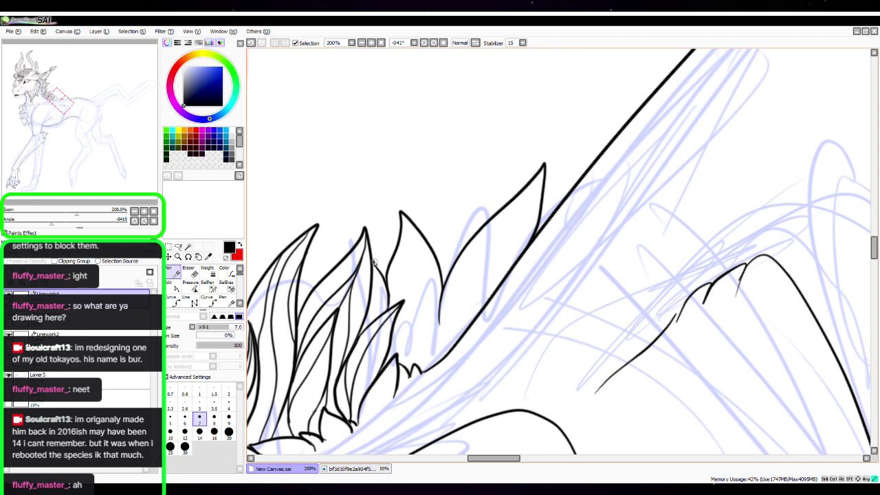
Ink thin inner strands in the bridging tuft and the gap beside it, and adjust the strokes where the tufts meet
left_click(168, 282)
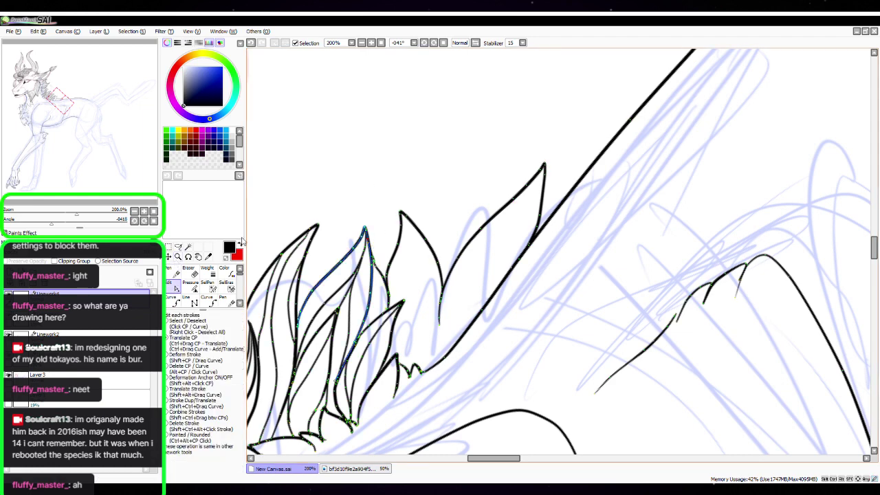
key("n")
left_click_drag(375, 283, 369, 315)
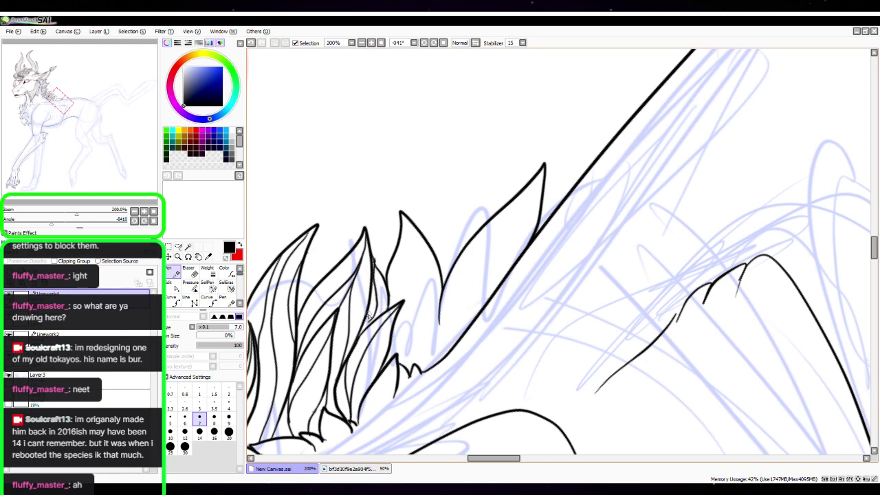
mouse_move(401, 213)
left_mouse_down()
mouse_move(410, 277)
mouse_move(392, 305)
left_mouse_up()
left_click_drag(401, 220, 389, 304)
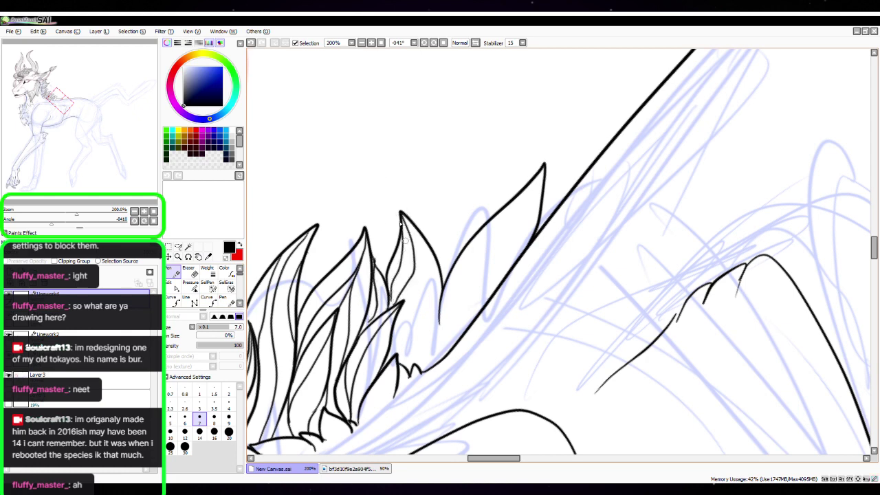
left_click(173, 286)
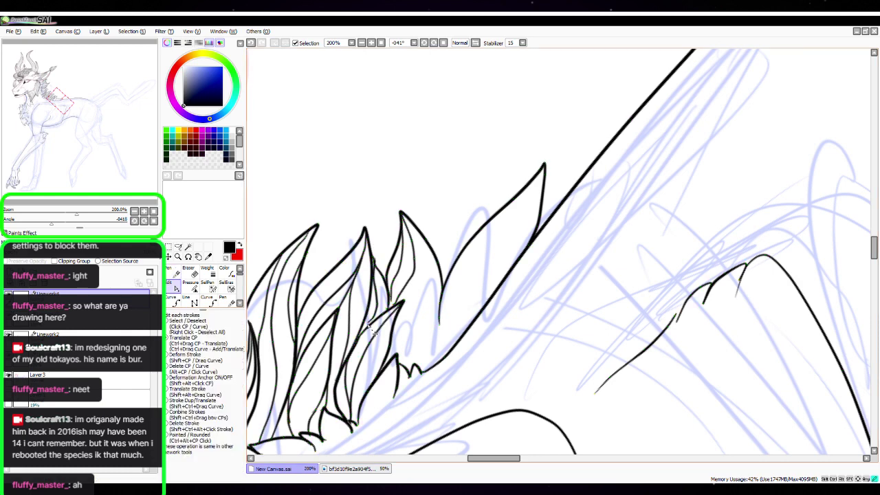
Ink strands from the small jagged shoulder fur up into the bridging tuft, and align the rear strand's upper end with its outline
left_click(177, 274)
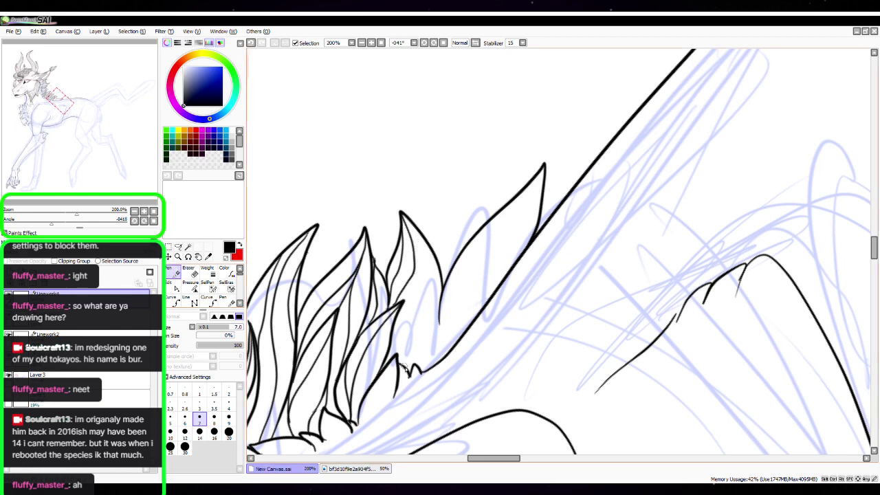
mouse_move(406, 369)
left_mouse_down()
mouse_move(432, 260)
mouse_move(427, 232)
mouse_move(430, 282)
mouse_move(433, 273)
mouse_move(420, 368)
left_mouse_up()
left_click(175, 284)
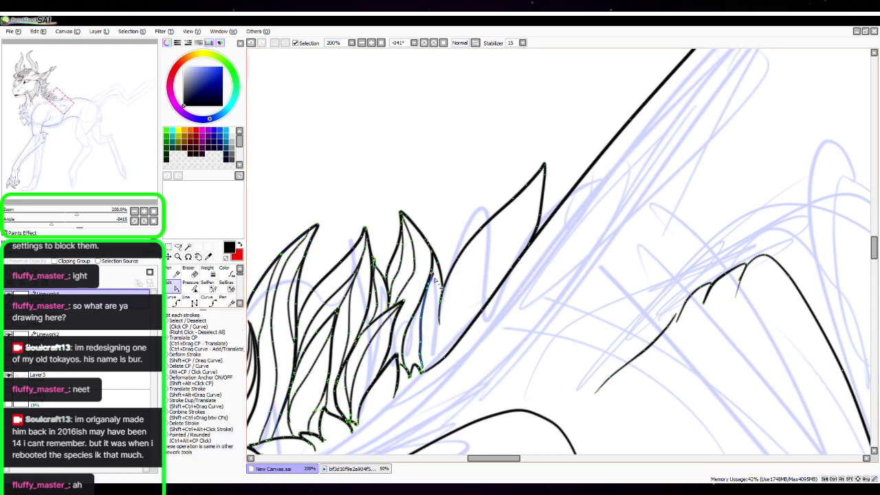
left_click(170, 271)
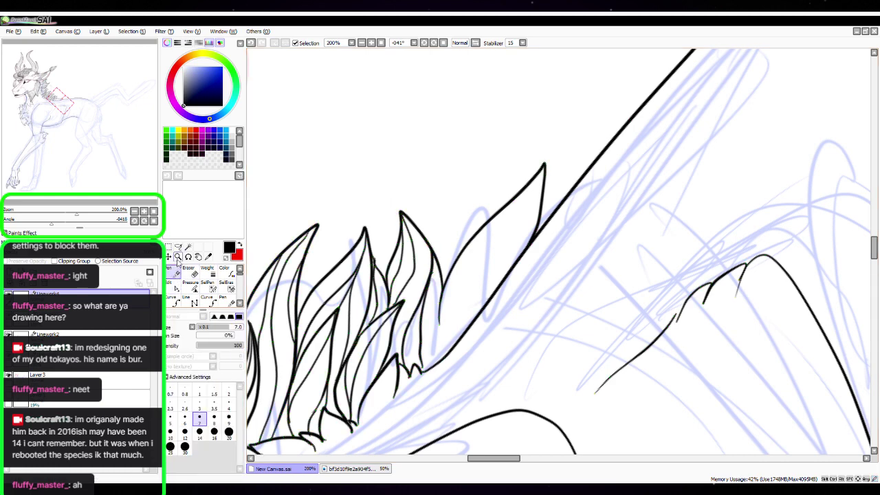
Thicken the overlapping rear edges of the two tall mane tufts with extra line weight, and adjust the added strokes' ends
key("ctrl")
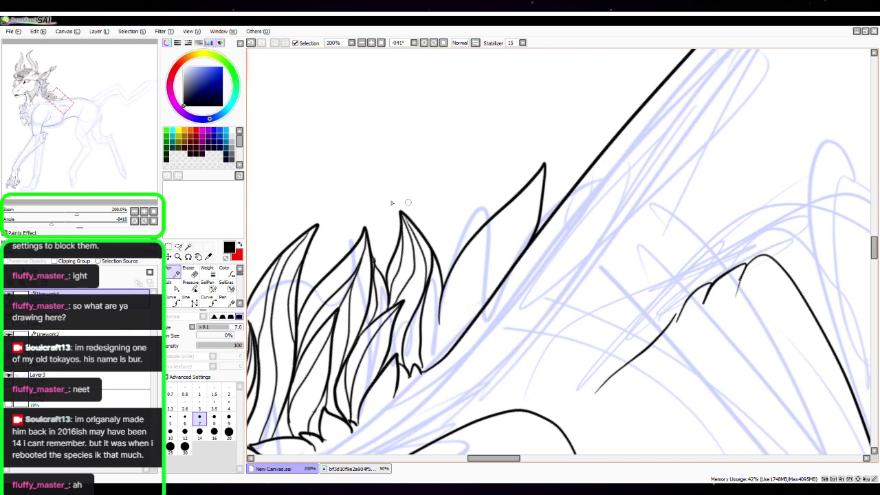
key("ctrl")
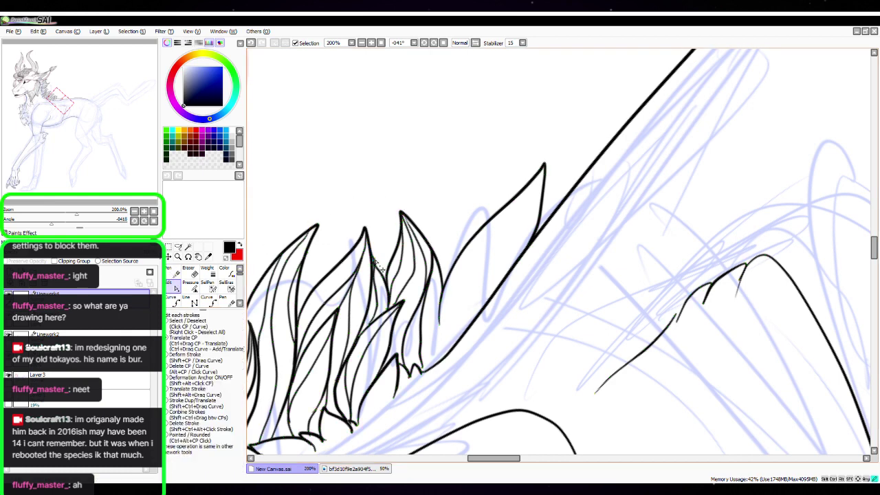
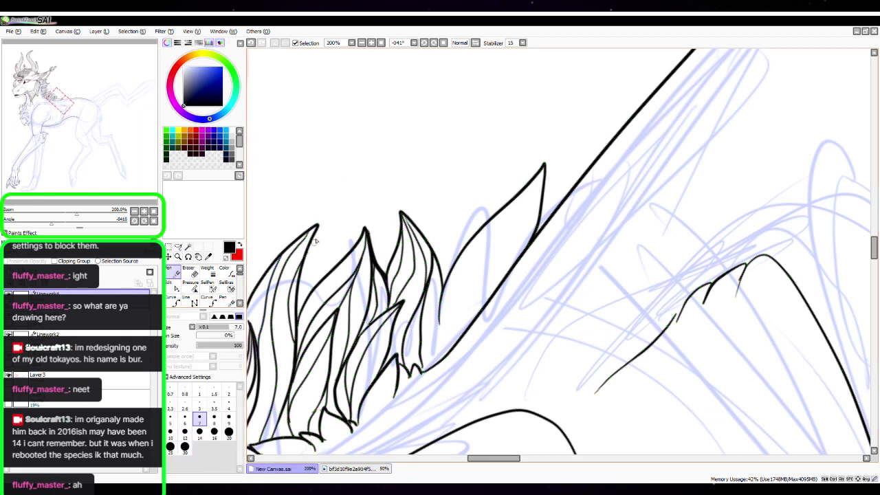
left_click_drag(317, 232, 298, 321)
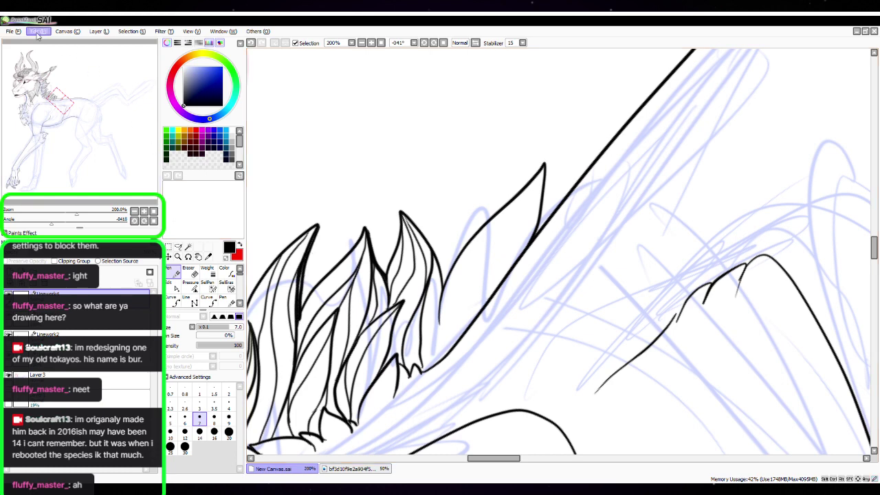
left_click(176, 287)
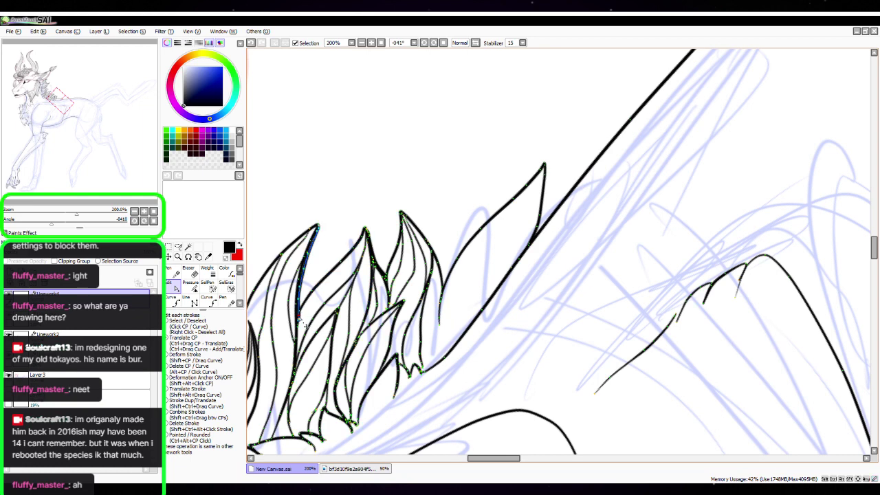
left_click(175, 268)
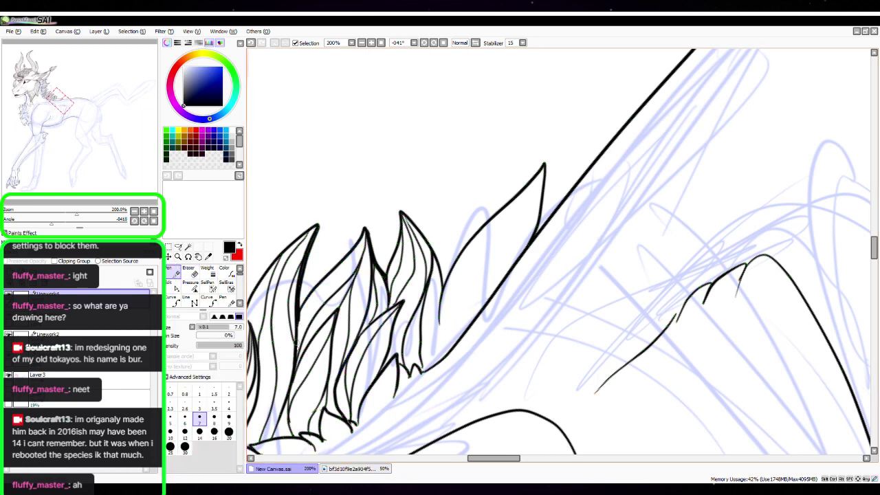
Ink inner strands inside the long pointed tuft over the back line, and adjust the strand's end against the tuft outline
left_click(176, 287)
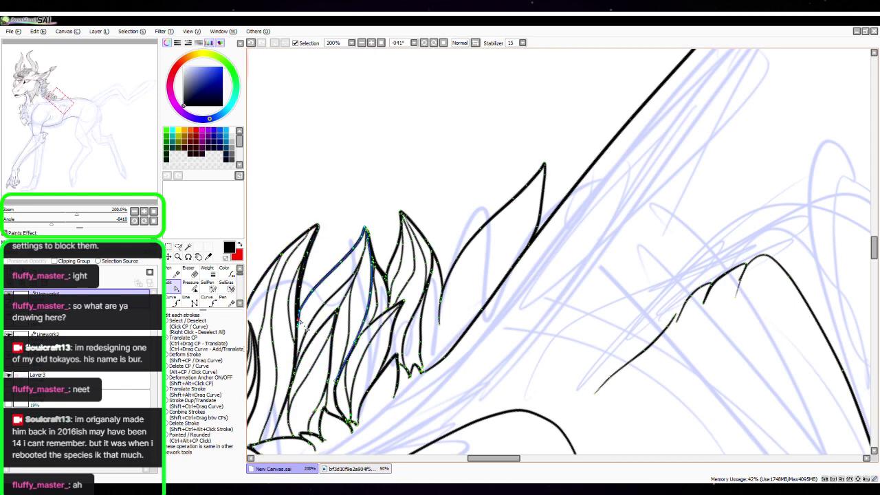
left_click(173, 271)
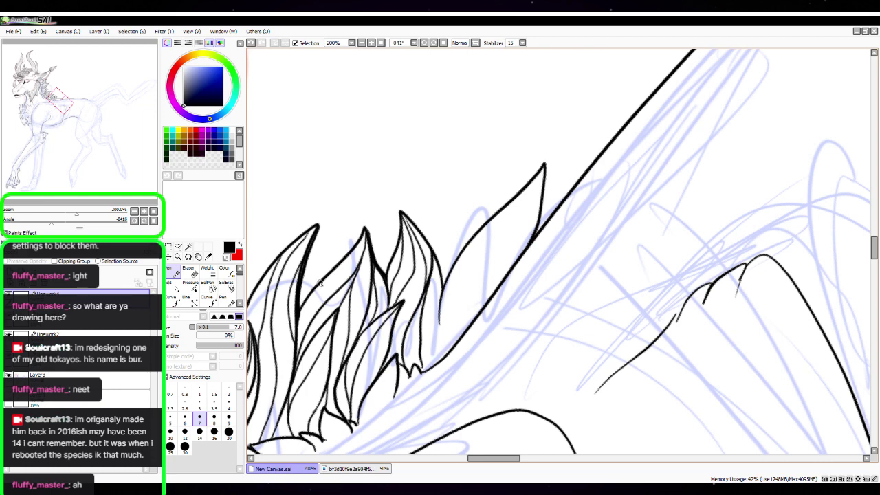
left_click_drag(441, 319, 431, 366)
left_click_drag(543, 174, 431, 353)
left_click_drag(452, 320, 534, 225)
left_click(173, 287)
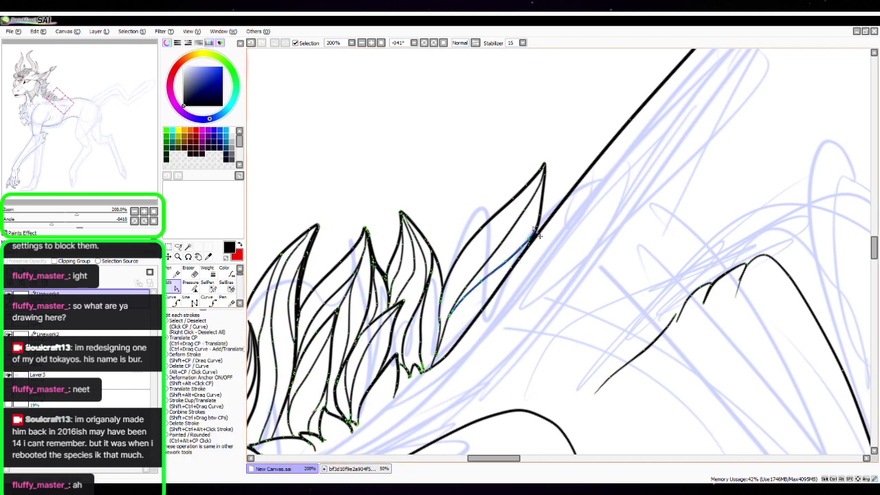
left_click_drag(611, 302, 535, 371)
left_click(172, 273)
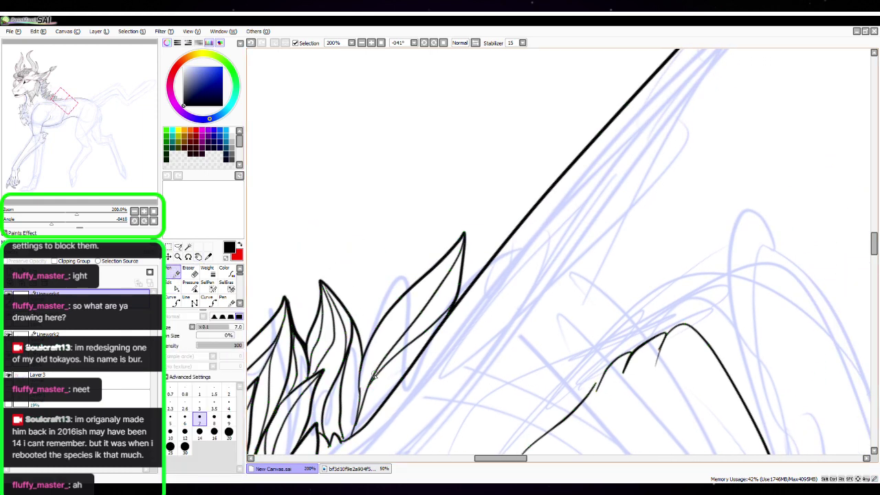
left_click_drag(375, 375, 411, 282)
Ink a shorter curved tuft with an inner strand behind the long pointed tuft, tapering onto the back line
key("space")
left_click_drag(565, 220, 459, 322)
left_click_drag(357, 378, 452, 270)
key("ctrl+z")
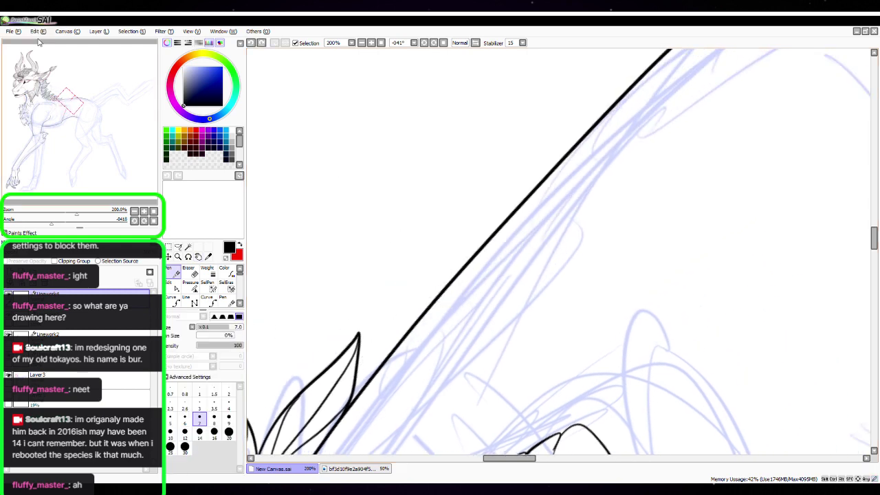
left_click_drag(356, 363, 420, 316)
key("ctrl")
key("n")
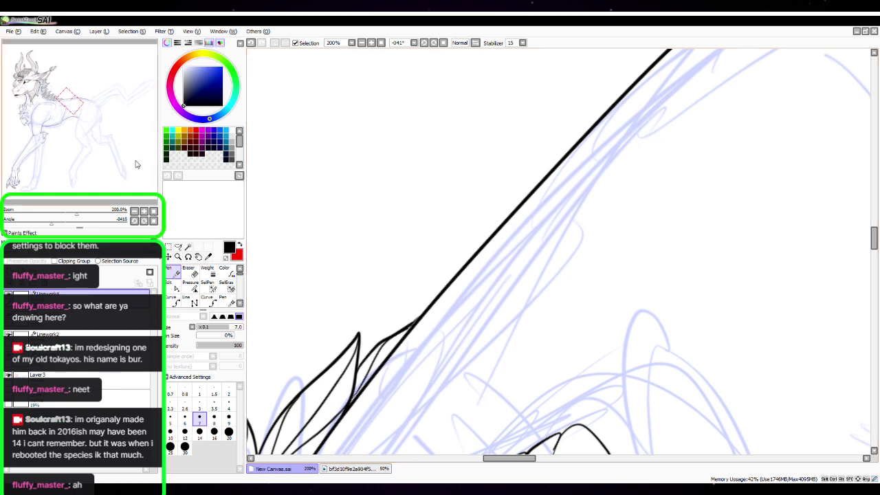
Examine the whole creature's linework and the hindquarters sketch around the near hind leg
left_click(144, 211)
left_click_drag(584, 172, 500, 174)
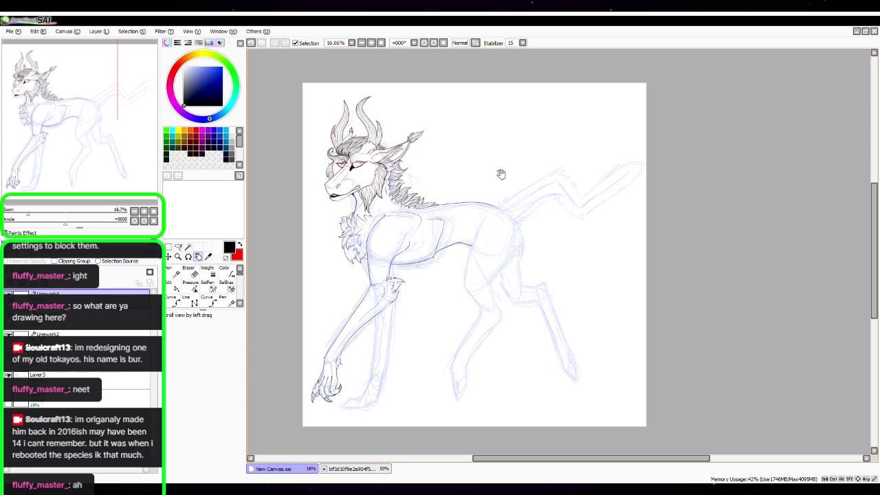
key("n")
left_click(144, 211)
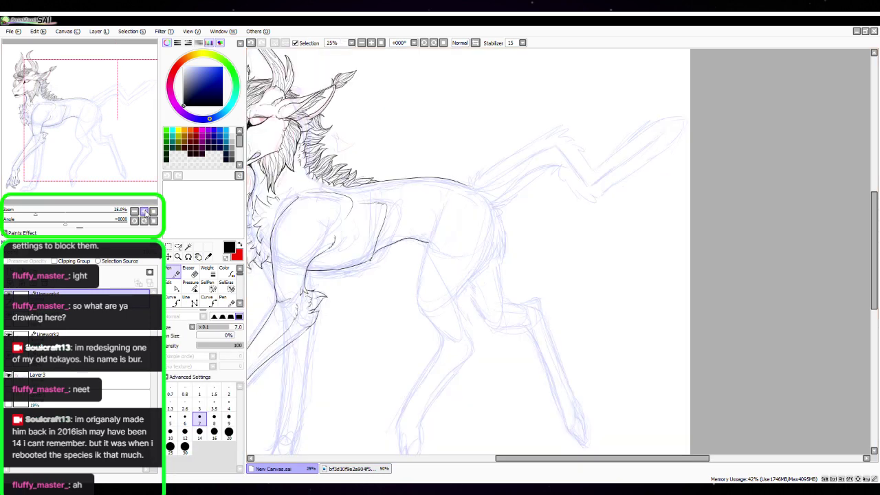
key("space")
left_click_drag(471, 239, 458, 172)
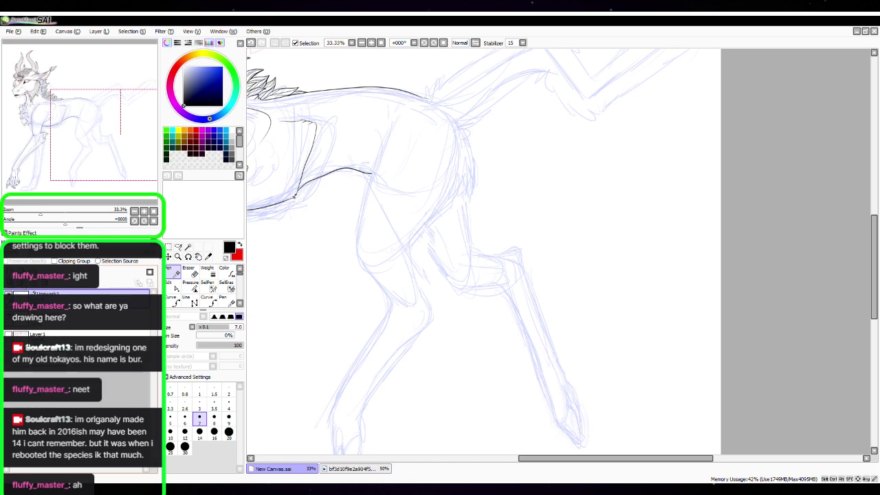
left_click(144, 210)
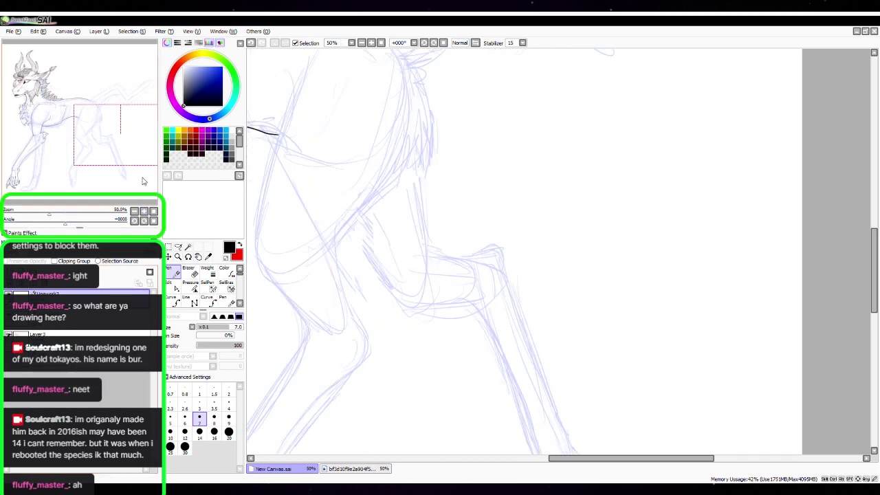
key("space")
left_click_drag(379, 182, 447, 254)
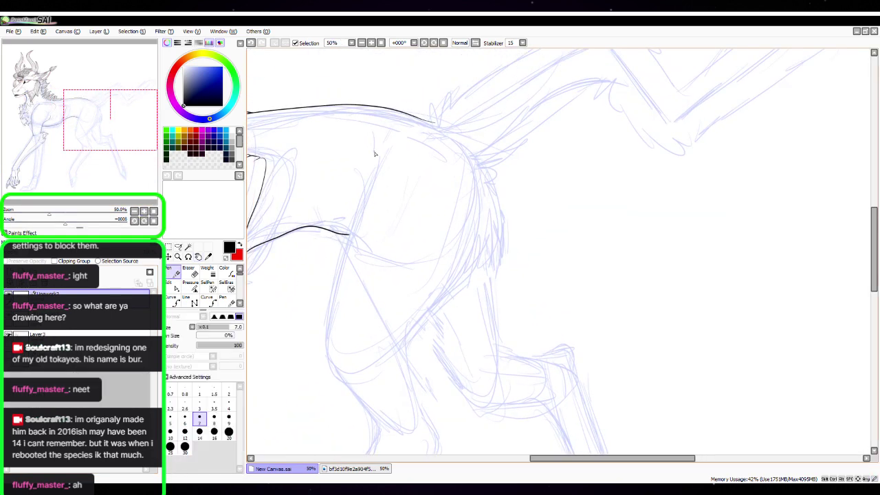
mouse_move(376, 159)
left_mouse_down()
mouse_move(335, 296)
mouse_move(343, 384)
mouse_move(378, 421)
left_mouse_up()
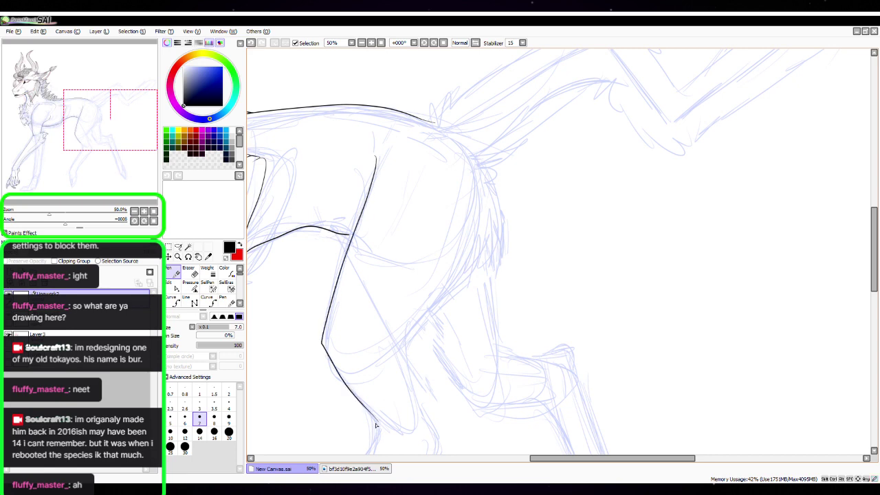
key("space")
mouse_move(434, 315)
left_mouse_down()
mouse_move(411, 211)
mouse_move(453, 269)
left_mouse_up()
left_click(39, 32)
left_click(44, 40)
Ink the near hind thigh's front contour from the hip past the knee, and its rear contour curving up towards the rump
key("space")
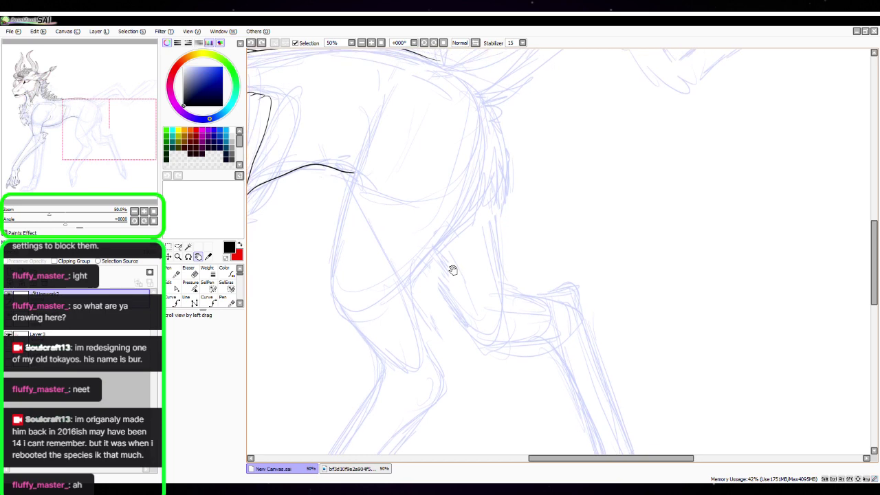
mouse_move(376, 90)
left_mouse_down()
mouse_move(327, 268)
mouse_move(342, 307)
mouse_move(391, 368)
left_mouse_up()
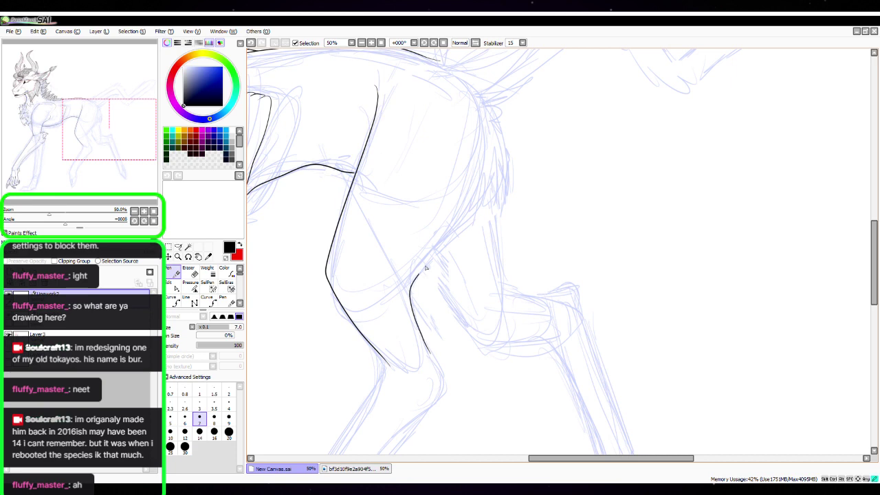
mouse_move(426, 267)
left_mouse_down()
mouse_move(473, 170)
mouse_move(462, 279)
mouse_move(429, 292)
left_mouse_up()
Ink pointed fur tufts up the back of the thigh from the top of its rear contour, redoing the first attempt
left_click(144, 211)
key("space")
left_click(144, 212)
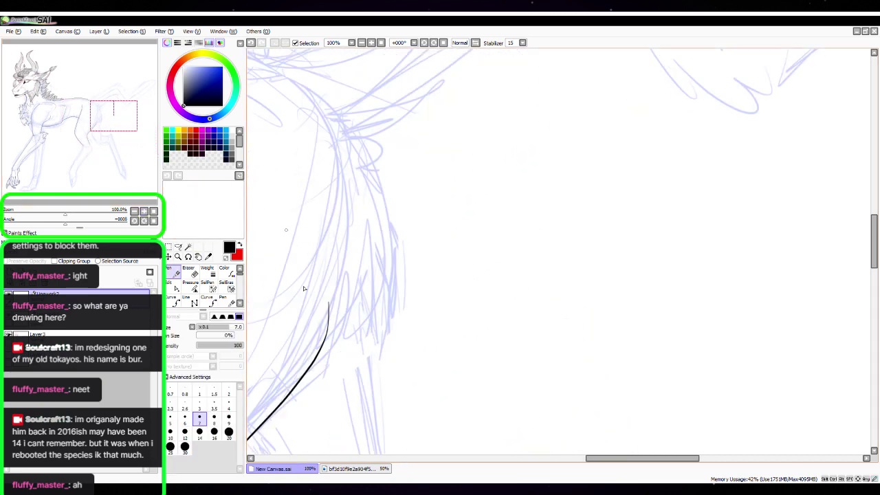
mouse_move(330, 342)
left_mouse_down()
mouse_move(357, 283)
mouse_move(361, 295)
mouse_move(371, 272)
left_mouse_up()
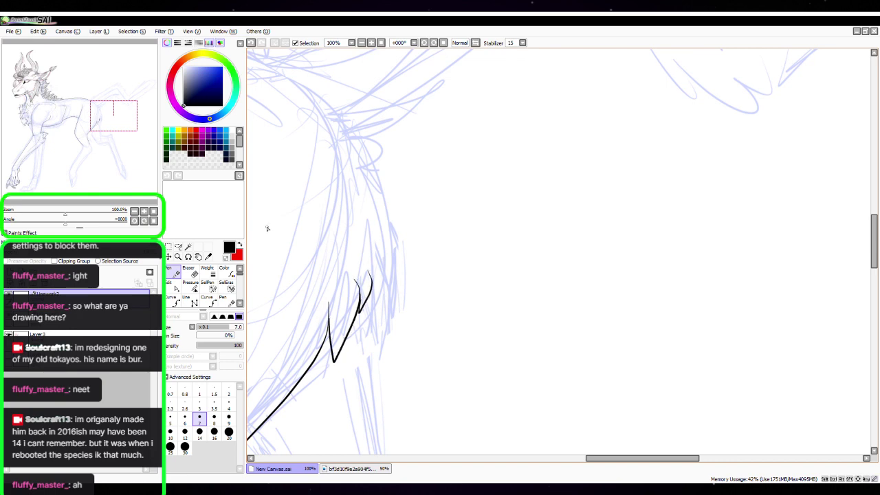
key("ctrl+z")
key("ctrl+z")
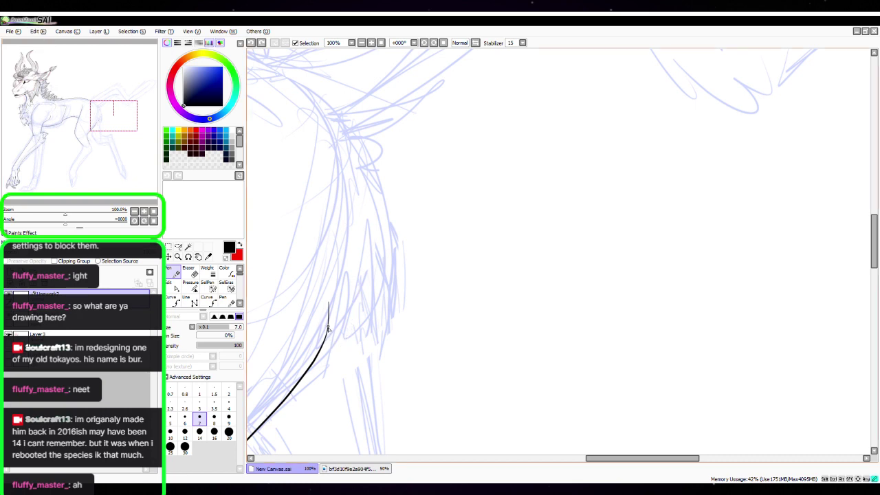
mouse_move(328, 330)
left_mouse_down()
mouse_move(342, 350)
mouse_move(364, 284)
left_mouse_up()
left_click_drag(384, 251, 367, 211)
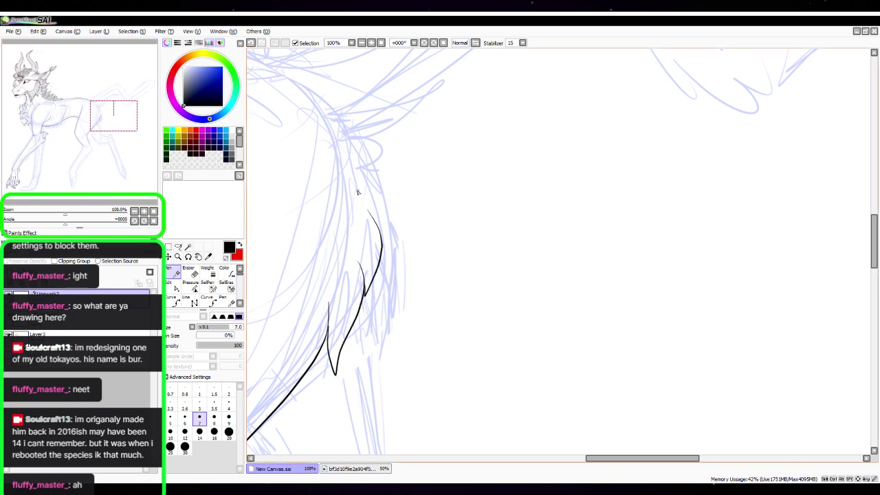
Ink the rump line into a large pointed tuft beneath the tail base, with a smaller fur tuft below it
left_click(144, 211)
left_click_drag(394, 249, 512, 330)
key("space")
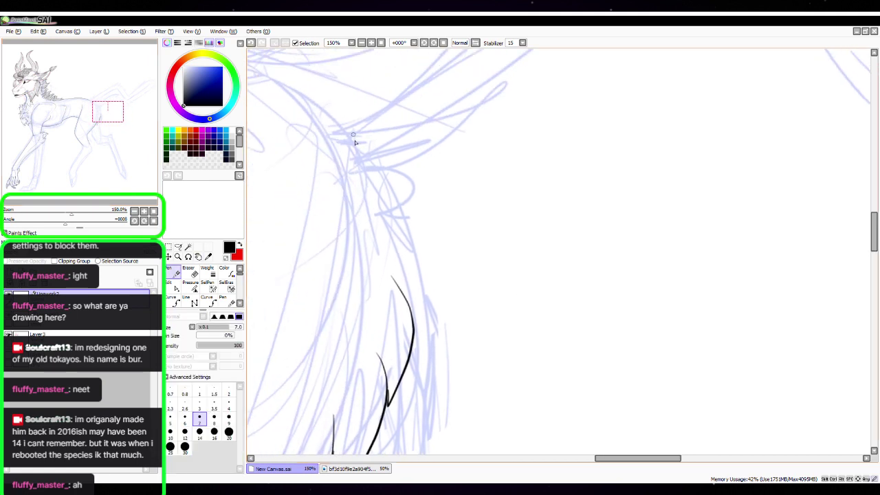
mouse_move(259, 77)
left_mouse_down()
mouse_move(299, 97)
mouse_move(415, 105)
mouse_move(375, 144)
left_mouse_up()
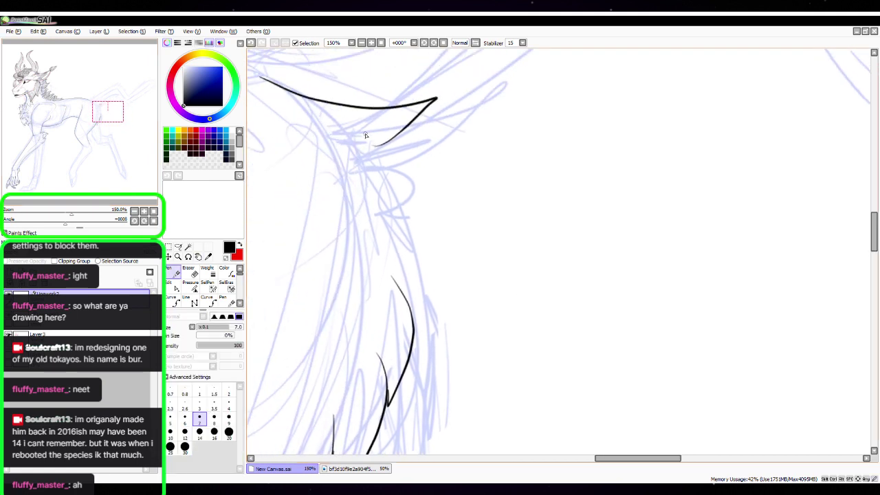
mouse_move(433, 101)
left_mouse_down()
mouse_move(429, 161)
mouse_move(406, 195)
mouse_move(422, 188)
mouse_move(391, 229)
left_mouse_up()
Rotate the canvas to 87° and ink a pointed tuft bridging the thigh fur and the tufts beneath the tail
left_click_drag(66, 225, 95, 227)
key("space")
left_click_drag(619, 189, 480, 337)
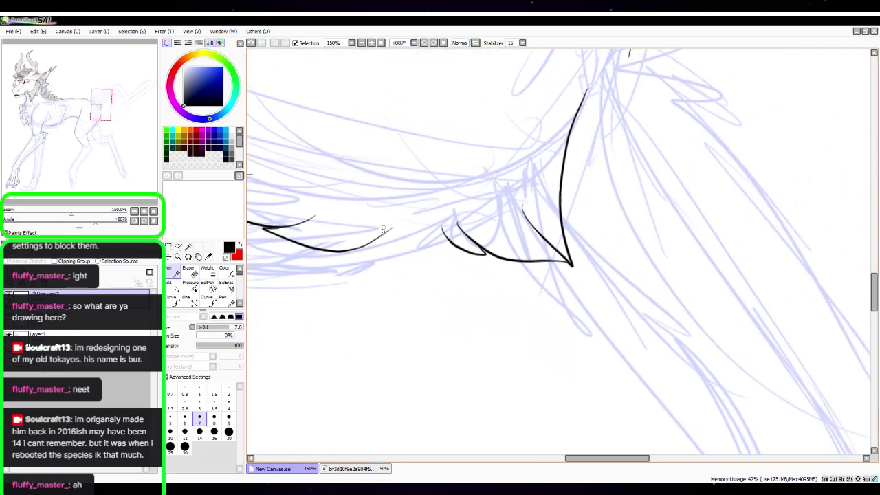
mouse_move(388, 233)
left_mouse_down()
mouse_move(396, 278)
mouse_move(450, 229)
left_mouse_up()
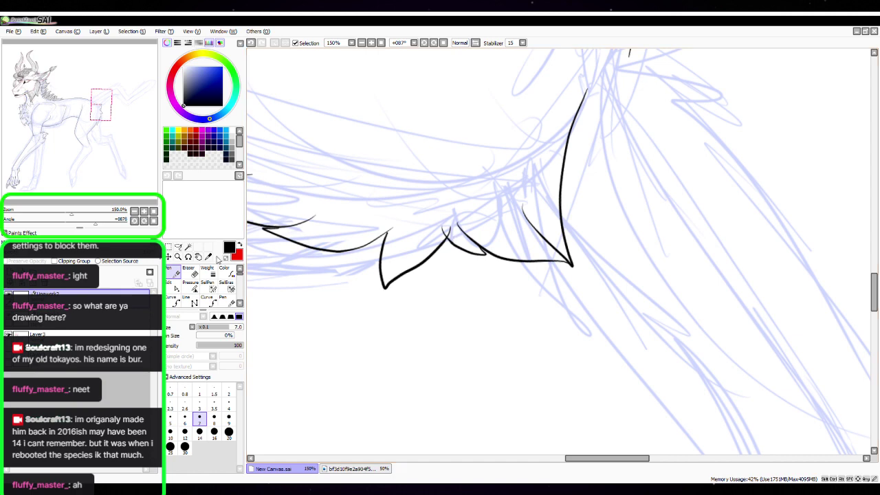
Adjust the upper end of the bridging tuft's stroke so it meets the small tuft beneath the tail
left_click(173, 287)
left_click(144, 212)
left_click(144, 212)
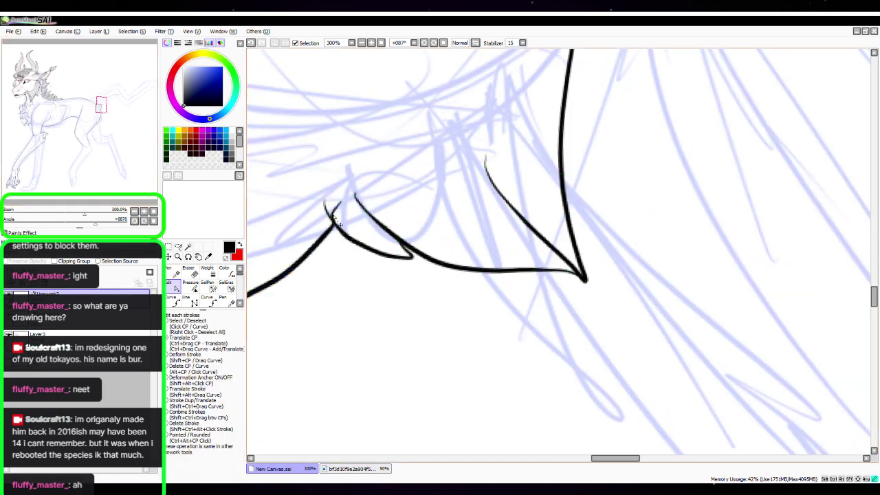
left_click_drag(339, 214, 327, 201)
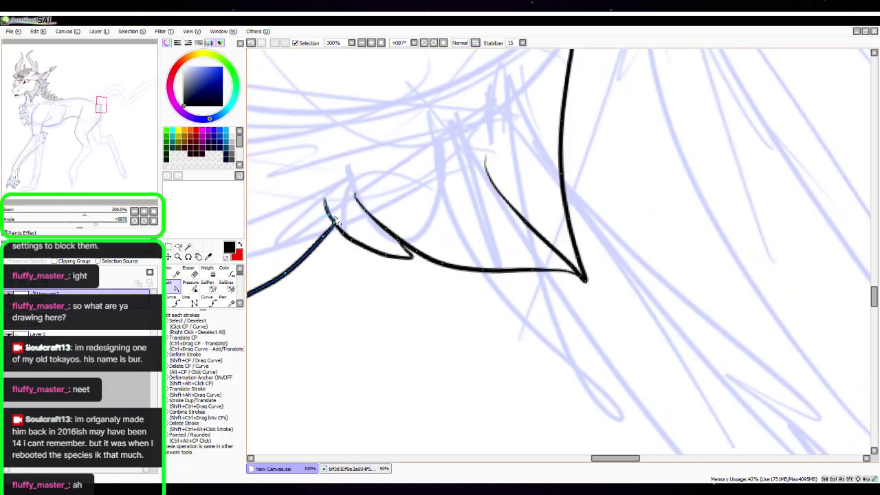
Clean up the stroke ends where the lower thigh tufts meet each other and the thigh's rear contour
key("space")
left_click_drag(497, 135, 562, 216)
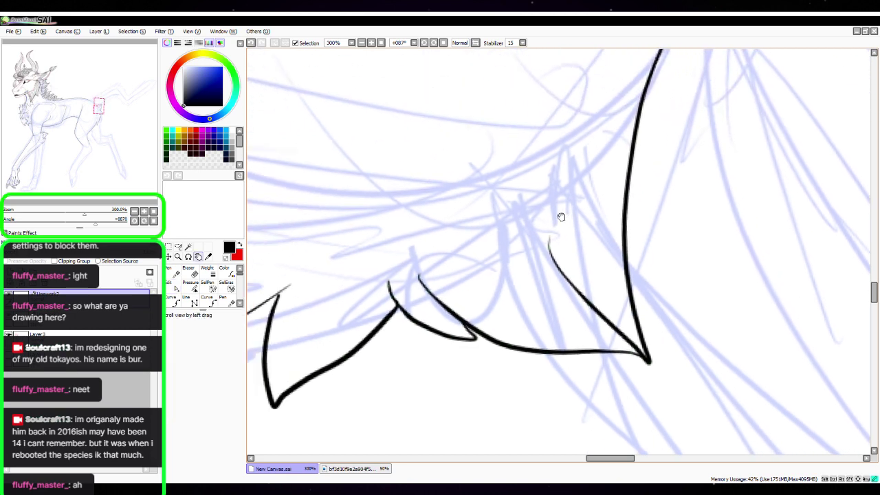
left_click_drag(407, 235, 617, 223)
mouse_move(490, 279)
left_mouse_down()
mouse_move(509, 262)
mouse_move(595, 307)
left_mouse_up()
key("space")
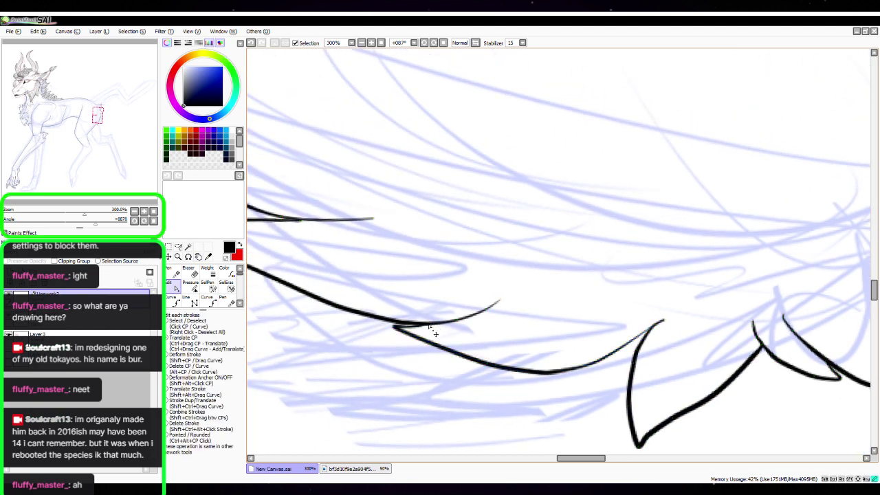
key("space")
left_click_drag(465, 210, 613, 309)
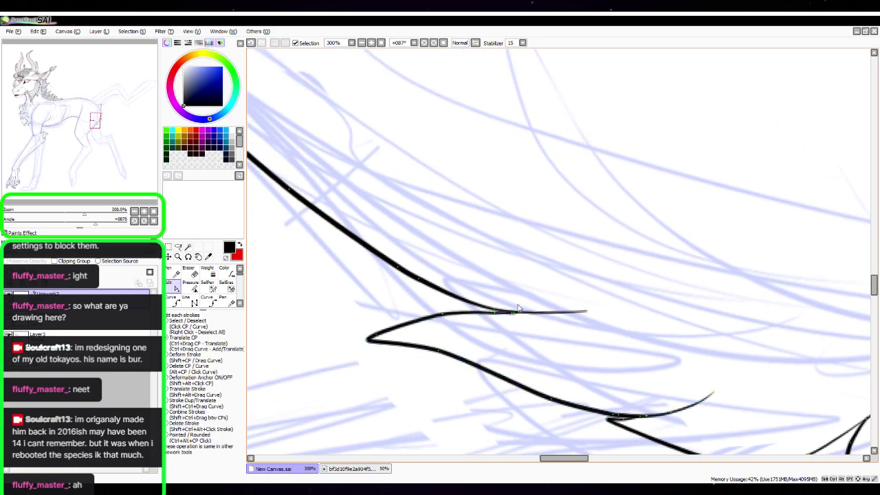
key("space")
left_click_drag(518, 309, 564, 332)
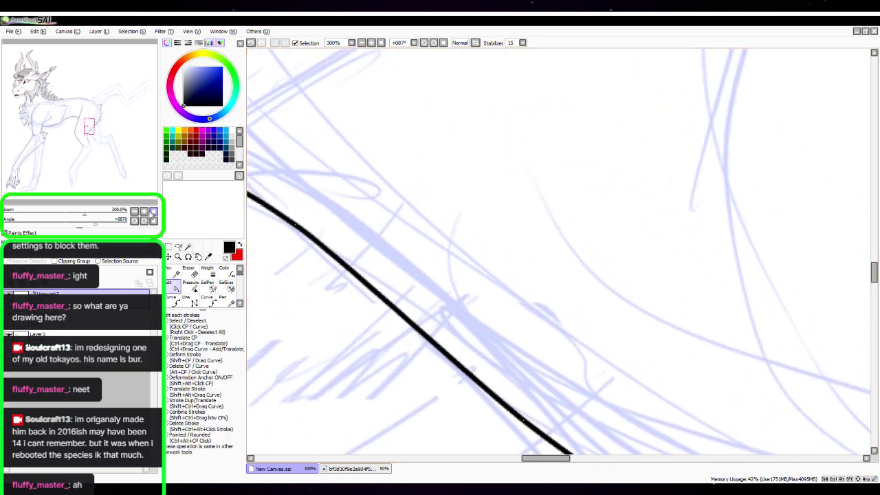
Reset the canvas rotation and ink a short crease branching inward from the bend in the thigh's rear contour
left_click(154, 220)
left_click(143, 211)
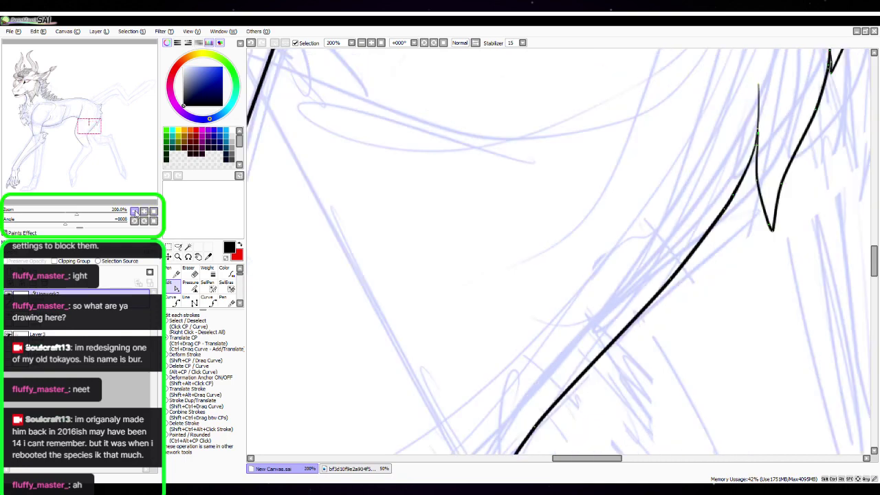
left_click(143, 211)
key("n")
key("space")
left_click_drag(696, 343, 507, 292)
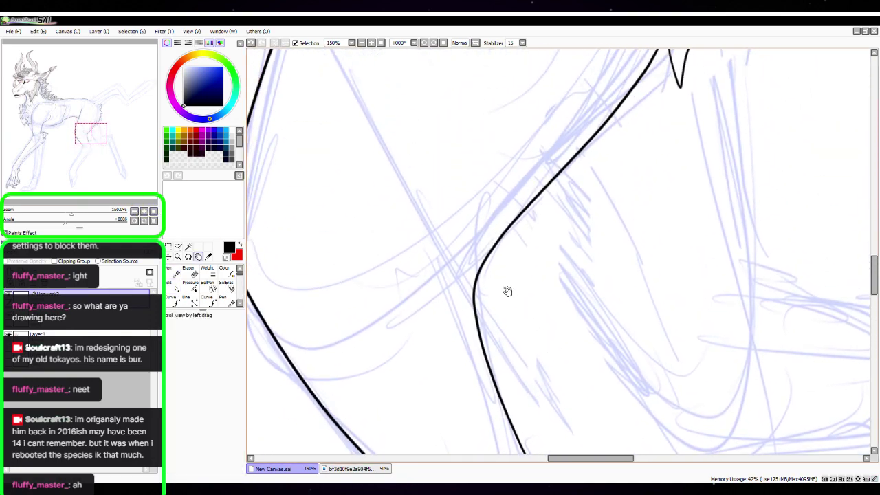
left_click_drag(515, 220, 470, 275)
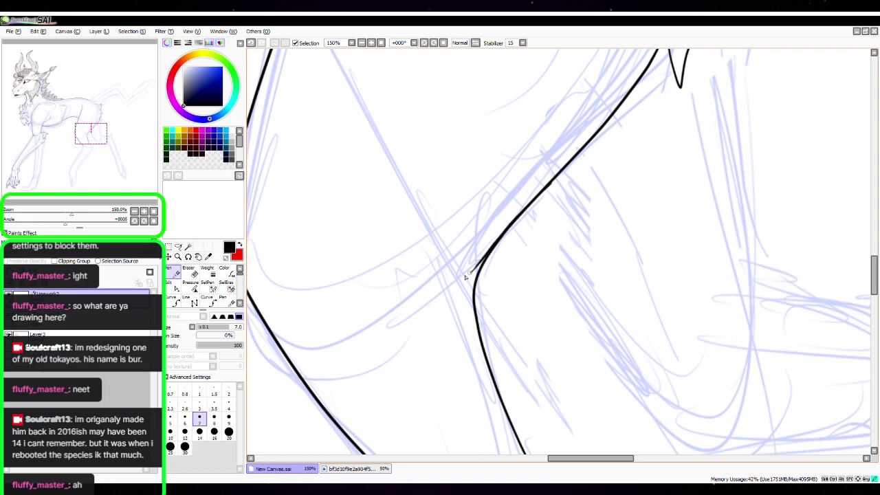
key("ctrl+z")
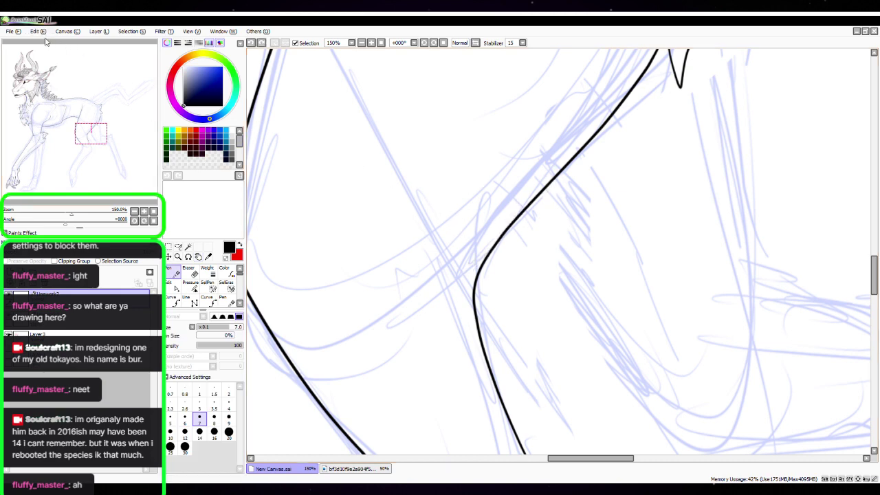
mouse_move(474, 266)
left_mouse_down()
mouse_move(458, 307)
mouse_move(531, 286)
mouse_move(553, 305)
left_mouse_up()
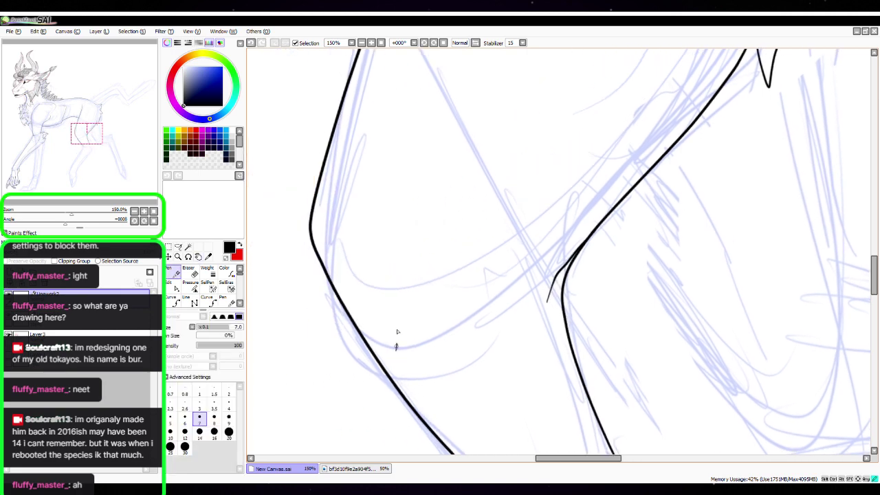
Ink a thin curved muscle line inside the front of the thigh above the knee, redoing the first stroke
mouse_move(397, 346)
left_mouse_down()
mouse_move(351, 172)
mouse_move(363, 157)
left_mouse_up()
key("ctrl+z")
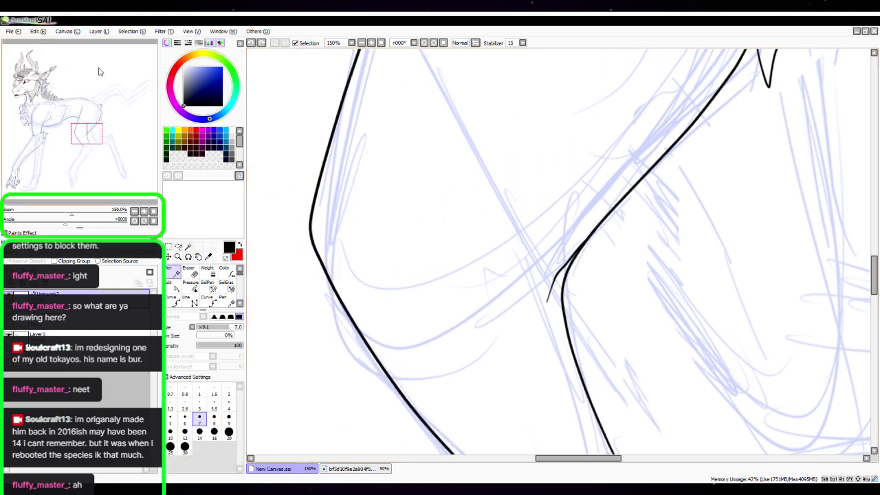
mouse_move(383, 330)
left_mouse_down()
mouse_move(360, 237)
mouse_move(377, 152)
left_mouse_up()
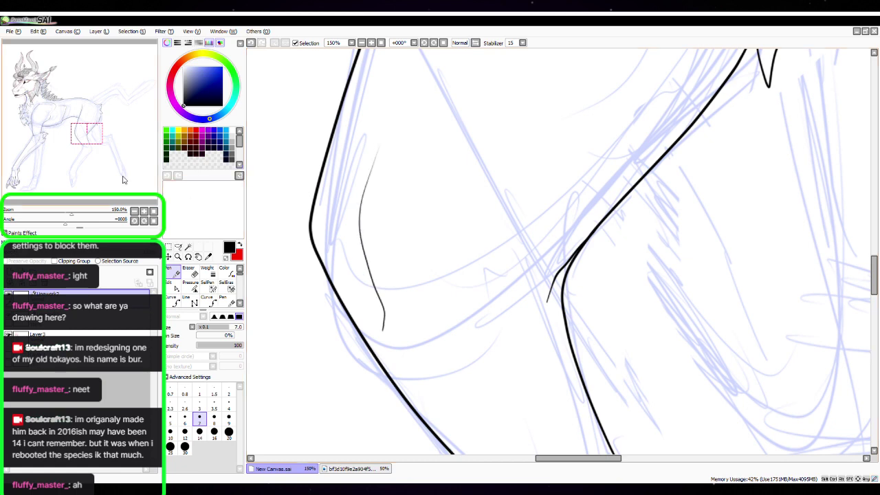
Ink a thin curve inside the lower thigh and the front contour bending down into the narrow lower leg
left_click_drag(492, 315, 416, 161)
mouse_move(467, 324)
left_mouse_down()
mouse_move(470, 199)
mouse_move(487, 218)
mouse_move(343, 65)
left_mouse_up()
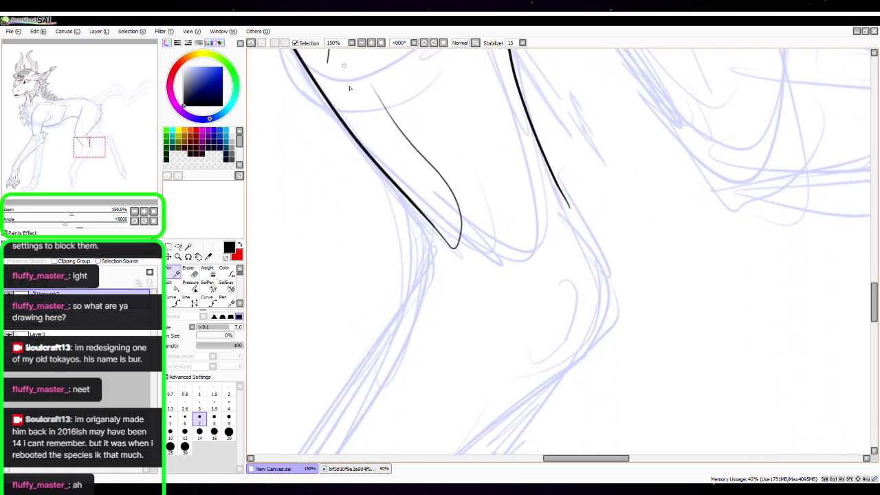
mouse_move(381, 171)
left_mouse_down()
mouse_move(411, 221)
mouse_move(388, 321)
left_mouse_up()
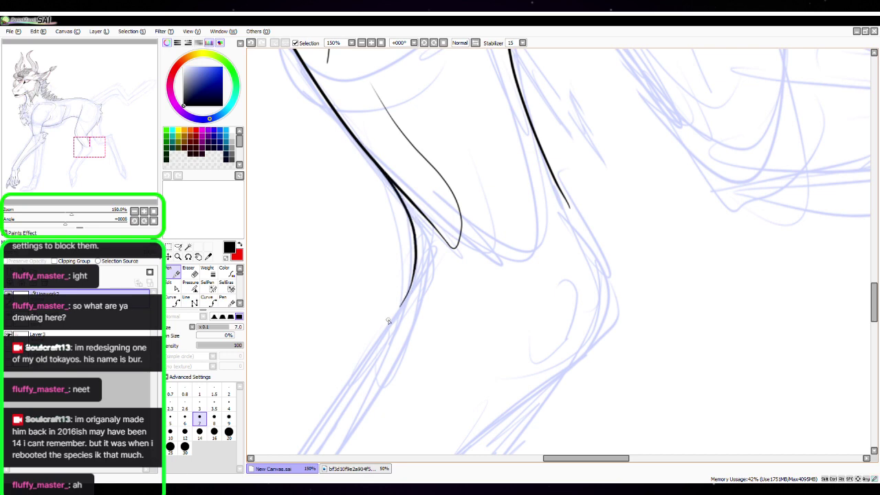
Ink the pointed hock's rear contour, a short curve inside it and a thin tendon line running up into the leg
mouse_move(628, 270)
left_mouse_down()
mouse_move(541, 202)
mouse_move(464, 269)
mouse_move(553, 273)
left_mouse_up()
left_click(146, 212)
key("n")
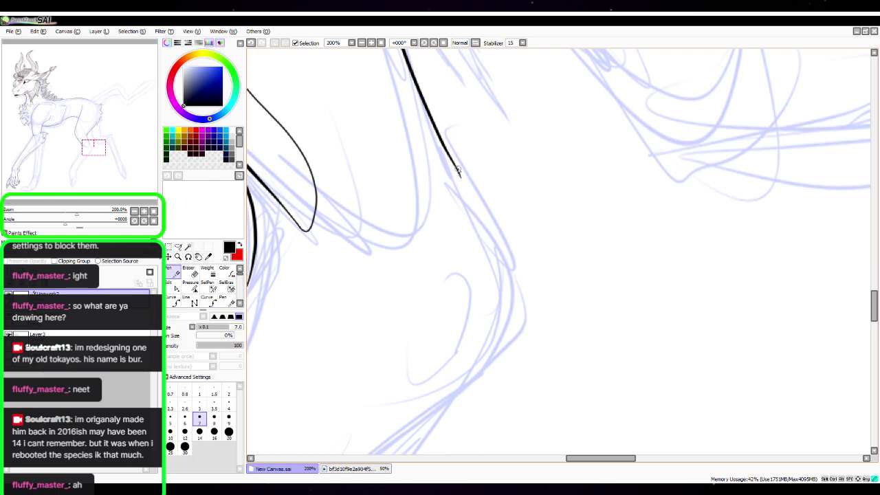
mouse_move(457, 169)
left_mouse_down()
mouse_move(536, 272)
mouse_move(542, 325)
mouse_move(397, 414)
left_mouse_up()
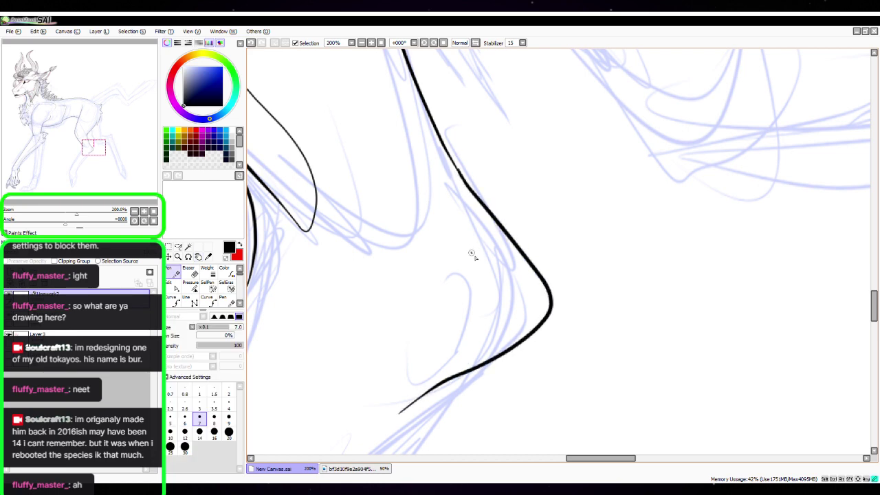
mouse_move(471, 253)
left_mouse_down()
mouse_move(498, 276)
mouse_move(466, 346)
mouse_move(442, 354)
left_mouse_up()
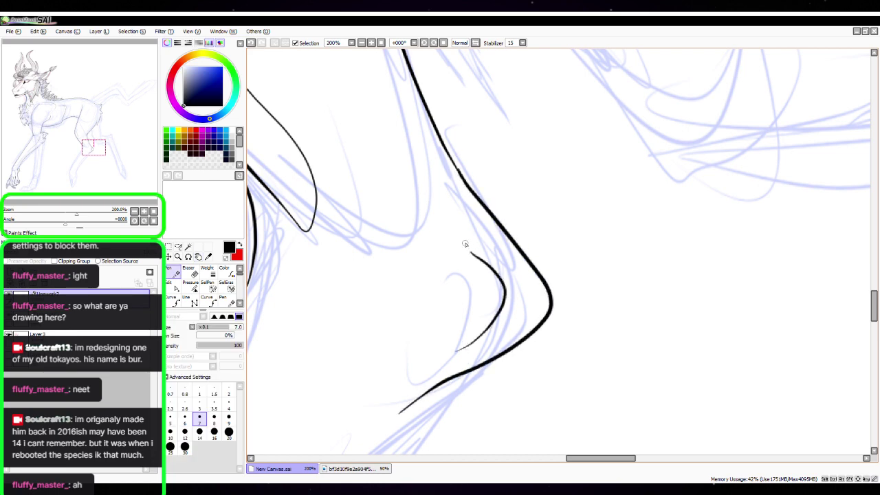
mouse_move(465, 244)
left_mouse_down()
mouse_move(355, 121)
mouse_move(350, 69)
left_mouse_up()
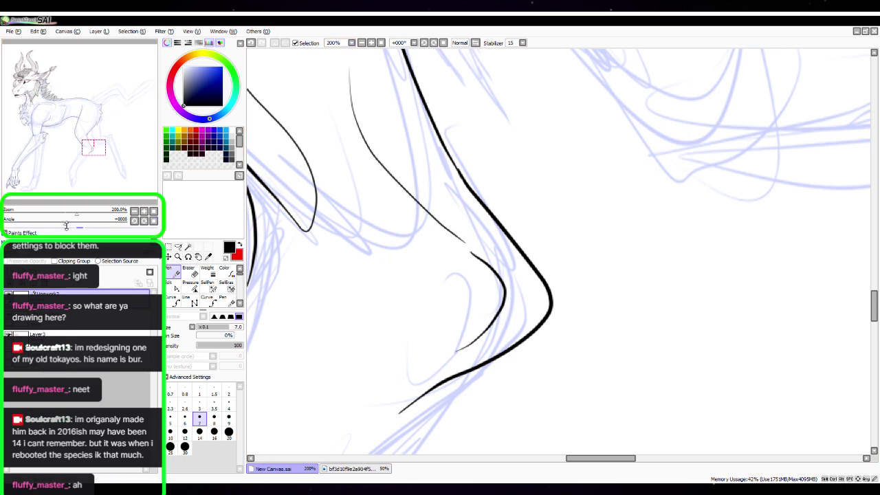
Smooth the joint where the thigh's rear contour meets the hock stroke by shifting the line slightly
left_click_drag(65, 223, 53, 224)
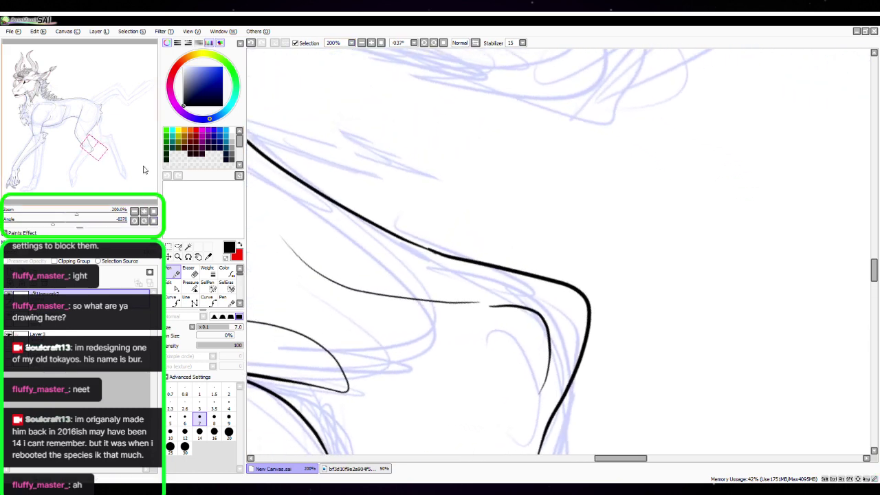
key("space")
left_click_drag(590, 350, 653, 168)
left_click_drag(654, 326, 592, 406)
key("ctrl")
left_click_drag(467, 154, 463, 151)
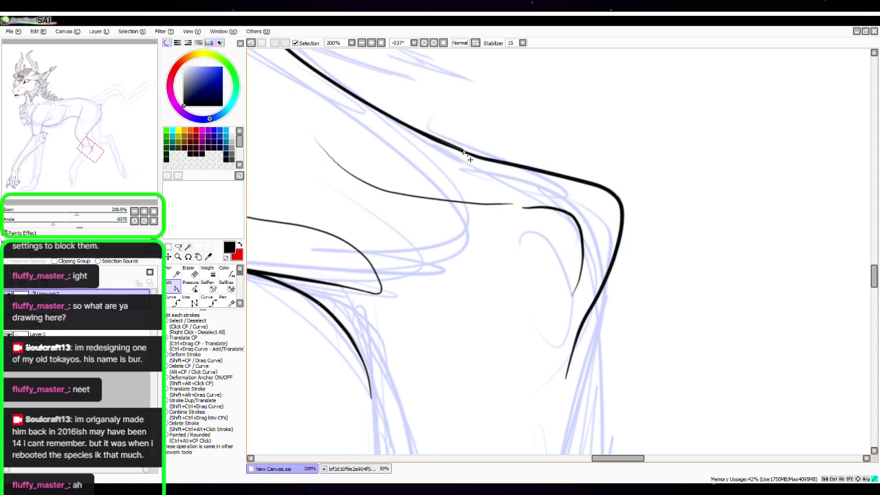
left_click(176, 271)
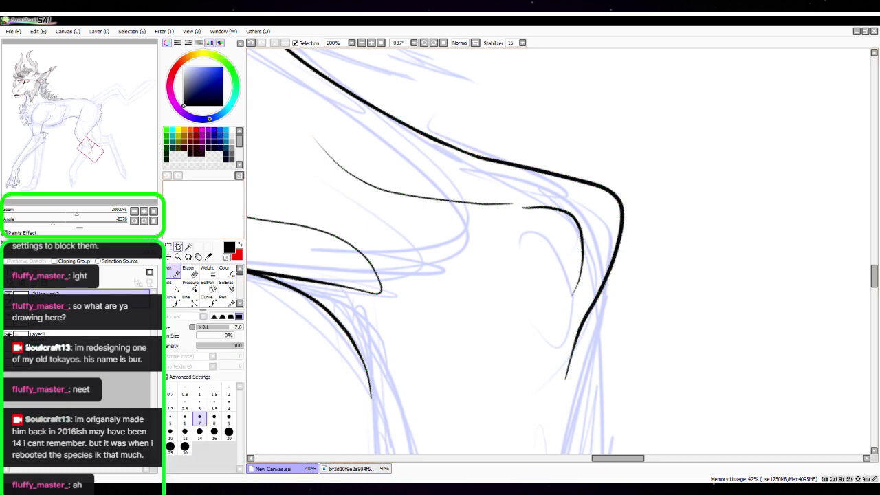
Ink the lower leg's rear contour as one long stroke from beneath the hock down to the ankle
key("space")
left_click_drag(659, 386, 680, 238)
left_click_drag(631, 307, 628, 222)
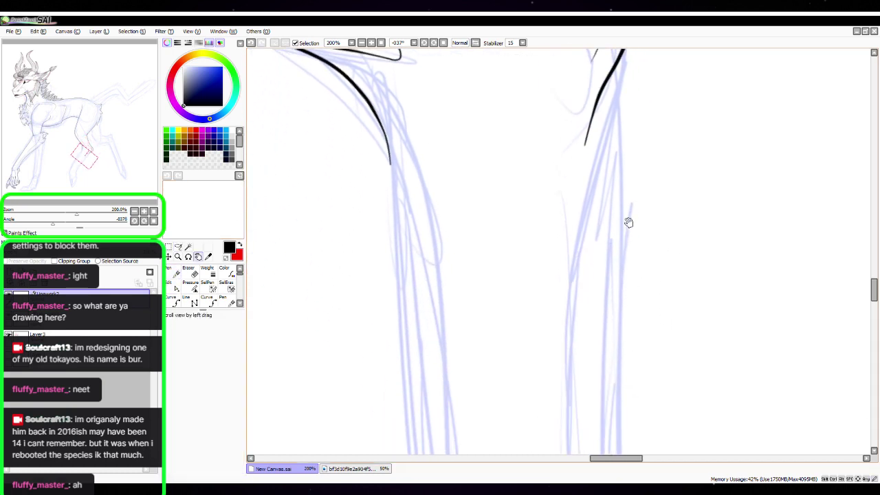
left_click(134, 211)
key("space")
left_click_drag(645, 342, 491, 304)
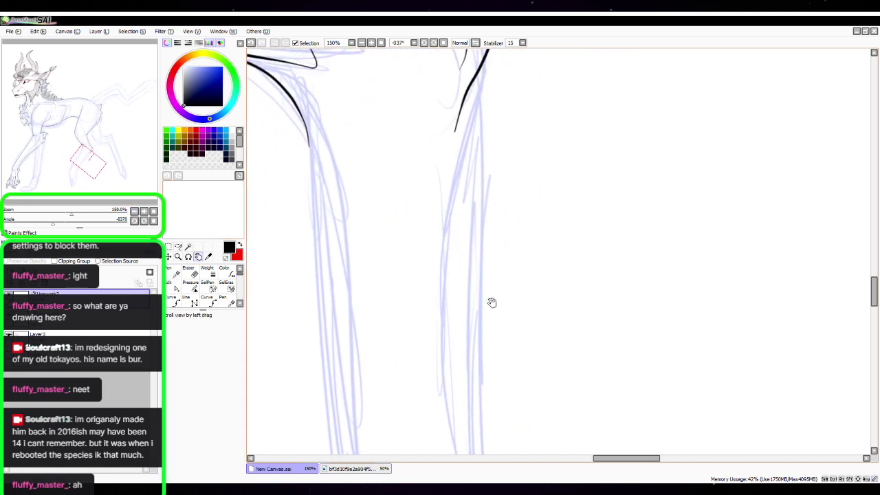
left_click(176, 271)
left_click(134, 210)
key("space")
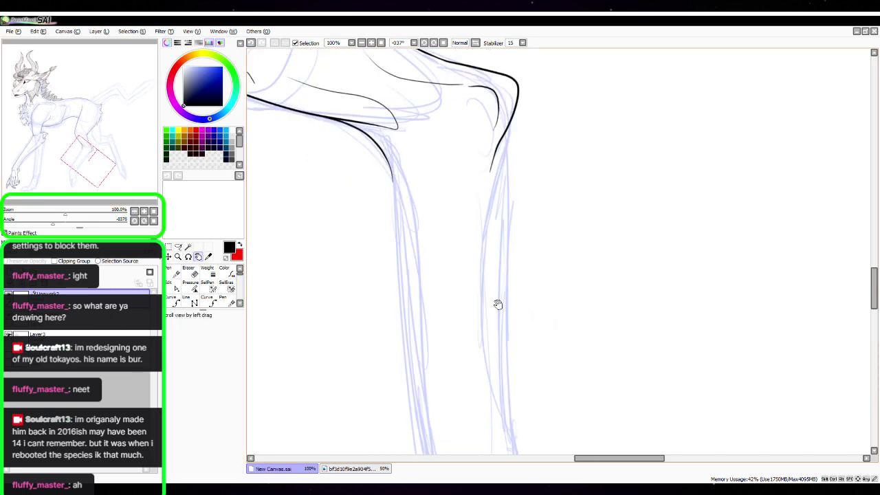
mouse_move(498, 304)
left_mouse_down()
mouse_move(630, 296)
mouse_move(566, 214)
mouse_move(570, 264)
mouse_move(503, 282)
mouse_move(484, 265)
left_mouse_up()
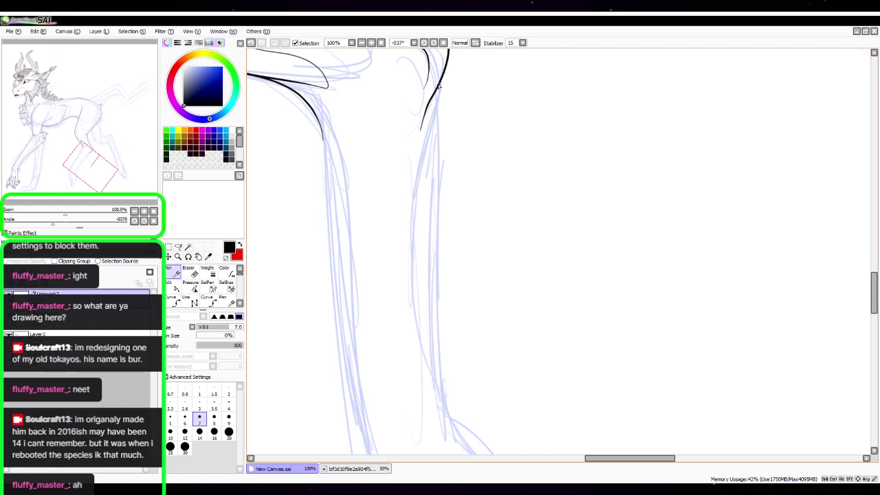
mouse_move(431, 130)
left_mouse_down()
mouse_move(431, 289)
mouse_move(448, 417)
left_mouse_up()
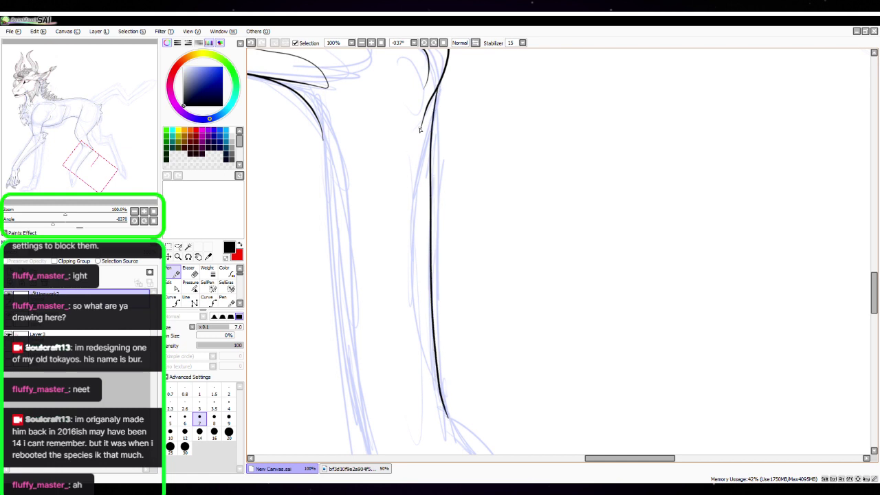
Trim the tip of the upper front stroke and ink the lower leg's front contour down to the ankle, redoing unsatisfactory strokes
left_click_drag(563, 305, 591, 240)
left_click_drag(518, 217, 479, 204)
left_click_drag(415, 224, 436, 240)
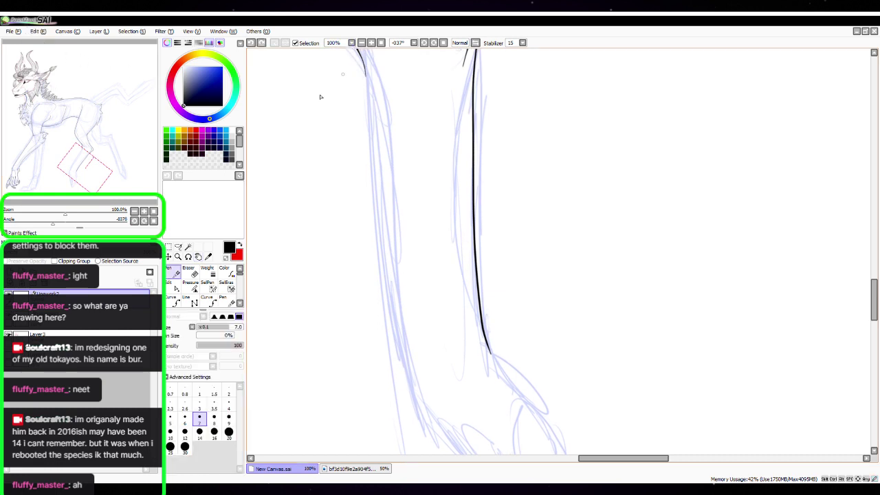
left_click(194, 273)
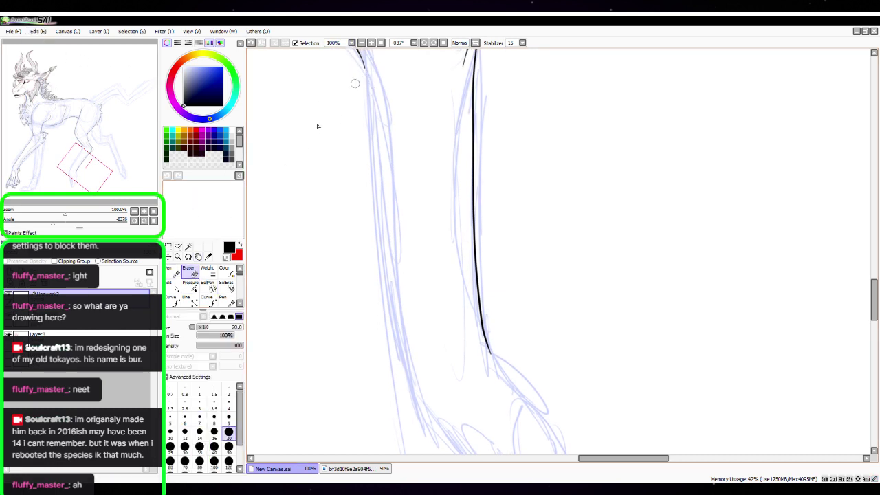
key("n")
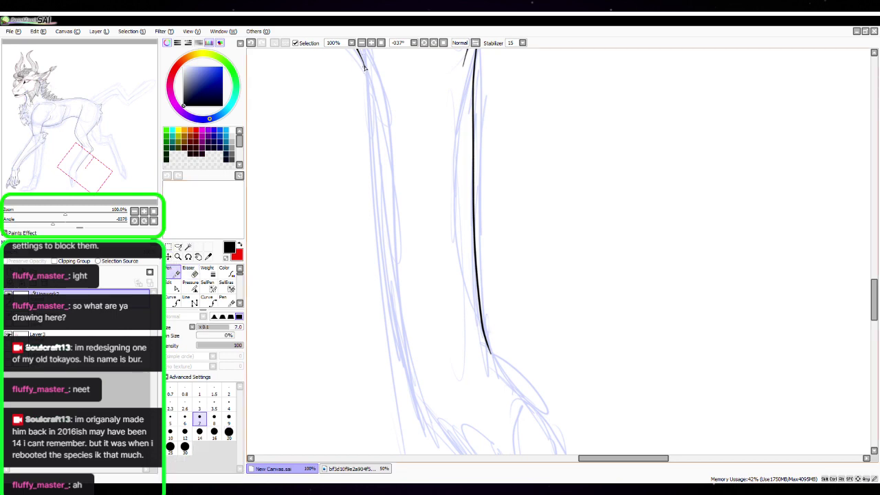
left_click_drag(365, 66, 417, 396)
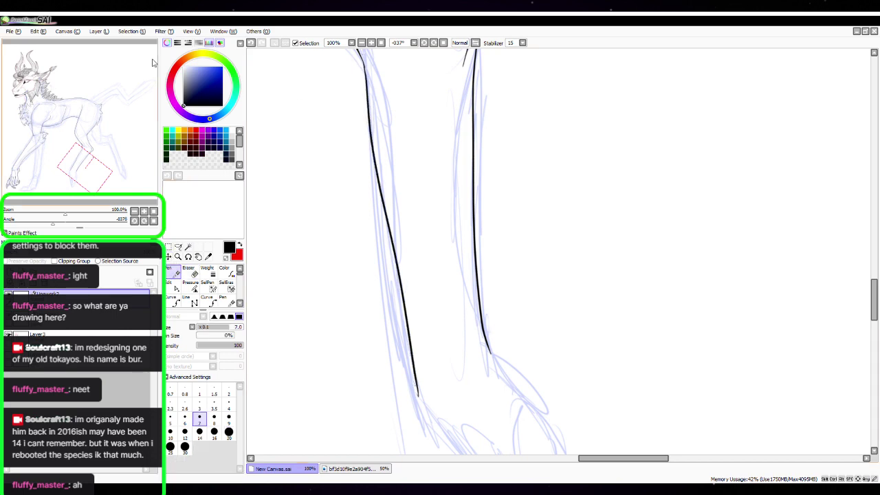
key("ctrl+z")
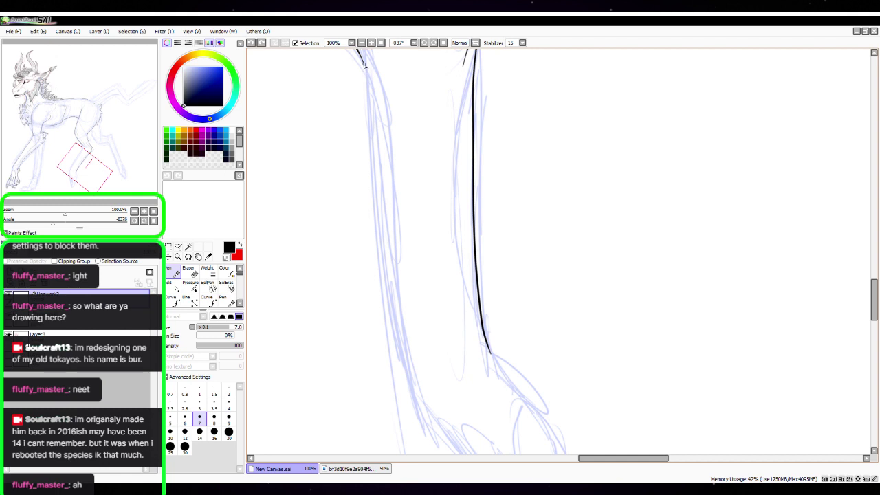
left_click_drag(364, 65, 422, 387)
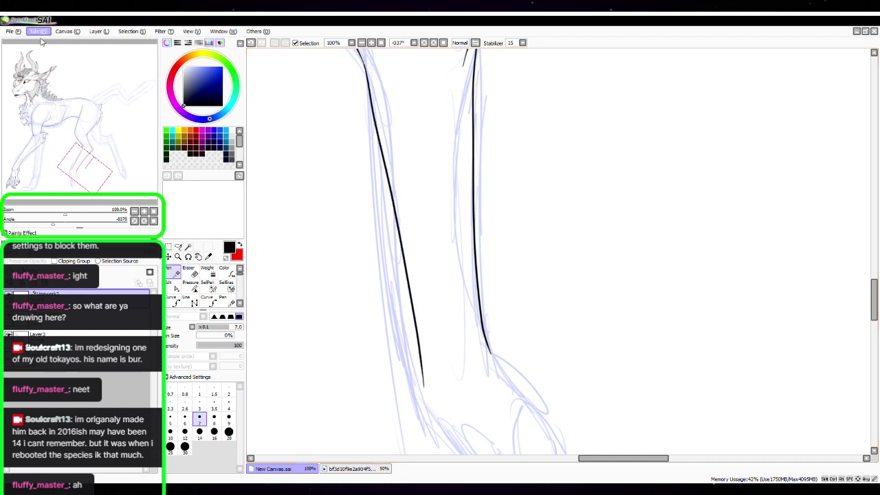
key("ctrl+z")
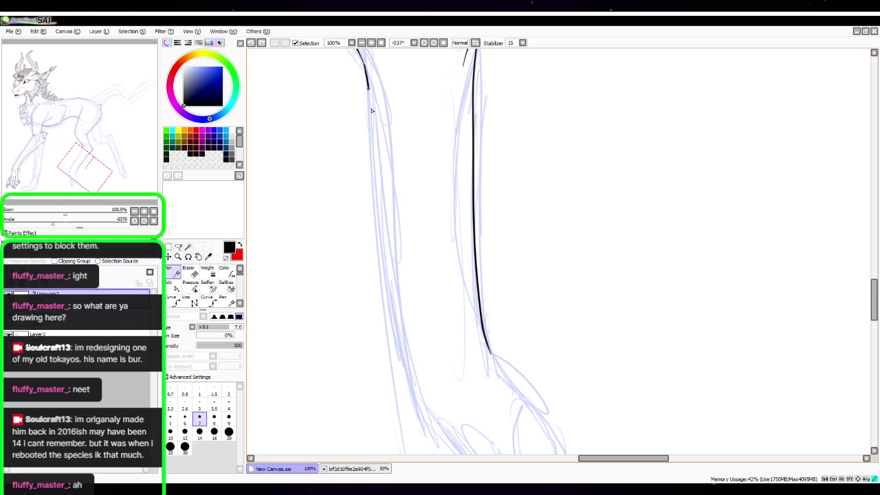
left_click_drag(371, 110, 408, 391)
Ink a small pointed fur tuft at the lower end of the leg's front contour
scroll(511, 212, "down", 5)
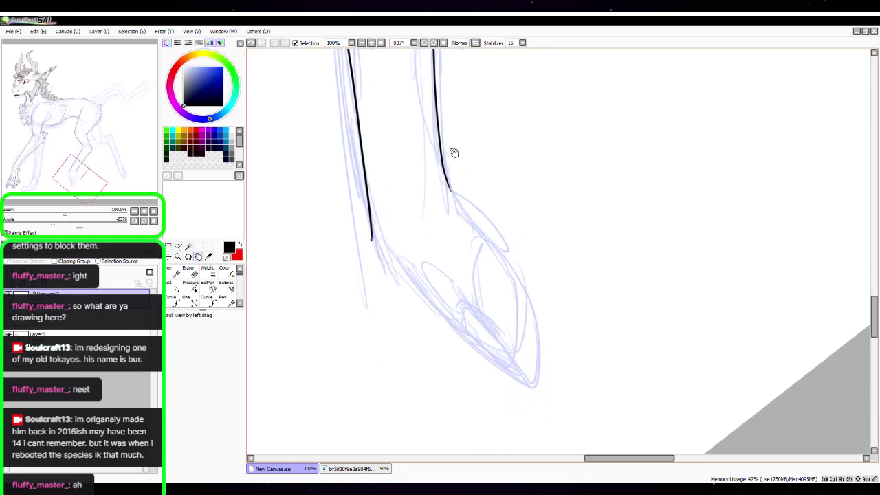
left_click(143, 210)
key("space")
left_click_drag(402, 282, 556, 312)
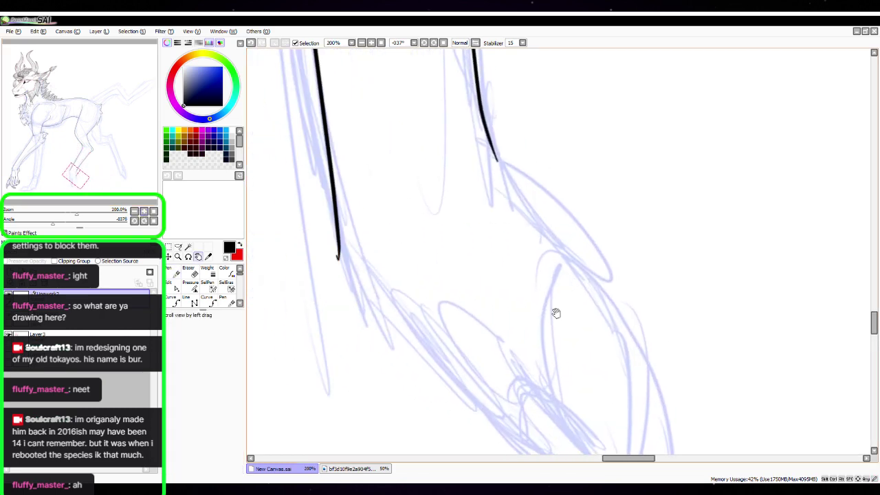
key("ctrl")
left_click_drag(337, 258, 338, 268)
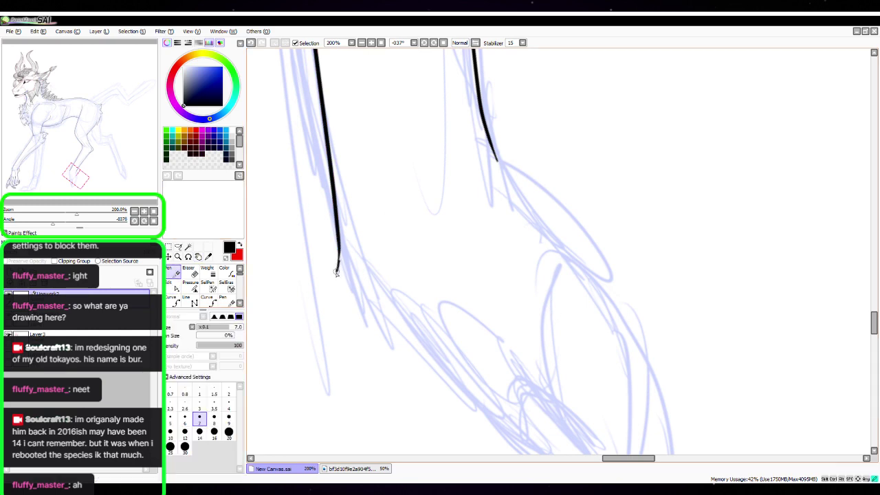
Ink the rounded inner toe curve and the jagged V-shaped fur edge above the hoof, rising to the back of the ankle
key("space")
mouse_move(552, 331)
left_mouse_down()
mouse_move(493, 291)
mouse_move(481, 220)
mouse_move(471, 220)
left_mouse_up()
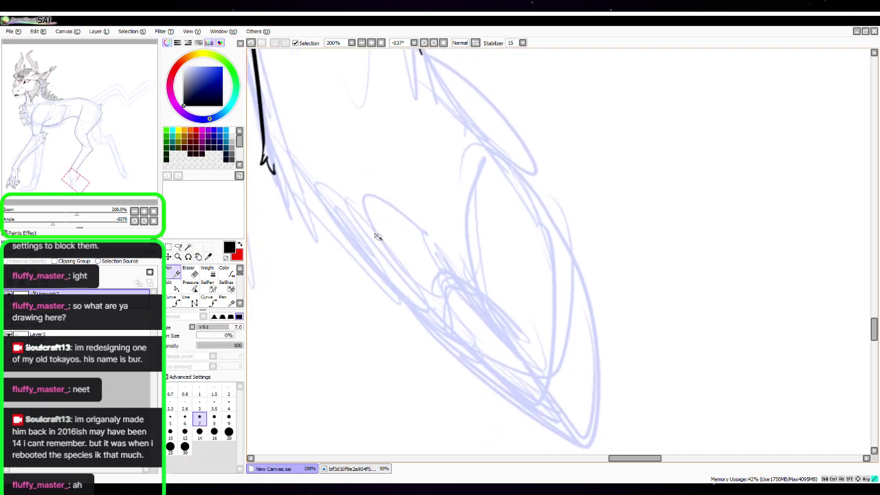
mouse_move(380, 239)
left_mouse_down()
mouse_move(407, 238)
mouse_move(422, 273)
mouse_move(473, 302)
mouse_move(471, 256)
mouse_move(475, 263)
left_mouse_up()
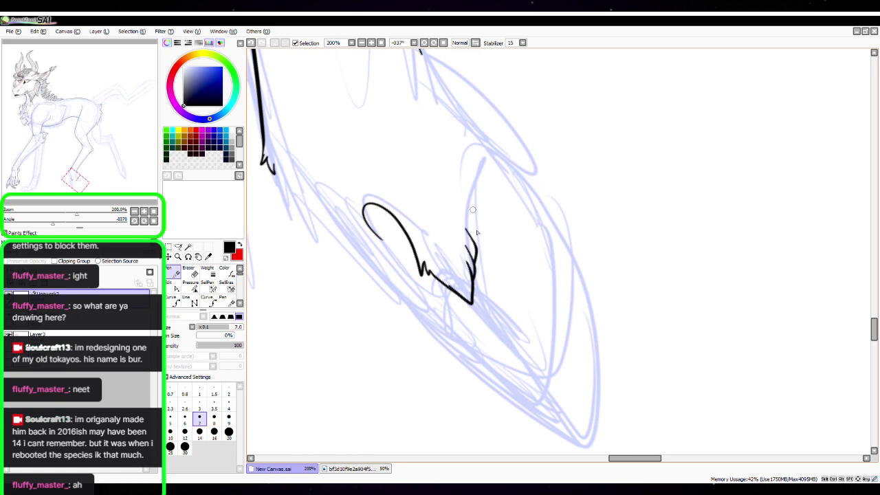
left_click_drag(477, 231, 486, 163)
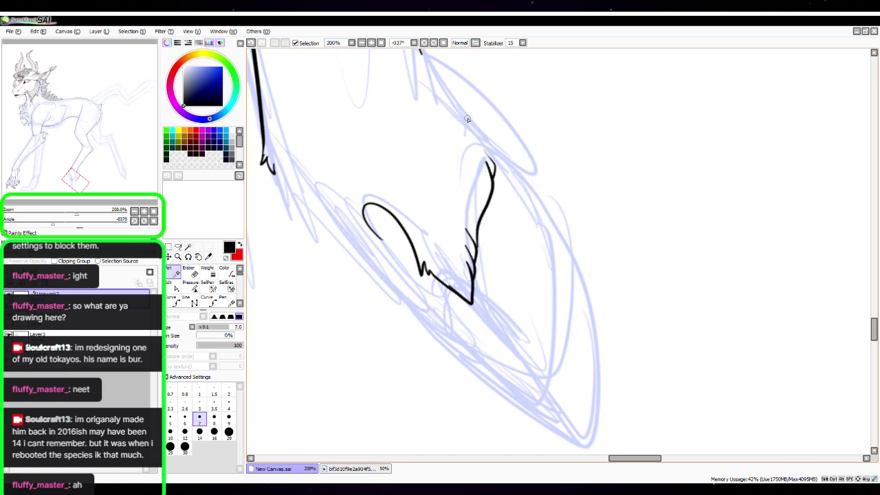
Ink the ankle's rear contour with a thin inner line, and the foot's front contour from the small tuft toward the hoof
scroll(371, 146, "up", 4)
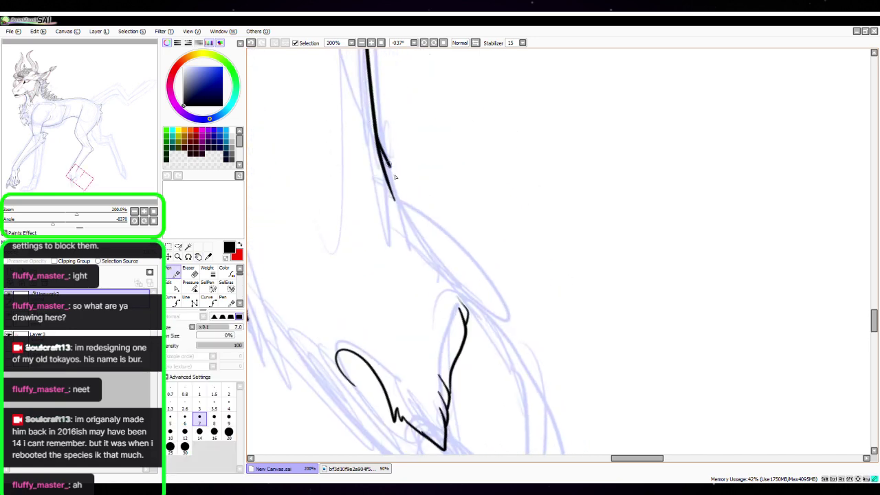
left_click_drag(395, 177, 444, 269)
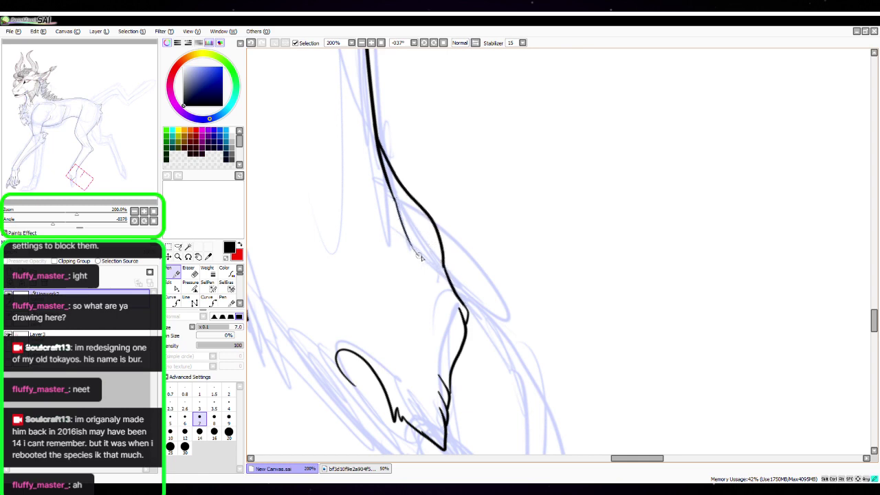
left_click_drag(445, 284, 477, 157)
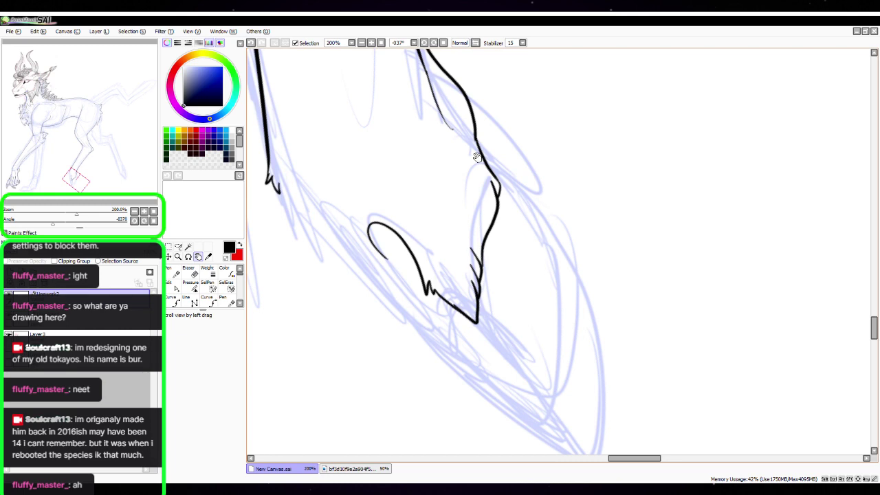
left_click_drag(278, 185, 415, 327)
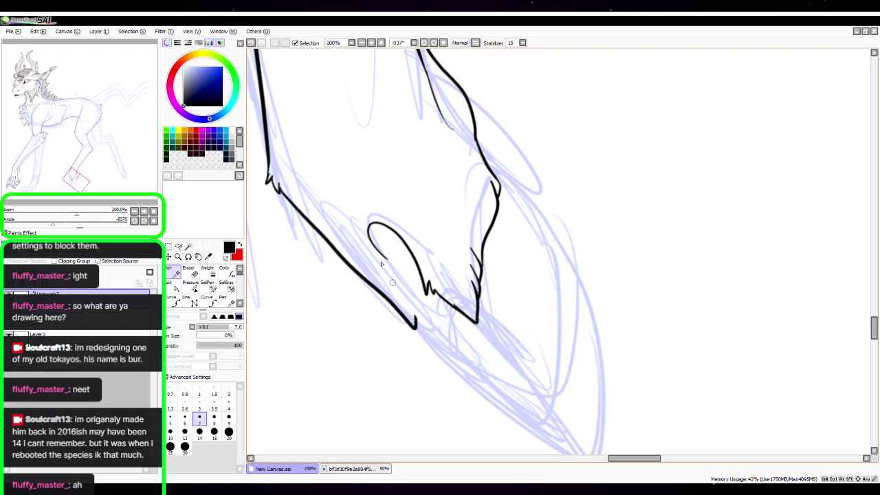
Ink the jagged fur edge across the front of the foot above the hoof and extend the inner toe curve, redoing the first tuft stroke
left_click_drag(53, 227, 125, 218)
left_click(143, 211)
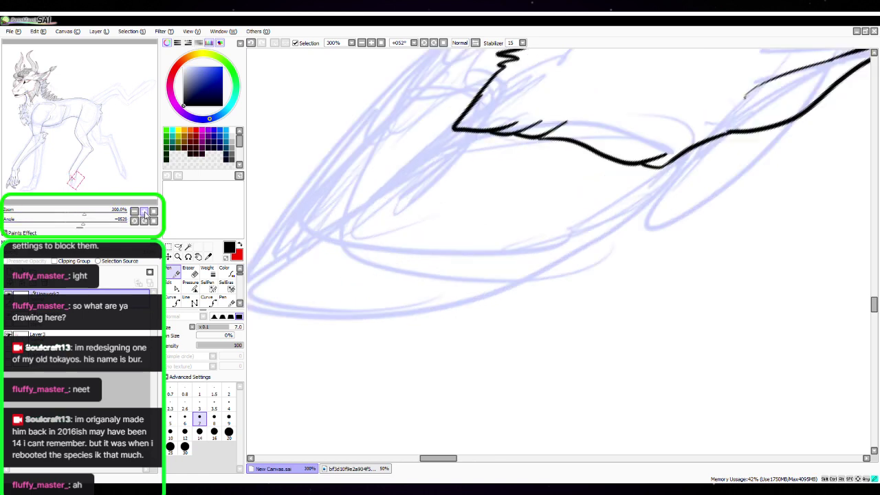
key("space")
left_click_drag(478, 133, 486, 324)
left_click_drag(506, 194, 430, 223)
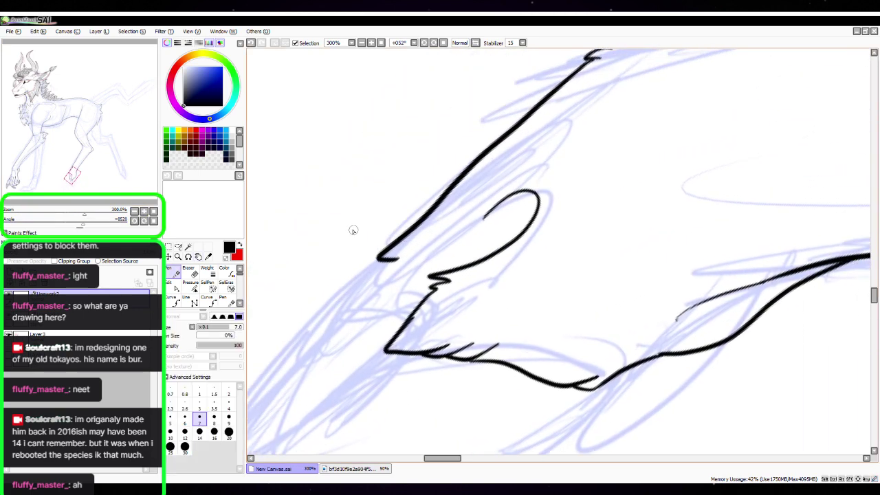
mouse_move(388, 262)
left_mouse_down()
mouse_move(356, 282)
mouse_move(394, 278)
left_mouse_up()
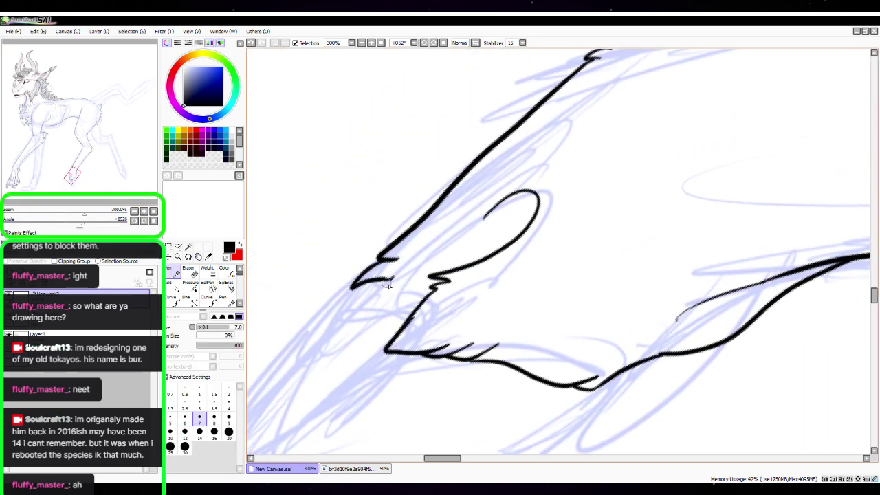
key("ctrl+z")
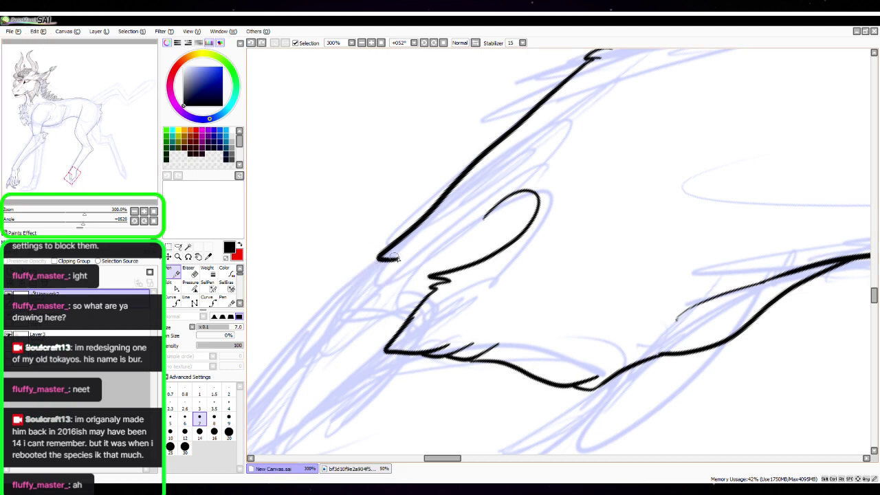
mouse_move(397, 259)
left_mouse_down()
mouse_move(373, 263)
mouse_move(386, 282)
mouse_move(413, 280)
mouse_move(411, 302)
left_mouse_up()
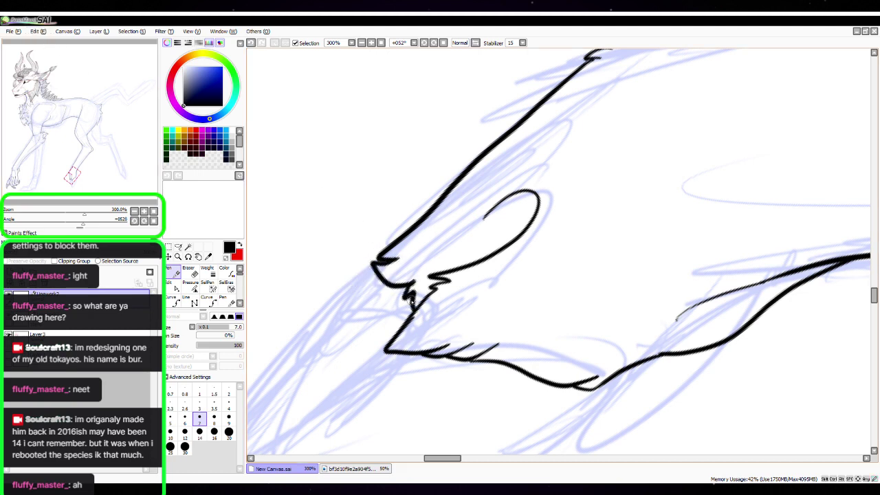
left_click_drag(487, 215, 468, 260)
Ink the near hoof half's outline from the fur tip down to its pointed toe and back up to the heel
left_click_drag(491, 363, 554, 257)
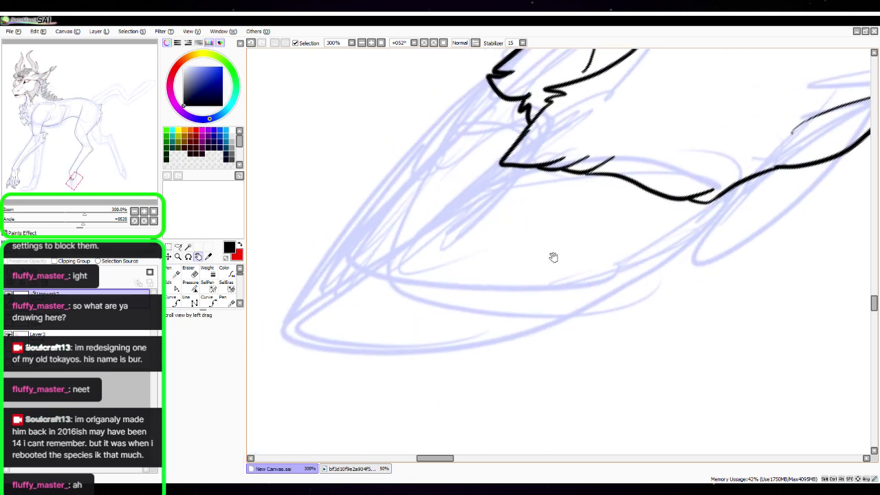
left_click_drag(83, 224, 75, 225)
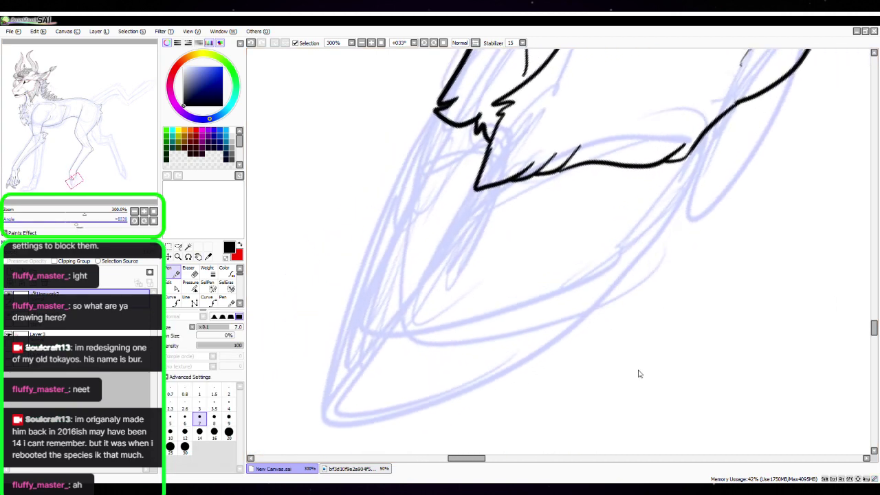
scroll(644, 348, "down", 2)
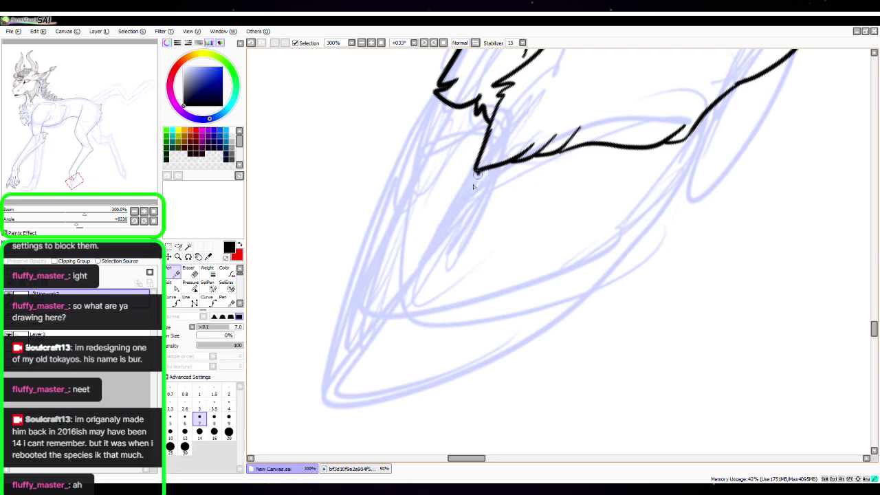
mouse_move(476, 173)
left_mouse_down()
mouse_move(361, 386)
mouse_move(488, 347)
mouse_move(615, 256)
mouse_move(662, 191)
mouse_move(683, 133)
left_mouse_up()
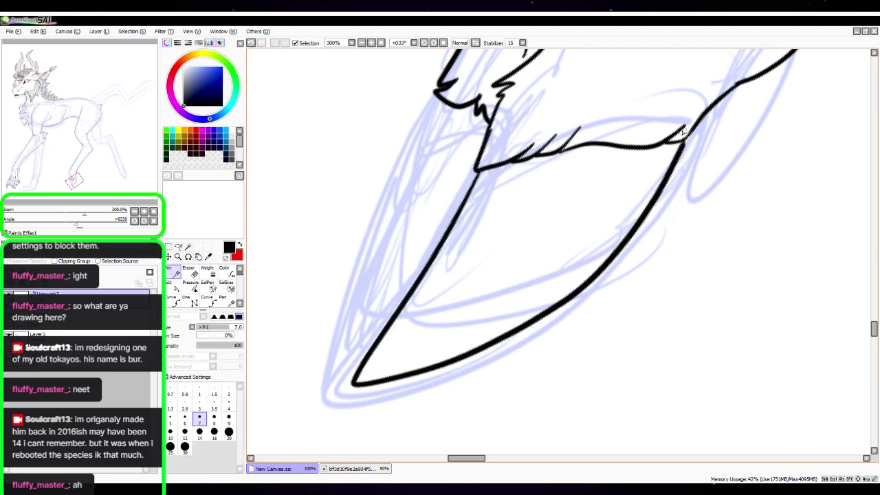
Ink the dewclaw's outline behind the ankle and hatch the inner side with thin shading lines
left_click_drag(738, 240, 564, 374)
mouse_move(554, 208)
left_mouse_down()
mouse_move(515, 302)
mouse_move(585, 273)
mouse_move(646, 184)
mouse_move(674, 91)
left_mouse_up()
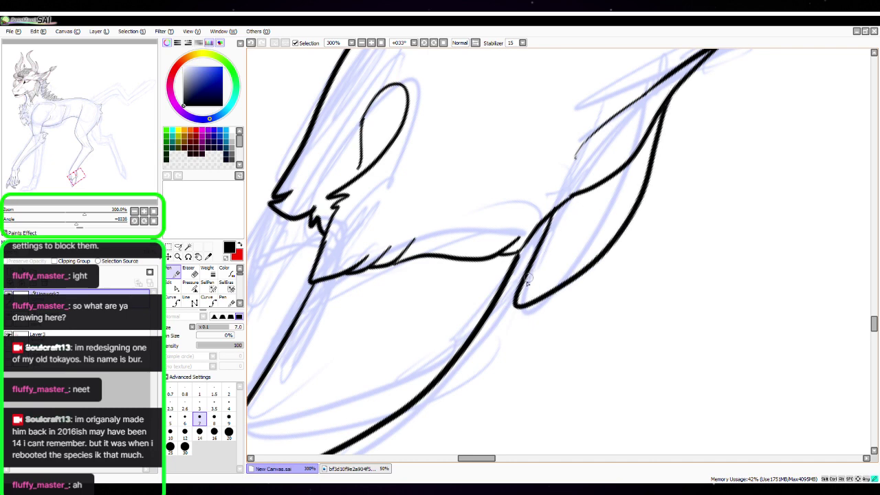
mouse_move(527, 279)
left_mouse_down()
mouse_move(573, 249)
mouse_move(608, 184)
left_mouse_up()
left_click_drag(548, 252, 570, 202)
left_click_drag(535, 289, 567, 205)
mouse_move(552, 259)
left_mouse_down()
mouse_move(579, 202)
mouse_move(578, 229)
mouse_move(554, 267)
mouse_move(562, 258)
mouse_move(528, 292)
left_mouse_up()
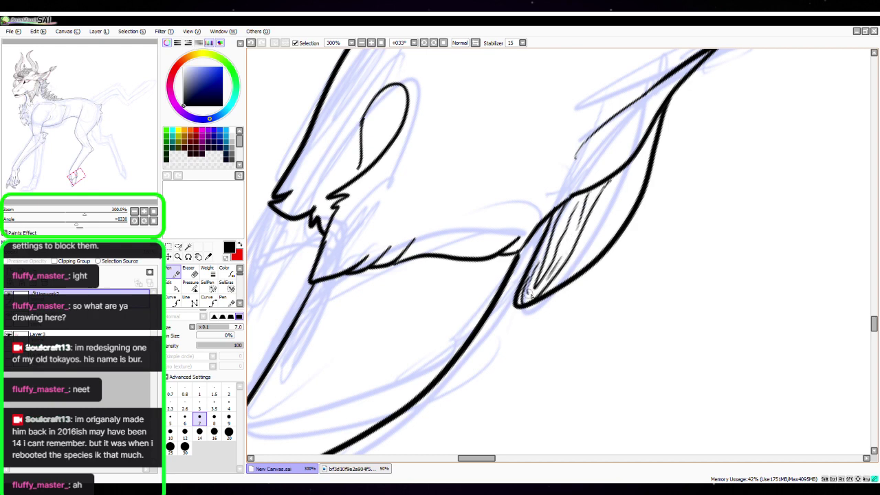
Ink the far hoof half's front contour down to the toe tip and its thin inner edge line, redoing unsatisfactory strokes
key("space")
left_click_drag(543, 328, 685, 266)
left_click_drag(577, 294, 628, 274)
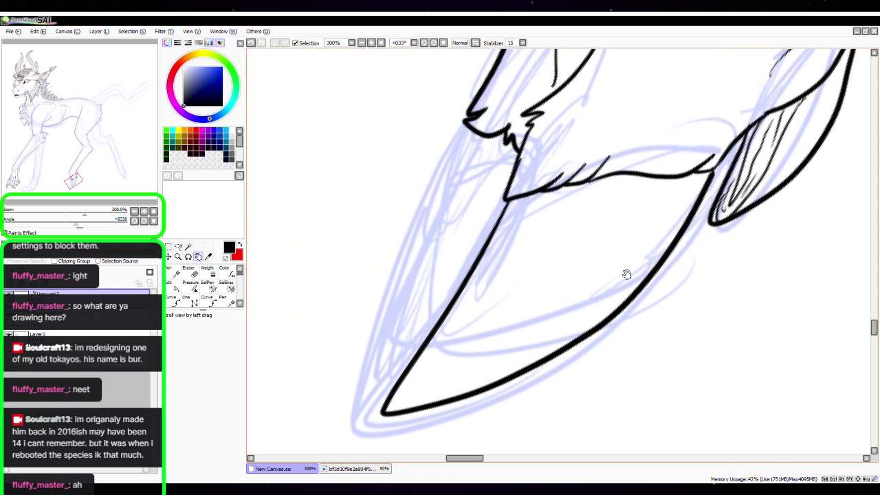
key("space")
mouse_move(467, 115)
left_mouse_down()
mouse_move(418, 227)
mouse_move(364, 404)
mouse_move(382, 410)
left_mouse_up()
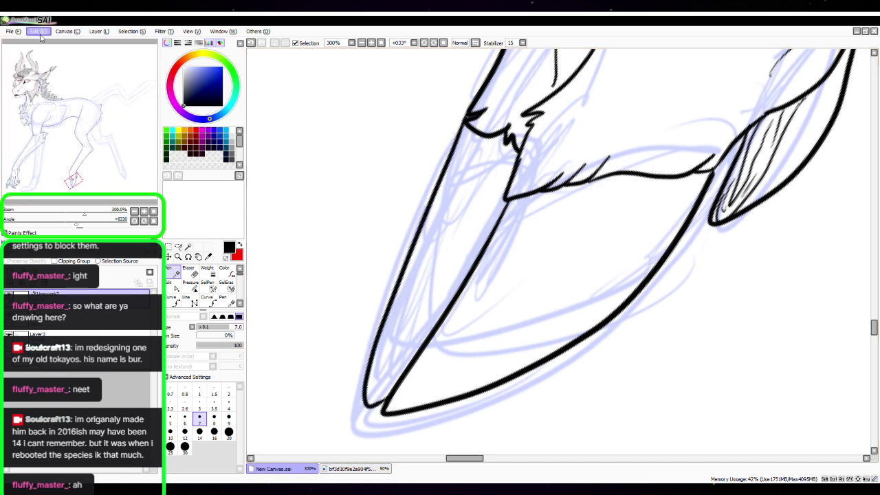
key("ctrl+z")
mouse_move(465, 122)
left_mouse_down()
mouse_move(425, 227)
mouse_move(390, 383)
left_mouse_up()
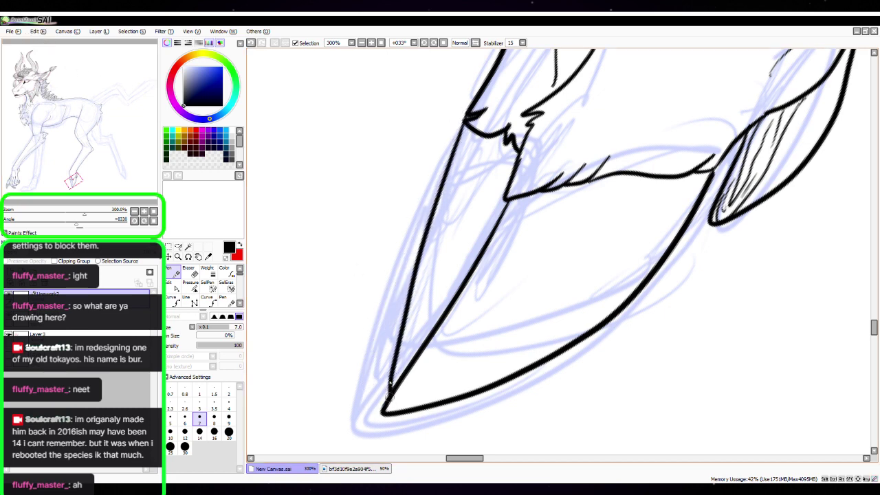
key("ctrl+z")
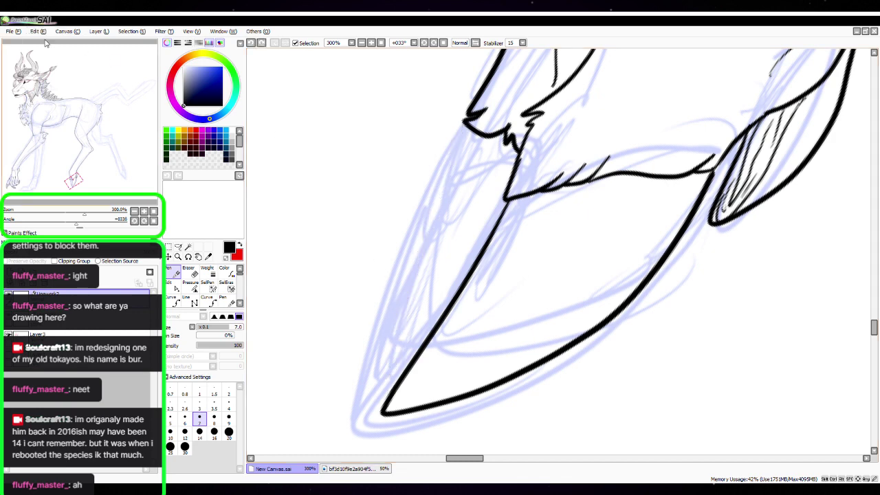
mouse_move(467, 111)
left_mouse_down()
mouse_move(375, 337)
mouse_move(381, 411)
mouse_move(420, 320)
mouse_move(517, 158)
left_mouse_up()
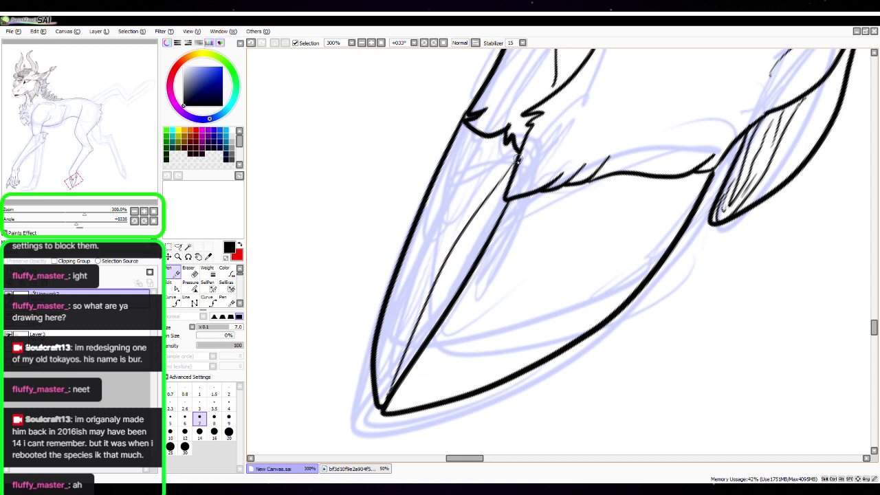
Hatch the gap between the hoof halves and add short shading strokes along the toe tip and the hoof's lower edge
mouse_move(398, 362)
left_mouse_down()
mouse_move(411, 336)
mouse_move(416, 347)
mouse_move(440, 327)
mouse_move(482, 210)
mouse_move(487, 247)
left_mouse_up()
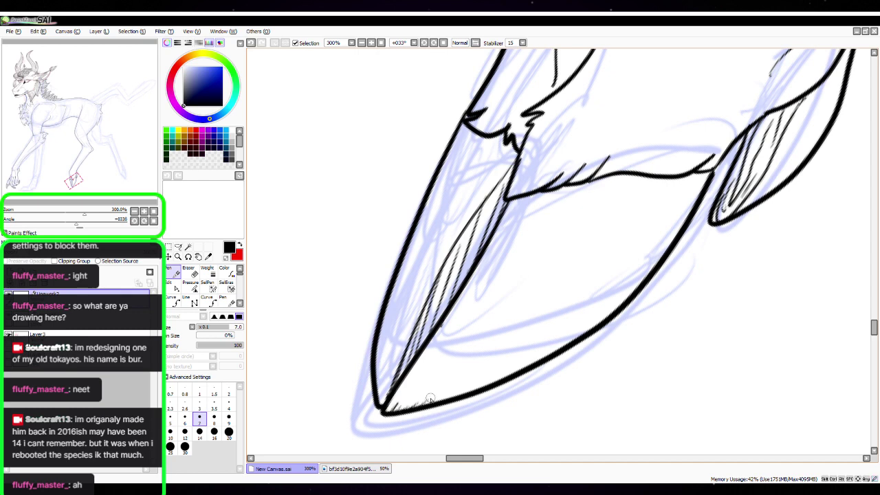
left_click_drag(438, 399, 383, 407)
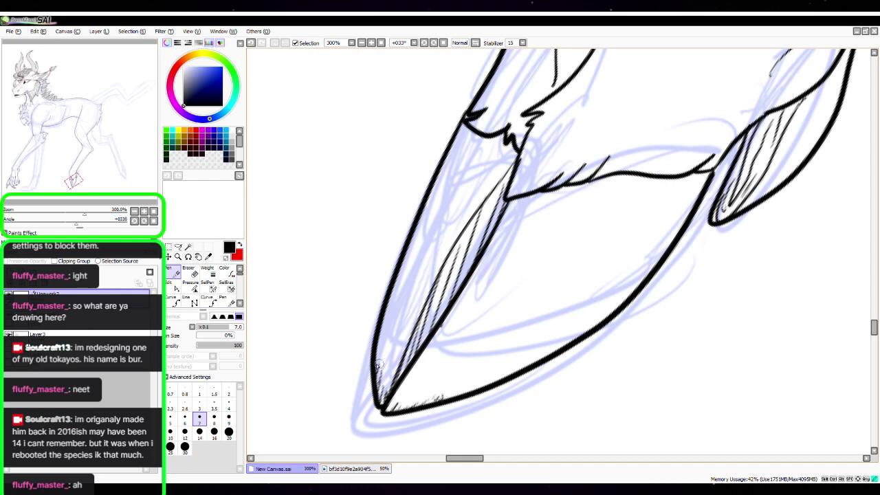
left_click_drag(379, 364, 385, 346)
left_click_drag(498, 373, 623, 301)
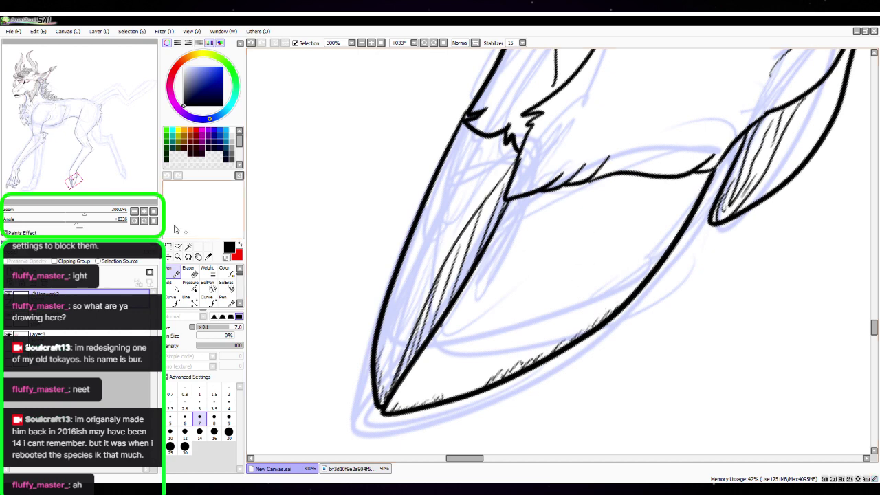
Ink a thin inner line along the rear contour of the lower leg, from below the hock toward the ankle
left_click(154, 211)
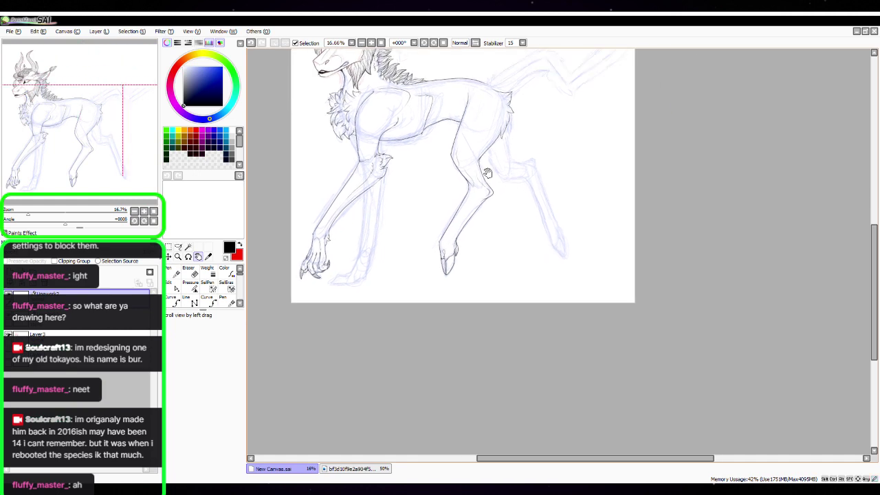
scroll(429, 257, "up", 2)
left_click_drag(429, 257, 462, 306)
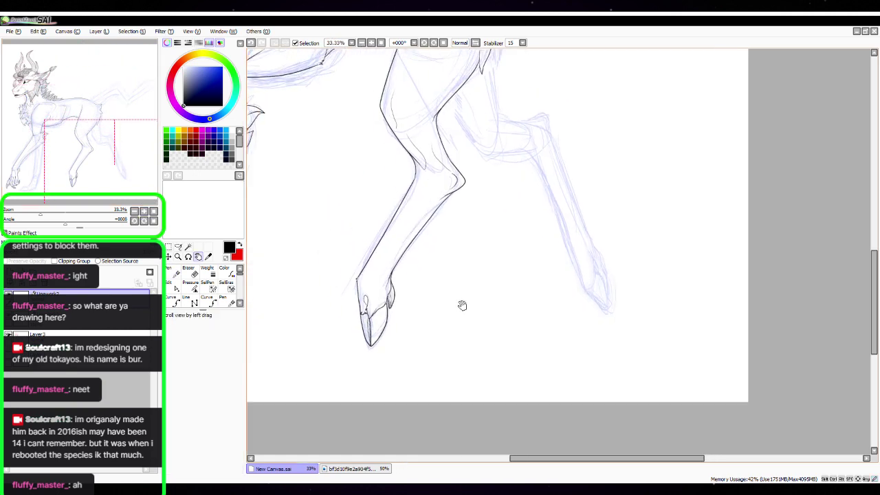
scroll(462, 305, "up", 2)
left_click_drag(423, 247, 597, 273)
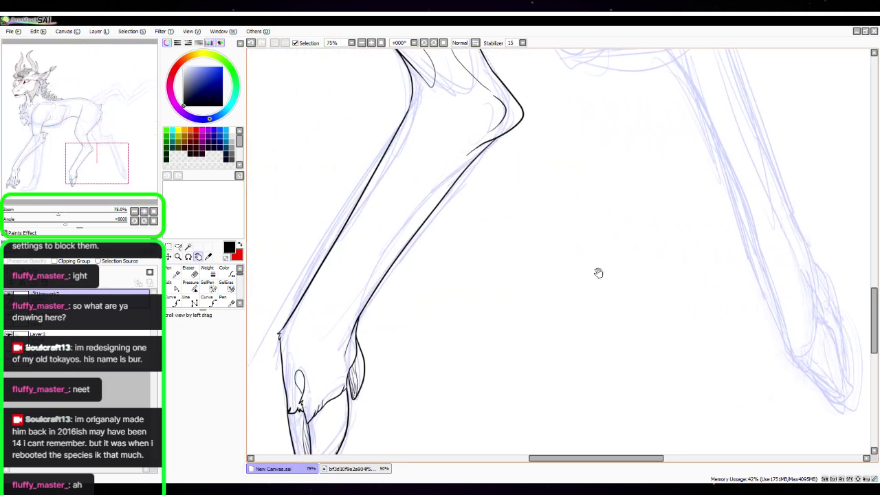
mouse_move(405, 225)
left_mouse_down()
mouse_move(346, 315)
mouse_move(363, 296)
left_mouse_up()
left_click_drag(411, 275, 400, 327)
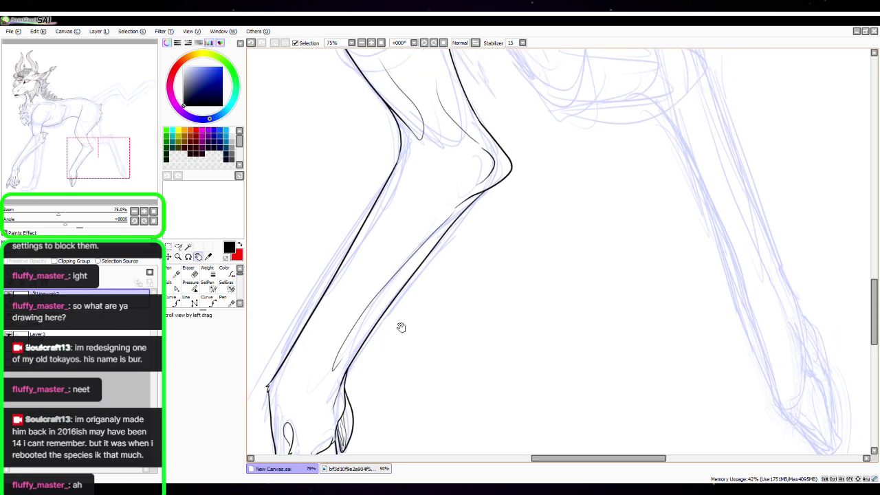
left_click(170, 283)
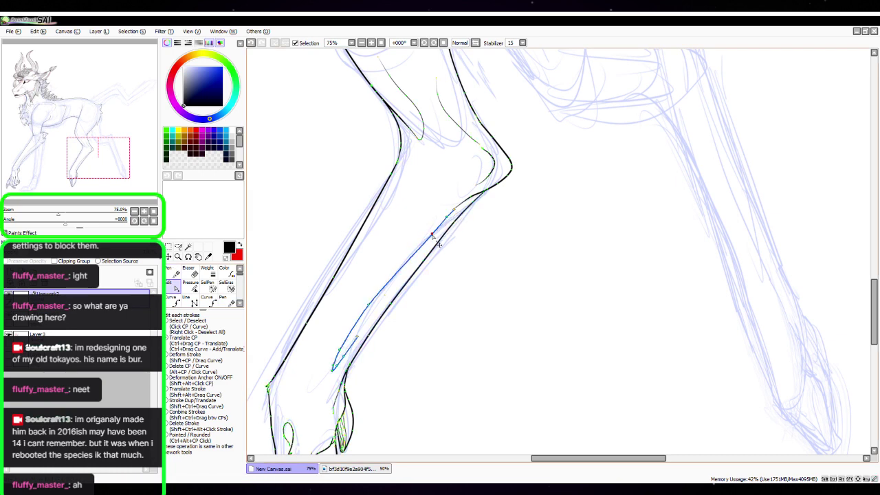
left_click(176, 272)
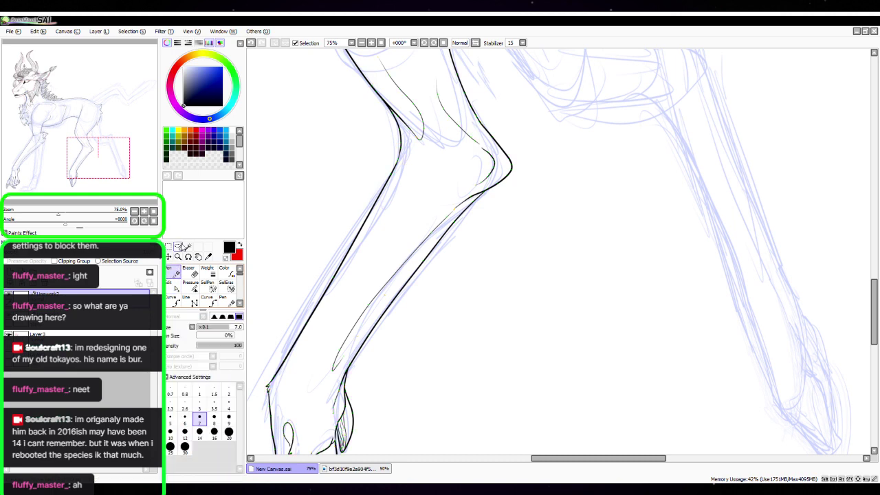
Trim the long thin curve above the front of the hock into a short pointed fold line
key("space")
mouse_move(482, 155)
left_mouse_down()
mouse_move(513, 315)
mouse_move(493, 304)
mouse_move(495, 286)
mouse_move(559, 275)
mouse_move(575, 312)
left_mouse_up()
scroll(496, 286, "up", 3)
key("space")
left_click(194, 273)
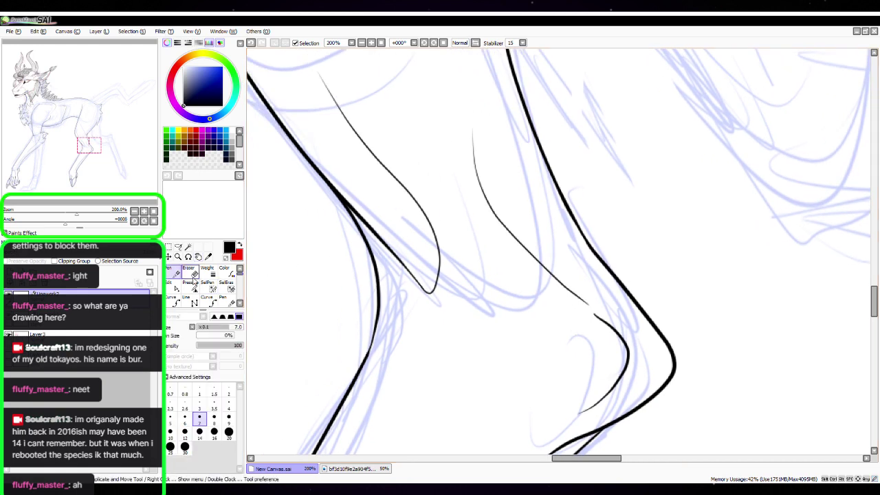
mouse_move(334, 95)
left_mouse_down()
mouse_move(421, 283)
mouse_move(374, 153)
mouse_move(411, 262)
mouse_move(361, 185)
left_mouse_up()
key("n")
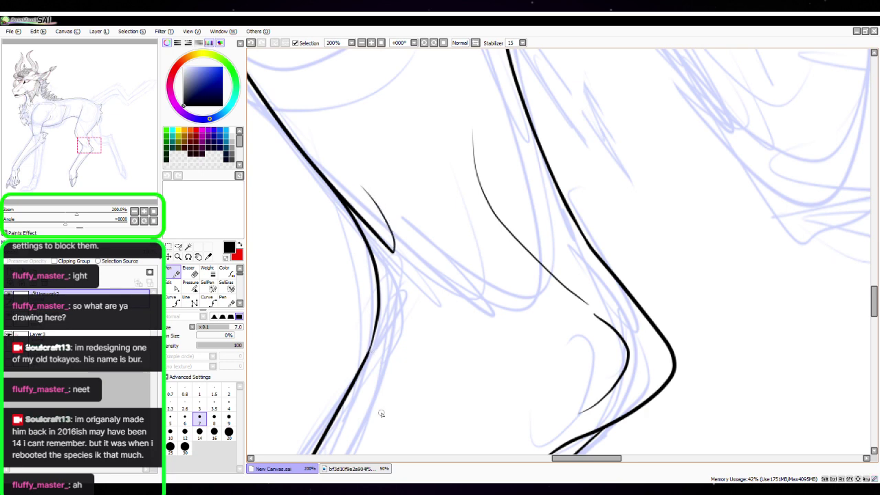
Ink a thin curved contour line on the flank just below the back, ahead of the thigh
left_click(153, 211)
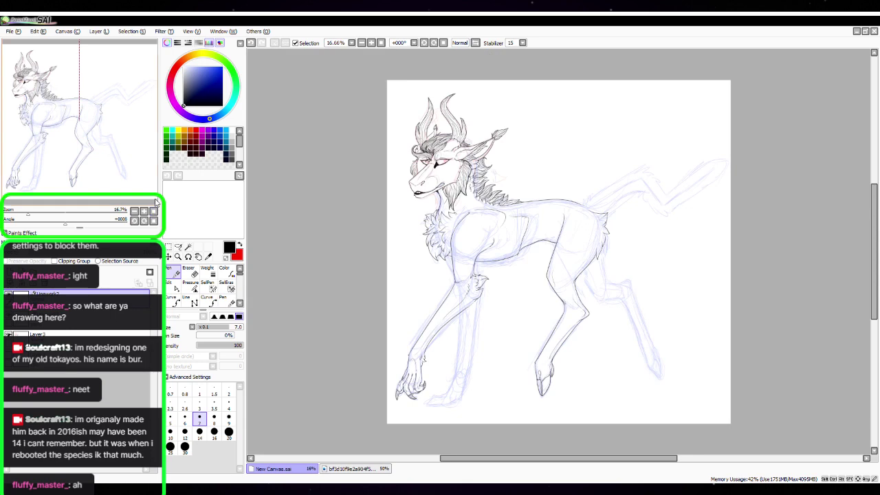
key("space")
mouse_move(635, 277)
left_mouse_down()
mouse_move(605, 254)
mouse_move(607, 238)
mouse_move(562, 273)
left_mouse_up()
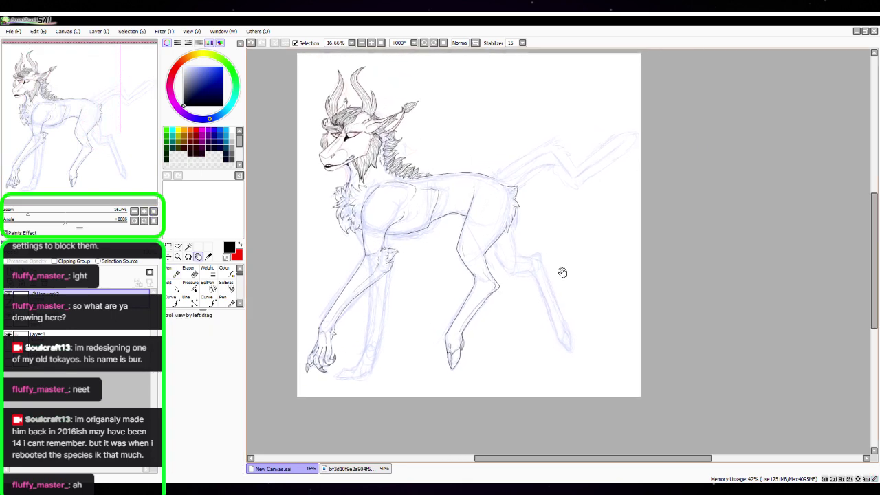
mouse_move(475, 391)
left_mouse_down()
mouse_move(477, 377)
mouse_move(453, 390)
mouse_move(489, 367)
mouse_move(480, 377)
left_mouse_up()
left_click(144, 210)
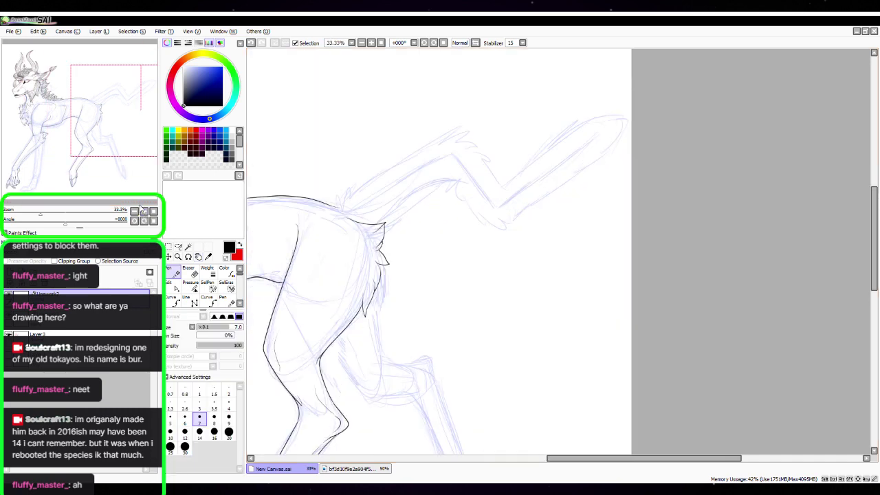
left_click_drag(363, 259, 509, 262)
left_click(144, 211)
left_click(144, 211)
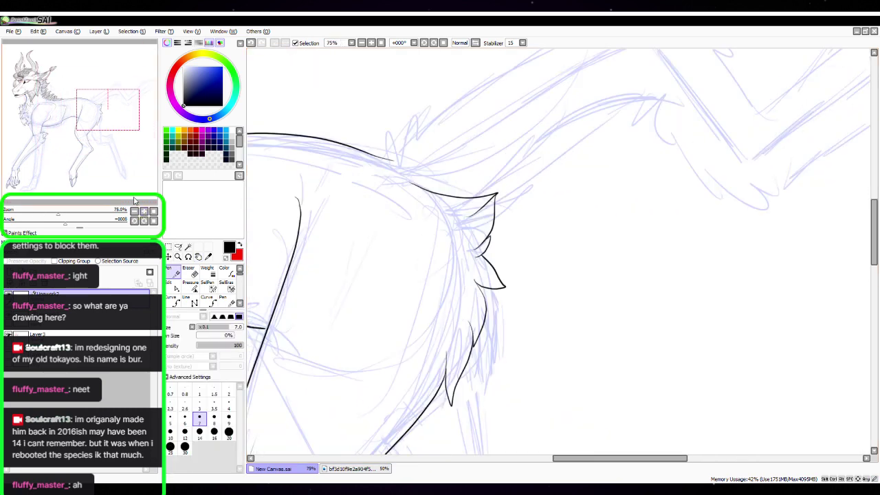
key("space")
left_click_drag(385, 257, 603, 298)
key("space")
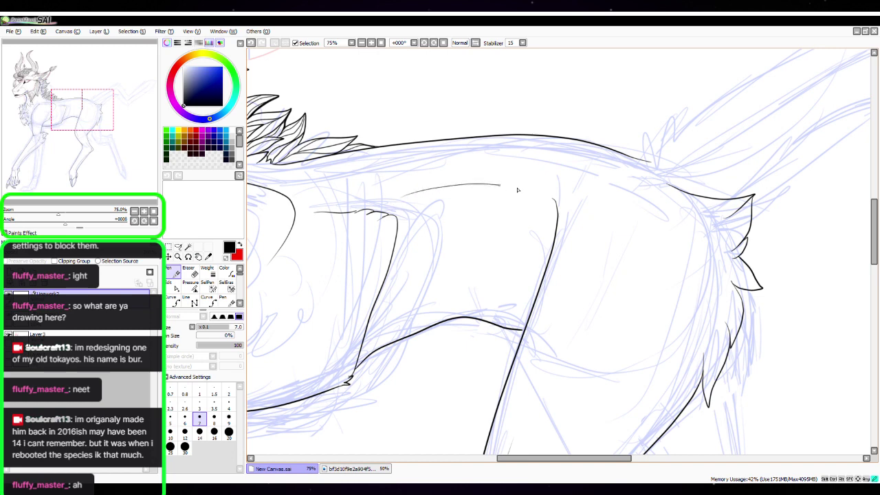
Ink a thin curved muscle line down the middle of the thigh
left_click_drag(678, 318, 495, 285)
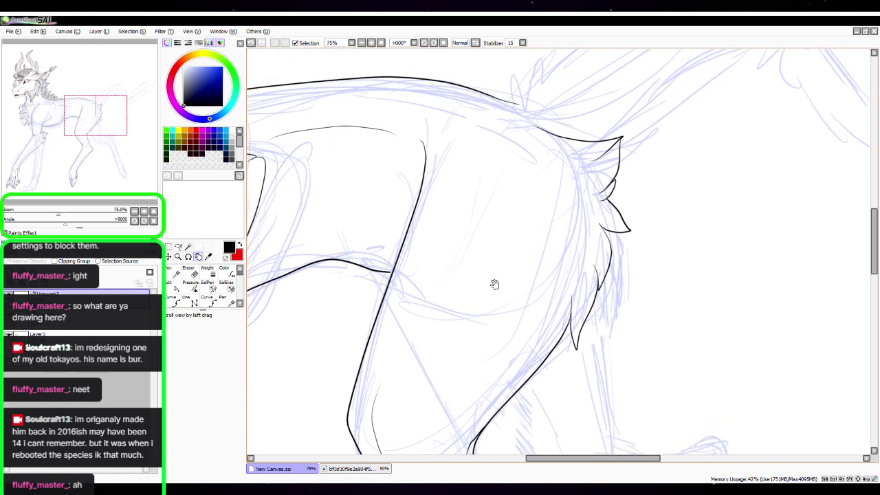
mouse_move(396, 370)
left_mouse_down()
mouse_move(460, 276)
mouse_move(496, 168)
left_mouse_up()
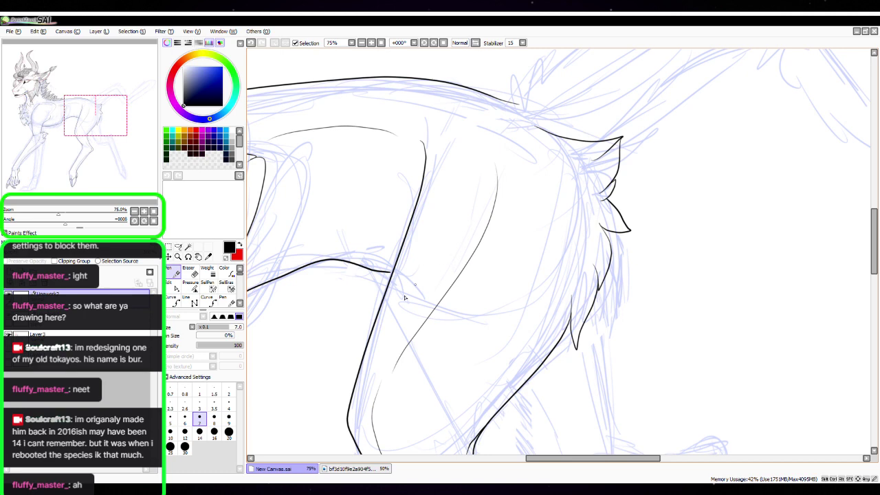
key("space")
left_click_drag(525, 314, 375, 370)
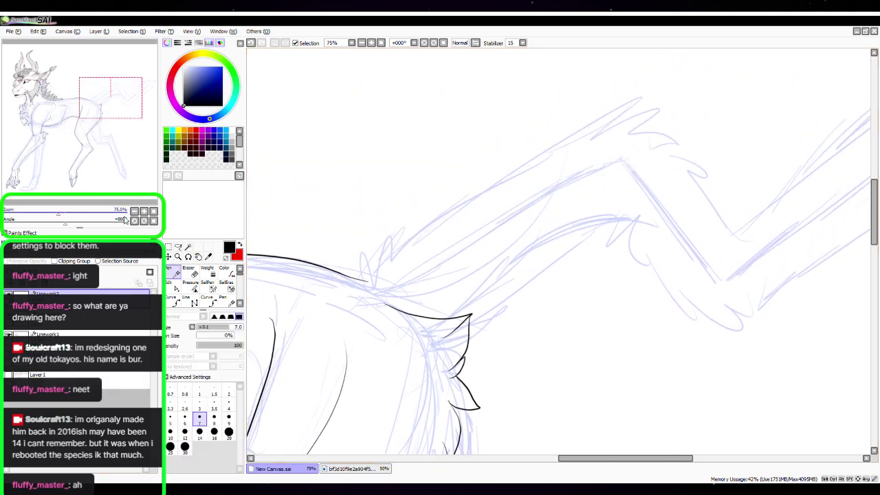
Ink the upper contour of the tail's base, curving down toward the creature's back
left_click_drag(64, 224, 43, 231)
scroll(120, 182, "up", 2)
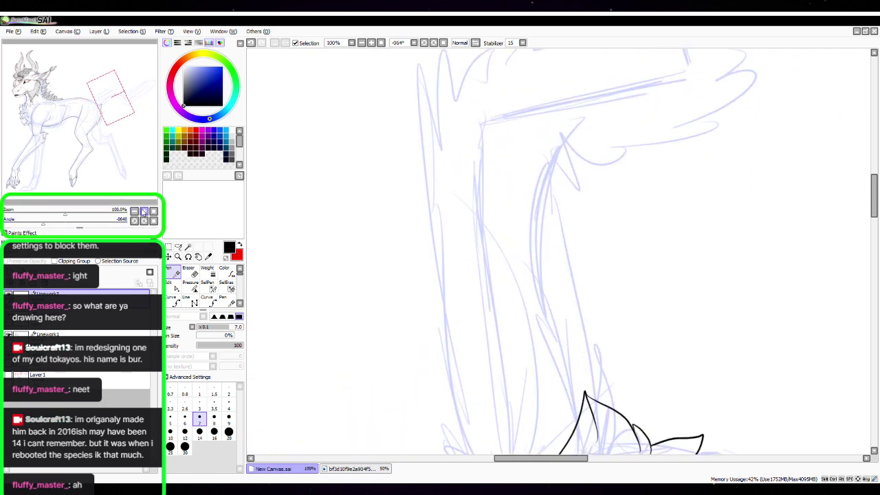
key("space")
left_click_drag(589, 319, 505, 134)
left_click_drag(478, 223, 478, 189)
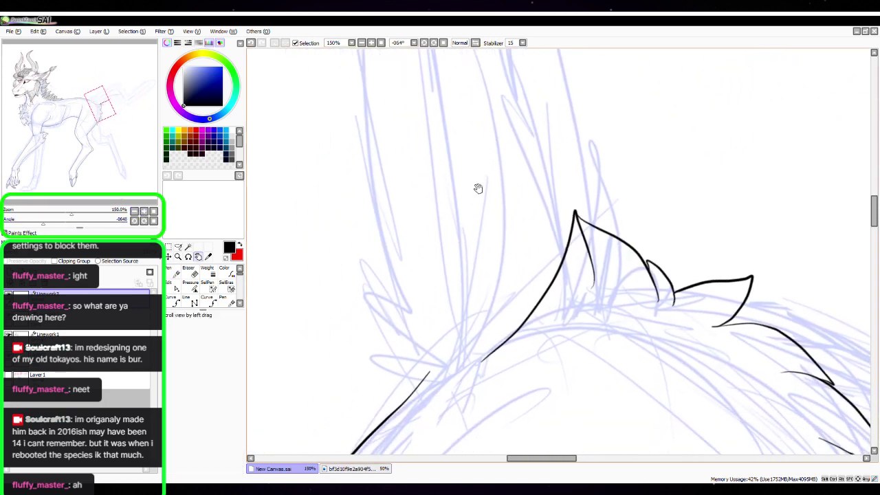
mouse_move(363, 67)
left_mouse_down()
mouse_move(364, 185)
mouse_move(411, 310)
left_mouse_up()
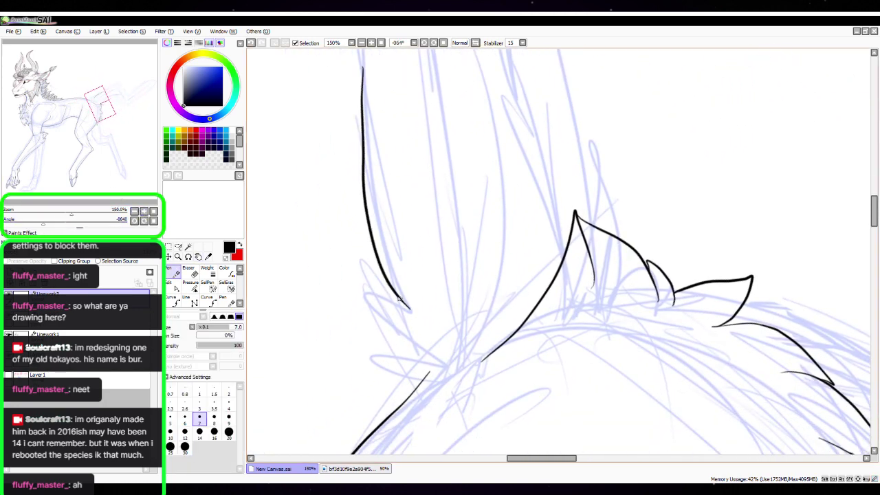
Ink a cluster of pointed fur tufts where the tail's upper contour meets the back
mouse_move(348, 255)
left_mouse_down()
mouse_move(406, 310)
mouse_move(371, 313)
mouse_move(392, 350)
mouse_move(416, 352)
left_mouse_up()
left_click(144, 211)
left_click(144, 211)
left_click_drag(361, 387, 504, 199)
mouse_move(390, 258)
left_mouse_down()
mouse_move(317, 307)
mouse_move(391, 312)
mouse_move(483, 266)
mouse_move(480, 289)
mouse_move(544, 250)
left_mouse_up()
key("space")
mouse_move(619, 232)
left_mouse_down()
mouse_move(531, 337)
mouse_move(512, 346)
mouse_move(525, 261)
left_mouse_up()
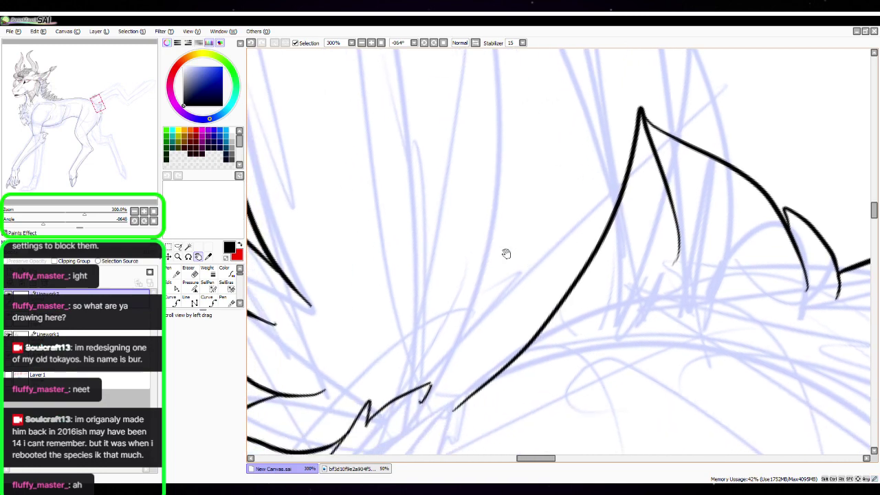
Extend the tail's upper contour with a thin line along the first segment toward its first bend
left_click(134, 211)
left_click(134, 211)
key("space")
left_click_drag(526, 135, 494, 317)
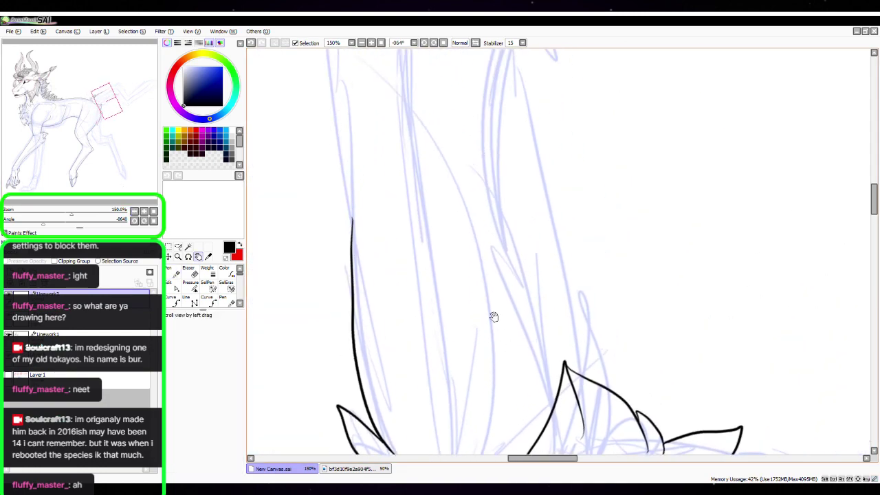
left_click_drag(467, 251, 491, 345)
left_click(134, 211)
left_click(134, 210)
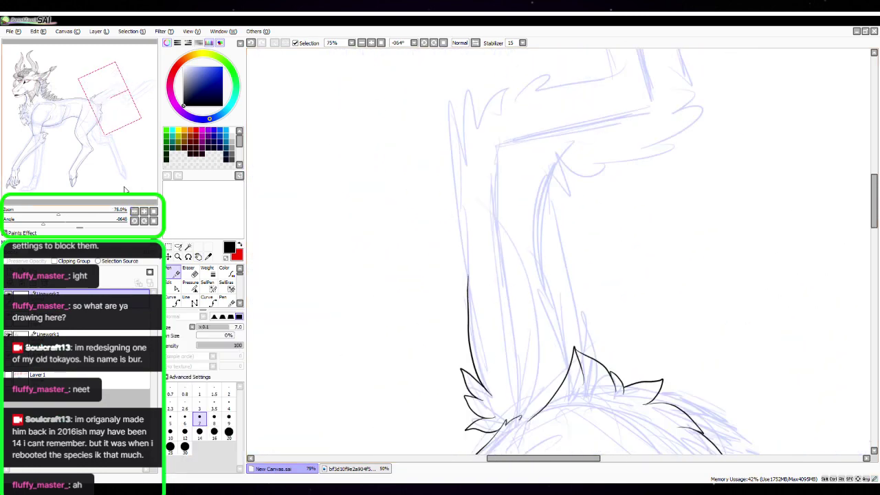
key("space")
left_click_drag(477, 248, 402, 315)
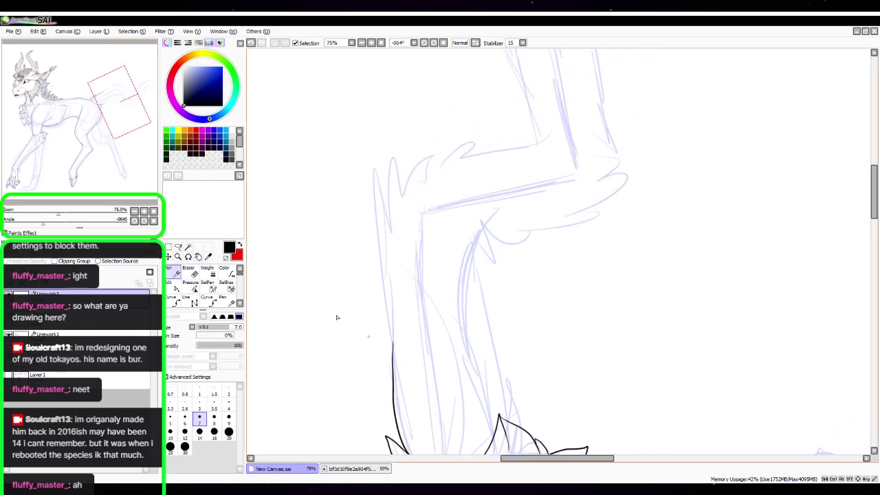
left_click(175, 287)
left_click_drag(400, 350, 394, 246)
left_click_drag(394, 343, 391, 286)
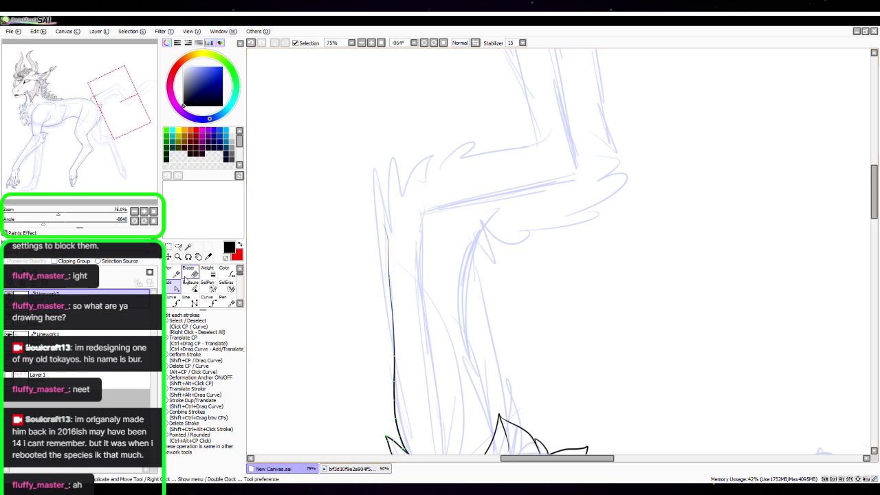
Try to ink two long pointed fur tufts at the outer side of the tail's first bend
left_click(177, 272)
scroll(517, 252, "up", 3)
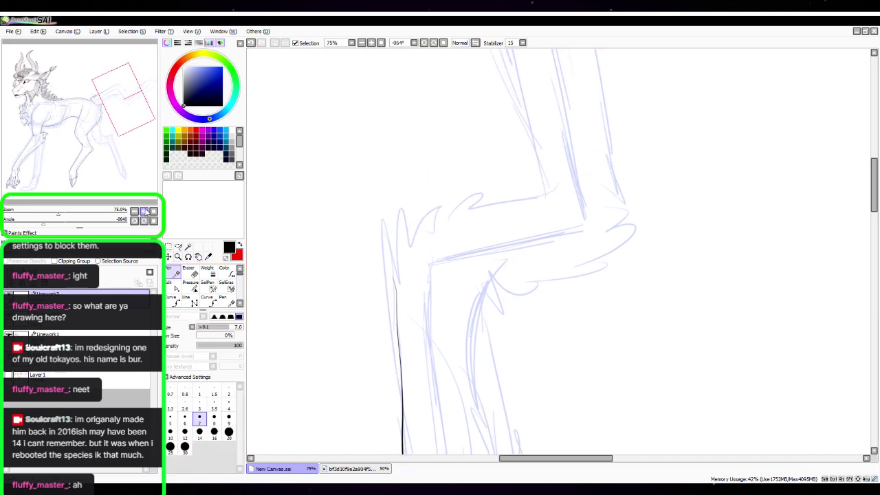
left_click(144, 212)
key("space")
left_click_drag(447, 294, 499, 301)
left_click(175, 286)
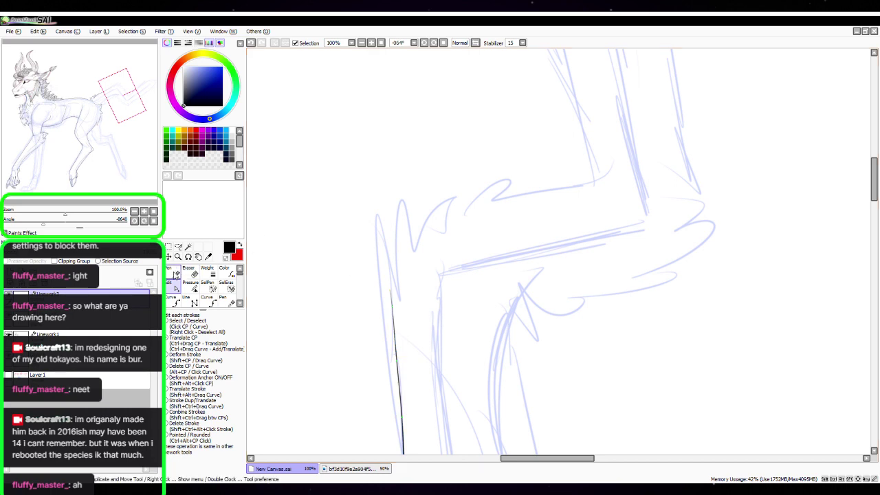
left_click(177, 272)
left_click(144, 211)
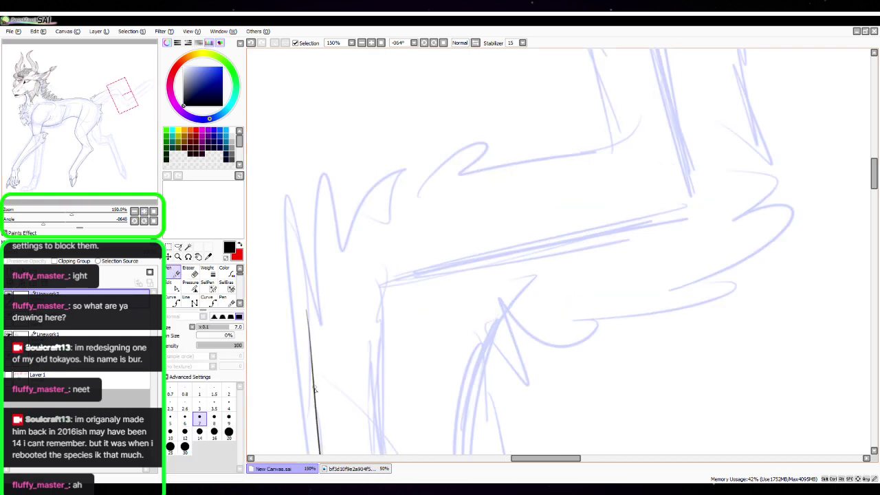
mouse_move(314, 389)
left_mouse_down()
mouse_move(272, 176)
mouse_move(331, 285)
left_mouse_up()
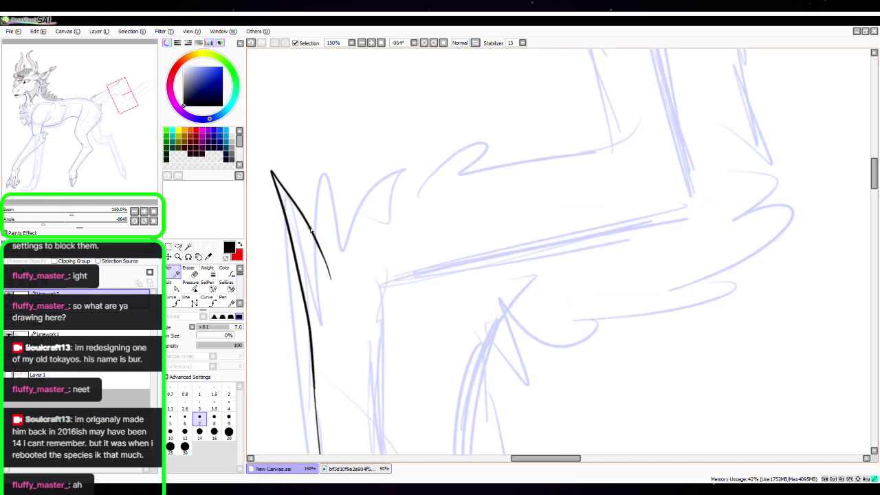
left_click_drag(325, 159, 338, 247)
key("space")
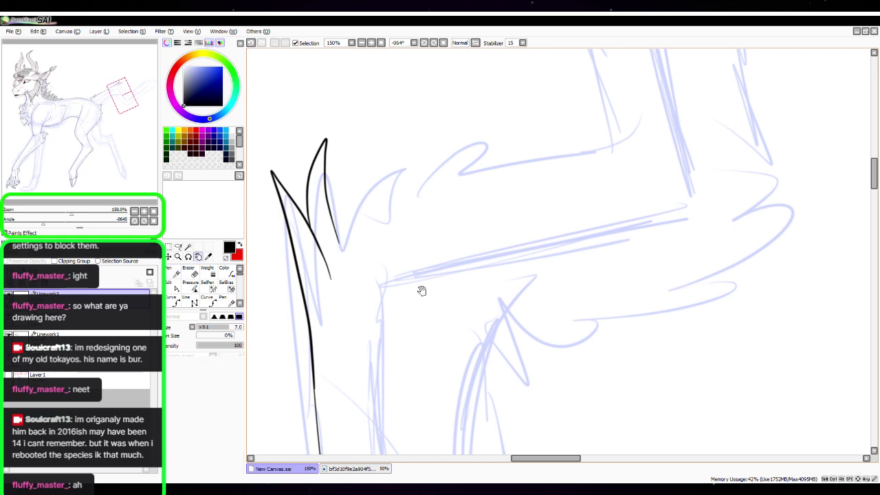
mouse_move(420, 291)
left_mouse_down()
mouse_move(397, 323)
mouse_move(489, 298)
left_mouse_up()
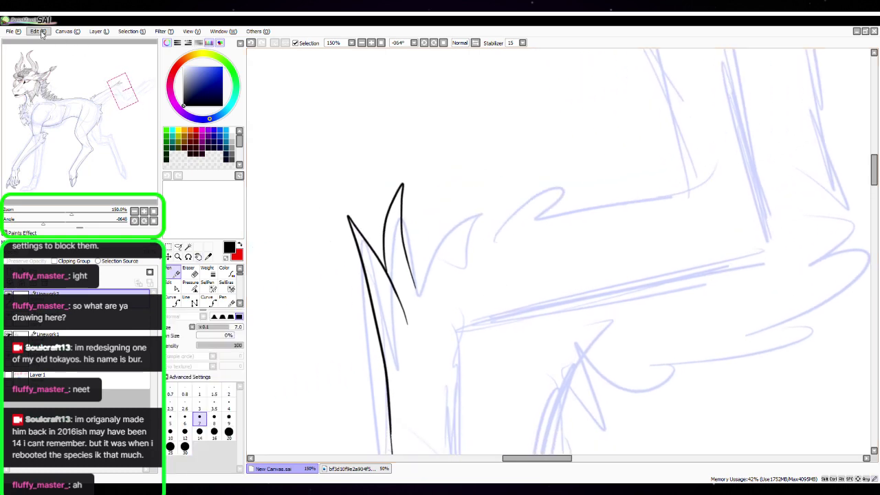
key("ctrl+z")
key("ctrl+z")
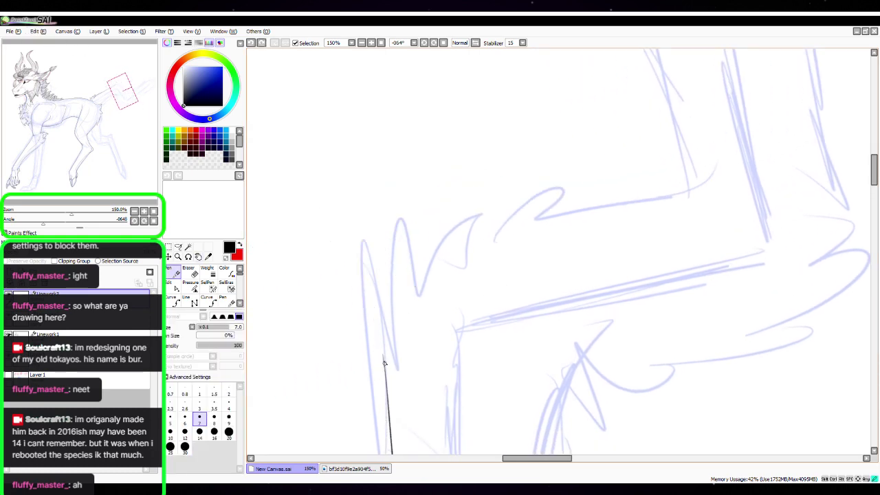
Ink two pointed fur tufts at the outer side of the tail's first bend and refine their join with the contour
mouse_move(384, 363)
left_mouse_down()
mouse_move(357, 240)
mouse_move(390, 291)
mouse_move(395, 193)
mouse_move(418, 272)
left_mouse_up()
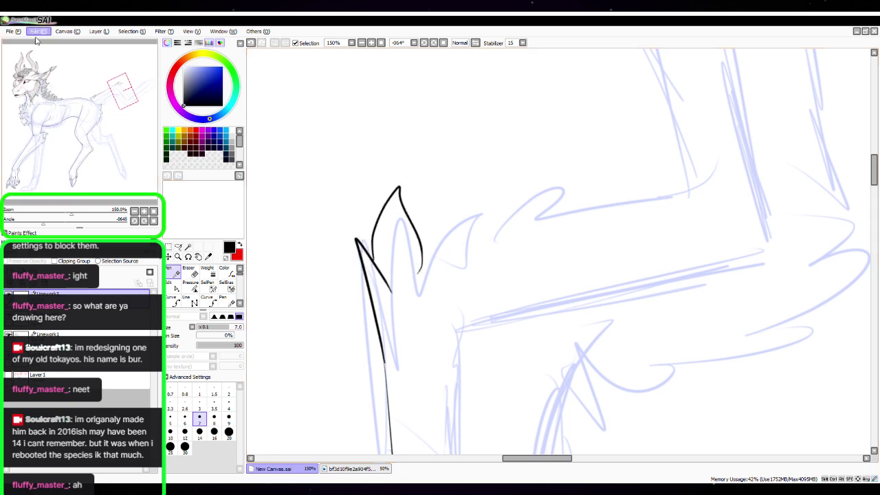
key("ctrl+z")
mouse_move(381, 268)
left_mouse_down()
mouse_move(395, 193)
mouse_move(411, 260)
left_mouse_up()
left_click(168, 283)
left_click_drag(384, 361, 386, 366)
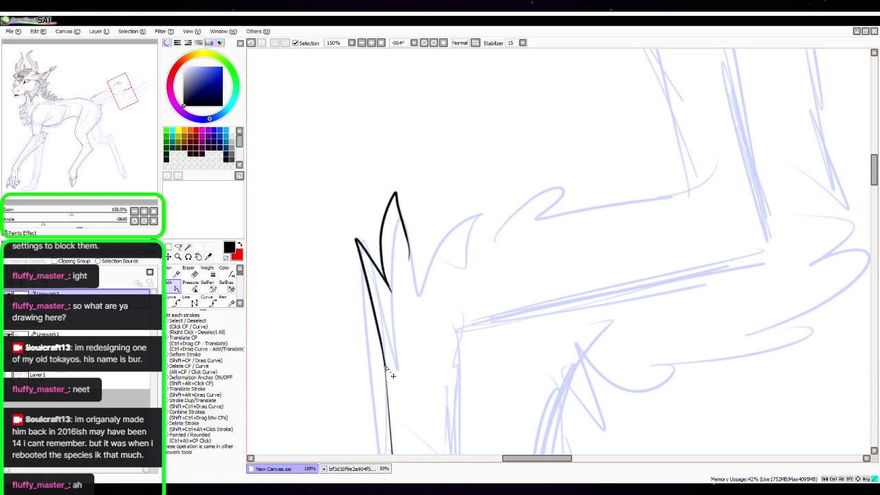
left_click(177, 274)
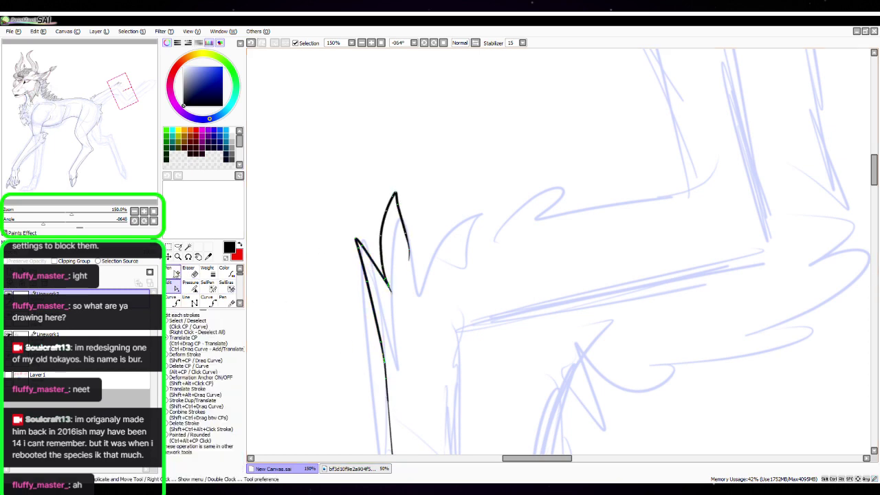
Ink the upper contour of the tail's second segment, running from the second bend back to the fur tufts at the first bend
left_click_drag(49, 227, 29, 227)
key("space")
left_click_drag(504, 289, 411, 289)
left_click(144, 212)
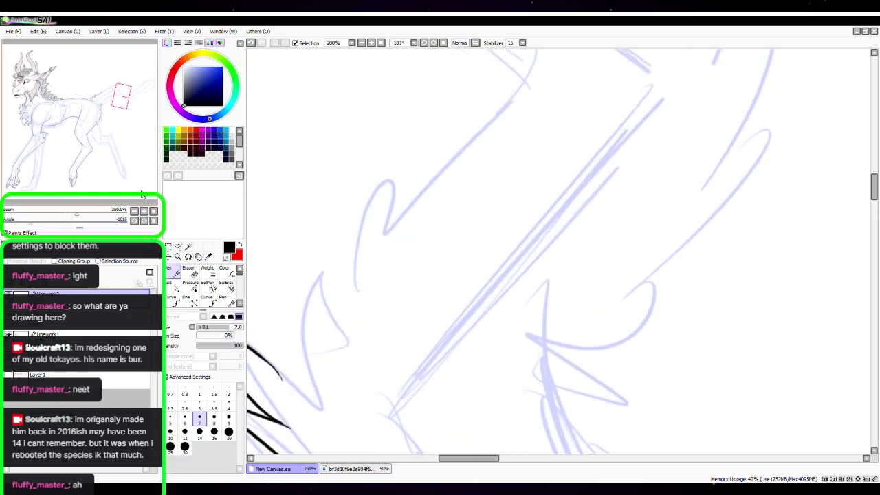
key("space")
left_click_drag(399, 372, 479, 340)
mouse_move(357, 328)
left_mouse_down()
mouse_move(364, 241)
mouse_move(382, 306)
left_mouse_up()
key("space")
left_click_drag(538, 308, 494, 391)
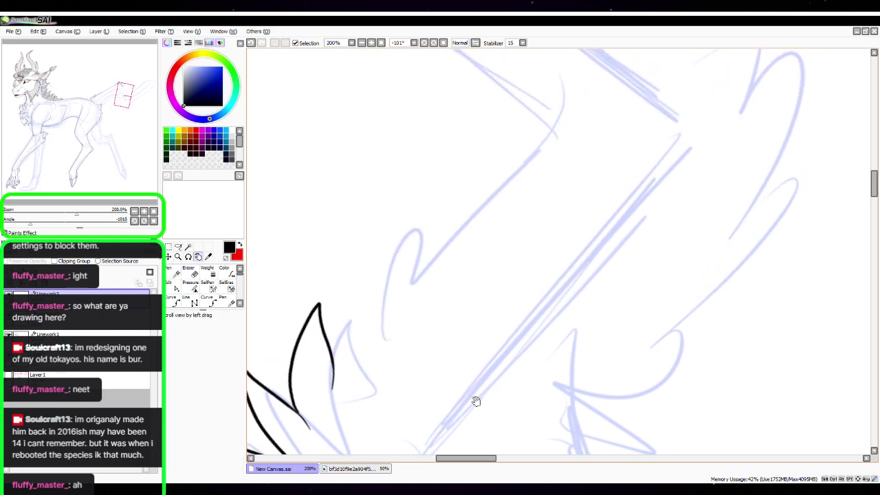
key("space")
left_click_drag(553, 280, 530, 271)
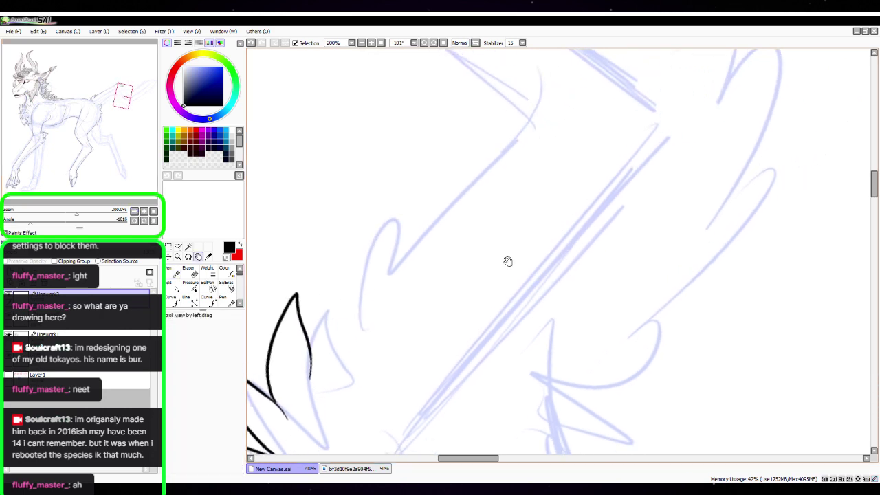
mouse_move(519, 97)
left_mouse_down()
mouse_move(507, 145)
mouse_move(395, 244)
mouse_move(326, 337)
left_mouse_up()
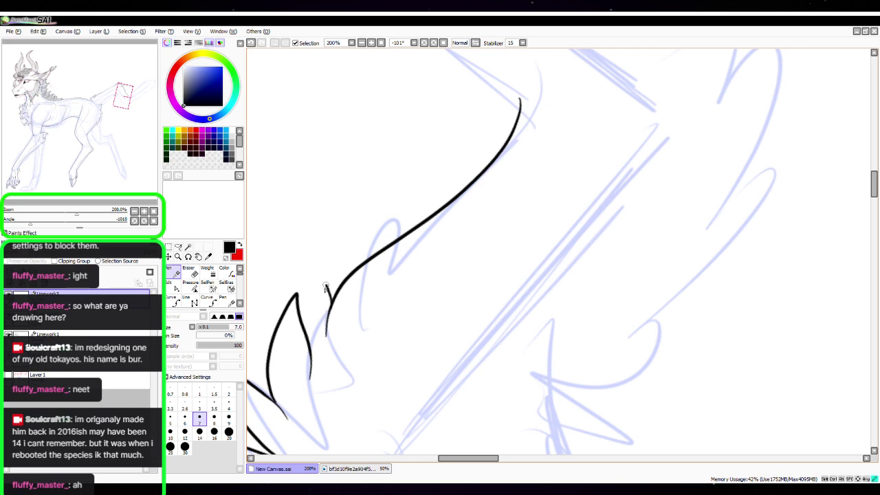
Reset the canvas rotation and ink the lower contour of the tail's first segment from the inner bend toward the rump
key("space")
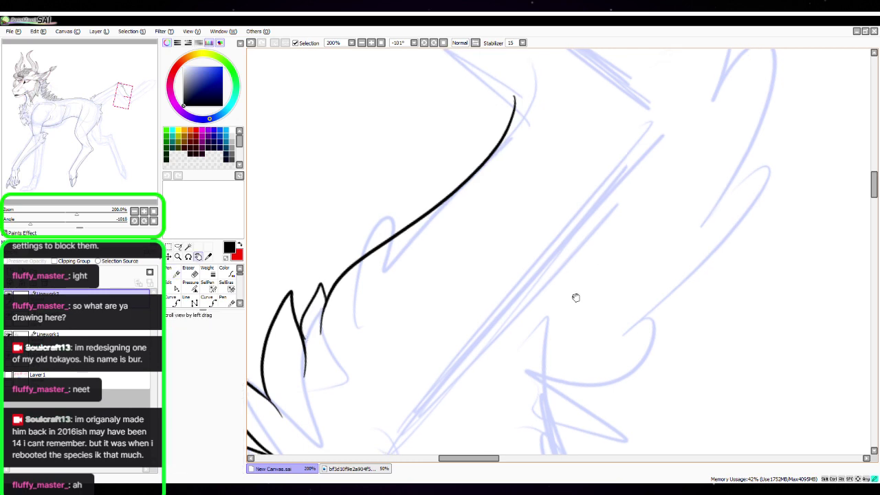
left_click_drag(576, 299, 494, 227)
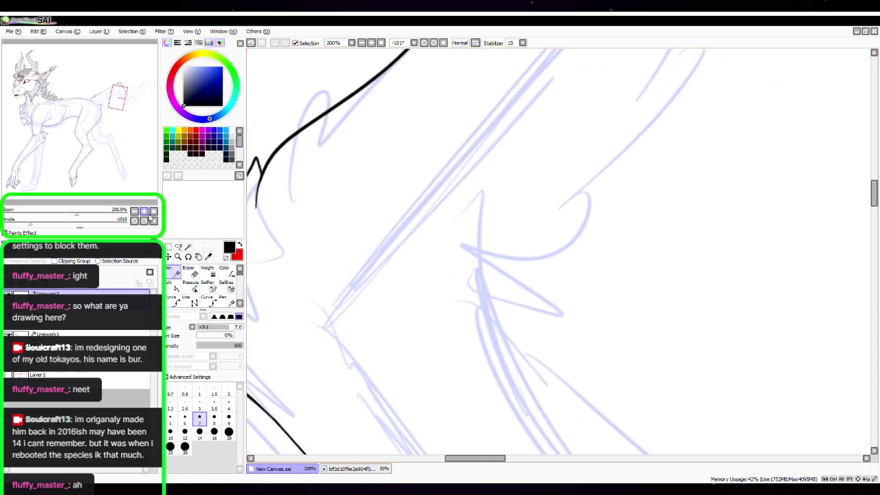
left_click(153, 220)
key("space")
left_click_drag(582, 284, 687, 210)
left_click_drag(374, 376, 527, 271)
mouse_move(582, 207)
left_mouse_down()
mouse_move(529, 305)
mouse_move(583, 281)
left_mouse_up()
mouse_move(789, 98)
left_mouse_down()
mouse_move(613, 174)
mouse_move(370, 325)
left_mouse_up()
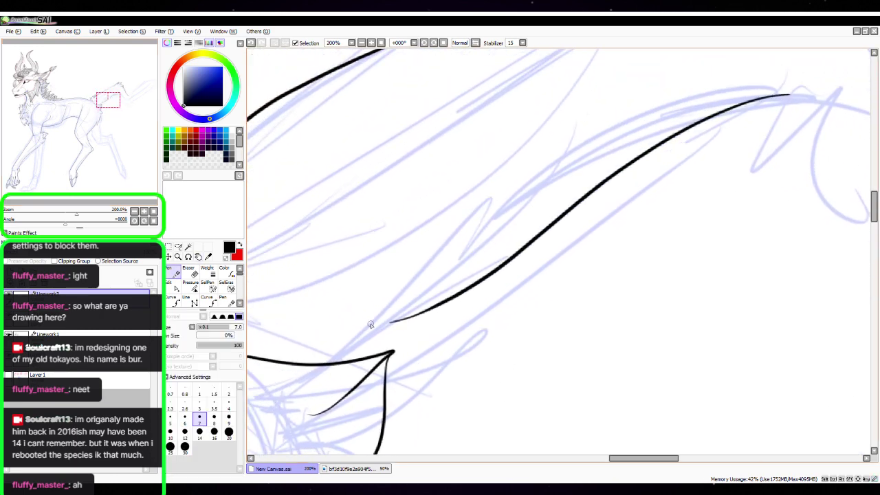
Ink pointed fur tufts under the tail's base, linking its lower contour to the rump fur
left_click_drag(72, 222, 99, 204)
left_click_drag(583, 197, 591, 334)
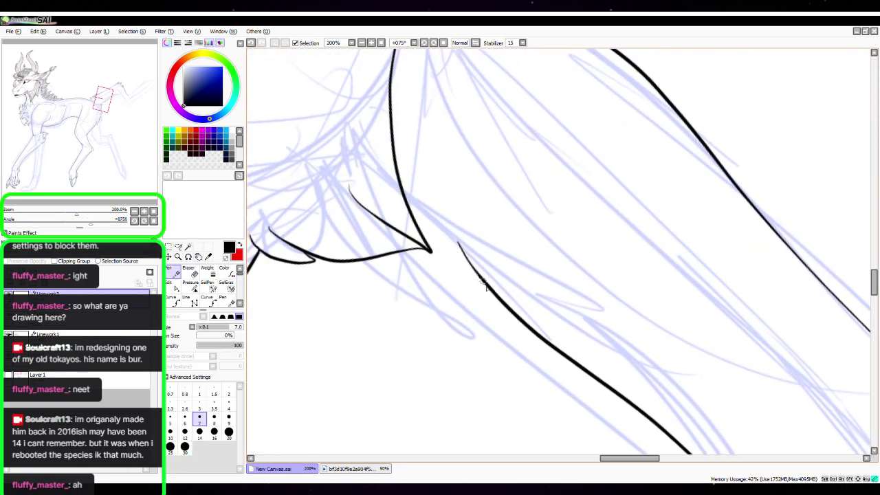
mouse_move(486, 283)
left_mouse_down()
mouse_move(438, 297)
mouse_move(410, 268)
left_mouse_up()
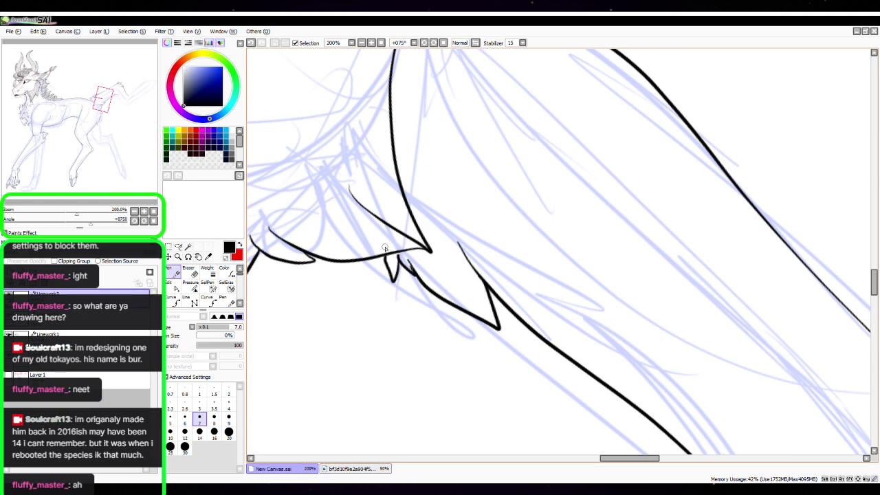
Ink three pointed fur tufts on the underside of the tail's first bend, starting at the end of the lower contour
key("space")
mouse_move(642, 282)
left_mouse_down()
mouse_move(549, 391)
mouse_move(587, 382)
mouse_move(495, 155)
mouse_move(597, 331)
mouse_move(541, 153)
mouse_move(600, 273)
mouse_move(541, 210)
mouse_move(457, 208)
mouse_move(451, 222)
mouse_move(514, 256)
mouse_move(463, 284)
mouse_move(499, 292)
left_mouse_up()
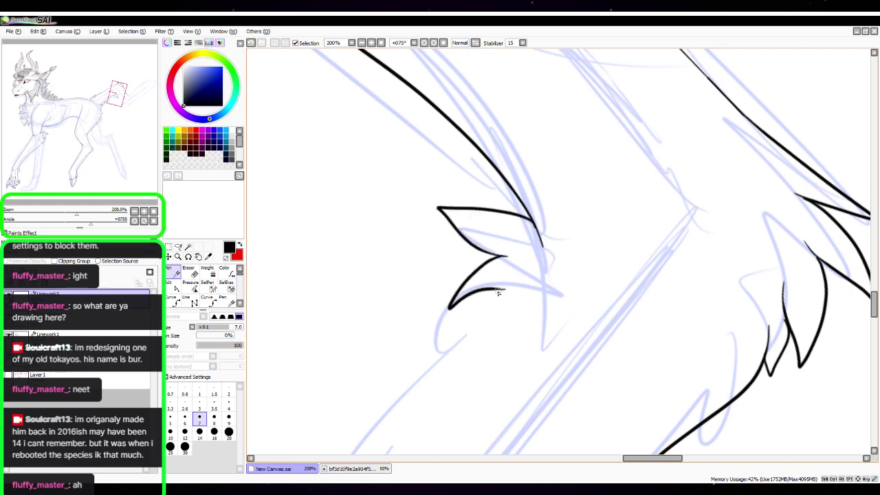
left_click_drag(483, 325, 526, 297)
Ink small pointed fur tufts running inward from the end of the first tail segment's lower contour and tidy their stroke joins
key("space")
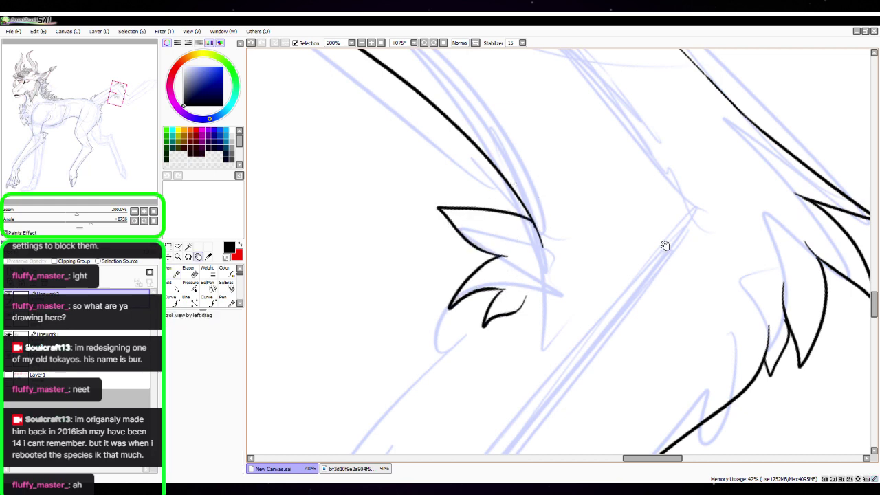
left_click_drag(640, 236, 504, 264)
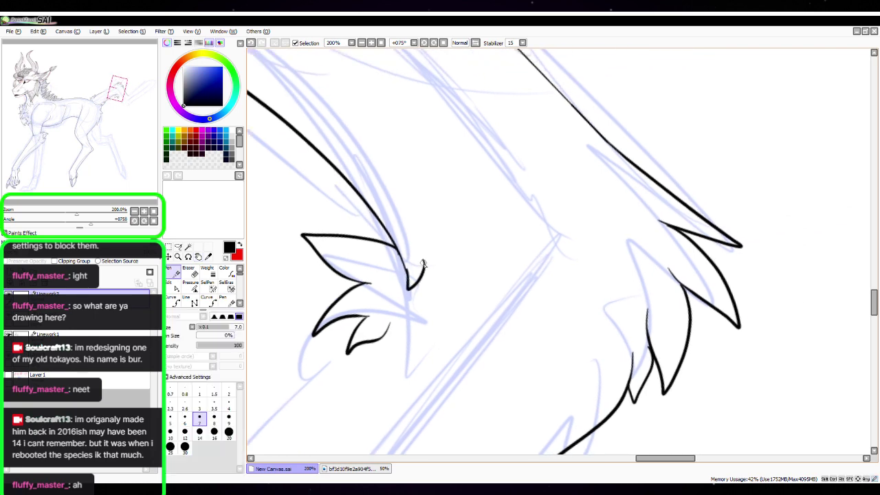
left_click(173, 288)
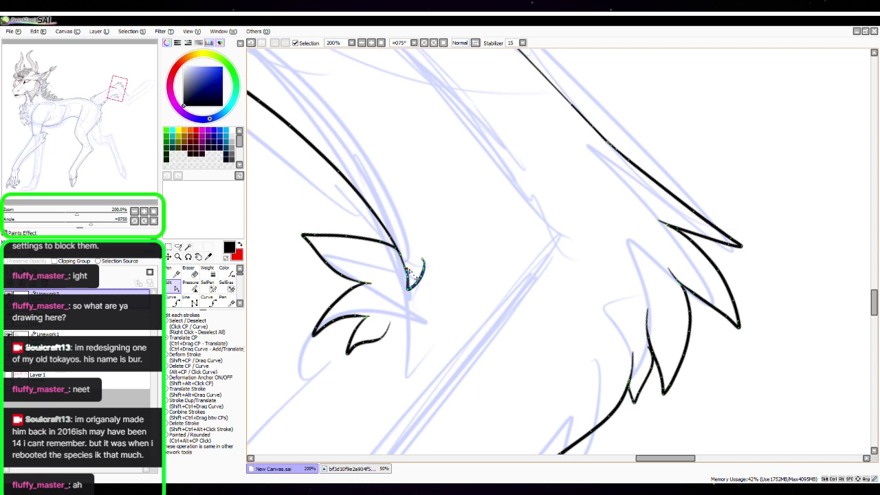
key("n")
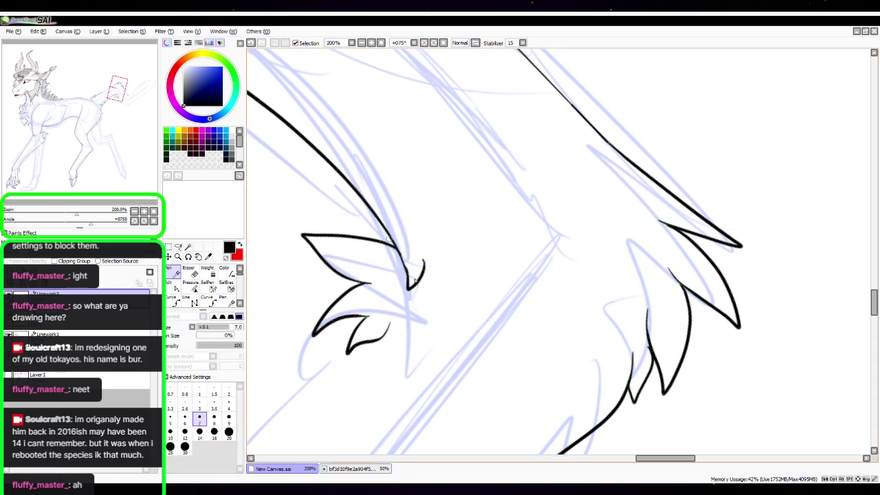
mouse_move(426, 273)
left_mouse_down()
mouse_move(467, 326)
mouse_move(461, 271)
left_mouse_up()
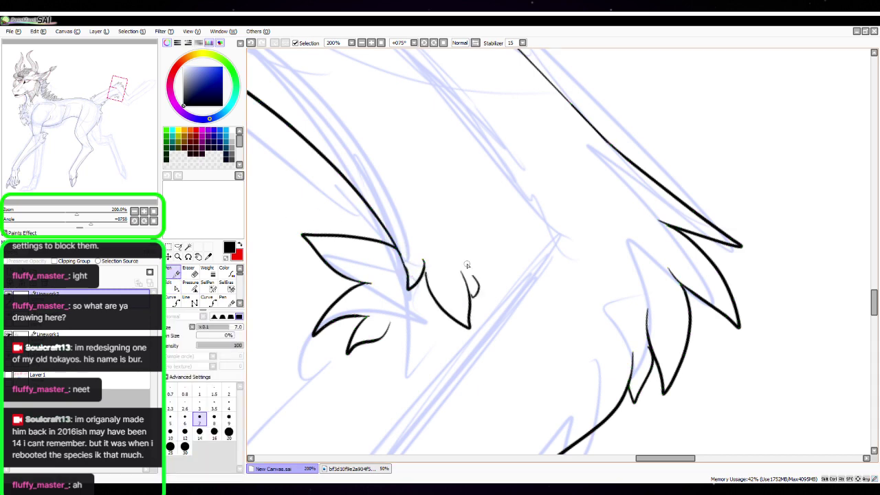
left_click_drag(551, 248, 498, 242)
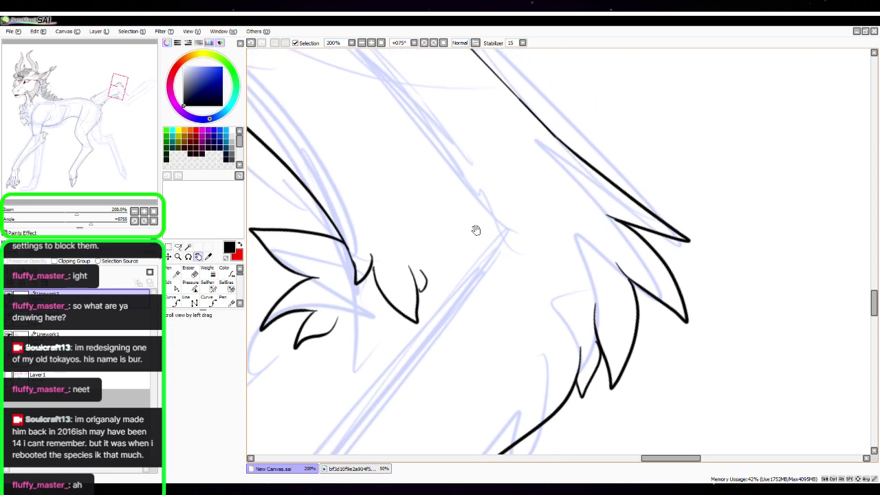
left_click(173, 286)
left_click(424, 287)
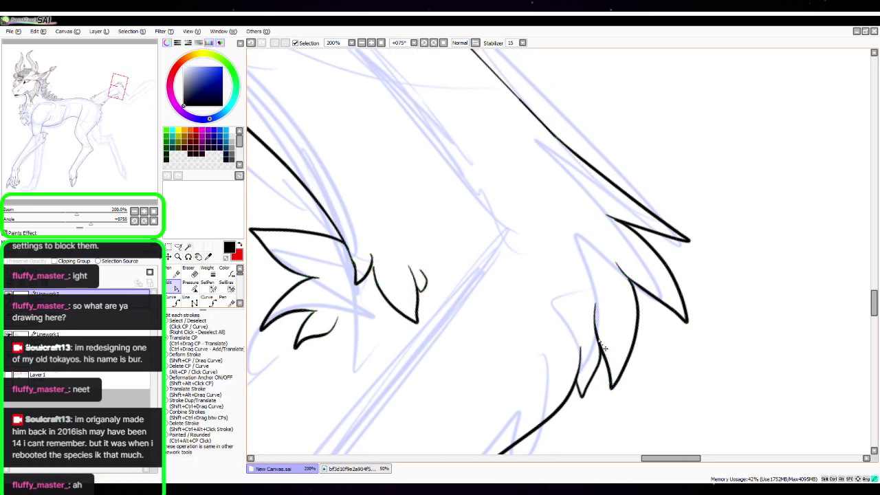
key("n")
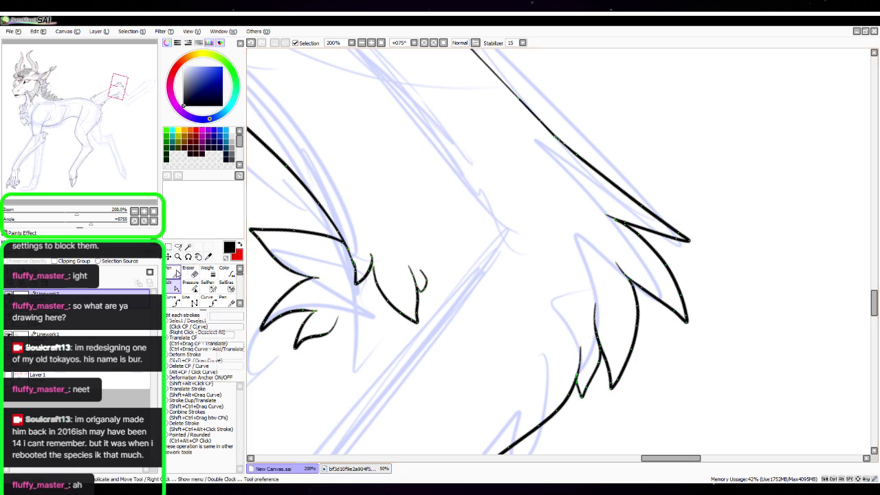
Reset the canvas rotation and ink the lower contour of the tail's second segment, ending in pointed fur tufts at the second bend
left_click(155, 221)
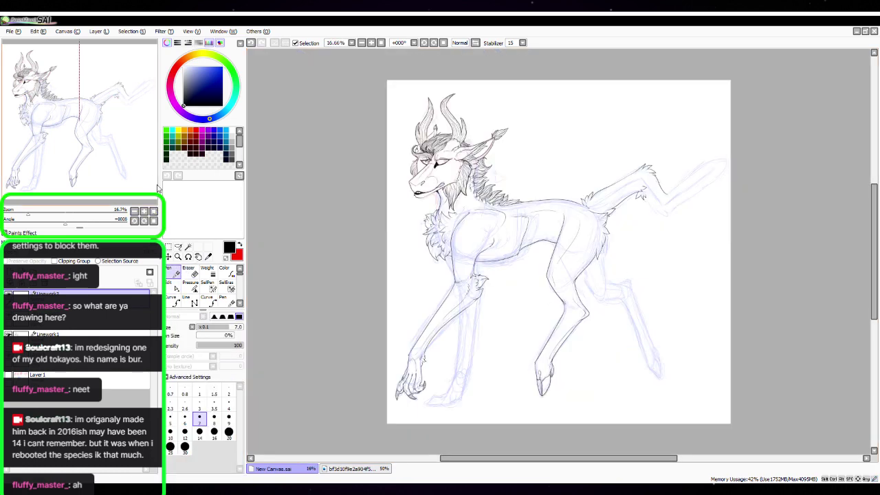
key("space")
left_click_drag(697, 244, 560, 277)
left_click_drag(568, 245, 539, 263)
scroll(538, 263, "up", 6)
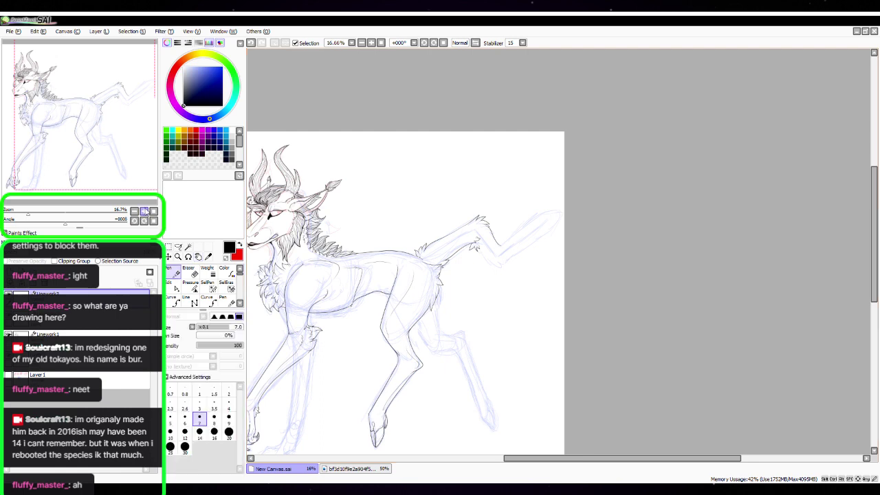
left_click_drag(443, 291, 484, 333)
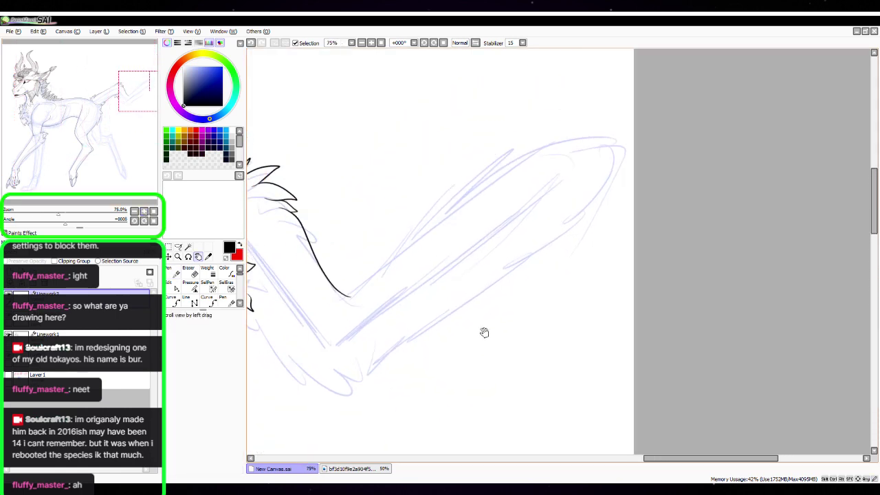
left_click_drag(414, 388, 512, 309)
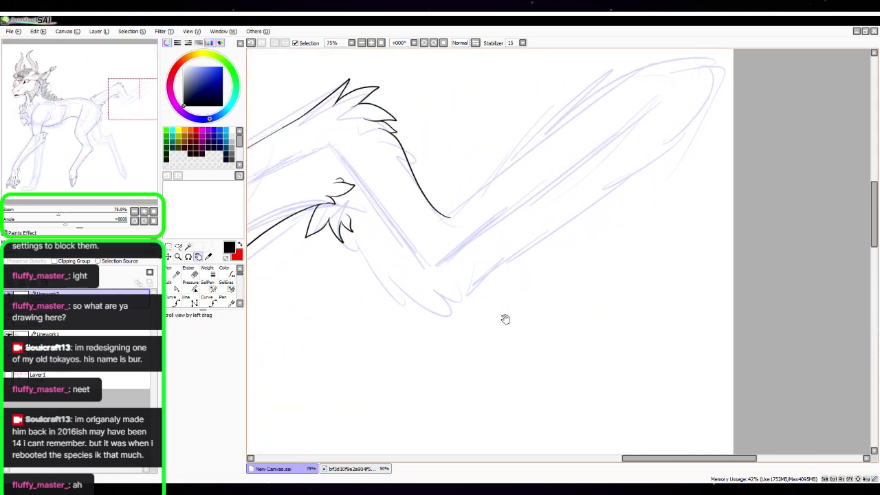
left_click(145, 211)
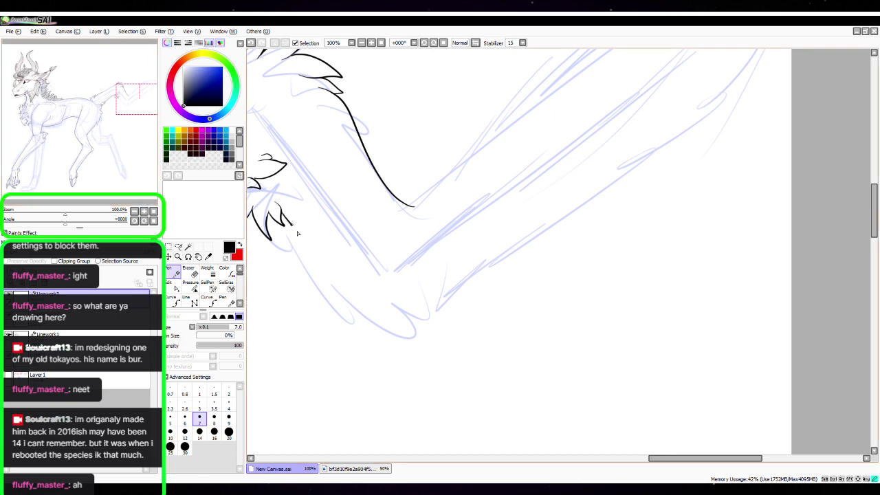
left_click_drag(345, 320, 352, 302)
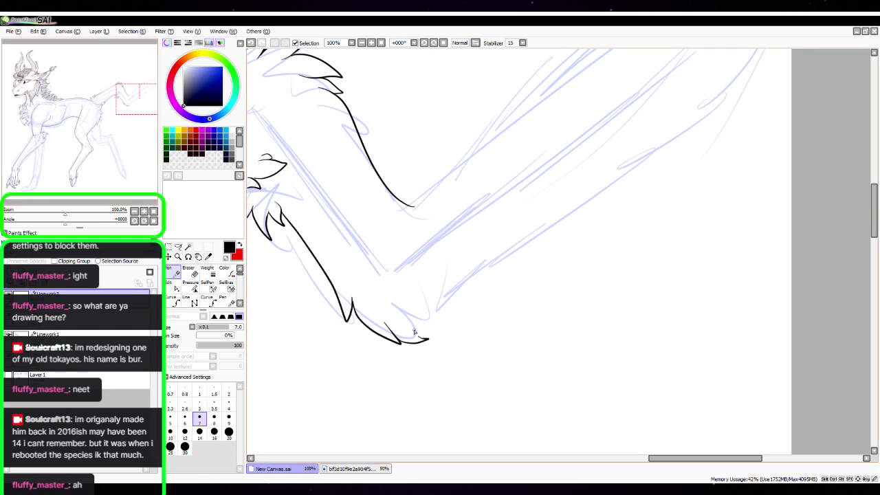
Ink the tail's last segment from the second bend along its upper contour, around the pointed tip and partway down the underside
left_click_drag(585, 240, 509, 330)
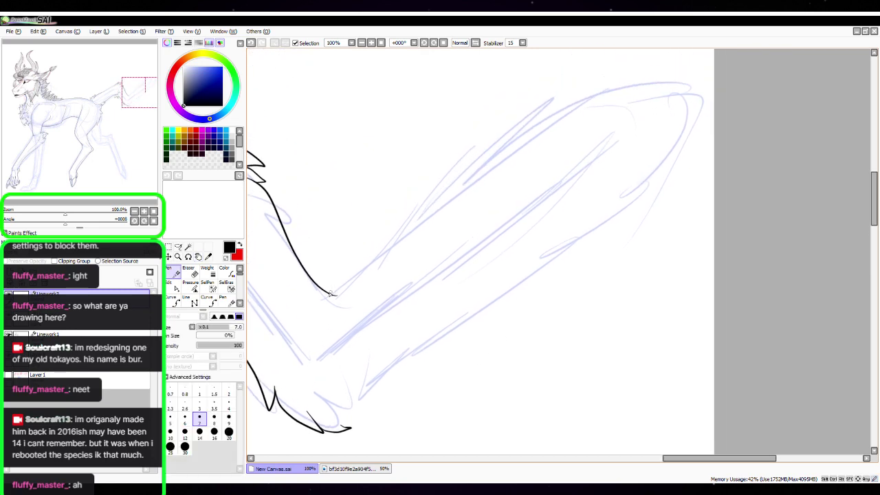
left_click_drag(392, 246, 595, 88)
left_click_drag(556, 121, 584, 102)
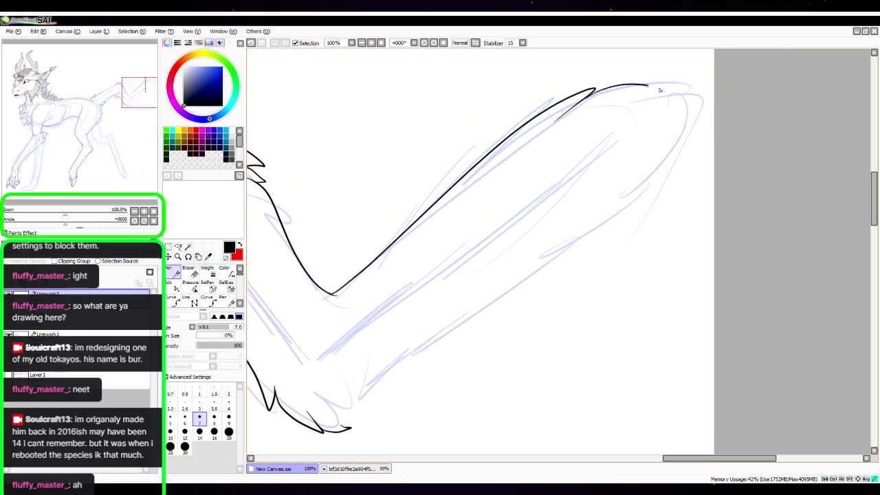
left_click_drag(659, 90, 669, 110)
left_click_drag(671, 161, 521, 255)
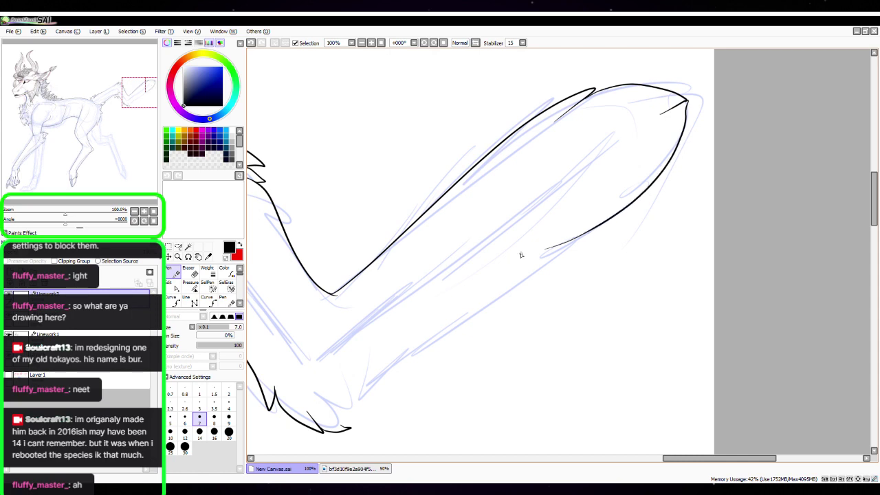
Rotate the canvas and ink the last segment's lower contour back toward the second bend, breaking it with pointed fur tufts
left_click_drag(66, 222, 103, 222)
left_click_drag(579, 214, 484, 334)
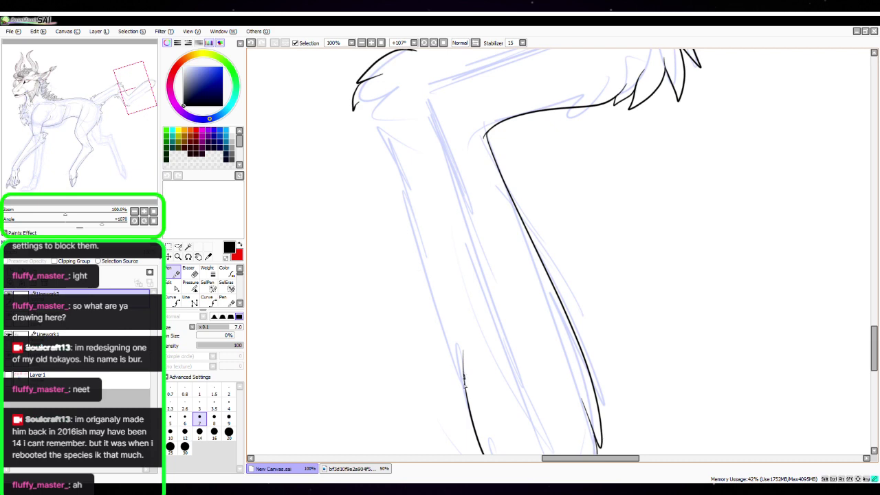
mouse_move(464, 376)
left_mouse_down()
mouse_move(414, 293)
mouse_move(432, 221)
left_mouse_up()
left_click_drag(415, 256, 407, 276)
left_click_drag(407, 276, 405, 197)
left_click_drag(478, 227, 513, 314)
left_click(141, 212)
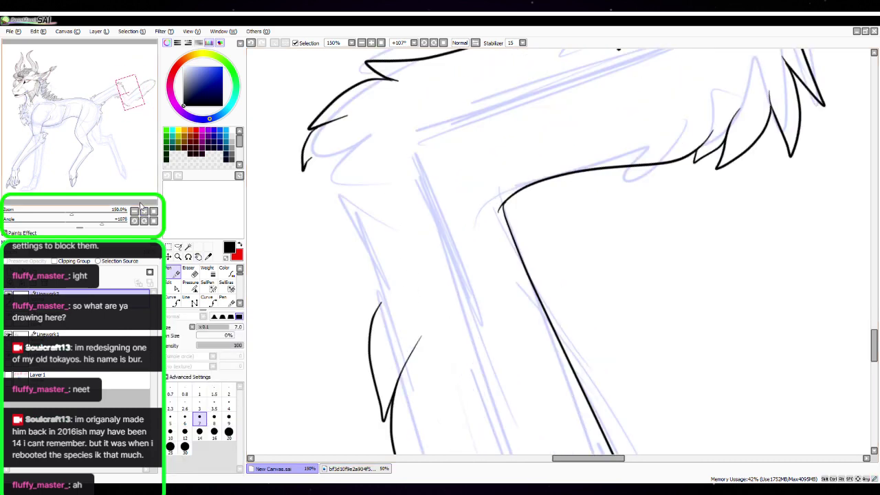
left_click_drag(449, 348, 526, 359)
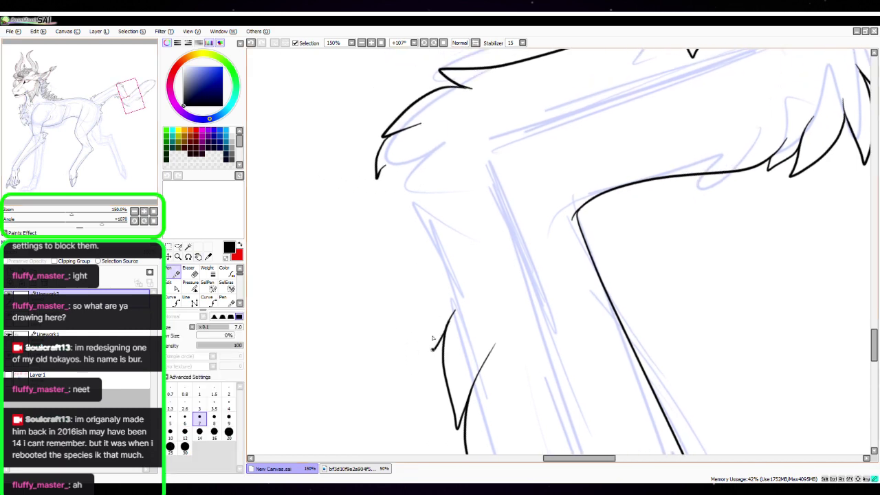
left_click_drag(432, 338, 416, 166)
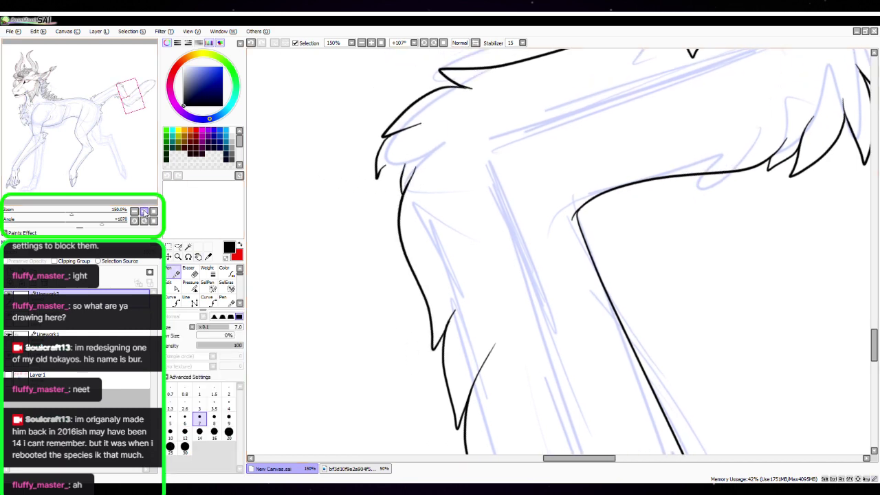
Zoom to 300% and ink a pointed tuft joining the last segment's lower contour to the fur at the second bend
left_click(144, 212)
left_click(144, 212)
left_click_drag(462, 297, 493, 319)
mouse_move(355, 209)
left_mouse_down()
mouse_move(424, 260)
mouse_move(475, 358)
left_mouse_up()
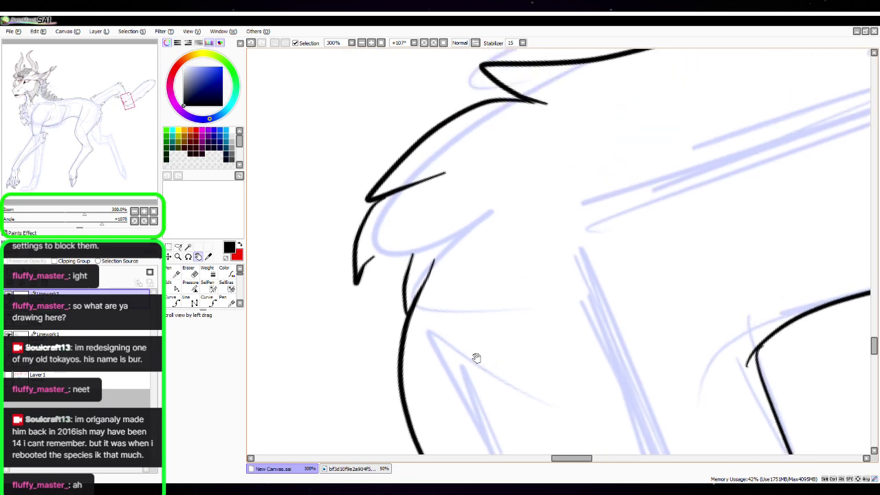
mouse_move(359, 281)
left_mouse_down()
mouse_move(326, 383)
mouse_move(397, 317)
left_mouse_up()
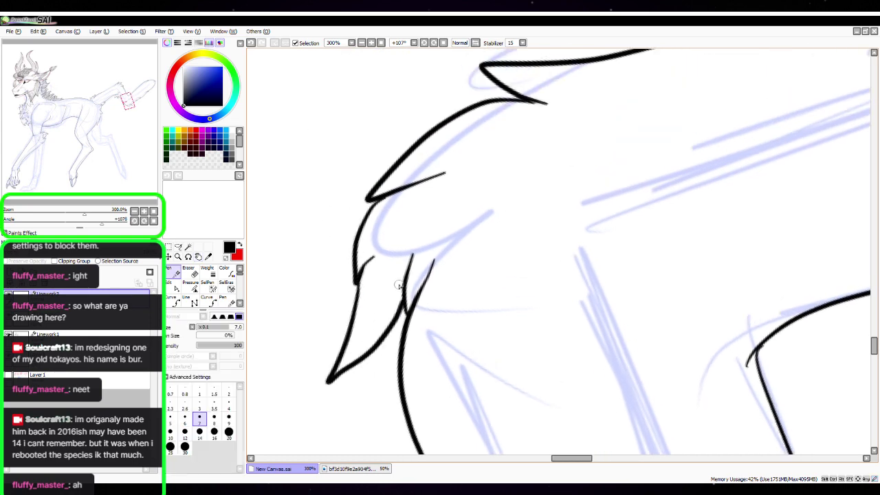
Move the control points at the stroke ends of the second bend's fur tufts so the lines join neatly
left_click(169, 282)
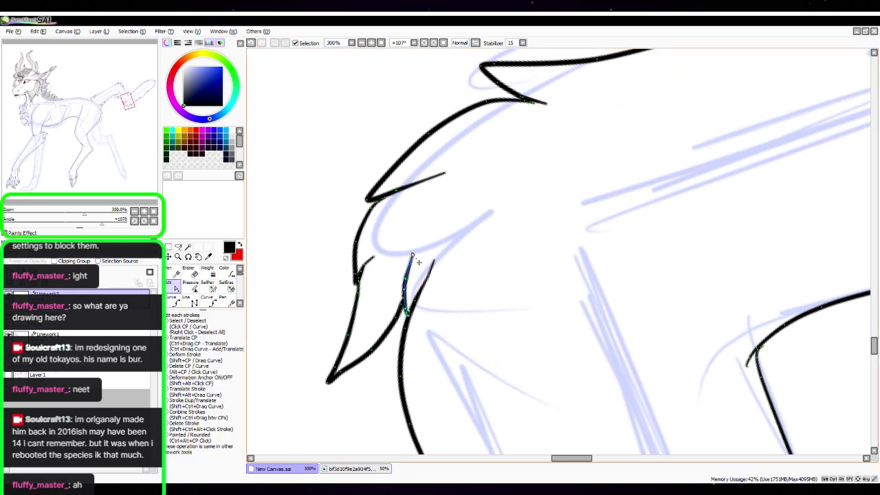
left_click_drag(412, 255, 410, 255)
left_click_drag(535, 103, 531, 105)
Adjust the control points where the fur tufts meet the contour along the last segment's underside
key("space")
left_click_drag(611, 383, 489, 124)
left_click_drag(577, 372, 537, 208)
left_click_drag(507, 289, 507, 192)
left_click_drag(536, 408, 501, 146)
left_click_drag(555, 300, 522, 245)
left_click_drag(447, 262, 446, 259)
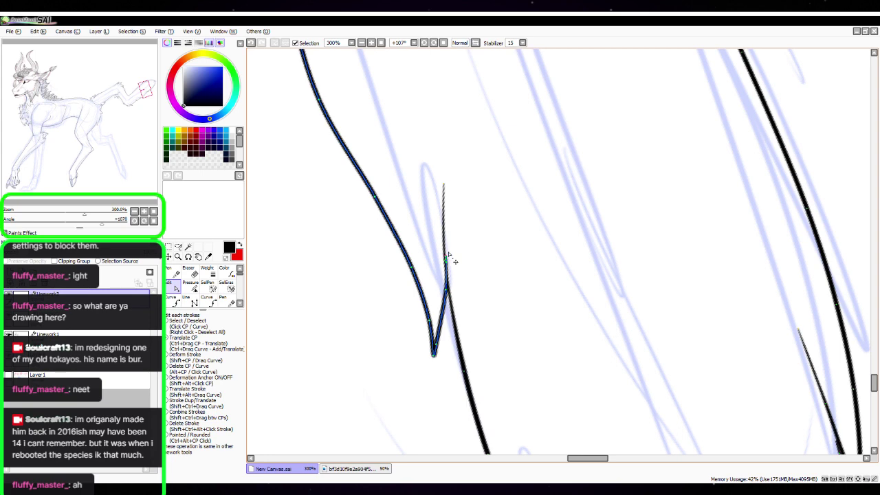
Bend the short inner stroke at the tail's tip into a curve and delete its spare control point
key("space")
mouse_move(656, 367)
left_mouse_down()
mouse_move(585, 338)
mouse_move(544, 210)
mouse_move(466, 253)
left_mouse_up()
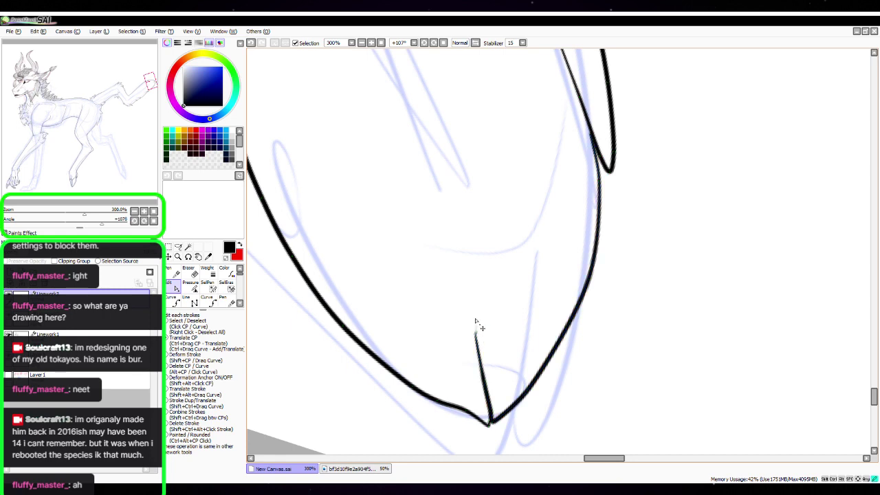
left_click_drag(486, 384, 507, 385)
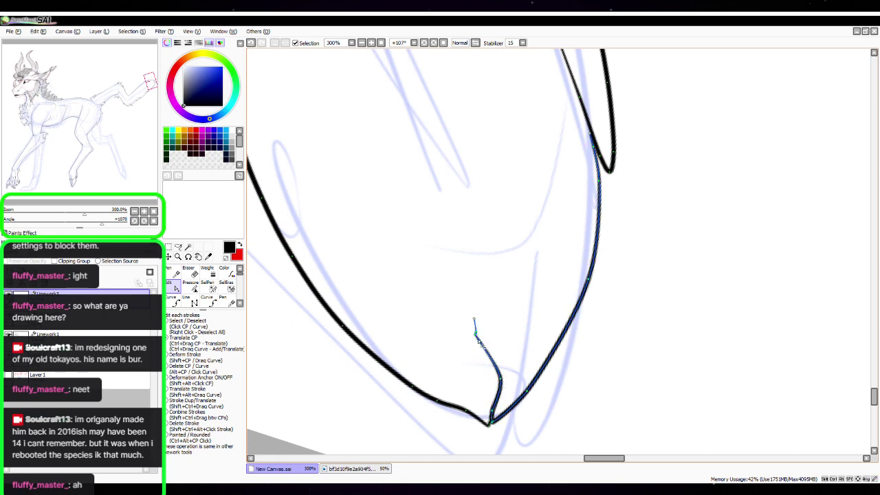
mouse_move(478, 339)
left_mouse_down()
mouse_move(502, 356)
mouse_move(502, 335)
mouse_move(496, 353)
left_mouse_up()
left_click(476, 335, "alt")
Align the start of the tip's upper stroke with the long tuft line of the upper contour
key("space")
left_click_drag(679, 219, 615, 392)
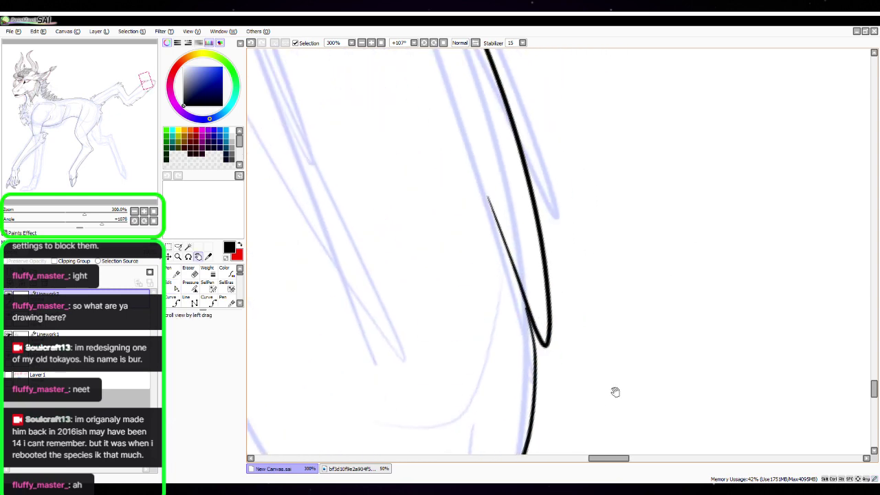
left_click(528, 306)
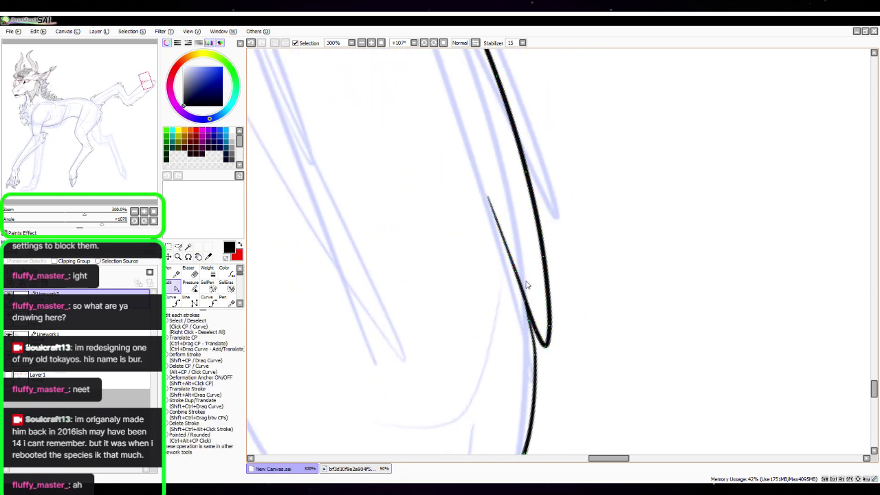
left_click_drag(526, 285, 578, 238)
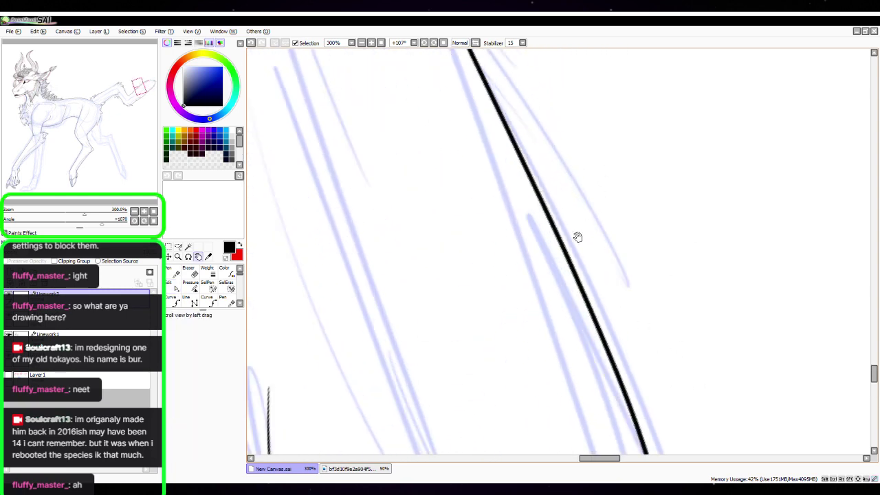
Check the inked tail against the whole figure and inspect its outline at 75% zoom
key("Home")
key("space")
left_click_drag(681, 269, 526, 298)
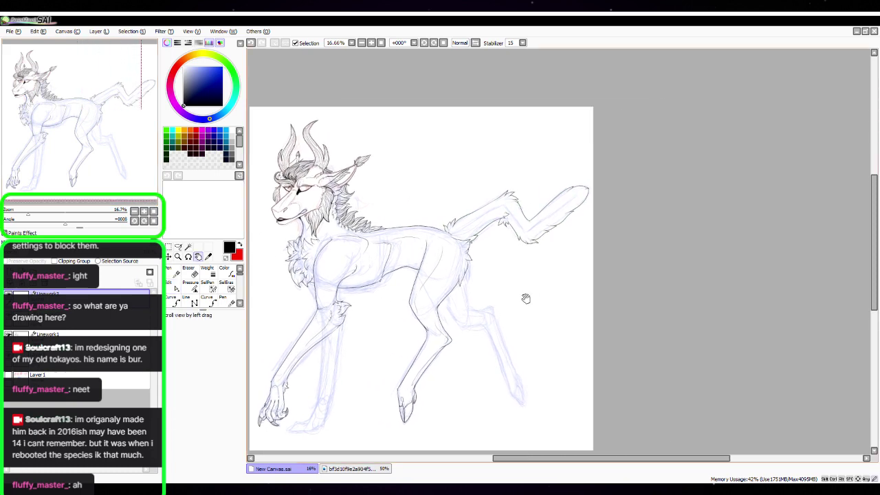
left_click(144, 211)
left_click(143, 211)
left_click(143, 211)
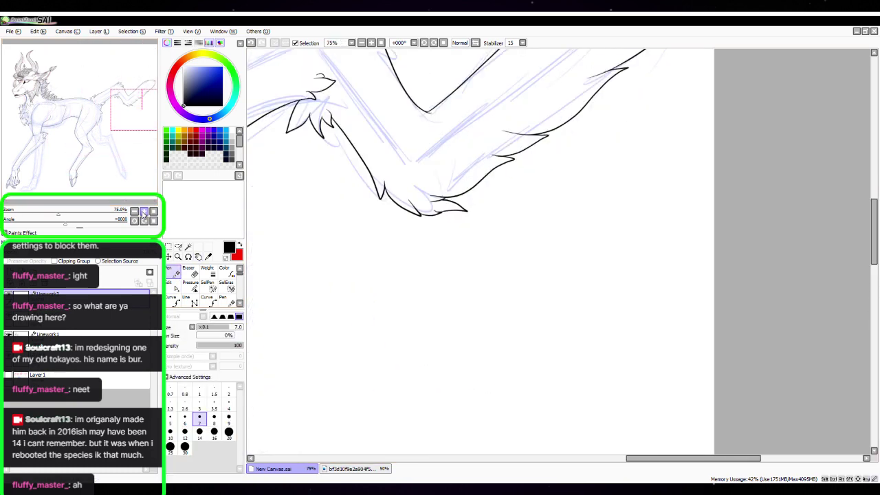
left_click_drag(118, 121, 128, 105)
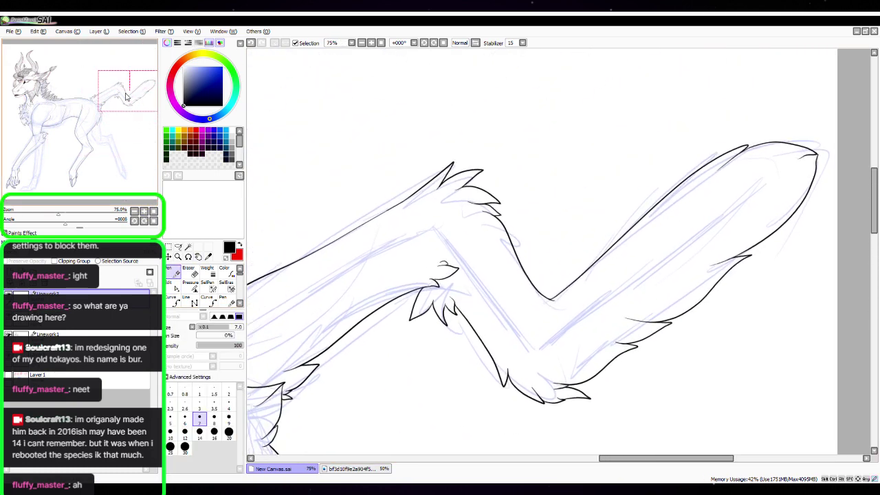
Reshape the tail's upper outline so it bulges up into the first spike of the fur tuft at the bend
key("space")
left_click_drag(463, 138, 460, 191)
left_click(144, 211)
left_click(144, 211)
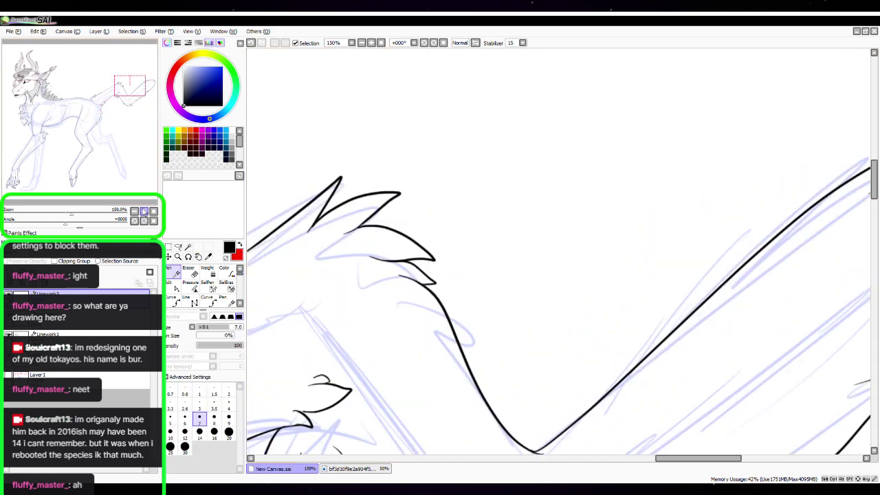
left_click(143, 211)
key("space")
left_click_drag(407, 261, 579, 291)
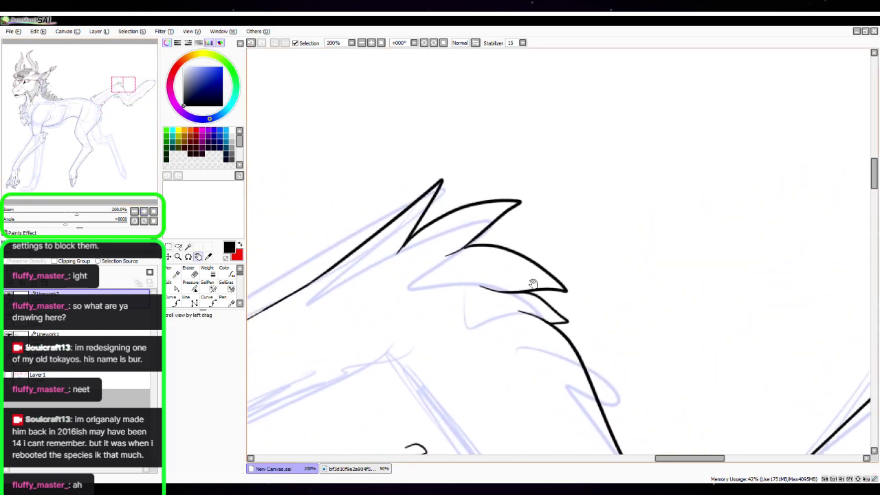
key("ctrl")
mouse_move(397, 217)
left_mouse_down()
mouse_move(391, 212)
mouse_move(447, 181)
mouse_move(437, 194)
mouse_move(461, 207)
mouse_move(426, 223)
left_mouse_up()
right_click(436, 197)
left_click_drag(493, 202, 576, 182)
key("space")
left_click_drag(463, 243, 518, 262)
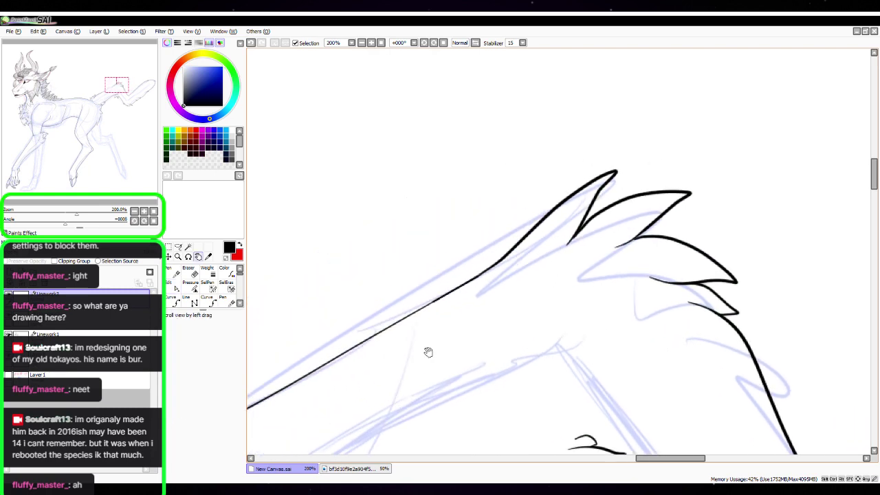
left_click_drag(428, 353, 495, 273)
key("n")
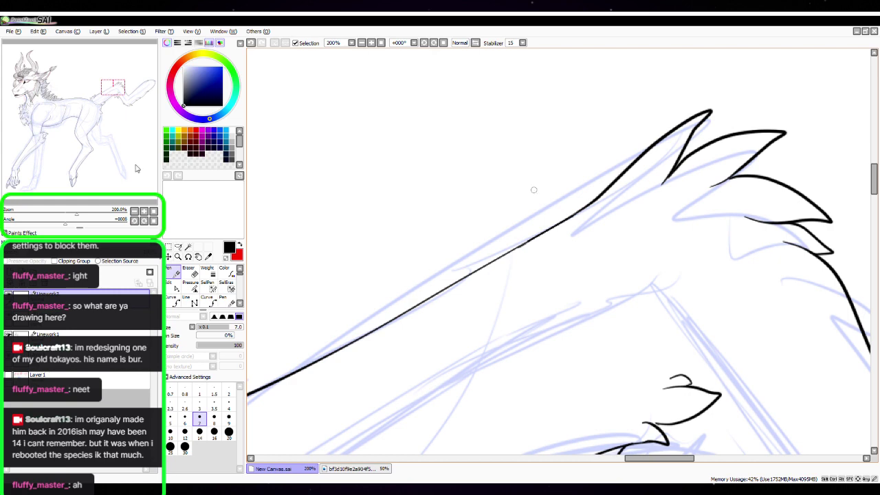
Add a new linework layer above the existing linework for inking the far hind leg
left_click(153, 211)
key("space")
left_click_drag(675, 138, 626, 129)
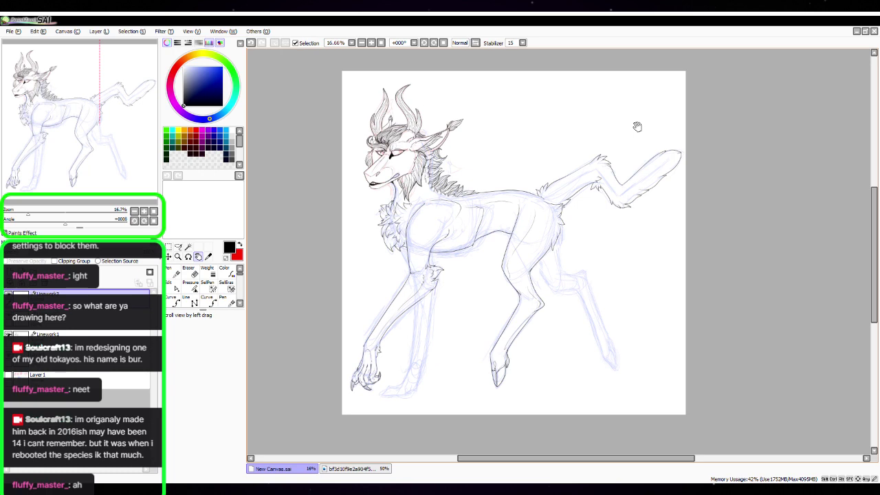
left_click_drag(637, 127, 601, 119)
left_click_drag(562, 240, 559, 238)
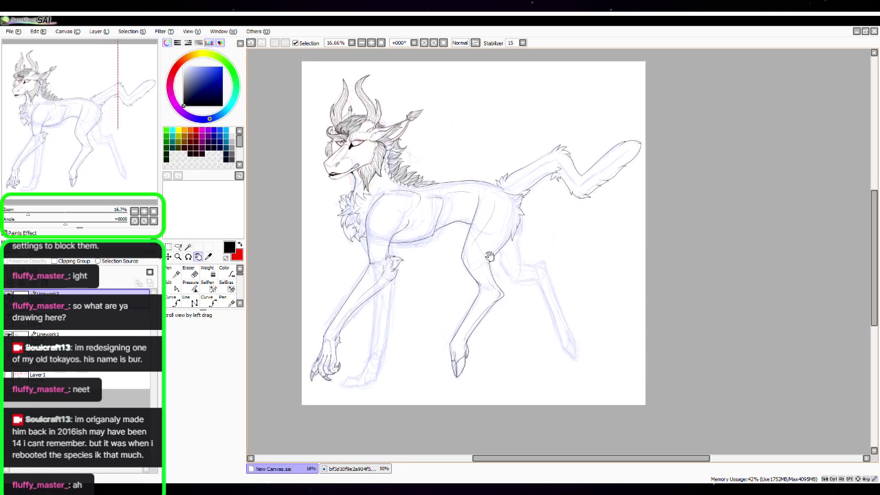
key("n")
left_click(21, 273)
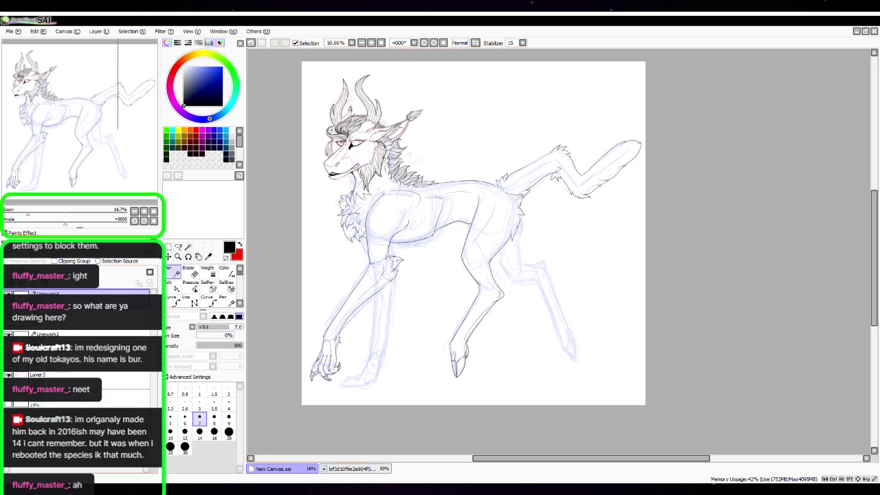
Ink the front outline of the far hind leg from the thigh around the knee and over the hock bend with the size 7 pen
left_click(144, 212)
left_click(144, 211)
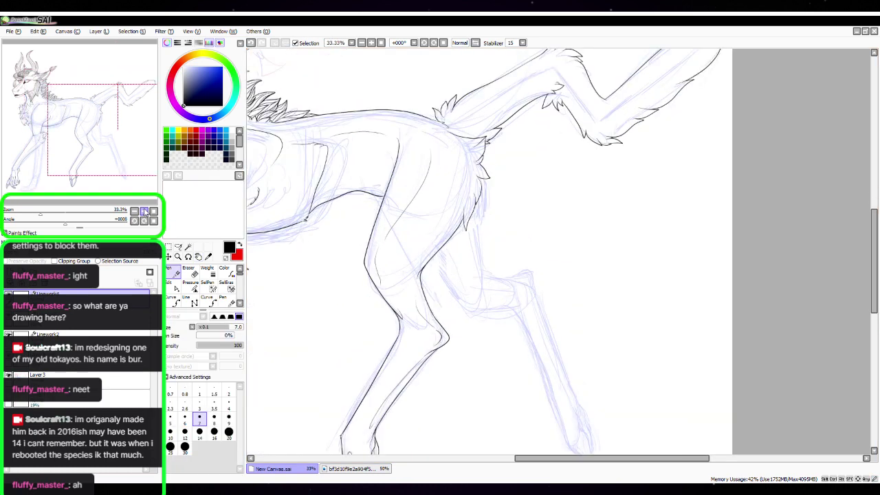
key("space")
left_click_drag(570, 315, 440, 233)
left_click(143, 211)
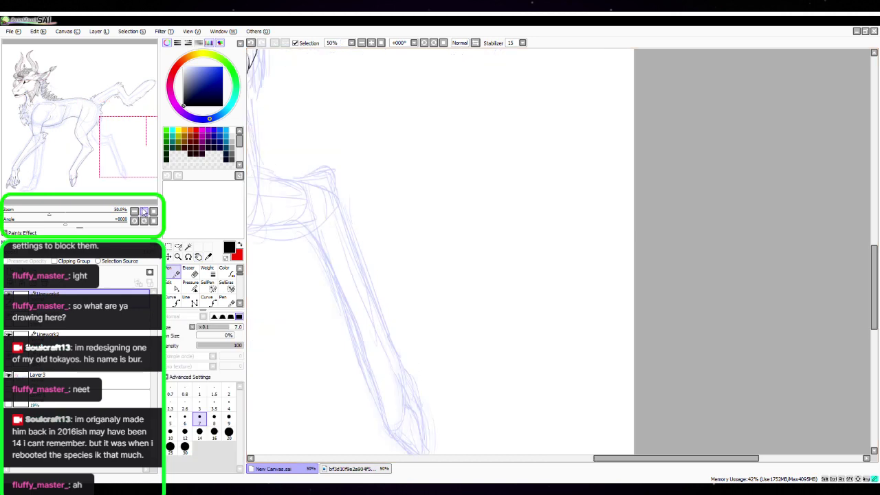
left_click(144, 211)
left_click_drag(138, 155, 103, 133)
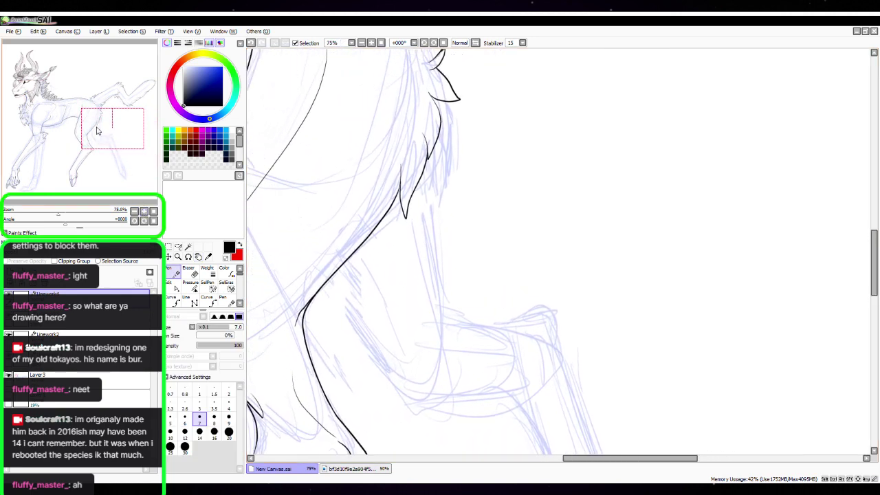
key("space")
mouse_move(471, 221)
left_mouse_down()
mouse_move(527, 214)
mouse_move(513, 170)
left_mouse_up()
mouse_move(457, 218)
left_mouse_down()
mouse_move(540, 204)
mouse_move(516, 198)
left_mouse_up()
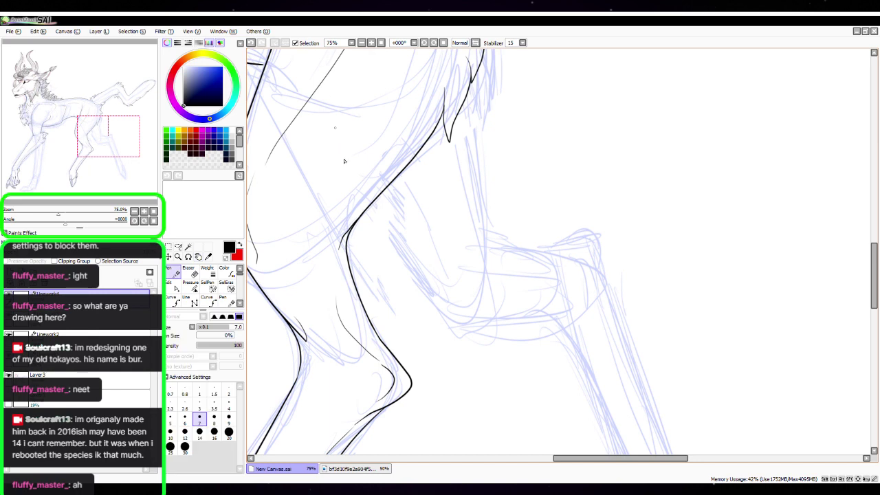
left_click_drag(363, 184, 438, 309)
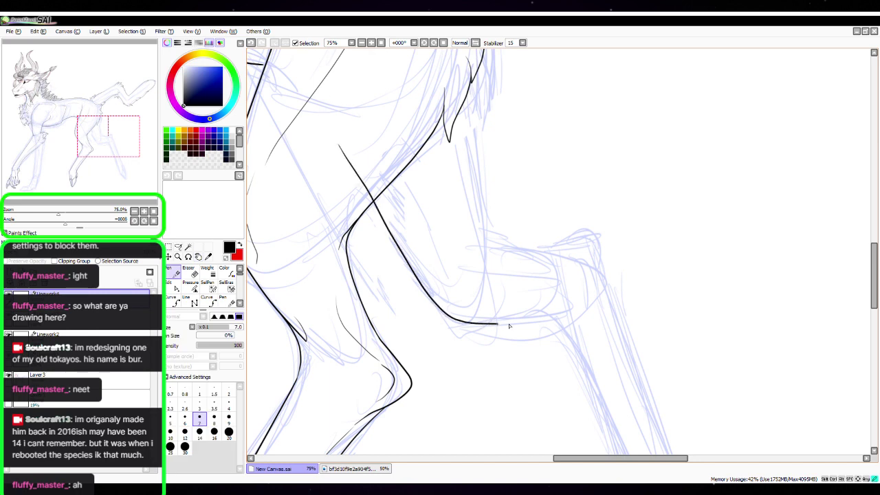
mouse_move(509, 326)
left_mouse_down()
mouse_move(557, 333)
mouse_move(606, 419)
left_mouse_up()
Ink the back outline of the far hind thigh from beneath the rump fur down to the top of the hock
mouse_move(623, 253)
left_mouse_down()
mouse_move(615, 275)
mouse_move(542, 332)
mouse_move(535, 355)
left_mouse_up()
left_click_drag(402, 273, 394, 95)
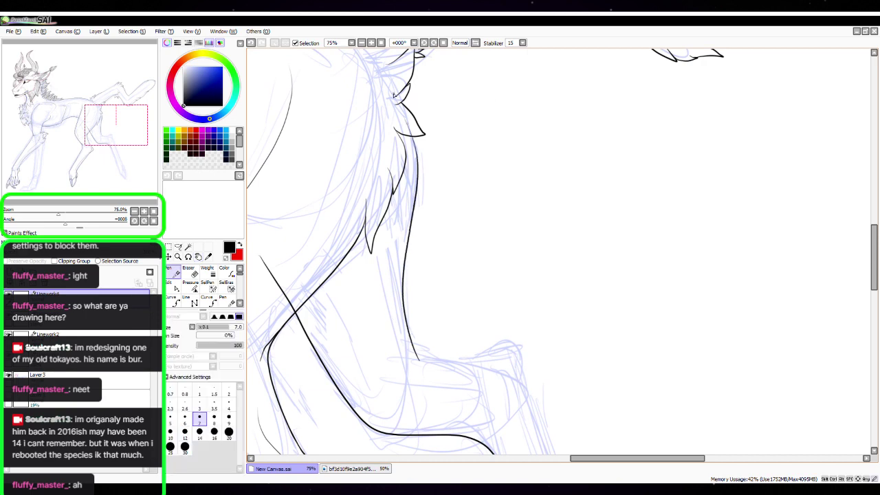
left_click_drag(470, 138, 483, 206)
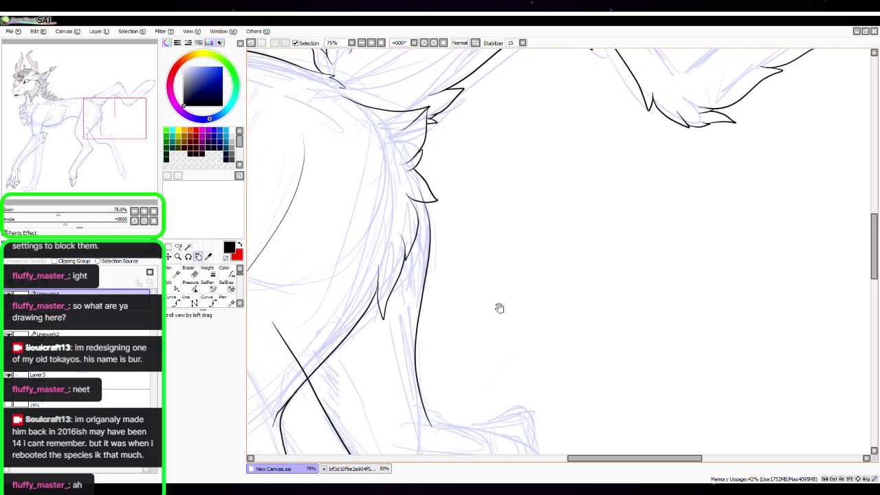
left_click_drag(500, 309, 470, 171)
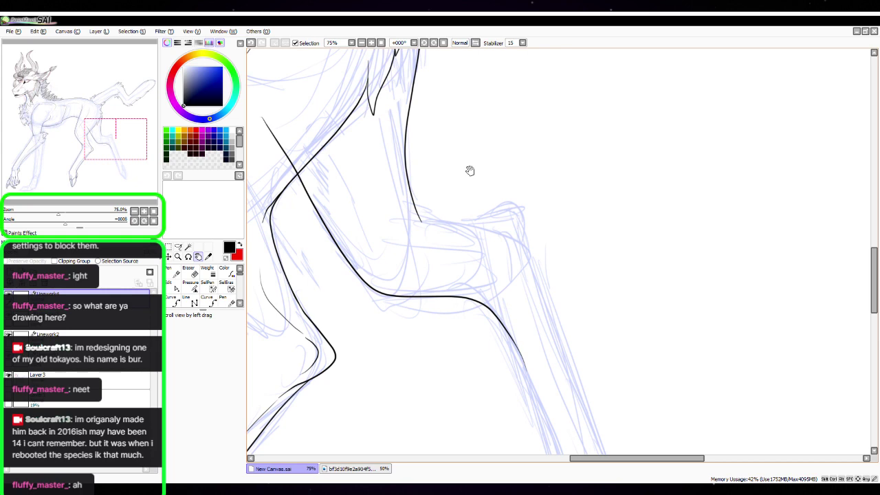
Rotate the canvas to 63° and reshape the far hind leg's front outline at the hock bend by moving its control points
mouse_move(66, 222)
left_mouse_down()
mouse_move(87, 221)
mouse_move(78, 223)
left_mouse_up()
key("space")
left_click_drag(540, 179, 408, 196)
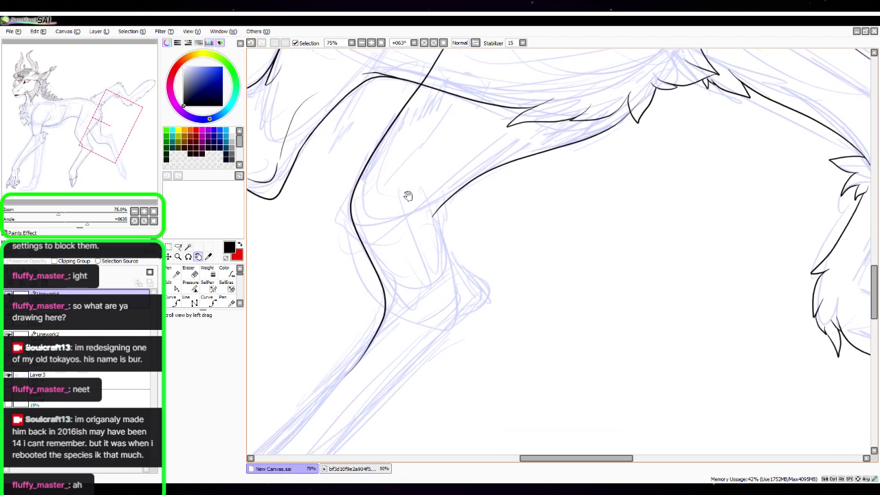
left_click(144, 211)
left_click(175, 287)
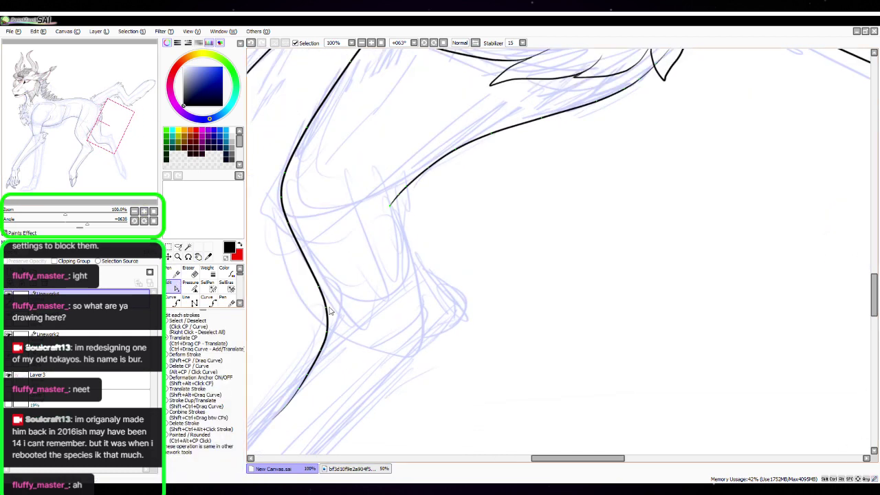
left_click_drag(327, 308, 322, 280)
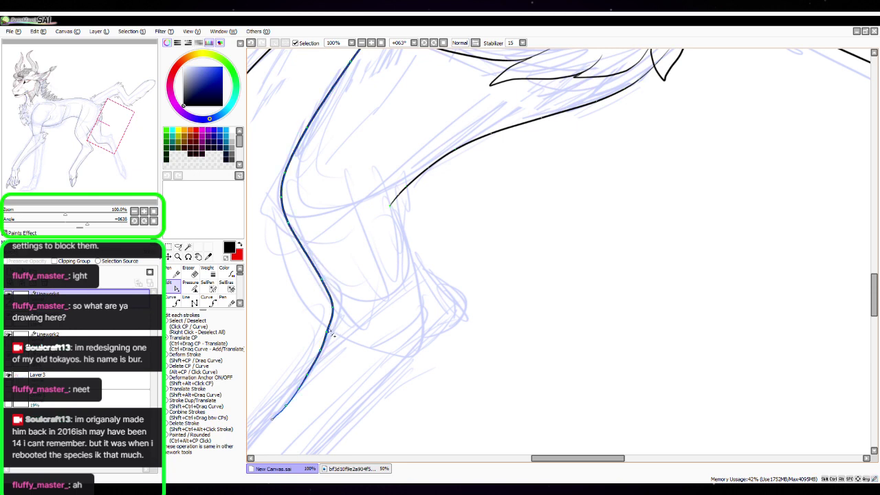
Ink the rounded heel outline of the far hind hock and refine its curve with the canvas rotated to 36°
left_click(171, 272)
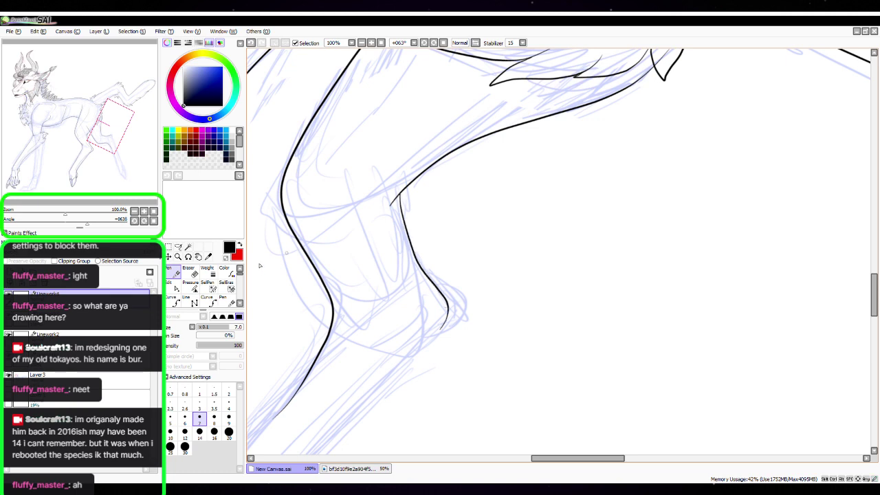
left_click_drag(88, 225, 77, 225)
key("space")
left_click_drag(547, 353, 537, 234)
key("ctrl")
mouse_move(480, 256)
left_mouse_down()
mouse_move(472, 270)
mouse_move(481, 247)
left_mouse_up()
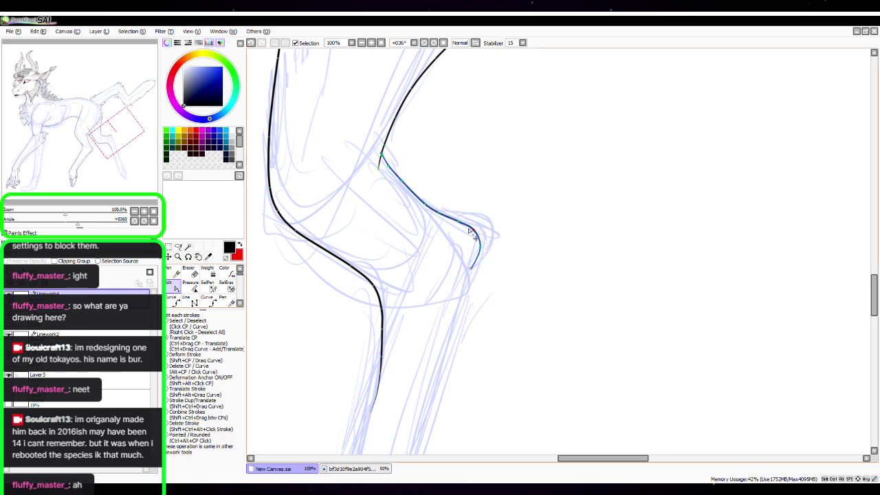
Draw a small contour line inside the heel and a curved tendon line above it along the back of the thigh
left_click(174, 273)
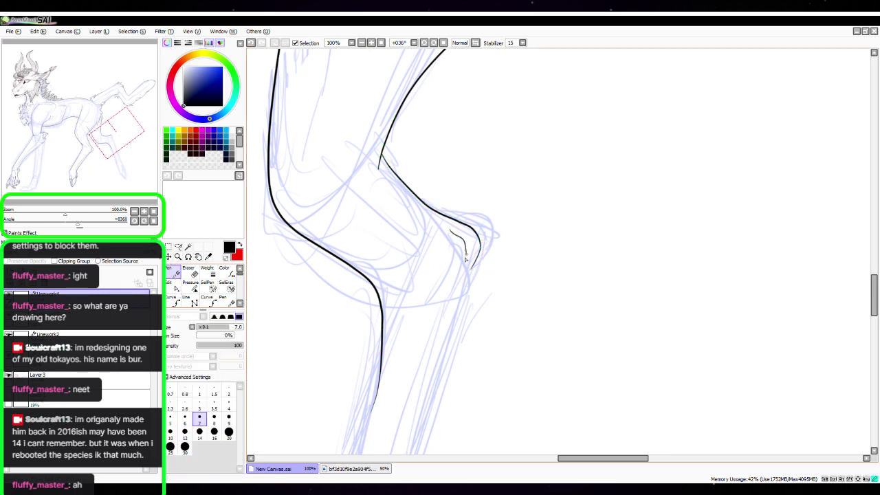
key("space")
left_click_drag(513, 165, 501, 359)
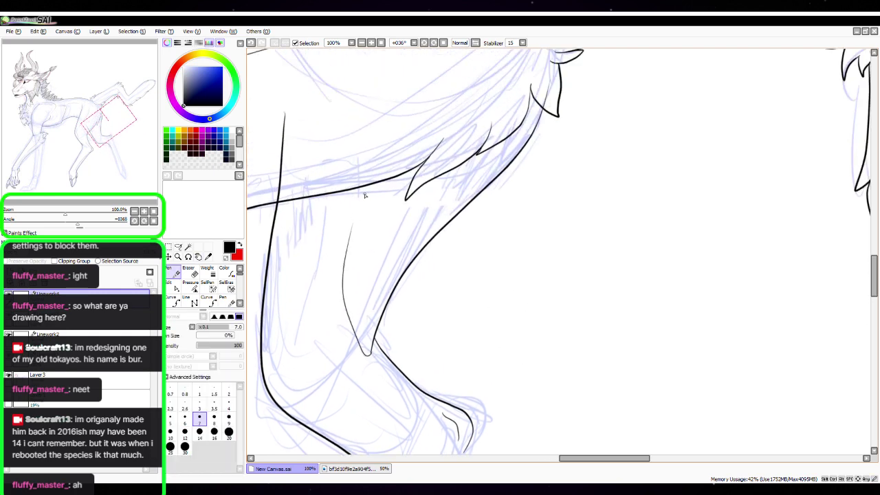
key("space")
left_click_drag(514, 413, 515, 268)
mouse_move(505, 328)
left_mouse_down()
mouse_move(528, 264)
mouse_move(559, 276)
left_mouse_up()
left_click_drag(473, 226, 471, 332)
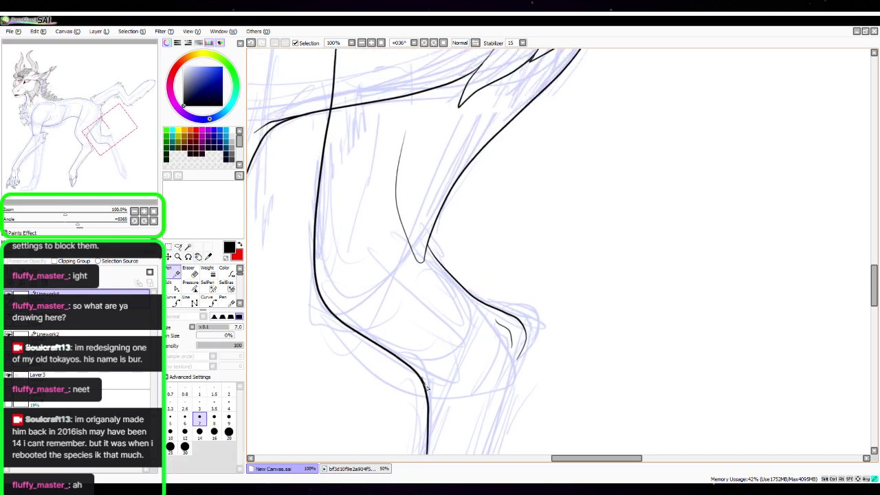
Add a small crease at the front of the hock bend and an inner contour line running down the far hind thigh
key("ctrl+z")
left_click_drag(433, 377, 425, 363)
mouse_move(380, 322)
left_mouse_down()
mouse_move(349, 279)
mouse_move(350, 200)
mouse_move(389, 100)
left_mouse_up()
key("space")
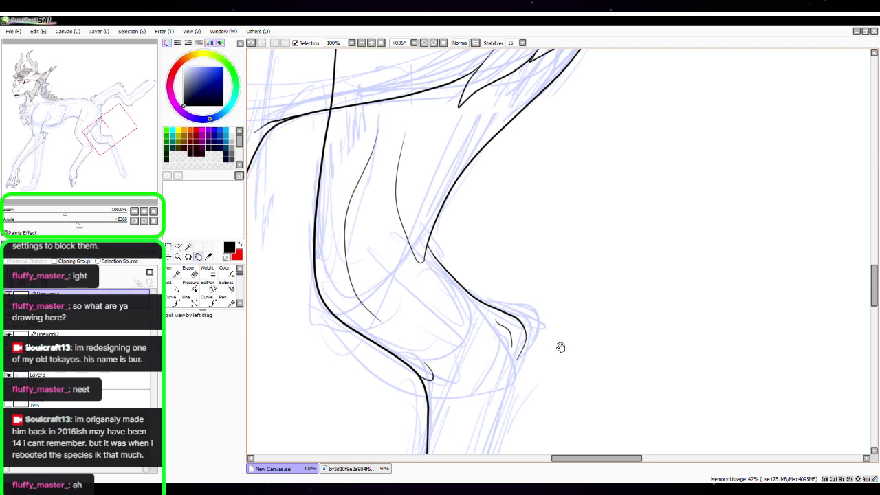
mouse_move(559, 325)
left_mouse_down()
mouse_move(553, 249)
mouse_move(572, 362)
left_mouse_up()
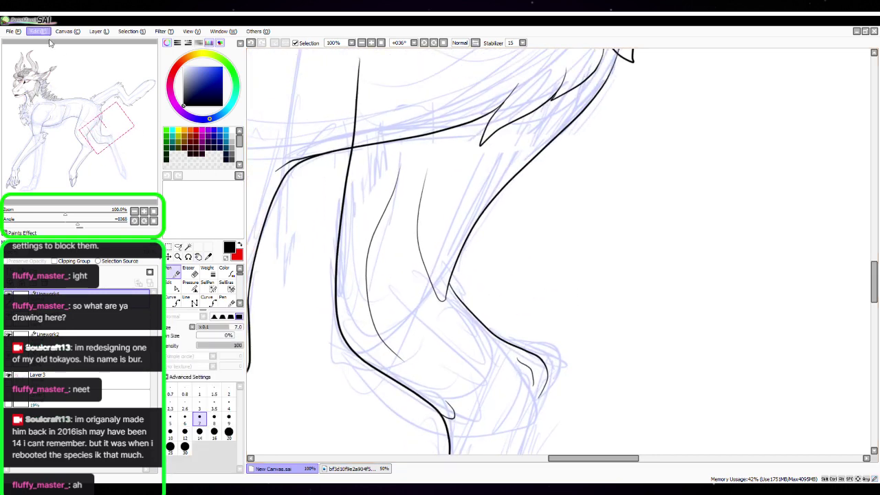
left_click_drag(381, 232, 393, 175)
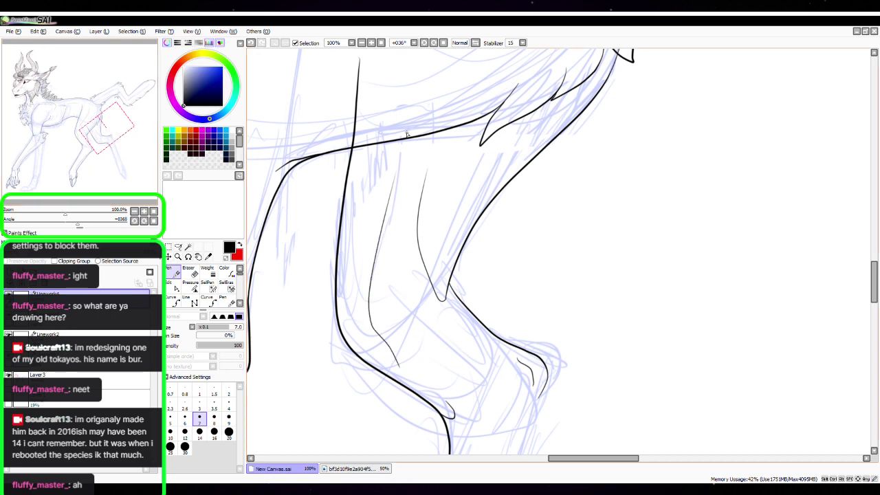
Reshape the outline above the far hind heel into a smooth inward curve, undoing the first bumpy adjustment
key("space")
mouse_move(578, 358)
left_mouse_down()
mouse_move(558, 313)
mouse_move(550, 243)
left_mouse_up()
left_click_drag(554, 313, 546, 200)
mouse_move(520, 234)
left_mouse_down()
mouse_move(510, 163)
mouse_move(456, 309)
mouse_move(416, 350)
left_mouse_up()
left_click(143, 211)
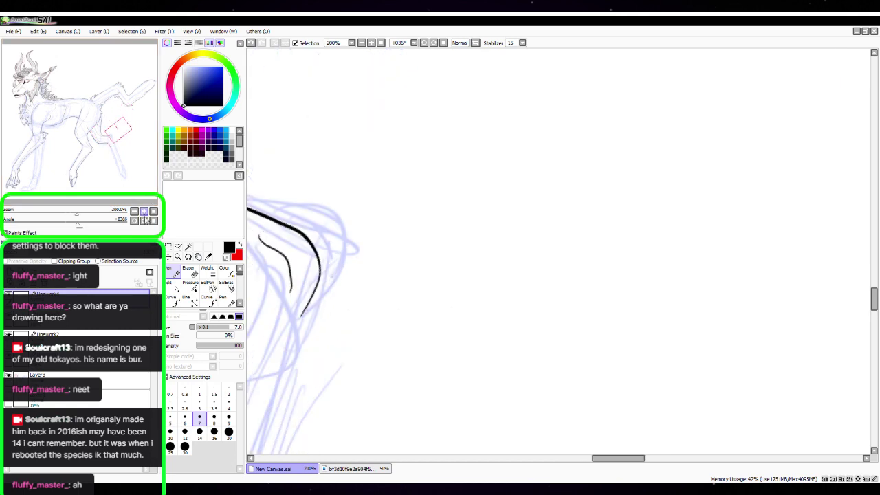
key("ctrl")
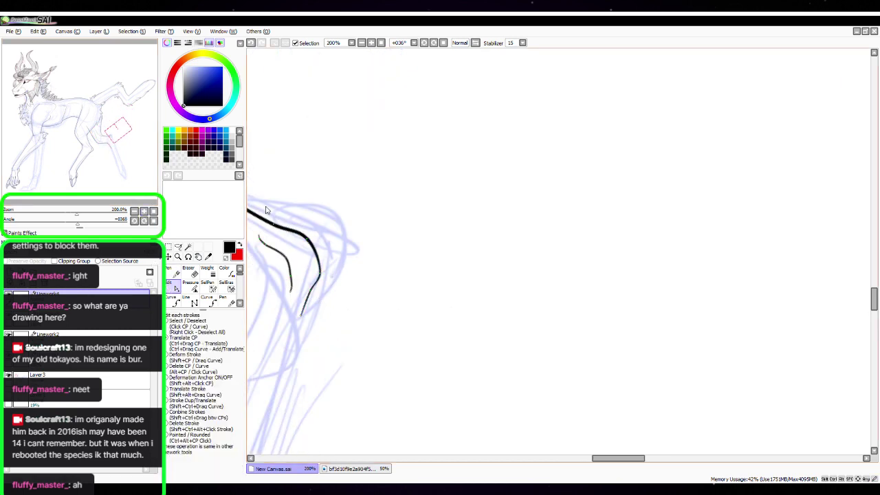
key("space")
mouse_move(380, 220)
left_mouse_down()
mouse_move(405, 222)
mouse_move(507, 273)
left_mouse_up()
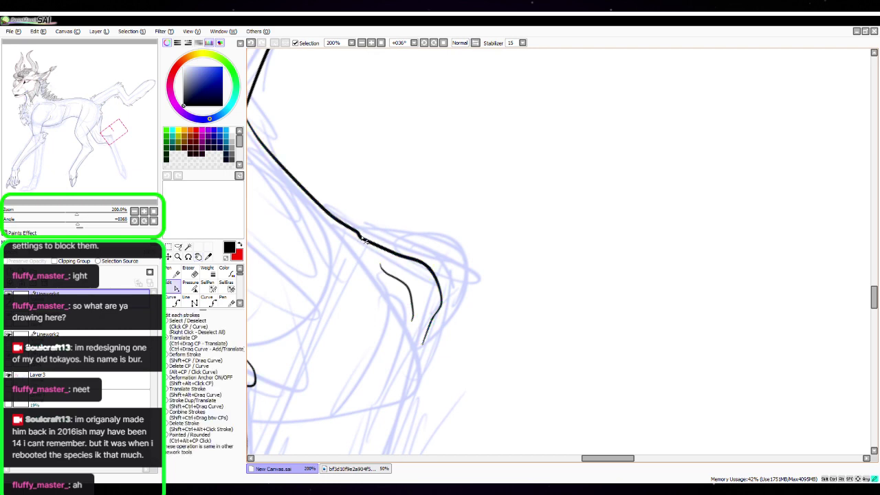
left_click(42, 35)
left_click(43, 40)
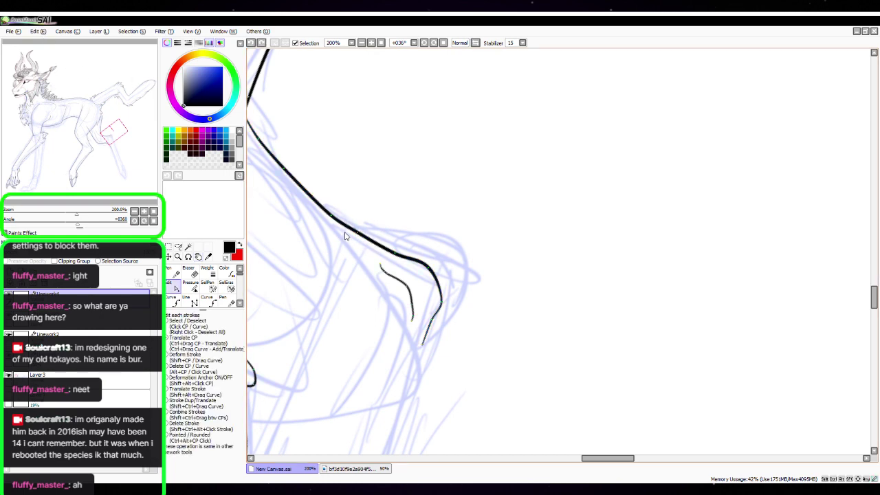
left_click_drag(360, 236, 353, 237)
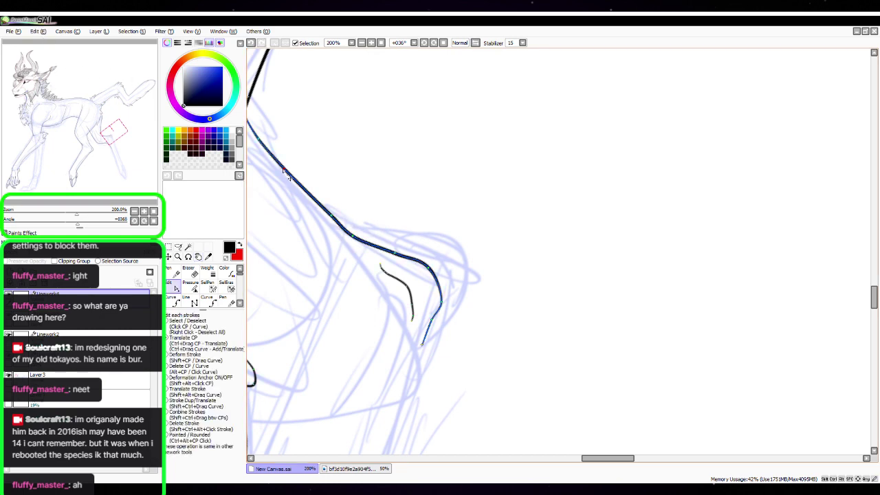
left_click(172, 271)
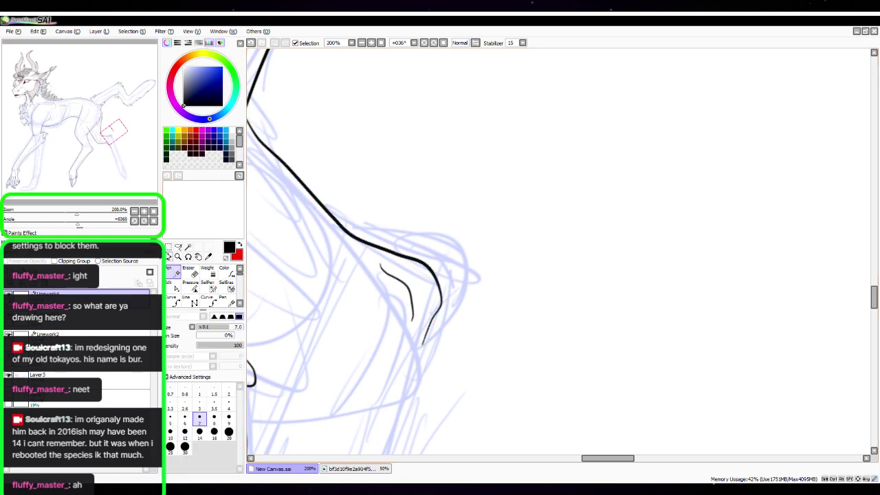
Erase the tapered lower end of the front outline below the far hind hock with the size 20 eraser
key("space")
left_click_drag(523, 351, 598, 193)
left_click_drag(542, 291, 560, 219)
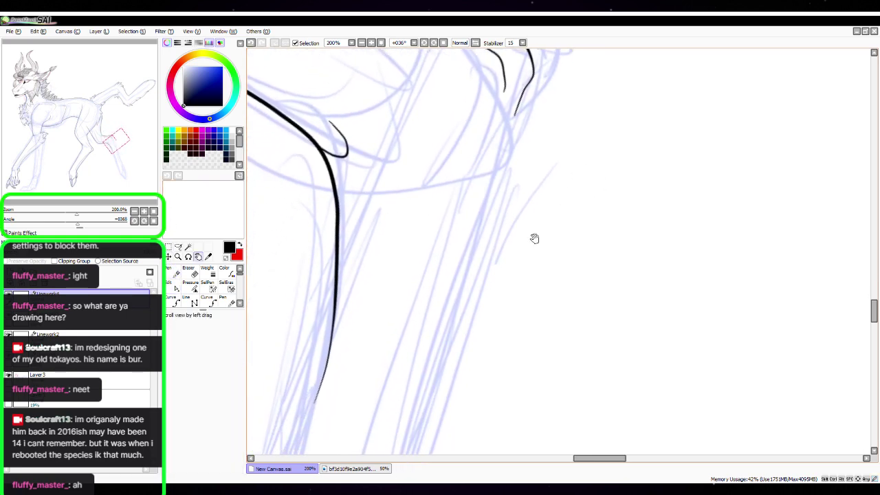
left_click(134, 212)
key("space")
left_click_drag(558, 352, 571, 141)
left_click_drag(525, 220, 470, 247)
left_click_drag(420, 220, 433, 314)
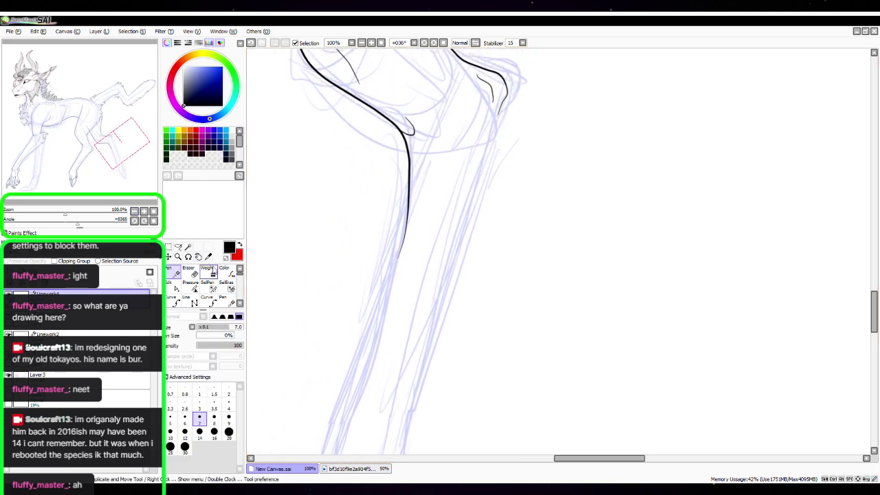
left_click(197, 266)
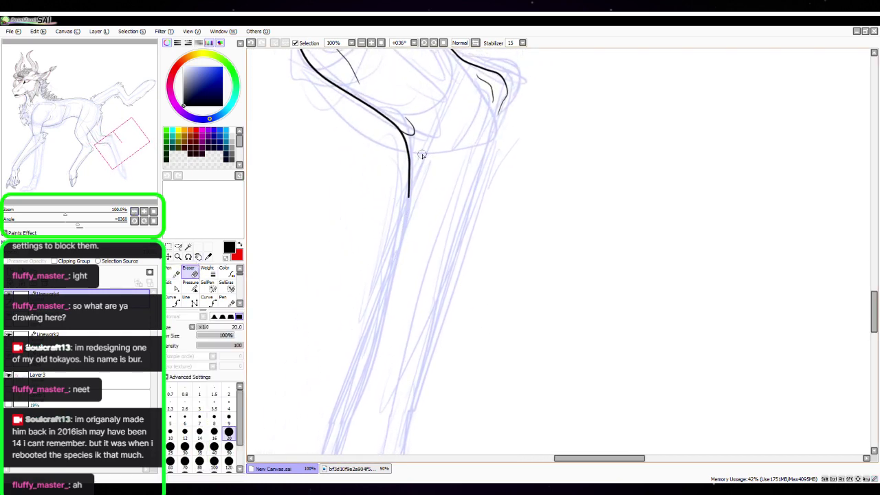
Angle the lower end of the front outline below the far hind hock slightly toward the shin, undoing a trial shin stroke
left_click(173, 272)
left_click(135, 212)
key("space")
mouse_move(490, 305)
left_mouse_down()
mouse_move(493, 224)
mouse_move(477, 221)
left_mouse_up()
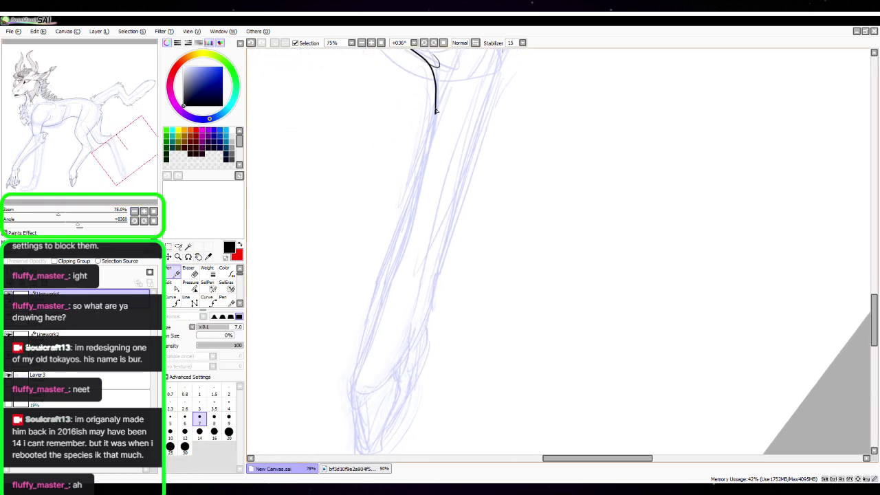
left_click_drag(429, 149, 352, 391)
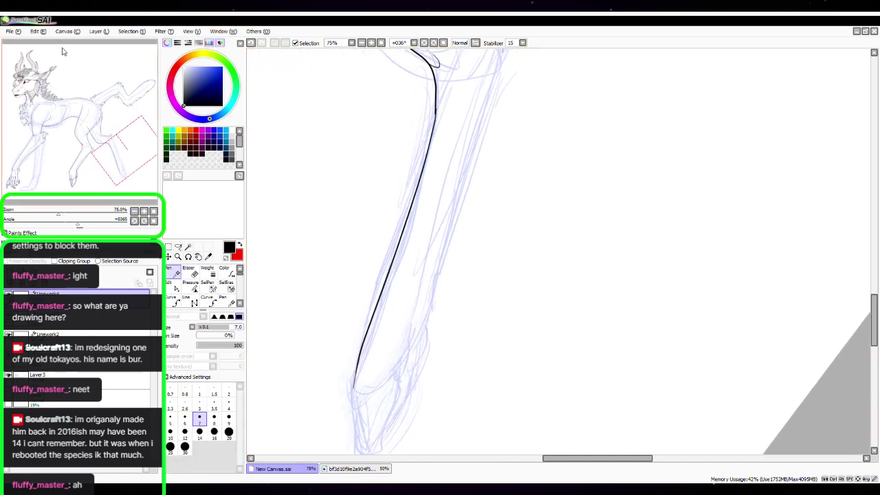
key("ctrl+z")
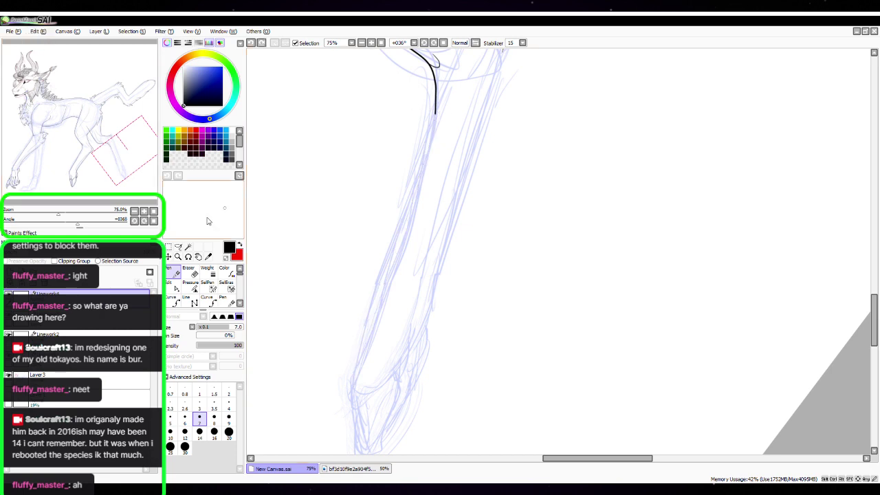
left_click(174, 289)
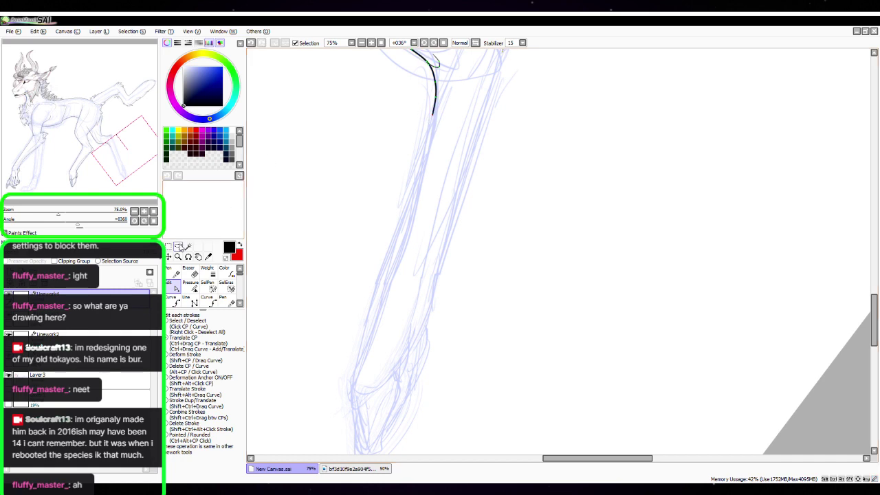
left_click(174, 272)
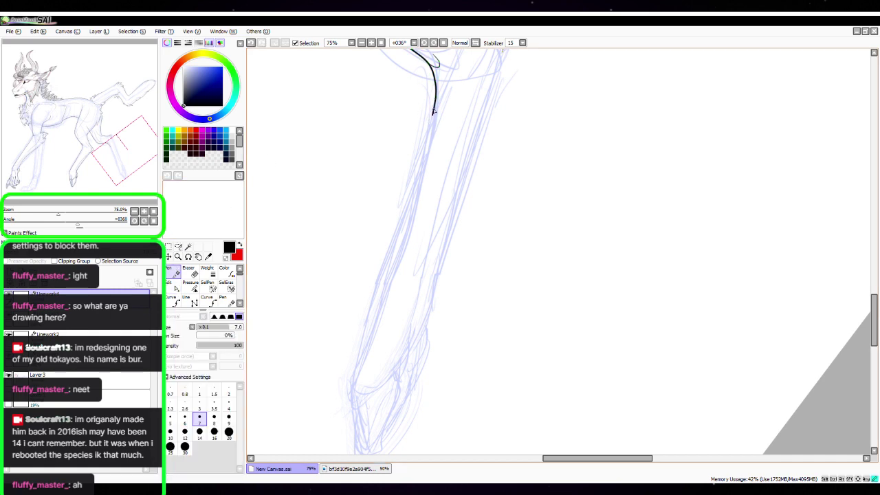
left_click_drag(434, 111, 354, 389)
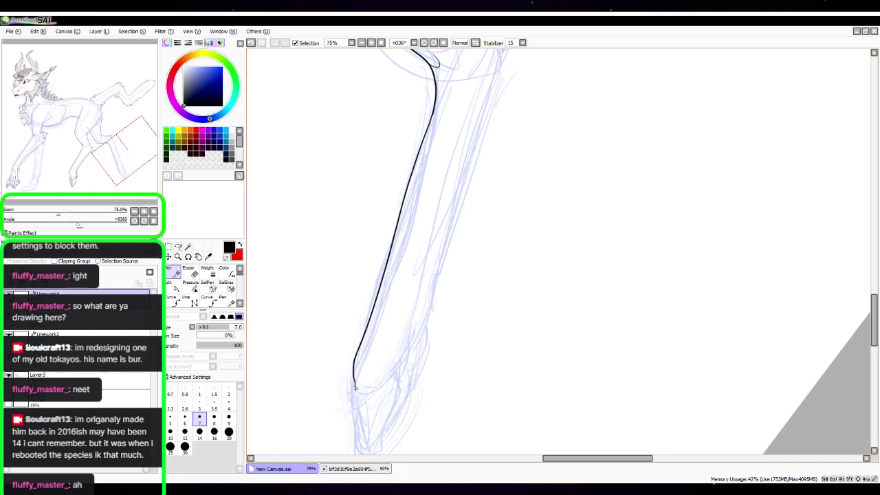
key("ctrl+z")
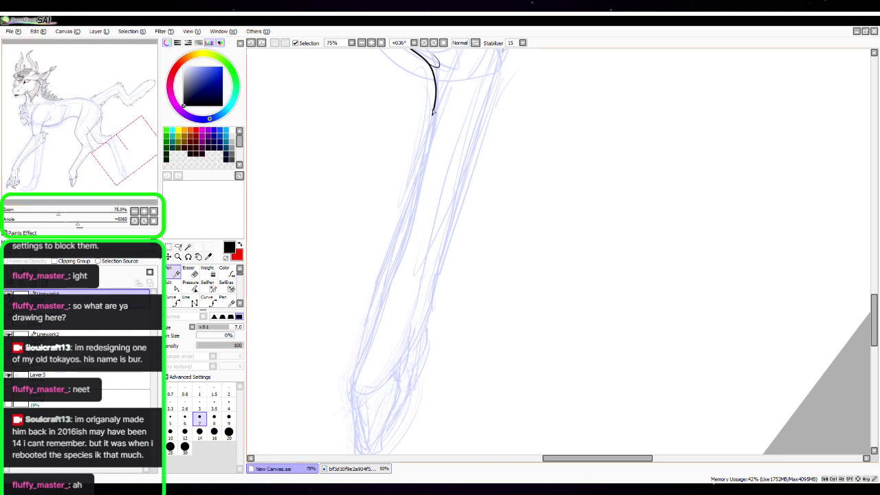
left_click_drag(421, 153, 346, 366)
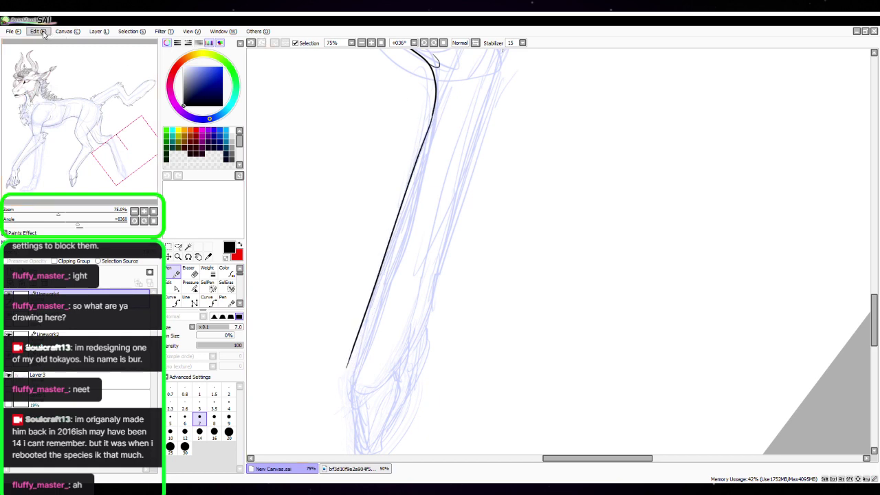
key("ctrl+z")
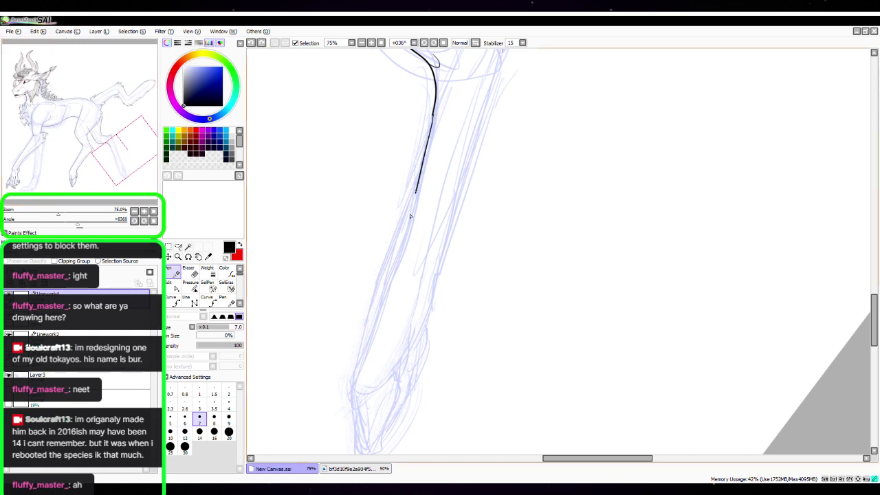
left_click_drag(410, 216, 352, 370)
key("ctrl+z")
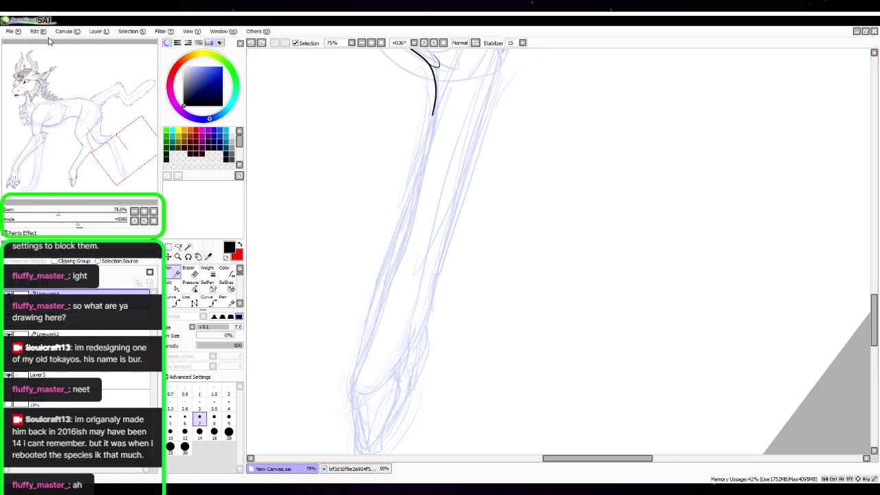
left_click_drag(417, 159, 343, 378)
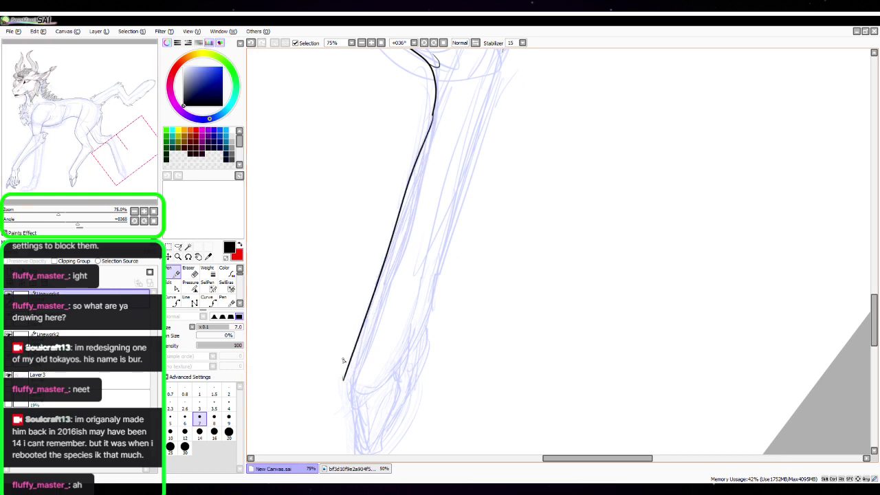
key("ctrl+z")
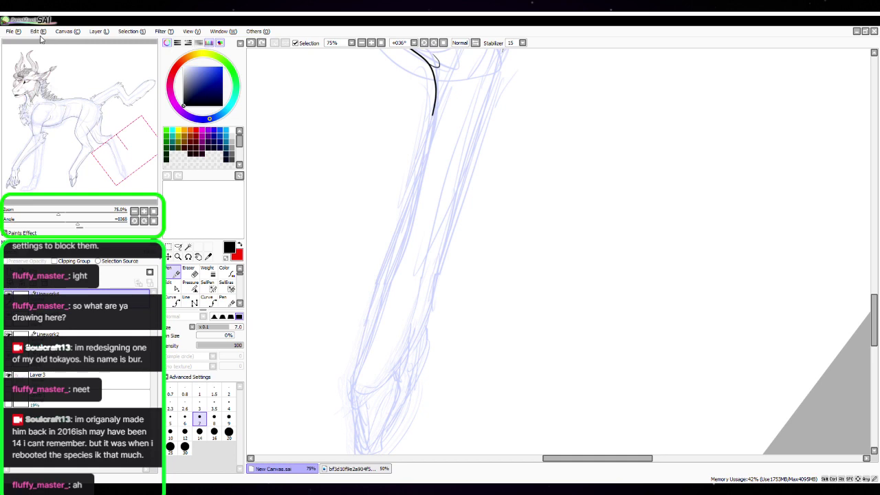
Draw the front outline of the far hind lower leg down to the ankle with the size 7 pen and smooth its upper joint
left_click_drag(434, 115, 357, 364)
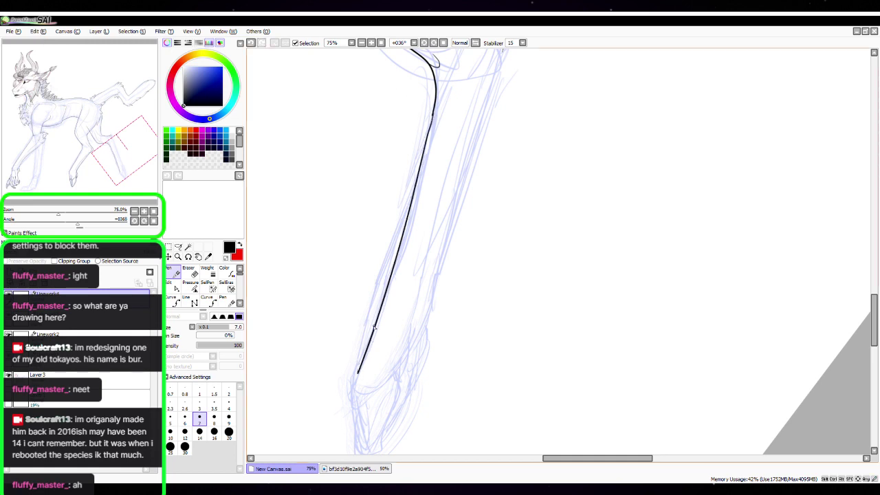
left_click(170, 286)
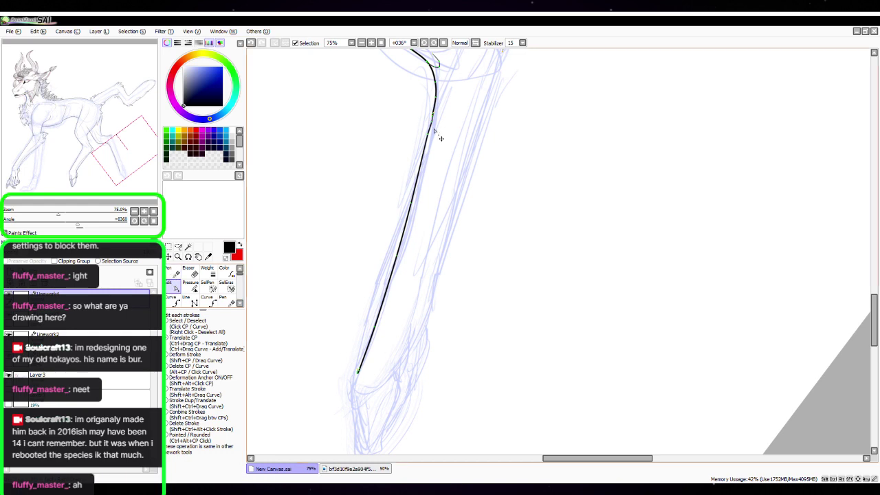
left_click_drag(427, 133, 429, 134)
left_click_drag(142, 196, 142, 199)
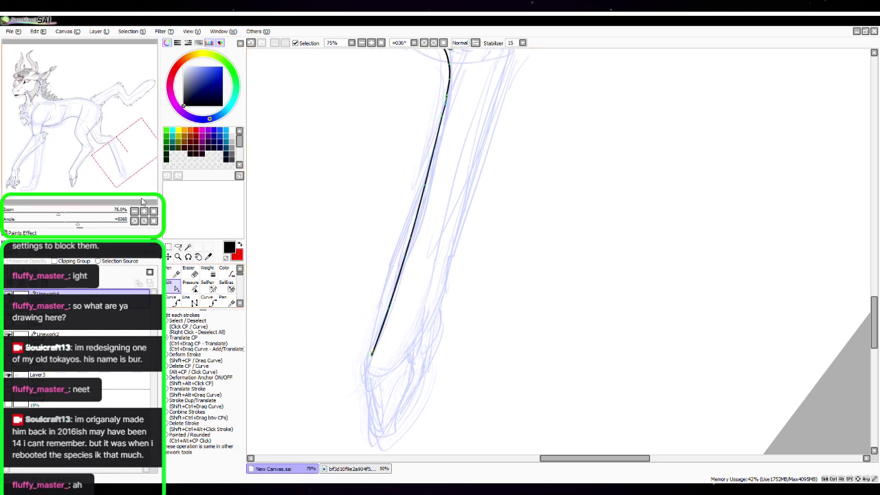
left_click(145, 212)
key("space")
left_click_drag(472, 112, 436, 350)
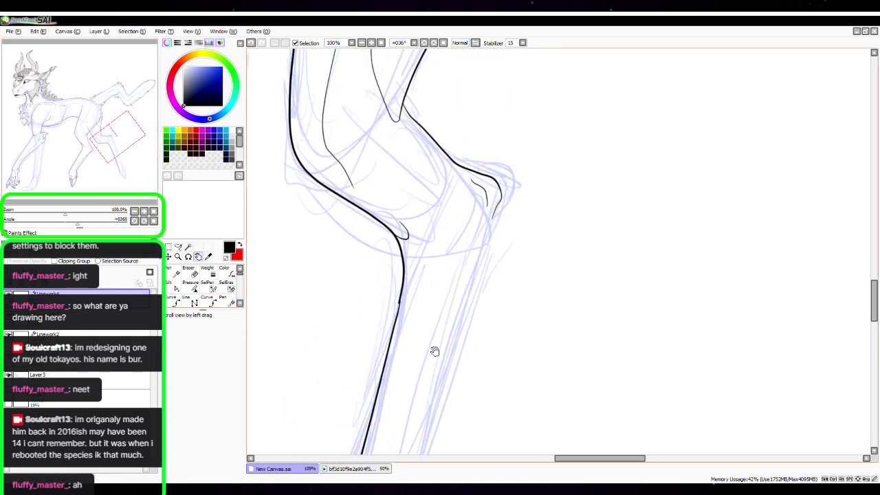
left_click(143, 211)
left_click(143, 211)
left_click(143, 211)
key("space")
left_click_drag(349, 363, 646, 258)
left_click_drag(482, 302, 519, 264)
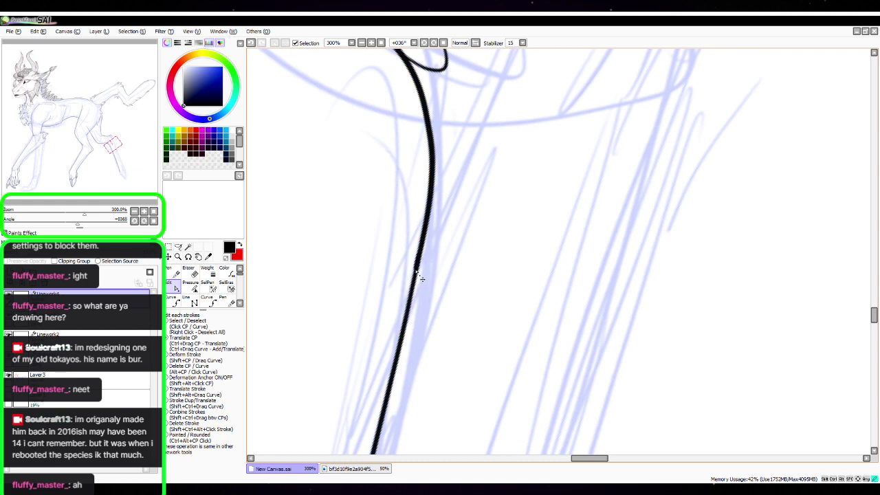
Bend the lower tip of the shin outline forward at the ankle into a short curve
key("space")
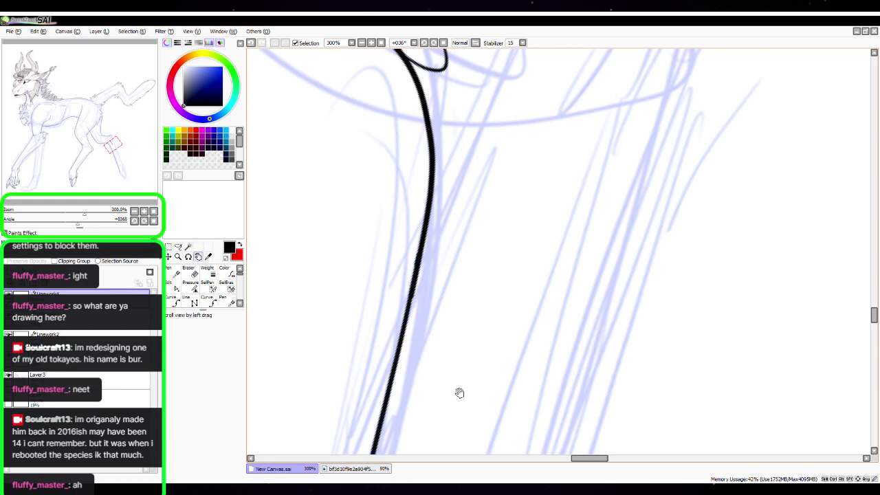
mouse_move(458, 393)
left_mouse_down()
mouse_move(448, 361)
mouse_move(474, 193)
left_mouse_up()
left_click_drag(406, 430, 481, 190)
left_click_drag(420, 349, 497, 178)
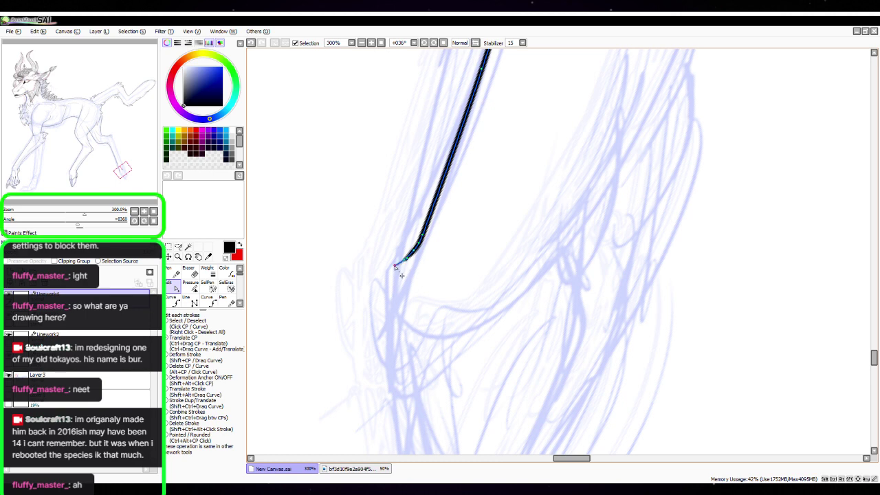
Draw a small jagged fur tuft at the front of the ankle and the front part of the pointed fur cuff below it
key("Page_Up")
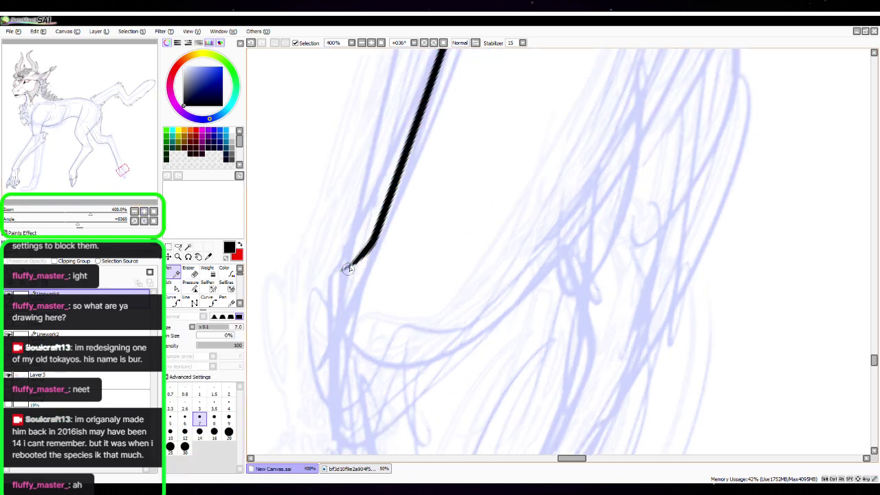
mouse_move(348, 268)
left_mouse_down()
mouse_move(336, 297)
mouse_move(348, 292)
left_mouse_up()
key("space")
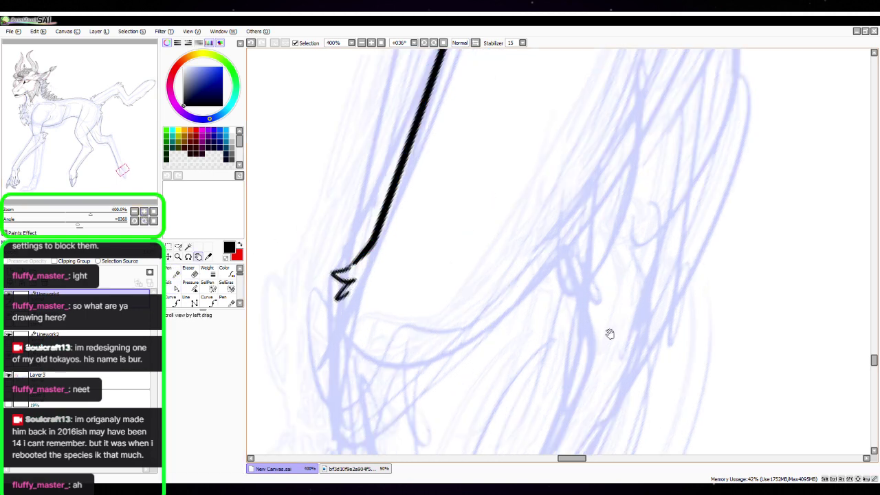
mouse_move(610, 334)
left_mouse_down()
mouse_move(570, 248)
mouse_move(476, 239)
left_mouse_up()
mouse_move(293, 196)
left_mouse_down()
mouse_move(277, 305)
mouse_move(288, 289)
left_mouse_up()
mouse_move(289, 302)
left_mouse_down()
mouse_move(314, 343)
mouse_move(395, 260)
left_mouse_up()
left_click(135, 212)
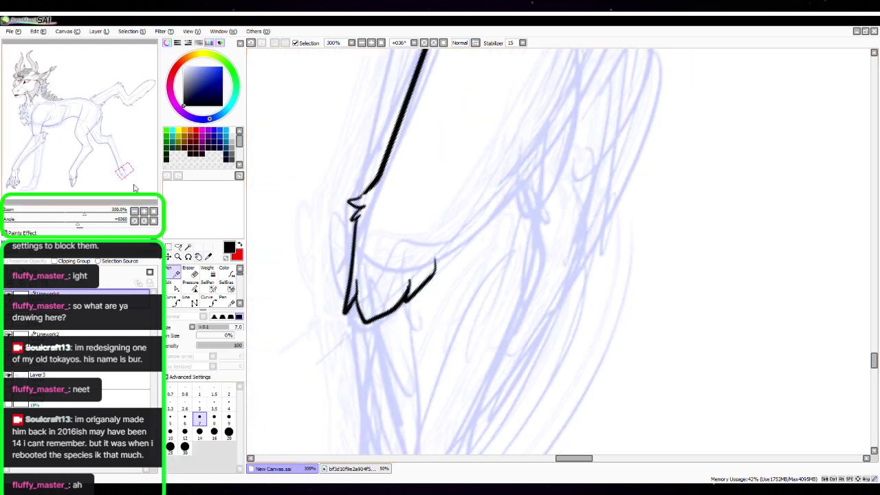
Extend the jagged lower edge of the fur cuff up toward the back of the ankle, ending in small tufts
key("space")
left_click_drag(515, 244, 442, 334)
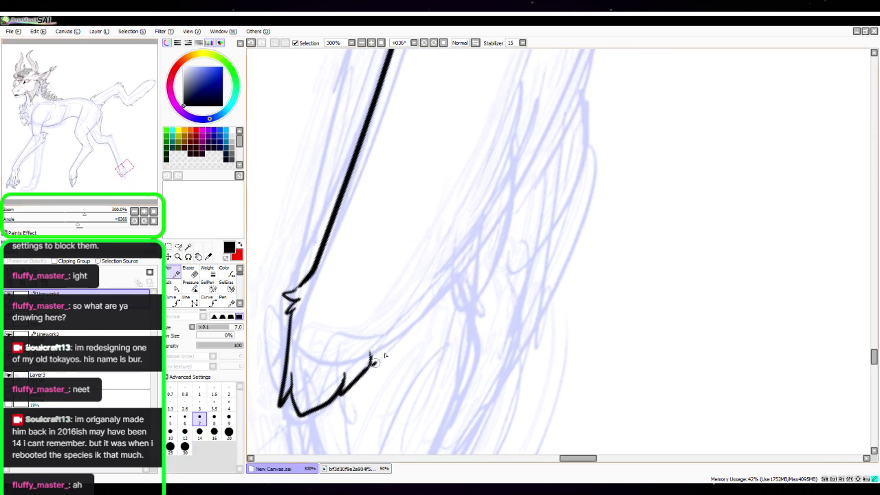
mouse_move(371, 363)
left_mouse_down()
mouse_move(438, 311)
mouse_move(456, 261)
left_mouse_up()
key("space")
mouse_move(568, 258)
left_mouse_down()
mouse_move(488, 340)
mouse_move(481, 333)
left_mouse_up()
mouse_move(472, 297)
left_mouse_down()
mouse_move(462, 311)
mouse_move(495, 252)
mouse_move(495, 287)
mouse_move(501, 188)
mouse_move(461, 207)
left_mouse_up()
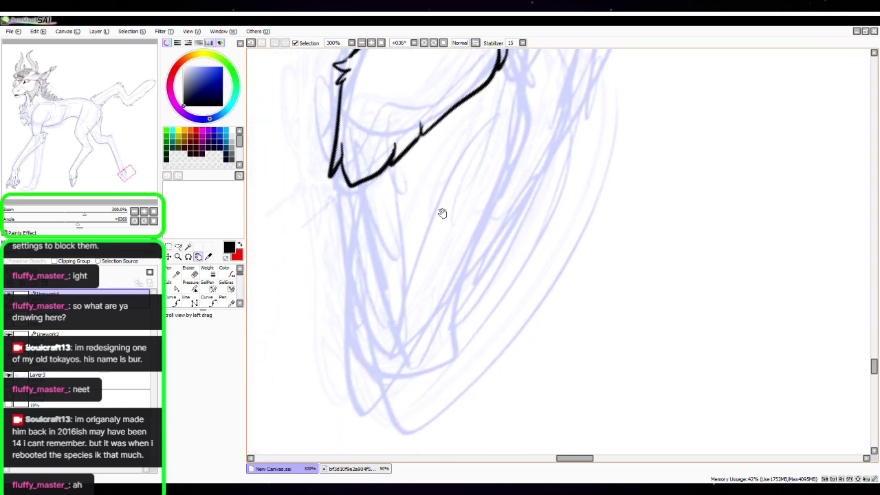
mouse_move(331, 172)
left_mouse_down()
mouse_move(358, 338)
mouse_move(387, 401)
mouse_move(426, 359)
mouse_move(509, 174)
mouse_move(523, 100)
mouse_move(505, 50)
left_mouse_up()
key("space")
mouse_move(561, 273)
left_mouse_down()
mouse_move(530, 315)
mouse_move(508, 307)
mouse_move(517, 300)
left_mouse_up()
key("ctrl+z")
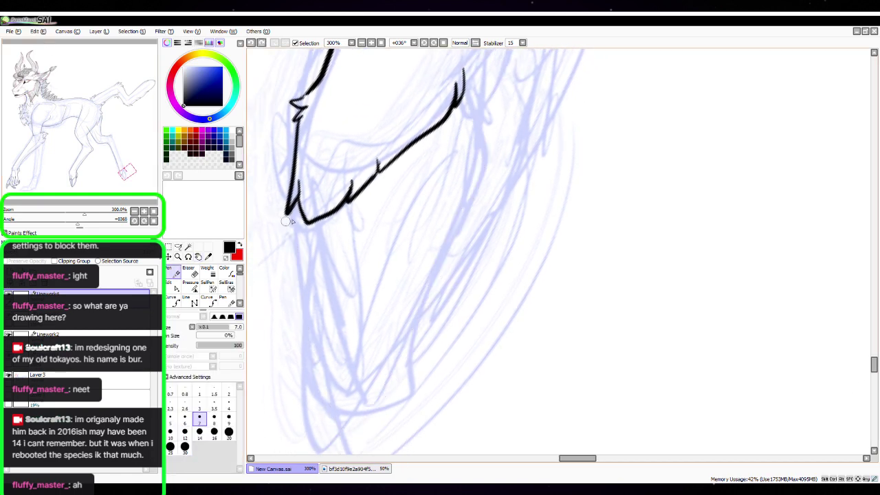
Outline the long pointed hoof below the fur cuff and add thin curved contour lines inside its rear half
mouse_move(286, 221)
left_mouse_down()
mouse_move(291, 284)
mouse_move(324, 442)
mouse_move(360, 444)
mouse_move(466, 215)
mouse_move(481, 152)
mouse_move(463, 94)
left_mouse_up()
key("space")
left_click_drag(525, 334, 532, 305)
mouse_move(353, 435)
left_mouse_down()
mouse_move(344, 361)
mouse_move(358, 251)
mouse_move(434, 137)
mouse_move(467, 127)
mouse_move(466, 157)
mouse_move(417, 184)
mouse_move(363, 339)
mouse_move(356, 416)
mouse_move(399, 271)
mouse_move(437, 196)
left_mouse_up()
mouse_move(413, 272)
left_mouse_down()
mouse_move(453, 200)
mouse_move(442, 240)
left_mouse_up()
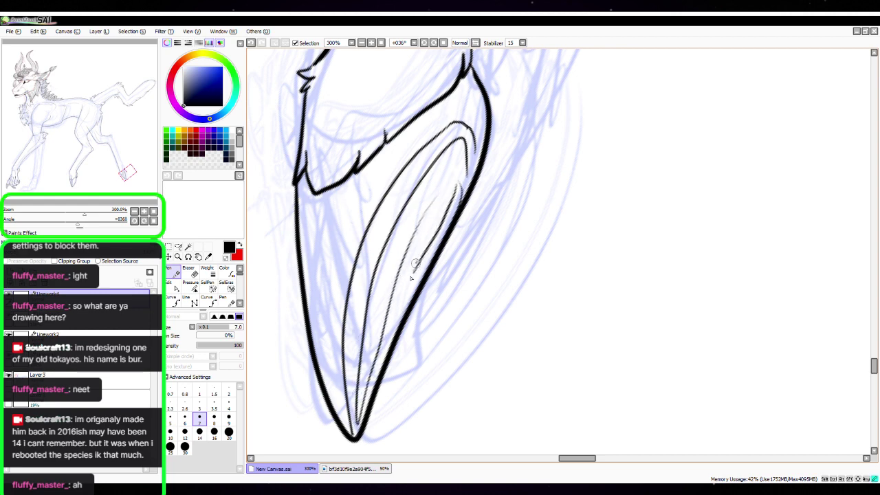
left_click_drag(411, 278, 369, 383)
left_click_drag(431, 158, 449, 139)
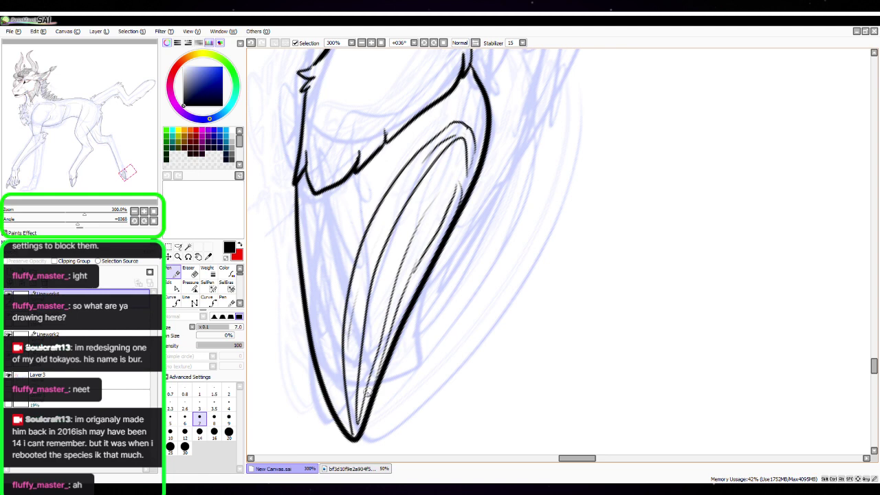
Draw a curved line with a forked fur tuft up the back of the ankle above the hoof
key("space")
left_click_drag(527, 187, 484, 295)
left_click_drag(496, 239, 469, 323)
left_click_drag(475, 284, 415, 293)
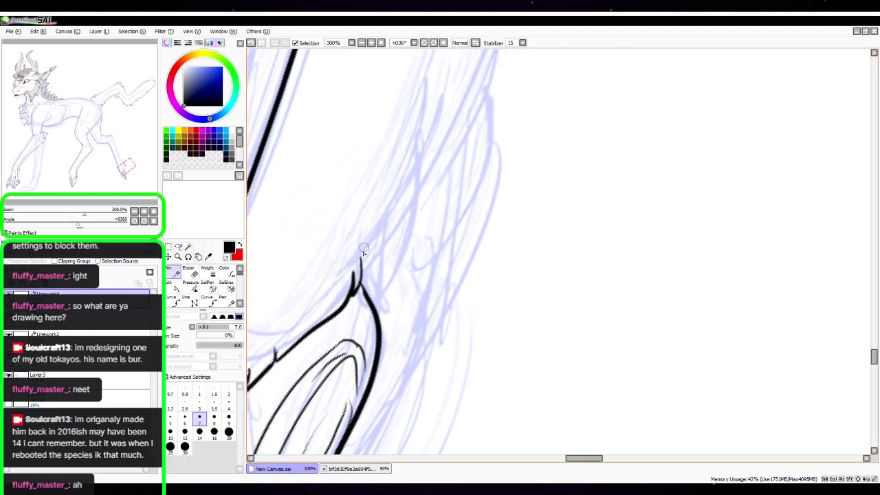
left_click_drag(354, 256, 416, 161)
left_click_drag(407, 198, 422, 144)
Draw the rear outline of the far hind lower leg from the ankle tuft up toward the heel, replacing the first attempt
key("space")
left_click_drag(526, 241, 473, 385)
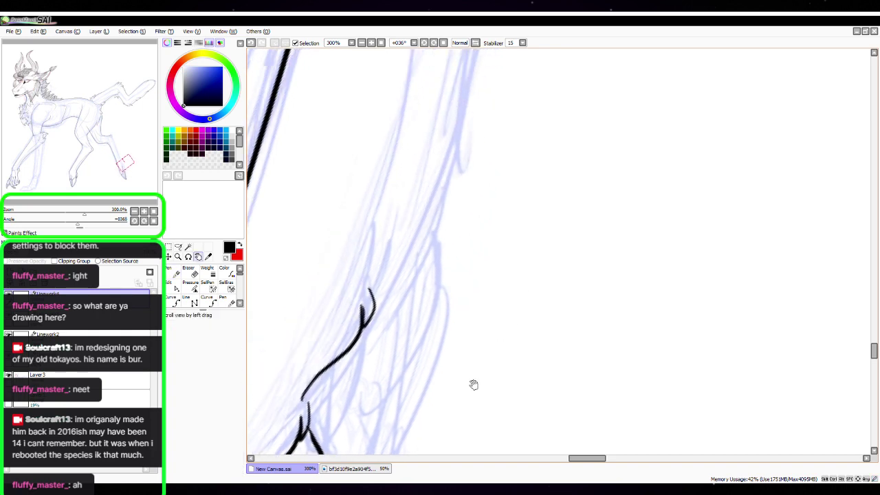
left_click(134, 212)
left_click(134, 211)
key("space")
left_click_drag(536, 207, 393, 375)
scroll(405, 357, "down", 1)
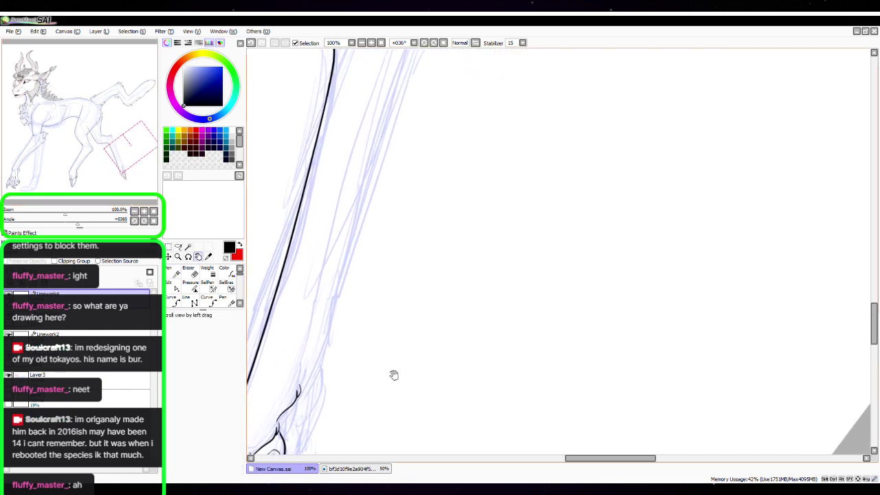
left_click(134, 211)
key("space")
left_click_drag(486, 249, 465, 275)
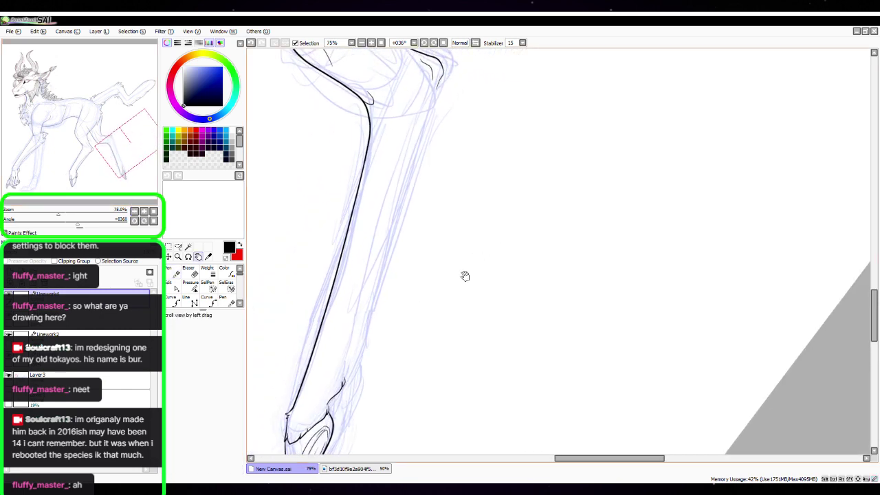
left_click_drag(343, 383, 365, 284)
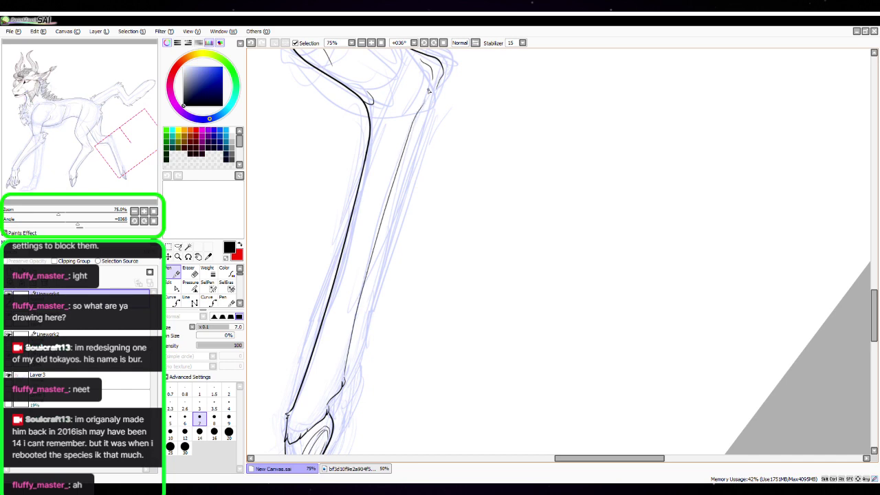
key("ctrl+z")
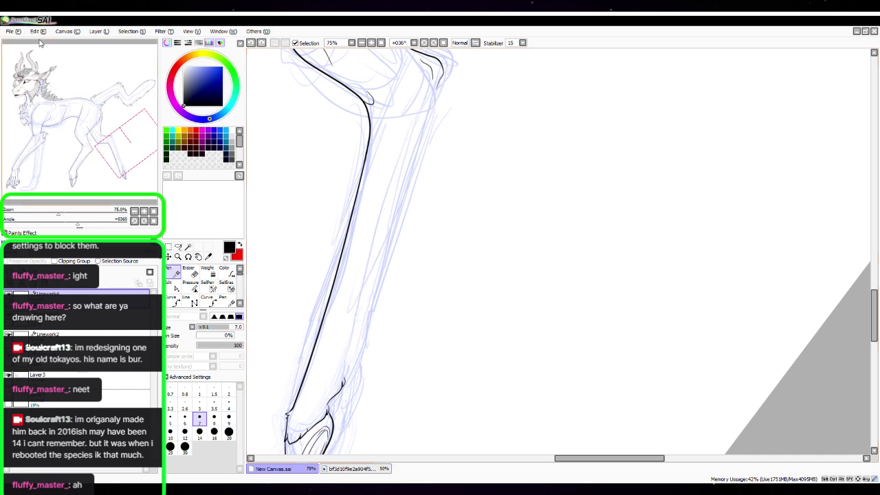
left_click_drag(374, 255, 434, 80)
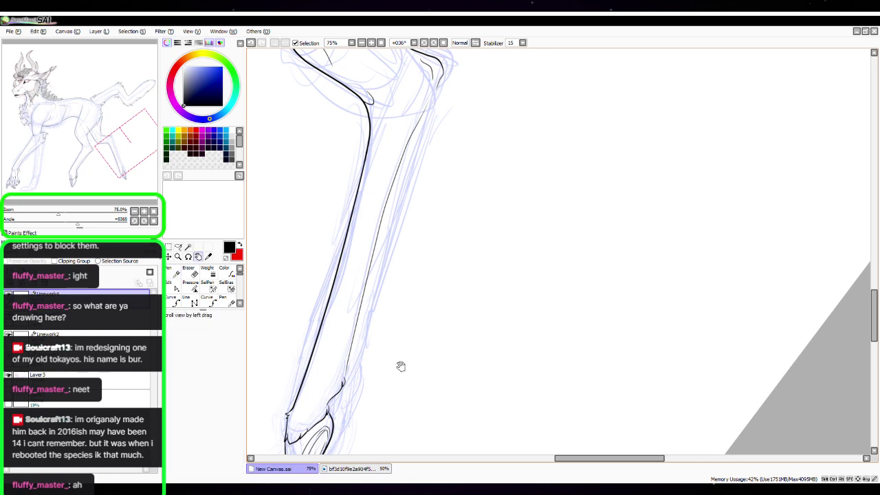
left_click_drag(399, 365, 395, 275)
left_click(143, 212)
left_click(144, 212)
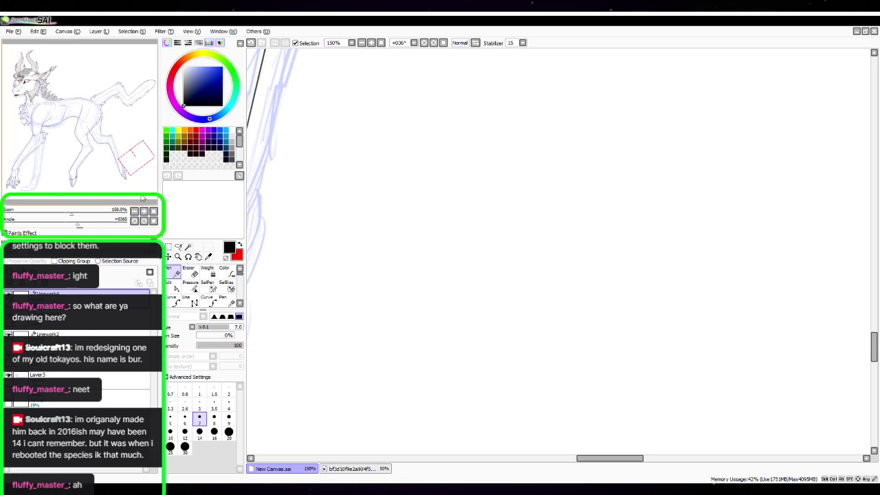
key("space")
left_click_drag(353, 305, 536, 225)
key("n")
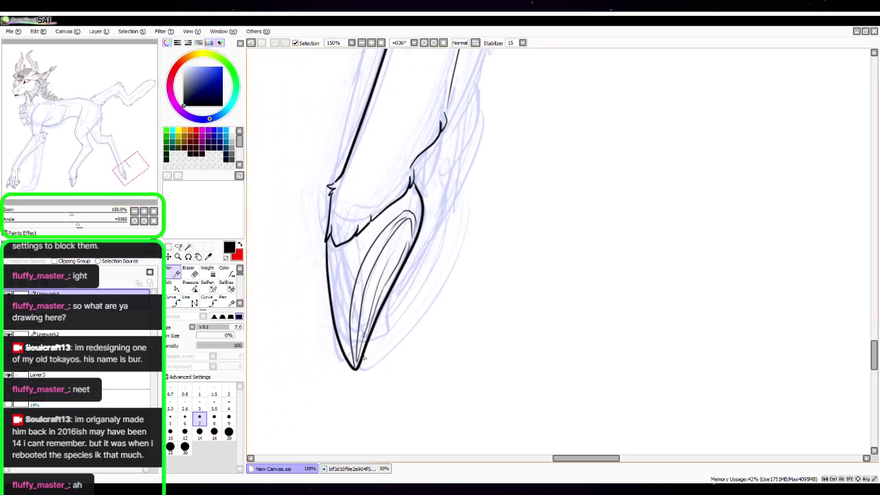
mouse_move(358, 370)
left_mouse_down()
mouse_move(419, 279)
mouse_move(437, 221)
left_mouse_up()
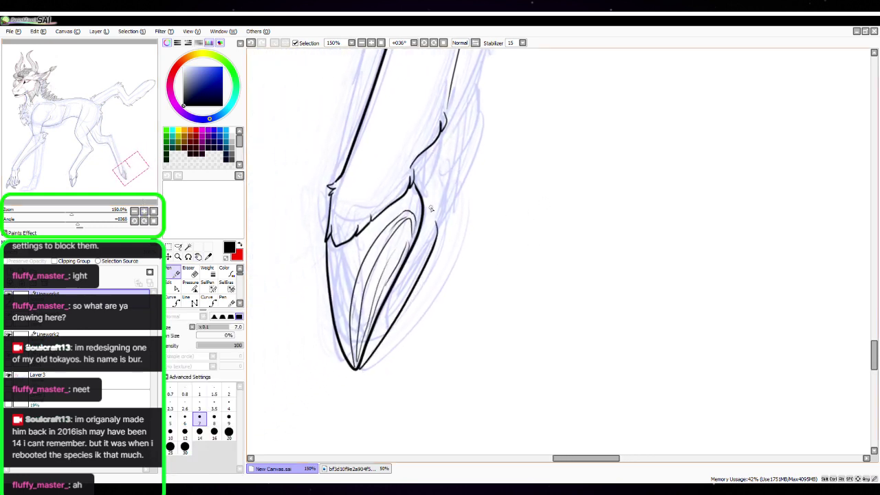
key("ctrl+z")
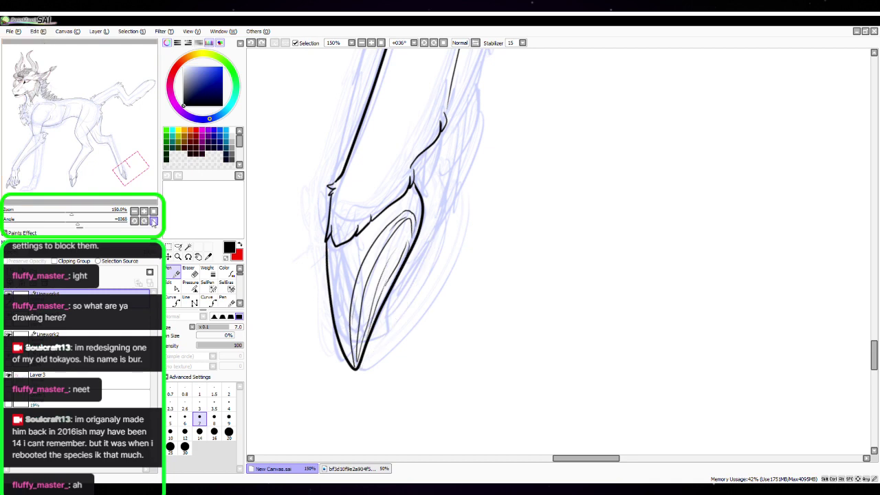
Outline a pointed dewclaw at the back of the ankle, between the forked fur tuft and the top of the hoof
left_click(144, 220)
left_click_drag(62, 227, 37, 225)
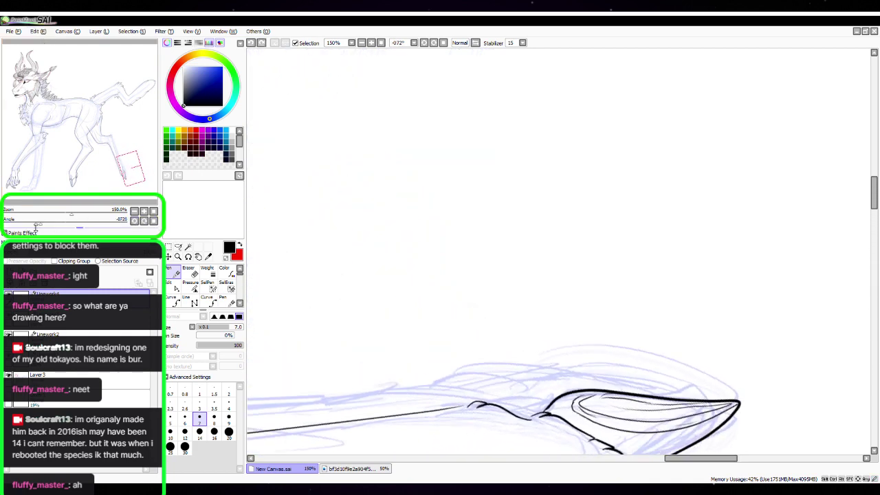
key("space")
left_click_drag(586, 358, 451, 165)
scroll(549, 309, "up", 3)
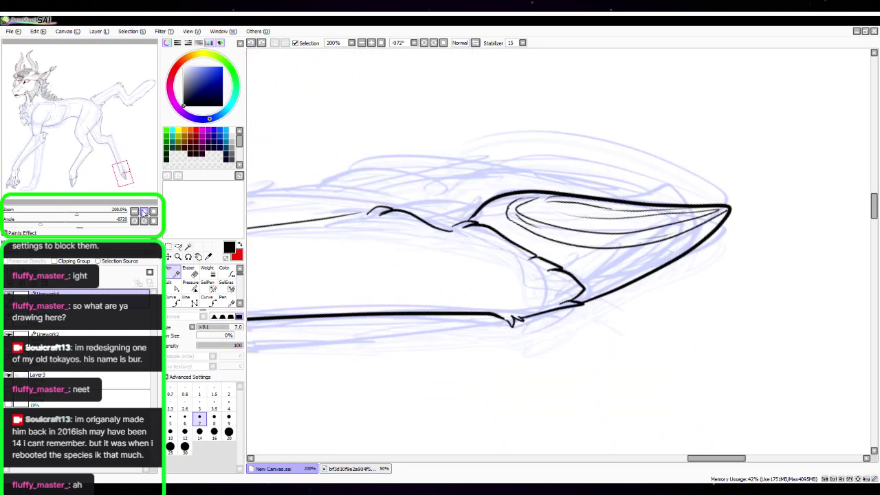
key("n")
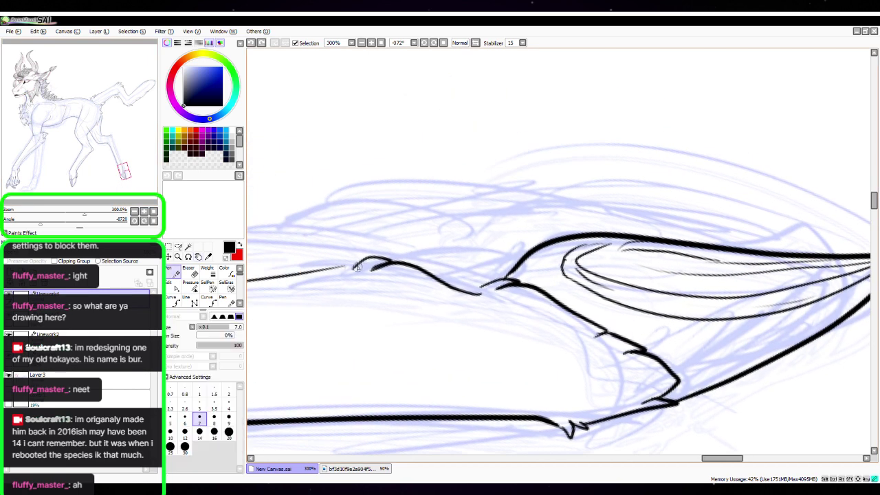
mouse_move(357, 267)
left_mouse_down()
mouse_move(420, 230)
mouse_move(506, 214)
mouse_move(504, 260)
mouse_move(456, 284)
left_mouse_up()
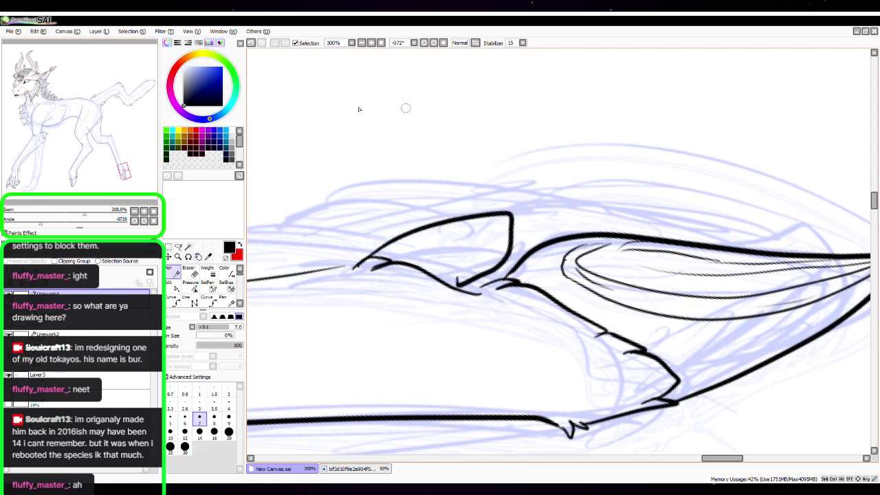
key("ctrl+z")
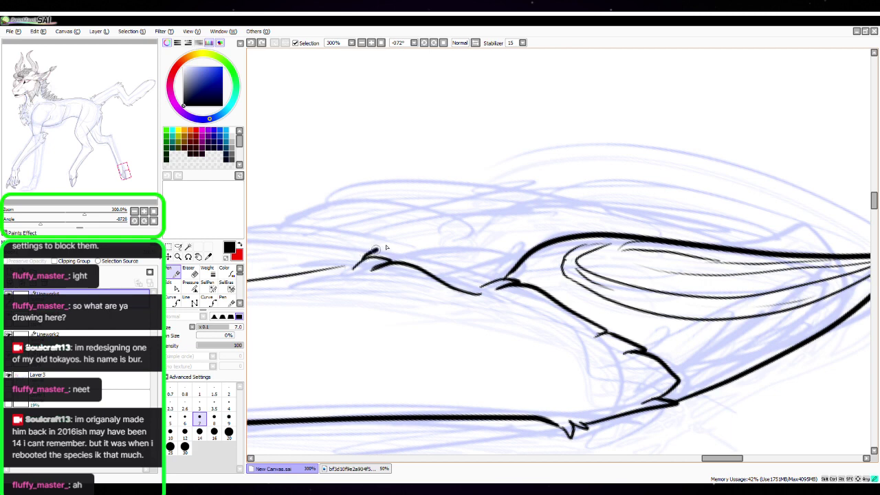
mouse_move(375, 249)
left_mouse_down()
mouse_move(454, 230)
mouse_move(506, 230)
mouse_move(493, 269)
mouse_move(463, 277)
left_mouse_up()
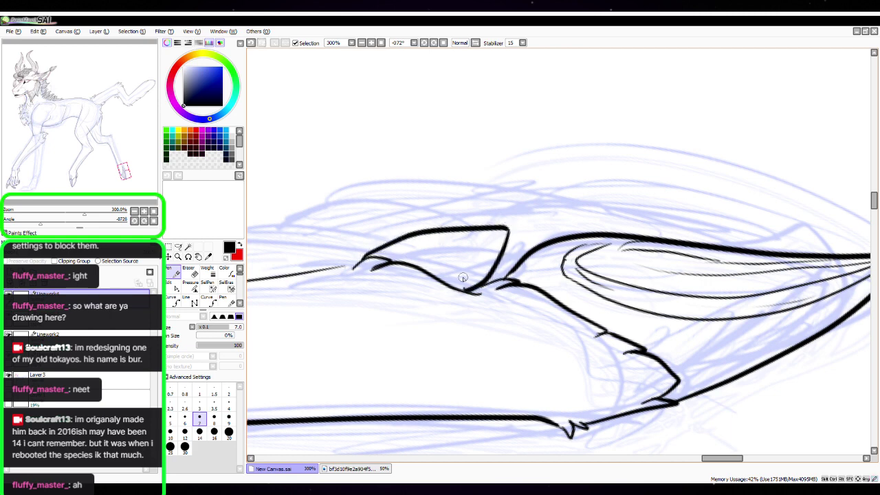
key("ctrl")
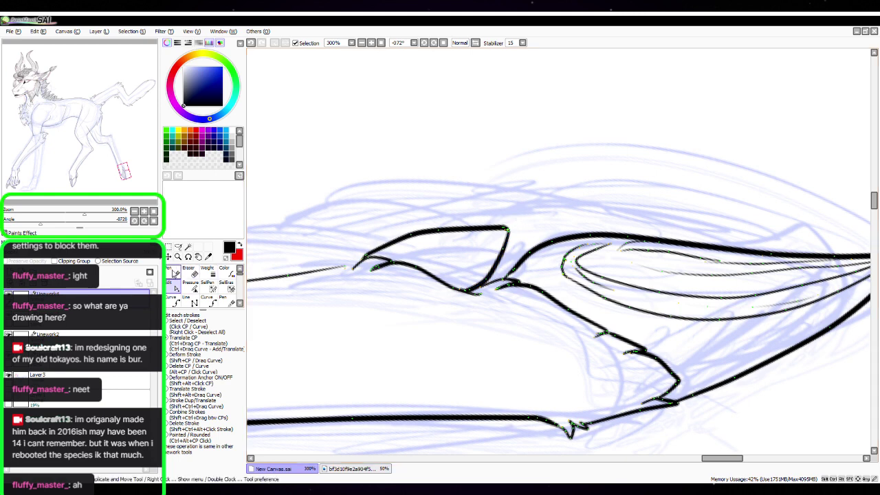
Draw small zigzag fur tufts between the dewclaw's base and the top edge of the hoof
key("space")
left_click_drag(550, 242, 642, 250)
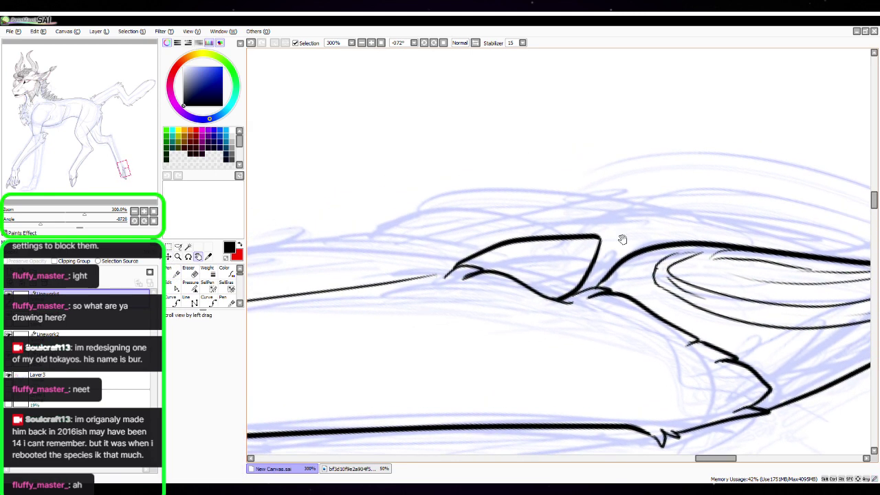
key("n")
left_click_drag(594, 269, 624, 252)
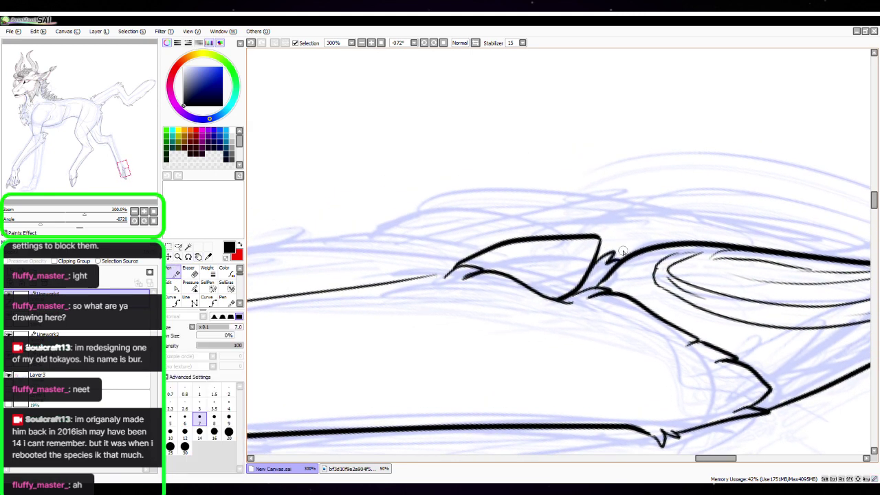
mouse_move(563, 231)
left_mouse_down()
mouse_move(532, 203)
mouse_move(505, 200)
left_mouse_up()
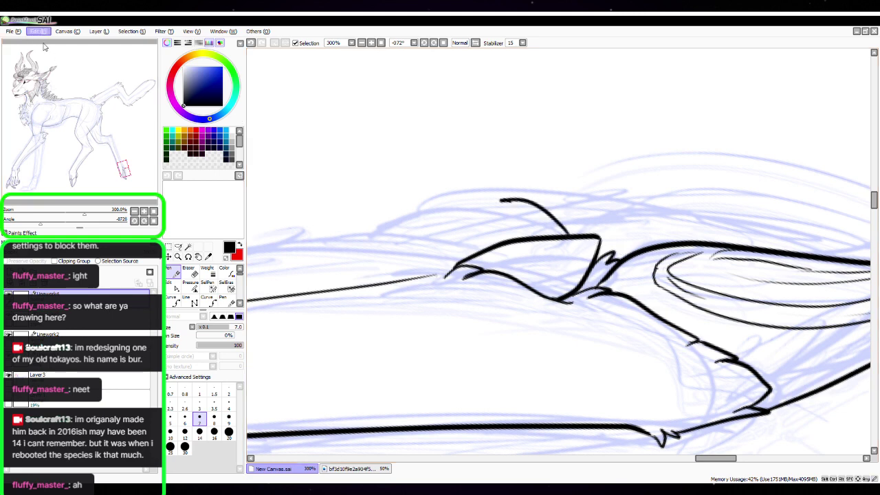
key("ctrl+z")
Draw a tufted fur outline behind the first dewclaw, extending up the back of the lower leg
left_click(153, 220)
left_click_drag(67, 218, 96, 217)
left_click_drag(649, 311, 499, 308)
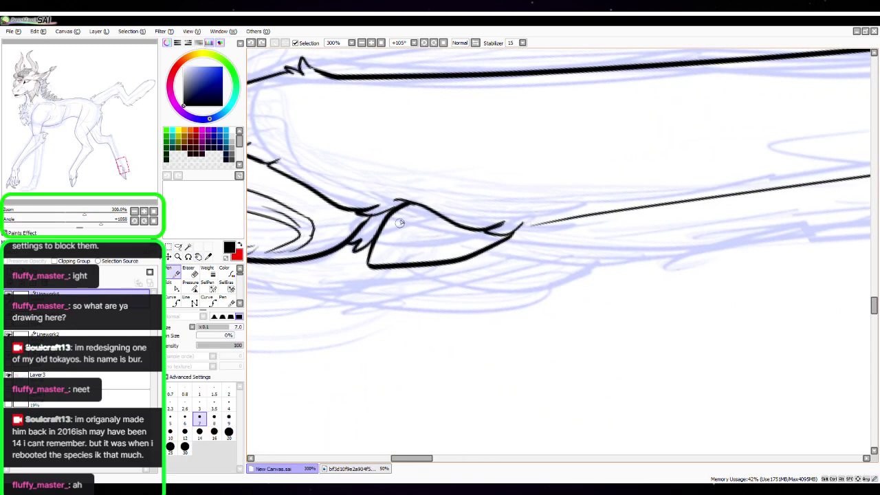
mouse_move(397, 282)
left_mouse_down()
mouse_move(449, 274)
mouse_move(444, 282)
mouse_move(512, 286)
mouse_move(622, 233)
mouse_move(607, 255)
mouse_move(750, 230)
left_mouse_up()
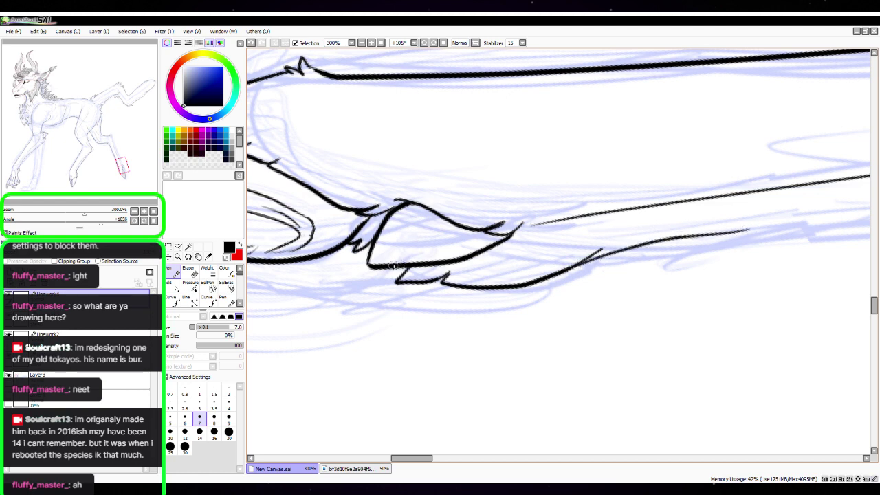
Outline a second, narrower dewclaw behind the first one, tucked under the tufted fur edge, and refine its upper line
mouse_move(394, 266)
left_mouse_down()
mouse_move(335, 293)
mouse_move(390, 303)
mouse_move(448, 281)
left_mouse_up()
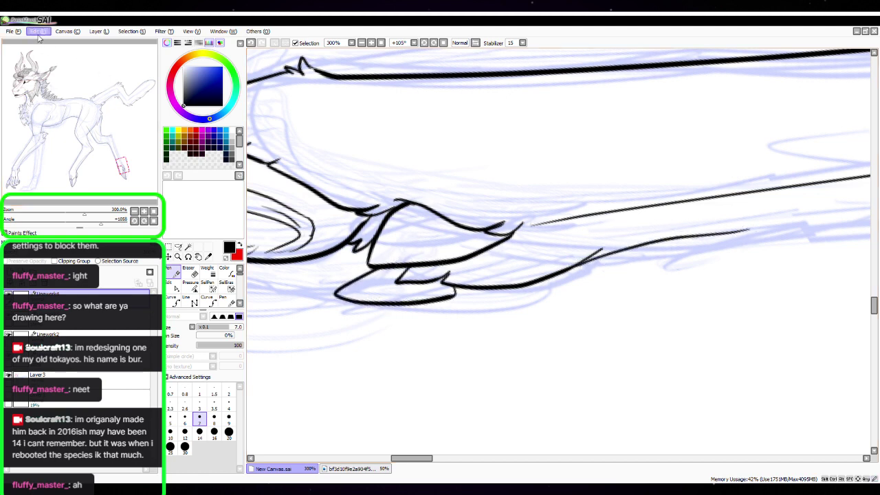
key("ctrl+z")
mouse_move(389, 266)
left_mouse_down()
mouse_move(346, 295)
mouse_move(421, 302)
mouse_move(476, 282)
left_mouse_up()
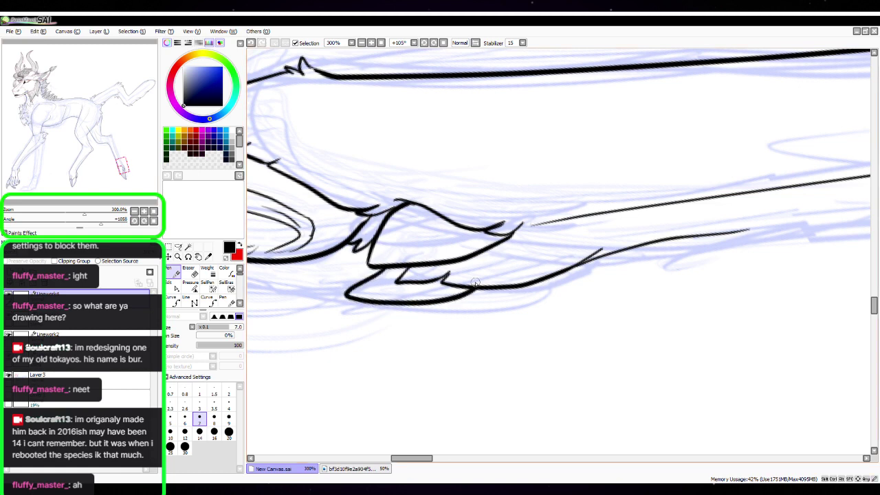
left_click(172, 285)
left_click_drag(380, 277, 376, 272)
left_click(177, 273)
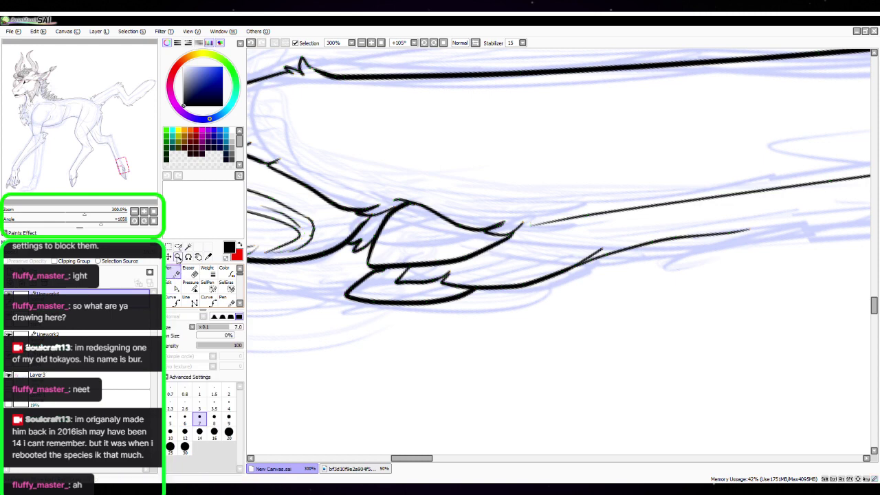
left_click_drag(362, 286, 386, 273)
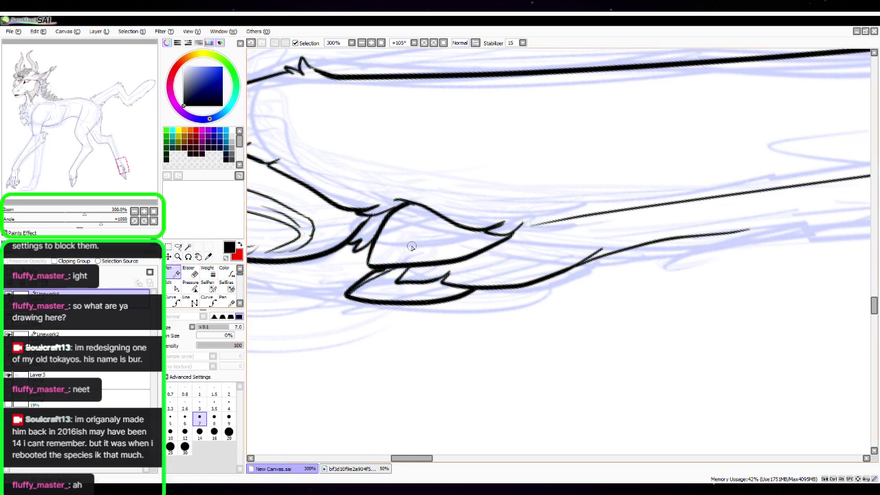
Draw the second toe's outer edge from the hoof tip to the second dewclaw and extend the jagged fur down to it
key("space")
mouse_move(436, 344)
left_mouse_down()
mouse_move(647, 301)
mouse_move(674, 256)
left_mouse_up()
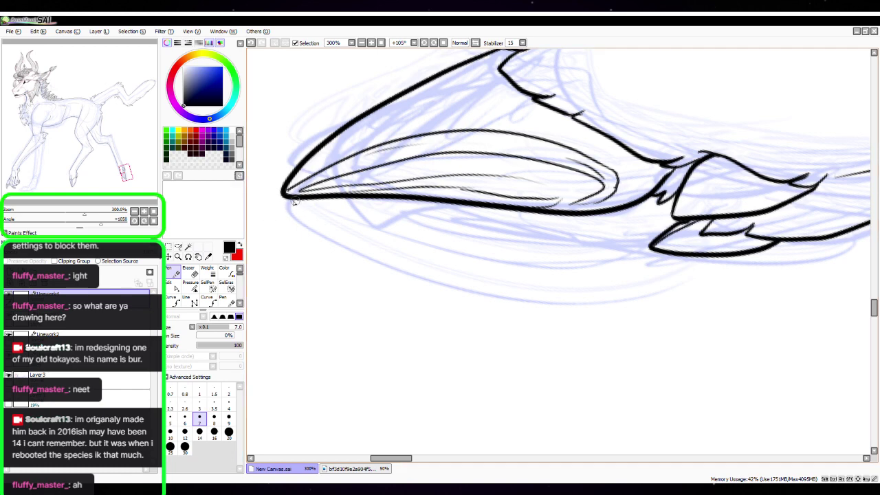
mouse_move(288, 206)
left_mouse_down()
mouse_move(492, 242)
mouse_move(652, 252)
left_mouse_up()
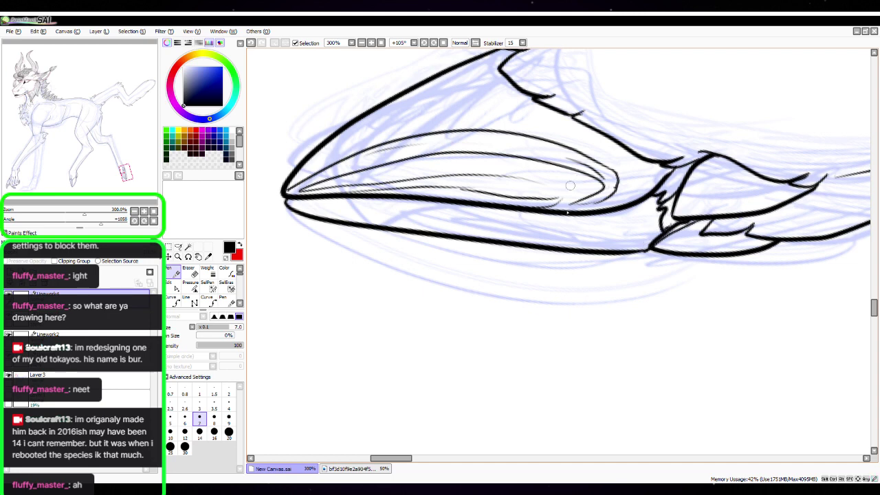
mouse_move(290, 203)
left_mouse_down()
mouse_move(425, 220)
mouse_move(553, 220)
left_mouse_up()
key("ctrl+z")
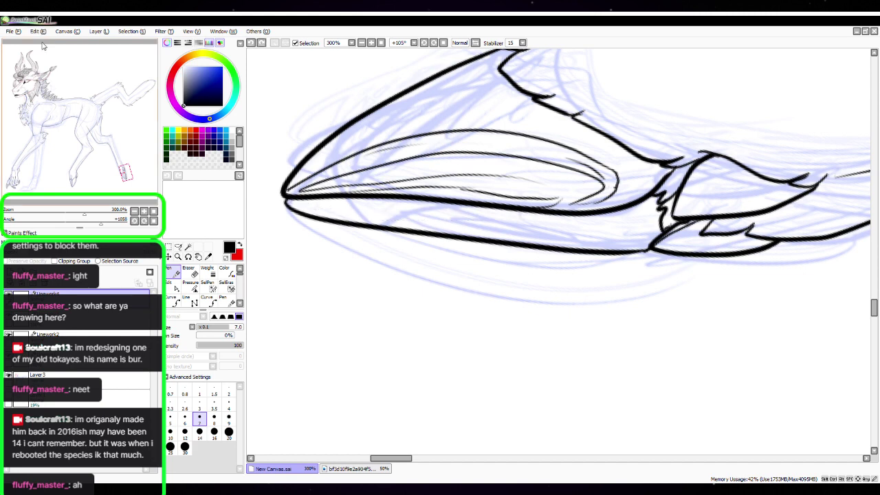
mouse_move(315, 203)
left_mouse_down()
mouse_move(487, 224)
mouse_move(560, 221)
left_mouse_up()
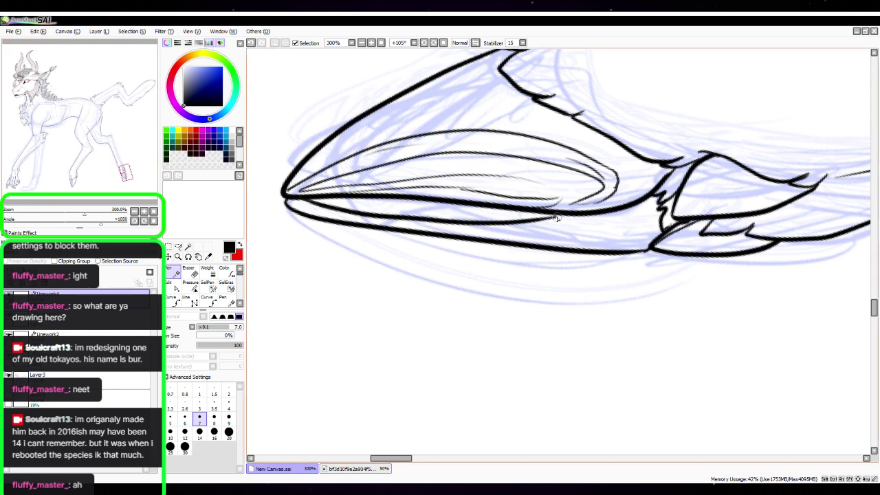
key("ctrl+z")
Bend the upper end of the rear toe's outer outline outward just below the second dewclaw
left_click(154, 220)
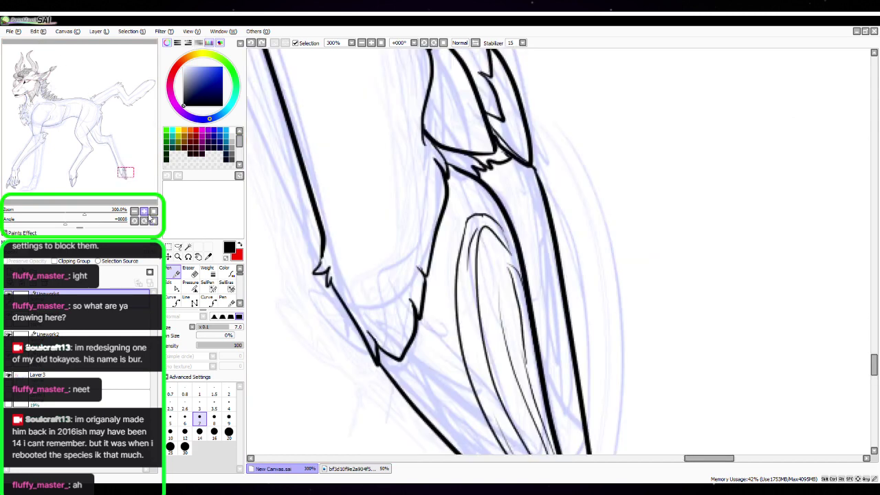
key("space")
left_click_drag(598, 250, 489, 162)
left_click_drag(541, 196, 542, 258)
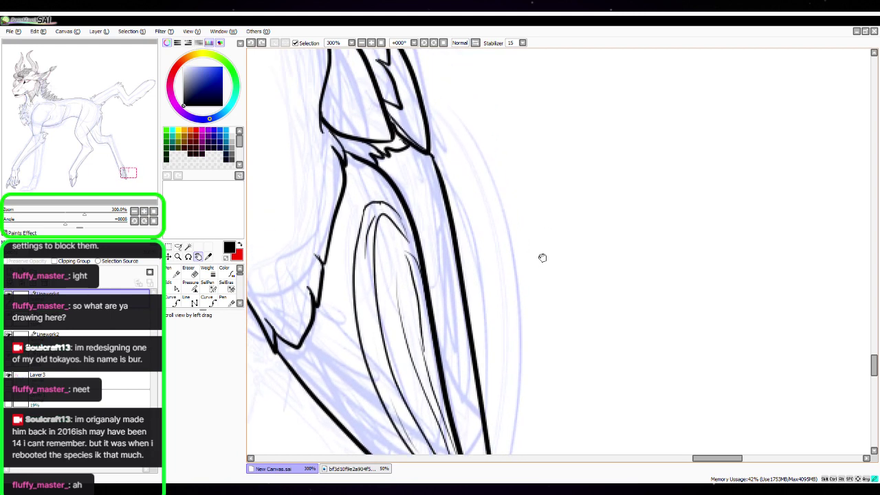
key("ctrl")
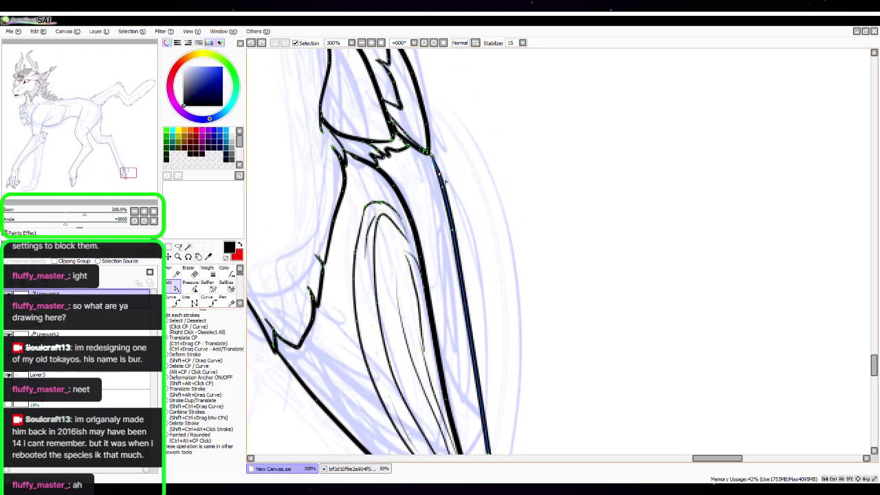
left_click_drag(438, 171, 449, 186)
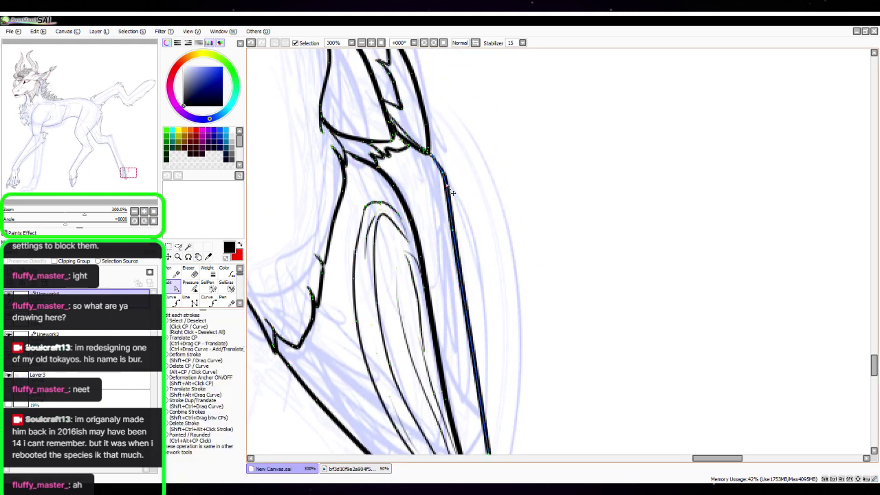
Draw a thin contour line with a rounded top inside the rear toe, running down toward the hoof tip
key("space")
left_click_drag(531, 251, 522, 174)
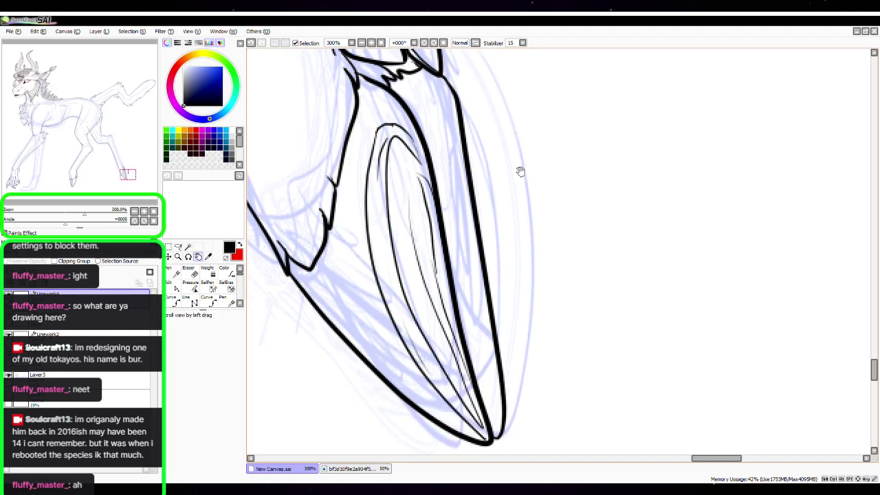
key("n")
mouse_move(447, 97)
left_mouse_down()
mouse_move(431, 165)
mouse_move(485, 354)
mouse_move(487, 426)
left_mouse_up()
Reshape the rear toe's lines to meet the hoof tip and the second dewclaw, and adjust the inner contour's rounded top
left_click(170, 282)
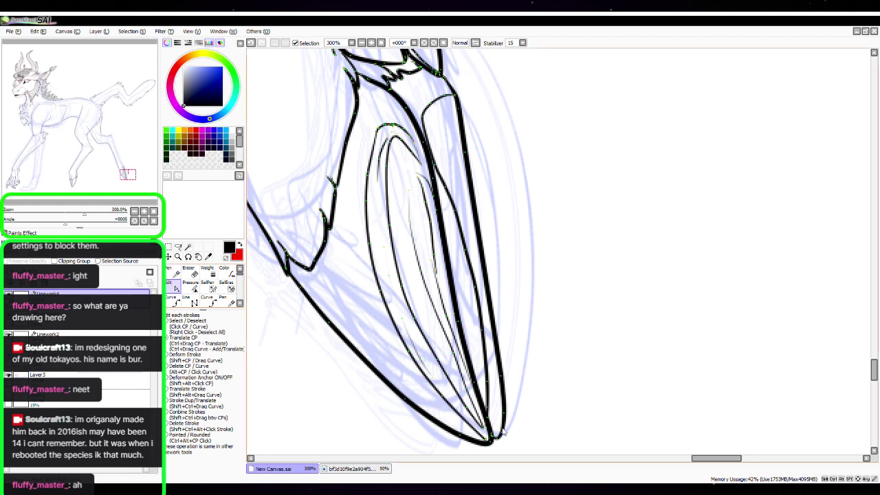
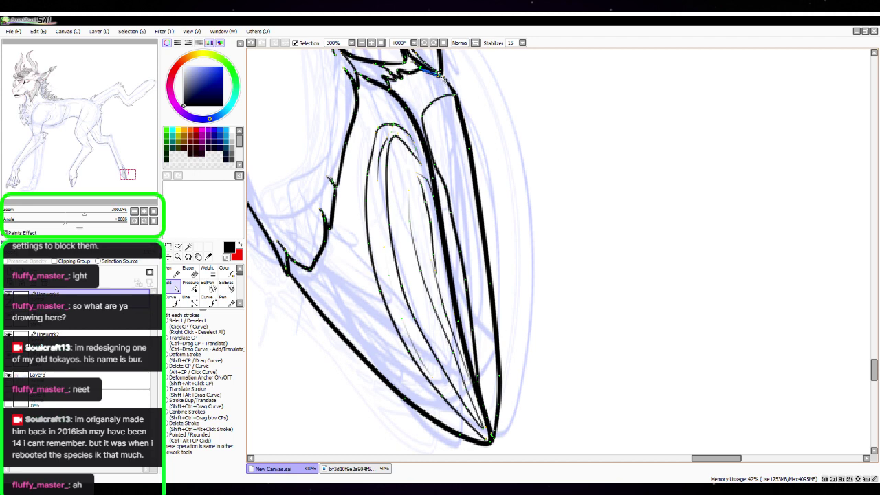
scroll(443, 79, "up", 4)
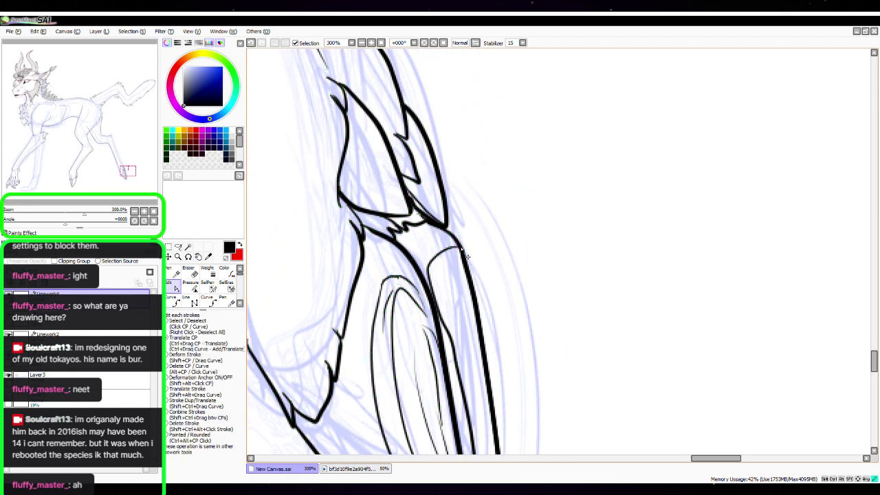
left_click(456, 351)
left_click_drag(538, 253, 544, 159)
left_click_drag(465, 154, 439, 170)
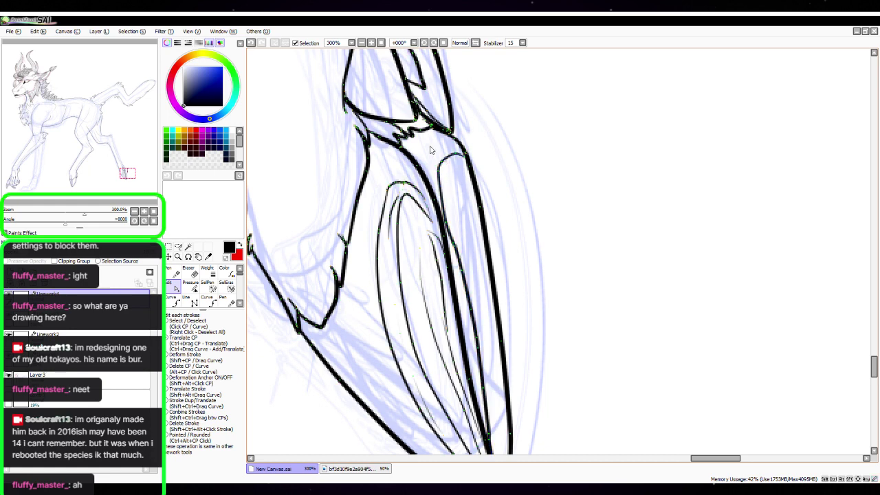
Add a second thin contour loop inside the rear toe and short hatching strokes below the fur and near the hoof tip
mouse_move(553, 279)
left_mouse_down()
mouse_move(518, 172)
mouse_move(534, 247)
left_mouse_up()
mouse_move(446, 187)
left_mouse_down()
mouse_move(439, 119)
mouse_move(478, 268)
mouse_move(492, 413)
mouse_move(457, 199)
mouse_move(470, 206)
mouse_move(446, 110)
left_mouse_up()
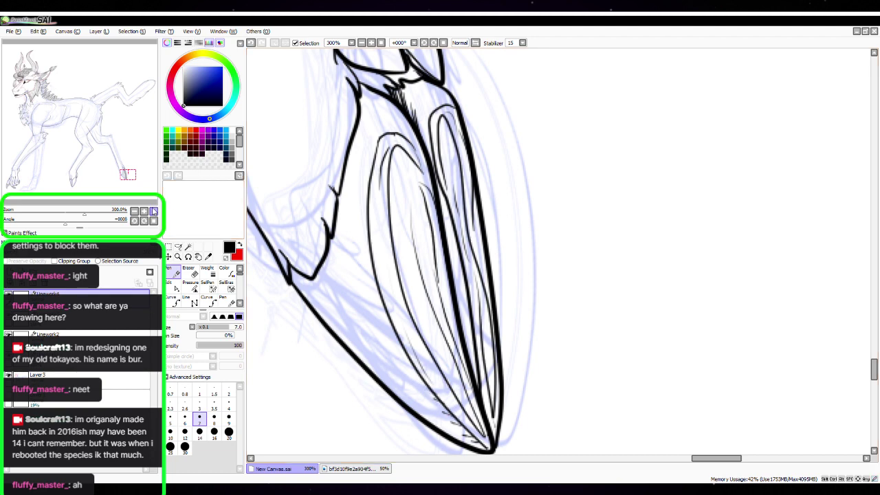
Turn the canvas view to 180° and erase the thin end of the rear ankle outline beyond the far hind leg's dewclaws
key("space")
left_click_drag(518, 191, 520, 343)
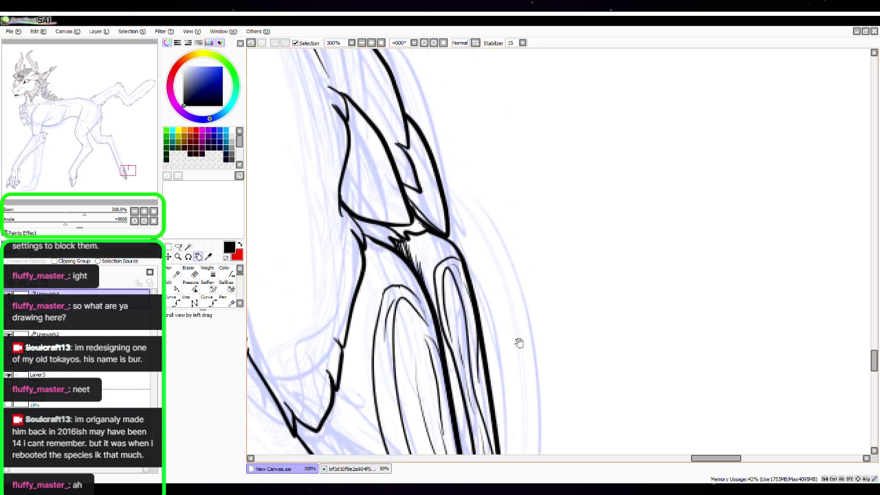
left_click_drag(444, 90, 481, 265)
left_click_drag(413, 117, 460, 228)
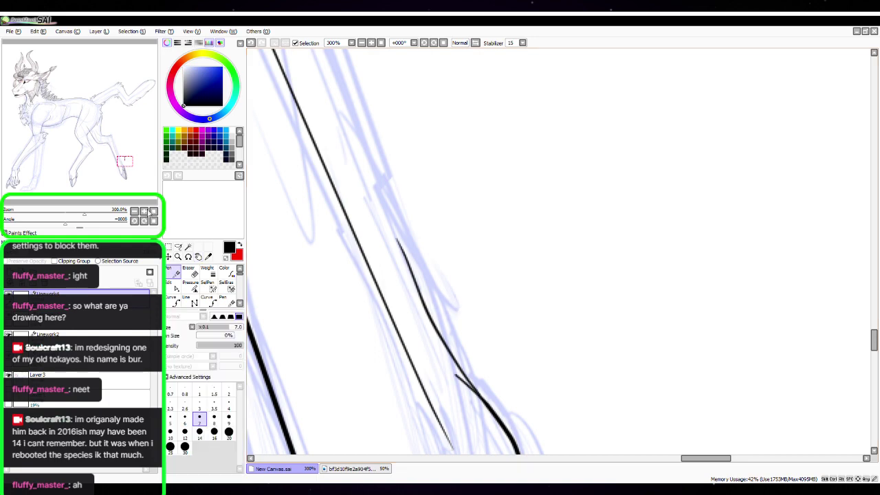
left_click(134, 211)
left_click(134, 211)
left_click(135, 211)
left_click(134, 211)
left_click(134, 211)
left_click_drag(136, 163, 137, 159)
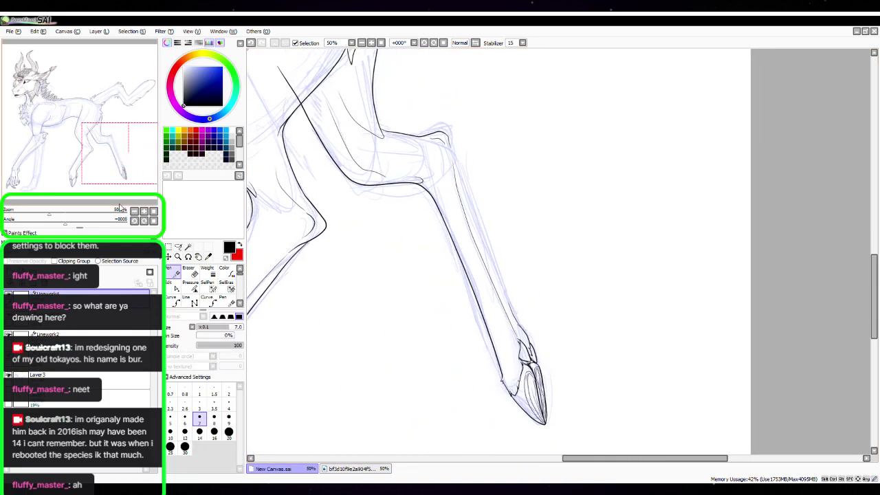
left_click_drag(65, 223, 132, 222)
left_click(145, 210)
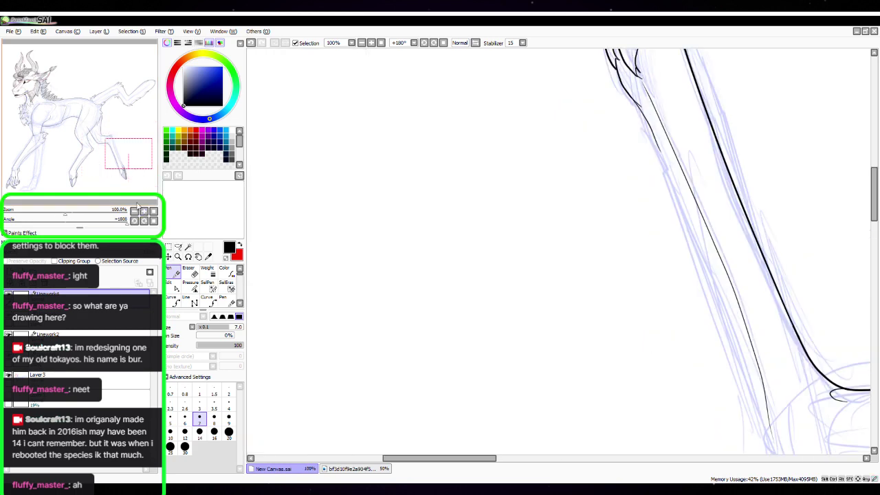
left_click_drag(697, 235, 436, 177)
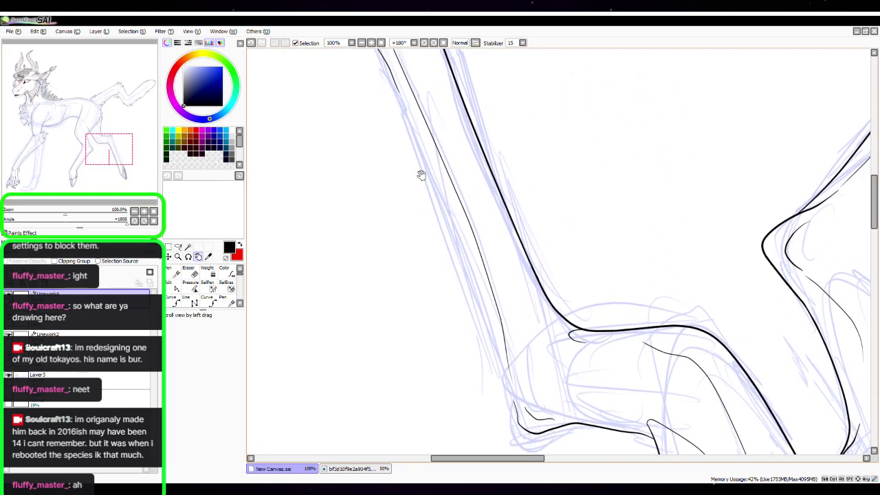
left_click_drag(397, 91, 457, 294)
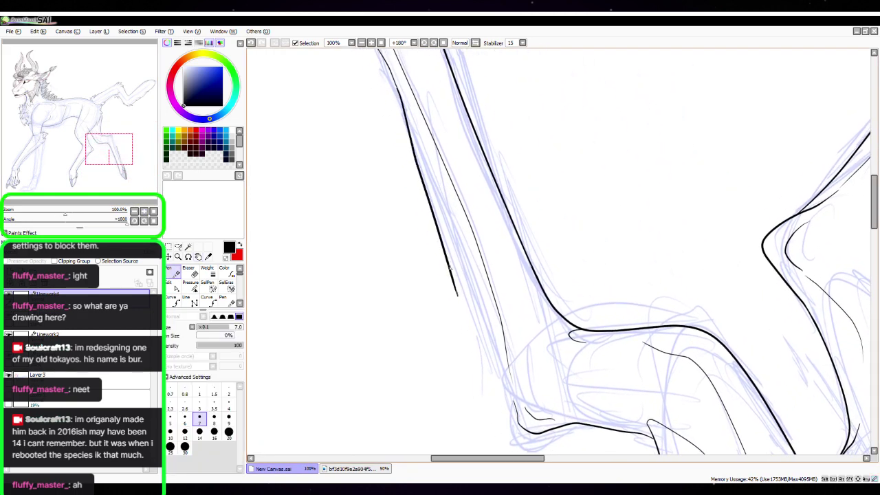
key("ctrl+z")
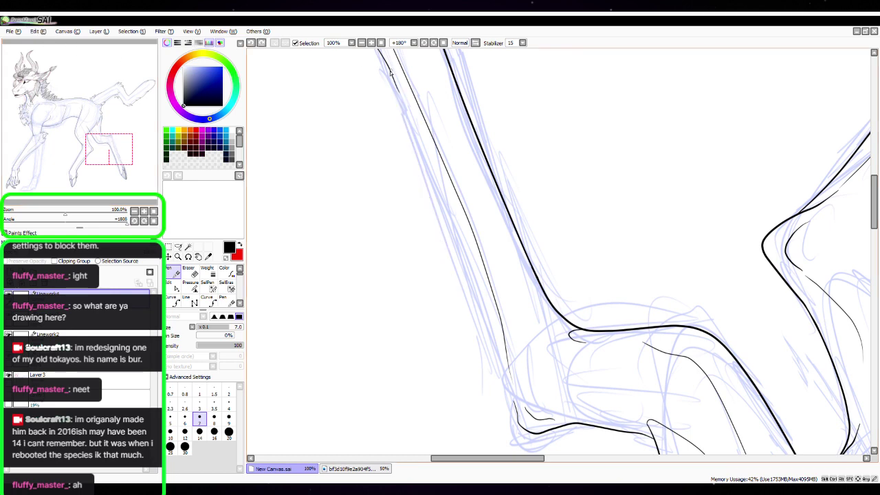
scroll(467, 314, "up", 5)
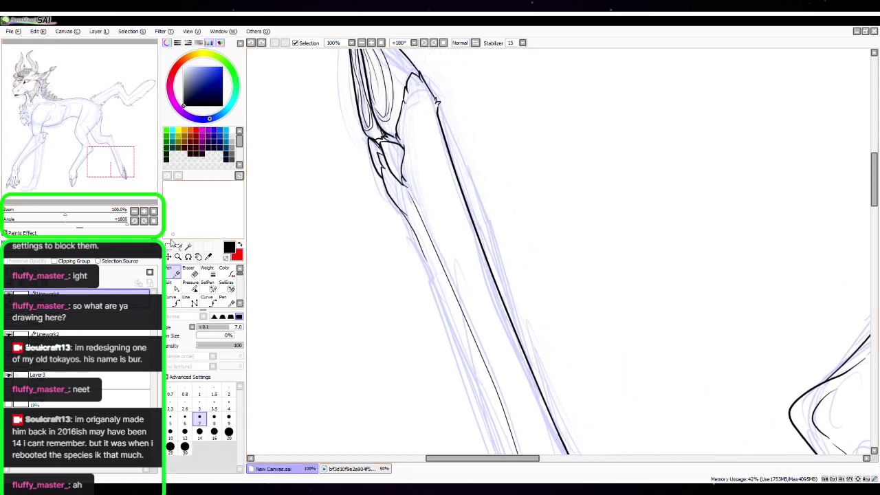
left_click(187, 273)
left_click_drag(399, 210, 426, 269)
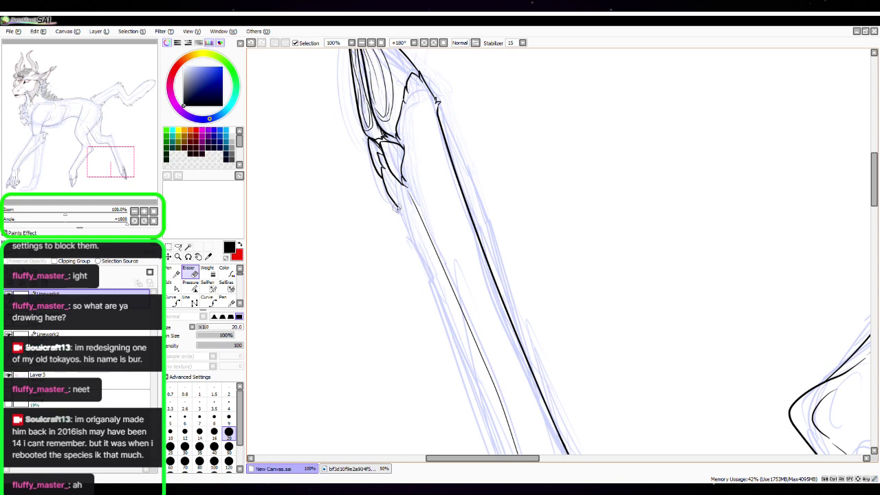
left_click(172, 272)
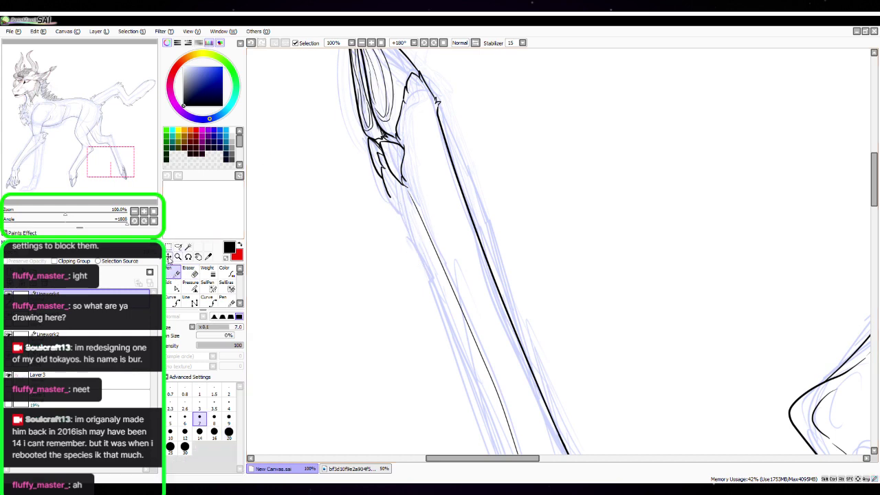
Ink one long rear outline along the far hind leg's shank from the dewclaws to the hock at pen size 7
key("space")
left_click_drag(580, 310, 539, 211)
left_click_drag(594, 273, 608, 238)
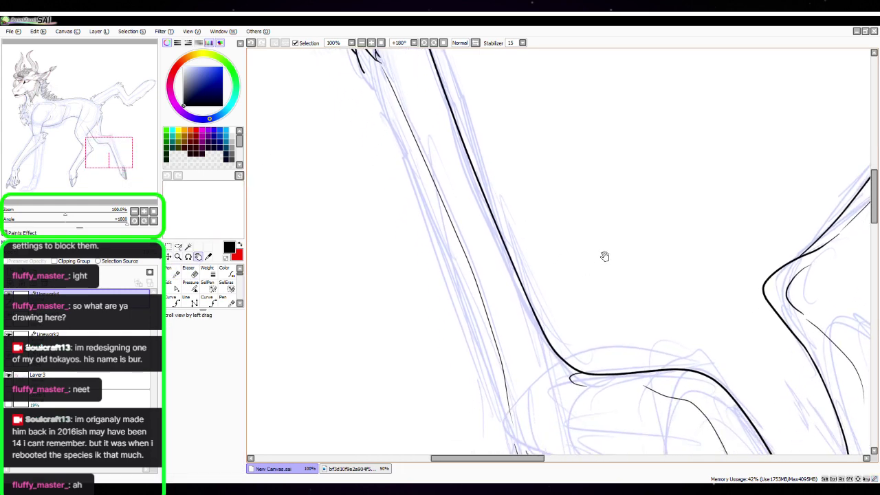
key("n")
left_click_drag(607, 324, 622, 303)
left_click_drag(383, 54, 528, 425)
key("ctrl+z")
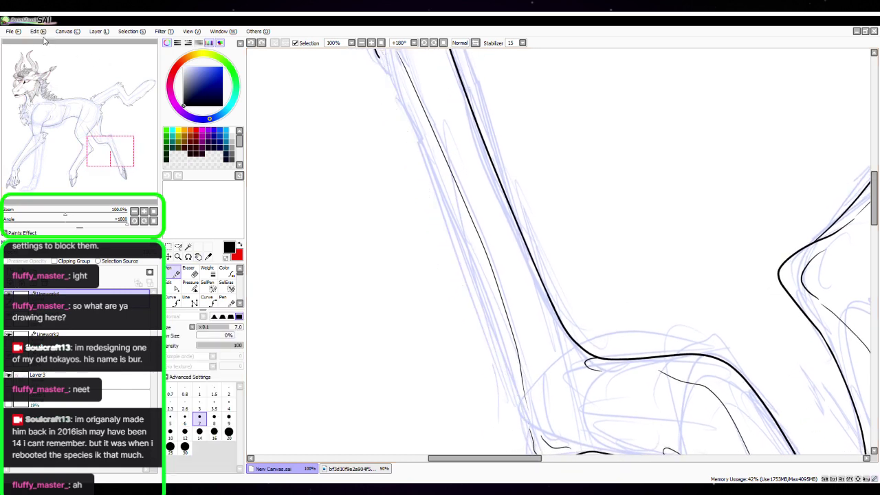
mouse_move(412, 121)
left_mouse_down()
mouse_move(461, 229)
mouse_move(525, 423)
left_mouse_up()
Join the hock end of the long shank outline to the curved heel line
left_click_drag(516, 293, 450, 220)
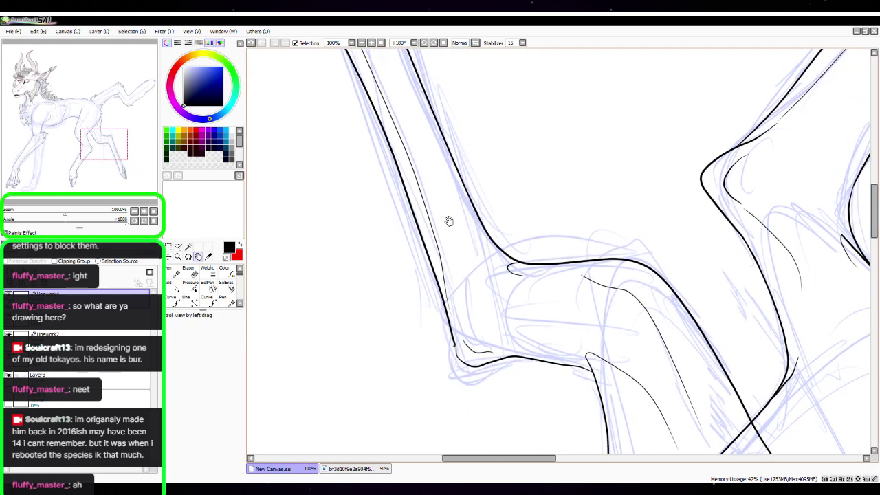
left_click_drag(456, 258, 442, 177)
key("ctrl")
left_click(144, 211)
left_click(143, 212)
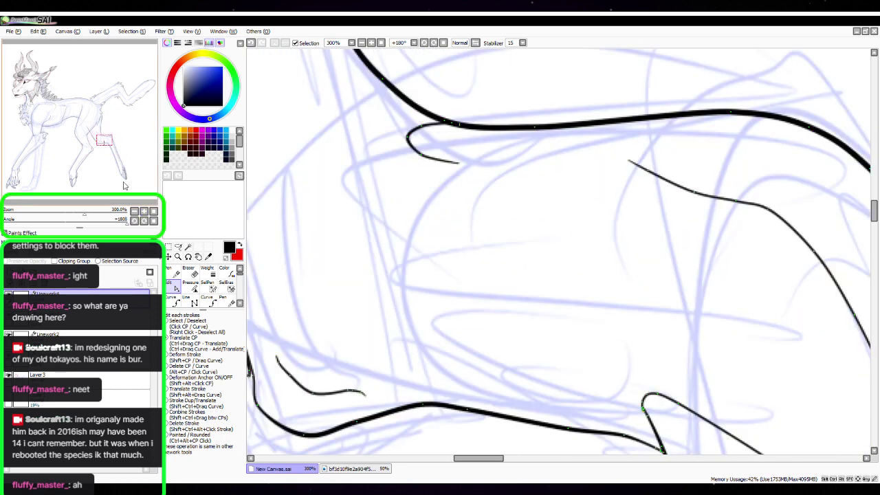
mouse_move(389, 340)
left_mouse_down()
mouse_move(411, 328)
mouse_move(530, 334)
left_mouse_up()
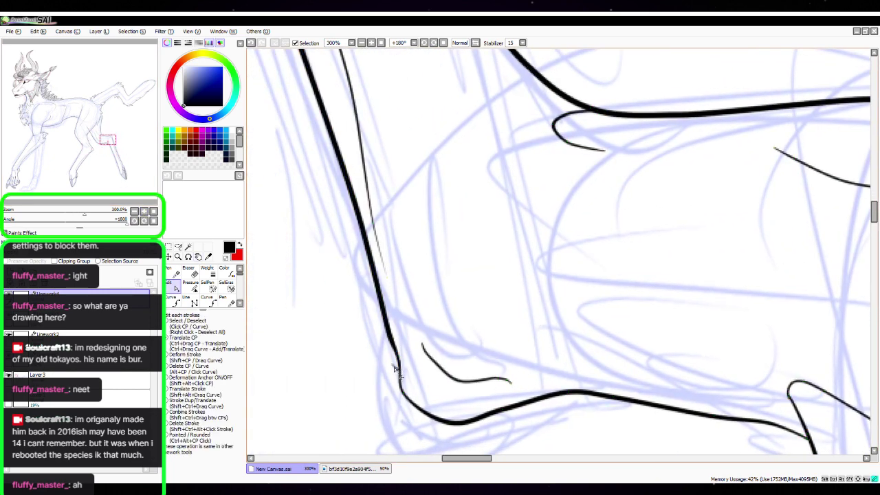
Reshape the hoof end of the far shank's rear outline so it meets the fur line beside the dewclaws
left_click(134, 211)
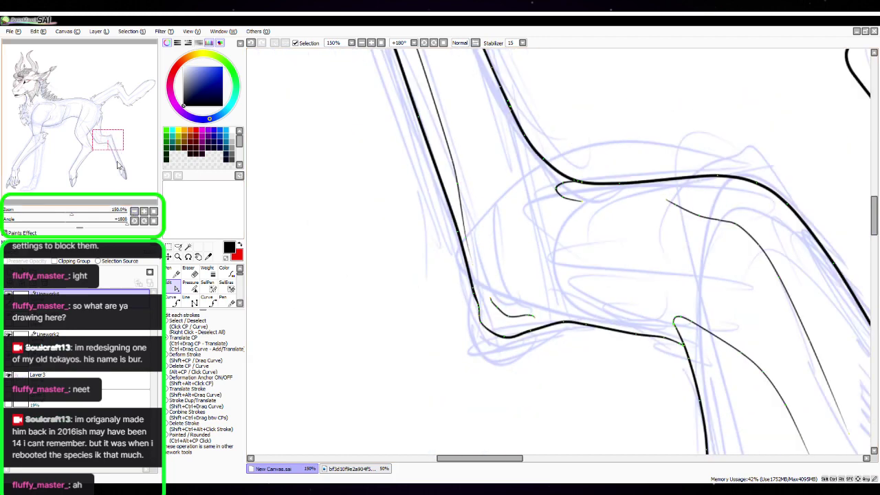
left_click(134, 212)
left_click(134, 212)
left_click_drag(121, 144, 147, 190)
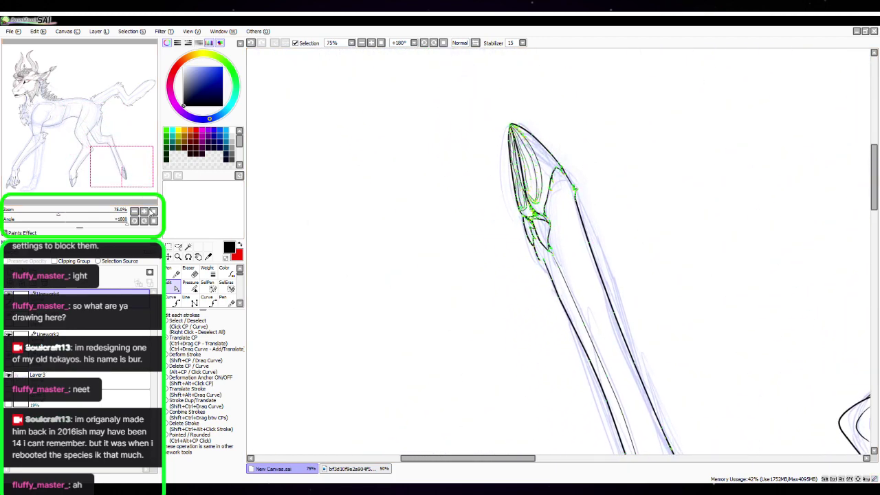
key("space")
left_click_drag(475, 264, 433, 263)
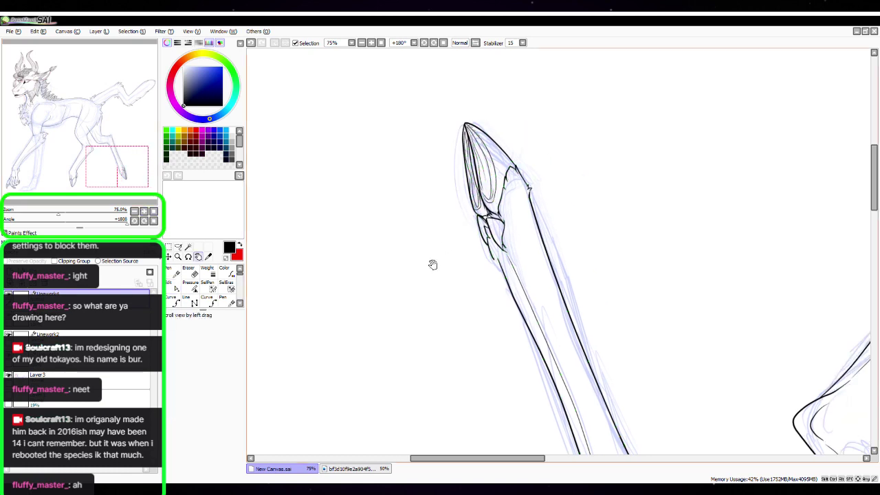
left_click(144, 211)
left_click(144, 212)
left_click(144, 211)
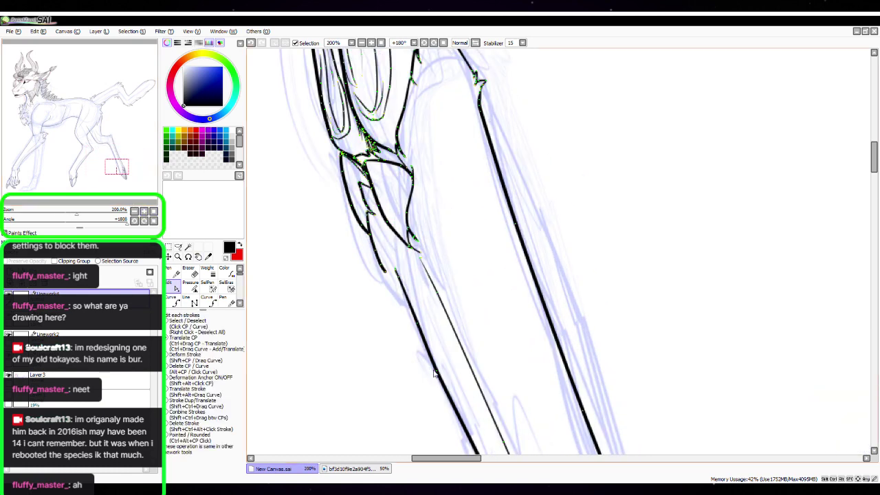
left_click_drag(431, 359, 436, 364)
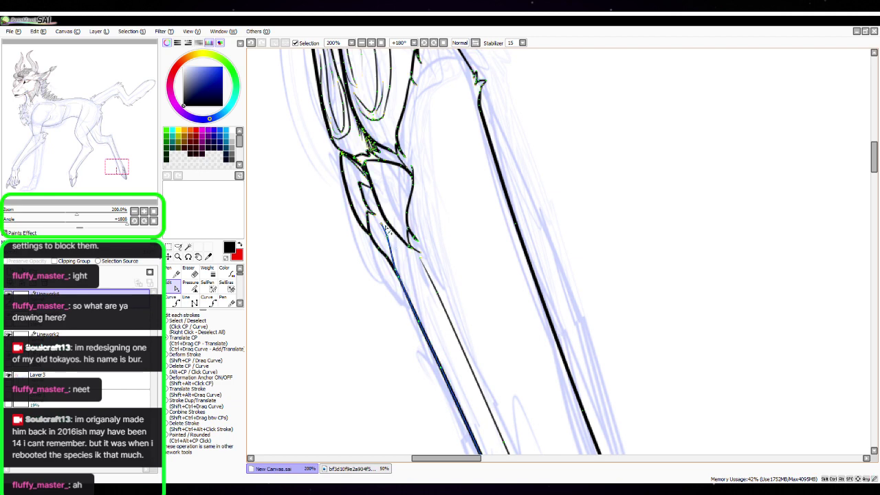
left_click(171, 273)
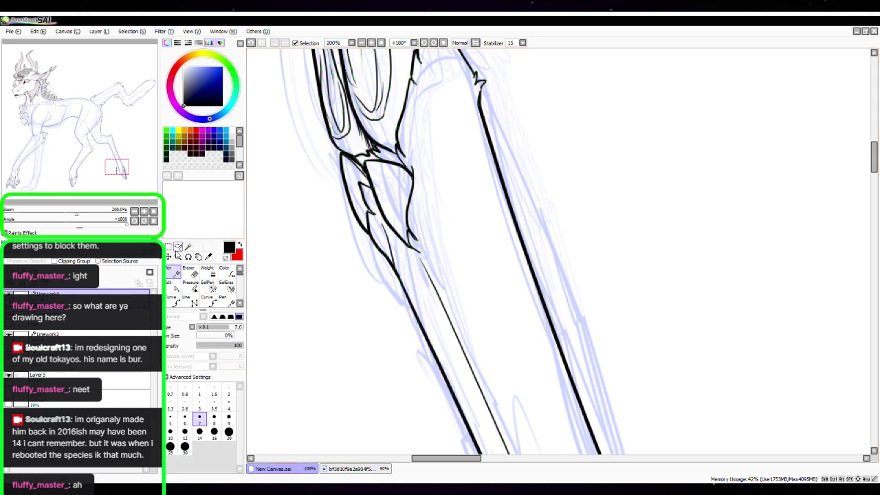
Reset the view rotation and erase the upper part of the far thigh's rear outline below the rump fur
left_click_drag(446, 173, 456, 207)
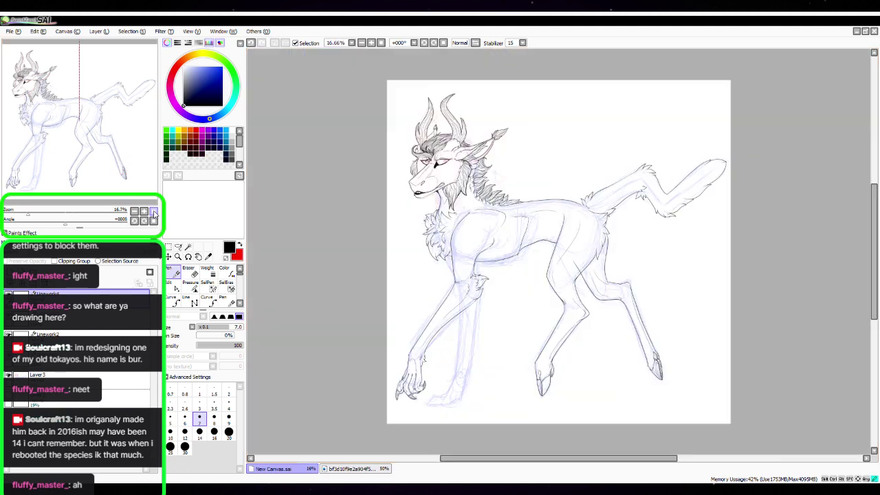
left_click(152, 220)
left_click(153, 210)
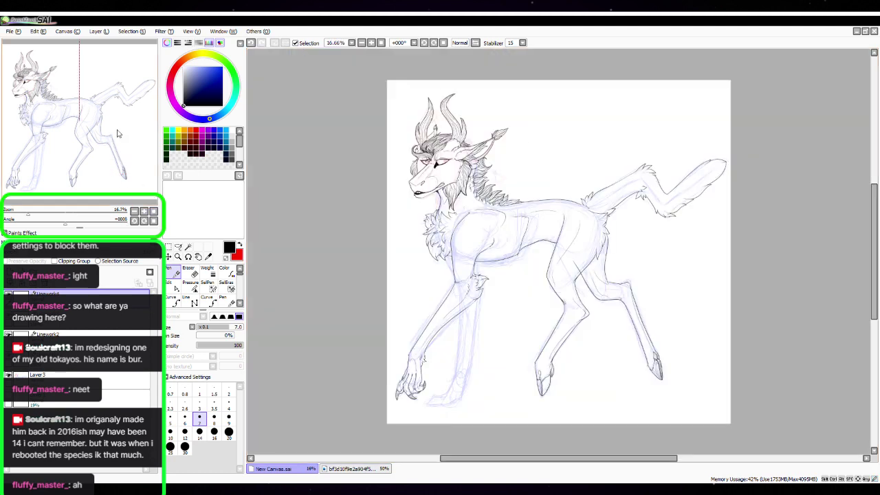
key("space")
mouse_move(657, 265)
left_mouse_down()
mouse_move(492, 198)
mouse_move(489, 264)
left_mouse_up()
left_click(144, 211)
left_click(144, 211)
key("space")
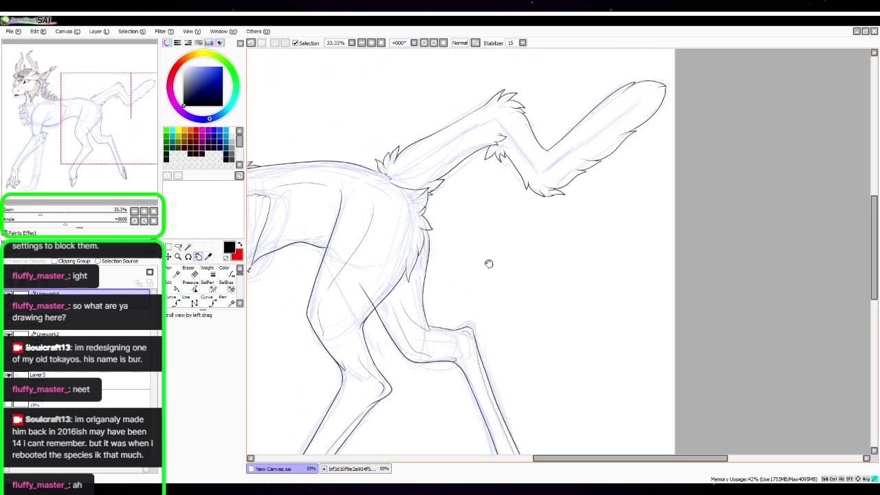
left_click(144, 211)
left_click(143, 211)
left_click(144, 212)
key("space")
mouse_move(313, 253)
left_mouse_down()
mouse_move(536, 272)
mouse_move(569, 246)
left_mouse_up()
left_click_drag(516, 244, 488, 299)
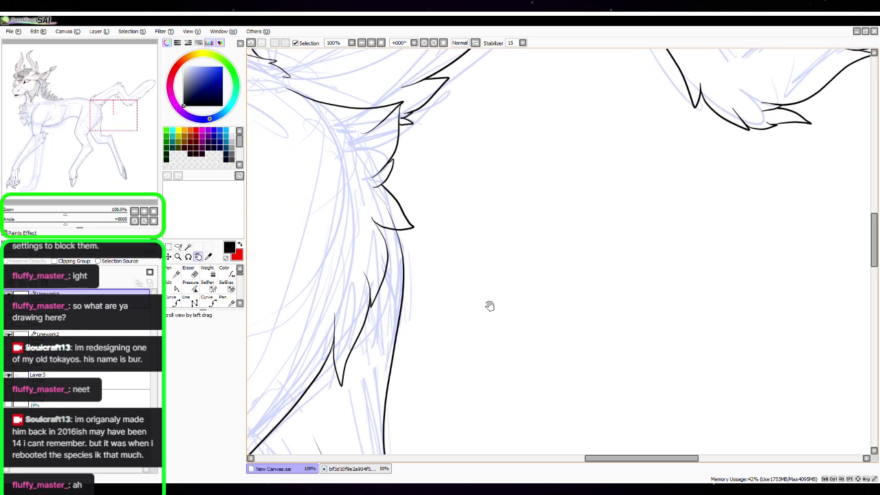
left_click(143, 211)
key("e")
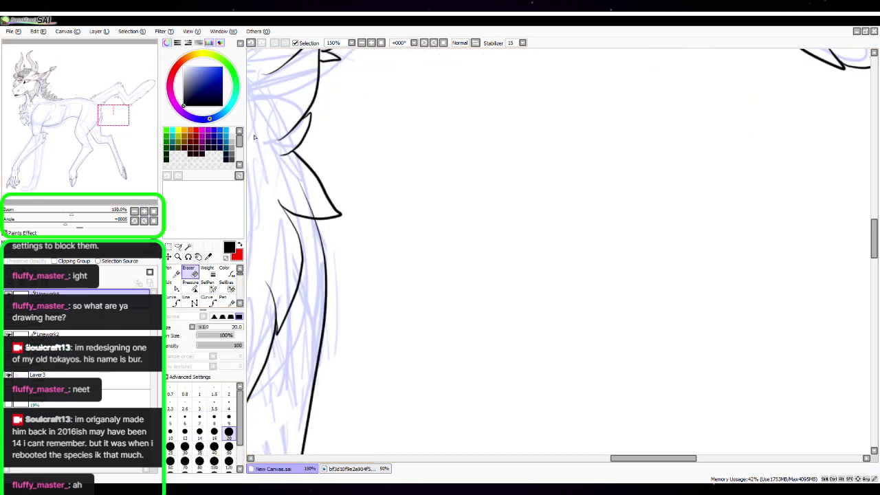
left_click(177, 273)
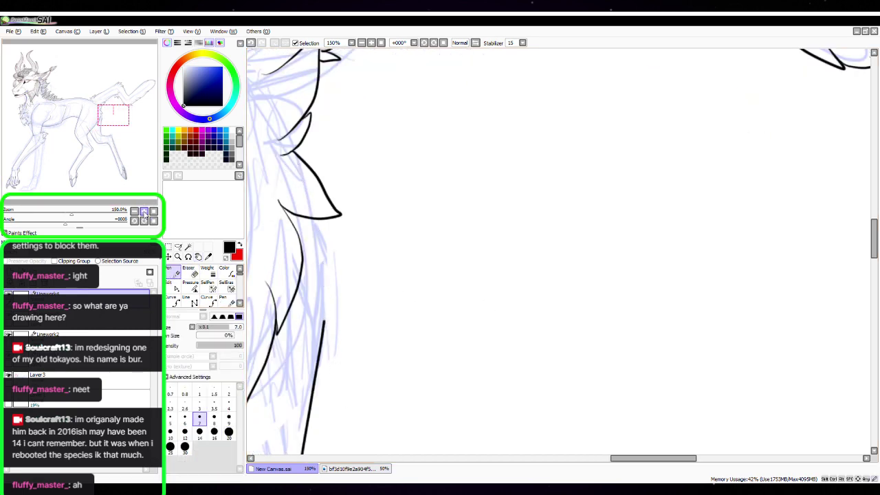
Draw two pointed fur tufts linking the rump's large tuft to the far thigh's rear outline
left_click(143, 212)
left_click_drag(389, 281, 525, 296)
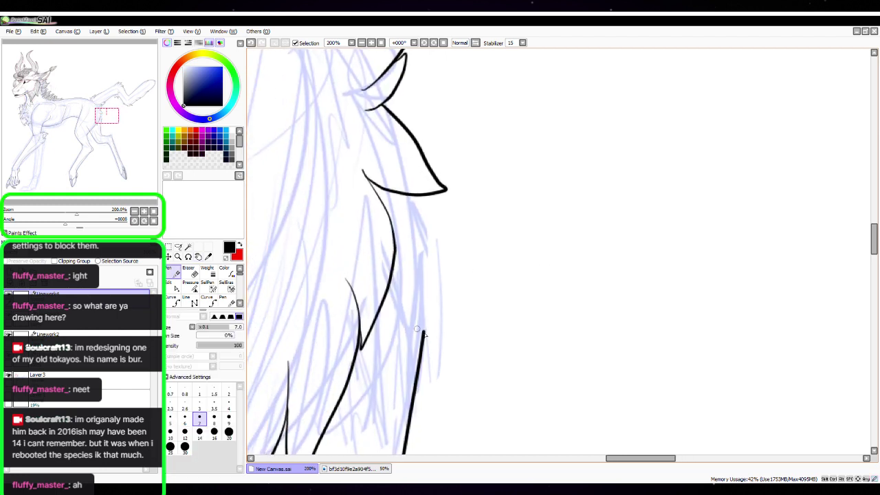
left_click_drag(423, 327, 410, 254)
mouse_move(429, 342)
left_mouse_down()
mouse_move(427, 221)
mouse_move(467, 256)
mouse_move(469, 235)
mouse_move(432, 189)
left_mouse_up()
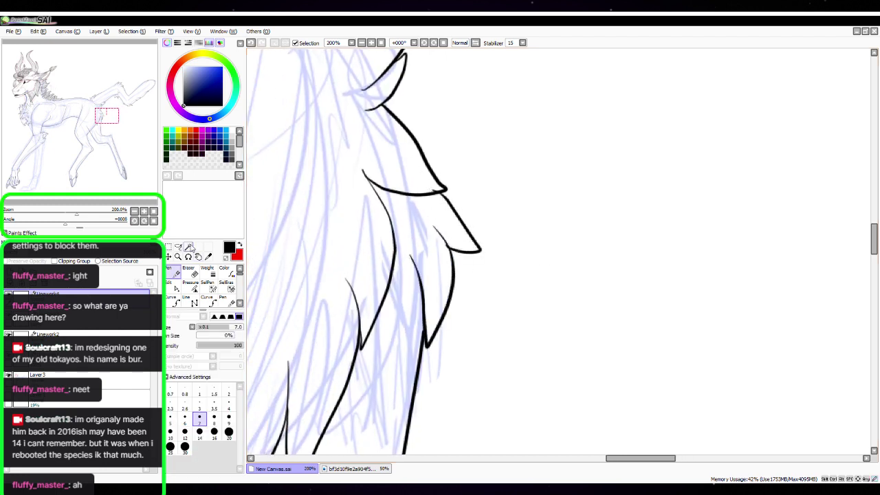
Add further curved fur tufts behind the existing rump fur, from the large tuft up to the tail base
left_click_drag(526, 183, 519, 340)
mouse_move(449, 339)
left_mouse_down()
mouse_move(440, 318)
mouse_move(395, 255)
mouse_move(387, 219)
left_mouse_up()
mouse_move(418, 135)
left_mouse_down()
mouse_move(417, 195)
mouse_move(395, 211)
left_mouse_up()
Erase the overlapping line ends where the new tufts meet the tail base and rump fur, using a size 9 eraser
key("e")
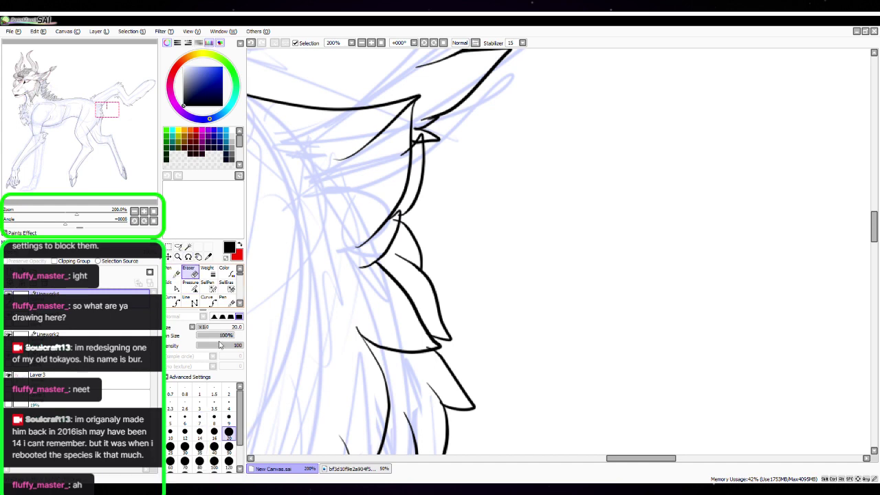
left_click(143, 210)
key("space")
left_click_drag(417, 238, 487, 360)
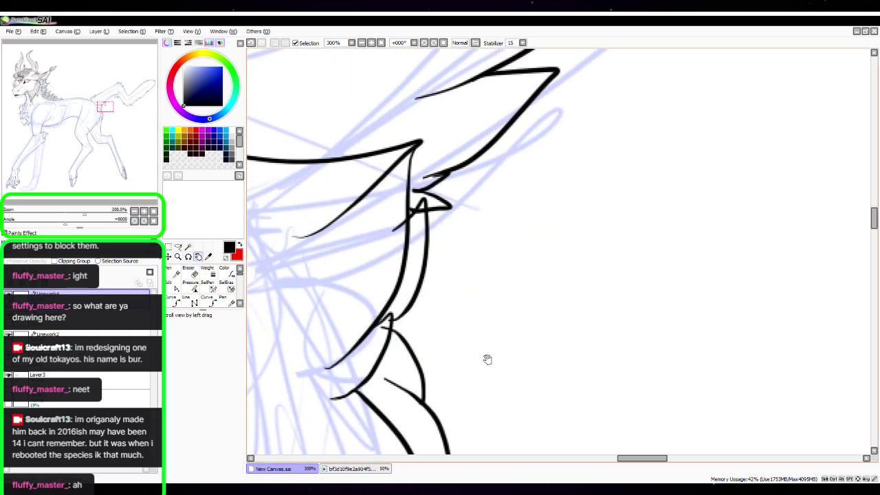
left_click_drag(389, 315, 386, 310)
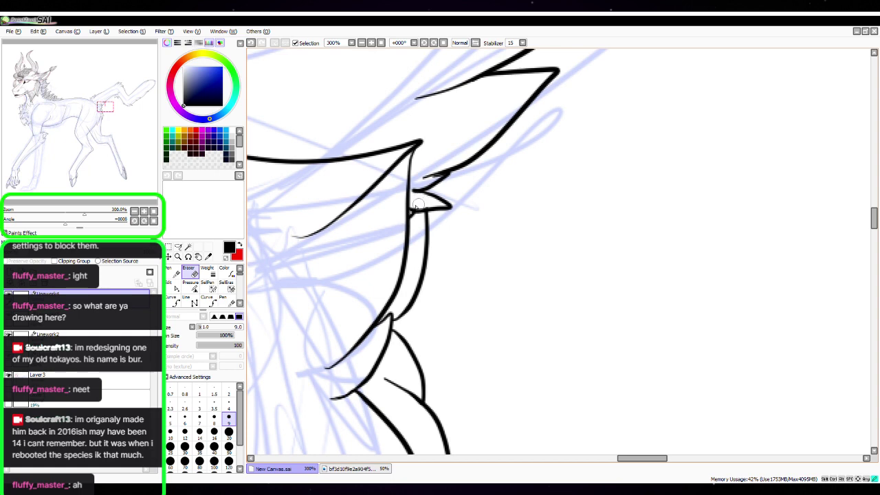
key("space")
left_click_drag(513, 366, 504, 188)
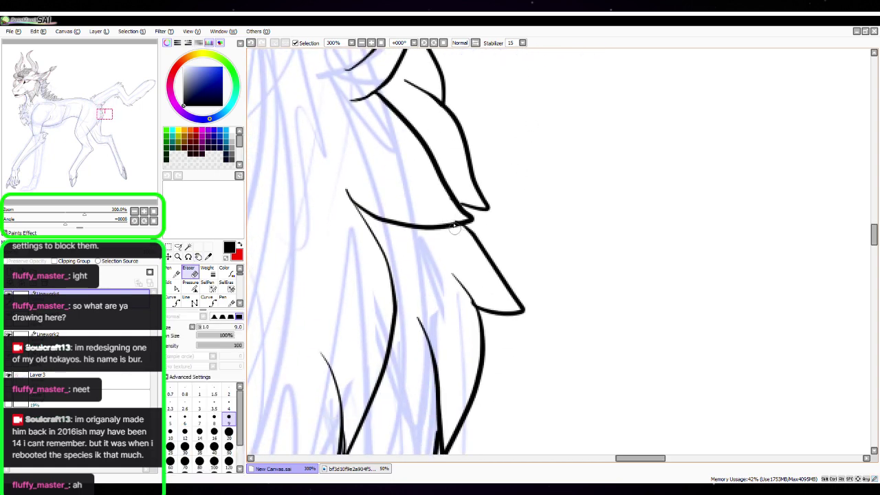
left_click(173, 289)
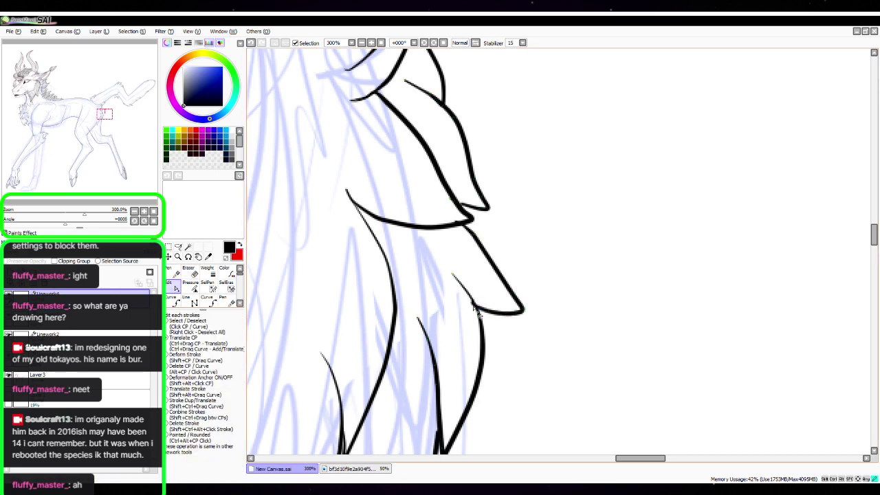
left_click(194, 274)
Erase the stretch of the far hind leg's front outline that runs across the inside of the near thigh
key("space")
left_click_drag(522, 447, 534, 295)
left_click_drag(502, 387, 574, 191)
left_click_drag(521, 319, 638, 122)
left_click_drag(639, 349, 605, 185)
left_click_drag(591, 262, 655, 373)
left_click_drag(489, 282, 679, 341)
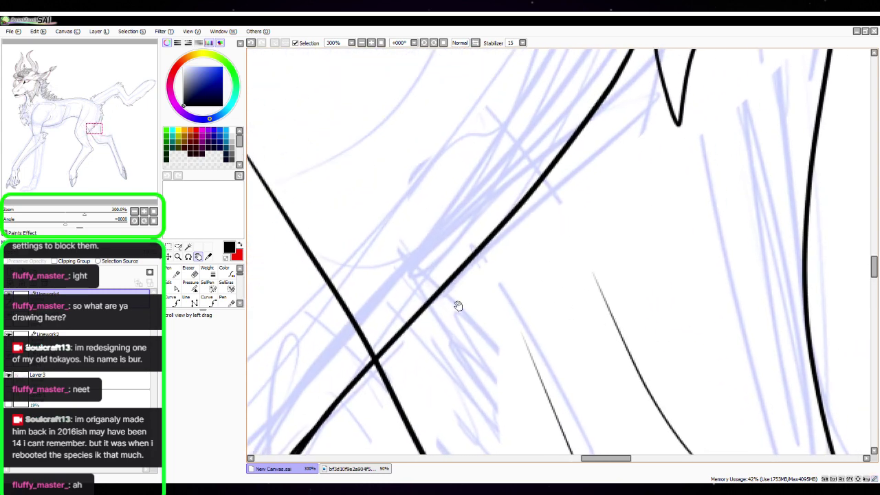
left_click_drag(359, 328, 375, 358)
key("space")
left_click_drag(392, 234, 505, 275)
left_click_drag(341, 174, 473, 378)
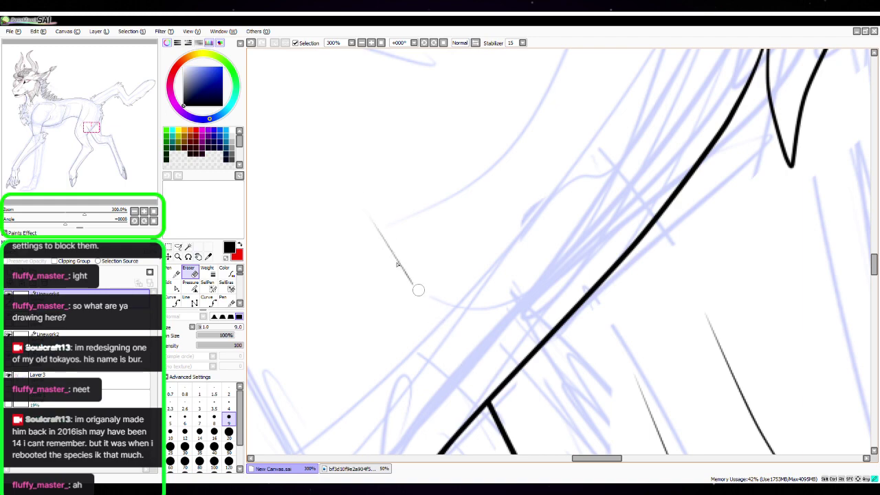
left_click_drag(418, 290, 427, 304)
left_click(177, 273)
Look over the whole figure and make Linework2 the active layer
left_click(134, 211)
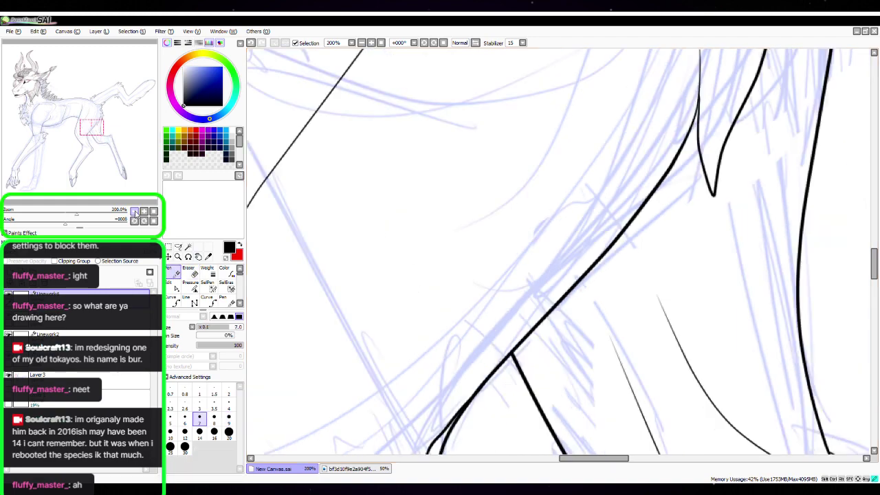
left_click(135, 211)
left_click_drag(105, 134, 92, 112)
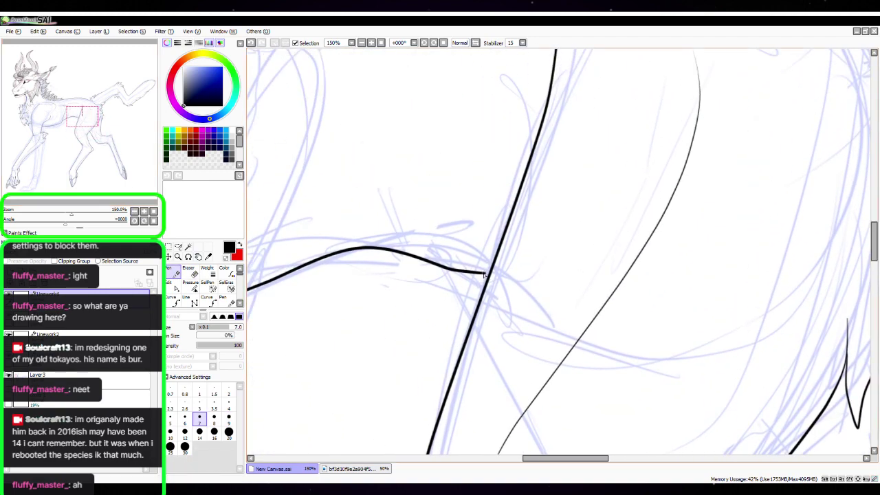
left_click(153, 210)
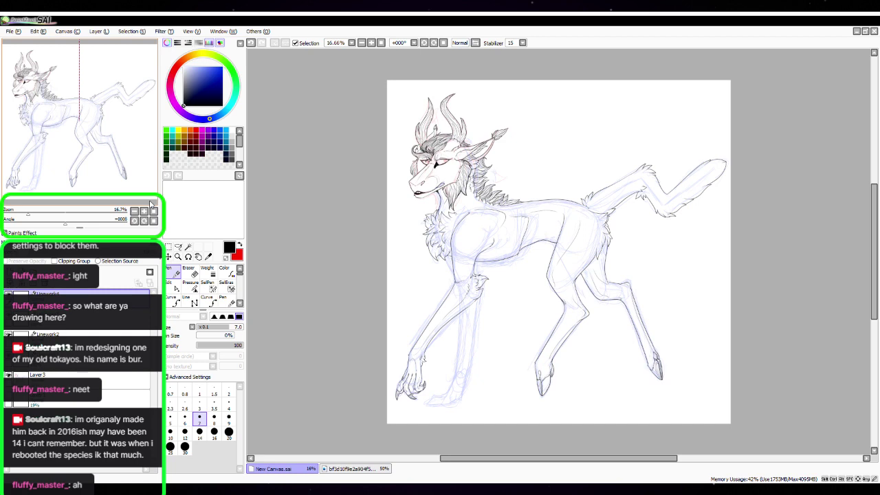
key("space")
mouse_move(611, 345)
left_mouse_down()
mouse_move(629, 275)
mouse_move(679, 256)
left_mouse_up()
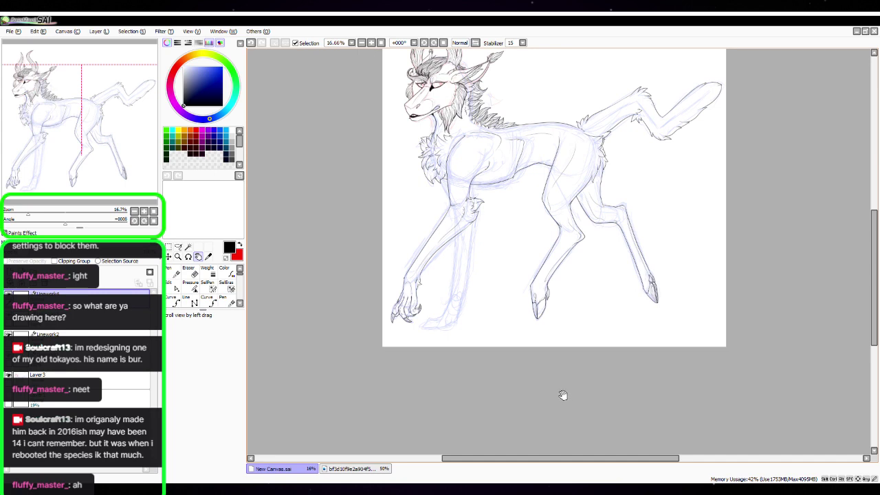
scroll(557, 398, "up", 3)
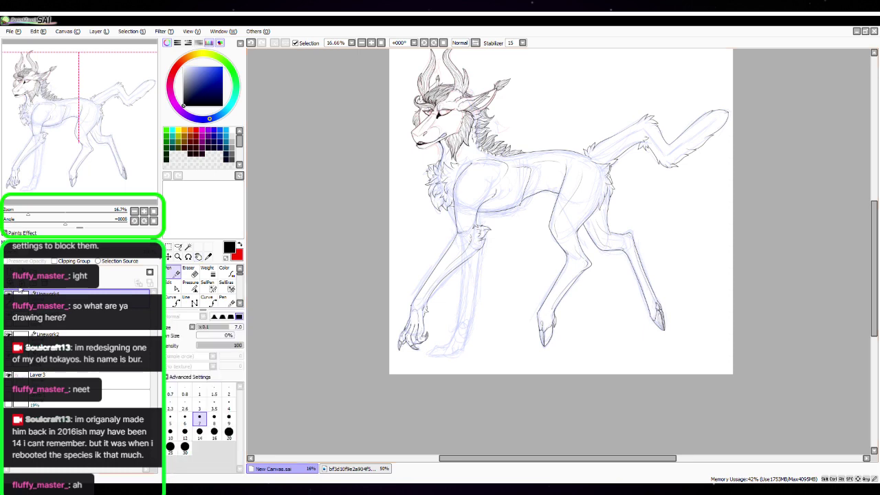
left_click(21, 284)
left_click(20, 284)
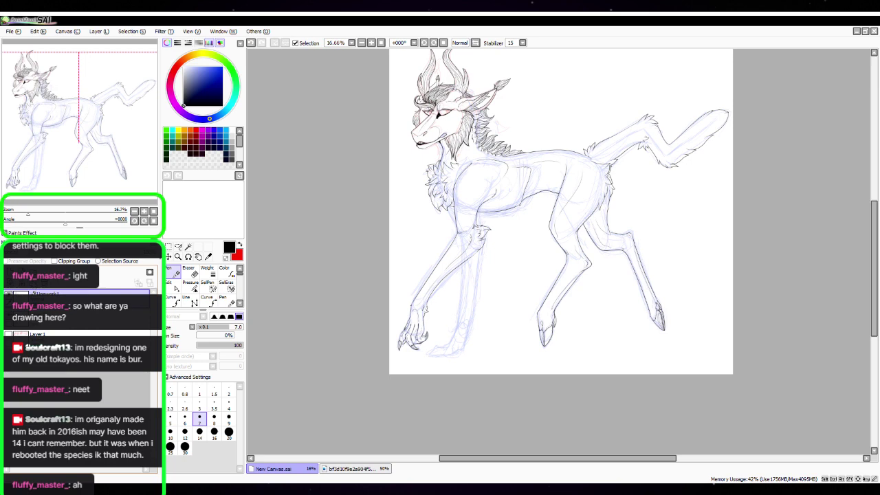
Draw the far foreleg's upper front outline below the chest and its short rear outline from the belly to the near elbow fur
left_click(144, 211)
left_click(144, 211)
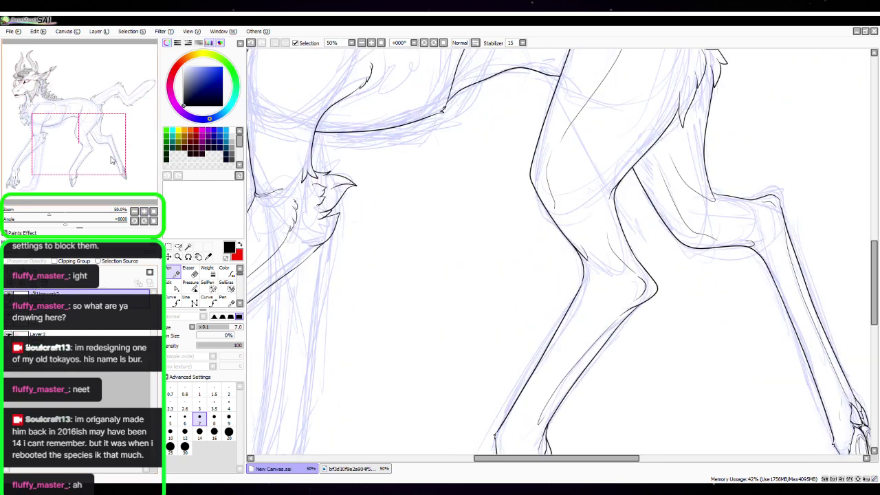
left_click_drag(113, 160, 88, 143)
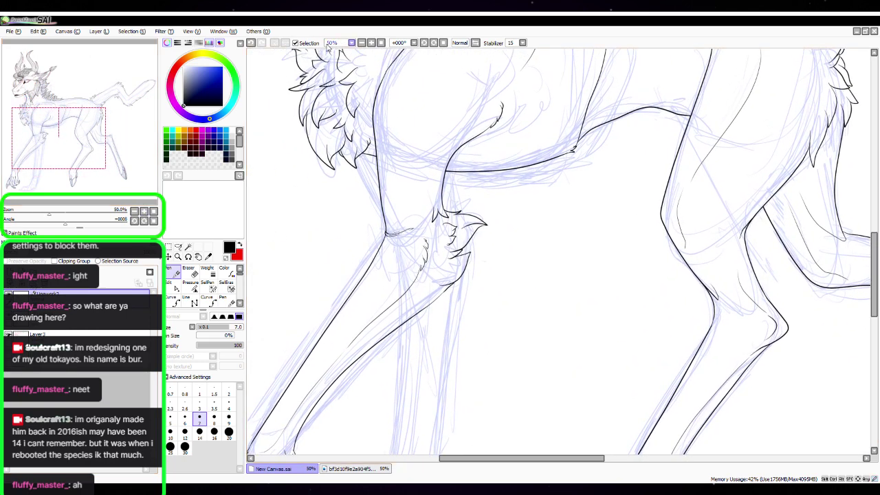
left_click_drag(347, 126, 400, 249)
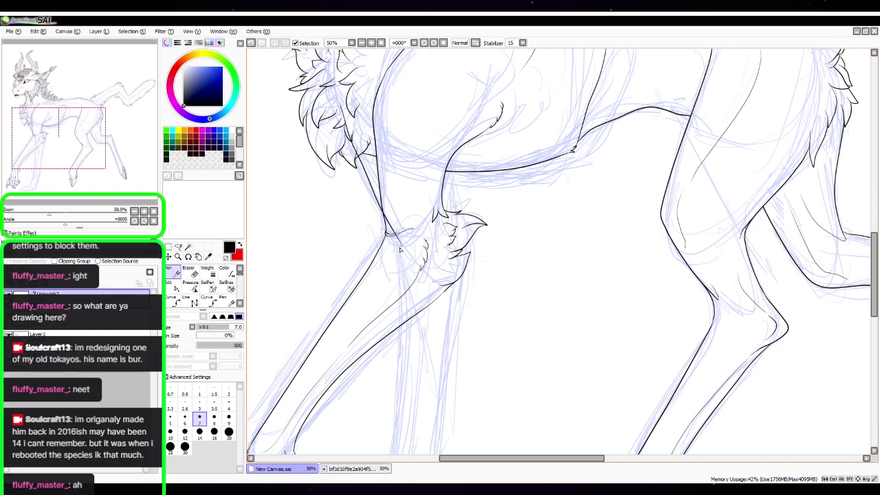
key("space")
left_click_drag(515, 340, 511, 332)
left_click_drag(456, 199, 507, 293)
left_click(144, 212)
key("space")
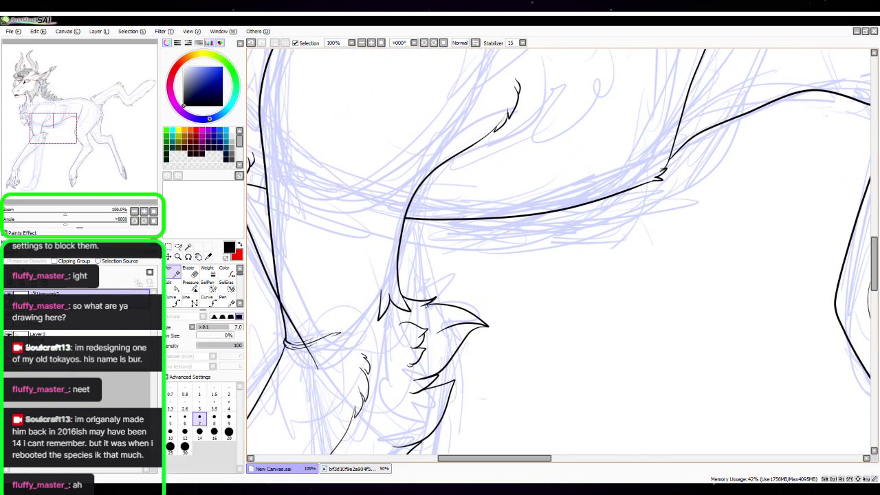
left_click_drag(411, 295, 422, 201)
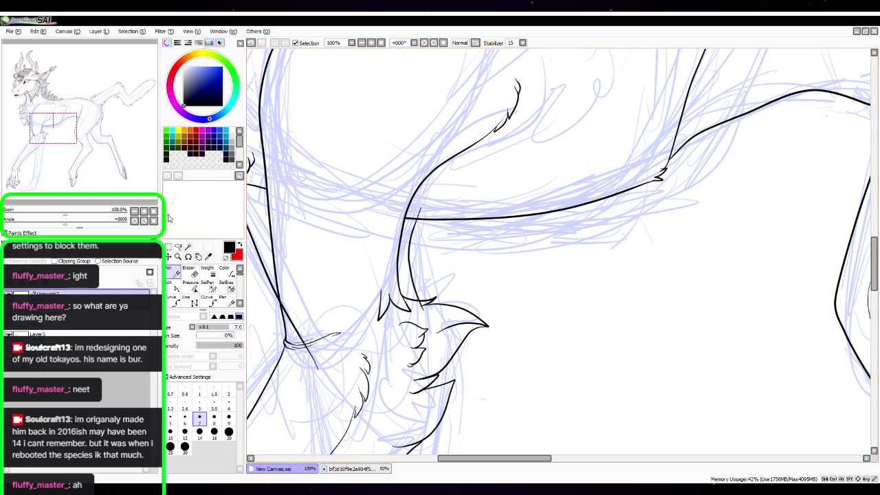
mouse_move(444, 280)
left_mouse_down()
mouse_move(469, 323)
mouse_move(417, 171)
left_mouse_up()
key("ctrl+z")
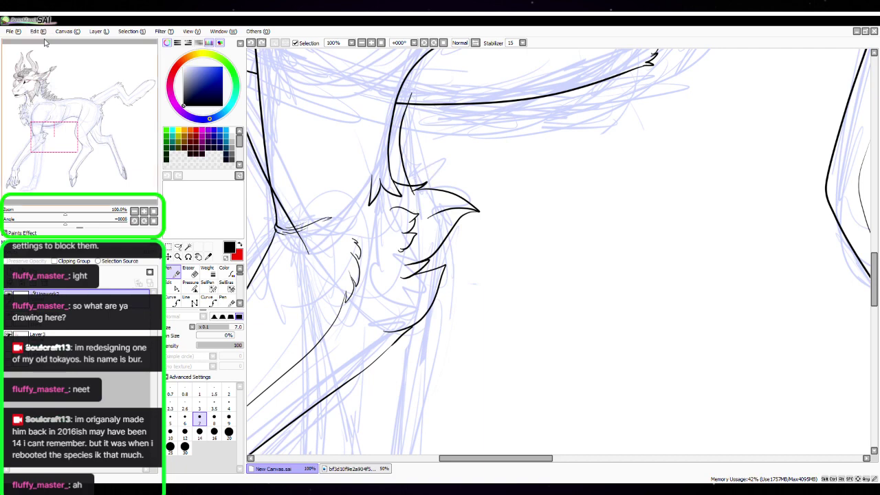
Draw extra pointed fur tufts behind the existing elbow fur of the foreleg, with the view rotated to -57°
left_click_drag(68, 228, 41, 233)
left_click(143, 211)
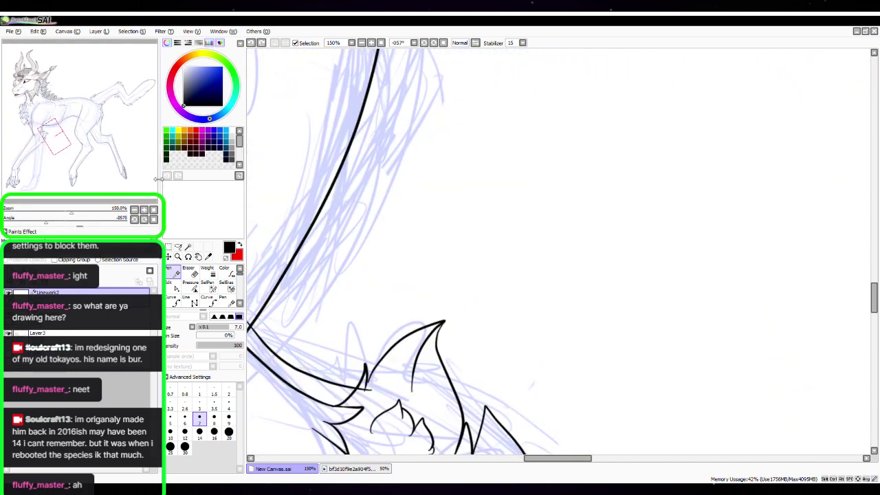
left_click(143, 210)
key("space")
left_click_drag(430, 404, 458, 245)
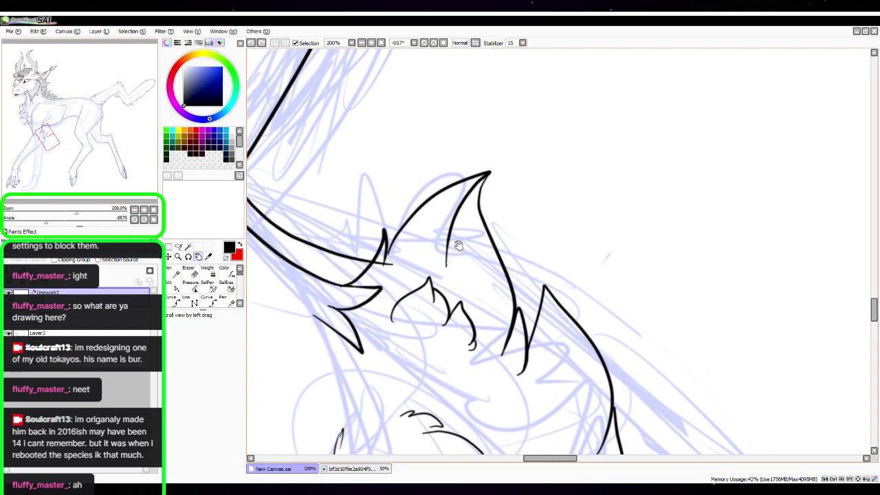
mouse_move(391, 264)
left_mouse_down()
mouse_move(409, 193)
mouse_move(419, 251)
left_mouse_up()
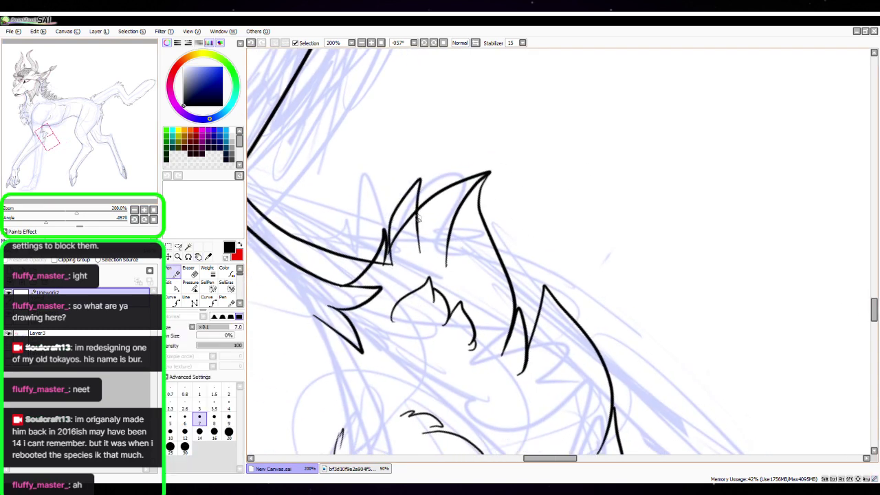
left_click_drag(390, 221, 366, 254)
mouse_move(593, 298)
left_mouse_down()
mouse_move(563, 285)
mouse_move(482, 203)
left_mouse_up()
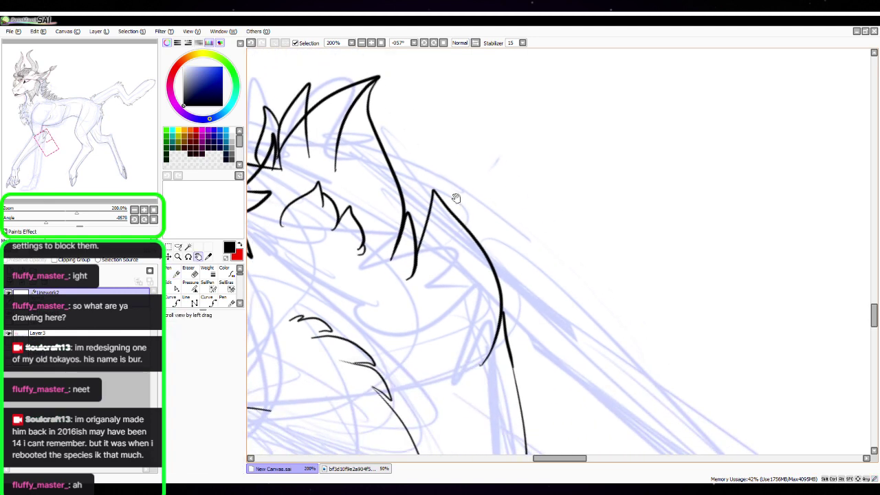
left_click_drag(351, 155, 383, 134)
mouse_move(406, 207)
left_mouse_down()
mouse_move(378, 127)
mouse_move(455, 250)
left_mouse_up()
Reset the view rotation and draw the far foreleg's long front outline from the near elbow down to the ankle
left_click(154, 220)
left_click(135, 210)
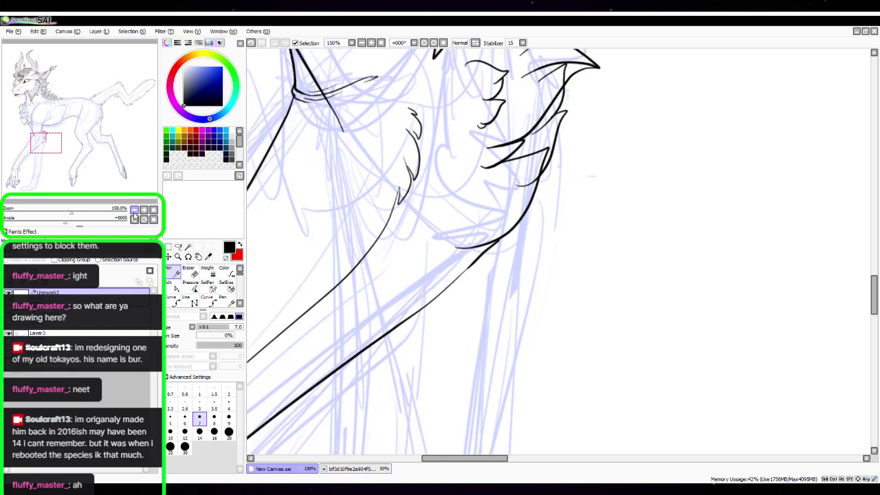
left_click(134, 210)
left_click(135, 209)
left_click(134, 210)
key("space")
left_click_drag(566, 364, 534, 200)
left_click_drag(529, 280, 467, 363)
key("space")
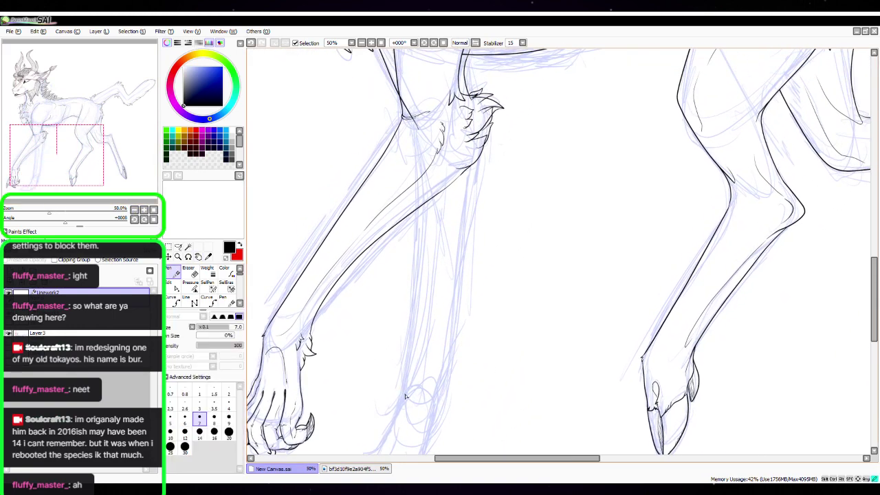
left_click_drag(414, 272, 427, 155)
left_click(38, 31)
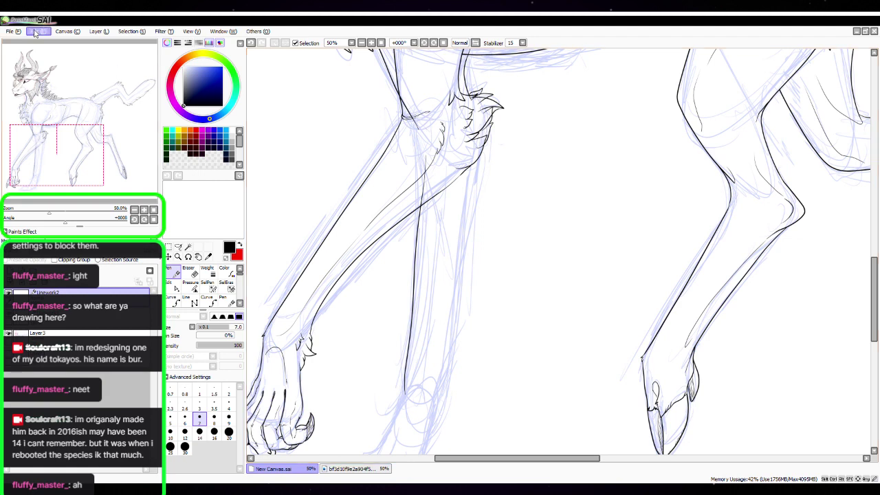
left_click(38, 40)
Draw the far foreleg's rear outline from the elbow fur to the ankle, plus a thin contour line inside the leg
mouse_move(417, 238)
left_mouse_down()
mouse_move(405, 394)
mouse_move(481, 132)
left_mouse_up()
key("space")
left_click_drag(503, 362, 466, 351)
left_click_drag(478, 289, 526, 249)
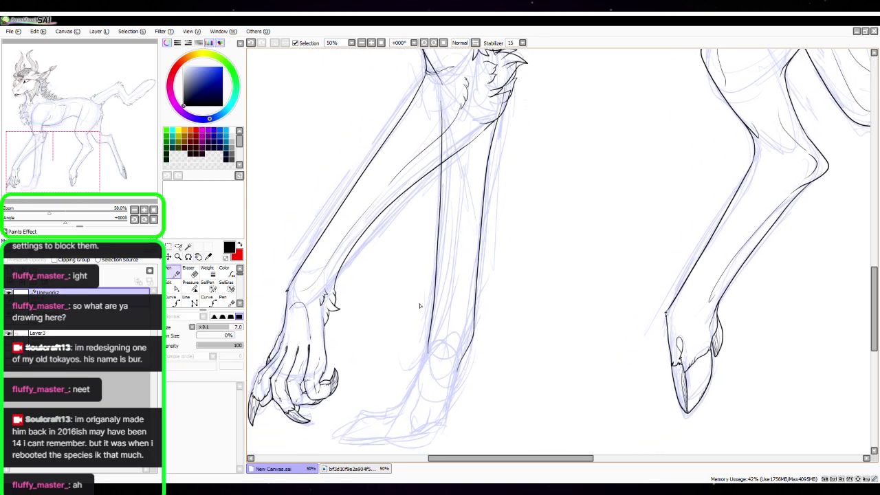
key("space")
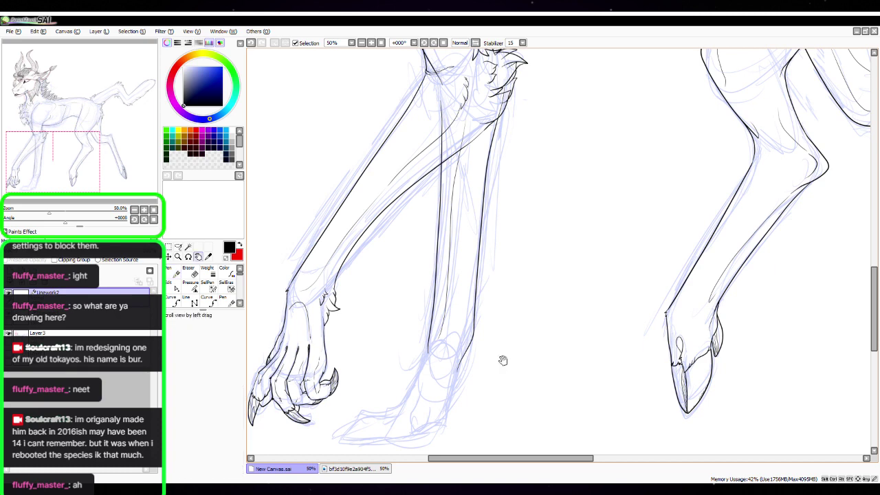
Erase the lower ends of the far foreleg's front and rear outlines just above the ankle, using a size 20 eraser
left_click_drag(502, 360, 483, 219)
left_click(146, 210)
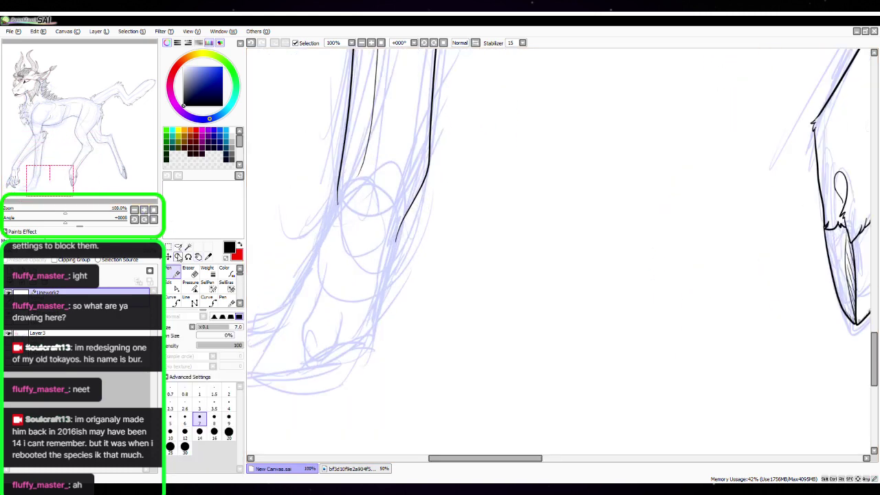
key("e")
left_click(229, 432)
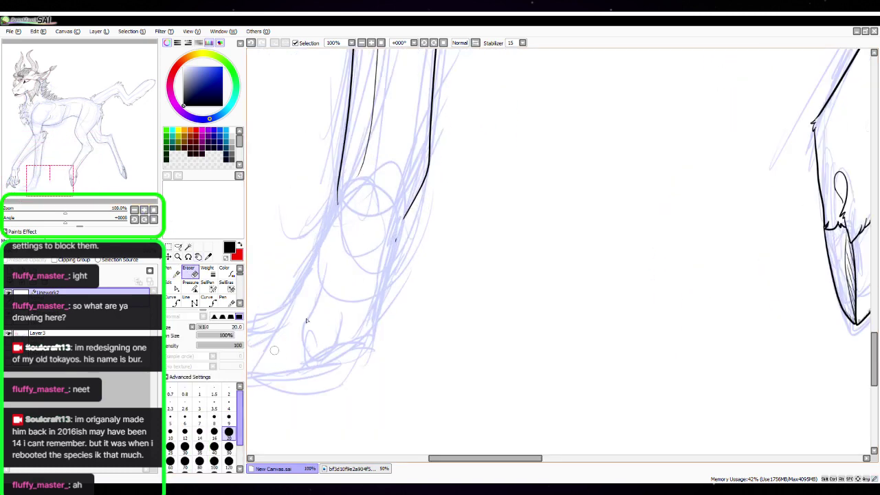
left_click_drag(403, 223, 434, 146)
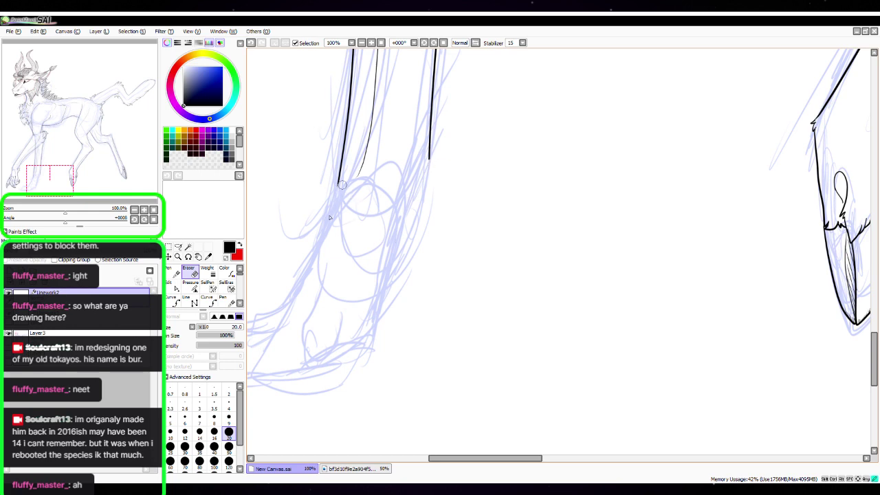
Try drawing a row of pointed fur tufts from the end of the far foreleg's rear outline across the ankle, using the size 7 pen
key("n")
left_click(144, 211)
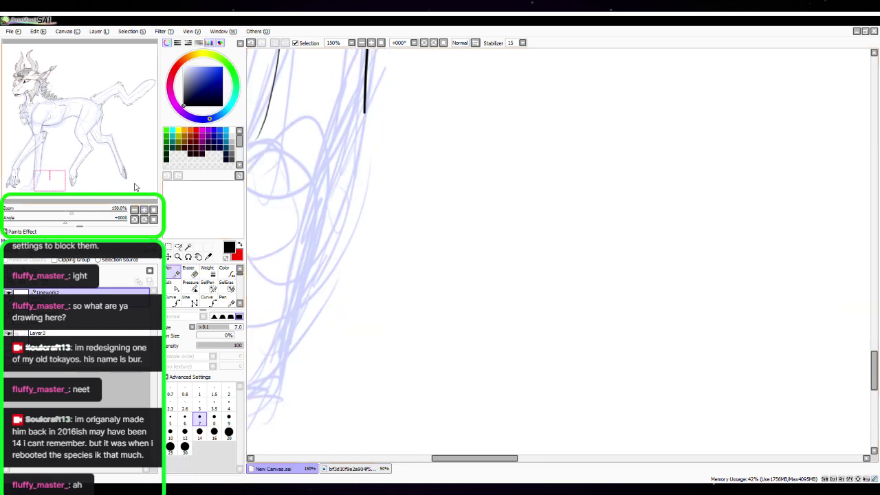
key("space")
left_click_drag(399, 222, 472, 312)
mouse_move(446, 267)
left_mouse_down()
mouse_move(524, 300)
mouse_move(552, 324)
left_mouse_up()
key("n")
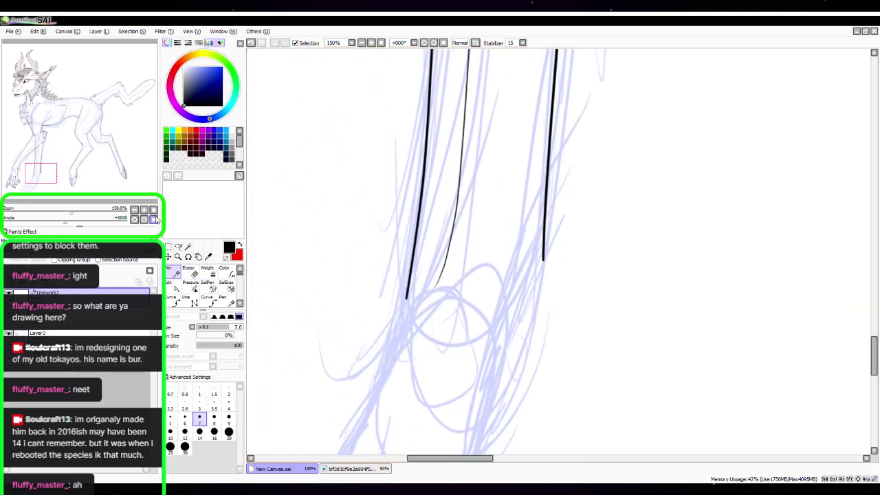
scroll(538, 258, "up", 1)
left_click_drag(538, 260, 534, 328)
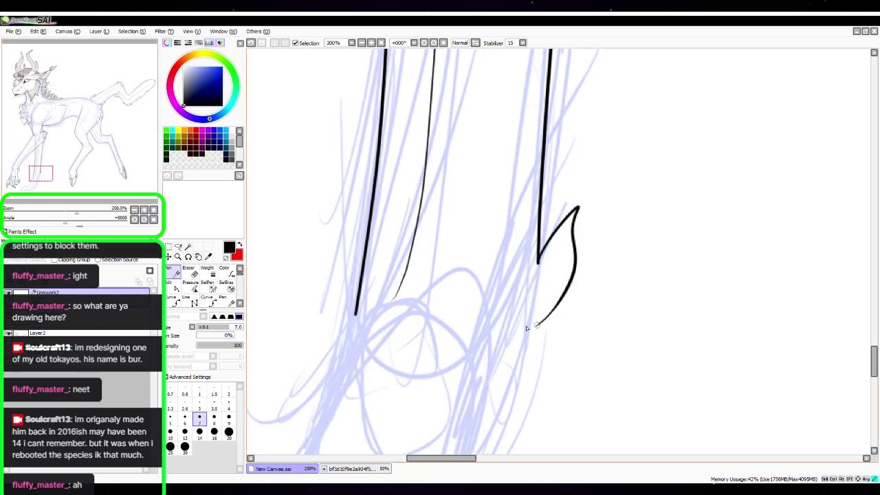
mouse_move(539, 263)
left_mouse_down()
mouse_move(509, 243)
mouse_move(491, 281)
left_mouse_up()
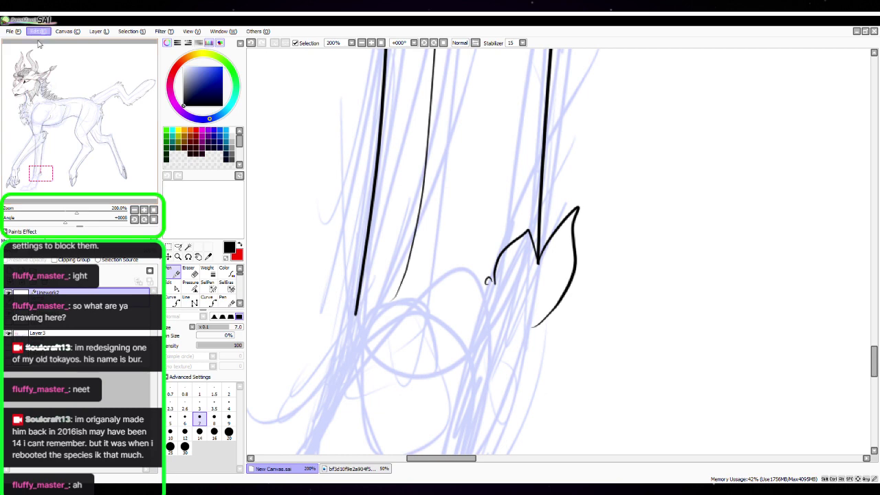
mouse_move(491, 282)
left_mouse_down()
mouse_move(469, 259)
mouse_move(461, 304)
left_mouse_up()
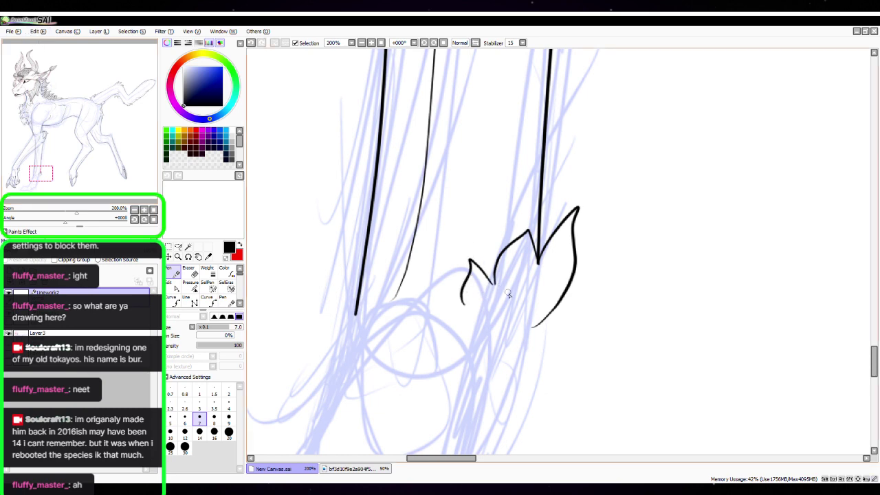
Try adding larger layered fur tufts behind and below the first ones at the back of the far foreleg's ankle
left_click_drag(537, 273, 529, 315)
mouse_move(574, 288)
left_mouse_down()
mouse_move(608, 259)
mouse_move(580, 350)
mouse_move(557, 369)
left_mouse_up()
left_click_drag(576, 256, 598, 267)
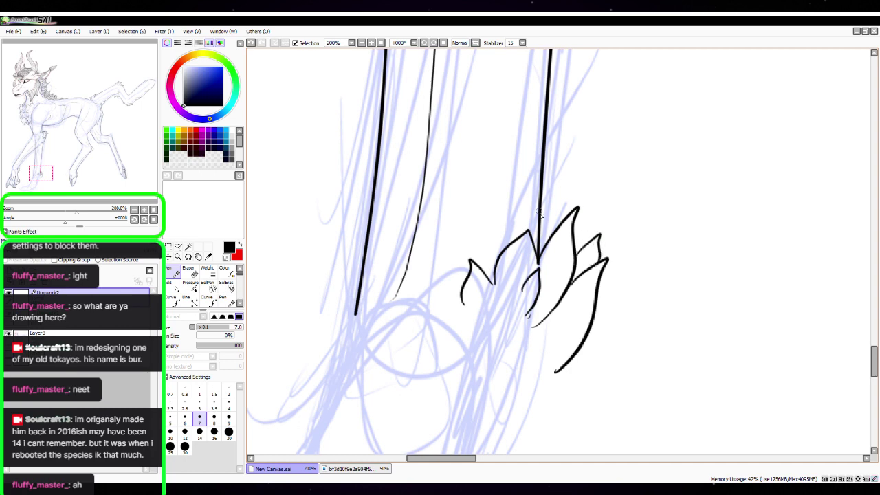
mouse_move(541, 219)
left_mouse_down()
mouse_move(582, 171)
mouse_move(590, 237)
left_mouse_up()
left_click_drag(639, 285, 515, 280)
mouse_move(471, 224)
left_mouse_down()
mouse_move(487, 203)
mouse_move(502, 216)
mouse_move(470, 347)
mouse_move(486, 335)
mouse_move(473, 359)
mouse_move(434, 371)
left_mouse_up()
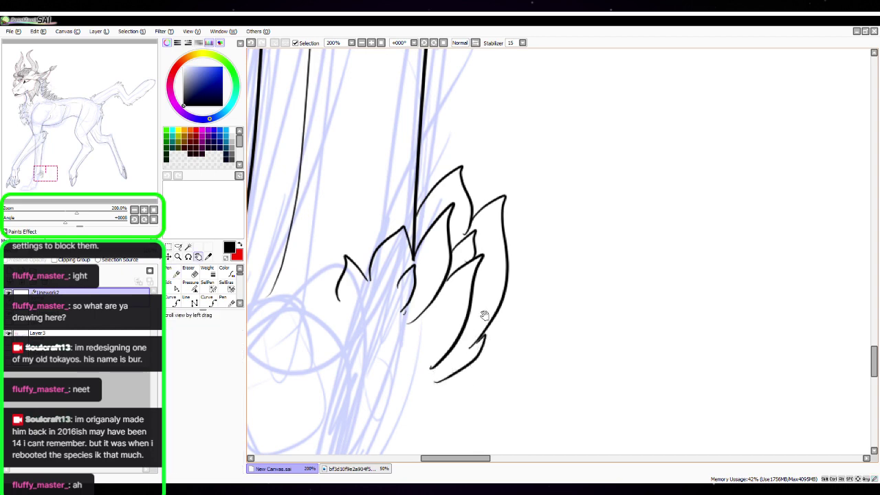
left_click_drag(483, 314, 501, 230)
Erase all the new ankle fur tufts and shorten the far foreleg's rear outline with the size 20 eraser
left_click(191, 273)
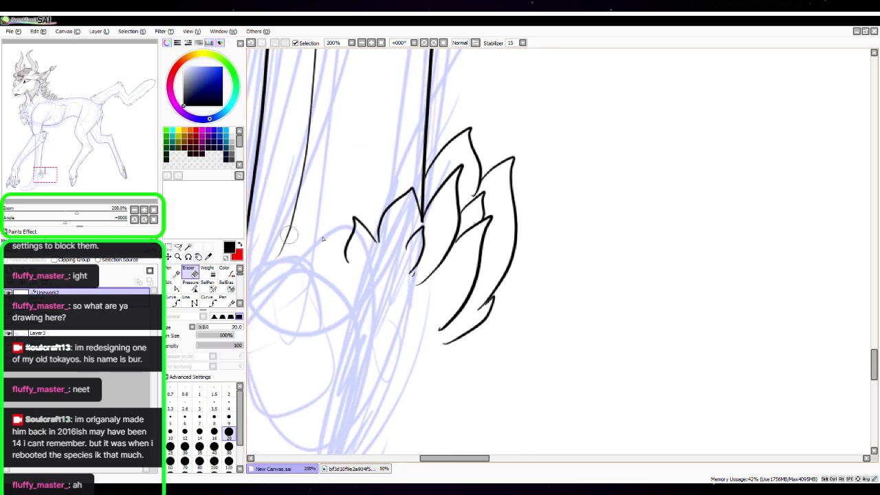
mouse_move(347, 247)
left_mouse_down()
mouse_move(356, 211)
mouse_move(433, 167)
mouse_move(447, 146)
left_mouse_up()
mouse_move(368, 237)
left_mouse_down()
mouse_move(476, 121)
mouse_move(456, 180)
mouse_move(396, 278)
mouse_move(411, 232)
mouse_move(419, 298)
mouse_move(455, 280)
mouse_move(445, 353)
mouse_move(467, 352)
mouse_move(476, 268)
mouse_move(449, 308)
mouse_move(456, 204)
left_mouse_up()
left_click(177, 270)
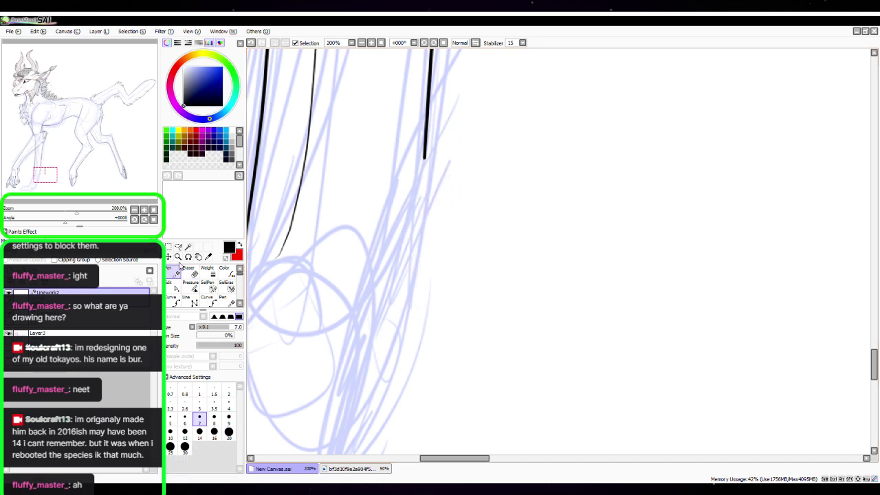
Draw layered pointed fur tufts from the end of the far foreleg's rear outline down behind the ankle, using the size 7 pen
key("space")
left_click_drag(571, 280, 666, 281)
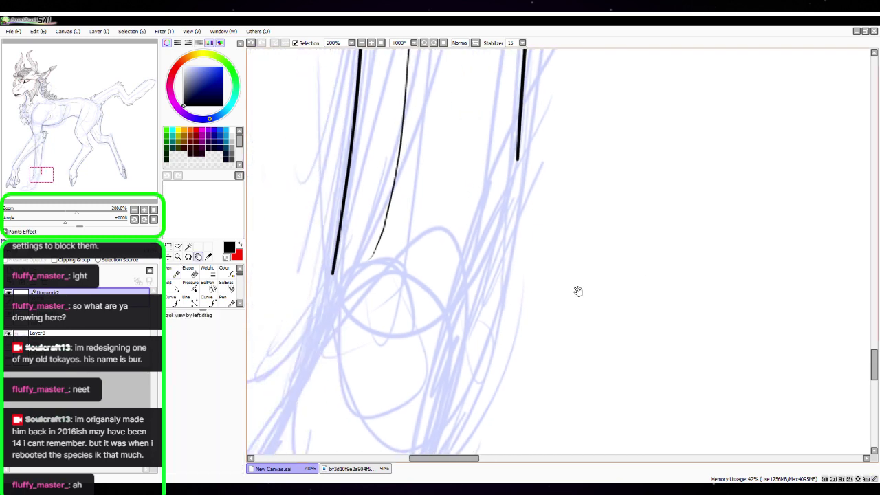
left_click_drag(541, 274, 548, 289)
key("space")
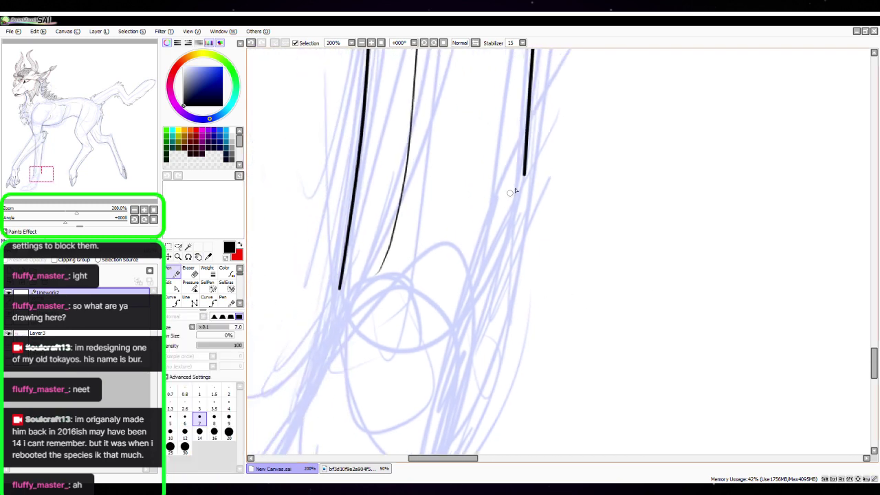
mouse_move(522, 179)
left_mouse_down()
mouse_move(561, 237)
mouse_move(515, 294)
left_mouse_up()
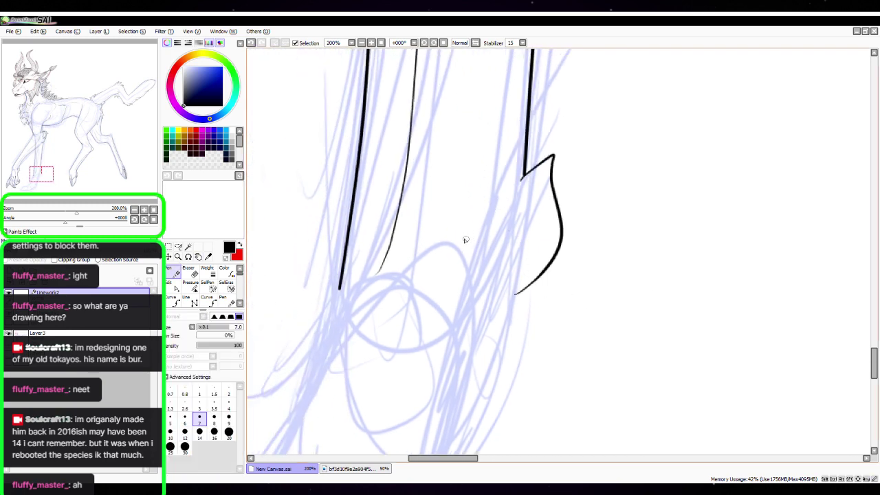
mouse_move(459, 241)
left_mouse_down()
mouse_move(477, 190)
mouse_move(480, 261)
mouse_move(526, 229)
mouse_move(500, 296)
left_mouse_up()
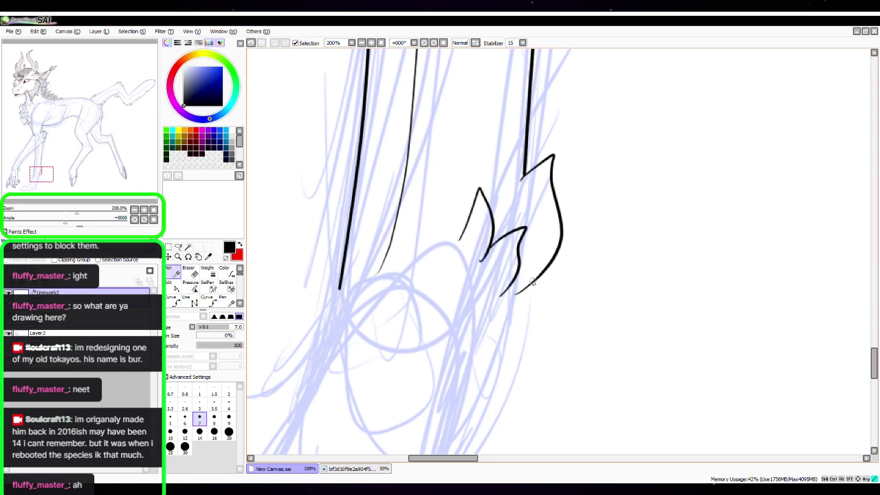
left_click_drag(548, 271, 507, 318)
mouse_move(425, 277)
left_mouse_down()
mouse_move(427, 261)
mouse_move(439, 276)
left_mouse_up()
Nudge the middle of the far foreleg's front outline slightly with the stroke Edit tool
left_click(134, 210)
key("space")
left_click_drag(558, 193, 511, 337)
left_click_drag(520, 299, 510, 251)
left_click(172, 285)
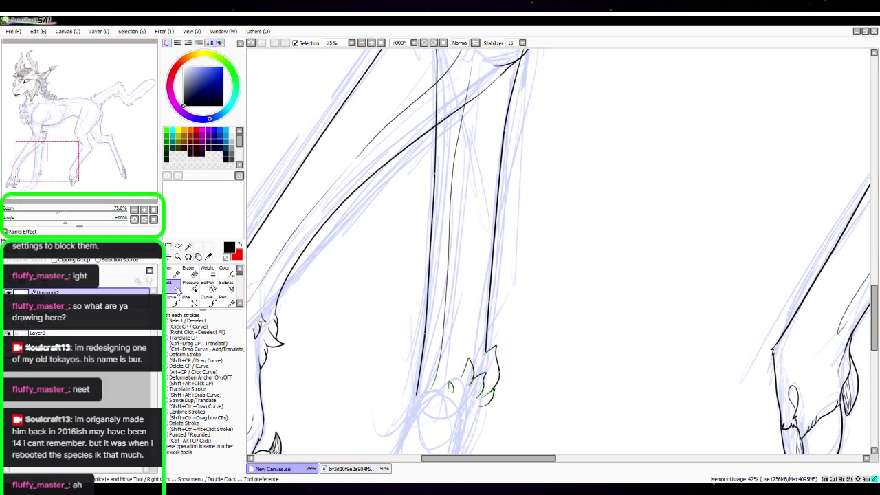
left_click(435, 245)
key("space")
left_click_drag(528, 226, 515, 285)
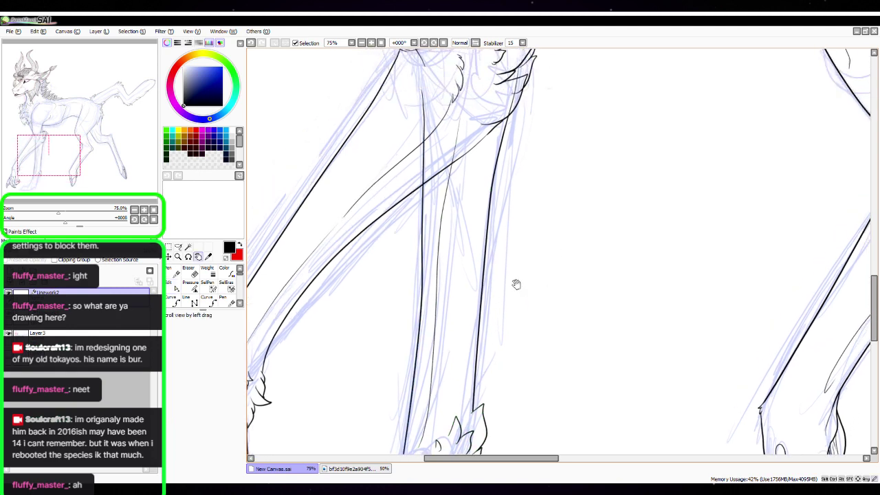
left_click_drag(424, 240, 424, 234)
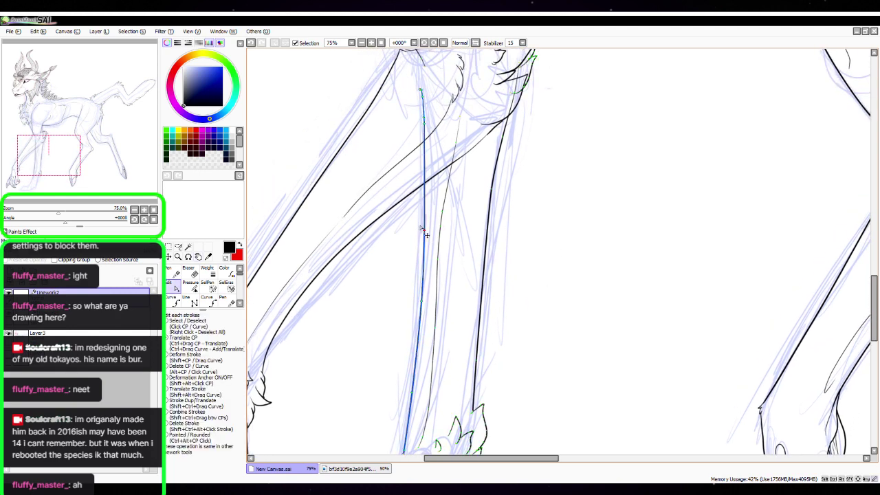
Draw the rear toe's front outline and its long pointed claw below the far foreleg's ankle with the size 7 pen
key("space")
mouse_move(541, 190)
left_mouse_down()
mouse_move(515, 258)
mouse_move(552, 326)
mouse_move(552, 201)
left_mouse_up()
mouse_move(538, 405)
left_mouse_down()
mouse_move(568, 215)
mouse_move(611, 213)
mouse_move(578, 262)
left_mouse_up()
mouse_move(544, 296)
left_mouse_down()
mouse_move(563, 269)
mouse_move(550, 256)
left_mouse_up()
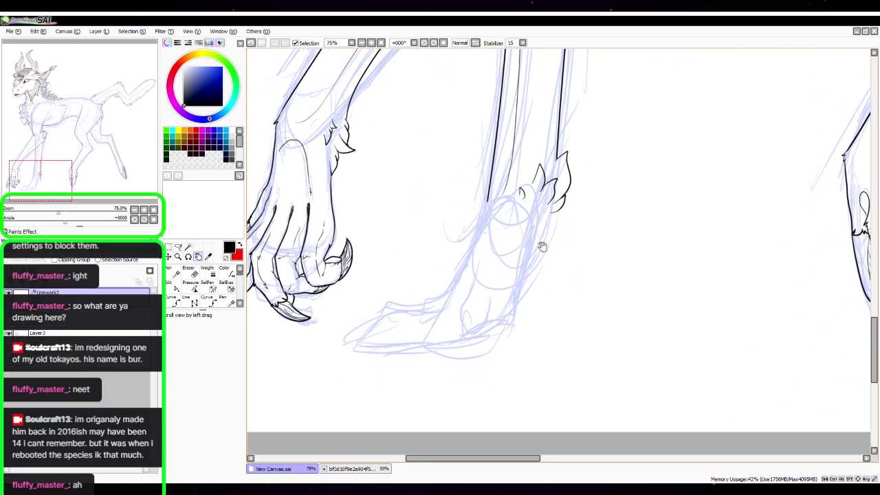
left_click(144, 210)
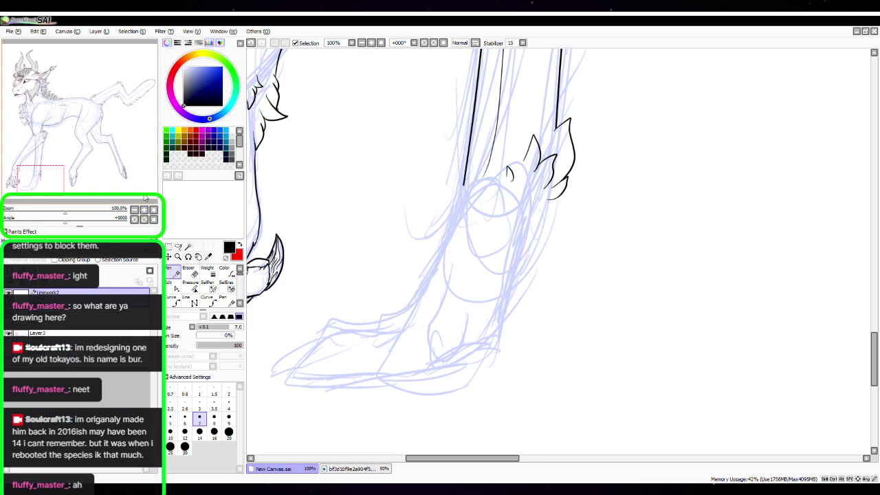
left_click_drag(517, 296, 504, 265)
scroll(521, 254, "up", 1)
key("space")
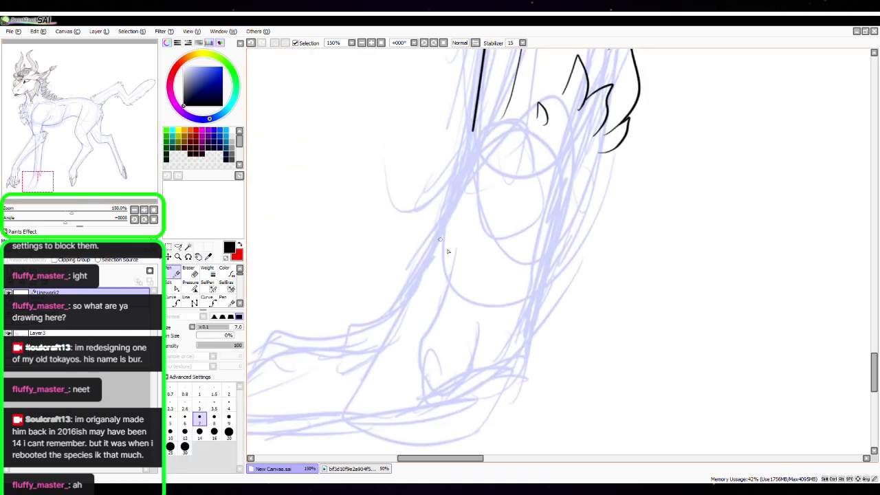
mouse_move(450, 242)
left_mouse_down()
mouse_move(423, 333)
mouse_move(421, 377)
mouse_move(444, 371)
mouse_move(430, 350)
mouse_move(423, 387)
mouse_move(444, 430)
mouse_move(448, 398)
mouse_move(433, 352)
left_mouse_up()
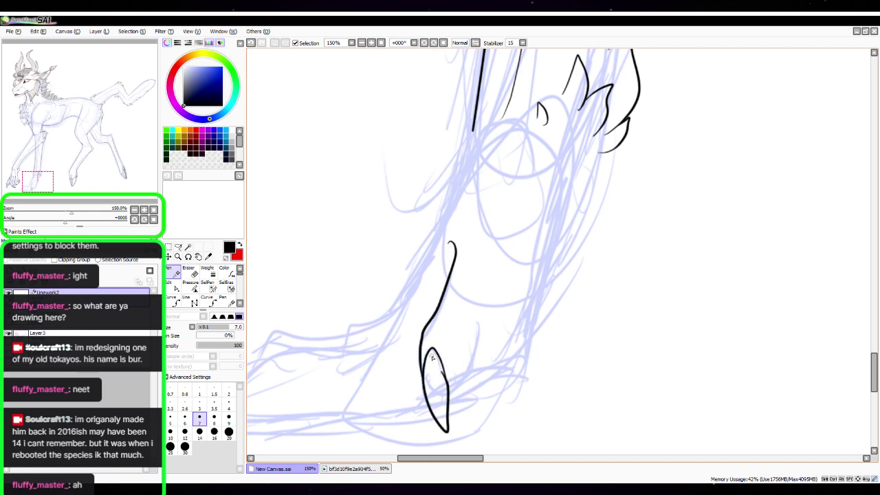
Draw the jagged fur edge and curved pad behind the rear toe's claw, and add grain lines inside the claw
left_click(144, 209)
left_click(143, 210)
key("space")
left_click_drag(395, 436, 489, 202)
left_click(173, 287)
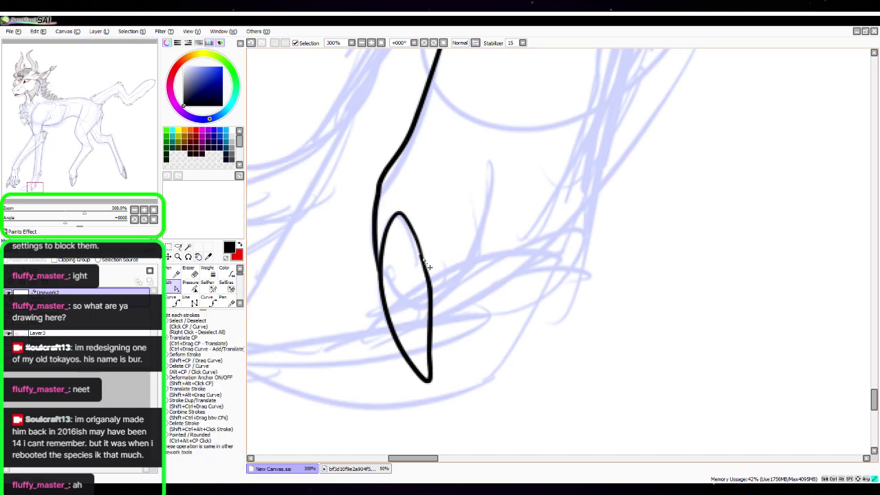
left_click(173, 272)
mouse_move(432, 278)
left_mouse_down()
mouse_move(449, 256)
mouse_move(454, 275)
mouse_move(467, 237)
mouse_move(472, 250)
mouse_move(509, 182)
left_mouse_up()
mouse_move(430, 319)
left_mouse_down()
mouse_move(459, 304)
mouse_move(490, 255)
mouse_move(505, 196)
left_mouse_up()
mouse_move(398, 214)
left_mouse_down()
mouse_move(407, 337)
mouse_move(427, 376)
mouse_move(396, 235)
mouse_move(389, 280)
mouse_move(411, 327)
left_mouse_up()
mouse_move(416, 245)
left_mouse_down()
mouse_move(429, 326)
mouse_move(400, 327)
mouse_move(413, 360)
left_mouse_up()
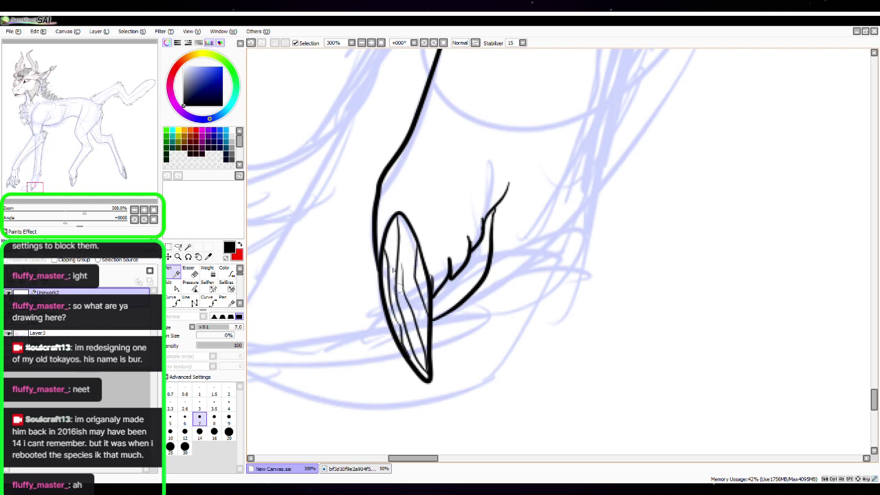
Extend the rear toe's back outline from the fur edge up toward the ankle, ending in a small fur notch
key("space")
left_click_drag(548, 211, 466, 379)
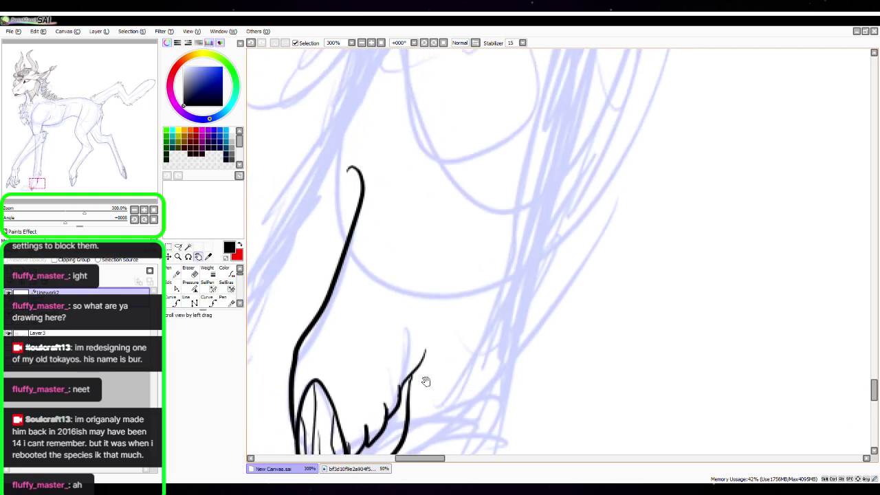
left_click(135, 209)
left_click(176, 285)
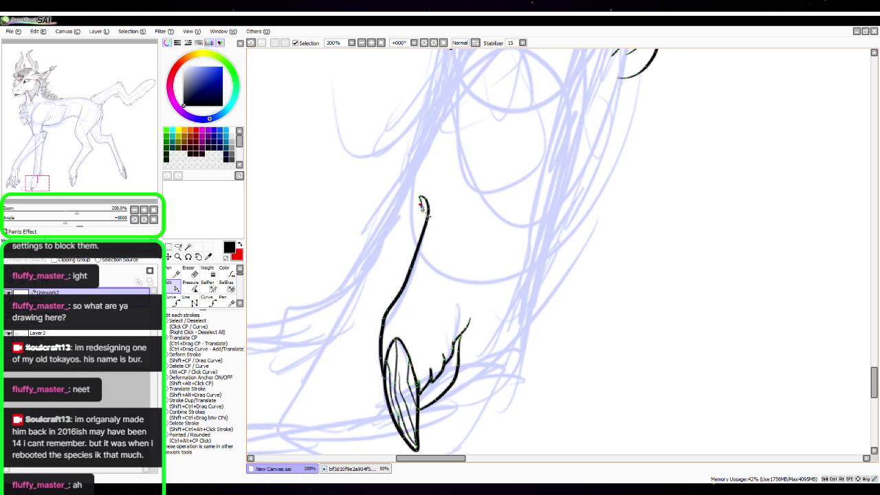
left_click(176, 272)
mouse_move(472, 322)
left_mouse_down()
mouse_move(517, 256)
mouse_move(520, 217)
mouse_move(568, 228)
mouse_move(574, 291)
left_mouse_up()
key("space")
left_click(134, 210)
left_click(134, 210)
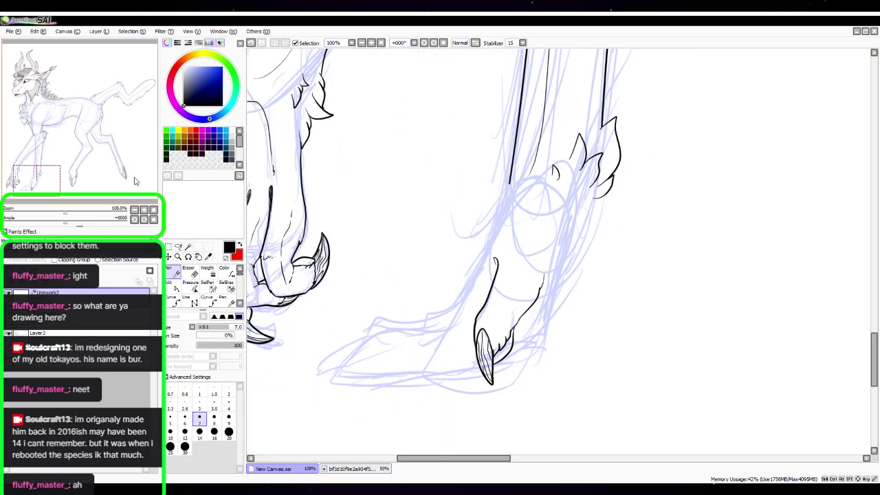
Add a thin line with small fur ticks inside the rear toe, above its claw
key("space")
left_click_drag(583, 225, 643, 222)
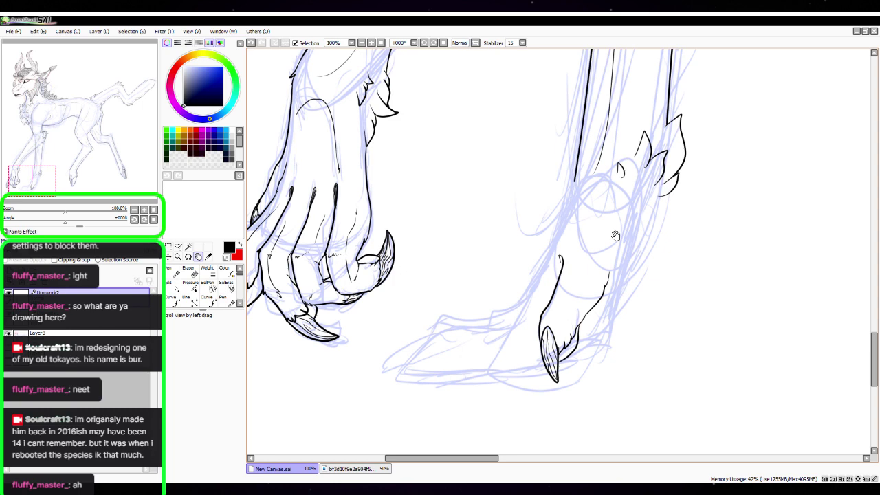
left_click_drag(600, 297, 516, 274)
left_click(144, 209)
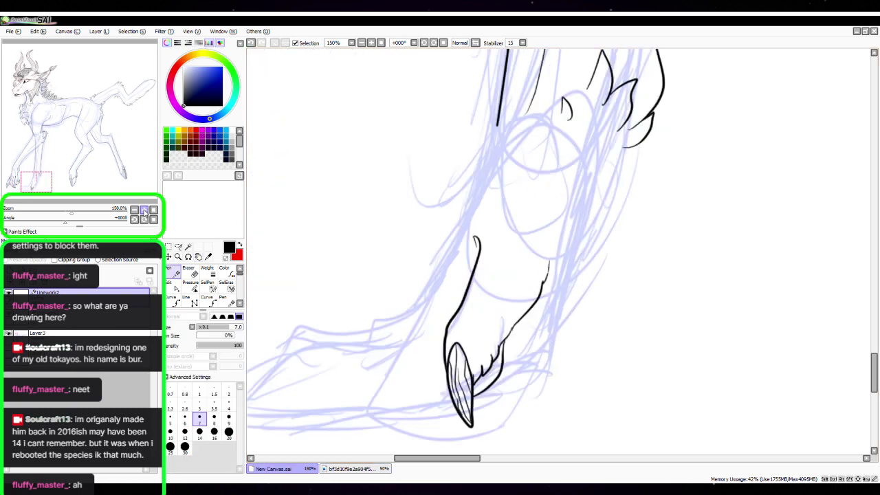
left_click(144, 209)
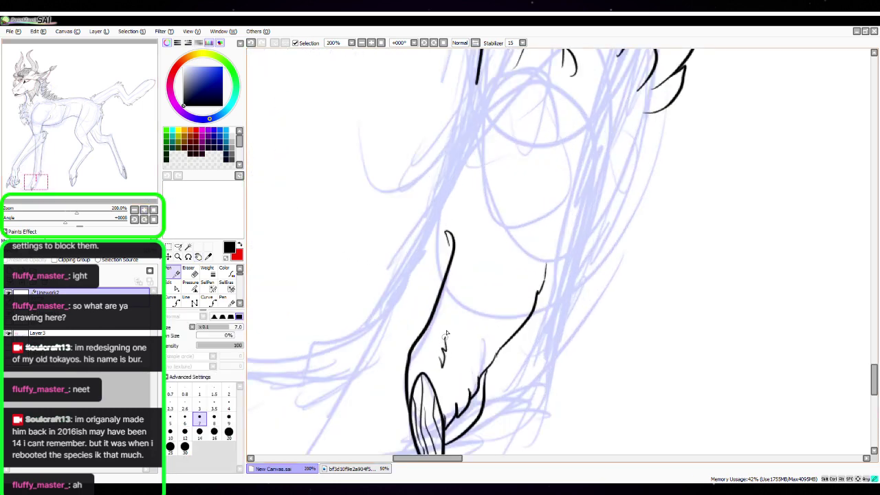
left_click_drag(446, 333, 467, 277)
left_click(134, 209)
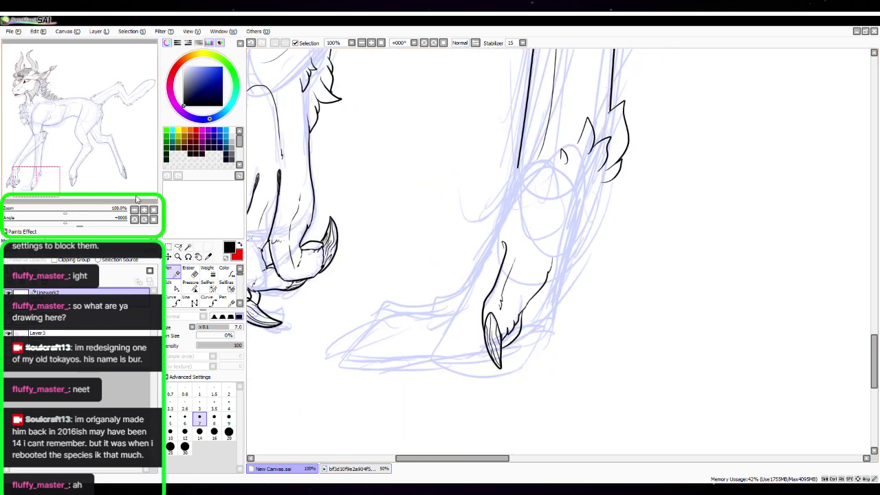
Draw a small pointed fur tuft on the back of the ankle, below the existing layered tufts
key("space")
left_click_drag(550, 272, 578, 242)
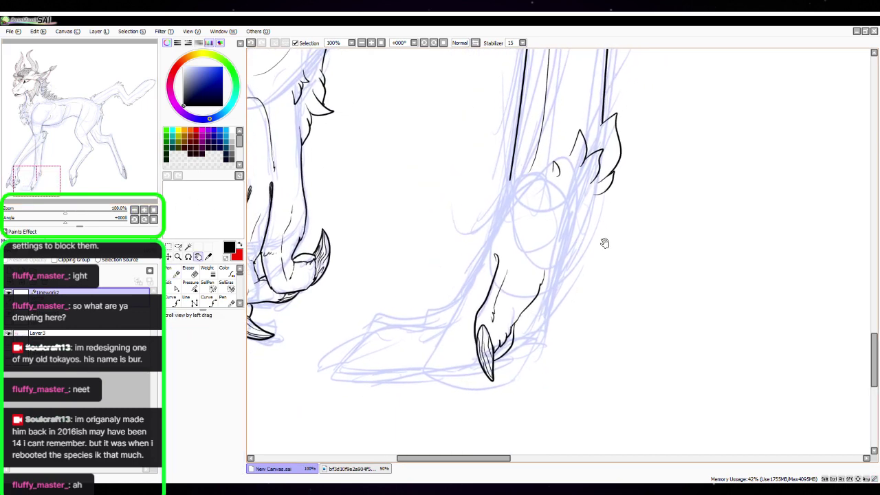
left_click(144, 209)
key("space")
left_click_drag(622, 214, 551, 284)
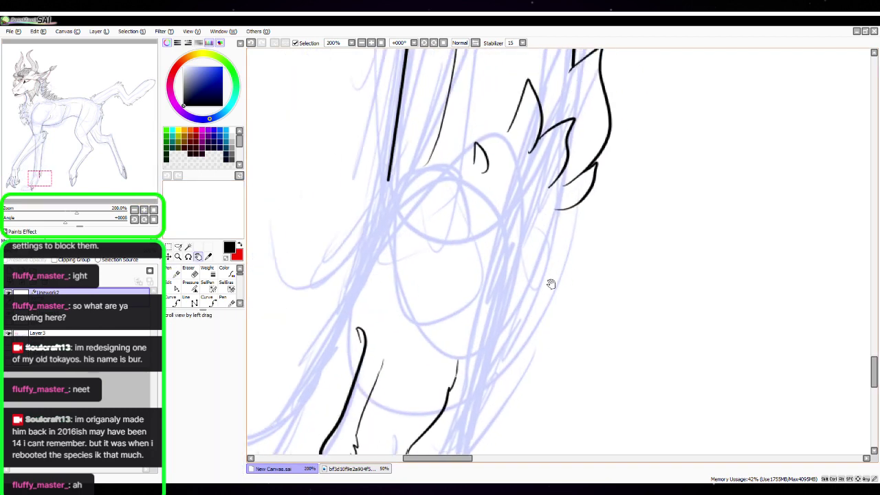
key("n")
mouse_move(507, 202)
left_mouse_down()
mouse_move(535, 189)
mouse_move(515, 233)
left_mouse_up()
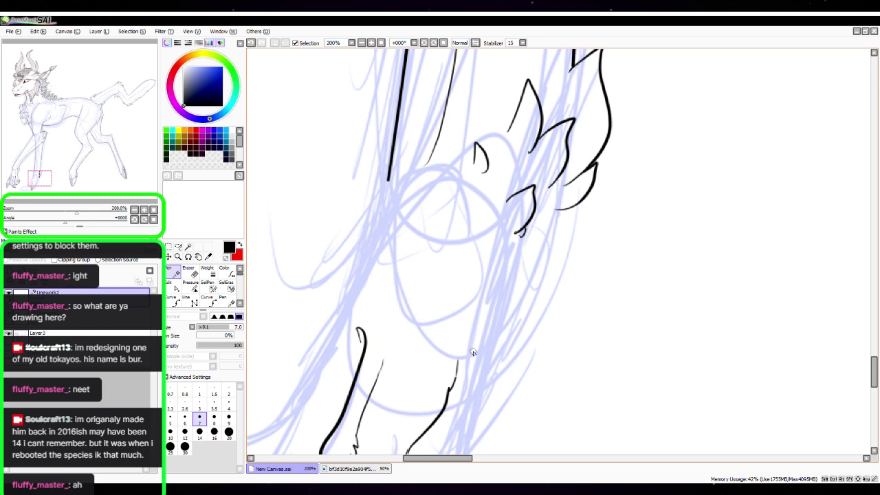
Continue the far foreleg's front outline in one long curve from the ankle down onto the top of the paw
key("space")
left_click_drag(493, 379, 671, 264)
left_click_drag(574, 334, 660, 310)
left_click_drag(702, 267, 707, 274)
left_click_drag(654, 263, 694, 266)
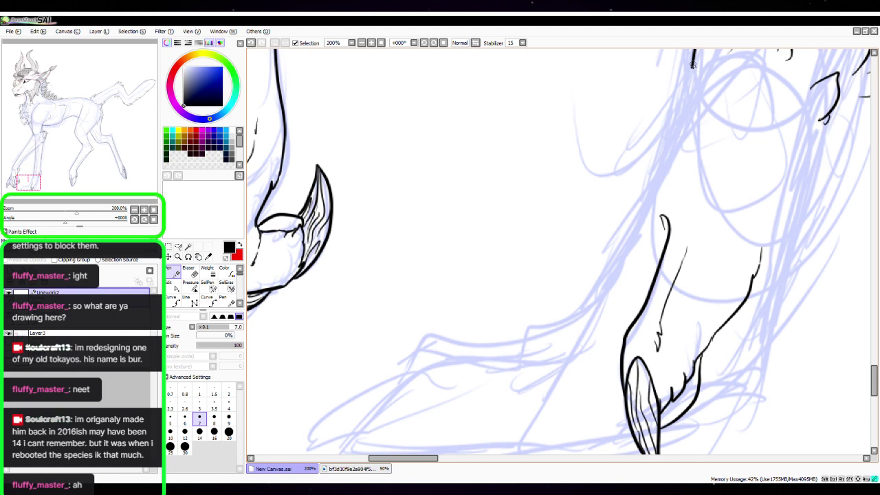
mouse_move(693, 64)
left_mouse_down()
mouse_move(672, 144)
mouse_move(597, 297)
mouse_move(466, 343)
left_mouse_up()
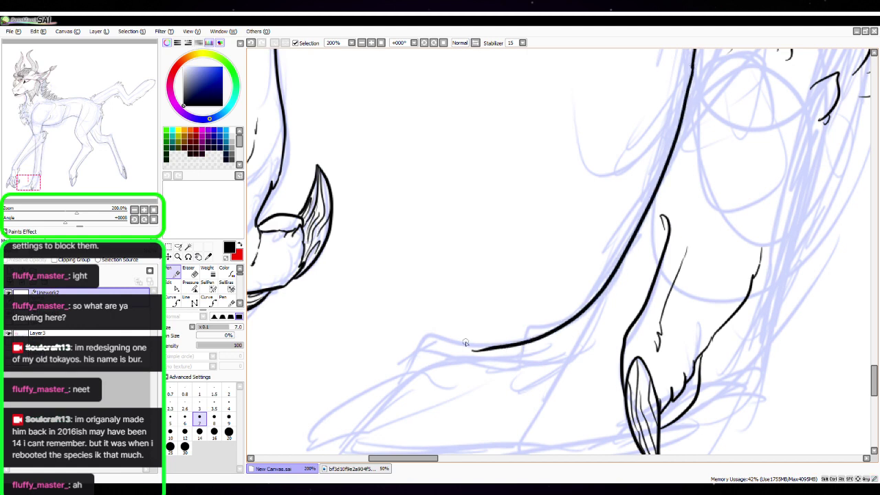
Draw the front toe's upper outline below the paw curve, ending in jagged fur at the base of its claw
left_click_drag(631, 335, 696, 221)
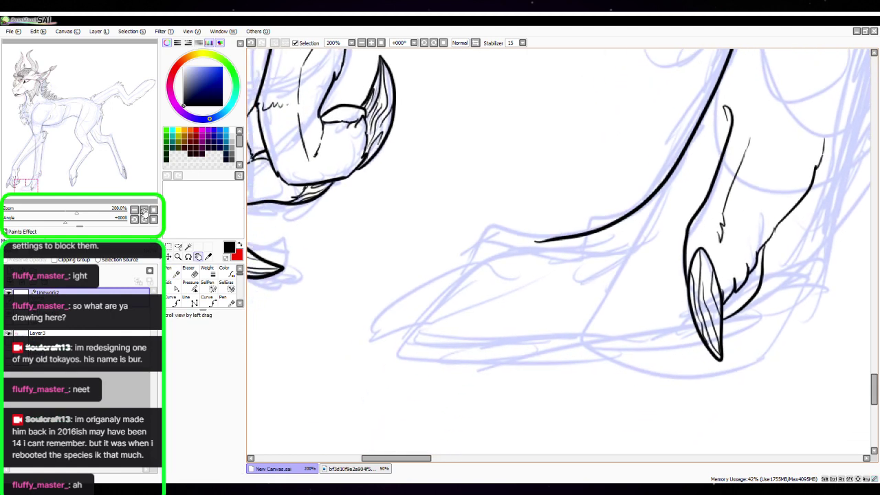
left_click(144, 210)
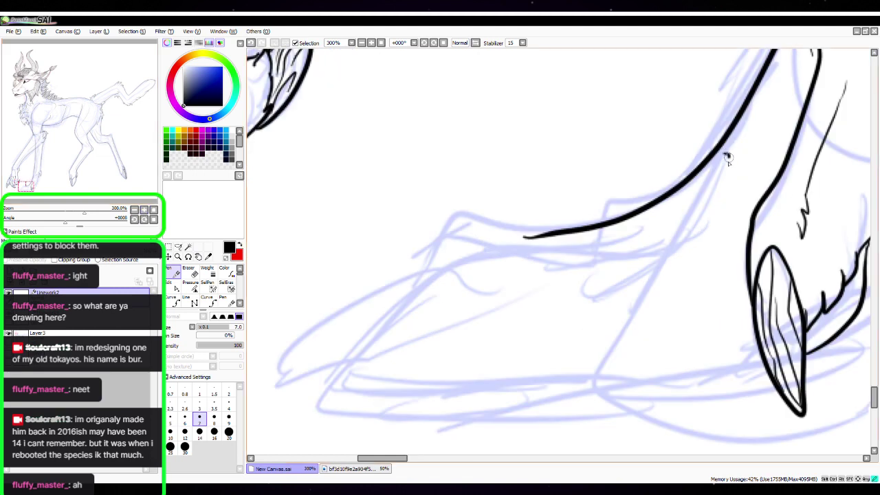
mouse_move(727, 157)
left_mouse_down()
mouse_move(630, 249)
mouse_move(455, 264)
mouse_move(426, 284)
left_mouse_up()
left_click_drag(600, 321, 735, 284)
mouse_move(559, 237)
left_mouse_down()
mouse_move(521, 278)
mouse_move(518, 307)
mouse_move(531, 298)
mouse_move(542, 312)
left_mouse_up()
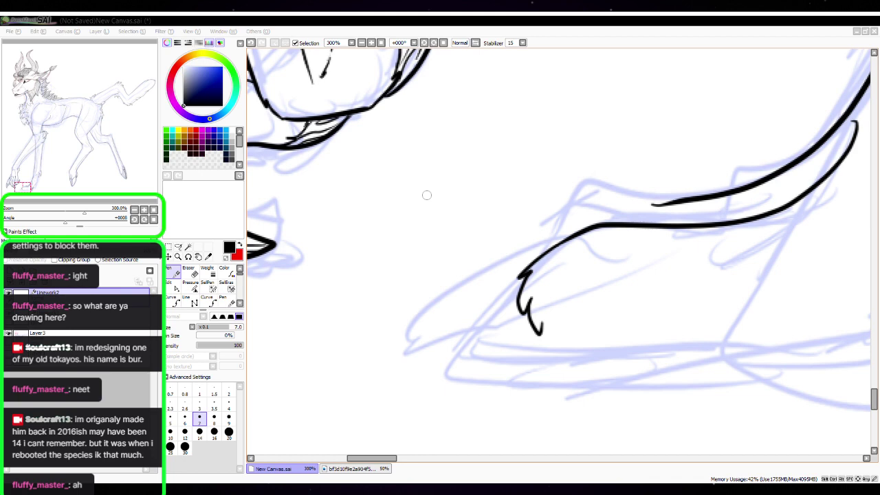
Outline the front toe's long pointed claw and add grain lines inside it, checking the lower one with the Edit tool
mouse_move(572, 236)
left_mouse_down()
mouse_move(502, 255)
mouse_move(406, 355)
mouse_move(523, 318)
left_mouse_up()
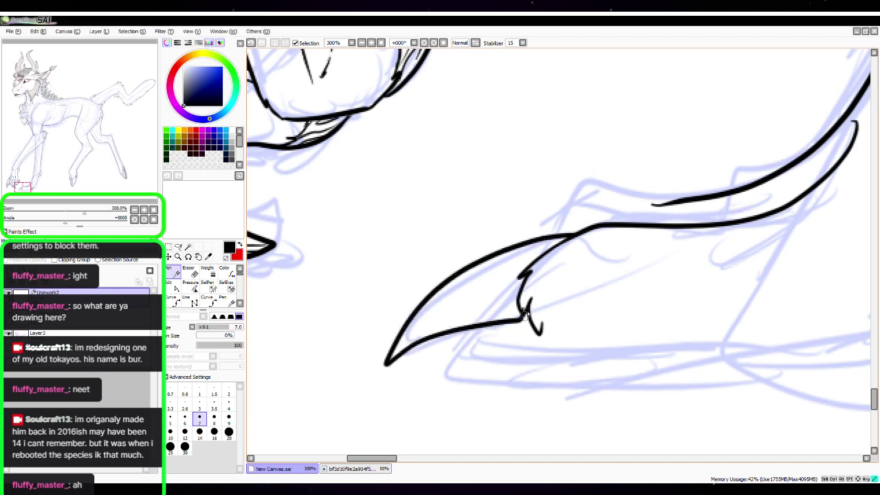
mouse_move(538, 267)
left_mouse_down()
mouse_move(559, 242)
mouse_move(413, 330)
mouse_move(440, 318)
mouse_move(501, 261)
mouse_move(469, 282)
mouse_move(492, 316)
mouse_move(505, 313)
mouse_move(527, 264)
left_mouse_up()
key("space")
left_click_drag(614, 339, 541, 311)
key("ctrl")
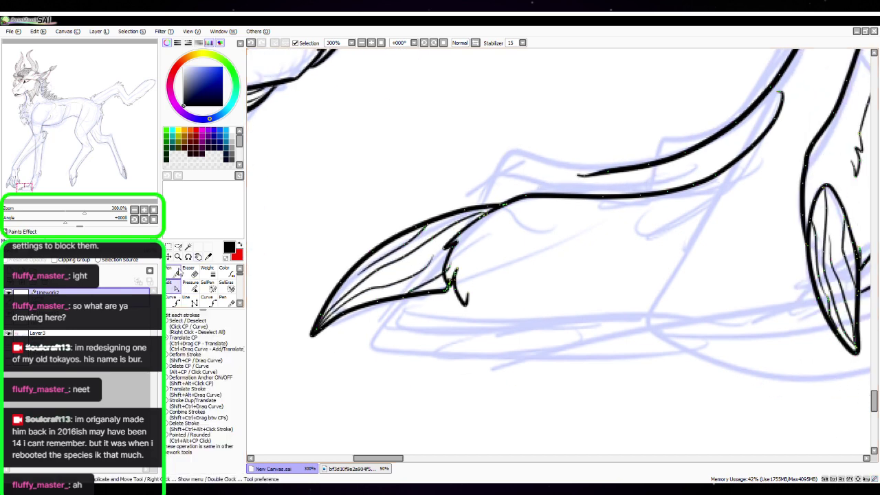
right_click(457, 278)
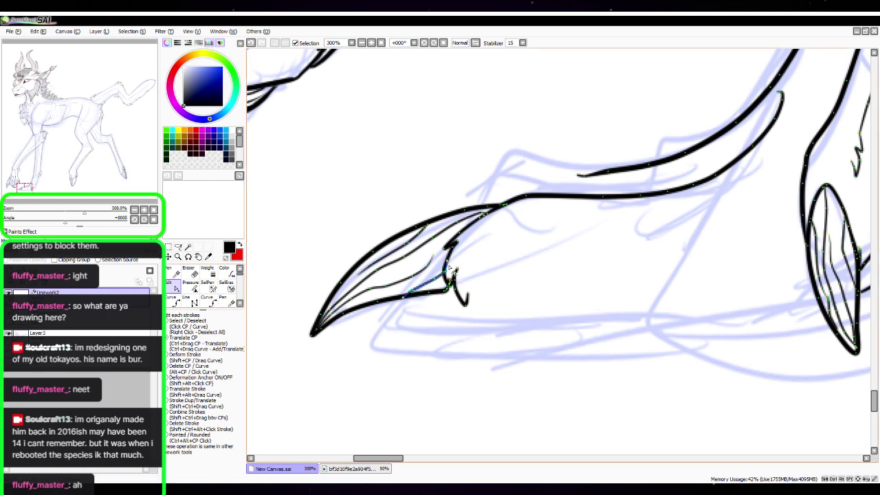
Extend the jagged fur edge from the front claw's base down to the toe's underside
left_click(172, 272)
mouse_move(468, 297)
left_mouse_down()
mouse_move(473, 311)
mouse_move(504, 313)
left_mouse_up()
left_click_drag(601, 369, 536, 340)
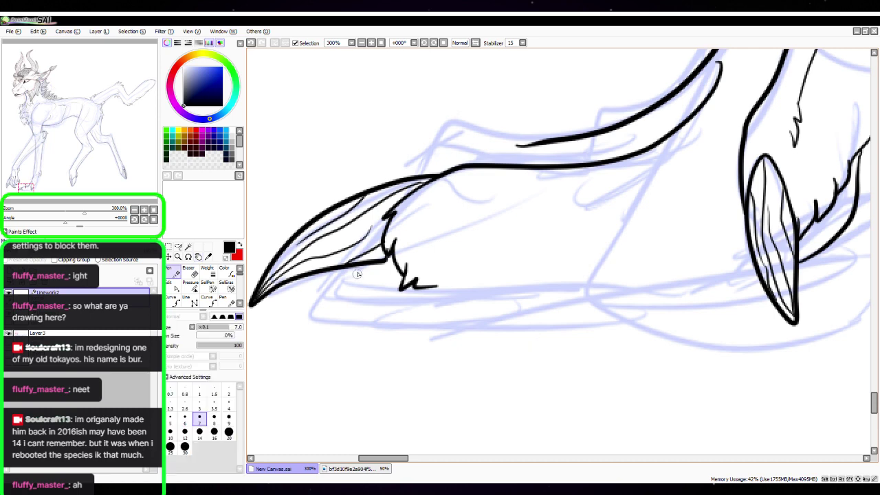
Draw the front toe's rounded pad under the fur edge, and continue the fur and sole line back to the rear toe's claw
left_click_drag(350, 268, 390, 308)
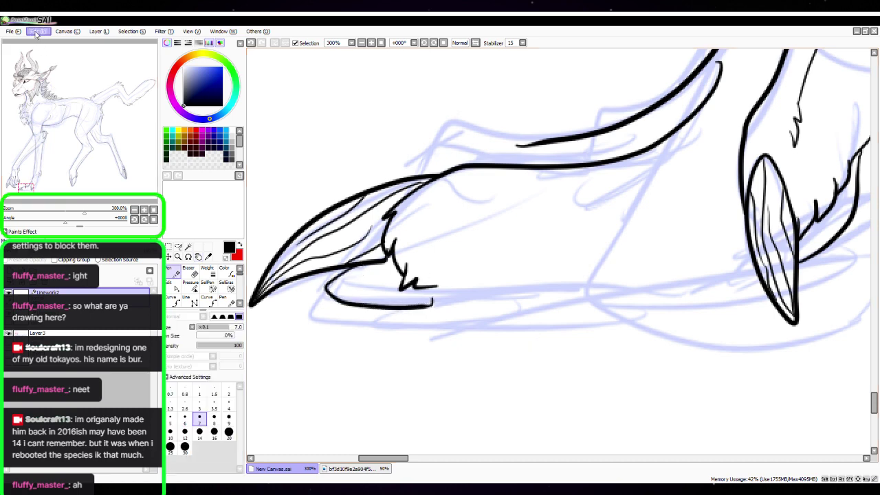
key("ctrl+z")
mouse_move(362, 266)
left_mouse_down()
mouse_move(374, 297)
mouse_move(495, 292)
left_mouse_up()
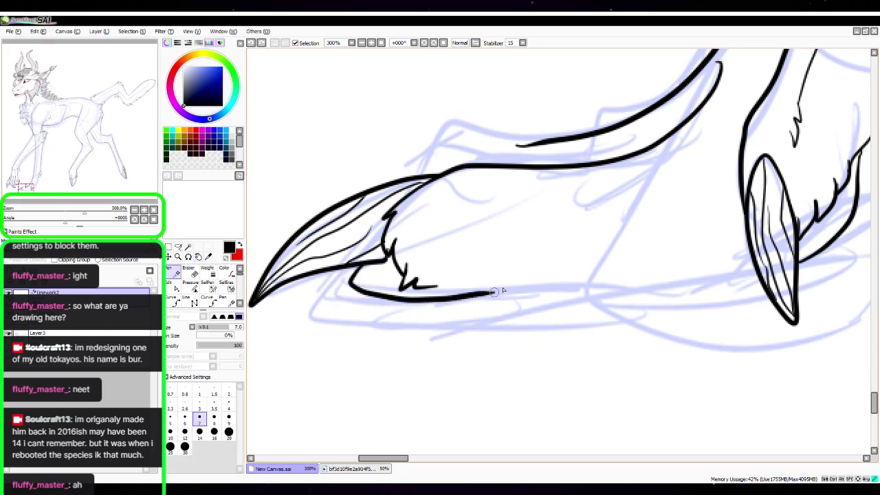
left_click_drag(439, 293, 755, 268)
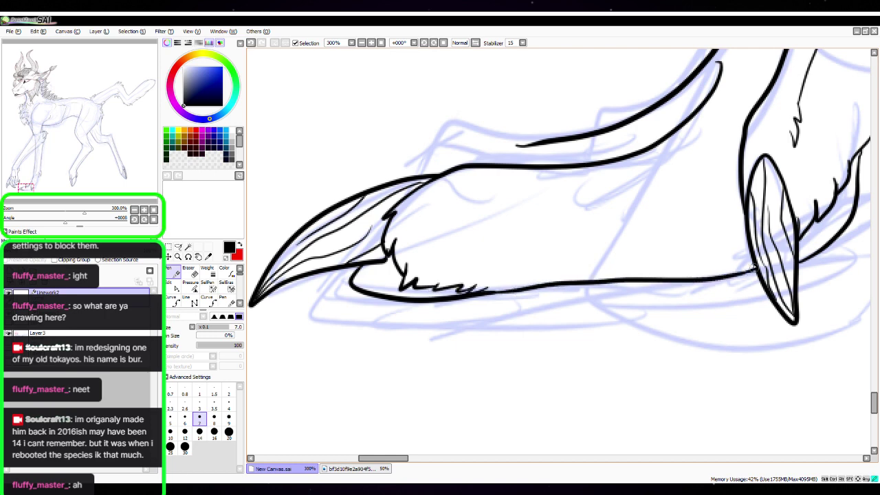
Draw a small jagged fur mark and a thin contour line inside the front toe, just below its upper outline
left_click_drag(582, 308, 513, 356)
key("space")
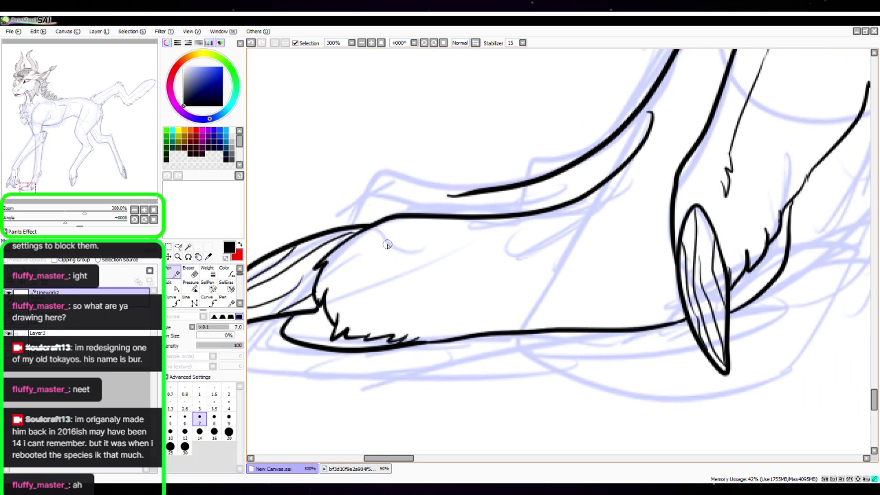
left_click_drag(393, 257, 603, 220)
Draw the far toe and its claw behind the front toe, and run a second line along the paw's upper edge
key("space")
left_click_drag(513, 270, 646, 316)
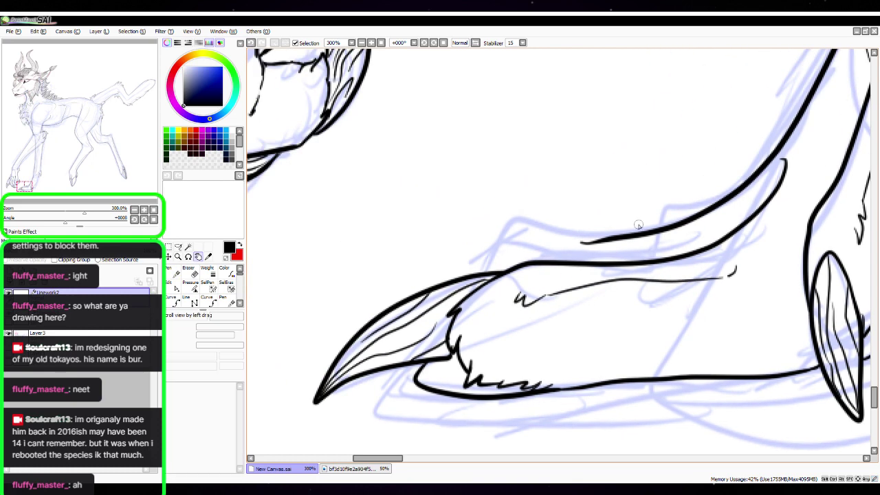
mouse_move(591, 243)
left_mouse_down()
mouse_move(502, 247)
mouse_move(419, 279)
mouse_move(352, 326)
mouse_move(468, 264)
left_mouse_up()
key("space")
left_click_drag(645, 269, 603, 344)
mouse_move(723, 242)
left_mouse_down()
mouse_move(696, 260)
mouse_move(492, 324)
left_mouse_up()
left_click(175, 287)
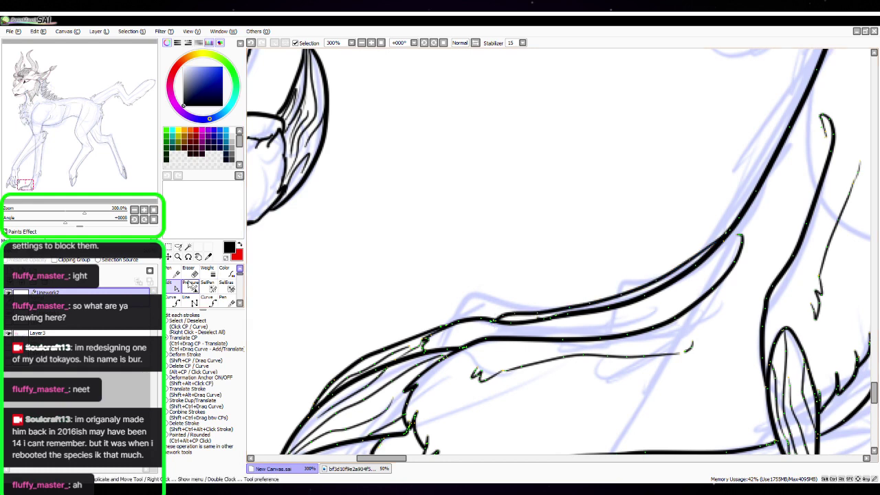
Add a fur tuft at the heel and draw the back outline of the lower leg up to the ankle fur
left_click(134, 209)
key("space")
left_click_drag(733, 279, 500, 266)
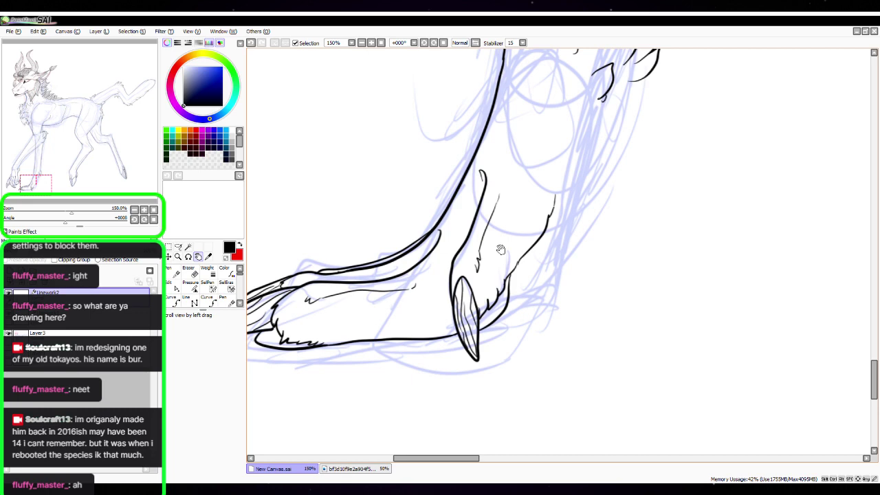
left_click(153, 209)
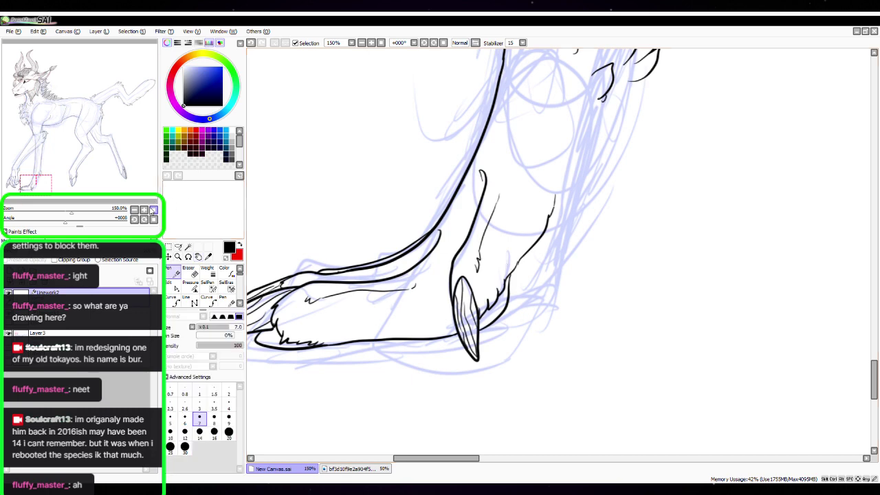
left_click_drag(481, 341, 515, 302)
left_click_drag(616, 255, 515, 346)
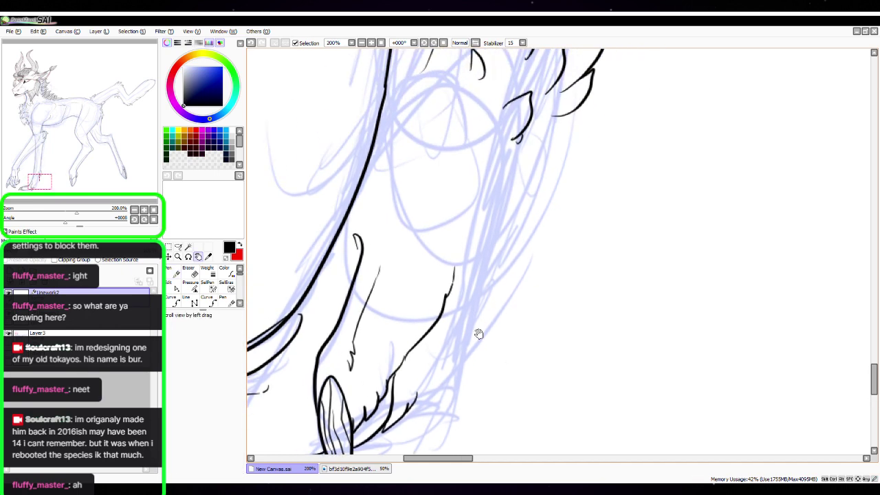
left_click(135, 210)
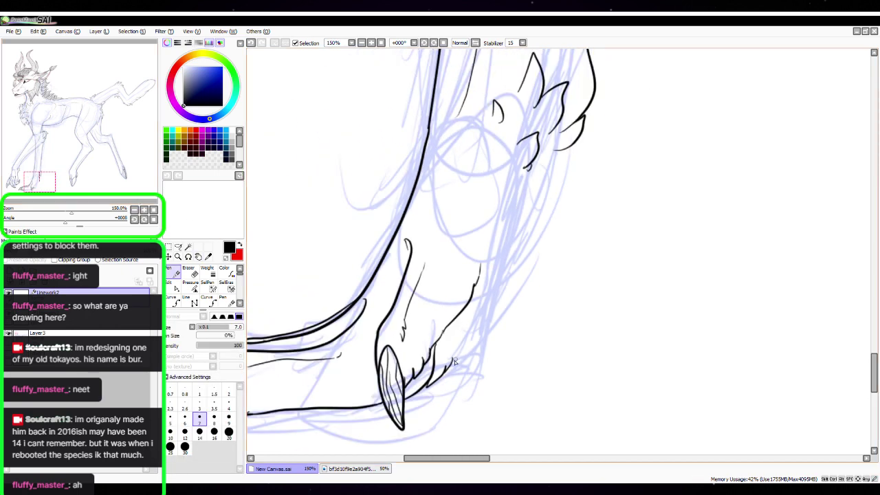
left_click_drag(453, 356, 542, 145)
left_click_drag(588, 201, 546, 324)
Draw a short crease at the far foreleg's front edge by the ankle and thin contour lines down its inside
left_click(144, 210)
left_click(144, 211)
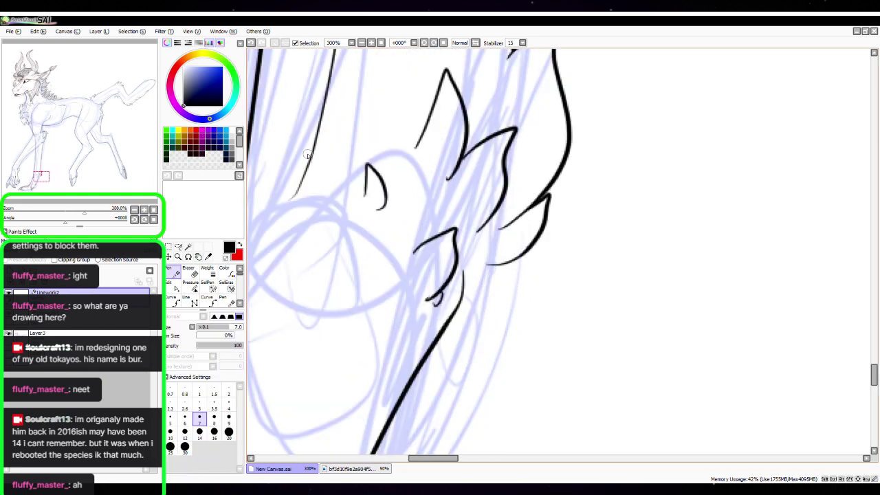
left_click_drag(307, 154, 465, 105)
mouse_move(393, 170)
left_mouse_down()
mouse_move(423, 222)
mouse_move(354, 380)
left_mouse_up()
key("ctrl+z")
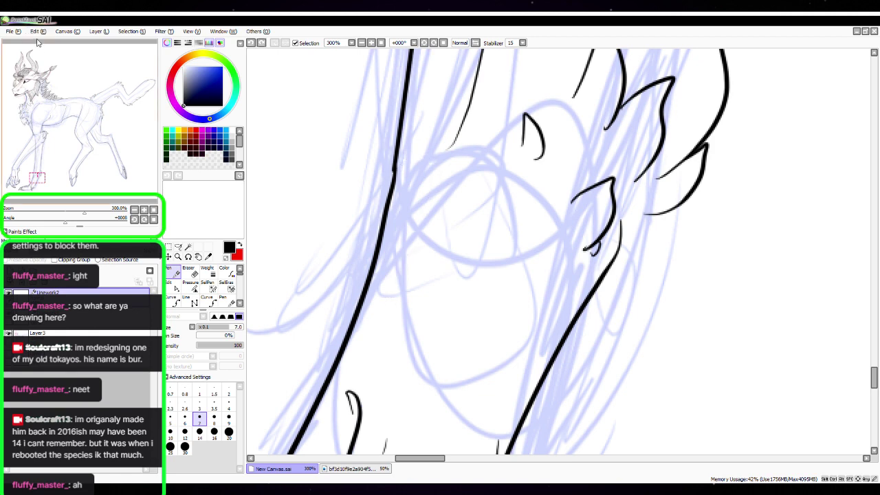
left_click_drag(397, 169, 380, 294)
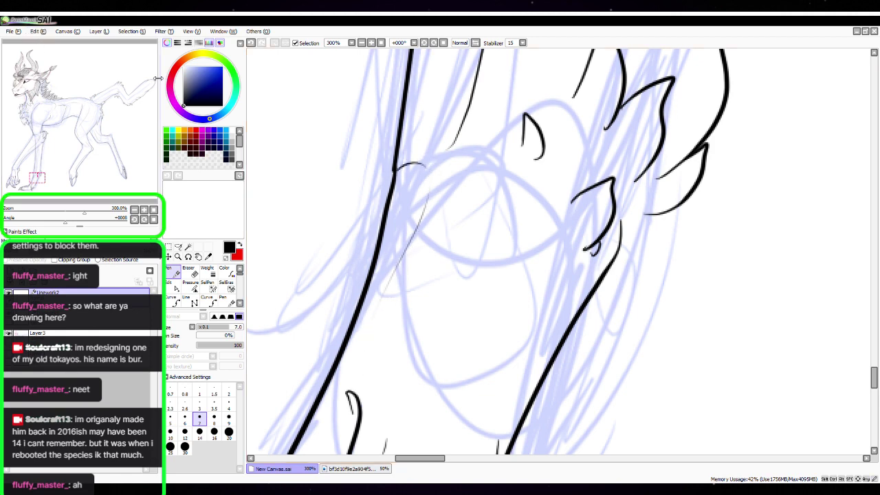
mouse_move(370, 328)
left_mouse_down()
mouse_move(362, 380)
mouse_move(272, 404)
left_mouse_up()
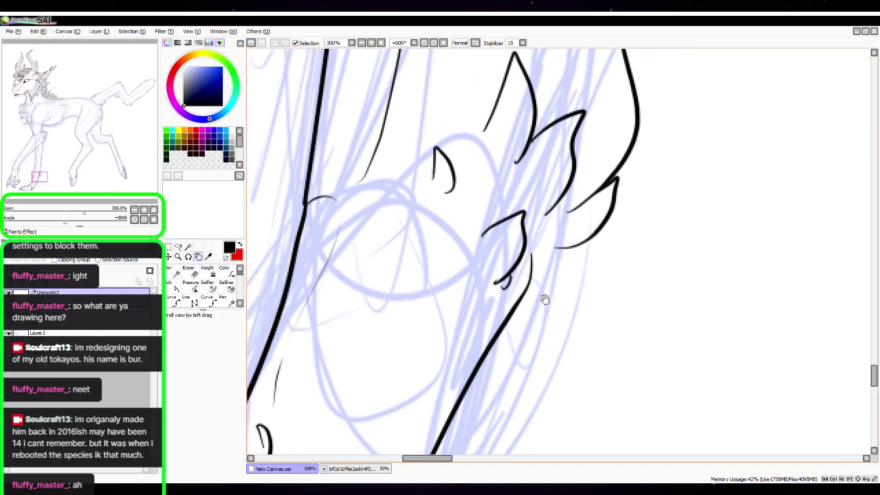
mouse_move(561, 253)
left_mouse_down()
mouse_move(589, 244)
mouse_move(596, 254)
mouse_move(499, 337)
left_mouse_up()
Hide the blue sketch layer so only the black linework is shown
left_click(154, 210)
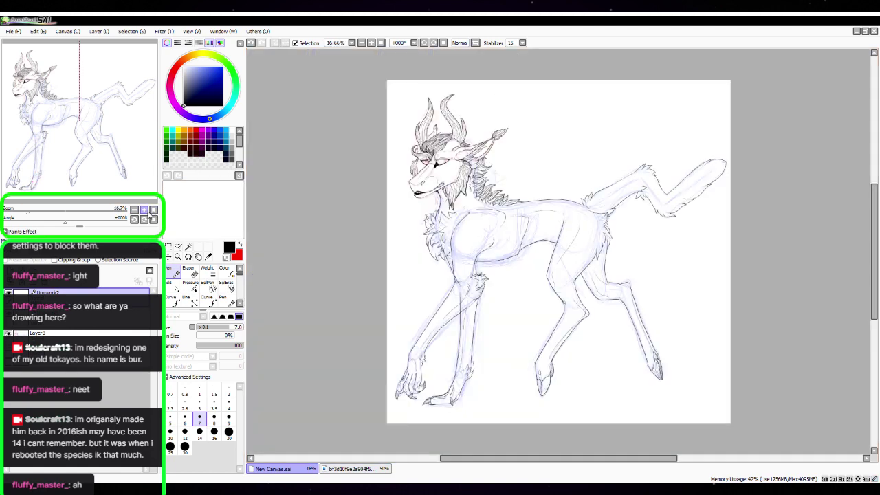
left_click(144, 211)
left_click(144, 210)
left_click(190, 271)
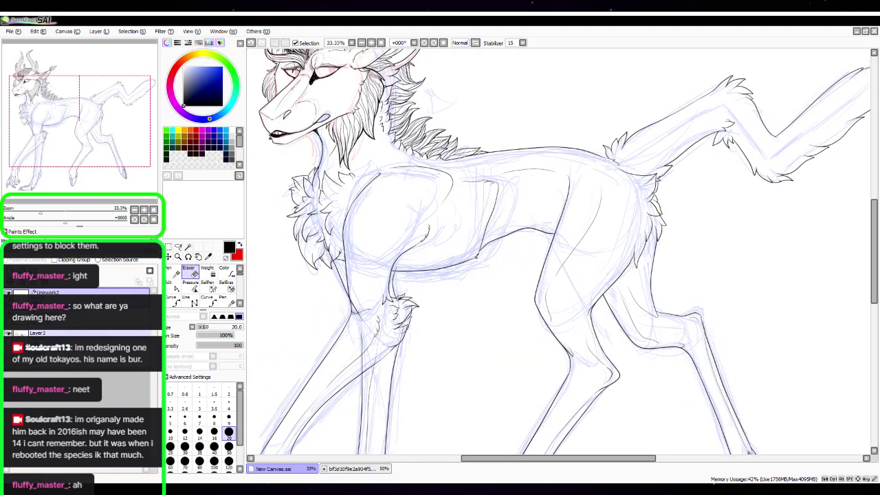
left_click(8, 333)
Erase the far foreleg's lines where they cross the near foreleg below the elbow fur
left_click(137, 208)
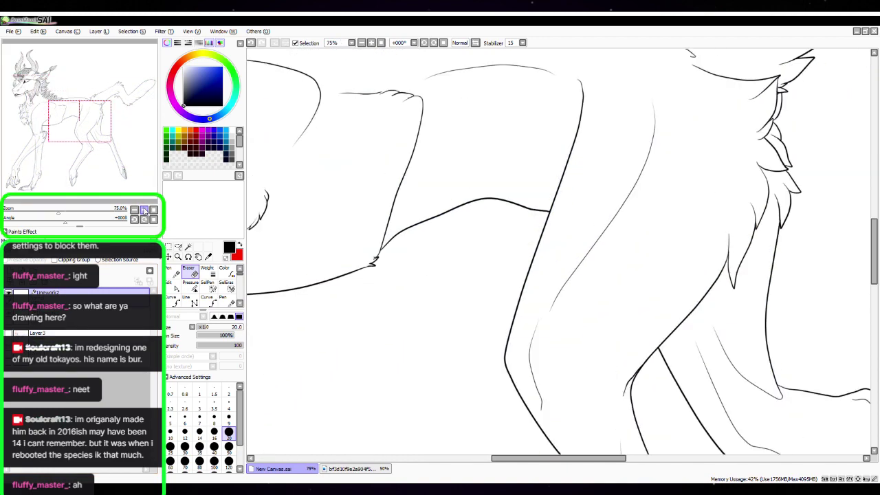
left_click_drag(61, 116, 47, 157)
key("space")
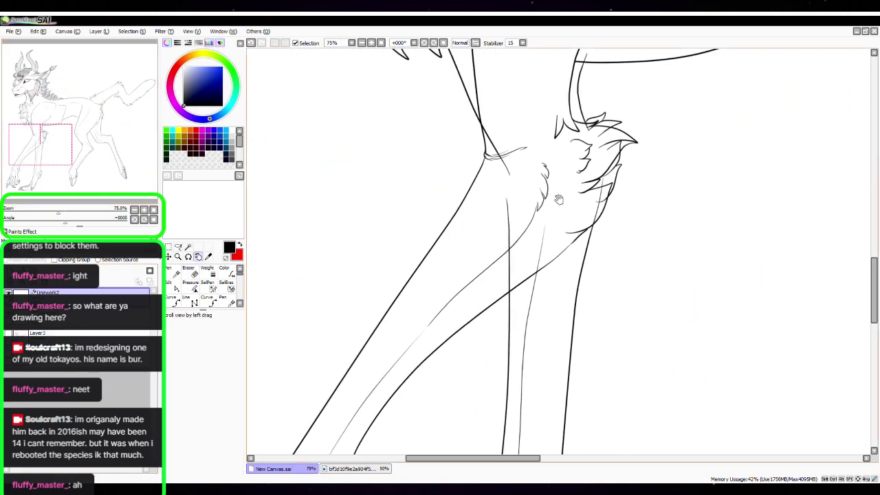
left_click_drag(545, 191, 462, 215)
left_click(144, 209)
left_click(144, 209)
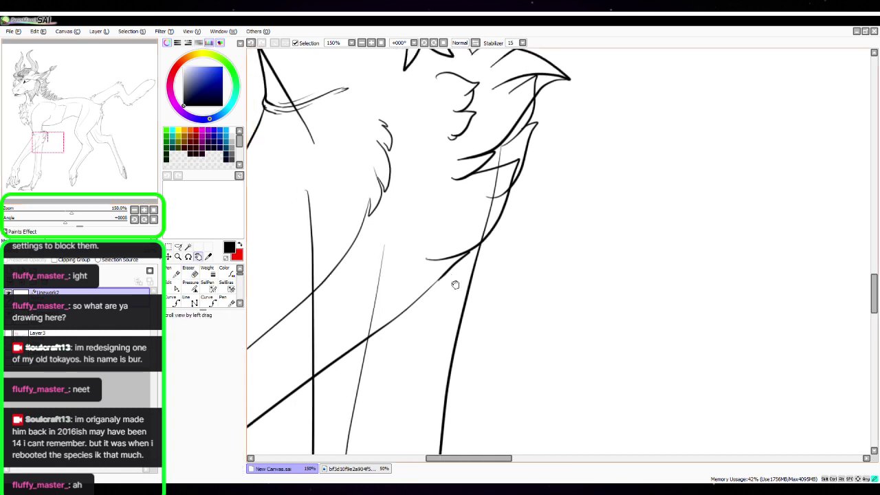
mouse_move(388, 184)
left_mouse_down()
mouse_move(399, 234)
mouse_move(393, 368)
left_mouse_up()
left_click_drag(465, 242, 454, 317)
scroll(563, 275, "up", 4)
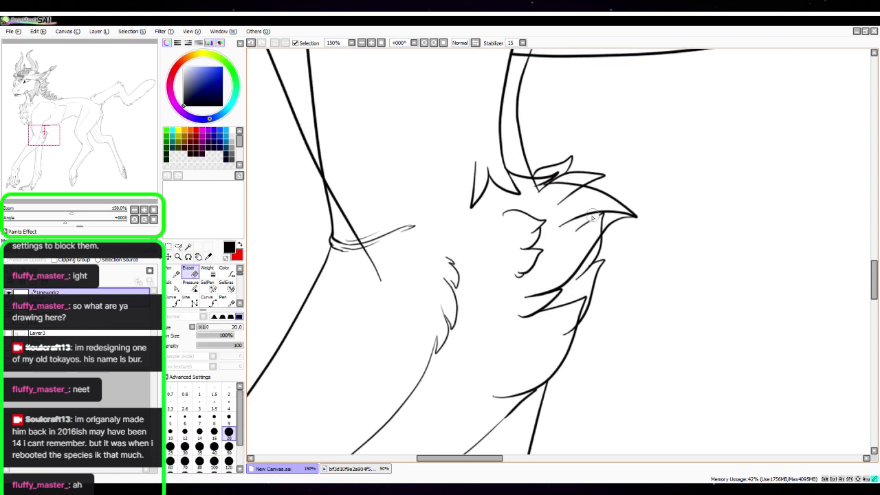
Erase the overlapping strokes inside the elbow fur and the far foreleg line's end sticking above the belly line
mouse_move(595, 211)
left_mouse_down()
mouse_move(583, 231)
mouse_move(600, 224)
mouse_move(576, 230)
left_mouse_up()
left_click_drag(566, 331, 571, 329)
mouse_move(563, 201)
left_mouse_down()
mouse_move(580, 192)
mouse_move(532, 186)
mouse_move(637, 292)
left_mouse_up()
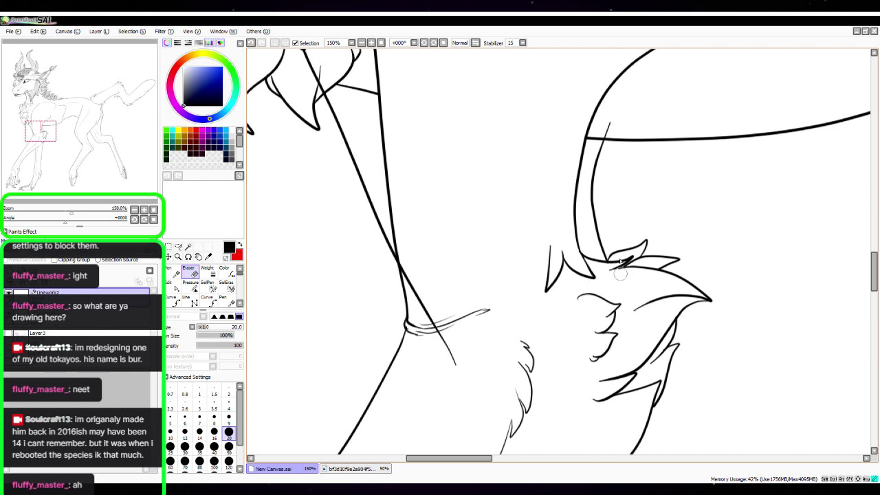
mouse_move(611, 113)
left_mouse_down()
mouse_move(603, 132)
mouse_move(592, 130)
left_mouse_up()
Erase the far leg's line where it crosses the near foreleg and where it runs into the chest fur
mouse_move(422, 301)
left_mouse_down()
mouse_move(406, 260)
mouse_move(463, 372)
left_mouse_up()
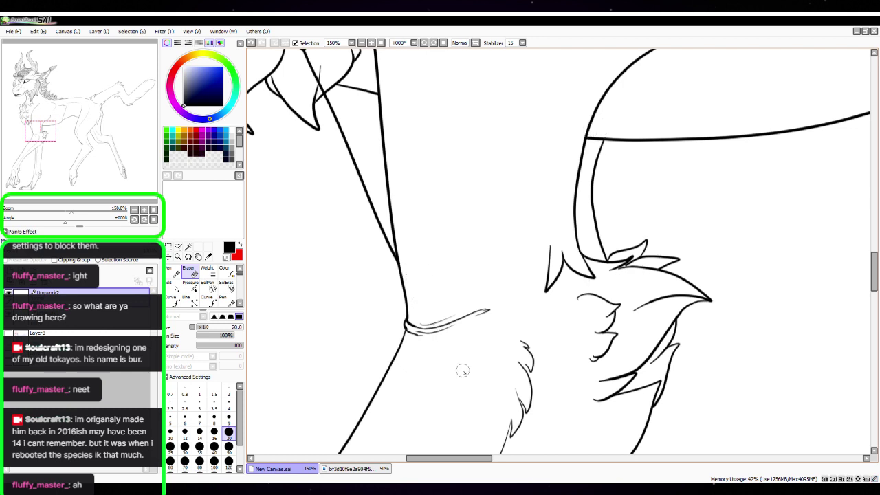
left_click_drag(404, 209, 524, 381)
mouse_move(392, 104)
left_mouse_down()
mouse_move(424, 232)
mouse_move(445, 252)
mouse_move(428, 229)
left_mouse_up()
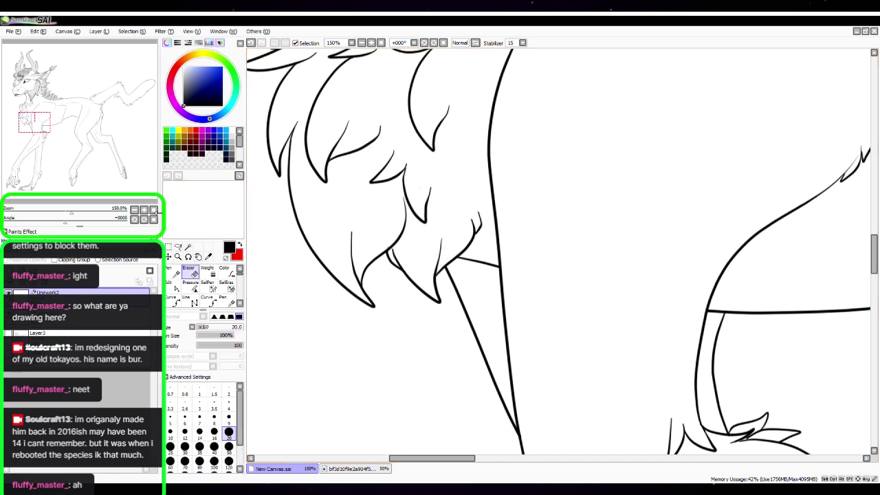
Check the whole creature's linework with the complete canvas in view
left_click(154, 210)
key("space")
left_click_drag(572, 215, 551, 194)
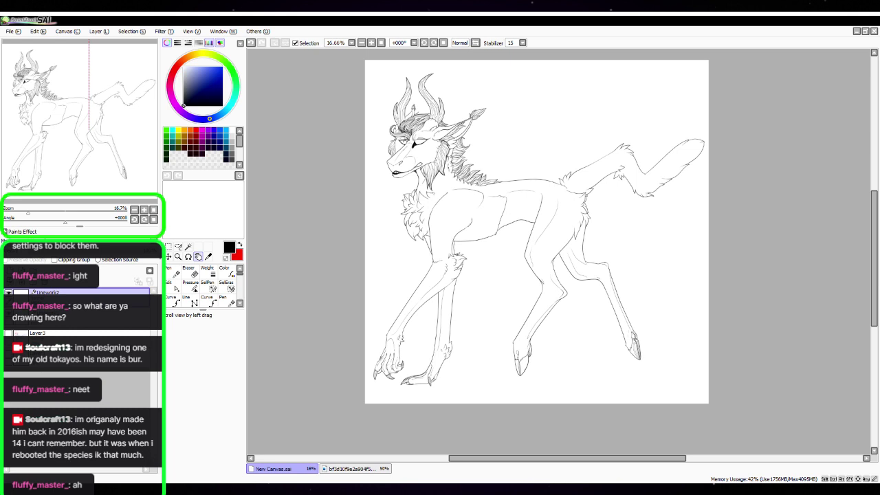
key("alt+Tab")
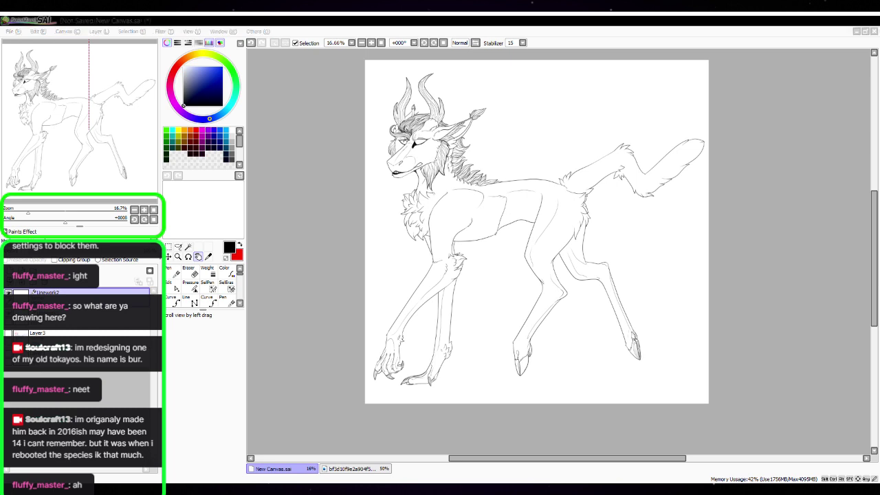
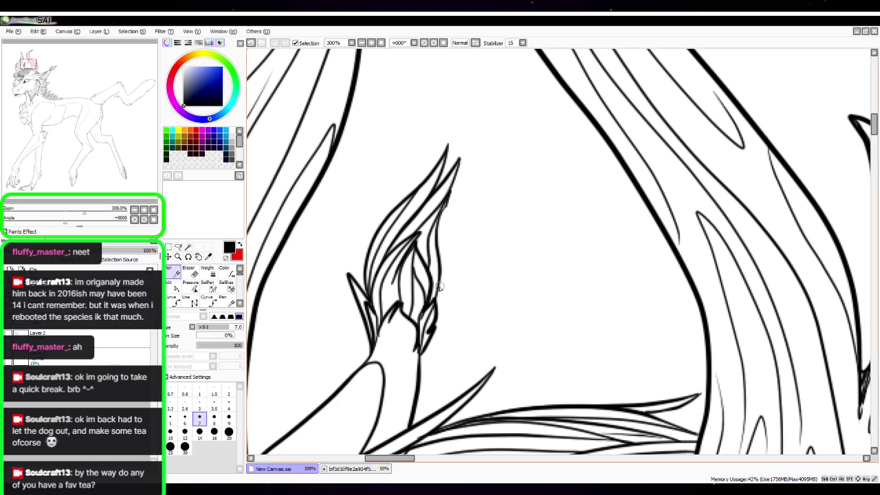
left_click(145, 210)
left_click_drag(620, 254, 576, 270)
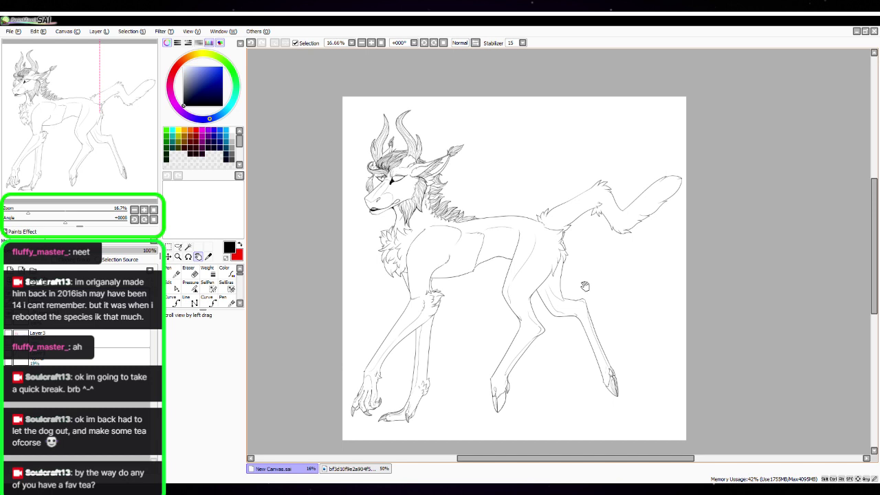
scroll(526, 245, "down", 2)
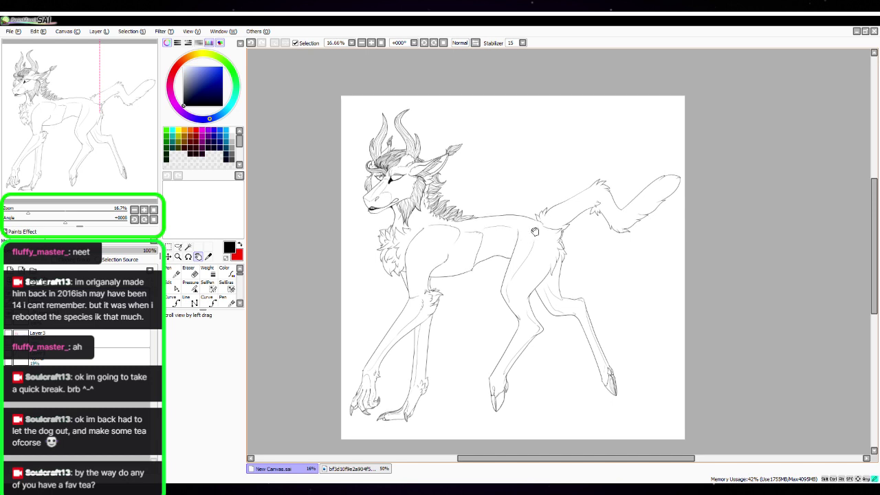
scroll(533, 199, "up", 3)
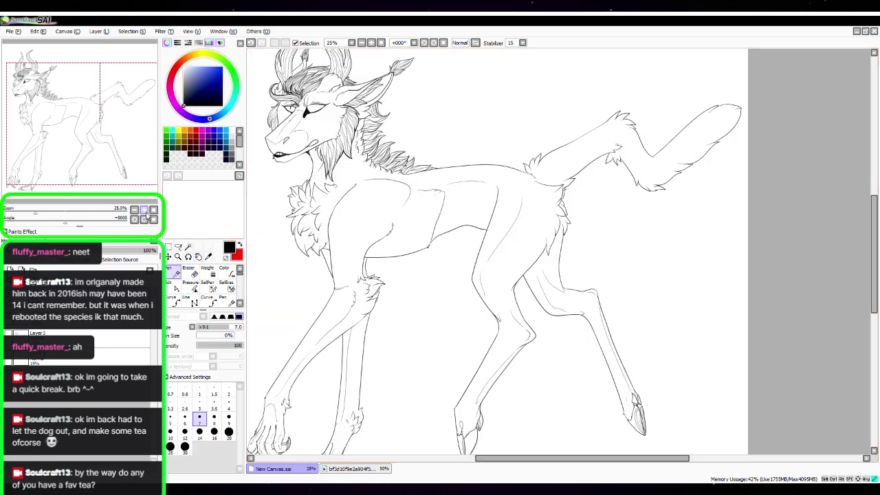
Reshape the front outline of the shoulder and upper foreleg by moving its control points with the Edit tool
key("space")
left_click_drag(361, 185, 617, 221)
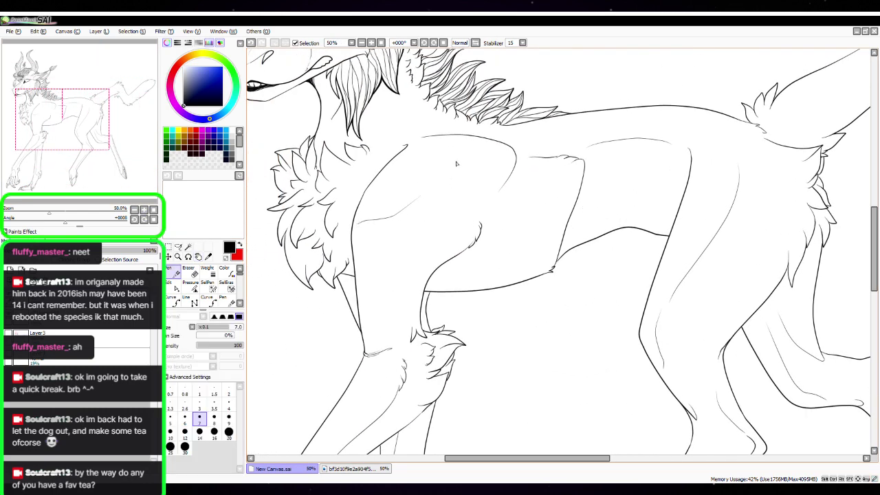
left_click(144, 210)
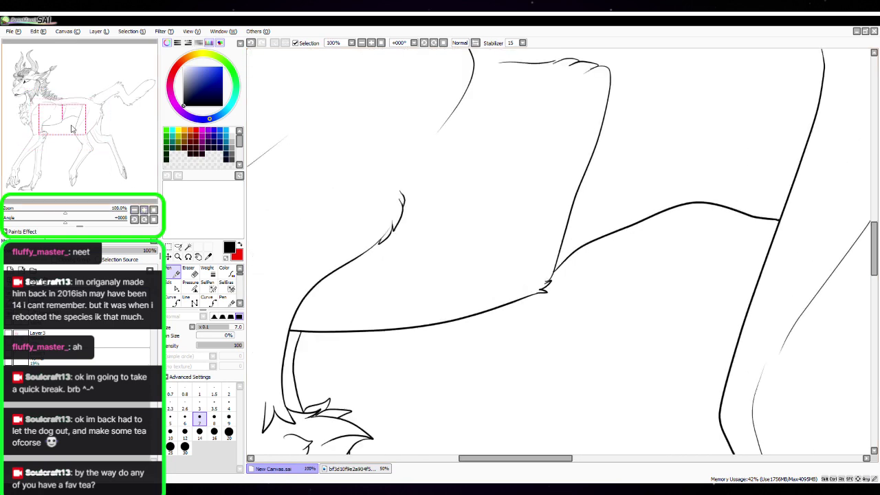
left_click_drag(71, 128, 60, 117)
left_click_drag(555, 284, 581, 220)
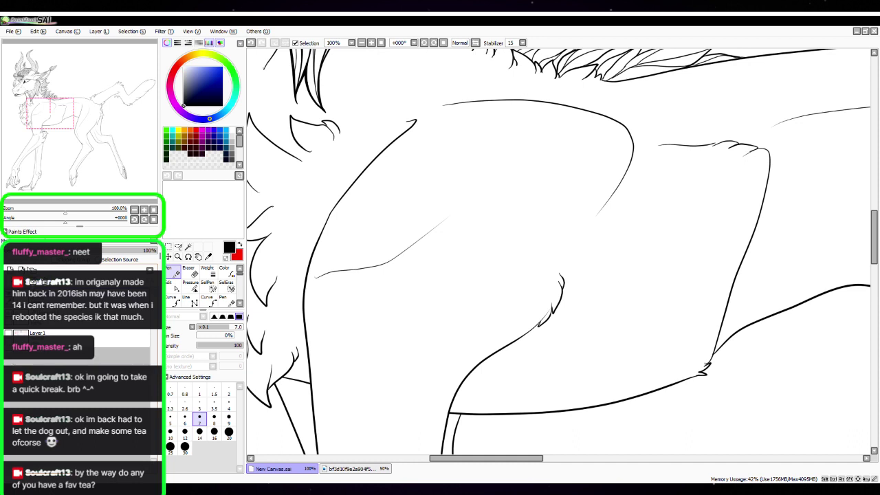
left_click(175, 286)
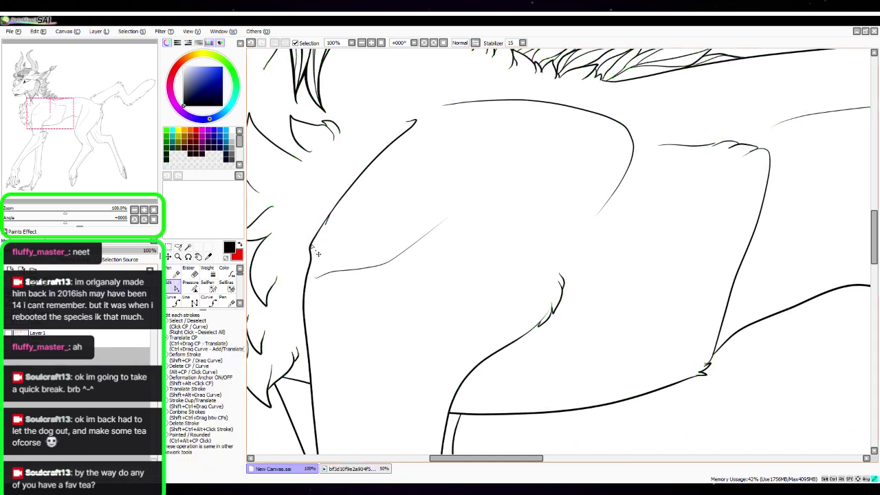
left_click(327, 222)
left_click_drag(327, 223, 325, 226)
left_click(310, 258)
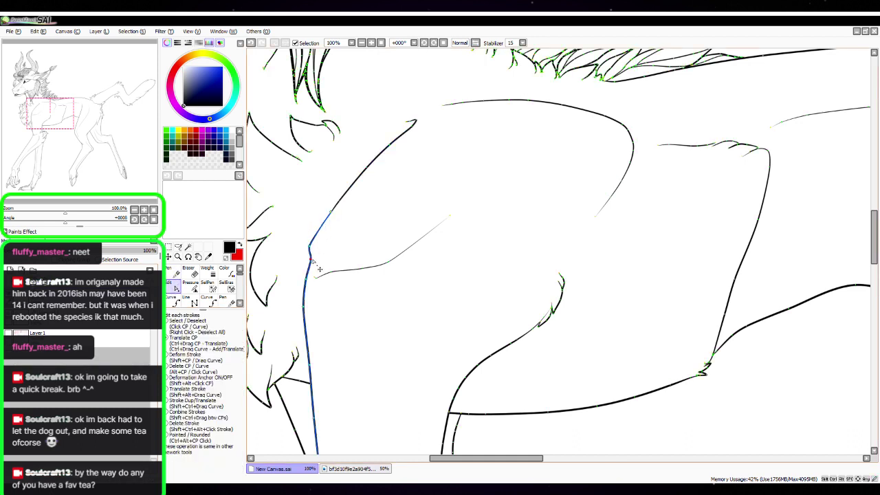
left_click_drag(310, 258, 308, 313)
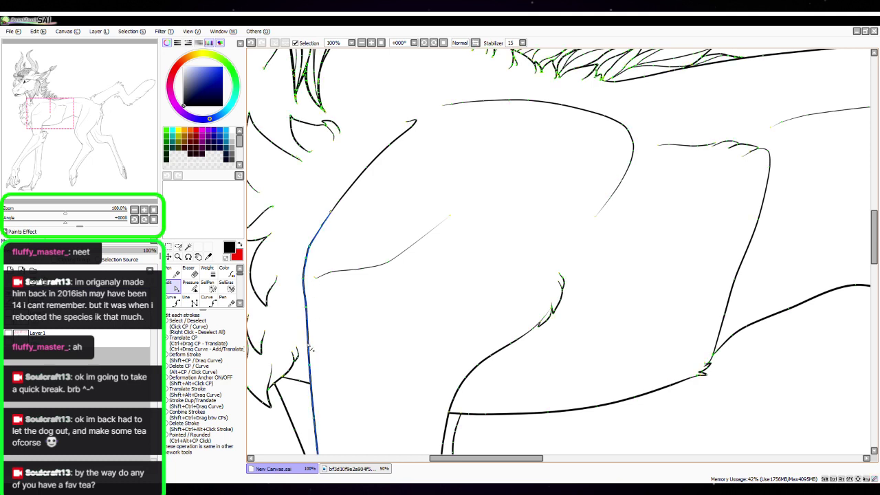
Adjust the front end of the rear belly line where it meets the rib line by moving its control point with the Edit tool
left_click(173, 272)
key("space")
left_click_drag(637, 258, 548, 236)
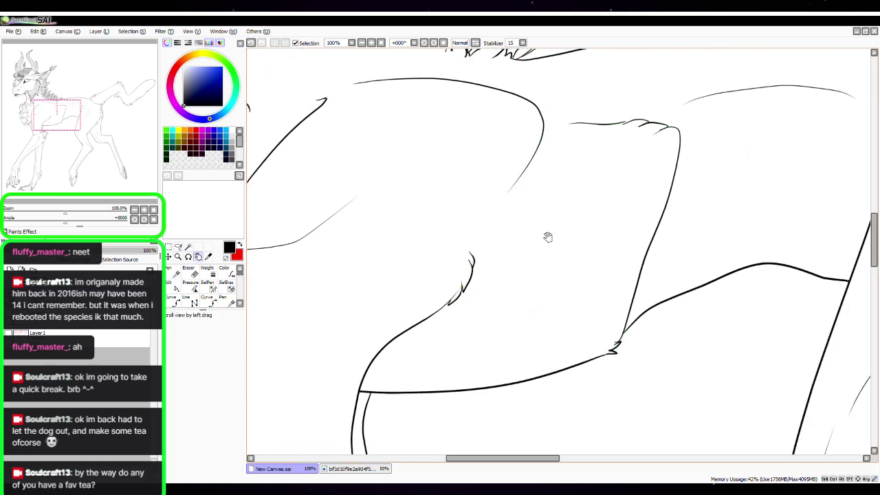
key("space")
left_click_drag(709, 265, 594, 237)
left_click(144, 219)
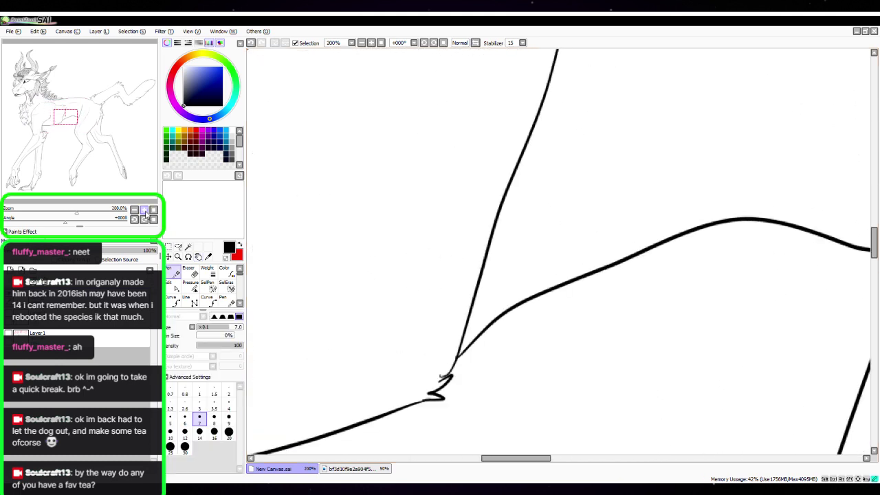
left_click(172, 286)
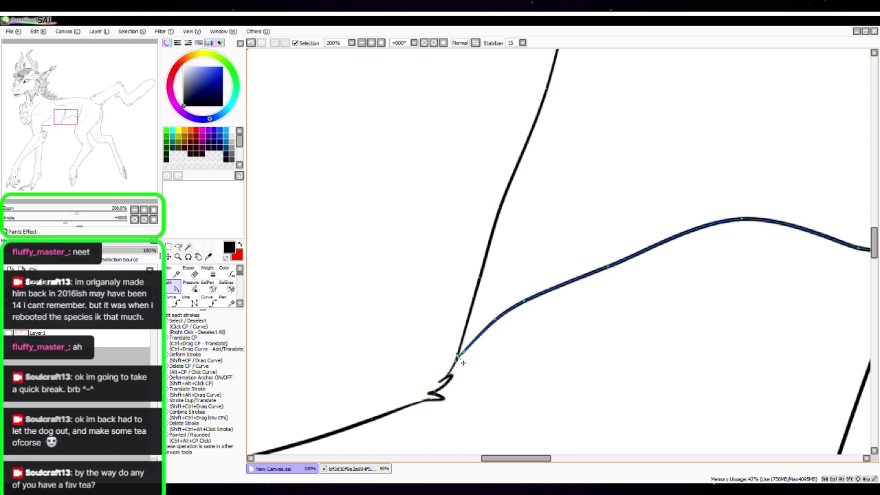
key("space")
left_click_drag(564, 176, 564, 370)
left_click_drag(579, 250, 595, 270)
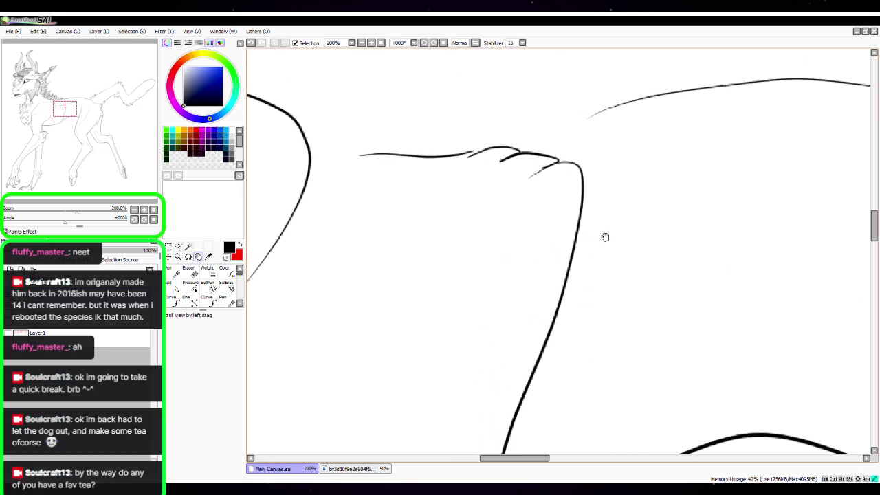
left_click_drag(605, 238, 589, 283)
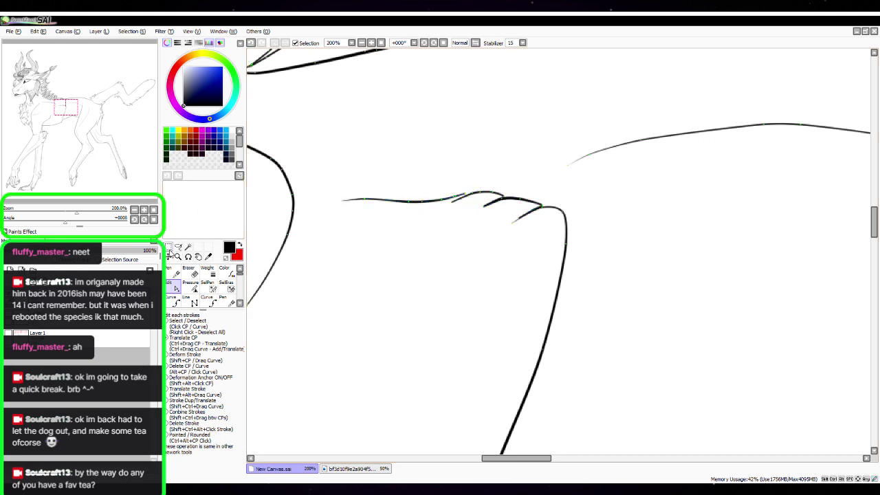
Try a long curved contour line on the ribcage between the back of the shoulder and the rib line
left_click(172, 273)
left_click(134, 210)
key("space")
left_click_drag(554, 320, 651, 143)
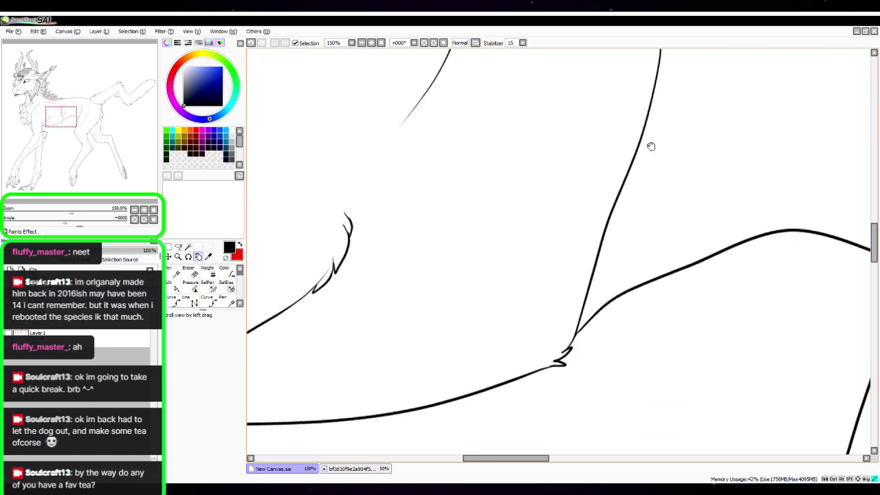
left_click_drag(642, 222, 710, 217)
left_click(135, 209)
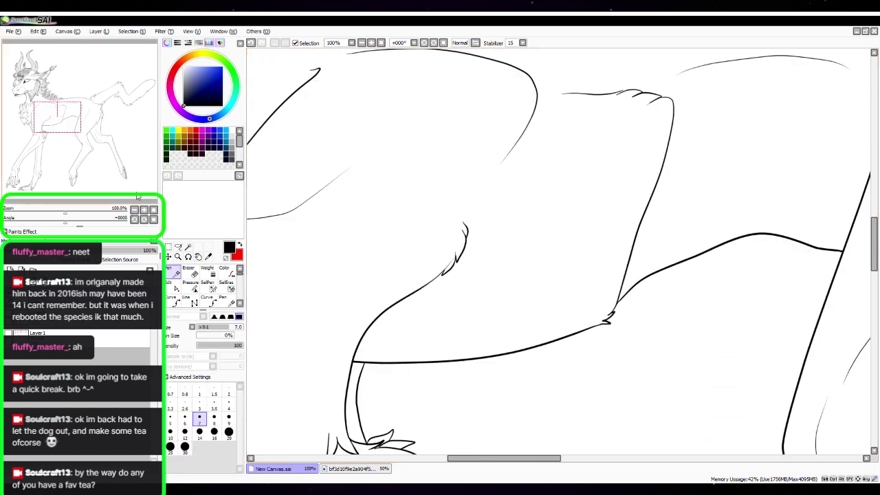
left_click_drag(612, 216, 595, 211)
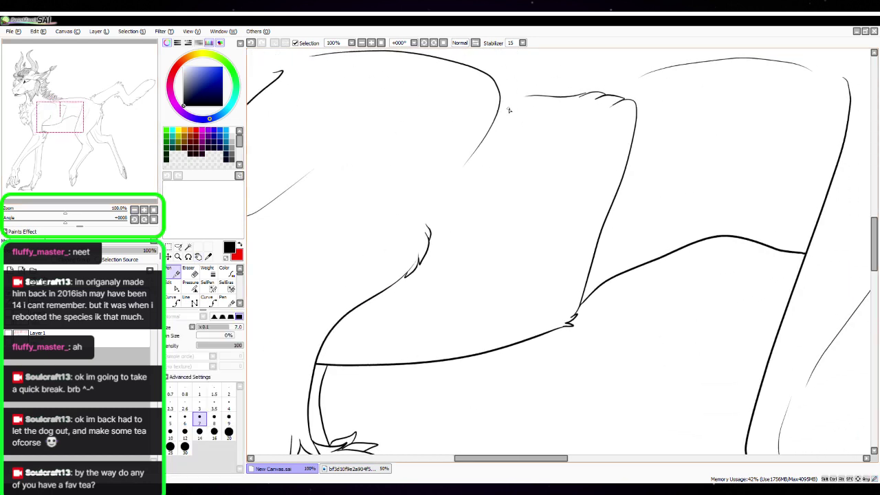
mouse_move(512, 108)
left_mouse_down()
mouse_move(489, 198)
mouse_move(400, 317)
left_mouse_up()
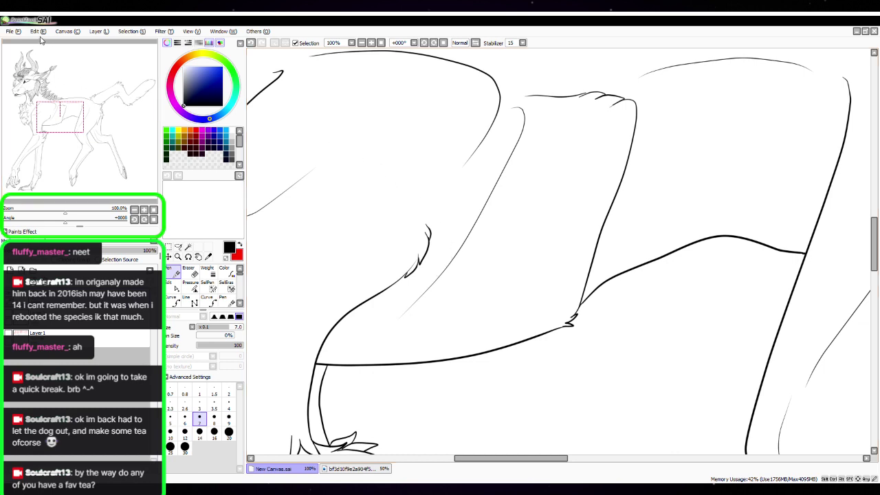
key("ctrl+z")
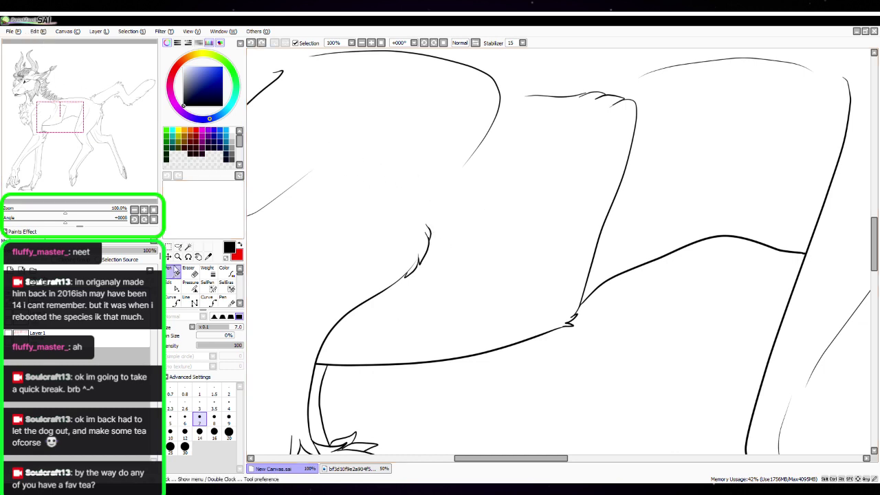
Adjust the fur stroke ends on the rear edge of the upper foreleg with the Edit tool
left_click(176, 287)
left_click(143, 209)
left_click_drag(413, 282, 460, 274)
left_click_drag(395, 253, 386, 258)
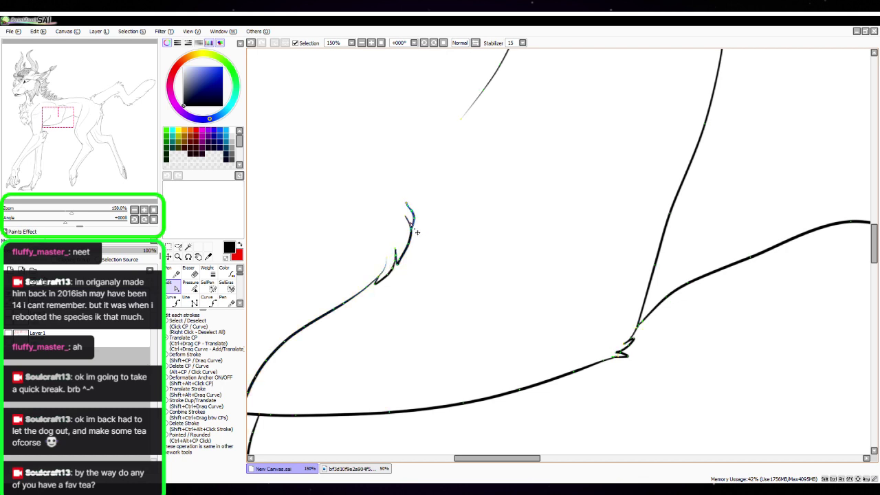
Adjust the lower ends of the mane's last fur strokes, where they meet the back line, with the Edit tool
key("space")
left_click_drag(632, 165, 545, 198)
left_click_drag(573, 127, 516, 299)
mouse_move(453, 281)
left_mouse_down()
mouse_move(456, 298)
mouse_move(515, 307)
left_mouse_up()
mouse_move(384, 315)
left_mouse_down()
mouse_move(409, 321)
mouse_move(423, 382)
mouse_move(456, 369)
mouse_move(410, 375)
left_mouse_up()
key("Page_Up")
key("Page_Up")
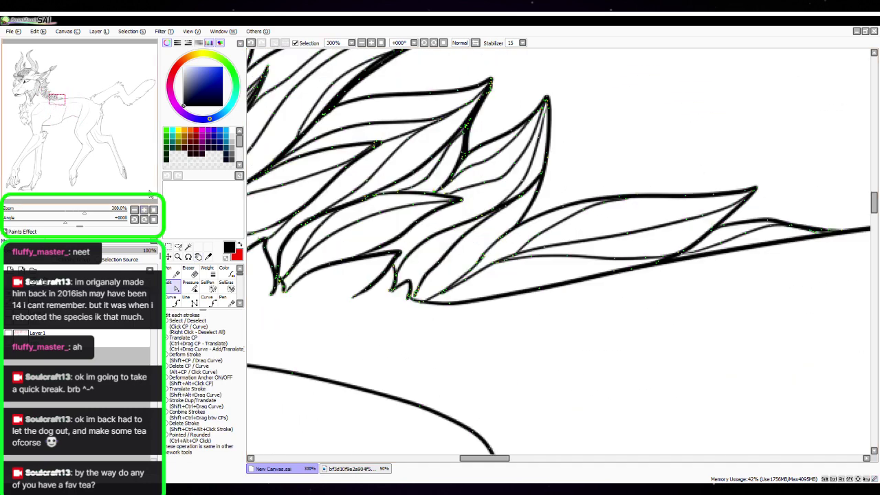
left_click_drag(416, 301, 415, 300)
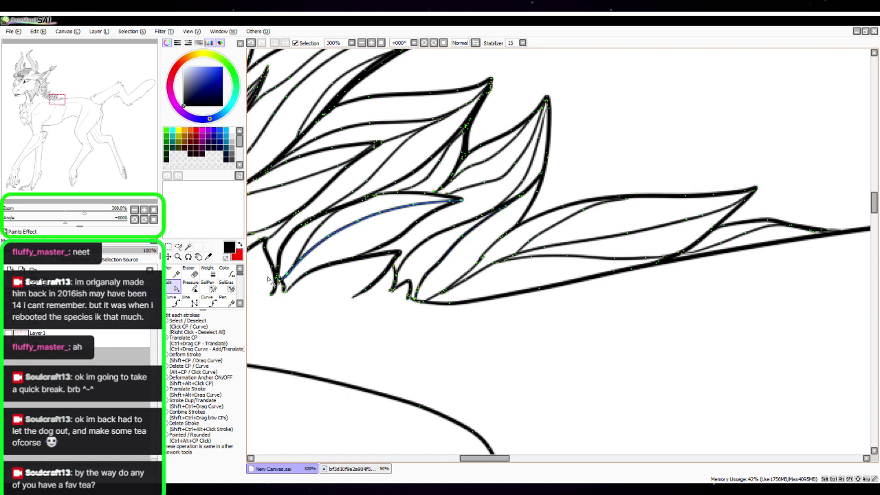
key("n")
left_click_drag(381, 308, 604, 198)
Draw a thin inner contour line with small fur strokes down the upper foreleg, just above the elbow fur
left_click(154, 209)
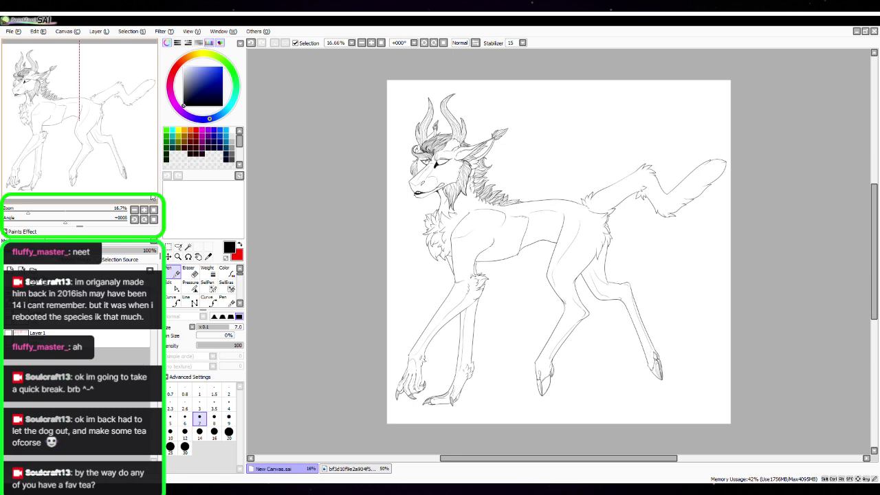
left_click(143, 210)
left_click(144, 209)
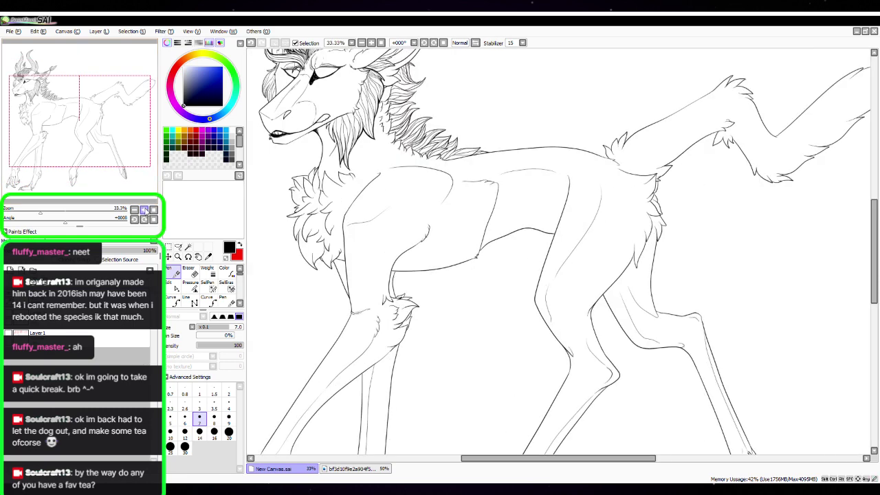
left_click(144, 210)
left_click_drag(410, 244, 495, 229)
left_click(144, 210)
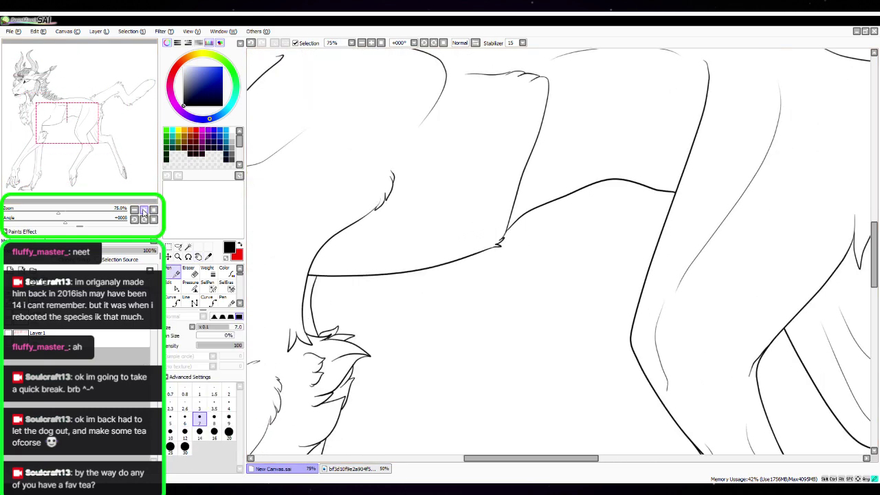
left_click(144, 209)
mouse_move(341, 297)
left_mouse_down()
mouse_move(466, 282)
mouse_move(499, 317)
left_mouse_up()
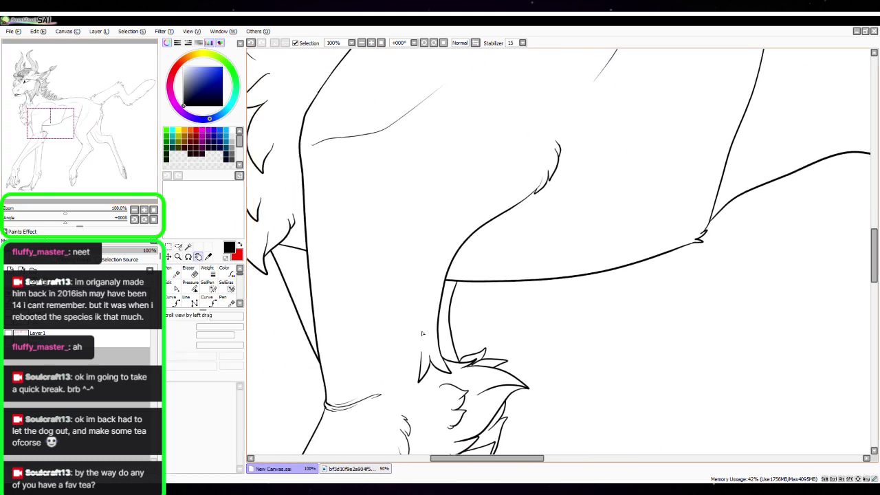
mouse_move(422, 350)
left_mouse_down()
mouse_move(412, 290)
mouse_move(430, 232)
left_mouse_up()
Refine the upper foreleg's new contour and fur strokes with the Edit tool, bringing the contour's lower end to the elbow fur
left_click(144, 210)
left_click(174, 285)
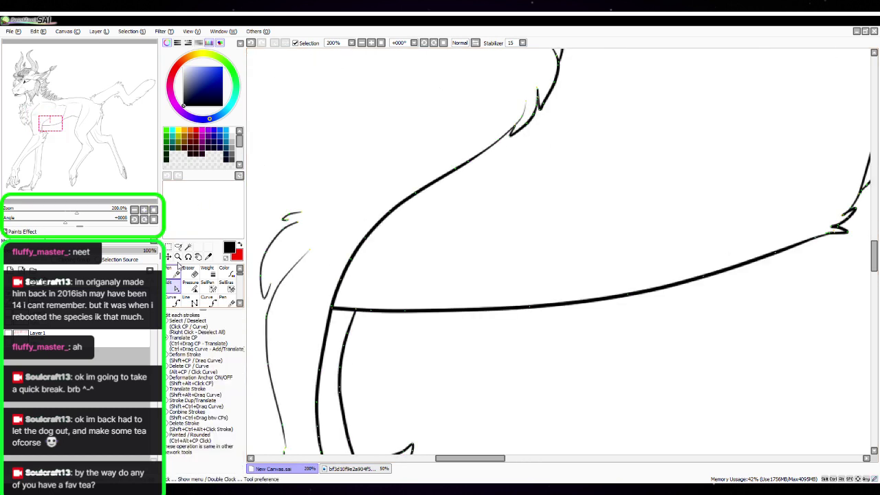
mouse_move(270, 284)
left_mouse_down()
mouse_move(278, 273)
mouse_move(272, 281)
left_mouse_up()
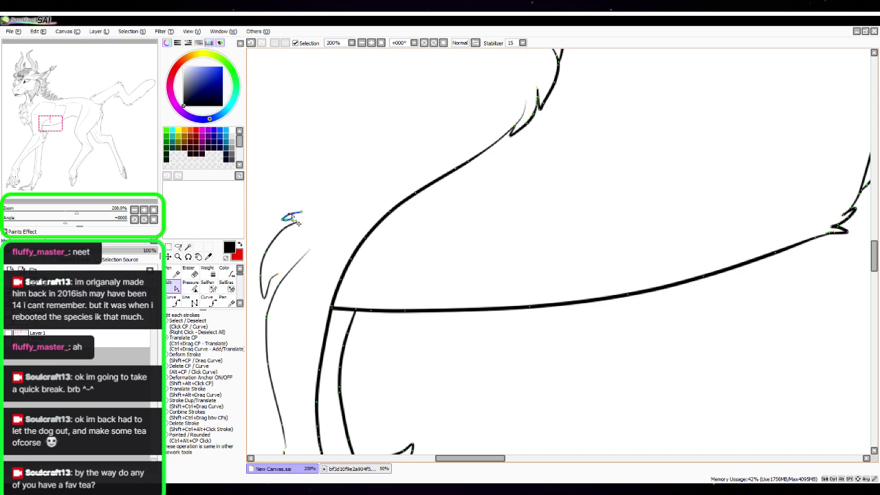
left_click_drag(279, 280, 279, 270)
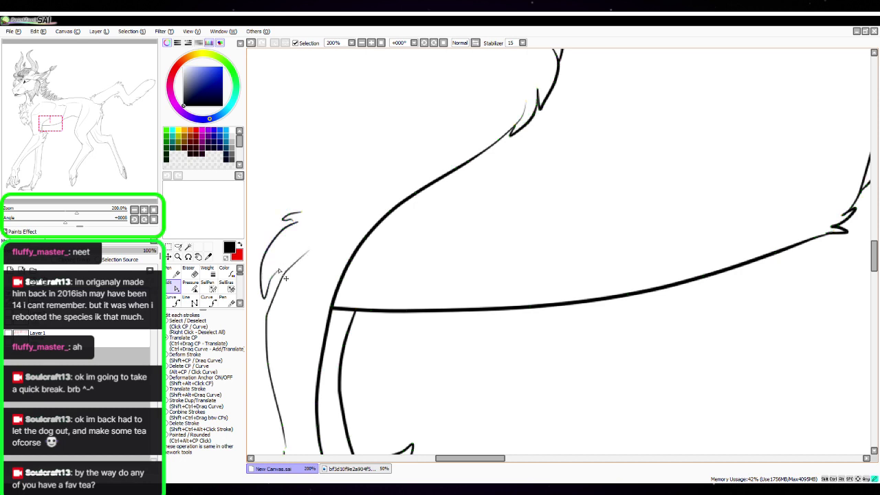
key("space")
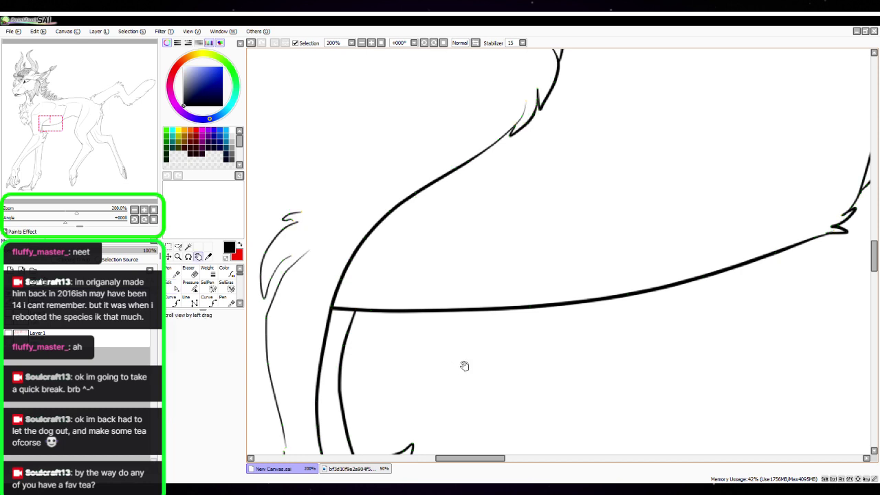
mouse_move(464, 366)
left_mouse_down()
mouse_move(559, 259)
mouse_move(564, 220)
left_mouse_up()
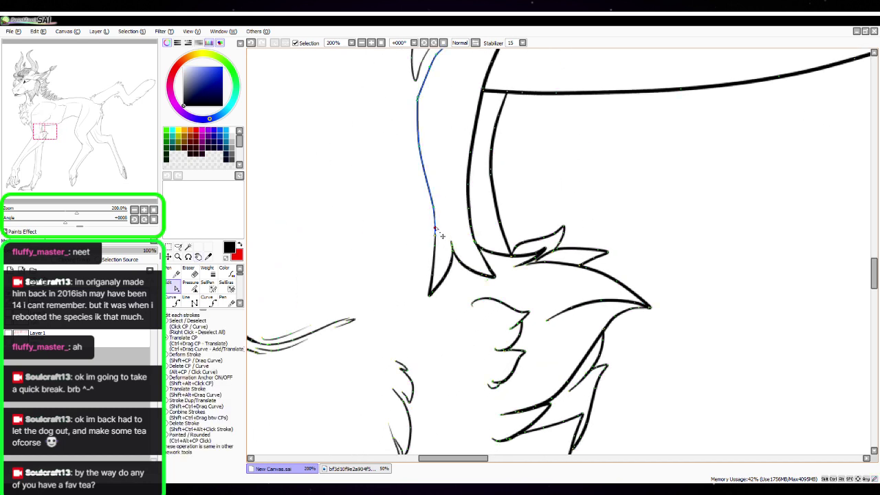
left_click(153, 210)
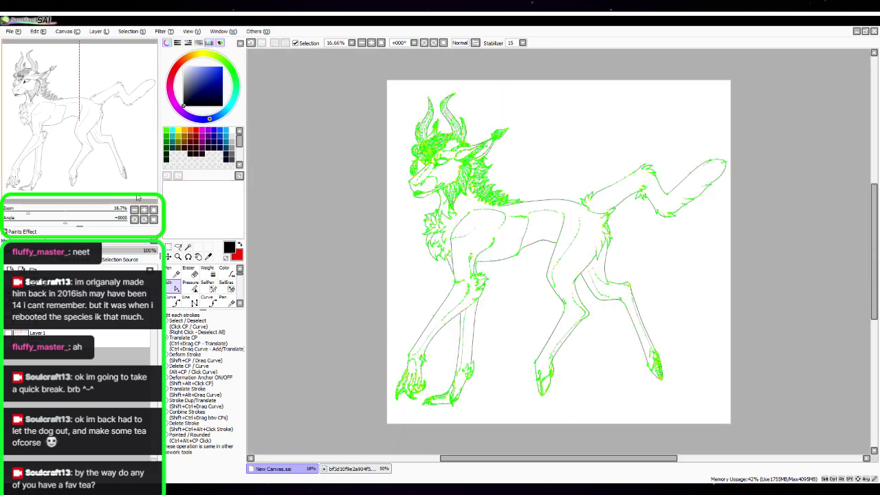
Draw small fur points and a long thin dividing line inside the base section of the tail with the Pen tool
left_click_drag(726, 300, 689, 261)
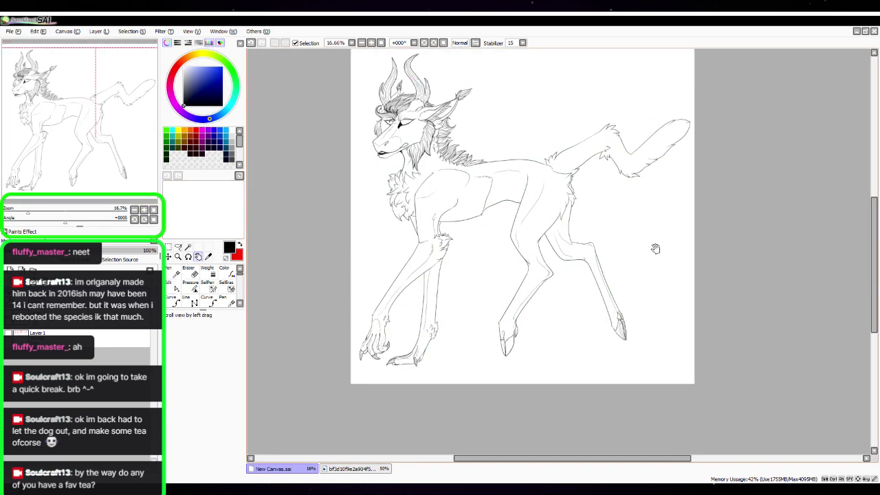
left_click(177, 270)
left_click(198, 256)
left_click_drag(589, 260, 555, 303)
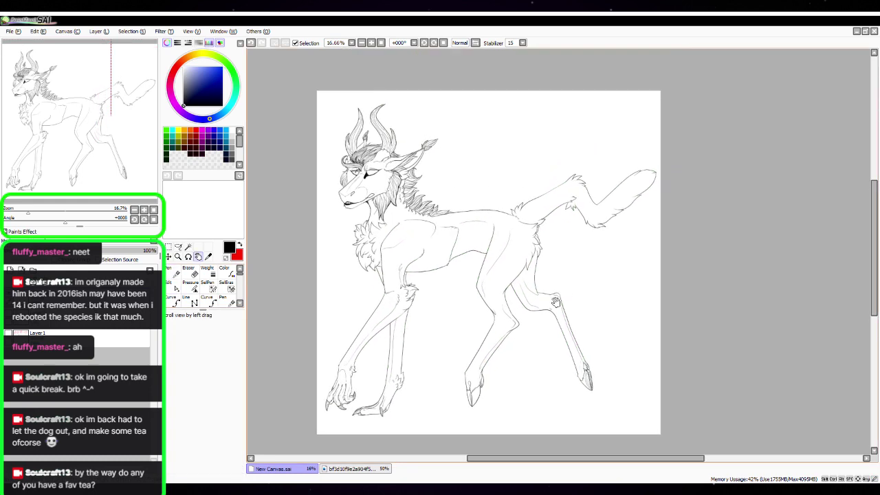
scroll(556, 302, "up", 5)
key("space")
left_click_drag(570, 214, 520, 376)
left_click(177, 270)
left_click_drag(65, 221, 79, 221)
key("space")
mouse_move(716, 180)
left_mouse_down()
mouse_move(698, 214)
mouse_move(638, 283)
left_mouse_up()
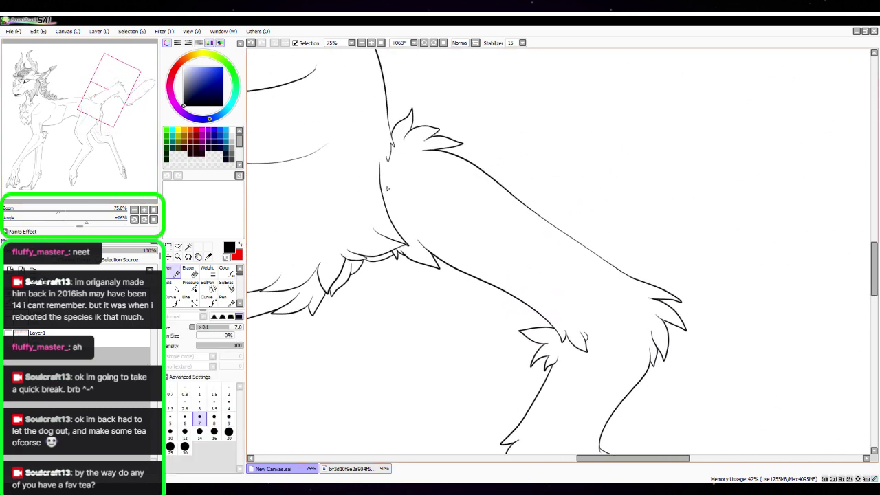
left_click_drag(387, 188, 397, 206)
left_click_drag(411, 207, 558, 270)
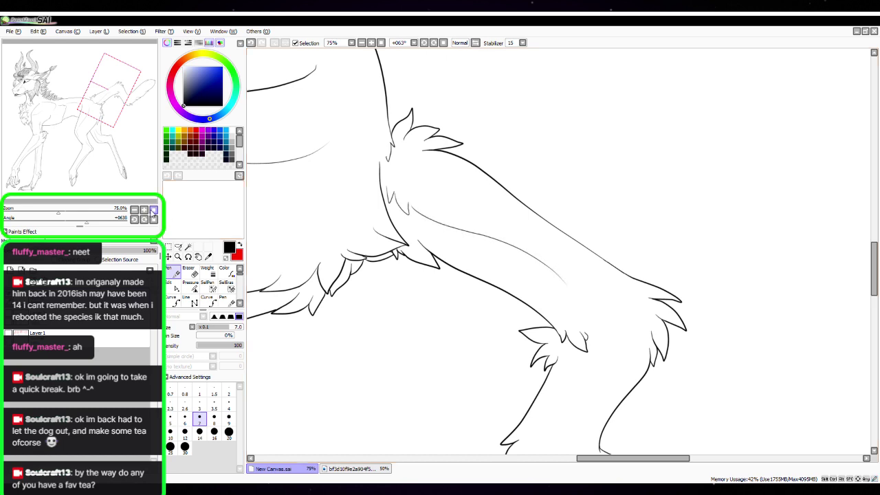
Continue the thin dividing line through the tail's bend toward its tip, with a small fur break at the bend
mouse_move(653, 385)
left_mouse_down()
mouse_move(592, 172)
mouse_move(434, 212)
left_mouse_up()
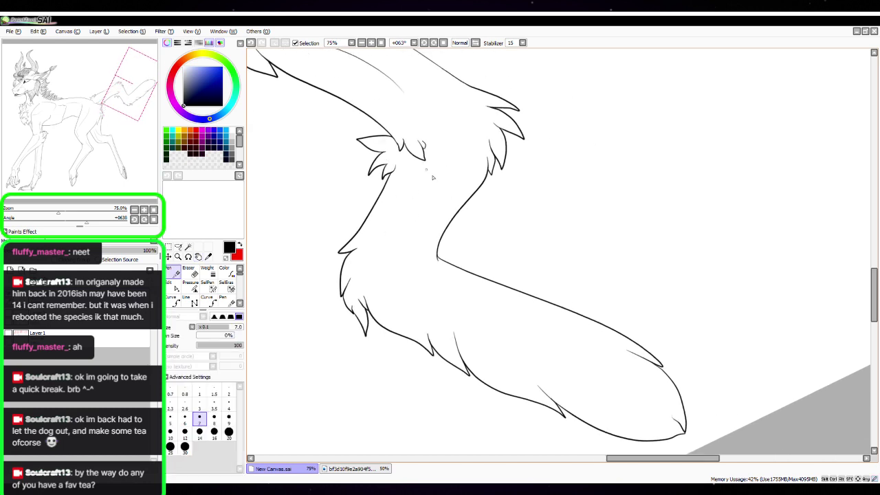
mouse_move(441, 158)
left_mouse_down()
mouse_move(390, 225)
mouse_move(394, 268)
mouse_move(397, 256)
mouse_move(411, 282)
mouse_move(558, 350)
left_mouse_up()
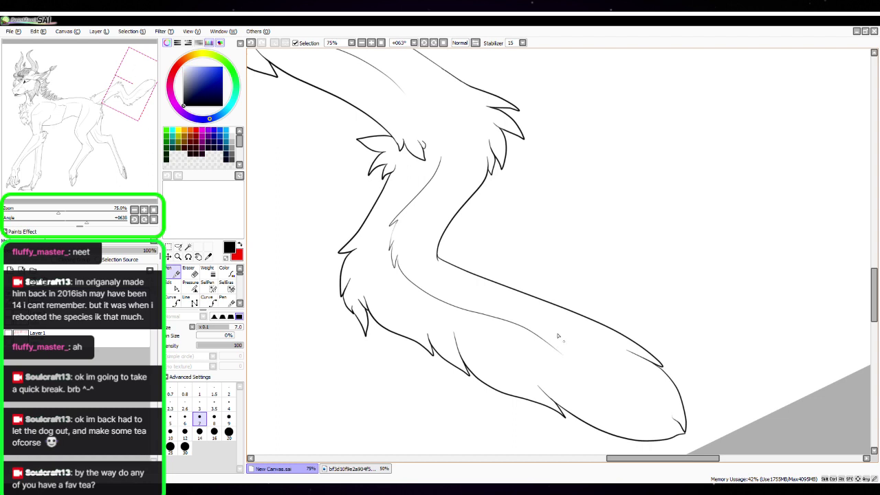
left_click(153, 209)
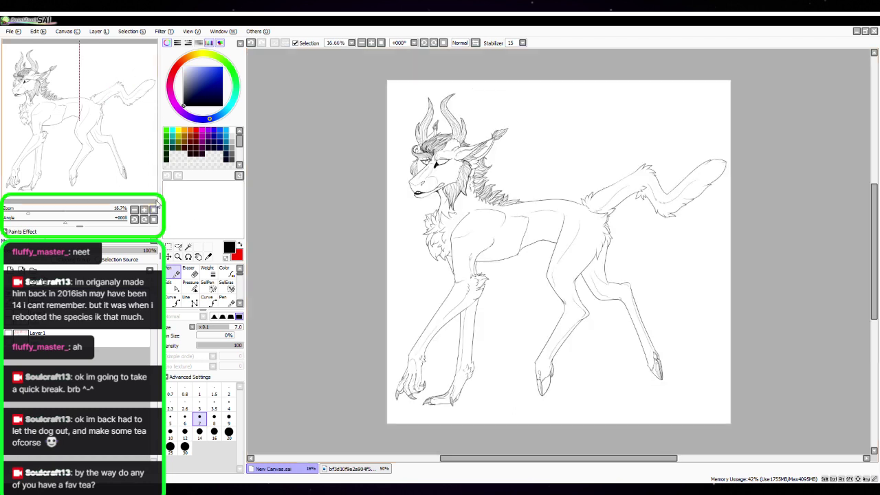
Create a new raster layer for the creature drawing
left_click_drag(670, 300, 632, 291)
left_click_drag(493, 387, 461, 386)
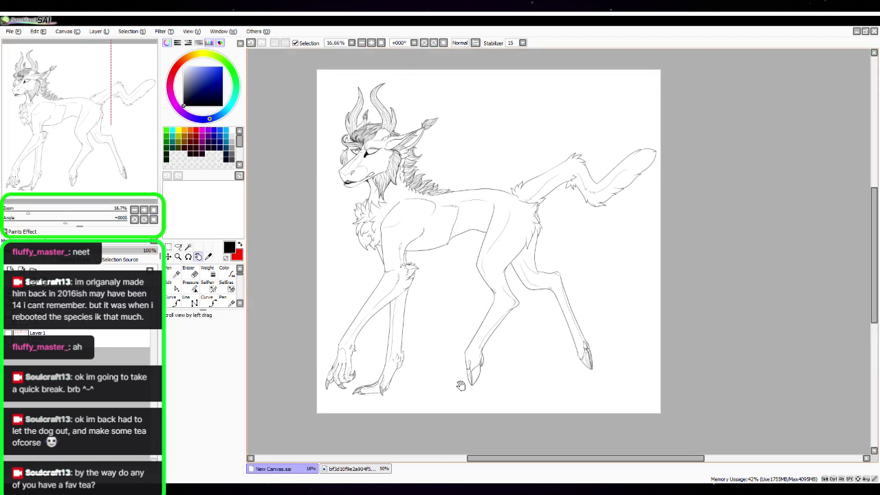
left_click_drag(555, 359, 546, 351)
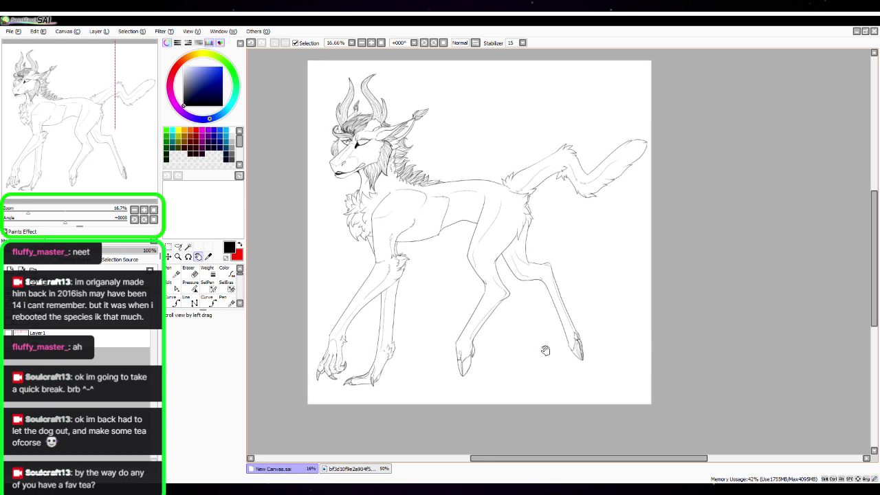
left_click_drag(602, 341, 598, 375)
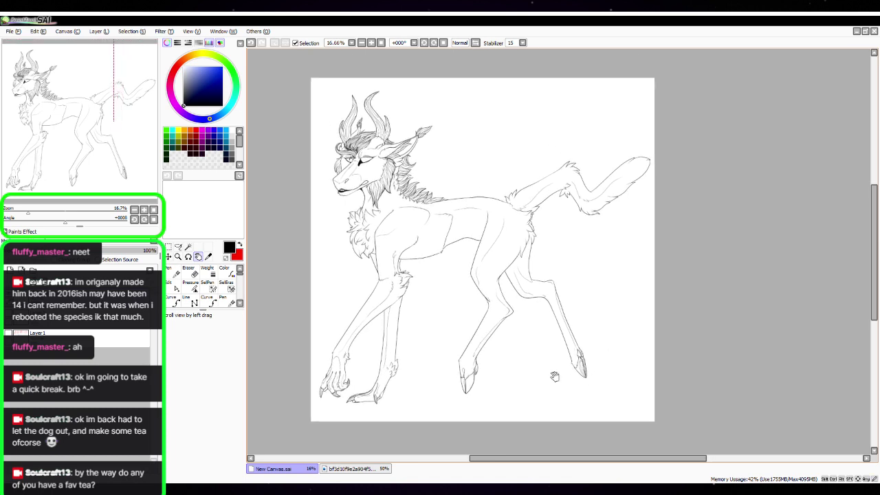
left_click_drag(453, 398, 427, 383)
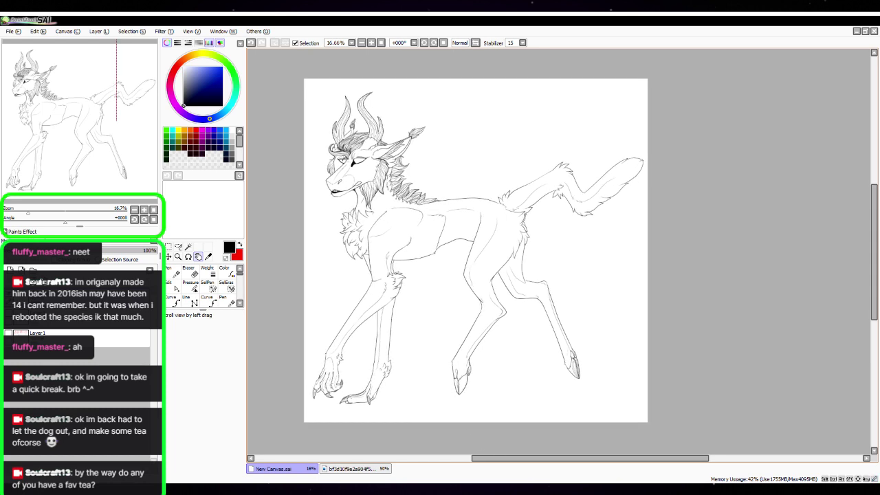
key("n")
left_click(10, 269)
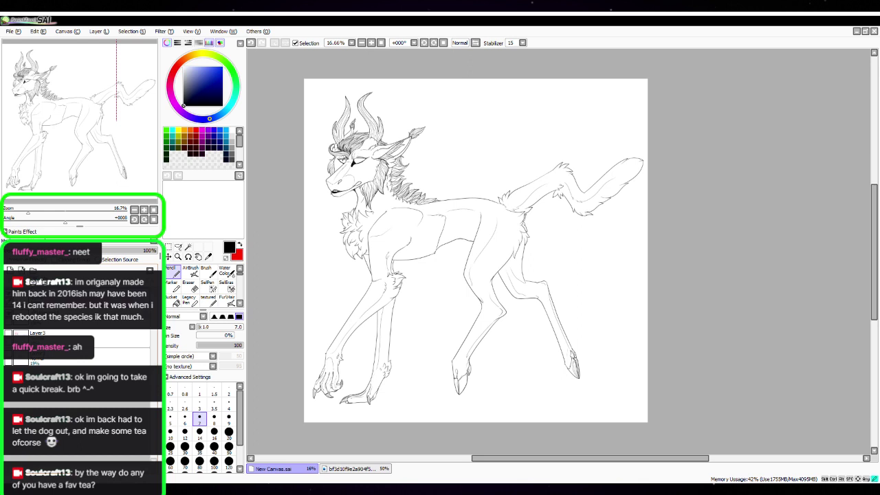
Select the empty background around the whole creature with the Magic Wand
left_click(198, 256)
left_click_drag(520, 163, 497, 138)
key("w")
left_click(413, 292)
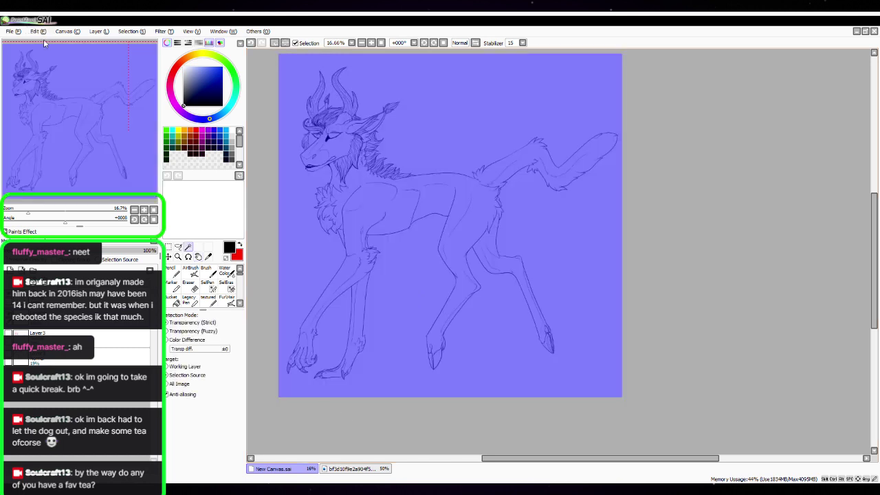
key("ctrl+d")
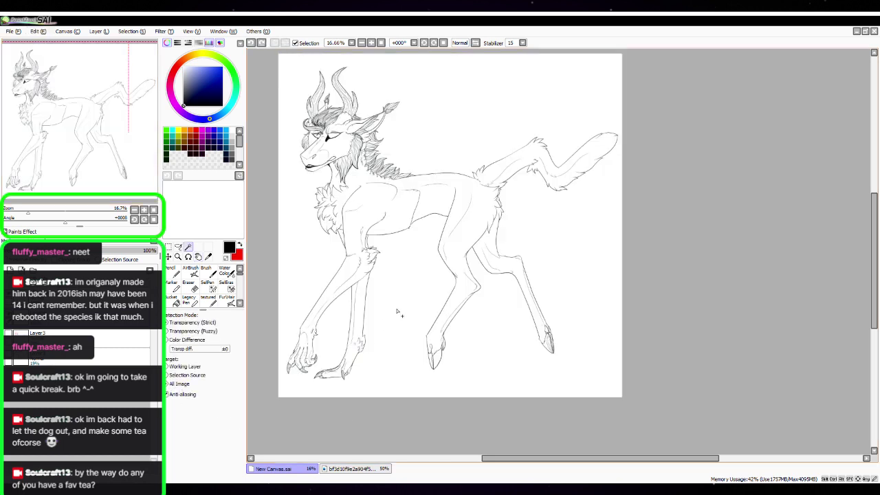
left_click(397, 312)
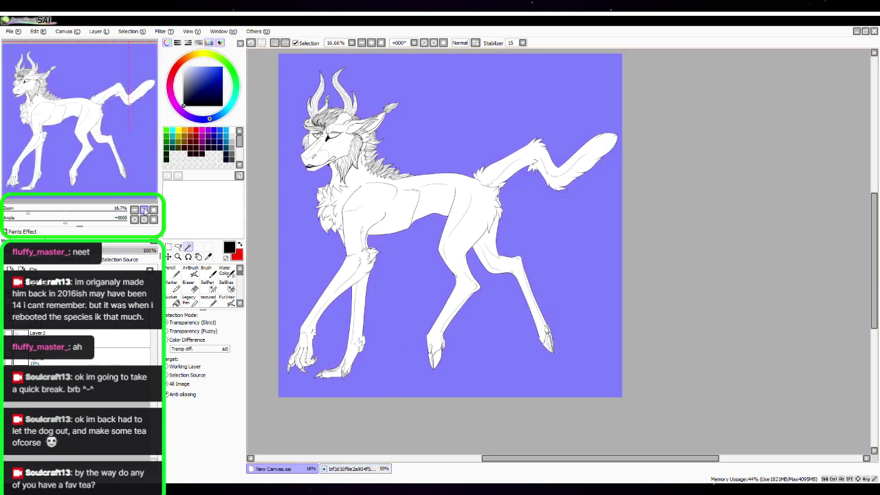
Add the enclosed gap inside the forehead curl to the background selection
left_click(144, 210)
left_click(144, 210)
left_click(145, 210)
left_click_drag(115, 123, 40, 80)
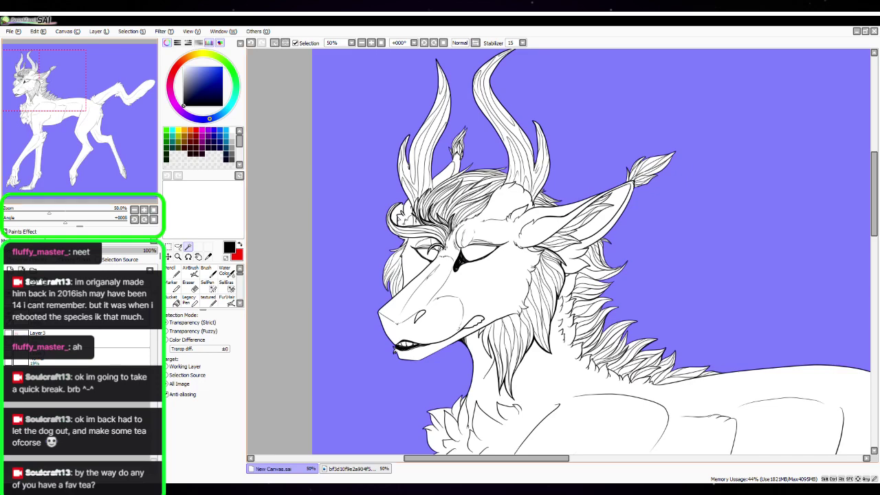
left_click(397, 206)
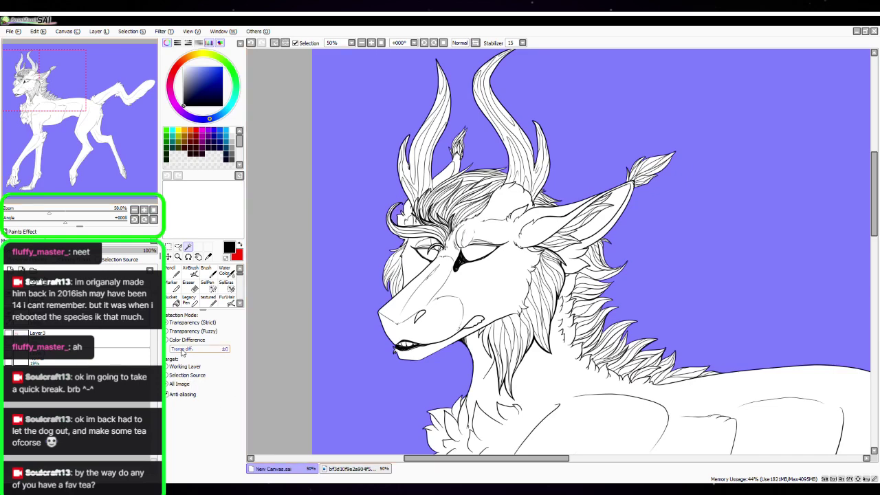
Fill missed slivers of the background selection around the horns and the far ear's tuft with the SelPen at size 4
left_click(176, 273)
left_click(214, 291)
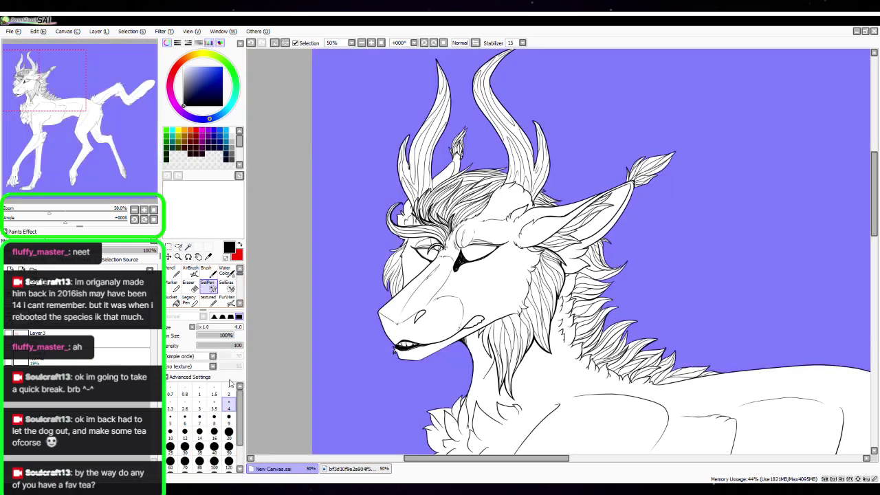
left_click(144, 211)
left_click(144, 211)
left_click_drag(416, 161, 498, 353)
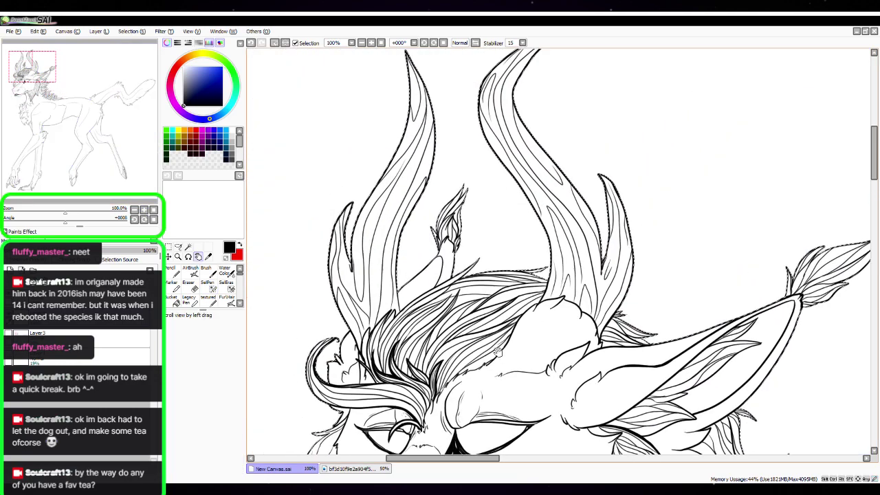
scroll(140, 184, "up", 4)
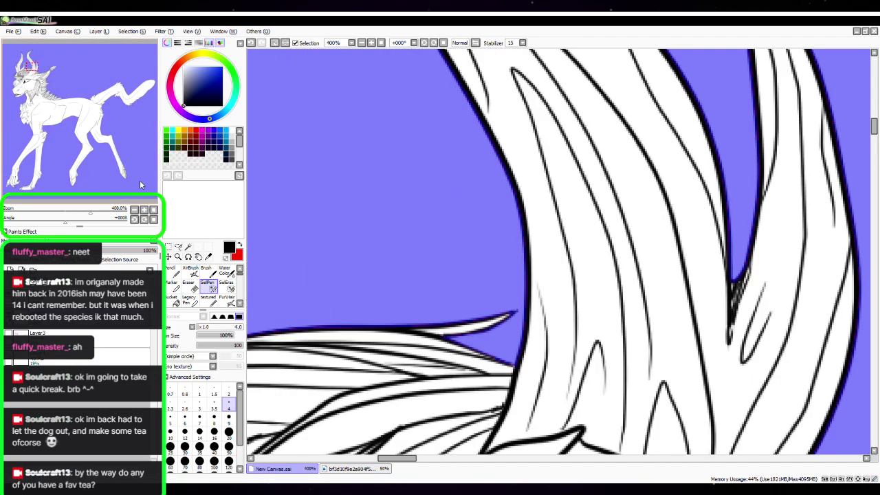
left_click_drag(42, 72, 34, 66)
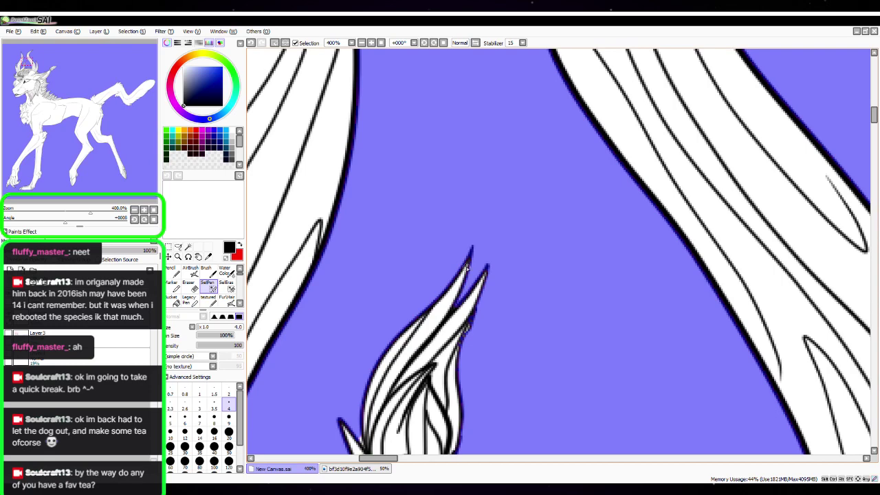
Touch up the background selection along the top hair, the smaller horn branch and the forehead curl with the SelPen
left_click_drag(27, 63, 25, 71)
left_click(134, 210)
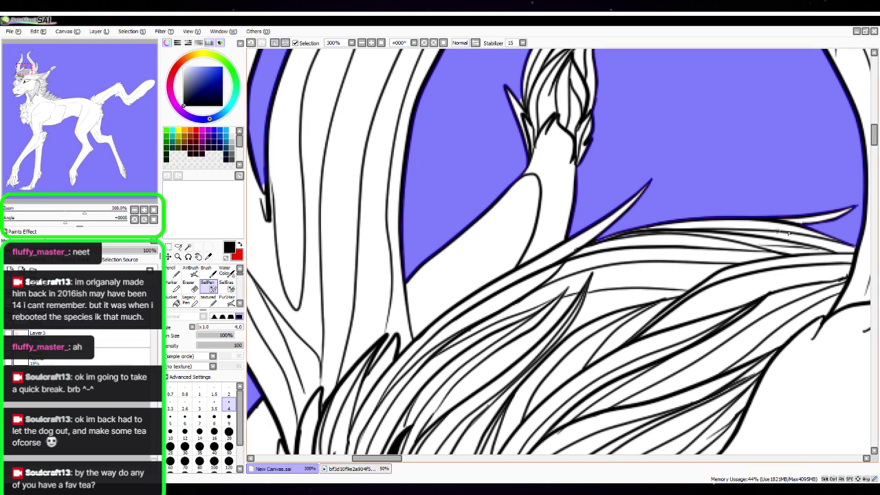
left_click_drag(27, 70, 18, 71)
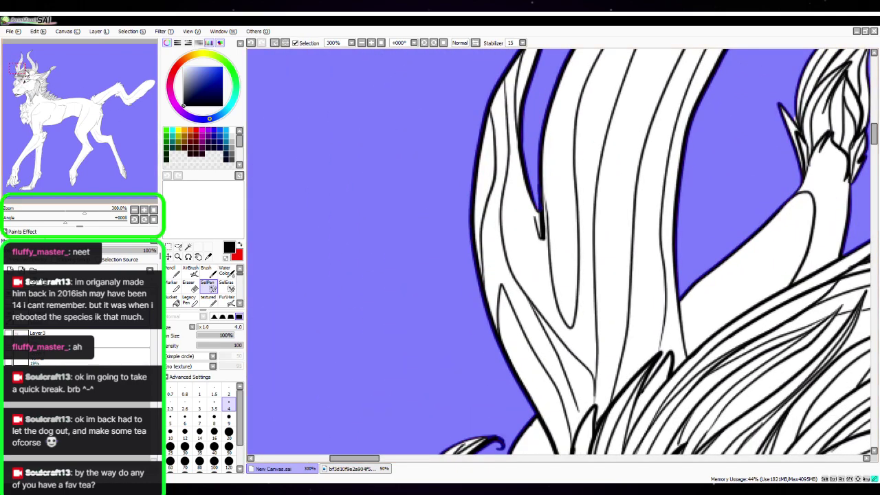
left_click_drag(24, 72, 26, 80)
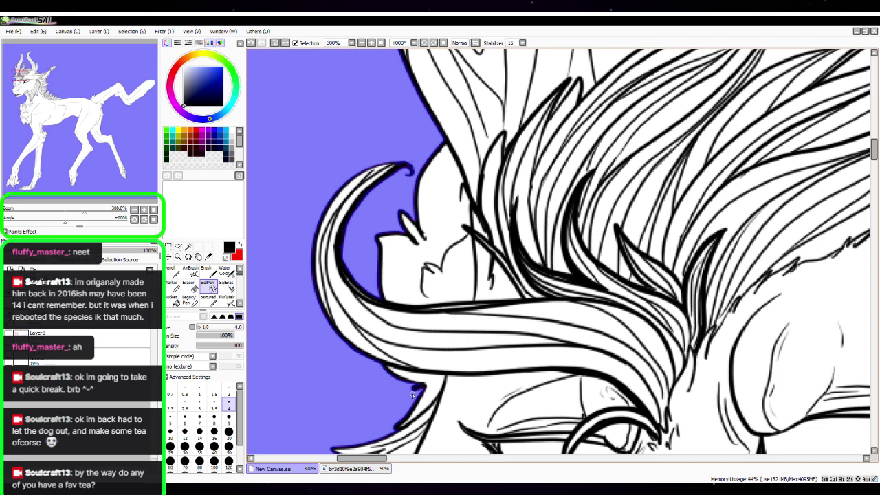
Extend the background selection into the narrow notch between the fur strands of the near ear's tuft
left_click_drag(46, 80, 63, 73)
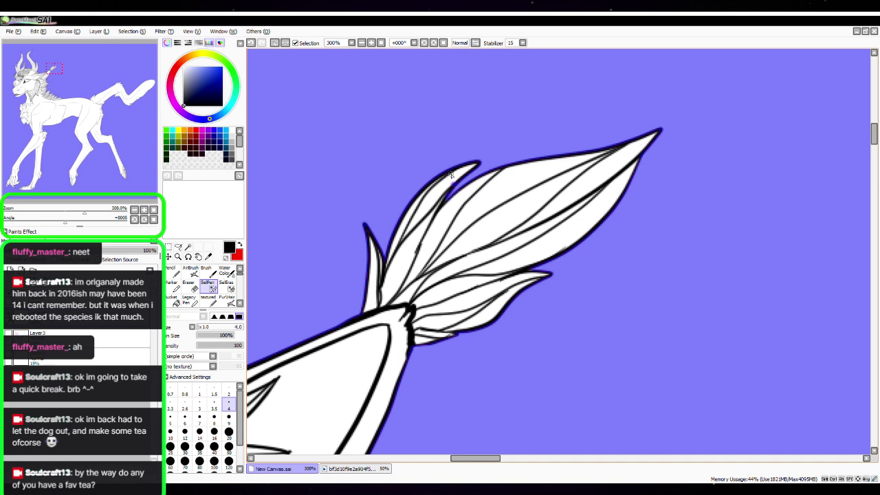
left_click(41, 33)
left_click_drag(454, 189, 468, 175)
Paint the missed gaps between the mane's fur points into the background selection, working down the neck
mouse_move(65, 78)
left_mouse_down()
mouse_move(55, 77)
mouse_move(57, 87)
left_mouse_up()
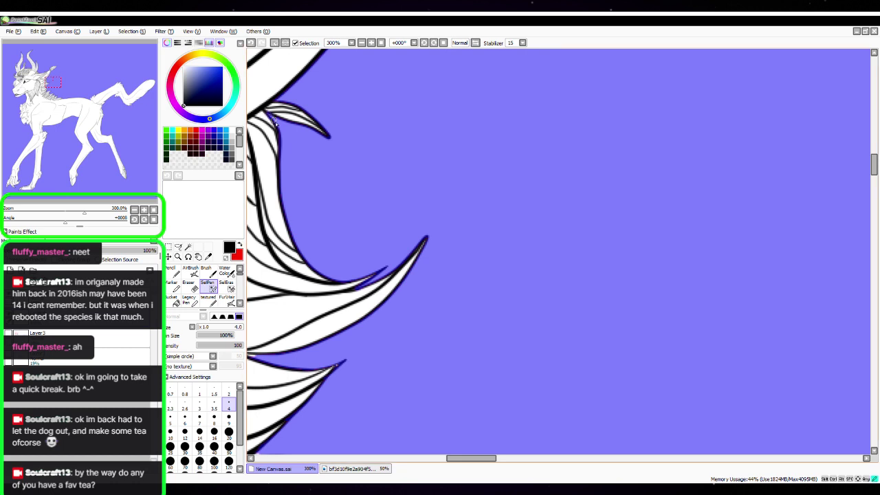
left_click_drag(54, 83, 52, 84)
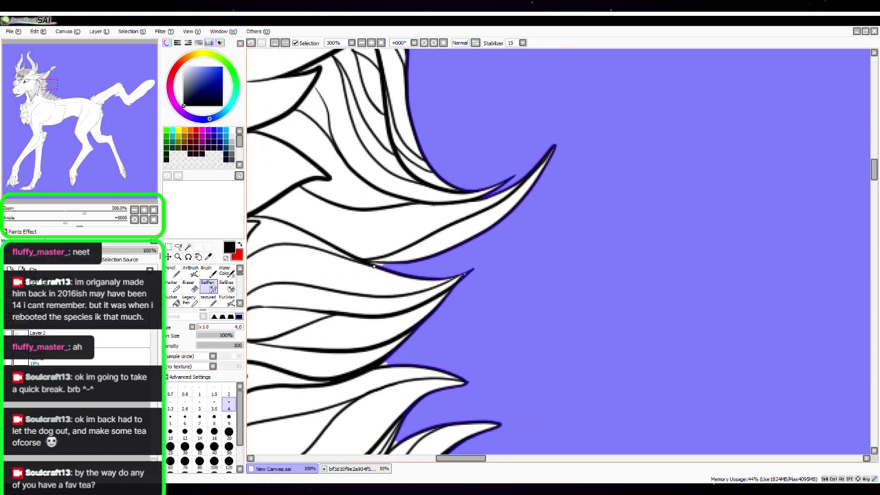
left_click_drag(375, 265, 398, 266)
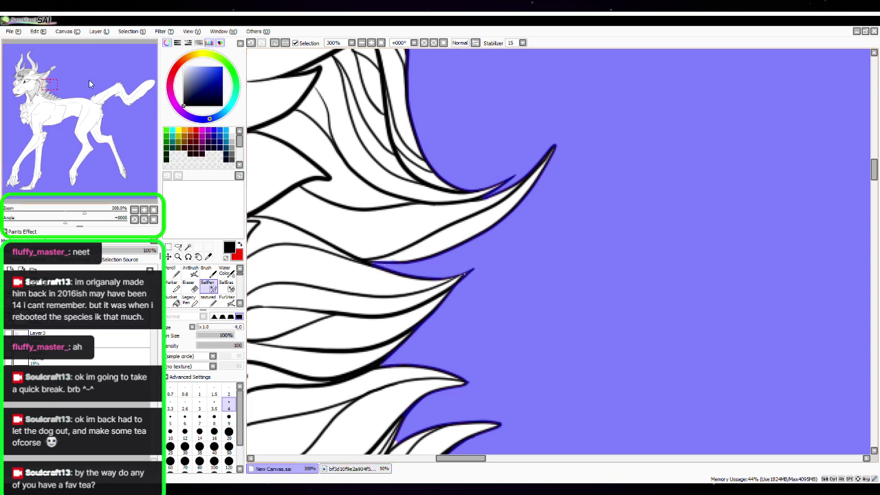
left_click_drag(54, 83, 54, 88)
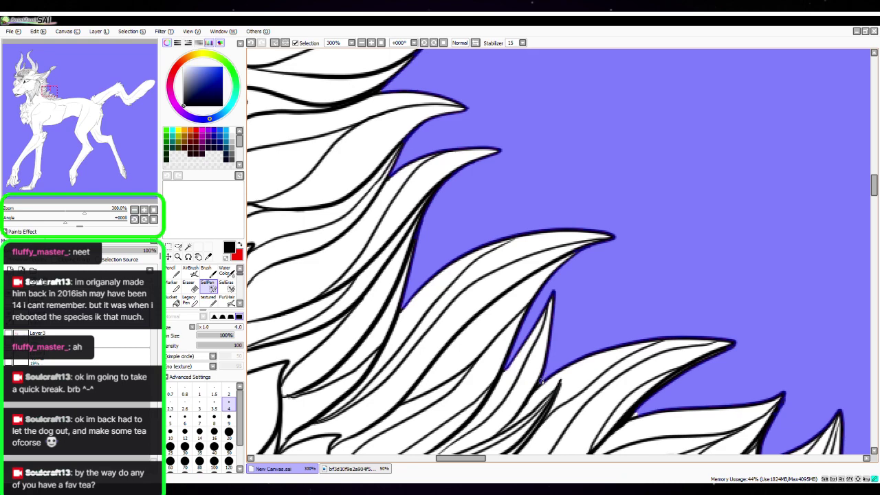
left_click_drag(49, 95, 56, 102)
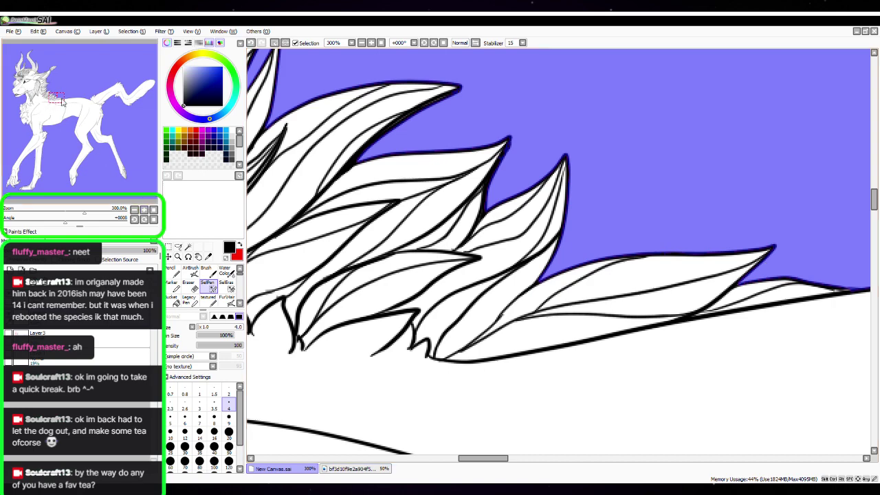
Fill the missed corners of the background selection between the chest fur points
left_click_drag(62, 101, 28, 115)
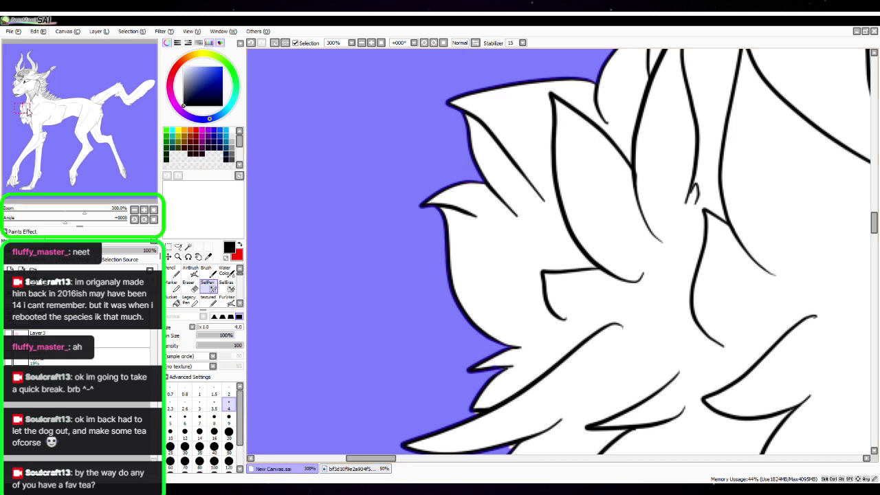
left_click_drag(28, 110, 28, 115)
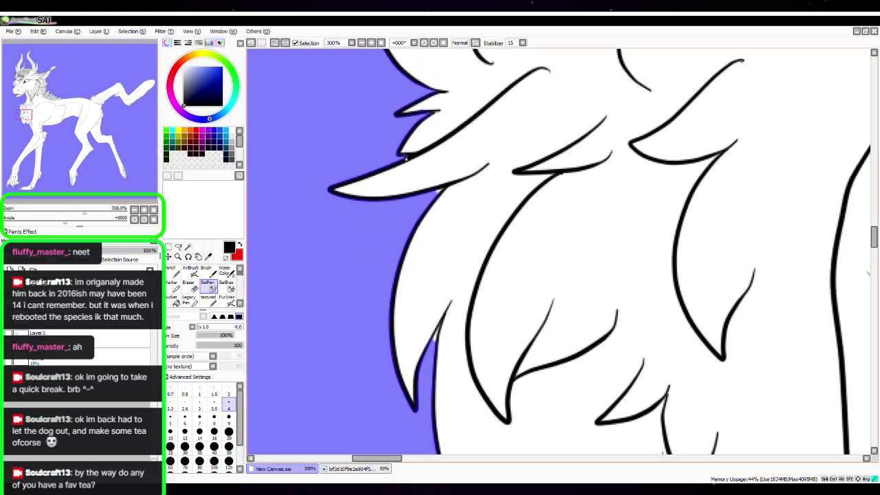
left_click_drag(405, 157, 407, 154)
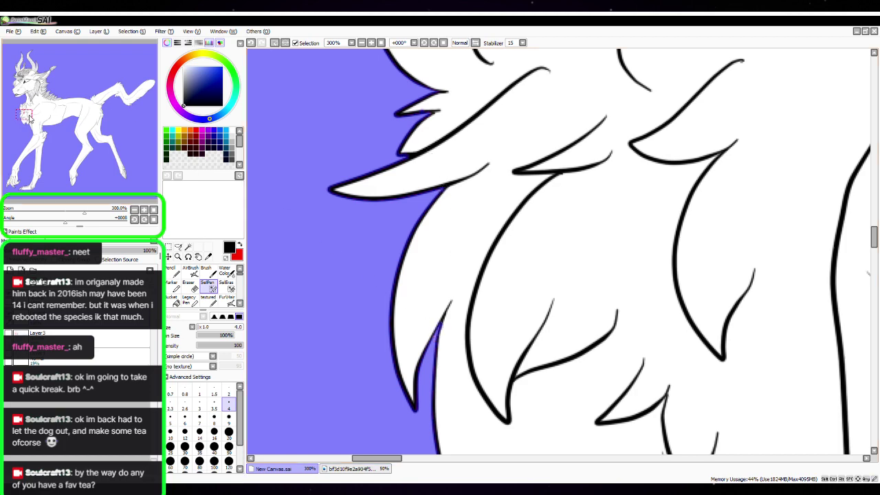
left_click_drag(29, 116, 33, 126)
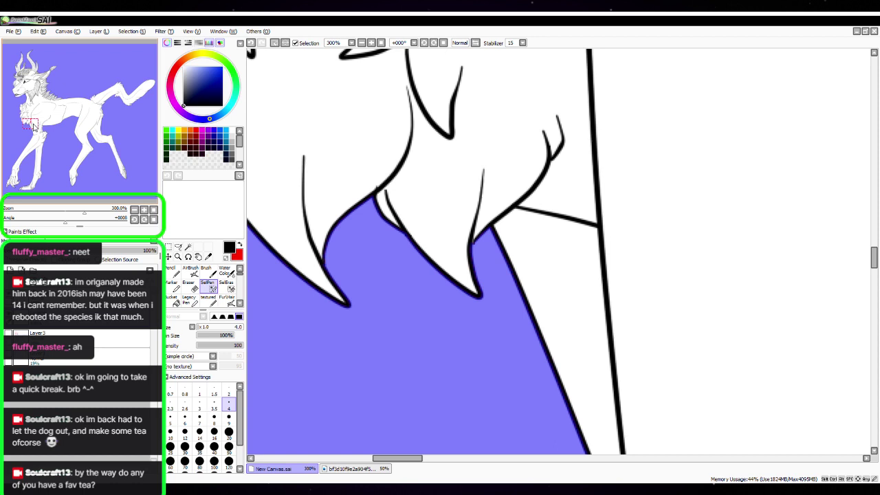
left_click(153, 210)
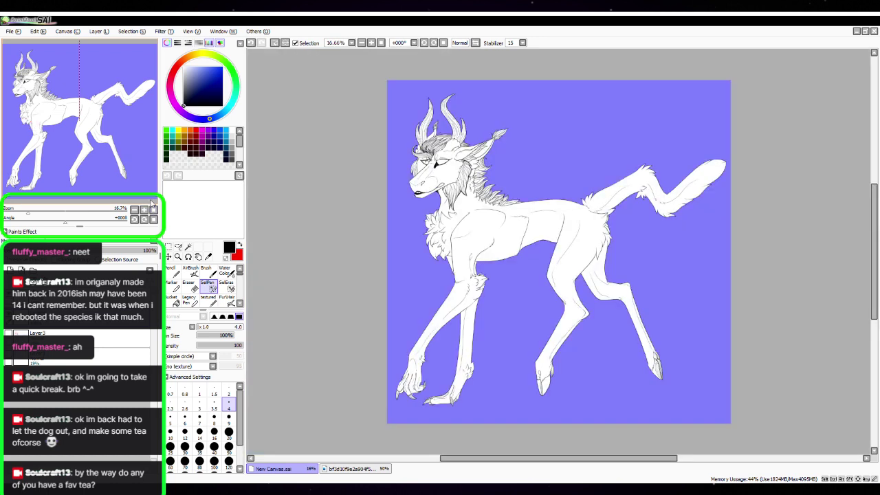
Paint the selected background solid black with the Pencil at size 500, and clear the selection
left_click(170, 269)
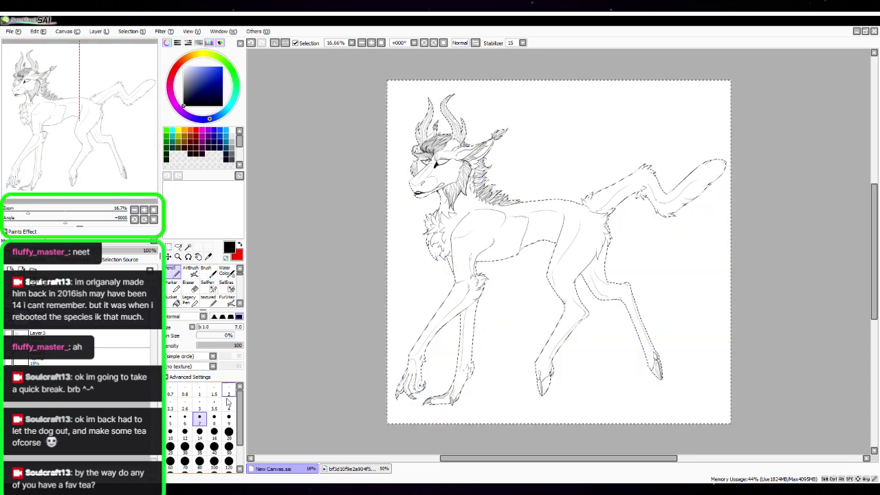
scroll(199, 440, "down", 3)
left_click(200, 462)
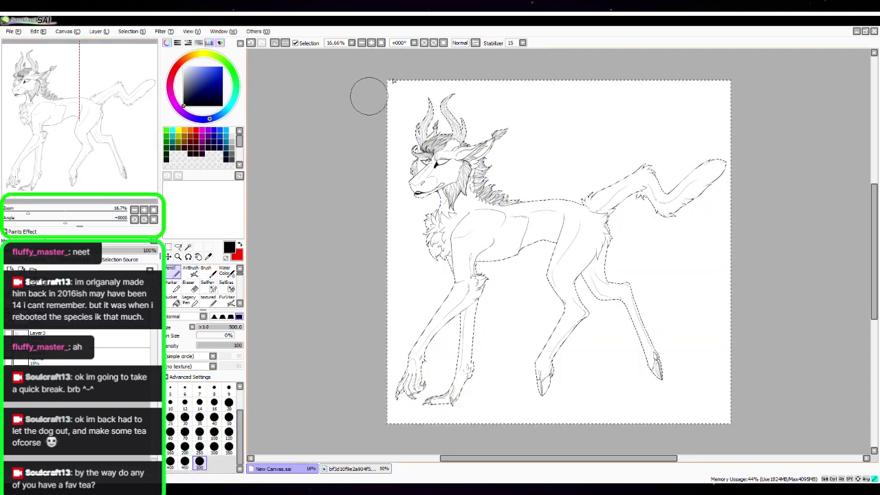
mouse_move(369, 92)
left_mouse_down()
mouse_move(450, 59)
mouse_move(379, 180)
mouse_move(412, 159)
mouse_move(427, 207)
mouse_move(342, 394)
mouse_move(349, 353)
mouse_move(346, 410)
mouse_move(332, 439)
mouse_move(454, 347)
mouse_move(484, 413)
mouse_move(711, 417)
mouse_move(767, 319)
mouse_move(728, 371)
mouse_move(622, 412)
mouse_move(728, 317)
mouse_move(498, 413)
mouse_move(438, 392)
mouse_move(457, 328)
mouse_move(626, 94)
mouse_move(648, 108)
mouse_move(609, 174)
mouse_move(688, 55)
mouse_move(660, 137)
mouse_move(733, 133)
mouse_move(607, 335)
mouse_move(701, 289)
mouse_move(653, 371)
mouse_move(614, 334)
mouse_move(530, 395)
mouse_move(502, 323)
mouse_move(523, 375)
mouse_move(507, 352)
mouse_move(506, 268)
left_mouse_up()
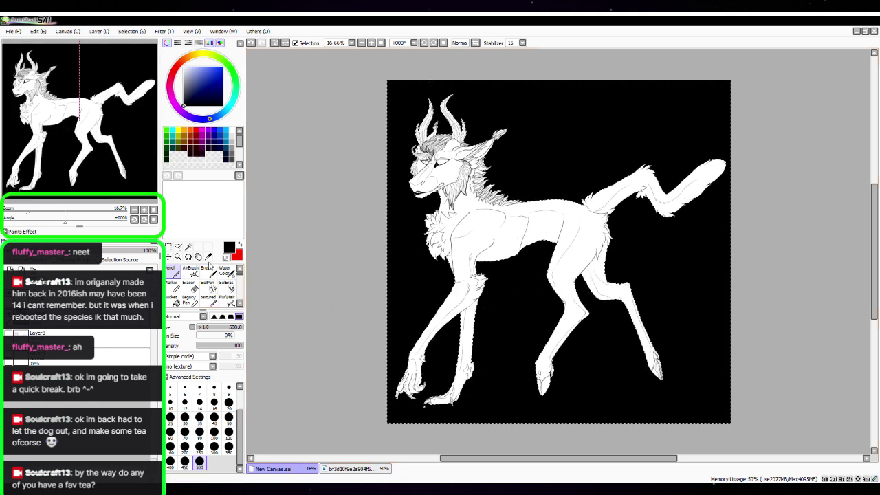
left_click(178, 247)
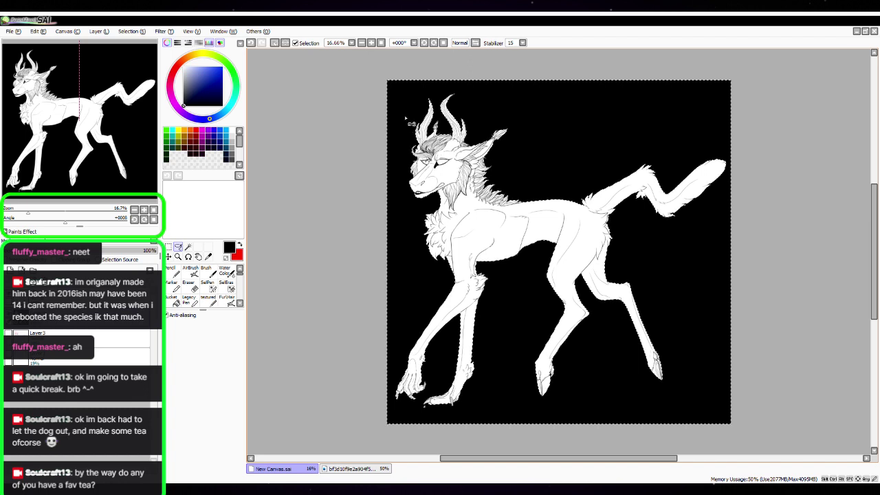
key("ctrl+d")
left_click(174, 272)
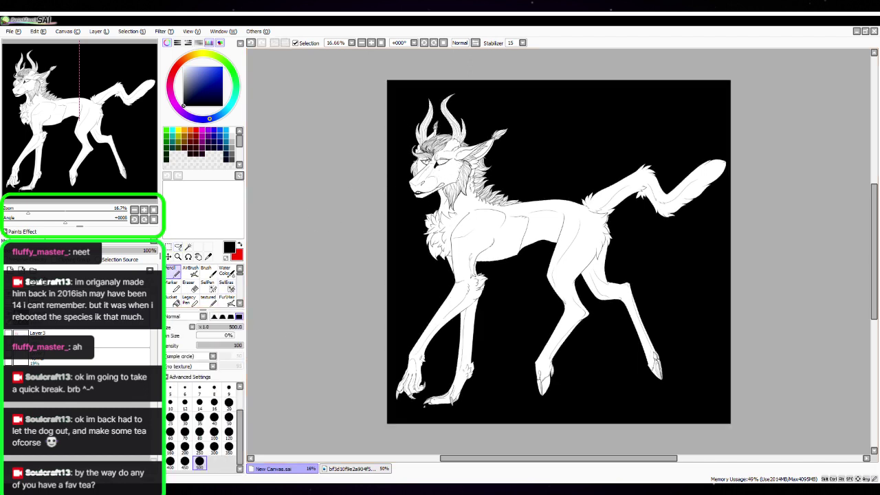
Add a new raster layer and lower the black background layer's opacity to 70%
left_click(10, 268)
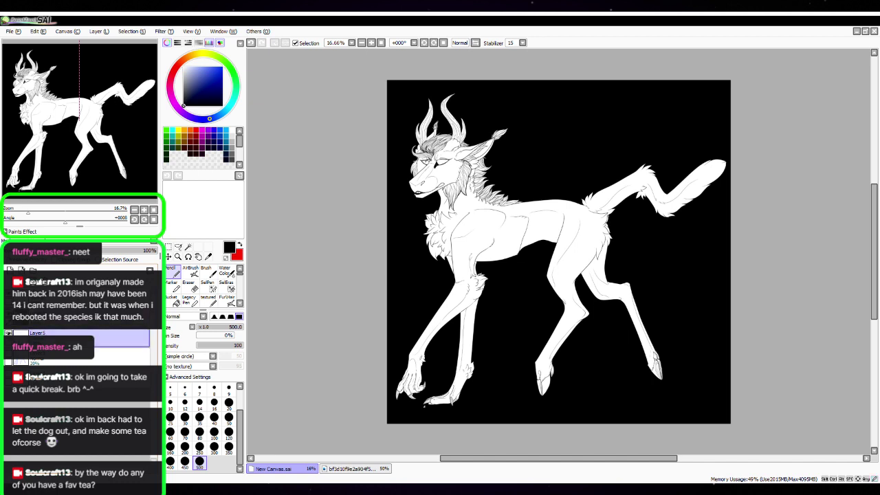
left_click_drag(137, 252, 120, 255)
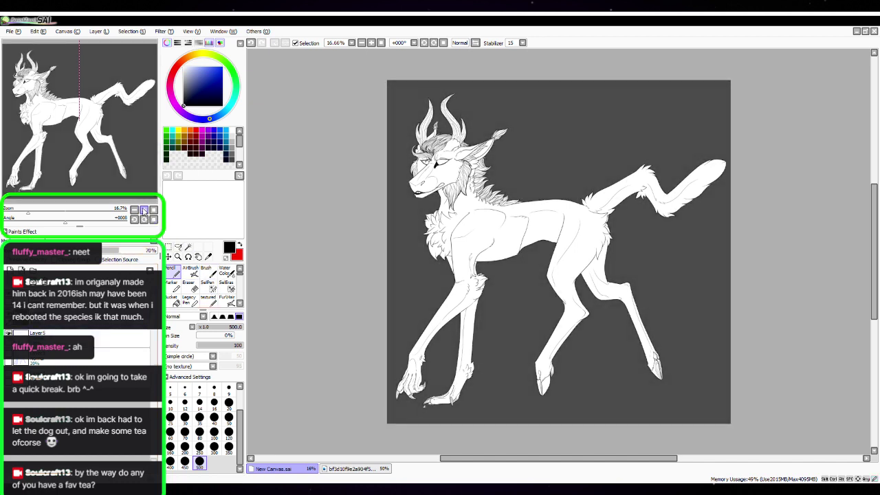
left_click(143, 211)
mouse_move(116, 136)
left_mouse_down()
mouse_move(124, 137)
mouse_move(107, 120)
left_mouse_up()
left_click(144, 210)
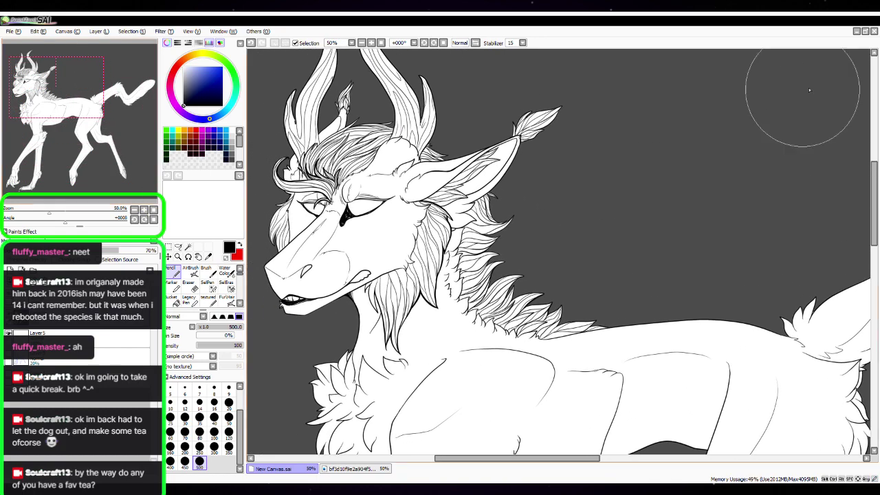
Float the canvas windows and place the spotted-cat reference image beside the creature's head
left_click(865, 31)
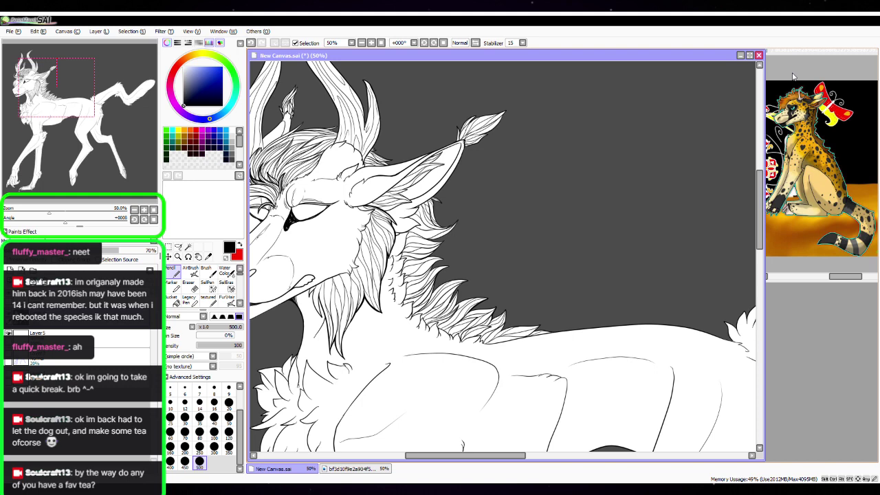
key("space")
left_click_drag(460, 240, 548, 234)
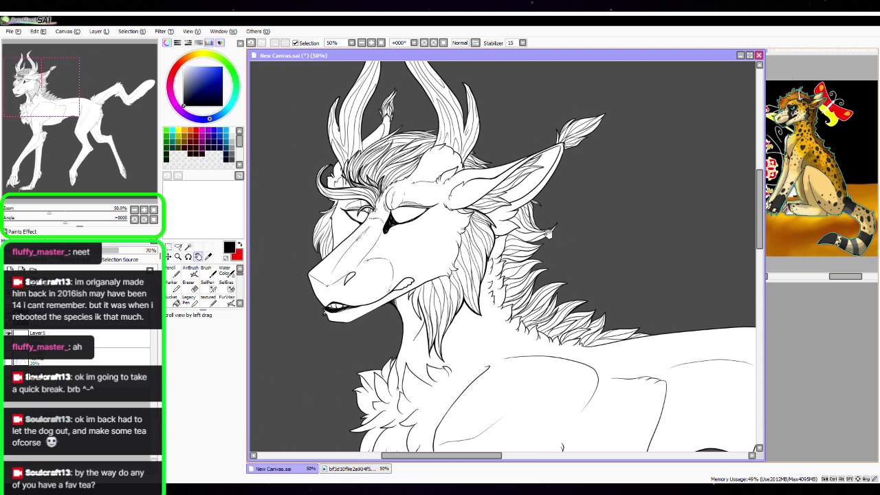
left_click(859, 172)
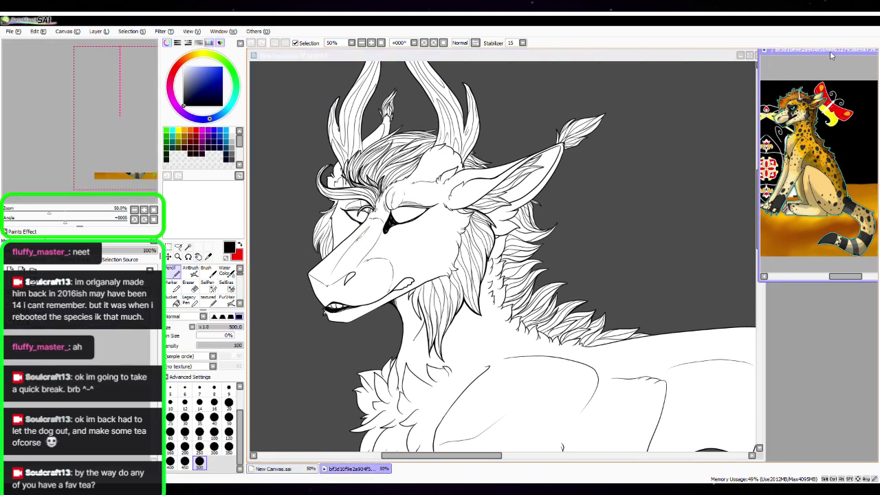
left_click_drag(830, 50, 700, 120)
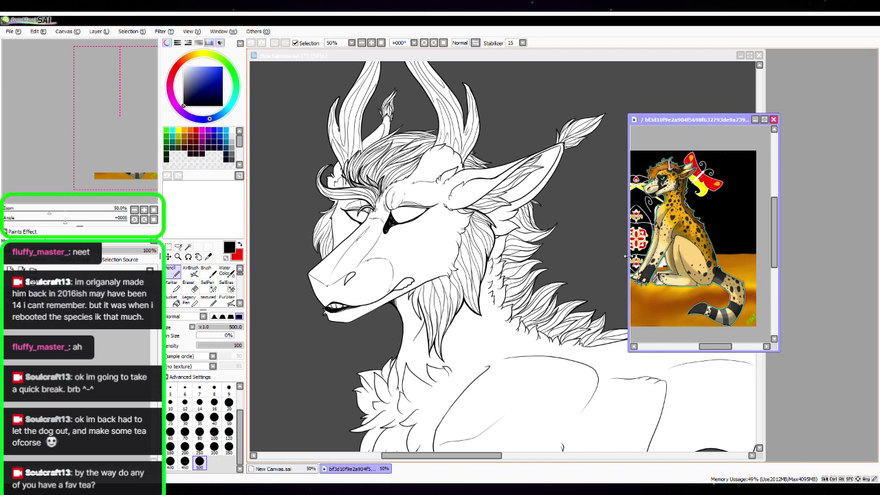
Widen the spotted-cat reference window, enlarge the image to 150%, and maximize the window
left_click_drag(627, 256, 576, 255)
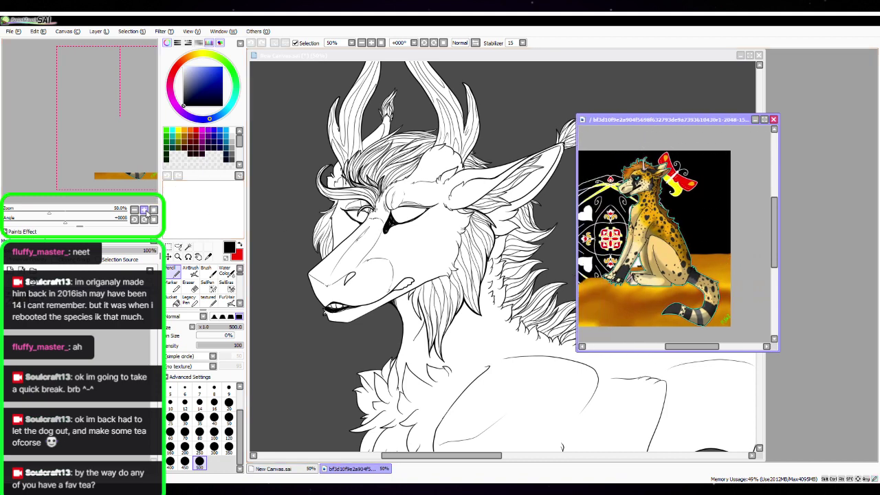
left_click(144, 210)
left_click(143, 210)
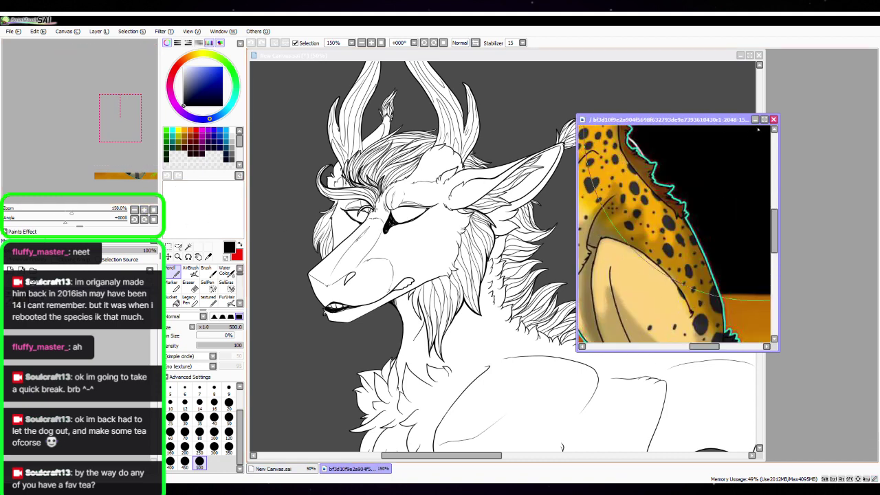
left_click(764, 119)
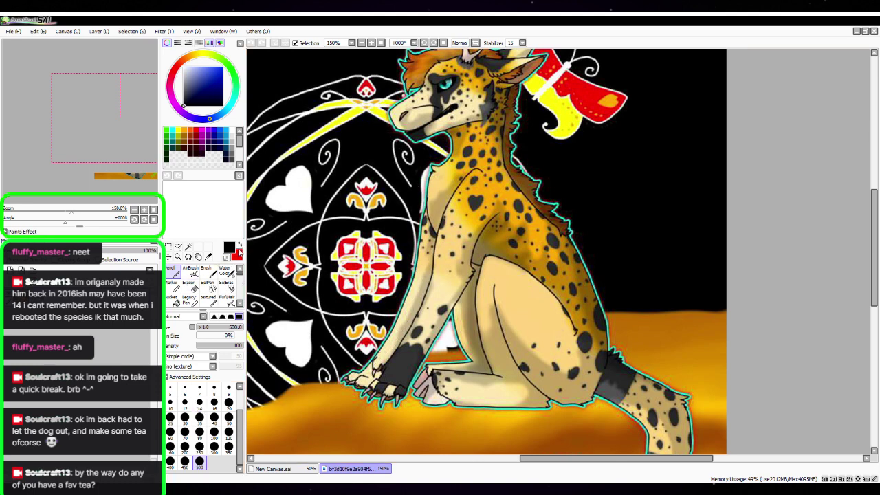
Sample the orange body fur from the reference and dab it on the scratchpad with the Pencil at size 40
left_click(238, 247)
scroll(240, 411, "up", 2)
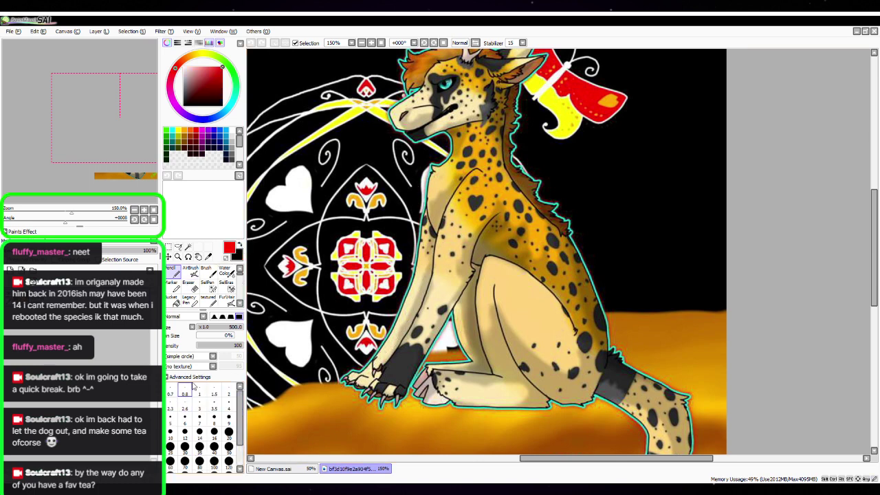
left_click(229, 406)
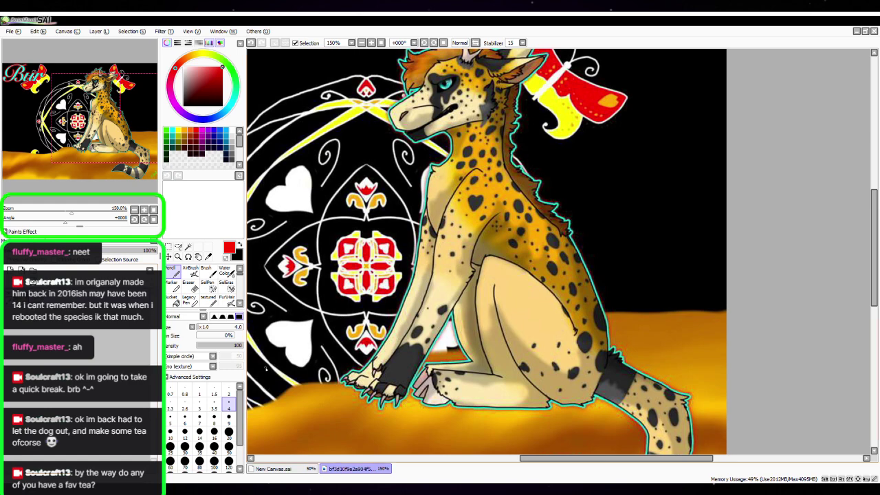
left_click_drag(477, 200, 440, 257)
left_click(208, 256)
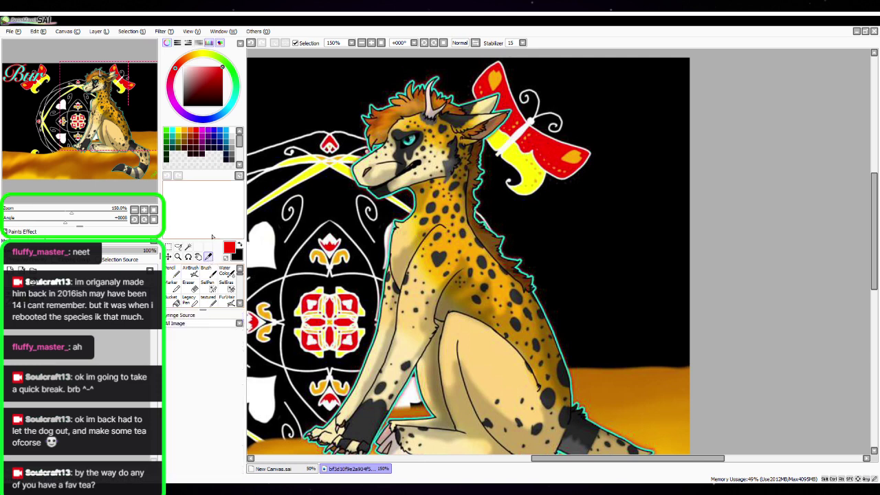
left_click(444, 242)
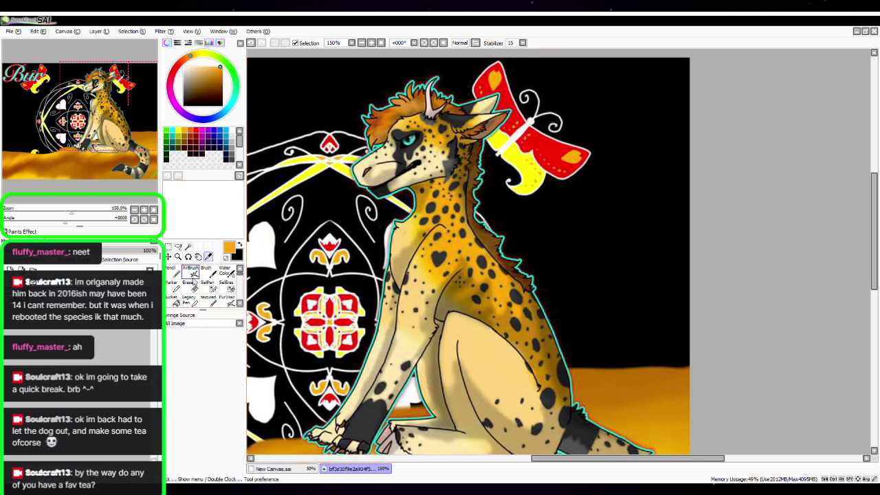
left_click(172, 270)
left_click(228, 435)
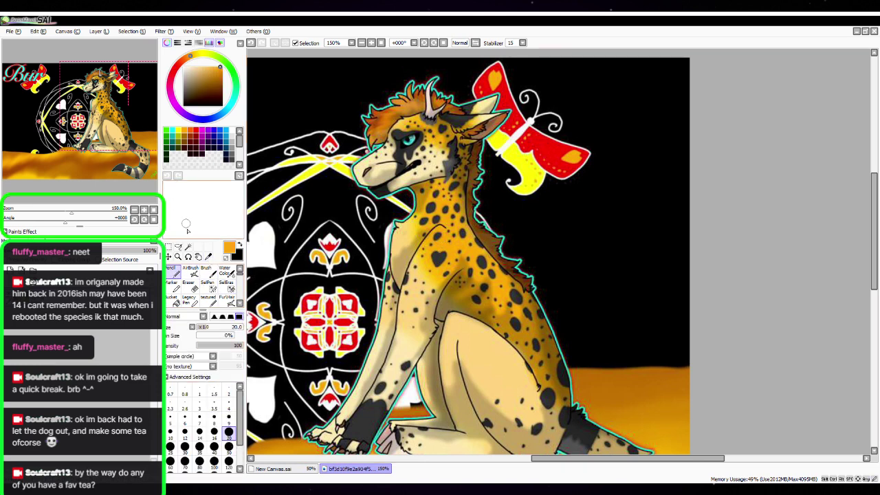
left_click(214, 446)
mouse_move(184, 199)
left_mouse_down()
mouse_move(181, 206)
mouse_move(186, 195)
left_mouse_up()
Sample the tan thigh and the paler cream foreleg colours, adding a scratchpad swatch of each beside the orange
left_click(208, 256)
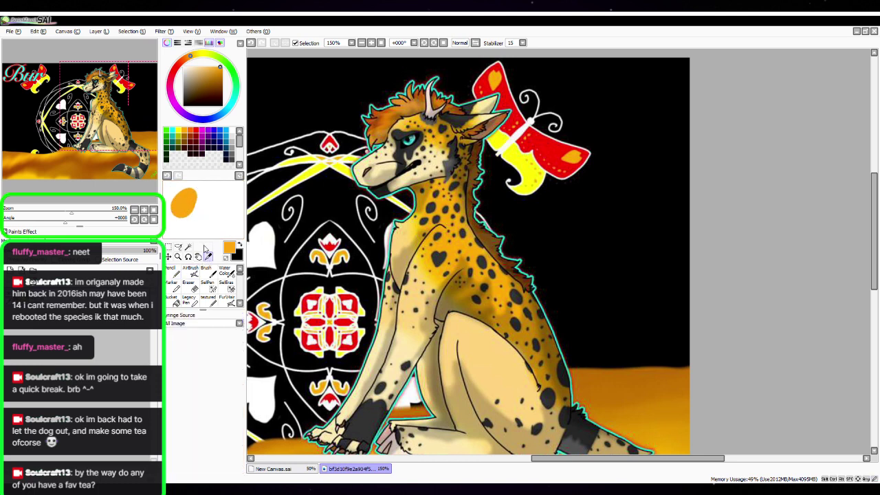
left_click(471, 340)
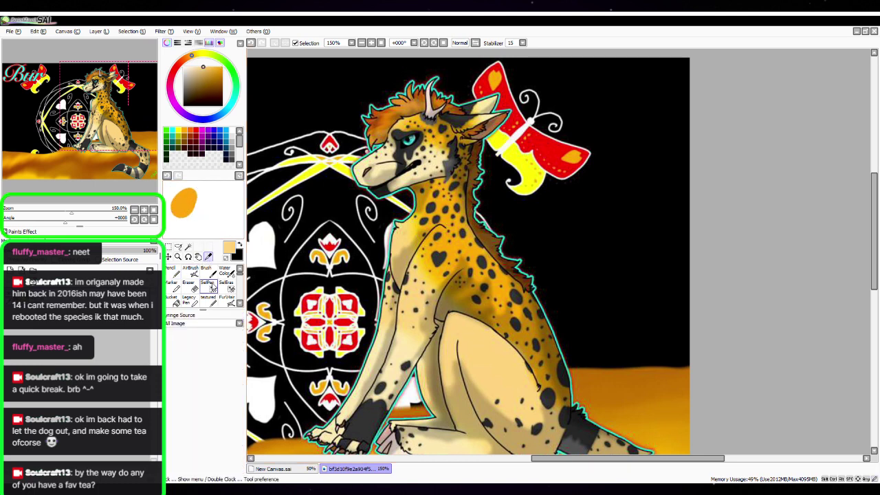
left_click(172, 273)
mouse_move(177, 214)
left_mouse_down()
mouse_move(186, 220)
mouse_move(187, 204)
left_mouse_up()
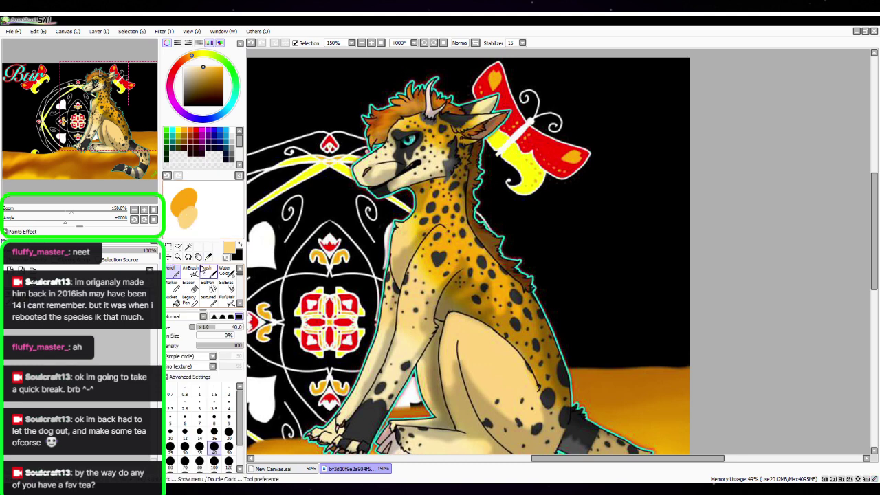
left_click(208, 255)
left_click(407, 339)
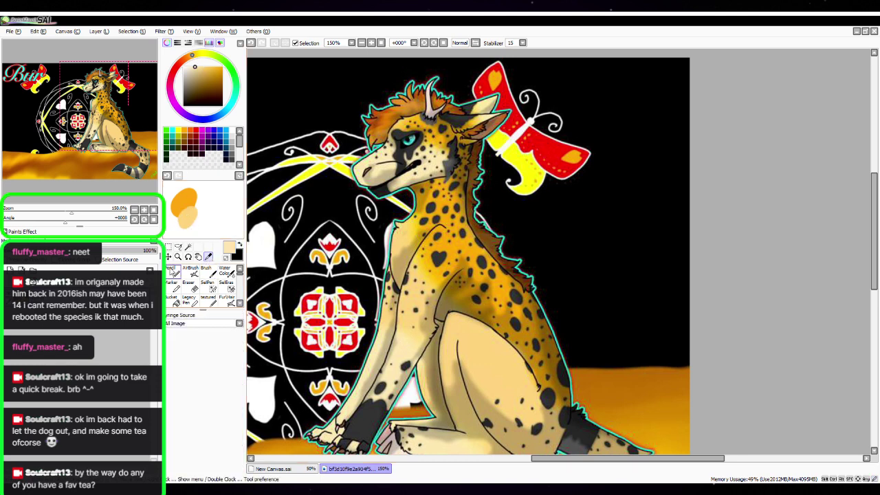
left_click(176, 271)
left_click_drag(195, 218, 200, 196)
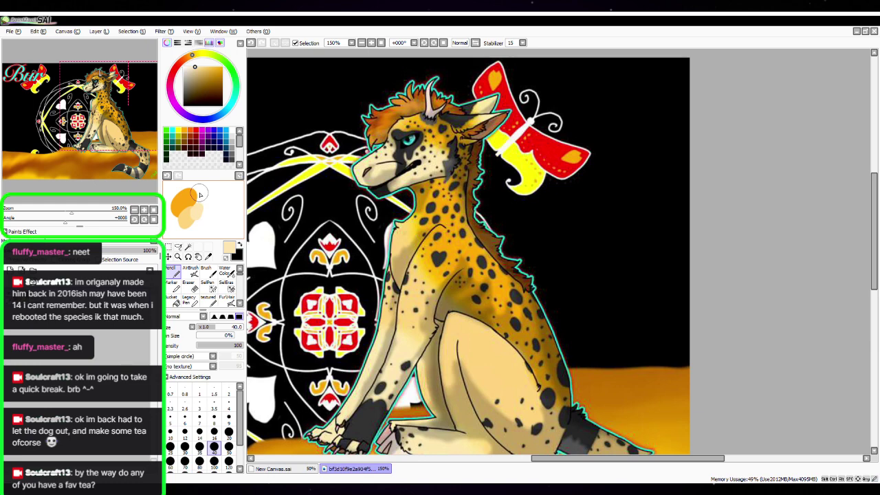
Sample the dark grey marking on the lower foreleg and add it as a scratchpad swatch
key("space")
left_click_drag(496, 265, 511, 249)
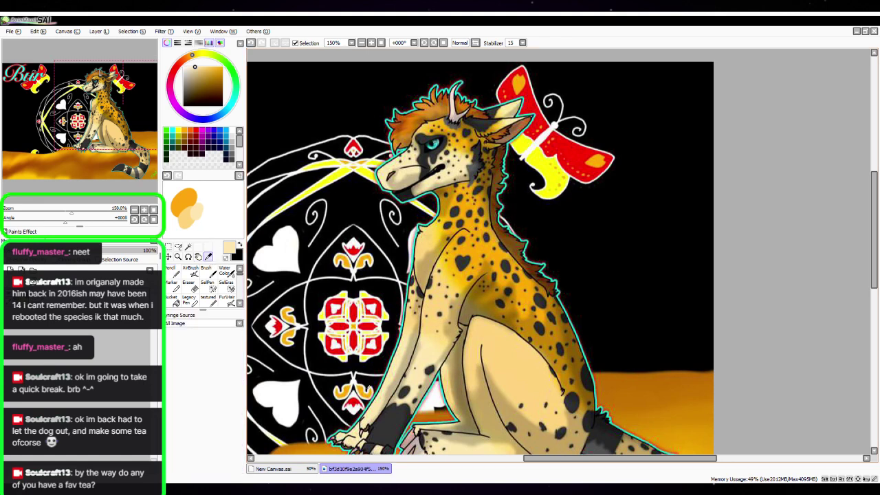
left_click(380, 413, "alt")
left_click(172, 272)
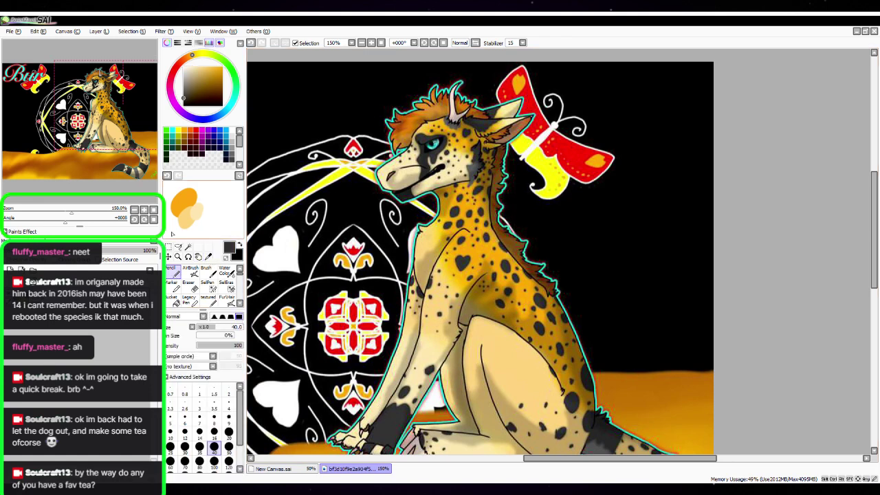
left_click_drag(204, 193, 199, 202)
Sample the lighter grey cheek marking, shift its hue to yellow, and dab it next to the dark grey swatch
left_click_drag(357, 192, 323, 223)
left_click(208, 257)
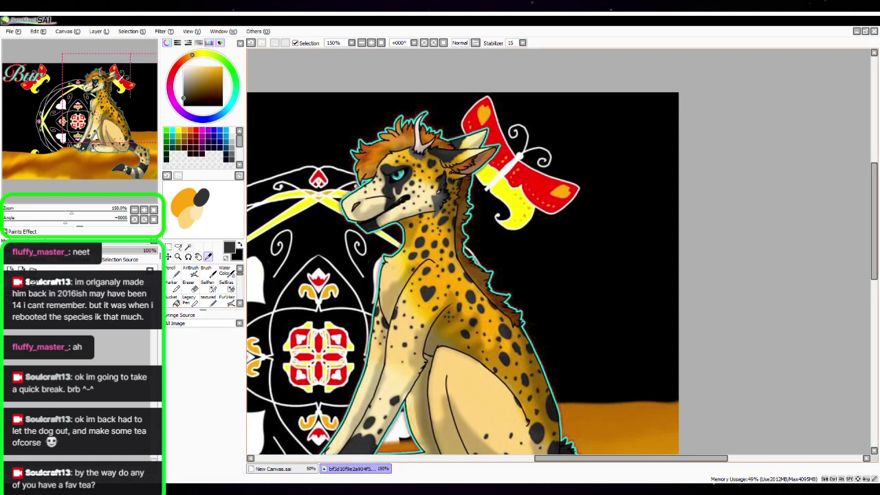
left_click(440, 197)
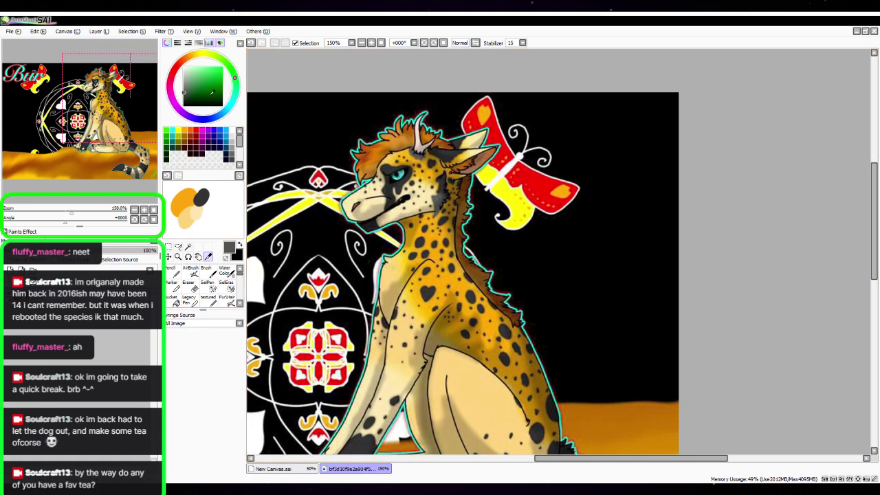
left_click(217, 55)
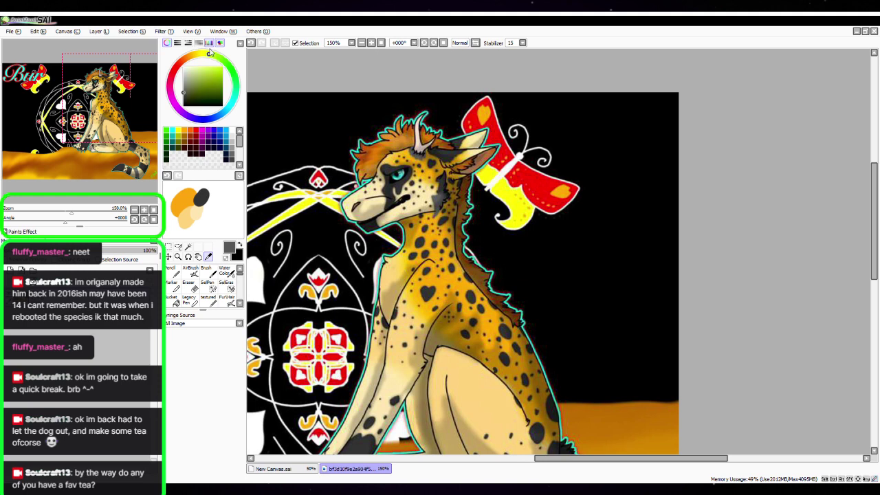
left_click(172, 272)
left_click_drag(205, 200, 210, 206)
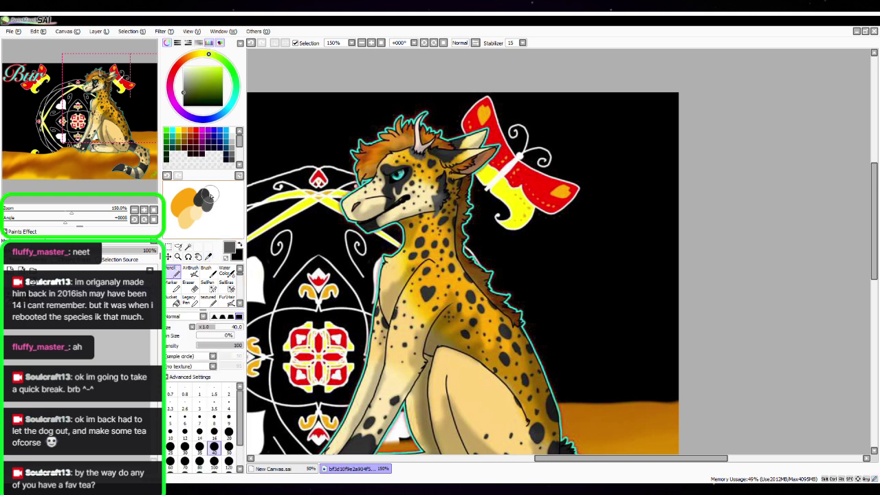
Sample the golden orange of the forelock at 600% magnification and start a hair swatch in the scratchpad's lower corner
key("space")
mouse_move(493, 222)
left_mouse_down()
mouse_move(482, 258)
mouse_move(489, 278)
left_mouse_up()
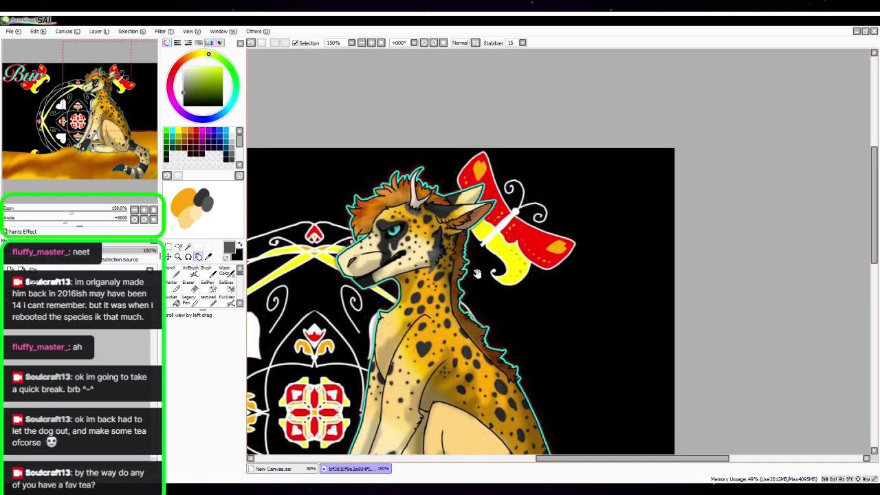
left_click(209, 256)
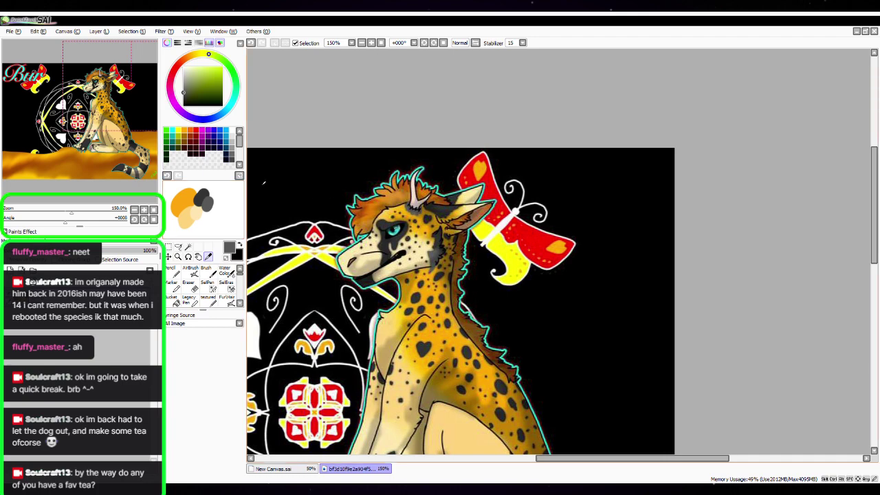
left_click(144, 210)
left_click(144, 209)
left_click(143, 209)
left_click(144, 210)
left_click_drag(134, 86, 104, 85)
left_click(144, 209)
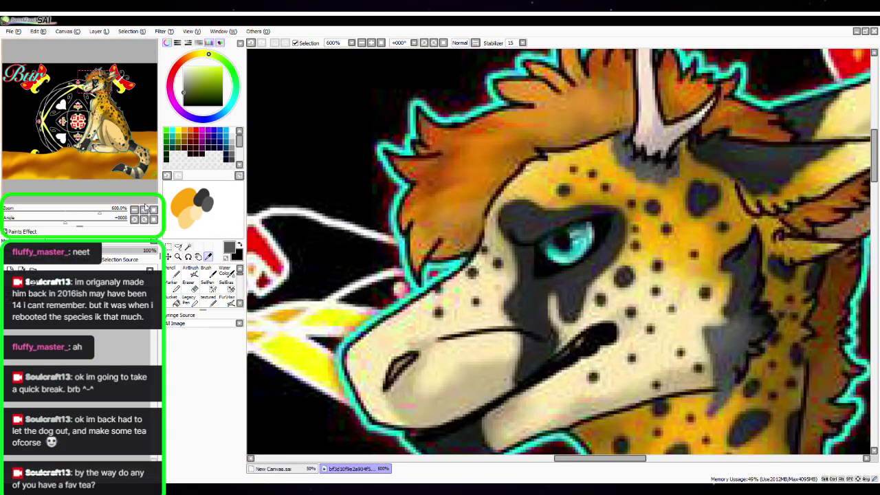
left_click(447, 195)
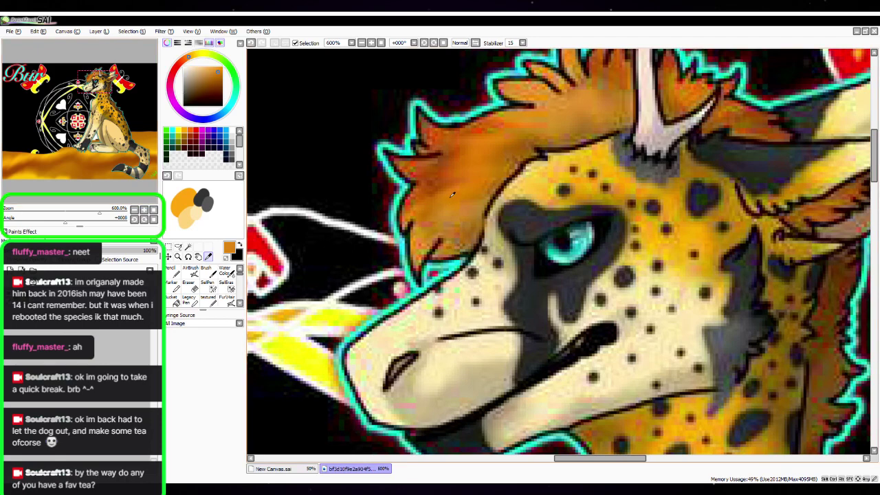
left_click(173, 272)
left_click_drag(234, 219, 231, 227)
Sample two darker red-brown tones from the forelock and dab them against the golden hair swatch
left_click(208, 257)
left_click(447, 167)
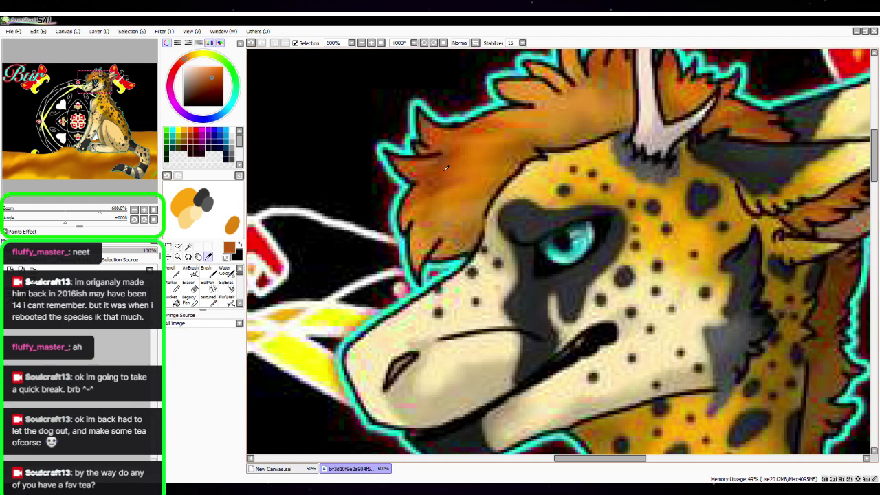
left_click(173, 272)
left_click_drag(229, 219, 232, 214)
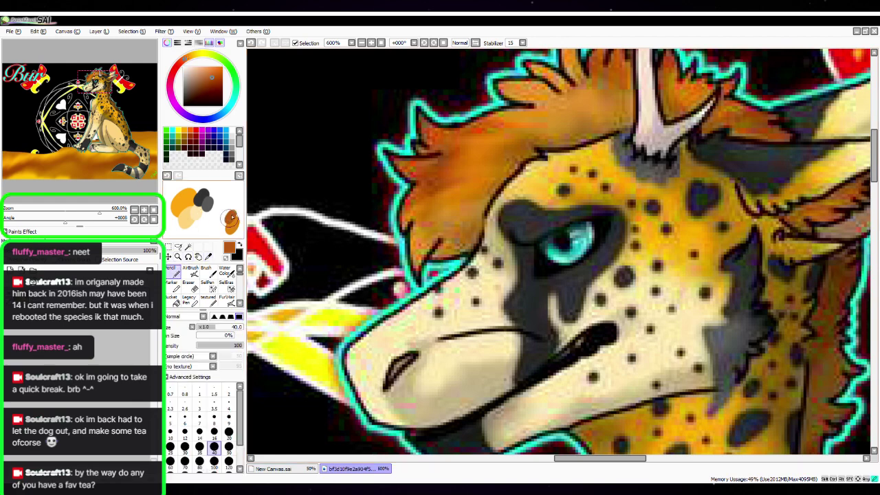
left_click(208, 257)
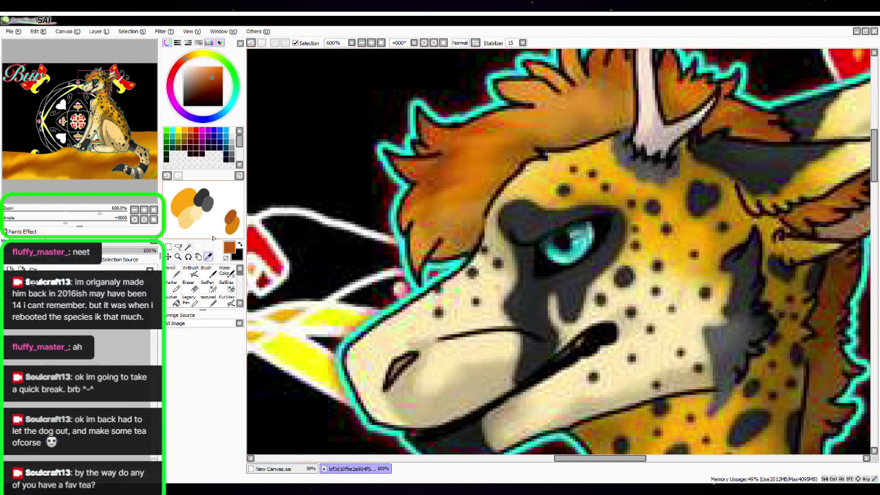
left_click(437, 186)
left_click(171, 268)
mouse_move(232, 222)
left_mouse_down()
mouse_move(235, 231)
mouse_move(225, 227)
left_mouse_up()
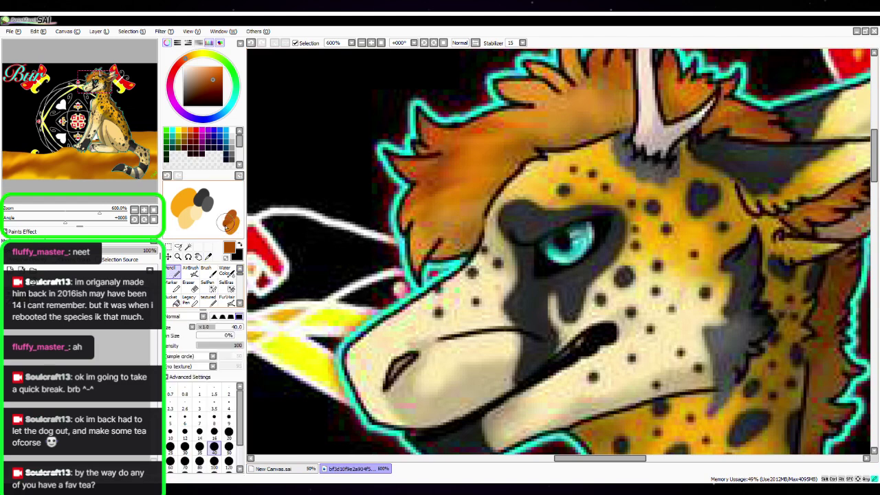
Sample the green-teal and the lighter blue-teal of the eye, adding both swatches above the hair browns
left_click(208, 256)
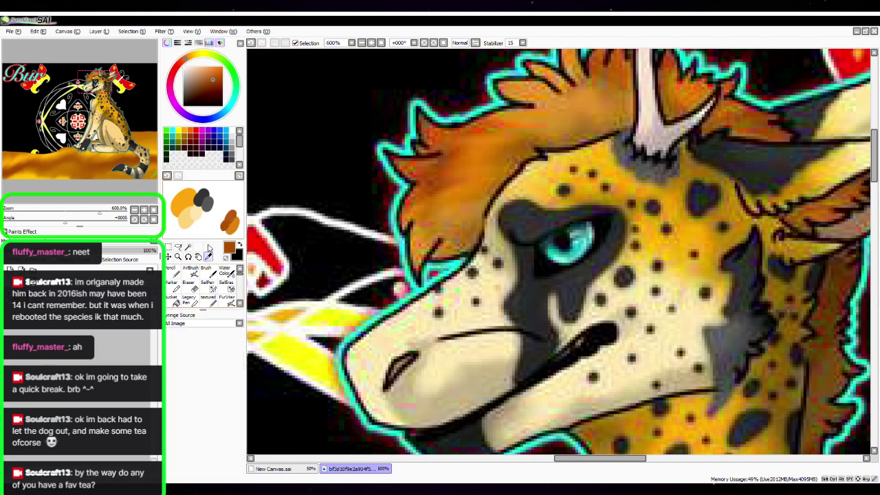
left_click(553, 251)
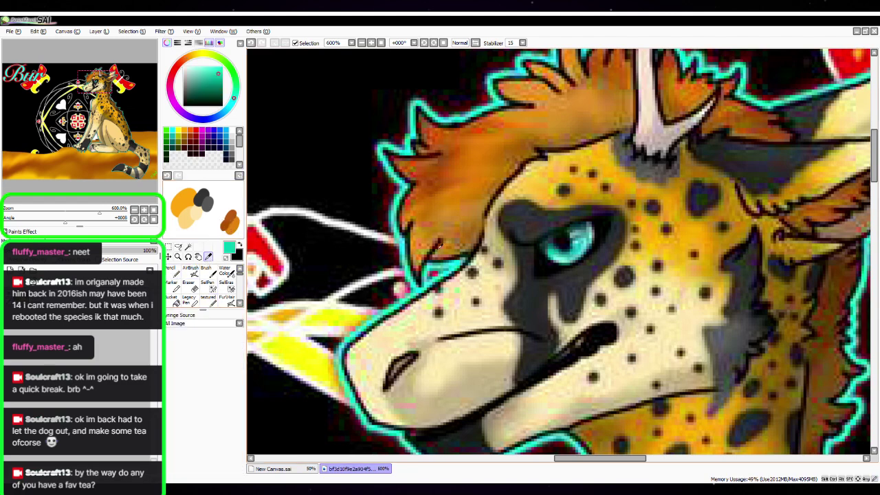
left_click(171, 268)
left_click_drag(233, 195, 233, 189)
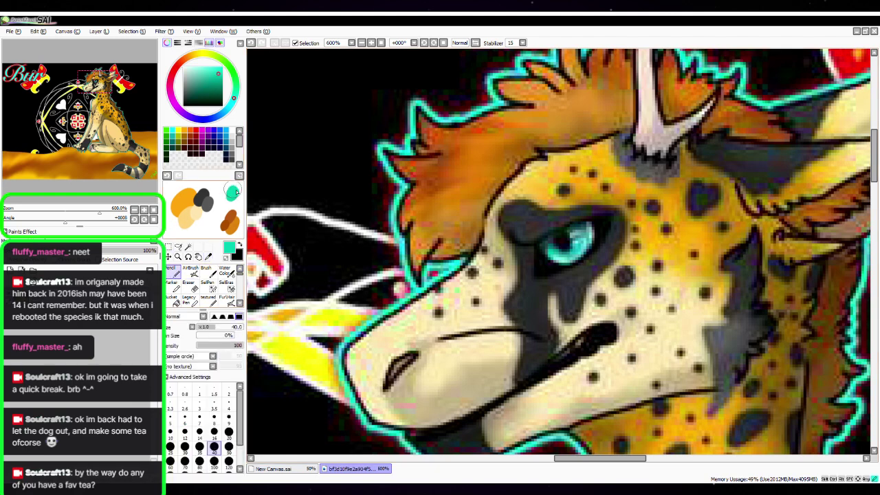
left_click(208, 255)
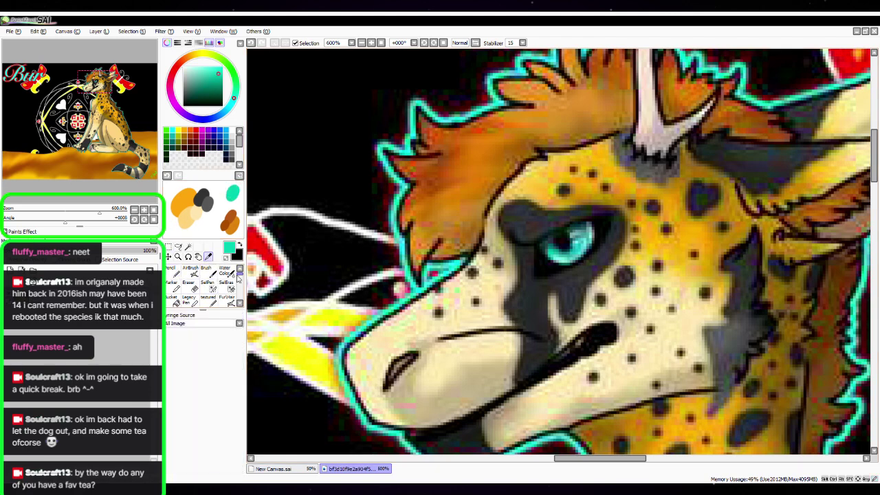
left_click(584, 245)
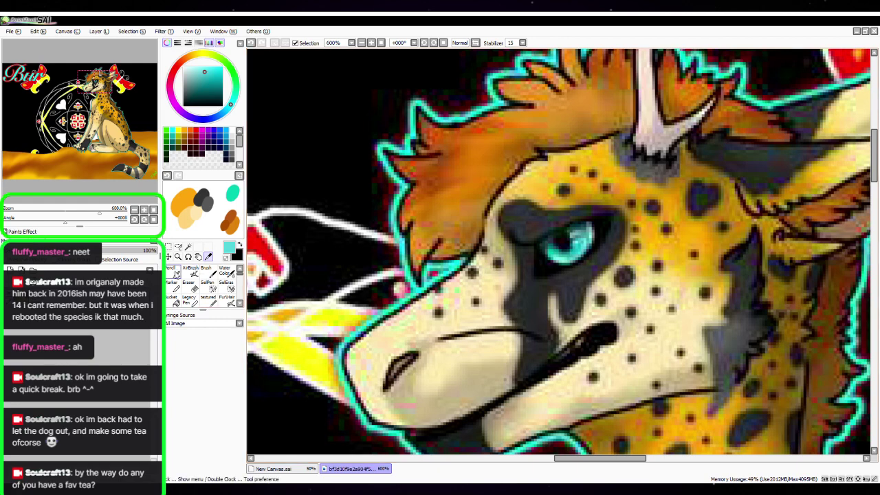
left_click(173, 272)
left_click_drag(228, 195, 226, 191)
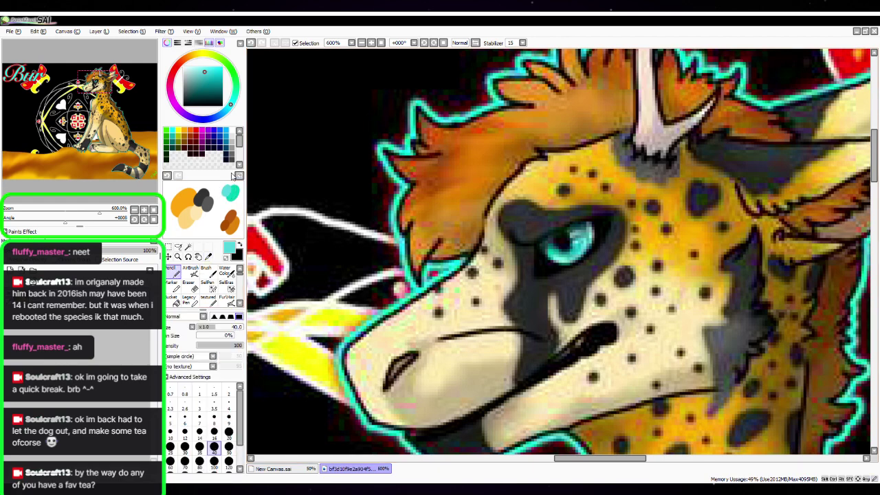
Sample the red-brown inside the reference cat's ear and dab it at the lower edge of the scratchpad
key("space")
left_click_drag(553, 313, 505, 220)
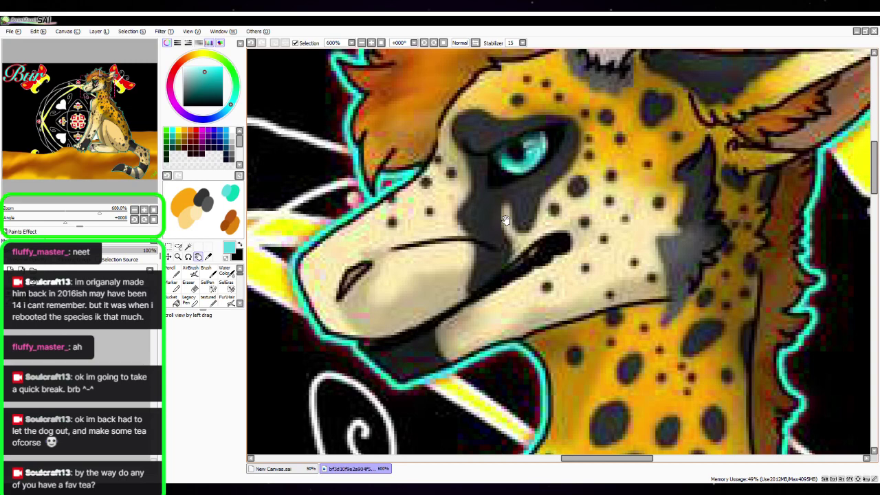
left_click_drag(697, 256, 434, 350)
left_click_drag(599, 274, 515, 304)
left_click(208, 256)
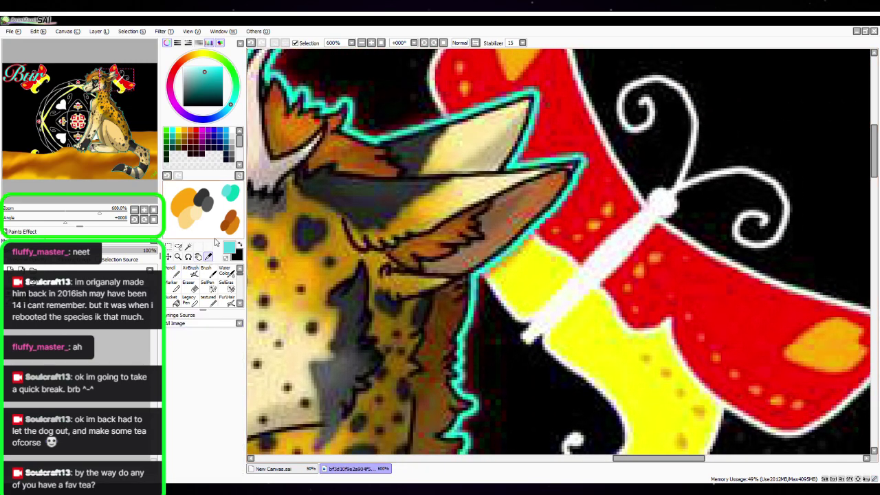
left_click(504, 219)
left_click(170, 270)
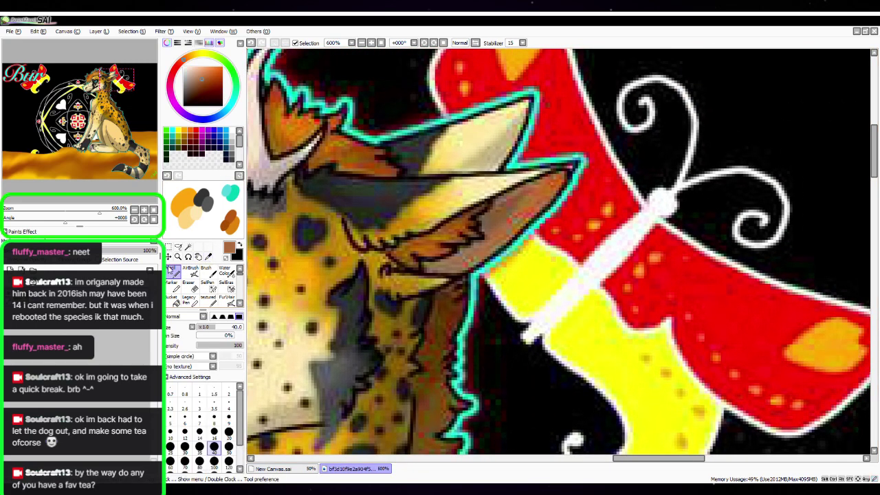
left_click_drag(196, 230, 202, 235)
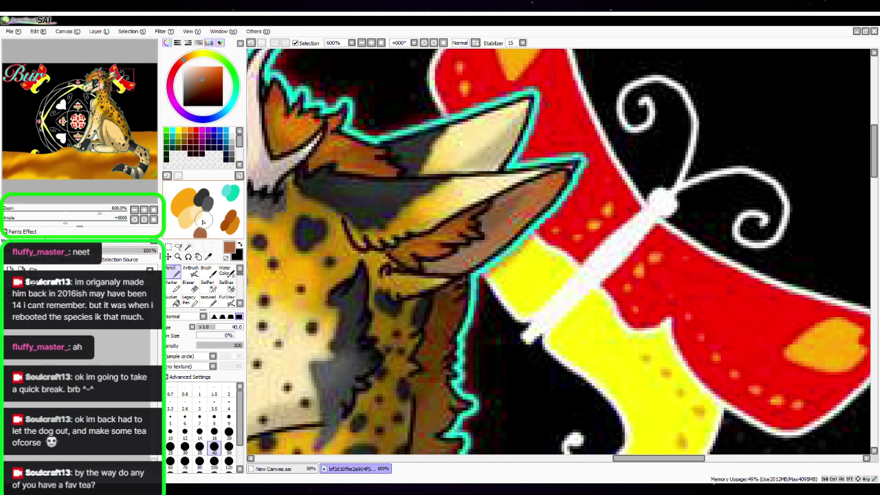
Sample a second brown from the lower inner ear and dab it against the first ear swatch
left_click(209, 256)
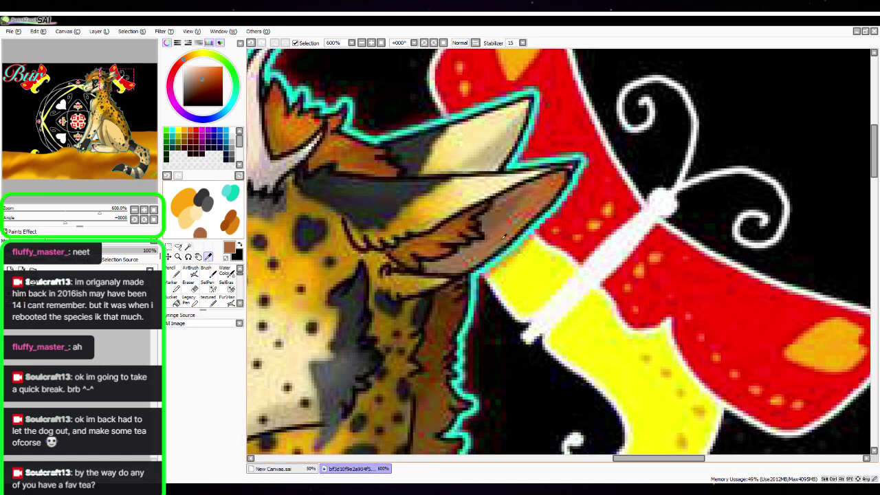
left_click(170, 271)
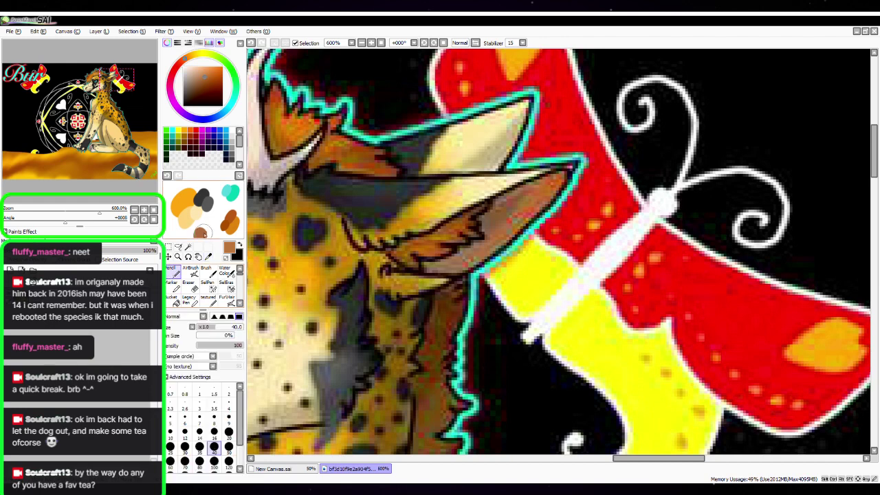
left_click(203, 234)
Sample the pale cream of the reference cat's hind foot at 600% magnification and dab it in the scratchpad's lower corner
left_click(154, 210)
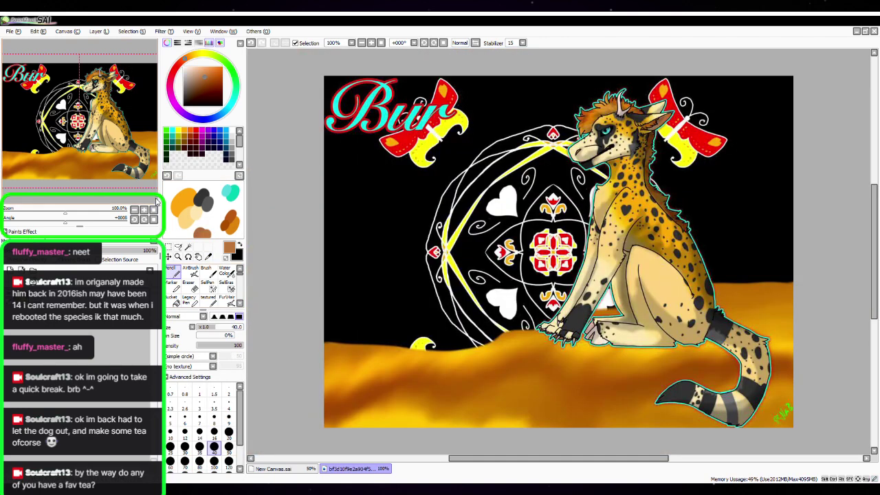
key("space")
mouse_move(721, 249)
left_mouse_down()
mouse_move(665, 244)
mouse_move(664, 213)
left_mouse_up()
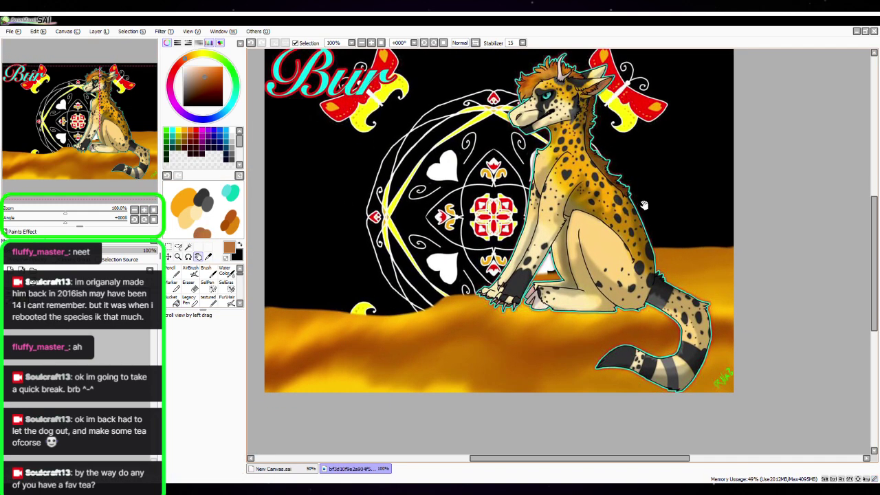
left_click(144, 210)
left_click(144, 210)
left_click(145, 209)
left_click(144, 210)
left_click(144, 210)
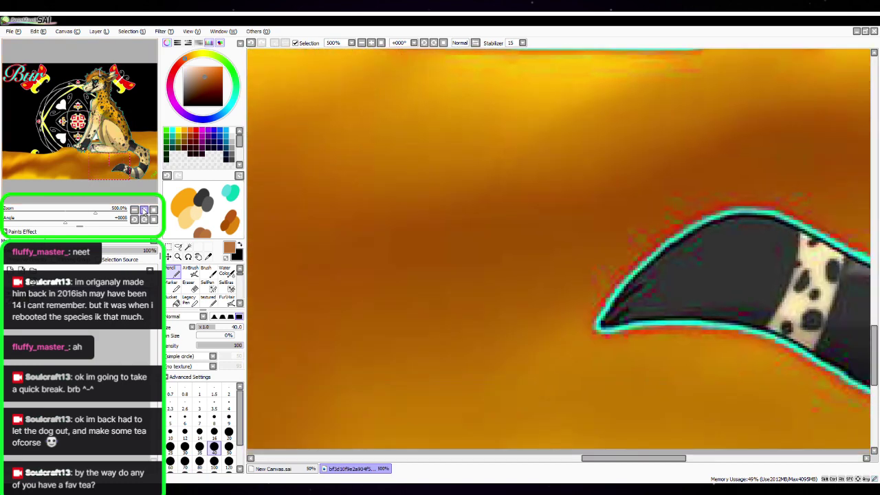
left_click(143, 209)
left_click(95, 143)
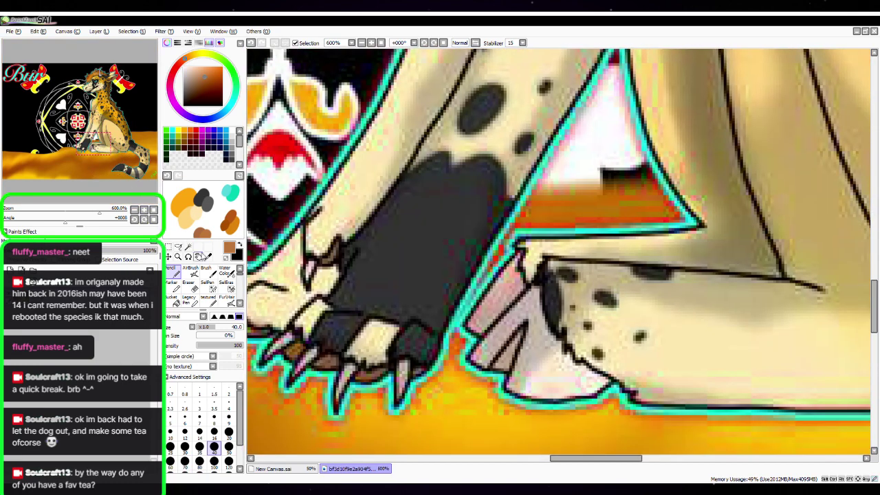
left_click(208, 257)
left_click(564, 380)
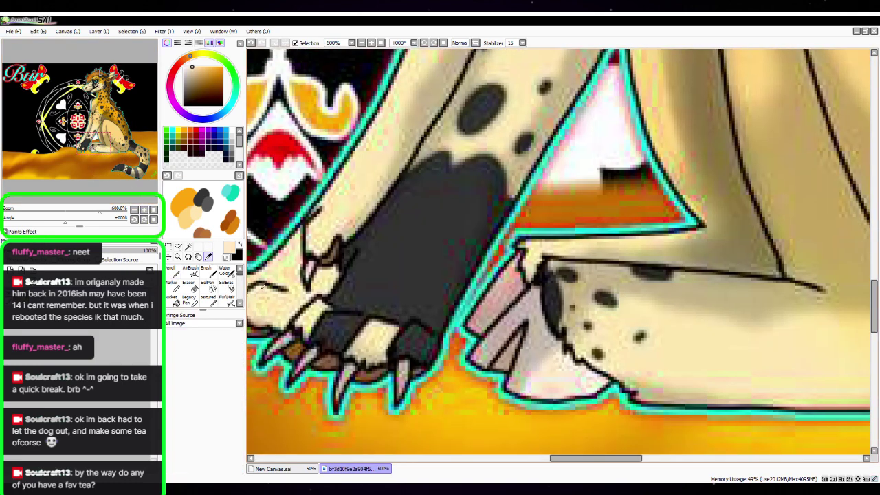
left_click(170, 268)
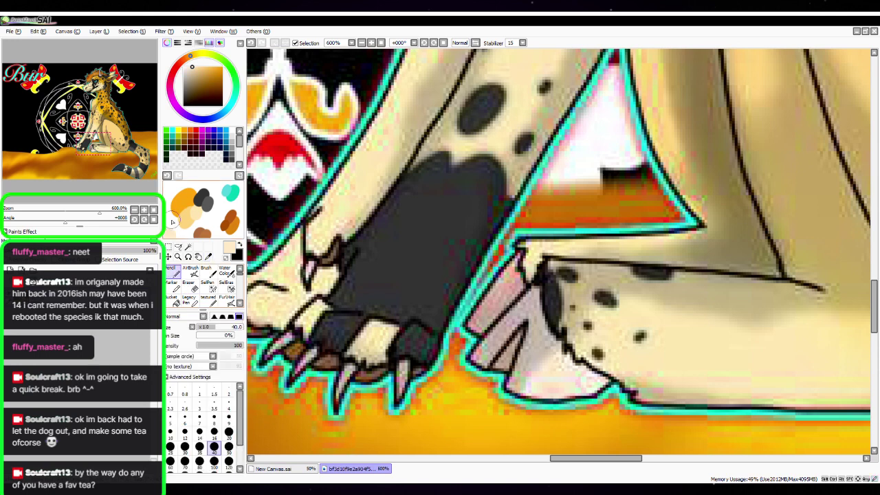
Sample the beige-grey of the reference cat's horn and dab it against the pale cream swatch
left_click(209, 257)
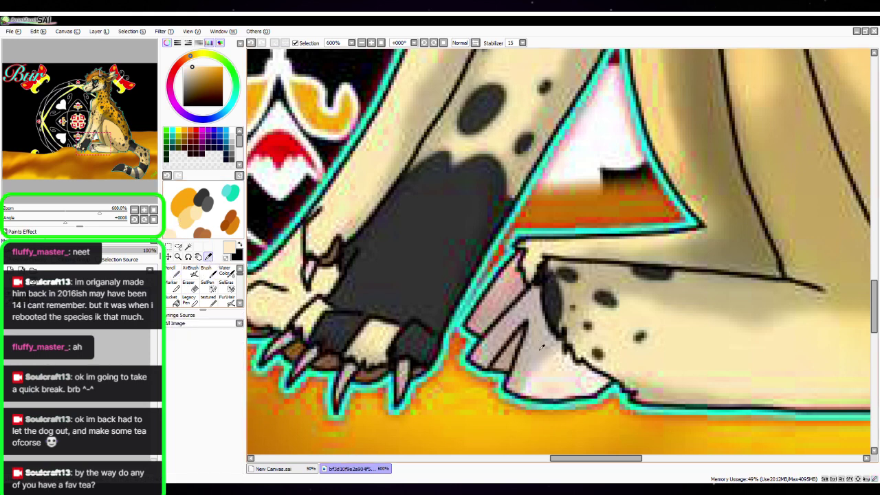
left_click_drag(102, 135, 100, 74)
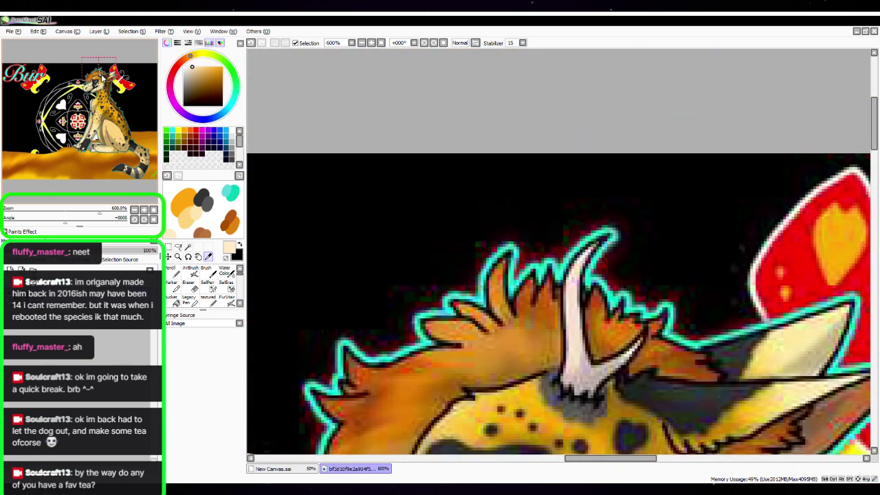
left_click(578, 350)
key("n")
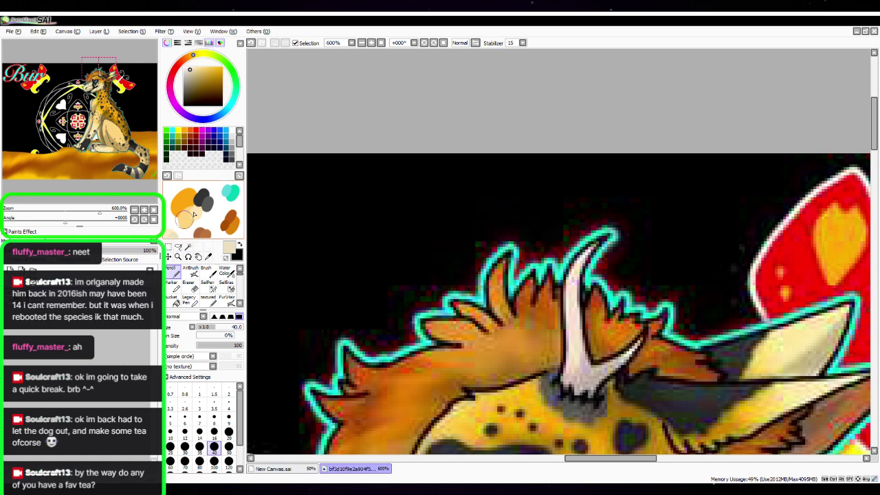
Float the reference image at 100% zoom, resize its window into a tall, narrow frame around the cat, and park it beside the lineart
left_click(153, 210)
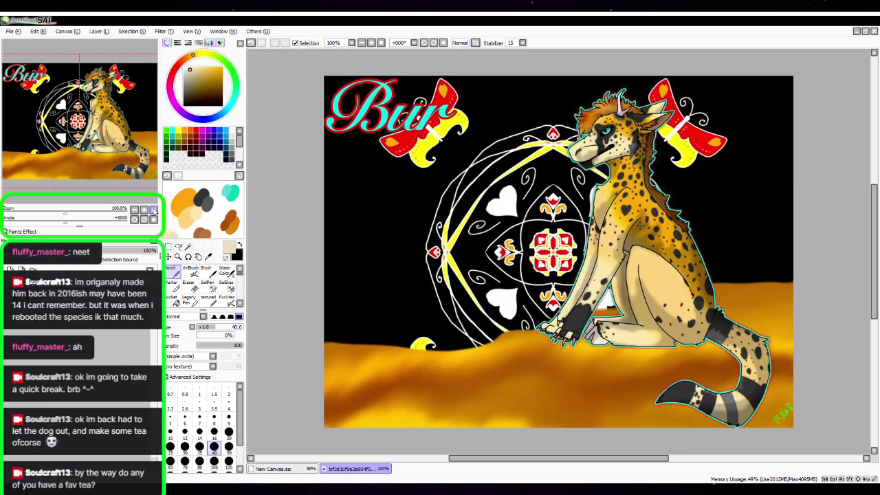
left_click(865, 31)
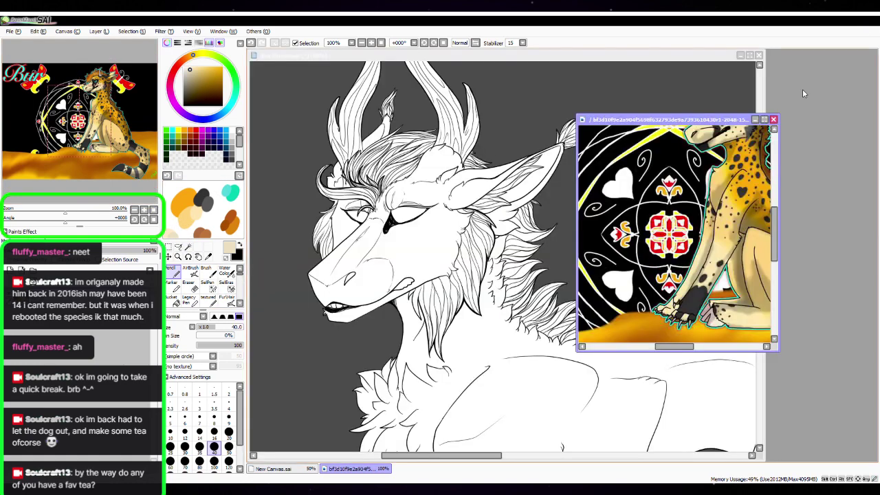
left_click_drag(779, 206, 837, 193)
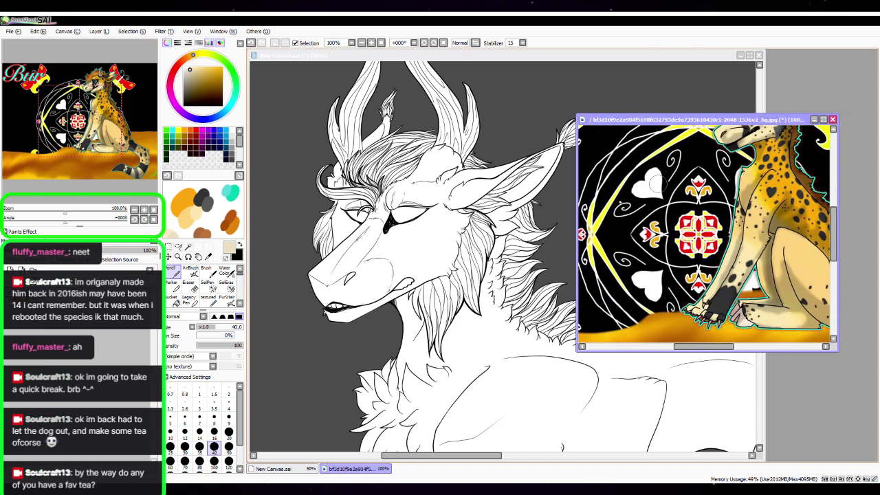
left_click_drag(578, 234, 622, 233)
left_click_drag(724, 348, 743, 350)
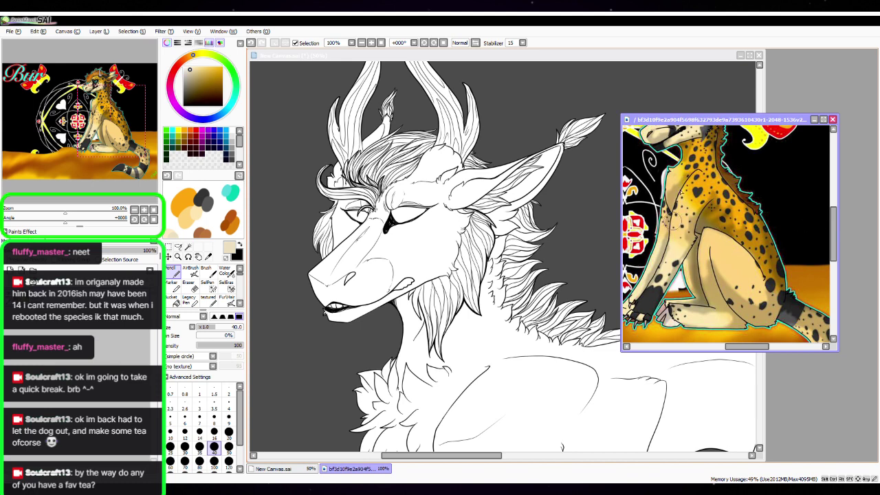
left_click_drag(720, 113, 728, 48)
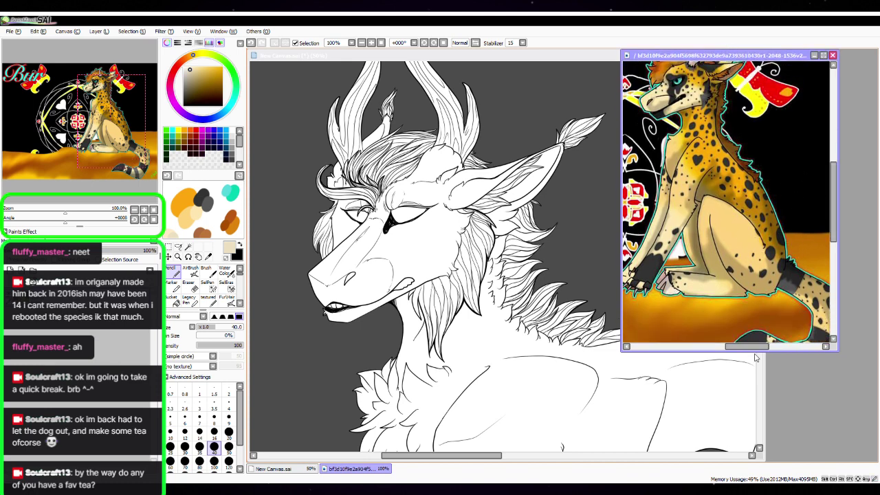
left_click_drag(774, 352, 777, 398)
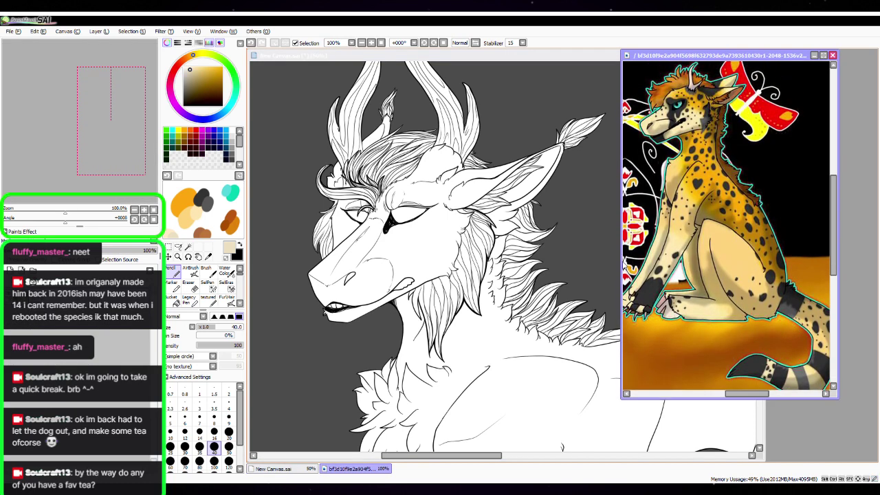
left_click_drag(623, 264, 624, 256)
left_click_drag(752, 59, 814, 52)
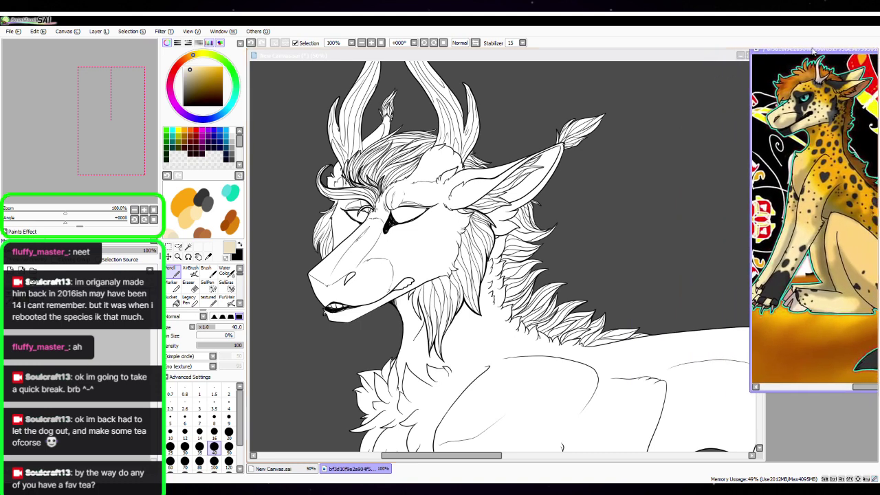
On Layer5 of the lineart canvas, select the creature's main face area and the far cheek with the Magic Wand
left_click(695, 60)
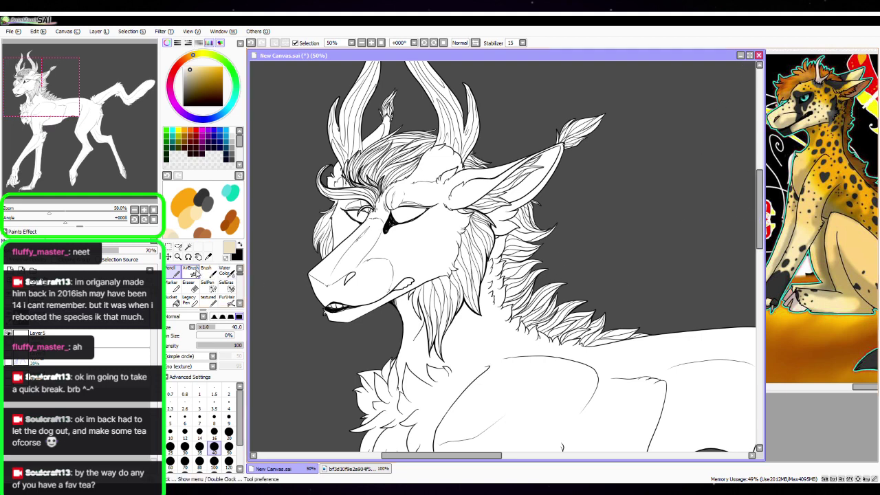
left_click(90, 338)
left_click(188, 247)
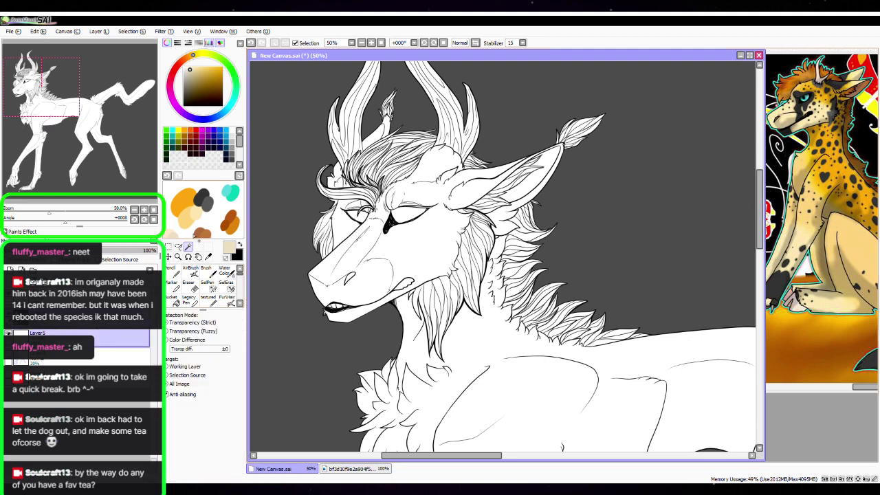
left_click(393, 260)
left_click(343, 231)
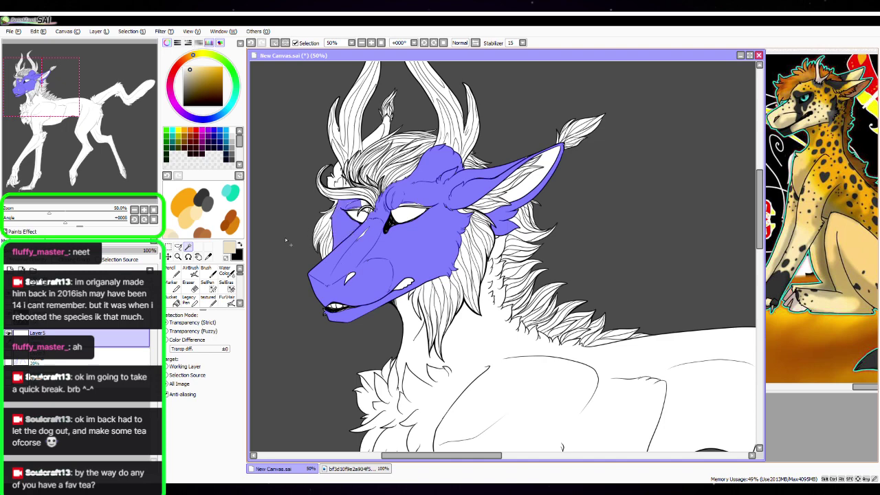
Add the enclosed areas of the creature's far ear, from tip to base, to the selection at 75% zoom
left_click(144, 209)
key("space")
left_click_drag(330, 197, 438, 307)
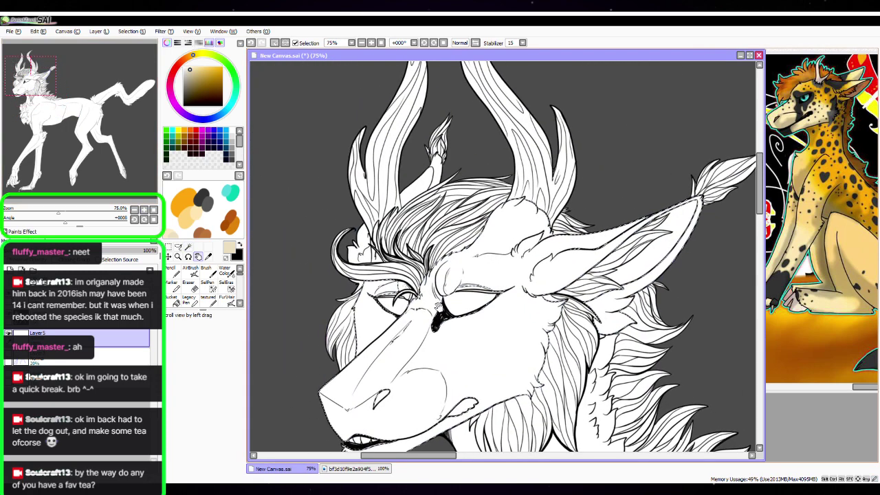
left_click(417, 188)
left_click(435, 169)
left_click(363, 250)
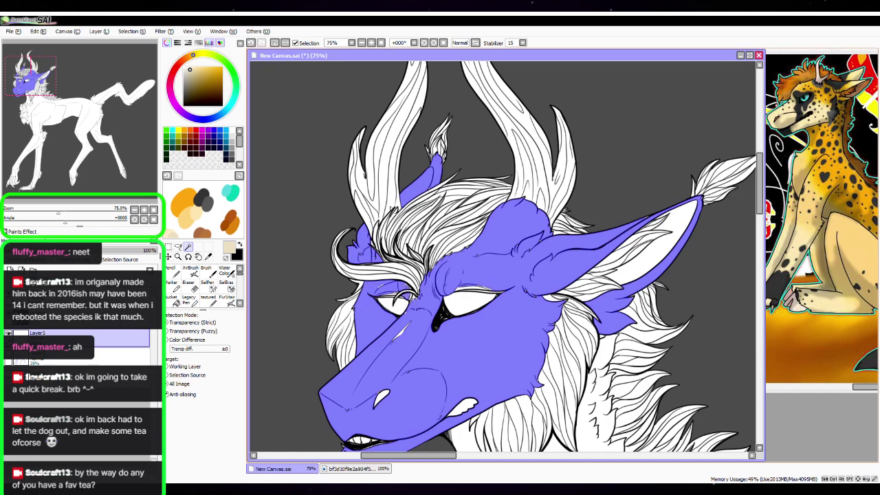
Add the missed small areas around the eye and the far ear to the head selection with the Magic Wand
left_click(144, 210)
left_click(144, 209)
left_click(29, 80)
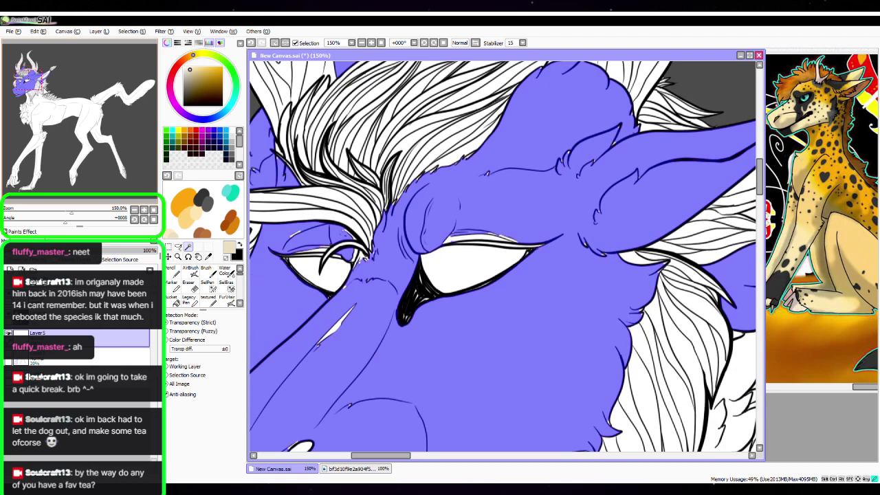
left_click(472, 238)
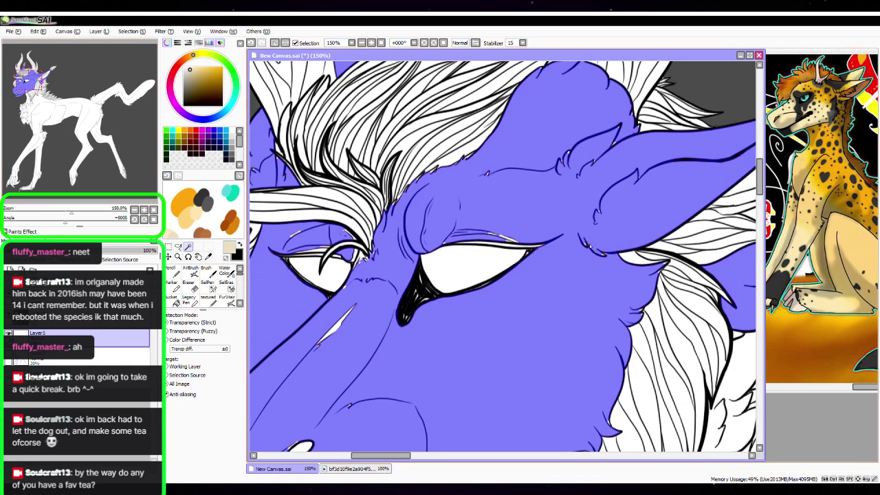
left_click_drag(426, 320, 542, 289)
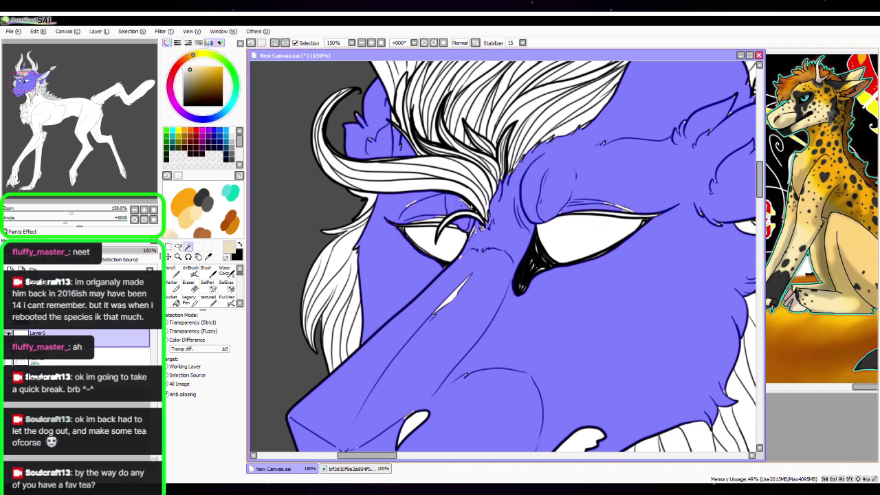
left_click(397, 115)
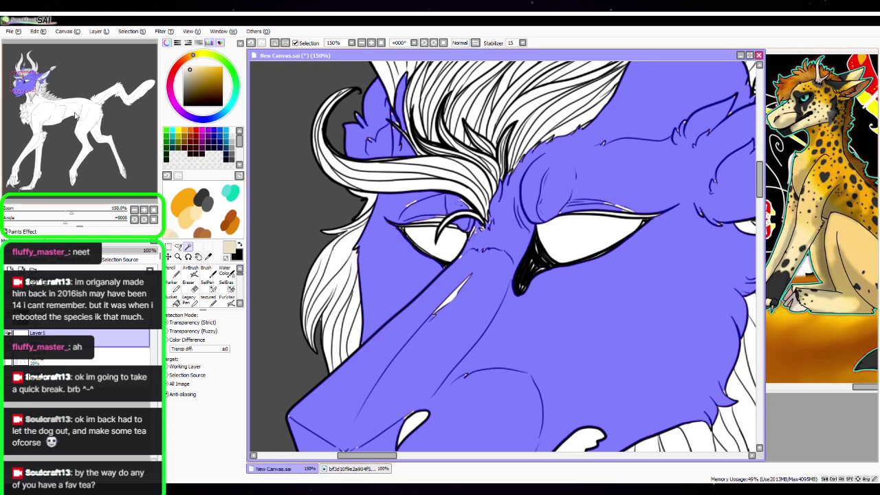
Add the visible upper parts of the far foreleg and its elbow fur tufts to the selection
left_click(121, 211)
left_click(117, 211)
left_click_drag(119, 216, 55, 214)
left_click(61, 134)
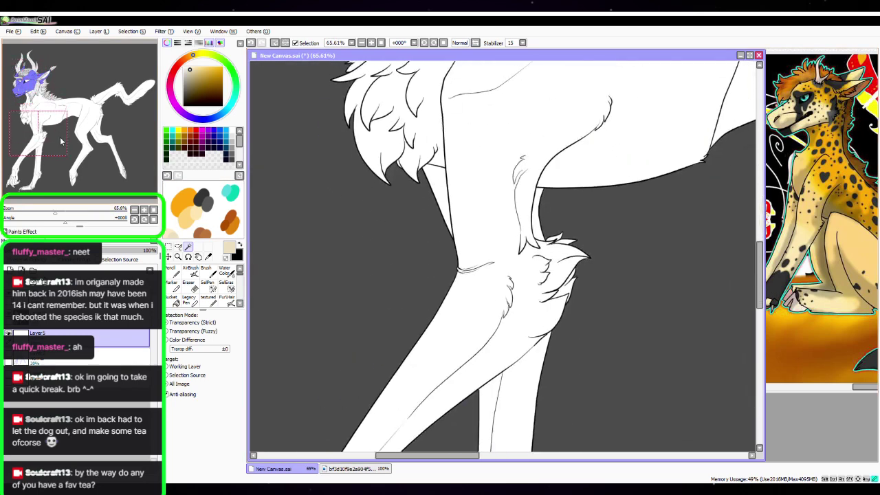
left_click(440, 227)
left_click(542, 246)
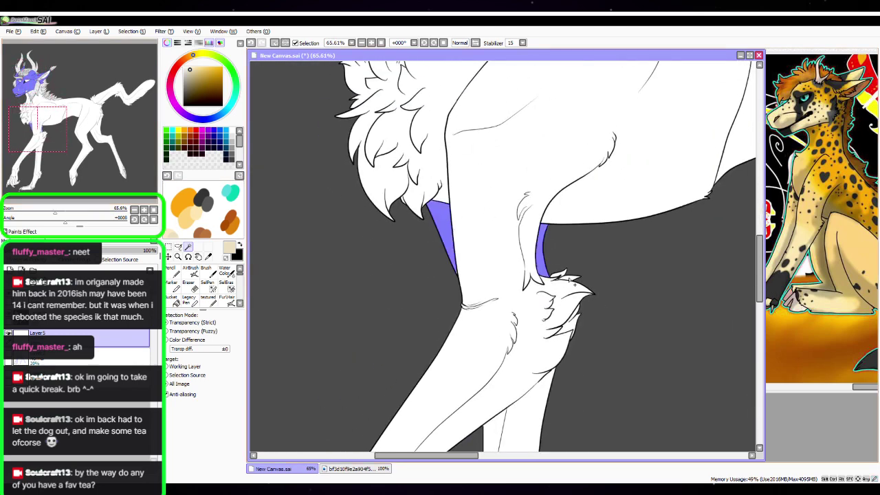
left_click(561, 275)
left_click(573, 277)
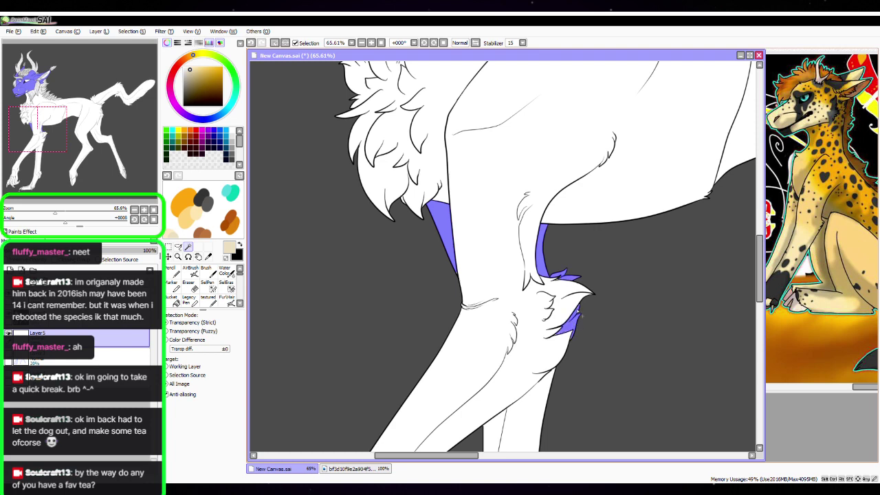
Add the far foreleg's lower part and its paw, including the heel area, to the selection
left_click_drag(648, 387, 575, 108)
left_click(470, 276)
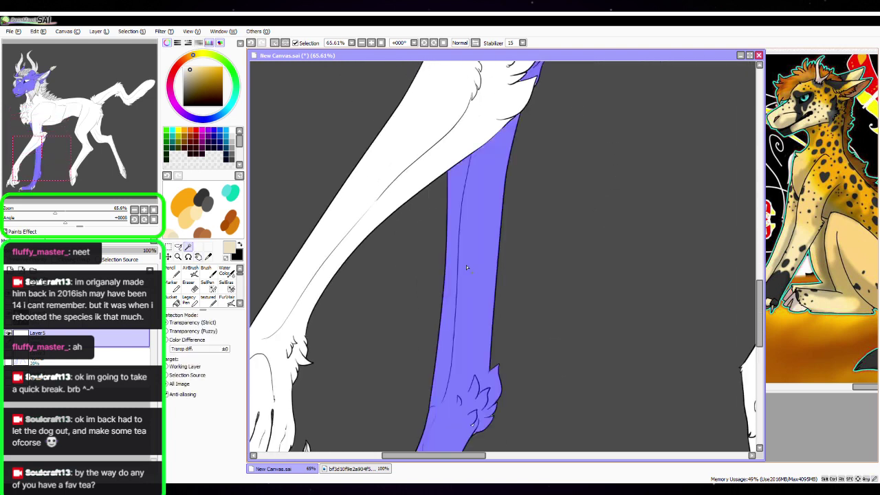
left_click_drag(585, 344, 634, 169)
left_click_drag(592, 255, 629, 228)
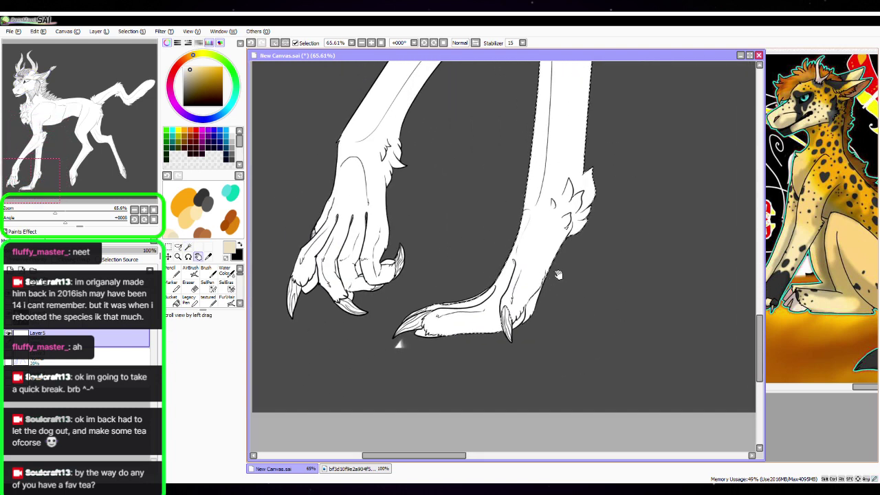
left_click_drag(537, 264, 518, 284)
left_click(465, 342)
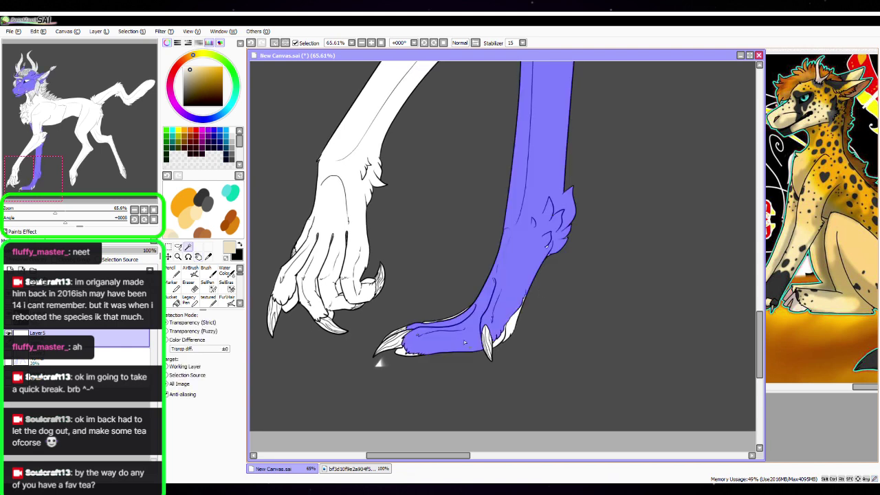
left_click(512, 325)
Add the far hind leg to the selection with the Magic Wand
key("space")
left_click_drag(548, 266, 402, 328)
left_click_drag(491, 300, 461, 319)
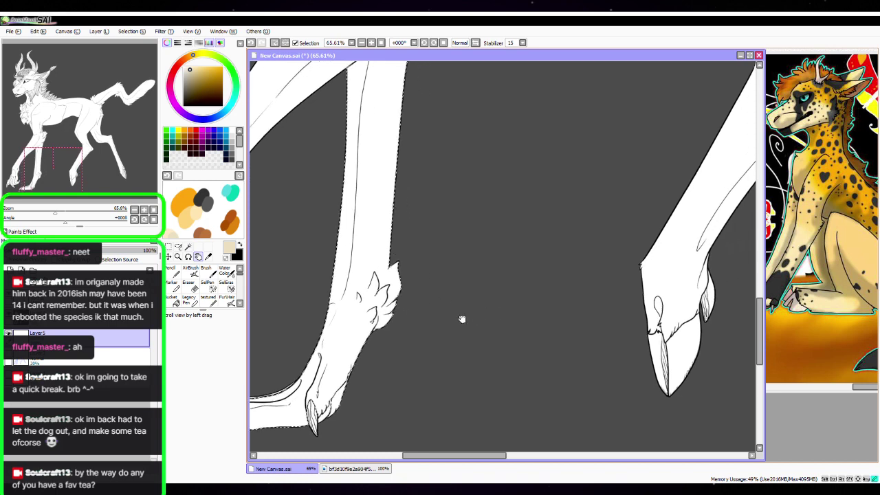
left_click_drag(578, 261, 403, 346)
left_click_drag(603, 238, 335, 438)
left_click(454, 286)
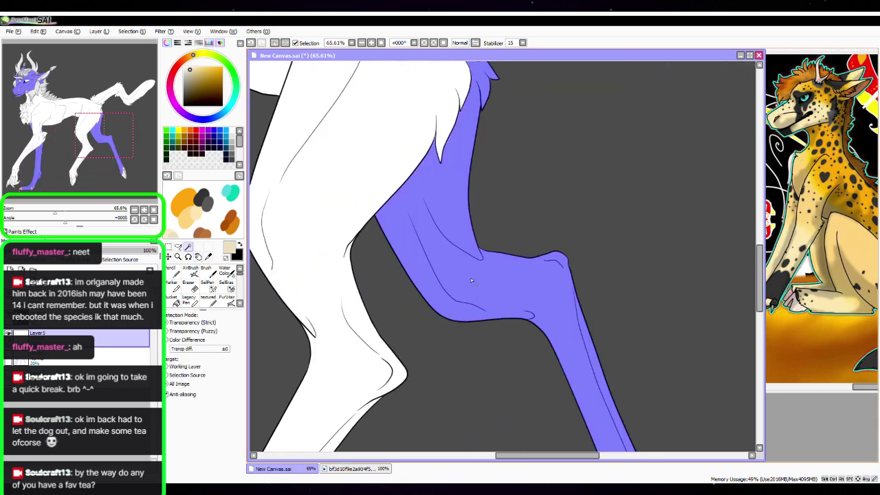
Add the small fur tuft beneath the tail, above the far hind leg, to the selection
key("space")
left_click_drag(638, 278, 595, 416)
left_click_drag(591, 321, 620, 382)
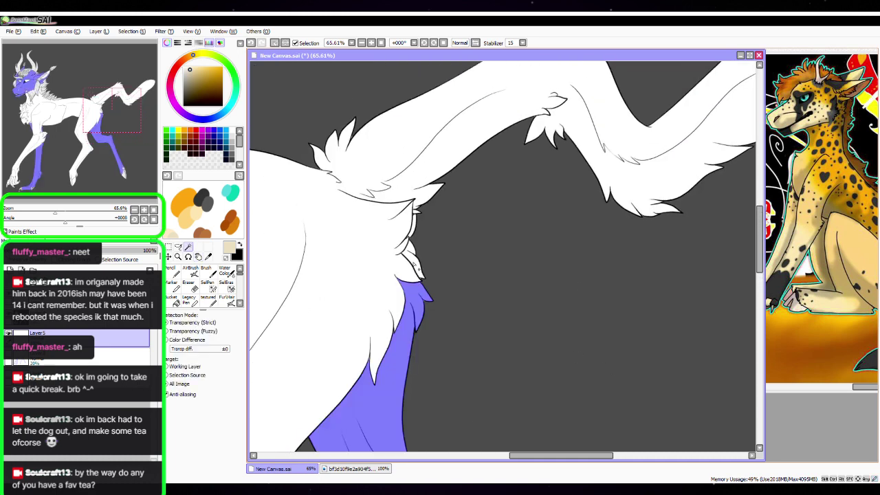
left_click(413, 261)
Touch up the selection at the fur tips above the far hind hoof with the Selection Pen at size 4, undoing the last stroke
left_click_drag(573, 338, 507, 212)
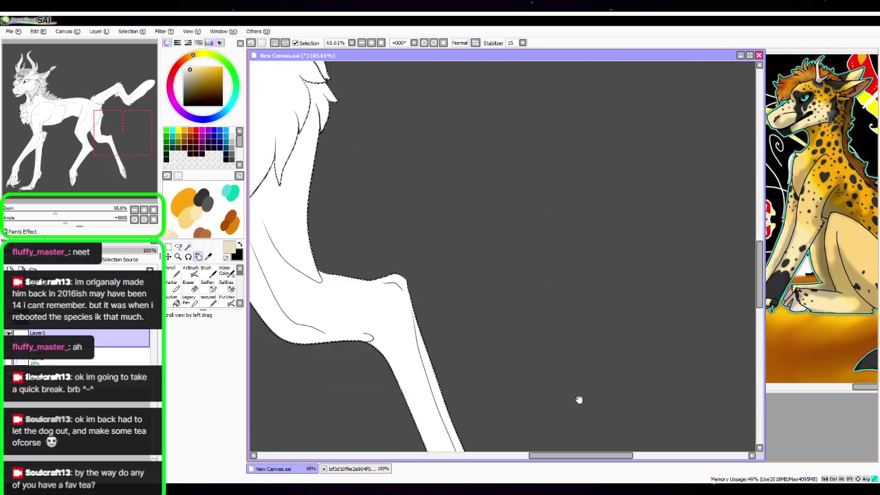
left_click_drag(579, 399, 536, 165)
left_click_drag(515, 304, 473, 252)
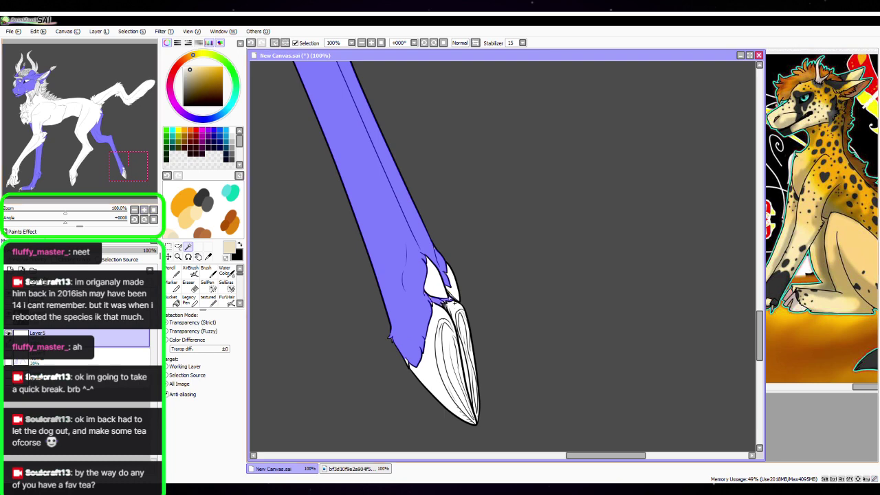
left_click(207, 284)
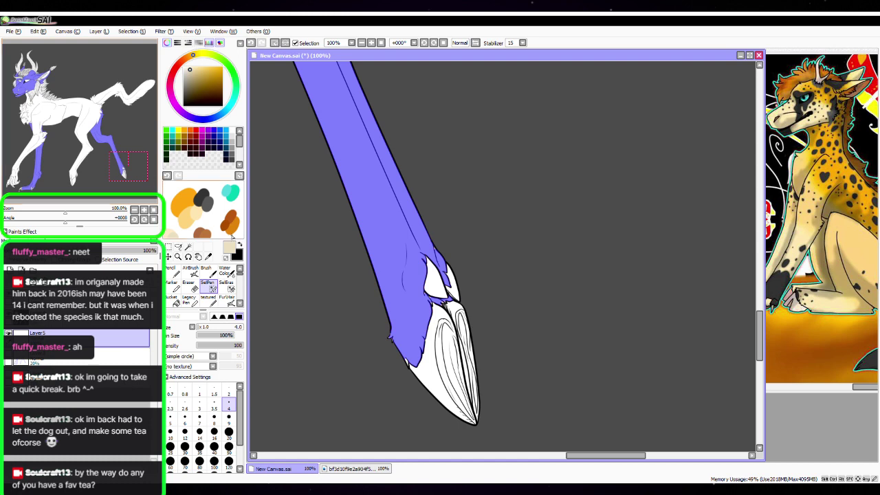
left_click(142, 210)
left_click(143, 210)
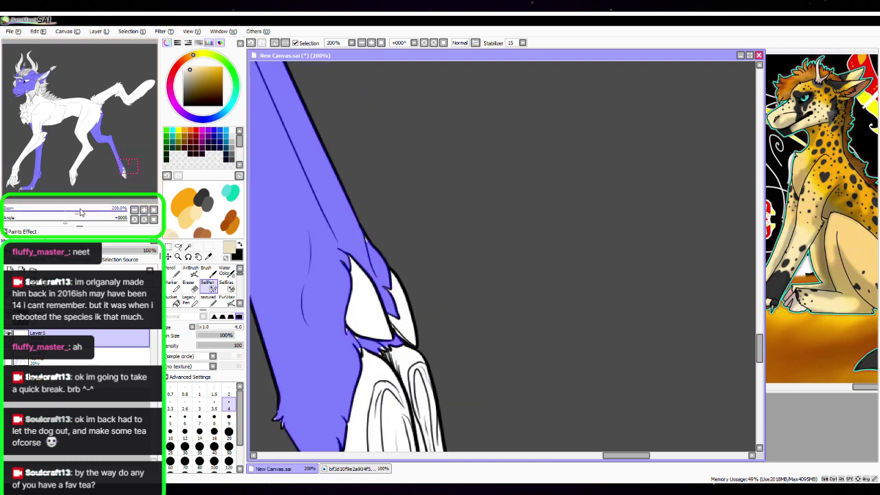
left_click_drag(66, 221, 84, 217)
left_click(141, 210)
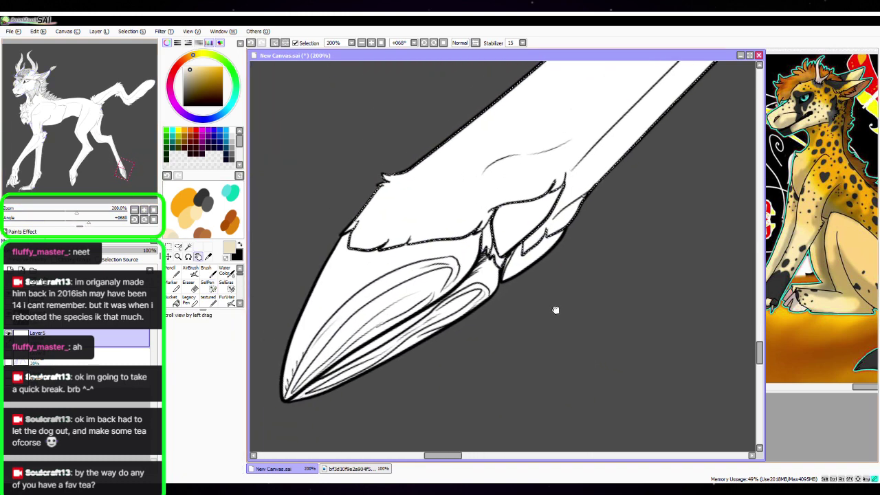
left_click(141, 210)
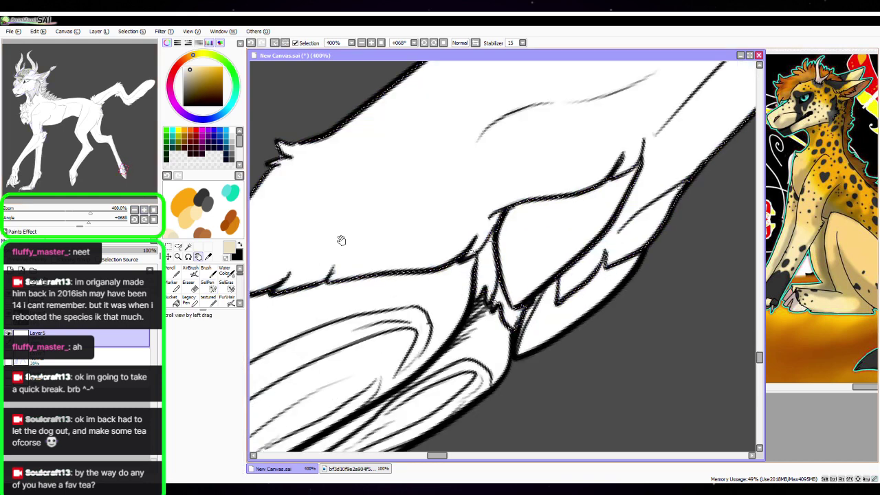
left_click_drag(340, 240, 481, 248)
mouse_move(344, 268)
left_mouse_down()
mouse_move(372, 243)
mouse_move(352, 264)
left_mouse_up()
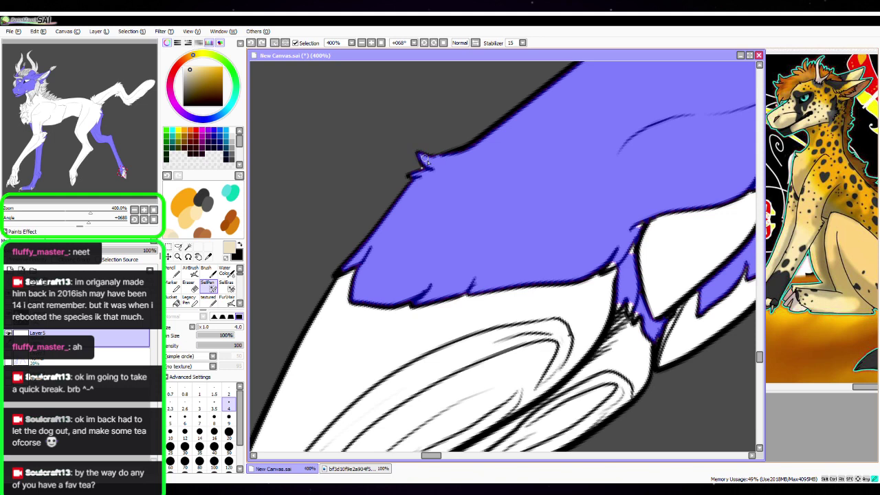
left_click_drag(425, 161, 431, 163)
left_click_drag(696, 275, 516, 288)
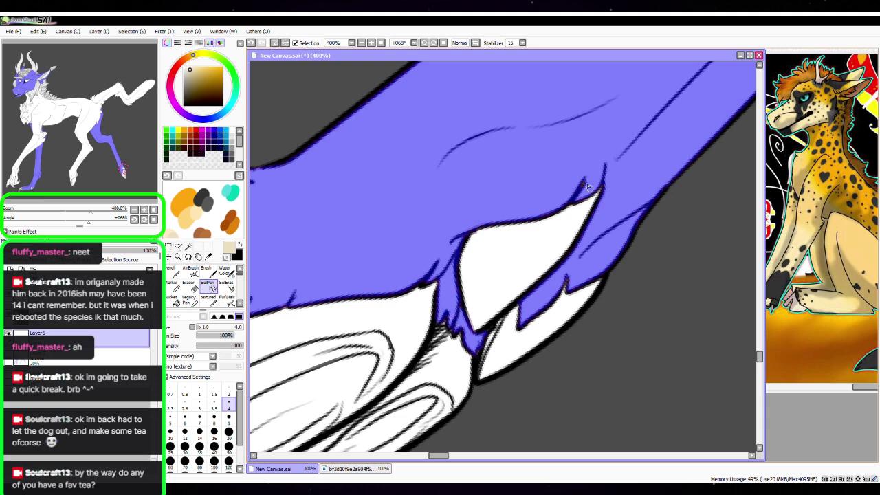
key("ctrl+z")
Check the selection edges along the far hind leg from the hoof up to the haunch fur for missed gaps
left_click_drag(635, 202, 358, 380)
left_click_drag(559, 220, 346, 428)
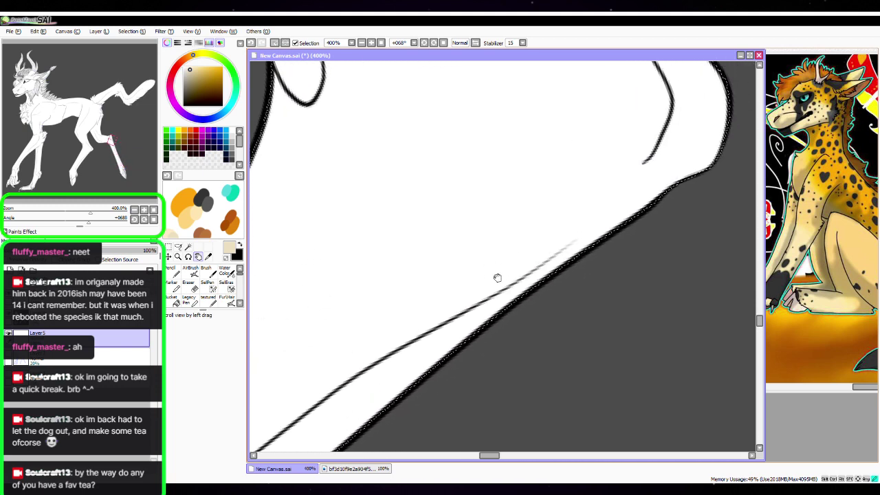
left_click_drag(552, 277, 420, 363)
left_click_drag(543, 245, 678, 352)
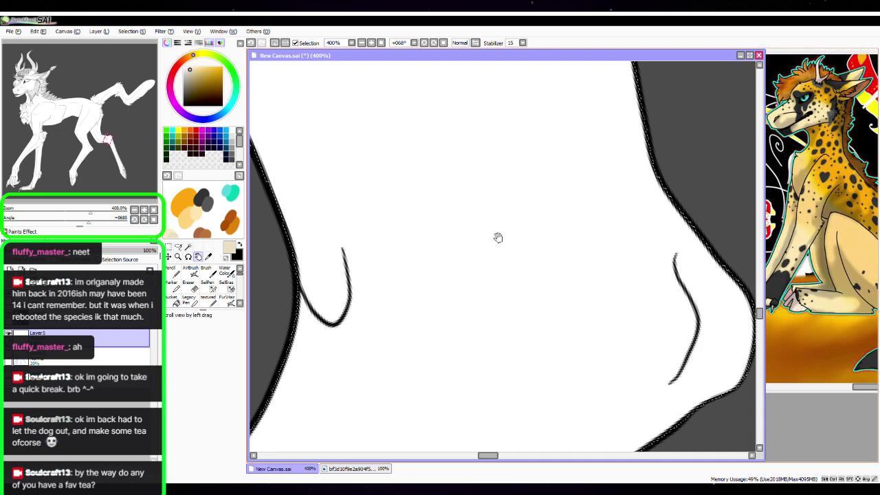
left_click(136, 210)
left_click(137, 211)
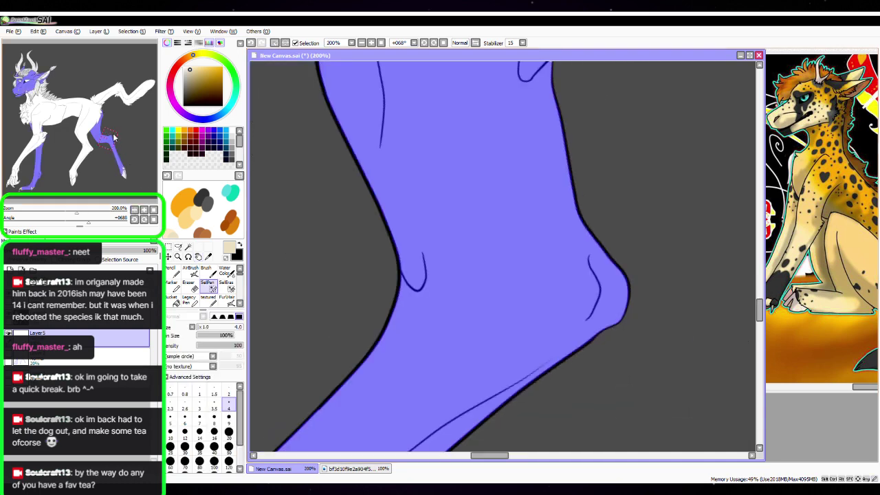
left_click_drag(113, 137, 101, 114)
left_click(135, 210)
left_click(135, 210)
left_click(143, 210)
left_click(143, 210)
left_click(143, 210)
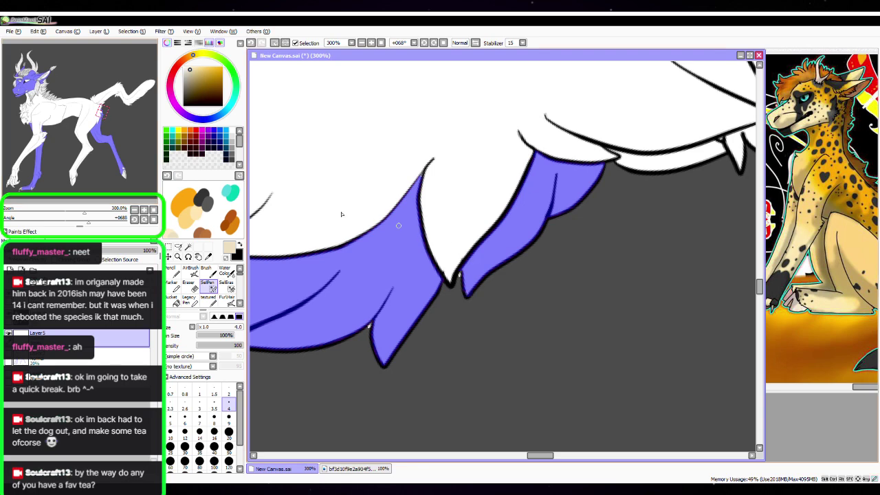
Fill the missed selection gaps around the far foreleg's upper sliver and elbow fur tips with the Selection Pen
left_click(154, 210)
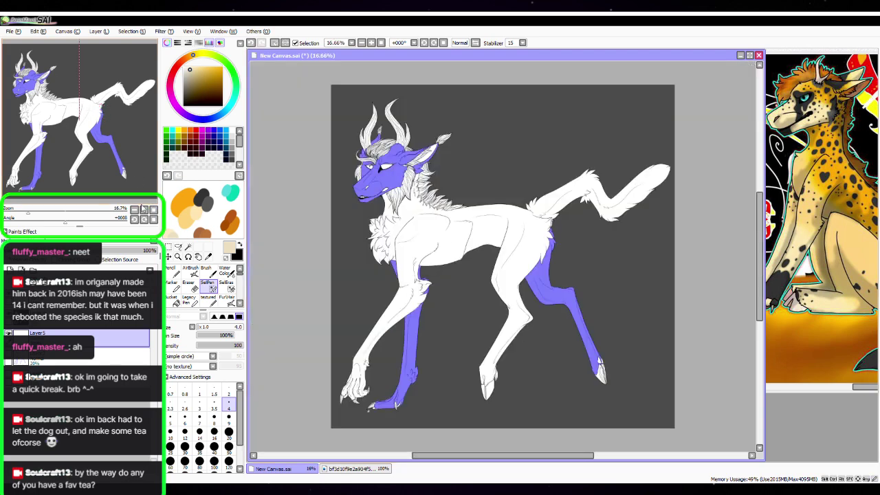
left_click(144, 209)
left_click(144, 209)
left_click(144, 209)
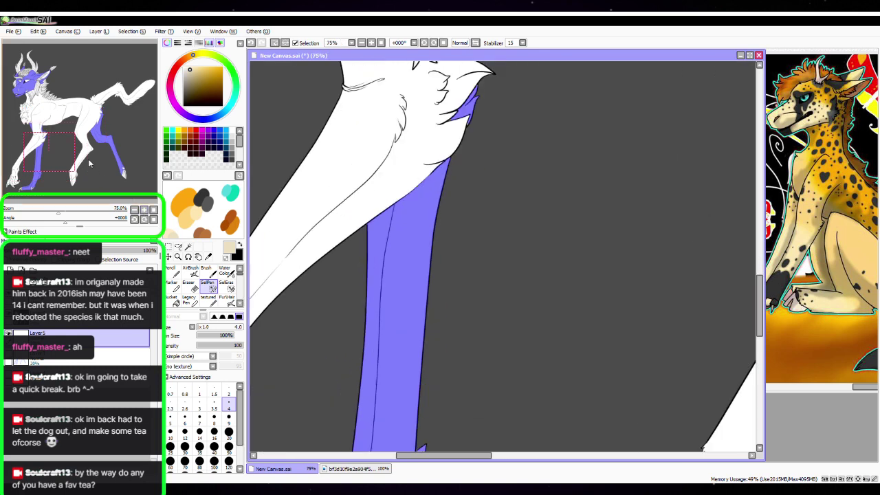
left_click_drag(89, 160, 91, 154)
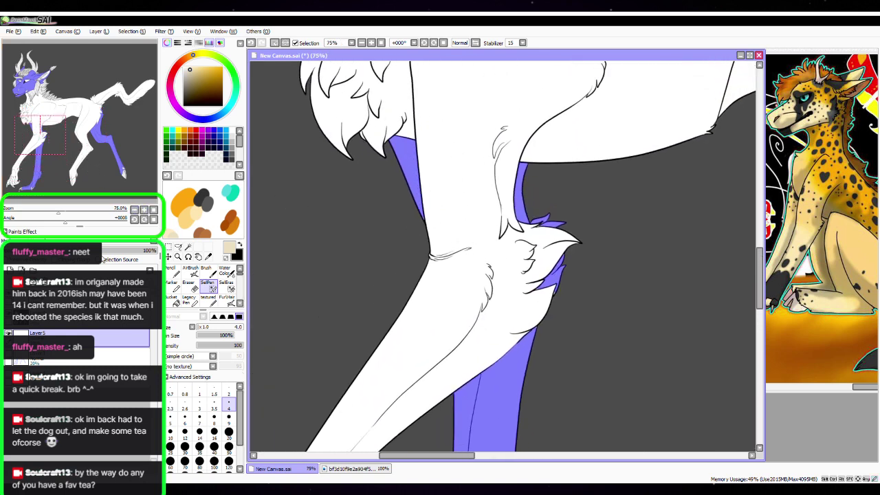
left_click(144, 209)
left_click(144, 209)
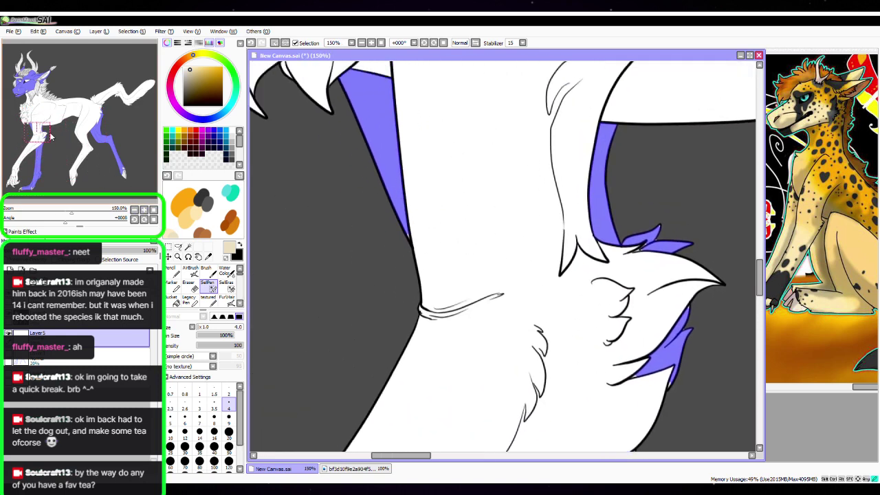
left_click(144, 210)
left_click(144, 210)
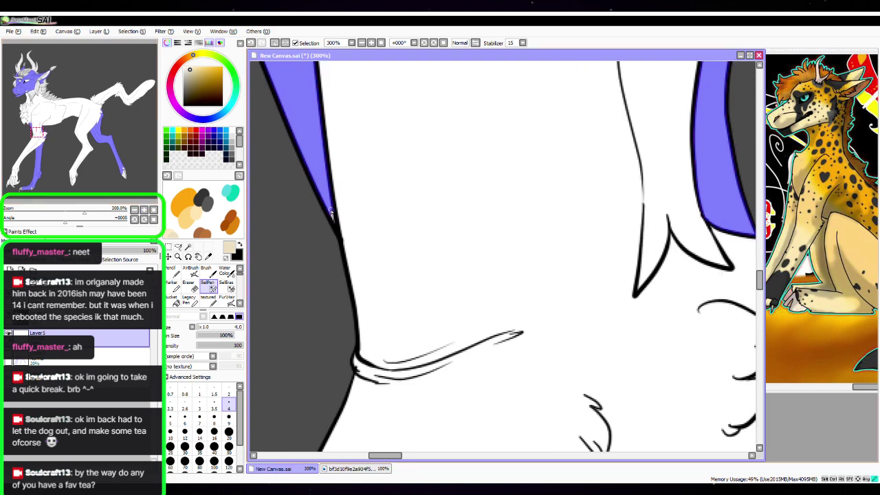
left_click_drag(635, 330, 358, 324)
mouse_move(528, 238)
left_mouse_down()
mouse_move(533, 231)
mouse_move(510, 249)
mouse_move(520, 246)
left_mouse_up()
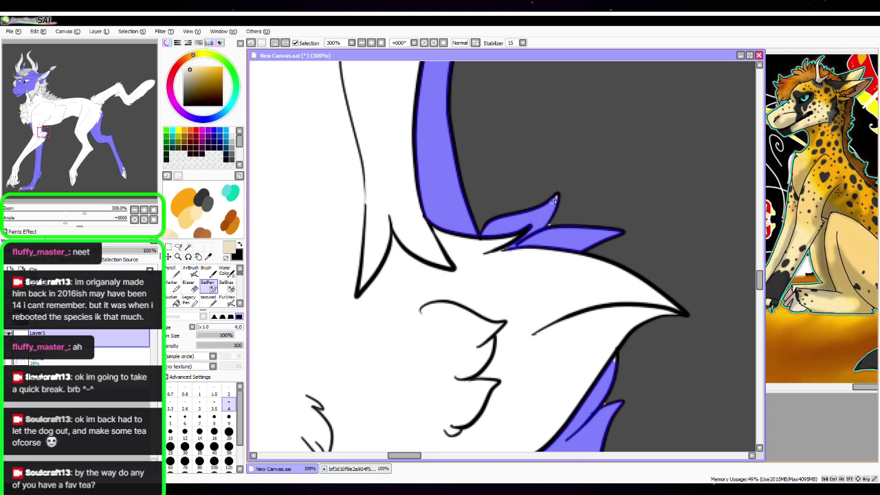
left_click_drag(610, 366, 564, 229)
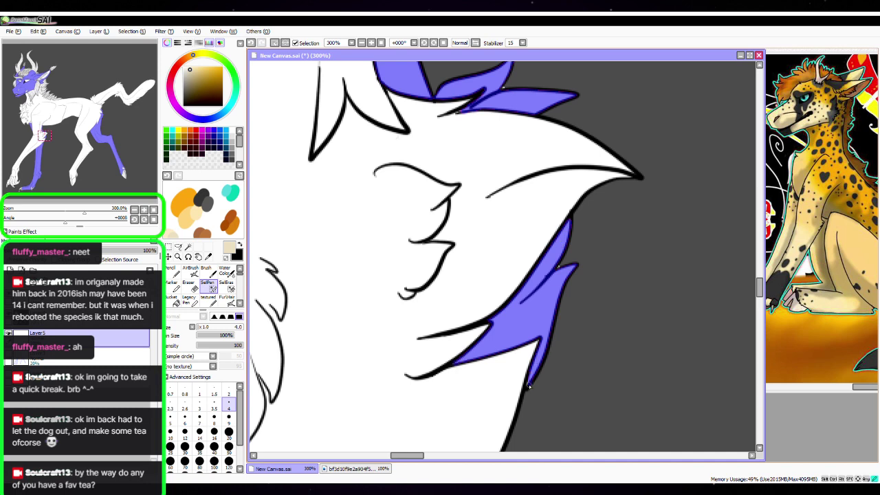
Paint the missed white gaps in the far foreleg's ankle fur into the selection
left_click_drag(50, 153, 41, 178)
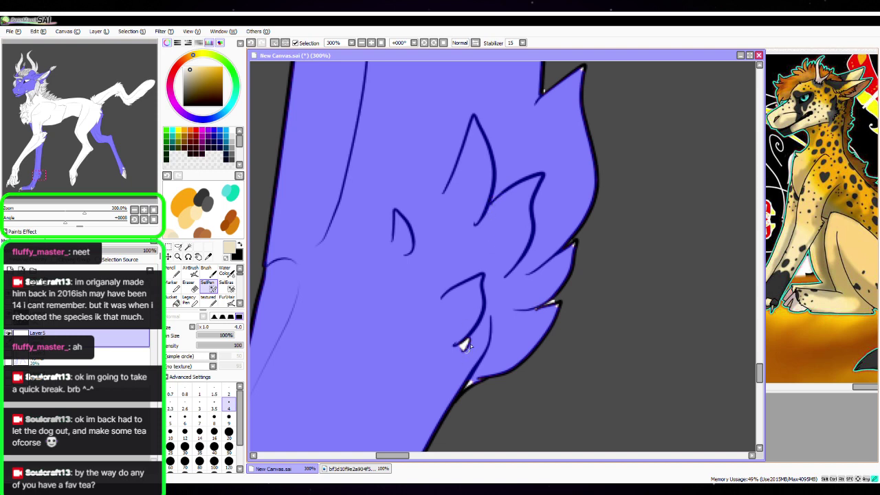
left_click_drag(475, 375, 464, 387)
left_click(573, 243)
left_click_drag(632, 191, 577, 315)
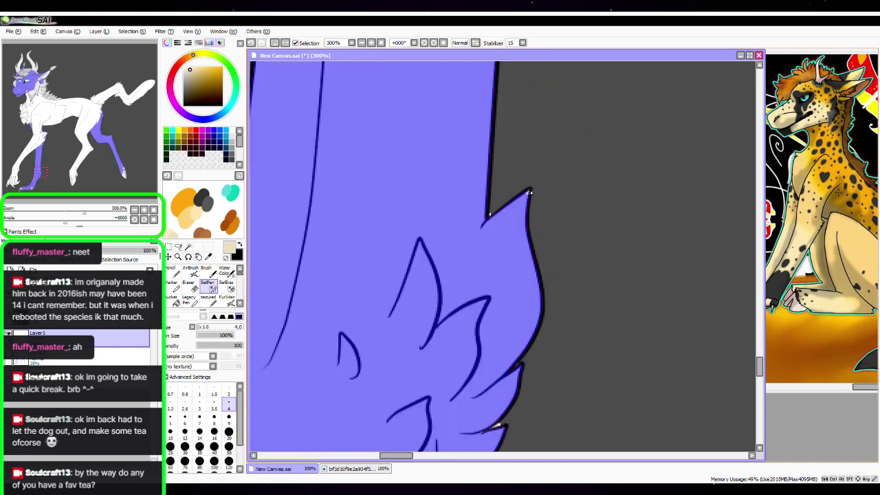
left_click_drag(530, 192, 527, 196)
Paint the missed selection gaps at the inner line tip and rear edge of the far foreleg above the foot
key("space")
left_click_drag(413, 342, 550, 151)
left_click_drag(469, 285, 563, 141)
left_click_drag(509, 215, 557, 118)
key("space")
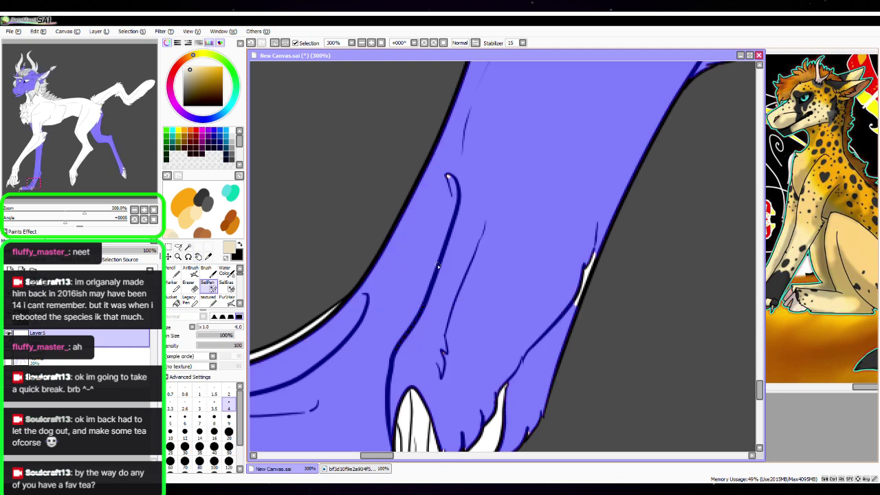
left_click_drag(451, 181, 446, 174)
left_click_drag(594, 253, 586, 270)
Fill the white strip along the upper edge of the far forefoot with the Selection Pen at size 9
key("space")
left_click_drag(441, 332, 537, 183)
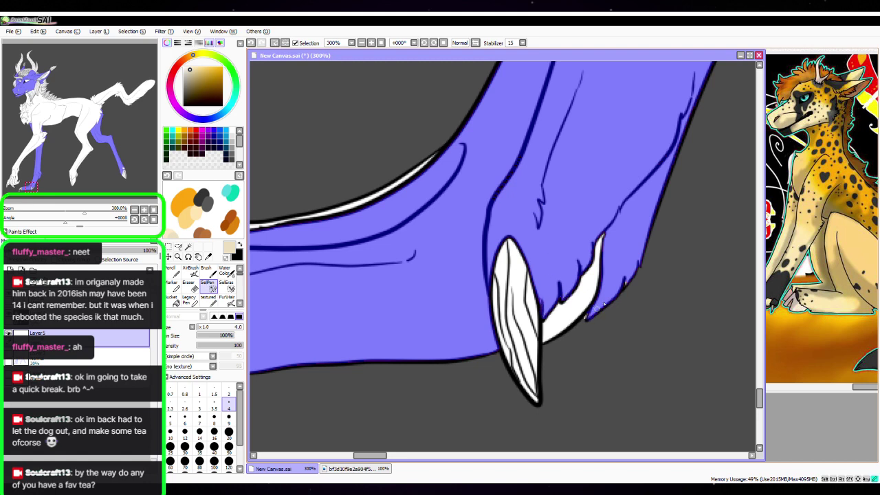
key("space")
left_click_drag(484, 224, 689, 237)
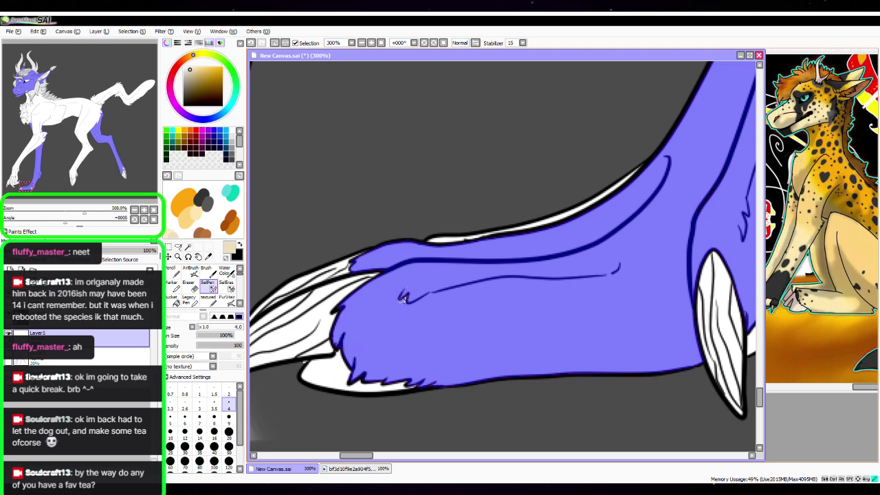
left_click(229, 416)
mouse_move(443, 241)
left_mouse_down()
mouse_move(579, 213)
mouse_move(555, 221)
mouse_move(622, 190)
mouse_move(598, 202)
mouse_move(654, 164)
mouse_move(615, 189)
left_mouse_up()
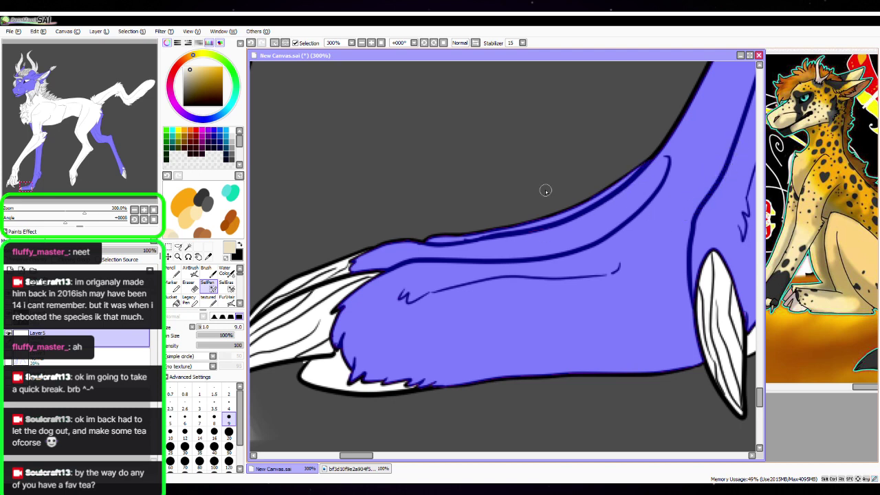
Erase the stray selection mark on the near ear's upper edge with the Selection Eraser at size 4, resetting the eraser to 120
left_click(134, 210)
left_click_drag(34, 107, 42, 81)
key("space")
left_click_drag(571, 187, 381, 359)
left_click(208, 284)
left_click(229, 404)
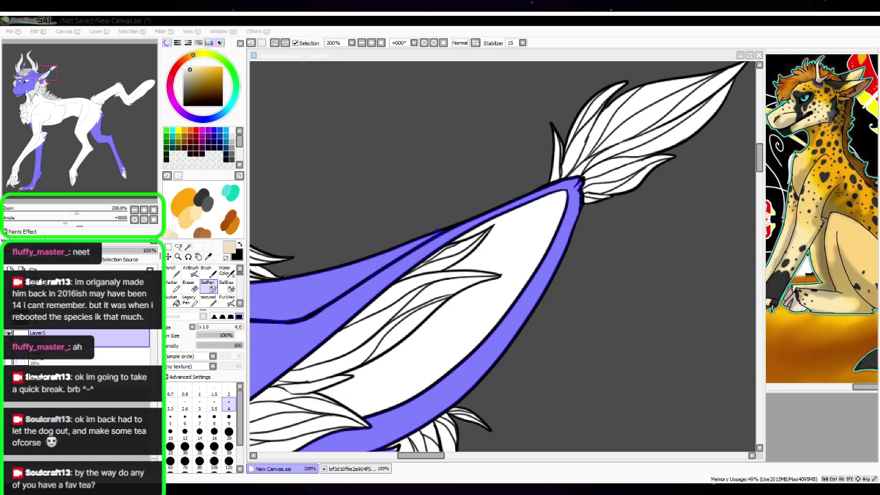
left_click(435, 244)
left_click(227, 285)
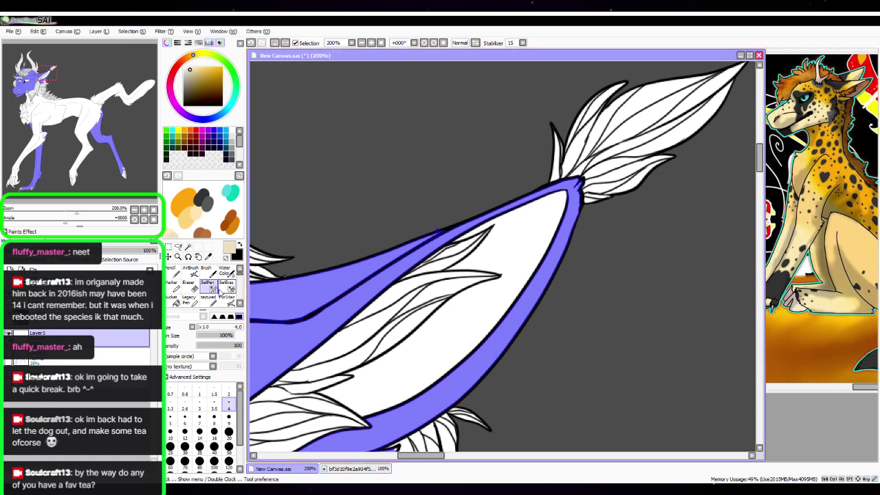
left_click(199, 465)
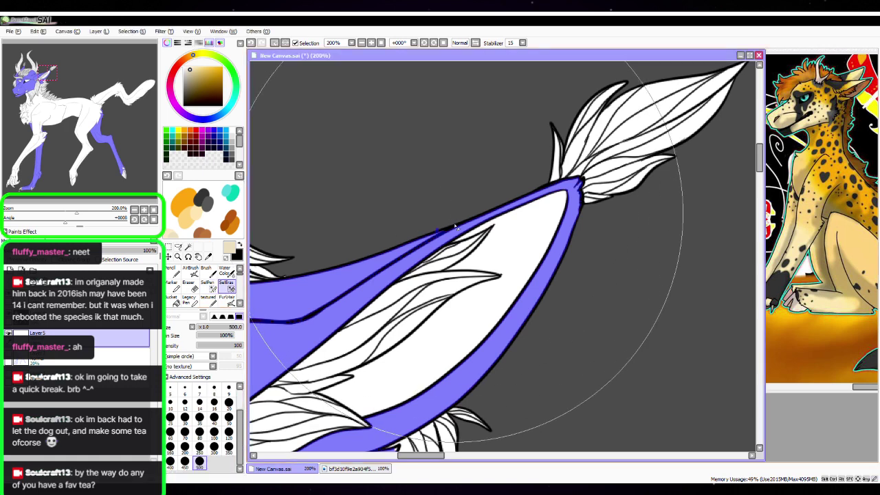
scroll(227, 402, "up", 2)
left_click(228, 405)
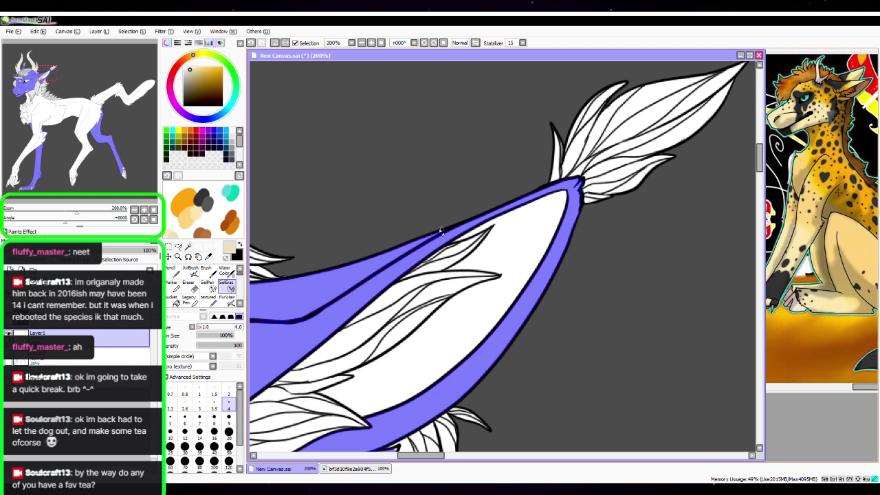
scroll(227, 426, "down", 3)
left_click(229, 433)
left_click(208, 285)
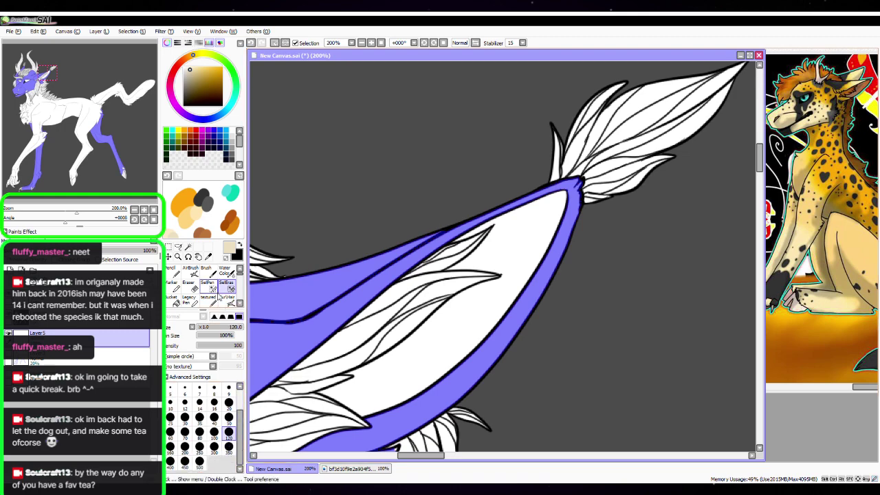
Touch up the fur tip at the near ear's base with the Selection Pen, undoing and repainting the stroke
left_click_drag(493, 312, 700, 98)
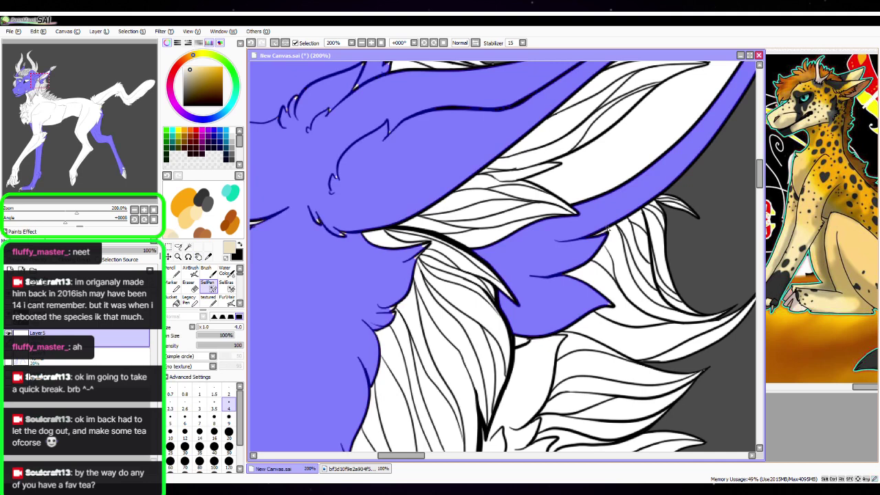
left_click_drag(611, 307, 612, 299)
key("ctrl+z")
left_click_drag(611, 306, 608, 304)
Touch up the selection along the brow's fur edge beside the mane with the Selection Pen at size 4
key("space")
left_click_drag(453, 412, 591, 334)
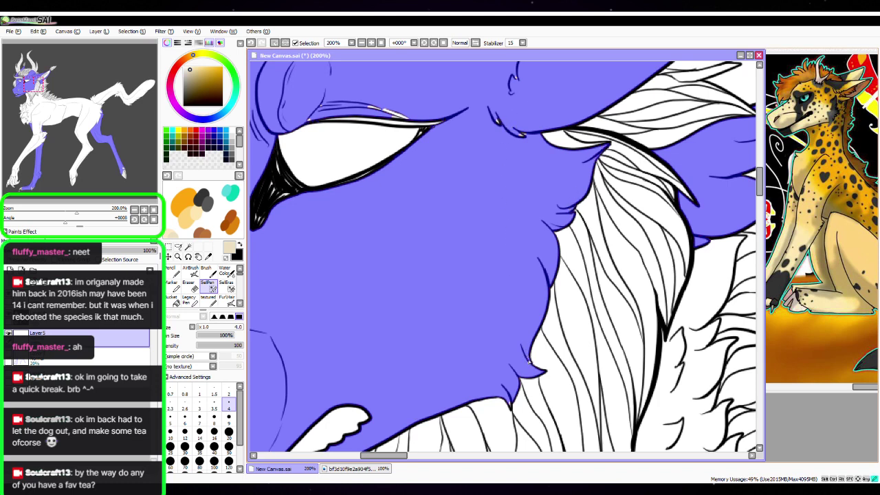
left_click(229, 417)
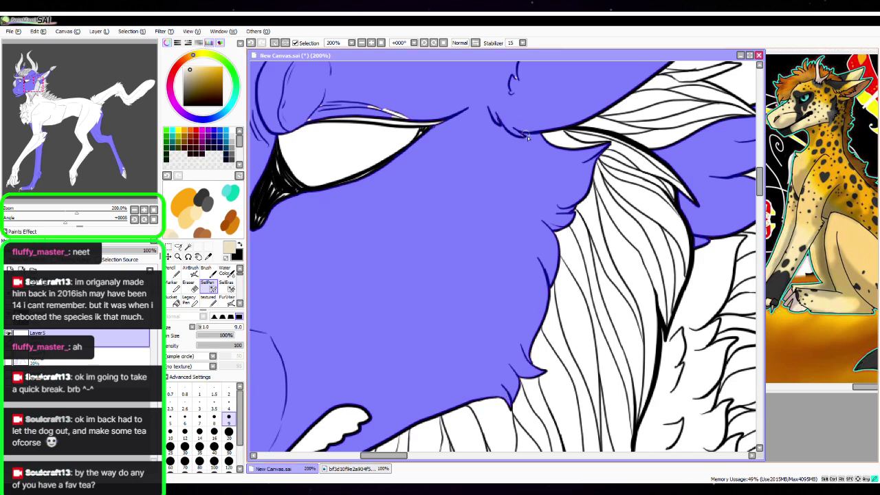
left_click_drag(527, 109, 526, 291)
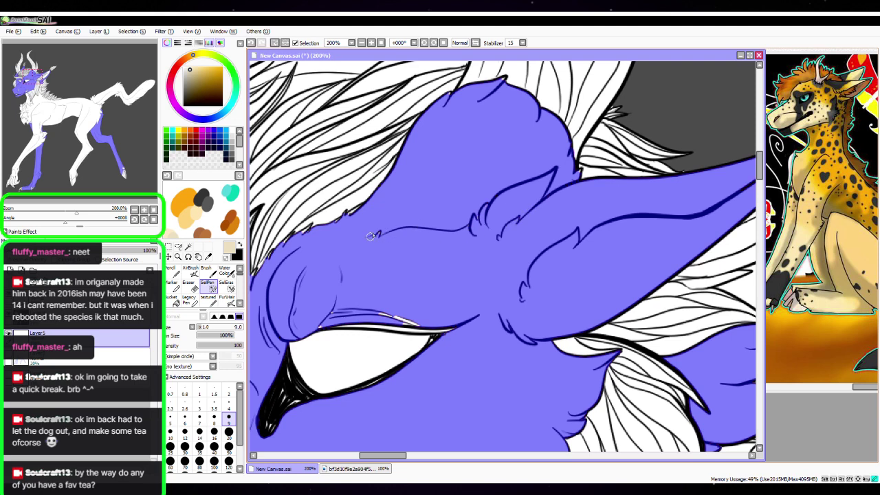
key("bracketleft")
key("bracketleft")
key("bracketleft")
key("bracketleft")
key("bracketleft")
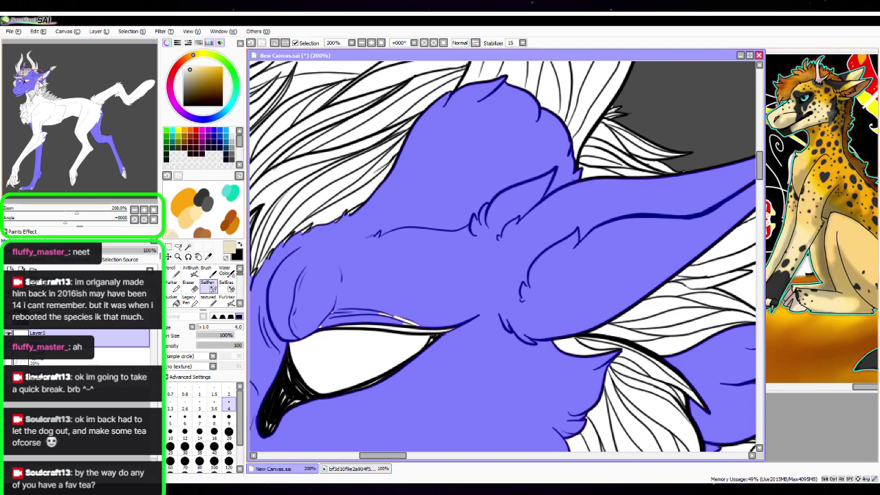
left_click_drag(36, 78, 26, 78)
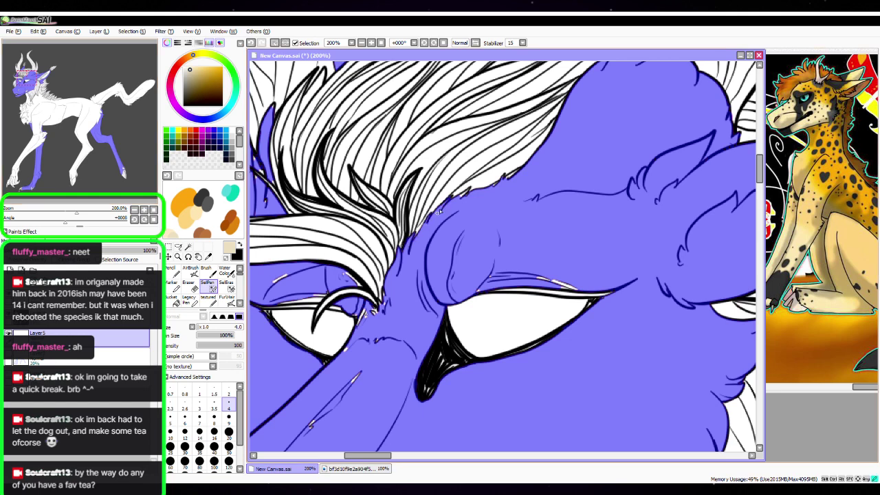
left_click_drag(468, 191, 462, 198)
Fill the missed gaps above both eyes and along the nose bridge with the Selection Pen at size 9
left_click(229, 418)
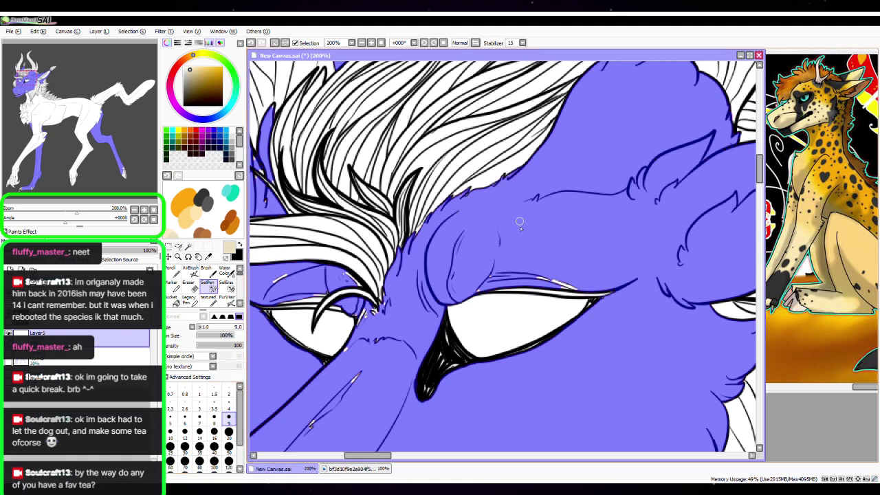
left_click_drag(500, 275, 576, 288)
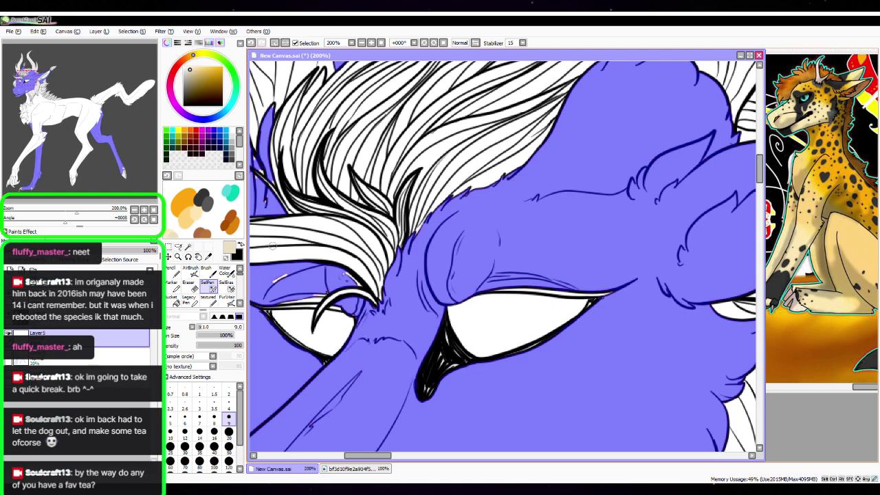
mouse_move(278, 278)
left_mouse_down()
mouse_move(352, 256)
mouse_move(416, 265)
mouse_move(402, 272)
left_mouse_up()
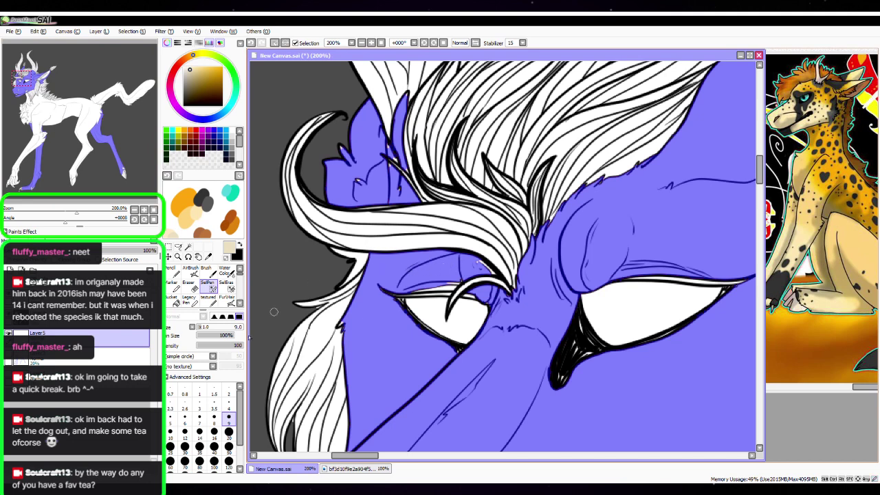
Fill the small gaps between the forelock and far eye and beside the far ear at size 4
left_click(228, 405)
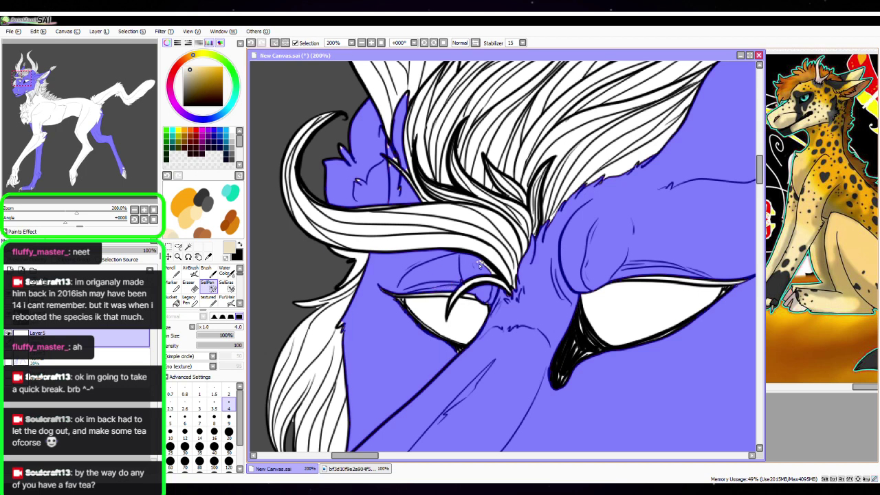
left_click_drag(480, 263, 485, 266)
left_click_drag(392, 151, 399, 163)
Paint the missed gaps around the nose lines on the muzzle into the selection at size 9
left_click_drag(28, 79, 28, 87)
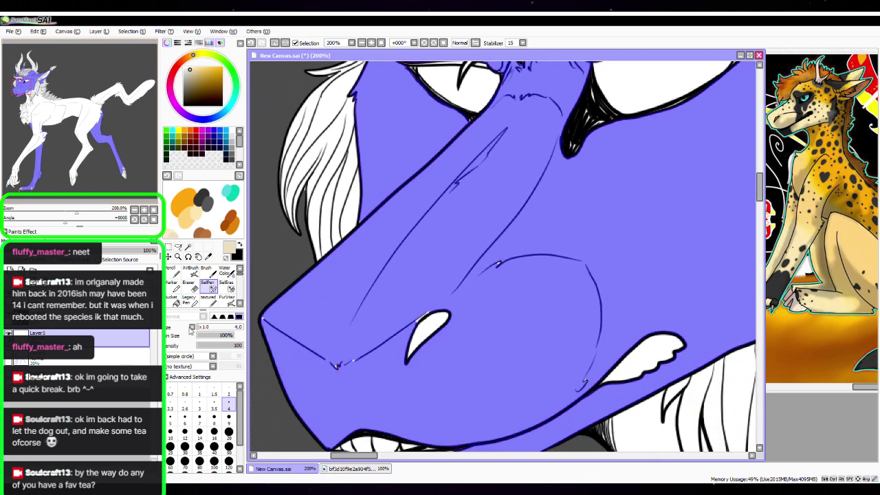
left_click(228, 421)
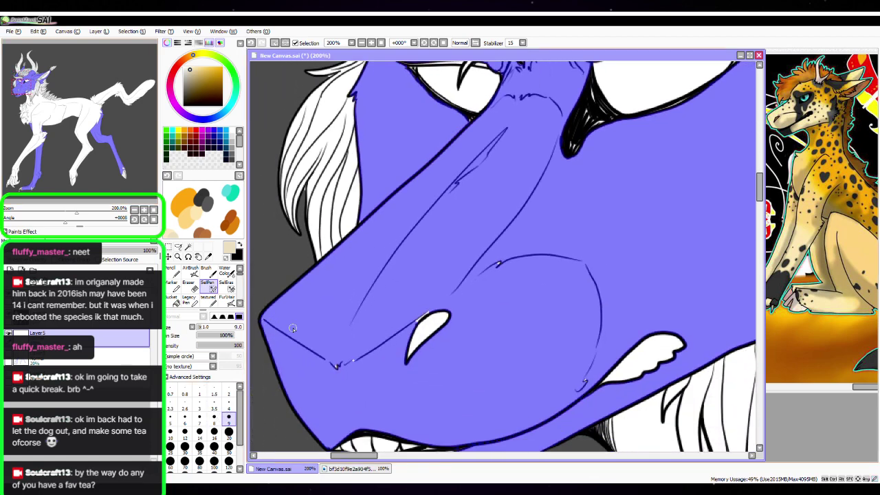
left_click_drag(334, 362, 340, 362)
Fill the gaps in the chin tuft below the front of the mouth with the Selection Pen at size 4
left_click_drag(580, 351, 609, 179)
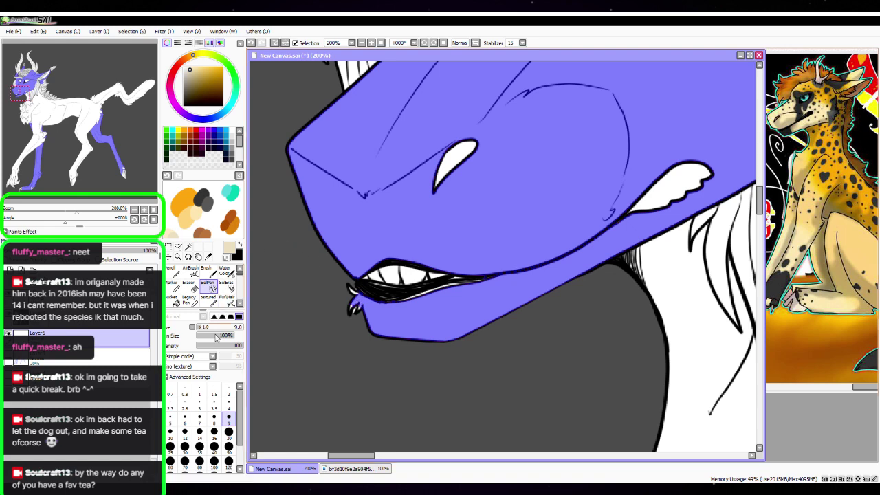
left_click(228, 404)
left_click(143, 210)
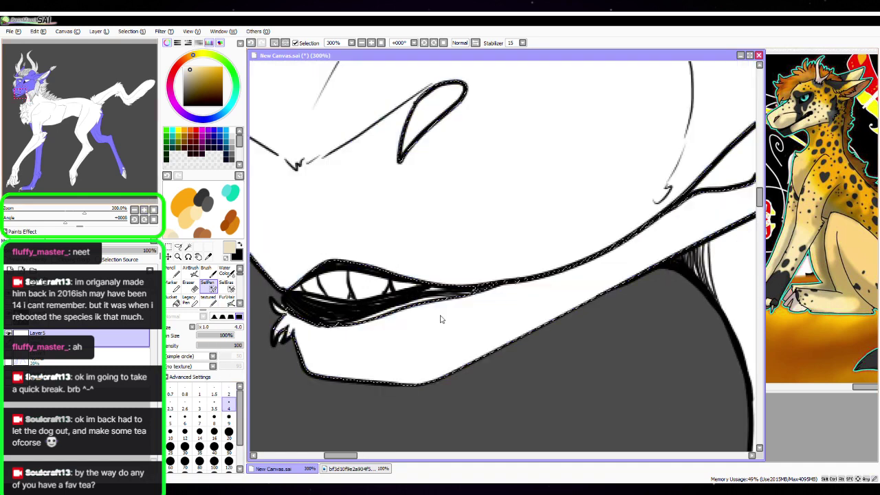
left_click_drag(441, 320, 517, 328)
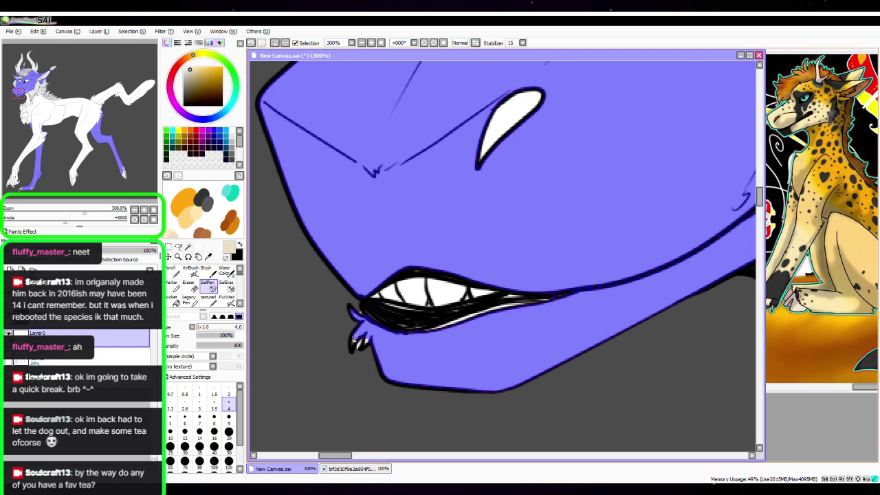
left_click_drag(354, 340, 367, 338)
Paint the selected head and far legs solid black on Layer5 with the Pencil at size 500
left_click(153, 210)
key("space")
left_click_drag(479, 212, 504, 284)
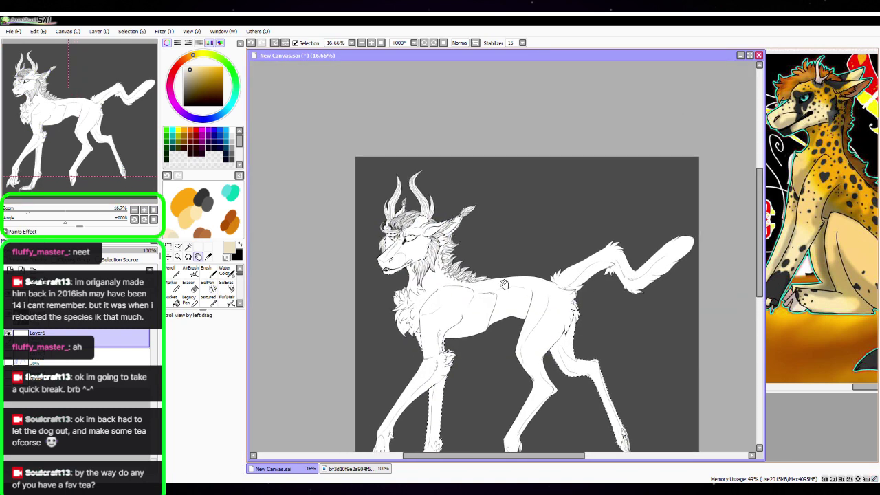
key("space")
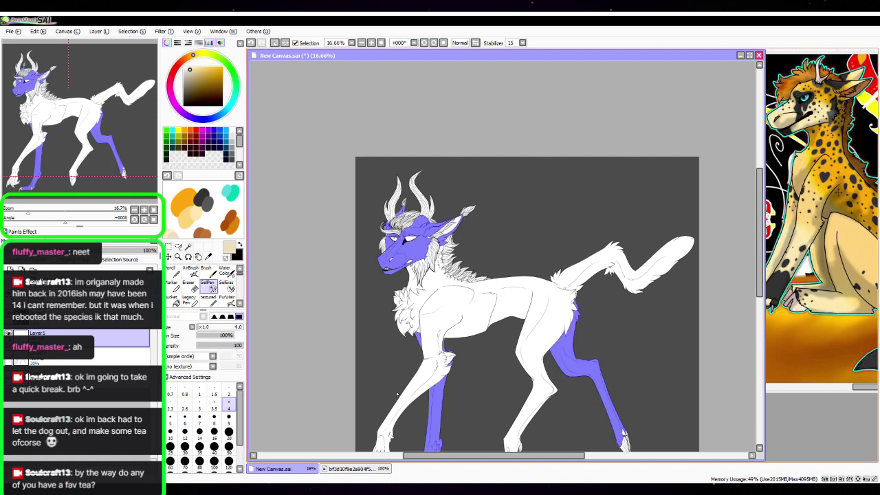
left_click(173, 273)
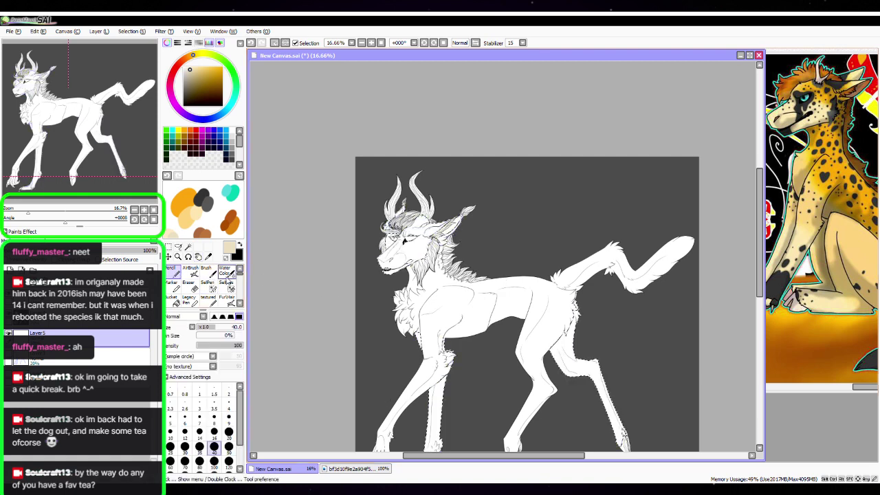
left_click(239, 245)
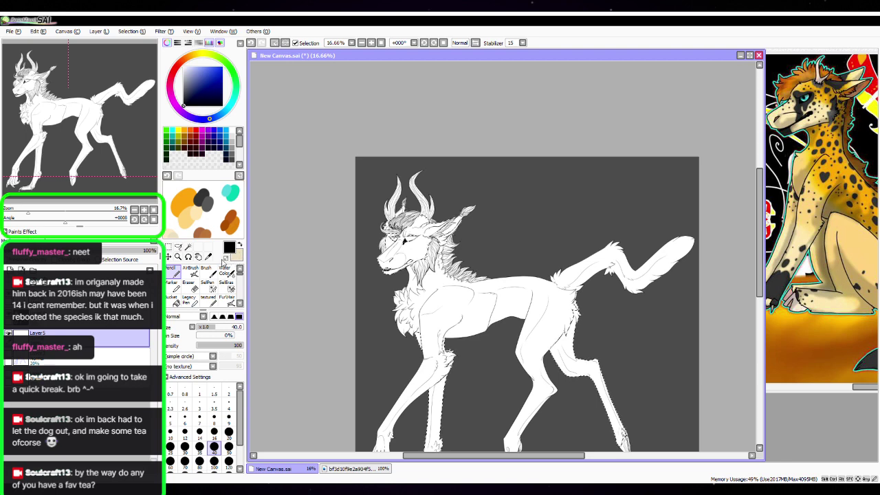
scroll(229, 456, "down", 2)
left_click(200, 466)
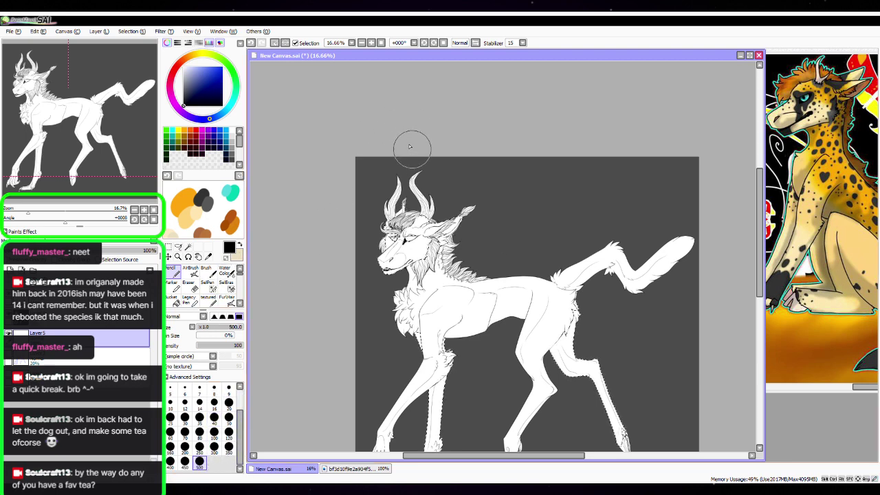
left_click_drag(425, 219, 382, 265)
mouse_move(354, 295)
left_mouse_down()
mouse_move(463, 216)
mouse_move(427, 278)
mouse_move(498, 204)
left_mouse_up()
left_click_drag(616, 292, 598, 143)
mouse_move(420, 161)
left_mouse_down()
mouse_move(404, 180)
mouse_move(374, 377)
mouse_move(557, 200)
mouse_move(534, 198)
mouse_move(582, 172)
left_mouse_up()
mouse_move(550, 227)
left_mouse_down()
mouse_move(578, 215)
mouse_move(615, 321)
left_mouse_up()
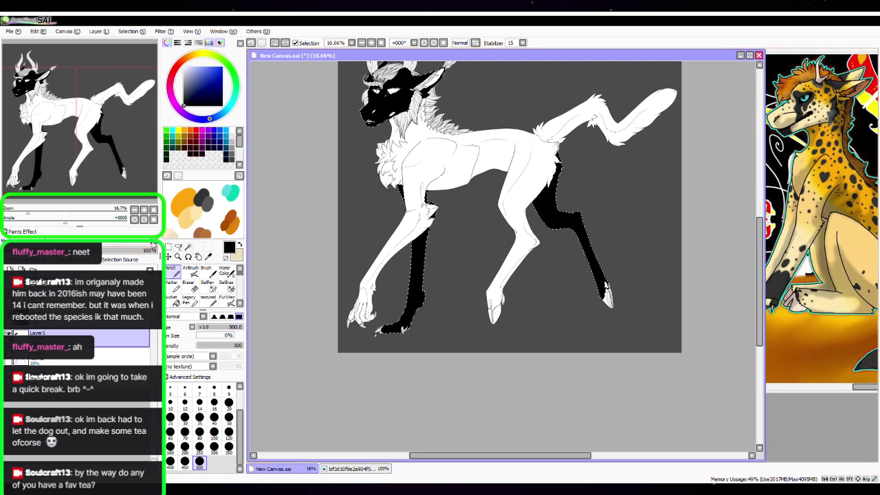
Replace the selection with a tiny lasso off the figure and clear it with the Selection Eraser at size 500
left_click(180, 248)
left_click_drag(350, 218, 342, 221)
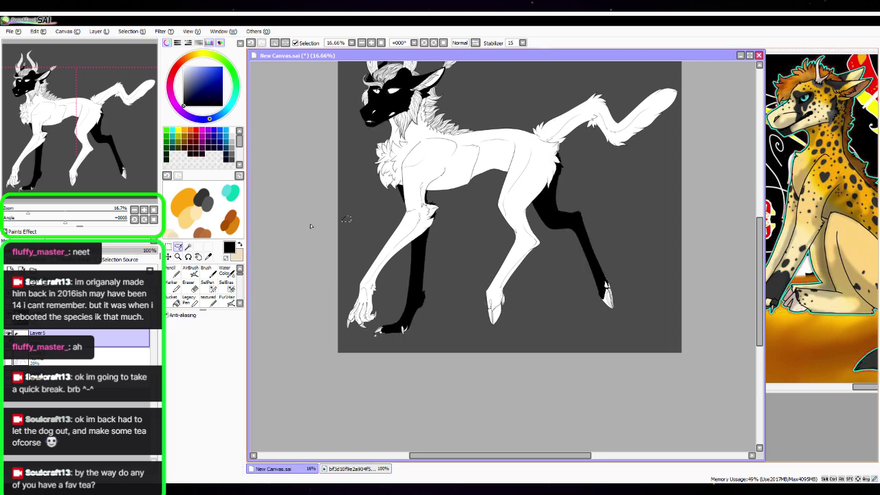
left_click(228, 288)
left_click(200, 463)
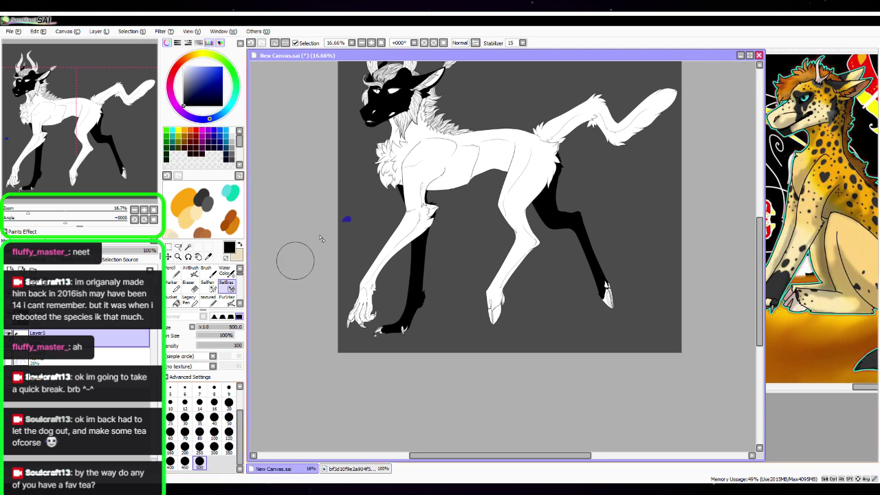
left_click(354, 203)
Cover the stray white speck below the far front paw's claws with the black Pencil at size 20 on the 70% opacity background layer
left_click(174, 271)
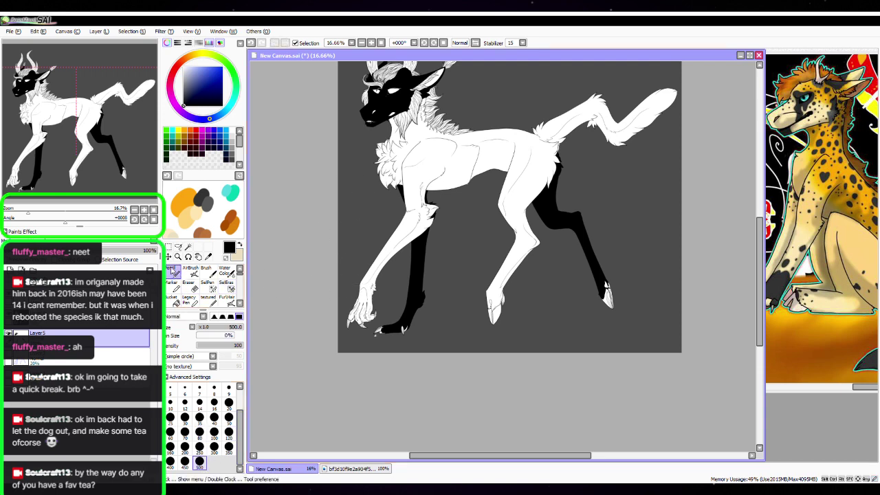
left_click(103, 319)
left_click(143, 210)
left_click(144, 210)
left_click(143, 209)
left_click_drag(99, 163, 46, 184)
left_click(144, 210)
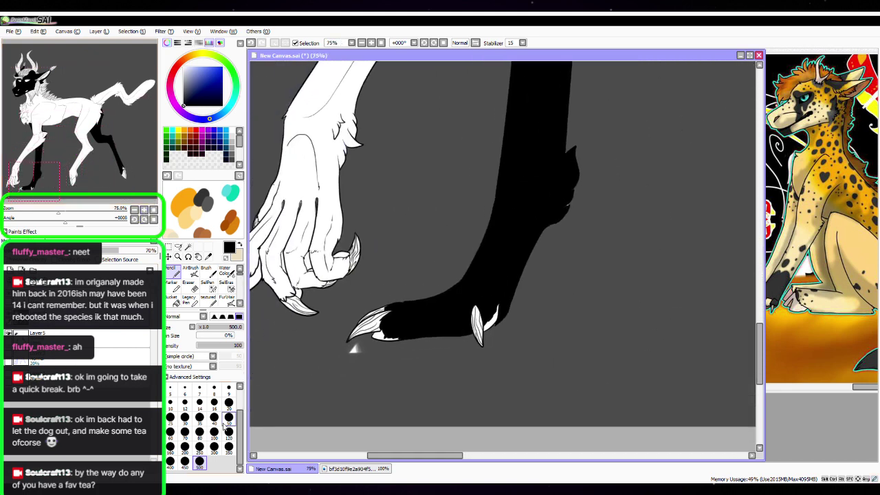
left_click(229, 402)
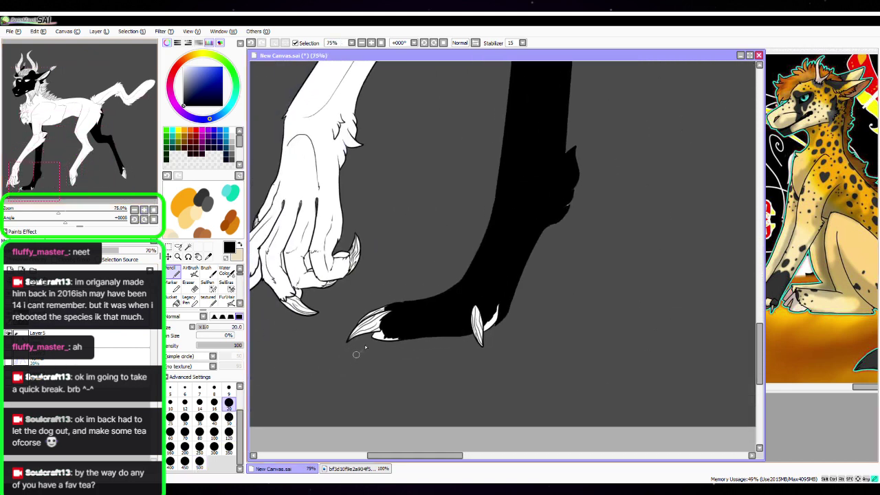
Select the two enclosed gaps between the near front paw's toes with the Magic Wand
left_click_drag(432, 266, 588, 270)
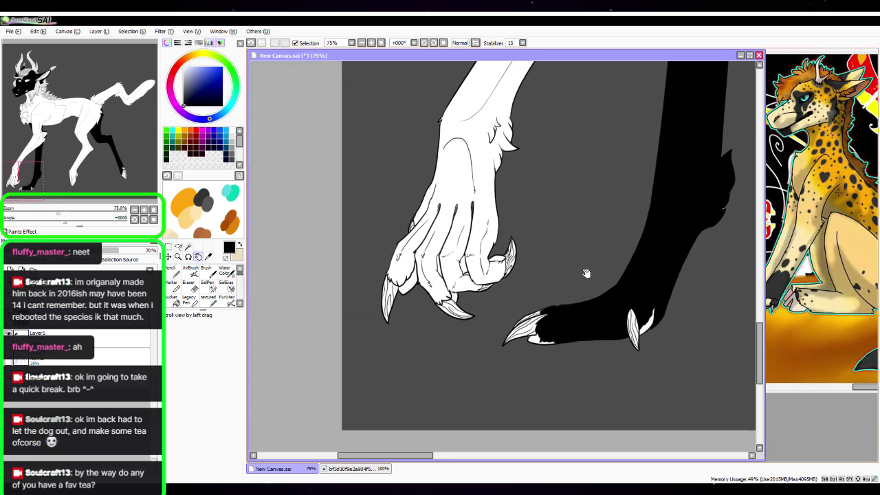
left_click(144, 210)
left_click(188, 246)
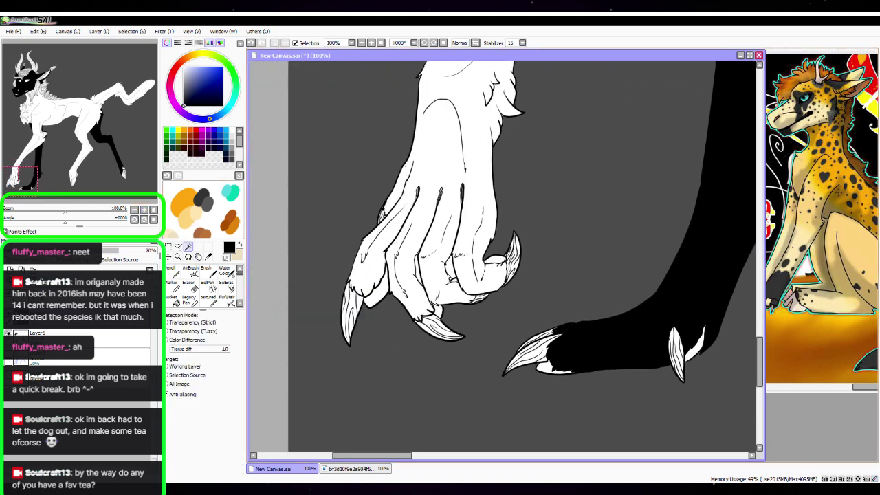
left_click(444, 273)
left_click(421, 269)
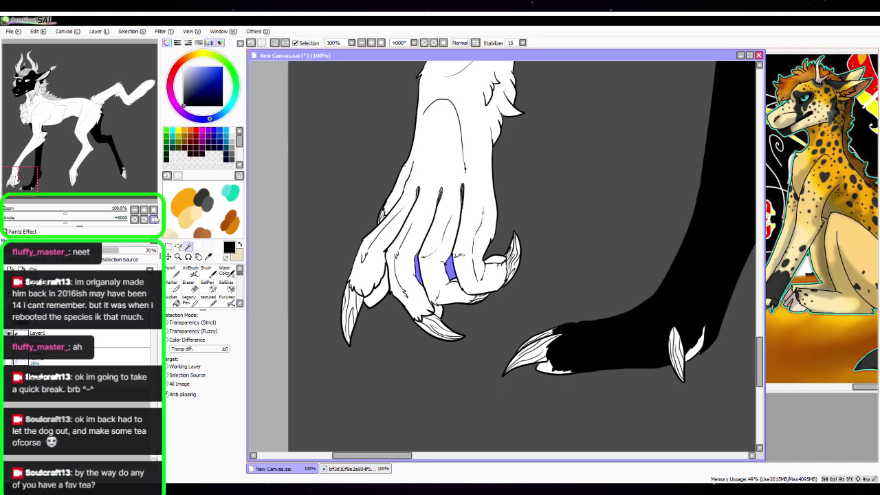
Fill the selected toe gaps with black on the 70% opacity background layer using the Pencil at size 500
left_click(154, 209)
left_click(208, 286)
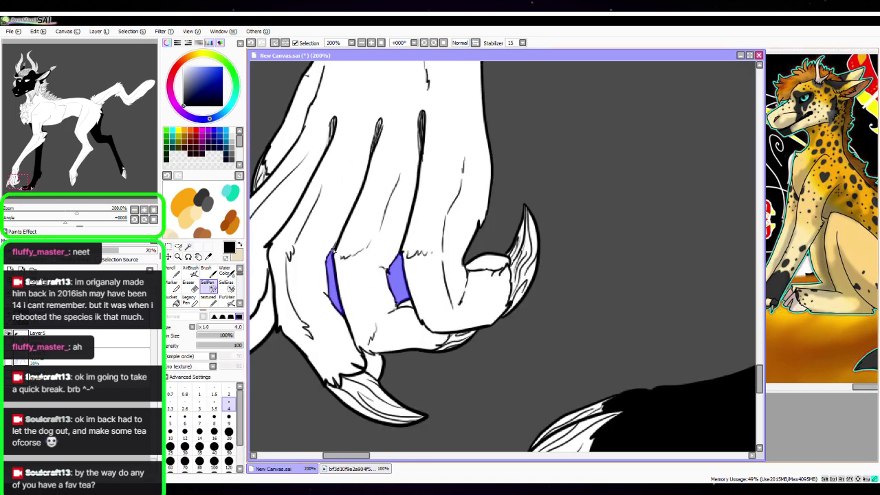
key("n")
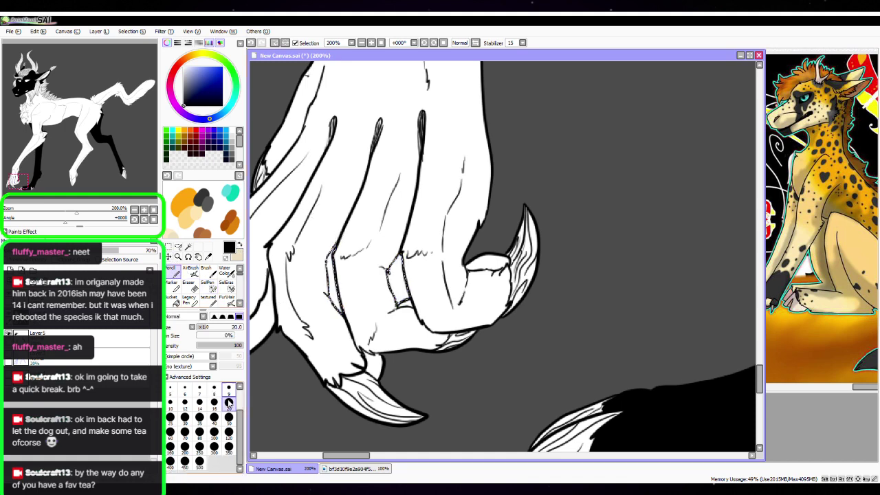
left_click(199, 461)
left_click(372, 289)
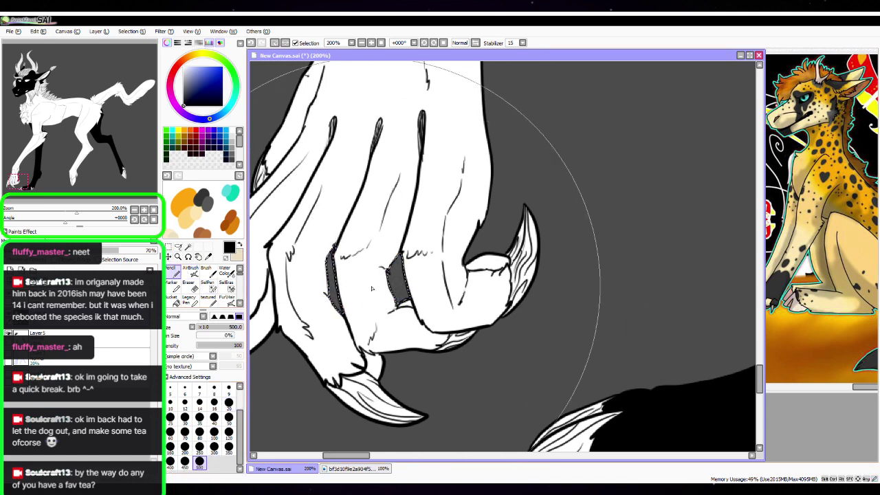
Clear the toe-gap selection with the Selection Eraser at size 500 and make Layer5 active again
left_click(227, 286)
left_click(396, 295)
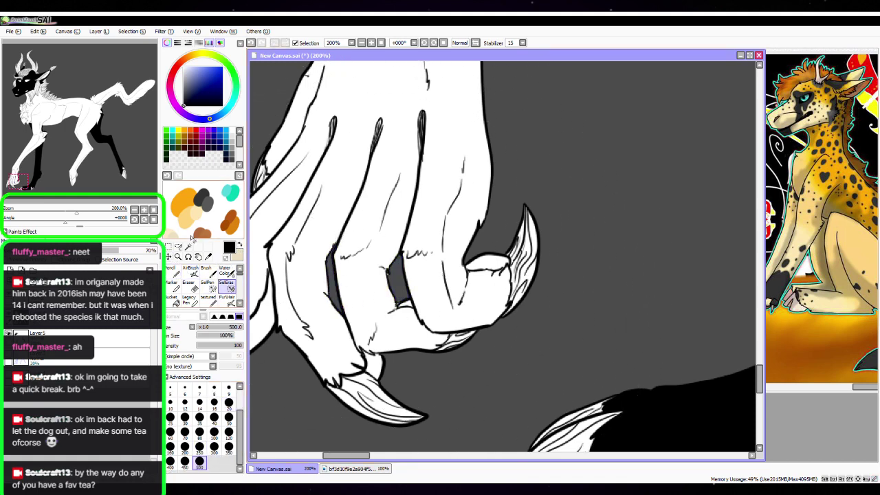
left_click(135, 210)
left_click(134, 210)
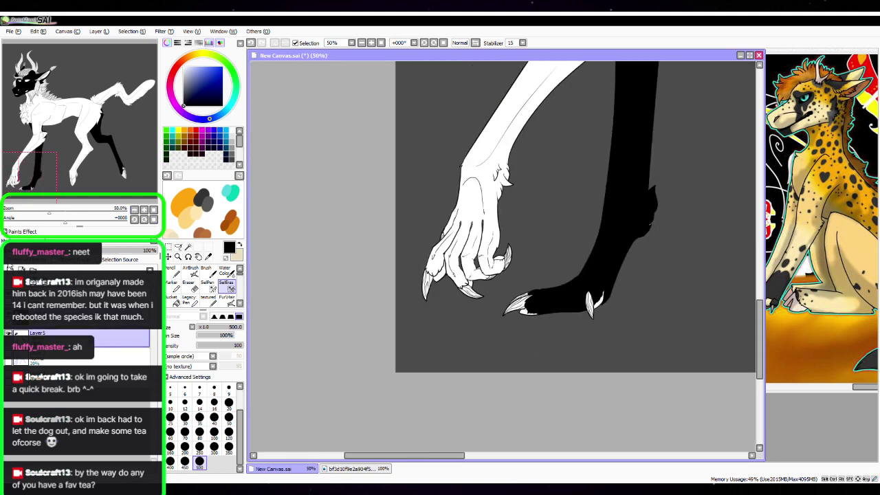
left_click(154, 219)
left_click_drag(469, 276, 427, 274)
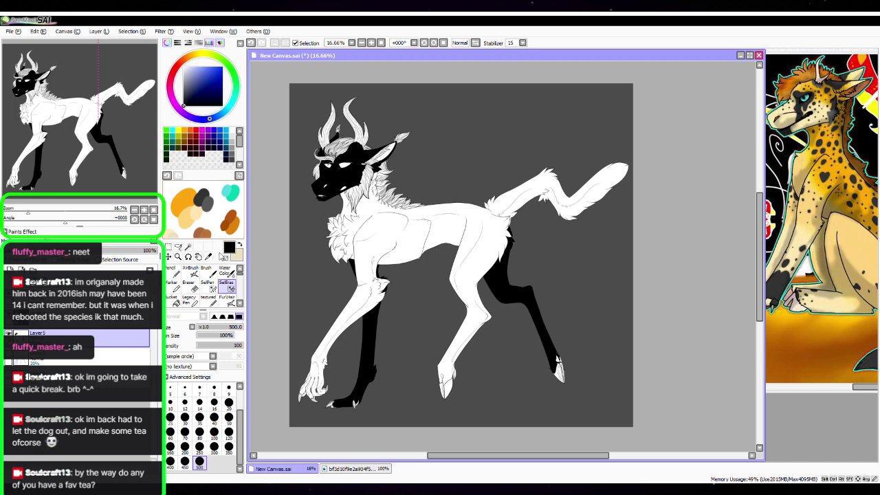
Swap the foreground and background colours so that pale beige is active for the Pencil
left_click(208, 256)
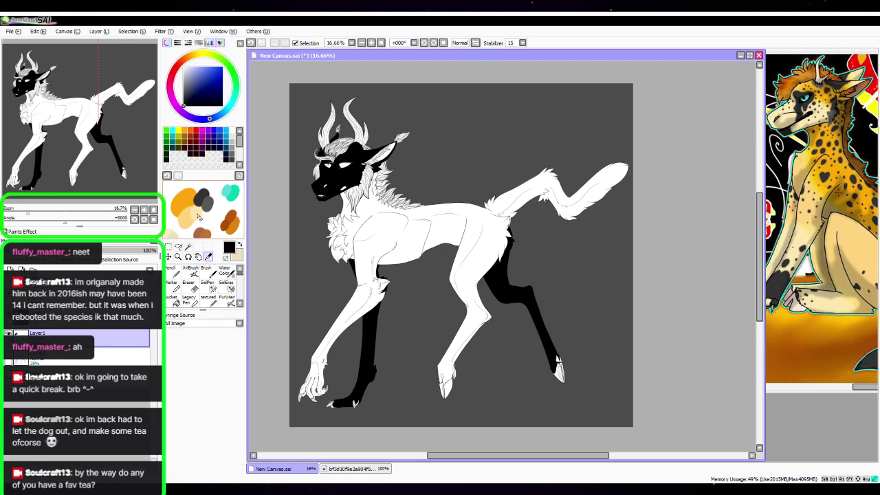
left_click(239, 247)
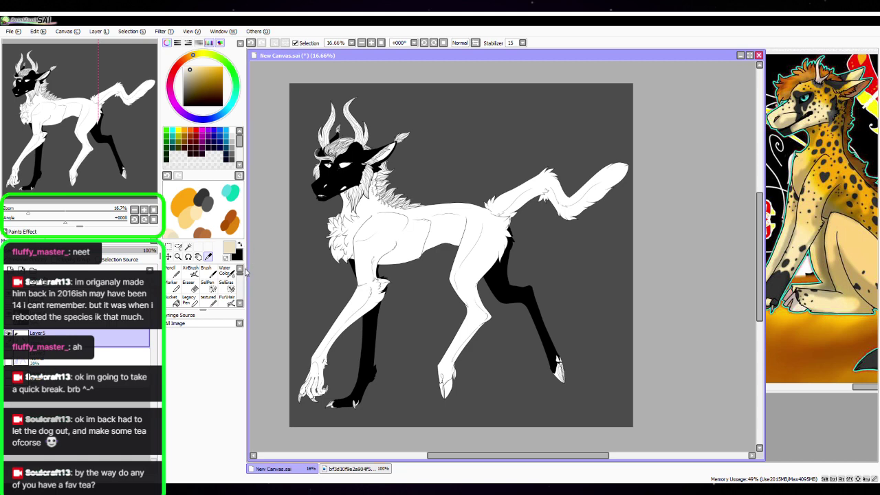
mouse_move(240, 142)
left_mouse_down()
mouse_move(240, 161)
mouse_move(240, 135)
left_mouse_up()
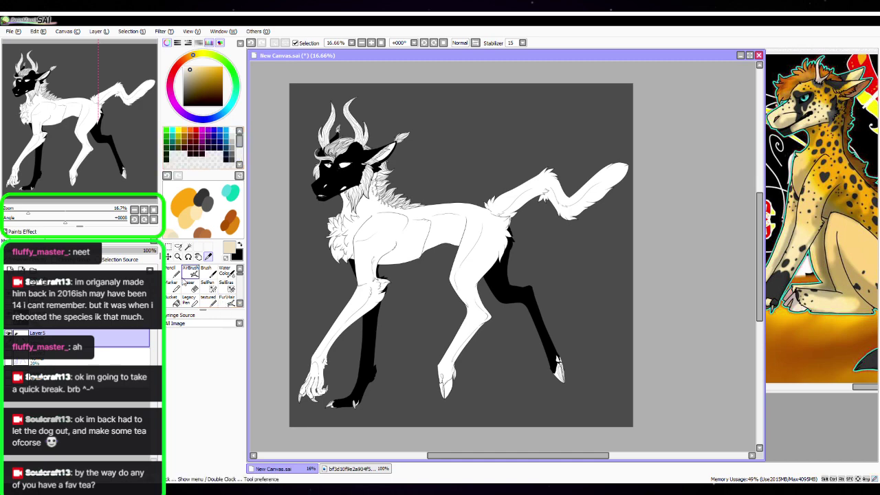
left_click(177, 271)
Add a new layer and move it above Layer4 in the layer stack
double_click(144, 210)
key("space")
left_click_drag(332, 218, 481, 264)
left_click_drag(361, 224, 449, 255)
left_click_drag(417, 218, 444, 222)
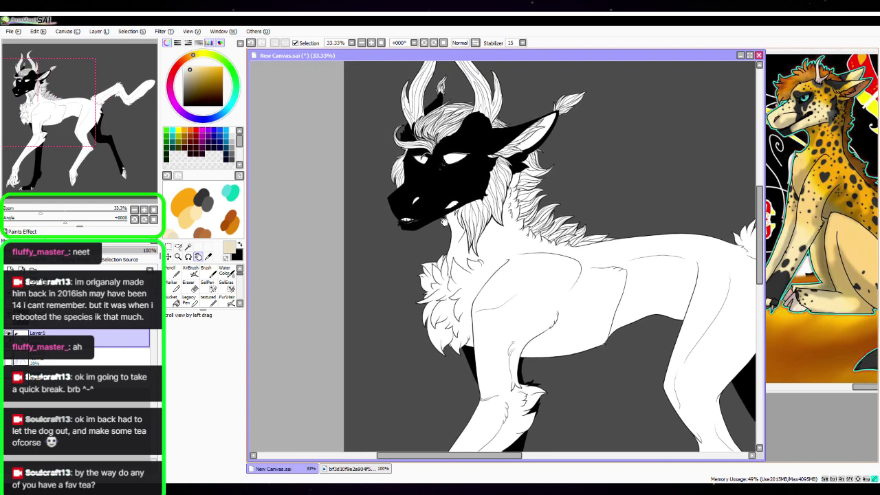
left_click_drag(465, 167, 447, 174)
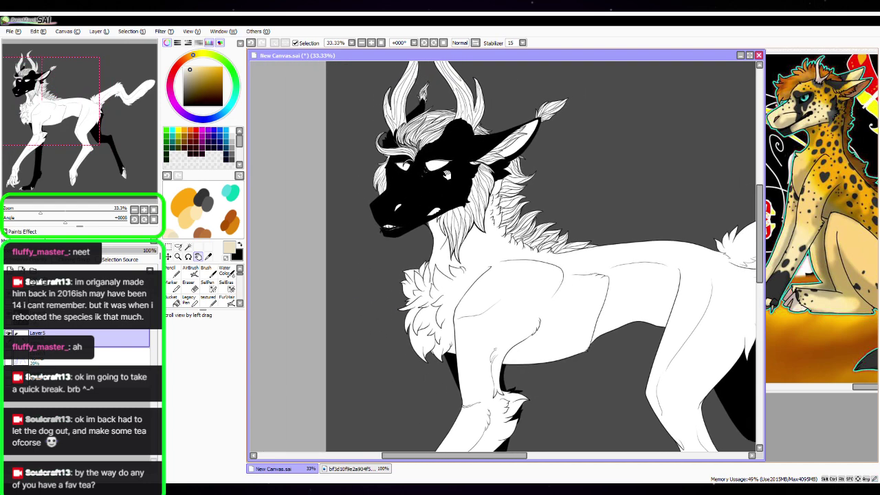
key("space")
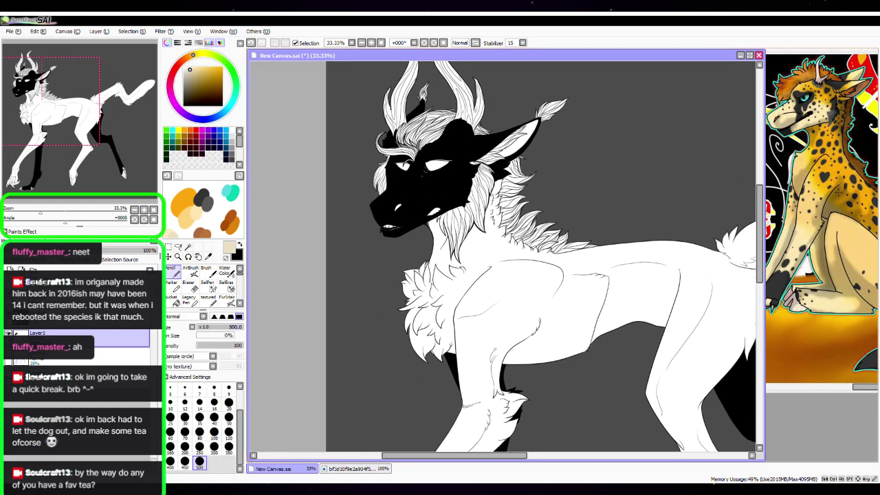
left_click(10, 269)
left_click_drag(77, 340, 77, 315)
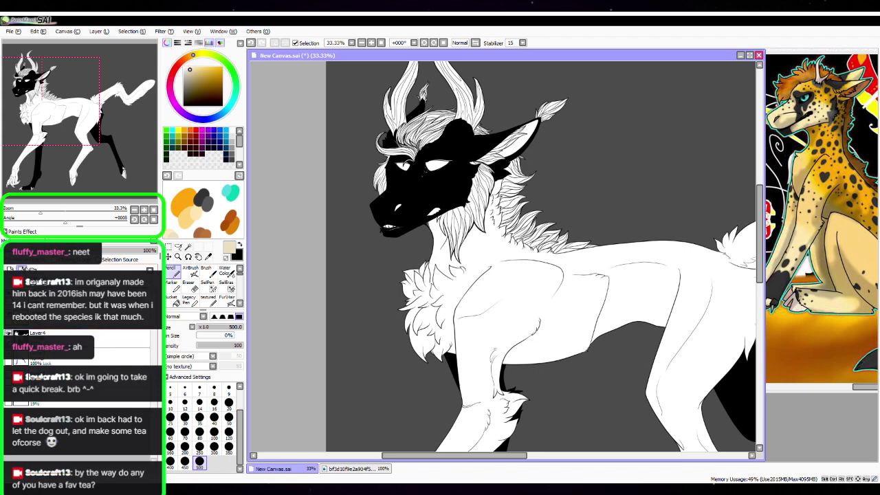
Paint a pale cream colour swatch on the empty background below the muzzle with the Pencil at size 20
left_click(144, 209)
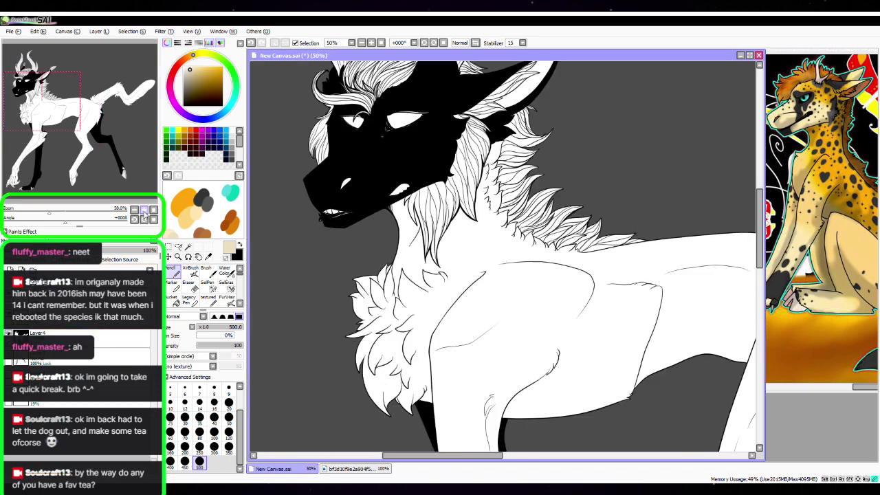
key("space")
left_click_drag(374, 262, 449, 307)
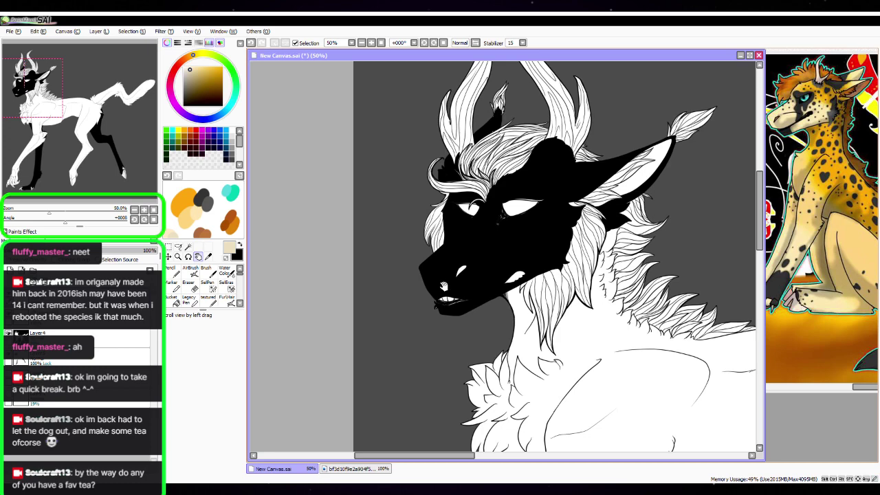
left_click(144, 210)
key("space")
left_click_drag(442, 352, 445, 205)
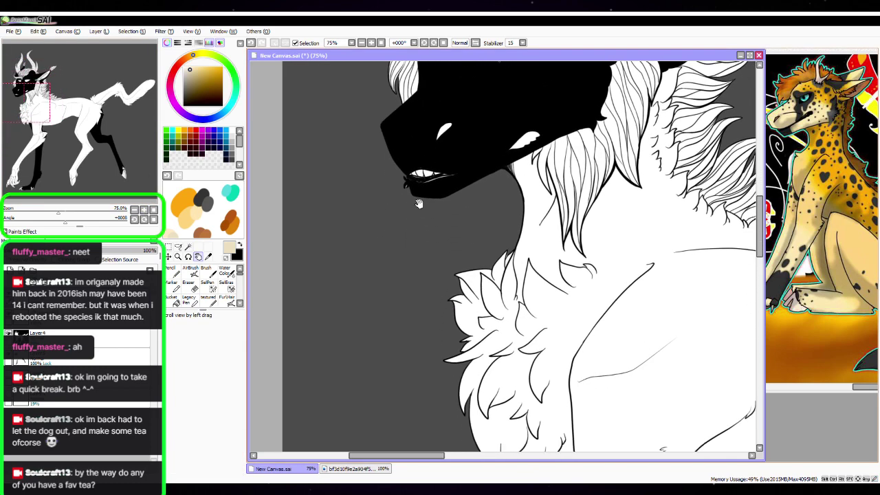
left_click(144, 210)
key("space")
left_click_drag(306, 284, 382, 299)
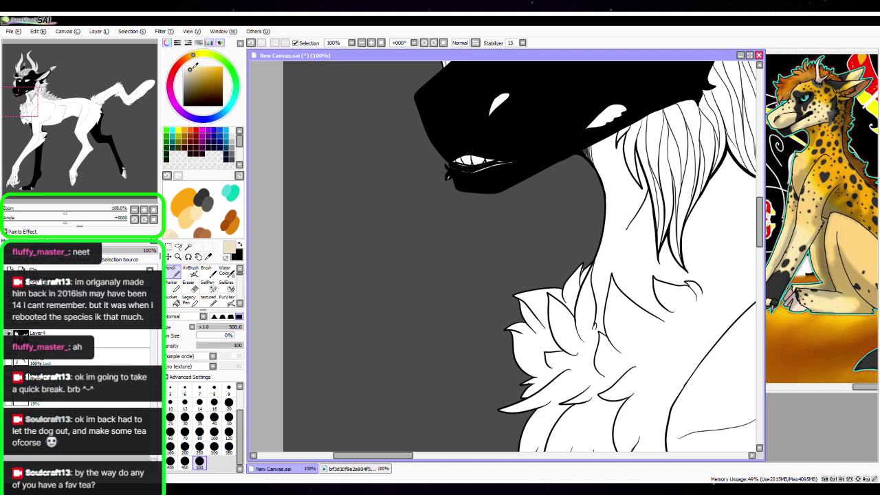
left_click(194, 67)
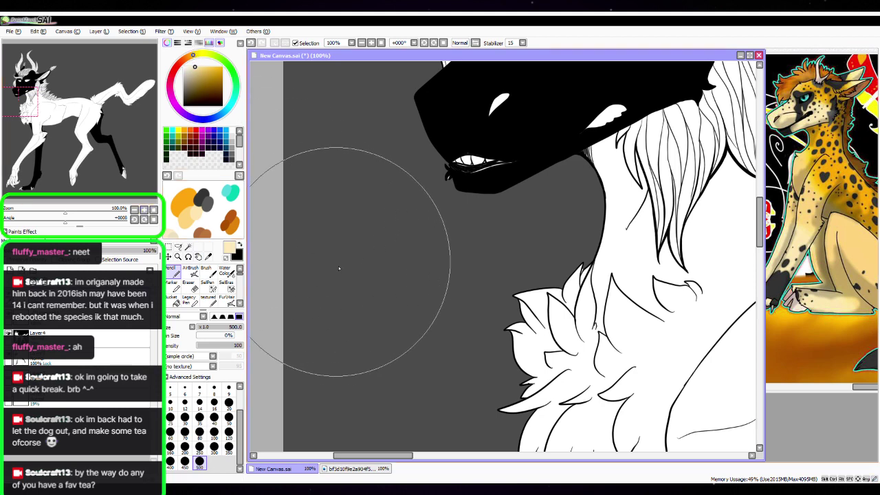
scroll(213, 407, "up", 2)
left_click(229, 417)
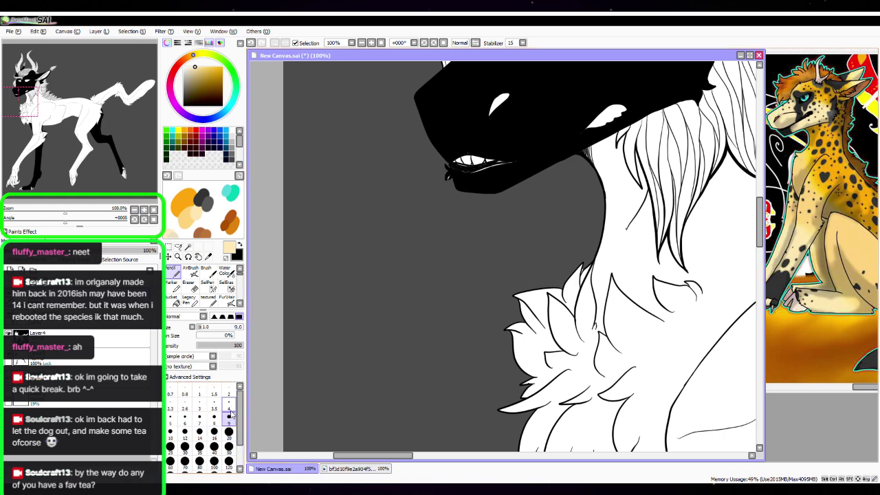
left_click(214, 432)
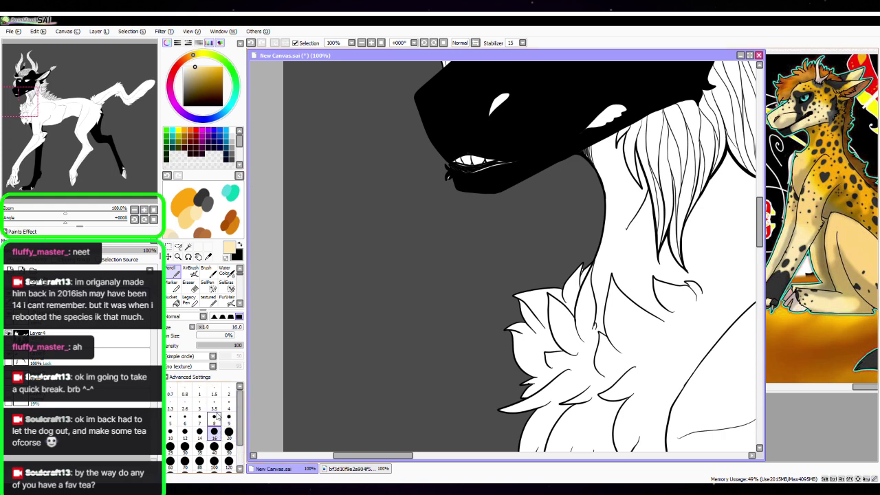
left_click(229, 432)
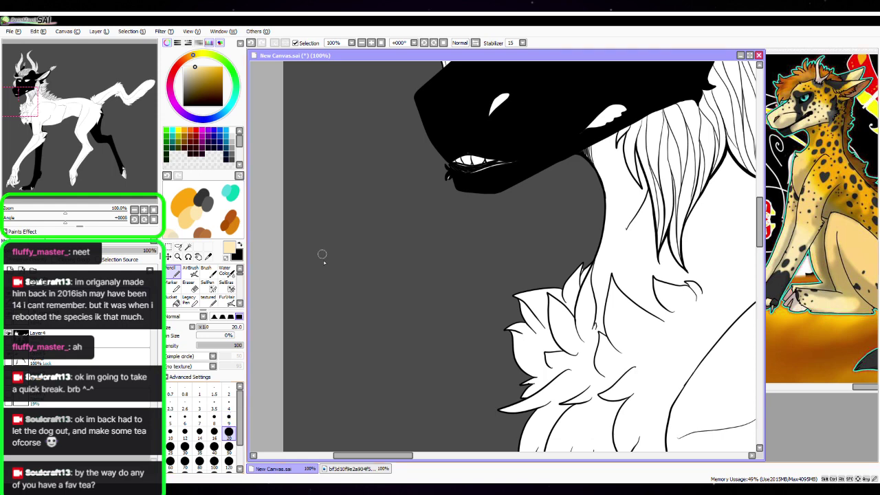
left_click_drag(361, 248, 371, 231)
Paint overlapping golden yellow and darker ochre swatches beside the cream one, redoing the ochre stroke once
left_click(144, 210)
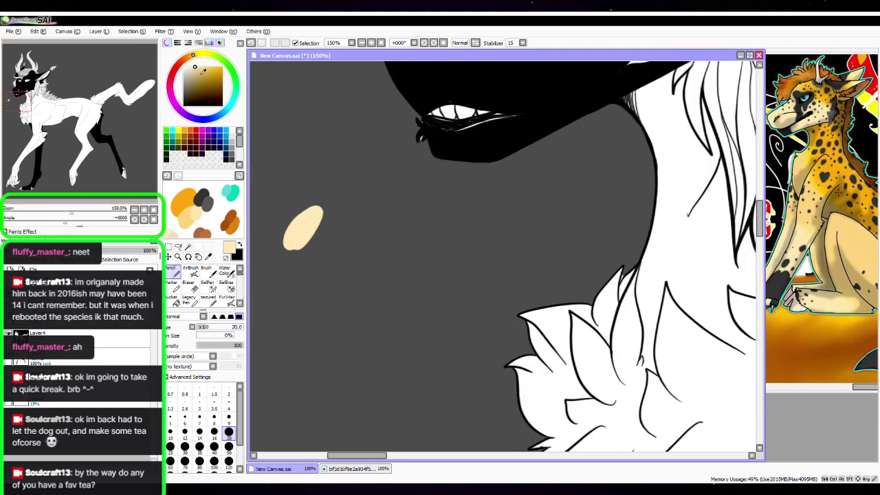
mouse_move(303, 247)
left_mouse_down()
mouse_move(313, 232)
mouse_move(298, 252)
left_mouse_up()
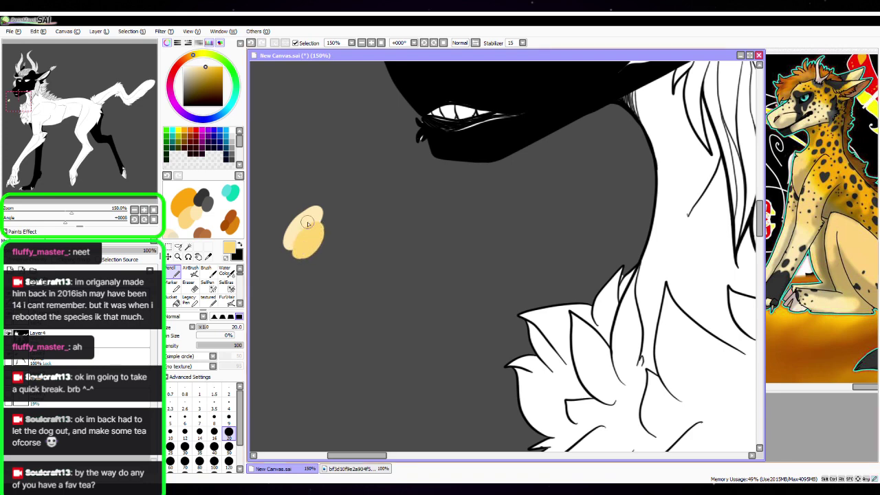
left_click_drag(207, 65, 208, 72)
mouse_move(319, 241)
left_mouse_down()
mouse_move(331, 230)
mouse_move(321, 242)
left_mouse_up()
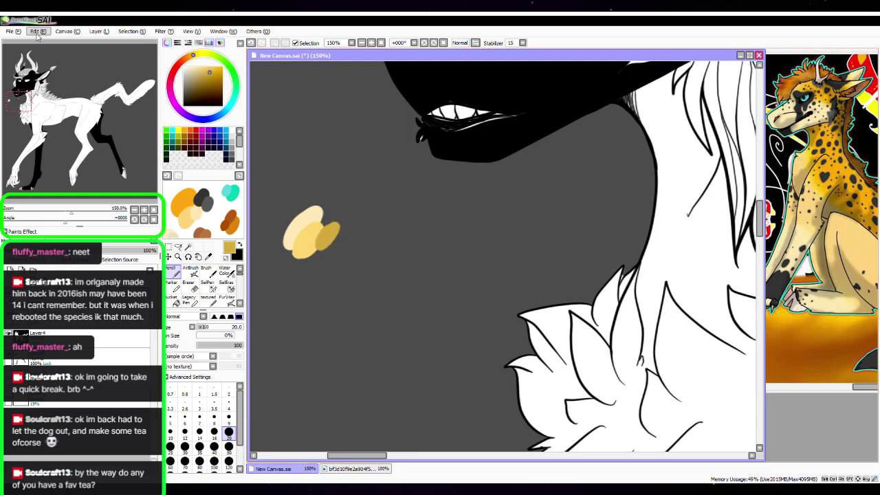
key("ctrl+z")
mouse_move(322, 232)
left_mouse_down()
mouse_move(320, 248)
mouse_move(331, 239)
mouse_move(326, 227)
left_mouse_up()
Paint a dark grey swatch below the yellow group and a lighter grey swatch overlapping it
left_click_drag(375, 266, 413, 289)
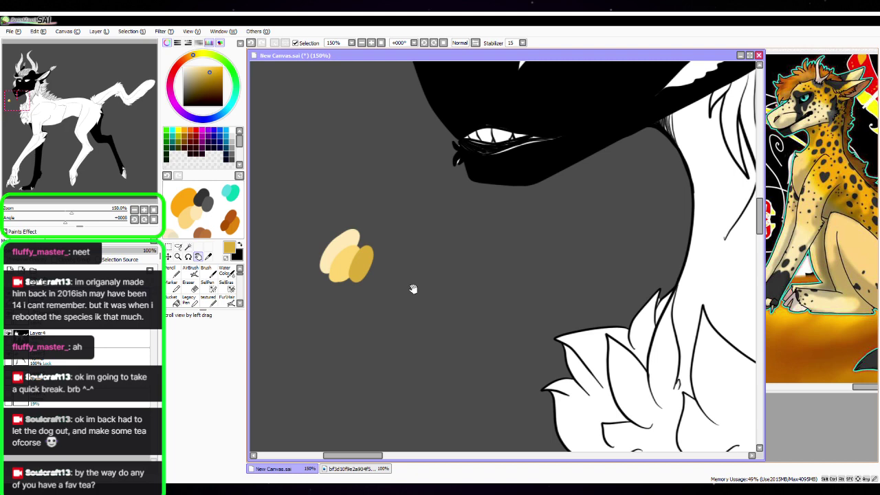
left_click(183, 97)
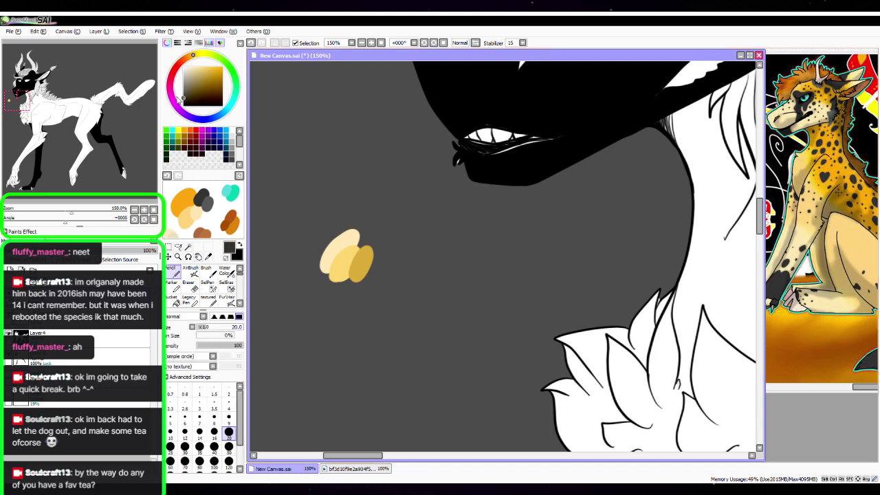
left_click_drag(350, 296, 338, 314)
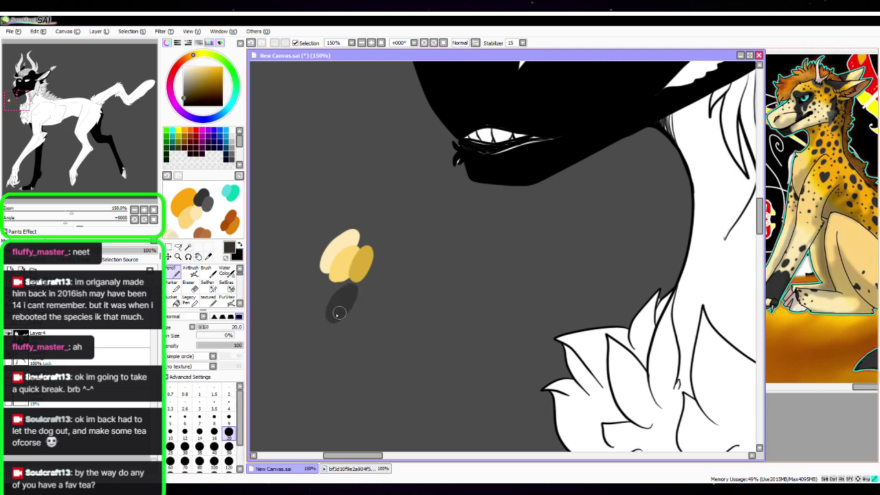
left_click_drag(185, 89, 183, 84)
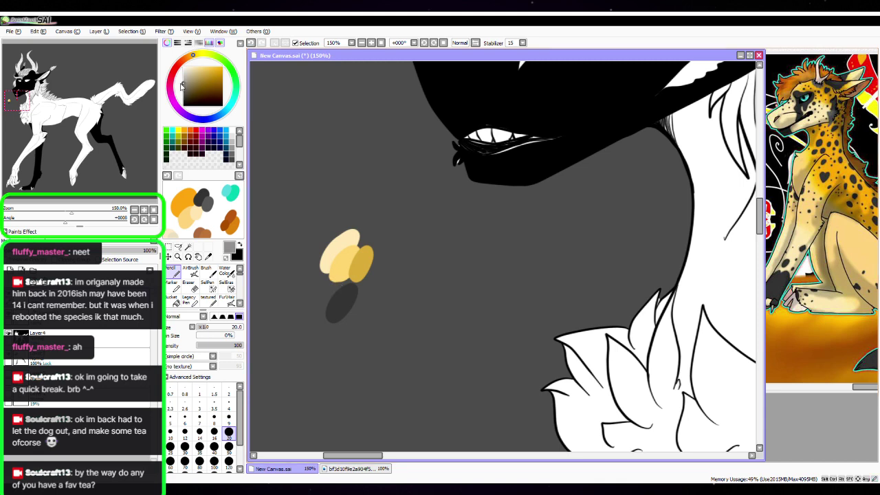
mouse_move(338, 321)
left_mouse_down()
mouse_move(355, 308)
mouse_move(356, 290)
left_mouse_up()
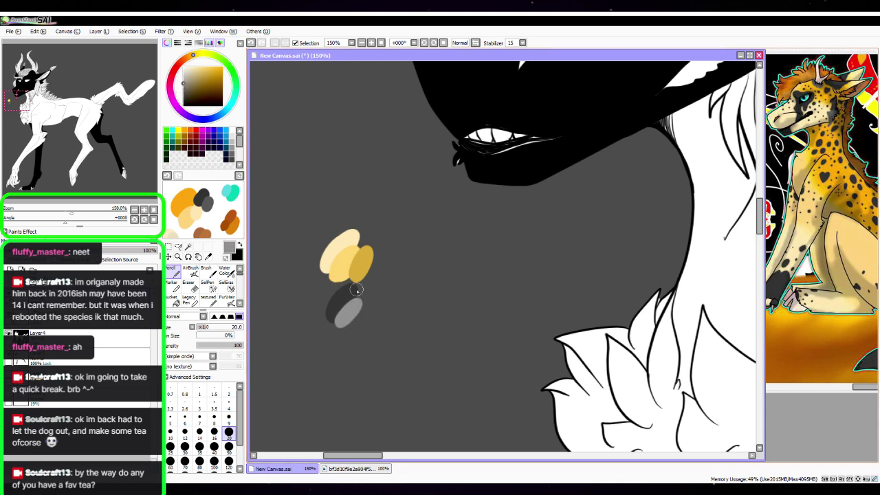
Replace the lighter grey swatch with a darker medium grey one overlapping the charcoal swatch
key("space")
left_click_drag(422, 322, 409, 317)
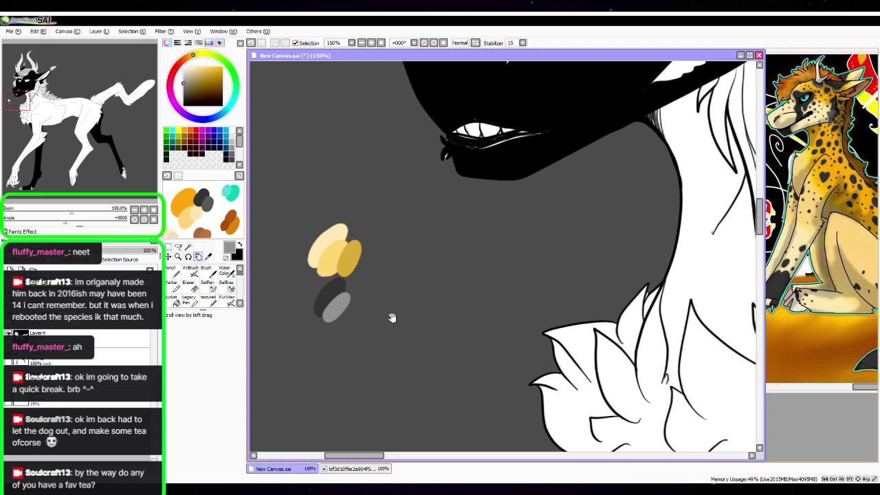
left_click_drag(186, 80, 184, 87)
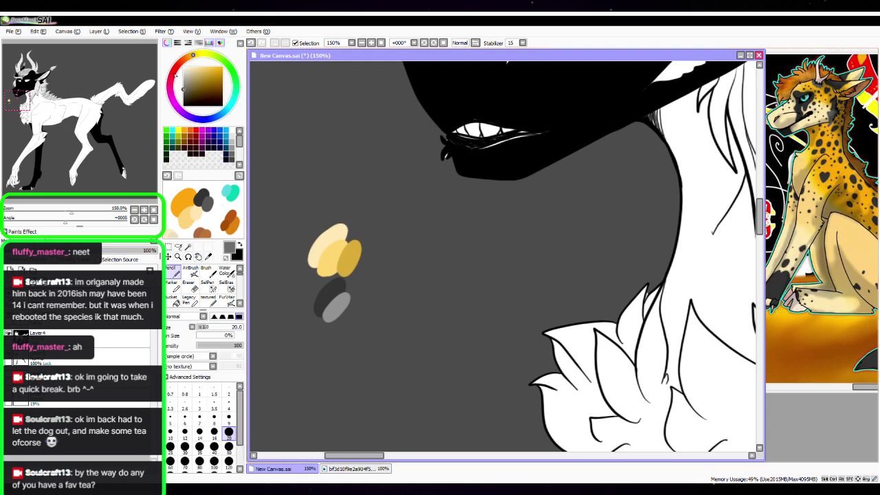
key("ctrl+z")
mouse_move(334, 311)
left_mouse_down()
mouse_move(344, 300)
mouse_move(331, 313)
left_mouse_up()
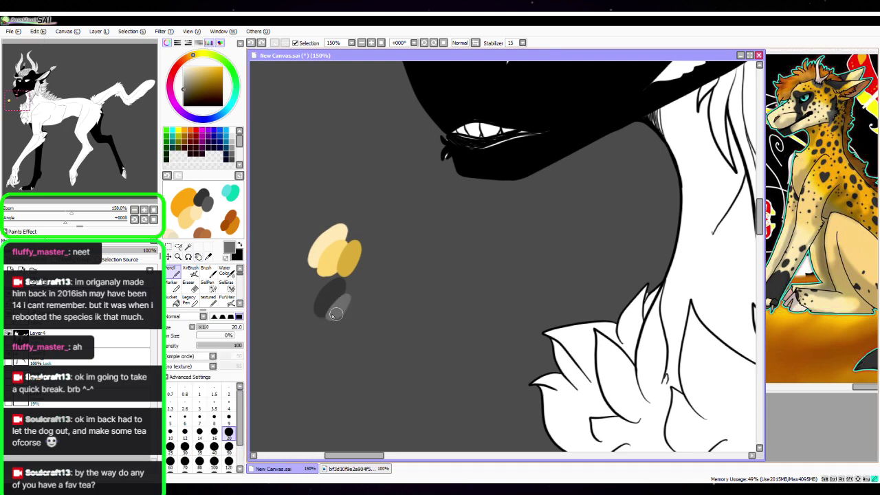
Paint a rusty orange-brown swatch above the ochre one and a lighter tan-brown swatch overlapping it
left_click(183, 60)
left_click_drag(217, 90, 219, 83)
left_click(214, 82)
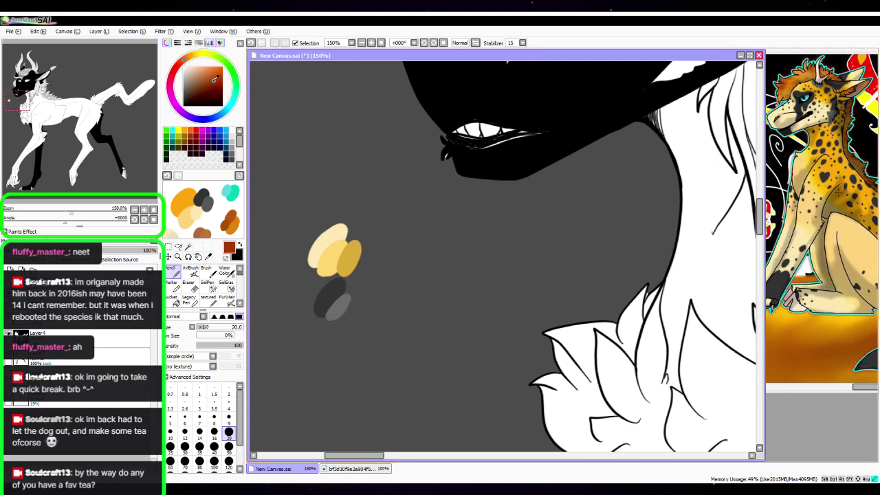
left_click(189, 58)
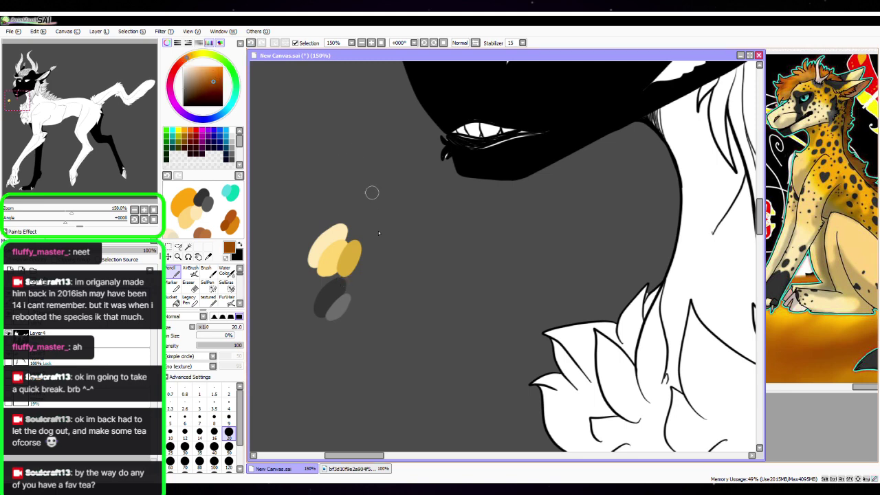
mouse_move(354, 229)
left_mouse_down()
mouse_move(365, 218)
mouse_move(357, 231)
mouse_move(372, 230)
mouse_move(368, 221)
left_mouse_up()
left_click(207, 74)
key("space")
left_click_drag(433, 238, 428, 230)
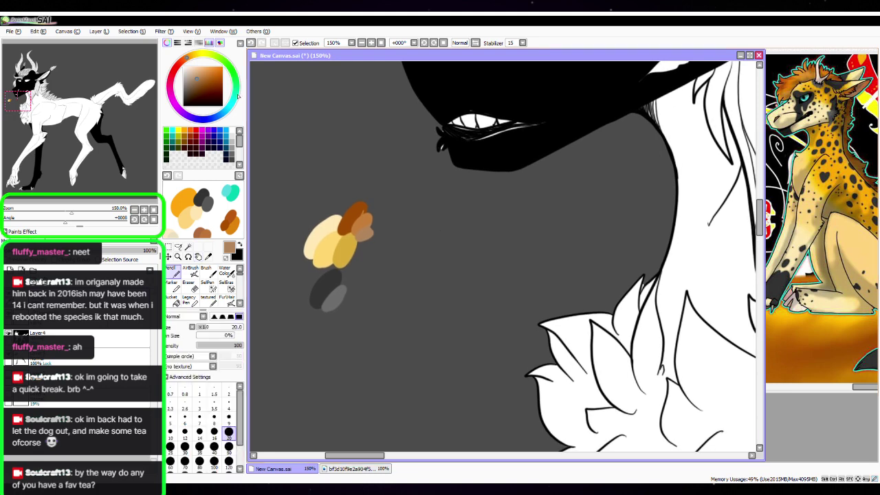
Paint a bright turquoise swatch below the brown group with a paler aqua swatch overlapping it
left_click(235, 92)
left_click(220, 73)
left_click(213, 70)
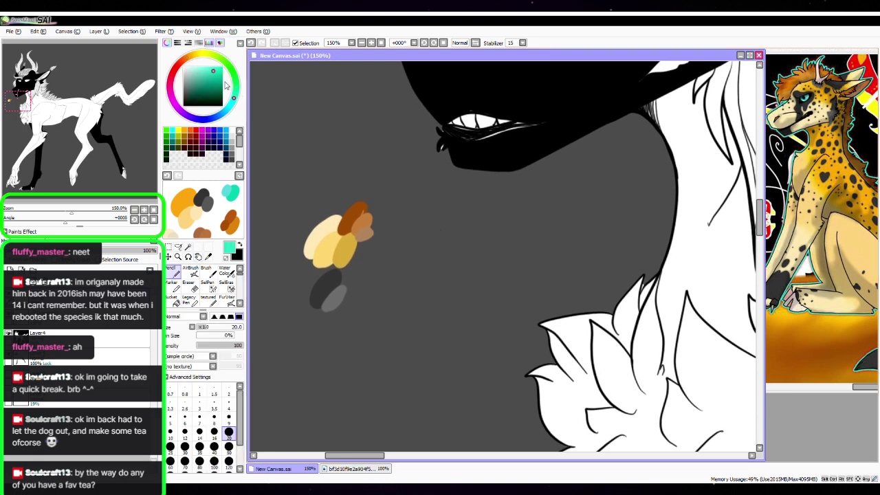
mouse_move(374, 253)
left_mouse_down()
mouse_move(360, 265)
mouse_move(369, 260)
mouse_move(362, 280)
mouse_move(377, 268)
mouse_move(374, 277)
mouse_move(356, 273)
left_mouse_up()
left_click(205, 65)
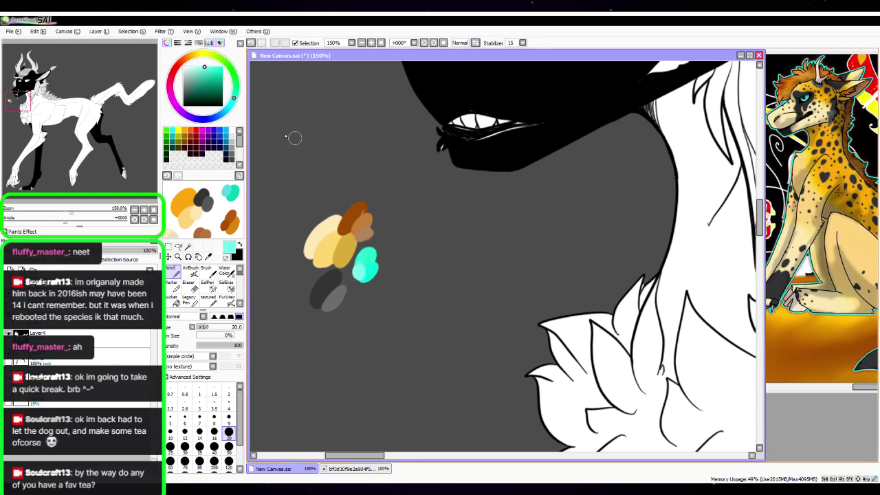
left_click(192, 66)
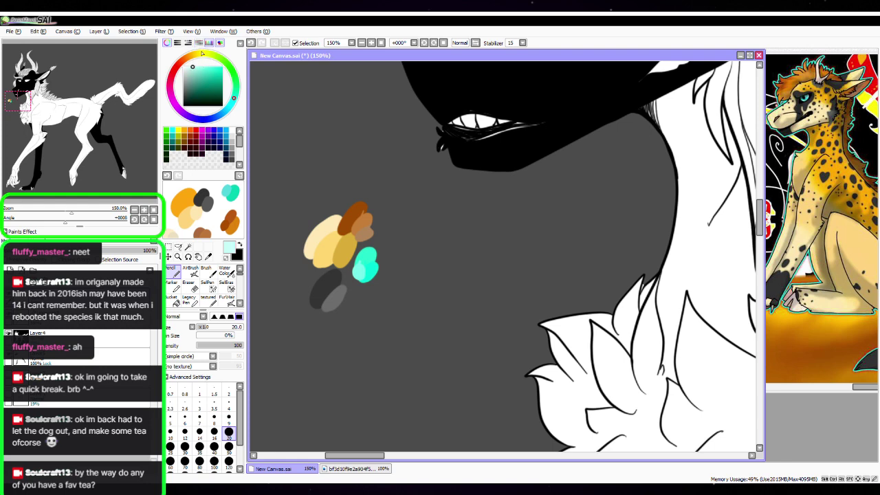
left_click(200, 54)
left_click(189, 67)
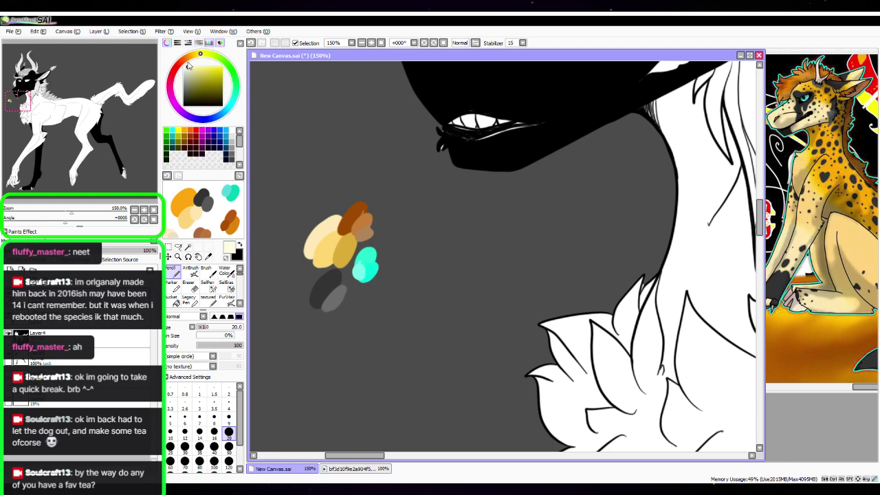
mouse_move(337, 202)
left_mouse_down()
mouse_move(331, 211)
mouse_move(337, 195)
left_mouse_up()
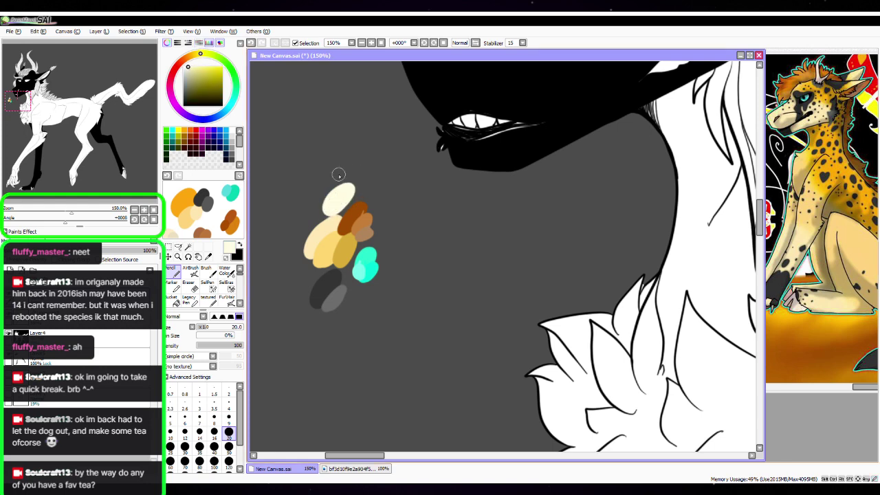
left_click(190, 65)
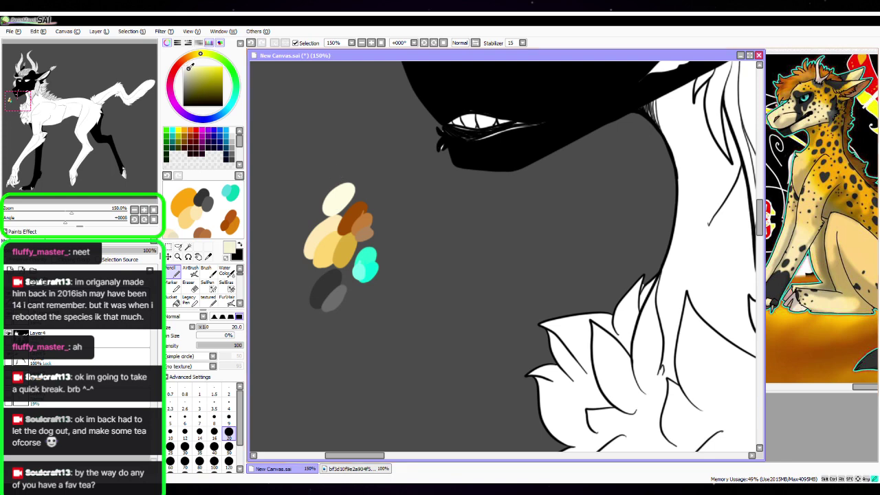
key("ctrl+z")
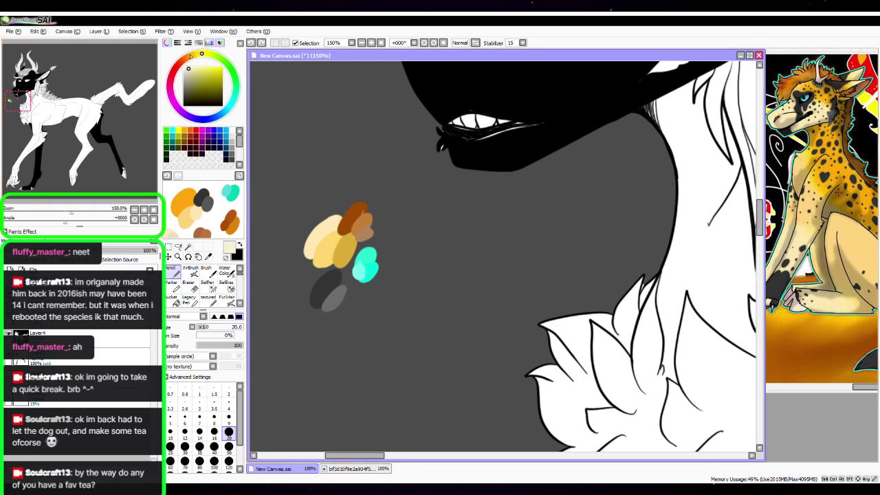
left_click_drag(190, 65, 192, 68)
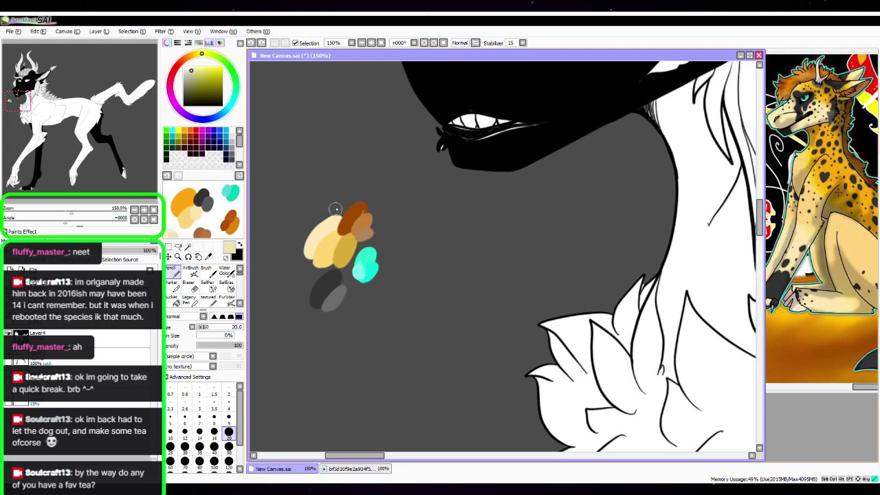
left_click_drag(337, 209, 342, 202)
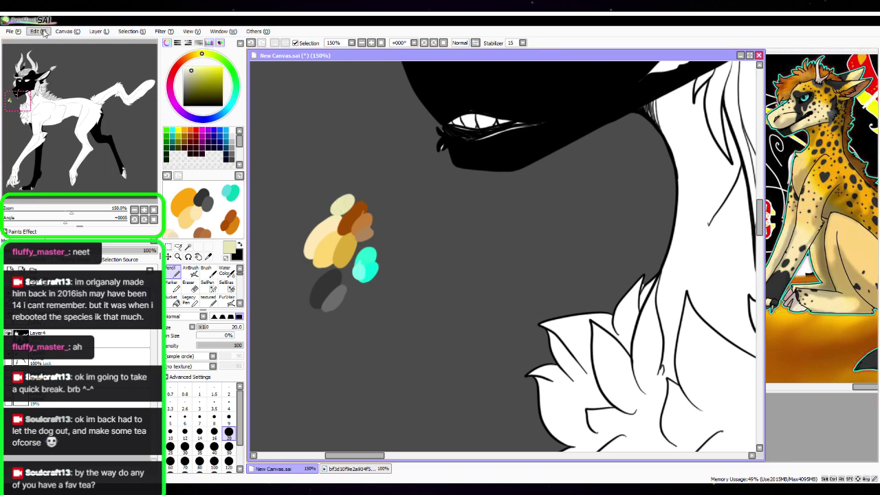
key("ctrl+z")
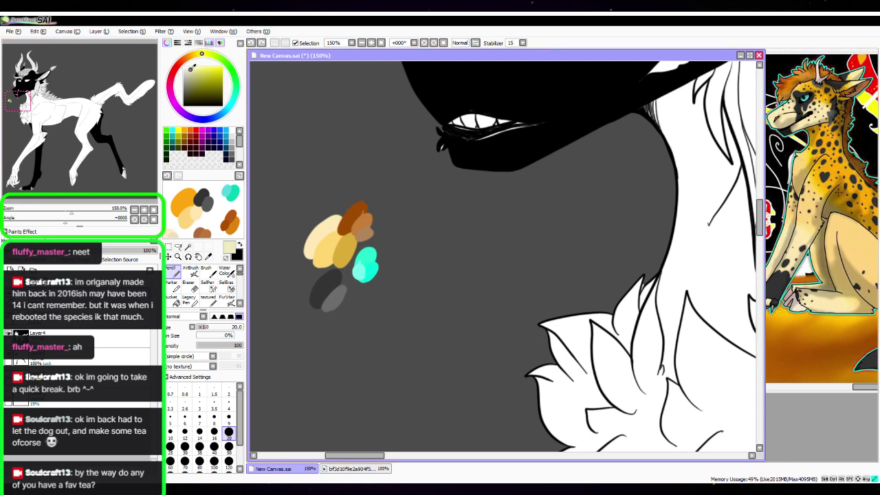
Paint a muted yellowish cream swatch above the pale cream one and a whiter off-white swatch overlapping it
left_click_drag(203, 54, 201, 53)
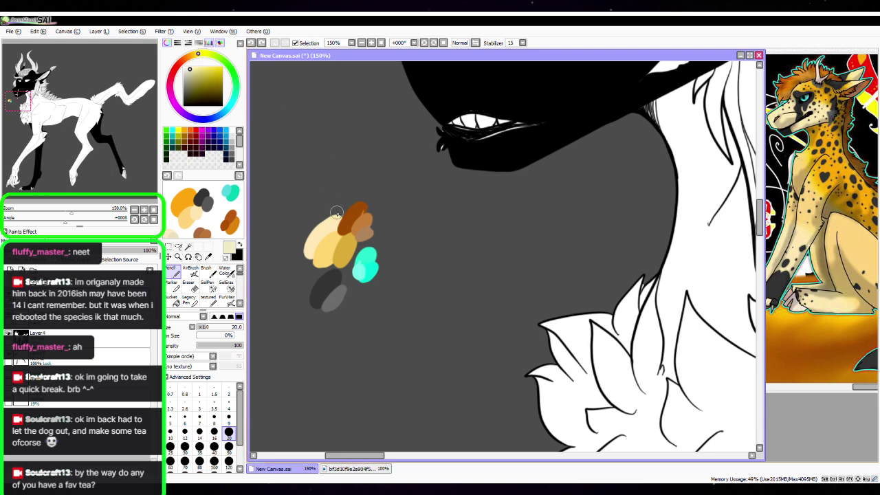
left_click(346, 205)
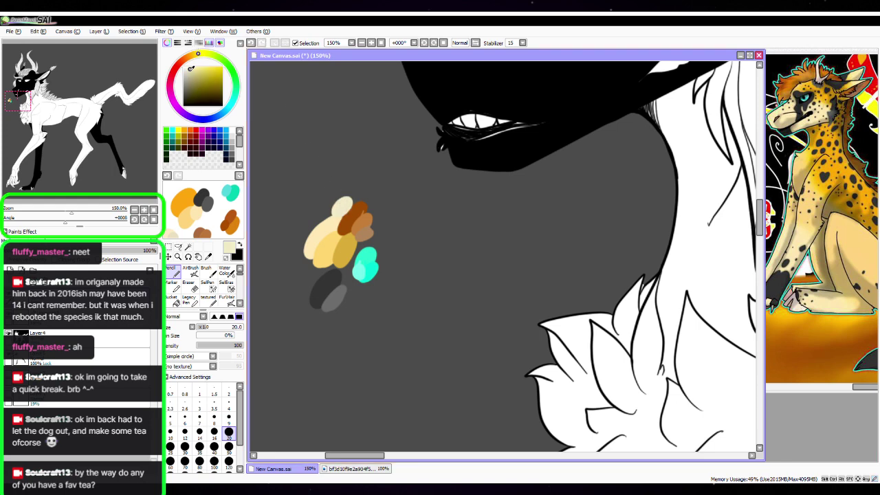
mouse_move(328, 214)
left_mouse_down()
mouse_move(333, 204)
mouse_move(325, 207)
left_mouse_up()
key("space")
mouse_move(434, 264)
left_mouse_down()
mouse_move(445, 289)
mouse_move(458, 275)
mouse_move(438, 301)
left_mouse_up()
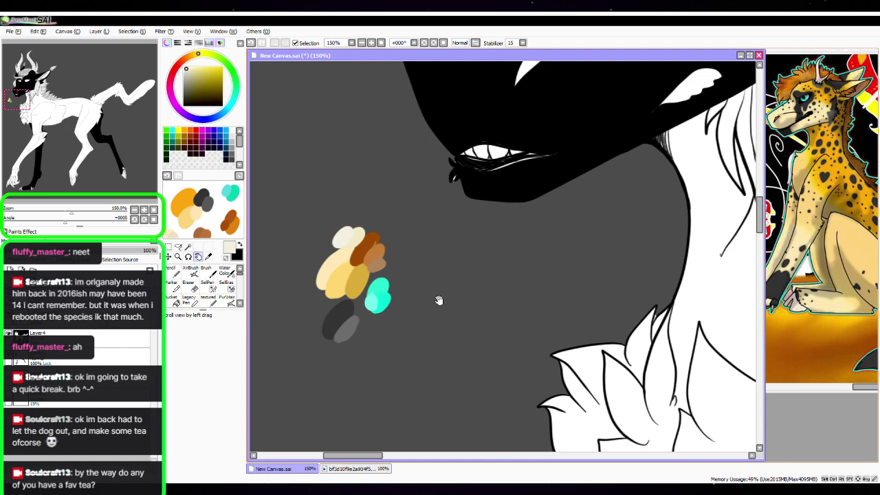
Paint a greyish taupe swatch and a lighter overlapping one beside the browns, undoing a first, more saturated brown stroke
left_click(187, 59)
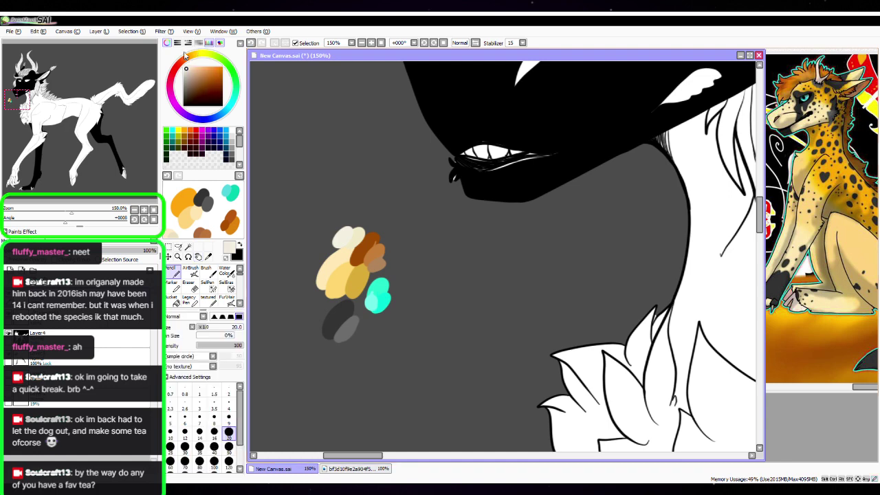
left_click_drag(195, 79, 201, 81)
mouse_move(397, 223)
left_mouse_down()
mouse_move(400, 237)
mouse_move(397, 216)
left_mouse_up()
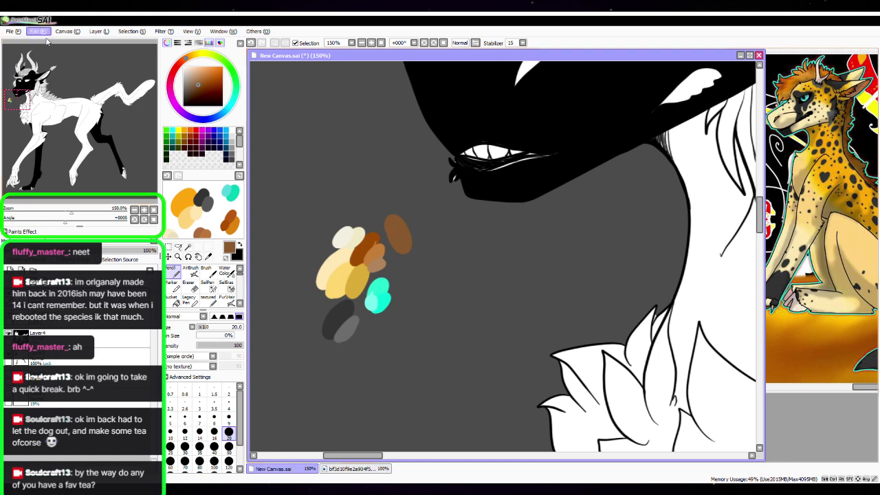
key("ctrl+z")
left_click_drag(185, 90, 191, 81)
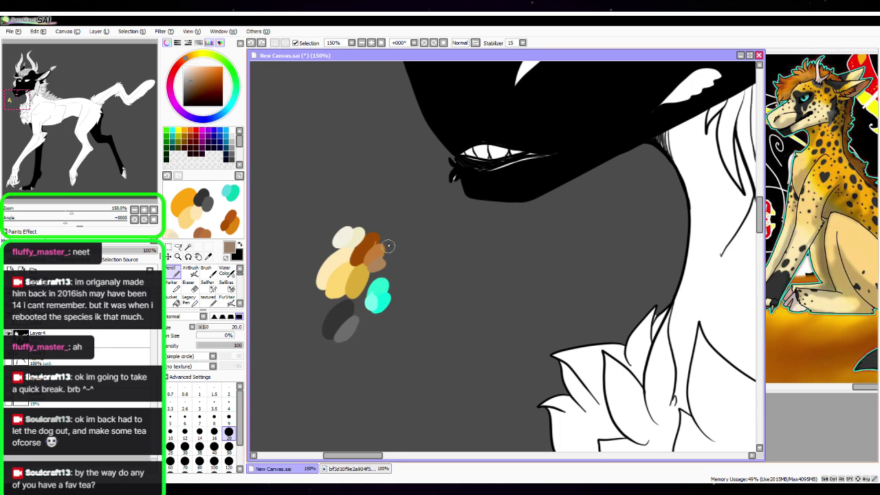
mouse_move(389, 245)
left_mouse_down()
mouse_move(403, 230)
mouse_move(399, 238)
left_mouse_up()
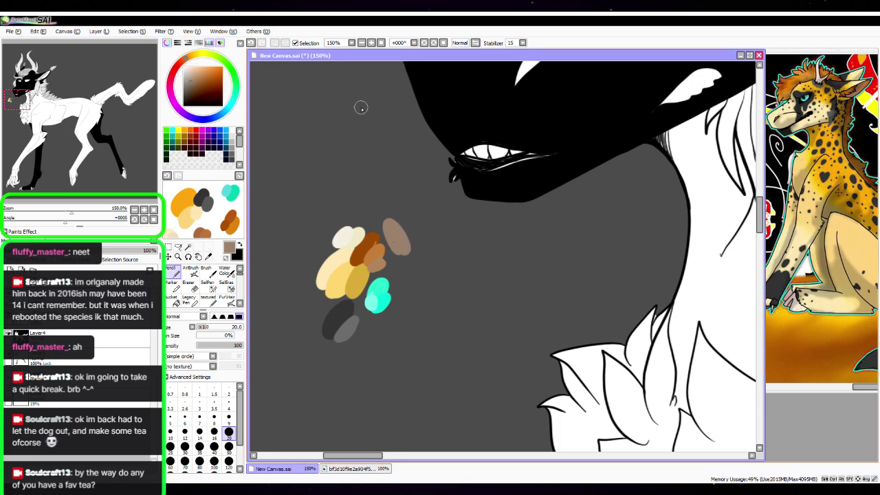
left_click_drag(195, 77, 192, 73)
left_click_drag(406, 236, 398, 222)
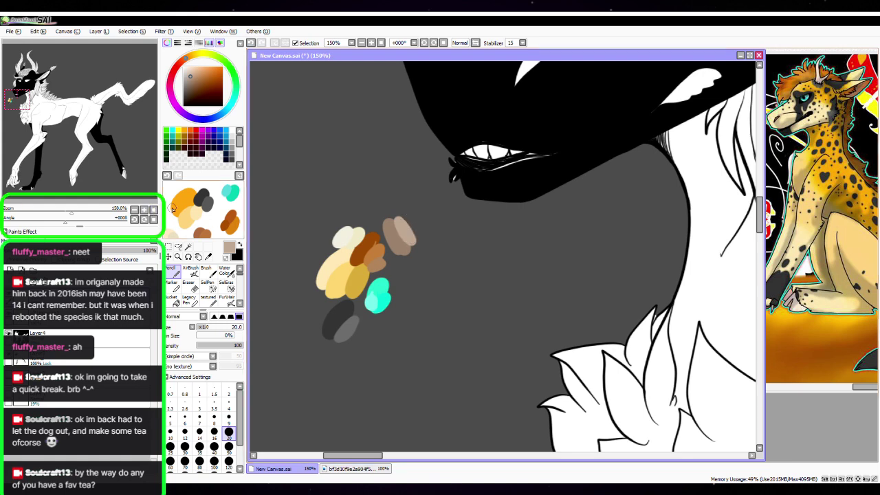
Set the Pencil size to 500 and sample the pale cream swatch as the painting colour
left_click(239, 242)
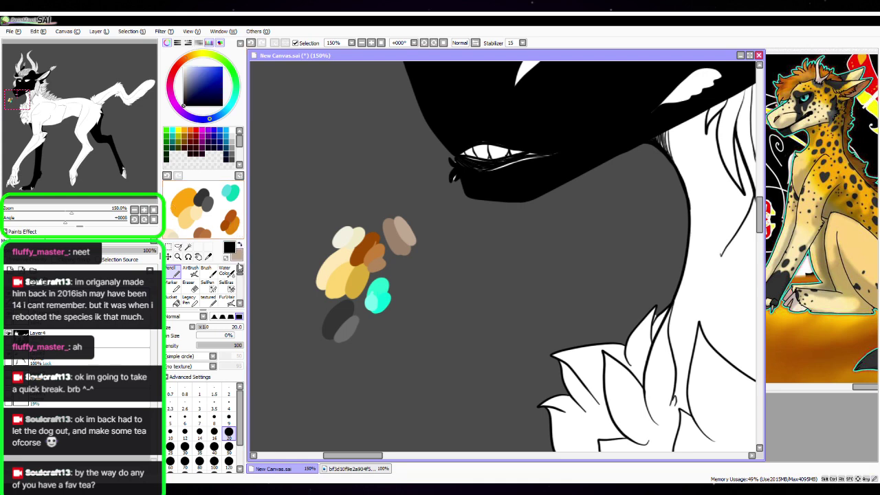
left_click(229, 406)
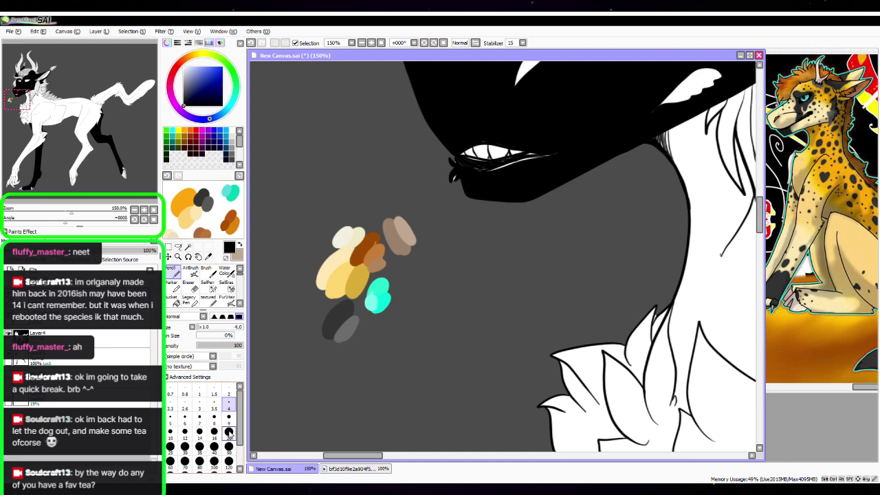
scroll(236, 438, "down", 2)
left_click(200, 459)
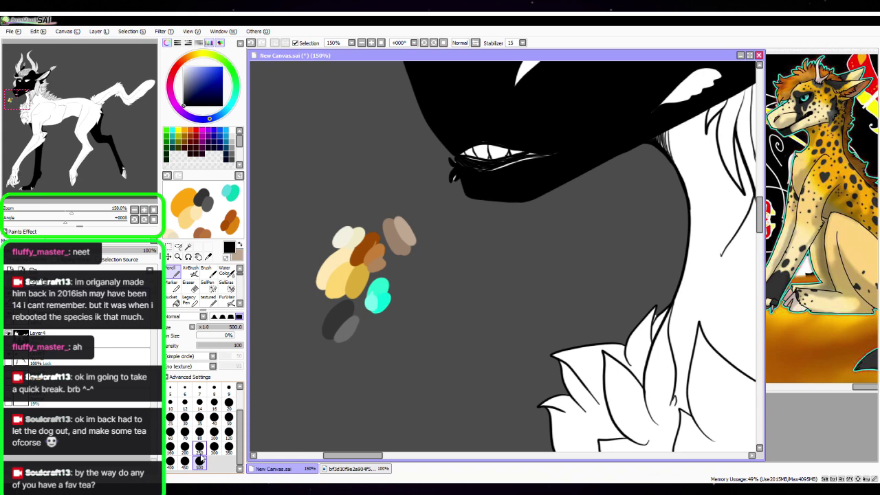
left_click(199, 461)
left_click(209, 257)
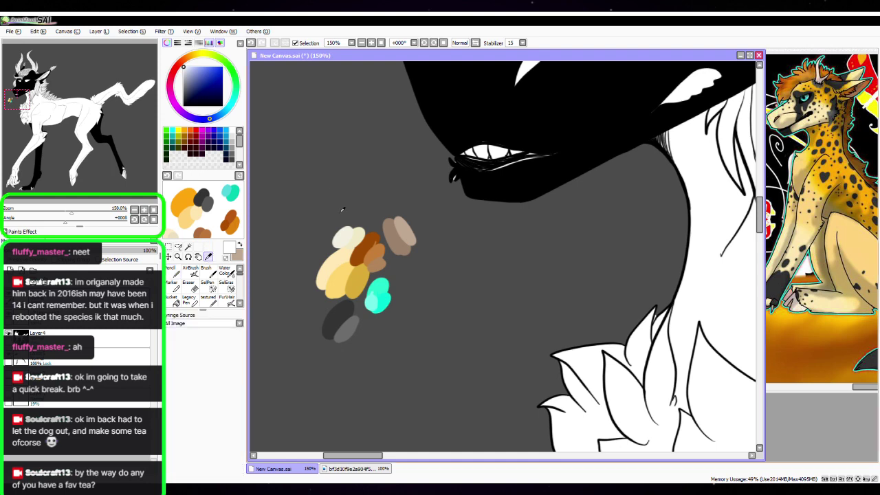
left_click(343, 254)
left_click(153, 209)
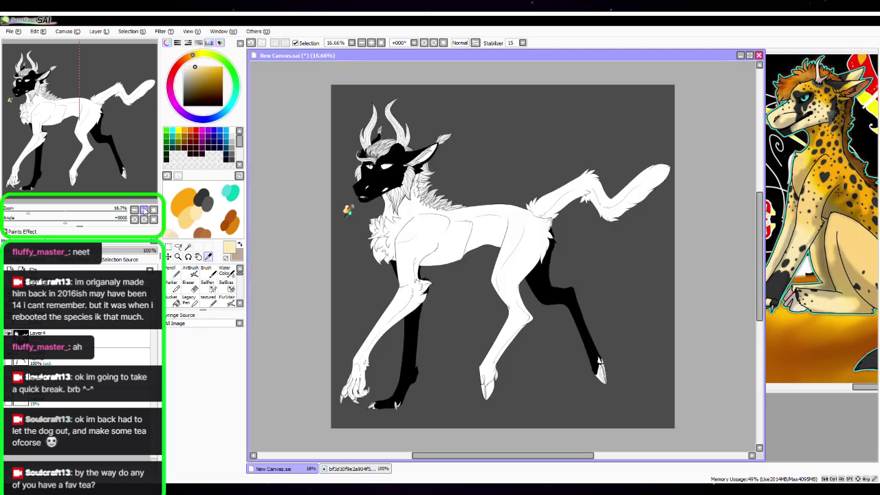
key("n")
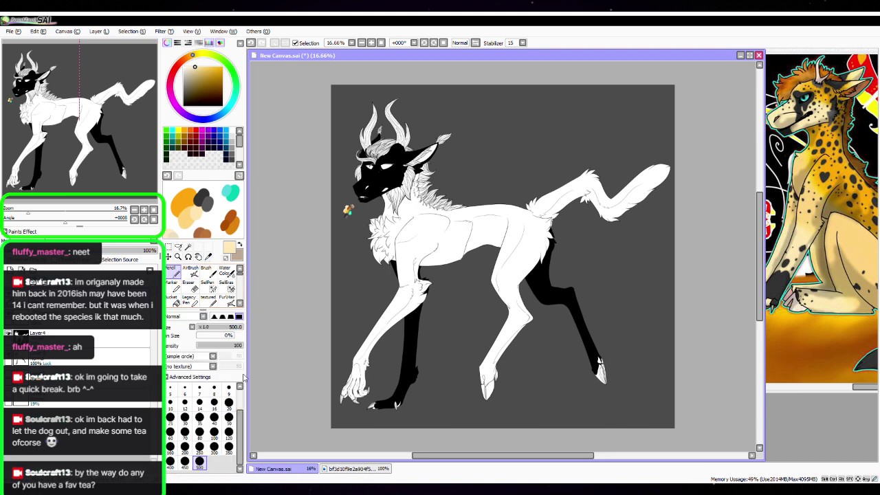
Recolour the creature's black head and far legs pale cream on the layer below Layer4, undoing a stray stroke on the swatch layer
left_click_drag(394, 98, 360, 152)
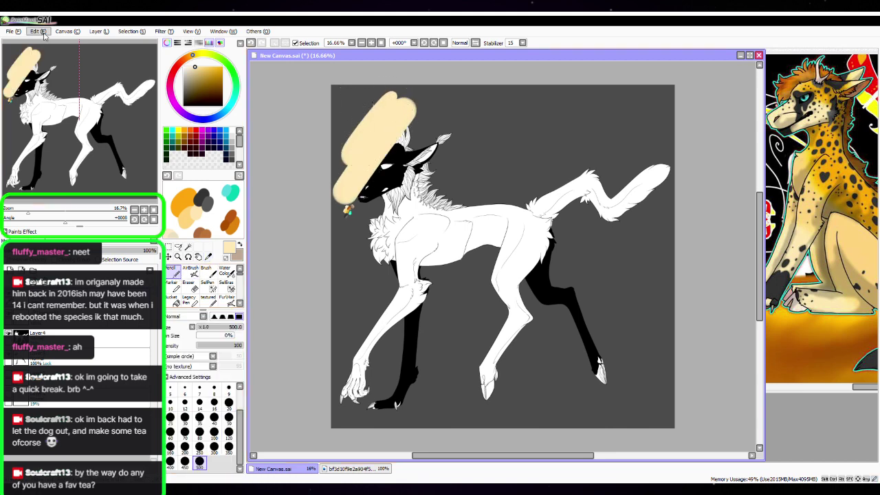
key("ctrl+z")
left_click(120, 357)
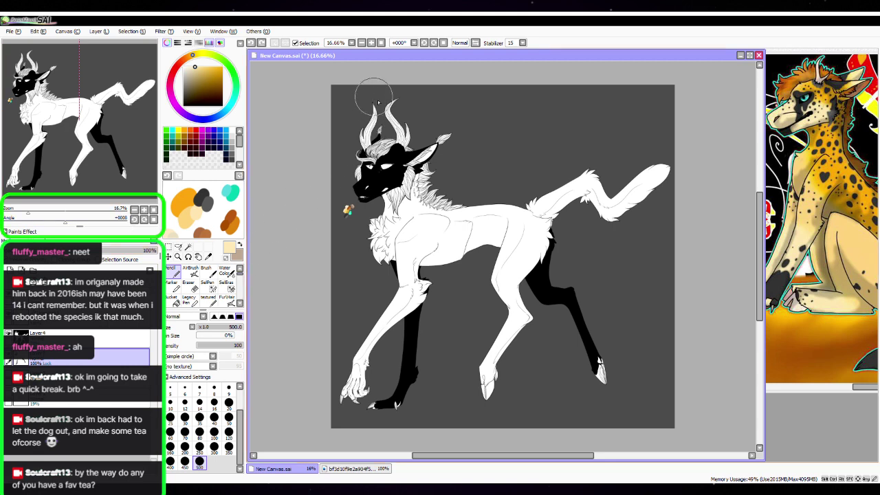
mouse_move(373, 100)
left_mouse_down()
mouse_move(368, 180)
mouse_move(440, 150)
left_mouse_up()
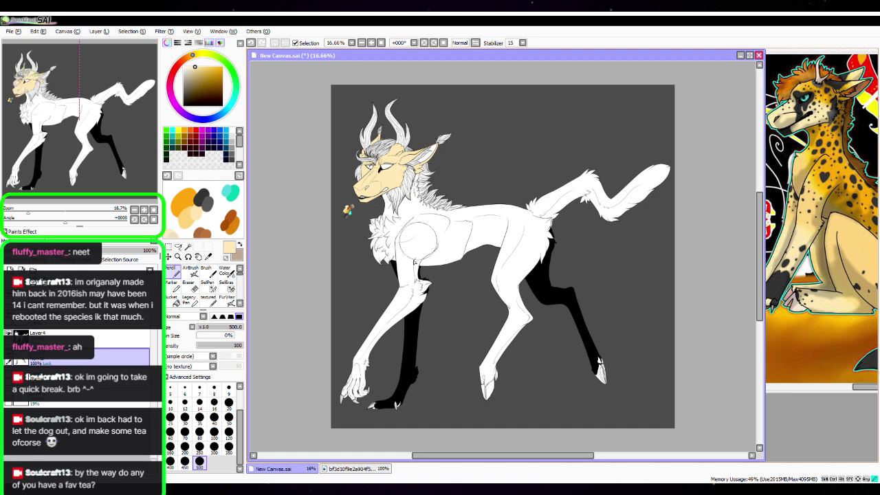
mouse_move(409, 255)
left_mouse_down()
mouse_move(438, 268)
mouse_move(419, 369)
left_mouse_up()
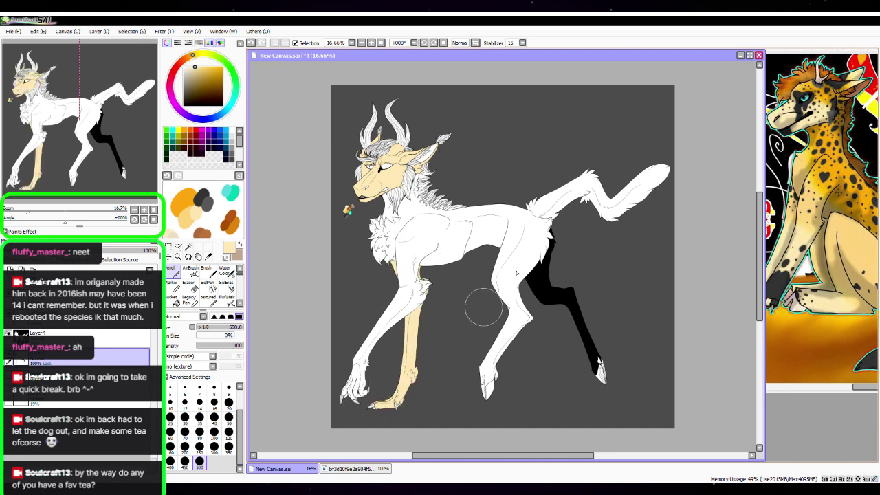
mouse_move(543, 207)
left_mouse_down()
mouse_move(546, 275)
mouse_move(560, 306)
mouse_move(579, 297)
left_mouse_up()
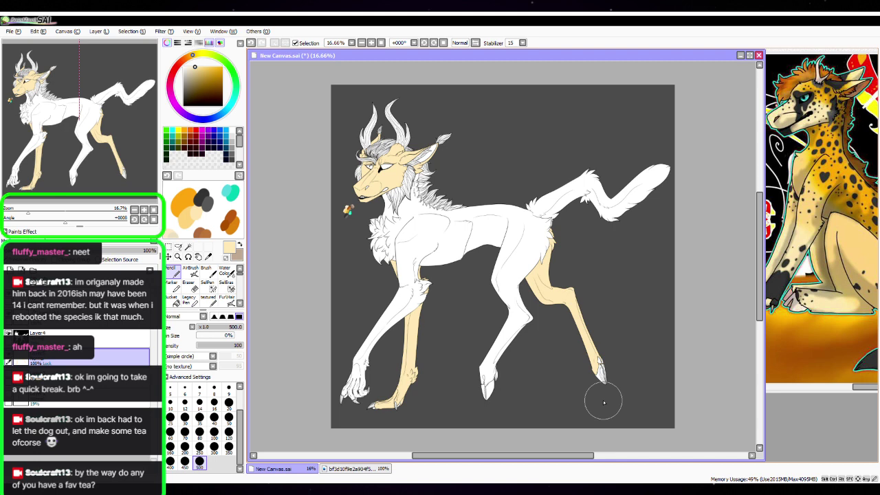
Sample the light gold swatch as the primary colour and the darker gold swatch as the secondary colour
left_click(144, 209)
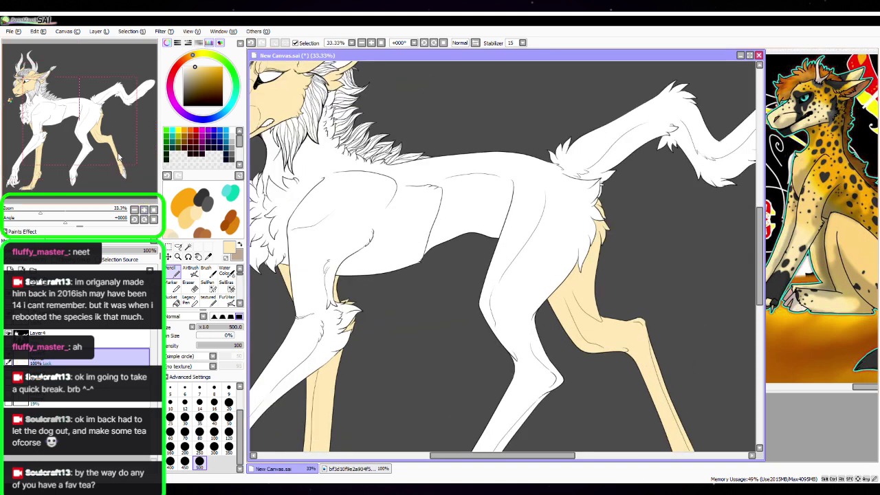
left_click_drag(119, 158, 102, 140)
left_click(144, 209)
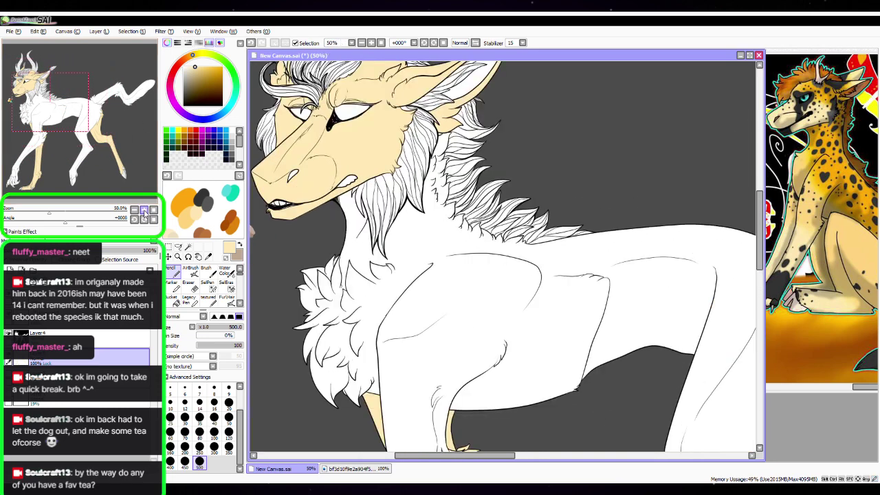
left_click(144, 209)
left_click(144, 209)
key("space")
left_click_drag(357, 259, 663, 272)
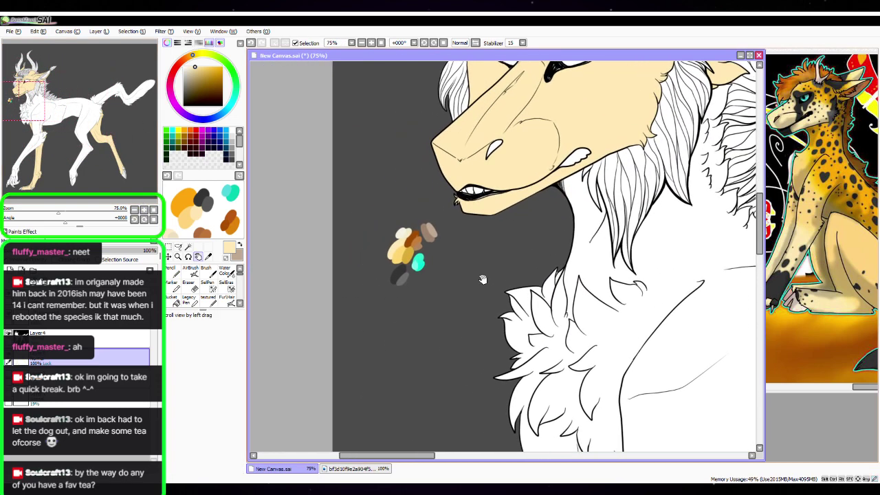
left_click(209, 256)
left_click(399, 251)
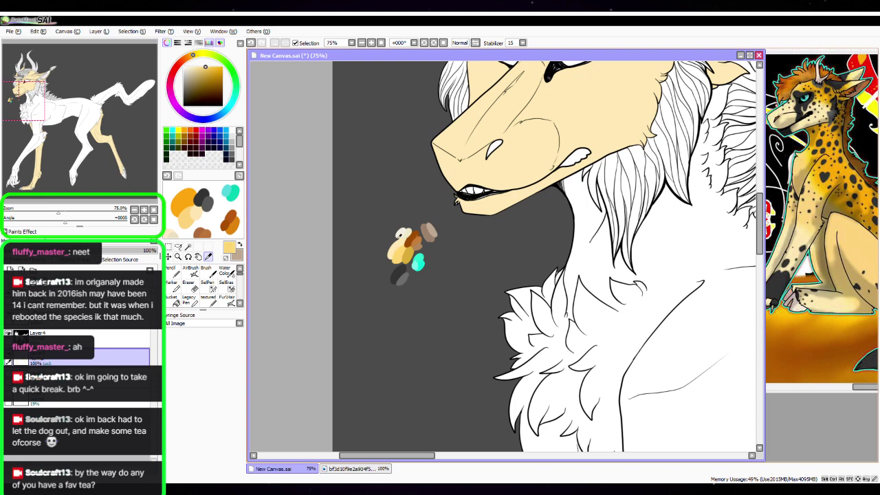
left_click(240, 245)
left_click(408, 235)
left_click(240, 245)
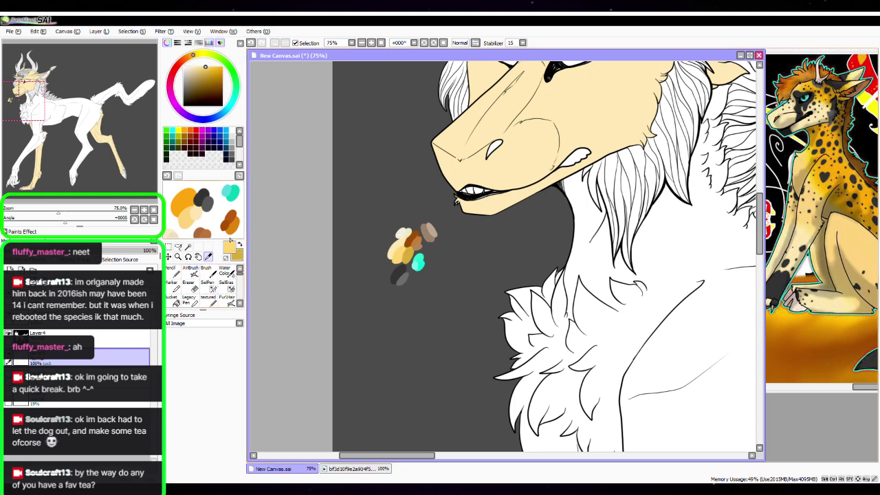
Switch to the Pencil and set its size to 50
left_click(134, 209)
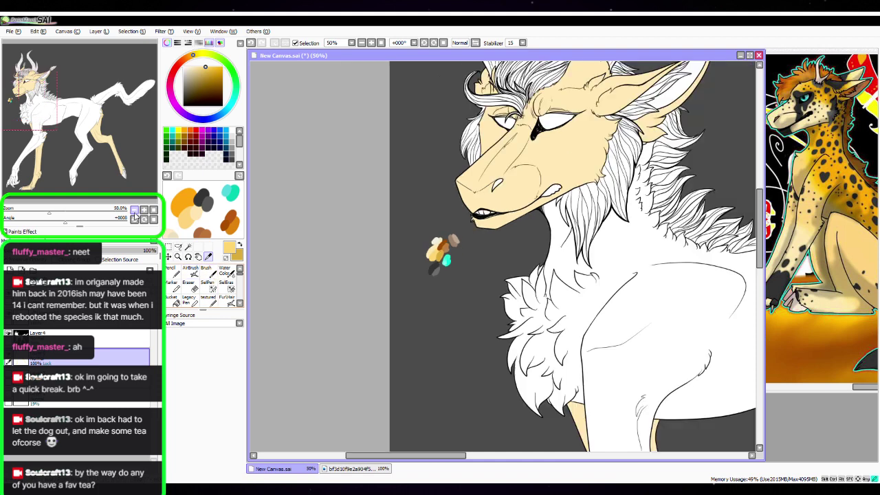
left_click(134, 209)
left_click(176, 269)
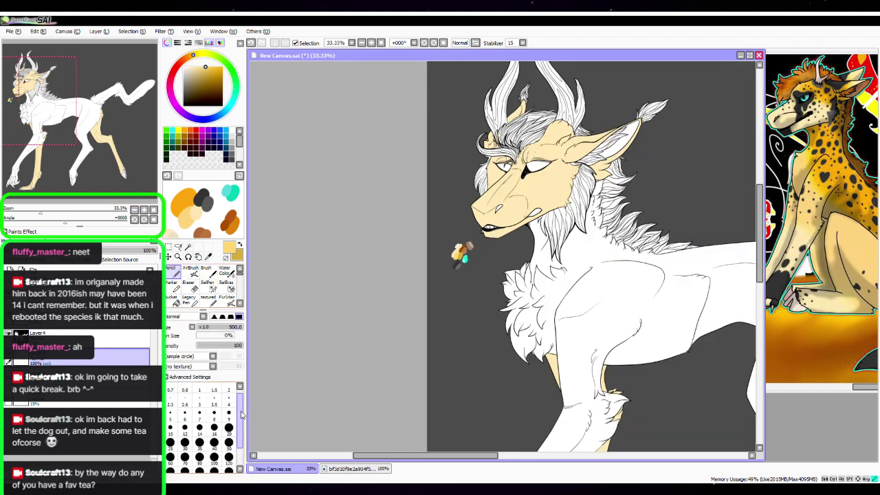
scroll(239, 418, "down", 1)
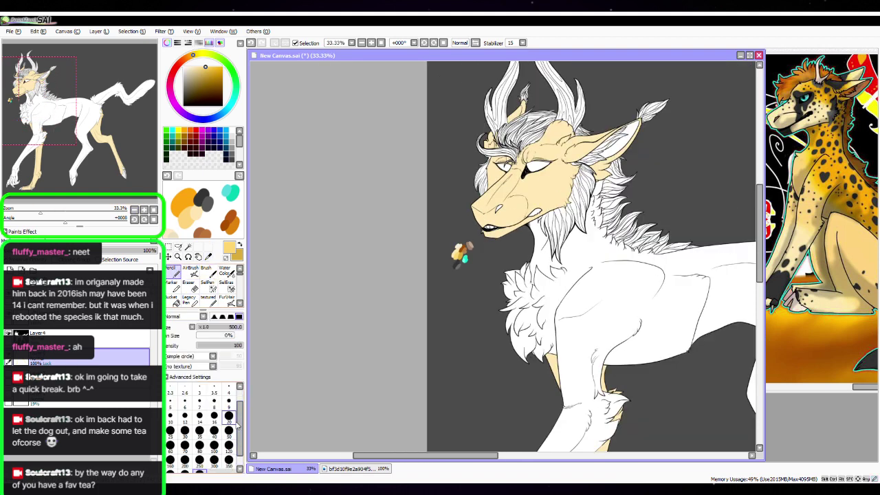
scroll(238, 418, "down", 1)
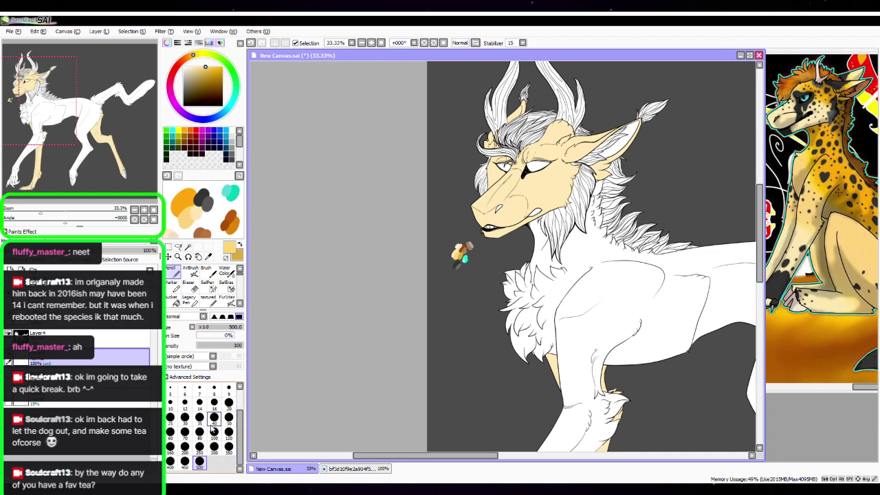
left_click(229, 418)
left_click(144, 211)
left_click(144, 211)
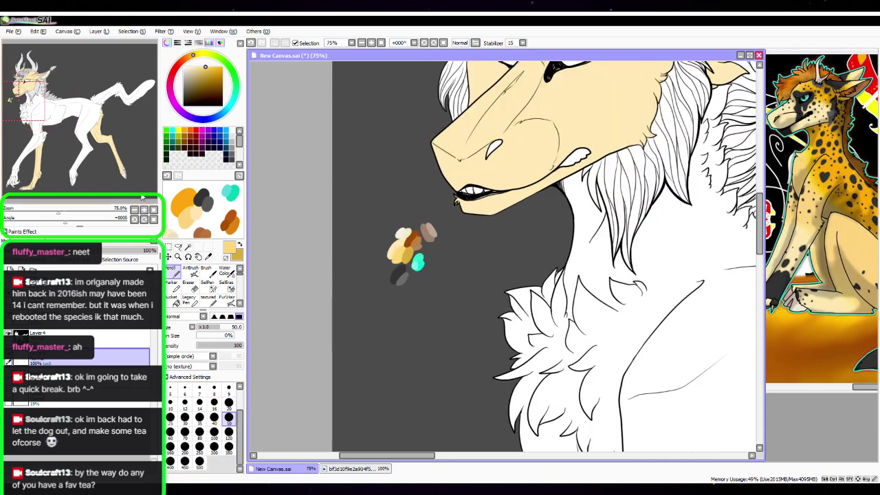
key("space")
left_click_drag(535, 114, 373, 307)
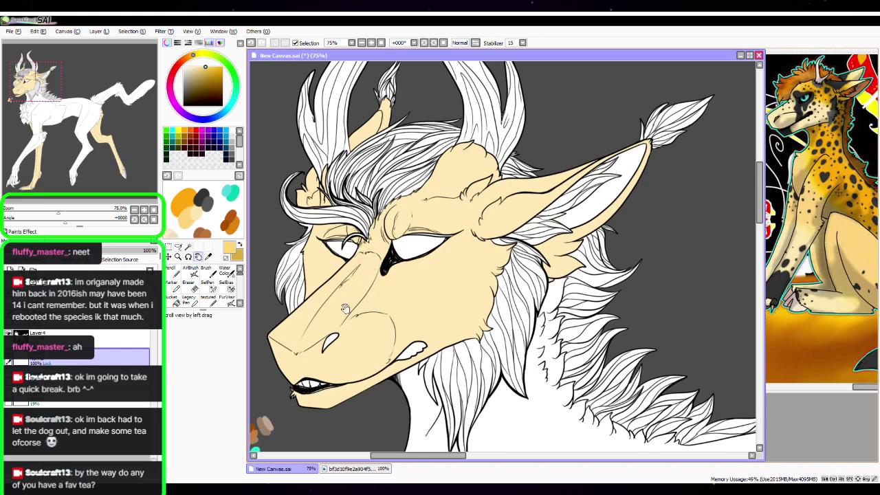
left_click_drag(346, 309, 498, 157)
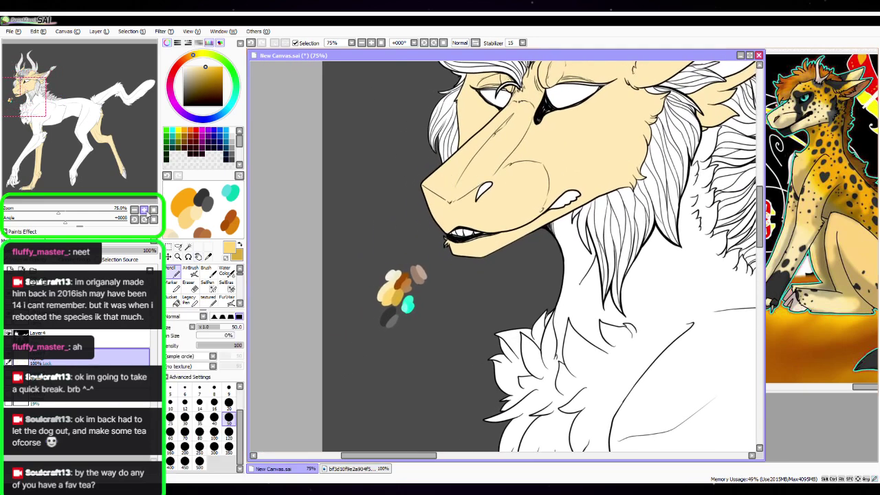
Sample the pale cream swatch and lighten the colour to a near-white cream for the Pencil
left_click(144, 210)
left_click(144, 211)
key("space")
left_click_drag(341, 228, 399, 236)
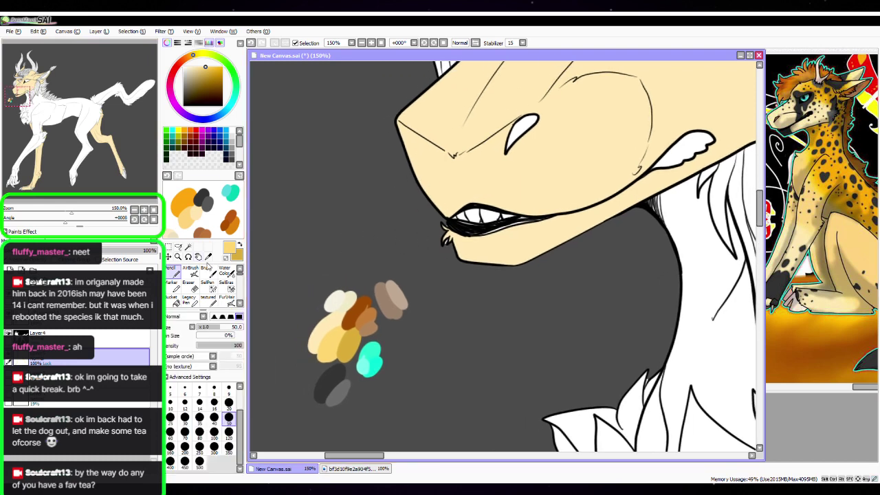
left_click(208, 255)
left_click(323, 325)
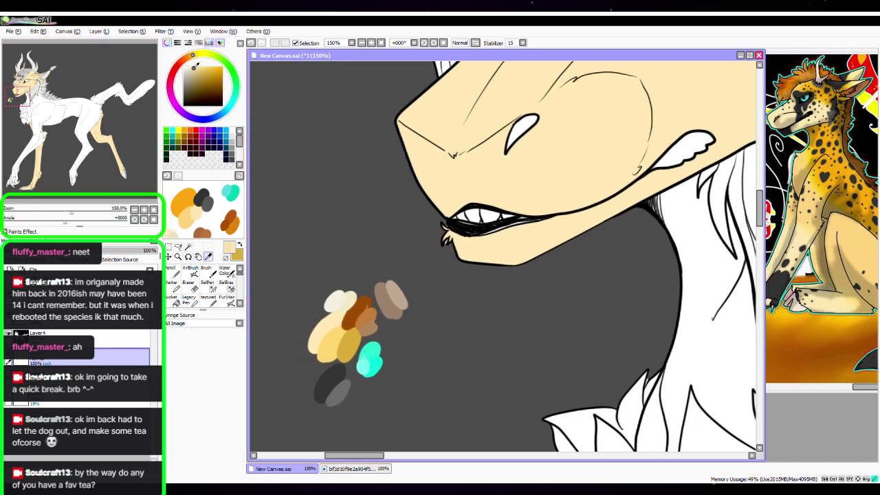
left_click(191, 67)
left_click(172, 273)
Paint over the pale cream swatch on Layer4 with the near-white cream at Pencil size 20
scroll(311, 331, "up", 2)
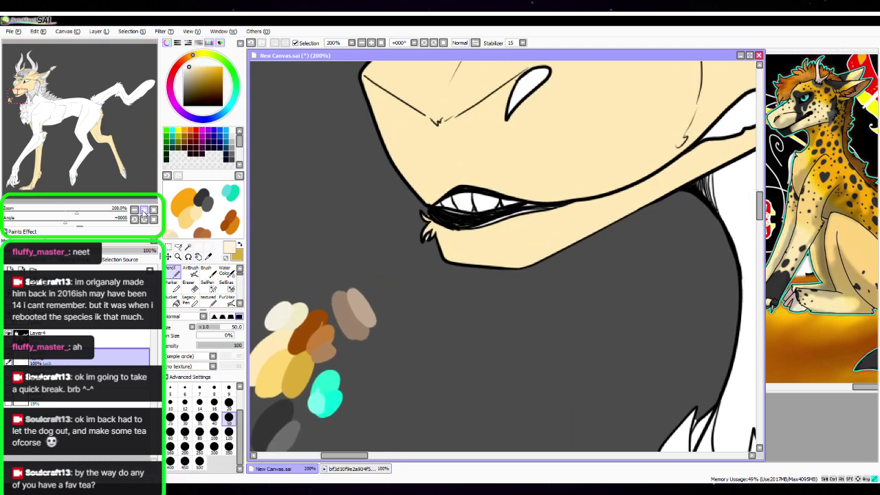
key("space")
left_click_drag(312, 330, 553, 203)
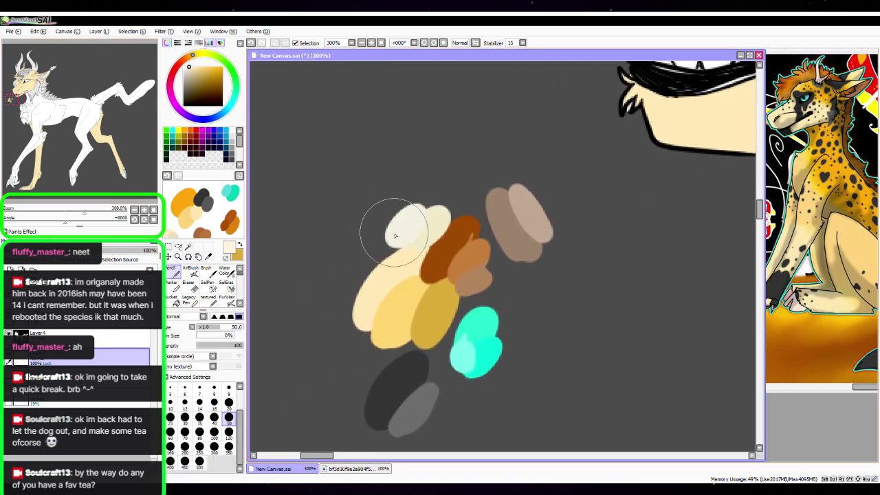
left_click(229, 405)
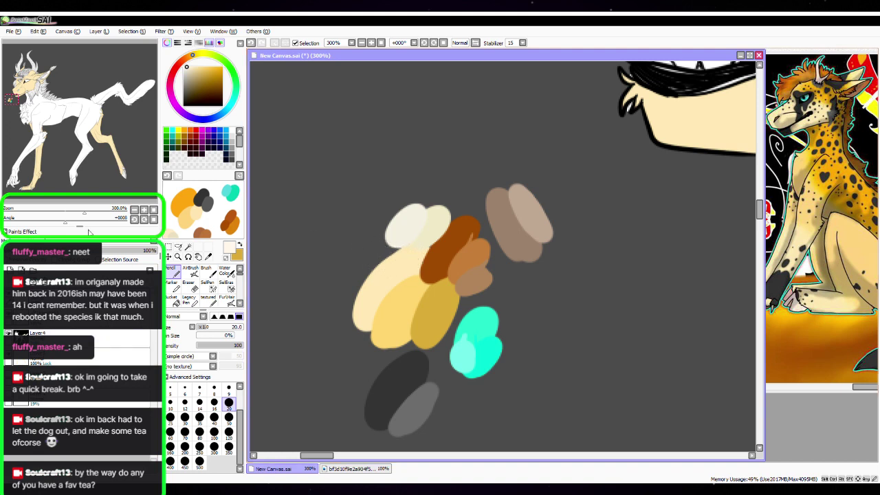
mouse_move(404, 253)
left_mouse_down()
mouse_move(367, 288)
mouse_move(364, 322)
mouse_move(364, 303)
mouse_move(361, 317)
mouse_move(419, 258)
mouse_move(383, 268)
mouse_move(377, 294)
left_mouse_up()
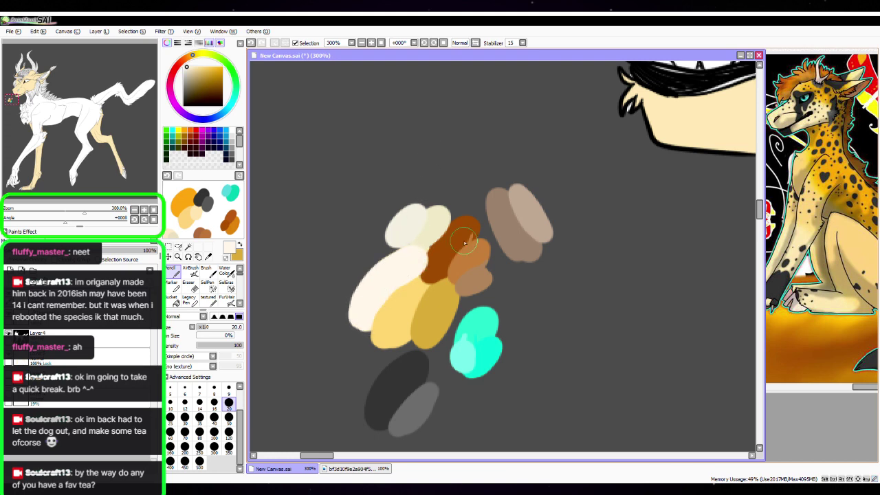
Recolour the creature's head and far legs near-white cream on the layer below Layer4 at Pencil size 500
left_click(134, 209)
left_click(134, 209)
left_click(134, 210)
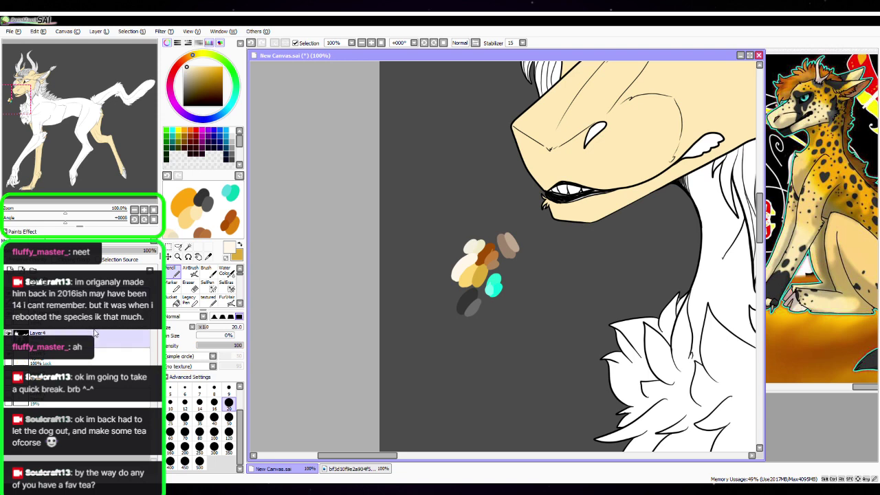
left_click(97, 352)
left_click(153, 211)
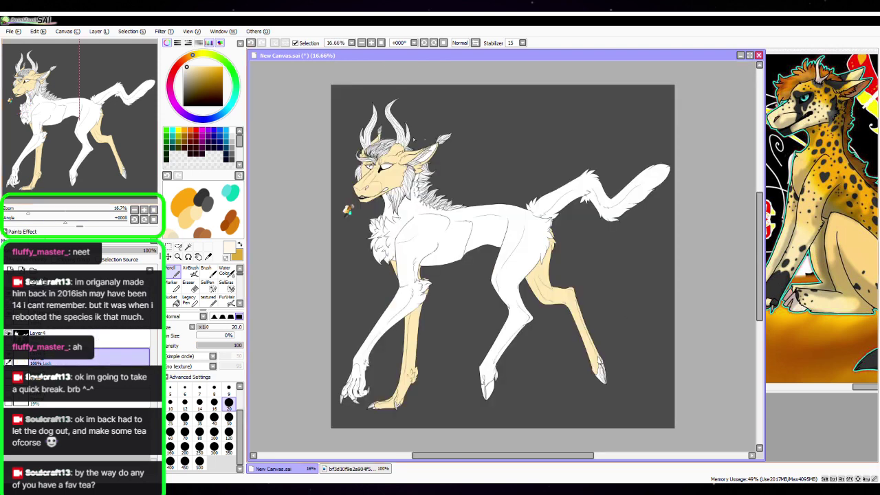
left_click(200, 462)
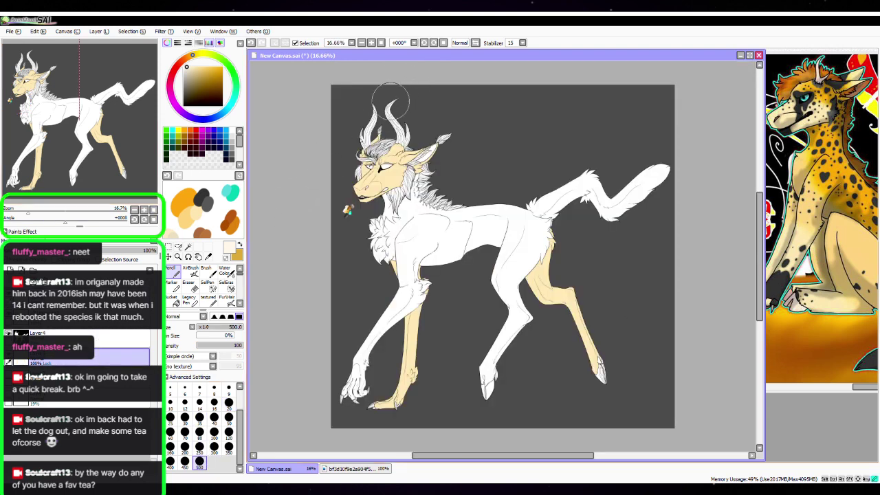
left_click_drag(381, 162, 406, 160)
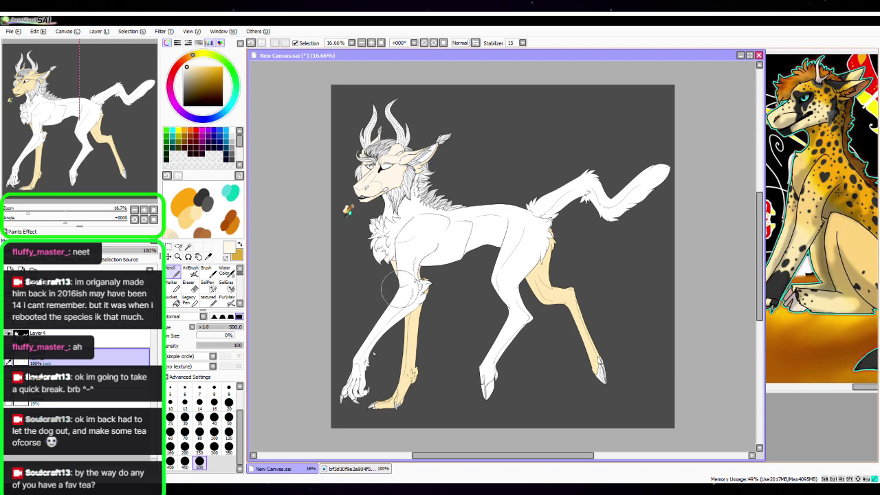
mouse_move(410, 292)
left_mouse_down()
mouse_move(388, 388)
mouse_move(393, 423)
left_mouse_up()
mouse_move(539, 251)
left_mouse_down()
mouse_move(565, 281)
mouse_move(574, 274)
mouse_move(607, 392)
left_mouse_up()
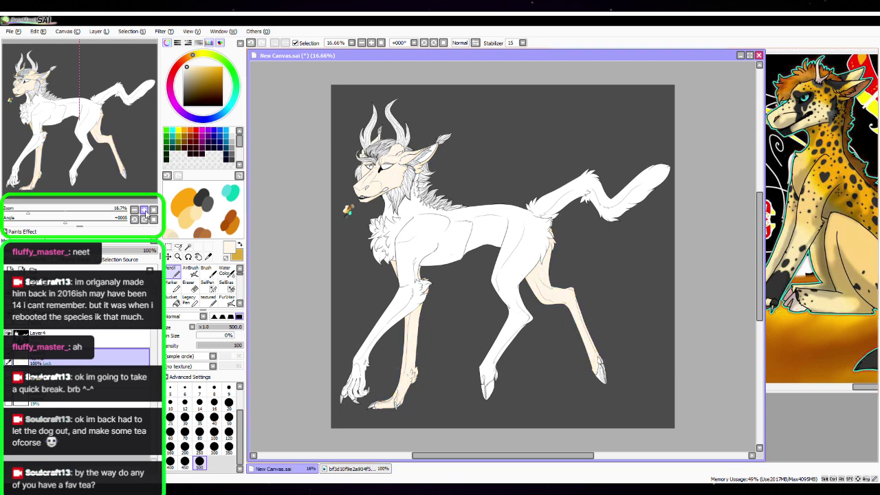
Take the light gold swatch as the painting colour and switch to the AirBrush
left_click(144, 208)
key("space")
left_click_drag(269, 166, 443, 276)
scroll(443, 275, "up", 3)
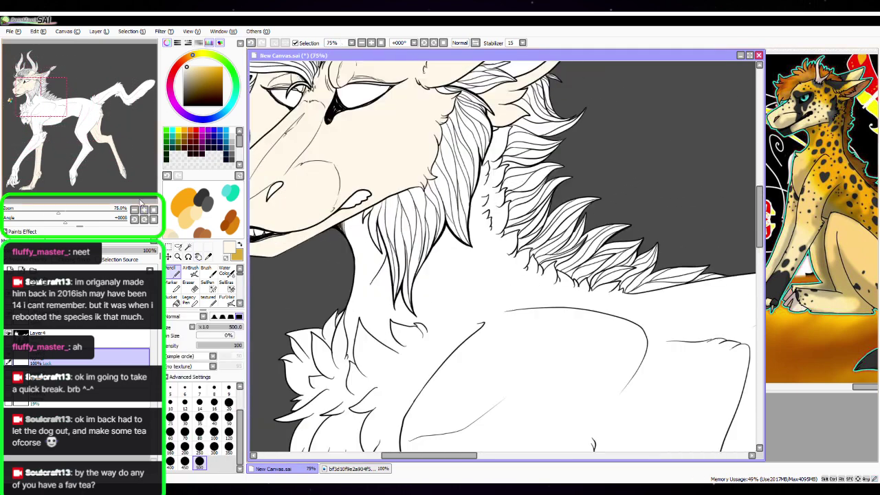
left_click_drag(314, 261, 524, 282)
key("alt")
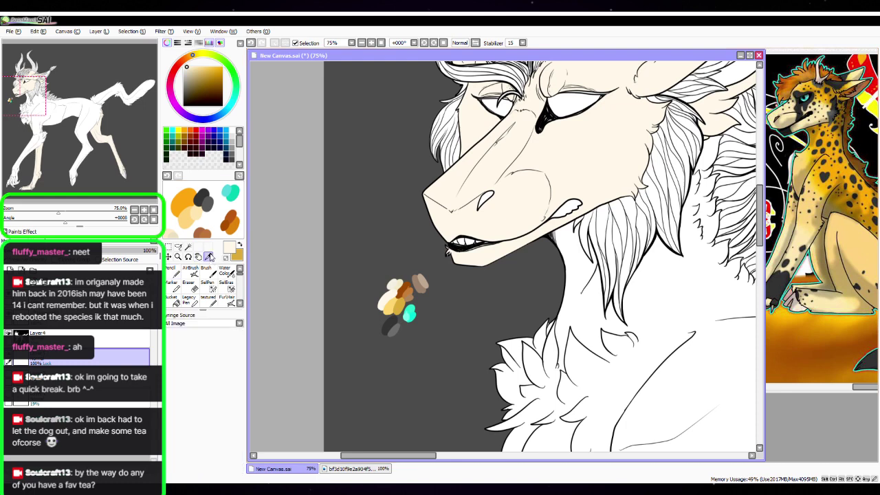
left_click(193, 273)
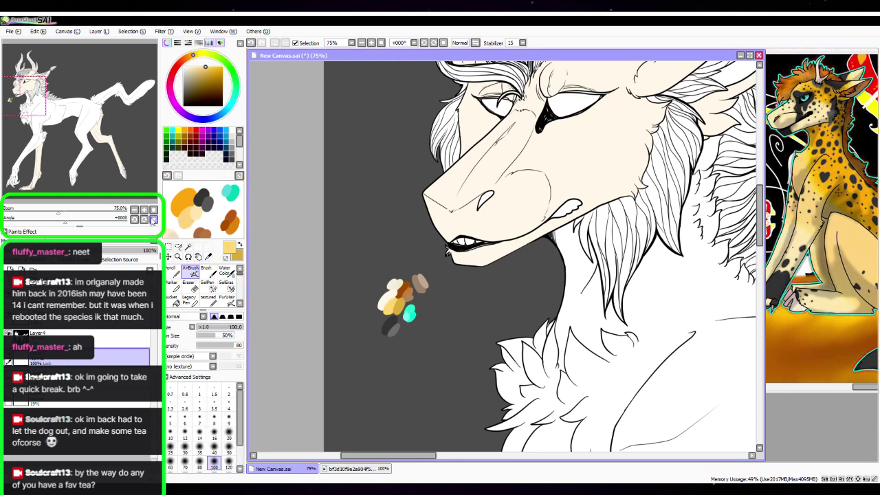
Airbrush light gold at size 100 onto the muzzle bridge, around the far eye, over the far ear and on the brow
left_click(135, 210)
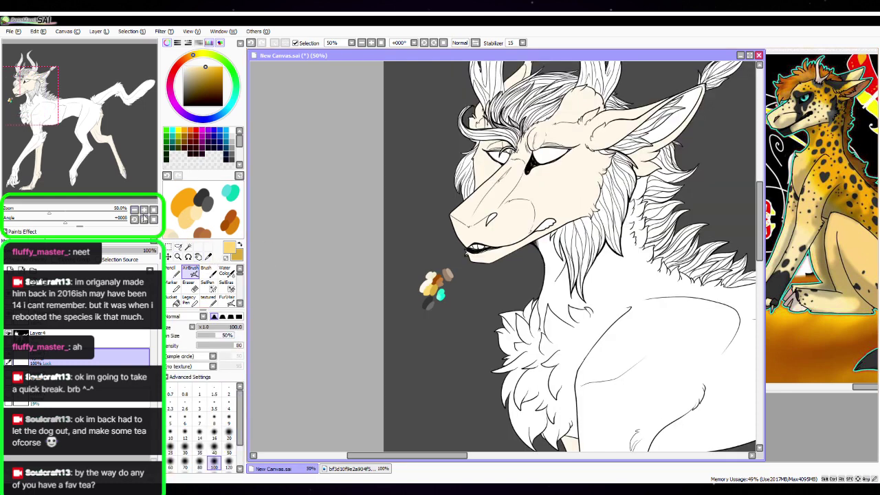
mouse_move(522, 158)
left_mouse_down()
mouse_move(543, 160)
mouse_move(380, 315)
left_mouse_up()
key("space")
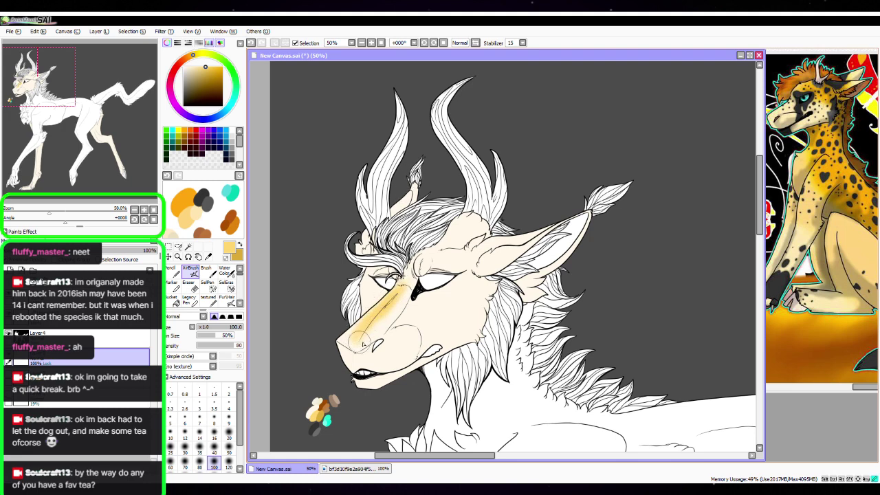
mouse_move(364, 345)
left_mouse_down()
mouse_move(402, 298)
mouse_move(407, 269)
left_mouse_up()
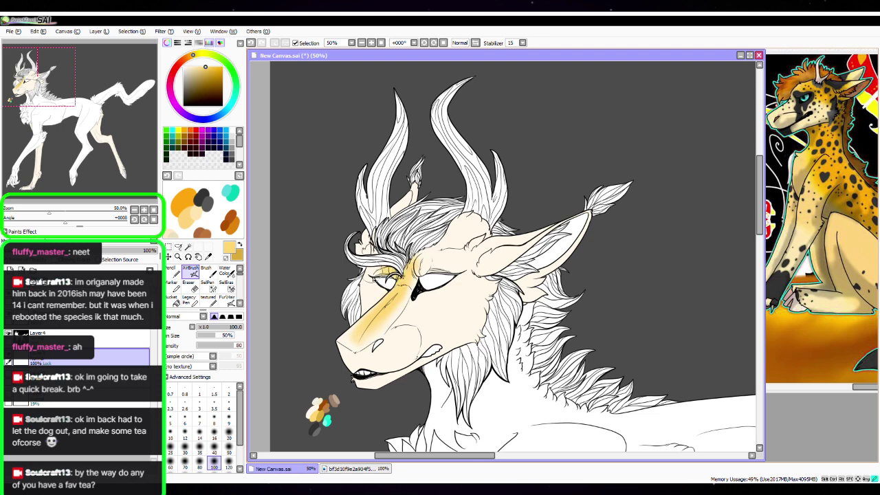
mouse_move(387, 293)
left_mouse_down()
mouse_move(369, 279)
mouse_move(370, 293)
mouse_move(377, 285)
mouse_move(364, 242)
left_mouse_up()
left_click_drag(379, 212, 403, 198)
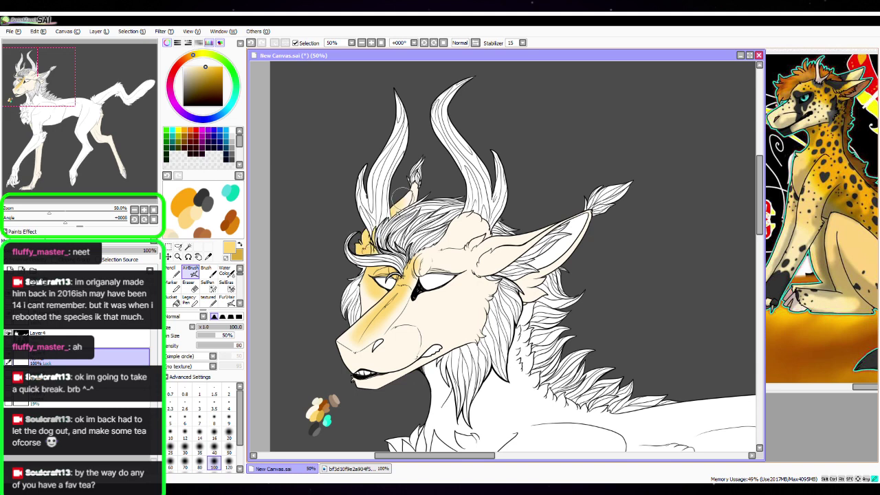
left_click_drag(427, 256, 418, 273)
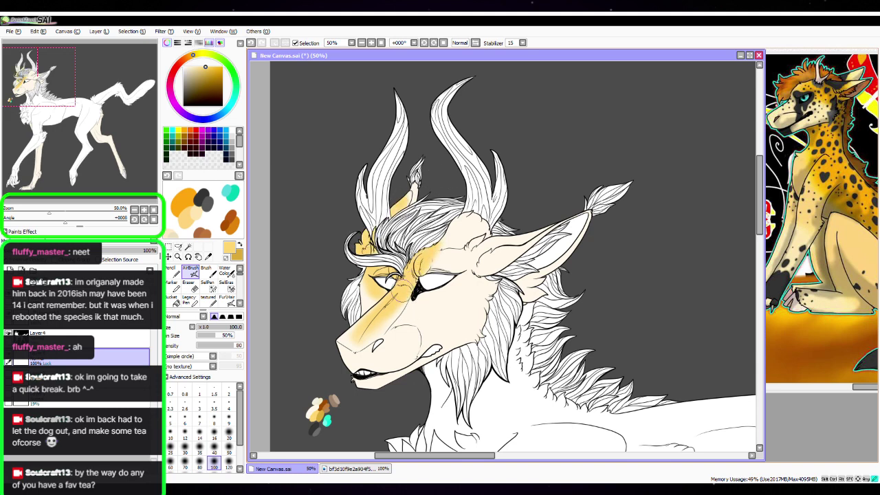
Sample the near-white cream, airbrush it over the gold edges on the muzzle and far cheek, and restore light gold as the primary colour
left_click(240, 245)
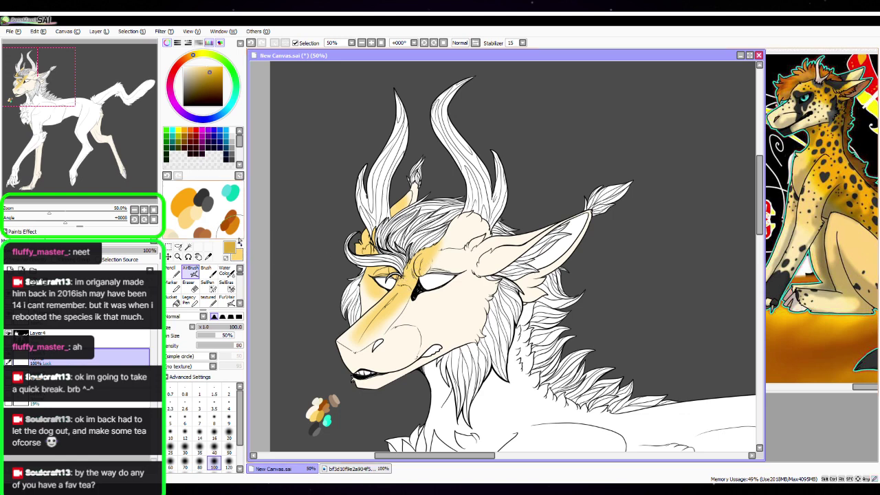
left_click(209, 257)
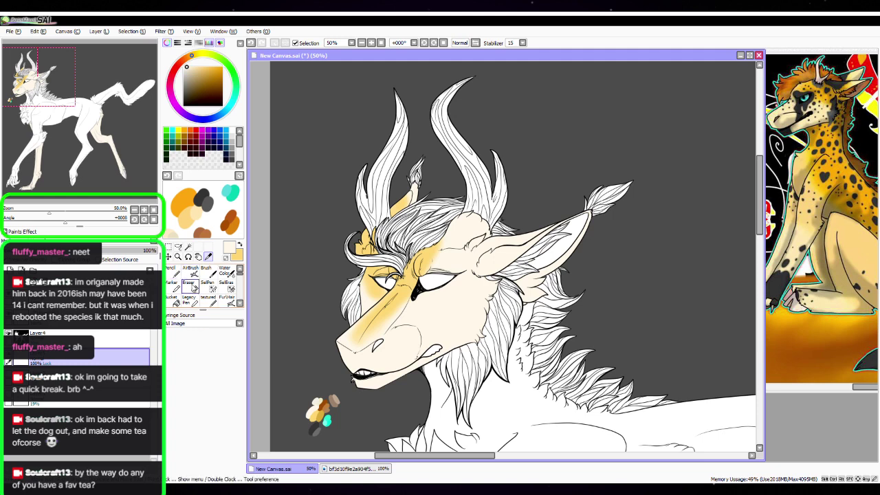
left_click(190, 269)
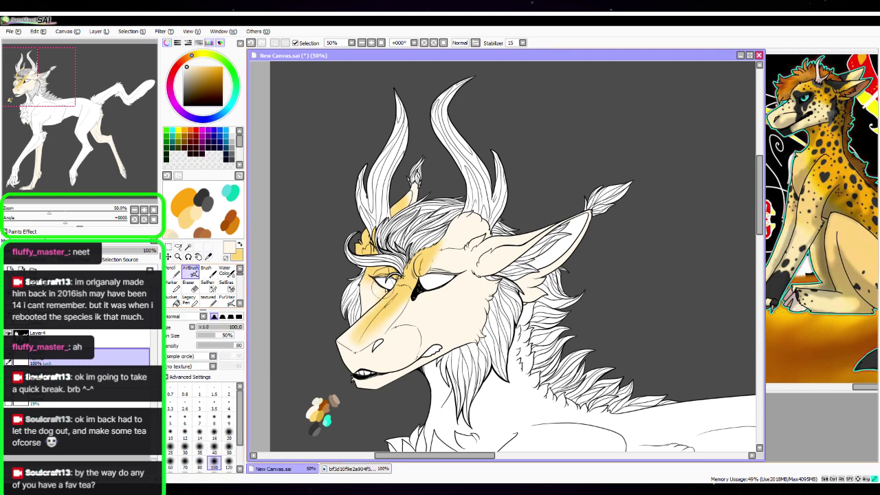
left_click_drag(354, 355, 356, 354)
left_click(239, 246)
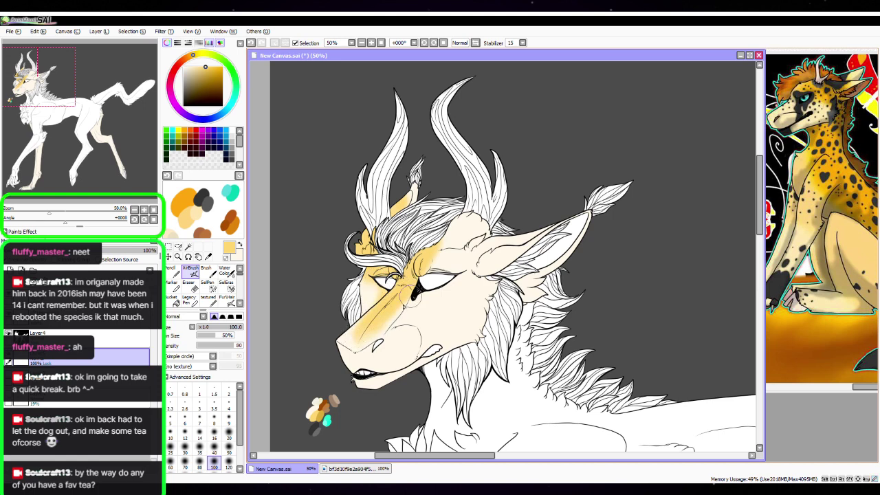
Airbrush light gold over the near brow, the fur at the near horn's base and the upper edge of the near ear
left_click_drag(411, 297, 420, 279)
left_click_drag(447, 238, 475, 206)
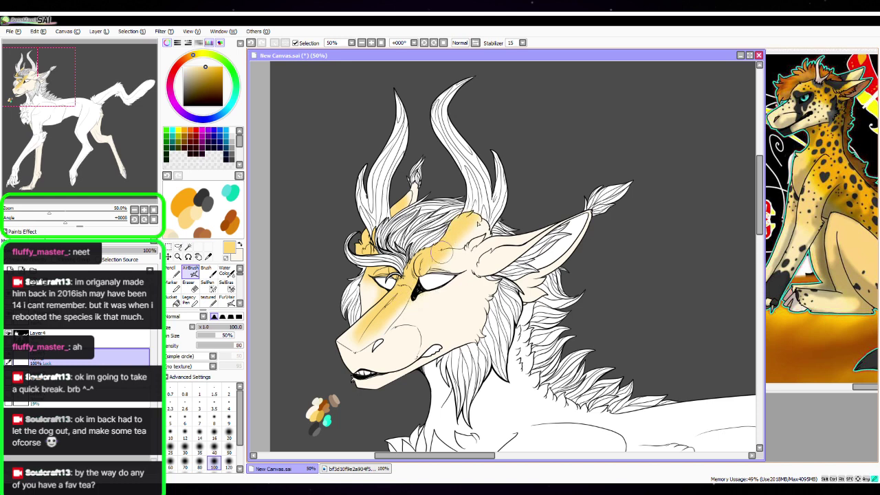
mouse_move(444, 251)
left_mouse_down()
mouse_move(468, 258)
mouse_move(524, 225)
left_mouse_up()
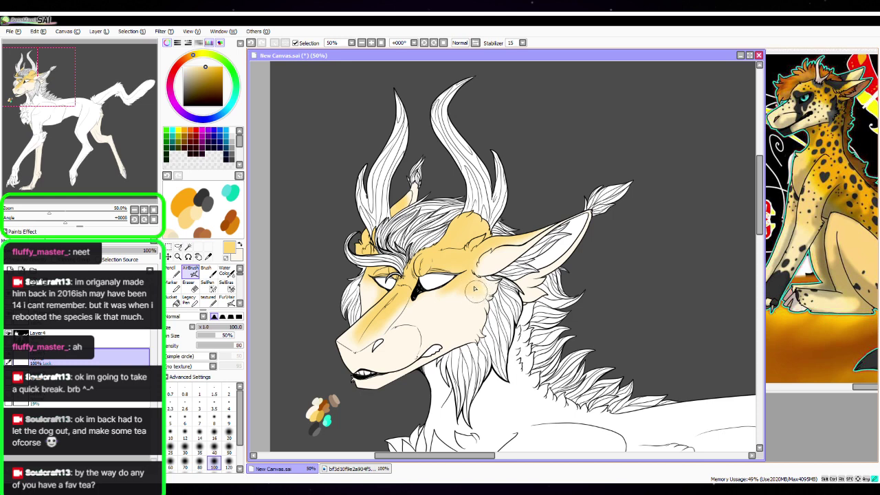
Airbrush near-white cream at size 120 over the gold on the muzzle bridge and below the near eye to soften its edges
key("x")
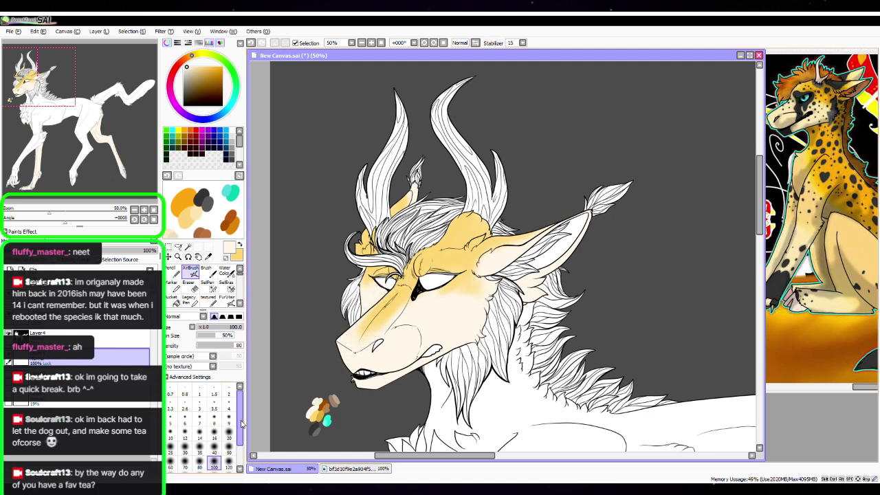
left_click(229, 466)
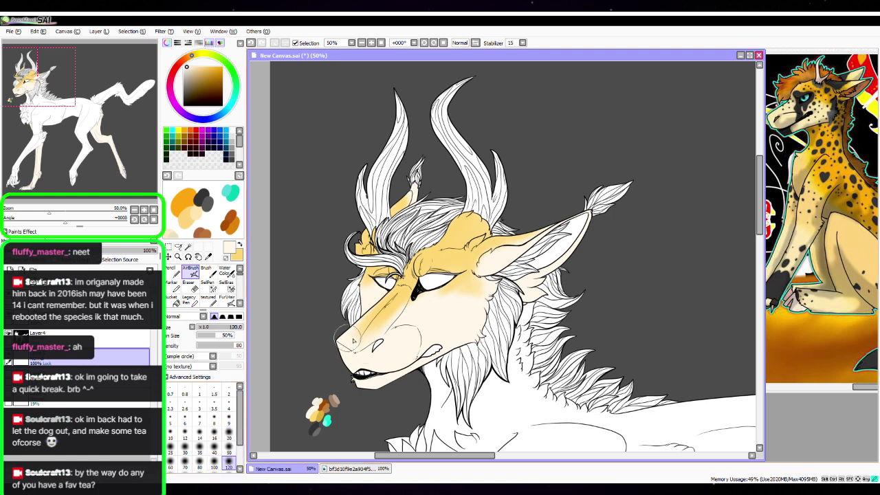
mouse_move(384, 332)
left_mouse_down()
mouse_move(389, 306)
mouse_move(371, 318)
mouse_move(358, 337)
mouse_move(386, 307)
mouse_move(380, 333)
mouse_move(359, 352)
mouse_move(355, 335)
left_mouse_up()
mouse_move(396, 297)
left_mouse_down()
mouse_move(372, 330)
mouse_move(373, 322)
left_mouse_up()
mouse_move(444, 292)
left_mouse_down()
mouse_move(456, 297)
mouse_move(425, 295)
left_mouse_up()
left_click_drag(380, 324, 399, 292)
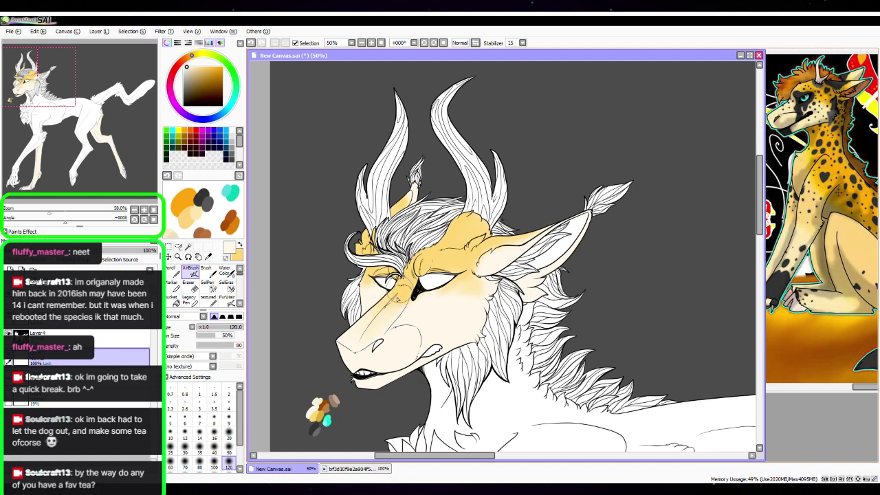
Rebuild light gold along the muzzle bridge, brow and near horn's base, and blend cream over the gold edges on both ears
left_click(240, 245)
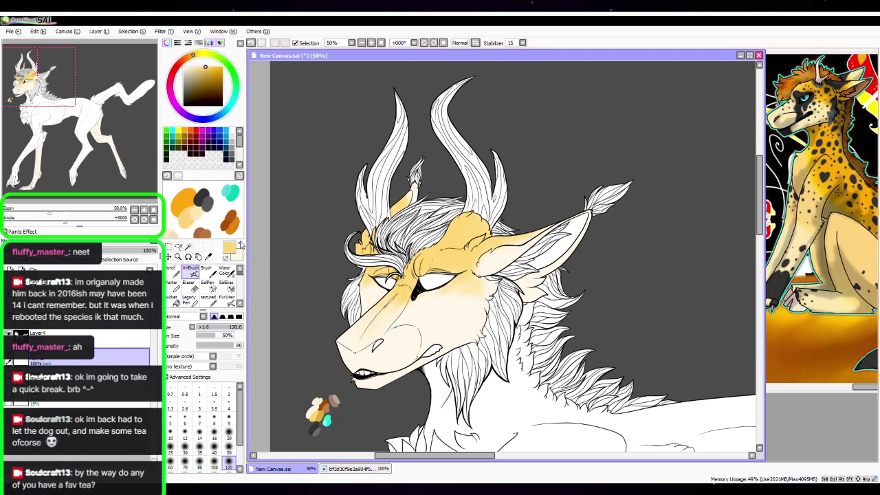
left_click_drag(398, 303, 367, 329)
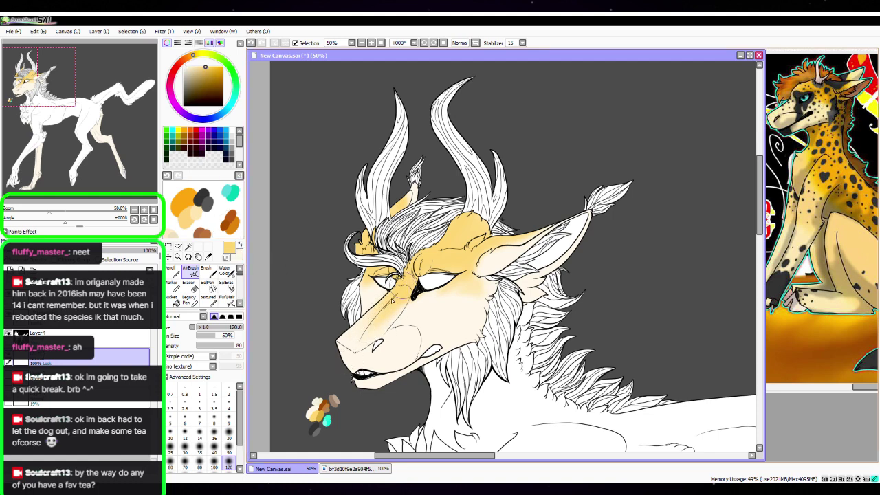
left_click_drag(416, 261, 448, 229)
mouse_move(465, 195)
left_mouse_down()
mouse_move(475, 231)
mouse_move(546, 216)
mouse_move(474, 257)
left_mouse_up()
key("x")
left_click_drag(430, 187, 402, 208)
left_click_drag(574, 214, 507, 258)
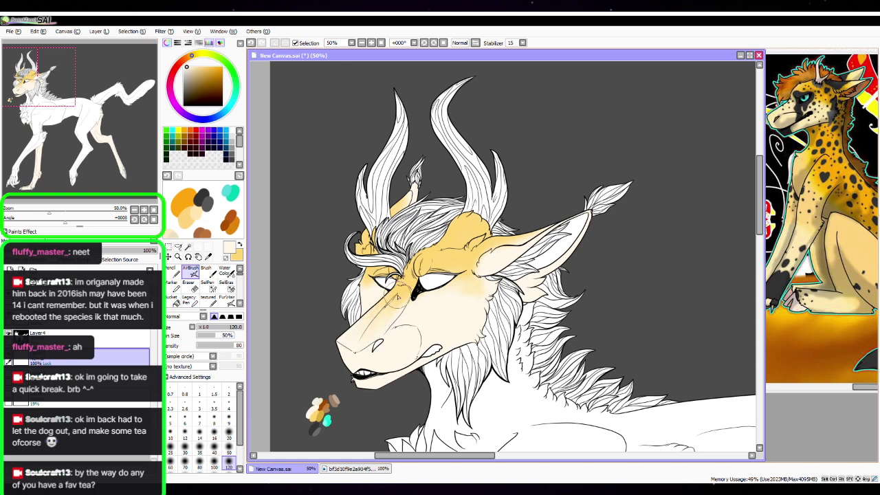
Airbrush light gold at size 500 down the far foreleg
scroll(397, 297, "down", 4)
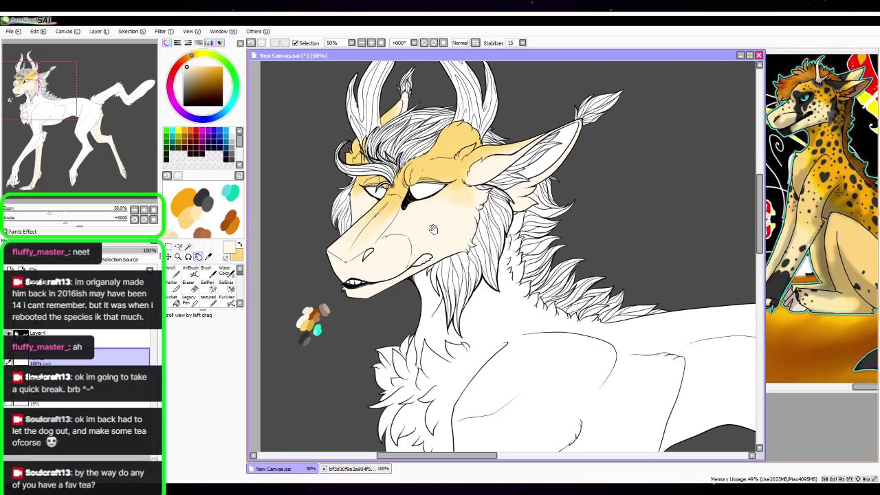
left_click(134, 209)
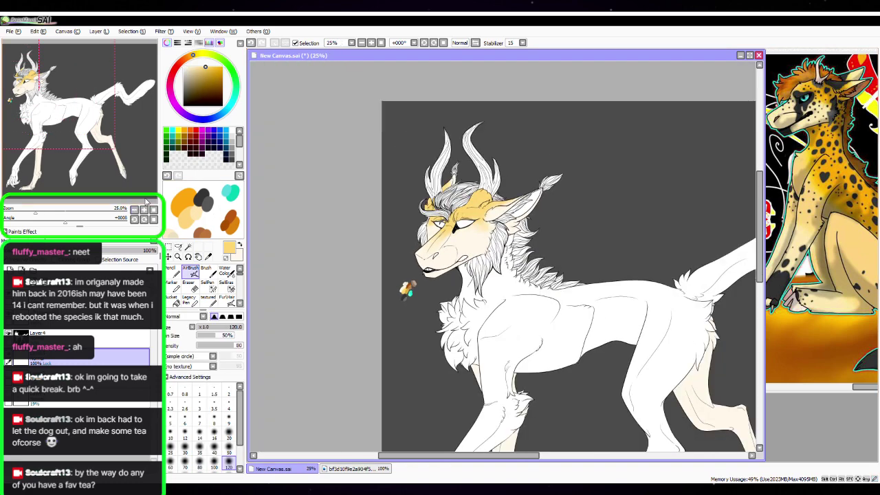
key("space")
left_click_drag(540, 316, 515, 187)
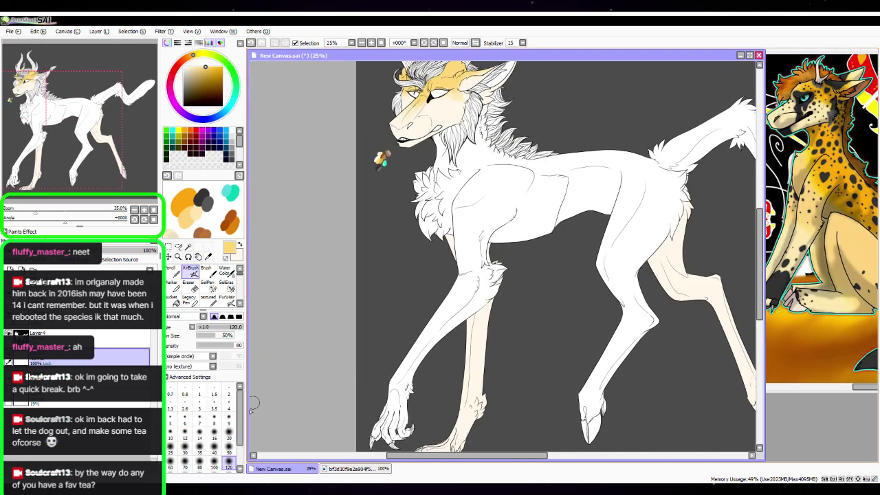
scroll(242, 426, "down", 2)
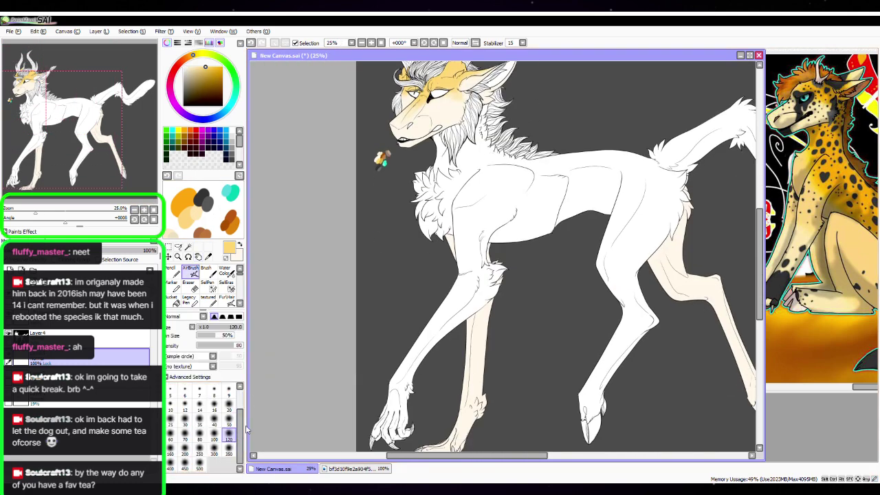
left_click(199, 465)
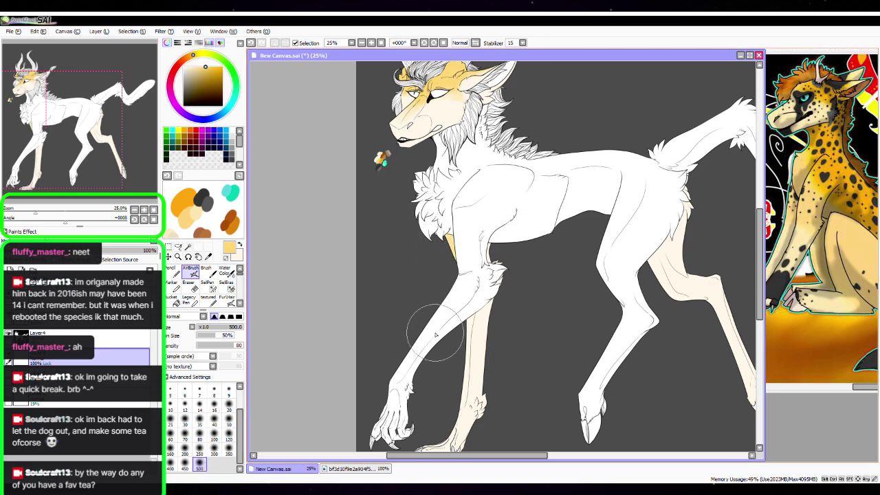
left_click_drag(560, 332, 489, 271)
mouse_move(374, 178)
left_mouse_down()
mouse_move(387, 201)
mouse_move(389, 255)
left_mouse_up()
mouse_move(387, 280)
left_mouse_down()
mouse_move(385, 335)
mouse_move(386, 198)
mouse_move(384, 317)
left_mouse_up()
Airbrush light gold along the edges of the far hind leg from thigh to hoof, keeping light gold as the primary colour
left_click_drag(699, 259, 599, 296)
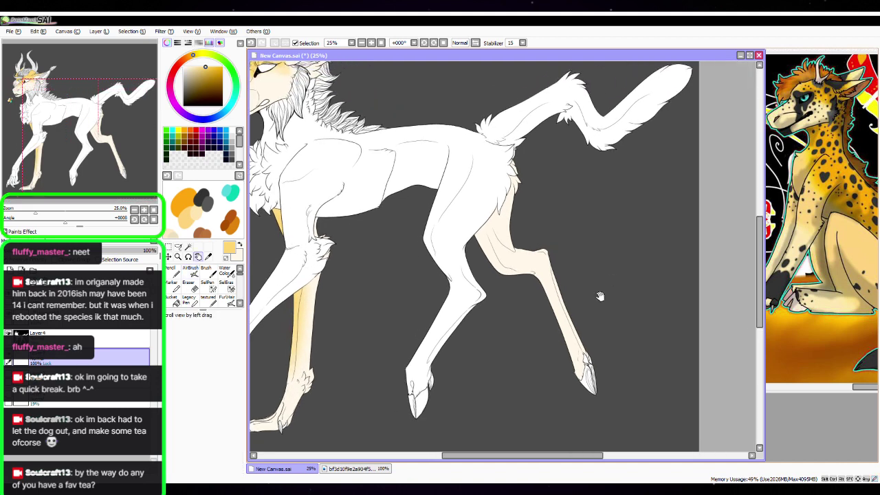
mouse_move(454, 183)
left_mouse_down()
mouse_move(494, 272)
mouse_move(474, 240)
mouse_move(483, 260)
mouse_move(524, 285)
mouse_move(537, 305)
mouse_move(525, 277)
mouse_move(549, 326)
mouse_move(533, 282)
mouse_move(562, 370)
mouse_move(550, 315)
mouse_move(559, 355)
mouse_move(521, 267)
mouse_move(487, 254)
left_mouse_up()
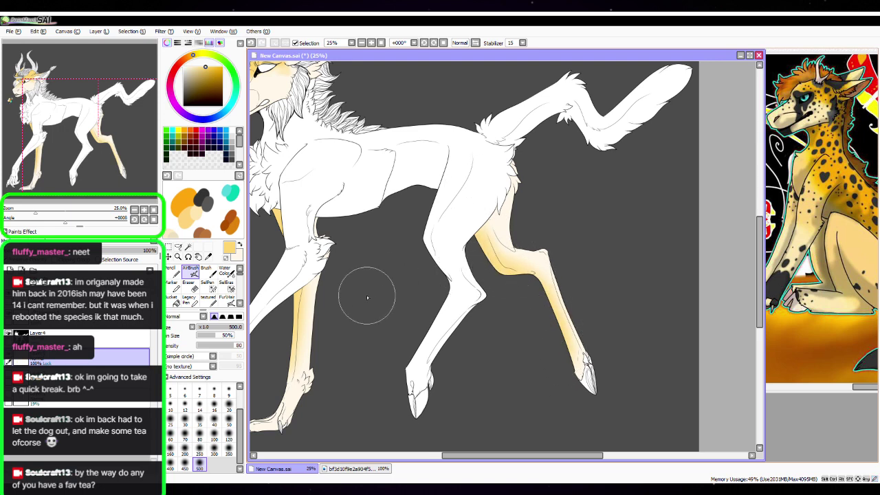
mouse_move(508, 155)
left_mouse_down()
mouse_move(508, 199)
mouse_move(513, 175)
mouse_move(497, 245)
mouse_move(509, 259)
mouse_move(495, 206)
mouse_move(504, 253)
mouse_move(487, 223)
mouse_move(511, 175)
left_mouse_up()
key("x")
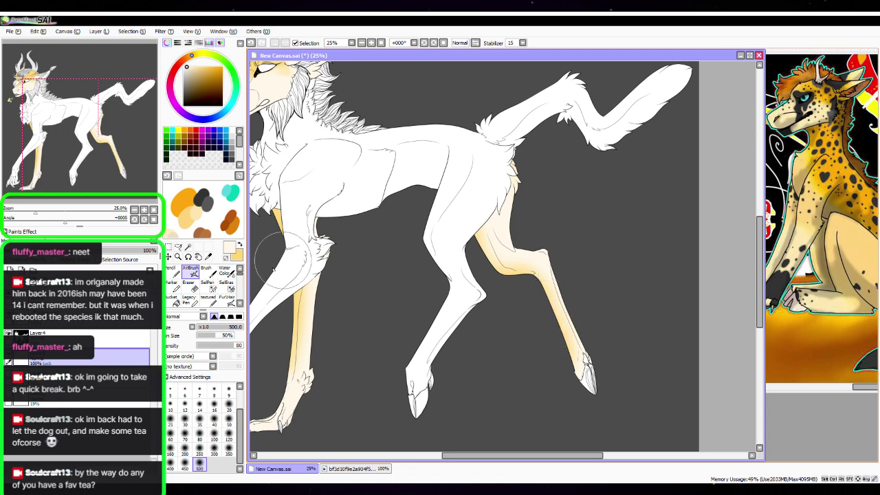
left_click(240, 245)
mouse_move(477, 175)
left_mouse_down()
mouse_move(475, 229)
mouse_move(488, 258)
mouse_move(484, 243)
left_mouse_up()
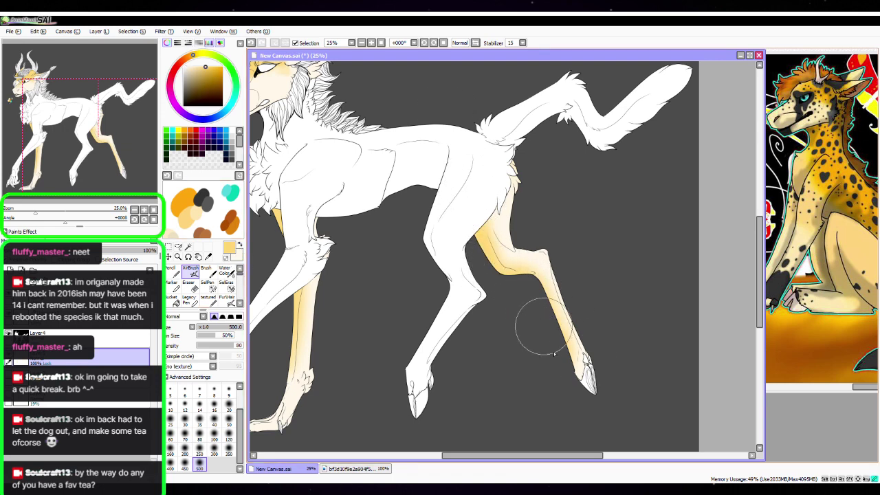
Sample the darker gold and dark grey from the palette swatches beside the head, with darker gold as primary and grey as secondary colour
left_click_drag(421, 214, 574, 269)
left_click_drag(461, 241, 504, 314)
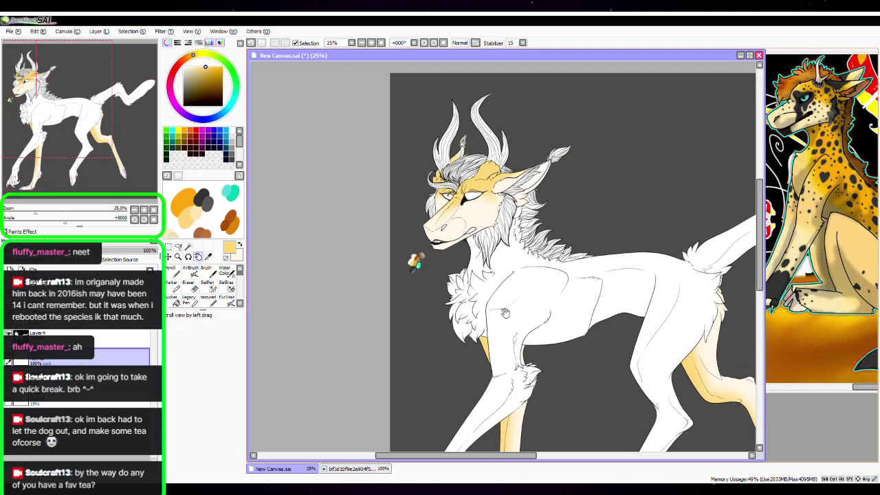
scroll(505, 313, "up", 4)
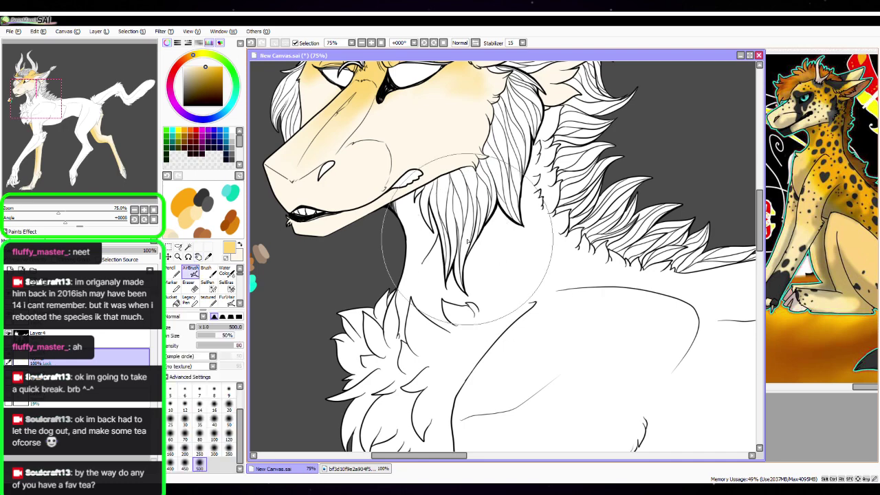
left_click_drag(481, 242, 603, 283)
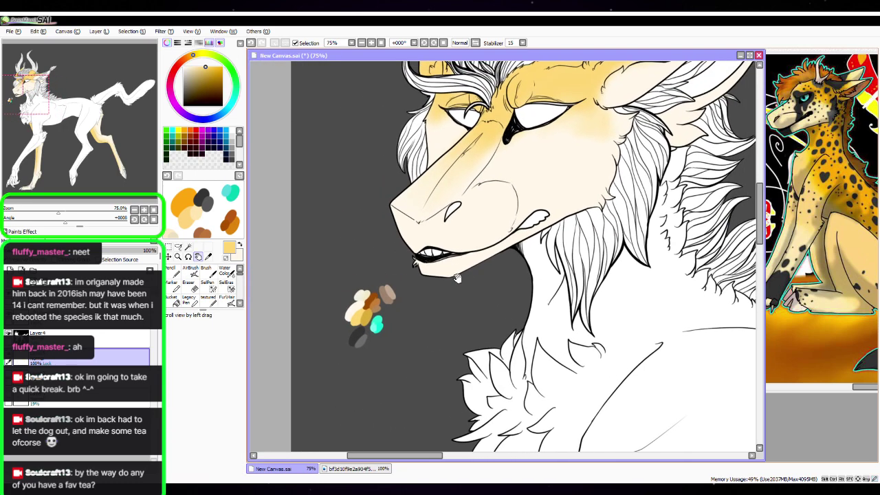
left_click(209, 256)
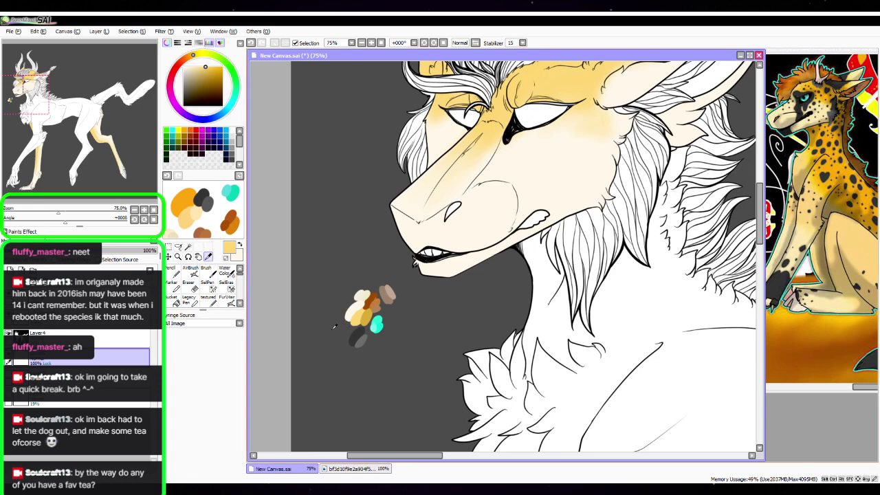
key("space")
left_click_drag(421, 294, 353, 390)
left_click_drag(381, 418, 404, 368)
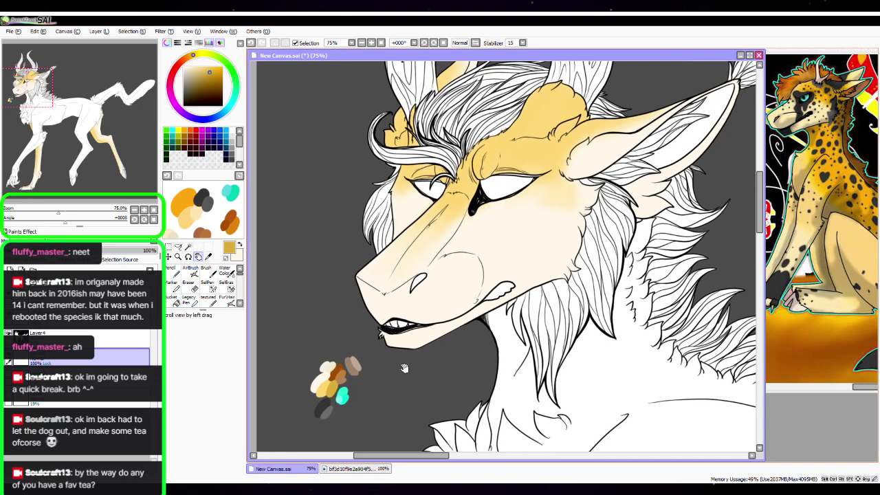
left_click(208, 257)
left_click(240, 246)
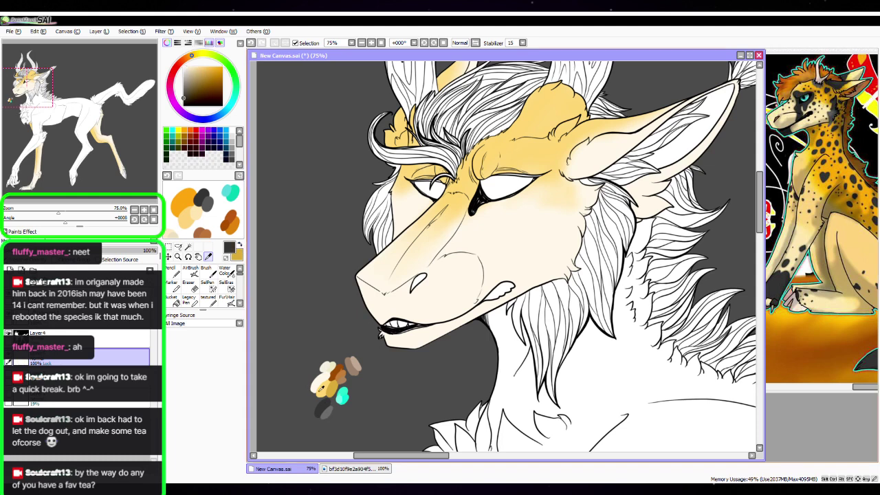
key("space")
left_click_drag(319, 391, 314, 432)
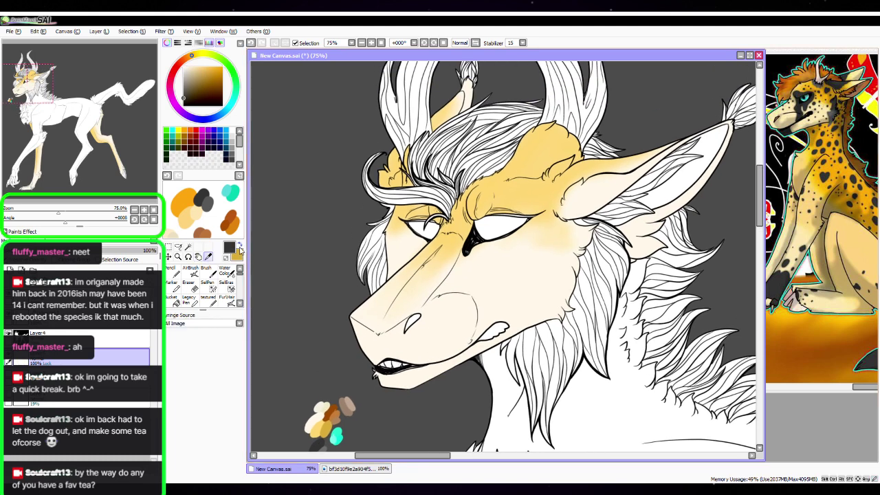
left_click(240, 246)
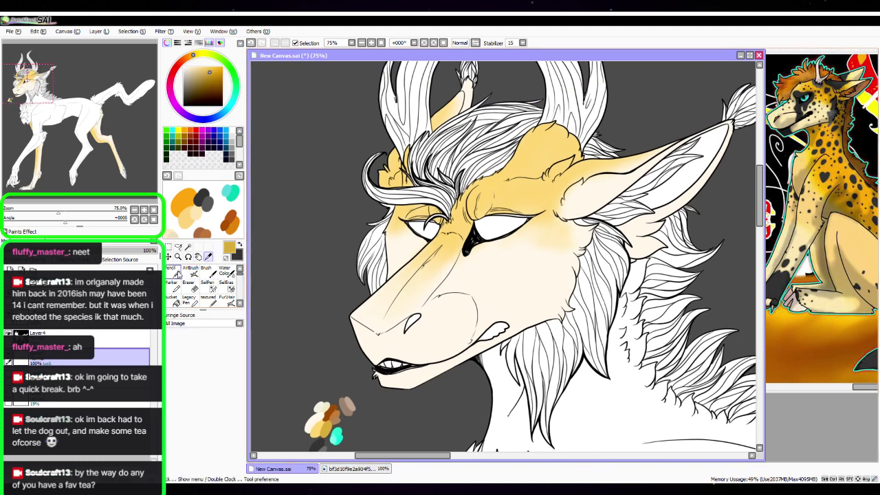
Airbrush darker gold at size 50 on the top of the muzzle bridge and between the eyes
left_click(175, 288)
left_click(191, 270)
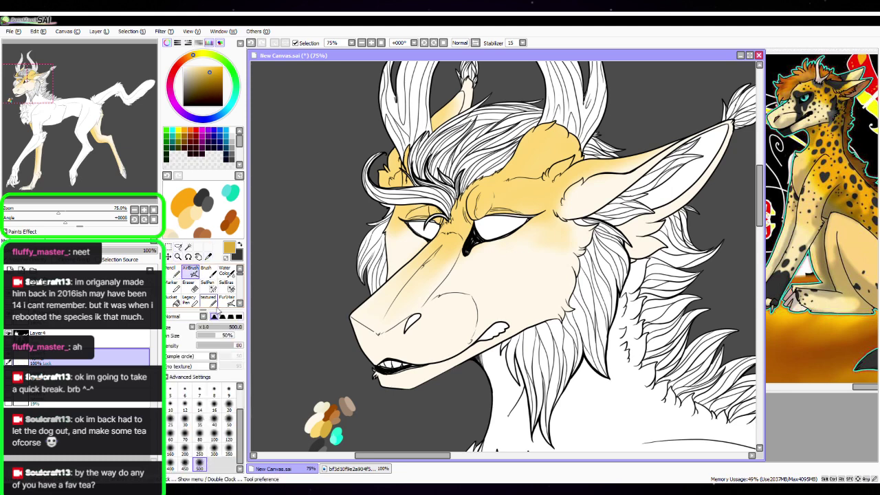
scroll(238, 442, "up", 1)
left_click(229, 426)
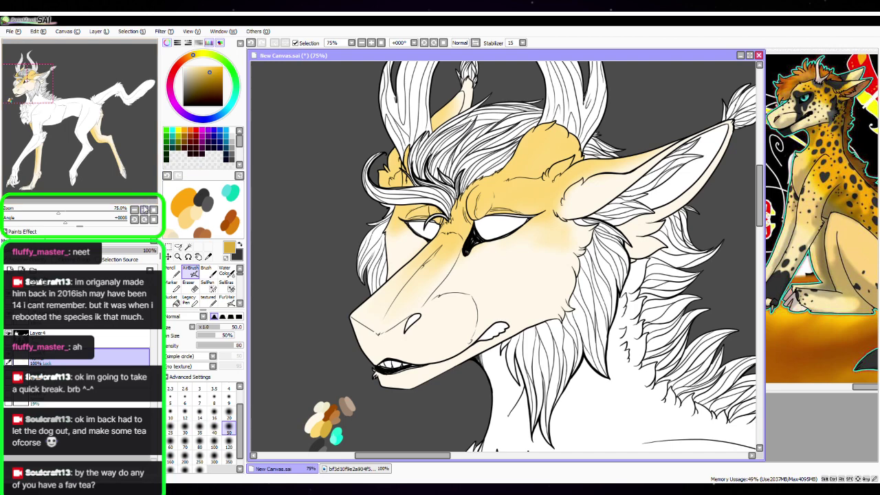
left_click(144, 210)
key("space")
left_click_drag(439, 218, 403, 265)
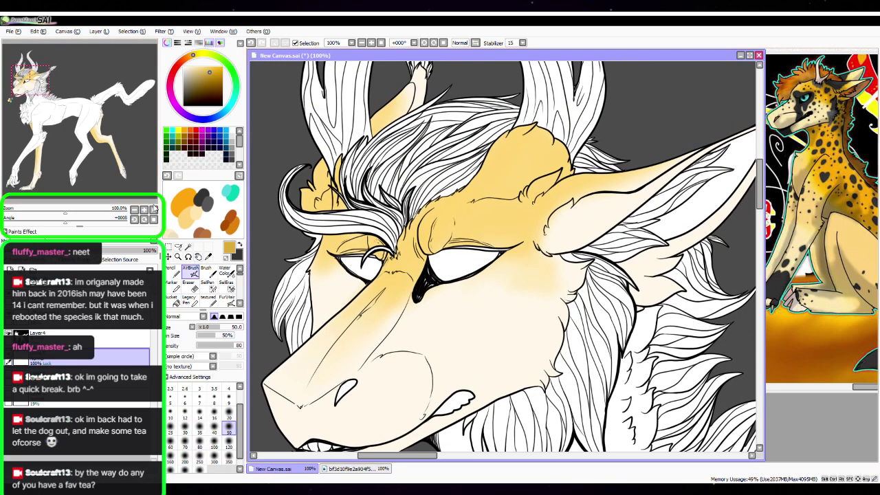
left_click(153, 209)
mouse_move(329, 281)
left_mouse_down()
mouse_move(337, 260)
mouse_move(345, 261)
mouse_move(324, 221)
mouse_move(347, 270)
mouse_move(342, 251)
mouse_move(325, 294)
mouse_move(347, 247)
mouse_move(336, 303)
mouse_move(355, 216)
mouse_move(356, 271)
left_mouse_up()
mouse_move(371, 201)
left_mouse_down()
mouse_move(391, 265)
mouse_move(385, 257)
mouse_move(335, 303)
mouse_move(335, 293)
mouse_move(311, 327)
left_mouse_up()
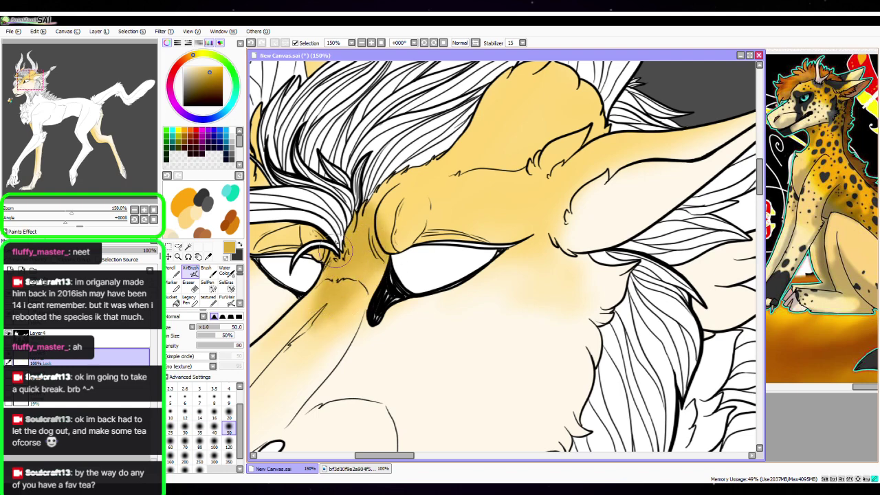
Airbrush darker gold over the near brow, along the near horn base's inner edge and across the far upper eyelid
left_click_drag(427, 256, 394, 298)
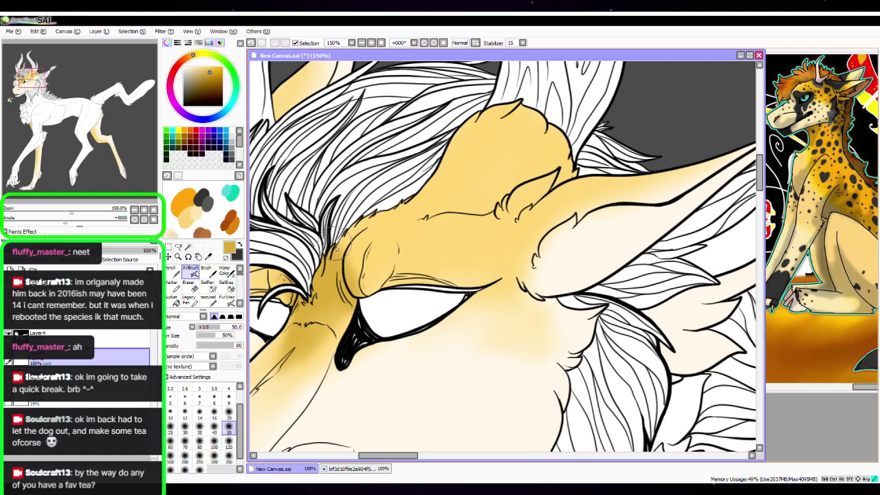
mouse_move(354, 243)
left_mouse_down()
mouse_move(345, 255)
mouse_move(378, 217)
mouse_move(389, 292)
mouse_move(357, 310)
mouse_move(399, 220)
mouse_move(393, 282)
mouse_move(458, 284)
mouse_move(384, 271)
mouse_move(447, 275)
mouse_move(395, 292)
mouse_move(435, 256)
mouse_move(465, 285)
mouse_move(447, 255)
mouse_move(474, 247)
mouse_move(491, 262)
mouse_move(420, 233)
mouse_move(416, 224)
mouse_move(421, 248)
mouse_move(415, 222)
left_mouse_up()
mouse_move(508, 90)
left_mouse_down()
mouse_move(434, 207)
mouse_move(442, 245)
mouse_move(564, 205)
mouse_move(641, 205)
left_mouse_up()
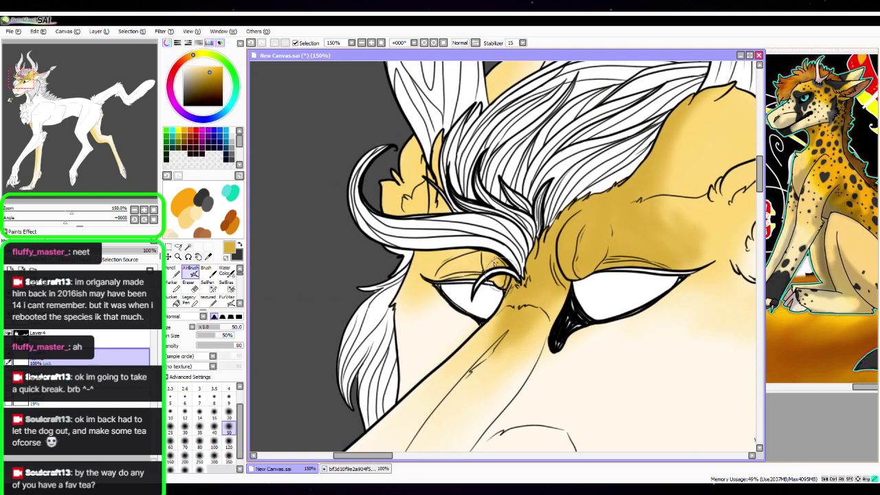
left_click_drag(502, 275, 462, 245)
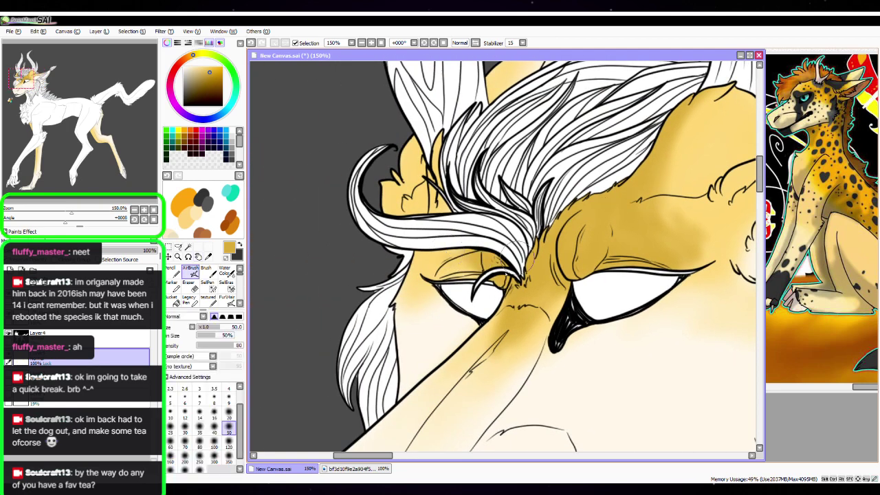
mouse_move(494, 271)
left_mouse_down()
mouse_move(436, 269)
mouse_move(457, 199)
mouse_move(457, 269)
mouse_move(462, 260)
mouse_move(452, 281)
mouse_move(446, 251)
left_mouse_up()
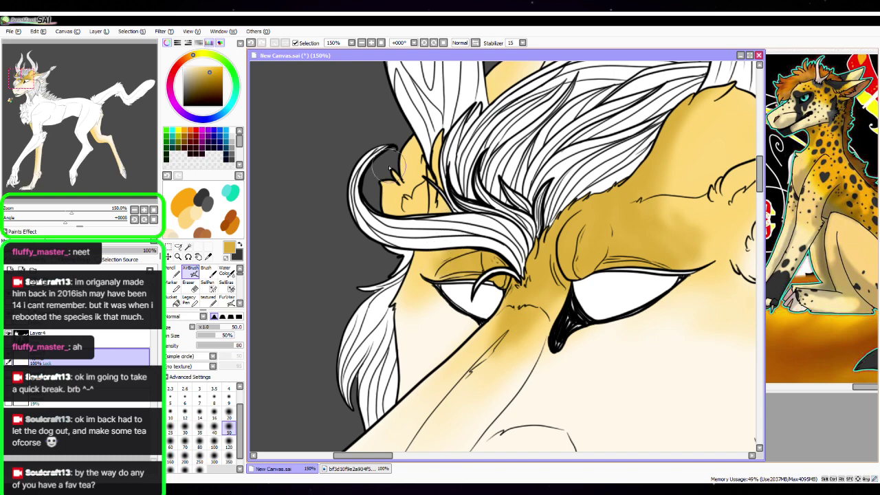
Airbrush darker gold onto the fur at the far horn's base and down the far side of the brow
left_click(135, 210)
mouse_move(446, 185)
left_mouse_down()
mouse_move(390, 233)
mouse_move(412, 277)
mouse_move(373, 256)
mouse_move(387, 288)
mouse_move(369, 233)
mouse_move(390, 278)
mouse_move(389, 242)
left_mouse_up()
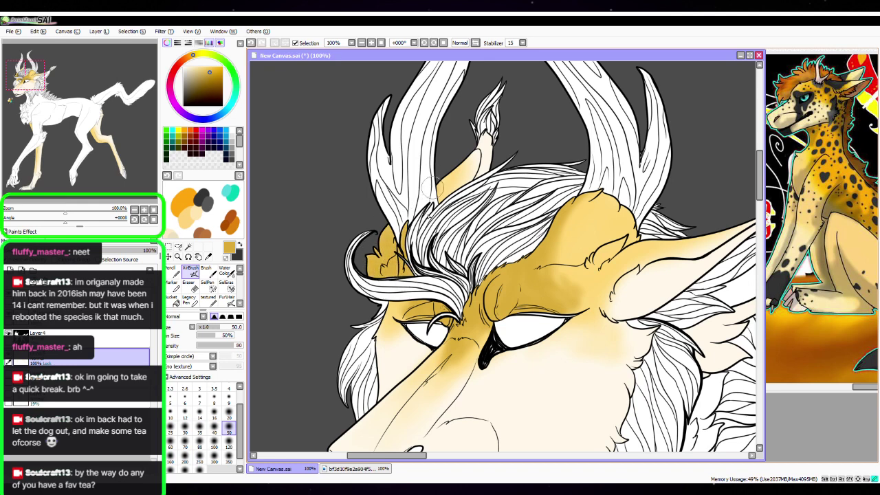
mouse_move(416, 279)
left_mouse_down()
mouse_move(401, 300)
mouse_move(412, 320)
left_mouse_up()
mouse_move(556, 180)
left_mouse_down()
mouse_move(421, 192)
mouse_move(428, 241)
left_mouse_up()
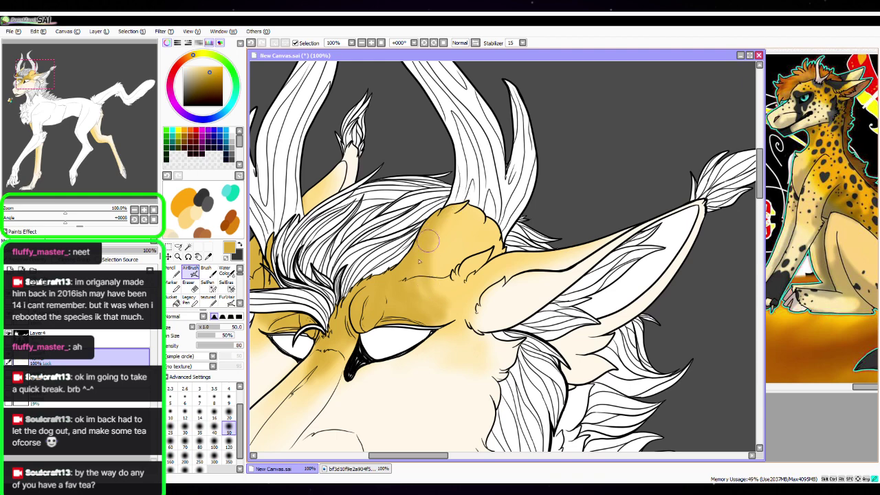
Airbrush darker gold more solidly over the near brow, horn base and base of the ear, with one spot on the upper cheek
mouse_move(416, 289)
left_mouse_down()
mouse_move(433, 319)
mouse_move(447, 309)
mouse_move(459, 315)
mouse_move(451, 325)
mouse_move(459, 315)
mouse_move(474, 344)
mouse_move(467, 348)
mouse_move(458, 320)
mouse_move(427, 328)
left_mouse_up()
left_click_drag(473, 357, 468, 334)
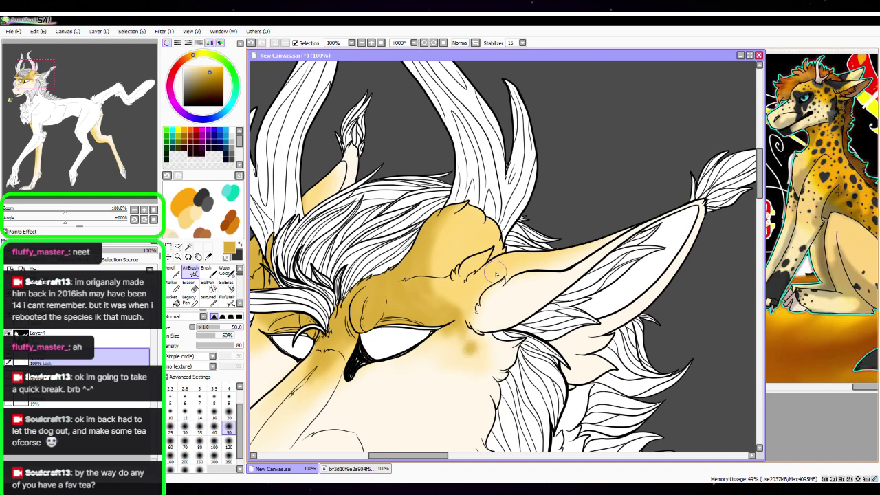
mouse_move(511, 260)
left_mouse_down()
mouse_move(460, 295)
mouse_move(481, 254)
mouse_move(513, 231)
left_mouse_up()
mouse_move(533, 201)
left_mouse_down()
mouse_move(474, 254)
mouse_move(447, 231)
mouse_move(425, 240)
left_mouse_up()
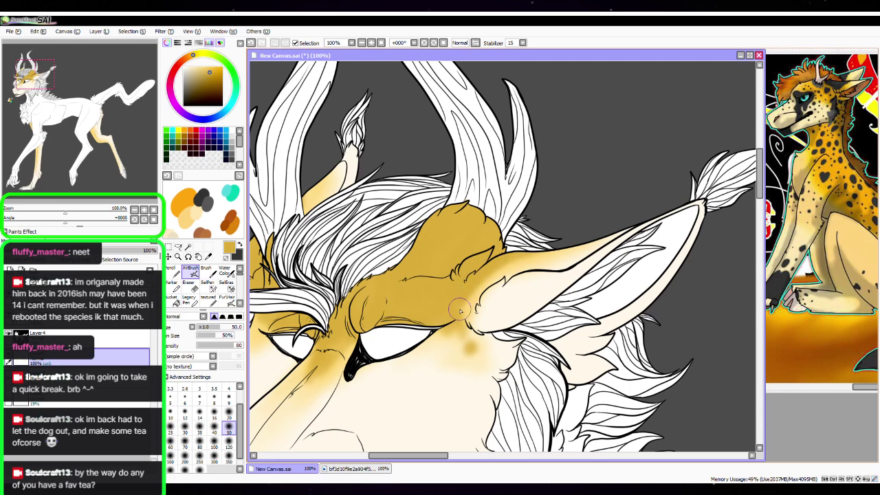
Extend the darker gold airbrushing from between the eyes down the muzzle bridge, with a spot partway down
key("space")
left_click_drag(481, 265, 570, 175)
left_click_drag(514, 225, 554, 156)
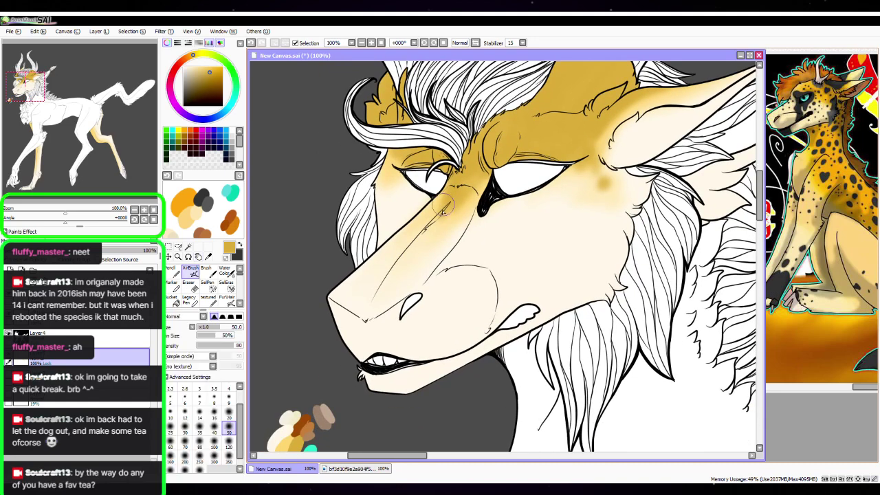
mouse_move(442, 205)
left_mouse_down()
mouse_move(418, 241)
mouse_move(435, 220)
left_mouse_up()
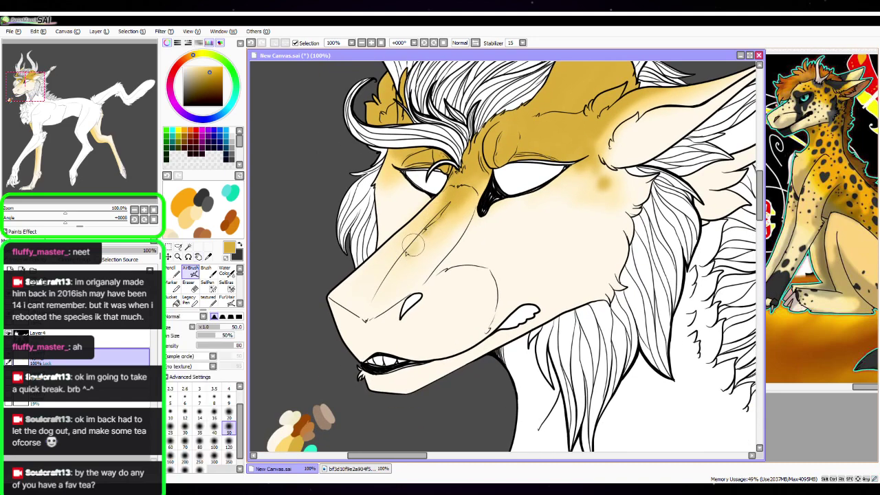
mouse_move(435, 196)
left_mouse_down()
mouse_move(413, 245)
mouse_move(395, 262)
mouse_move(415, 229)
mouse_move(436, 219)
left_mouse_up()
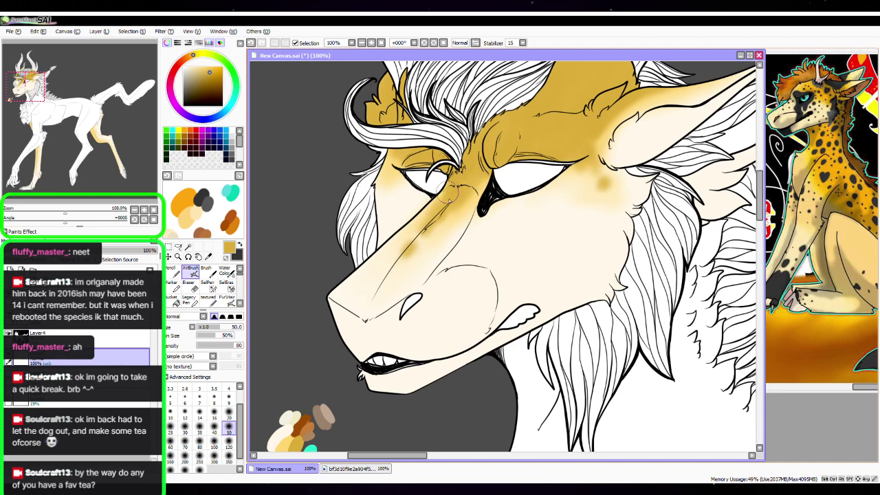
key("space")
left_click_drag(572, 271, 524, 304)
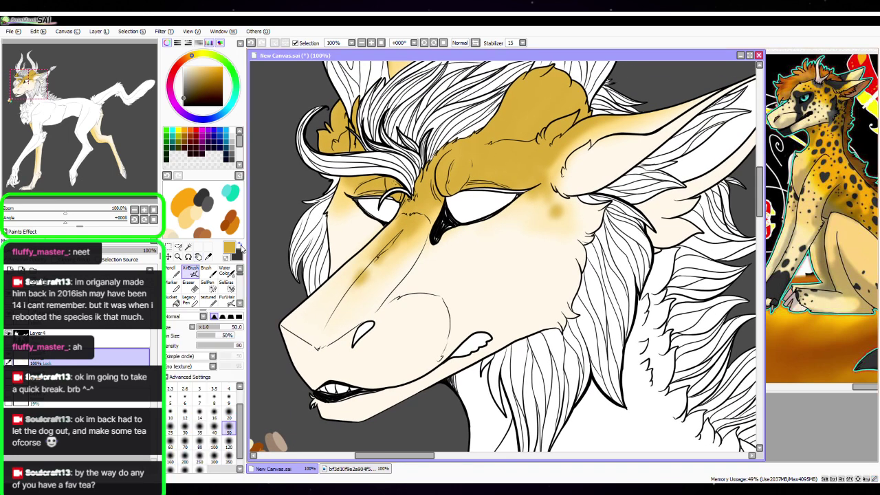
Airbrush dark grey in the crease above the near eye's inner corner at sizes 50 and 20, plus a small spot beside it
left_click(240, 245)
left_click(144, 210)
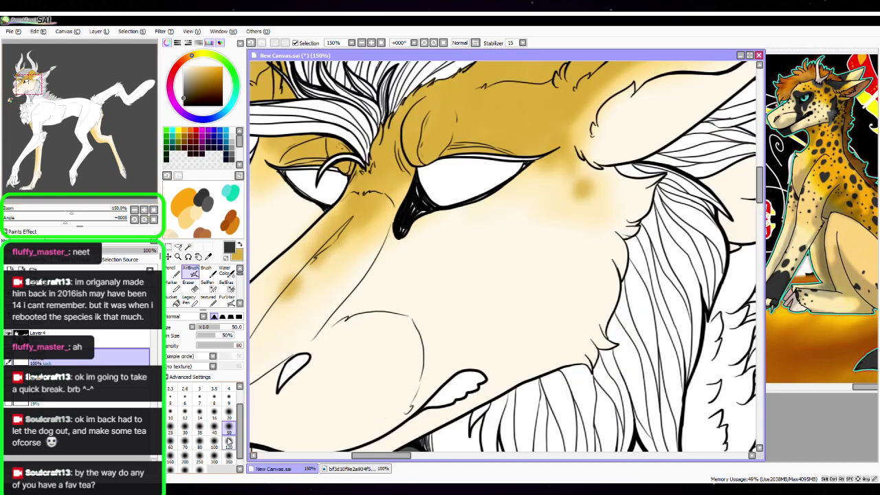
key("space")
mouse_move(472, 220)
left_mouse_down()
mouse_move(460, 302)
mouse_move(442, 320)
left_mouse_up()
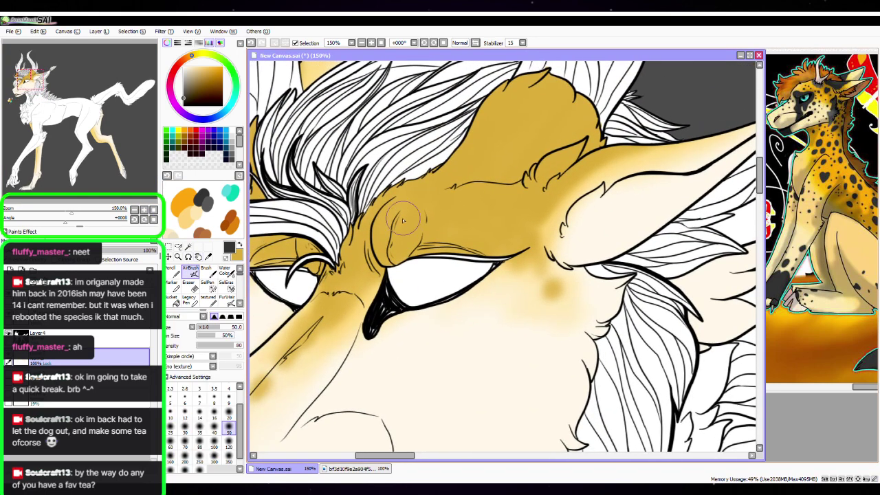
mouse_move(400, 273)
left_mouse_down()
mouse_move(384, 232)
mouse_move(389, 219)
left_mouse_up()
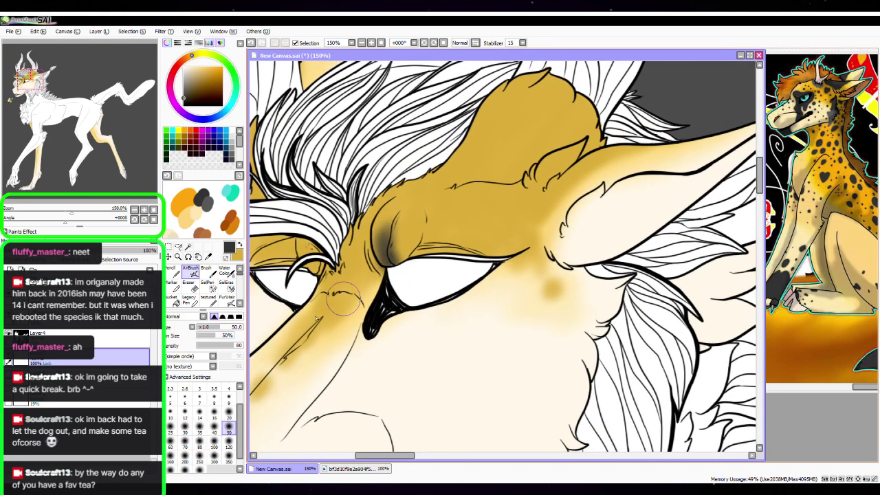
left_click(229, 417)
mouse_move(396, 270)
left_mouse_down()
mouse_move(380, 216)
mouse_move(384, 267)
mouse_move(377, 238)
mouse_move(374, 251)
mouse_move(386, 207)
mouse_move(375, 225)
mouse_move(393, 204)
mouse_move(383, 259)
mouse_move(388, 226)
mouse_move(382, 254)
mouse_move(376, 232)
mouse_move(374, 305)
left_mouse_up()
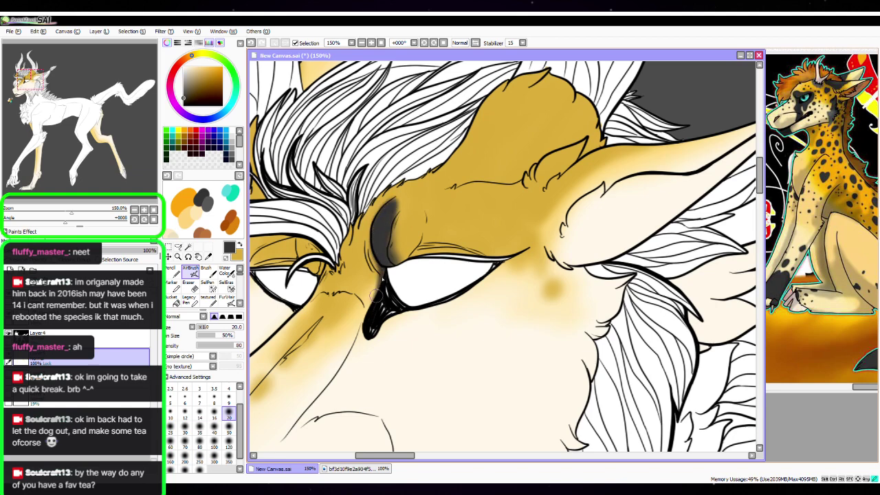
mouse_move(376, 245)
left_mouse_down()
mouse_move(375, 264)
mouse_move(362, 237)
left_mouse_up()
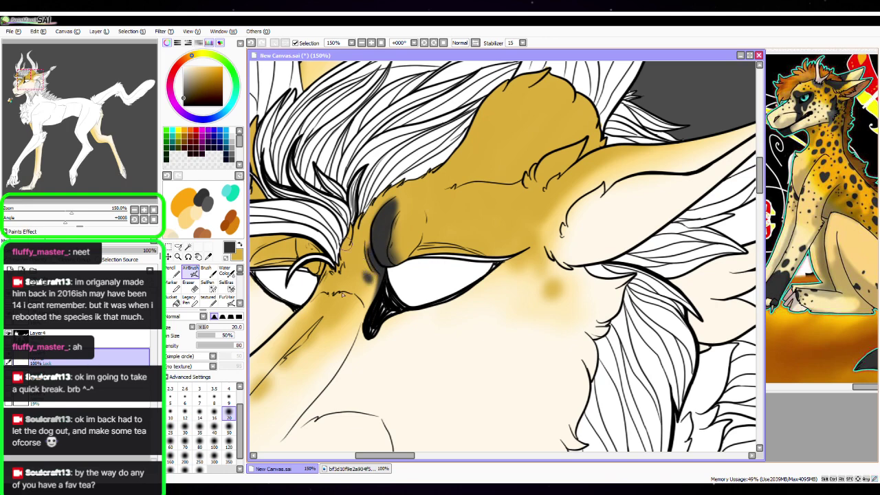
Airbrush a dark grey streak from the near eye's tear duct down the cheek and along the lower lid, using sizes 20 and 50
mouse_move(481, 257)
left_mouse_down()
mouse_move(455, 229)
mouse_move(415, 256)
left_mouse_up()
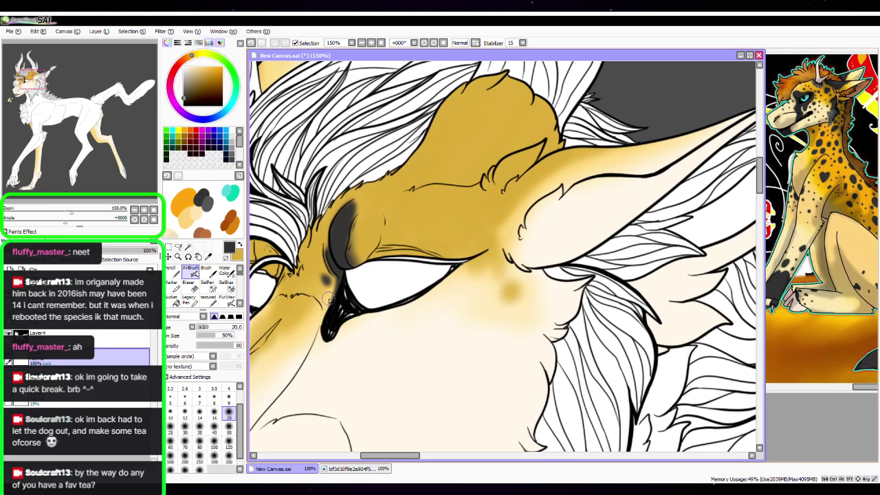
mouse_move(329, 300)
left_mouse_down()
mouse_move(372, 279)
mouse_move(395, 231)
left_mouse_up()
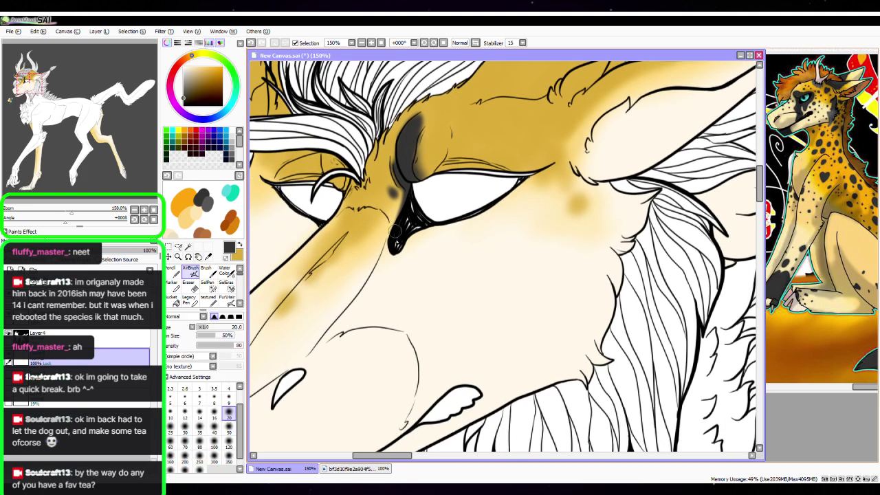
left_click_drag(484, 295, 485, 252)
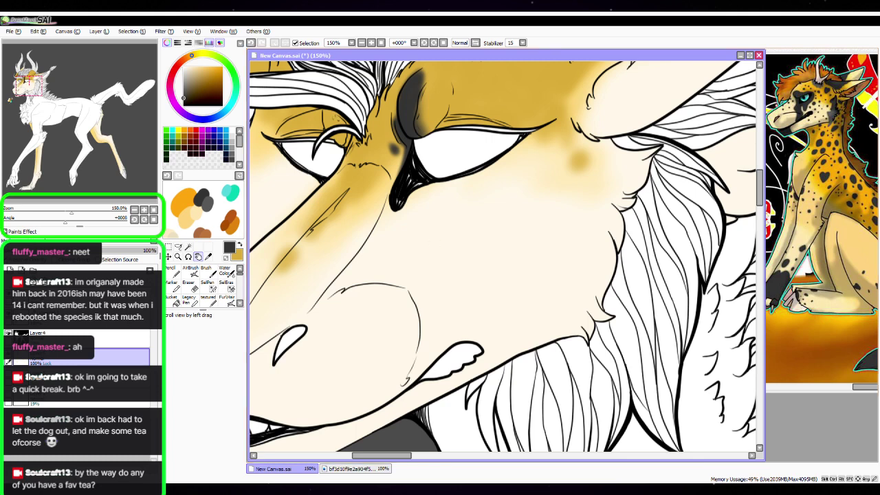
key("alt+Tab")
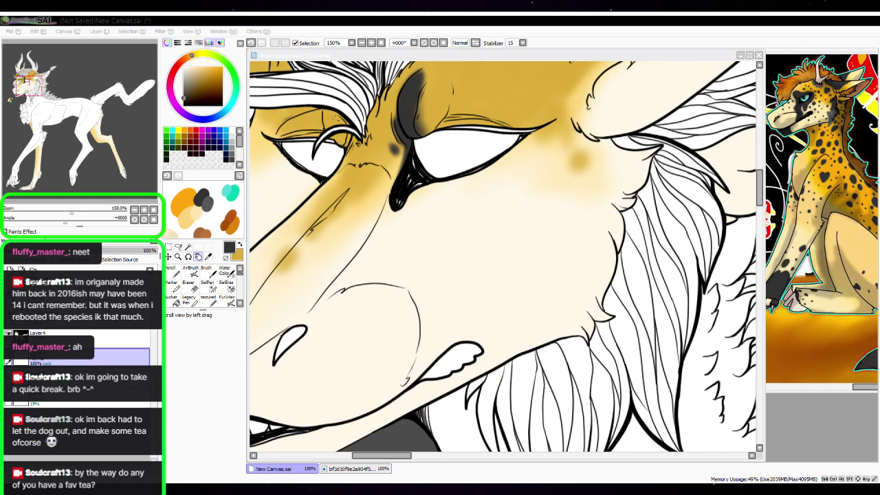
left_click(414, 197)
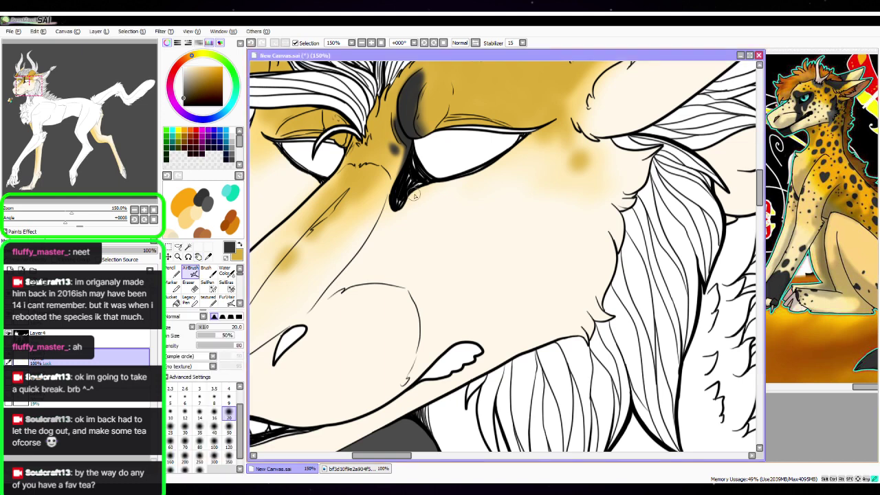
left_click_drag(415, 177, 407, 210)
left_click(229, 425)
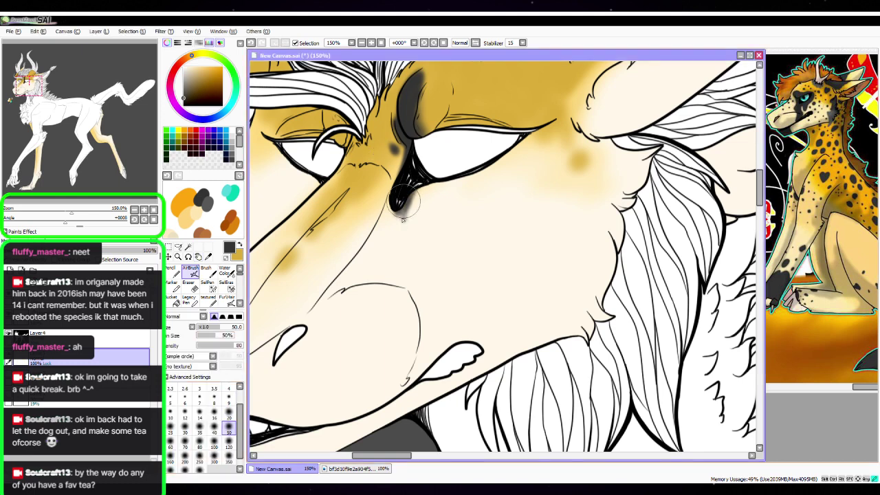
mouse_move(402, 218)
left_mouse_down()
mouse_move(426, 330)
mouse_move(418, 375)
mouse_move(430, 340)
mouse_move(417, 382)
mouse_move(424, 313)
mouse_move(404, 220)
mouse_move(423, 181)
mouse_move(398, 206)
mouse_move(399, 182)
mouse_move(408, 222)
mouse_move(408, 177)
mouse_move(407, 241)
mouse_move(434, 156)
mouse_move(410, 199)
mouse_move(438, 172)
mouse_move(408, 239)
mouse_move(414, 225)
mouse_move(430, 297)
mouse_move(434, 184)
mouse_move(460, 167)
mouse_move(417, 241)
mouse_move(432, 326)
mouse_move(411, 264)
mouse_move(453, 137)
mouse_move(447, 202)
mouse_move(480, 171)
mouse_move(564, 206)
mouse_move(519, 275)
mouse_move(427, 260)
left_mouse_up()
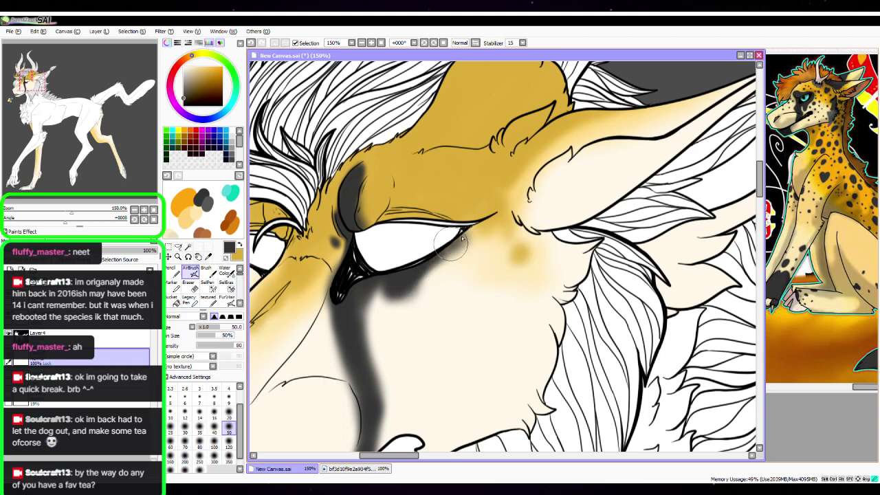
Airbrush dark grey spots along the near eye's upper lid, finishing their shapes at size 20
mouse_move(368, 220)
left_mouse_down()
mouse_move(372, 205)
mouse_move(361, 215)
mouse_move(364, 206)
mouse_move(399, 201)
left_mouse_up()
left_click(214, 427)
left_click(229, 413)
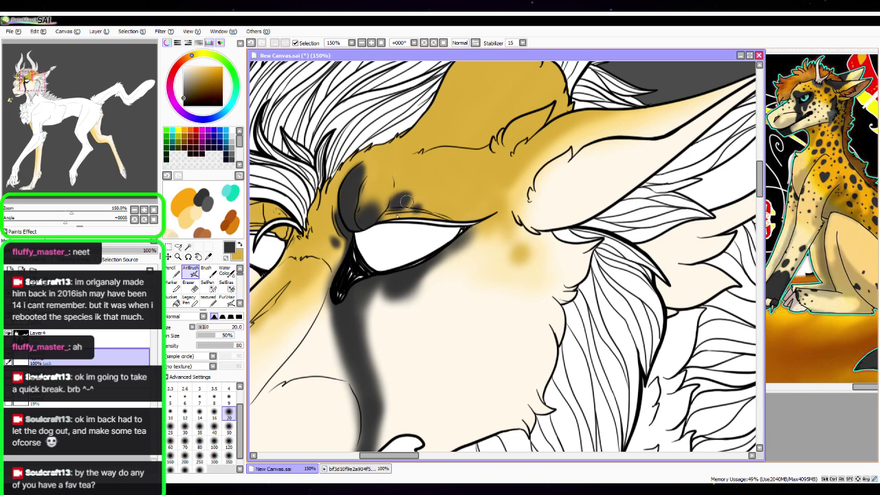
left_click_drag(369, 208, 369, 198)
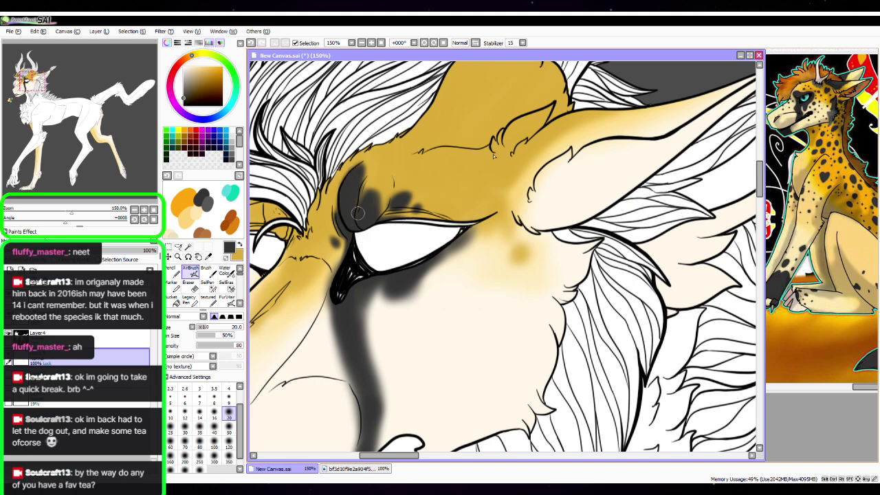
Define the dark grey patch under the near eye and the cheek streak at size 20, adding small spots on the cheek
mouse_move(462, 234)
left_mouse_down()
mouse_move(466, 249)
mouse_move(444, 251)
left_mouse_up()
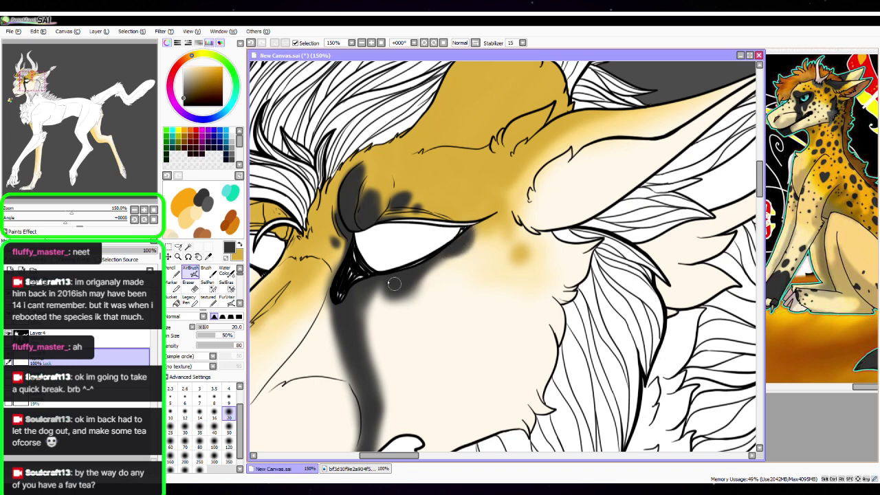
mouse_move(394, 283)
left_mouse_down()
mouse_move(411, 268)
mouse_move(397, 266)
mouse_move(413, 298)
left_mouse_up()
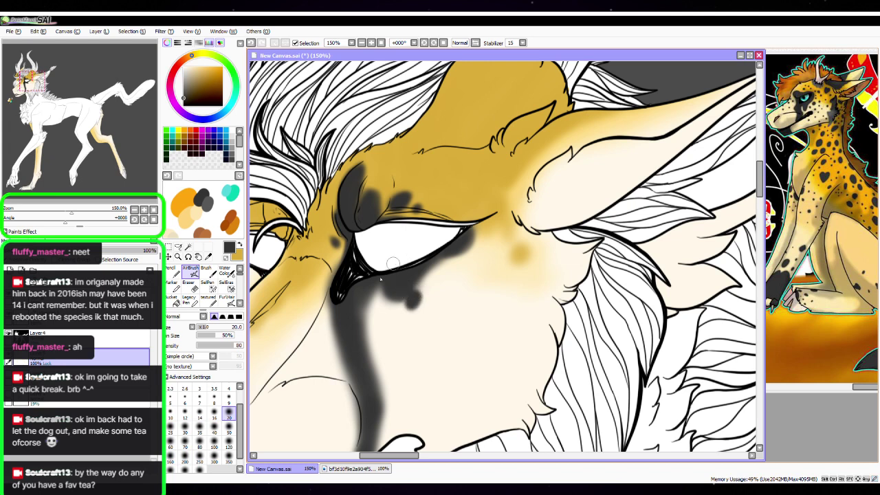
mouse_move(393, 263)
left_mouse_down()
mouse_move(365, 325)
mouse_move(371, 365)
mouse_move(363, 330)
mouse_move(375, 405)
mouse_move(375, 271)
mouse_move(344, 365)
mouse_move(335, 303)
mouse_move(341, 361)
mouse_move(361, 397)
left_mouse_up()
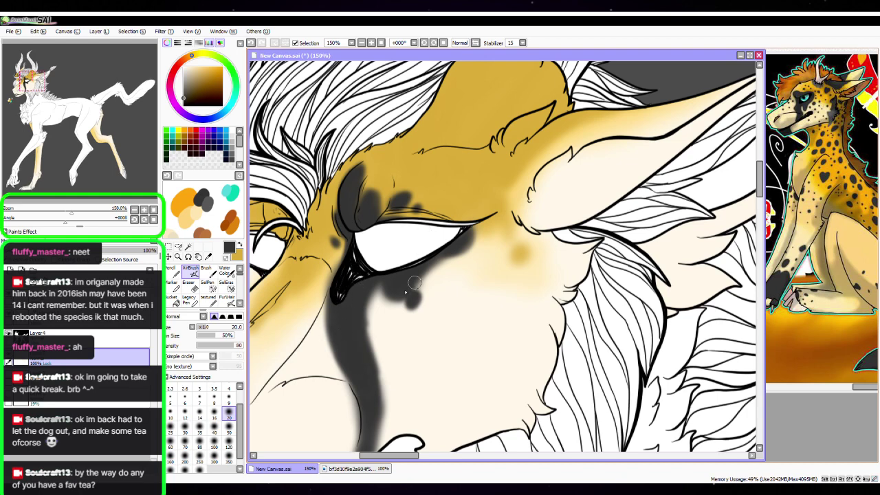
mouse_move(484, 312)
left_mouse_down()
mouse_move(499, 227)
mouse_move(428, 284)
mouse_move(405, 262)
mouse_move(421, 237)
left_mouse_up()
Airbrush dark grey on the far eye's inner corner, spots above its upper lid and a streak below it along the muzzle
mouse_move(422, 224)
left_mouse_down()
mouse_move(478, 306)
mouse_move(495, 285)
mouse_move(524, 326)
mouse_move(550, 329)
left_mouse_up()
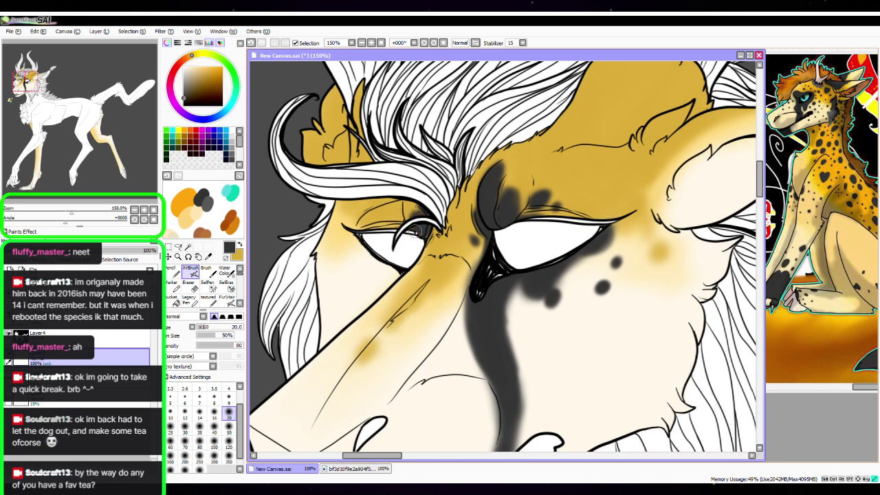
left_click_drag(398, 221, 387, 214)
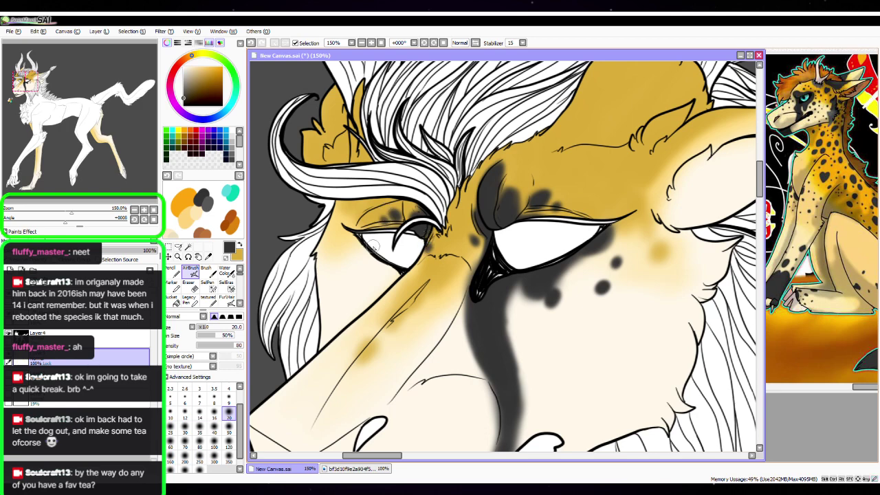
left_click_drag(466, 252, 512, 183)
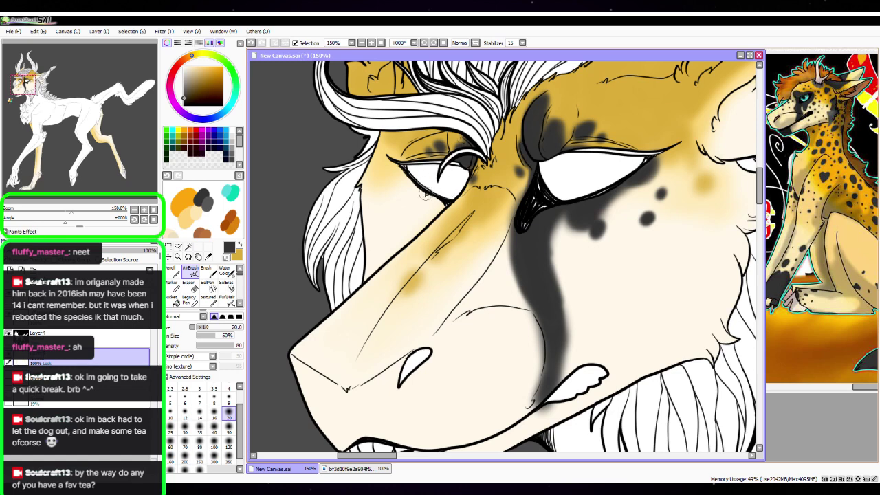
mouse_move(425, 193)
left_mouse_down()
mouse_move(434, 206)
mouse_move(443, 203)
mouse_move(411, 248)
left_mouse_up()
Sample the cream from the muzzle and airbrush it at size 20 over the far streak's lower part to trim it
left_click(239, 245)
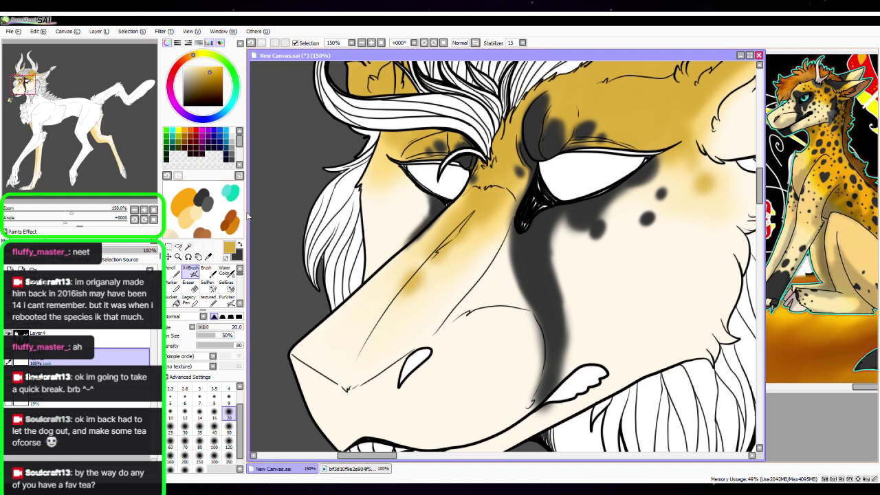
left_click(326, 332, "alt")
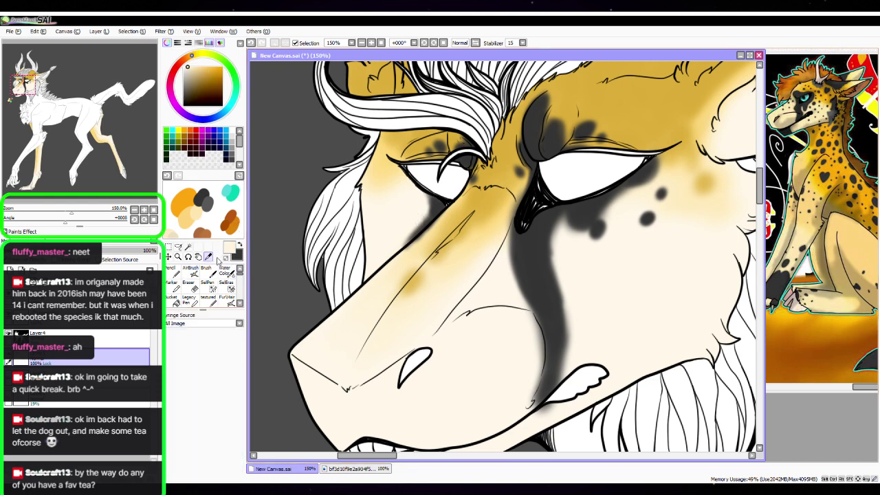
left_click(191, 268)
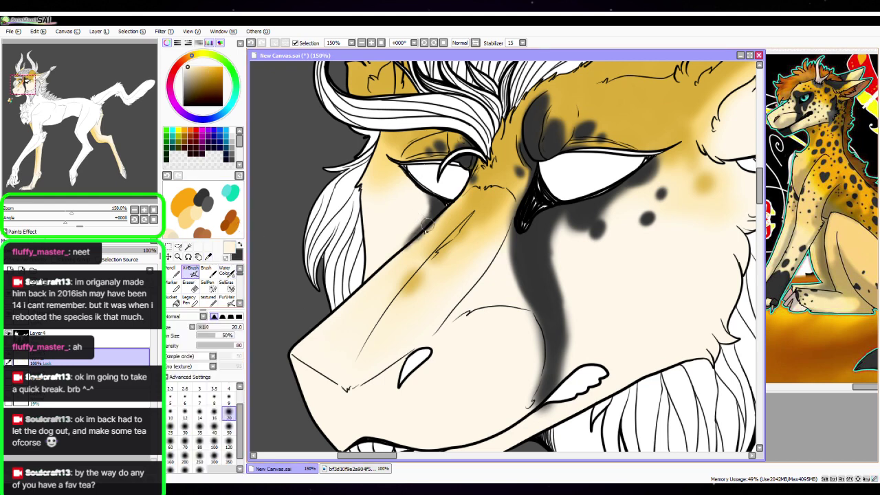
left_click_drag(433, 226, 409, 249)
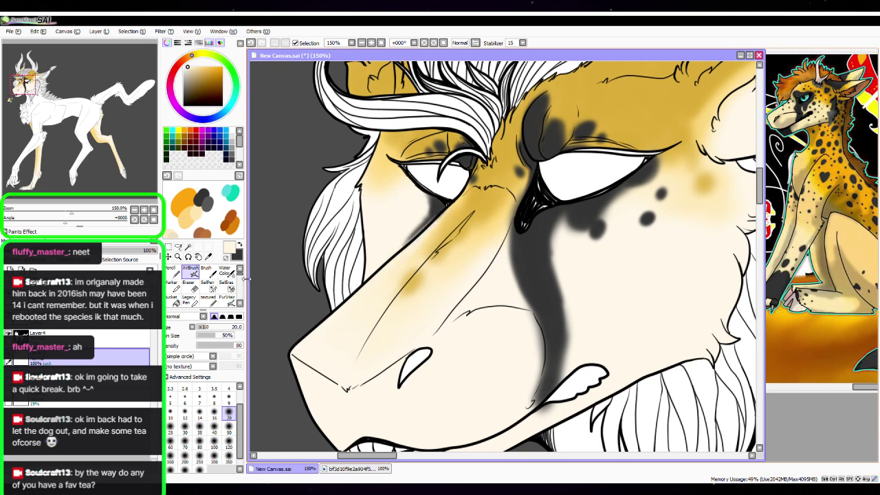
Airbrush dark grey beneath the far eye out to its outer corner at sizes 16 and 20, and make cream the primary colour again
key("x")
left_click(229, 399)
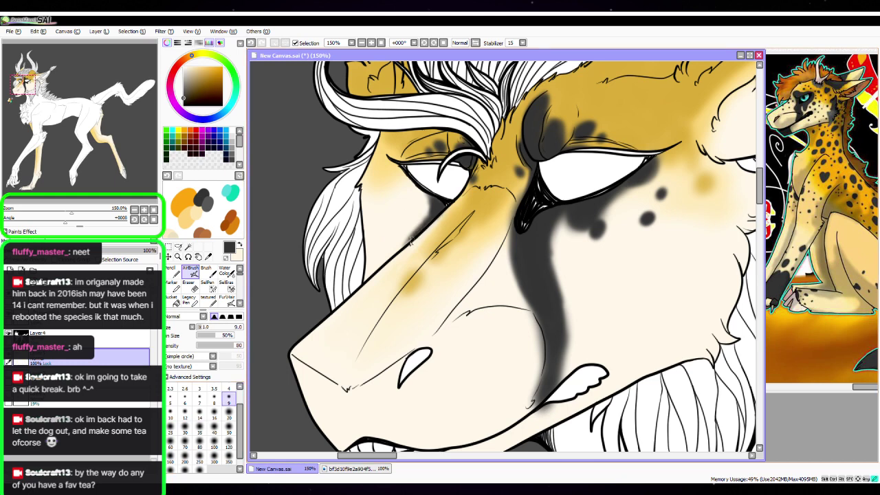
left_click(214, 414)
mouse_move(429, 186)
left_mouse_down()
mouse_move(425, 213)
mouse_move(406, 243)
mouse_move(431, 197)
mouse_move(417, 150)
mouse_move(418, 185)
left_mouse_up()
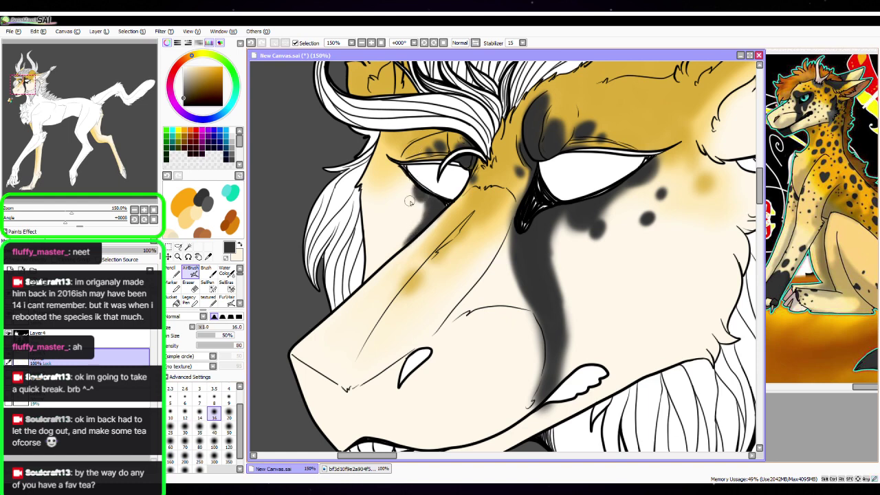
key("bracketright")
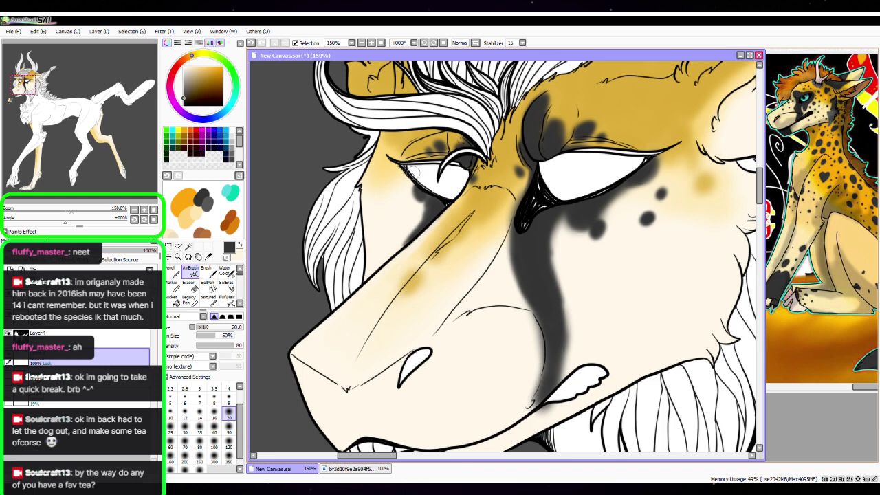
mouse_move(404, 171)
left_mouse_down()
mouse_move(426, 198)
mouse_move(413, 186)
mouse_move(416, 201)
mouse_move(419, 177)
mouse_move(426, 199)
mouse_move(416, 229)
mouse_move(424, 170)
left_mouse_up()
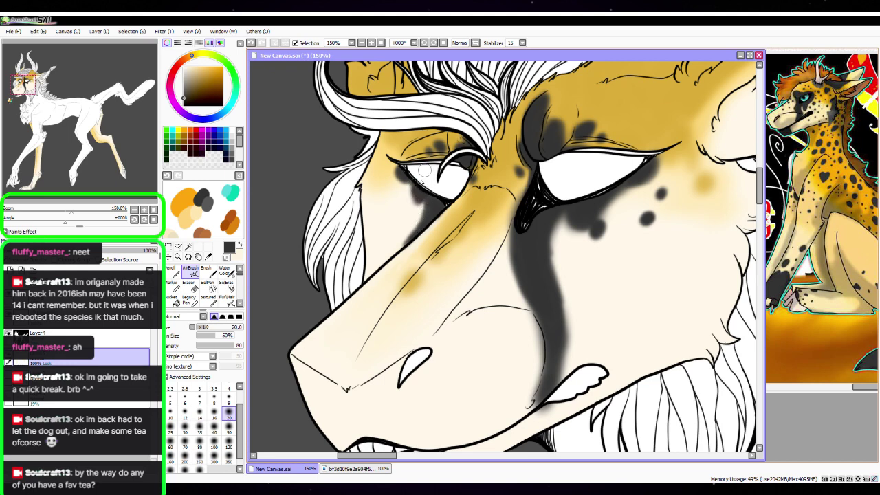
left_click(237, 253)
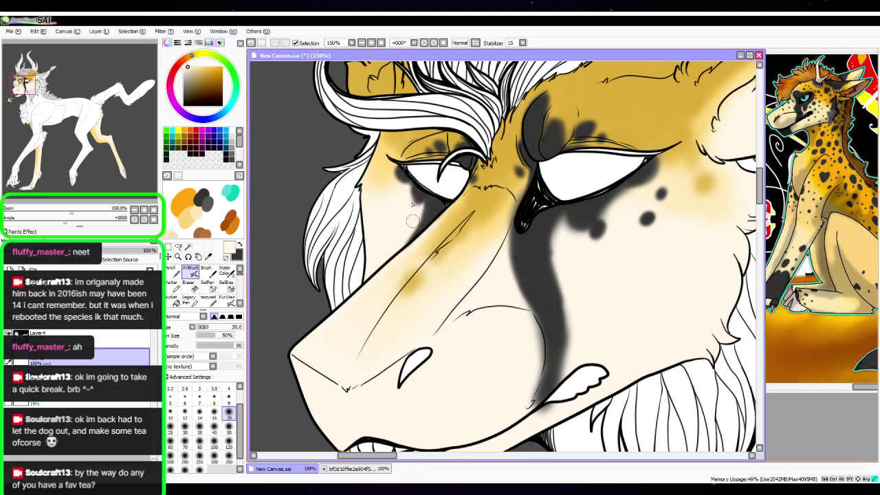
Make dark grey the primary colour again and airbrush small spots at the far eye's outer corner
left_click(239, 245)
left_click_drag(414, 205, 416, 175)
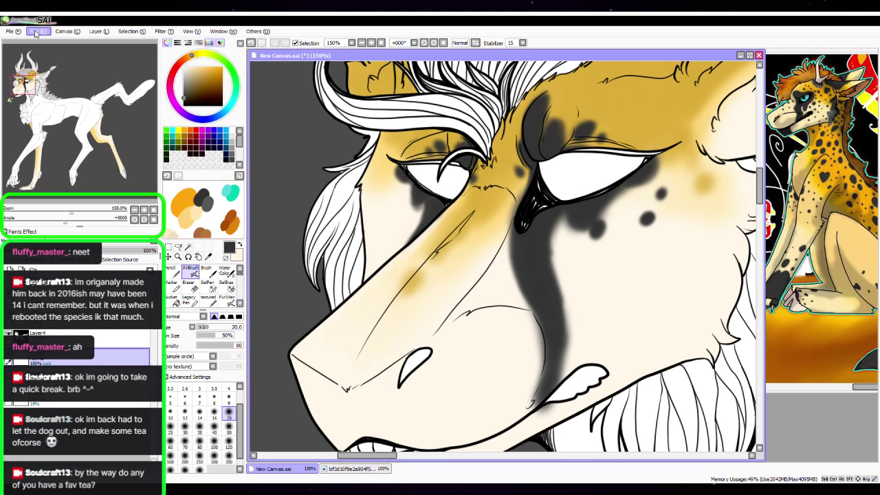
mouse_move(412, 197)
left_mouse_down()
mouse_move(408, 187)
mouse_move(404, 197)
mouse_move(386, 187)
mouse_move(382, 166)
left_mouse_up()
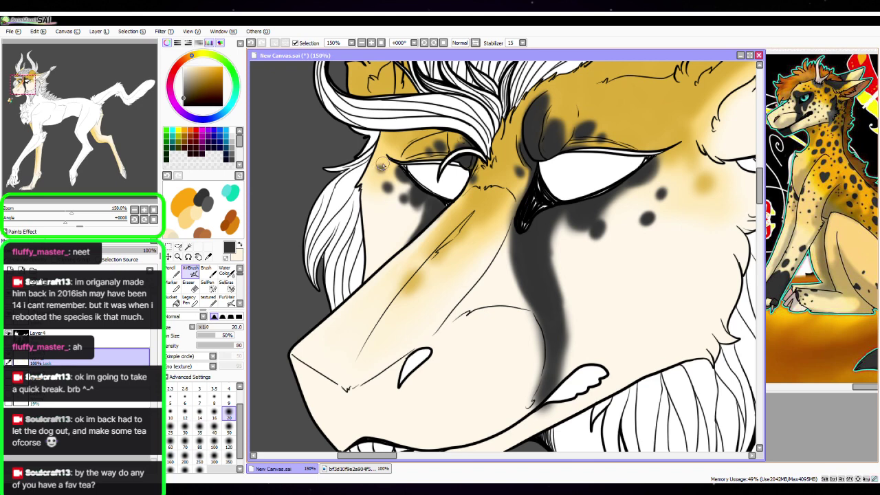
key("space")
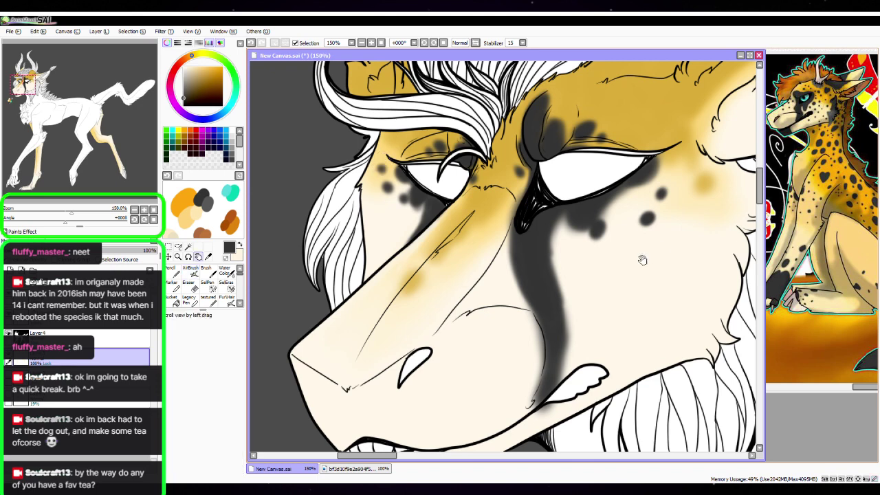
left_click_drag(573, 213, 572, 227)
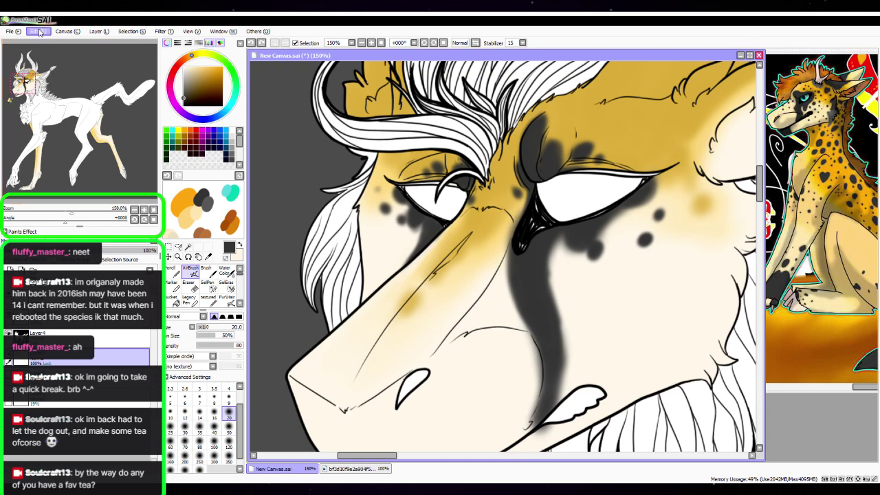
Touch up the uppermost small spot outside the far eye with dark grey at size 9
left_click(143, 211)
left_click(144, 210)
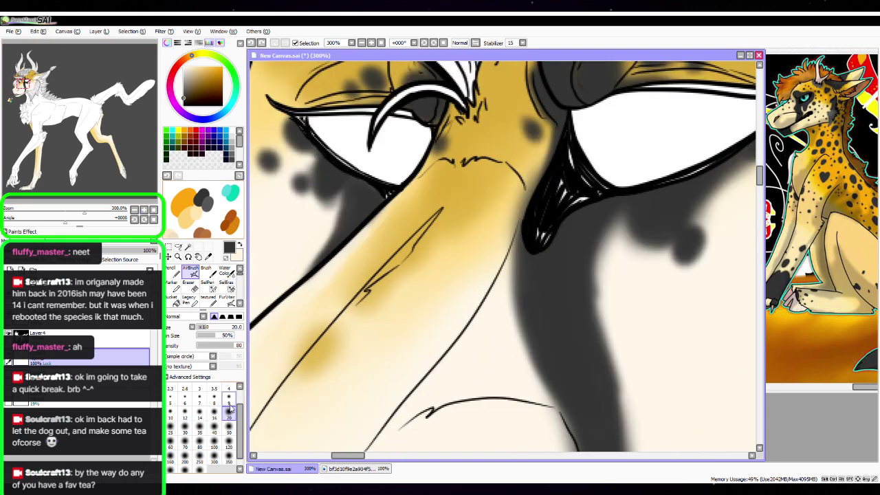
left_click_drag(436, 219, 548, 302)
left_click_drag(366, 199, 369, 205)
left_click(134, 209)
left_click(135, 210)
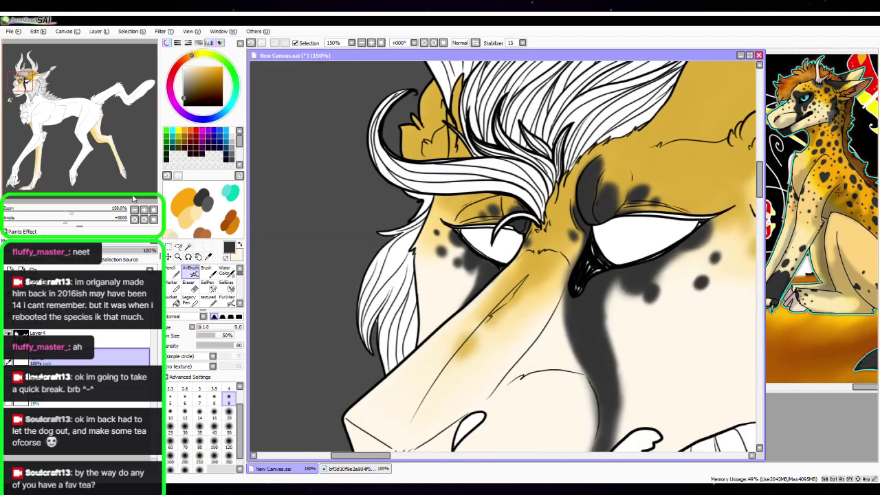
Reinforce the two separate spots on the near cheek with dark grey at size 14
key("space")
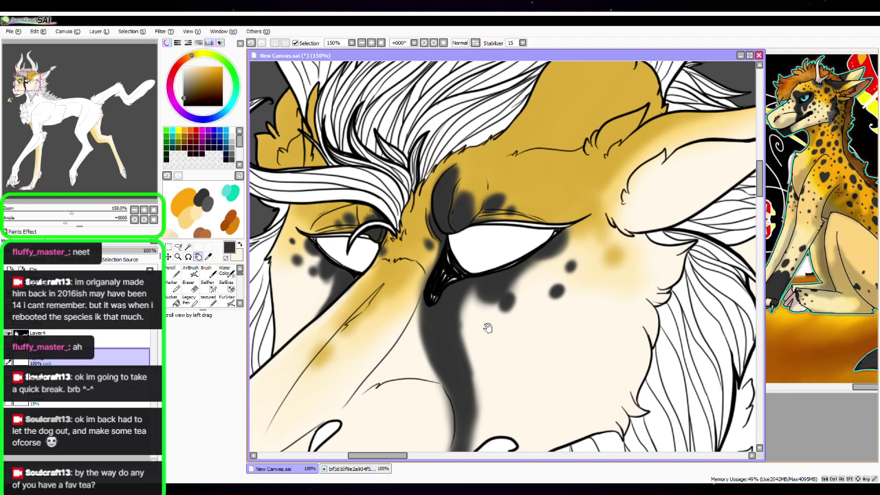
mouse_move(423, 294)
left_mouse_down()
mouse_move(442, 293)
mouse_move(465, 333)
left_mouse_up()
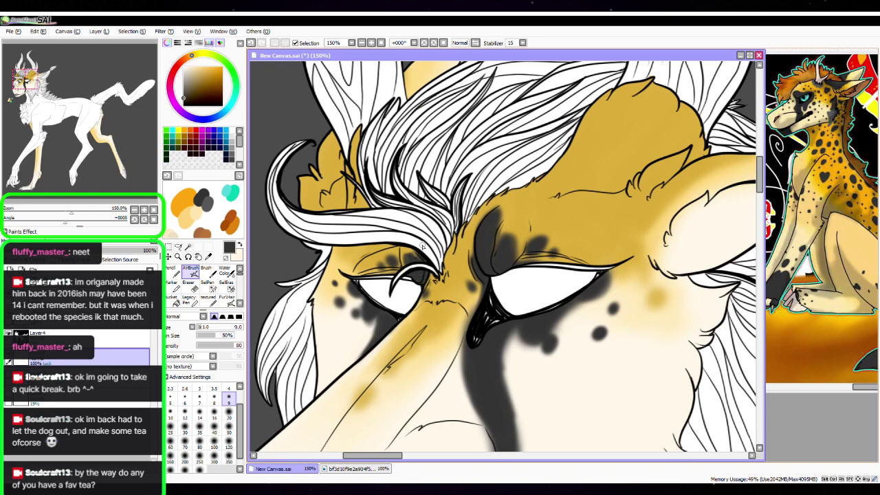
left_click(135, 211)
left_click(135, 211)
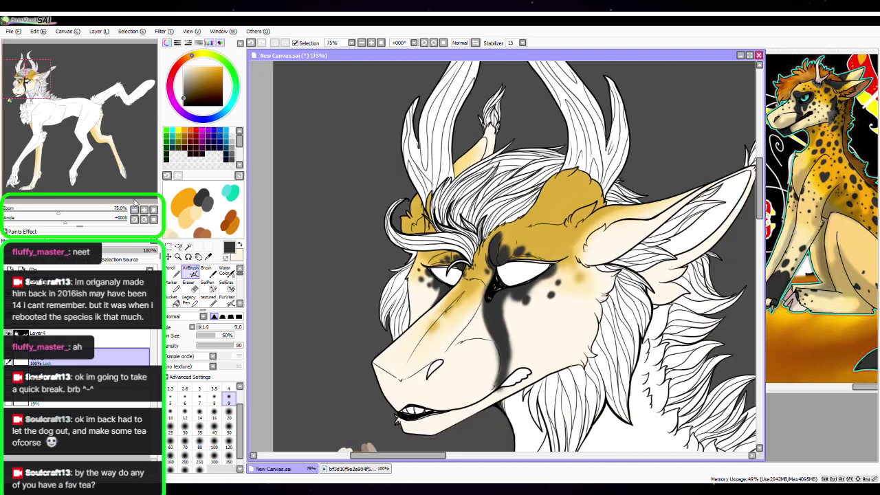
mouse_move(584, 301)
left_mouse_down()
mouse_move(515, 275)
mouse_move(521, 266)
left_mouse_up()
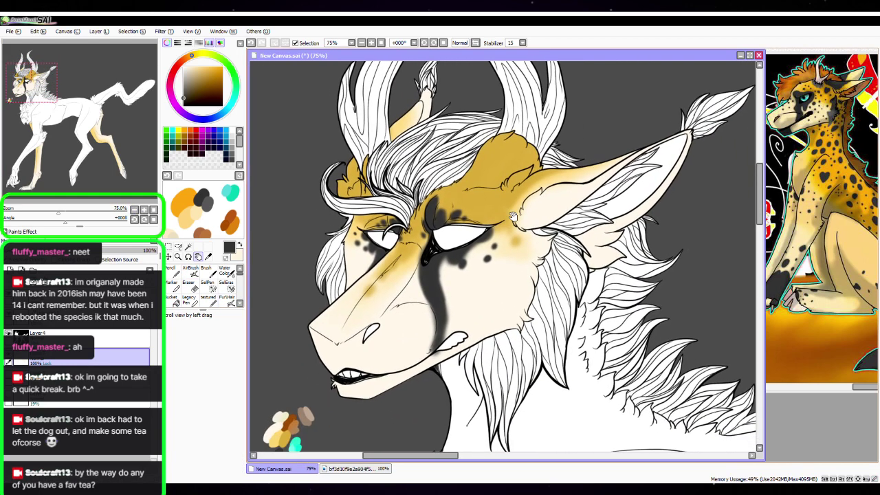
left_click(144, 210)
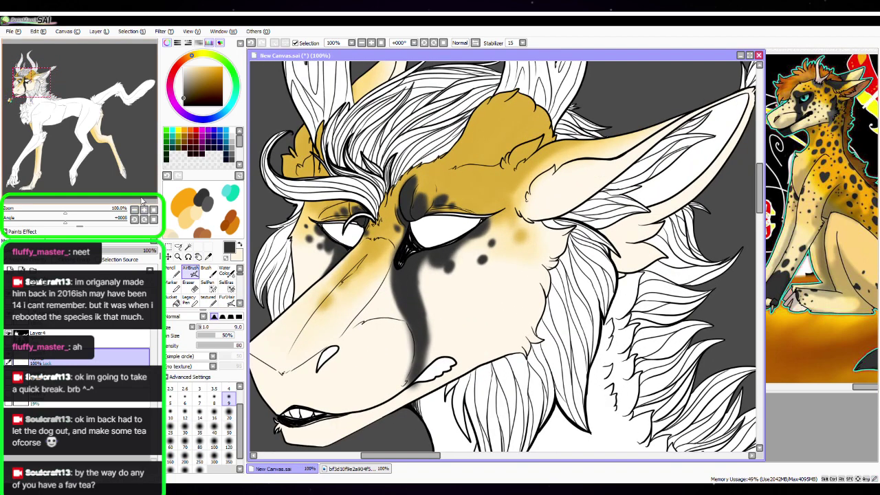
left_click(144, 209)
left_click(144, 209)
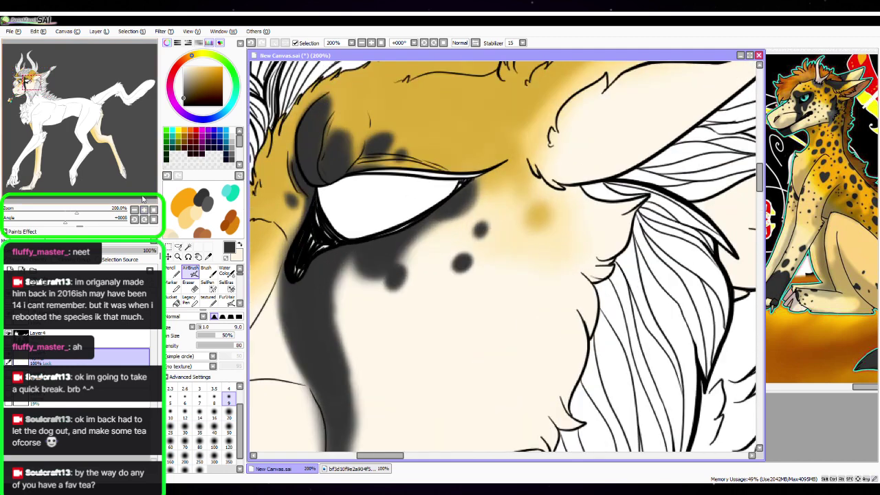
left_click(200, 409)
left_click_drag(458, 263, 456, 266)
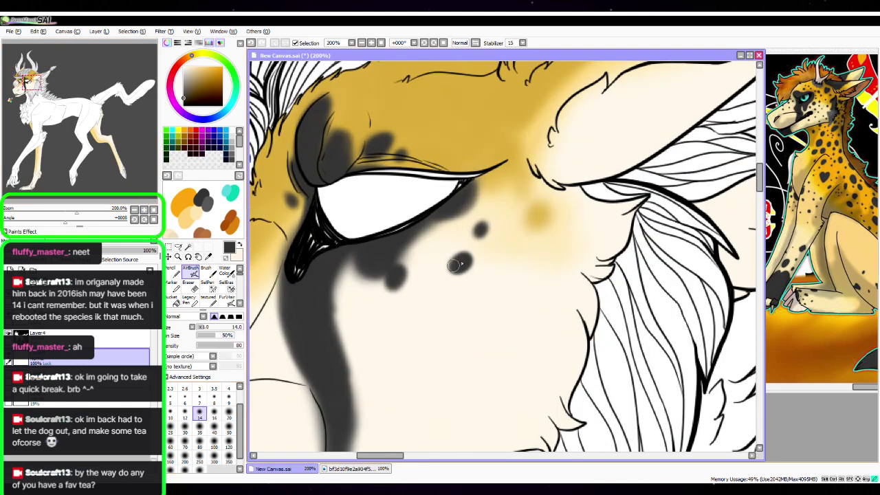
left_click_drag(479, 231, 480, 231)
Examine the head's markings from the brow and near ear down to the cheek and jaw
key("space")
left_click_drag(535, 118, 464, 284)
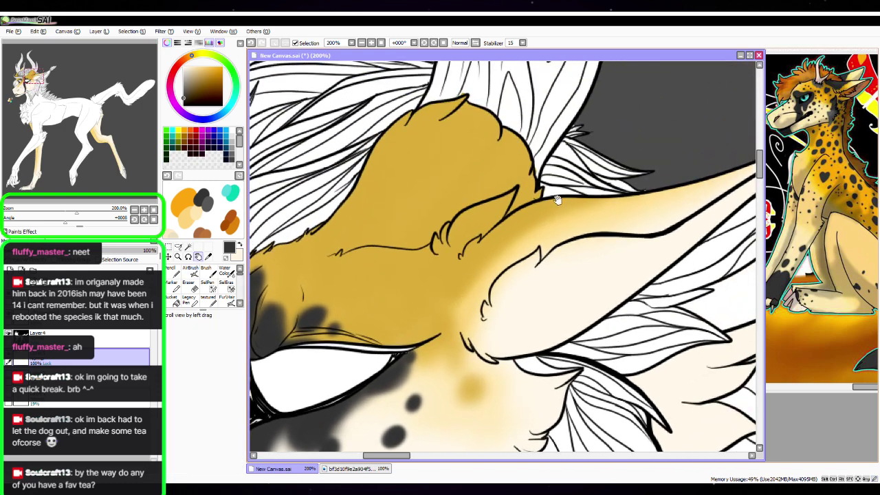
left_click_drag(563, 177, 498, 201)
left_click_drag(409, 267, 489, 243)
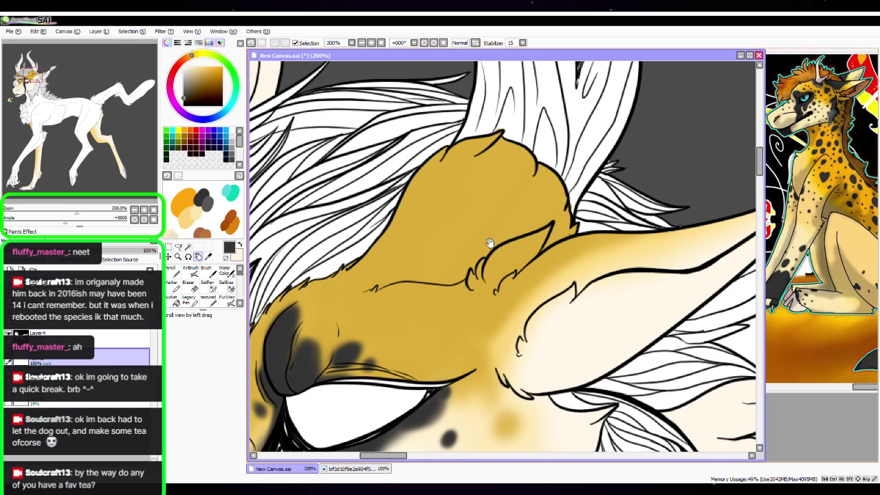
left_click(135, 209)
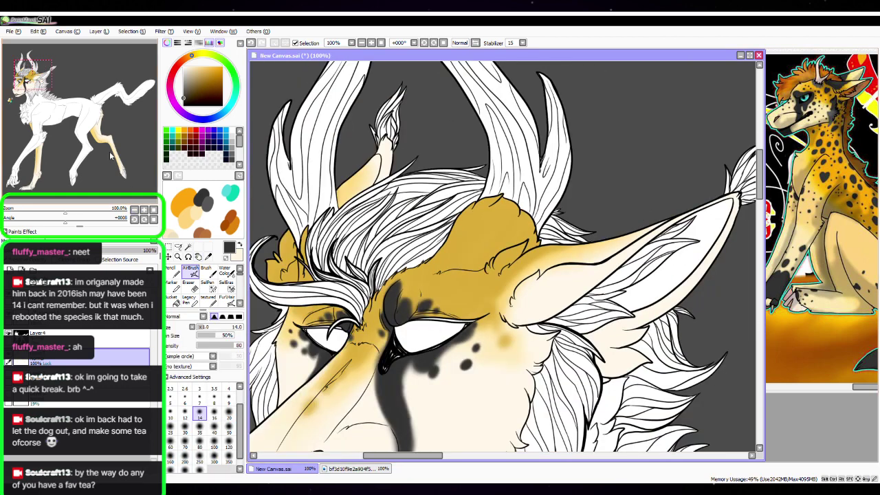
key("space")
left_click_drag(506, 274, 502, 161)
left_click_drag(561, 252, 538, 187)
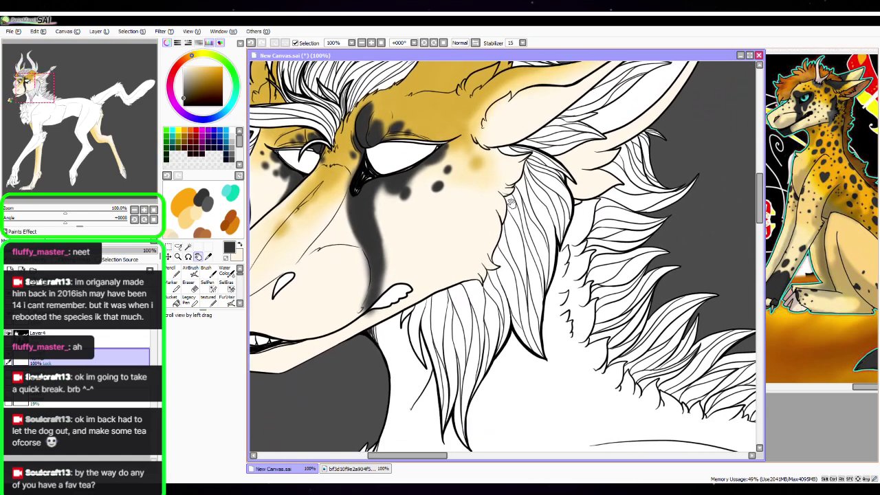
key("Page_Down")
key("Page_Down")
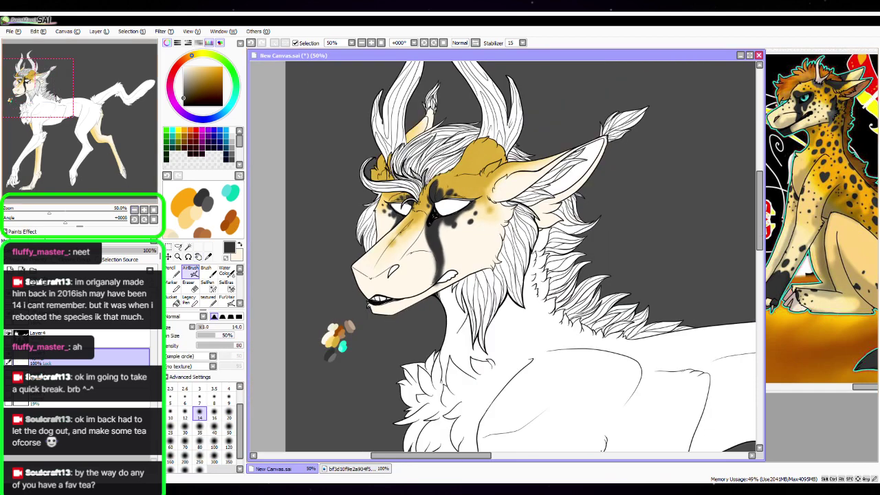
Sample the darker gold from the colour swatches painted on the canvas below the muzzle
left_click_drag(58, 100, 64, 133)
left_click(144, 210)
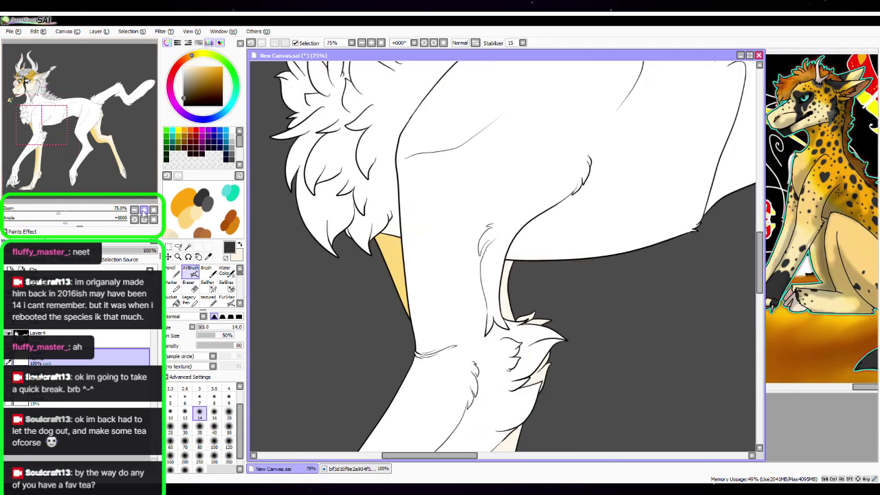
left_click(144, 211)
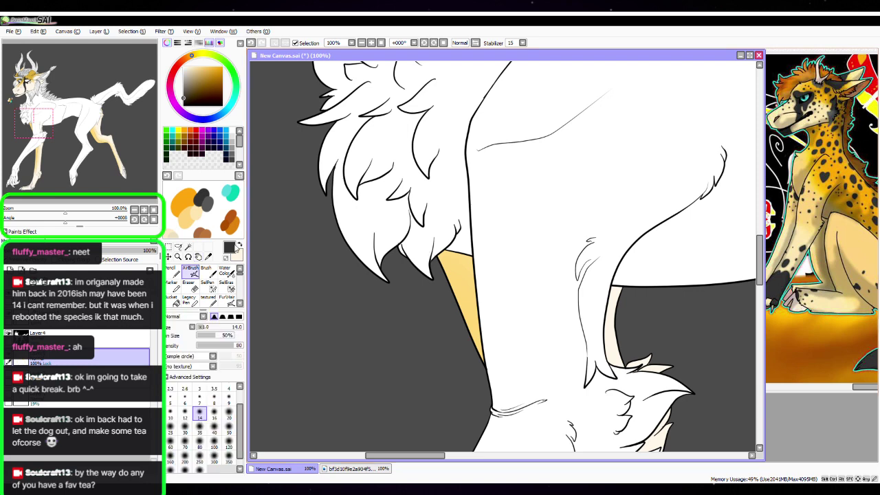
left_click(238, 245)
key("space")
left_click_drag(259, 225, 513, 226)
left_click_drag(488, 77, 431, 258)
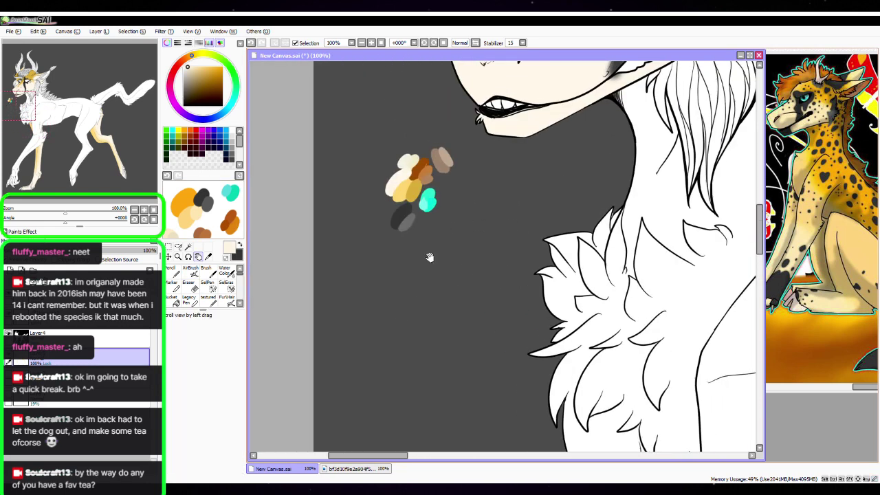
left_click_drag(453, 192, 419, 248)
left_click(198, 256)
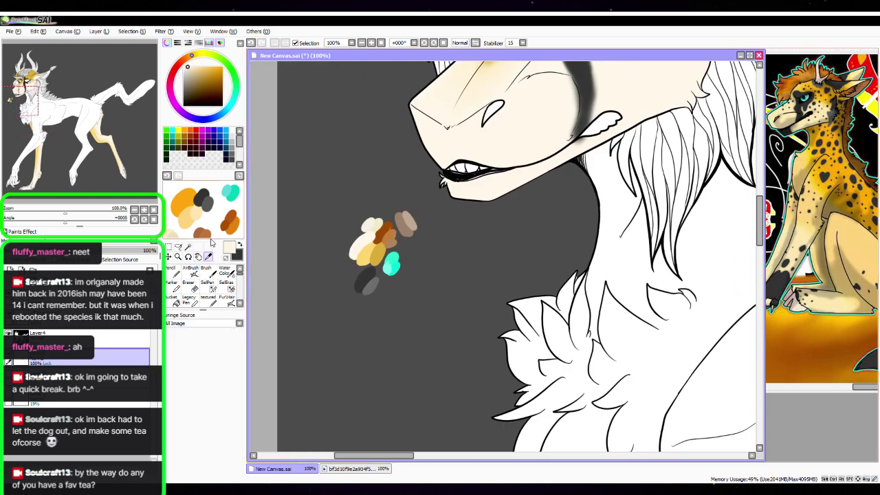
left_click_drag(654, 378, 493, 176)
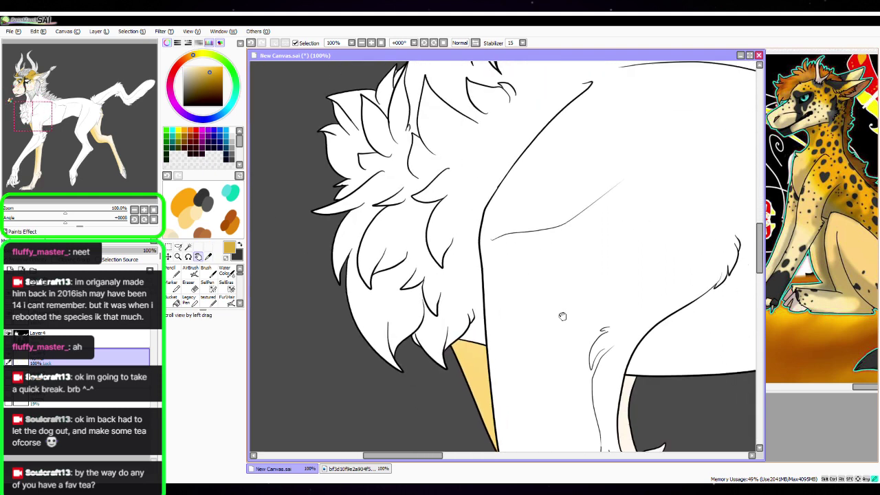
left_click_drag(563, 317, 509, 115)
Airbrush the darker gold at size 120 over the exposed upper part of the far foreleg
left_click(209, 256)
left_click(193, 271)
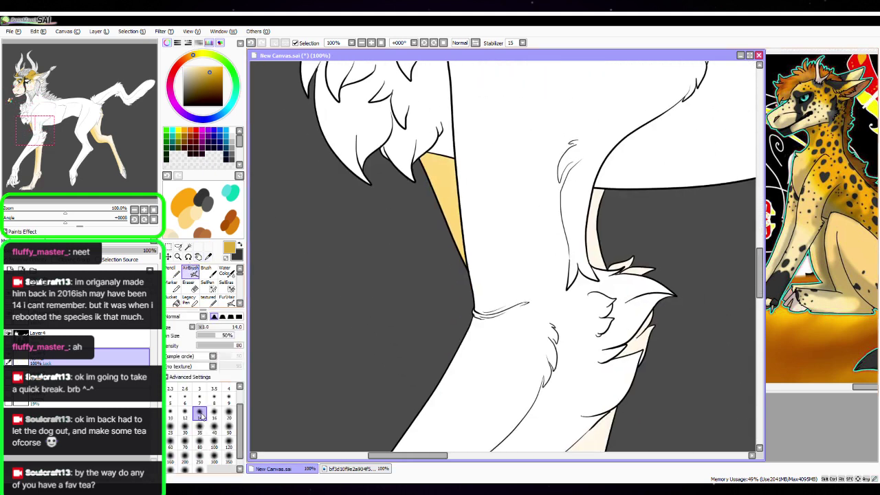
left_click(229, 435)
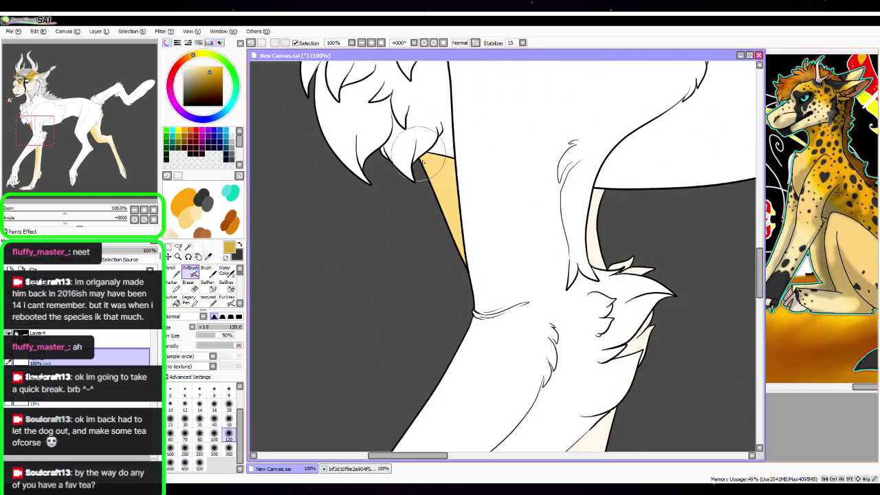
left_click_drag(418, 135, 464, 254)
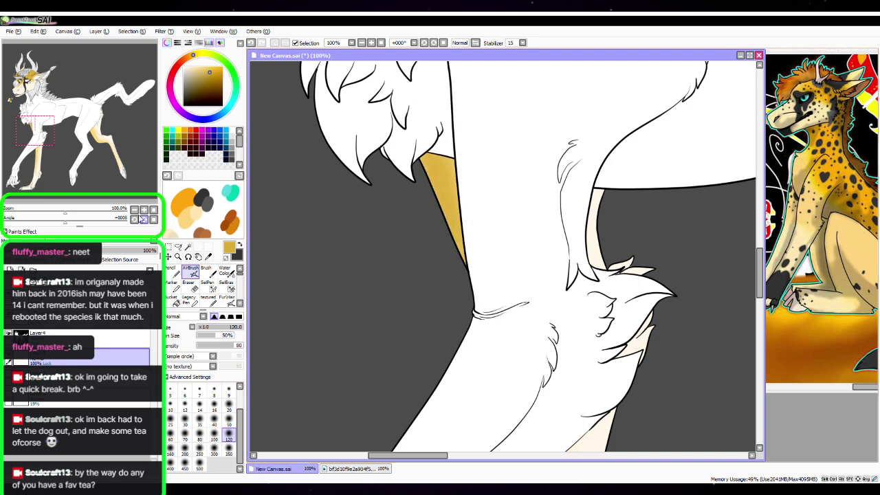
Airbrush the darker gold at size 120 along the front edges of the lower far foreleg and the far hind leg
key("Page_Down")
key("Page_Down")
key("space")
left_click_drag(576, 298, 515, 138)
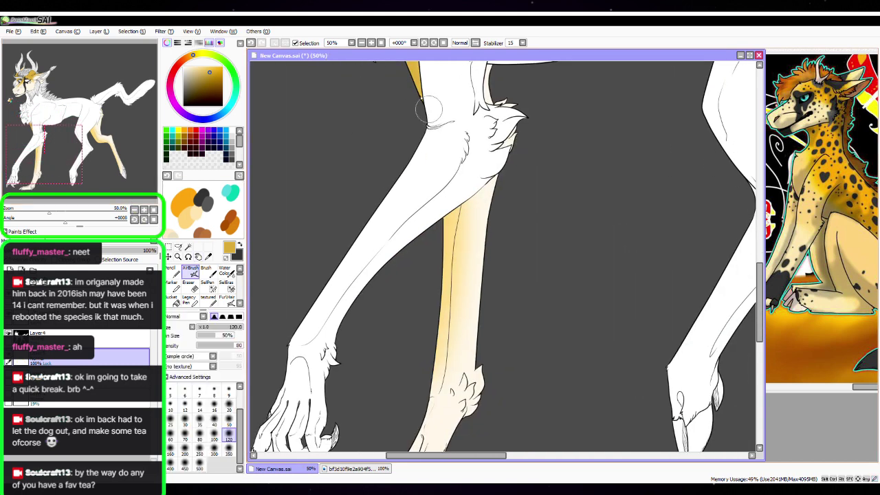
mouse_move(427, 101)
left_mouse_down()
mouse_move(445, 249)
mouse_move(447, 196)
mouse_move(433, 331)
mouse_move(445, 194)
mouse_move(433, 312)
mouse_move(442, 188)
mouse_move(435, 169)
left_mouse_up()
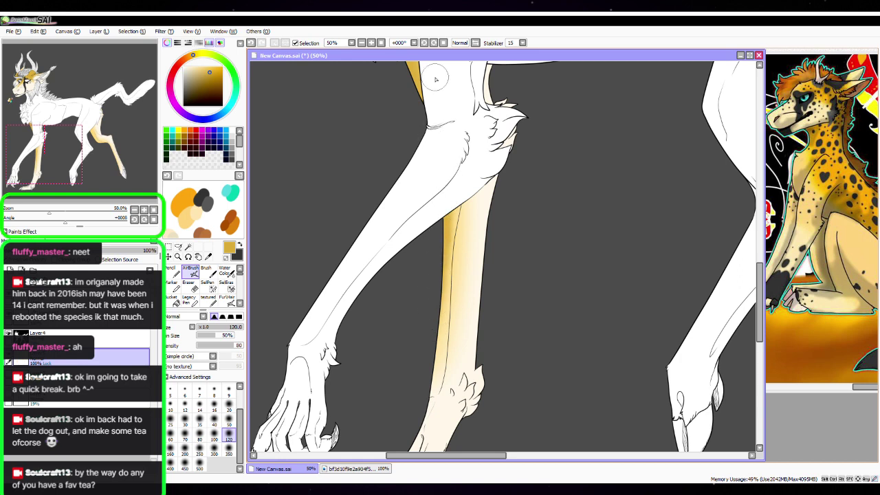
left_click_drag(61, 162, 97, 143)
mouse_move(550, 218)
left_mouse_down()
mouse_move(581, 279)
mouse_move(568, 248)
mouse_move(595, 276)
mouse_move(561, 193)
left_mouse_up()
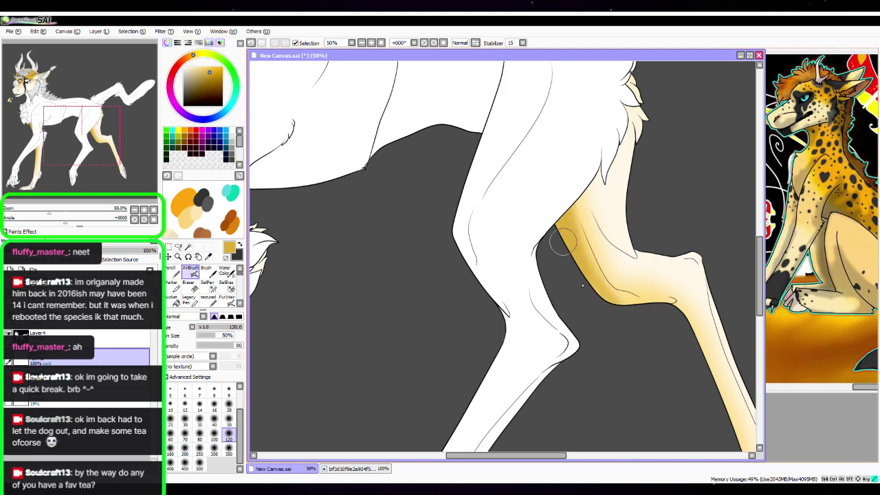
Make dark grey the primary colour and airbrush the front edge of the far foreleg just below the chest fluff at size 50
key("space")
left_click_drag(399, 291, 560, 311)
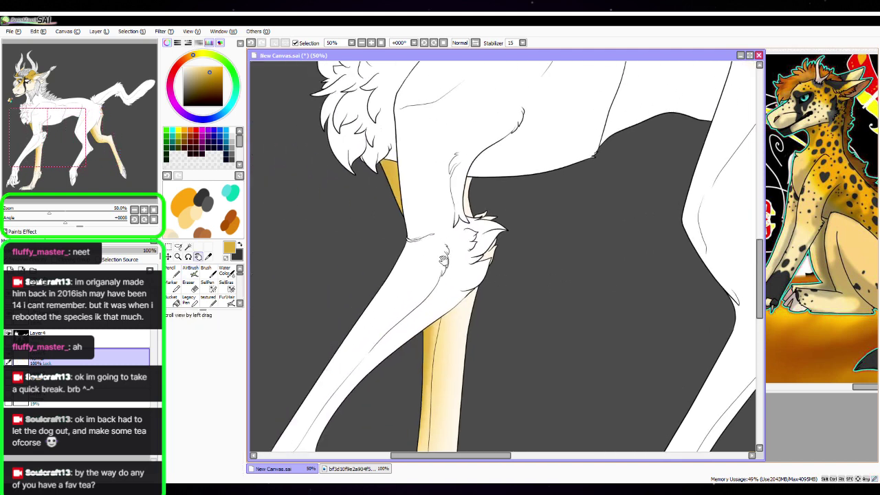
left_click(144, 210)
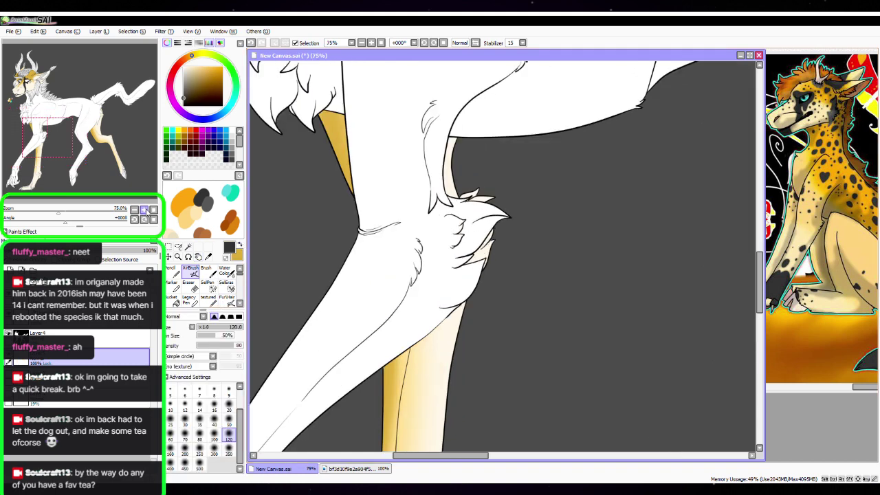
left_click(144, 211)
key("space")
left_click_drag(314, 163, 502, 337)
left_click(229, 423)
left_click(146, 211)
left_click(145, 211)
key("space")
mouse_move(371, 212)
left_mouse_down()
mouse_move(375, 251)
mouse_move(390, 259)
left_mouse_up()
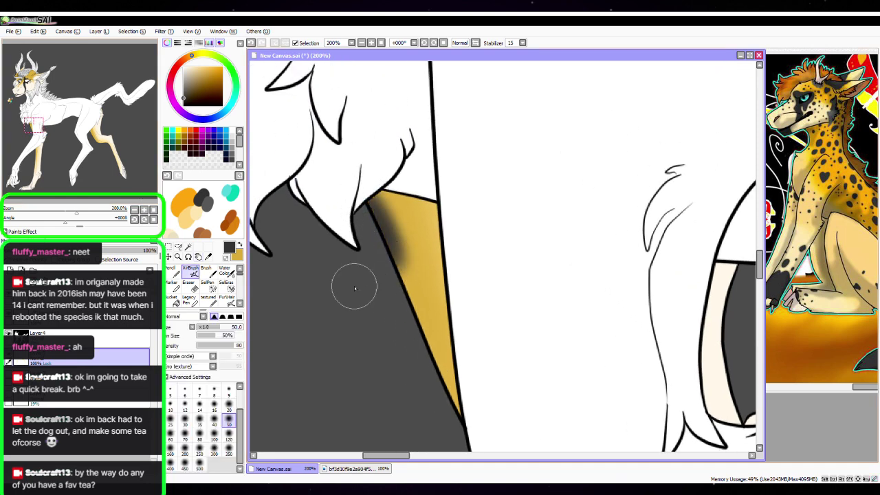
Define the dark grey patch on the upper far foreleg at size 20 and add spots down to the elbow
left_click(229, 405)
mouse_move(378, 194)
left_mouse_down()
mouse_move(374, 231)
mouse_move(397, 244)
mouse_move(370, 192)
mouse_move(397, 261)
mouse_move(413, 237)
mouse_move(388, 180)
left_mouse_up()
mouse_move(419, 292)
left_mouse_down()
mouse_move(439, 317)
mouse_move(432, 288)
mouse_move(434, 302)
left_mouse_up()
mouse_move(434, 358)
left_mouse_down()
mouse_move(441, 369)
mouse_move(435, 339)
mouse_move(451, 402)
left_mouse_up()
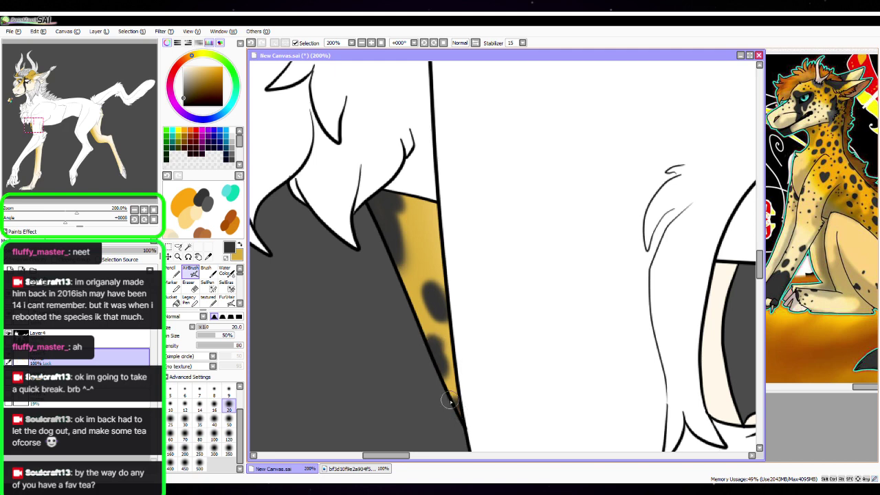
Consult the foreleg markings in the reference picture for the lower part of the far foreleg
left_click_drag(42, 116, 41, 153)
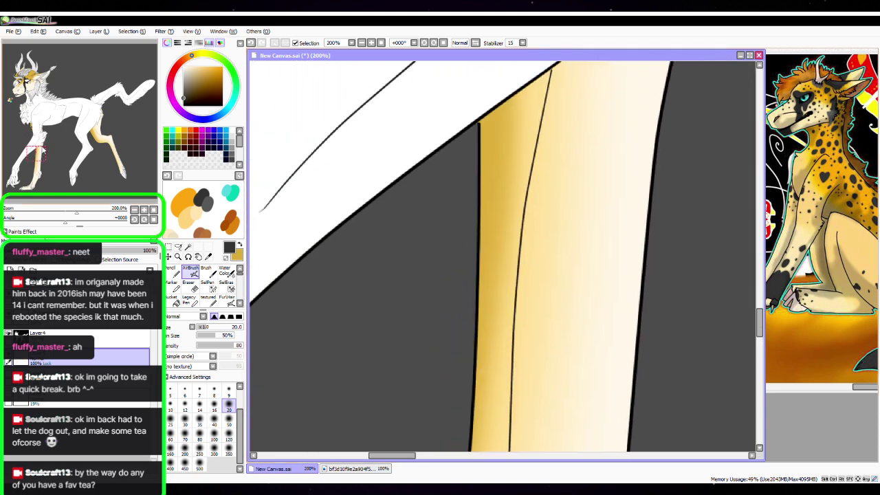
left_click(803, 229)
left_click_drag(857, 387, 852, 388)
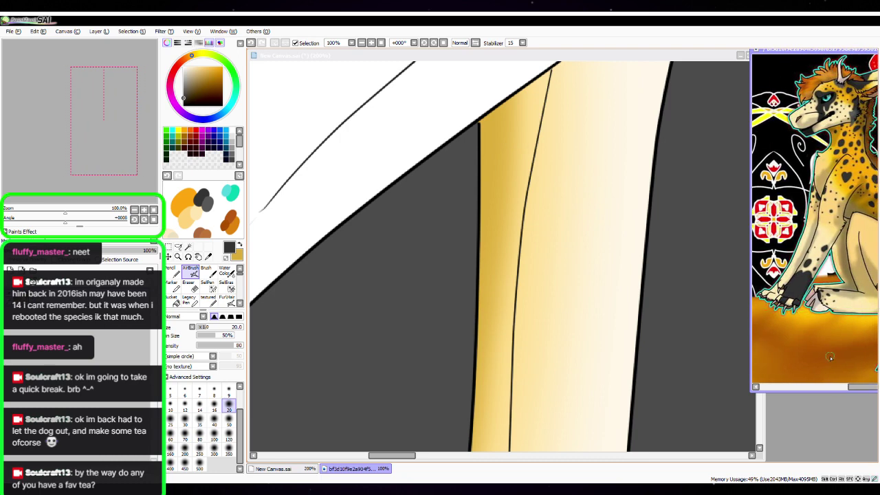
Return to the creature canvas and airbrush a dark grey patch on the upper front edge of the far hind leg at size 50
left_click(345, 249)
left_click(134, 209)
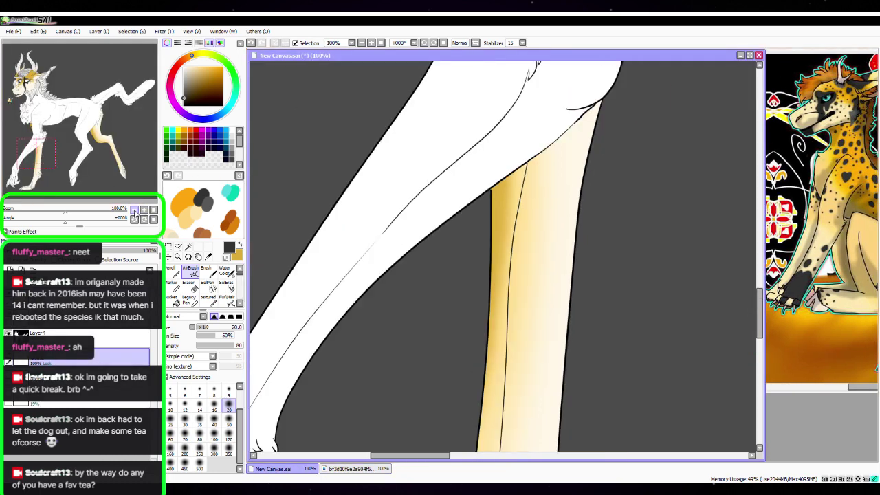
left_click_drag(50, 143, 52, 171)
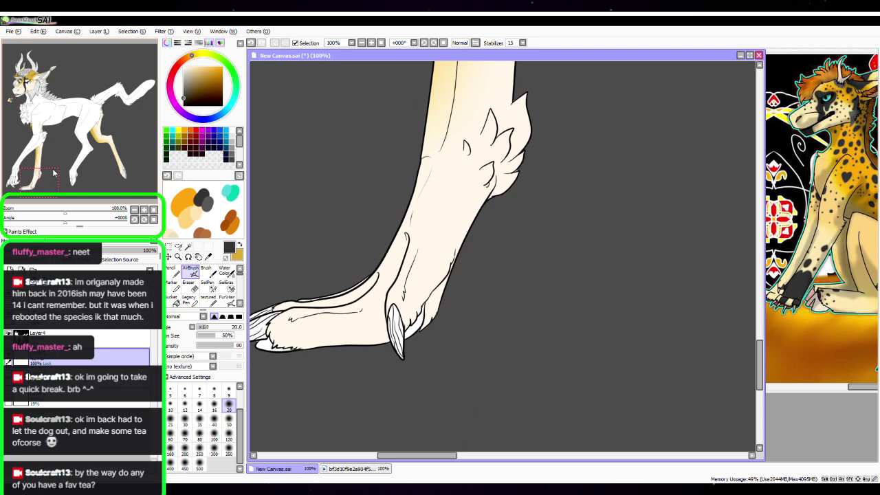
left_click_drag(52, 173, 95, 136)
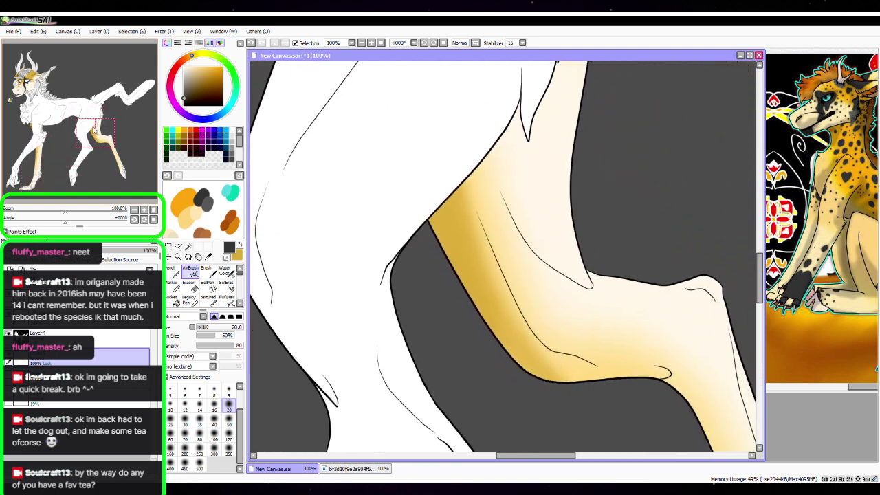
left_click(229, 421)
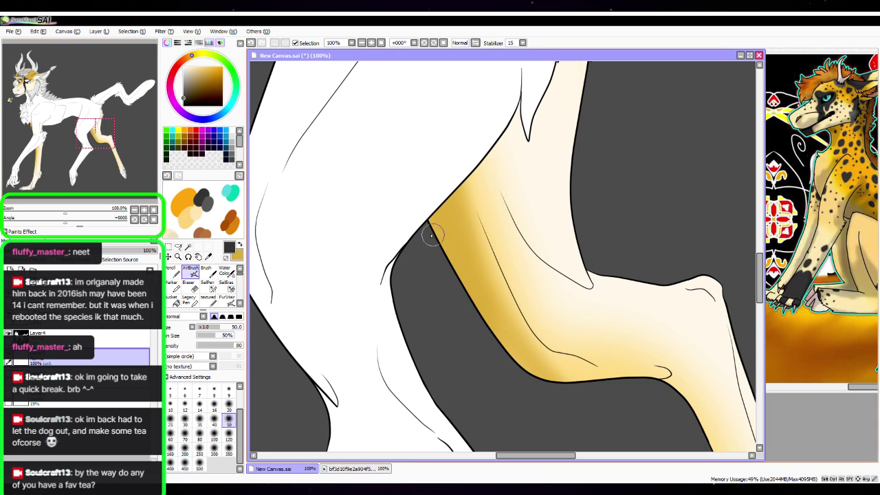
mouse_move(431, 237)
left_mouse_down()
mouse_move(436, 244)
mouse_move(440, 234)
left_mouse_up()
Define the dark grey patch on the far hind leg at size 20 and add spots and a heart shape along its front edge
left_click(229, 406)
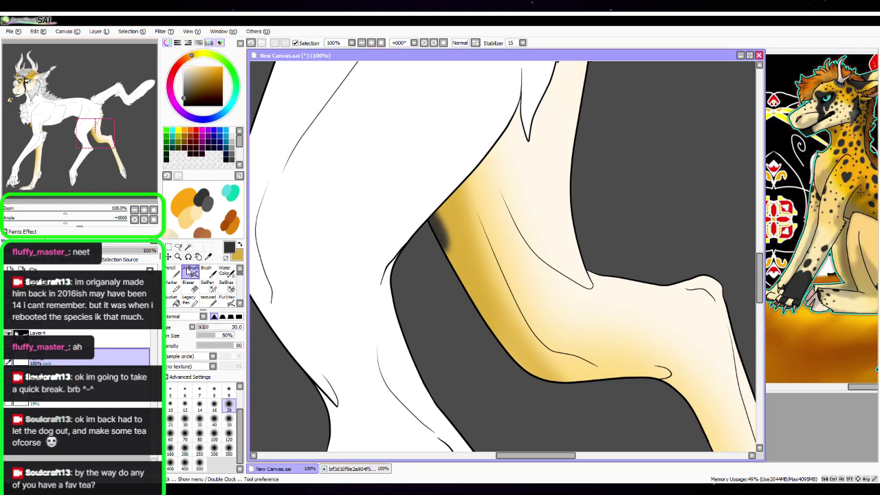
left_click(144, 210)
mouse_move(402, 194)
left_mouse_down()
mouse_move(416, 244)
mouse_move(401, 237)
mouse_move(415, 251)
mouse_move(409, 171)
mouse_move(435, 180)
left_mouse_up()
mouse_move(464, 331)
left_mouse_down()
mouse_move(459, 315)
mouse_move(480, 320)
mouse_move(479, 330)
left_mouse_up()
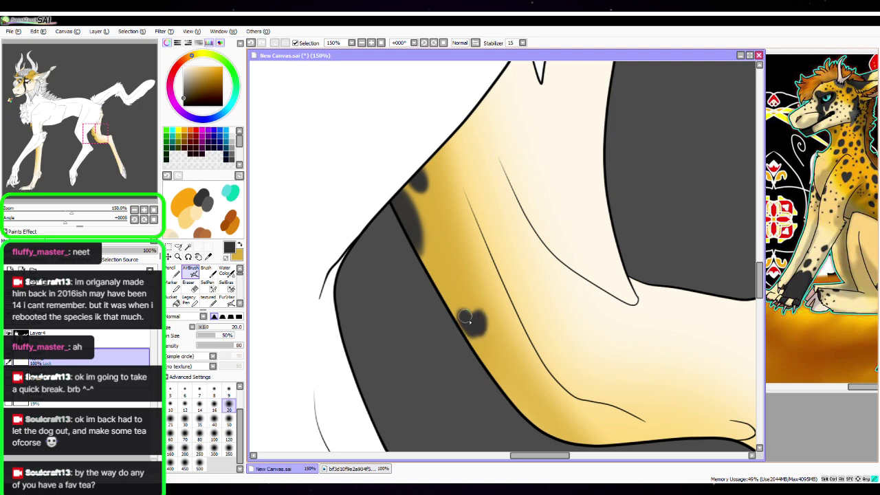
left_click_drag(466, 317, 476, 340)
mouse_move(483, 368)
left_mouse_down()
mouse_move(478, 360)
mouse_move(485, 371)
left_mouse_up()
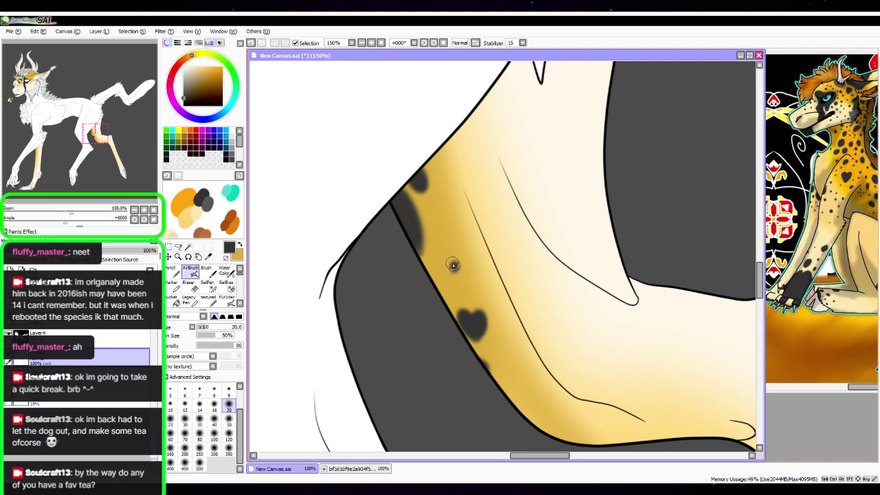
Sample the cream of the face and set it as the secondary colour, with dark grey as the primary for the Airbrush
left_click(154, 209)
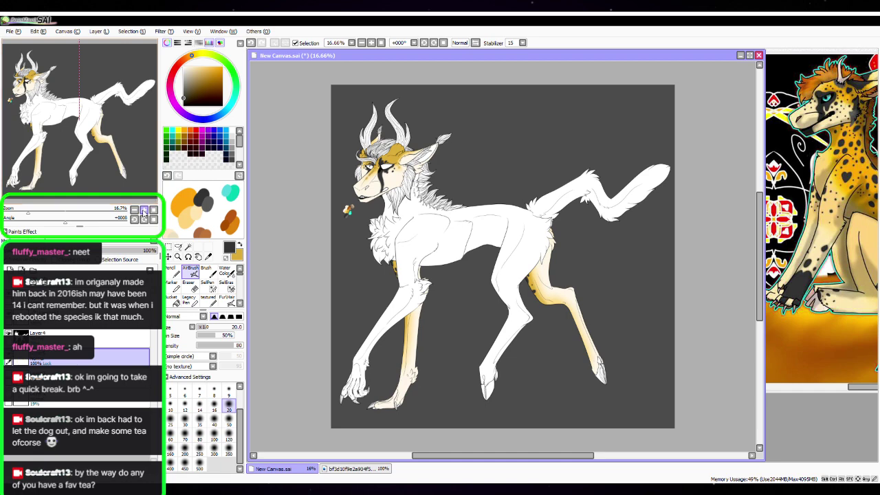
left_click(144, 209)
key("space")
left_click_drag(293, 93, 432, 194)
left_click_drag(424, 262, 445, 282)
left_click(142, 207)
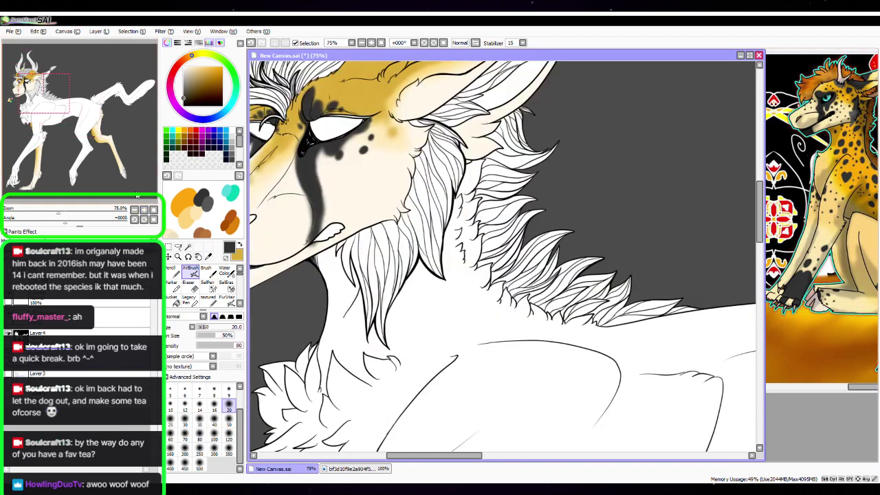
key("space")
left_click_drag(310, 199, 433, 206)
double_click(143, 210)
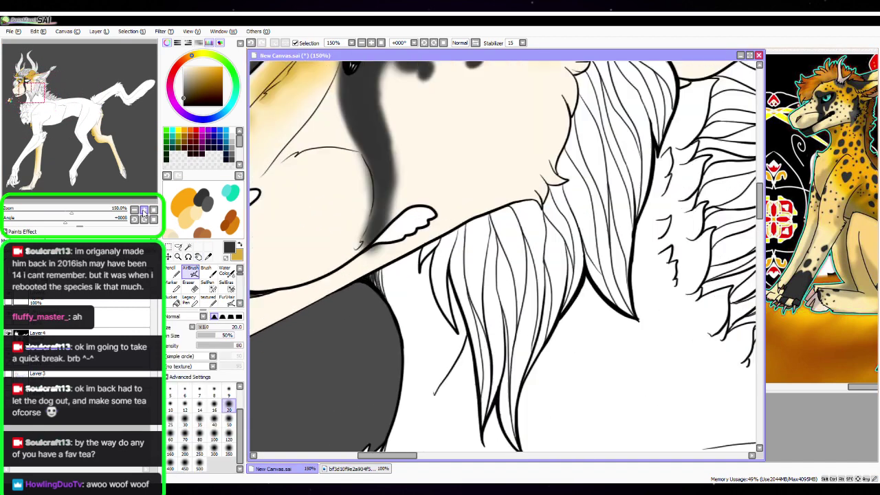
left_click(237, 252)
left_click(209, 256)
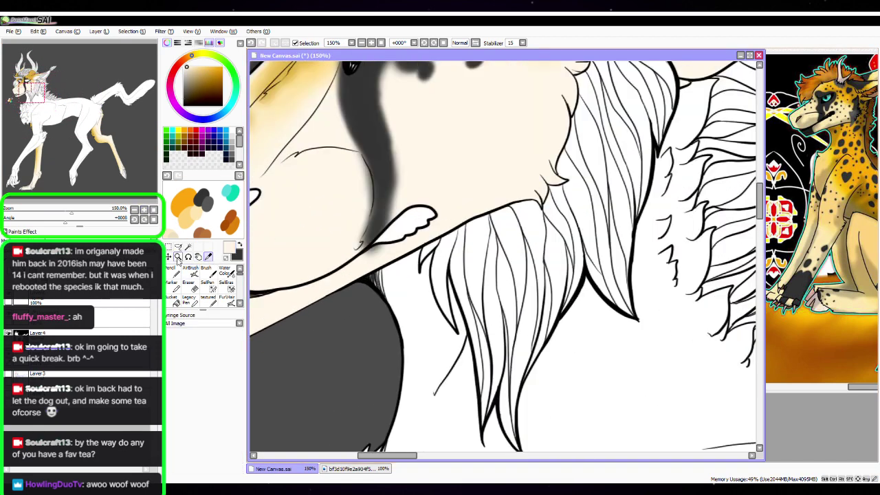
left_click(194, 272)
left_click(144, 208)
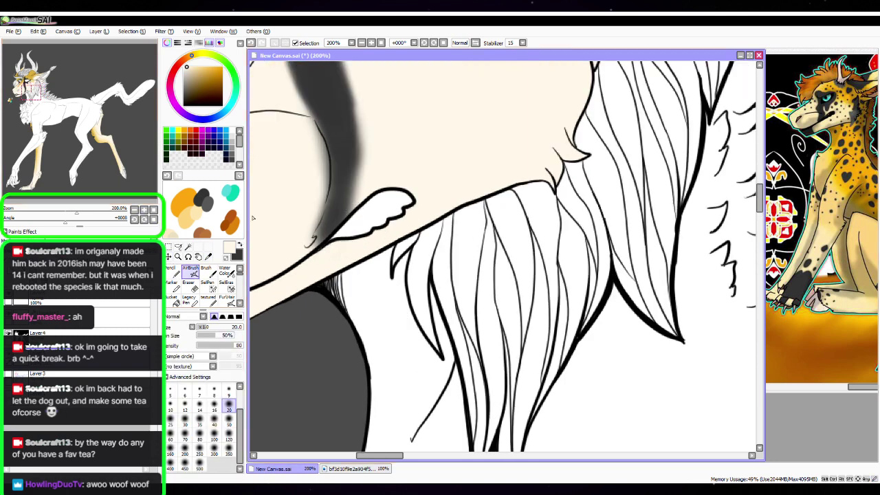
left_click(240, 247)
Refine the dark grey streak from the near eye to the corner of the mouth with the Airbrush at sizes 9 and 16
left_click(229, 390)
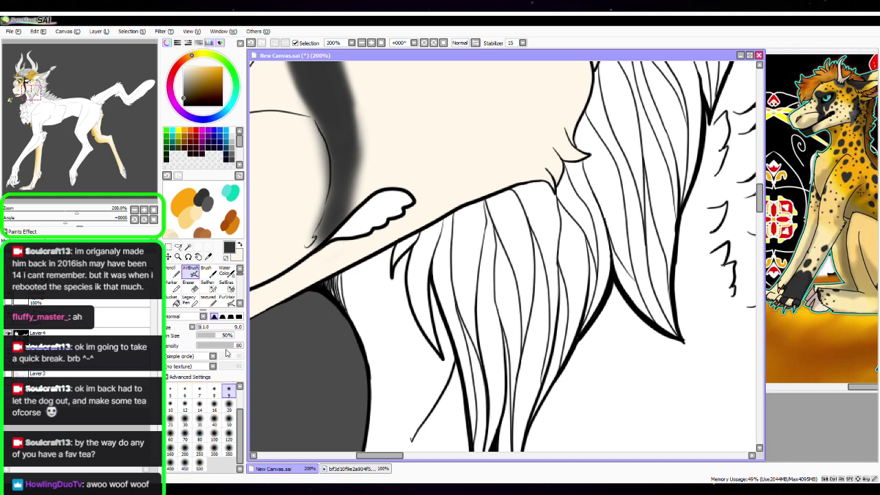
mouse_move(316, 245)
left_mouse_down()
mouse_move(329, 222)
mouse_move(308, 252)
left_mouse_up()
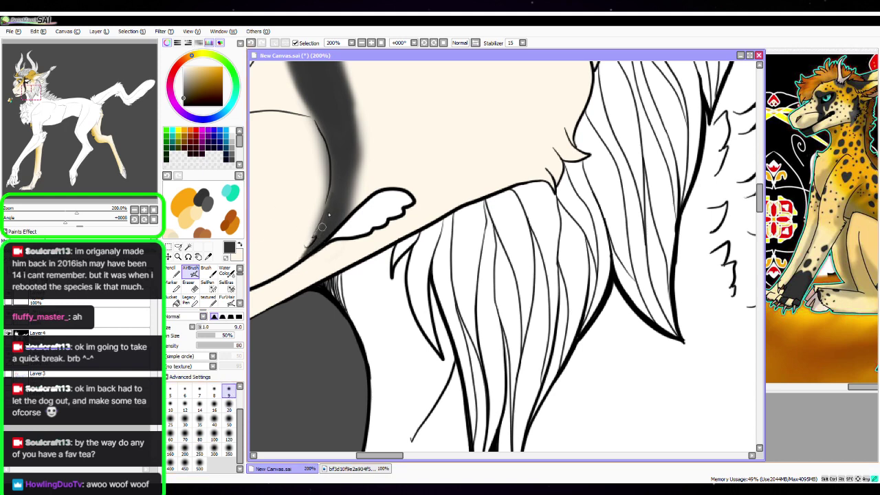
left_click_drag(328, 134, 356, 266)
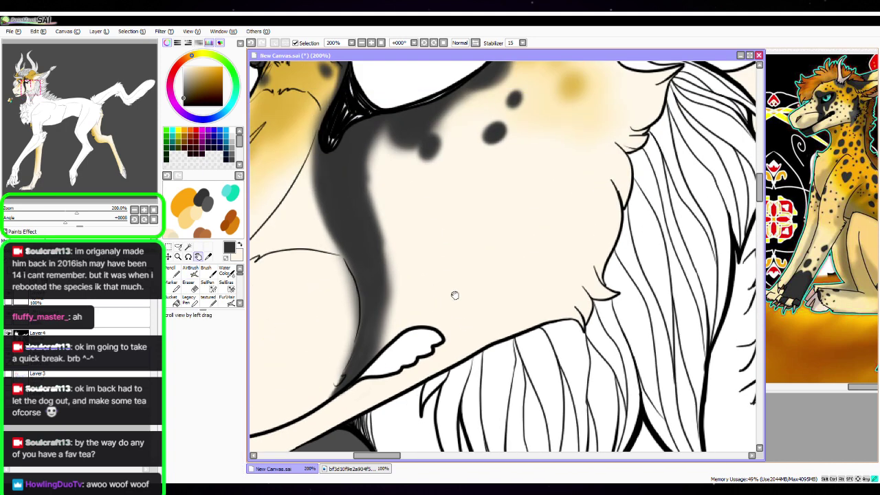
mouse_move(359, 335)
left_mouse_down()
mouse_move(344, 245)
mouse_move(362, 323)
left_mouse_up()
left_click(213, 406)
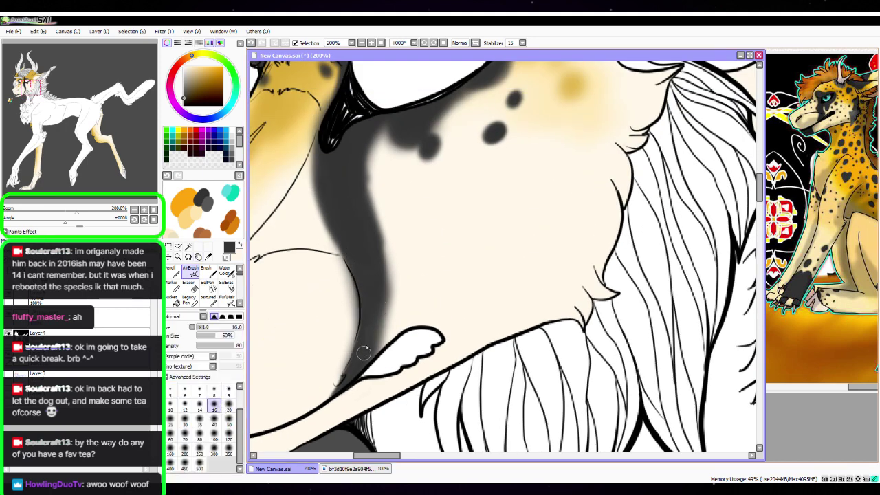
left_click_drag(361, 333, 342, 188)
Examine the markings around the eyes, forehead and near ear
left_click_drag(482, 220, 442, 325)
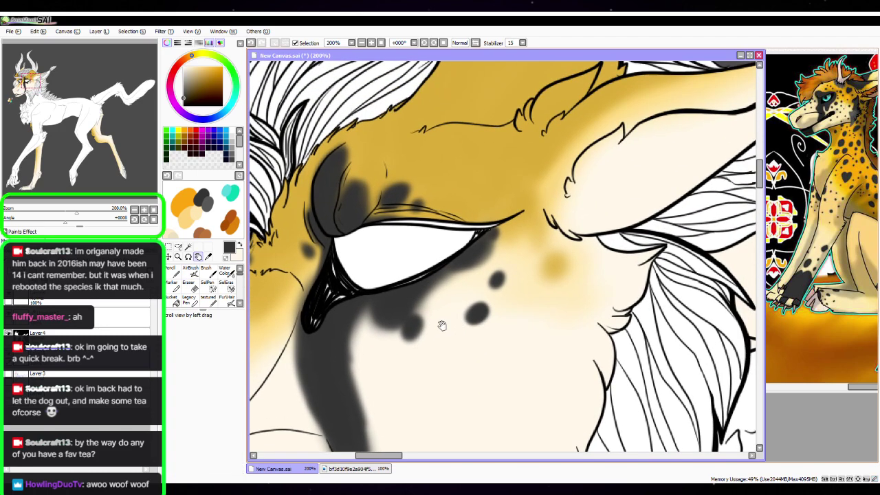
left_click(134, 210)
left_click(134, 210)
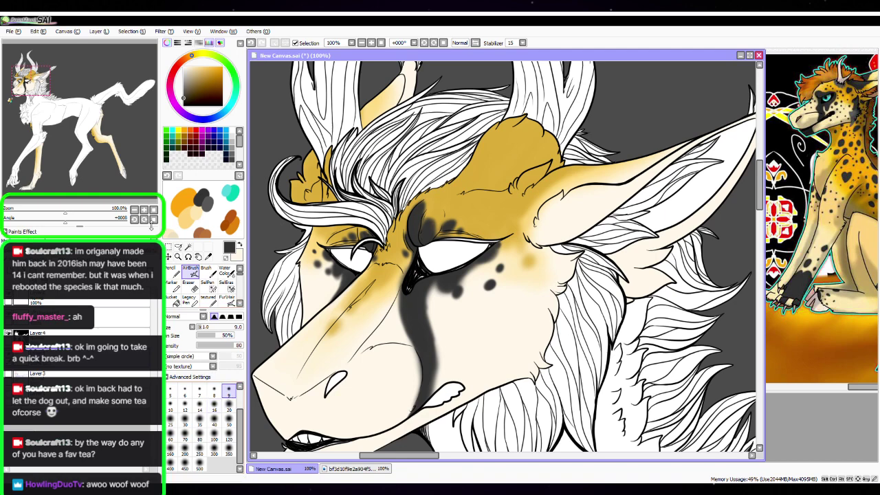
left_click(144, 210)
left_click(143, 209)
left_click_drag(536, 213, 416, 312)
left_click_drag(449, 255, 385, 272)
left_click_drag(289, 265, 355, 232)
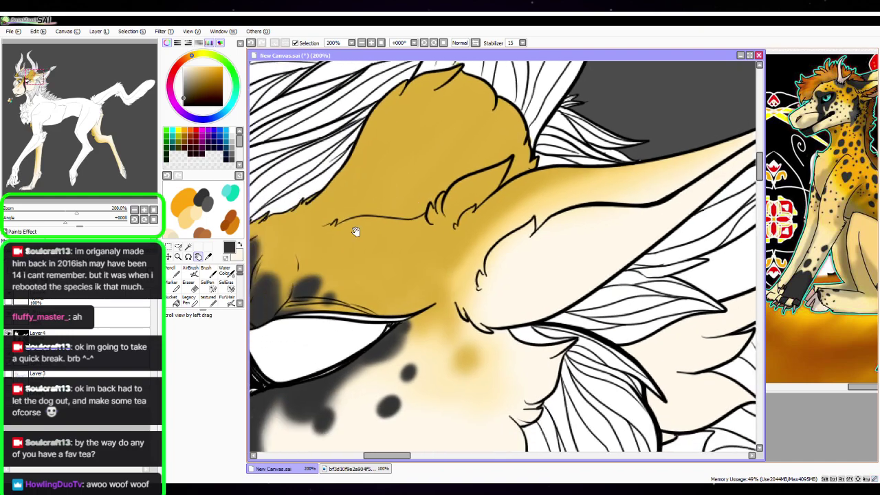
left_click(134, 209)
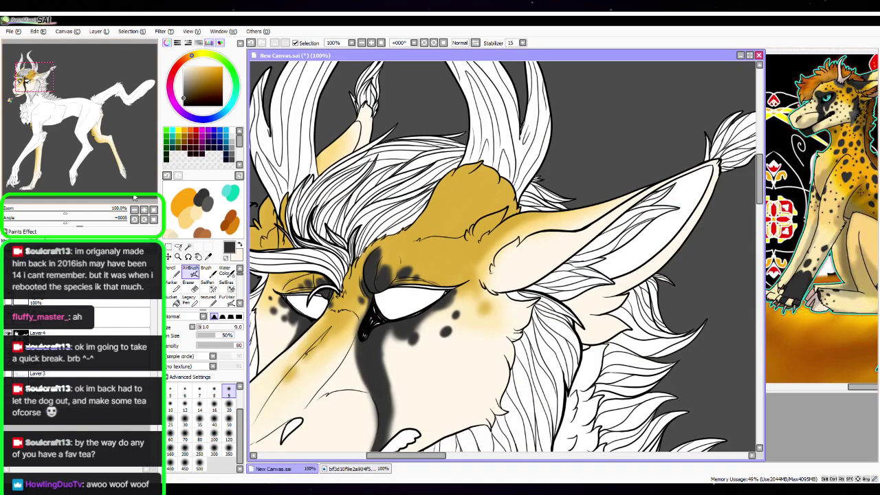
Sample the lighter grey from the colour swatches beside the creature's muzzle as the primary colour
key("space")
left_click_drag(343, 385, 407, 233)
left_click_drag(390, 314, 504, 242)
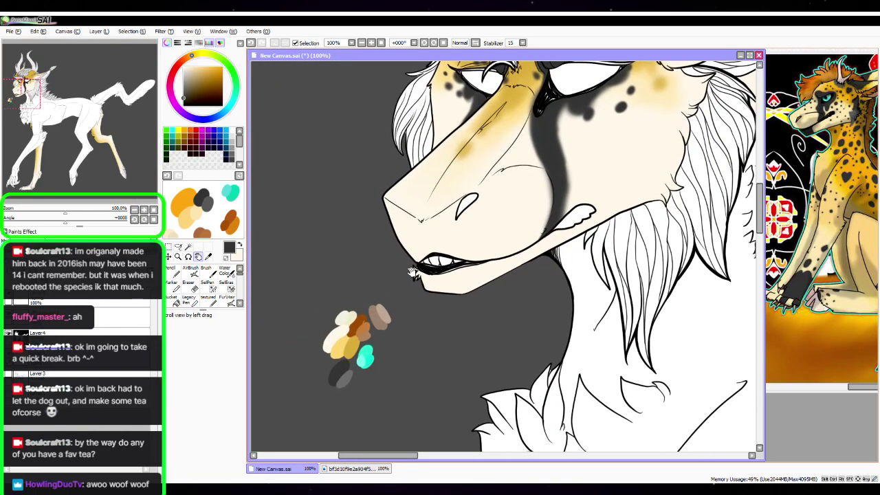
left_click(209, 256)
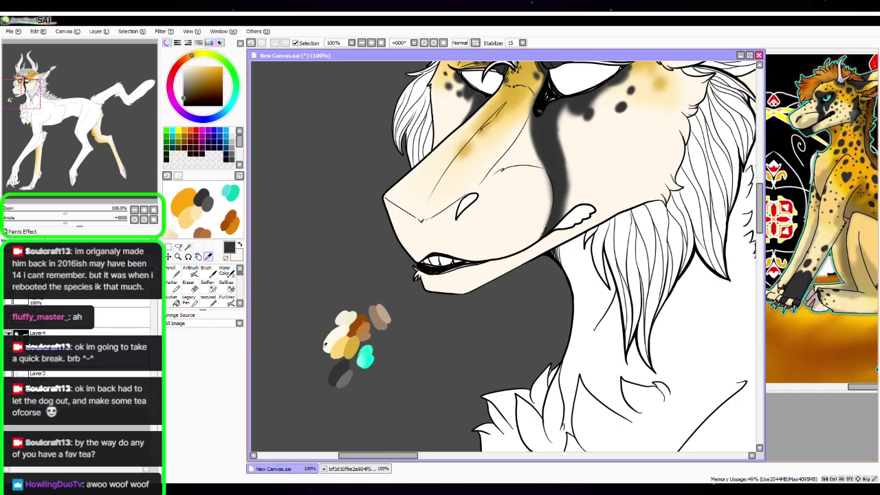
left_click(172, 272)
Airbrush the lighter grey over the top of the golden fur mound at the base of the near horn at size 50
left_click(144, 209)
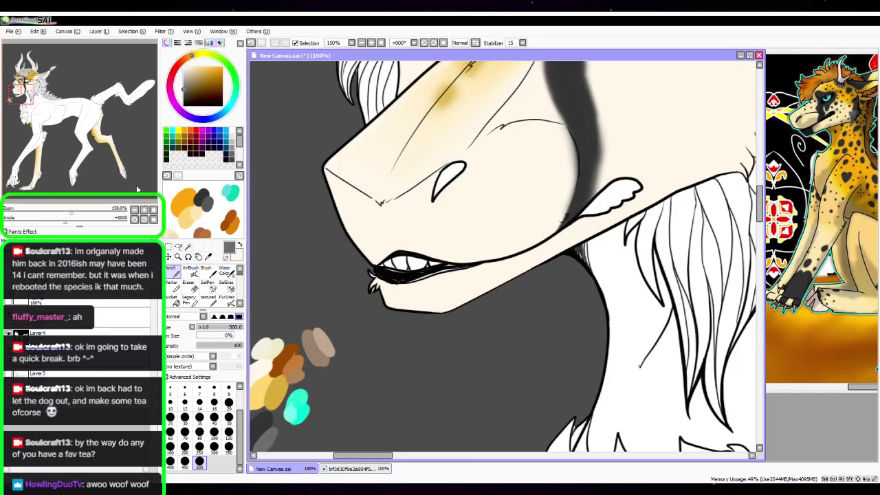
key("space")
left_click_drag(536, 76, 435, 248)
left_click_drag(511, 174, 449, 259)
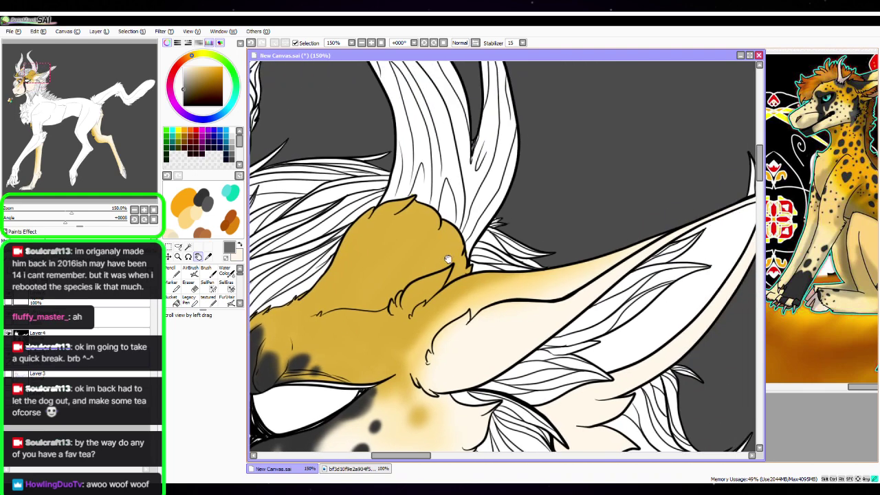
left_click_drag(467, 213, 533, 197)
key("n")
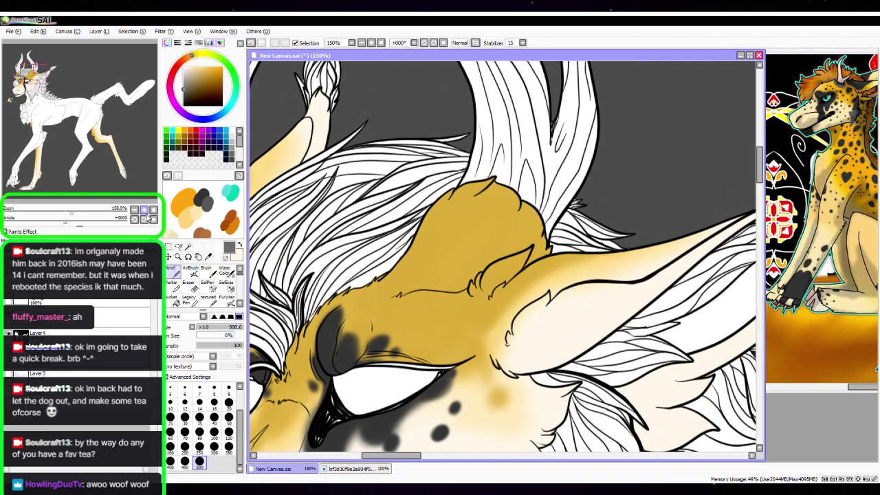
left_click(145, 210)
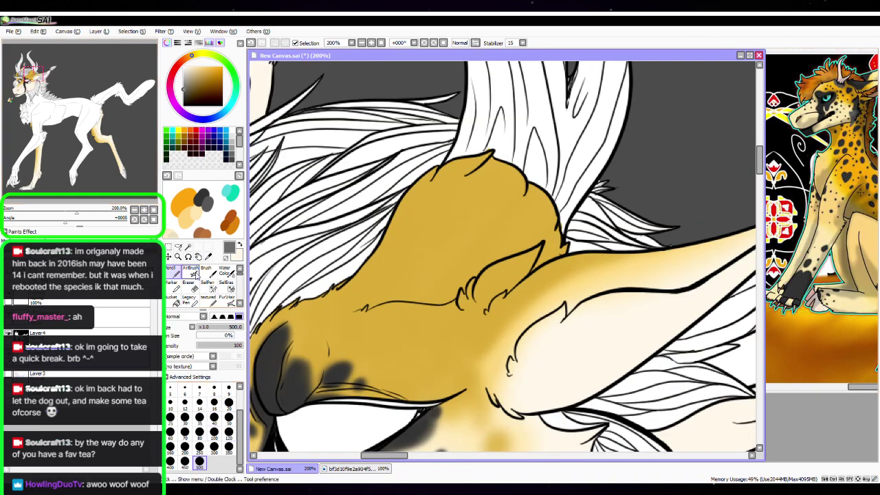
left_click(193, 272)
mouse_move(420, 187)
left_mouse_down()
mouse_move(449, 160)
mouse_move(424, 176)
mouse_move(430, 182)
mouse_move(397, 210)
mouse_move(377, 249)
mouse_move(467, 162)
mouse_move(437, 206)
mouse_move(491, 158)
mouse_move(482, 138)
mouse_move(442, 252)
mouse_move(495, 150)
mouse_move(550, 207)
mouse_move(539, 202)
mouse_move(520, 221)
mouse_move(523, 196)
left_mouse_up()
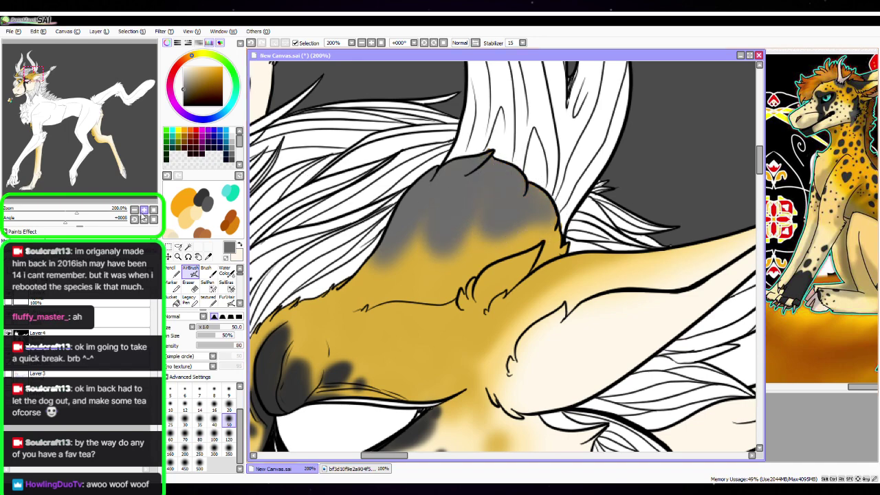
Shape the lower front edge of the grey patch on the fur mound at size 20 and add a small spot below it
left_click(144, 209)
left_click_drag(350, 221, 323, 268)
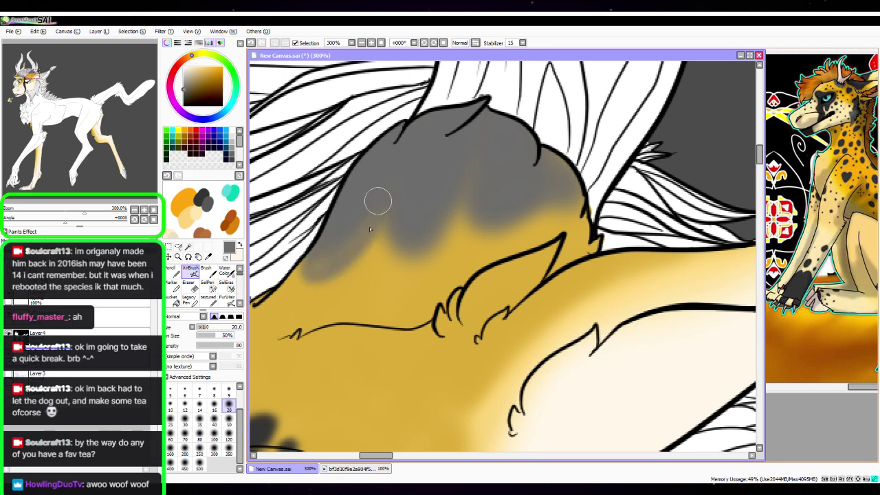
left_click_drag(378, 200, 307, 268)
left_click_drag(326, 217, 341, 253)
mouse_move(362, 199)
left_mouse_down()
mouse_move(323, 252)
mouse_move(388, 212)
mouse_move(375, 272)
mouse_move(373, 254)
mouse_move(445, 206)
mouse_move(388, 255)
mouse_move(393, 239)
mouse_move(370, 233)
mouse_move(410, 243)
mouse_move(350, 244)
mouse_move(320, 263)
left_mouse_up()
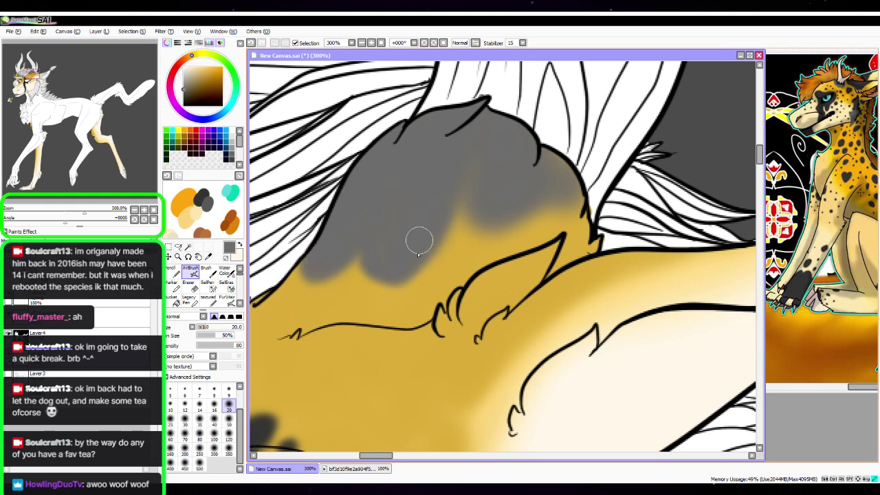
mouse_move(419, 240)
left_mouse_down()
mouse_move(391, 283)
mouse_move(410, 215)
mouse_move(342, 294)
left_mouse_up()
mouse_move(390, 226)
left_mouse_down()
mouse_move(361, 276)
mouse_move(382, 226)
left_mouse_up()
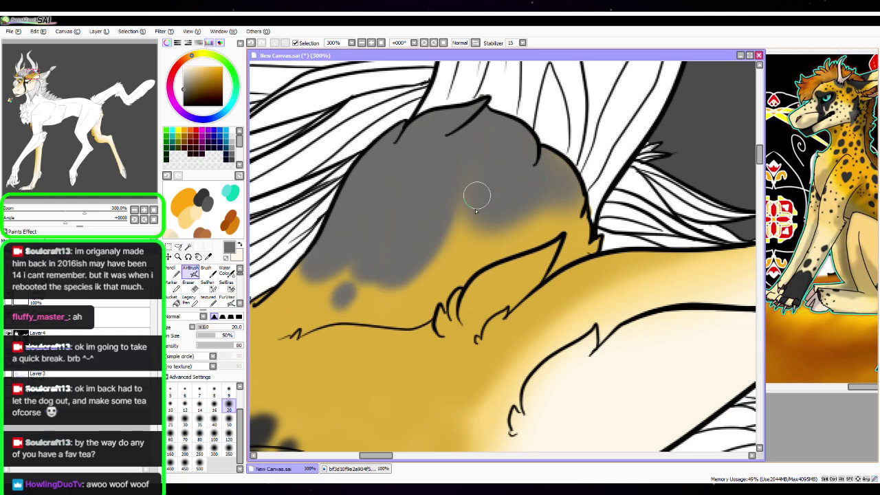
Extend the grey over the rear half of the fur mound, down to the line of the fur tuft beside the ear
mouse_move(477, 196)
left_mouse_down()
mouse_move(449, 245)
mouse_move(477, 252)
mouse_move(460, 269)
mouse_move(509, 230)
mouse_move(491, 220)
mouse_move(461, 271)
mouse_move(588, 208)
mouse_move(542, 208)
mouse_move(483, 226)
mouse_move(485, 185)
mouse_move(476, 183)
mouse_move(382, 259)
mouse_move(461, 157)
mouse_move(461, 215)
mouse_move(446, 227)
mouse_move(453, 197)
mouse_move(508, 223)
mouse_move(507, 238)
mouse_move(535, 230)
left_mouse_up()
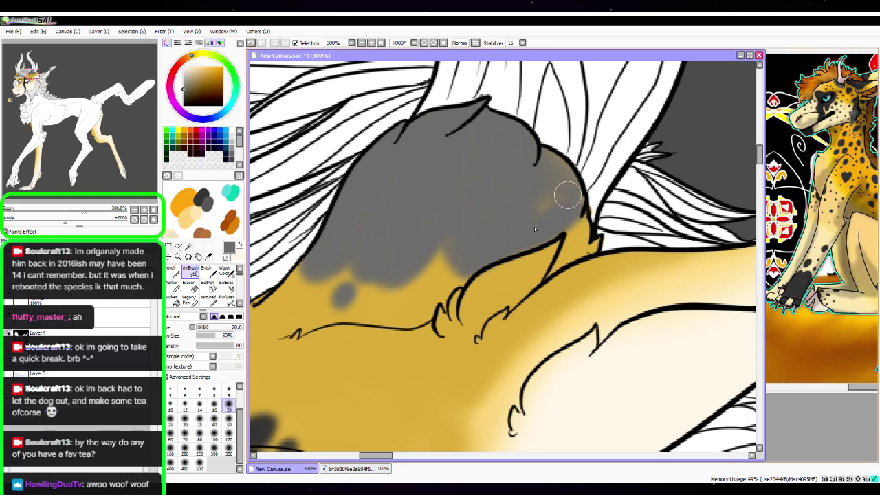
mouse_move(567, 196)
left_mouse_down()
mouse_move(538, 196)
mouse_move(574, 175)
mouse_move(527, 211)
mouse_move(459, 193)
left_mouse_up()
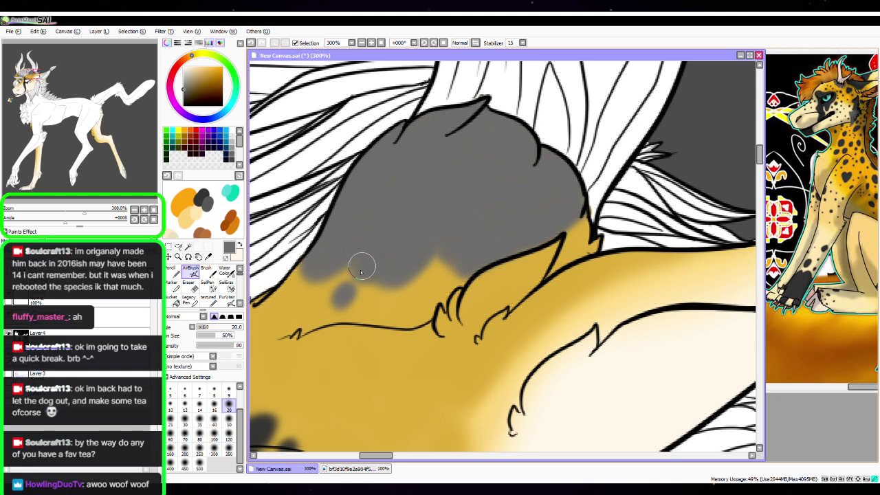
mouse_move(578, 221)
left_mouse_down()
mouse_move(576, 234)
mouse_move(578, 222)
left_mouse_up()
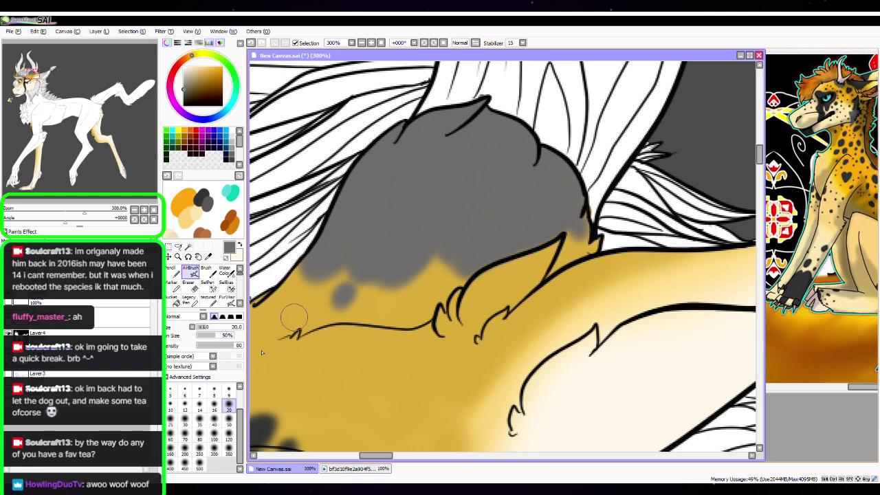
Fill the remaining gold gaps behind the fur tuft and along the mound's rear outline with grey at size 9
scroll(529, 154, "up", 1)
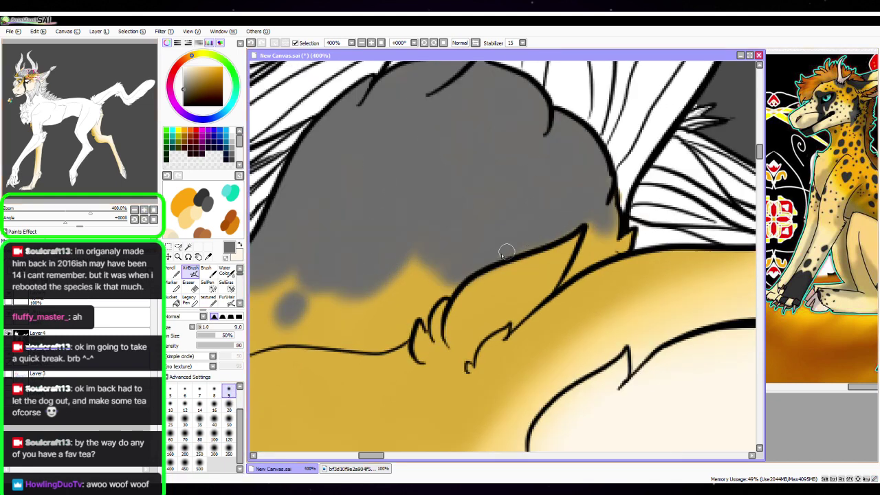
mouse_move(590, 214)
left_mouse_down()
mouse_move(586, 236)
mouse_move(574, 226)
mouse_move(586, 224)
mouse_move(583, 251)
mouse_move(590, 233)
mouse_move(567, 279)
mouse_move(615, 251)
mouse_move(630, 224)
mouse_move(594, 232)
left_mouse_up()
left_click_drag(615, 184, 617, 172)
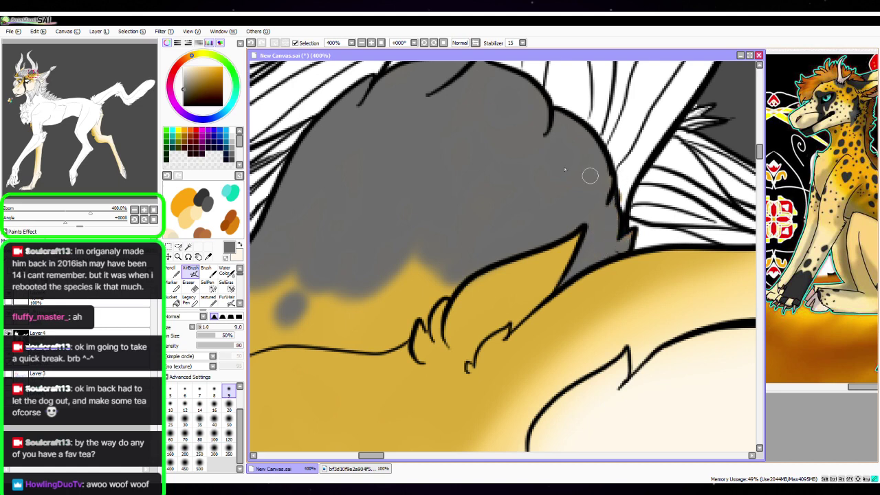
Airbrush grey at size 20 over the narrow gold fur tuft at the base of the far horn, fading it out at the lower end
left_click(229, 406)
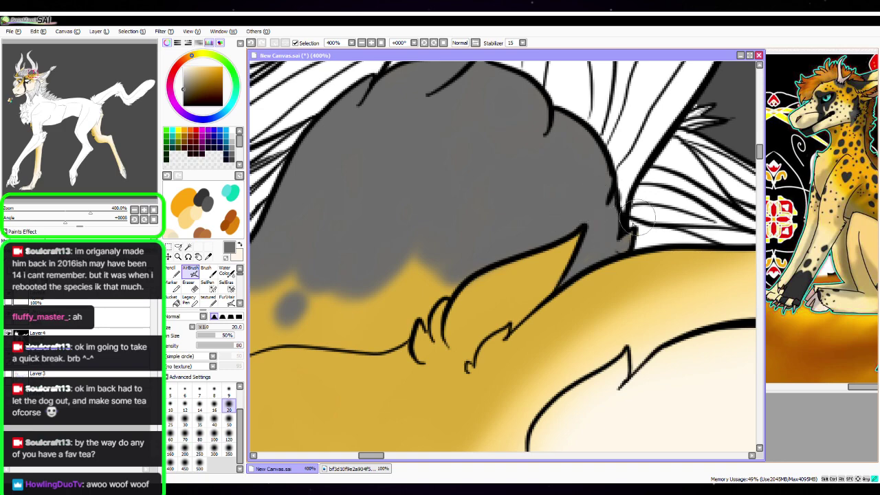
left_click(134, 210)
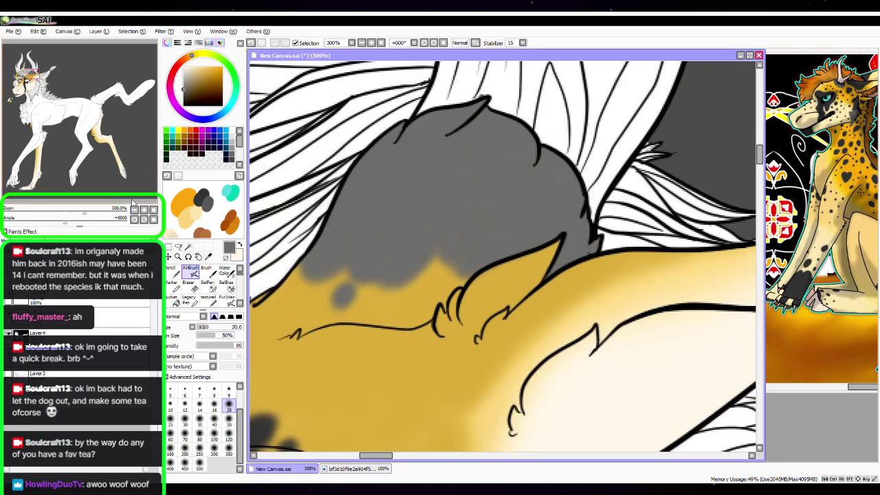
key("space")
left_click_drag(451, 179, 647, 224)
left_click_drag(496, 207, 671, 208)
left_click_drag(486, 226, 611, 183)
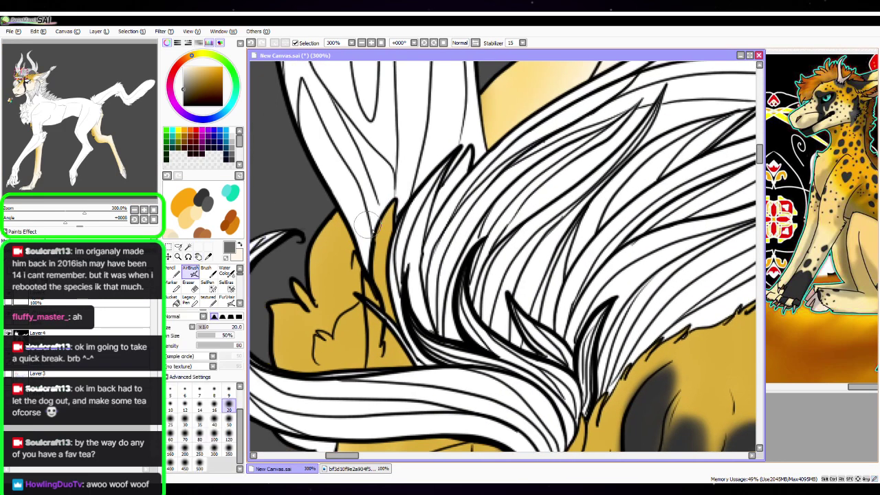
mouse_move(391, 210)
left_mouse_down()
mouse_move(372, 289)
mouse_move(388, 336)
left_mouse_up()
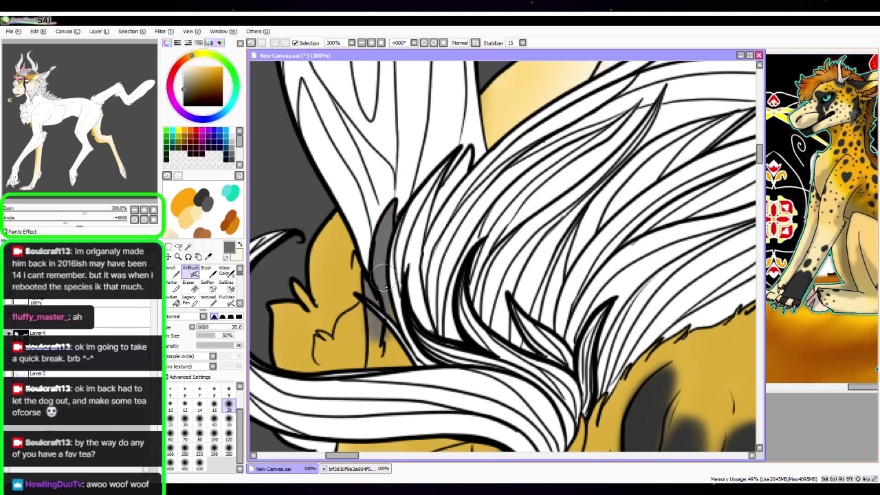
left_click_drag(384, 275, 389, 339)
left_click_drag(383, 293, 396, 359)
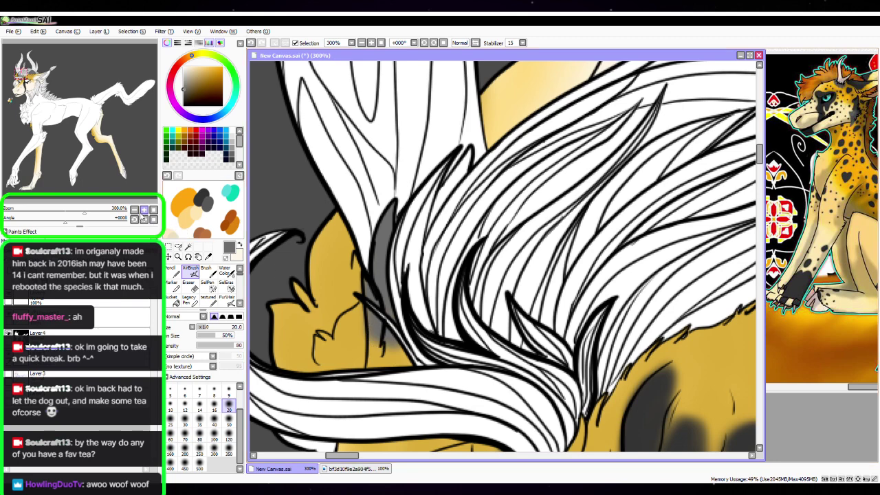
Examine the markings on the face and near ear, and the colouring of the whole figure
left_click(134, 209)
left_click(134, 210)
left_click_drag(634, 309, 534, 226)
left_click_drag(594, 348, 507, 326)
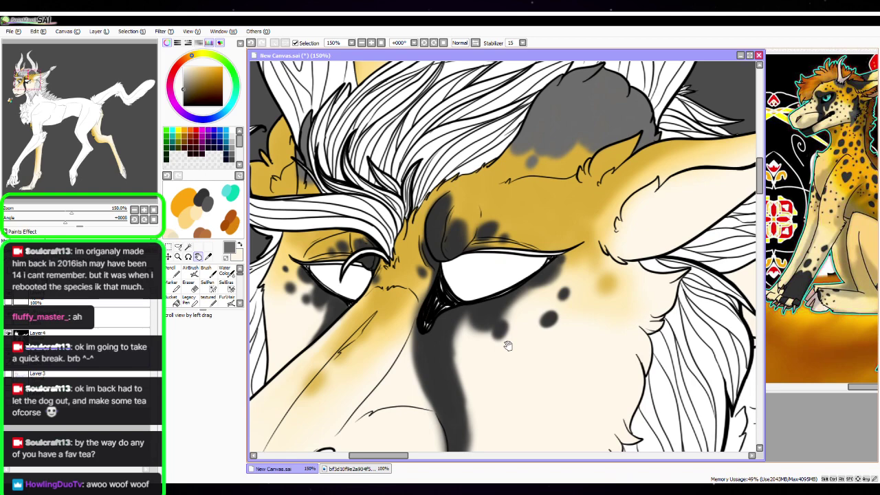
left_click_drag(685, 283, 533, 330)
left_click_drag(638, 274, 533, 313)
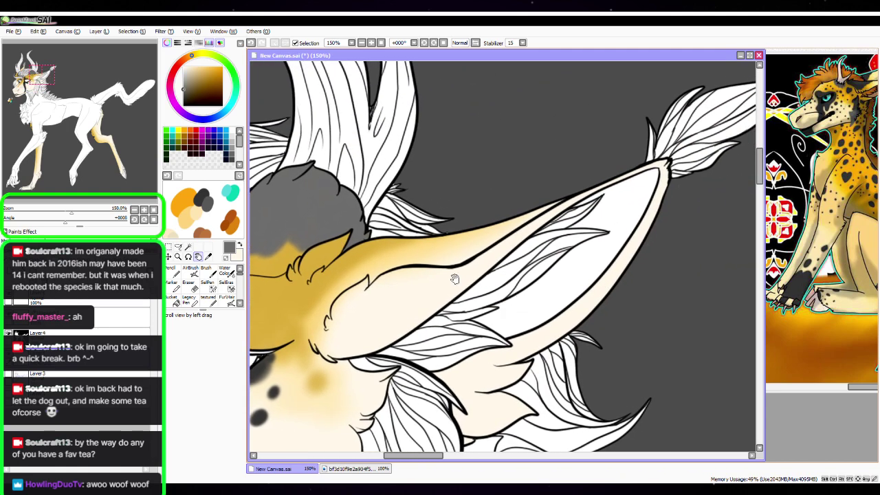
left_click(153, 210)
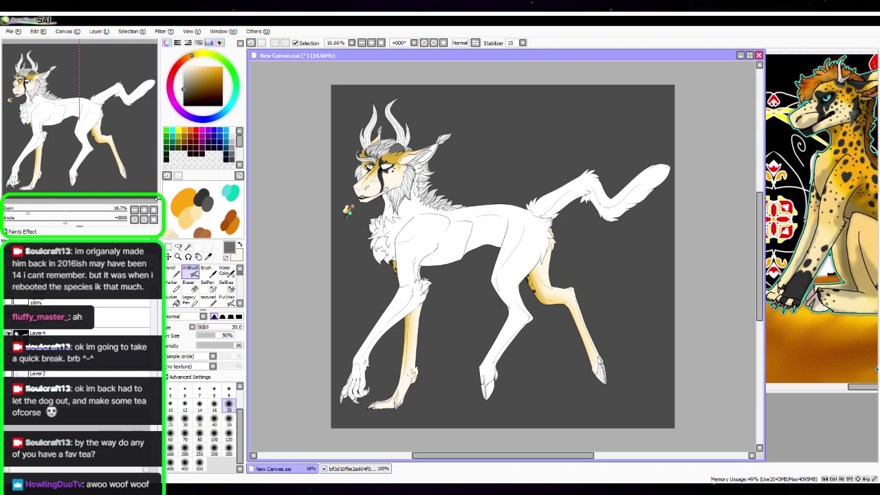
left_click(144, 208)
left_click(198, 257)
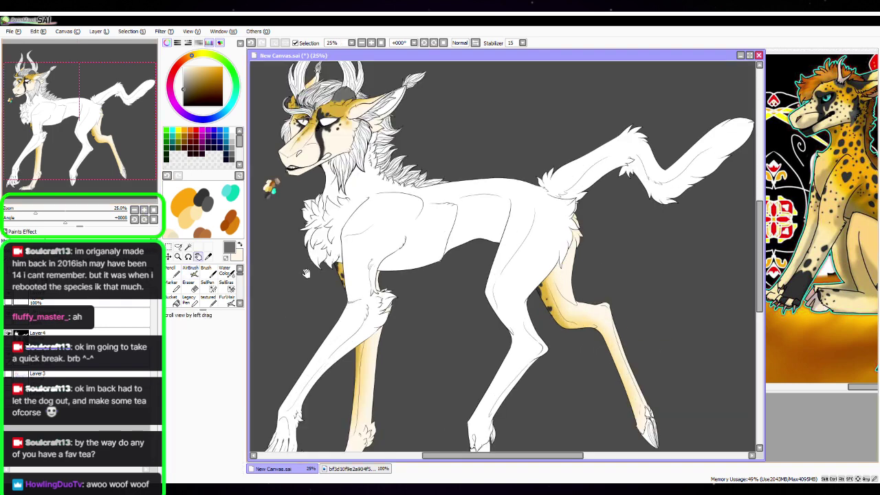
left_click_drag(263, 313, 323, 324)
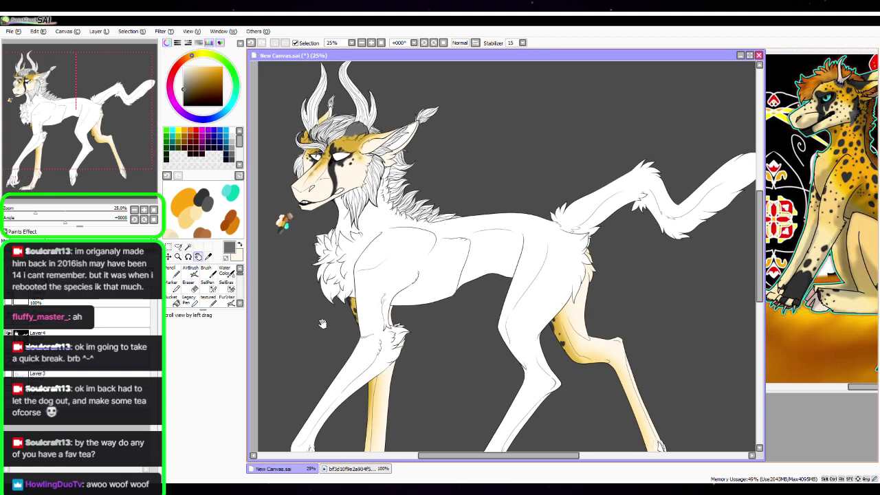
Add a new layer for the near side of the body and move it lower in the layer stack
left_click(190, 272)
left_click(10, 275)
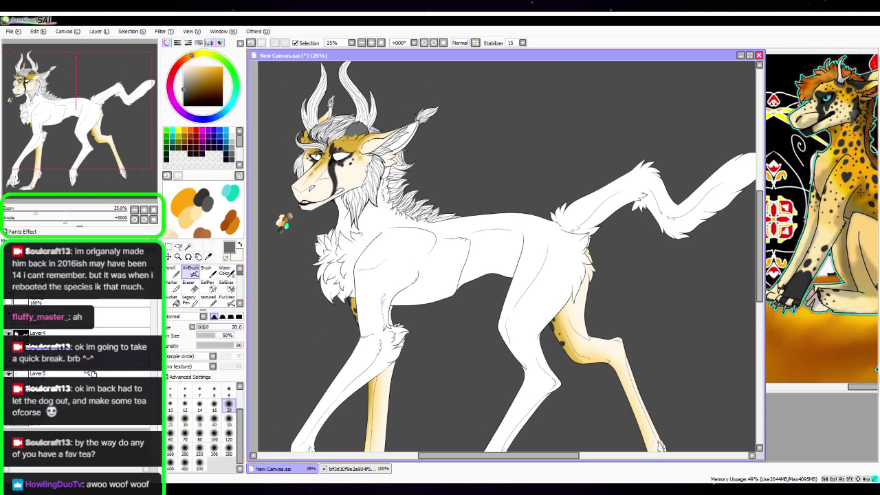
left_click_drag(83, 354, 82, 377)
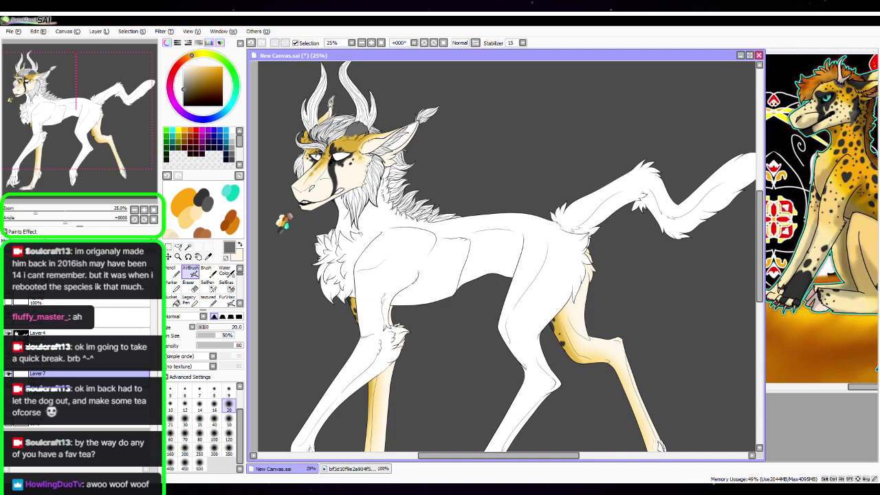
Select the white body, near legs and tail with the Magic Wand and check the selected area as far as the tail
key("space")
left_click_drag(498, 178, 506, 144)
left_click(190, 247)
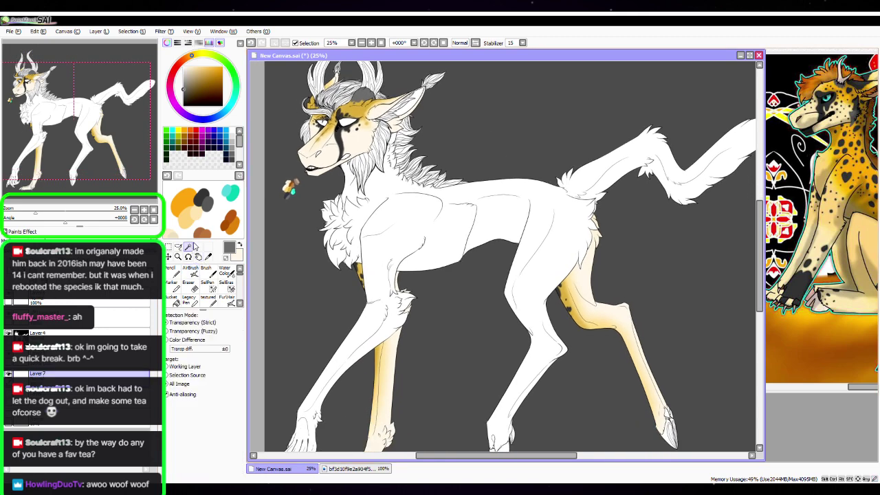
left_click(402, 222)
key("space")
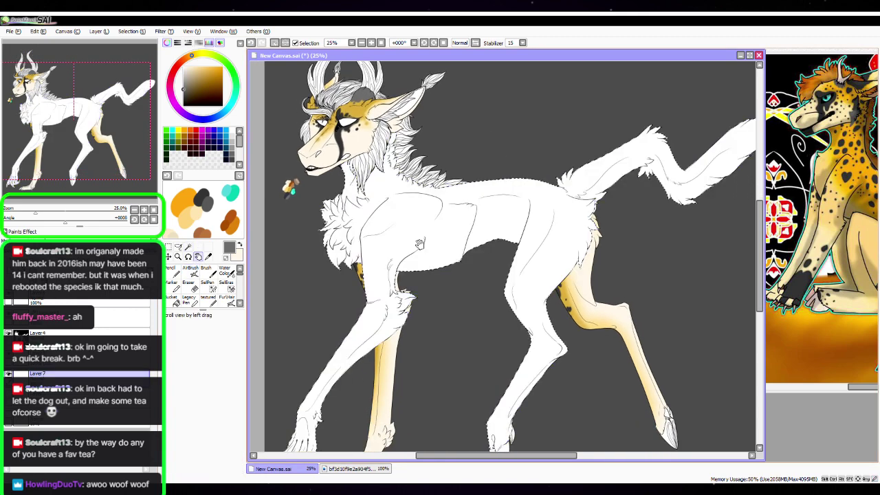
left_click_drag(588, 319, 428, 339)
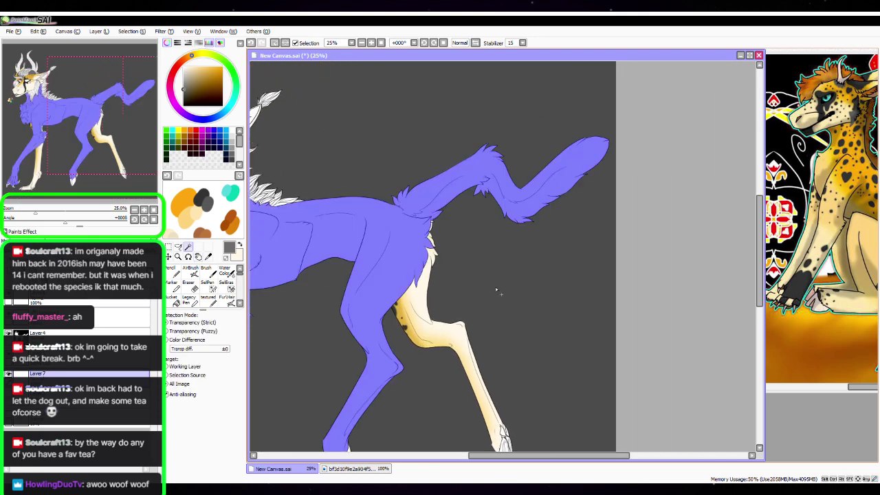
key("space")
left_click_drag(462, 304, 576, 257)
Touch up the selection around the near front leg's elbow fur with the Selection Pen at size 20, undoing the last stroke
left_click(143, 210)
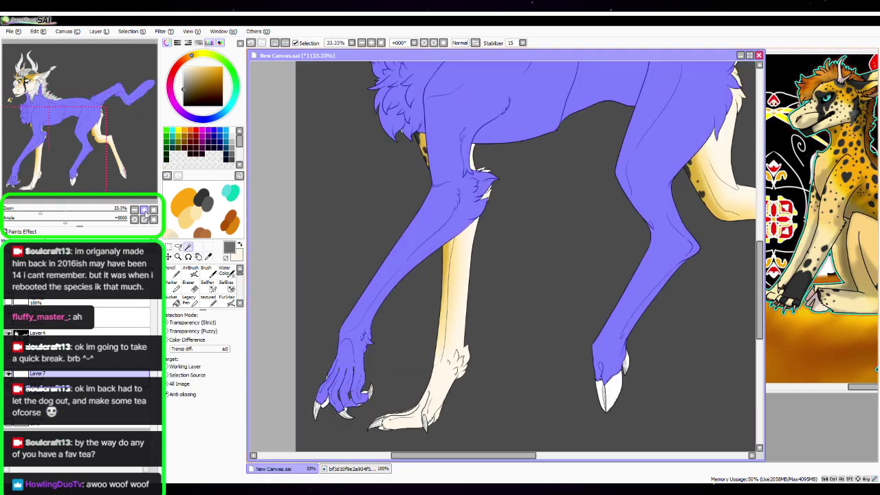
left_click(144, 211)
left_click(208, 285)
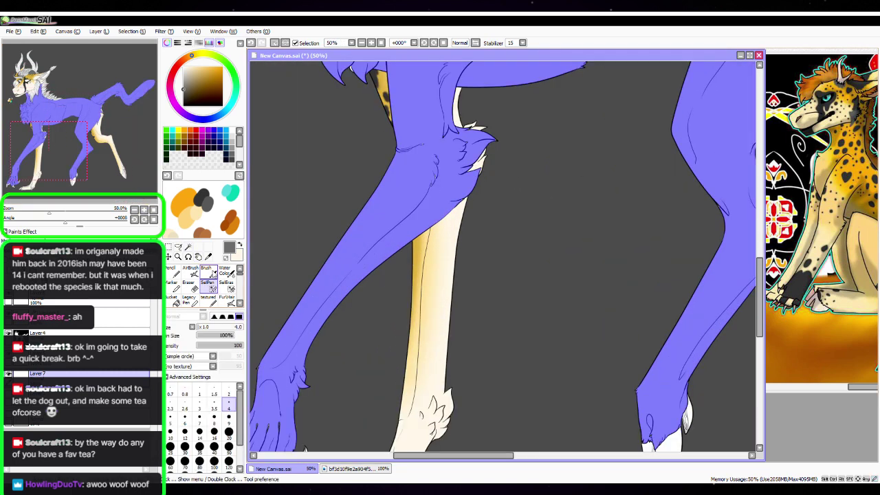
left_click(144, 210)
left_click(144, 209)
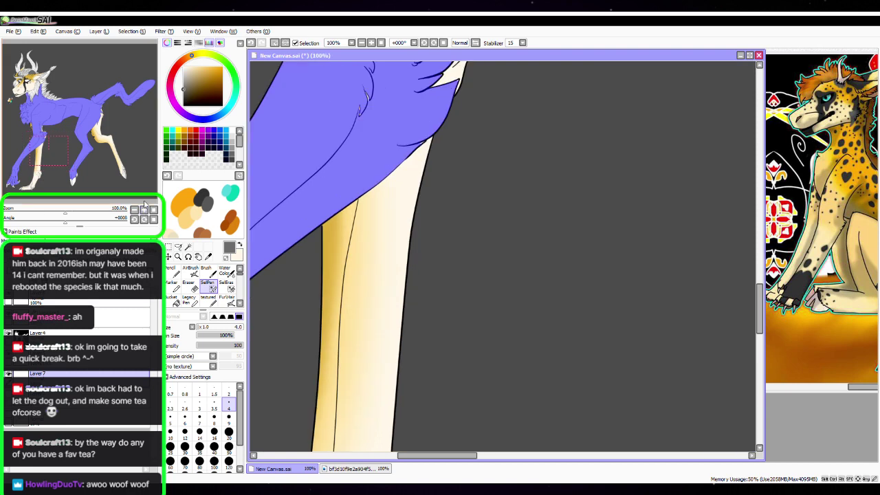
left_click(228, 433)
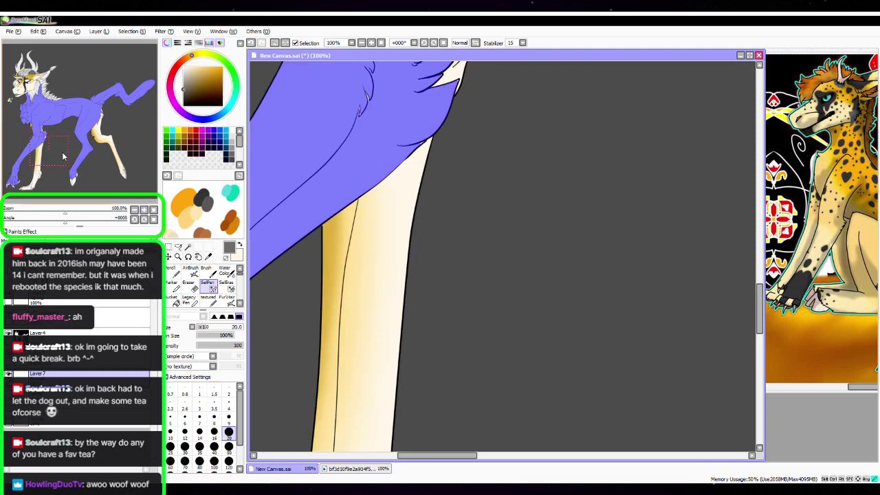
left_click_drag(63, 156, 57, 142)
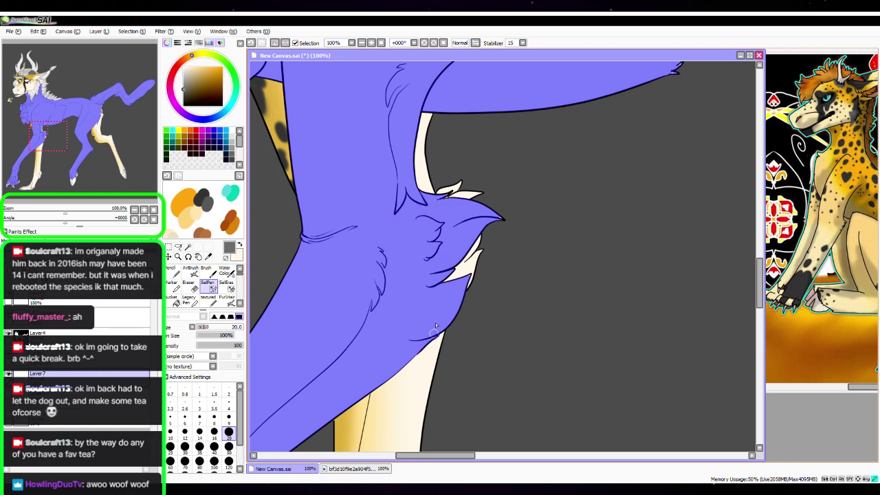
left_click(38, 32)
left_click(47, 43)
left_click(143, 210)
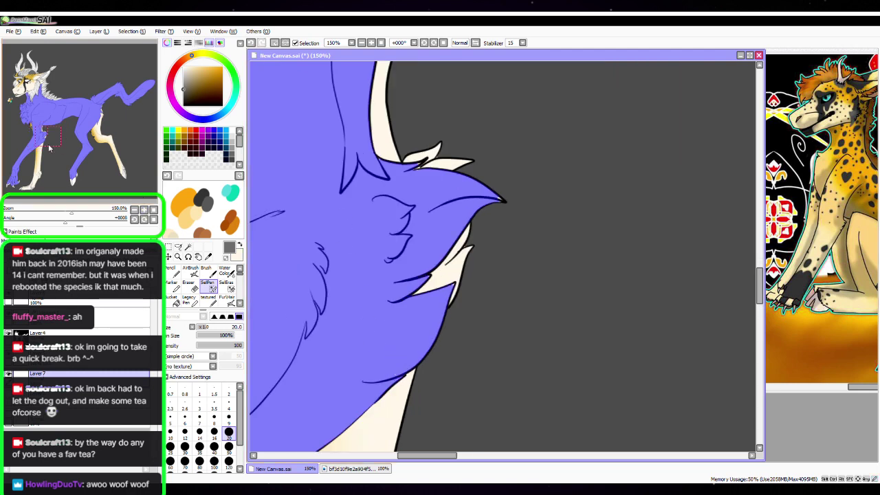
left_click_drag(49, 147, 45, 141)
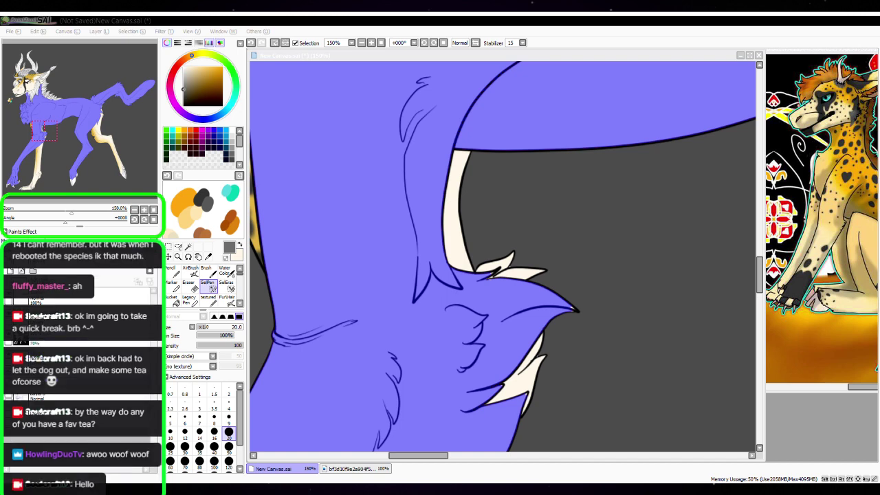
left_click(449, 292)
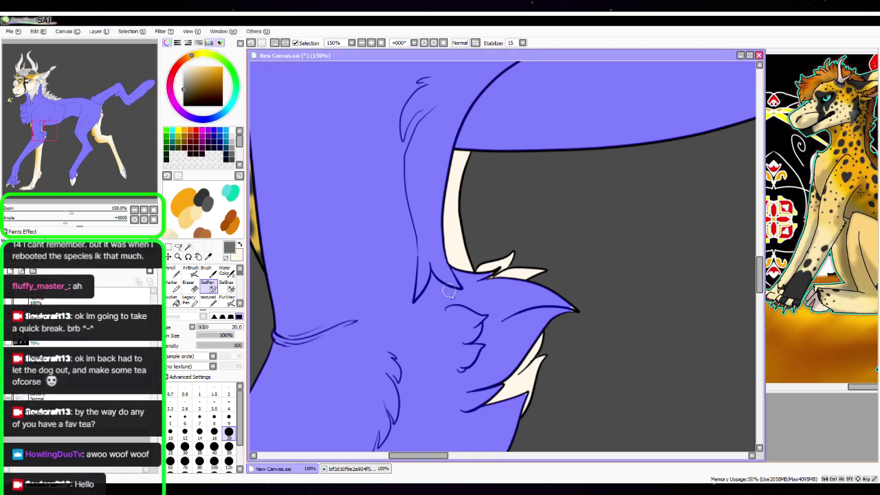
Add the pointed tip of the elbow fur tuft to the selection with the Selection Pen at size 4
left_click(143, 210)
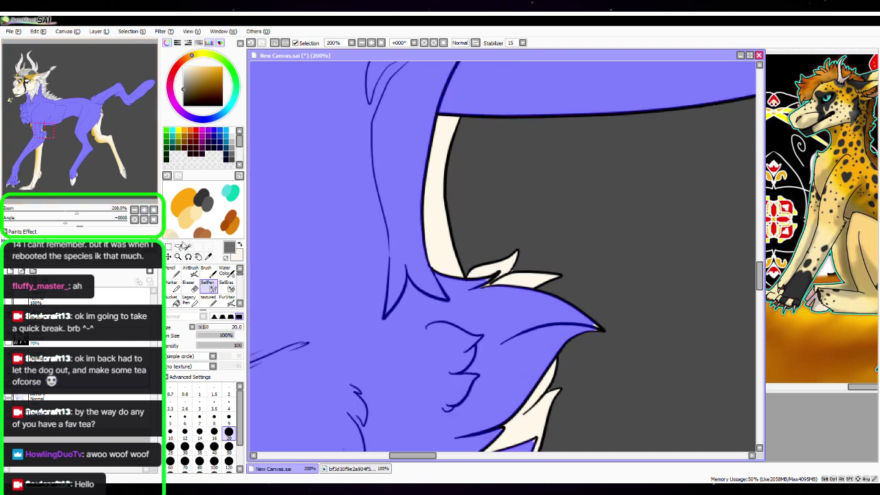
left_click_drag(240, 407, 240, 414)
left_click(228, 408)
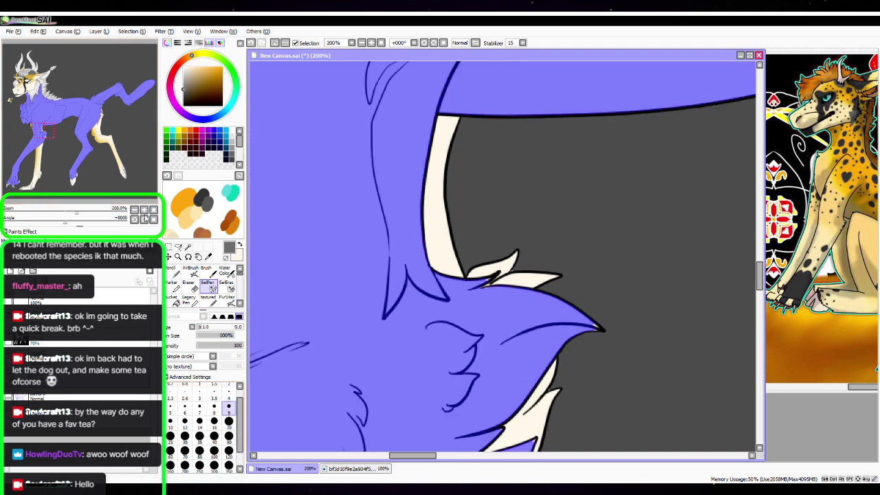
left_click(144, 209)
left_click_drag(619, 297, 499, 222)
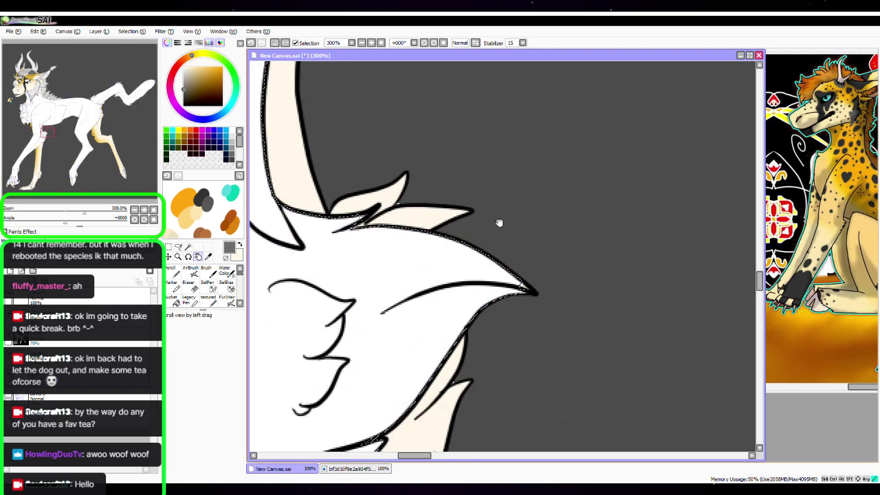
left_click(228, 393)
left_click(144, 209)
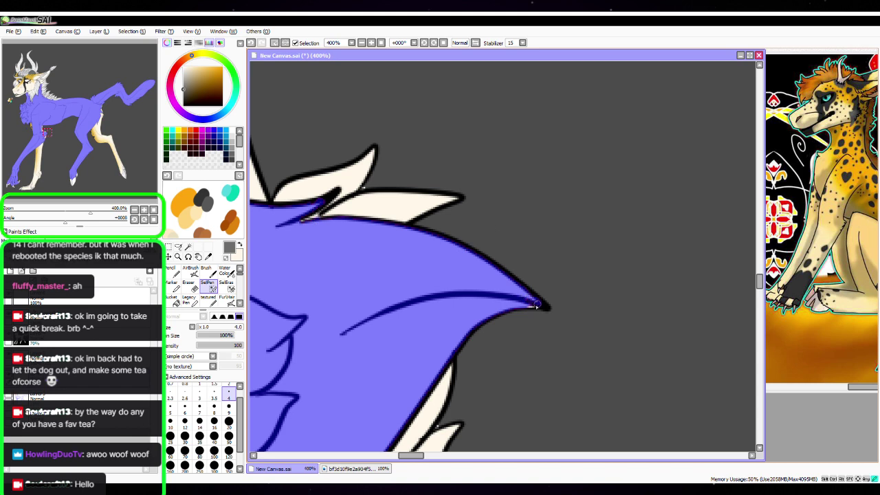
left_click(134, 210)
left_click(134, 210)
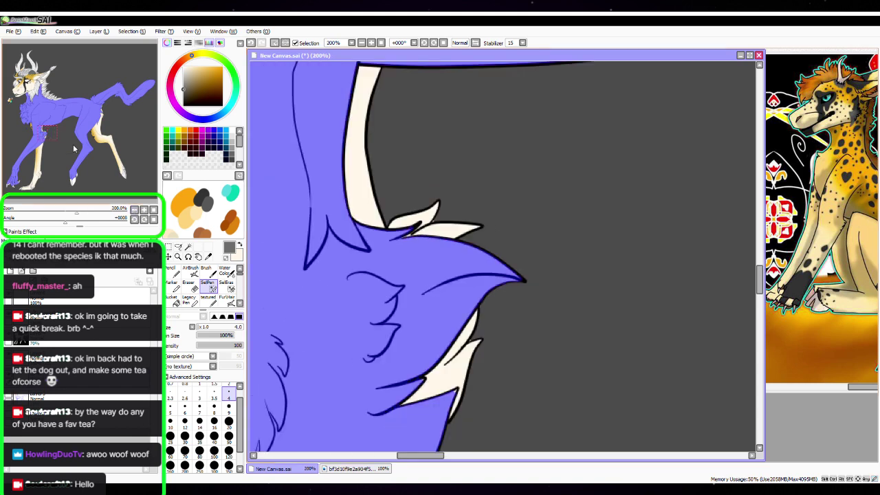
Add the small missed spots at the near front wrist's fur tip and inner fur lines to the selection
left_click(59, 139)
mouse_move(22, 164)
left_mouse_down()
mouse_move(16, 180)
mouse_move(19, 166)
left_mouse_up()
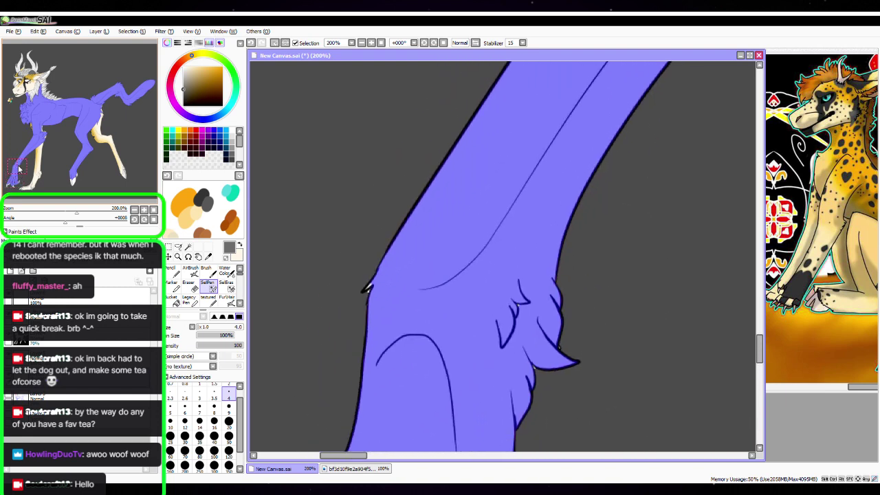
left_click(144, 209)
left_click_drag(302, 304, 298, 309)
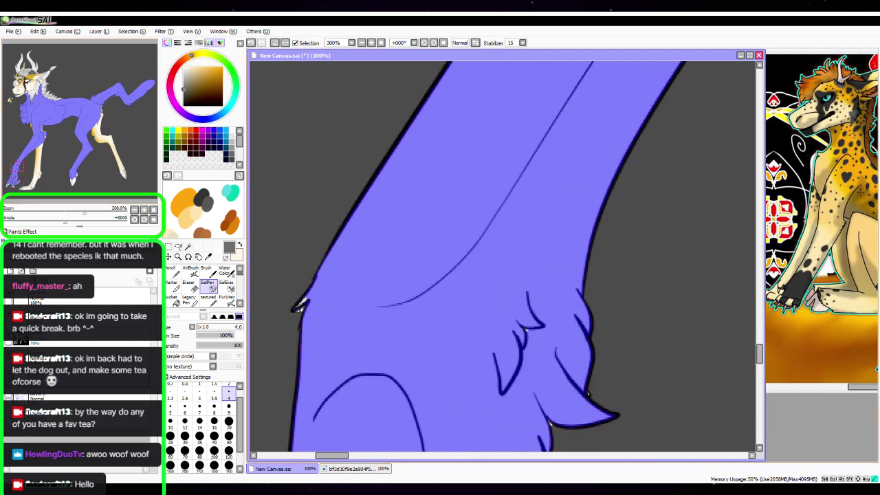
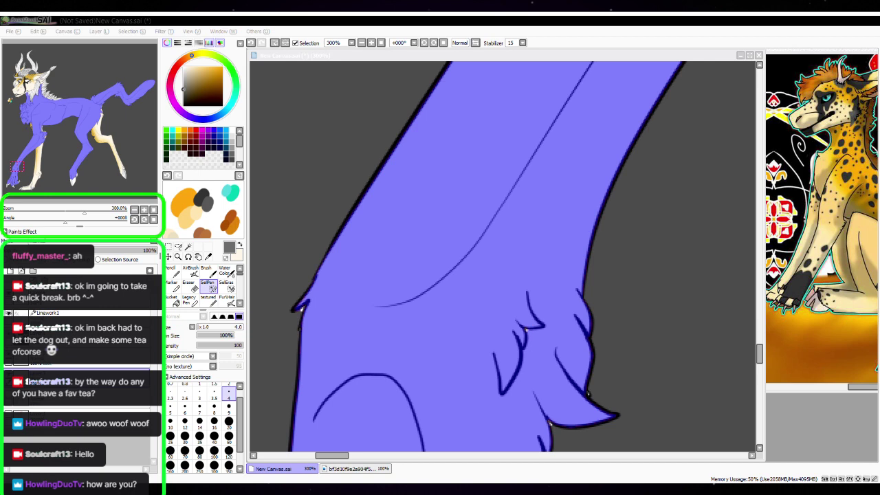
left_click(526, 330)
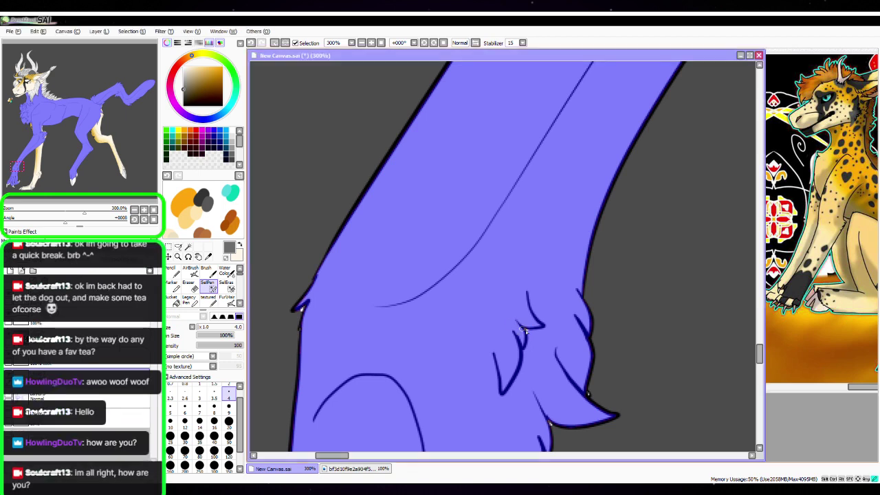
Add the hatched knuckle slits on the near front paw to the selection with the Selection Pen at size 50
key("space")
left_click_drag(585, 366, 609, 171)
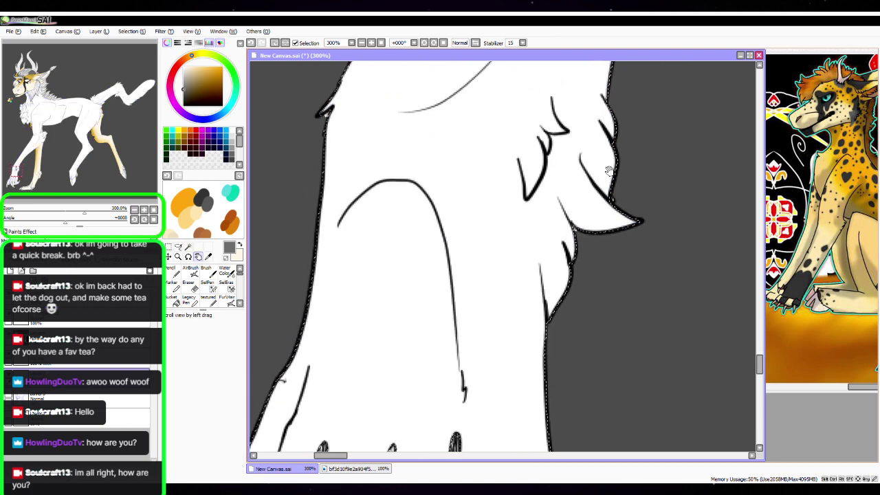
key("space")
left_click_drag(510, 305, 564, 181)
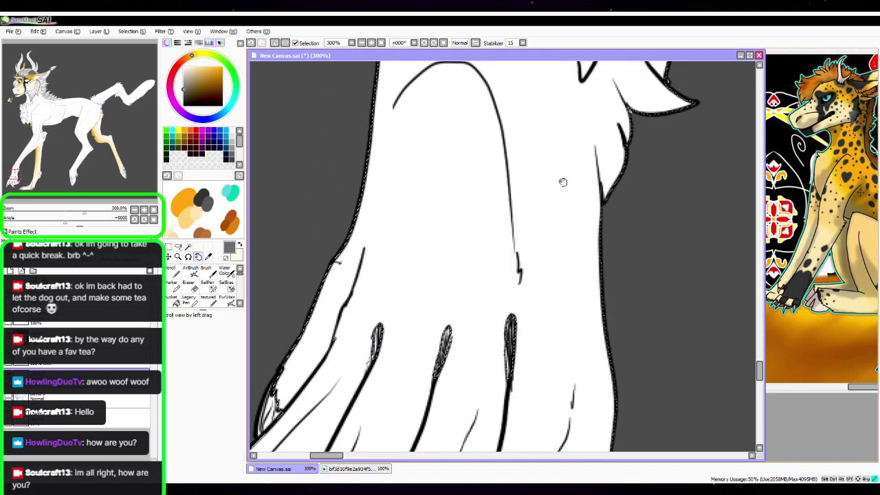
left_click_drag(472, 339, 565, 162)
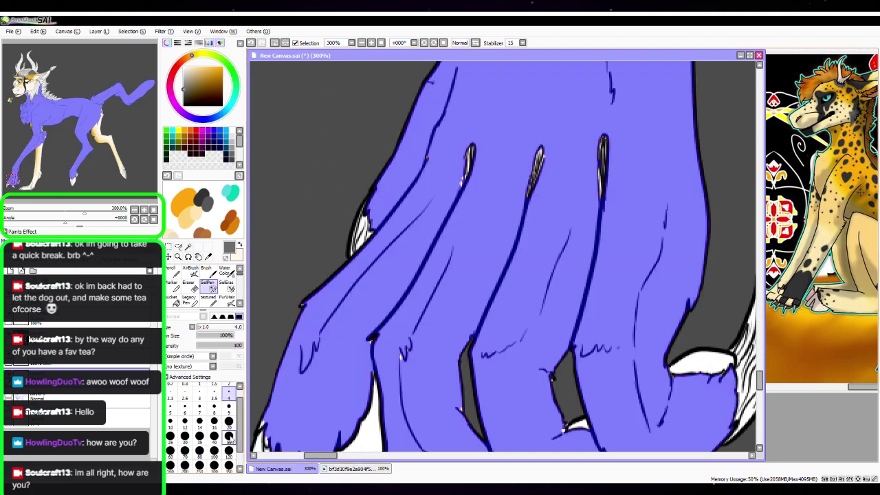
left_click(228, 435)
mouse_move(489, 205)
left_mouse_down()
mouse_move(541, 189)
mouse_move(576, 203)
left_mouse_up()
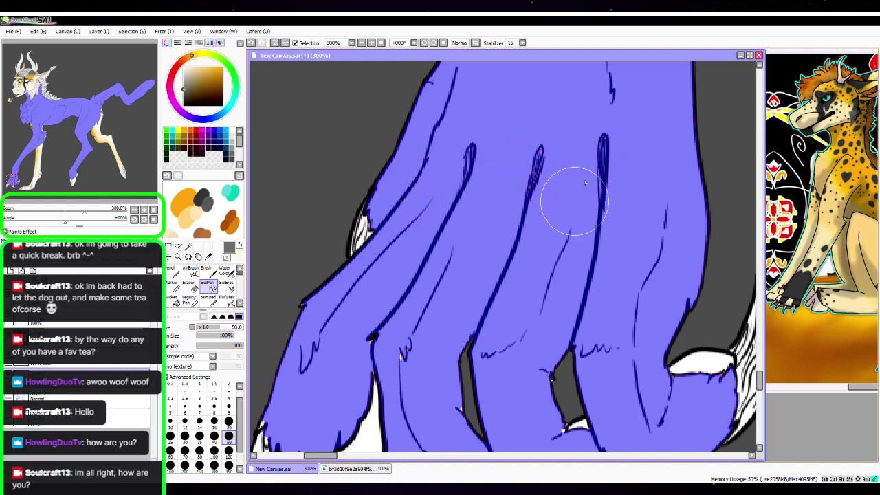
Add the small missed spots at the middle toe's fur tips beside its claw to the selection at pen size 4
key("space")
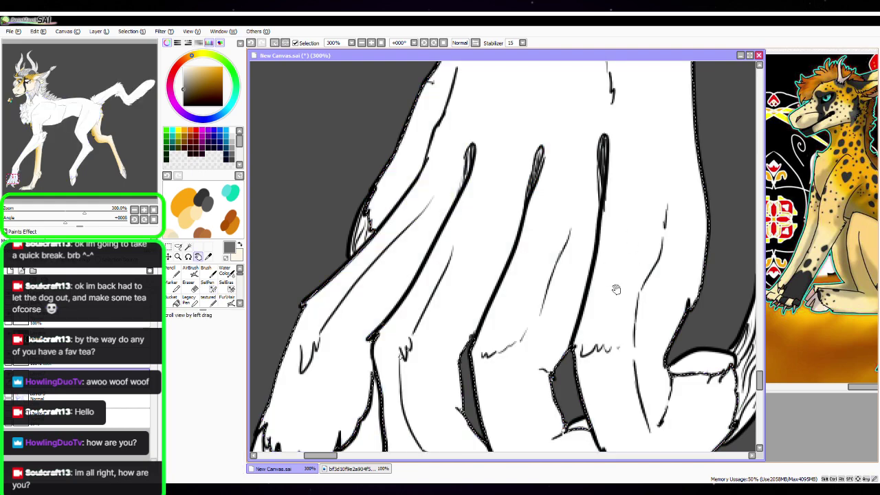
scroll(584, 156, "down", 5)
key("ctrl+y")
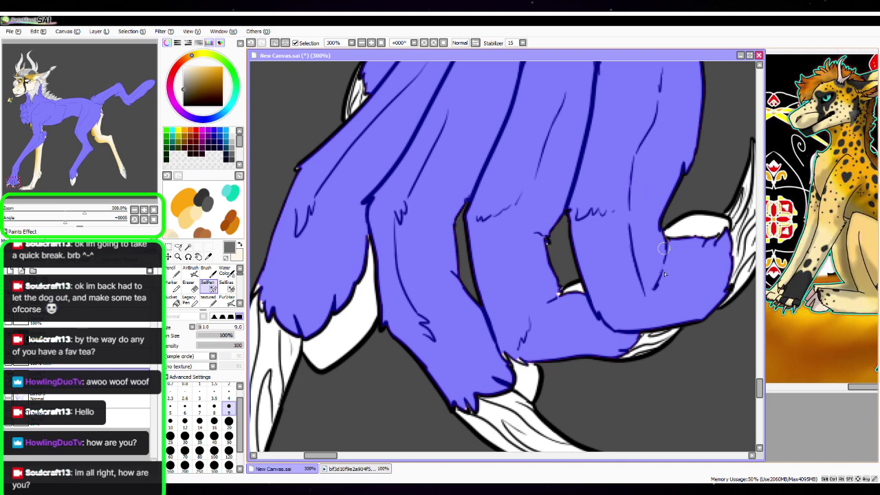
key("bracketleft")
key("bracketleft")
key("bracketleft")
key("bracketleft")
key("bracketleft")
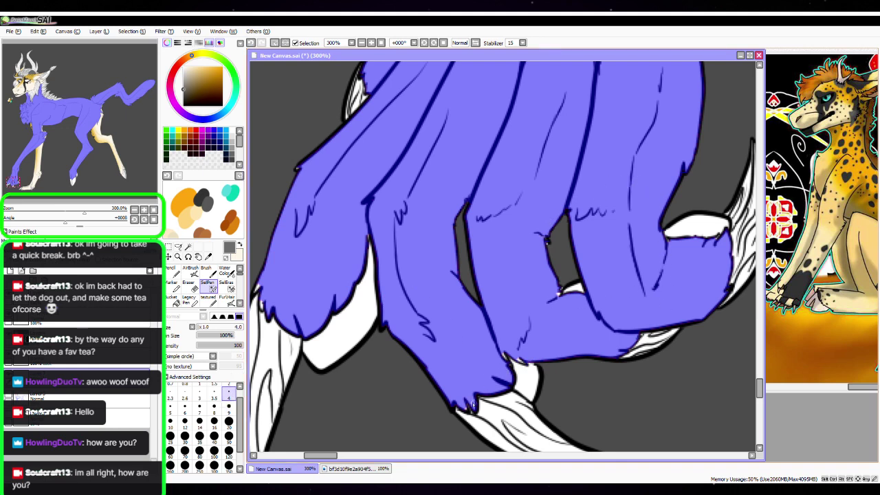
left_click_drag(464, 405, 469, 408)
mouse_move(505, 357)
left_mouse_down()
mouse_move(520, 361)
mouse_move(505, 360)
left_mouse_up()
Touch up the selection along the fur edges of the front paw's innermost and outermost toes beside the claws
left_click_drag(579, 294, 700, 281)
mouse_move(380, 275)
left_mouse_down()
mouse_move(384, 296)
mouse_move(384, 262)
left_mouse_up()
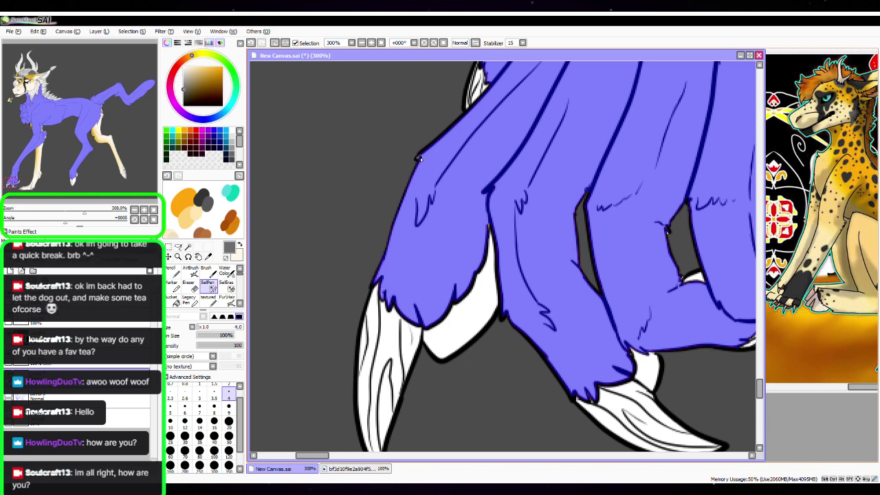
left_click_drag(659, 275, 386, 347)
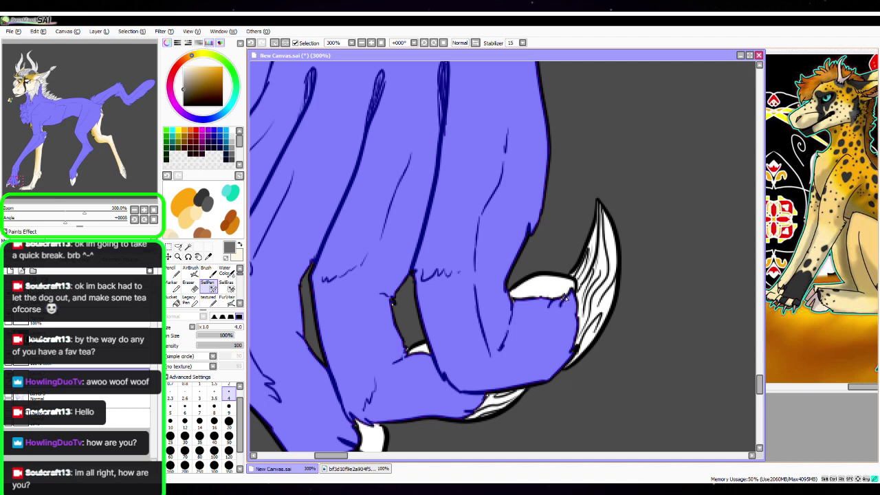
left_click_drag(513, 300, 516, 308)
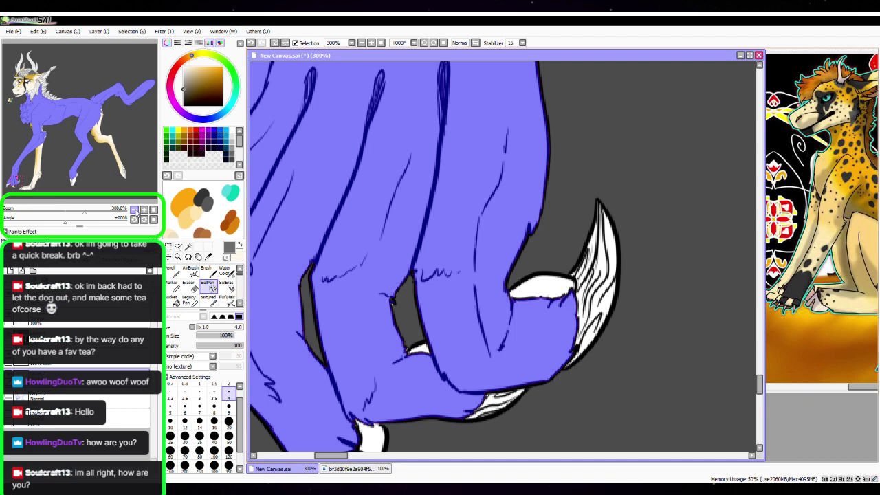
Add the white gap between the lowest chest fur tufts to the selection with the Selection Pen at size 9
left_click(154, 212)
key("space")
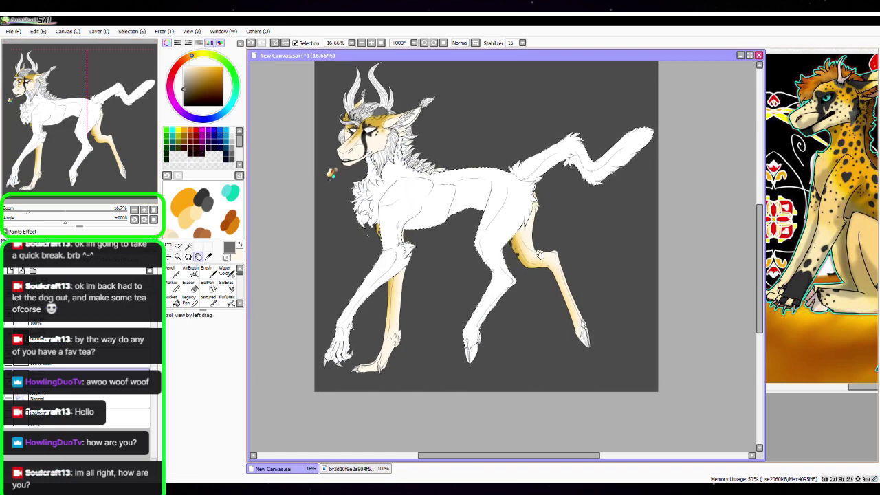
left_click(143, 210)
left_click(144, 210)
left_click(144, 210)
left_click_drag(93, 144, 46, 128)
left_click(227, 285)
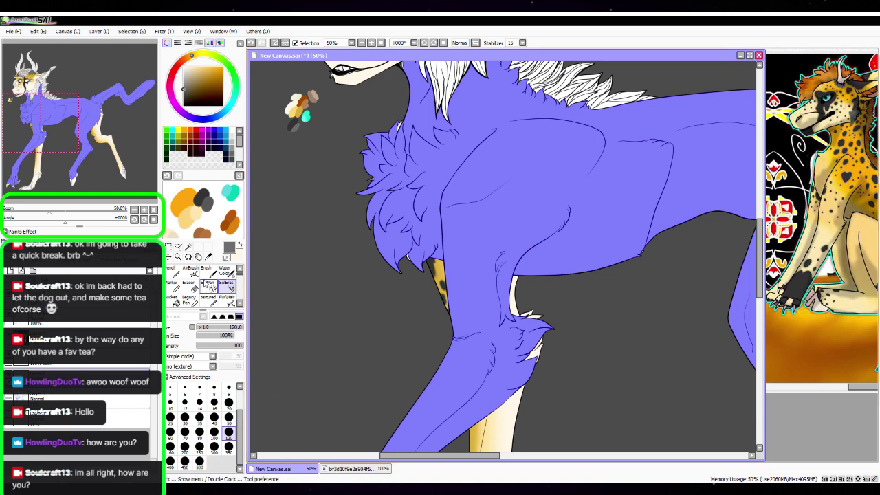
left_click(207, 284)
left_click(143, 210)
left_click(143, 210)
left_click(143, 210)
mouse_move(46, 127)
left_mouse_down()
mouse_move(32, 121)
mouse_move(38, 126)
left_mouse_up()
scroll(140, 215, "up", 1)
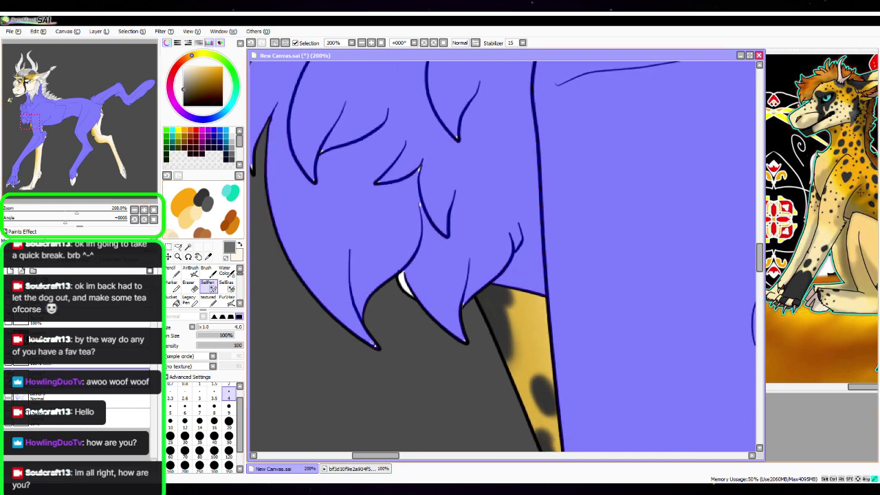
left_click(229, 421)
left_click(229, 406)
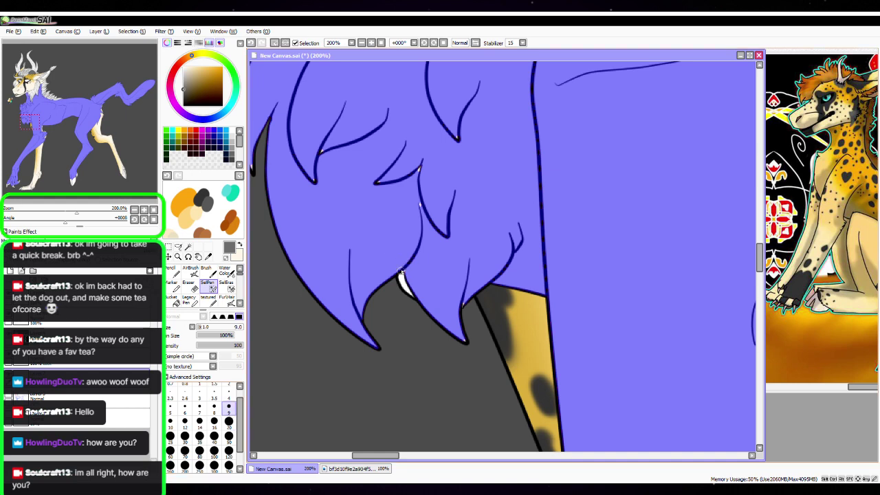
mouse_move(407, 272)
left_mouse_down()
mouse_move(401, 281)
mouse_move(411, 293)
left_mouse_up()
Add the tiny missed spots along the inner fur lines of the lower chest tufts to the selection
left_click(419, 205)
left_click(420, 167)
left_click(457, 138)
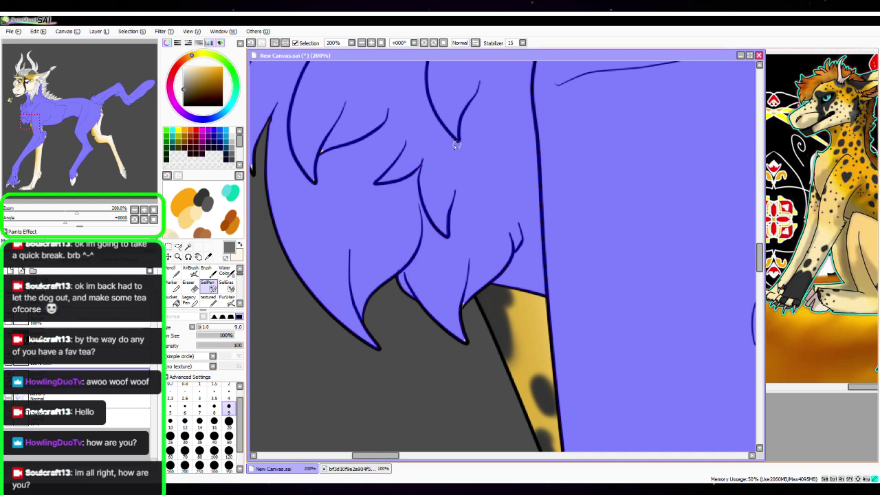
left_click(321, 151)
Add the thin missed slivers between the mid-chest fur tufts to the selection with the Selection Pen at size 20
left_click(229, 392)
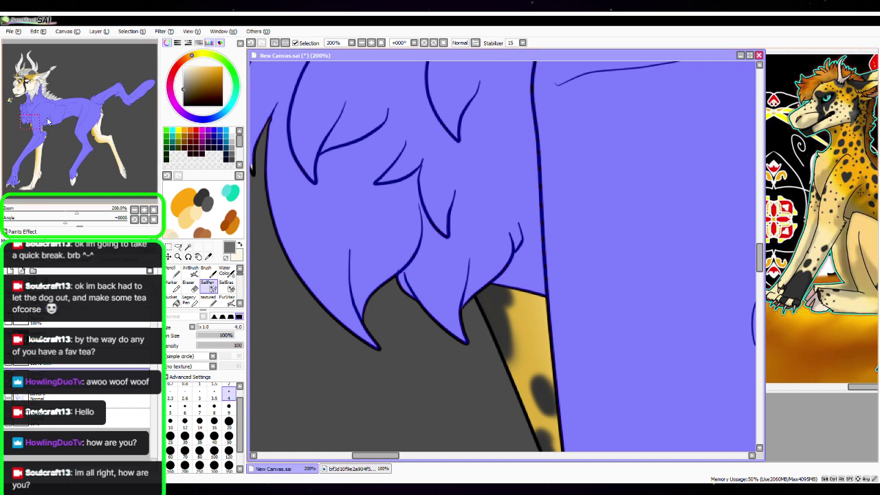
left_click_drag(33, 124, 28, 121)
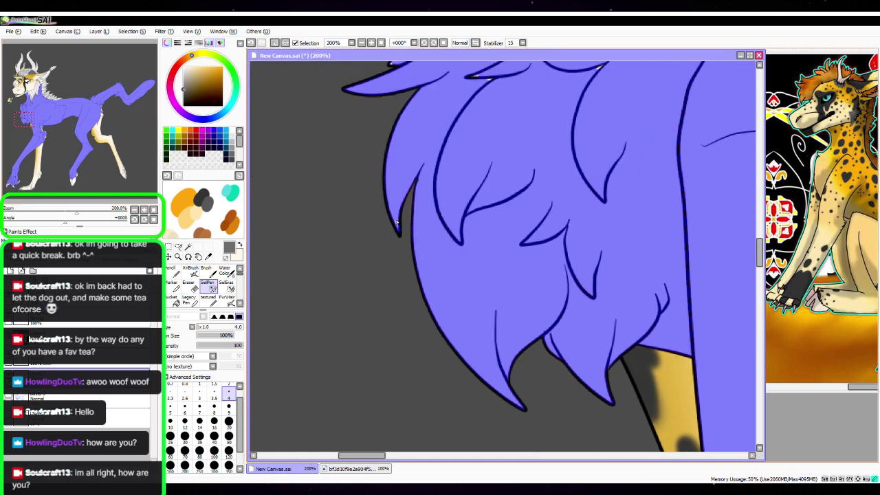
left_click_drag(47, 129, 51, 122)
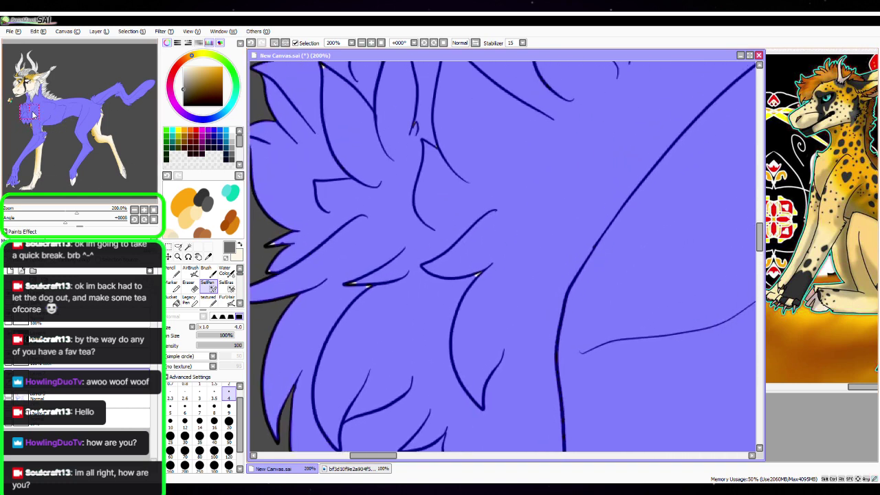
left_click(229, 421)
mouse_move(394, 289)
left_mouse_down()
mouse_move(355, 280)
mouse_move(385, 287)
left_mouse_up()
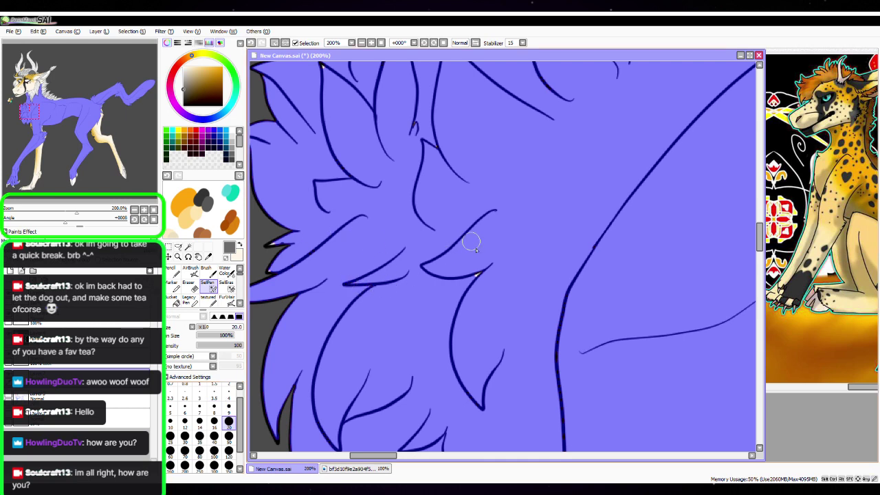
left_click_drag(472, 279, 474, 292)
Add the missed spot between the outer chest fur tufts to the selection with the Selection Pen at size 4
left_click_drag(33, 114, 28, 106)
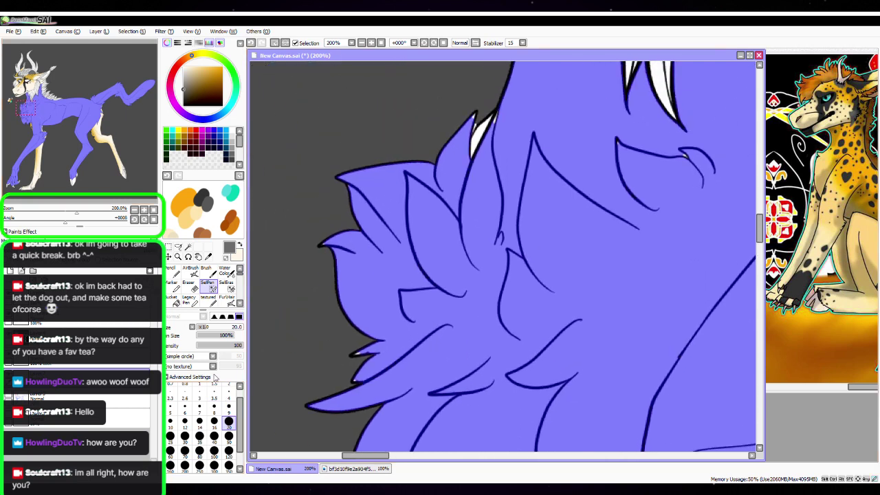
left_click(229, 392)
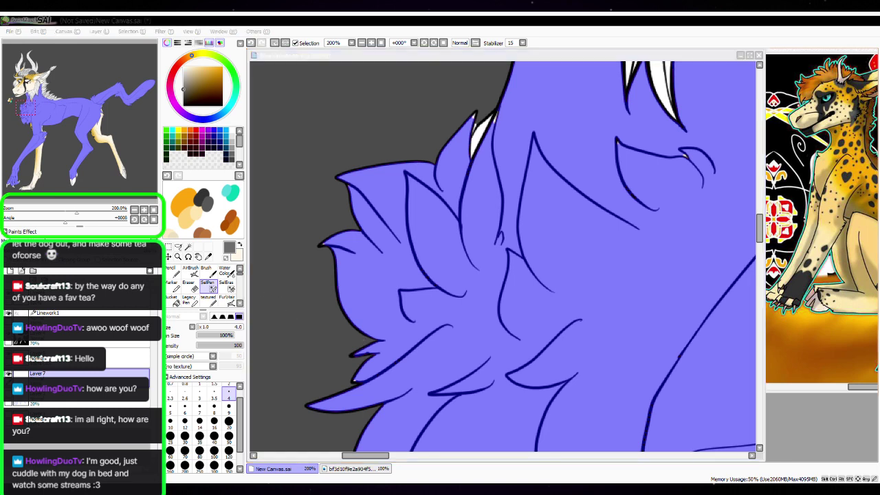
key("alt+Tab")
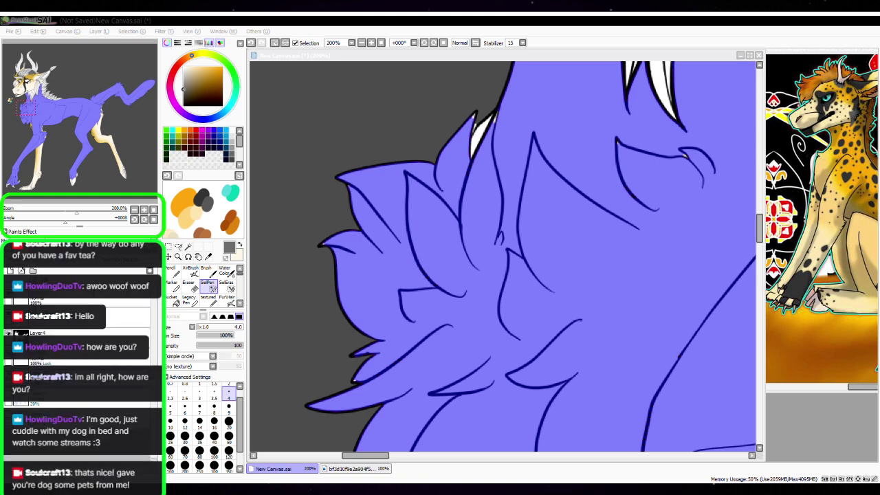
left_click(369, 368)
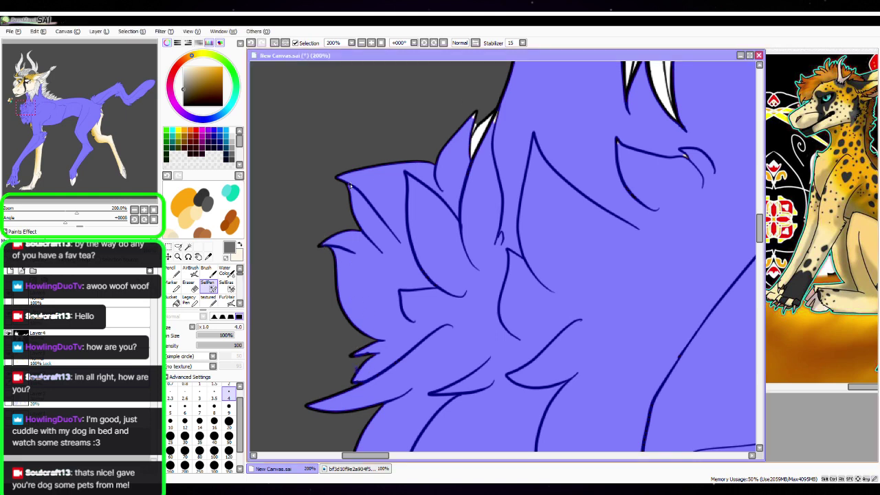
Add the white gap between the uppermost chest tuft and the throat to the selection at pen size 9
left_click_drag(465, 124, 358, 260)
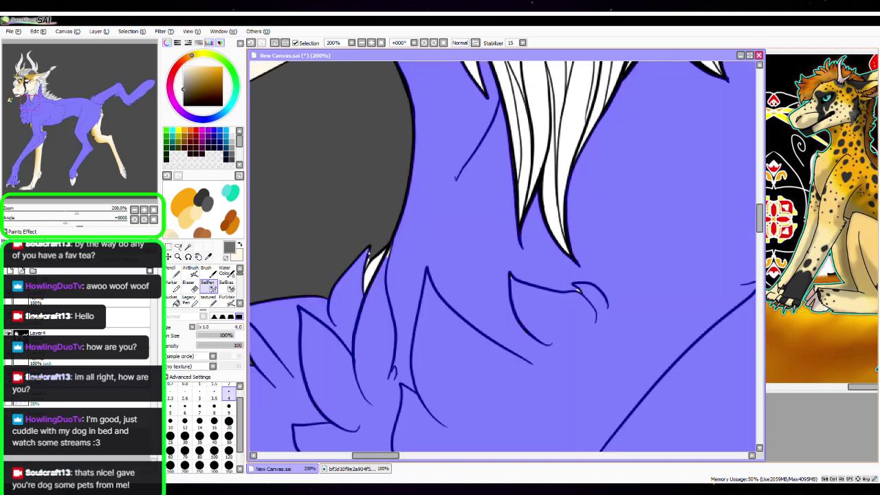
key("bracketright")
key("bracketright")
key("bracketright")
key("bracketright")
key("bracketright")
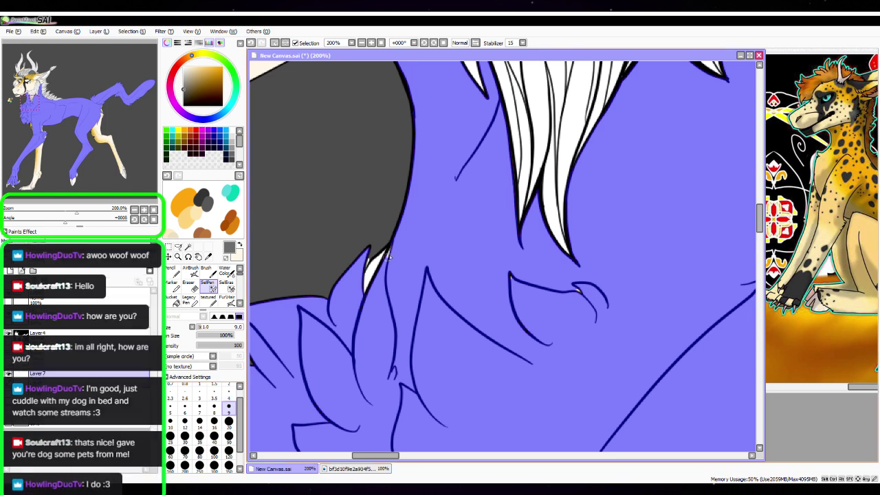
mouse_move(395, 243)
left_mouse_down()
mouse_move(367, 287)
mouse_move(371, 267)
left_mouse_up()
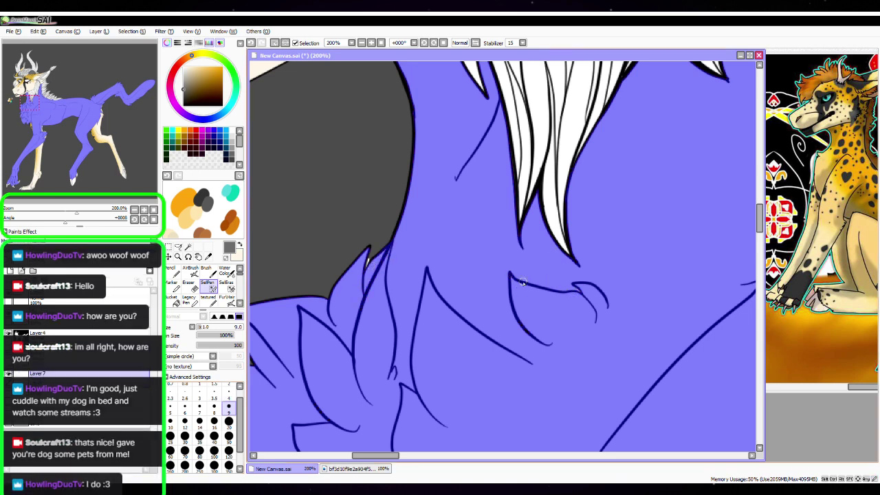
Extend the selection into the missed fur tips at the front leg's elbow with the selection pen at size 4
left_click_drag(40, 108, 47, 144)
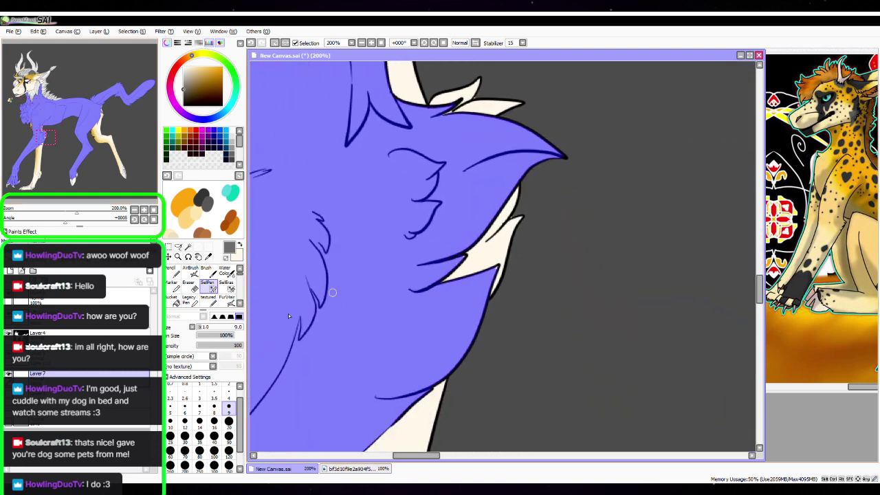
key("bracketleft")
key("bracketleft")
key("bracketleft")
key("bracketleft")
key("bracketleft")
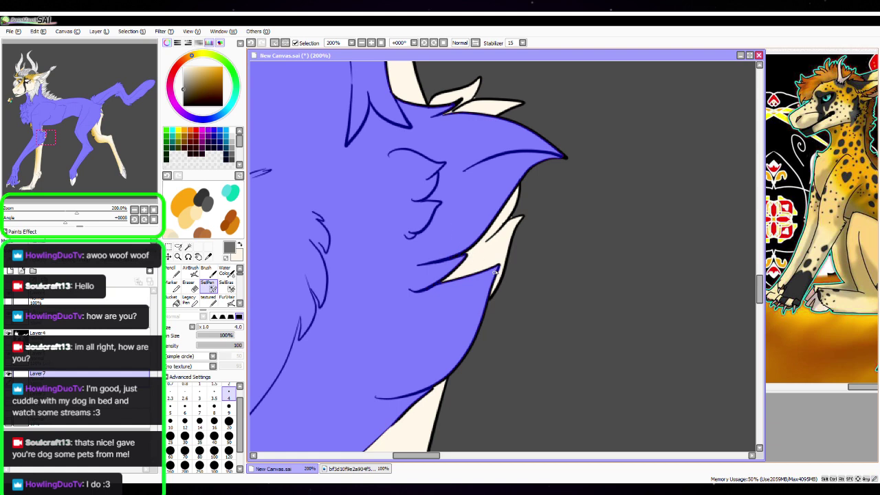
left_click_drag(52, 141, 42, 105)
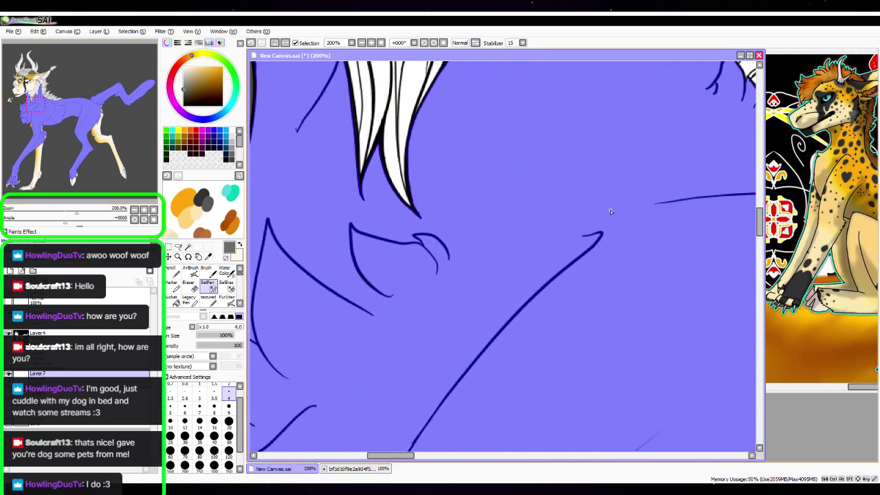
Paint the shaded corner of the throat beneath the jaw into the selection with the selection pen at size 20
left_click(134, 209)
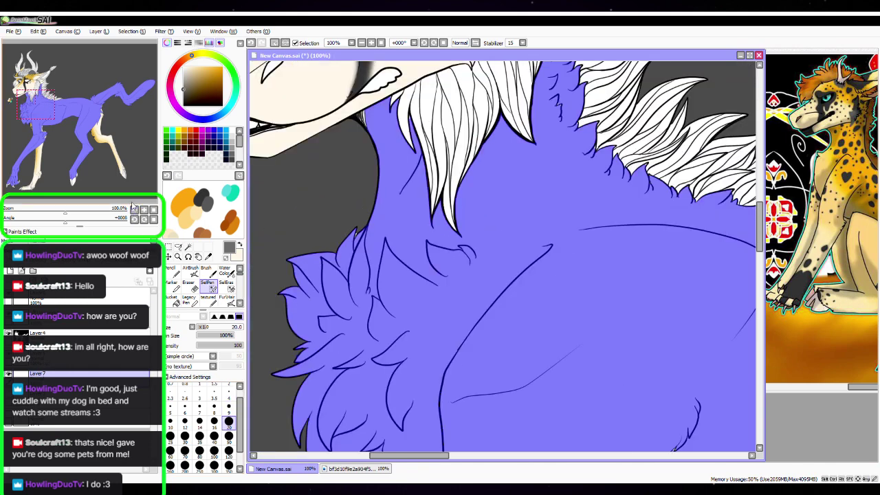
left_click_drag(50, 115, 30, 102)
left_click(144, 209)
left_click(144, 210)
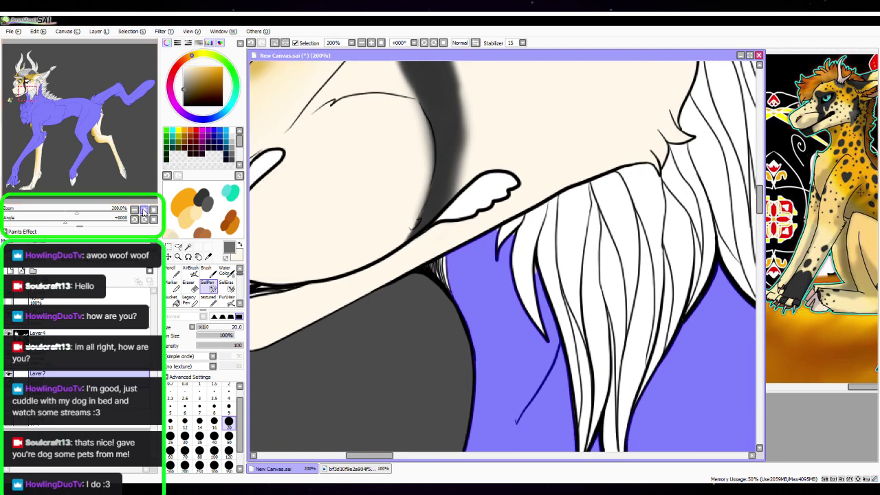
left_click(144, 211)
left_click(229, 392)
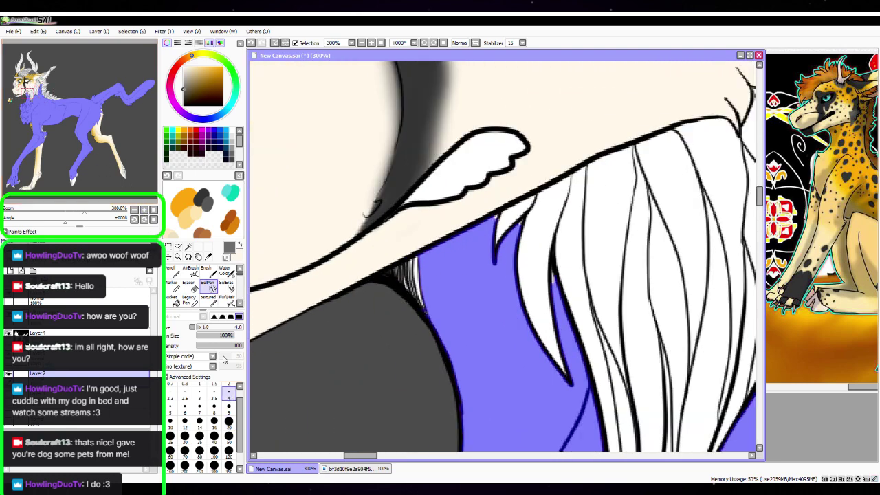
left_click(229, 422)
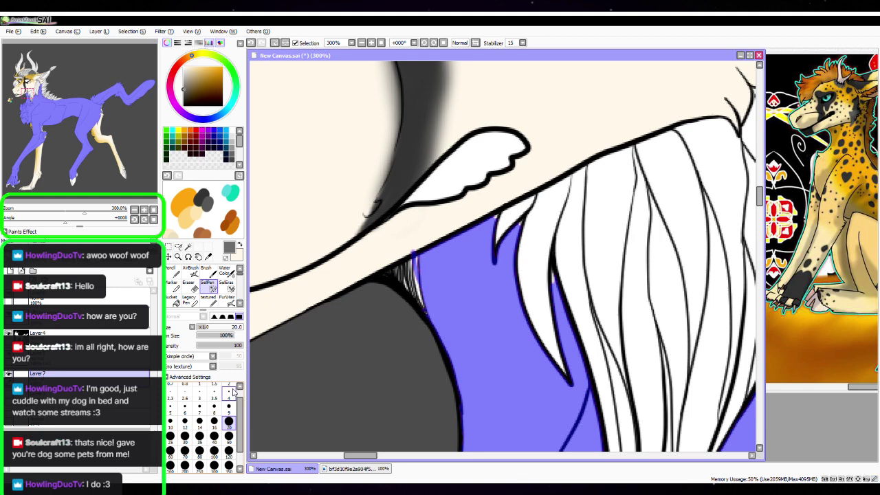
mouse_move(413, 256)
left_mouse_down()
mouse_move(391, 267)
mouse_move(419, 284)
left_mouse_up()
left_click(411, 262)
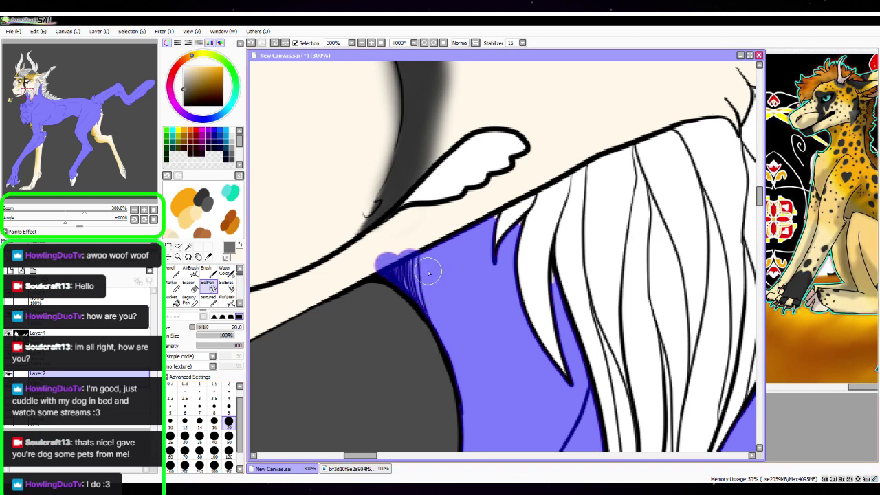
Add the narrow neck gaps beside the hair strands under the jaw to the selection, using pen sizes 9 and 4
left_click(229, 407)
left_click(144, 210)
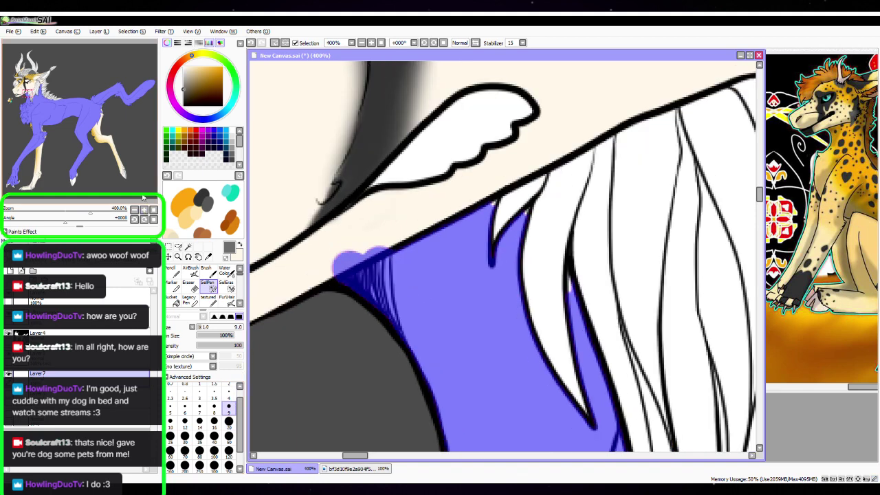
left_click(493, 196)
left_click(229, 391)
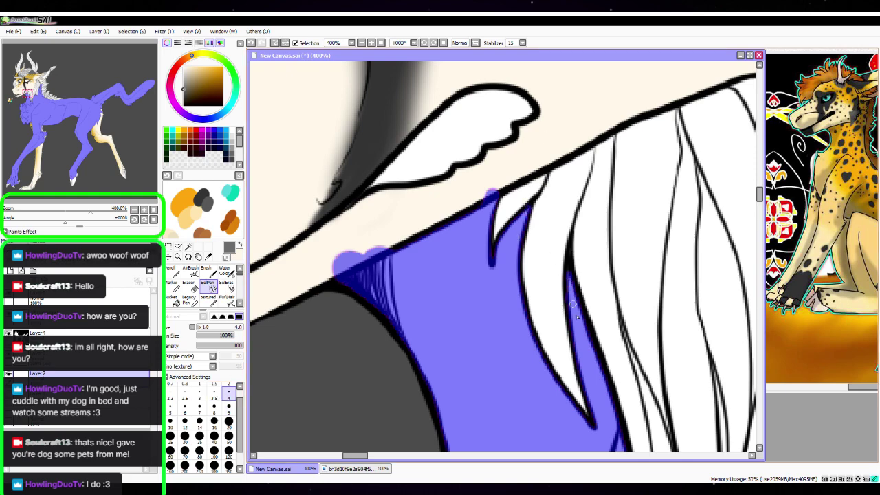
Fill the missed selection spots on the upper neck between the cheek hair and the mane at size 4
left_click(37, 106)
mouse_move(38, 106)
left_mouse_down()
mouse_move(31, 101)
mouse_move(51, 96)
left_mouse_up()
left_click(134, 209)
left_click(134, 209)
left_click(134, 210)
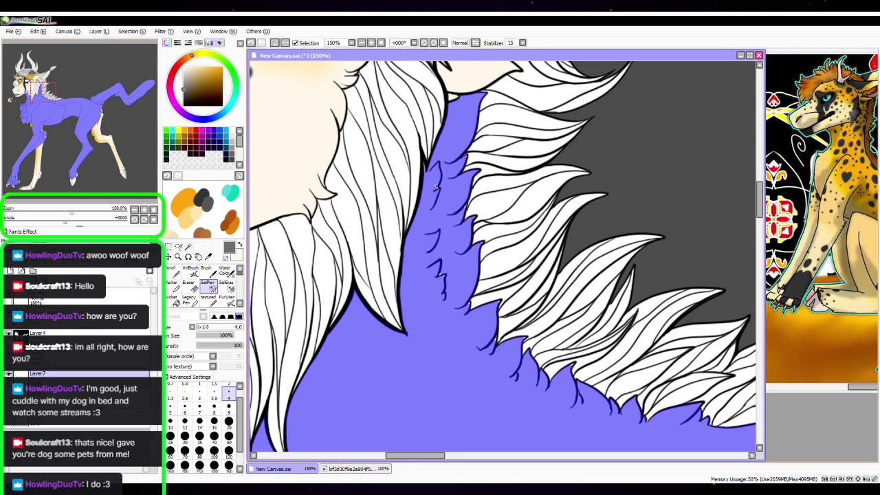
scroll(469, 272, "up", 3)
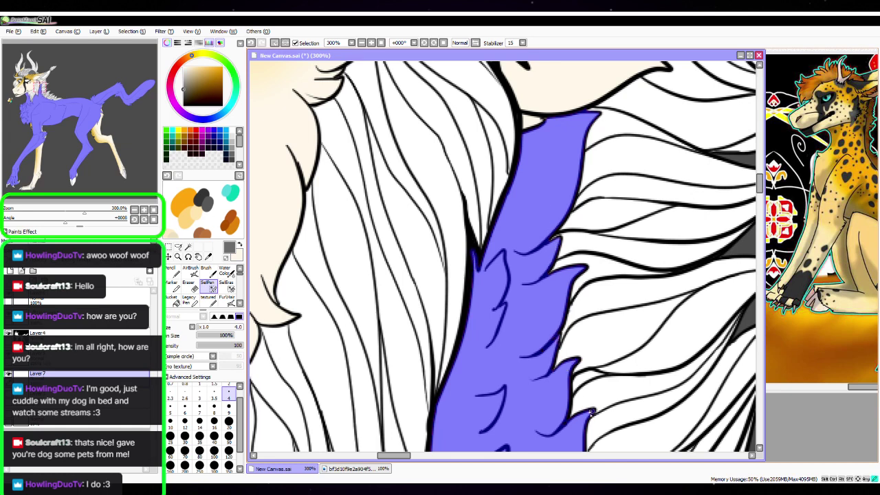
Complete the selection along the fur spikes at the mane's base, from the neck down to the back
left_click(43, 99)
left_click_drag(42, 100, 44, 103)
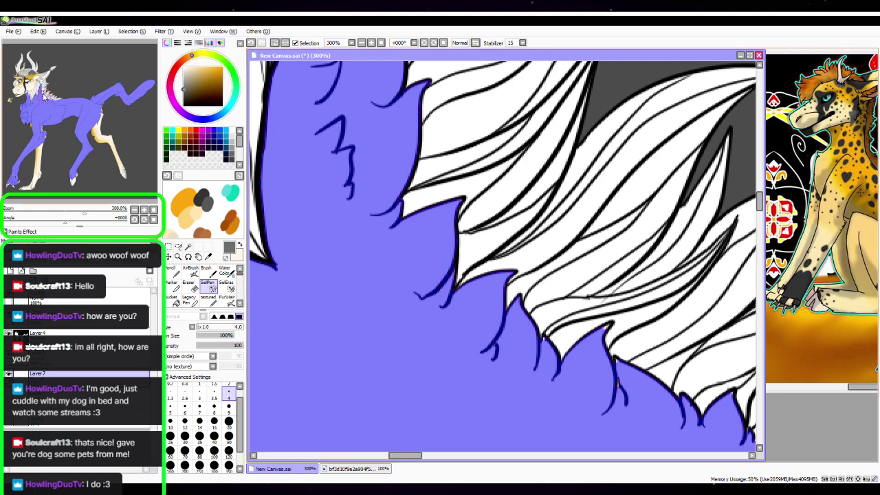
left_click_drag(42, 94, 48, 95)
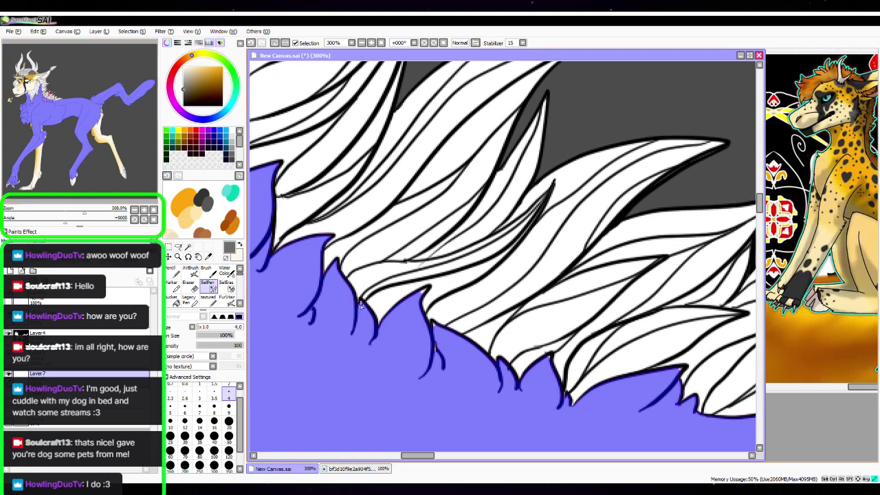
left_click_drag(361, 304, 359, 300)
left_click_drag(73, 98, 64, 103)
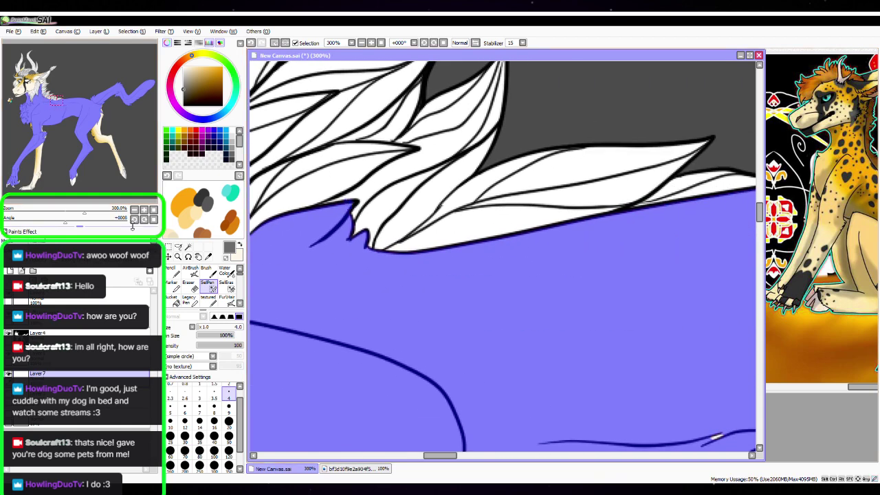
Add the small white tuft and neighbouring gaps beneath the tail's base to the selection with the size 4 selection pen
left_click(134, 209)
left_click(134, 210)
left_click_drag(57, 92, 104, 99)
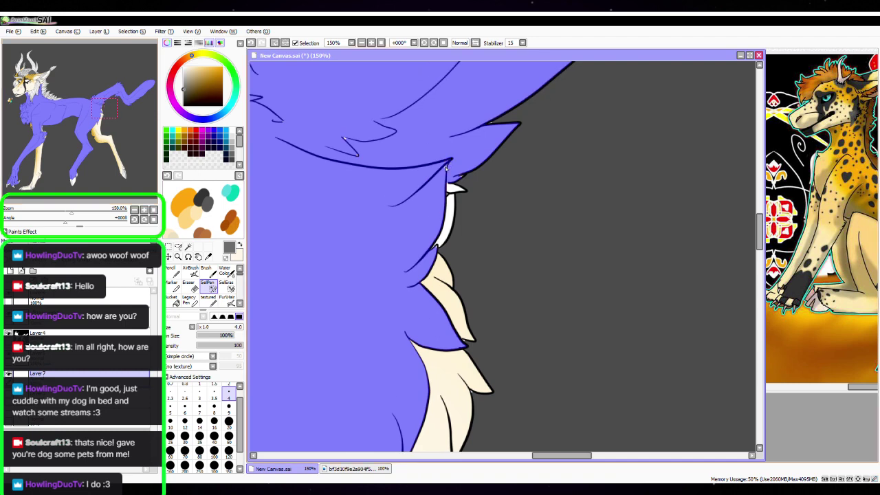
left_click(143, 209)
left_click(143, 210)
left_click_drag(107, 114, 106, 107)
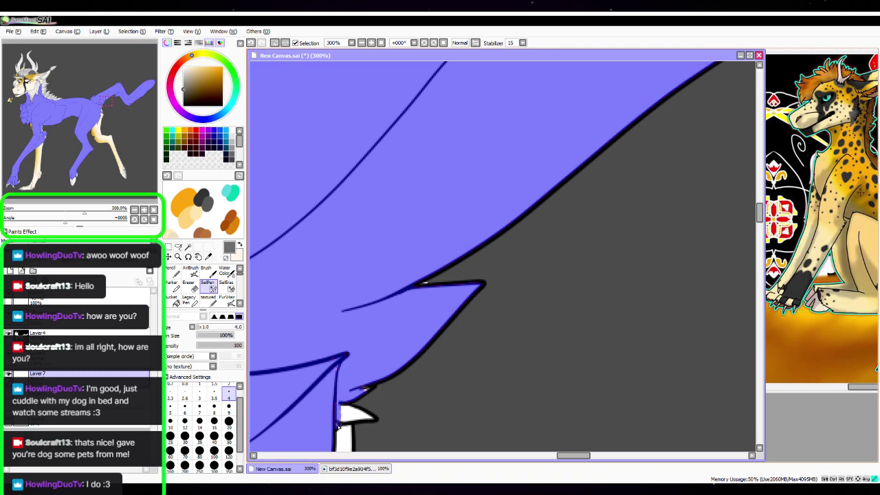
mouse_move(337, 425)
left_mouse_down()
mouse_move(375, 418)
mouse_move(344, 413)
mouse_move(346, 420)
left_mouse_up()
left_click_drag(370, 386, 361, 388)
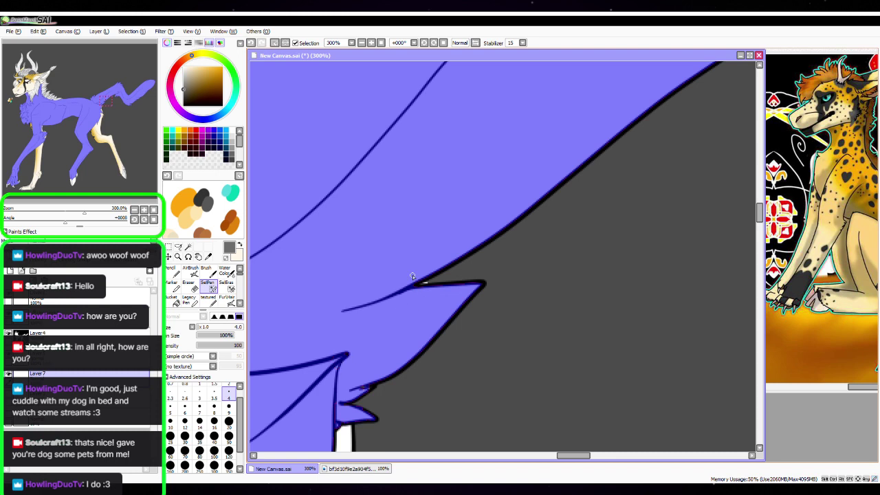
Fill the unselected tips and gaps of the fur tufts above the tail's base with the selection pen at size 4
left_click_drag(102, 108, 98, 106)
left_click(229, 407)
scroll(451, 263, "down", 2)
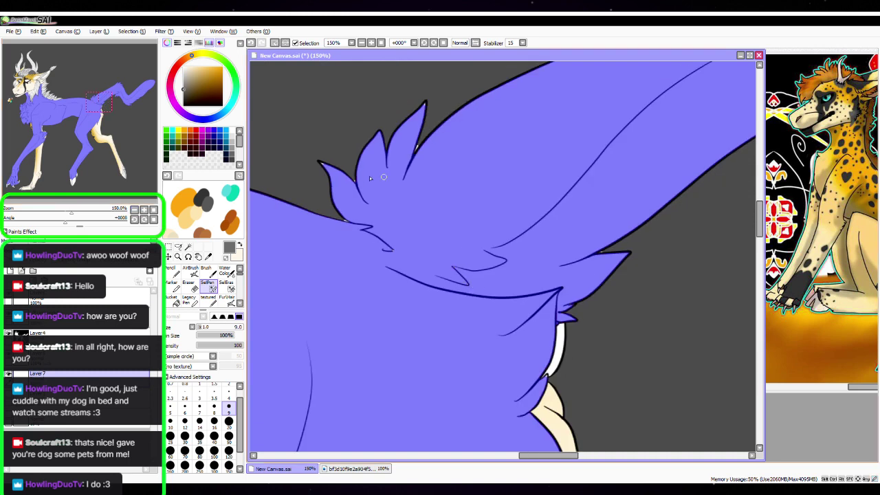
left_click(144, 210)
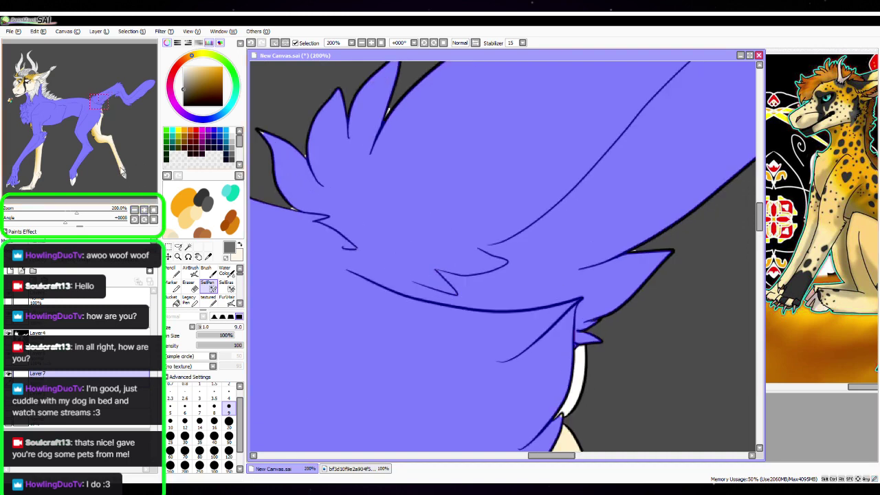
left_click_drag(103, 99, 99, 97)
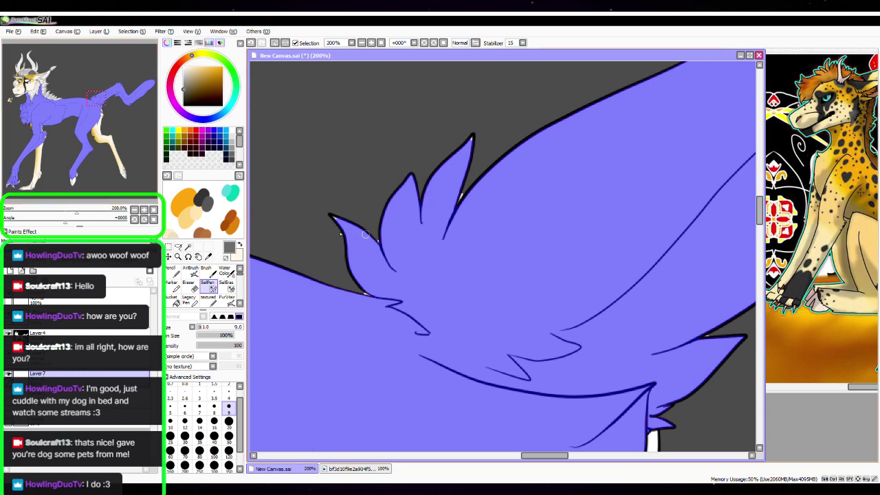
left_click(144, 209)
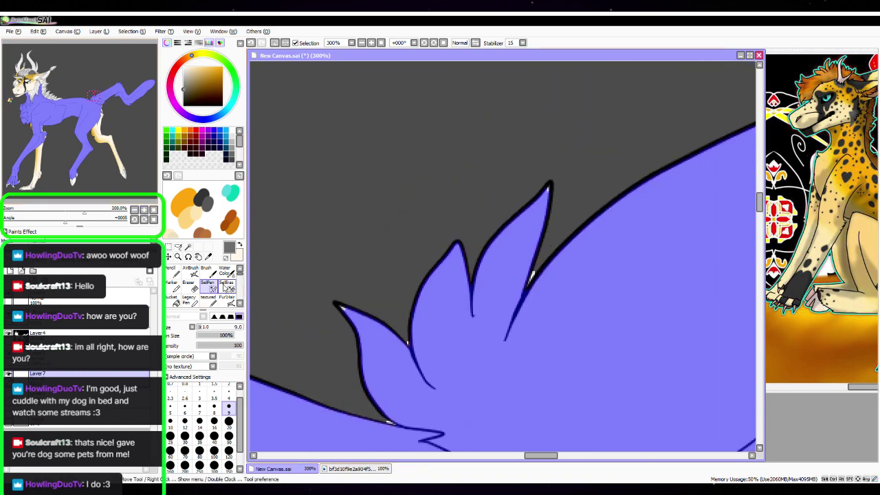
left_click(230, 393)
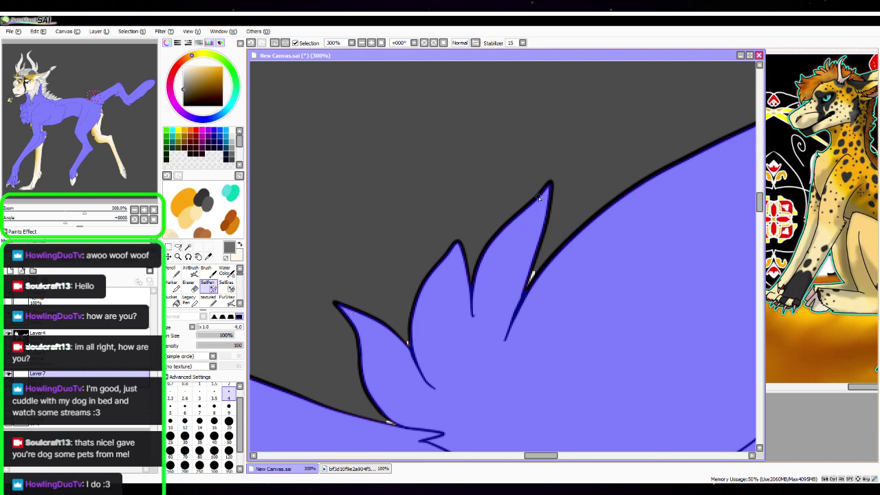
Clean the selection around the tail bend's lower tufts with the size 9 selection eraser, and fill the inner fur line's gaps at size 20
left_click(135, 209)
left_click(135, 209)
left_click_drag(105, 97, 130, 97)
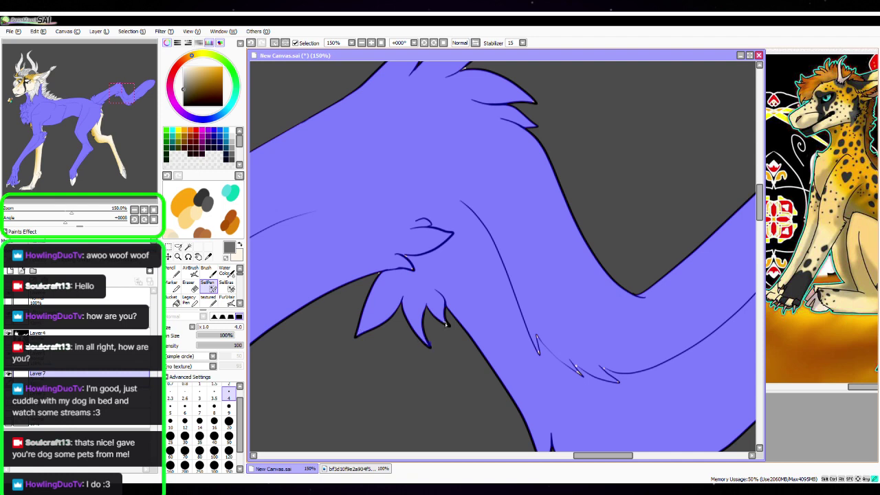
left_click(227, 288)
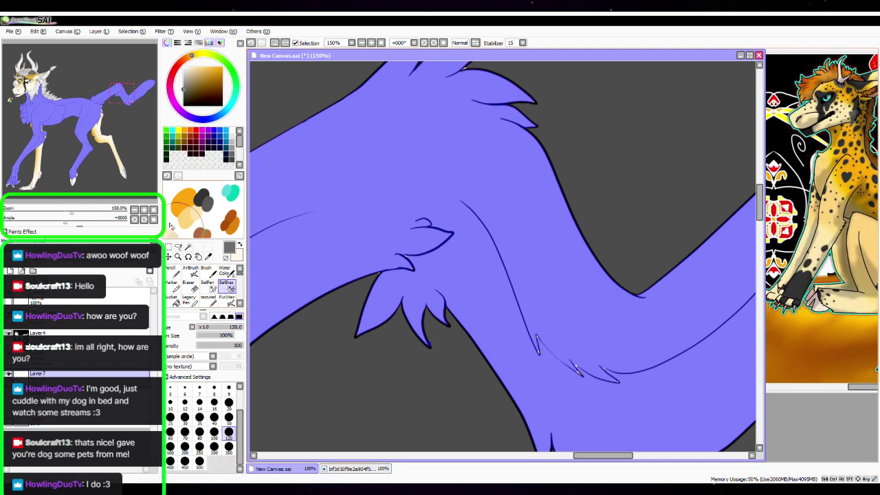
left_click(144, 210)
left_click(230, 389)
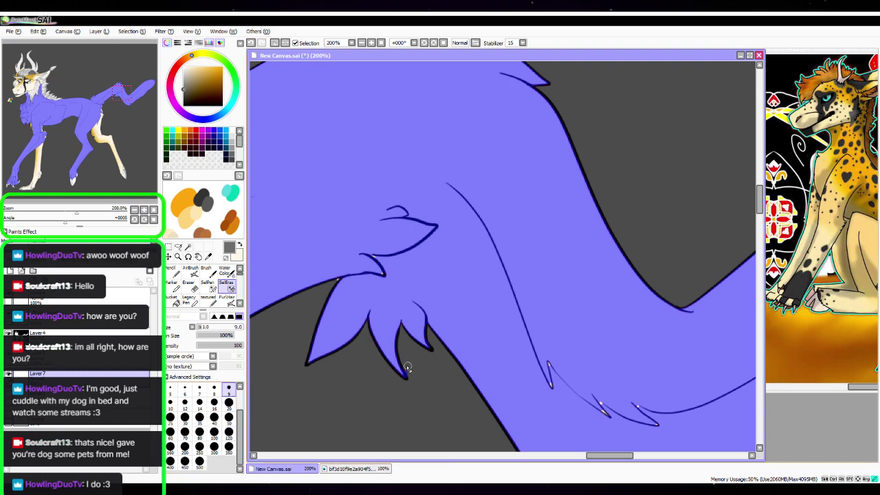
left_click(209, 283)
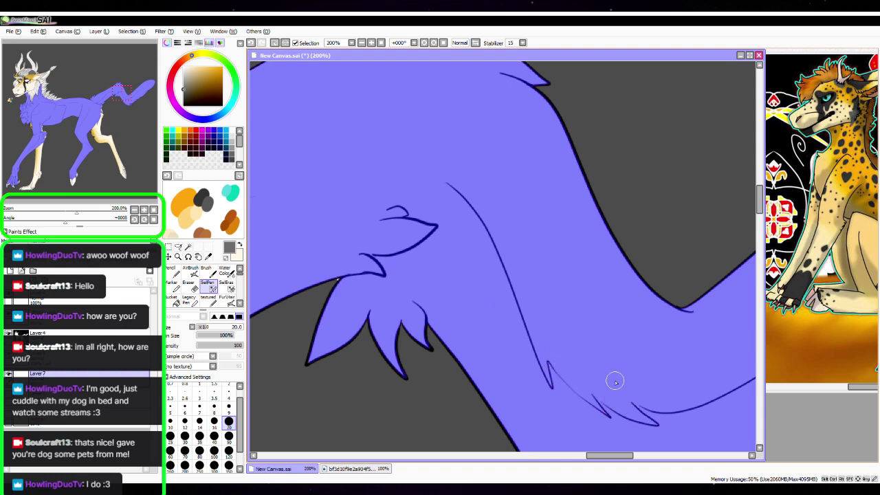
Fill the unselected tips of the tufts on top of the tail's bend with the selection pen at size 4
left_click_drag(125, 99, 122, 90)
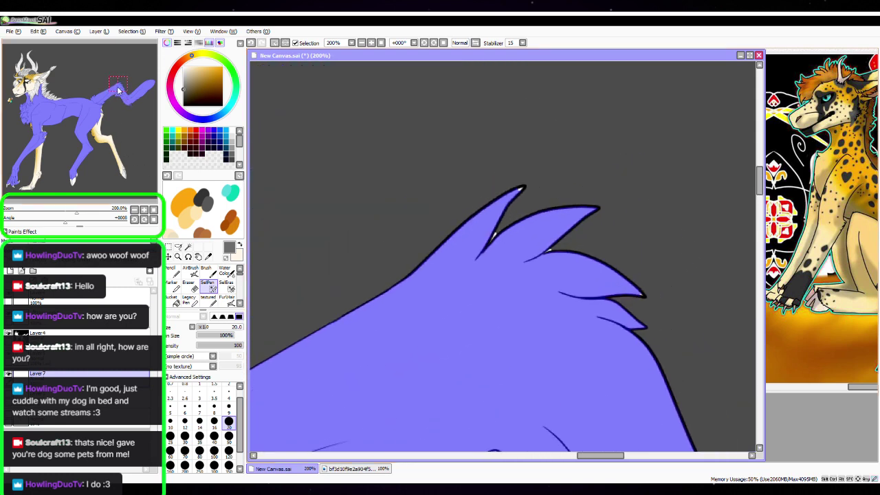
left_click(228, 394)
mouse_move(522, 190)
left_mouse_down()
mouse_move(526, 169)
mouse_move(616, 262)
mouse_move(518, 193)
left_mouse_up()
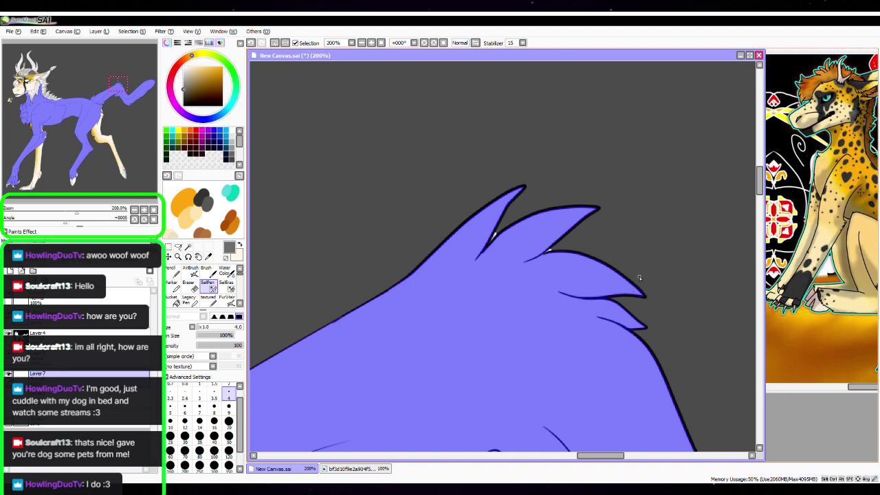
Fill the small selection gaps in the fur tips along the tail's lower edge and at its end
left_click_drag(124, 96, 129, 106)
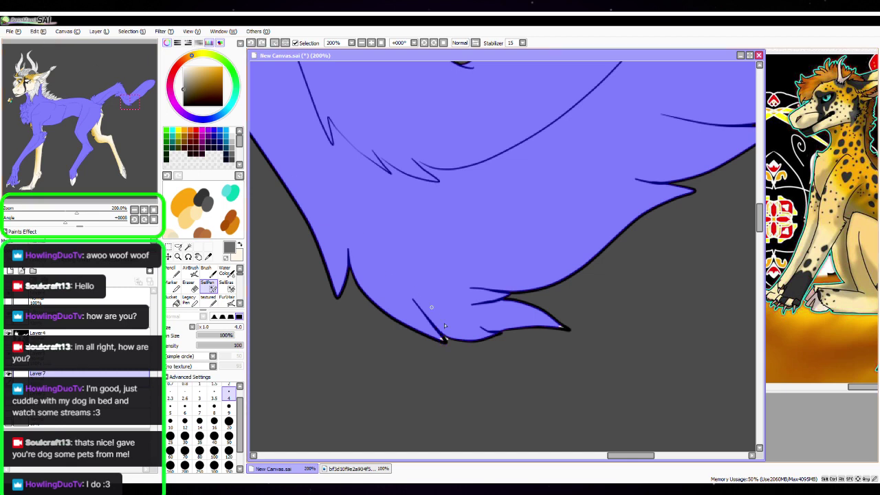
left_click_drag(444, 341, 446, 339)
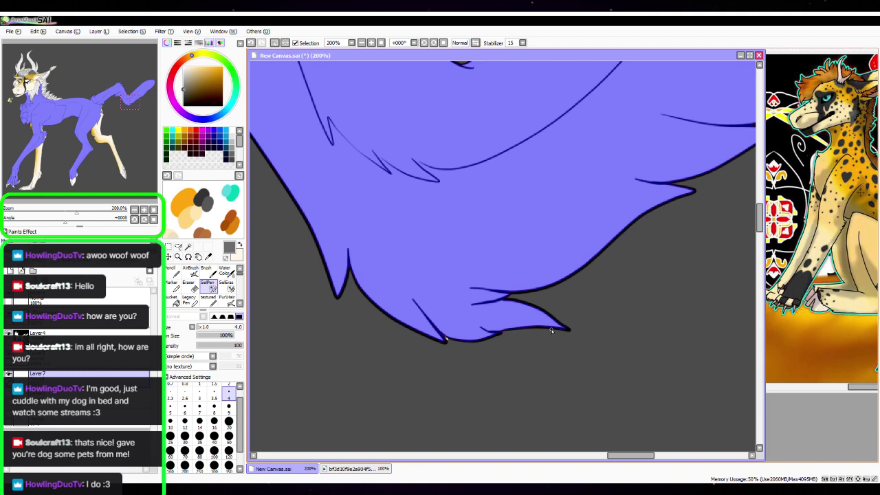
left_click_drag(140, 106, 142, 92)
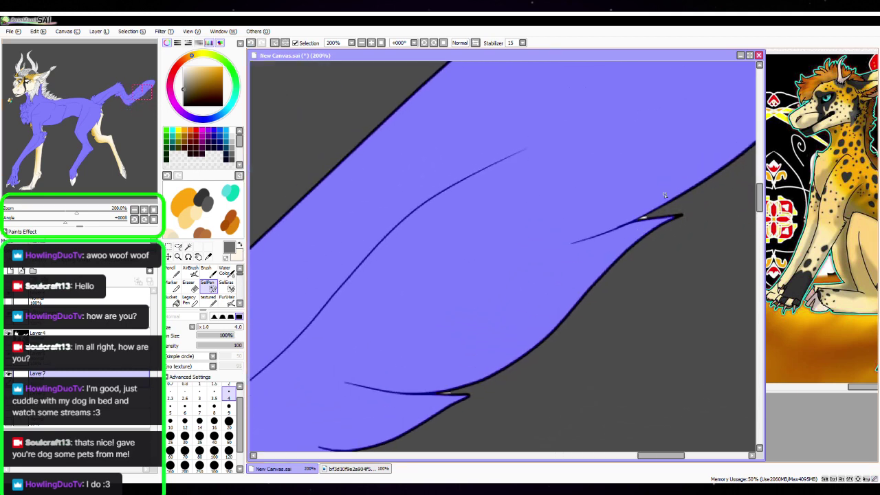
left_click_drag(137, 105, 148, 84)
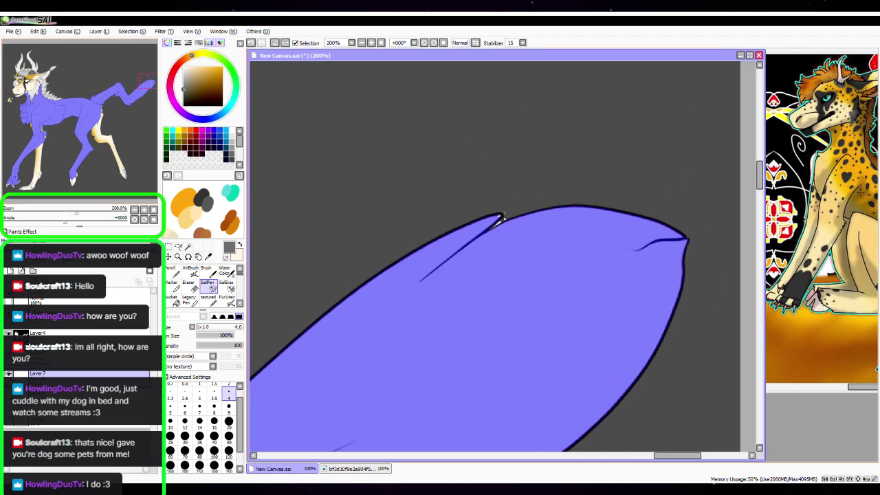
Examine the selection's edges around the near hind leg's hoof and ankle for unselected gaps
left_click(150, 210)
left_click(144, 209)
left_click(145, 209)
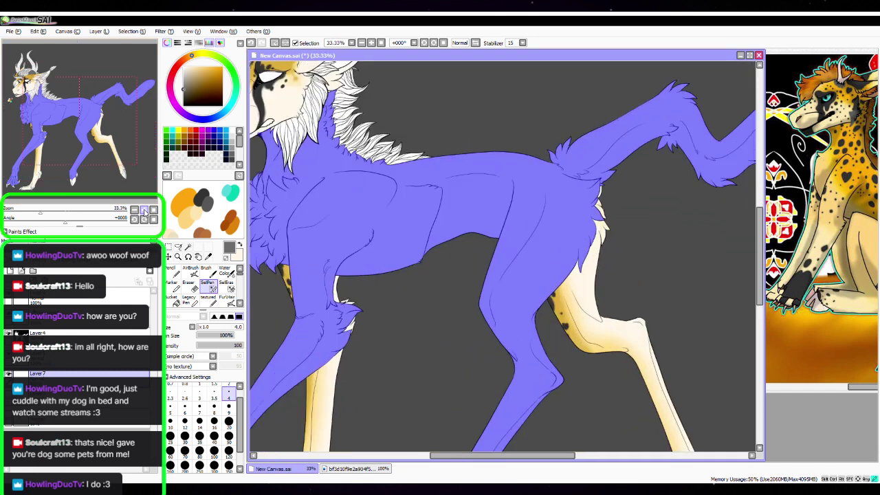
left_click(145, 209)
left_click_drag(109, 127, 102, 178)
scroll(114, 174, "up", 2)
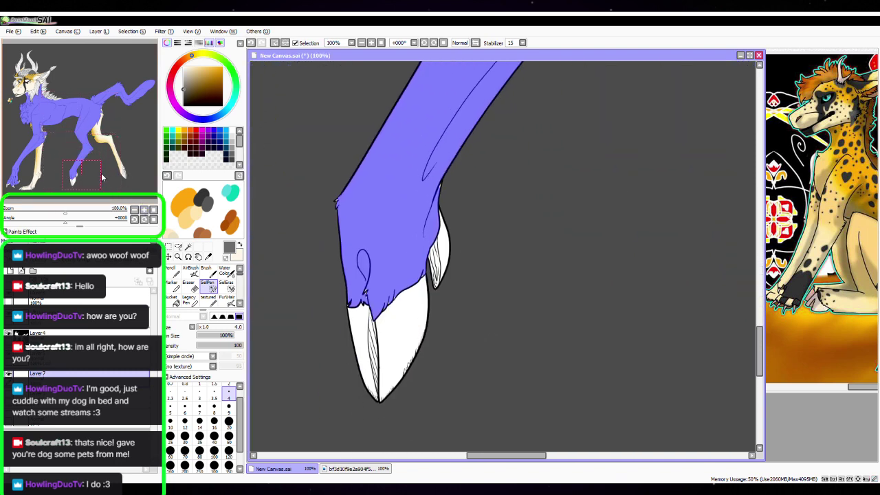
left_click(144, 210)
left_click(144, 209)
left_click(144, 209)
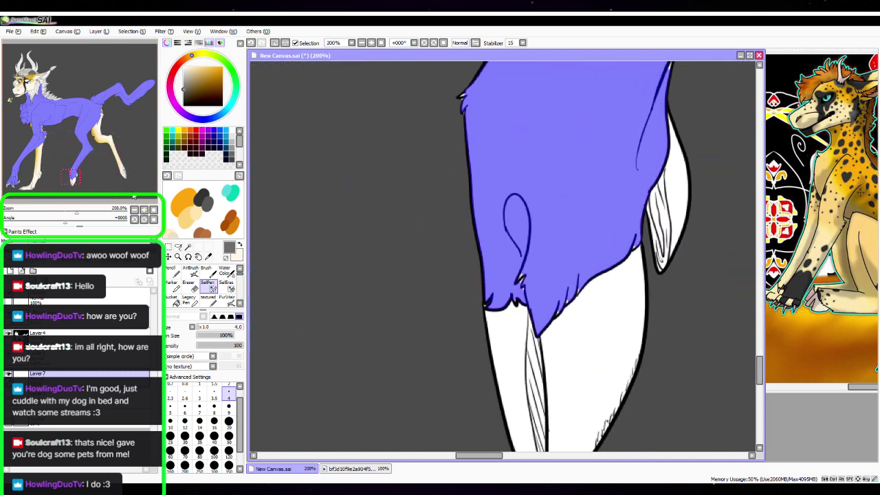
left_click_drag(75, 176, 80, 177)
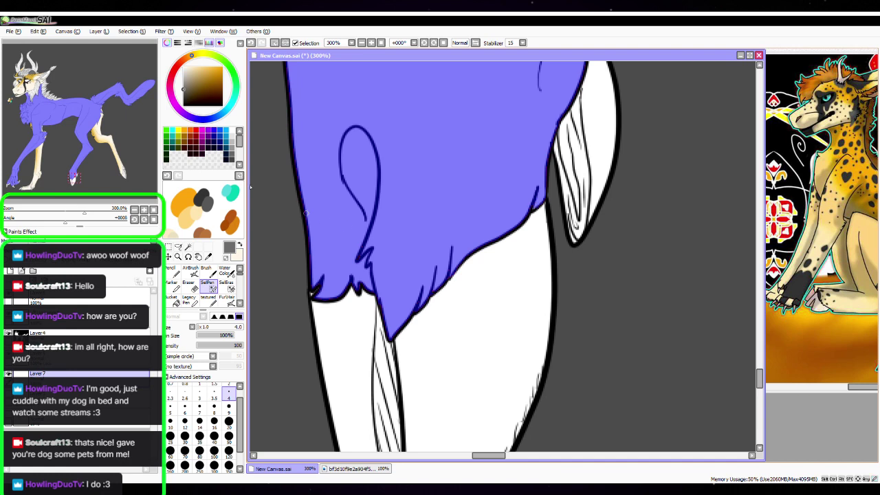
left_click_drag(82, 172, 79, 167)
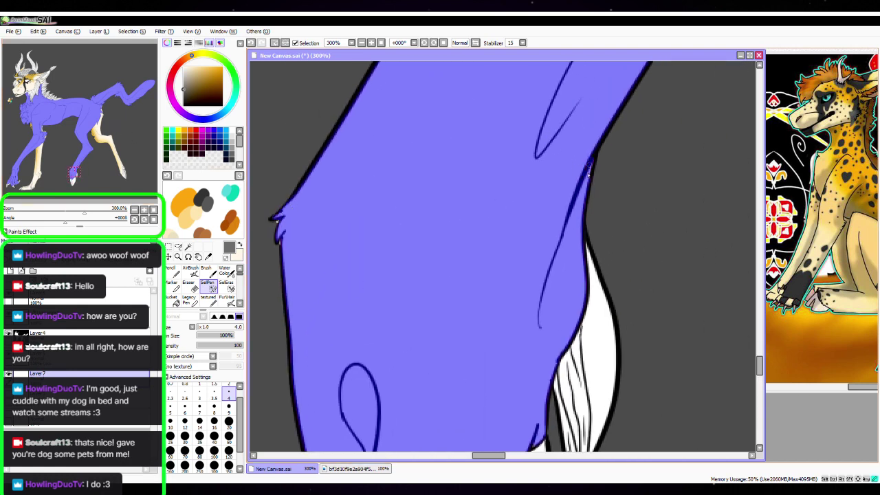
mouse_move(74, 168)
left_mouse_down()
mouse_move(83, 136)
mouse_move(117, 158)
mouse_move(119, 182)
mouse_move(133, 154)
left_mouse_up()
left_click(153, 209)
left_click(143, 209)
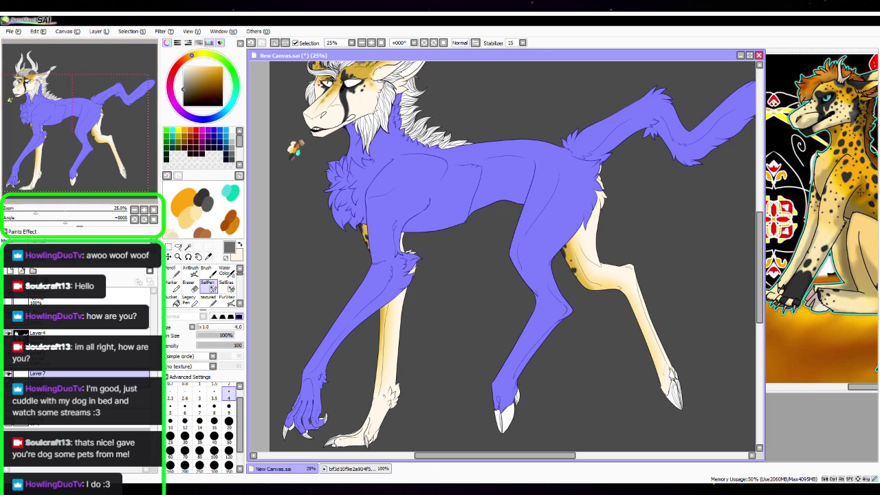
Fill the selected neck, body, legs and tail with dark grey using the size 500 pencil
left_click(174, 272)
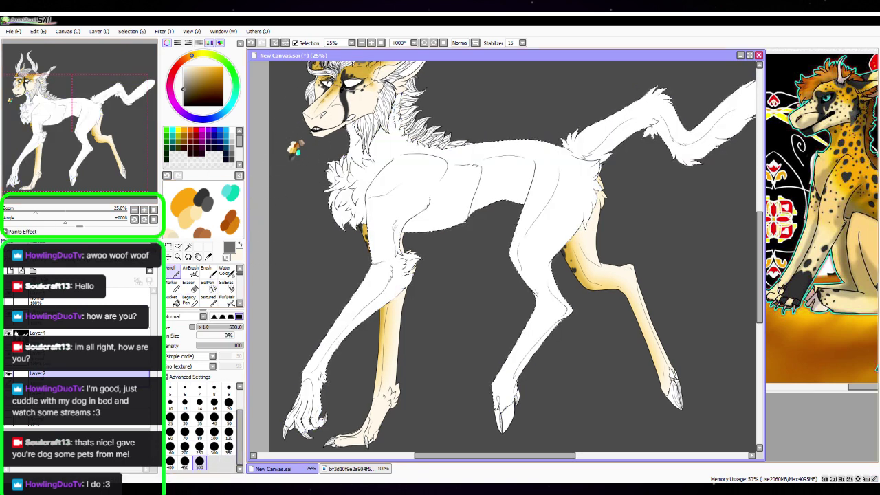
scroll(144, 200, "down", 1)
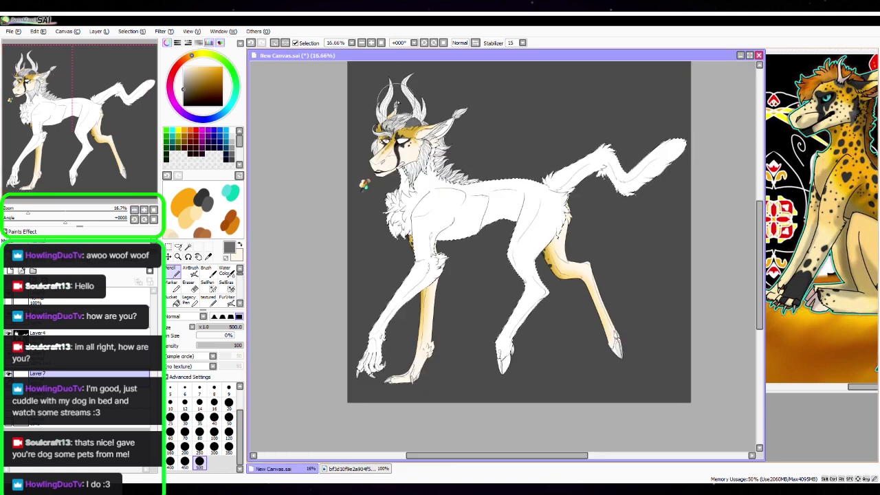
mouse_move(357, 176)
left_mouse_down()
mouse_move(476, 129)
mouse_move(493, 145)
mouse_move(389, 299)
mouse_move(362, 376)
mouse_move(402, 292)
mouse_move(497, 182)
mouse_move(480, 216)
mouse_move(506, 206)
left_mouse_up()
mouse_move(490, 363)
left_mouse_down()
mouse_move(539, 293)
mouse_move(610, 127)
left_mouse_up()
left_click_drag(616, 180, 678, 148)
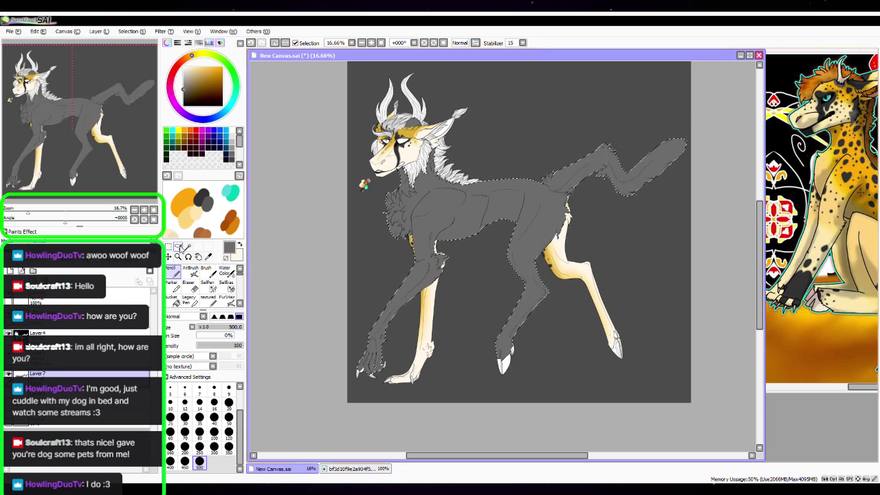
Deselect the body and erase the stray selected patch in front of the chest with the size 500 selection eraser
left_click(178, 246)
key("ctrl+d")
left_click(229, 287)
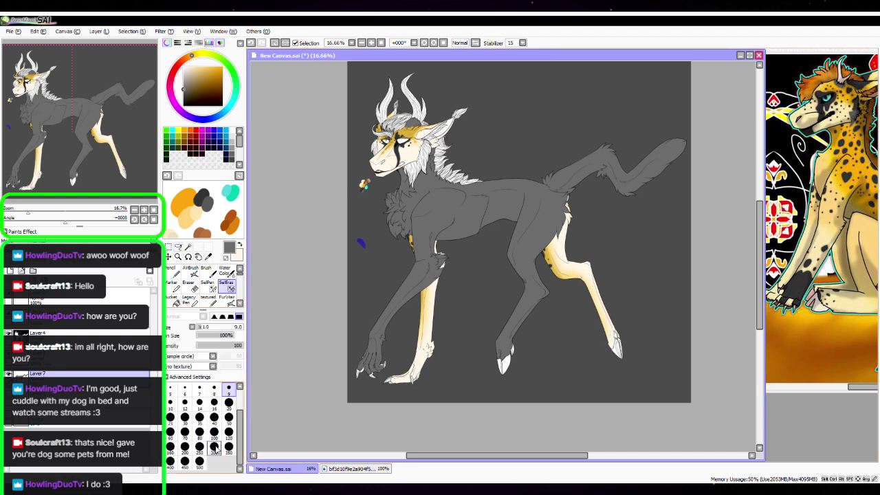
left_click(199, 462)
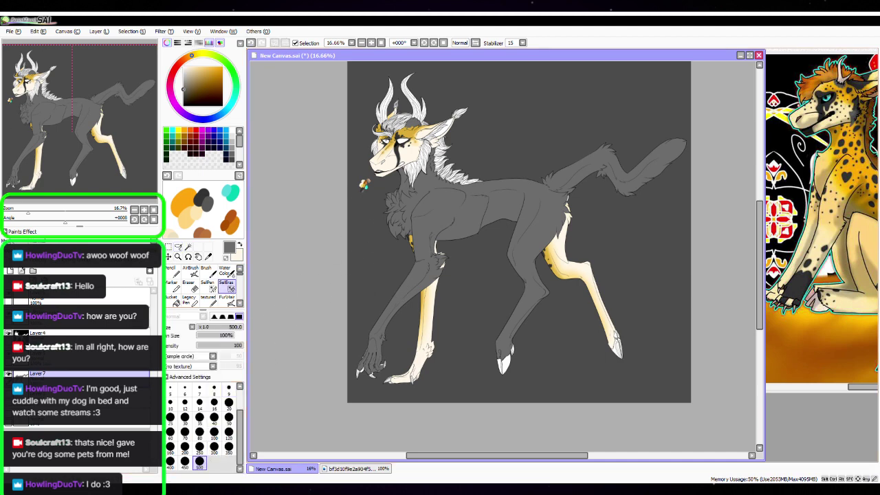
Repaint the grey neck, body, legs and tail with cream picked from the face, using the size 500 pencil
left_click(173, 272)
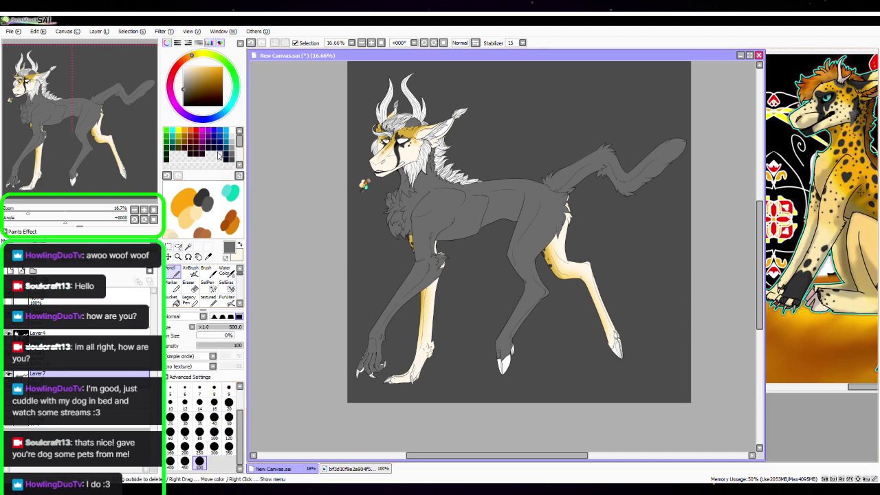
left_click(209, 256)
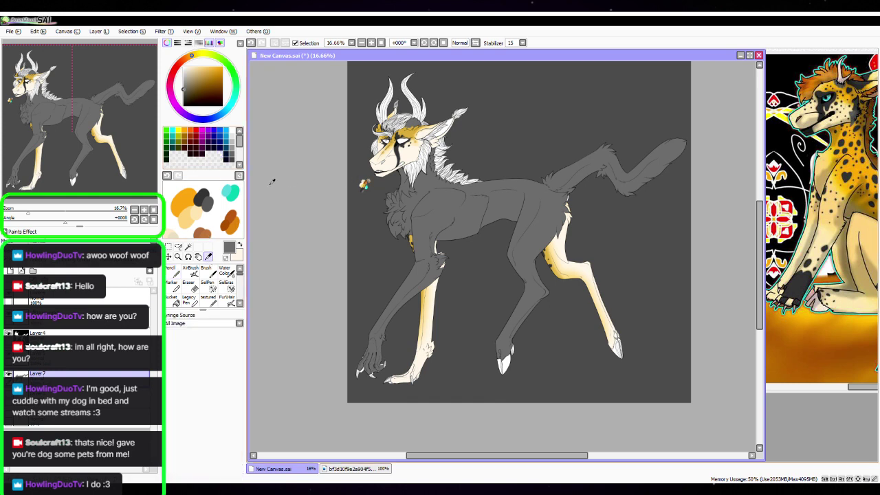
left_click(410, 154)
left_click(173, 273)
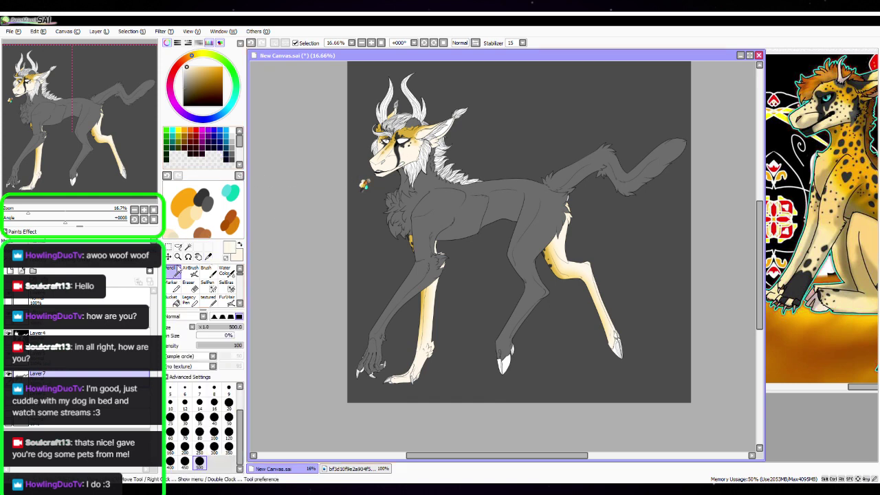
mouse_move(415, 166)
left_mouse_down()
mouse_move(381, 292)
mouse_move(389, 330)
mouse_move(479, 187)
left_mouse_up()
mouse_move(439, 227)
left_mouse_down()
mouse_move(432, 290)
mouse_move(459, 290)
mouse_move(499, 251)
mouse_move(519, 274)
mouse_move(548, 245)
mouse_move(532, 283)
left_mouse_up()
mouse_move(591, 160)
left_mouse_down()
mouse_move(676, 153)
mouse_move(644, 176)
left_mouse_up()
Pick light yellow and darker gold from the swatches in front of the chest as the airbrush's primary and secondary colours
left_click(144, 209)
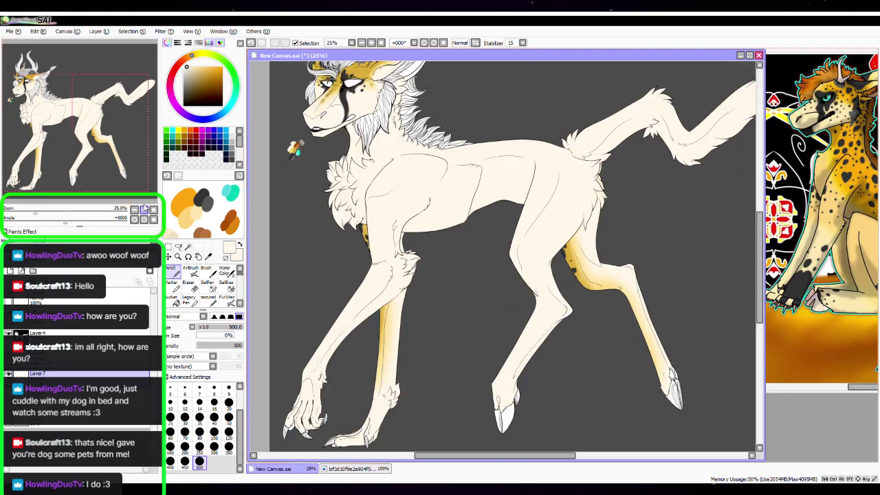
left_click(191, 270)
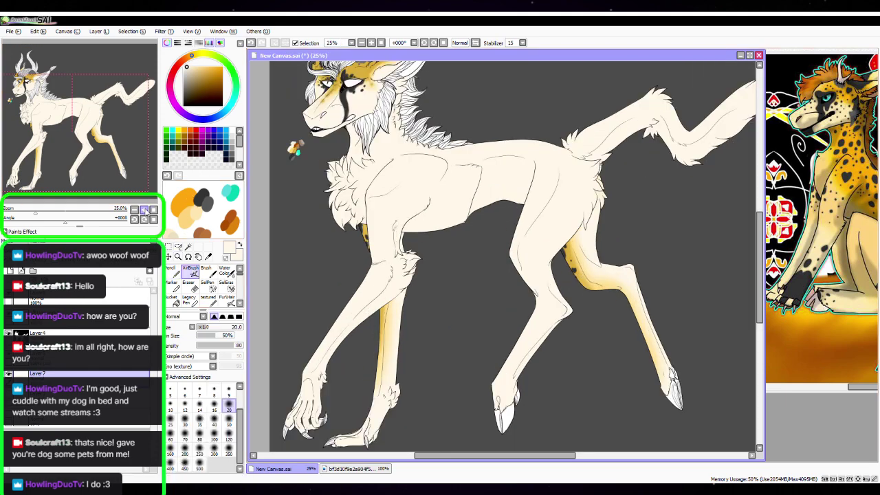
left_click(144, 209)
left_click(144, 210)
key("space")
left_click_drag(318, 153, 646, 303)
left_click_drag(431, 207, 449, 252)
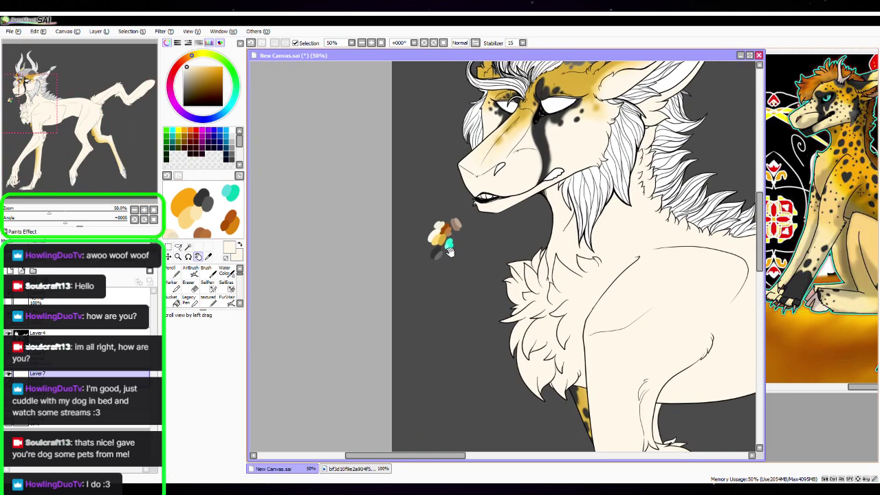
left_click(143, 209)
left_click(144, 210)
left_click(144, 210)
key("space")
left_click_drag(421, 285, 432, 290)
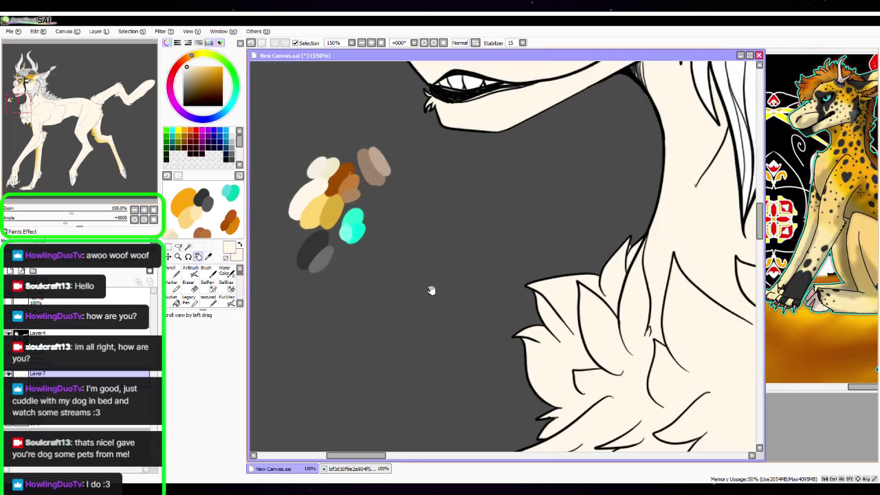
key("alt")
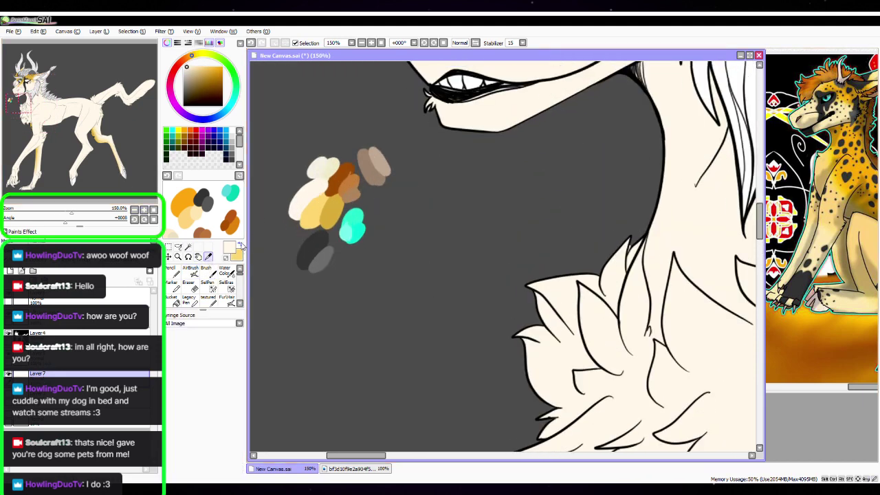
left_click(191, 269)
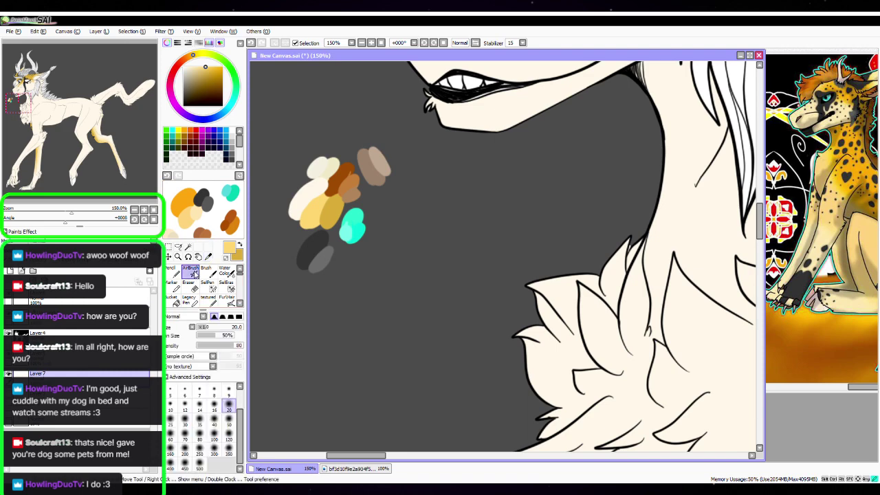
Airbrush light yellow at size 500 down the back of the neck and along the mane's base to the withers
left_click(134, 209)
left_click(134, 209)
left_click(135, 209)
left_click(134, 209)
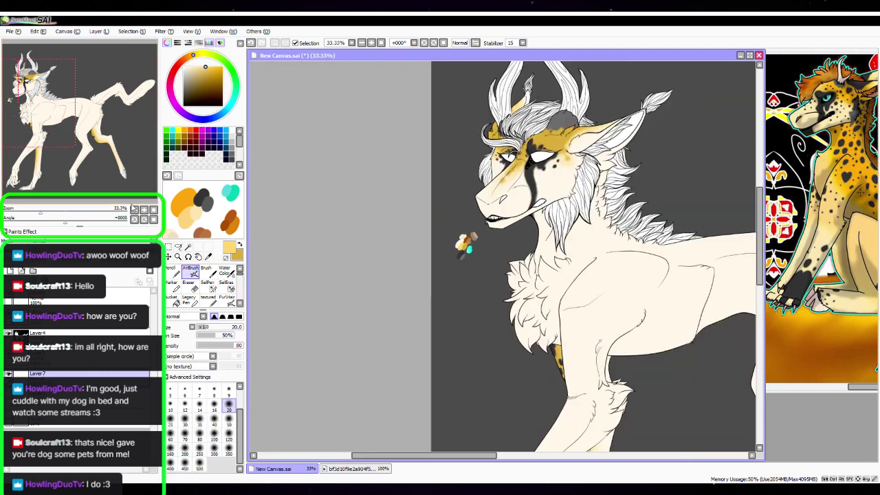
left_click_drag(638, 300, 490, 289)
key("space")
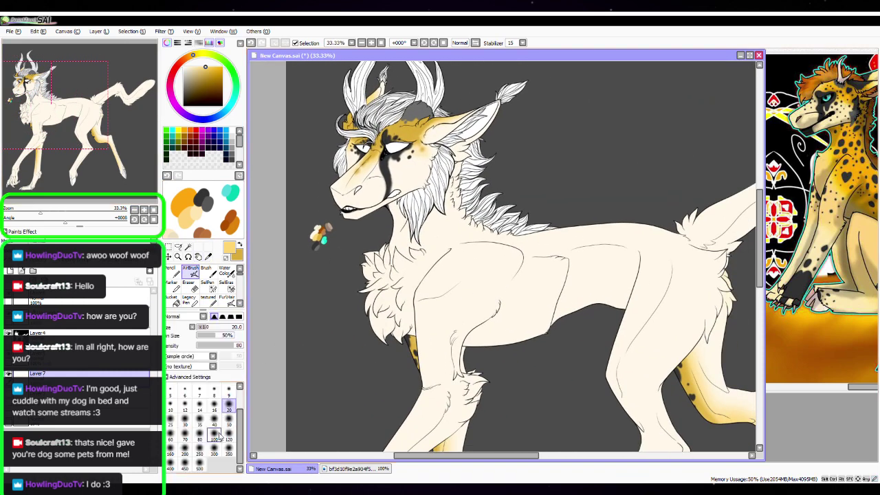
left_click(200, 464)
mouse_move(433, 172)
left_mouse_down()
mouse_move(440, 148)
mouse_move(457, 165)
mouse_move(440, 182)
mouse_move(447, 213)
mouse_move(427, 240)
mouse_move(456, 244)
mouse_move(453, 232)
mouse_move(485, 247)
left_mouse_up()
key("space")
mouse_move(585, 336)
left_mouse_down()
mouse_move(516, 339)
mouse_move(481, 316)
left_mouse_up()
mouse_move(361, 186)
left_mouse_down()
mouse_move(420, 206)
mouse_move(409, 210)
left_mouse_up()
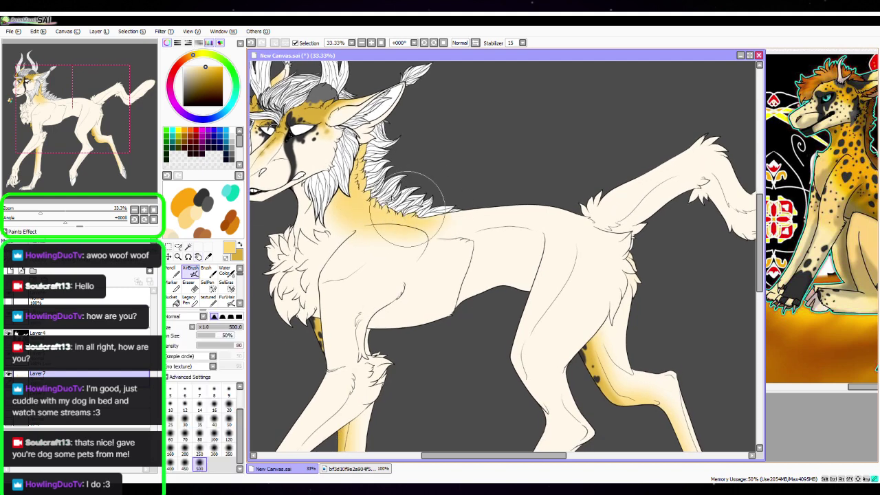
Airbrush light yellow onto the shoulder at size 120, and over the shoulder, back, rump and tail base at size 350
left_click(229, 435)
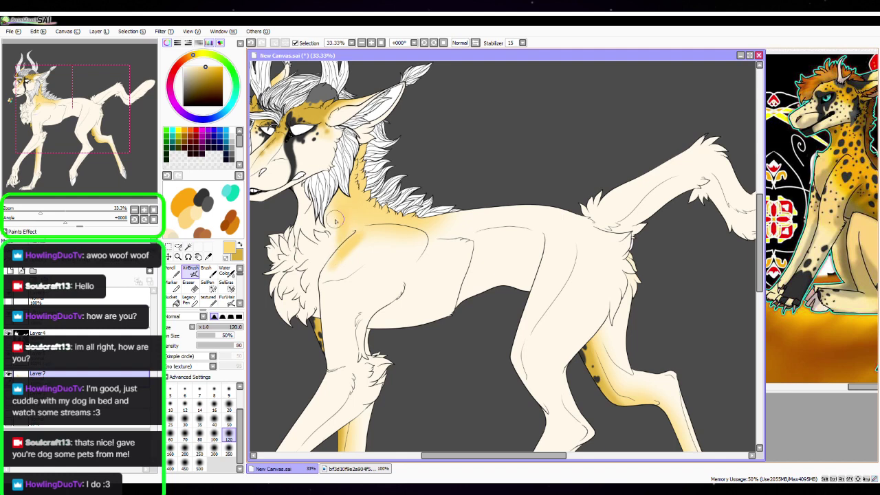
left_click(229, 448)
mouse_move(320, 278)
left_mouse_down()
mouse_move(364, 241)
mouse_move(333, 268)
mouse_move(348, 204)
mouse_move(327, 168)
mouse_move(351, 148)
mouse_move(405, 165)
mouse_move(362, 269)
mouse_move(468, 209)
mouse_move(409, 250)
mouse_move(544, 213)
mouse_move(561, 214)
mouse_move(567, 235)
mouse_move(455, 214)
mouse_move(425, 226)
mouse_move(556, 183)
mouse_move(569, 233)
mouse_move(595, 180)
mouse_move(574, 270)
left_mouse_up()
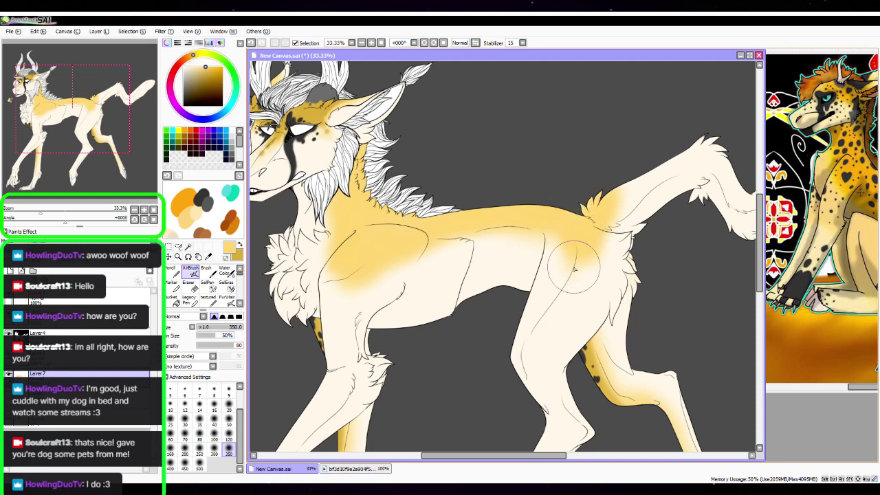
right_click(203, 200)
mouse_move(373, 268)
left_mouse_down()
mouse_move(434, 261)
mouse_move(401, 279)
mouse_move(377, 269)
left_mouse_up()
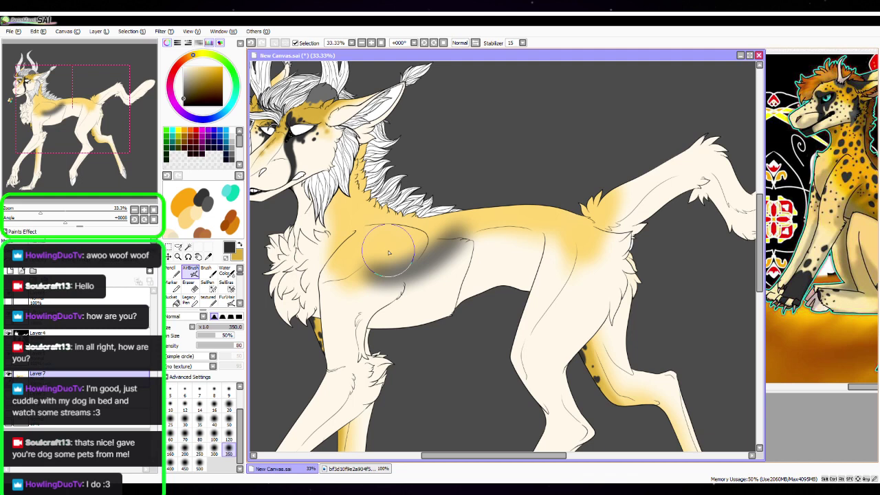
left_click(46, 45)
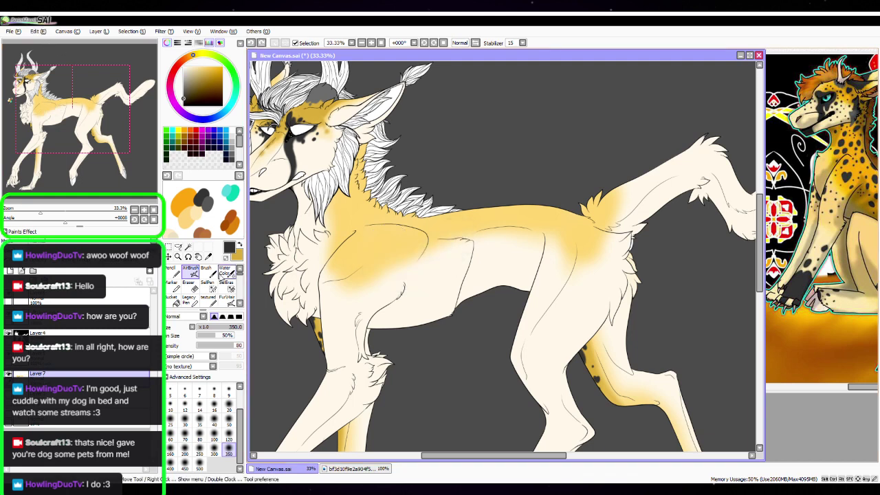
left_click(208, 256)
left_click(356, 208)
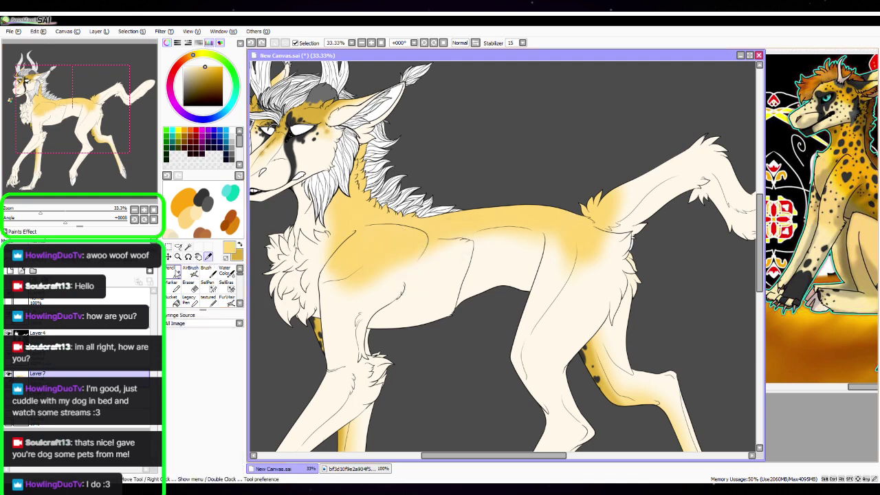
left_click(176, 270)
mouse_move(412, 236)
left_mouse_down()
mouse_move(386, 263)
mouse_move(435, 233)
mouse_move(403, 247)
left_mouse_up()
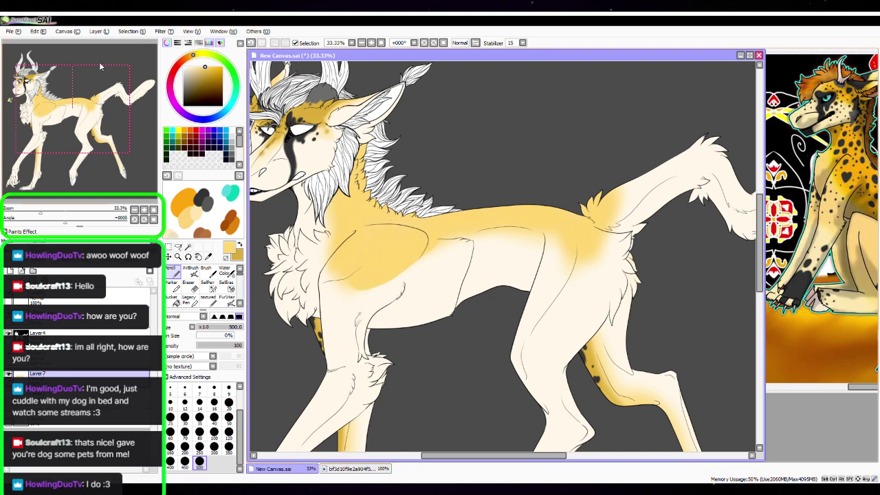
Extend the light yellow over the lower shoulder, the side and the tail's upper edge around its bend with the size 350 airbrush
left_click(191, 269)
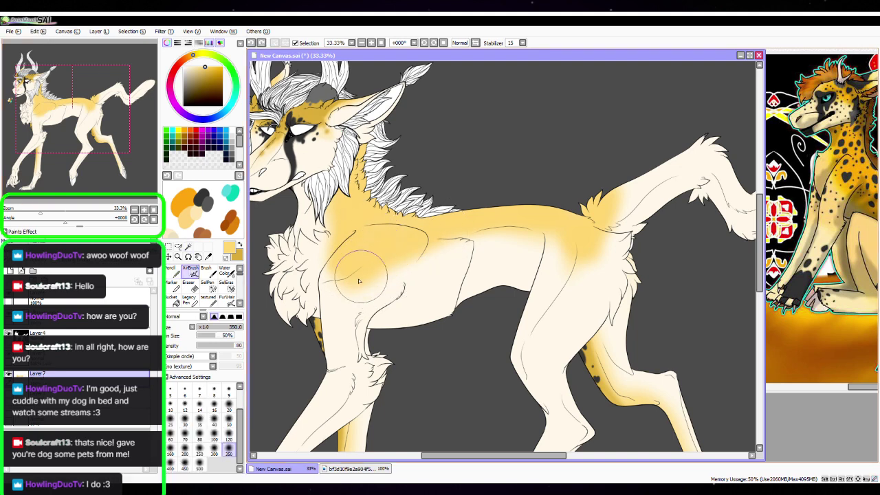
mouse_move(352, 275)
left_mouse_down()
mouse_move(403, 257)
mouse_move(359, 291)
mouse_move(380, 278)
mouse_move(368, 257)
mouse_move(342, 304)
mouse_move(340, 290)
mouse_move(410, 247)
mouse_move(389, 272)
mouse_move(484, 223)
mouse_move(396, 273)
mouse_move(457, 231)
mouse_move(404, 272)
mouse_move(479, 231)
mouse_move(401, 278)
mouse_move(487, 219)
mouse_move(527, 227)
mouse_move(446, 255)
mouse_move(548, 237)
mouse_move(522, 227)
mouse_move(552, 246)
mouse_move(562, 216)
mouse_move(601, 212)
mouse_move(720, 131)
mouse_move(620, 192)
mouse_move(689, 146)
mouse_move(646, 168)
mouse_move(684, 141)
mouse_move(612, 165)
left_mouse_up()
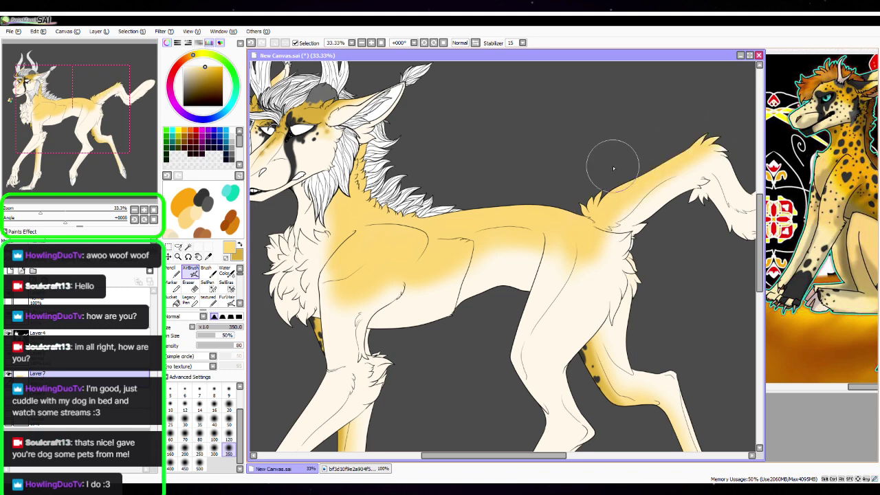
key("space")
left_click_drag(695, 288, 598, 250)
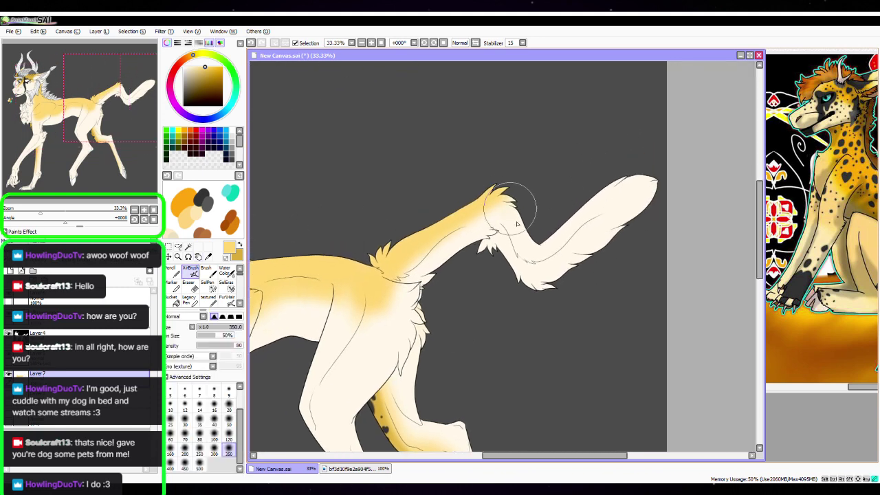
Bring the reference picture's hindquarters and tail into view, and airbrush light yellow down the front of the near thigh
left_click(808, 234)
mouse_move(854, 388)
left_mouse_down()
mouse_move(877, 394)
mouse_move(869, 395)
left_mouse_up()
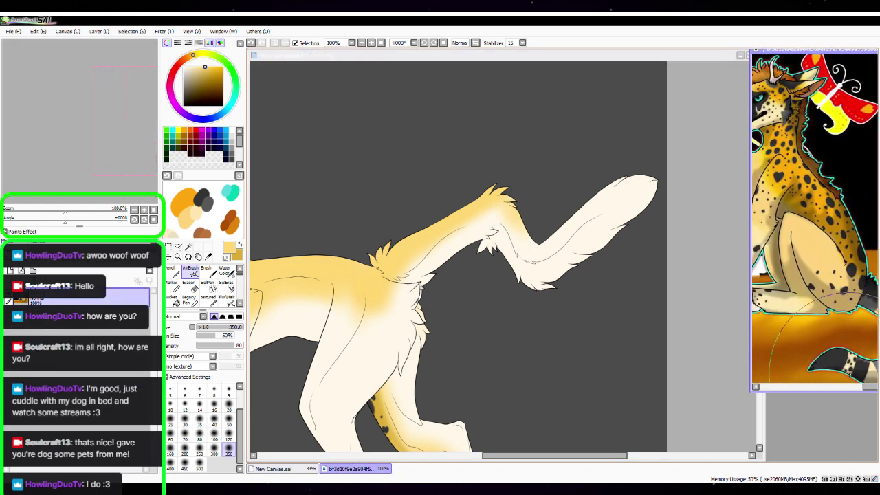
left_click(504, 303)
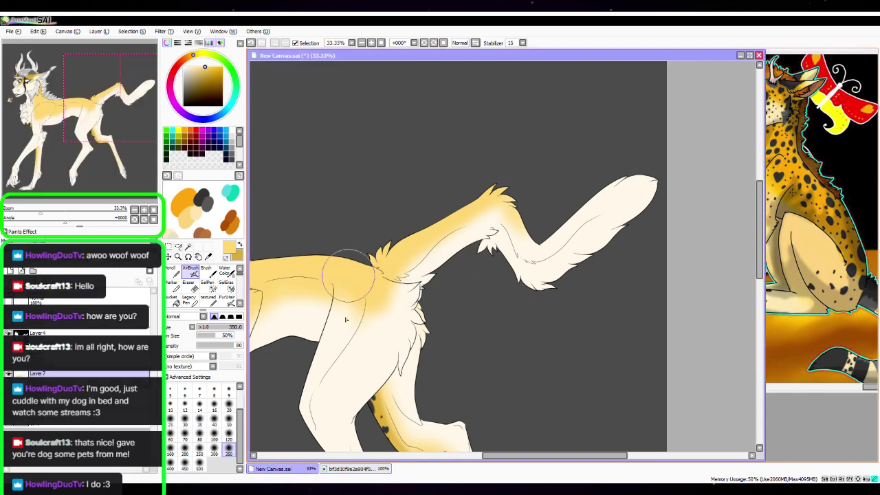
mouse_move(346, 319)
left_mouse_down()
mouse_move(337, 357)
mouse_move(357, 294)
mouse_move(317, 404)
mouse_move(332, 366)
mouse_move(318, 380)
mouse_move(313, 282)
mouse_move(331, 319)
mouse_move(322, 367)
mouse_move(294, 271)
mouse_move(363, 290)
mouse_move(301, 412)
mouse_move(323, 350)
mouse_move(283, 275)
mouse_move(323, 293)
mouse_move(288, 283)
mouse_move(324, 319)
mouse_move(329, 285)
mouse_move(324, 371)
left_mouse_up()
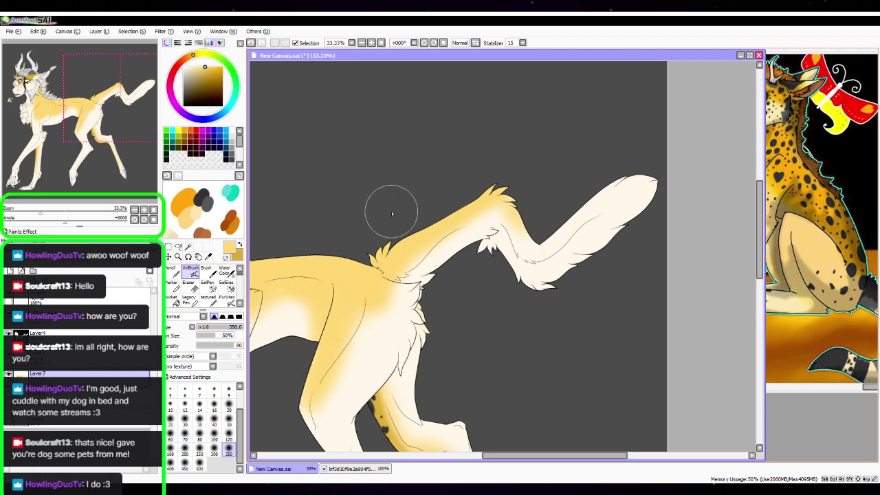
Airbrush light yellow at size 350 over the tail up to its tip, and down the near hind leg to the hoof
left_click_drag(517, 350, 532, 277)
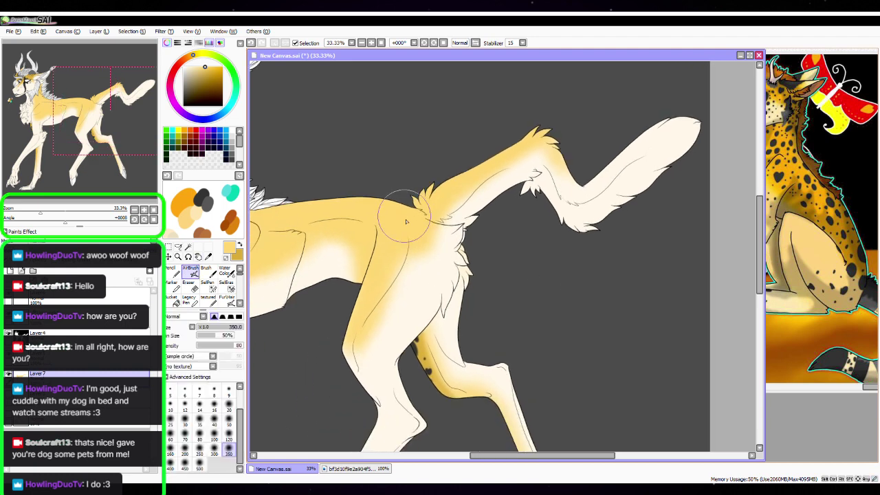
mouse_move(406, 221)
left_mouse_down()
mouse_move(420, 255)
mouse_move(354, 371)
mouse_move(420, 231)
mouse_move(355, 371)
mouse_move(351, 350)
mouse_move(376, 418)
mouse_move(401, 286)
mouse_move(364, 362)
mouse_move(426, 262)
mouse_move(411, 233)
mouse_move(390, 289)
mouse_move(362, 192)
mouse_move(401, 223)
mouse_move(460, 177)
mouse_move(410, 256)
mouse_move(396, 298)
mouse_move(433, 244)
mouse_move(431, 229)
mouse_move(418, 275)
mouse_move(433, 192)
mouse_move(447, 198)
mouse_move(480, 179)
mouse_move(453, 201)
mouse_move(490, 183)
mouse_move(555, 179)
mouse_move(533, 153)
mouse_move(515, 172)
mouse_move(514, 159)
mouse_move(495, 172)
mouse_move(517, 182)
mouse_move(548, 173)
mouse_move(589, 141)
mouse_move(543, 164)
mouse_move(567, 156)
mouse_move(574, 216)
mouse_move(596, 211)
mouse_move(608, 222)
mouse_move(642, 178)
mouse_move(613, 157)
mouse_move(588, 161)
mouse_move(651, 152)
mouse_move(607, 186)
mouse_move(587, 221)
mouse_move(589, 194)
mouse_move(560, 204)
mouse_move(493, 183)
mouse_move(451, 209)
left_mouse_up()
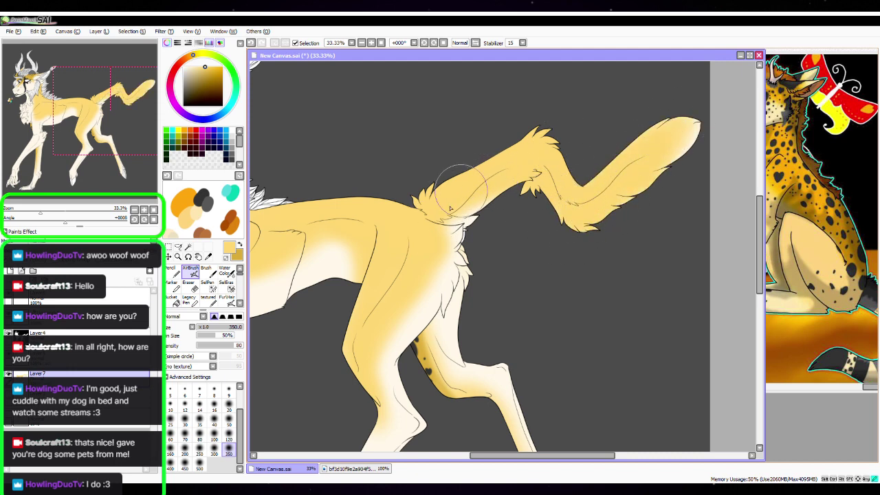
key("space")
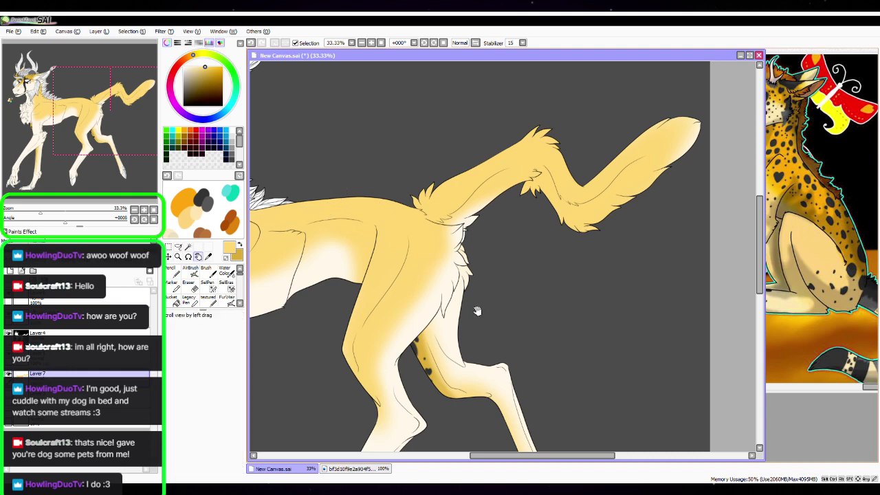
left_click_drag(477, 311, 667, 227)
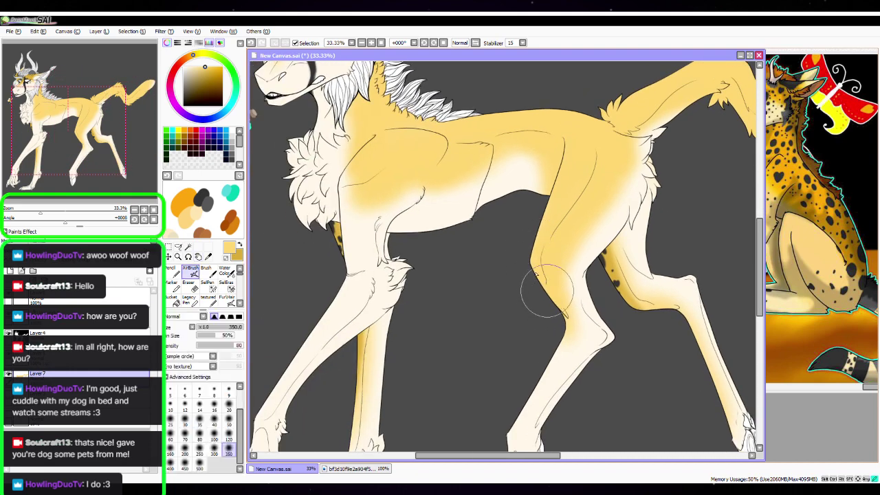
key("space")
left_click_drag(625, 347, 611, 240)
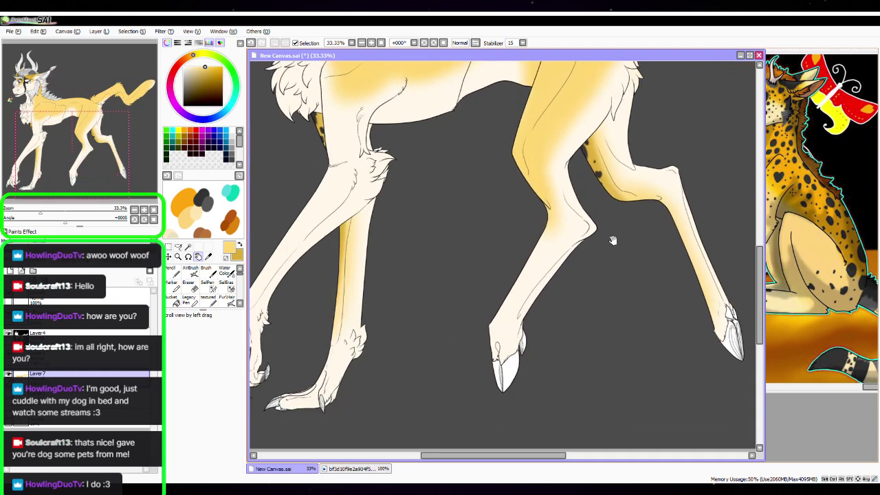
mouse_move(519, 258)
left_mouse_down()
mouse_move(496, 282)
mouse_move(546, 222)
mouse_move(542, 241)
mouse_move(550, 229)
mouse_move(510, 277)
mouse_move(496, 335)
mouse_move(510, 279)
mouse_move(502, 303)
mouse_move(546, 237)
mouse_move(514, 148)
left_mouse_up()
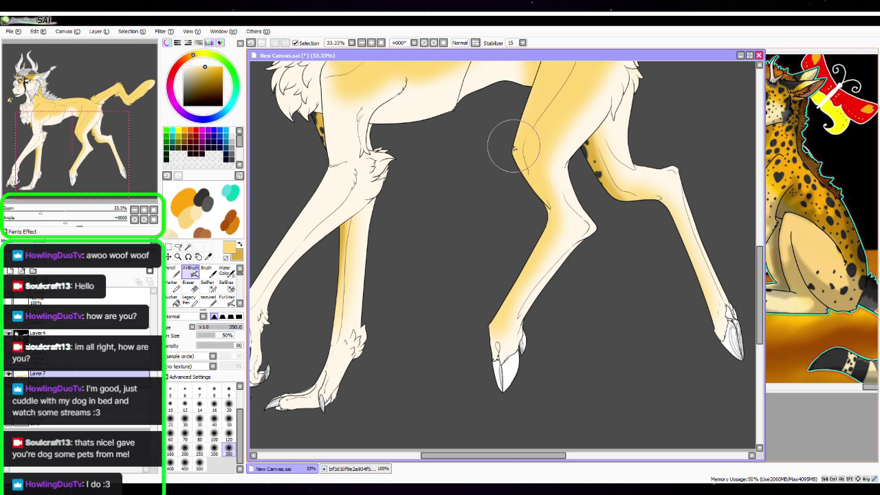
Maximize the canvas window and airbrush light yellow along the front edge of the near foreleg, reducing the brush to size 100
left_click(749, 55)
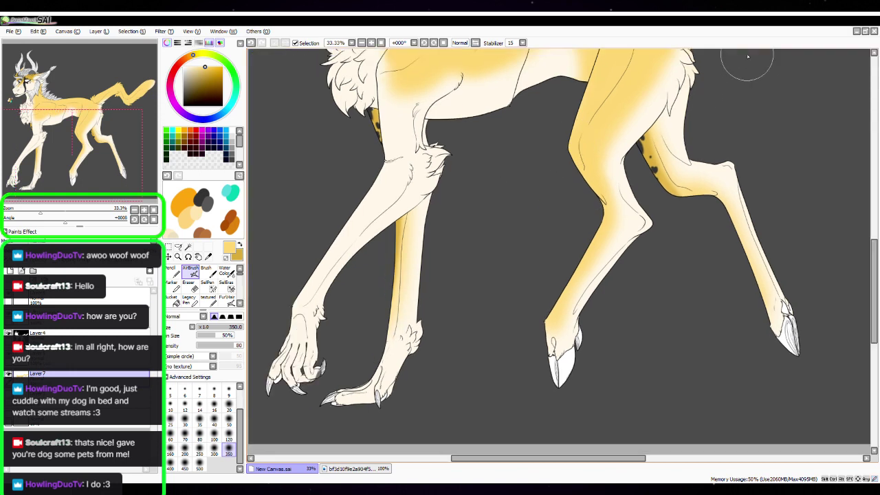
mouse_move(534, 260)
left_mouse_down()
mouse_move(558, 269)
mouse_move(584, 344)
left_mouse_up()
left_click_drag(415, 282, 427, 266)
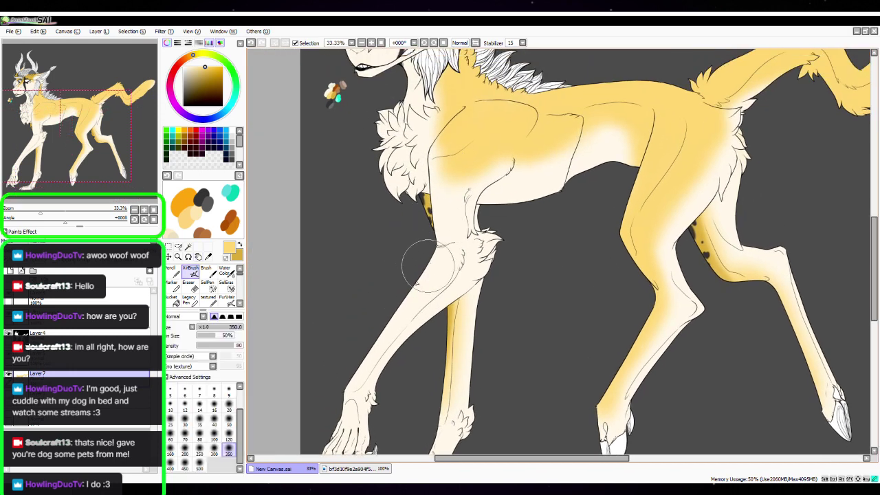
left_click_drag(357, 362, 351, 374)
left_click(229, 420)
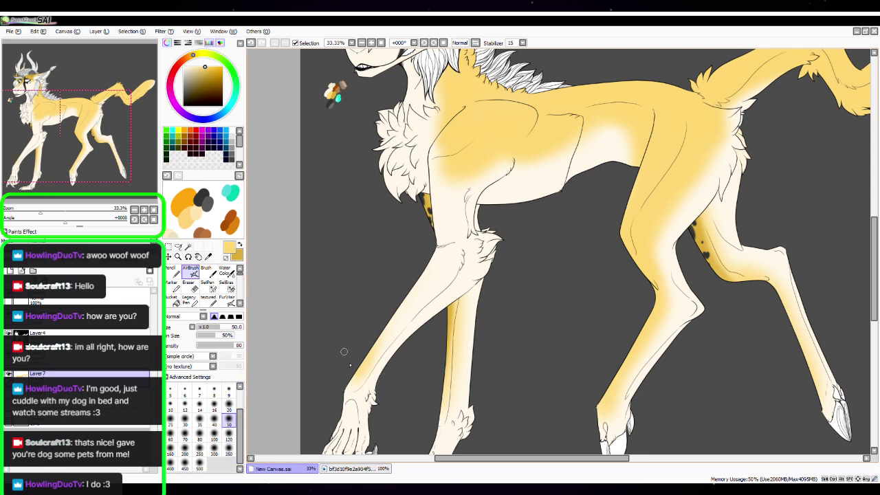
left_click(220, 434)
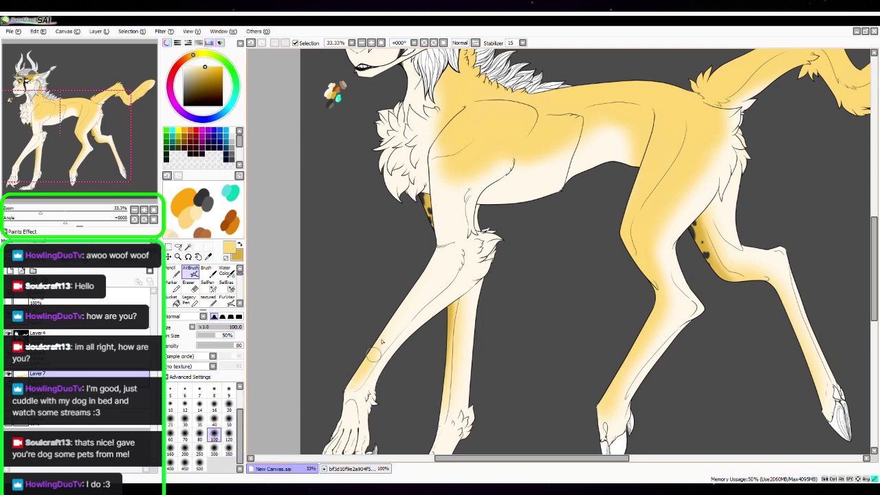
left_click_drag(554, 370, 582, 351)
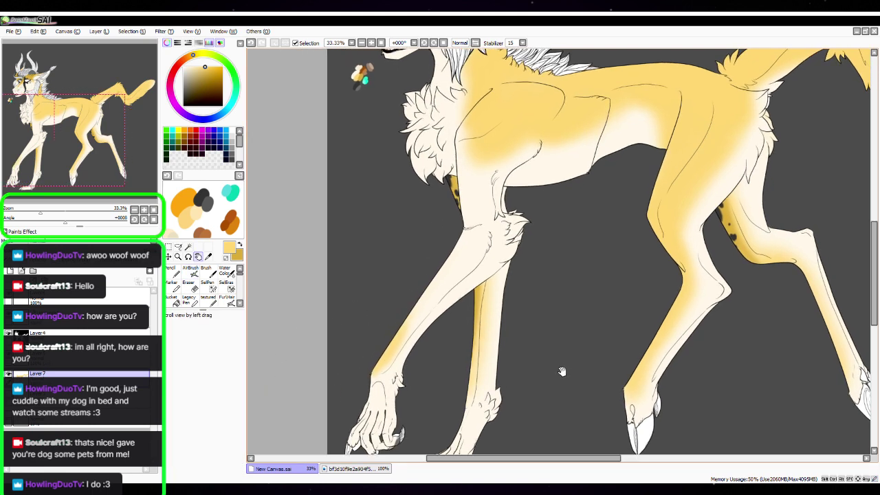
left_click_drag(379, 367, 393, 352)
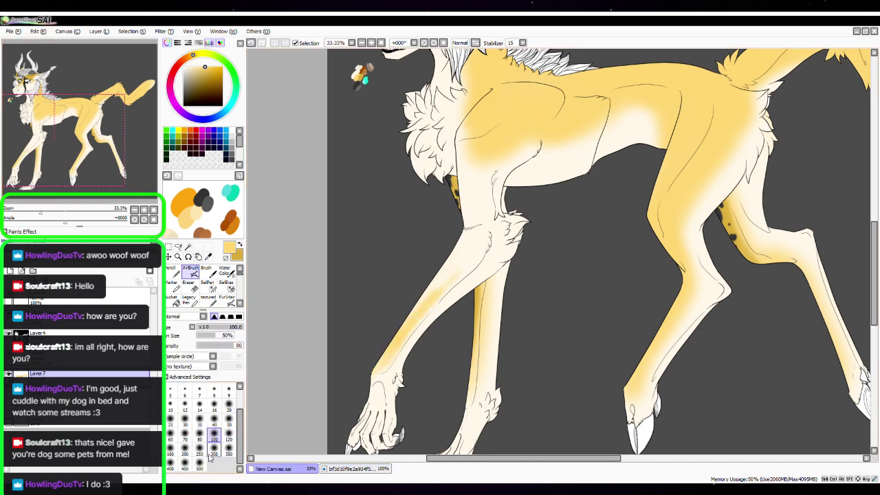
Airbrush light yellow at size 200 up the near foreleg from the wrist through the knee to the shoulder's front edge
left_click(186, 450)
left_click_drag(394, 342, 456, 261)
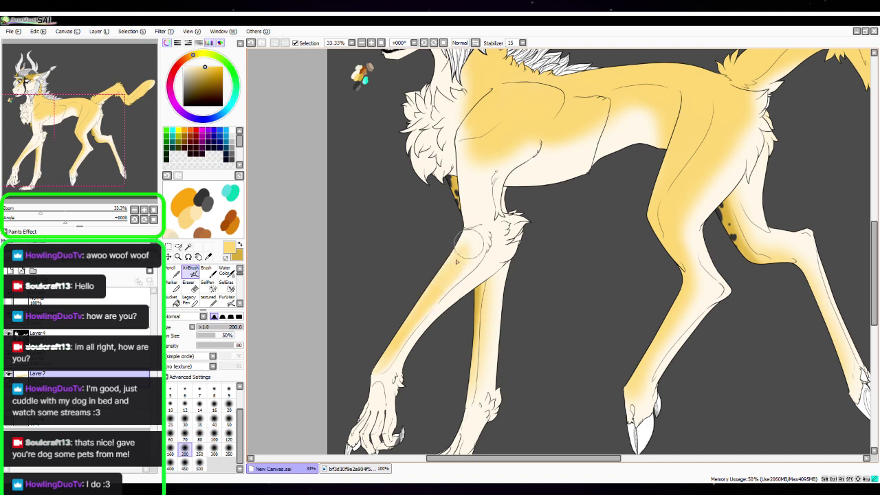
mouse_move(405, 320)
left_mouse_down()
mouse_move(471, 208)
mouse_move(465, 129)
left_mouse_up()
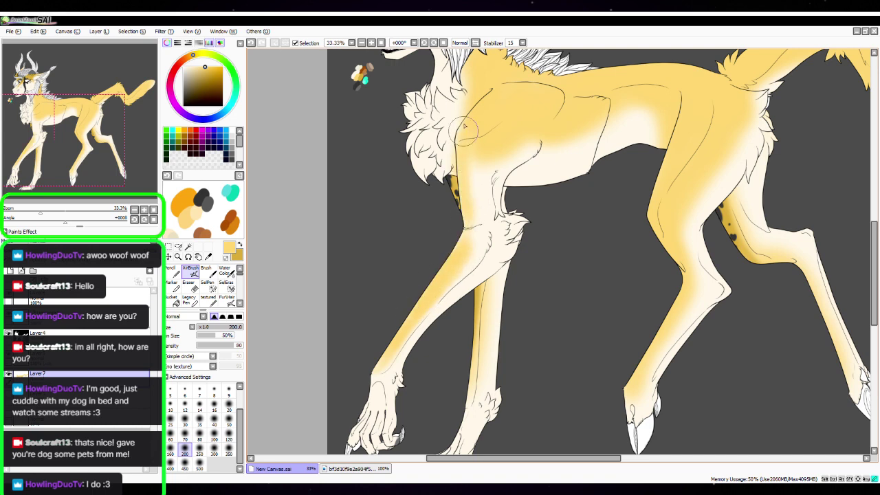
mouse_move(468, 218)
left_mouse_down()
mouse_move(477, 174)
mouse_move(465, 236)
mouse_move(472, 248)
mouse_move(445, 281)
left_mouse_up()
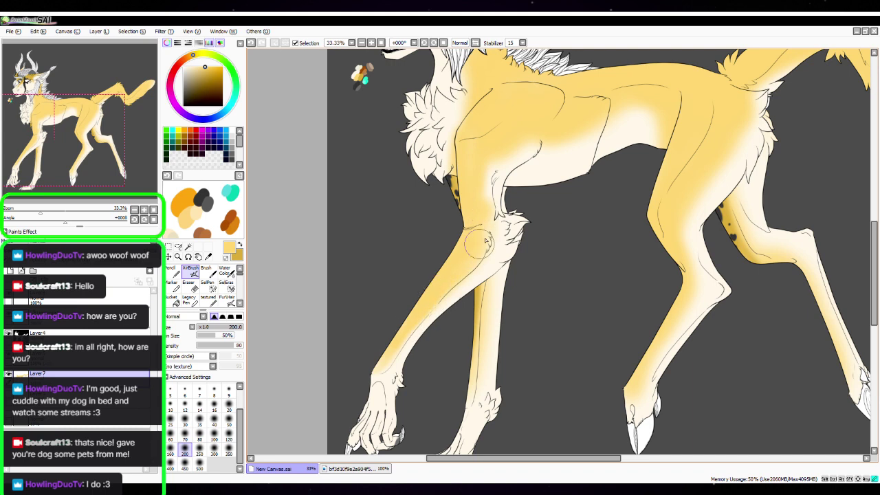
Airbrush light yellow onto the base of the neck beside the chest fluff, and over the elbow and adjoining lower side
left_click_drag(647, 203, 625, 350)
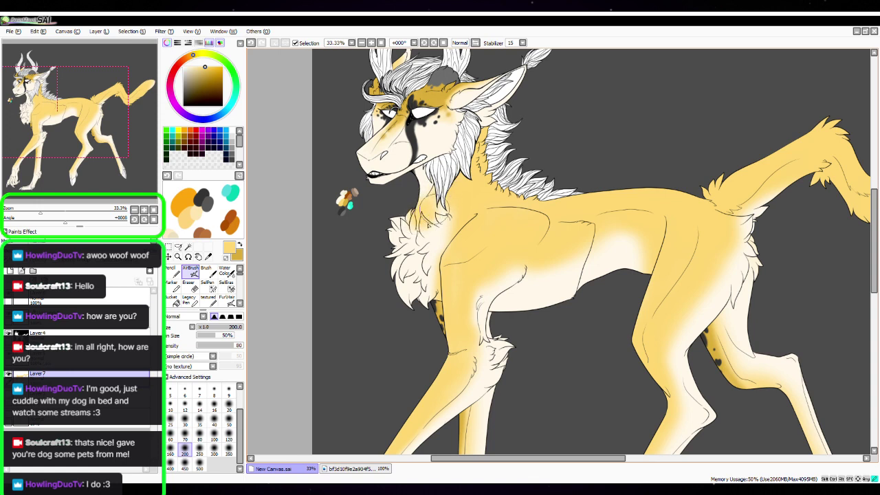
mouse_move(451, 203)
left_mouse_down()
mouse_move(451, 234)
mouse_move(459, 217)
left_mouse_up()
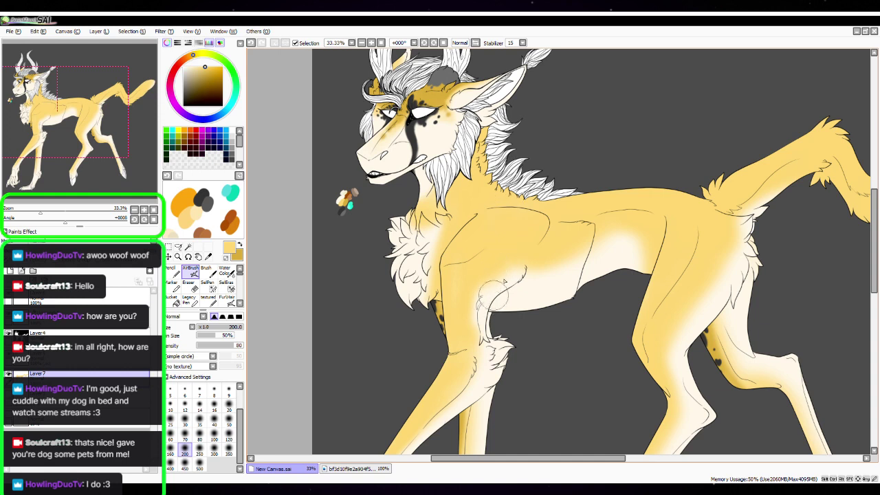
left_click_drag(475, 330, 487, 293)
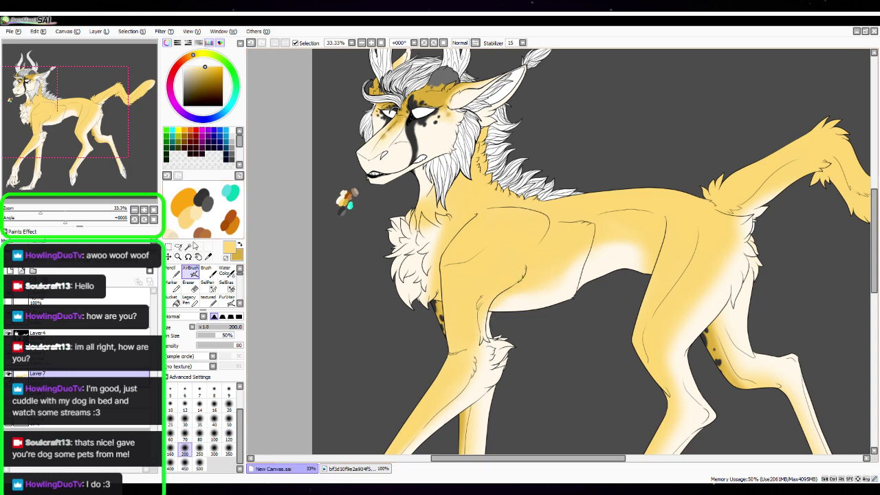
Pick the cream colour and airbrush it at size 200 over the lower side behind the elbow and over the tail tip
left_click(209, 256)
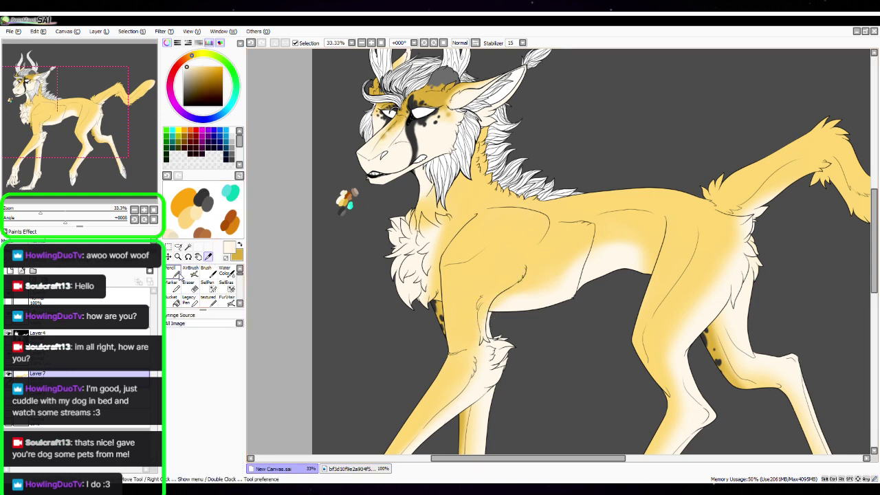
left_click(192, 272)
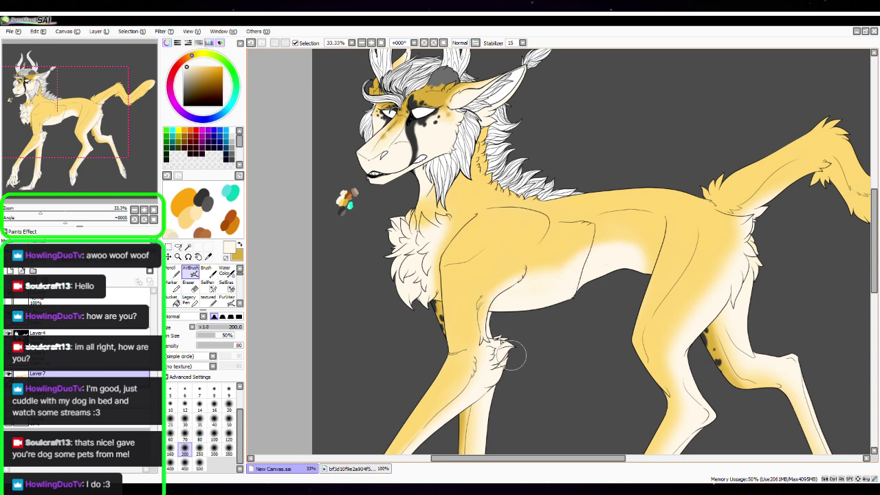
left_click_drag(772, 322, 401, 370)
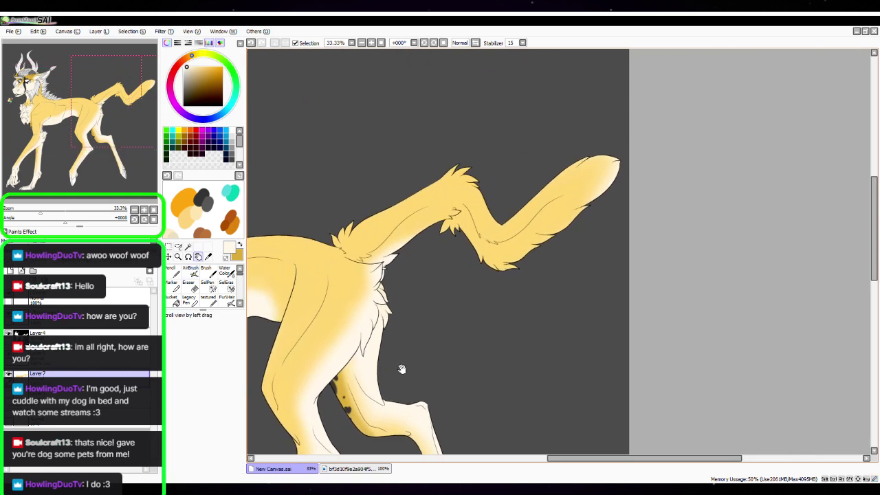
left_click_drag(599, 161, 577, 166)
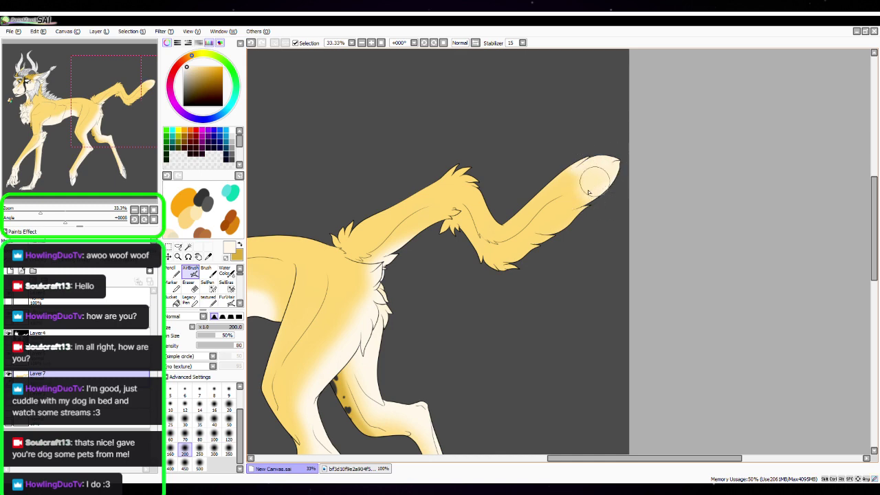
Enlarge the airbrush to size 350 and soften the near hind leg with cream from the hoof up behind the hock
key("space")
left_click_drag(438, 349, 635, 208)
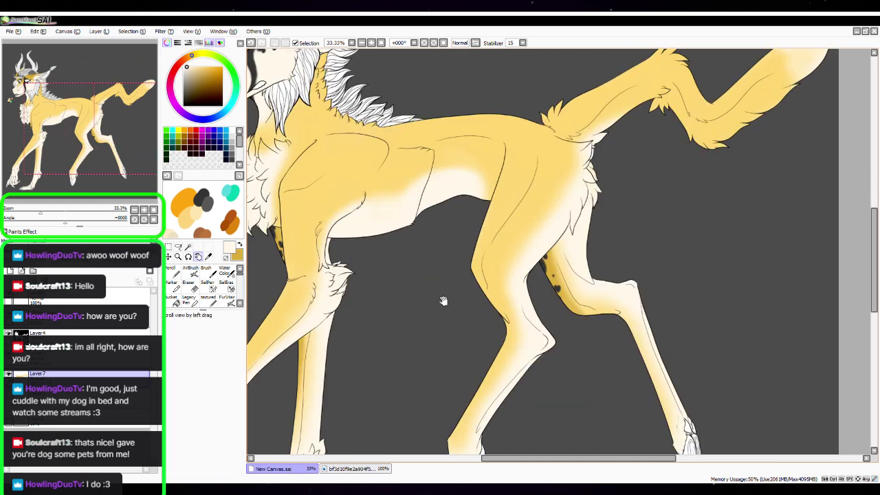
left_click_drag(444, 301, 640, 182)
left_click_drag(534, 253, 557, 250)
key("space")
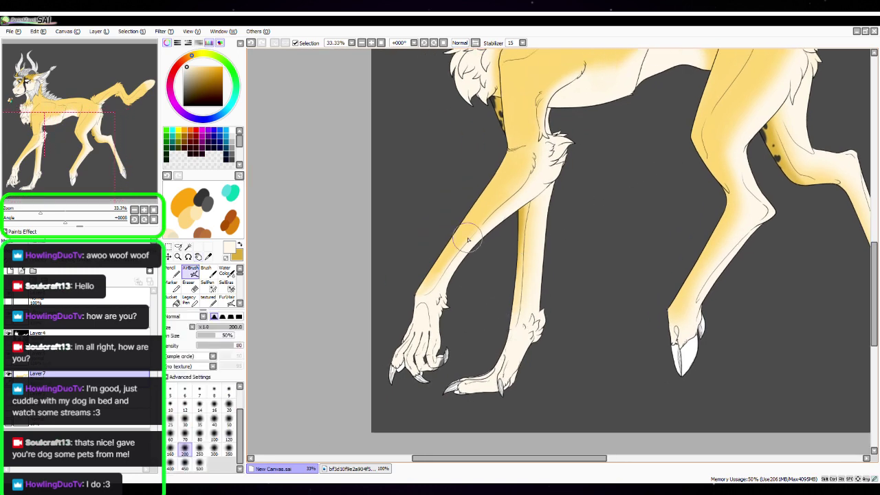
key("space")
left_click_drag(579, 381, 576, 381)
left_click(228, 449)
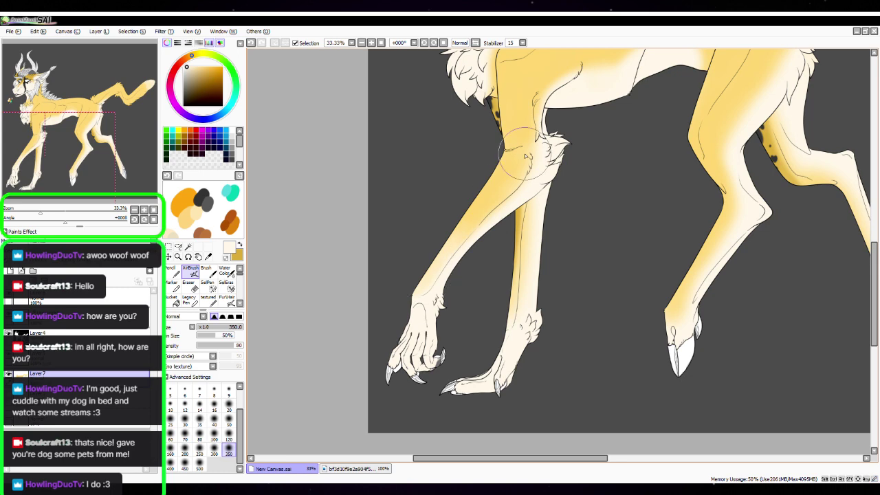
key("space")
left_click_drag(581, 281, 506, 318)
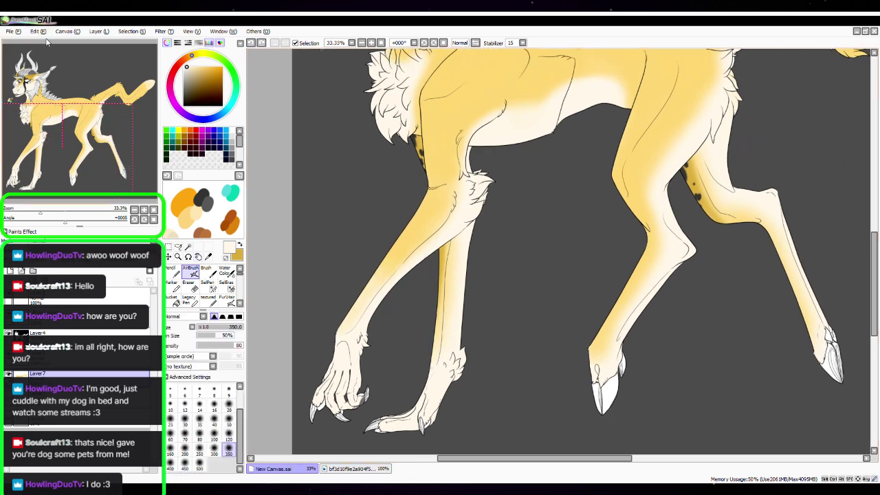
mouse_move(593, 376)
left_mouse_down()
mouse_move(605, 331)
mouse_move(618, 330)
left_mouse_up()
mouse_move(674, 279)
left_mouse_down()
mouse_move(666, 281)
mouse_move(676, 233)
left_mouse_up()
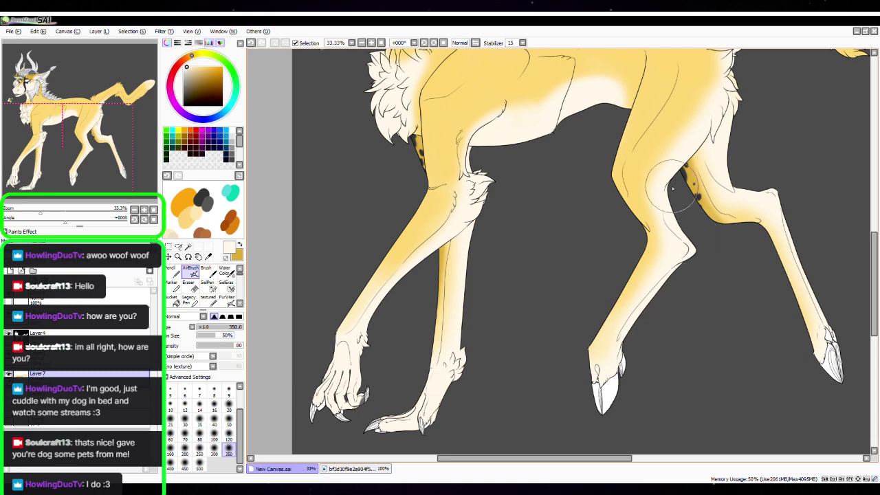
Switch to the darker golden yellow and airbrush it at size 120 down the neck beside the mane and under the cheek hair
key("space")
left_click_drag(553, 285, 543, 328)
left_click_drag(531, 275, 573, 372)
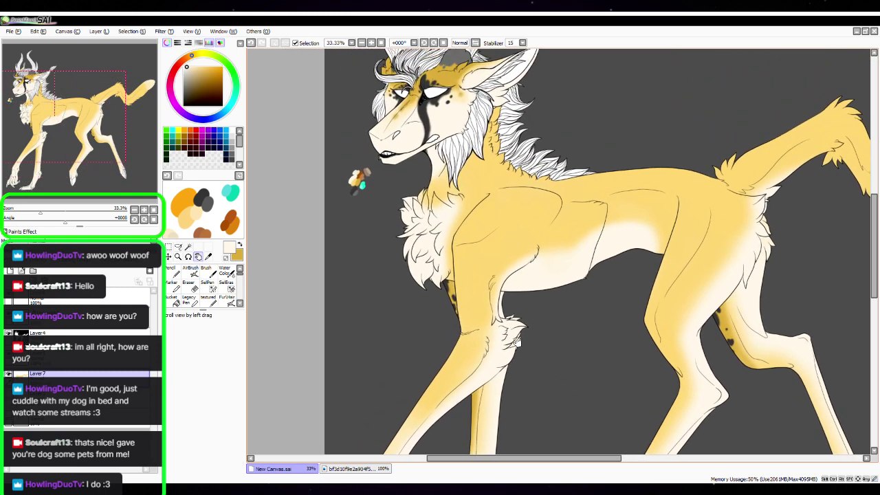
left_click_drag(516, 342, 480, 383)
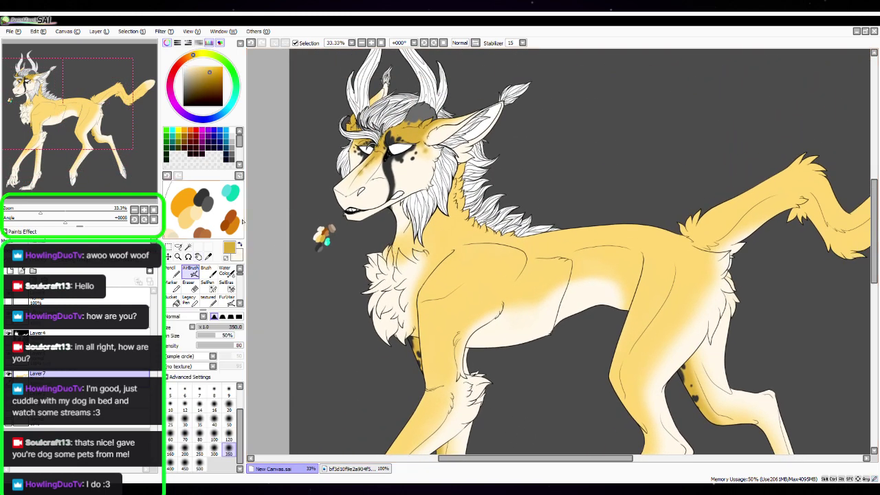
left_click(228, 435)
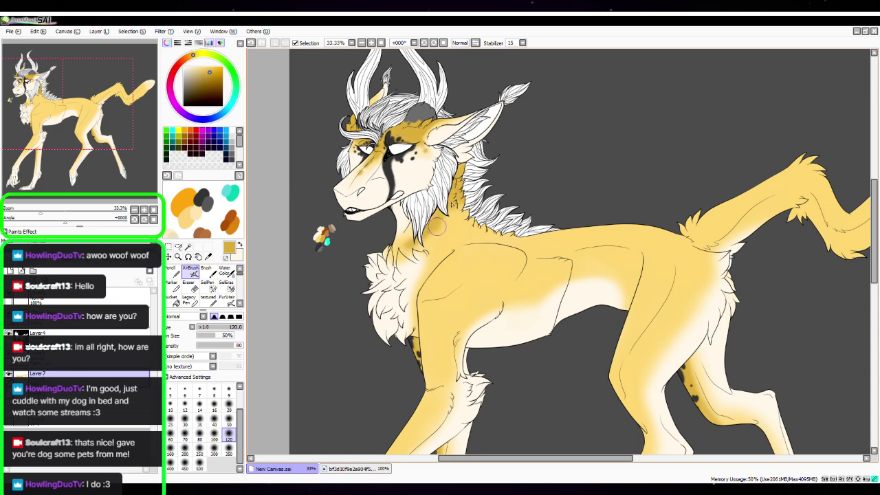
Pick the light yellow from the body and airbrush it at size 50 over the golden patch at the neck base under the cheek hair
left_click(144, 209)
left_click(144, 210)
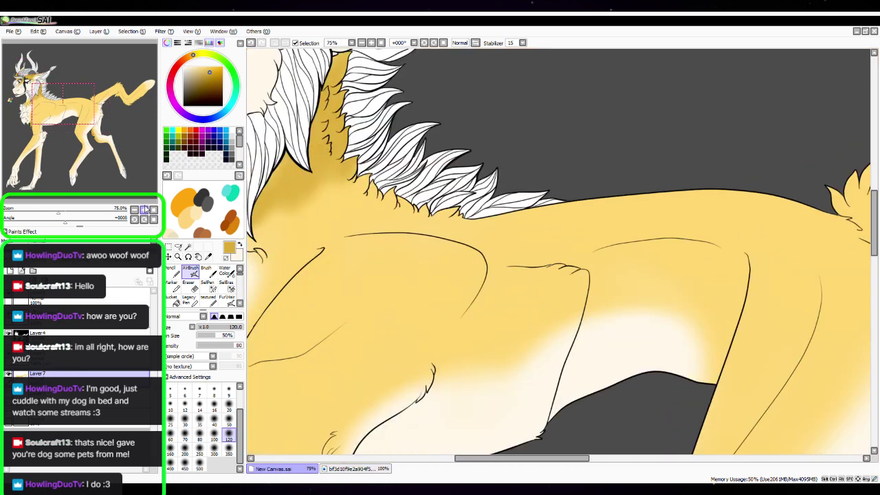
key("space")
left_click_drag(415, 287, 640, 337)
scroll(640, 337, "up", 2)
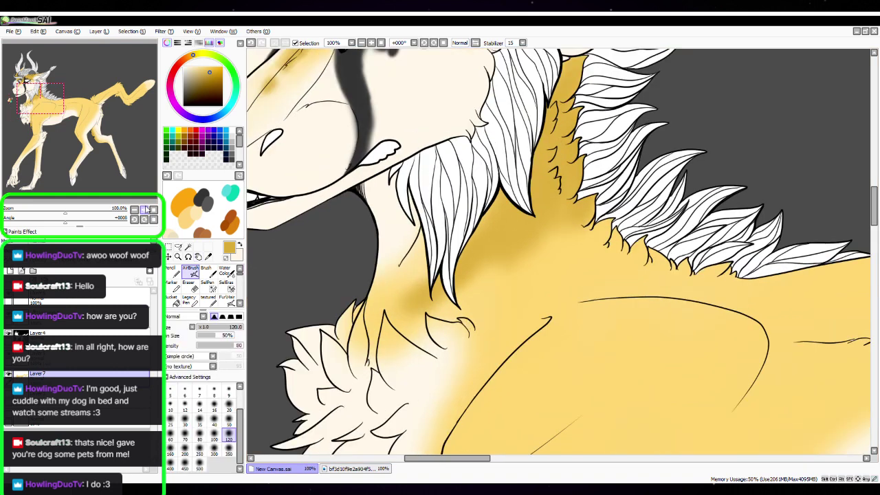
left_click(229, 416)
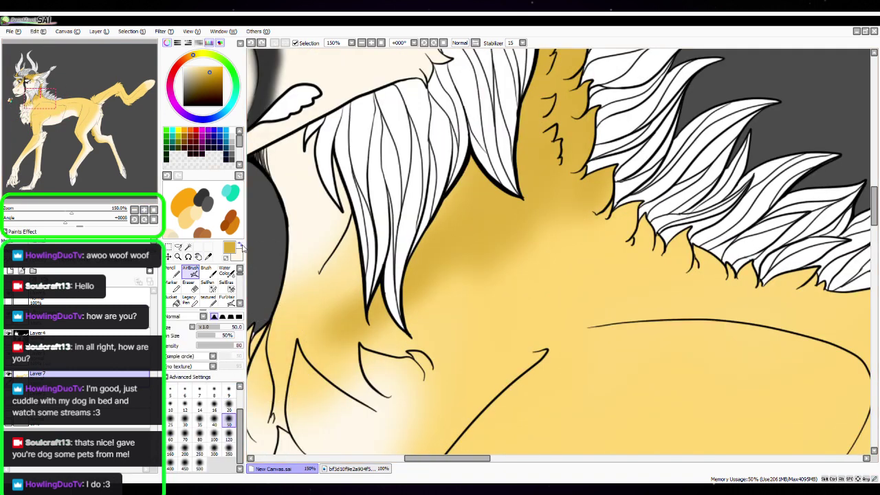
left_click(208, 257)
left_click(611, 292)
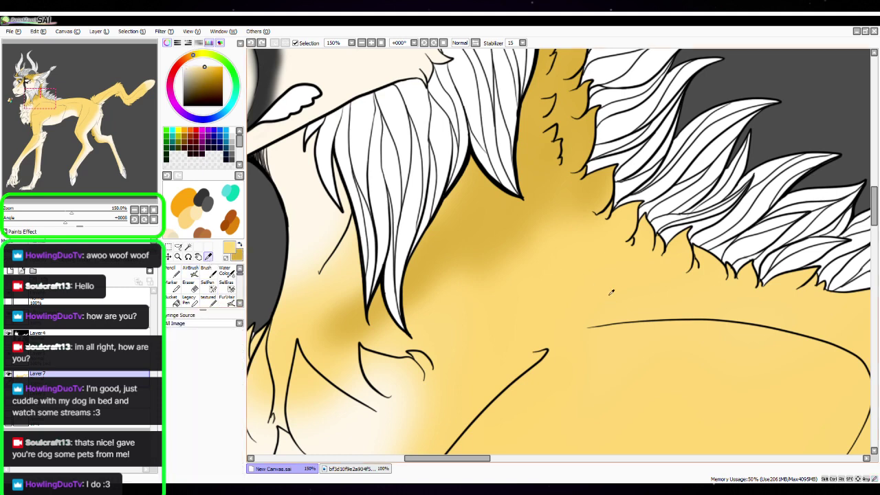
left_click(191, 270)
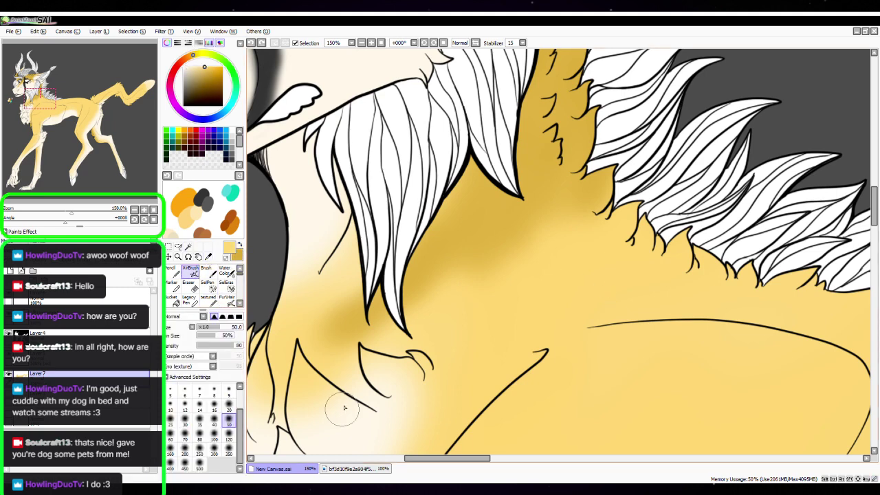
mouse_move(344, 407)
left_mouse_down()
mouse_move(335, 350)
mouse_move(347, 286)
mouse_move(339, 284)
mouse_move(359, 275)
mouse_move(349, 342)
mouse_move(376, 289)
left_mouse_up()
left_click_drag(520, 236, 604, 221)
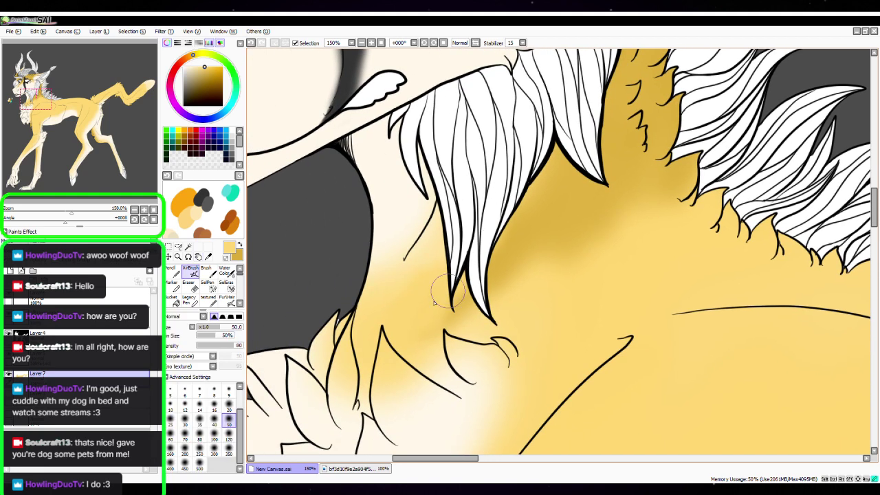
Switch back to the darker golden yellow and airbrush small spots above the chest fluff, reducing the airbrush to size 20
left_click(240, 246)
mouse_move(374, 319)
left_mouse_down()
mouse_move(359, 344)
mouse_move(352, 322)
mouse_move(348, 339)
left_mouse_up()
left_click(229, 406)
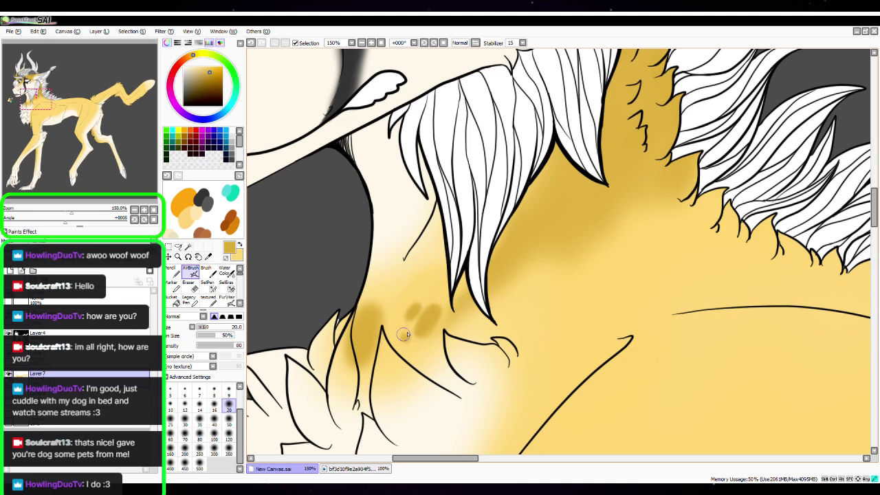
Airbrush the darker golden yellow at size 50, then 120, across the neck from the cheek hair to the mane base
left_click(229, 416)
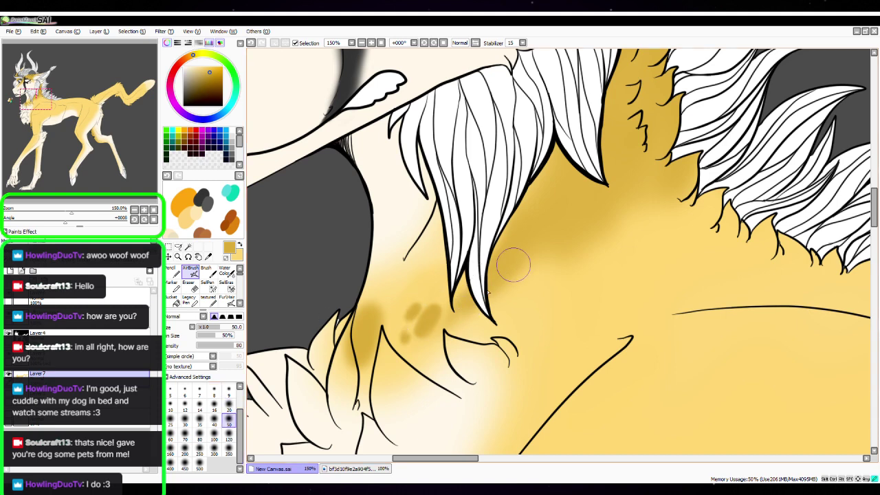
mouse_move(514, 265)
left_mouse_down()
mouse_move(481, 306)
mouse_move(664, 198)
mouse_move(544, 192)
left_mouse_up()
left_click(134, 210)
left_click(134, 211)
left_click_drag(642, 330, 489, 273)
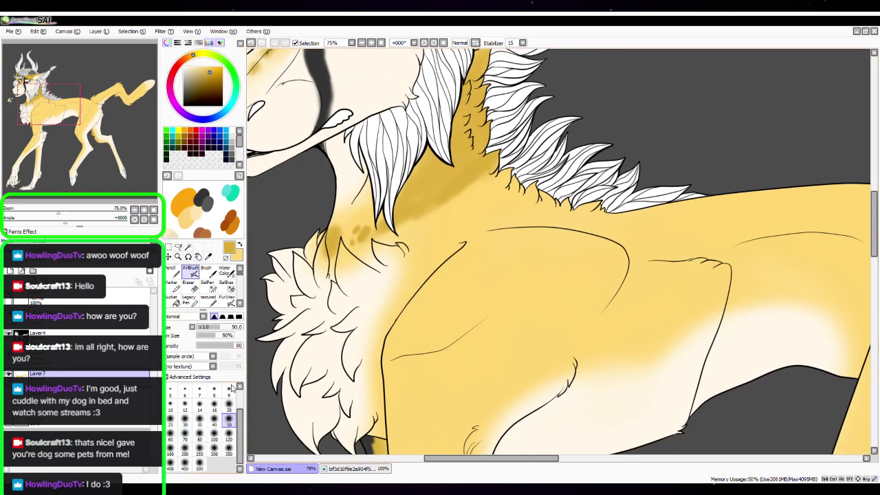
left_click(228, 437)
left_click_drag(429, 211, 492, 169)
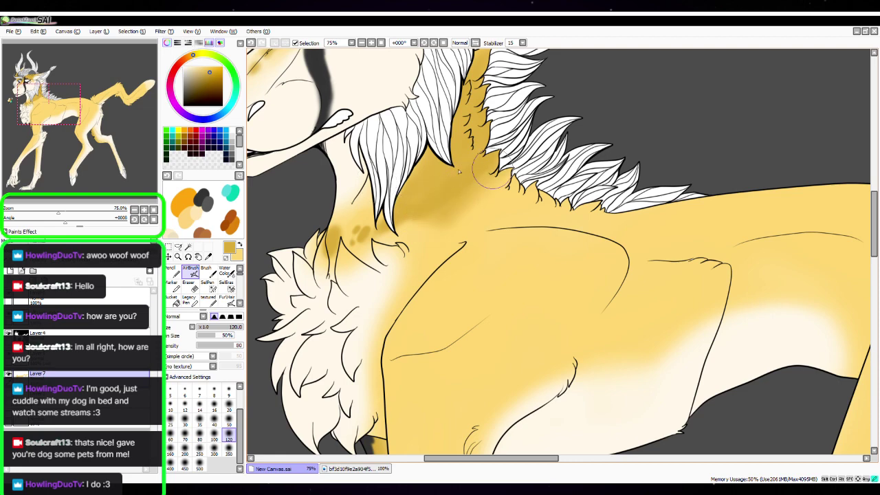
Airbrush the darker golden yellow over the shoulder and down the near foreleg, using sizes 120 and 300
left_click(134, 211)
left_click_drag(592, 315, 497, 286)
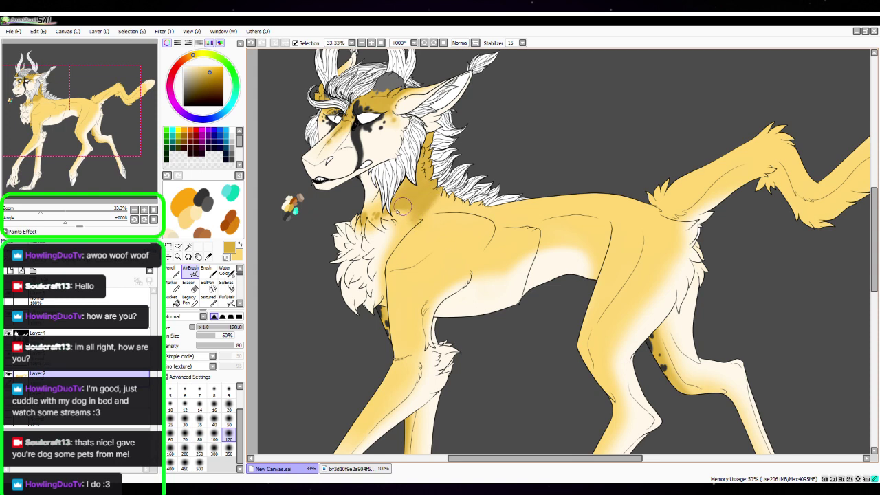
mouse_move(435, 207)
left_mouse_down()
mouse_move(404, 266)
mouse_move(435, 204)
mouse_move(428, 205)
mouse_move(433, 226)
mouse_move(404, 271)
mouse_move(402, 324)
mouse_move(391, 274)
mouse_move(392, 353)
mouse_move(354, 410)
left_mouse_up()
left_click(216, 445)
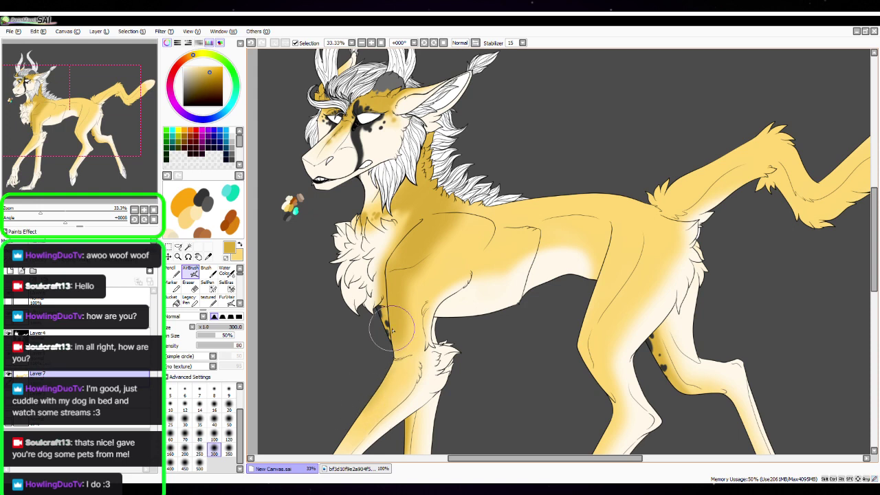
left_click_drag(560, 318, 585, 147)
mouse_move(440, 198)
left_mouse_down()
mouse_move(387, 252)
mouse_move(406, 236)
mouse_move(353, 309)
mouse_move(430, 217)
left_mouse_up()
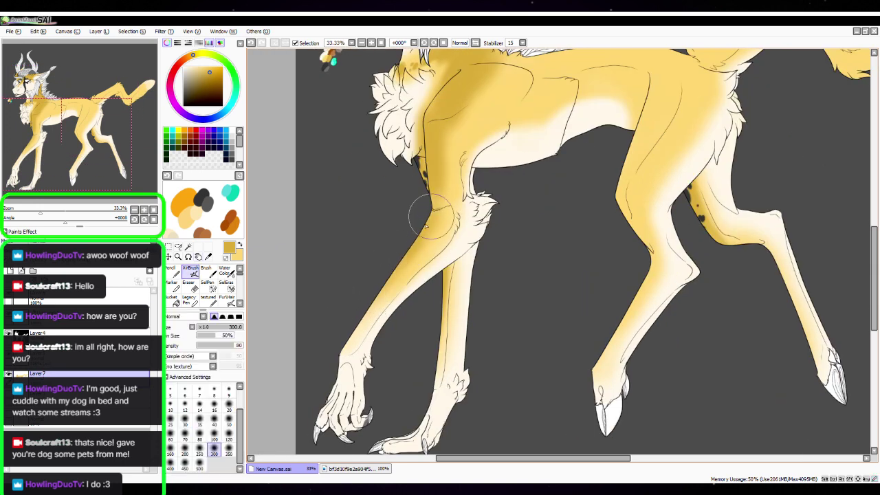
Deepen the golden yellow along the front of the lower foreleg at size 80 and over the front shoulder at size 120
left_click(229, 420)
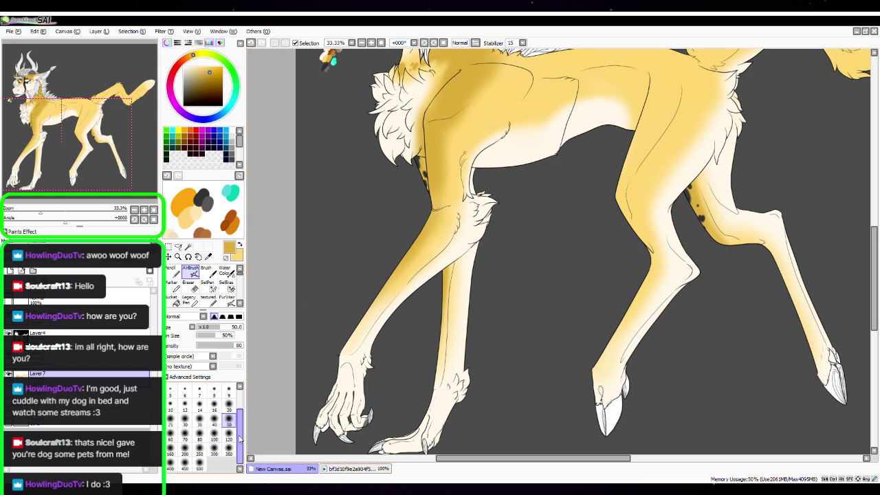
left_click(199, 435)
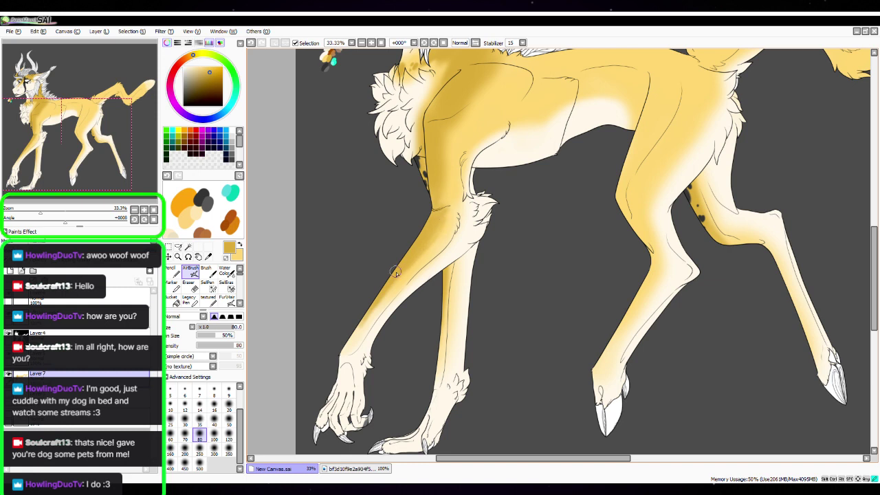
left_click_drag(433, 187, 382, 311)
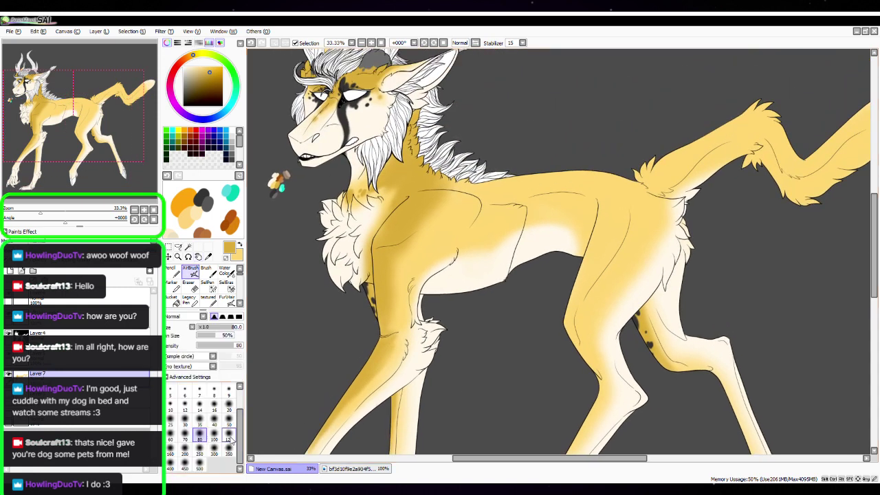
left_click(229, 436)
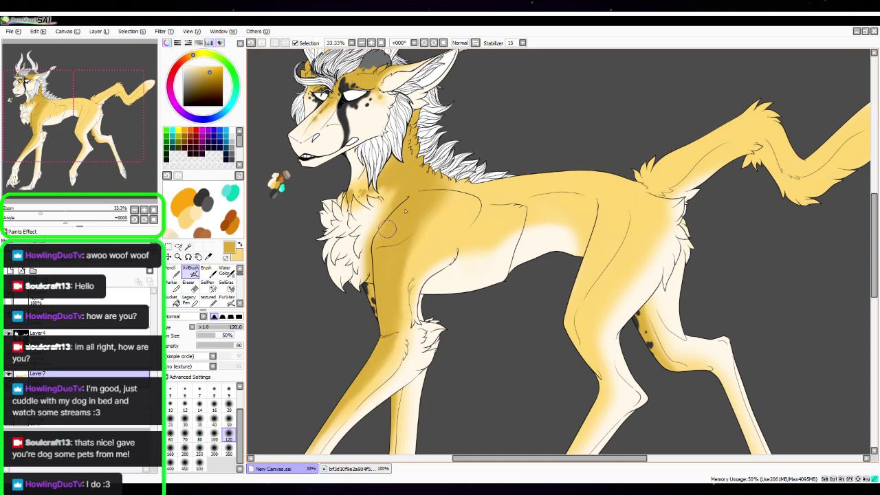
left_click_drag(579, 309, 511, 373)
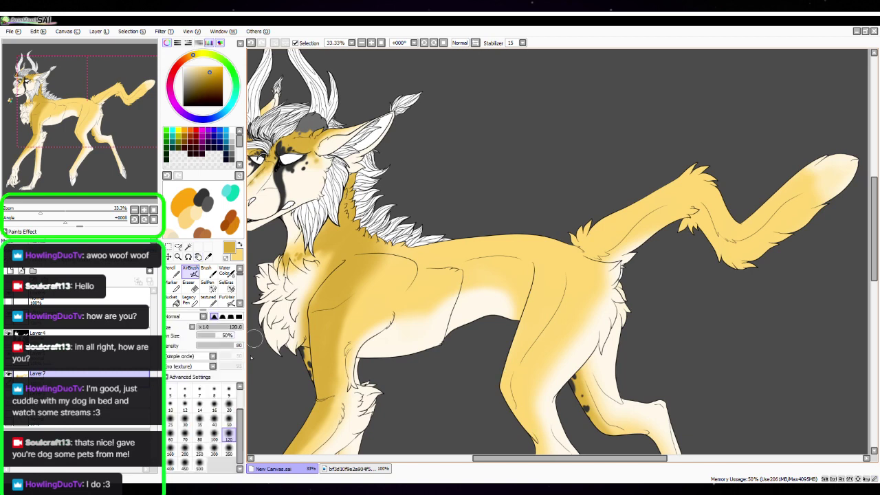
Enlarge the airbrush to size 350 and spread golden yellow over the shoulder, along the back and down the near thigh
left_click(229, 449)
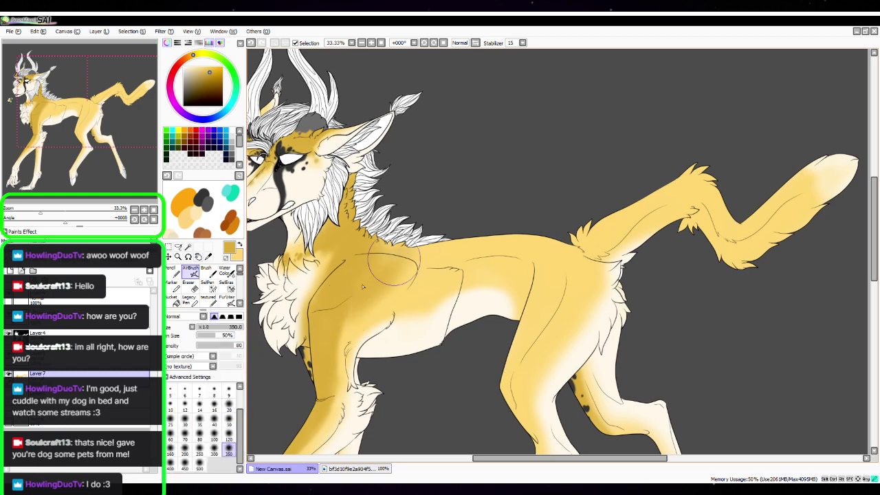
mouse_move(323, 354)
left_mouse_down()
mouse_move(357, 306)
mouse_move(420, 257)
mouse_move(406, 278)
mouse_move(385, 275)
mouse_move(444, 274)
mouse_move(365, 295)
mouse_move(489, 182)
mouse_move(516, 241)
mouse_move(445, 250)
mouse_move(529, 248)
left_mouse_up()
mouse_move(419, 265)
left_mouse_down()
mouse_move(496, 247)
mouse_move(460, 250)
mouse_move(560, 252)
left_mouse_up()
key("space")
left_click_drag(684, 278, 633, 214)
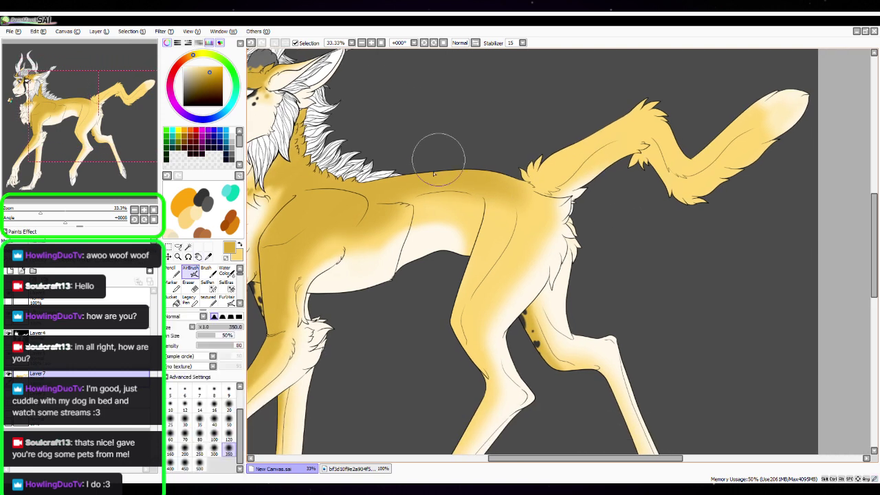
mouse_move(422, 189)
left_mouse_down()
mouse_move(476, 195)
mouse_move(474, 180)
mouse_move(499, 222)
mouse_move(480, 154)
mouse_move(500, 194)
mouse_move(507, 192)
mouse_move(456, 328)
mouse_move(496, 235)
mouse_move(462, 314)
mouse_move(467, 350)
mouse_move(456, 353)
mouse_move(469, 218)
mouse_move(471, 321)
mouse_move(527, 179)
mouse_move(505, 232)
mouse_move(509, 199)
left_mouse_up()
Airbrush the same golden yellow along the upper side of the tail and blend it over the rump and flank
key("space")
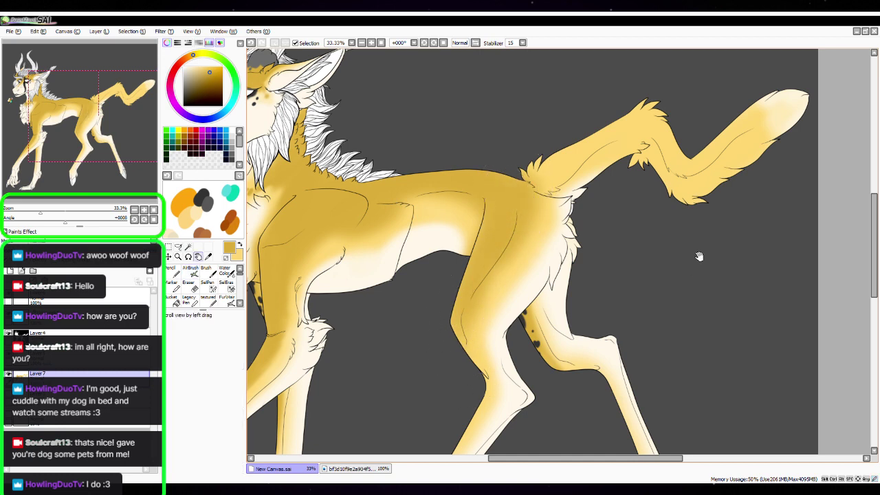
left_click_drag(679, 279, 569, 341)
mouse_move(427, 256)
left_mouse_down()
mouse_move(417, 230)
mouse_move(535, 165)
mouse_move(425, 235)
mouse_move(541, 156)
mouse_move(561, 159)
mouse_move(428, 231)
mouse_move(459, 211)
mouse_move(548, 187)
mouse_move(560, 210)
mouse_move(550, 185)
mouse_move(563, 201)
mouse_move(594, 204)
mouse_move(630, 186)
mouse_move(601, 208)
mouse_move(609, 187)
mouse_move(589, 222)
mouse_move(557, 168)
mouse_move(583, 226)
mouse_move(573, 227)
mouse_move(588, 231)
mouse_move(531, 175)
mouse_move(460, 220)
mouse_move(537, 183)
mouse_move(555, 192)
mouse_move(497, 193)
mouse_move(567, 216)
mouse_move(589, 126)
mouse_move(617, 197)
mouse_move(610, 191)
mouse_move(608, 200)
mouse_move(627, 187)
mouse_move(694, 187)
mouse_move(583, 203)
left_mouse_up()
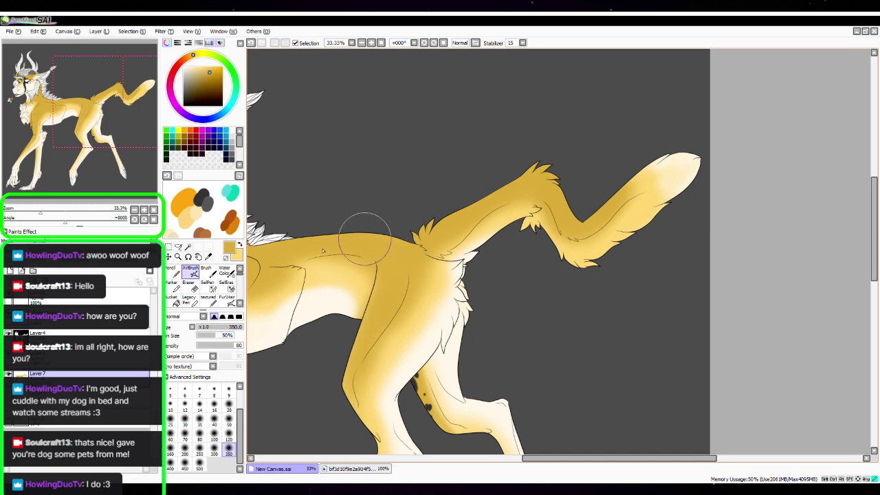
key("space")
left_click_drag(439, 272, 621, 241)
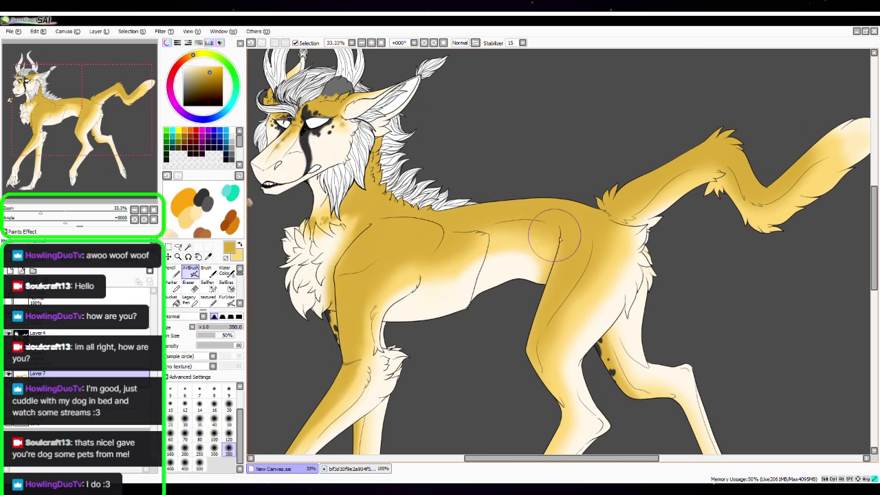
Pick the belly's cream colour and airbrush it at size 80 to extend the cream patch upward on the flank and toward the thigh
key("space")
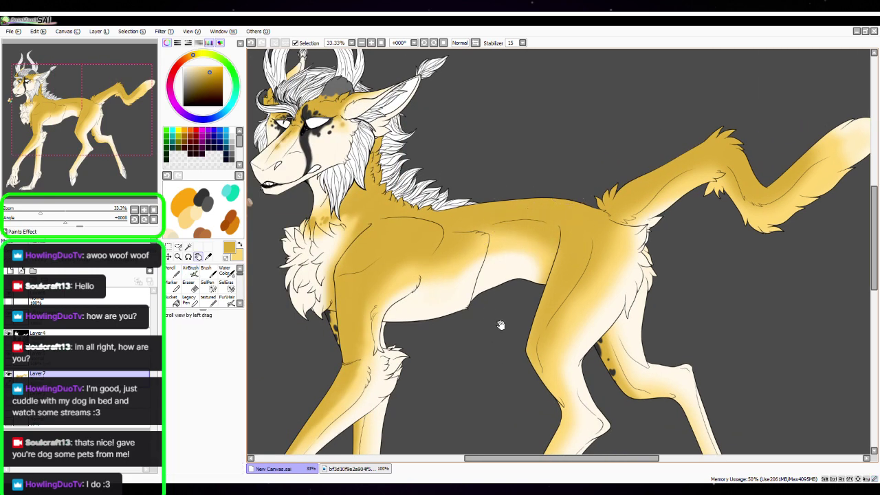
mouse_move(499, 324)
left_mouse_down()
mouse_move(523, 239)
mouse_move(533, 257)
mouse_move(497, 234)
left_mouse_up()
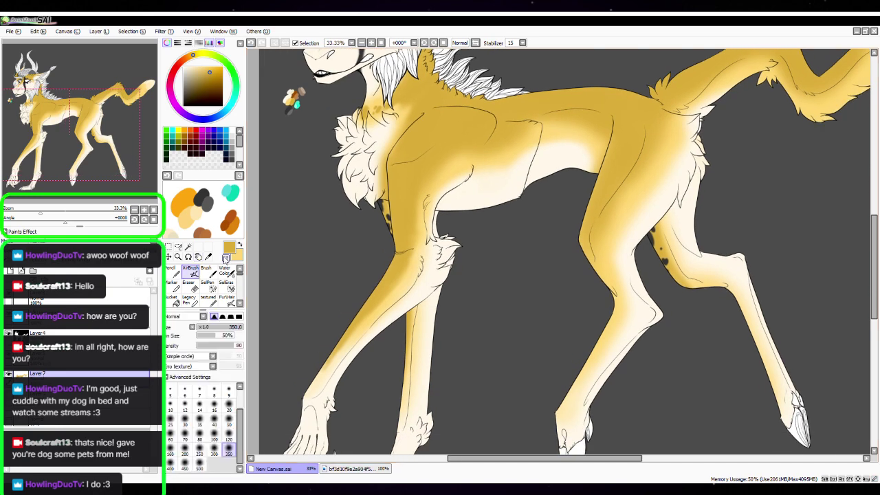
left_click(499, 188, "alt")
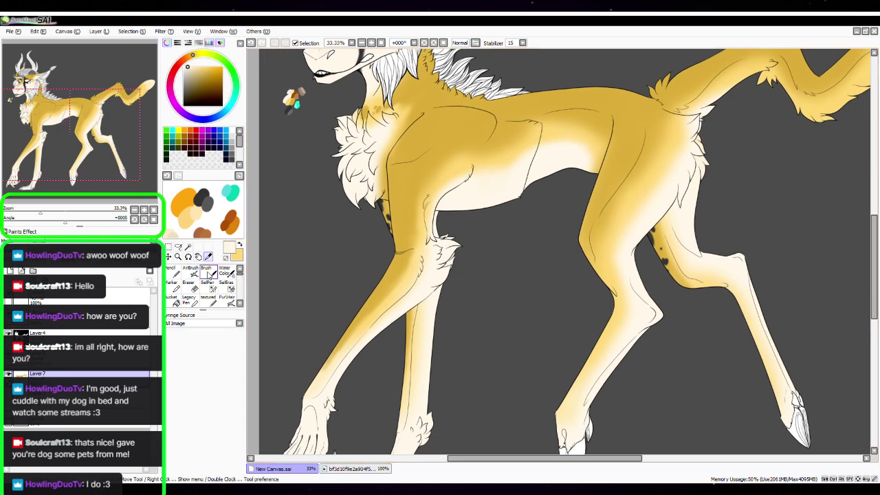
left_click(142, 210)
key("space")
mouse_move(501, 139)
left_mouse_down()
mouse_move(541, 284)
mouse_move(444, 385)
left_mouse_up()
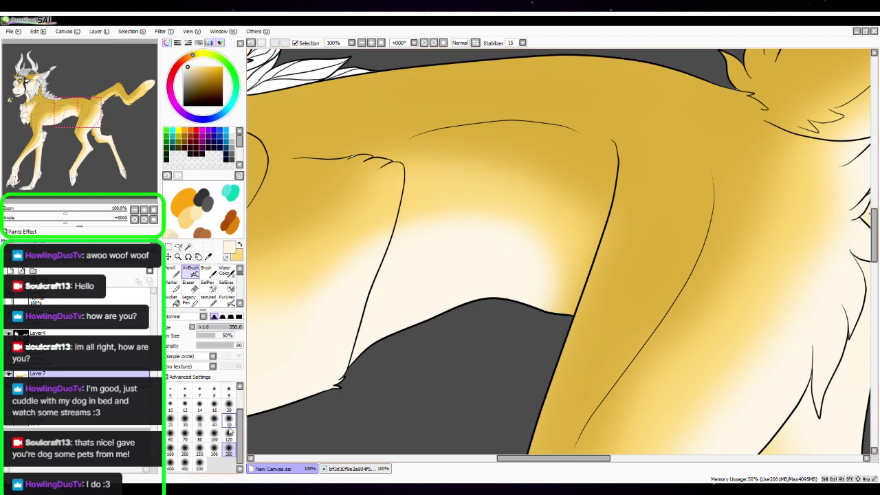
left_click(229, 420)
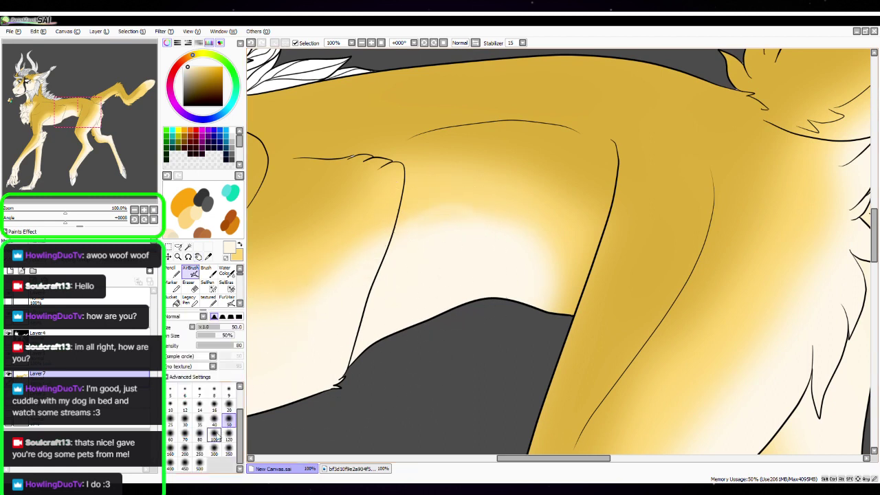
left_click(200, 438)
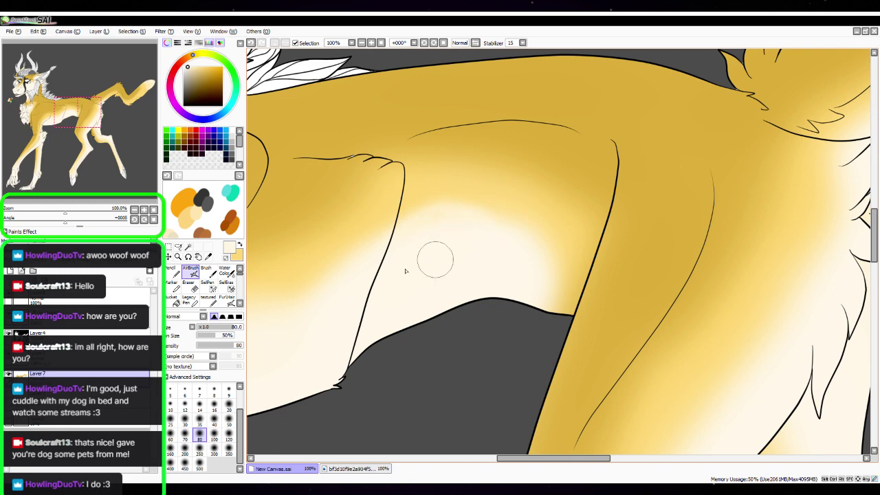
left_click_drag(429, 203, 466, 197)
left_click(143, 208)
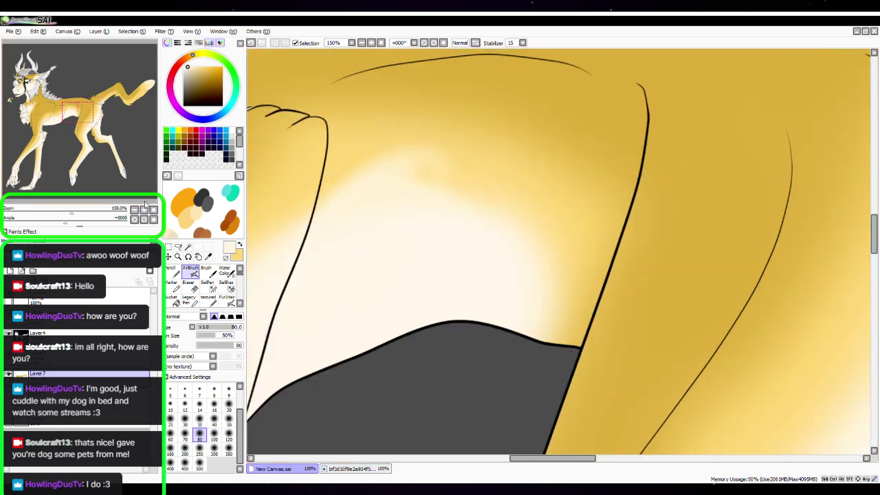
mouse_move(394, 246)
left_mouse_down()
mouse_move(439, 206)
mouse_move(396, 198)
mouse_move(502, 219)
mouse_move(537, 247)
mouse_move(545, 359)
mouse_move(558, 354)
mouse_move(566, 302)
left_mouse_up()
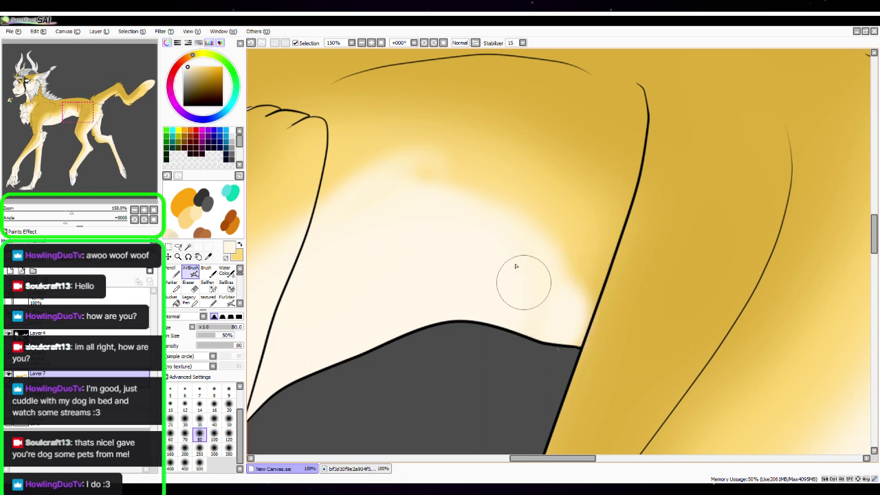
mouse_move(553, 368)
left_mouse_down()
mouse_move(577, 245)
mouse_move(540, 367)
mouse_move(603, 225)
mouse_move(554, 353)
mouse_move(590, 216)
mouse_move(587, 299)
mouse_move(589, 248)
mouse_move(591, 284)
mouse_move(563, 266)
mouse_move(528, 286)
mouse_move(568, 308)
mouse_move(526, 204)
mouse_move(570, 299)
mouse_move(492, 191)
mouse_move(567, 265)
mouse_move(499, 205)
left_mouse_up()
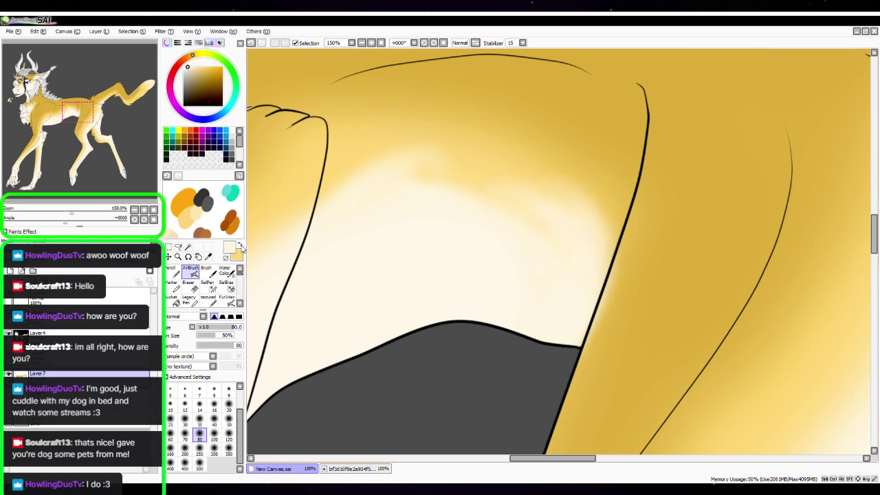
Pick the darker golden yellow and airbrush soft spots on the ribs behind the shoulder, reducing the airbrush to size 40
left_click(209, 257)
key("space")
left_click_drag(375, 205, 562, 361)
left_click(433, 162)
left_click(190, 270)
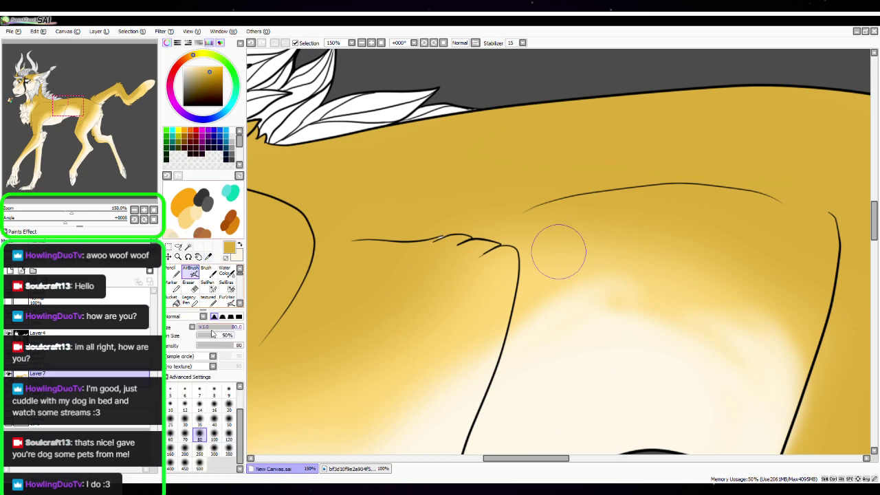
left_click(402, 354)
left_click_drag(534, 360, 619, 299)
left_click(213, 418)
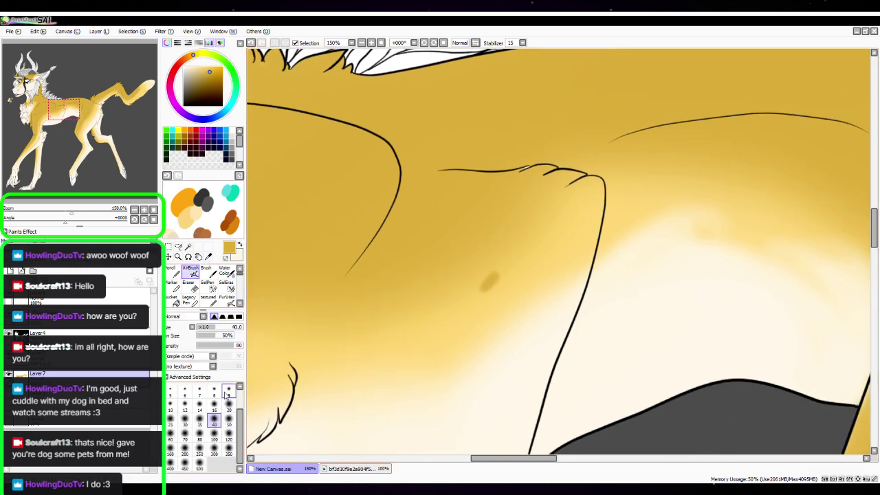
left_click_drag(502, 279, 493, 278)
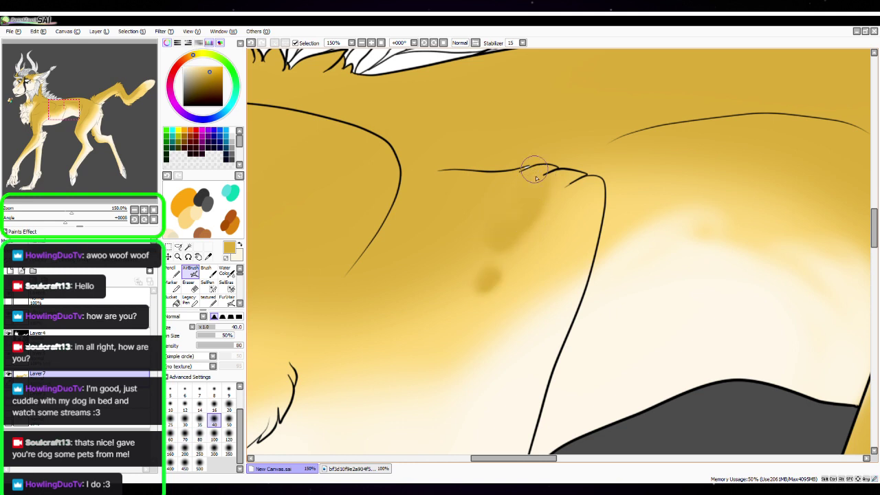
Airbrush more golden-yellow spots at size 40 along the lower ribs and extend the darker patch below the shoulder
left_click_drag(531, 239, 549, 231)
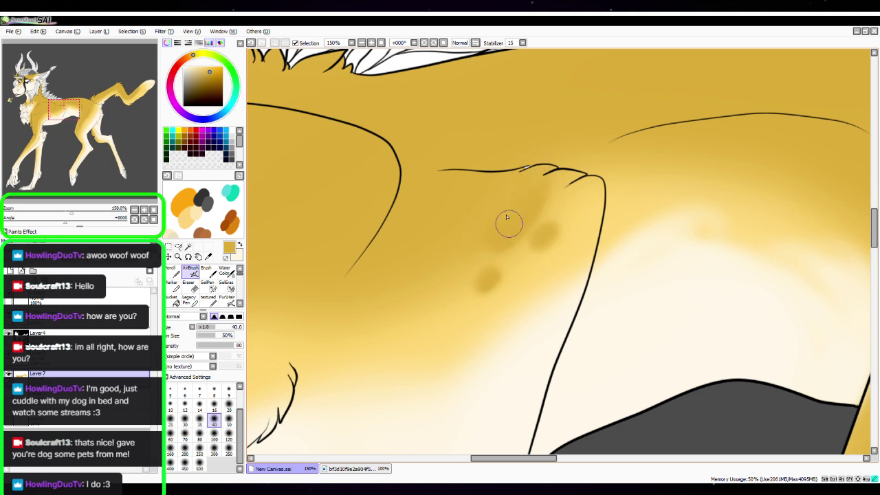
left_click_drag(577, 299, 705, 232)
left_click_drag(468, 250, 493, 238)
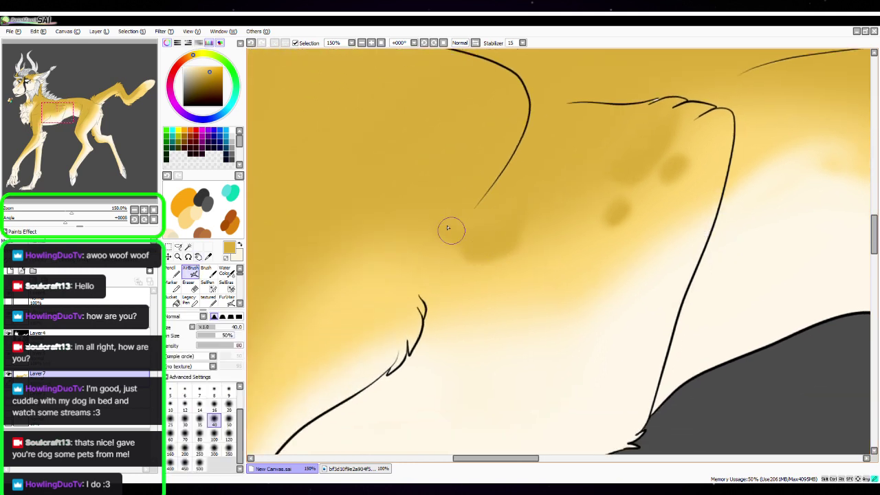
left_click_drag(521, 258, 497, 249)
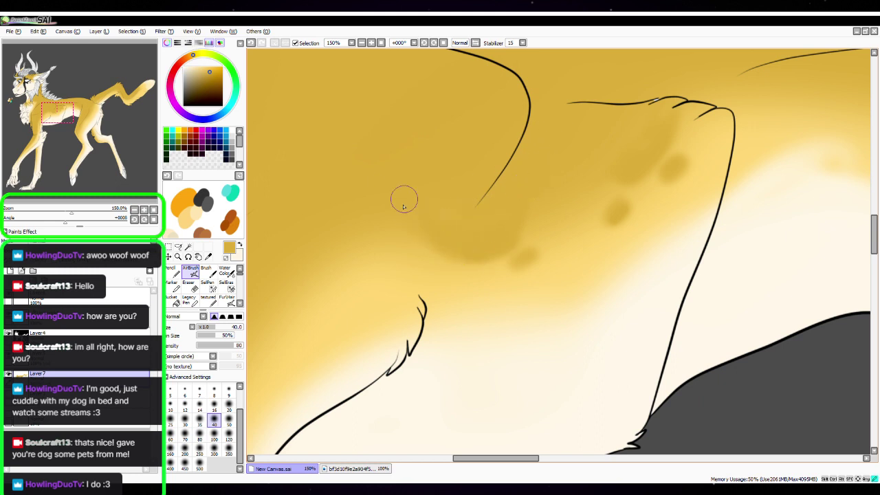
left_click_drag(497, 286, 506, 284)
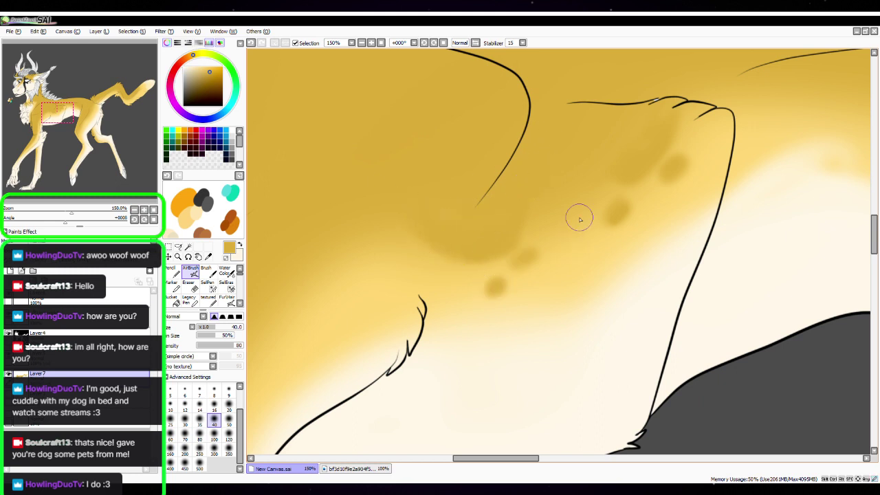
Enlarge the spot cluster on the lower ribs and airbrush a golden patch with a small spot above the elbow
mouse_move(582, 323)
left_mouse_down()
mouse_move(605, 321)
mouse_move(605, 296)
left_mouse_up()
left_click_drag(557, 242, 560, 230)
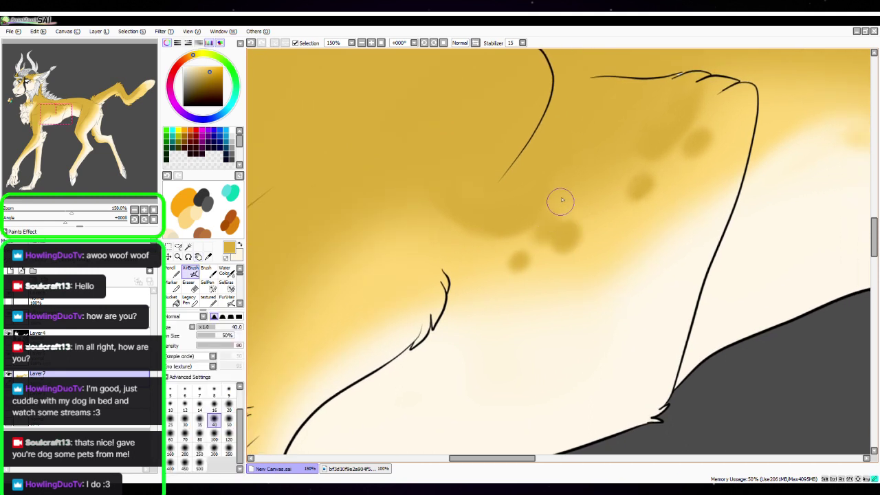
left_click_drag(599, 301, 721, 320)
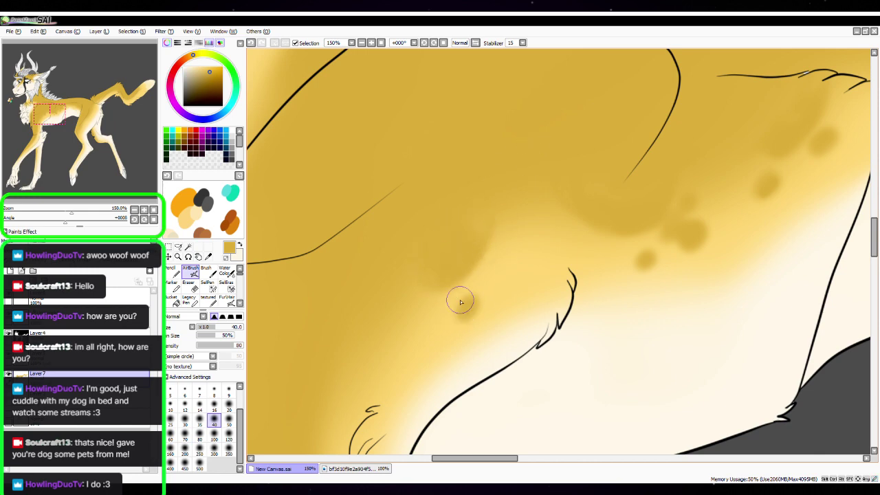
left_click_drag(606, 332, 551, 294)
left_click_drag(560, 223, 582, 218)
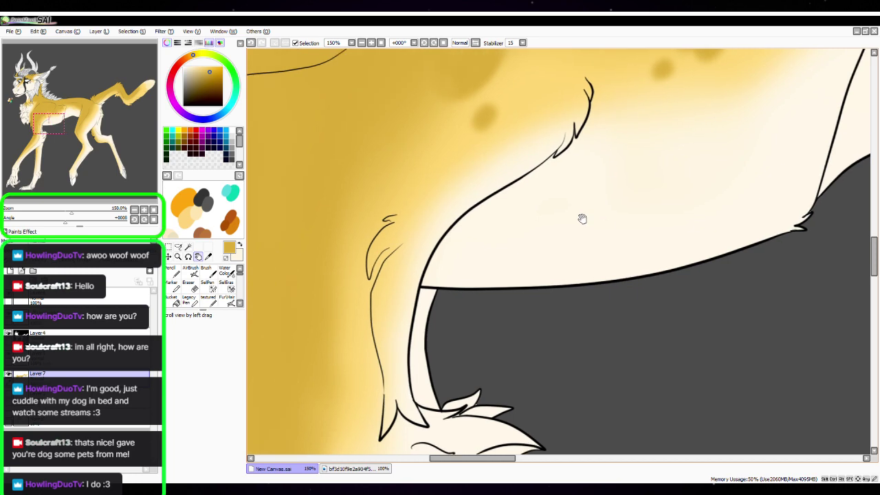
Switch to the cream colour and airbrush it at size 40 over the yellow between the chest fluff and the shoulder line
left_click(241, 244)
mouse_move(372, 200)
left_mouse_down()
mouse_move(583, 309)
mouse_move(606, 343)
left_mouse_up()
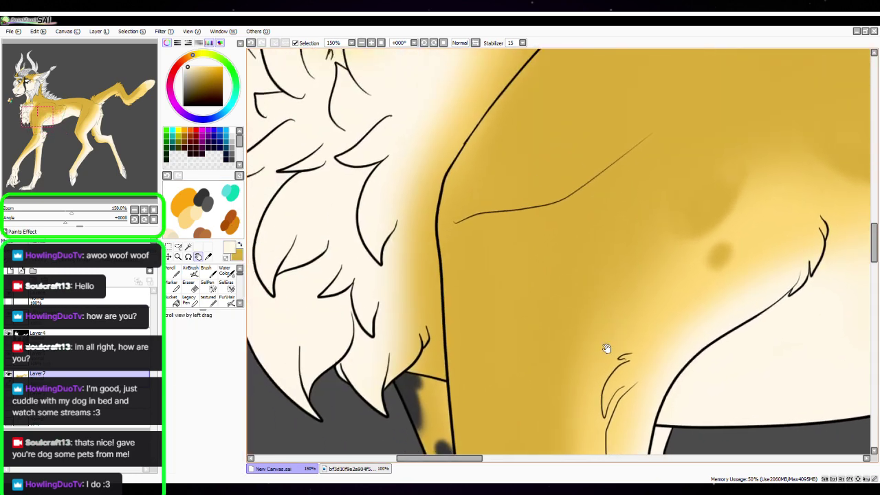
left_click_drag(392, 360, 409, 321)
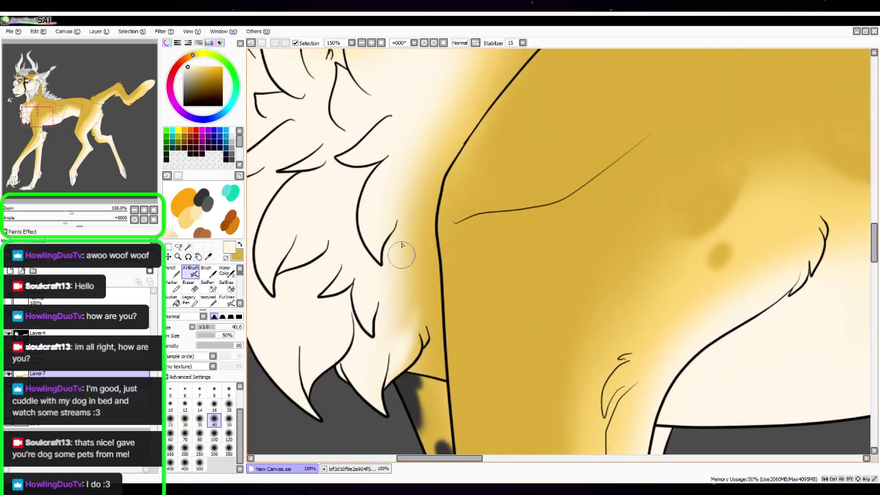
mouse_move(416, 365)
left_mouse_down()
mouse_move(430, 342)
mouse_move(437, 363)
mouse_move(410, 358)
mouse_move(429, 367)
mouse_move(406, 367)
mouse_move(422, 379)
mouse_move(414, 250)
mouse_move(436, 388)
mouse_move(422, 302)
mouse_move(389, 371)
left_mouse_up()
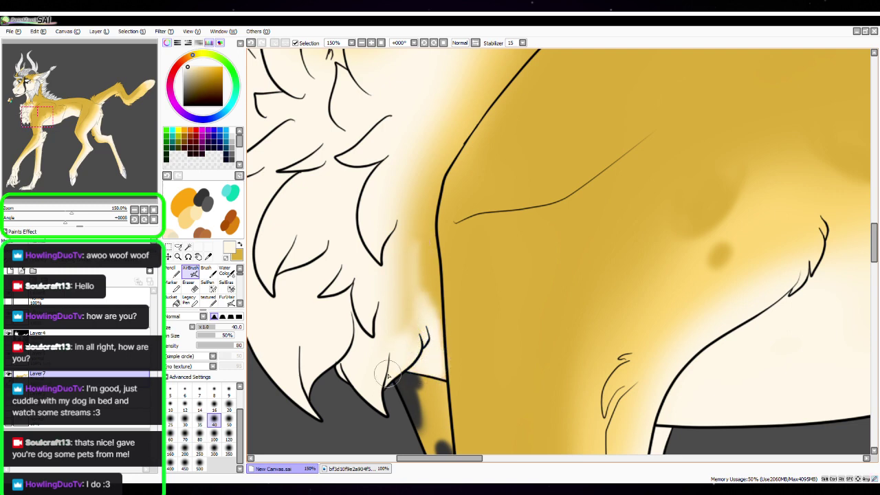
key("space")
left_click_drag(563, 251, 553, 302)
mouse_move(447, 126)
left_mouse_down()
mouse_move(466, 130)
mouse_move(468, 120)
mouse_move(448, 114)
mouse_move(486, 86)
mouse_move(472, 152)
mouse_move(461, 157)
mouse_move(463, 86)
mouse_move(429, 83)
left_mouse_up()
Paint solid cream along the edge of the chest fluff with the Pencil at size 50
left_click(170, 272)
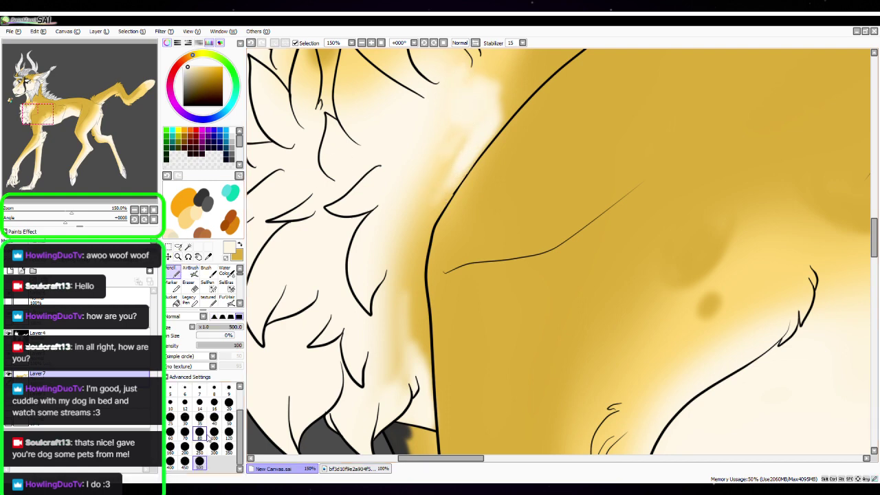
left_click(229, 417)
mouse_move(386, 262)
left_mouse_down()
mouse_move(382, 385)
mouse_move(368, 412)
mouse_move(393, 289)
mouse_move(410, 387)
left_mouse_up()
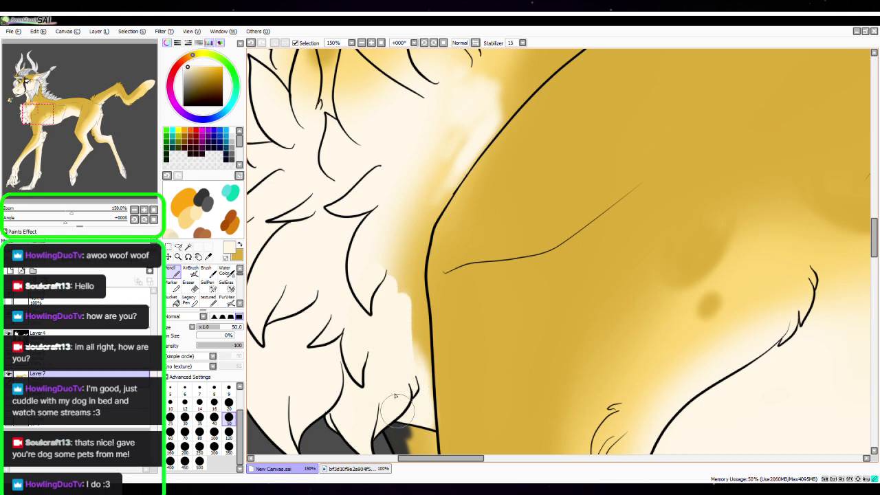
Reduce the Pencil to size 20 and paint a thin cream edge along the front outline of the shoulder and foreleg
key("bracketleft")
key("bracketleft")
key("bracketleft")
key("bracketleft")
key("bracketleft")
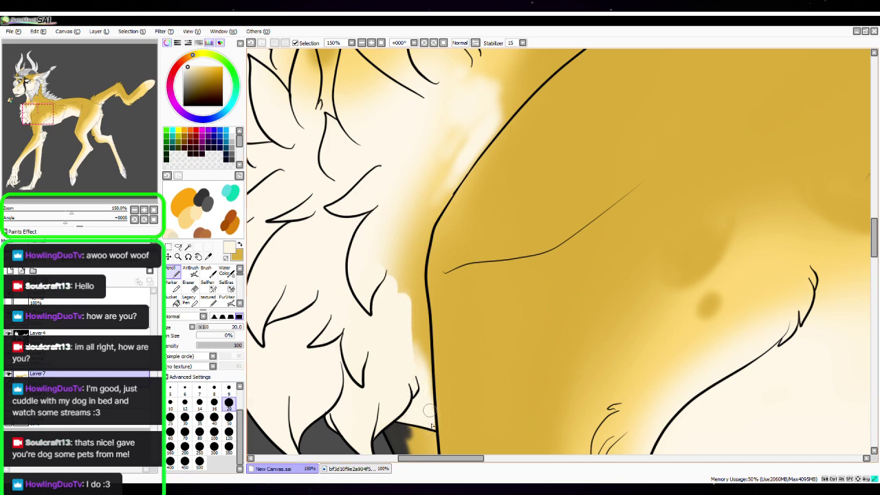
left_click_drag(429, 410, 419, 257)
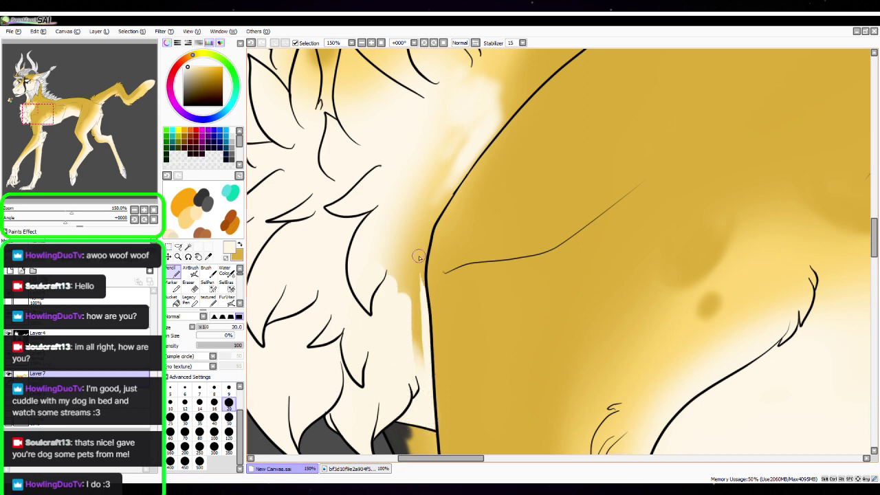
left_click_drag(601, 274, 579, 334)
left_click_drag(473, 176, 476, 180)
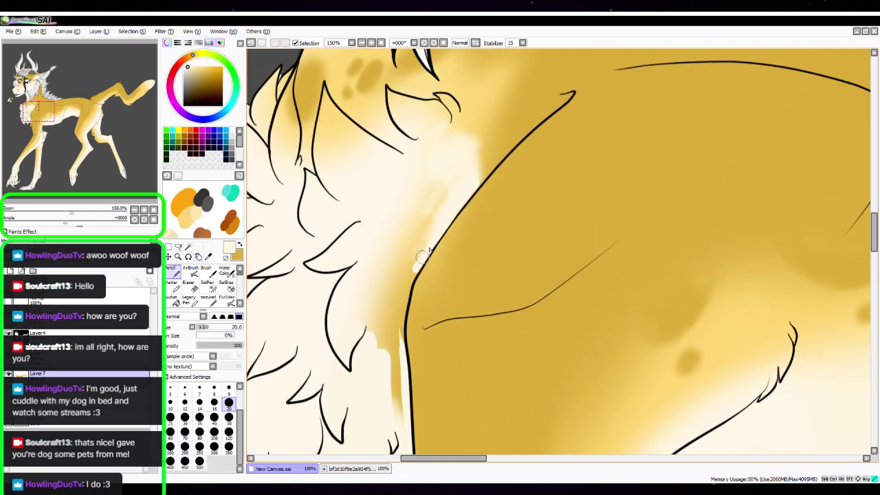
left_click_drag(421, 258, 394, 354)
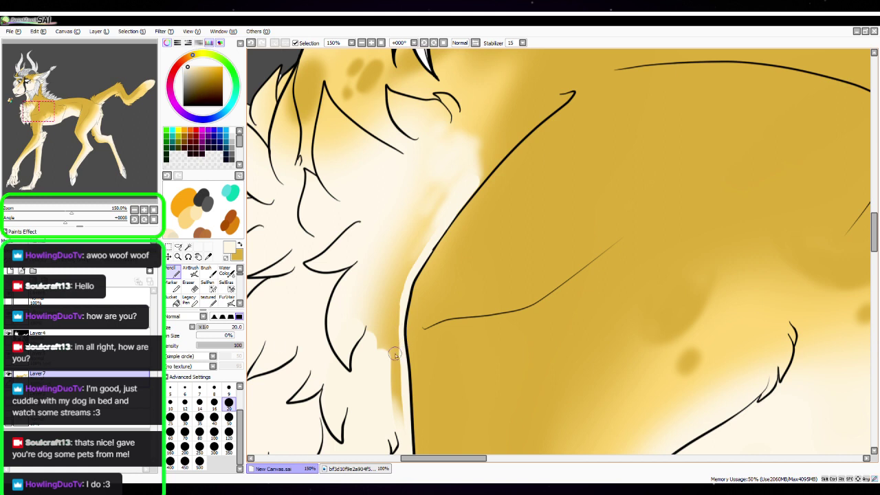
Enlarge the Pencil to size 50 and cover the remaining yellow strip between the chest fluff and the shoulder with cream
key("bracketright")
key("bracketright")
key("bracketright")
key("bracketright")
key("bracketright")
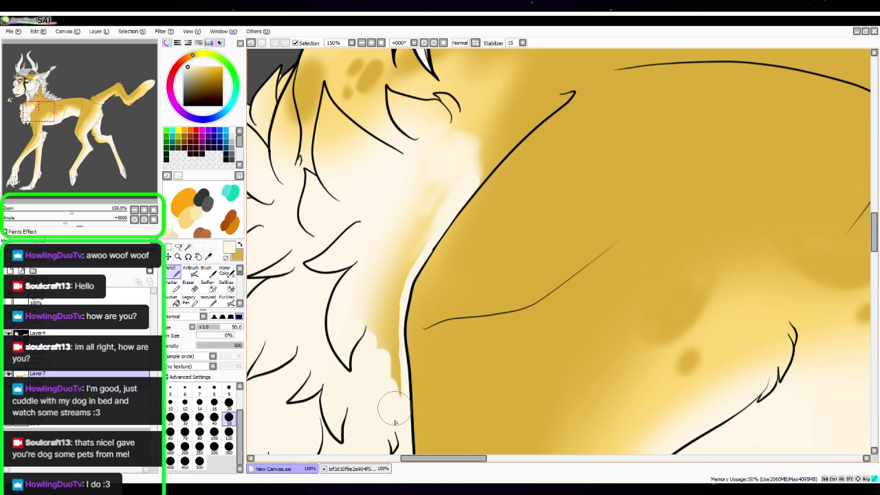
mouse_move(396, 421)
left_mouse_down()
mouse_move(385, 350)
mouse_move(359, 285)
mouse_move(392, 253)
left_mouse_up()
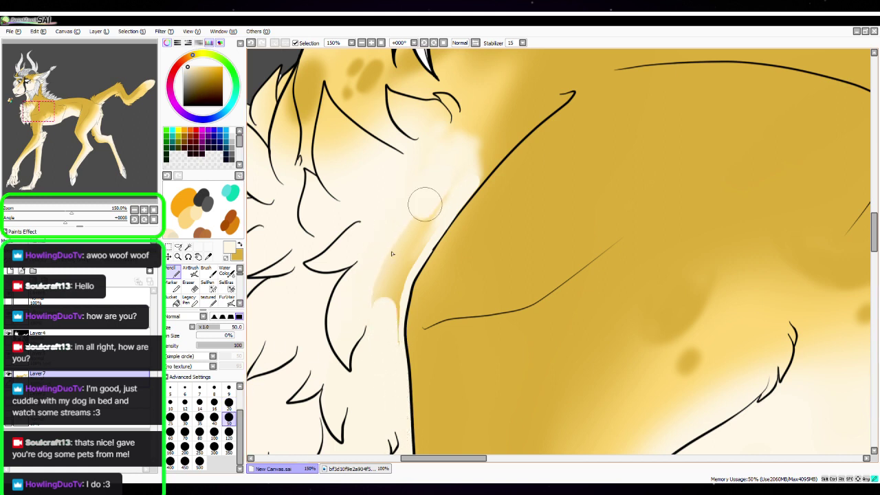
mouse_move(425, 203)
left_mouse_down()
mouse_move(386, 273)
mouse_move(416, 236)
mouse_move(386, 313)
mouse_move(387, 334)
left_mouse_up()
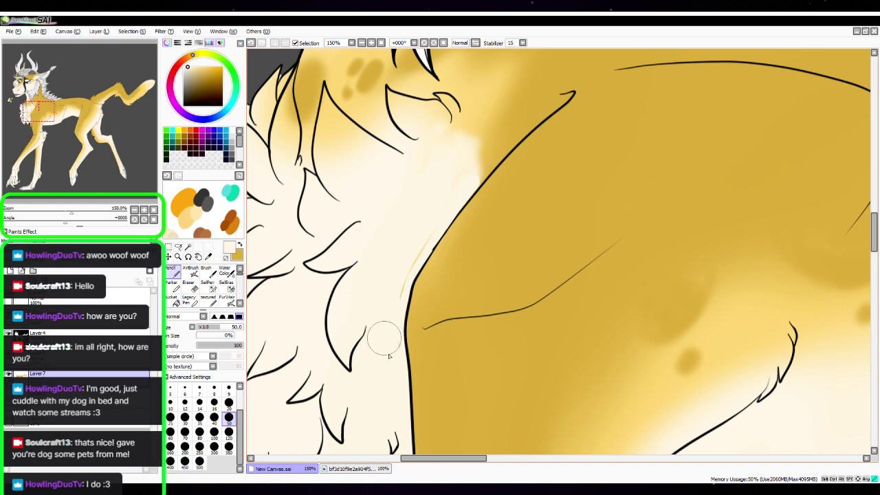
Airbrush cream at size 40 up the base of the neck, around the fur tufts above the chest
left_click_drag(550, 232, 540, 341)
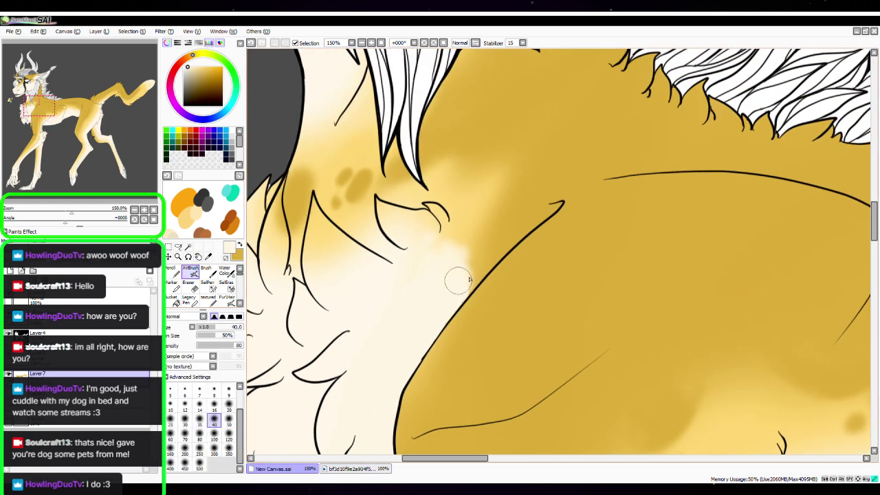
mouse_move(469, 279)
left_mouse_down()
mouse_move(437, 306)
mouse_move(413, 293)
mouse_move(395, 297)
mouse_move(434, 230)
mouse_move(457, 223)
mouse_move(454, 242)
mouse_move(452, 205)
mouse_move(433, 225)
mouse_move(417, 269)
mouse_move(430, 257)
mouse_move(415, 271)
mouse_move(443, 190)
left_mouse_up()
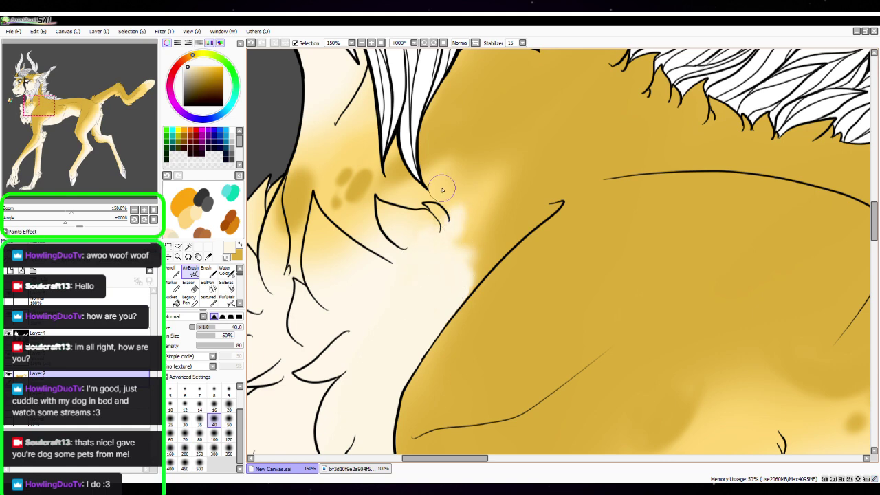
key("space")
left_click_drag(527, 232, 559, 326)
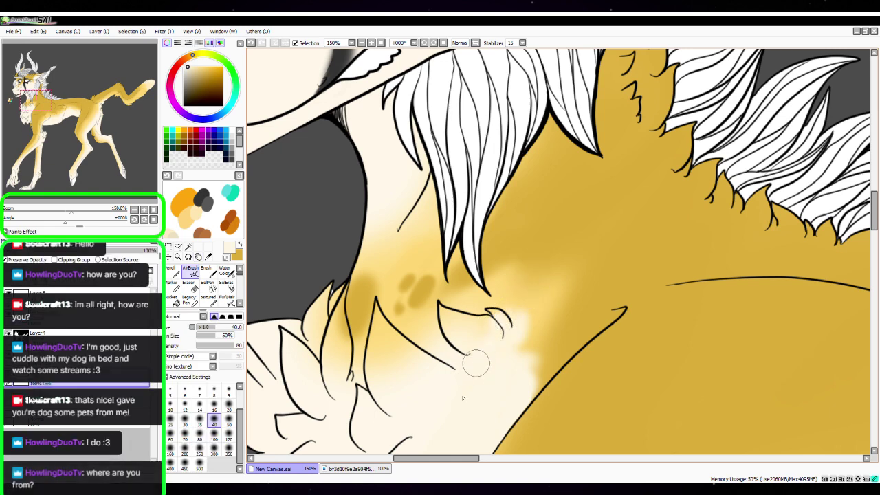
key("space")
mouse_move(506, 336)
left_mouse_down()
mouse_move(535, 309)
mouse_move(530, 296)
left_mouse_up()
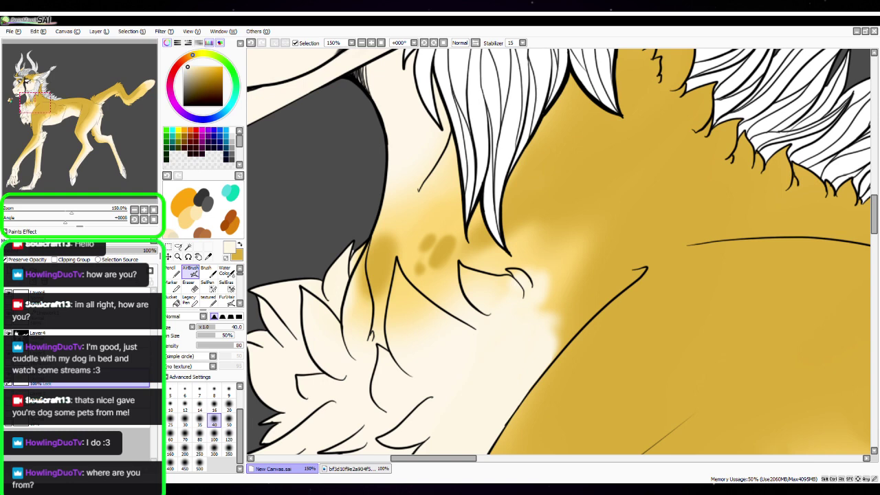
Mirror the view temporarily and examine the whole creature's colouring, the head and body, and the neck transition
key("h")
key("e")
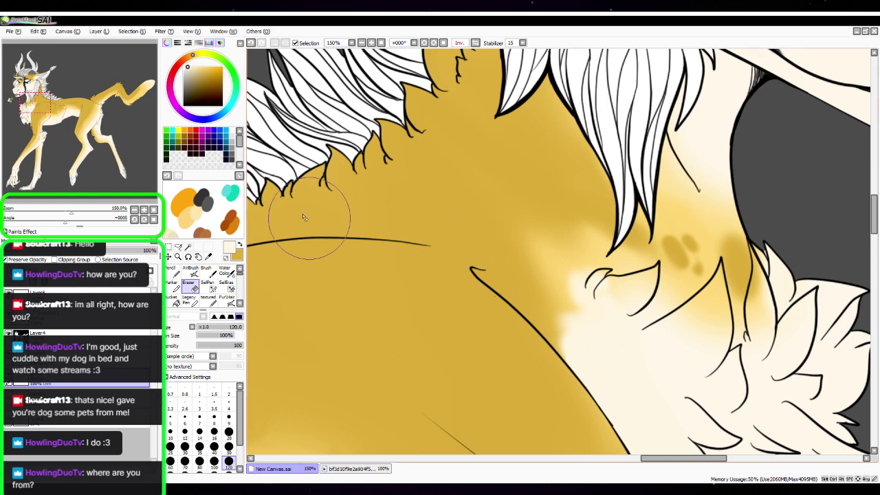
left_click(42, 33)
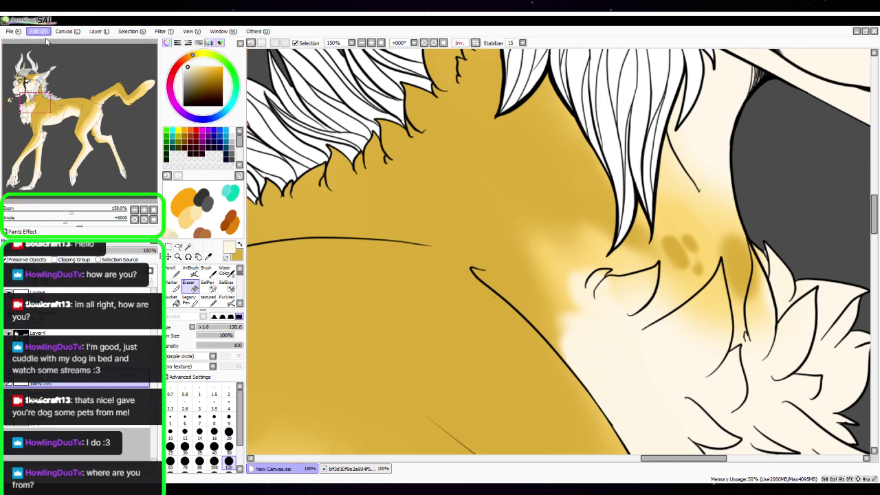
left_click(47, 42)
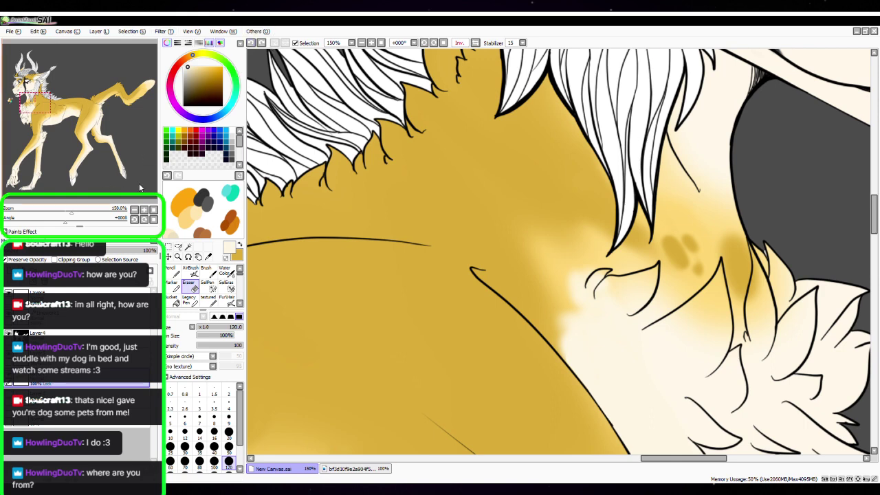
left_click(154, 210)
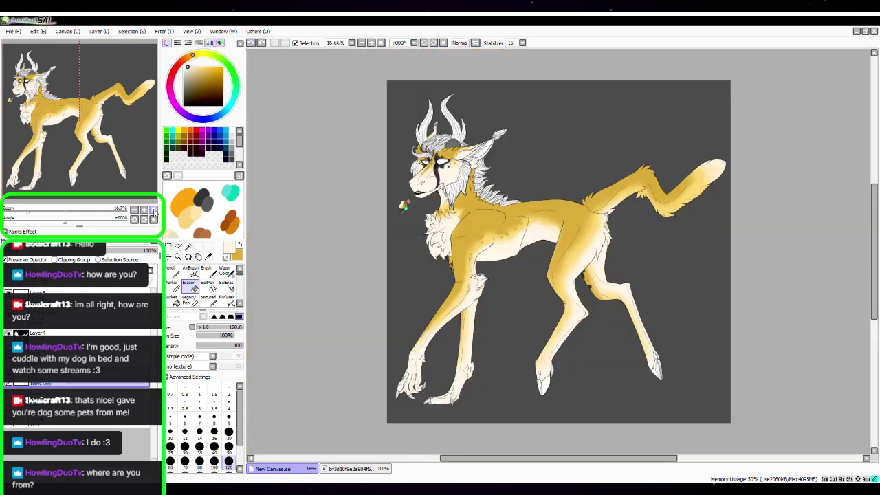
left_click(144, 209)
left_click(144, 210)
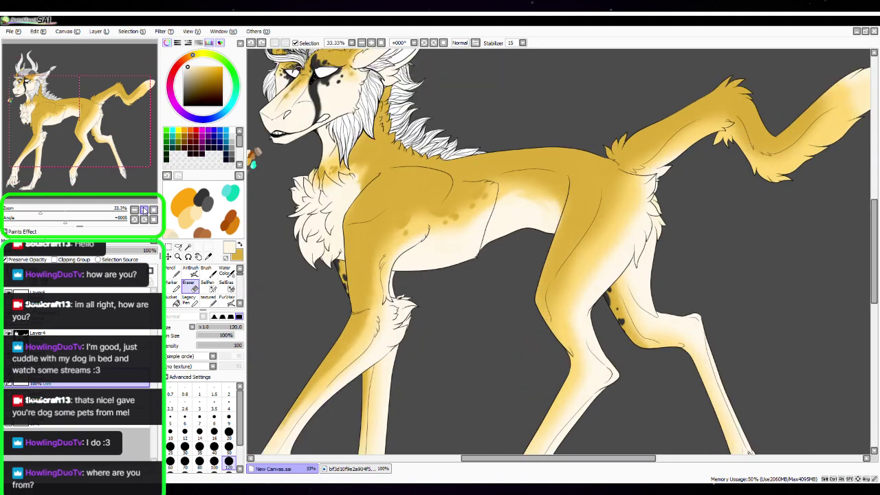
left_click_drag(86, 129, 99, 155)
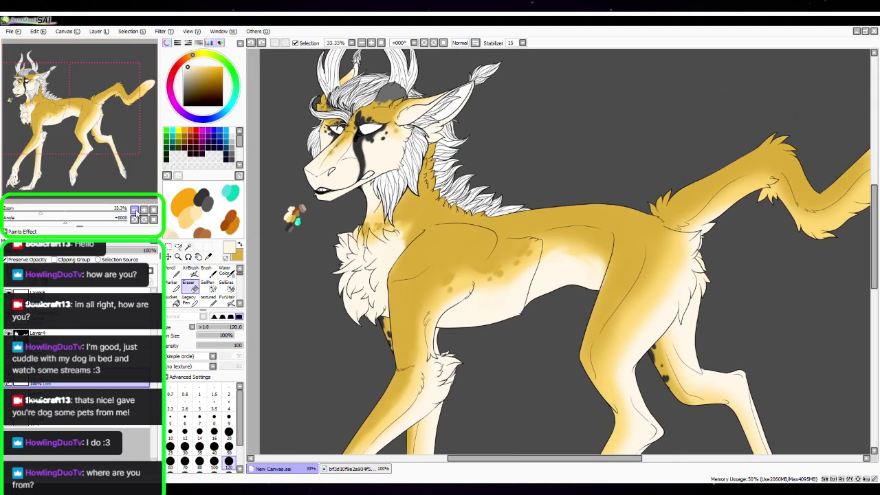
left_click(144, 210)
left_click(143, 210)
left_click_drag(77, 98, 57, 100)
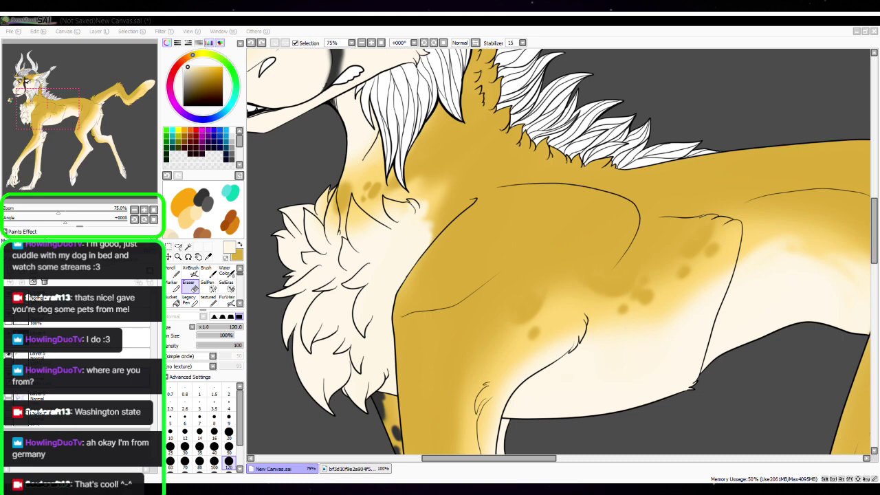
mouse_move(434, 238)
left_mouse_down()
mouse_move(385, 275)
mouse_move(369, 224)
left_mouse_up()
key("ctrl+z")
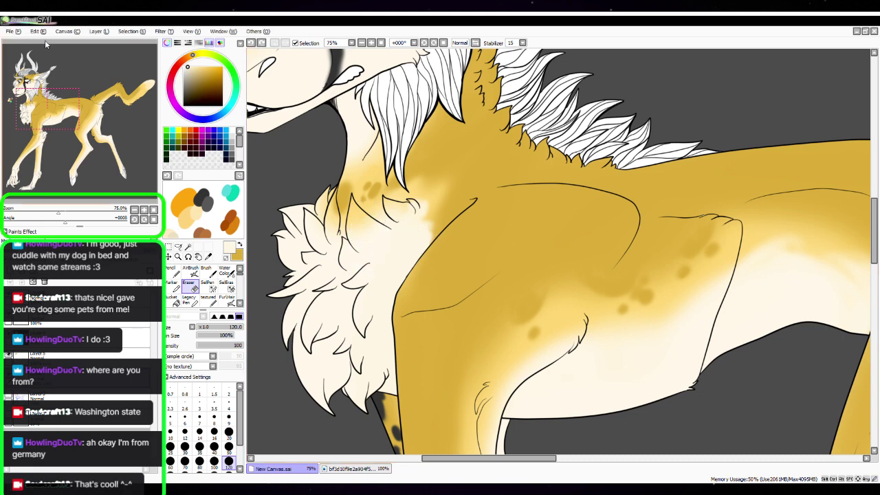
Airbrush cream at size 50 to soften the transition between the base of the neck and the shoulder
left_click(143, 210)
left_click(198, 256)
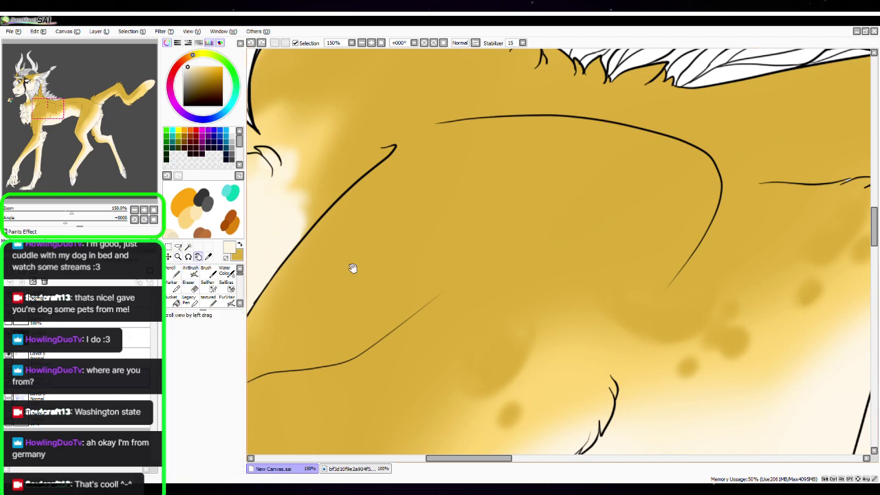
mouse_move(351, 269)
left_mouse_down()
mouse_move(574, 322)
mouse_move(611, 348)
left_mouse_up()
key("b")
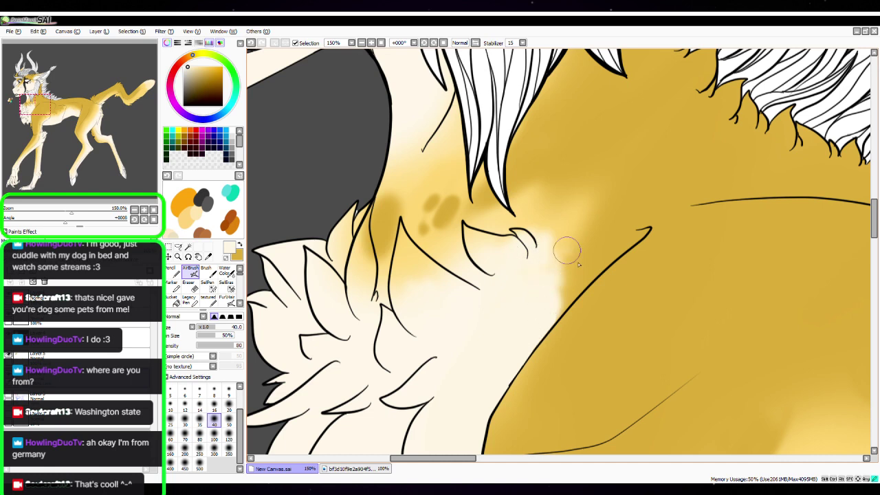
left_click(229, 418)
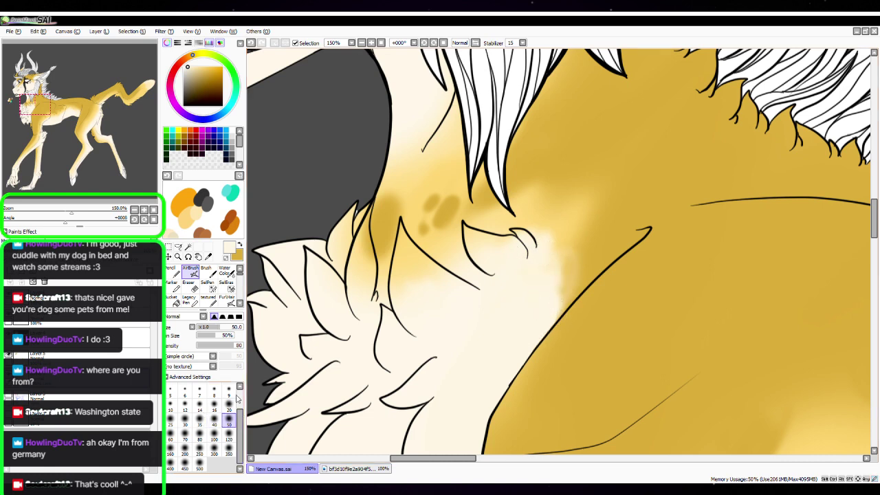
mouse_move(543, 296)
left_mouse_down()
mouse_move(540, 273)
mouse_move(573, 269)
mouse_move(546, 319)
mouse_move(581, 264)
mouse_move(560, 307)
mouse_move(584, 247)
mouse_move(566, 267)
mouse_move(512, 289)
left_mouse_up()
Use the Pencil at size 20 to fill the pointed fur tufts at the front of the neck and chest with cream
double_click(144, 209)
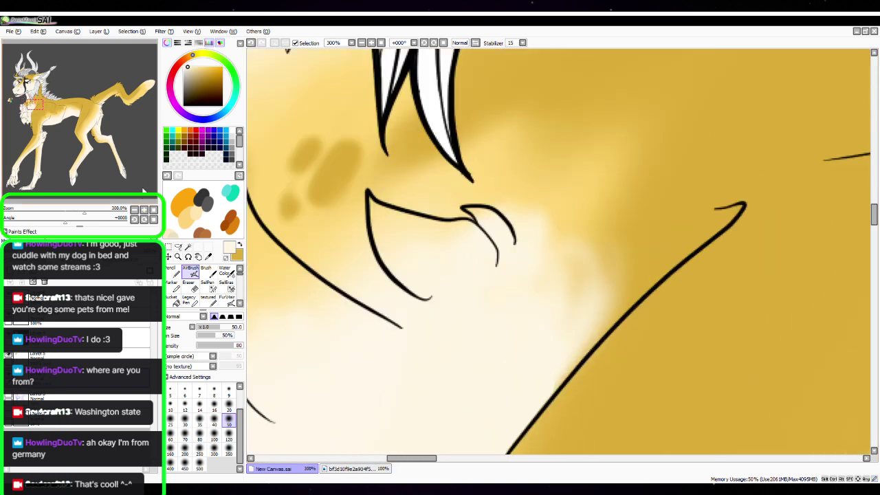
left_click_drag(399, 330, 617, 315)
left_click_drag(519, 315, 544, 316)
left_click(174, 270)
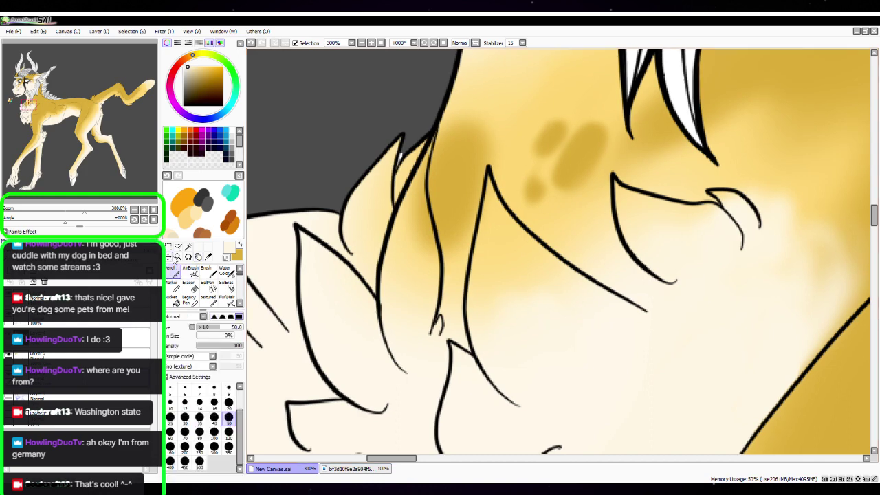
left_click(229, 402)
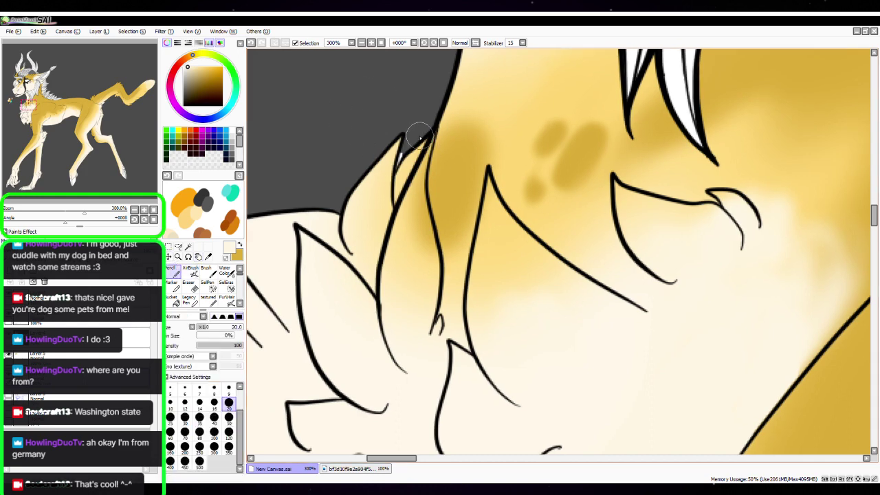
mouse_move(423, 130)
left_mouse_down()
mouse_move(407, 180)
mouse_move(424, 132)
mouse_move(423, 165)
mouse_move(430, 131)
mouse_move(416, 176)
mouse_move(416, 185)
mouse_move(424, 167)
mouse_move(419, 193)
mouse_move(423, 177)
mouse_move(426, 253)
left_mouse_up()
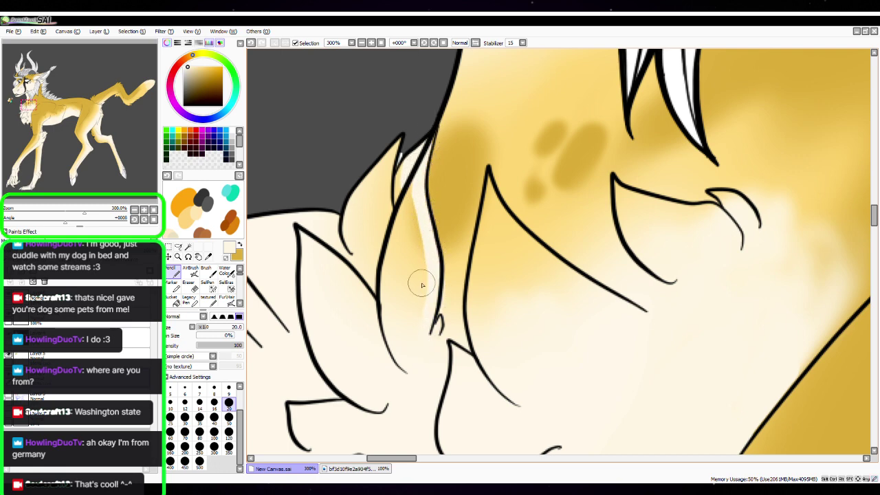
mouse_move(422, 284)
left_mouse_down()
mouse_move(412, 335)
mouse_move(419, 172)
mouse_move(425, 326)
mouse_move(415, 219)
mouse_move(397, 256)
mouse_move(404, 330)
mouse_move(390, 162)
mouse_move(359, 289)
left_mouse_up()
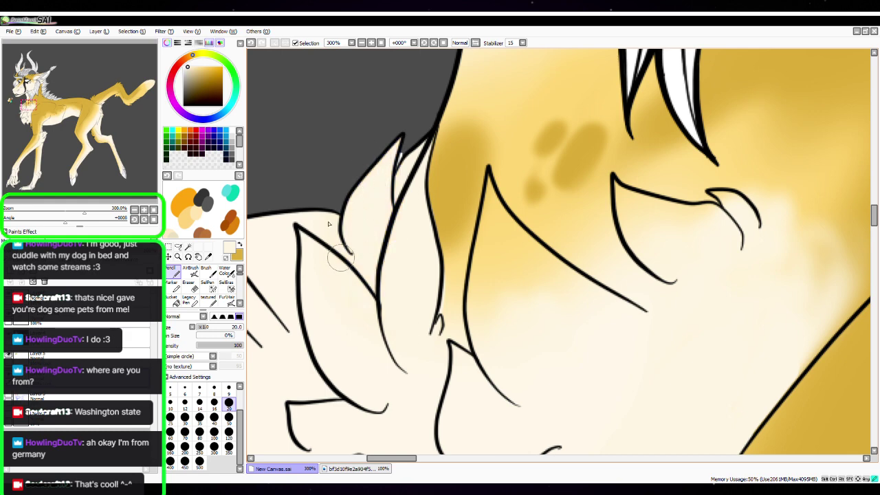
left_click_drag(619, 322, 535, 351)
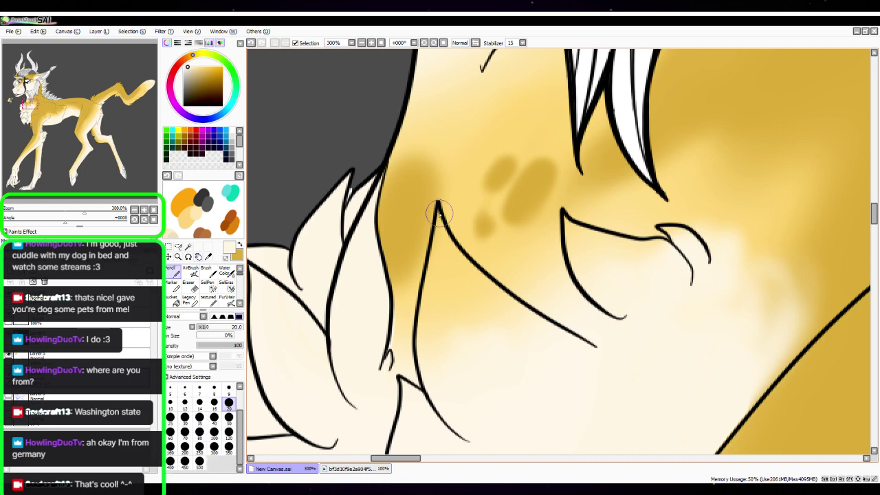
mouse_move(440, 224)
left_mouse_down()
mouse_move(432, 301)
mouse_move(436, 221)
mouse_move(424, 358)
mouse_move(435, 386)
mouse_move(422, 317)
mouse_move(445, 236)
mouse_move(476, 281)
mouse_move(564, 350)
mouse_move(443, 251)
mouse_move(429, 321)
mouse_move(447, 365)
mouse_move(469, 372)
mouse_move(477, 313)
mouse_move(447, 257)
mouse_move(518, 324)
left_mouse_up()
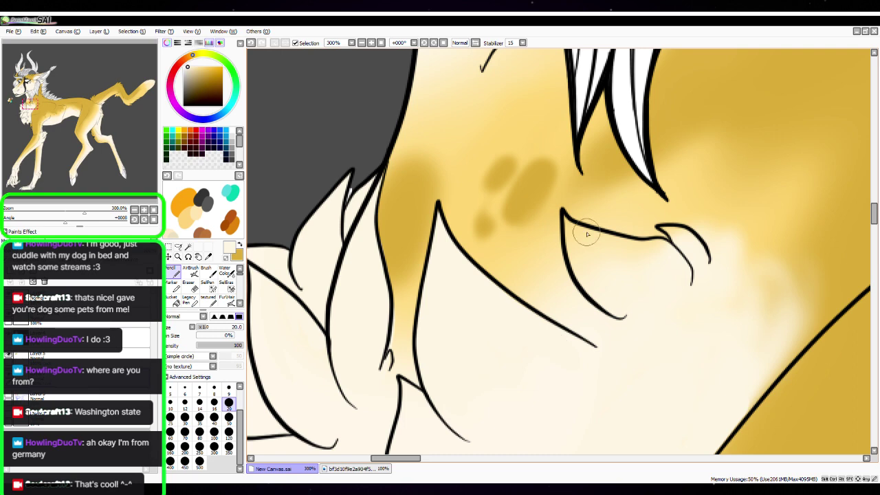
Reduce the Pencil to size 9 and edge the inside of the pointed tuft nearest the shoulder with cream
left_click_drag(722, 256, 584, 303)
mouse_move(553, 258)
left_mouse_down()
mouse_move(568, 281)
mouse_move(560, 264)
mouse_move(581, 272)
mouse_move(574, 268)
mouse_move(591, 289)
left_mouse_up()
left_click(228, 383)
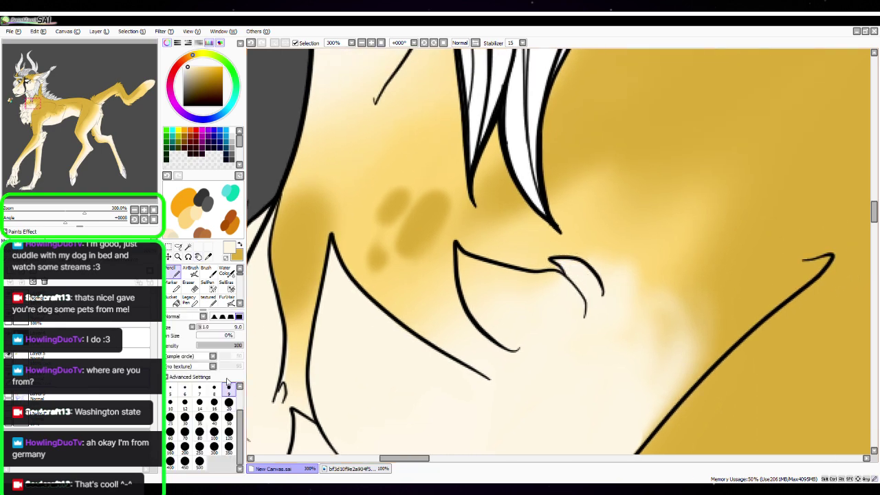
left_click_drag(455, 249, 473, 302)
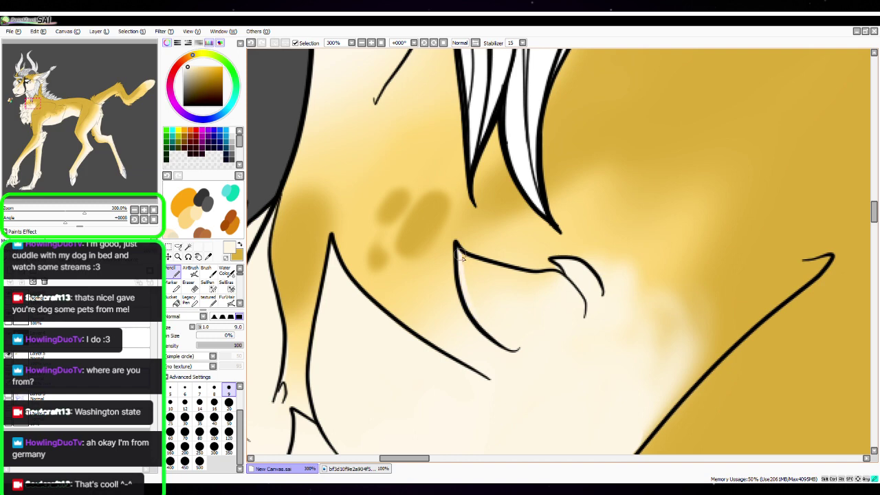
left_click_drag(459, 253, 527, 280)
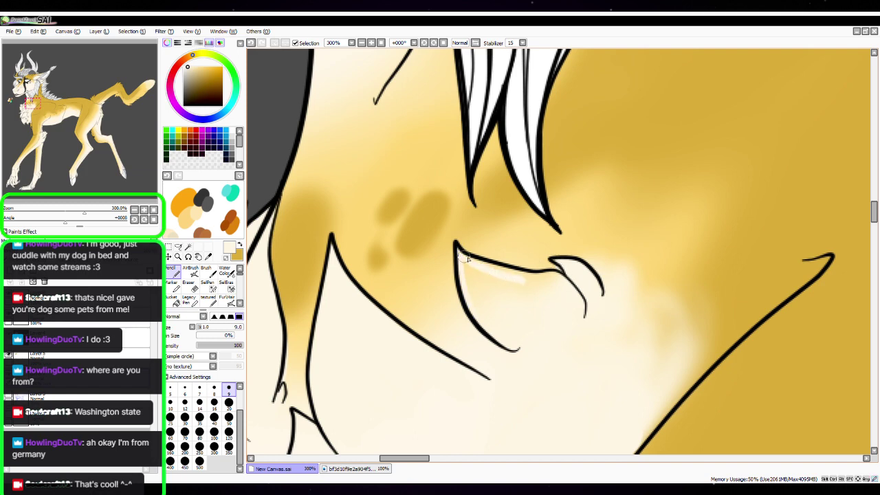
left_click_drag(466, 257, 565, 277)
Enlarge the Pencil to size 20 and cover the remaining yellow inside the tuft nearest the shoulder with cream
left_click(239, 404)
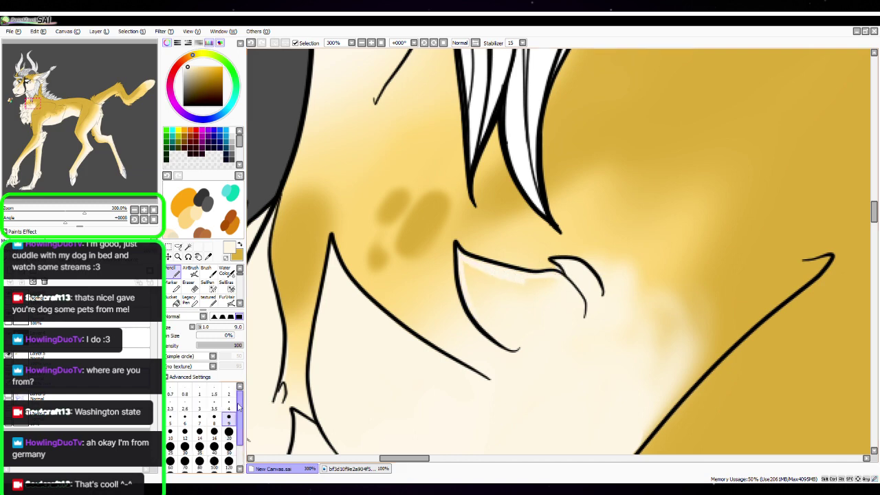
left_click_drag(240, 420, 241, 426)
scroll(241, 427, "down", 2)
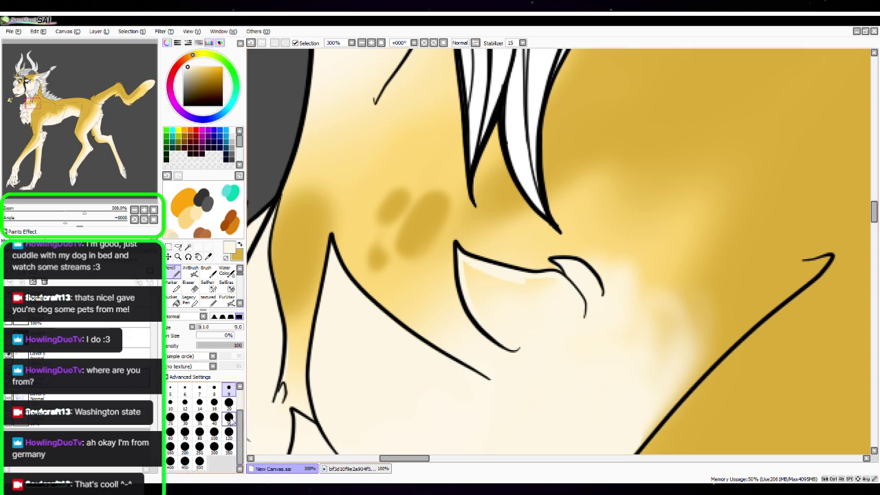
left_click(229, 401)
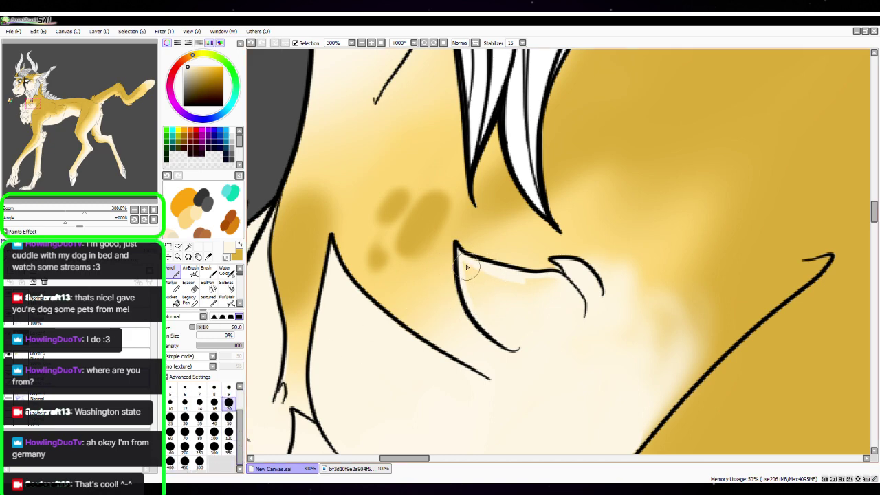
left_click_drag(467, 266, 507, 325)
left_click_drag(477, 279, 534, 317)
mouse_move(489, 282)
left_mouse_down()
mouse_move(513, 309)
mouse_move(539, 299)
mouse_move(523, 287)
mouse_move(570, 296)
mouse_move(518, 293)
mouse_move(469, 269)
mouse_move(568, 306)
mouse_move(540, 284)
mouse_move(563, 290)
left_mouse_up()
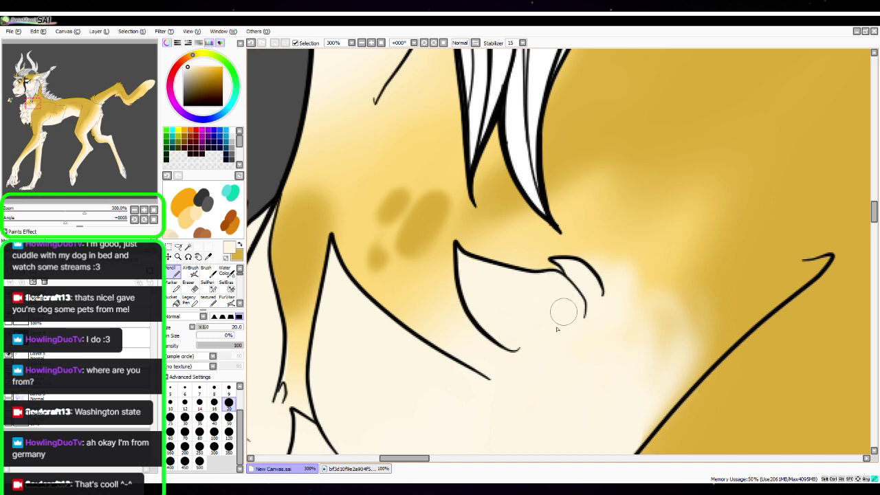
Airbrush a golden patch and small golden spots at size 50 on the near hind thigh, behind the muscle line
left_click(190, 269)
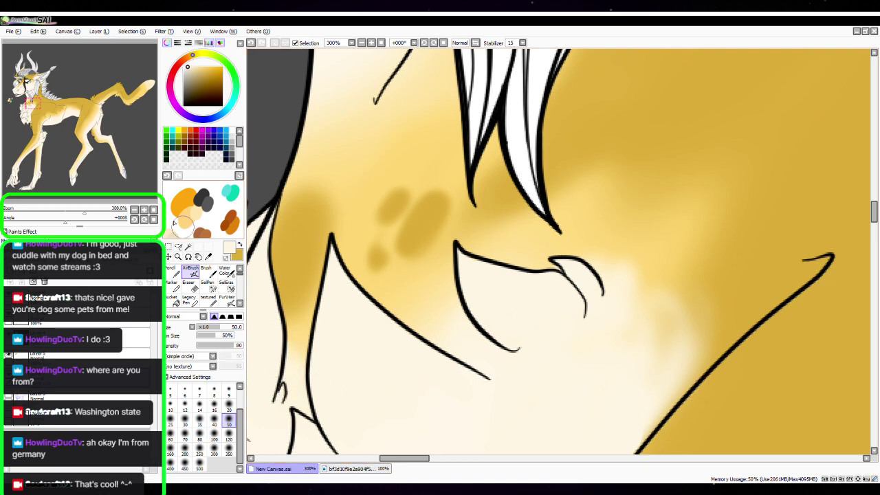
left_click(153, 211)
key("space")
left_click_drag(530, 242, 509, 256)
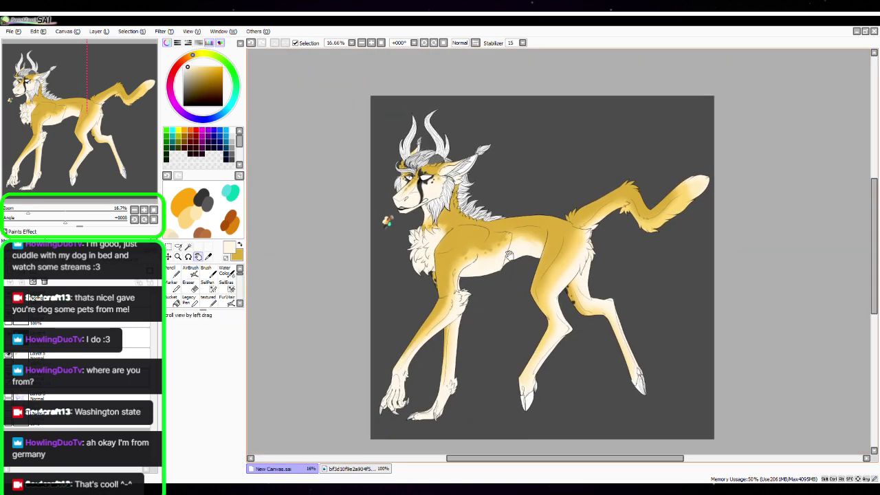
scroll(509, 256, "up", 3)
left_click(144, 211)
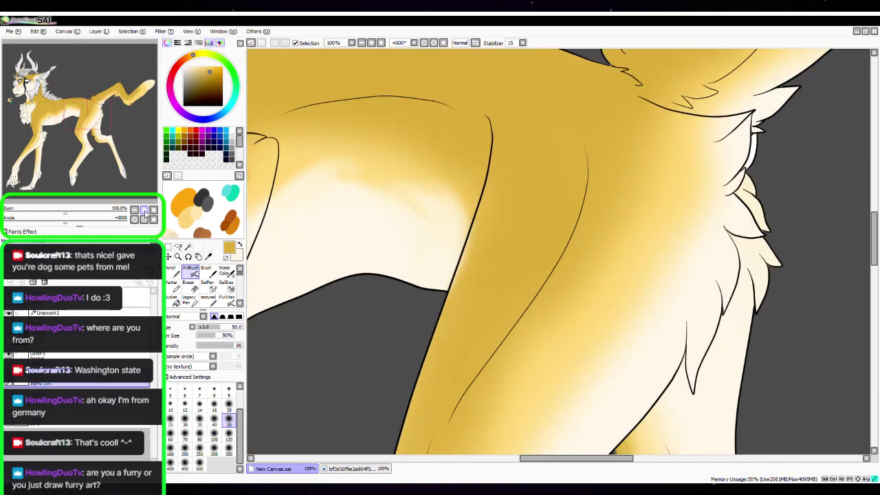
left_click_drag(99, 113, 106, 118)
left_click_drag(465, 240, 446, 274)
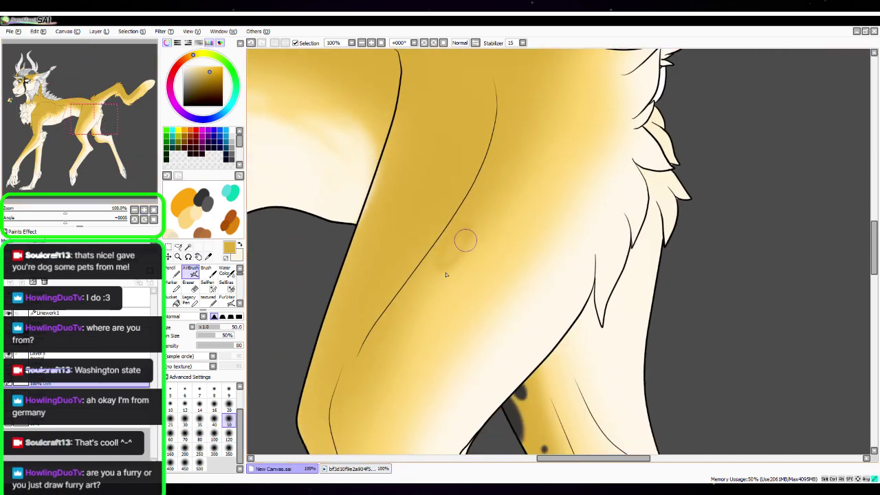
scroll(448, 251, "up", 1)
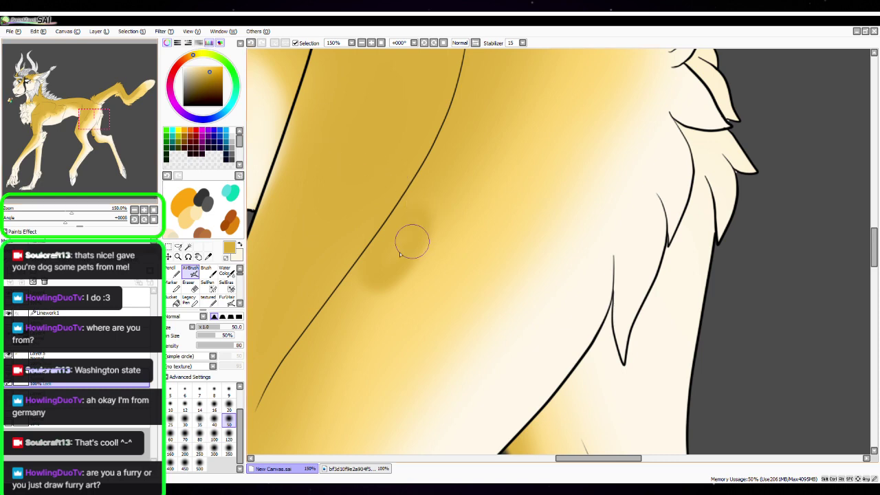
mouse_move(399, 254)
left_mouse_down()
mouse_move(408, 234)
mouse_move(337, 284)
mouse_move(396, 206)
mouse_move(349, 261)
mouse_move(406, 254)
mouse_move(405, 170)
mouse_move(392, 271)
mouse_move(458, 208)
left_mouse_up()
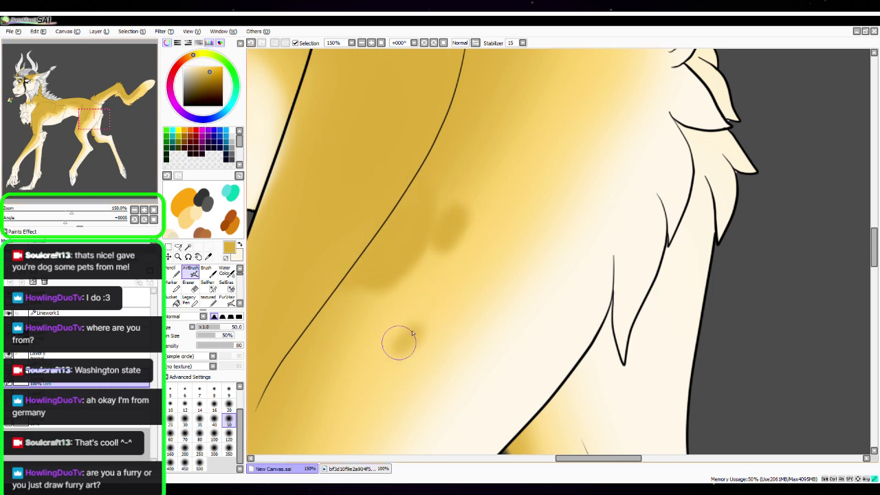
left_click_drag(399, 343, 404, 324)
Airbrush a golden patch on the upper hind thigh and a small spot above it, below the tail base
key("space")
mouse_move(550, 227)
left_mouse_down()
mouse_move(528, 251)
mouse_move(515, 297)
mouse_move(528, 329)
left_mouse_up()
left_click_drag(554, 259, 570, 299)
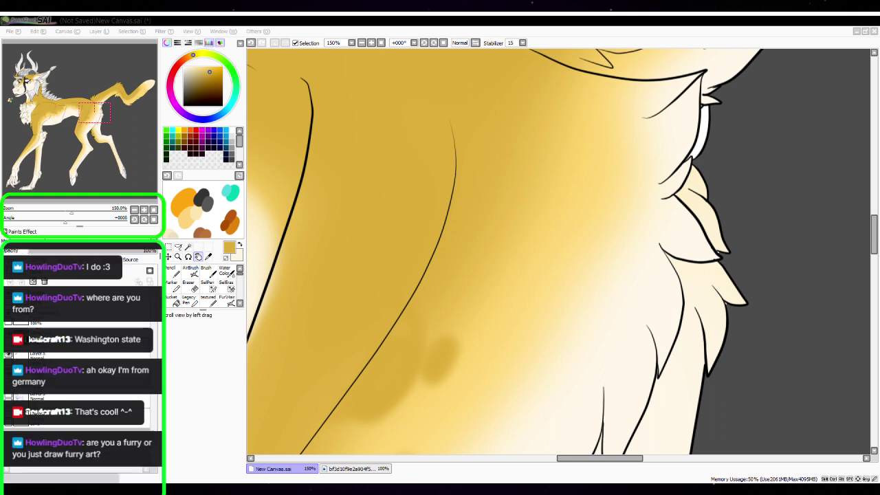
key("space")
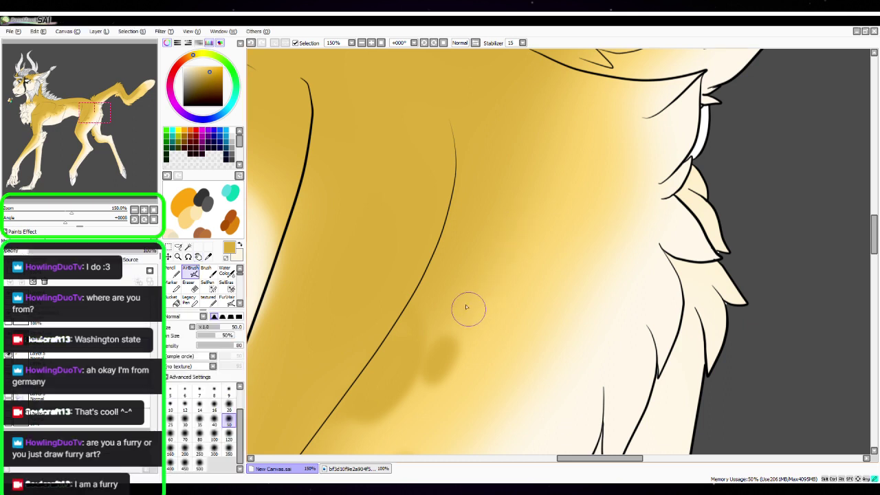
mouse_move(520, 193)
left_mouse_down()
mouse_move(512, 257)
mouse_move(513, 172)
mouse_move(455, 280)
mouse_move(484, 221)
mouse_move(436, 297)
mouse_move(431, 319)
mouse_move(505, 272)
mouse_move(498, 154)
mouse_move(480, 277)
mouse_move(463, 166)
mouse_move(493, 154)
left_mouse_up()
left_click(134, 209)
left_click(135, 210)
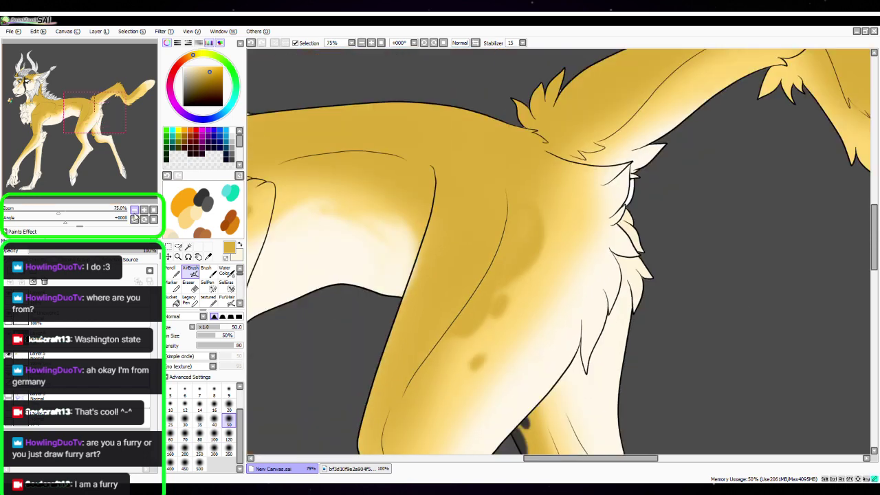
key("space")
left_click_drag(638, 218, 583, 271)
left_click_drag(501, 260, 501, 254)
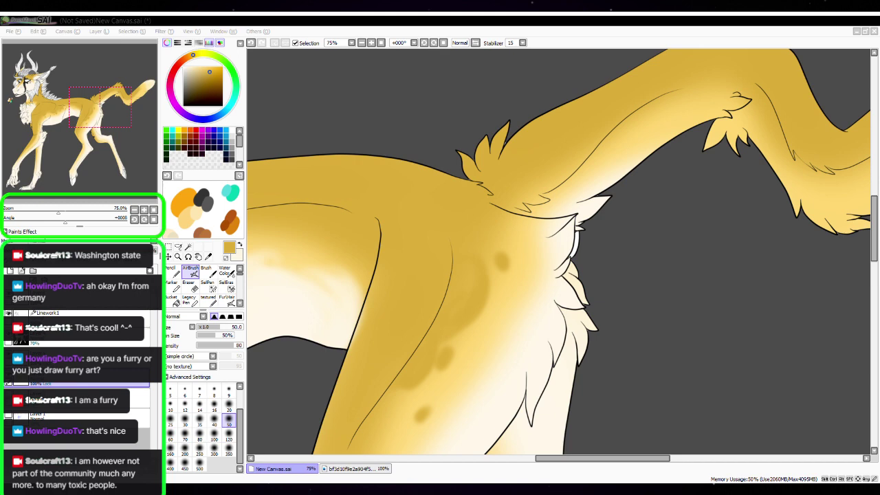
left_click(489, 264)
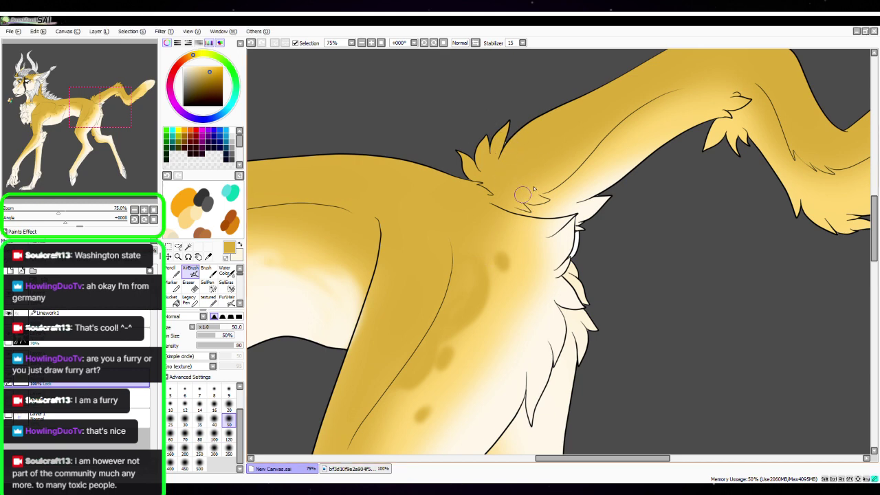
Airbrush golden markings along the underside of the tail, from its base towards the first bend
mouse_move(524, 196)
left_mouse_down()
mouse_move(552, 163)
mouse_move(542, 176)
mouse_move(582, 148)
mouse_move(569, 174)
left_mouse_up()
left_click_drag(637, 253, 551, 334)
left_click_drag(607, 265, 548, 295)
left_click_drag(557, 193, 515, 214)
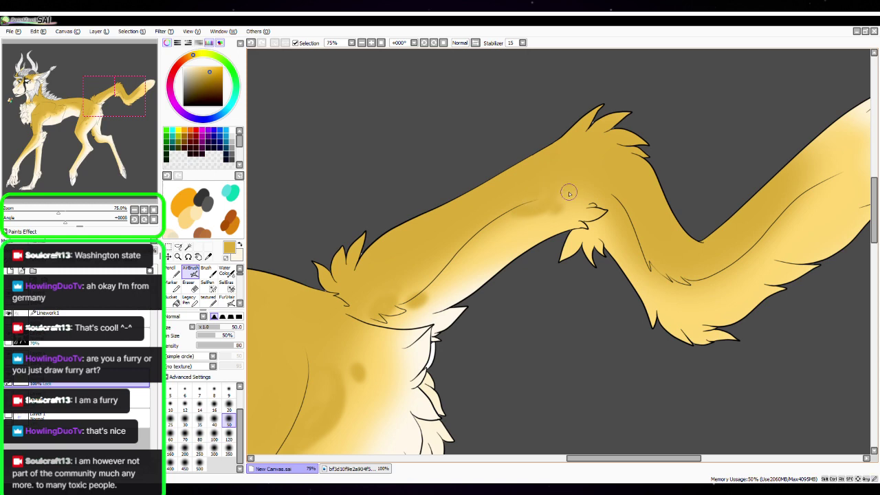
Airbrush a golden marking on the flank above the cream belly
left_click_drag(536, 309, 696, 238)
mouse_move(568, 335)
left_mouse_down()
mouse_move(731, 267)
mouse_move(785, 229)
left_mouse_up()
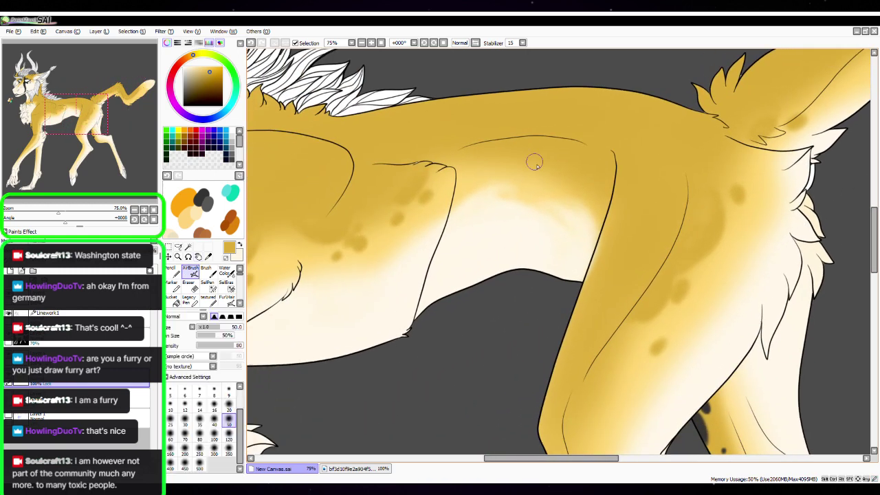
mouse_move(533, 166)
left_mouse_down()
mouse_move(568, 178)
mouse_move(518, 171)
mouse_move(516, 161)
left_mouse_up()
Airbrush small golden markings down the front of the near hind leg, around and below the knee
mouse_move(733, 368)
left_mouse_down()
mouse_move(658, 222)
mouse_move(603, 174)
left_mouse_up()
mouse_move(448, 288)
left_mouse_down()
mouse_move(416, 223)
mouse_move(421, 257)
mouse_move(444, 144)
mouse_move(411, 266)
mouse_move(432, 280)
mouse_move(426, 225)
mouse_move(439, 266)
mouse_move(448, 235)
left_mouse_up()
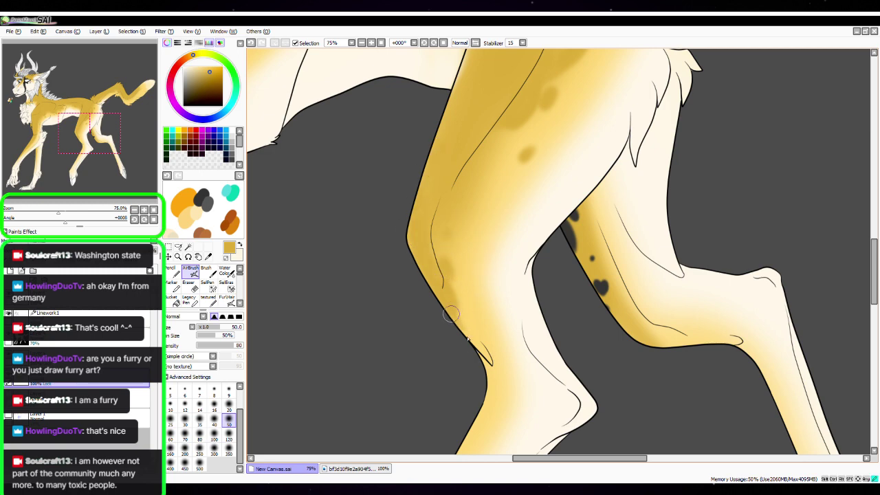
left_click_drag(613, 357, 603, 260)
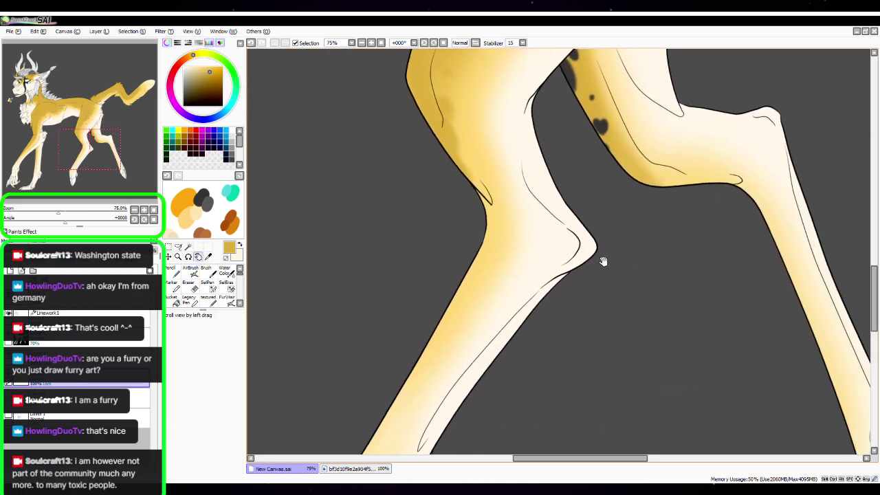
left_click_drag(753, 269, 805, 235)
left_click_drag(600, 222, 603, 264)
key("space")
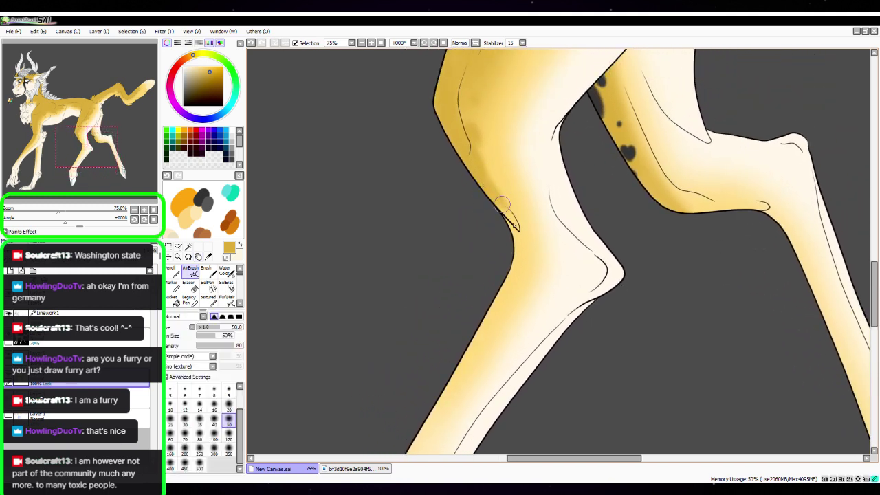
Airbrush soft golden shading down the front of the near hind leg around the knee with a size 120 brush
left_click(229, 433)
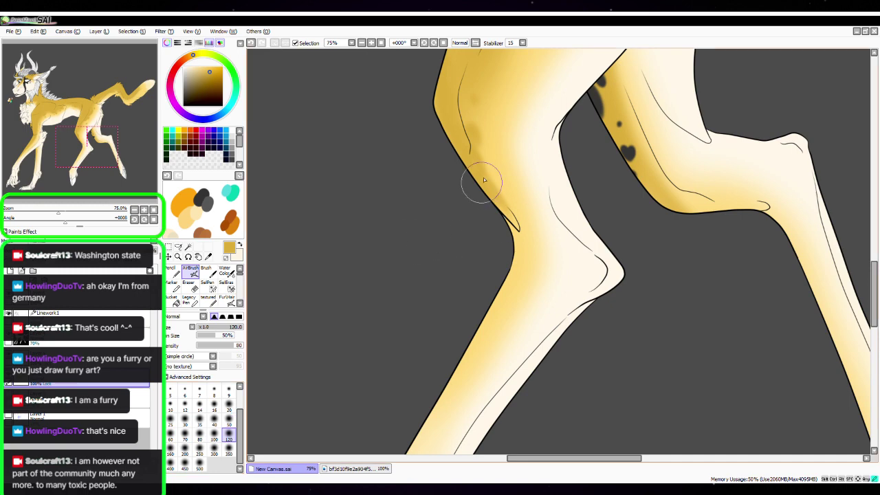
mouse_move(477, 183)
left_mouse_down()
mouse_move(516, 219)
mouse_move(495, 192)
mouse_move(508, 203)
mouse_move(503, 246)
left_mouse_up()
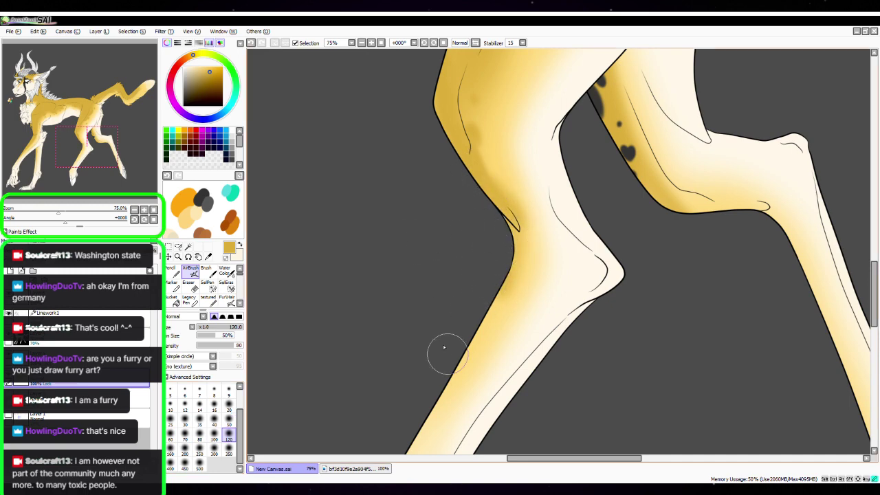
key("space")
left_click_drag(609, 154, 626, 361)
key("space")
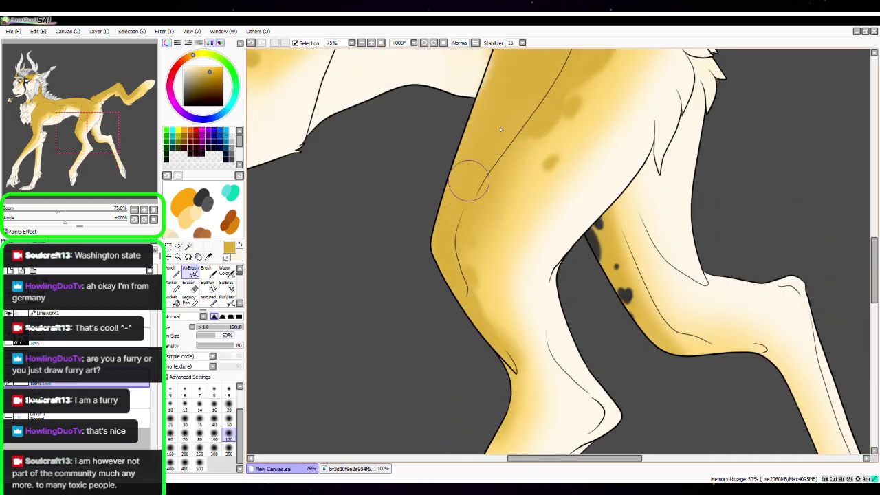
Examine the golden markings across the whole creature at full view
left_click(134, 210)
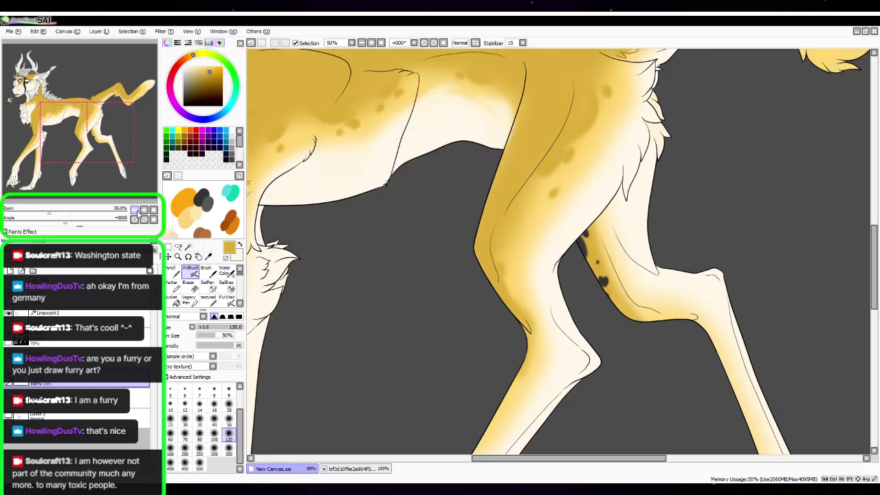
left_click(134, 210)
left_click(134, 210)
left_click(134, 210)
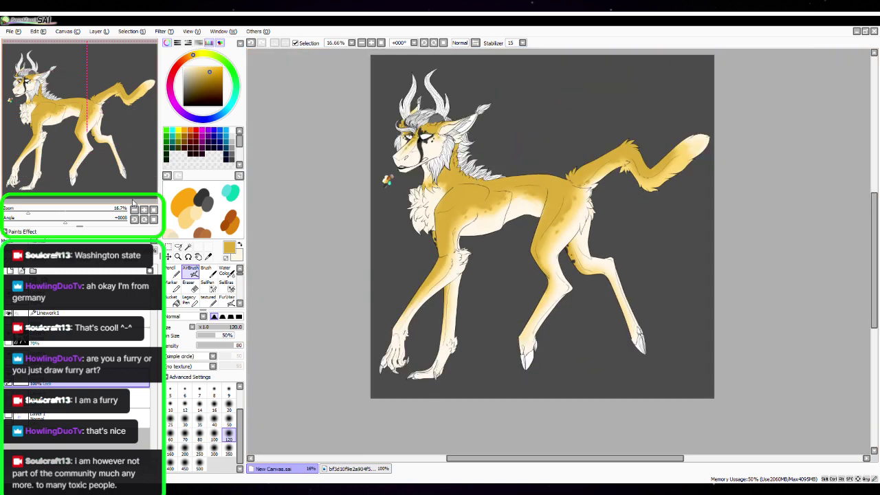
key("space")
left_click_drag(639, 212, 611, 247)
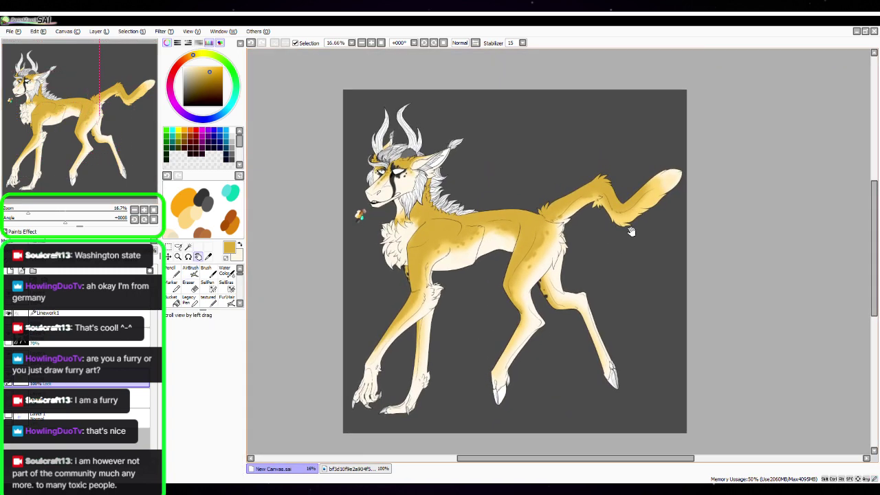
left_click_drag(573, 281, 565, 293)
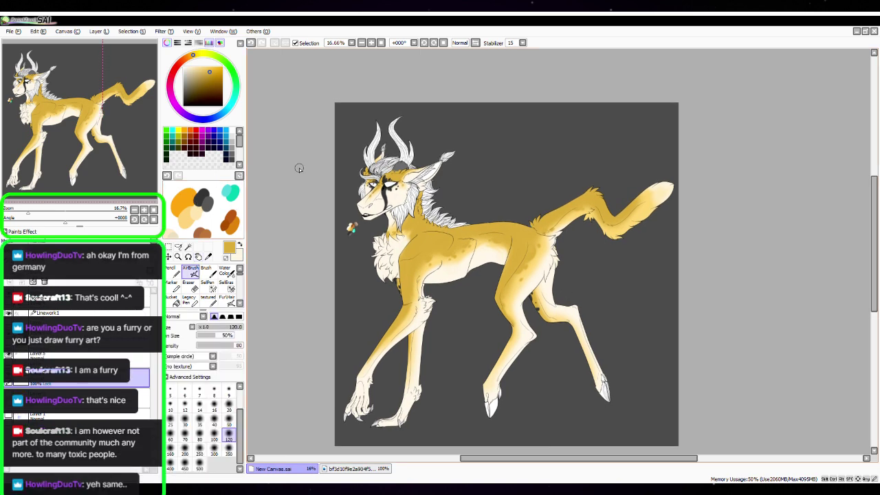
Sample the dark grey swatch beside the creature as primary colour and the lighter grey as secondary, ready for airbrushing
left_click(144, 214)
left_click(144, 211)
left_click_drag(125, 122, 45, 116)
left_click(143, 210)
left_click(143, 210)
left_click(208, 256)
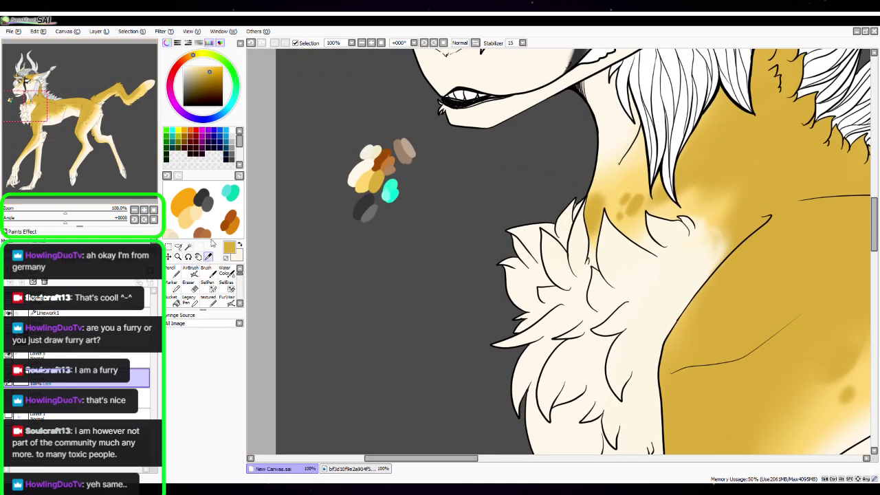
left_click(362, 198)
left_click(240, 245)
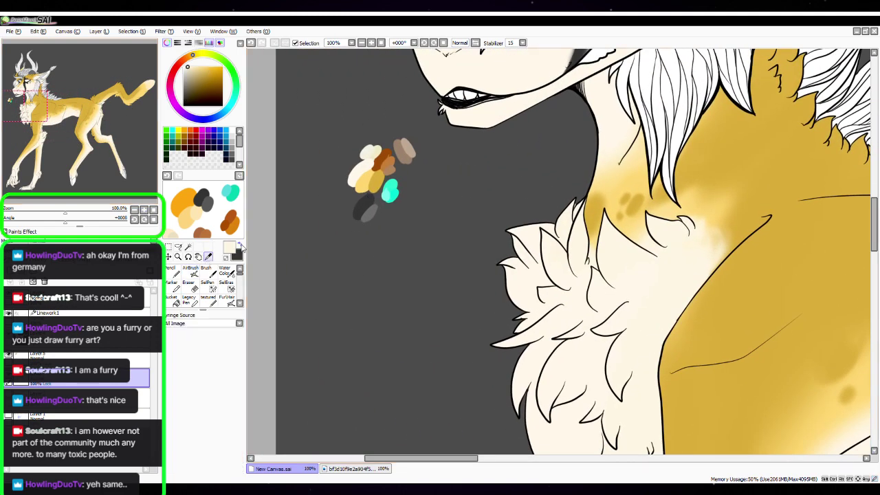
left_click(372, 209)
left_click(240, 246)
left_click(176, 272)
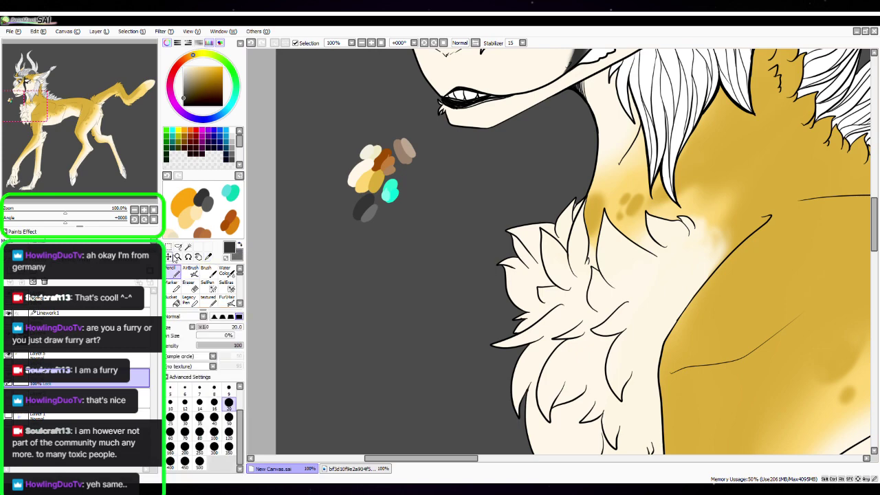
left_click(190, 273)
Airbrush dark grey on the upturned-claw finger of the forward front paw and across the knuckles, using sizes 120 and 50
left_click(134, 210)
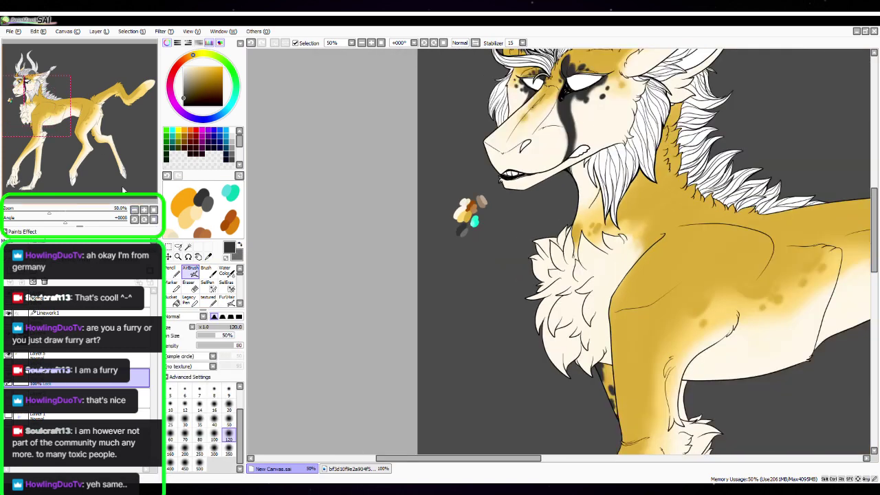
left_click_drag(63, 125, 41, 180)
left_click(144, 210)
left_click(143, 210)
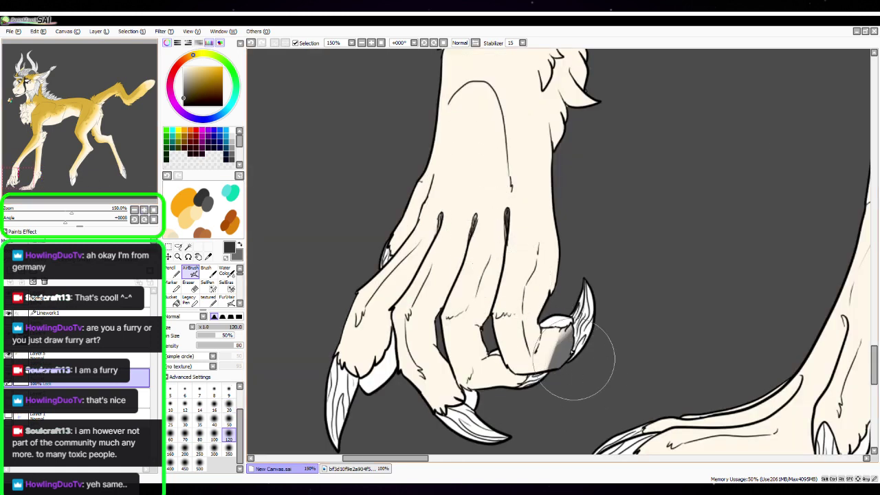
mouse_move(574, 368)
left_mouse_down()
mouse_move(581, 346)
mouse_move(567, 363)
mouse_move(560, 315)
left_mouse_up()
left_click(229, 411)
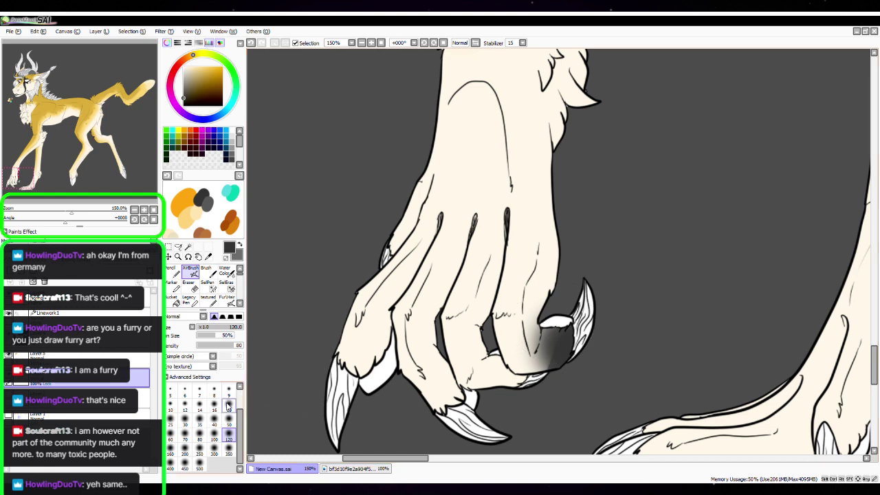
left_click(229, 420)
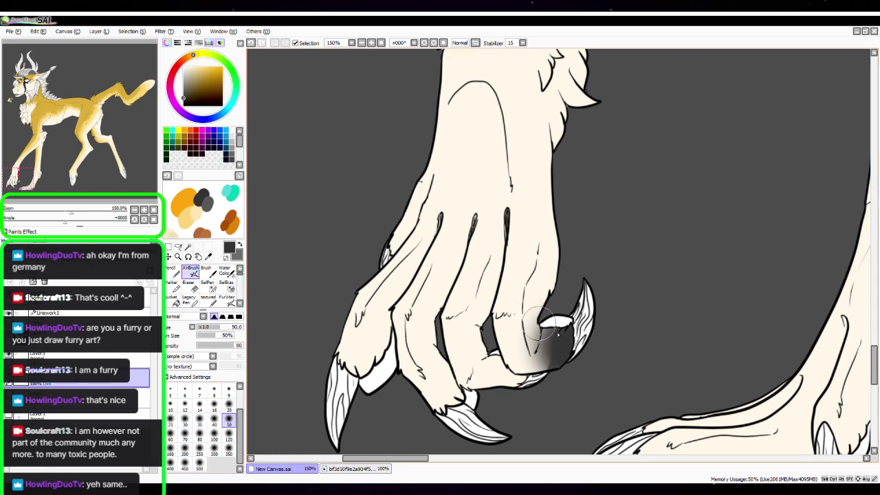
mouse_move(547, 336)
left_mouse_down()
mouse_move(552, 366)
mouse_move(542, 346)
mouse_move(561, 316)
mouse_move(539, 306)
mouse_move(558, 270)
mouse_move(562, 215)
left_mouse_up()
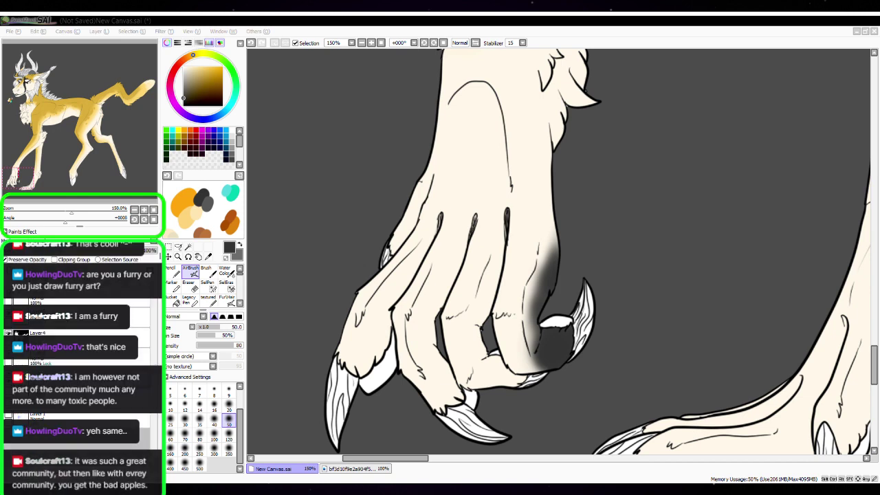
mouse_move(543, 347)
left_mouse_down()
mouse_move(535, 277)
mouse_move(521, 273)
mouse_move(521, 204)
mouse_move(512, 198)
mouse_move(486, 225)
mouse_move(475, 218)
mouse_move(490, 198)
mouse_move(458, 230)
left_mouse_up()
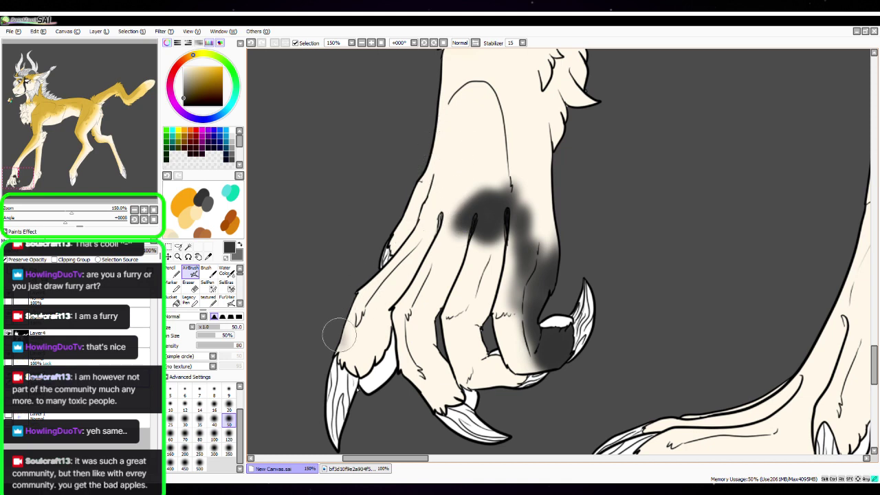
Colour the two outer fingers of the forward front paw dark grey up to the knuckles with size 50 brushes
mouse_move(339, 335)
left_mouse_down()
mouse_move(353, 370)
mouse_move(365, 310)
mouse_move(382, 296)
mouse_move(402, 244)
left_mouse_up()
left_click_drag(402, 196, 385, 299)
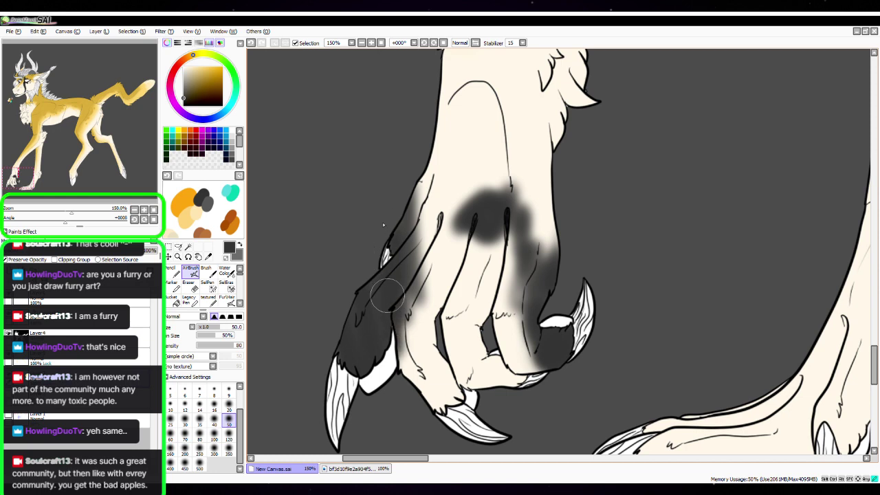
mouse_move(406, 382)
left_mouse_down()
mouse_move(440, 409)
mouse_move(434, 399)
left_mouse_up()
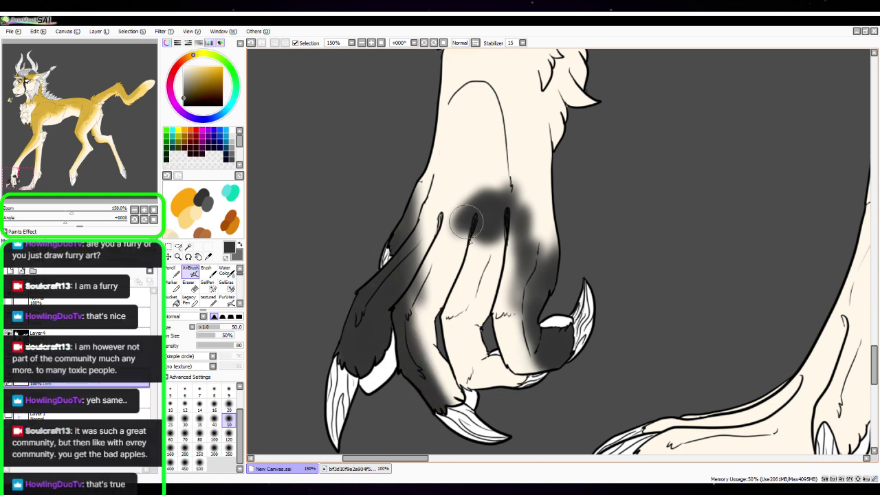
mouse_move(466, 222)
left_mouse_down()
mouse_move(443, 256)
mouse_move(460, 218)
mouse_move(412, 265)
mouse_move(438, 256)
mouse_move(463, 225)
mouse_move(431, 339)
mouse_move(458, 396)
mouse_move(439, 357)
mouse_move(443, 363)
mouse_move(422, 375)
mouse_move(439, 394)
mouse_move(413, 321)
mouse_move(420, 355)
mouse_move(414, 329)
mouse_move(445, 251)
mouse_move(432, 277)
mouse_move(421, 269)
mouse_move(409, 284)
mouse_move(429, 279)
mouse_move(431, 288)
mouse_move(421, 290)
mouse_move(478, 221)
mouse_move(424, 262)
mouse_move(431, 177)
mouse_move(415, 175)
mouse_move(402, 233)
mouse_move(419, 277)
left_mouse_up()
left_click(172, 270)
left_click(229, 419)
left_click(192, 272)
Airbrush dark grey up the rear edge of the forward front paw, over the wrist fur tuft and onto the lower foreleg
key("space")
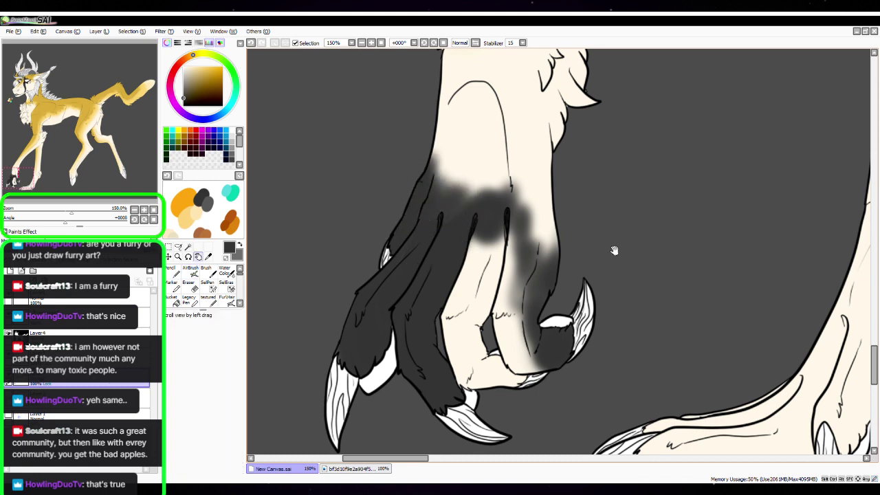
left_click_drag(614, 252, 584, 324)
mouse_move(505, 275)
left_mouse_down()
mouse_move(501, 312)
mouse_move(471, 265)
mouse_move(412, 285)
mouse_move(412, 238)
left_mouse_up()
left_click(135, 210)
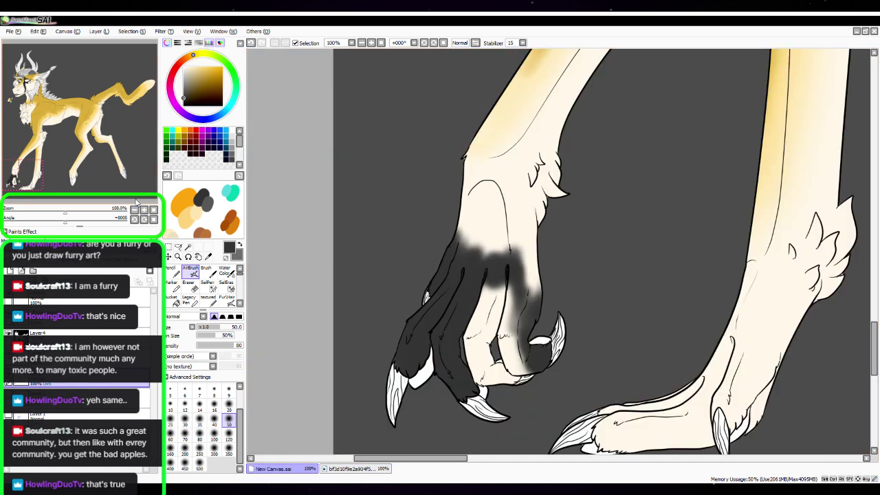
key("space")
left_click_drag(603, 228, 576, 239)
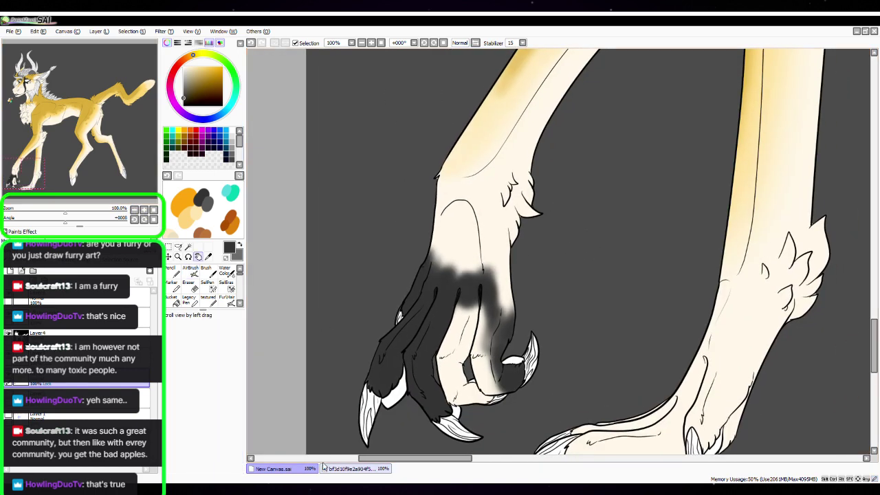
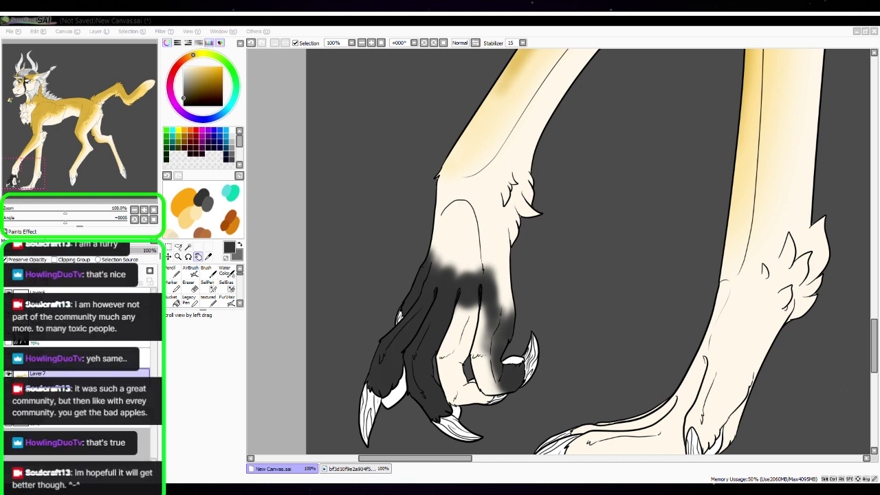
left_click(190, 271)
mouse_move(488, 286)
left_mouse_down()
mouse_move(503, 302)
mouse_move(509, 295)
mouse_move(514, 329)
mouse_move(497, 307)
mouse_move(508, 267)
mouse_move(498, 274)
mouse_move(499, 245)
mouse_move(512, 290)
left_mouse_up()
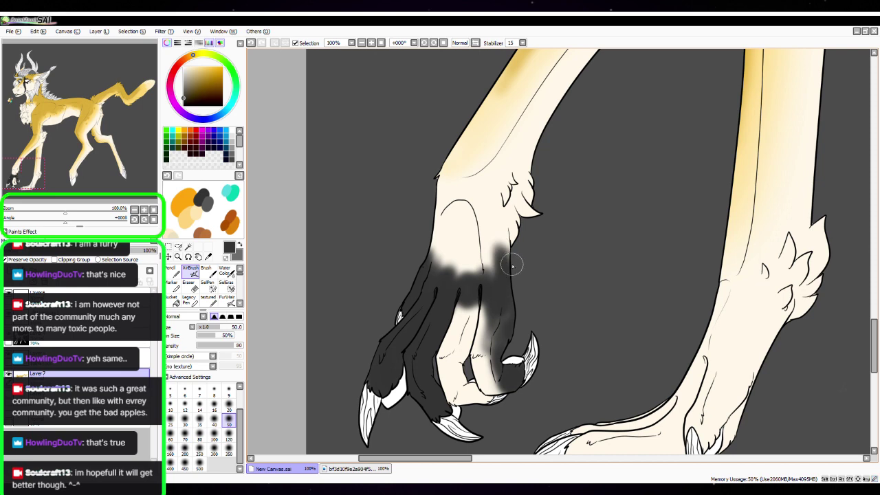
mouse_move(493, 272)
left_mouse_down()
mouse_move(524, 200)
mouse_move(521, 146)
mouse_move(535, 201)
mouse_move(510, 234)
mouse_move(517, 196)
left_mouse_up()
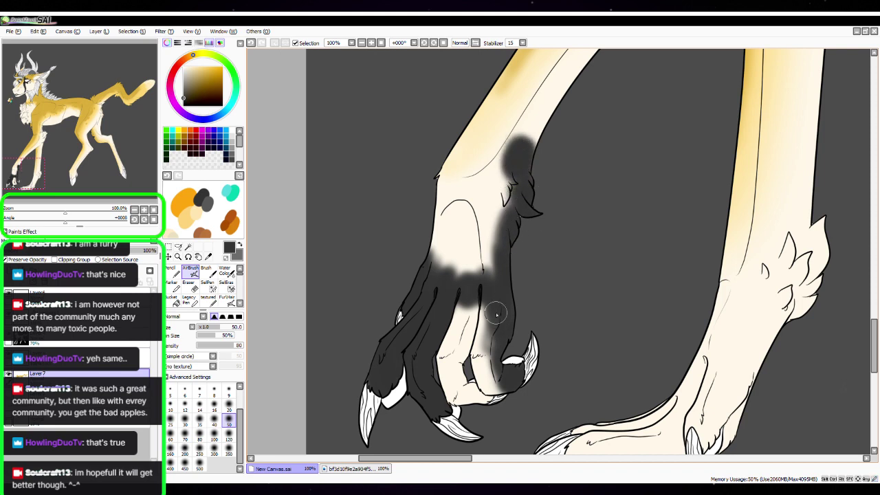
Fill the remaining cream on the upturned-claw finger with dark grey using the Pencil at sizes 20 and 50
left_click(171, 270)
left_click(145, 210)
key("space")
left_click_drag(539, 351, 478, 197)
mouse_move(394, 172)
left_mouse_down()
mouse_move(371, 254)
mouse_move(368, 241)
mouse_move(349, 242)
mouse_move(372, 262)
mouse_move(375, 284)
left_mouse_up()
left_click(229, 403)
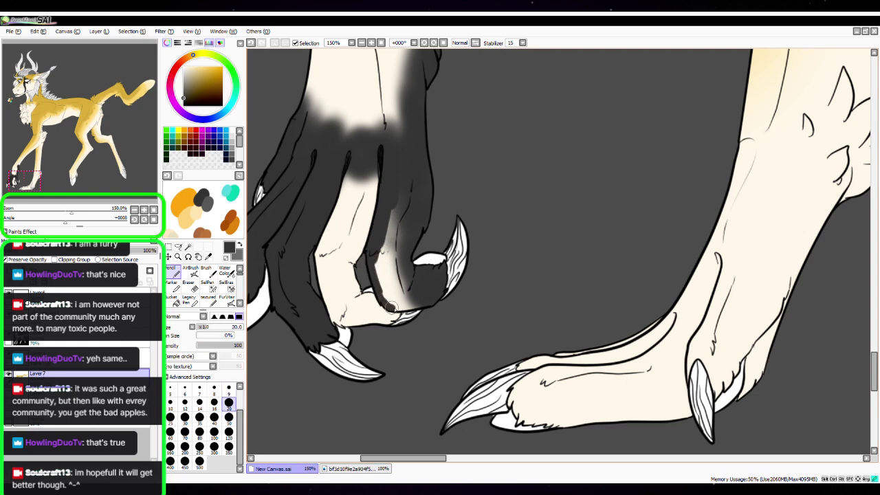
left_click(229, 416)
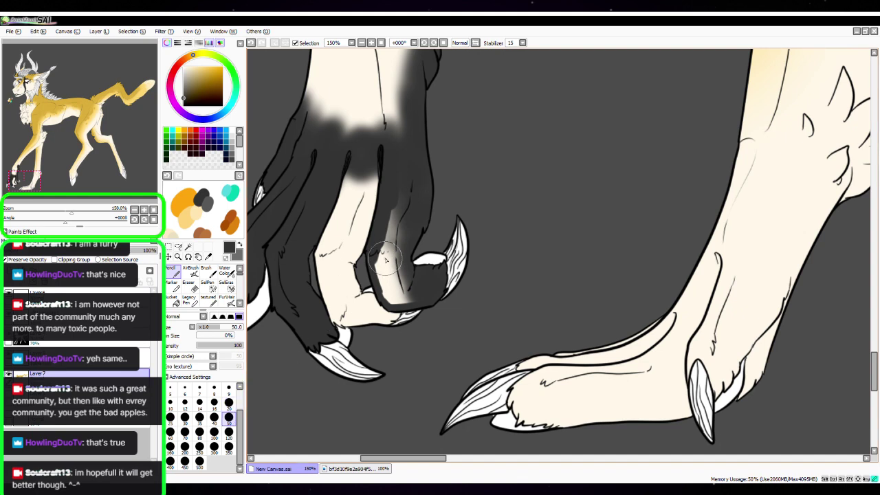
mouse_move(385, 260)
left_mouse_down()
mouse_move(408, 298)
mouse_move(391, 247)
mouse_move(397, 200)
left_mouse_up()
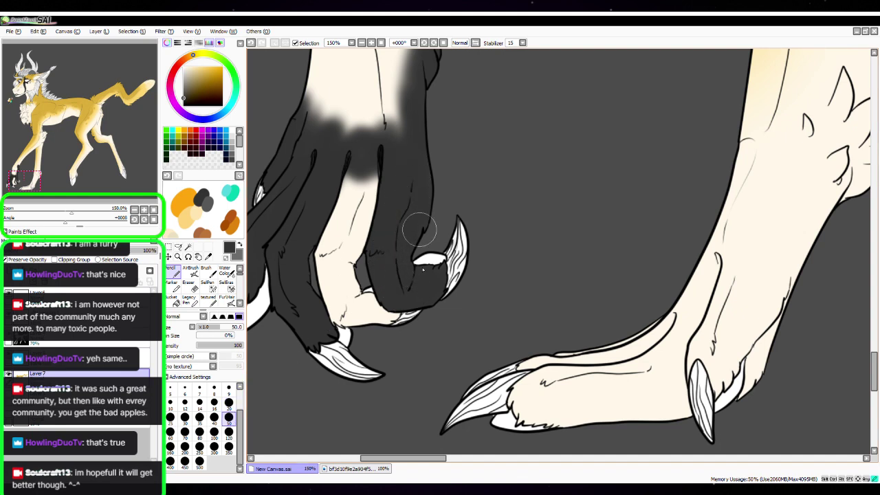
Airbrush dark grey over the back of the forward front paw and up both sides of the wrist
key("space")
left_click_drag(481, 180, 527, 260)
left_click_drag(437, 140, 484, 252)
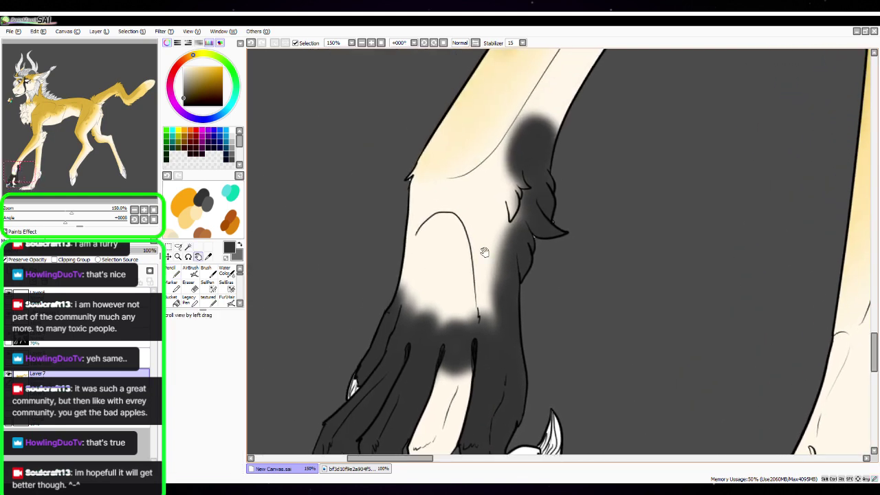
key("space")
mouse_move(499, 303)
left_mouse_down()
mouse_move(495, 294)
mouse_move(509, 321)
left_mouse_up()
left_click_drag(499, 176, 507, 153)
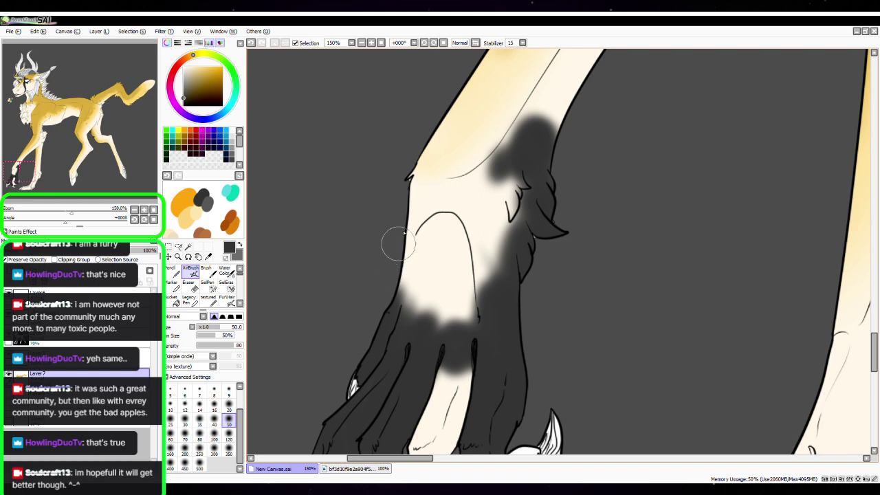
mouse_move(393, 241)
left_mouse_down()
mouse_move(407, 189)
mouse_move(403, 296)
mouse_move(462, 257)
mouse_move(504, 249)
mouse_move(448, 333)
mouse_move(526, 238)
mouse_move(529, 207)
mouse_move(528, 243)
mouse_move(497, 293)
mouse_move(438, 305)
mouse_move(436, 283)
mouse_move(416, 288)
mouse_move(394, 273)
left_mouse_up()
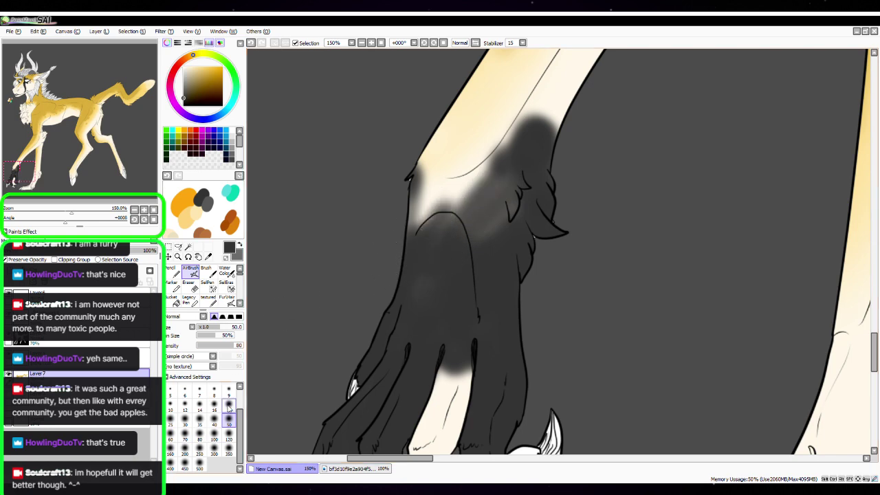
Airbrush small dark grey spots at the top of the cream middle finger with a size 20 brush
left_click(144, 210)
mouse_move(469, 327)
left_mouse_down()
mouse_move(476, 235)
mouse_move(499, 130)
left_mouse_up()
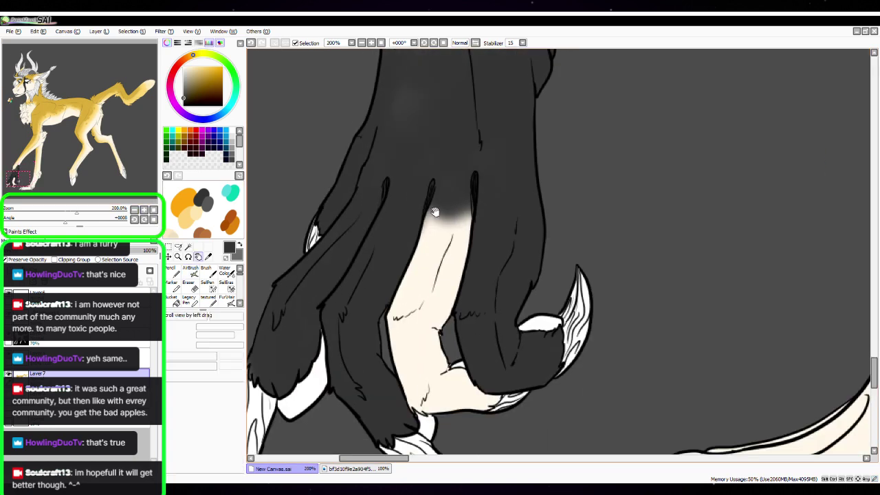
left_click_drag(452, 235, 457, 249)
mouse_move(435, 204)
left_mouse_down()
mouse_move(473, 205)
mouse_move(432, 212)
mouse_move(463, 216)
mouse_move(445, 215)
mouse_move(471, 178)
mouse_move(450, 171)
mouse_move(452, 234)
mouse_move(437, 200)
left_mouse_up()
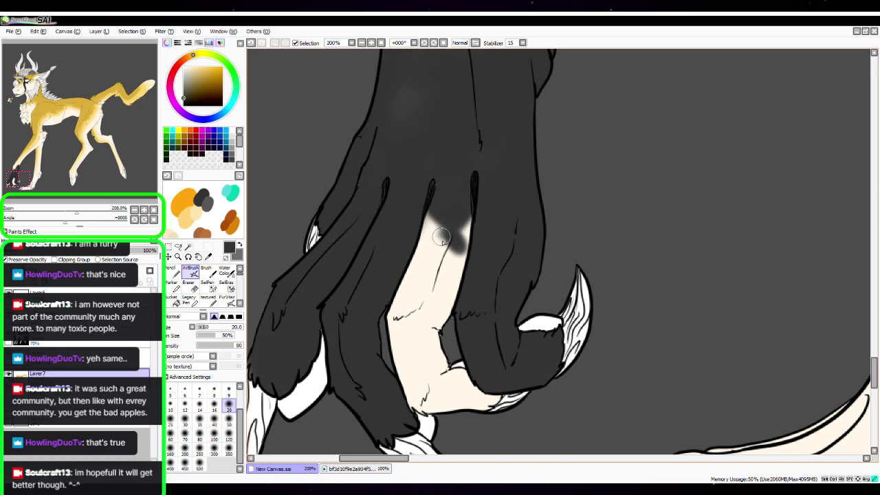
mouse_move(441, 237)
left_mouse_down()
mouse_move(468, 235)
mouse_move(470, 212)
mouse_move(448, 227)
mouse_move(431, 258)
mouse_move(416, 239)
left_mouse_up()
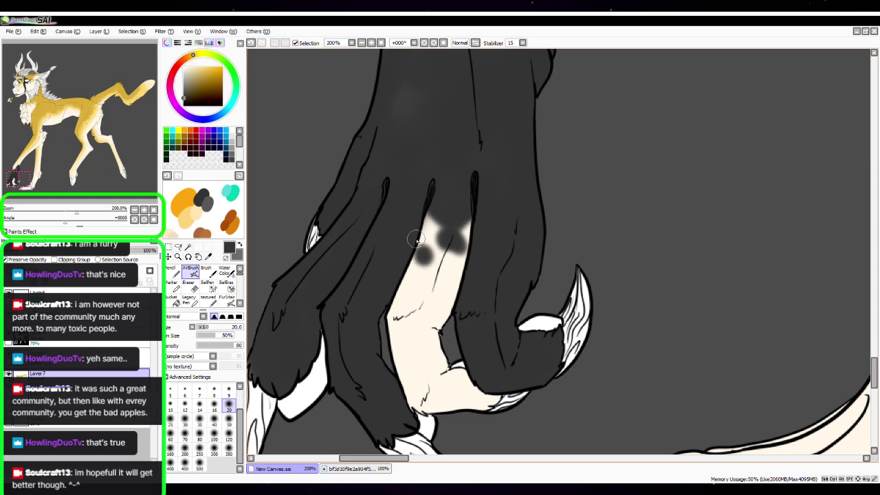
Even out the dark grey on the back of the forward front paw with a size 120 airbrush
key("space")
left_click_drag(555, 172, 540, 304)
left_click_drag(572, 222, 586, 337)
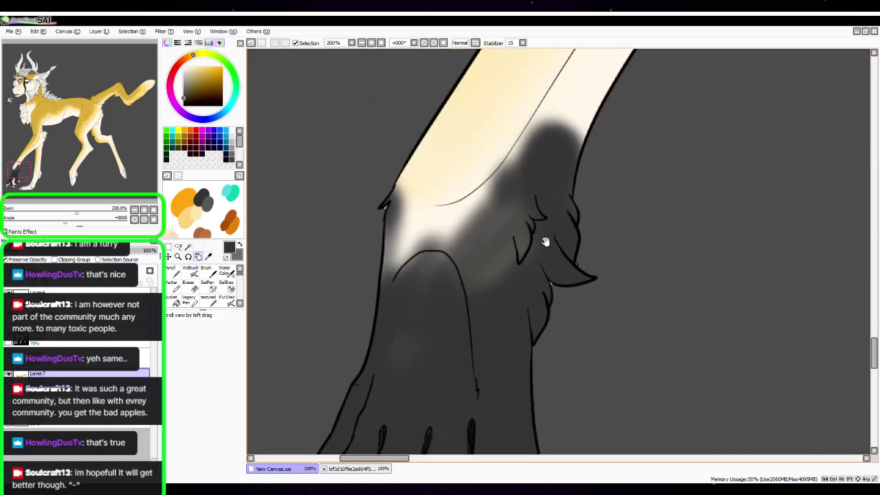
left_click(229, 434)
mouse_move(397, 306)
left_mouse_down()
mouse_move(424, 340)
mouse_move(451, 401)
left_mouse_up()
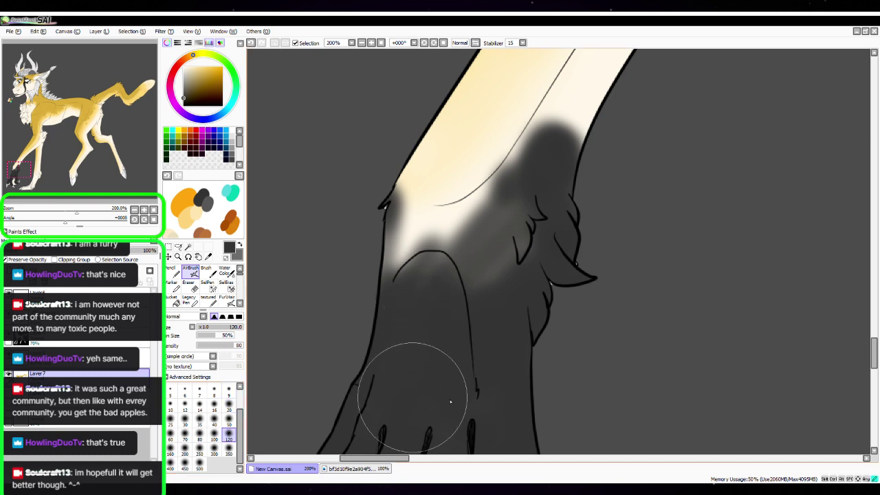
Airbrush dark grey over the cream above the knuckle line on the forward front paw's wrist with a size 50 brush
mouse_move(530, 277)
left_mouse_down()
mouse_move(465, 296)
mouse_move(501, 265)
mouse_move(516, 264)
mouse_move(432, 269)
left_mouse_up()
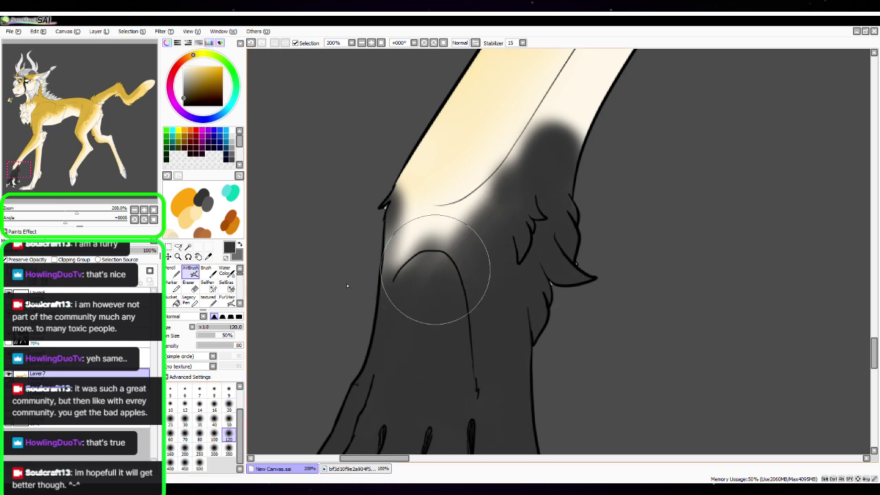
left_click(229, 420)
left_click(143, 210)
key("space")
left_click_drag(512, 267, 535, 358)
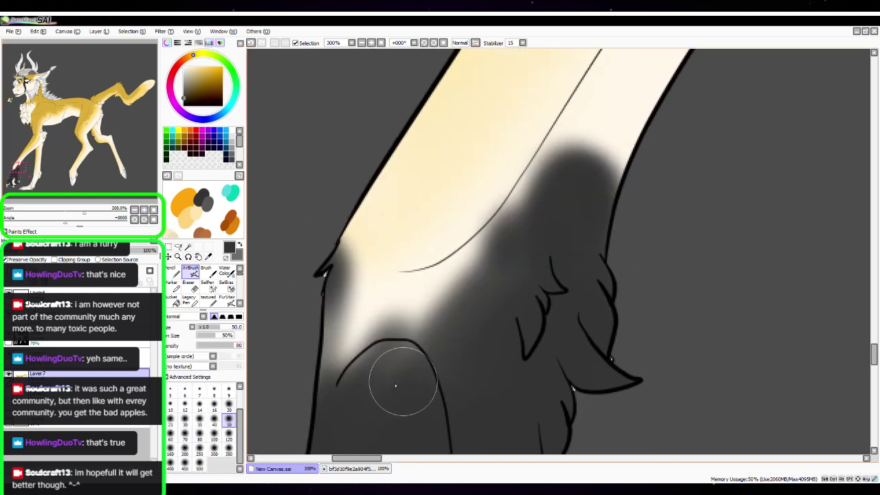
mouse_move(396, 385)
left_mouse_down()
mouse_move(385, 309)
mouse_move(380, 332)
mouse_move(391, 335)
mouse_move(417, 309)
mouse_move(420, 270)
mouse_move(381, 322)
mouse_move(387, 315)
mouse_move(395, 331)
mouse_move(356, 331)
mouse_move(326, 248)
mouse_move(323, 345)
left_mouse_up()
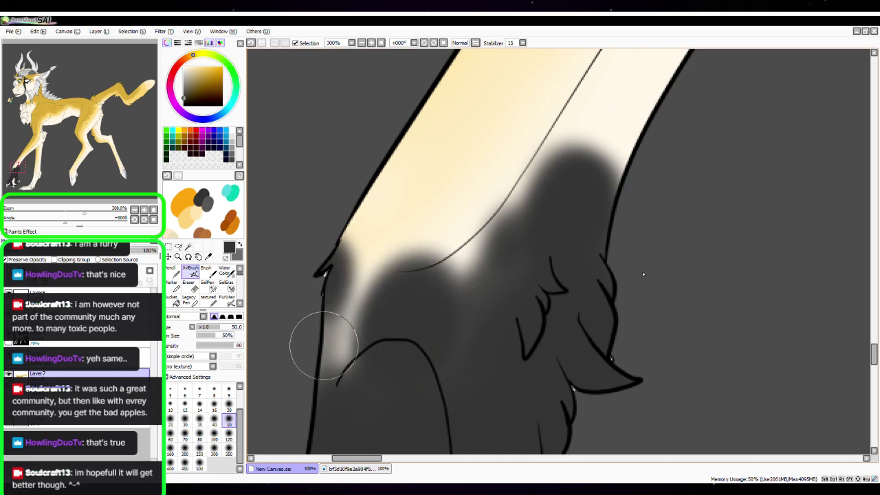
Airbrush a dark grey spot above the wrist at size 50, then extend it and add a spot near the leg's front edge at size 20
key("space")
mouse_move(639, 256)
left_mouse_down()
mouse_move(600, 318)
mouse_move(633, 344)
left_mouse_up()
mouse_move(504, 221)
left_mouse_down()
mouse_move(518, 211)
mouse_move(487, 252)
left_mouse_up()
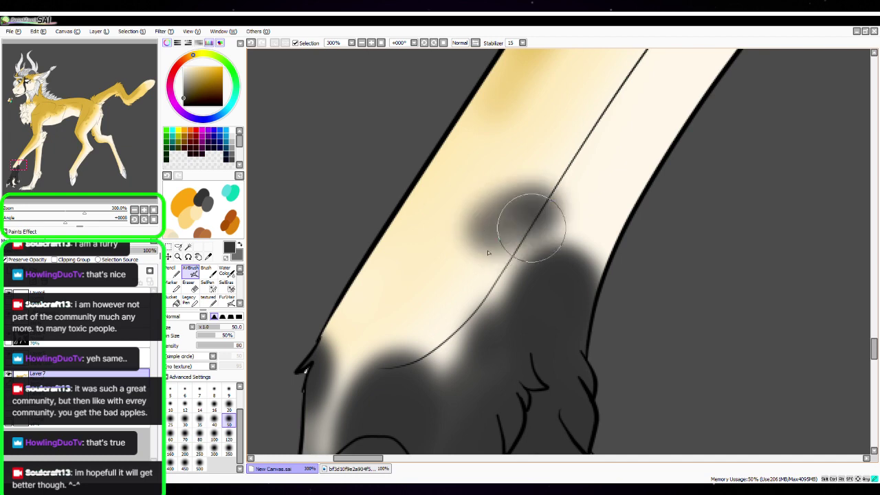
mouse_move(531, 227)
left_mouse_down()
mouse_move(515, 216)
mouse_move(526, 223)
left_mouse_up()
left_click(229, 404)
left_click(134, 209)
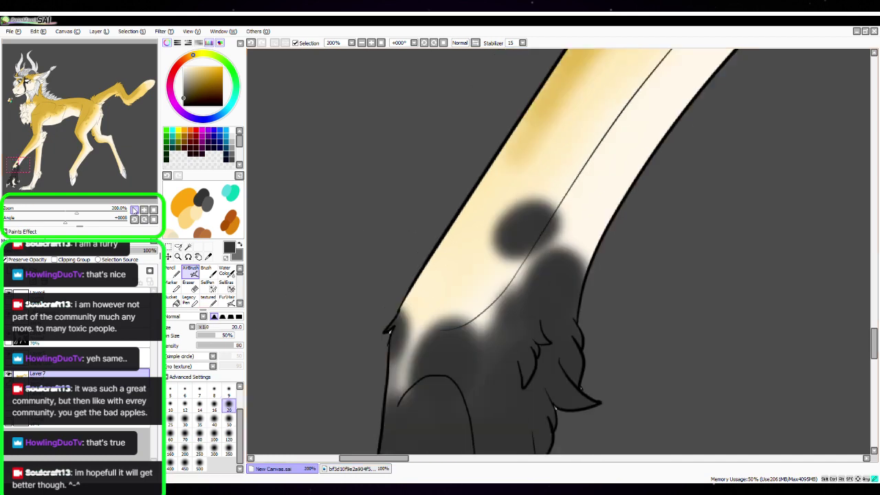
key("space")
left_click_drag(601, 249, 548, 302)
mouse_move(491, 255)
left_mouse_down()
mouse_move(503, 257)
mouse_move(455, 288)
mouse_move(495, 294)
left_mouse_up()
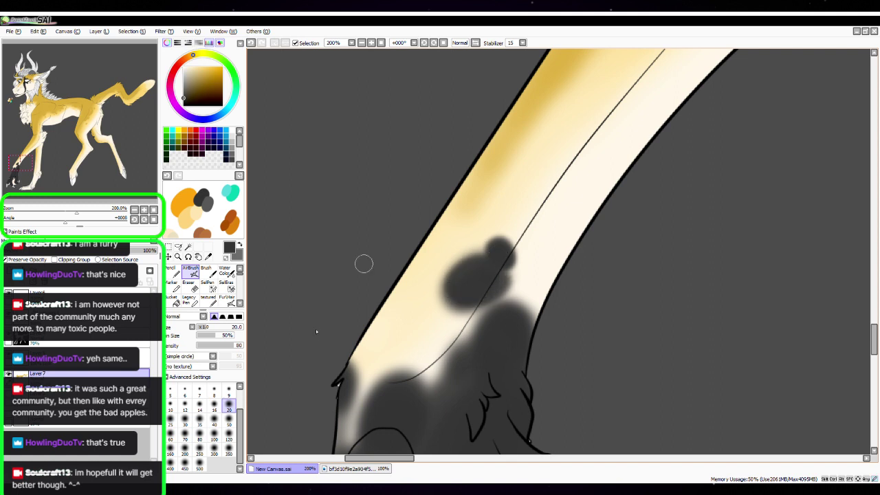
left_click_drag(396, 303, 386, 323)
Airbrush dark grey markings up the rear side of the lower foreleg: a large patch at size 50 and small spots at size 20
scroll(615, 262, "up", 2)
scroll(615, 261, "right", 2)
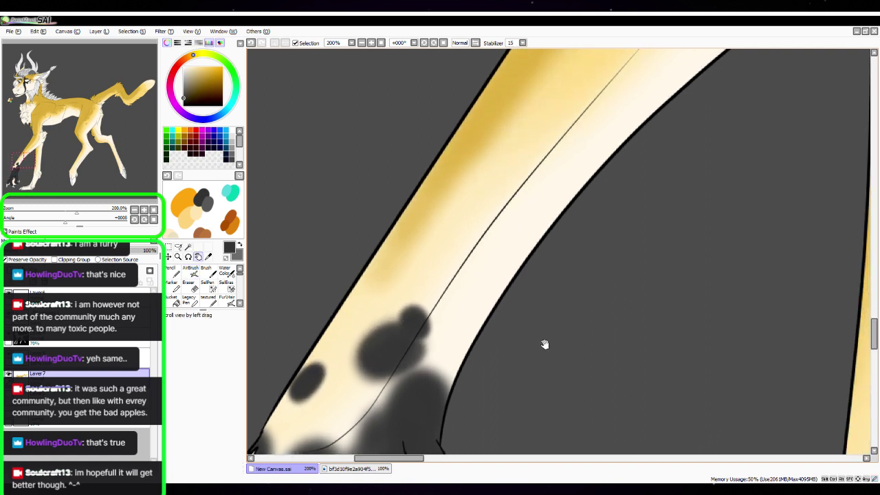
mouse_move(499, 271)
left_mouse_down()
mouse_move(493, 281)
mouse_move(512, 268)
left_mouse_up()
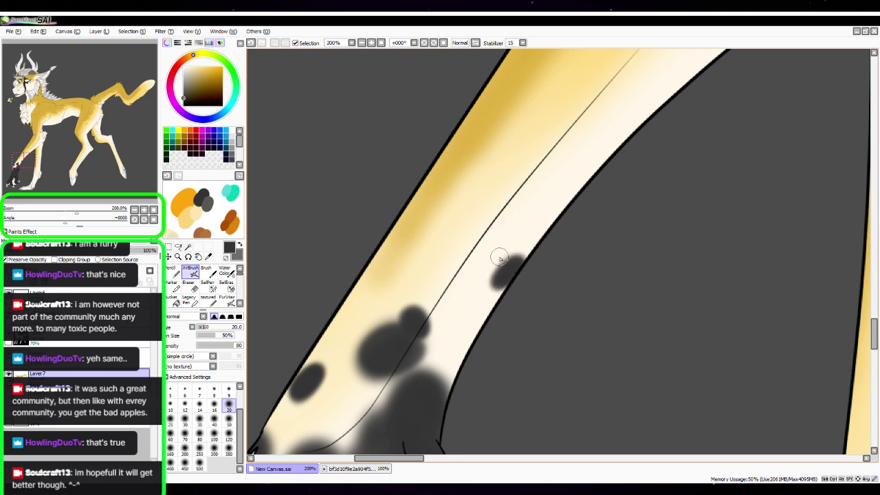
mouse_move(665, 261)
left_mouse_down()
mouse_move(649, 285)
mouse_move(527, 355)
left_mouse_up()
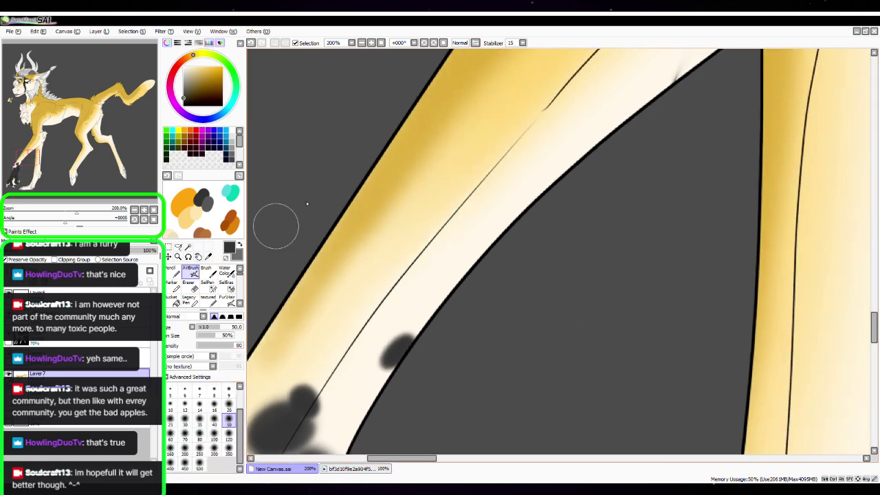
mouse_move(430, 295)
left_mouse_down()
mouse_move(495, 260)
mouse_move(442, 285)
mouse_move(466, 279)
mouse_move(476, 218)
mouse_move(460, 229)
mouse_move(448, 221)
mouse_move(468, 193)
left_mouse_up()
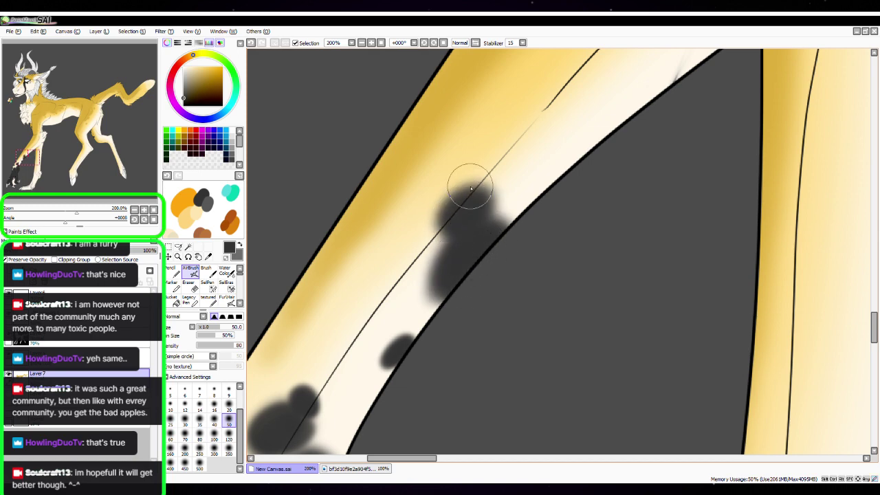
left_click(229, 404)
left_click_drag(638, 258, 583, 357)
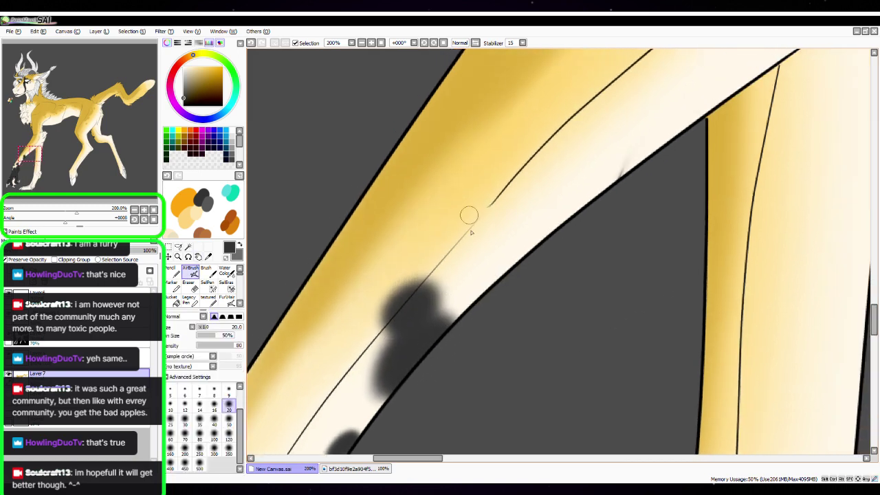
left_click_drag(468, 241, 476, 227)
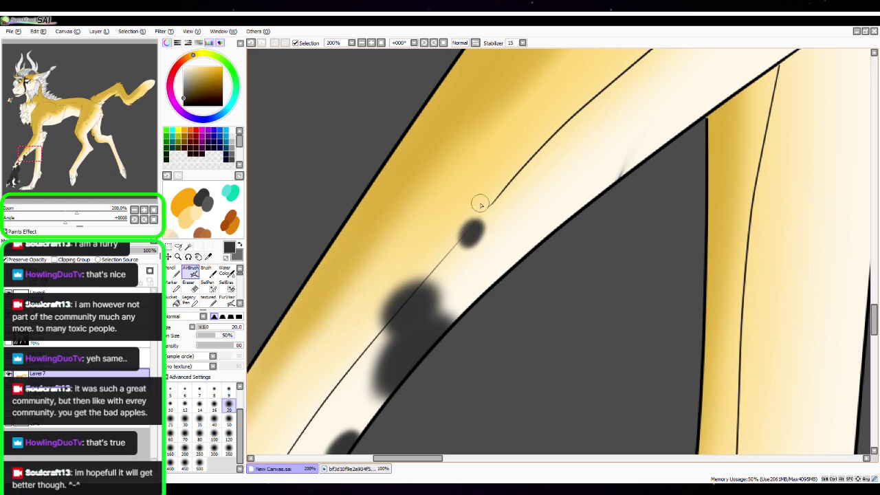
Airbrush a size 20 dark grey spot on the foreleg's rear edge just above the dark wrist
left_click(135, 209)
key("space")
left_click_drag(598, 172, 674, 116)
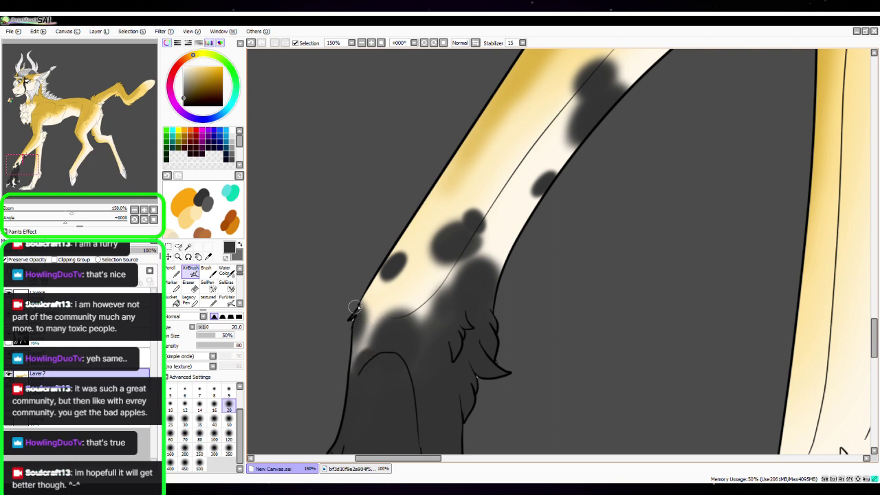
key("space")
left_click_drag(653, 156, 544, 297)
key("space")
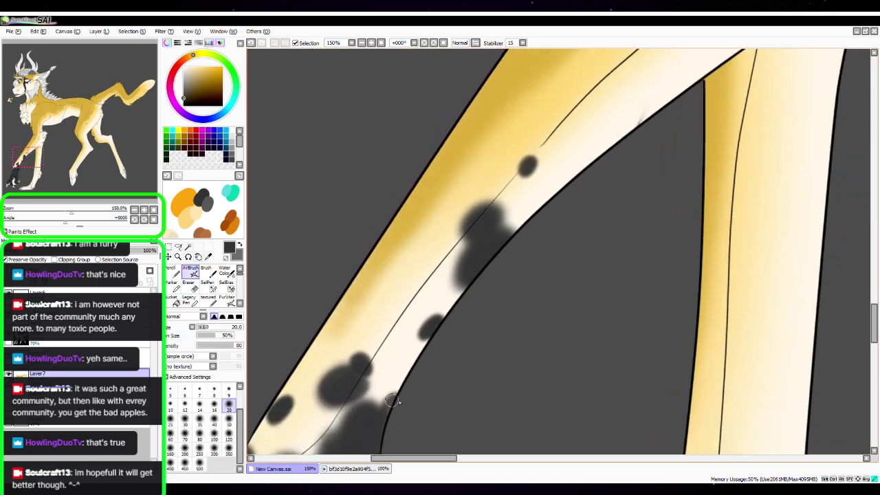
mouse_move(398, 380)
left_mouse_down()
mouse_move(394, 391)
mouse_move(398, 372)
left_mouse_up()
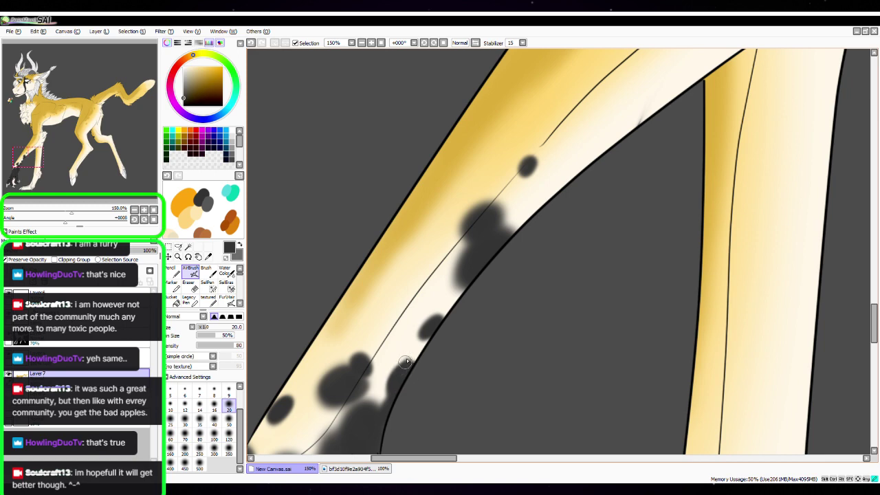
Airbrush three small dark grey spots at size 20 on the upper forearm, two by the rear edge and one across the inner line
key("space")
mouse_move(658, 187)
left_mouse_down()
mouse_move(552, 302)
mouse_move(538, 416)
left_mouse_up()
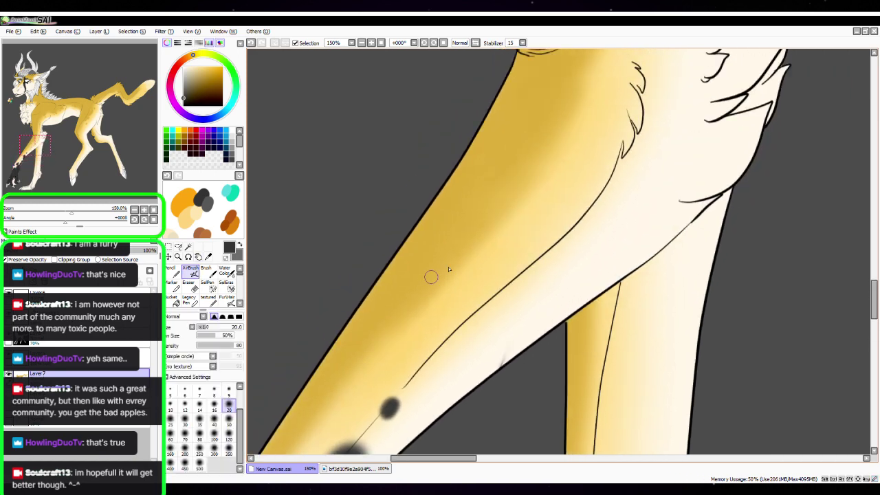
mouse_move(498, 370)
left_mouse_down()
mouse_move(508, 352)
mouse_move(496, 363)
left_mouse_up()
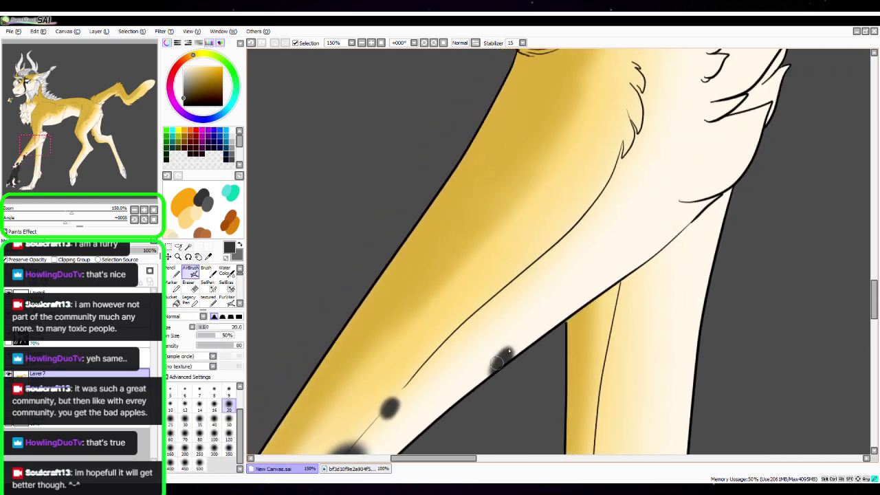
left_click(488, 343)
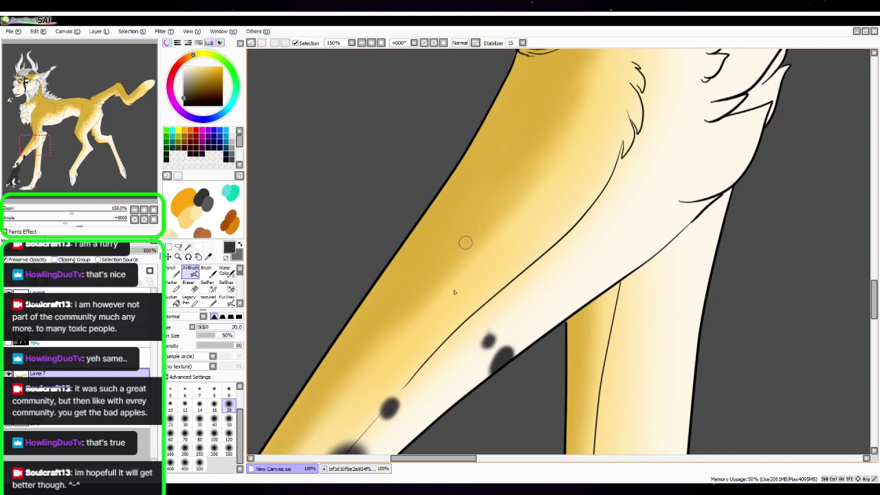
left_click_drag(490, 341, 491, 332)
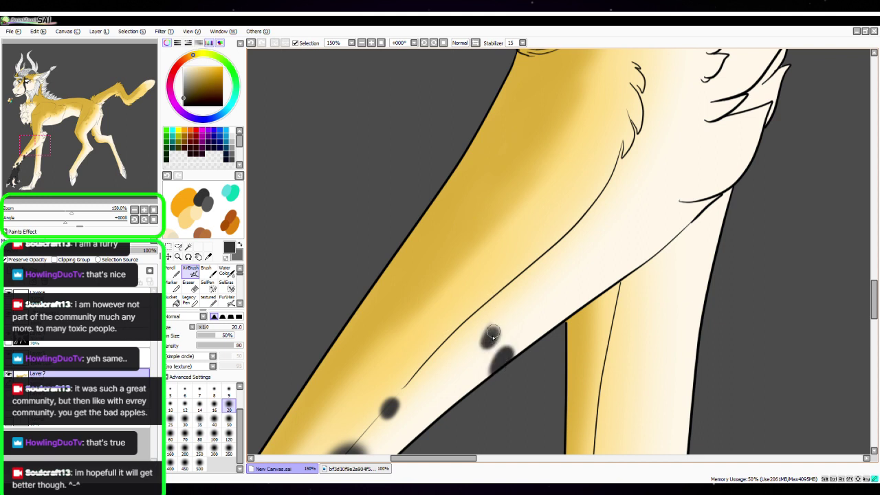
left_click_drag(436, 305, 444, 302)
Enlarge the rear forearm spot and airbrush a pair of dark grey spots below the leg's bend with a size 50 brush
left_click(135, 210)
left_click(135, 210)
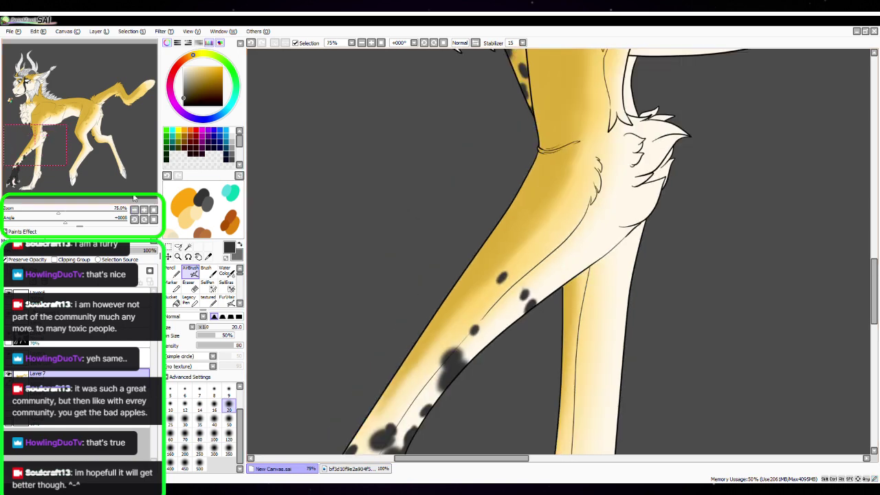
key("space")
left_click_drag(582, 206, 492, 298)
left_click(229, 419)
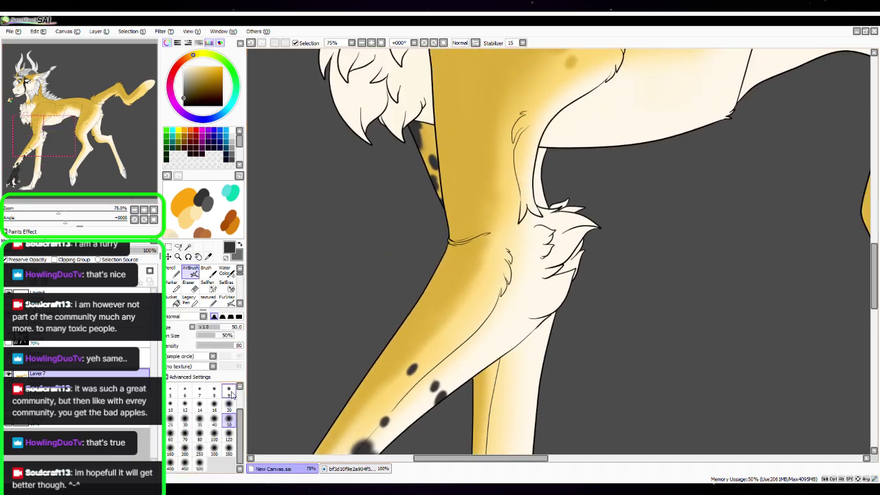
left_click_drag(433, 389, 443, 366)
mouse_move(452, 313)
left_mouse_down()
mouse_move(448, 319)
mouse_move(469, 316)
left_mouse_up()
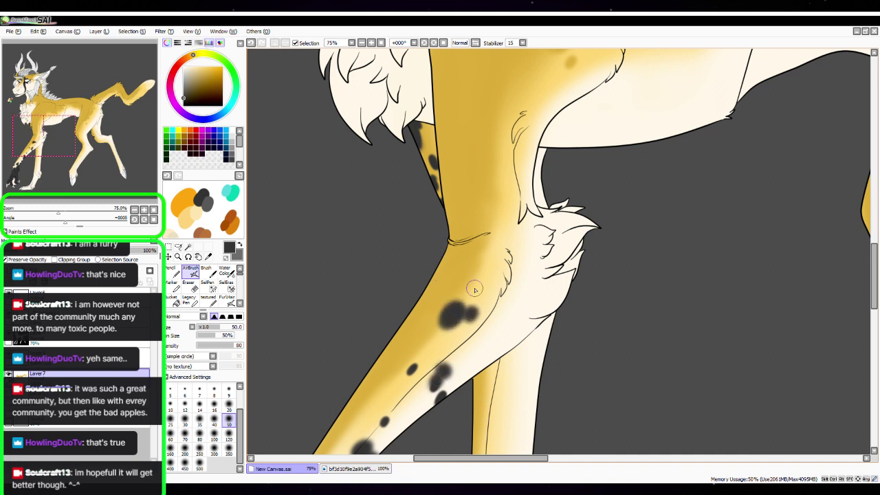
Airbrush a cluster of overlapping dark grey spots around the crease at the bend of the forward front leg
key("space")
mouse_move(578, 191)
left_mouse_down()
mouse_move(525, 293)
mouse_move(519, 283)
left_mouse_up()
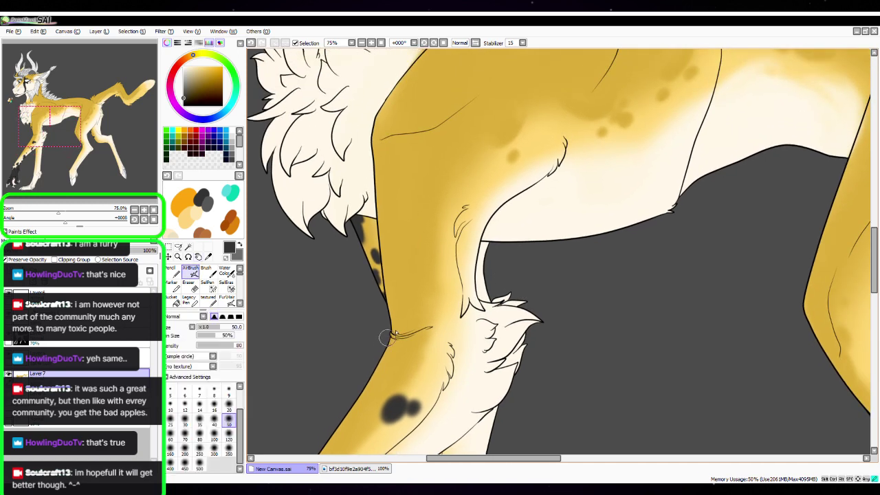
left_click_drag(386, 337, 395, 337)
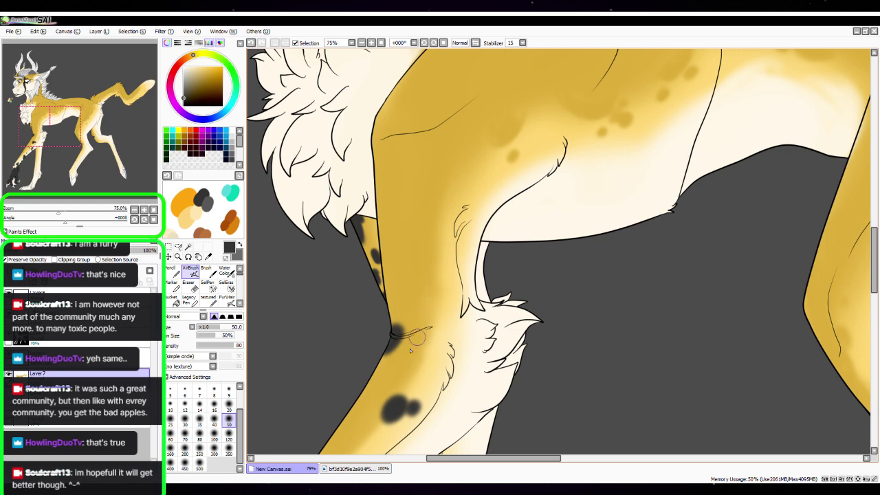
left_click_drag(410, 350, 415, 339)
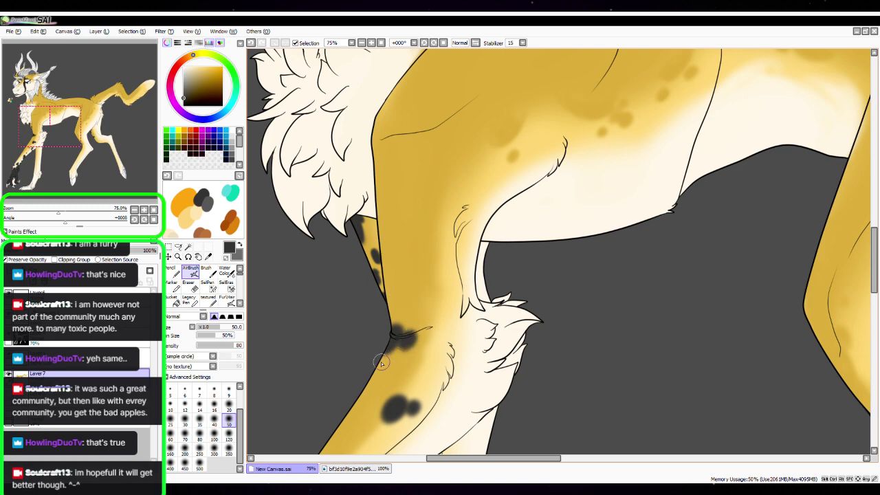
left_click_drag(382, 363, 371, 358)
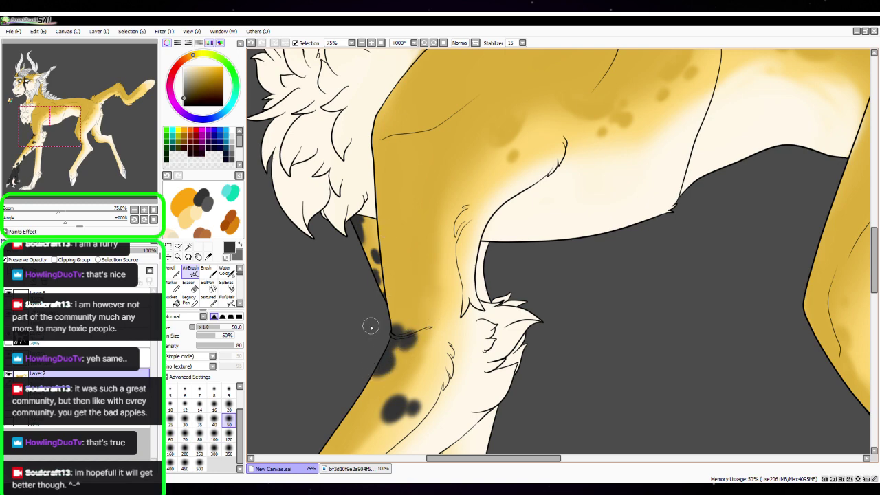
mouse_move(397, 331)
left_mouse_down()
mouse_move(409, 309)
mouse_move(414, 315)
mouse_move(415, 293)
left_mouse_up()
Airbrush a dark grey heart on the upper front leg with two spots in front of it and one behind
left_click_drag(543, 204, 530, 296)
mouse_move(413, 256)
left_mouse_down()
mouse_move(420, 273)
mouse_move(441, 256)
mouse_move(414, 274)
mouse_move(428, 274)
mouse_move(390, 249)
mouse_move(396, 259)
left_mouse_up()
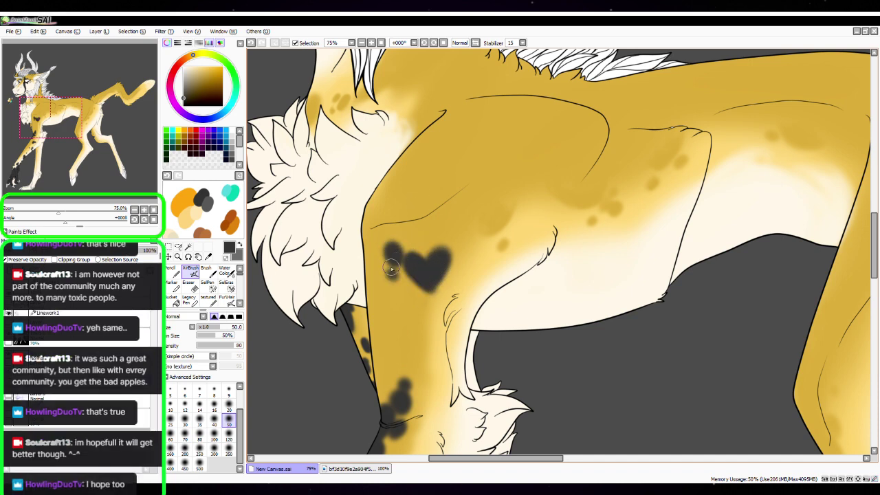
mouse_move(490, 282)
left_mouse_down()
mouse_move(476, 283)
mouse_move(477, 259)
left_mouse_up()
Airbrush a cluster and separate dark grey spots on the shoulder at size 50, plus tiny dots above and below the heart at size 20
mouse_move(425, 157)
left_mouse_down()
mouse_move(442, 146)
mouse_move(444, 173)
mouse_move(425, 178)
mouse_move(423, 170)
mouse_move(465, 159)
left_mouse_up()
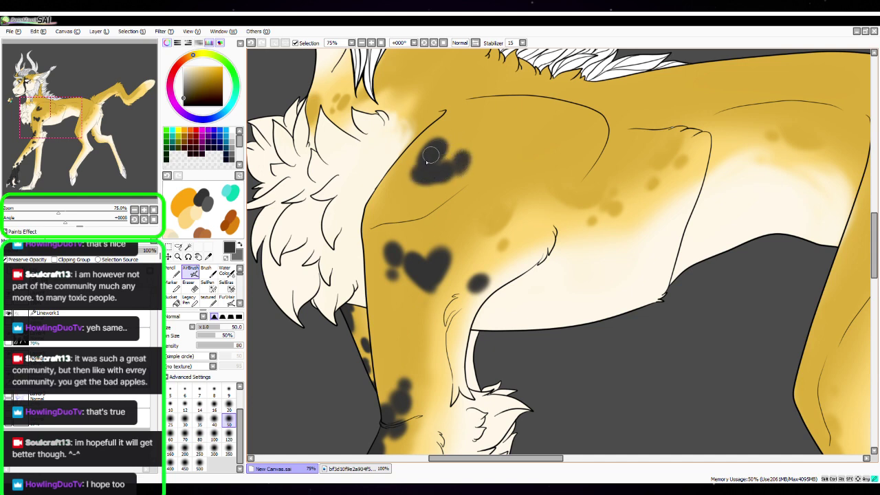
left_click_drag(453, 191, 459, 191)
left_click_drag(551, 238, 604, 194)
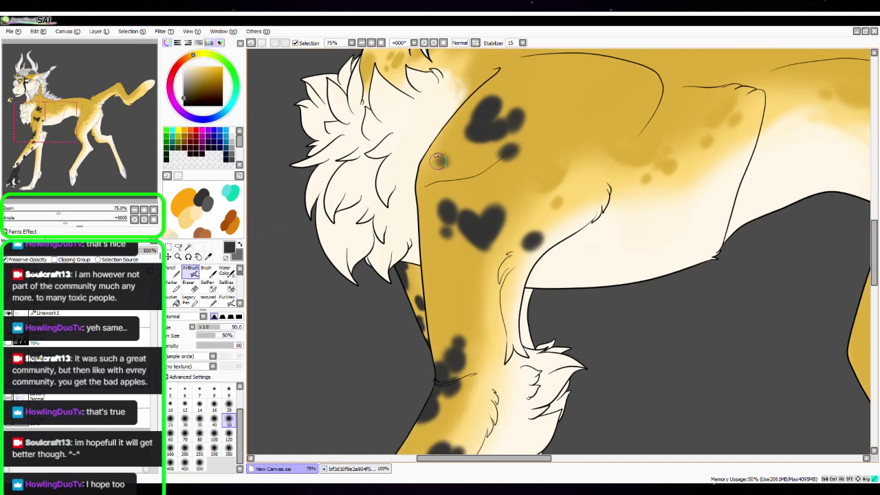
key("bracketleft")
key("bracketleft")
key("bracketleft")
key("bracketleft")
key("bracketleft")
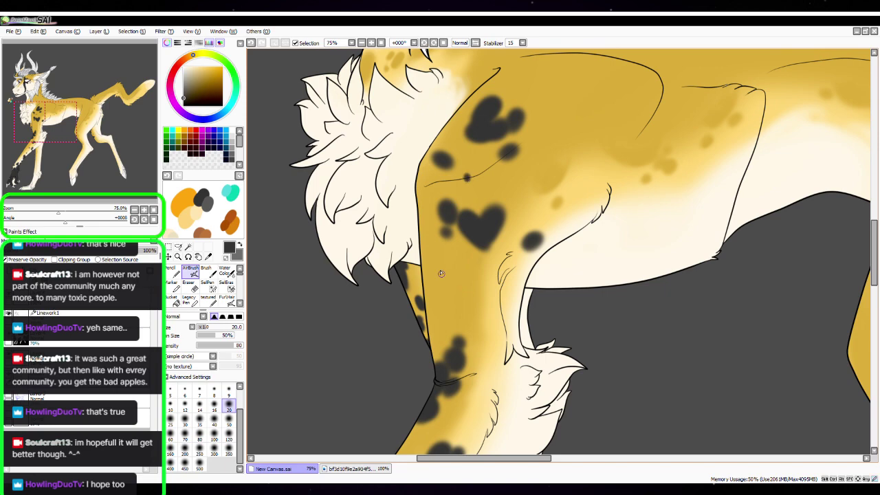
left_click(134, 209)
left_click(135, 210)
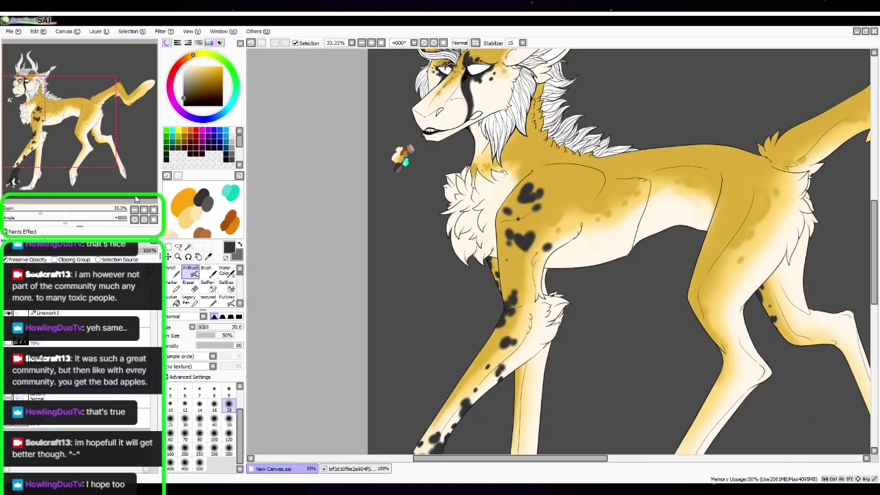
key("space")
left_click_drag(642, 258, 538, 281)
left_click(144, 210)
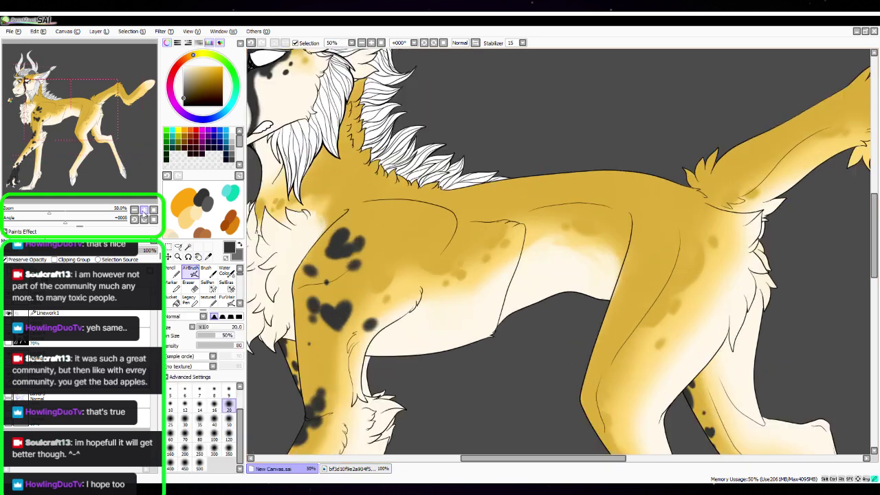
left_click(230, 432)
left_click_drag(415, 222, 420, 217)
left_click(215, 435)
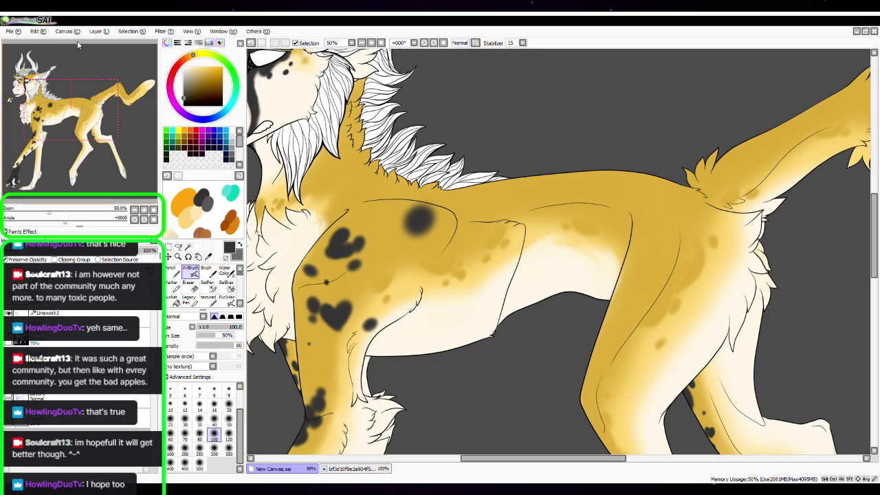
key("ctrl+z")
Airbrush large dark grey spots on the upper shoulder at size 100, extending up to the mane, and reduce the brush to size 50
left_click(144, 211)
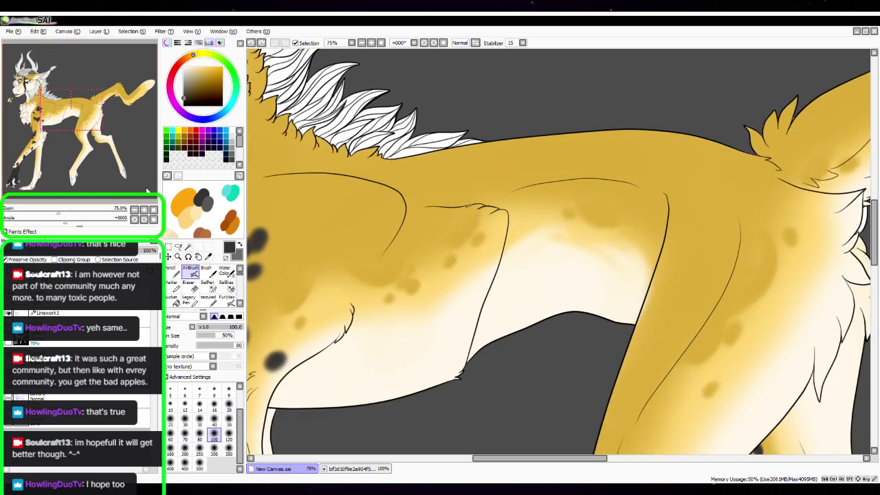
mouse_move(477, 234)
left_mouse_down()
mouse_move(552, 240)
mouse_move(589, 265)
left_mouse_up()
mouse_move(440, 253)
left_mouse_down()
mouse_move(456, 235)
mouse_move(445, 243)
left_mouse_up()
mouse_move(439, 203)
left_mouse_down()
mouse_move(464, 190)
mouse_move(429, 209)
mouse_move(478, 190)
left_mouse_up()
left_click(229, 416)
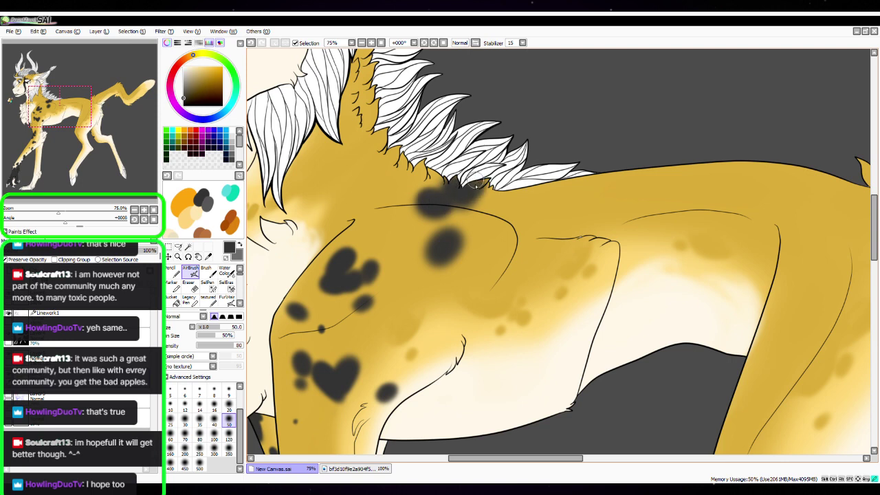
Airbrush a large dark grey spot with a smaller overlapping one on the shoulder, plus a separate spot lower down at size 50
left_click_drag(436, 238, 446, 232)
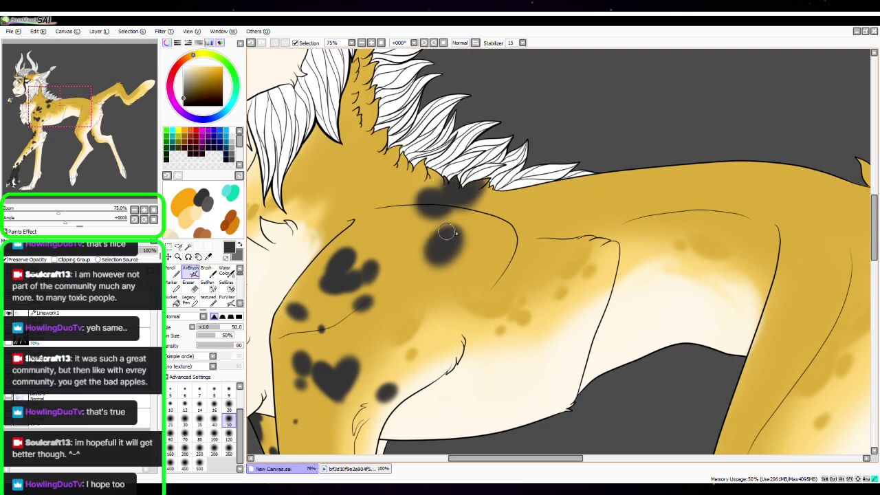
left_click_drag(465, 264, 465, 253)
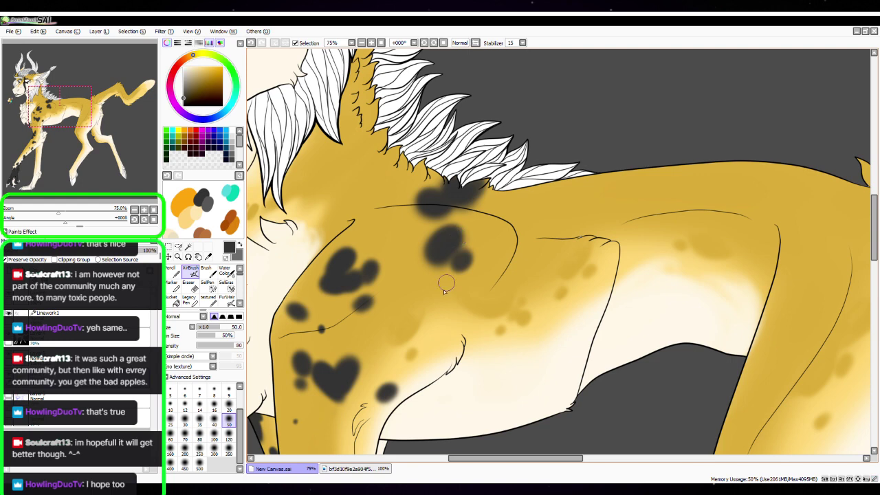
left_click_drag(437, 307, 433, 303)
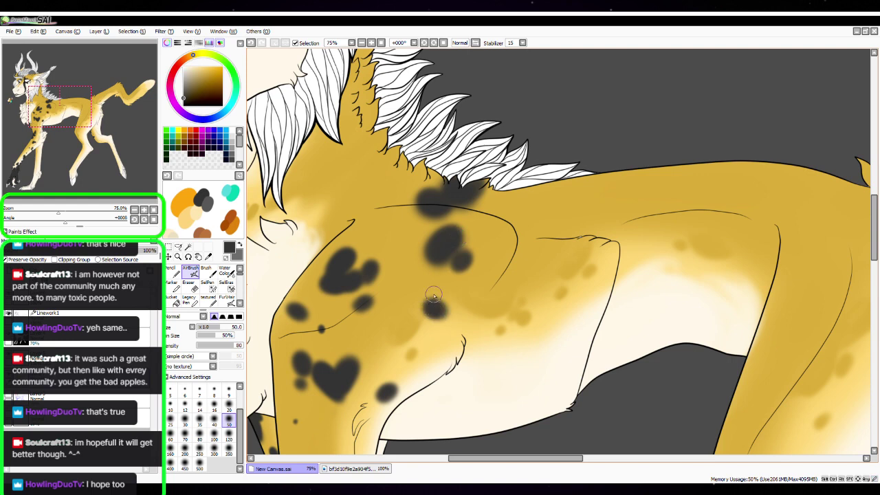
Airbrush a dark grey double spot at the neck base and more spots up the neck and nape along the mane
left_click_drag(495, 225, 584, 280)
mouse_move(461, 259)
left_mouse_down()
mouse_move(459, 275)
mouse_move(464, 263)
mouse_move(473, 270)
mouse_move(473, 256)
left_mouse_up()
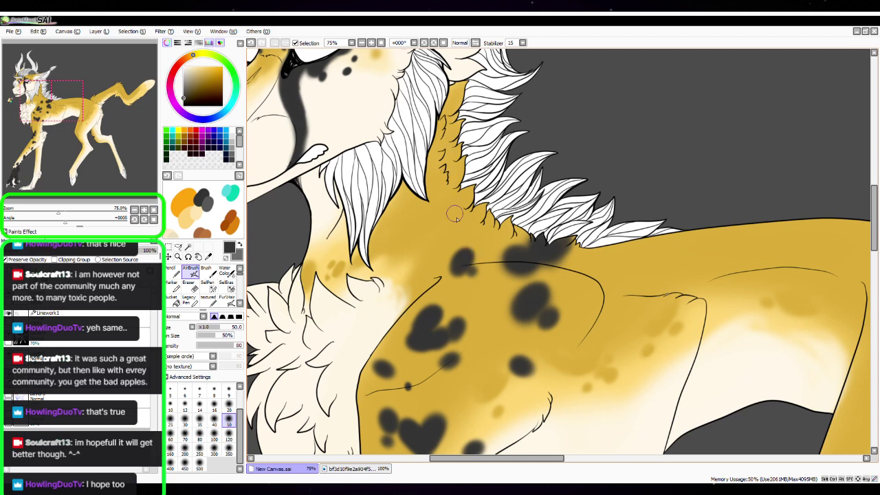
mouse_move(454, 214)
left_mouse_down()
mouse_move(444, 144)
mouse_move(443, 192)
mouse_move(429, 177)
mouse_move(417, 203)
left_mouse_up()
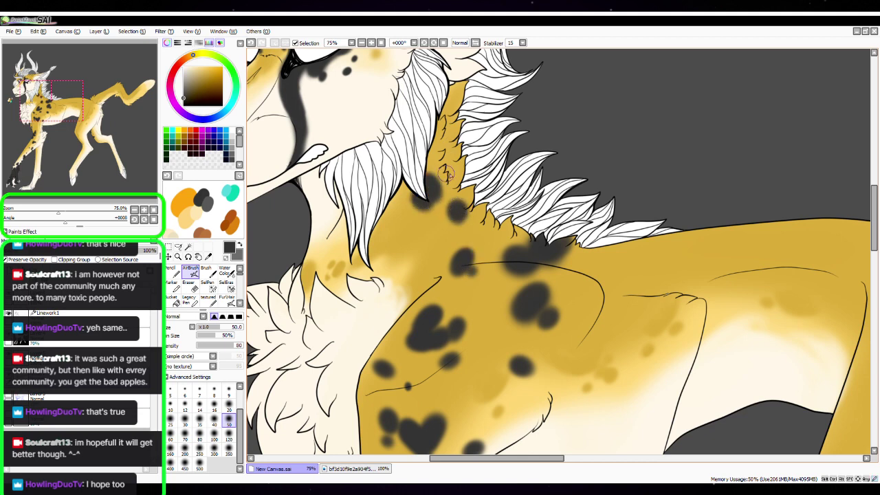
mouse_move(460, 147)
left_mouse_down()
mouse_move(450, 117)
mouse_move(445, 153)
mouse_move(452, 117)
mouse_move(460, 120)
mouse_move(454, 102)
mouse_move(453, 124)
mouse_move(451, 101)
mouse_move(459, 170)
left_mouse_up()
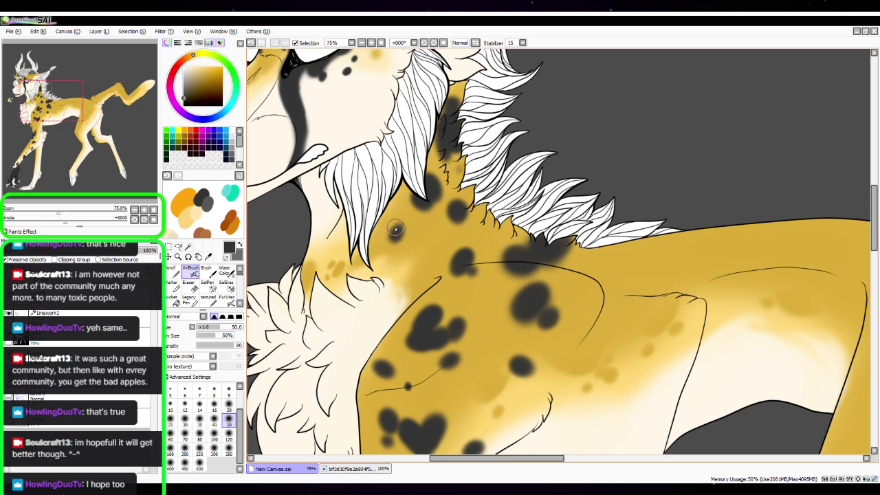
Airbrush a small dark grey heart at size 20 on the golden patch at the front of the neck, just above the chest fluff
left_click(153, 209)
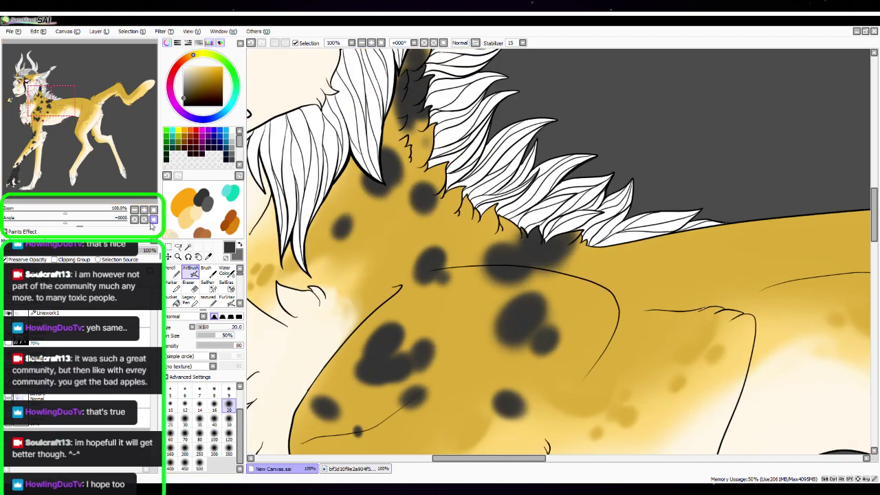
left_click(152, 209)
left_click(28, 99)
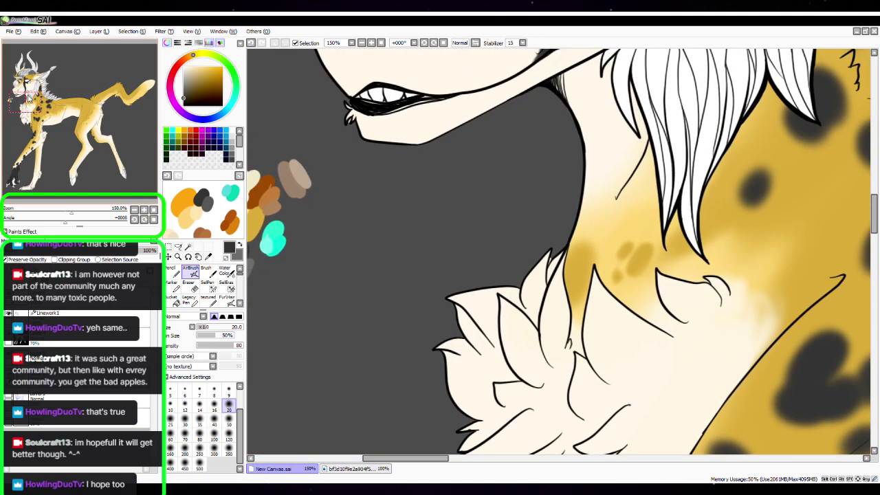
left_click_drag(31, 104, 33, 106)
left_click(143, 210)
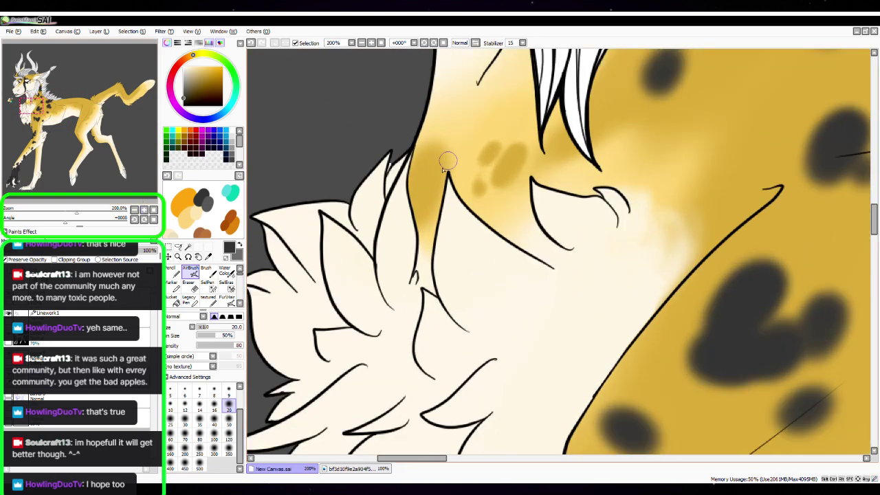
mouse_move(443, 170)
left_mouse_down()
mouse_move(413, 192)
mouse_move(412, 176)
mouse_move(412, 190)
mouse_move(424, 169)
mouse_move(412, 198)
mouse_move(412, 164)
left_mouse_up()
left_click(419, 178)
Airbrush a tiny dark grey dot beside the shoulder's rear line at size 20 and a larger oval above it at size 50
left_click(134, 210)
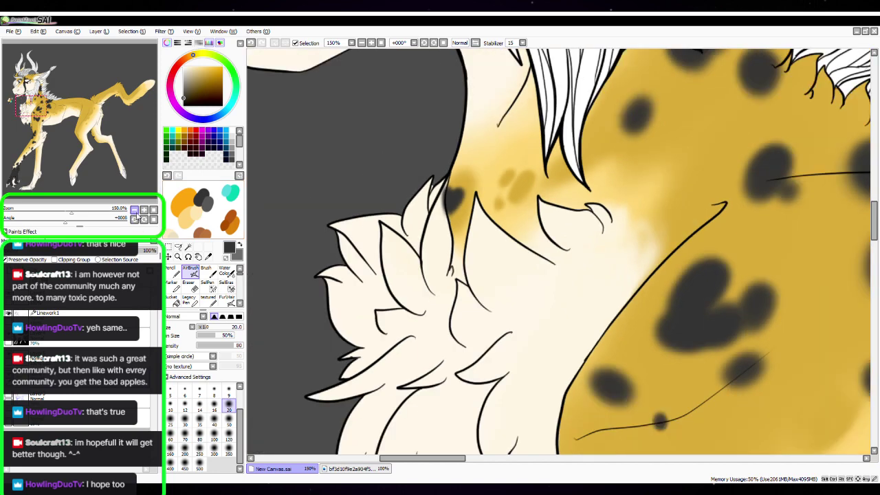
left_click(134, 209)
left_click(134, 209)
left_click_drag(743, 301, 539, 258)
mouse_move(676, 270)
left_mouse_down()
mouse_move(566, 298)
mouse_move(507, 251)
left_mouse_up()
left_click(431, 210)
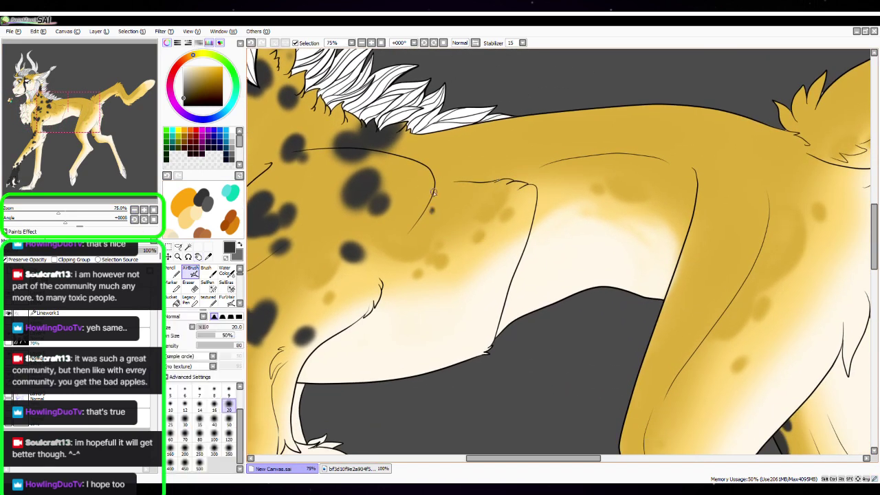
left_click(229, 424)
left_click_drag(574, 191, 504, 293)
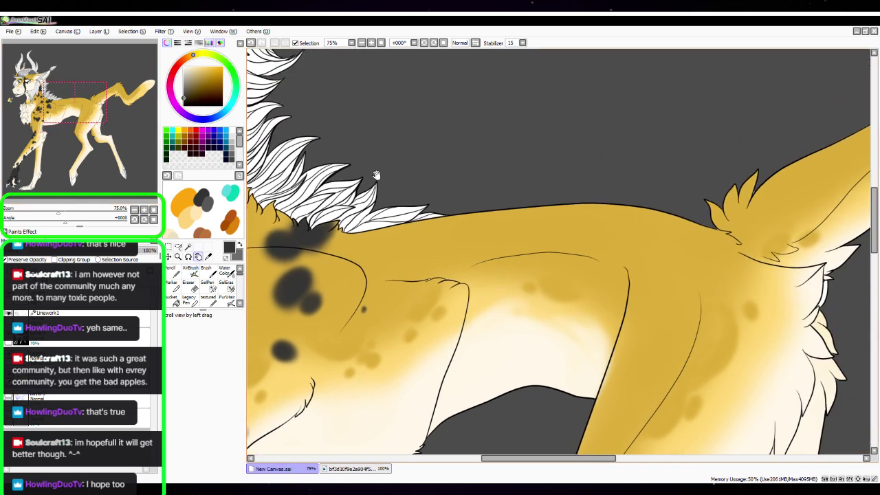
mouse_move(387, 245)
left_mouse_down()
mouse_move(378, 258)
mouse_move(388, 245)
left_mouse_up()
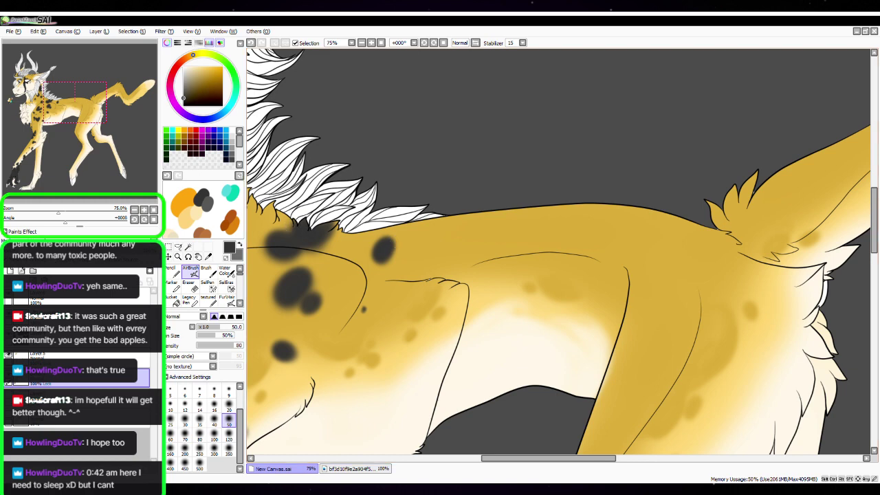
key("alt+Tab")
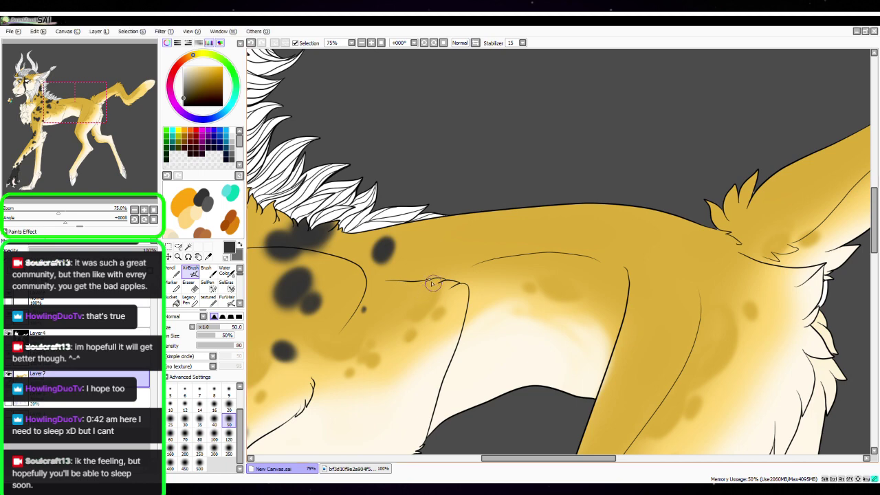
Airbrush a dark grey spot over the crease behind the shoulder at size 50, with a smaller spot joined behind it at size 20
left_click(144, 209)
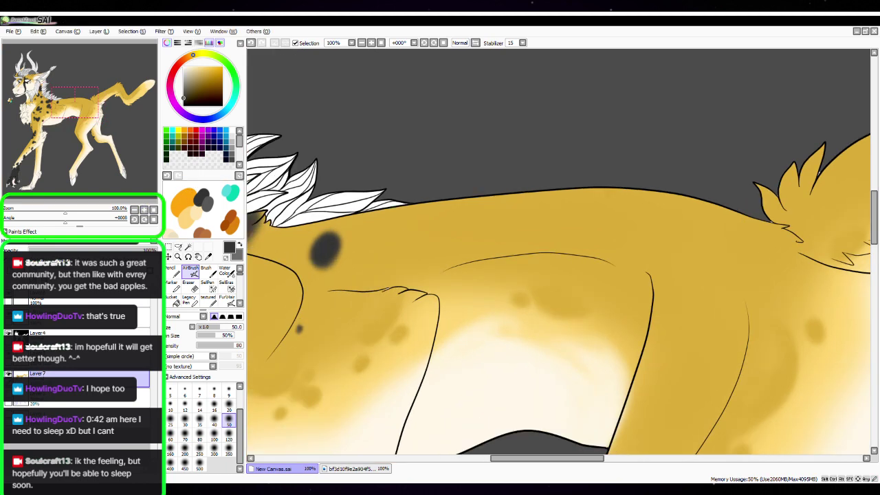
mouse_move(390, 290)
left_mouse_down()
mouse_move(389, 282)
mouse_move(383, 295)
left_mouse_up()
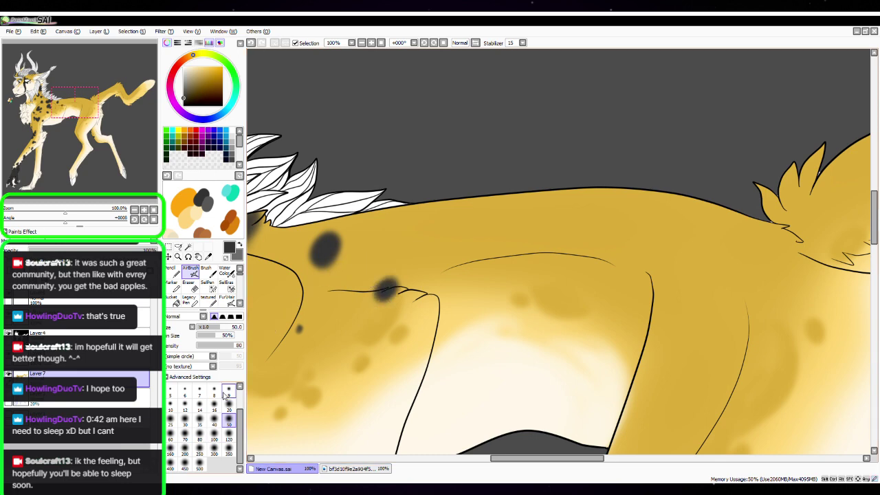
left_click(144, 209)
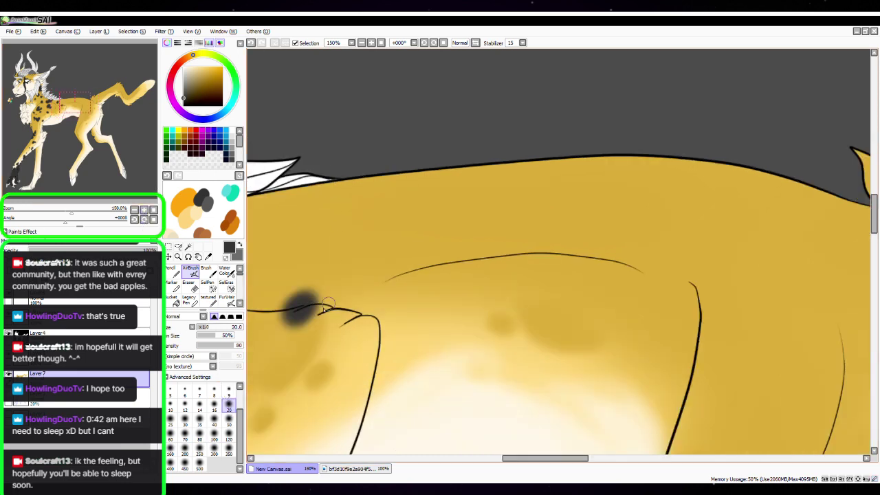
mouse_move(327, 304)
left_mouse_down()
mouse_move(320, 315)
mouse_move(319, 306)
left_mouse_up()
Airbrush two double-lobed dark grey spots at size 40, one on the back at the mane's end and one behind it
key("space")
left_click_drag(427, 248, 570, 213)
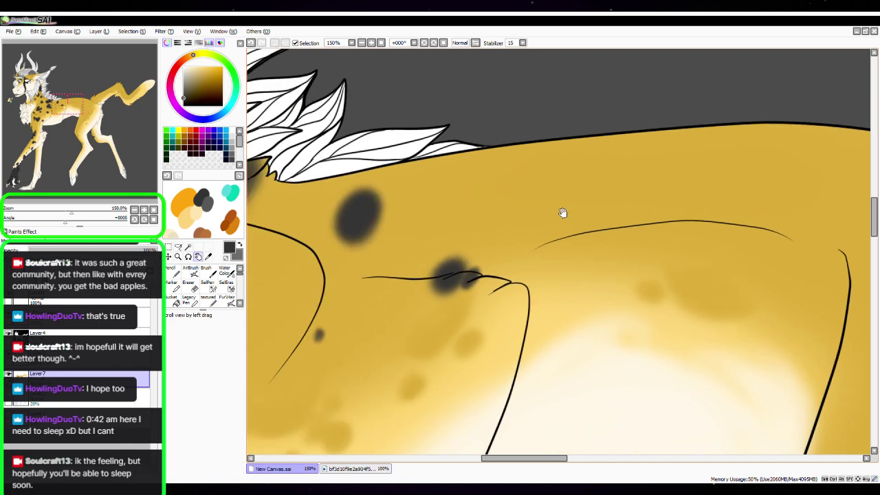
left_click(214, 424)
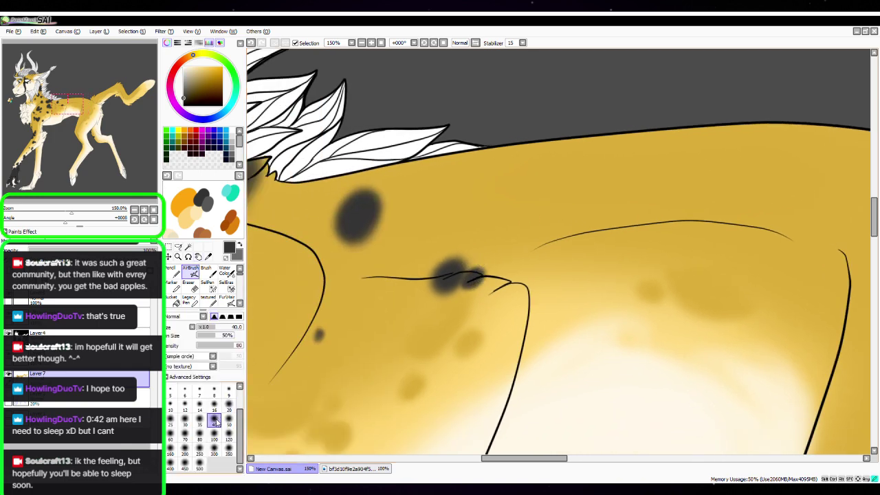
mouse_move(430, 164)
left_mouse_down()
mouse_move(474, 162)
mouse_move(416, 171)
mouse_move(457, 163)
mouse_move(468, 184)
mouse_move(476, 140)
left_mouse_up()
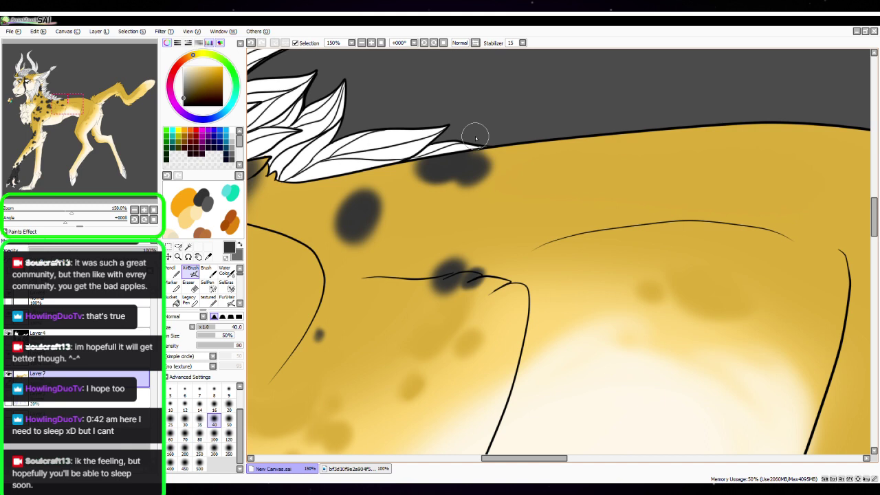
mouse_move(506, 225)
left_mouse_down()
mouse_move(545, 224)
mouse_move(549, 212)
mouse_move(545, 227)
mouse_move(521, 224)
mouse_move(543, 190)
mouse_move(552, 199)
mouse_move(556, 178)
left_mouse_up()
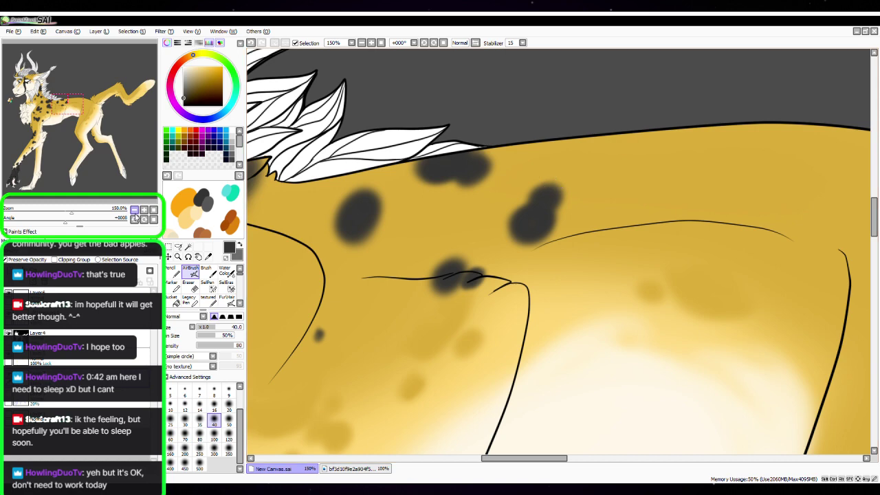
Airbrush small dark grey dots at size 20 inside the shoulder's rear curve, near the mane's base and among the shoulder spots
left_click(134, 210)
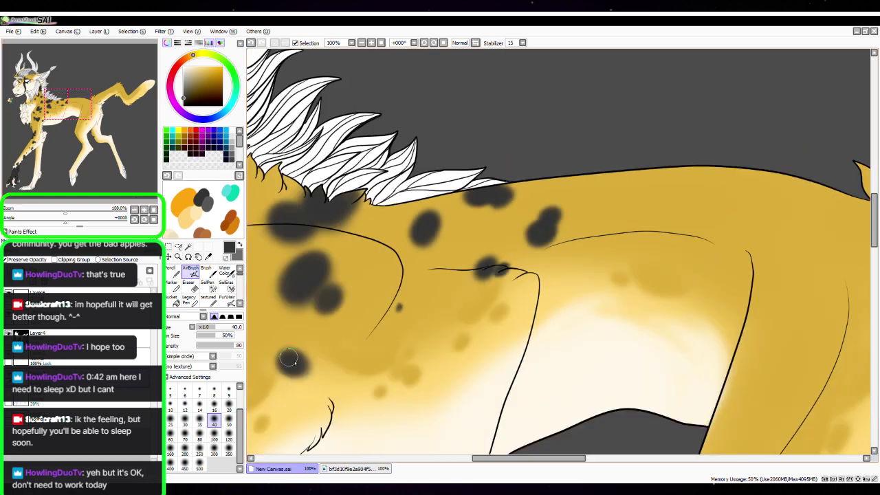
left_click(229, 408)
left_click_drag(374, 303, 375, 300)
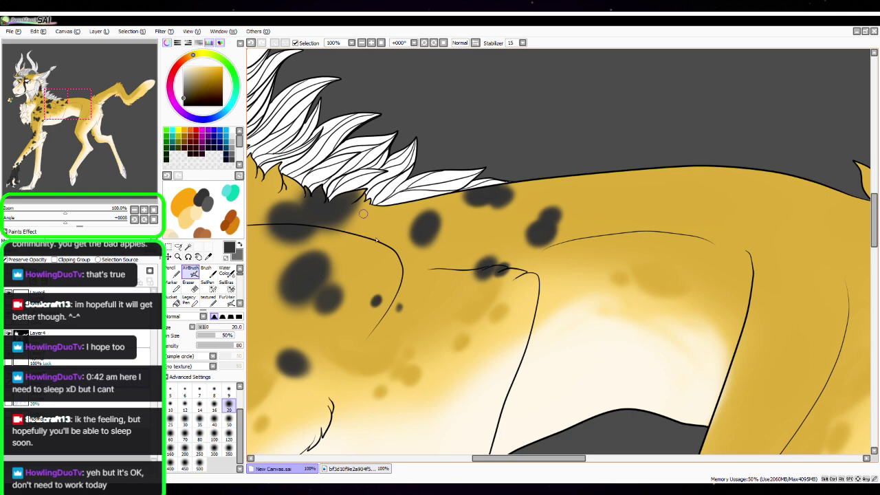
left_click_drag(384, 252, 383, 251)
left_click_drag(400, 130, 562, 167)
left_click_drag(424, 235, 410, 240)
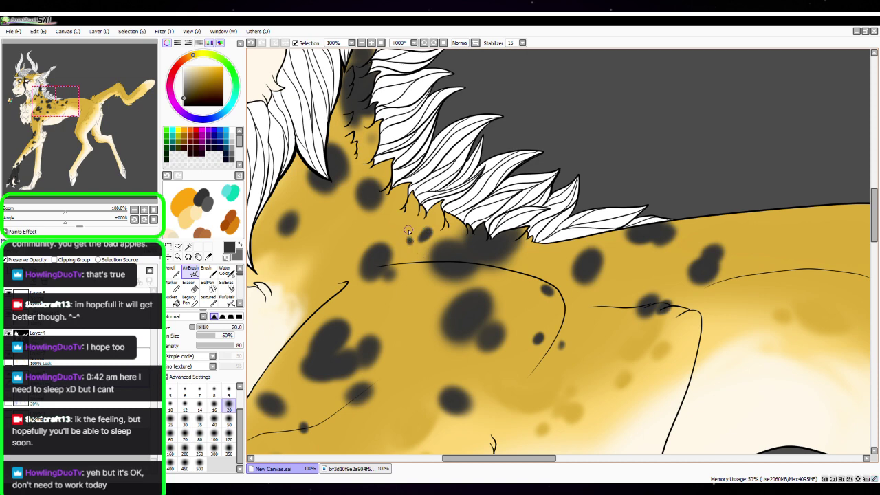
left_click(395, 348)
Airbrush an overlapping pair and three separate dark grey spots at size 50 across the rear back
left_click_drag(722, 268, 428, 286)
left_click_drag(588, 258, 540, 222)
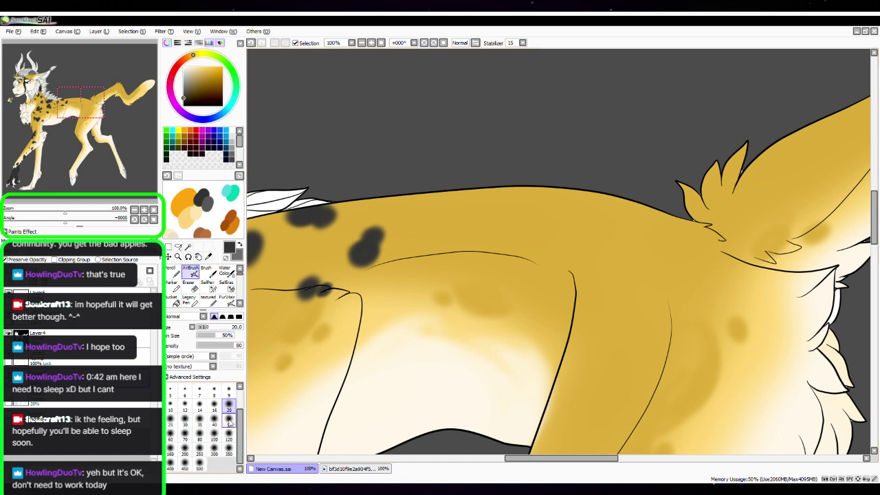
left_click(229, 420)
mouse_move(444, 239)
left_mouse_down()
mouse_move(435, 253)
mouse_move(440, 242)
left_mouse_up()
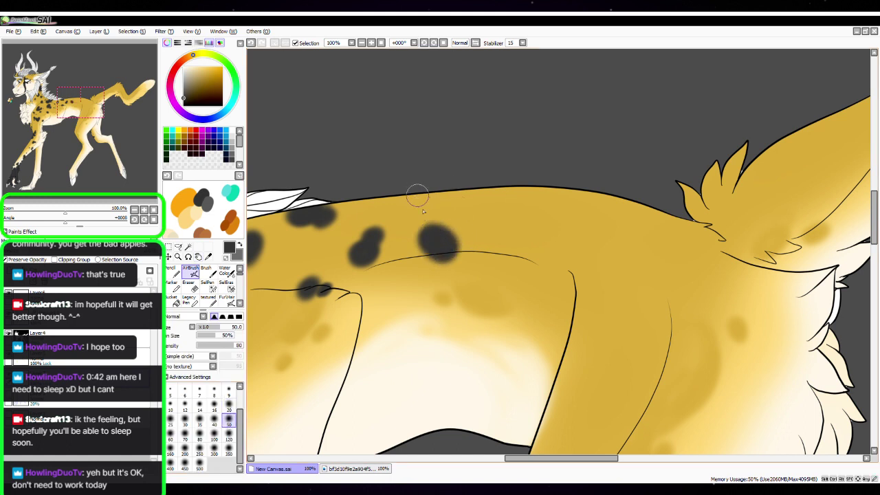
mouse_move(417, 196)
left_mouse_down()
mouse_move(422, 217)
mouse_move(433, 219)
mouse_move(426, 205)
left_mouse_up()
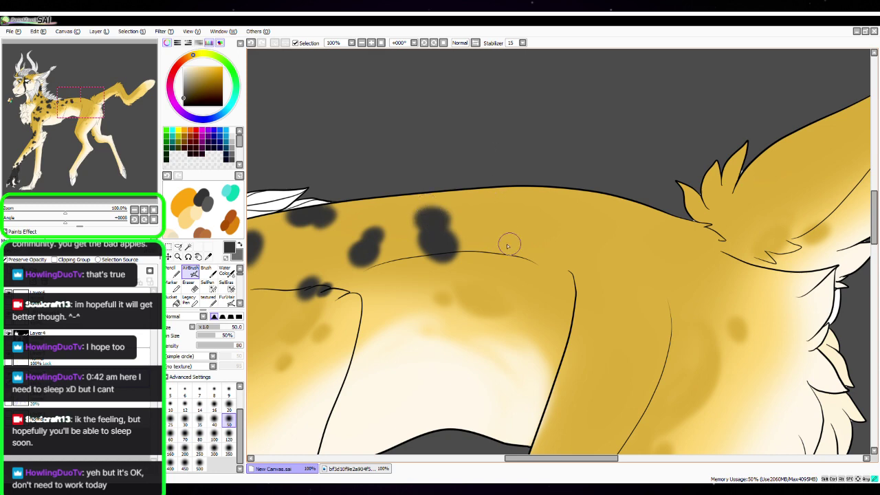
left_click_drag(509, 246, 513, 240)
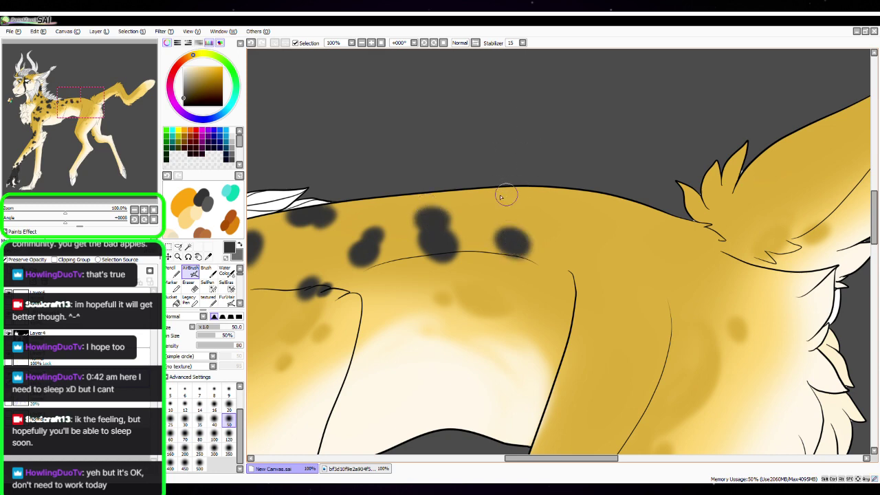
mouse_move(501, 197)
left_mouse_down()
mouse_move(505, 183)
mouse_move(490, 194)
left_mouse_up()
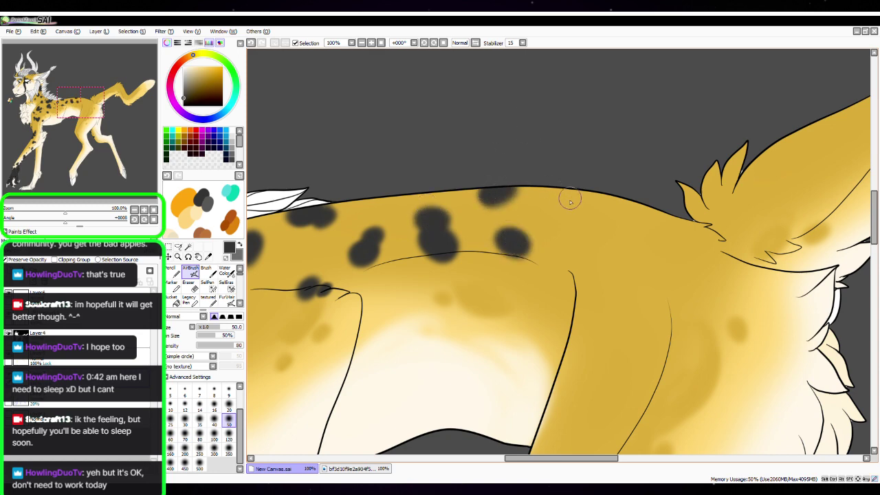
left_click_drag(570, 200, 570, 201)
Display the reference image beside the canvas with its head and front legs in view, and bring the creature's hind leg into view
key("space")
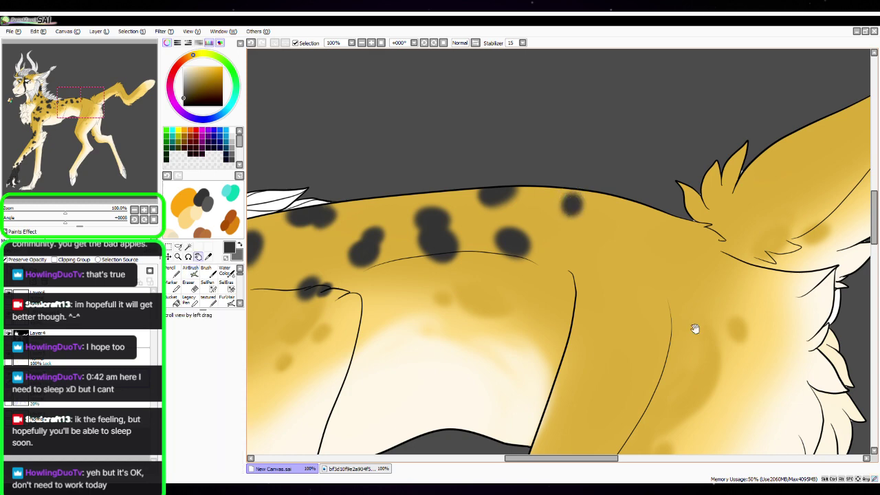
left_click_drag(695, 328, 612, 213)
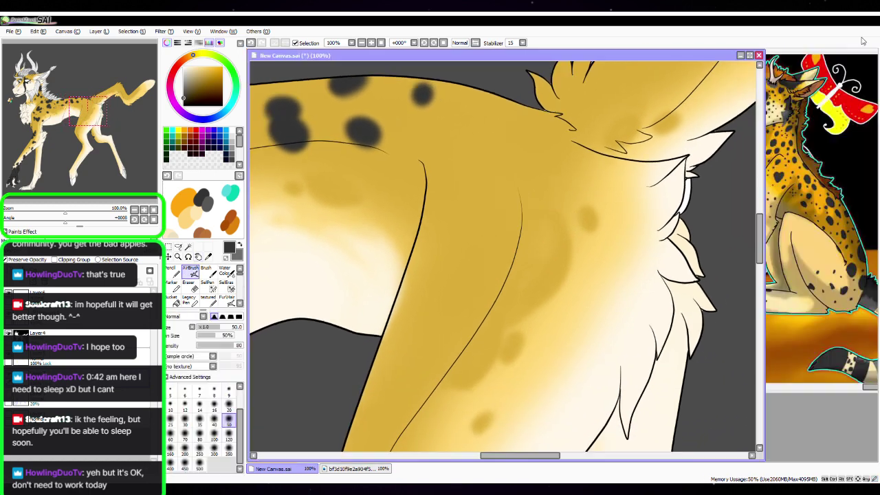
left_click(865, 31)
left_click(818, 64)
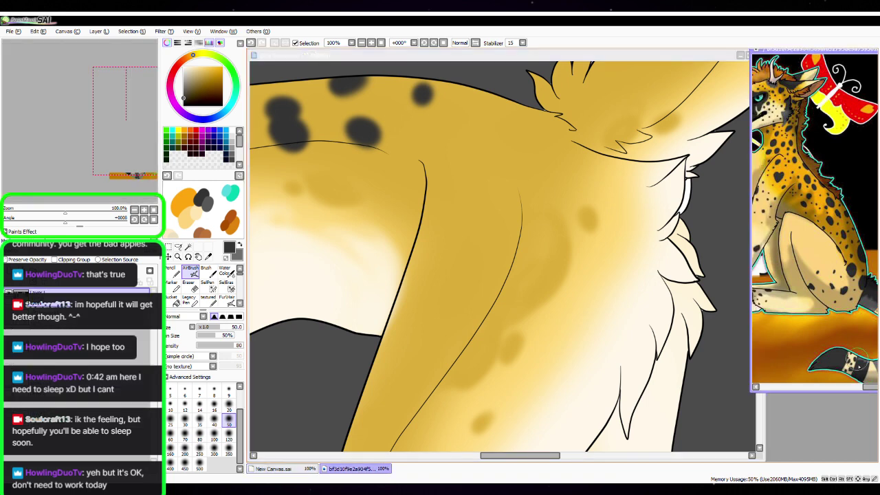
left_click_drag(868, 388, 855, 391)
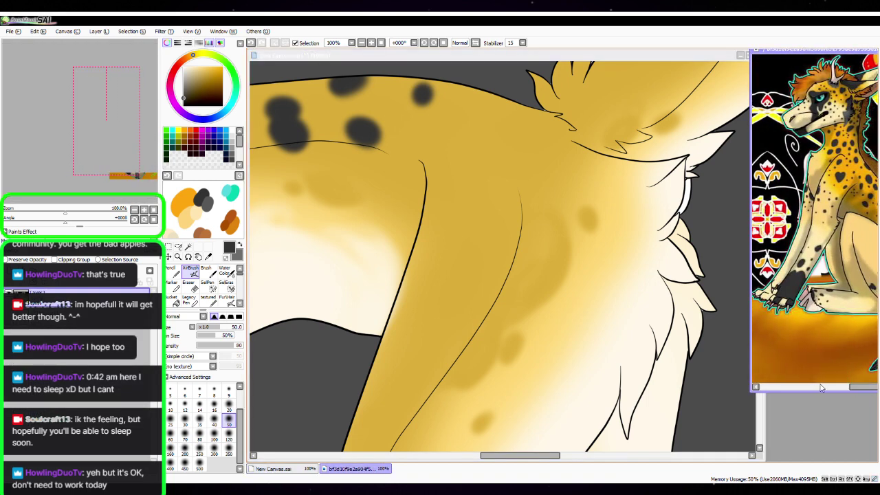
left_click(540, 297)
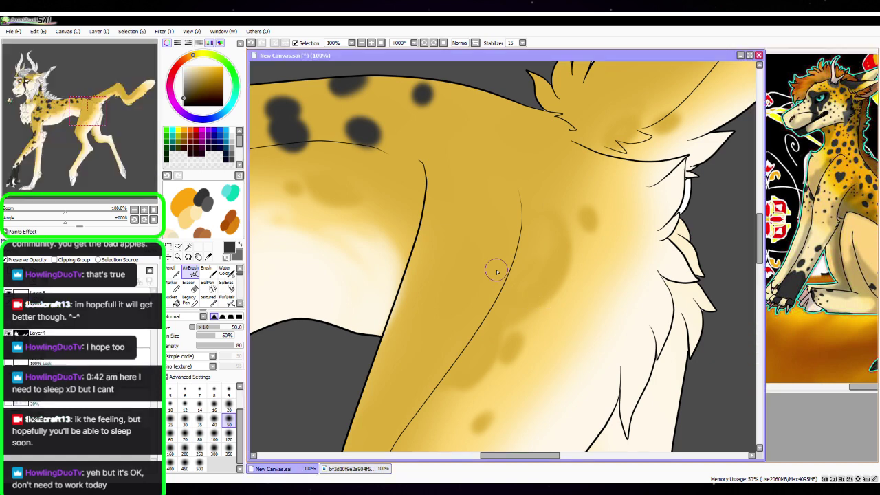
key("space")
left_click_drag(517, 375, 550, 238)
left_click_drag(522, 372, 570, 232)
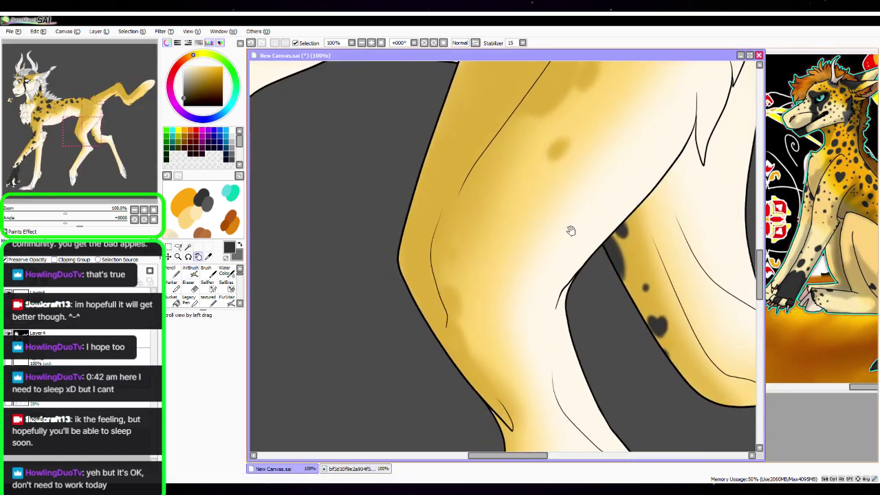
Airbrush dark grey at size 20 over the near hind foot's fur above the hoof, adding an oval spot and a dot just above
left_click(750, 55)
key("space")
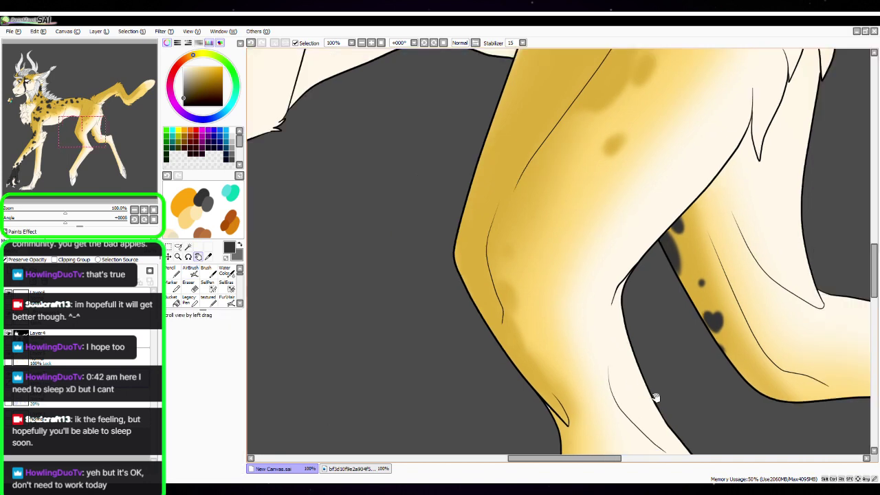
left_click_drag(660, 368, 663, 319)
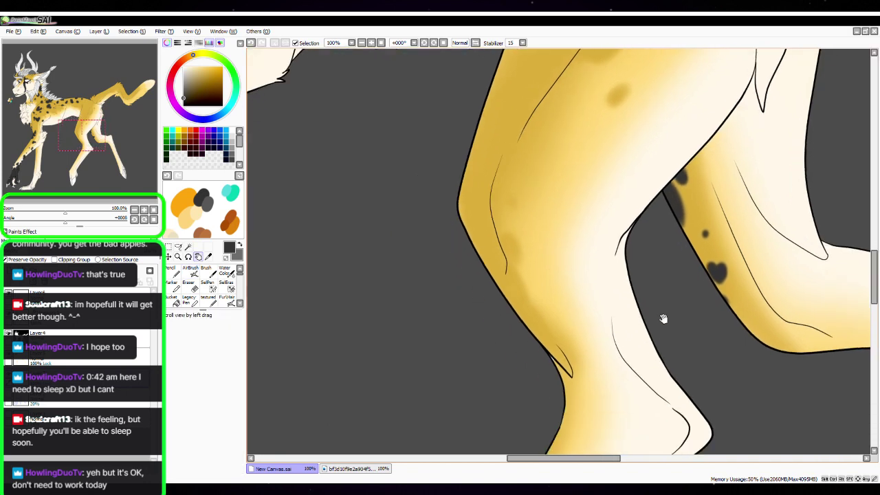
left_click_drag(788, 265, 772, 204)
left_click_drag(788, 247, 780, 182)
left_click_drag(774, 266, 786, 189)
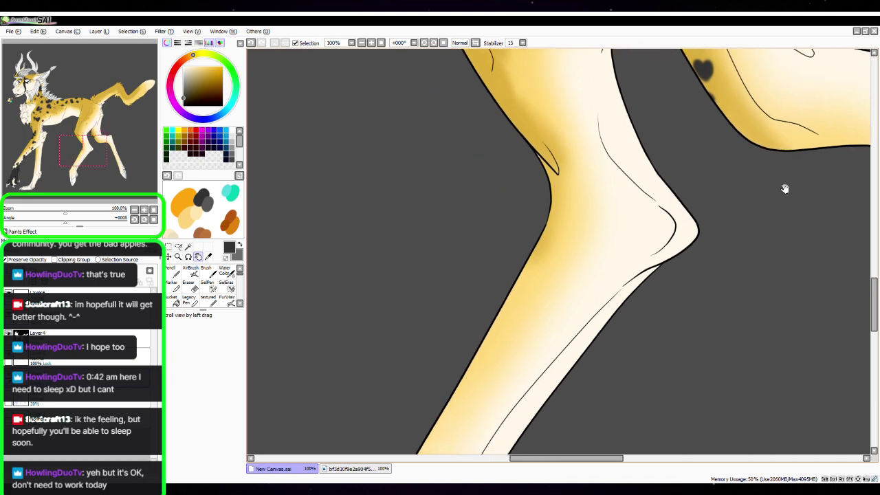
left_click_drag(781, 244, 781, 196)
mouse_move(727, 222)
left_mouse_down()
mouse_move(766, 153)
mouse_move(823, 140)
left_mouse_up()
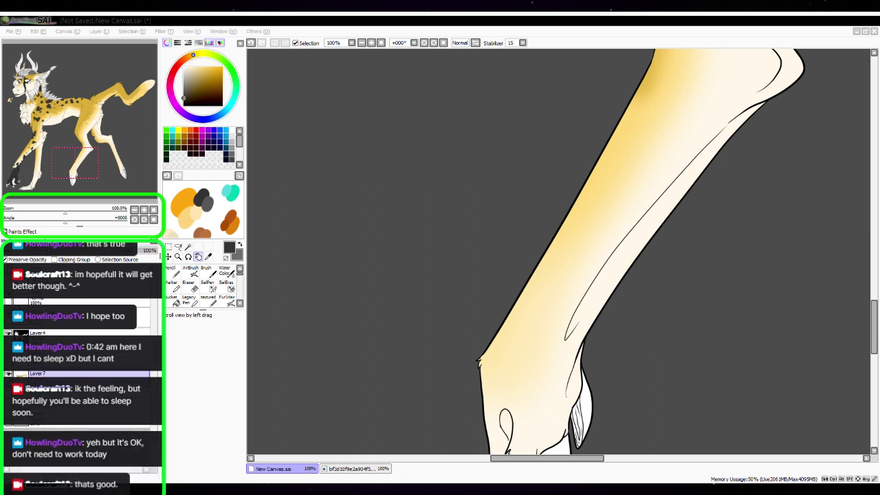
left_click(612, 360)
left_click_drag(626, 156, 631, 172)
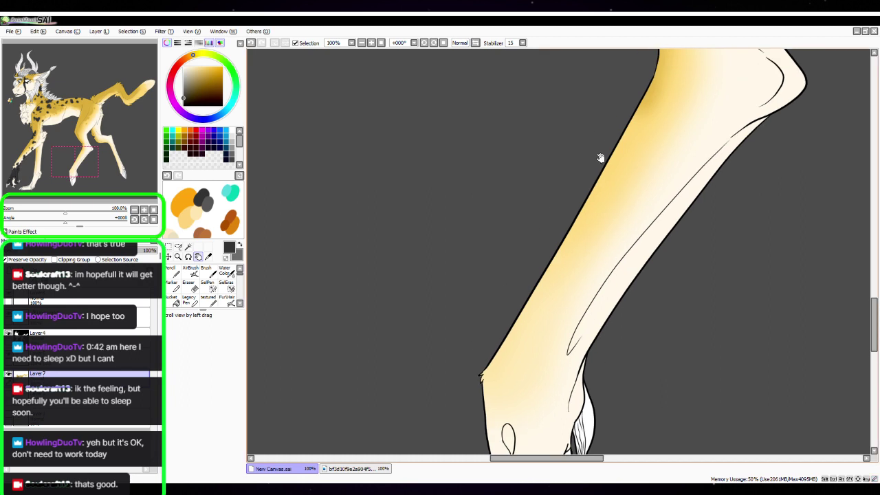
left_click_drag(589, 297, 578, 137)
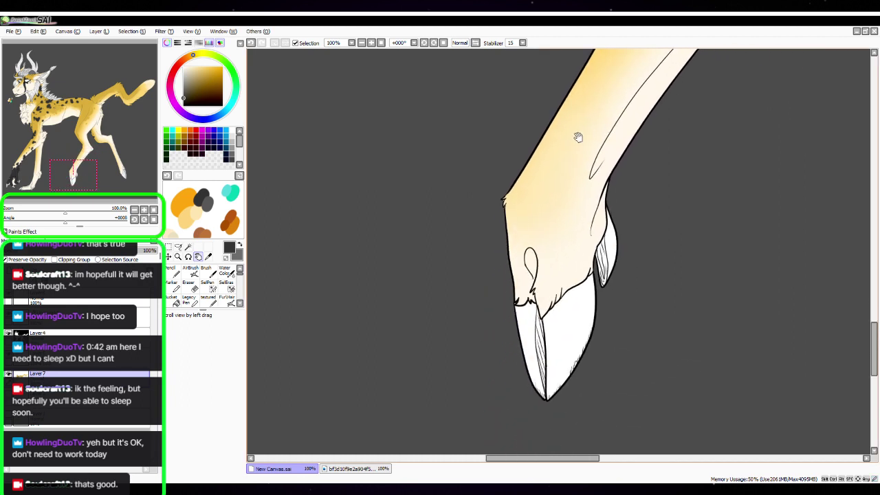
left_click(144, 210)
mouse_move(526, 338)
left_mouse_down()
mouse_move(542, 374)
mouse_move(529, 376)
mouse_move(494, 310)
mouse_move(504, 304)
mouse_move(506, 323)
mouse_move(498, 295)
mouse_move(484, 295)
mouse_move(491, 341)
mouse_move(477, 337)
mouse_move(494, 340)
mouse_move(476, 362)
mouse_move(492, 318)
mouse_move(481, 320)
mouse_move(499, 328)
mouse_move(488, 328)
mouse_move(468, 230)
mouse_move(504, 273)
mouse_move(525, 264)
left_mouse_up()
left_click(229, 406)
mouse_move(554, 346)
left_mouse_down()
mouse_move(562, 330)
mouse_move(552, 341)
left_mouse_up()
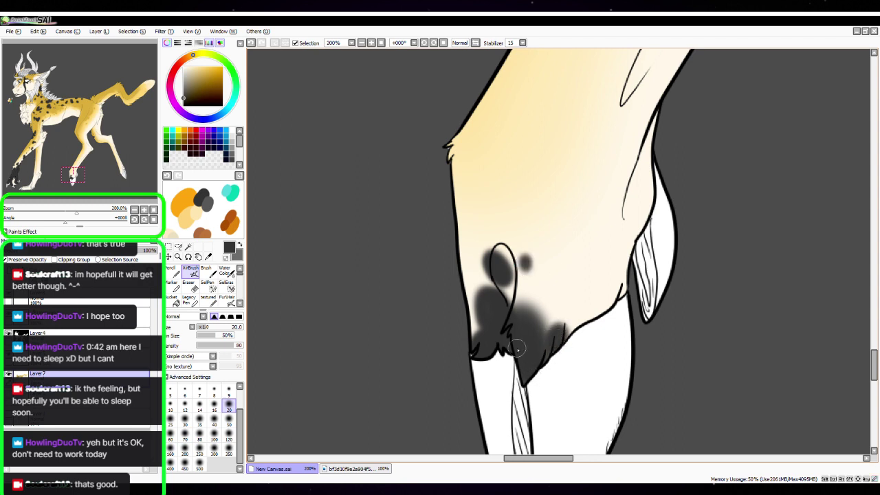
Airbrush a double-lobed dark grey spot on the rear of the hind foot and a trail of shrinking spots up toward the lower leg
mouse_move(571, 298)
left_mouse_down()
mouse_move(596, 305)
mouse_move(575, 277)
mouse_move(585, 274)
mouse_move(577, 289)
mouse_move(583, 278)
mouse_move(584, 293)
mouse_move(590, 287)
left_mouse_up()
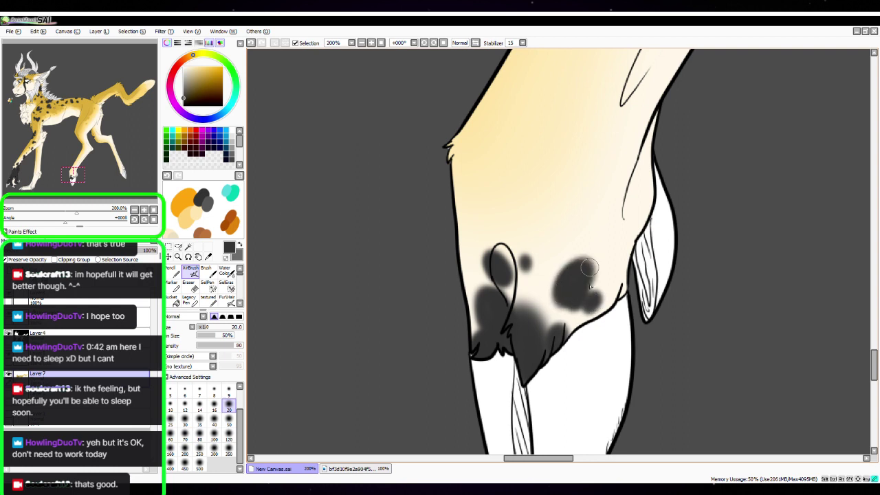
left_click_drag(586, 254, 585, 251)
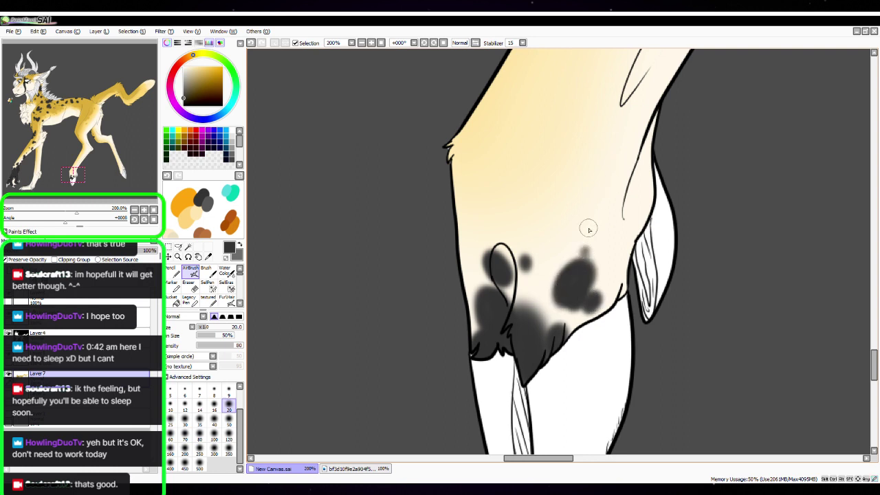
key("space")
left_click_drag(677, 251, 664, 315)
mouse_move(538, 275)
left_mouse_down()
mouse_move(549, 261)
mouse_move(554, 276)
mouse_move(547, 269)
left_mouse_up()
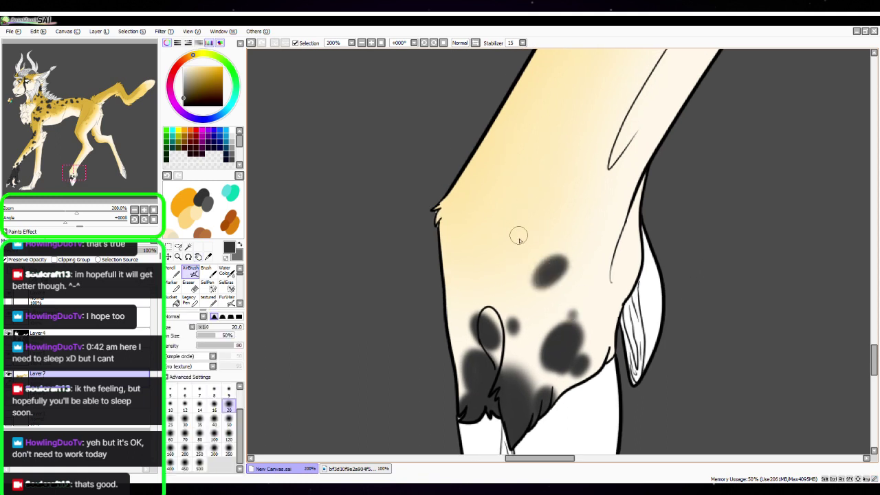
left_click_drag(519, 237, 524, 234)
left_click_drag(526, 202, 527, 196)
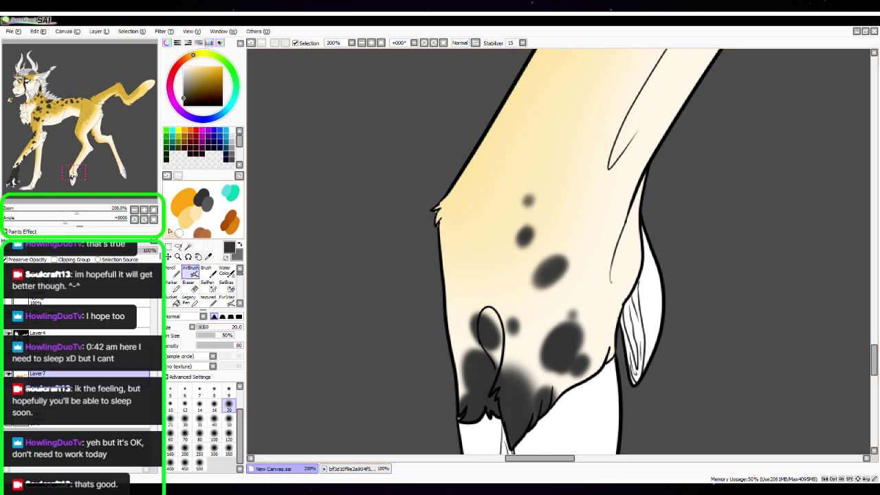
Airbrush three small dark grey dots at size 20 on the flank behind the shoulder
left_click(153, 211)
left_click(144, 210)
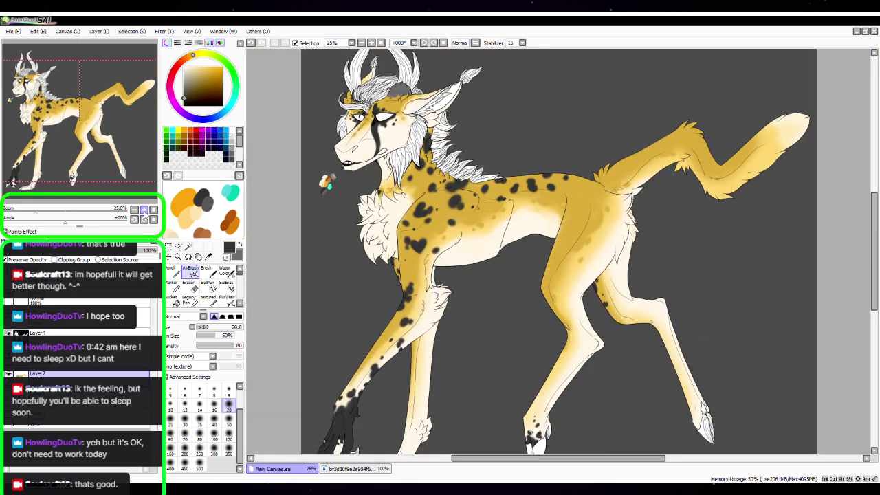
left_click(144, 210)
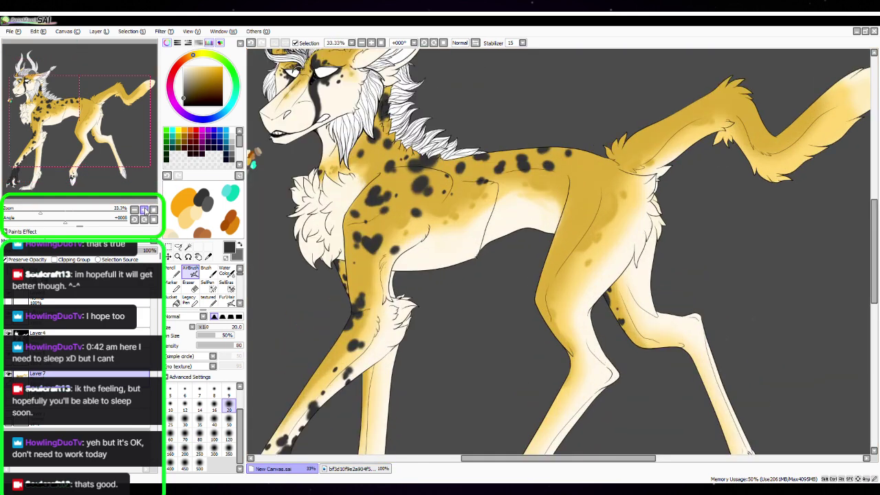
left_click(144, 210)
left_click(144, 210)
left_click_drag(84, 122, 76, 114)
left_click(400, 218)
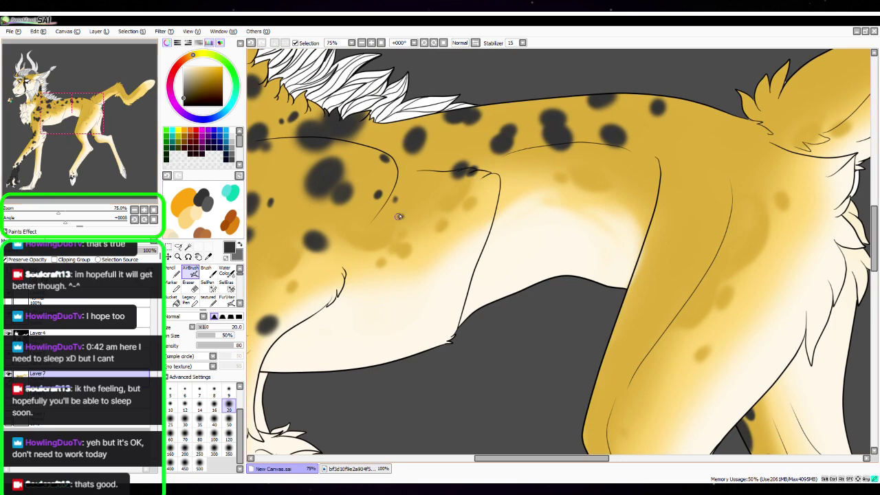
left_click(354, 225)
left_click(433, 190)
Airbrush a large double-lobed dark grey spot and three separate spots at size 50 on the haunch below the tail
mouse_move(483, 214)
left_mouse_down()
mouse_move(692, 291)
mouse_move(703, 255)
left_mouse_up()
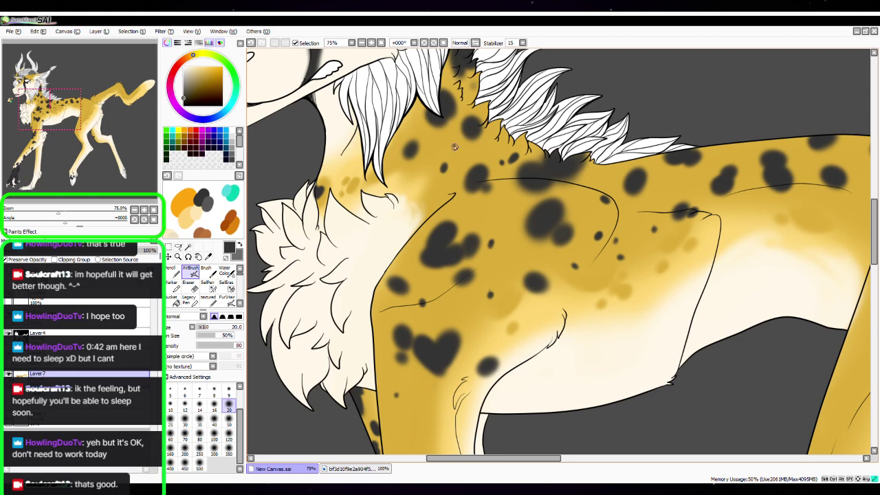
scroll(454, 144, "down", 5)
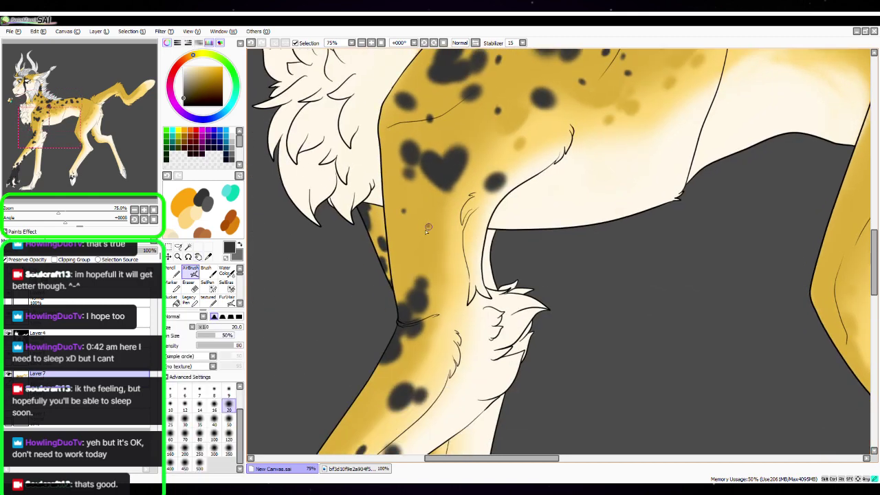
left_click_drag(717, 228, 444, 307)
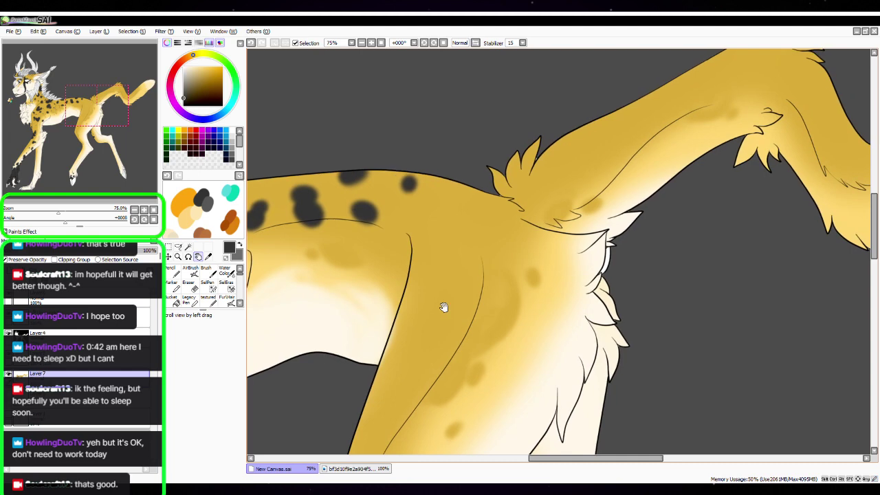
left_click(228, 420)
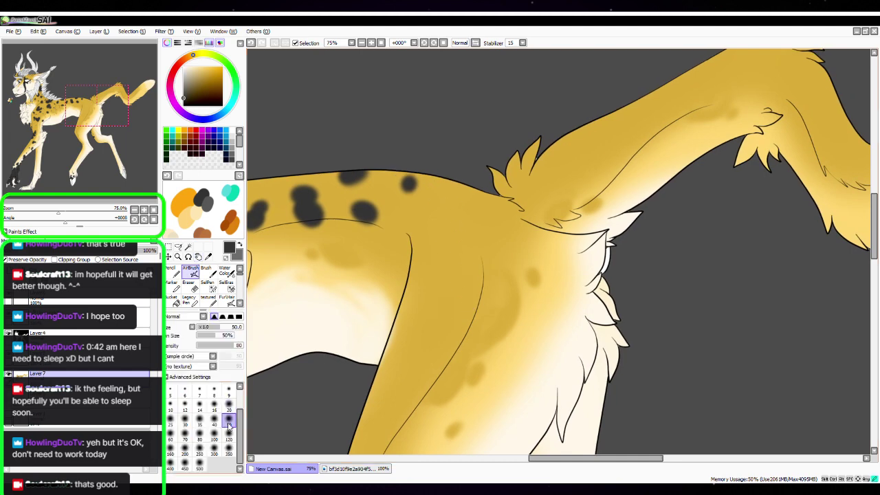
mouse_move(427, 278)
left_mouse_down()
mouse_move(425, 301)
mouse_move(421, 278)
mouse_move(437, 284)
mouse_move(430, 299)
mouse_move(435, 265)
left_mouse_up()
mouse_move(480, 359)
left_mouse_down()
mouse_move(489, 338)
mouse_move(500, 335)
mouse_move(499, 354)
mouse_move(489, 351)
mouse_move(517, 276)
left_mouse_up()
left_click_drag(489, 236, 492, 213)
Airbrush dark grey spots at size 50 down the near thigh's front and an overlapping pair at the knee
mouse_move(584, 388)
left_mouse_down()
mouse_move(674, 185)
mouse_move(665, 166)
left_mouse_up()
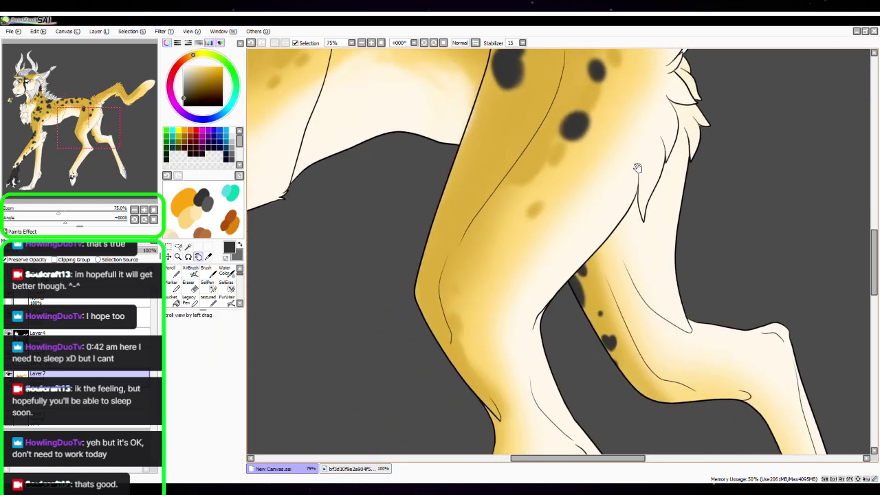
mouse_move(433, 213)
left_mouse_down()
mouse_move(432, 186)
mouse_move(438, 215)
mouse_move(488, 184)
mouse_move(495, 134)
mouse_move(494, 144)
mouse_move(488, 138)
mouse_move(498, 133)
mouse_move(502, 143)
mouse_move(501, 130)
mouse_move(532, 108)
left_mouse_up()
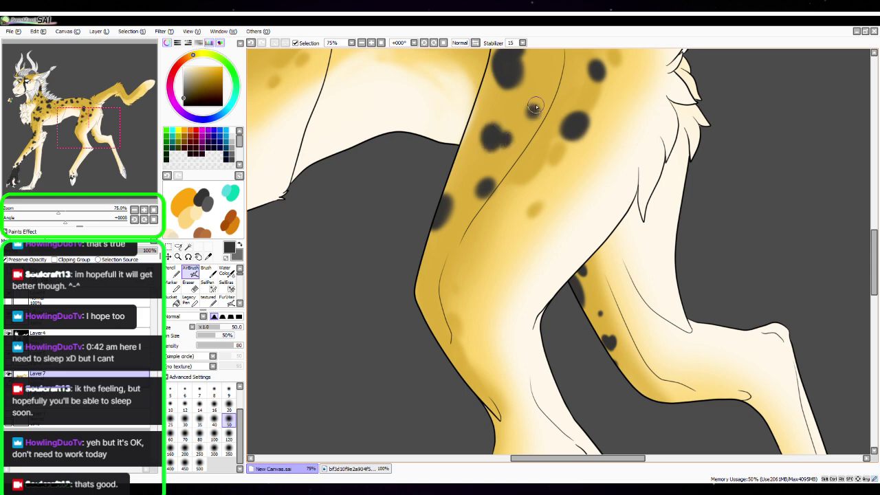
mouse_move(441, 283)
left_mouse_down()
mouse_move(428, 322)
mouse_move(423, 288)
left_mouse_up()
Airbrush small dark grey dots at size 20 around the near hind knee and along the front edge below it
left_click(229, 406)
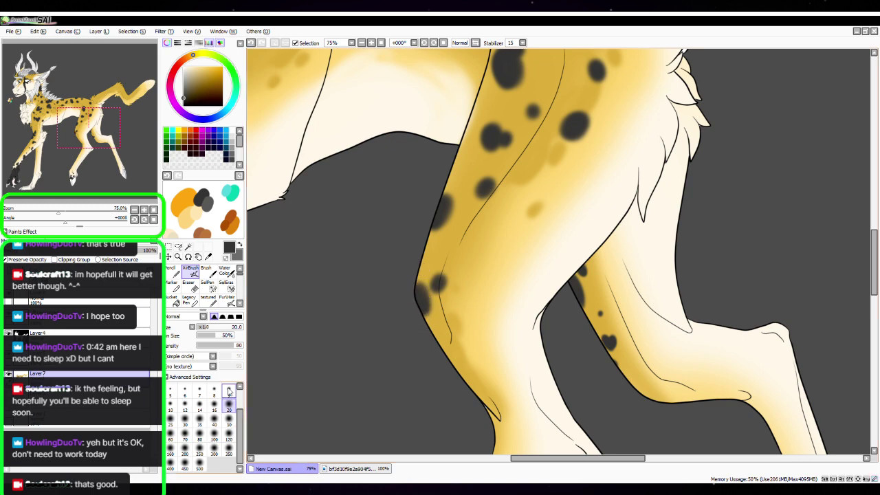
left_click(447, 304)
left_click(441, 246)
key("space")
mouse_move(631, 244)
left_mouse_down()
mouse_move(648, 236)
mouse_move(674, 144)
left_mouse_up()
left_click_drag(495, 262, 498, 262)
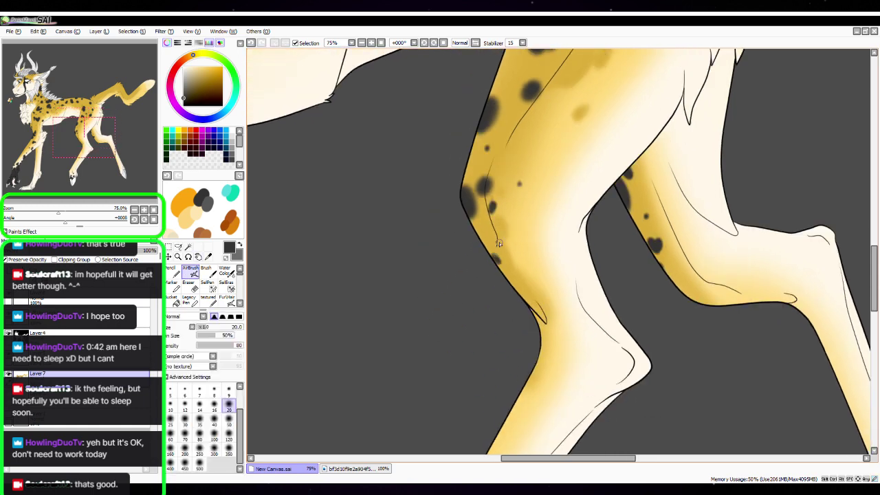
Airbrush small dark grey dots at size 20 between the larger spots of the rump and haunch
key("space")
mouse_move(620, 178)
left_mouse_down()
mouse_move(548, 304)
mouse_move(502, 350)
left_mouse_up()
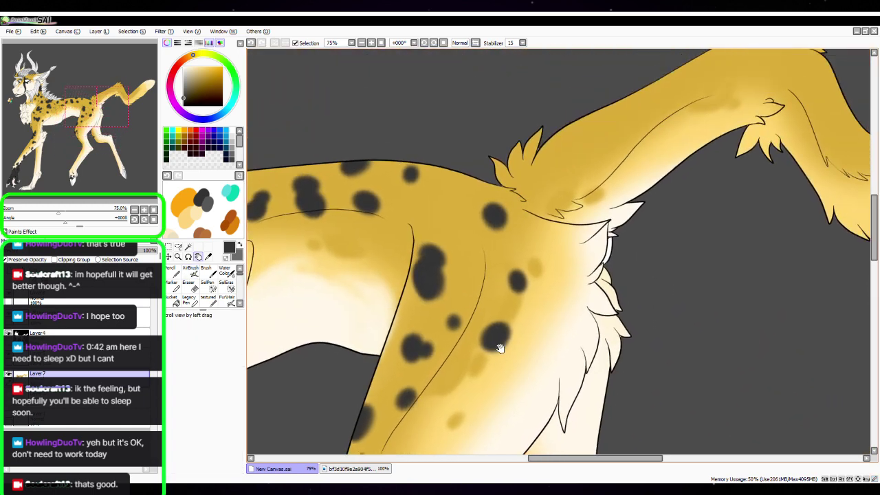
left_click_drag(388, 239, 390, 237)
left_click(408, 199)
left_click(387, 176)
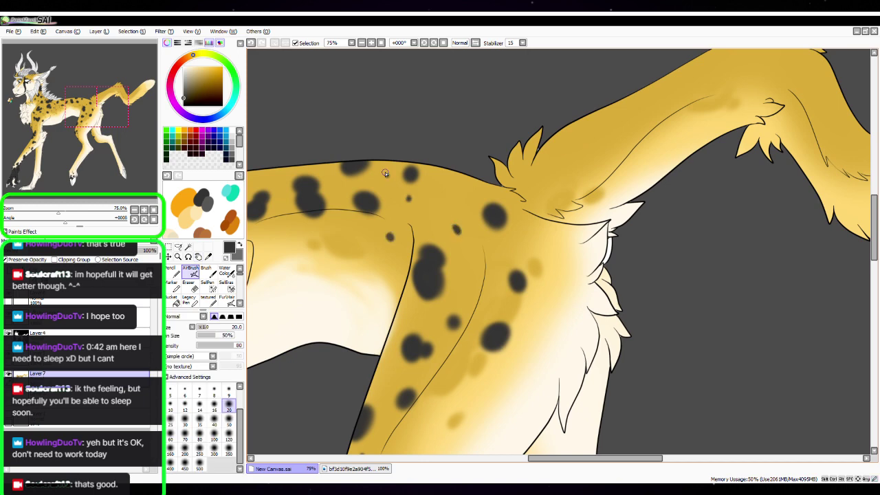
left_click(496, 256)
Airbrush small dark grey dots at size 20 among the large spots along the middle back and near the mane's end
key("space")
mouse_move(544, 249)
left_mouse_down()
mouse_move(568, 241)
mouse_move(764, 259)
left_mouse_up()
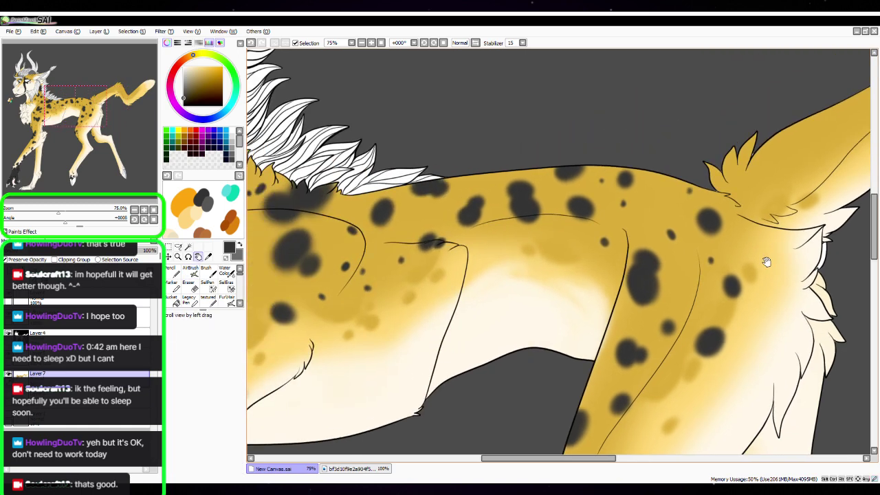
left_click(492, 234)
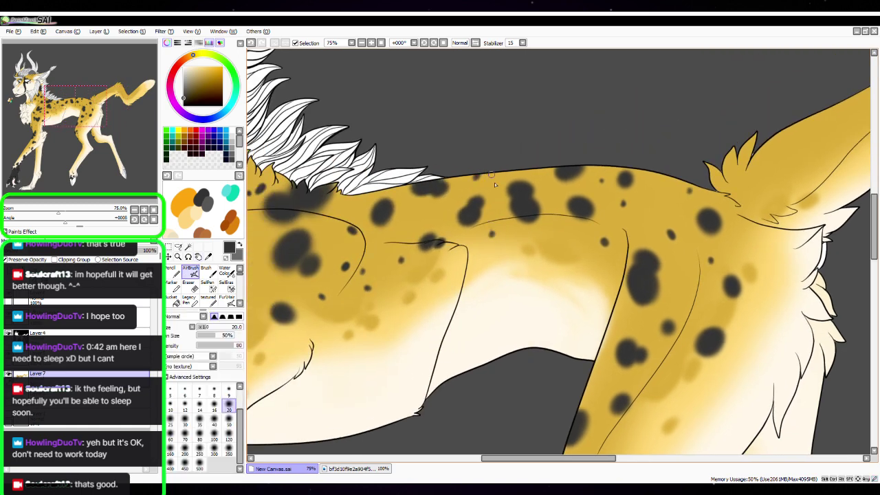
key("space")
left_click_drag(422, 183, 515, 195)
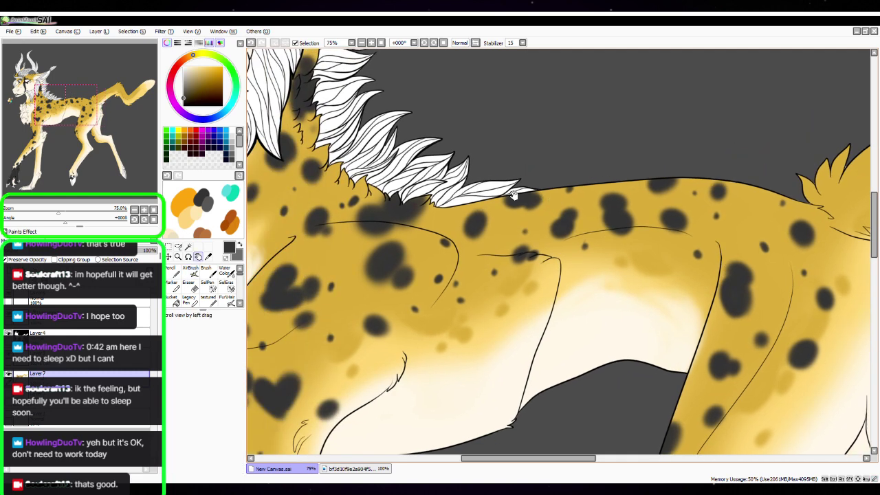
left_click(442, 211)
Airbrush dark grey at size 50 over the foremost tip of the tail-base fur tuft and the rump area directly below it
key("space")
left_click_drag(715, 310, 433, 338)
left_click_drag(684, 229, 535, 275)
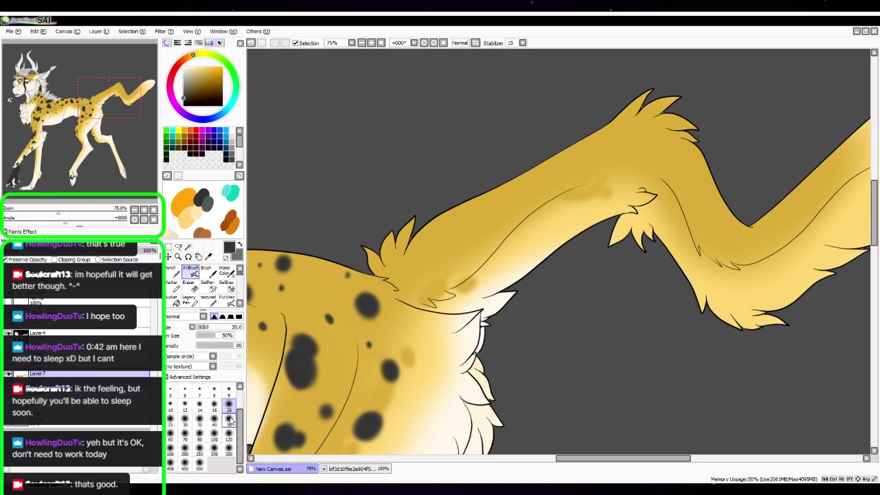
left_click(229, 421)
mouse_move(380, 273)
left_mouse_down()
mouse_move(387, 279)
mouse_move(363, 245)
mouse_move(381, 275)
mouse_move(385, 265)
left_mouse_up()
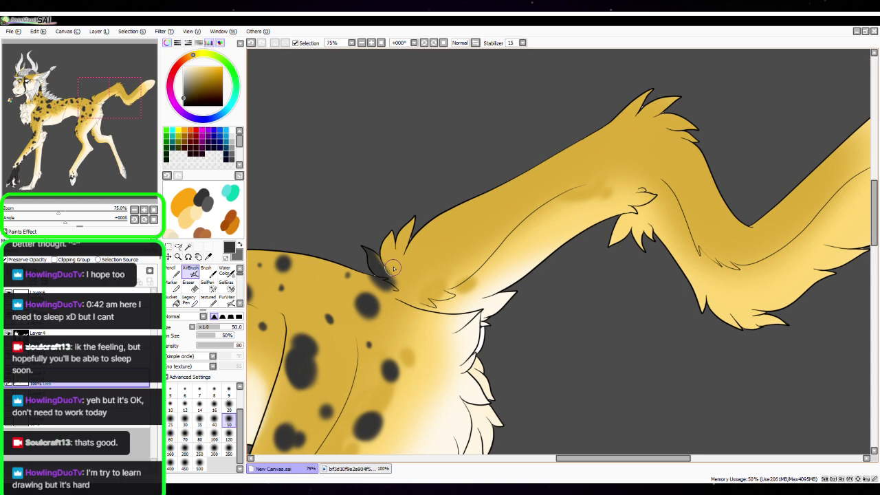
mouse_move(386, 286)
left_mouse_down()
mouse_move(381, 294)
mouse_move(366, 281)
mouse_move(395, 288)
mouse_move(365, 282)
mouse_move(366, 304)
mouse_move(363, 290)
left_mouse_up()
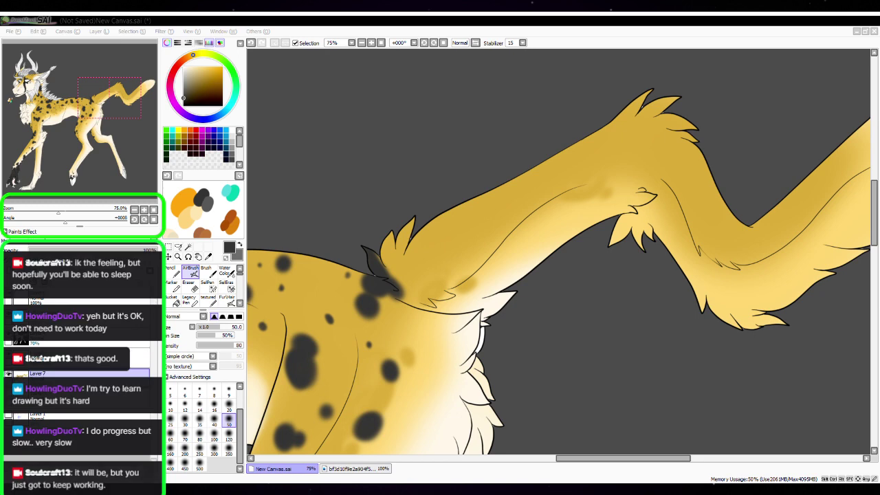
Fill the rest of the tail-base tuft dark grey and airbrush spots at size 50 along the tail's root and on the rump
left_click(404, 248)
mouse_move(383, 267)
left_mouse_down()
mouse_move(373, 248)
mouse_move(385, 256)
mouse_move(396, 232)
mouse_move(394, 256)
mouse_move(388, 251)
mouse_move(412, 215)
mouse_move(393, 282)
mouse_move(396, 260)
mouse_move(372, 257)
mouse_move(369, 270)
mouse_move(407, 260)
mouse_move(399, 268)
mouse_move(409, 262)
mouse_move(411, 282)
mouse_move(405, 276)
mouse_move(417, 257)
mouse_move(422, 267)
mouse_move(482, 259)
left_mouse_up()
left_click(417, 267)
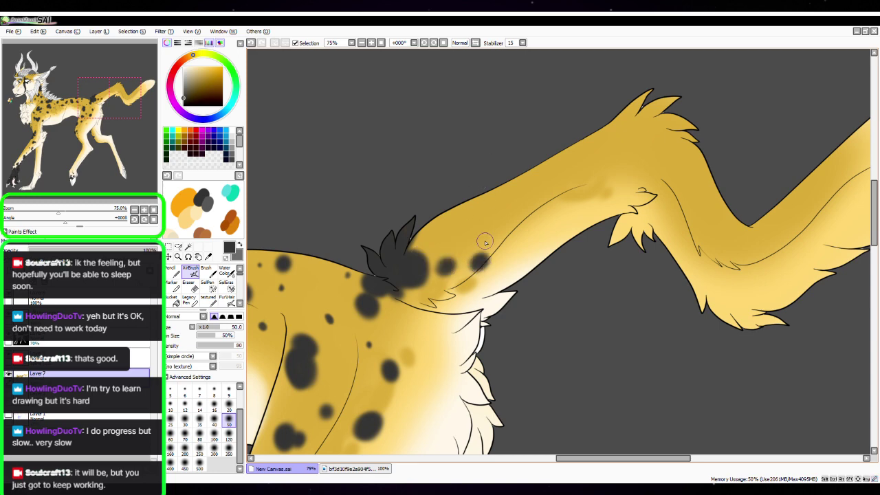
mouse_move(459, 210)
left_mouse_down()
mouse_move(470, 226)
mouse_move(482, 224)
mouse_move(454, 242)
mouse_move(444, 227)
left_mouse_up()
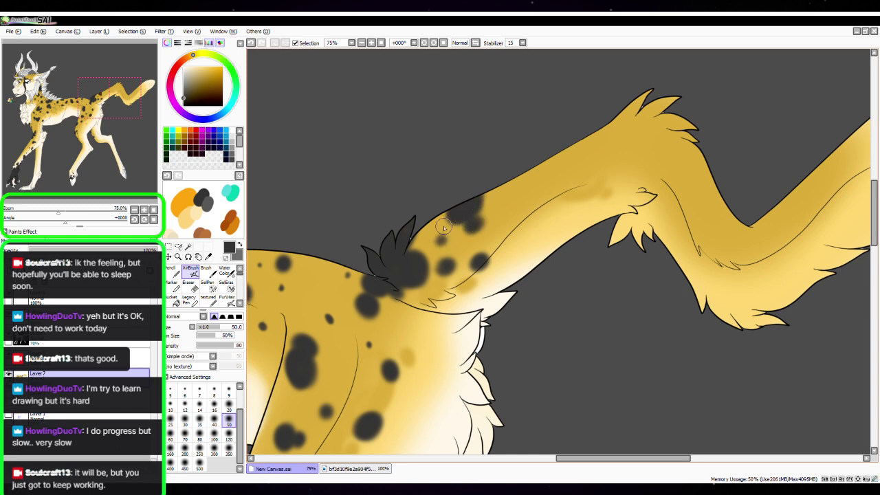
left_click_drag(552, 342, 650, 323)
left_click_drag(420, 268, 424, 253)
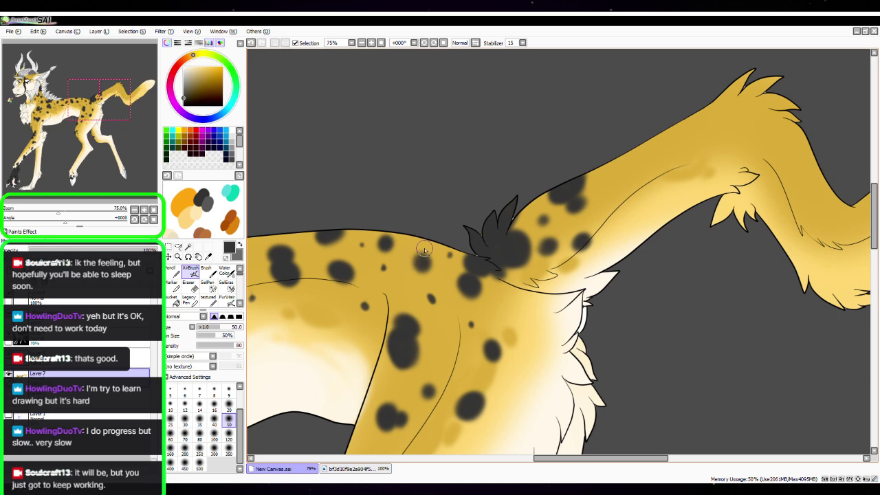
Airbrush dark grey at size 50 over the foremost tips of the upper tuft at the tail's bend and add spots around its base
mouse_move(742, 289)
left_mouse_down()
mouse_move(608, 344)
mouse_move(505, 354)
left_mouse_up()
left_click_drag(395, 299, 399, 294)
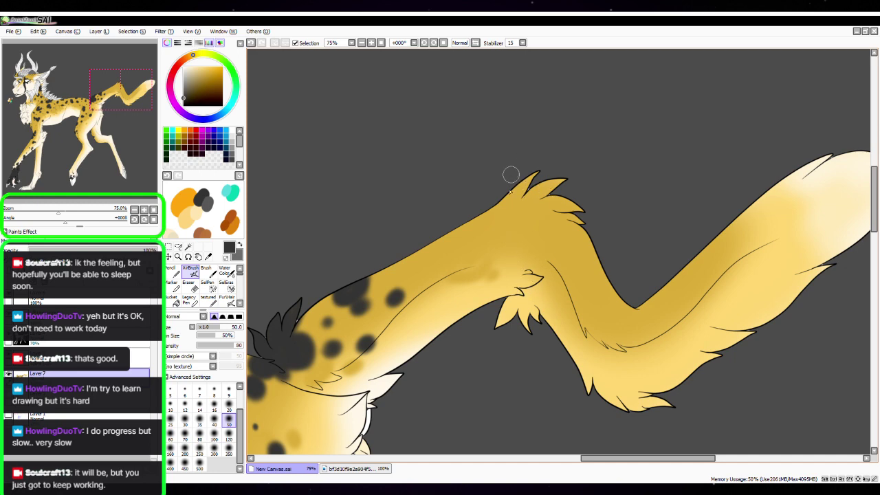
mouse_move(511, 174)
left_mouse_down()
mouse_move(524, 182)
mouse_move(505, 199)
mouse_move(521, 197)
mouse_move(487, 200)
left_mouse_up()
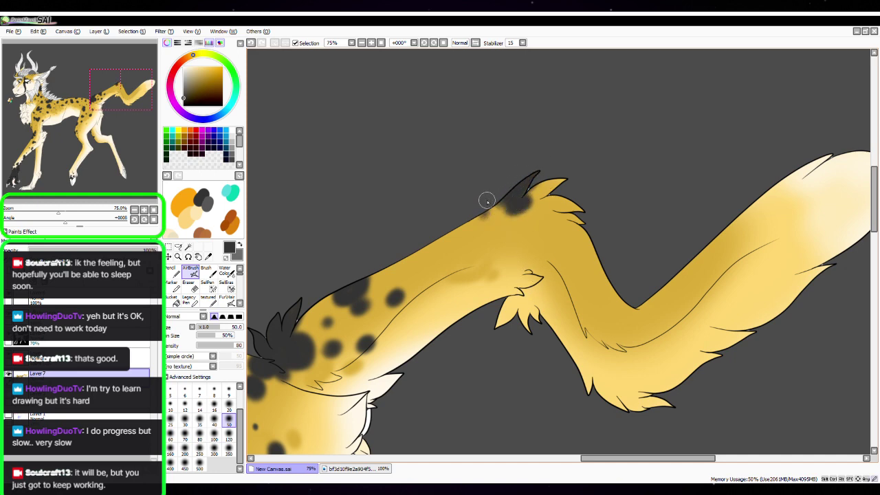
left_click_drag(727, 246, 574, 268)
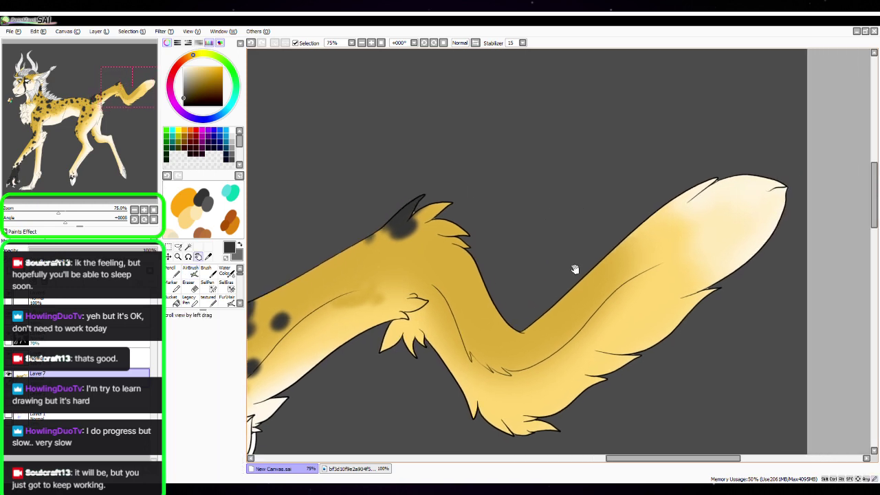
left_click(369, 238)
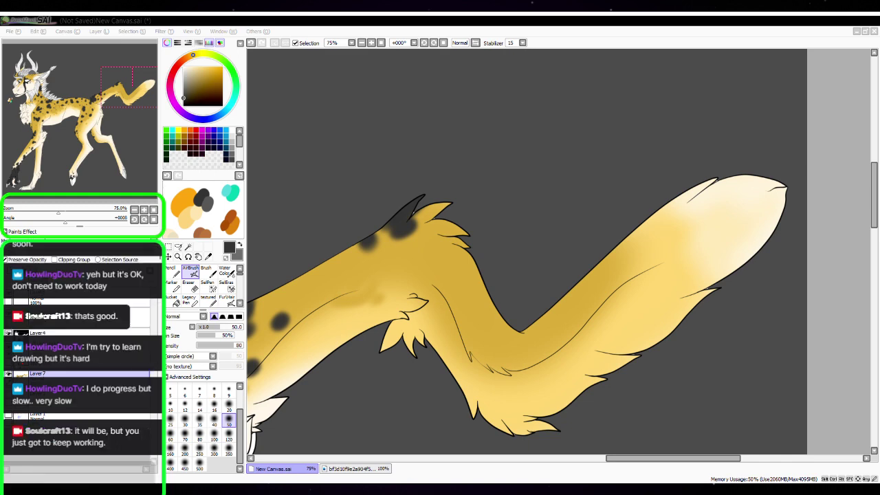
mouse_move(415, 243)
left_mouse_down()
mouse_move(416, 253)
mouse_move(420, 210)
mouse_move(424, 232)
mouse_move(421, 217)
mouse_move(432, 205)
left_mouse_up()
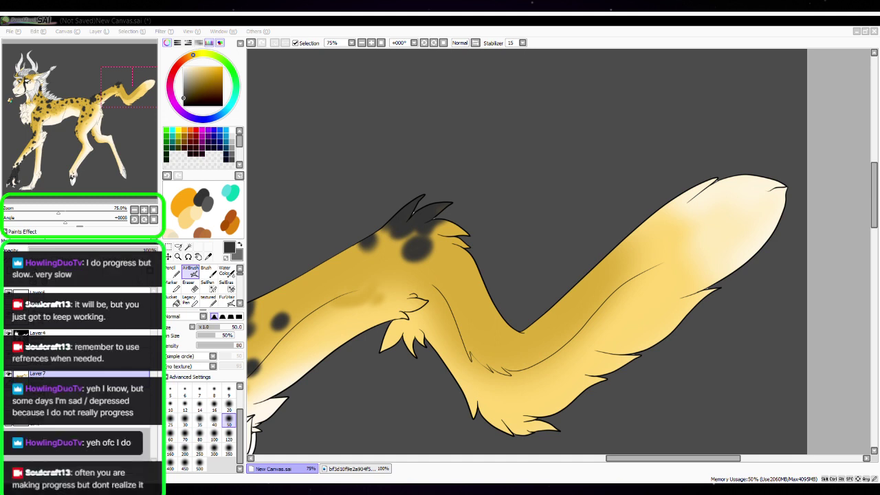
left_click(441, 208)
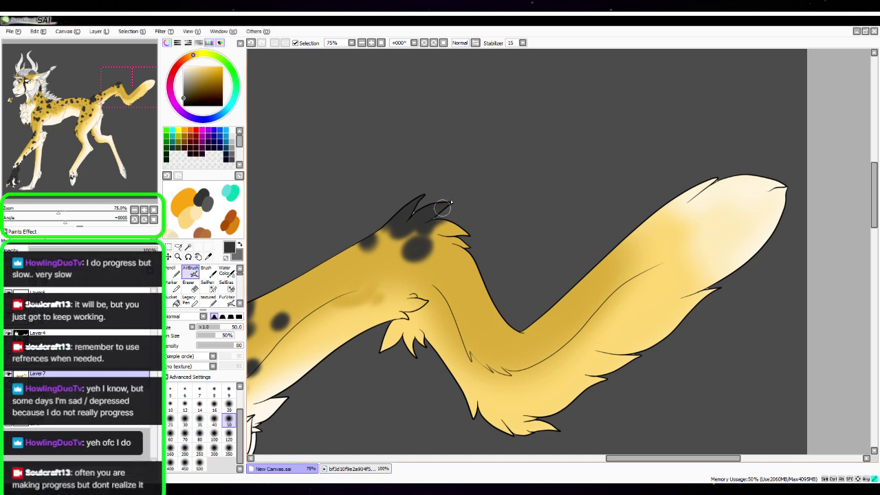
left_click_drag(394, 256, 392, 254)
left_click(392, 255)
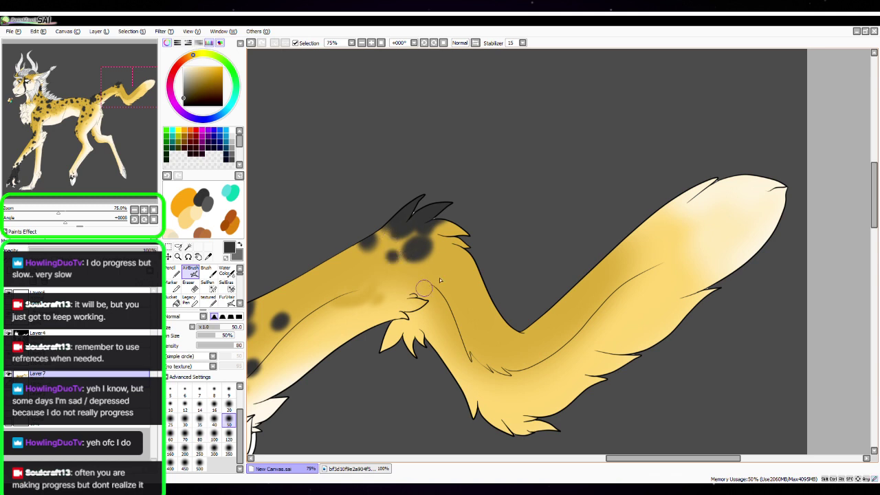
Fill the lower tuft at the tail's bend dark grey and airbrush a dark band and spots at size 50 through the bend
mouse_move(393, 335)
left_mouse_down()
mouse_move(385, 346)
mouse_move(399, 324)
mouse_move(393, 310)
mouse_move(407, 296)
mouse_move(406, 324)
mouse_move(428, 367)
left_mouse_up()
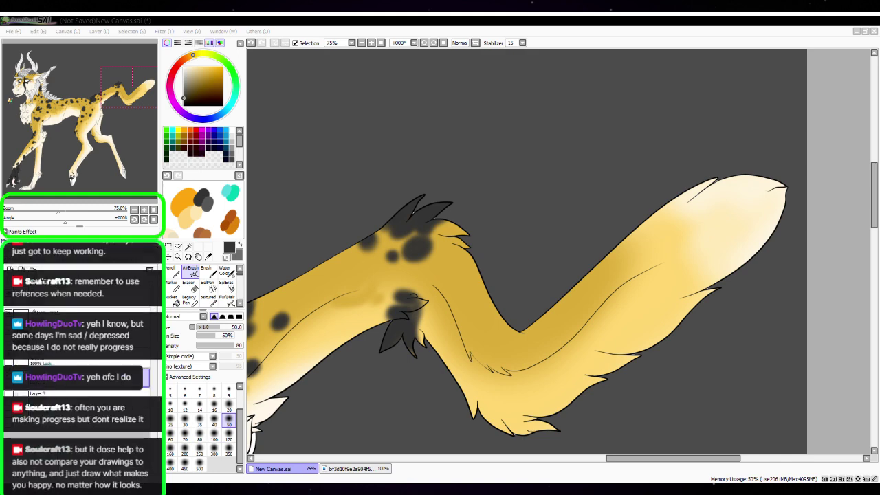
left_click(421, 320)
mouse_move(414, 328)
left_mouse_down()
mouse_move(430, 348)
mouse_move(422, 331)
mouse_move(428, 341)
mouse_move(433, 320)
mouse_move(420, 314)
mouse_move(439, 324)
mouse_move(420, 306)
mouse_move(444, 307)
mouse_move(433, 317)
mouse_move(422, 291)
mouse_move(438, 292)
mouse_move(442, 271)
mouse_move(432, 260)
mouse_move(433, 276)
mouse_move(424, 274)
mouse_move(424, 245)
mouse_move(443, 301)
left_mouse_up()
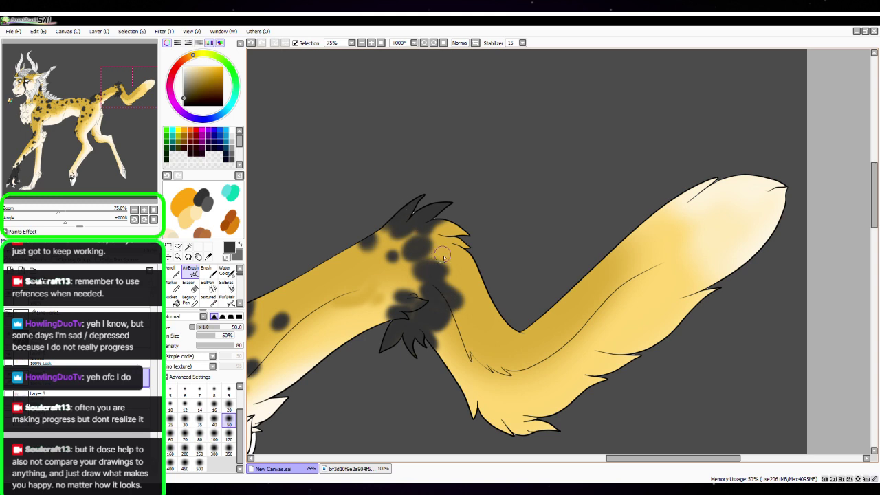
mouse_move(444, 257)
left_mouse_down()
mouse_move(468, 242)
mouse_move(462, 232)
left_mouse_up()
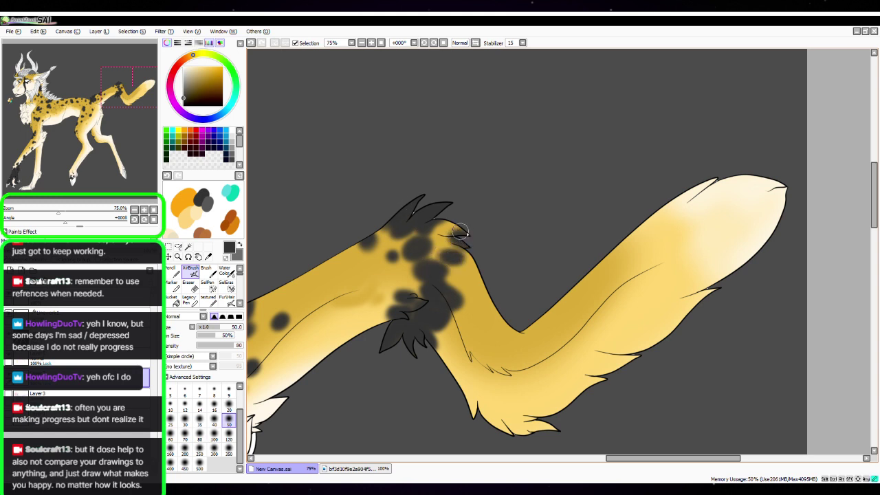
left_click_drag(471, 296, 476, 298)
mouse_move(447, 344)
left_mouse_down()
mouse_move(453, 362)
mouse_move(438, 336)
left_mouse_up()
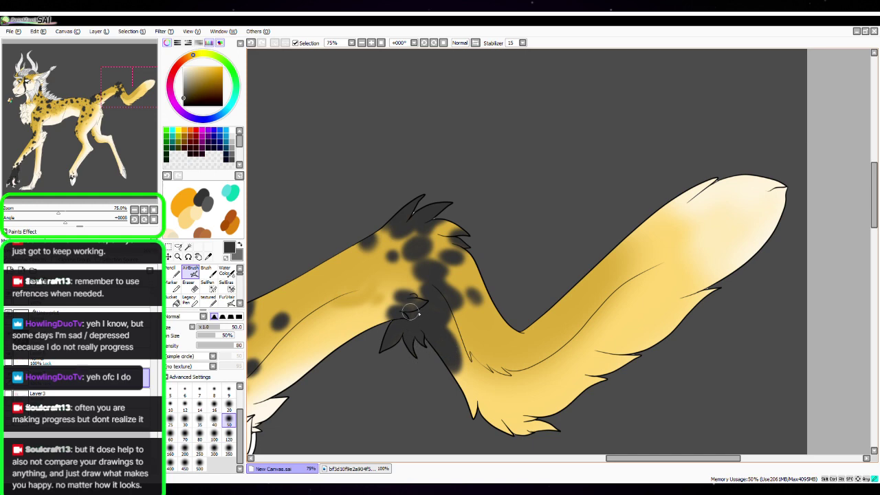
mouse_move(411, 311)
left_mouse_down()
mouse_move(440, 298)
mouse_move(442, 319)
mouse_move(438, 305)
mouse_move(455, 327)
mouse_move(443, 316)
mouse_move(467, 338)
left_mouse_up()
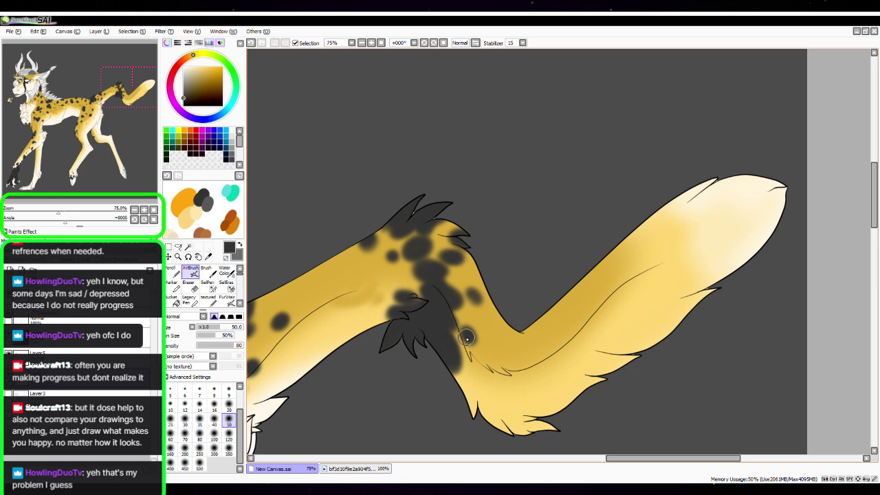
key("space")
left_click_drag(664, 329, 589, 314)
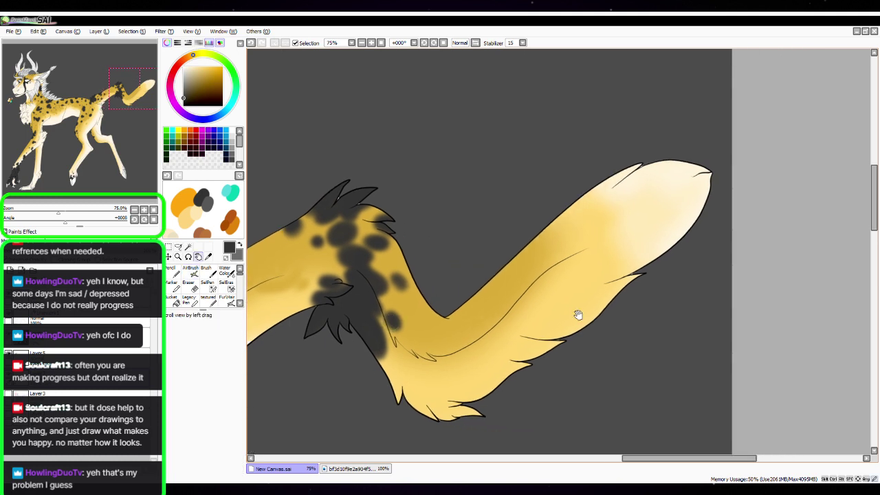
mouse_move(421, 335)
left_mouse_down()
mouse_move(432, 319)
mouse_move(426, 307)
left_mouse_up()
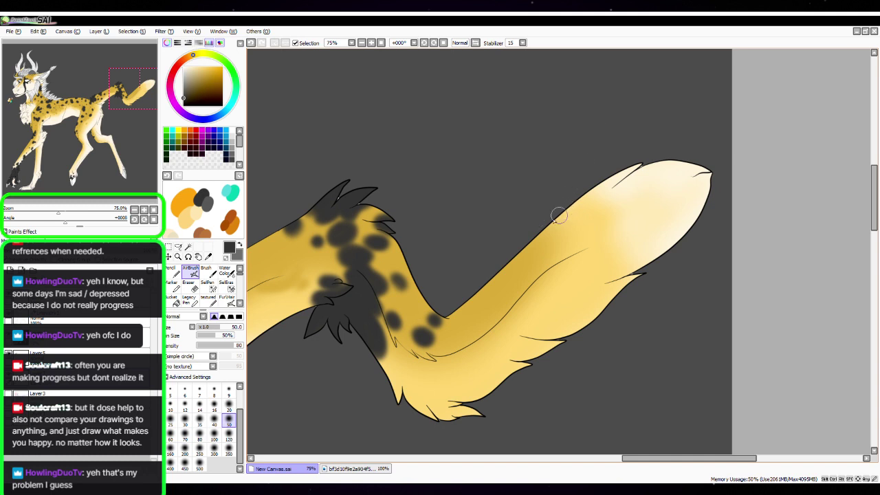
Airbrush dark grey patches and spots at size 50 below the cream tail tip and along the tail's outer section
mouse_move(558, 216)
left_mouse_down()
mouse_move(548, 239)
mouse_move(576, 215)
left_mouse_up()
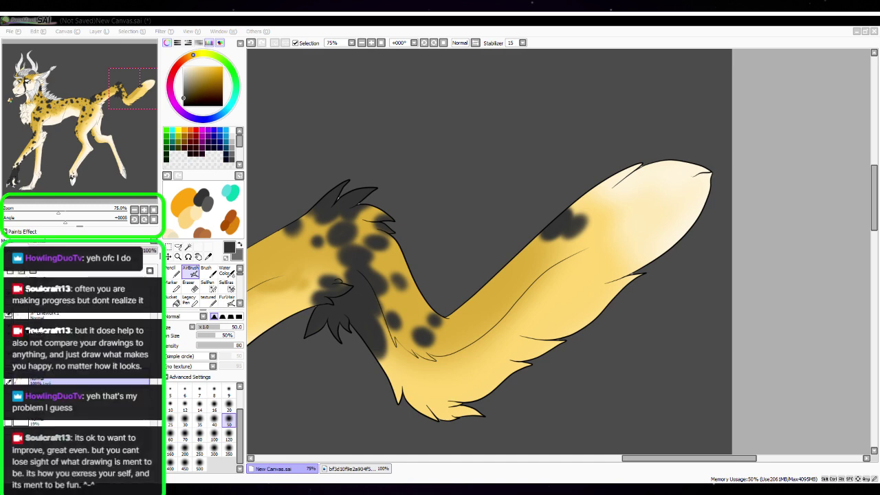
mouse_move(570, 207)
left_mouse_down()
mouse_move(592, 190)
mouse_move(600, 195)
mouse_move(576, 218)
mouse_move(592, 224)
mouse_move(582, 227)
mouse_move(602, 219)
mouse_move(594, 204)
mouse_move(536, 261)
mouse_move(558, 252)
mouse_move(547, 260)
mouse_move(551, 249)
mouse_move(523, 250)
left_mouse_up()
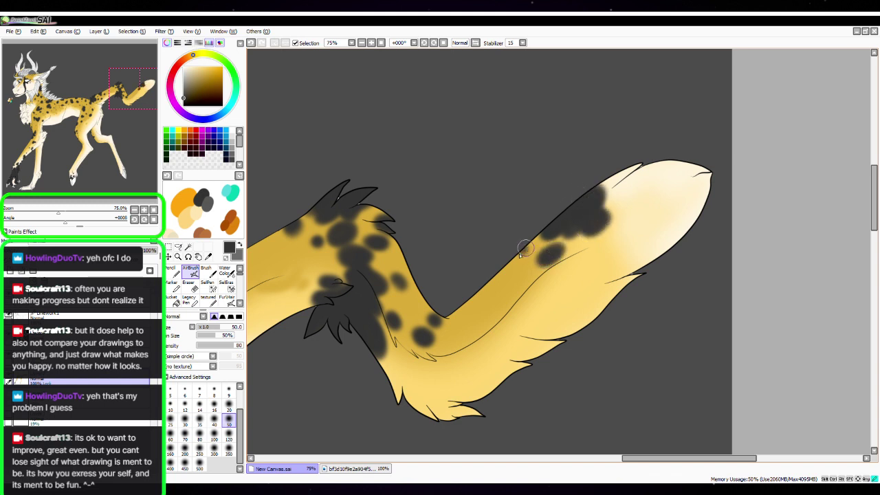
mouse_move(611, 299)
left_mouse_down()
mouse_move(645, 282)
mouse_move(617, 293)
mouse_move(610, 281)
mouse_move(634, 273)
mouse_move(626, 266)
mouse_move(631, 270)
mouse_move(650, 175)
mouse_move(621, 245)
mouse_move(643, 247)
mouse_move(619, 258)
mouse_move(628, 221)
mouse_move(620, 195)
mouse_move(621, 221)
left_mouse_up()
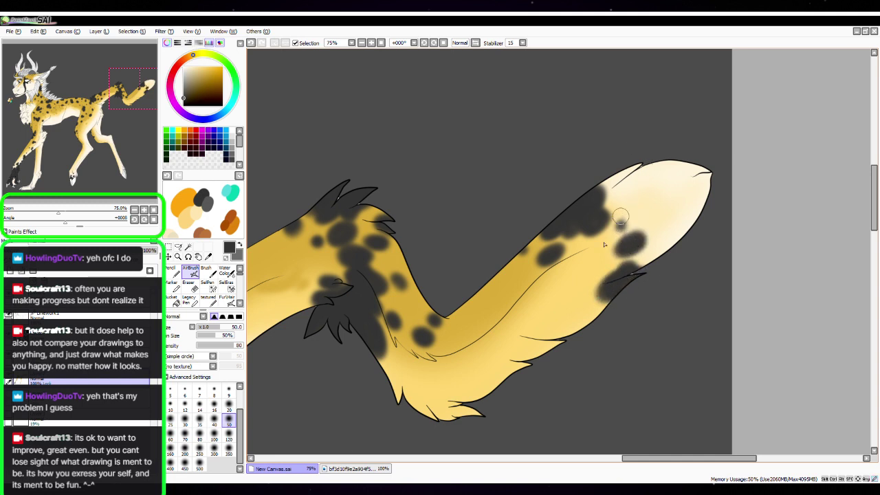
mouse_move(594, 254)
left_mouse_down()
mouse_move(602, 283)
mouse_move(591, 288)
mouse_move(573, 271)
mouse_move(578, 260)
mouse_move(585, 266)
mouse_move(577, 256)
left_mouse_up()
mouse_move(503, 281)
left_mouse_down()
mouse_move(513, 294)
mouse_move(498, 292)
left_mouse_up()
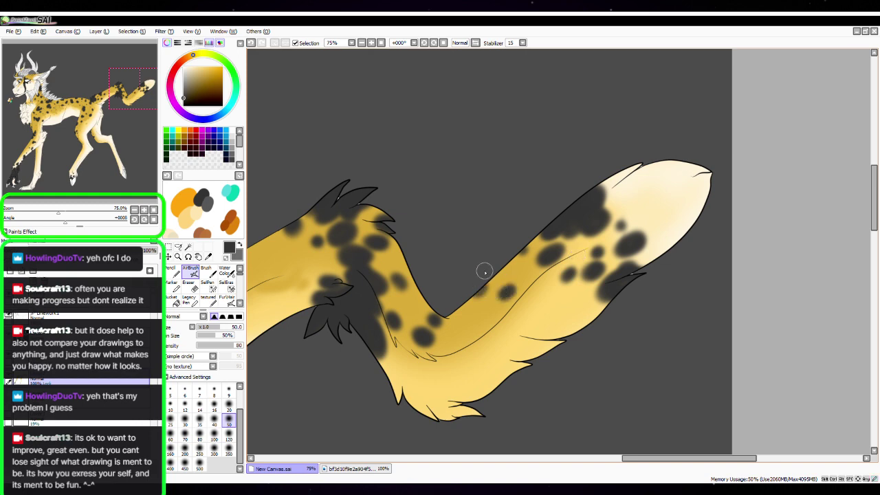
Reduce the airbrush size to 20
key("bracketleft")
key("bracketleft")
key("bracketleft")
key("bracketleft")
key("bracketleft")
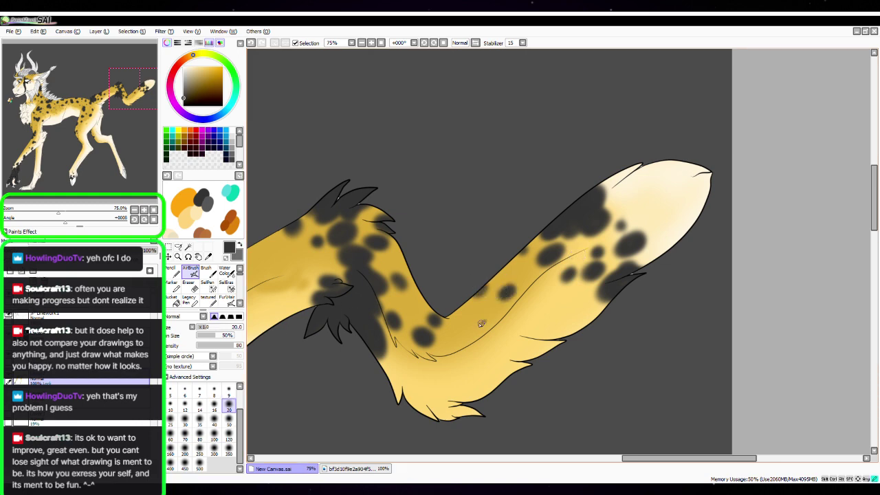
left_click_drag(484, 323, 485, 322)
left_click(37, 32)
left_click(38, 40)
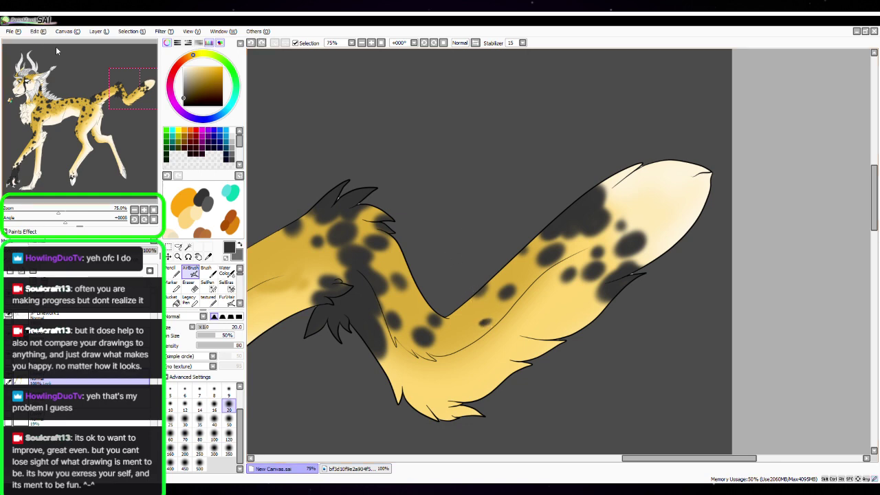
left_click(41, 32)
left_click(44, 43)
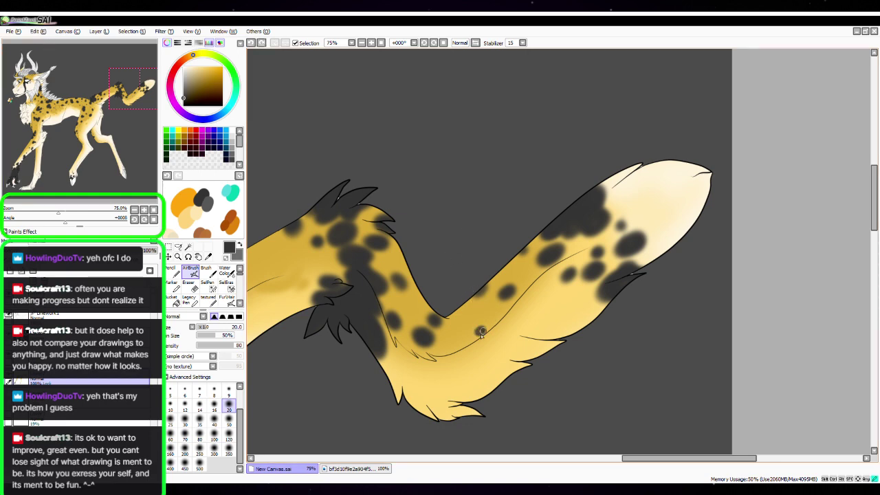
Airbrush small dark grey dots at size 20 between the large spots along the whole tail and at its root
left_click(511, 274)
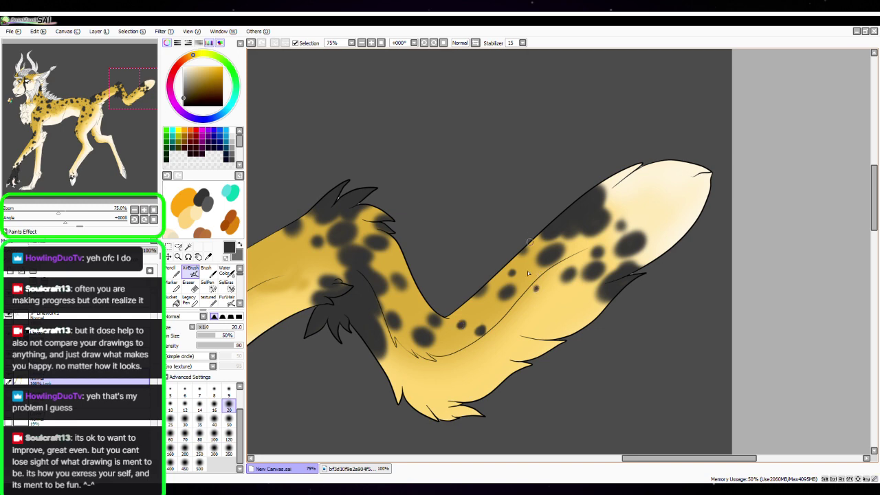
left_click_drag(492, 309, 626, 297)
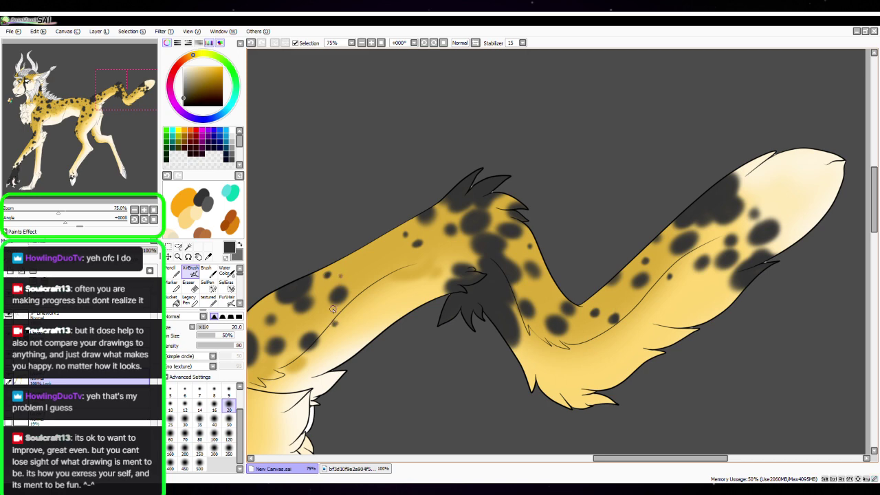
left_click_drag(433, 351, 597, 263)
key("space")
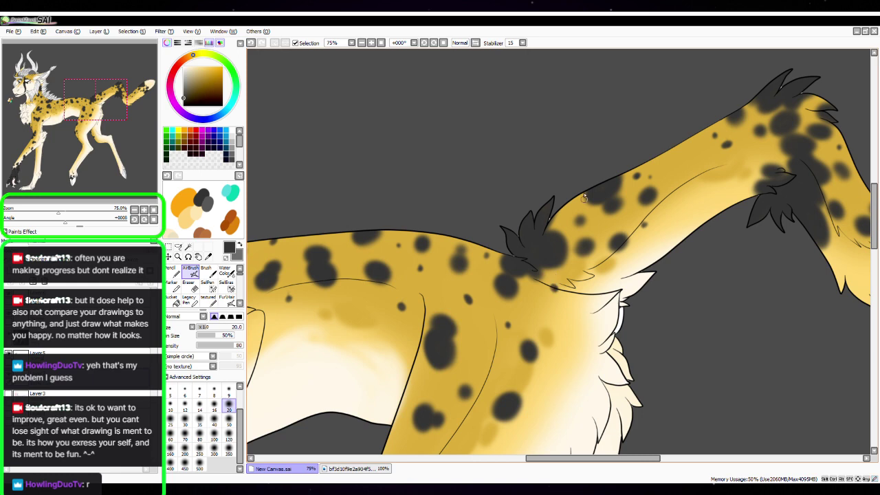
key("space")
left_click_drag(674, 131, 471, 343)
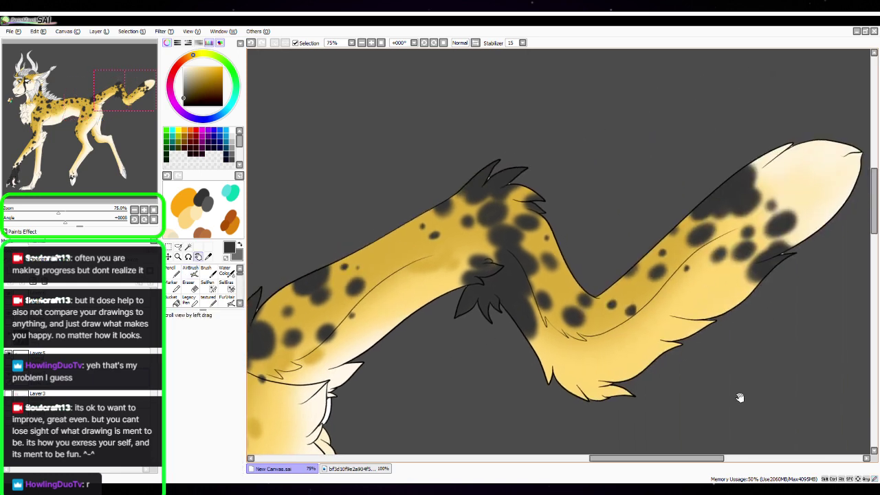
Airbrush dark grey spots at size 50 on the flank above the belly, extending the spot nearest the haunch downward
scroll(740, 398, "down", 3)
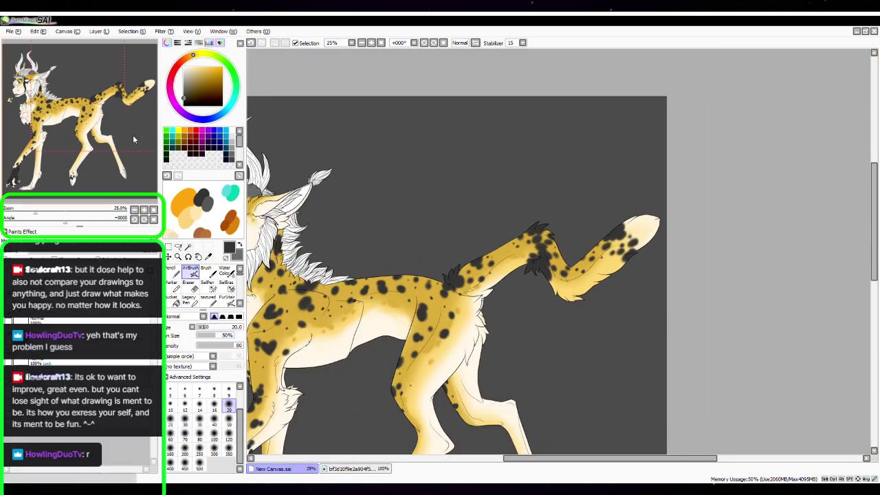
left_click_drag(140, 136, 106, 171)
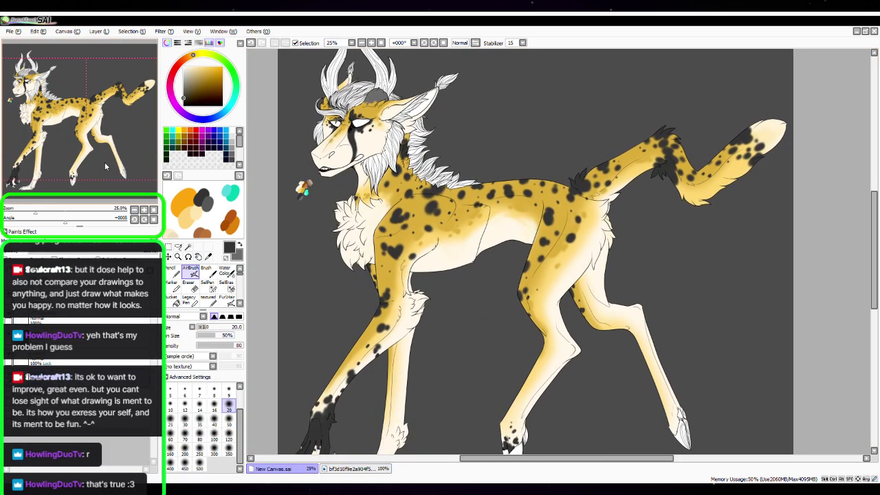
key("space")
left_click_drag(521, 348, 497, 335)
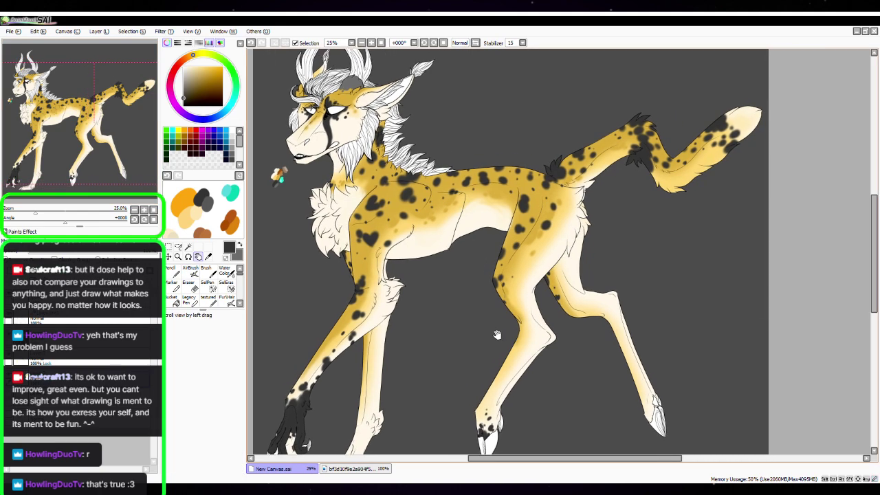
scroll(497, 335, "up", 3)
left_click_drag(107, 121, 97, 104)
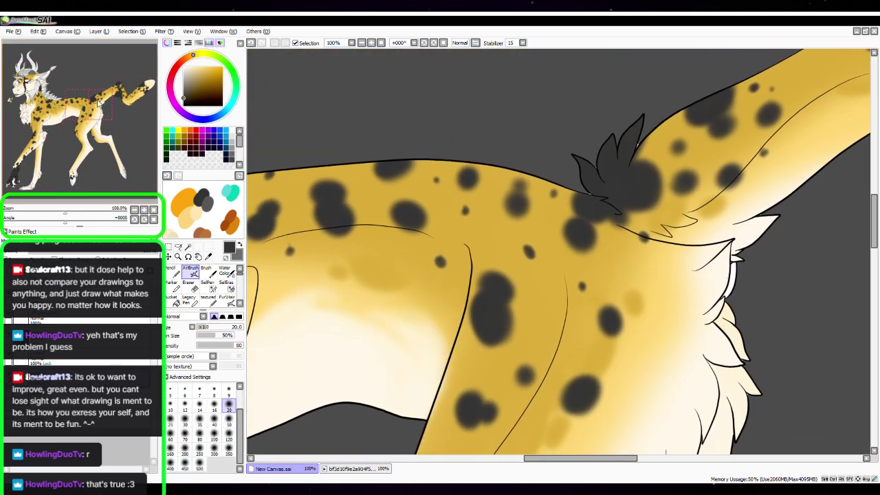
left_click(214, 406)
left_click(143, 210)
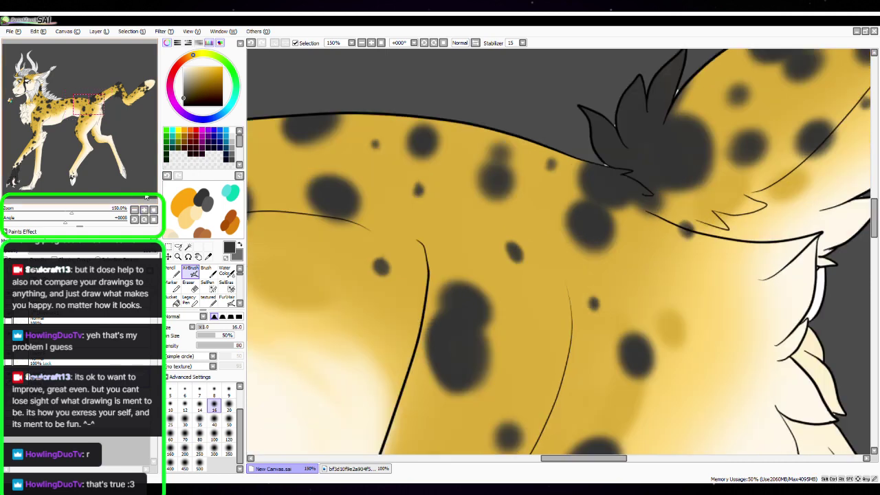
key("space")
left_click_drag(494, 229, 687, 261)
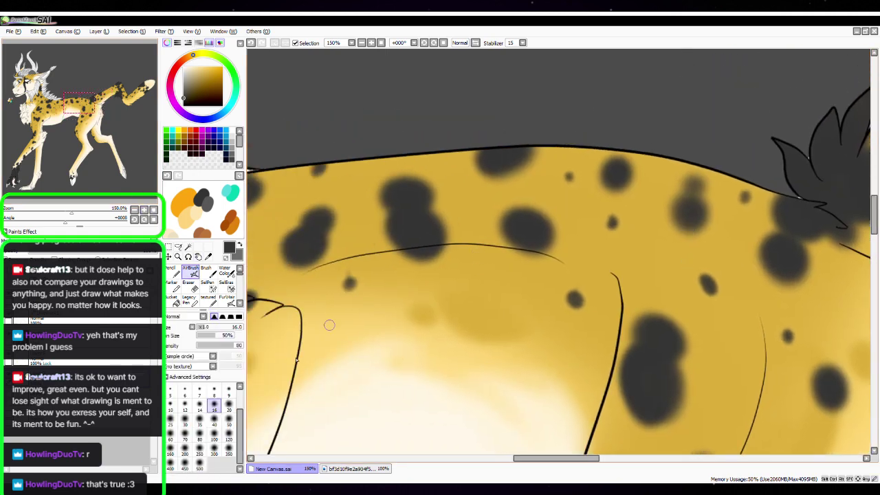
left_click(229, 419)
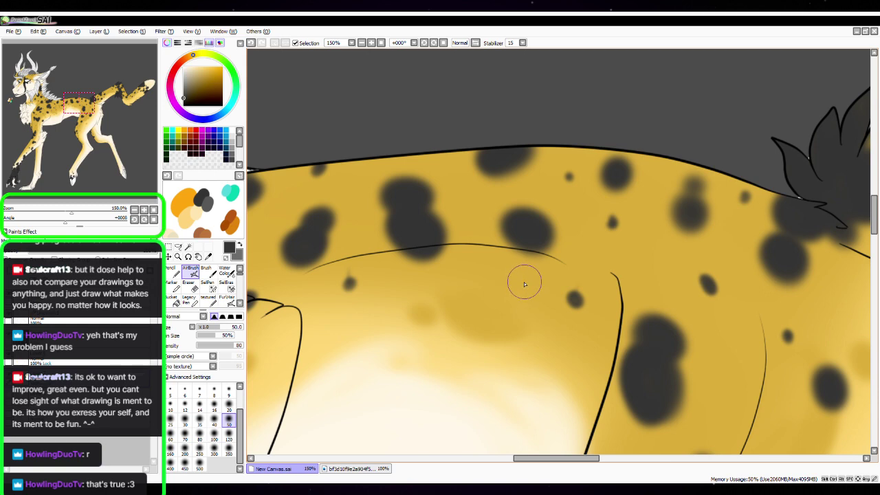
mouse_move(517, 292)
left_mouse_down()
mouse_move(526, 284)
mouse_move(524, 250)
left_mouse_up()
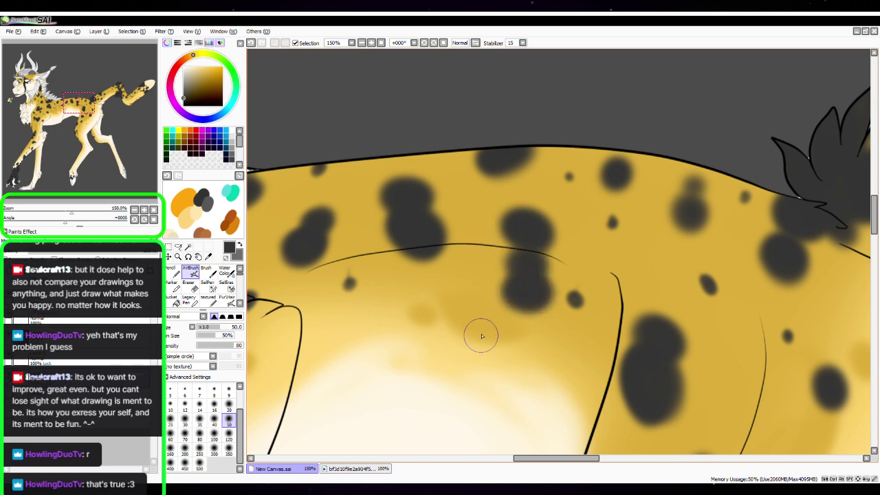
left_click_drag(481, 335, 482, 324)
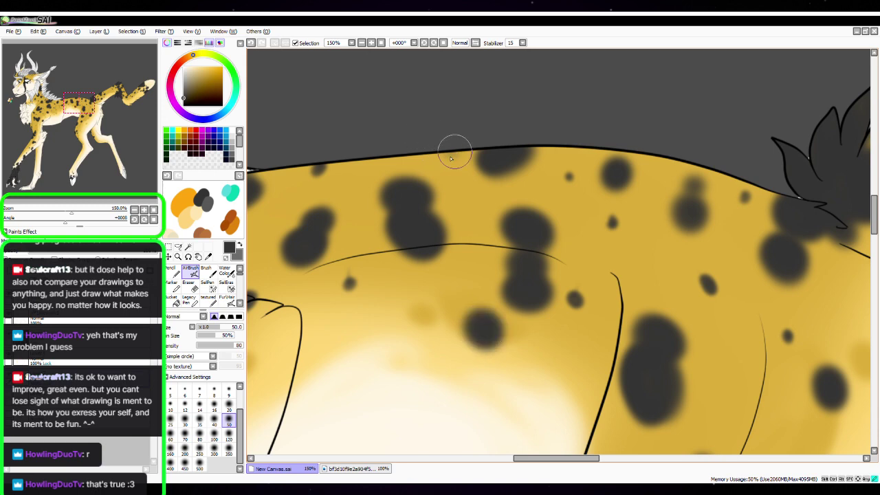
Airbrush soft dark gray spots along the back, the flank above the belly and the upper hind thigh at brush size 50
key("Page_Down")
key("Page_Down")
key("space")
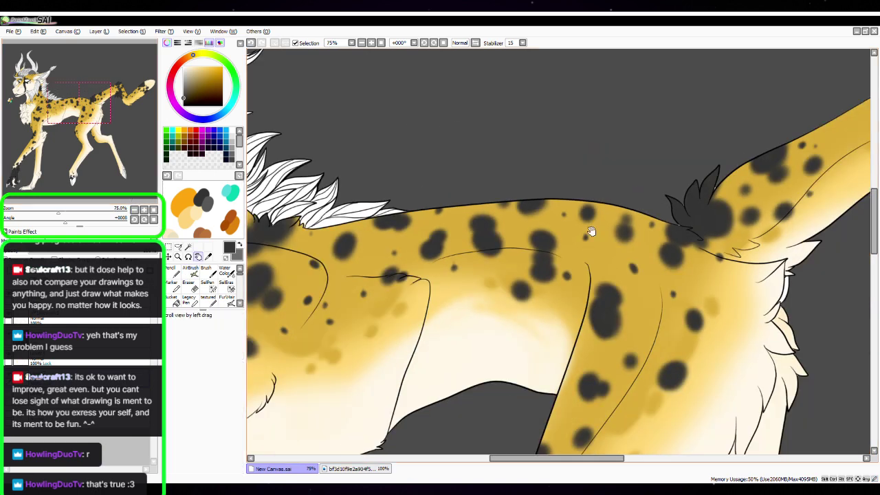
left_click_drag(592, 231, 571, 250)
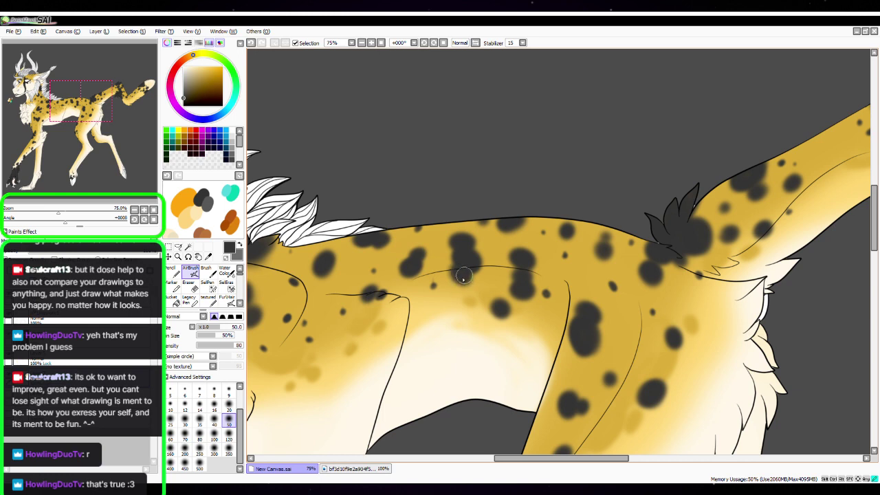
left_click_drag(462, 278, 444, 219)
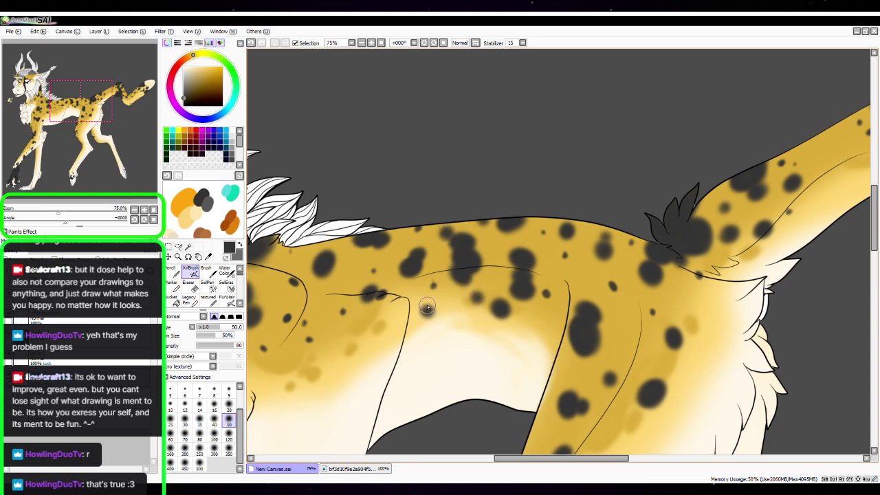
mouse_move(646, 279)
left_mouse_down()
mouse_move(612, 197)
mouse_move(589, 181)
left_mouse_up()
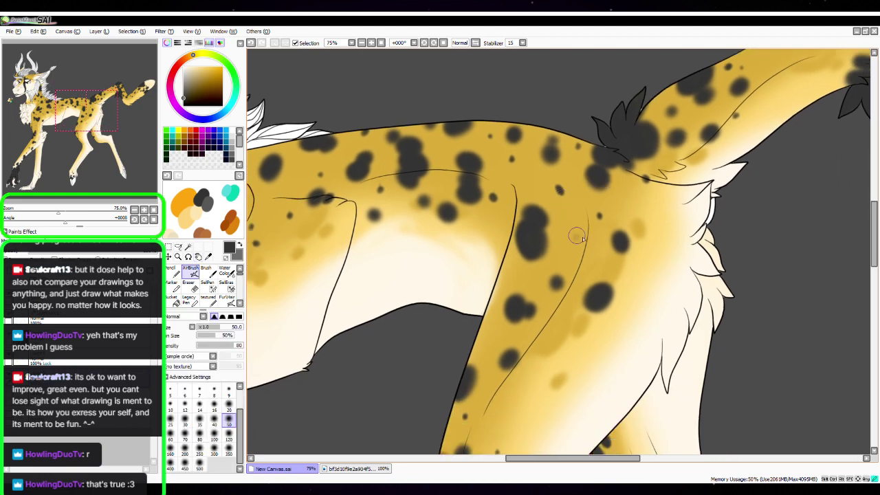
mouse_move(578, 232)
left_mouse_down()
mouse_move(582, 240)
mouse_move(578, 225)
left_mouse_up()
Reduce the airbrush size to 20 and add small dark spots on the hip, enlarging the existing small one
left_click(229, 406)
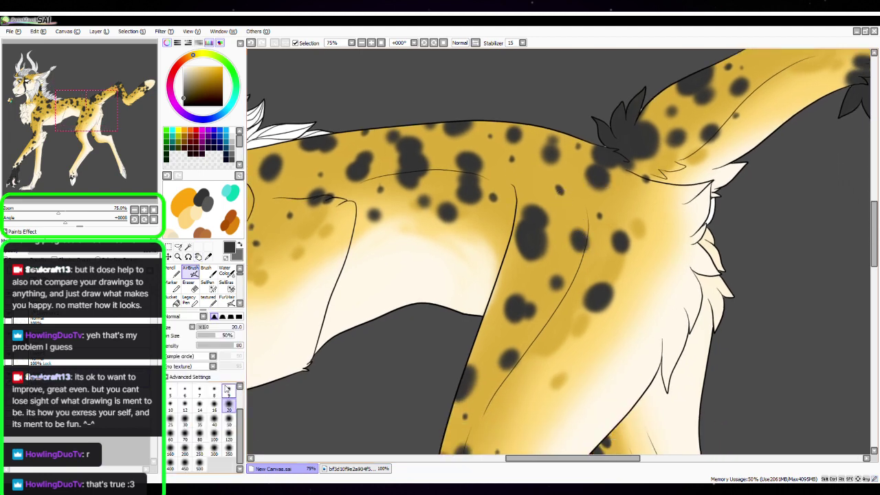
scroll(560, 171, "up", 1)
left_click_drag(559, 193, 564, 178)
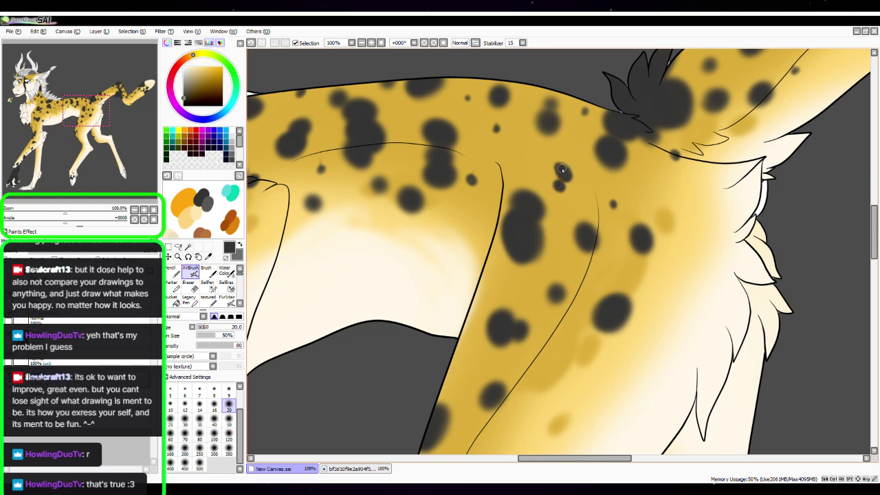
left_click(515, 165)
Airbrush small dark spots across the flank and behind the shoulder, up to the base of the mane
left_click_drag(470, 173, 650, 251)
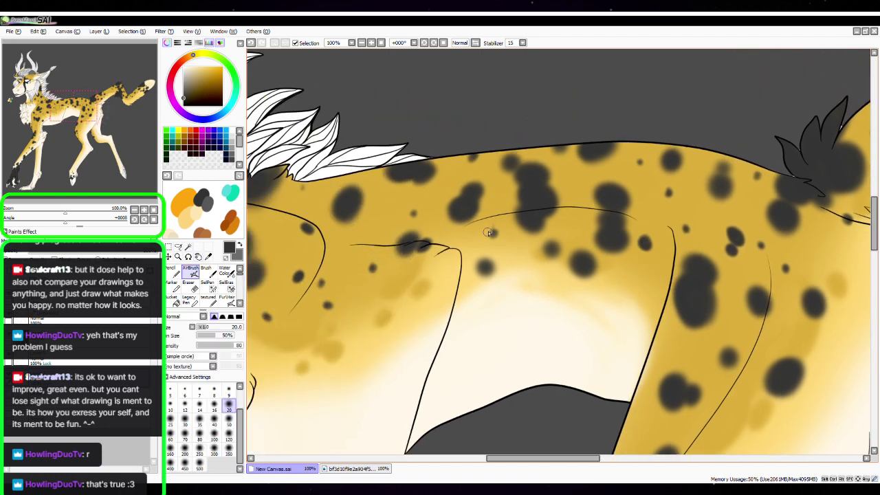
left_click_drag(489, 230, 495, 232)
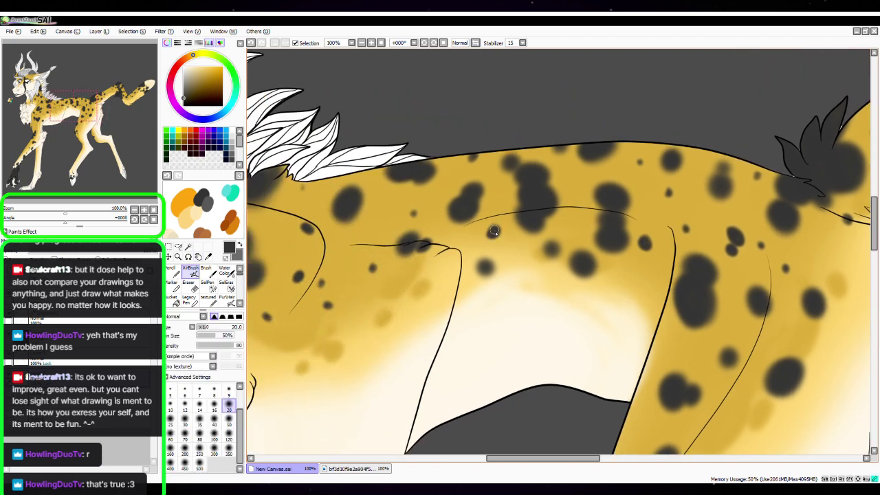
left_click(410, 208)
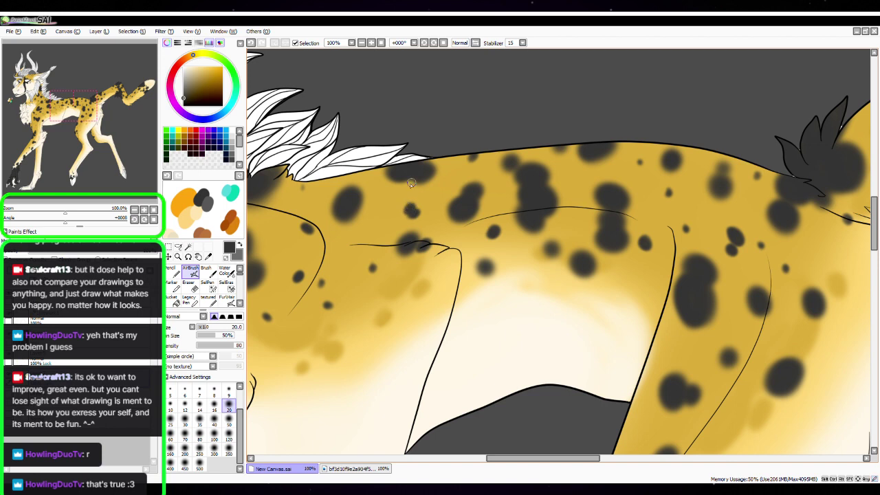
left_click(383, 218)
left_click_drag(460, 244, 578, 259)
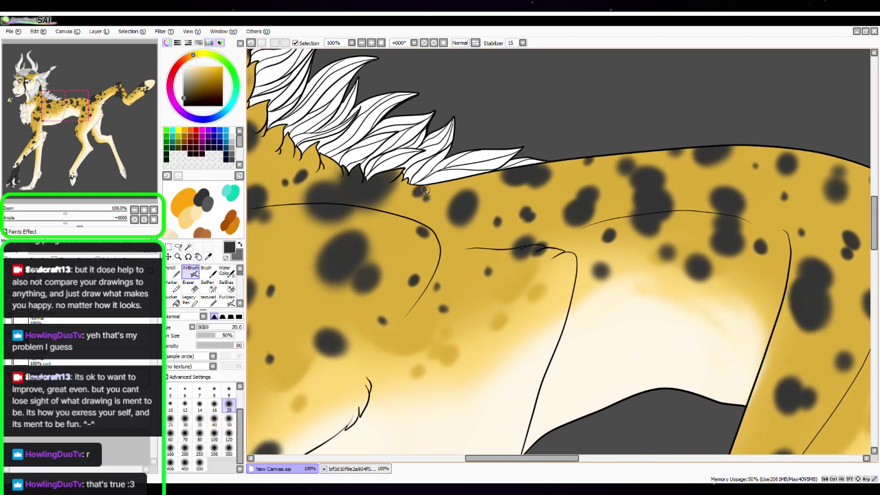
left_click_drag(456, 262, 632, 203)
key("space")
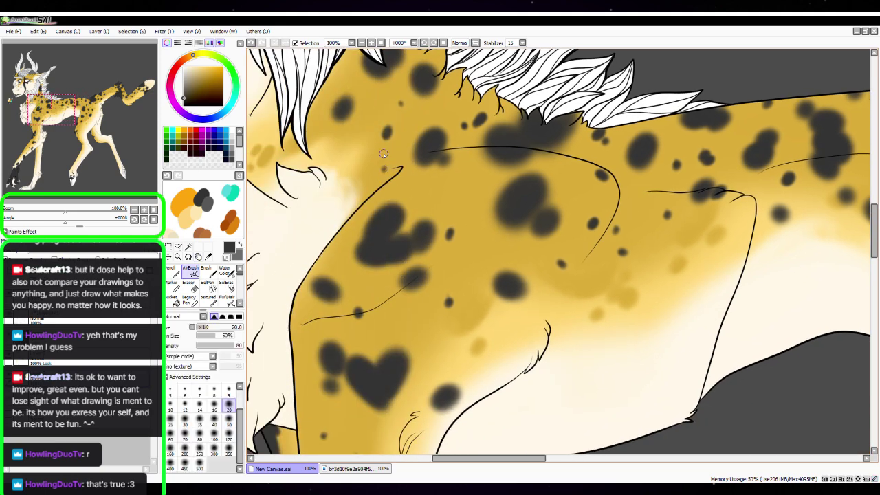
Airbrush small dark spots on the near hind leg, along the thigh's contour line and over the faint tan patches
left_click(134, 209)
left_click(134, 209)
left_click(134, 210)
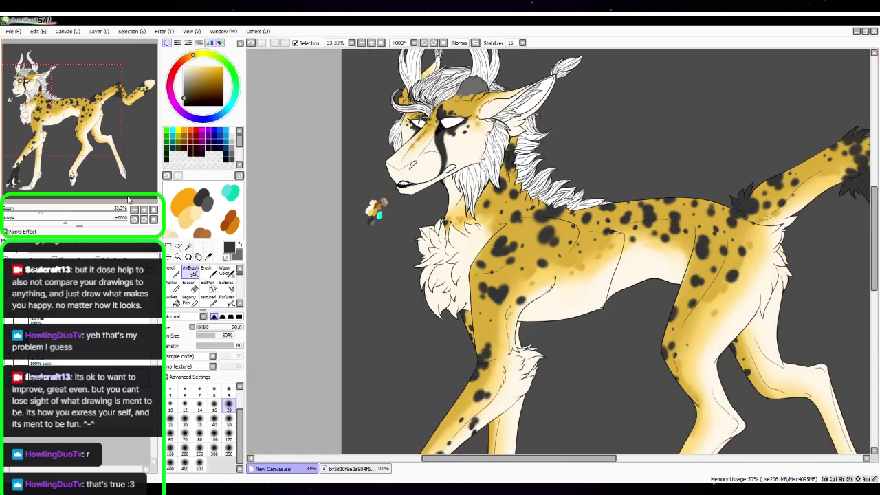
left_click(153, 210)
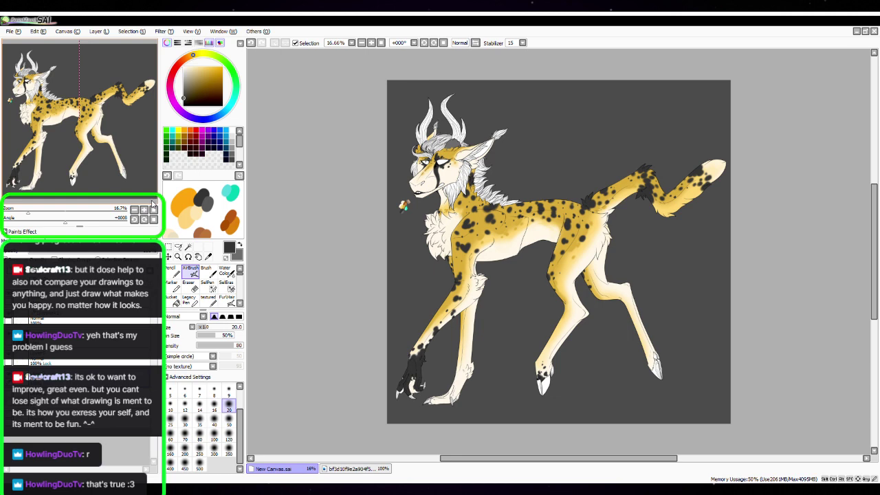
scroll(153, 204, "up", 5)
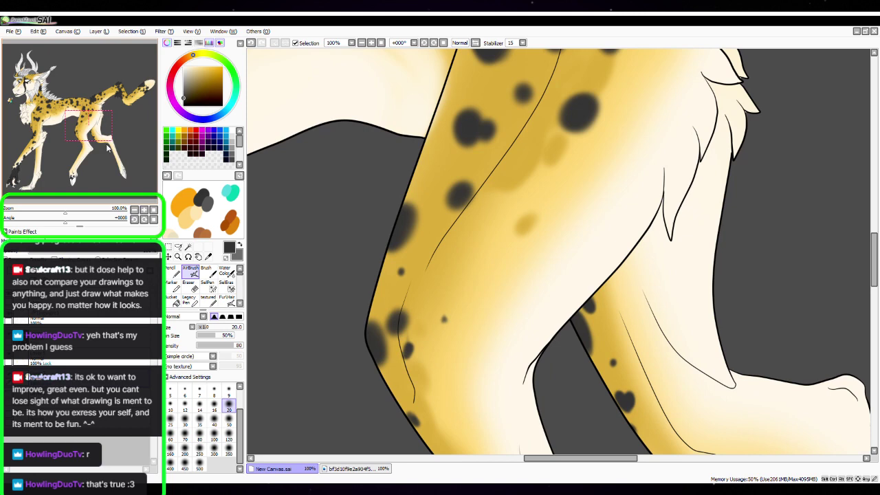
left_click_drag(108, 146, 103, 125)
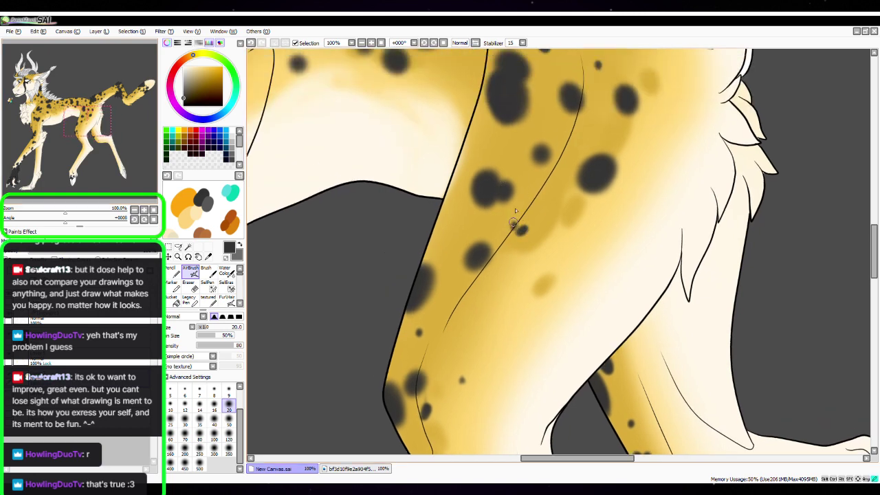
left_click_drag(491, 307, 501, 314)
left_click(467, 210)
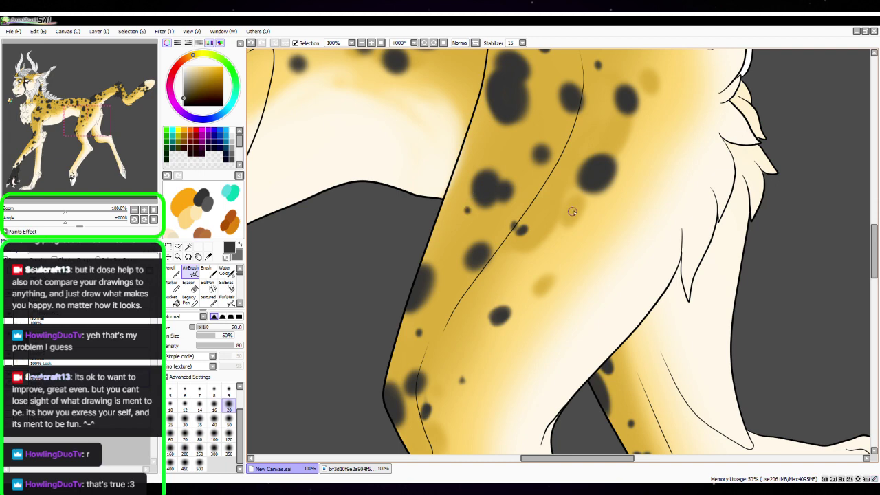
left_click_drag(572, 201, 496, 309)
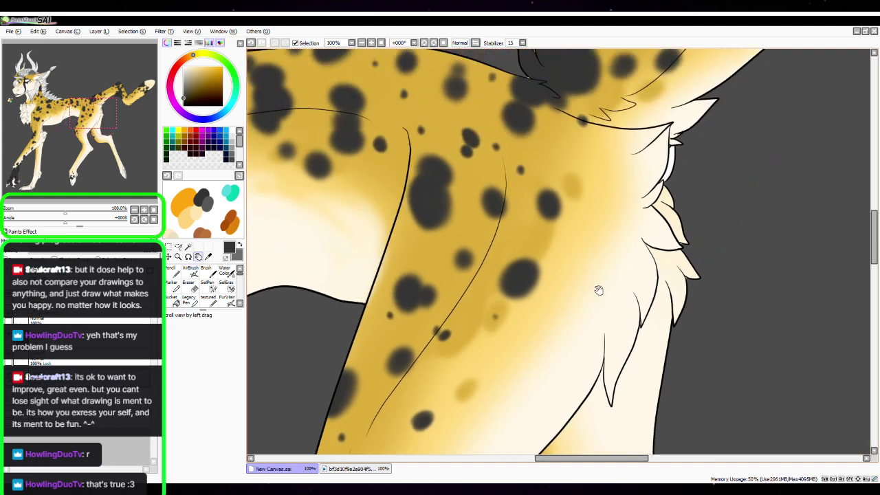
left_click(497, 319)
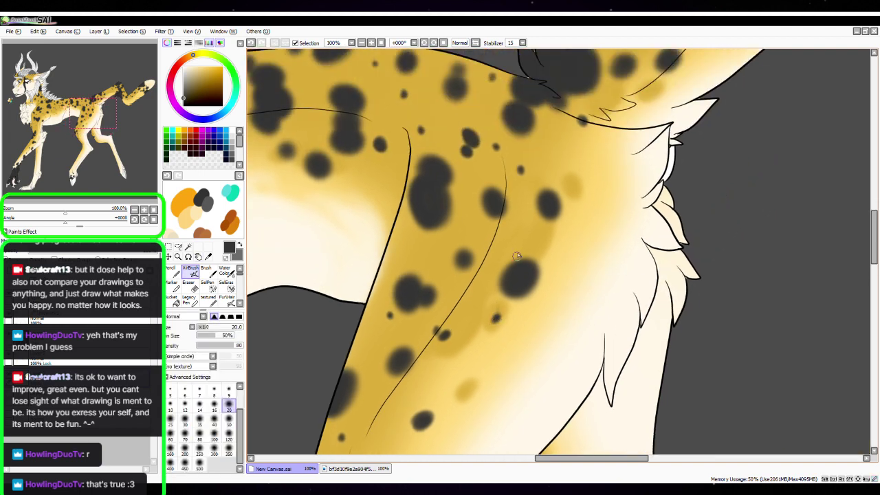
left_click(506, 184)
Review the spot pattern across the whole character with the full canvas in view
left_click(134, 210)
left_click(134, 209)
left_click(134, 210)
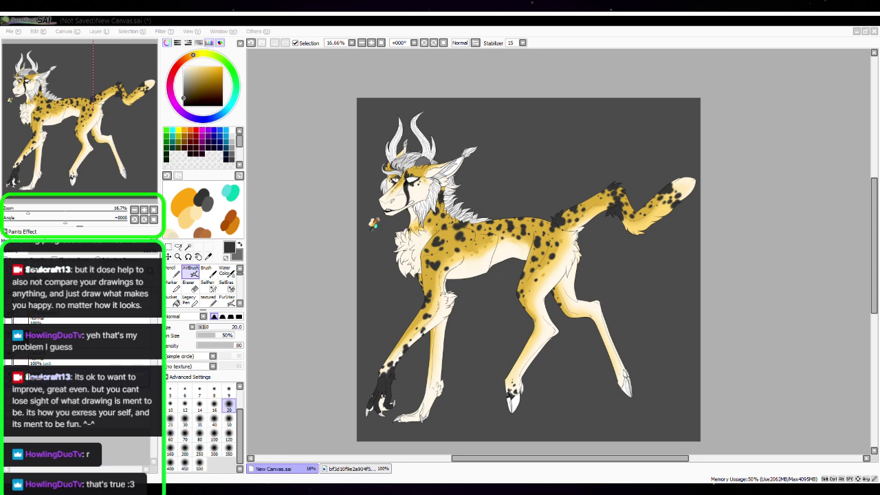
left_click(746, 248)
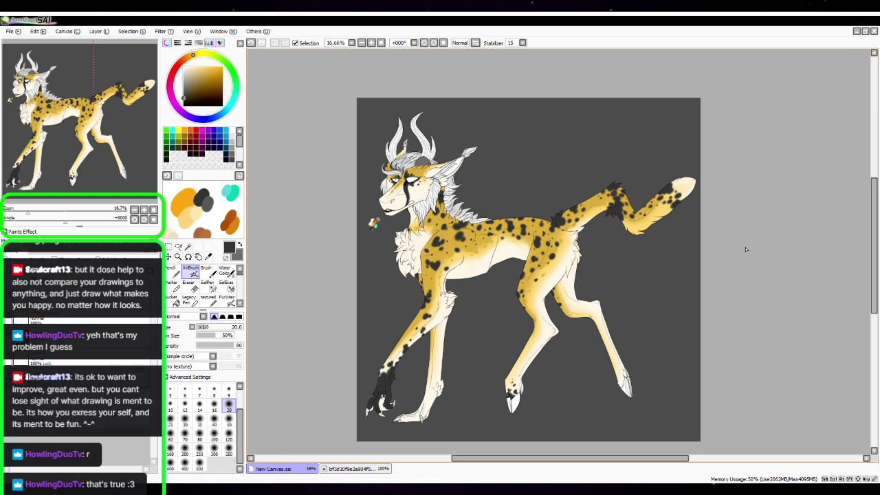
key("space")
left_click_drag(571, 204, 542, 182)
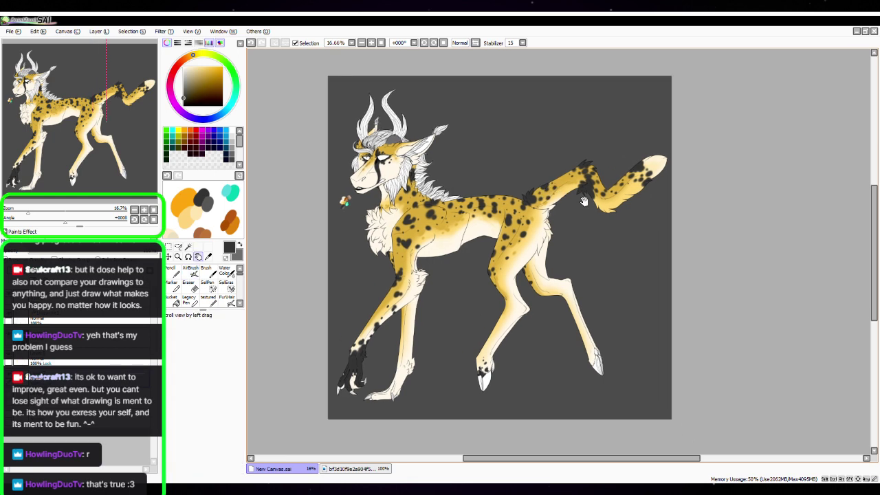
left_click_drag(584, 201, 576, 223)
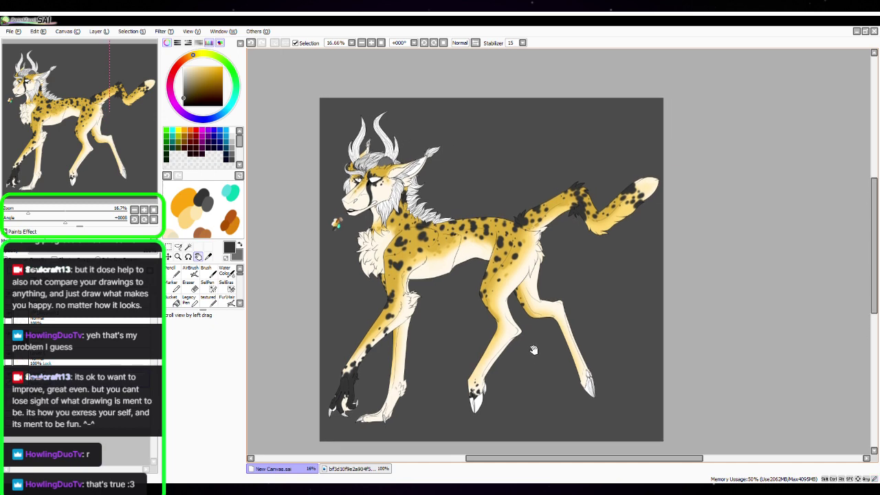
Switch to the lighter gray secondary color and airbrush a soft patch over the dark fur at the tail base at size 50
left_click(240, 245)
left_click(143, 209)
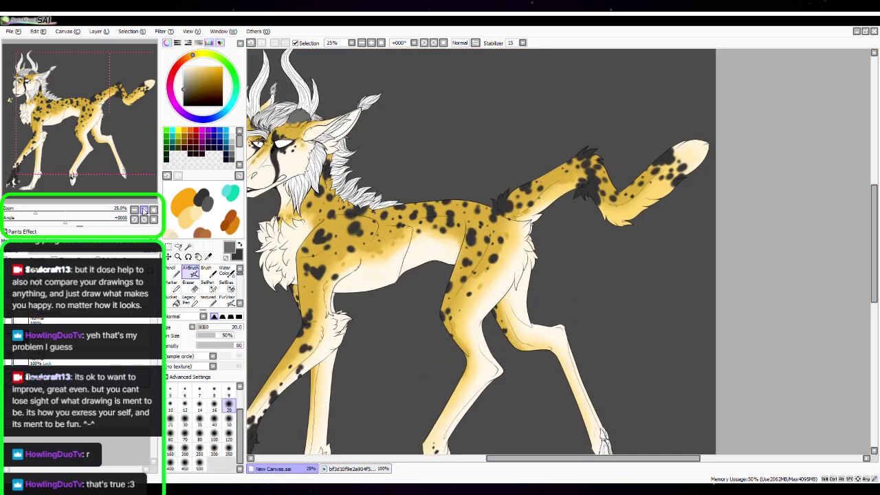
left_click(143, 209)
left_click(143, 209)
left_click(144, 209)
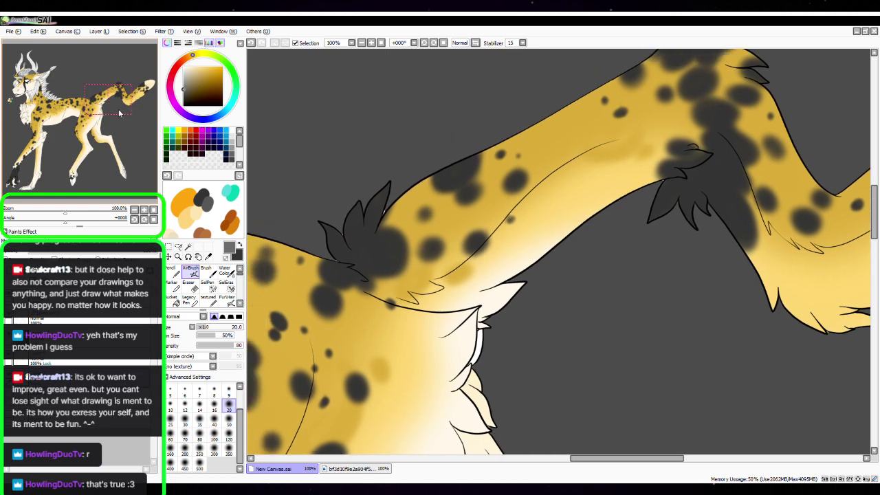
left_click(144, 209)
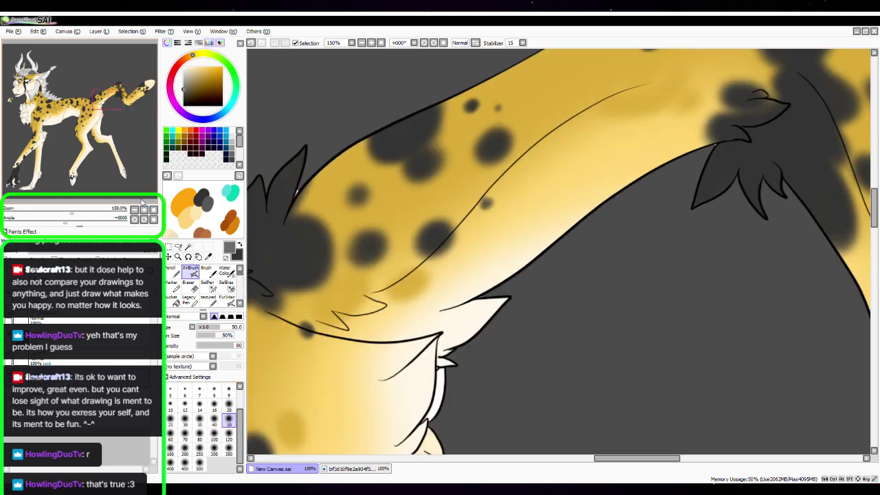
key("space")
left_click_drag(491, 271, 609, 267)
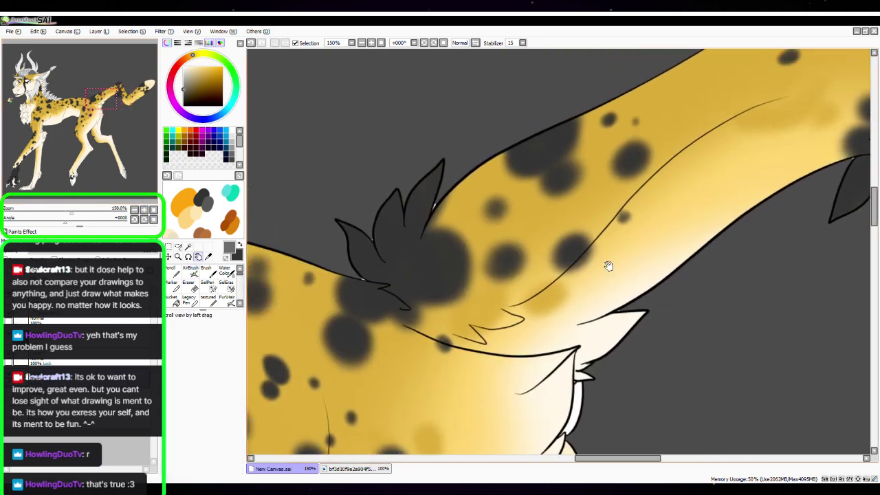
mouse_move(456, 311)
left_mouse_down()
mouse_move(424, 307)
mouse_move(424, 298)
mouse_move(460, 317)
mouse_move(495, 293)
mouse_move(480, 320)
mouse_move(528, 298)
mouse_move(522, 323)
left_mouse_up()
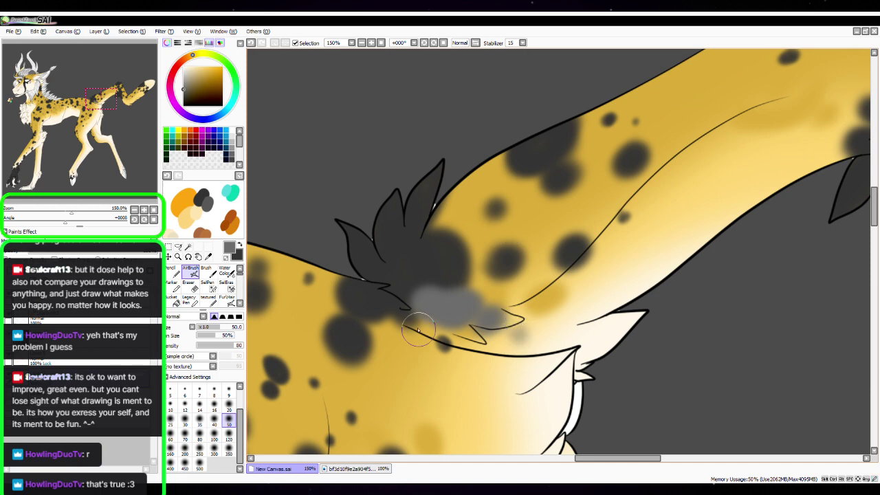
left_click_drag(418, 330, 421, 325)
Airbrush lighter gray patches over the dark markings near the tail tip
key("space")
left_click_drag(775, 275, 589, 336)
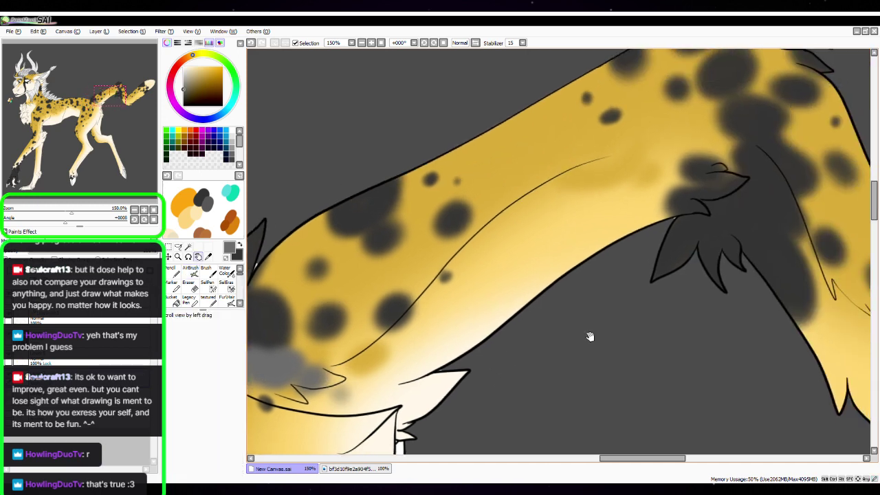
left_click_drag(777, 318, 617, 309)
left_click_drag(811, 293, 564, 310)
mouse_move(841, 254)
left_mouse_down()
mouse_move(659, 302)
mouse_move(541, 367)
left_mouse_up()
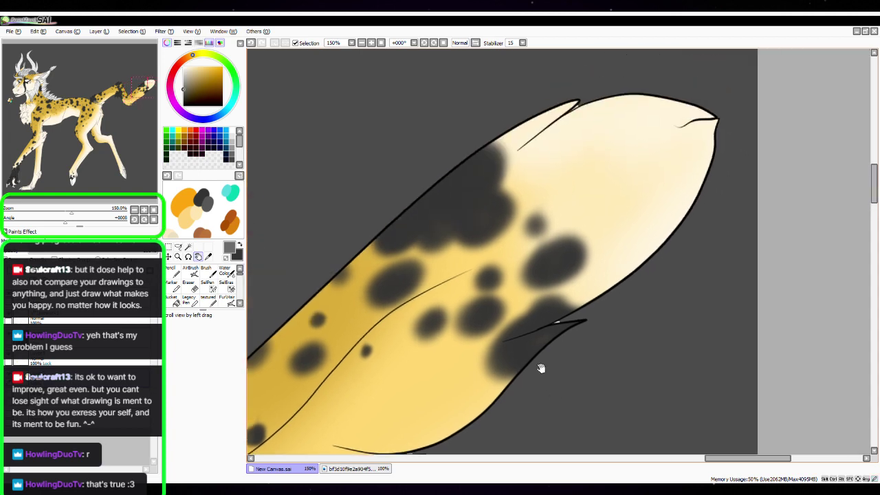
mouse_move(529, 303)
left_mouse_down()
mouse_move(505, 314)
mouse_move(530, 293)
mouse_move(524, 276)
mouse_move(477, 239)
mouse_move(445, 267)
mouse_move(462, 188)
left_mouse_up()
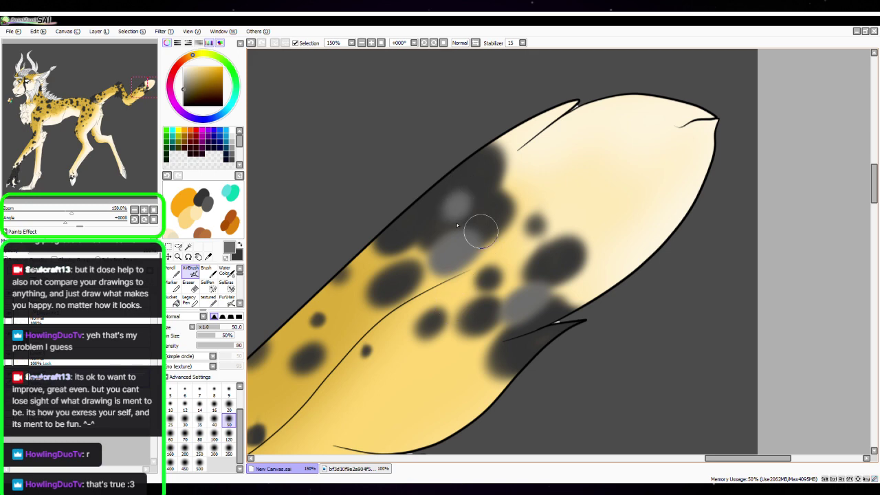
Set the airbrush size to 40, extend the lighter gray patch near the tail tip and scatter small gray spots around it
left_click(215, 420)
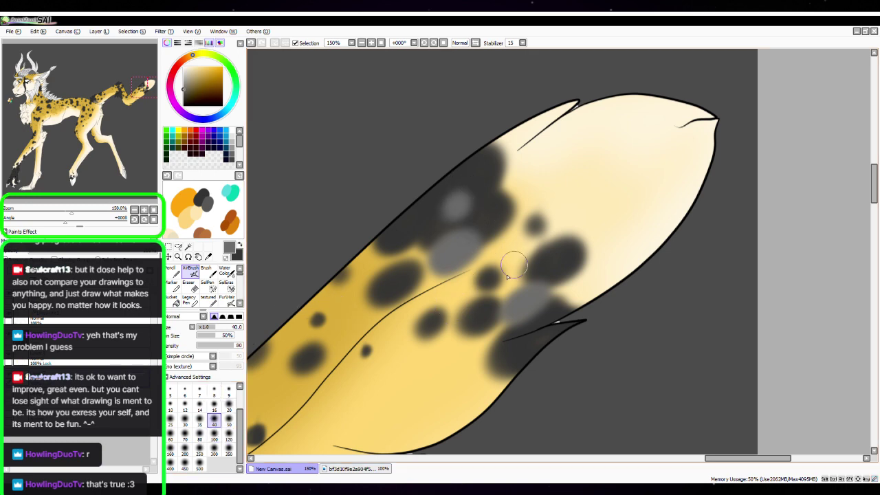
mouse_move(515, 257)
left_mouse_down()
mouse_move(530, 265)
mouse_move(514, 285)
mouse_move(514, 314)
mouse_move(477, 369)
mouse_move(461, 348)
left_mouse_up()
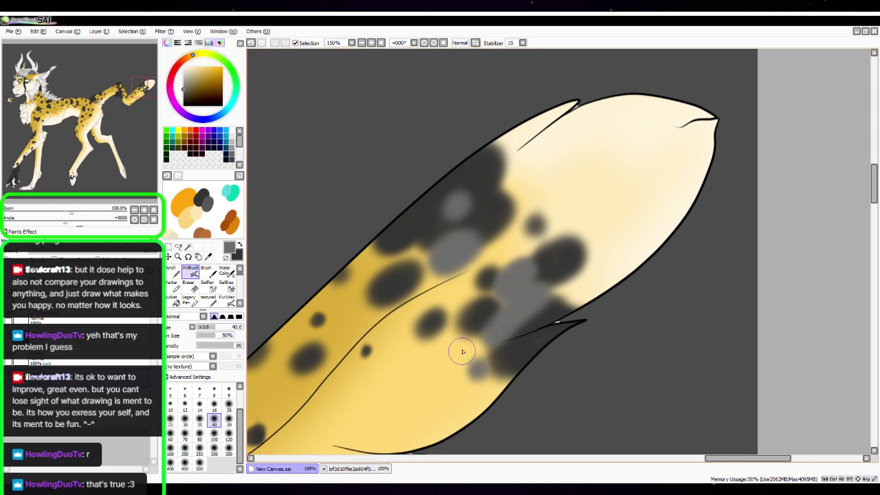
left_click_drag(527, 199, 542, 191)
left_click_drag(421, 303, 428, 297)
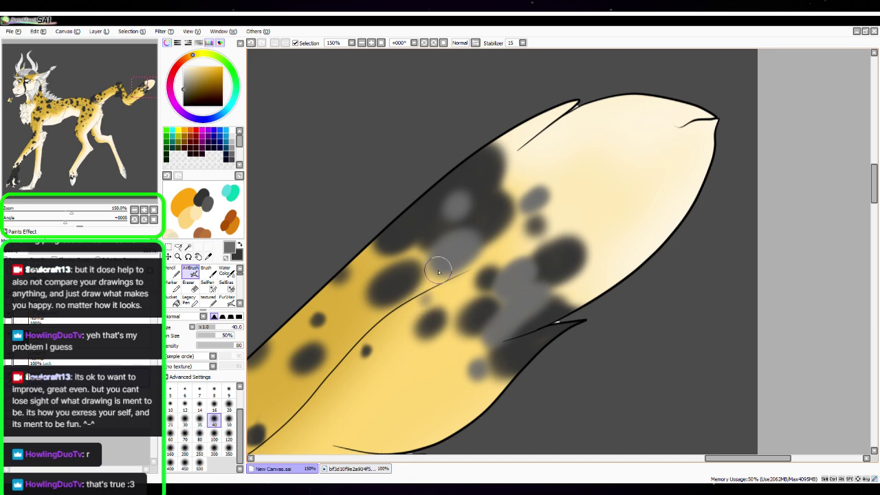
left_click_drag(432, 341, 431, 349)
left_click_drag(410, 390, 418, 384)
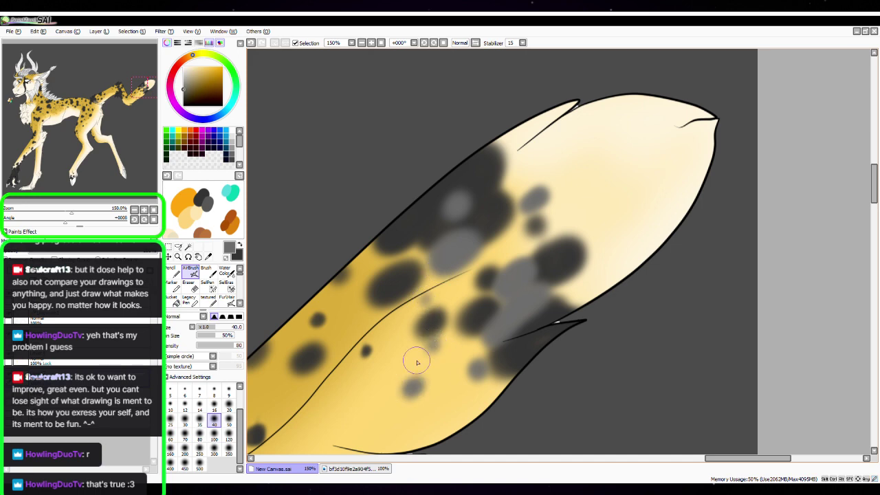
left_click(380, 376)
left_click(134, 210)
left_click(135, 210)
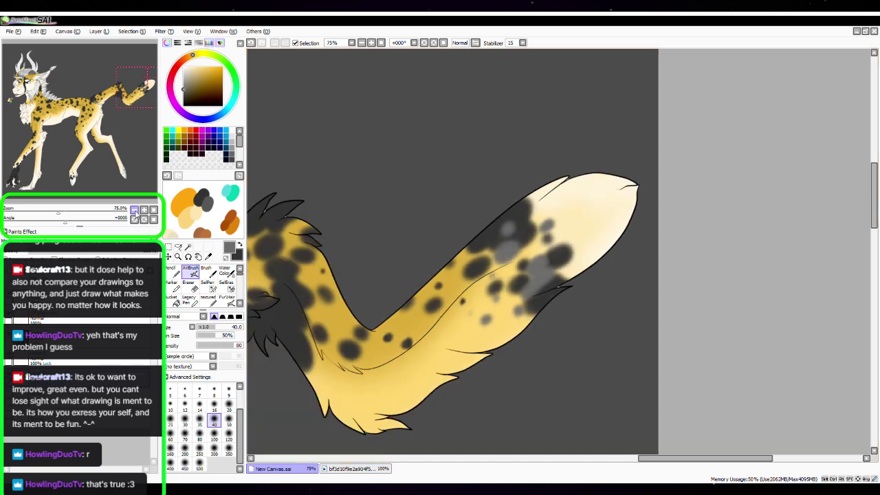
Airbrush soft lighter gray patches beside the dark spots in the middle of the creature's back at size 40
left_click(135, 210)
left_click(135, 209)
left_click_drag(136, 97, 101, 121)
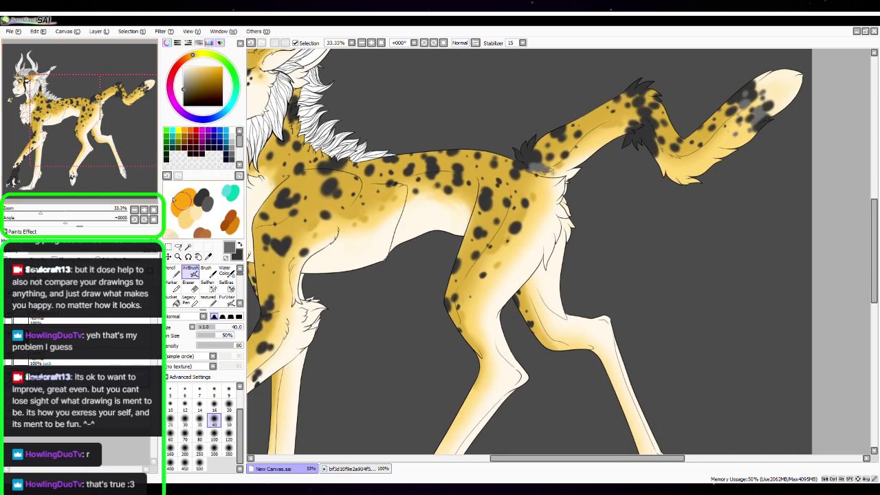
left_click(144, 210)
left_click(143, 209)
left_click(144, 210)
left_click_drag(107, 115, 94, 95)
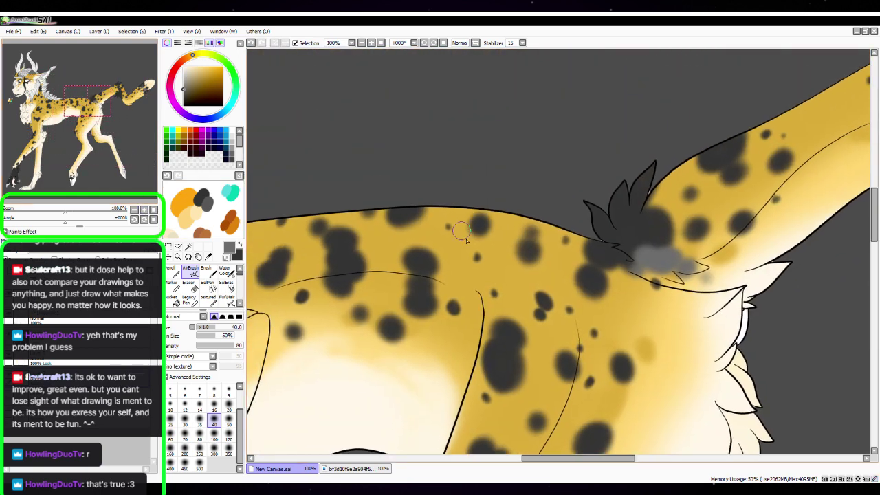
left_click(144, 208)
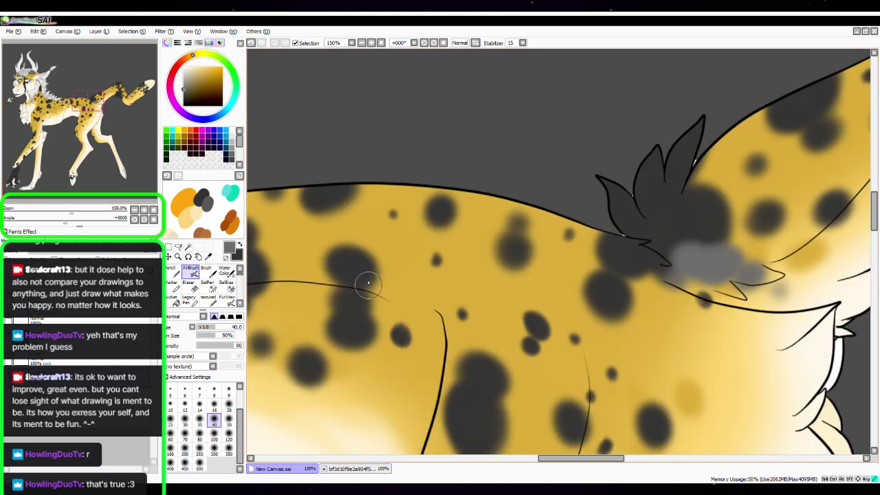
mouse_move(364, 281)
left_mouse_down()
mouse_move(389, 261)
mouse_move(399, 274)
left_mouse_up()
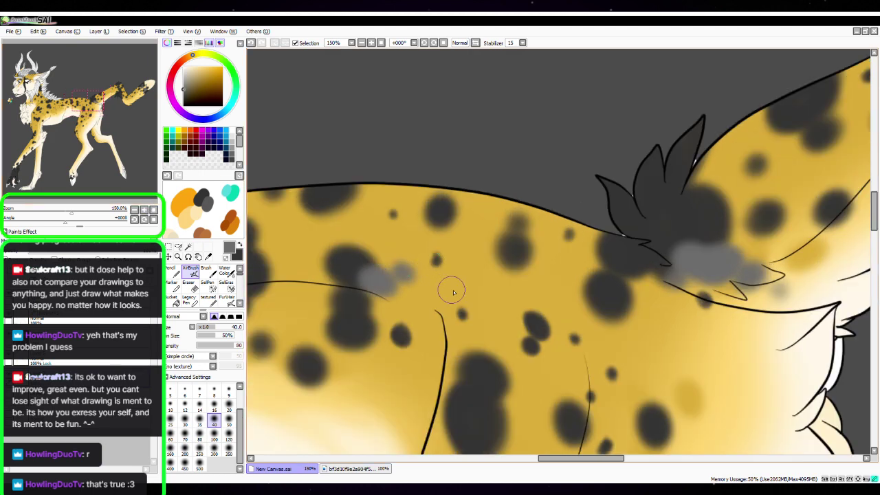
mouse_move(450, 289)
left_mouse_down()
mouse_move(446, 281)
mouse_move(462, 291)
left_mouse_up()
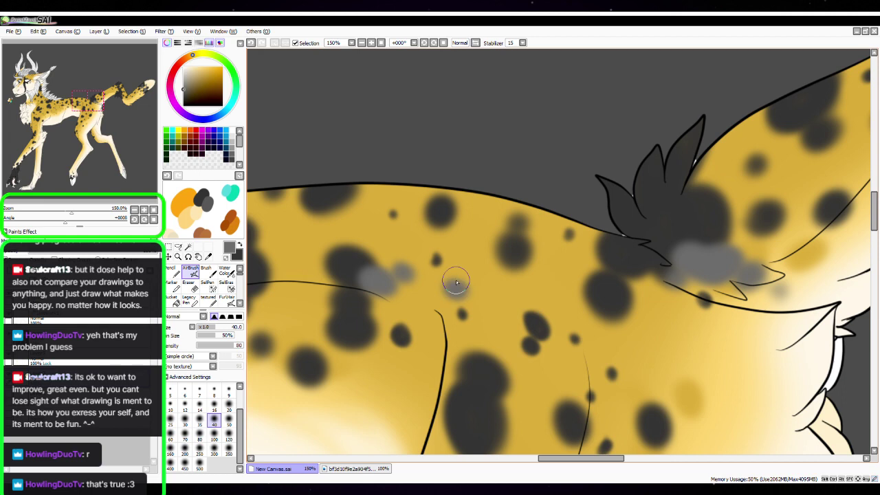
Airbrush small lighter gray spots behind the shoulder, below the mane's edge and beside the large dark shoulder spots
key("space")
mouse_move(505, 169)
left_mouse_down()
mouse_move(558, 199)
mouse_move(618, 174)
mouse_move(674, 177)
left_mouse_up()
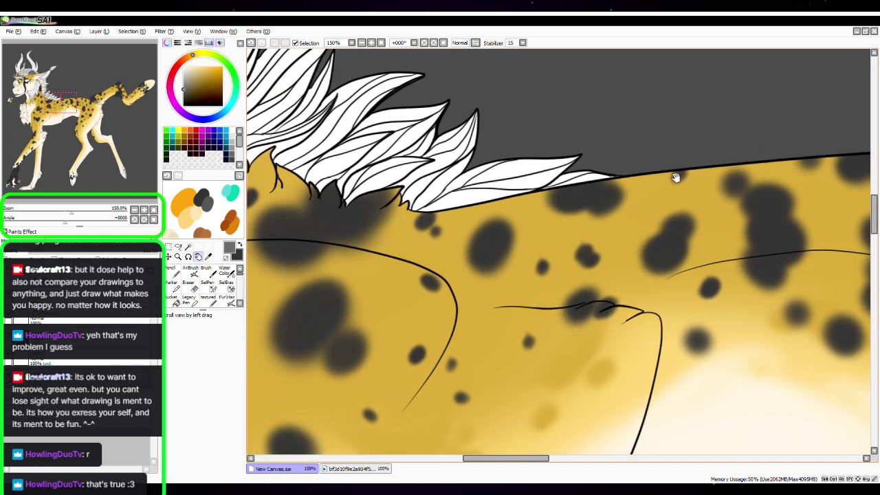
mouse_move(496, 364)
left_mouse_down()
mouse_move(519, 367)
mouse_move(486, 385)
mouse_move(497, 374)
mouse_move(495, 340)
left_mouse_up()
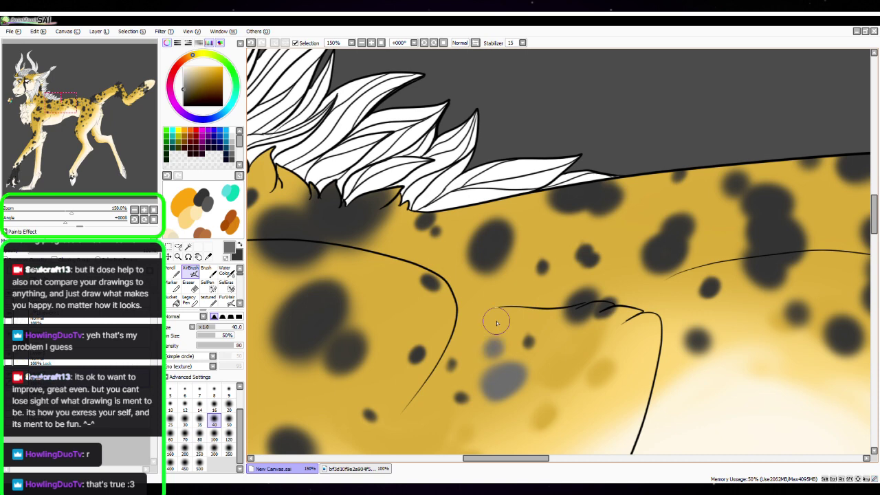
left_click_drag(463, 212, 473, 208)
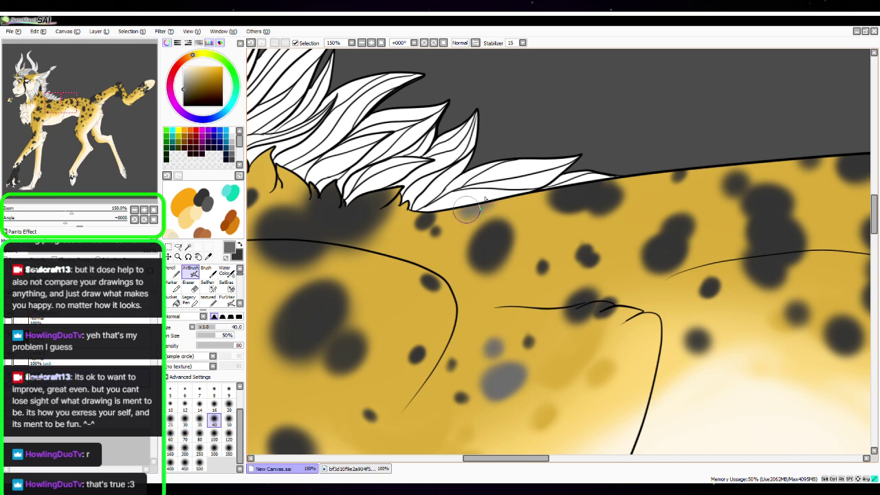
mouse_move(376, 307)
left_mouse_down()
mouse_move(365, 310)
mouse_move(385, 306)
left_mouse_up()
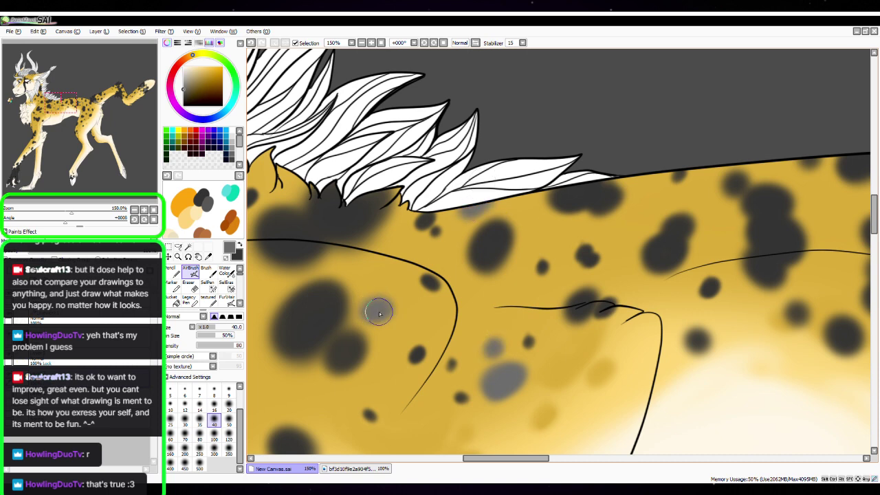
mouse_move(449, 249)
left_mouse_down()
mouse_move(653, 186)
mouse_move(690, 156)
left_mouse_up()
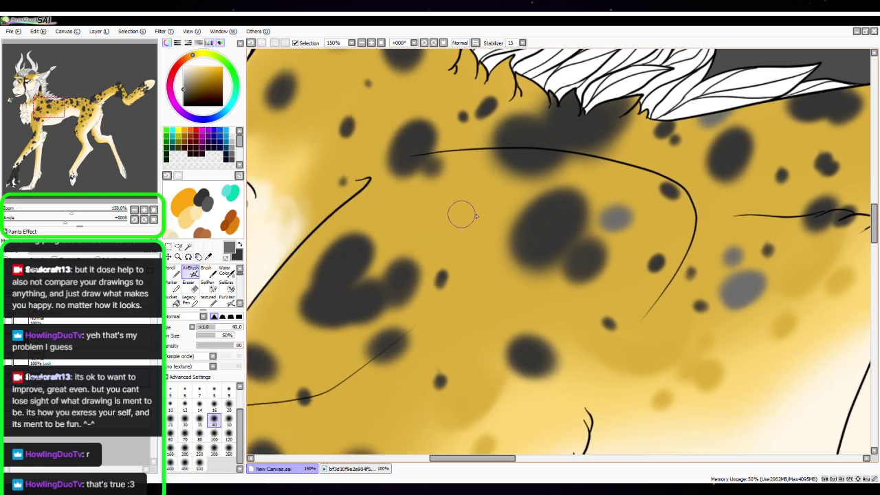
Airbrush lighter gray spots around the dark neck marking just below the hanging cheek hair
mouse_move(491, 245)
left_mouse_down()
mouse_move(497, 235)
mouse_move(494, 245)
mouse_move(473, 222)
mouse_move(485, 210)
mouse_move(563, 210)
mouse_move(638, 314)
left_mouse_up()
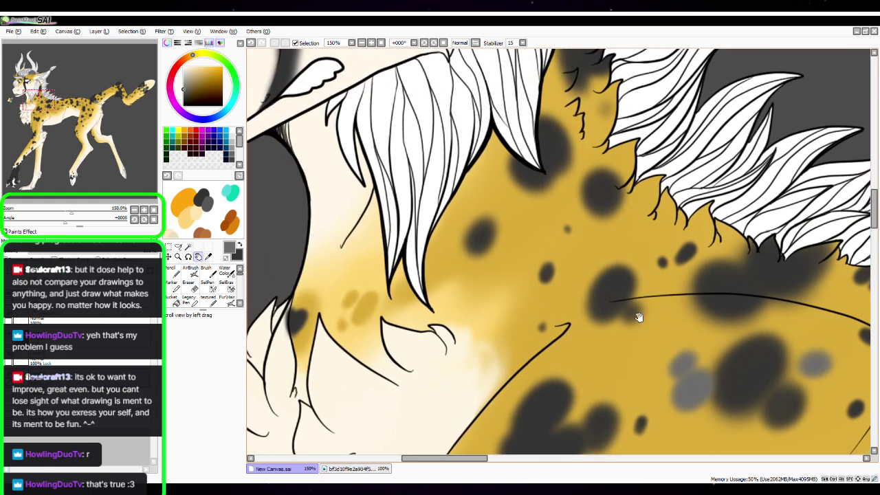
left_click_drag(543, 213, 533, 220)
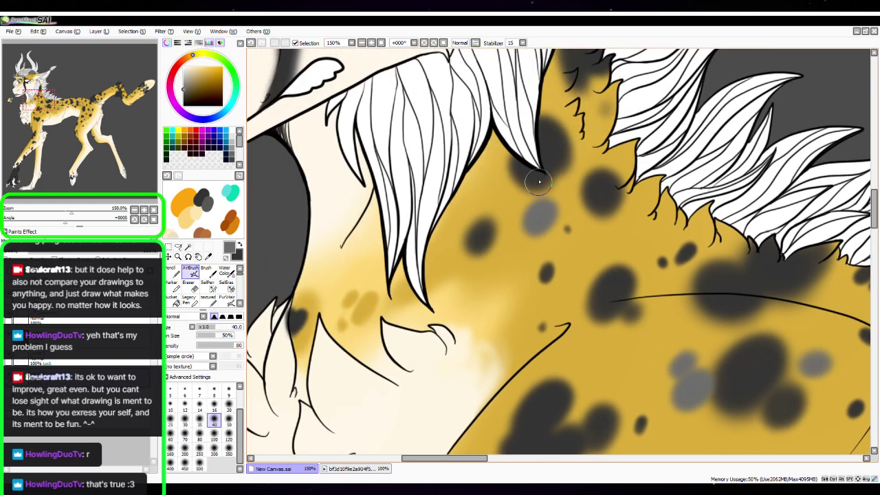
mouse_move(503, 147)
left_mouse_down()
mouse_move(506, 157)
mouse_move(508, 139)
mouse_move(498, 140)
left_mouse_up()
left_click_drag(496, 193, 499, 180)
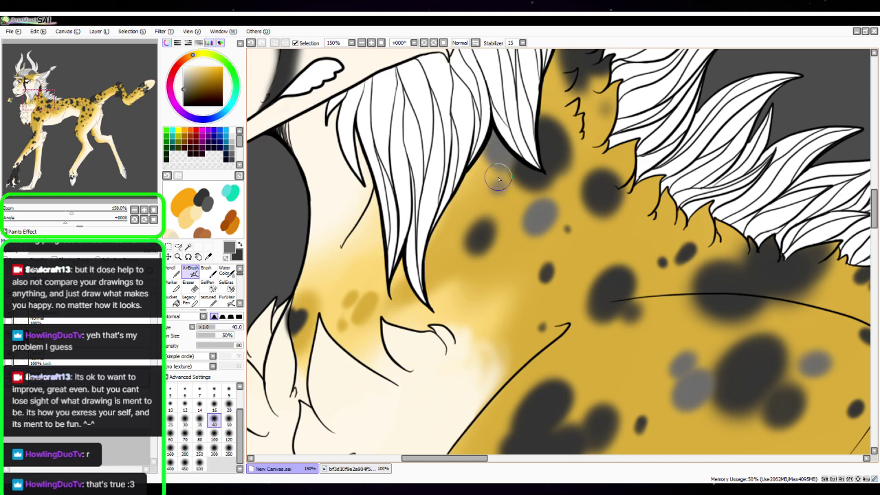
Examine the balance of gray accents and dark spots over the whole character
left_click(153, 209)
key("space")
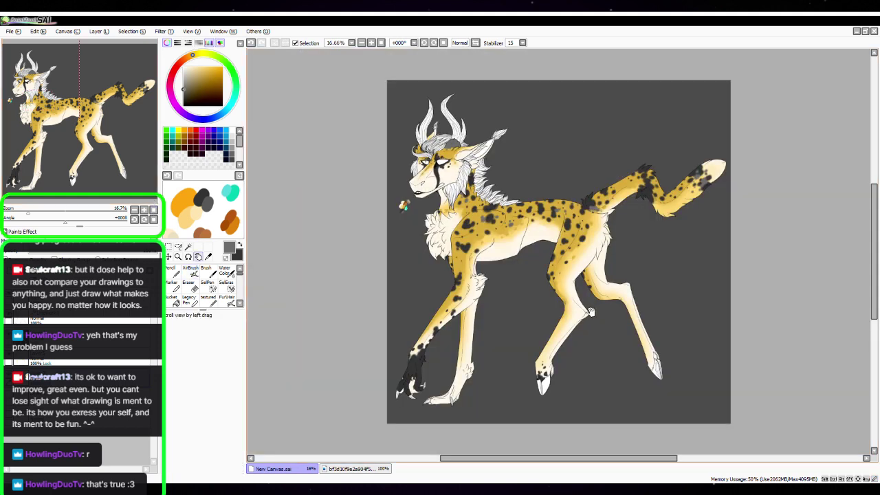
left_click_drag(586, 317, 557, 325)
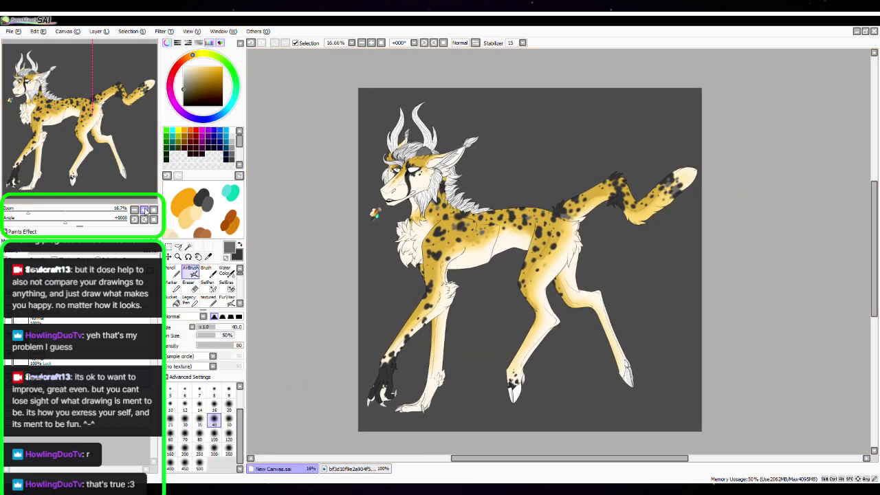
left_click(144, 209)
key("space")
mouse_move(538, 349)
left_mouse_down()
mouse_move(563, 307)
mouse_move(549, 307)
left_mouse_up()
left_click_drag(703, 249, 672, 266)
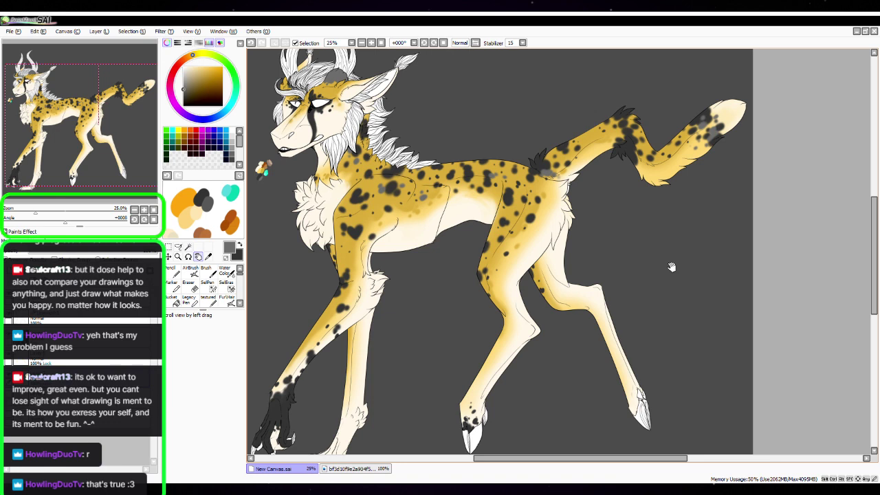
left_click_drag(406, 344, 421, 317)
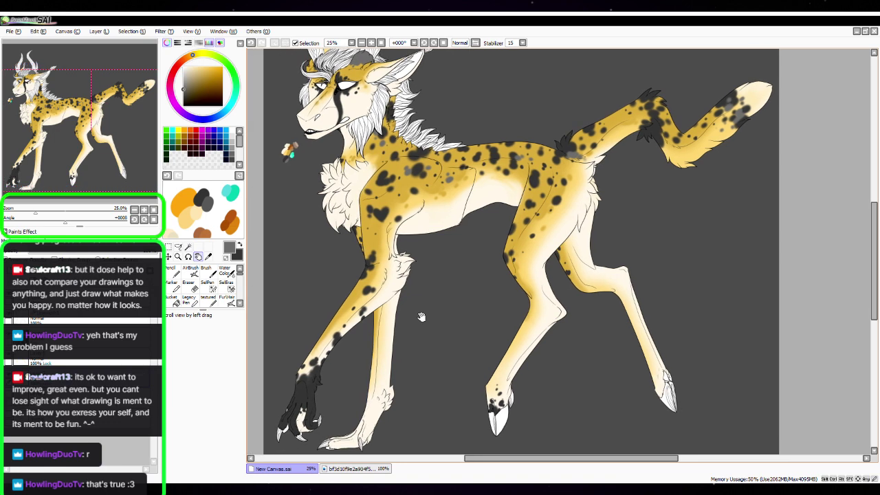
Create a new layer and switch to the Magic Wand at the head for selecting the hair
key("ctrl+shift+n")
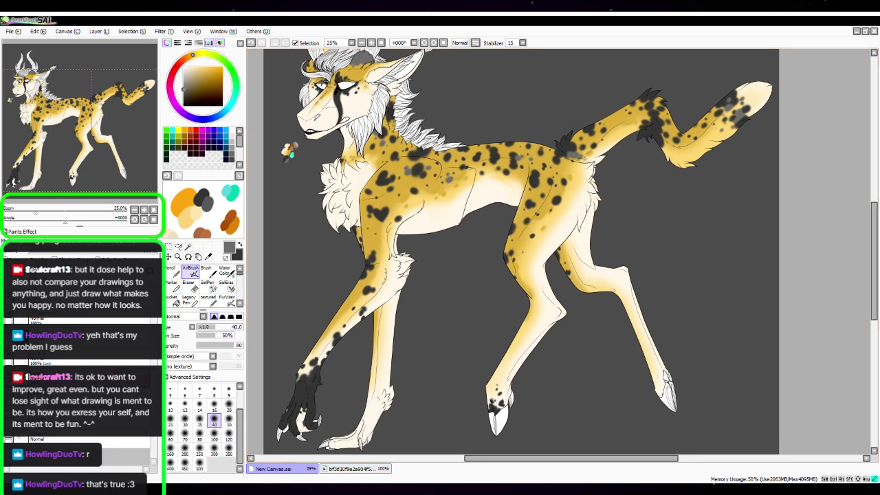
scroll(560, 251, "up", 2)
left_click_drag(114, 145, 55, 96)
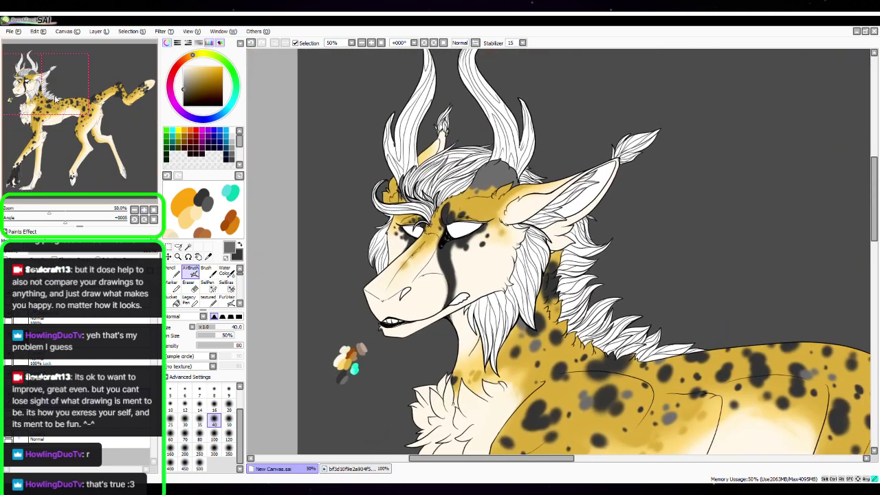
key("w")
left_click(144, 209)
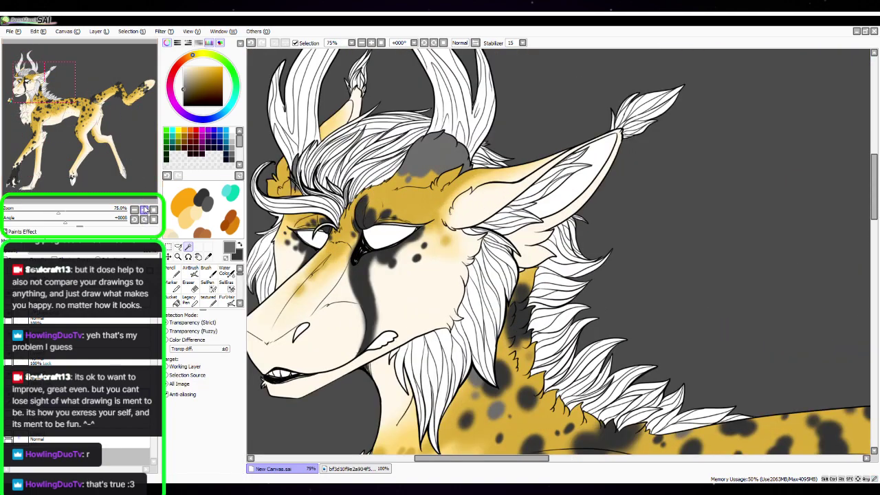
key("space")
left_click_drag(481, 275, 605, 209)
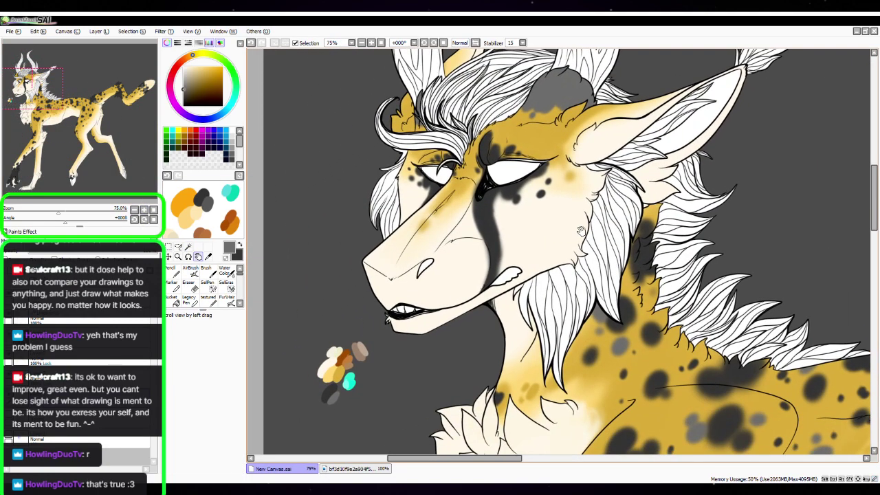
left_click(143, 209)
key("Left")
key("Up")
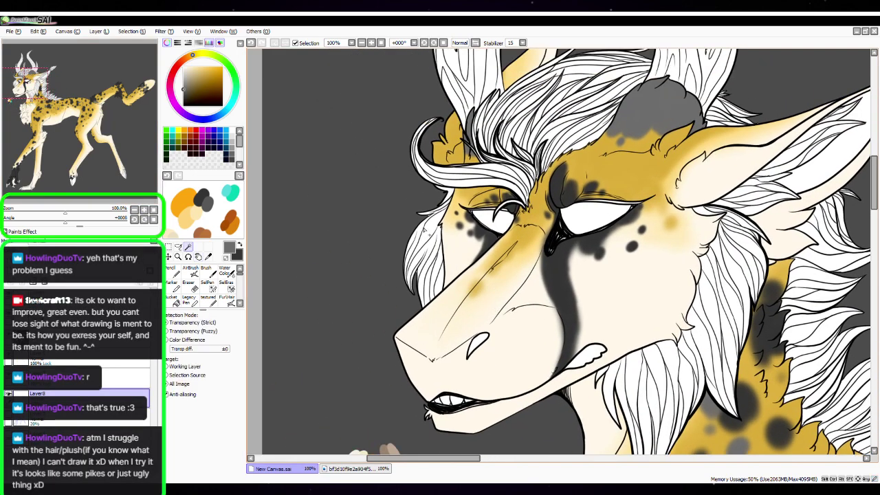
Select the white hair strands on the far side of the face with the Magic Wand
left_click(144, 209)
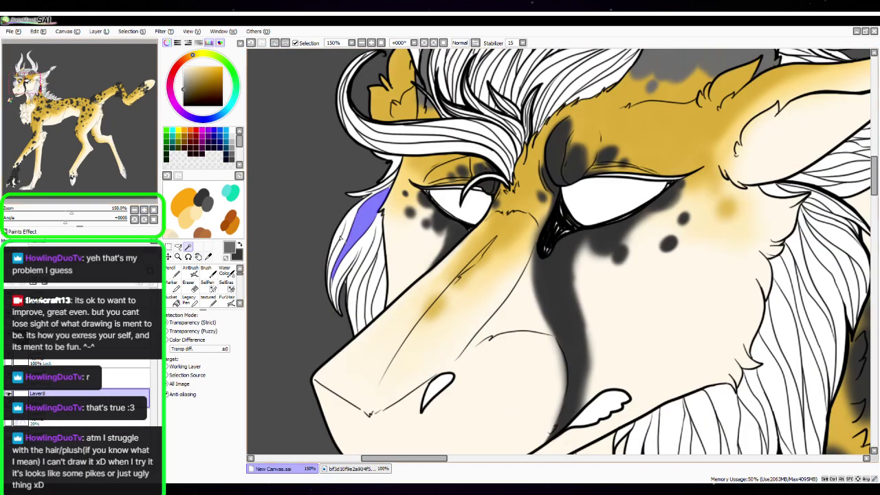
left_click(343, 264)
left_click(364, 292)
left_click(373, 281)
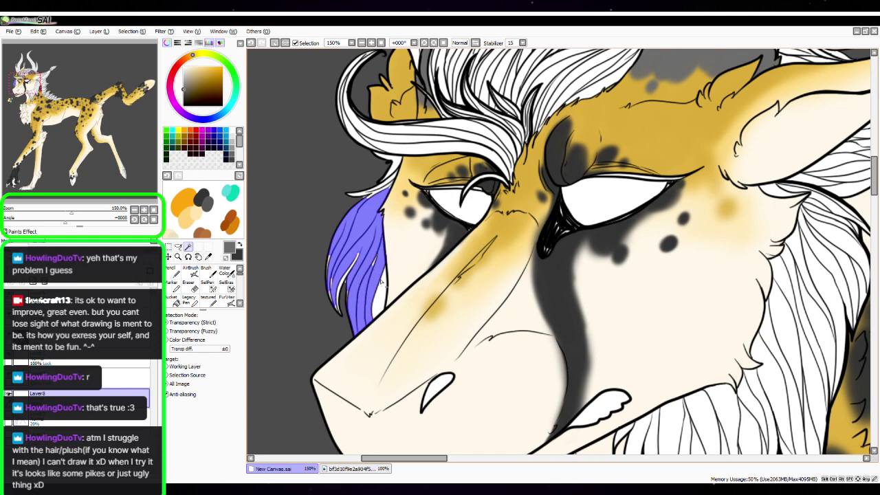
left_click(380, 288)
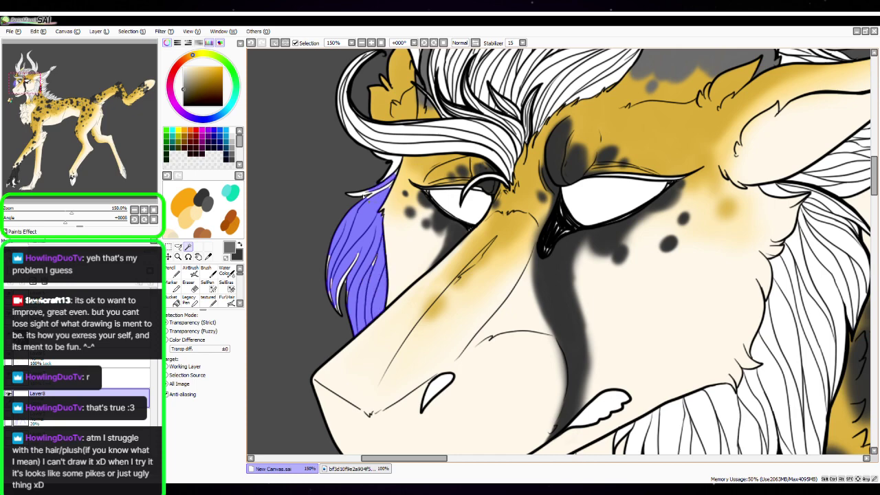
left_click_drag(375, 196, 347, 193)
Add the white hair strands hanging under the jaw to the selection, undoing the accidental selection of the body
left_click_drag(666, 334, 444, 250)
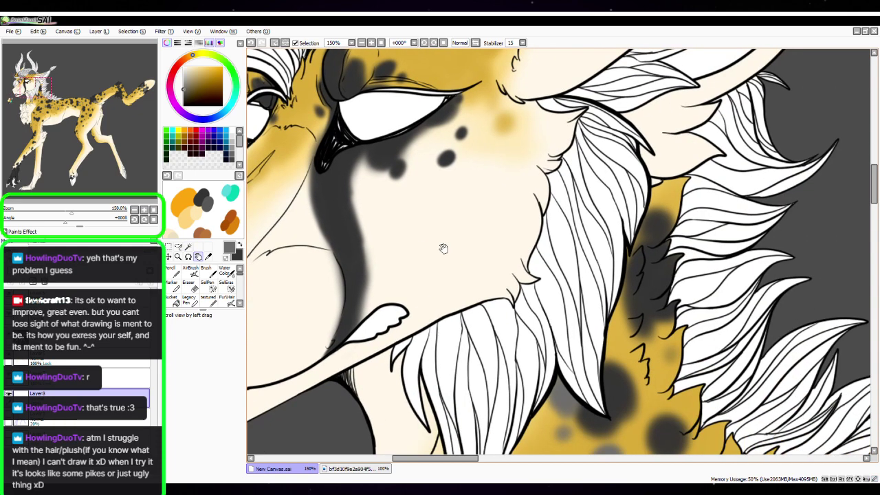
left_click(417, 349)
left_click(434, 356)
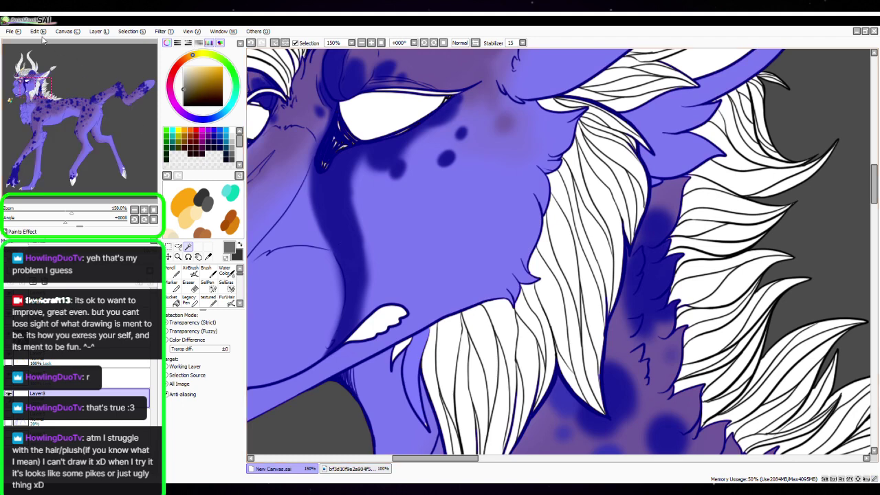
key("ctrl+z")
left_click(403, 348)
left_click(433, 347)
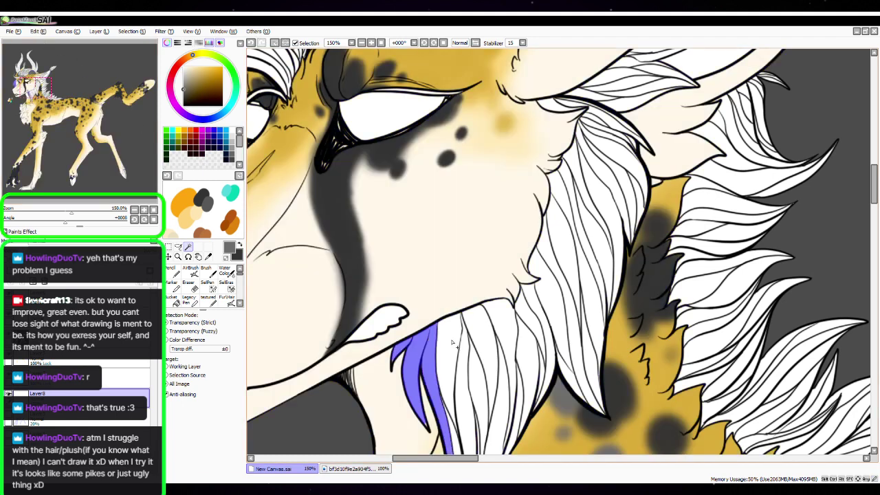
left_click(448, 347)
left_click(462, 350)
left_click(475, 352)
left_click(490, 343)
left_click(508, 331)
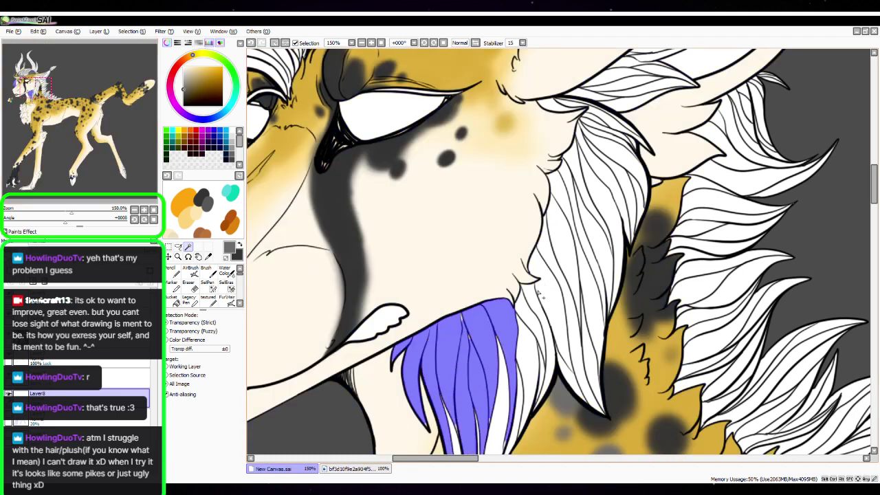
Add the hair strands behind the jaw corner and along the outer upper edge of the near cheek hair to the selection
left_click(536, 302)
left_click(543, 298)
left_click(553, 291)
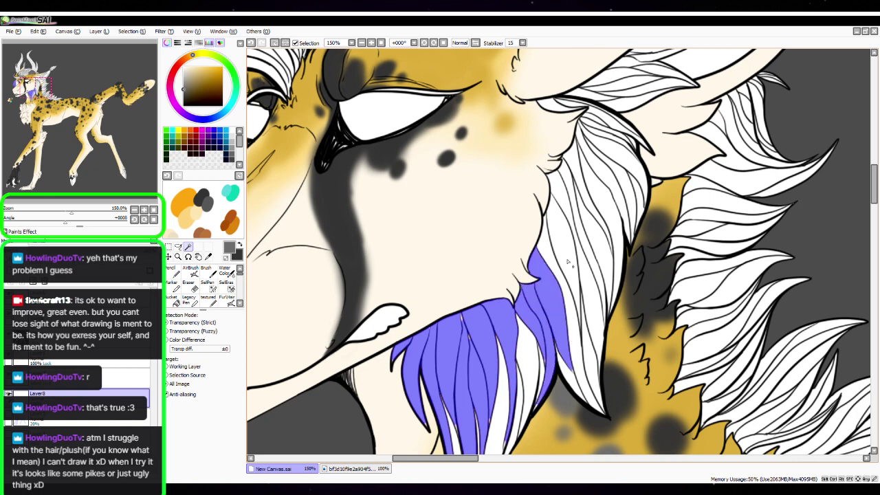
left_click(603, 117)
left_click(597, 121)
left_click(619, 153)
left_click(638, 195)
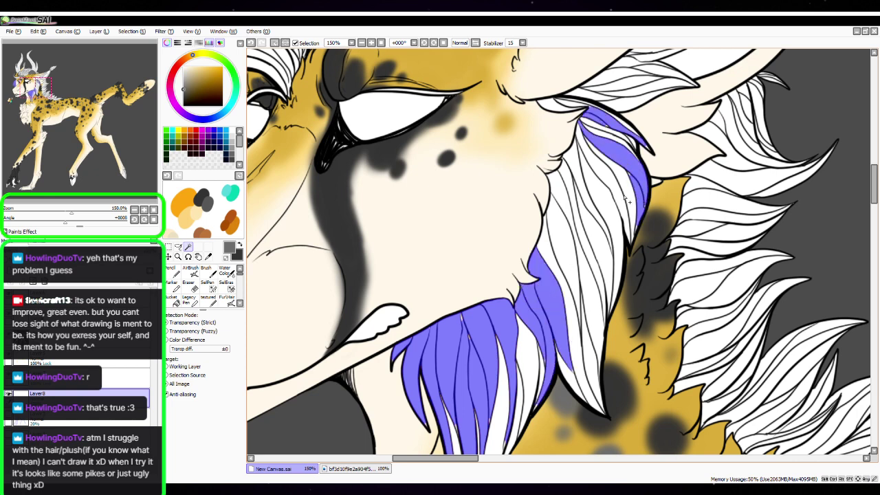
Fill out the selection with the middle, inner and lower-tip strands of the near cheek hair
left_click(626, 198)
left_click(609, 171)
left_click(604, 226)
left_click(594, 262)
left_click(584, 337)
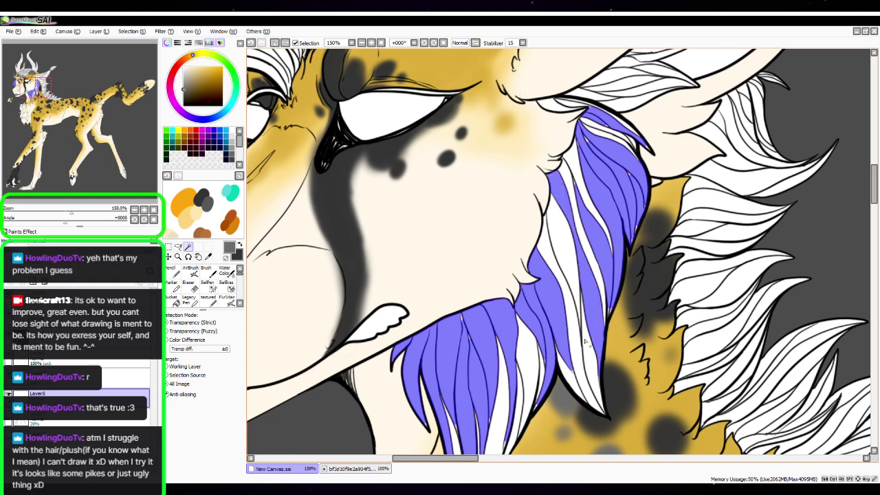
left_click(585, 341)
left_click(567, 344)
left_click(571, 377)
left_click(565, 275)
left_click(585, 227)
left_click(581, 193)
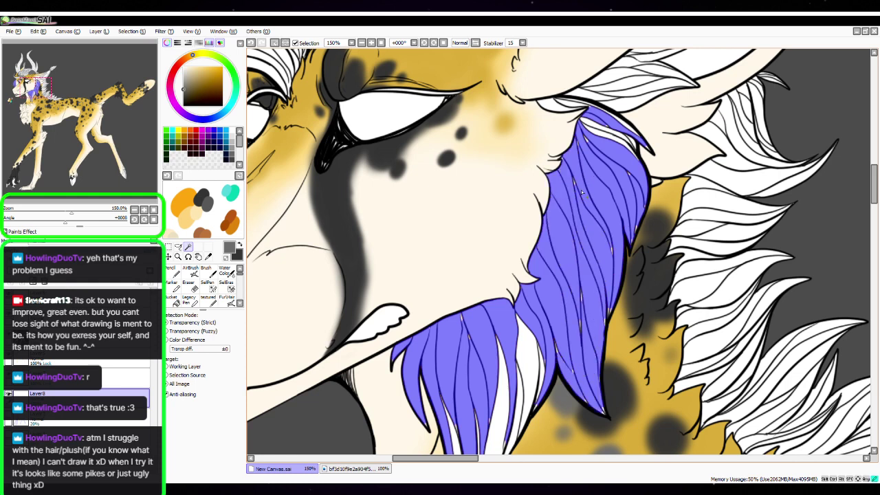
Add the thin strands at the root of the near cheek hair, just beneath the ear, to the selection
left_click(608, 137)
left_click(593, 127)
left_click(624, 125)
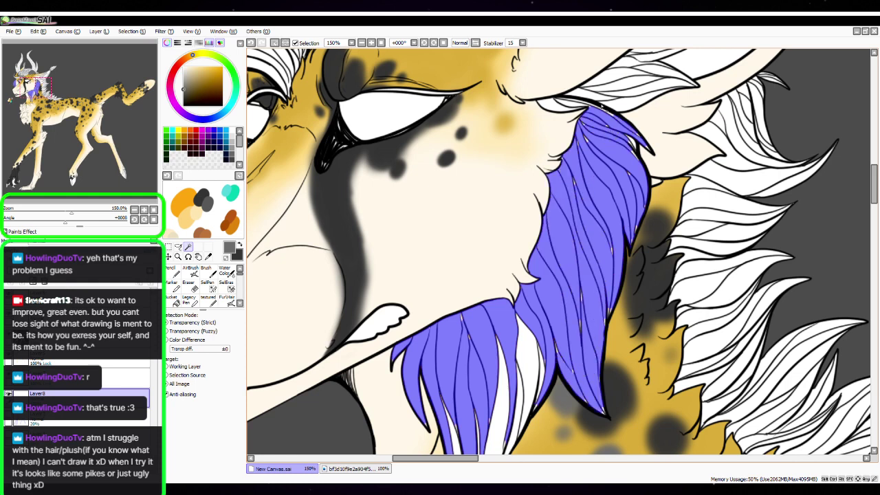
left_click(571, 104)
left_click(562, 107)
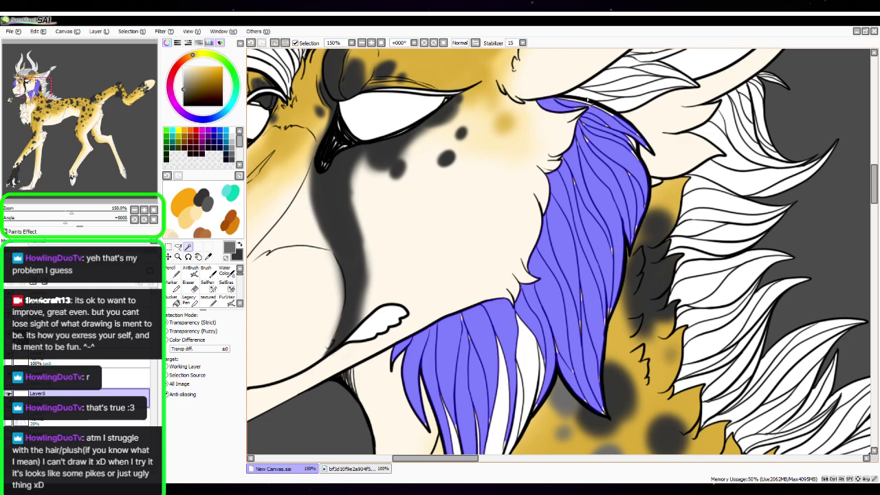
Add the remaining unselected strands of the hair under the jaw, from its lower tips up to the cheek, to the selection
key("space")
left_click_drag(538, 340, 592, 173)
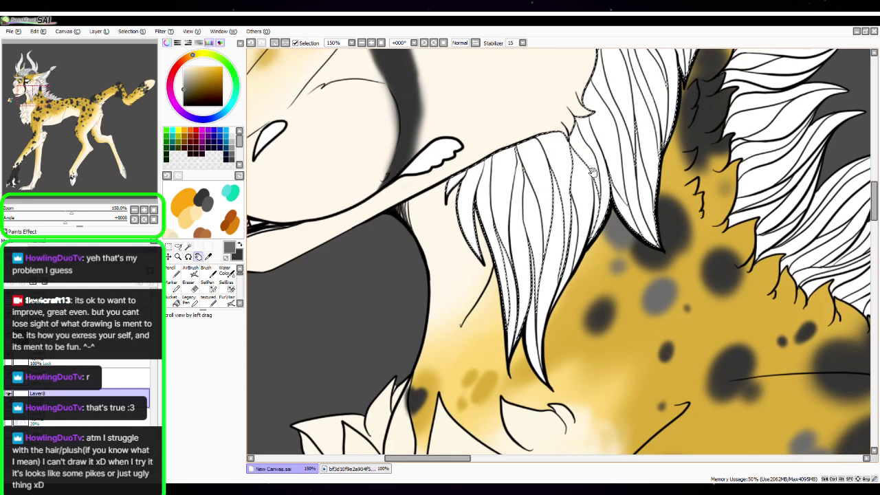
left_click(536, 366)
left_click(550, 288)
left_click(566, 253)
left_click(585, 222)
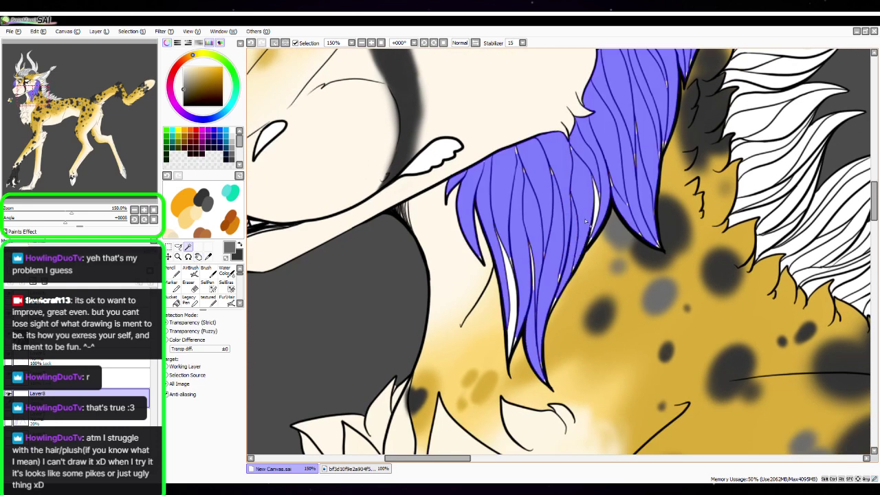
left_click(597, 205)
left_click(510, 303)
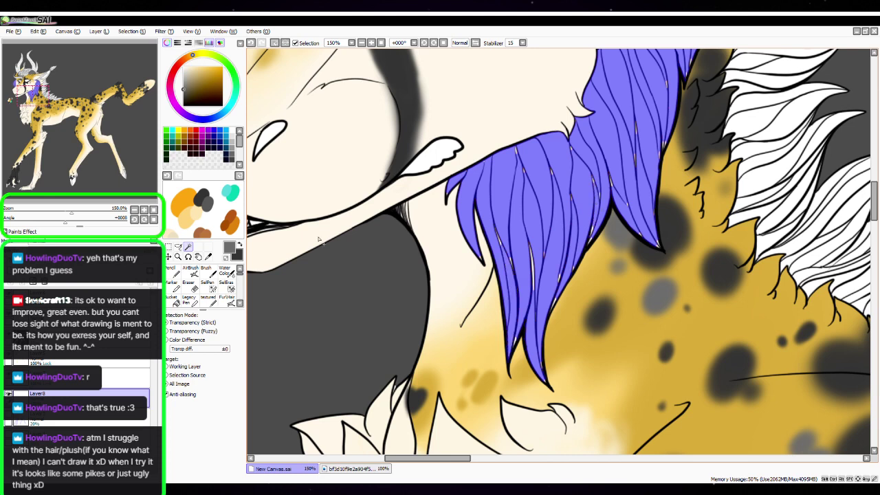
Paint over the jaw hair and the near cheek hair up to its root with the SelPen at size 50 to close the selection gaps
left_click(207, 284)
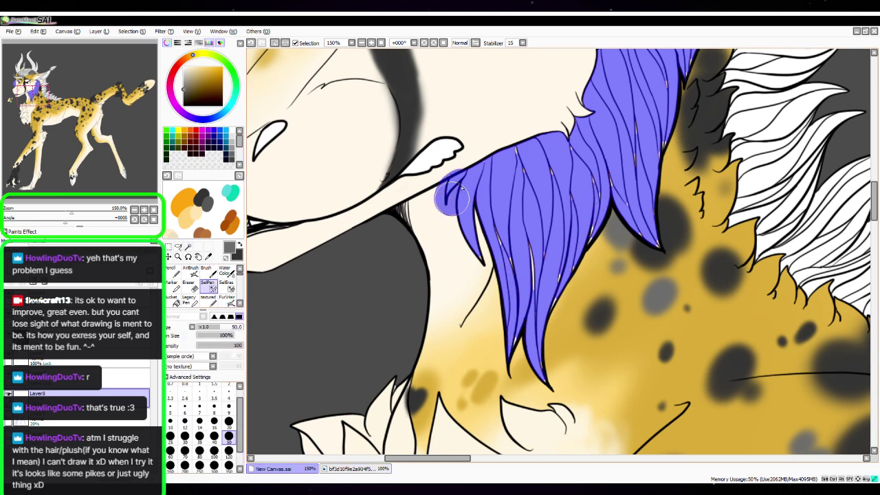
mouse_move(462, 187)
left_mouse_down()
mouse_move(491, 274)
mouse_move(501, 163)
mouse_move(502, 249)
mouse_move(526, 354)
mouse_move(553, 374)
mouse_move(533, 279)
mouse_move(526, 154)
mouse_move(553, 302)
mouse_move(549, 142)
mouse_move(557, 308)
mouse_move(570, 184)
mouse_move(582, 231)
mouse_move(594, 187)
mouse_move(573, 132)
mouse_move(639, 262)
mouse_move(582, 349)
mouse_move(534, 359)
left_mouse_up()
key("space")
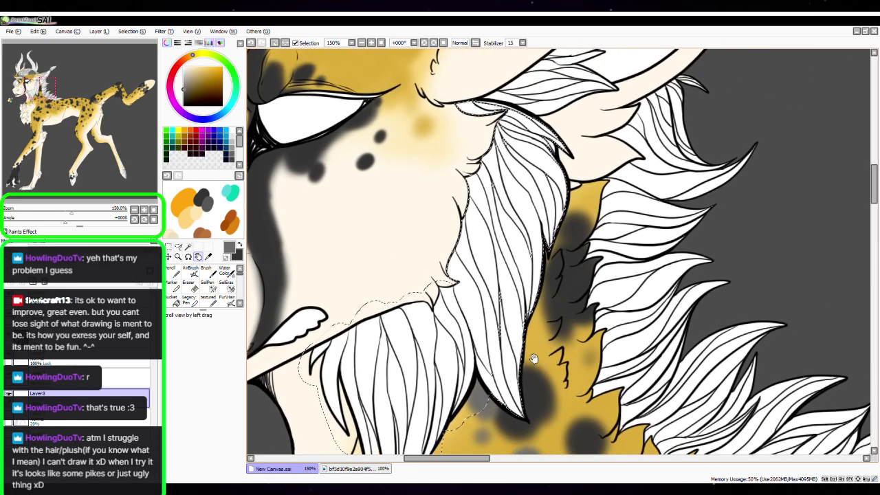
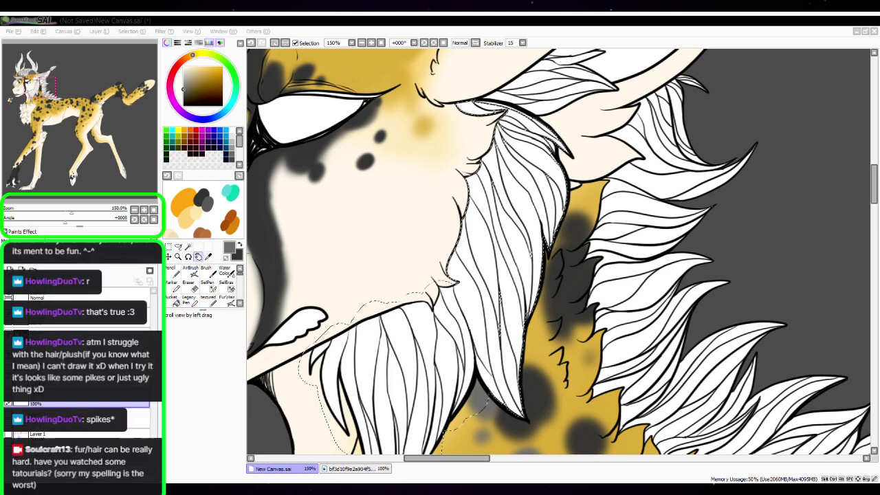
left_click(208, 287)
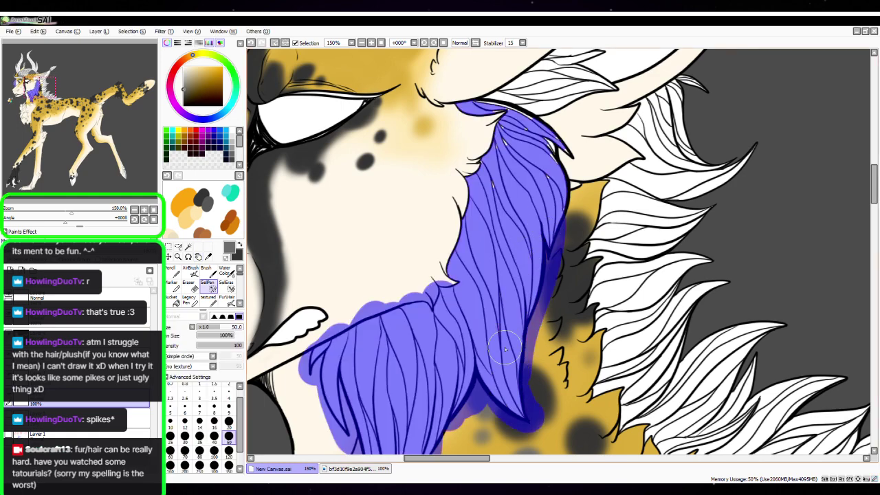
key("space")
mouse_move(598, 187)
left_mouse_down()
mouse_move(577, 268)
mouse_move(548, 316)
left_mouse_up()
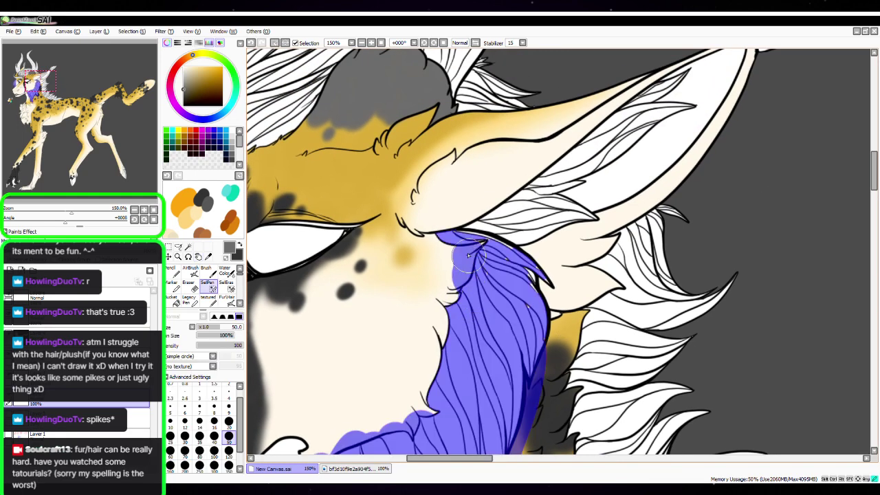
mouse_move(454, 249)
left_mouse_down()
mouse_move(514, 270)
mouse_move(531, 317)
mouse_move(538, 279)
mouse_move(546, 298)
mouse_move(554, 271)
mouse_move(535, 349)
mouse_move(486, 262)
left_mouse_up()
Extend the selection with the SelPen along the inner edge of the far cheek hair, beside the far eye
left_click_drag(275, 382, 550, 262)
left_click_drag(402, 207, 521, 289)
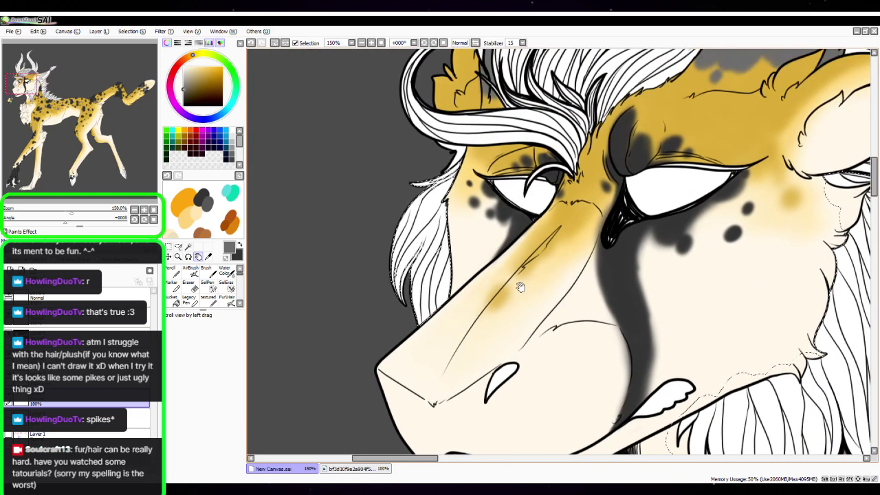
left_click(145, 210)
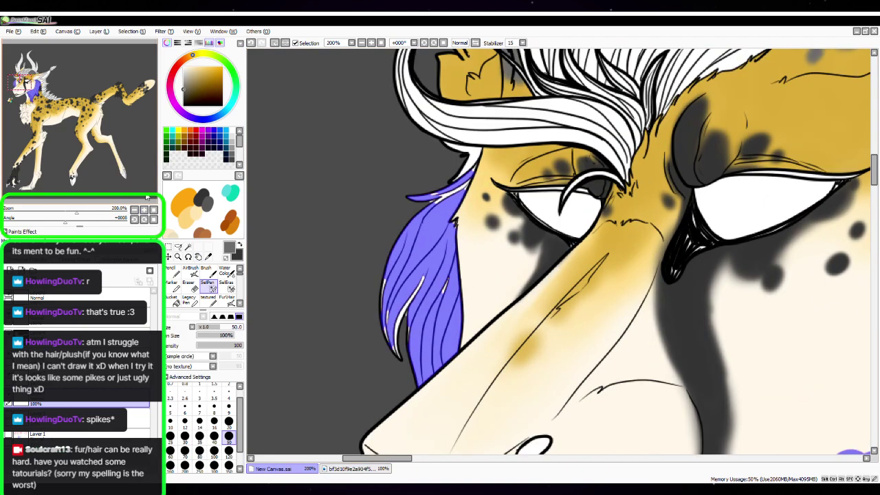
left_click_drag(459, 201, 502, 180)
left_click(144, 210)
mouse_move(447, 278)
left_mouse_down()
mouse_move(462, 305)
mouse_move(454, 227)
mouse_move(472, 177)
mouse_move(471, 188)
mouse_move(468, 172)
mouse_move(489, 151)
left_mouse_up()
Fill the far cheek hair's root and the unselected slivers in its strand tips with the SelPen at sizes 9 and 4
left_click(229, 406)
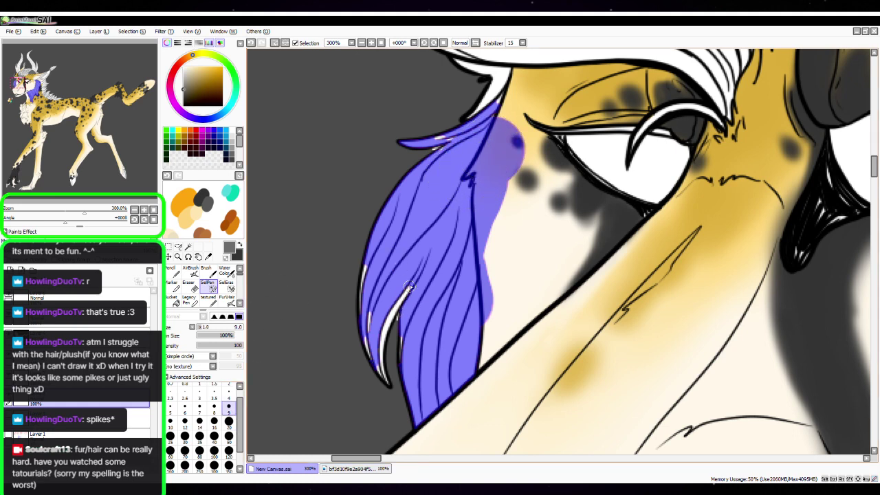
left_click_drag(456, 139, 510, 91)
left_click(229, 391)
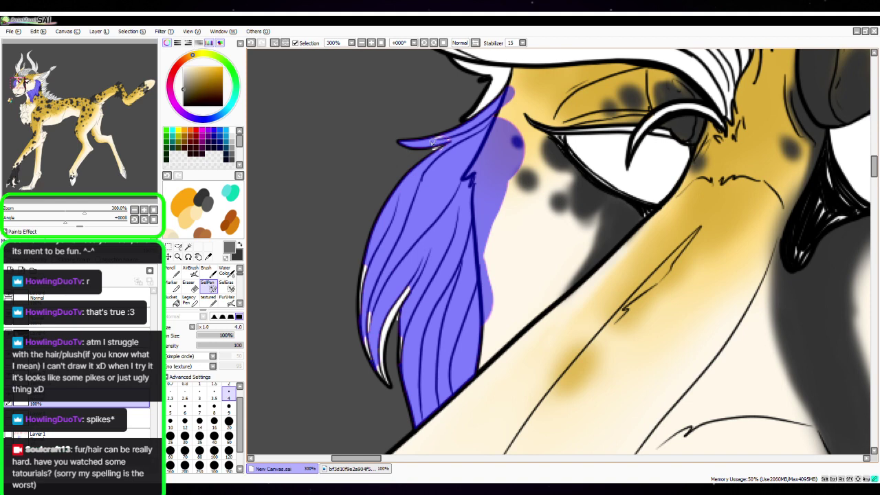
left_click_drag(431, 142, 451, 142)
mouse_move(365, 268)
left_mouse_down()
mouse_move(360, 319)
mouse_move(389, 385)
mouse_move(375, 356)
mouse_move(385, 377)
mouse_move(373, 311)
left_mouse_up()
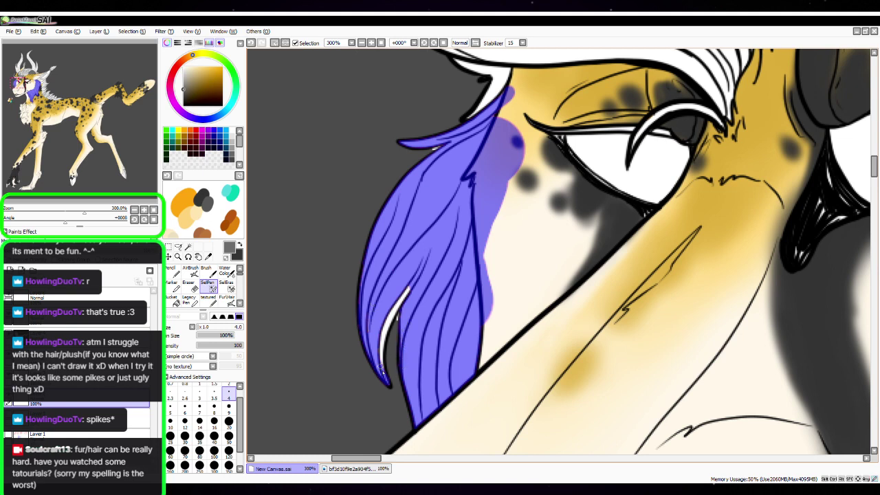
mouse_move(381, 370)
left_mouse_down()
mouse_move(385, 323)
mouse_move(380, 354)
mouse_move(412, 281)
left_mouse_up()
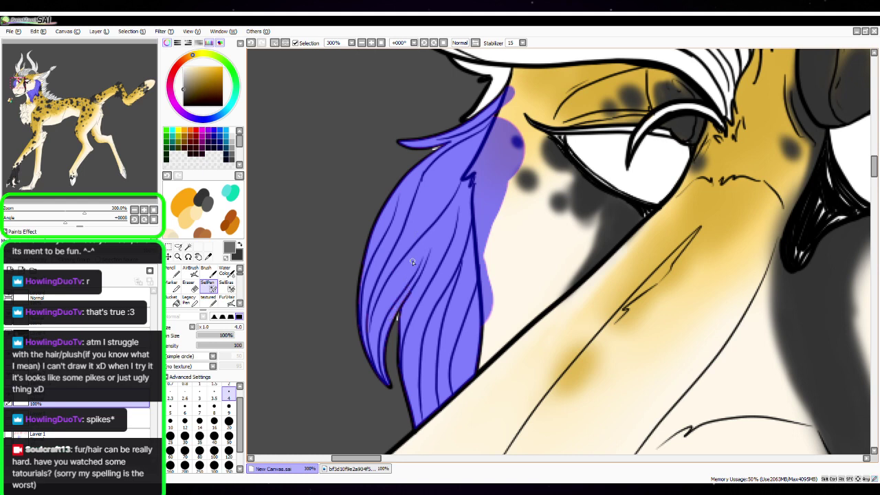
Paint the far eye's upper eyelid strip into the selection with the SelPen at size 9
left_click_drag(511, 325, 469, 334)
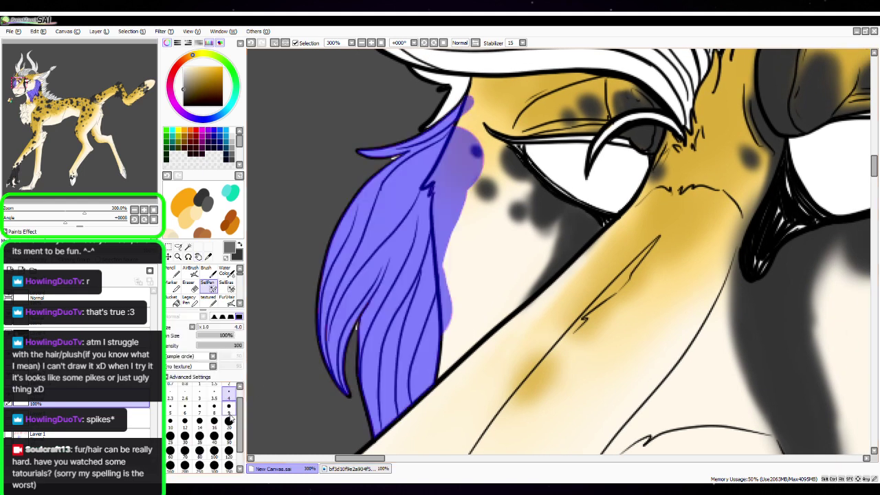
left_click(229, 409)
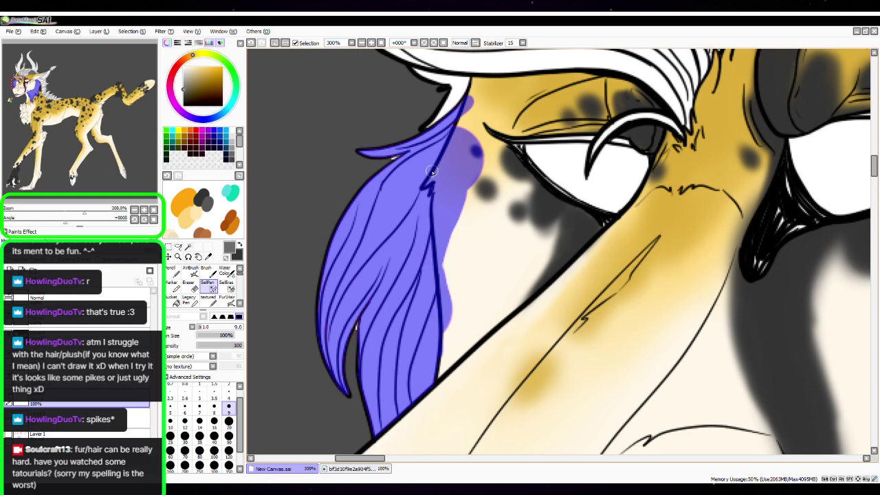
key("space")
left_click_drag(639, 193, 477, 347)
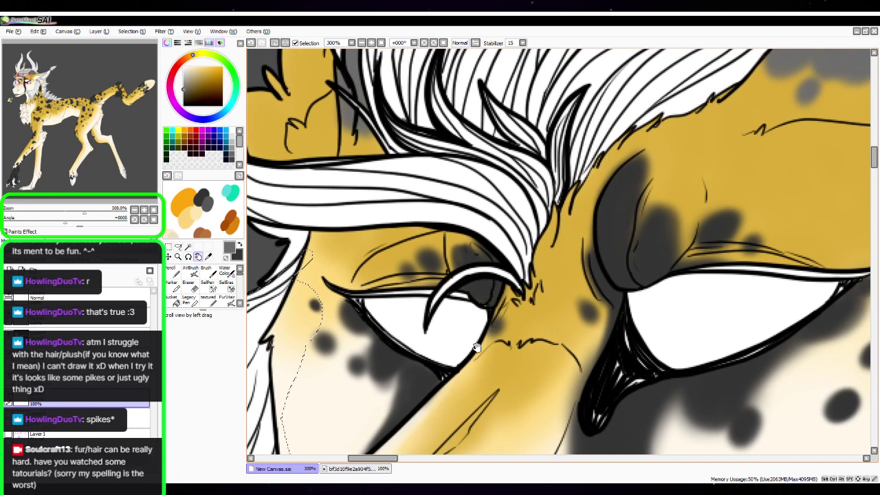
key("space")
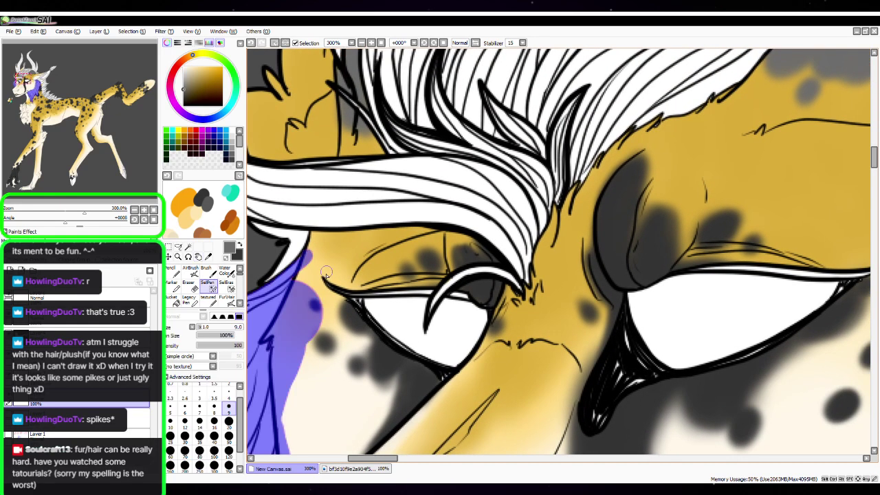
left_click(144, 209)
key("space")
left_click_drag(407, 259, 498, 238)
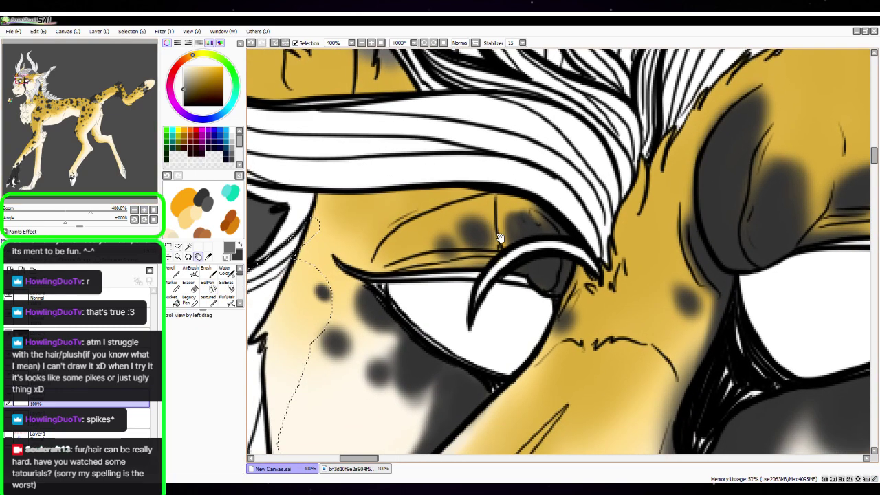
mouse_move(337, 256)
left_mouse_down()
mouse_move(379, 274)
mouse_move(474, 268)
mouse_move(547, 281)
left_mouse_up()
Paint the near eye's upper eyelid strip into the selection along its full length, using SelPen sizes 4 and 9
left_click(229, 392)
key("space")
left_click_drag(667, 334, 448, 354)
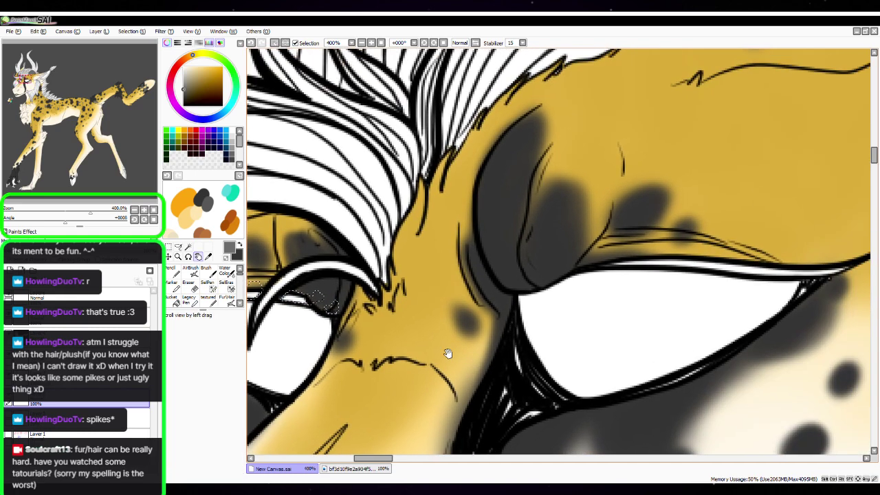
left_click_drag(641, 307, 404, 337)
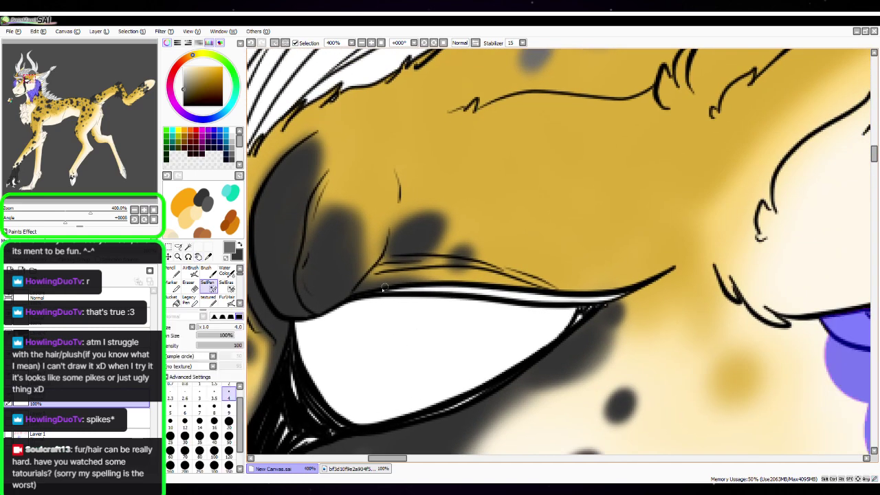
mouse_move(369, 290)
left_mouse_down()
mouse_move(550, 284)
mouse_move(475, 282)
mouse_move(509, 295)
mouse_move(640, 289)
mouse_move(584, 294)
mouse_move(633, 292)
left_mouse_up()
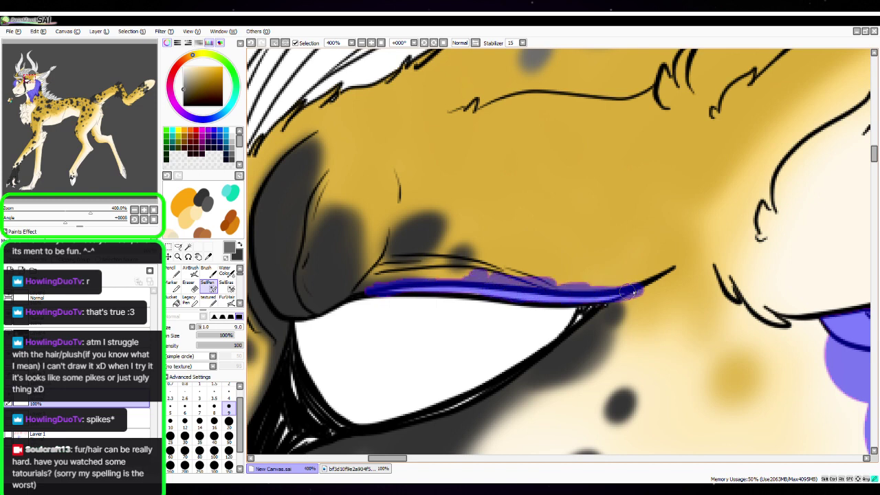
Add the small outer strand and the upper strands of the near ear's tip tuft to the selection with the Magic Wand
left_click(134, 208)
left_click(134, 208)
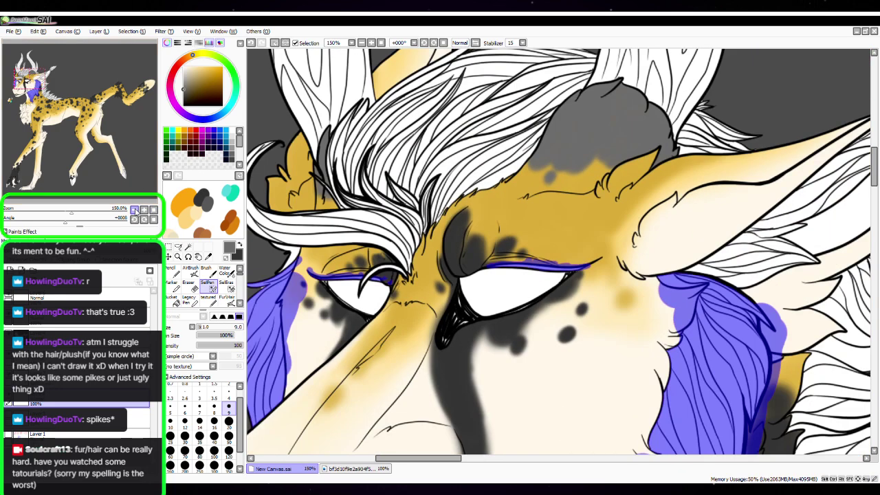
left_click(134, 209)
left_click(134, 209)
key("space")
left_click_drag(598, 258, 550, 234)
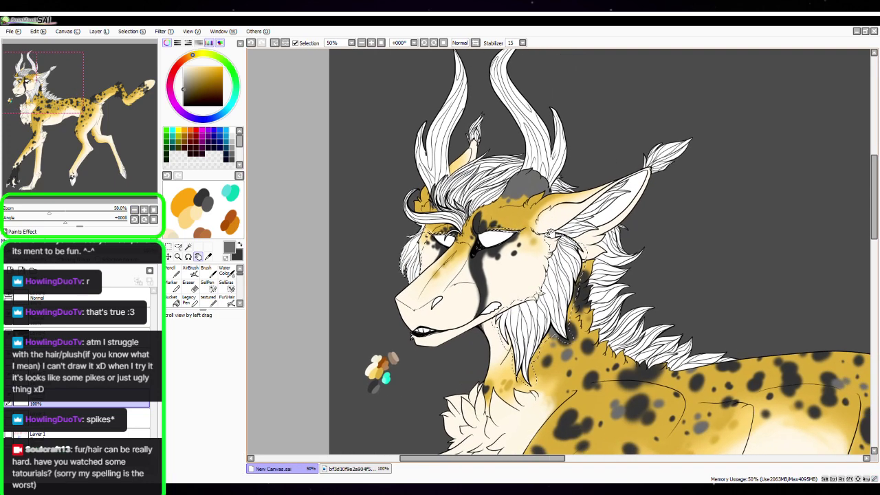
left_click_drag(539, 163, 426, 206)
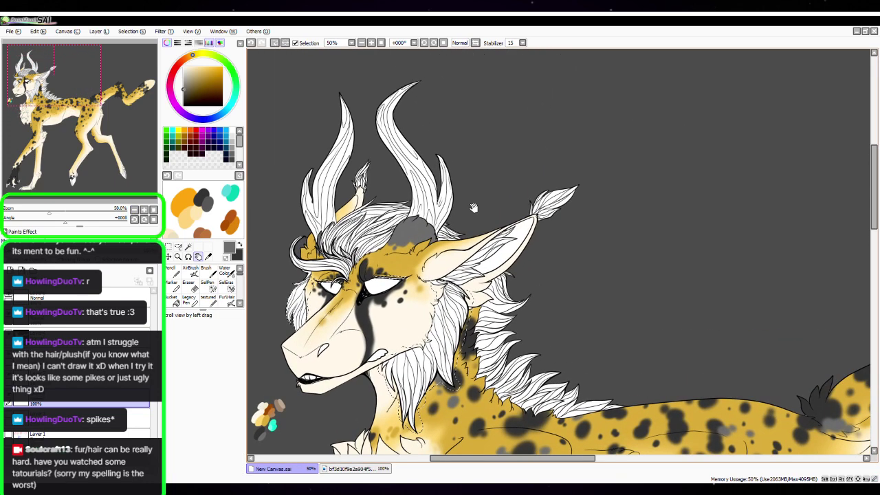
left_click(145, 210)
left_click(145, 210)
left_click(144, 209)
left_click(145, 210)
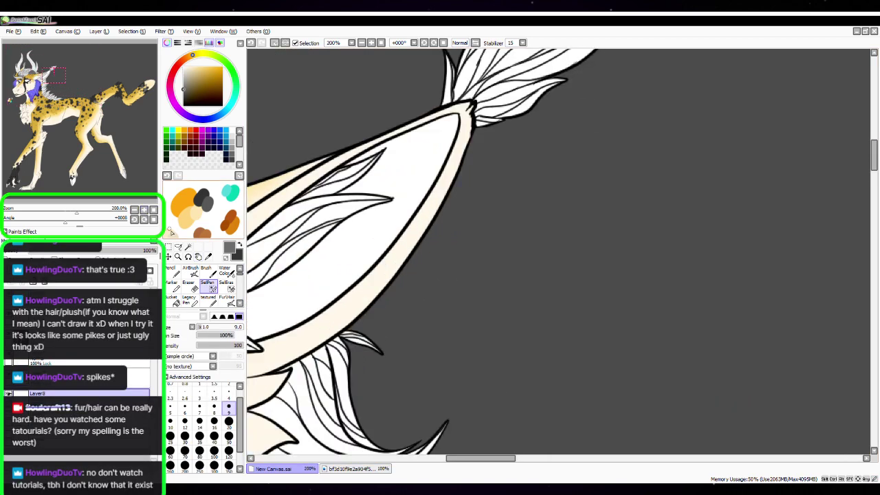
left_click(190, 247)
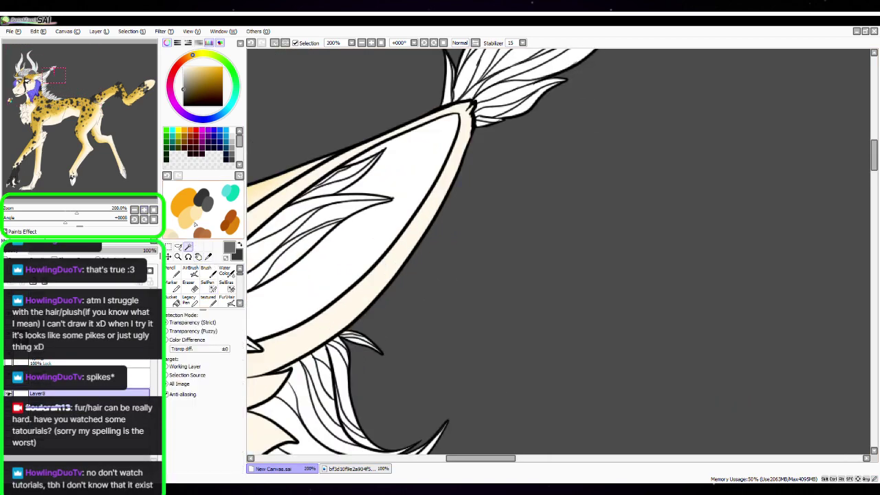
left_click_drag(526, 135, 518, 295)
left_click(441, 239)
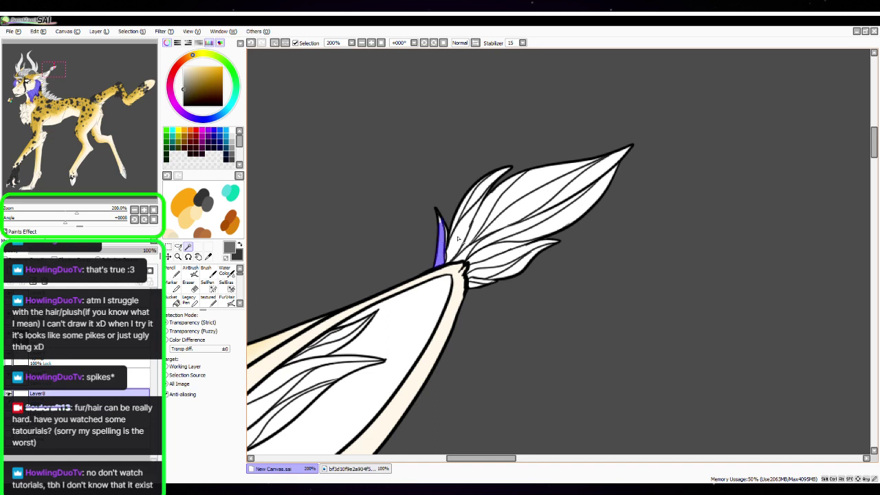
left_click(456, 235)
left_click(482, 196)
left_click(492, 208)
left_click(537, 187)
left_click(560, 201)
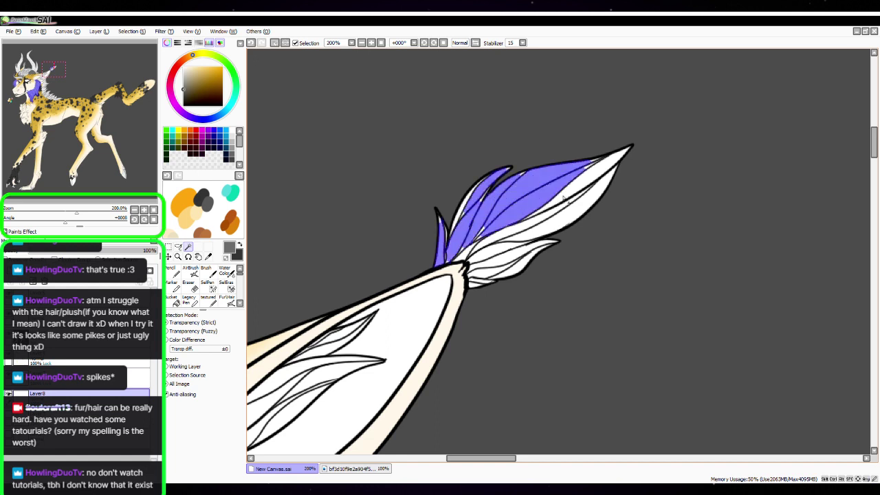
Complete the selection of the near ear's tip tuft with its lower strands and the leftover slivers at the base and edge
left_click(565, 199)
left_click(527, 225)
left_click(560, 215)
left_click(496, 250)
left_click(512, 255)
left_click(491, 269)
left_click(515, 267)
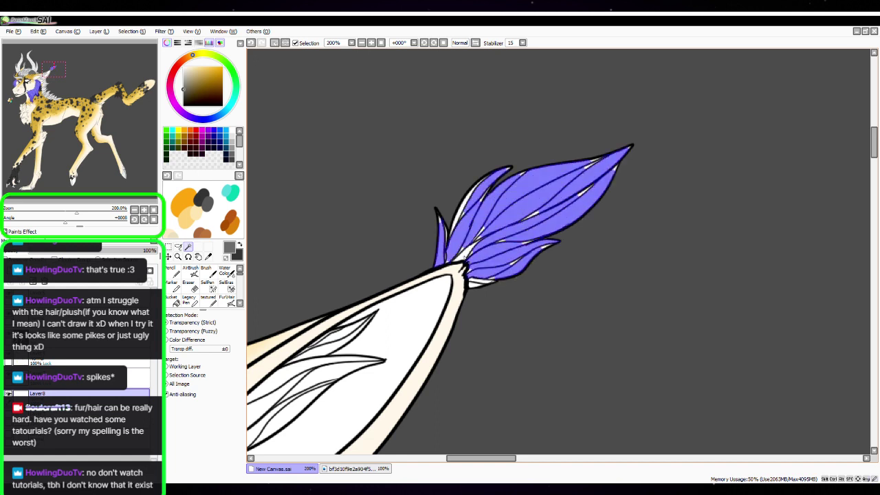
left_click(465, 253)
left_click(461, 211)
left_click(481, 278)
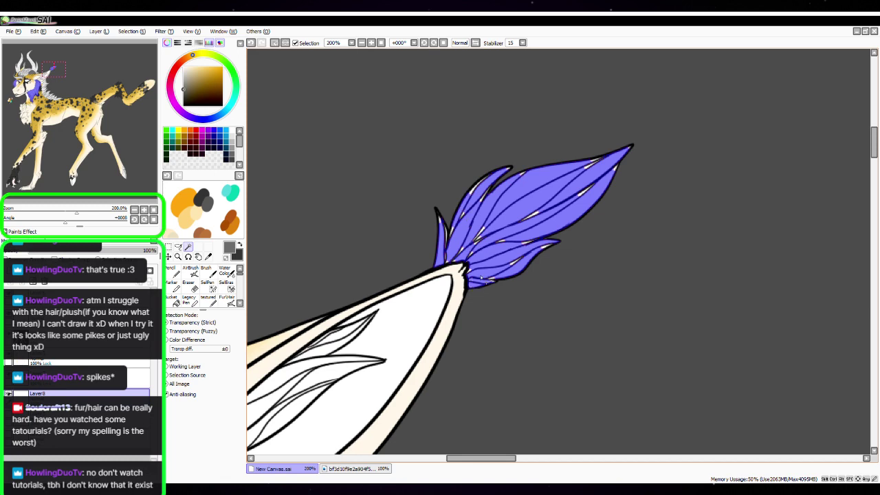
Add the upper strands and first inner strands of the far ear's tip tuft to the selection with the Magic Wand
key("space")
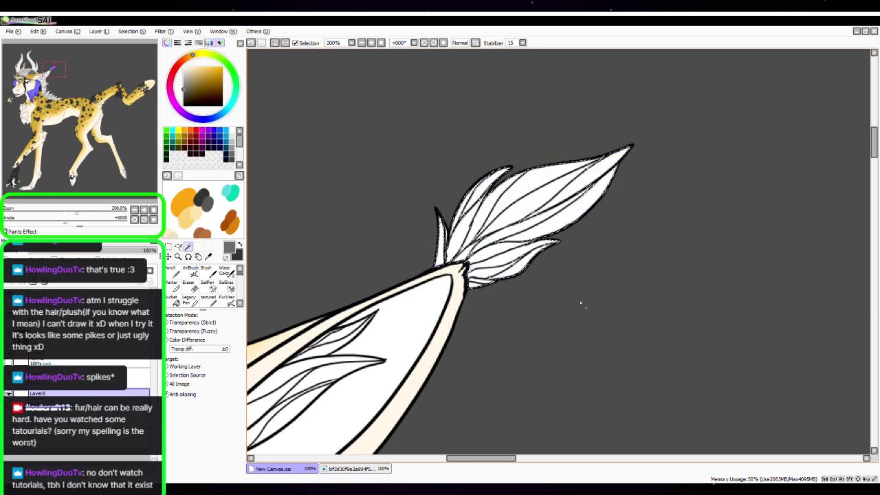
left_click_drag(527, 314, 603, 347)
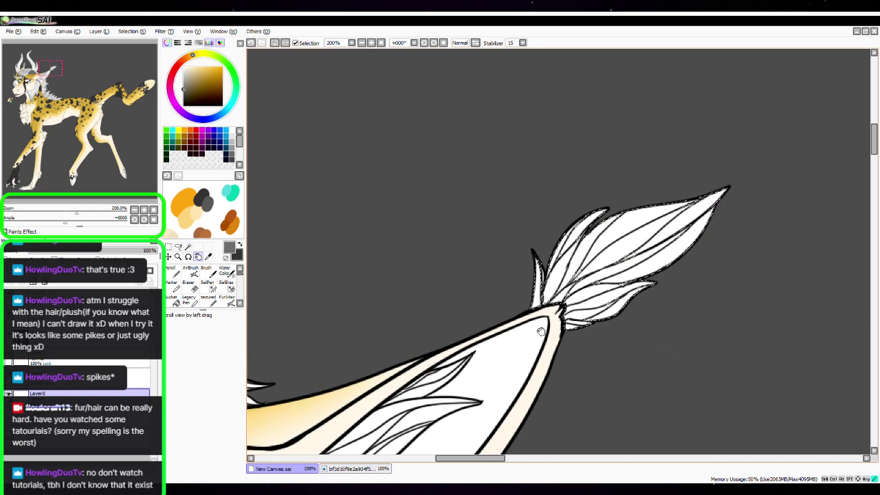
left_click_drag(516, 316, 653, 310)
left_click_drag(475, 300, 598, 307)
key("w")
key("Page_Up")
key("Page_Up")
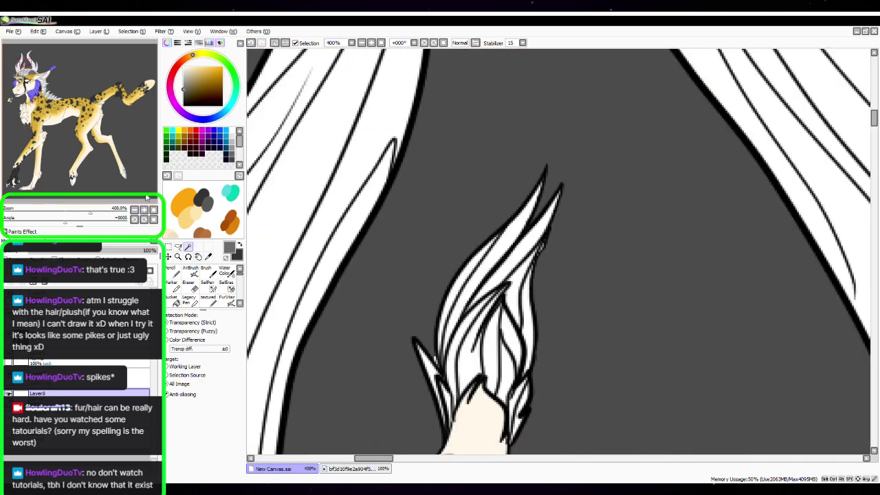
left_click(473, 350)
left_click(508, 271)
left_click(495, 251)
left_click(516, 290)
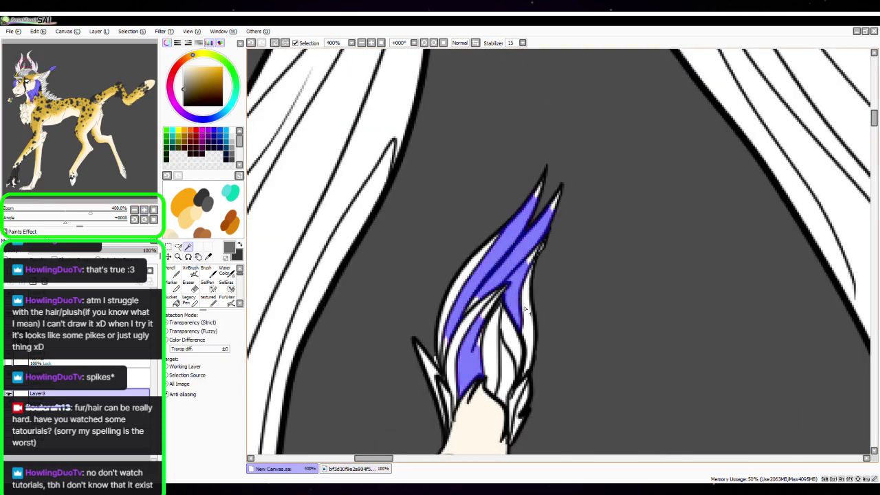
Add the remaining inner and edge strands and the small side strand of the far ear's tuft to the selection with the Magic Wand
left_click(528, 314)
left_click(515, 341)
left_click(503, 369)
left_click(491, 348, "shift")
left_click(462, 345, "shift")
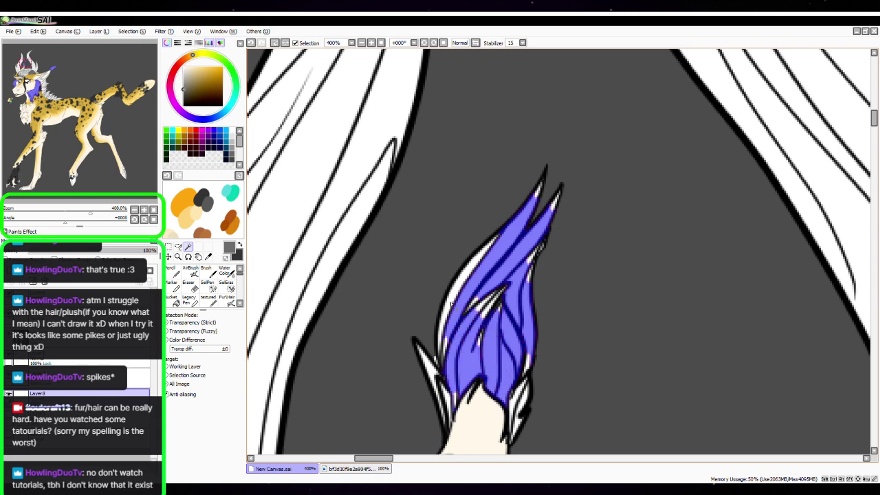
left_click(461, 292, "shift")
left_click(430, 368, "shift")
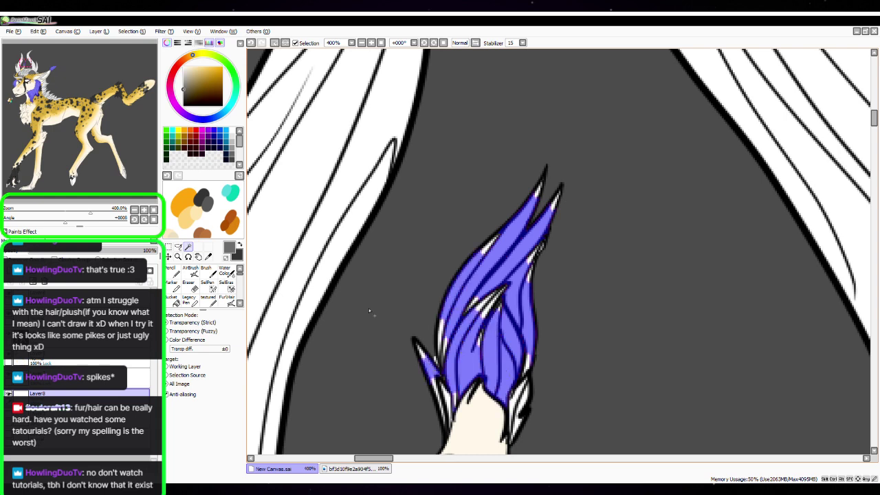
Paint the unselected slivers in the middle of the far ear's tuft into the selection with the SelPen at size 9
left_click(208, 286)
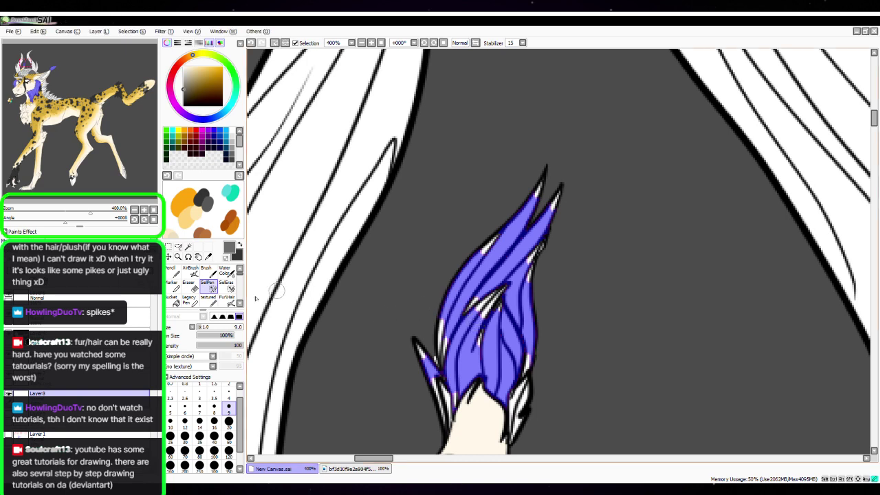
left_click(144, 209)
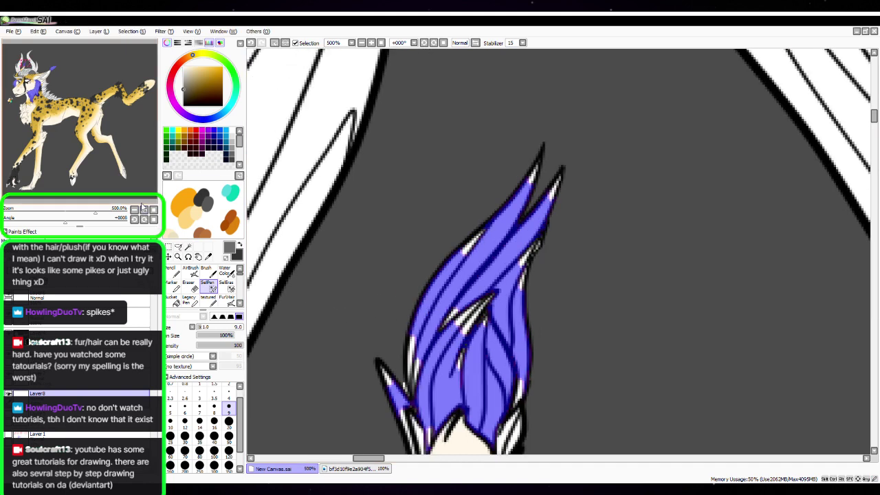
key("space")
mouse_move(470, 335)
left_mouse_down()
mouse_move(433, 263)
mouse_move(400, 231)
mouse_move(417, 198)
mouse_move(379, 214)
left_mouse_up()
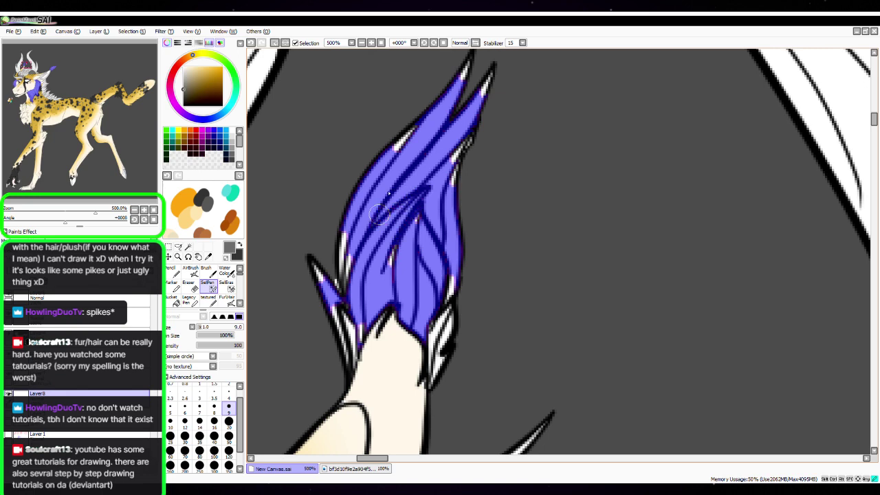
Complete the far ear tuft's selection at its side strands, pointed tips, edges and base using the SelPen at size 4
left_click(229, 394)
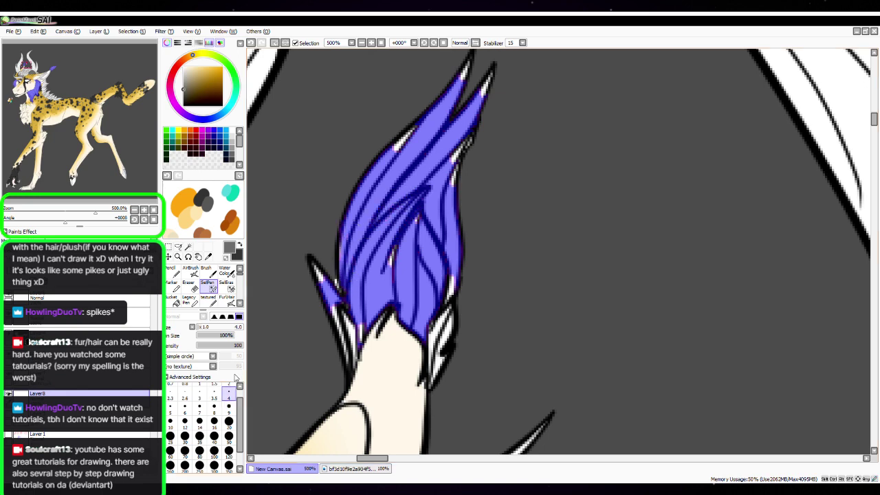
mouse_move(318, 277)
left_mouse_down()
mouse_move(315, 266)
mouse_move(345, 347)
mouse_move(354, 330)
mouse_move(351, 363)
mouse_move(342, 313)
mouse_move(349, 334)
left_mouse_up()
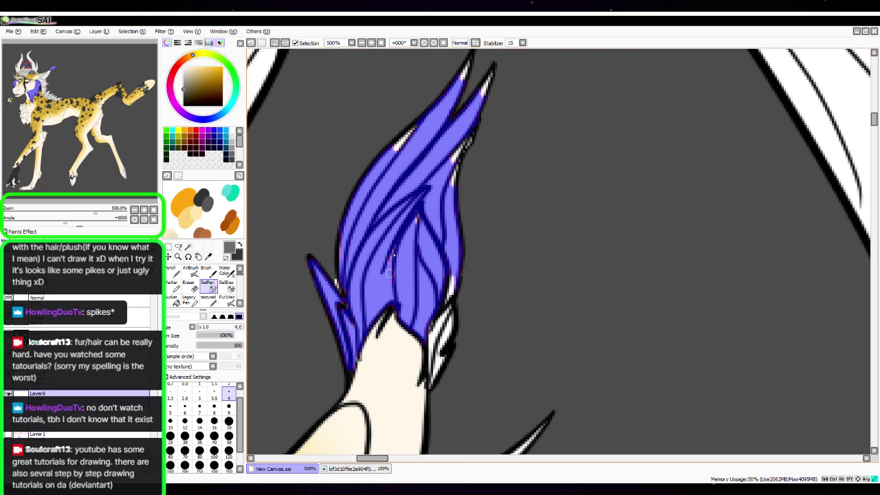
mouse_move(393, 151)
left_mouse_down()
mouse_move(413, 131)
mouse_move(403, 143)
left_mouse_up()
left_click_drag(471, 57, 447, 111)
left_click_drag(490, 71, 446, 165)
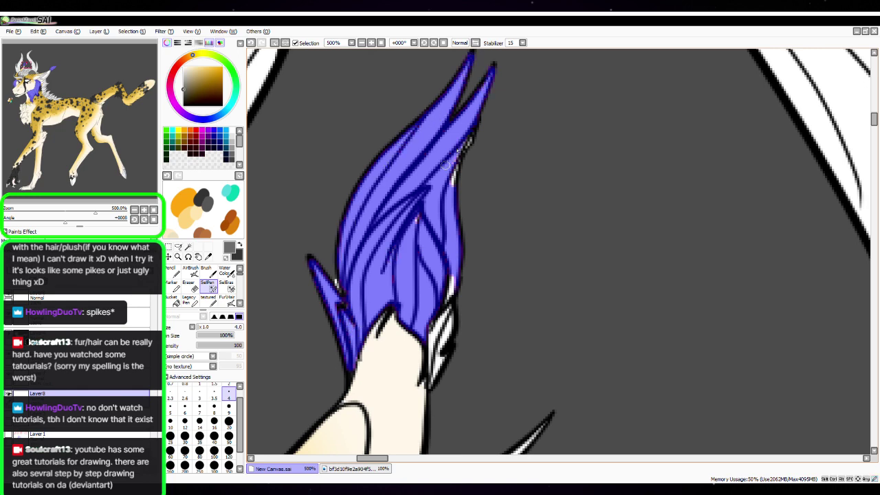
left_click_drag(470, 131, 453, 178)
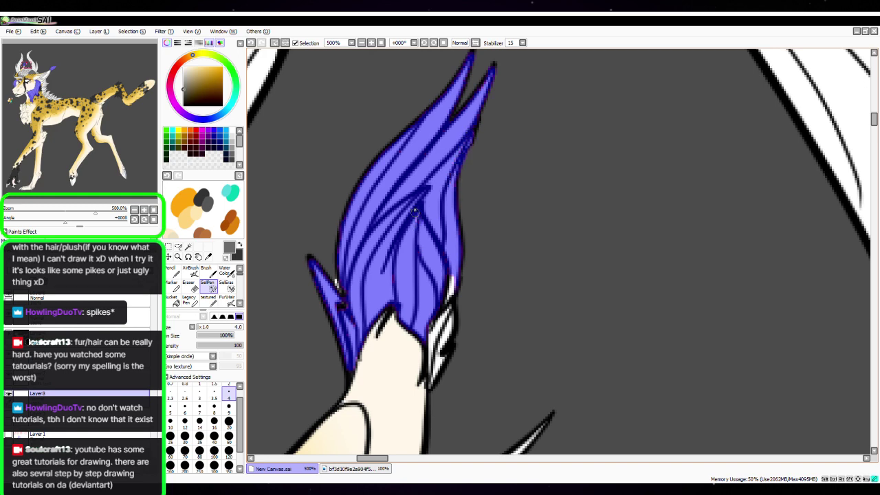
mouse_move(429, 329)
left_mouse_down()
mouse_move(434, 370)
mouse_move(437, 323)
mouse_move(432, 329)
mouse_move(447, 268)
mouse_move(445, 339)
left_mouse_up()
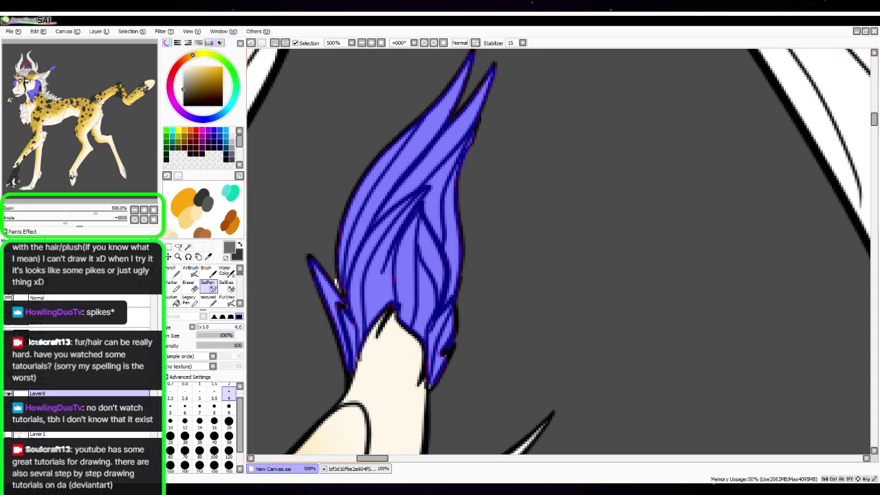
Fill the gaps in the near ear tuft's selection along its small outer strand, upper side strand, base and lower strands with the SelPen
key("alt+Tab")
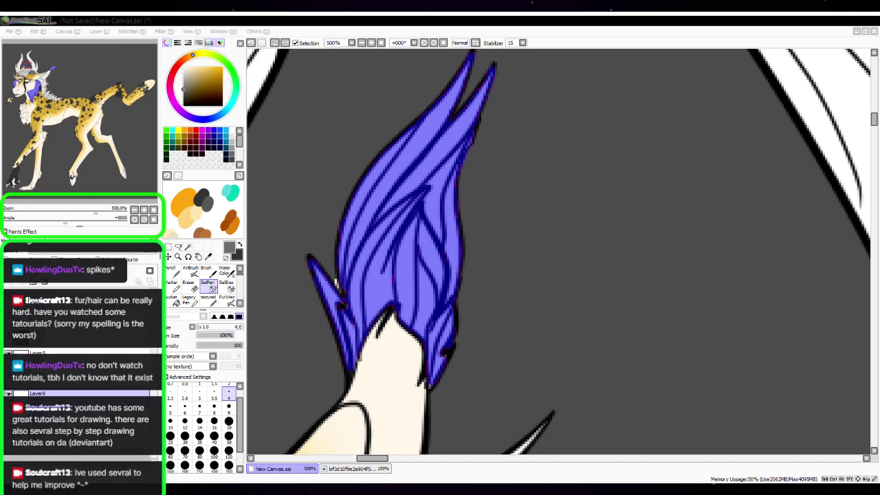
left_click(374, 260)
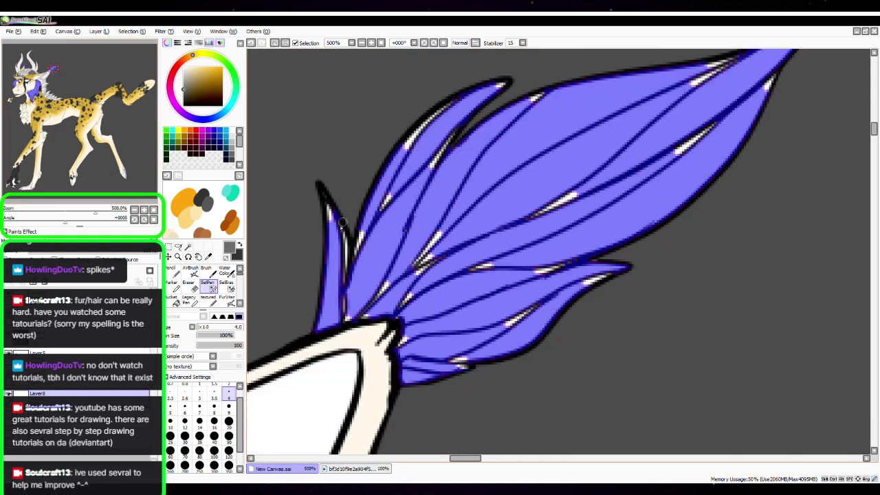
mouse_move(343, 222)
left_mouse_down()
mouse_move(344, 253)
mouse_move(343, 236)
mouse_move(345, 311)
mouse_move(356, 320)
mouse_move(376, 295)
left_mouse_up()
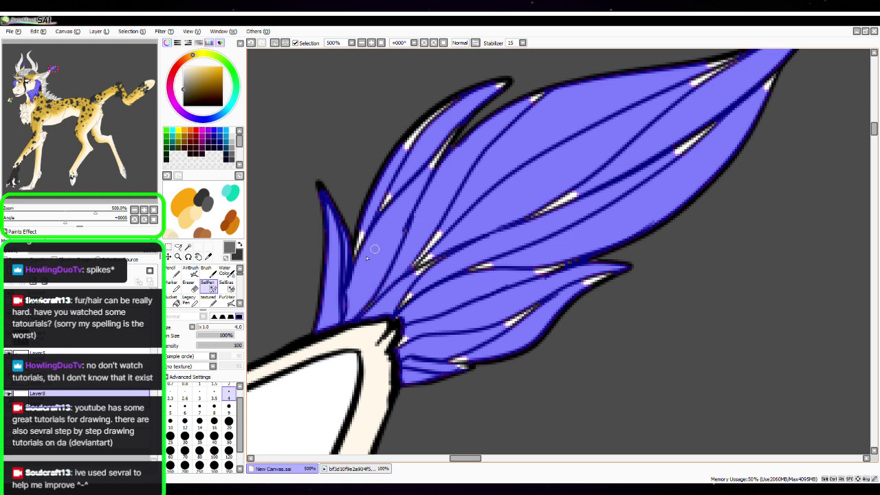
mouse_move(359, 253)
left_mouse_down()
mouse_move(412, 139)
mouse_move(456, 100)
mouse_move(504, 84)
mouse_move(387, 211)
mouse_move(402, 164)
left_mouse_up()
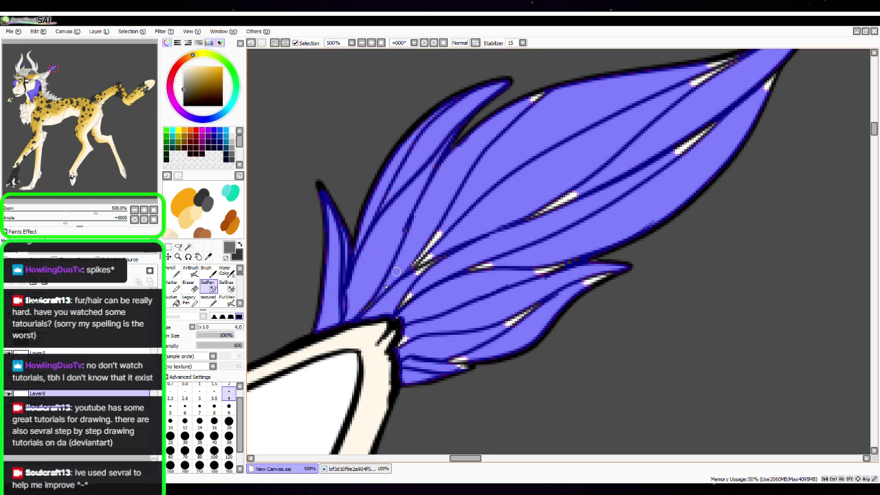
mouse_move(401, 265)
left_mouse_down()
mouse_move(425, 258)
mouse_move(406, 297)
mouse_move(403, 345)
mouse_move(463, 366)
mouse_move(536, 307)
mouse_move(607, 271)
mouse_move(561, 293)
mouse_move(595, 276)
mouse_move(488, 377)
mouse_move(513, 334)
left_mouse_up()
Fill the remaining selection gaps at the near ear tuft's tip and between its long strands, using SelPen sizes 4 and 20
key("space")
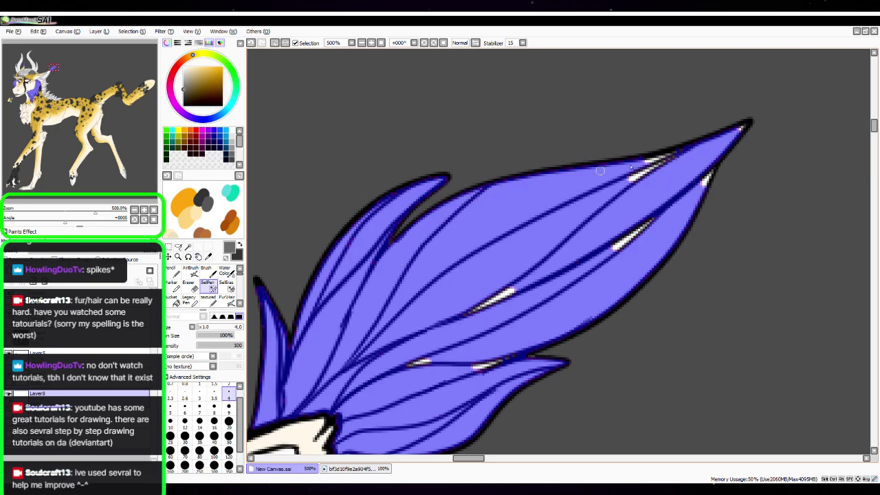
mouse_move(600, 170)
left_mouse_down()
mouse_move(670, 157)
mouse_move(632, 177)
mouse_move(634, 166)
left_mouse_up()
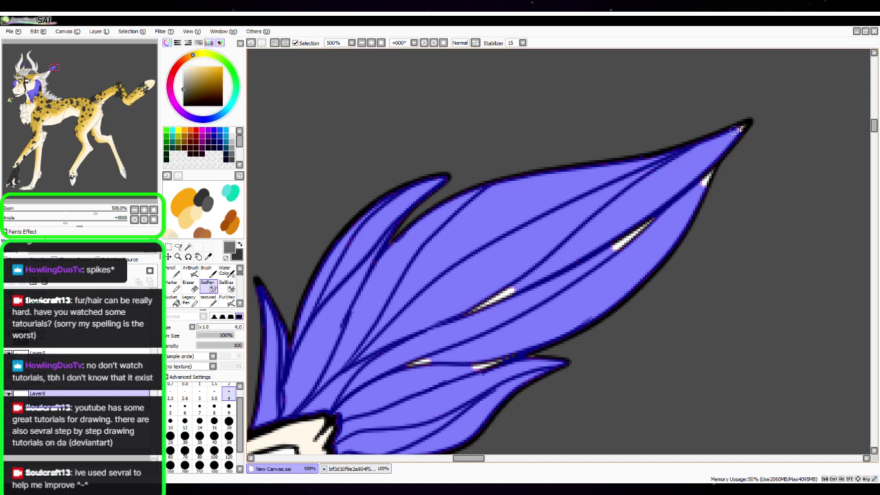
mouse_move(734, 129)
left_mouse_down()
mouse_move(692, 202)
mouse_move(630, 225)
left_mouse_up()
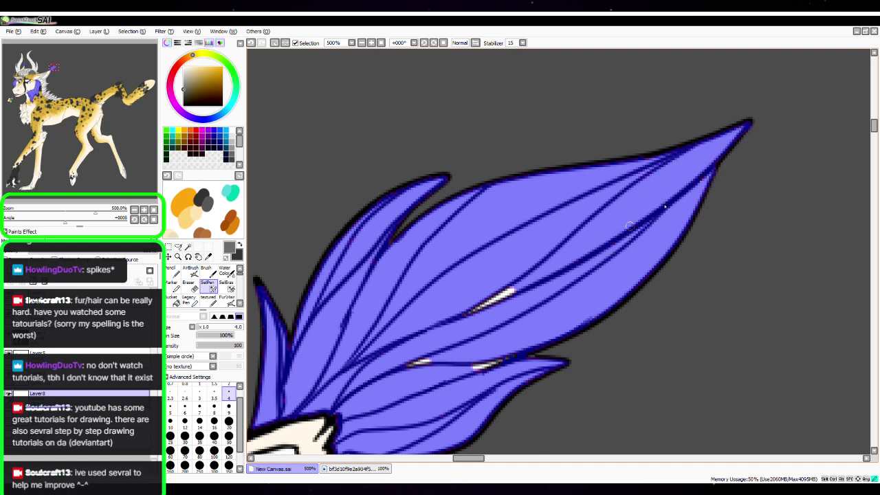
left_click(229, 420)
left_click_drag(509, 290, 485, 303)
left_click_drag(428, 361, 413, 372)
left_click_drag(476, 367, 509, 358)
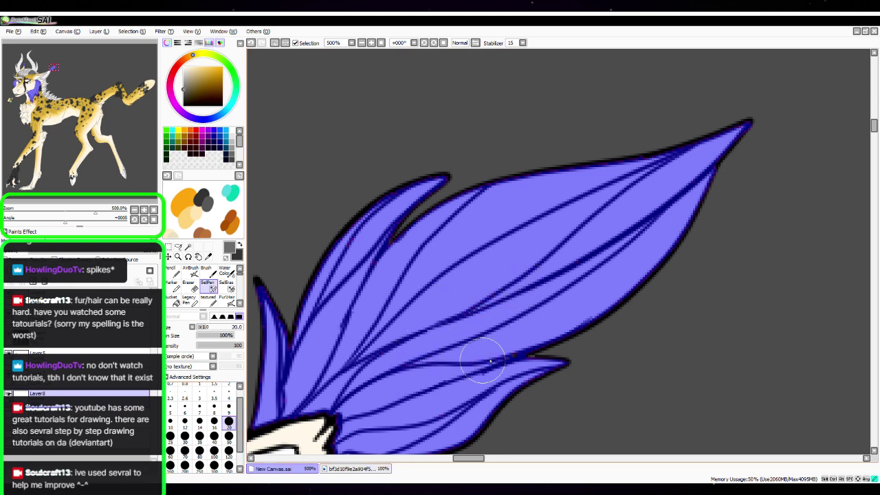
Fill the selected cheek and jaw hair, upper eyelids and ear tufts with grey using the Pencil at size 500
left_click(229, 407)
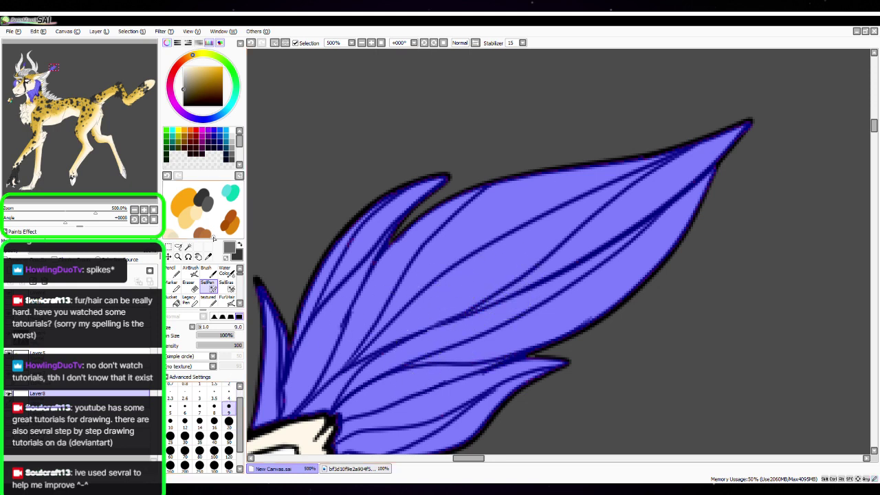
left_click(134, 210)
left_click(134, 210)
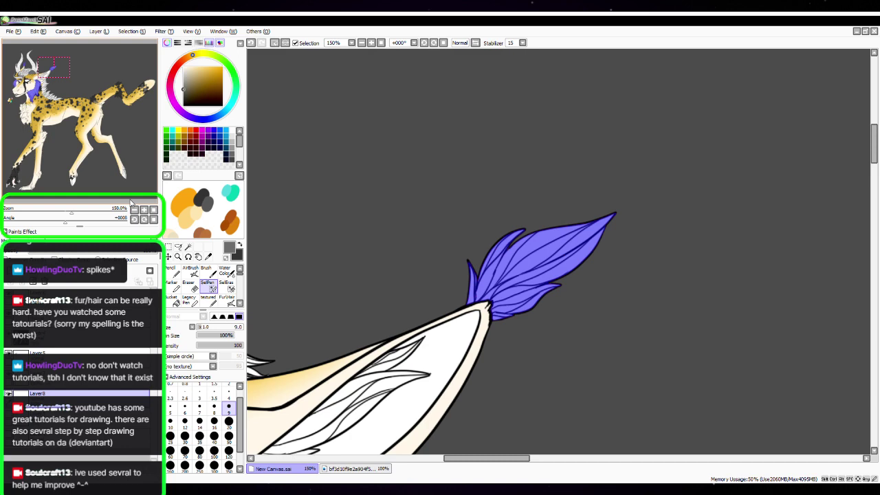
left_click_drag(506, 317, 621, 270)
left_click(154, 210)
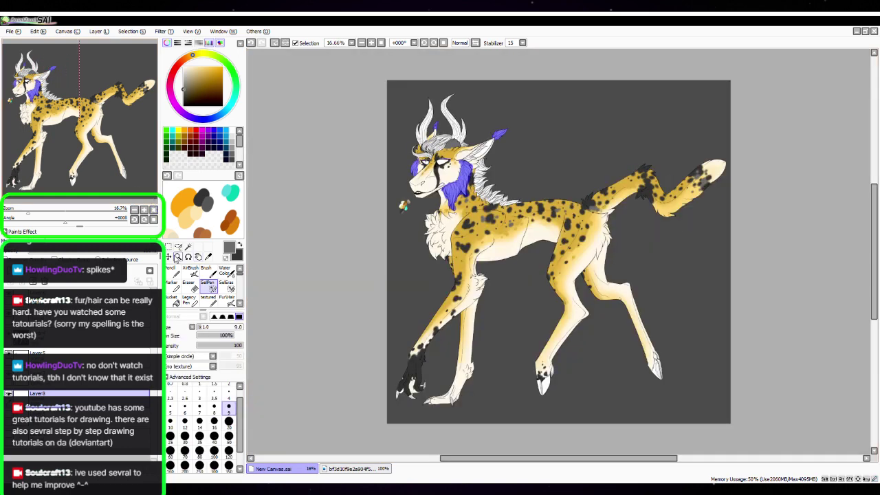
left_click(169, 270)
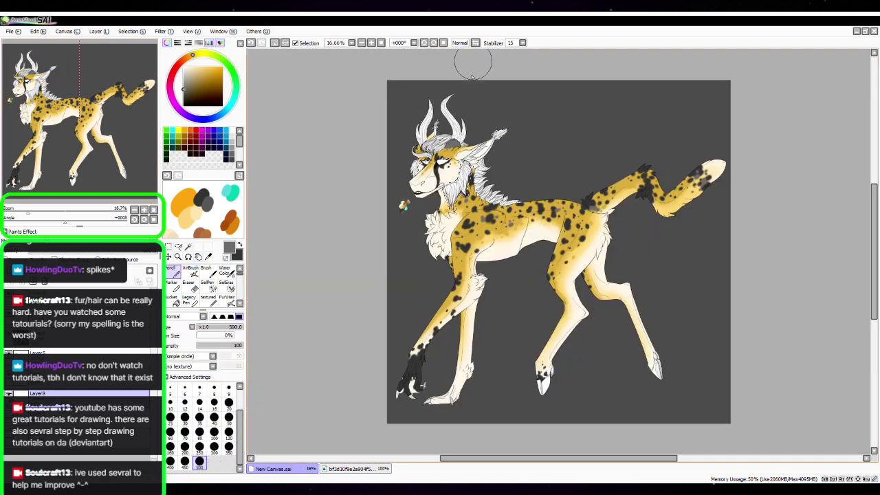
mouse_move(427, 130)
left_mouse_down()
mouse_move(433, 103)
mouse_move(401, 180)
mouse_move(430, 195)
mouse_move(438, 225)
left_mouse_up()
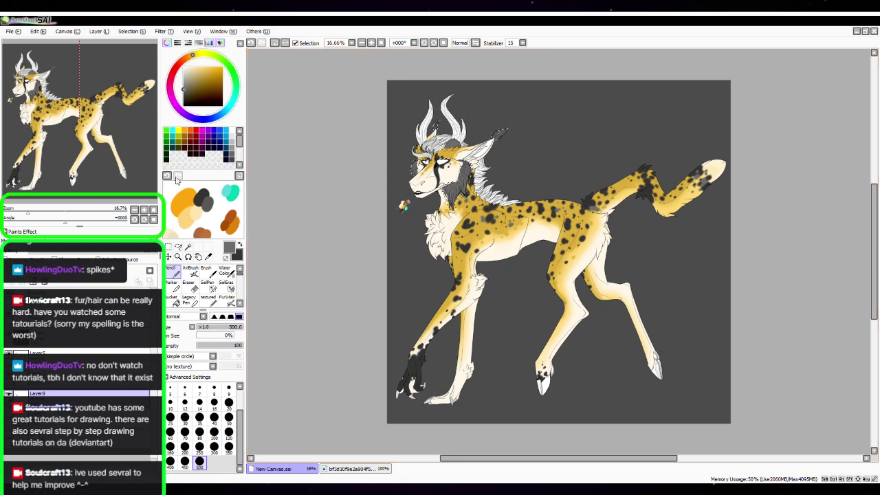
Clear the selection around the grey-filled hair, eyelids and ear tufts
scroll(412, 170, "up", 4)
key("space")
left_click_drag(322, 139, 593, 366)
left_click(178, 246)
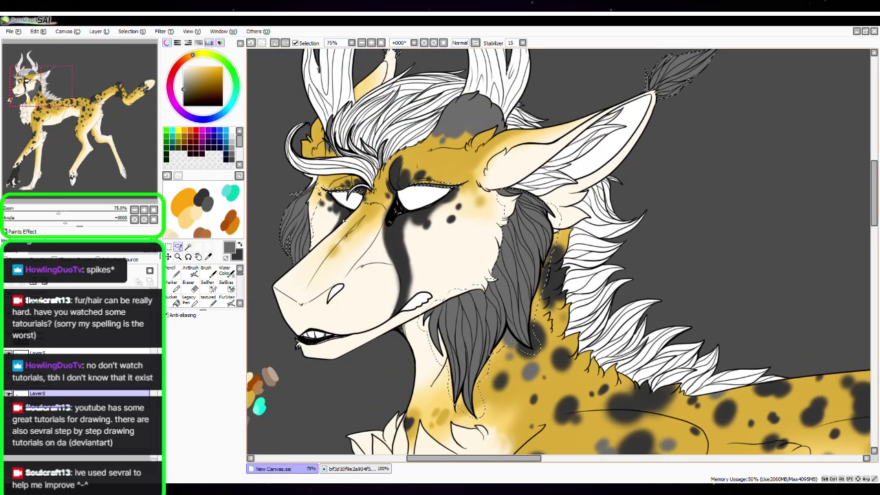
left_click(227, 284)
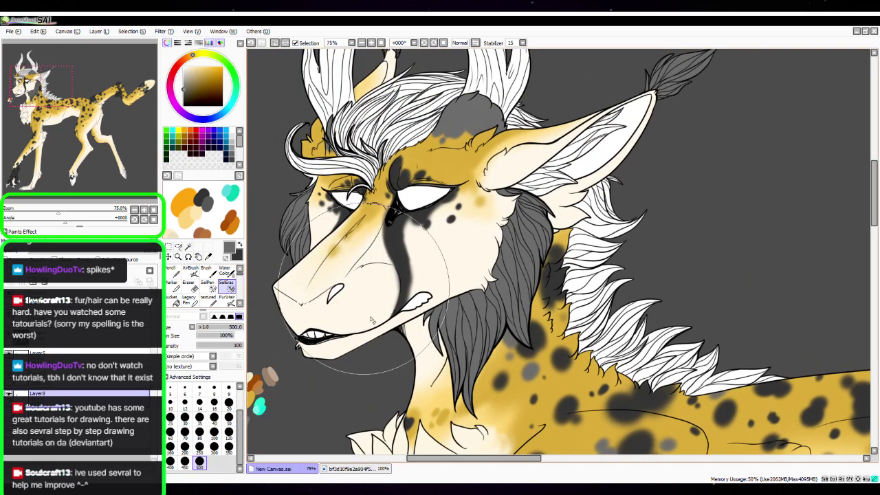
left_click_drag(371, 320, 384, 325)
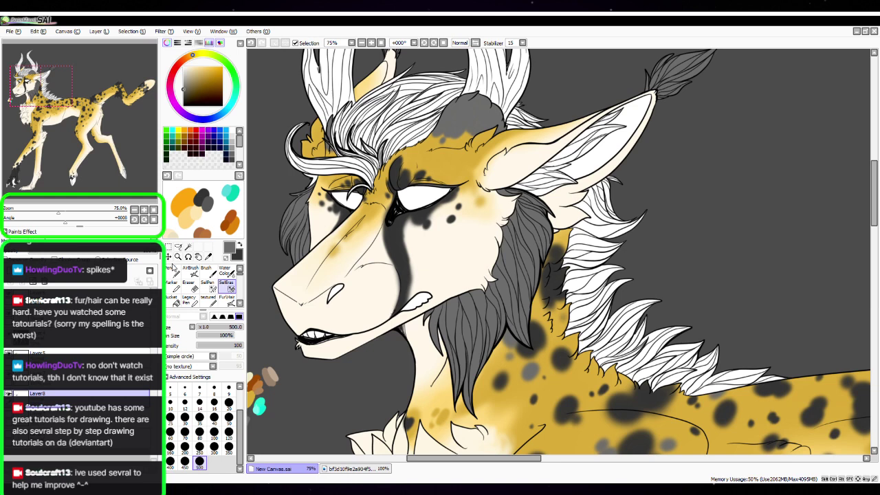
Shade the far and near cheek hair with the darker grey using the AirBrush at size 120
left_click_drag(479, 193, 513, 221)
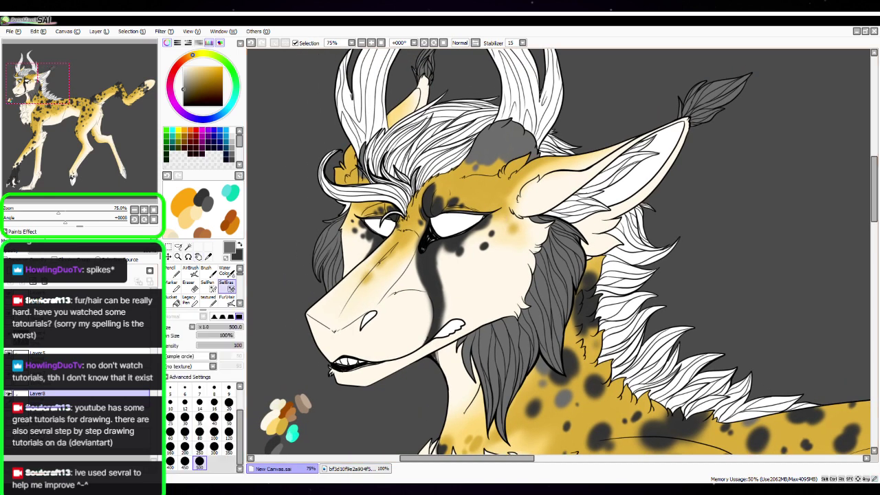
left_click(190, 270)
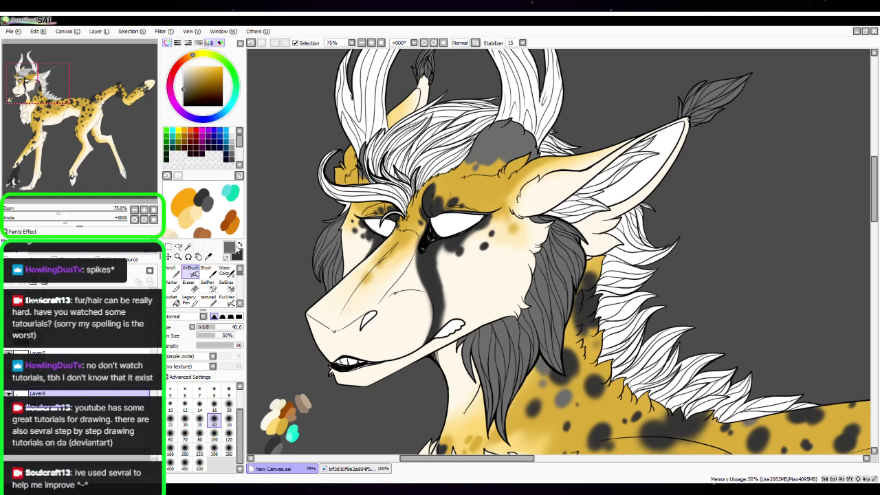
left_click(239, 245)
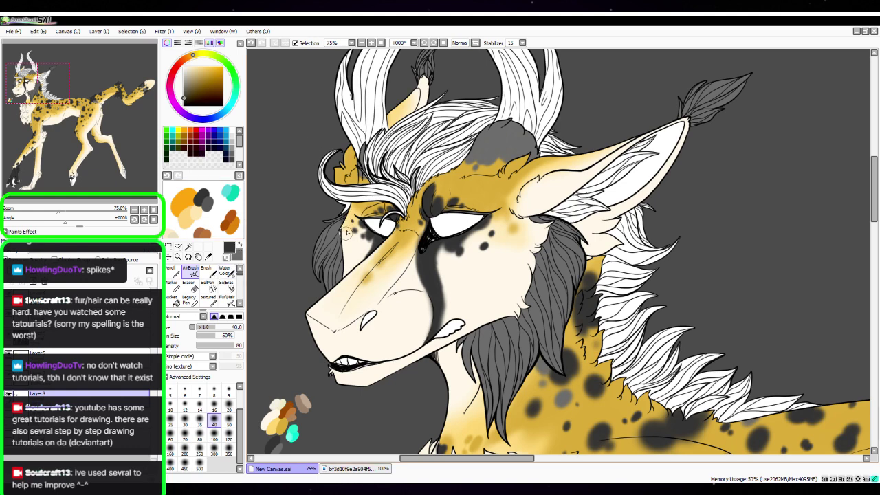
left_click(228, 435)
mouse_move(325, 208)
left_mouse_down()
mouse_move(353, 255)
mouse_move(326, 235)
mouse_move(313, 289)
mouse_move(321, 266)
left_mouse_up()
mouse_move(542, 324)
left_mouse_down()
mouse_move(559, 366)
mouse_move(562, 348)
mouse_move(528, 255)
left_mouse_up()
mouse_move(551, 292)
left_mouse_down()
mouse_move(577, 253)
mouse_move(550, 227)
mouse_move(559, 339)
mouse_move(583, 352)
mouse_move(534, 455)
left_mouse_up()
Airbrush the darker grey over the tip tufts of both ears at size 120
key("space")
left_click_drag(378, 194, 372, 172)
mouse_move(643, 210)
left_mouse_down()
mouse_move(649, 233)
mouse_move(660, 216)
mouse_move(643, 224)
mouse_move(654, 213)
mouse_move(649, 184)
mouse_move(643, 189)
mouse_move(668, 182)
left_mouse_up()
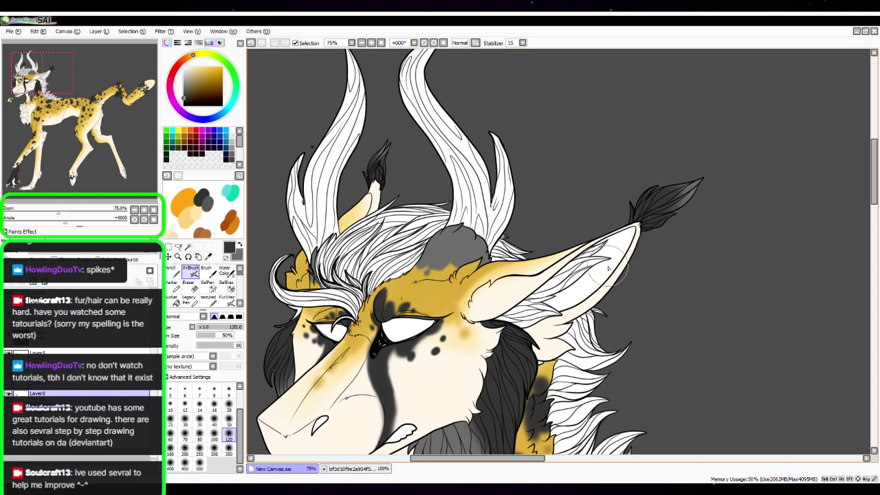
key("space")
left_click_drag(496, 378, 583, 260)
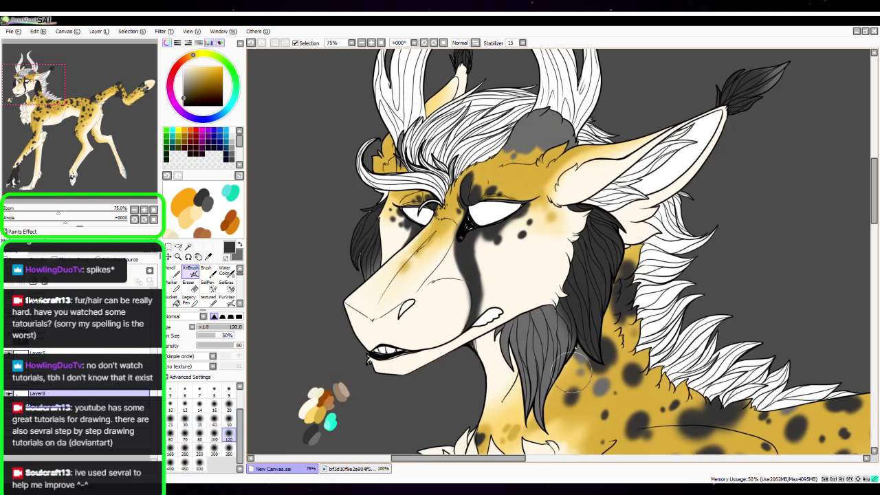
Airbrush the darker grey along the rear edge of the jaw hair tuft at size 120
left_click_drag(572, 368, 566, 292)
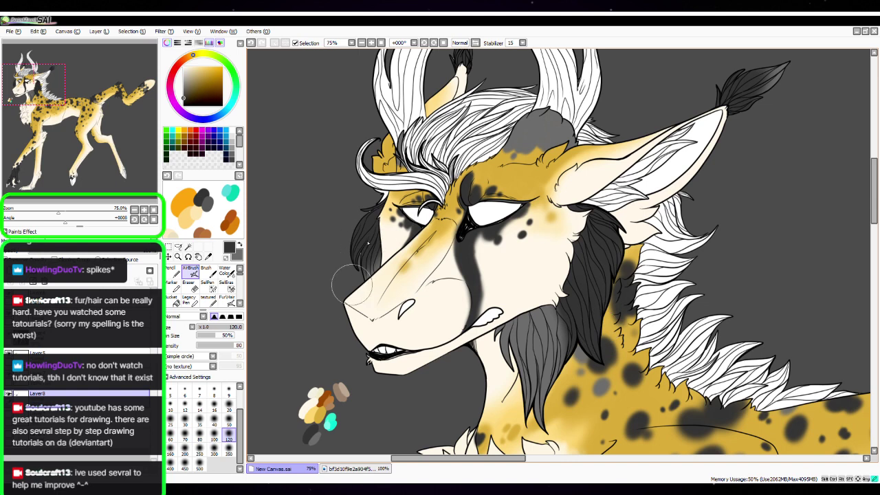
scroll(550, 206, "up", 2)
scroll(550, 206, "right", 2)
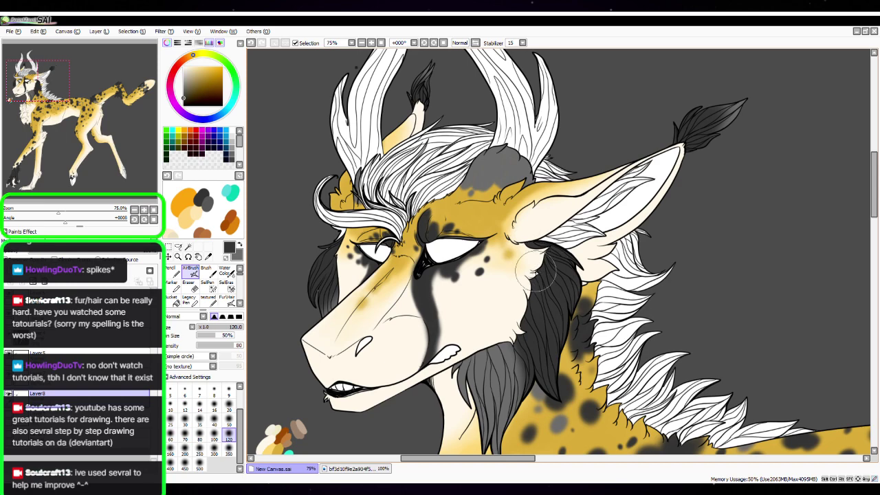
Shade the upper rear corner of the jaw hair tuft with the darker grey using the AirBrush at size 20
left_click(134, 210)
left_click(135, 210)
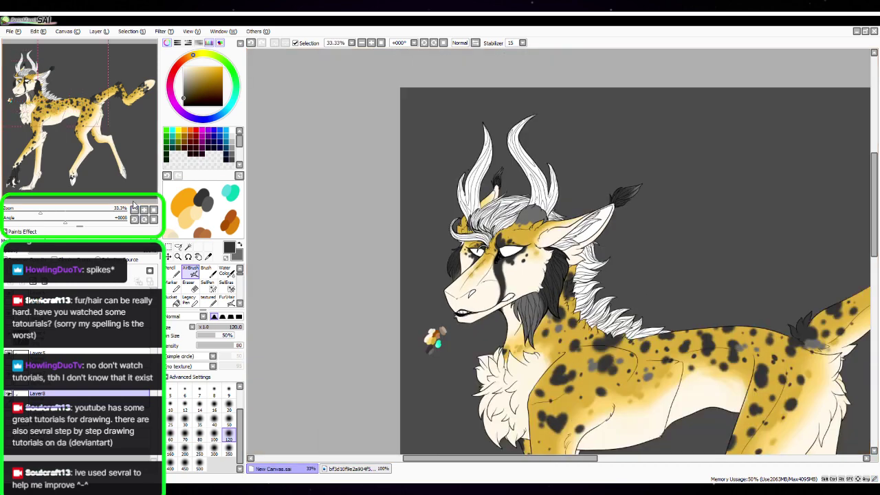
key("space")
left_click_drag(417, 240, 342, 201)
left_click(144, 210)
left_click(144, 210)
left_click(144, 210)
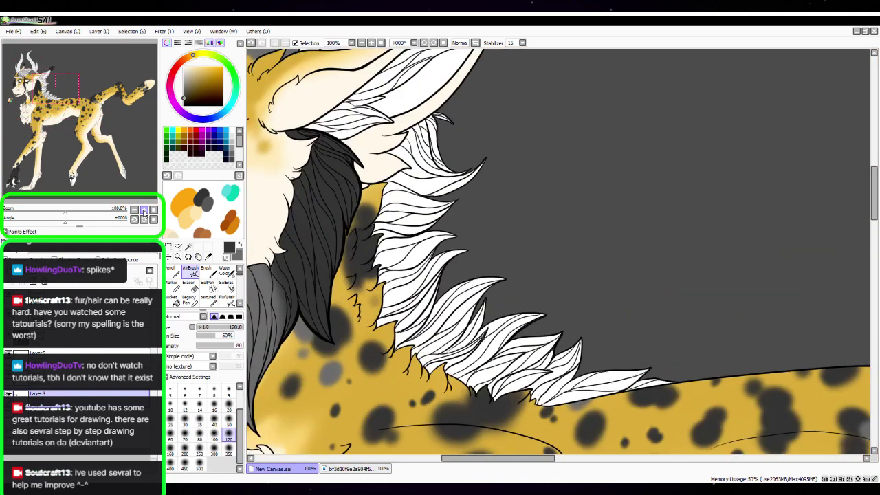
left_click(229, 419)
left_click(143, 210)
left_click_drag(40, 89, 33, 86)
key("space")
left_click_drag(636, 293, 589, 218)
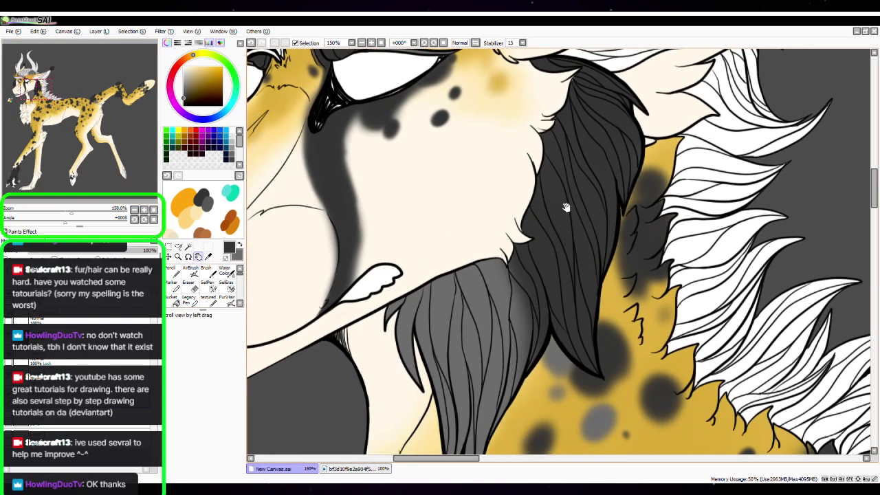
left_click(229, 404)
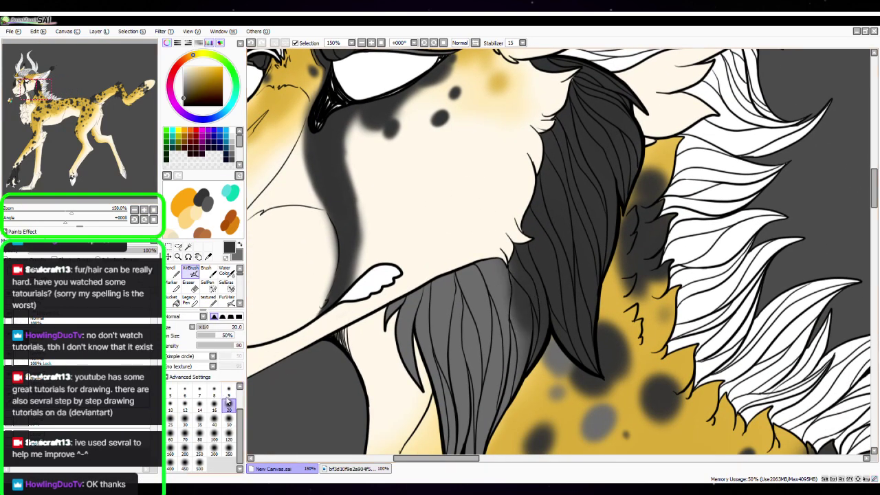
left_click(143, 209)
left_click(144, 209)
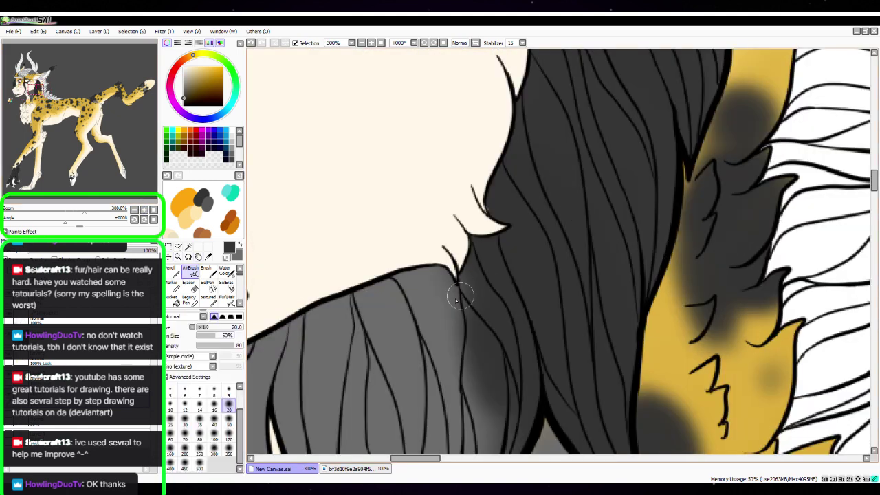
mouse_move(446, 295)
left_mouse_down()
mouse_move(438, 266)
mouse_move(460, 305)
left_mouse_up()
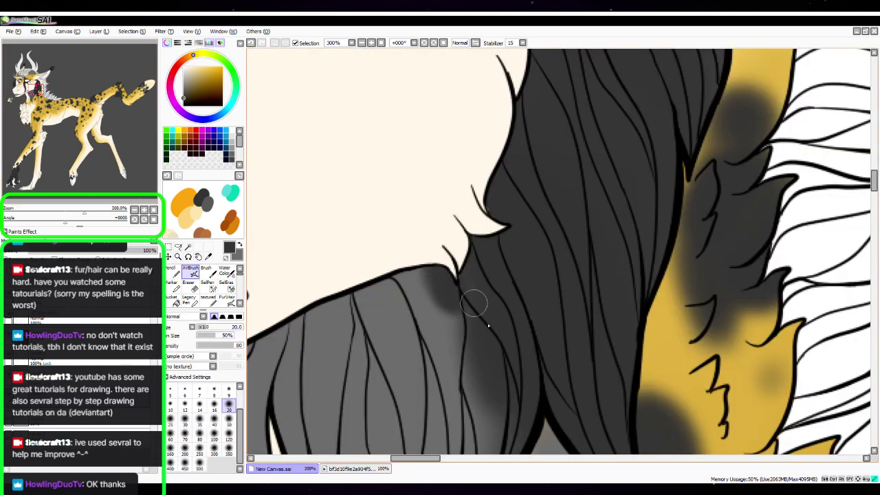
Paint darker grey hair streaks down the rear part of the jaw hair using the Fur/Hair brush at size 50
left_click(227, 300)
left_click(134, 209)
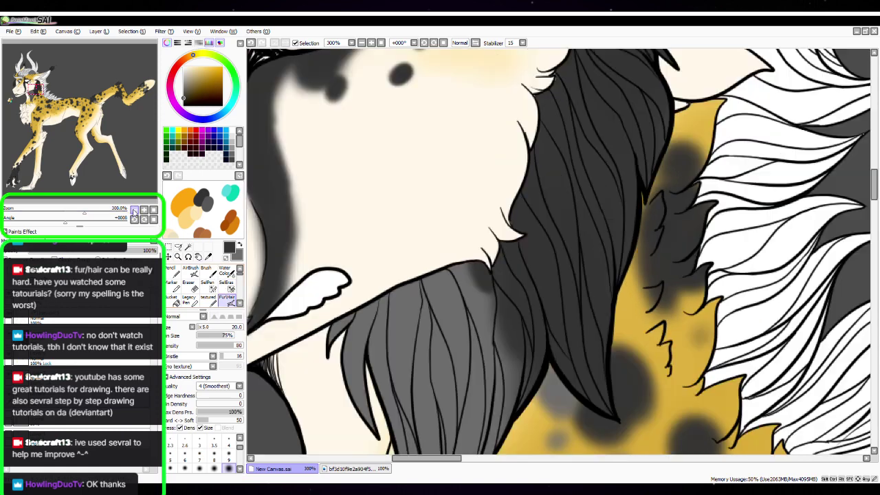
left_click(134, 210)
key("space")
left_click_drag(597, 286, 540, 216)
left_click(231, 301)
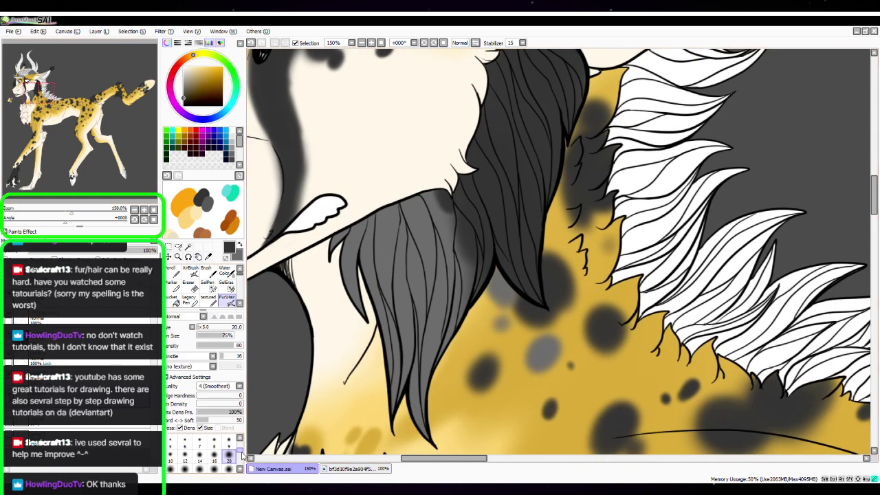
scroll(206, 454, "down", 4)
left_click(229, 455)
left_click_drag(453, 189, 469, 323)
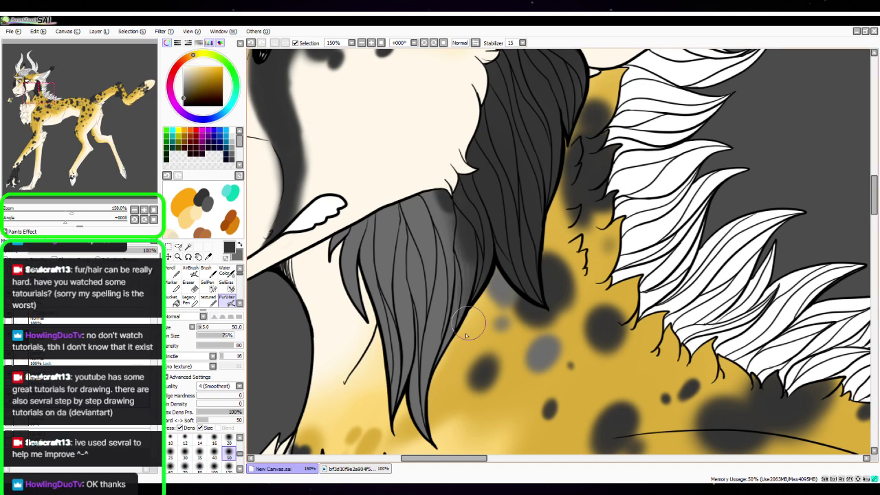
left_click_drag(441, 166, 455, 271)
left_click_drag(430, 193, 444, 244)
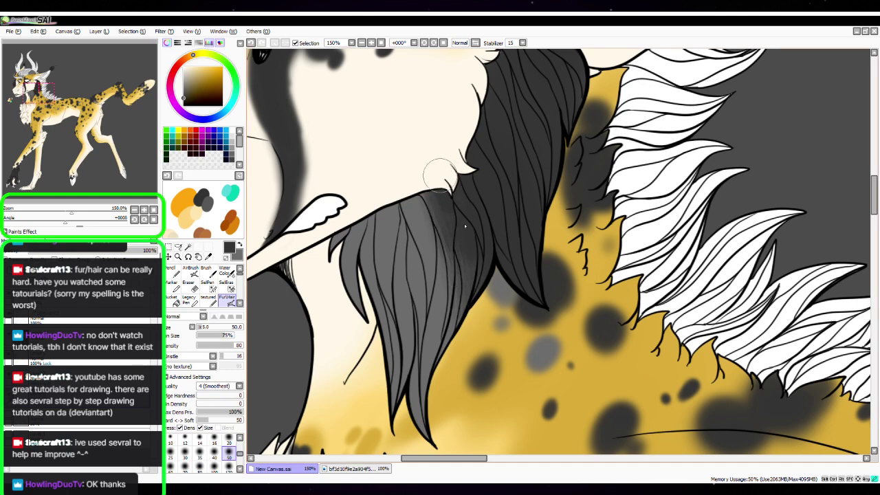
Texture the near ear's tip tuft with lighter and darker grey strokes of the Fur/Hair brush at size 50
left_click(134, 209)
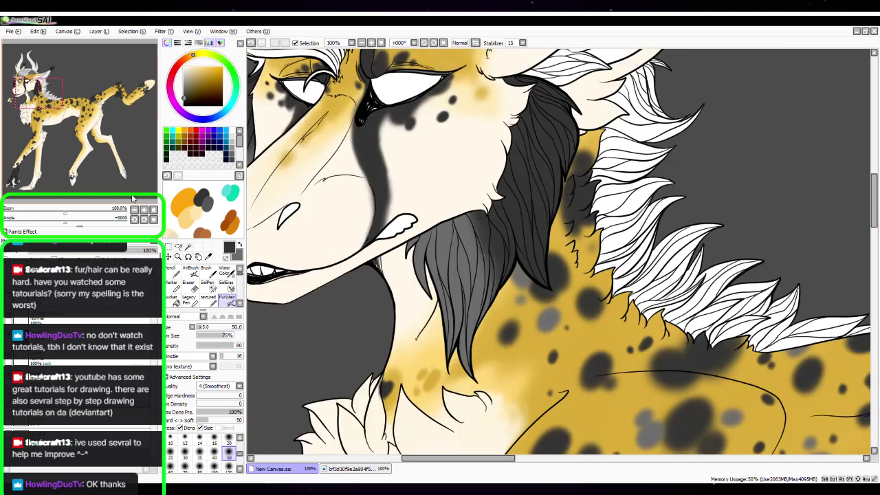
left_click_drag(447, 141, 547, 282)
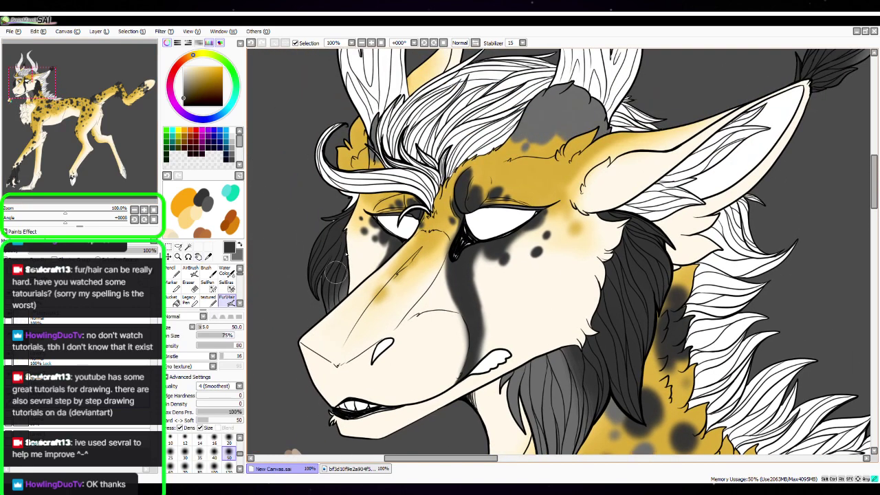
left_click_drag(605, 244, 451, 408)
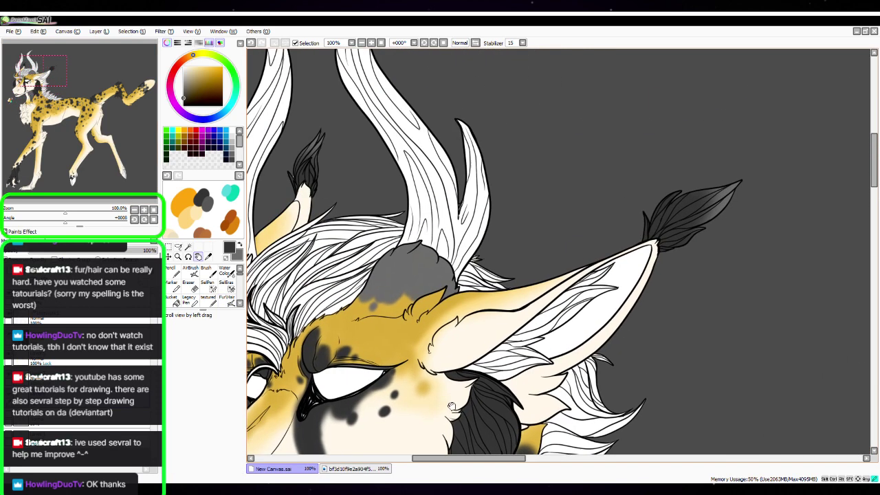
left_click_drag(735, 244, 551, 264)
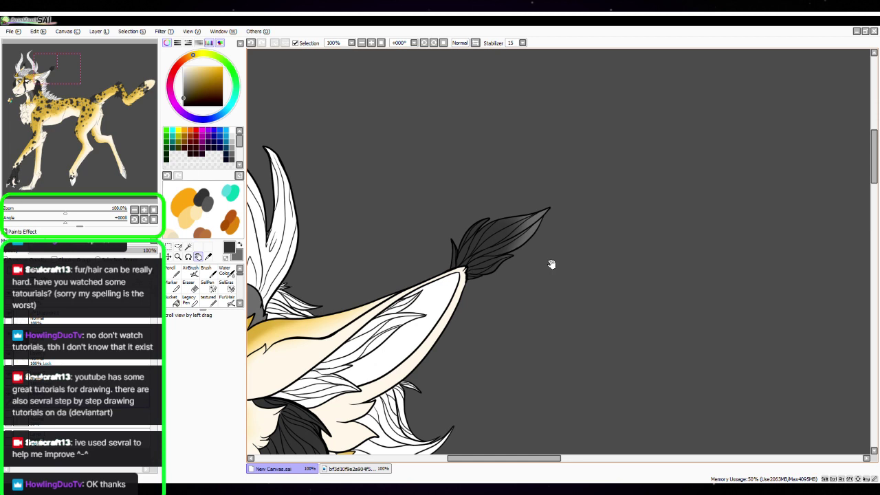
key("space")
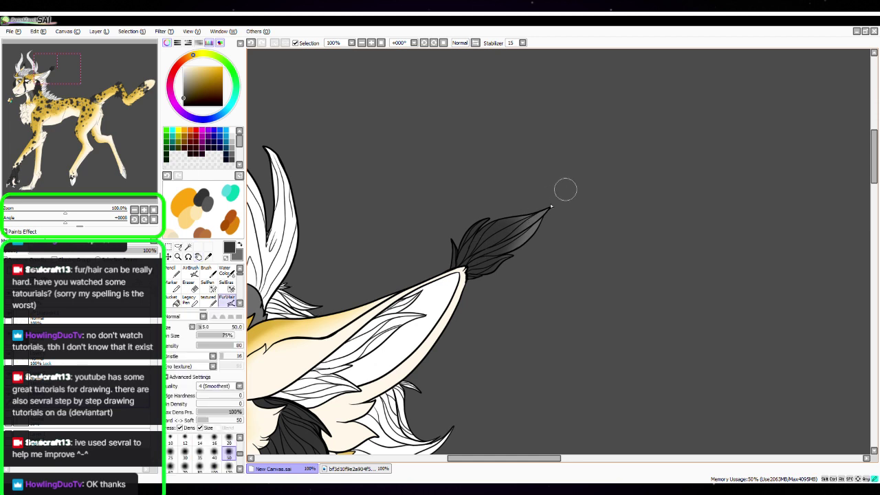
left_click(240, 245)
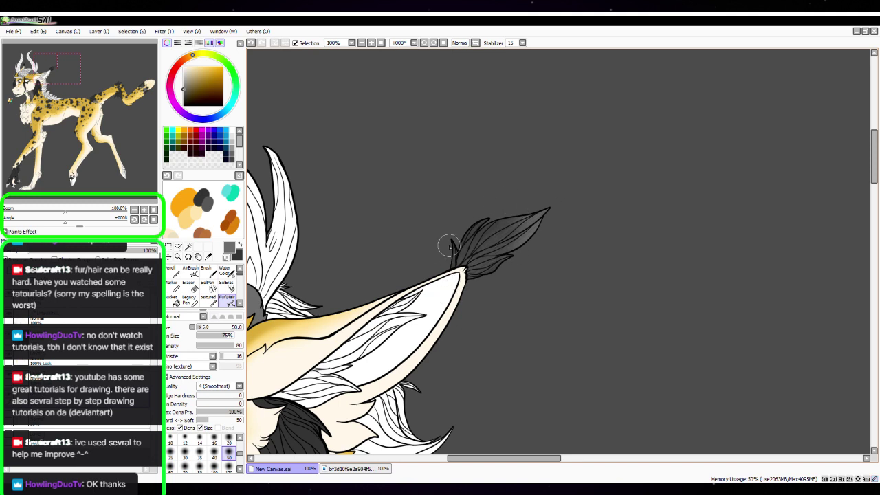
left_click(240, 245)
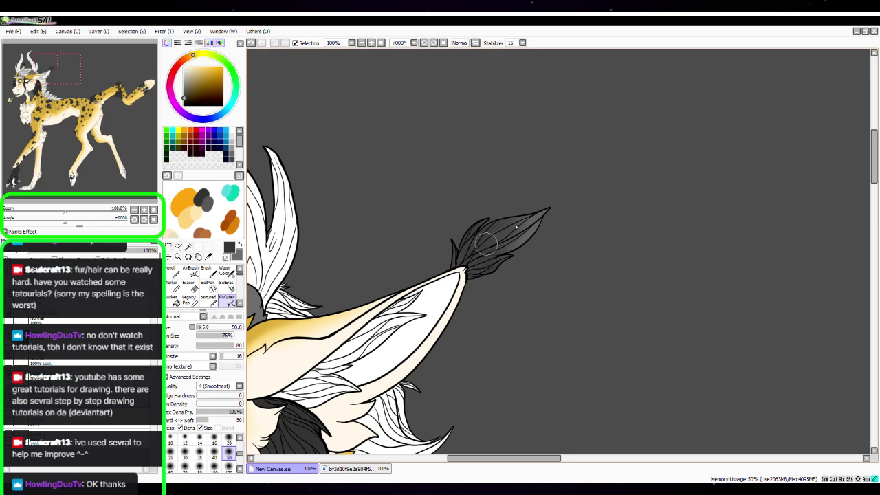
Brush lighter grey hair streaks into the far ear's tip tuft with the Fur/Hair brush at size 50
key("space")
left_click_drag(463, 206, 654, 194)
left_click_drag(453, 236, 577, 263)
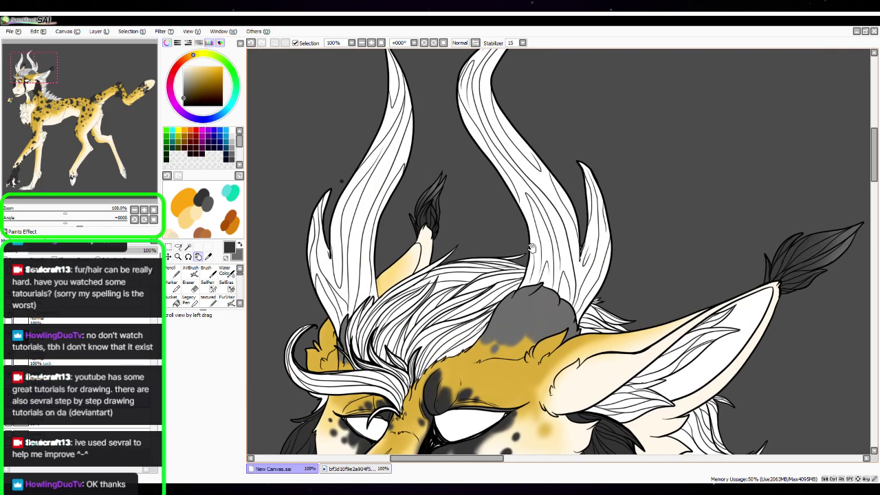
left_click(143, 210)
key("space")
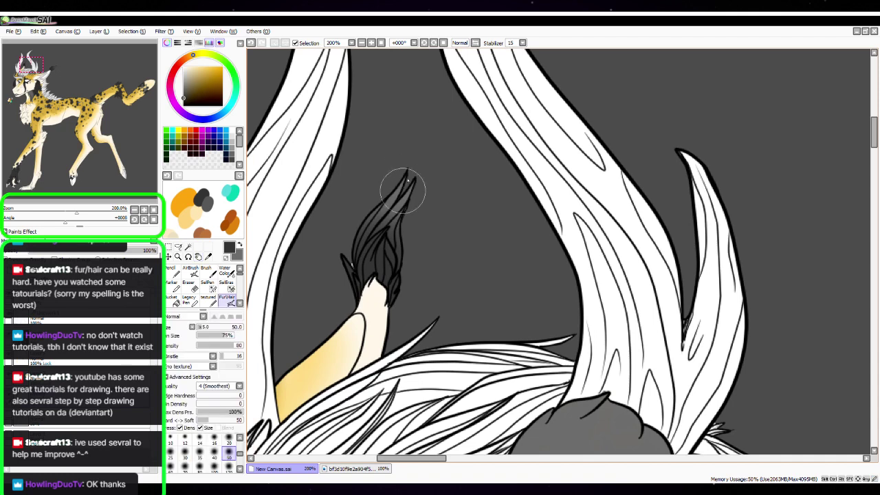
left_click(240, 246)
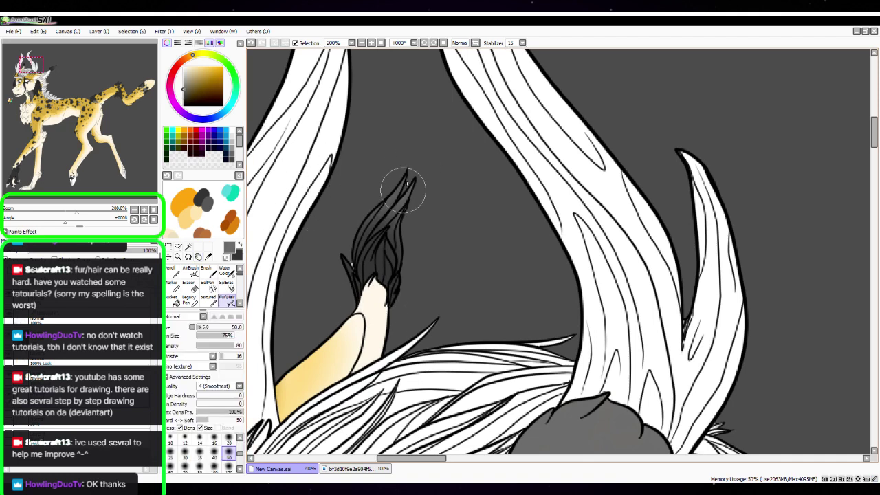
left_click_drag(385, 210, 364, 280)
left_click_drag(365, 233, 380, 300)
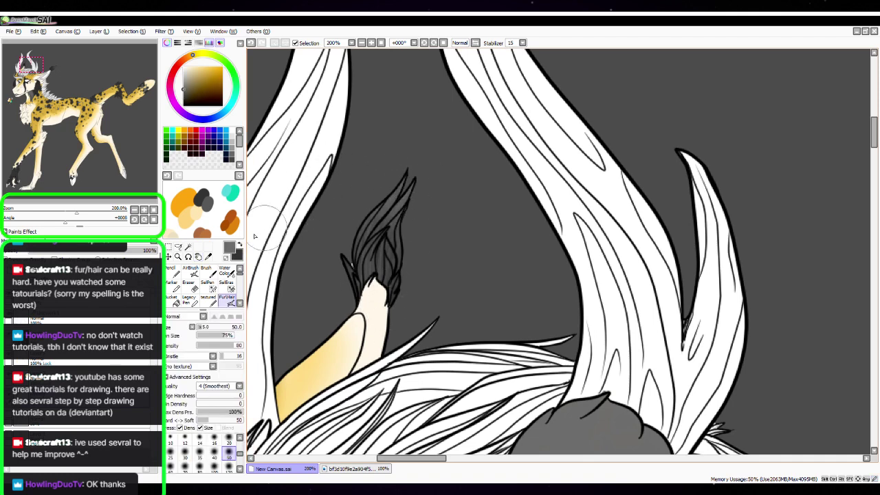
key("x")
Streak the far cheek hair with the lighter grey using the Fur/Hair brush at size 50
left_click(134, 210)
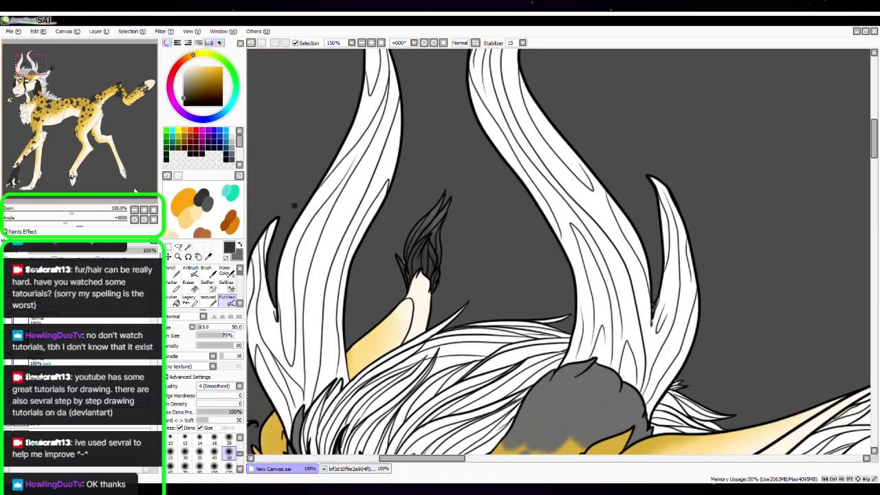
left_click_drag(588, 373, 602, 193)
left_click_drag(602, 288, 668, 220)
left_click_drag(635, 349, 668, 204)
left_click_drag(334, 207, 463, 298)
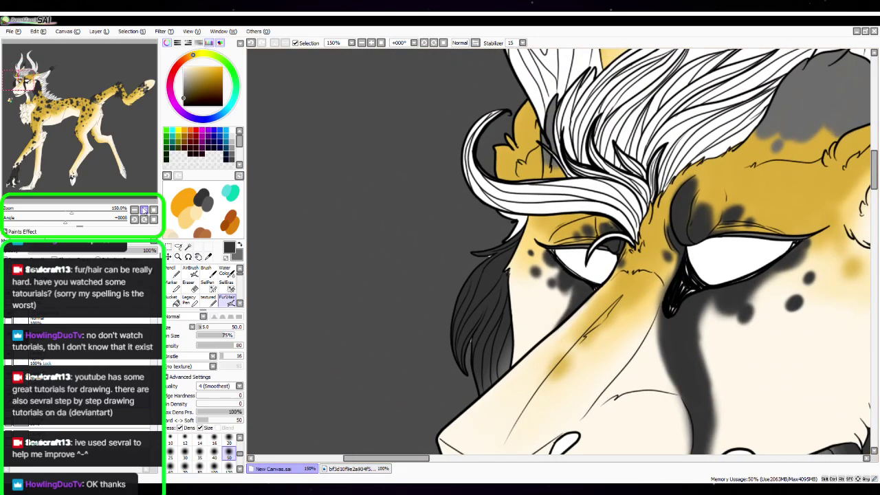
left_click(144, 210)
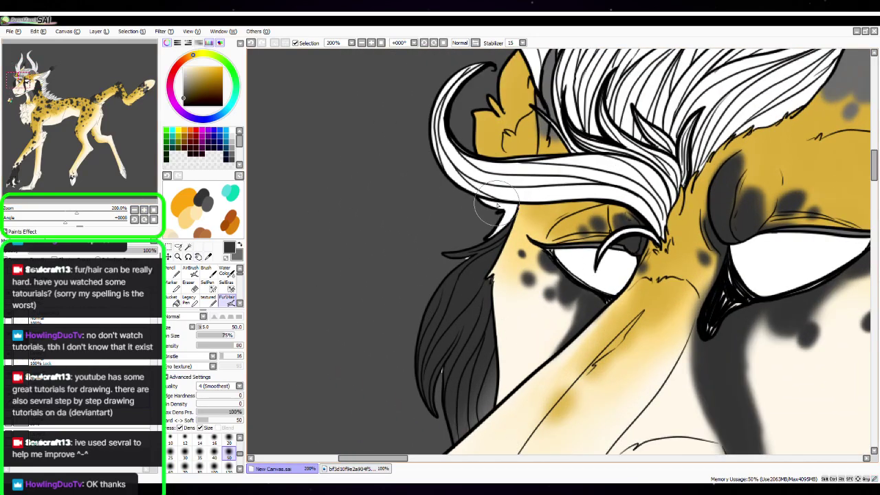
left_click_drag(556, 297, 507, 193)
left_click(239, 245)
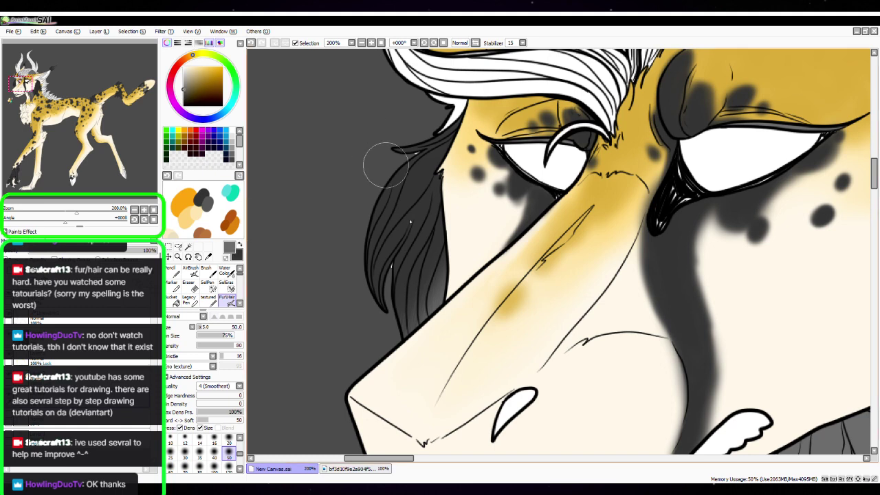
left_click_drag(414, 308, 430, 233)
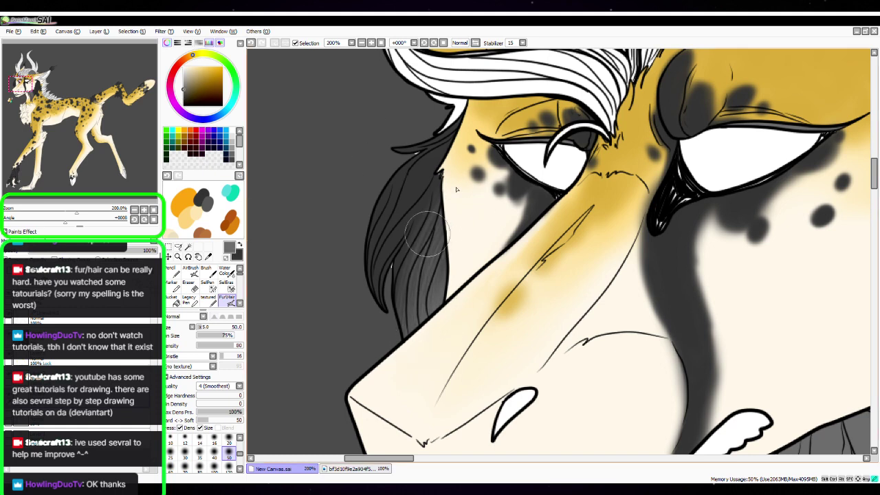
left_click_drag(387, 330, 502, 103)
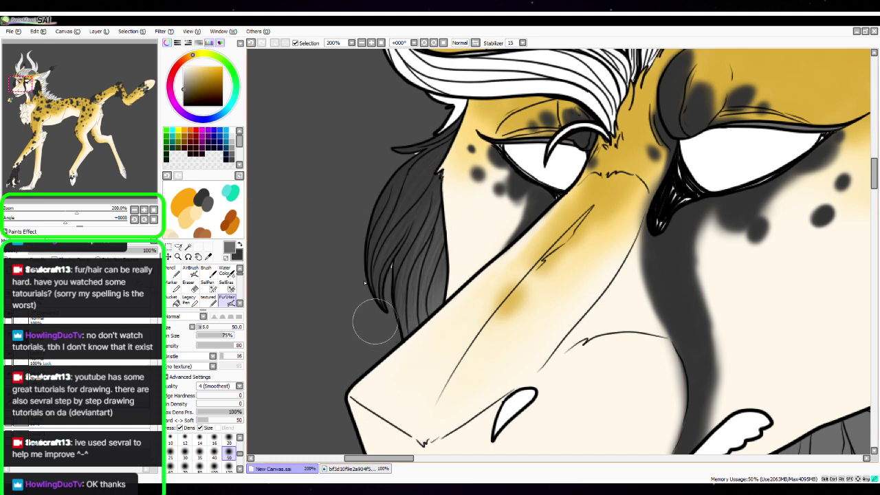
Refine the far cheek hair with alternating darker and lighter grey strokes, darkening its top and outer edge
left_click(239, 245)
mouse_move(460, 135)
left_mouse_down()
mouse_move(367, 314)
mouse_move(422, 172)
mouse_move(392, 332)
mouse_move(400, 304)
left_mouse_up()
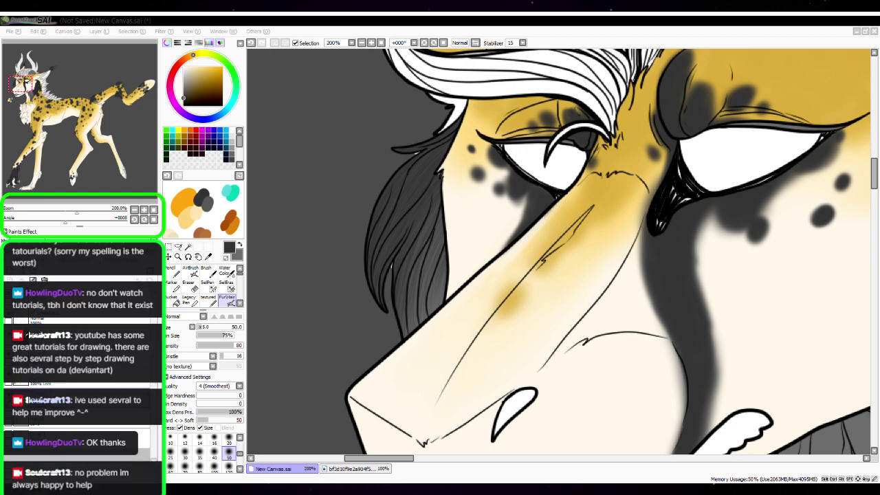
left_click(436, 250)
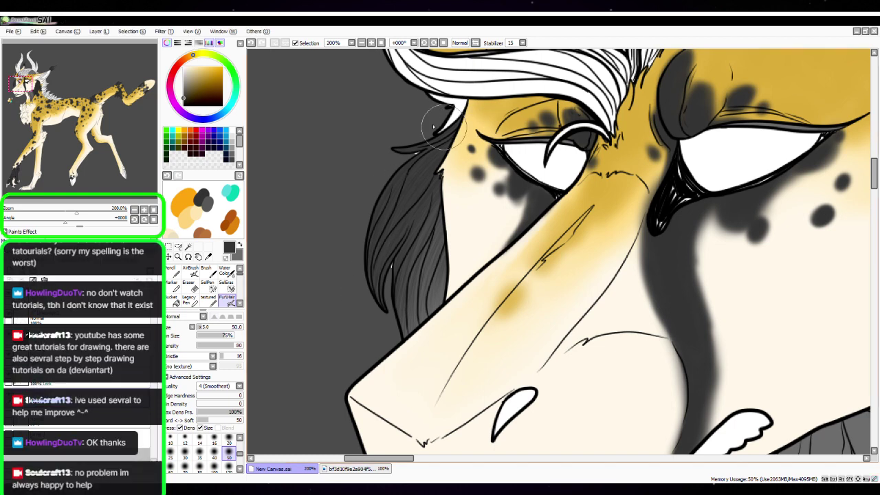
left_click(240, 244)
mouse_move(381, 268)
left_mouse_down()
mouse_move(431, 151)
mouse_move(369, 272)
left_mouse_up()
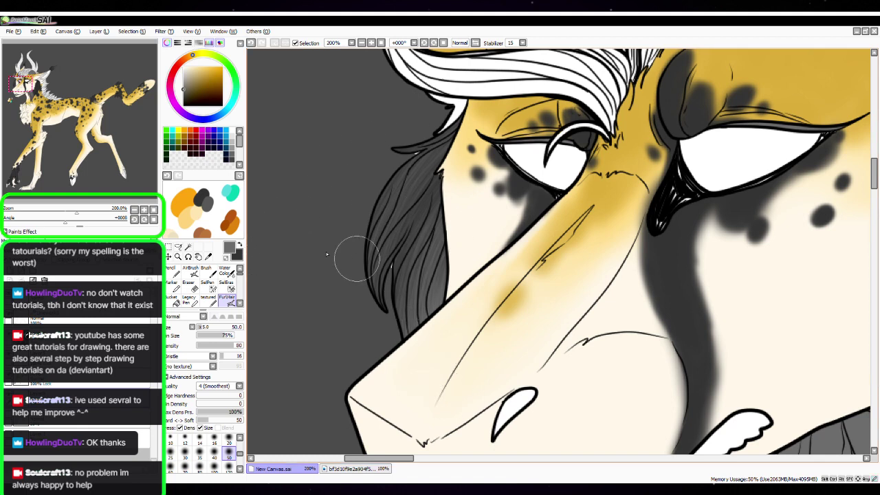
left_click(240, 245)
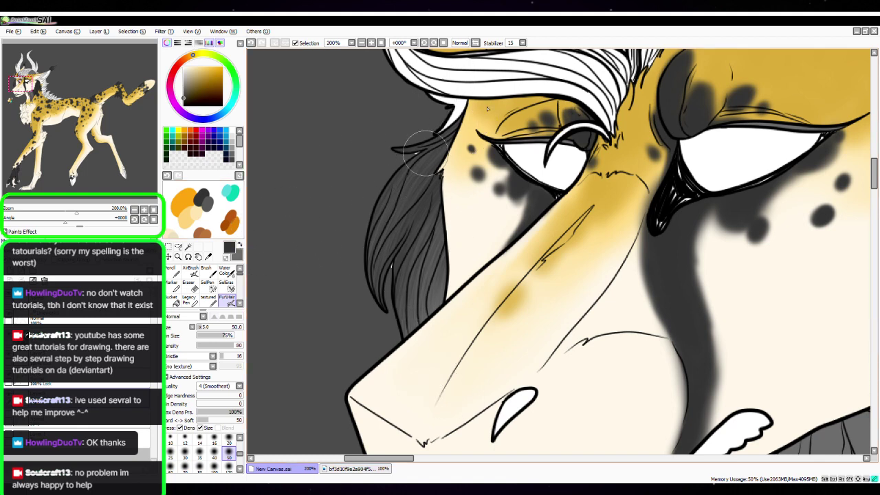
mouse_move(426, 152)
left_mouse_down()
mouse_move(485, 117)
mouse_move(377, 236)
mouse_move(356, 315)
mouse_move(419, 201)
mouse_move(387, 349)
mouse_move(353, 305)
left_mouse_up()
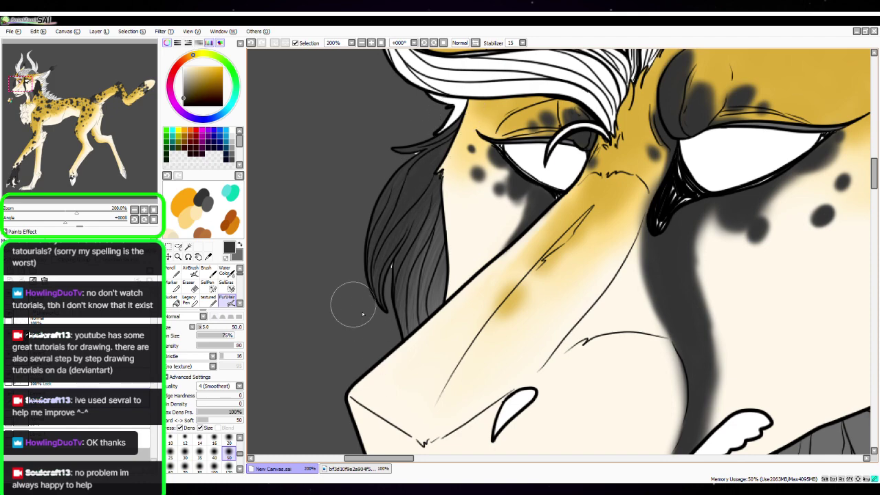
Streak the jaw hair with darker grey strokes of the Fur/Hair brush at size 50, running from its upper edge downward
key("space")
left_click_drag(716, 372, 481, 230)
left_click_drag(698, 313, 503, 196)
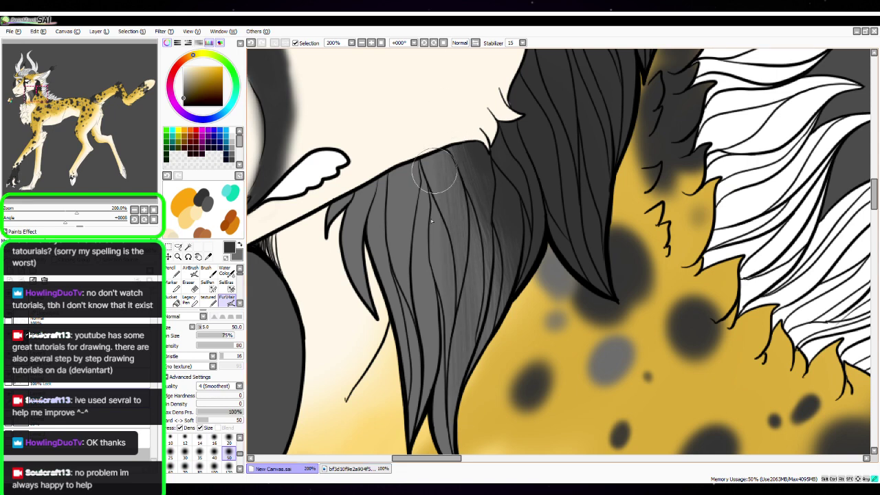
left_click_drag(435, 171, 452, 402)
left_click_drag(405, 159, 404, 361)
left_click_drag(329, 227, 348, 393)
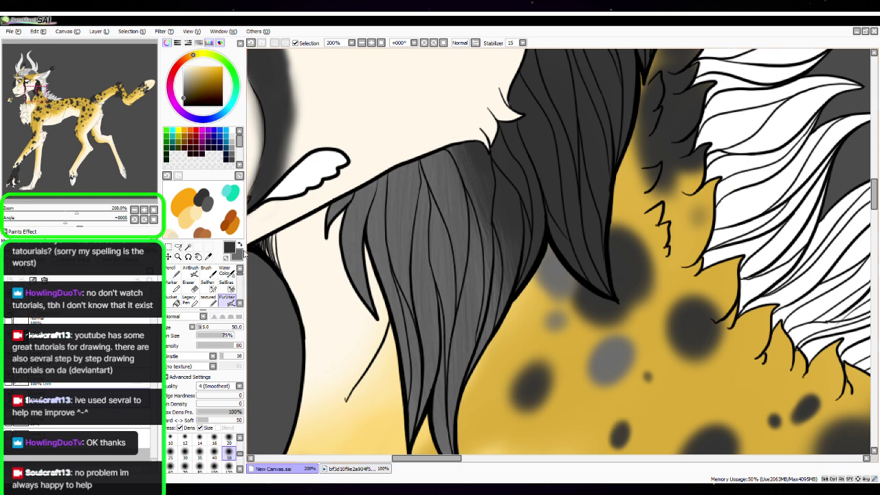
Switch to the lighter grey and brush streaks into the near cheek hair with the Fur/Hair brush at size 50
left_click(240, 253)
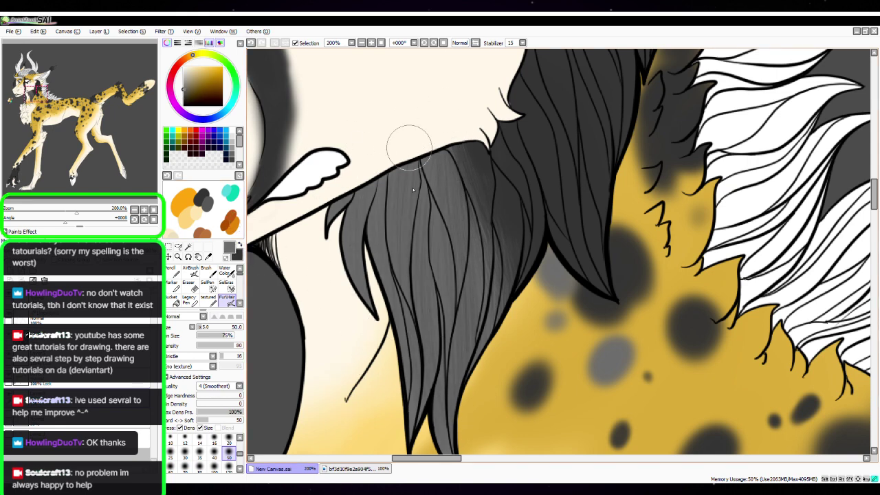
key("space")
mouse_move(676, 221)
left_mouse_down()
mouse_move(665, 148)
mouse_move(620, 290)
left_mouse_up()
key("space")
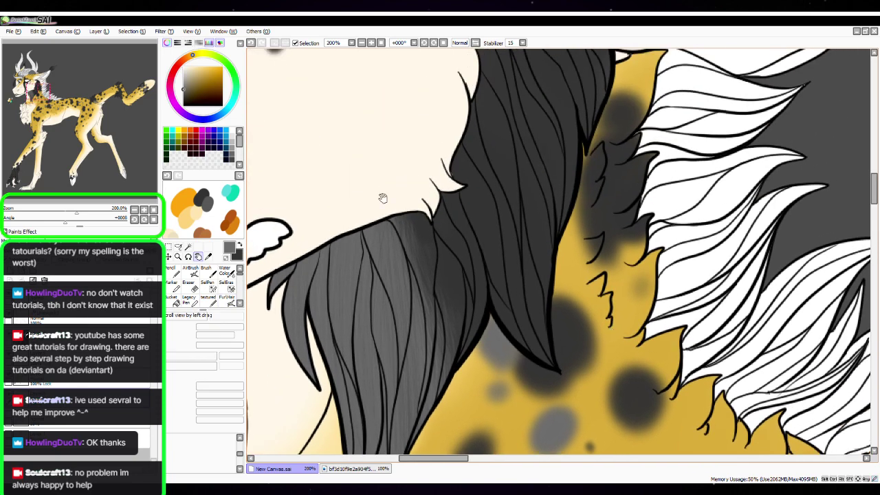
mouse_move(425, 240)
left_mouse_down()
mouse_move(460, 291)
mouse_move(457, 240)
mouse_move(485, 303)
mouse_move(486, 251)
left_mouse_up()
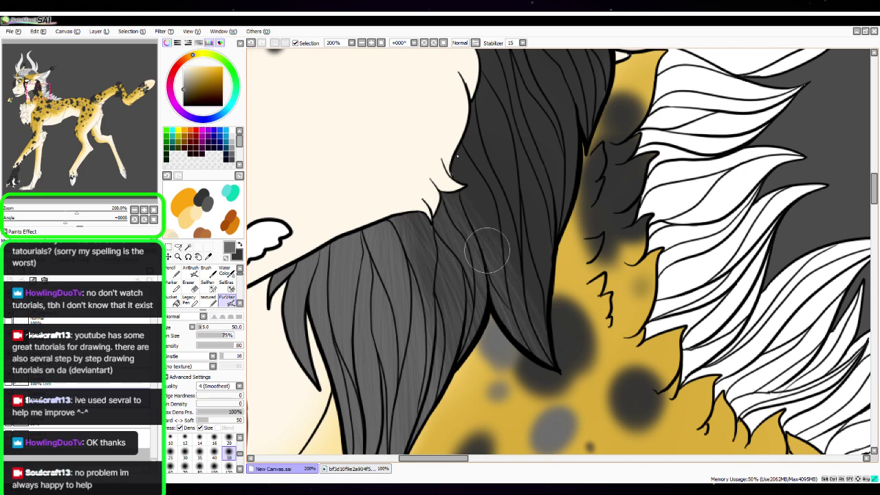
scroll(568, 387, "down", 1)
key("space")
left_click_drag(608, 210, 580, 276)
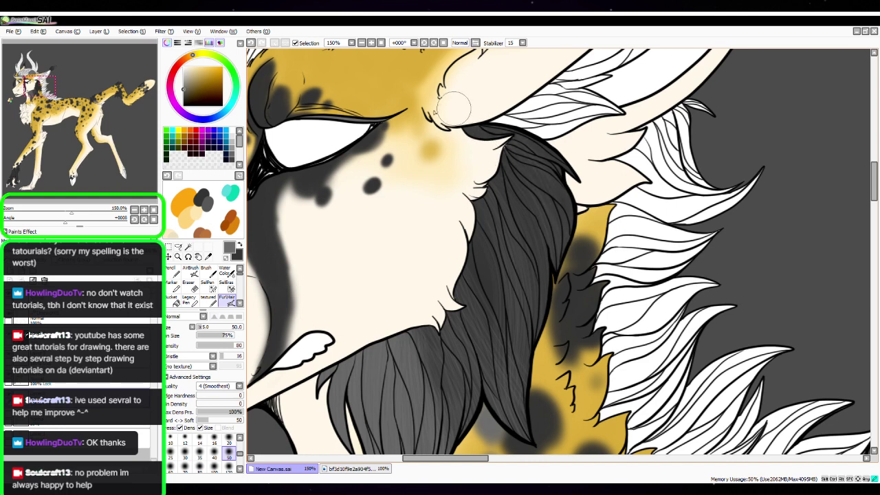
Switch back to the darker grey and shade the jaw hair's upper part, where it meets the cheek hair, with the Fur/Hair brush
left_click(239, 246)
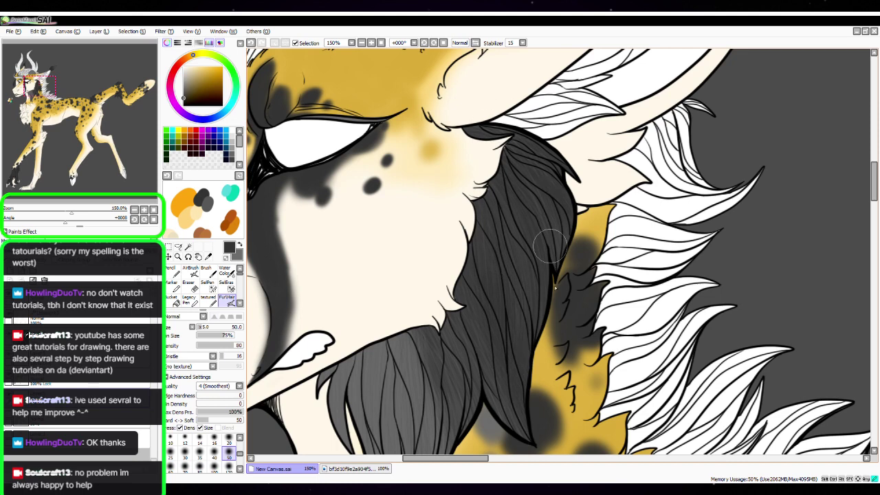
key("space")
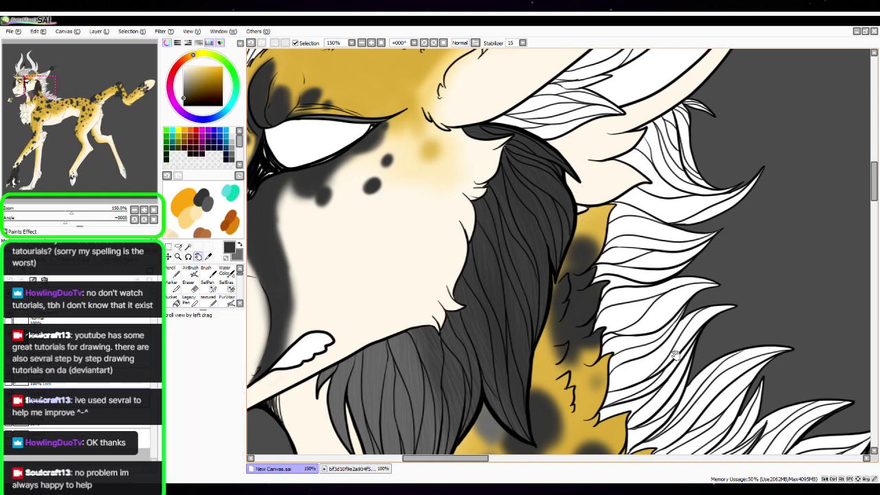
left_click_drag(676, 354, 737, 229)
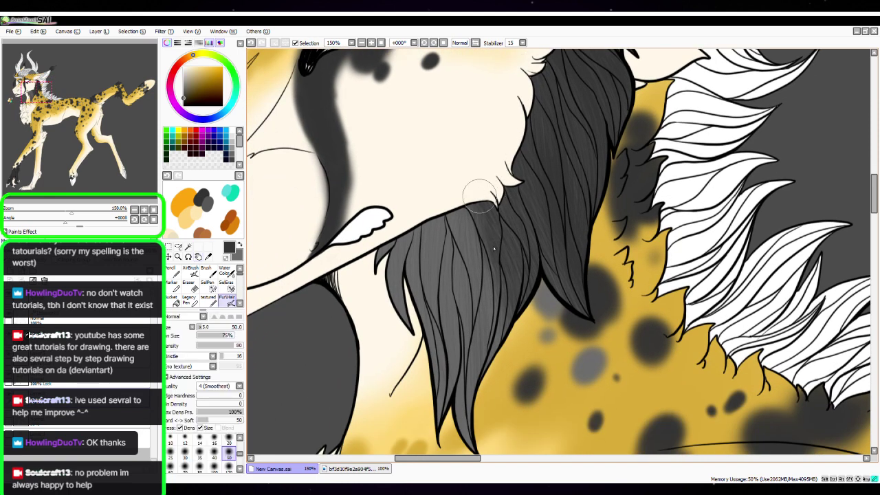
left_click_drag(479, 196, 500, 345)
left_click_drag(460, 185, 496, 343)
left_click_drag(499, 183, 513, 316)
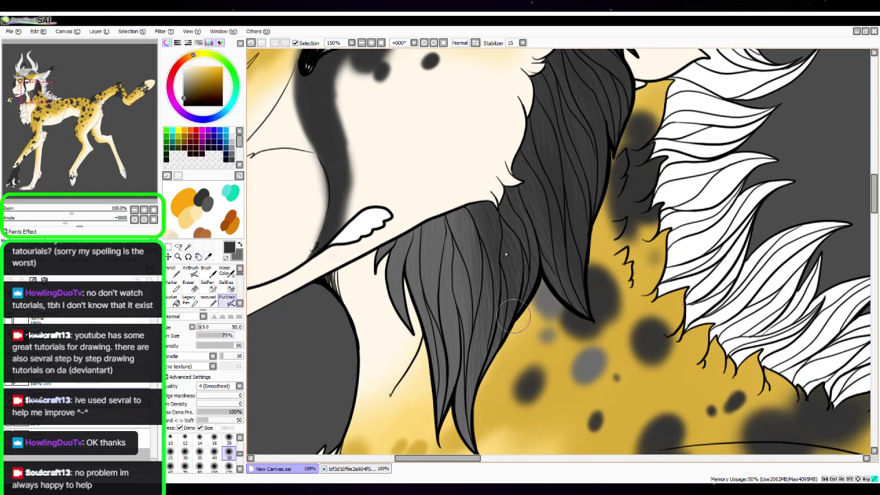
left_click_drag(454, 195, 476, 247)
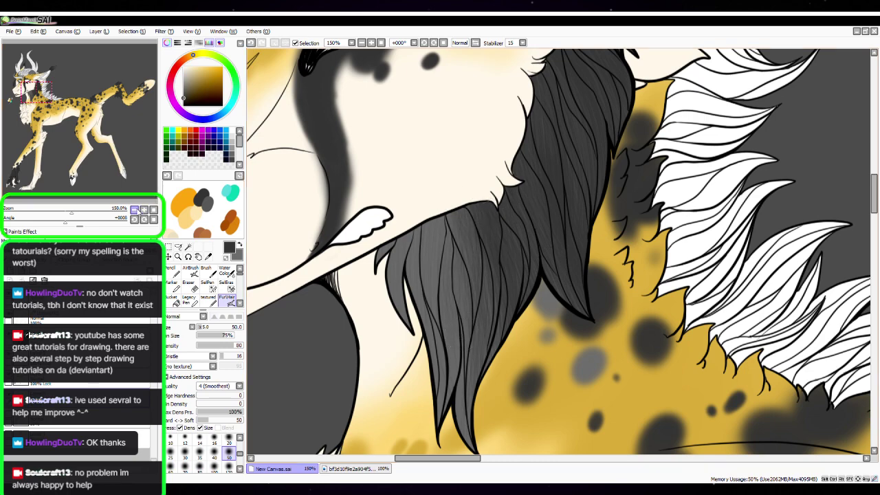
Erase the stray dark dot beside the far horn with the Eraser at size 20
left_click(134, 209)
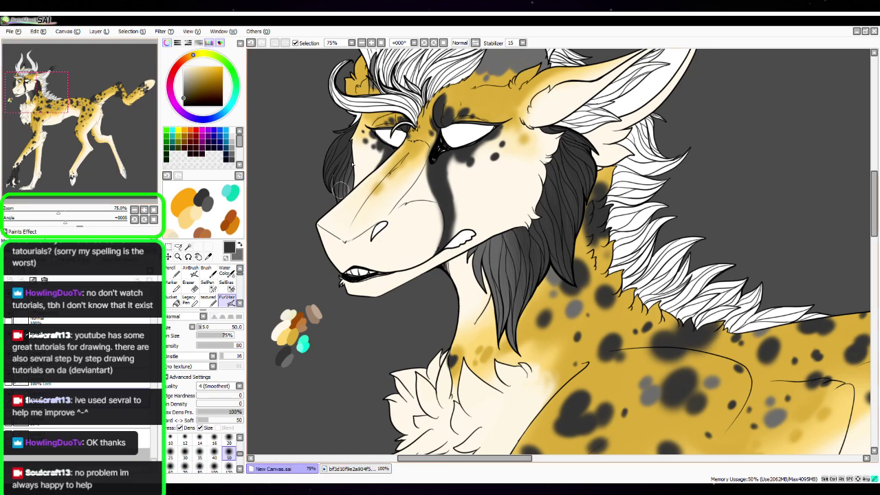
left_click(135, 209)
left_click_drag(600, 176, 633, 212)
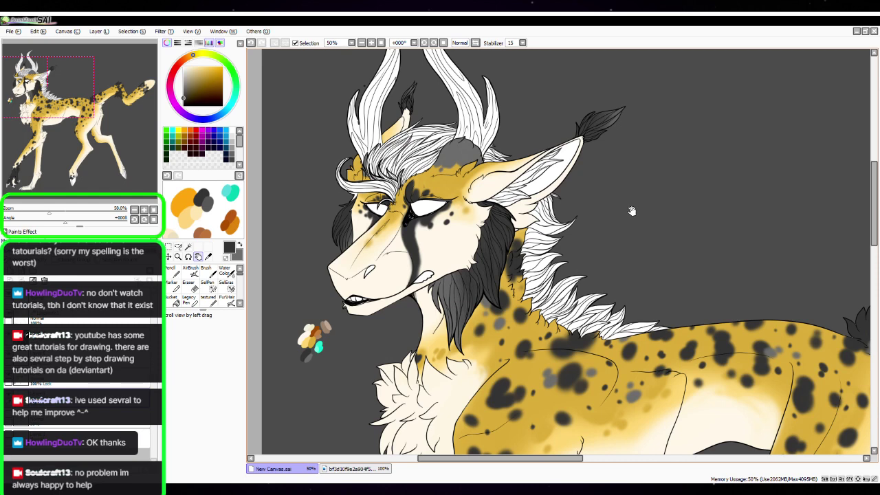
left_click_drag(465, 300, 505, 408)
left_click(144, 210)
left_click(144, 210)
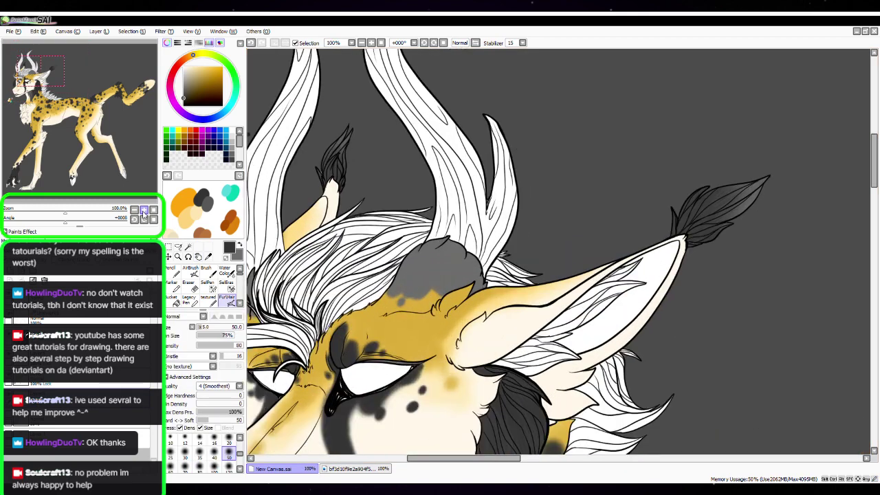
left_click(143, 211)
left_click(143, 211)
left_click_drag(46, 73, 21, 62)
left_click(143, 209)
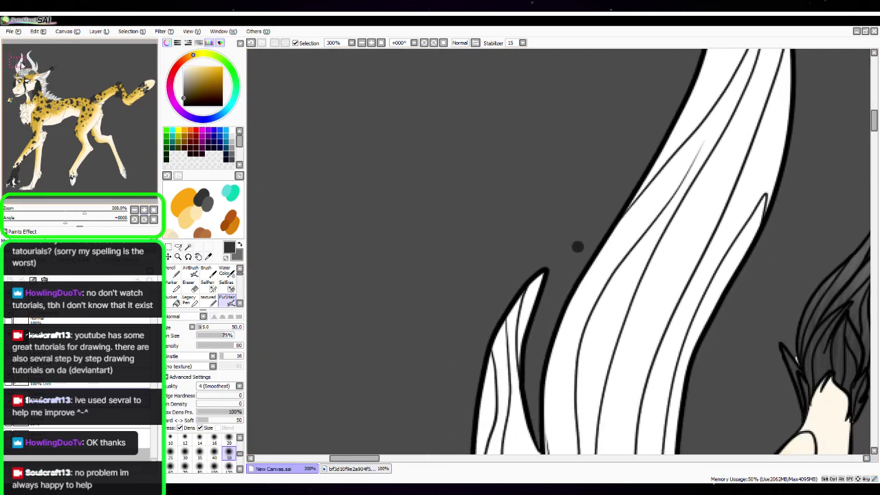
left_click(187, 286)
left_click(228, 431)
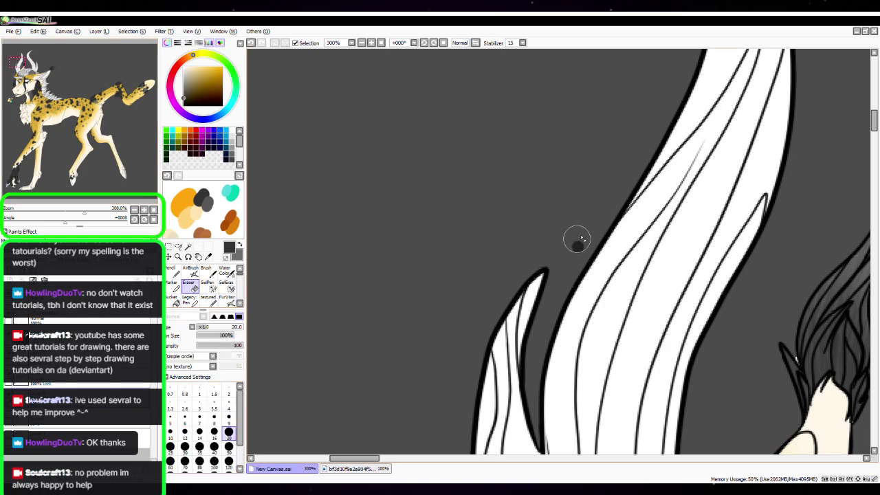
Add a new layer and move it lower in the layer stack
left_click(134, 211)
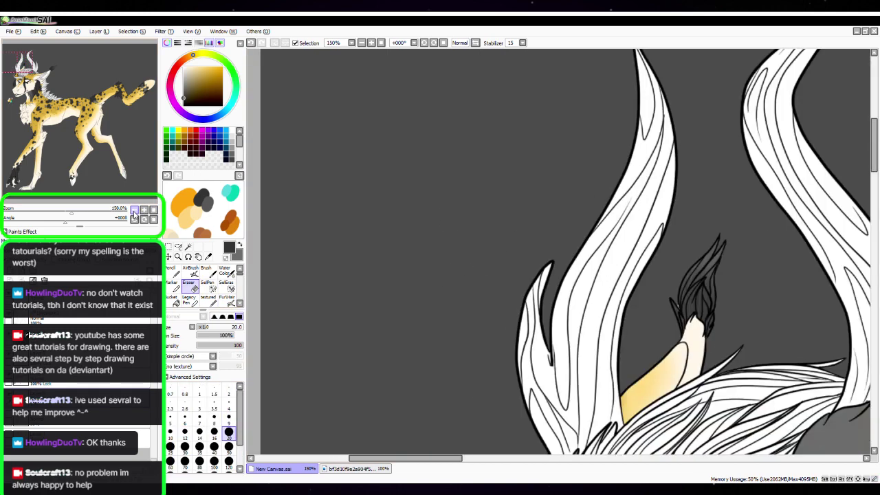
left_click(134, 211)
left_click(134, 211)
left_click(134, 211)
left_click(134, 211)
left_click_drag(58, 82, 62, 89)
key("space")
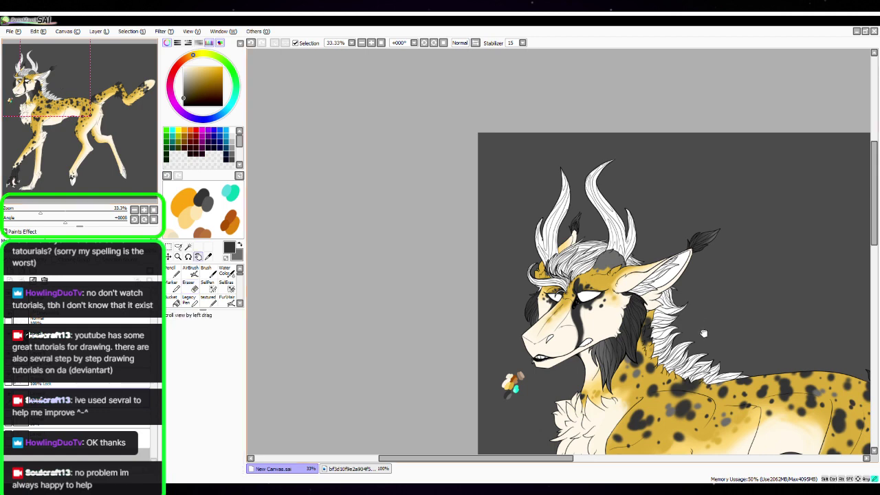
left_click_drag(704, 334, 569, 202)
left_click(10, 280)
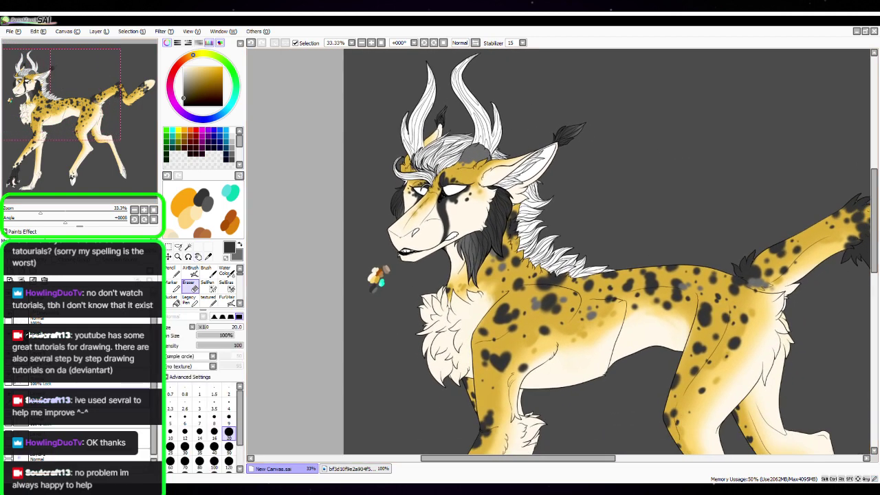
left_click_drag(43, 400, 43, 424)
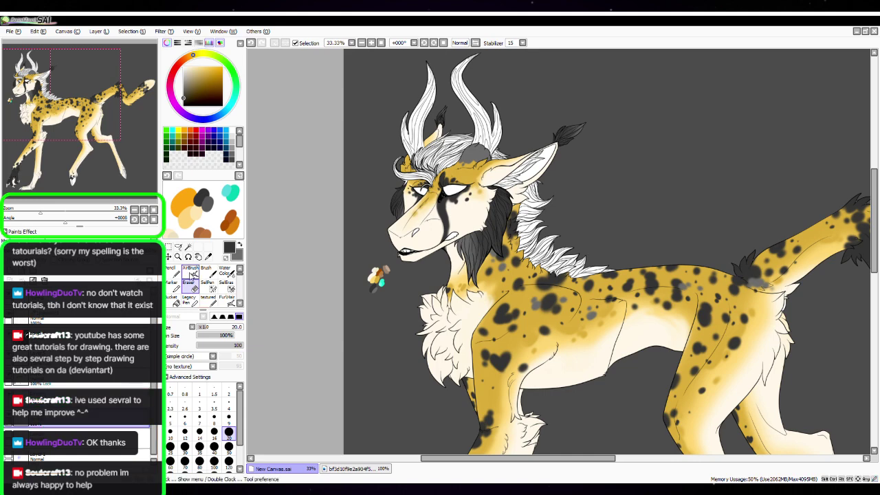
Select part of the white forelock above the far eye with the Magic Wand, undoing the selection that spills over the body
left_click(188, 247)
left_click(144, 210)
left_click_drag(574, 198, 619, 263)
left_click(144, 209)
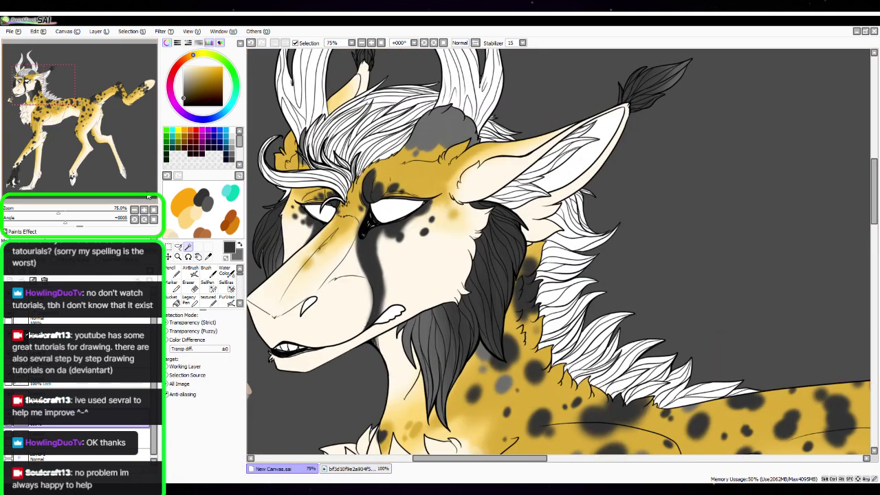
left_click(198, 256)
left_click_drag(429, 213, 530, 247)
key("Page_Up")
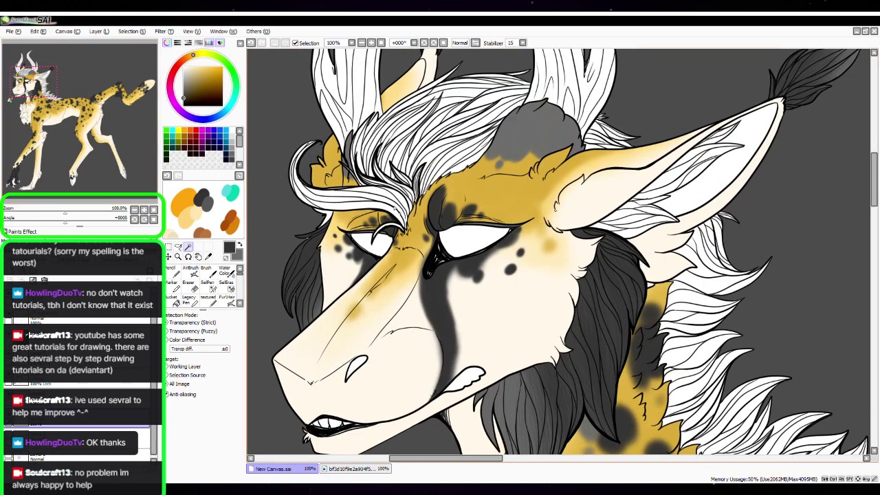
left_click(396, 221)
left_click(398, 224)
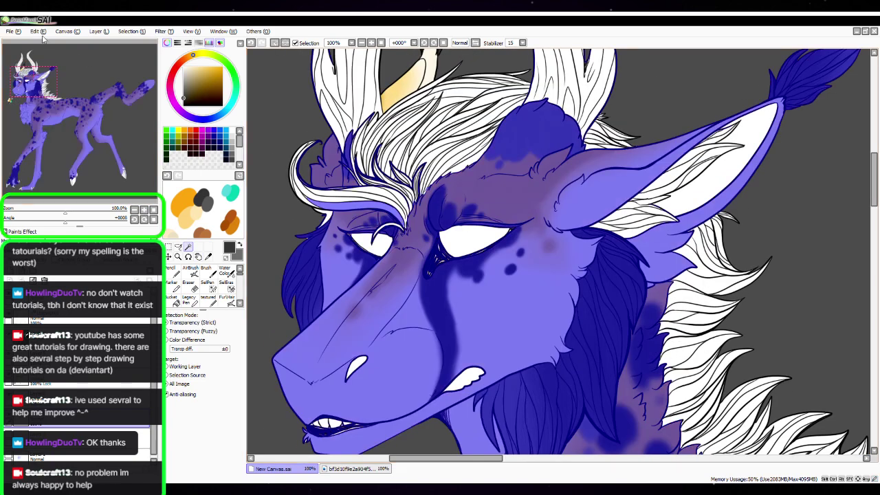
key("ctrl+z")
Add the remaining sections of the curled forelock above the far eye to the Magic Wand selection
left_click(144, 210)
key("space")
left_click_drag(405, 237, 560, 279)
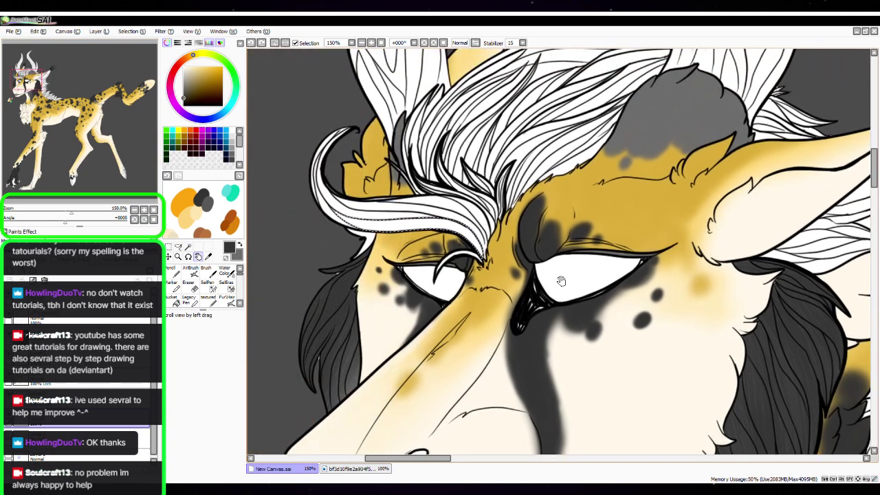
left_click(327, 205)
left_click(367, 209)
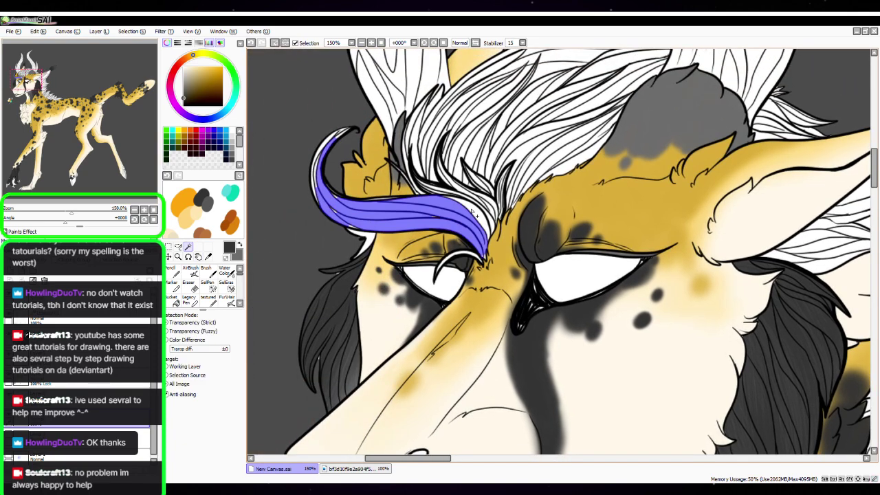
left_click(478, 219)
Add the white hair strands beside the far horn and the long flyaway lock to the Magic Wand selection
key("space")
left_click_drag(578, 203, 542, 331)
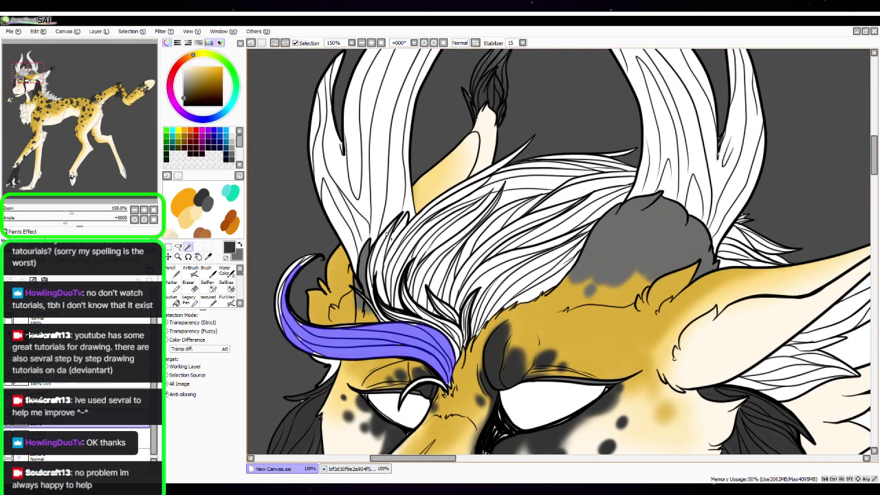
left_click(397, 230)
left_click(382, 244)
left_click(467, 181)
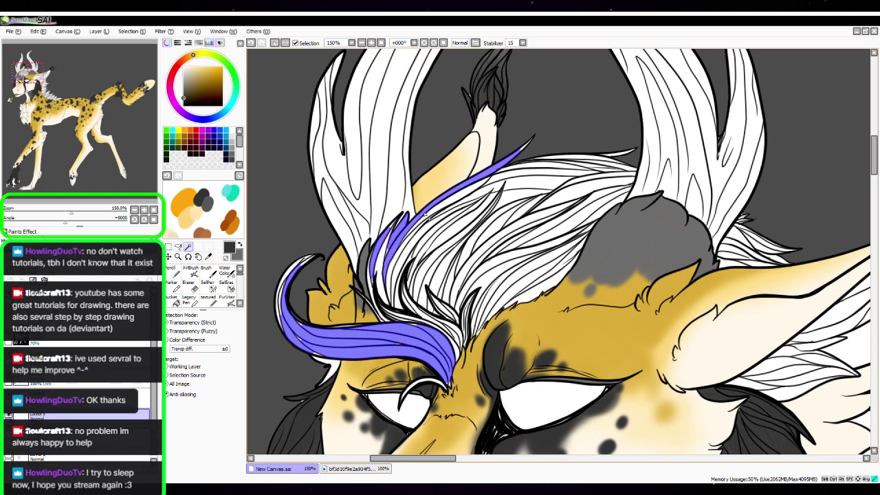
Add the white strands along the upper edge of the head hair to the Magic Wand selection
left_click(483, 185)
left_click(520, 176)
left_click(523, 183)
left_click(541, 166)
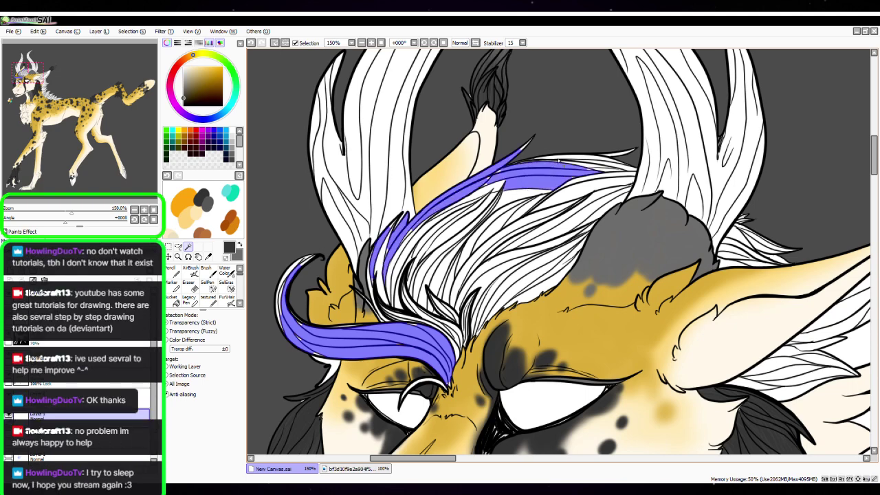
left_click(572, 159)
left_click(607, 166)
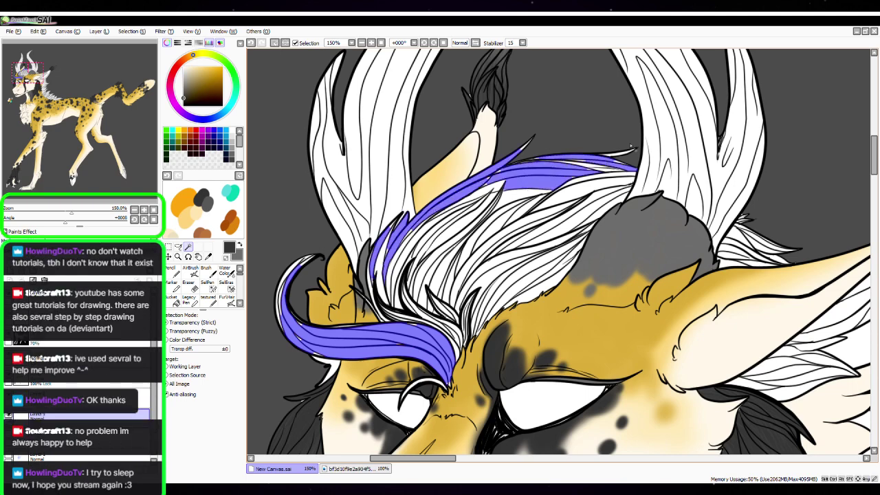
Add the white head-hair strands that meet the near horn's base to the Magic Wand selection
left_click(620, 180)
left_click(621, 184)
left_click(622, 187)
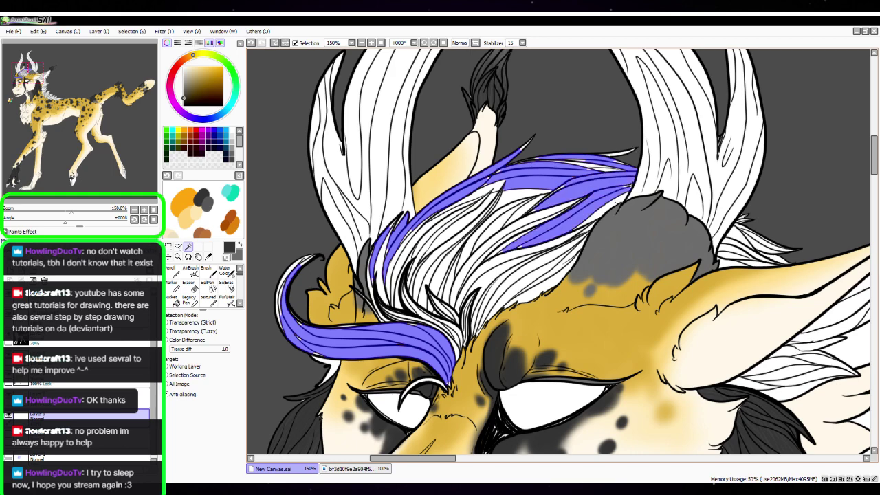
left_click(624, 187)
Add the white hair tuft between the near horn and the near ear to the Magic Wand selection
left_click_drag(623, 188, 385, 100)
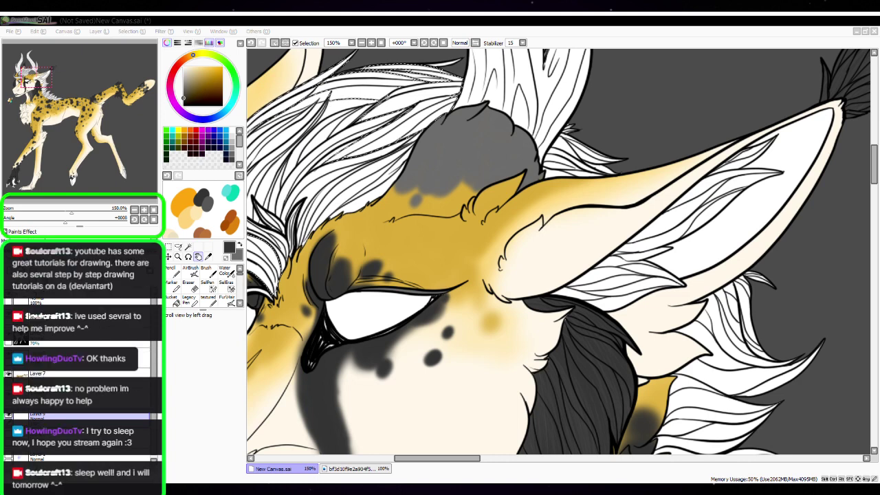
key("w")
left_click(561, 140)
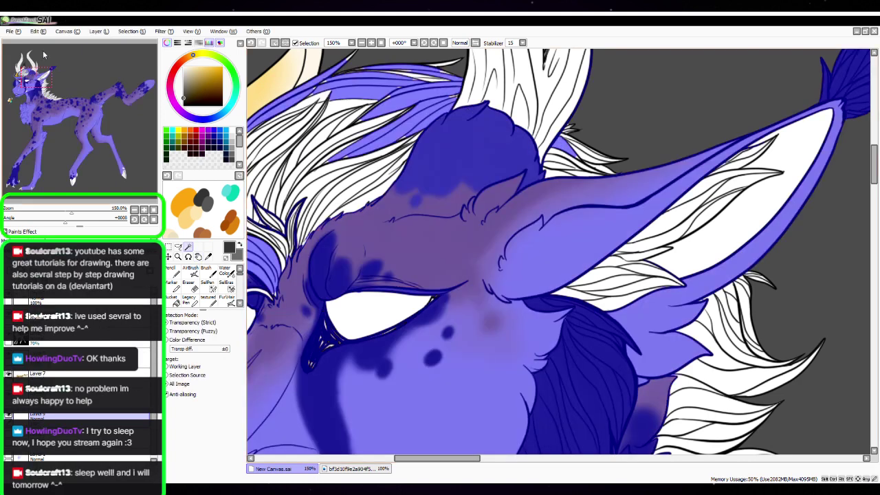
key("ctrl+z")
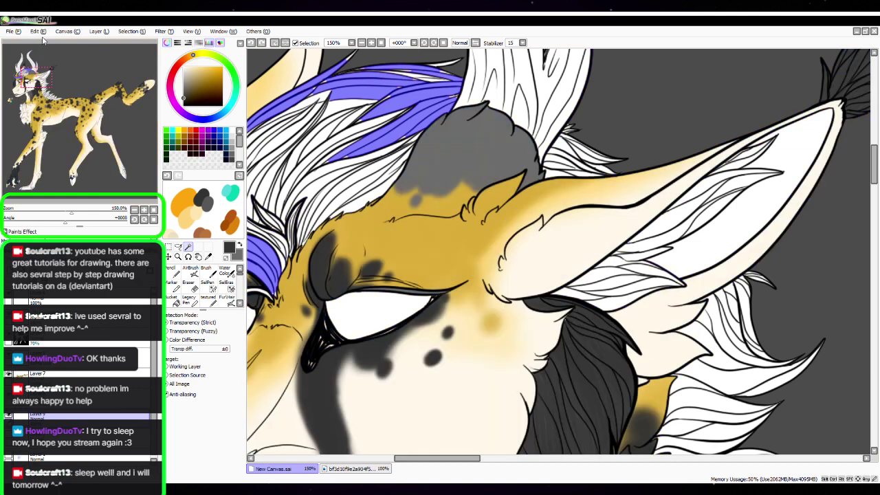
left_click(565, 147)
left_click(562, 155)
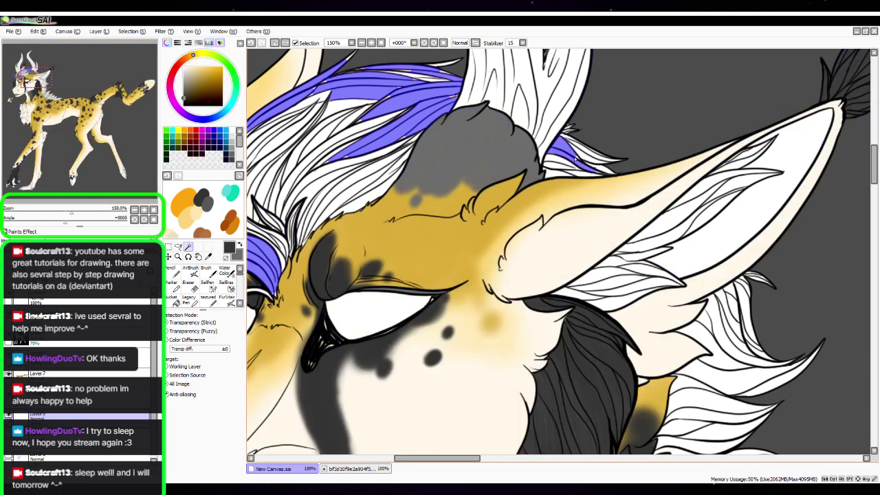
left_click(558, 161)
left_click(556, 166)
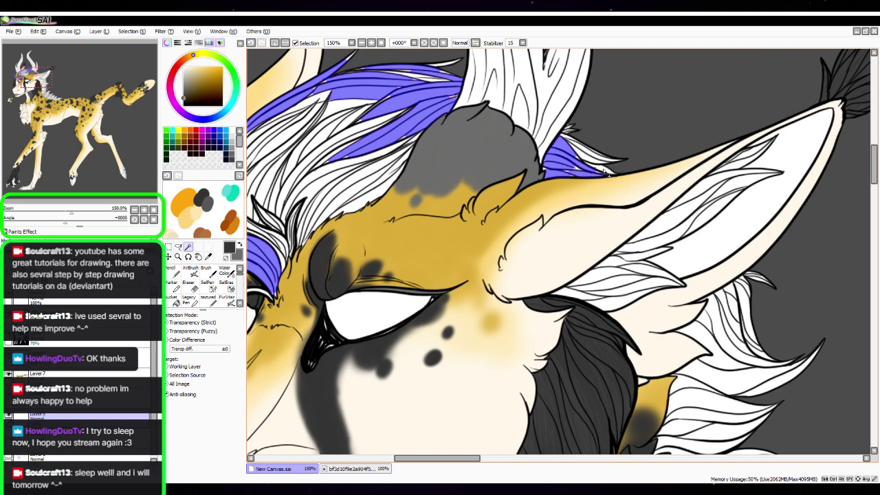
left_click(594, 160)
left_click(595, 154)
Add the white strands of the lower hair tuft inside the near ear to the Magic Wand selection
key("space")
left_click_drag(734, 364, 596, 324)
left_click(501, 258)
left_click(427, 254)
left_click(492, 251)
left_click(471, 238)
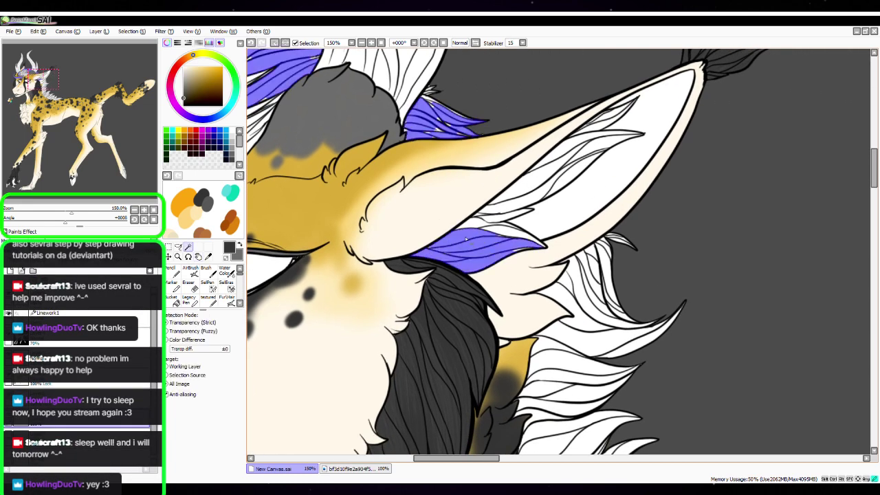
left_click(481, 224)
left_click(501, 234)
Add the white strands of the upper hair tuft inside the near ear to the Magic Wand selection
left_click(506, 217)
left_click(524, 194)
left_click(537, 180)
left_click(571, 148)
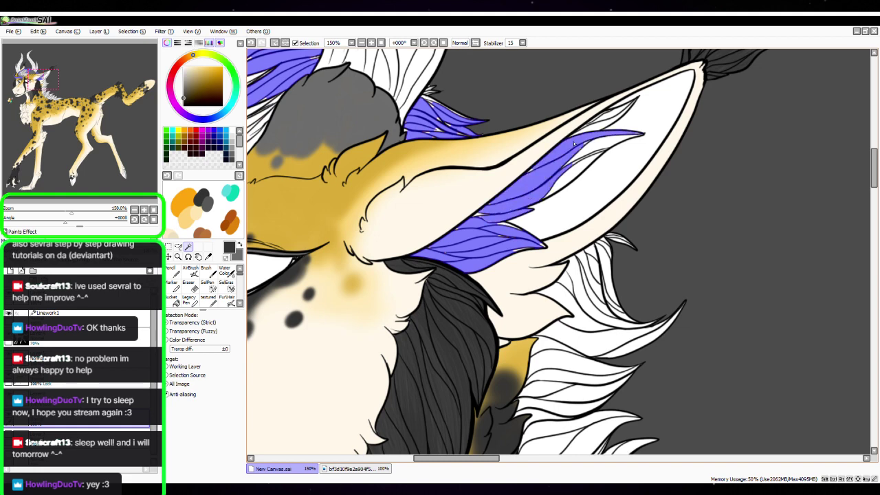
left_click(590, 152)
left_click(583, 173)
left_click(599, 124)
left_click(612, 114)
Add the topmost white mane locks directly behind the near ear to the Magic Wand selection
left_click(608, 266)
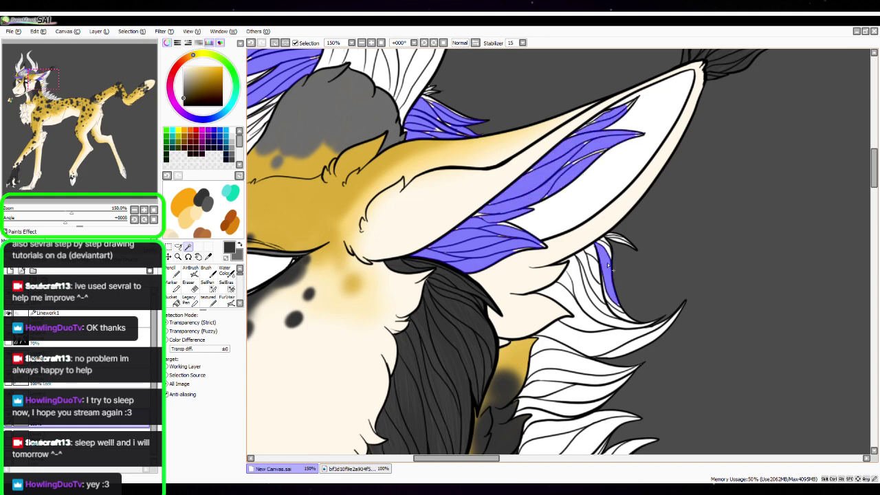
left_click(572, 280)
left_click(566, 291)
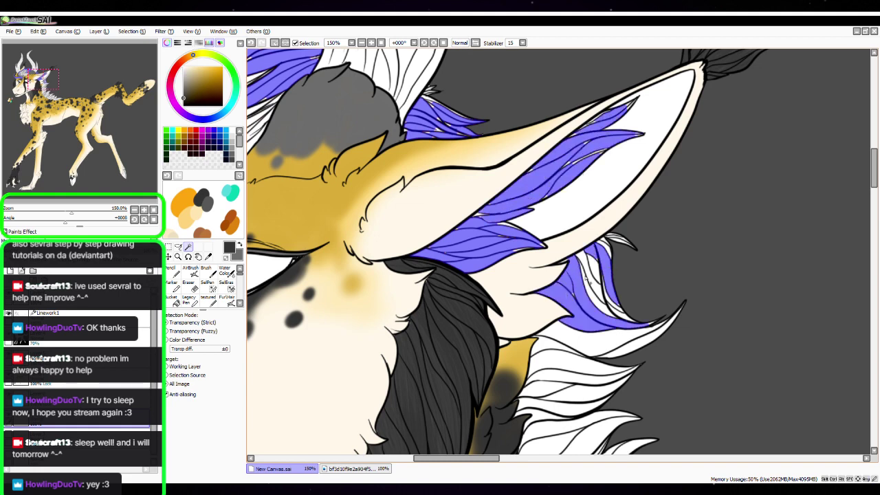
left_click(592, 282)
left_click(597, 289)
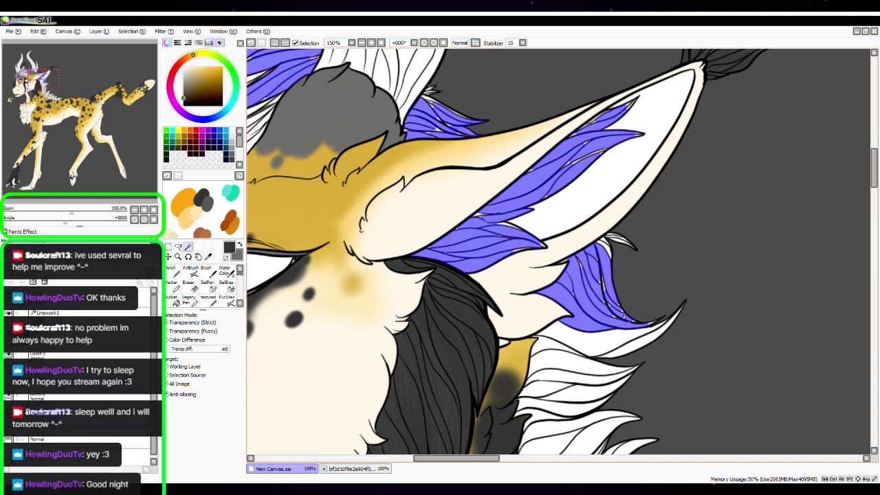
left_click(611, 342)
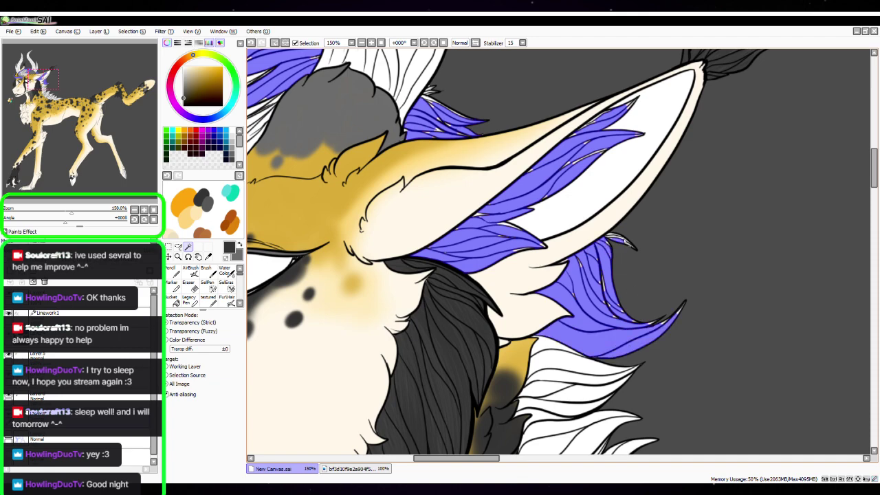
Add the next mane lock down the upper neck, strand by strand, to the Magic Wand selection
left_click_drag(686, 352, 644, 169)
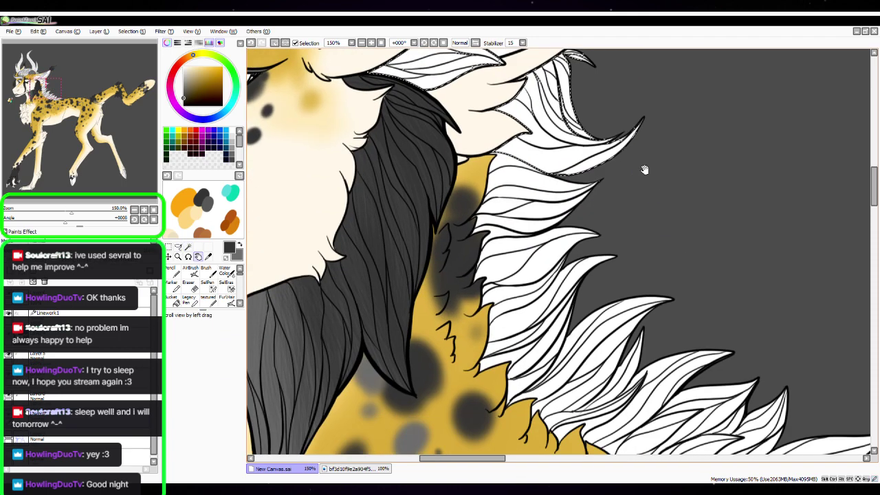
left_click(508, 162)
left_click(516, 181)
left_click(516, 202)
left_click(538, 212)
left_click(524, 224)
left_click(509, 233)
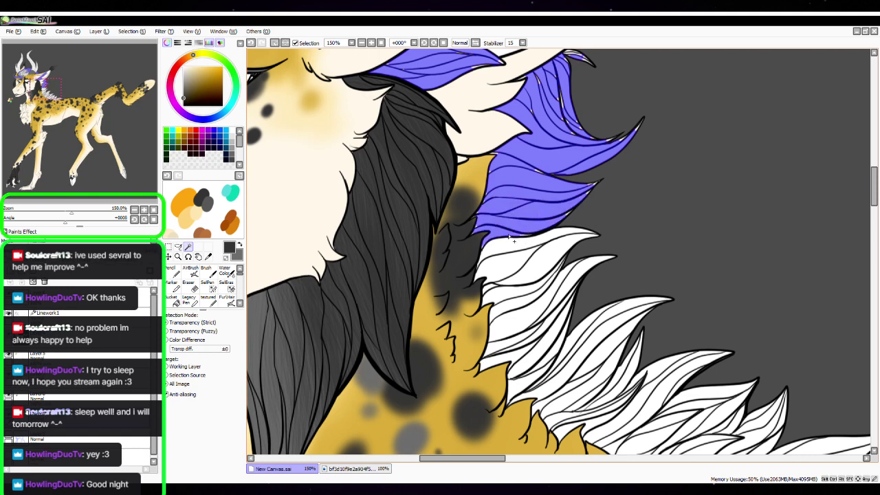
Add the following two mane locks along the middle of the neck to the Magic Wand selection
left_click(520, 245)
left_click(517, 265)
left_click(527, 279)
left_click(538, 295)
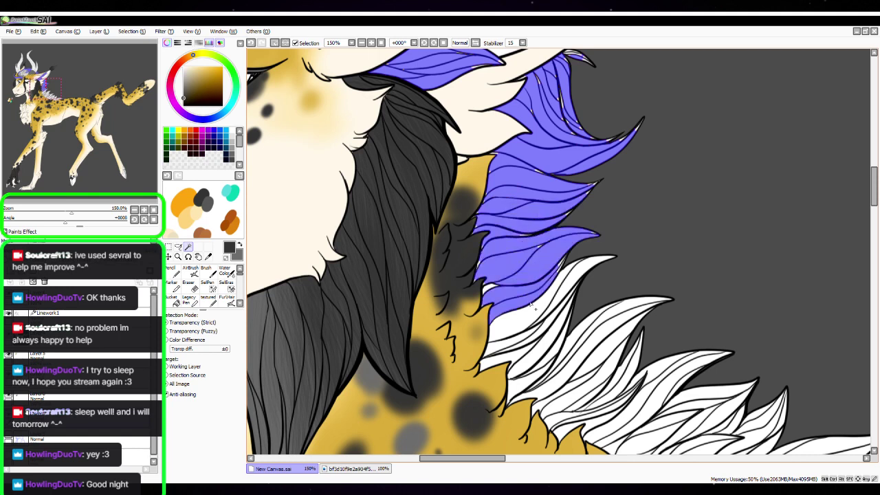
left_click(545, 306)
left_click(551, 315)
left_click(559, 325)
left_click(560, 329)
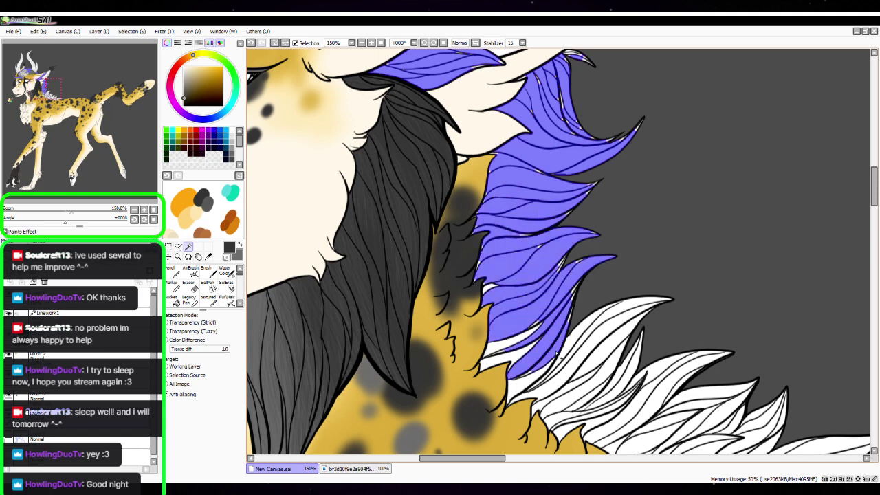
Add the strands of the long mane lock on the lower neck to the Magic Wand selection
left_click(581, 338)
left_click(604, 323)
left_click(612, 329)
left_click(614, 341)
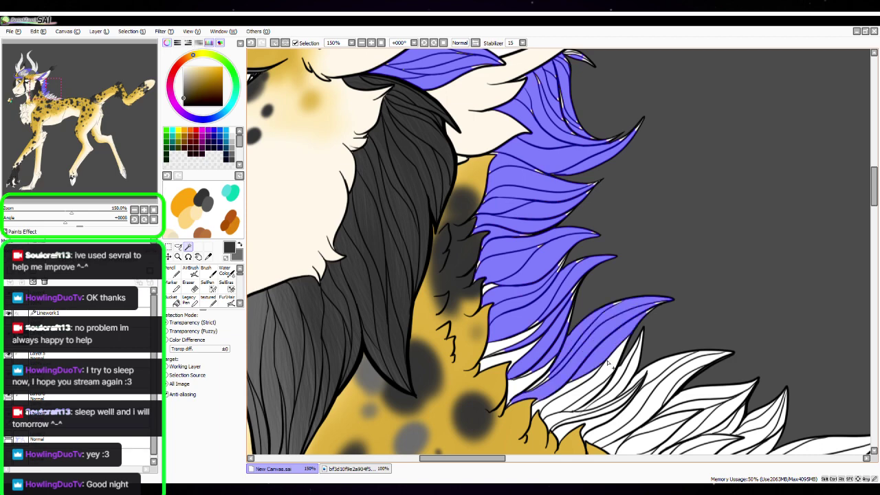
left_click(600, 366)
Add the next lower-neck mane lock and the small pointed strand beside it to the Magic Wand selection
key("space")
left_click_drag(746, 387, 500, 199)
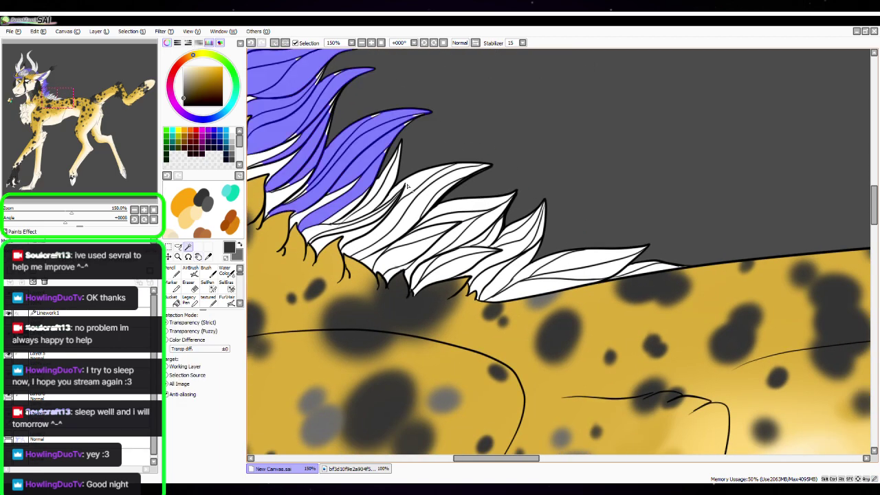
left_click(415, 187)
left_click(419, 207)
left_click(443, 203)
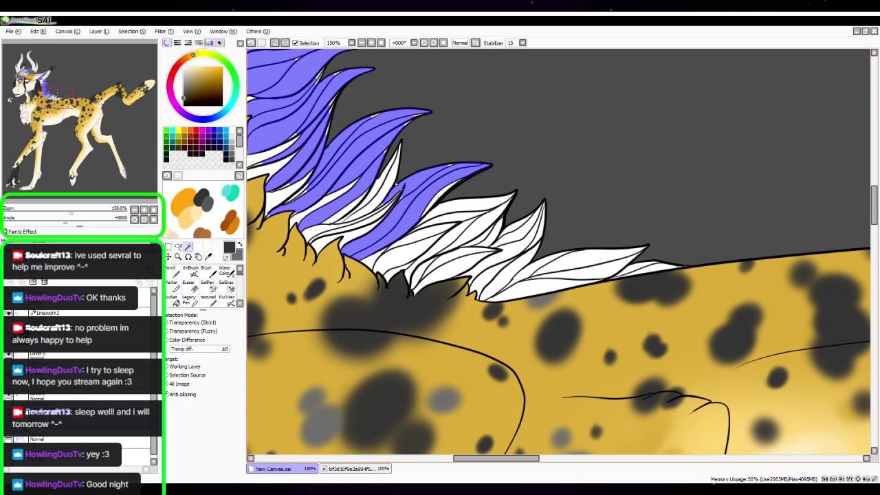
left_click(376, 186)
Add the mane strands above the shoulder and the short overlapping lock at their base to the Magic Wand selection
left_click(465, 208)
left_click(453, 218)
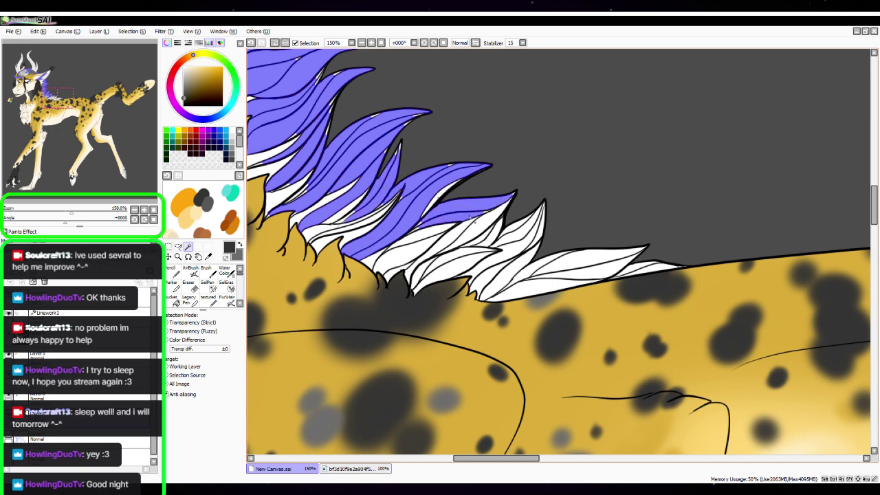
left_click(477, 224)
left_click(478, 239)
left_click(493, 235)
left_click(473, 255)
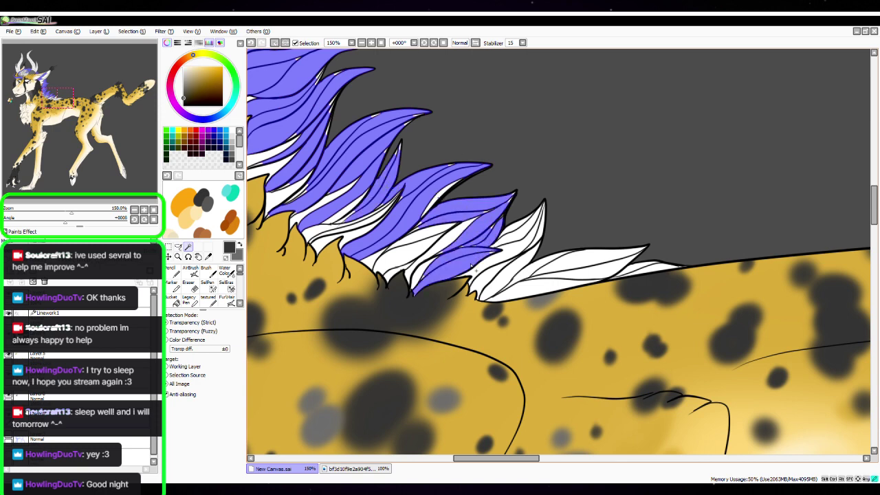
Add the last upright mane lock and the flat locks ending on the back to the Magic Wand selection
left_click(504, 248)
left_click(520, 228)
left_click(515, 225)
left_click(538, 233)
left_click(501, 271)
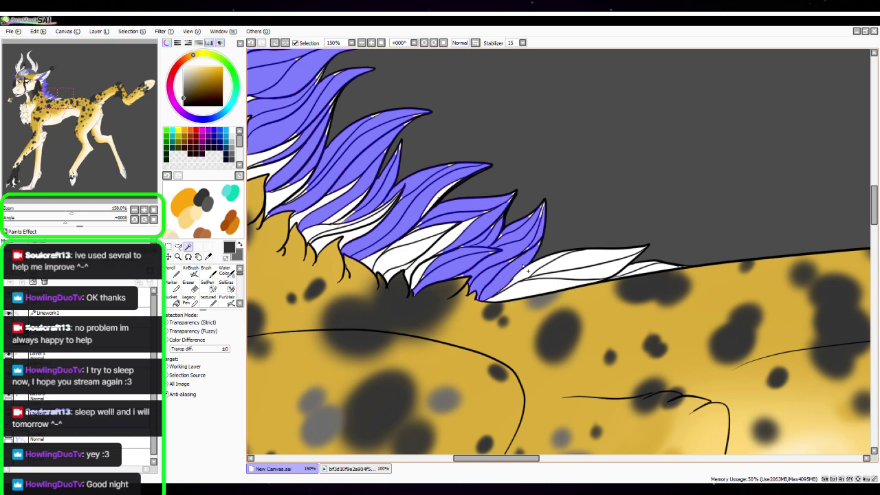
left_click(581, 273)
left_click(645, 270)
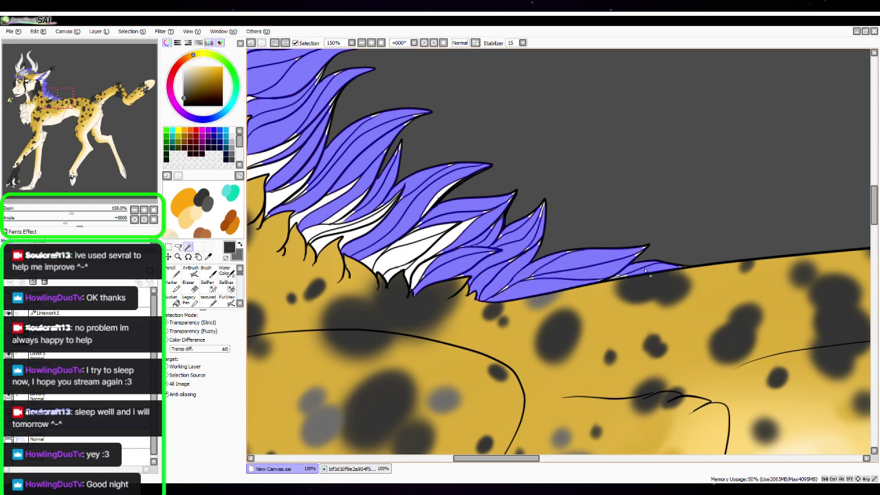
Paint the unselected gaps along the base of the mane into the selection with the SelPen at size 50
left_click(136, 210)
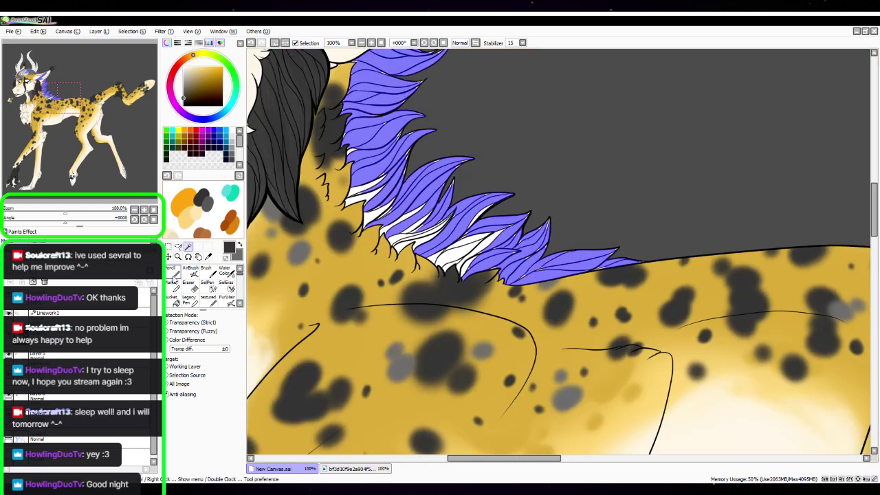
left_click(208, 285)
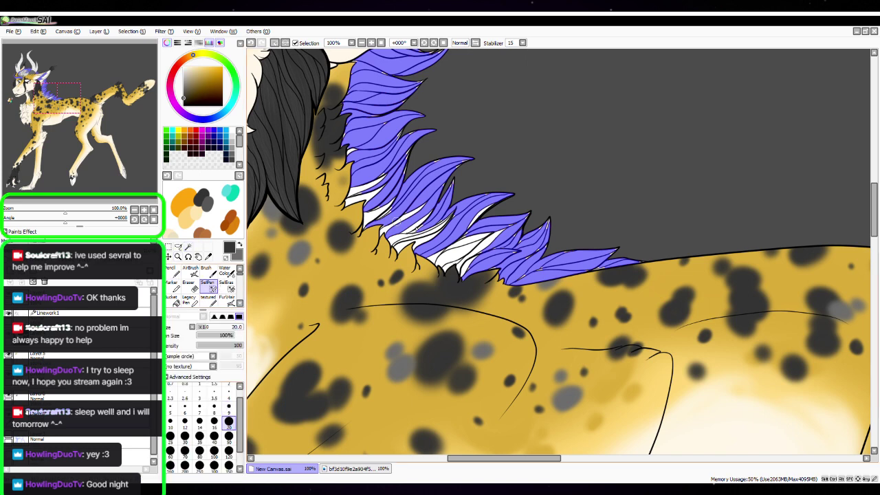
left_click(229, 438)
mouse_move(469, 246)
left_mouse_down()
mouse_move(426, 269)
mouse_move(491, 245)
mouse_move(491, 281)
mouse_move(502, 284)
mouse_move(571, 272)
mouse_move(617, 276)
mouse_move(352, 180)
mouse_move(355, 215)
mouse_move(357, 187)
mouse_move(418, 211)
mouse_move(431, 190)
mouse_move(450, 226)
mouse_move(408, 247)
left_mouse_up()
key("space")
left_click_drag(517, 231, 582, 408)
mouse_move(411, 275)
left_mouse_down()
mouse_move(403, 304)
mouse_move(419, 290)
mouse_move(428, 308)
mouse_move(438, 254)
mouse_move(409, 242)
left_mouse_up()
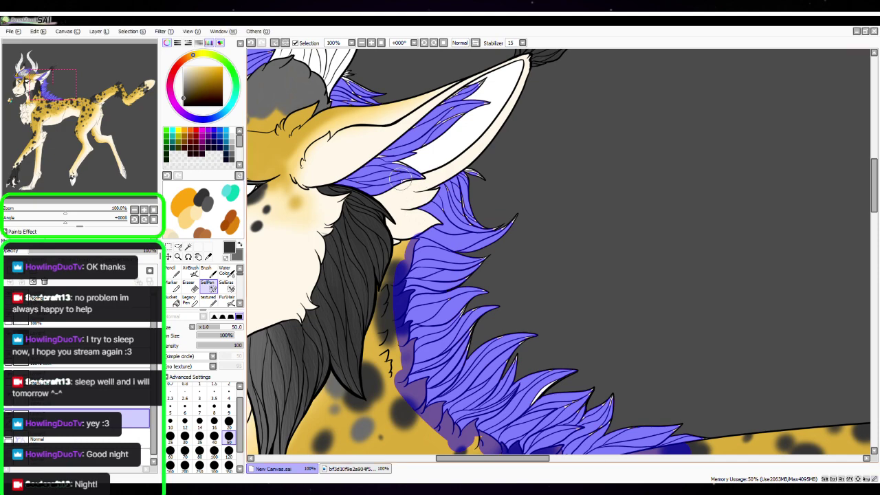
Paint the remaining white head hair between the horns and the forelock's base into the selection with the SelPen
key("space")
left_click_drag(321, 179, 628, 261)
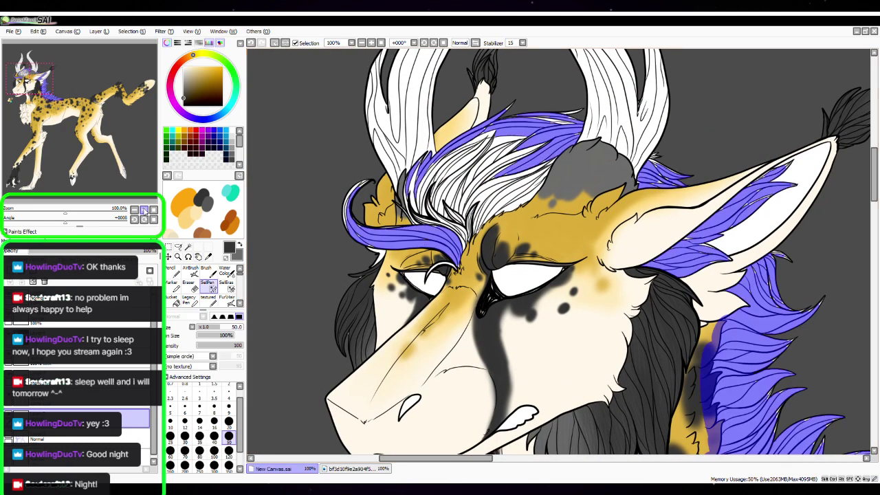
left_click(143, 209)
left_click_drag(411, 277, 399, 252)
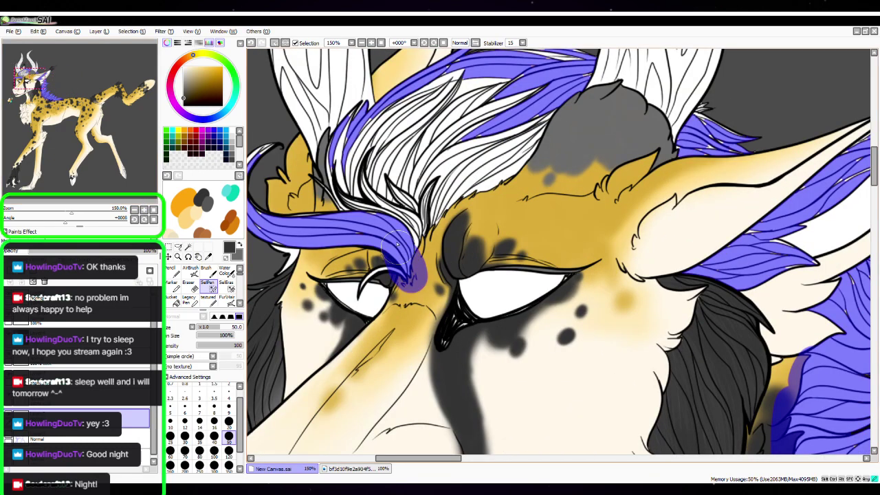
mouse_move(364, 212)
left_mouse_down()
mouse_move(343, 182)
mouse_move(397, 221)
mouse_move(424, 170)
mouse_move(459, 154)
mouse_move(467, 180)
mouse_move(462, 172)
mouse_move(498, 134)
mouse_move(447, 220)
mouse_move(495, 218)
left_mouse_up()
mouse_move(481, 254)
left_mouse_down()
mouse_move(536, 199)
mouse_move(530, 229)
mouse_move(584, 196)
mouse_move(615, 158)
mouse_move(609, 153)
mouse_move(520, 212)
mouse_move(546, 164)
mouse_move(508, 168)
mouse_move(525, 117)
mouse_move(506, 119)
mouse_move(533, 108)
mouse_move(574, 113)
mouse_move(594, 130)
mouse_move(628, 105)
mouse_move(591, 105)
mouse_move(612, 118)
mouse_move(636, 108)
left_mouse_up()
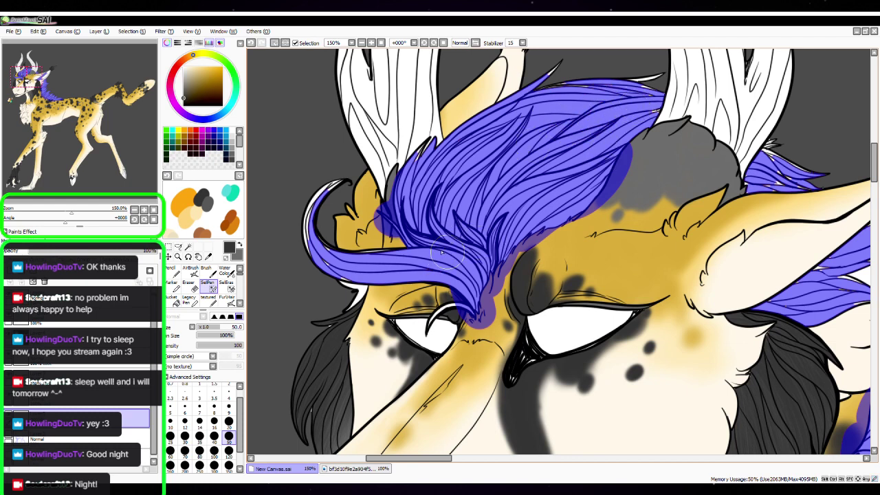
Fill the unselected tip, edges and slivers of the curled forelock into the selection with the SelPen at size 9
left_click(228, 406)
left_click(144, 209)
left_click(144, 210)
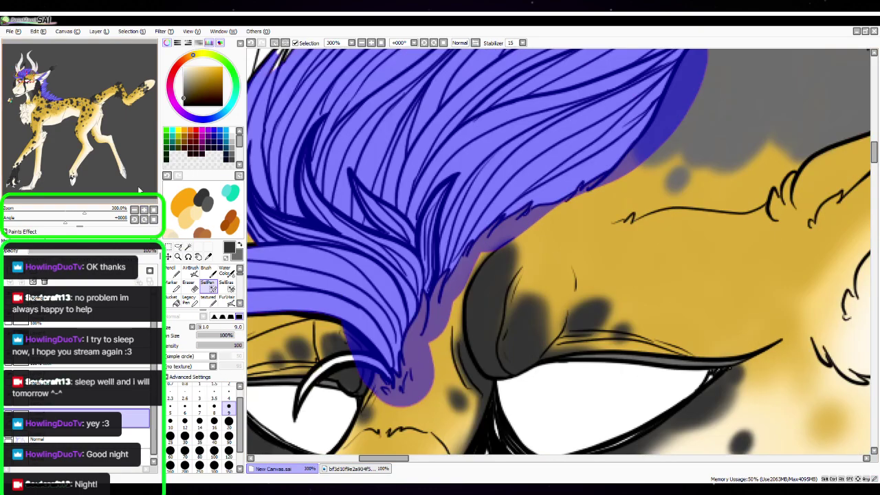
key("space")
left_click_drag(310, 205, 583, 198)
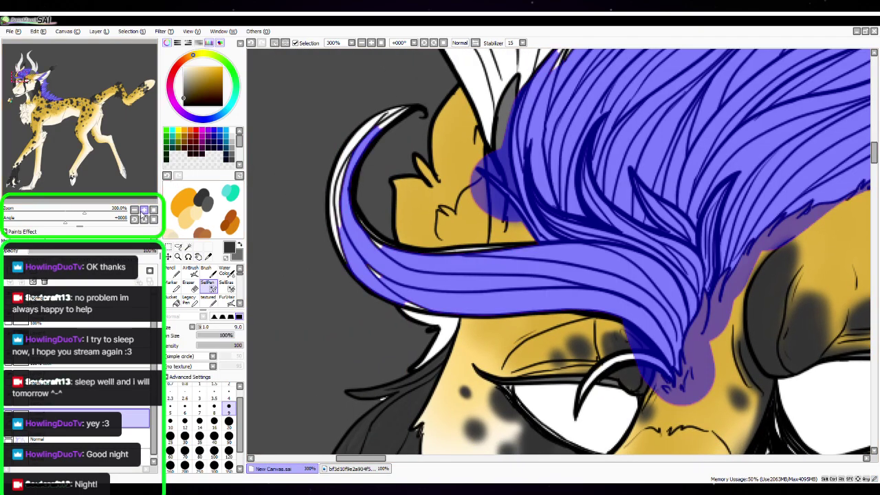
left_click(142, 211)
key("space")
left_click_drag(402, 240, 479, 269)
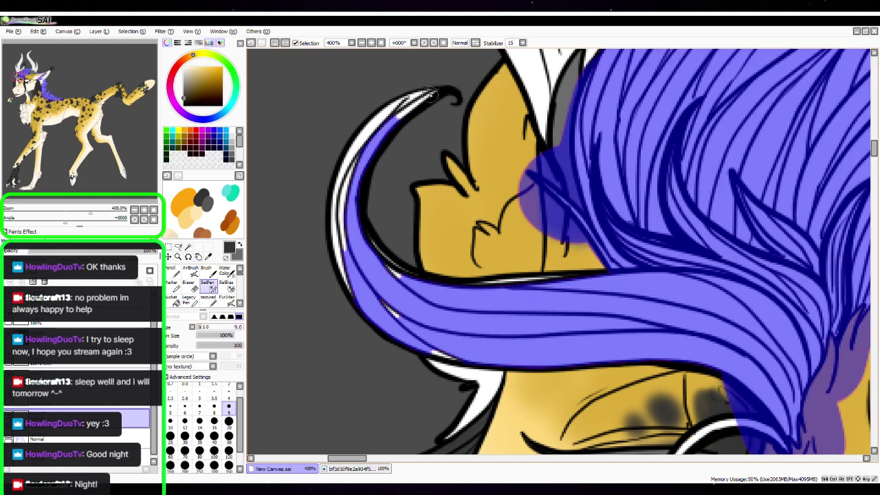
mouse_move(430, 95)
left_mouse_down()
mouse_move(383, 138)
mouse_move(422, 99)
mouse_move(369, 135)
mouse_move(404, 104)
mouse_move(376, 125)
mouse_move(359, 170)
mouse_move(364, 86)
mouse_move(372, 127)
mouse_move(348, 165)
mouse_move(342, 221)
mouse_move(346, 163)
mouse_move(342, 255)
mouse_move(334, 229)
mouse_move(355, 290)
left_mouse_up()
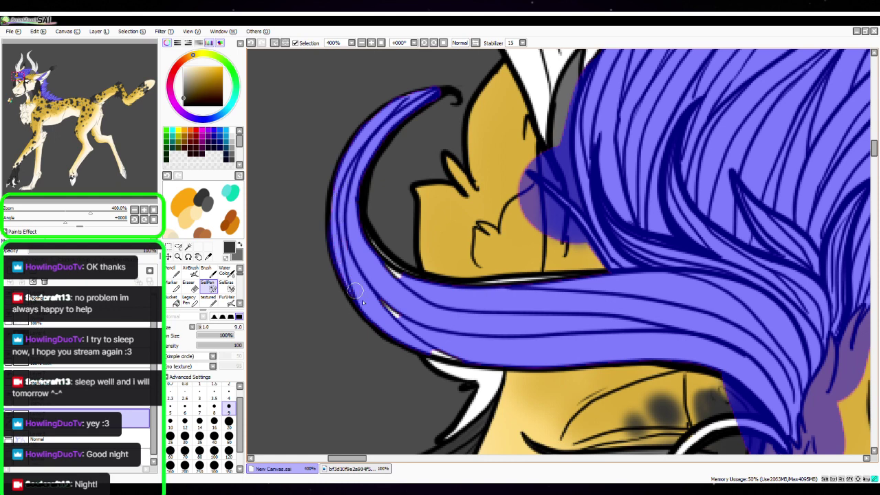
mouse_move(341, 181)
left_mouse_down()
mouse_move(354, 244)
mouse_move(378, 252)
mouse_move(365, 243)
mouse_move(422, 289)
mouse_move(414, 328)
mouse_move(442, 350)
left_mouse_up()
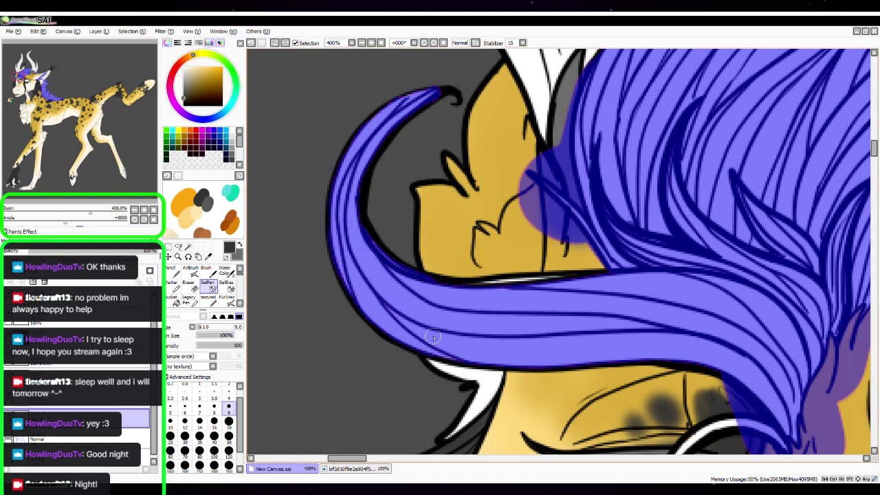
left_click_drag(479, 277, 596, 273)
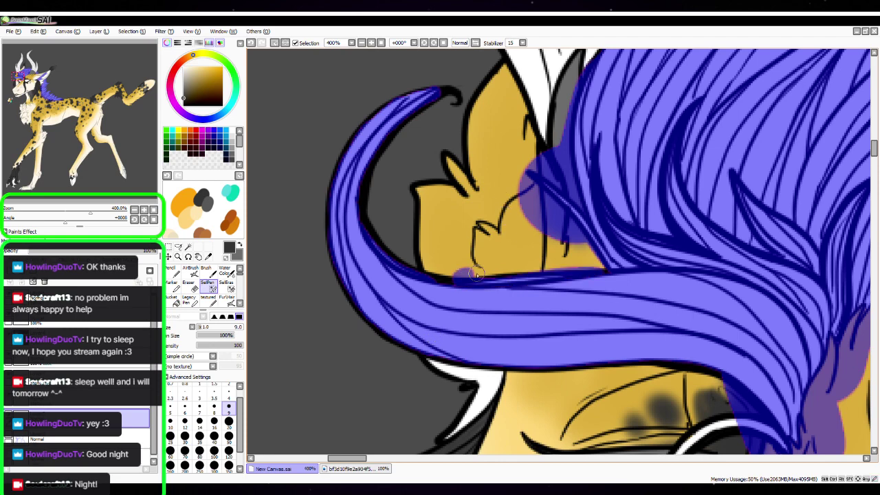
Paint the thin curved hair strand hanging over the eye into the selection with the SelPen at size 4
key("space")
left_click_drag(770, 348, 562, 171)
left_click(144, 209)
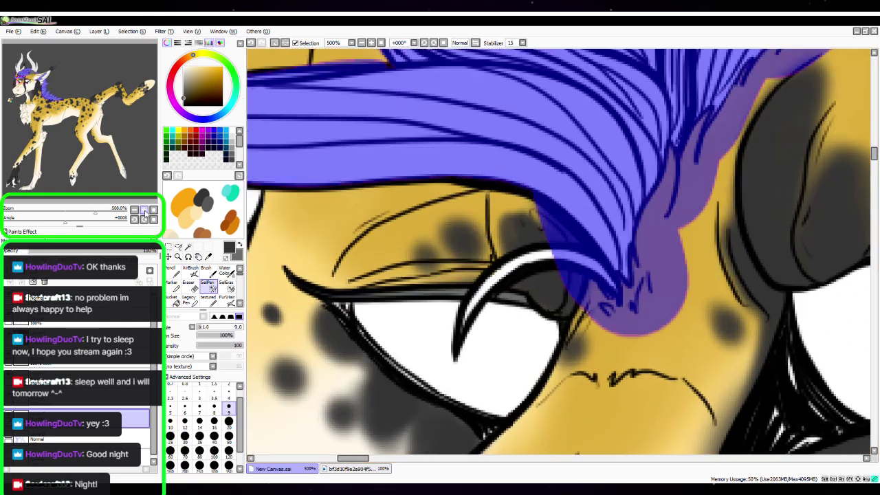
left_click(229, 398)
mouse_move(462, 335)
left_mouse_down()
mouse_move(509, 280)
mouse_move(550, 260)
mouse_move(484, 289)
mouse_move(475, 298)
mouse_move(517, 259)
mouse_move(544, 252)
left_mouse_up()
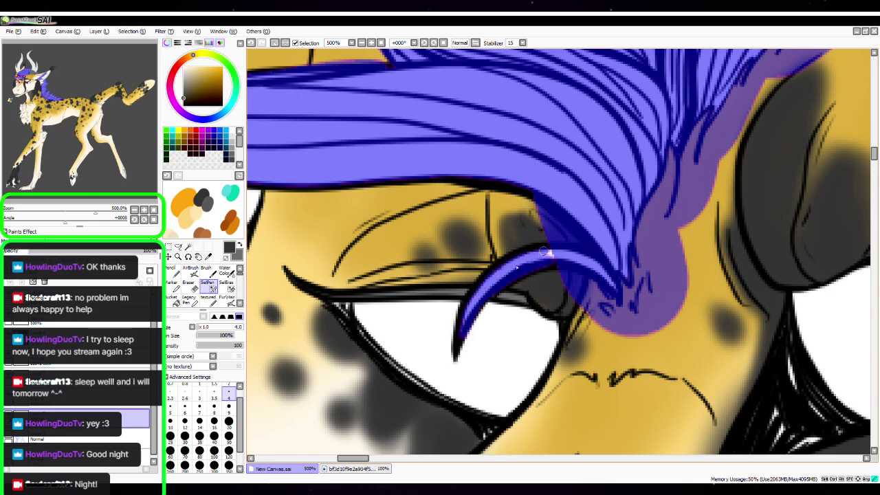
Fill the pointed tip and the slivers along the top edge of the head hair into the selection with the SelPen at sizes 4 and 9
left_click(229, 406)
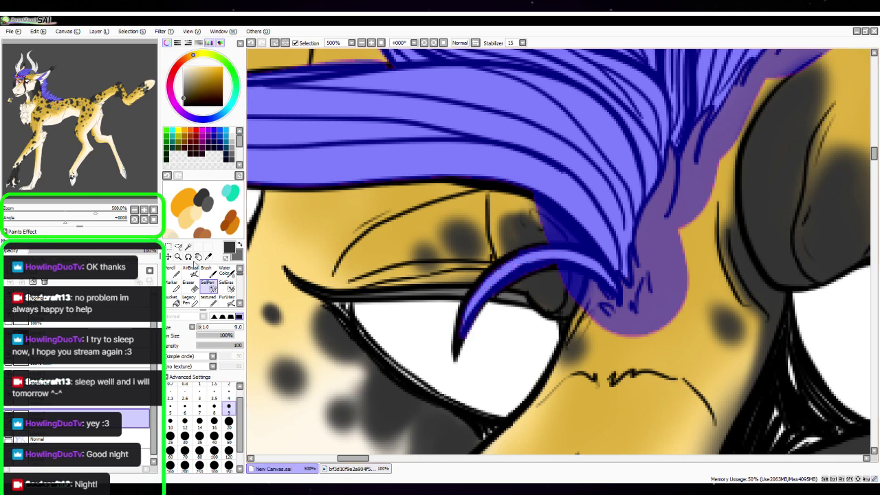
left_click(134, 209)
left_click_drag(861, 53, 757, 341)
left_click(229, 394)
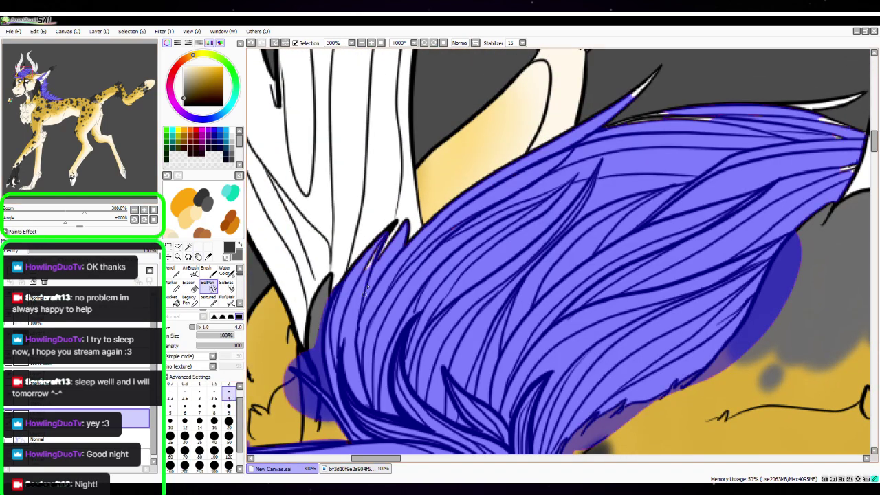
left_click_drag(702, 203, 546, 321)
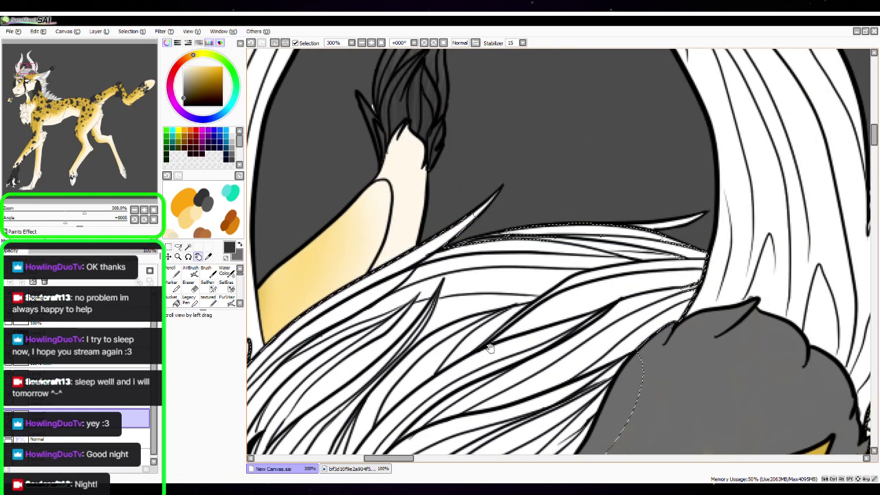
left_click_drag(493, 197, 482, 208)
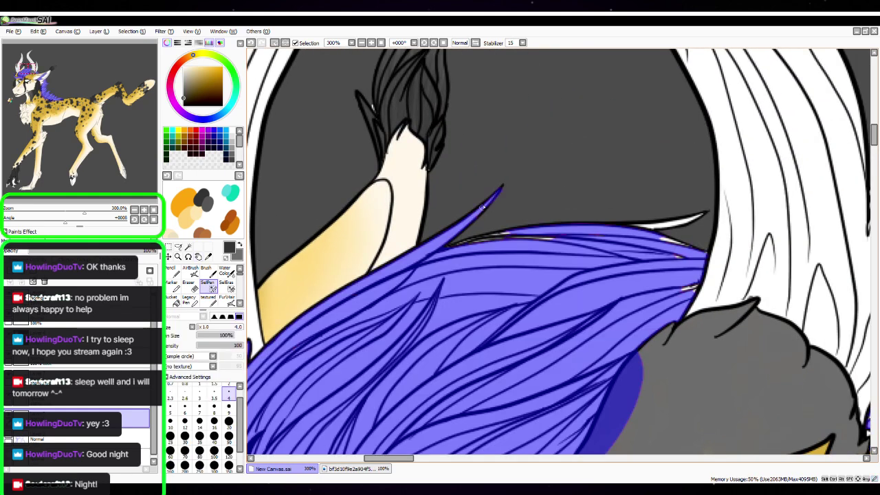
left_click(229, 407)
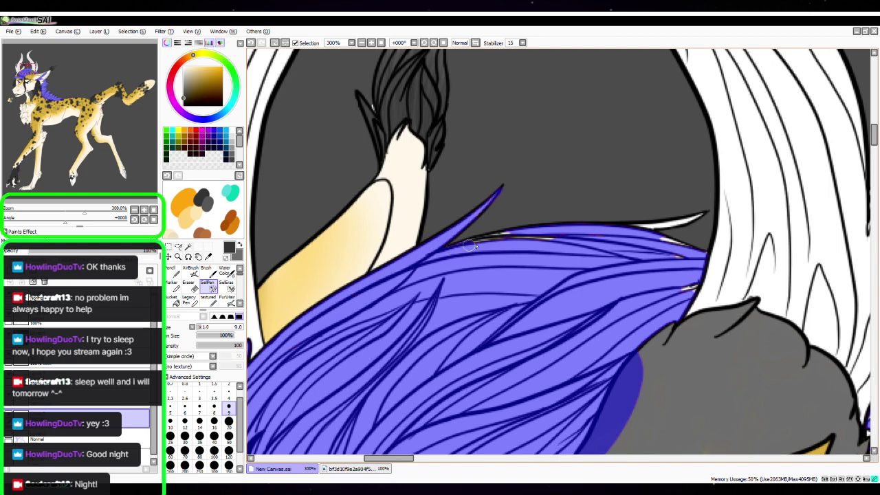
left_click_drag(491, 238, 521, 239)
Add the thin lock pointing at the far horn with the Magic Wand and fill its tip and nearby slivers with the SelPen
left_click_drag(722, 323, 600, 334)
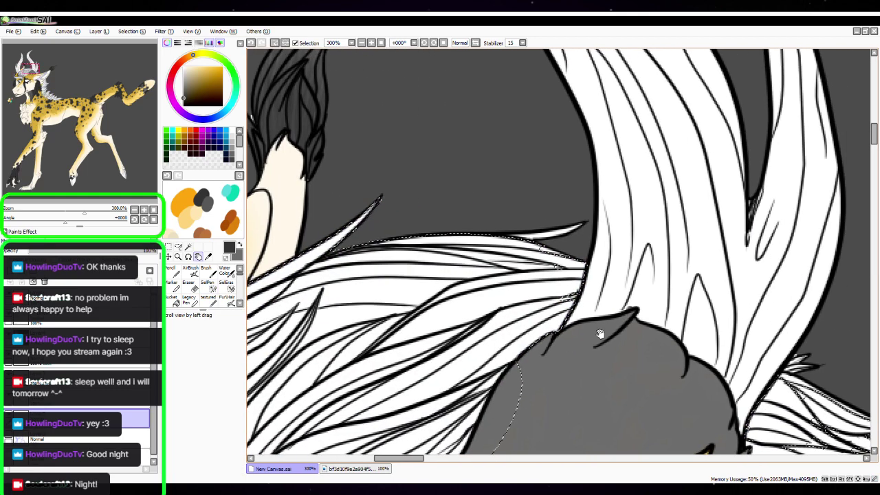
left_click(227, 391)
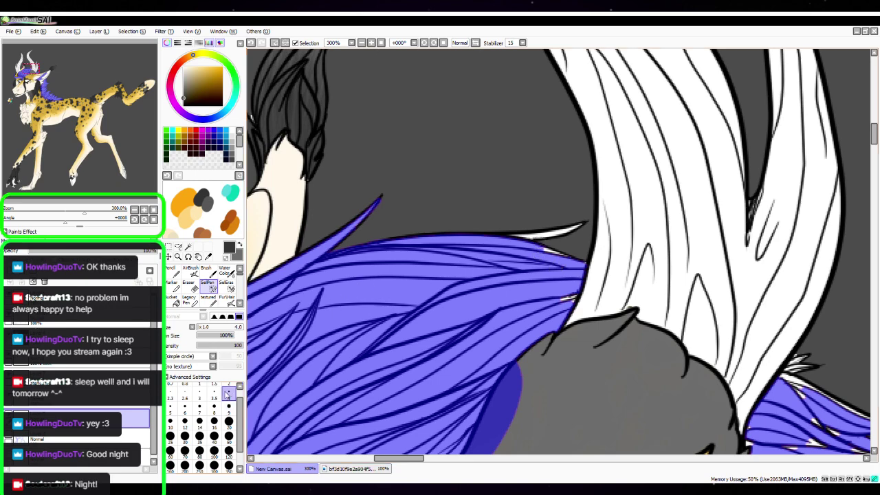
left_click(144, 209)
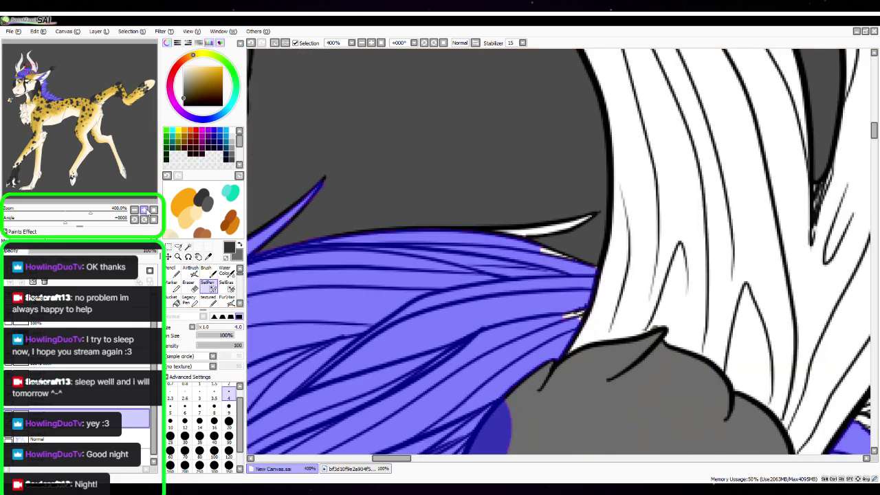
left_click(145, 209)
left_click(189, 247)
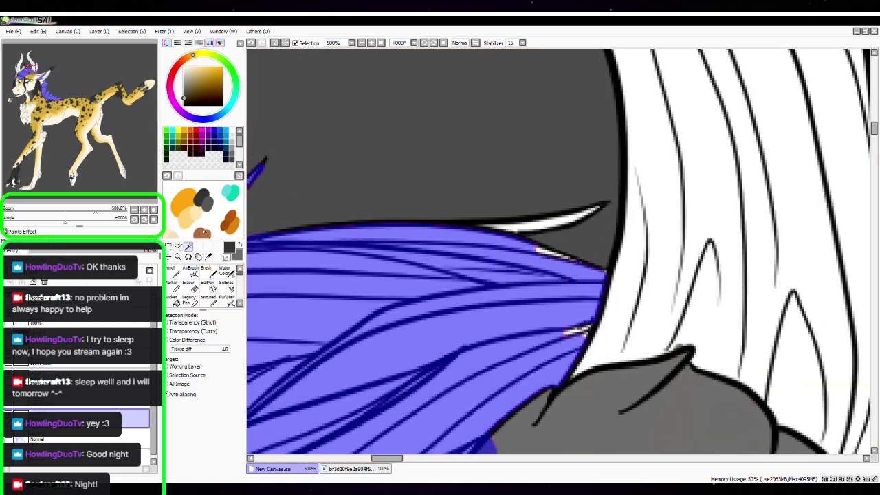
left_click(547, 227)
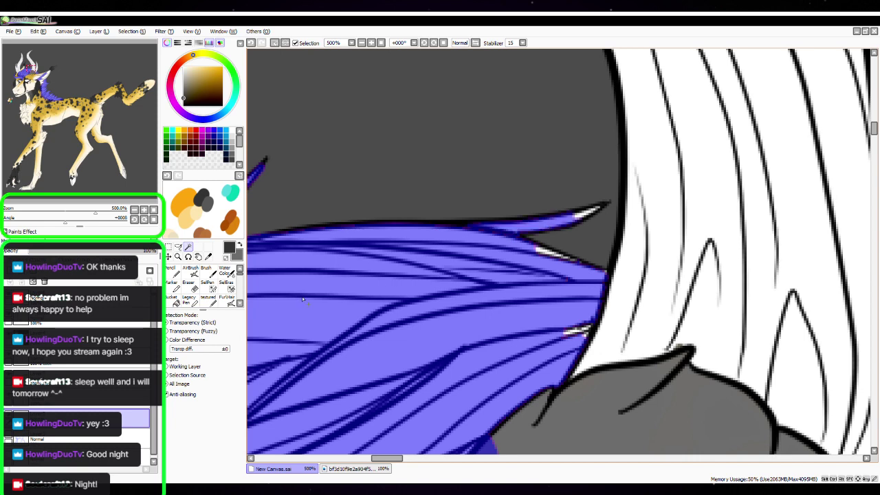
left_click(209, 287)
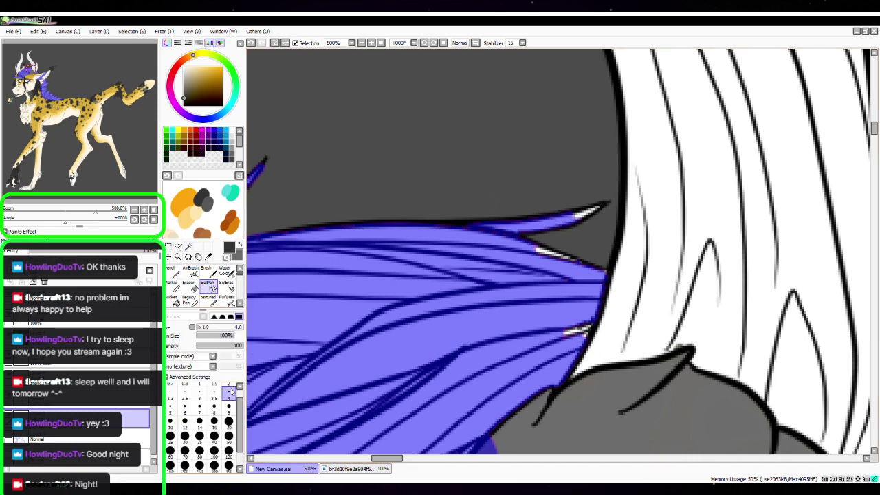
left_click(229, 387)
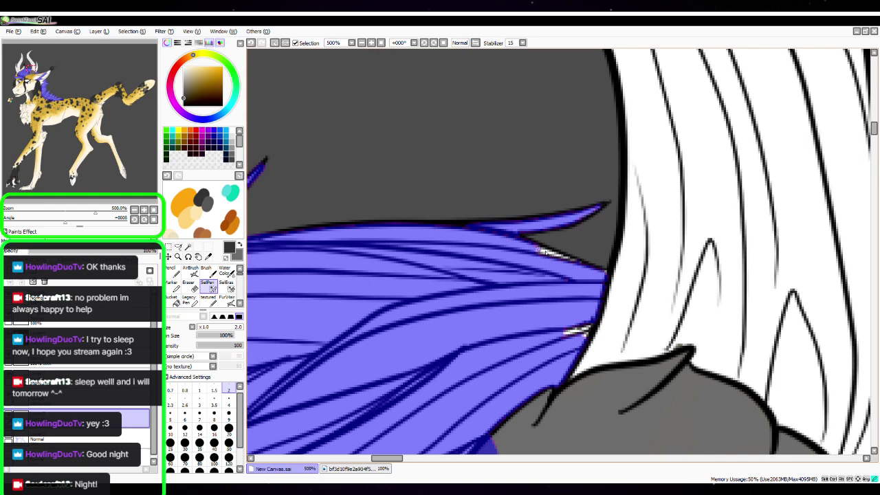
left_click(229, 401)
left_click_drag(535, 255, 565, 260)
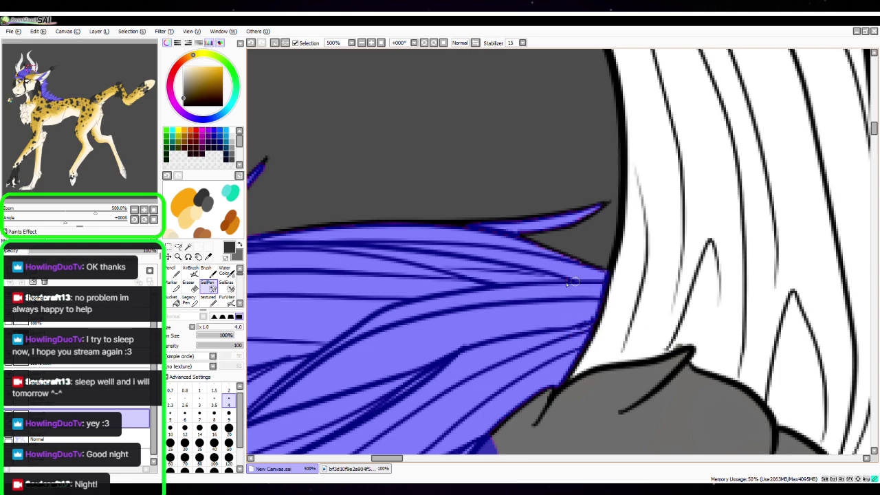
Paint the unselected slivers along the upper edge of the inner-ear hair into the selection with the SelPen at size 9
left_click(134, 211)
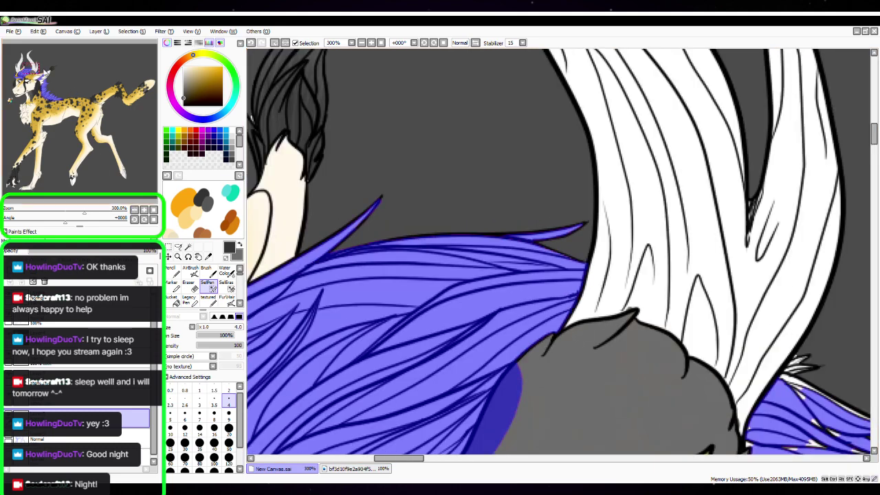
mouse_move(33, 71)
left_mouse_down()
mouse_move(69, 84)
mouse_move(44, 83)
left_mouse_up()
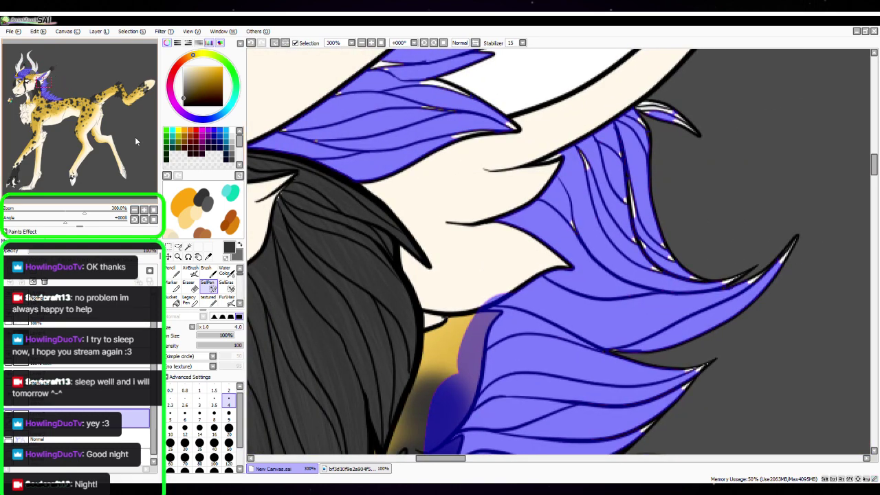
left_click_drag(454, 167, 529, 297)
left_click(229, 413)
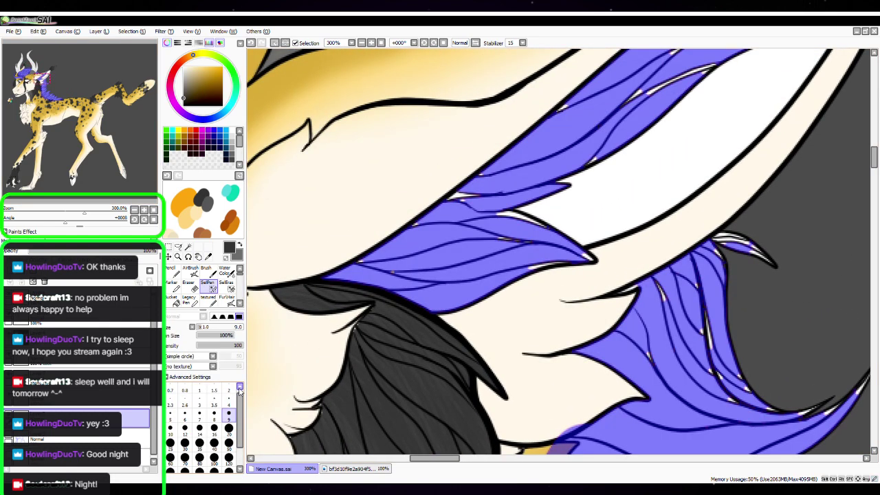
left_click_drag(367, 269, 433, 220)
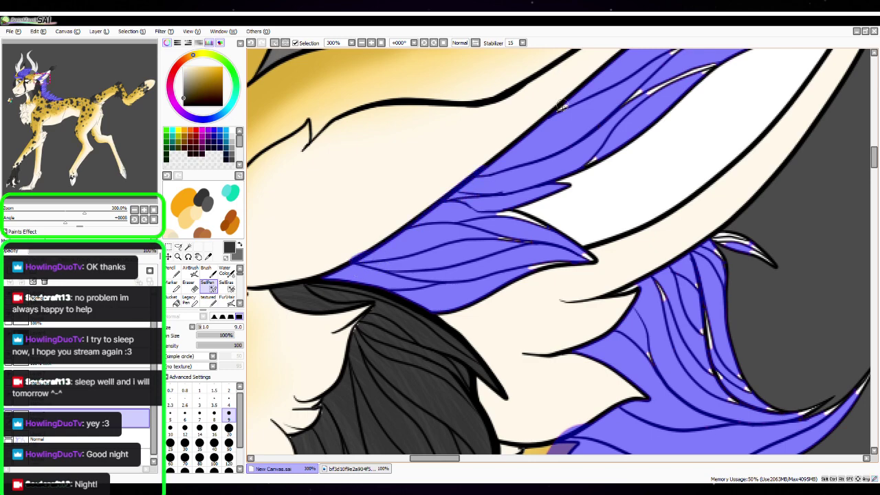
left_click_drag(677, 245, 597, 366)
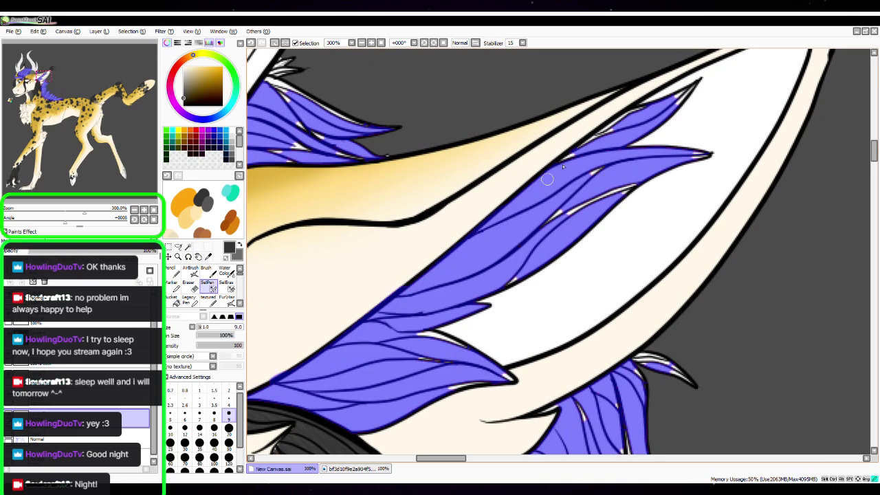
left_click_drag(601, 127, 541, 154)
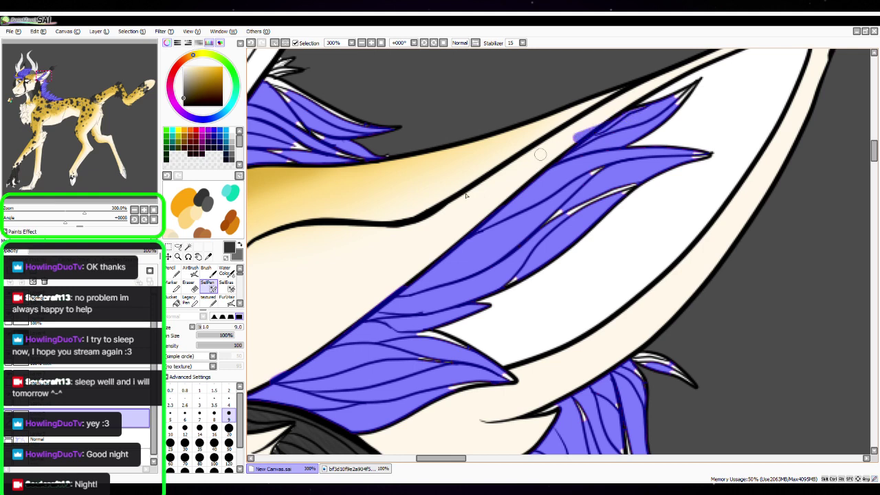
Fill the tips and narrow slivers of the upper inner-ear tufts into the selection with the SelPen at size 4
key("bracketleft")
key("bracketleft")
key("bracketleft")
key("bracketleft")
key("bracketleft")
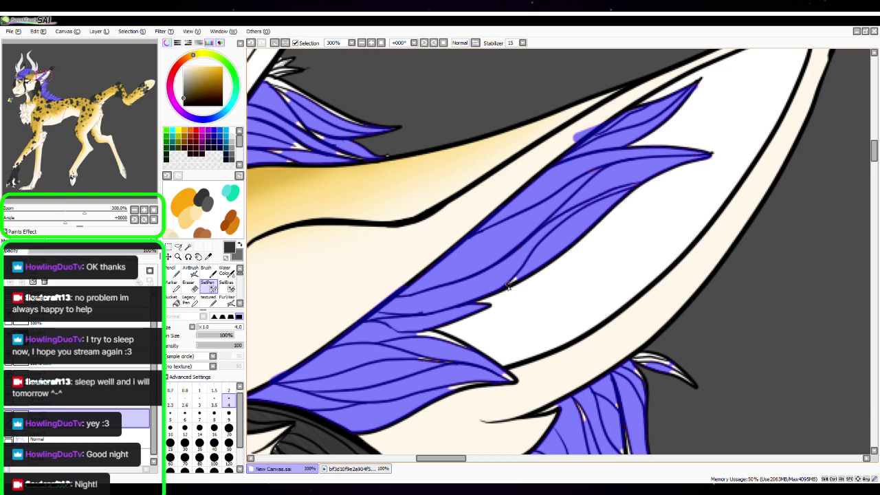
Fill the gaps and tip of the lowest inner-ear tuft into the selection with the SelPen at size 9
key("bracketright")
key("bracketright")
key("bracketright")
key("bracketright")
key("bracketright")
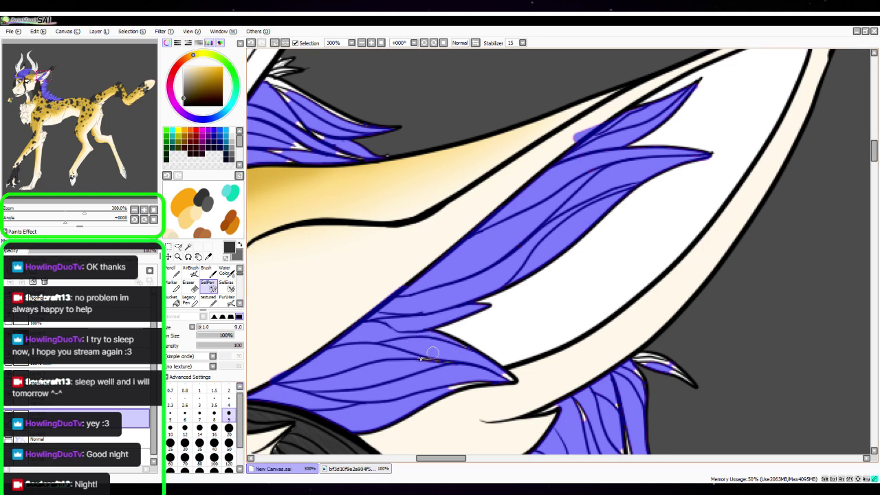
left_click_drag(421, 358, 513, 380)
Paint the base and lower gaps of the hair tuft between the far horn and the ear into the selection with the SelPen at size 9
key("space")
left_click_drag(440, 200, 589, 295)
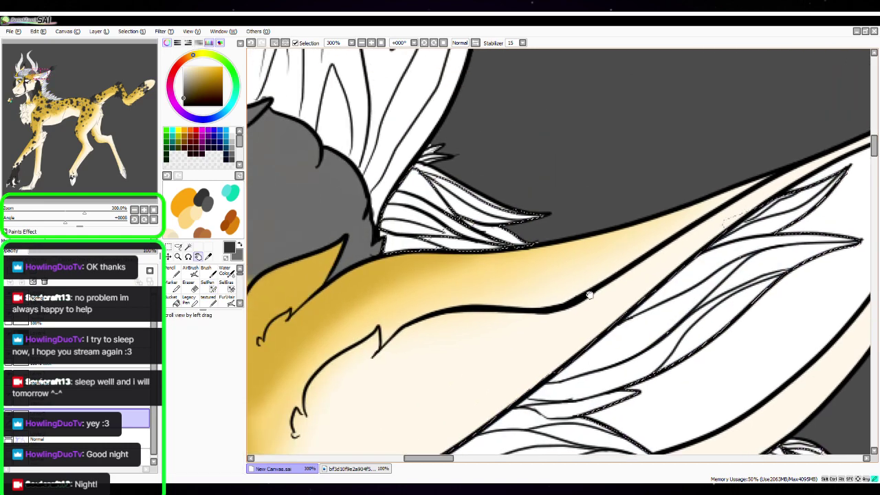
left_click_drag(478, 297, 492, 333)
scroll(491, 332, "up", 1)
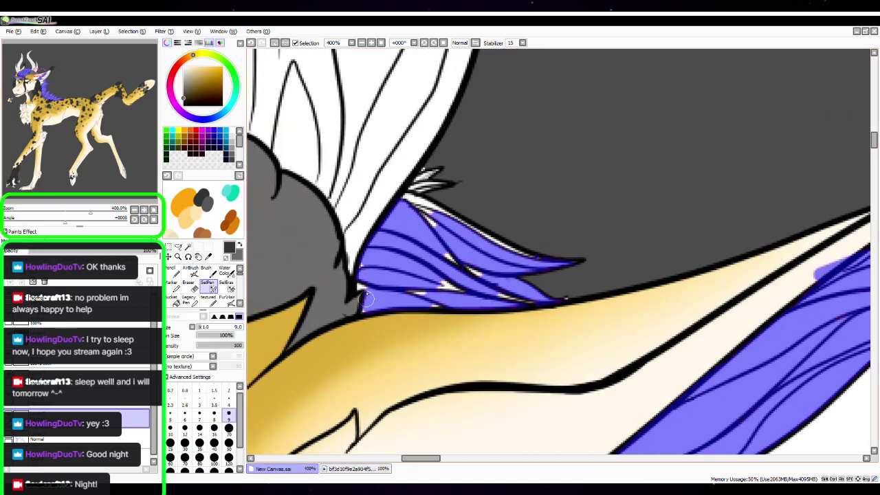
mouse_move(359, 287)
left_mouse_down()
mouse_move(370, 261)
mouse_move(381, 280)
mouse_move(410, 268)
mouse_move(443, 311)
mouse_move(468, 294)
mouse_move(542, 311)
left_mouse_up()
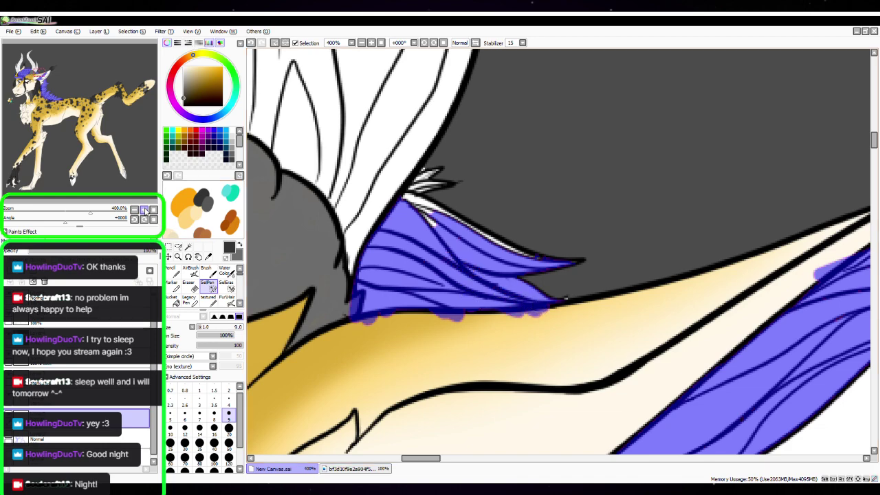
Fill the small spikes, upper edge and lower tip of the tuft behind the far horn into the selection with the SelPen at size 4
left_click(144, 209)
left_click(144, 209)
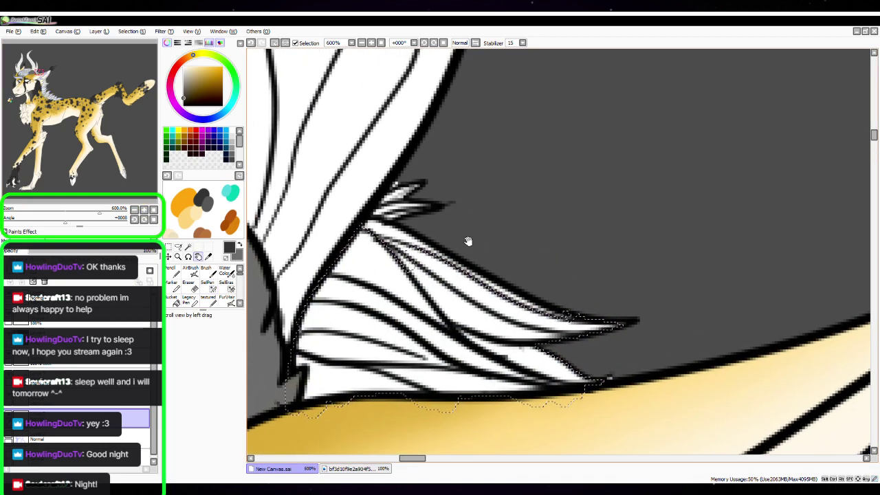
mouse_move(413, 186)
left_mouse_down()
mouse_move(371, 219)
mouse_move(395, 214)
mouse_move(385, 225)
mouse_move(427, 278)
left_mouse_up()
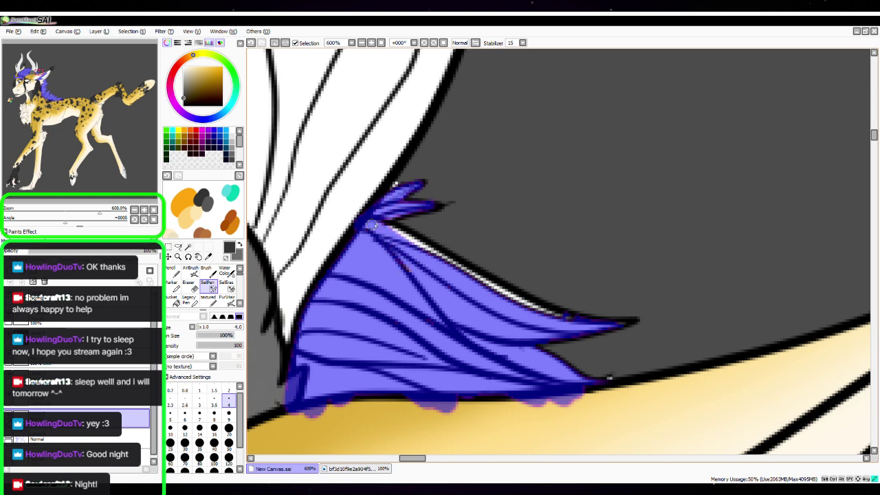
left_click_drag(374, 225, 560, 312)
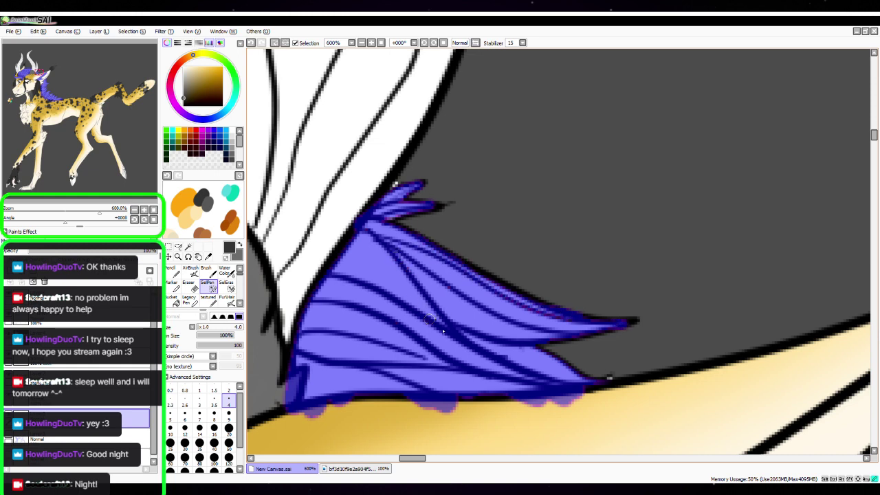
left_click_drag(606, 383, 595, 392)
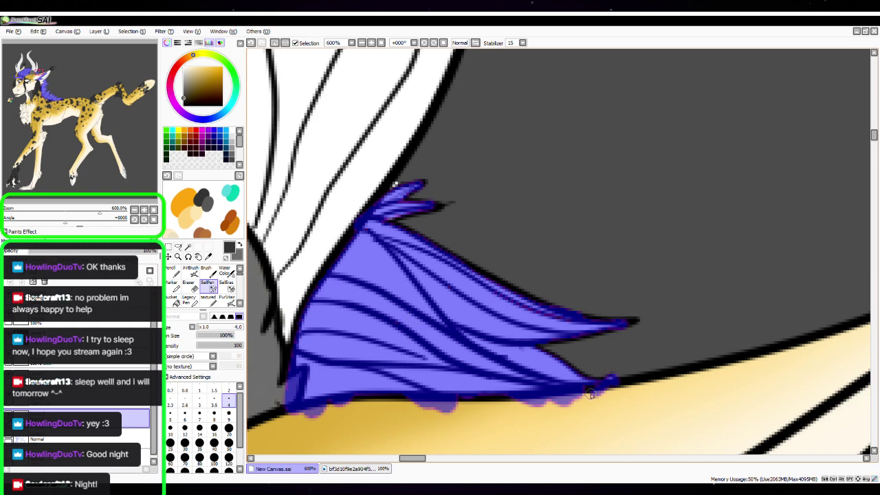
Paint the mane's upper edge under the ear and the small pointed lock behind it into the selection with the SelPen at size 4
left_click(134, 211)
left_click(133, 211)
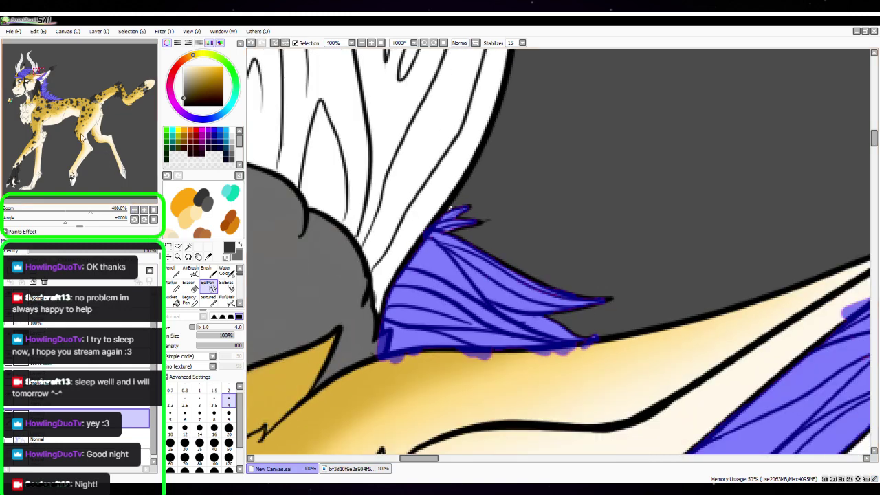
left_click_drag(45, 70, 47, 80)
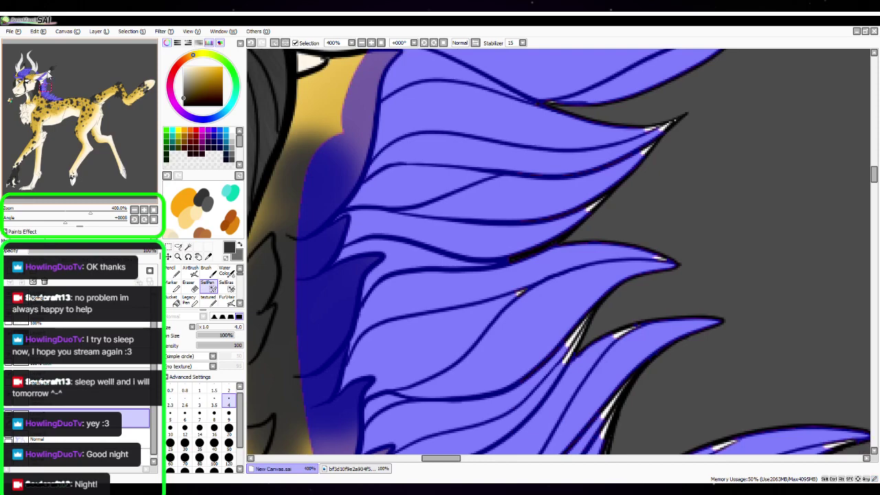
left_click_drag(653, 54, 554, 369)
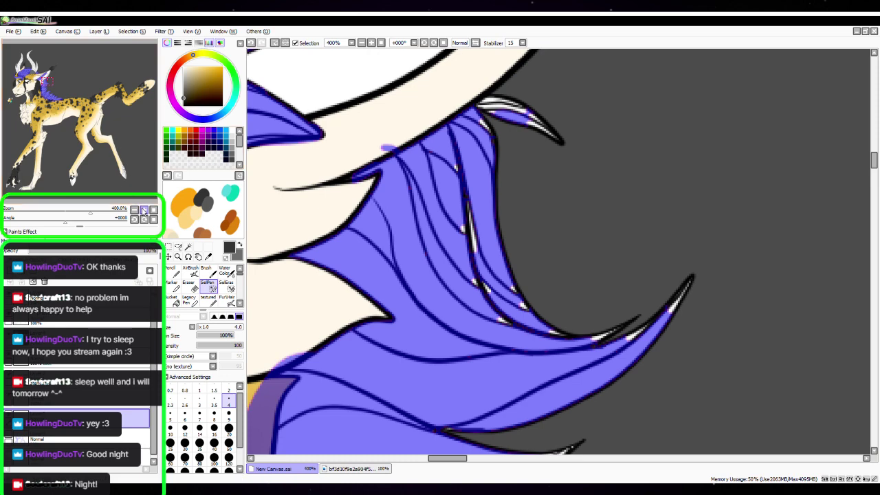
left_click(143, 210)
left_click_drag(49, 79, 47, 79)
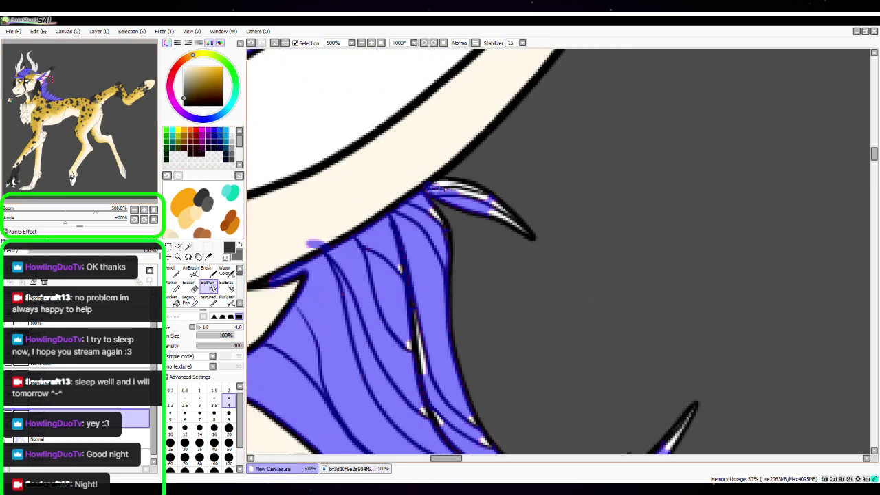
left_click_drag(445, 189, 492, 210)
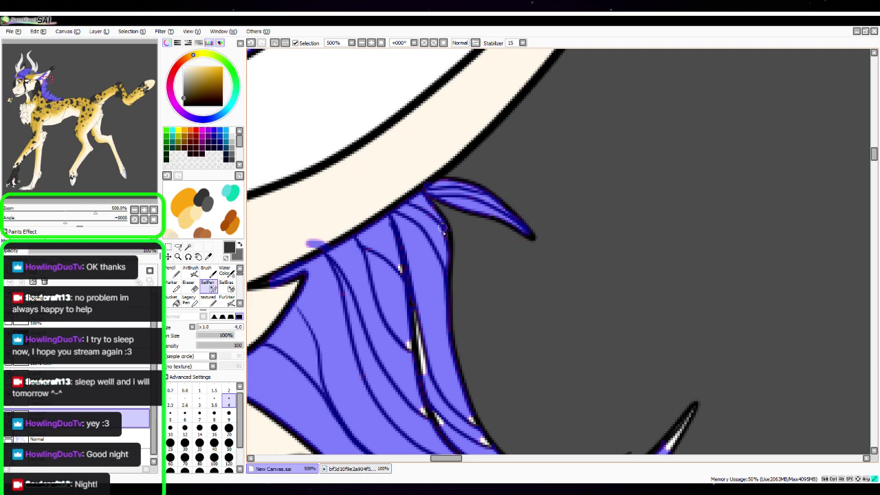
Fill the white gaps between the mane strands and along the outer edge below the ear into the selection with the SelPen at size 9
left_click(229, 415)
left_click_drag(399, 255, 412, 327)
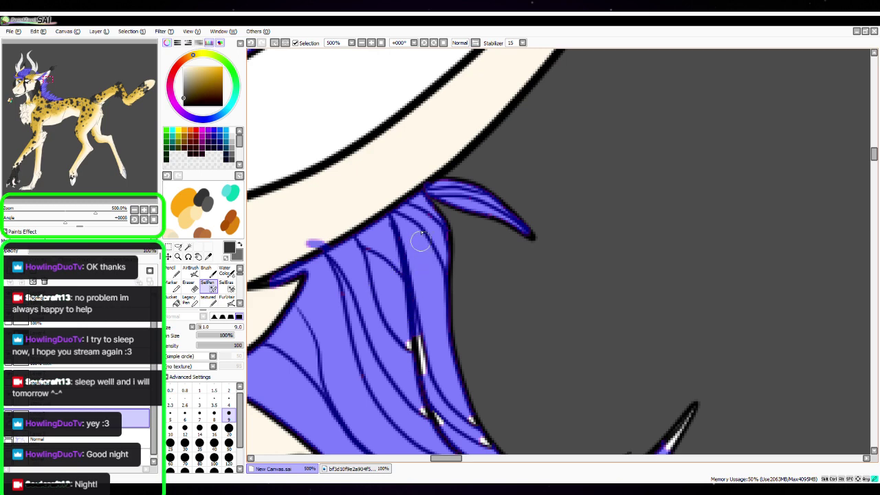
left_click_drag(425, 271, 435, 415)
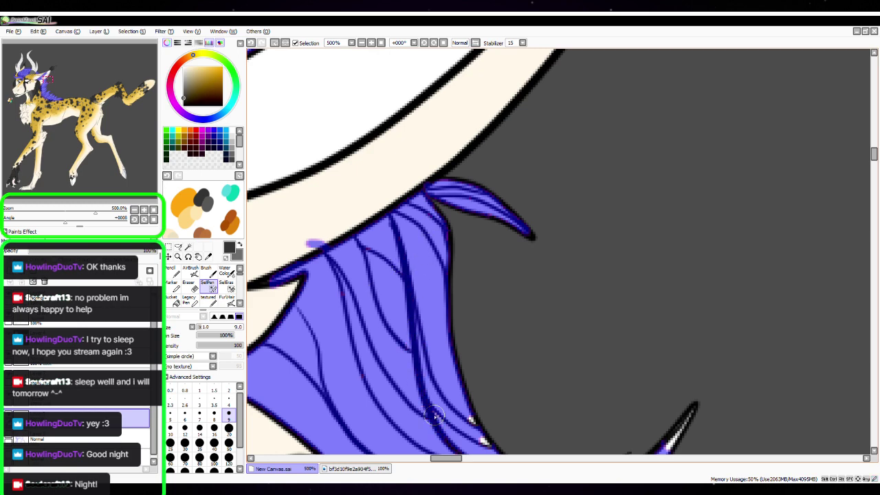
key("space")
left_click_drag(630, 344, 601, 134)
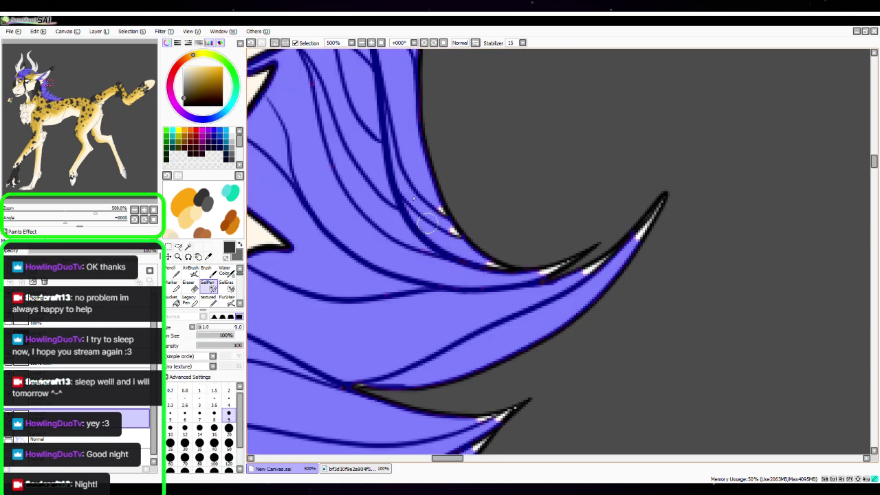
mouse_move(427, 221)
left_mouse_down()
mouse_move(462, 251)
mouse_move(503, 277)
left_mouse_up()
Paint the tips of the long upswept mane lock and the edge gaps of the lock below into the selection with the SelPen at sizes 4 and 2
left_click(229, 398)
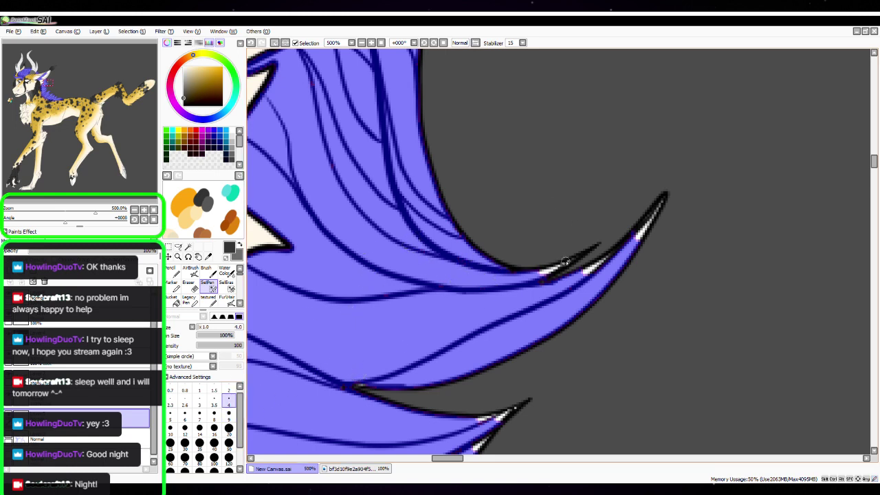
left_click(229, 390)
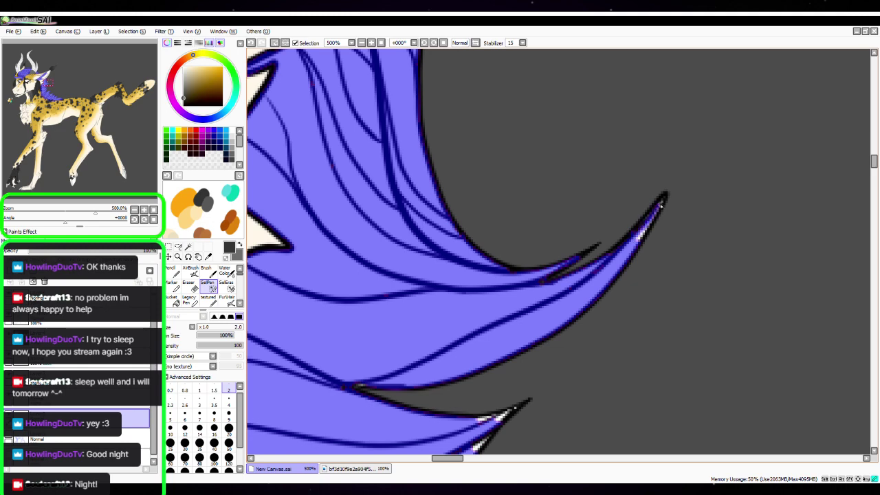
key("space")
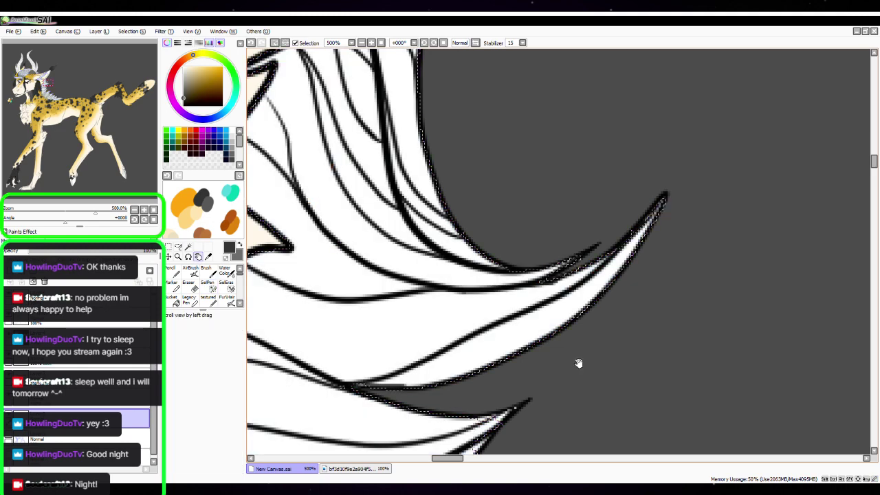
left_click_drag(577, 364, 678, 215)
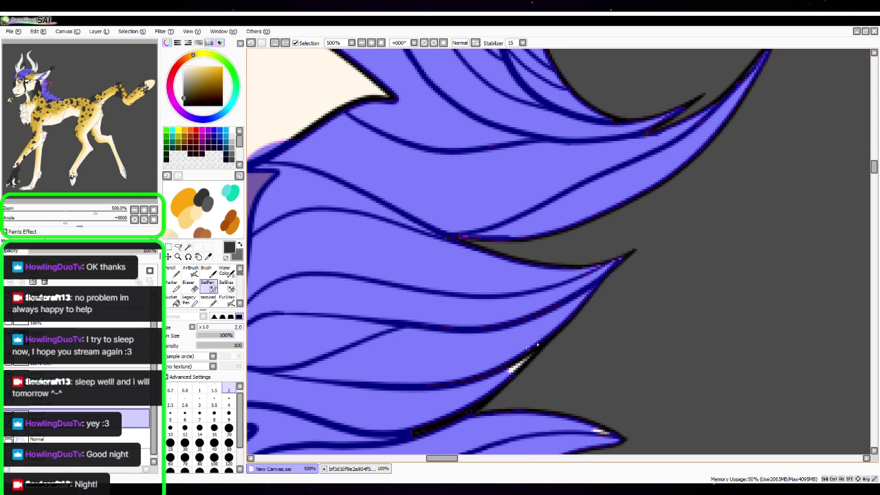
left_click_drag(537, 344, 503, 380)
Fill the gaps at the base and upper edge of the next two mane locks down the neck into the selection with the SelPen at size 4
key("space")
left_click_drag(633, 276, 640, 120)
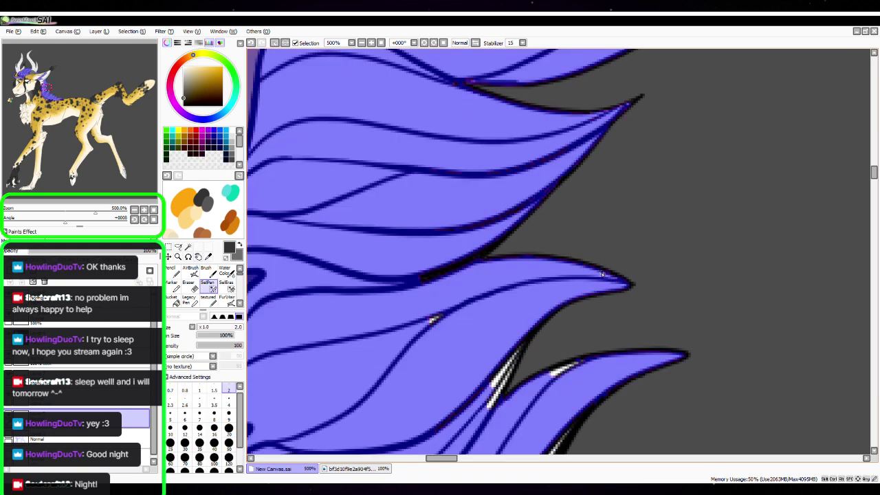
key("bracketright")
key("bracketright")
key("bracketright")
key("bracketright")
key("bracketright")
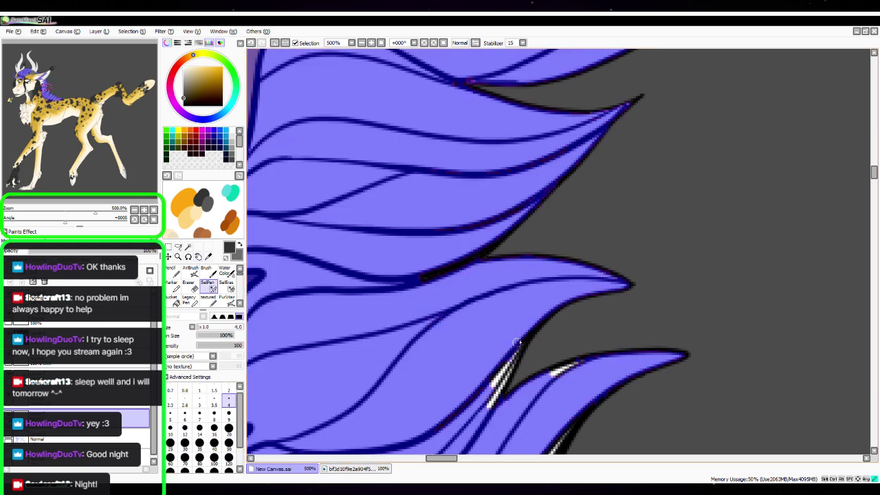
mouse_move(517, 343)
left_mouse_down()
mouse_move(491, 403)
mouse_move(497, 369)
left_mouse_up()
left_click_drag(554, 372, 565, 370)
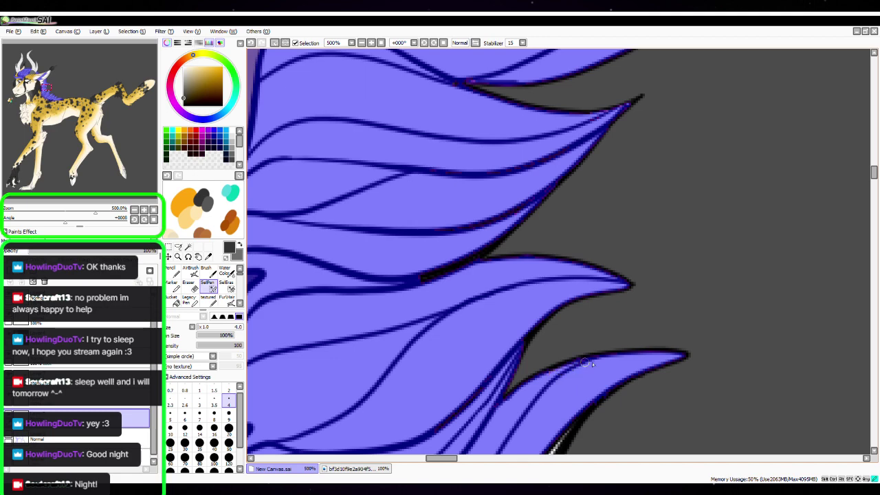
Paint the narrow crevice, the large curved lock's edges and the small spike beside it into the selection with the SelPen at size 4
mouse_move(603, 347)
left_mouse_down()
mouse_move(730, 132)
mouse_move(709, 106)
mouse_move(626, 231)
mouse_move(591, 315)
left_mouse_up()
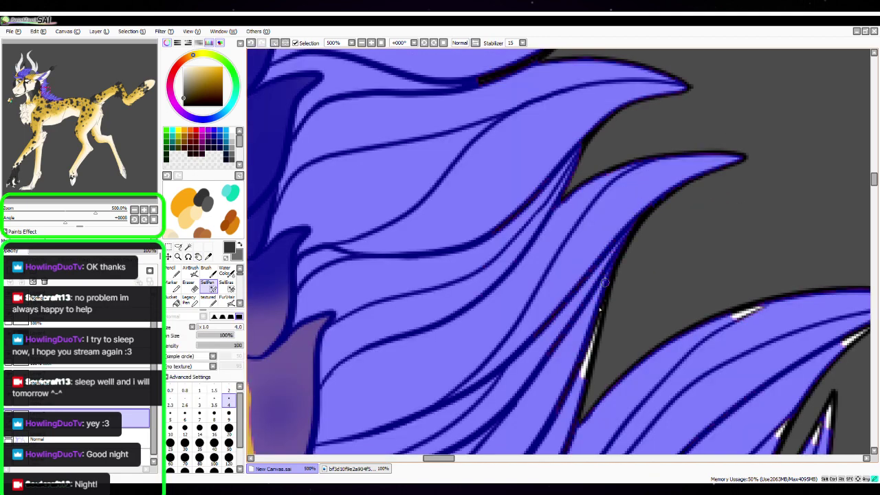
left_click_drag(606, 282, 587, 361)
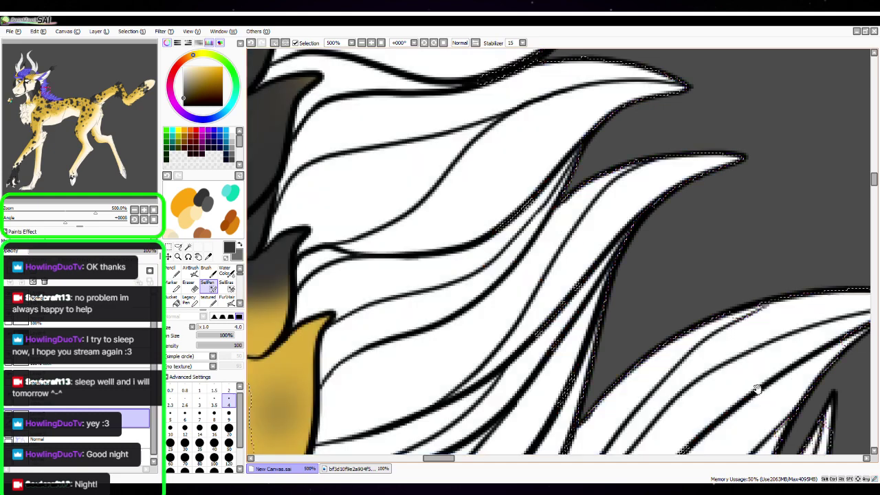
left_click_drag(758, 389, 636, 172)
left_click_drag(611, 101, 622, 97)
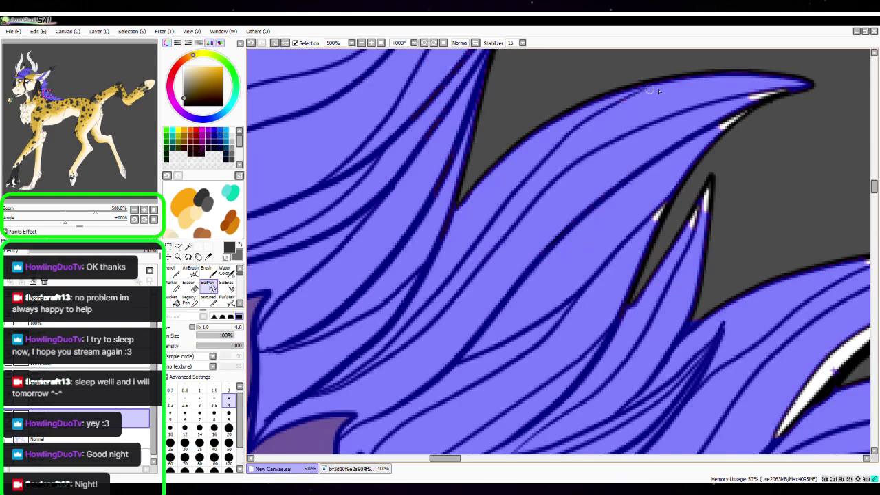
left_click_drag(758, 99, 784, 90)
left_click_drag(690, 226, 708, 193)
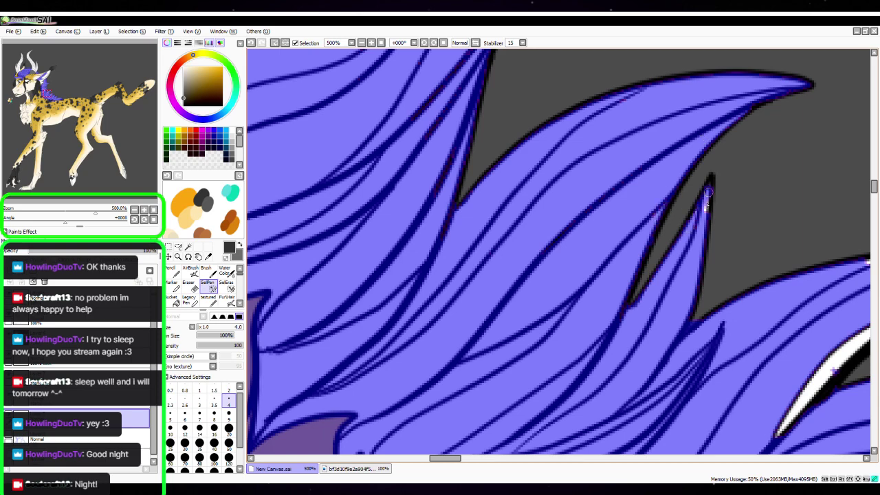
Fill the long white crescent of the curved mid-mane lock and the gaps in the pointed lock behind it into the selection at size 9
left_click_drag(748, 346, 411, 212)
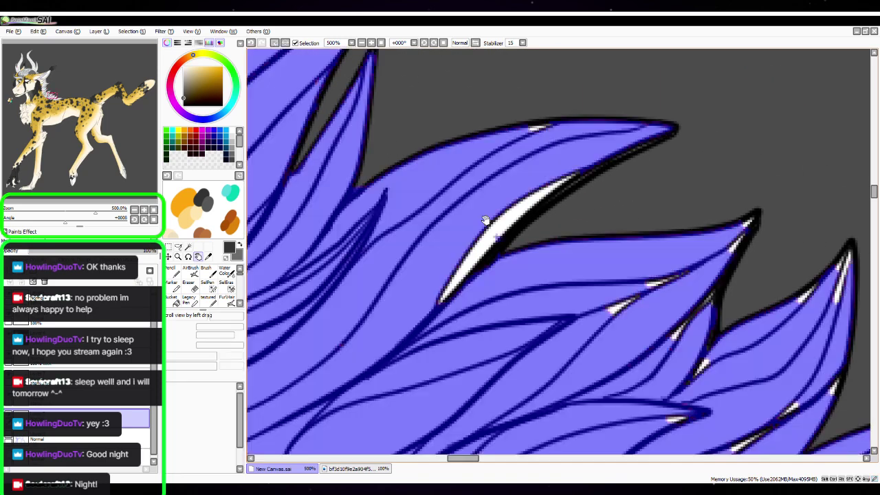
left_click(229, 415)
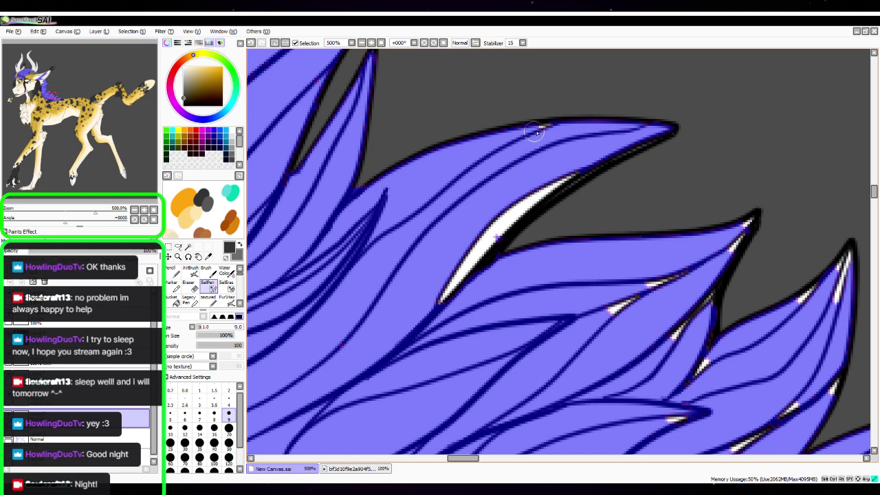
mouse_move(576, 175)
left_mouse_down()
mouse_move(523, 200)
mouse_move(489, 231)
mouse_move(550, 188)
left_mouse_up()
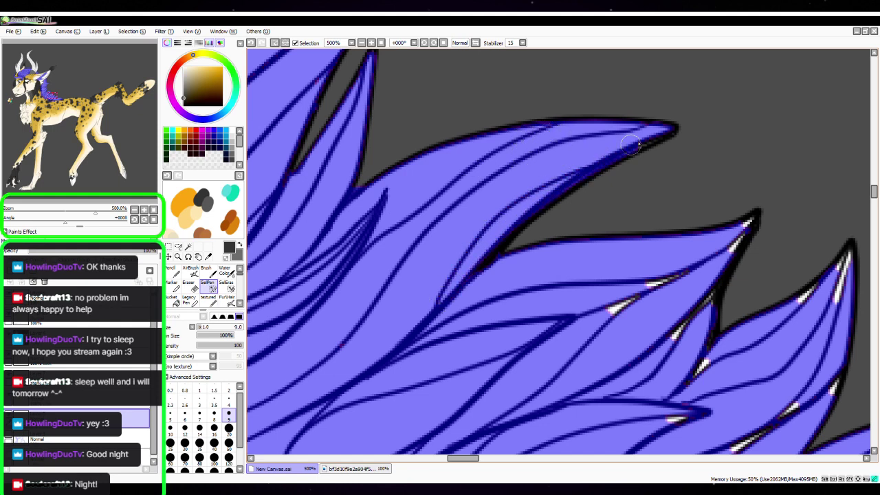
left_click_drag(677, 278, 595, 315)
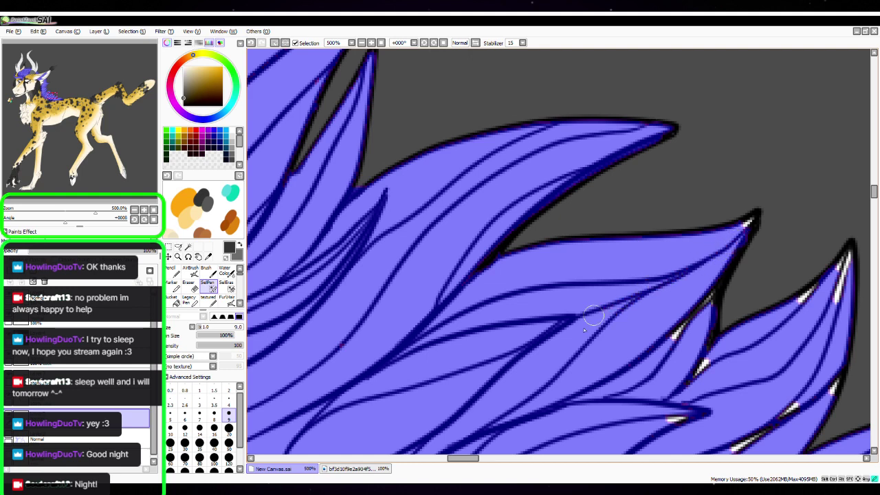
mouse_move(694, 307)
left_mouse_down()
mouse_move(667, 353)
mouse_move(709, 287)
mouse_move(685, 351)
mouse_move(689, 320)
left_mouse_up()
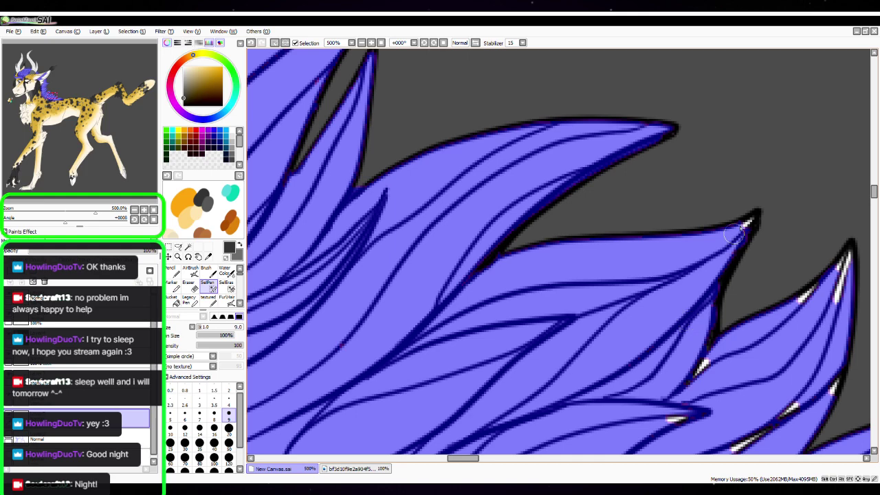
Paint the tip and edges of the upright rear mane lock and the adjacent back lock's upper gap into the selection at size 9
key("space")
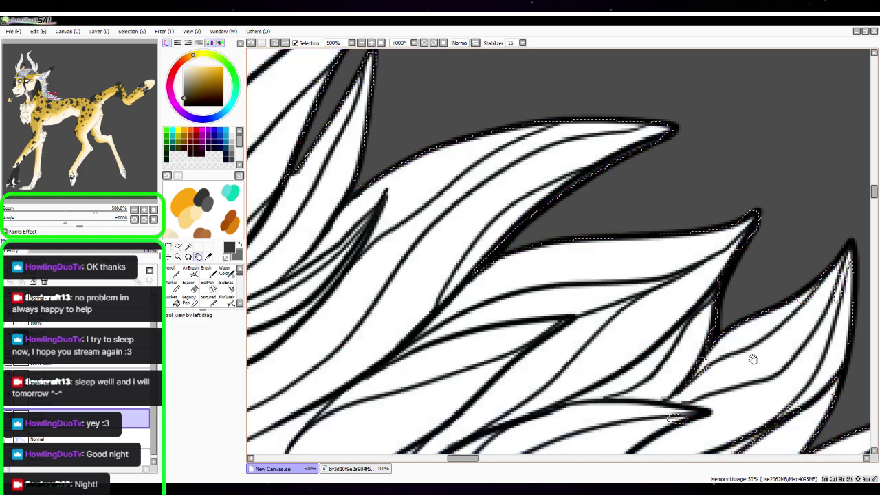
left_click_drag(752, 360, 542, 193)
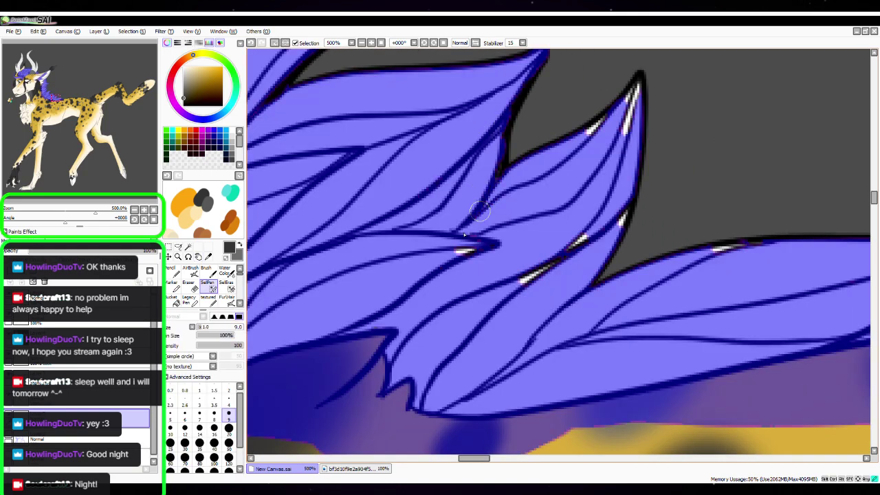
mouse_move(540, 272)
left_mouse_down()
mouse_move(525, 279)
mouse_move(586, 238)
left_mouse_up()
left_click_drag(623, 214, 615, 230)
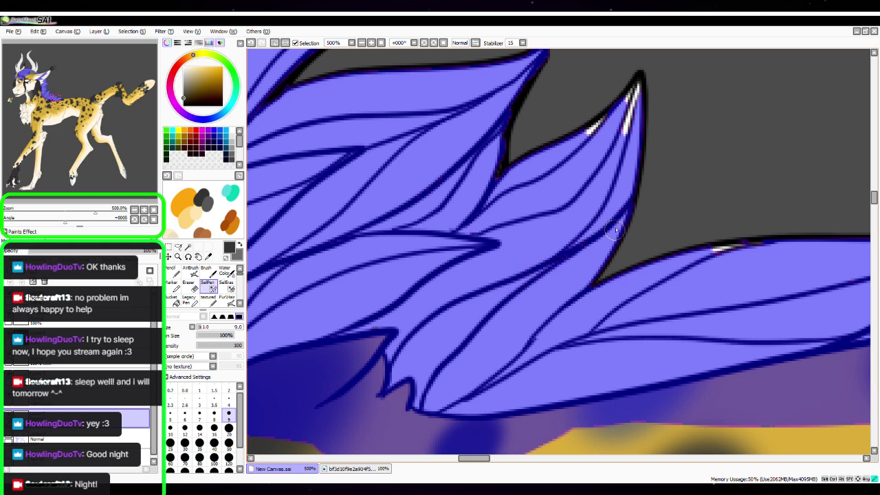
left_click_drag(623, 127, 578, 142)
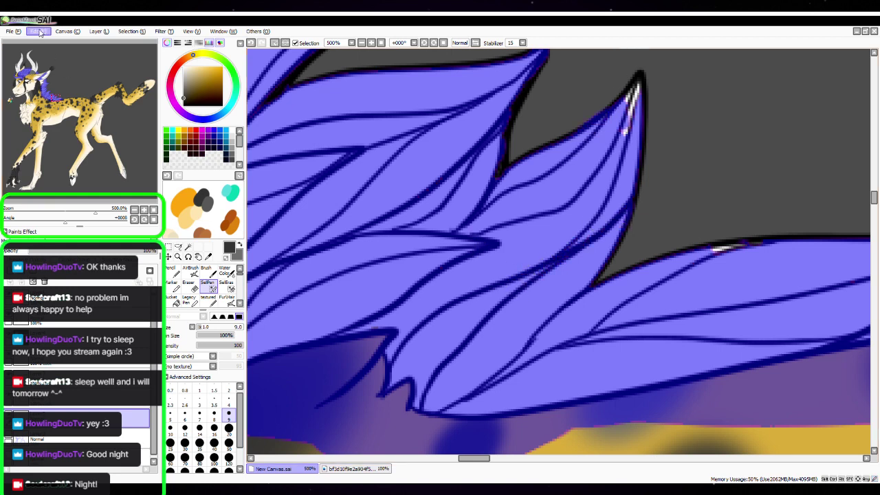
key("ctrl+z")
mouse_move(638, 84)
left_mouse_down()
mouse_move(616, 143)
mouse_move(636, 92)
mouse_move(592, 136)
left_mouse_up()
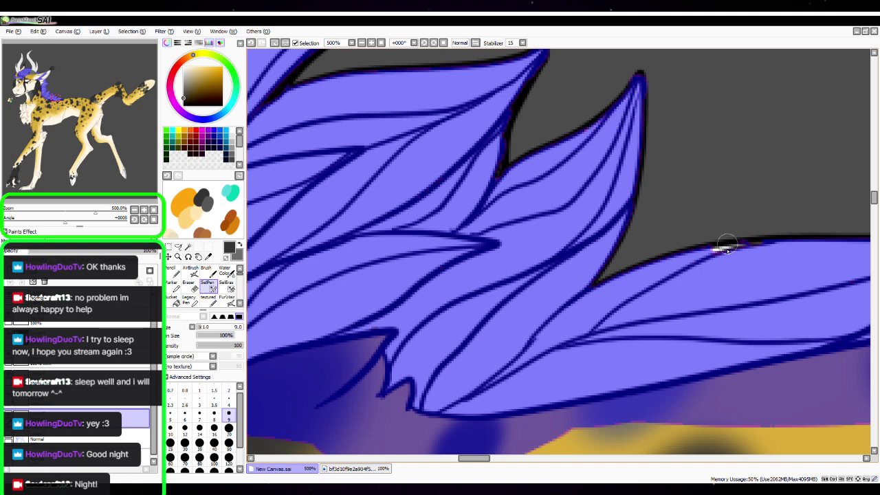
mouse_move(727, 250)
left_mouse_down()
mouse_move(706, 260)
mouse_move(775, 254)
mouse_move(721, 259)
left_mouse_up()
Fill the pointed tip and lower edge of the mane lock lying on the back into the selection with the SelPen at size 4
key("space")
left_click_drag(749, 391, 504, 342)
mouse_move(675, 296)
left_mouse_down()
mouse_move(578, 310)
mouse_move(507, 348)
left_mouse_up()
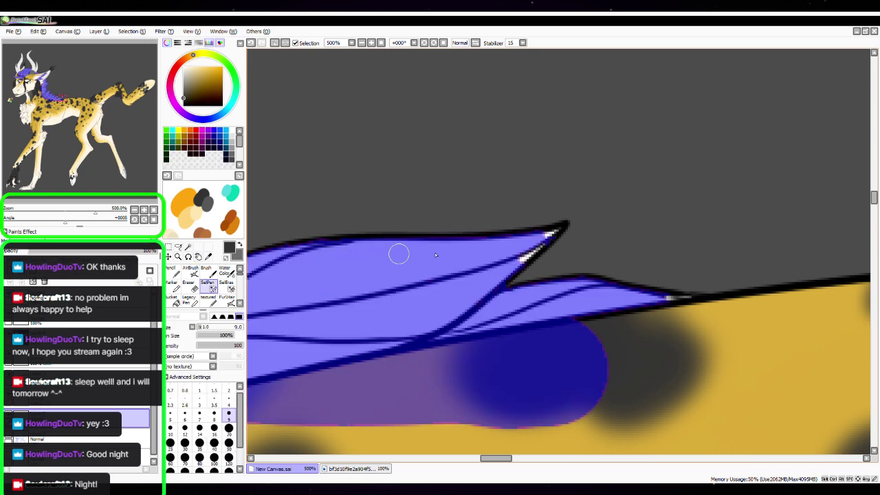
left_click(229, 400)
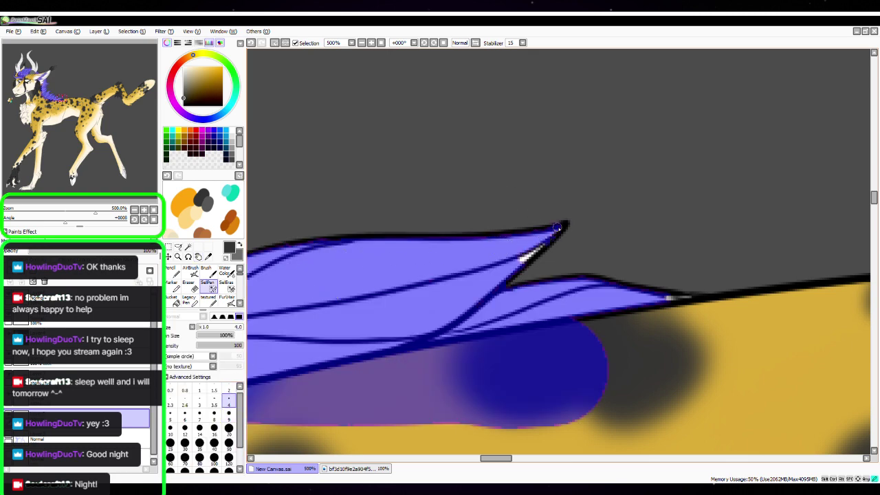
left_click_drag(557, 227, 517, 263)
Color all the selected head, ear and mane hair dark gray with the Pencil at size 500
left_click(154, 210)
left_click(144, 210)
left_click(144, 210)
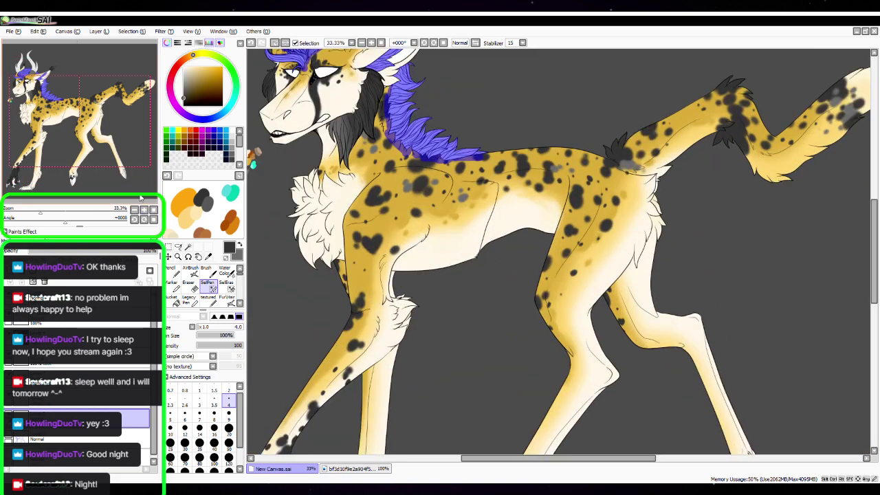
key("space")
left_click_drag(403, 152, 494, 324)
left_click(207, 283)
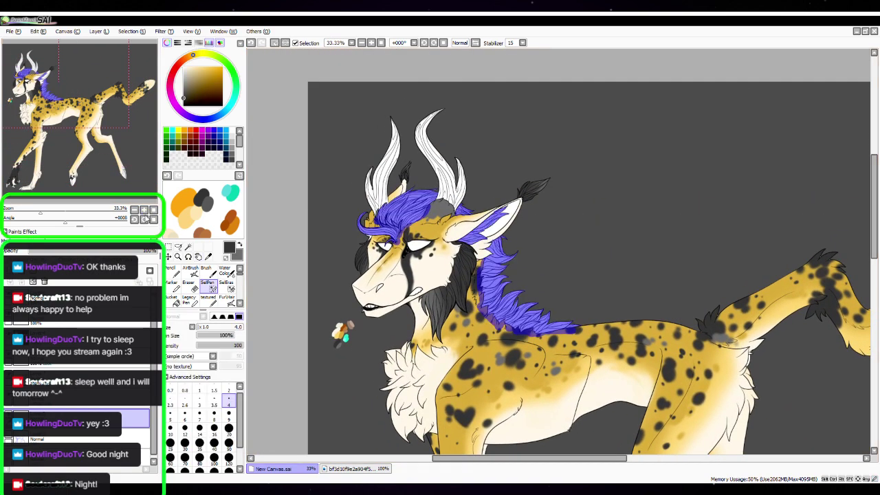
left_click(144, 210)
left_click(143, 209)
key("space")
left_click_drag(537, 221, 715, 199)
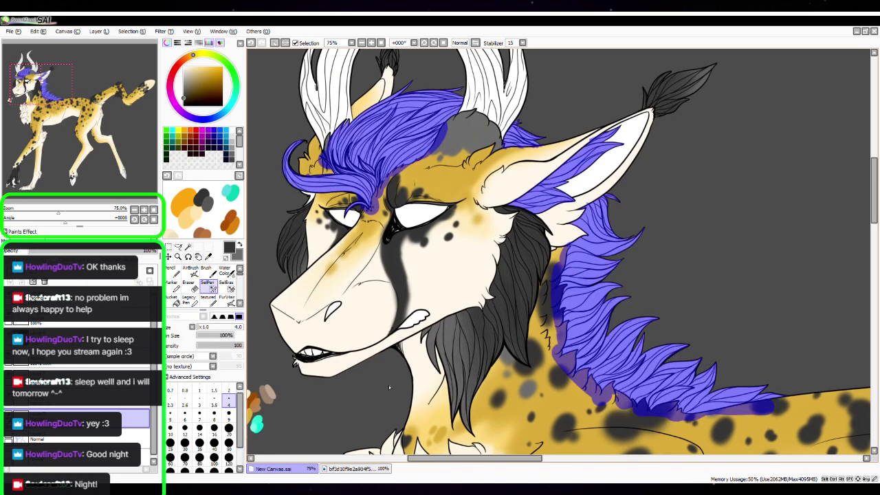
left_click(172, 272)
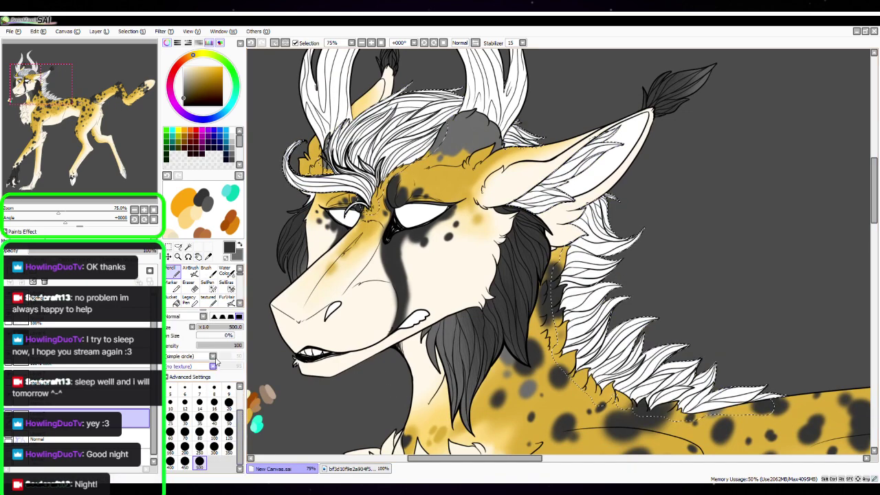
mouse_move(304, 174)
left_mouse_down()
mouse_move(330, 174)
mouse_move(376, 118)
mouse_move(355, 147)
mouse_move(360, 233)
mouse_move(669, 126)
mouse_move(698, 214)
mouse_move(596, 363)
mouse_move(654, 399)
left_mouse_up()
mouse_move(559, 282)
left_mouse_down()
mouse_move(678, 244)
mouse_move(608, 245)
left_mouse_up()
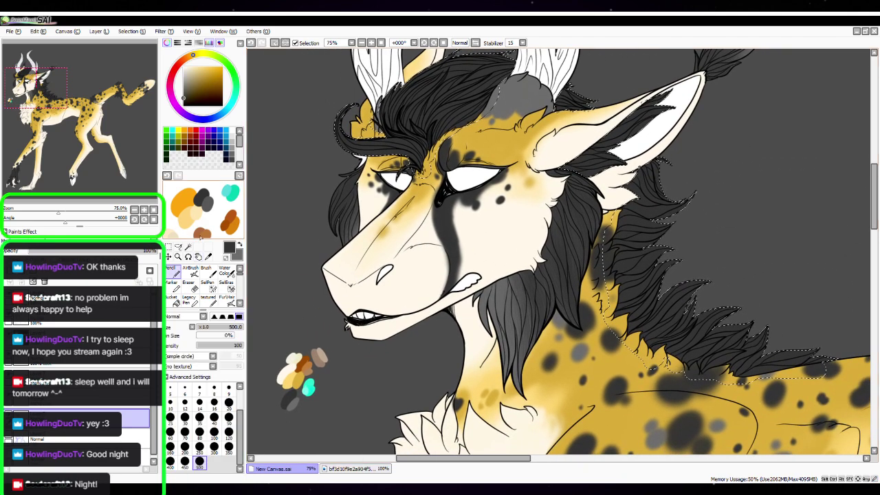
Clear the hair selection and return to the Pencil tool
left_click(178, 246)
key("ctrl+d")
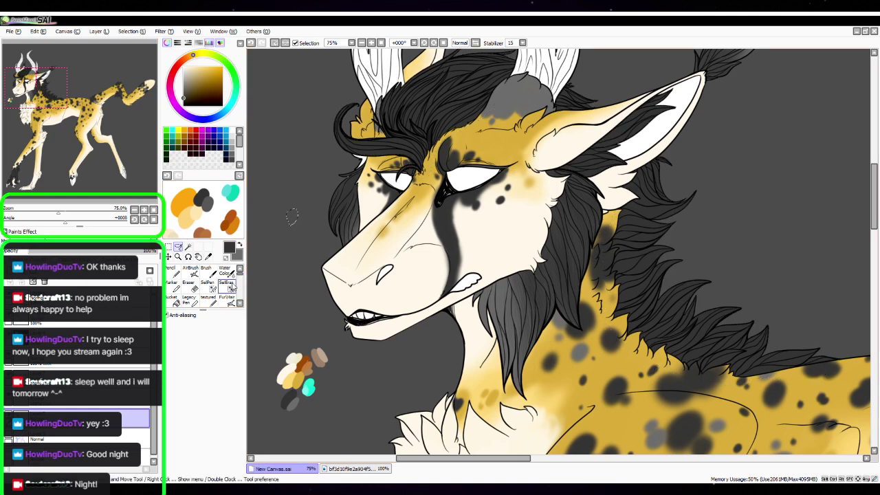
left_click(229, 287)
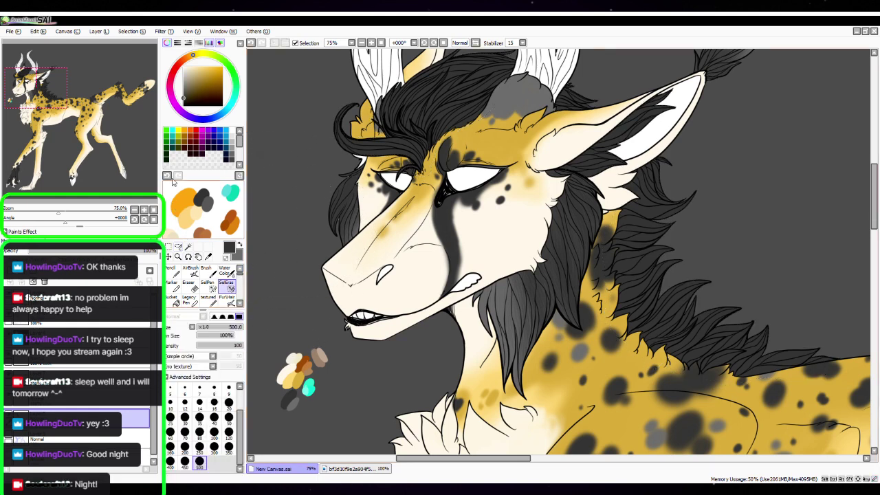
left_click(176, 273)
key("space")
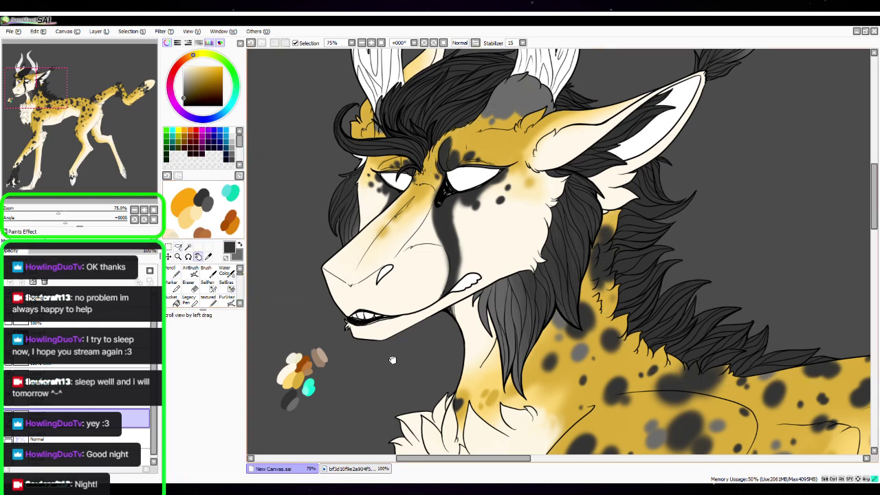
left_click_drag(392, 360, 359, 398)
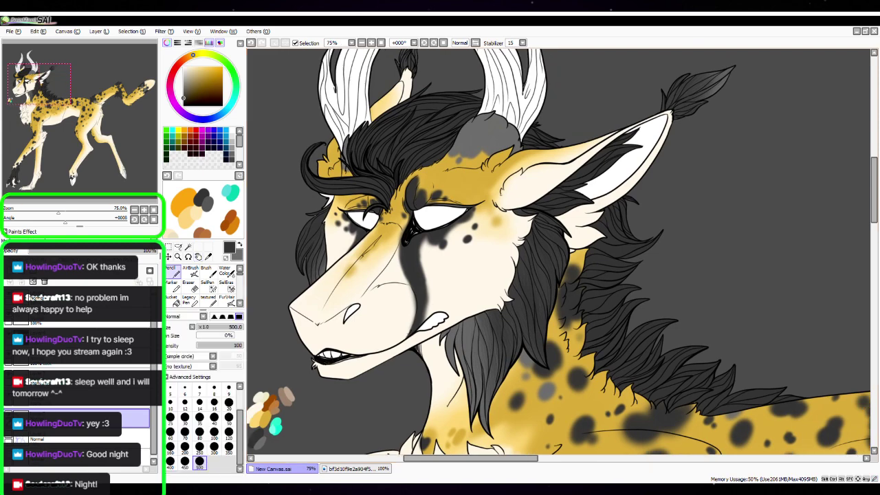
Sample the dark brown and the lighter orange-brown palette swatches as the foreground and background colors
key("space")
left_click_drag(409, 304, 464, 242)
key("alt")
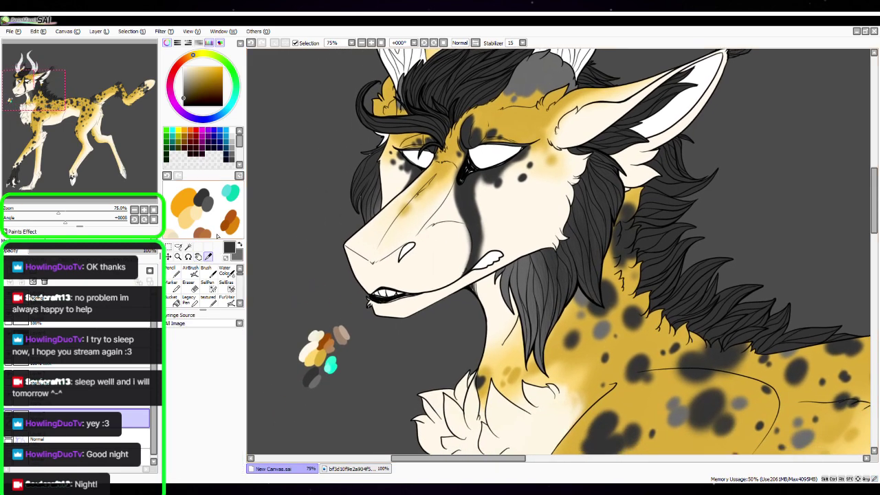
left_click(326, 338)
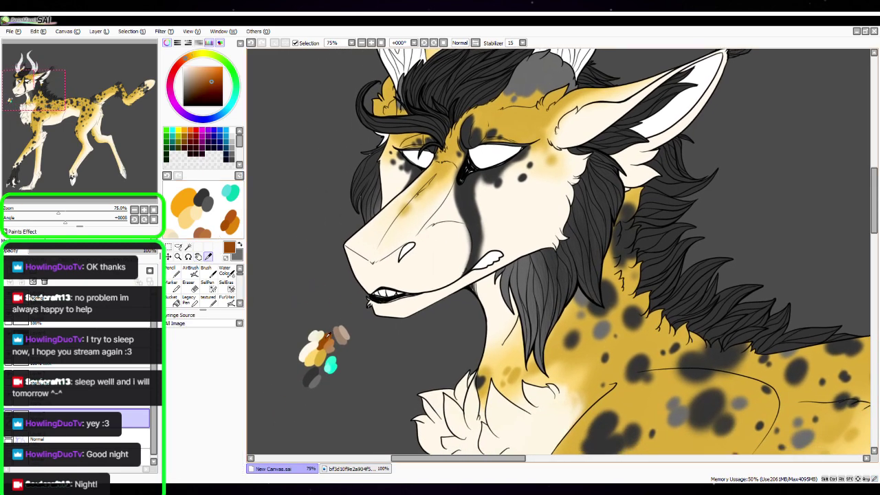
left_click(240, 240)
left_click(240, 242)
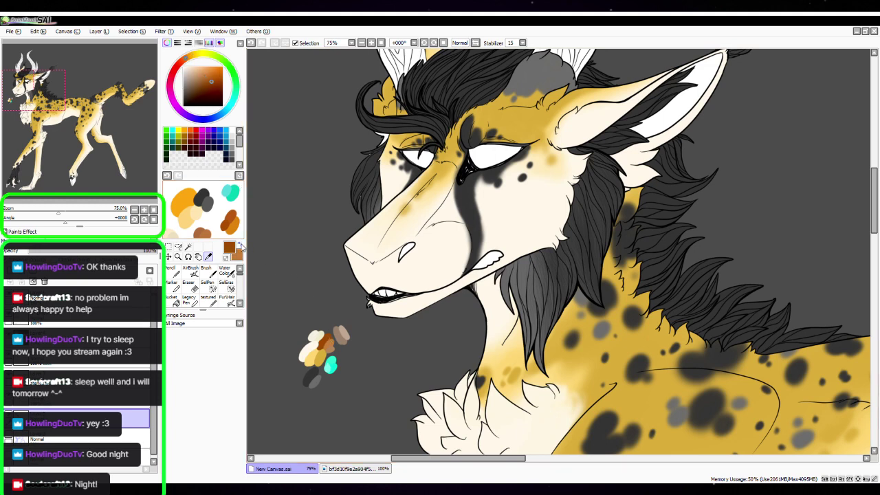
Recolor the dark gray head hair, inner-ear tuft and mane dark brown with the Pencil at size 500
left_click(171, 271)
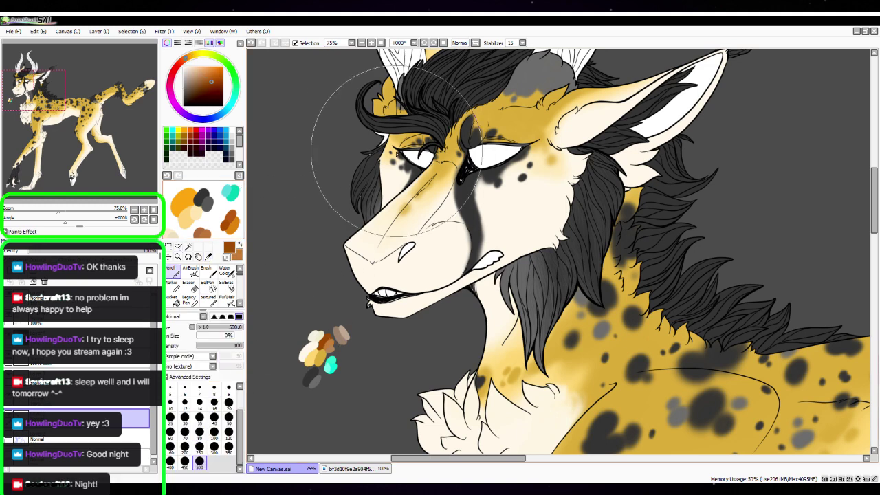
mouse_move(388, 138)
left_mouse_down()
mouse_move(410, 126)
mouse_move(653, 103)
mouse_move(835, 167)
mouse_move(756, 323)
mouse_move(839, 288)
left_mouse_up()
left_click(134, 209)
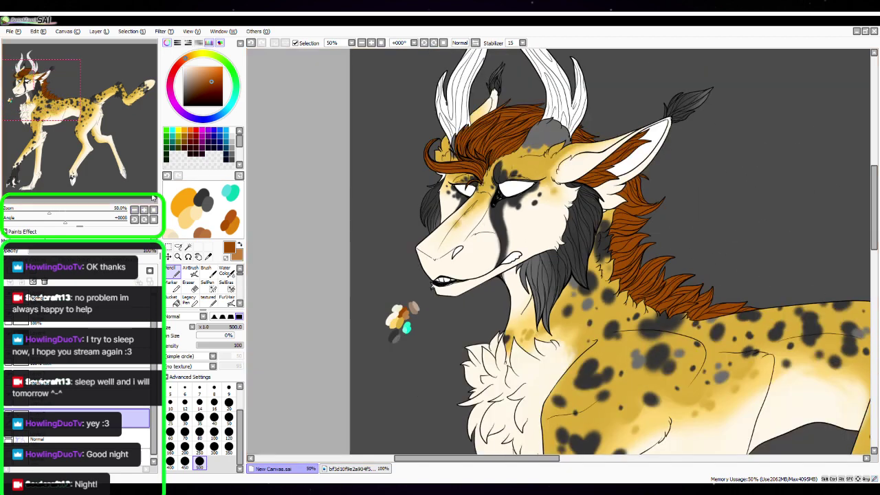
left_click_drag(696, 309, 617, 346)
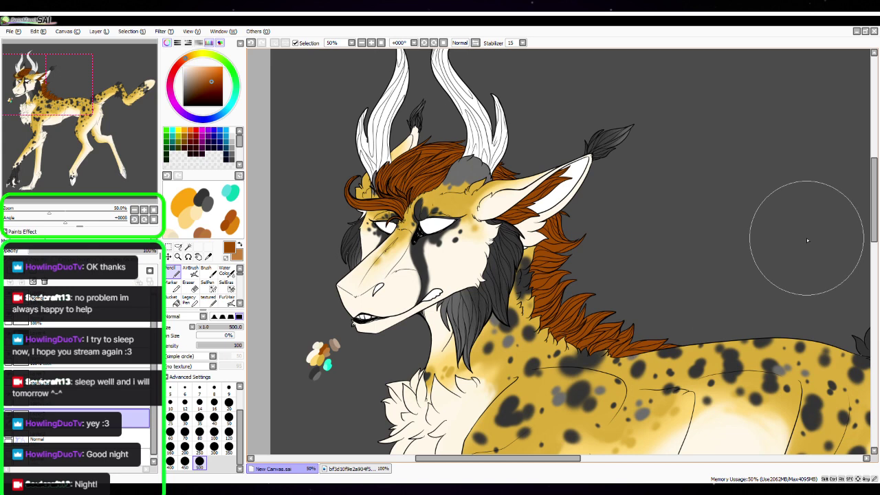
Brush lighter brown strands over the curled forelock and the crown hair with the FurHair brush at size 50
left_click(144, 209)
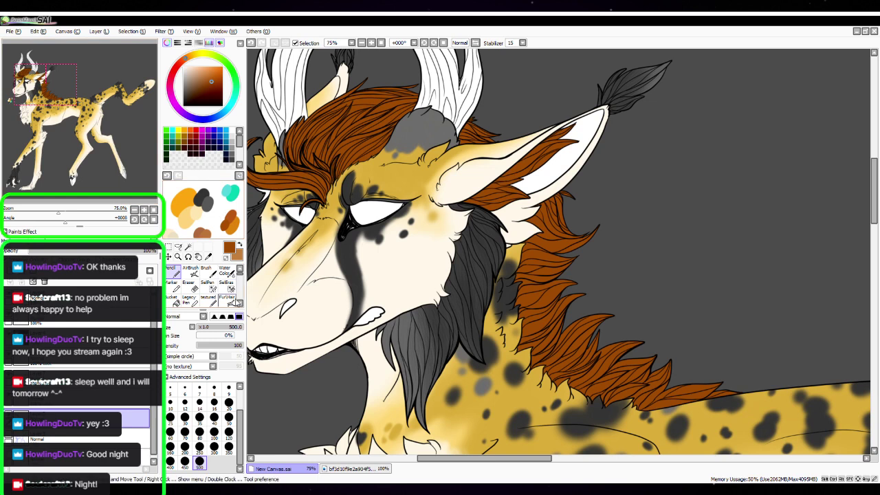
scroll(233, 302, "down", 1)
left_click(227, 287)
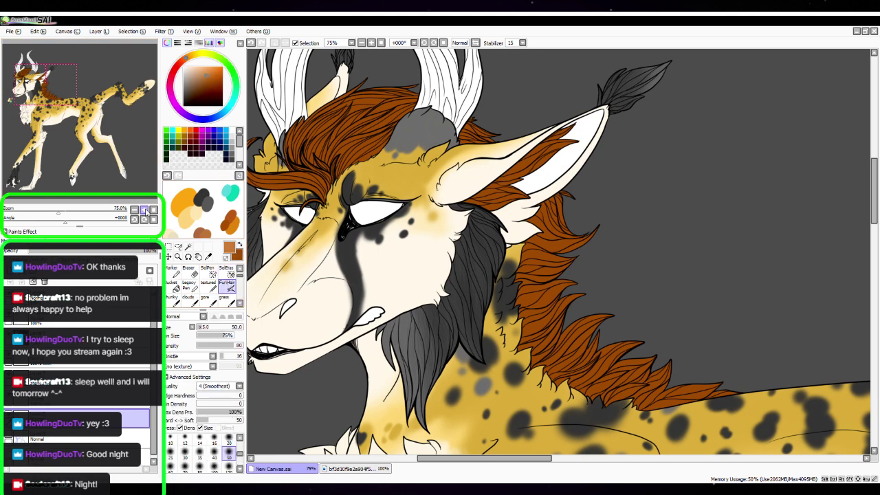
left_click(144, 210)
left_click_drag(389, 193, 566, 299)
left_click(144, 210)
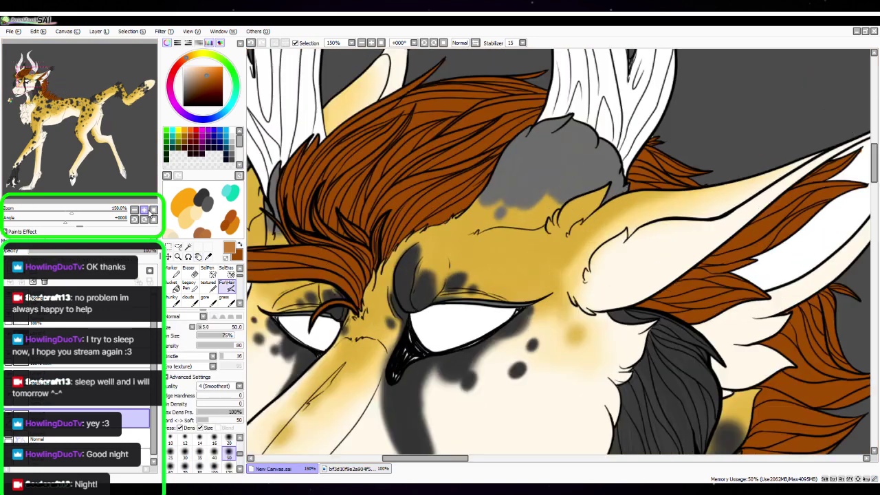
left_click_drag(385, 312, 538, 358)
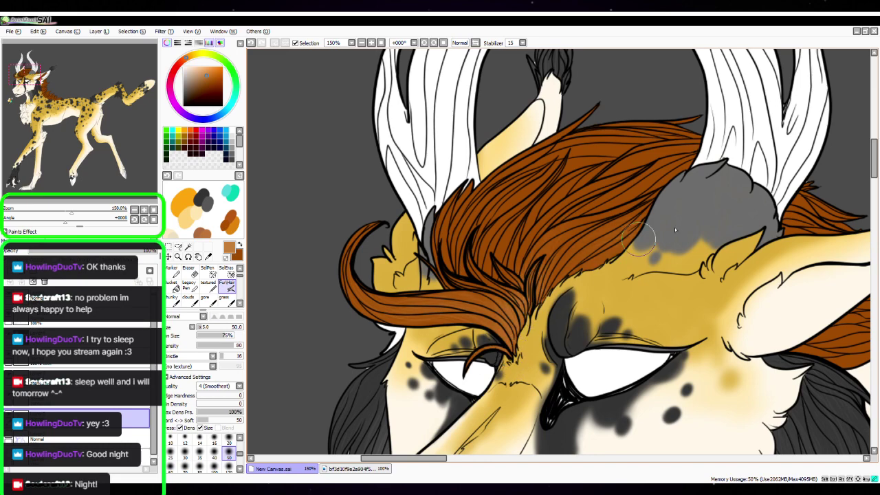
key("space")
left_click_drag(673, 299, 615, 357)
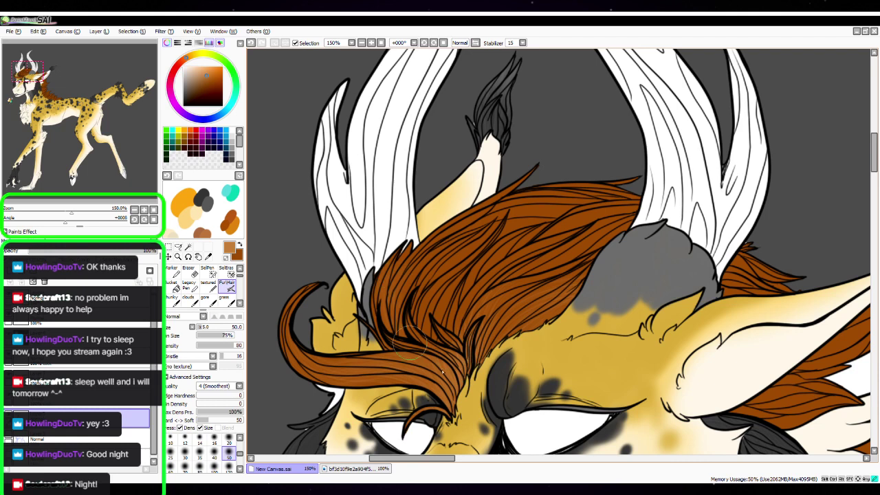
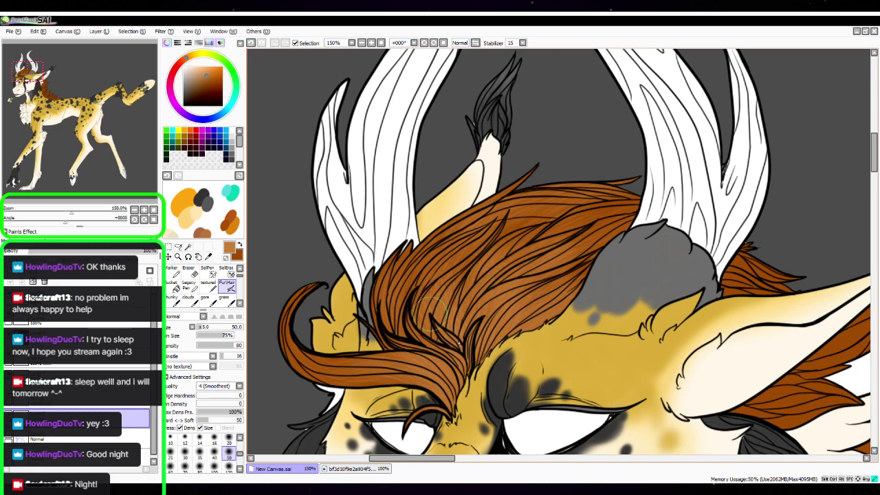
Add lighter brown fur strands to the hair behind the near horn and to the tufts inside the near ear
key("space")
left_click_drag(707, 366, 518, 297)
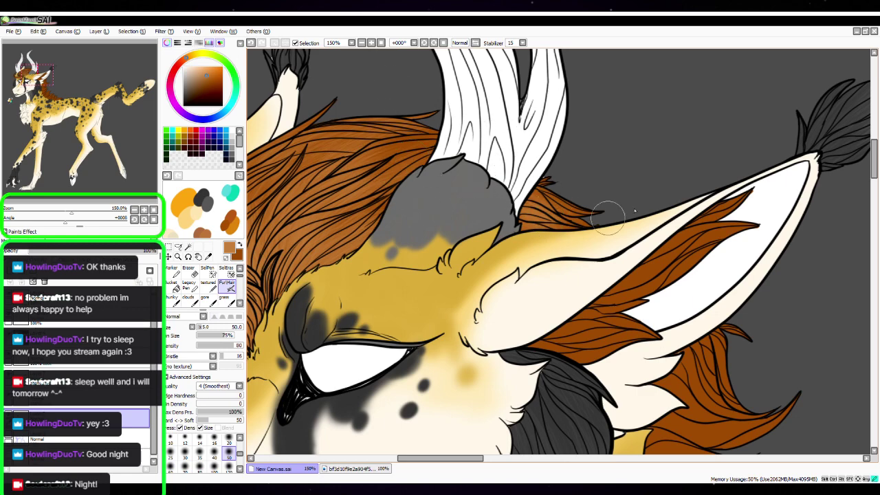
key("space")
left_click_drag(649, 355, 594, 315)
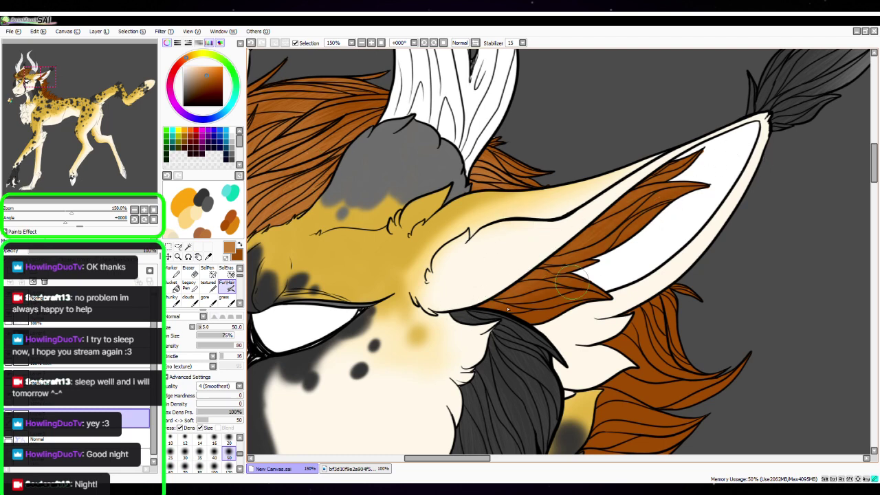
left_click_drag(572, 283, 619, 282)
left_click_drag(485, 309, 555, 251)
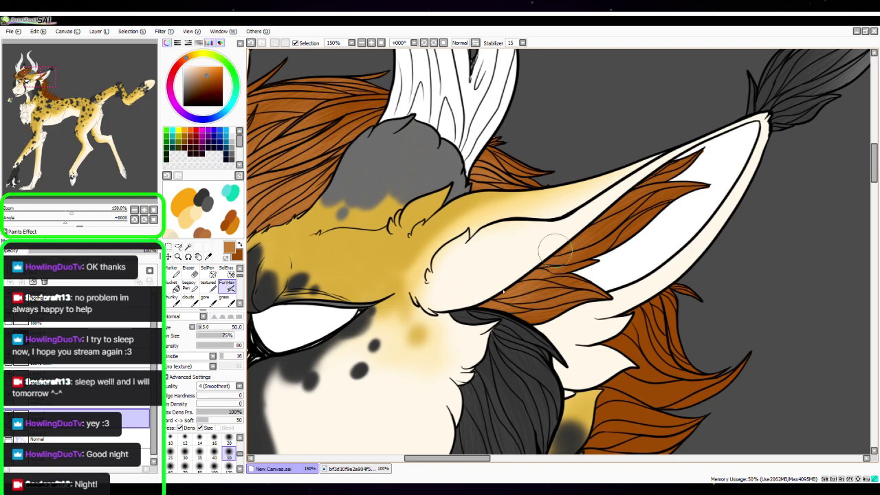
Brush lighter brown strands along the upper mane locks behind the ear, starting from their roots
key("space")
left_click_drag(701, 360, 552, 211)
mouse_move(583, 289)
left_mouse_down()
mouse_move(554, 282)
mouse_move(551, 291)
mouse_move(668, 258)
mouse_move(640, 198)
left_mouse_up()
key("space")
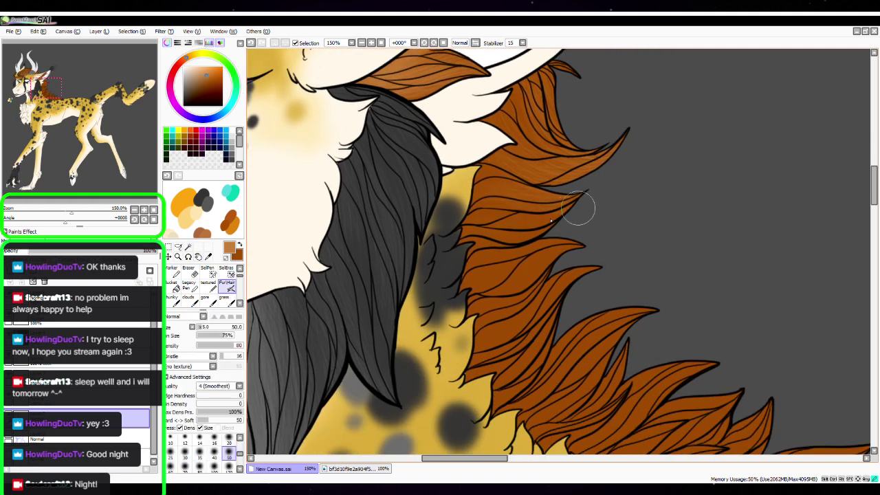
mouse_move(497, 120)
left_mouse_down()
mouse_move(516, 83)
mouse_move(524, 83)
mouse_move(501, 88)
left_mouse_up()
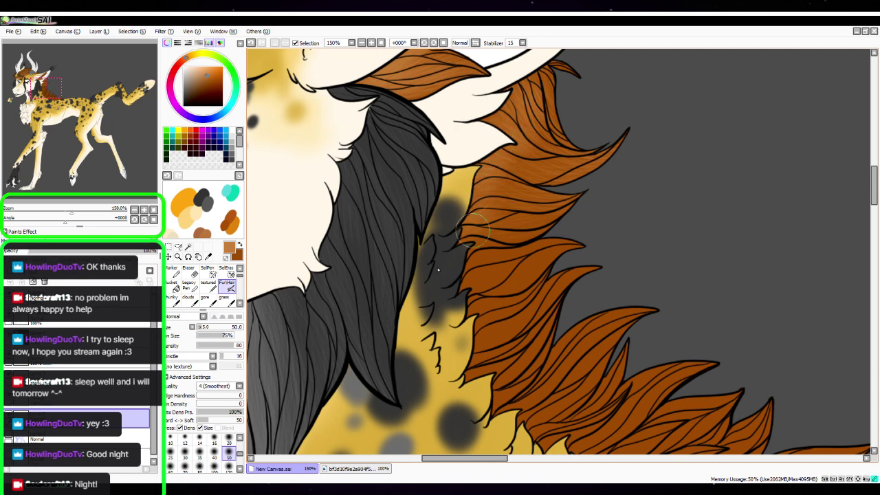
mouse_move(454, 261)
left_mouse_down()
mouse_move(468, 253)
mouse_move(450, 299)
left_mouse_up()
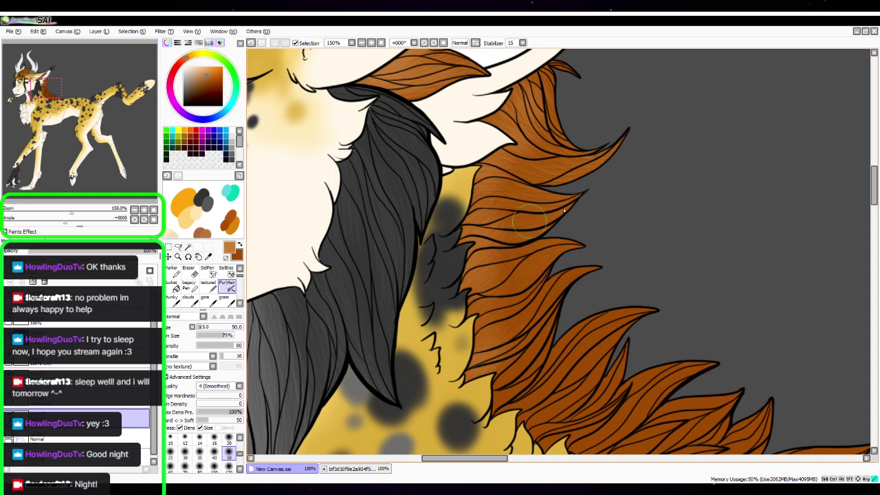
Texture the middle and rear mane locks with lighter brown strands down to the last lock on the back
left_click_drag(66, 222, 48, 222)
mouse_move(47, 103)
left_mouse_down()
mouse_move(59, 117)
mouse_move(49, 120)
left_mouse_up()
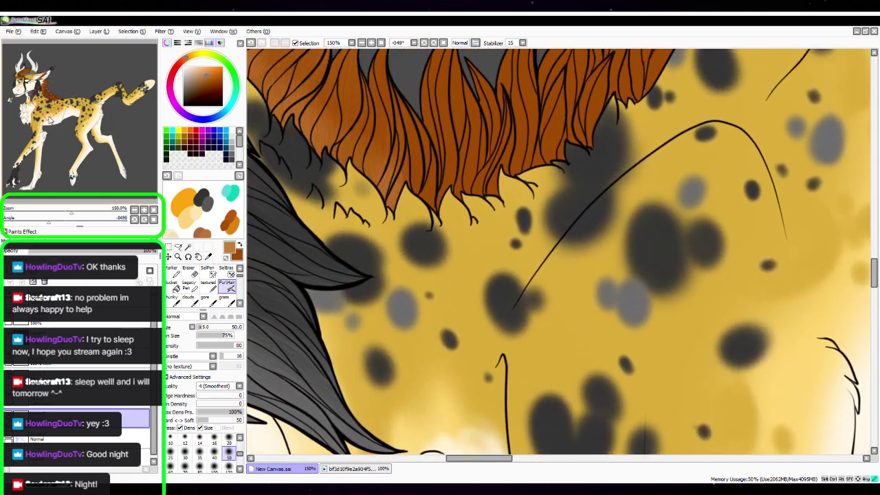
left_click_drag(527, 238, 542, 347)
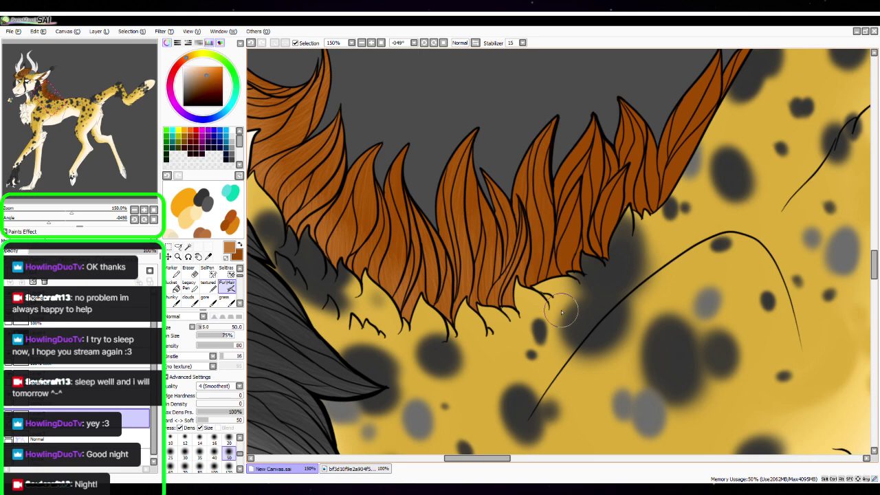
left_click_drag(697, 278, 620, 375)
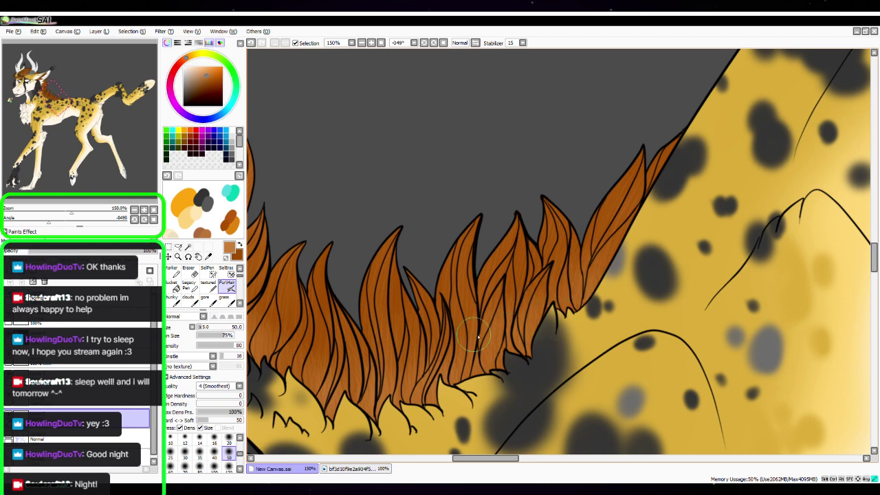
left_click_drag(458, 297, 674, 234)
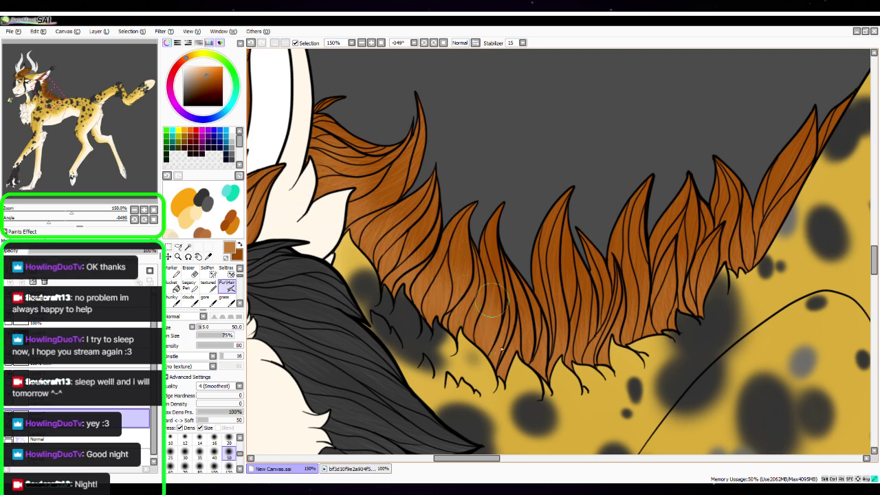
Deepen the tips of the mane locks with dark brown FurHair strokes at size 50
key("space")
left_click_drag(532, 212, 640, 344)
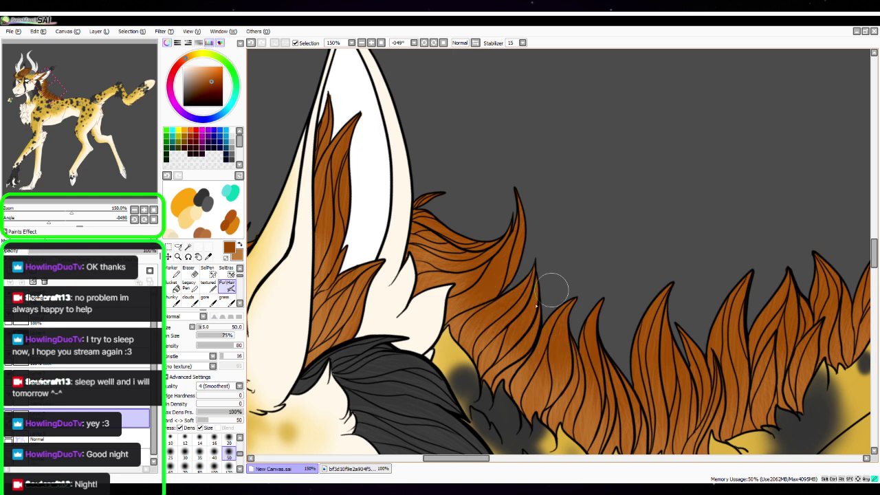
left_click_drag(699, 230, 552, 240)
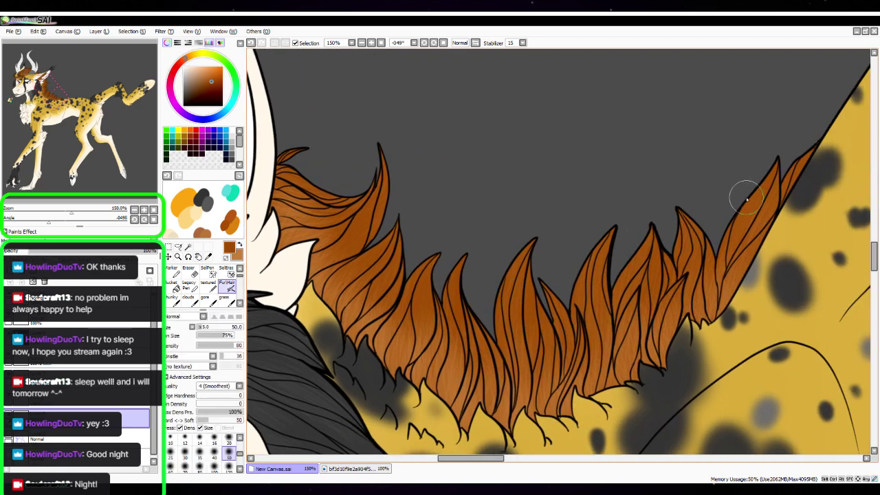
Brush dark brown strands into the crown hair and curled forelock with the FurHair brush
left_click_drag(435, 193, 758, 196)
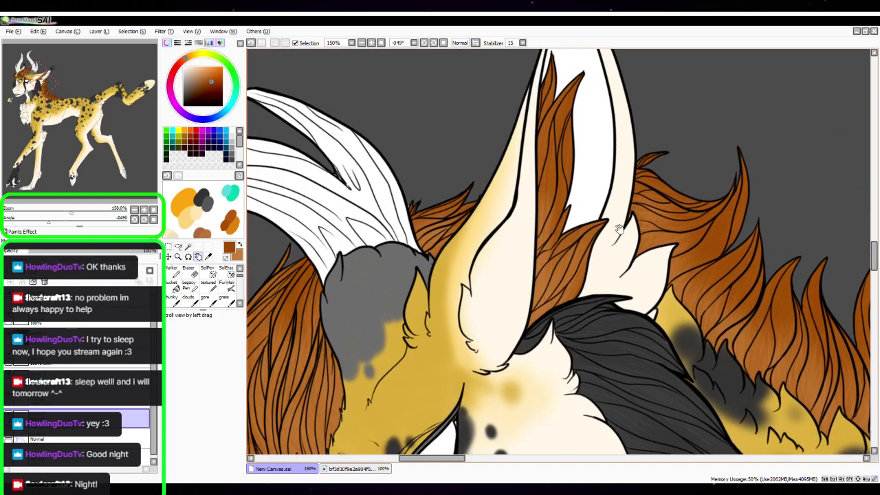
left_click_drag(618, 230, 757, 135)
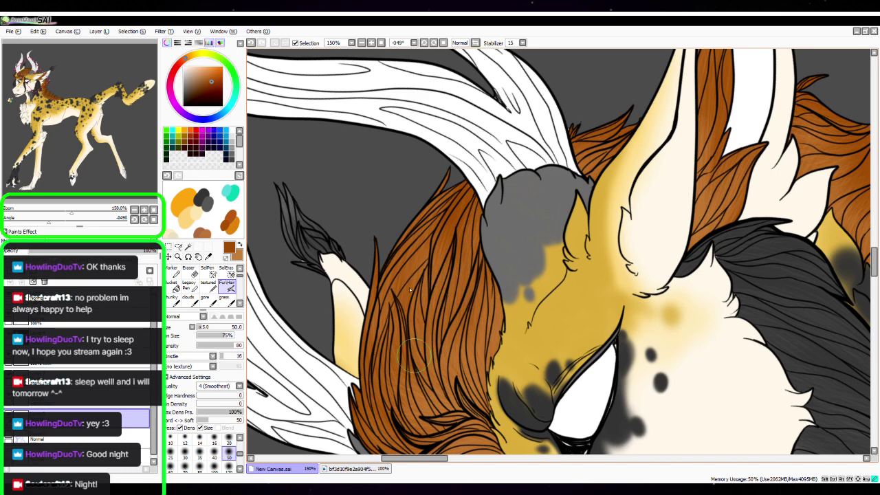
mouse_move(619, 291)
left_mouse_down()
mouse_move(621, 248)
mouse_move(659, 152)
left_mouse_up()
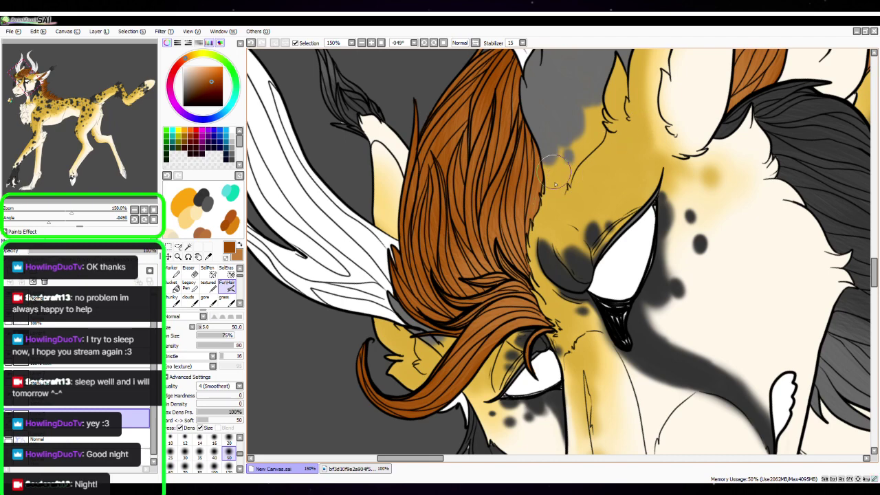
scroll(546, 177, "down", 5)
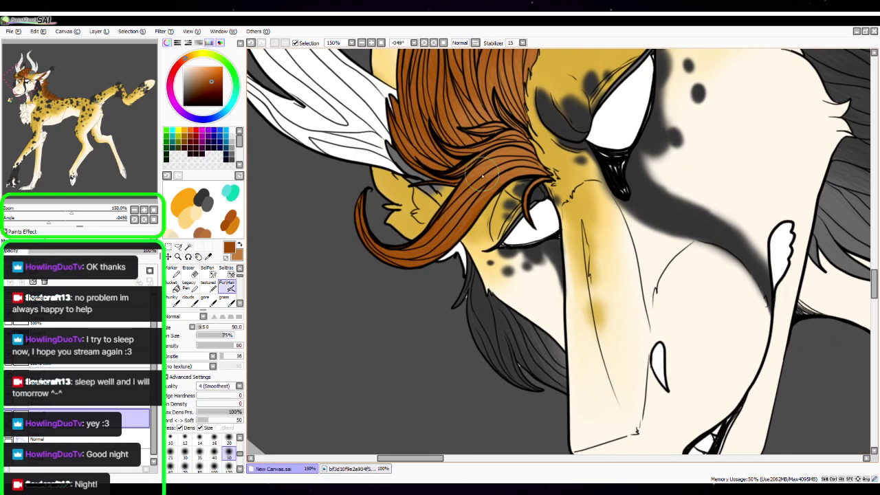
Sample the muted tan-brown palette swatch as the foreground color and return to the FurHair brush
key("space")
left_click_drag(460, 371, 296, 204)
left_click_drag(600, 256, 586, 194)
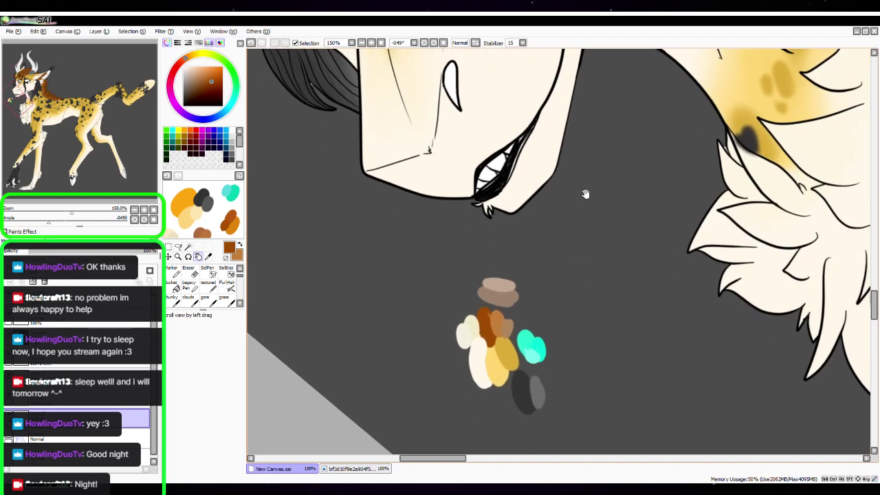
key("alt")
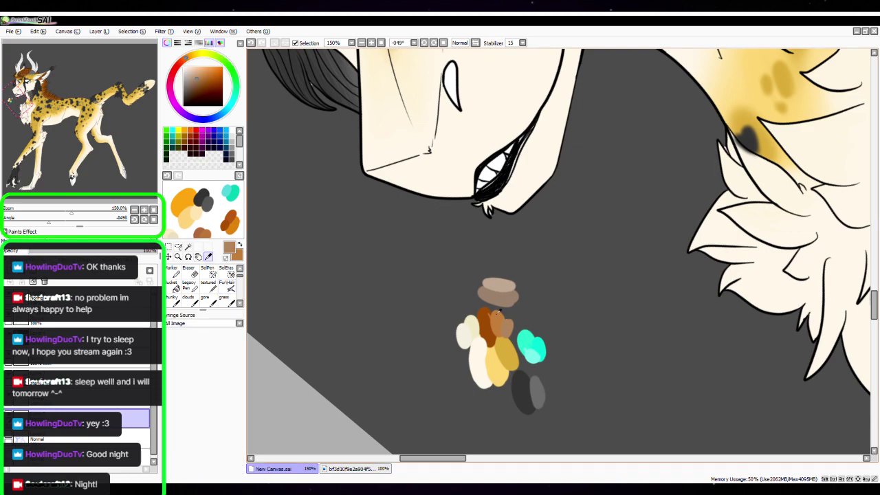
left_click(227, 285)
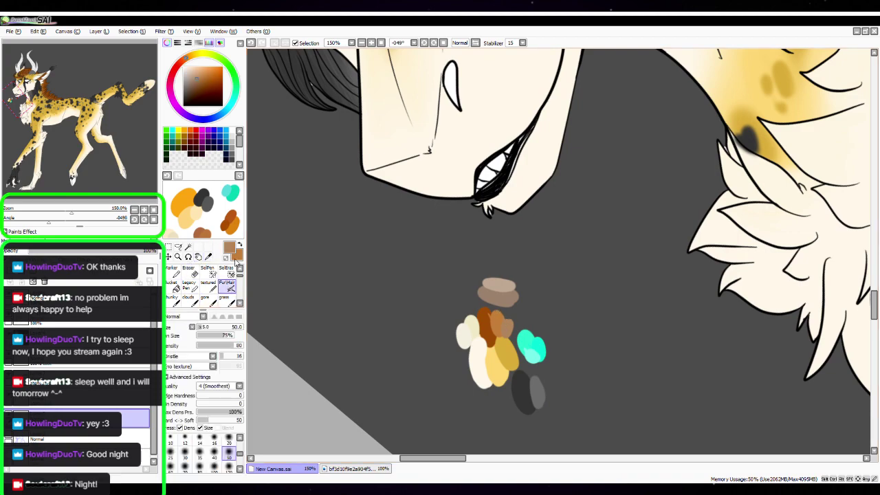
Brush muted tan-brown FurHair strands into the crown hair and along the roots of the mane locks down the neck
key("space")
left_click_drag(481, 128, 609, 433)
left_click_drag(581, 271, 614, 409)
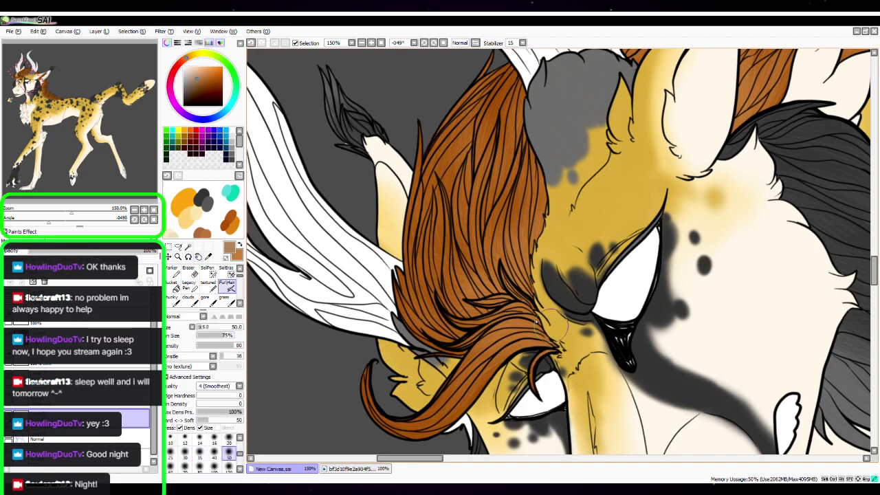
left_click(143, 210)
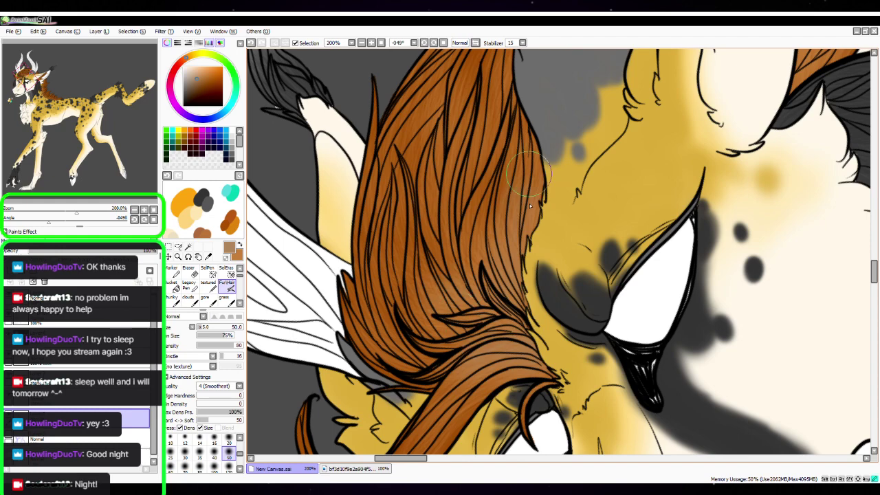
left_click_drag(731, 200, 560, 399)
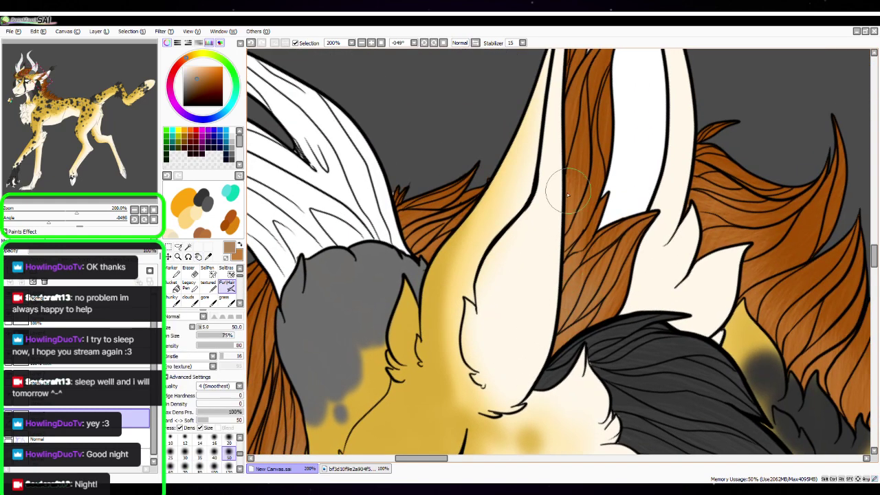
mouse_move(740, 410)
left_mouse_down()
mouse_move(731, 369)
mouse_move(564, 343)
left_mouse_up()
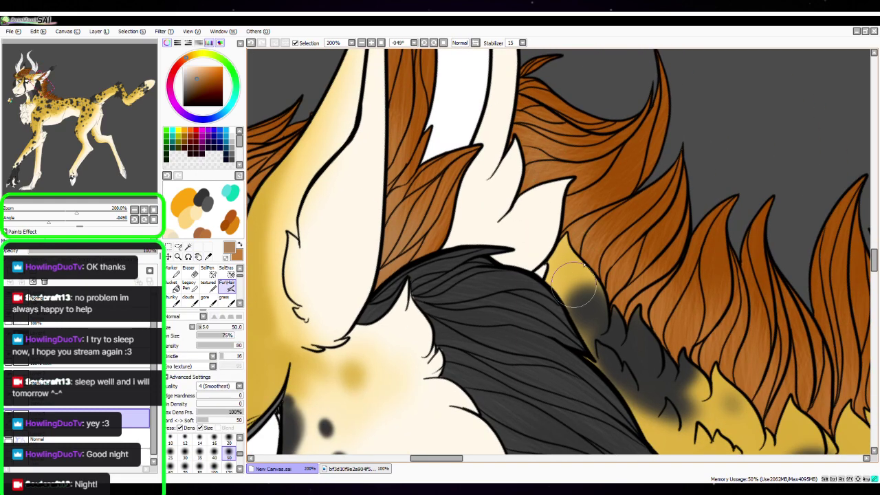
left_click_drag(664, 202, 464, 116)
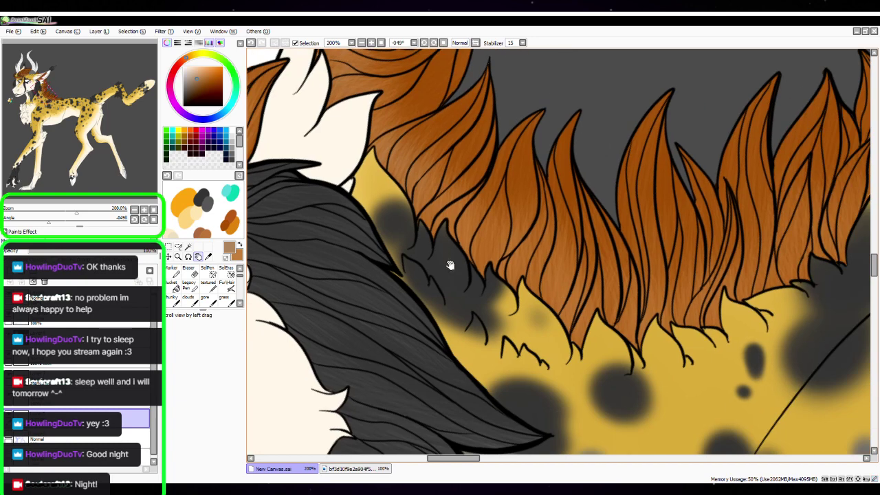
mouse_move(484, 293)
left_mouse_down()
mouse_move(539, 343)
mouse_move(576, 360)
mouse_move(647, 310)
left_mouse_up()
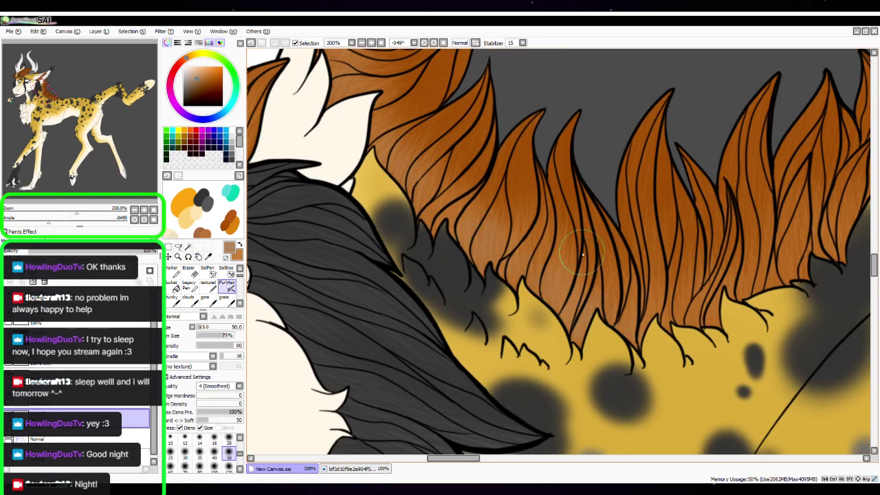
left_click_drag(765, 385, 544, 383)
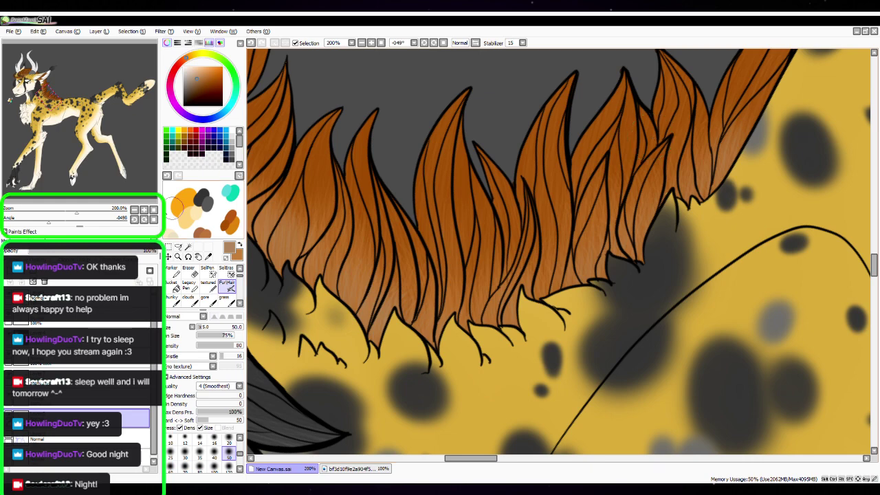
Examine the whole creature, then inspect the textured hair and mane up close
left_click(153, 208)
key("space")
left_click_drag(584, 200, 541, 242)
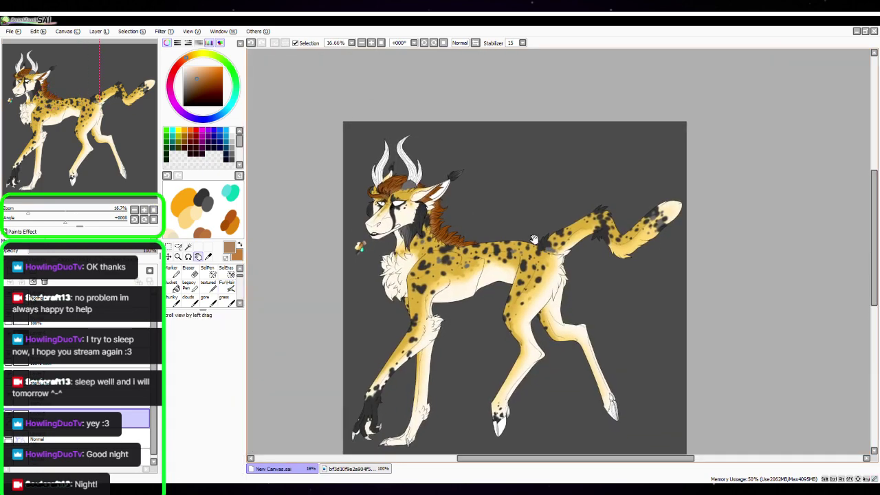
left_click(143, 210)
left_click(144, 210)
key("space")
left_click_drag(457, 281, 656, 328)
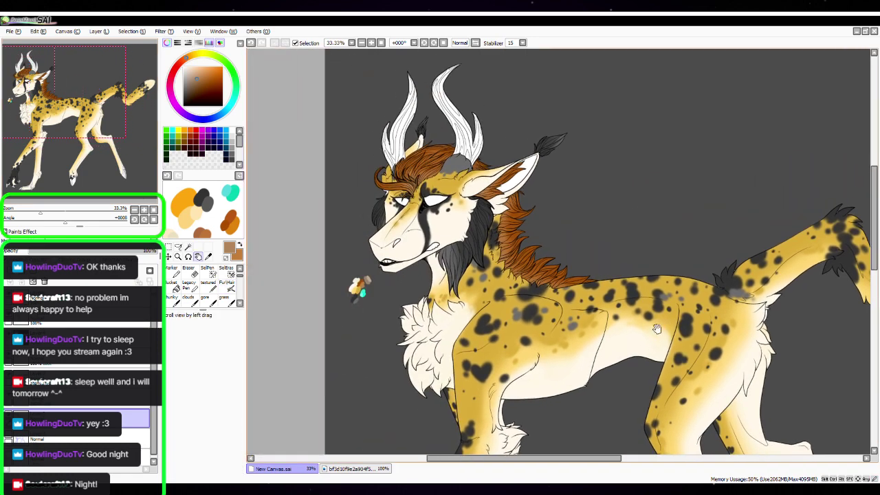
left_click(144, 210)
left_click(143, 210)
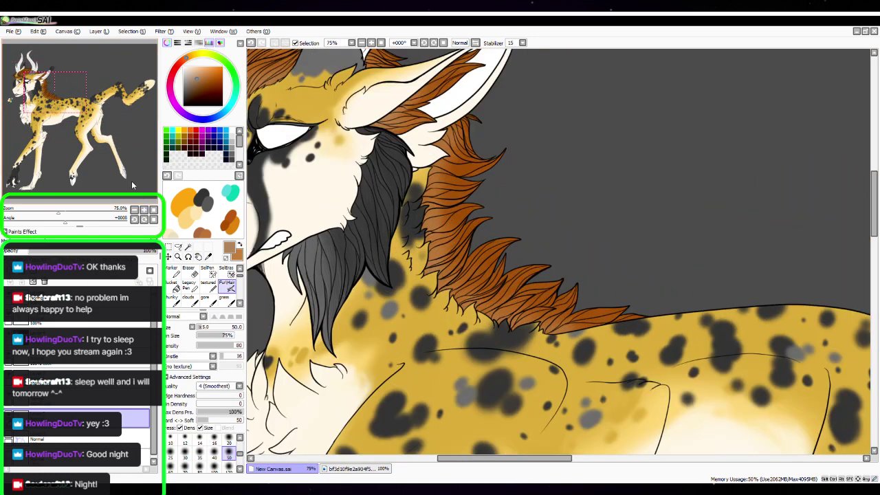
Add a new layer and move it one position down in the layer stack for the remaining head areas
key("space")
left_click_drag(330, 199, 547, 337)
left_click(12, 273)
left_click_drag(83, 418, 83, 440)
left_click(143, 209)
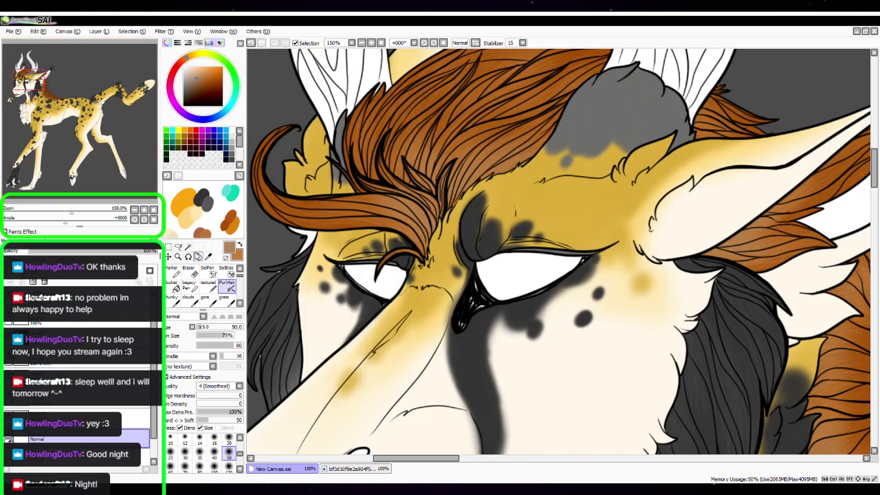
Select the white tuft under the curled forelock and the white scalloped patch at the mouth corner with the Magic Wand
left_click(188, 246)
left_click(311, 236)
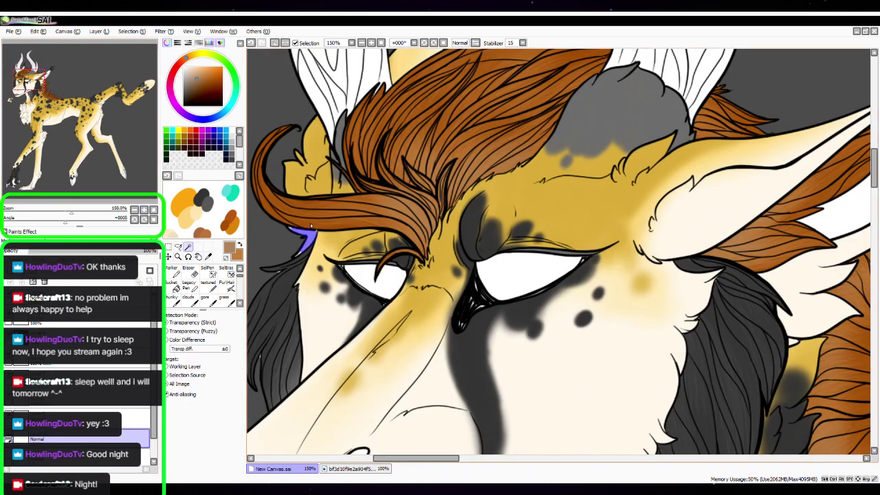
key("space")
left_click_drag(637, 298, 579, 175)
left_click_drag(545, 260, 731, 342)
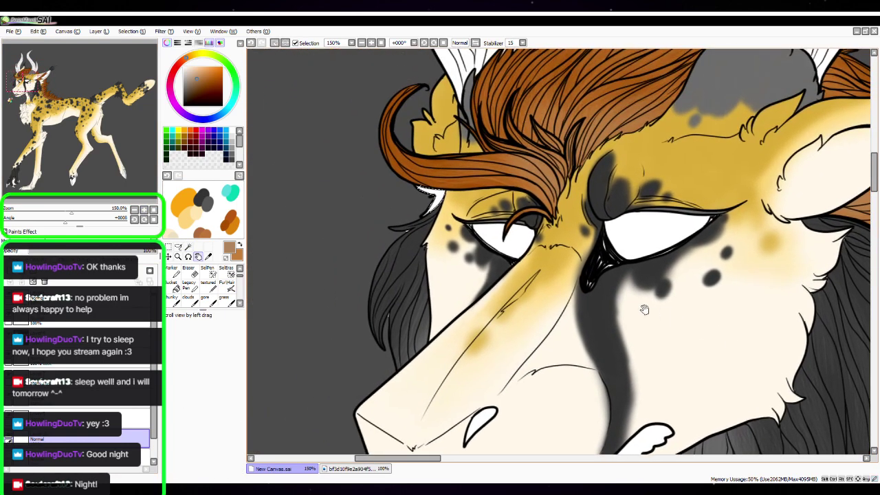
left_click_drag(644, 310, 615, 246)
left_click(618, 365)
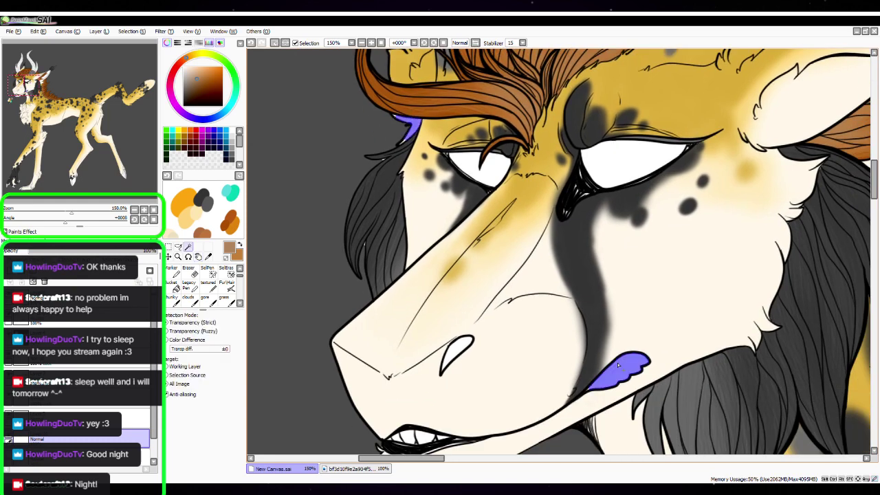
key("space")
left_click_drag(576, 282, 594, 378)
left_click_drag(653, 336, 707, 344)
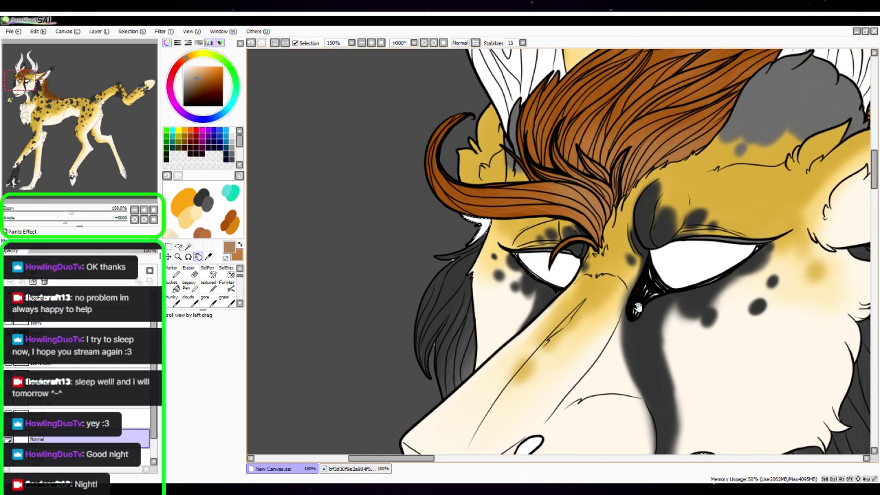
Refine the selection around the tuft under the forelock with the SelPen at size 4
left_click(174, 285)
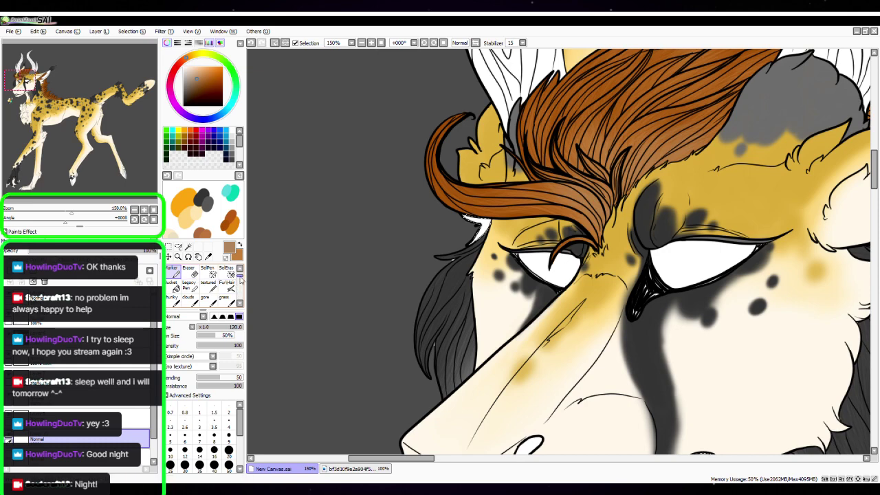
left_click(211, 287)
key("ctrl+plus")
key("ctrl+plus")
key("ctrl+plus")
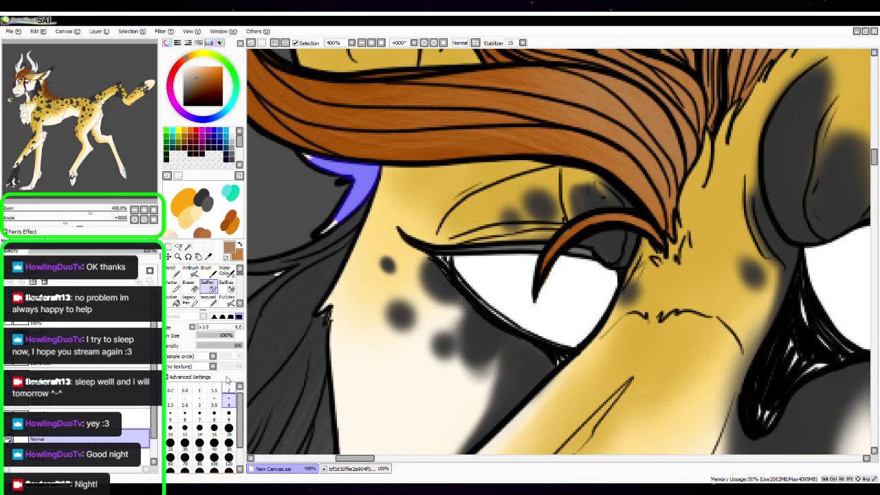
left_click_drag(332, 228, 405, 292)
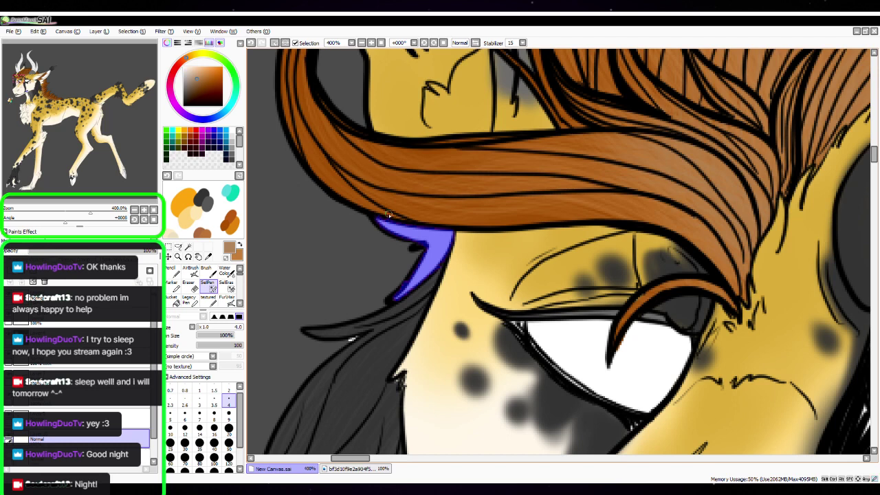
Fill the selected tuft with ochre yellow sampled from the fur behind the forelock, using the Pencil at size 50
key("n")
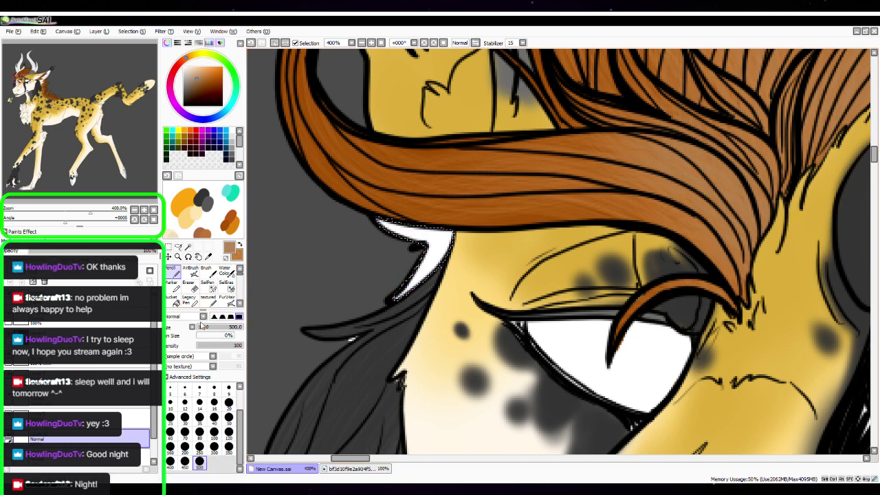
left_click(209, 256)
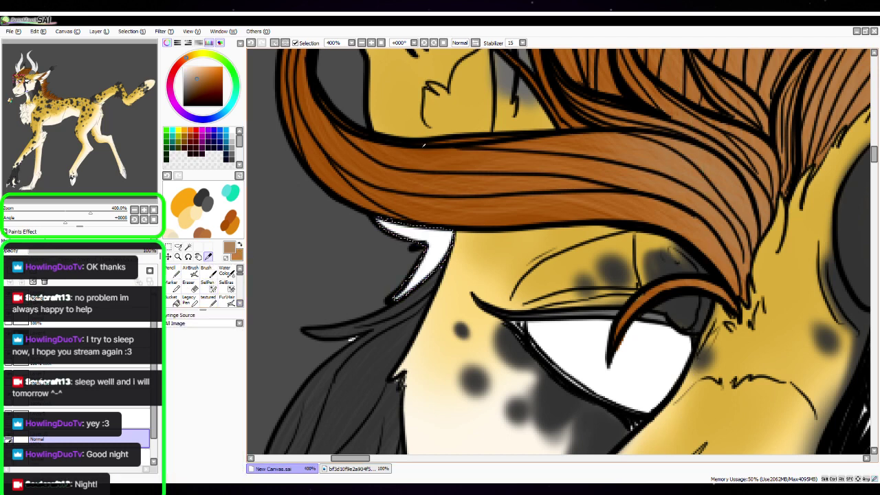
left_click(424, 144)
key("n")
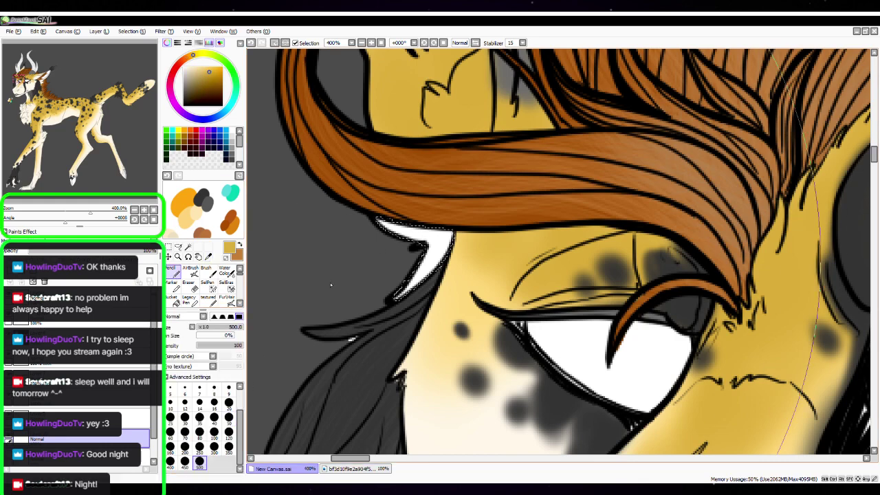
left_click(229, 418)
mouse_move(416, 210)
left_mouse_down()
mouse_move(417, 241)
mouse_move(439, 222)
left_mouse_up()
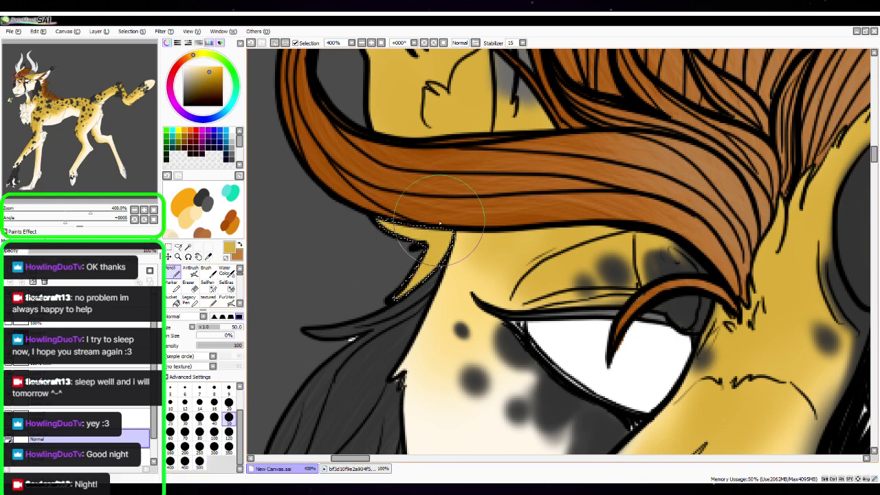
Fill the selected patch at the mouth corner with a near-black color using the Pencil at size 50
key("space")
left_click_drag(745, 411, 338, 62)
left_click_drag(670, 314, 448, 91)
mouse_move(626, 292)
left_mouse_down()
mouse_move(675, 306)
mouse_move(770, 289)
left_mouse_up()
left_click_drag(525, 297, 639, 255)
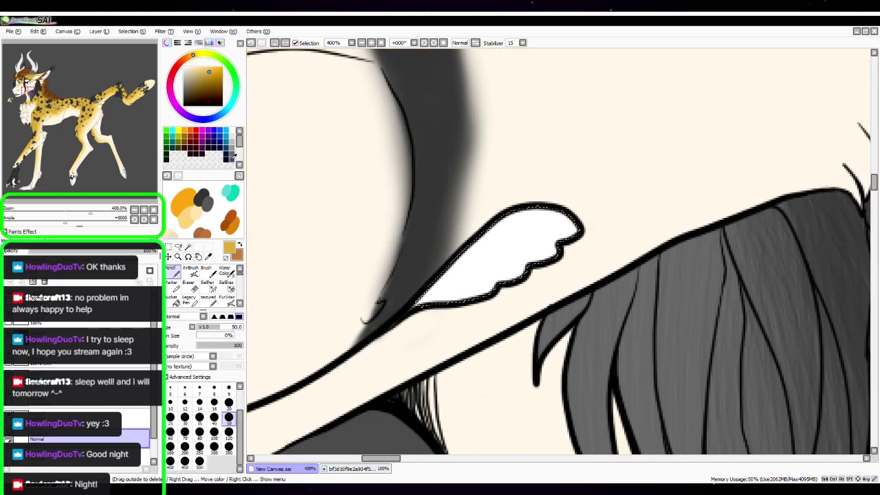
left_click(228, 154)
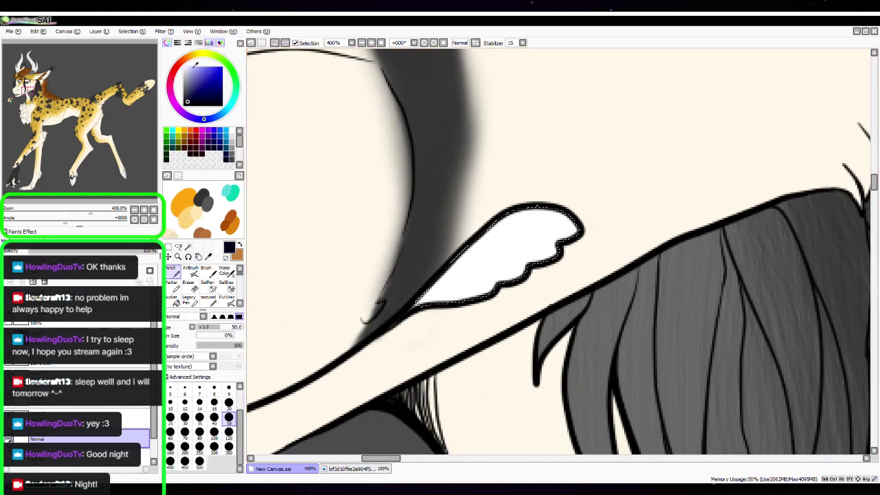
mouse_move(458, 231)
left_mouse_down()
mouse_move(421, 297)
mouse_move(530, 221)
mouse_move(560, 223)
mouse_move(448, 299)
left_mouse_up()
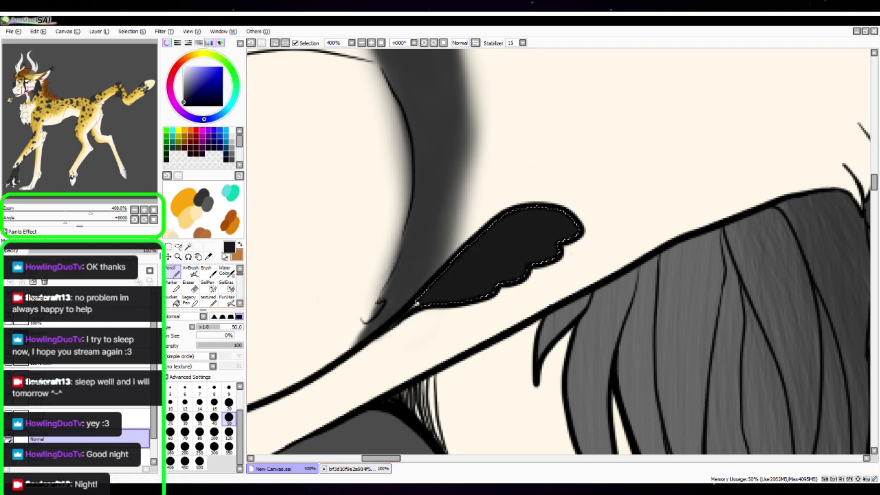
Clear the remaining selection around the mouth corner with the SelEras at size 500 and return to the Pencil
left_click(224, 287)
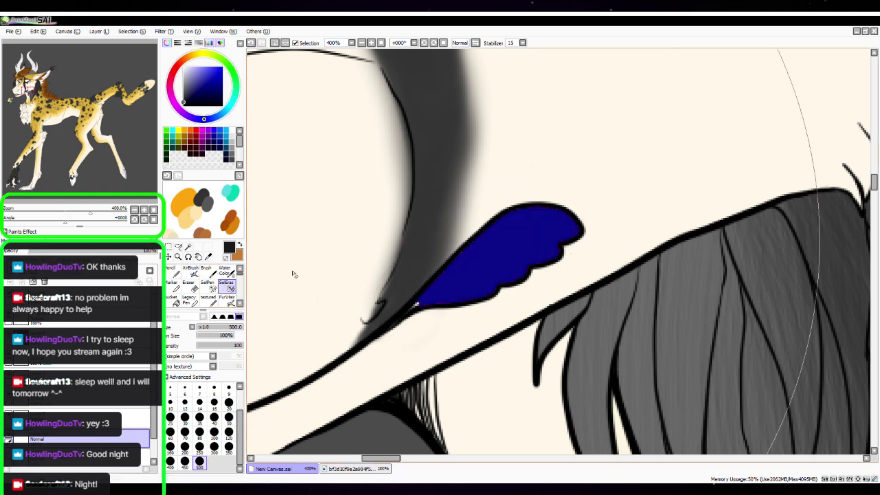
left_click(178, 246)
mouse_move(321, 201)
left_mouse_down()
mouse_move(320, 222)
mouse_move(316, 214)
left_mouse_up()
left_click(225, 287)
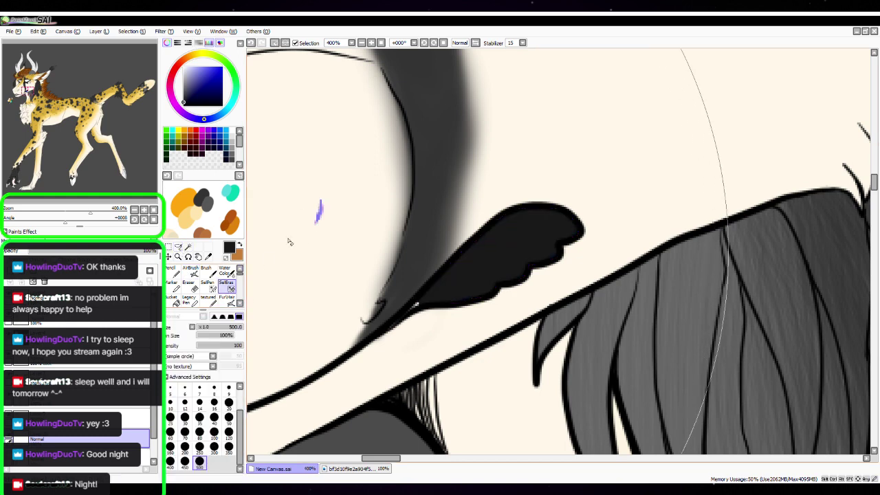
left_click(342, 206)
left_click(174, 270)
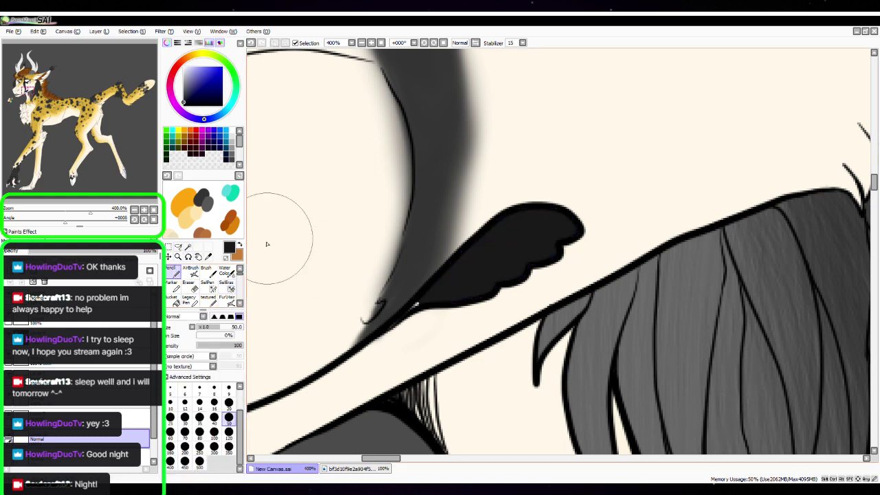
Fill the gap at the mouth patch's tip with the size 20 Pencil and shade the patch with black AirBrush strokes
left_click(228, 431)
left_click(229, 402)
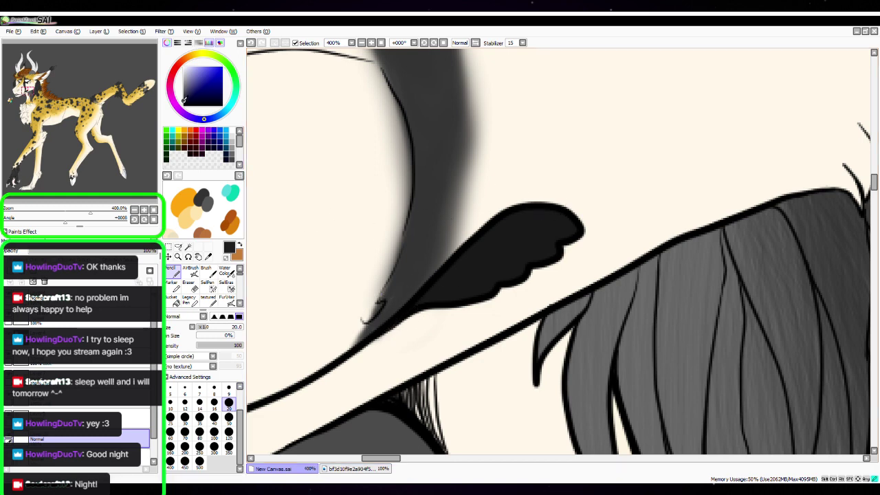
left_click(193, 272)
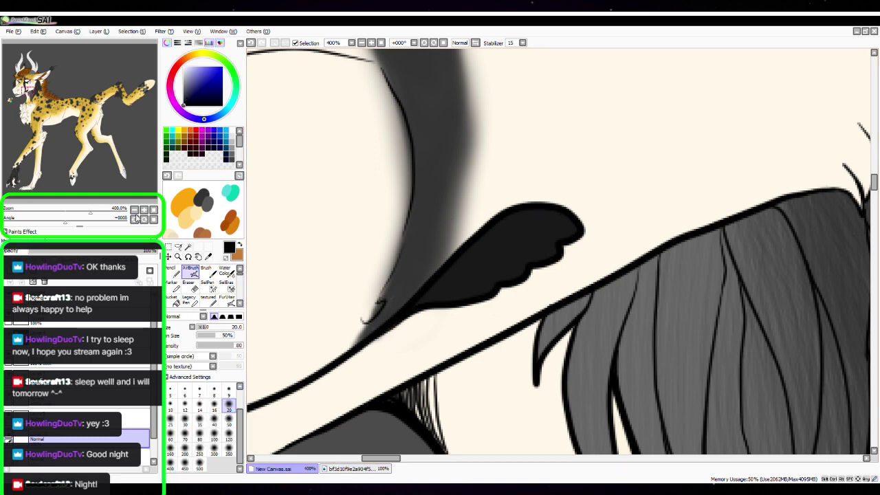
left_click(144, 210)
mouse_move(537, 227)
left_mouse_down()
mouse_move(504, 257)
mouse_move(531, 244)
mouse_move(442, 299)
mouse_move(487, 262)
mouse_move(502, 225)
mouse_move(548, 191)
mouse_move(557, 206)
mouse_move(489, 272)
left_mouse_up()
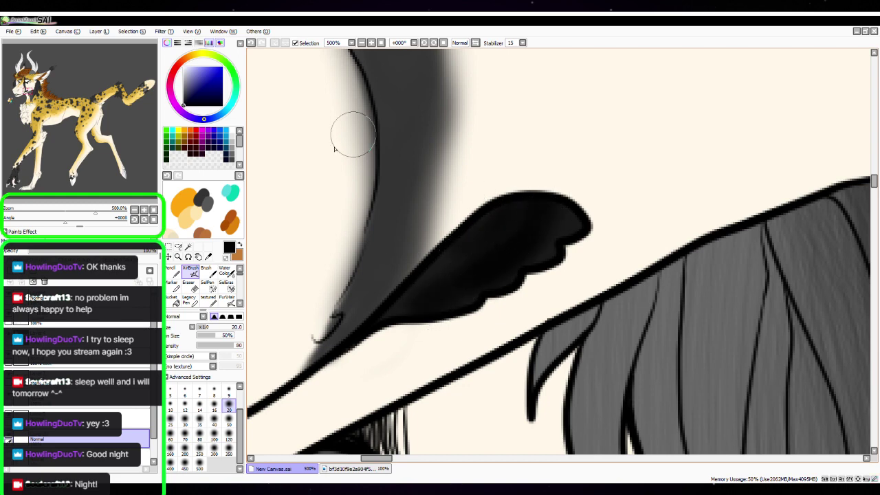
Move the layer one position down in the stack and activate the Magic Wand for the next head area
left_click(82, 418)
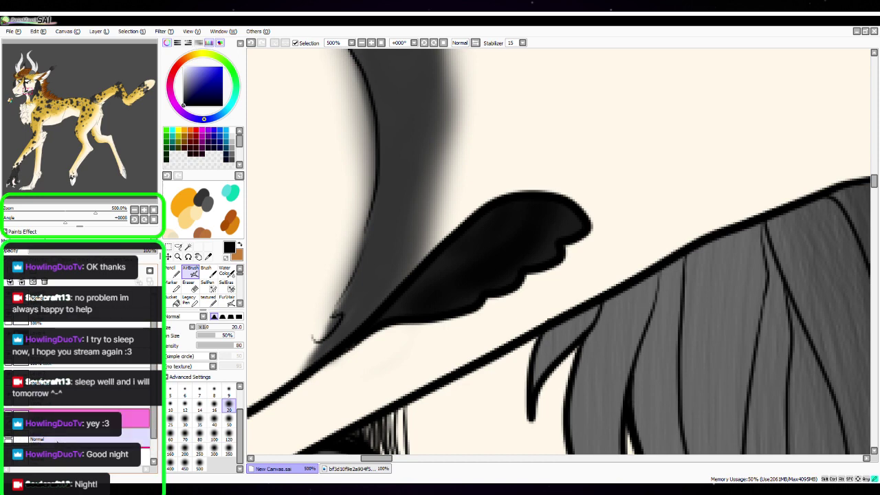
left_click(53, 440)
left_click(134, 210)
left_click(134, 211)
left_click(134, 210)
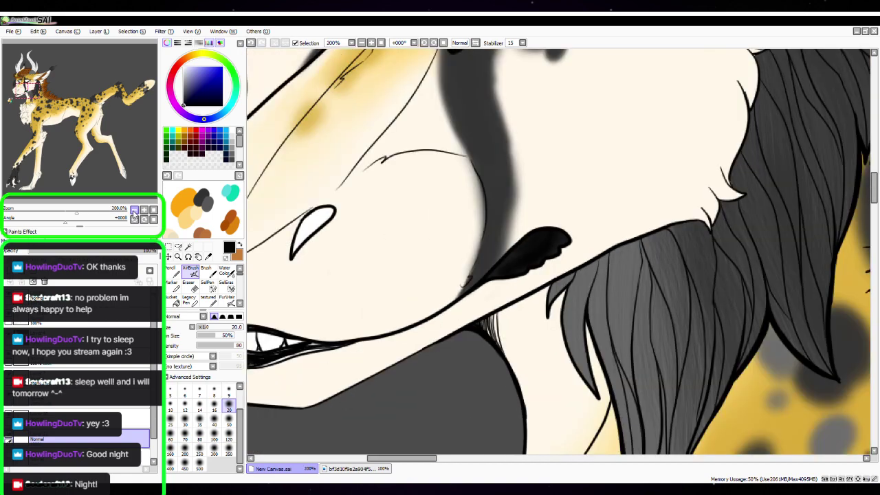
left_click(134, 210)
left_click(188, 246)
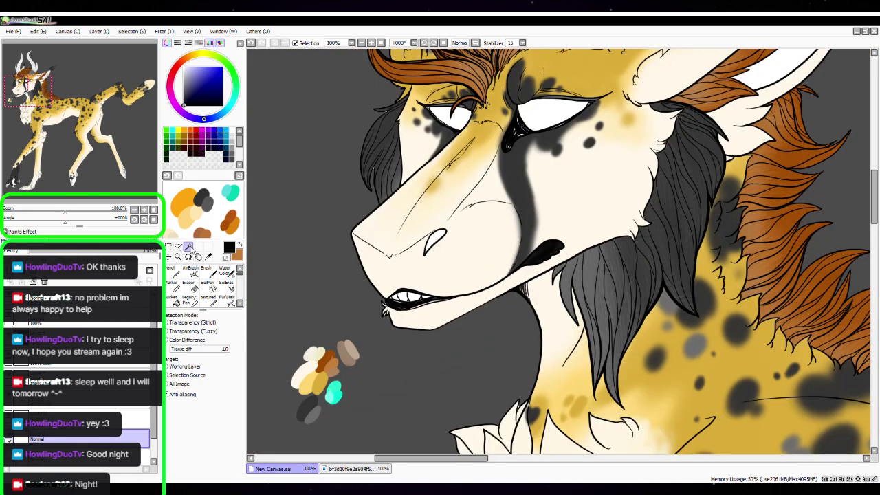
Select the white teeth in the creature's open mouth with the Magic Wand
left_click(143, 210)
left_click(144, 211)
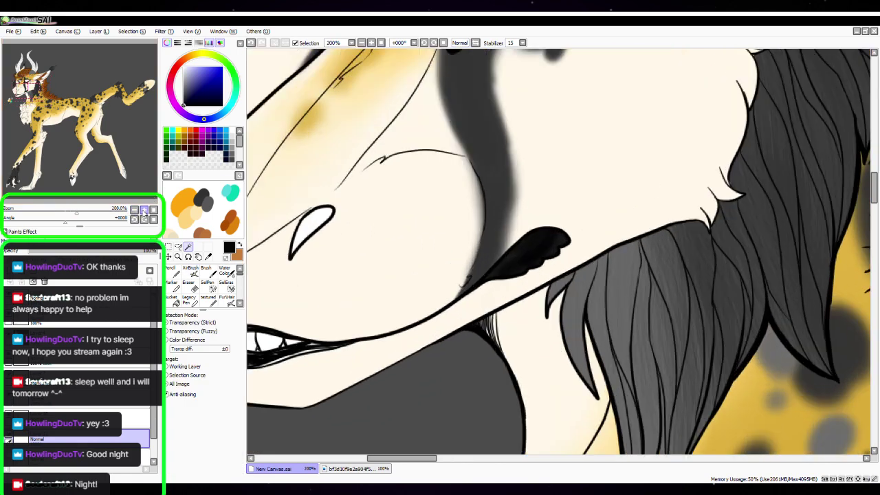
left_click_drag(373, 253, 474, 238)
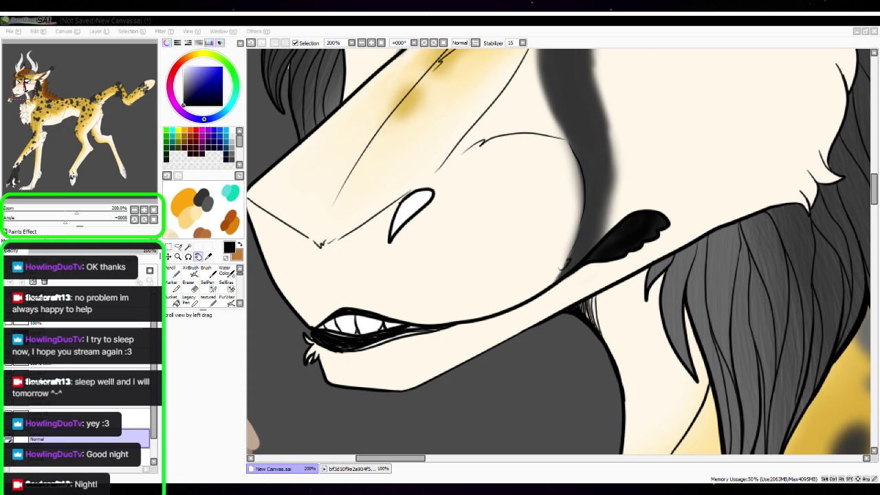
left_click(135, 209)
left_click_drag(678, 219, 554, 443)
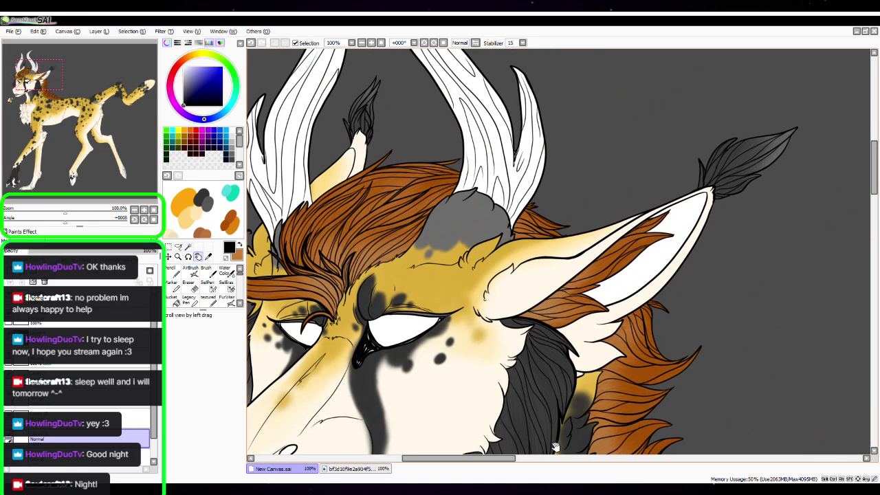
left_click_drag(440, 394, 535, 303)
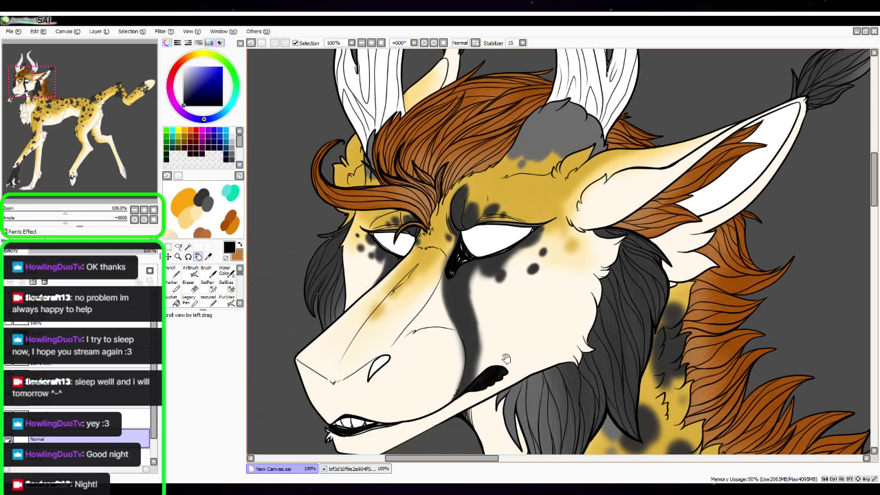
left_click_drag(541, 352, 538, 304)
left_click_drag(564, 364, 611, 323)
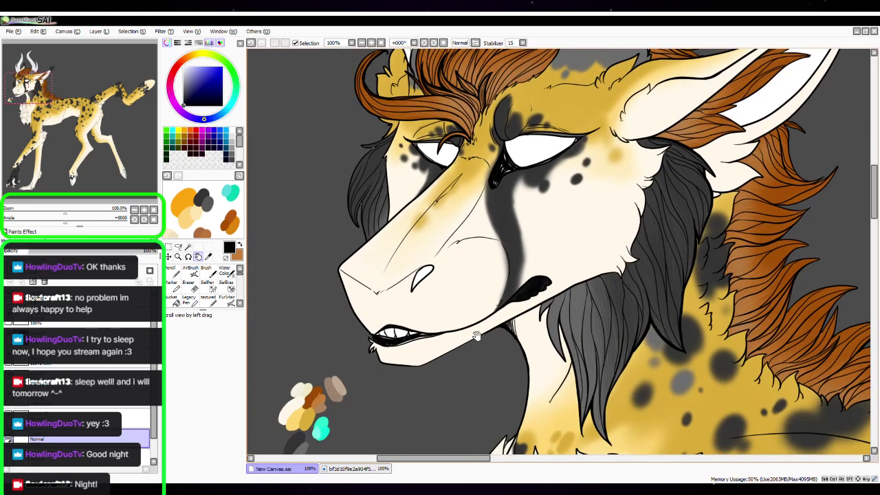
left_click(188, 247)
left_click(144, 209)
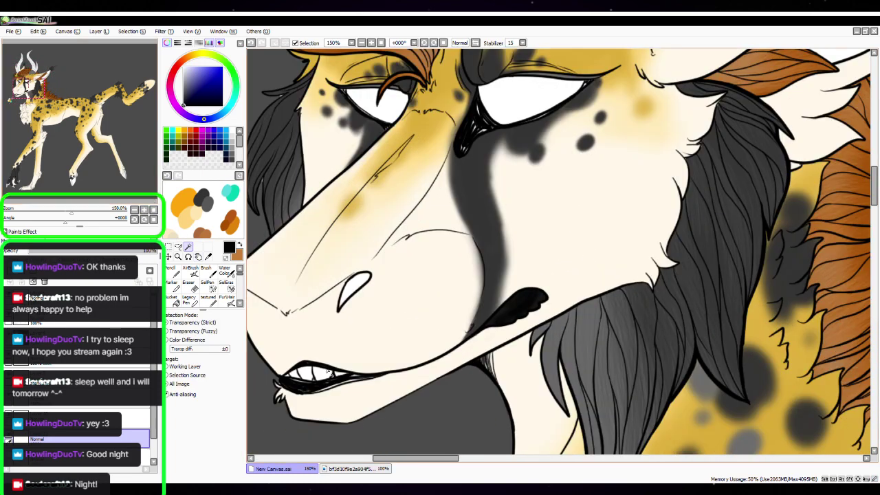
left_click(328, 372)
left_click(309, 374)
left_click(298, 376)
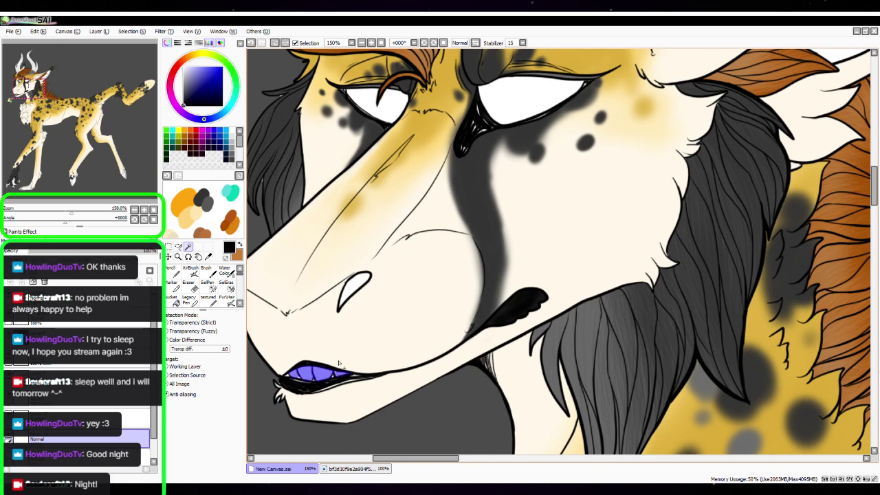
Add the white areas of both eyes to the selection
key("ctrl+d")
left_click_drag(493, 90, 484, 245)
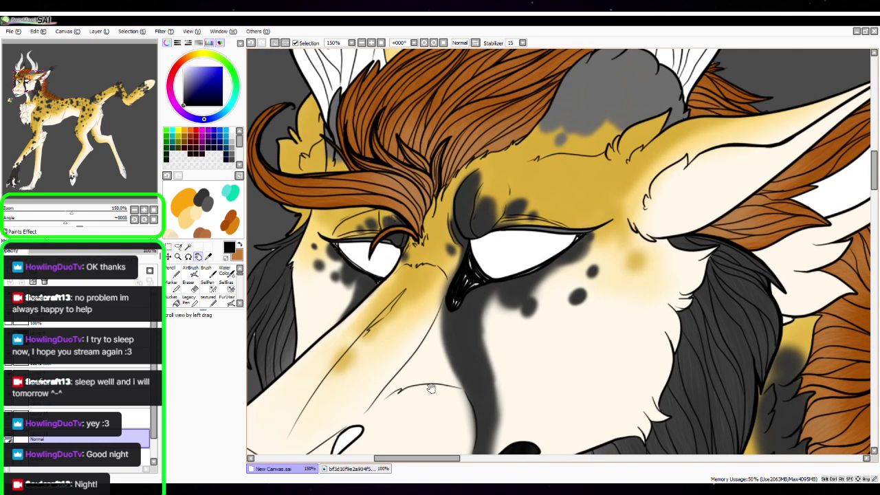
left_click(484, 246)
left_click(389, 263)
Add every white segment of the creature's left-hand horn, including its small side prong and upper tip, to the selection
left_click(134, 209)
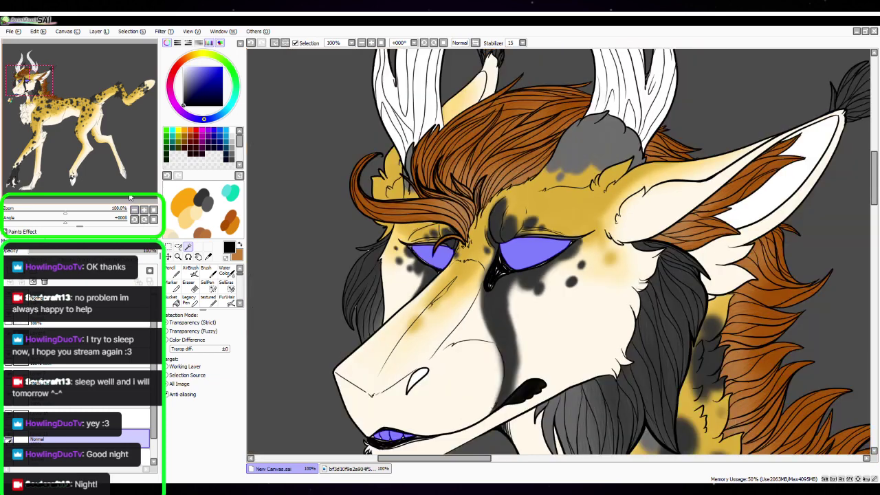
key("space")
left_click_drag(488, 206, 498, 371)
left_click(395, 172)
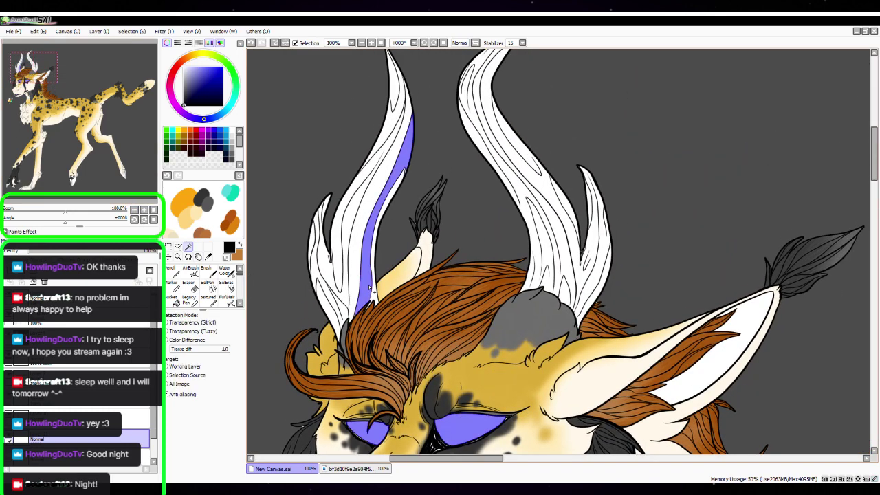
left_click(370, 280)
left_click(376, 292)
left_click(340, 227)
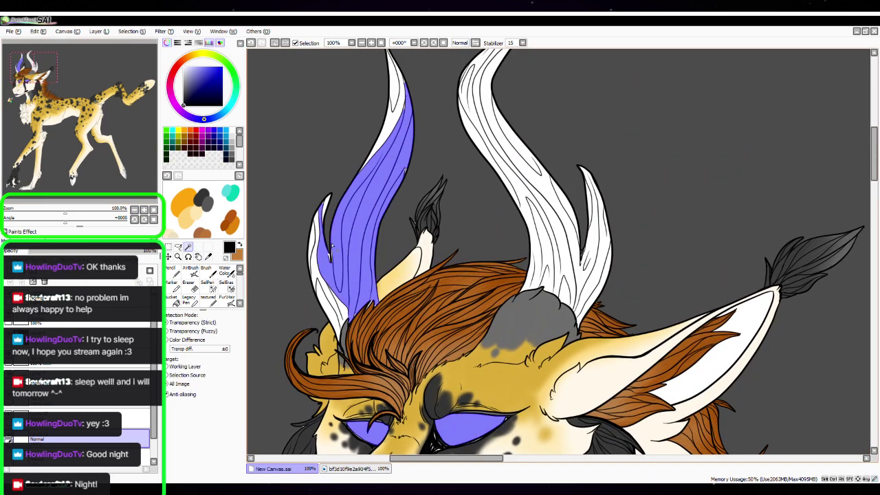
left_click(326, 296)
left_click(313, 255)
left_click(319, 281)
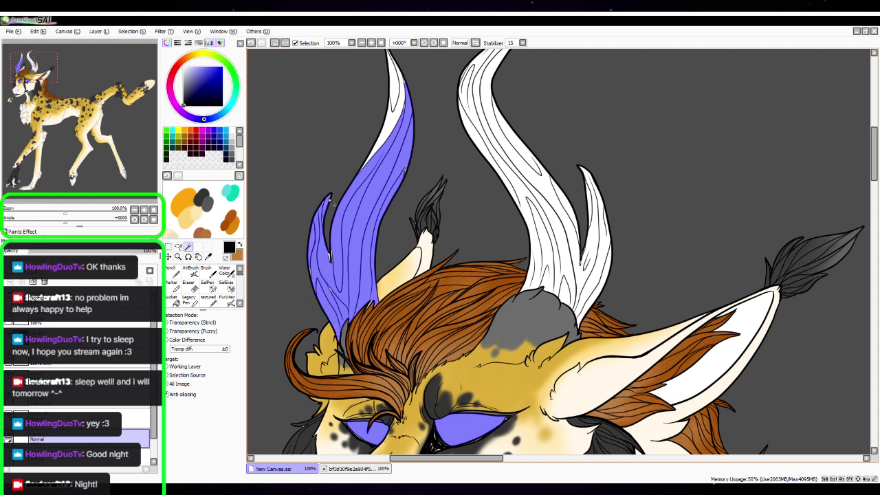
left_click(390, 129)
Add all white segments of the right-hand horn, including its side prong, to the selection
left_click(490, 101)
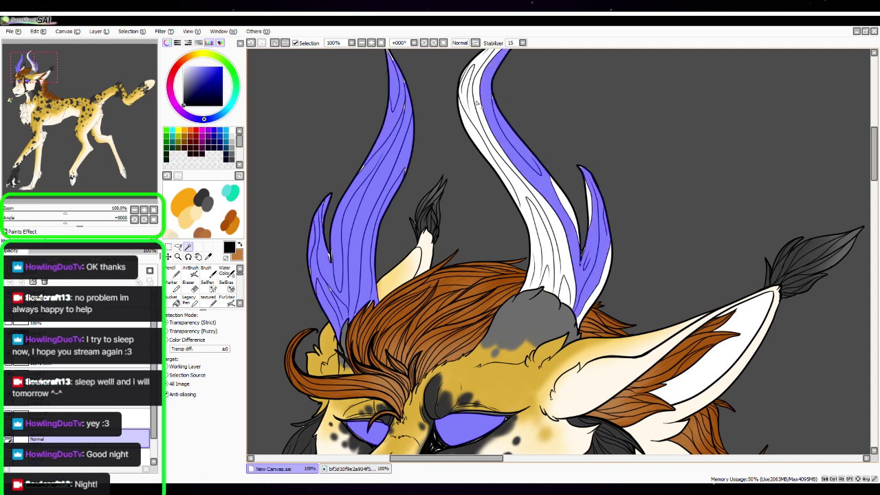
left_click(486, 121)
left_click(481, 147)
left_click(568, 236)
left_click(565, 291)
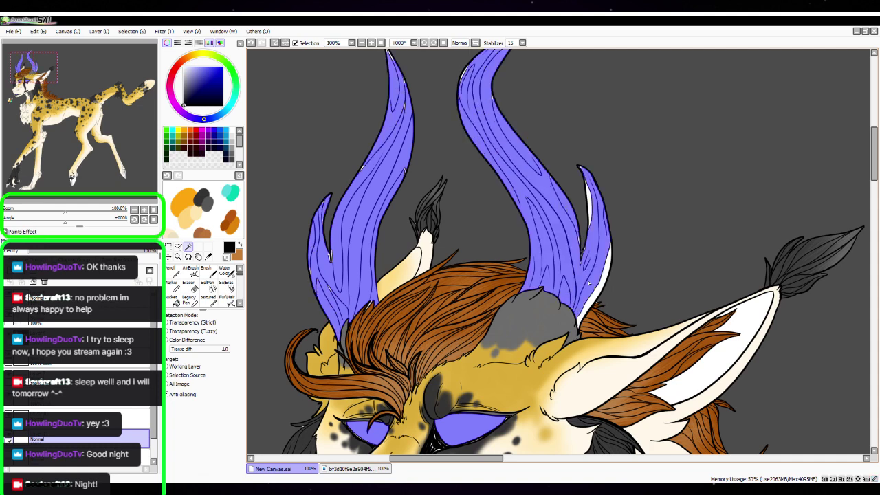
left_click(597, 279)
left_click(589, 199)
left_click_drag(586, 224, 561, 345)
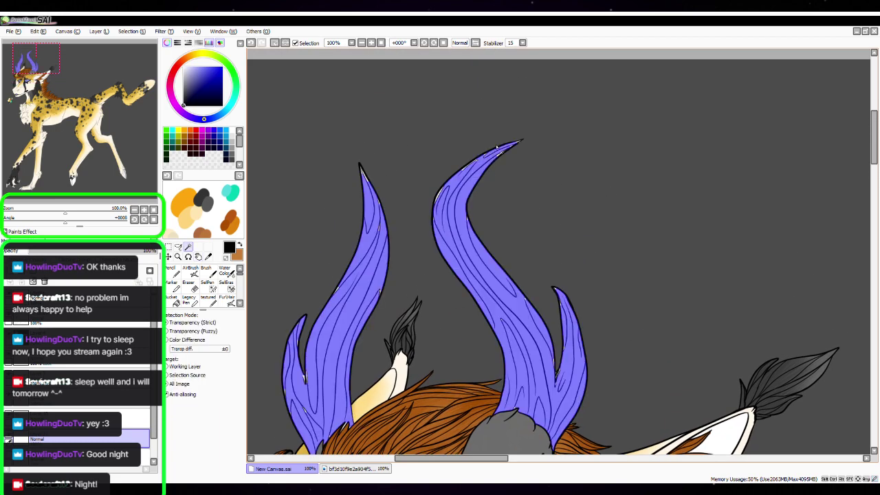
Add the white claw areas of the dark front paw to the Magic Wand selection
key("space")
left_click_drag(683, 381, 611, 119)
left_click_drag(497, 333, 653, 137)
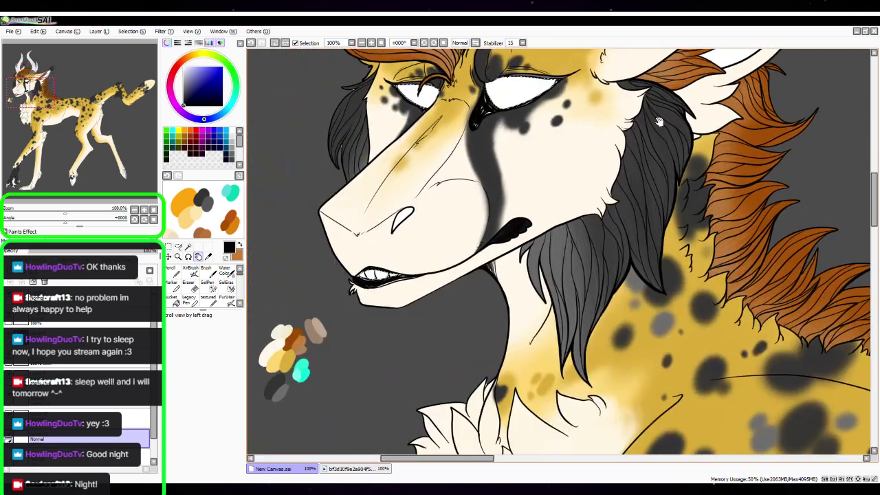
left_click_drag(30, 172, 25, 189)
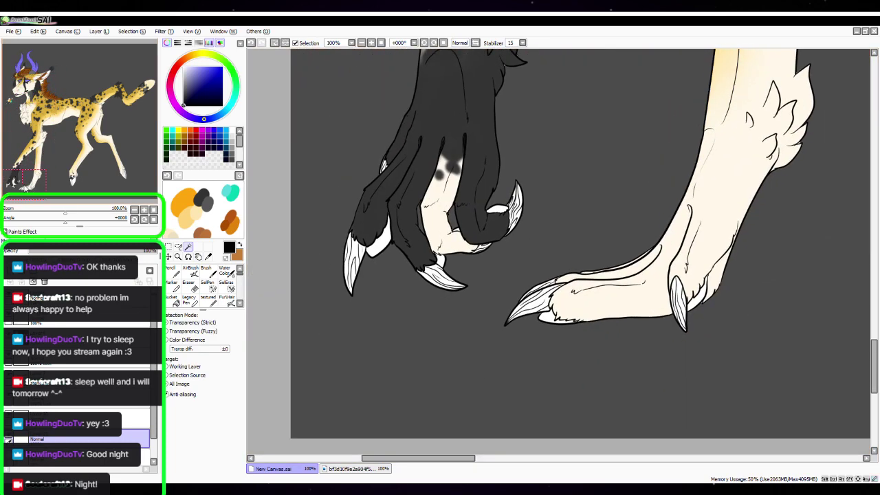
left_click(354, 253)
left_click(356, 275)
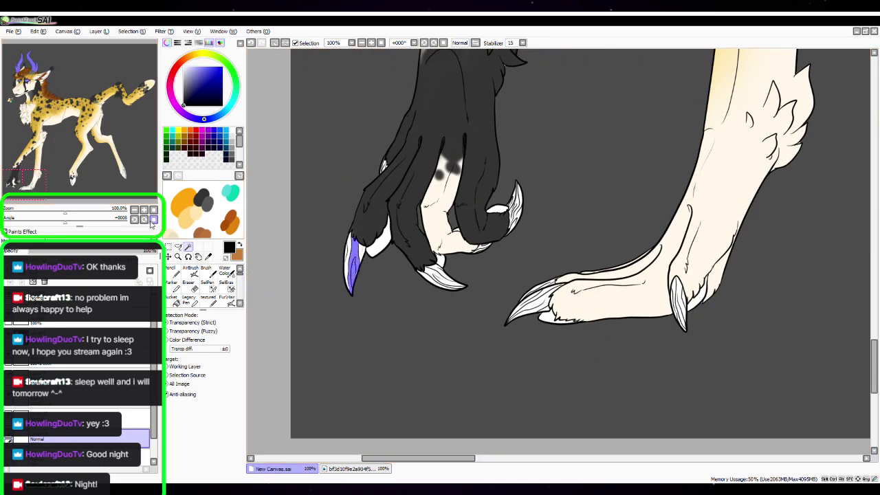
left_click(144, 209)
left_click(320, 288)
left_click(303, 308)
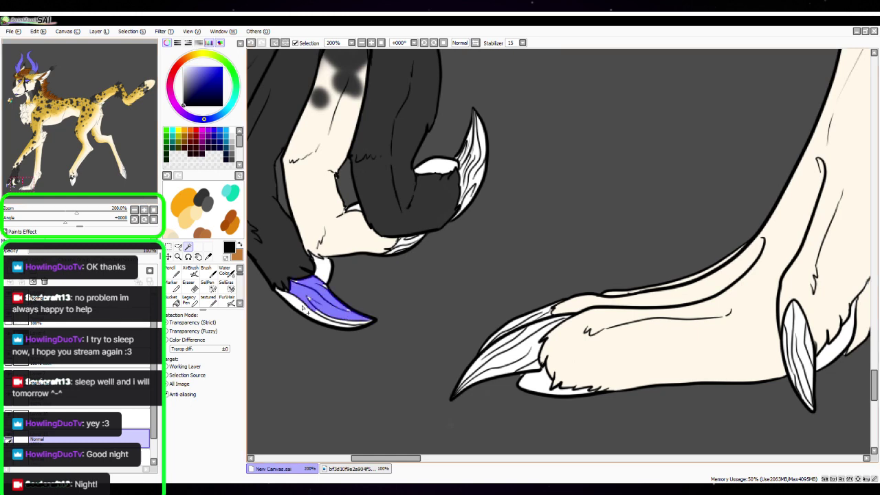
left_click(303, 308)
left_click(416, 237)
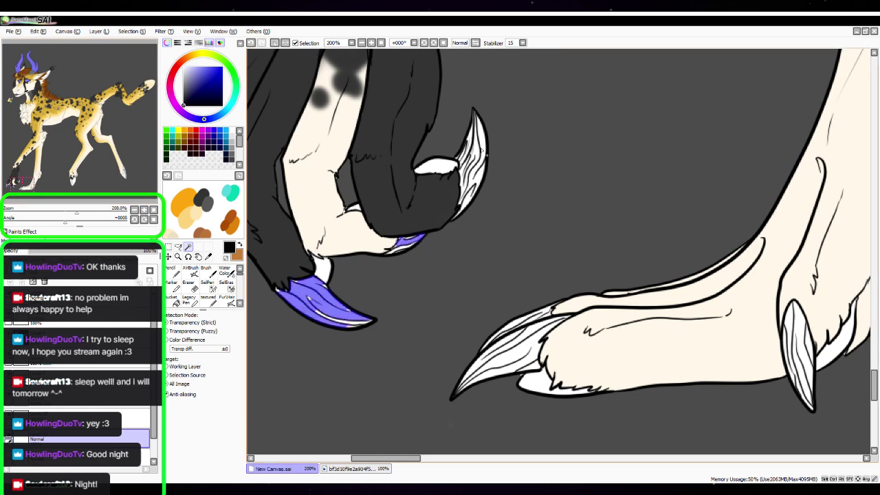
left_click(482, 142)
Add the toe claw and the rear claw of the cream-coloured front foot to the selection
left_click(523, 341)
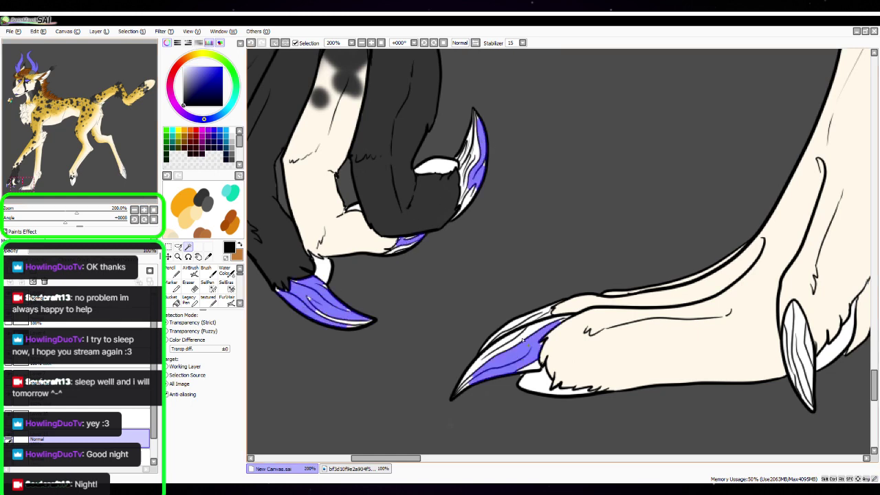
left_click(482, 363)
left_click(525, 319)
left_click(797, 343)
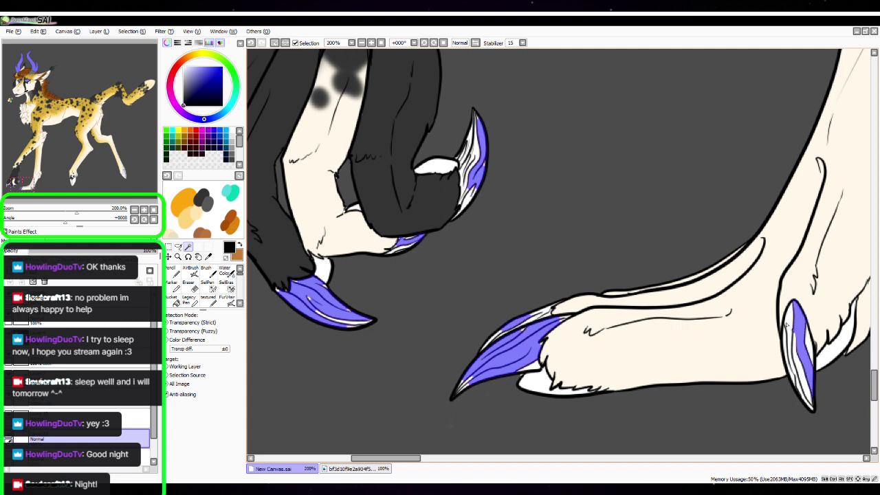
left_click(790, 338)
left_click(803, 374)
left_click(808, 343)
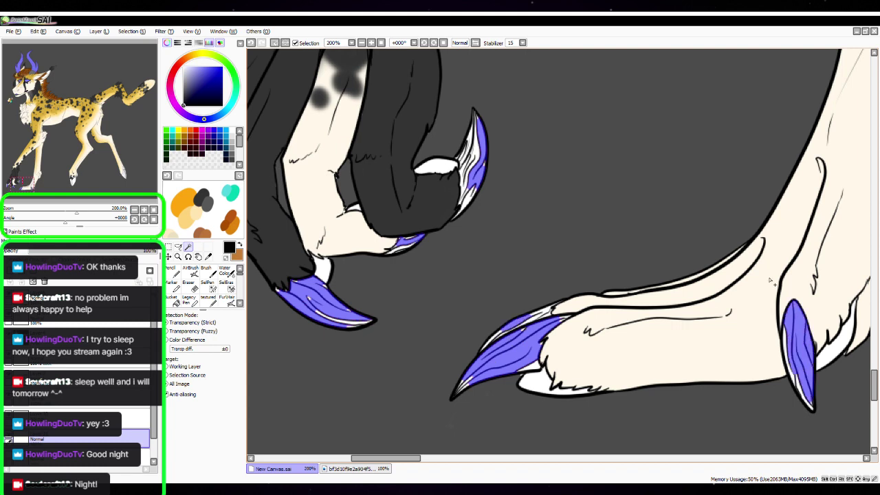
Add the spotted hind leg's hoof halves, the striped strip between them and the dewclaw to the selection
left_click_drag(387, 202, 606, 317)
left_click_drag(712, 246, 691, 286)
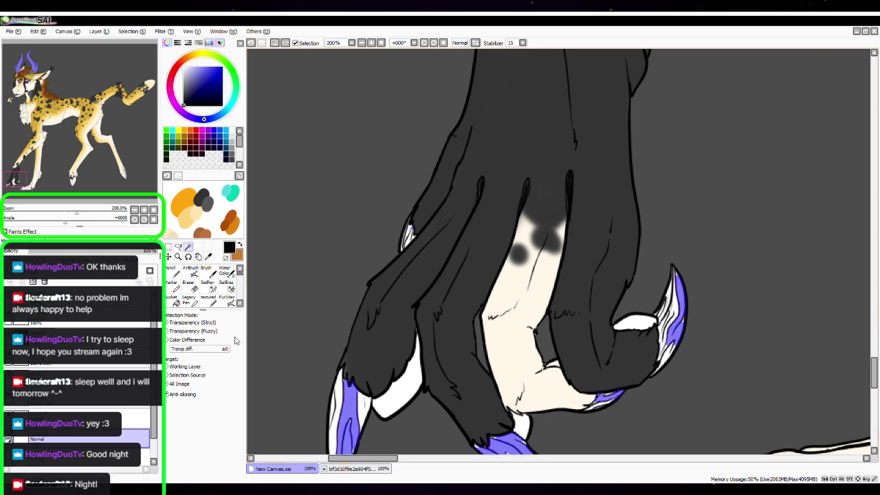
left_click_drag(19, 180, 72, 181)
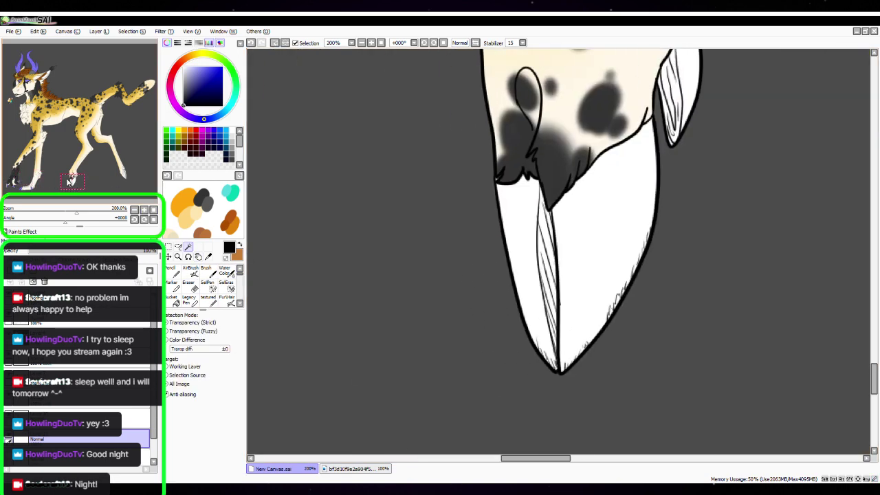
left_click(632, 154)
left_click(546, 235)
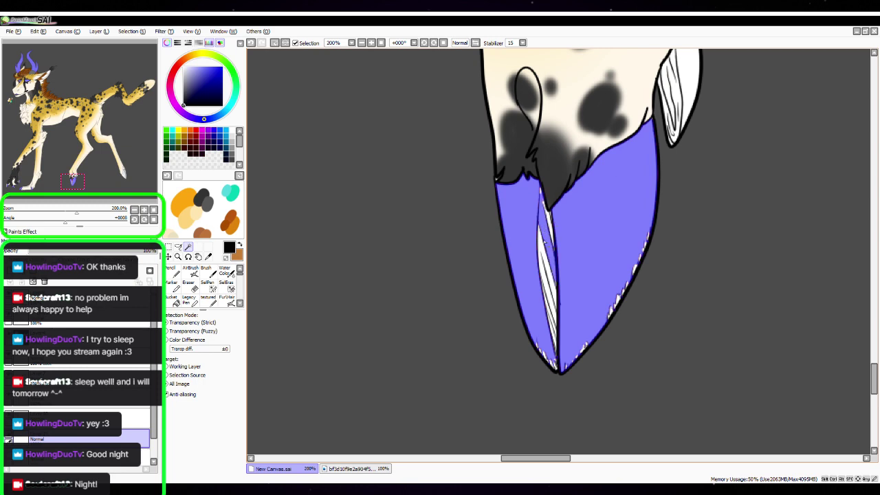
left_click(543, 277)
left_click(693, 84)
left_click(675, 96)
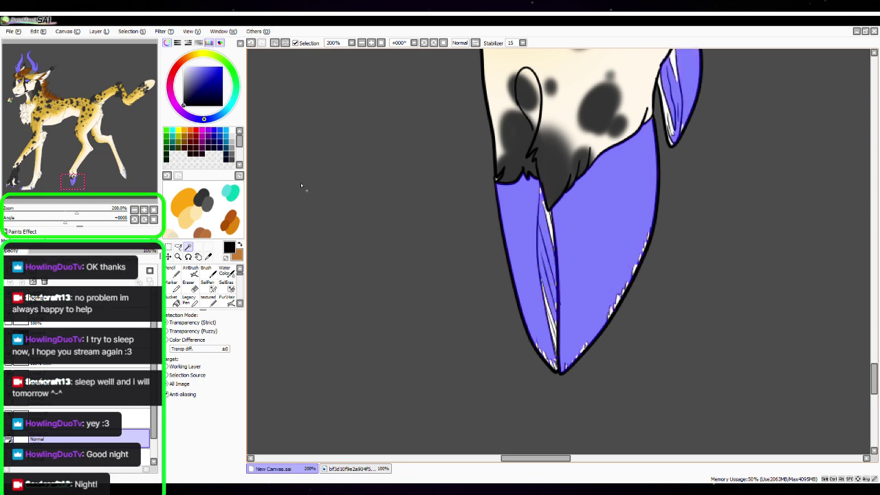
Add the main outer and inner sections of the rearmost hind hoof to the selection
left_click_drag(84, 185, 129, 179)
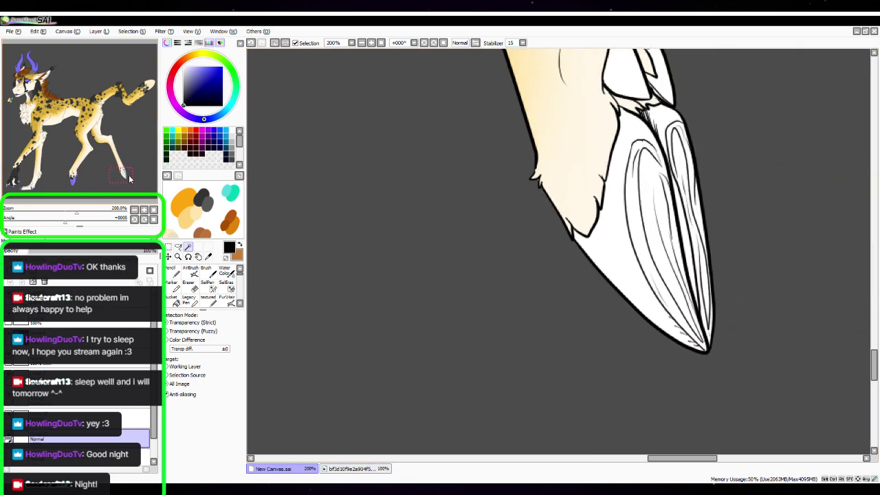
left_click(620, 205)
left_click(662, 125)
left_click(682, 160)
left_click(696, 205)
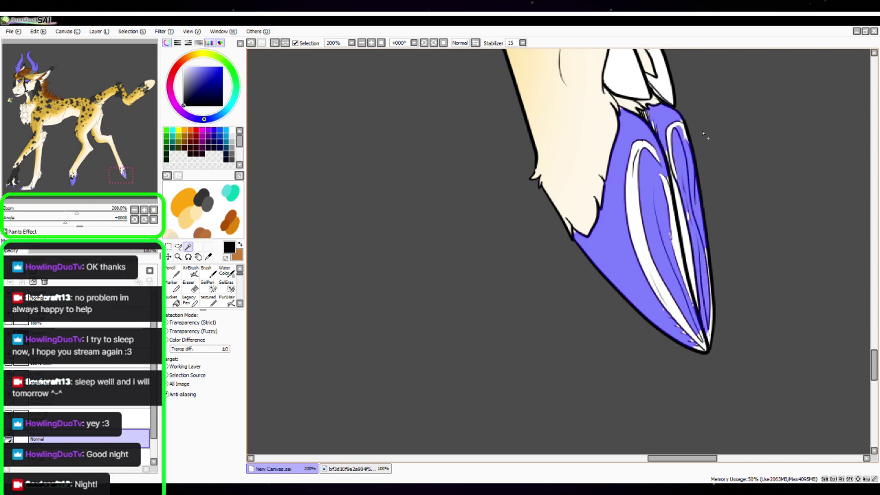
Add the remaining inner strips of the rearmost hoof and the two dewclaws above it to the selection
left_click_drag(745, 253, 648, 387)
left_click(537, 299)
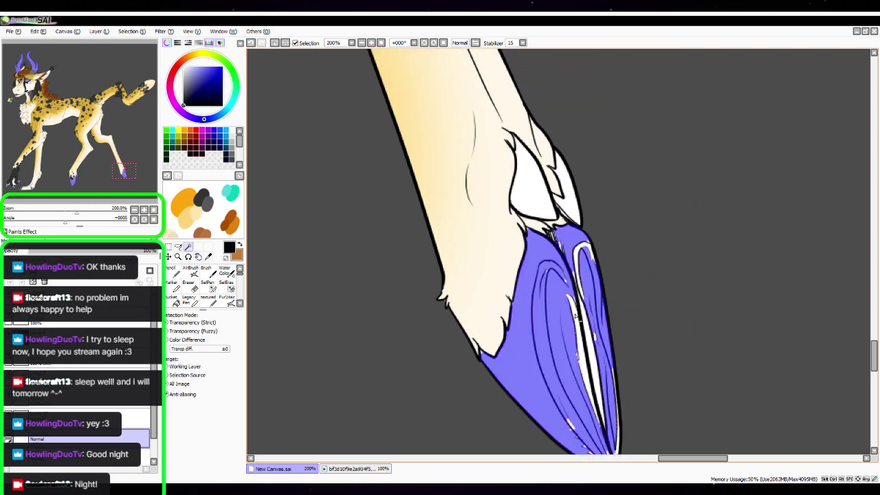
left_click(588, 347)
left_click(575, 343)
left_click(529, 180)
left_click(566, 183)
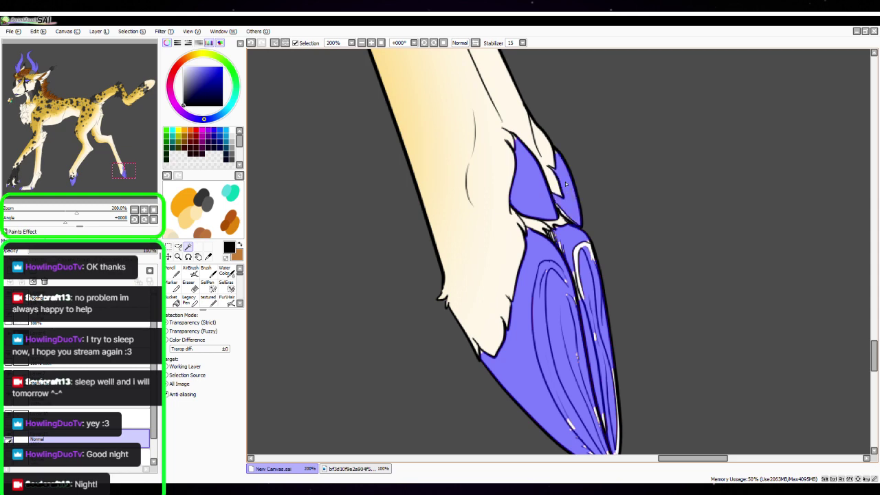
Paint the gaps around the rearmost hoof's dewclaws into the selection with the selection pen at size 20
left_click(209, 284)
left_click(144, 209)
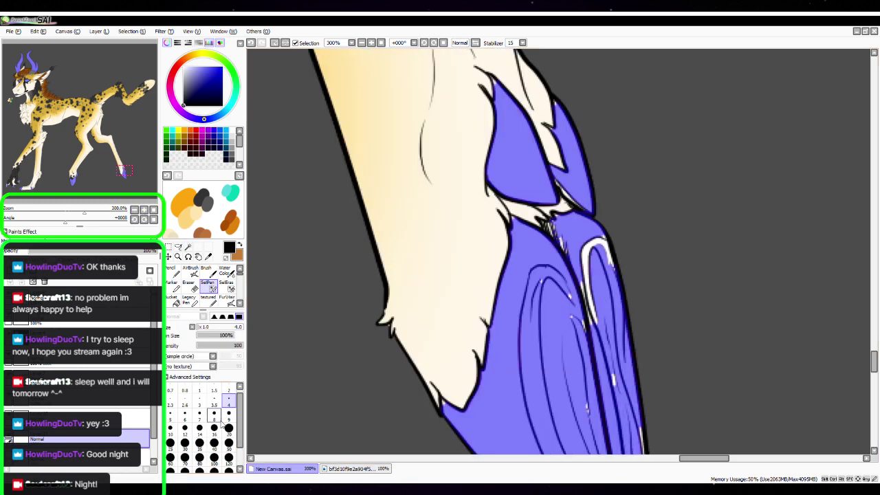
left_click(227, 429)
left_click_drag(512, 218, 524, 227)
mouse_move(520, 121)
left_mouse_down()
mouse_move(508, 90)
mouse_move(546, 139)
mouse_move(546, 111)
mouse_move(569, 200)
left_mouse_up()
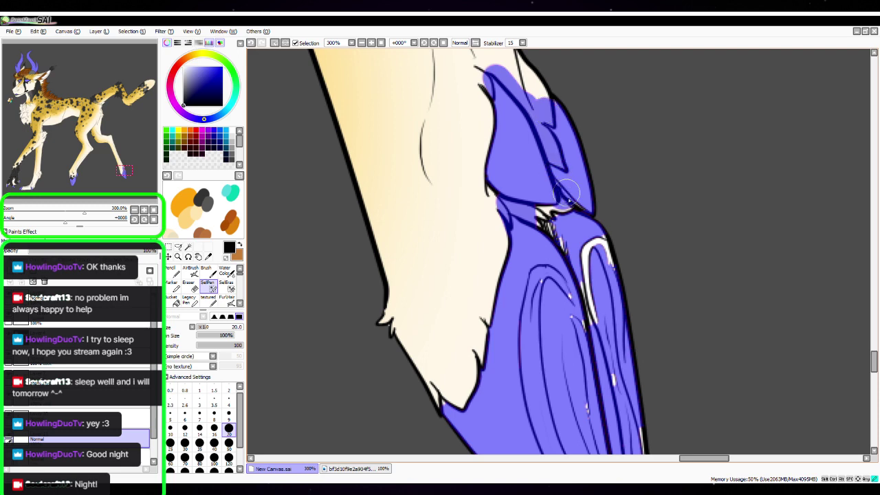
Fill the unselected gaps along the rearmost hoof down to its tip with the selection pen at sizes 20 and 9
left_click_drag(669, 268, 622, 178)
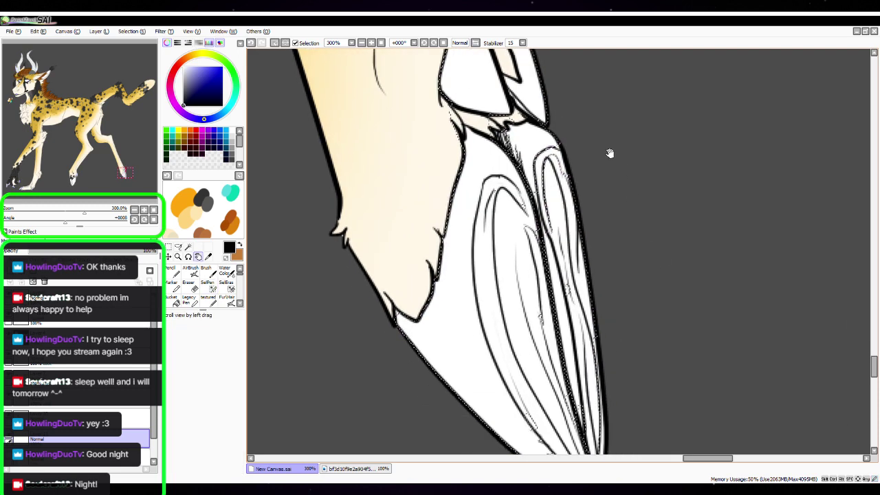
mouse_move(543, 189)
left_mouse_down()
mouse_move(546, 156)
mouse_move(558, 194)
mouse_move(511, 151)
mouse_move(515, 170)
mouse_move(507, 121)
mouse_move(538, 221)
mouse_move(539, 178)
mouse_move(505, 204)
mouse_move(519, 229)
left_mouse_up()
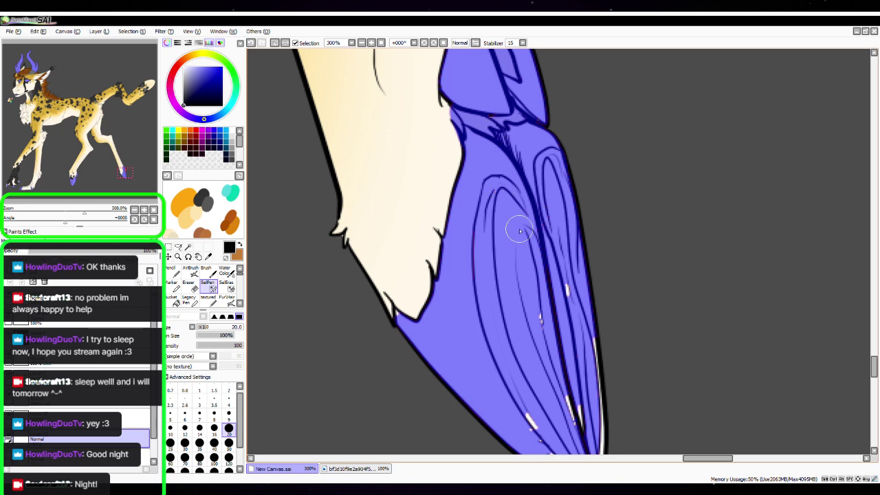
left_click_drag(538, 313, 566, 318)
scroll(541, 309, "down", 3)
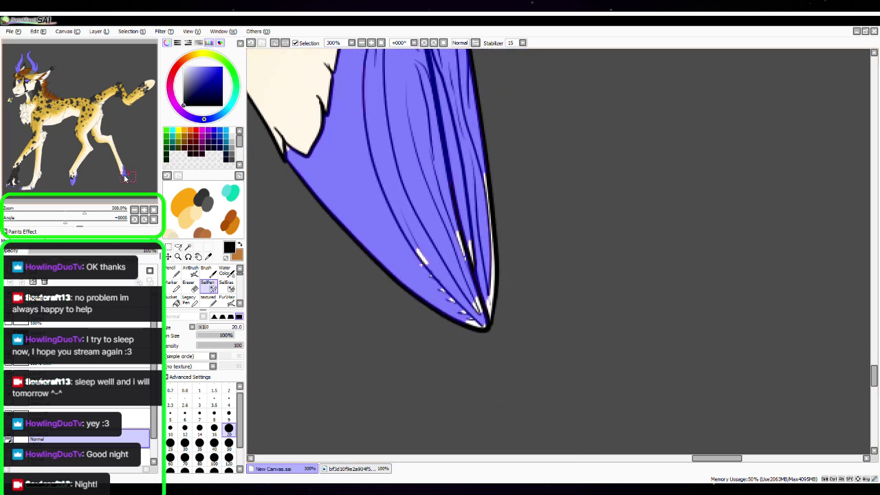
mouse_move(458, 304)
left_mouse_down()
mouse_move(474, 313)
mouse_move(449, 213)
left_mouse_up()
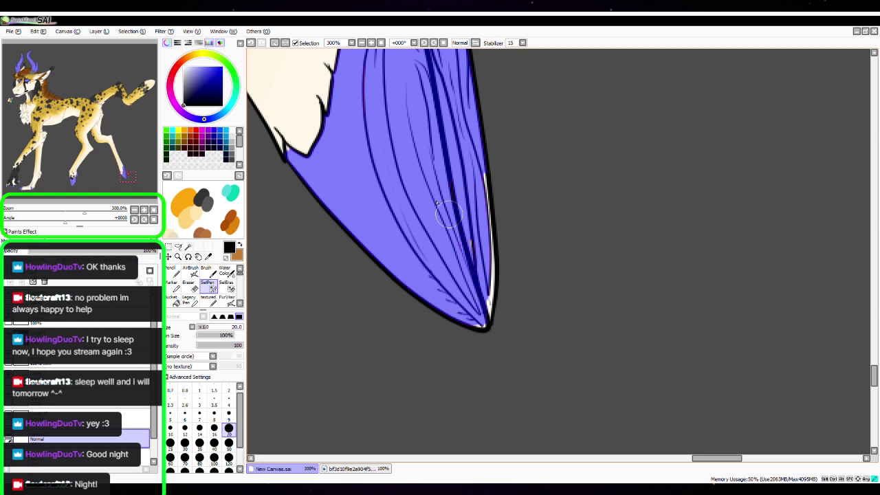
left_click(228, 415)
mouse_move(462, 300)
left_mouse_down()
mouse_move(474, 322)
mouse_move(489, 306)
mouse_move(487, 237)
left_mouse_up()
left_click_drag(478, 174, 489, 248)
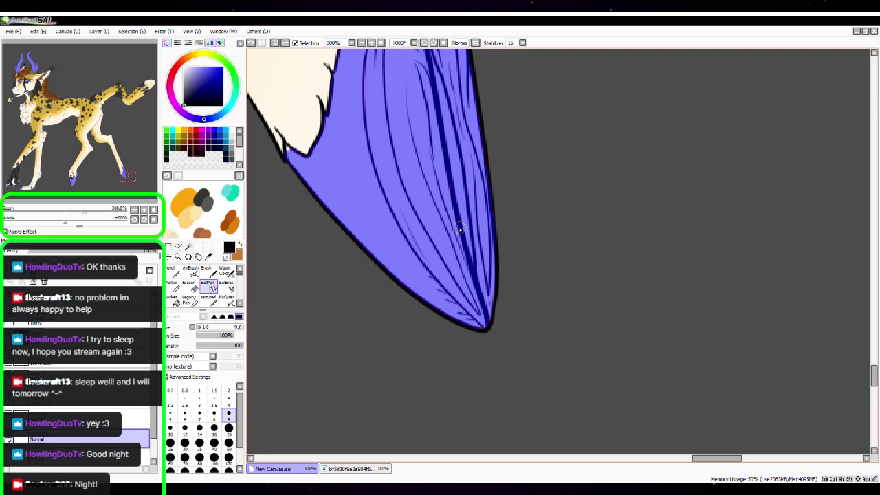
Fill the gaps in the spotted hind leg's hoof, along its fur edge, centre strip and outer edges, with the selection pen at size 20
left_click(135, 209)
left_click(135, 209)
left_click_drag(130, 180, 82, 182)
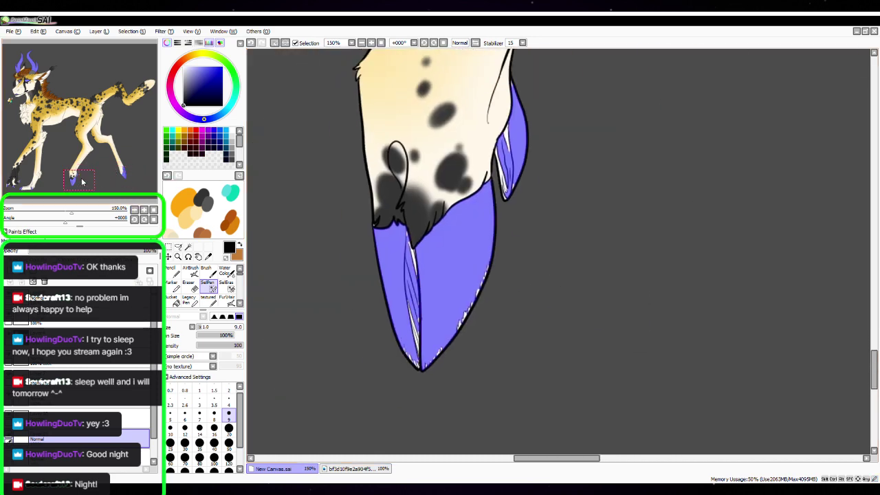
left_click(143, 210)
left_click(229, 428)
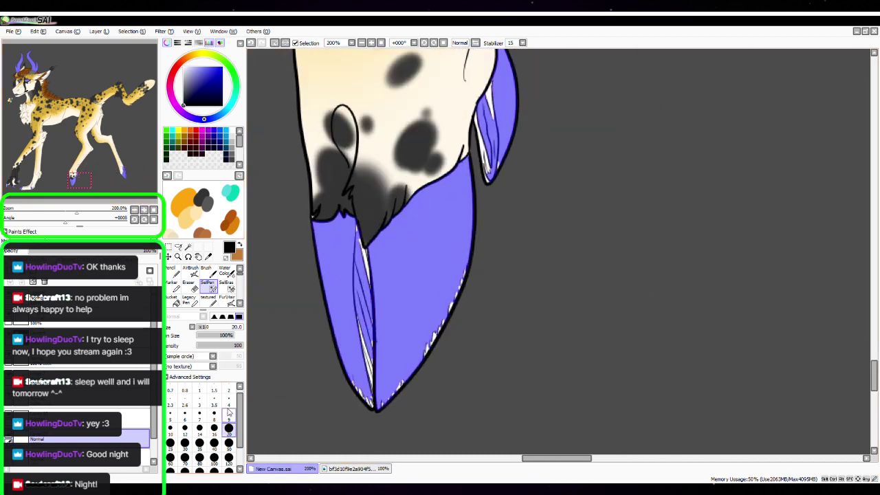
mouse_move(354, 219)
left_mouse_down()
mouse_move(368, 246)
mouse_move(320, 210)
mouse_move(328, 232)
left_mouse_up()
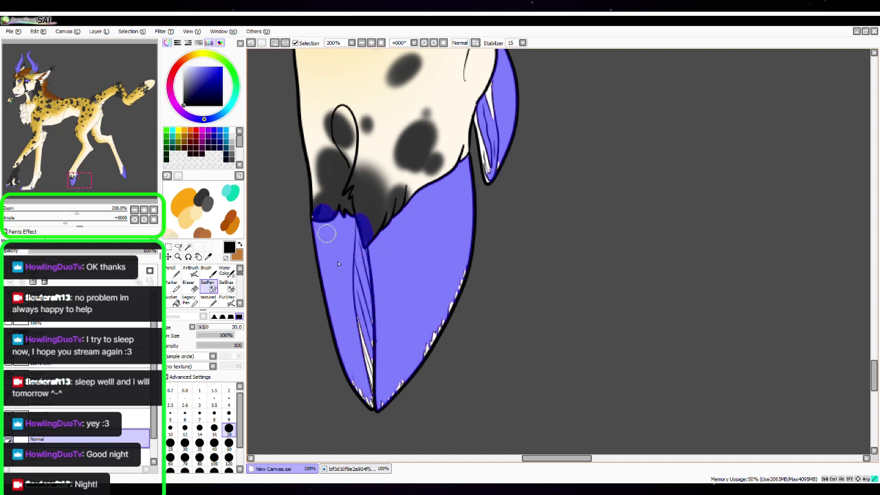
mouse_move(361, 385)
left_mouse_down()
mouse_move(375, 401)
mouse_move(374, 316)
mouse_move(381, 389)
mouse_move(396, 382)
mouse_move(386, 391)
mouse_move(427, 336)
mouse_move(441, 313)
mouse_move(416, 350)
mouse_move(454, 284)
mouse_move(458, 236)
left_mouse_up()
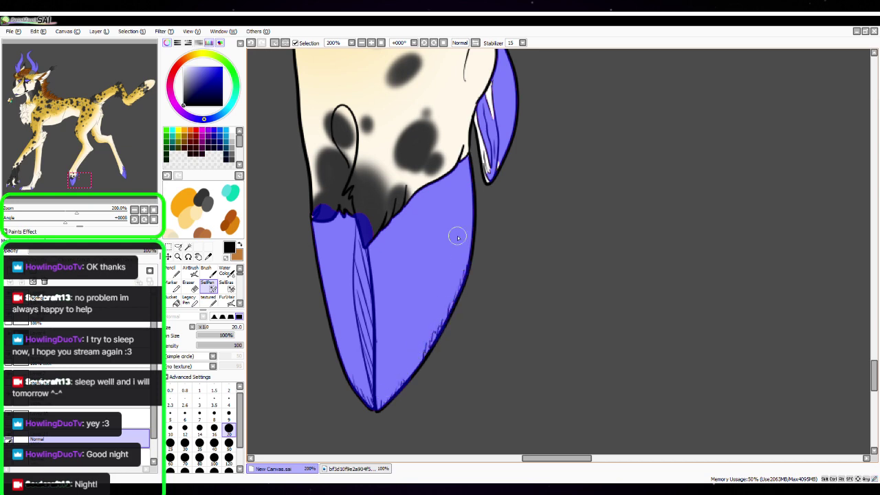
Complete the selection of the spotted hind leg's dewclaw, including its tip and upper end, with the selection pen at sizes 20 and 9
left_click_drag(489, 91, 486, 147)
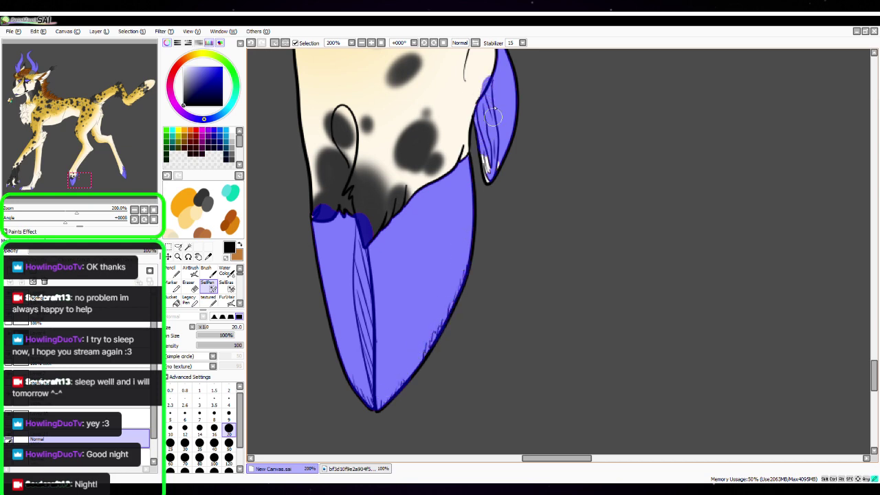
left_click(144, 210)
left_click_drag(81, 180, 79, 175)
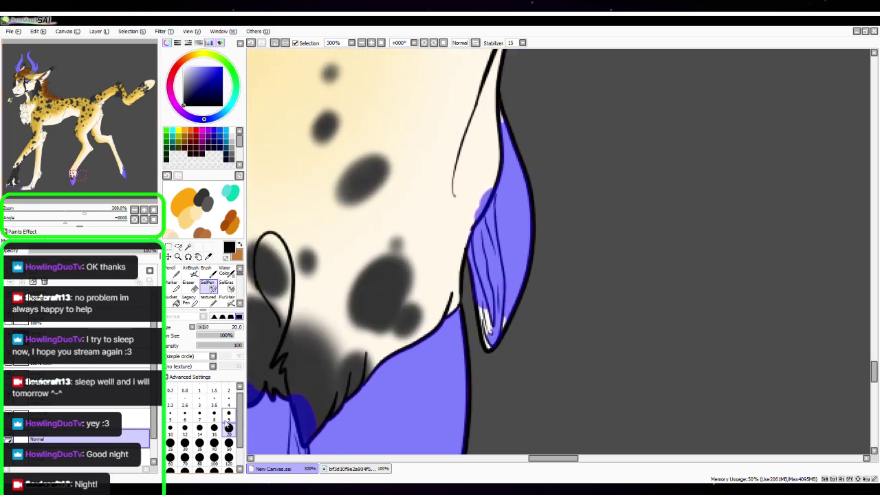
left_click(228, 415)
mouse_move(486, 315)
left_mouse_down()
mouse_move(484, 306)
mouse_move(493, 349)
left_mouse_up()
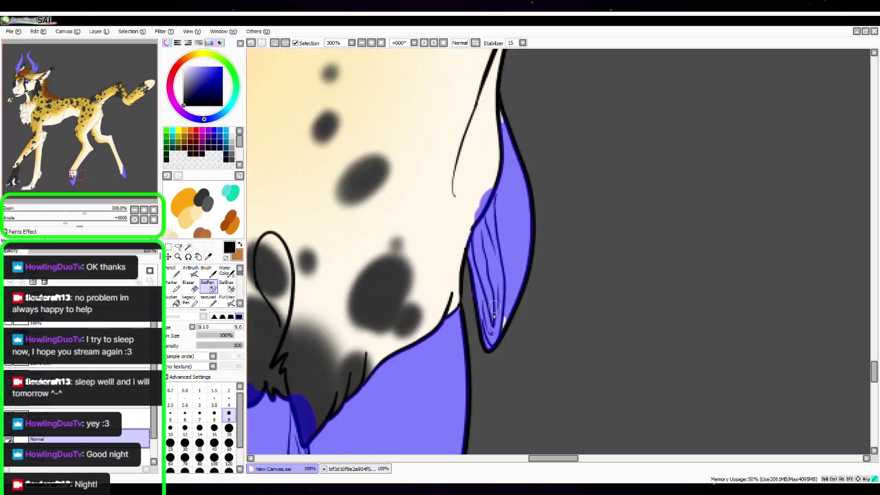
left_click_drag(500, 135, 496, 102)
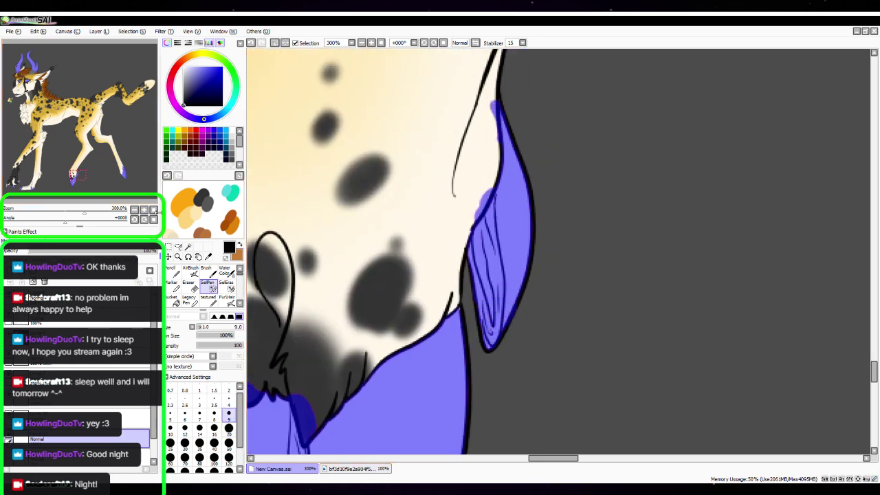
Fill the unselected edge and tip of the cream-coloured front foot's rear claw with the selection pen at size 9
left_click(134, 210)
left_click(134, 210)
left_click(74, 178)
left_click_drag(73, 178, 40, 183)
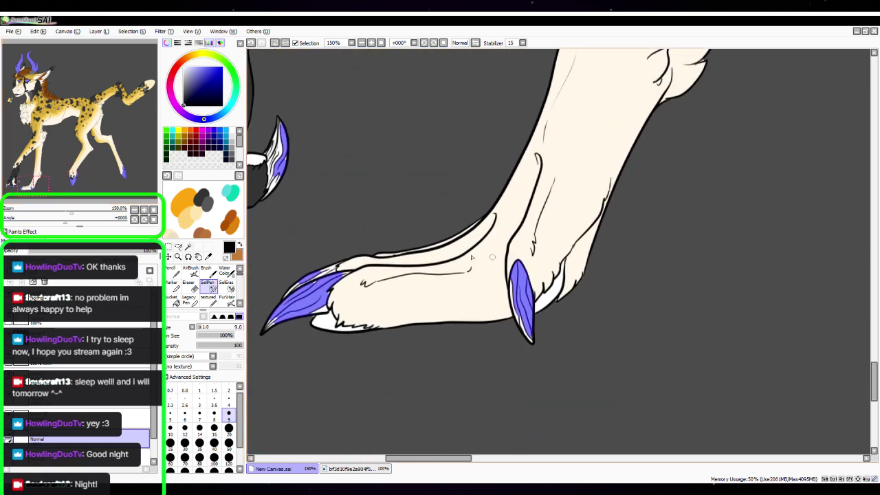
left_click(144, 210)
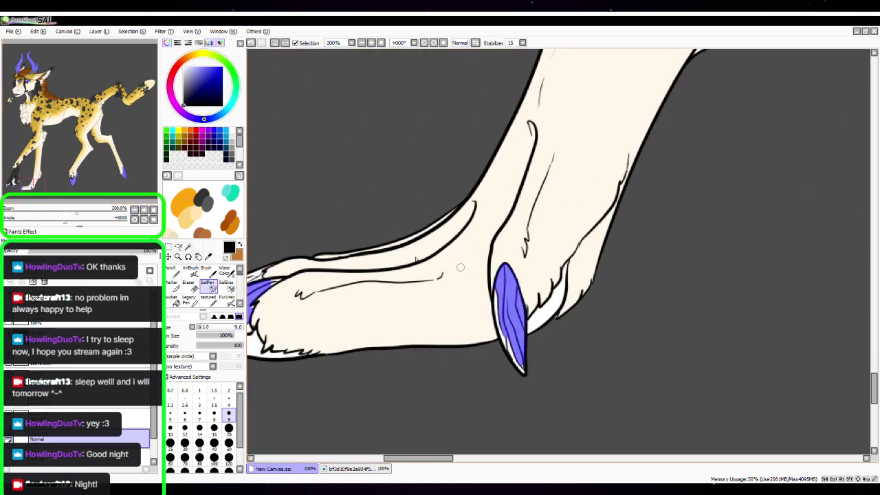
key("ctrl+plus")
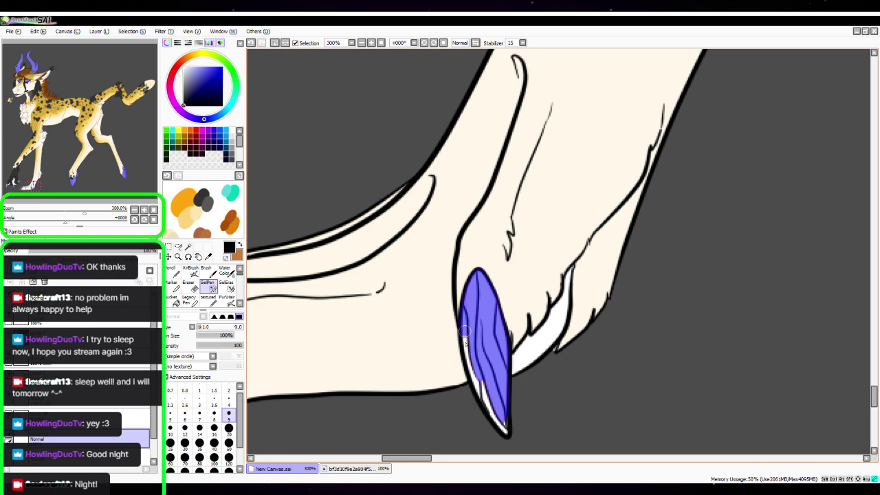
mouse_move(465, 332)
left_mouse_down()
mouse_move(481, 392)
mouse_move(477, 384)
mouse_move(506, 428)
left_mouse_up()
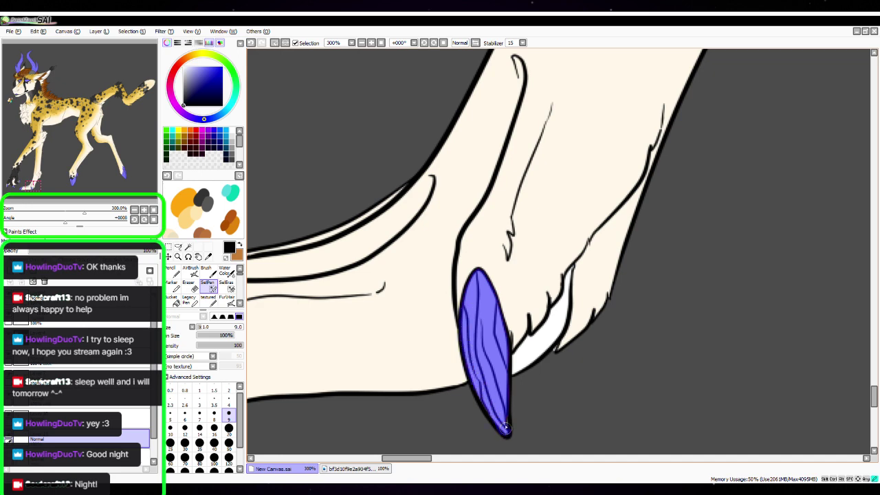
Complete the selection of the cream-coloured front foot's toe claws with the selection pen at sizes 4 and 9
left_click_drag(33, 187, 24, 190)
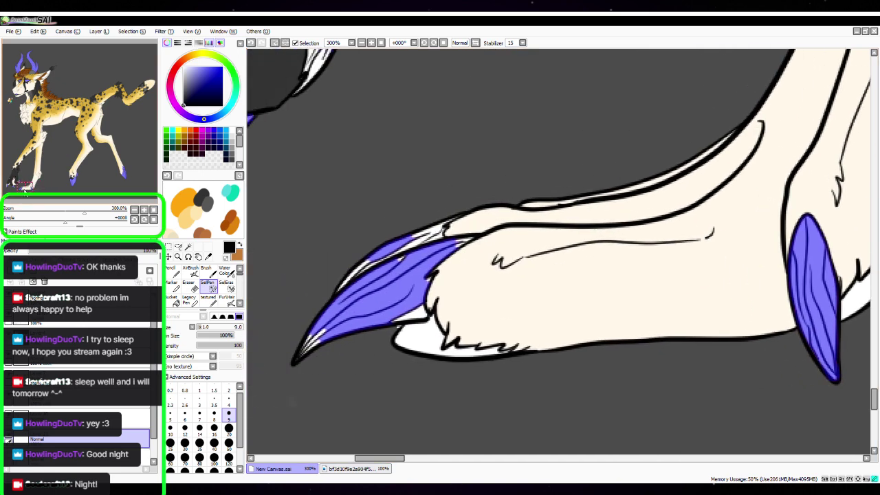
left_click(144, 210)
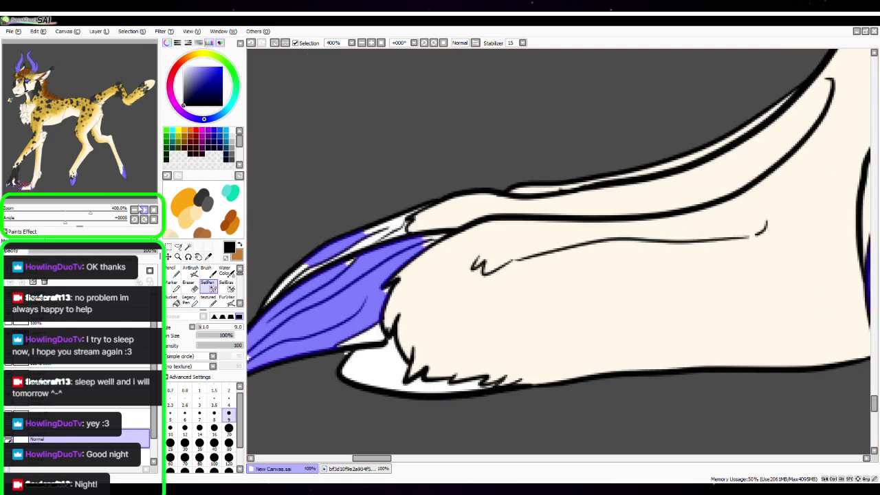
left_click_drag(26, 190, 24, 190)
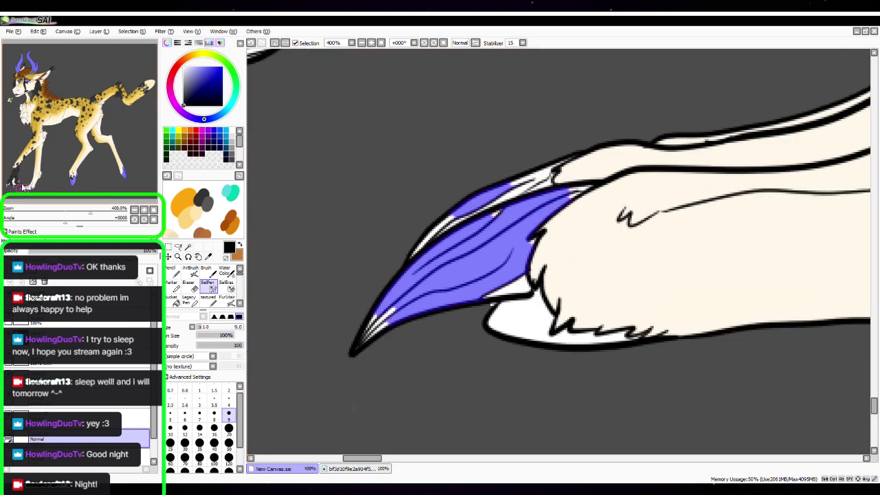
left_click(229, 400)
mouse_move(373, 311)
left_mouse_down()
mouse_move(357, 346)
mouse_move(394, 308)
left_mouse_up()
left_click(229, 416)
mouse_move(532, 273)
left_mouse_down()
mouse_move(542, 244)
mouse_move(534, 236)
mouse_move(530, 262)
mouse_move(587, 187)
mouse_move(573, 160)
mouse_move(485, 197)
mouse_move(426, 246)
mouse_move(472, 214)
mouse_move(465, 221)
mouse_move(565, 181)
mouse_move(577, 188)
mouse_move(591, 172)
left_mouse_up()
Fill the gaps in the dark front paw's lowest middle claw, from its fur edge to its tip, with the selection pen
left_click_drag(22, 183, 14, 180)
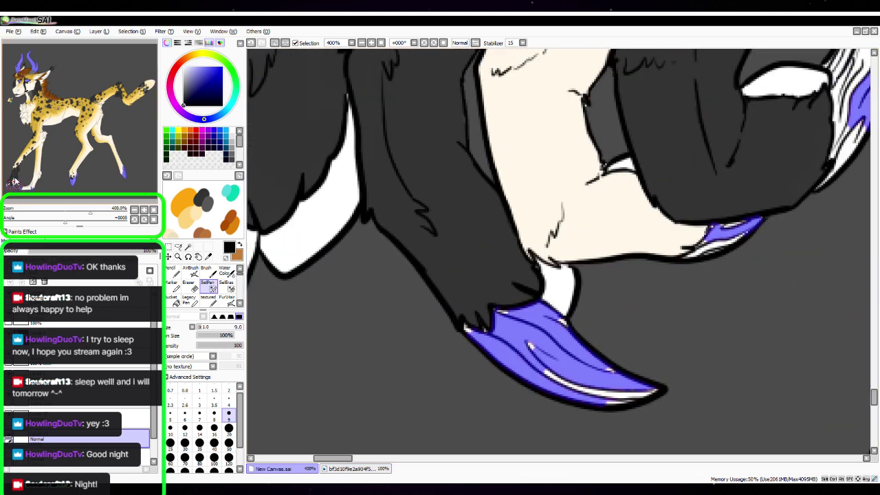
mouse_move(459, 316)
left_mouse_down()
mouse_move(481, 341)
mouse_move(483, 330)
mouse_move(511, 318)
left_mouse_up()
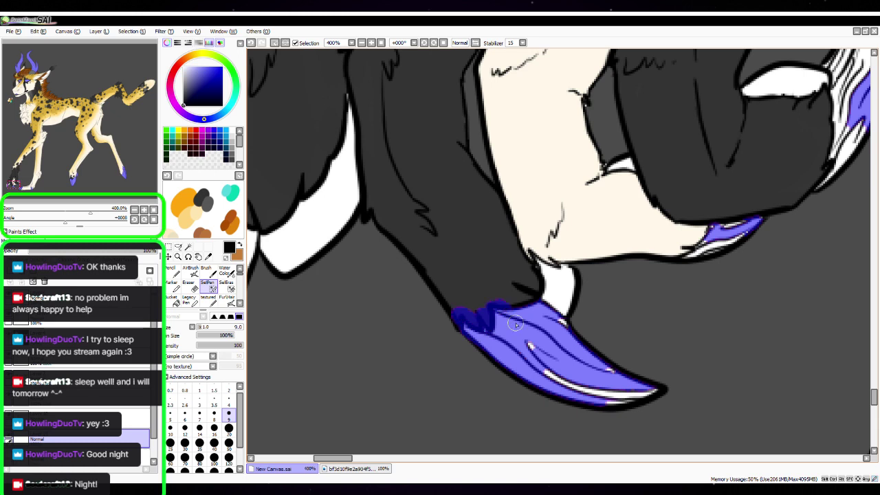
left_click_drag(709, 356, 559, 348)
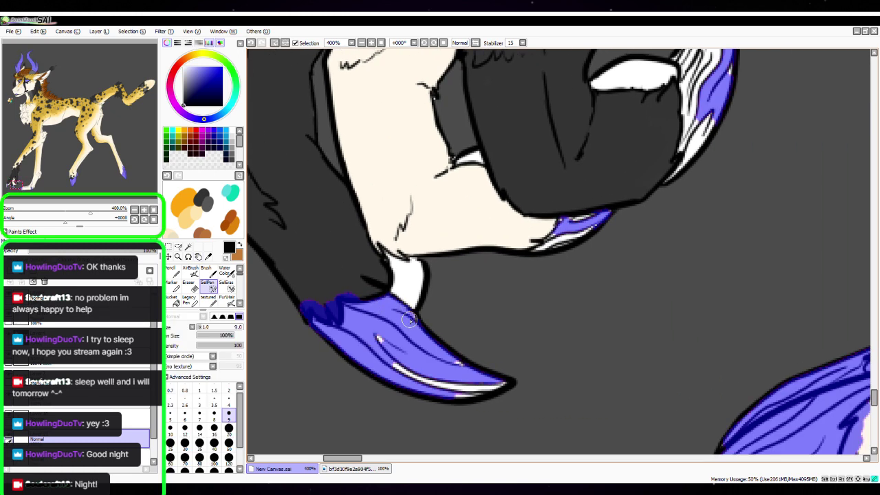
mouse_move(501, 380)
left_mouse_down()
mouse_move(462, 395)
mouse_move(440, 385)
mouse_move(469, 388)
mouse_move(399, 359)
mouse_move(377, 328)
mouse_move(417, 371)
mouse_move(384, 354)
mouse_move(463, 383)
left_mouse_up()
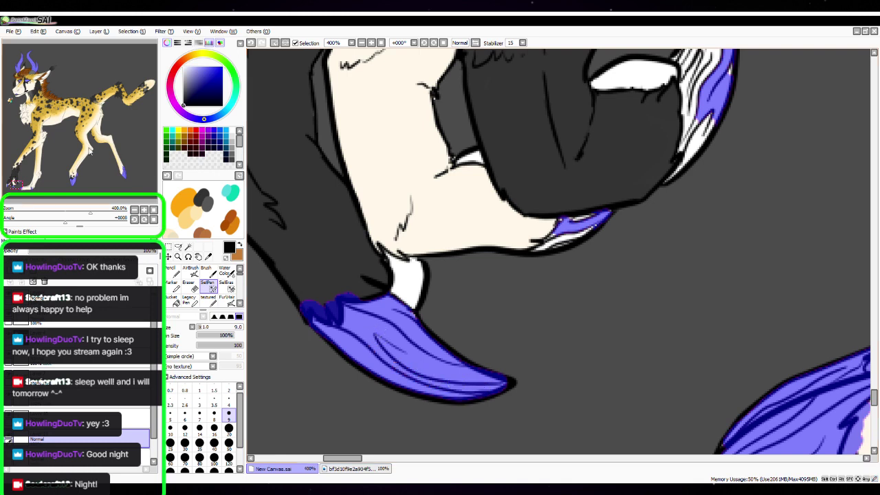
Complete the selection of the cream toe's small claw and the upturned claw behind it, using pen size 4 for the upturned claw's tip
mouse_move(570, 218)
left_mouse_down()
mouse_move(526, 242)
mouse_move(568, 239)
mouse_move(593, 223)
mouse_move(569, 227)
mouse_move(590, 203)
left_mouse_up()
left_click_drag(876, 390, 875, 396)
mouse_move(716, 135)
left_mouse_down()
mouse_move(679, 198)
mouse_move(683, 234)
mouse_move(666, 315)
mouse_move(710, 262)
mouse_move(706, 231)
mouse_move(690, 247)
mouse_move(718, 141)
mouse_move(725, 212)
mouse_move(682, 225)
left_mouse_up()
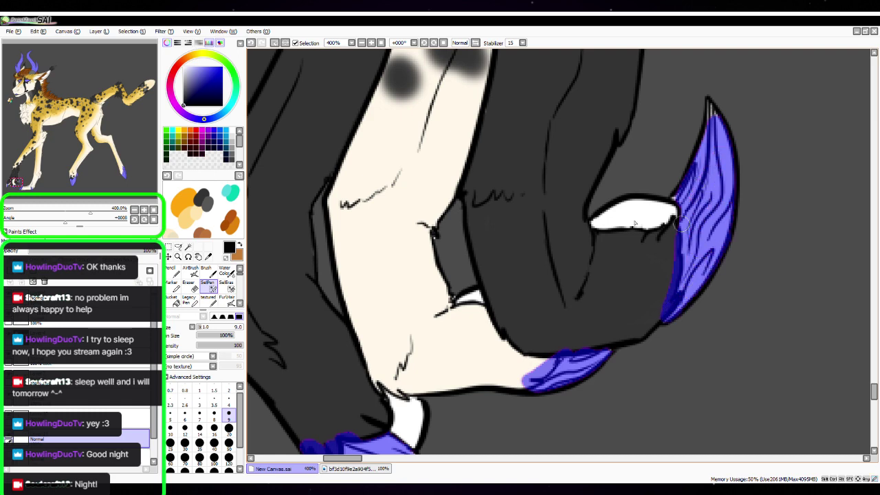
left_click(229, 399)
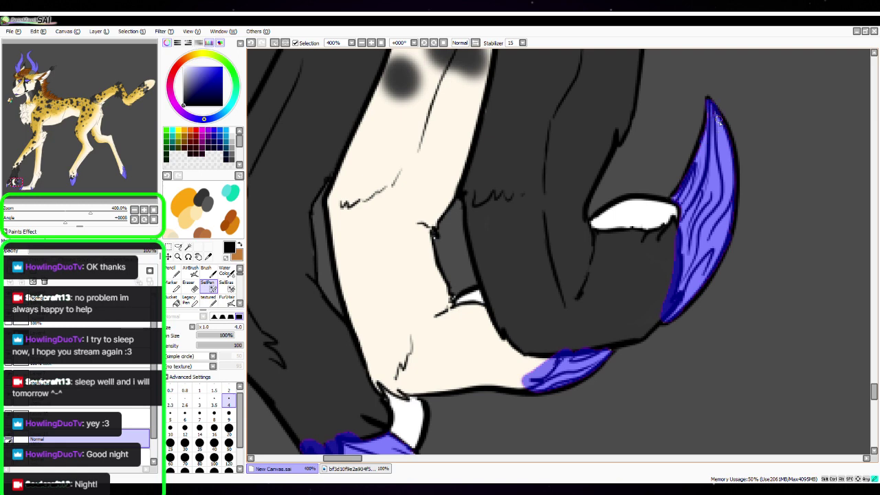
Fill the side strips and inner gaps of the dark paw's foremost claw with the selection pen at size 9
left_click_drag(19, 179, 11, 186)
left_click(229, 414)
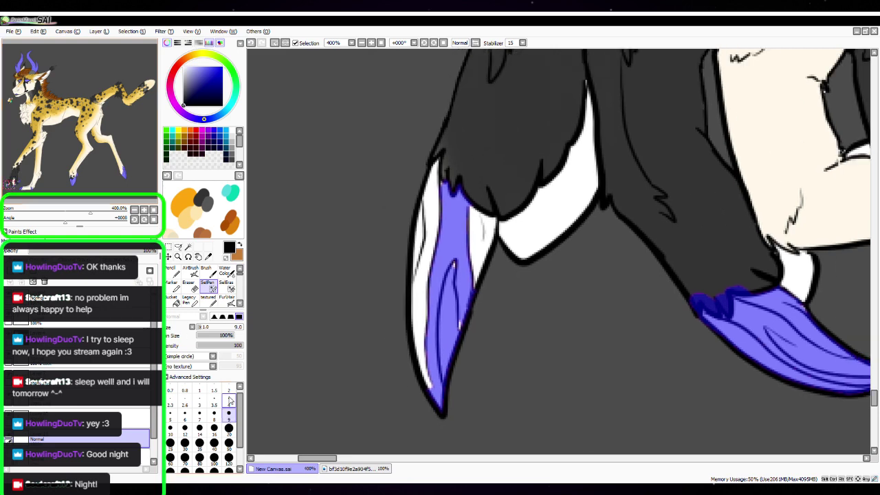
mouse_move(441, 161)
left_mouse_down()
mouse_move(415, 253)
mouse_move(434, 390)
mouse_move(426, 301)
mouse_move(442, 176)
mouse_move(432, 225)
left_mouse_up()
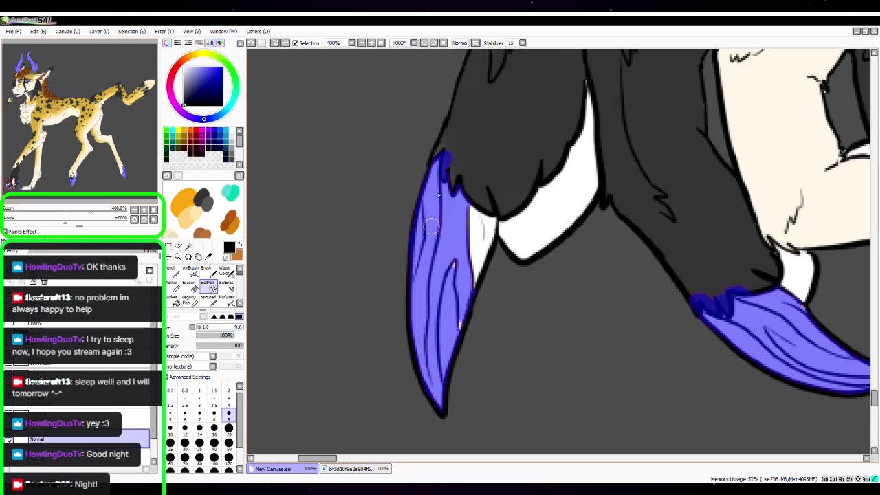
mouse_move(447, 276)
left_mouse_down()
mouse_move(459, 264)
mouse_move(463, 298)
left_mouse_up()
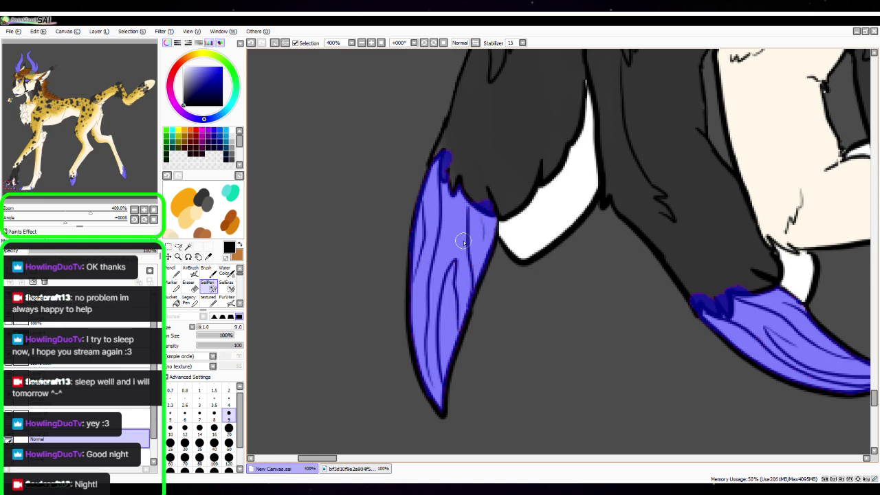
Fill the small gaps at the base and fork of the nearer horn with the selection pen
left_click(134, 210)
left_click(134, 210)
left_click(134, 210)
left_click(134, 210)
left_click(134, 209)
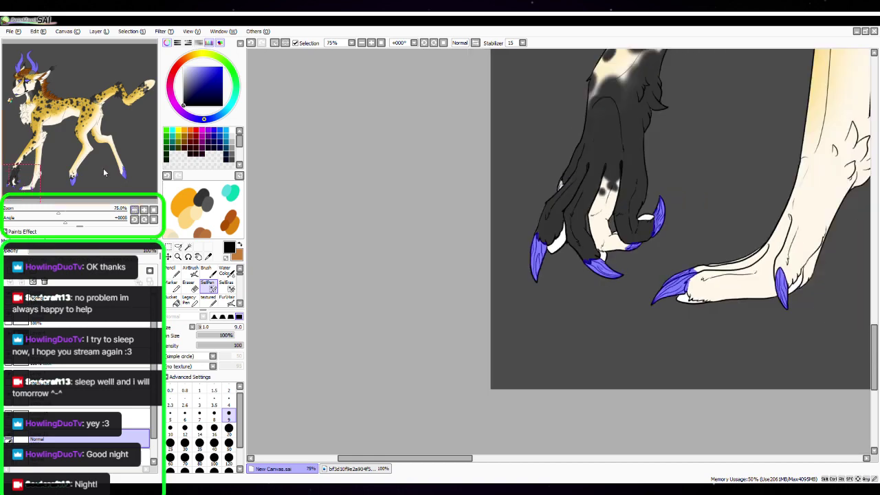
left_click_drag(104, 173, 56, 67)
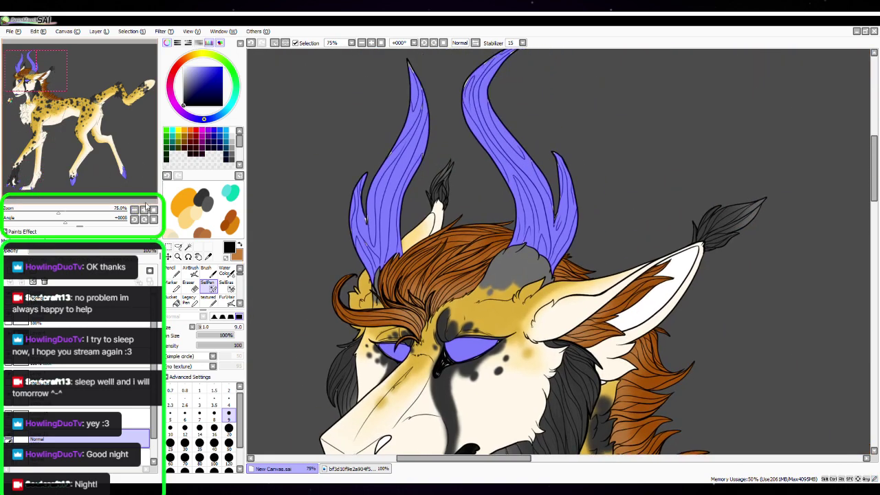
left_click(145, 208)
left_click(144, 208)
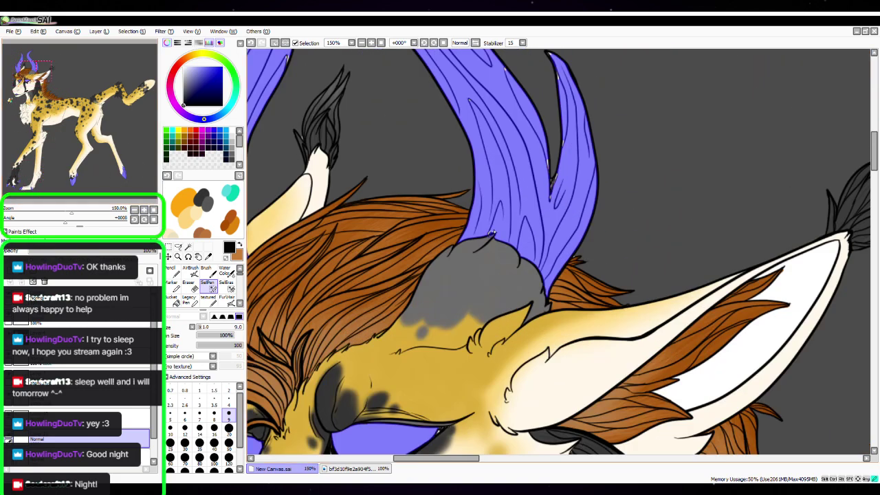
key("space")
left_click_drag(646, 222, 578, 366)
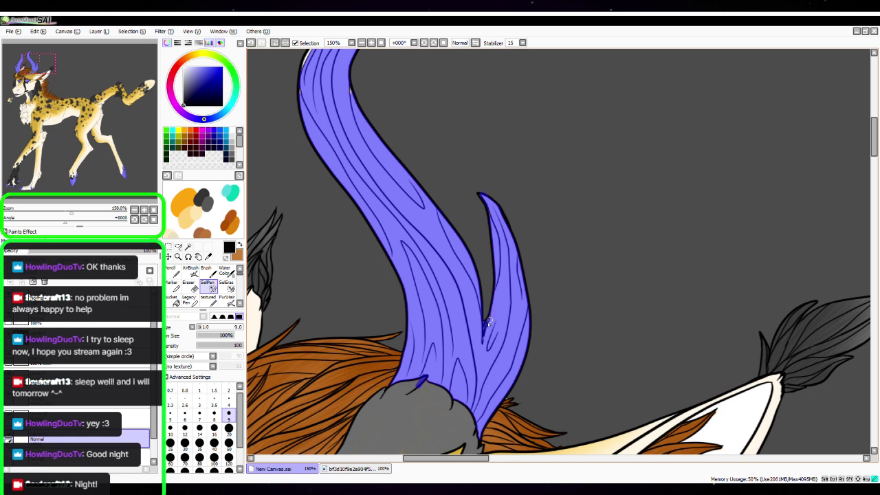
Fill the edge gaps along the nearer horn's upper curve and tip with the selection pen, using size 4 for the narrowest slivers
left_click_drag(45, 69, 31, 55)
left_click(143, 210)
left_click(144, 210)
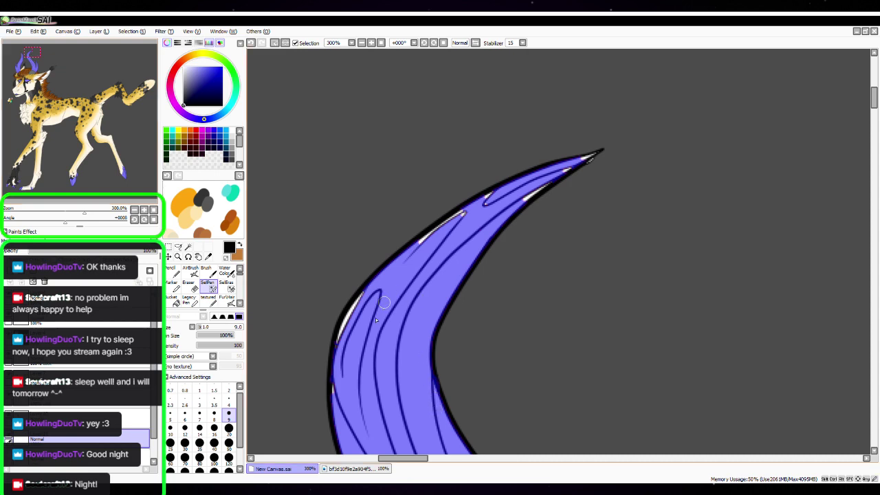
left_click_drag(372, 289, 340, 335)
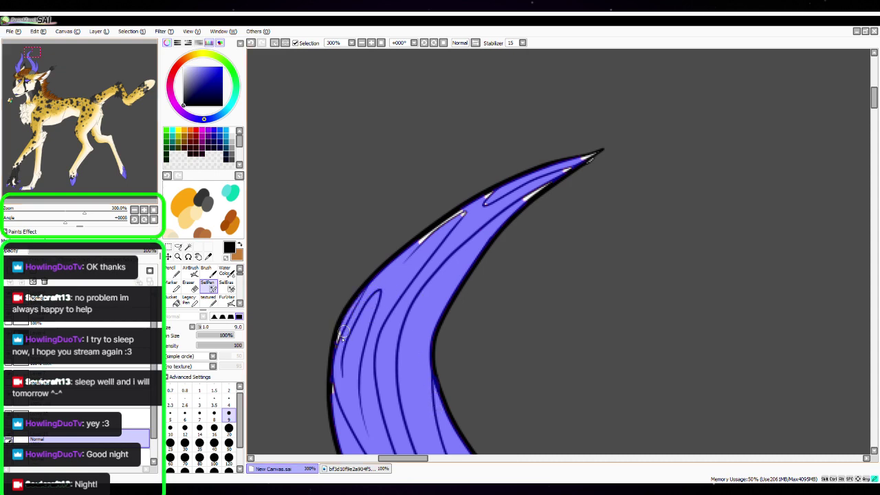
left_click(228, 400)
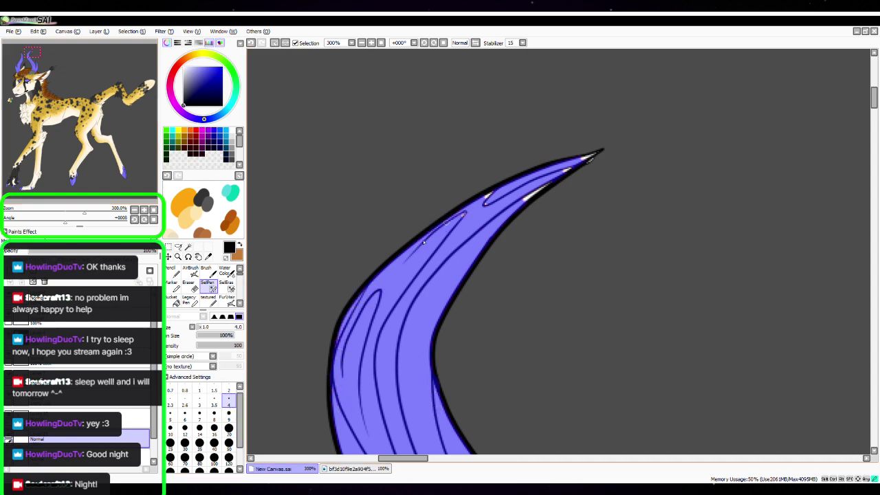
left_click_drag(484, 195, 502, 198)
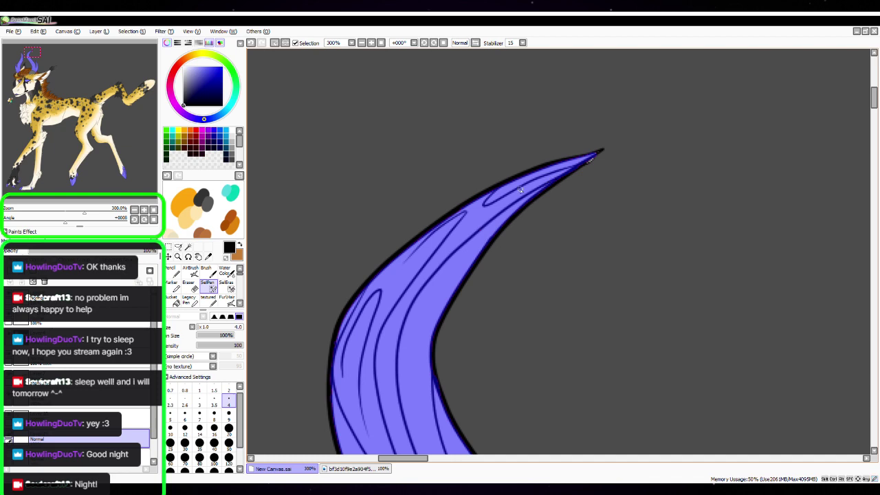
Fill the gaps at the farther horn's tip, along its shaft edges and on its side prong with the selection pen at sizes 4 and 9
left_click_drag(474, 222, 785, 94)
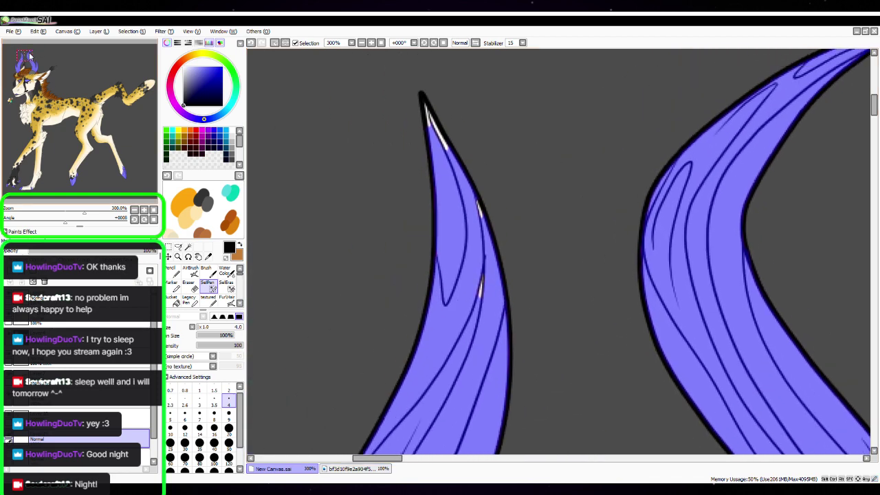
left_click_drag(425, 117, 426, 109)
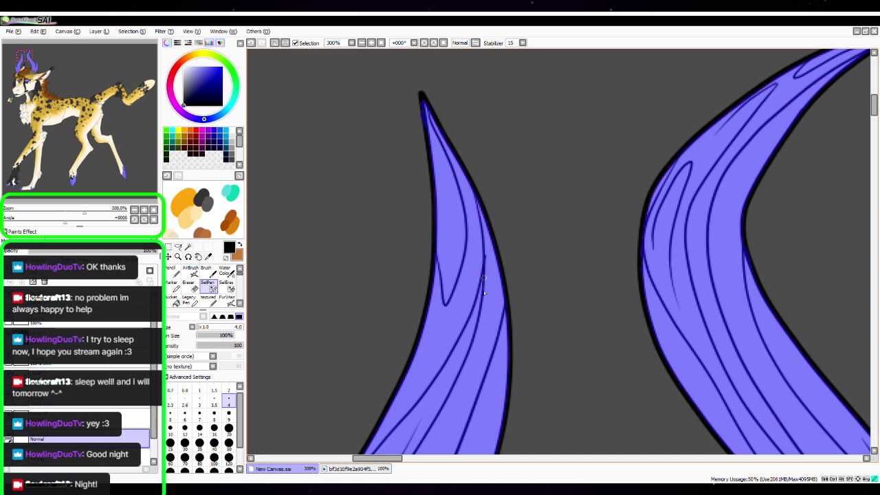
left_click_drag(55, 83, 25, 61)
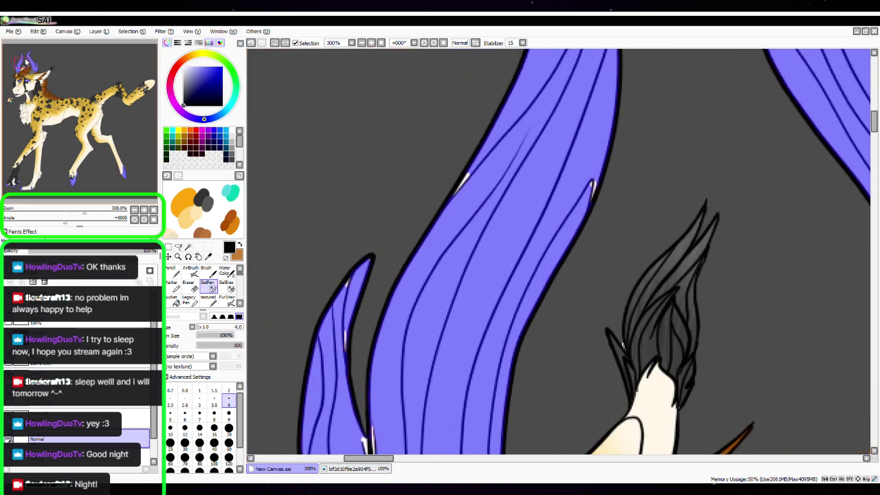
key("bracketright")
key("bracketright")
key("bracketright")
key("bracketright")
key("bracketright")
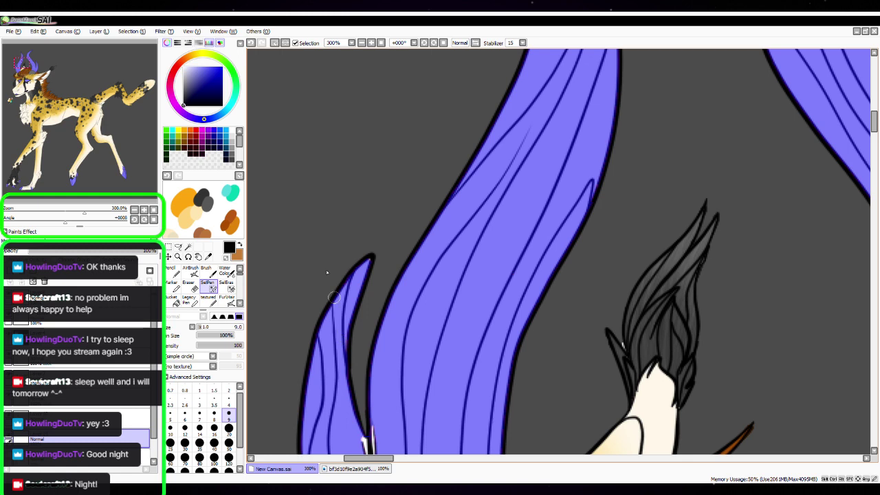
key("bracketleft")
key("bracketleft")
key("bracketleft")
key("bracketleft")
key("bracketleft")
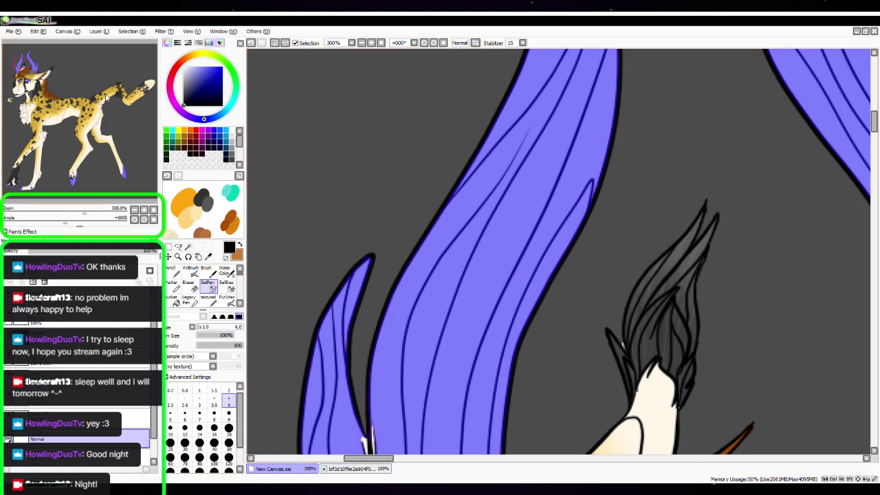
Fill the gaps in the farther horn's fork and along its base at the hairline, using selection pen size 9 for the base
left_click_drag(27, 67, 24, 70)
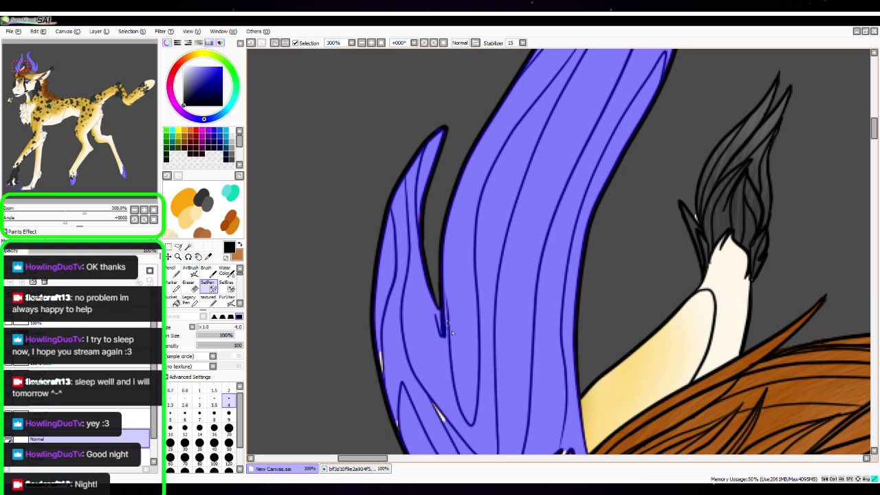
left_click_drag(24, 69, 24, 74)
left_click(228, 416)
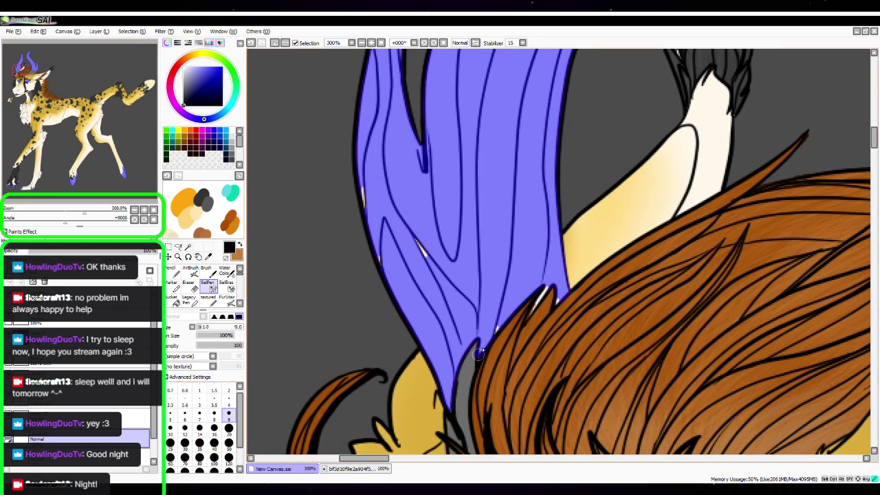
mouse_move(478, 354)
left_mouse_down()
mouse_move(536, 283)
mouse_move(530, 319)
mouse_move(571, 304)
left_mouse_up()
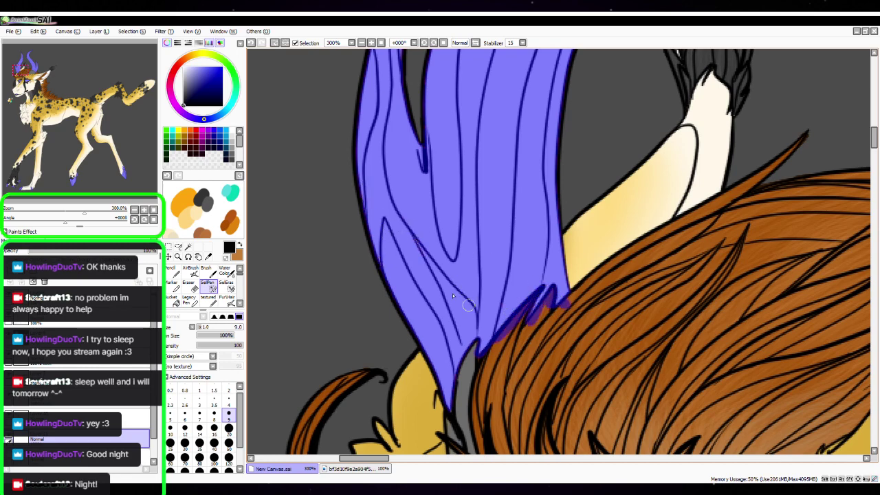
Check the selection over the creature's teeth for gaps
scroll(452, 296, "down", 5)
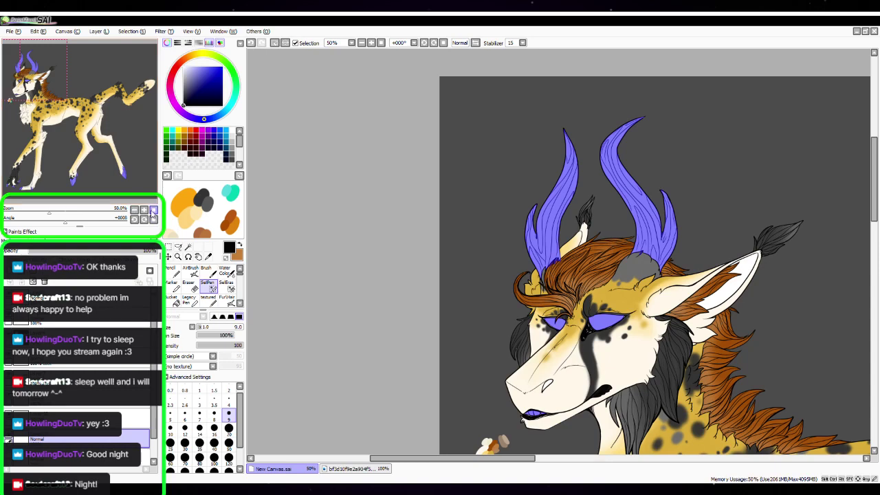
left_click_drag(21, 70, 28, 85)
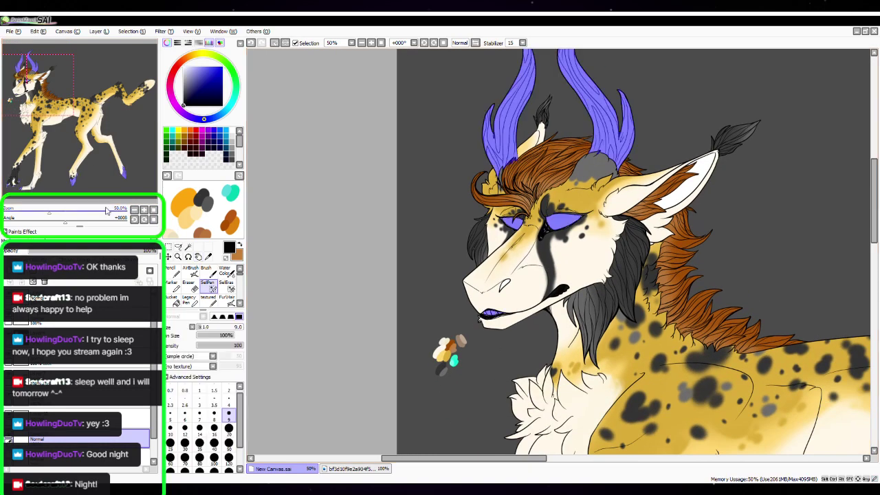
left_click_drag(48, 214, 85, 214)
left_click_drag(26, 92, 21, 94)
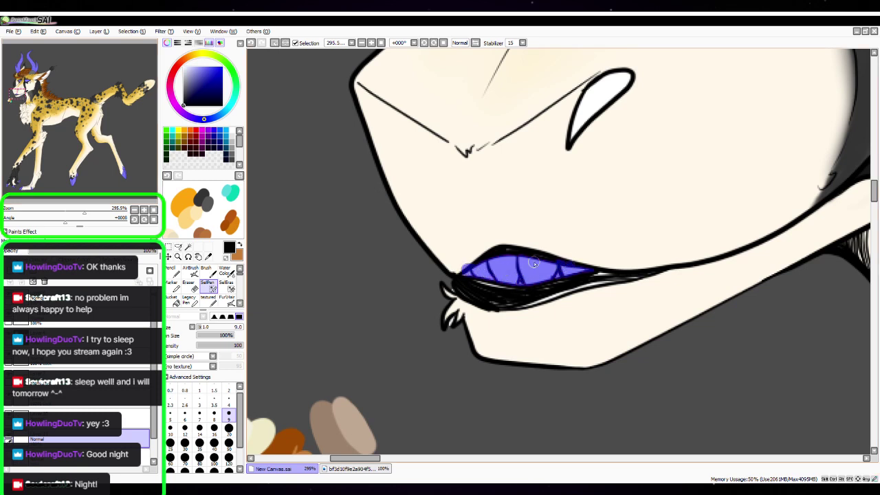
left_click(134, 210)
left_click(134, 210)
left_click(134, 209)
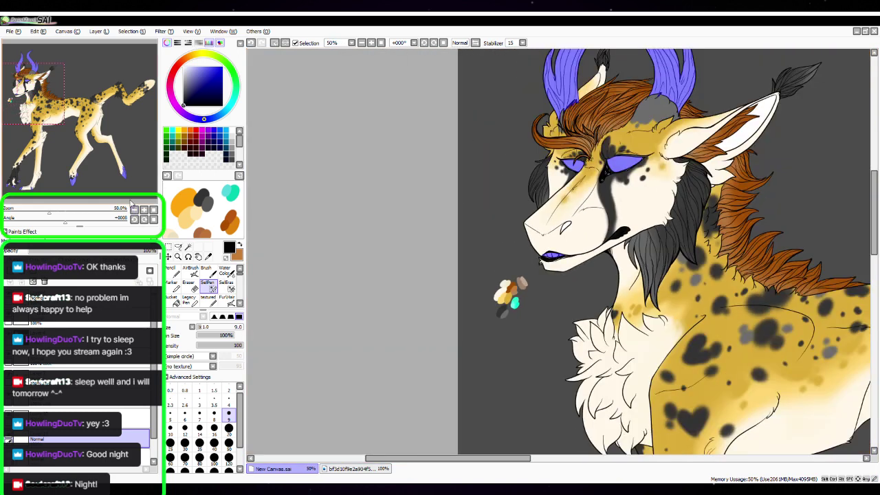
Paint the selected horns, eyes, teeth, claws and hooves black with the Pencil at size 500, and clear the selection
left_click(153, 209)
left_click(172, 272)
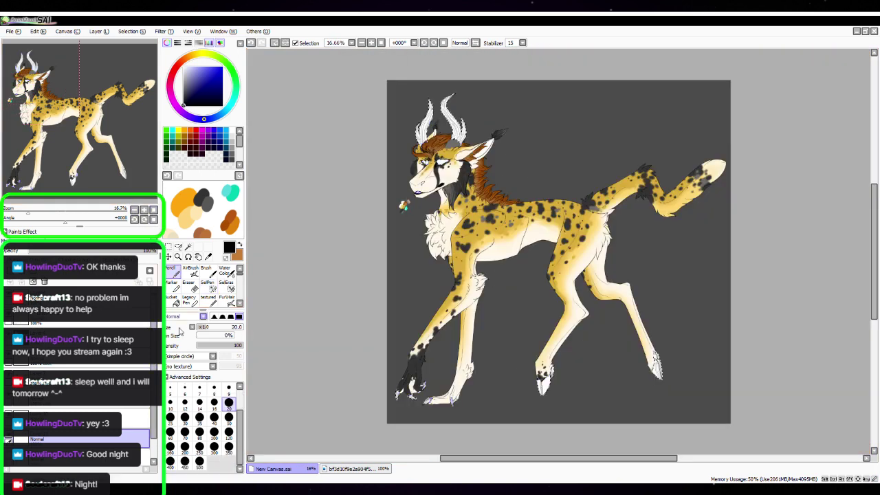
left_click(199, 460)
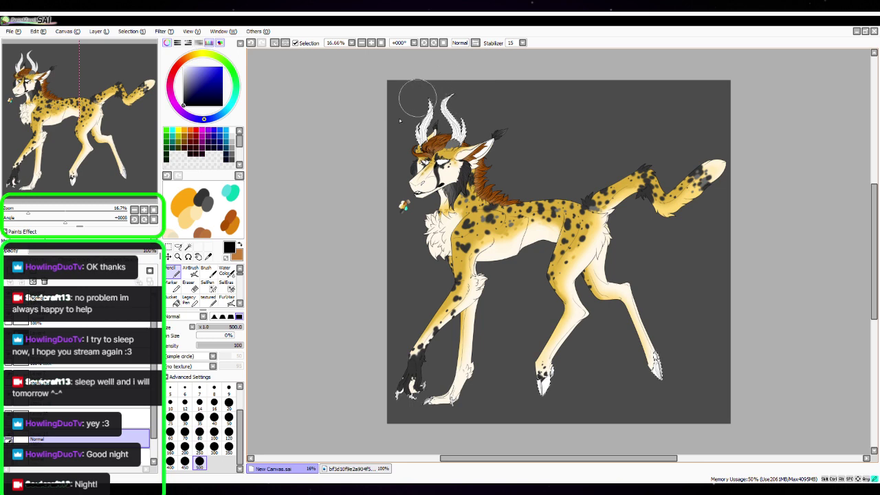
mouse_move(419, 103)
left_mouse_down()
mouse_move(462, 75)
mouse_move(483, 86)
mouse_move(487, 111)
left_mouse_up()
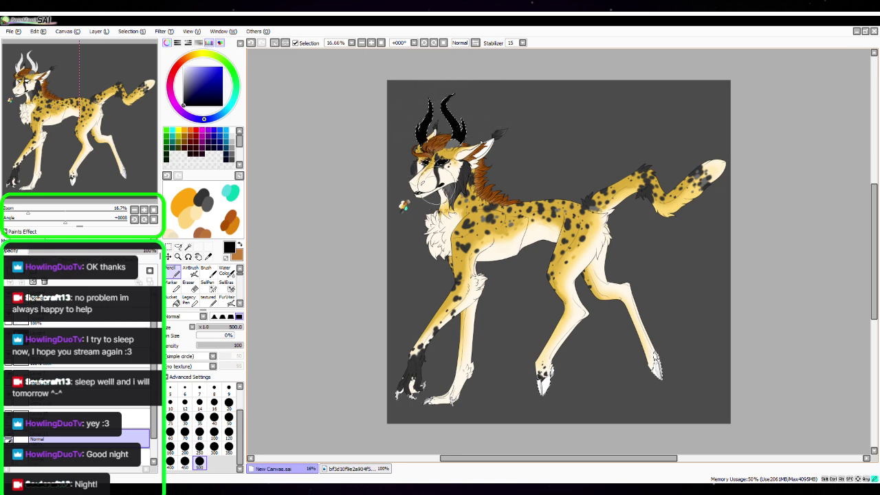
mouse_move(405, 368)
left_mouse_down()
mouse_move(422, 359)
mouse_move(420, 424)
mouse_move(458, 400)
left_mouse_up()
mouse_move(531, 355)
left_mouse_down()
mouse_move(553, 370)
mouse_move(554, 412)
mouse_move(627, 392)
mouse_move(664, 373)
left_mouse_up()
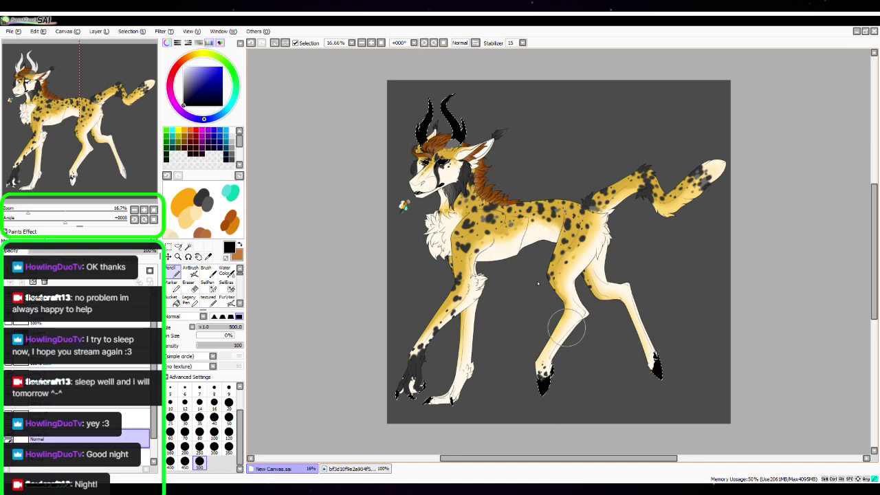
left_click(178, 246)
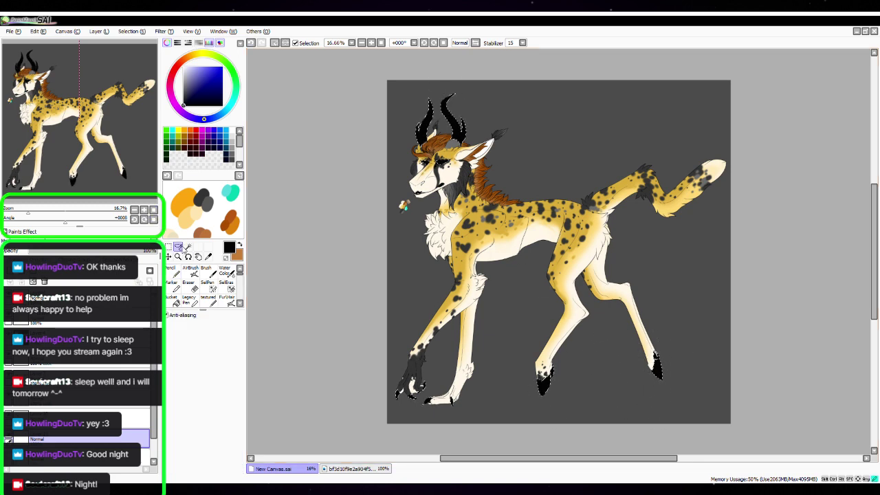
key("n")
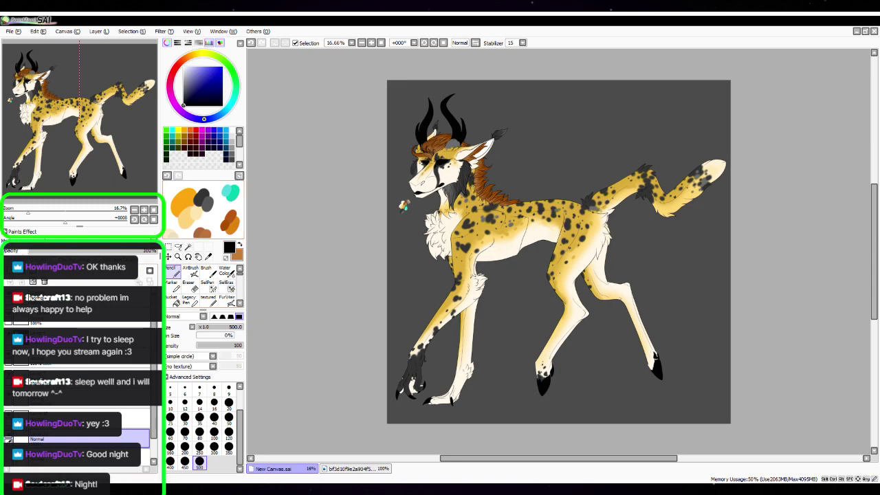
Sample the palette's ivory swatch as the secondary colour and the pale yellow swatch beside it as the drawing colour
triple_click(144, 210)
key("space")
left_click_drag(278, 175, 572, 266)
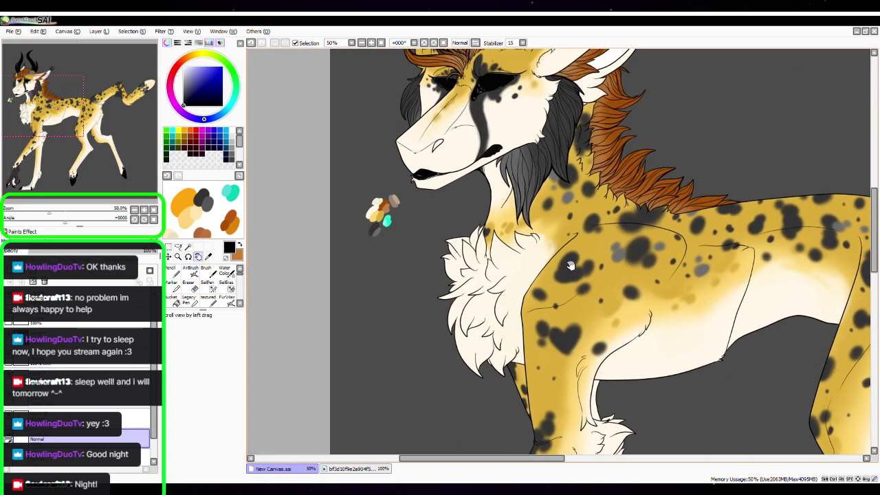
left_click_drag(446, 229, 534, 308)
scroll(519, 307, "up", 4)
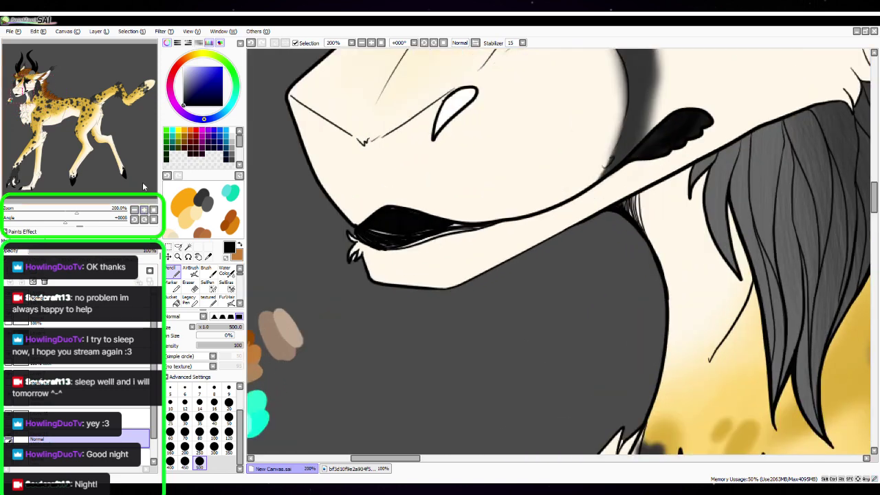
left_click(144, 210)
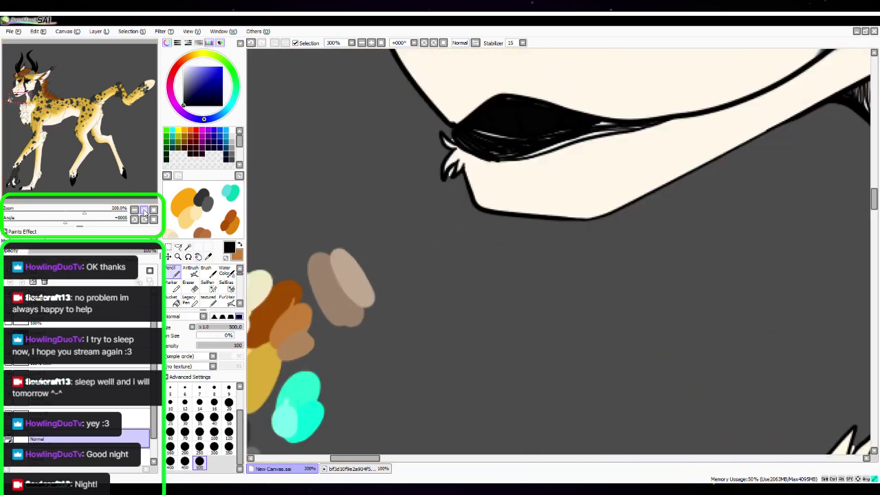
key("space")
left_click_drag(356, 333, 511, 310)
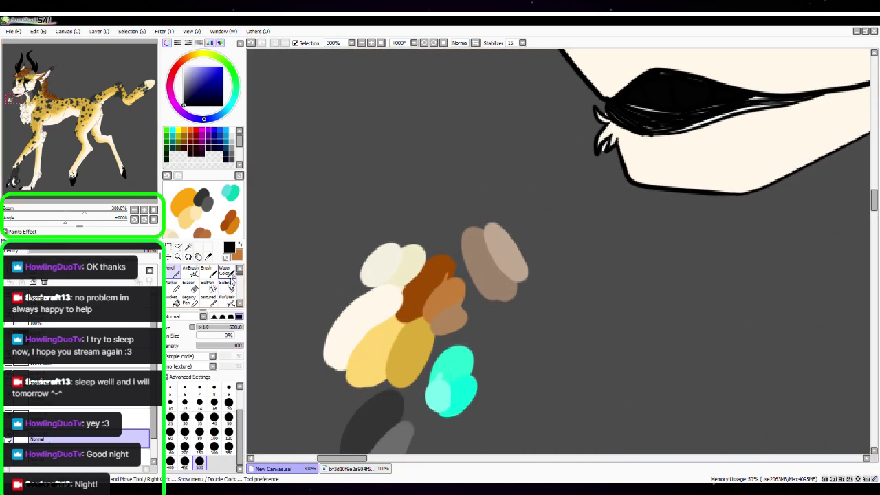
left_click(391, 258, "alt")
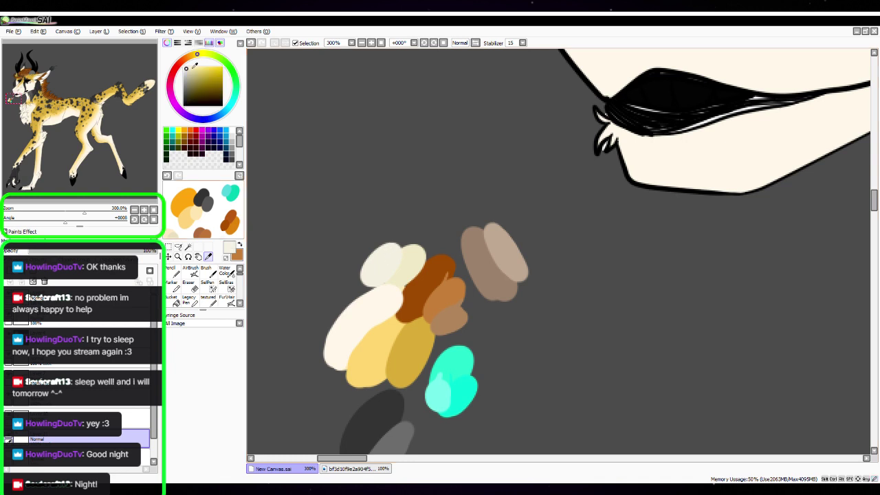
key("x")
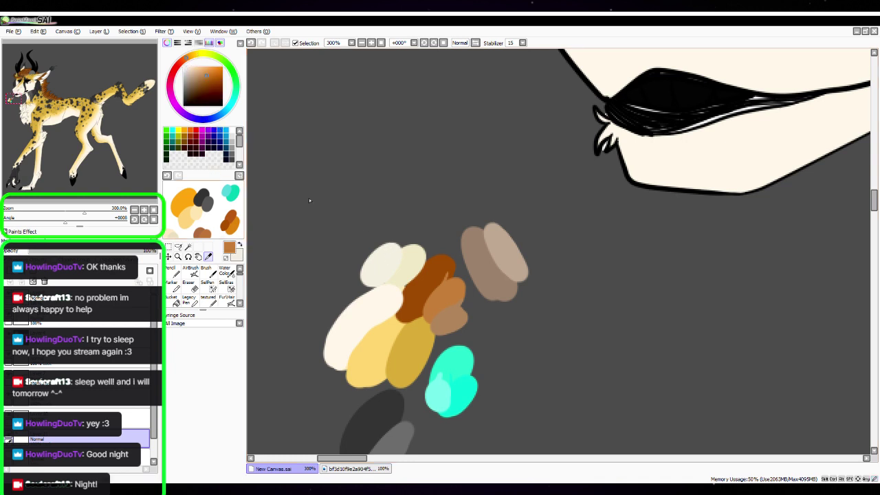
left_click(406, 243)
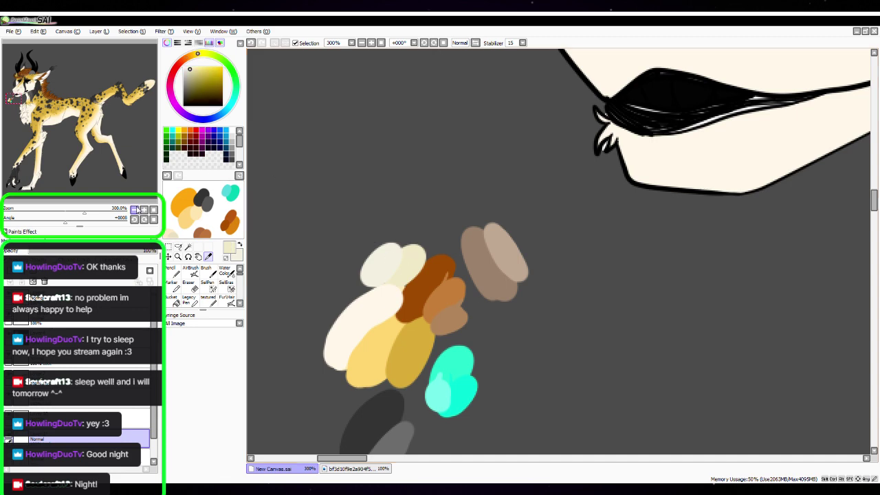
Recolour both horns pale yellow with the Pencil at size 500
left_click(136, 209)
left_click(135, 210)
left_click(136, 210)
left_click(172, 269)
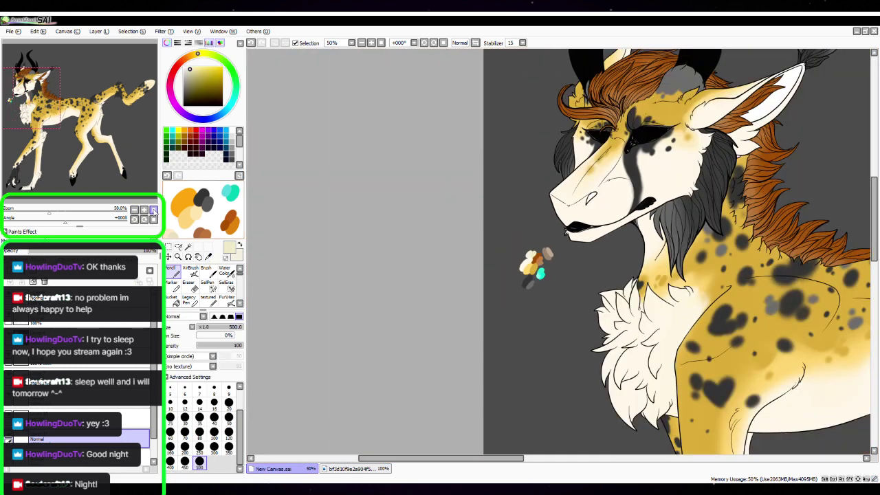
mouse_move(672, 90)
left_mouse_down()
mouse_move(596, 156)
mouse_move(482, 302)
left_mouse_up()
mouse_move(530, 250)
left_mouse_down()
mouse_move(507, 276)
mouse_move(515, 212)
mouse_move(478, 112)
mouse_move(373, 255)
mouse_move(441, 153)
left_mouse_up()
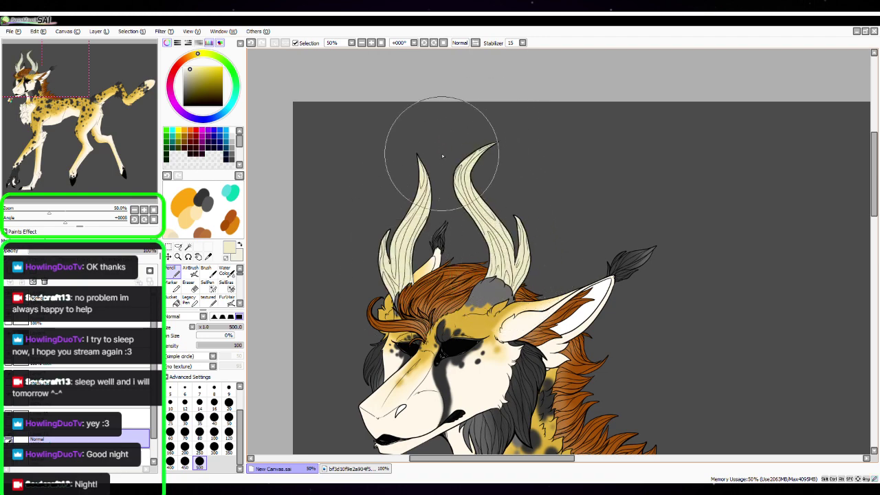
Recolour the front paws' claws and both hind hooves pale yellow with the Pencil at size 500
left_click_drag(44, 72, 37, 181)
mouse_move(333, 236)
left_mouse_down()
mouse_move(482, 218)
mouse_move(574, 259)
left_mouse_up()
left_click_drag(58, 172, 108, 166)
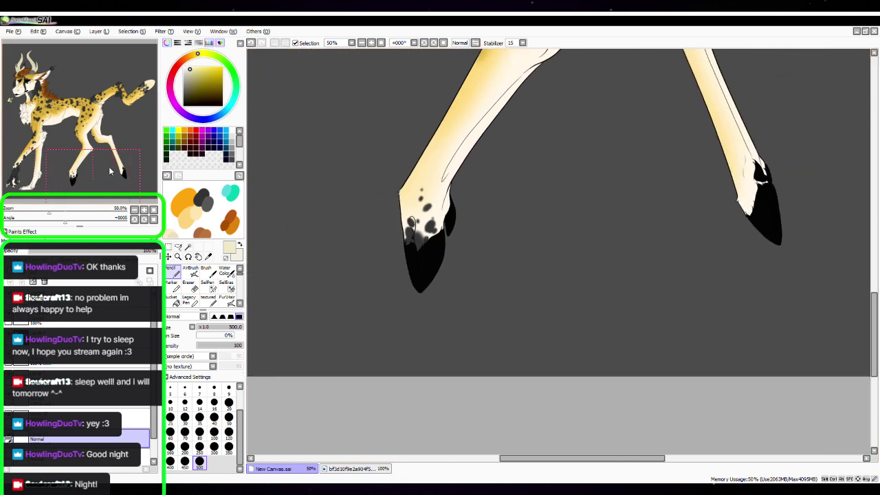
left_click_drag(722, 266, 779, 301)
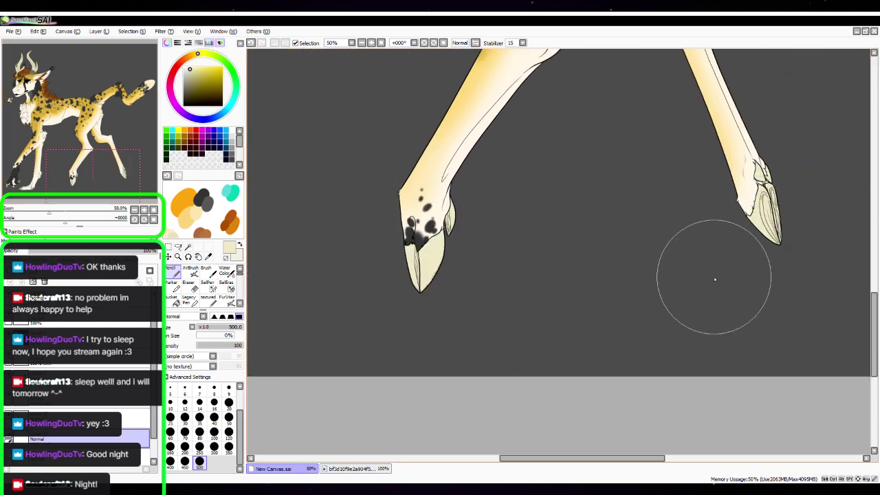
Brush ivory highlights onto both hind hooves with the Fur/Hair brush at size 50
left_click(230, 300)
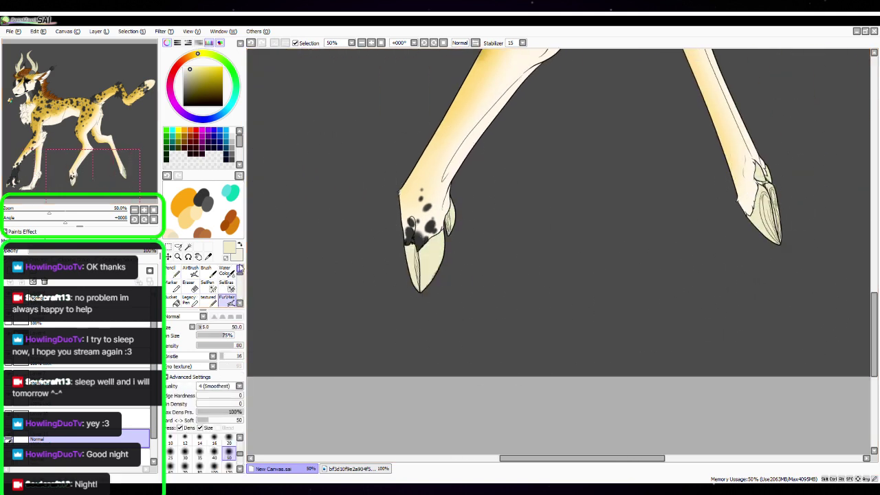
left_click(145, 210)
key("space")
left_click_drag(371, 306, 478, 287)
left_click(145, 210)
key("space")
left_click_drag(385, 307, 480, 325)
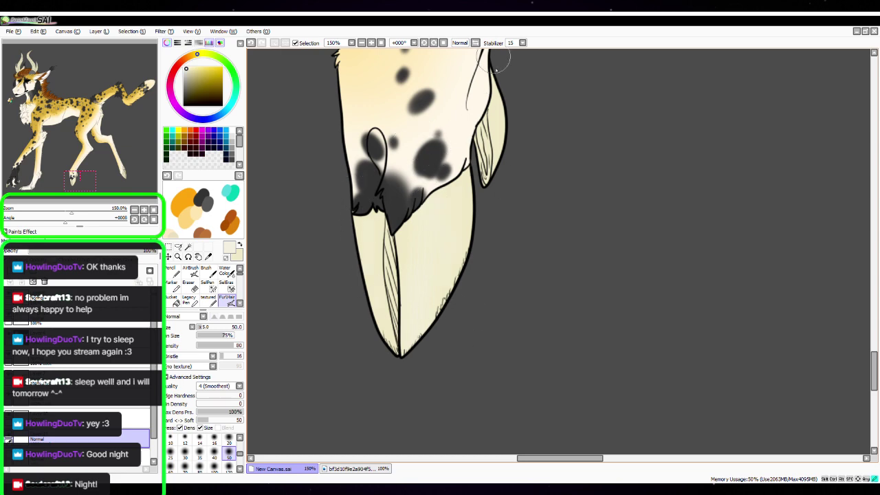
mouse_move(87, 176)
left_mouse_down()
mouse_move(108, 167)
mouse_move(129, 174)
left_mouse_up()
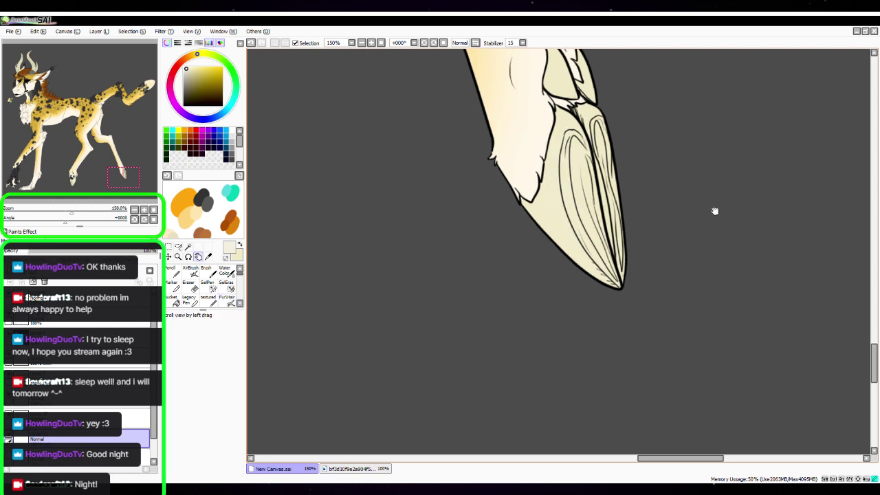
left_click_drag(713, 211, 664, 373)
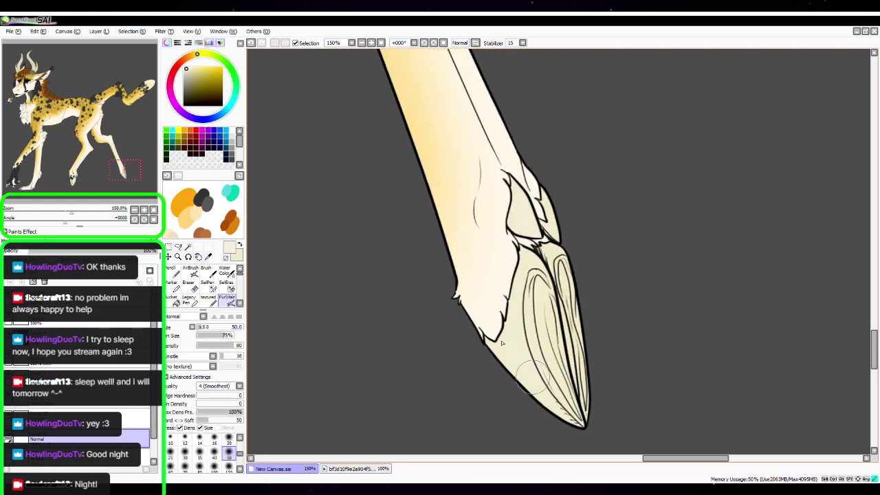
Brush ivory highlights onto the claws of both front paws with the Fur/Hair brush at size 50
left_click_drag(129, 171, 40, 178)
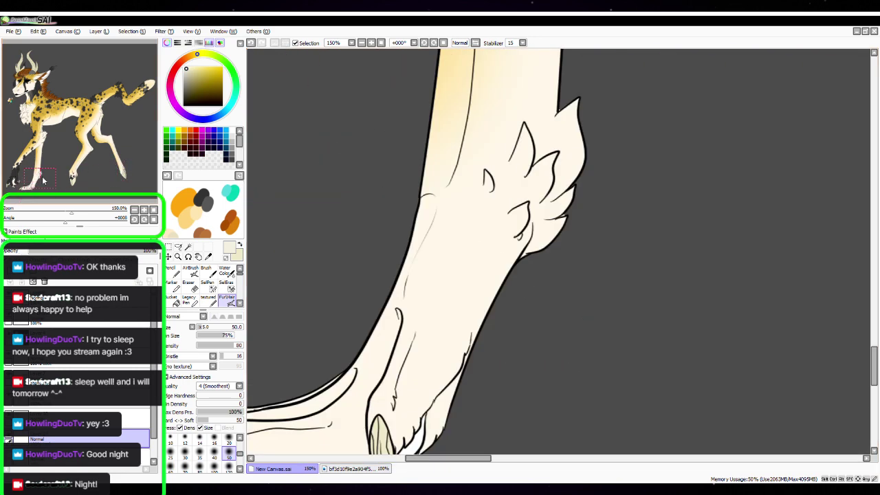
left_click_drag(538, 293, 678, 208)
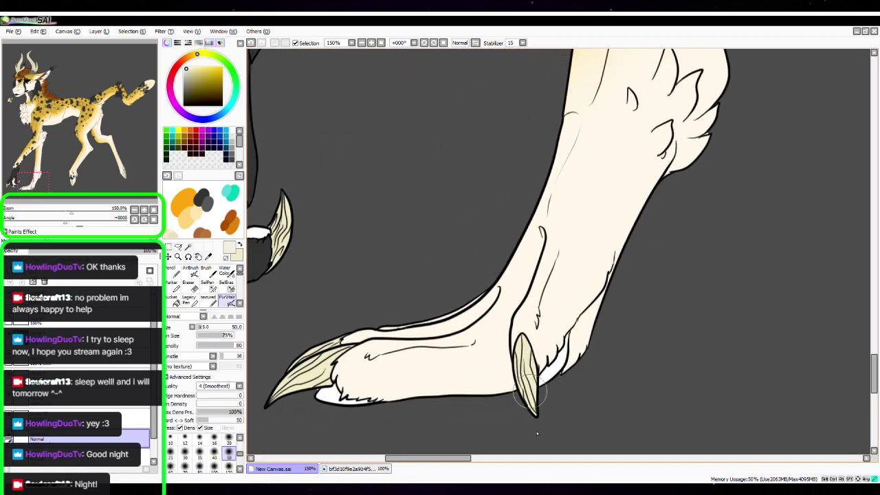
left_click_drag(426, 311, 620, 287)
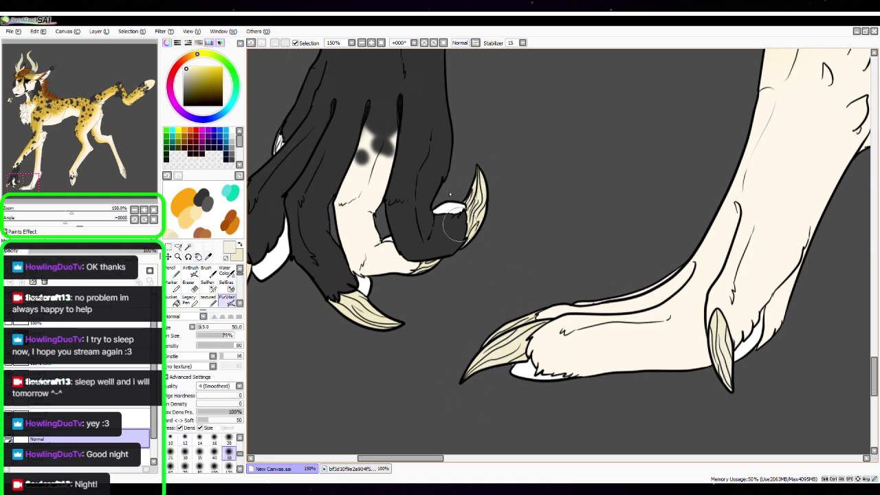
left_click_drag(447, 292, 605, 365)
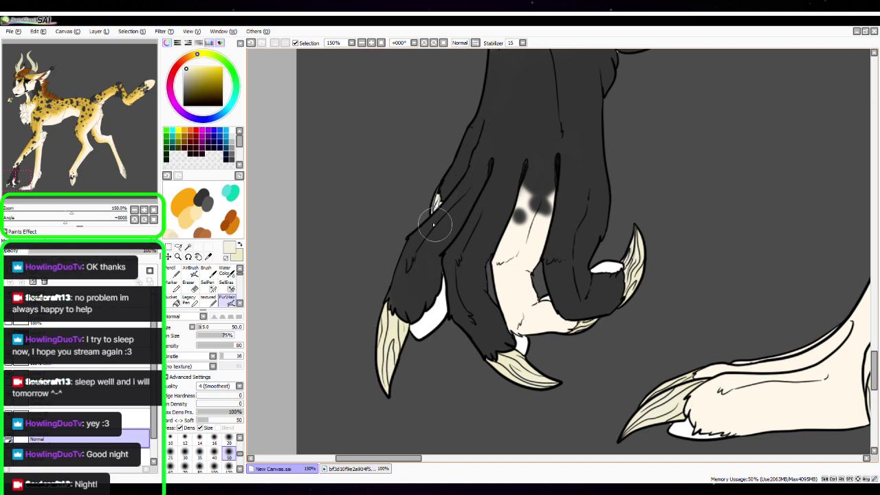
Fill the uncoloured dewclaw on the dark front paw pale yellow with the Pencil at size 20
key("n")
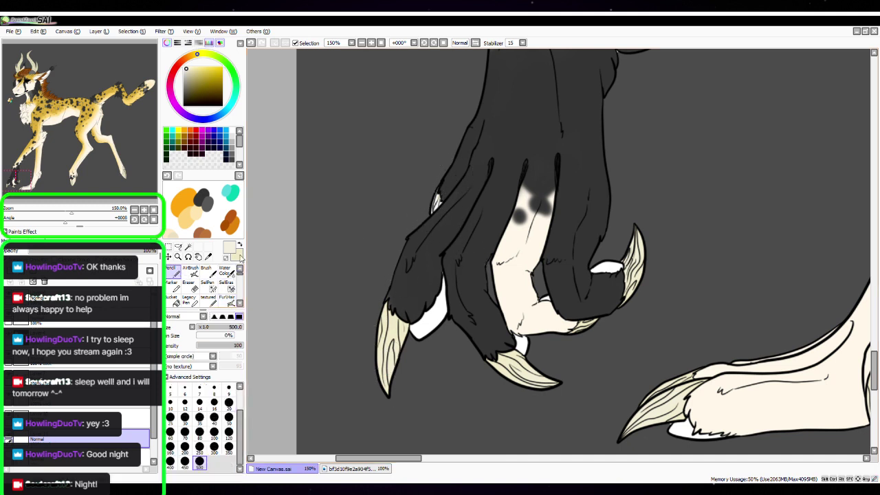
left_click(228, 403)
scroll(558, 254, "up", 2)
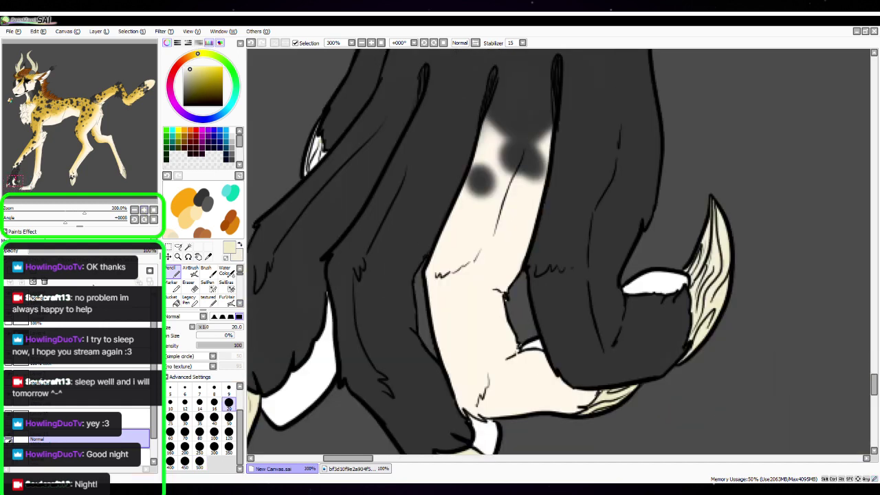
scroll(369, 199, "up", 1)
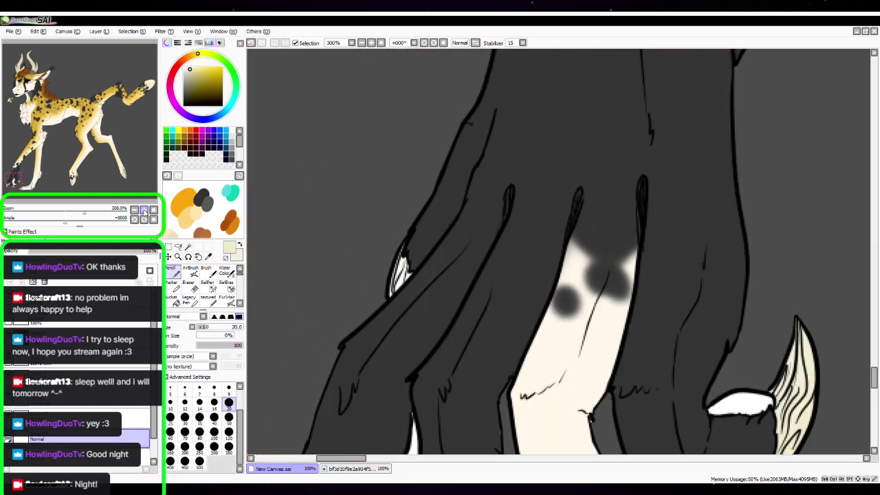
mouse_move(368, 246)
left_mouse_down()
mouse_move(349, 307)
mouse_move(359, 252)
mouse_move(343, 302)
mouse_move(368, 241)
mouse_move(364, 282)
left_mouse_up()
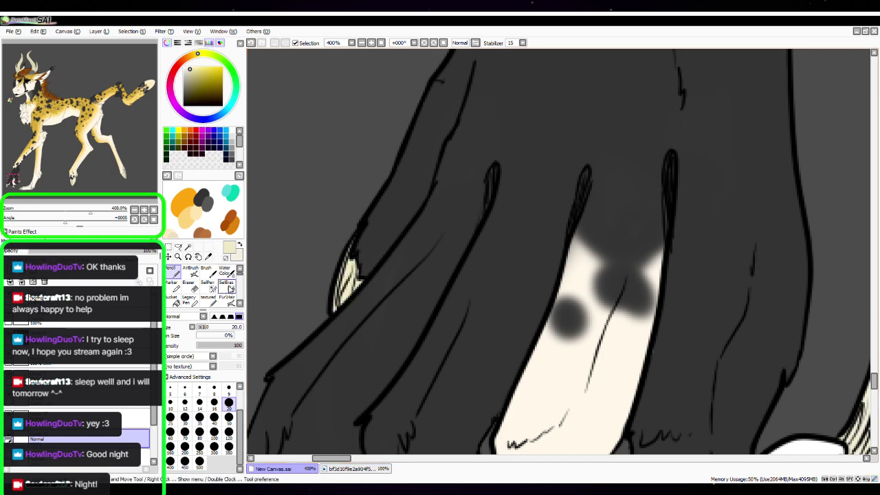
Brush ivory highlights onto both horns with the Fur/Hair brush at size 120
left_click(228, 301)
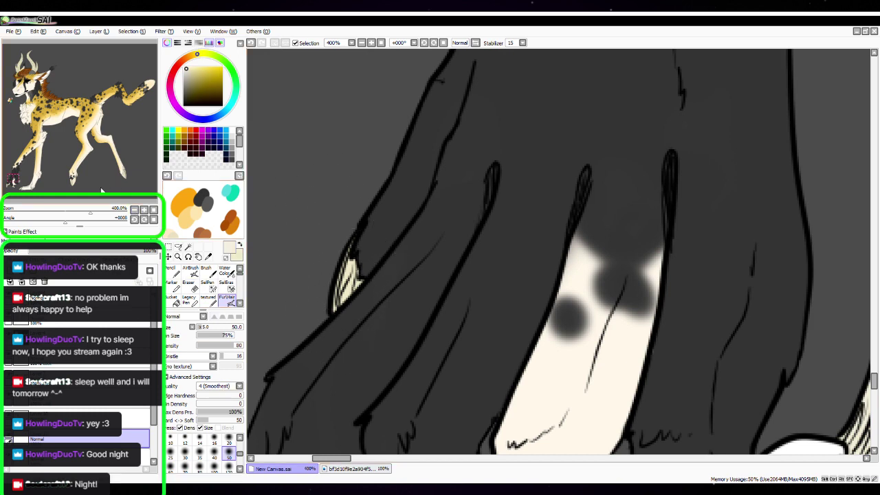
left_click(134, 209)
left_click(136, 212)
left_click(135, 212)
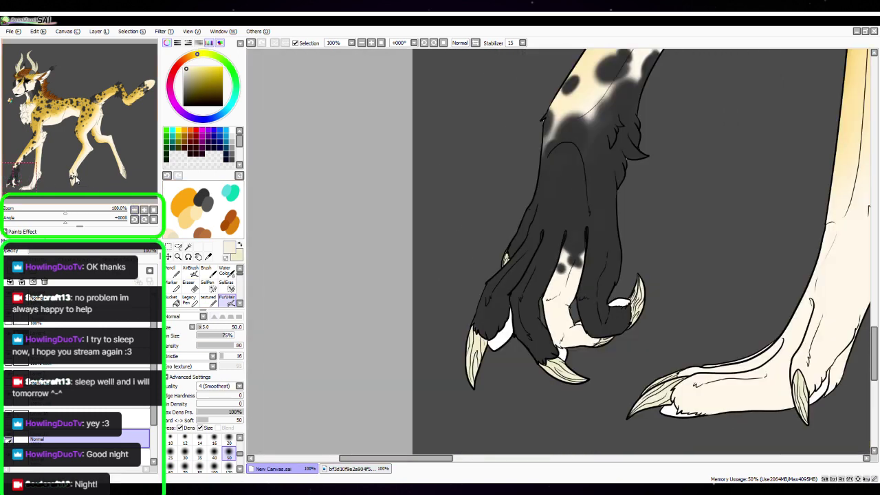
left_click_drag(38, 176, 60, 63)
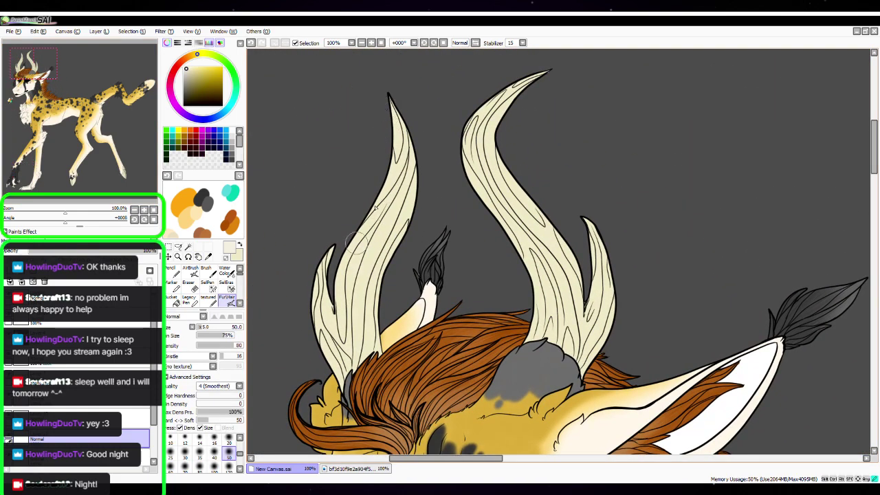
left_click(229, 467)
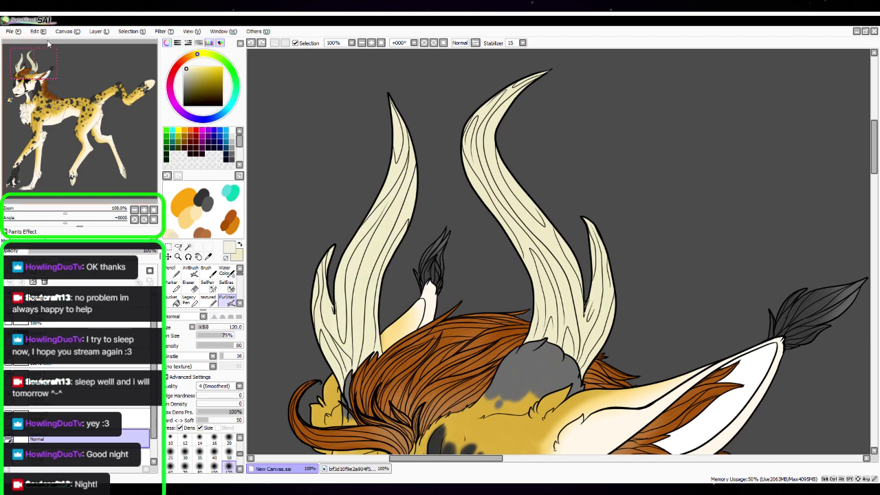
Go over the front paws' claws and the lower parts of the horns with more ivory highlights
left_click_drag(48, 43, 34, 184)
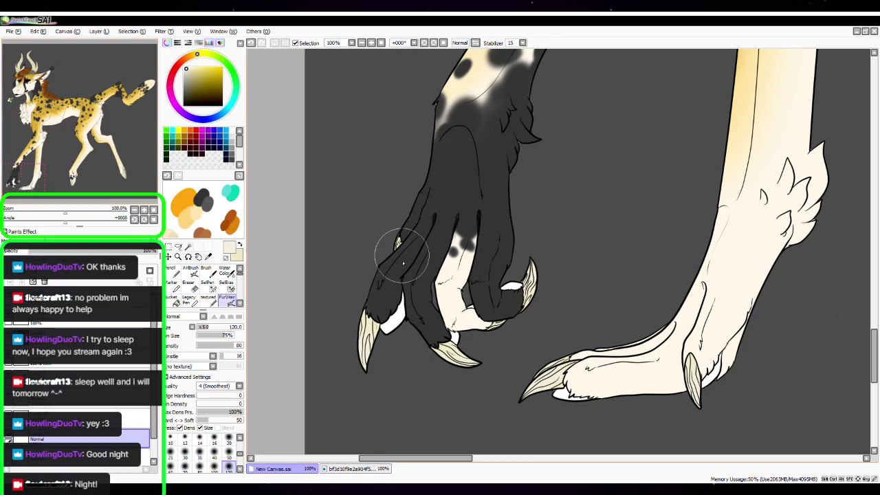
left_click_drag(55, 172, 38, 75)
key("space")
left_click_drag(512, 203, 493, 368)
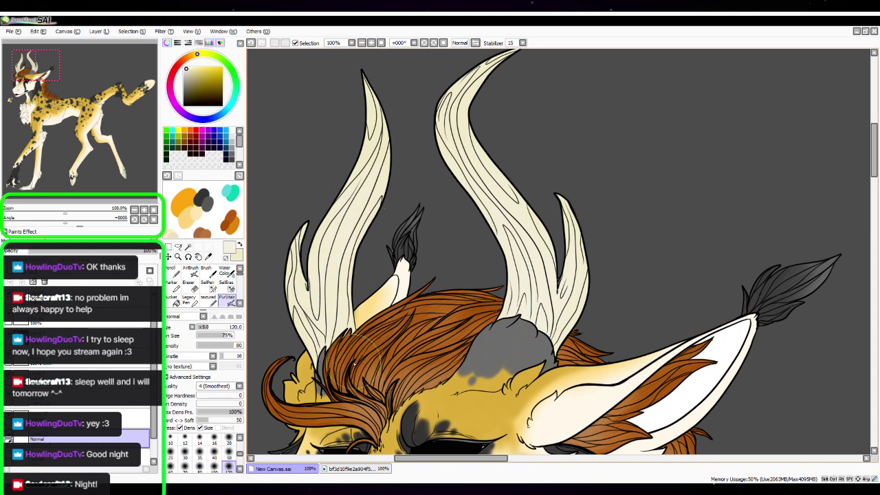
key("space")
left_click_drag(577, 207, 582, 280)
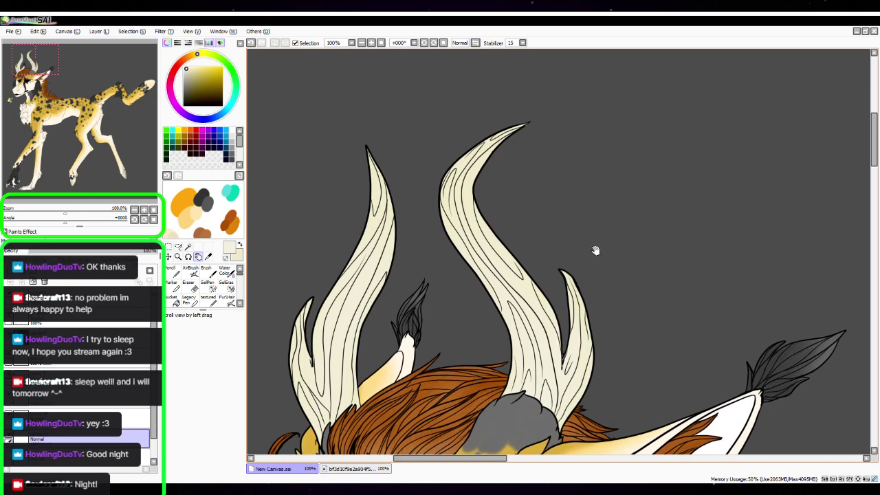
left_click_drag(598, 245, 600, 219)
key("space")
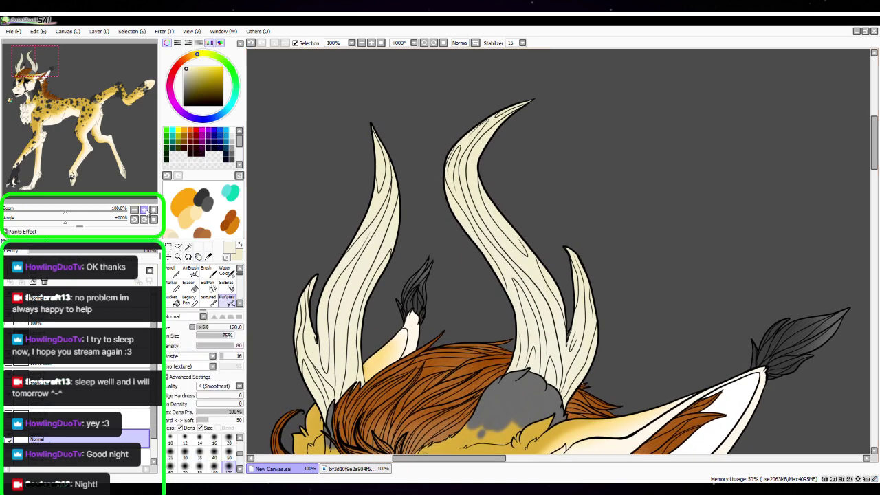
Brush white highlights along both horns with the Fur/Hair brush at size 120
left_click(145, 209)
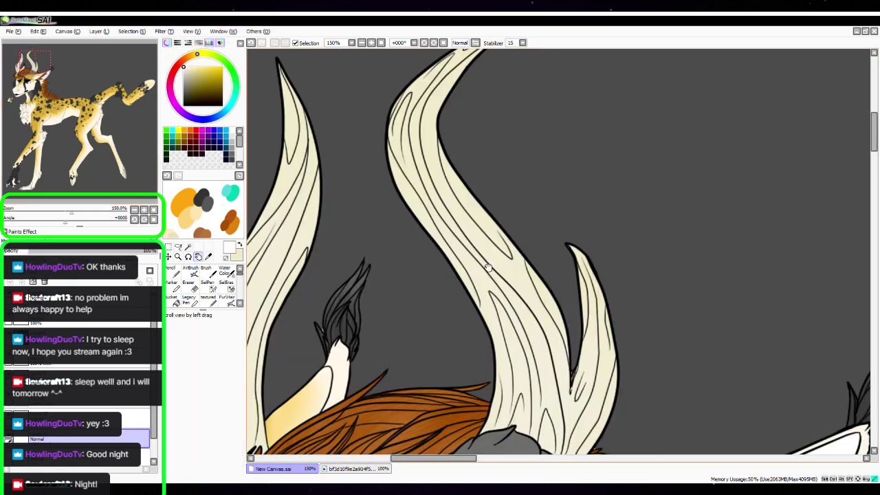
left_click_drag(262, 103, 403, 78)
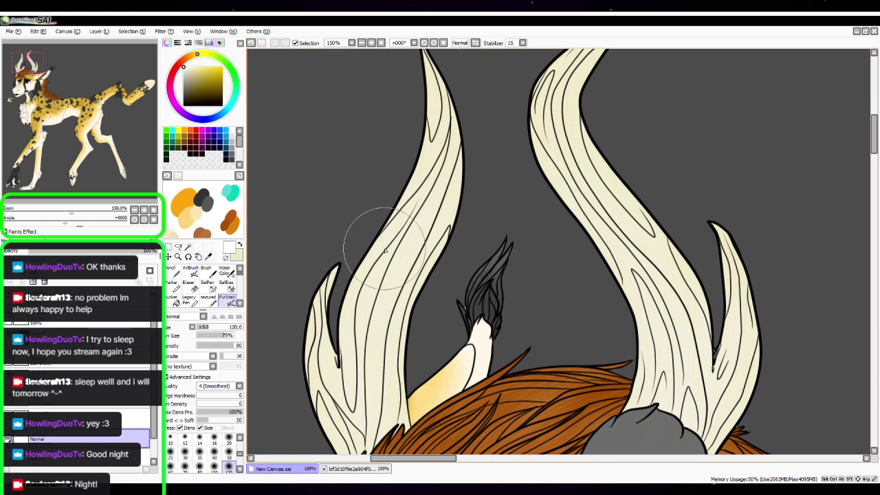
left_click_drag(531, 251, 566, 314)
left_click_drag(394, 414, 414, 304)
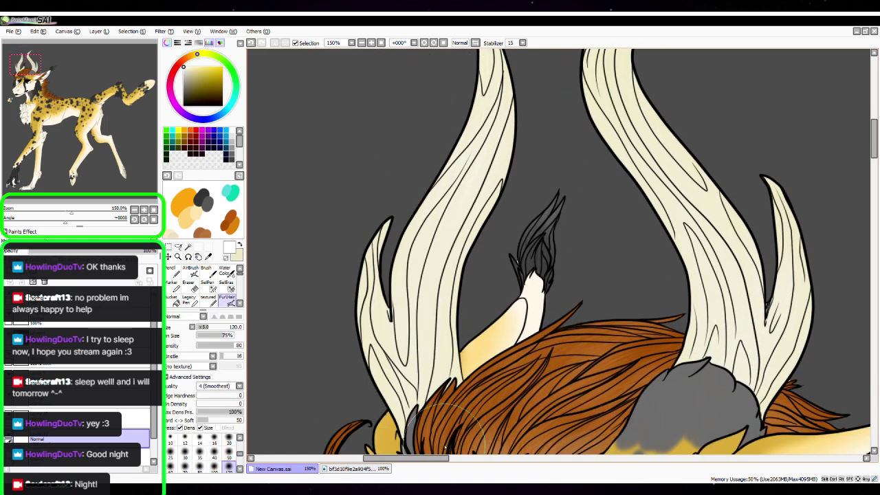
left_click_drag(372, 219, 253, 306)
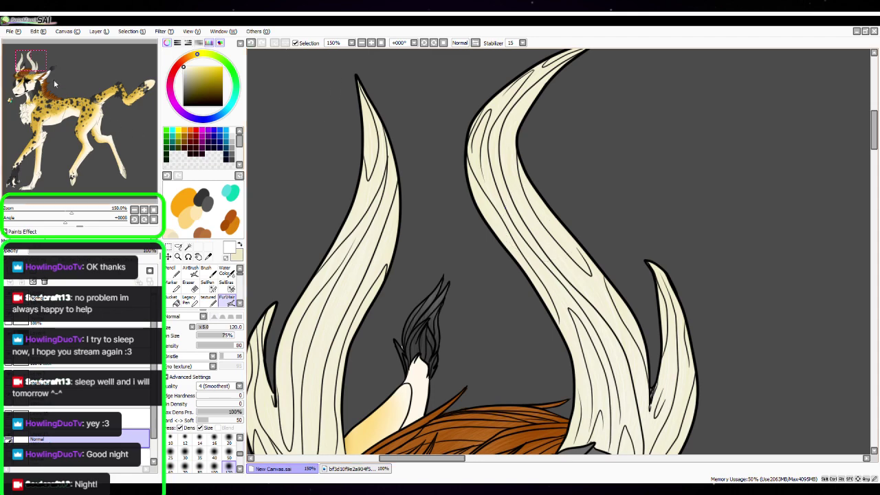
left_click_drag(66, 156, 79, 178)
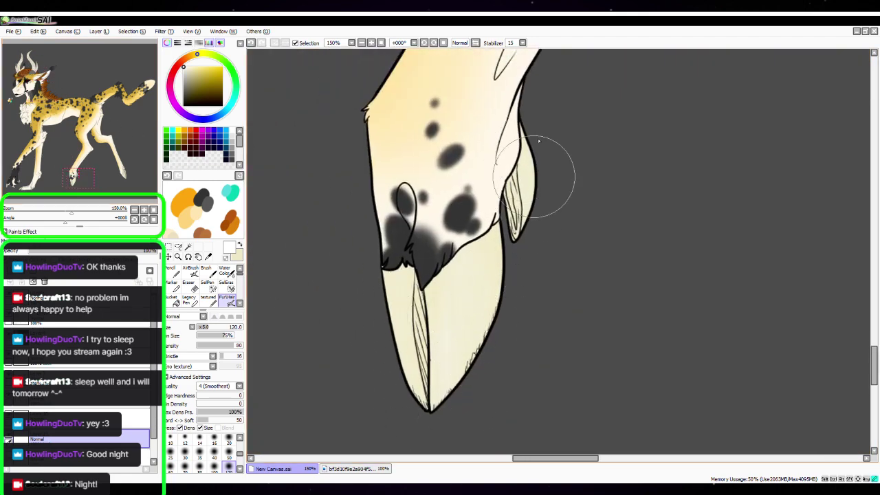
Sample the dark grey and shade the dark front paw's outermost lower claw with it, refining with the Fur/Hair brush at size 20
left_click_drag(92, 179, 24, 185)
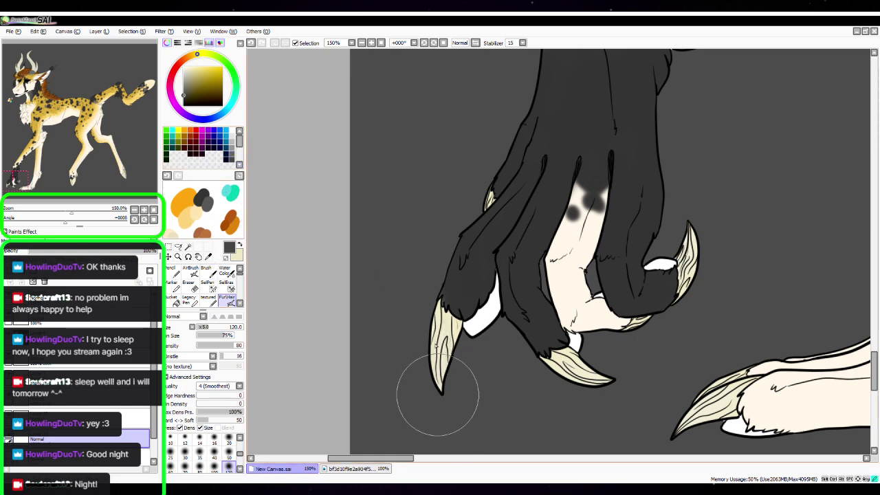
left_click_drag(437, 396, 437, 374)
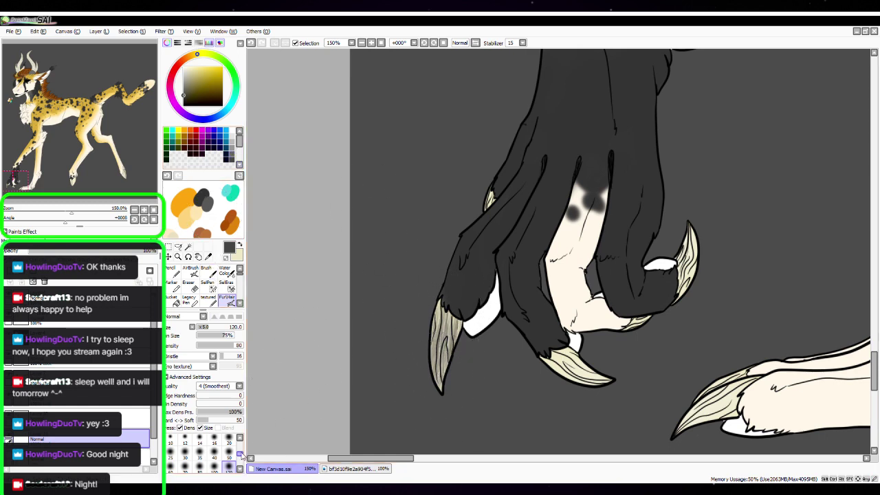
scroll(232, 454, "up", 1)
left_click(144, 210)
left_click(143, 210)
left_click_drag(422, 337, 520, 251)
mouse_move(418, 425)
left_mouse_down()
mouse_move(409, 389)
mouse_move(421, 357)
mouse_move(423, 399)
mouse_move(413, 385)
left_mouse_up()
mouse_move(416, 274)
left_mouse_down()
mouse_move(406, 330)
mouse_move(436, 252)
mouse_move(432, 366)
mouse_move(451, 352)
left_mouse_up()
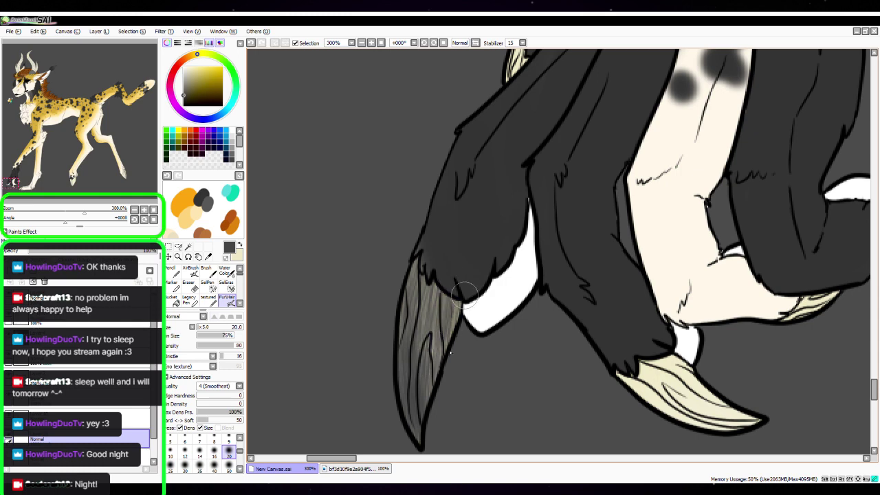
left_click_drag(391, 363, 434, 299)
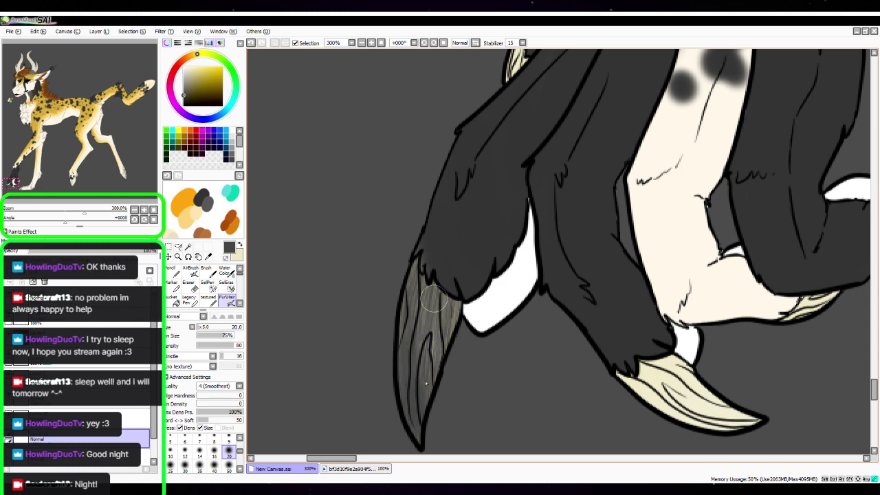
Shade the dark front paw's dewclaw and its upward-curving claw dark grey with the Fur/Hair brush at size 20
scroll(456, 372, "up", 3)
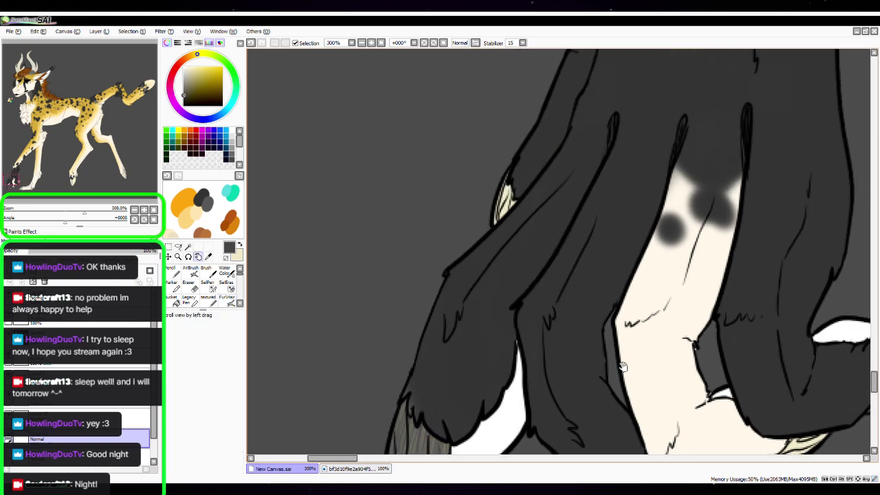
left_click_drag(492, 232, 528, 157)
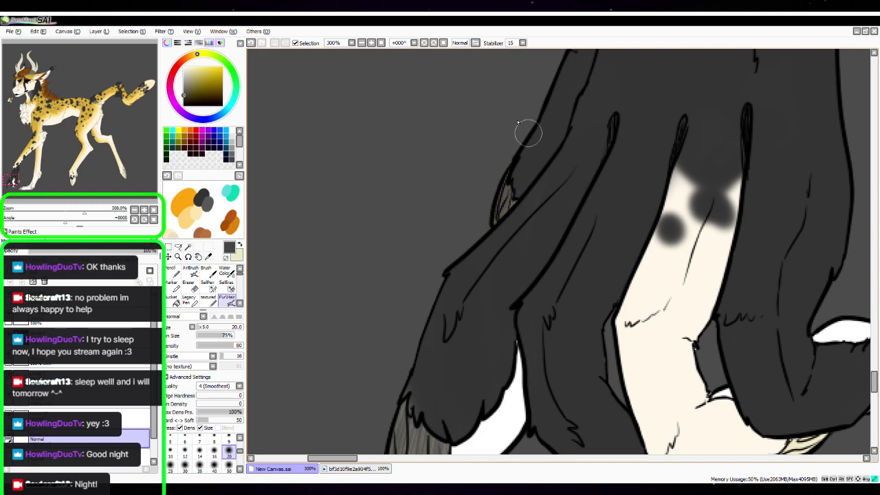
left_click_drag(702, 339, 515, 245)
mouse_move(684, 292)
left_mouse_down()
mouse_move(709, 269)
mouse_move(716, 166)
left_mouse_up()
mouse_move(673, 318)
left_mouse_down()
mouse_move(713, 161)
mouse_move(726, 194)
mouse_move(722, 204)
mouse_move(715, 141)
mouse_move(715, 180)
mouse_move(681, 273)
mouse_move(685, 293)
mouse_move(702, 289)
mouse_move(727, 249)
mouse_move(731, 198)
mouse_move(726, 215)
mouse_move(721, 191)
left_mouse_up()
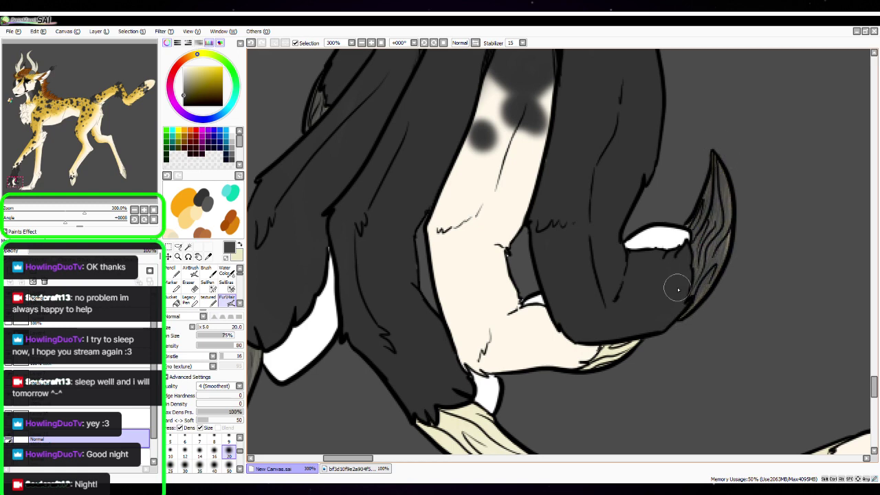
left_click_drag(670, 289, 690, 150)
Shade the lower edges and tips of the dark paw's middle claw and the light paw's front claw dark grey
left_click_drag(443, 268, 488, 318)
mouse_move(448, 284)
left_mouse_down()
mouse_move(462, 302)
mouse_move(458, 291)
mouse_move(502, 305)
mouse_move(471, 271)
mouse_move(455, 284)
mouse_move(468, 311)
mouse_move(494, 332)
mouse_move(537, 336)
mouse_move(494, 290)
mouse_move(502, 292)
mouse_move(482, 300)
mouse_move(528, 332)
left_mouse_up()
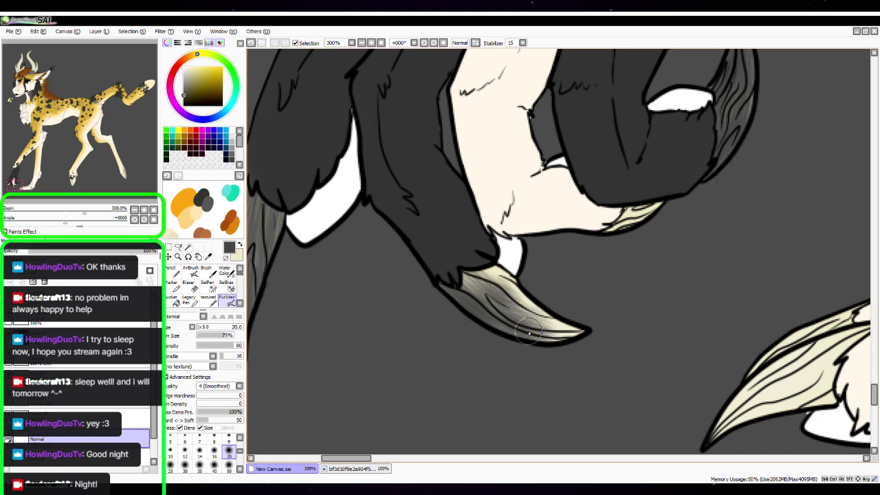
left_click_drag(751, 348, 497, 234)
mouse_move(471, 320)
left_mouse_down()
mouse_move(530, 285)
mouse_move(427, 355)
mouse_move(611, 284)
mouse_move(469, 315)
mouse_move(576, 284)
mouse_move(487, 289)
mouse_move(542, 262)
mouse_move(505, 305)
left_mouse_up()
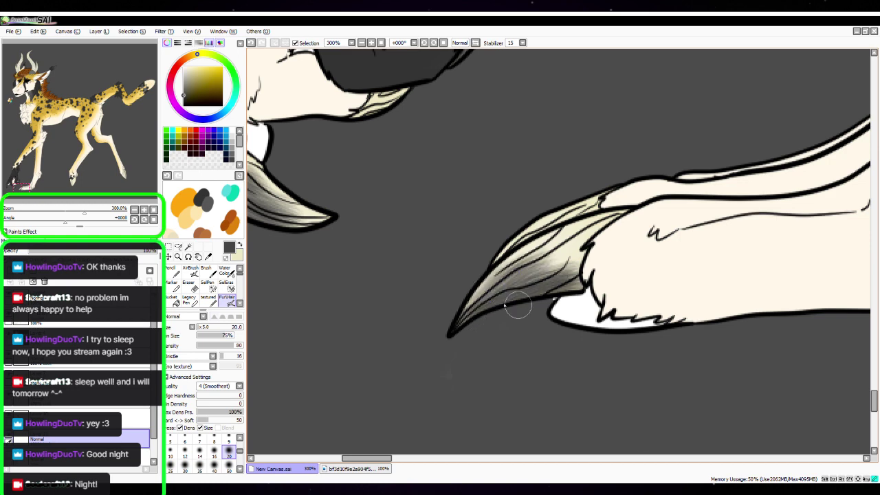
left_click(136, 211)
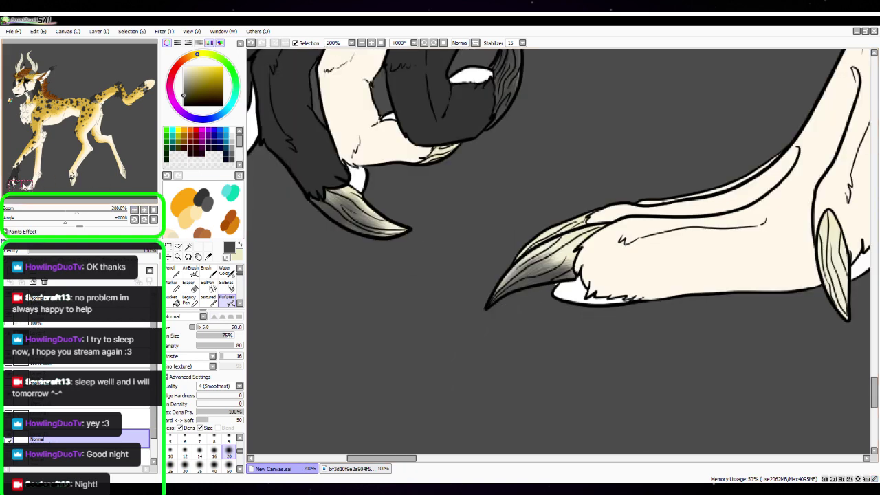
Shade the spotted hind leg's dewclaw dark grey with the Fur/Hair brush at size 20, darkest along its tip and outer edge
left_click_drag(22, 184, 70, 171)
mouse_move(612, 277)
left_mouse_down()
mouse_move(629, 227)
mouse_move(623, 296)
left_mouse_up()
left_click(145, 209)
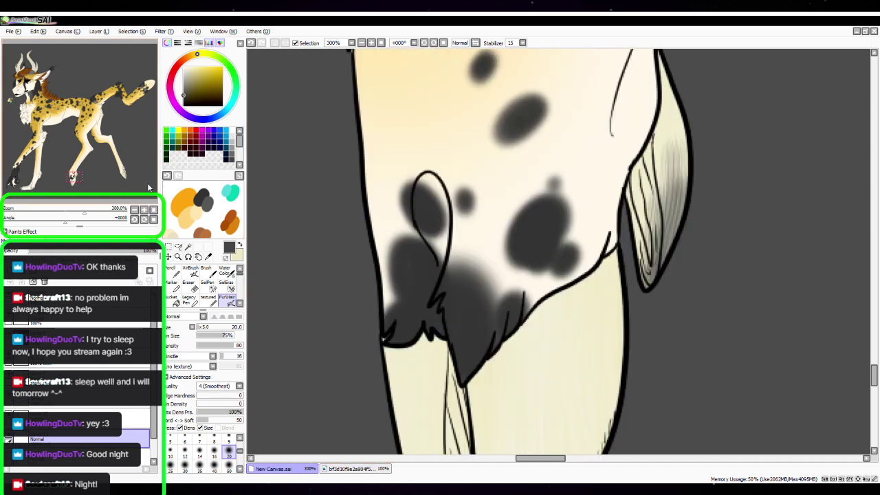
mouse_move(722, 243)
left_mouse_down()
mouse_move(654, 299)
mouse_move(596, 315)
left_mouse_up()
mouse_move(525, 348)
left_mouse_down()
mouse_move(519, 314)
mouse_move(528, 288)
mouse_move(531, 354)
mouse_move(514, 323)
mouse_move(523, 196)
mouse_move(527, 294)
mouse_move(547, 255)
mouse_move(546, 224)
mouse_move(537, 203)
mouse_move(534, 357)
mouse_move(544, 165)
left_mouse_up()
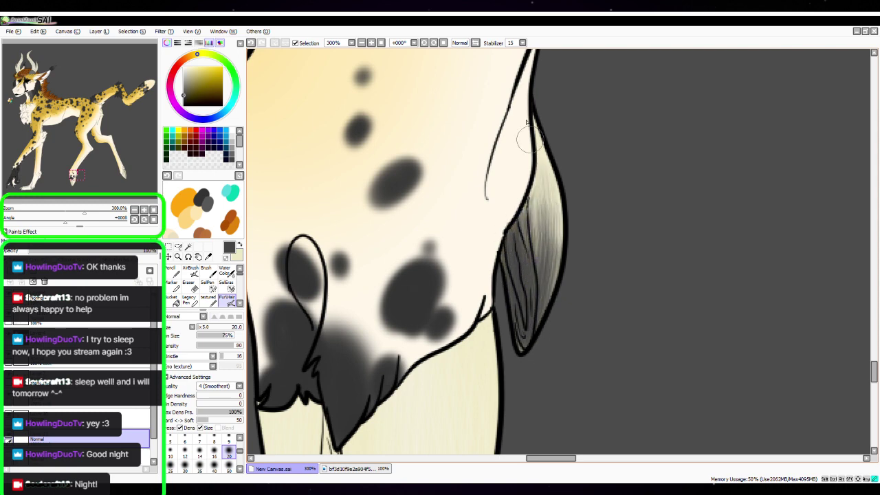
mouse_move(526, 122)
left_mouse_down()
mouse_move(557, 243)
mouse_move(545, 151)
mouse_move(559, 279)
mouse_move(550, 169)
mouse_move(543, 333)
mouse_move(527, 352)
left_mouse_up()
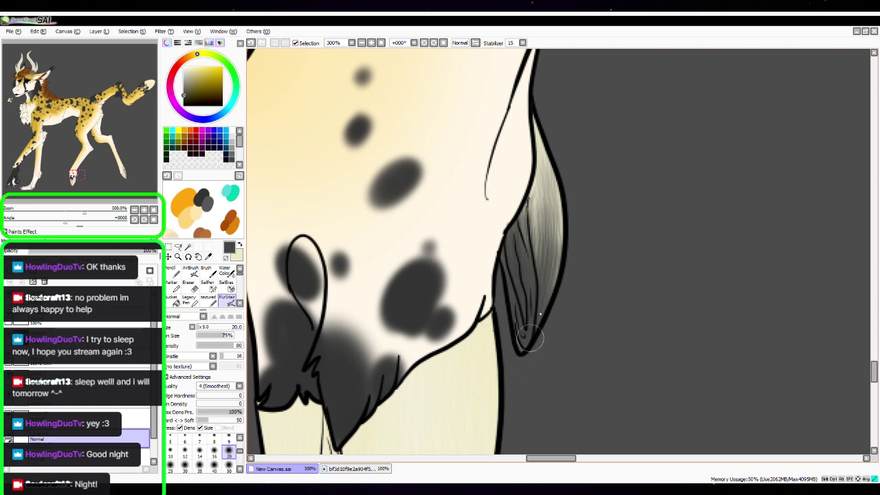
left_click_drag(553, 284, 565, 217)
left_click_drag(551, 338, 559, 325)
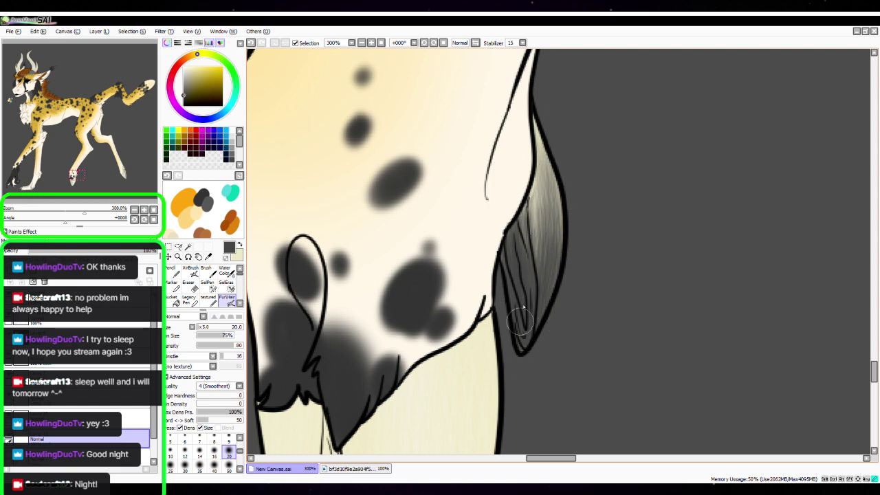
Brush dark grey shading from the far hind hoof's tip up through the long oval ridge on its larger toe
left_click_drag(122, 171, 123, 172)
left_click_drag(725, 354, 583, 260)
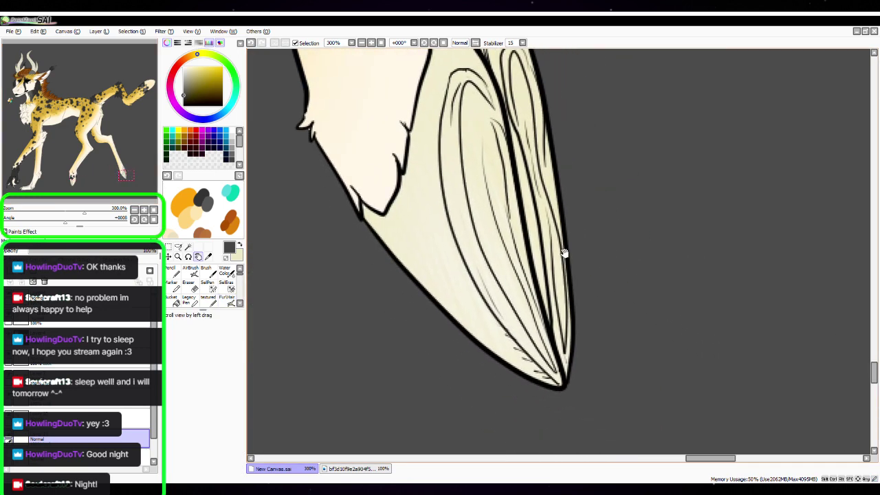
mouse_move(558, 380)
left_mouse_down()
mouse_move(494, 294)
mouse_move(517, 329)
mouse_move(487, 230)
left_mouse_up()
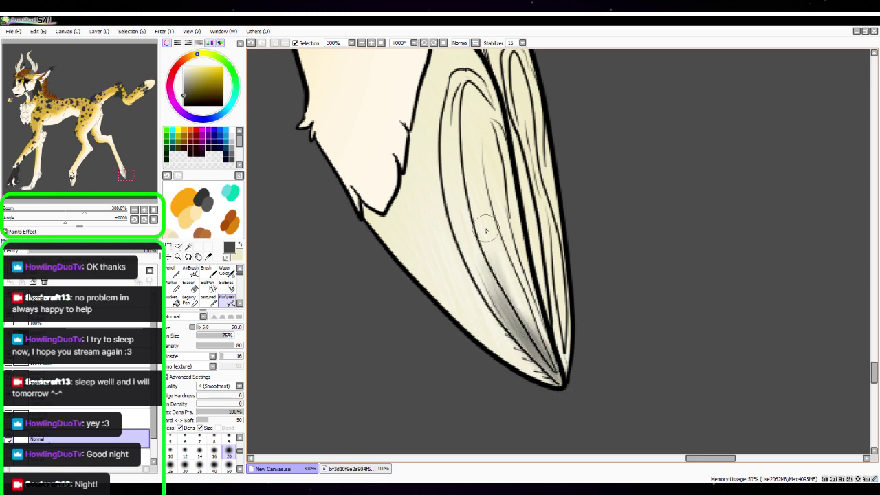
left_click_drag(651, 276, 632, 333)
left_click_drag(468, 330, 450, 292)
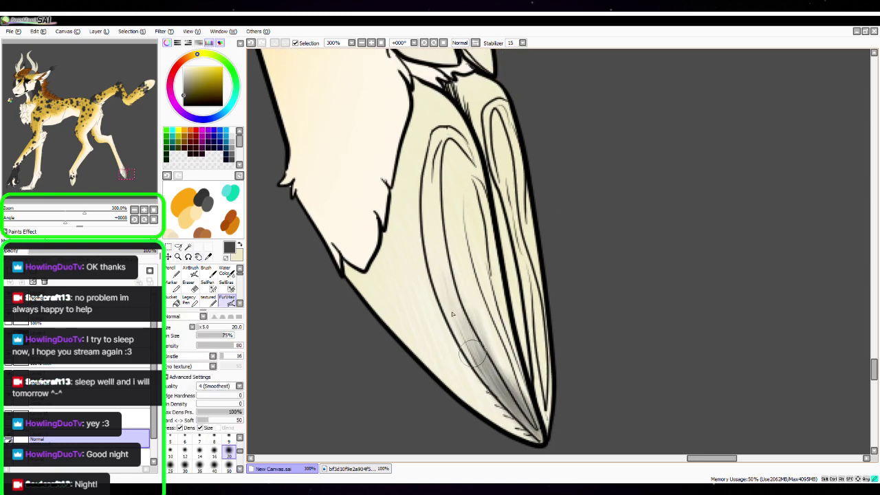
left_click_drag(458, 323, 427, 202)
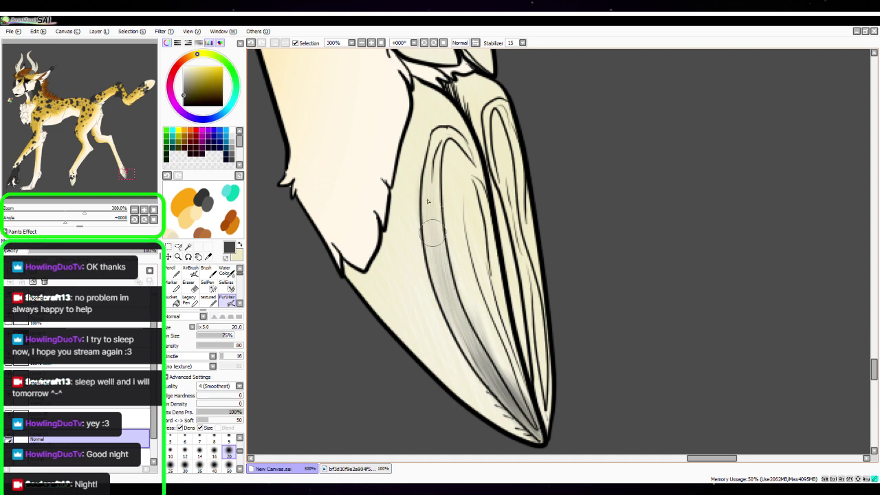
mouse_move(459, 162)
left_mouse_down()
mouse_move(490, 296)
mouse_move(452, 197)
mouse_move(456, 186)
mouse_move(501, 368)
left_mouse_up()
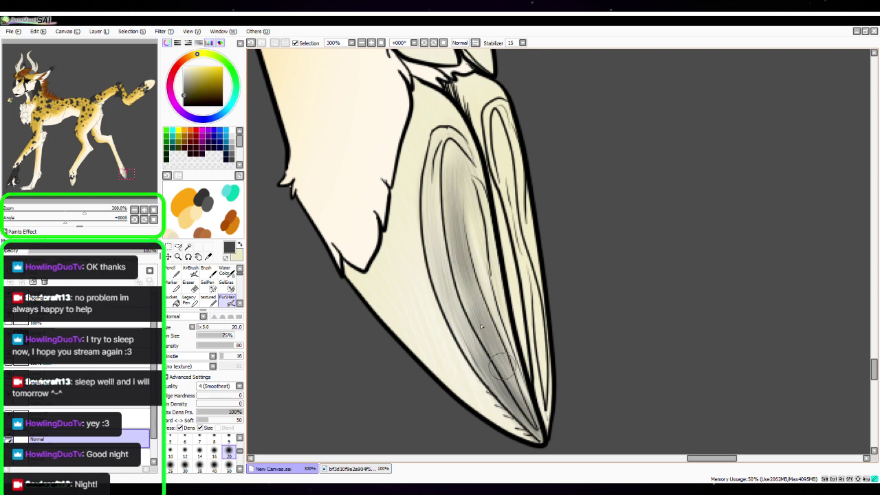
Deepen the dark grey streaks inside the larger toe's oval ridge and darken its outer band and rounded upper edge
mouse_move(454, 153)
left_mouse_down()
mouse_move(497, 323)
mouse_move(444, 133)
mouse_move(447, 162)
mouse_move(432, 163)
mouse_move(451, 303)
mouse_move(440, 158)
mouse_move(442, 265)
left_mouse_up()
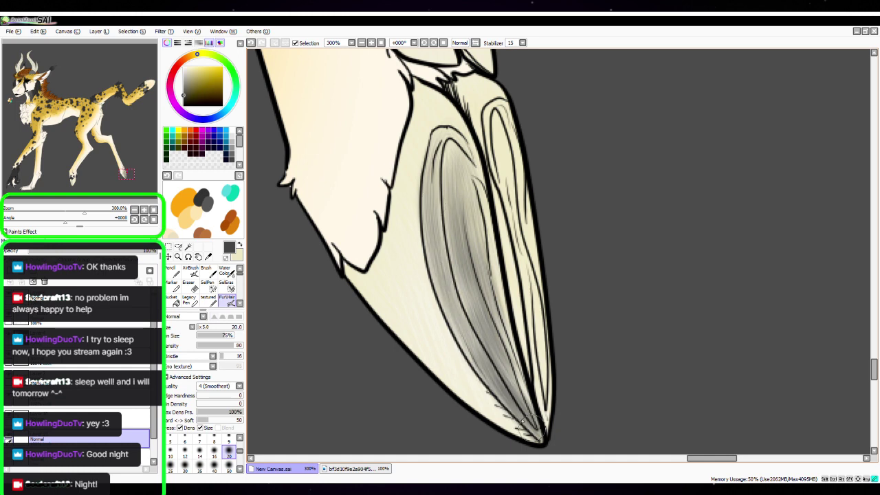
mouse_move(529, 421)
left_mouse_down()
mouse_move(538, 439)
mouse_move(510, 372)
mouse_move(484, 197)
mouse_move(473, 177)
left_mouse_up()
left_click_drag(499, 335, 467, 297)
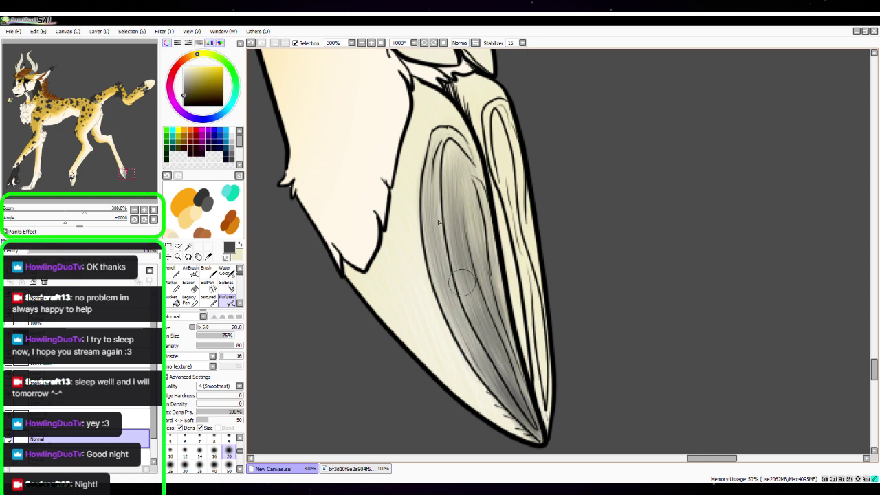
mouse_move(439, 221)
left_mouse_down()
mouse_move(454, 320)
mouse_move(493, 391)
left_mouse_up()
left_click_drag(437, 125, 432, 173)
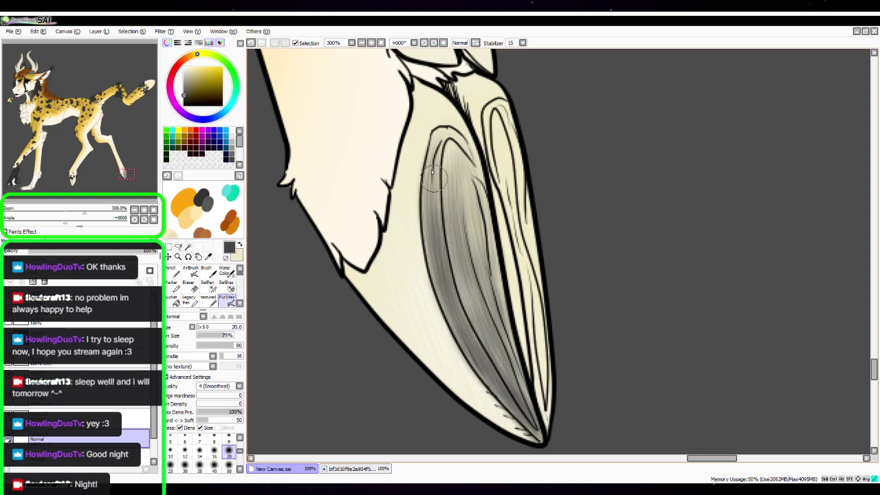
mouse_move(457, 134)
left_mouse_down()
mouse_move(468, 157)
mouse_move(450, 137)
mouse_move(437, 143)
left_mouse_up()
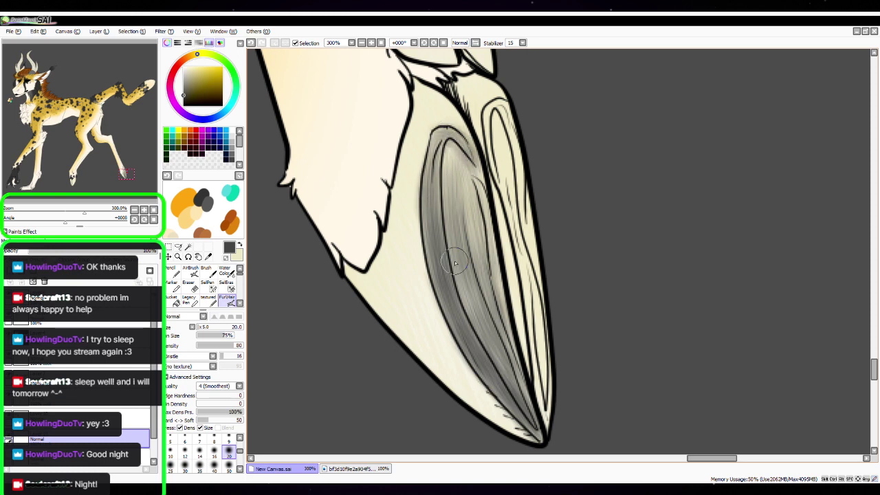
mouse_move(469, 168)
left_mouse_down()
mouse_move(475, 206)
mouse_move(461, 183)
left_mouse_up()
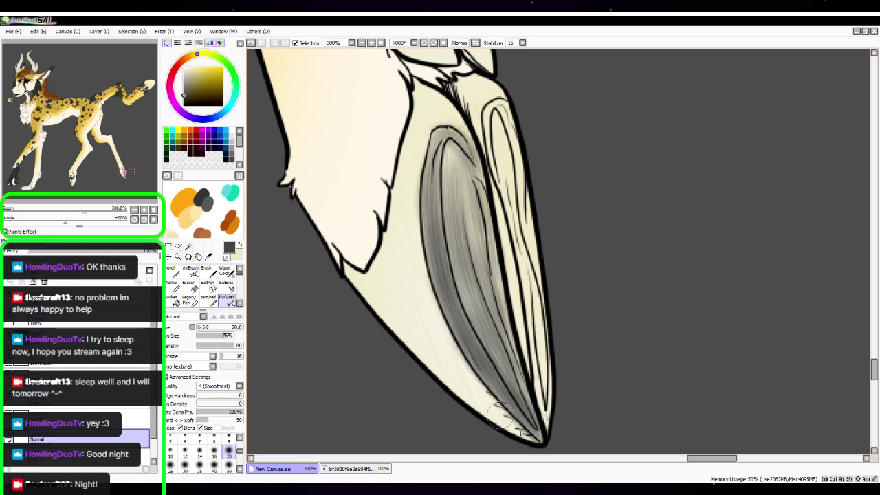
Add soft dark grey streaks along the larger toe's outer side, from the hoof tip up to the fur edge
left_click_drag(492, 412, 526, 440)
mouse_move(470, 399)
left_mouse_down()
mouse_move(485, 409)
mouse_move(424, 298)
left_mouse_up()
mouse_move(373, 215)
left_mouse_down()
mouse_move(502, 427)
mouse_move(510, 418)
left_mouse_up()
mouse_move(410, 320)
left_mouse_down()
mouse_move(365, 225)
mouse_move(427, 371)
mouse_move(378, 226)
mouse_move(387, 223)
mouse_move(379, 188)
left_mouse_up()
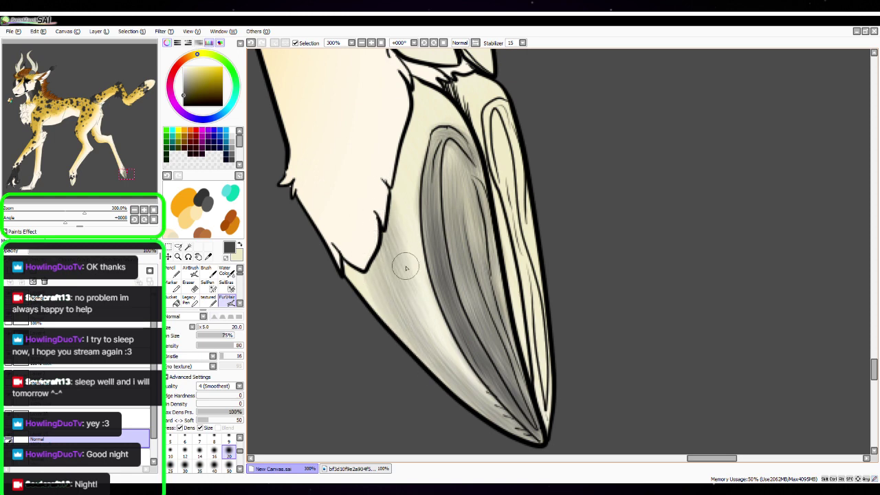
Shade the far hind hoof's narrow toe dark grey, then blend it with sampled grey-beige tones using brush sizes 20 and 9
left_click_drag(620, 260, 581, 308)
mouse_move(486, 223)
left_mouse_down()
mouse_move(458, 180)
mouse_move(465, 155)
mouse_move(509, 343)
mouse_move(506, 407)
left_mouse_up()
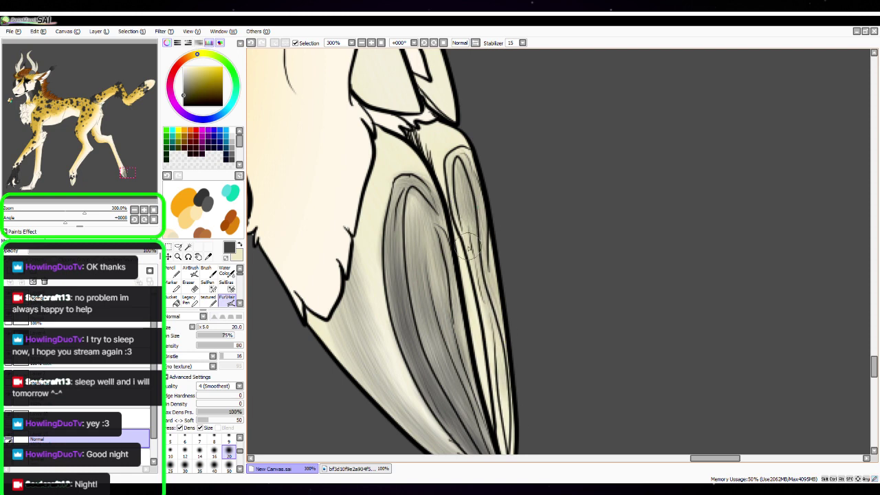
left_click_drag(565, 286, 579, 183)
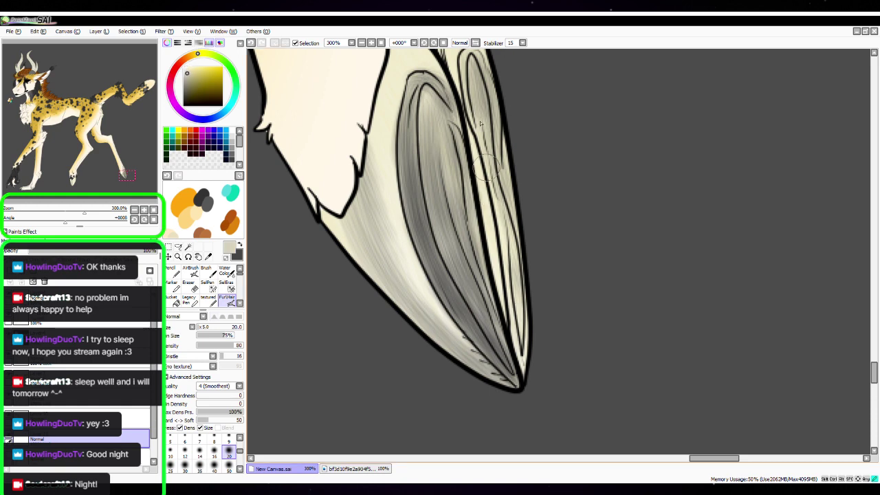
left_click_drag(603, 281, 623, 375)
left_click_drag(498, 156, 522, 282)
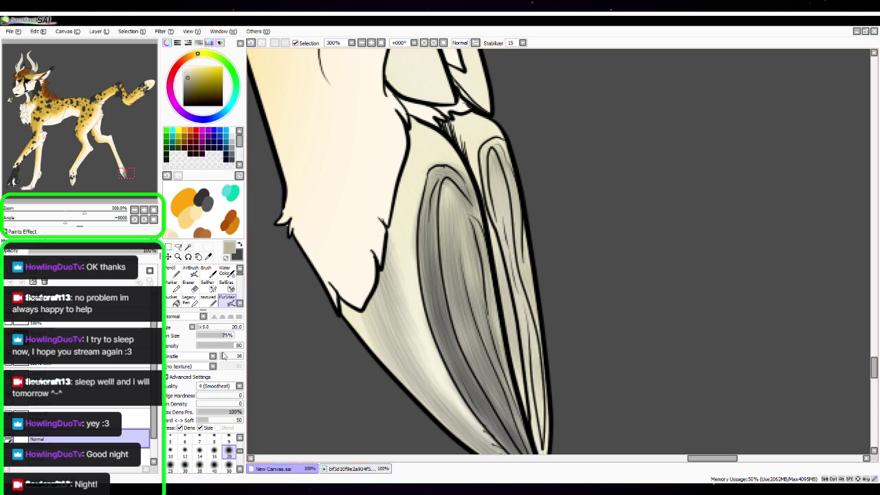
left_click(230, 442)
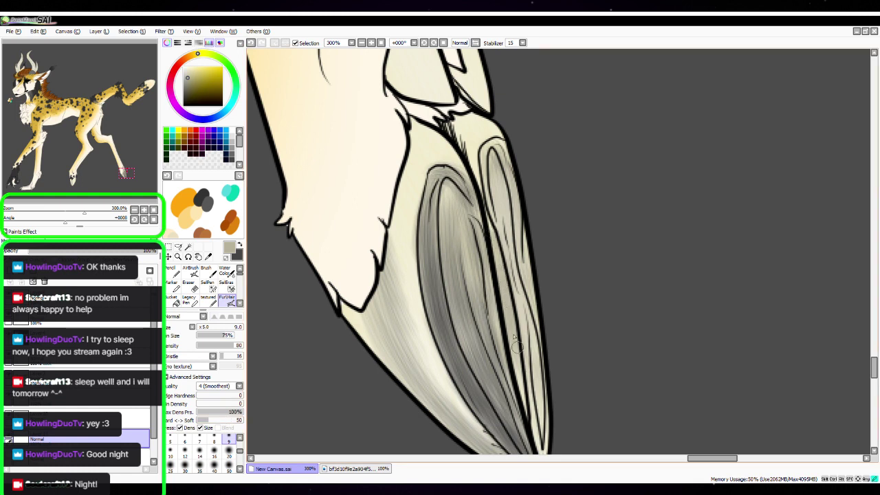
Shade the far hind leg's larger dewclaw with grey-beige streaks using the Fur/Hair brush at size 20
scroll(481, 158, "up", 3)
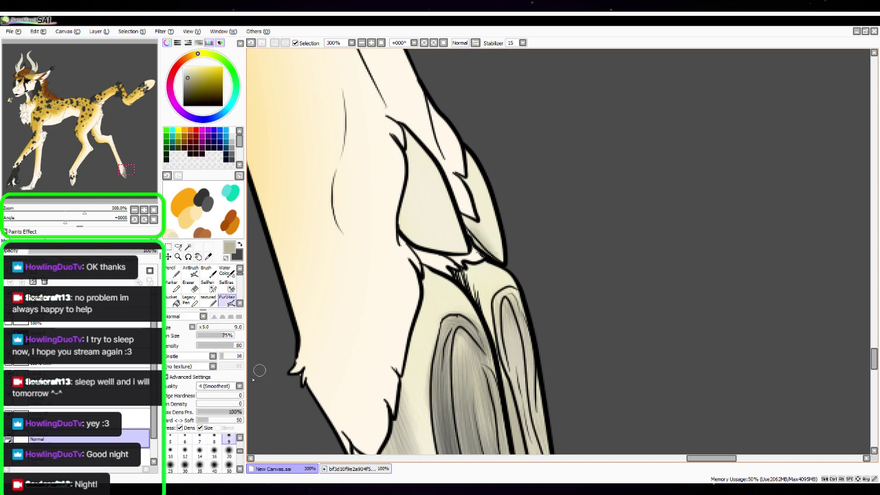
left_click(229, 451)
left_click_drag(420, 195, 442, 260)
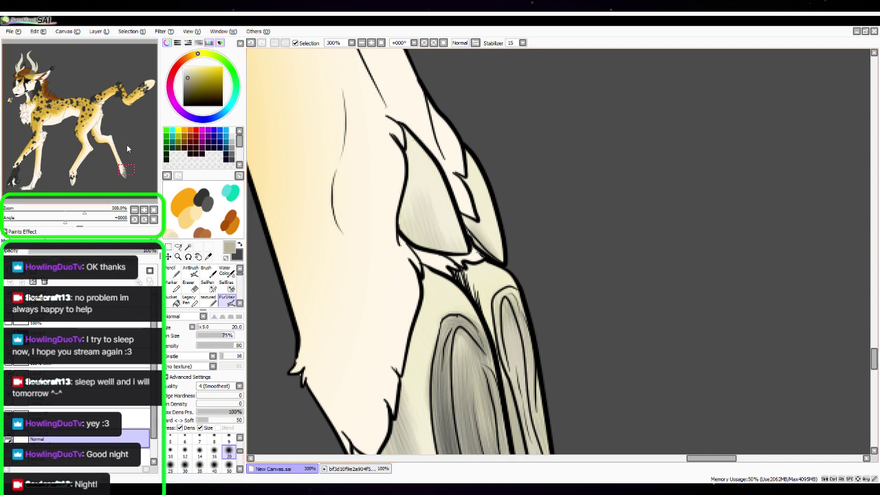
Fill the narrow hatched cleft of the spotted hind hoof with grey-beige, refining its edges with the brush at size 9
left_click_drag(127, 169, 77, 180)
left_click_drag(342, 203, 364, 392)
left_click(231, 442)
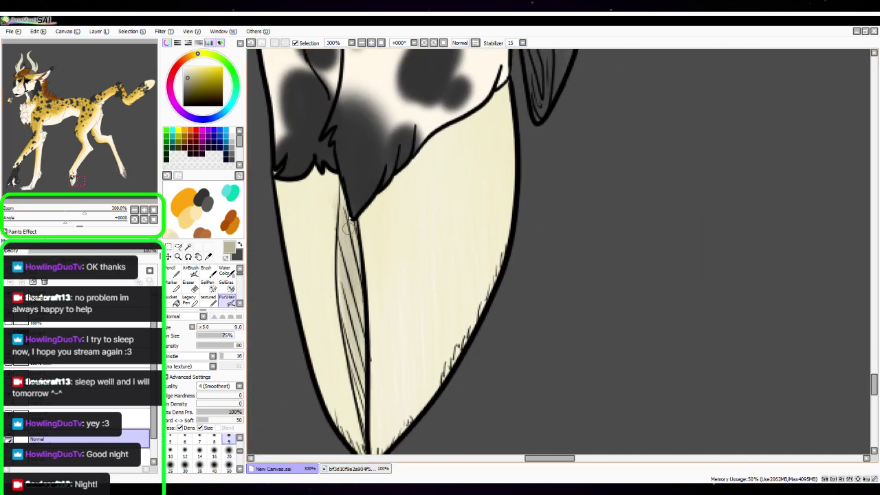
left_click_drag(349, 229, 356, 375)
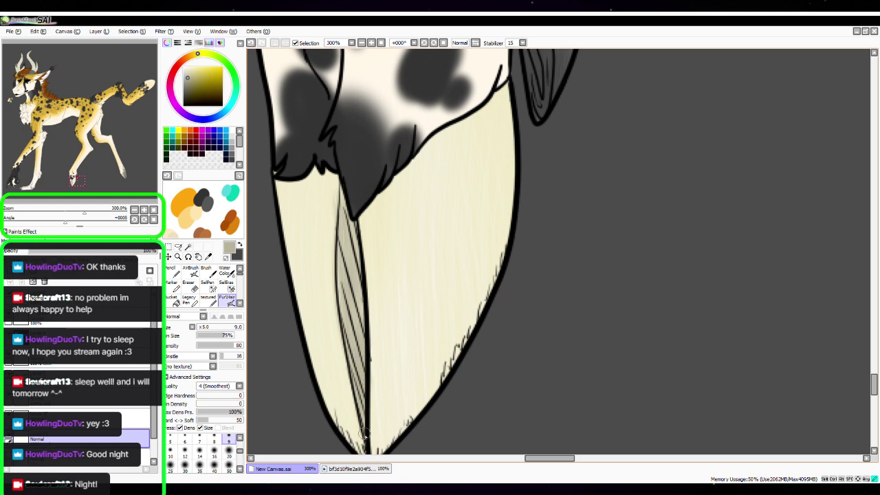
Brush light grey-beige streaks over the dark inner part of the spotted hind leg's dewclaw at size 9
left_click_drag(594, 341, 593, 375)
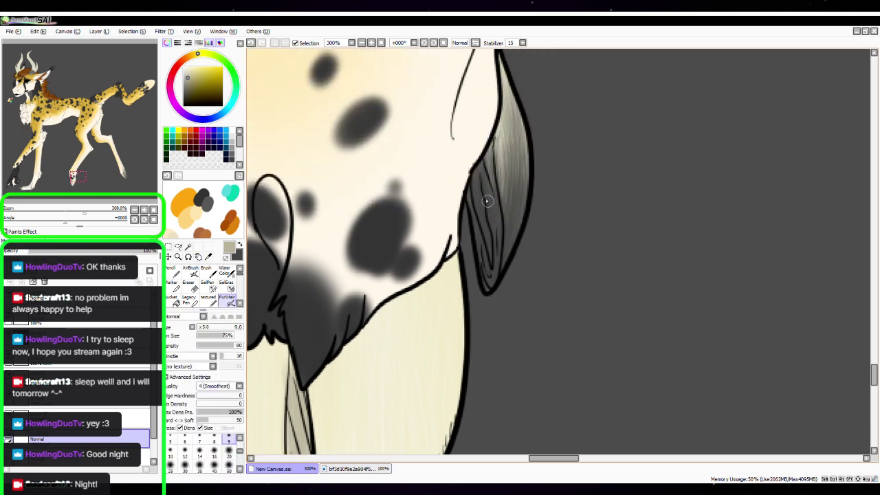
mouse_move(479, 237)
left_mouse_down()
mouse_move(485, 164)
mouse_move(486, 268)
mouse_move(492, 198)
mouse_move(494, 235)
left_mouse_up()
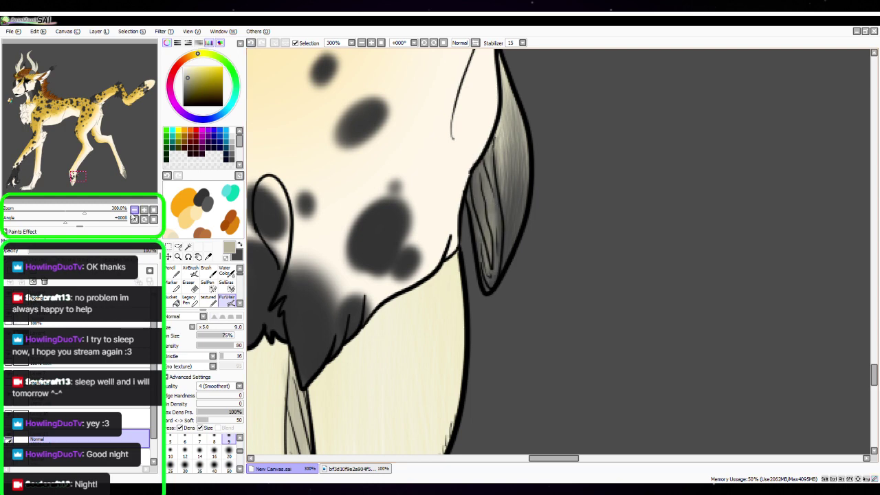
left_click(153, 210)
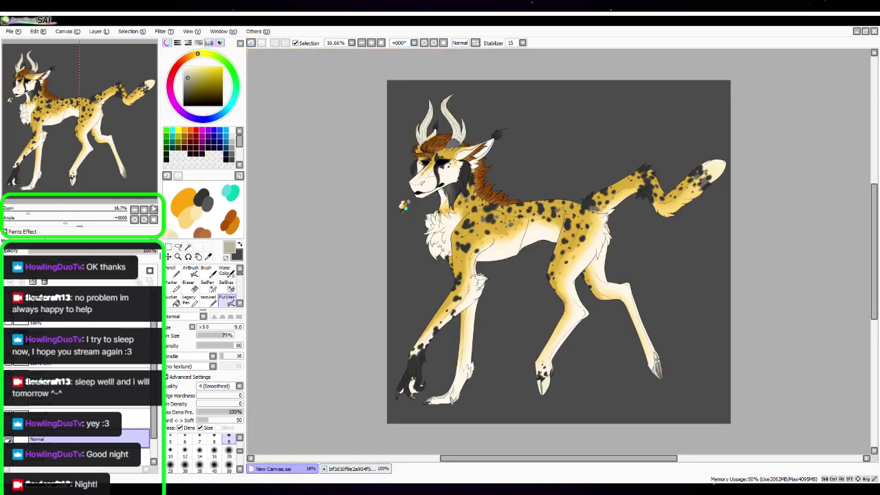
Brush grey-beige streaks over the dark front paw's upward-curving claw and outermost lower claw with the Fur/Hair brush at size 9
left_click_drag(669, 272, 648, 247)
left_click_drag(482, 342, 616, 285)
left_click(227, 300)
left_click(144, 210)
left_click(144, 209)
left_click(144, 210)
left_click(144, 210)
left_click(144, 210)
left_click(144, 209)
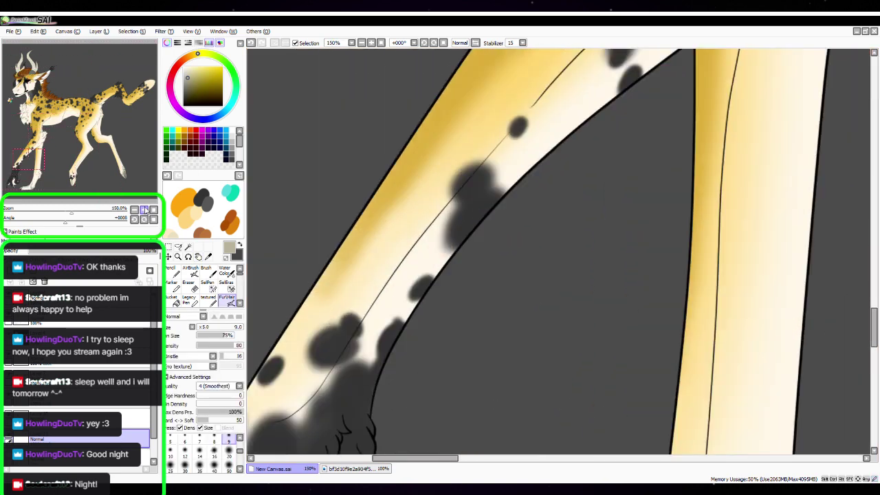
left_click(143, 210)
left_click_drag(37, 165, 27, 187)
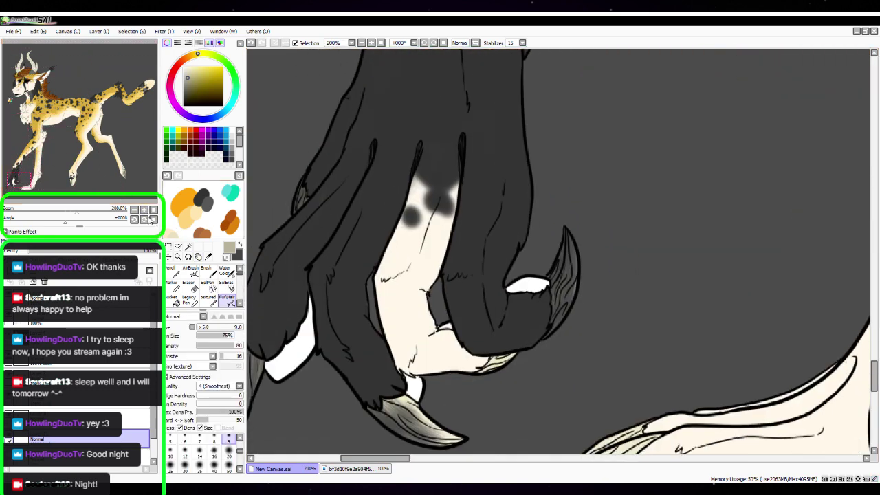
left_click(143, 209)
left_click_drag(556, 270, 563, 262)
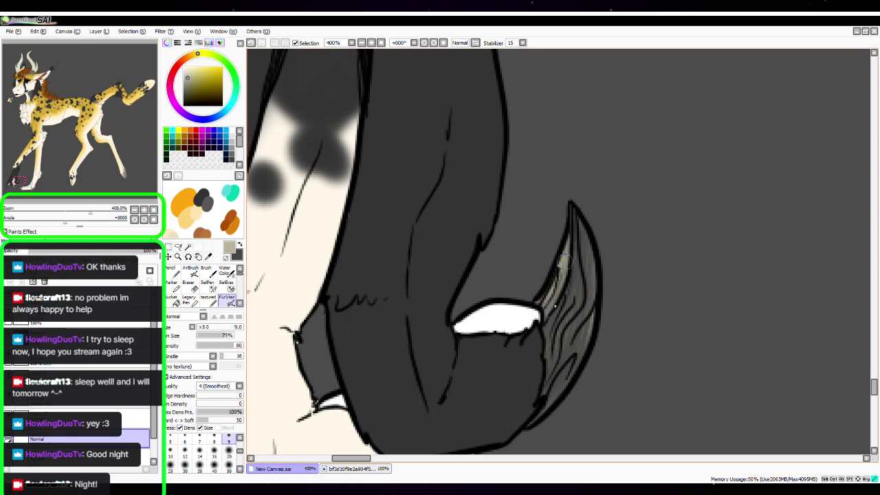
left_click_drag(537, 293, 718, 317)
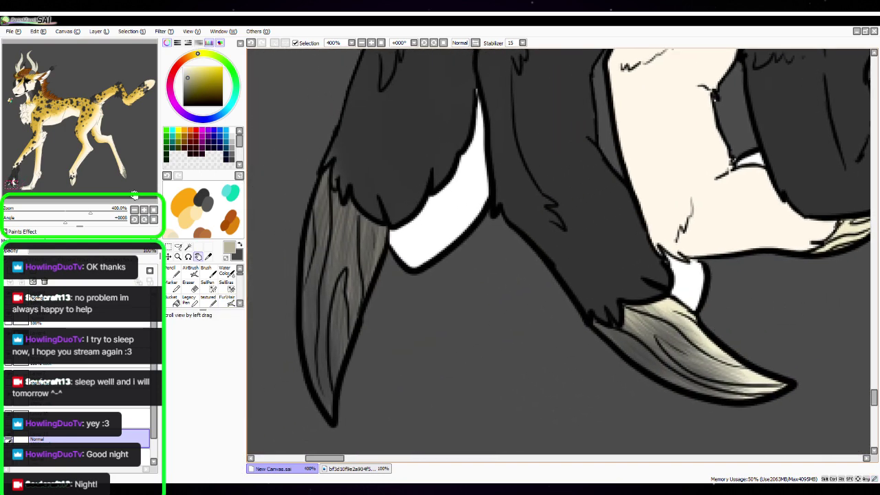
Brush grey-beige streaks up from the base of the near horn with the Fur/Hair brush at size 50
left_click(153, 209)
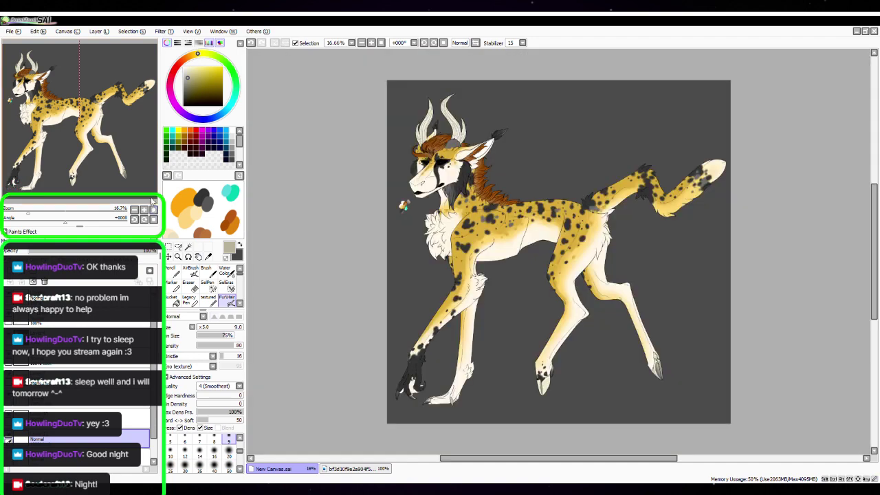
left_click(143, 209)
left_click(143, 209)
left_click(143, 209)
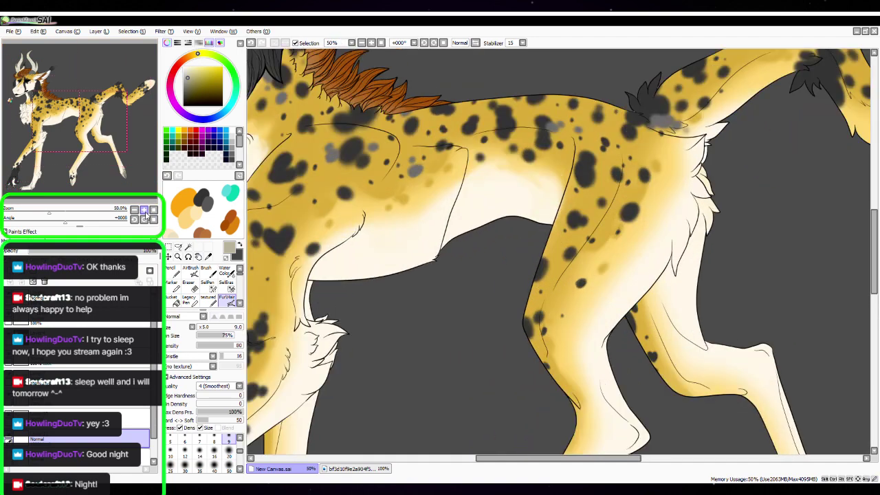
left_click(143, 209)
left_click_drag(79, 119, 43, 71)
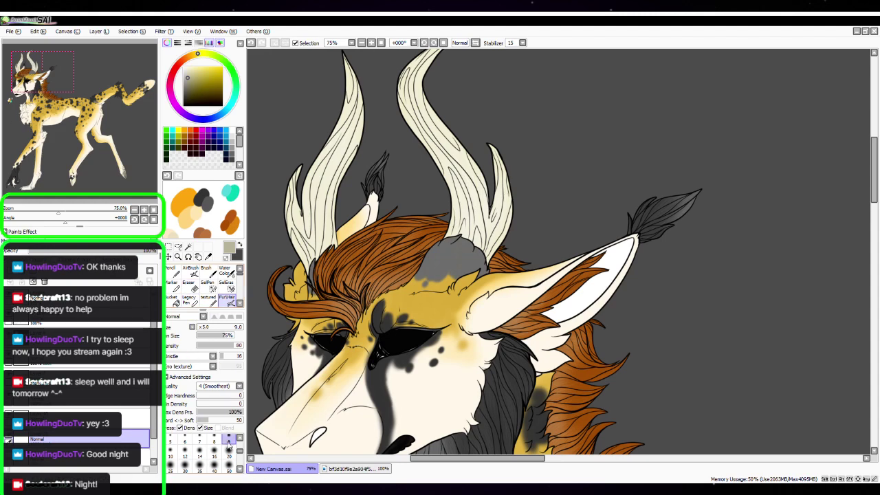
left_click(144, 210)
left_click_drag(490, 195, 617, 234)
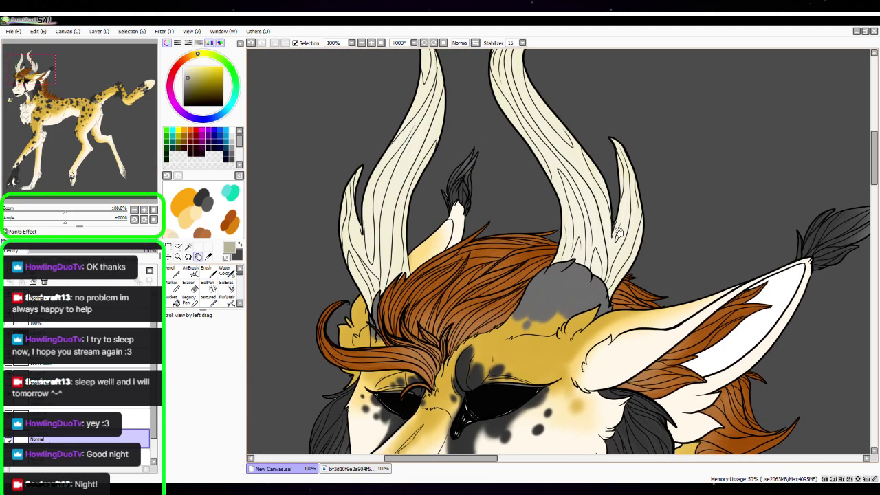
left_click(145, 209)
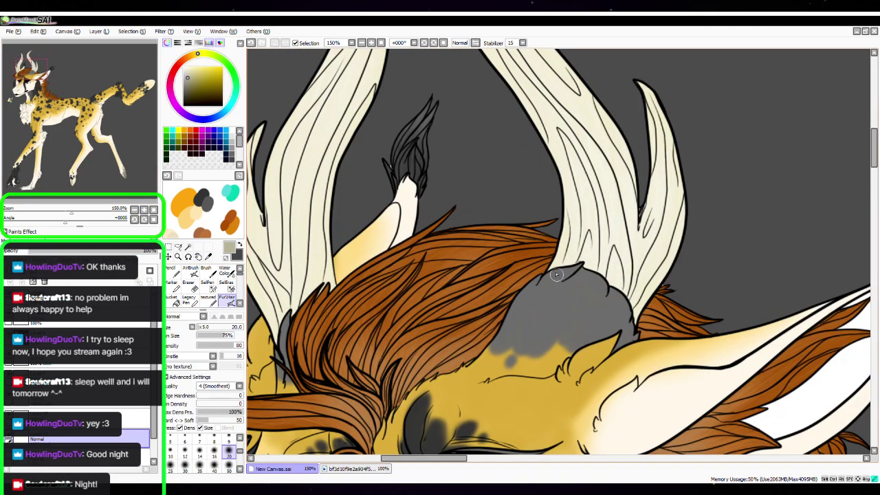
left_click_drag(703, 294, 686, 390)
left_click(229, 466)
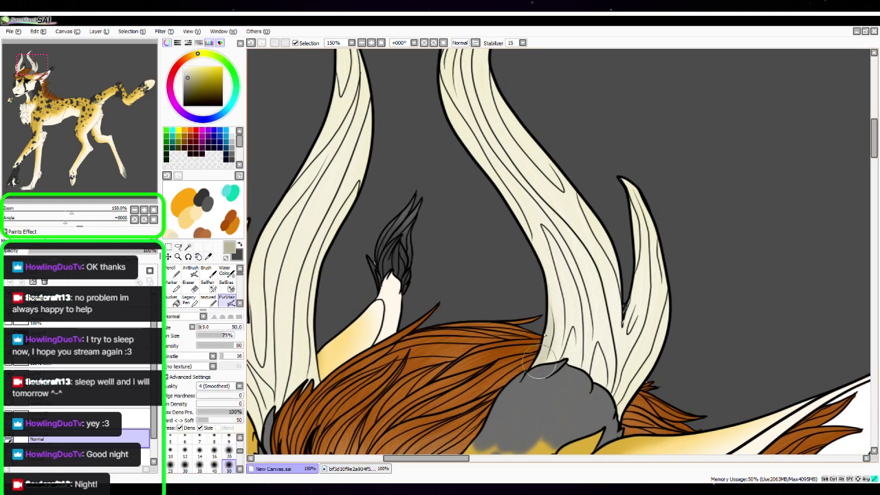
mouse_move(549, 292)
left_mouse_down()
mouse_move(564, 368)
mouse_move(542, 372)
left_mouse_up()
mouse_move(544, 325)
left_mouse_down()
mouse_move(581, 344)
mouse_move(527, 217)
mouse_move(584, 265)
left_mouse_up()
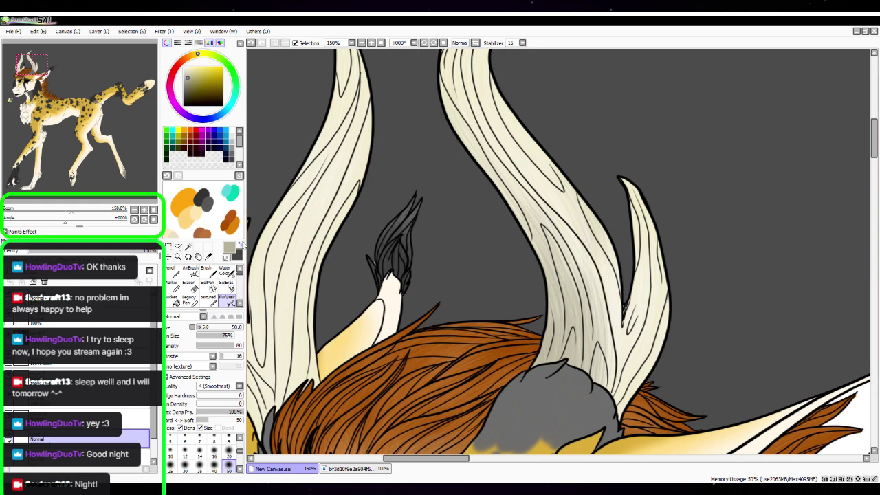
Shade the near horn's side prong and the inner edge of its base with dark grey streaks at size 50
mouse_move(649, 220)
left_mouse_down()
mouse_move(617, 149)
mouse_move(636, 289)
mouse_move(612, 148)
mouse_move(640, 188)
mouse_move(659, 271)
mouse_move(652, 237)
mouse_move(635, 310)
mouse_move(641, 200)
mouse_move(642, 309)
mouse_move(655, 261)
mouse_move(651, 214)
mouse_move(656, 281)
left_mouse_up()
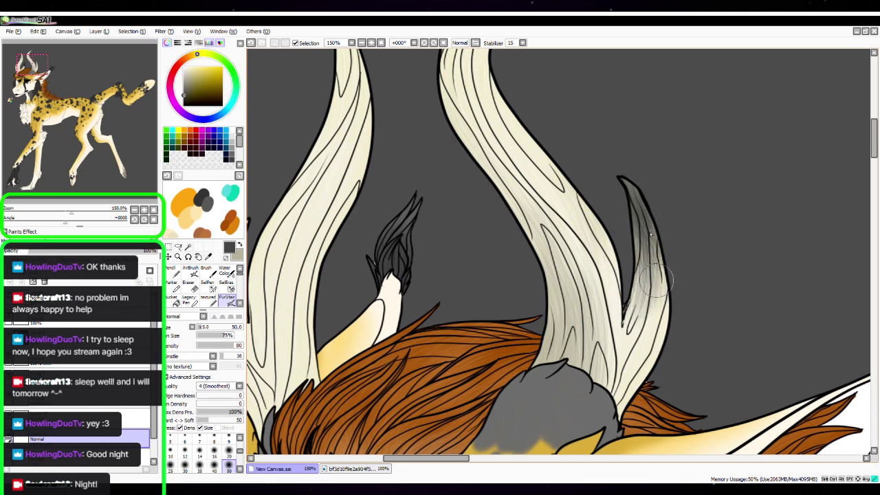
mouse_move(555, 332)
left_mouse_down()
mouse_move(534, 380)
mouse_move(552, 304)
mouse_move(559, 337)
mouse_move(540, 383)
mouse_move(549, 389)
mouse_move(568, 353)
mouse_move(557, 314)
mouse_move(546, 352)
mouse_move(551, 301)
mouse_move(542, 392)
mouse_move(542, 278)
mouse_move(558, 379)
mouse_move(534, 266)
left_mouse_up()
mouse_move(567, 372)
left_mouse_down()
mouse_move(562, 296)
mouse_move(541, 257)
left_mouse_up()
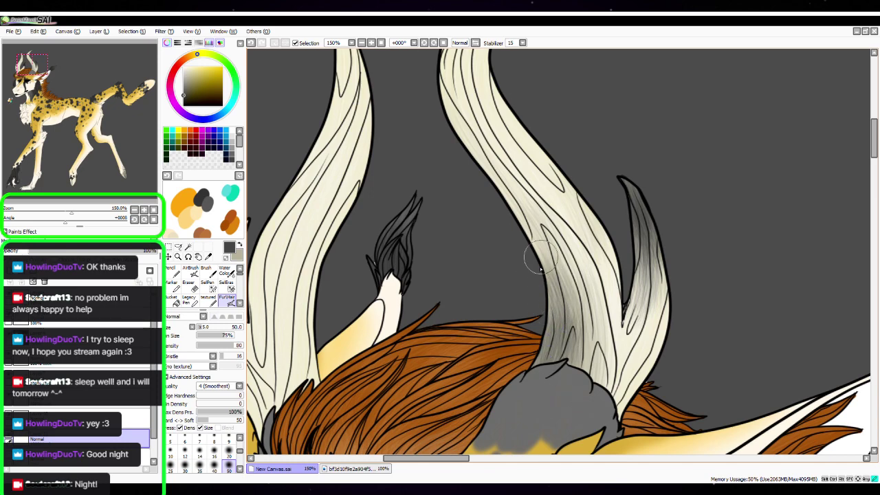
Shade the near horn's tip and upper curve with dark grey streaks, refining them with the Fur/Hair brush at size 20
left_click_drag(713, 273, 715, 371)
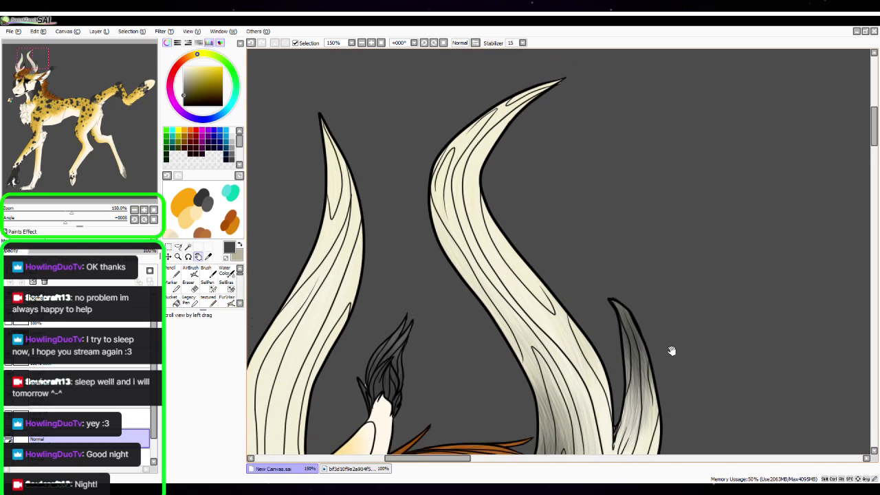
mouse_move(519, 118)
left_mouse_down()
mouse_move(527, 88)
mouse_move(495, 193)
mouse_move(489, 179)
left_mouse_up()
key("bracketleft")
key("bracketleft")
key("bracketleft")
key("bracketleft")
key("bracketleft")
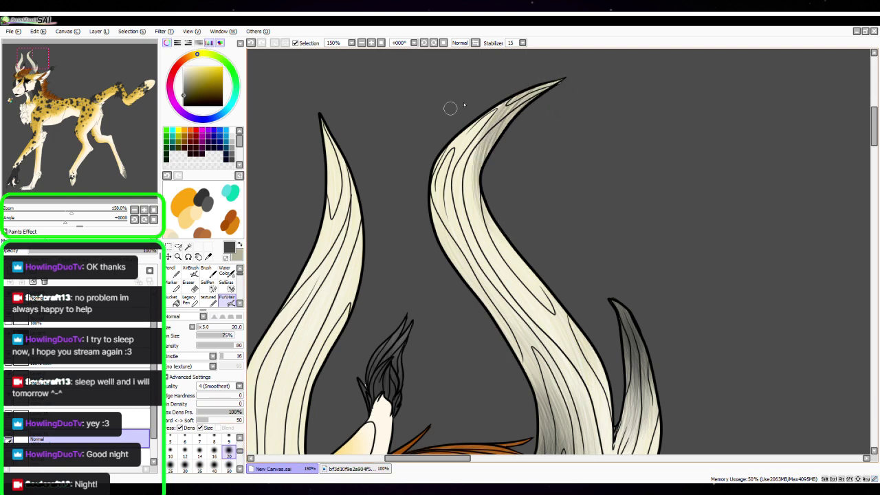
left_click_drag(548, 83, 521, 115)
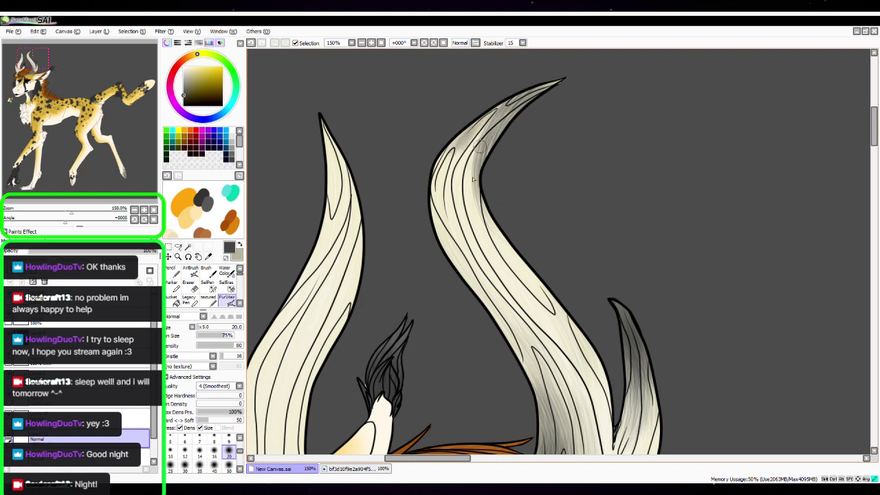
mouse_move(480, 146)
left_mouse_down()
mouse_move(494, 179)
mouse_move(469, 164)
mouse_move(481, 203)
left_mouse_up()
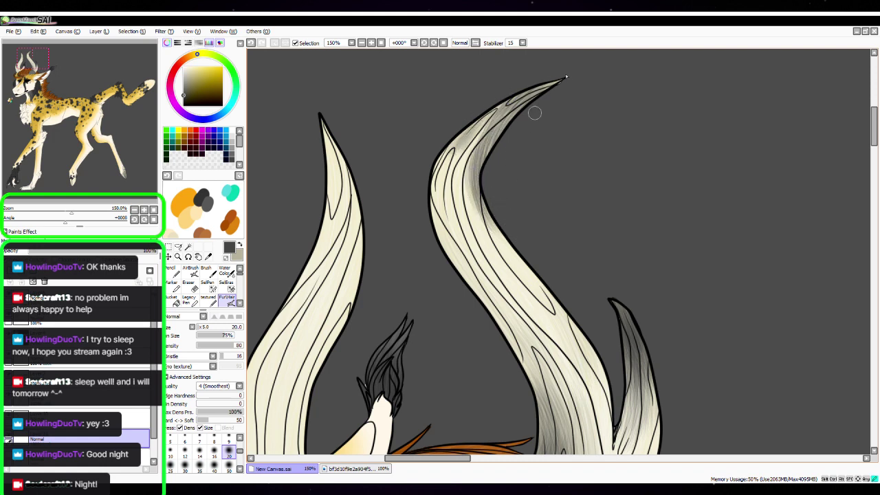
left_click_drag(537, 98, 490, 143)
left_click_drag(504, 107, 483, 155)
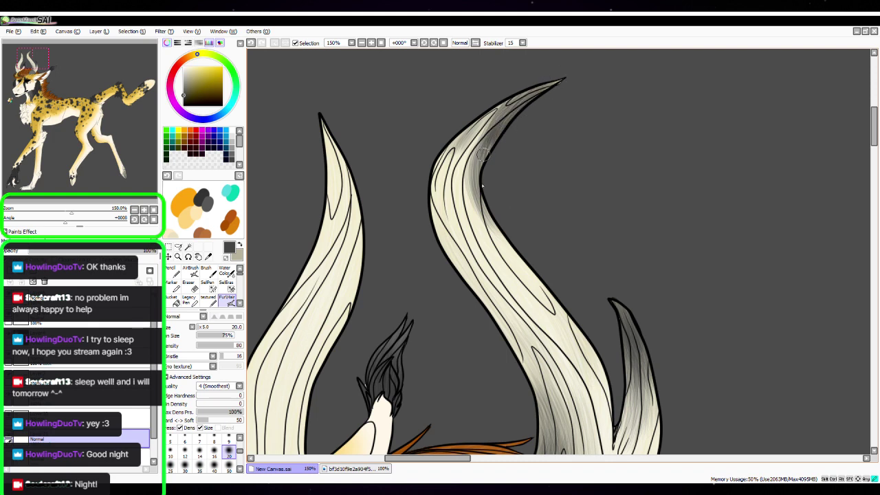
mouse_move(499, 106)
left_mouse_down()
mouse_move(452, 153)
mouse_move(455, 191)
left_mouse_up()
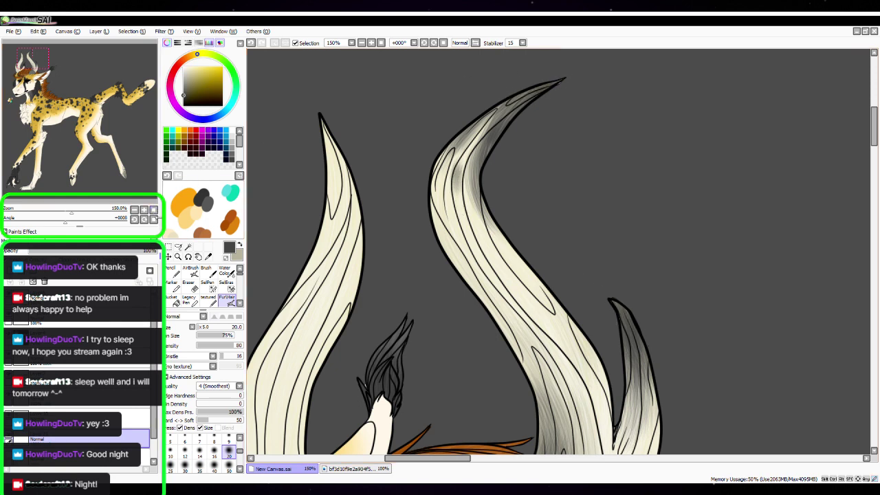
Fill both of the creature's black eyes with white using the Pencil at size 50
left_click(154, 218)
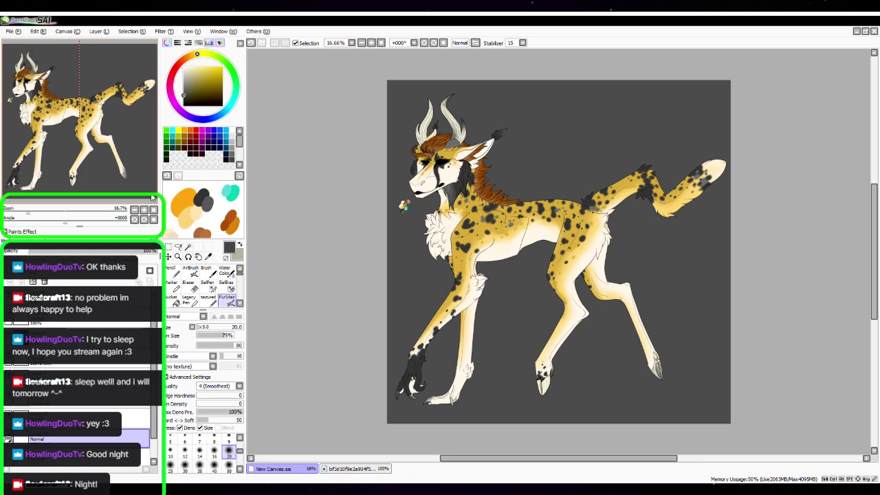
left_click(172, 272)
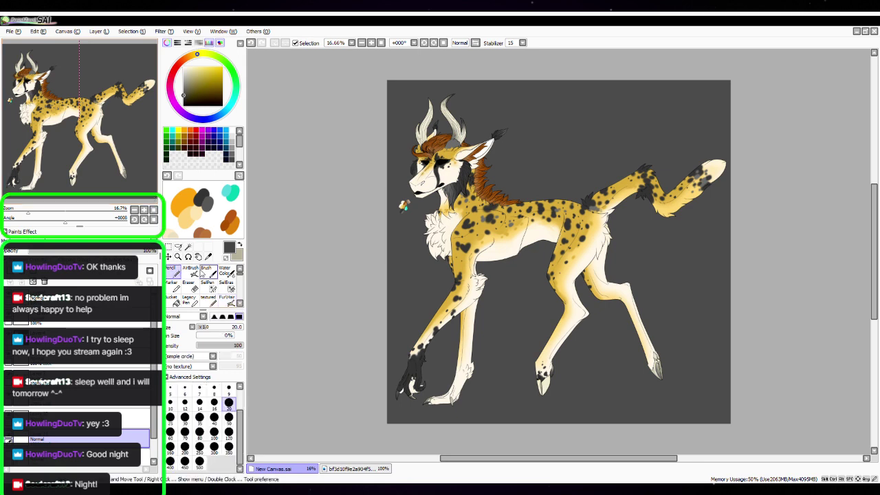
left_click(229, 417)
left_click(143, 211)
left_click(143, 211)
left_click(144, 211)
left_click(144, 210)
left_click_drag(52, 103, 34, 84)
left_click(143, 210)
left_click(144, 210)
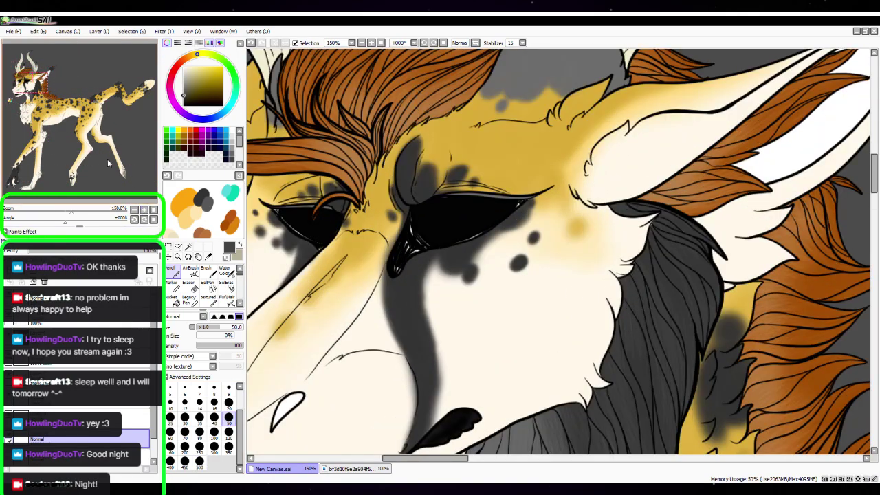
left_click(43, 88)
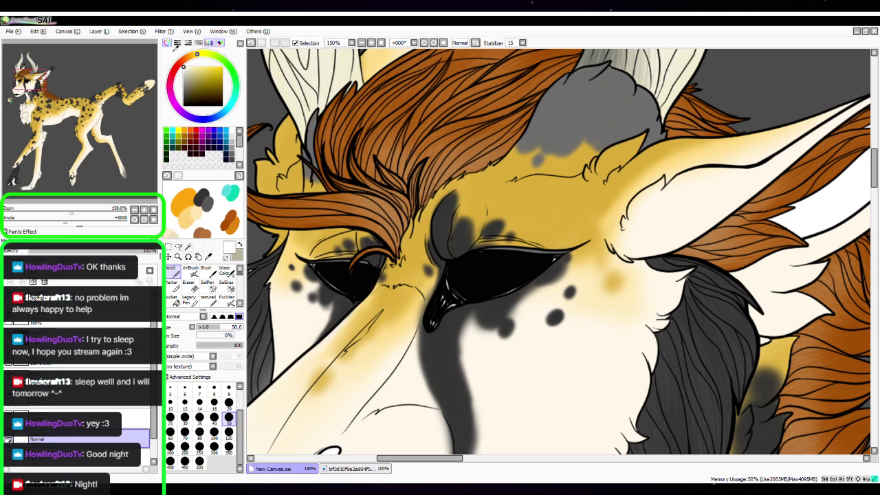
mouse_move(319, 263)
left_mouse_down()
mouse_move(359, 249)
mouse_move(341, 328)
left_mouse_up()
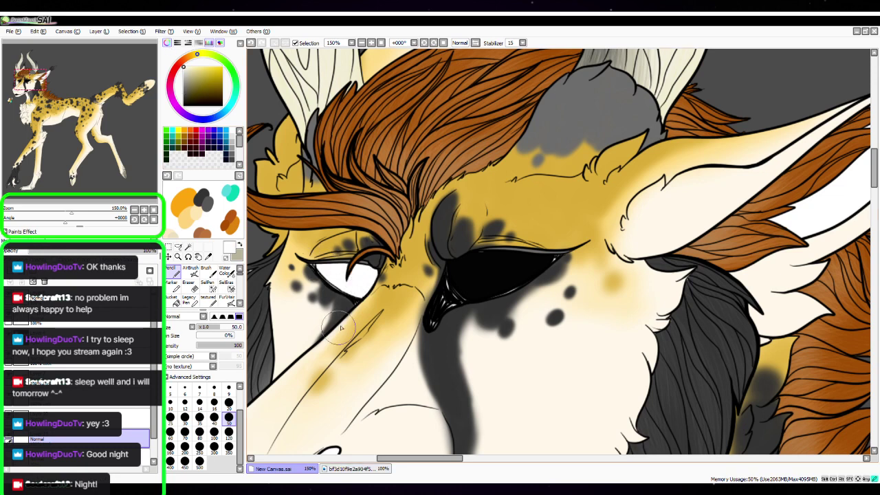
mouse_move(442, 271)
left_mouse_down()
mouse_move(545, 221)
mouse_move(567, 256)
mouse_move(496, 320)
left_mouse_up()
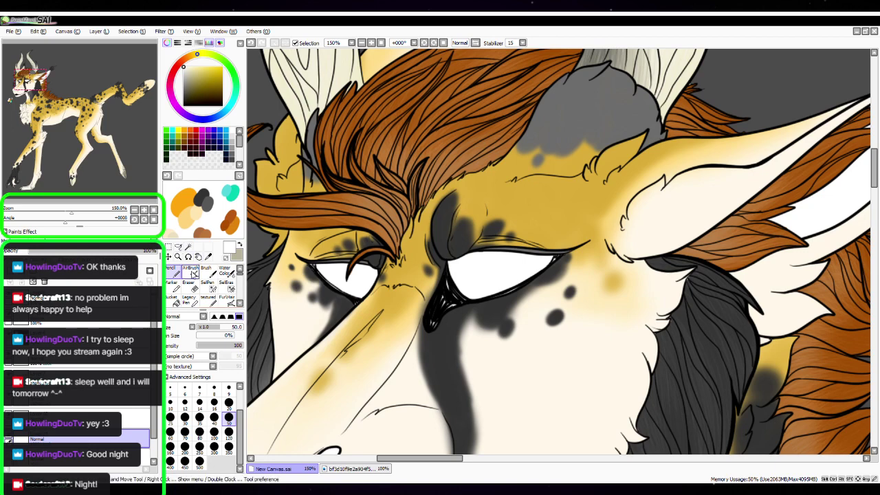
Paint a round iris selection over each eye with the Selection Pen at size 50
left_click(211, 288)
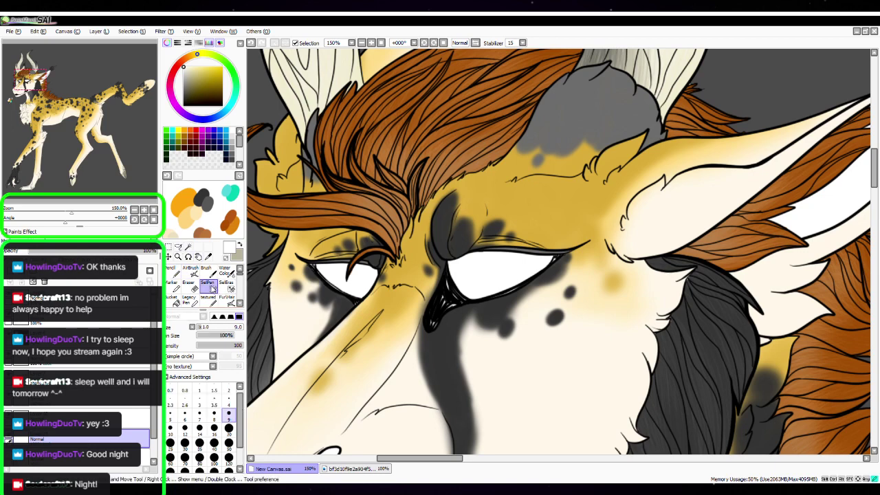
left_click(144, 211)
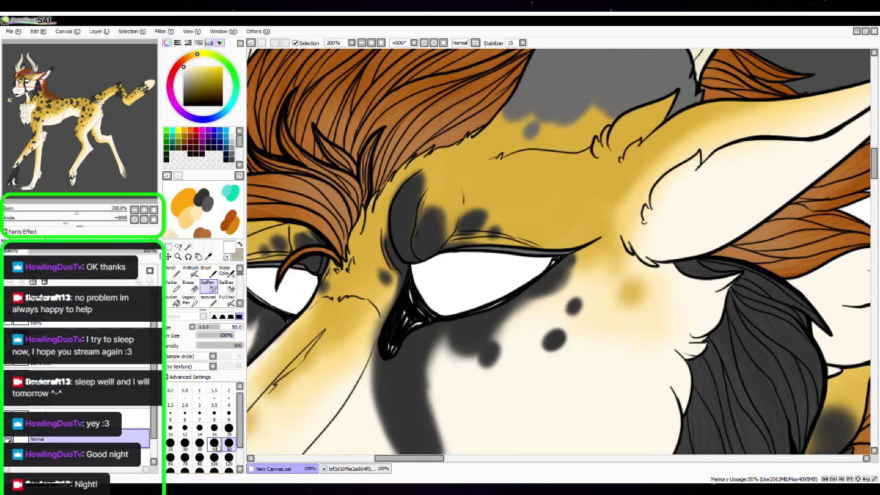
left_click_drag(481, 271, 539, 271)
key("space")
left_click_drag(588, 363, 666, 361)
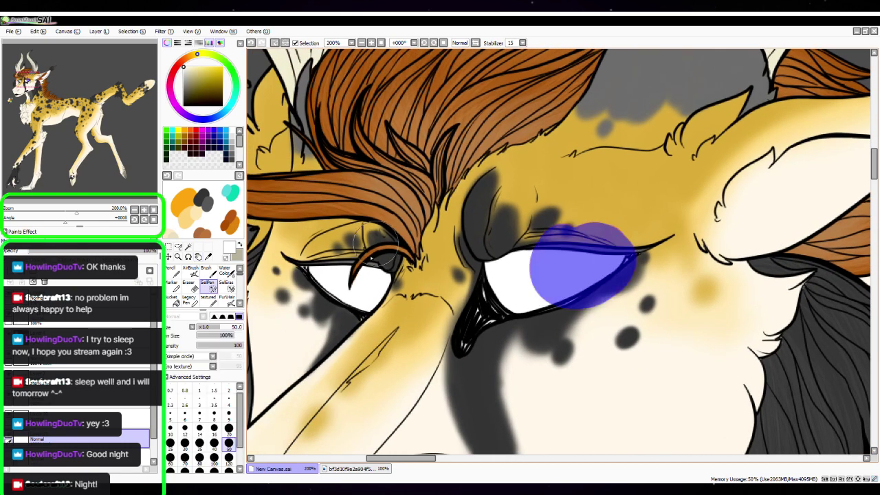
mouse_move(377, 242)
left_mouse_down()
mouse_move(368, 266)
mouse_move(375, 300)
mouse_move(378, 268)
left_mouse_up()
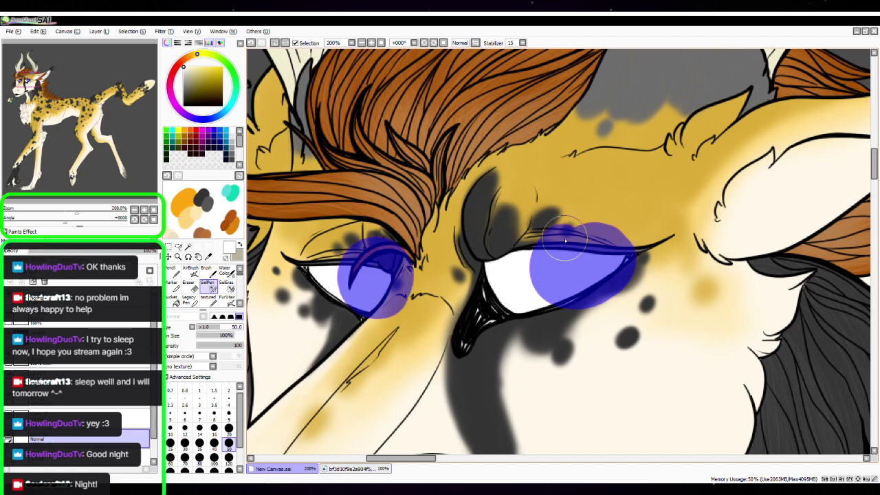
Fill the selected iris areas of both eyes with turquoise sampled from the palette blobs beside the head, using the Pencil at size 120
left_click(170, 270)
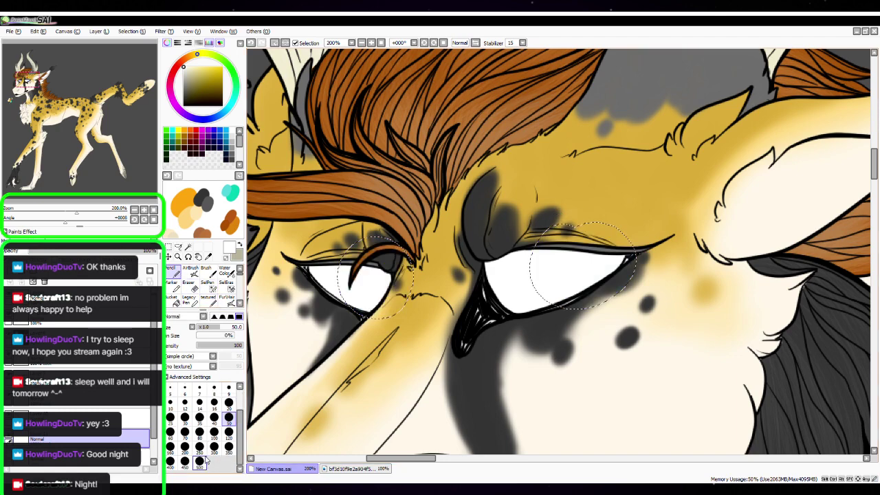
left_click(228, 431)
left_click(15, 104)
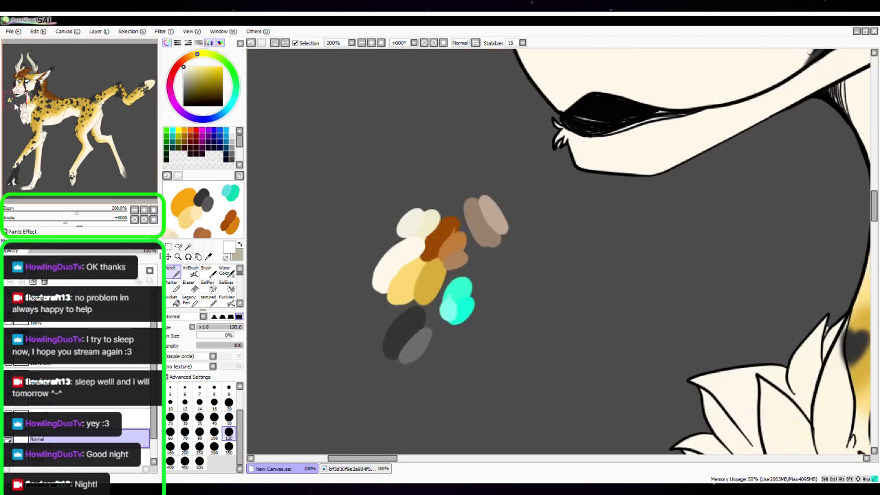
left_click_drag(15, 104, 12, 100)
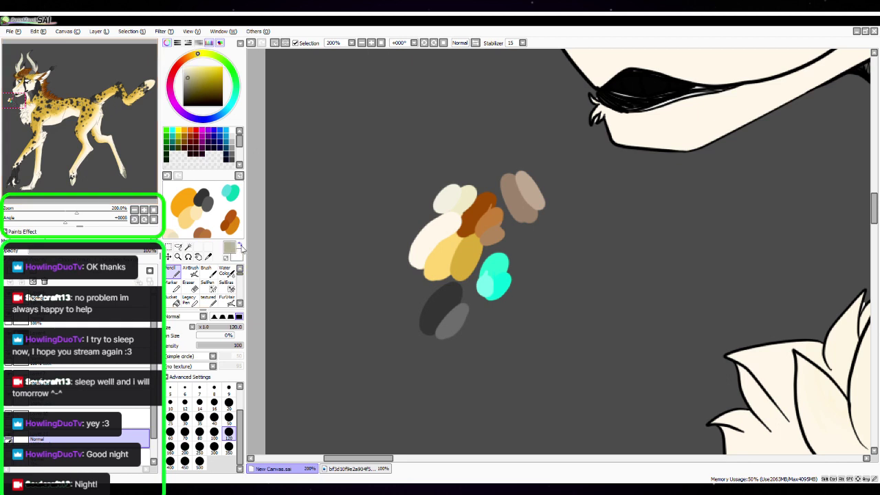
left_click(209, 256)
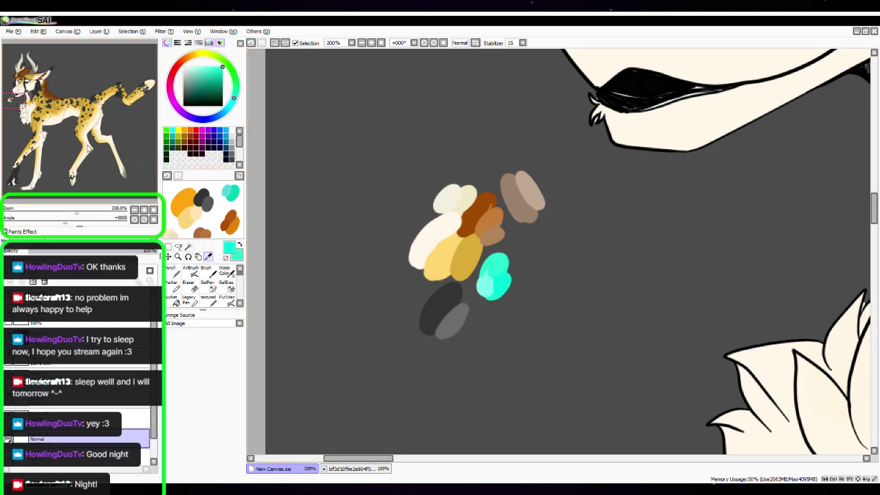
left_click_drag(40, 90, 27, 85)
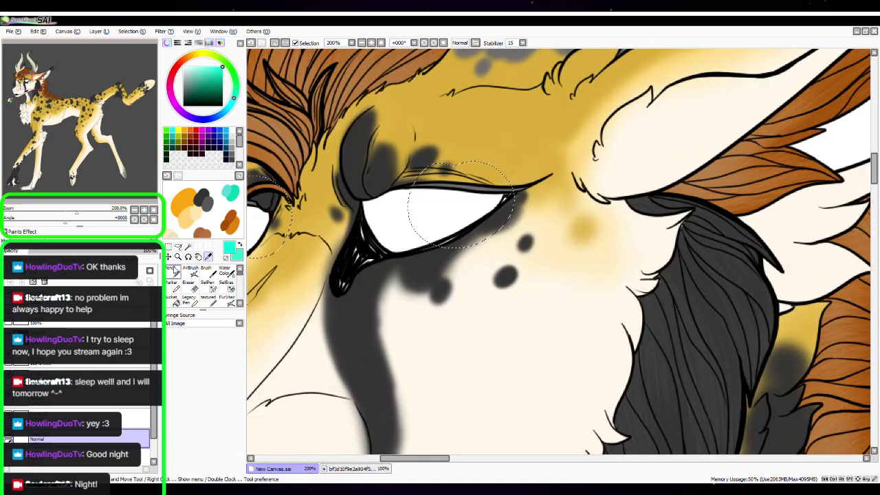
left_click(193, 272)
key("space")
left_click_drag(467, 307, 544, 340)
left_click(170, 270)
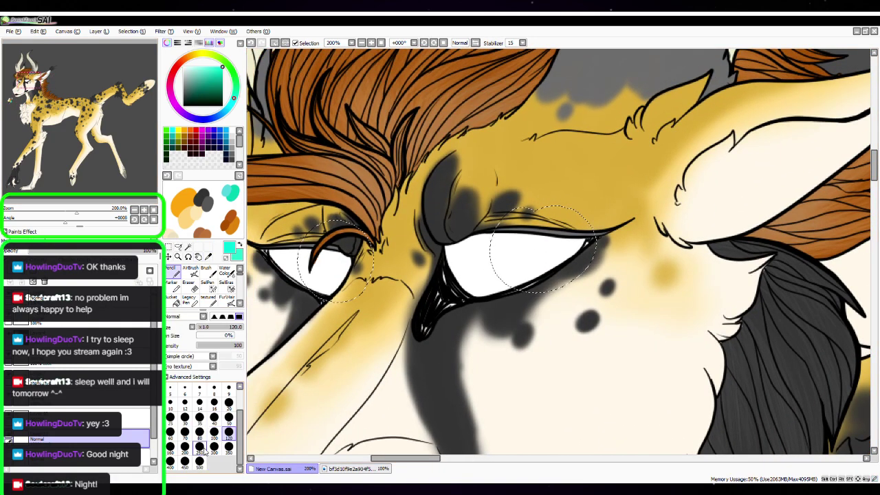
left_click_drag(313, 265, 337, 269)
left_click_drag(499, 251, 557, 262)
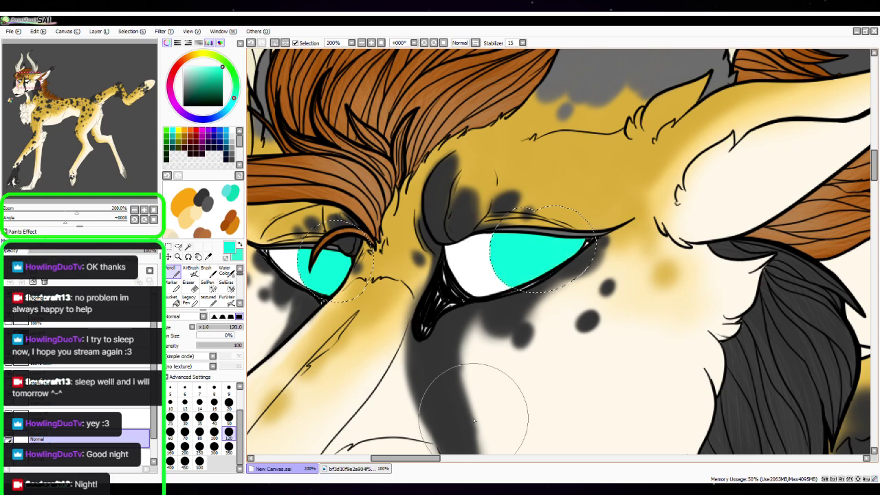
Airbrush soft turquoise tonal variation into the irises of both eyes at size 20
left_click(193, 271)
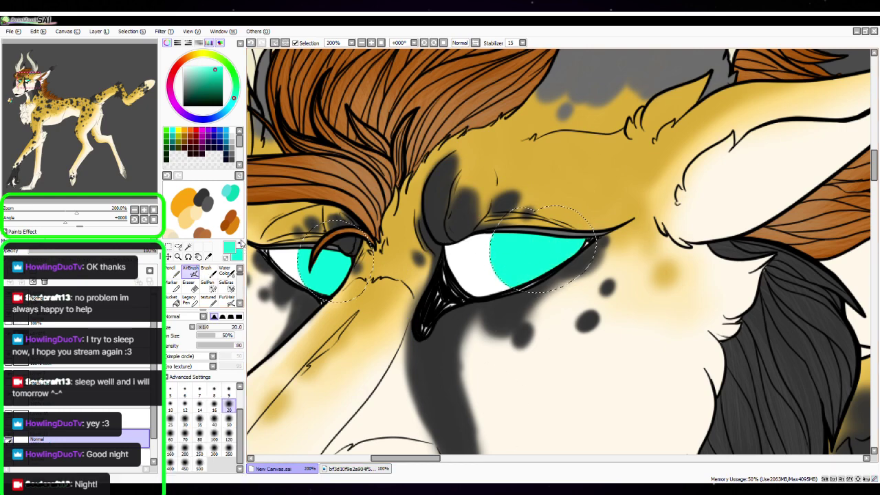
left_click(214, 433)
left_click(145, 210)
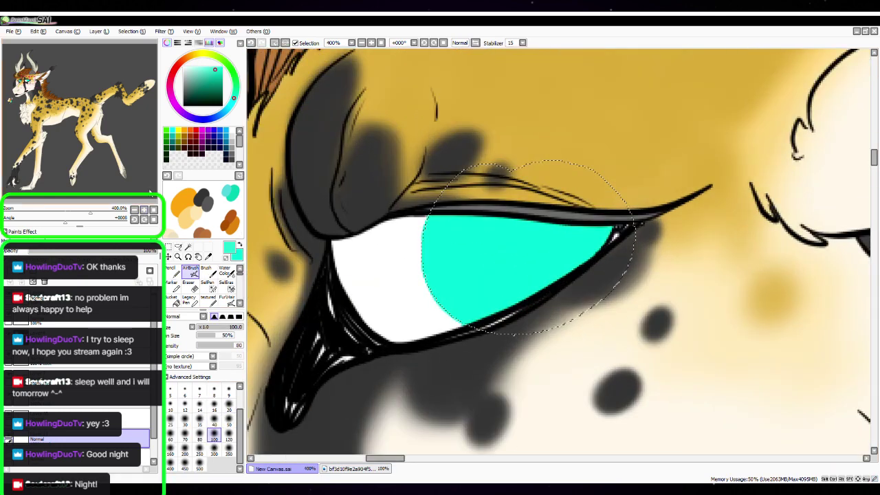
left_click(228, 406)
left_click(144, 210)
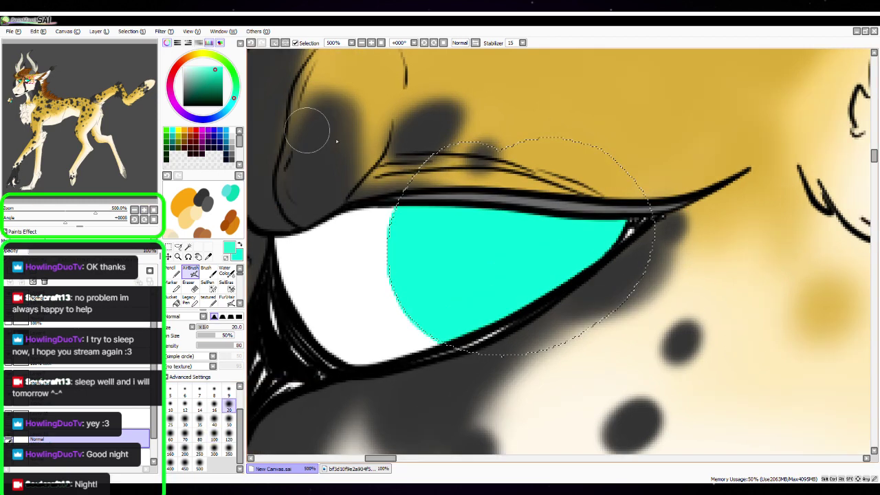
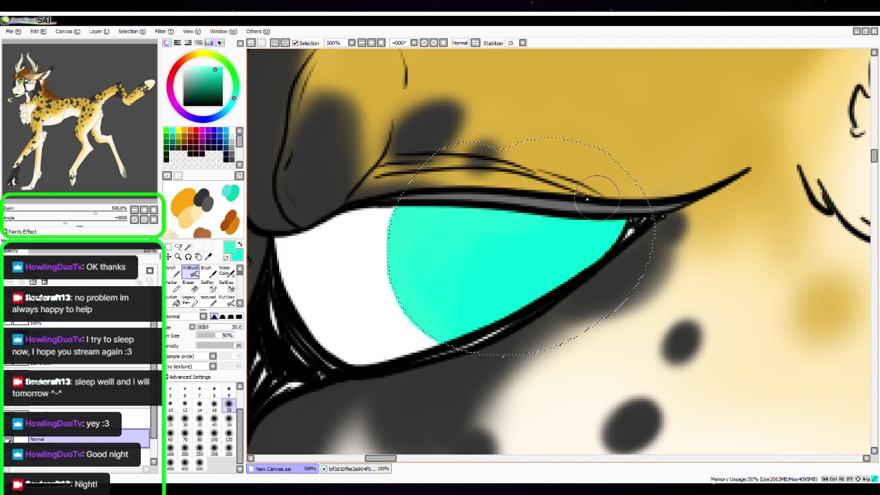
mouse_move(539, 202)
left_mouse_down()
mouse_move(734, 225)
mouse_move(766, 211)
left_mouse_up()
left_click_drag(488, 236, 680, 216)
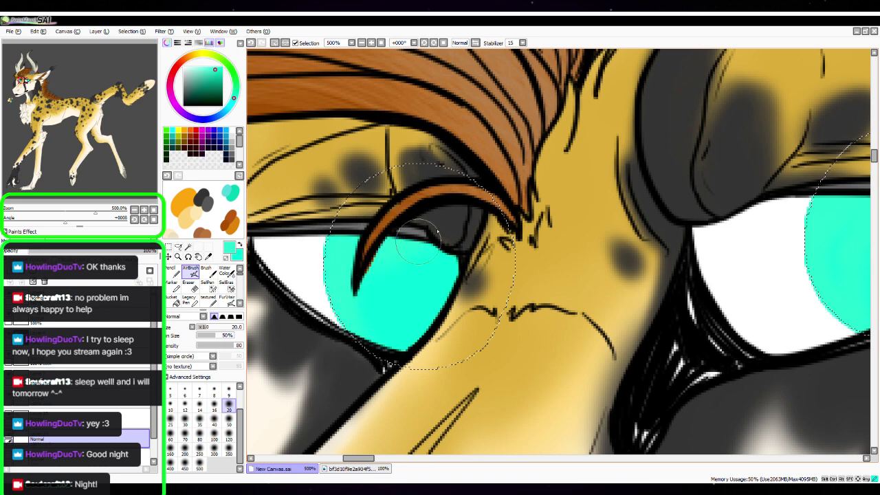
Shade the far iris along its outer and upper edges with darker teal, refining it with the AirBrush at size 16
left_click_drag(216, 70, 214, 80)
mouse_move(334, 233)
left_mouse_down()
mouse_move(321, 272)
mouse_move(328, 259)
mouse_move(358, 344)
left_mouse_up()
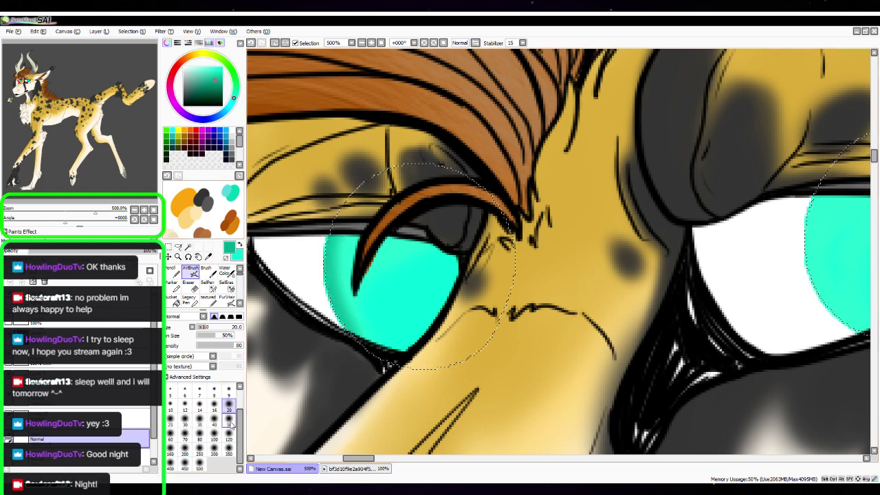
left_click(214, 405)
left_click(144, 209)
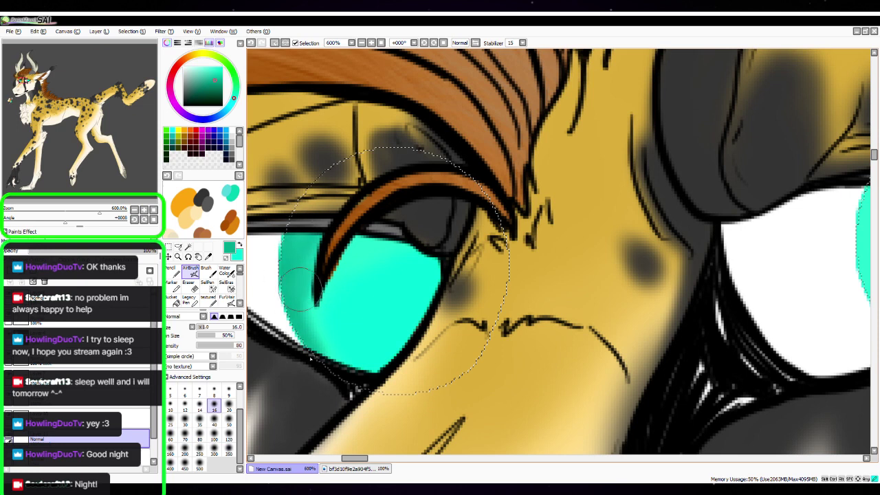
mouse_move(300, 285)
left_mouse_down()
mouse_move(313, 323)
mouse_move(323, 288)
mouse_move(392, 241)
mouse_move(434, 289)
mouse_move(438, 262)
mouse_move(357, 245)
mouse_move(456, 275)
mouse_move(351, 249)
left_mouse_up()
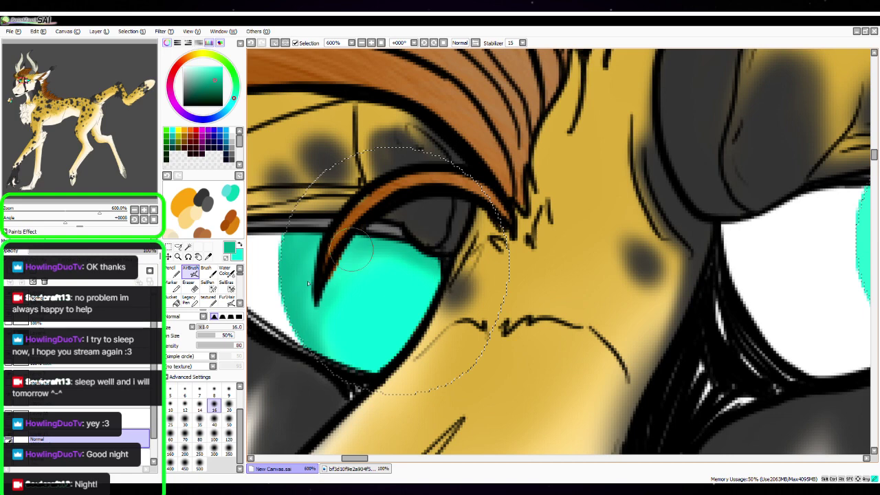
Airbrush the same darker teal along the inner and upper edges of the near iris
key("space")
left_click_drag(718, 360, 344, 333)
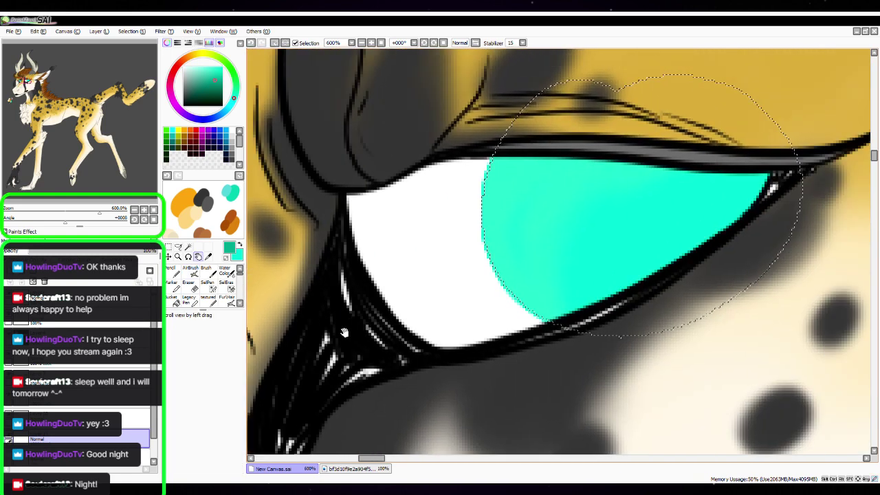
left_click_drag(628, 219, 495, 273)
mouse_move(367, 196)
left_mouse_down()
mouse_move(348, 292)
mouse_move(361, 305)
mouse_move(352, 246)
mouse_move(378, 334)
mouse_move(377, 186)
mouse_move(427, 381)
left_mouse_up()
mouse_move(413, 344)
left_mouse_down()
mouse_move(388, 202)
mouse_move(499, 198)
mouse_move(438, 218)
mouse_move(471, 231)
mouse_move(407, 303)
mouse_move(401, 220)
left_mouse_up()
left_click(229, 407)
Blend the near iris's teal shading into its centre with bright turquoise, using the AirBrush at size 50
left_click(239, 245)
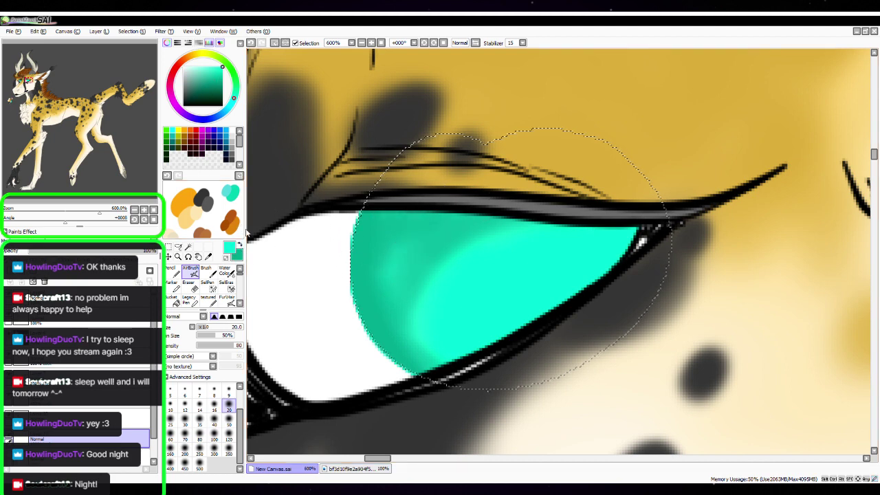
left_click(229, 418)
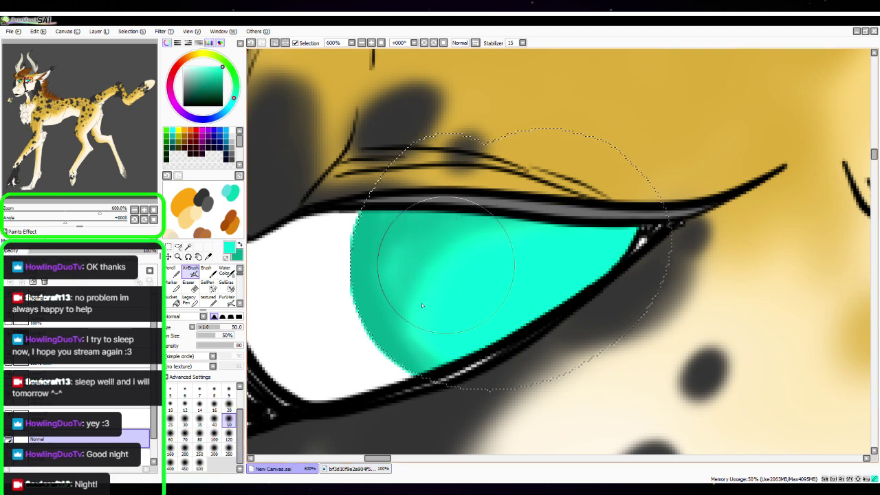
mouse_move(422, 306)
left_mouse_down()
mouse_move(453, 253)
mouse_move(446, 264)
mouse_move(552, 277)
mouse_move(459, 245)
mouse_move(480, 321)
mouse_move(457, 352)
mouse_move(557, 244)
left_mouse_up()
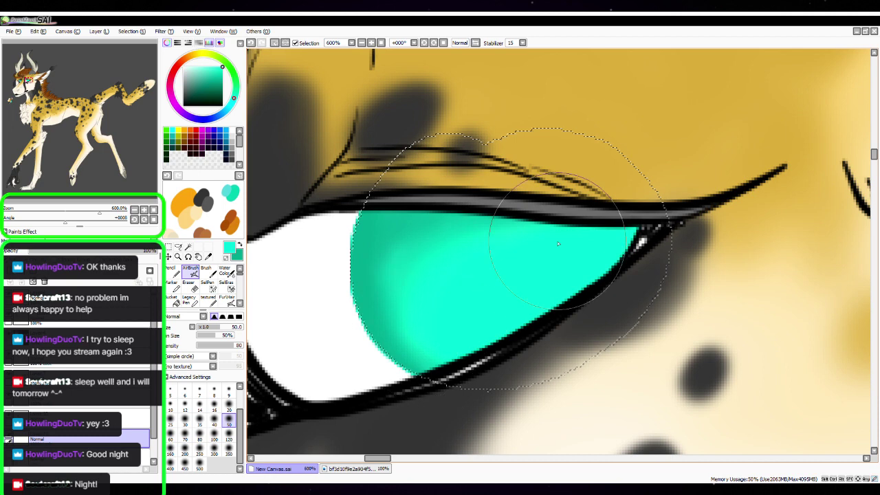
left_click_drag(395, 266, 647, 252)
left_click_drag(301, 327, 573, 280)
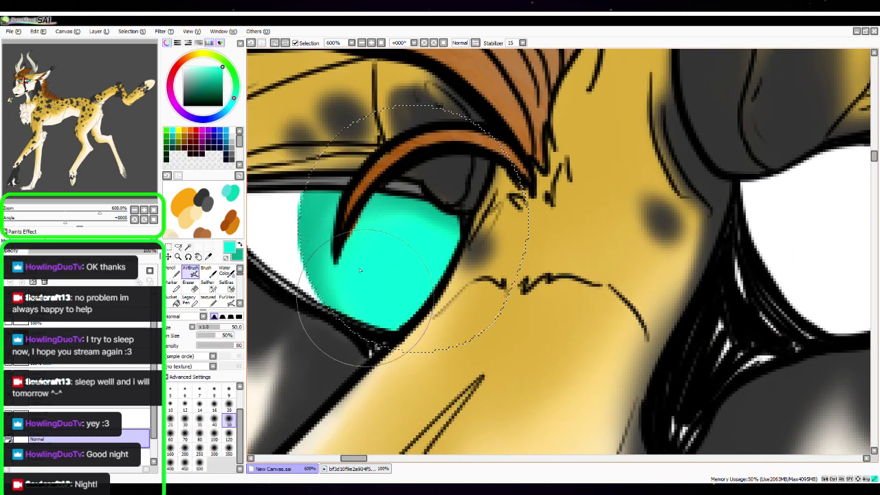
Deepen the shaded edges of both irises with dark green at size 20, and soften the far iris with bright turquoise at size 50
left_click(239, 245)
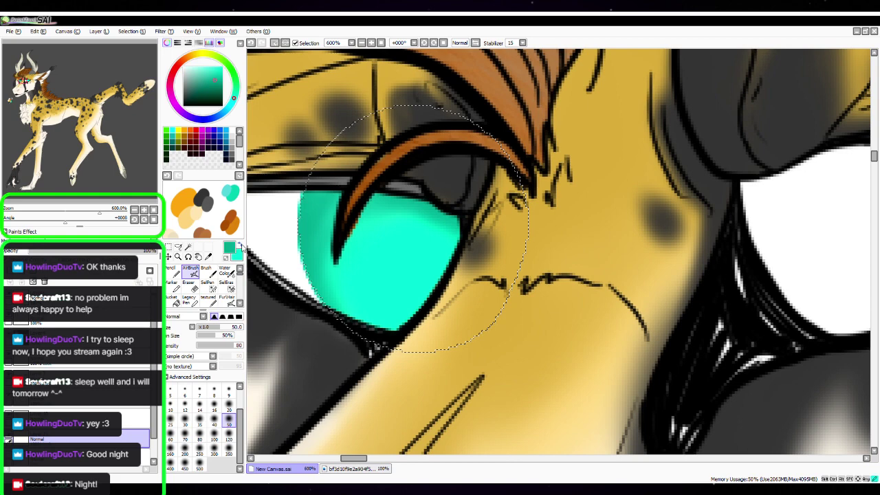
left_click(229, 406)
mouse_move(691, 299)
left_mouse_down()
mouse_move(392, 337)
mouse_move(330, 356)
left_mouse_up()
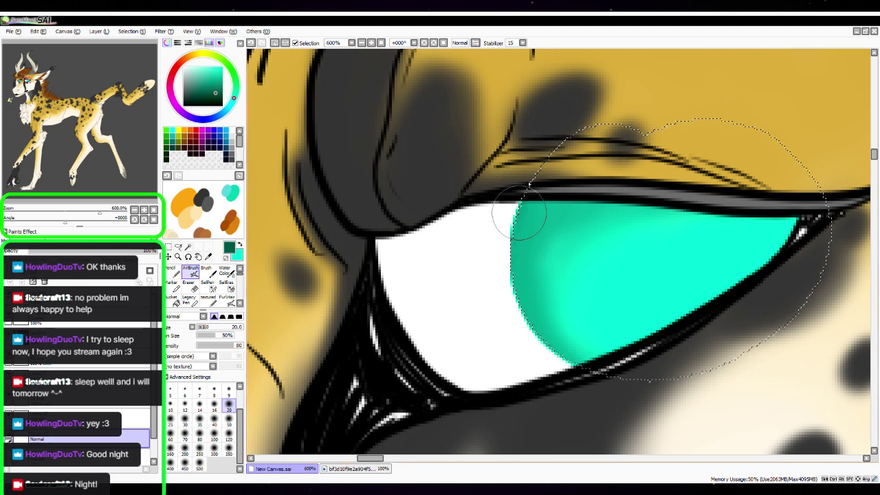
left_click_drag(525, 196, 520, 337)
left_click_drag(504, 249, 533, 344)
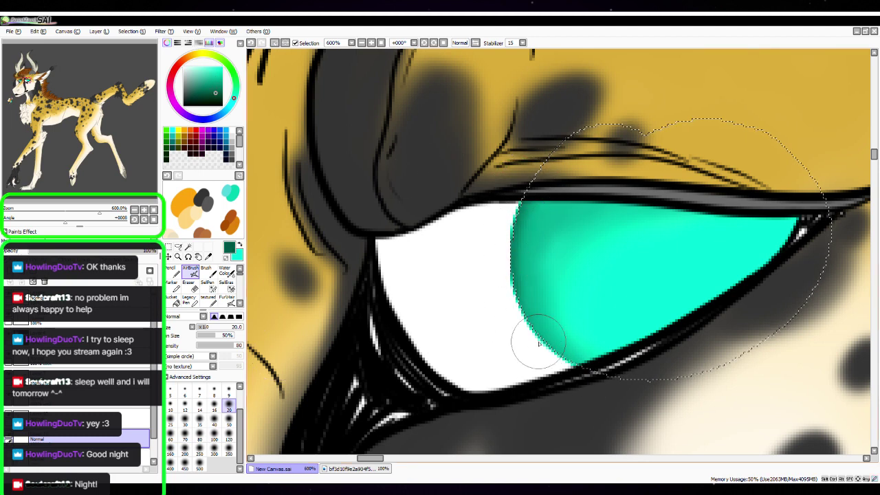
left_click_drag(392, 263, 790, 275)
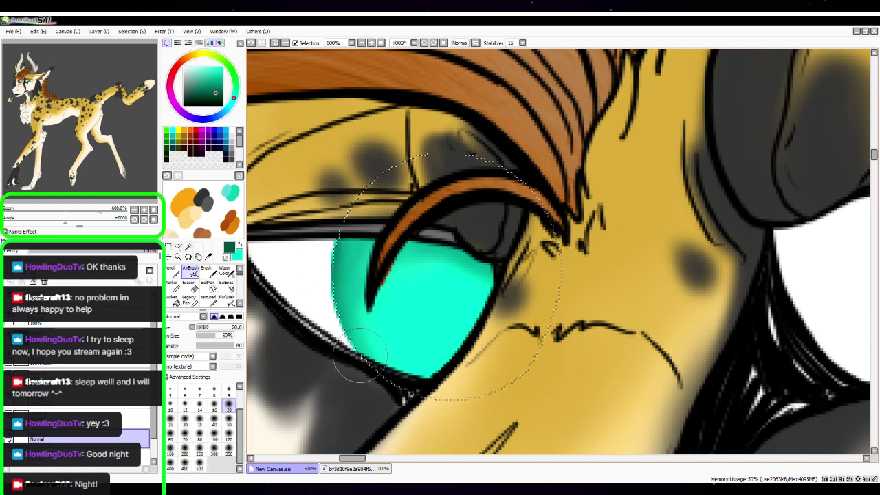
left_click_drag(217, 85, 222, 67)
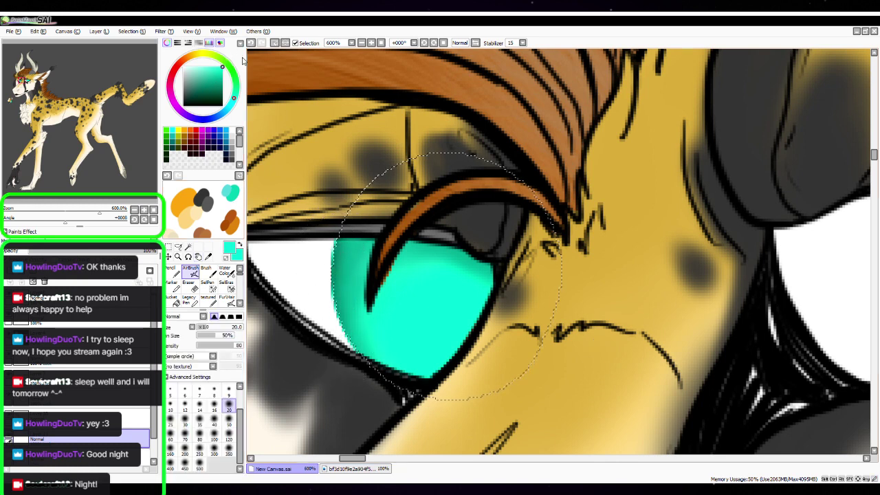
left_click(229, 418)
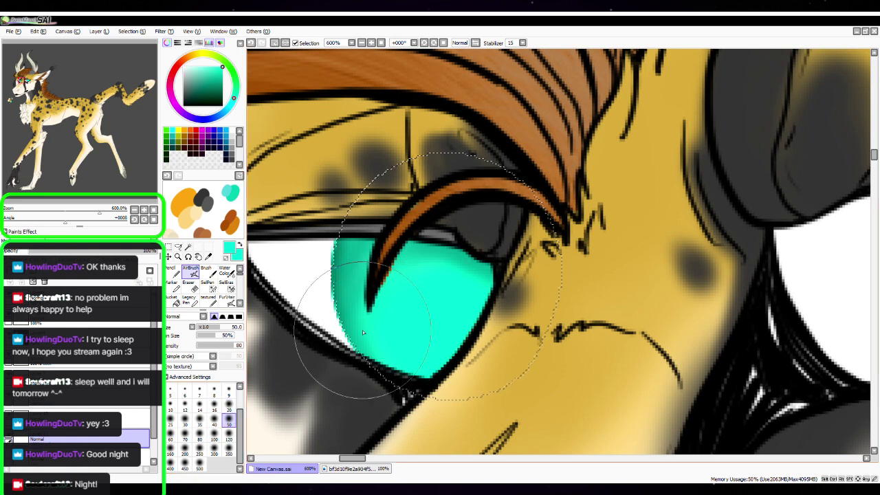
Paint pale turquoise highlights along the inner, lower and outer parts of the near iris with the AirBrush at size 16
left_click(214, 410)
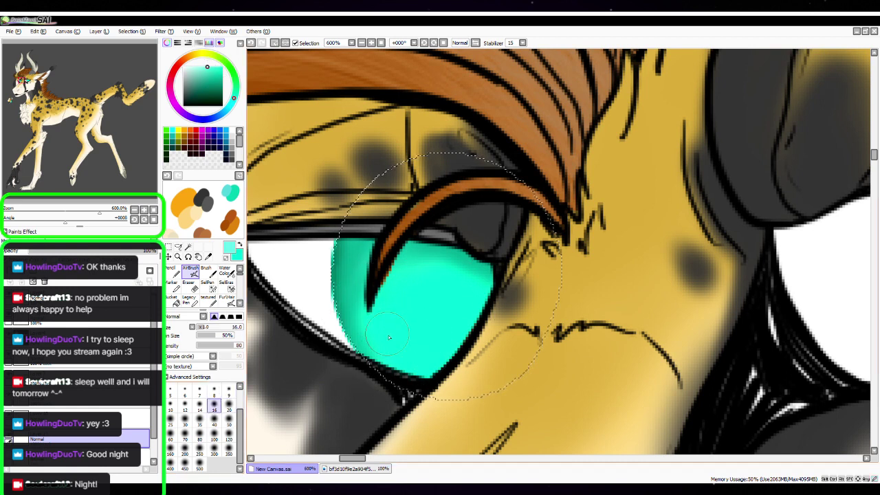
mouse_move(368, 296)
left_mouse_down()
mouse_move(431, 373)
mouse_move(365, 331)
mouse_move(403, 347)
mouse_move(367, 277)
mouse_move(445, 329)
mouse_move(304, 361)
left_mouse_up()
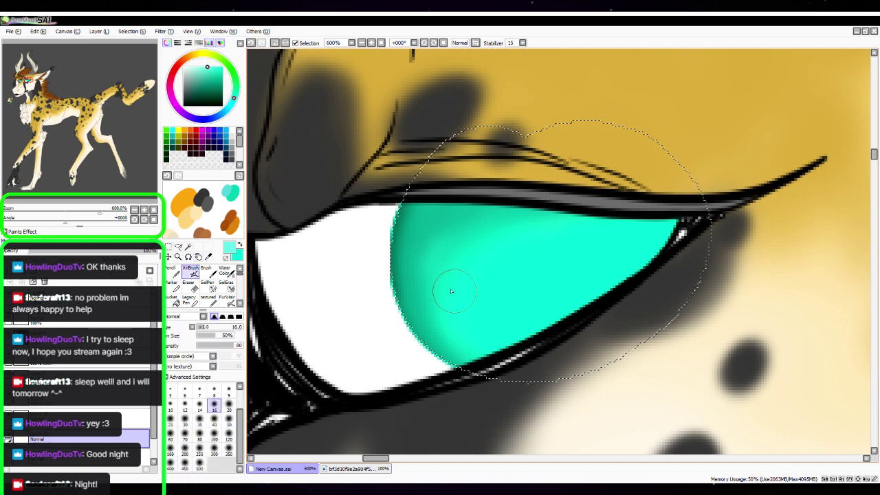
mouse_move(449, 291)
left_mouse_down()
mouse_move(488, 332)
mouse_move(480, 344)
mouse_move(464, 328)
mouse_move(527, 334)
left_mouse_up()
left_click_drag(637, 274, 642, 248)
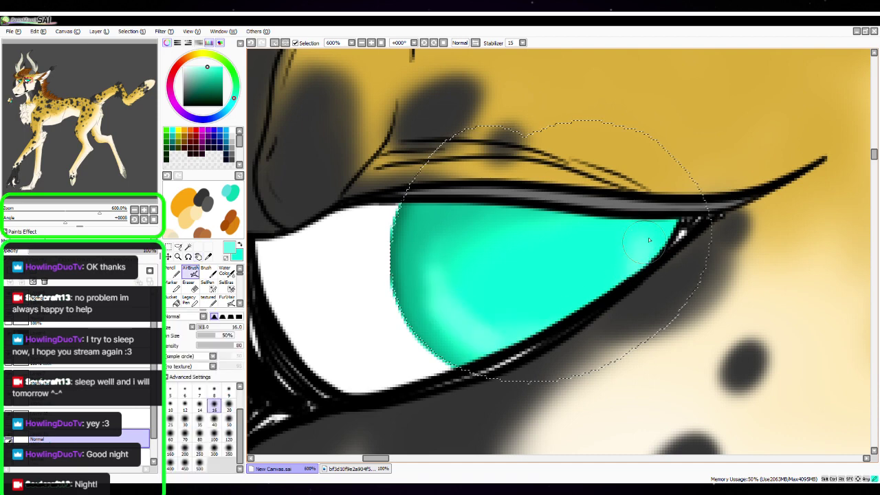
mouse_move(502, 330)
left_mouse_down()
mouse_move(465, 282)
mouse_move(465, 290)
mouse_move(482, 290)
mouse_move(463, 253)
mouse_move(465, 305)
left_mouse_up()
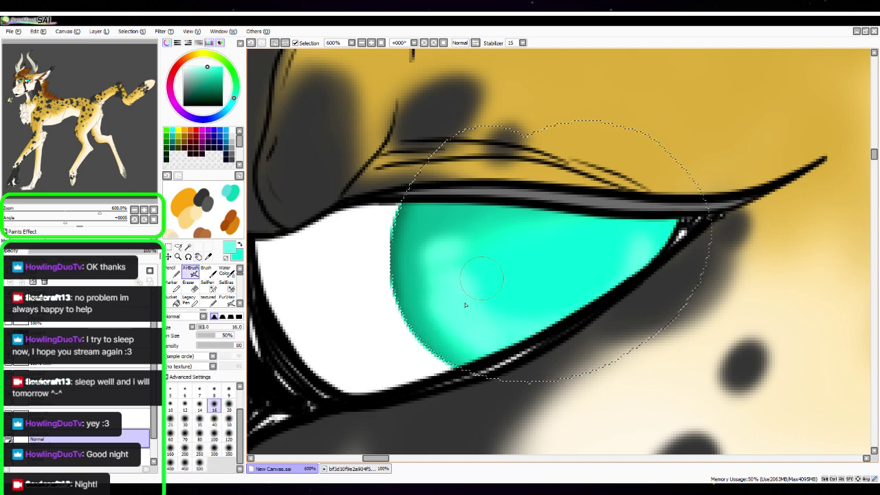
mouse_move(499, 327)
left_mouse_down()
mouse_move(466, 216)
mouse_move(485, 214)
left_mouse_up()
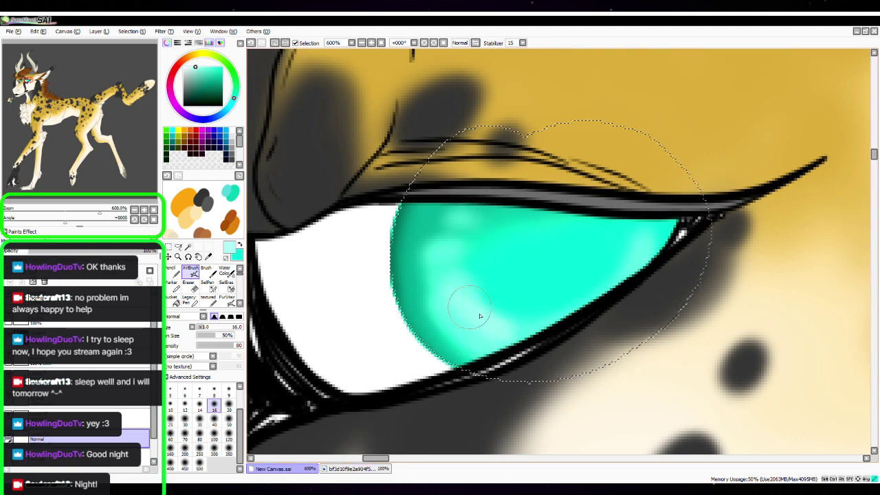
mouse_move(480, 316)
left_mouse_down()
mouse_move(525, 311)
mouse_move(634, 251)
mouse_move(606, 275)
left_mouse_up()
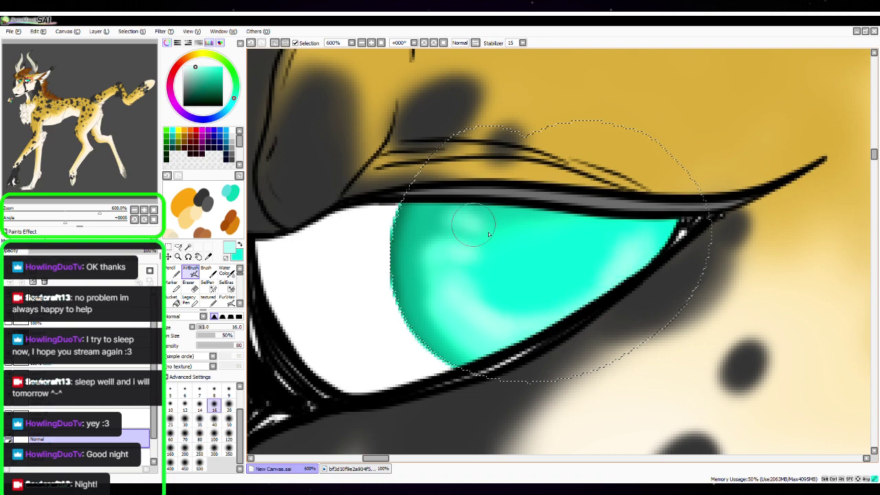
Add matching pale turquoise highlights around the lower and outer part of the far iris at size 16
key("space")
left_click_drag(493, 220, 774, 184)
left_click_drag(463, 286, 593, 294)
left_click_drag(391, 308, 531, 304)
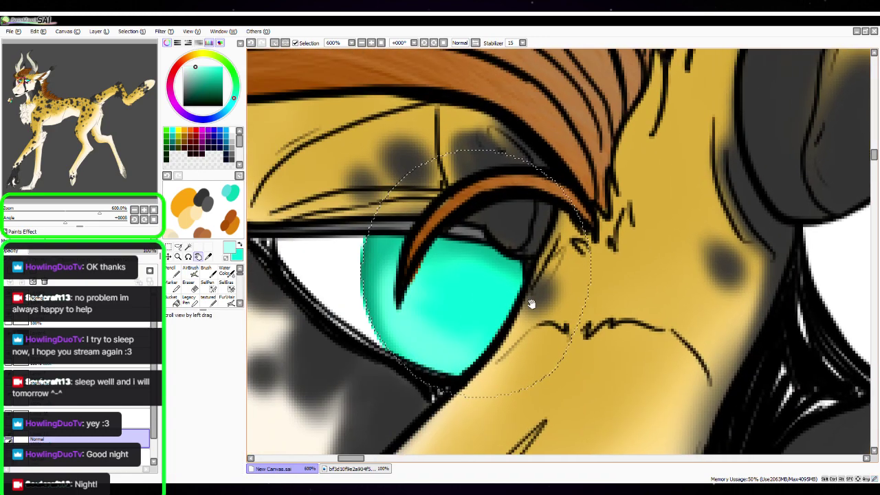
left_click_drag(440, 347, 398, 309)
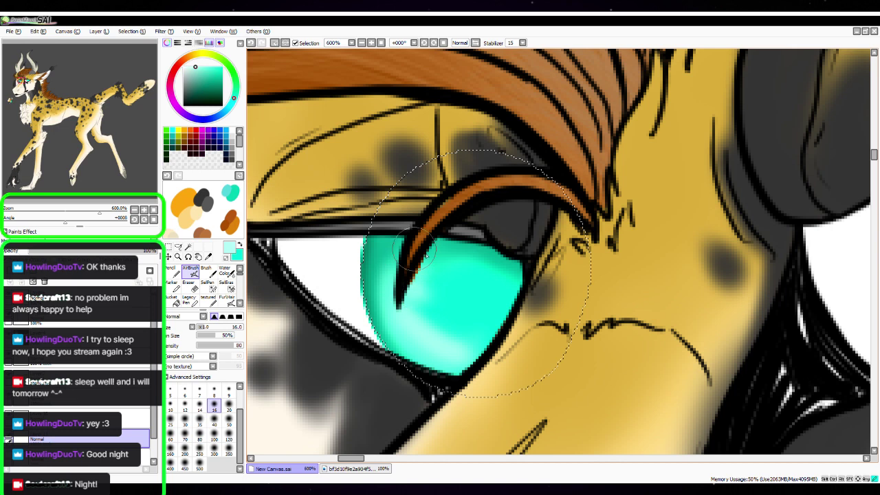
Airbrush a soft very dark green pupil into the far eye at size 40
left_click(228, 390)
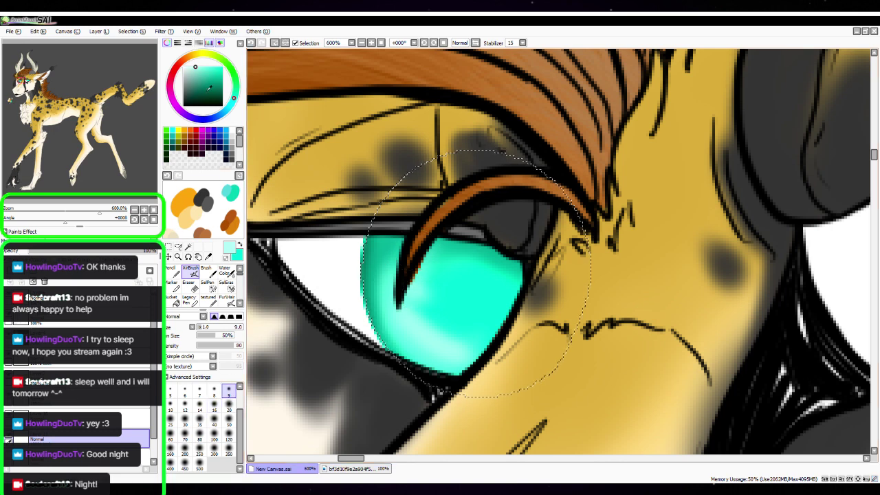
left_click_drag(209, 88, 222, 100)
key("space")
left_click_drag(376, 309, 290, 307)
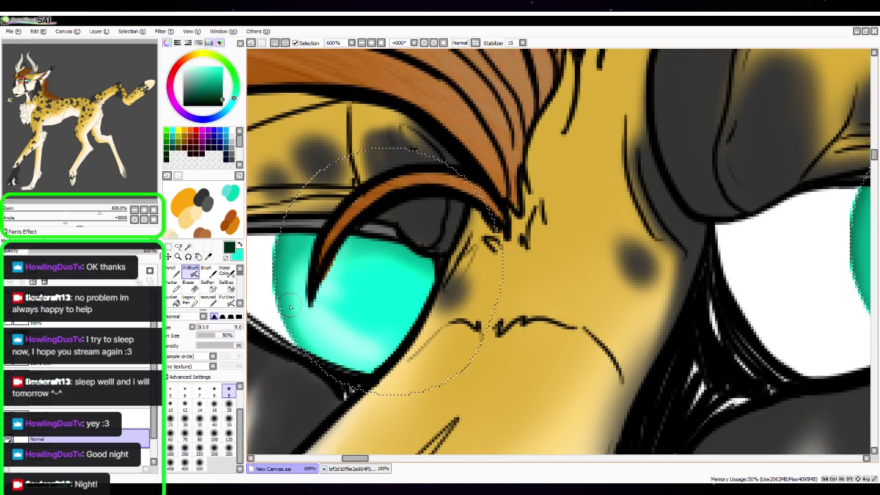
left_click(229, 435)
left_click(229, 420)
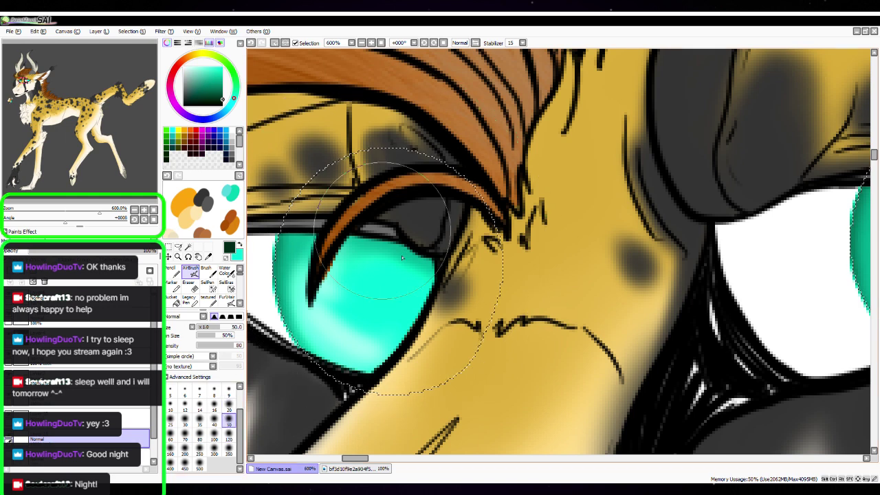
left_click(214, 420)
mouse_move(427, 273)
left_mouse_down()
mouse_move(408, 262)
mouse_move(417, 254)
mouse_move(428, 266)
mouse_move(424, 278)
mouse_move(402, 233)
mouse_move(418, 315)
mouse_move(395, 309)
mouse_move(397, 234)
mouse_move(449, 310)
mouse_move(397, 230)
mouse_move(429, 284)
mouse_move(380, 286)
mouse_move(378, 251)
left_mouse_up()
Airbrush a matching very dark green pupil under the near eye's upper lid at size 40
left_click(134, 209)
left_click(134, 209)
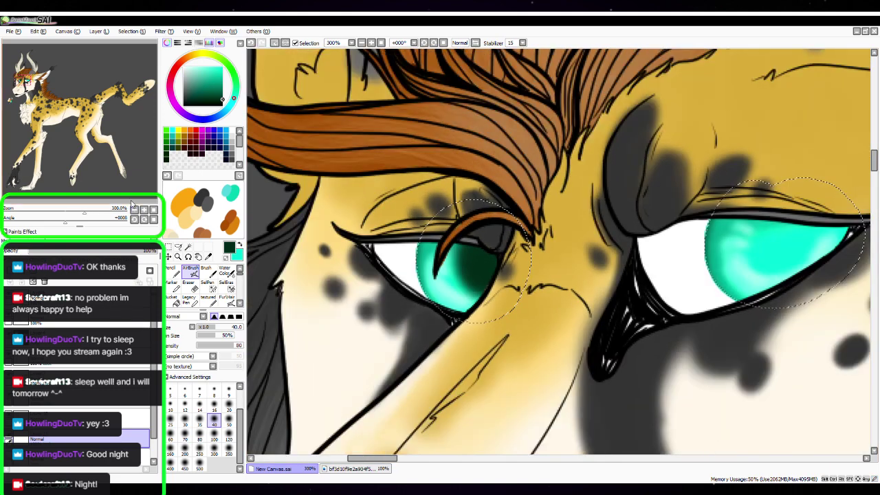
key("space")
left_click_drag(662, 322, 495, 343)
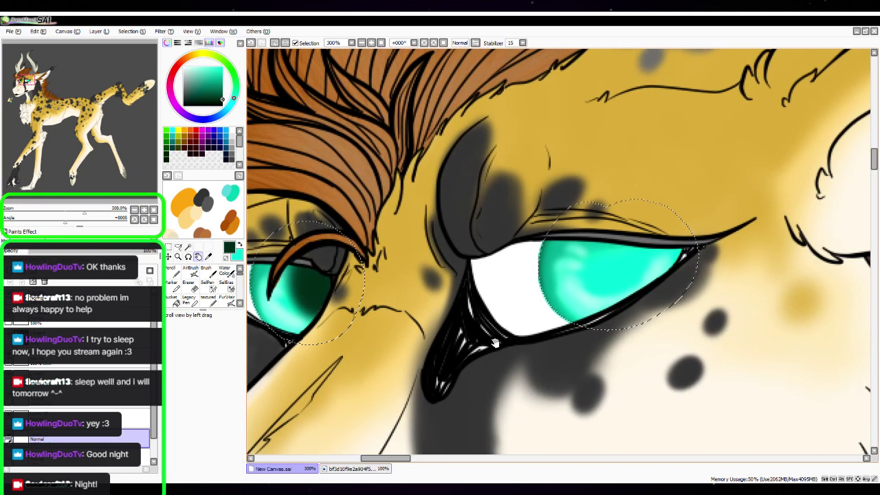
mouse_move(619, 231)
left_mouse_down()
mouse_move(638, 275)
mouse_move(645, 254)
mouse_move(637, 269)
mouse_move(616, 233)
mouse_move(631, 276)
mouse_move(643, 252)
mouse_move(624, 231)
mouse_move(638, 261)
mouse_move(614, 242)
mouse_move(643, 235)
mouse_move(641, 264)
mouse_move(641, 240)
mouse_move(624, 232)
mouse_move(620, 274)
mouse_move(627, 251)
left_mouse_up()
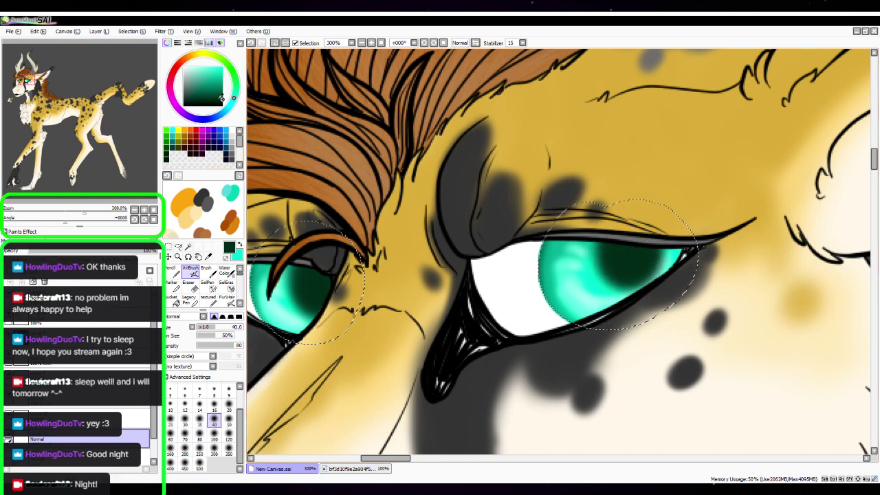
Deepen the near eye's pupil beneath the upper lid with black, using the AirBrush at sizes 20 and 16
left_click(222, 105)
left_click(229, 438)
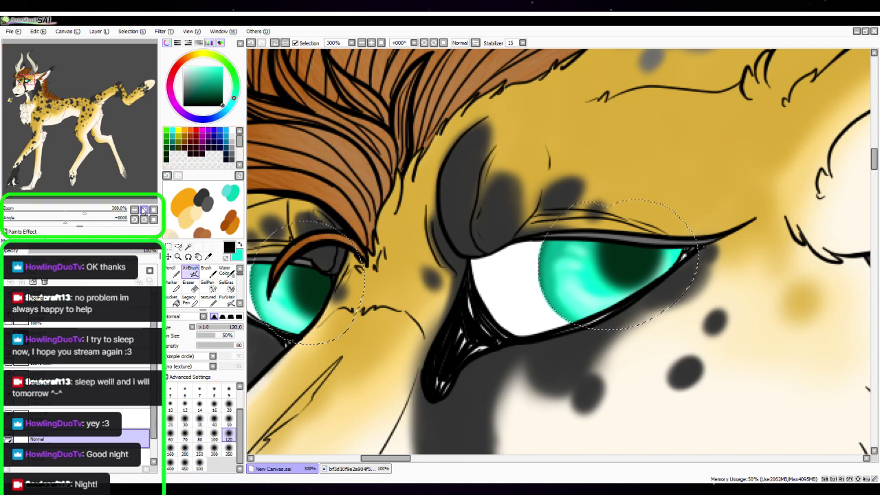
left_click(227, 409)
key("Page_Up")
key("Page_Up")
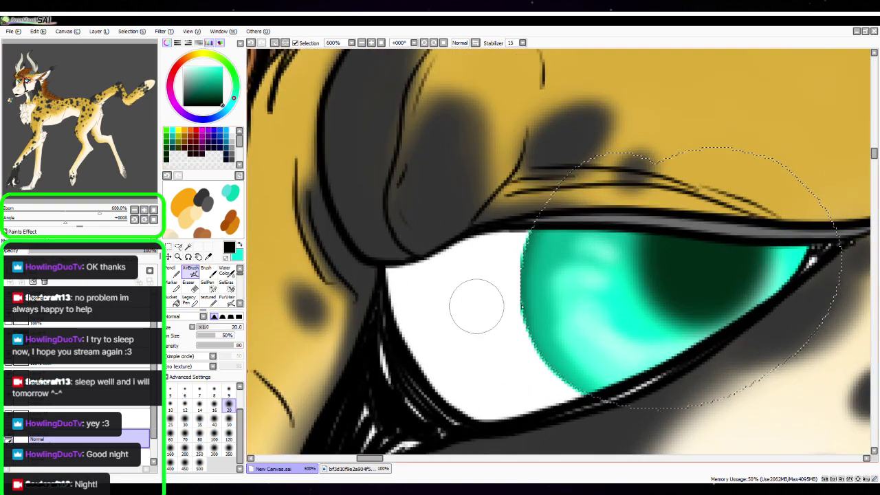
mouse_move(665, 273)
left_mouse_down()
mouse_move(700, 275)
mouse_move(577, 290)
mouse_move(520, 284)
left_mouse_up()
key("space")
scroll(500, 286, "up", 2)
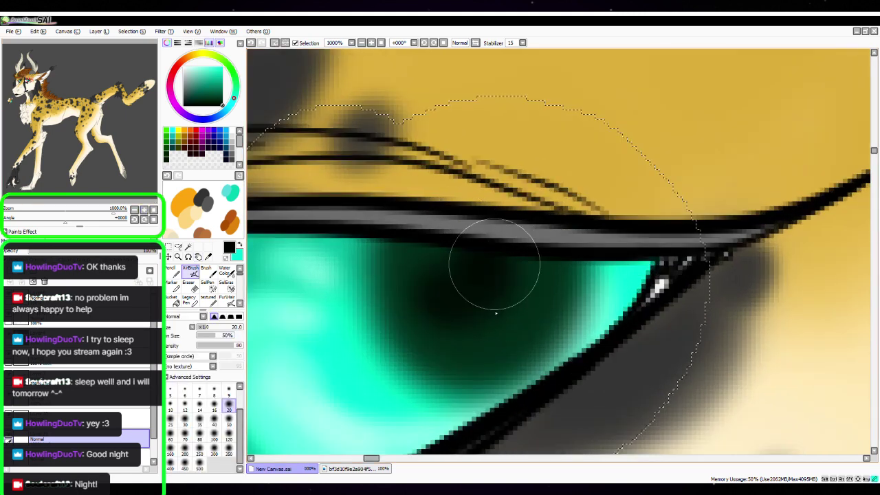
mouse_move(449, 291)
left_mouse_down()
mouse_move(425, 267)
mouse_move(450, 336)
left_mouse_up()
key("[")
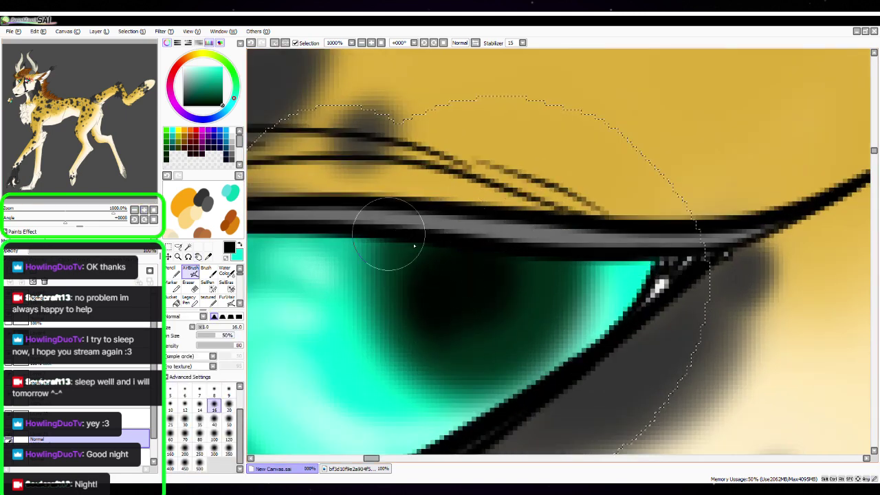
mouse_move(491, 236)
left_mouse_down()
mouse_move(527, 262)
mouse_move(538, 257)
mouse_move(516, 249)
left_mouse_up()
mouse_move(442, 252)
left_mouse_down()
mouse_move(417, 309)
mouse_move(429, 305)
left_mouse_up()
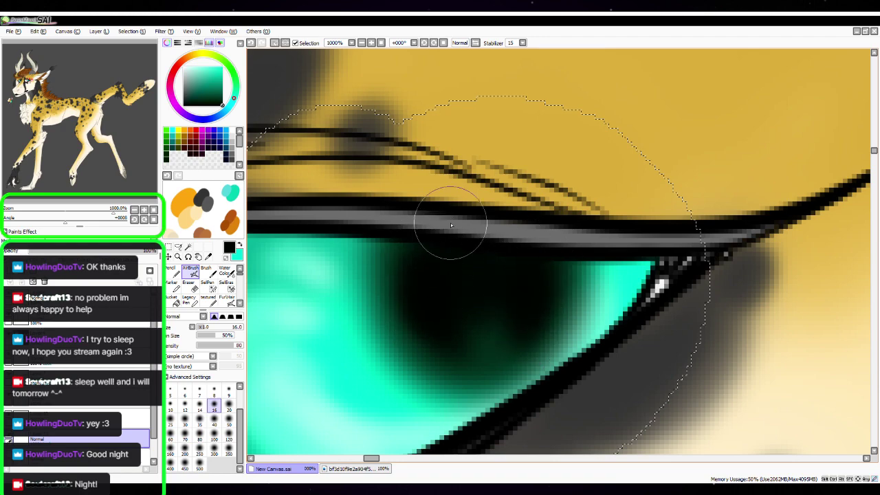
Airbrush a matching black core into the far eye's pupil at size 16
left_click_drag(34, 81, 24, 80)
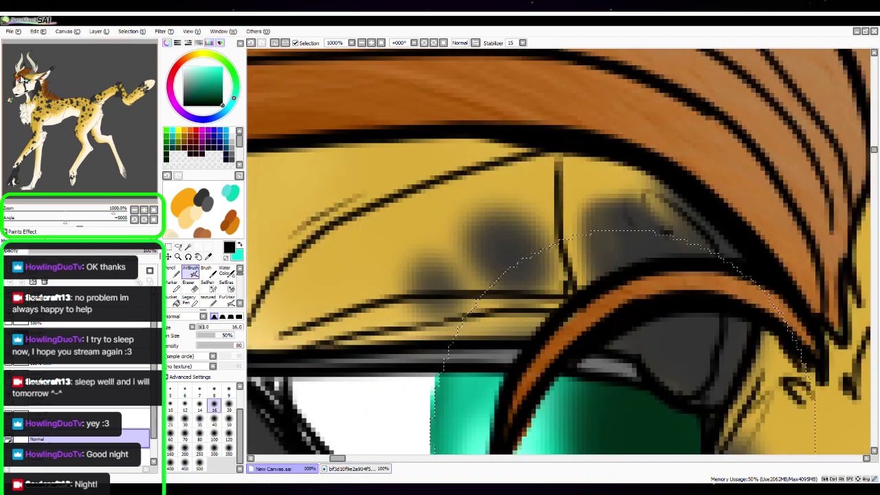
key("space")
left_click_drag(703, 318, 548, 224)
mouse_move(509, 289)
left_mouse_down()
mouse_move(481, 364)
mouse_move(501, 288)
mouse_move(558, 337)
mouse_move(516, 290)
mouse_move(495, 365)
mouse_move(537, 260)
left_mouse_up()
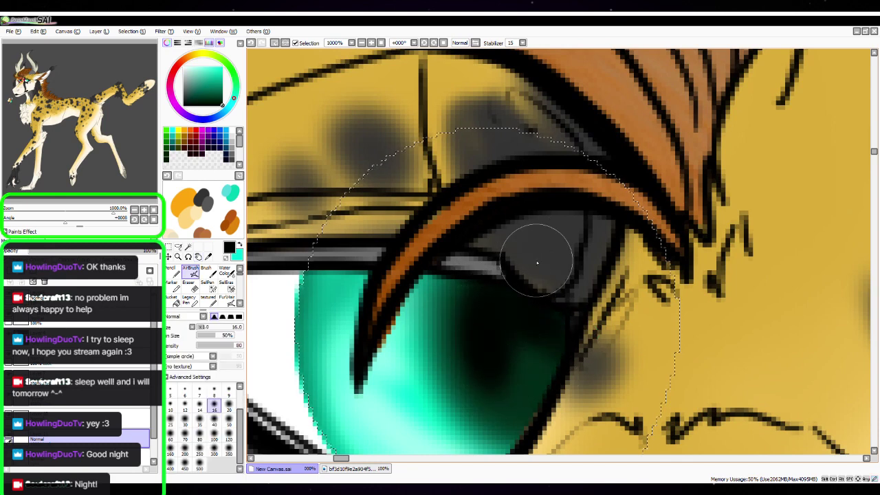
Add a soft dark teal glow to the lower part of the far pupil with the AirBrush at size 14
key("space")
left_click_drag(598, 265, 574, 178)
key("space")
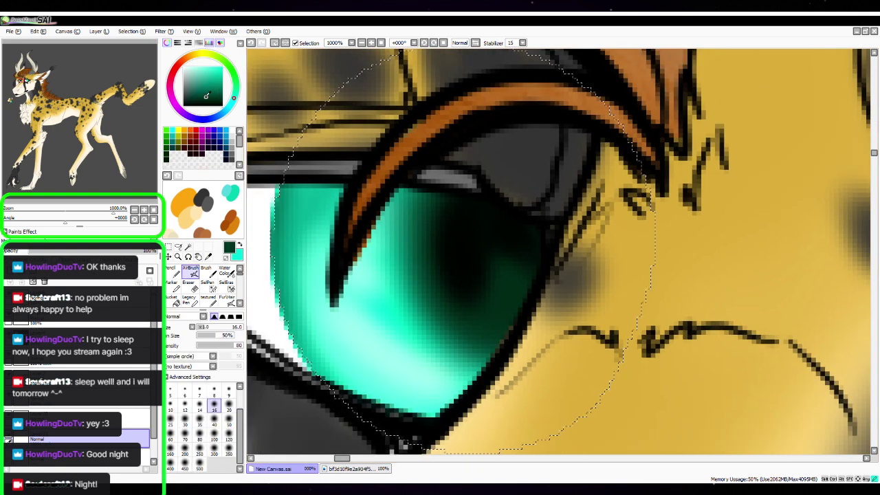
left_click(199, 406)
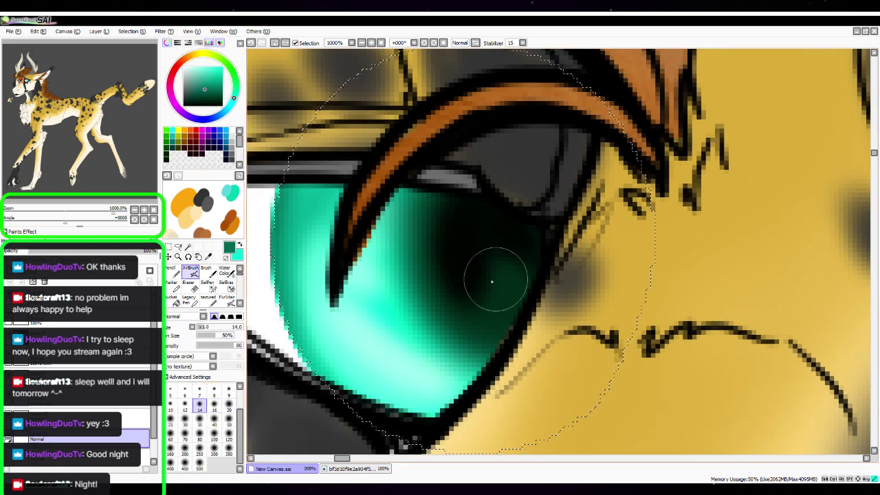
mouse_move(501, 307)
left_mouse_down()
mouse_move(515, 284)
mouse_move(481, 266)
mouse_move(472, 302)
mouse_move(492, 328)
mouse_move(457, 257)
mouse_move(487, 297)
left_mouse_up()
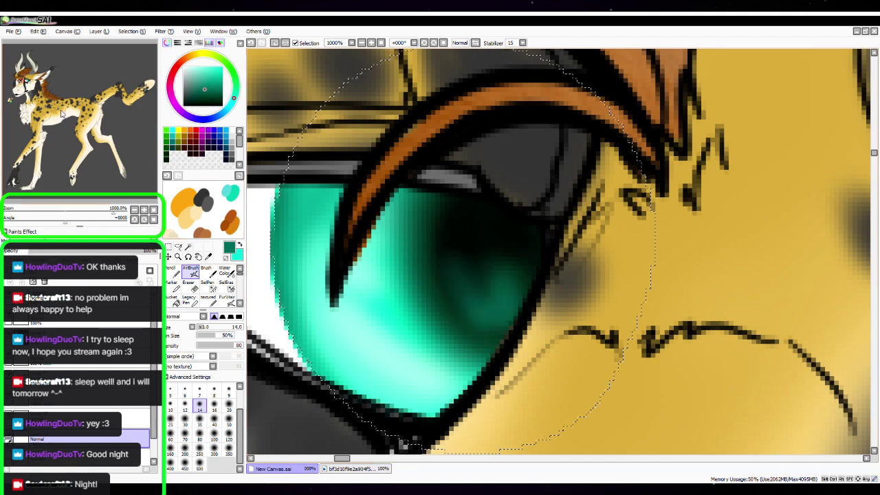
Paint a dark teal glow in the near pupil at size 14 and darken its centre with very dark green at size 9
left_click_drag(24, 81, 27, 80)
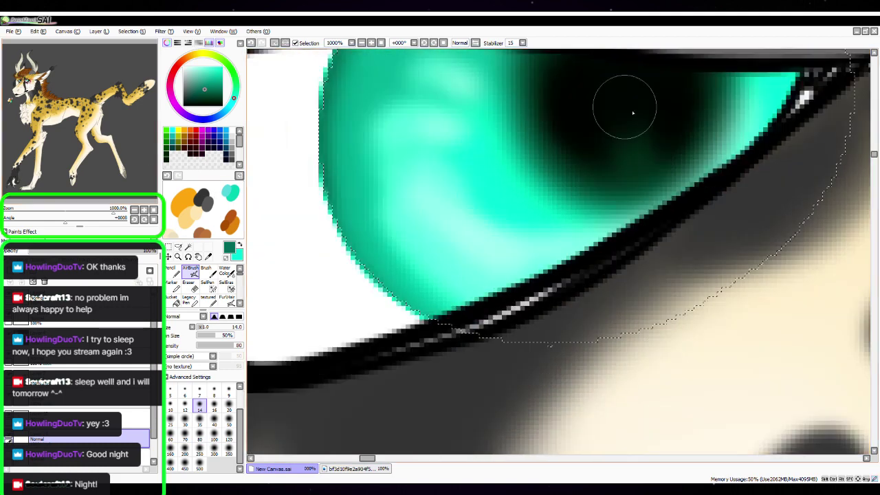
mouse_move(632, 113)
left_mouse_down()
mouse_move(615, 137)
mouse_move(592, 136)
mouse_move(647, 147)
mouse_move(658, 131)
mouse_move(638, 154)
mouse_move(632, 150)
mouse_move(639, 122)
left_mouse_up()
left_click_drag(746, 232, 614, 363)
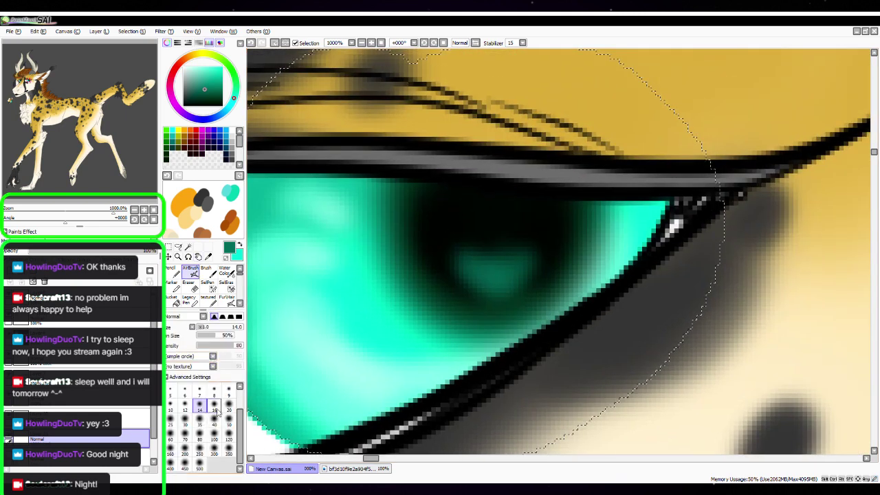
left_click(229, 391)
mouse_move(498, 239)
left_mouse_down()
mouse_move(498, 268)
mouse_move(493, 259)
mouse_move(456, 260)
mouse_move(481, 227)
left_mouse_up()
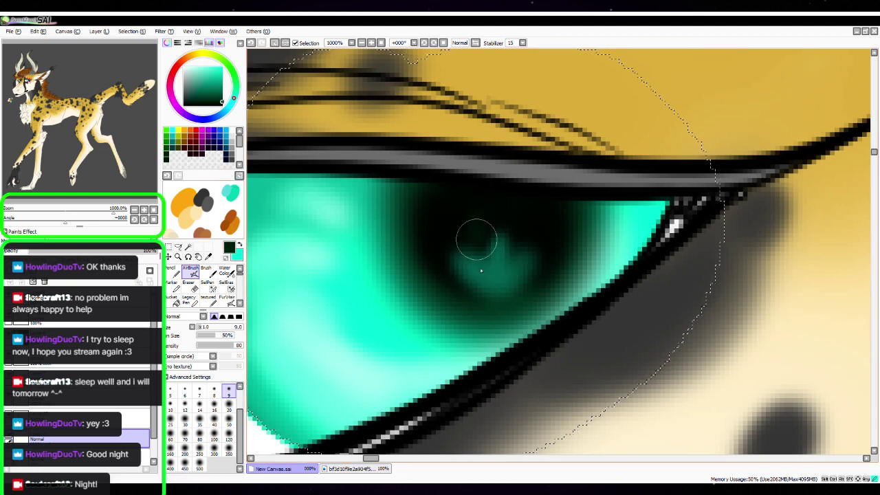
mouse_move(477, 239)
left_mouse_down()
mouse_move(470, 255)
mouse_move(515, 236)
mouse_move(518, 260)
left_mouse_up()
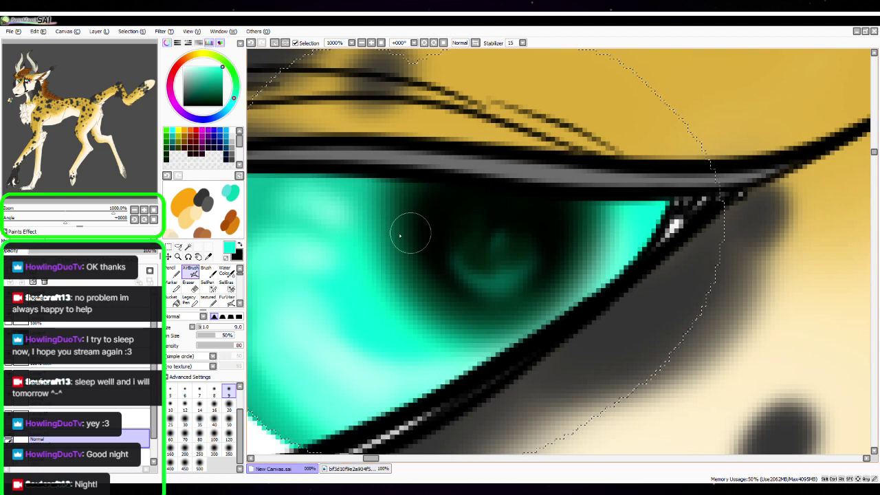
Define the outer edges of the near and far pupils with turquoise, using the AirBrush at size 9
mouse_move(411, 233)
left_mouse_down()
mouse_move(403, 298)
mouse_move(379, 232)
mouse_move(390, 300)
mouse_move(509, 328)
mouse_move(535, 319)
mouse_move(602, 237)
mouse_move(457, 346)
mouse_move(385, 282)
mouse_move(371, 227)
left_mouse_up()
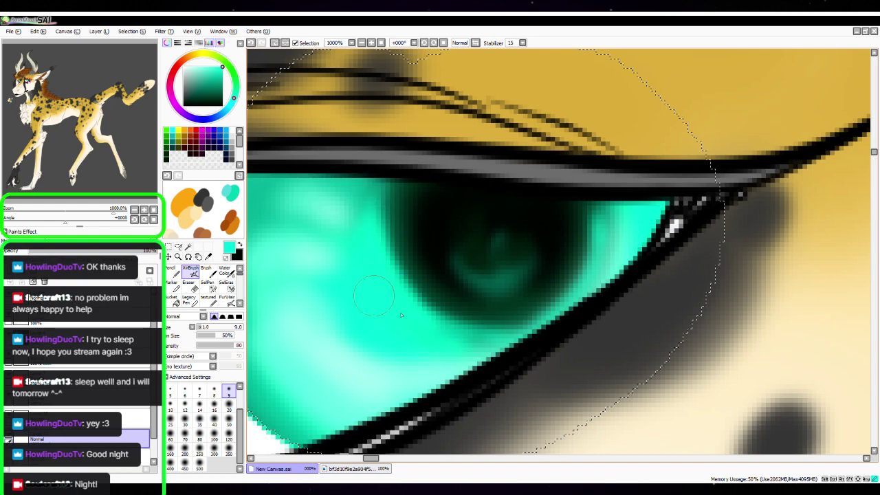
left_click(134, 210)
left_click(134, 210)
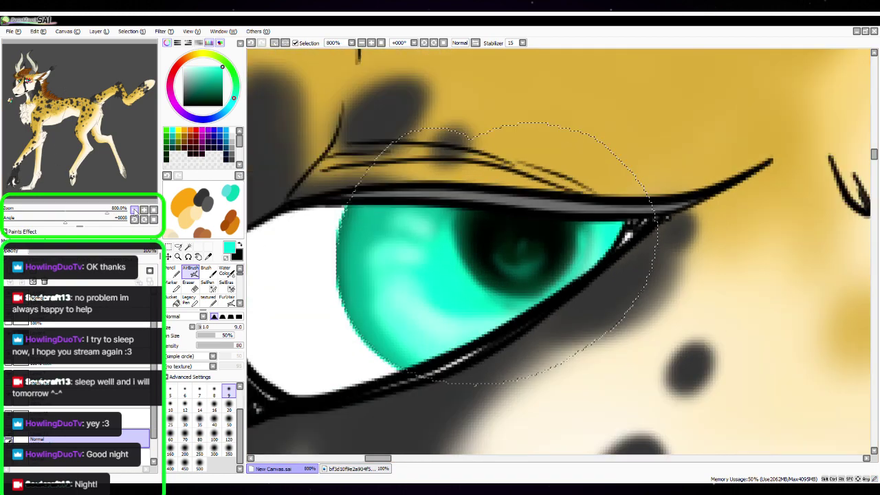
left_click(134, 211)
key("space")
left_click_drag(536, 343, 622, 356)
mouse_move(426, 224)
left_mouse_down()
mouse_move(435, 290)
mouse_move(417, 226)
mouse_move(420, 272)
mouse_move(447, 292)
left_mouse_up()
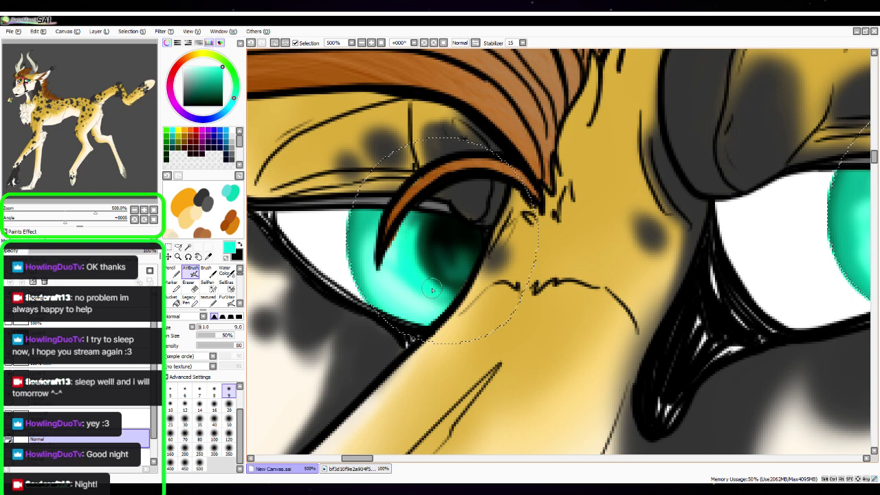
Shift the turquoise toward cyan and brush it into the lower part of both irises near the pupils
left_click_drag(234, 106, 235, 109)
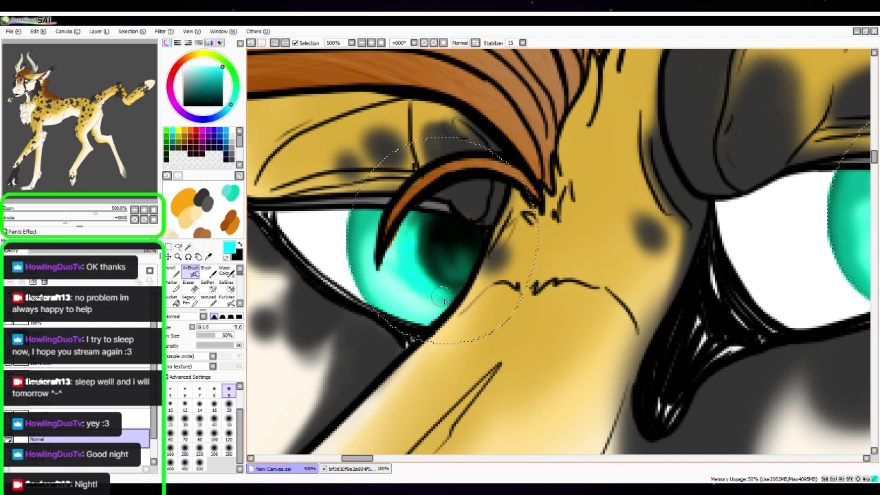
key("space")
left_click_drag(695, 336, 431, 338)
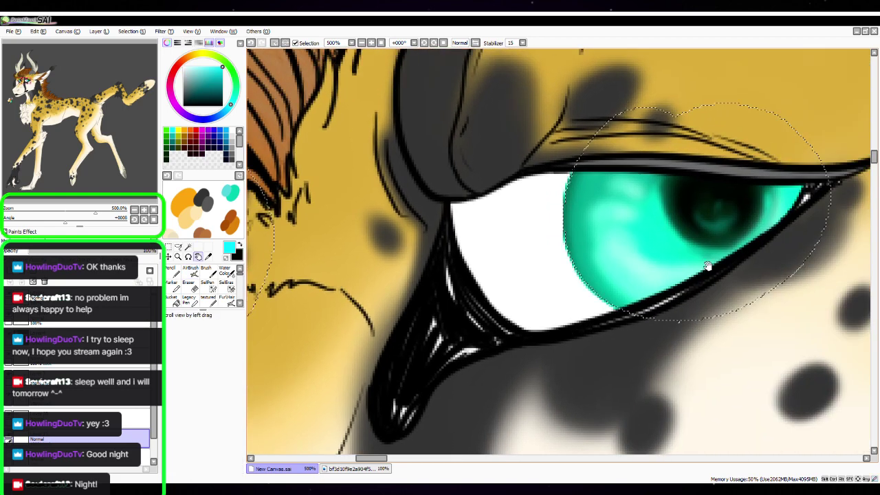
left_click_drag(709, 267, 523, 343)
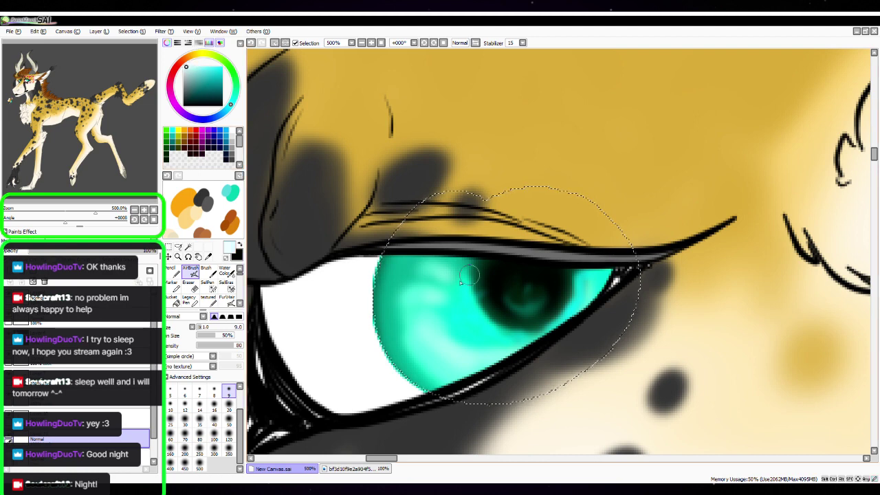
mouse_move(485, 278)
left_mouse_down()
mouse_move(478, 273)
mouse_move(469, 292)
left_mouse_up()
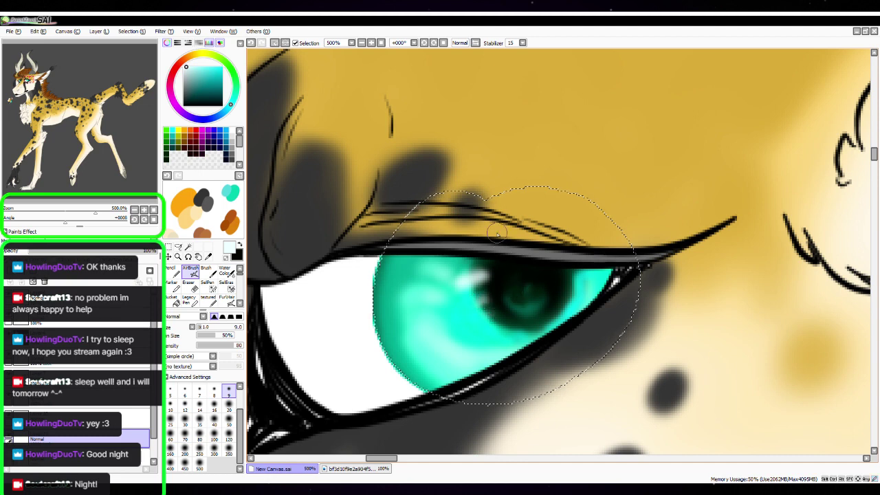
left_click_drag(450, 189, 624, 159)
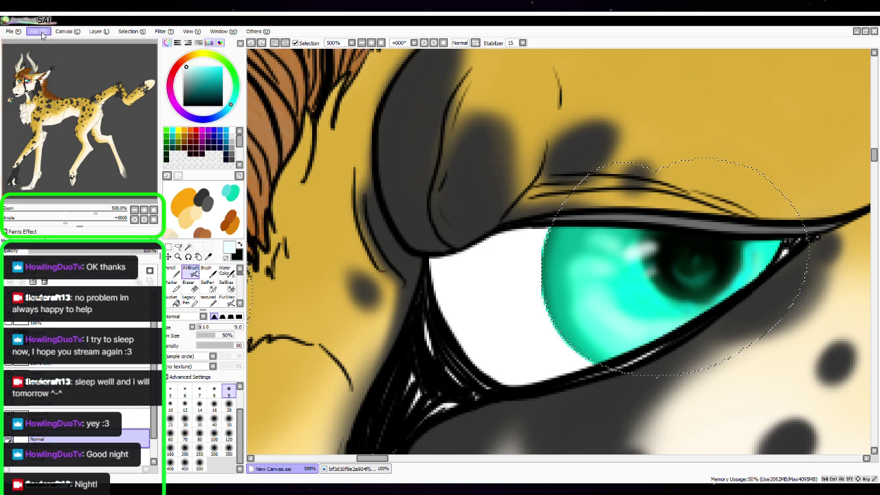
key("ctrl+z")
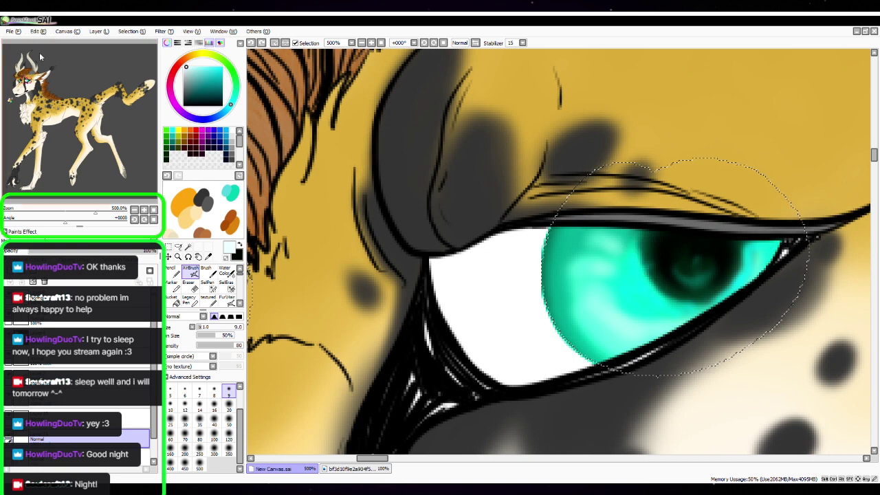
Create a new layer and paint two near-white light reflections along the inner edge of the near pupil at size 9
left_click(10, 270)
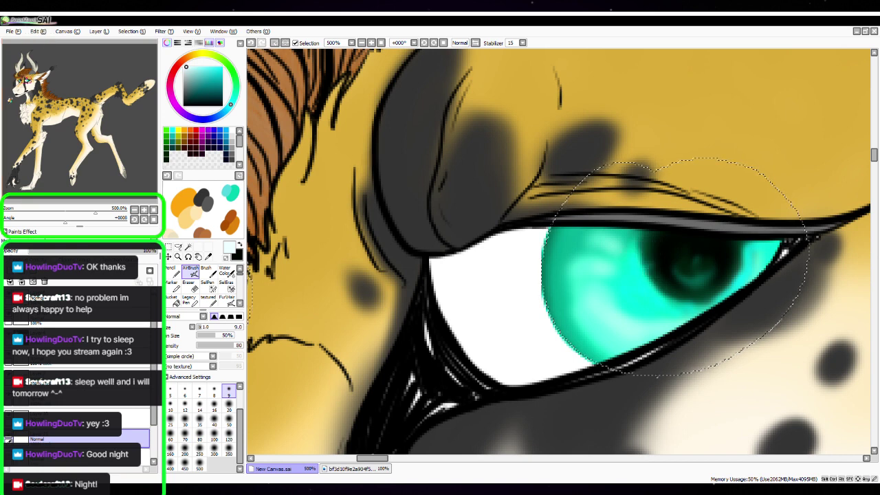
left_click_drag(744, 351, 570, 369)
mouse_move(466, 277)
left_mouse_down()
mouse_move(487, 272)
mouse_move(480, 275)
mouse_move(496, 299)
mouse_move(475, 316)
left_mouse_up()
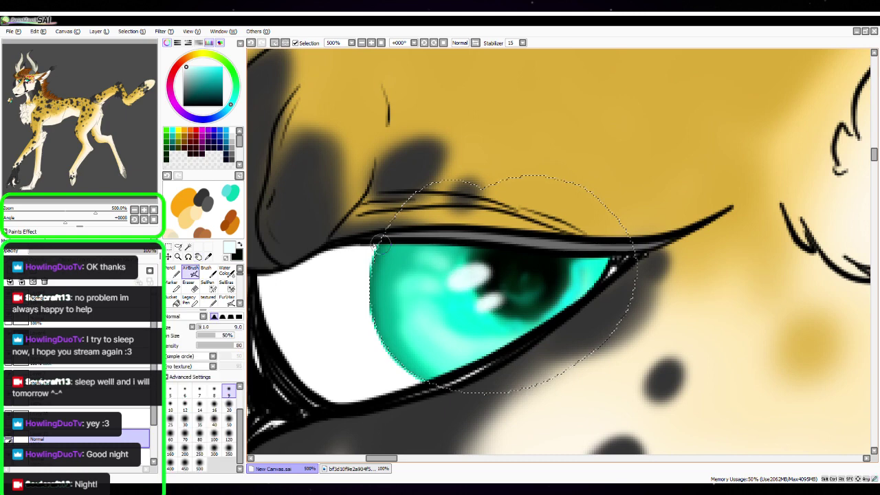
Blend the edges of the near eye's two light reflections with the Water Color brush at size 9
left_click(227, 272)
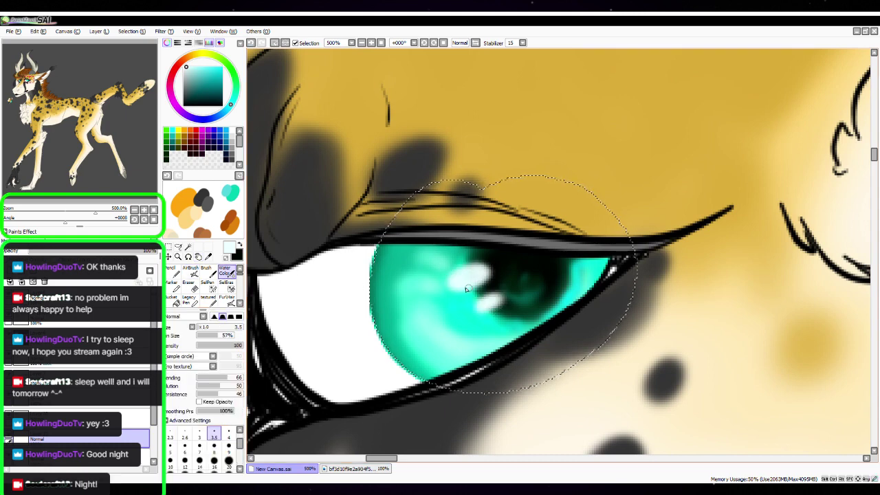
key("bracketright")
key("bracketright")
key("bracketright")
key("bracketright")
key("bracketright")
key("bracketright")
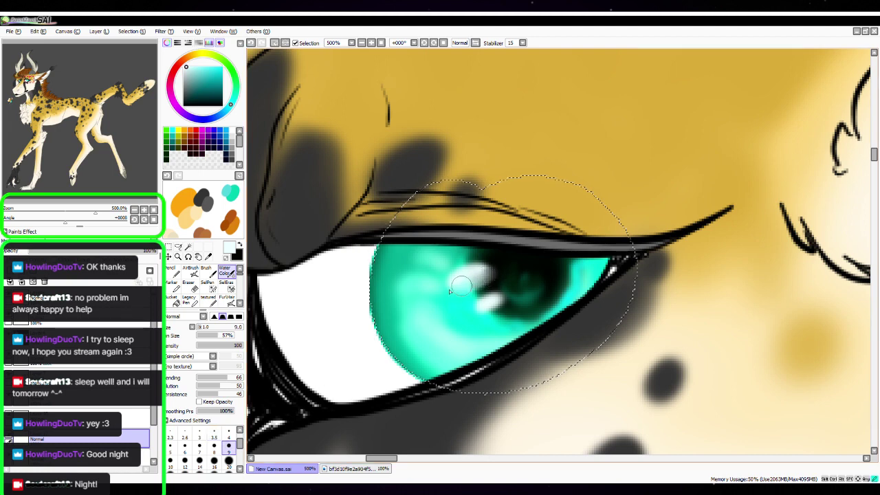
left_click_drag(476, 281, 508, 305)
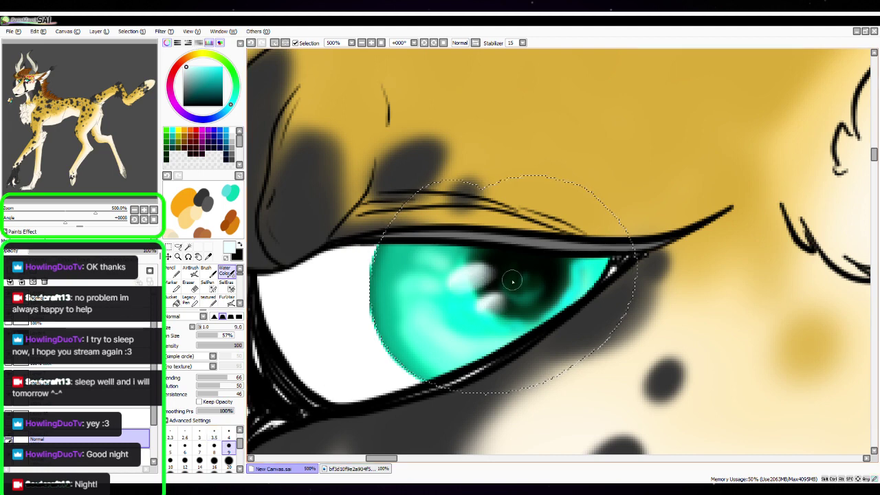
Draw two near-white reflections beside the far pupil with the Pencil at size 9 and blend them with Water Color
left_click(171, 270)
mouse_move(321, 223)
left_mouse_down()
mouse_move(630, 165)
mouse_move(662, 170)
left_mouse_up()
left_click_drag(261, 186, 421, 201)
left_click(229, 402)
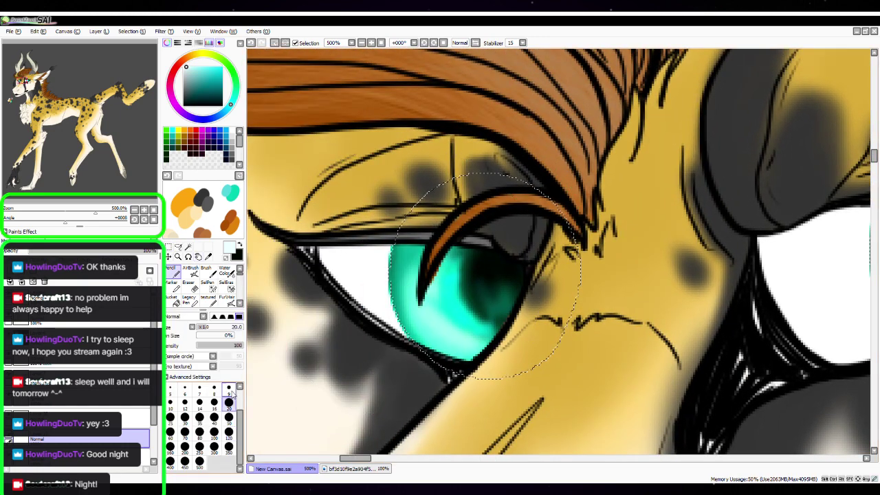
left_click(229, 389)
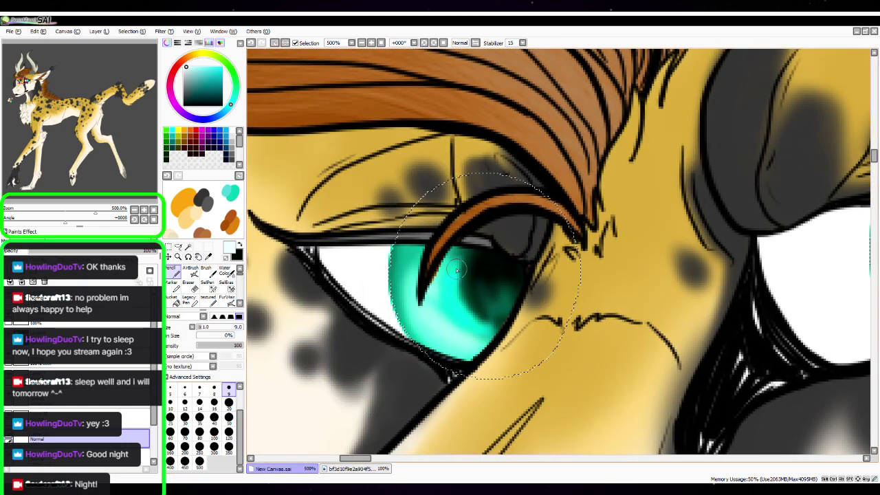
mouse_move(456, 270)
left_mouse_down()
mouse_move(469, 297)
mouse_move(478, 272)
mouse_move(452, 280)
left_mouse_up()
key("c")
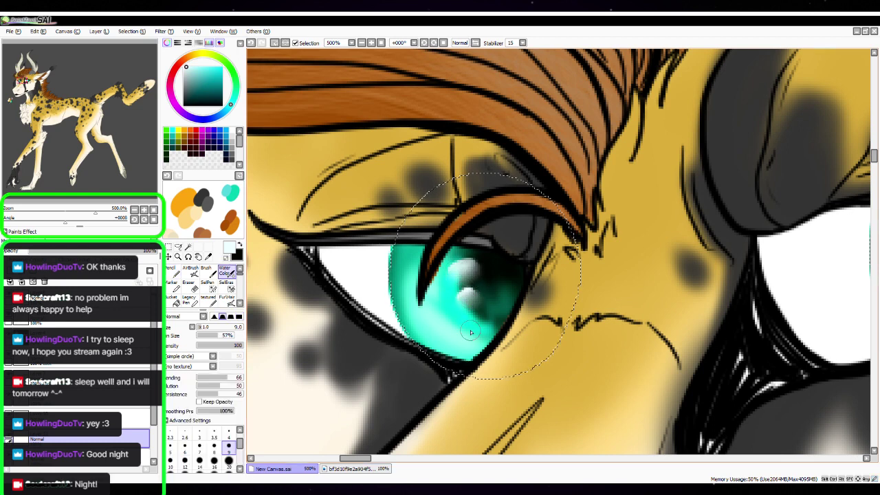
Lower the reflection layer's opacity to 65% and soften the far eye's reflections further with Water Color
left_click_drag(145, 252, 143, 252)
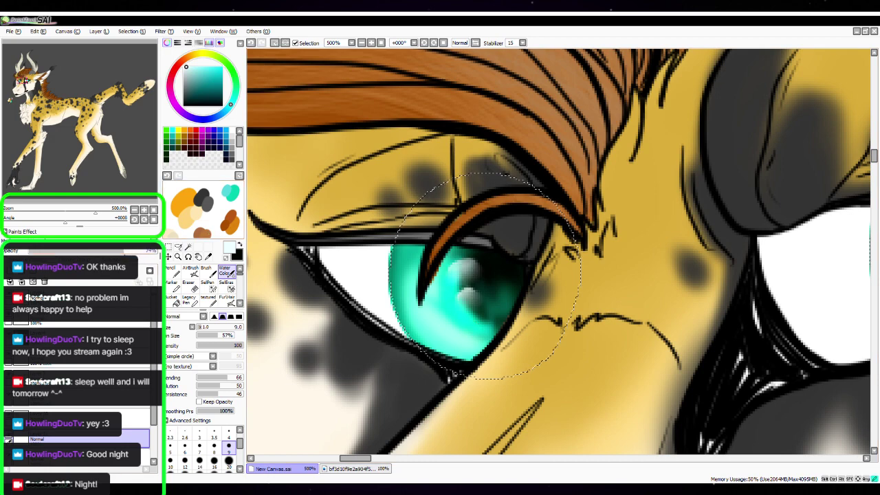
left_click(135, 210)
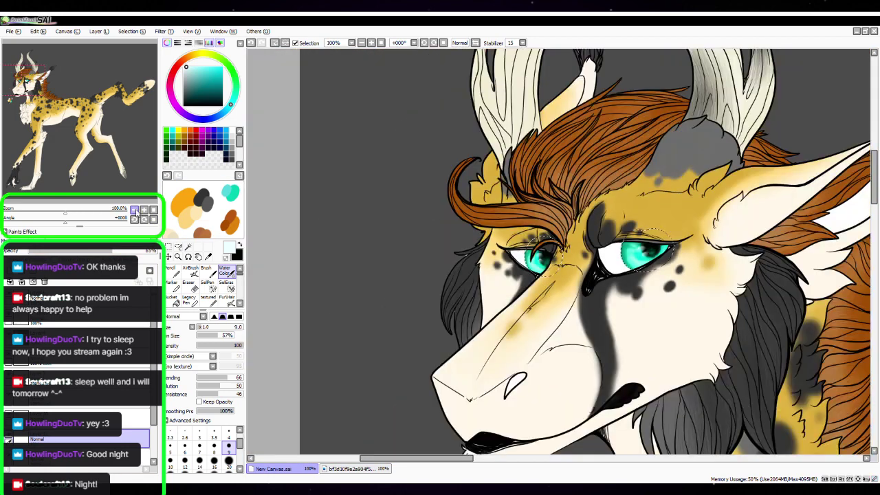
left_click(144, 210)
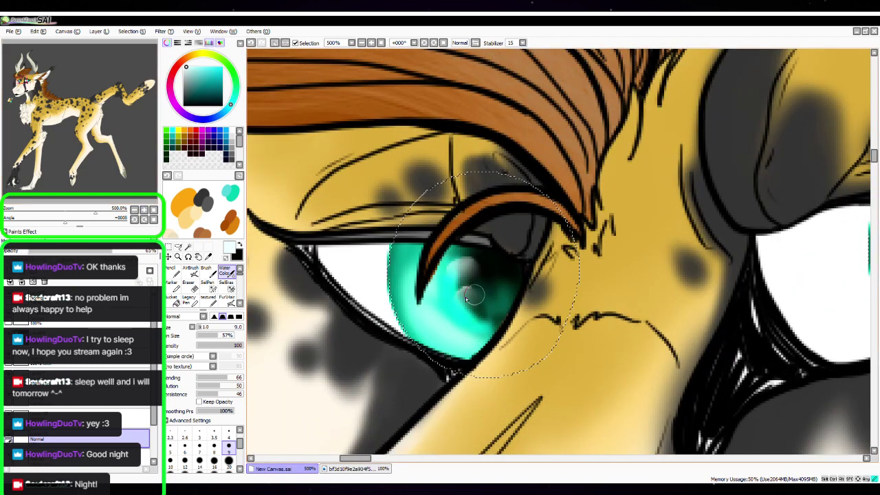
mouse_move(473, 295)
left_mouse_down()
mouse_move(452, 279)
mouse_move(479, 269)
left_mouse_up()
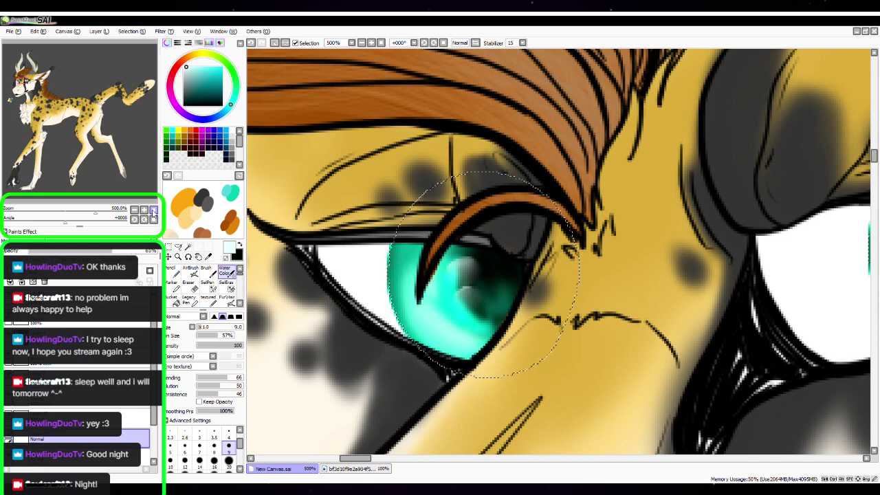
Clear the selection around both eyes with the SelEras brush at size 500
left_click(134, 210)
left_click(134, 210)
left_click(135, 209)
left_click(134, 210)
key("space")
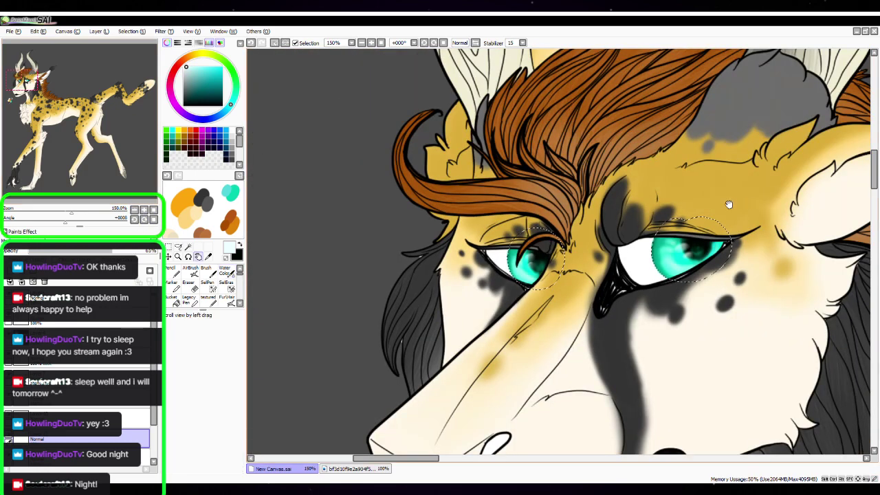
left_click_drag(729, 204, 537, 209)
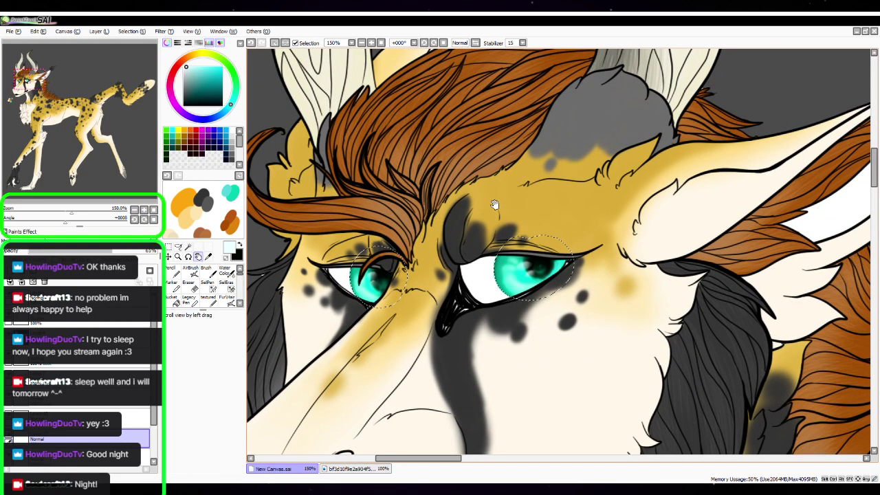
key("space")
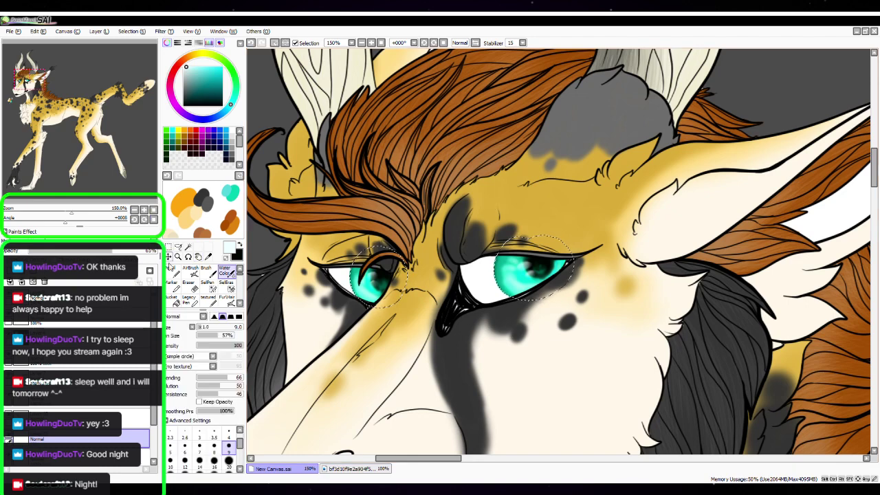
left_click(227, 286)
left_click_drag(385, 178, 515, 282)
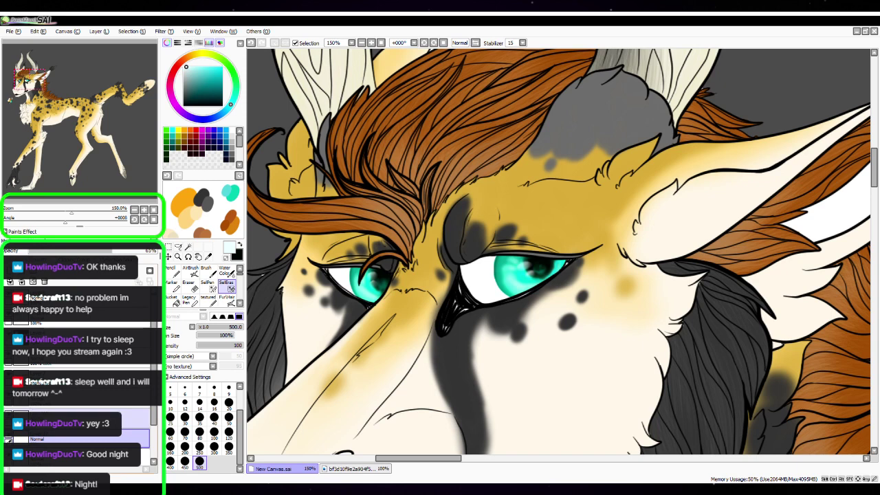
Select Layer 11 and draw a near-black teal outline along the near iris's outer edge with the Pencil at size 7
left_click_drag(154, 416, 154, 450)
left_click(75, 416)
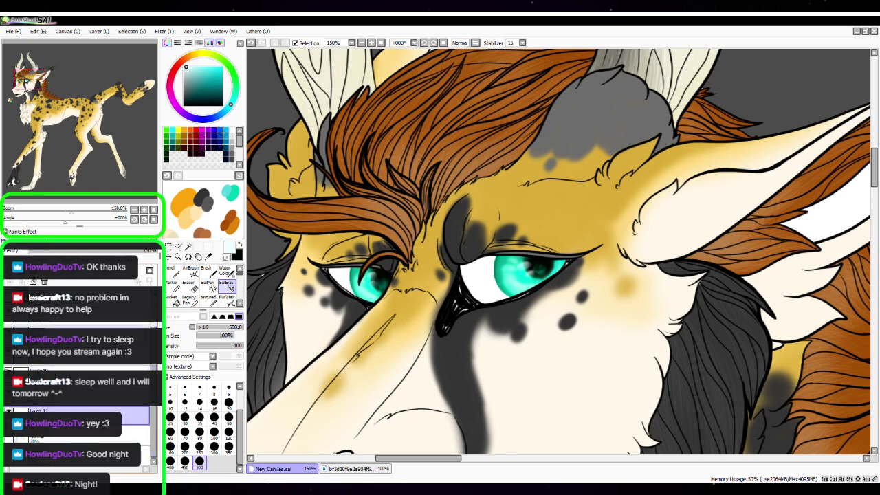
left_click(172, 270)
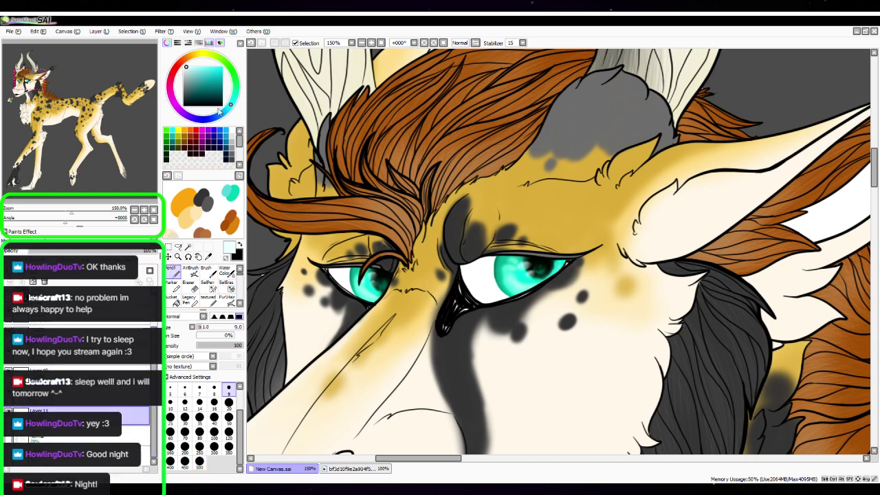
left_click(199, 390)
left_click(144, 209)
left_click(143, 210)
left_click(144, 210)
left_click(143, 210)
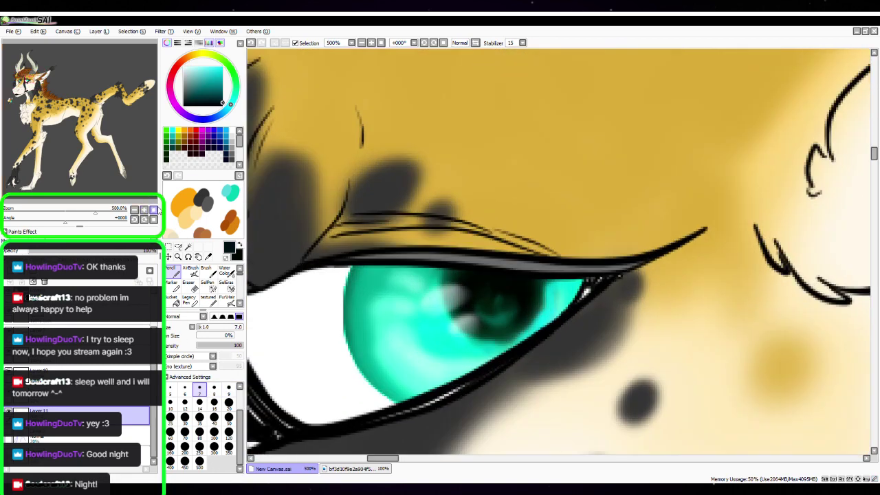
left_click(145, 210)
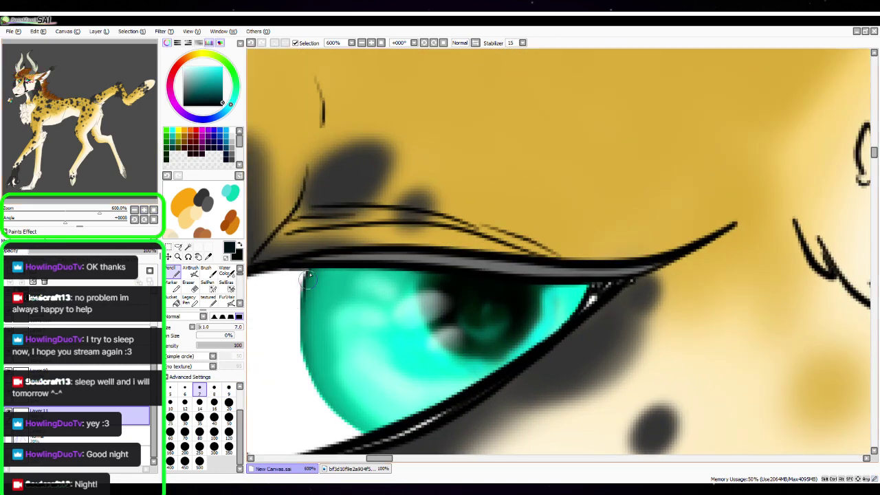
left_click(144, 209)
left_click(143, 210)
key("space")
left_click_drag(559, 262, 702, 162)
left_click_drag(354, 140, 342, 192)
mouse_move(352, 141)
left_mouse_down()
mouse_move(346, 165)
mouse_move(354, 297)
left_mouse_up()
left_click_drag(354, 138, 339, 167)
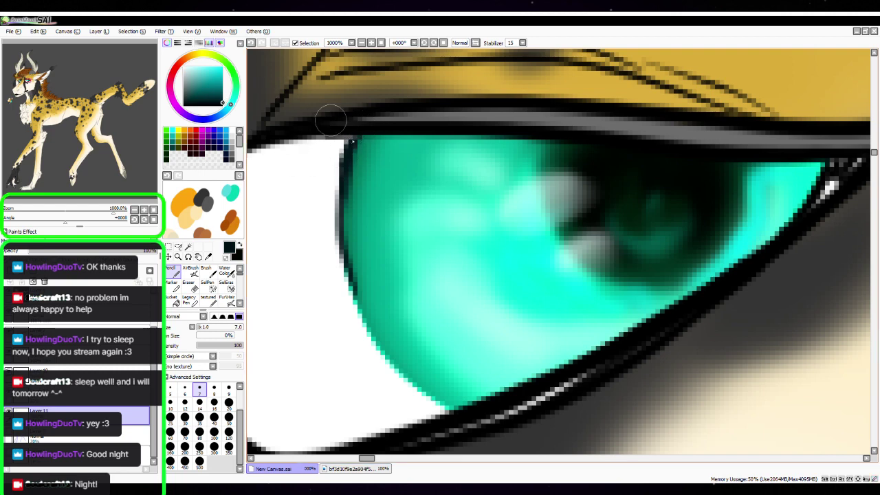
mouse_move(343, 194)
left_mouse_down()
mouse_move(375, 341)
mouse_move(386, 356)
left_mouse_up()
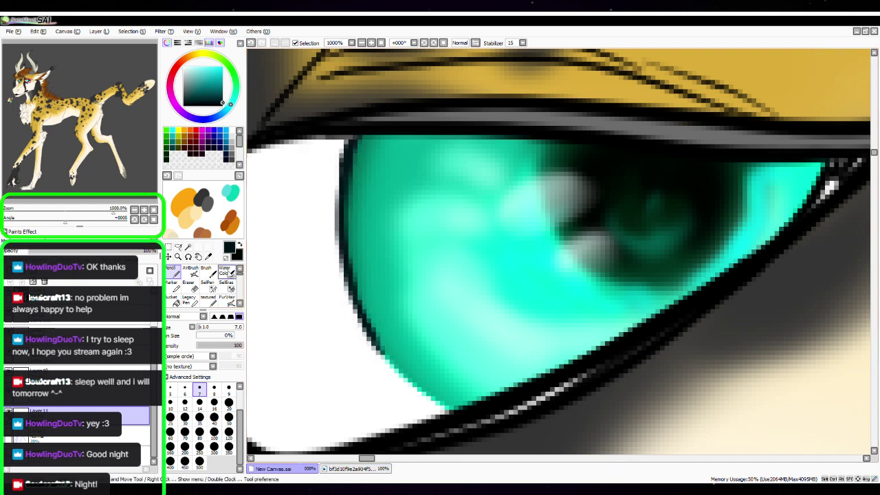
Pick the iris green, darken it, and paint over the near iris's outer edge in dark green with the Pencil at size 7
key("alt")
left_click(173, 272)
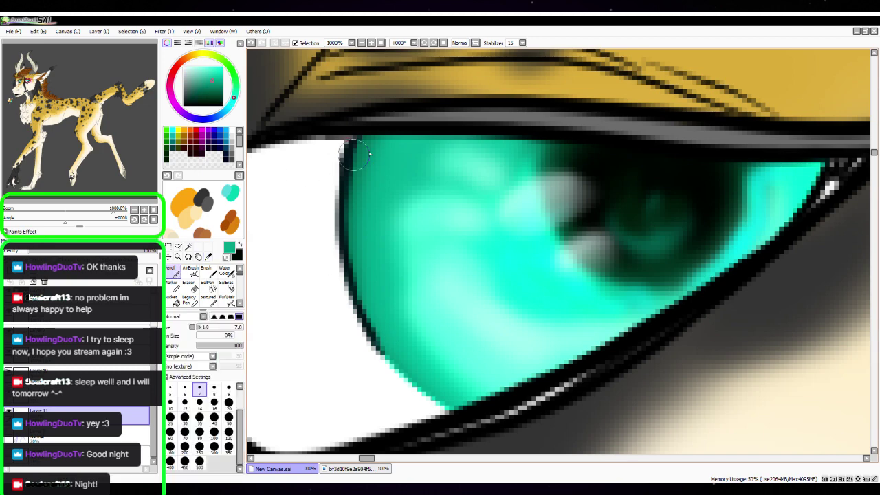
mouse_move(357, 135)
left_mouse_down()
mouse_move(343, 181)
mouse_move(359, 138)
left_mouse_up()
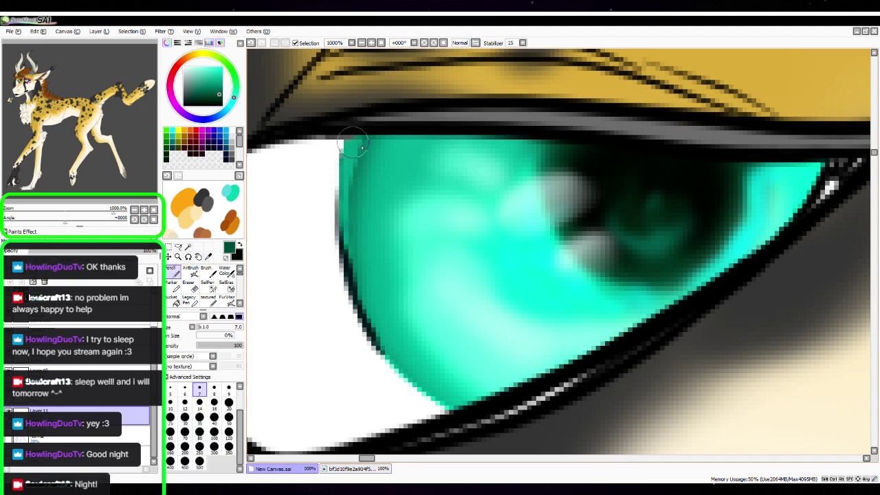
mouse_move(372, 125)
left_mouse_down()
mouse_move(353, 161)
mouse_move(355, 132)
mouse_move(349, 175)
mouse_move(350, 152)
mouse_move(343, 233)
mouse_move(353, 294)
mouse_move(390, 361)
mouse_move(433, 407)
mouse_move(411, 390)
mouse_move(459, 415)
mouse_move(416, 393)
mouse_move(356, 303)
left_mouse_up()
mouse_move(358, 127)
left_mouse_down()
mouse_move(344, 150)
mouse_move(342, 270)
mouse_move(402, 366)
mouse_move(350, 215)
mouse_move(361, 125)
mouse_move(336, 160)
mouse_move(338, 279)
mouse_move(393, 381)
mouse_move(440, 413)
left_mouse_up()
mouse_move(440, 413)
left_mouse_down()
mouse_move(404, 390)
mouse_move(339, 268)
mouse_move(358, 140)
left_mouse_up()
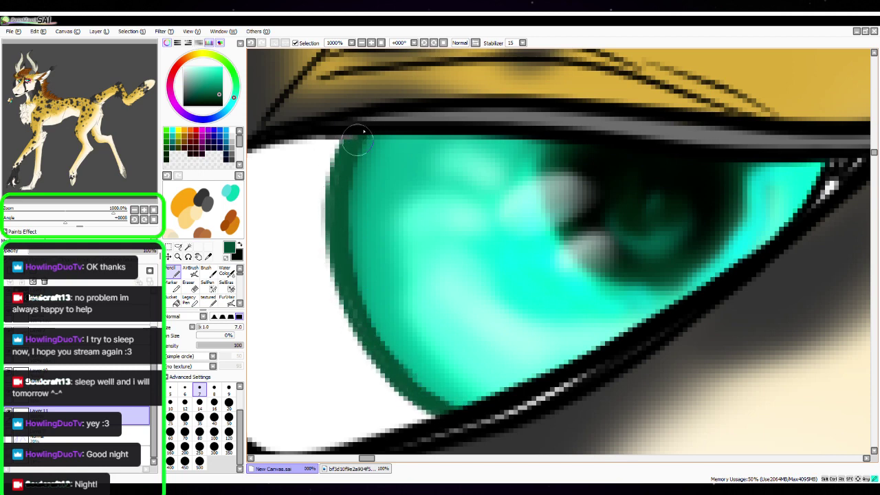
Blend the near iris's dark green edge into the turquoise with the Water Color brush at size 9
left_click(229, 276)
left_click(229, 448)
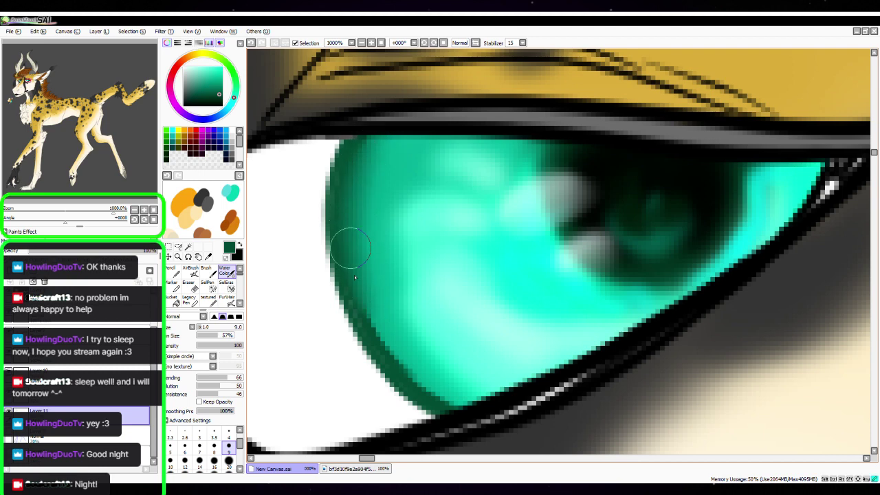
mouse_move(398, 361)
left_mouse_down()
mouse_move(447, 402)
mouse_move(428, 386)
left_mouse_up()
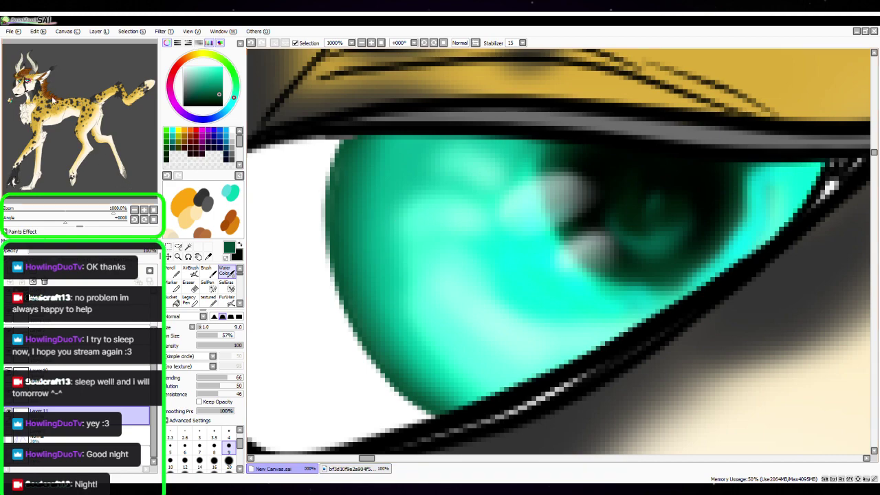
Draw a dark green outer edge on the far iris with the Pencil and blend it with Water Color at size 9
left_click_drag(28, 77, 19, 79)
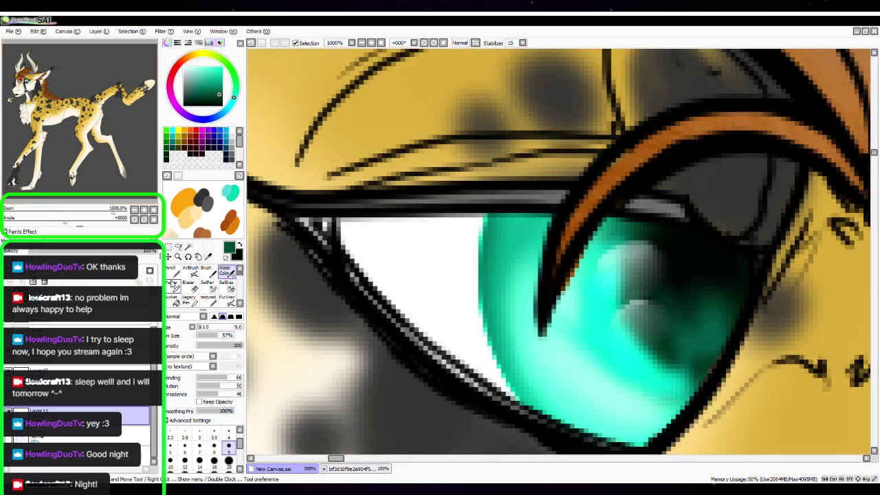
left_click(172, 274)
mouse_move(483, 221)
left_mouse_down()
mouse_move(479, 244)
mouse_move(482, 232)
mouse_move(489, 333)
mouse_move(486, 321)
mouse_move(536, 417)
mouse_move(491, 344)
mouse_move(481, 233)
mouse_move(494, 199)
mouse_move(476, 319)
mouse_move(522, 410)
mouse_move(497, 356)
mouse_move(479, 240)
left_mouse_up()
left_click(191, 288)
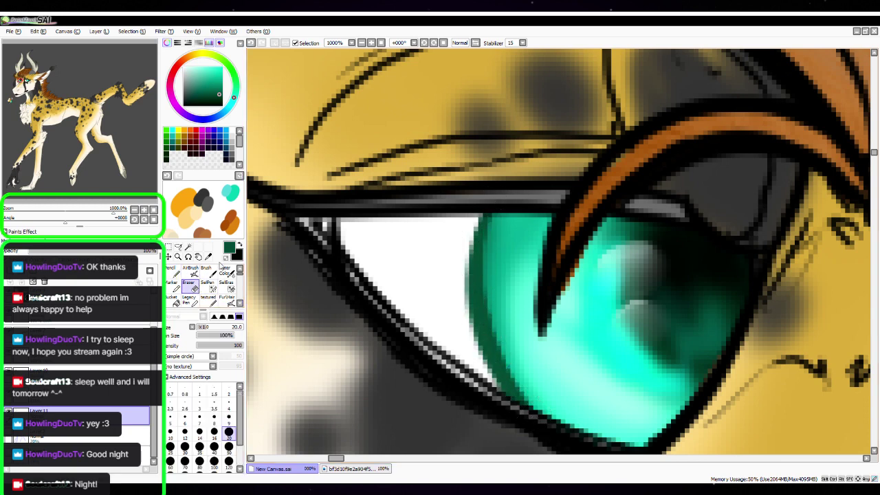
left_click(221, 266)
mouse_move(480, 185)
left_mouse_down()
mouse_move(494, 337)
mouse_move(519, 380)
mouse_move(500, 216)
mouse_move(493, 223)
mouse_move(528, 374)
left_mouse_up()
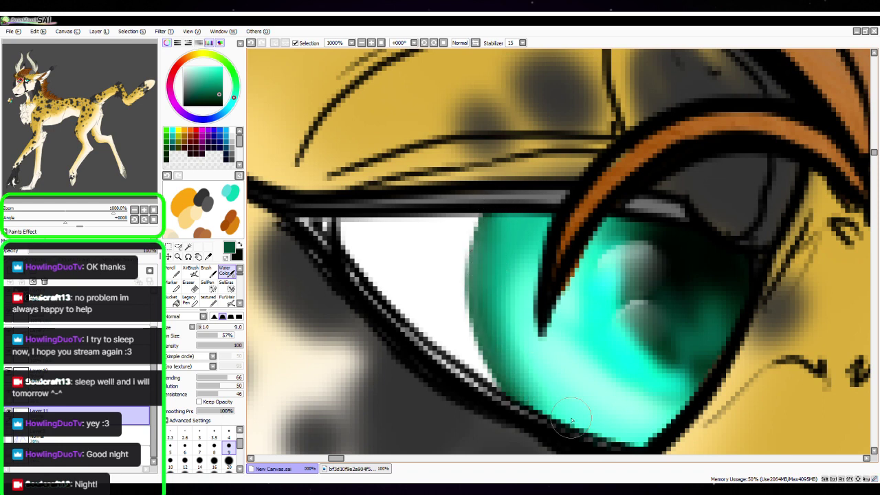
left_click_drag(735, 339, 537, 311)
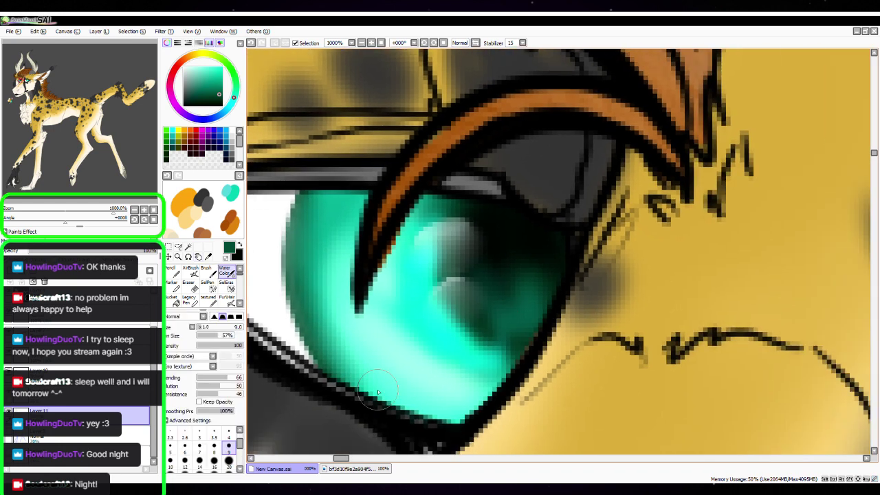
Paint the creature's teeth white with the Pencil at size 20 and recolour them pale yellow at size 40
left_click(134, 209)
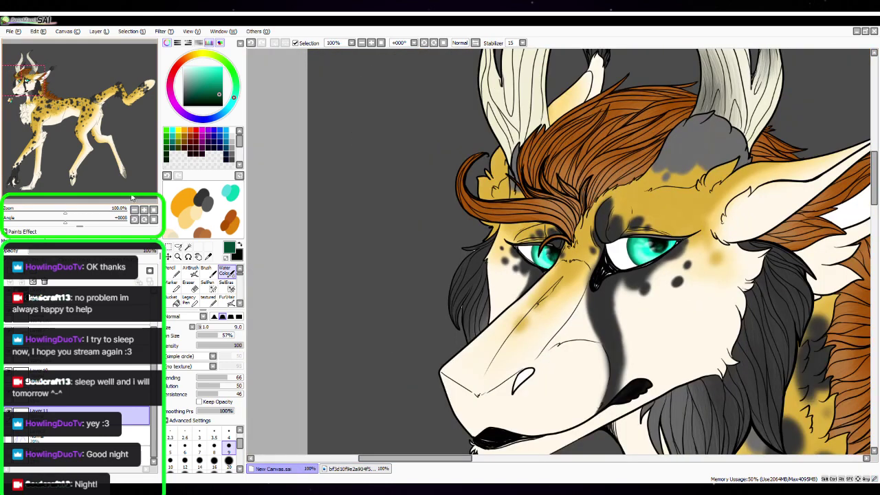
left_click_drag(681, 342, 568, 273)
left_click_drag(562, 321, 496, 355)
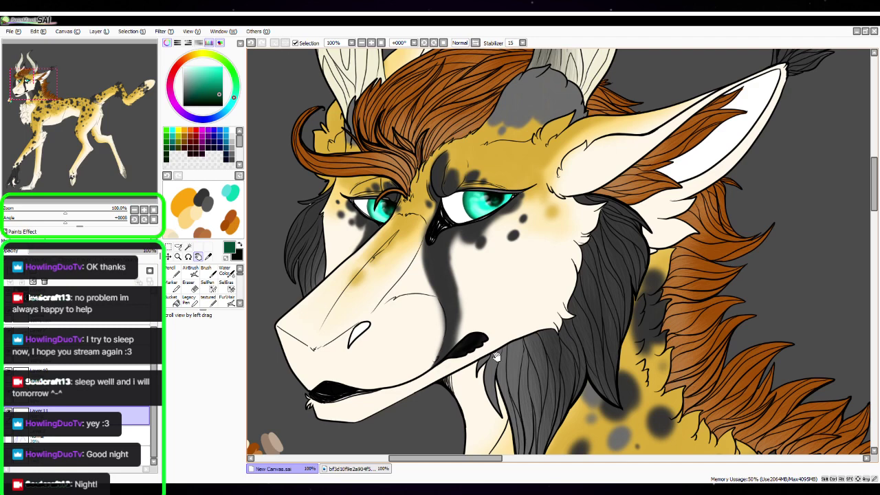
key("space")
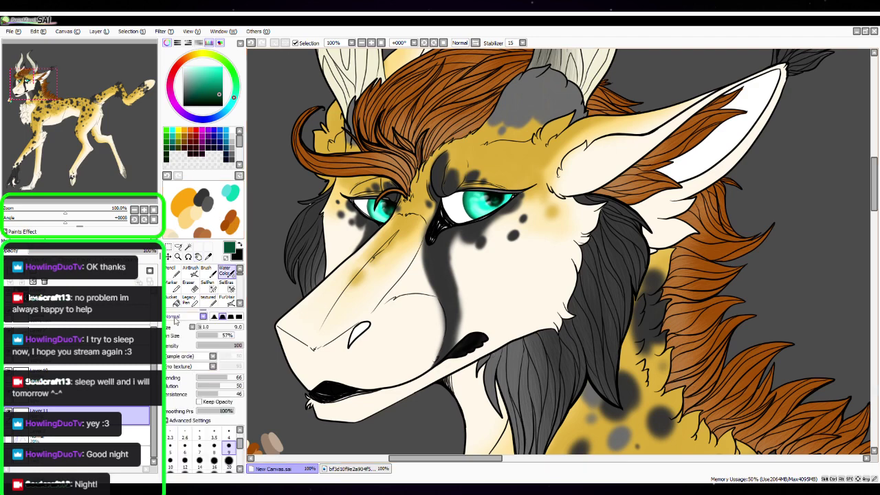
left_click(171, 272)
left_click(200, 462)
left_click_drag(209, 89, 172, 45)
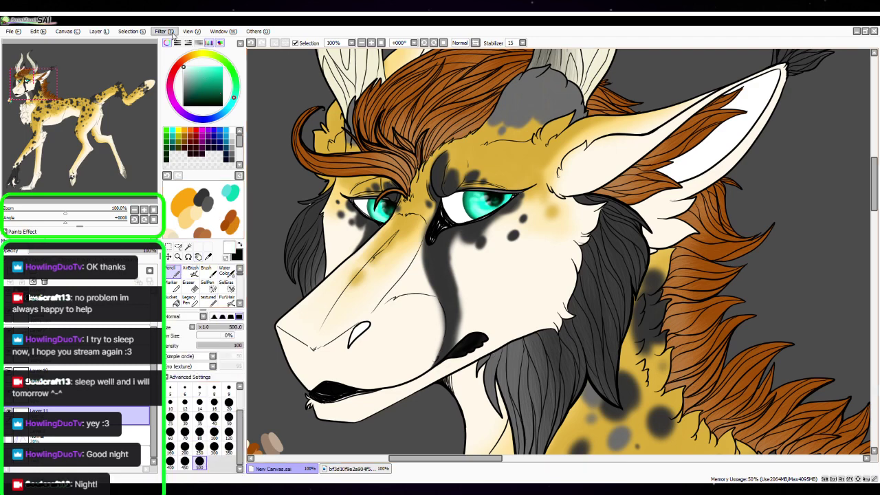
left_click_drag(306, 396, 339, 395)
left_click(229, 402)
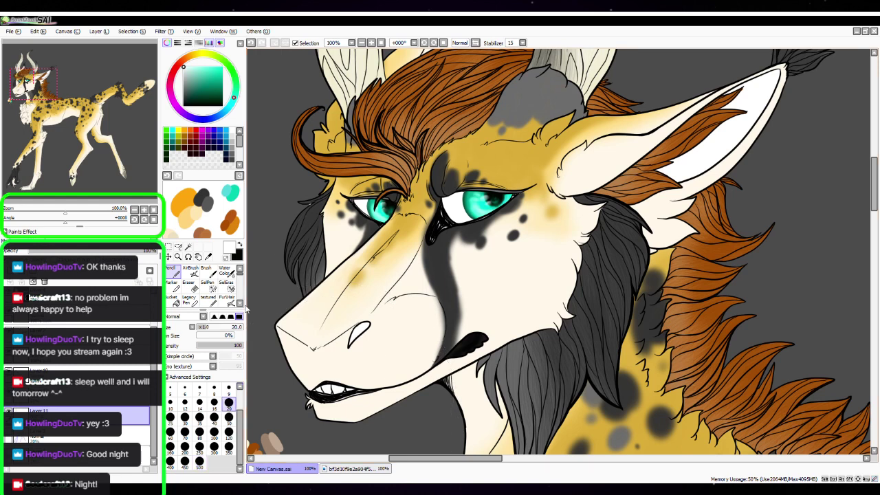
left_click(204, 60)
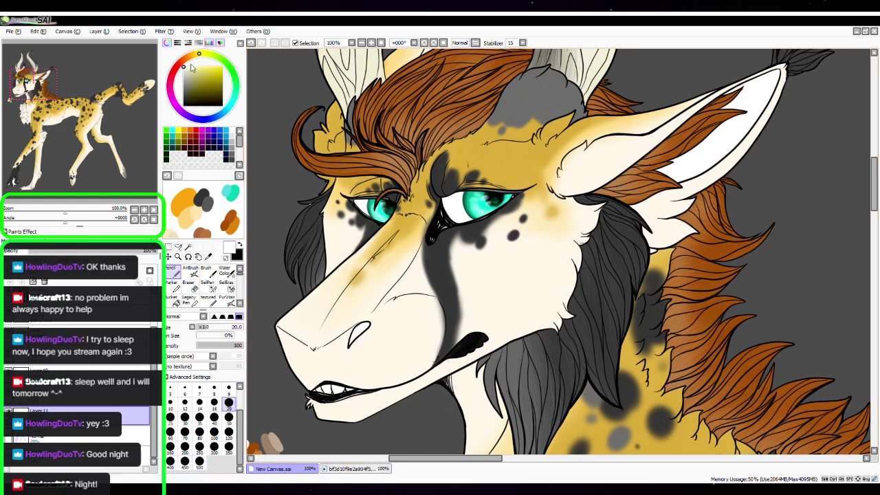
left_click(214, 417)
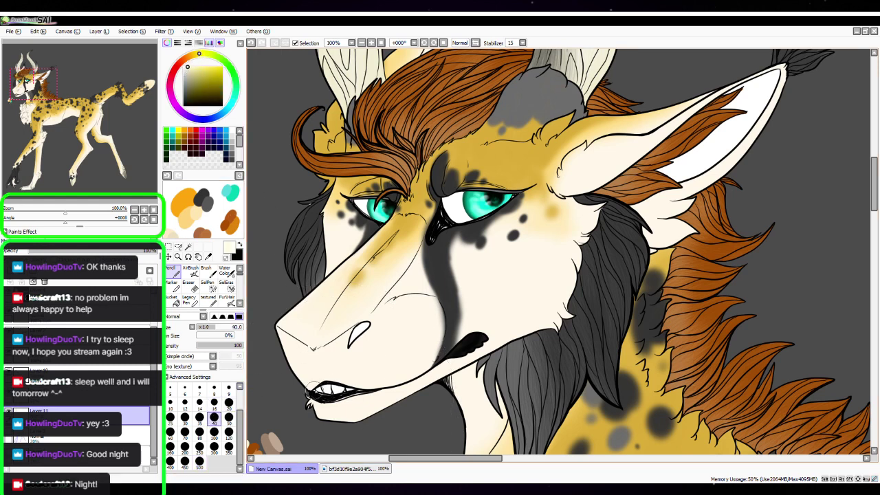
Brush white highlights onto the pale yellow teeth with the Fur/Hair brush at size 16
left_click(144, 210)
left_click(144, 210)
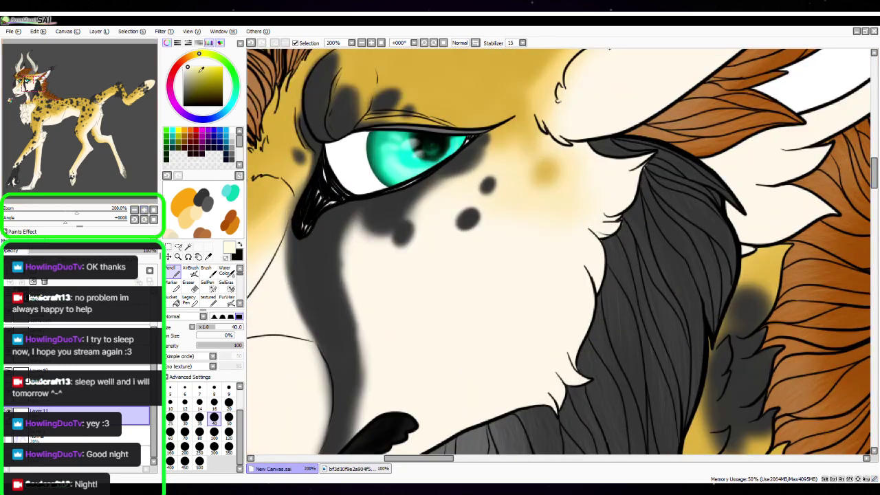
scroll(231, 287, "down", 1)
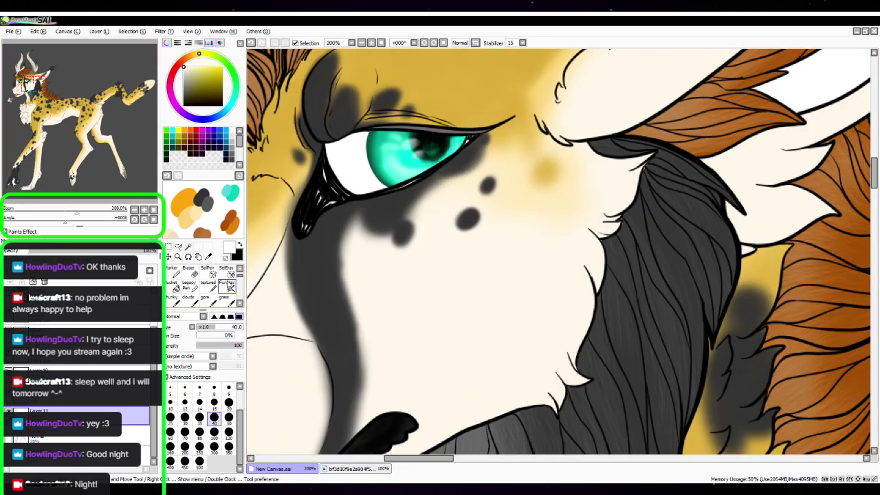
left_click(230, 285)
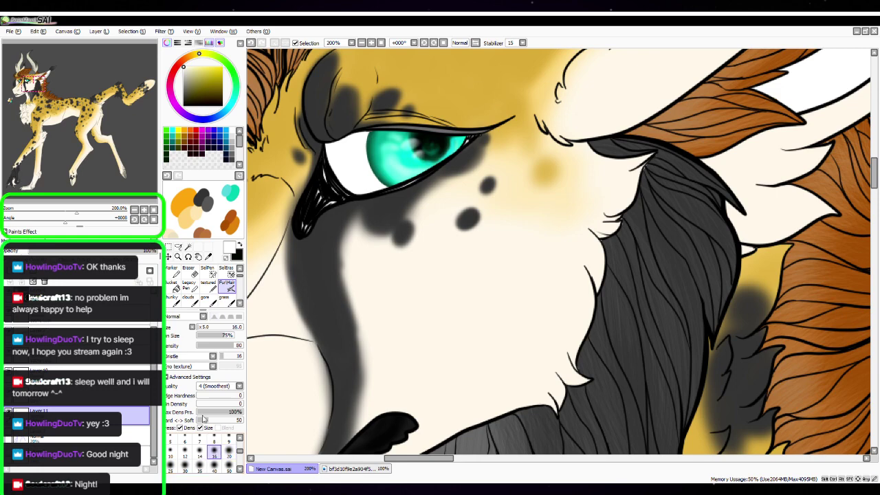
left_click_drag(445, 287, 648, 92)
left_click(143, 210)
left_click(144, 210)
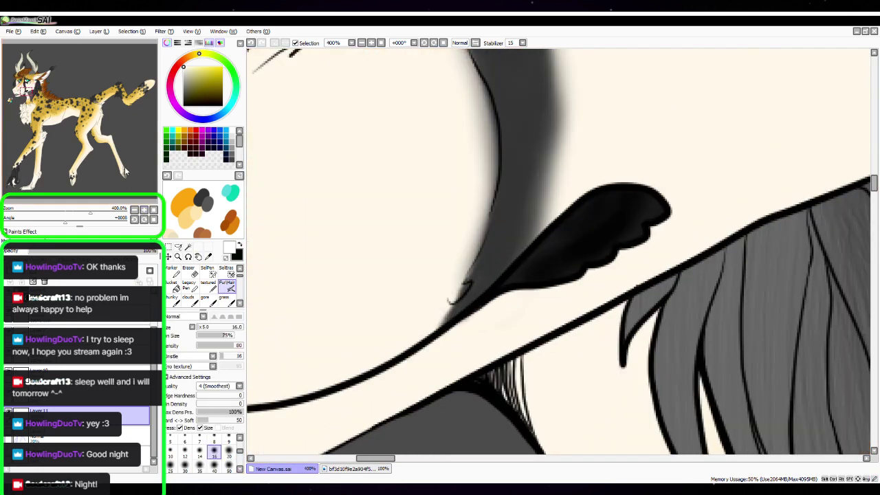
left_click_drag(329, 316, 588, 181)
left_click(144, 210)
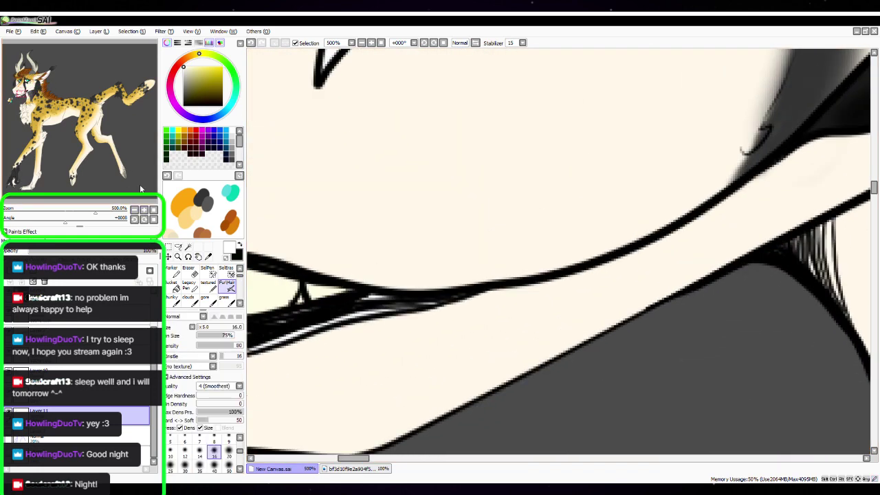
left_click_drag(373, 313, 578, 318)
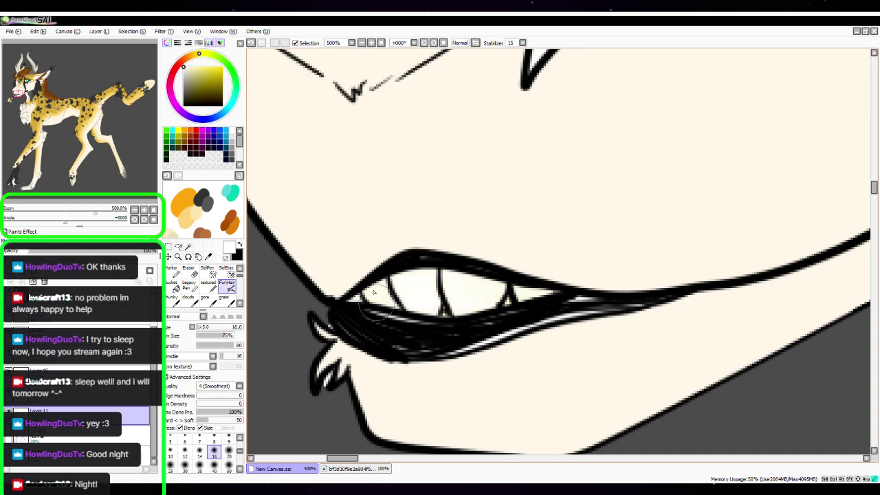
Sample the darker and lighter greyish-brown swatches beside the head as the two active colours for the layer below the teeth's layer
left_click(153, 209)
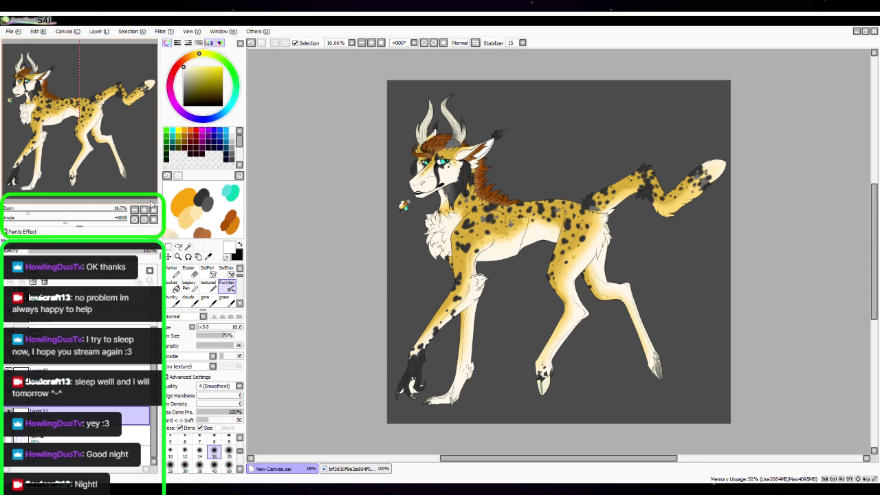
left_click_drag(569, 244, 526, 327)
key("space")
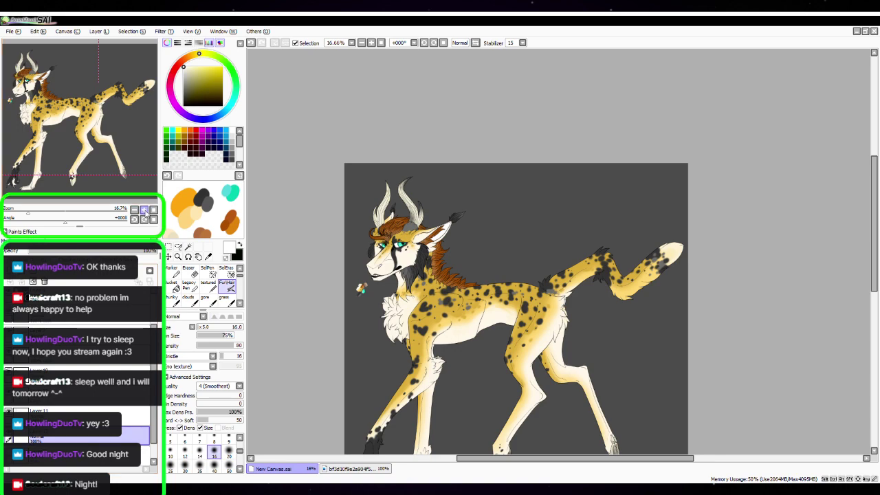
left_click(144, 210)
left_click(144, 210)
key("space")
left_click_drag(307, 251, 521, 232)
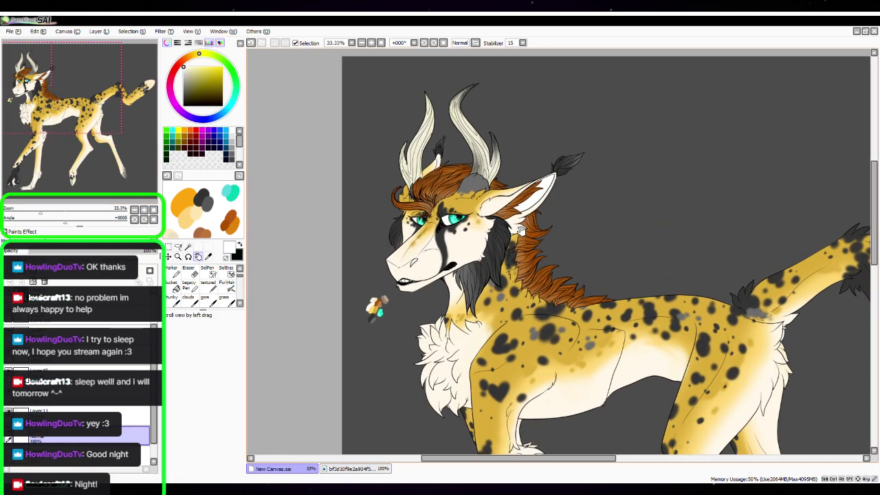
left_click(144, 210)
left_click(144, 210)
key("space")
left_click_drag(339, 341, 642, 239)
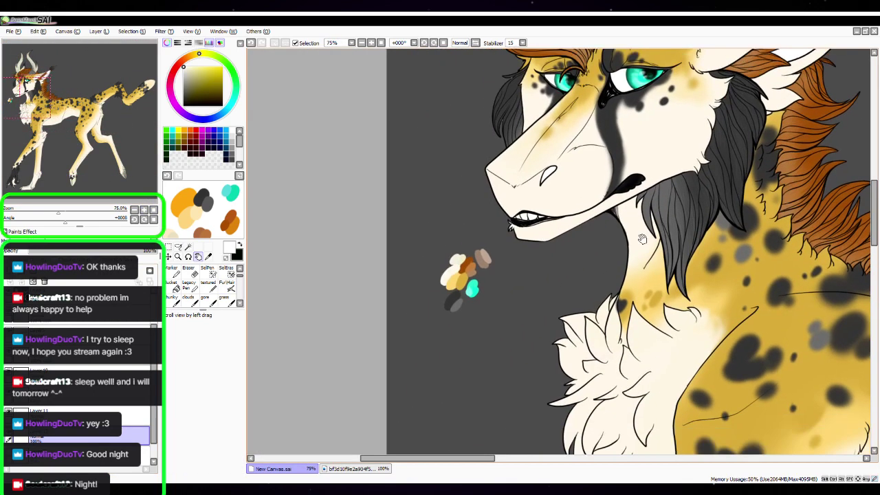
key("alt")
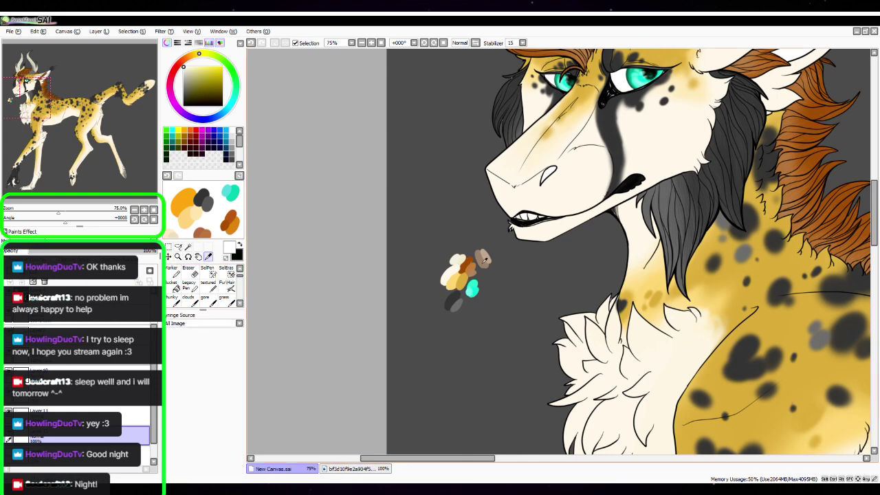
left_click(484, 259)
left_click(239, 244)
left_click(489, 253)
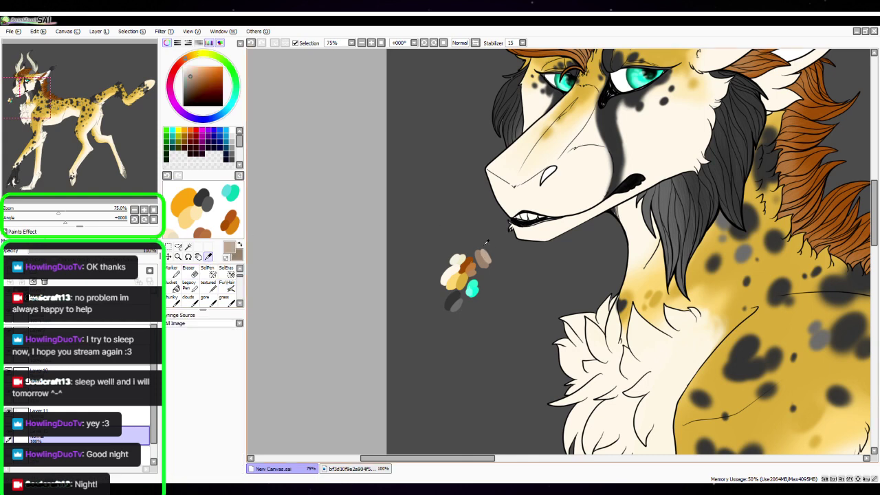
Fill the white nostril with the darker greyish brown using the Pencil at size 50
key("space")
left_click_drag(486, 243, 264, 350)
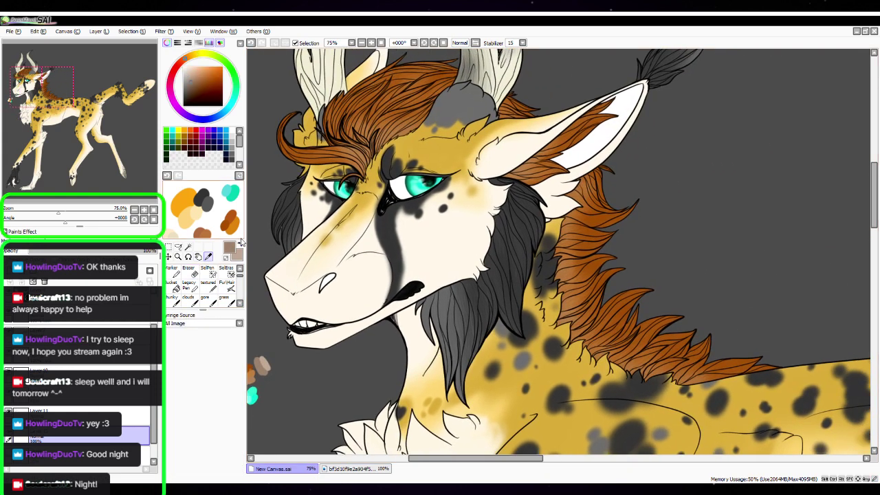
scroll(199, 275, "up", 1)
left_click(175, 268)
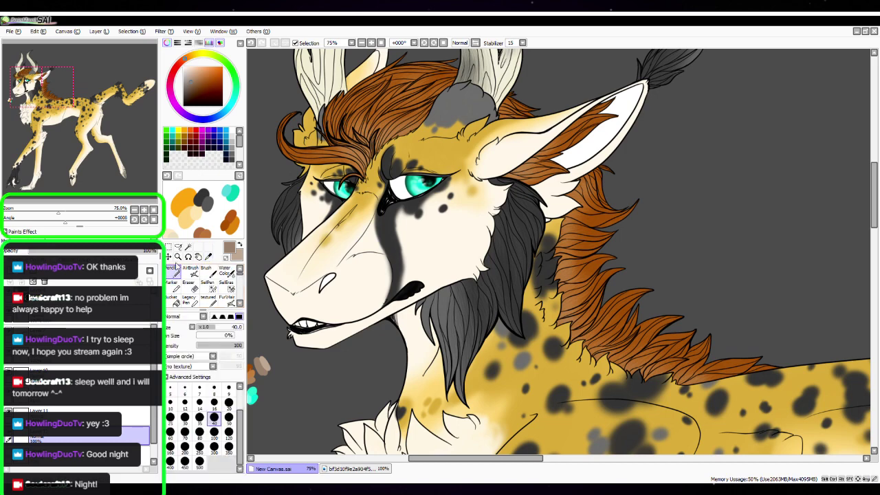
left_click(229, 432)
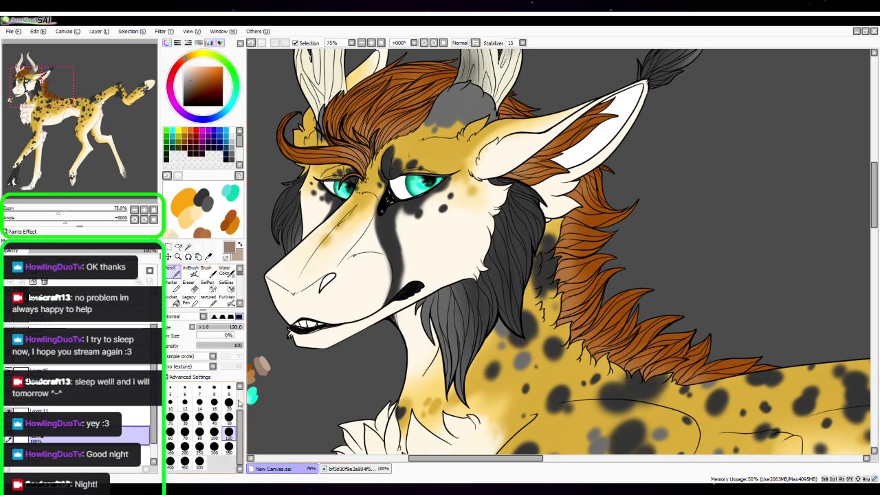
left_click(229, 403)
left_click(144, 209)
left_click(144, 210)
key("space")
left_click_drag(346, 339, 665, 270)
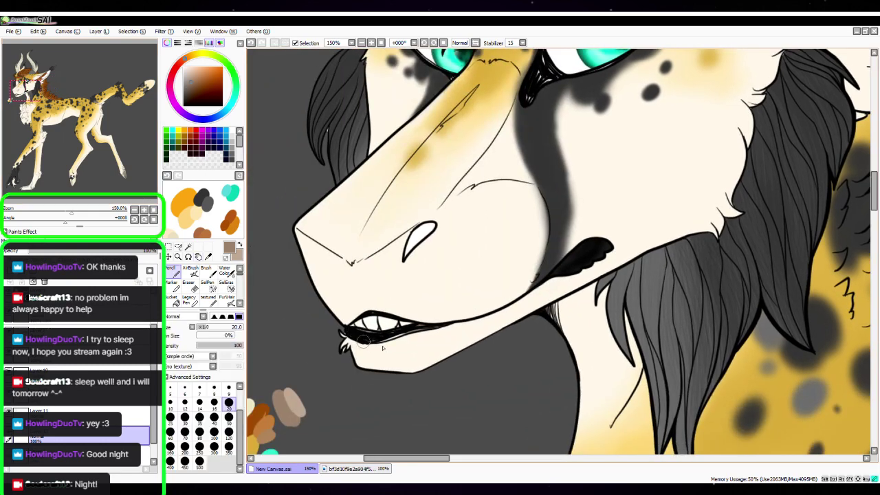
left_click(229, 418)
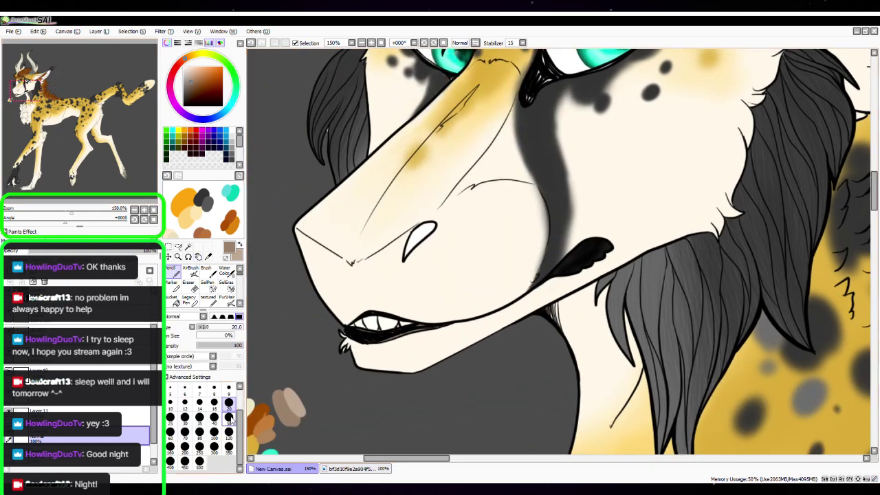
mouse_move(406, 259)
left_mouse_down()
mouse_move(433, 230)
mouse_move(420, 219)
mouse_move(341, 385)
left_mouse_up()
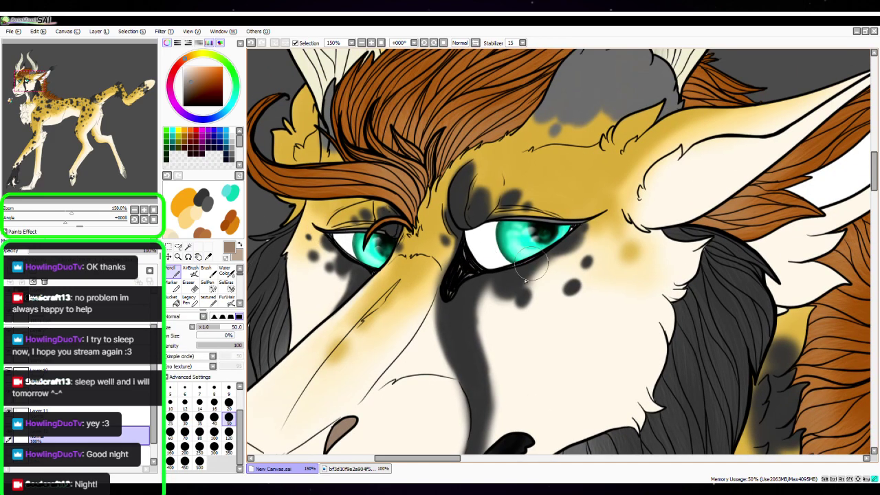
Paint the near ear's white inner area greyish brown with the Pencil at size 50, finishing around the hair tufts at size 20
mouse_move(731, 275)
left_mouse_down()
mouse_move(579, 314)
mouse_move(499, 364)
left_mouse_up()
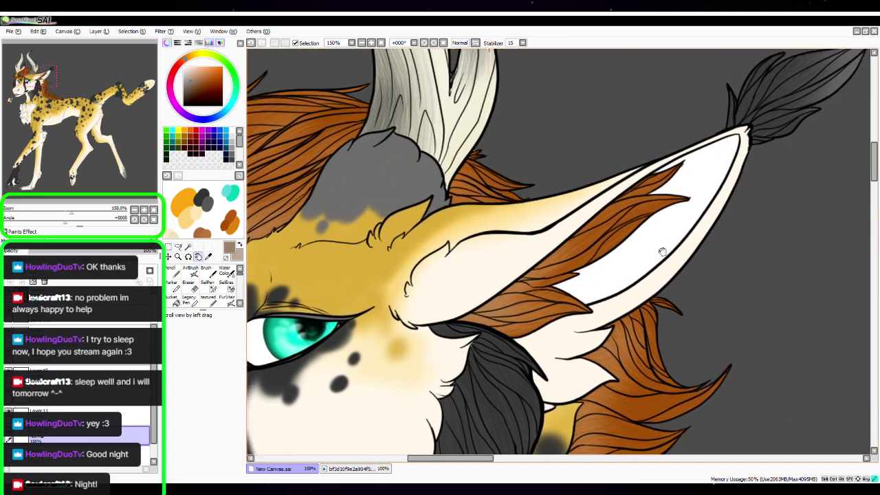
left_click_drag(662, 250, 548, 310)
left_click_drag(570, 278, 552, 292)
mouse_move(465, 321)
left_mouse_down()
mouse_move(434, 365)
mouse_move(513, 330)
mouse_move(480, 370)
mouse_move(559, 294)
mouse_move(544, 285)
mouse_move(490, 306)
mouse_move(530, 253)
left_mouse_up()
left_click(229, 402)
mouse_move(590, 222)
left_mouse_down()
mouse_move(593, 254)
mouse_move(567, 294)
mouse_move(577, 256)
mouse_move(614, 214)
mouse_move(550, 262)
left_mouse_up()
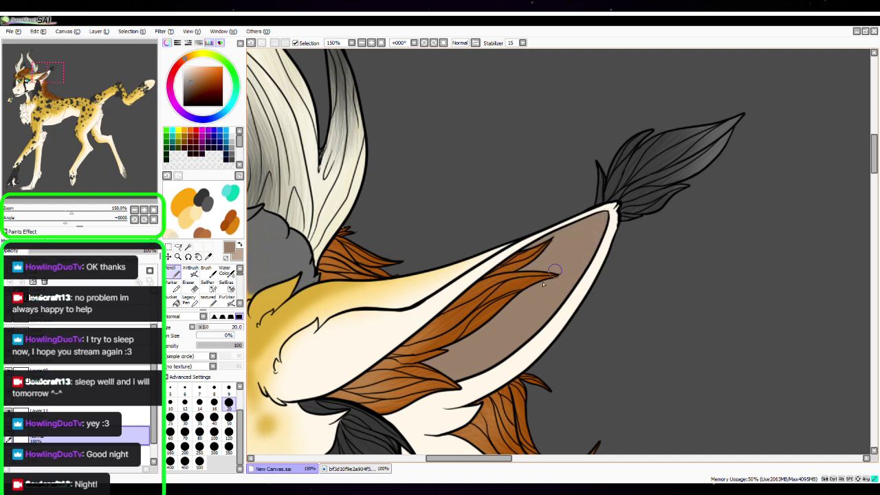
Select the white pads of the dark clawed front paw with the Magic Wand
left_click(134, 210)
left_click(134, 210)
left_click(134, 210)
left_click(134, 210)
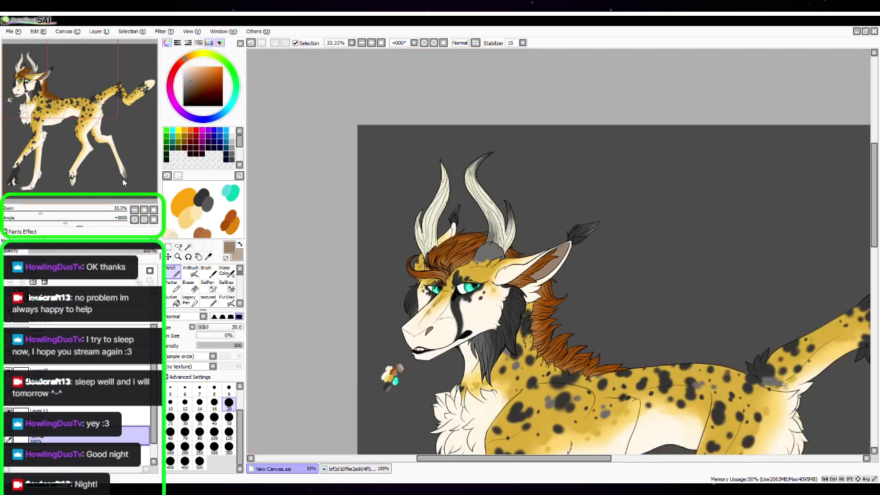
left_click_drag(100, 79, 9, 184)
left_click(144, 210)
left_click(144, 209)
left_click(144, 210)
left_click(144, 210)
left_click(144, 210)
left_click(188, 247)
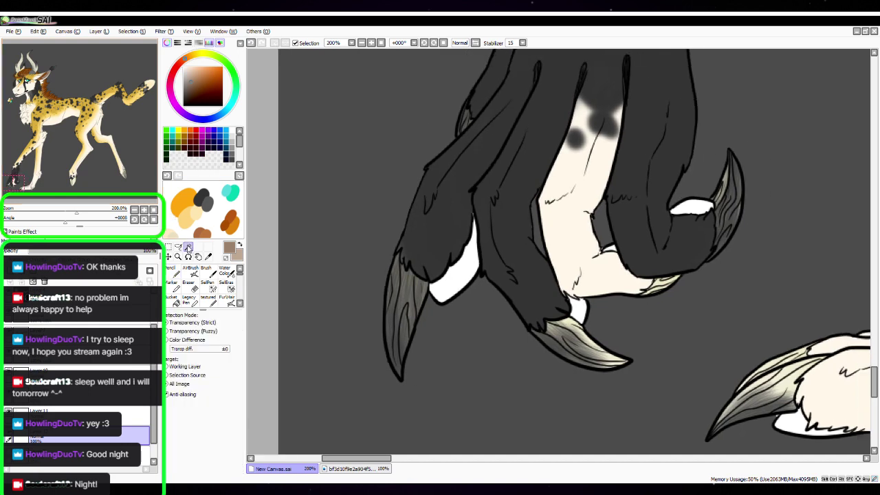
left_click(464, 275)
left_click(577, 310)
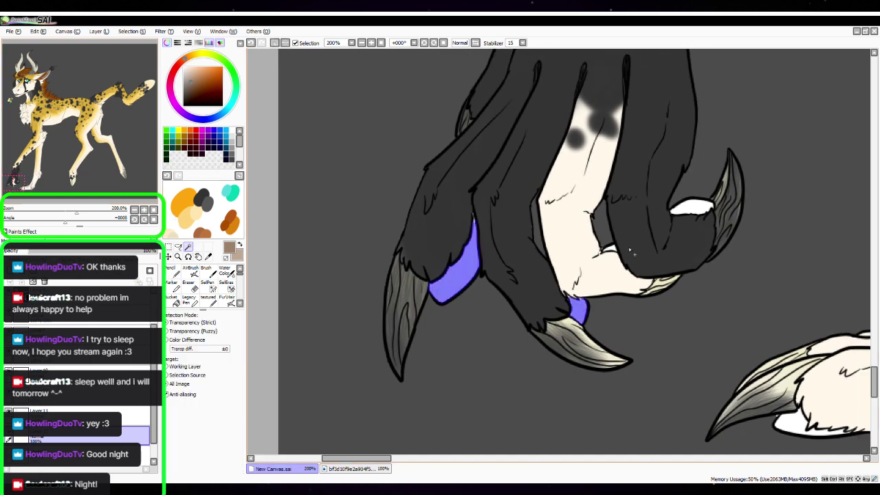
left_click(696, 209)
Add the toe pad and heel pad of the cream front foot to the selection
left_click_drag(761, 325, 348, 200)
left_click(388, 288)
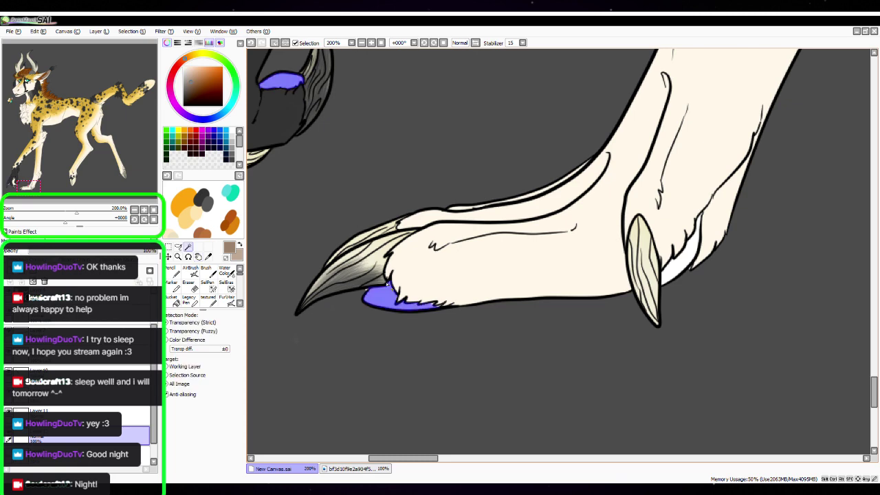
left_click(677, 263)
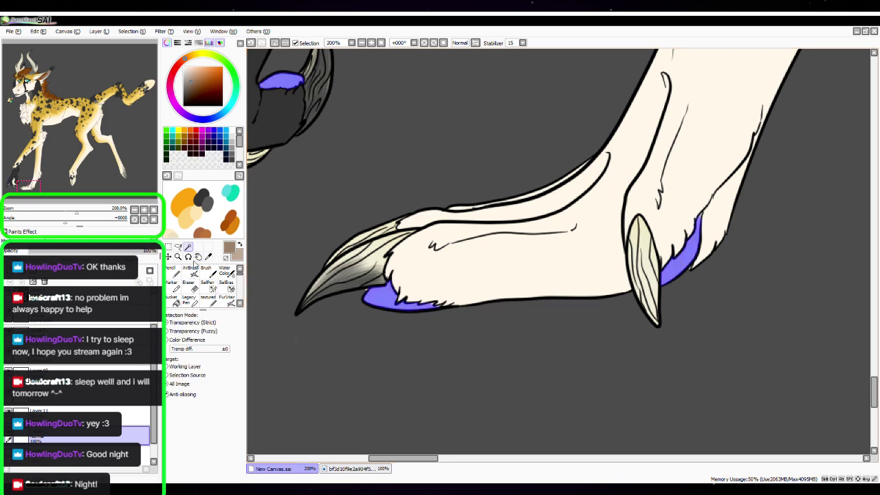
Paint the selected pads on both front feet greyish brown with the Pencil at size 120 and clear the selection
left_click(171, 270)
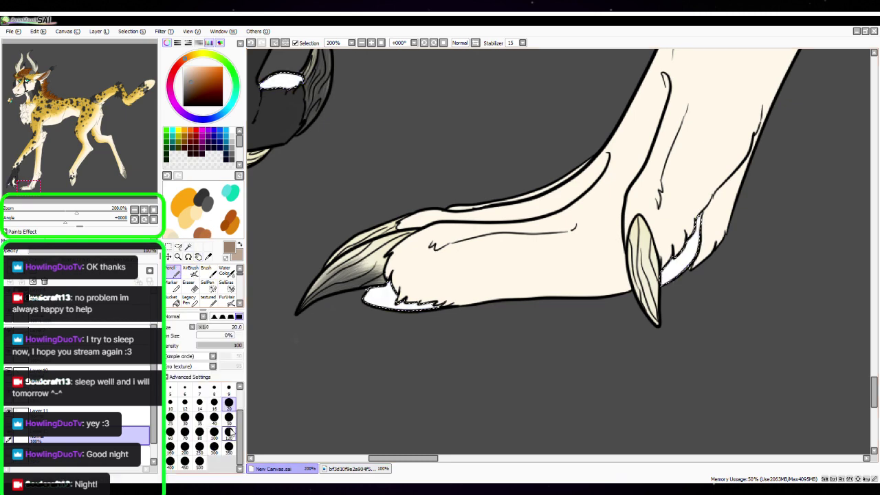
mouse_move(388, 297)
left_mouse_down()
mouse_move(546, 250)
mouse_move(652, 272)
mouse_move(738, 211)
left_mouse_up()
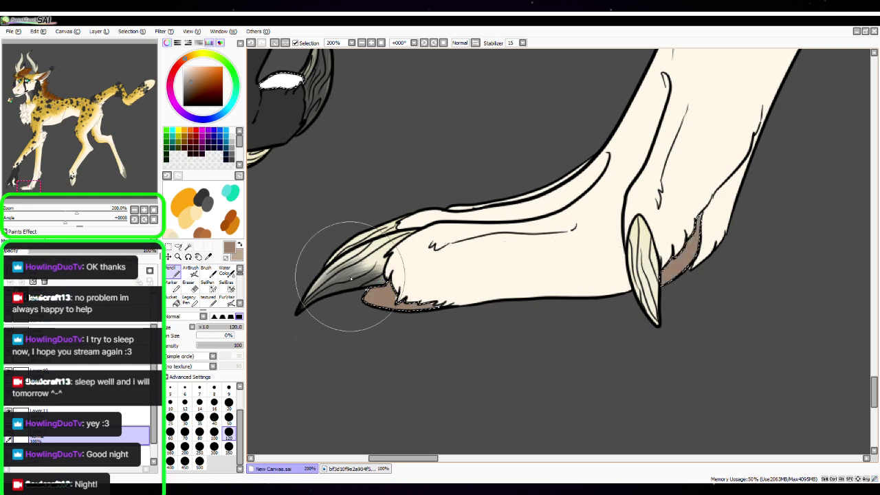
left_click_drag(482, 145, 788, 213)
mouse_move(625, 128)
left_mouse_down()
mouse_move(506, 255)
mouse_move(476, 275)
mouse_move(333, 265)
left_mouse_up()
left_click(226, 284)
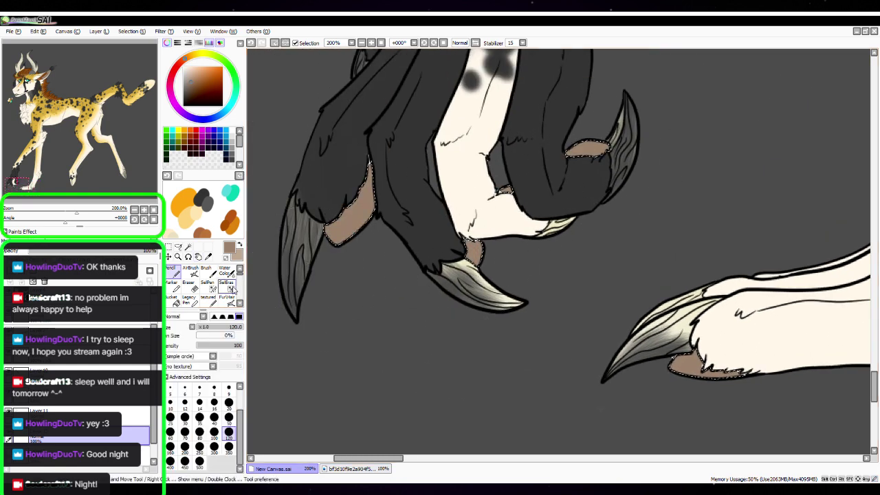
mouse_move(383, 148)
left_mouse_down()
mouse_move(398, 258)
mouse_move(711, 184)
left_mouse_up()
mouse_move(863, 278)
left_mouse_down()
mouse_move(715, 273)
mouse_move(611, 288)
left_mouse_up()
key("n")
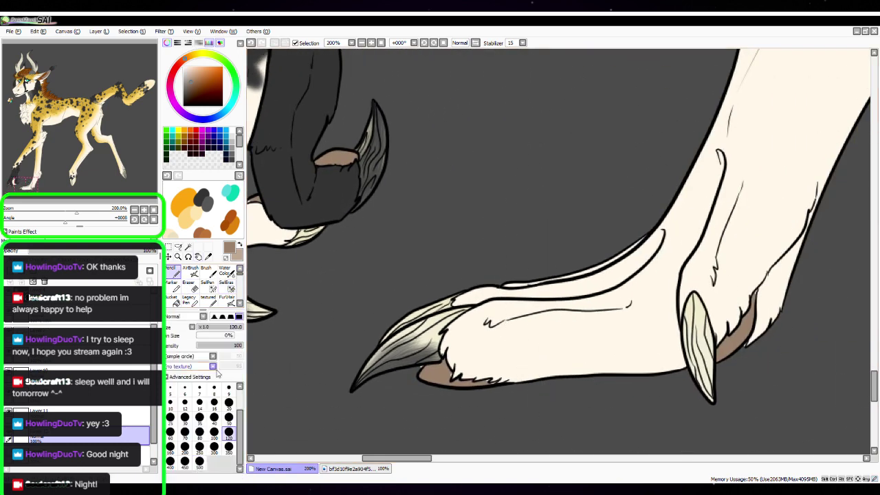
Touch up the brown pads on both front feet with the Pencil at size 20 and lock the layer's opacity
left_click(229, 403)
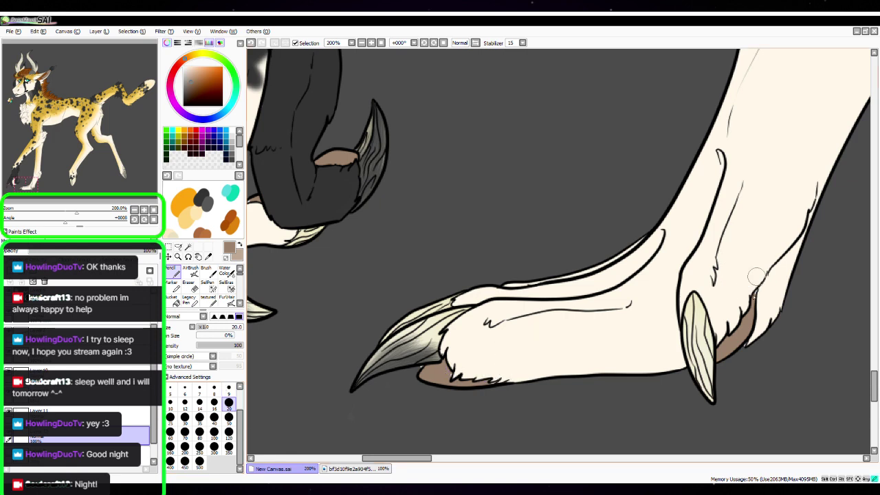
scroll(728, 271, "left", 5)
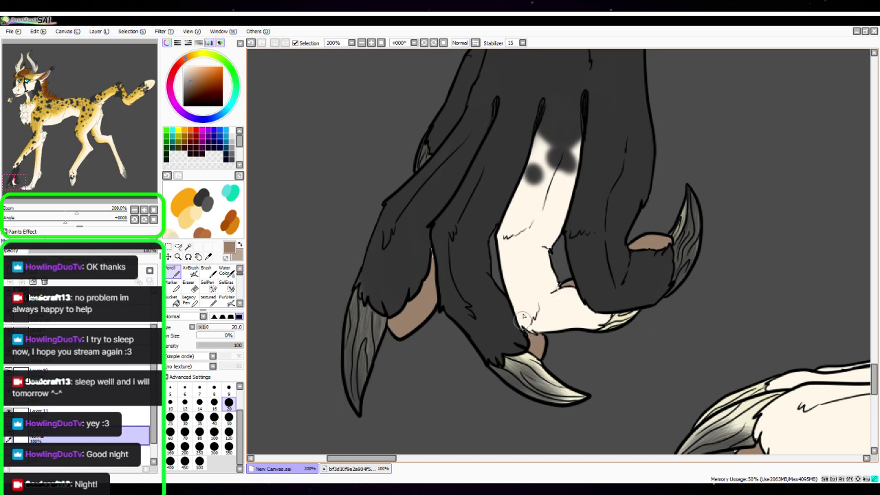
left_click_drag(638, 289, 592, 348)
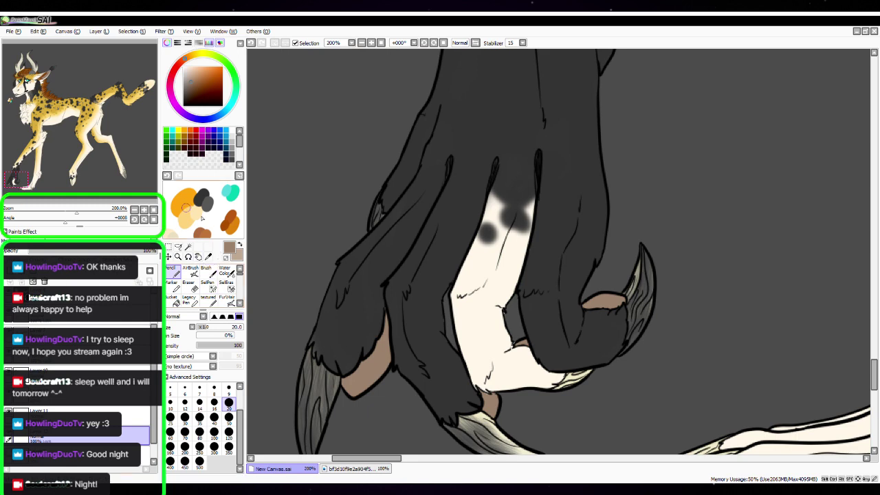
Brush the lighter greyish brown onto the dark front paw's pads with the AirBrush, reduced to size 9
left_click(191, 271)
left_click(214, 416)
left_click(145, 210)
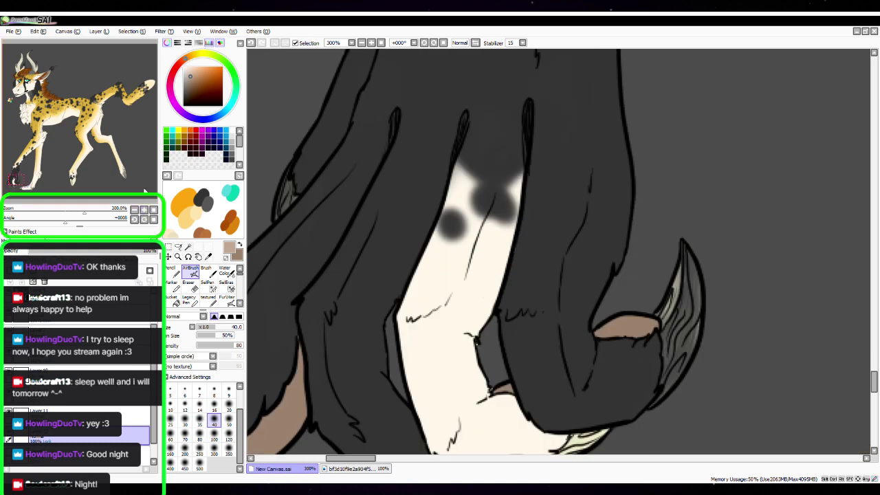
left_click_drag(439, 352, 484, 230)
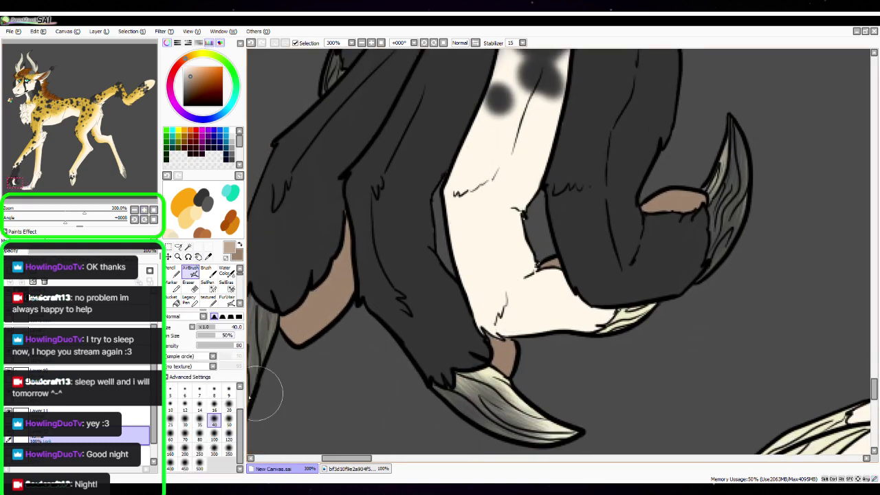
left_click(229, 405)
mouse_move(559, 255)
left_mouse_down()
mouse_move(544, 269)
mouse_move(547, 233)
left_mouse_up()
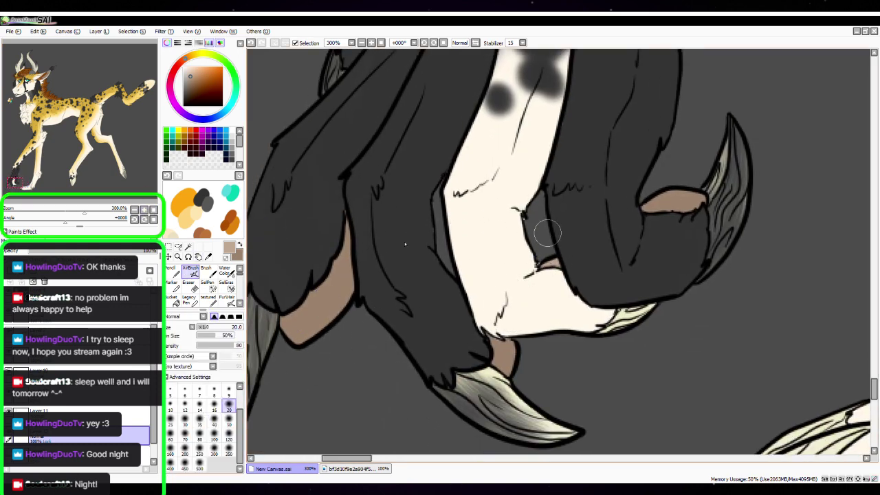
left_click(229, 392)
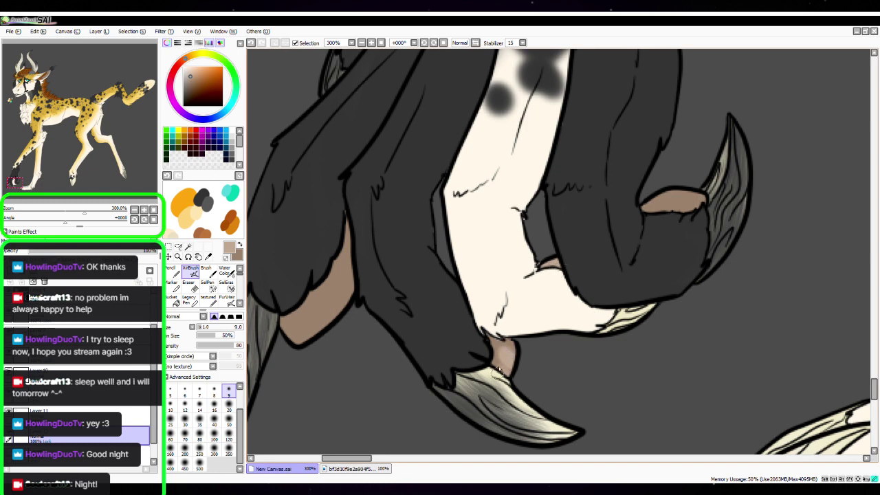
Airbrush lighter brown highlights onto the toe pad and heel pad of the cream front foot at size 9
key("space")
mouse_move(753, 356)
left_mouse_down()
mouse_move(511, 205)
mouse_move(340, 152)
left_mouse_up()
mouse_move(415, 327)
left_mouse_down()
mouse_move(408, 321)
mouse_move(420, 322)
left_mouse_up()
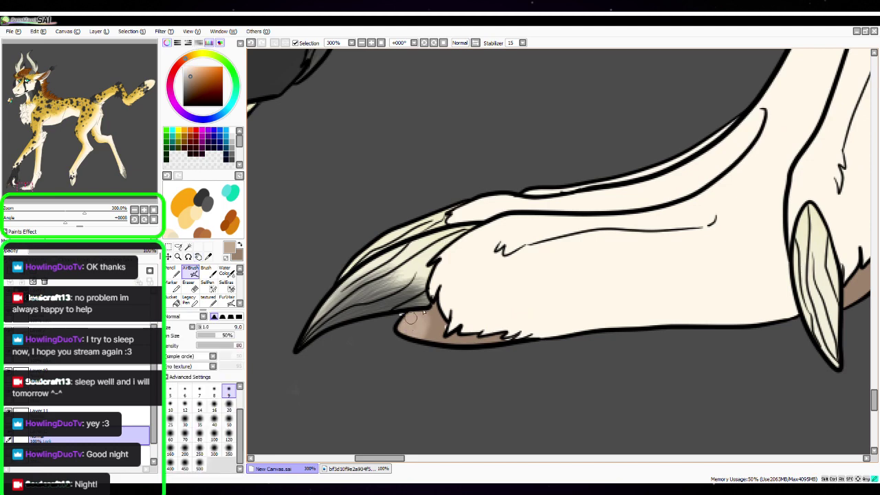
key("space")
mouse_move(724, 335)
left_mouse_down()
mouse_move(525, 343)
mouse_move(377, 433)
left_mouse_up()
left_click_drag(516, 373, 538, 358)
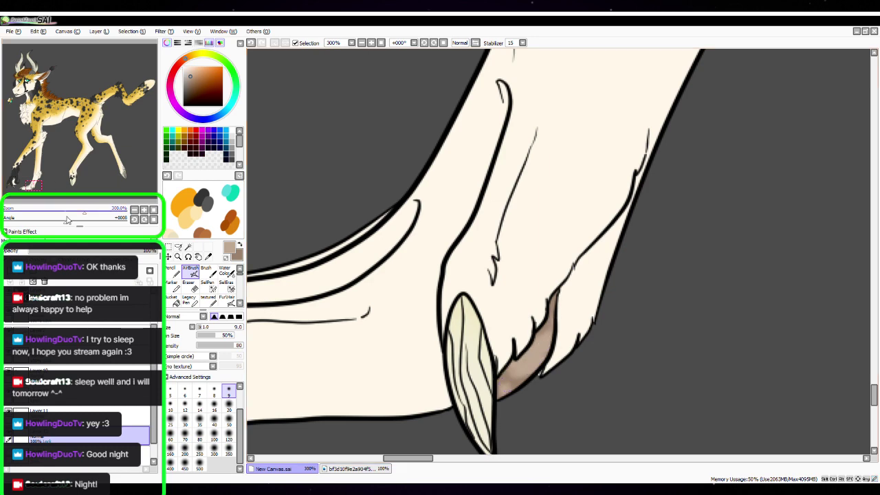
Airbrush lighter brown patches inside the near ear at sizes 50, 40 and 20, and highlight the nostril with the same colour
left_click(135, 210)
left_click(134, 210)
mouse_move(61, 143)
left_mouse_down()
mouse_move(30, 89)
mouse_move(55, 74)
left_mouse_up()
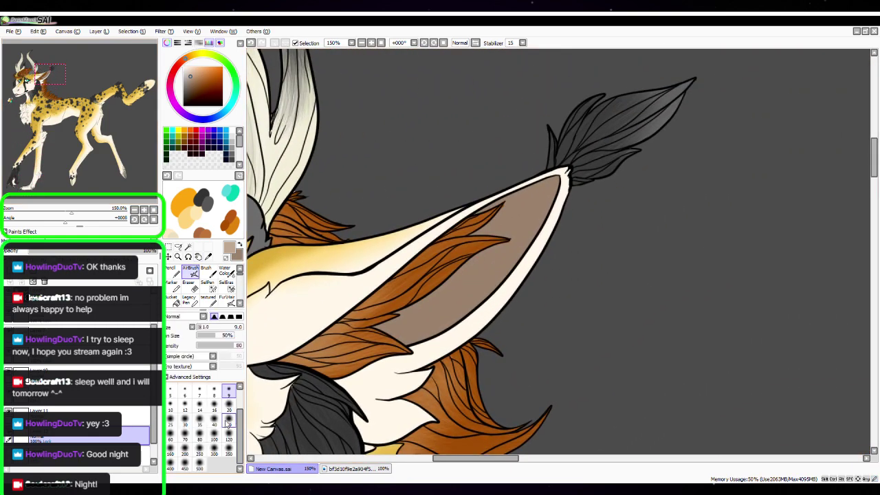
left_click(227, 423)
mouse_move(456, 319)
left_mouse_down()
mouse_move(485, 275)
mouse_move(458, 316)
mouse_move(443, 310)
mouse_move(442, 321)
left_mouse_up()
left_click(215, 417)
left_click_drag(521, 251, 526, 254)
mouse_move(511, 218)
left_mouse_down()
mouse_move(499, 227)
mouse_move(554, 175)
left_mouse_up()
left_click(229, 404)
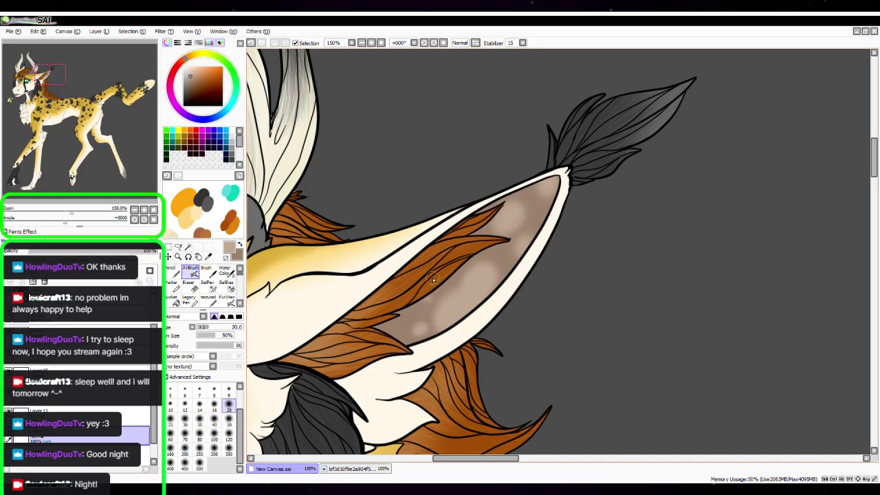
key("space")
left_click_drag(420, 318, 857, 134)
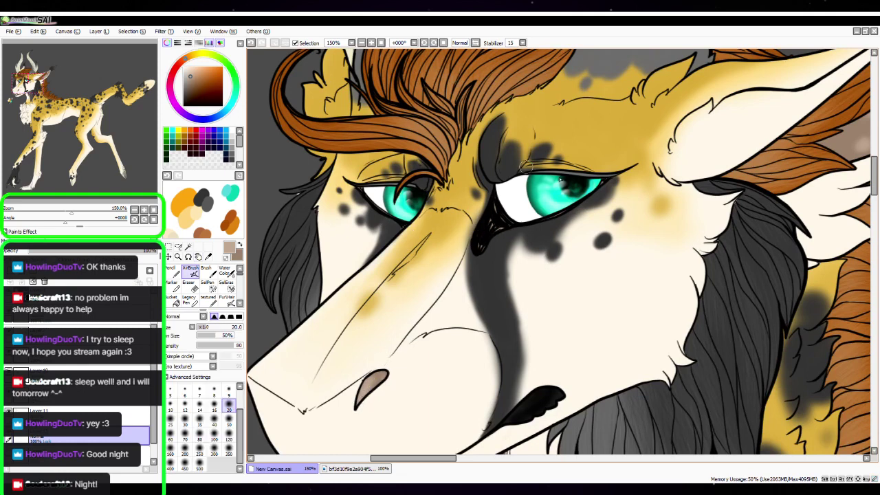
Sample the light turquoise from the small coloured patch below the creature's muzzle and select the layer behind the creature
left_click(154, 210)
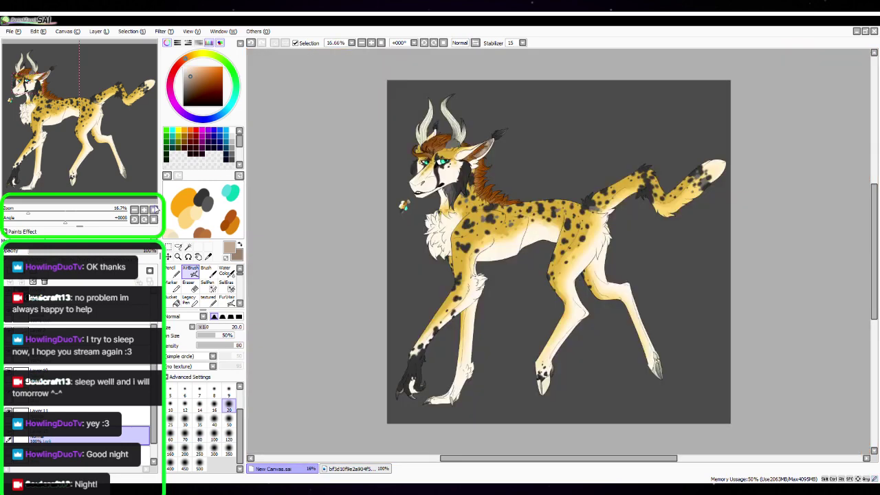
key("space")
left_click_drag(694, 259, 665, 253)
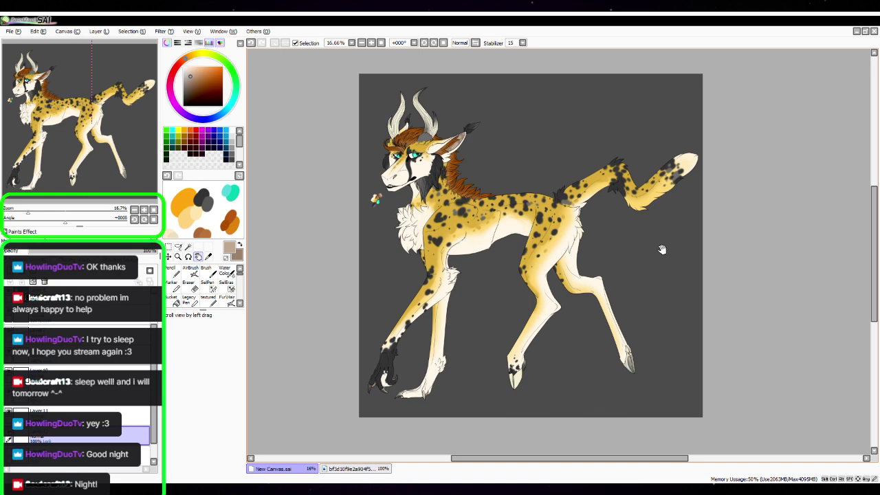
left_click(209, 255)
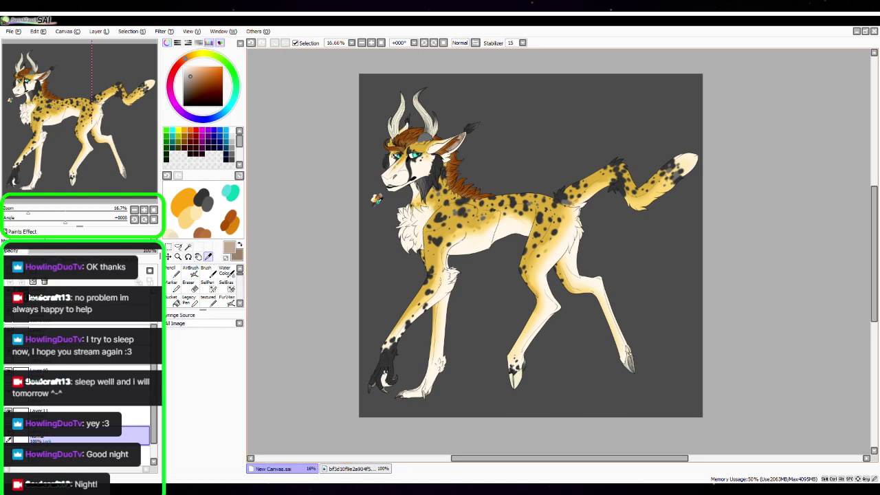
left_click(376, 200)
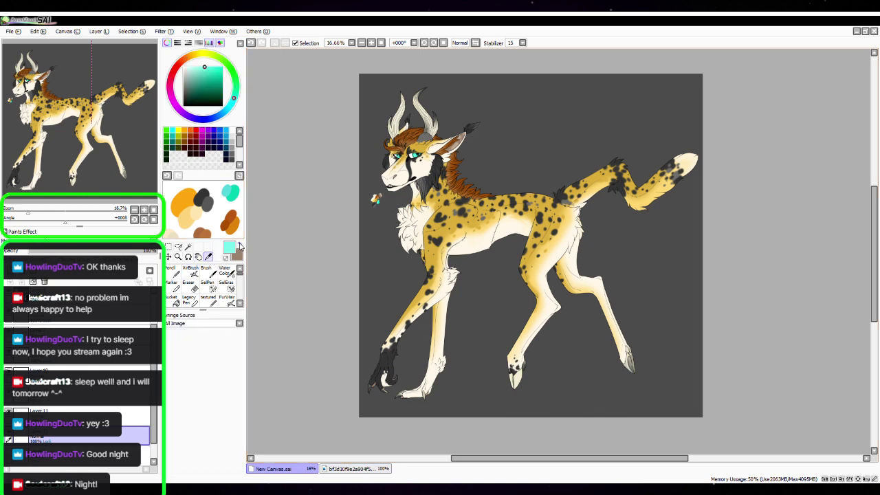
left_click(80, 297)
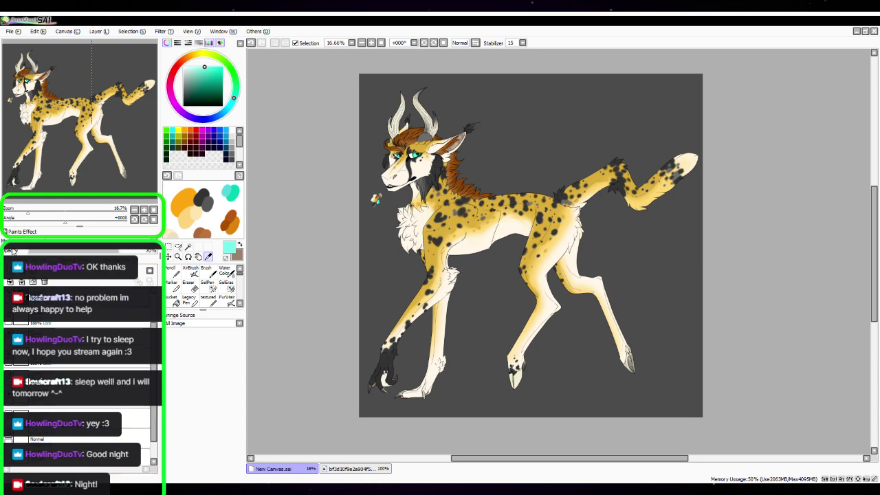
Cover the whole background behind the creature with light turquoise using the Pencil at size 500, and lower the layer's opacity to 35%
left_click(134, 210)
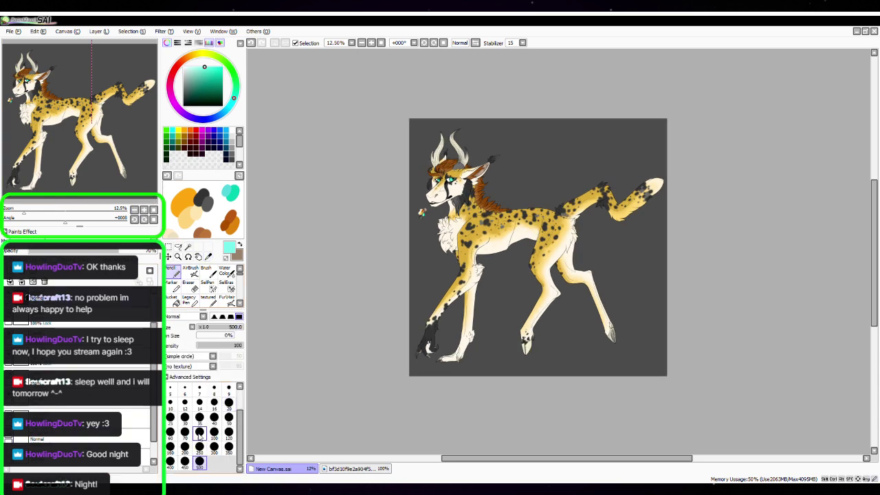
left_click_drag(605, 260, 537, 290)
left_click_drag(350, 137, 344, 402)
mouse_move(357, 123)
left_mouse_down()
mouse_move(364, 262)
mouse_move(386, 156)
mouse_move(372, 153)
mouse_move(344, 209)
mouse_move(464, 85)
left_mouse_up()
mouse_move(428, 145)
left_mouse_down()
mouse_move(554, 179)
mouse_move(590, 167)
mouse_move(440, 416)
mouse_move(603, 320)
mouse_move(584, 408)
mouse_move(494, 423)
mouse_move(629, 230)
mouse_move(467, 406)
left_mouse_up()
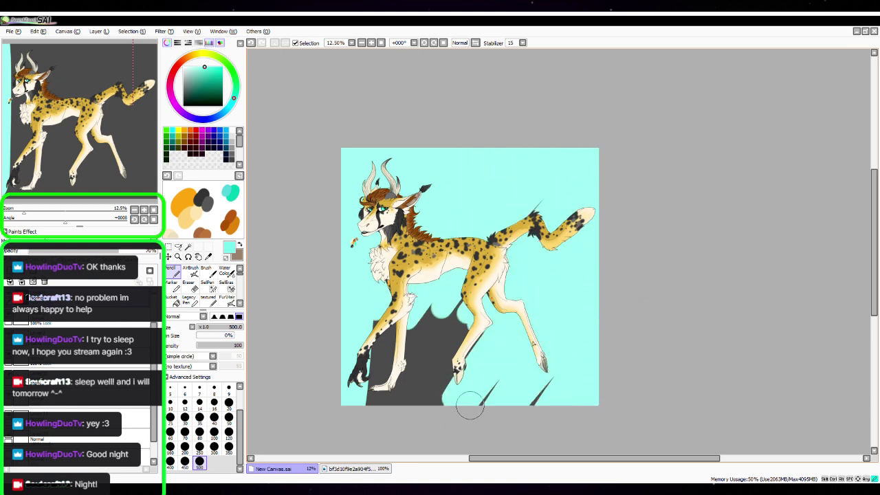
mouse_move(358, 421)
left_mouse_down()
mouse_move(406, 286)
mouse_move(422, 330)
mouse_move(416, 406)
mouse_move(452, 393)
left_mouse_up()
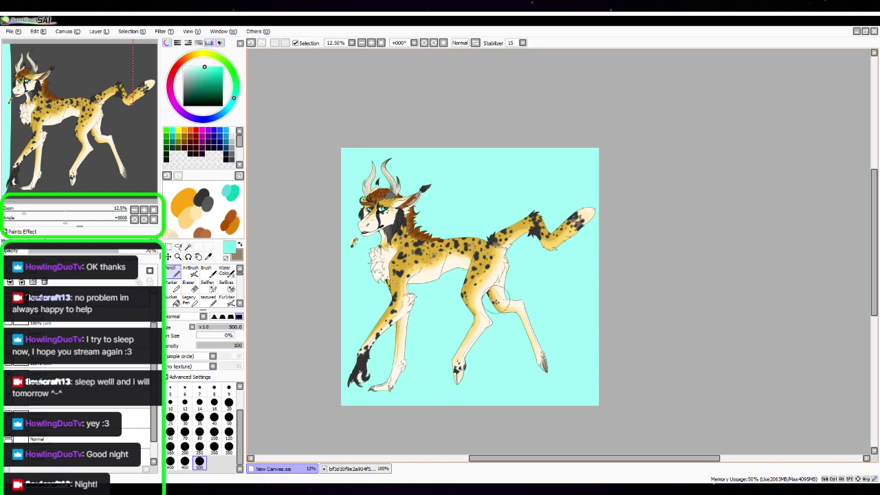
left_click(80, 251)
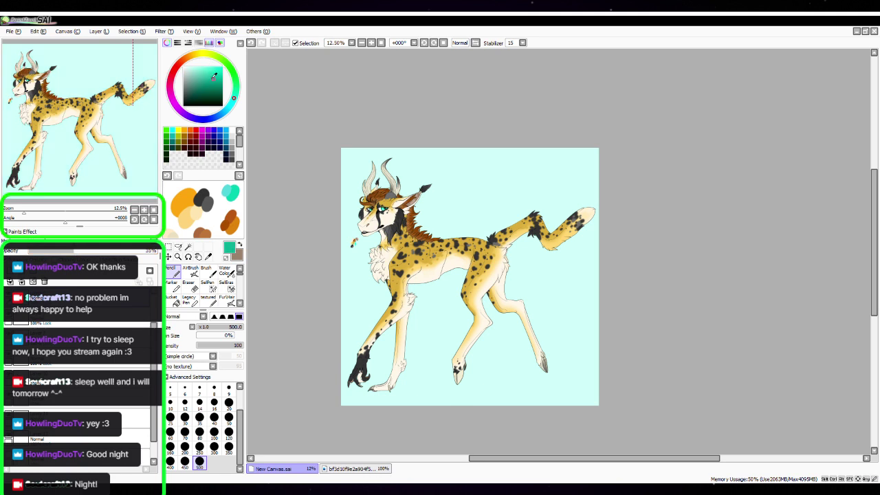
Paint darker green-turquoise cloud texture around the background's edges with the clouds brush at size 500
left_click_drag(241, 277, 242, 283)
scroll(230, 284, "up", 2)
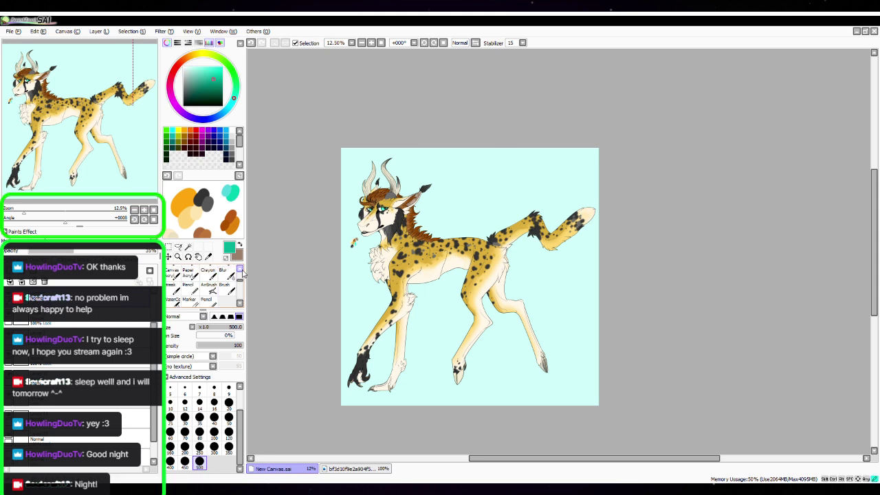
left_click(188, 273)
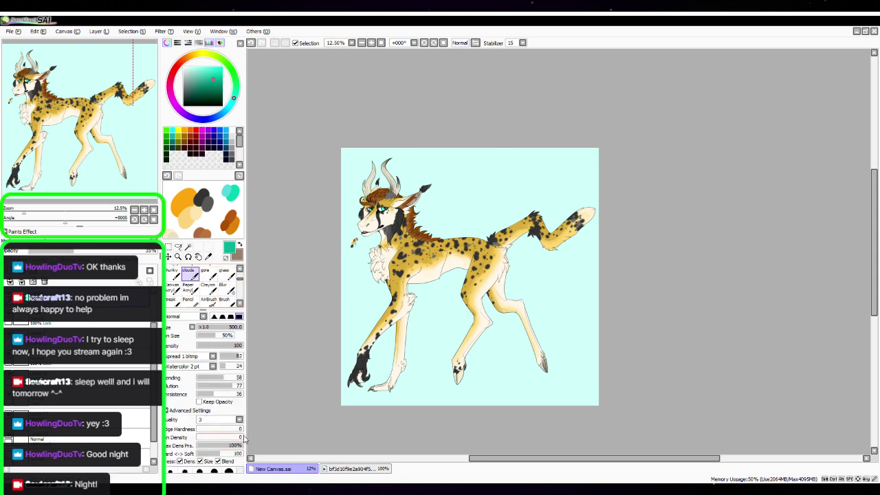
left_click(179, 410)
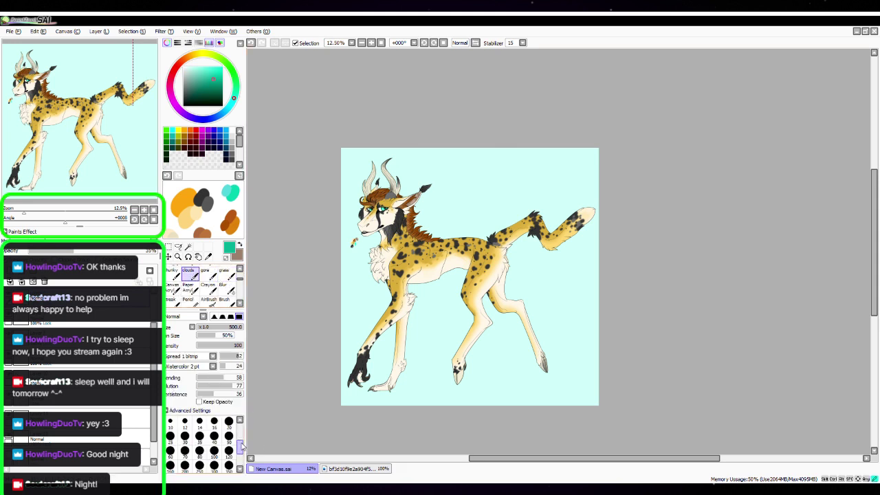
scroll(242, 446, "down", 3)
left_click(199, 452)
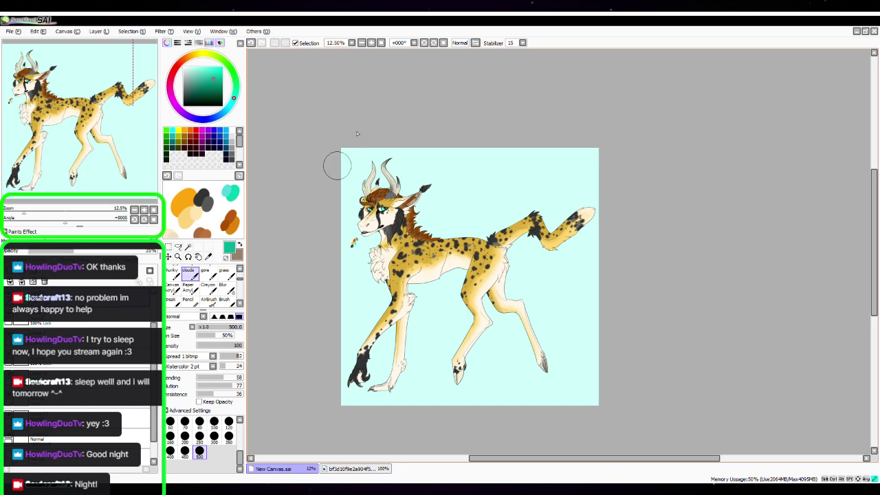
left_click_drag(368, 413, 340, 392)
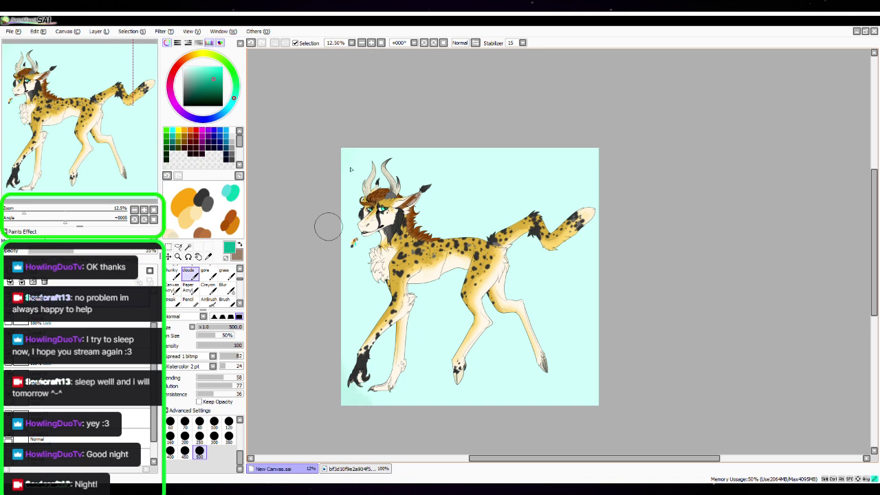
mouse_move(328, 226)
left_mouse_down()
mouse_move(386, 396)
mouse_move(364, 396)
mouse_move(456, 411)
mouse_move(572, 407)
mouse_move(631, 362)
mouse_move(635, 315)
mouse_move(559, 377)
mouse_move(497, 412)
mouse_move(519, 130)
mouse_move(587, 355)
mouse_move(598, 333)
mouse_move(576, 368)
mouse_move(503, 412)
mouse_move(588, 326)
mouse_move(589, 220)
mouse_move(589, 290)
mouse_move(543, 364)
mouse_move(474, 392)
mouse_move(495, 385)
left_mouse_up()
left_click_drag(383, 372, 454, 386)
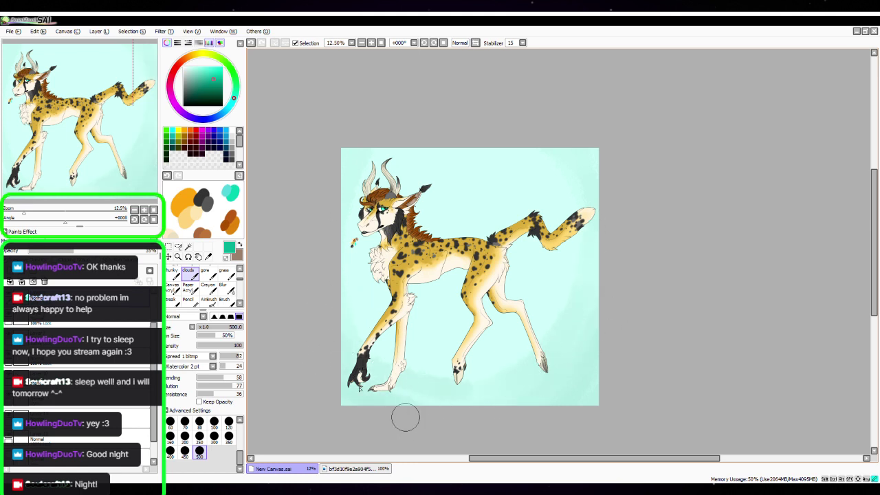
mouse_move(406, 417)
left_mouse_down()
mouse_move(385, 134)
mouse_move(319, 242)
mouse_move(341, 167)
mouse_move(335, 218)
mouse_move(435, 402)
mouse_move(333, 208)
mouse_move(418, 399)
mouse_move(334, 224)
mouse_move(517, 128)
mouse_move(577, 344)
mouse_move(294, 315)
mouse_move(615, 194)
mouse_move(545, 139)
mouse_move(521, 407)
mouse_move(406, 124)
mouse_move(639, 293)
mouse_move(455, 148)
mouse_move(364, 158)
mouse_move(559, 186)
mouse_move(603, 228)
mouse_move(379, 168)
mouse_move(602, 183)
mouse_move(542, 167)
mouse_move(533, 143)
mouse_move(594, 345)
mouse_move(411, 417)
mouse_move(309, 392)
left_mouse_up()
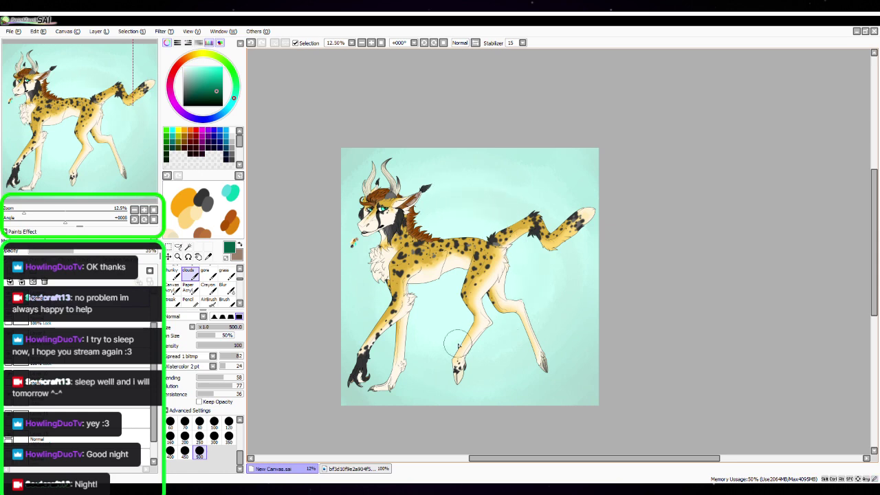
Choose a bright green with the Pencil and add a new layer for the signature
key("space")
left_click_drag(604, 242, 573, 276)
left_click_drag(156, 353, 157, 324)
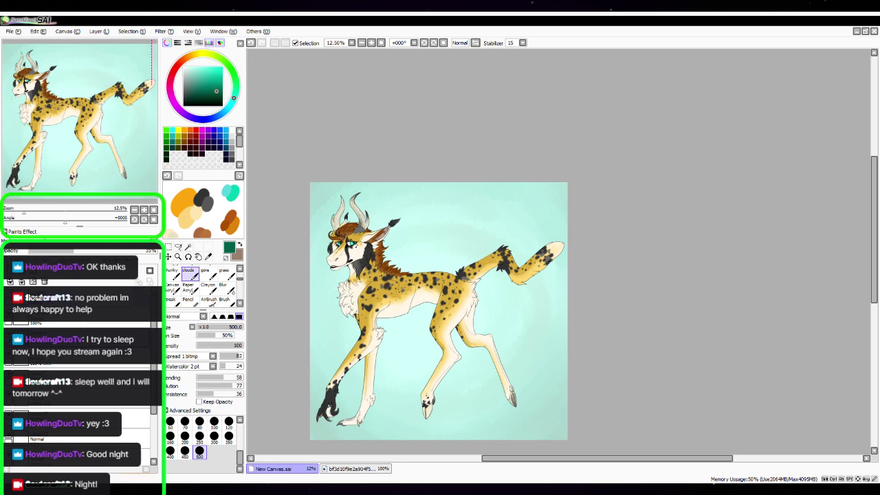
left_click_drag(452, 164, 468, 127)
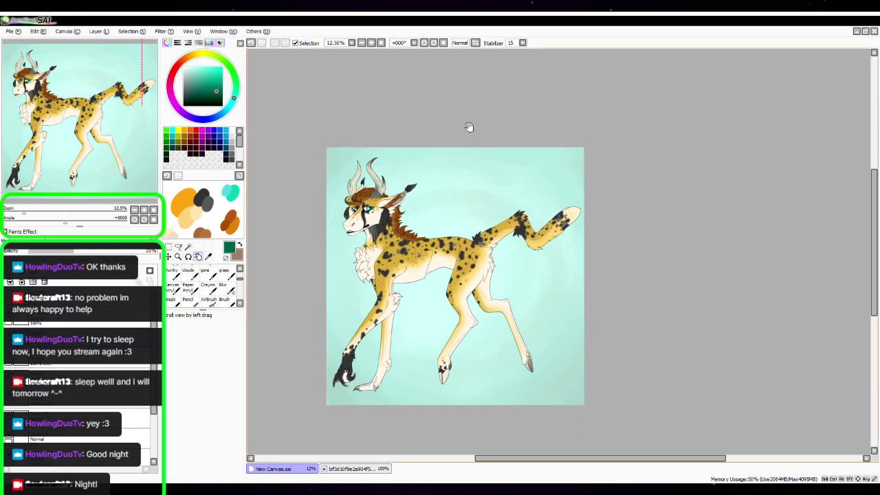
left_click(229, 64)
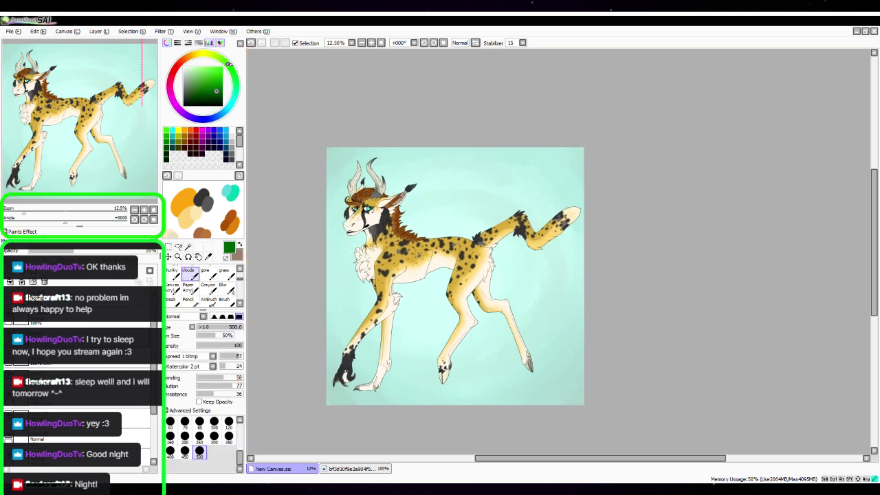
scroll(180, 275, "down", 1)
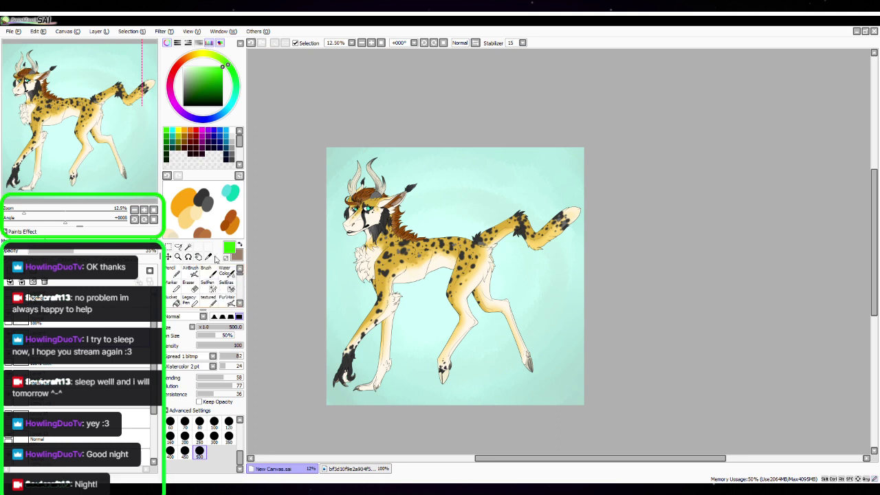
left_click(176, 269)
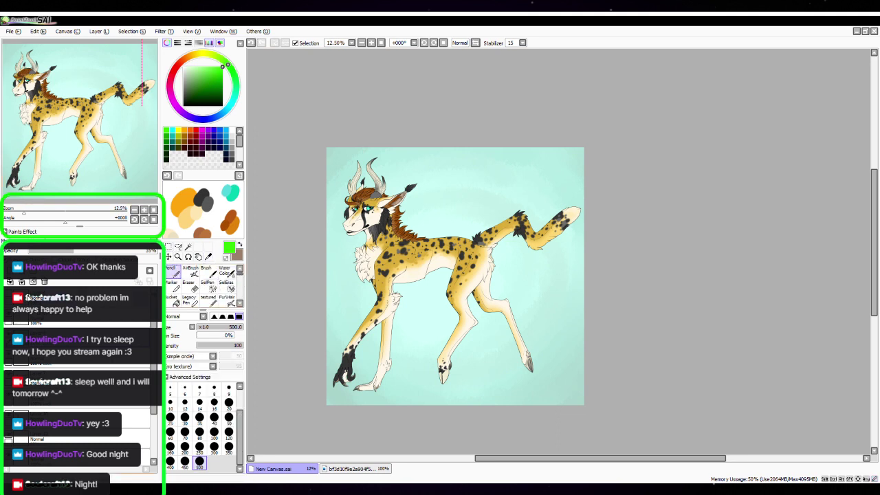
left_click(10, 271)
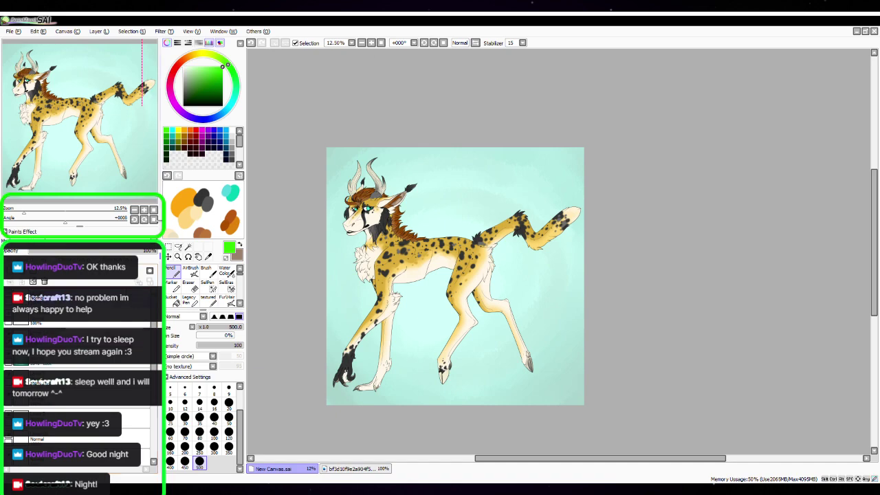
Hand-letter the bright green signature slanting along the inner edge of the spotted front leg, using the Pencil at size 7
left_click(144, 210)
left_click(144, 210)
left_click(144, 210)
left_click(144, 209)
left_click(143, 210)
left_click(144, 209)
left_click_drag(136, 118, 29, 160)
left_click(144, 210)
left_click(143, 209)
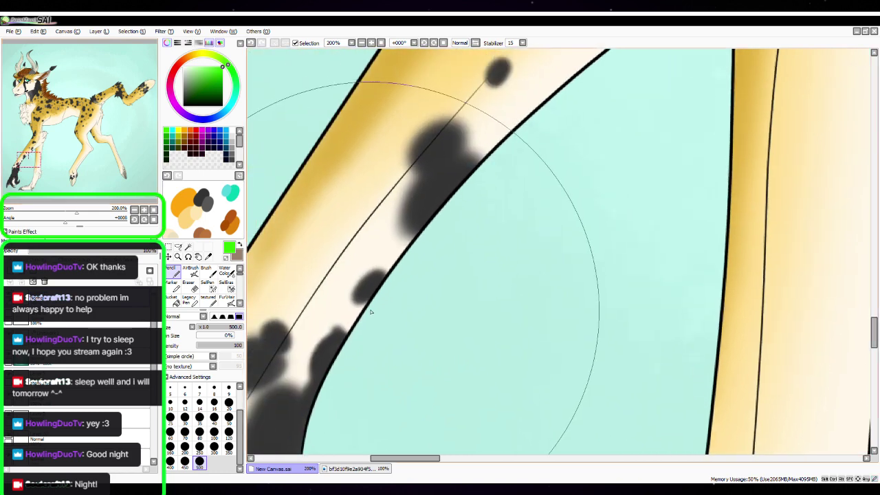
scroll(203, 426, "up", 5)
left_click(200, 417)
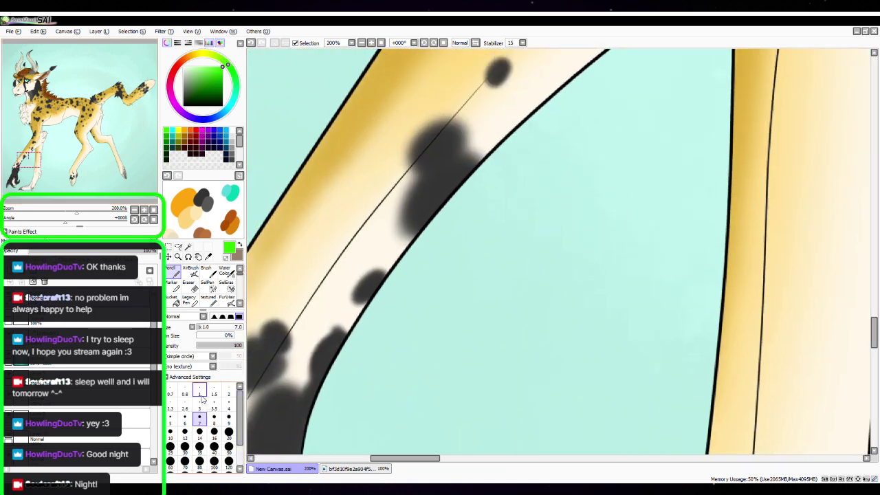
left_click_drag(603, 330, 577, 284)
left_click_drag(72, 227, 79, 220)
left_click_drag(533, 248, 542, 326)
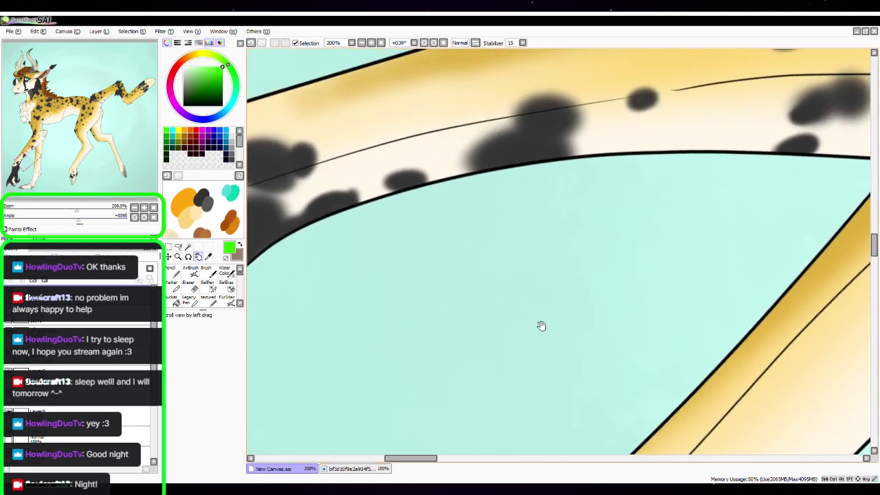
key("space")
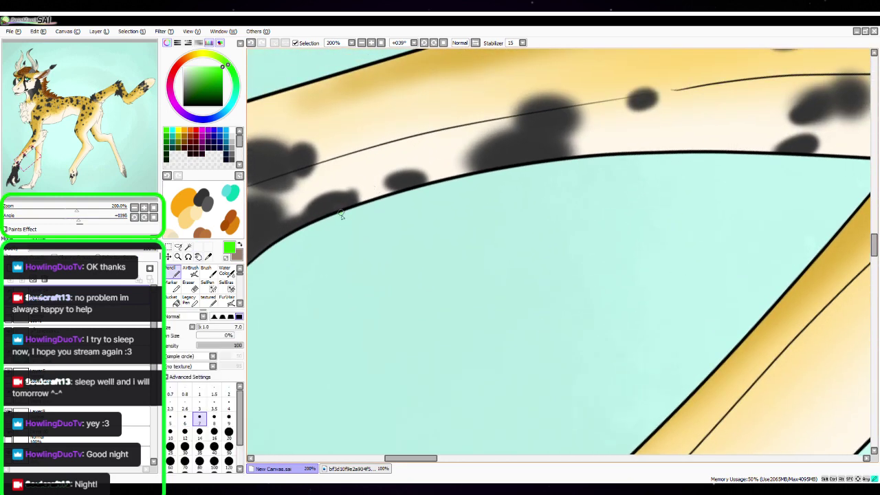
left_click_drag(341, 214, 349, 349)
mouse_move(345, 217)
left_mouse_down()
mouse_move(401, 250)
mouse_move(335, 276)
left_mouse_up()
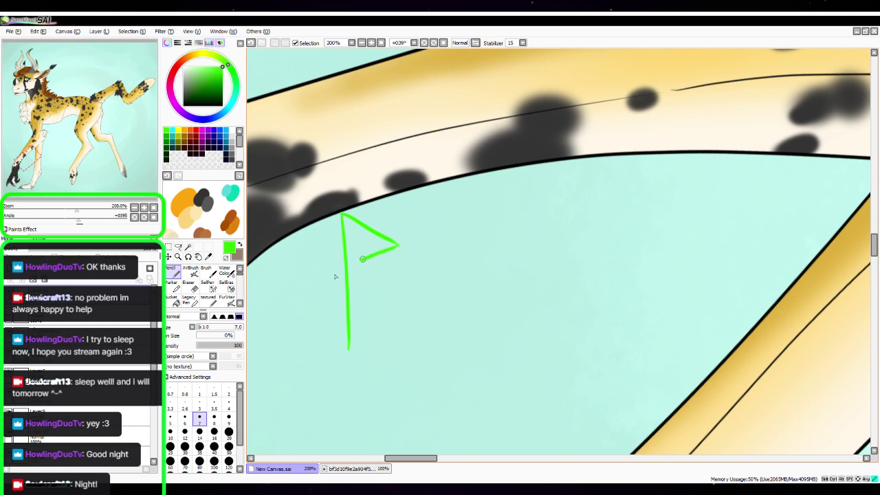
mouse_move(327, 235)
left_mouse_down()
mouse_move(424, 312)
mouse_move(420, 215)
mouse_move(453, 294)
mouse_move(461, 202)
left_mouse_up()
mouse_move(466, 299)
left_mouse_down()
mouse_move(486, 238)
mouse_move(504, 285)
left_mouse_up()
Add a question-mark stroke ending in a circled yin-yang symbol after the signature letters, and fill the symbol's lower half with green
left_click(144, 208)
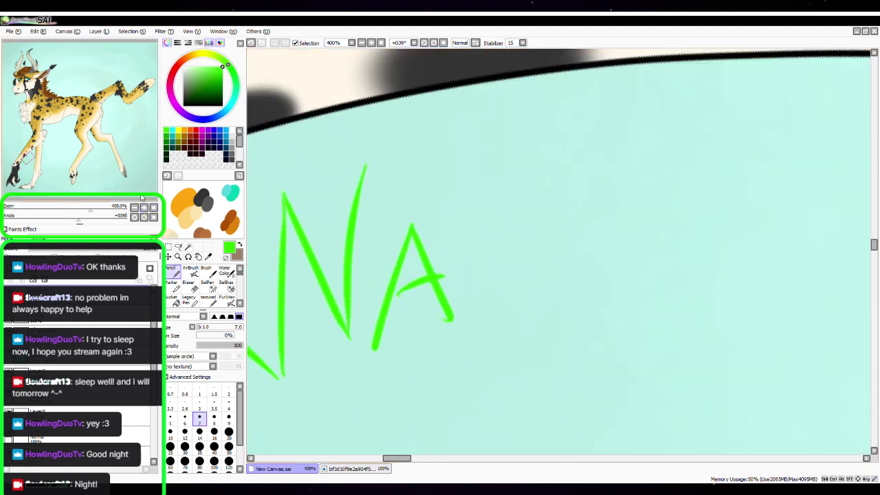
left_click_drag(576, 298, 499, 321)
mouse_move(359, 172)
left_mouse_down()
mouse_move(464, 389)
mouse_move(416, 313)
mouse_move(476, 356)
mouse_move(468, 382)
left_mouse_up()
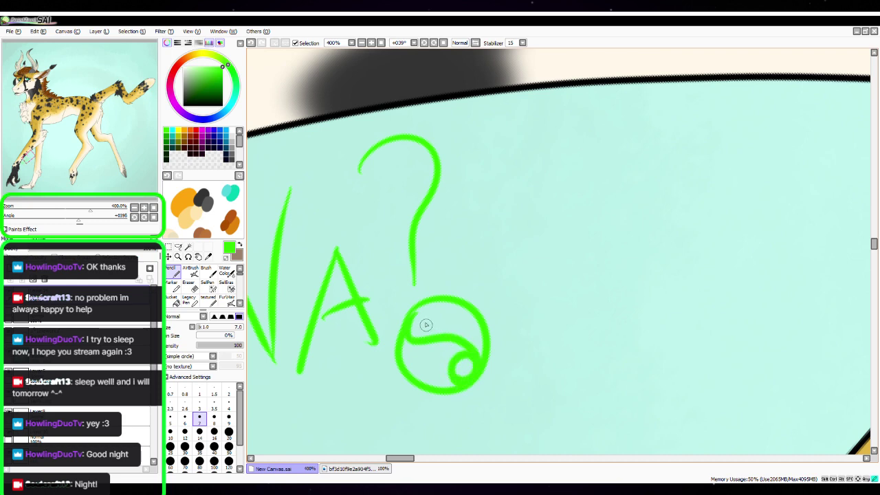
left_click_drag(408, 345, 460, 353)
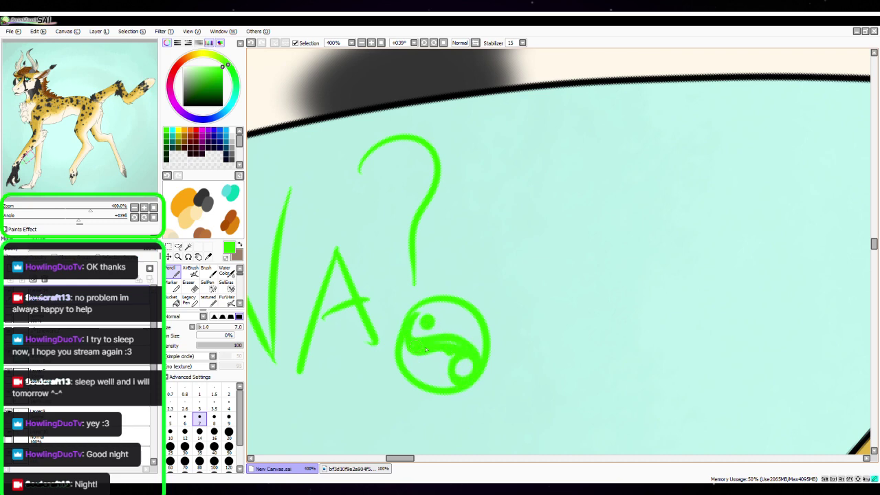
mouse_move(404, 354)
left_mouse_down()
mouse_move(421, 368)
mouse_move(447, 351)
left_mouse_up()
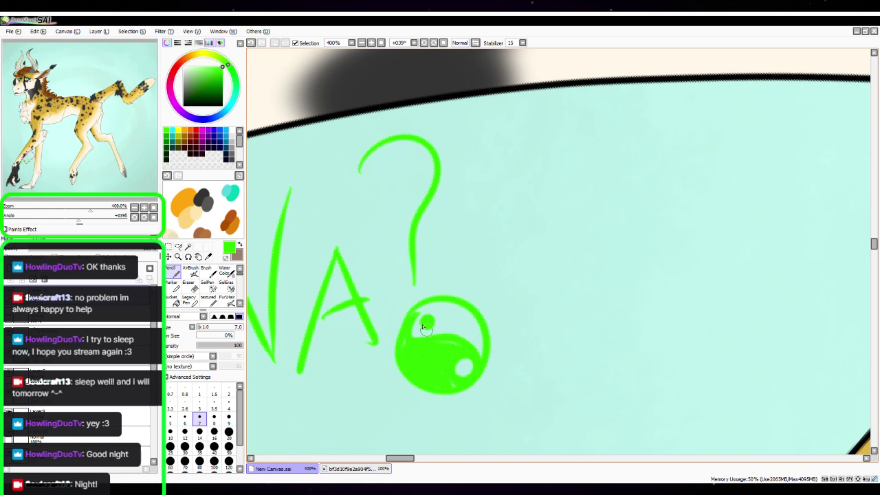
Clean the yin-yang's empty half with the Eraser at size 9 and redraw its green dot with the Pencil
left_click(190, 286)
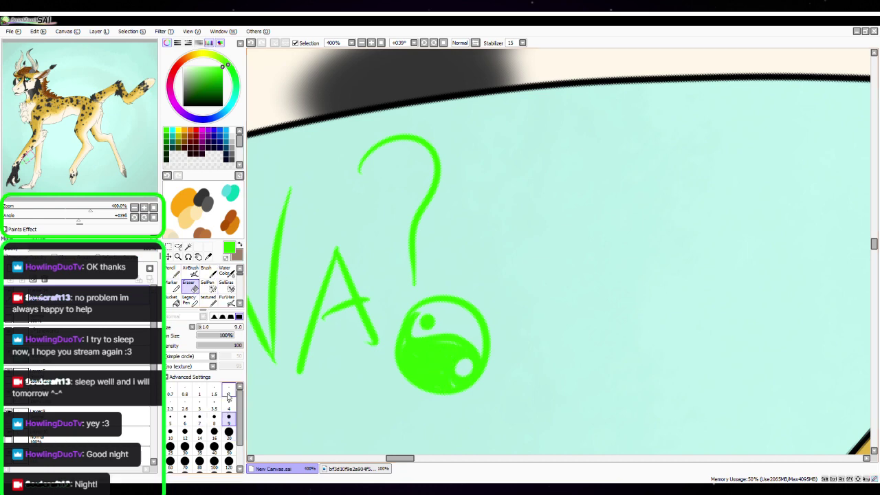
mouse_move(438, 325)
left_mouse_down()
mouse_move(416, 337)
mouse_move(416, 323)
mouse_move(458, 336)
mouse_move(434, 342)
mouse_move(424, 323)
left_mouse_up()
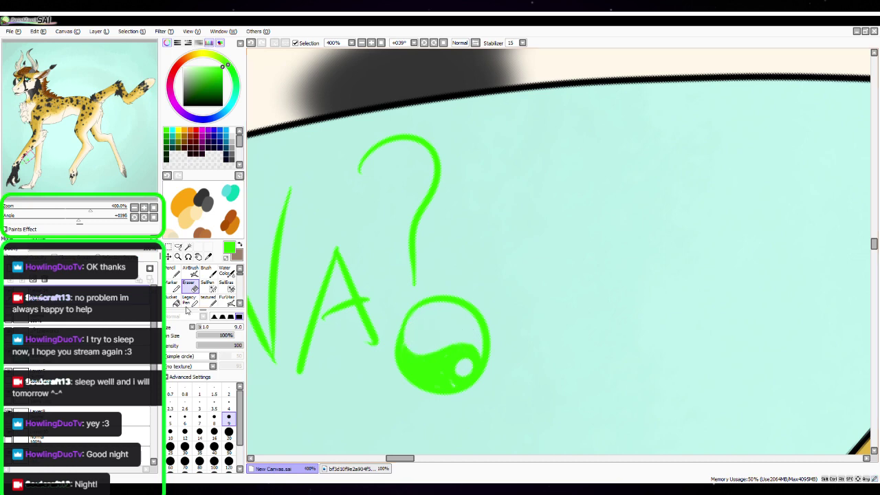
left_click(172, 268)
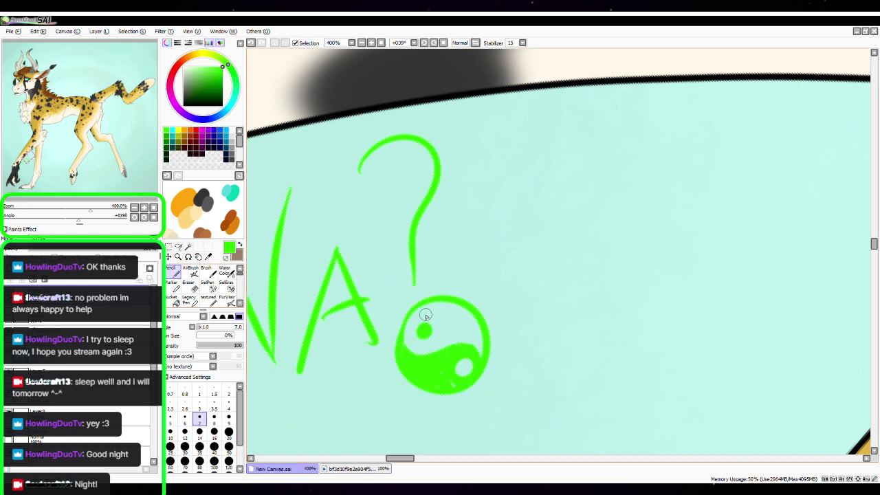
Review the whole drawing and compare it with the reference picture of the seated creature
left_click(154, 207)
key("space")
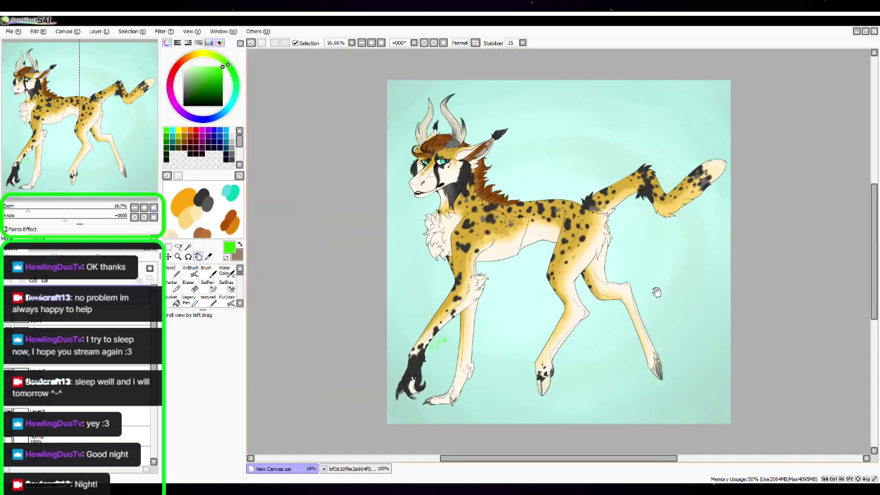
left_click_drag(656, 291, 623, 282)
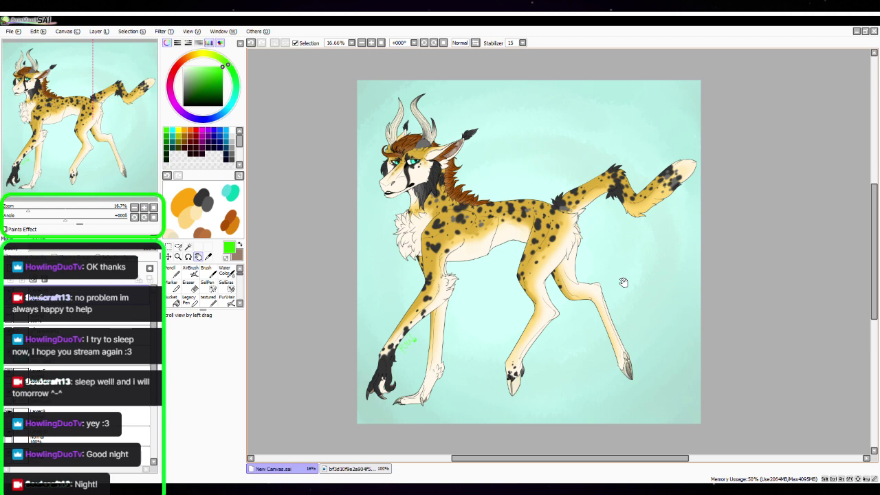
left_click(371, 468)
left_click(154, 205)
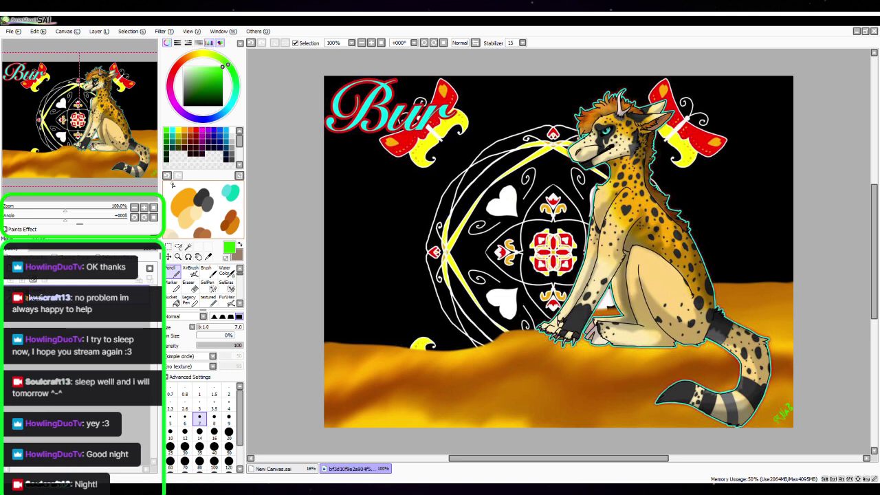
left_click(312, 468)
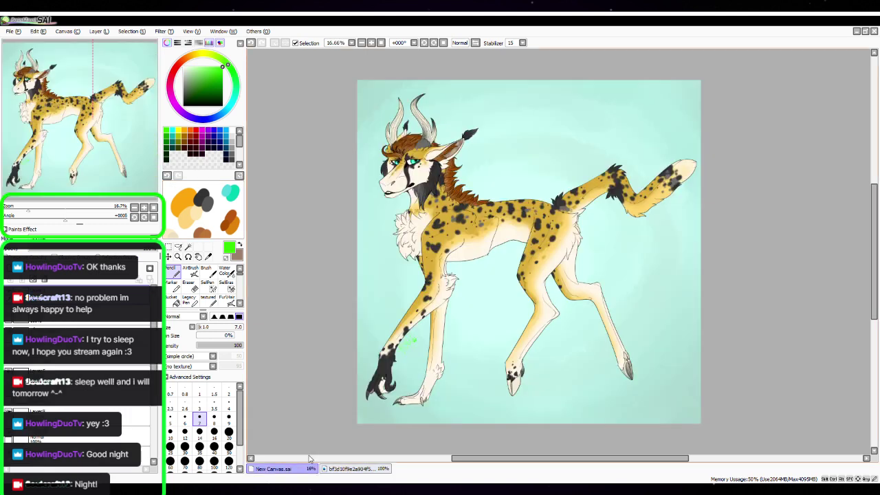